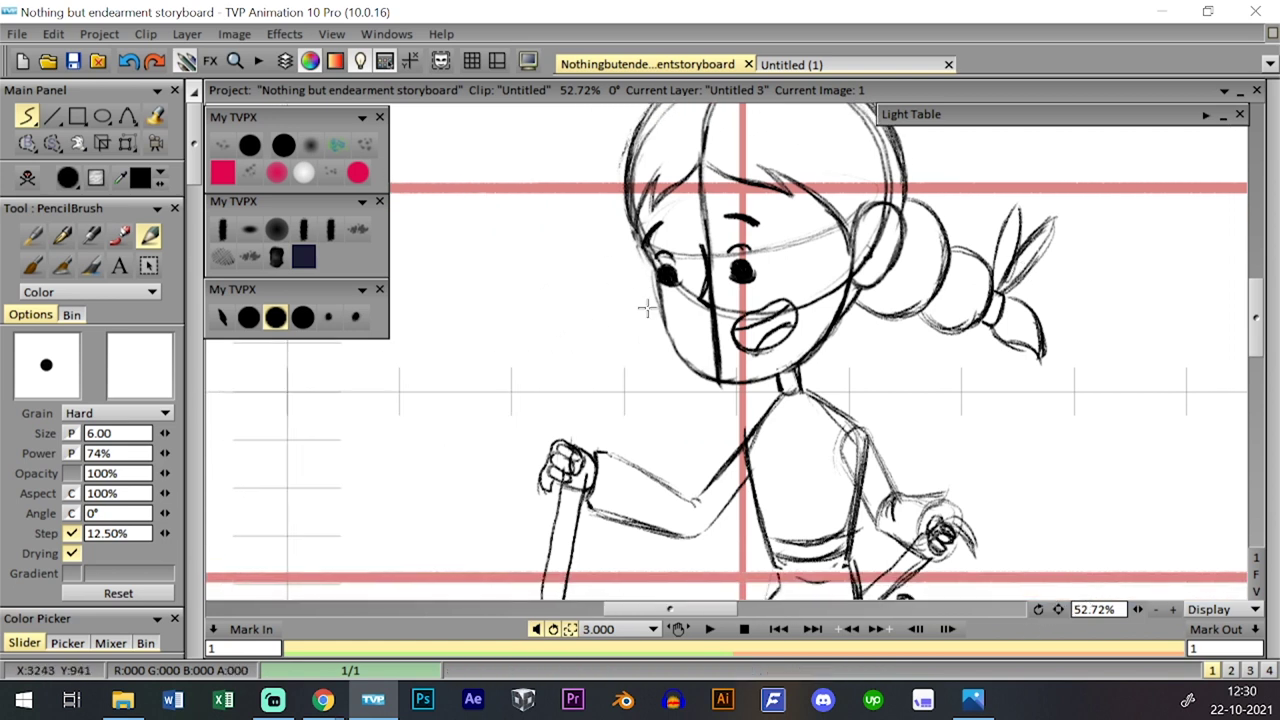
# - Sketch the left pigtail's pointed, spiky tuft beside the cheek, redoing faint strokes darker
pyautogui.moveTo(643, 320)
pyautogui.mouseDown()
pyautogui.moveTo(677, 324)
pyautogui.moveTo(644, 322)
pyautogui.moveTo(686, 351)
pyautogui.moveTo(669, 350)
pyautogui.moveTo(647, 296)
pyautogui.mouseUp()
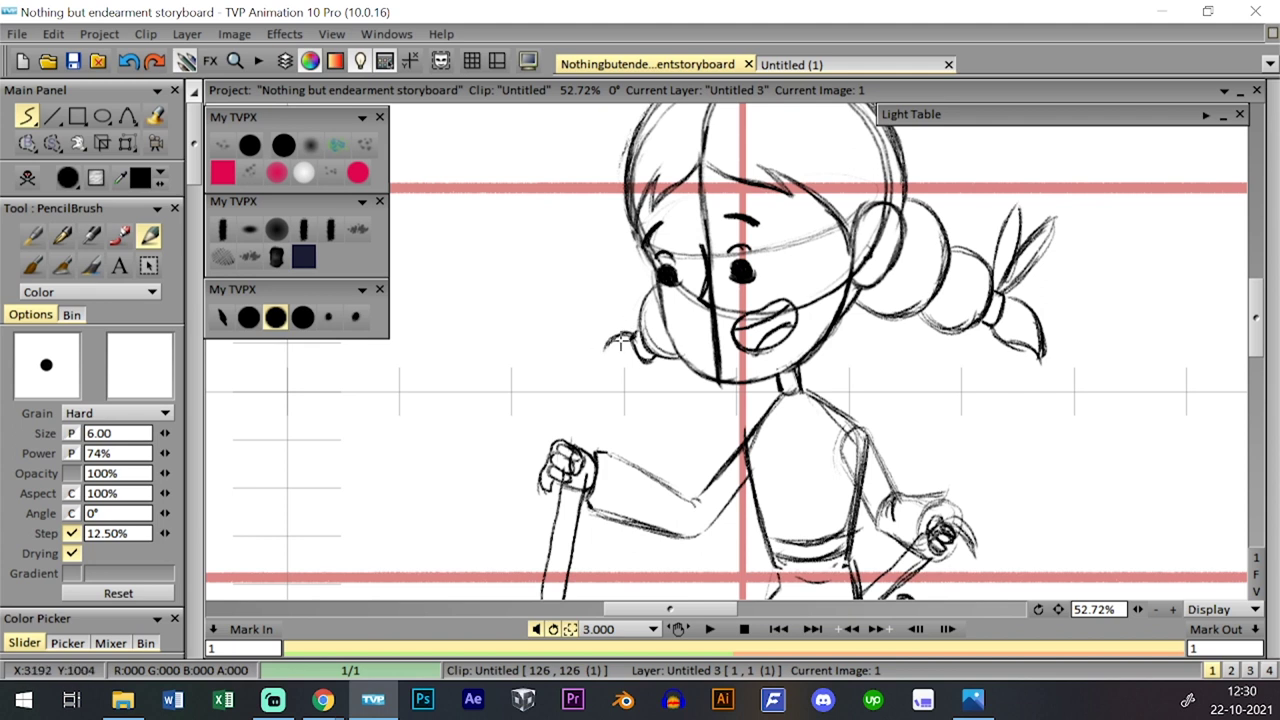
pyautogui.moveTo(605, 374)
pyautogui.mouseDown()
pyautogui.moveTo(602, 385)
pyautogui.moveTo(621, 385)
pyautogui.mouseUp()
pyautogui.moveTo(606, 340)
pyautogui.mouseDown()
pyautogui.moveTo(597, 372)
pyautogui.moveTo(611, 394)
pyautogui.moveTo(646, 360)
pyautogui.mouseUp()
pyautogui.moveTo(596, 287); pyautogui.dragTo(626, 328)
pyautogui.hotkey('ctrl', 'z')
pyautogui.hotkey('ctrl', 'z')
pyautogui.hotkey('ctrl', 'z')
pyautogui.moveTo(573, 284); pyautogui.dragTo(636, 328)
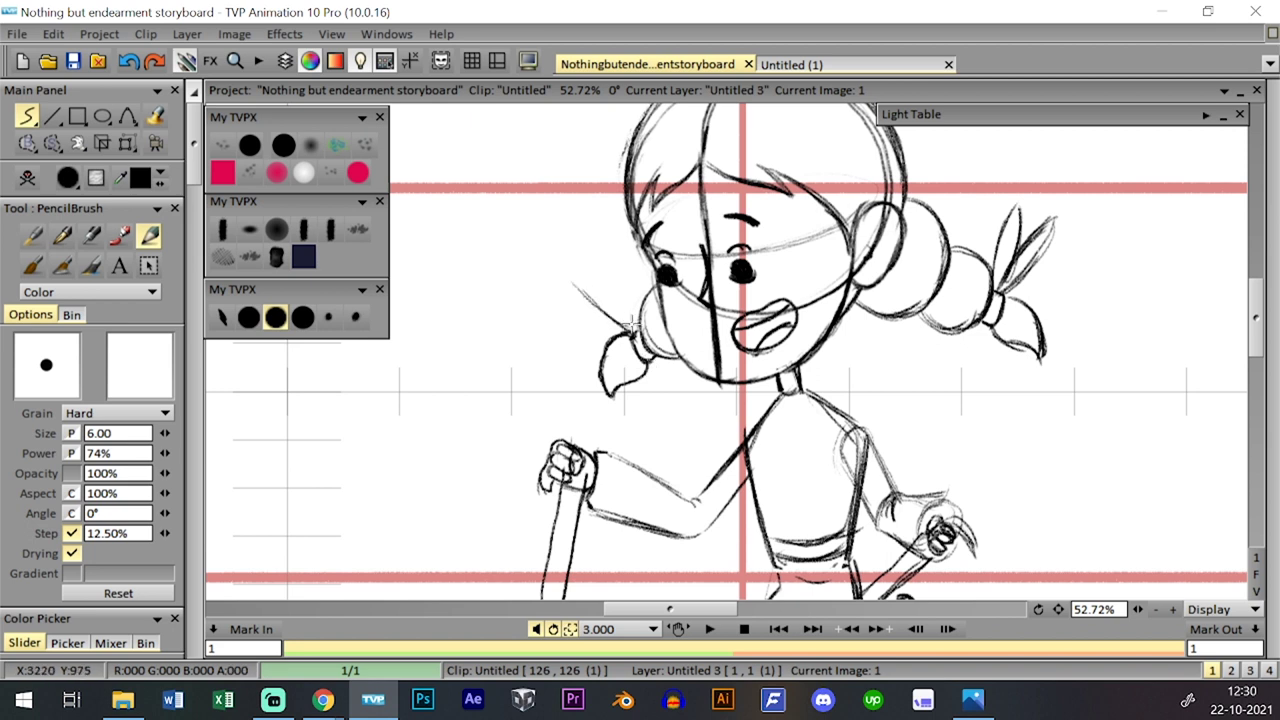
pyautogui.moveTo(577, 284); pyautogui.dragTo(633, 327)
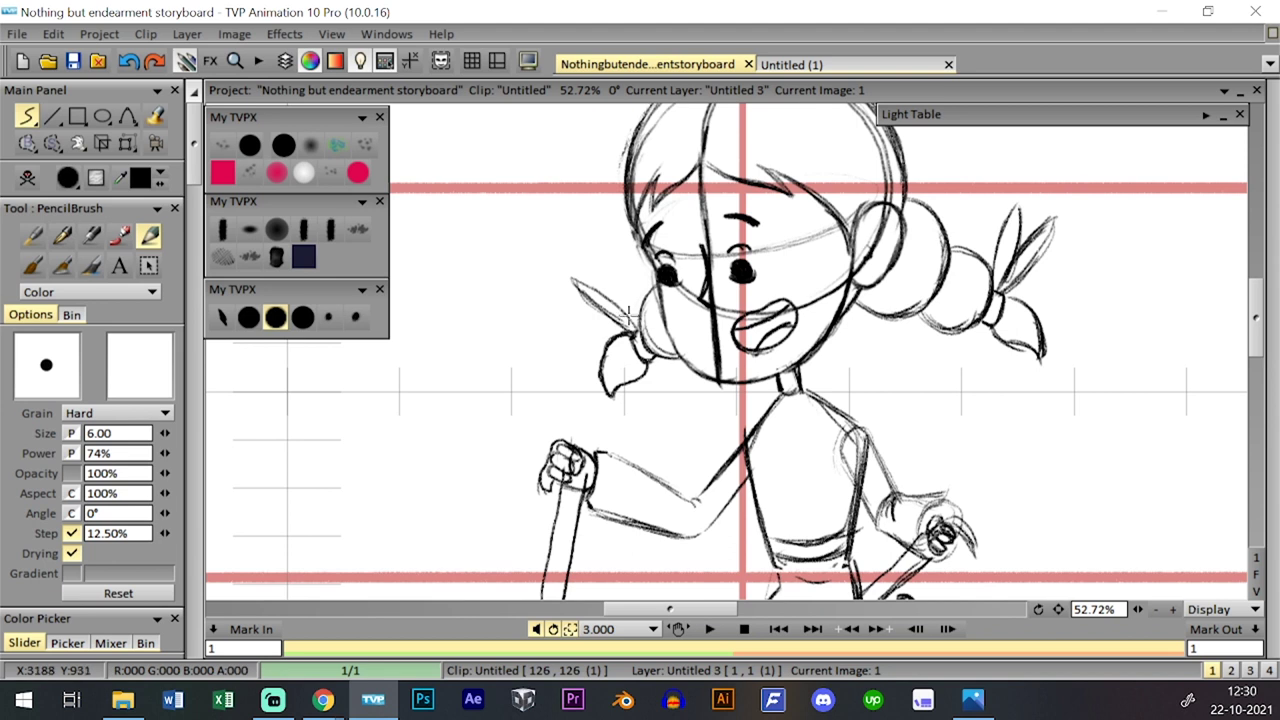
pyautogui.hotkey('ctrl', 'z')
pyautogui.hotkey('ctrl', 'z')
pyautogui.hotkey('ctrl', 'z')
pyautogui.hotkey('ctrl', 'z')
pyautogui.moveTo(578, 284)
pyautogui.mouseDown()
pyautogui.moveTo(636, 333)
pyautogui.moveTo(625, 312)
pyautogui.mouseUp()
pyautogui.moveTo(610, 265); pyautogui.dragTo(633, 334)
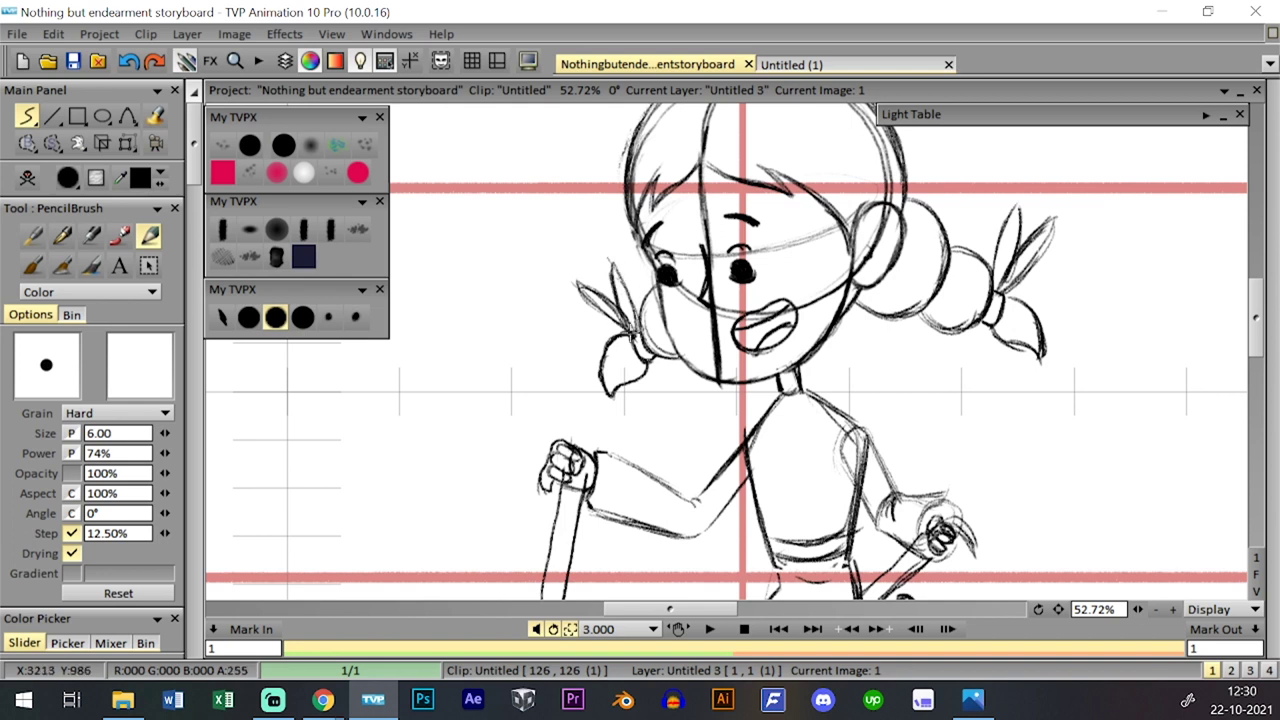
# - Pan down to the torso and darken the left and right shoulder lines below the neck
pyautogui.moveTo(1063, 612); pyautogui.dragTo(1037, 608)
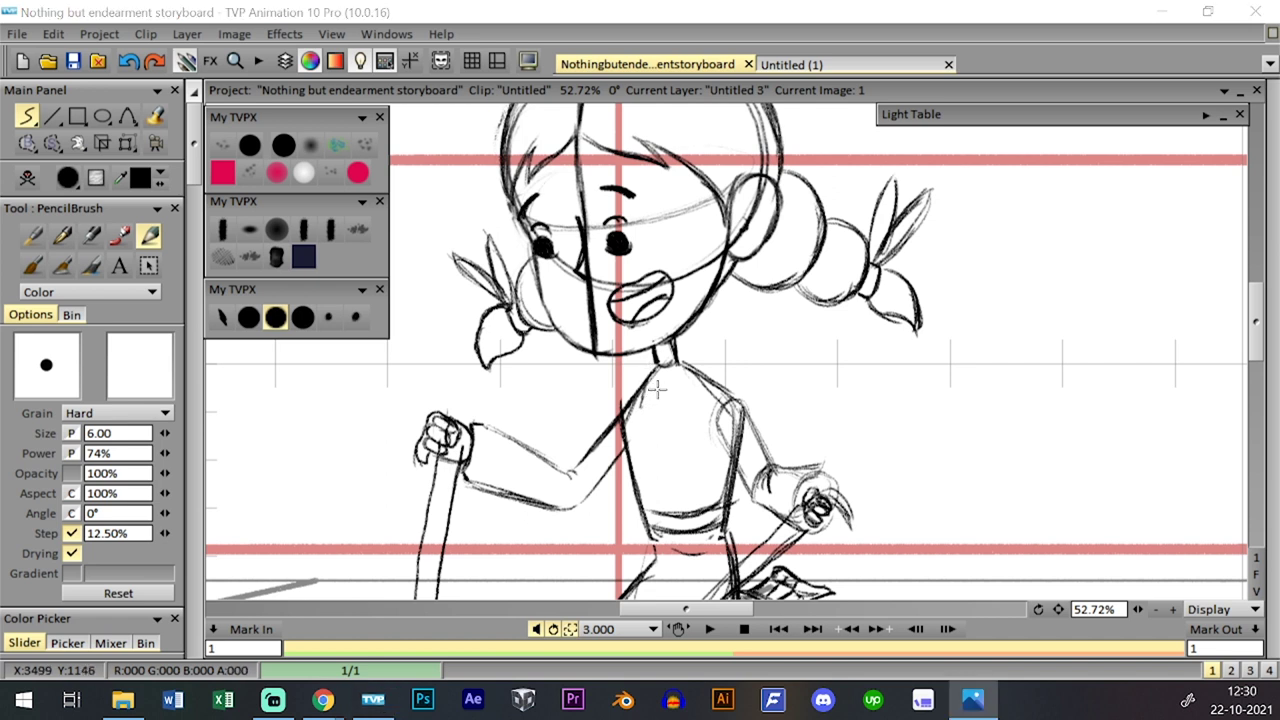
pyautogui.moveTo(648, 373)
pyautogui.mouseDown()
pyautogui.moveTo(640, 407)
pyautogui.moveTo(689, 413)
pyautogui.moveTo(705, 372)
pyautogui.moveTo(697, 411)
pyautogui.mouseUp()
pyautogui.hotkey('ctrl', 'z')
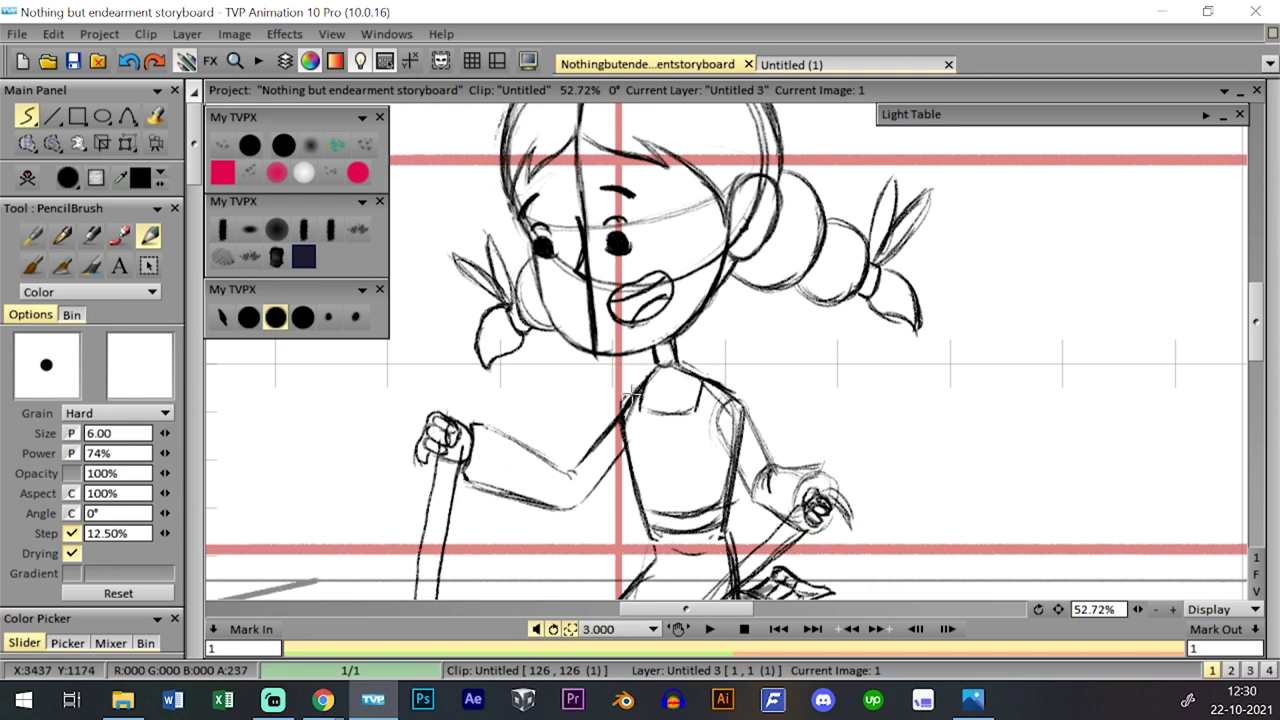
pyautogui.moveTo(653, 368); pyautogui.dragTo(630, 396)
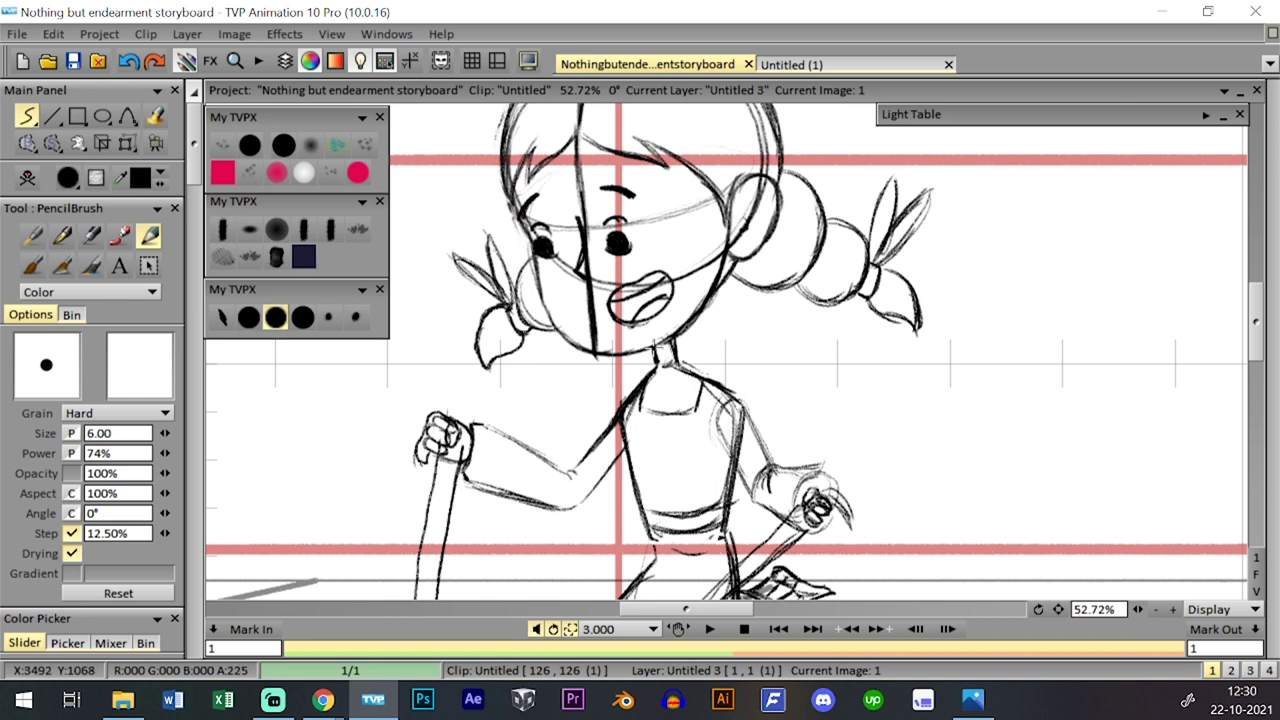
pyautogui.moveTo(682, 362); pyautogui.dragTo(735, 394)
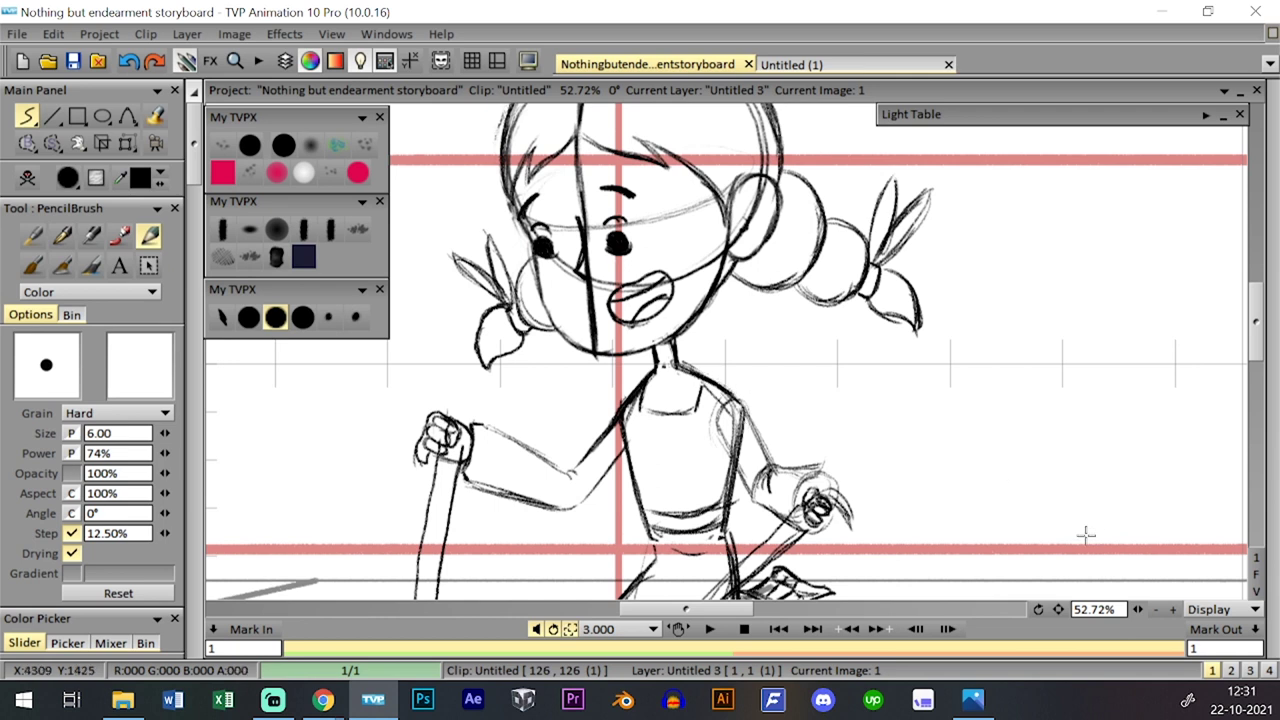
# - Go to frame 2 and clear the girl sketch from that image with the skull button
pyautogui.scroll(-5, 1070, 570)
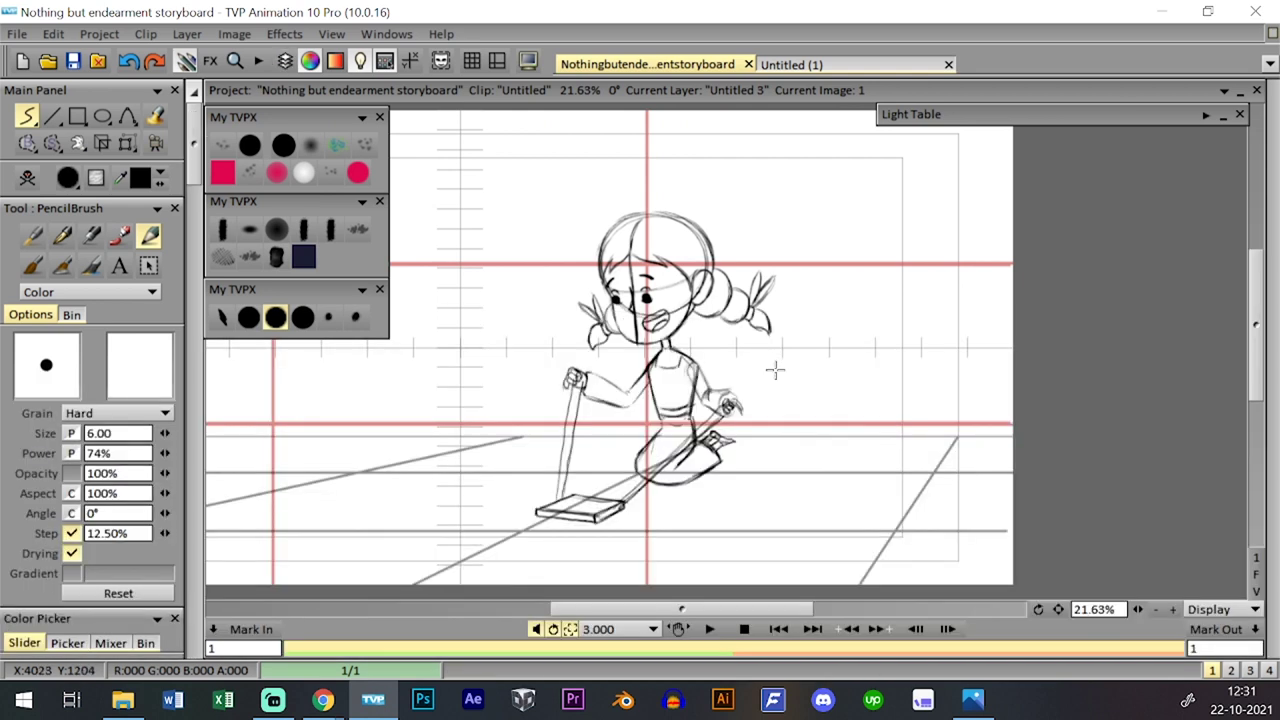
pyautogui.press('l')
pyautogui.click(366, 442)
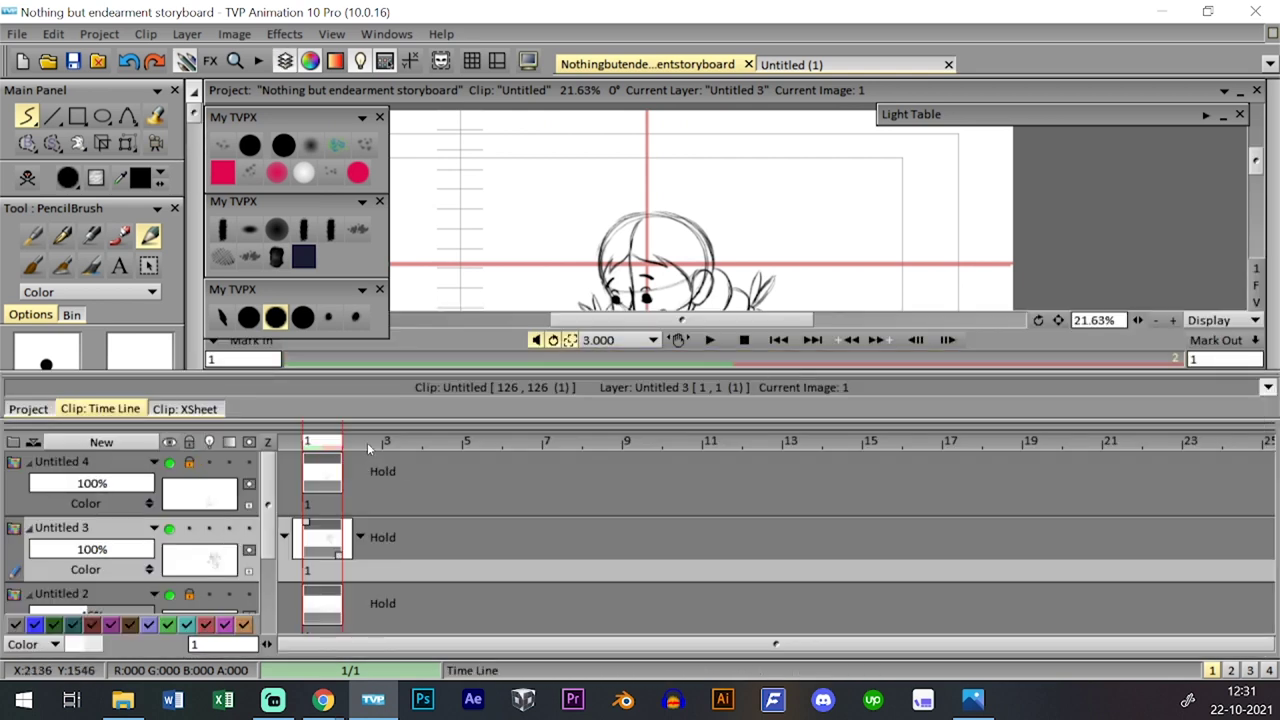
pyautogui.press('l')
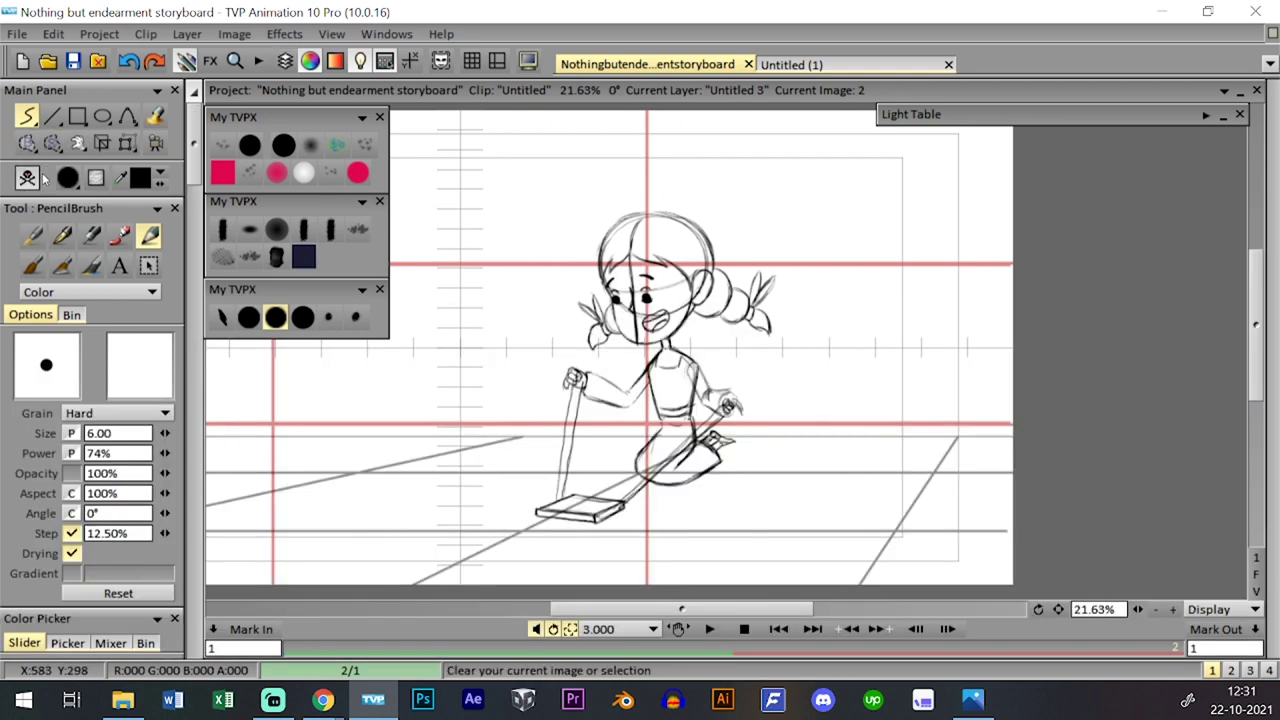
pyautogui.click(28, 178)
pyautogui.hotkey('ctrl', 't')
pyautogui.hotkey('ctrl', 't')
pyautogui.hotkey('ctrl', 't')
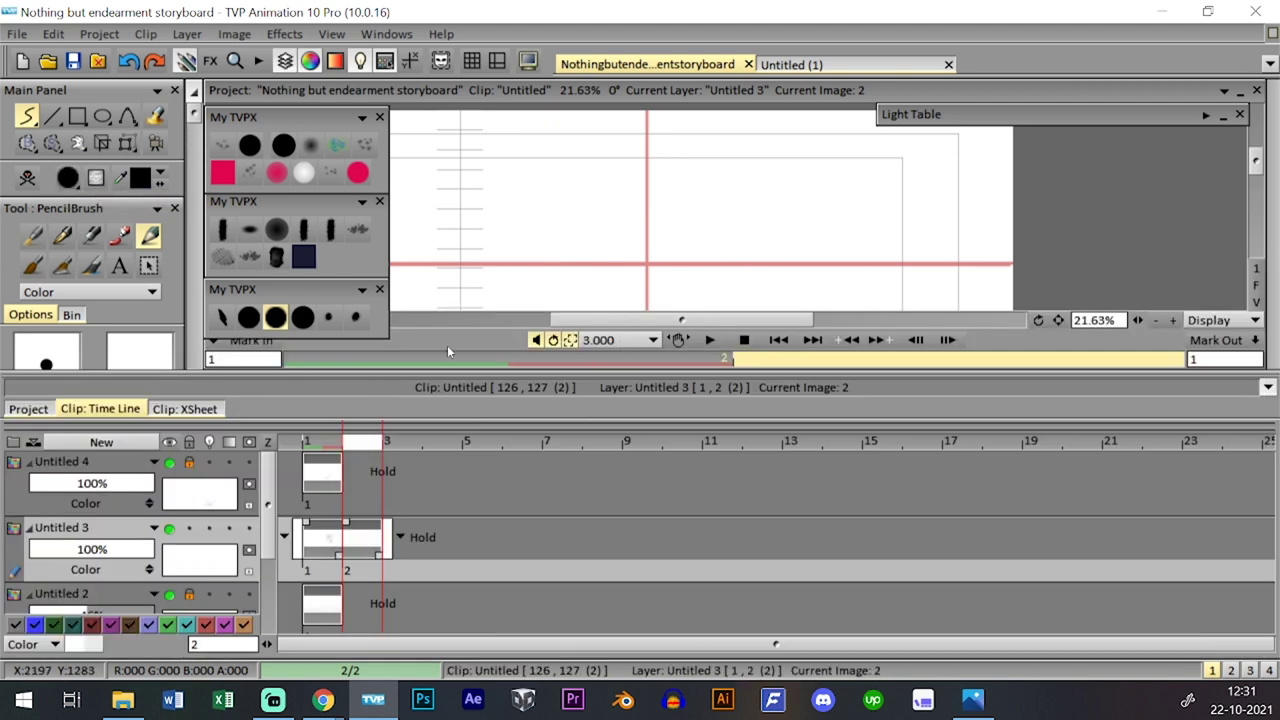
pyautogui.hotkey('ctrl', 't')
# - Cancel Open Project, save the storyboard, and select layer Untitled 4's frame-1 image
pyautogui.click(47, 61)
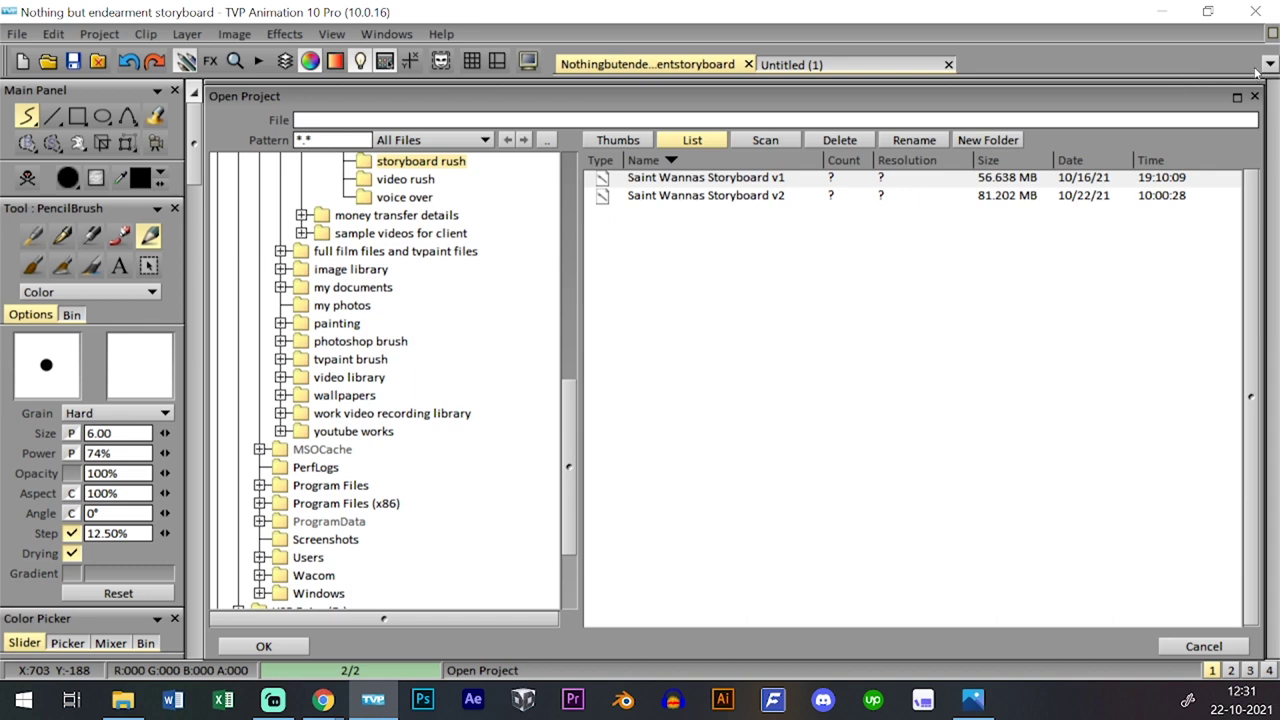
pyautogui.click(1254, 96)
pyautogui.click(72, 61)
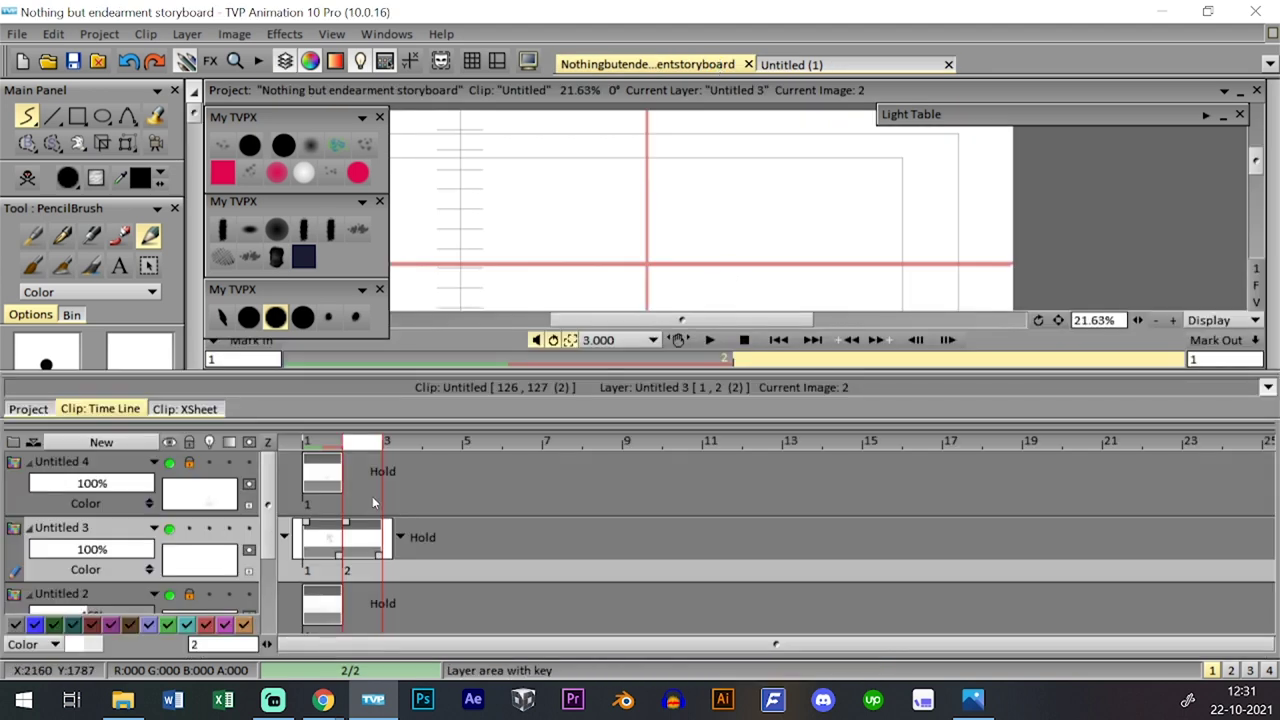
pyautogui.click(375, 503)
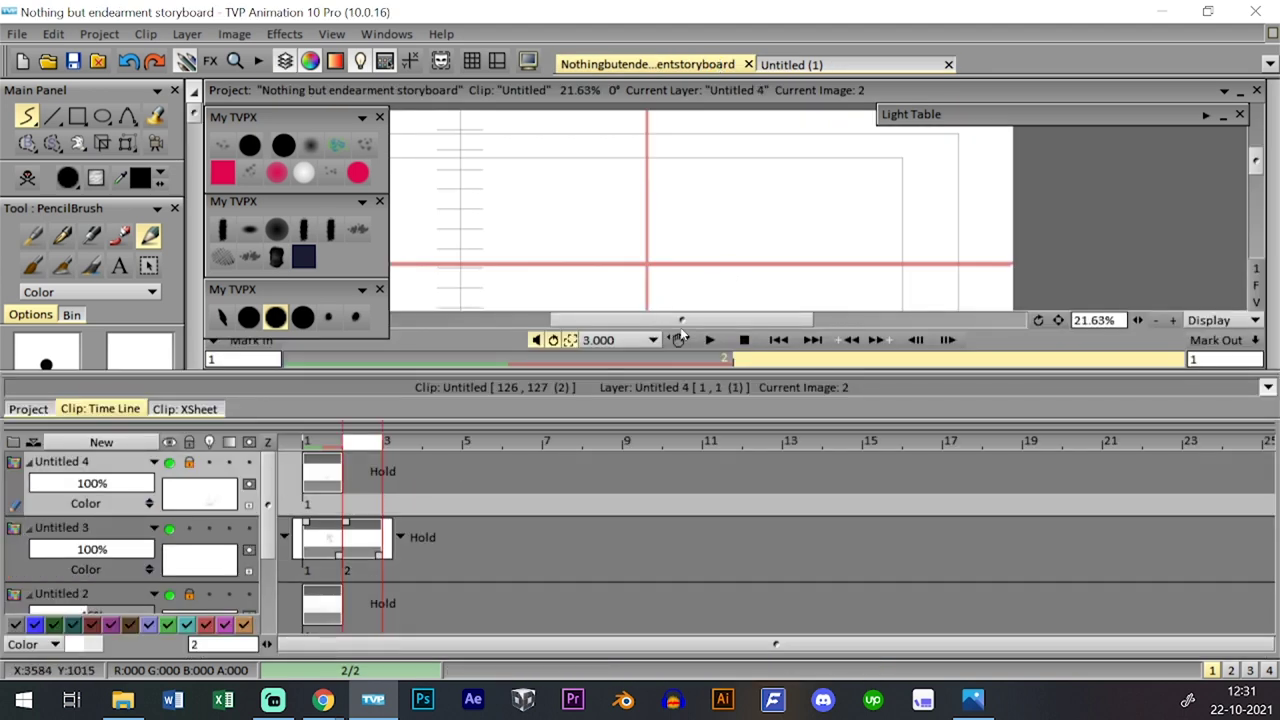
pyautogui.click(322, 470)
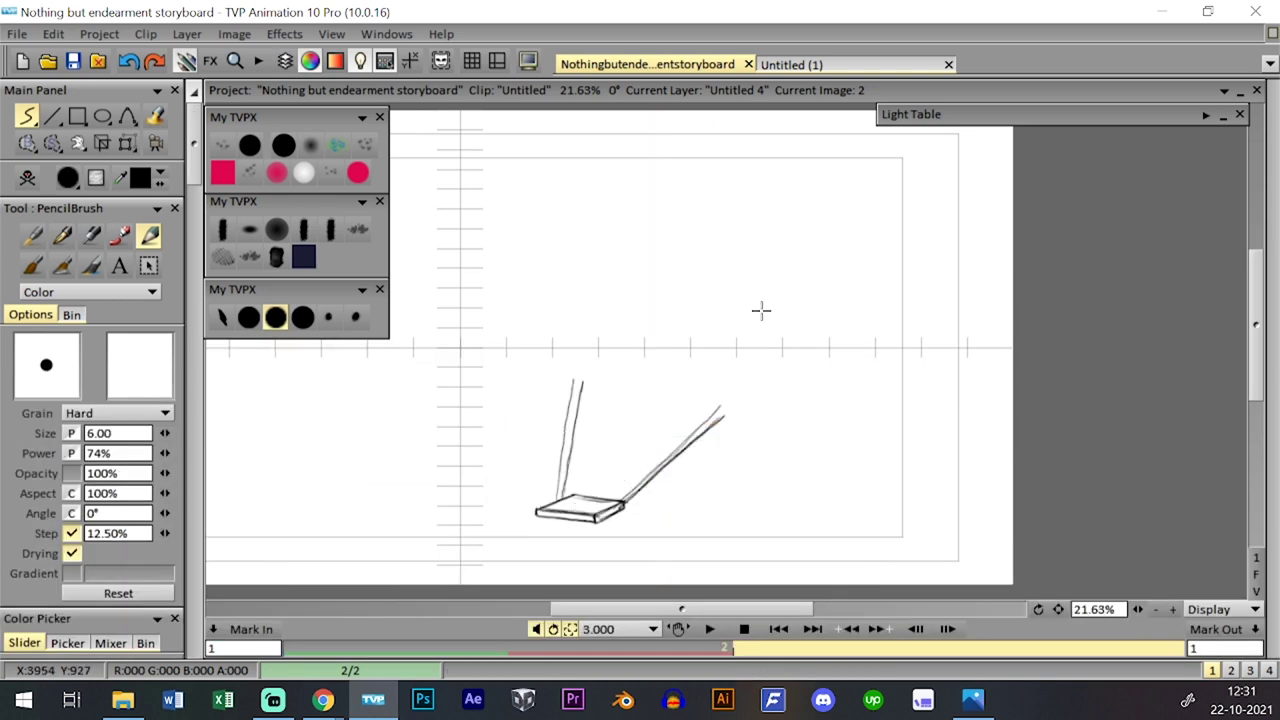
# - Erase the two upright strokes and stray diagonal strokes around the book with PenBrush Erase
pyautogui.scroll(3, 1120, 525)
pyautogui.moveTo(867, 488)
pyautogui.mouseDown()
pyautogui.moveTo(837, 346)
pyautogui.moveTo(854, 318)
pyautogui.mouseUp()
pyautogui.click(284, 146)
pyautogui.moveTo(488, 332); pyautogui.dragTo(554, 331)
pyautogui.moveTo(469, 415); pyautogui.dragTo(517, 243)
pyautogui.moveTo(618, 430)
pyautogui.mouseDown()
pyautogui.moveTo(694, 366)
pyautogui.moveTo(709, 382)
pyautogui.mouseUp()
pyautogui.click(286, 318)
# - Enable the Light Table so image 1 shows as an onion skin behind image 2
pyautogui.press('Tab')
pyautogui.press('Tab')
pyautogui.press('Tab')
pyautogui.press('Tab')
pyautogui.press('Tab')
pyautogui.press('Tab')
pyautogui.press('Left')
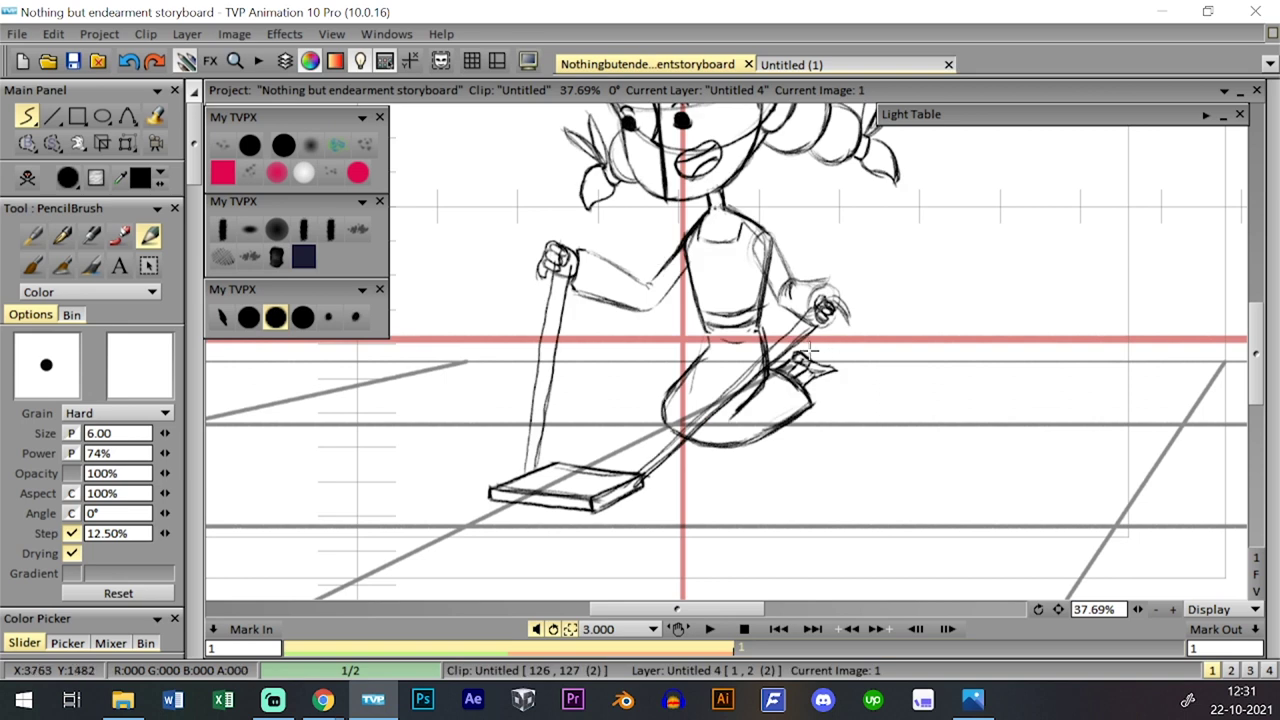
pyautogui.press('Right')
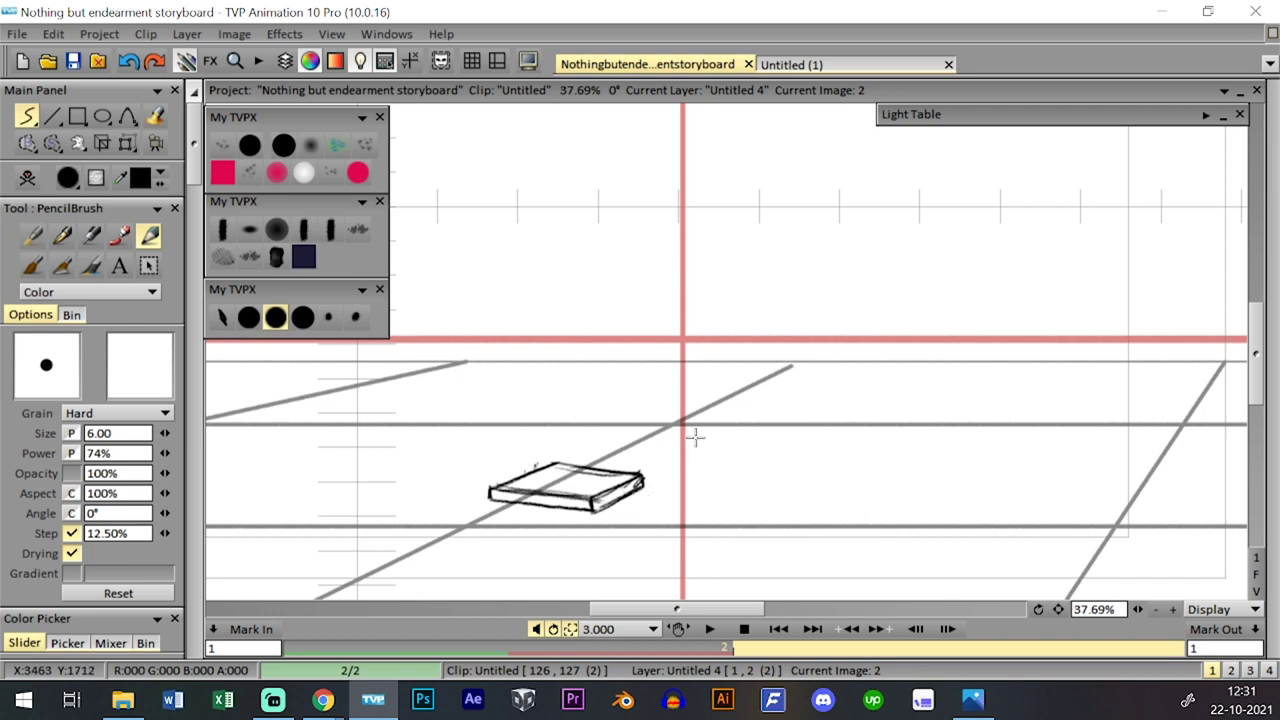
pyautogui.press('Tab')
pyautogui.press('Tab')
pyautogui.press('Tab')
pyautogui.press('Tab')
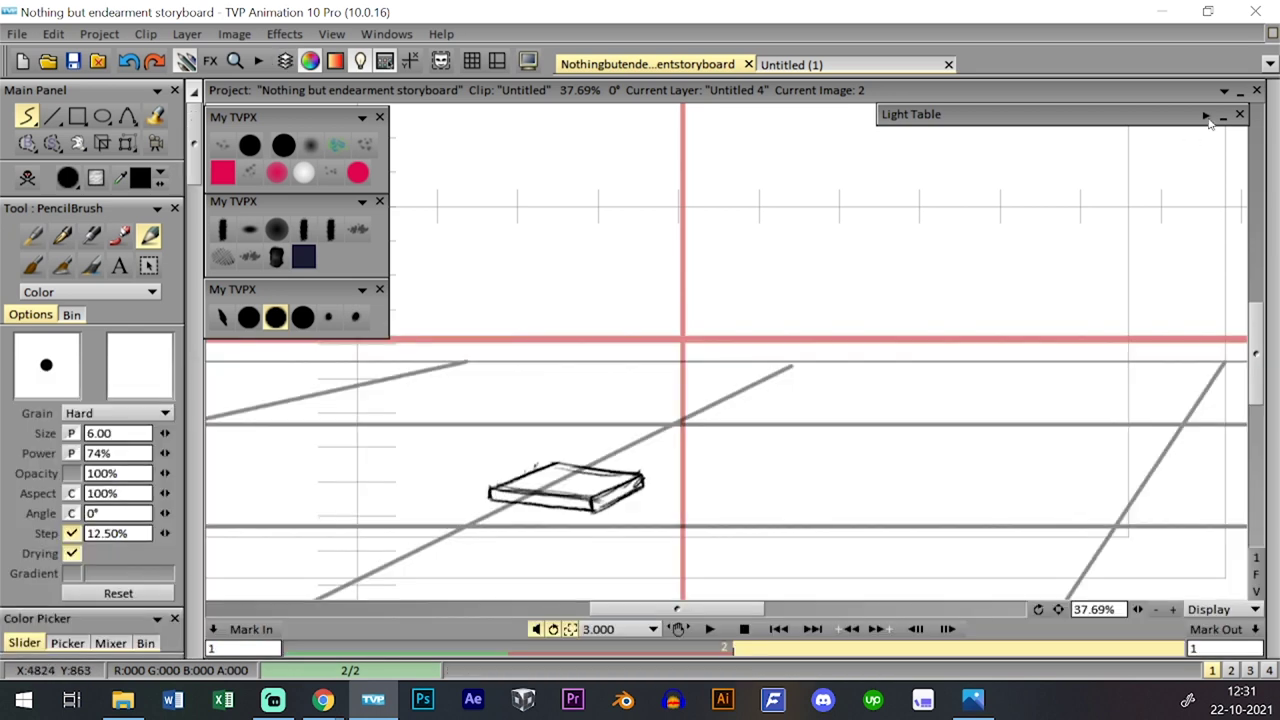
pyautogui.doubleClick(1199, 117)
pyautogui.click(1085, 160)
pyautogui.doubleClick(1178, 116)
pyautogui.press('Tab')
pyautogui.press('Tab')
# - Pencil a wavy ribbon trailing right from the book's corner with a curled end
pyautogui.moveTo(803, 362); pyautogui.dragTo(771, 477)
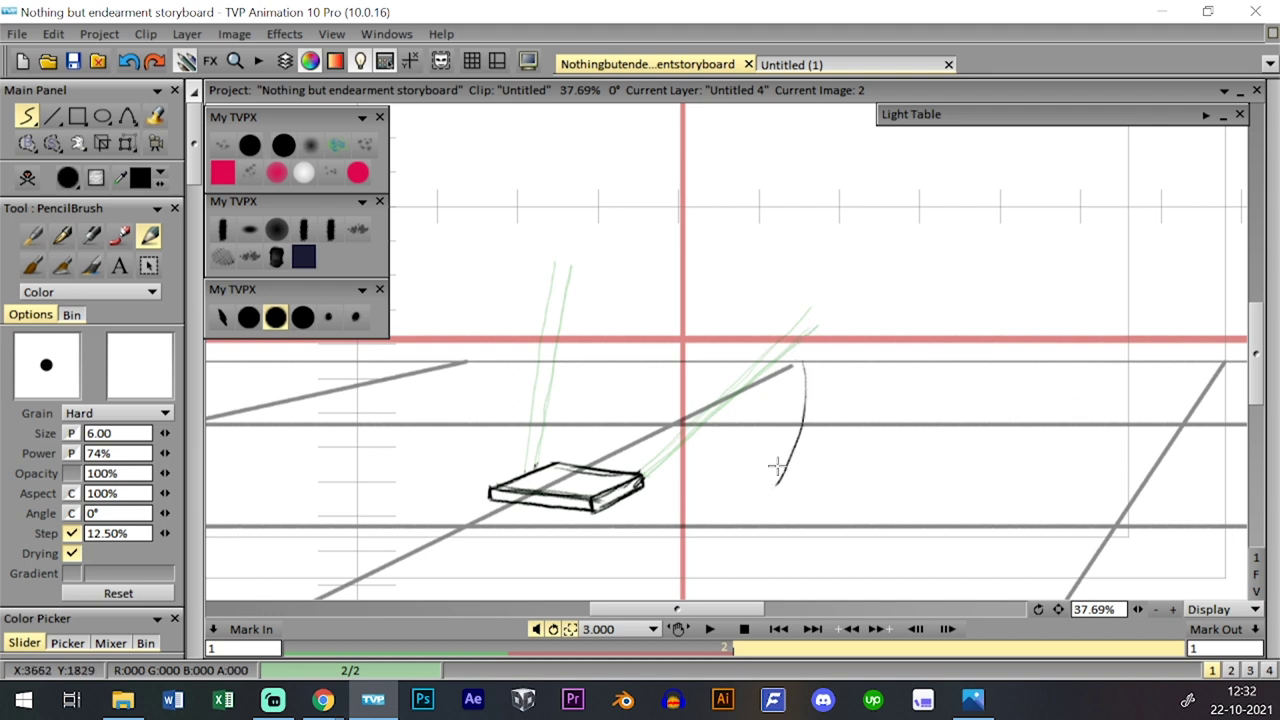
pyautogui.hotkey('ctrl', 'z')
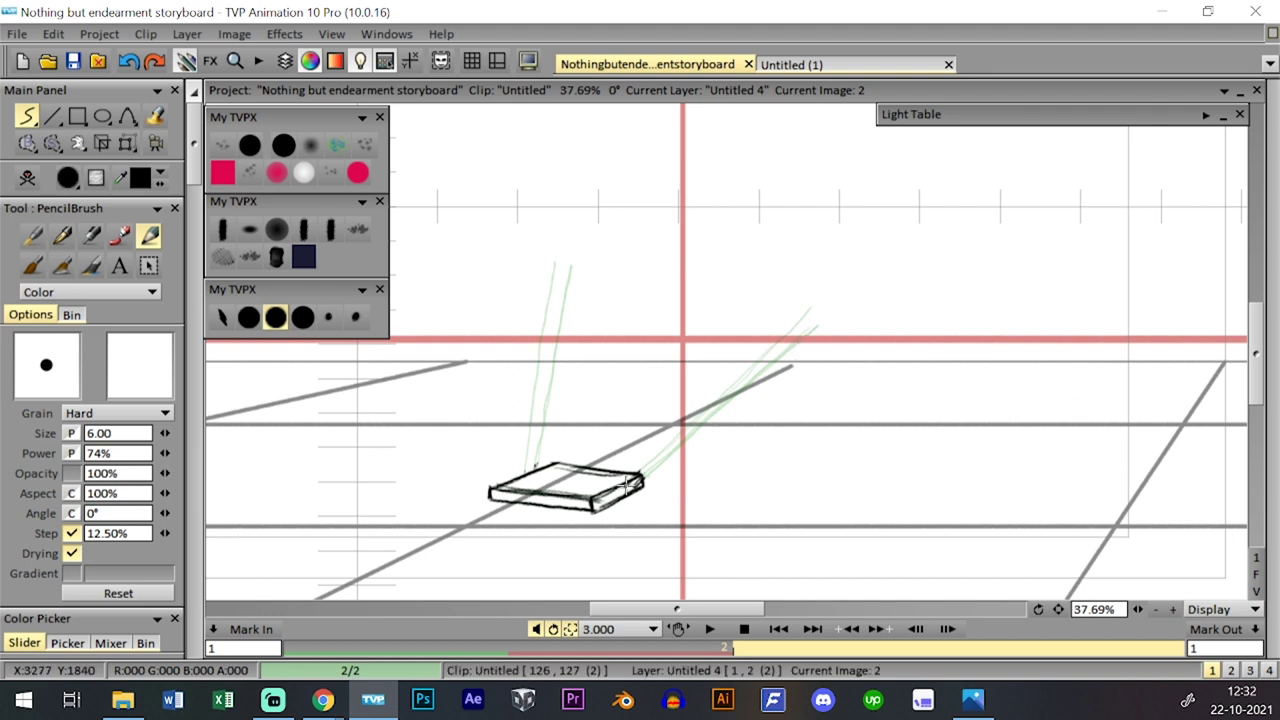
pyautogui.moveTo(627, 496)
pyautogui.mouseDown()
pyautogui.moveTo(768, 502)
pyautogui.moveTo(787, 515)
pyautogui.mouseUp()
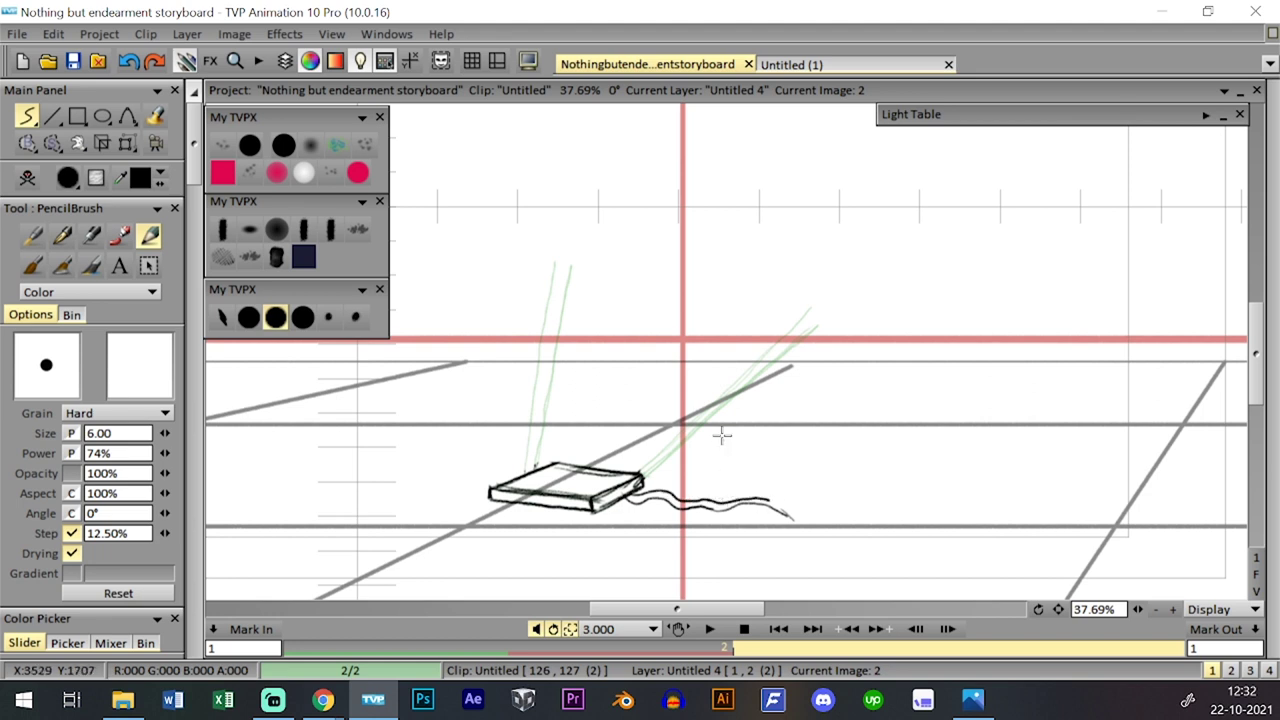
pyautogui.moveTo(751, 497); pyautogui.dragTo(781, 495)
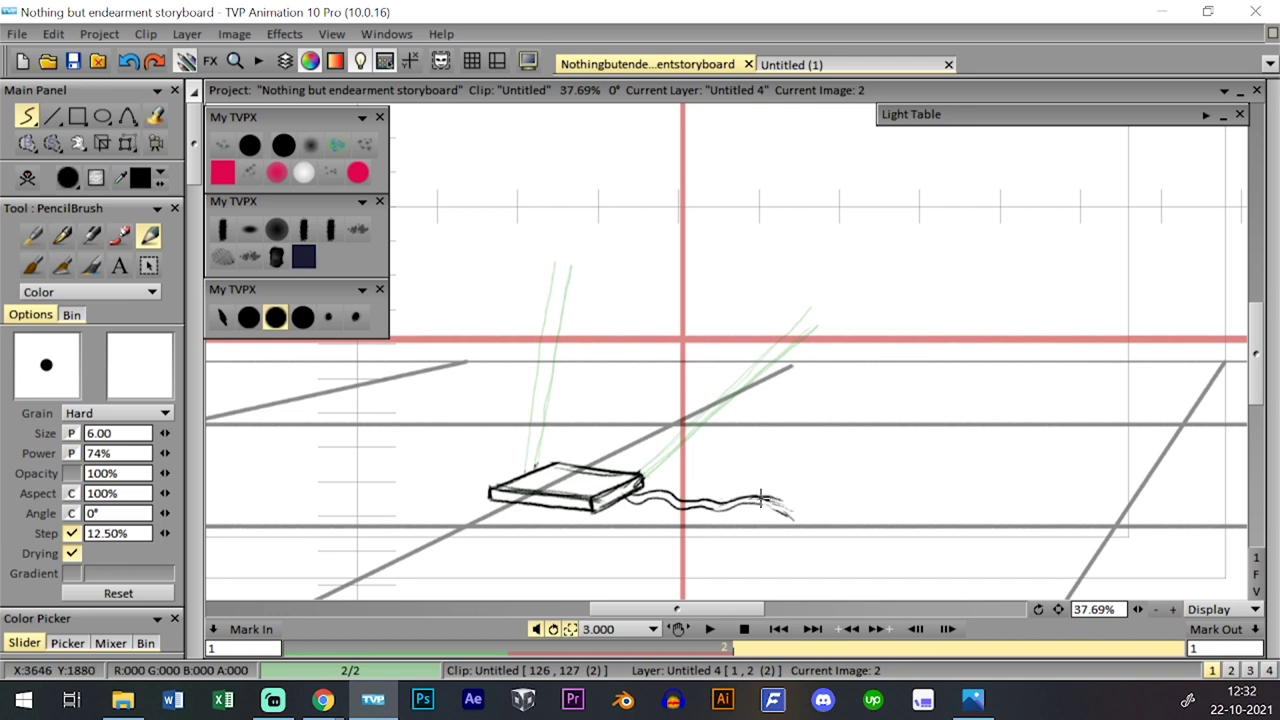
pyautogui.moveTo(762, 500); pyautogui.dragTo(793, 518)
pyautogui.press('Left')
pyautogui.press('Right')
pyautogui.hotkey('ctrl', 'z')
pyautogui.moveTo(794, 516)
pyautogui.mouseDown()
pyautogui.moveTo(815, 497)
pyautogui.moveTo(819, 514)
pyautogui.moveTo(818, 498)
pyautogui.mouseUp()
pyautogui.hotkey('ctrl', 'z')
pyautogui.hotkey('ctrl', 'z')
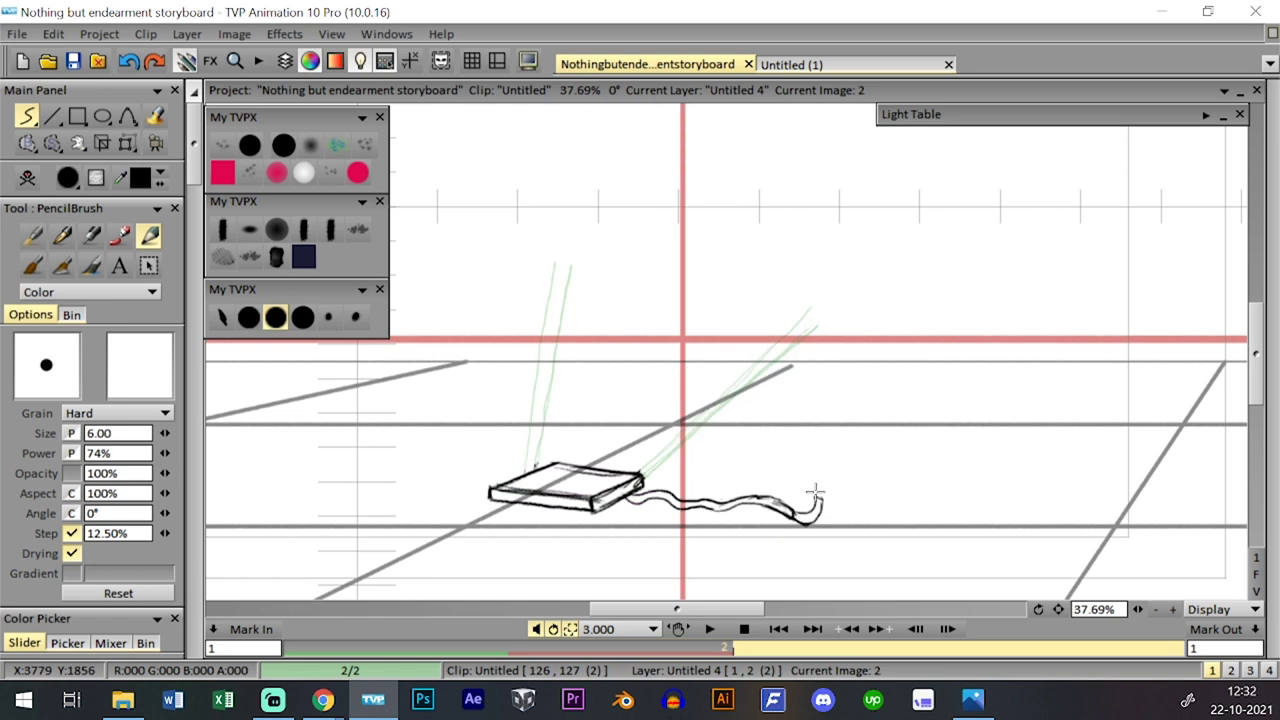
# - Draw a hooked curl rising above the book's left corner
pyautogui.moveTo(524, 470); pyautogui.dragTo(503, 463)
pyautogui.hotkey('ctrl', 'z')
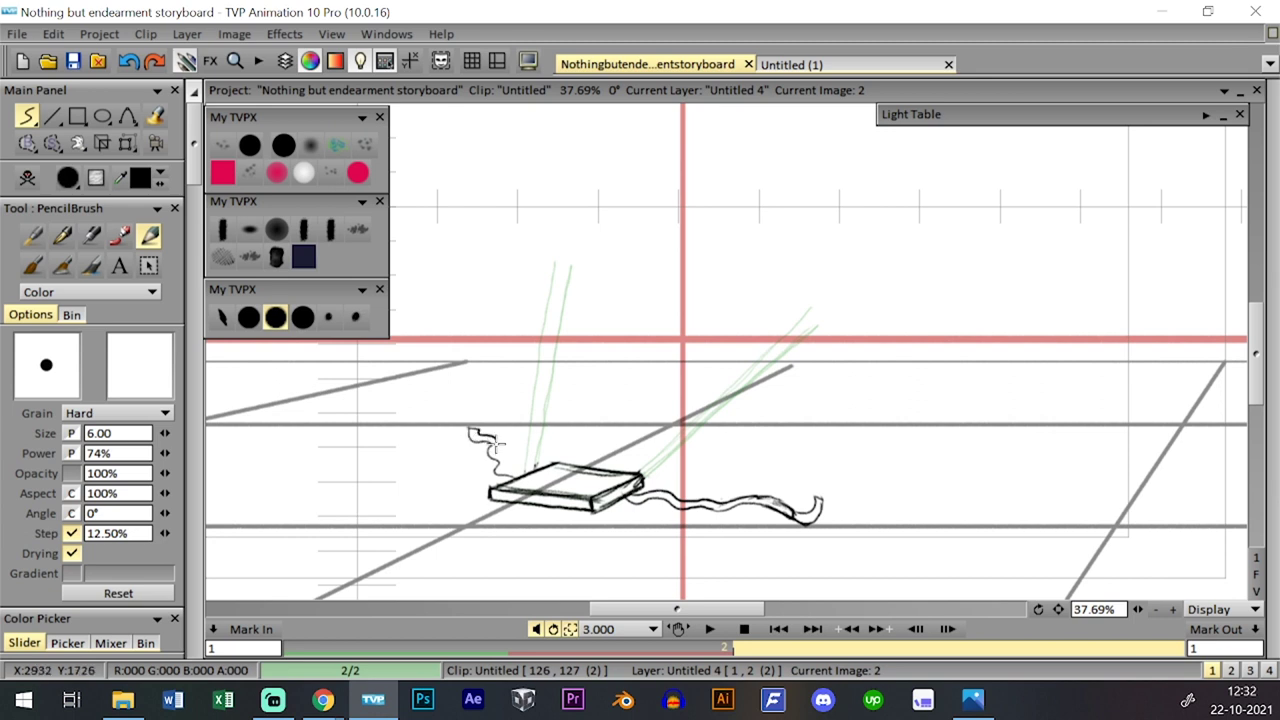
pyautogui.moveTo(500, 466); pyautogui.dragTo(526, 470)
pyautogui.hotkey('ctrl', 'z')
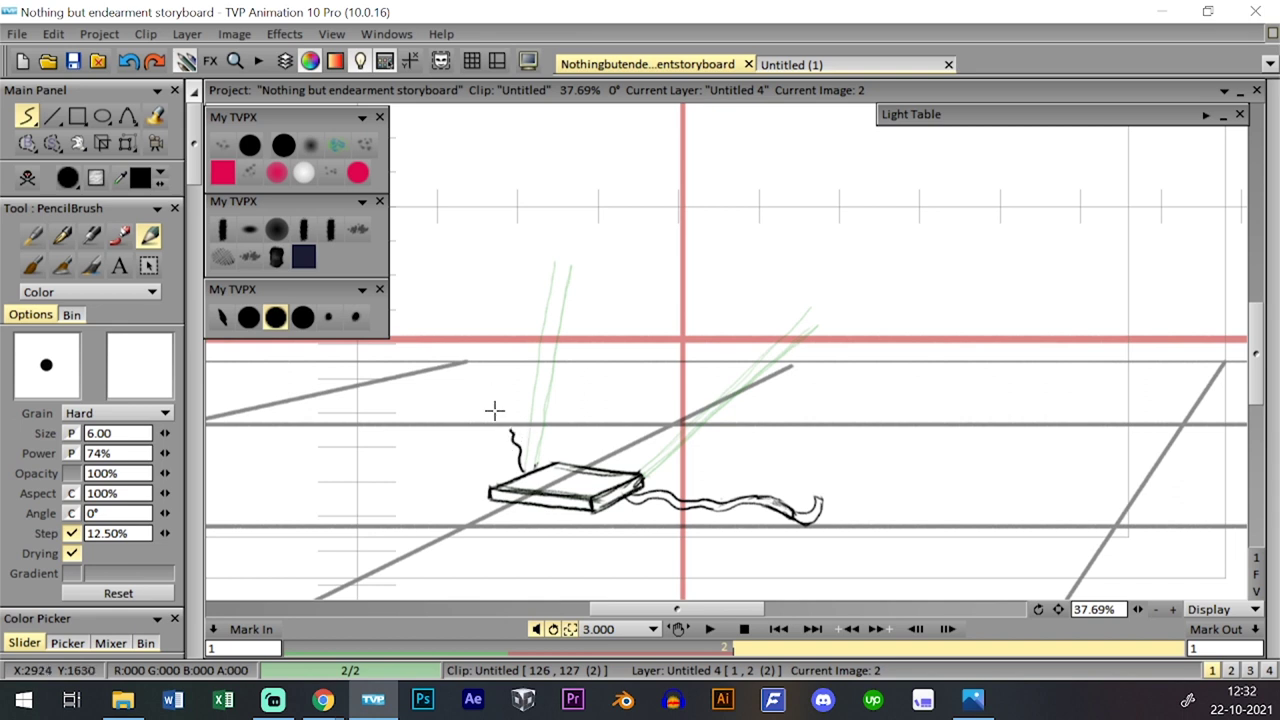
pyautogui.moveTo(510, 425); pyautogui.dragTo(532, 430)
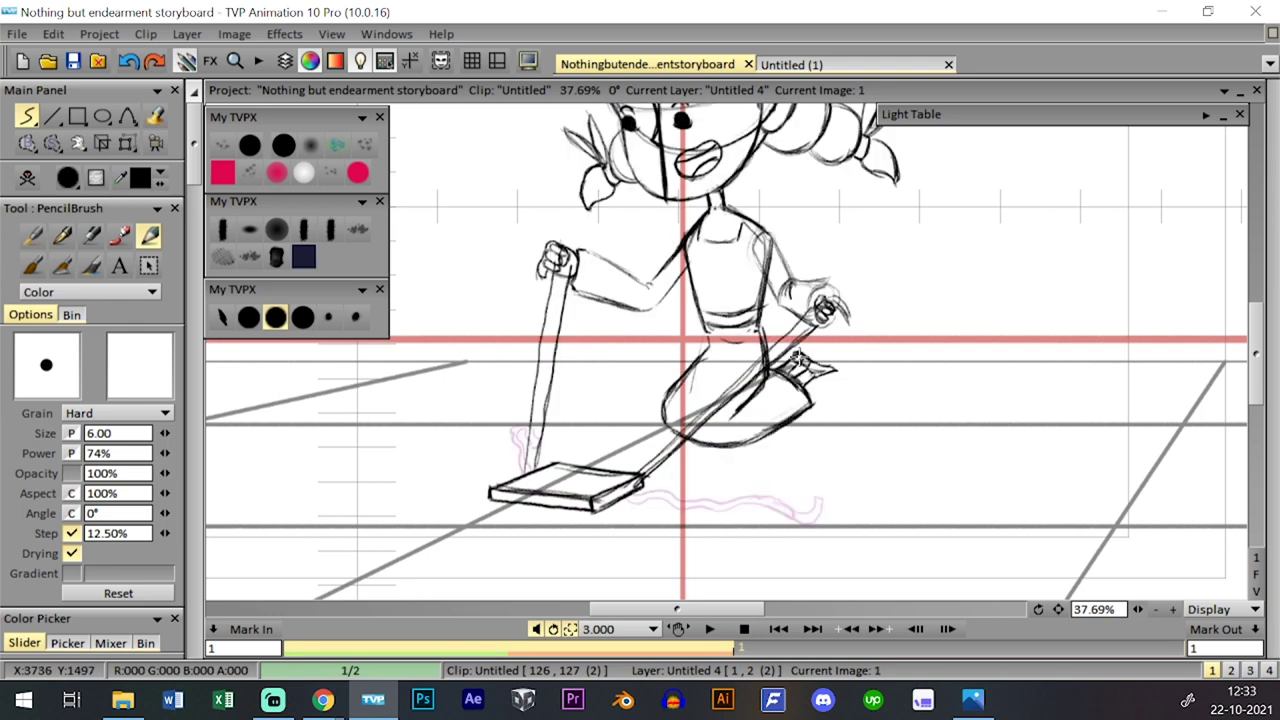
# - Lasso the curl above the book, shrink it and warp its loop downward
pyautogui.click(53, 144)
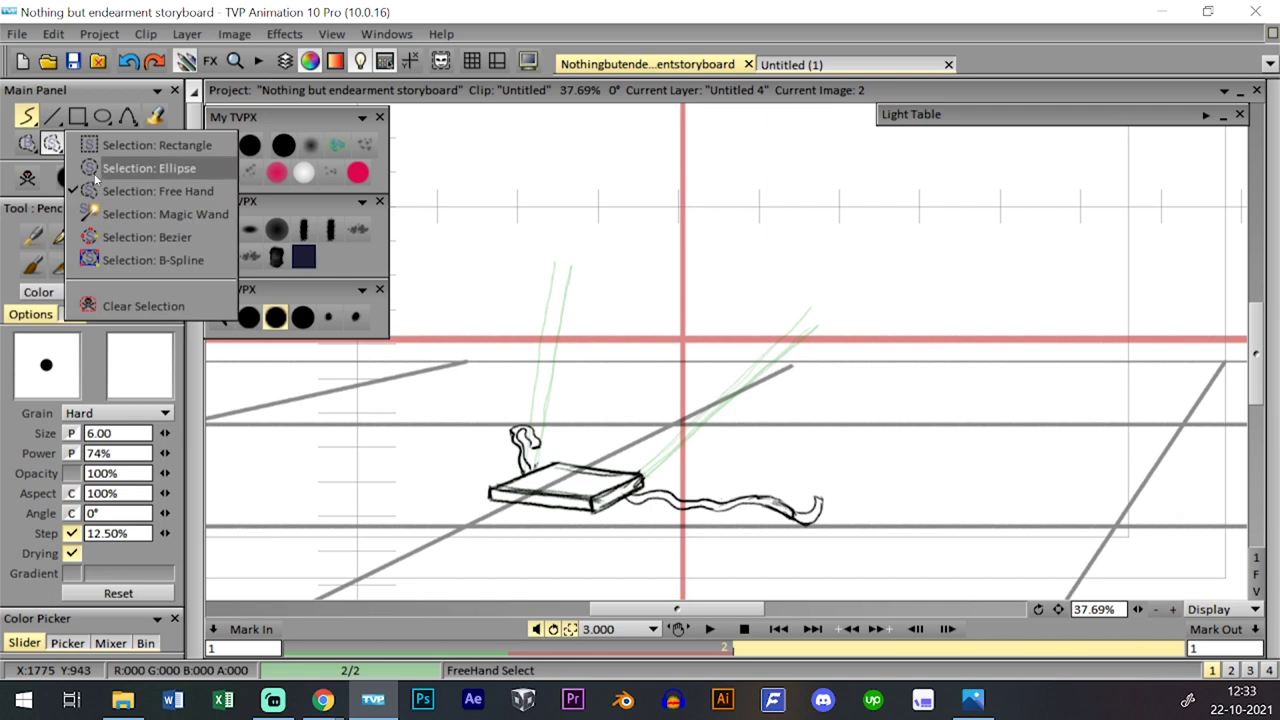
pyautogui.click(97, 190)
pyautogui.moveTo(548, 440)
pyautogui.mouseDown()
pyautogui.moveTo(502, 441)
pyautogui.moveTo(553, 404)
pyautogui.moveTo(528, 414)
pyautogui.moveTo(546, 394)
pyautogui.mouseUp()
pyautogui.click(128, 144)
pyautogui.press('Return')
pyautogui.moveTo(131, 146); pyautogui.dragTo(172, 188)
pyautogui.moveTo(518, 380); pyautogui.dragTo(518, 396)
pyautogui.press('Return')
pyautogui.click(275, 317)
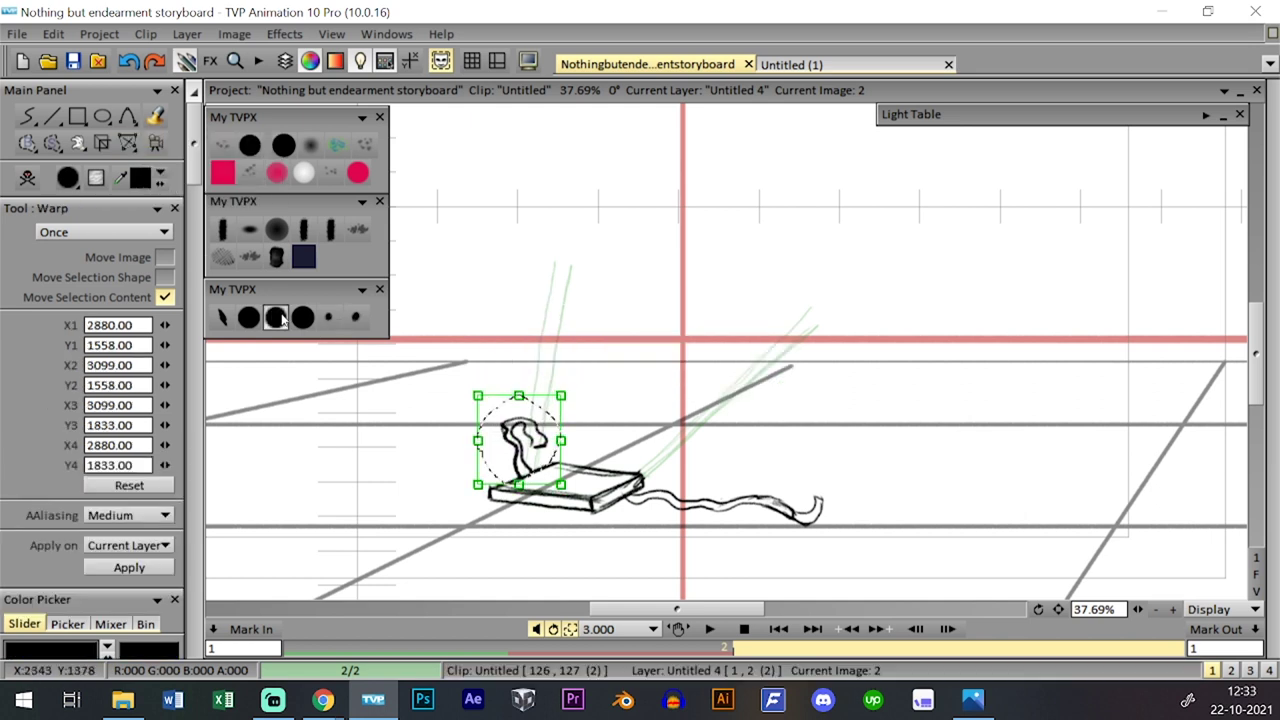
# - Cancel Slide Layer To Image, deselect with Ctrl+D, and make Untitled 3 the current layer
pyautogui.click(676, 379)
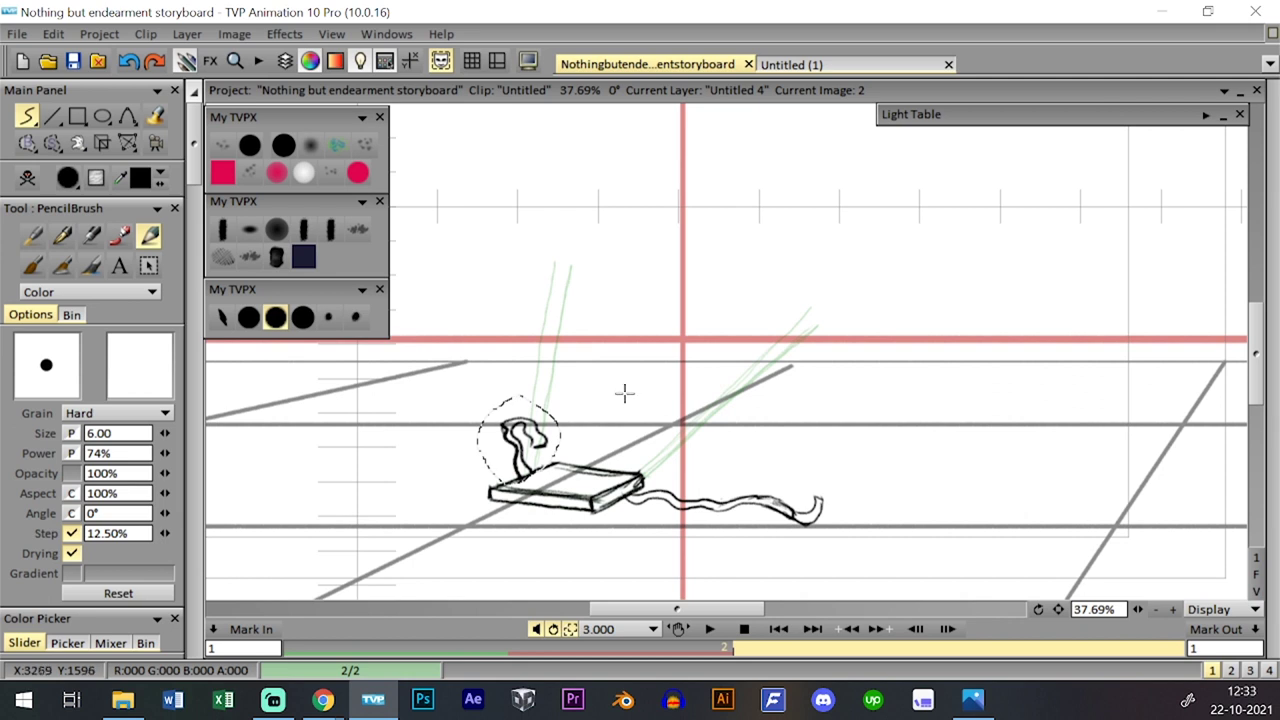
pyautogui.hotkey('ctrl', 'd')
pyautogui.press('Tab')
pyautogui.press('Tab')
pyautogui.press('Tab')
pyautogui.press('Tab')
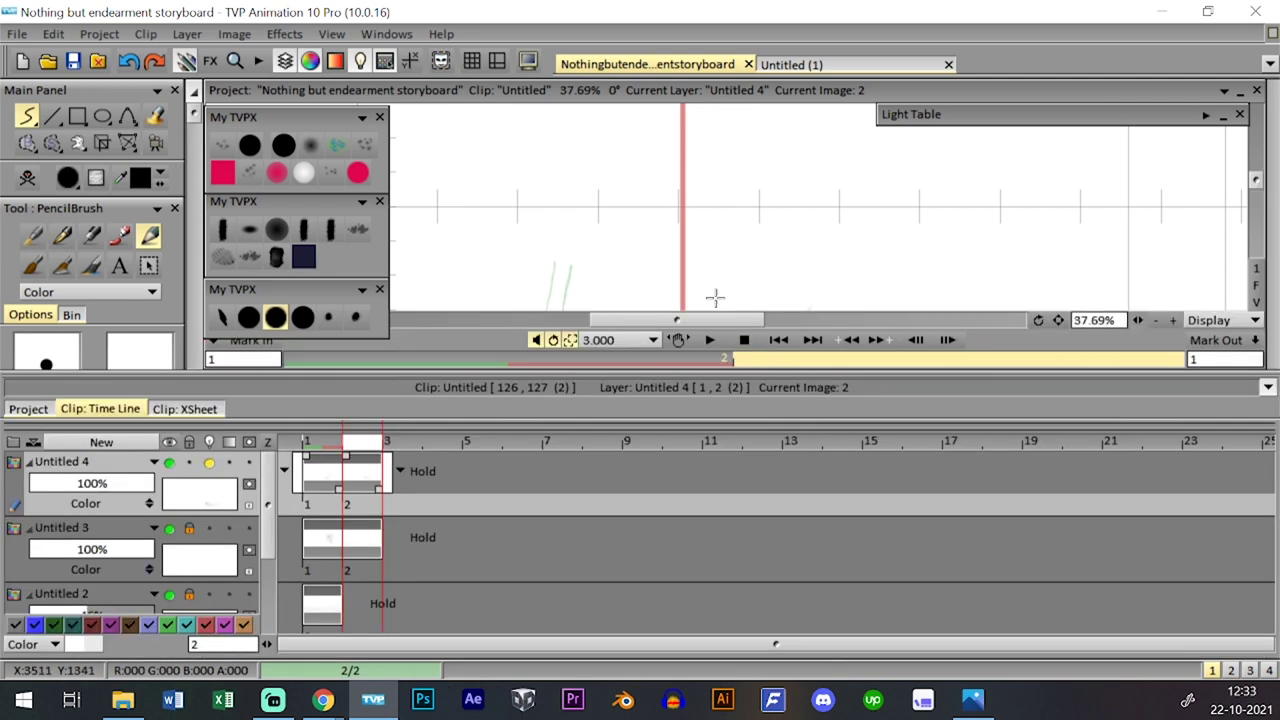
pyautogui.press('Left')
pyautogui.press('Right')
pyautogui.press('Left')
pyautogui.press('Right')
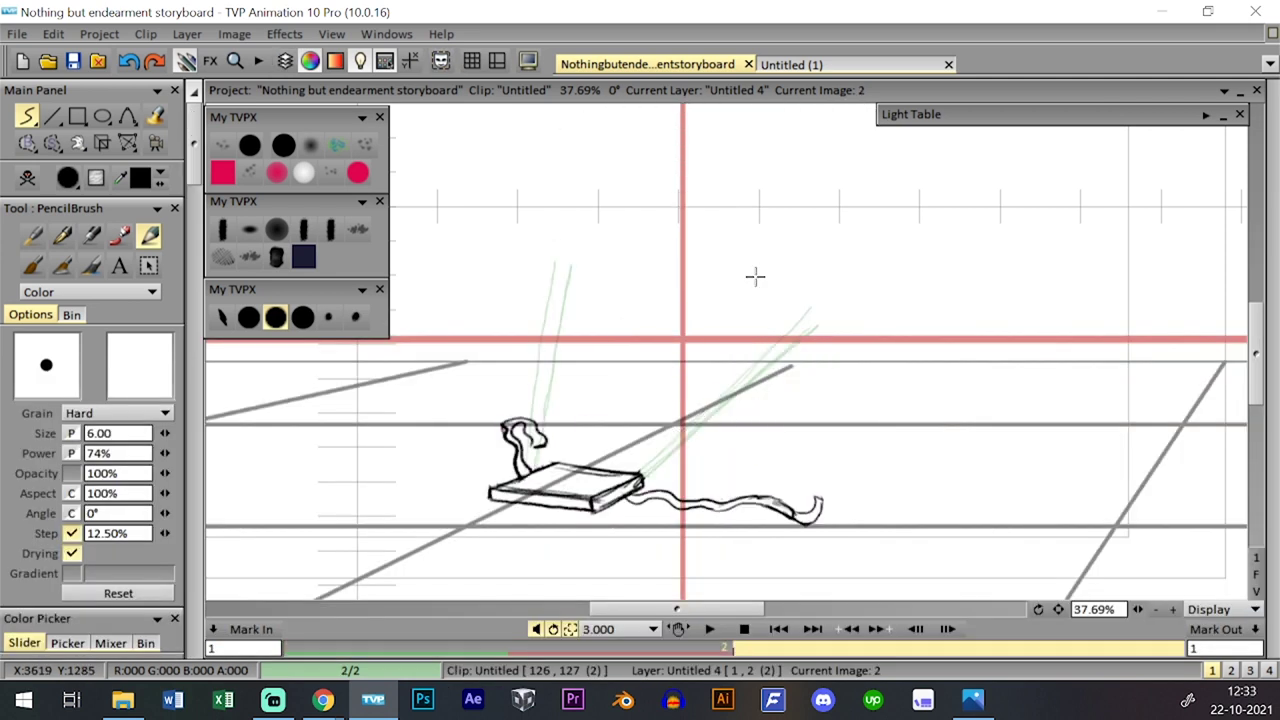
pyautogui.press('Left')
pyautogui.hotkey('ctrl', 't')
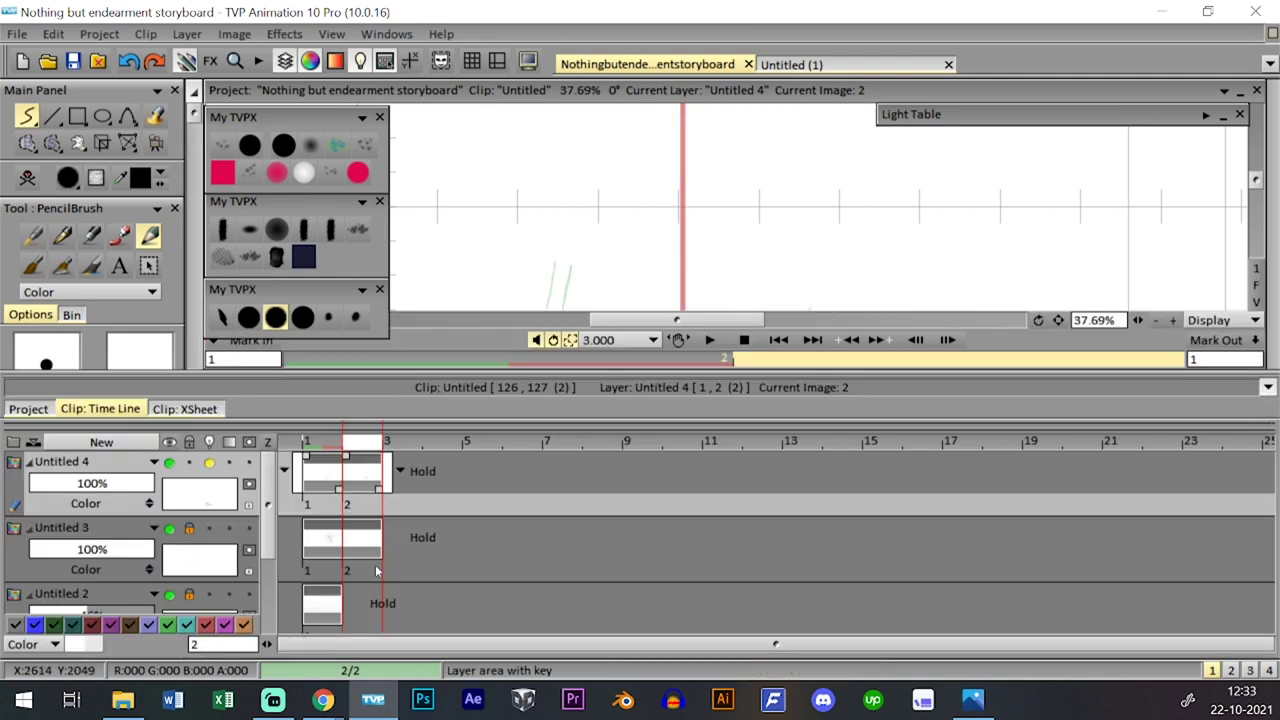
pyautogui.click(210, 535)
# - Zoom to 30.31% and erase the girl's arm and upper torso on image 2
pyautogui.press('Tab')
pyautogui.press('Tab')
pyautogui.press('Tab')
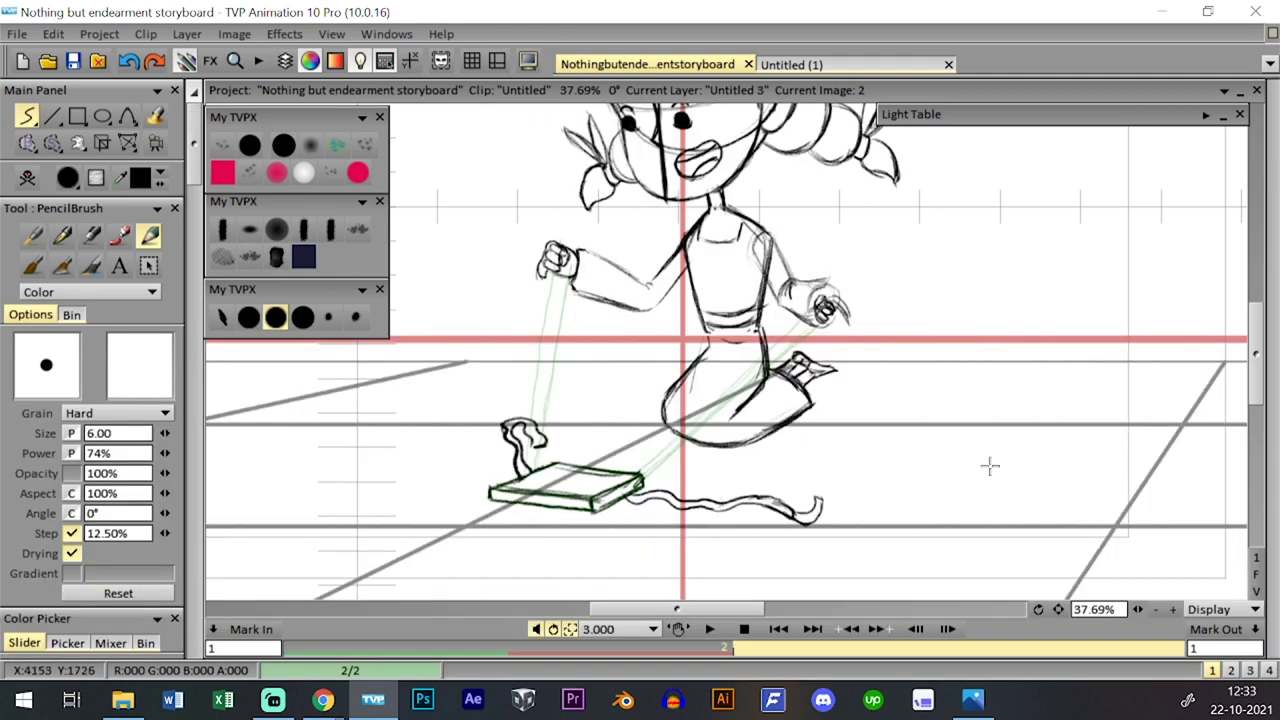
pyautogui.moveTo(1136, 612); pyautogui.dragTo(1122, 610)
pyautogui.moveTo(838, 316); pyautogui.dragTo(763, 397)
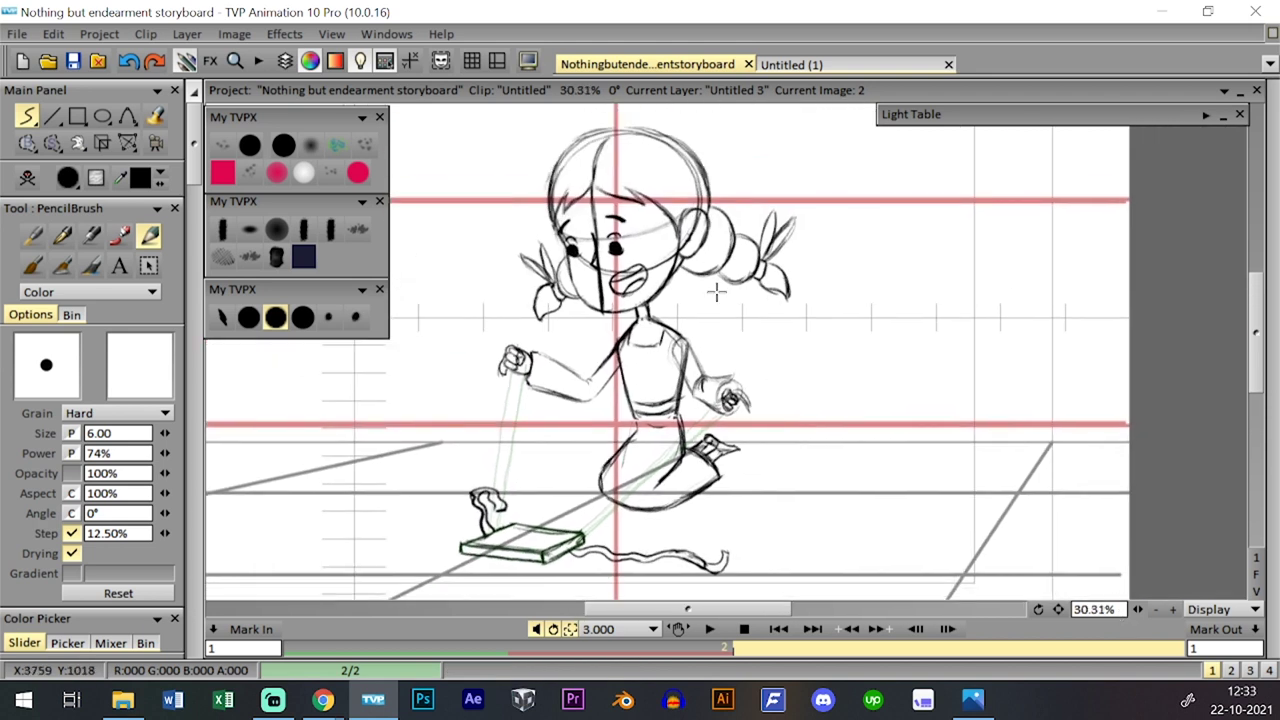
pyautogui.press('Tab')
pyautogui.press('Tab')
pyautogui.press('Tab')
pyautogui.press('Tab')
pyautogui.press('Tab')
pyautogui.press('Tab')
pyautogui.hotkey('ctrl', 't')
pyautogui.hotkey('ctrl', 't')
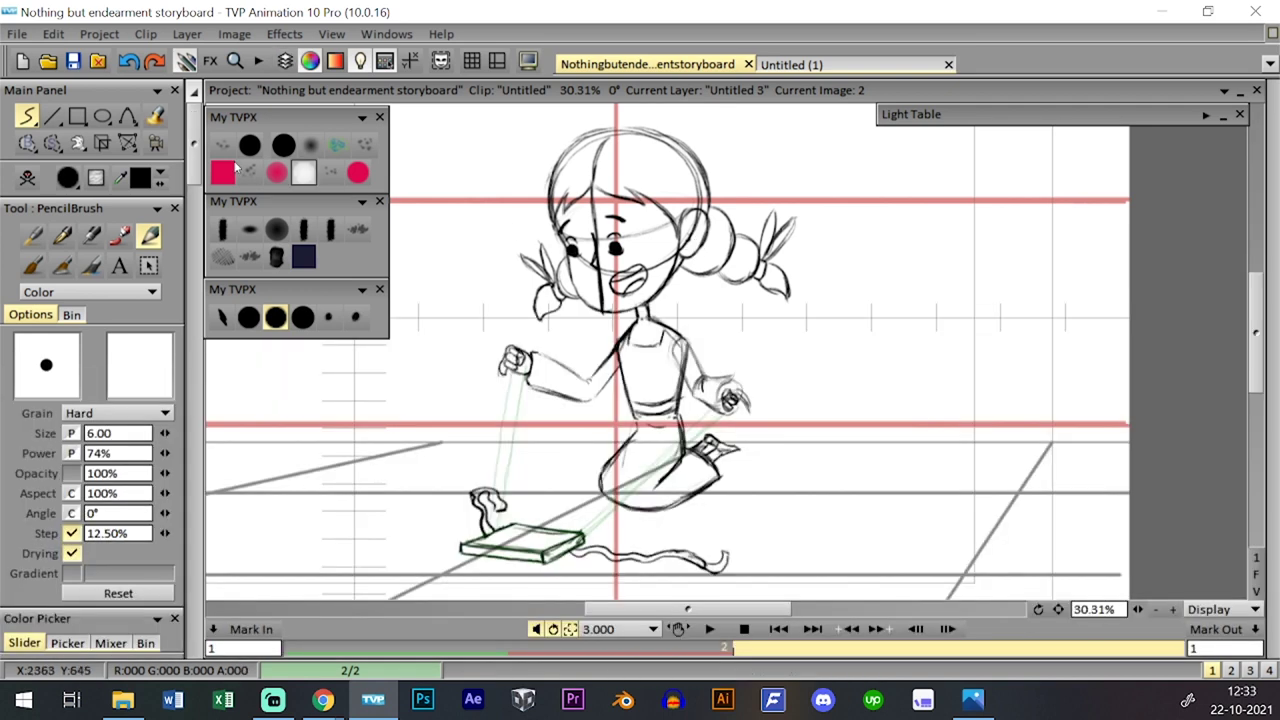
pyautogui.click(284, 146)
pyautogui.moveTo(499, 352)
pyautogui.mouseDown()
pyautogui.moveTo(547, 384)
pyautogui.moveTo(681, 405)
pyautogui.moveTo(699, 370)
pyautogui.moveTo(739, 388)
pyautogui.moveTo(641, 337)
pyautogui.moveTo(621, 286)
pyautogui.moveTo(548, 302)
pyautogui.moveTo(536, 353)
pyautogui.moveTo(516, 307)
pyautogui.moveTo(519, 265)
pyautogui.moveTo(529, 321)
pyautogui.moveTo(563, 308)
pyautogui.moveTo(585, 182)
pyautogui.moveTo(631, 128)
pyautogui.moveTo(636, 281)
pyautogui.moveTo(665, 322)
pyautogui.moveTo(715, 208)
pyautogui.moveTo(750, 322)
pyautogui.moveTo(800, 212)
pyautogui.mouseUp()
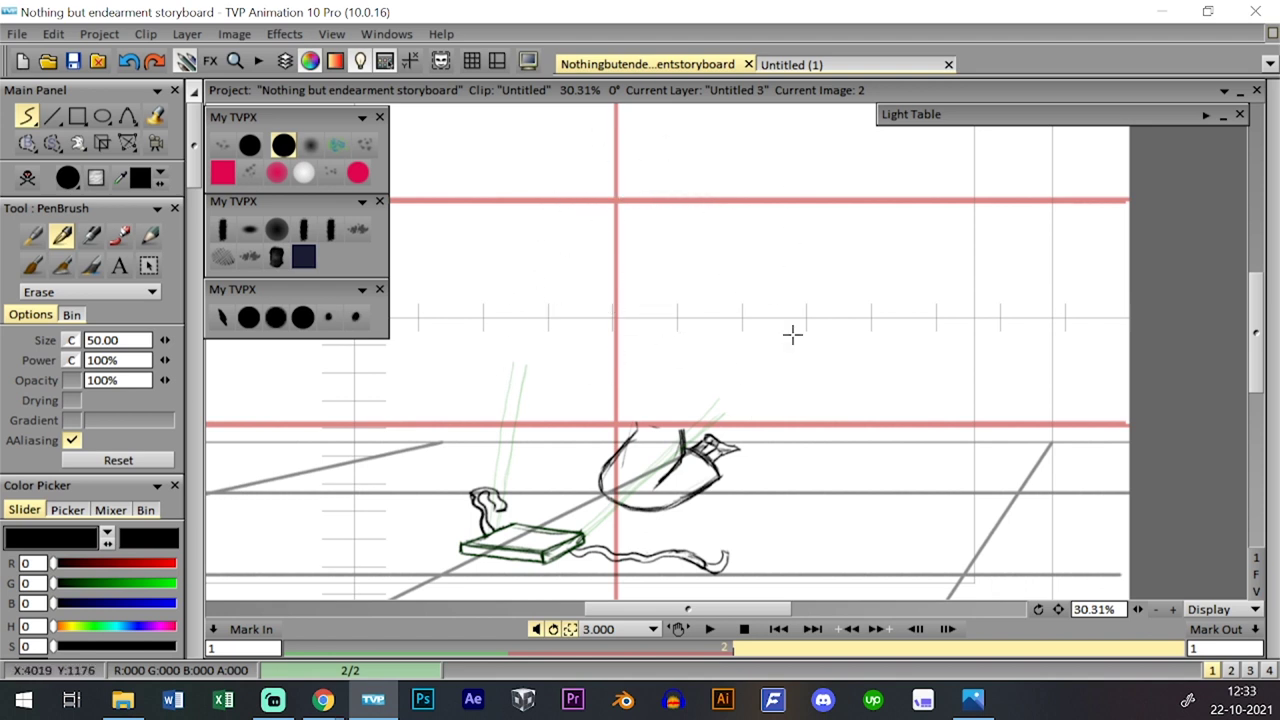
pyautogui.click(275, 317)
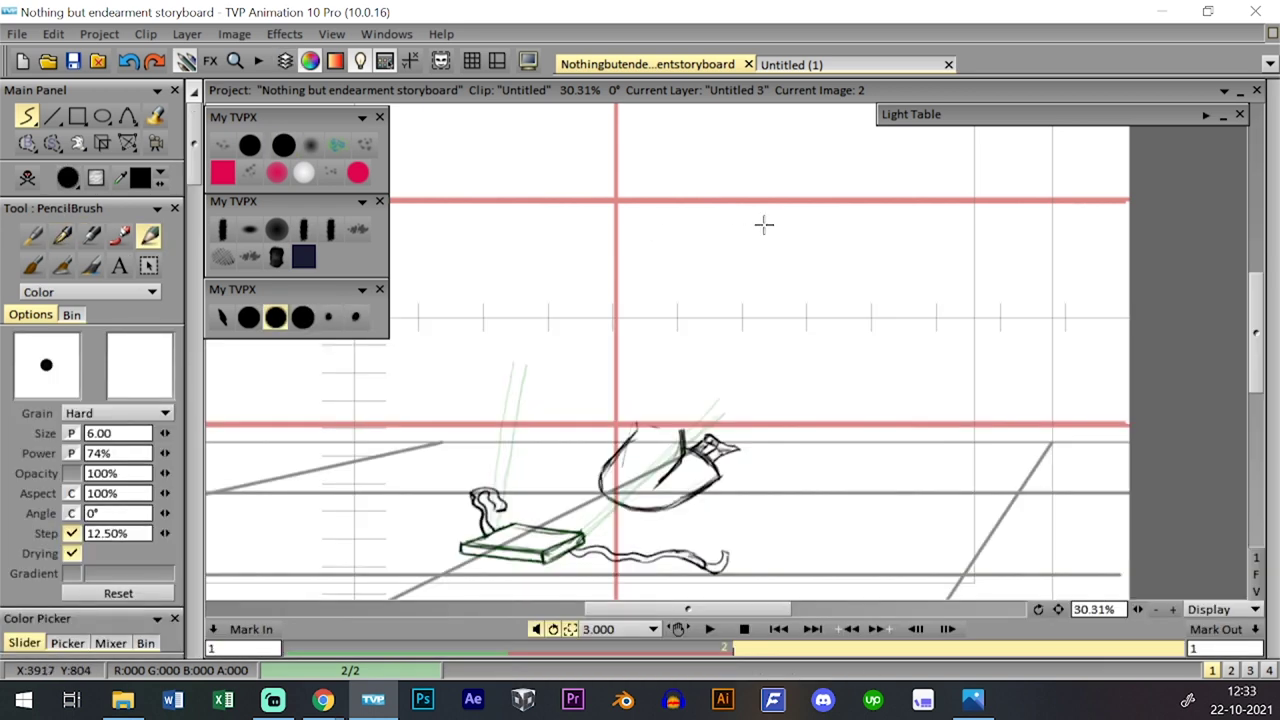
# - Flip repeatedly between images 1 and 2 to compare the erased pose
pyautogui.press('Left')
pyautogui.press('Right')
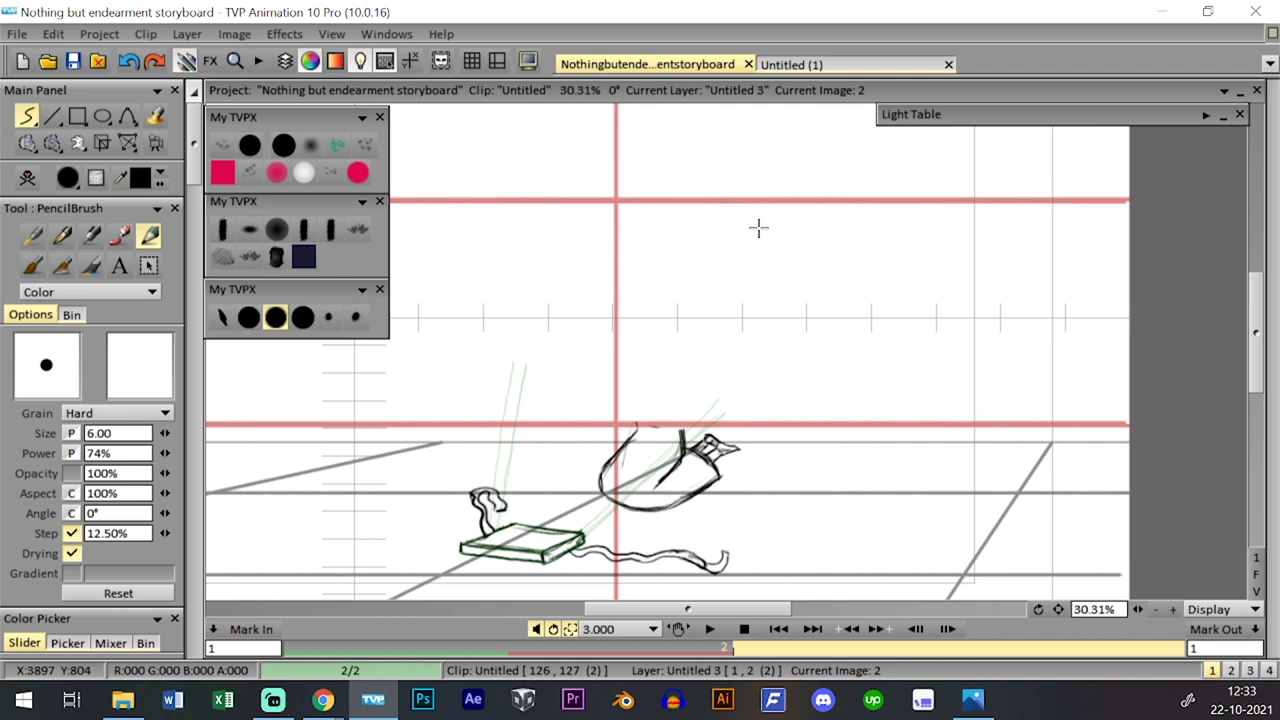
pyautogui.press('Left')
pyautogui.press('Right')
pyautogui.press('Left')
pyautogui.press('Right')
pyautogui.press('Left')
pyautogui.press('Right')
pyautogui.press('Left')
pyautogui.press('Right')
pyautogui.press('Left')
pyautogui.press('Right')
pyautogui.press('Left')
pyautogui.press('Right')
# - Move the light table from Untitled 4 to Untitled 3 to show image 1's green ghost
pyautogui.hotkey('shift', 'l')
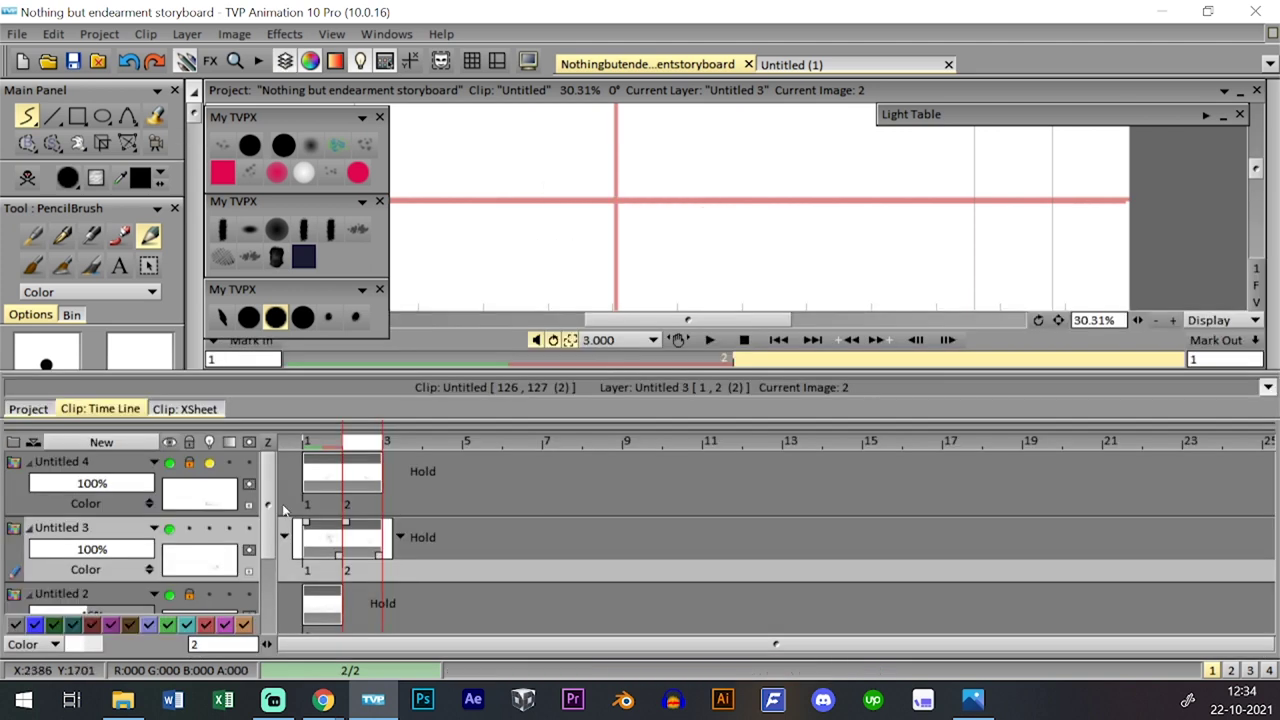
pyautogui.click(210, 527)
pyautogui.click(210, 463)
pyautogui.click(190, 528)
pyautogui.click(191, 463)
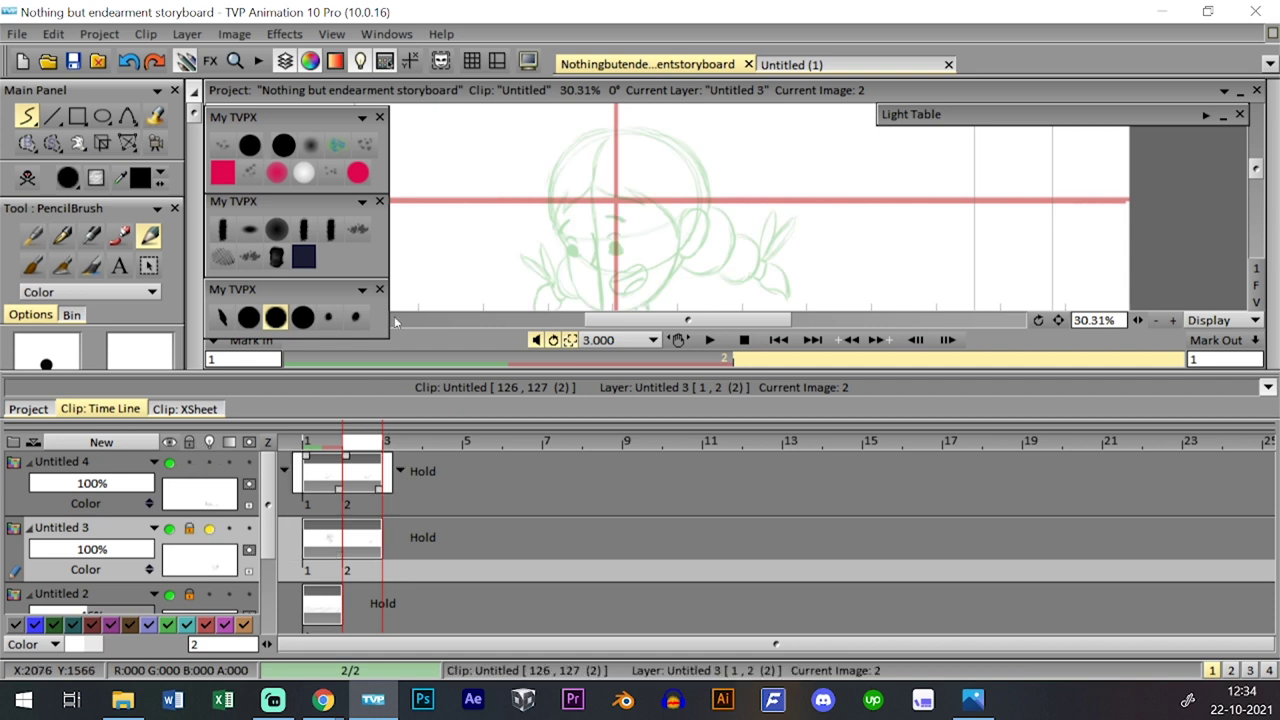
pyautogui.press('Left')
pyautogui.hotkey('ctrl', 't')
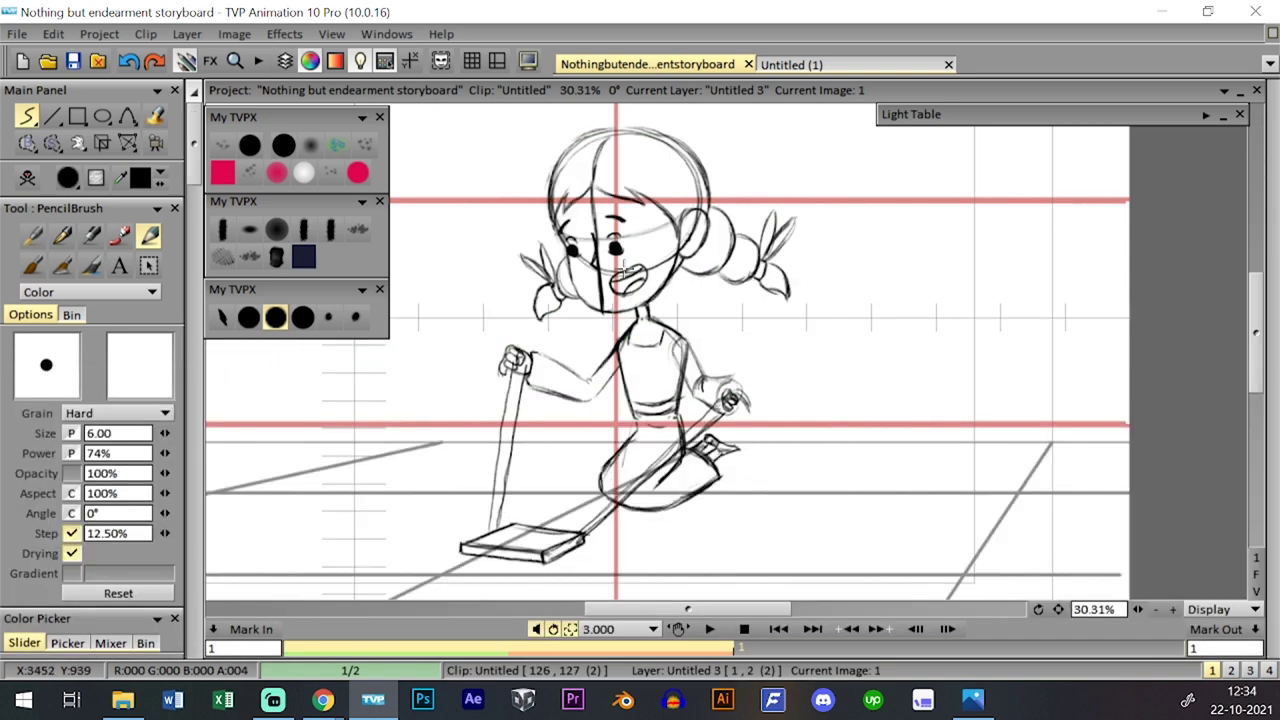
pyautogui.press('Right')
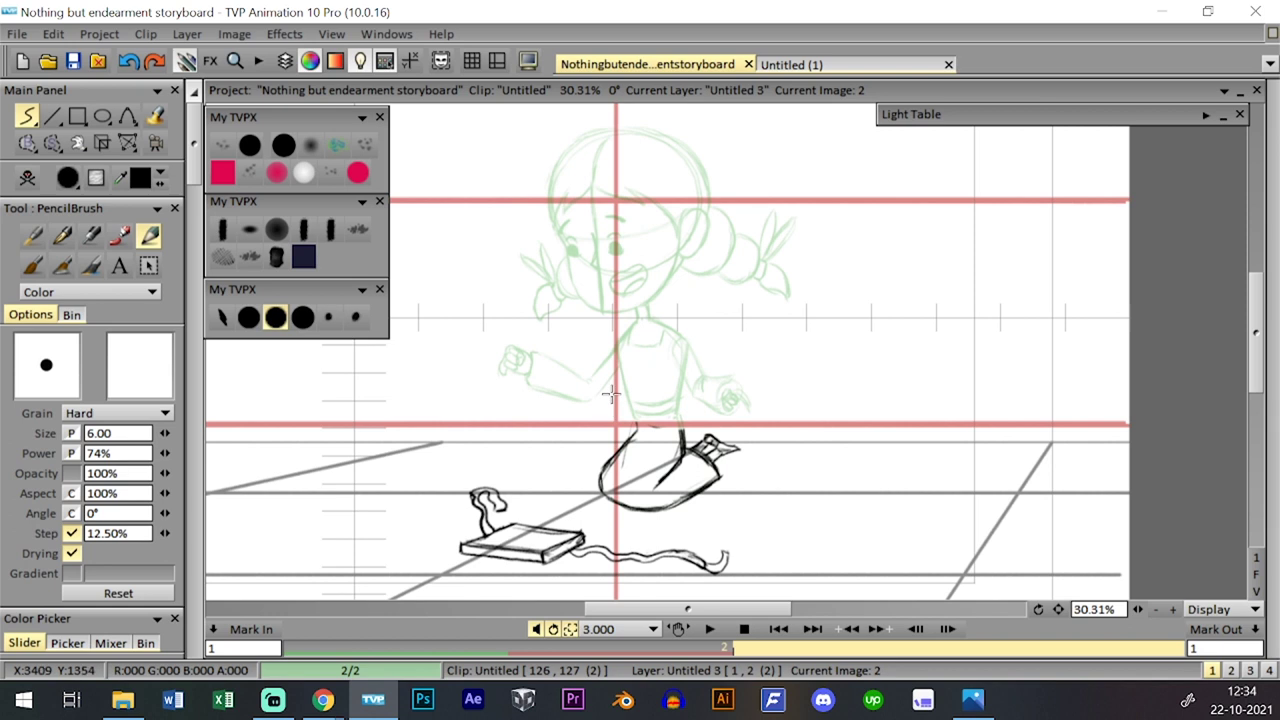
# - Sketch the girl's leaning back, bent torso line to the knee, and knee fold
pyautogui.moveTo(583, 349)
pyautogui.mouseDown()
pyautogui.moveTo(612, 366)
pyautogui.moveTo(602, 354)
pyautogui.moveTo(652, 374)
pyautogui.mouseUp()
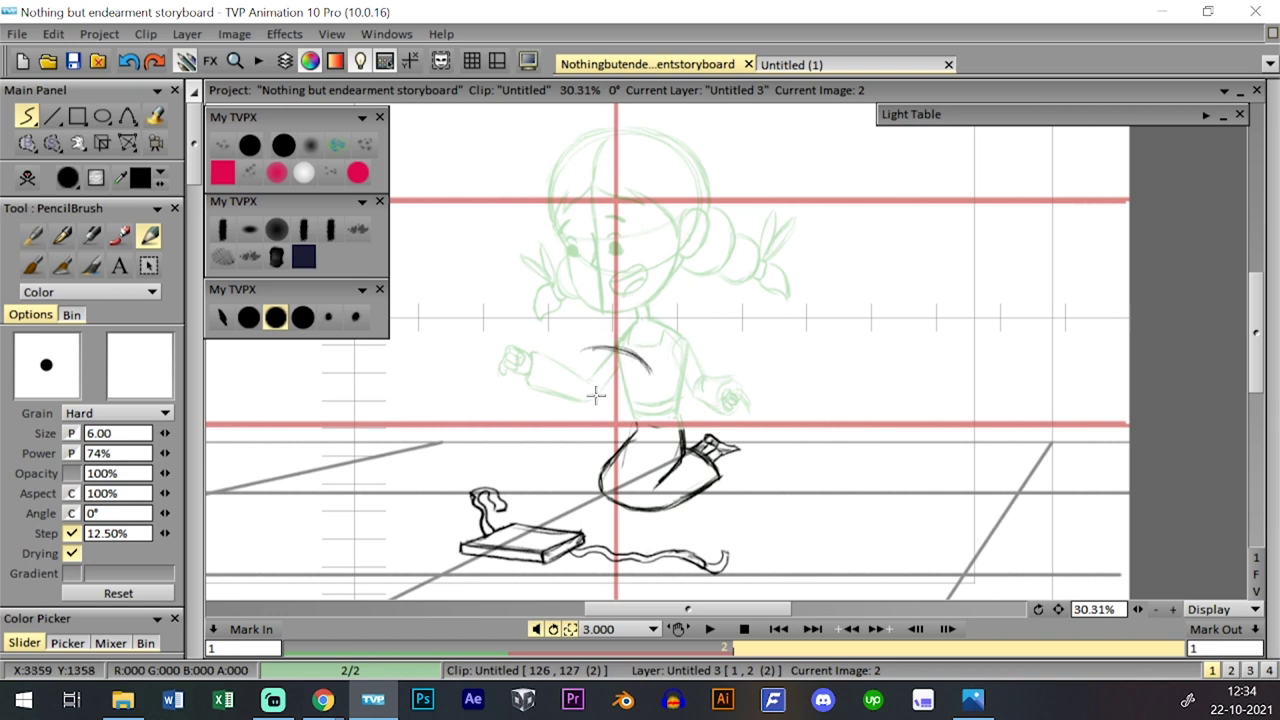
pyautogui.moveTo(597, 385)
pyautogui.mouseDown()
pyautogui.moveTo(633, 427)
pyautogui.moveTo(587, 380)
pyautogui.moveTo(684, 438)
pyautogui.moveTo(651, 399)
pyautogui.mouseUp()
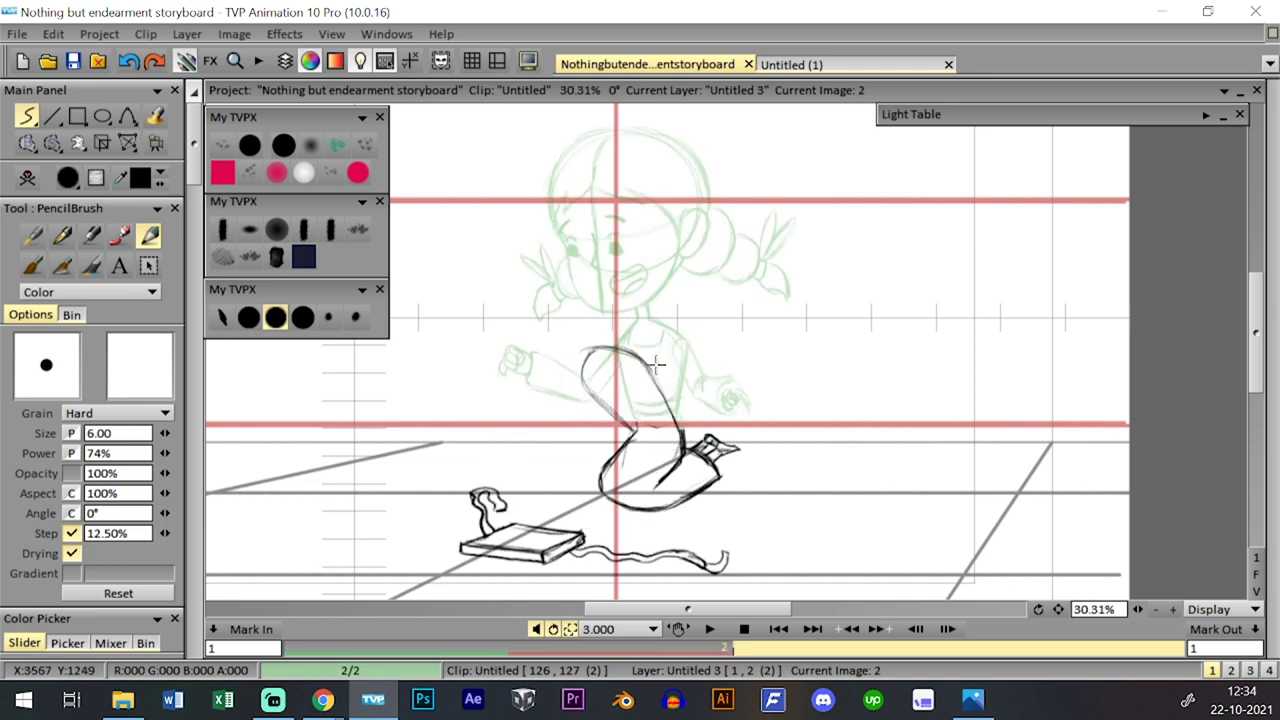
pyautogui.moveTo(592, 385)
pyautogui.mouseDown()
pyautogui.moveTo(627, 391)
pyautogui.moveTo(631, 354)
pyautogui.mouseUp()
pyautogui.press('Left')
pyautogui.press('Right')
pyautogui.press('Left')
pyautogui.press('Right')
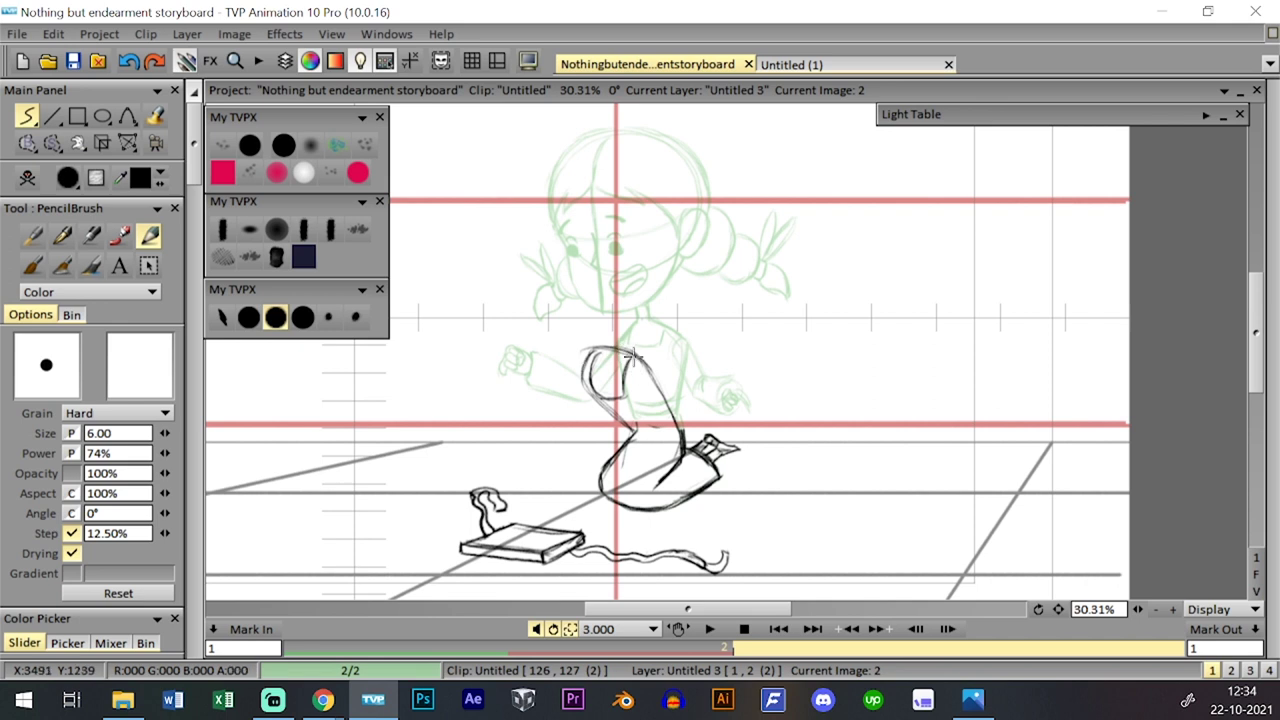
pyautogui.moveTo(650, 367); pyautogui.dragTo(672, 400)
pyautogui.moveTo(584, 364); pyautogui.dragTo(582, 392)
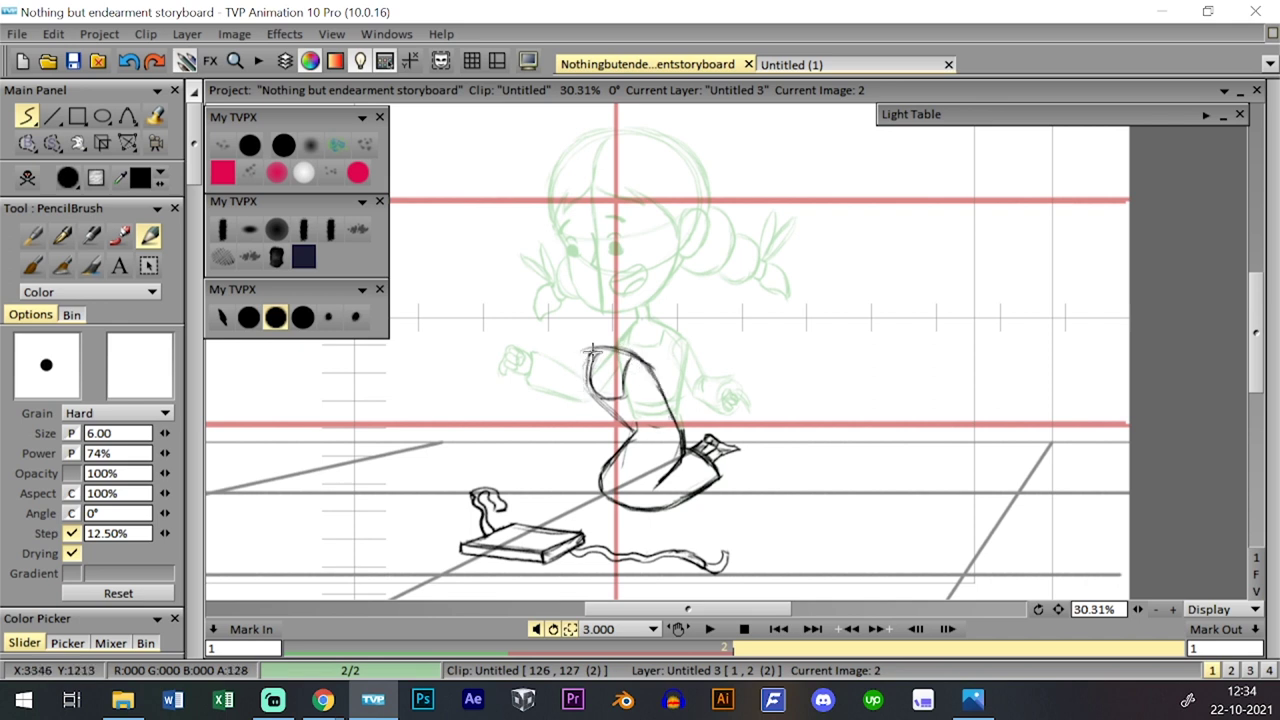
# - Compare against image 1 and undo the knee fold strokes
pyautogui.press('Left')
pyautogui.press('Right')
pyautogui.press('Left')
pyautogui.press('Right')
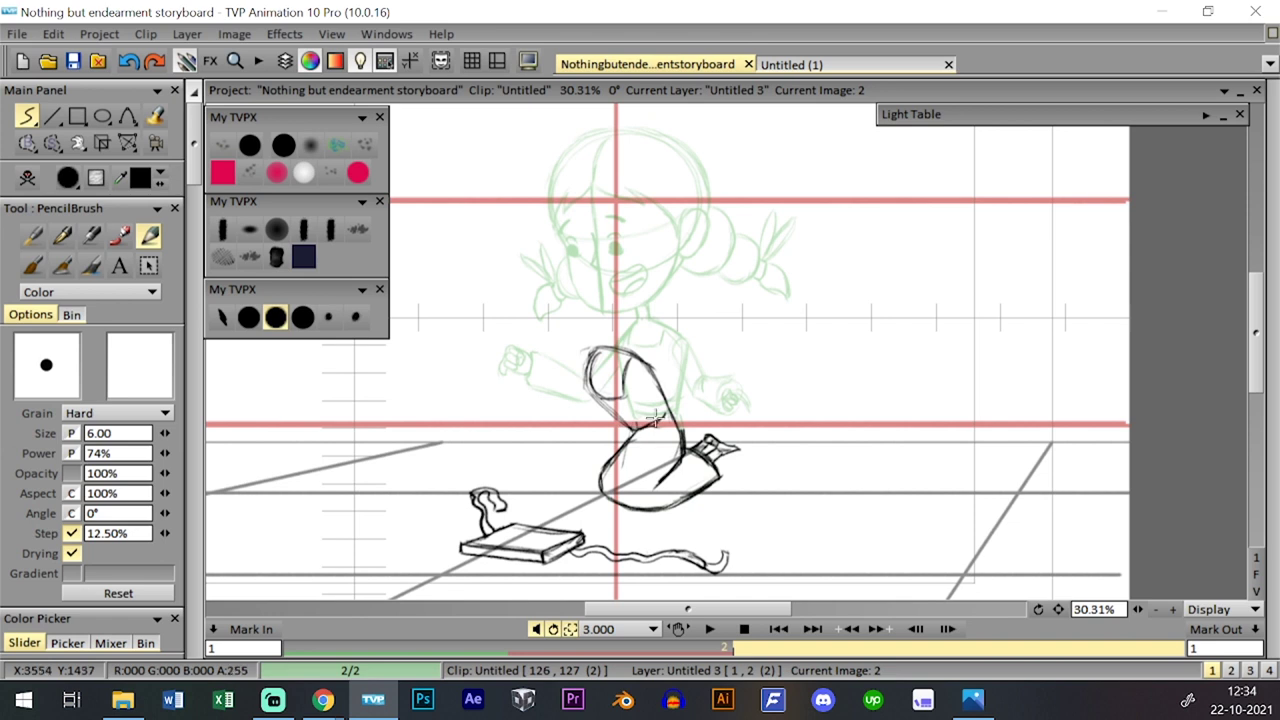
pyautogui.press('Left')
pyautogui.press('Right')
pyautogui.press('Left')
pyautogui.press('Right')
pyautogui.press('Left')
pyautogui.press('Right')
pyautogui.hotkey('ctrl', 'z')
pyautogui.hotkey('ctrl', 'z')
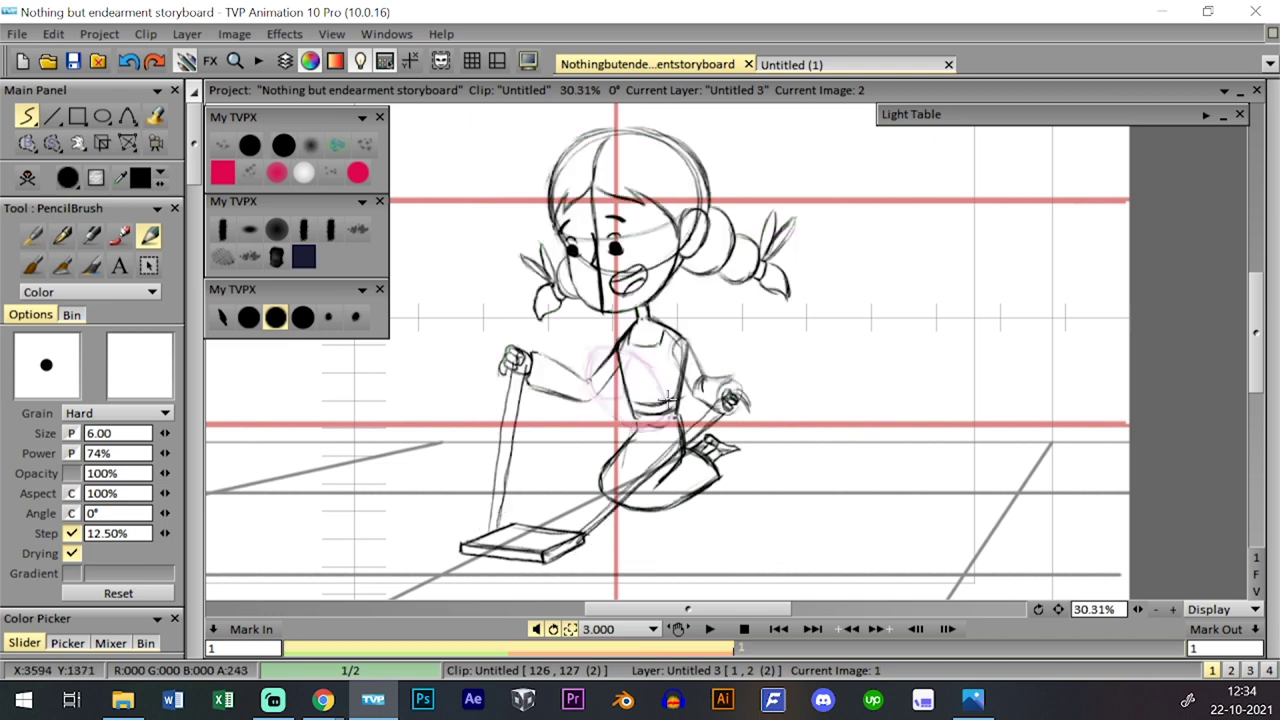
pyautogui.press('Left')
pyautogui.press('Right')
pyautogui.press('Left')
pyautogui.press('Right')
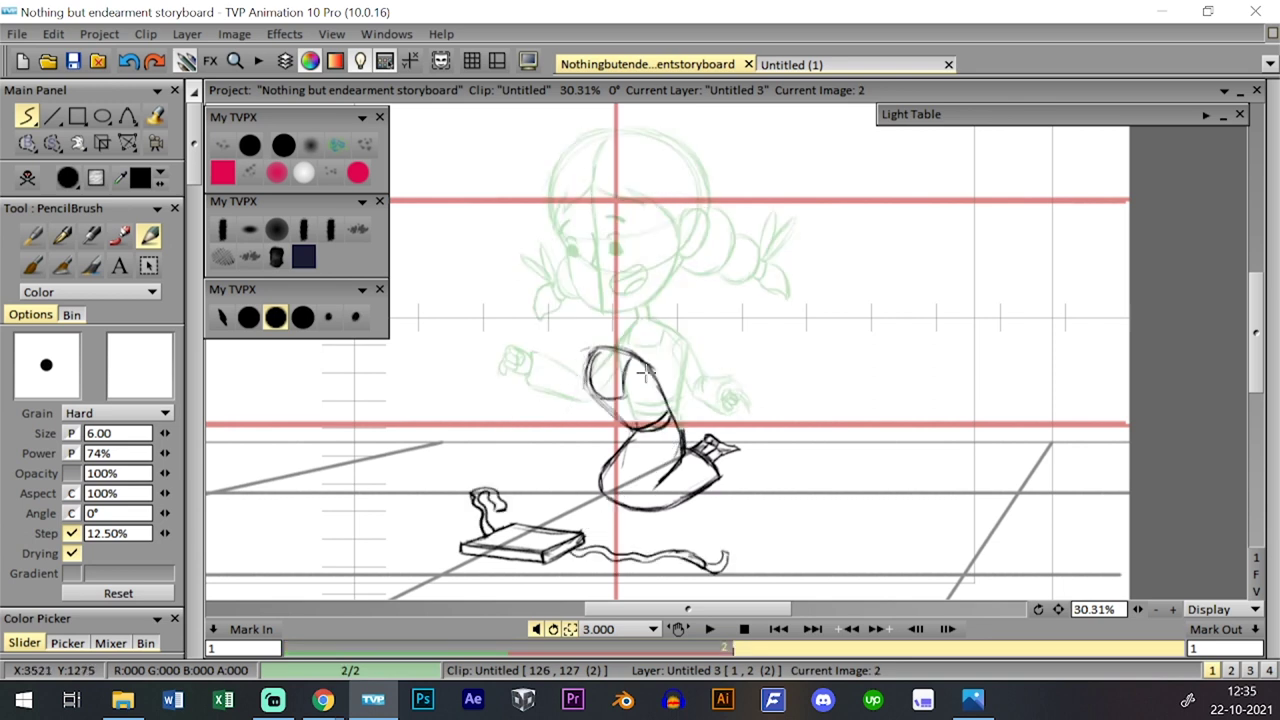
# - Try a torso line and arm reaching to a hand on the book, then undo them
pyautogui.moveTo(631, 377); pyautogui.dragTo(594, 457)
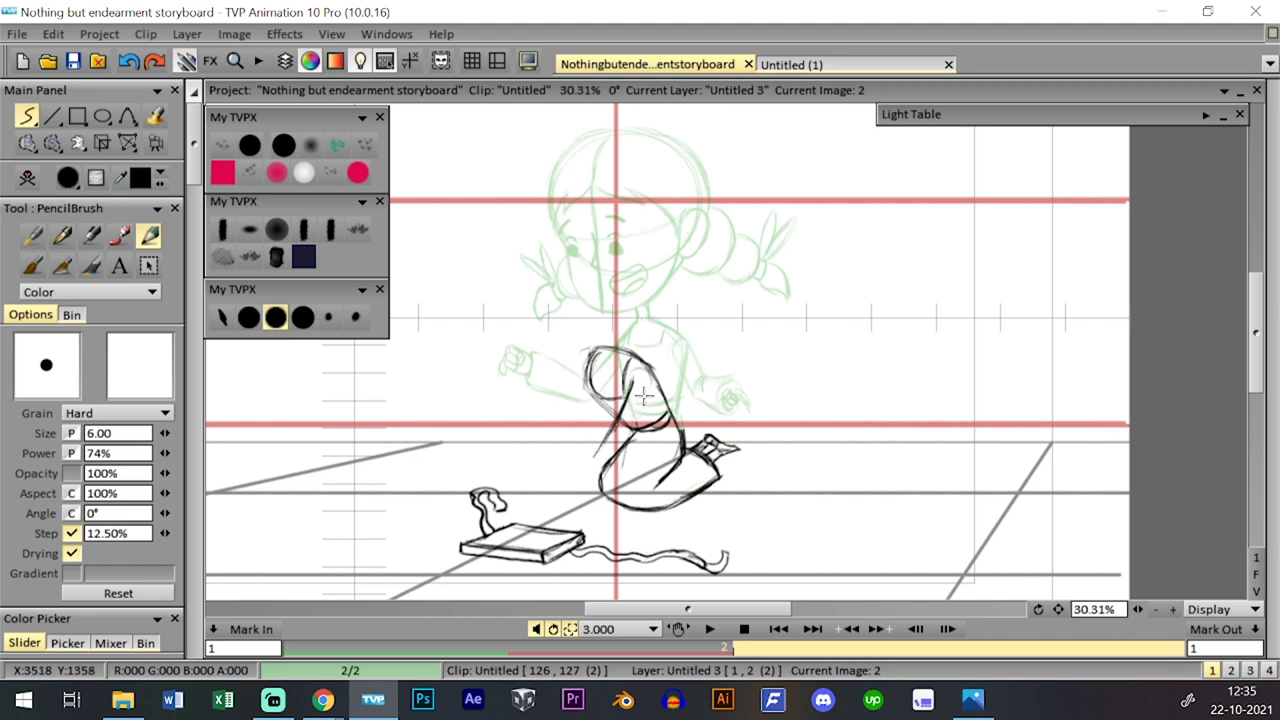
pyautogui.moveTo(648, 390)
pyautogui.mouseDown()
pyautogui.moveTo(625, 456)
pyautogui.moveTo(534, 528)
pyautogui.moveTo(582, 532)
pyautogui.mouseUp()
pyautogui.moveTo(630, 446); pyautogui.dragTo(572, 540)
pyautogui.press('Left')
pyautogui.press('Right')
pyautogui.press('Left')
pyautogui.press('Right')
pyautogui.press('Left')
pyautogui.press('Right')
pyautogui.hotkey('ctrl', 'z')
pyautogui.hotkey('ctrl', 'z')
pyautogui.hotkey('ctrl', 'z')
pyautogui.hotkey('ctrl', 'z')
pyautogui.hotkey('ctrl', 'z')
# - Erase stray knee lines with the 50 px eraser and redraw the torso arc down to the leg
pyautogui.click(284, 146)
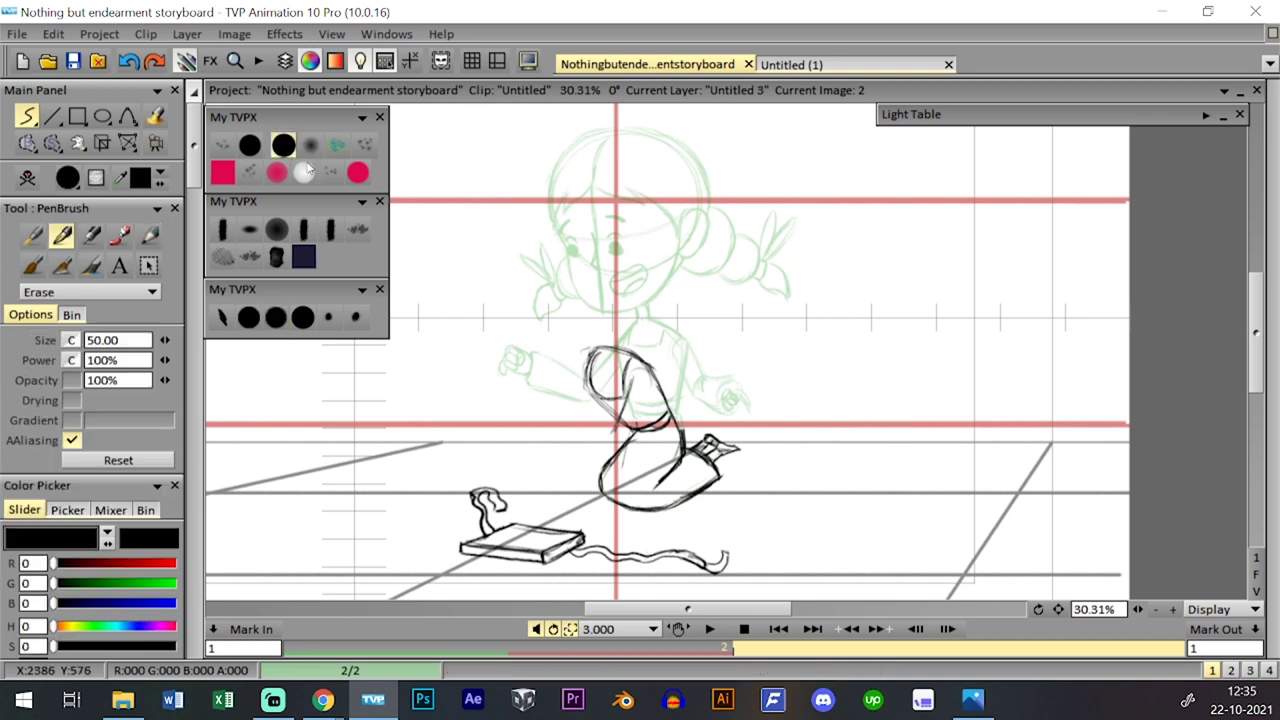
pyautogui.moveTo(622, 398)
pyautogui.mouseDown()
pyautogui.moveTo(598, 371)
pyautogui.moveTo(648, 418)
pyautogui.mouseUp()
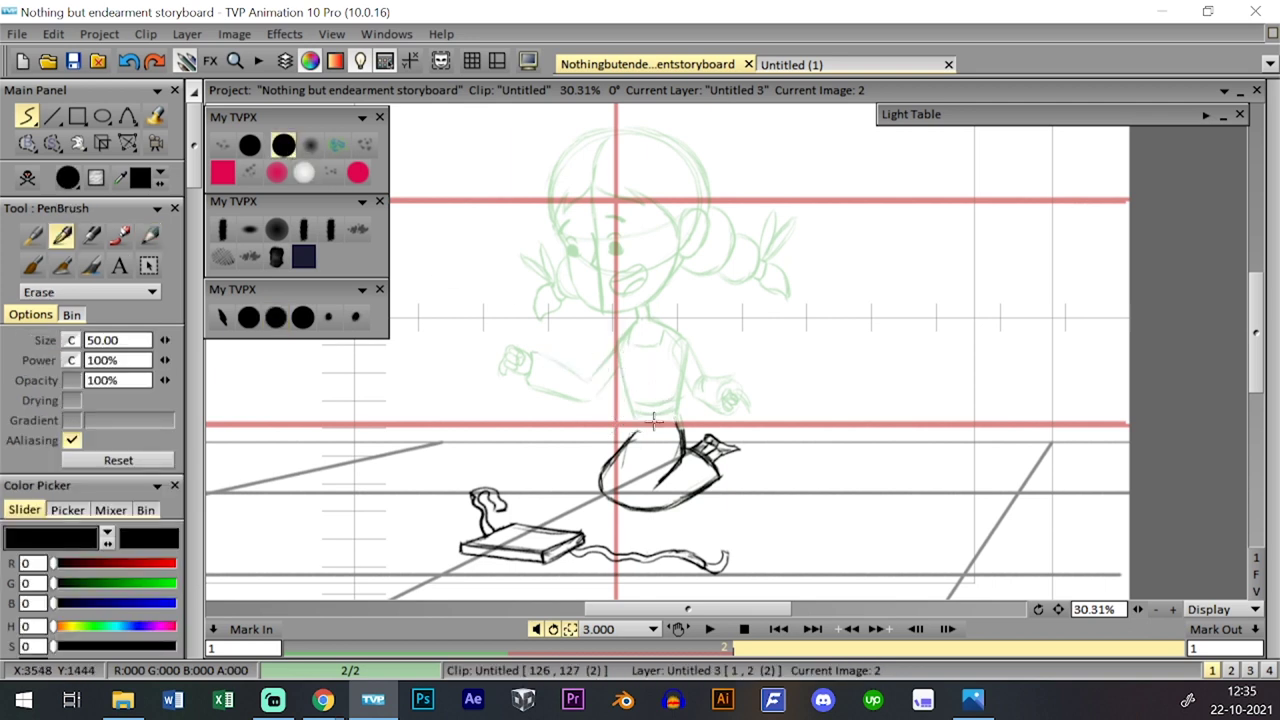
pyautogui.click(276, 317)
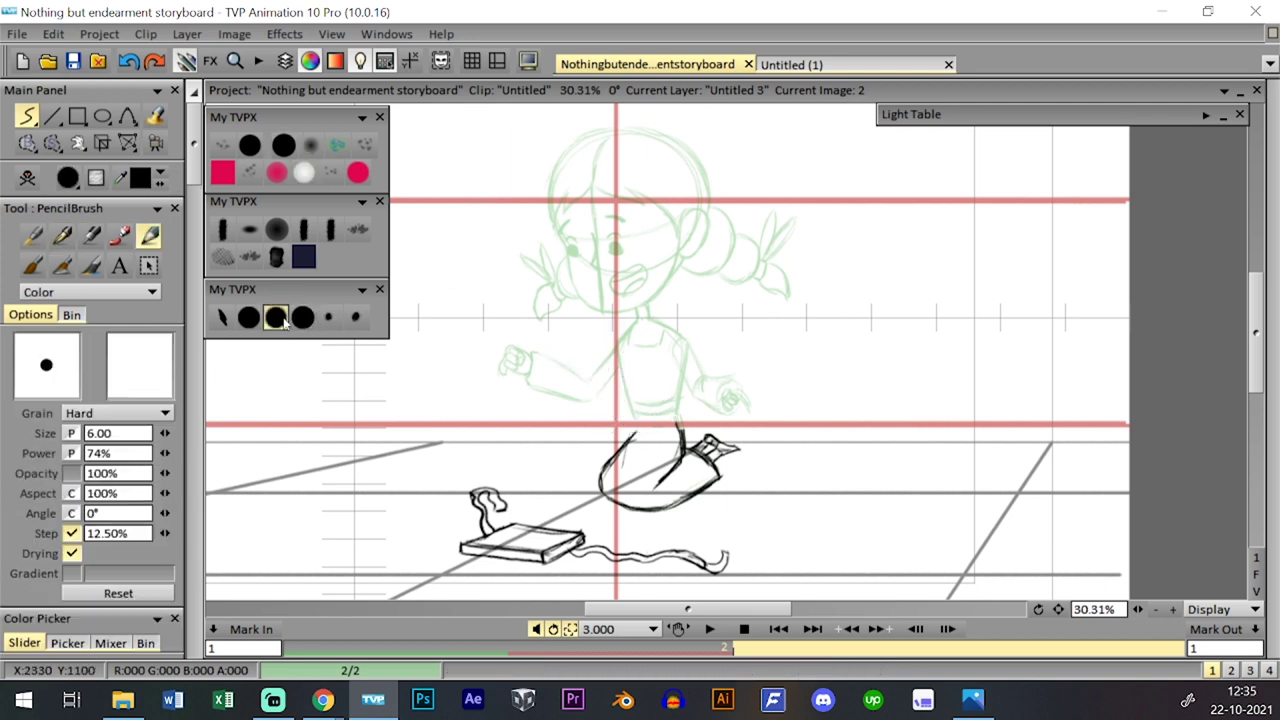
pyautogui.hotkey('ctrl', 'z')
pyautogui.moveTo(572, 420)
pyautogui.mouseDown()
pyautogui.moveTo(571, 389)
pyautogui.moveTo(613, 391)
pyautogui.moveTo(596, 372)
pyautogui.moveTo(627, 388)
pyautogui.moveTo(600, 408)
pyautogui.moveTo(573, 374)
pyautogui.moveTo(659, 386)
pyautogui.moveTo(649, 383)
pyautogui.moveTo(677, 427)
pyautogui.mouseUp()
pyautogui.hotkey('ctrl', 'z')
pyautogui.moveTo(592, 369); pyautogui.dragTo(586, 409)
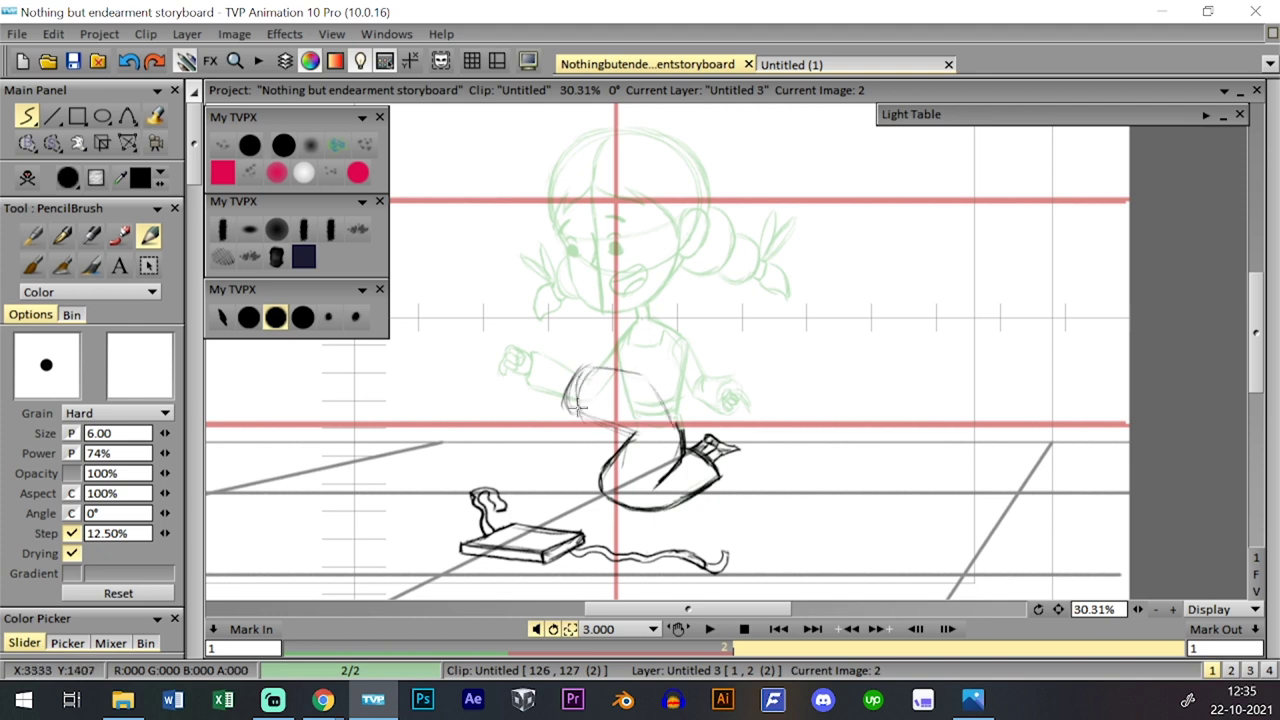
pyautogui.click(251, 146)
pyautogui.moveTo(566, 405); pyautogui.dragTo(577, 350)
# - Rework the hip and leg against image 1, tracing and darkening the hip oval
pyautogui.press('Left')
pyautogui.press('Right')
pyautogui.press('Left')
pyautogui.press('Right')
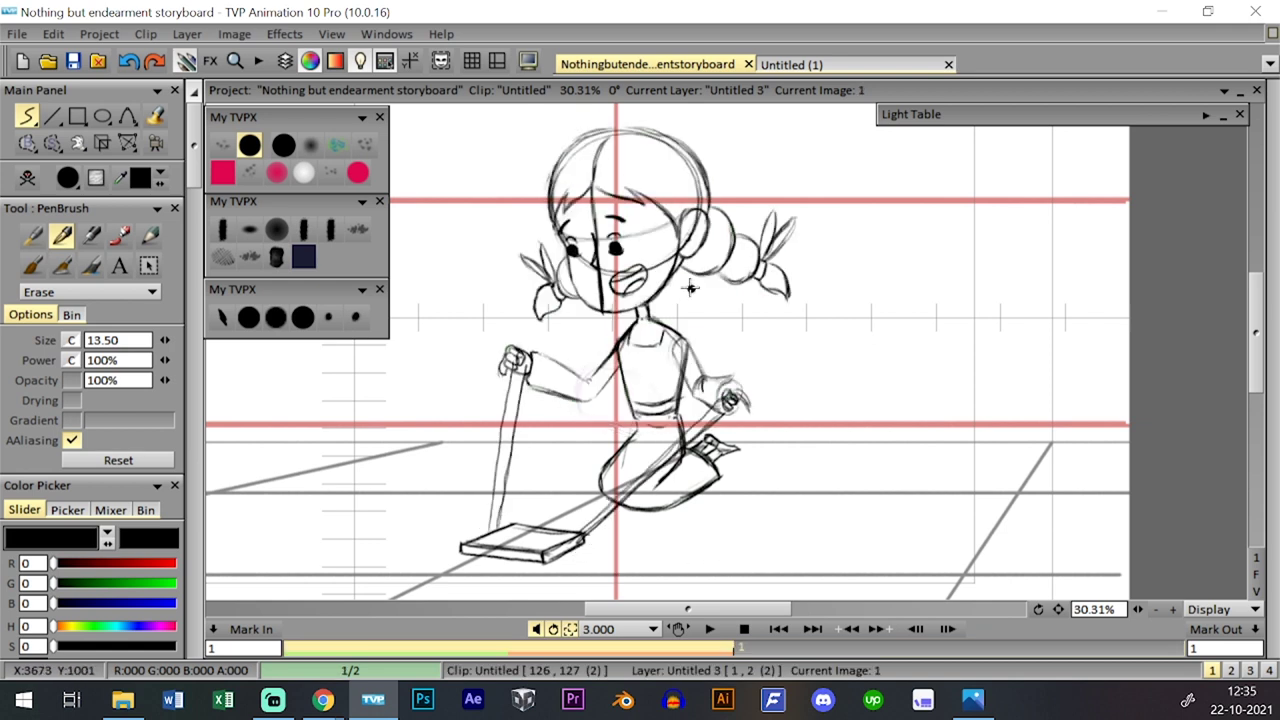
pyautogui.click(275, 317)
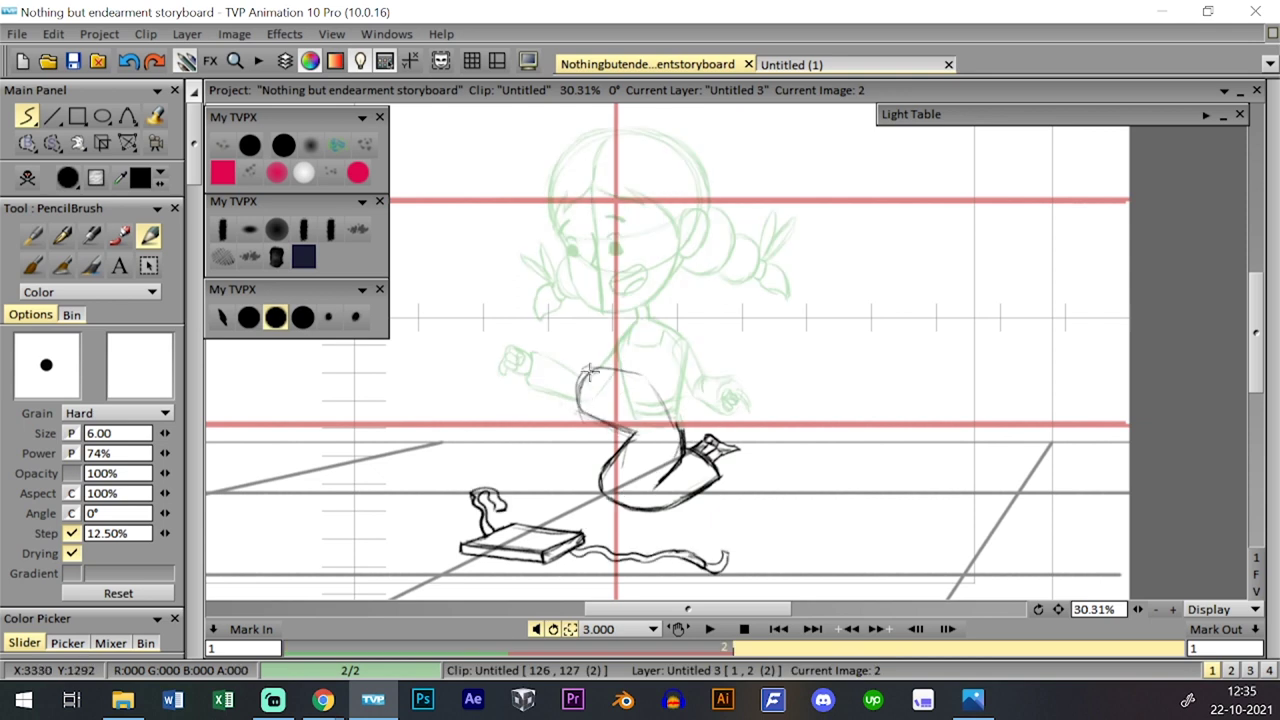
pyautogui.moveTo(628, 375)
pyautogui.mouseDown()
pyautogui.moveTo(672, 420)
pyautogui.moveTo(642, 366)
pyautogui.moveTo(674, 419)
pyautogui.moveTo(645, 378)
pyautogui.moveTo(618, 379)
pyautogui.moveTo(597, 404)
pyautogui.moveTo(601, 369)
pyautogui.moveTo(605, 412)
pyautogui.moveTo(595, 376)
pyautogui.moveTo(587, 401)
pyautogui.moveTo(623, 409)
pyautogui.moveTo(624, 374)
pyautogui.moveTo(617, 411)
pyautogui.mouseUp()
pyautogui.hotkey('ctrl', 'z')
pyautogui.press('Left')
pyautogui.press('Right')
pyautogui.press('Left')
pyautogui.press('Right')
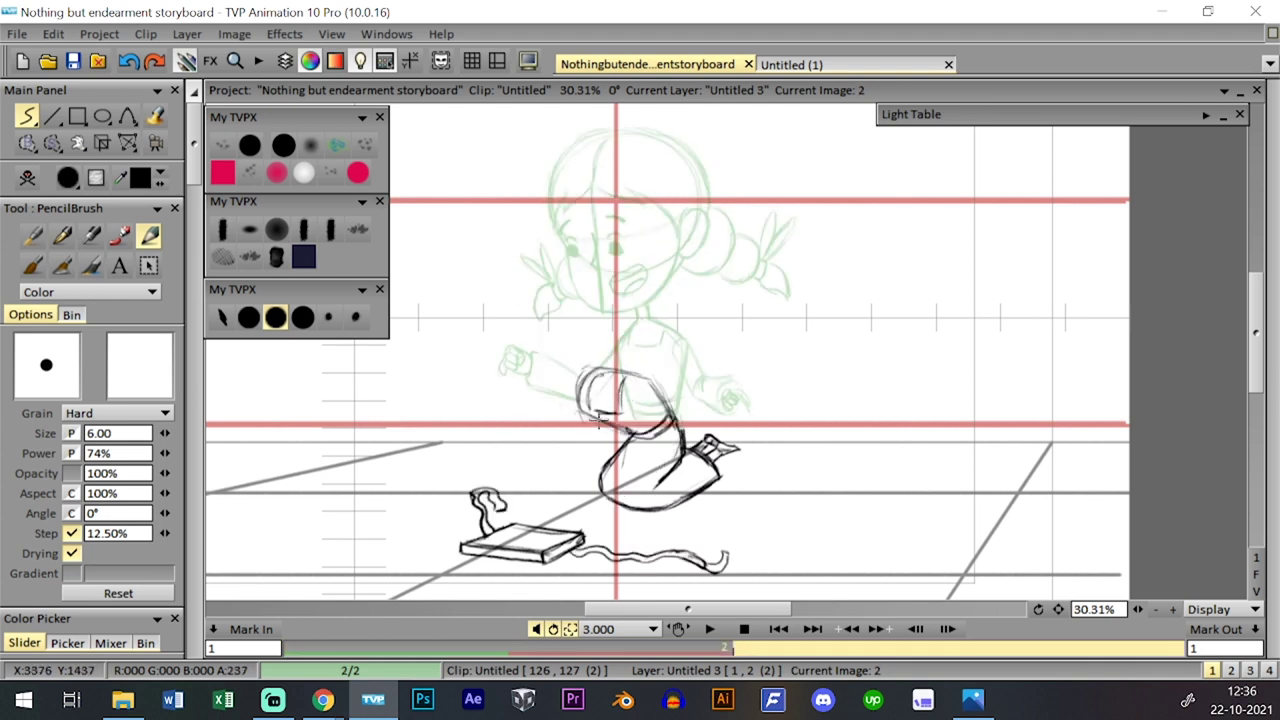
pyautogui.moveTo(584, 412); pyautogui.dragTo(628, 435)
pyautogui.moveTo(606, 368)
pyautogui.mouseDown()
pyautogui.moveTo(653, 381)
pyautogui.moveTo(593, 402)
pyautogui.moveTo(596, 383)
pyautogui.moveTo(620, 410)
pyautogui.mouseUp()
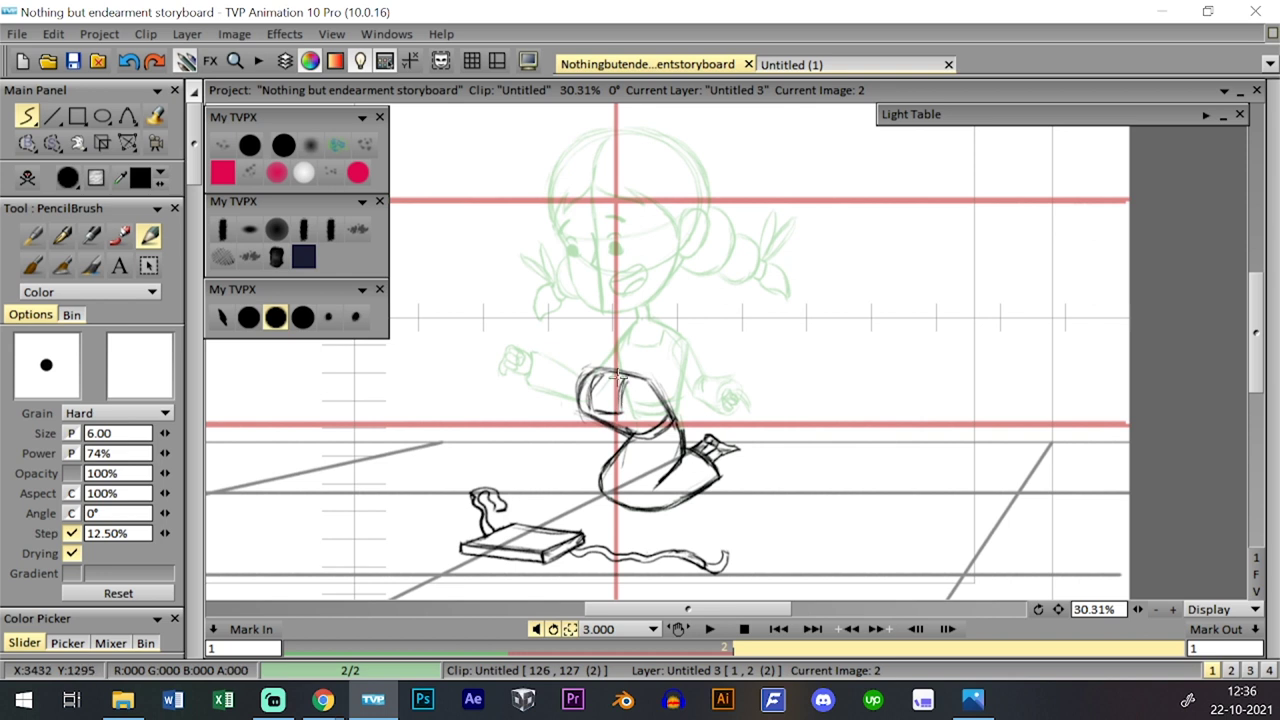
# - Sketch the girl's head circle, undoing and redrawing it until it sits right
pyautogui.hotkey('alt', 'Tab')
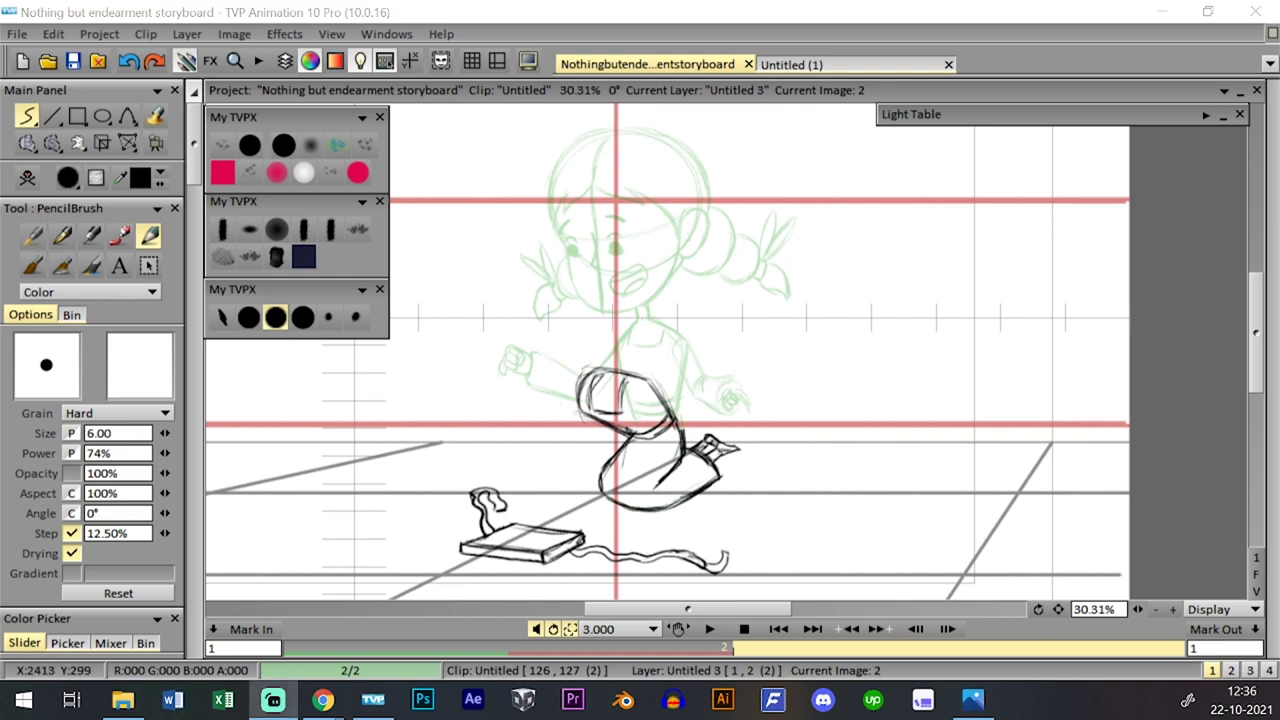
pyautogui.hotkey('alt', 'Tab')
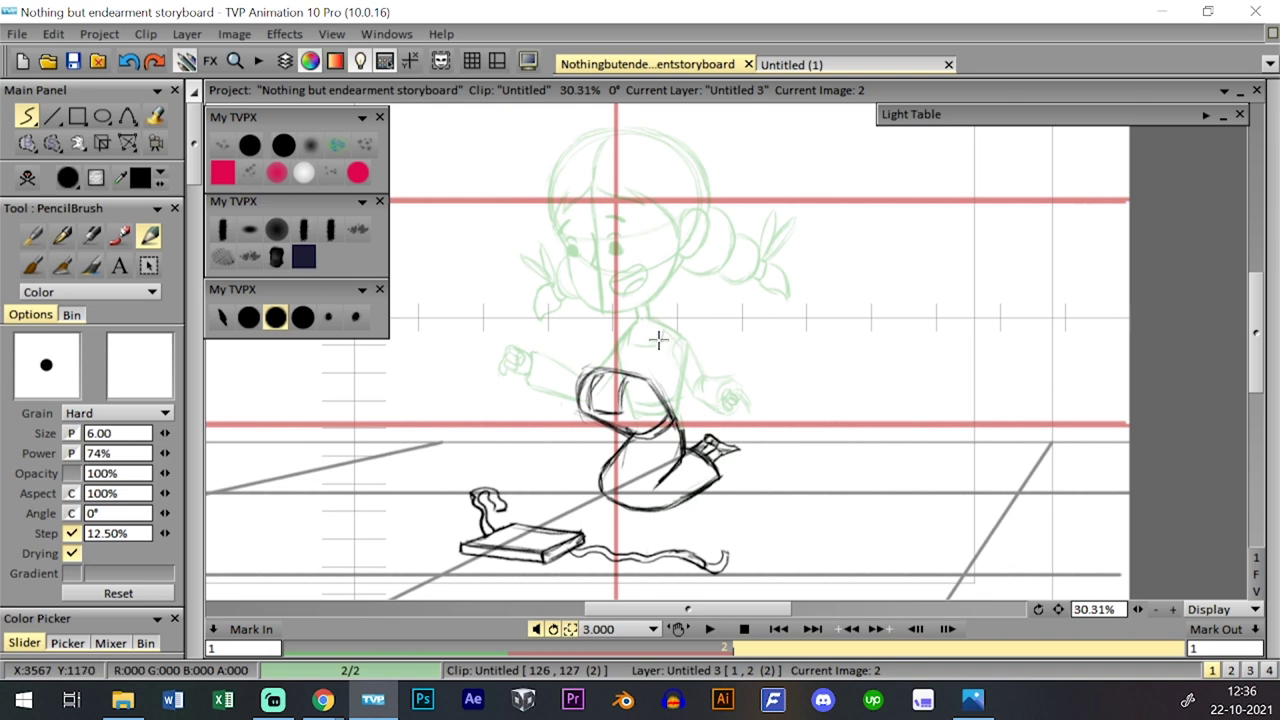
pyautogui.press('Left')
pyautogui.press('Right')
pyautogui.press('Left')
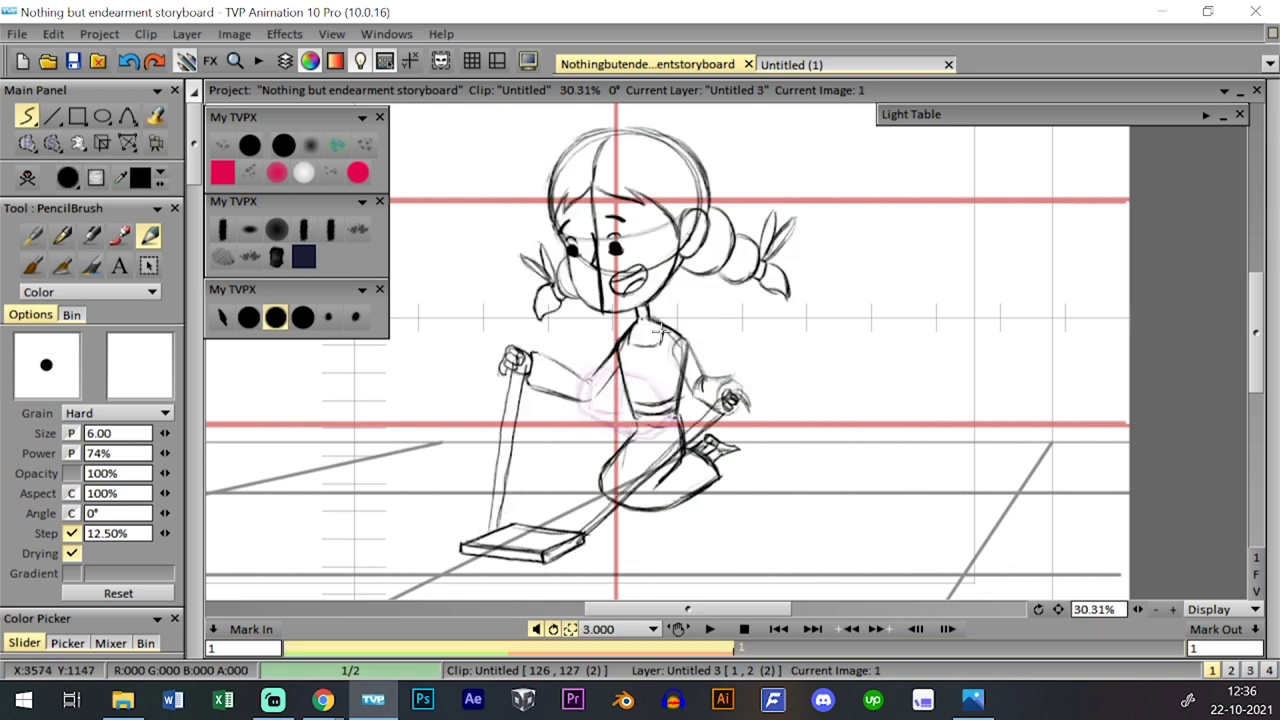
pyautogui.press('Right')
pyautogui.press('Left')
pyautogui.press('Right')
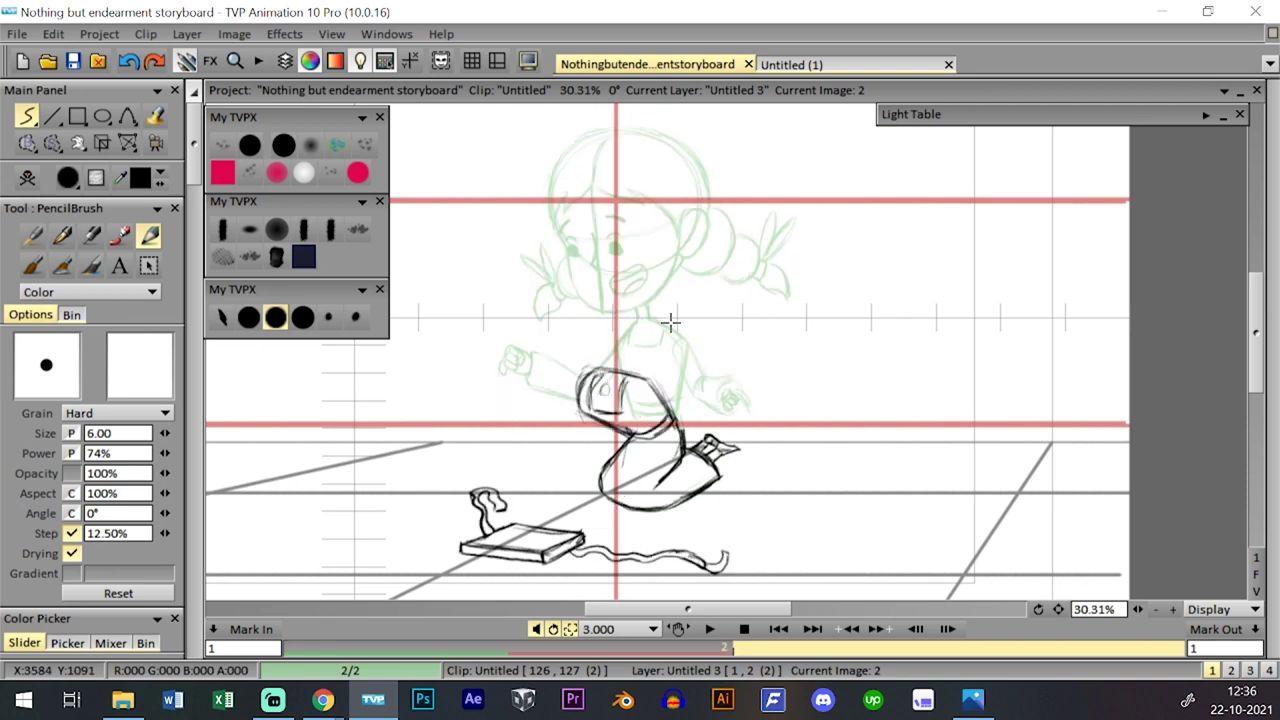
pyautogui.moveTo(530, 392)
pyautogui.mouseDown()
pyautogui.moveTo(615, 351)
pyautogui.moveTo(530, 287)
pyautogui.moveTo(573, 397)
pyautogui.moveTo(590, 290)
pyautogui.mouseUp()
pyautogui.hotkey('ctrl', 'z')
pyautogui.moveTo(566, 400)
pyautogui.mouseDown()
pyautogui.moveTo(621, 370)
pyautogui.moveTo(521, 350)
pyautogui.moveTo(611, 365)
pyautogui.moveTo(625, 290)
pyautogui.moveTo(615, 395)
pyautogui.mouseUp()
pyautogui.hotkey('ctrl', 'z')
pyautogui.hotkey('ctrl', 'z')
pyautogui.moveTo(633, 293); pyautogui.dragTo(530, 360)
pyautogui.hotkey('ctrl', 'z')
pyautogui.moveTo(672, 240)
pyautogui.mouseDown()
pyautogui.moveTo(591, 262)
pyautogui.moveTo(671, 160)
pyautogui.moveTo(553, 157)
pyautogui.mouseUp()
# - Lasso the head circle with Freehand Select and enlarge it to 108%
pyautogui.click(82, 168)
pyautogui.rightClick(53, 145)
pyautogui.click(115, 191)
pyautogui.moveTo(525, 262)
pyautogui.mouseDown()
pyautogui.moveTo(692, 147)
pyautogui.moveTo(528, 245)
pyautogui.mouseUp()
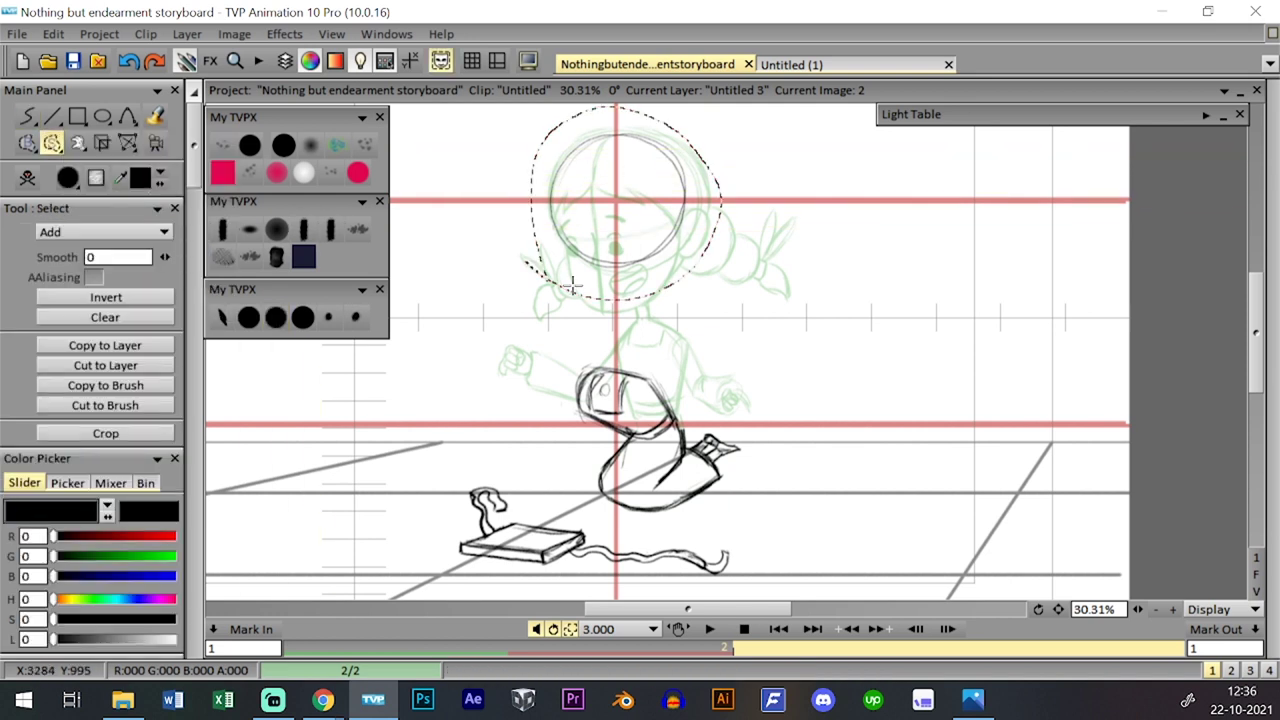
pyautogui.moveTo(127, 143); pyautogui.dragTo(140, 164)
pyautogui.moveTo(722, 300); pyautogui.dragTo(730, 308)
pyautogui.moveTo(696, 235); pyautogui.dragTo(704, 237)
pyautogui.press('Return')
# - Move the enlarged head down-left onto the kneeling body and clear the selection
pyautogui.moveTo(128, 143); pyautogui.dragTo(164, 145)
pyautogui.moveTo(666, 228); pyautogui.dragTo(625, 365)
pyautogui.click(275, 317)
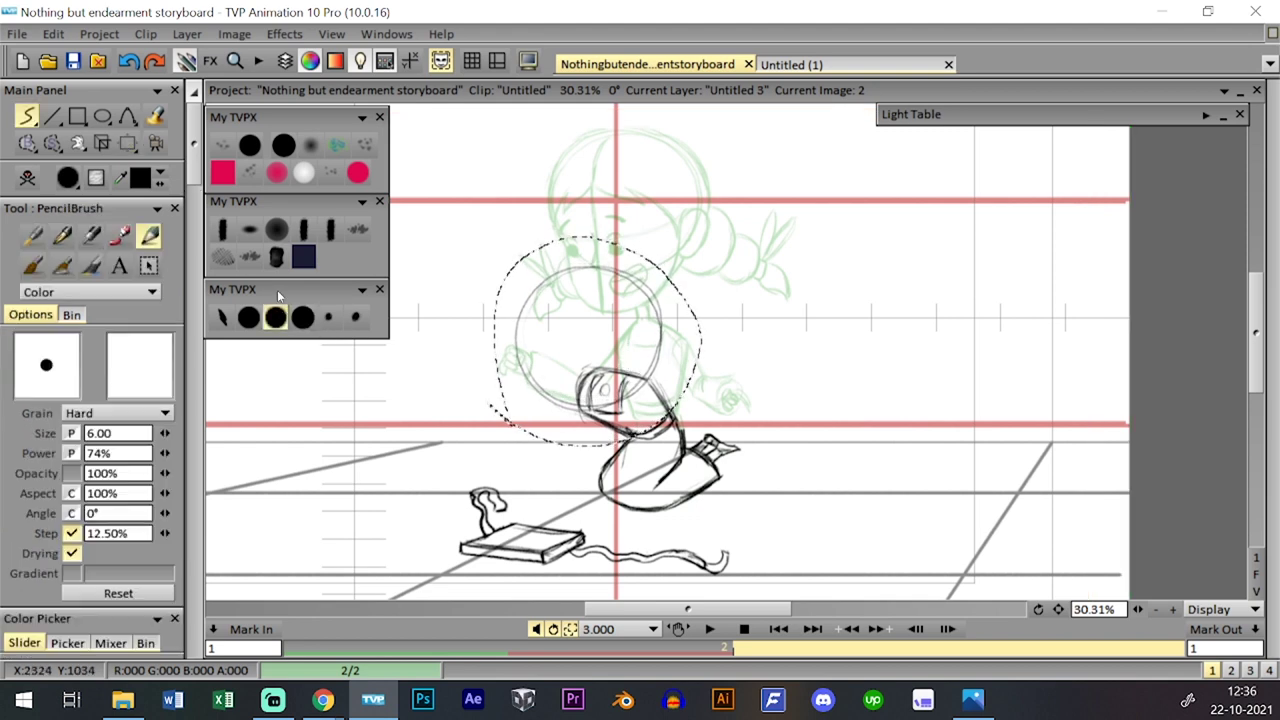
pyautogui.moveTo(27, 117); pyautogui.dragTo(145, 305)
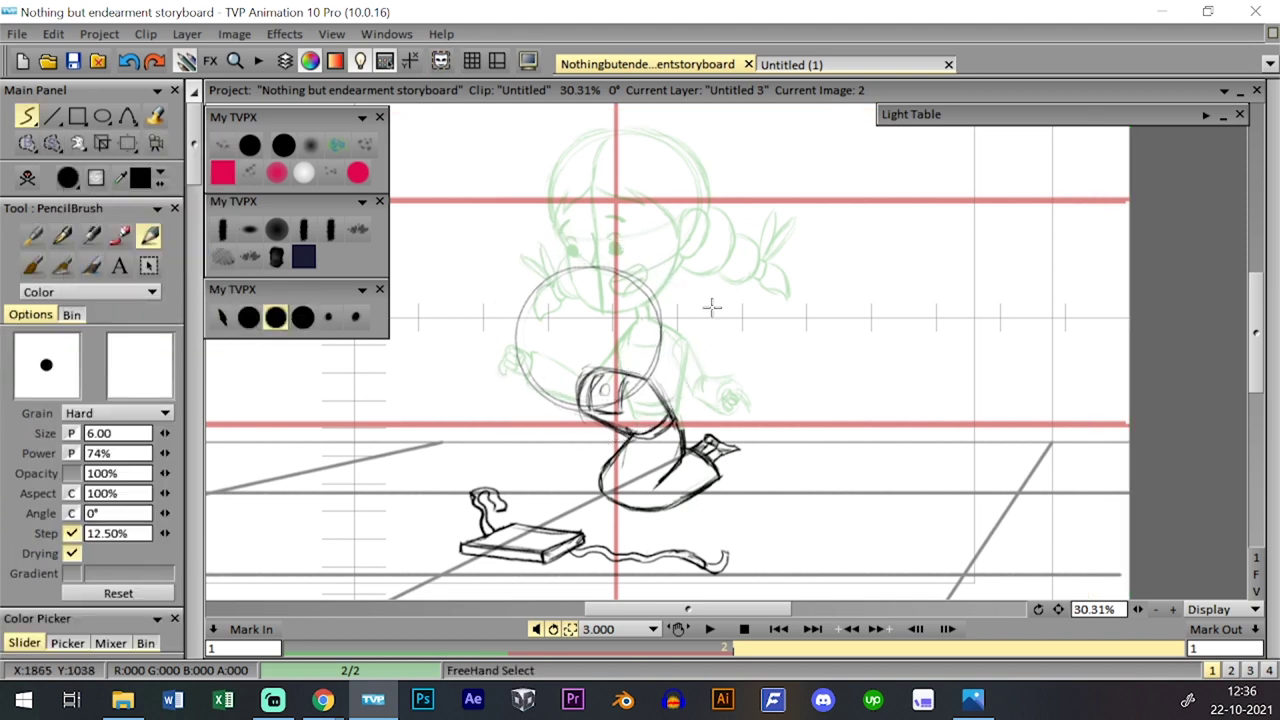
# - Draw a darker arm line from the head down toward the book
pyautogui.press('Left')
pyautogui.press('Right')
pyautogui.press('Left')
pyautogui.press('Right')
pyautogui.press('Left')
pyautogui.press('Right')
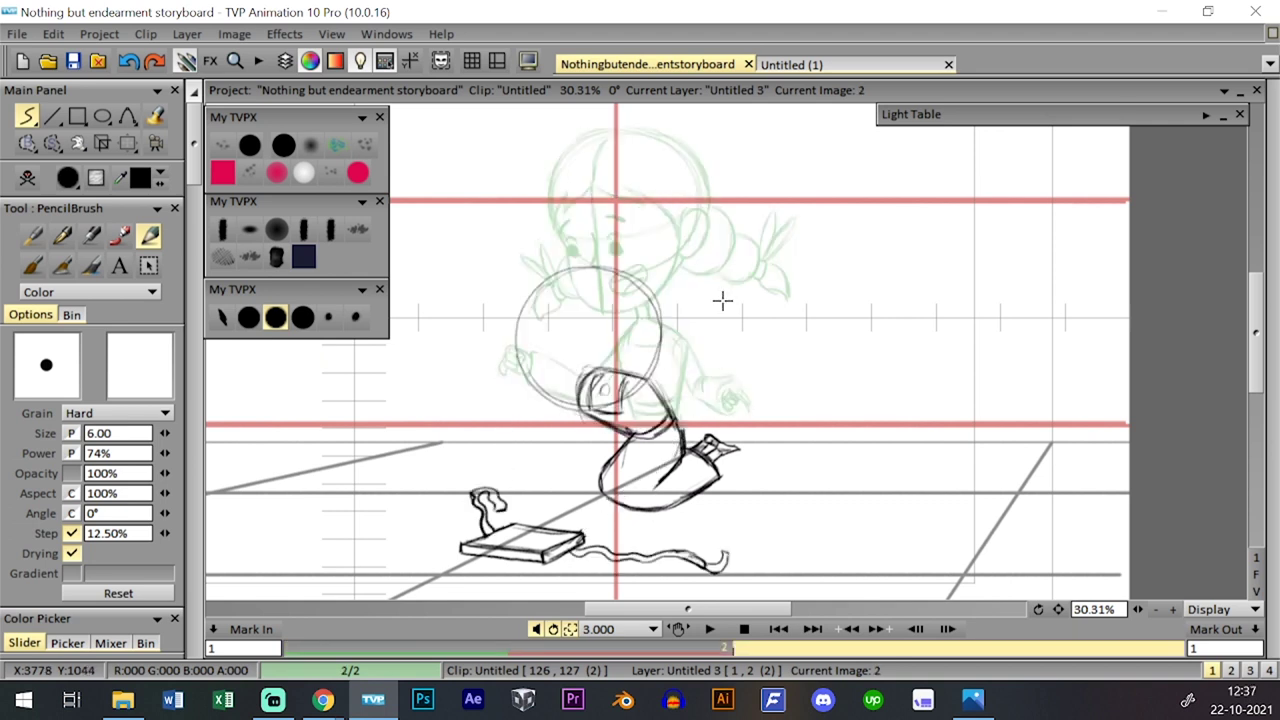
pyautogui.moveTo(640, 392)
pyautogui.mouseDown()
pyautogui.moveTo(540, 527)
pyautogui.moveTo(597, 458)
pyautogui.moveTo(549, 522)
pyautogui.mouseUp()
pyautogui.hotkey('ctrl', 'z')
pyautogui.moveTo(603, 451); pyautogui.dragTo(559, 514)
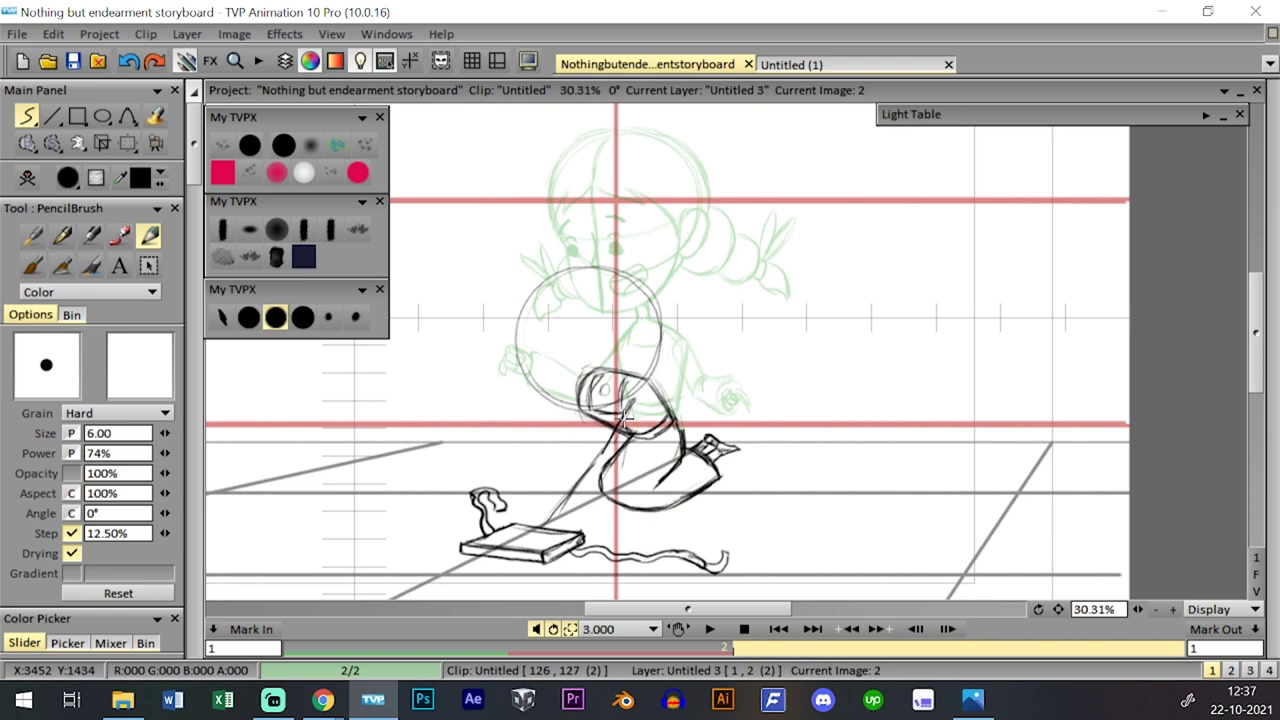
# - Pencil the arms reaching down to the book, with the hand resting on it
pyautogui.hotkey('alt', 'Tab')
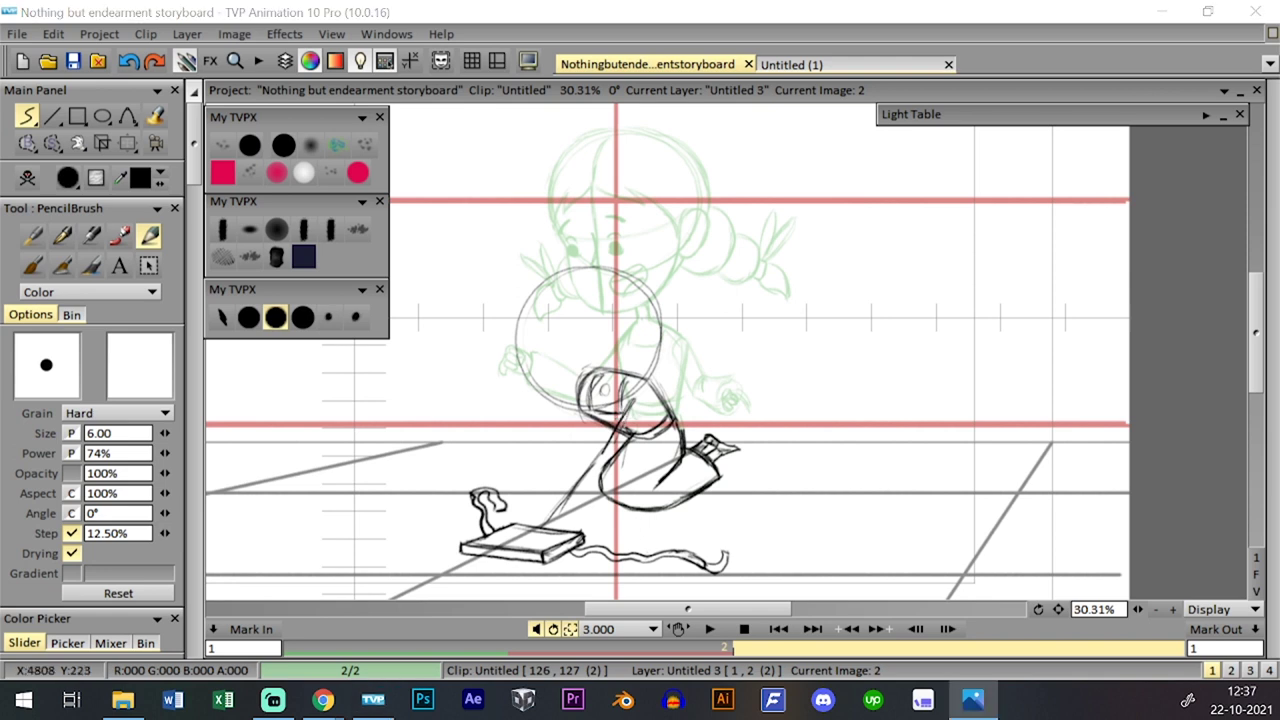
pyautogui.click(620, 432)
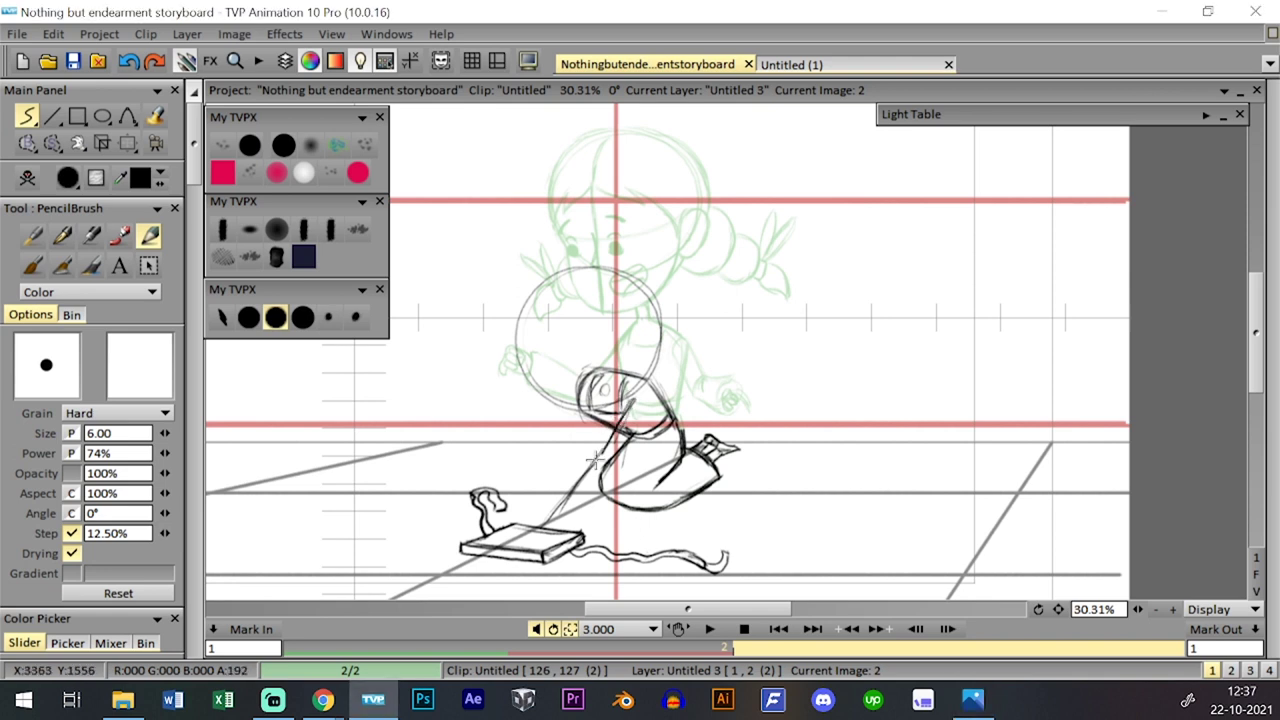
pyautogui.moveTo(644, 413); pyautogui.dragTo(628, 463)
pyautogui.moveTo(646, 406); pyautogui.dragTo(578, 522)
pyautogui.hotkey('ctrl', 'z')
pyautogui.moveTo(612, 480); pyautogui.dragTo(585, 524)
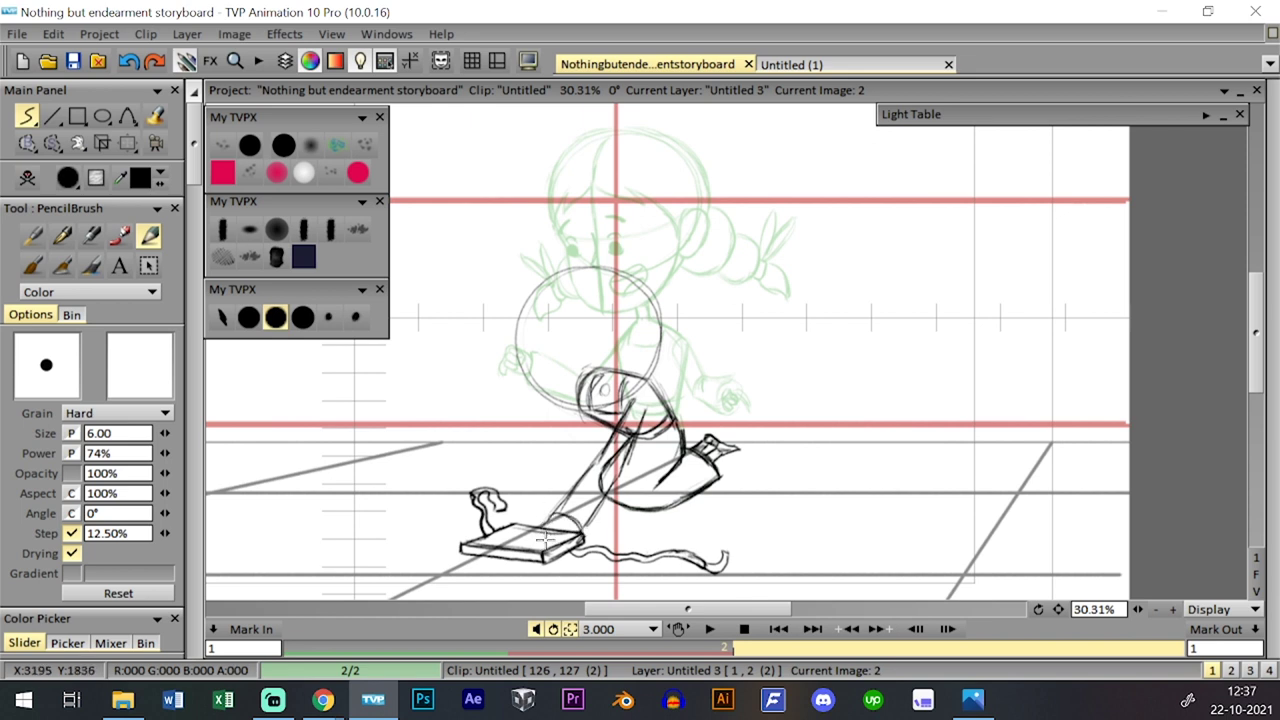
pyautogui.moveTo(543, 527); pyautogui.dragTo(553, 520)
# - Zoom to 63% on the head and try out the face curve inside the circle
pyautogui.moveTo(1058, 609); pyautogui.dragTo(1235, 595)
pyautogui.moveTo(1058, 609); pyautogui.dragTo(989, 429)
pyautogui.moveTo(753, 405); pyautogui.dragTo(785, 375)
pyautogui.moveTo(560, 384); pyautogui.dragTo(608, 383)
pyautogui.moveTo(546, 296); pyautogui.dragTo(500, 408)
pyautogui.hotkey('ctrl', 'z')
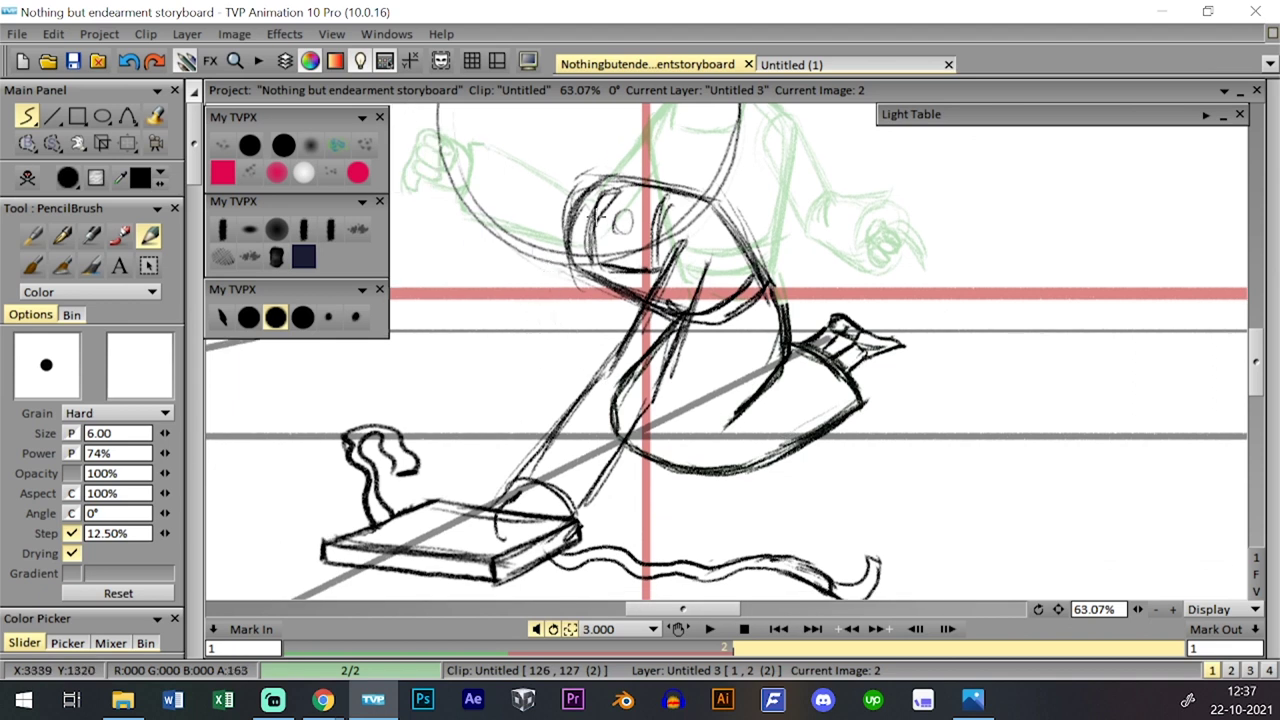
pyautogui.moveTo(550, 262); pyautogui.dragTo(510, 355)
pyautogui.moveTo(594, 282); pyautogui.dragTo(544, 360)
pyautogui.hotkey('ctrl', 'z')
pyautogui.hotkey('ctrl', 'z')
pyautogui.moveTo(543, 265); pyautogui.dragTo(506, 354)
pyautogui.hotkey('ctrl', 'z')
pyautogui.moveTo(602, 228); pyautogui.dragTo(586, 387)
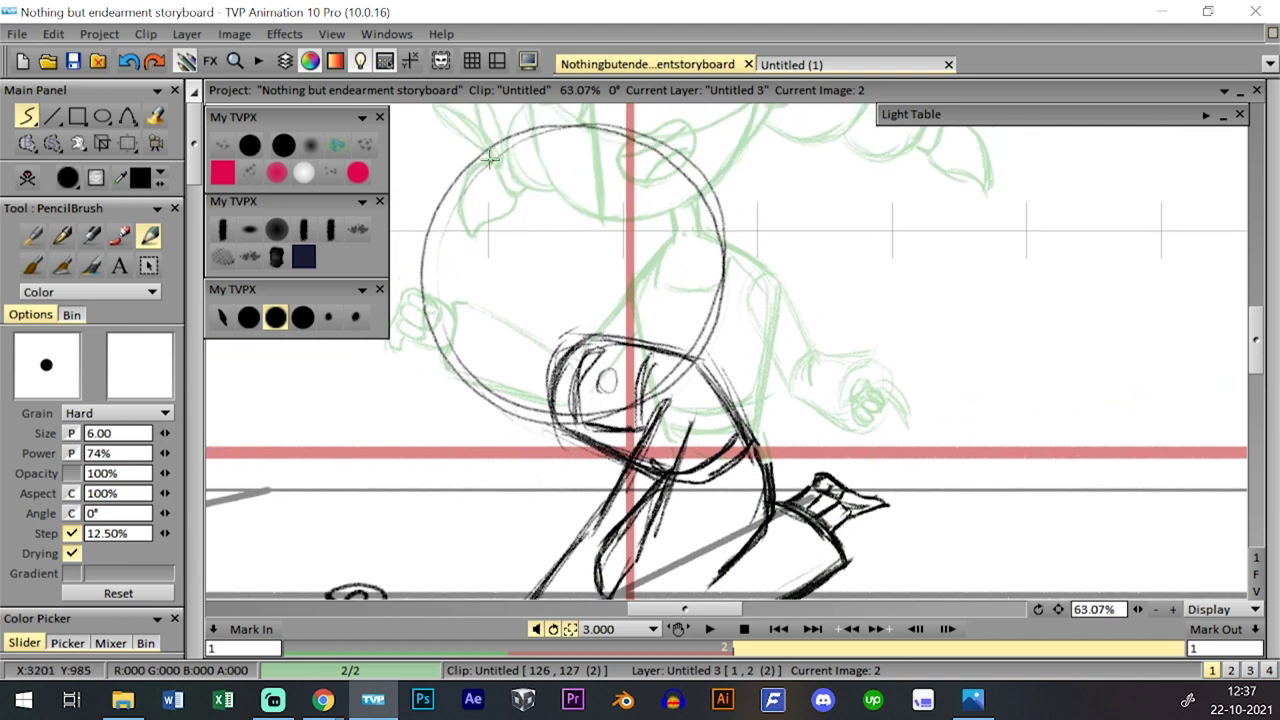
# - Draw and darken the inner face curve running down inside the head circle
pyautogui.moveTo(506, 336)
pyautogui.mouseDown()
pyautogui.moveTo(505, 222)
pyautogui.moveTo(526, 175)
pyautogui.moveTo(556, 158)
pyautogui.mouseUp()
pyautogui.moveTo(504, 226)
pyautogui.mouseDown()
pyautogui.moveTo(504, 384)
pyautogui.moveTo(538, 422)
pyautogui.mouseUp()
pyautogui.hotkey('ctrl', 'z')
pyautogui.moveTo(500, 384); pyautogui.dragTo(553, 454)
pyautogui.moveTo(502, 232); pyautogui.dragTo(510, 384)
pyautogui.moveTo(526, 184)
pyautogui.mouseDown()
pyautogui.moveTo(488, 266)
pyautogui.moveTo(560, 146)
pyautogui.mouseUp()
pyautogui.moveTo(502, 230)
pyautogui.mouseDown()
pyautogui.moveTo(552, 248)
pyautogui.moveTo(564, 228)
pyautogui.mouseUp()
pyautogui.moveTo(509, 364); pyautogui.dragTo(546, 432)
pyautogui.moveTo(520, 382); pyautogui.dragTo(574, 450)
pyautogui.hotkey('ctrl', 'z')
pyautogui.hotkey('ctrl', 'z')
# - Draw the chin curve and darken the right side and lower left of the face
pyautogui.moveTo(507, 369)
pyautogui.mouseDown()
pyautogui.moveTo(585, 436)
pyautogui.moveTo(572, 450)
pyautogui.moveTo(656, 470)
pyautogui.moveTo(590, 441)
pyautogui.moveTo(580, 450)
pyautogui.moveTo(651, 473)
pyautogui.moveTo(630, 471)
pyautogui.moveTo(662, 469)
pyautogui.moveTo(682, 442)
pyautogui.mouseUp()
pyautogui.hotkey('ctrl', 'z')
pyautogui.moveTo(628, 476); pyautogui.dragTo(689, 436)
pyautogui.hotkey('ctrl', 'z')
pyautogui.moveTo(588, 458)
pyautogui.mouseDown()
pyautogui.moveTo(687, 446)
pyautogui.moveTo(676, 466)
pyautogui.mouseUp()
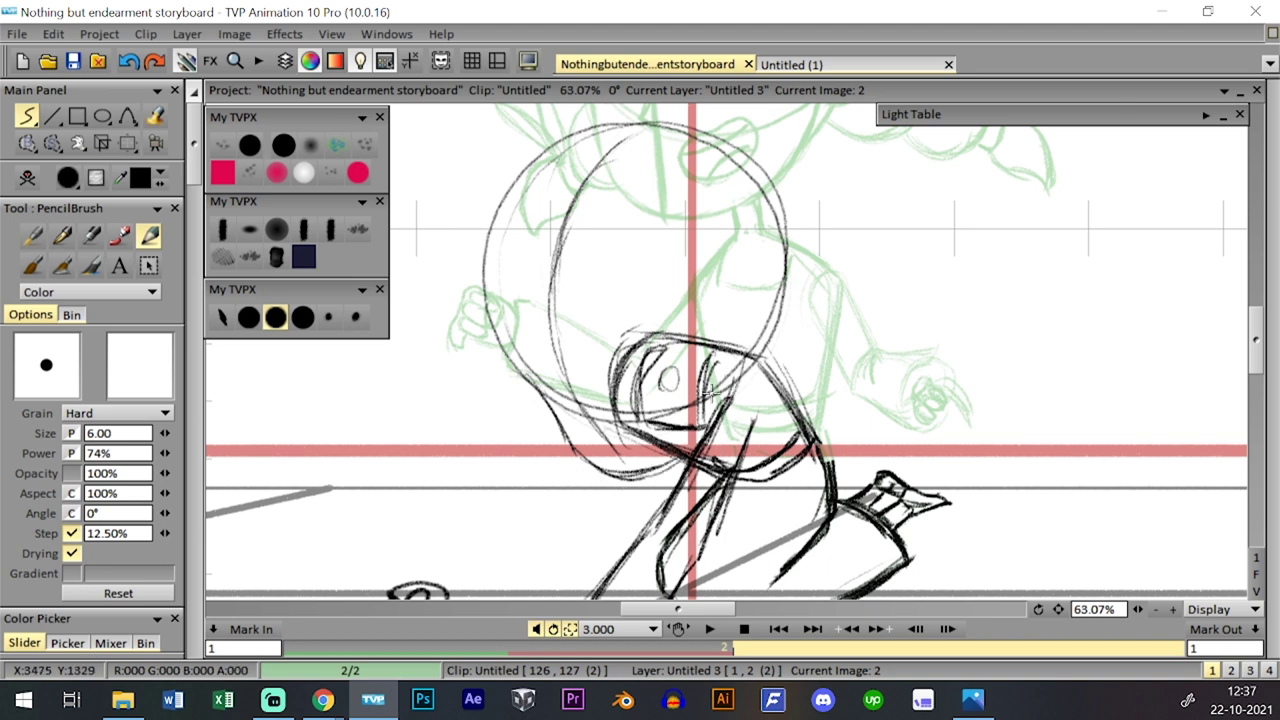
pyautogui.moveTo(735, 343)
pyautogui.mouseDown()
pyautogui.moveTo(712, 432)
pyautogui.moveTo(735, 405)
pyautogui.mouseUp()
pyautogui.moveTo(508, 352)
pyautogui.mouseDown()
pyautogui.moveTo(566, 438)
pyautogui.moveTo(608, 474)
pyautogui.moveTo(580, 450)
pyautogui.moveTo(642, 467)
pyautogui.mouseUp()
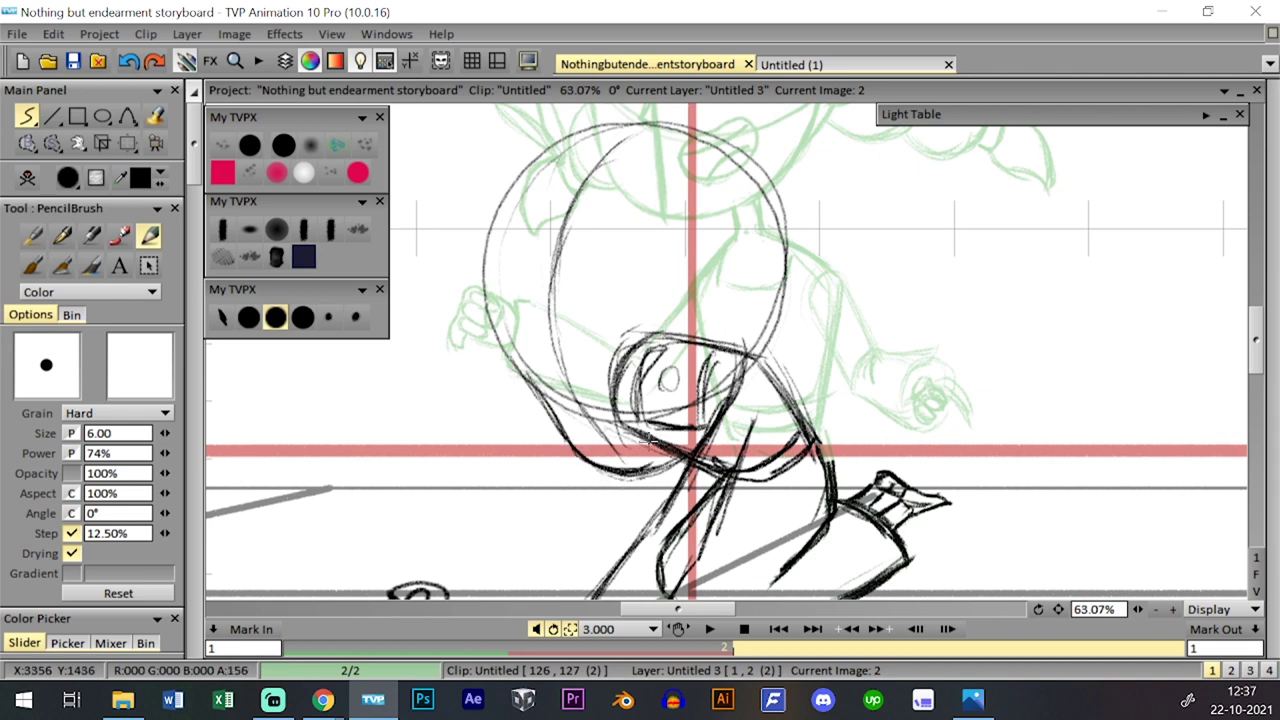
pyautogui.moveTo(1137, 610); pyautogui.dragTo(1070, 597)
# - Switch to layer Untitled 2, compare the two images, and zoom the view to 40%
pyautogui.scroll(-1, 857, 460)
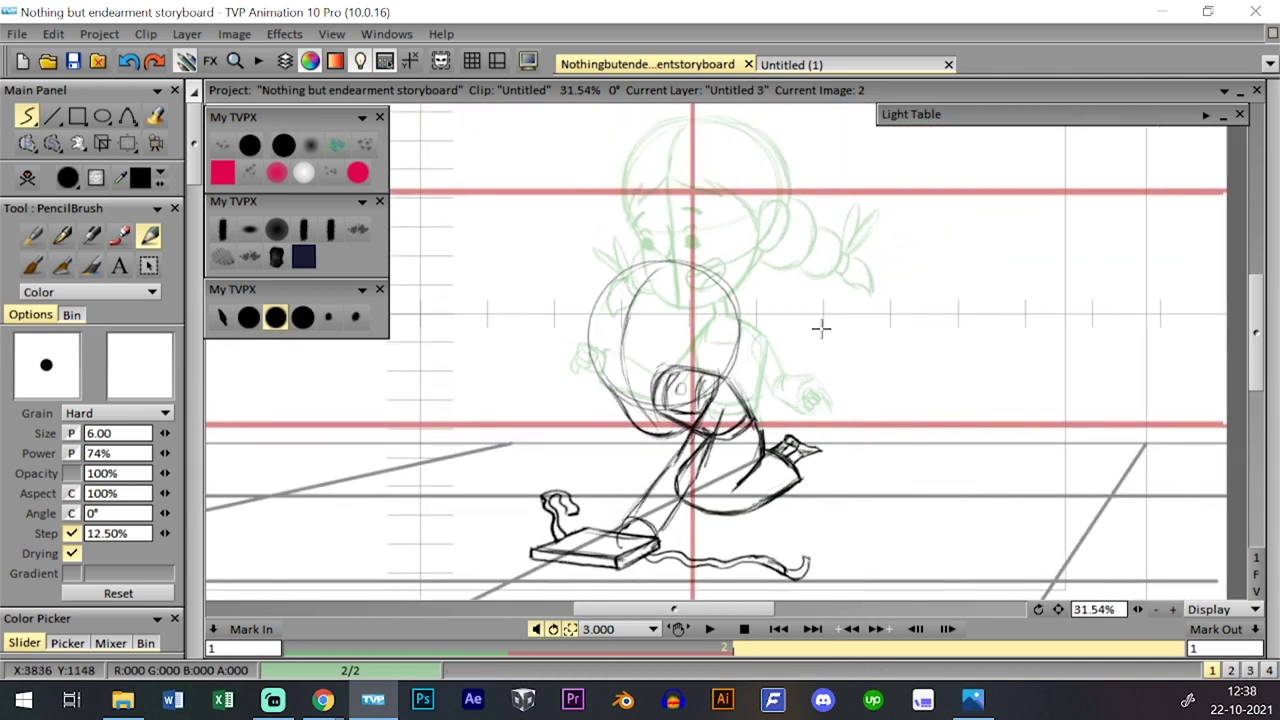
pyautogui.press('Down')
pyautogui.press('Left')
pyautogui.press('Right')
pyautogui.press('Left')
pyautogui.press('Right')
pyautogui.moveTo(1137, 609); pyautogui.dragTo(1157, 608)
pyautogui.moveTo(1058, 609); pyautogui.dragTo(1049, 591)
# - Select layer Untitled 3 in the Clip Time Line after the locked-layer stroke fails, then close it
pyautogui.click(617, 410)
pyautogui.press('Tab')
pyautogui.click(373, 540)
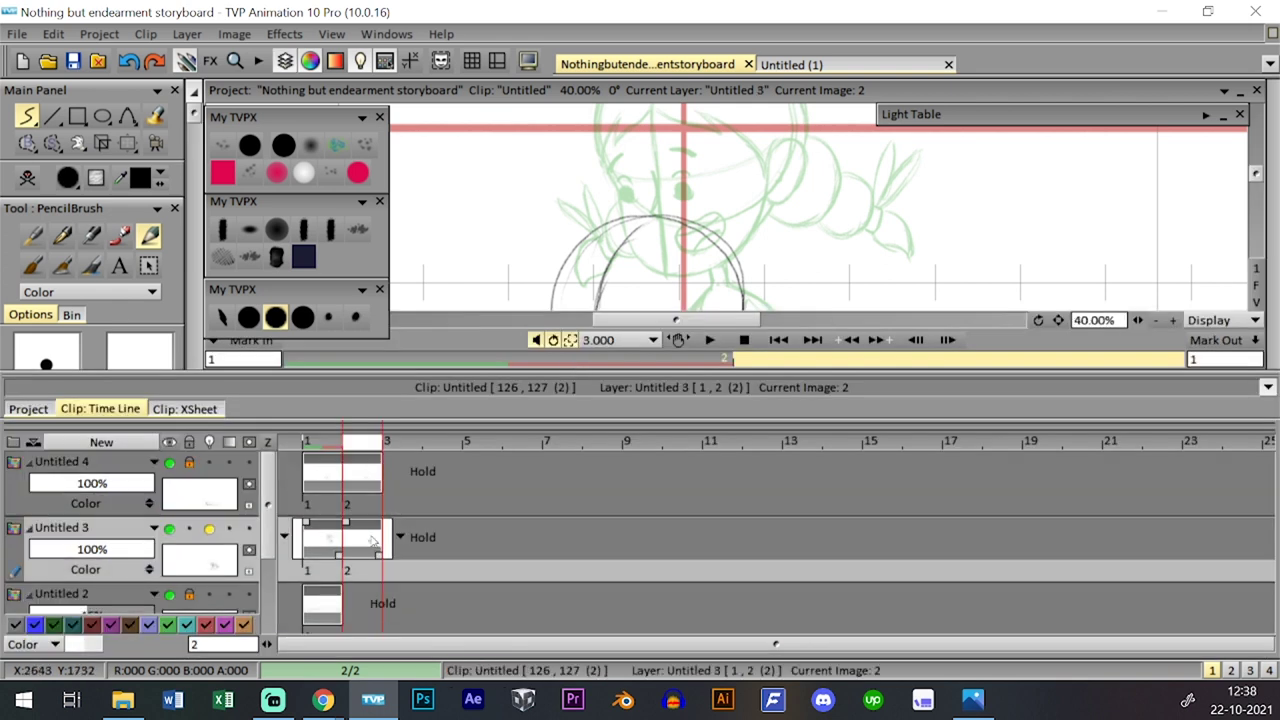
pyautogui.press('0')
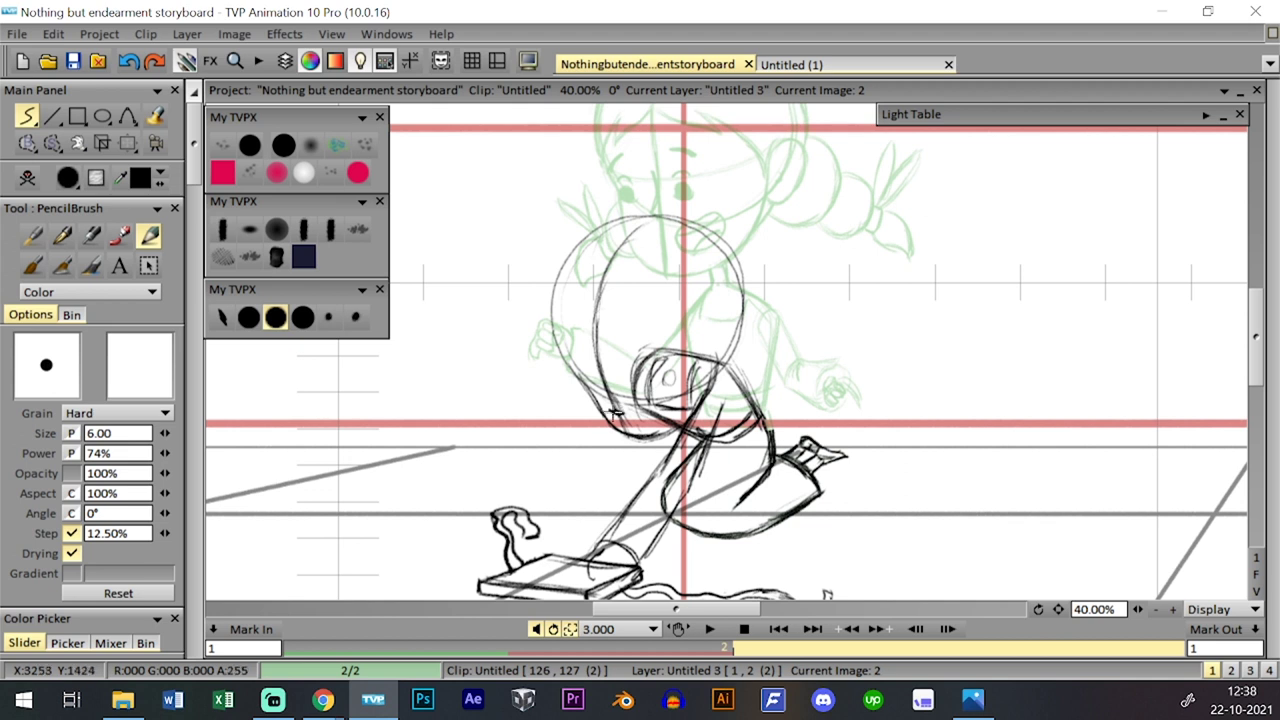
# - Darken the jaw, extend the brow, fill the pupil, and sketch the open mouth and ear
pyautogui.moveTo(608, 412); pyautogui.dragTo(598, 374)
pyautogui.moveTo(620, 354); pyautogui.dragTo(637, 361)
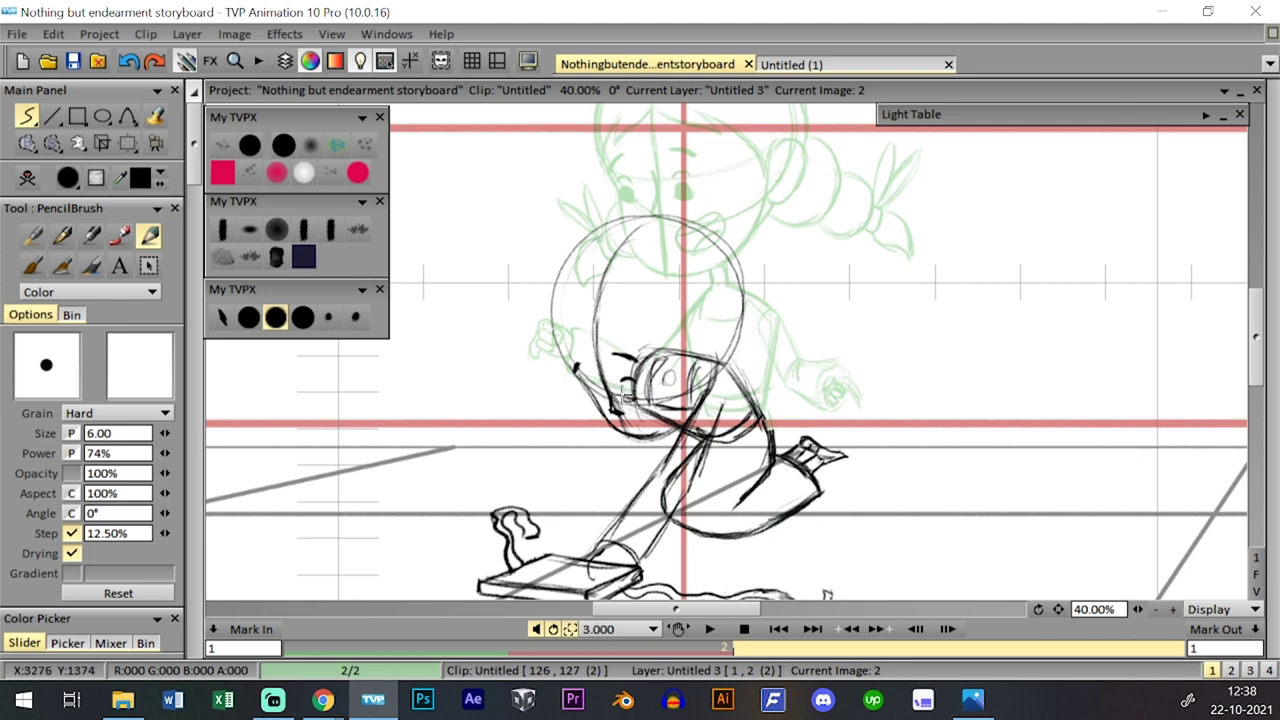
pyautogui.moveTo(628, 389); pyautogui.dragTo(626, 394)
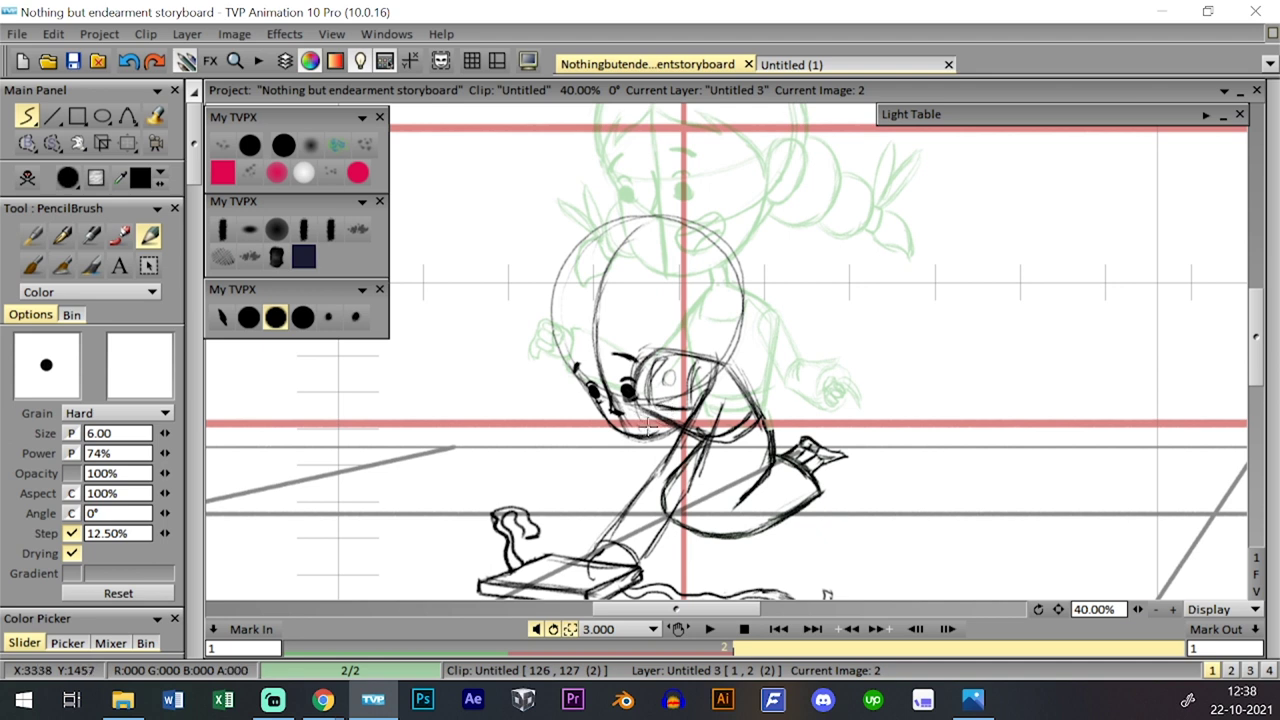
pyautogui.moveTo(648, 410); pyautogui.dragTo(662, 424)
pyautogui.moveTo(653, 412); pyautogui.dragTo(669, 405)
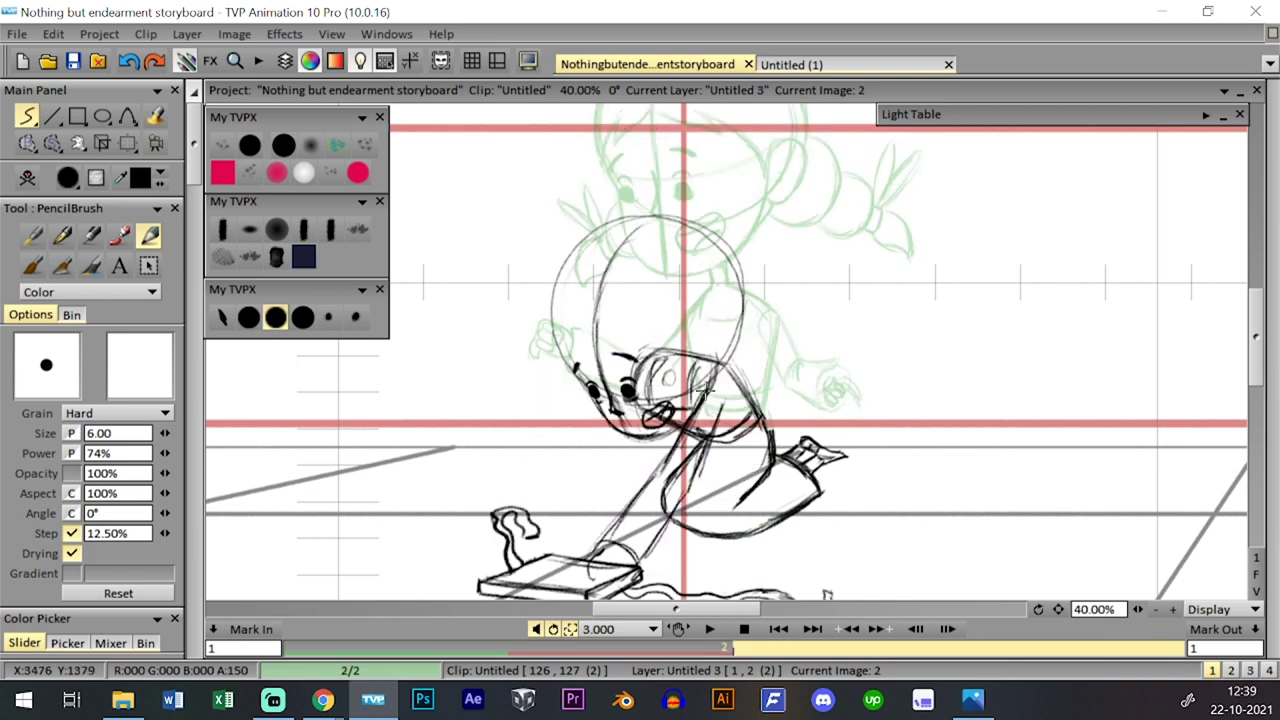
pyautogui.moveTo(714, 351)
pyautogui.mouseDown()
pyautogui.moveTo(712, 320)
pyautogui.moveTo(726, 308)
pyautogui.moveTo(746, 336)
pyautogui.moveTo(734, 369)
pyautogui.mouseUp()
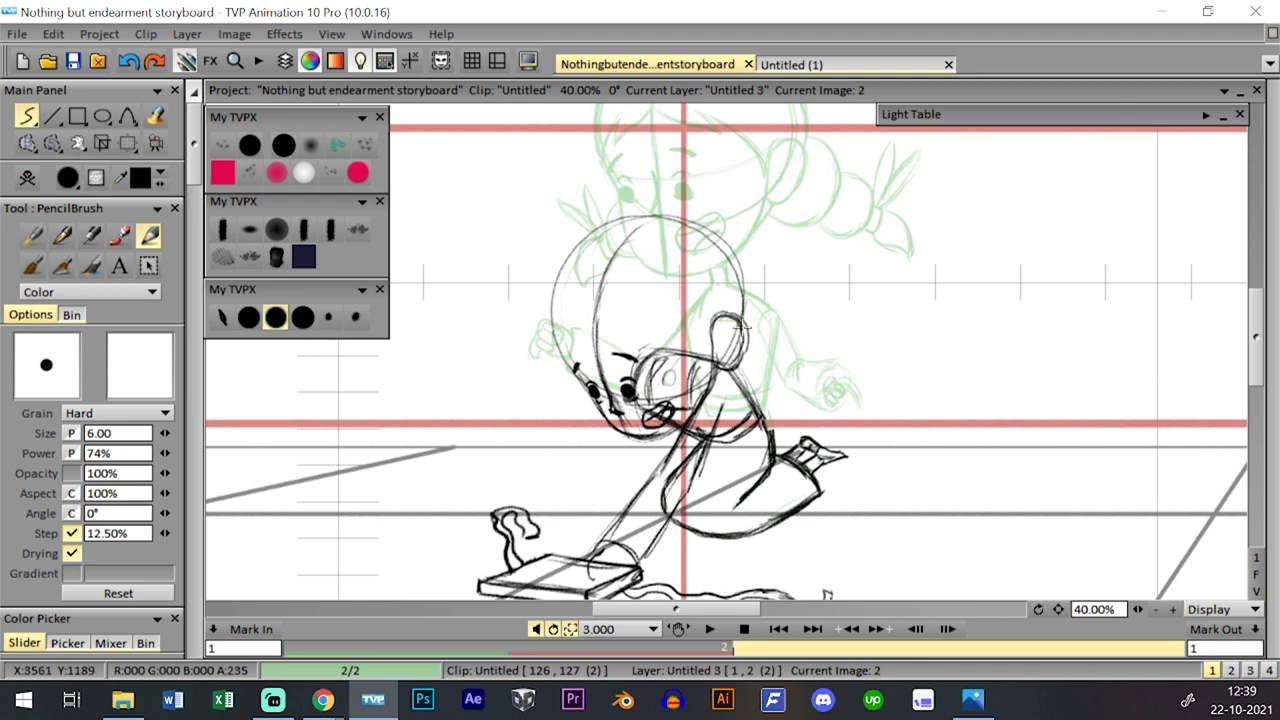
# - Darken the girl's head outline on the left, top and right sides
pyautogui.press('Left')
pyautogui.press('Right')
pyautogui.moveTo(595, 309)
pyautogui.mouseDown()
pyautogui.moveTo(631, 322)
pyautogui.moveTo(593, 310)
pyautogui.moveTo(695, 329)
pyautogui.moveTo(650, 320)
pyautogui.moveTo(701, 337)
pyautogui.moveTo(716, 365)
pyautogui.mouseUp()
pyautogui.hotkey('ctrl', 'z')
pyautogui.hotkey('ctrl', 'z')
pyautogui.moveTo(598, 300)
pyautogui.mouseDown()
pyautogui.moveTo(558, 358)
pyautogui.moveTo(575, 360)
pyautogui.moveTo(553, 308)
pyautogui.moveTo(565, 271)
pyautogui.mouseUp()
# - Sketch a hair bun beside the ear, shaping its top, bottom and right edge
pyautogui.hotkey('ctrl', 'z')
pyautogui.moveTo(548, 318)
pyautogui.mouseDown()
pyautogui.moveTo(576, 250)
pyautogui.moveTo(618, 216)
pyautogui.mouseUp()
pyautogui.moveTo(743, 268)
pyautogui.mouseDown()
pyautogui.moveTo(741, 320)
pyautogui.moveTo(743, 305)
pyautogui.mouseUp()
pyautogui.moveTo(636, 211)
pyautogui.mouseDown()
pyautogui.moveTo(687, 210)
pyautogui.moveTo(740, 262)
pyautogui.mouseUp()
pyautogui.moveTo(706, 210); pyautogui.dragTo(752, 334)
pyautogui.press('Left')
pyautogui.press('Right')
pyautogui.press('Left')
pyautogui.press('Right')
pyautogui.press('Left')
pyautogui.press('Right')
pyautogui.press('Left')
pyautogui.press('Right')
pyautogui.moveTo(752, 288)
pyautogui.mouseDown()
pyautogui.moveTo(790, 326)
pyautogui.moveTo(782, 352)
pyautogui.moveTo(790, 312)
pyautogui.mouseUp()
pyautogui.hotkey('ctrl', 'z')
pyautogui.moveTo(747, 352)
pyautogui.mouseDown()
pyautogui.moveTo(776, 353)
pyautogui.moveTo(790, 305)
pyautogui.moveTo(779, 343)
pyautogui.mouseUp()
pyautogui.moveTo(779, 297)
pyautogui.mouseDown()
pyautogui.moveTo(792, 324)
pyautogui.moveTo(784, 347)
pyautogui.moveTo(805, 342)
pyautogui.mouseUp()
# - Add the hair-tie tufts above the bun, comparing against the first drawing
pyautogui.press('Left')
pyautogui.press('Right')
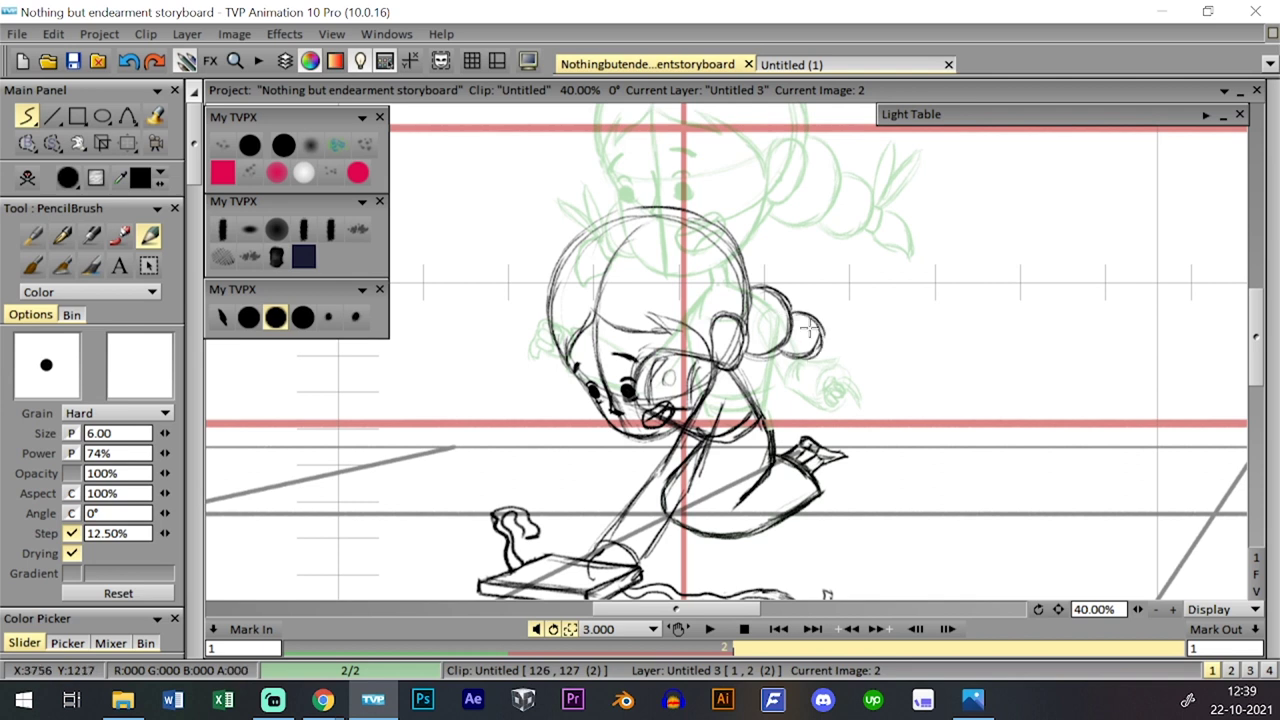
pyautogui.press('Left')
pyautogui.press('Right')
pyautogui.press('Left')
pyautogui.press('Right')
pyautogui.hotkey('ctrl', 'z')
pyautogui.moveTo(847, 361)
pyautogui.mouseDown()
pyautogui.moveTo(866, 362)
pyautogui.moveTo(833, 336)
pyautogui.moveTo(845, 362)
pyautogui.mouseUp()
pyautogui.press('Left')
pyautogui.press('Right')
pyautogui.press('Left')
pyautogui.press('Right')
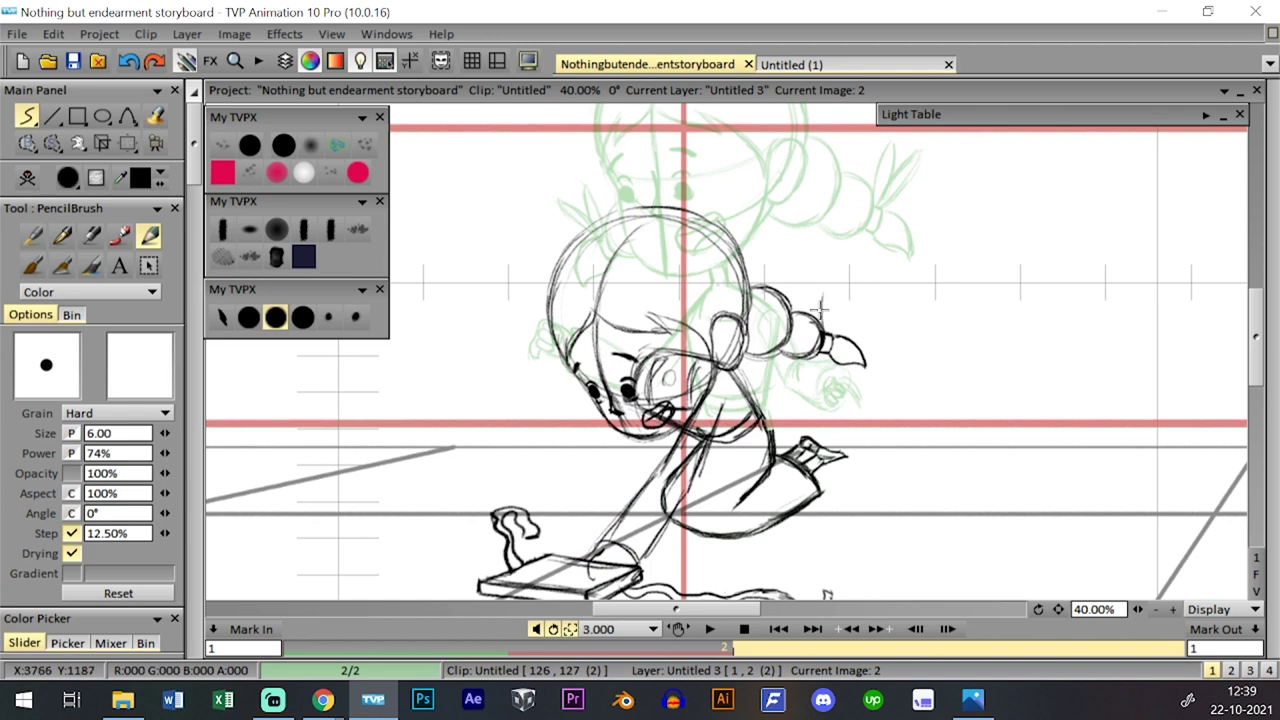
pyautogui.moveTo(833, 328)
pyautogui.mouseDown()
pyautogui.moveTo(847, 286)
pyautogui.moveTo(835, 329)
pyautogui.mouseUp()
pyautogui.hotkey('ctrl', 'z')
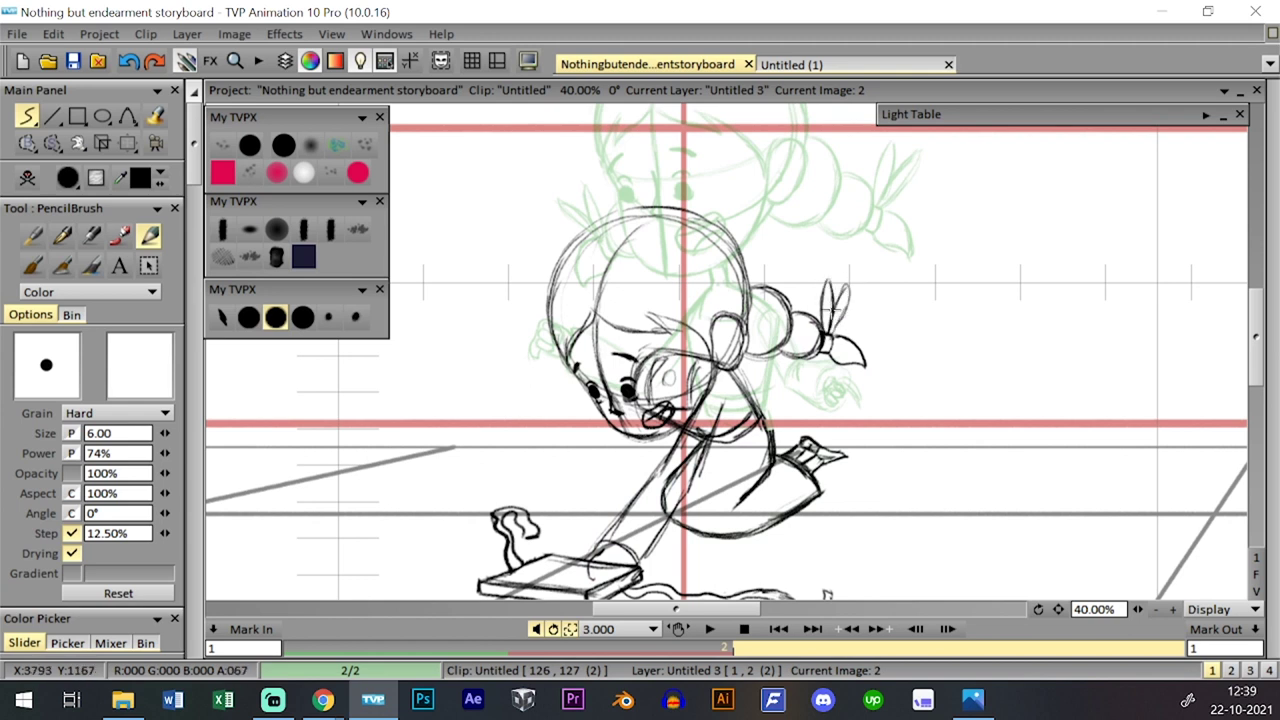
pyautogui.press('Left')
pyautogui.press('Right')
# - Redraw the girl's cheek curve near the ear
pyautogui.moveTo(565, 366)
pyautogui.mouseDown()
pyautogui.moveTo(571, 398)
pyautogui.moveTo(566, 384)
pyautogui.moveTo(588, 404)
pyautogui.moveTo(572, 405)
pyautogui.mouseUp()
pyautogui.hotkey('ctrl', 'z')
pyautogui.moveTo(549, 390); pyautogui.dragTo(557, 423)
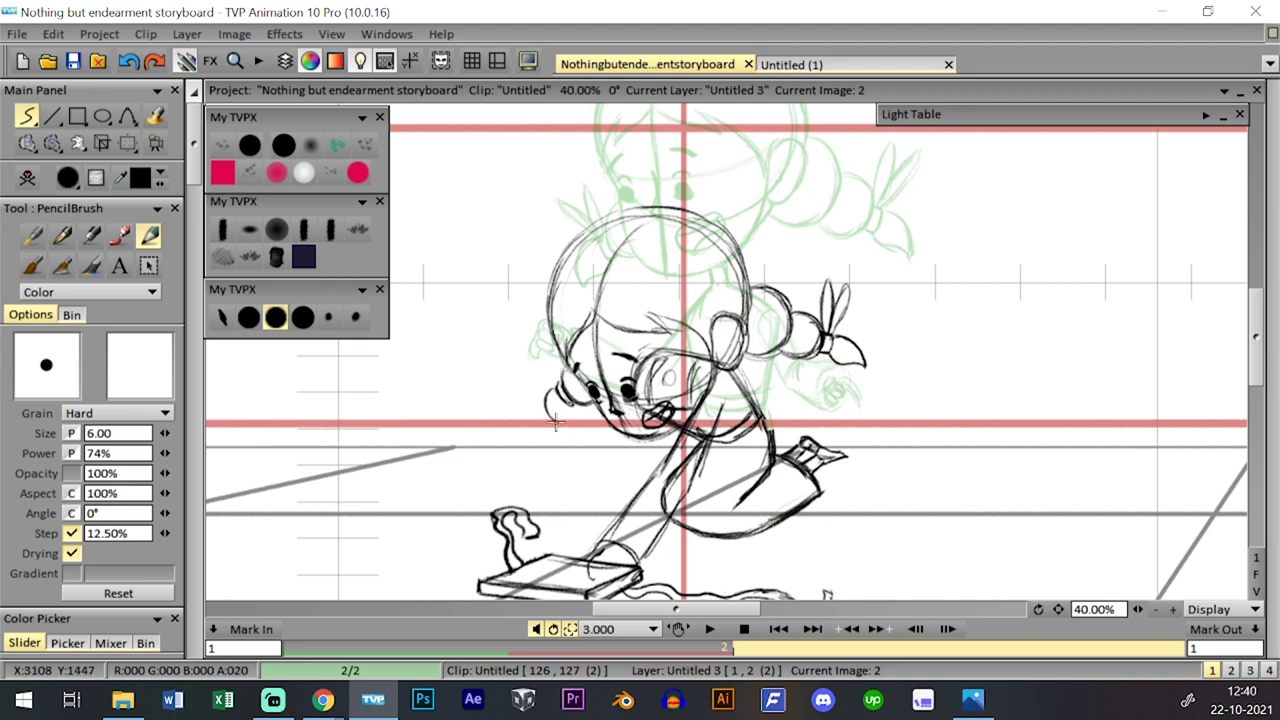
pyautogui.press('Left')
pyautogui.press('Right')
pyautogui.press('Left')
pyautogui.press('Right')
pyautogui.moveTo(1058, 609); pyautogui.dragTo(1062, 565)
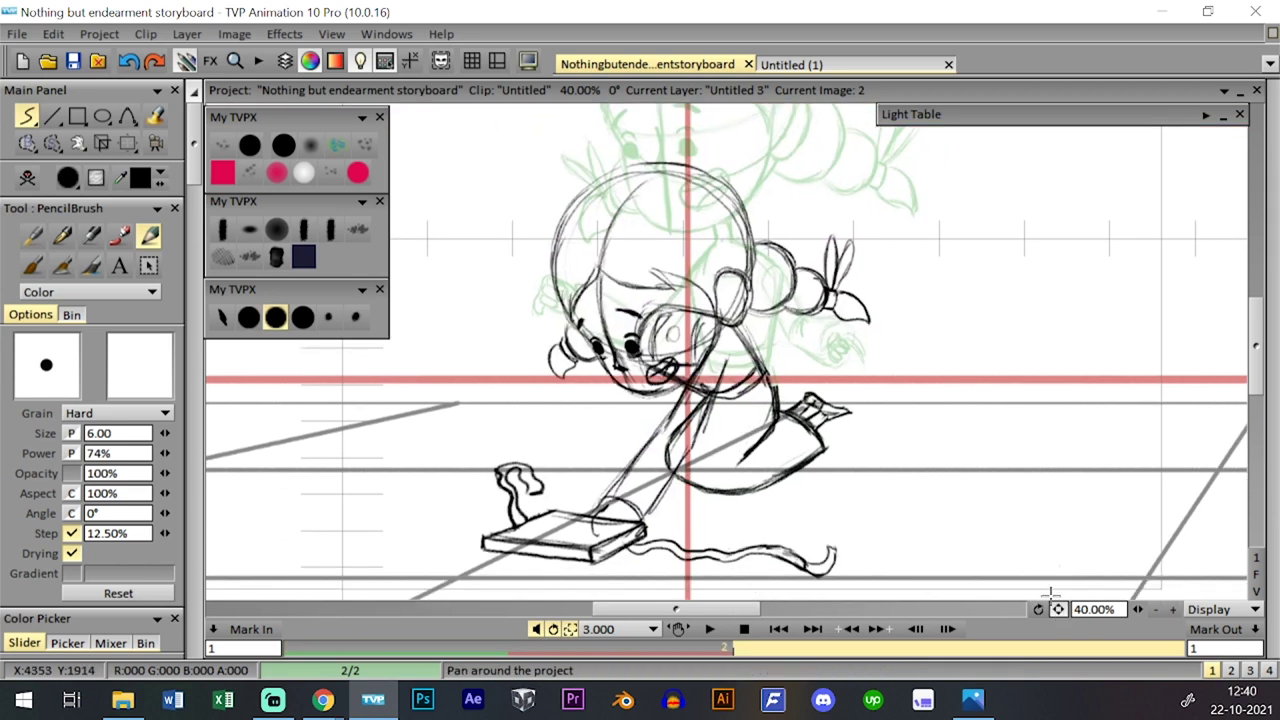
pyautogui.press('Left')
pyautogui.press('Right')
pyautogui.press('Left')
pyautogui.press('Right')
pyautogui.press('Left')
pyautogui.press('Right')
# - Draw the second arm line from below the chin to the book
pyautogui.moveTo(628, 385); pyautogui.dragTo(560, 504)
pyautogui.moveTo(619, 407); pyautogui.dragTo(562, 501)
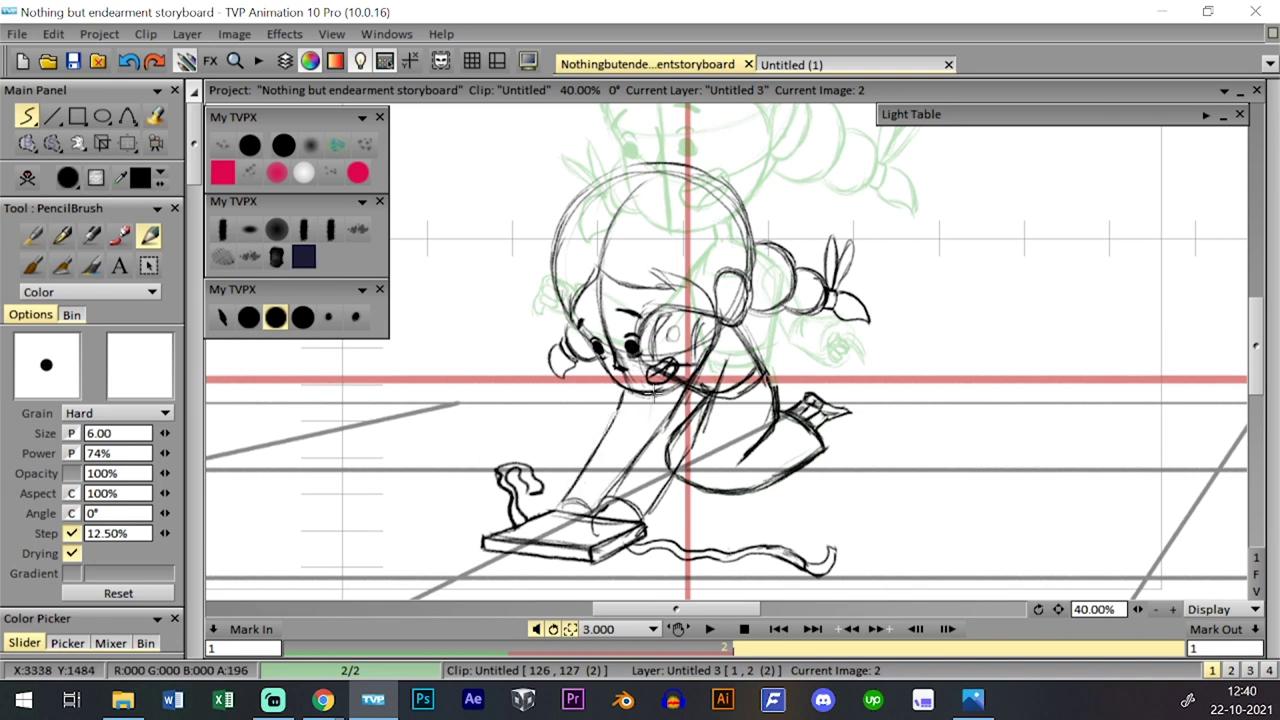
pyautogui.moveTo(662, 400); pyautogui.dragTo(606, 498)
# - Zoom to 107% on the book and begin sketching the hand on it
pyautogui.moveTo(1137, 609); pyautogui.dragTo(1086, 607)
pyautogui.press('Left')
pyautogui.press('Right')
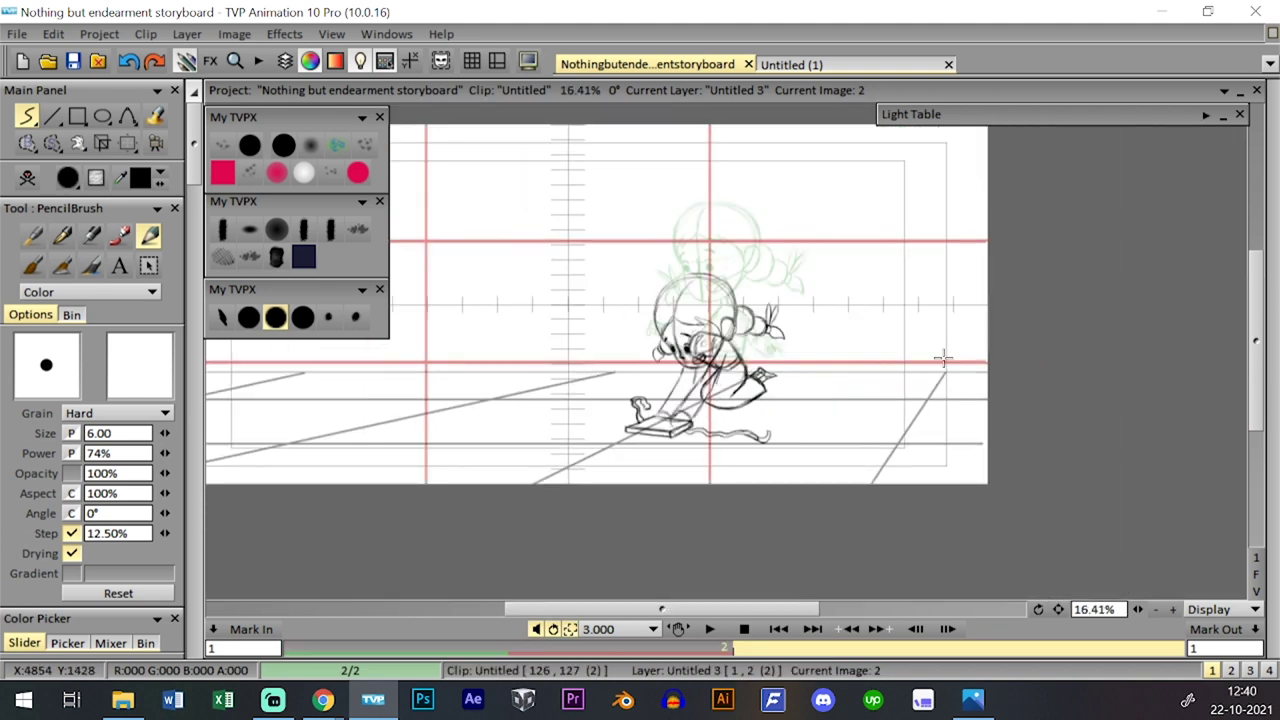
pyautogui.moveTo(1137, 609); pyautogui.dragTo(1209, 610)
pyautogui.moveTo(668, 442); pyautogui.dragTo(838, 378)
pyautogui.moveTo(598, 397)
pyautogui.mouseDown()
pyautogui.moveTo(587, 446)
pyautogui.moveTo(616, 438)
pyautogui.moveTo(605, 415)
pyautogui.moveTo(584, 442)
pyautogui.moveTo(605, 440)
pyautogui.moveTo(634, 389)
pyautogui.moveTo(603, 452)
pyautogui.moveTo(660, 426)
pyautogui.moveTo(648, 458)
pyautogui.mouseUp()
# - Sketch fingers gripping the book's top edge and extend the arm line down to it
pyautogui.hotkey('ctrl', 'z')
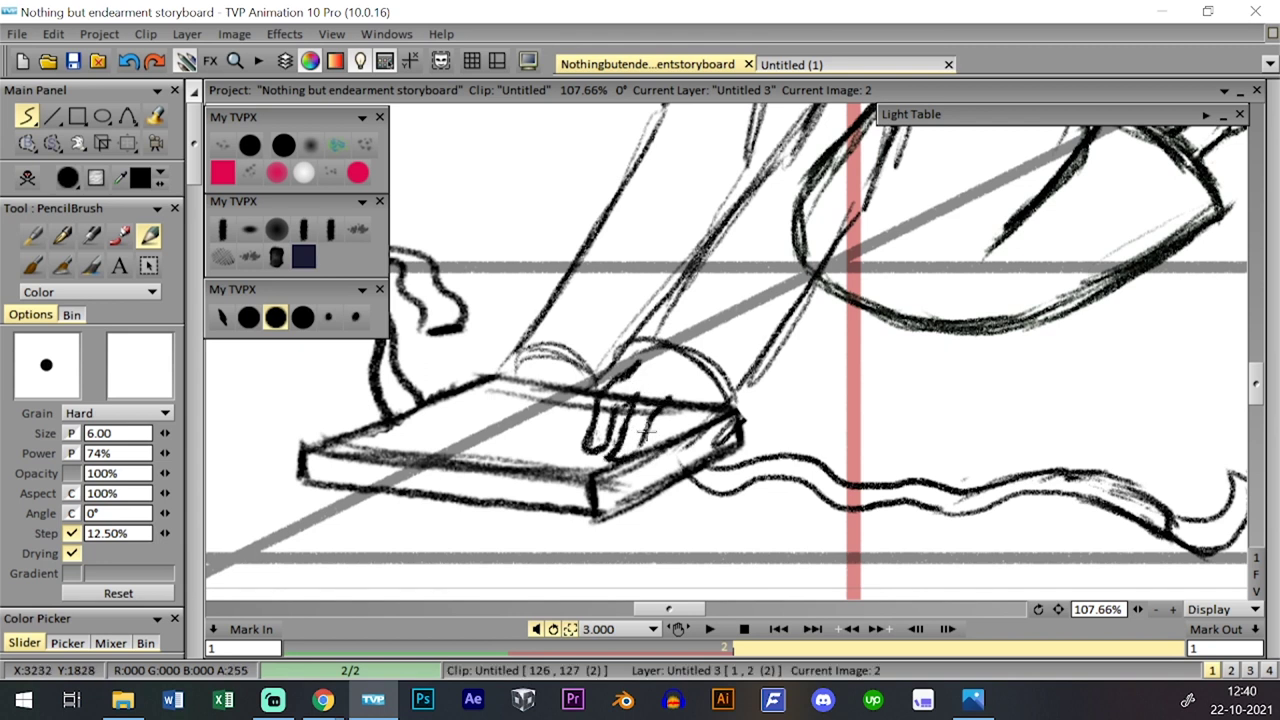
pyautogui.moveTo(662, 452)
pyautogui.mouseDown()
pyautogui.moveTo(690, 413)
pyautogui.moveTo(730, 398)
pyautogui.mouseUp()
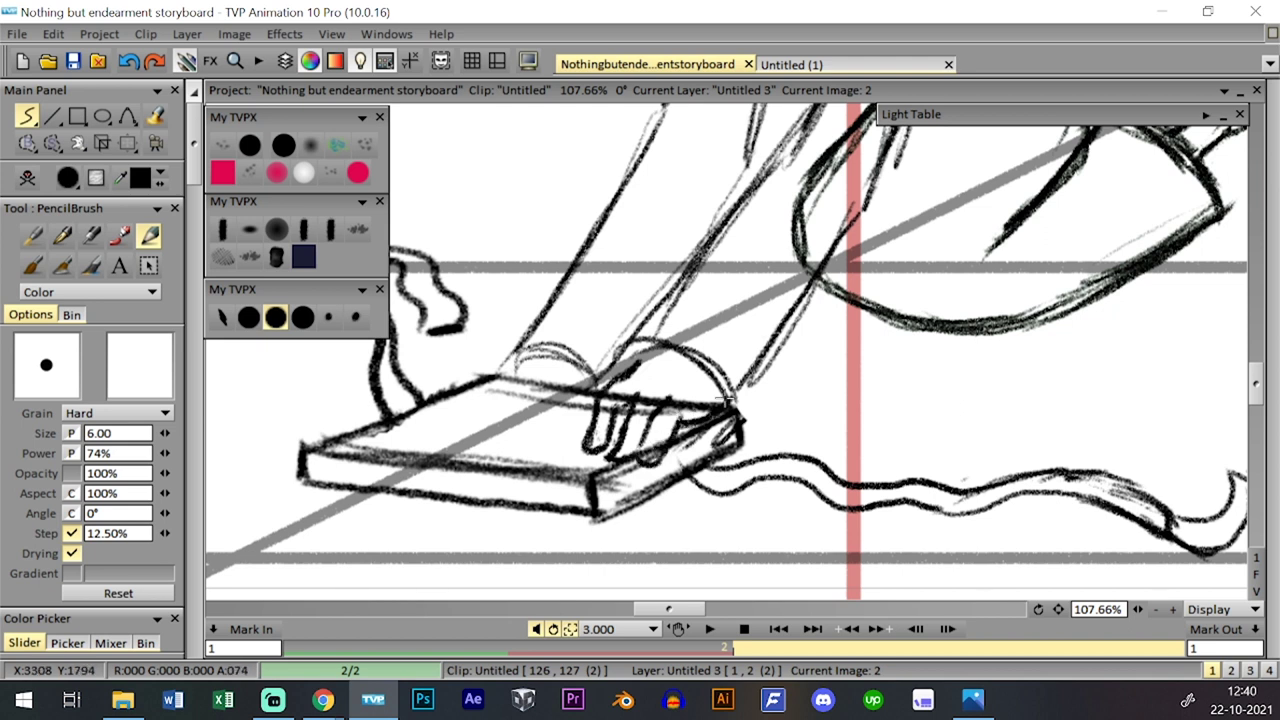
pyautogui.moveTo(551, 374)
pyautogui.mouseDown()
pyautogui.moveTo(635, 365)
pyautogui.moveTo(551, 420)
pyautogui.moveTo(600, 378)
pyautogui.mouseUp()
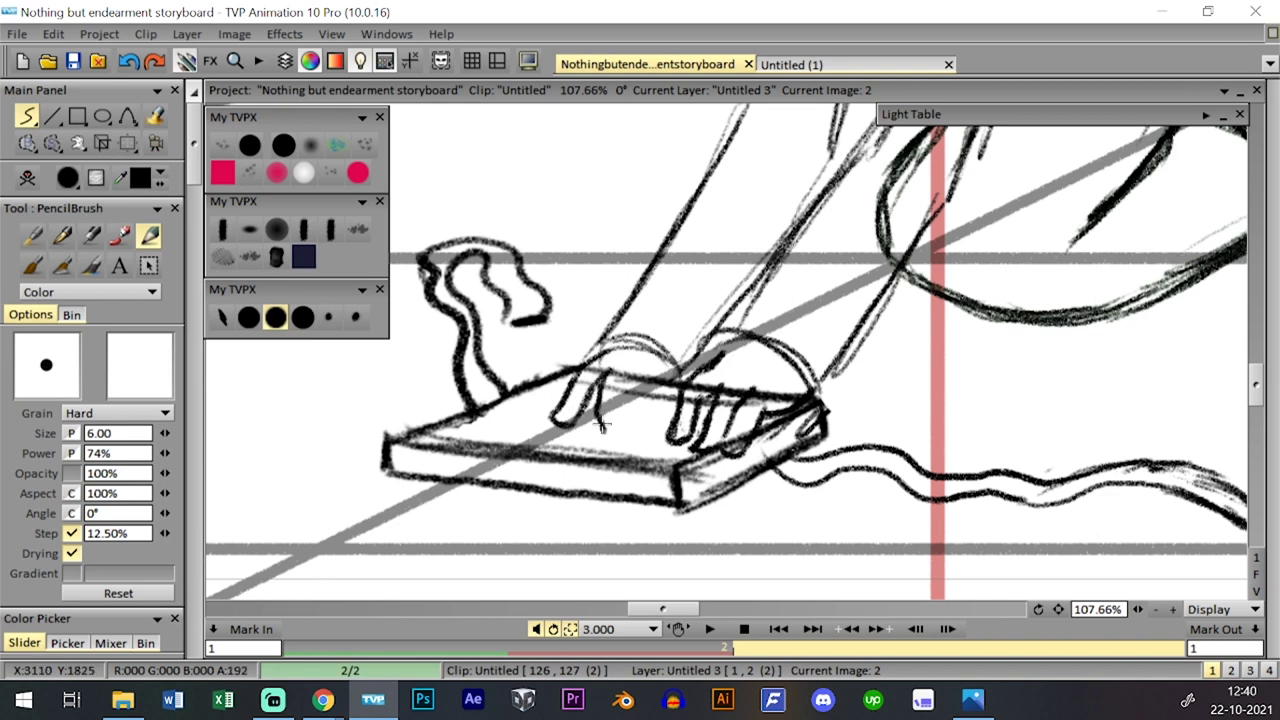
pyautogui.moveTo(640, 362); pyautogui.dragTo(620, 400)
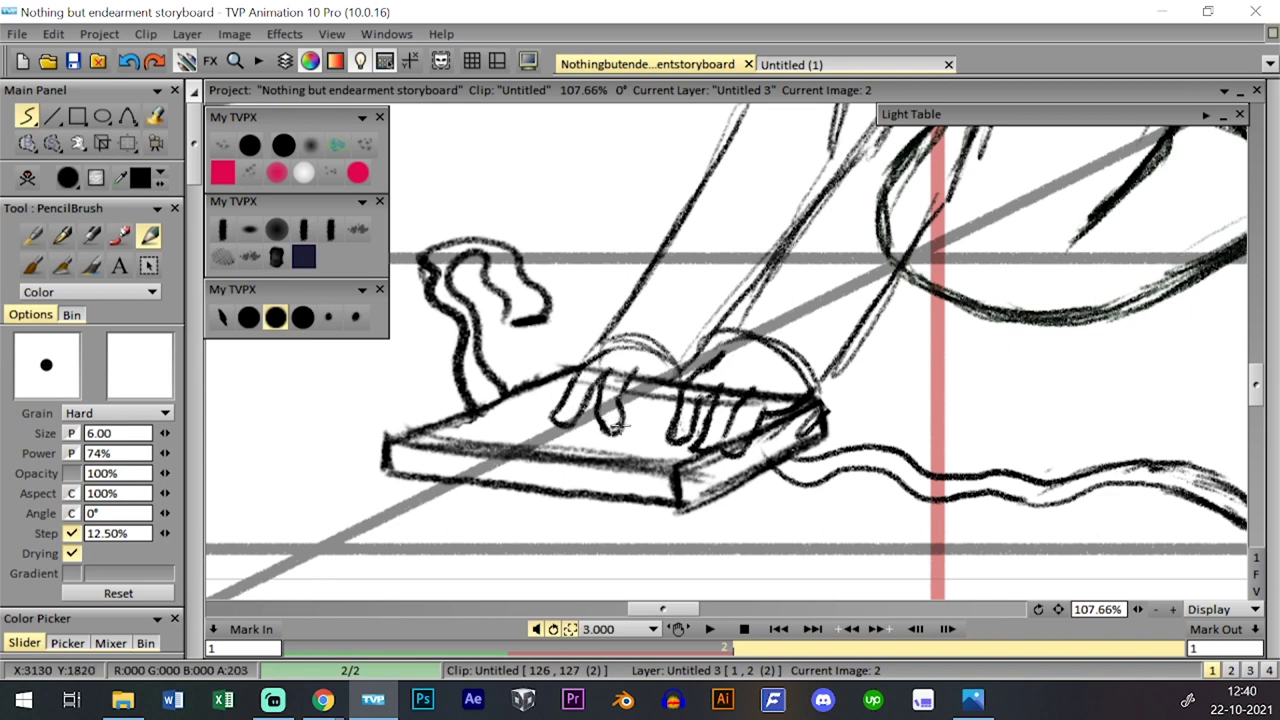
pyautogui.moveTo(600, 420)
pyautogui.mouseDown()
pyautogui.moveTo(631, 393)
pyautogui.moveTo(635, 414)
pyautogui.moveTo(629, 398)
pyautogui.moveTo(649, 408)
pyautogui.moveTo(631, 403)
pyautogui.moveTo(638, 433)
pyautogui.moveTo(670, 386)
pyautogui.mouseUp()
pyautogui.moveTo(577, 420)
pyautogui.mouseDown()
pyautogui.moveTo(563, 450)
pyautogui.moveTo(604, 452)
pyautogui.moveTo(616, 405)
pyautogui.mouseUp()
# - Add a thin line below the fingers and short strokes at the book's edge and between fingers
pyautogui.press('Left')
pyautogui.press('Right')
pyautogui.press('Left')
pyautogui.press('Right')
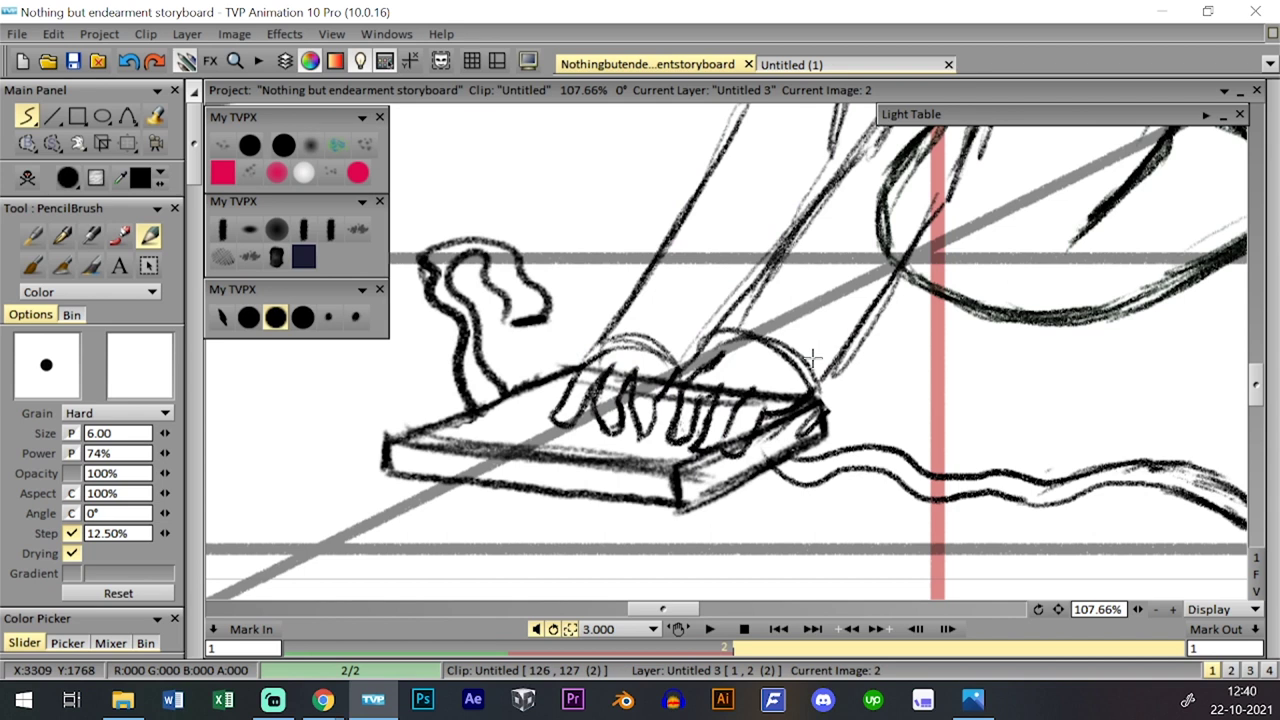
pyautogui.moveTo(585, 418)
pyautogui.mouseDown()
pyautogui.moveTo(603, 454)
pyautogui.moveTo(619, 444)
pyautogui.moveTo(540, 410)
pyautogui.moveTo(565, 378)
pyautogui.mouseUp()
pyautogui.moveTo(666, 452); pyautogui.dragTo(708, 430)
pyautogui.scroll(-6, 1120, 593)
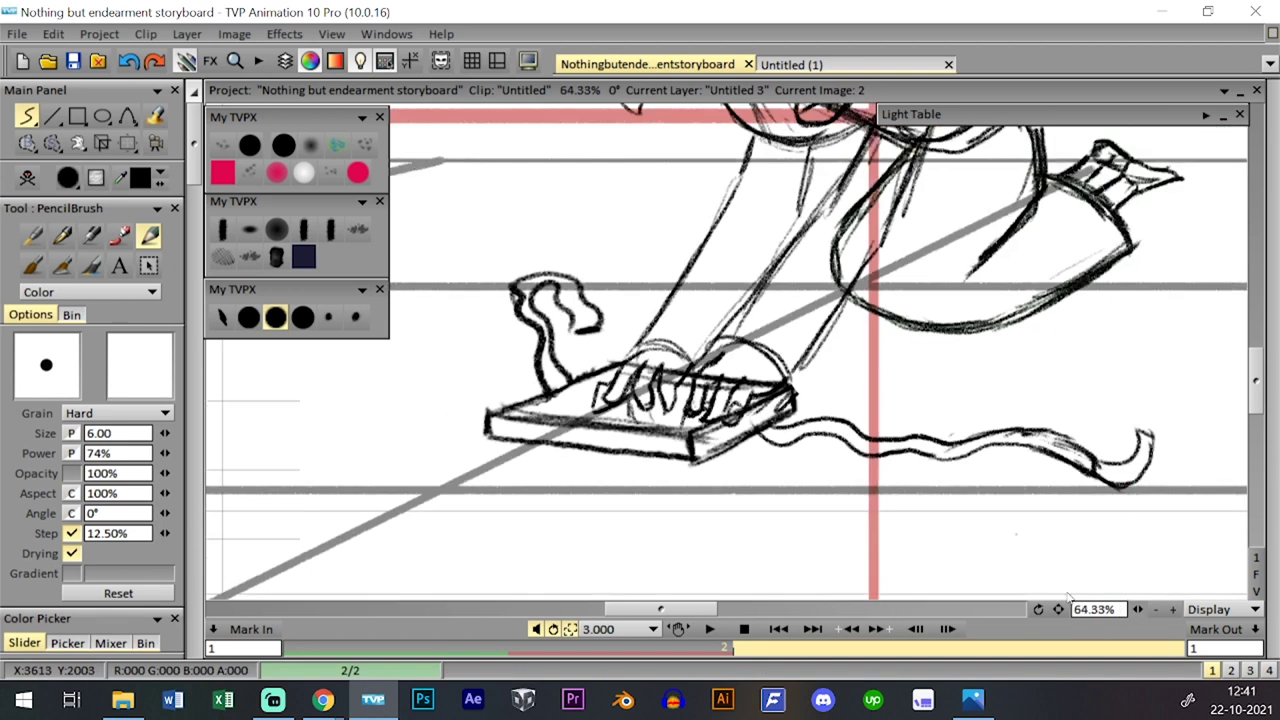
pyautogui.moveTo(1196, 608); pyautogui.dragTo(1172, 590)
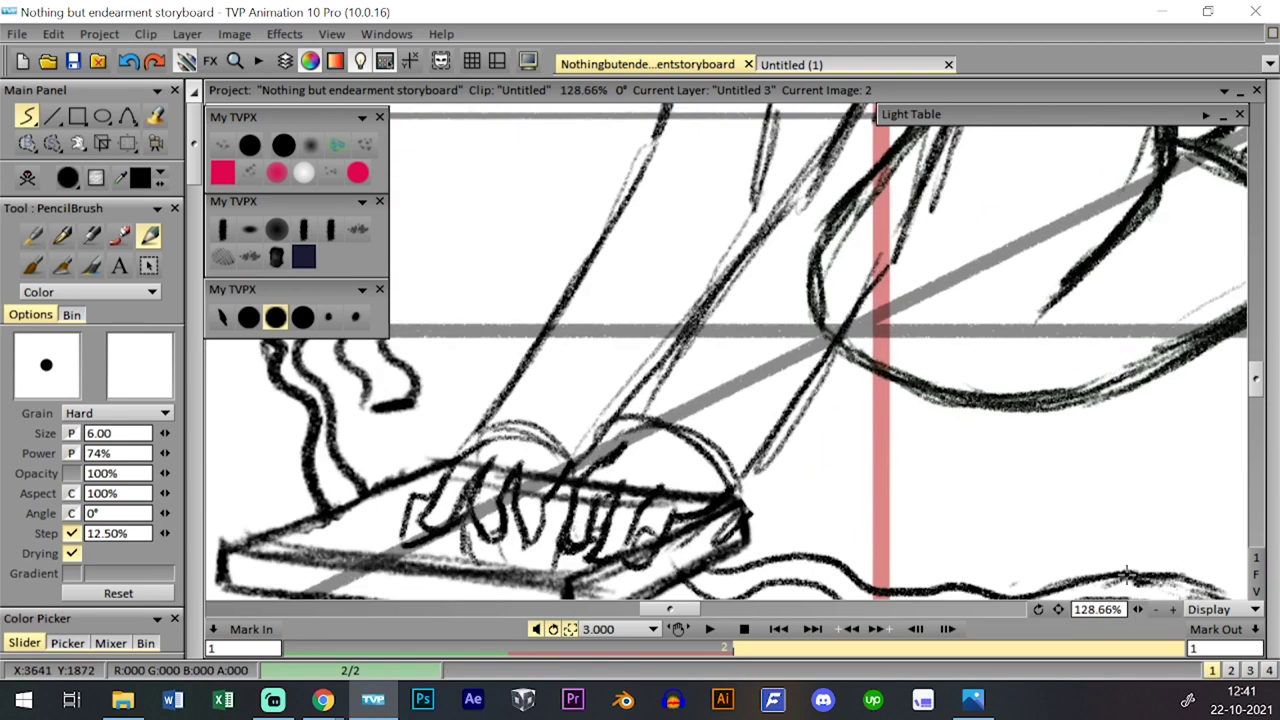
pyautogui.moveTo(707, 499); pyautogui.dragTo(797, 451)
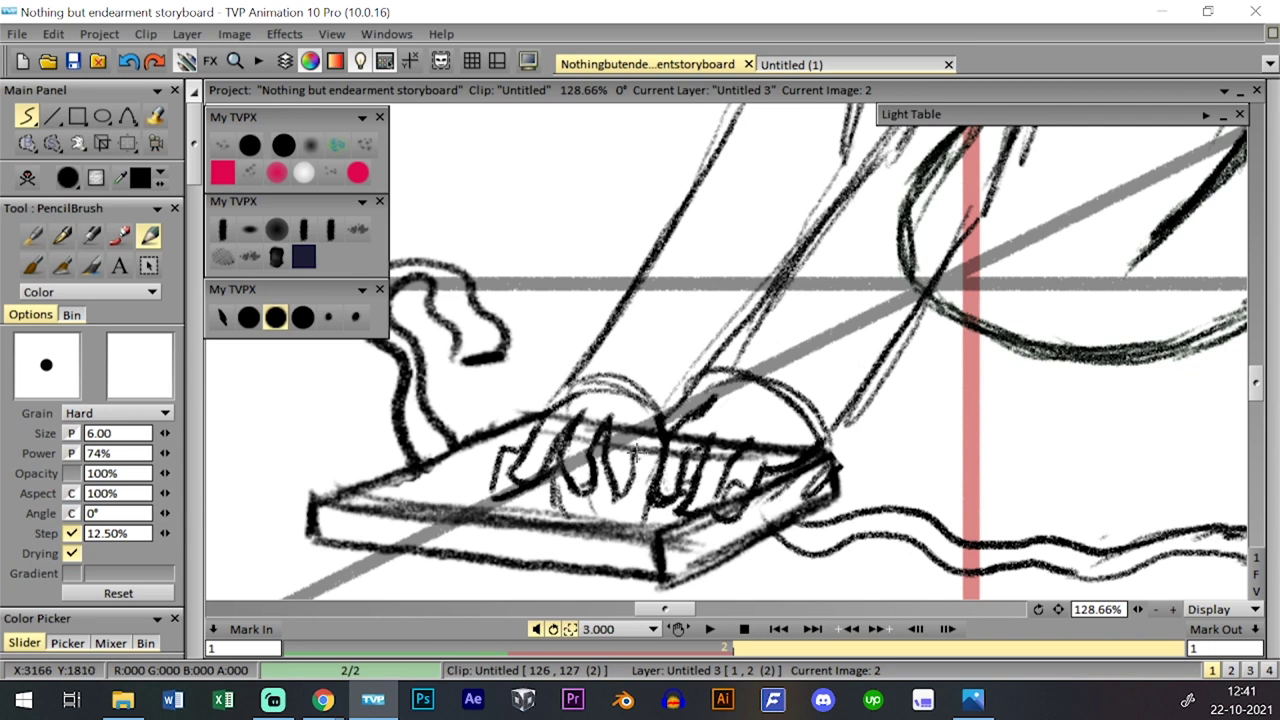
pyautogui.moveTo(639, 446); pyautogui.dragTo(657, 474)
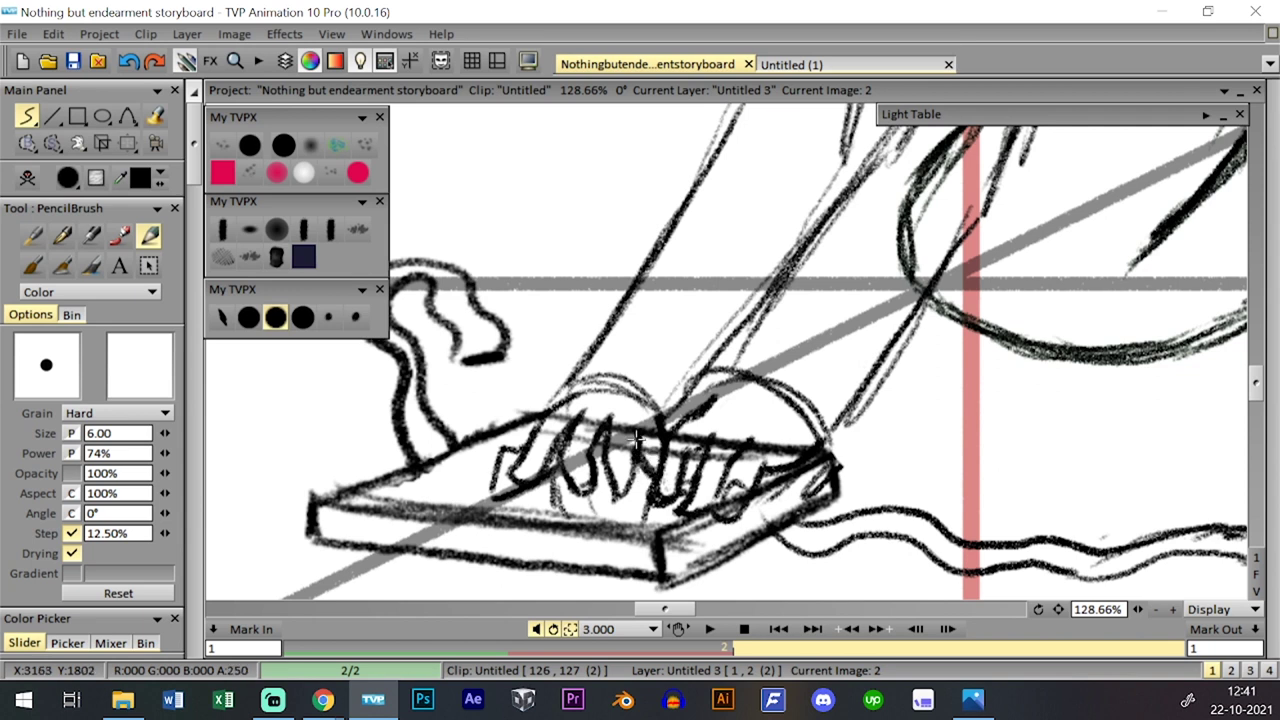
pyautogui.scroll(-8, 642, 392)
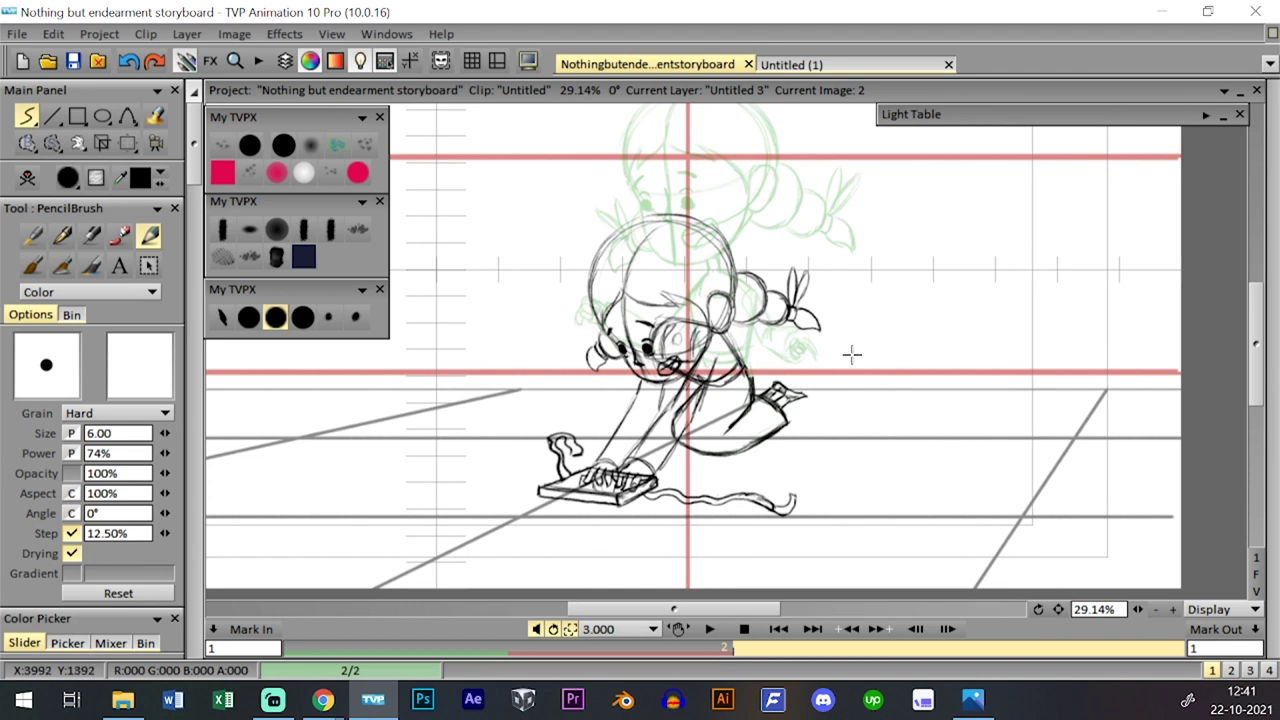
# - Draw three fingers of a new open hand to the right of the girl
pyautogui.press('Left')
pyautogui.press('Right')
pyautogui.press('Left')
pyautogui.press('Right')
pyautogui.press('Left')
pyautogui.press('Right')
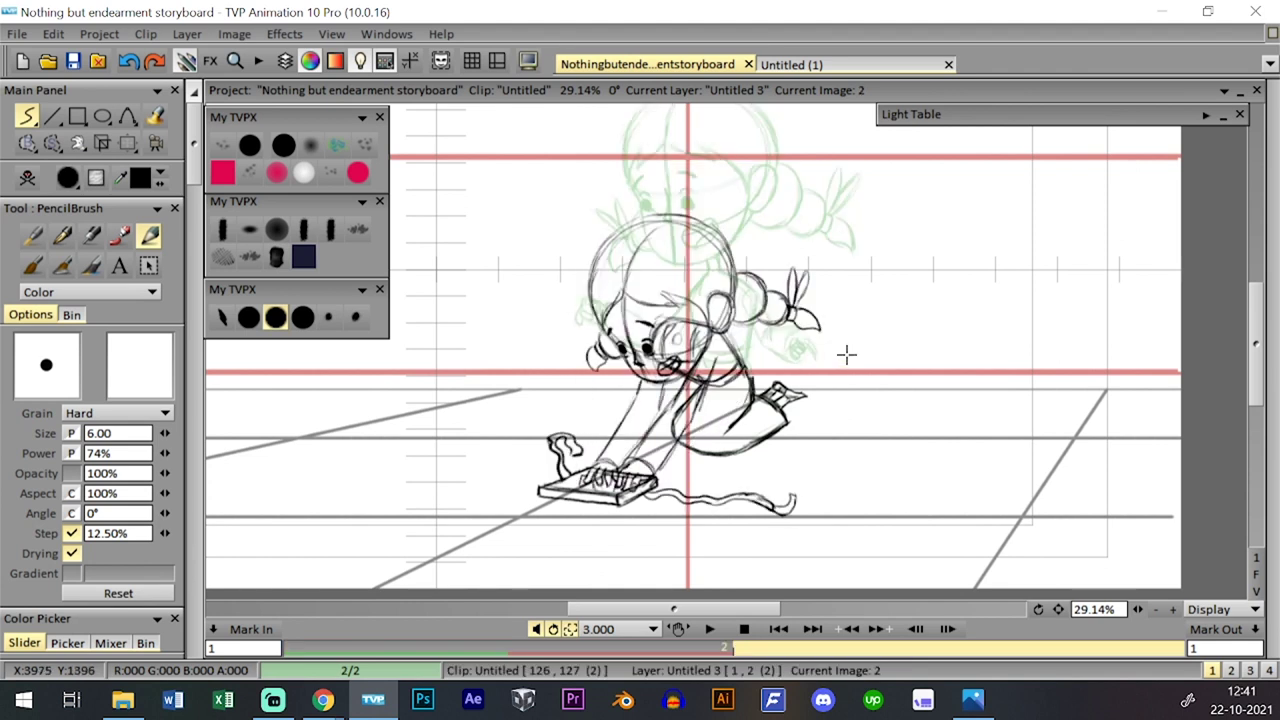
pyautogui.press('Up')
pyautogui.press('Down')
pyautogui.press('Left')
pyautogui.press('Right')
pyautogui.scroll(6, 905, 450)
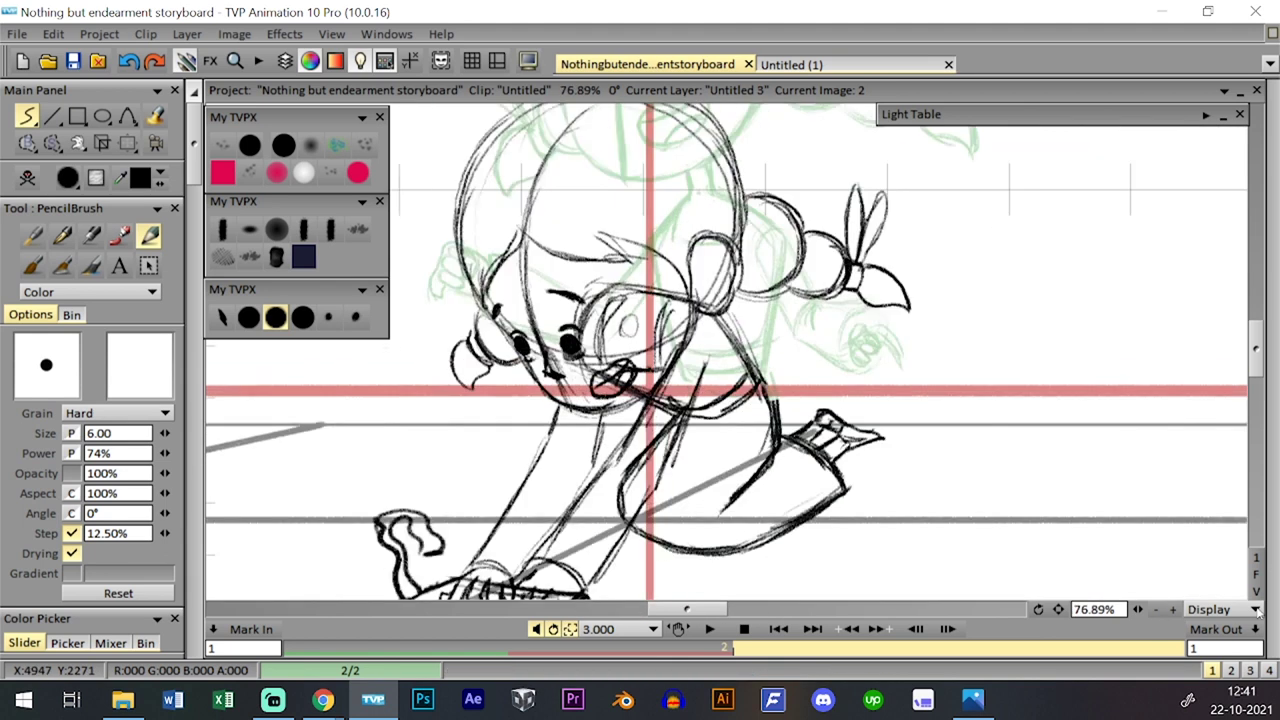
pyautogui.moveTo(679, 421)
pyautogui.mouseDown()
pyautogui.moveTo(751, 335)
pyautogui.moveTo(725, 353)
pyautogui.moveTo(750, 322)
pyautogui.mouseUp()
pyautogui.moveTo(728, 380); pyautogui.dragTo(763, 318)
pyautogui.hotkey('ctrl', 'z')
pyautogui.moveTo(727, 380); pyautogui.dragTo(758, 323)
pyautogui.moveTo(736, 387)
pyautogui.mouseDown()
pyautogui.moveTo(762, 340)
pyautogui.moveTo(780, 352)
pyautogui.moveTo(783, 326)
pyautogui.moveTo(757, 373)
pyautogui.mouseUp()
pyautogui.hotkey('ctrl', 'z')
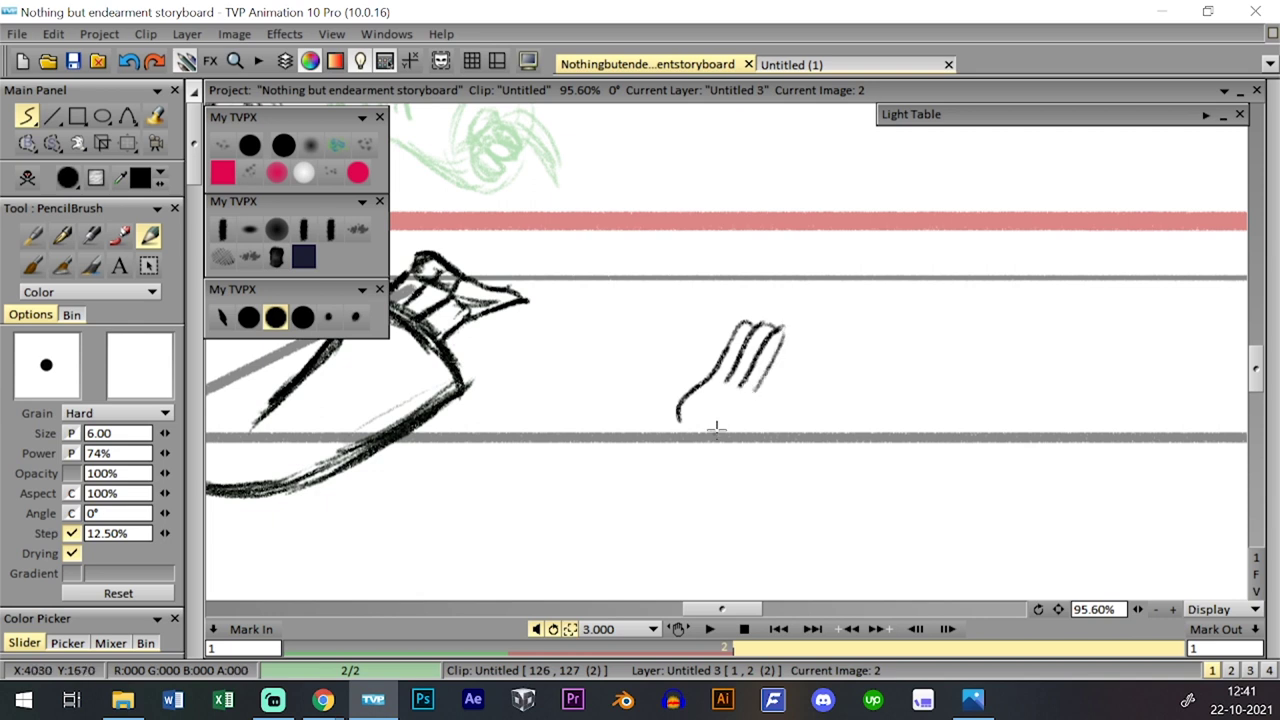
# - Complete the hand with finger base, wrist and forearm lines, and a palm crease
pyautogui.moveTo(708, 435); pyautogui.dragTo(732, 415)
pyautogui.hotkey('ctrl', 'z')
pyautogui.moveTo(775, 366)
pyautogui.mouseDown()
pyautogui.moveTo(751, 413)
pyautogui.moveTo(759, 406)
pyautogui.moveTo(744, 406)
pyautogui.moveTo(784, 400)
pyautogui.mouseUp()
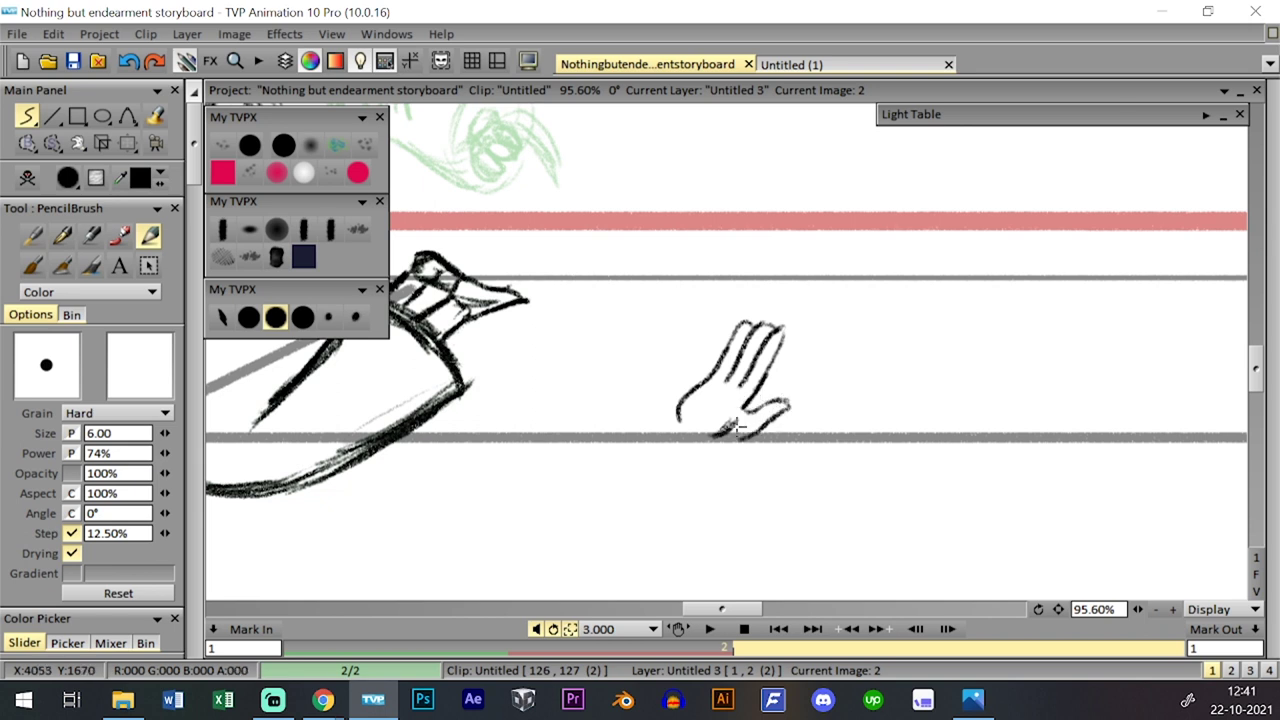
pyautogui.moveTo(728, 434); pyautogui.dragTo(680, 480)
pyautogui.moveTo(680, 424); pyautogui.dragTo(646, 475)
pyautogui.hotkey('ctrl', 'z')
pyautogui.moveTo(678, 425)
pyautogui.mouseDown()
pyautogui.moveTo(634, 478)
pyautogui.moveTo(718, 440)
pyautogui.mouseUp()
pyautogui.hotkey('ctrl', 'z')
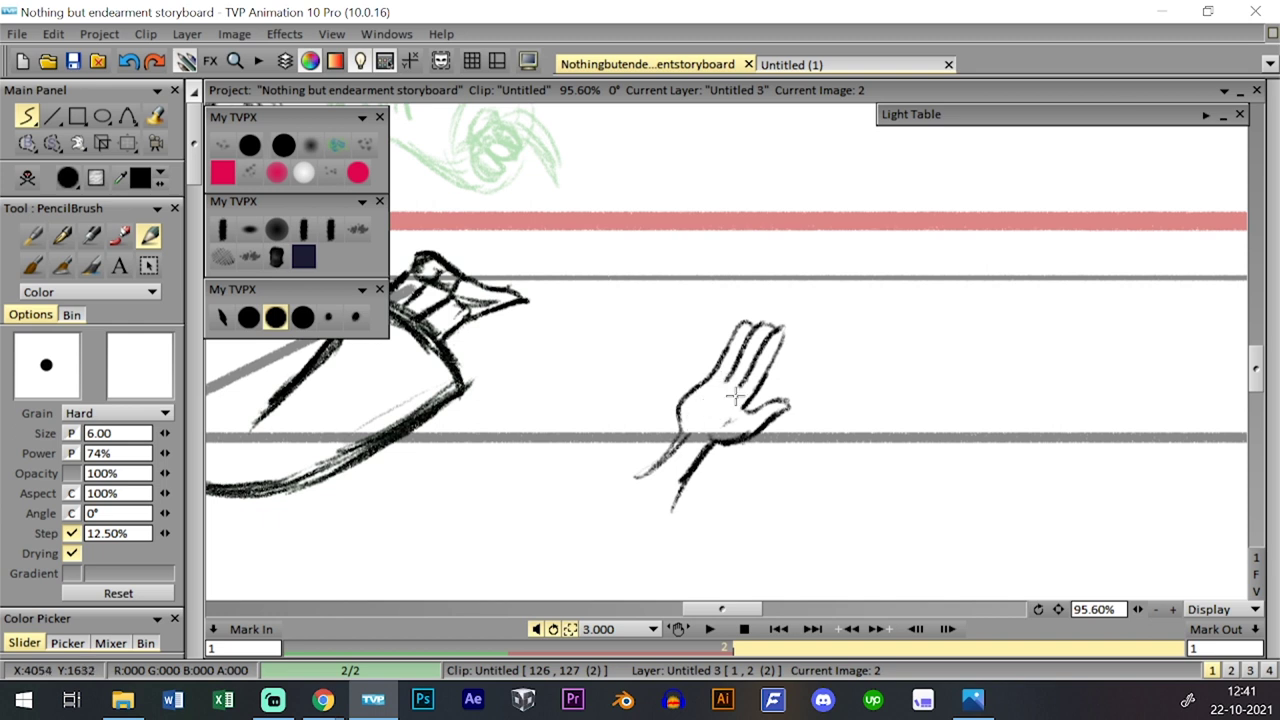
pyautogui.moveTo(724, 416)
pyautogui.mouseDown()
pyautogui.moveTo(705, 425)
pyautogui.moveTo(740, 392)
pyautogui.mouseUp()
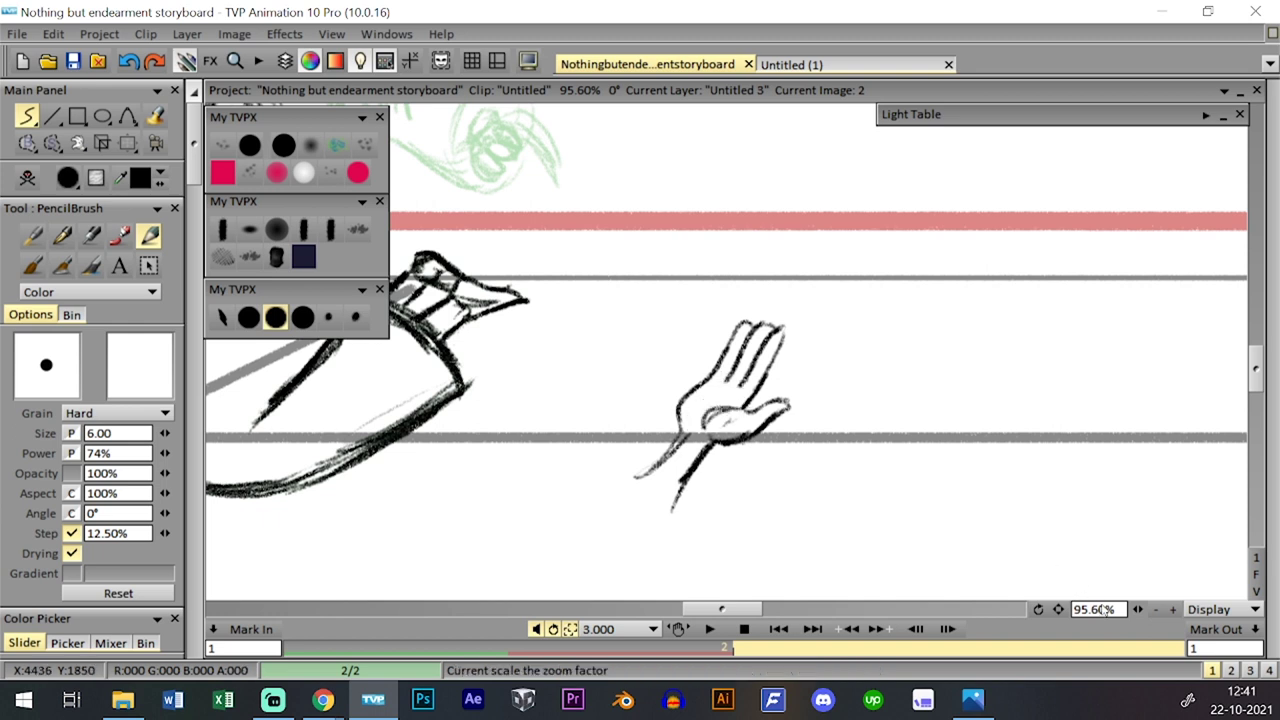
pyautogui.moveTo(1137, 610); pyautogui.dragTo(1044, 592)
pyautogui.moveTo(857, 505); pyautogui.dragTo(890, 515)
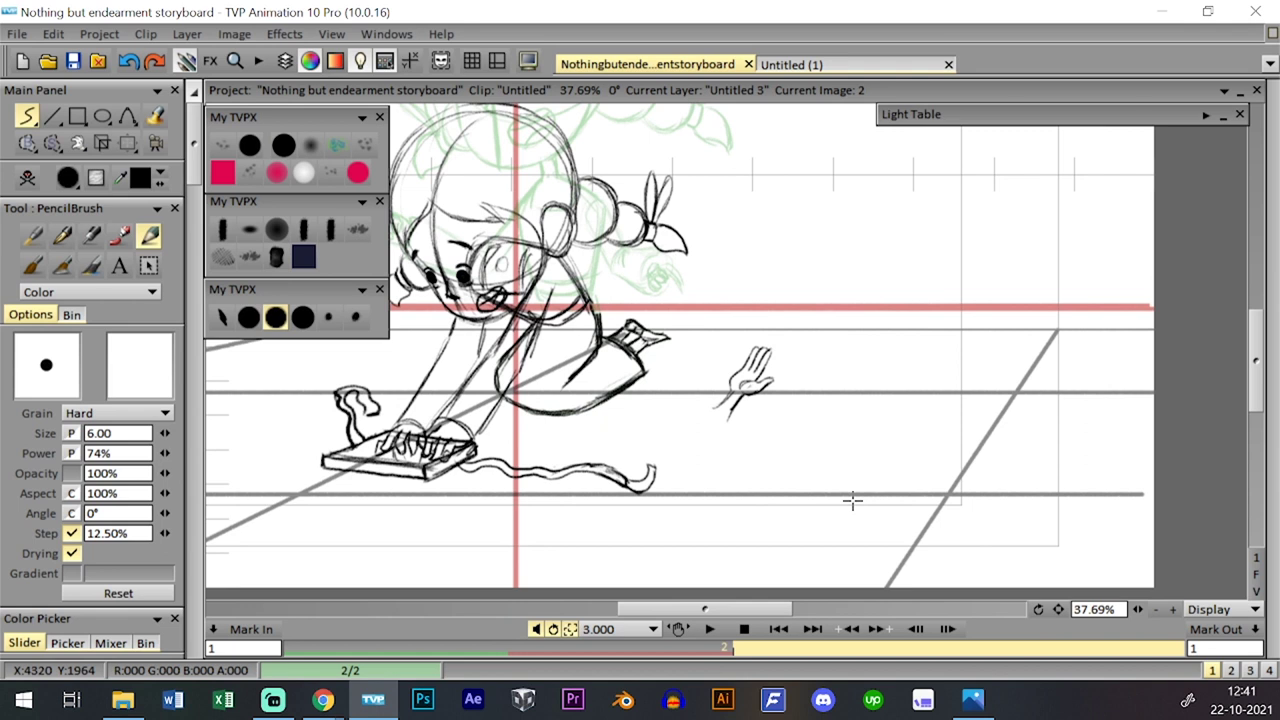
# - Reselect the thin pencil brush and save the project
pyautogui.click(283, 145)
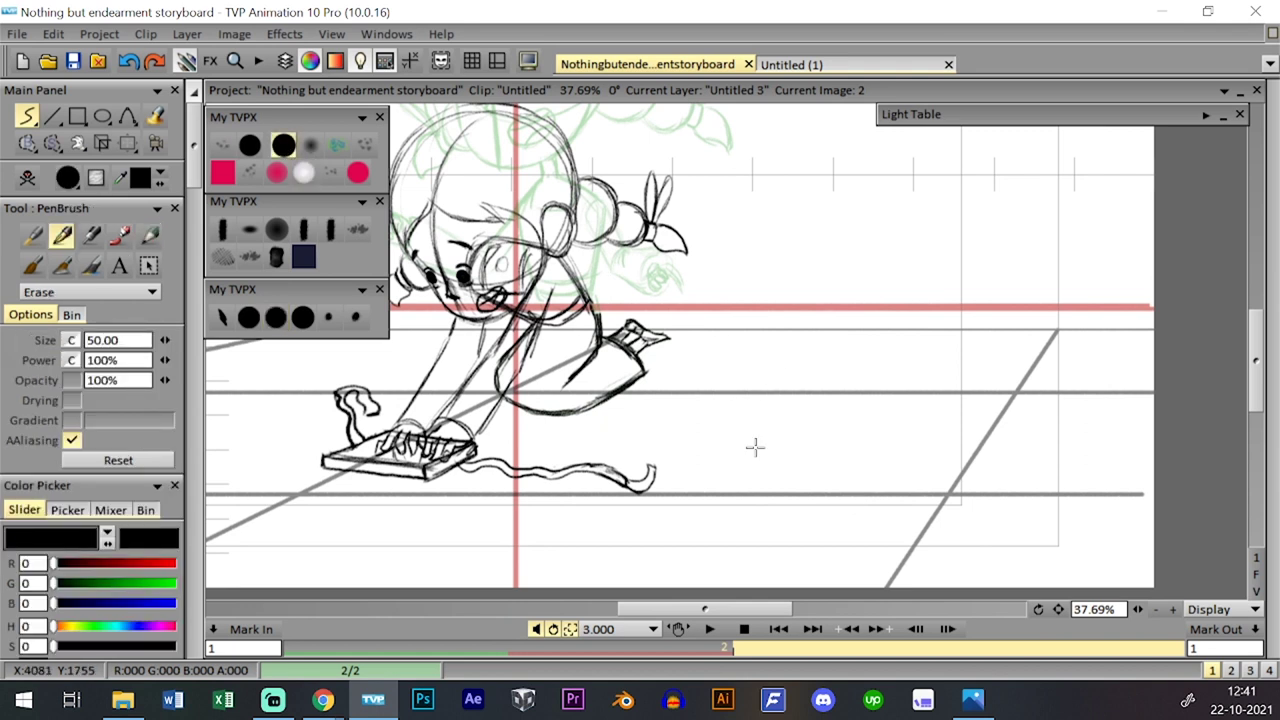
pyautogui.click(275, 317)
pyautogui.click(73, 61)
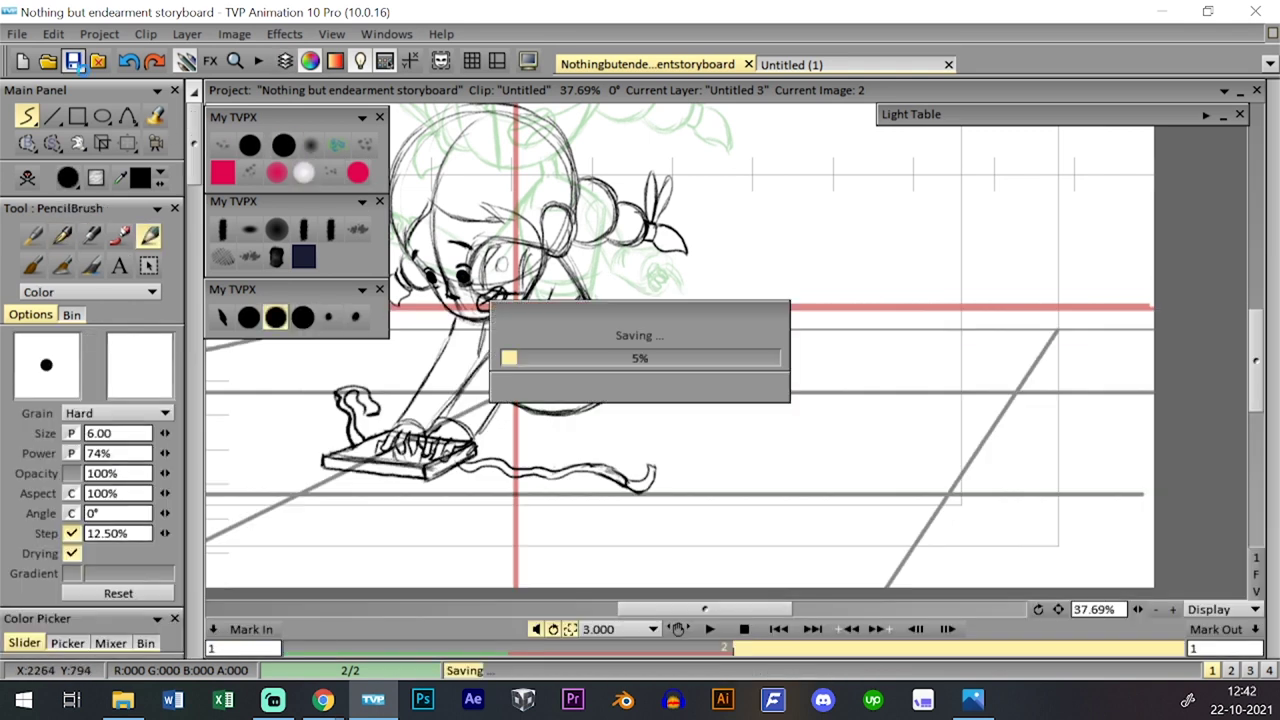
# - Move to image 3 in the Clip Time Line and clear it with the skull button
pyautogui.scroll(-3, 921, 471)
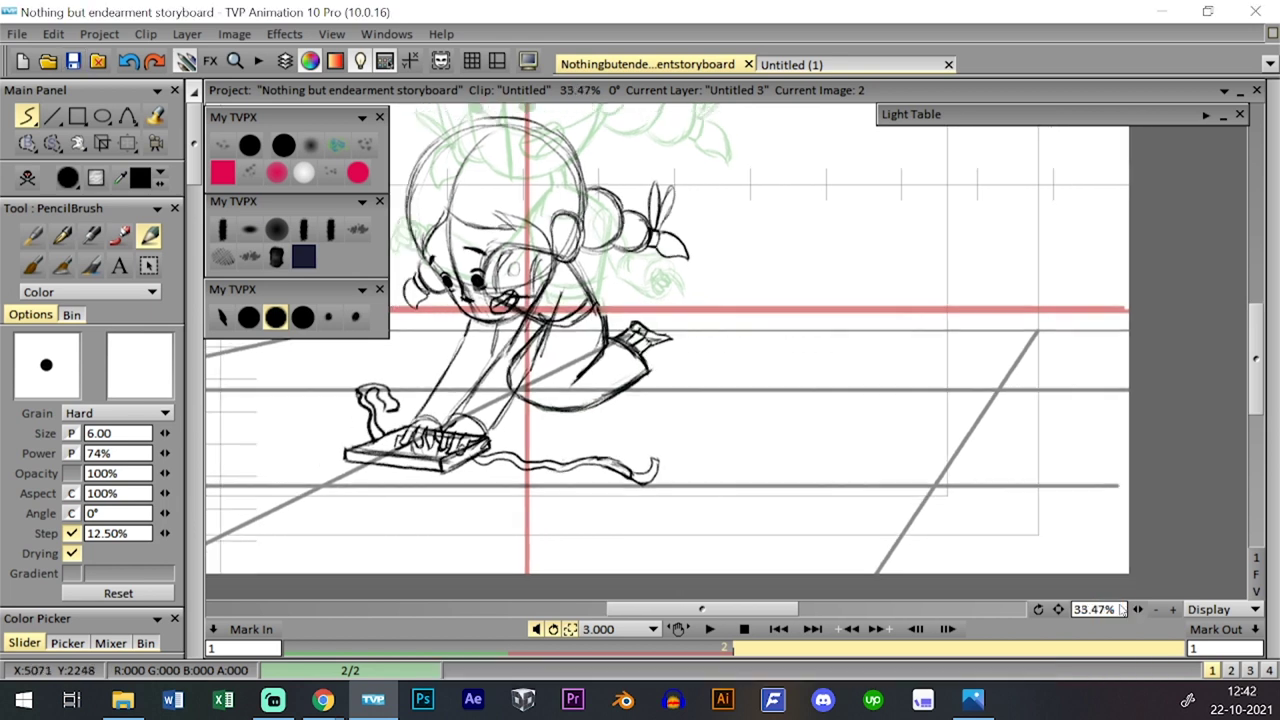
pyautogui.moveTo(921, 471); pyautogui.dragTo(929, 500)
pyautogui.press('l')
pyautogui.click(398, 448)
pyautogui.press('l')
pyautogui.press('l')
pyautogui.press('l')
pyautogui.click(28, 178)
pyautogui.press('l')
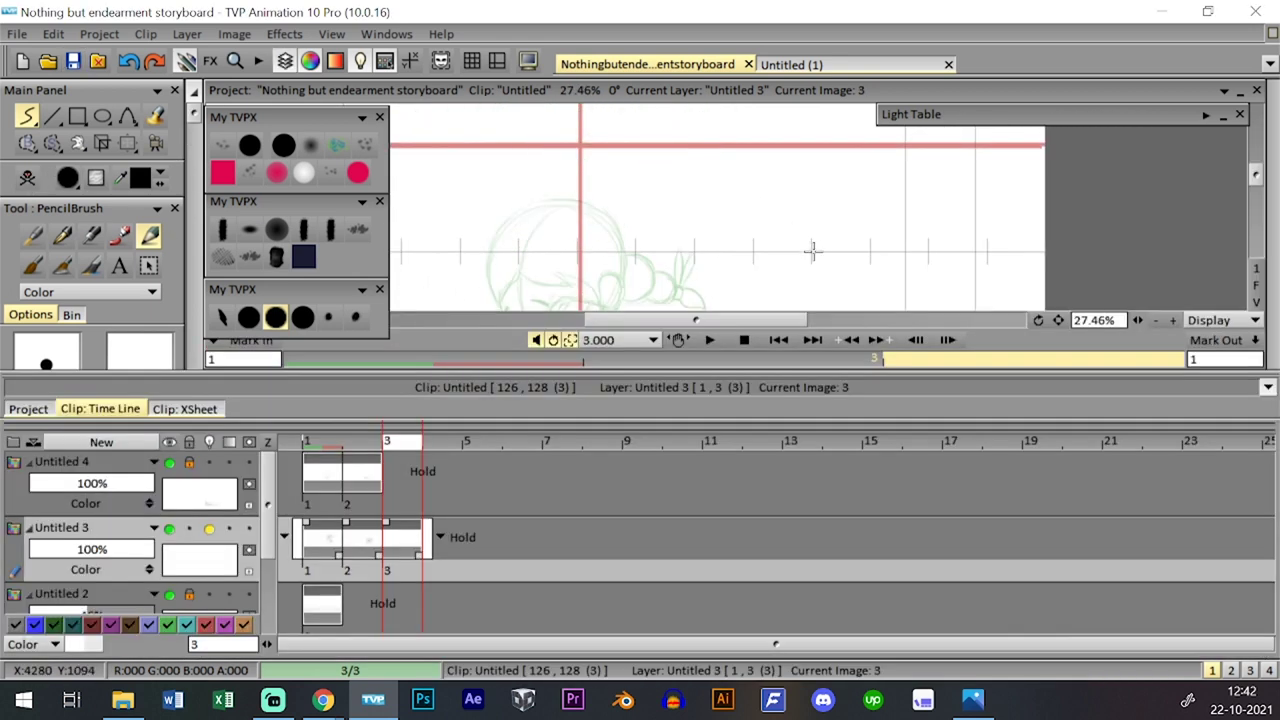
pyautogui.press('l')
pyautogui.press('l')
pyautogui.press('l')
pyautogui.press('l')
pyautogui.press('l')
pyautogui.press('l')
pyautogui.press('l')
pyautogui.press('Left')
pyautogui.press('Right')
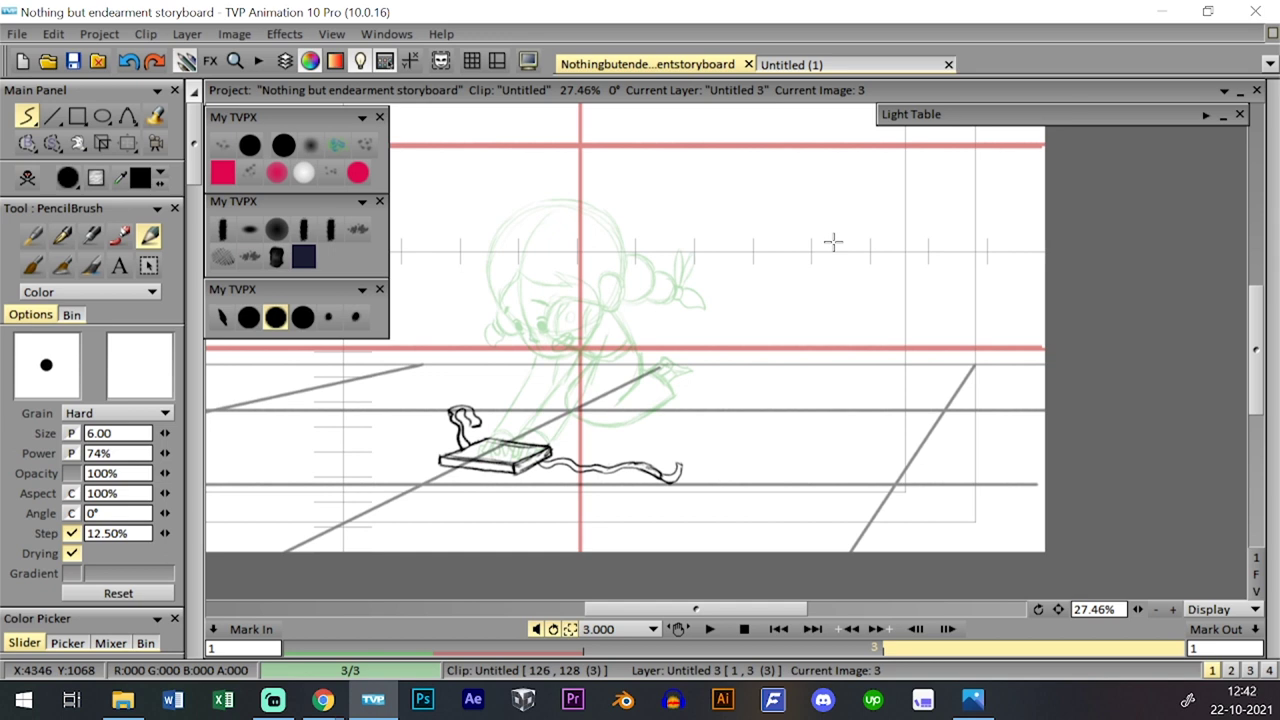
# - Zoom out to the whole frame and preview the sequence playback
pyautogui.click(1155, 609)
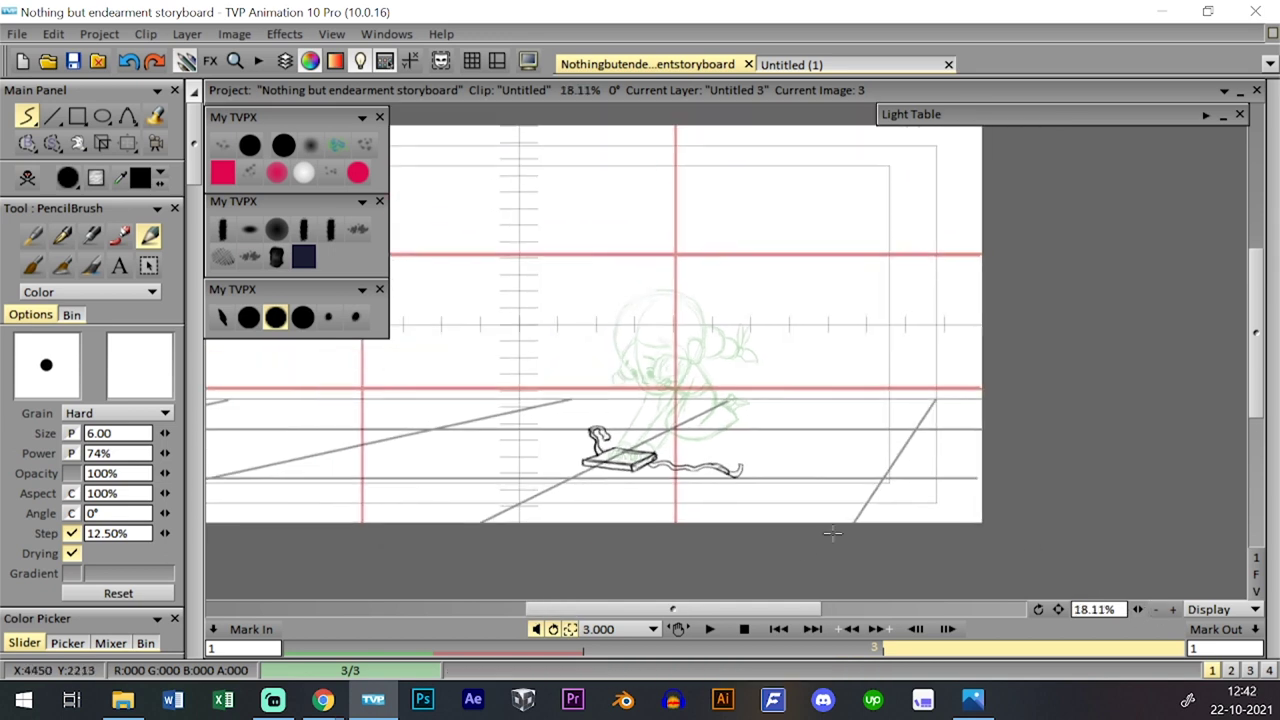
pyautogui.click(710, 629)
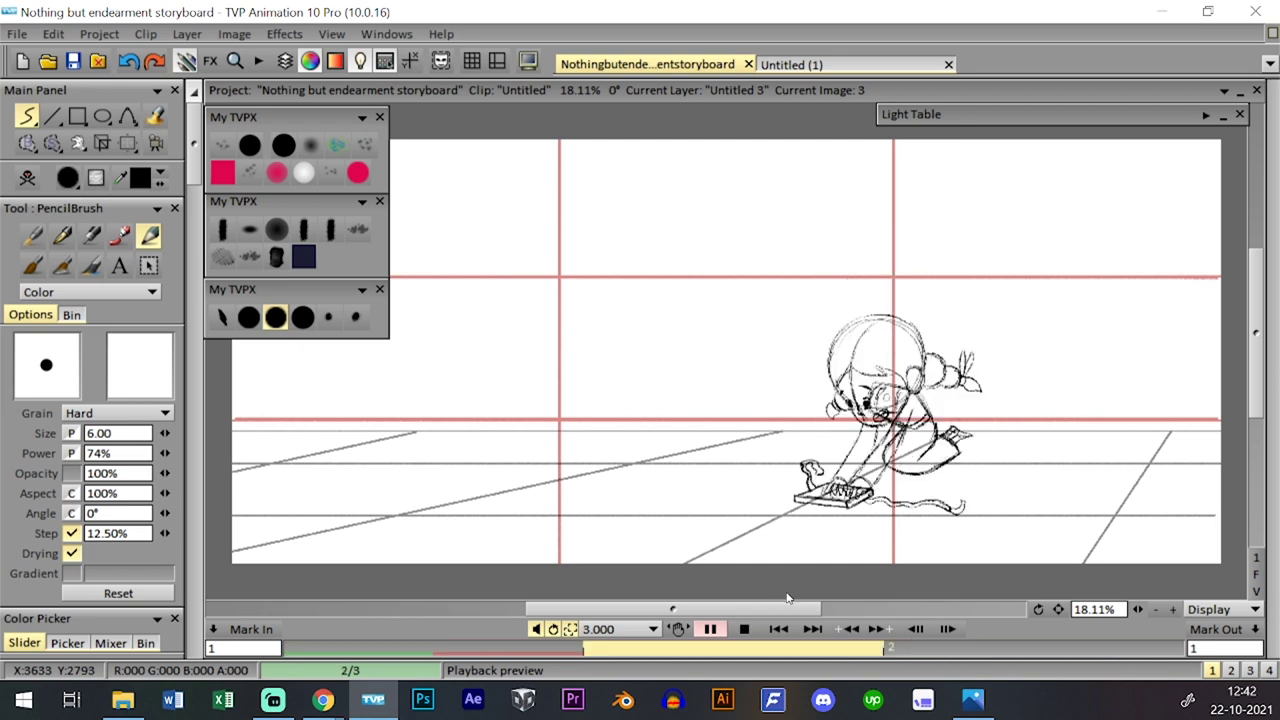
pyautogui.click(710, 629)
pyautogui.press('Tab')
pyautogui.press('Tab')
# - Make image 3 hold image 2's drawing, then clear it to a blank image
pyautogui.moveTo(1139, 611); pyautogui.dragTo(1238, 595)
pyautogui.moveTo(836, 486); pyautogui.dragTo(892, 509)
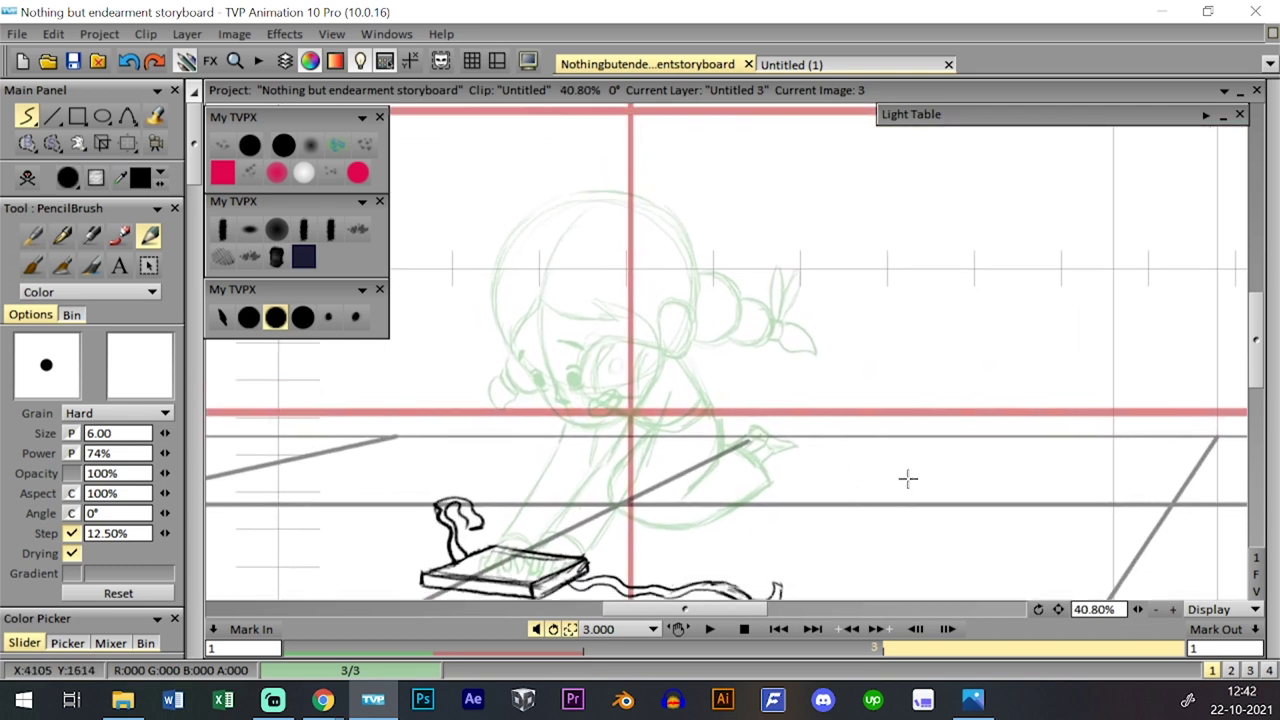
pyautogui.moveTo(718, 374); pyautogui.dragTo(673, 390)
pyautogui.moveTo(574, 474); pyautogui.dragTo(576, 469)
pyautogui.press('Down')
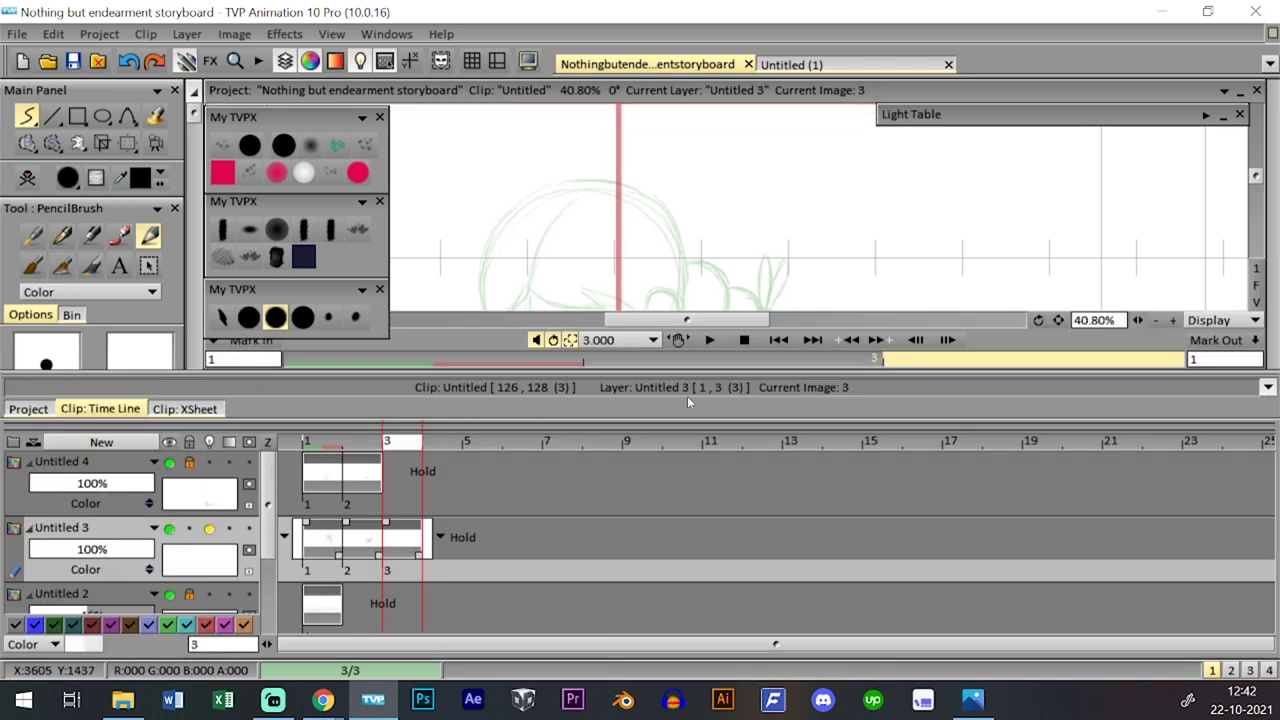
pyautogui.click(391, 526)
pyautogui.press('Down')
pyautogui.press('Down')
pyautogui.press('Down')
pyautogui.press('Down')
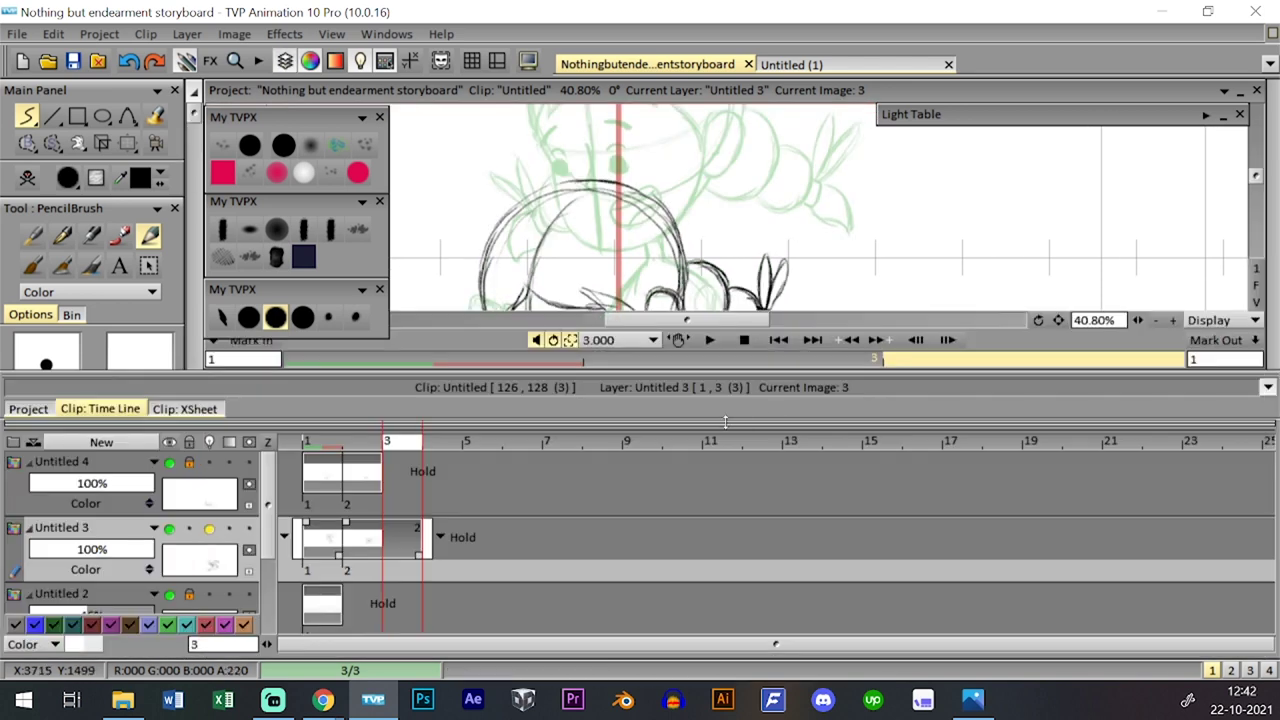
pyautogui.click(31, 177)
pyautogui.press('Down')
pyautogui.press('Down')
pyautogui.press('Down')
pyautogui.press('Down')
pyautogui.press('Down')
pyautogui.press('Down')
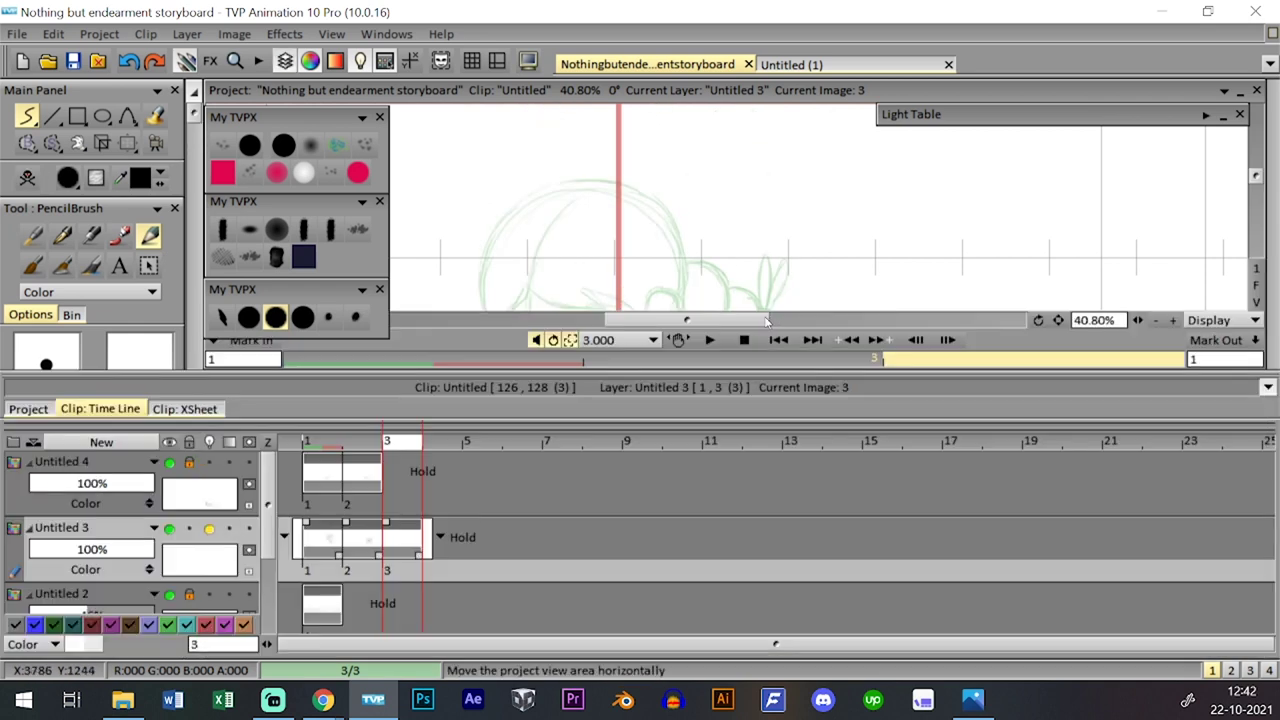
pyautogui.press('Tab')
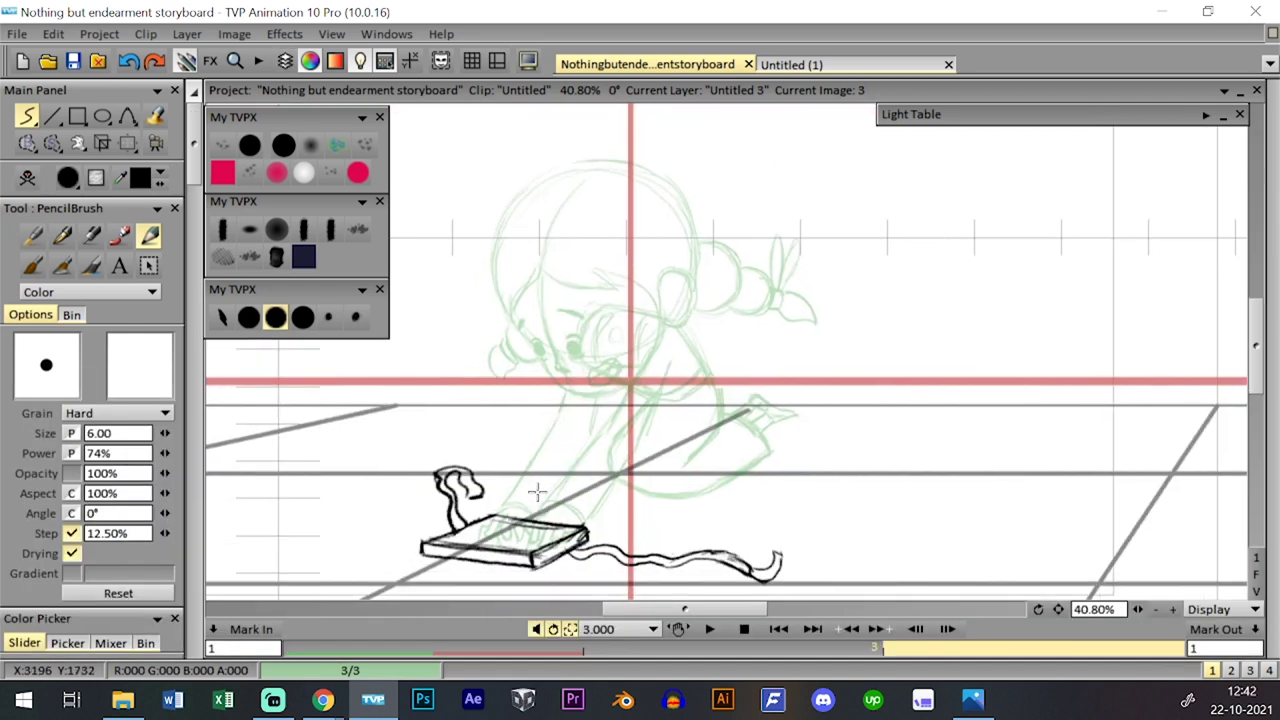
# - Clear the stray stroke and draw a circle for the girl's head on image 3
pyautogui.moveTo(556, 420); pyautogui.dragTo(522, 484)
pyautogui.click(29, 178)
pyautogui.moveTo(766, 343); pyautogui.dragTo(717, 415)
pyautogui.moveTo(552, 250)
pyautogui.mouseDown()
pyautogui.moveTo(654, 214)
pyautogui.moveTo(564, 349)
pyautogui.moveTo(704, 307)
pyautogui.moveTo(548, 240)
pyautogui.mouseUp()
# - Enlarge the head circle slightly with the Transform tool and apply it
pyautogui.click(127, 143)
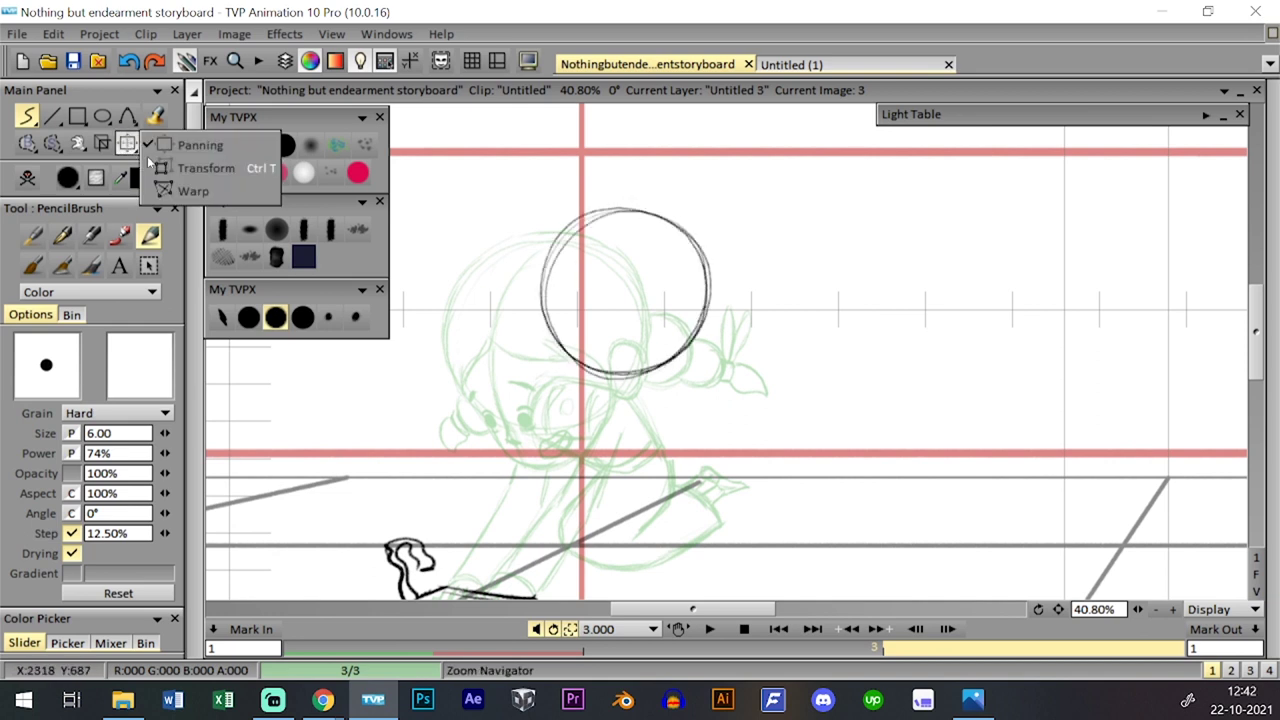
pyautogui.click(205, 168)
pyautogui.moveTo(711, 207)
pyautogui.mouseDown()
pyautogui.moveTo(608, 270)
pyautogui.moveTo(650, 250)
pyautogui.moveTo(620, 298)
pyautogui.mouseUp()
pyautogui.press('Return')
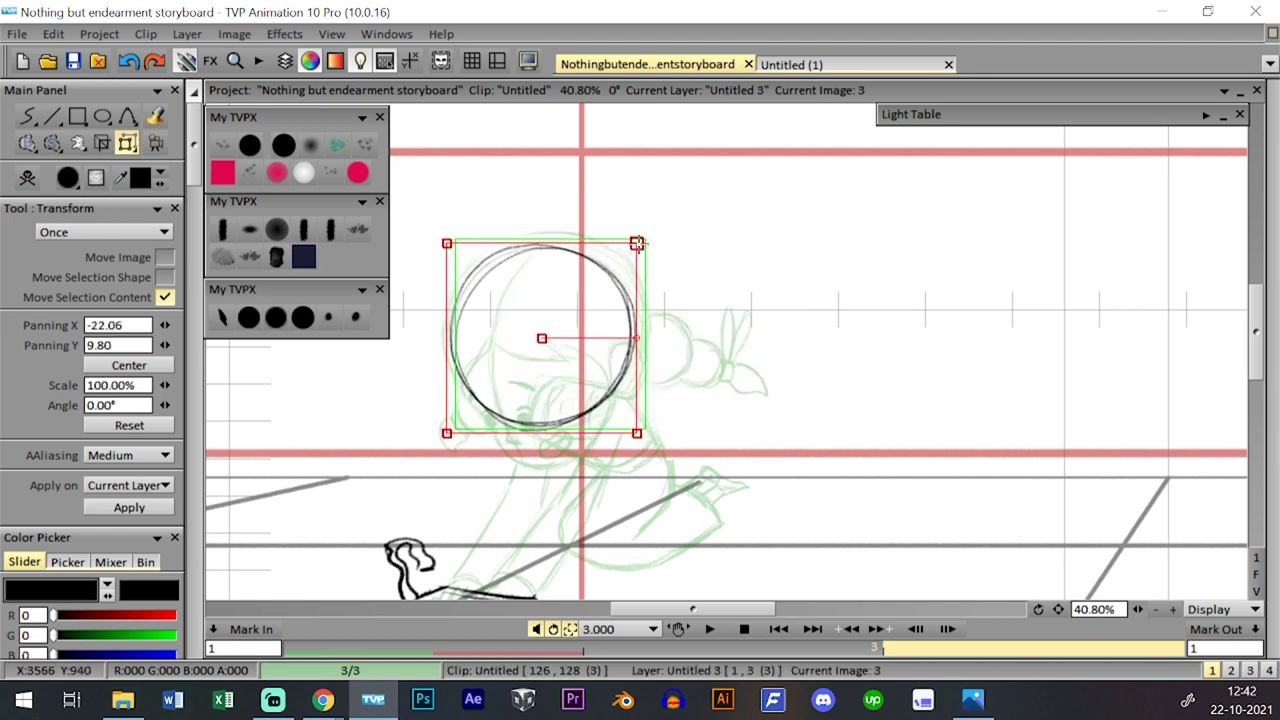
pyautogui.moveTo(637, 244); pyautogui.dragTo(640, 241)
pyautogui.press('Return')
# - Move the circle over the ghosted girl's head with the Panning tool
pyautogui.click(127, 143)
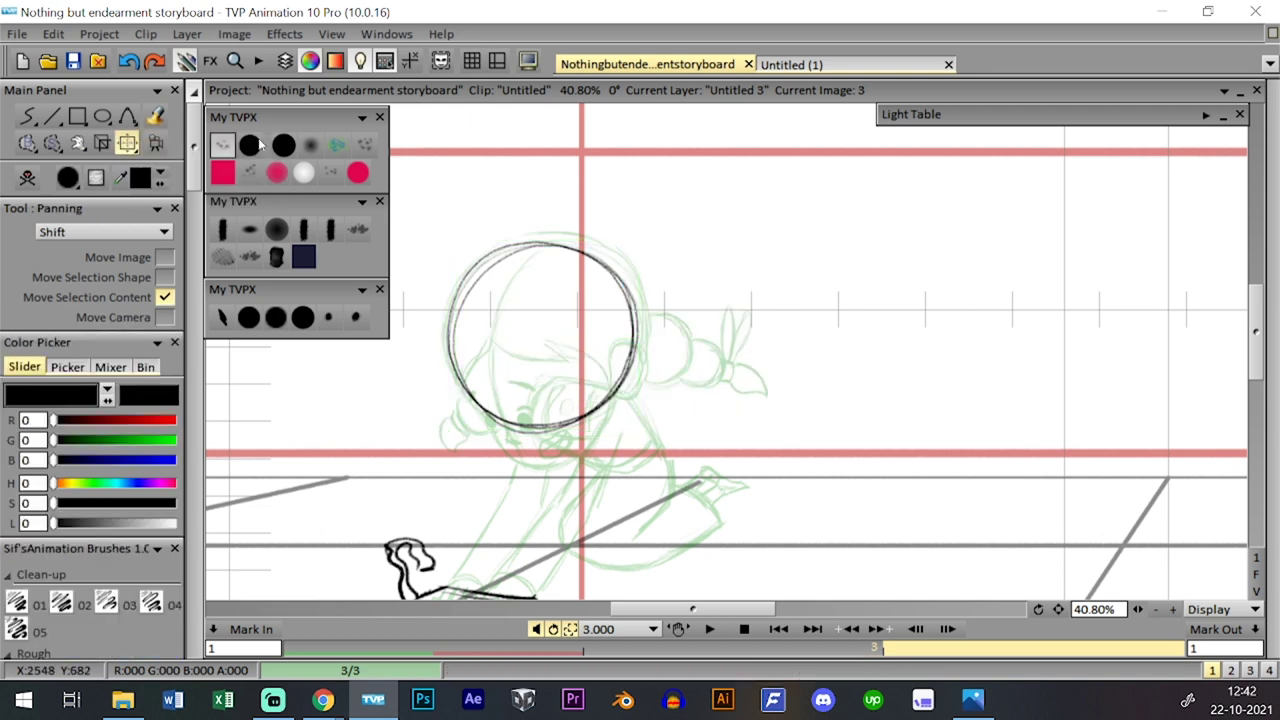
pyautogui.moveTo(626, 331)
pyautogui.mouseDown()
pyautogui.moveTo(780, 220)
pyautogui.moveTo(763, 215)
pyautogui.mouseUp()
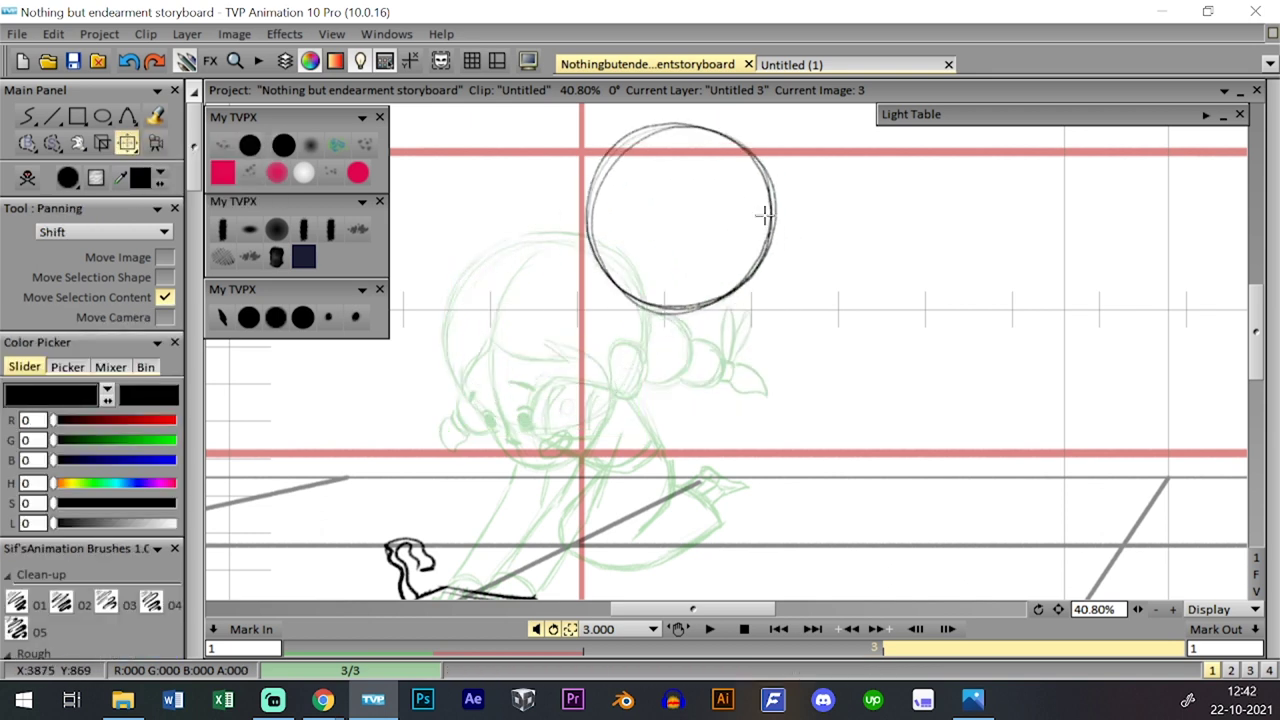
pyautogui.moveTo(726, 271); pyautogui.dragTo(674, 333)
pyautogui.click(275, 317)
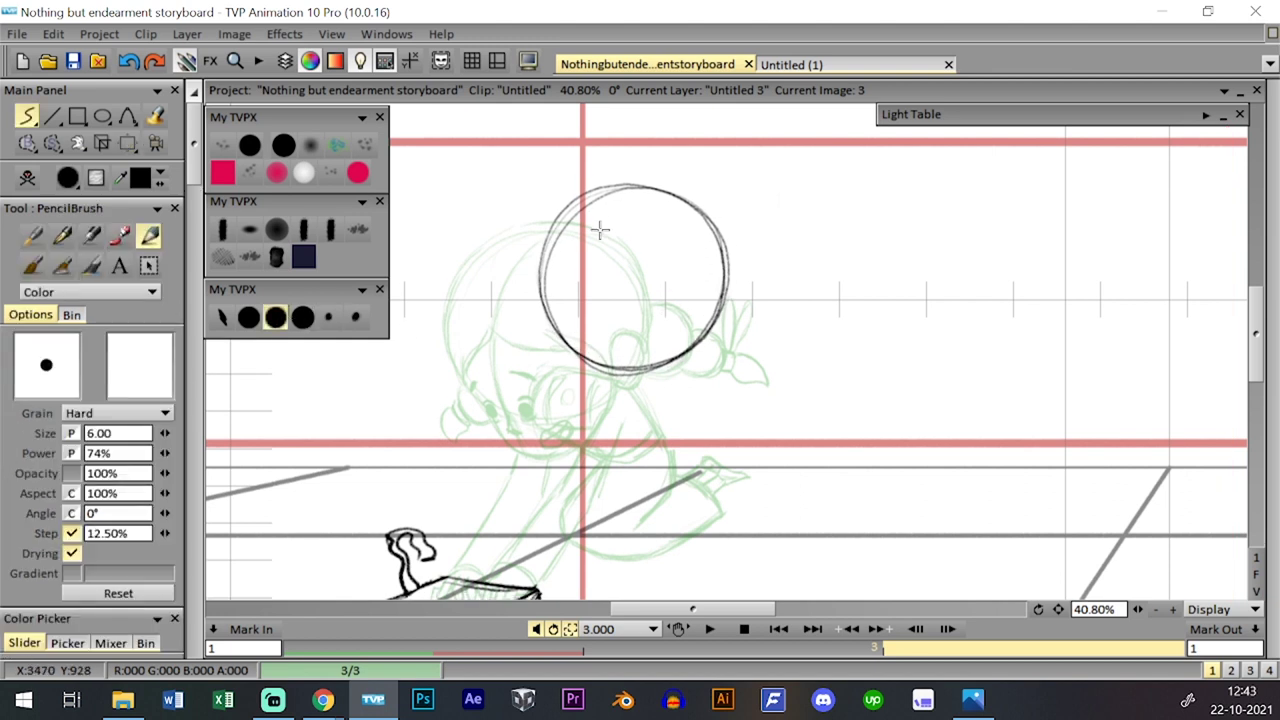
# - Sketch vertical centre lines and the cheek-and-chin jaw curve on the head circle
pyautogui.moveTo(621, 190); pyautogui.dragTo(637, 364)
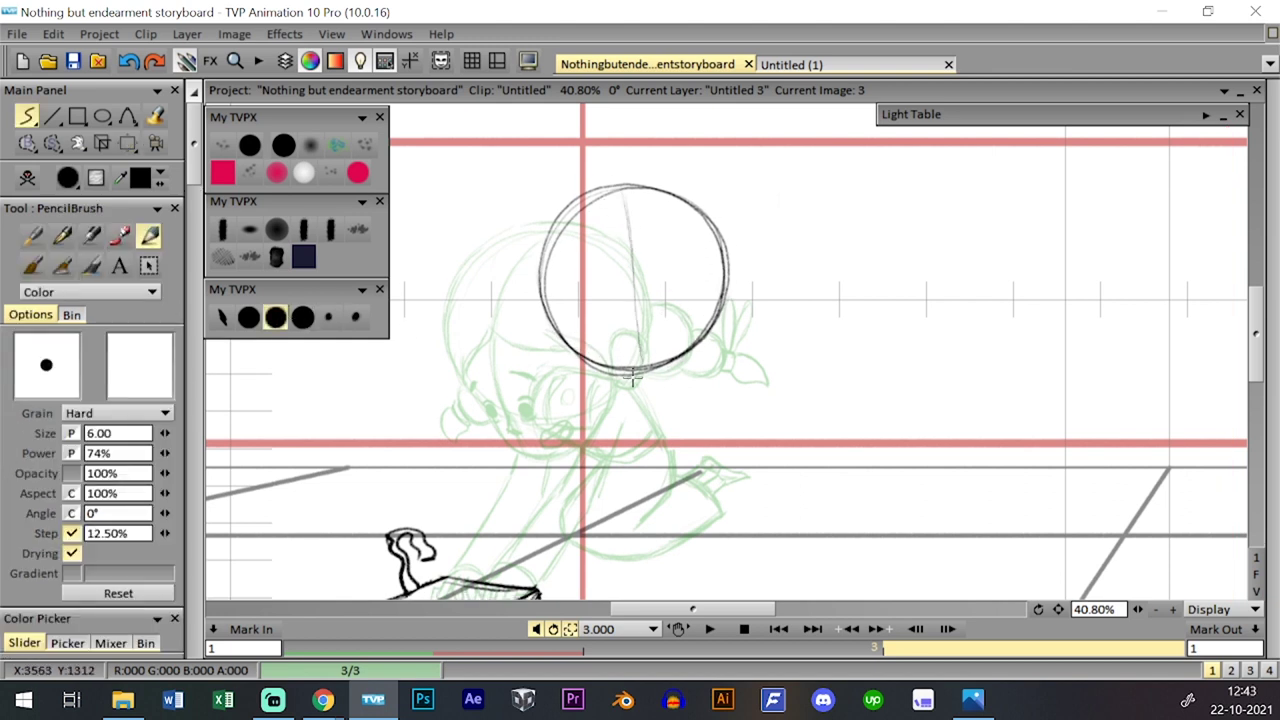
pyautogui.hotkey('ctrl', 'z')
pyautogui.moveTo(624, 200); pyautogui.dragTo(635, 326)
pyautogui.moveTo(626, 234); pyautogui.dragTo(637, 352)
pyautogui.moveTo(626, 205); pyautogui.dragTo(640, 404)
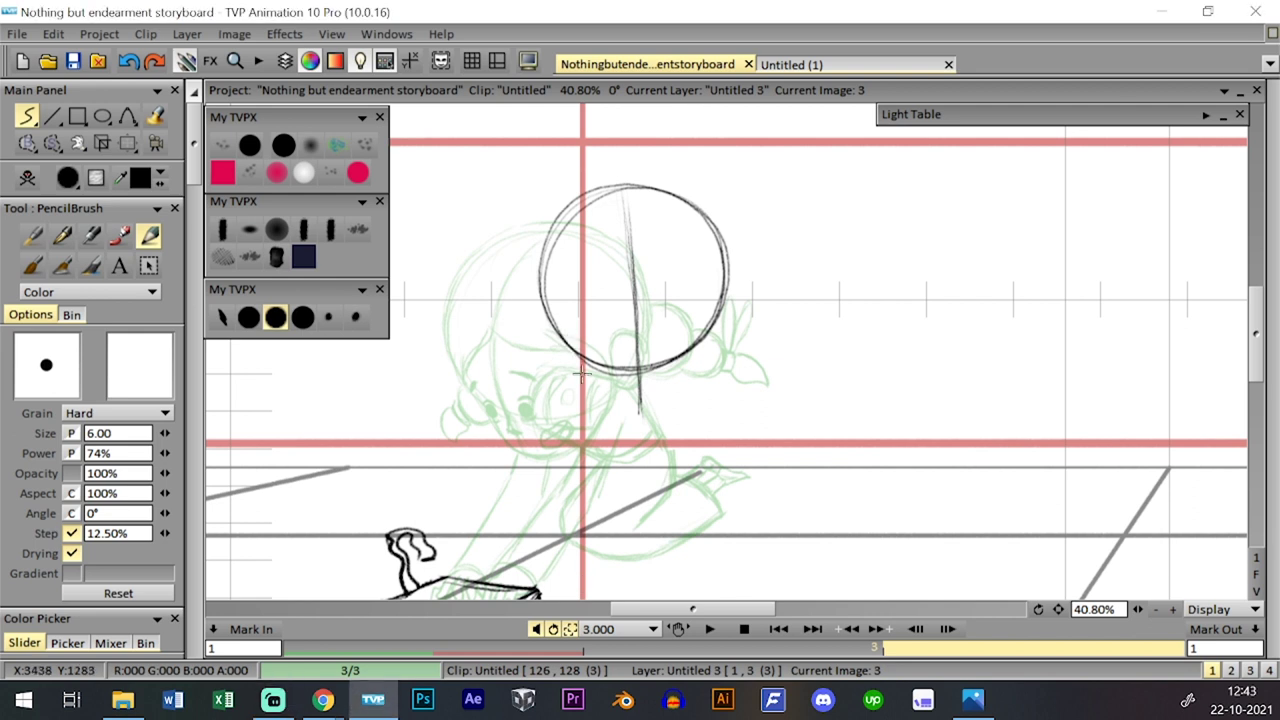
pyautogui.moveTo(556, 330)
pyautogui.mouseDown()
pyautogui.moveTo(588, 390)
pyautogui.moveTo(640, 406)
pyautogui.moveTo(680, 373)
pyautogui.moveTo(684, 389)
pyautogui.mouseUp()
pyautogui.hotkey('ctrl', 'z')
pyautogui.moveTo(678, 388)
pyautogui.mouseDown()
pyautogui.moveTo(680, 372)
pyautogui.moveTo(668, 396)
pyautogui.moveTo(726, 290)
pyautogui.moveTo(703, 364)
pyautogui.moveTo(710, 343)
pyautogui.mouseUp()
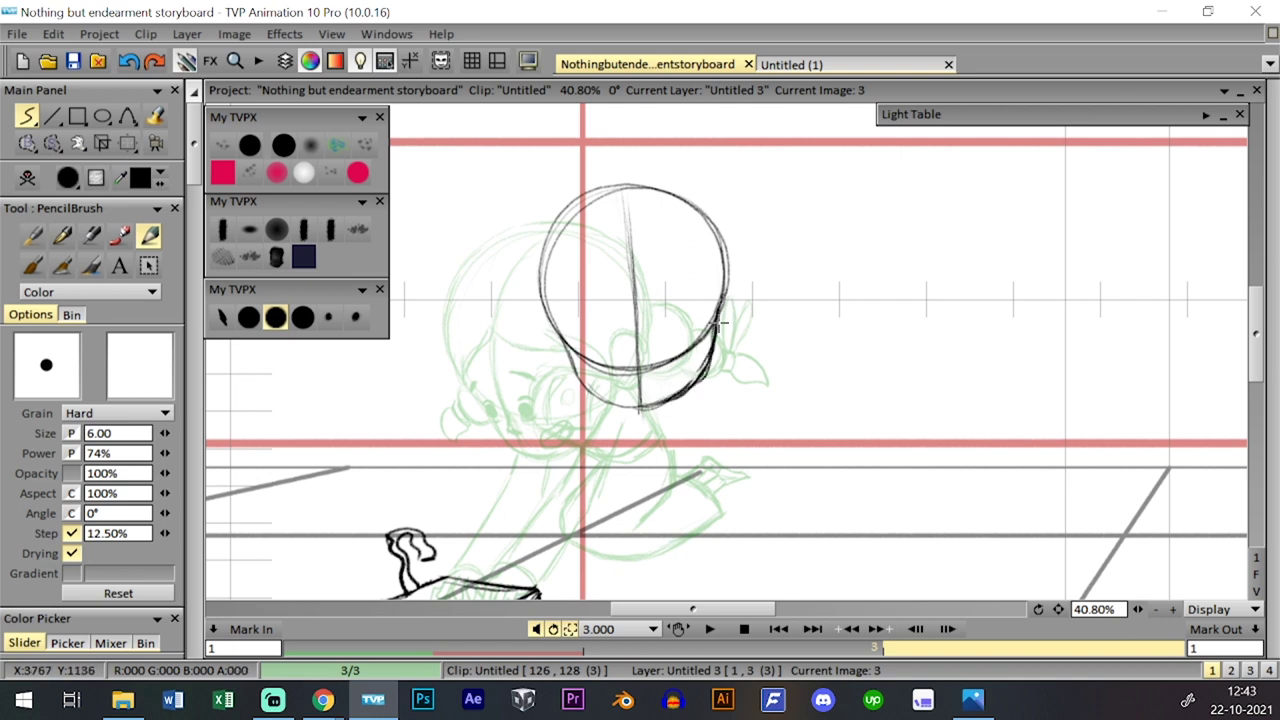
pyautogui.hotkey('ctrl', 'z')
pyautogui.hotkey('ctrl', 'z')
pyautogui.hotkey('ctrl', 'z')
pyautogui.hotkey('ctrl', 'z')
pyautogui.hotkey('ctrl', 'z')
pyautogui.hotkey('ctrl', 'z')
pyautogui.hotkey('ctrl', 'z')
pyautogui.hotkey('ctrl', 'z')
pyautogui.hotkey('ctrl', 'z')
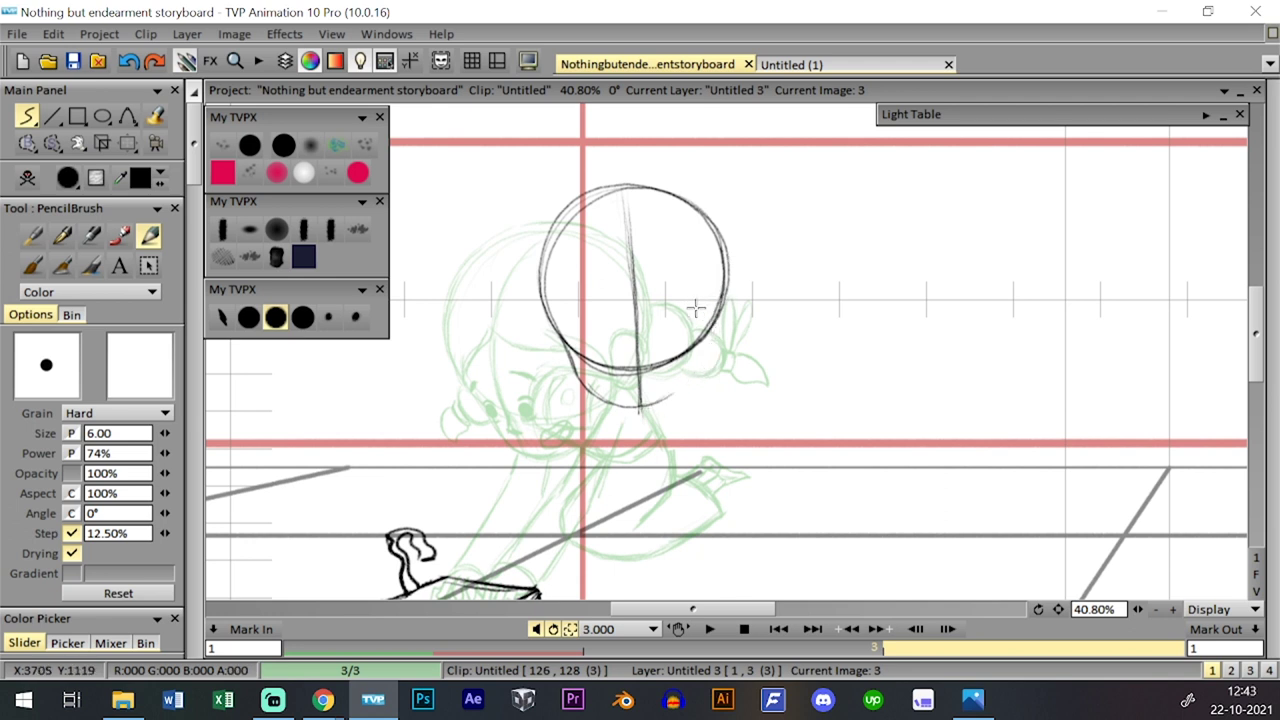
pyautogui.hotkey('ctrl', 'z')
pyautogui.hotkey('ctrl', 'z')
pyautogui.hotkey('ctrl', 'z')
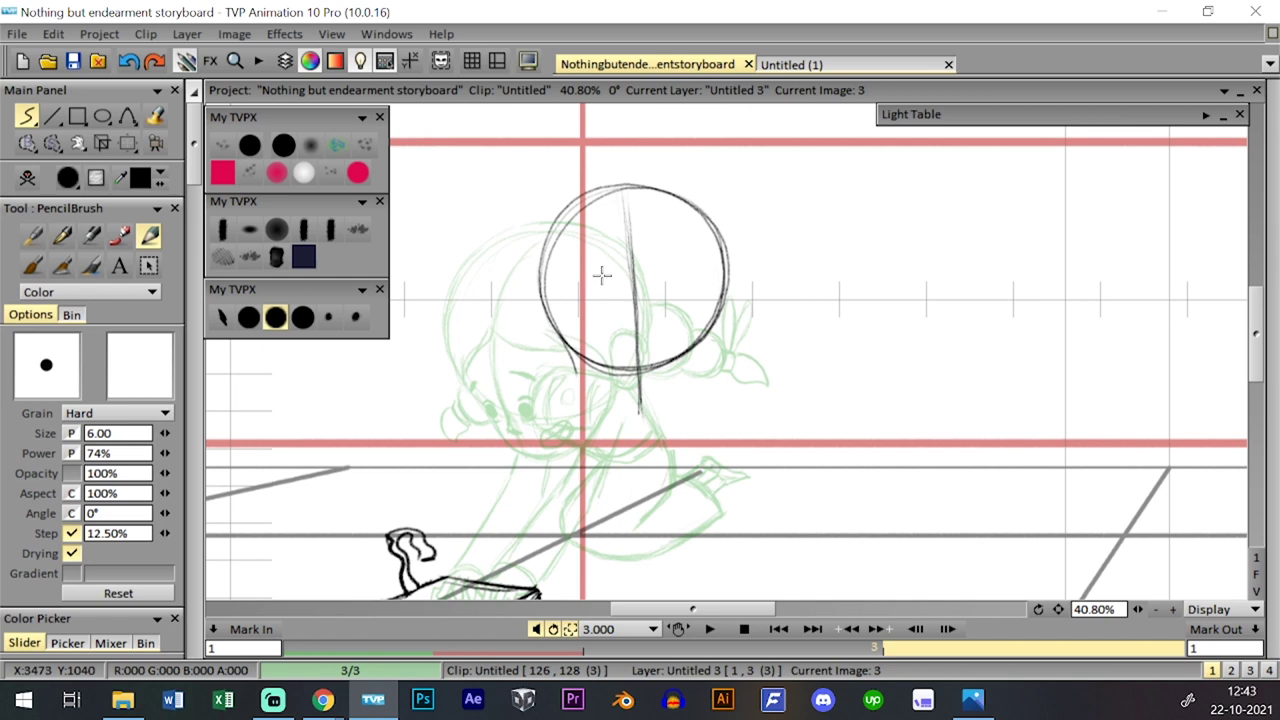
pyautogui.moveTo(562, 352)
pyautogui.mouseDown()
pyautogui.moveTo(574, 381)
pyautogui.moveTo(562, 363)
pyautogui.moveTo(598, 391)
pyautogui.moveTo(568, 358)
pyautogui.moveTo(638, 413)
pyautogui.moveTo(675, 403)
pyautogui.moveTo(662, 387)
pyautogui.moveTo(642, 414)
pyautogui.moveTo(700, 379)
pyautogui.moveTo(700, 343)
pyautogui.moveTo(659, 411)
pyautogui.moveTo(732, 277)
pyautogui.moveTo(699, 392)
pyautogui.moveTo(688, 385)
pyautogui.moveTo(671, 405)
pyautogui.moveTo(712, 358)
pyautogui.moveTo(721, 271)
pyautogui.moveTo(707, 330)
pyautogui.moveTo(754, 288)
pyautogui.mouseUp()
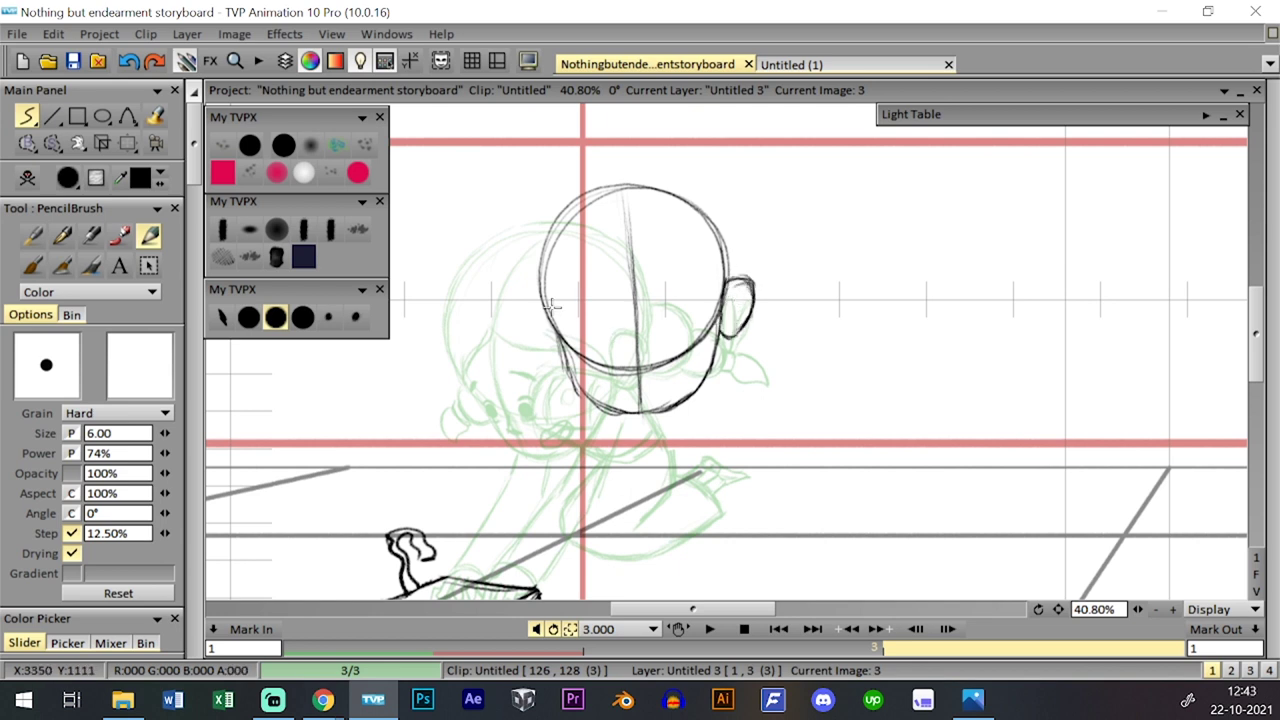
# - Add an ear, eyebrows, dot eyes and an open oval mouth to the face
pyautogui.moveTo(526, 310)
pyautogui.mouseDown()
pyautogui.moveTo(546, 333)
pyautogui.moveTo(535, 343)
pyautogui.moveTo(529, 323)
pyautogui.moveTo(547, 337)
pyautogui.moveTo(548, 302)
pyautogui.mouseUp()
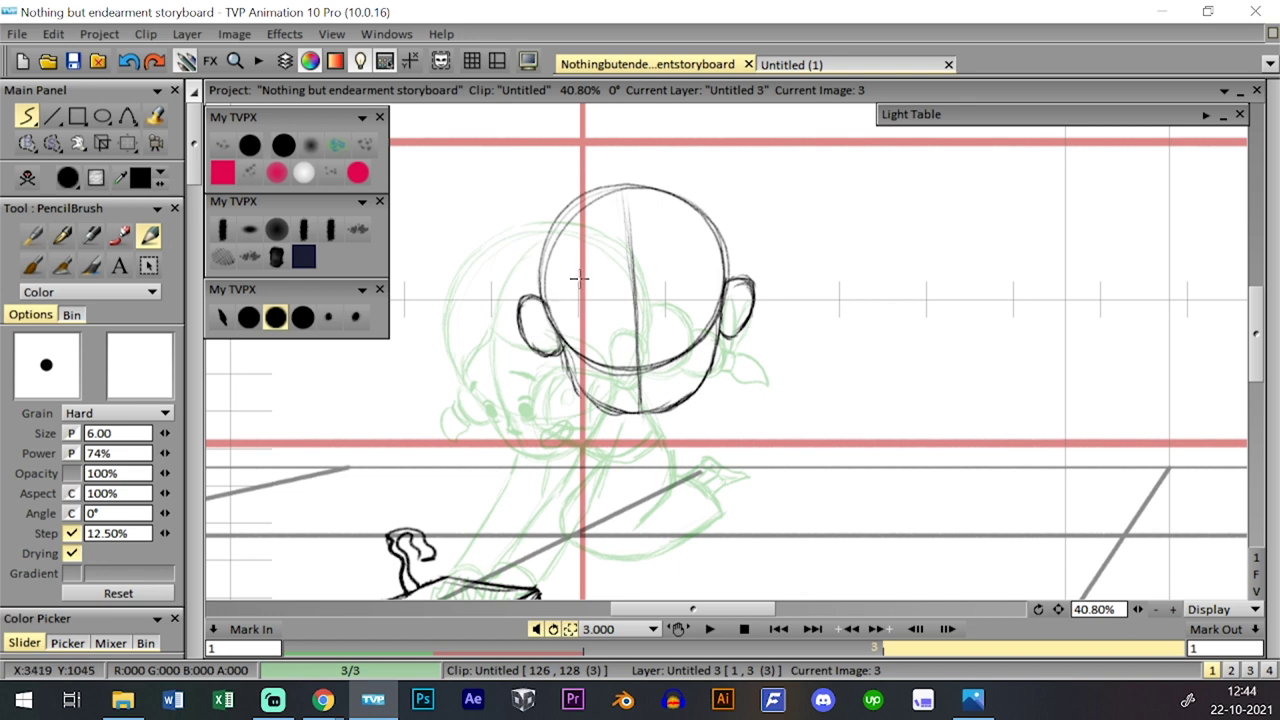
pyautogui.moveTo(590, 277); pyautogui.dragTo(596, 268)
pyautogui.moveTo(673, 270); pyautogui.dragTo(688, 277)
pyautogui.moveTo(659, 324)
pyautogui.mouseDown()
pyautogui.moveTo(668, 314)
pyautogui.moveTo(666, 328)
pyautogui.mouseUp()
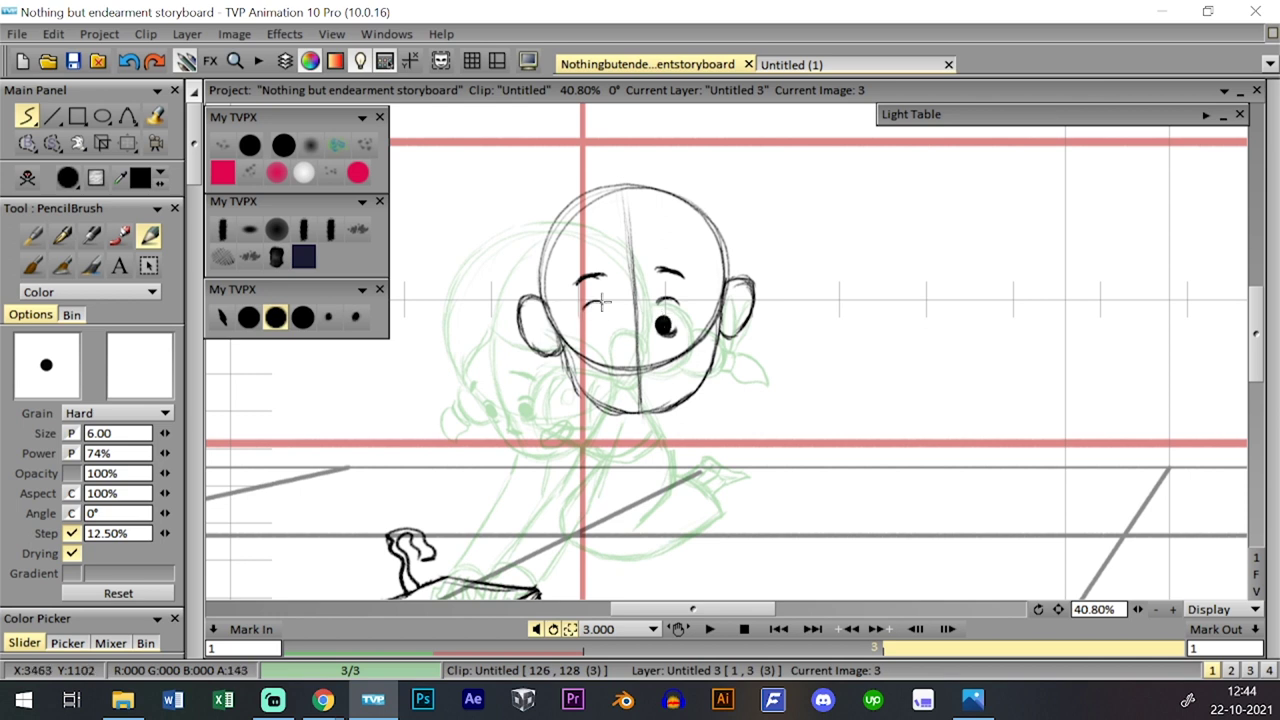
pyautogui.moveTo(590, 316)
pyautogui.mouseDown()
pyautogui.moveTo(600, 332)
pyautogui.moveTo(593, 322)
pyautogui.mouseUp()
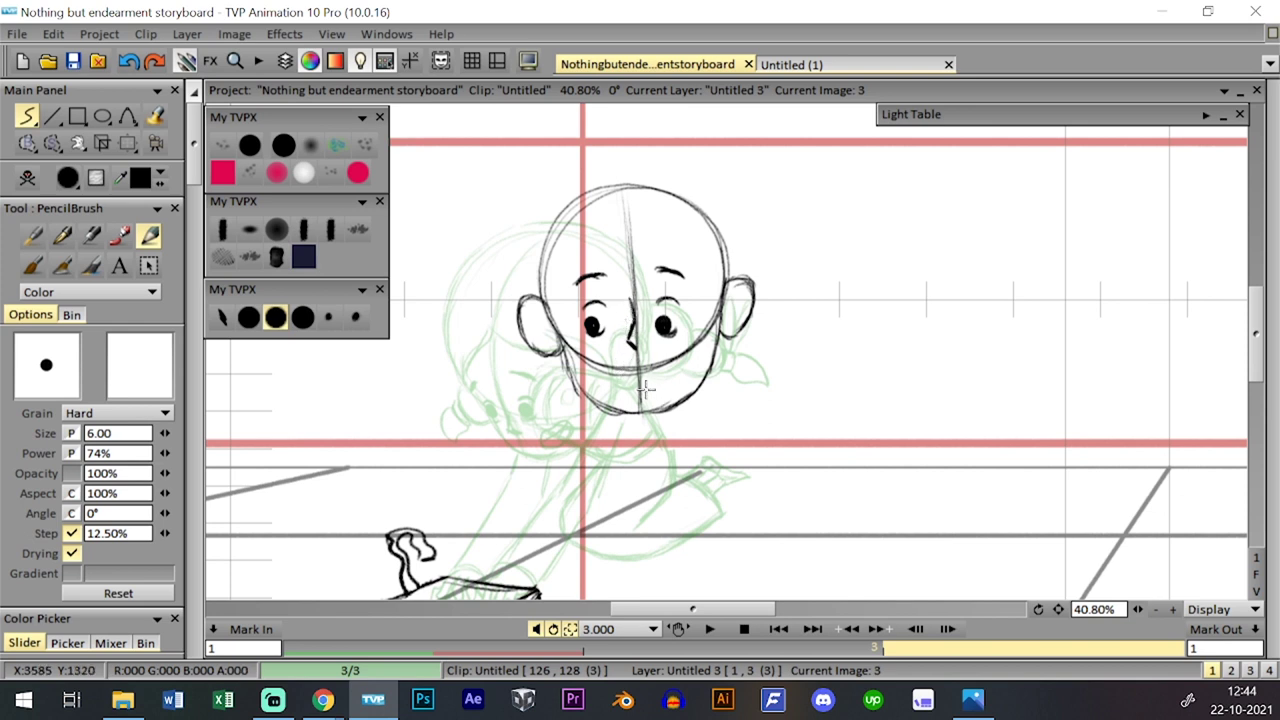
pyautogui.moveTo(653, 357)
pyautogui.mouseDown()
pyautogui.moveTo(674, 380)
pyautogui.moveTo(646, 392)
pyautogui.moveTo(685, 370)
pyautogui.moveTo(671, 359)
pyautogui.moveTo(641, 379)
pyautogui.moveTo(664, 394)
pyautogui.moveTo(686, 366)
pyautogui.moveTo(654, 352)
pyautogui.moveTo(642, 392)
pyautogui.moveTo(684, 362)
pyautogui.moveTo(645, 370)
pyautogui.mouseUp()
pyautogui.hotkey('ctrl', 'z')
pyautogui.hotkey('ctrl', 'z')
pyautogui.hotkey('ctrl', 'z')
pyautogui.moveTo(682, 376); pyautogui.dragTo(688, 351)
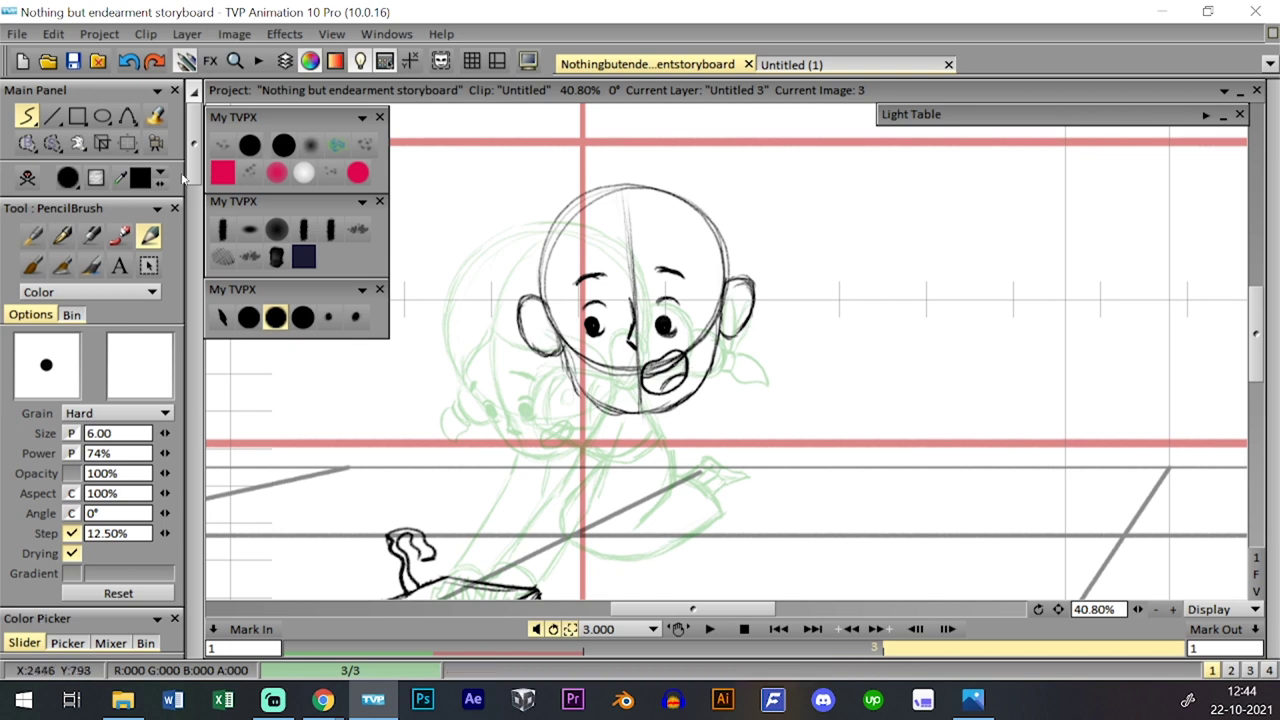
# - Nudge the head sketch slightly upward
pyautogui.click(127, 143)
pyautogui.moveTo(700, 289)
pyautogui.mouseDown()
pyautogui.moveTo(697, 271)
pyautogui.moveTo(678, 275)
pyautogui.mouseUp()
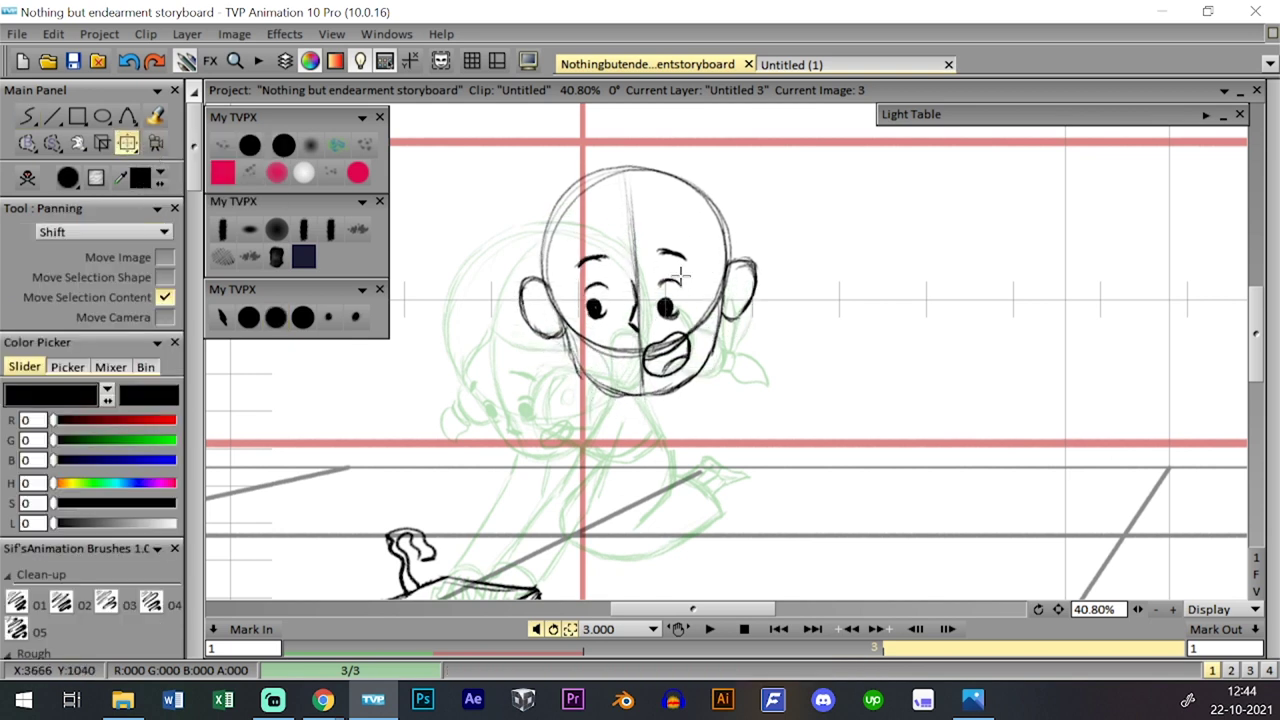
pyautogui.click(276, 317)
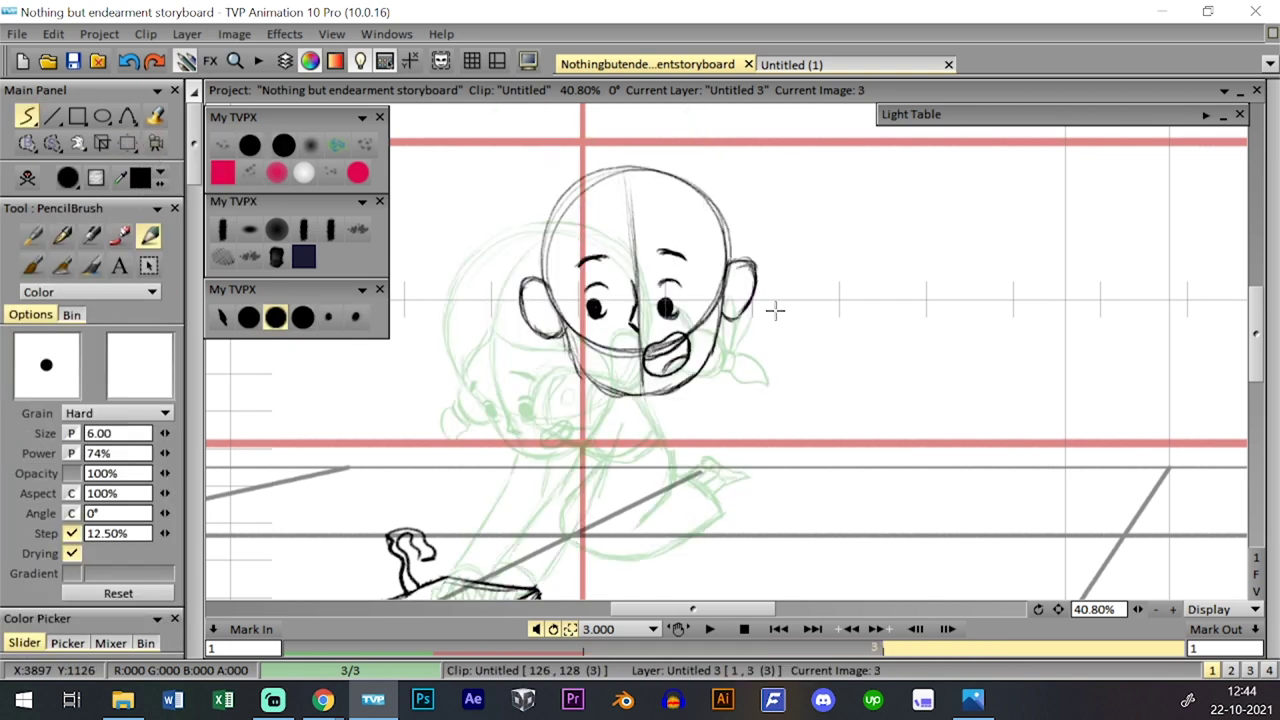
# - Turn on the Light Table showing the drawing from two frames back
pyautogui.click(145, 147)
pyautogui.click(197, 145)
pyautogui.click(1038, 114)
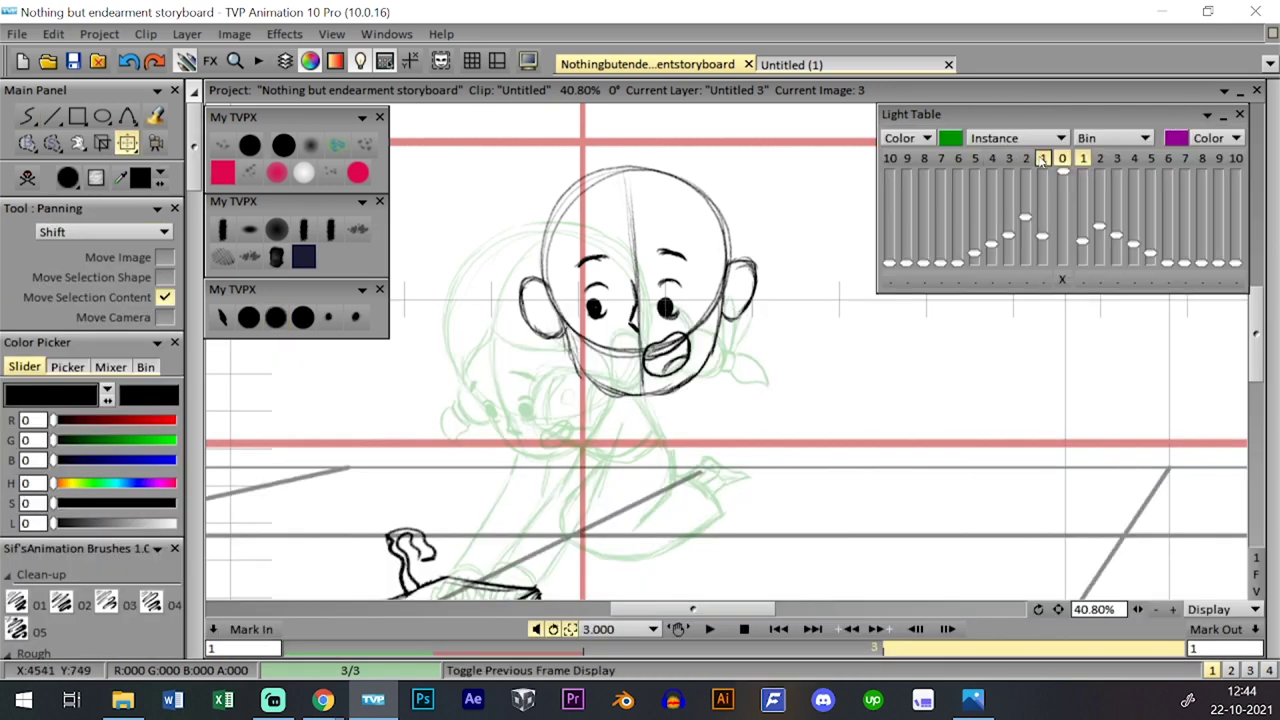
pyautogui.click(1026, 159)
pyautogui.click(1207, 115)
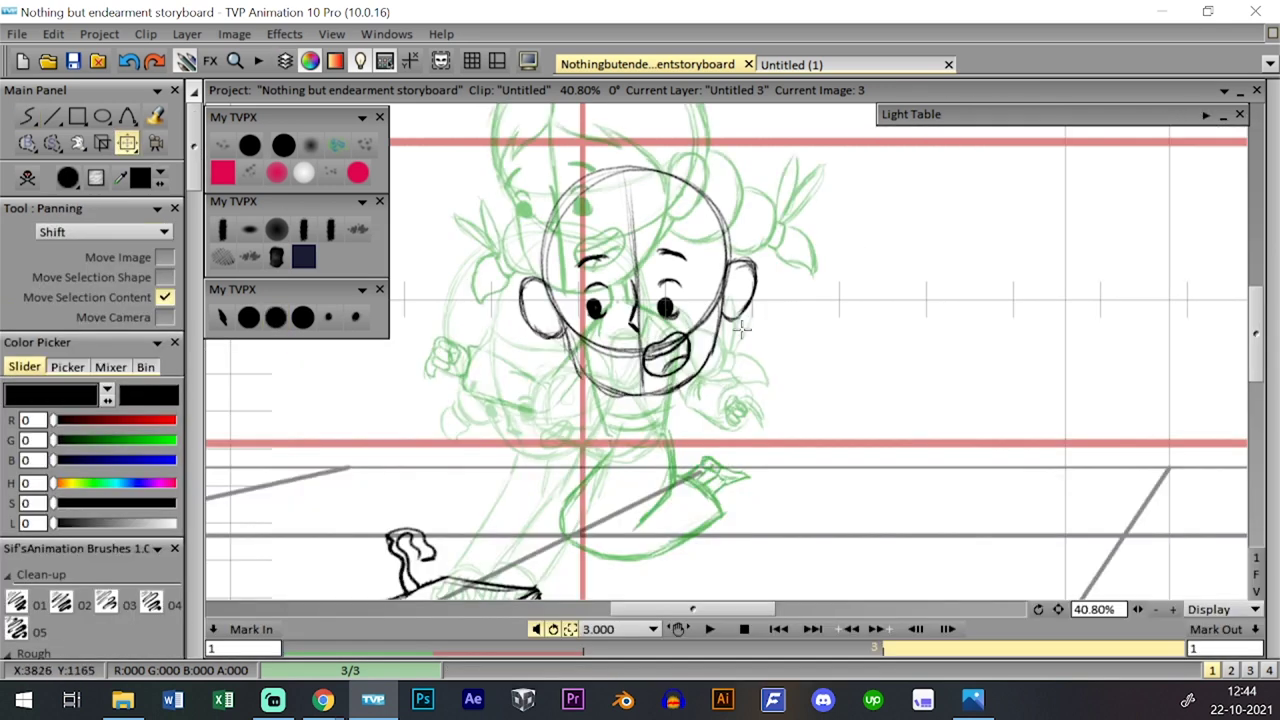
# - Shift the head sketch up over the girl and save the project
pyautogui.moveTo(741, 329)
pyautogui.mouseDown()
pyautogui.moveTo(740, 362)
pyautogui.moveTo(687, 276)
pyautogui.moveTo(687, 261)
pyautogui.moveTo(714, 260)
pyautogui.mouseUp()
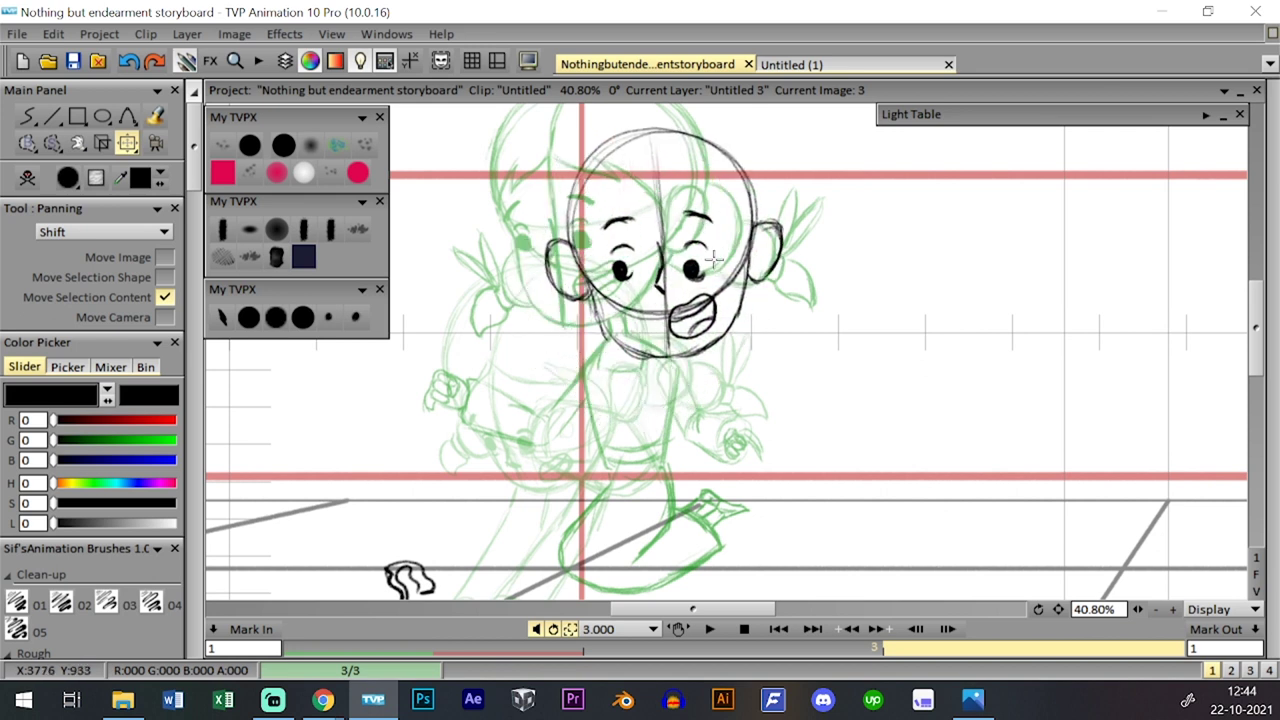
pyautogui.click(275, 317)
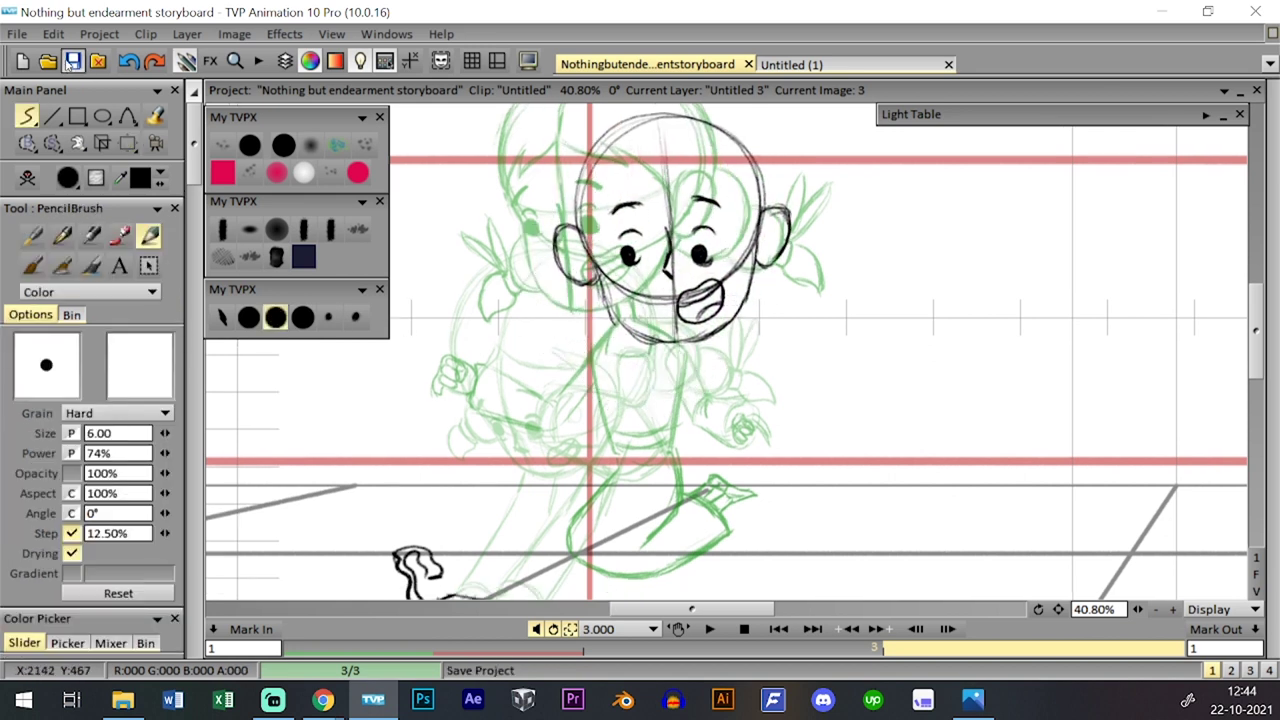
pyautogui.click(72, 62)
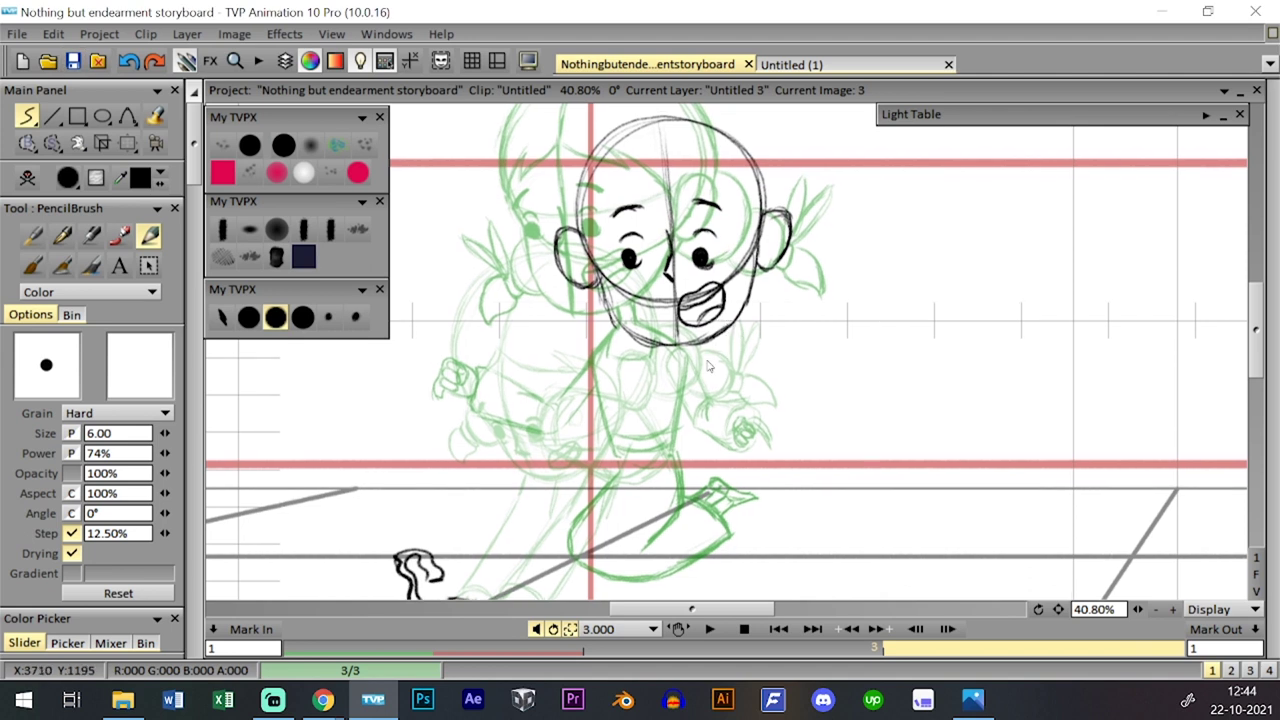
# - Nudge the head up and slightly left, flipping frames to compare
pyautogui.scroll(1, 681, 328)
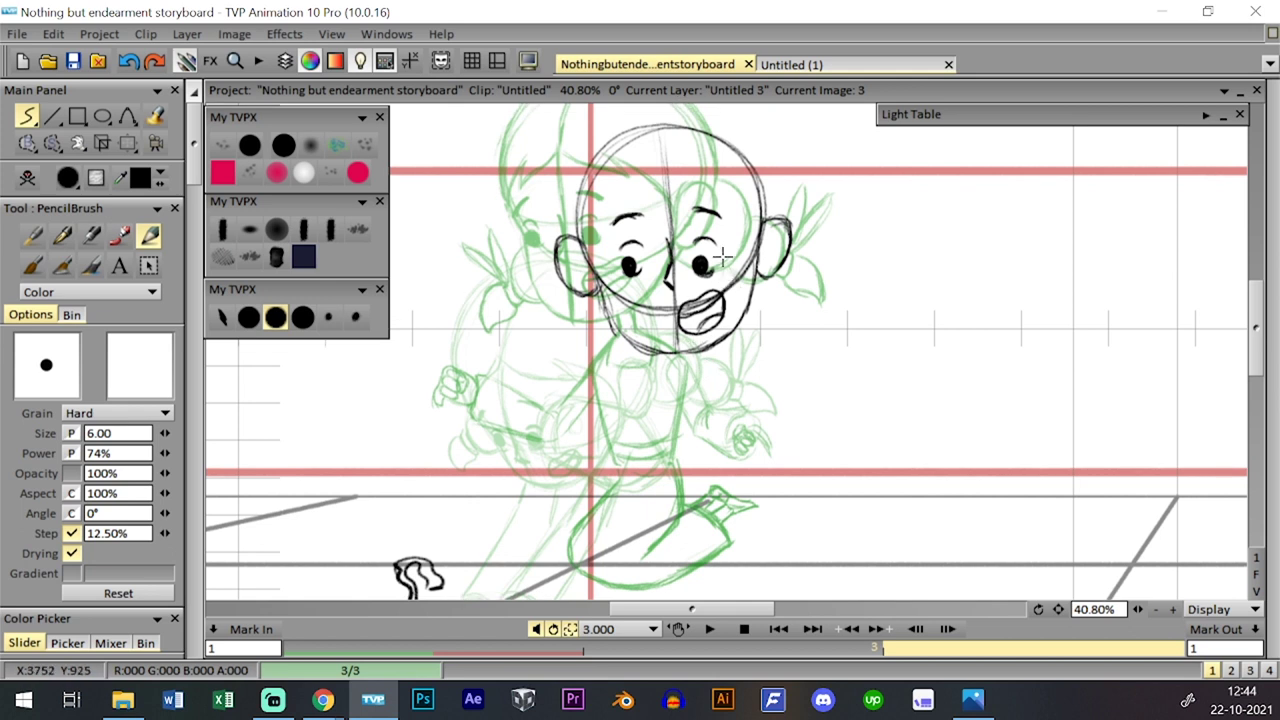
pyautogui.click(127, 143)
pyautogui.moveTo(703, 265); pyautogui.dragTo(697, 243)
pyautogui.click(275, 317)
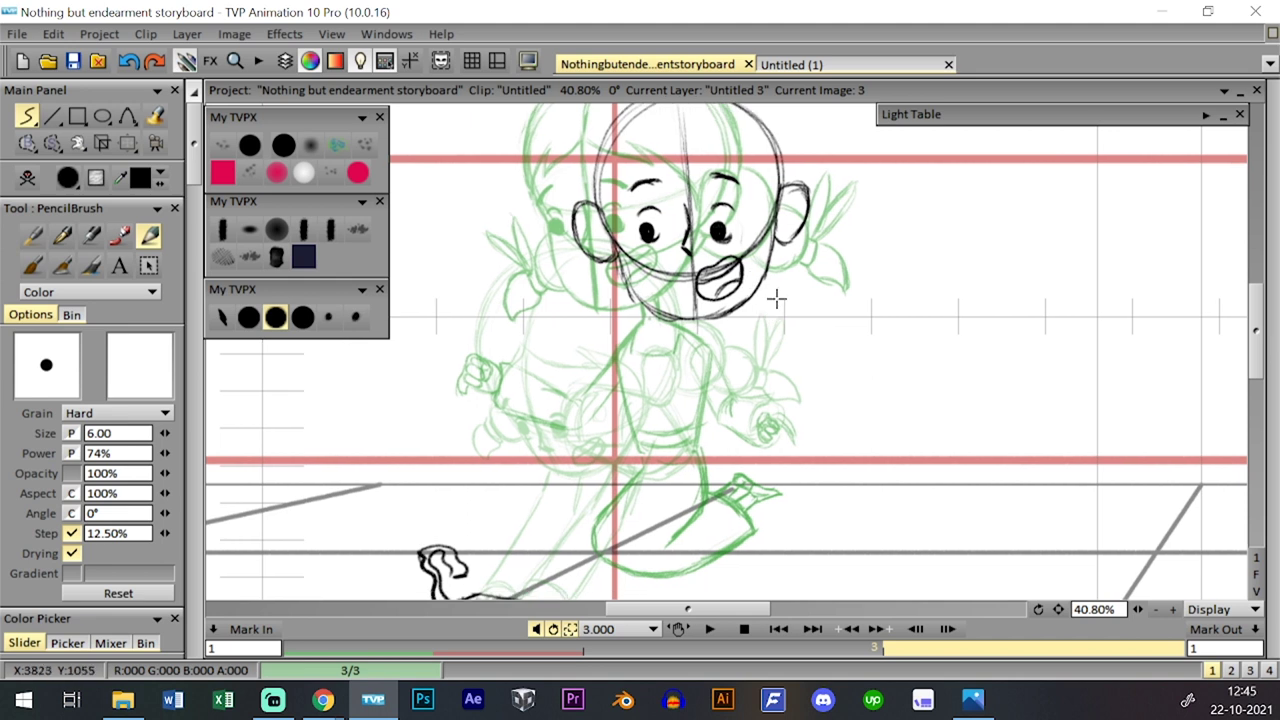
pyautogui.press('Left')
pyautogui.press('Right')
pyautogui.press('Left')
pyautogui.press('Right')
# - Move the head left and down to match the girl's head in the earlier frame
pyautogui.click(127, 143)
pyautogui.moveTo(756, 242); pyautogui.dragTo(682, 250)
pyautogui.press('Left')
pyautogui.press('Right')
pyautogui.press('Left')
pyautogui.press('Right')
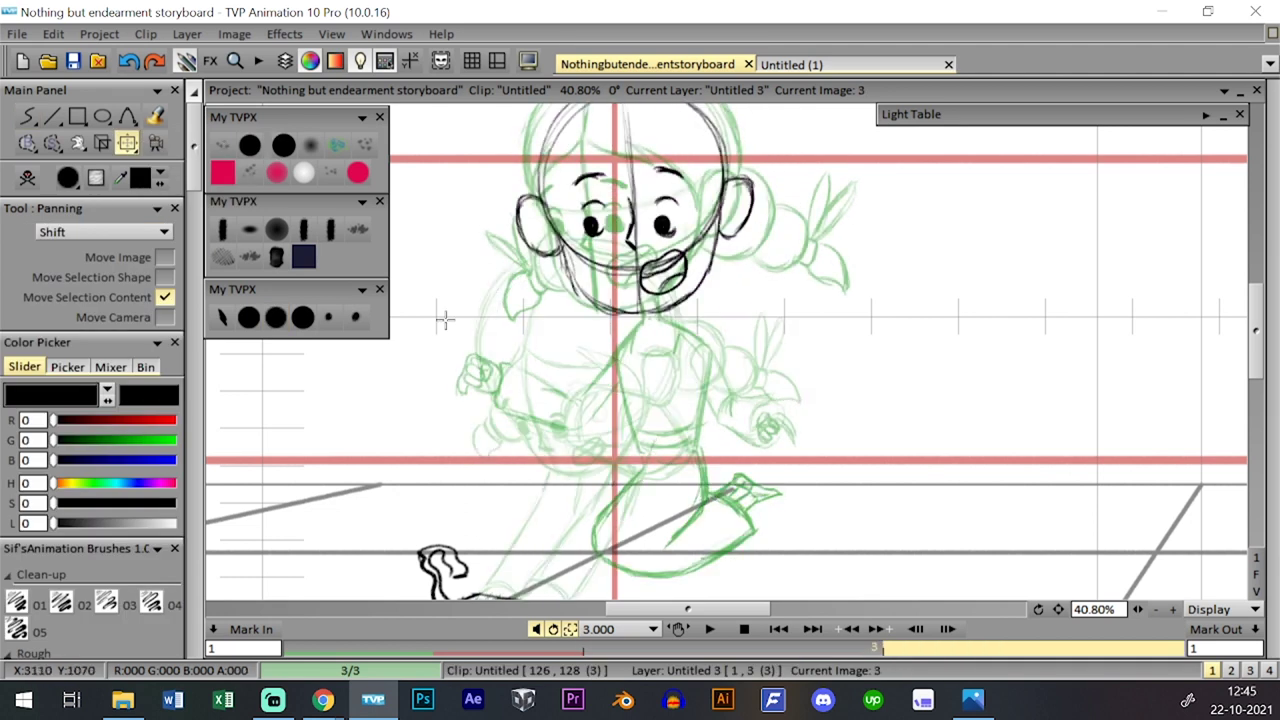
pyautogui.click(276, 318)
pyautogui.click(1206, 115)
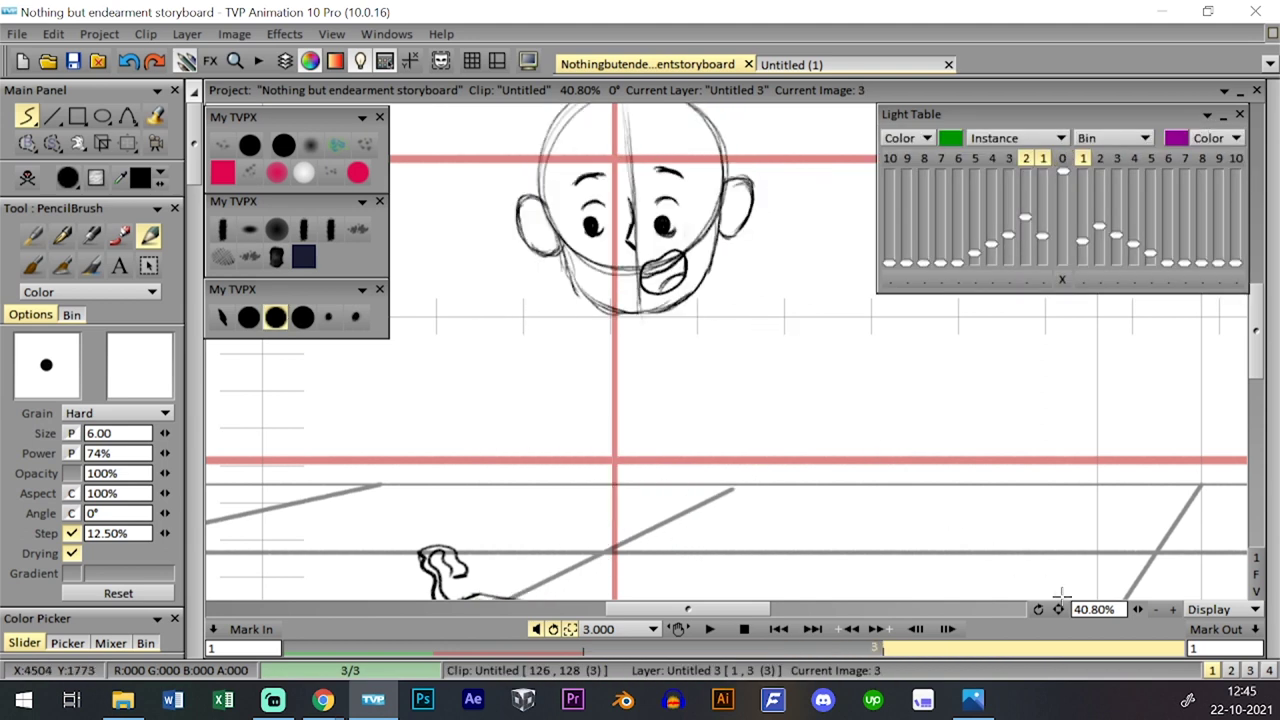
pyautogui.moveTo(1058, 609); pyautogui.dragTo(1054, 600)
# - Switch the Light Table from frame 2 back to frame 1 and zoom in on the kneeling leg
pyautogui.click(1062, 158)
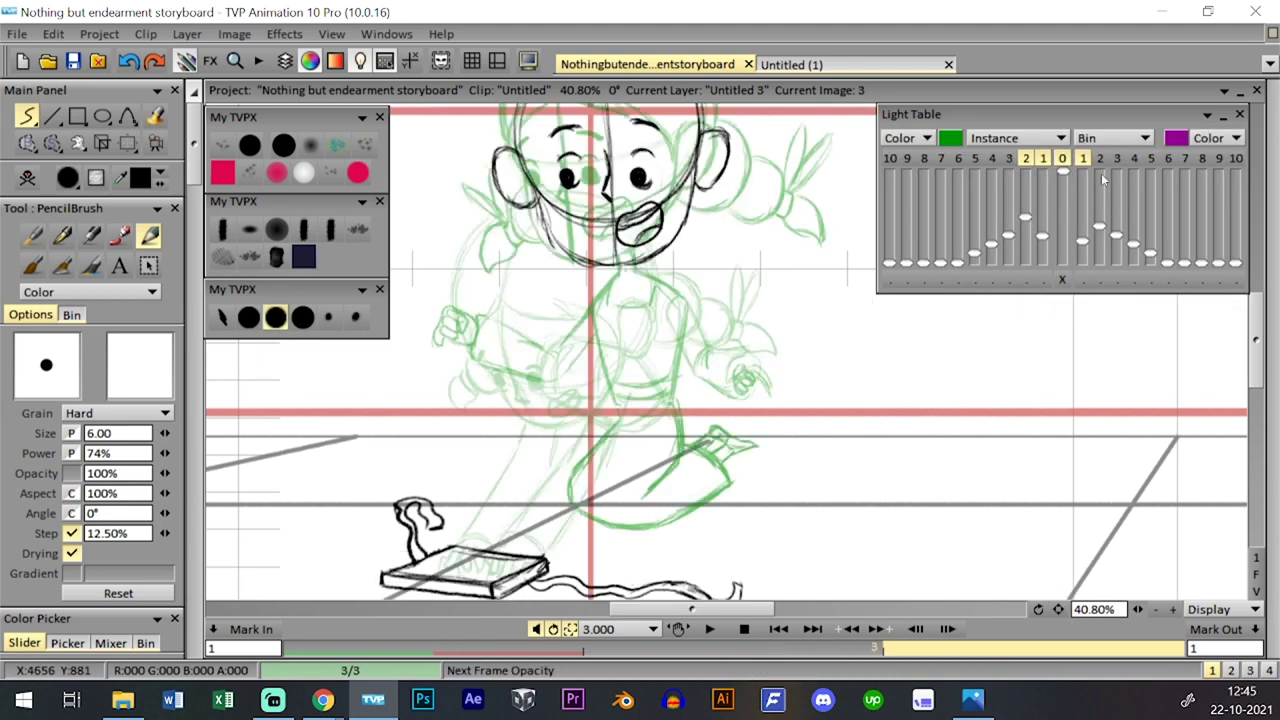
pyautogui.click(1028, 160)
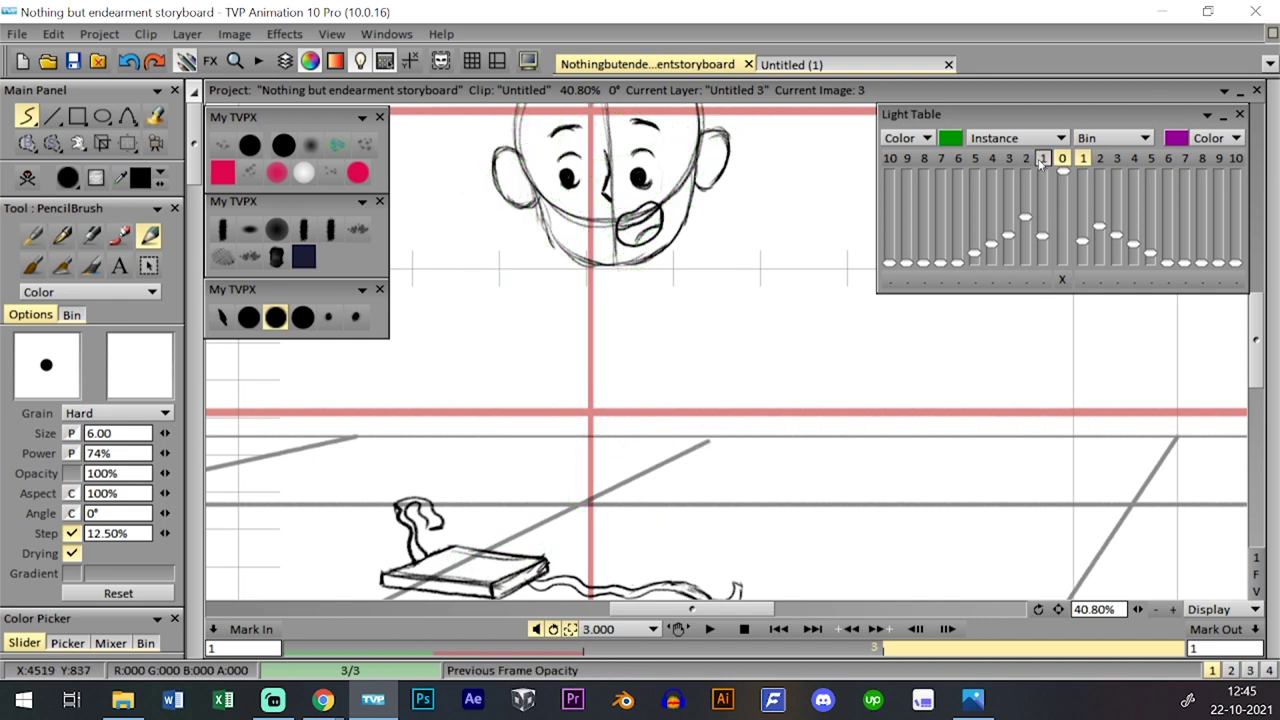
pyautogui.click(1044, 160)
pyautogui.press('Tab')
pyautogui.press('Tab')
pyautogui.moveTo(633, 452); pyautogui.dragTo(645, 442)
pyautogui.moveTo(1018, 583)
pyautogui.mouseDown()
pyautogui.moveTo(1192, 602)
pyautogui.moveTo(1037, 537)
pyautogui.moveTo(908, 415)
pyautogui.mouseUp()
# - Draw the kneeling leg line and the shoe with its tip details
pyautogui.moveTo(614, 488); pyautogui.dragTo(680, 425)
pyautogui.moveTo(632, 473)
pyautogui.mouseDown()
pyautogui.moveTo(668, 435)
pyautogui.moveTo(670, 402)
pyautogui.mouseUp()
pyautogui.moveTo(652, 325)
pyautogui.mouseDown()
pyautogui.moveTo(675, 446)
pyautogui.moveTo(655, 340)
pyautogui.mouseUp()
pyautogui.moveTo(676, 398)
pyautogui.mouseDown()
pyautogui.moveTo(748, 433)
pyautogui.moveTo(743, 451)
pyautogui.moveTo(774, 415)
pyautogui.moveTo(748, 412)
pyautogui.moveTo(779, 381)
pyautogui.moveTo(833, 393)
pyautogui.moveTo(790, 415)
pyautogui.mouseUp()
pyautogui.moveTo(706, 402)
pyautogui.mouseDown()
pyautogui.moveTo(737, 375)
pyautogui.moveTo(753, 387)
pyautogui.moveTo(764, 366)
pyautogui.moveTo(773, 392)
pyautogui.mouseUp()
pyautogui.moveTo(716, 494); pyautogui.dragTo(744, 474)
# - Trace the leg's green outline in black, closing its bottom and extending it upward
pyautogui.moveTo(684, 514); pyautogui.dragTo(827, 426)
pyautogui.moveTo(720, 477); pyautogui.dragTo(736, 473)
pyautogui.moveTo(521, 404)
pyautogui.mouseDown()
pyautogui.moveTo(519, 465)
pyautogui.moveTo(516, 443)
pyautogui.moveTo(520, 466)
pyautogui.moveTo(600, 508)
pyautogui.moveTo(708, 502)
pyautogui.mouseUp()
pyautogui.moveTo(614, 515); pyautogui.dragTo(716, 498)
pyautogui.moveTo(539, 374); pyautogui.dragTo(541, 411)
pyautogui.moveTo(520, 456); pyautogui.dragTo(586, 368)
pyautogui.moveTo(530, 426); pyautogui.dragTo(604, 347)
pyautogui.moveTo(689, 400); pyautogui.dragTo(694, 418)
pyautogui.moveTo(637, 356)
pyautogui.mouseDown()
pyautogui.moveTo(686, 322)
pyautogui.moveTo(682, 457)
pyautogui.mouseUp()
pyautogui.hotkey('ctrl', 'z')
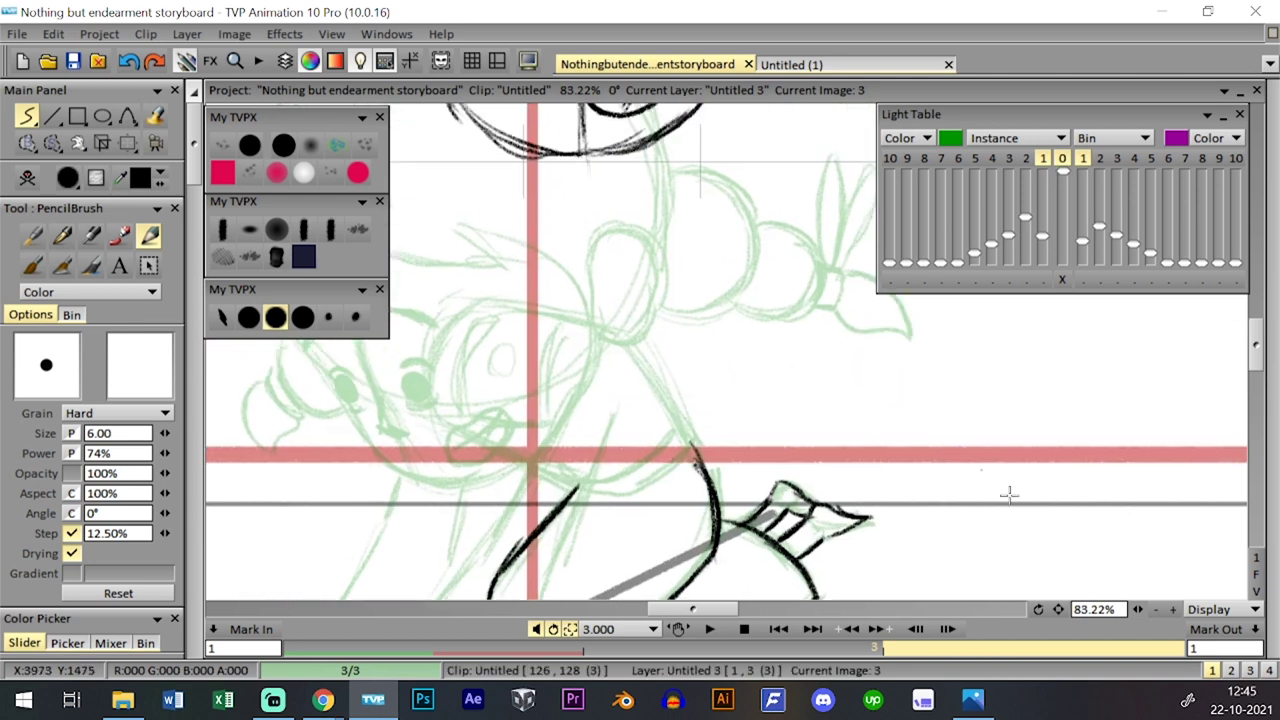
# - Draw the torso's left line from the leg up toward the head
pyautogui.moveTo(1137, 609); pyautogui.dragTo(1060, 600)
pyautogui.scroll(-1, 596, 442)
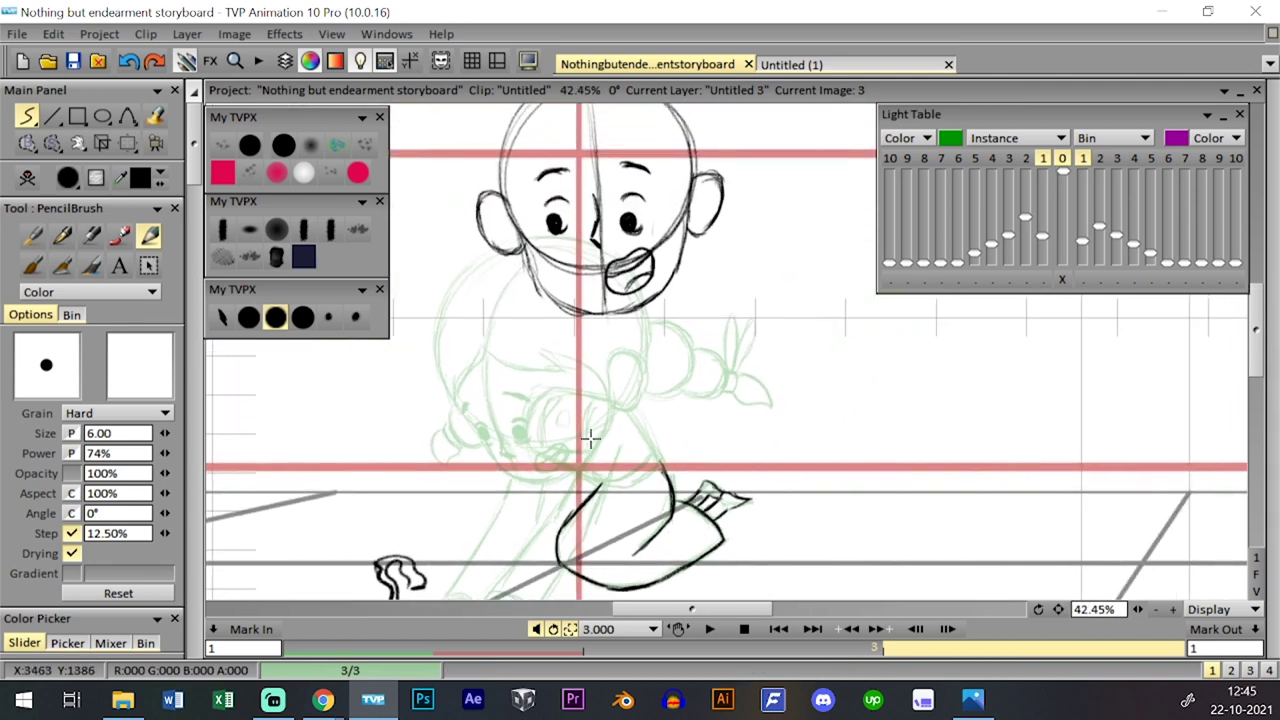
pyautogui.hotkey('ctrl', 'z')
pyautogui.moveTo(593, 461); pyautogui.dragTo(587, 437)
pyautogui.moveTo(594, 458); pyautogui.dragTo(575, 384)
pyautogui.moveTo(586, 440)
pyautogui.mouseDown()
pyautogui.moveTo(575, 356)
pyautogui.moveTo(595, 405)
pyautogui.mouseUp()
pyautogui.hotkey('ctrl', 'z')
pyautogui.hotkey('ctrl', 'z')
pyautogui.hotkey('ctrl', 'z')
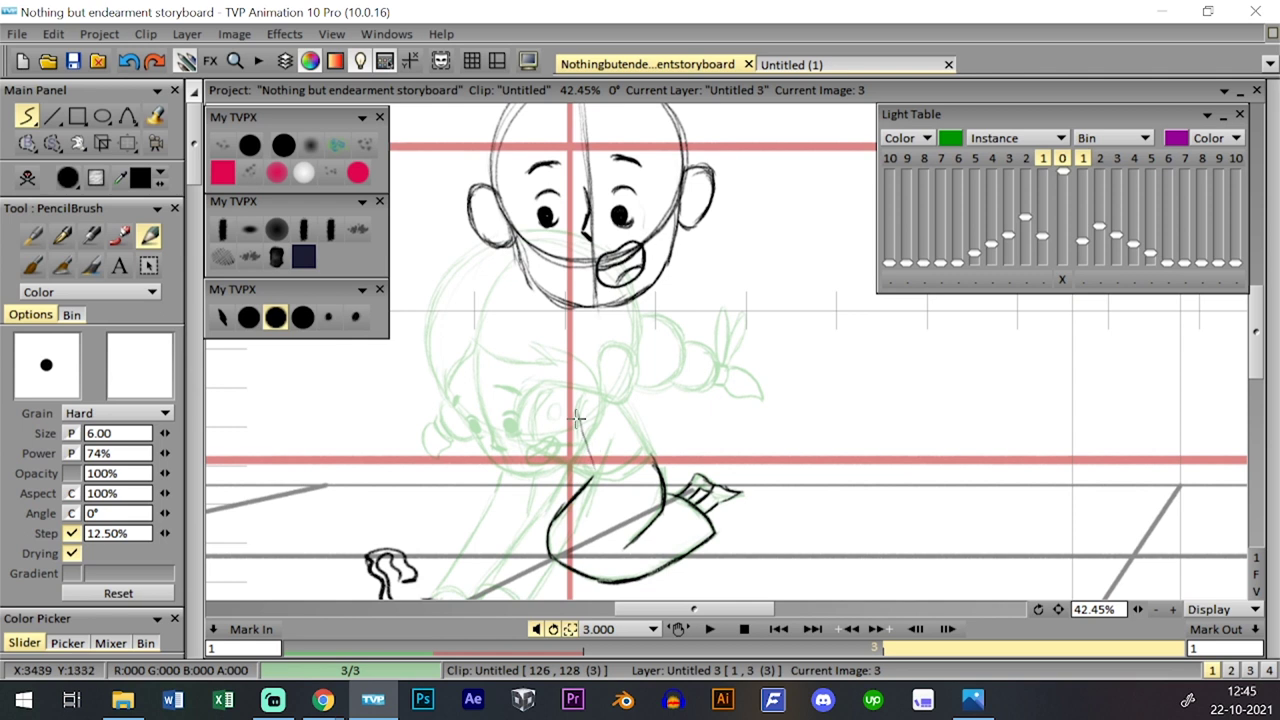
pyautogui.moveTo(590, 466)
pyautogui.mouseDown()
pyautogui.moveTo(568, 405)
pyautogui.moveTo(568, 341)
pyautogui.moveTo(558, 350)
pyautogui.moveTo(586, 340)
pyautogui.mouseUp()
pyautogui.moveTo(562, 352)
pyautogui.mouseDown()
pyautogui.moveTo(603, 326)
pyautogui.moveTo(640, 325)
pyautogui.mouseUp()
pyautogui.hotkey('ctrl', 'z')
pyautogui.hotkey('ctrl', 'z')
pyautogui.hotkey('ctrl', 'z')
pyautogui.hotkey('ctrl', 'z')
pyautogui.moveTo(592, 466)
pyautogui.mouseDown()
pyautogui.moveTo(568, 378)
pyautogui.moveTo(633, 326)
pyautogui.mouseUp()
pyautogui.hotkey('ctrl', 'z')
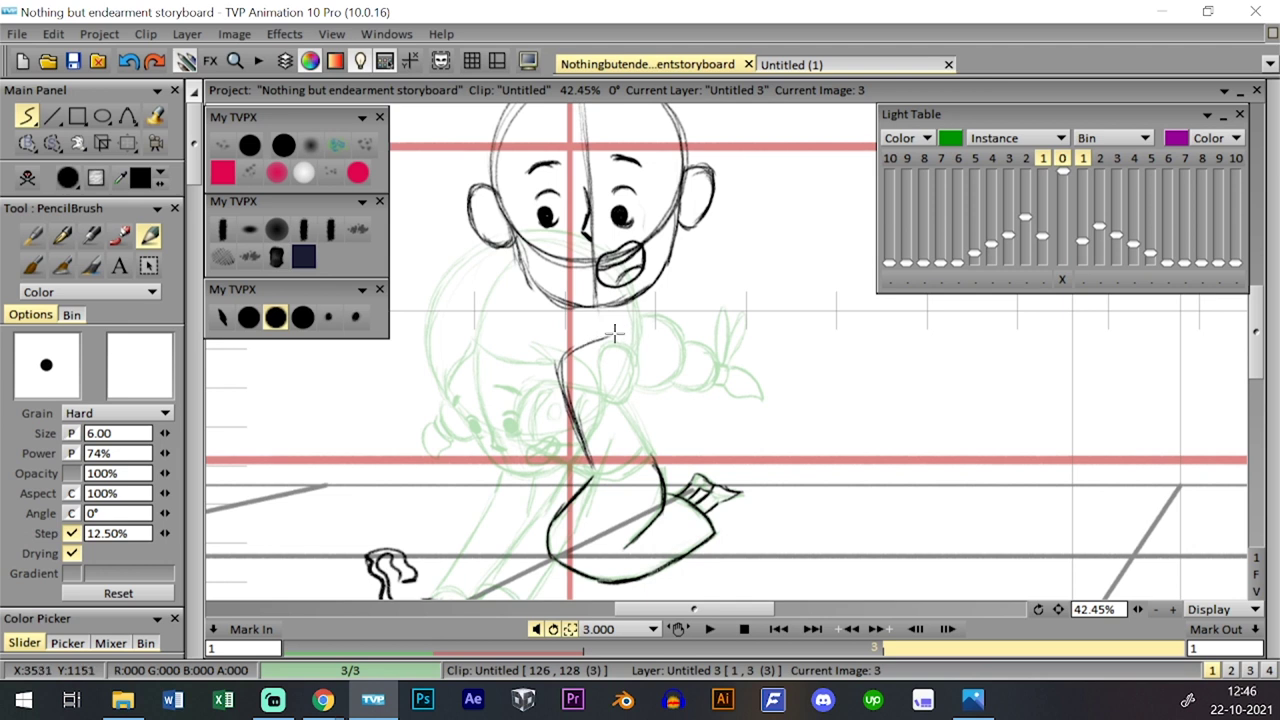
# - Draw the torso's right side and the waist curve, comparing with the previous image
pyautogui.moveTo(650, 405); pyautogui.dragTo(652, 440)
pyautogui.moveTo(646, 340); pyautogui.dragTo(653, 458)
pyautogui.moveTo(649, 362)
pyautogui.mouseDown()
pyautogui.moveTo(652, 404)
pyautogui.moveTo(684, 420)
pyautogui.mouseUp()
pyautogui.moveTo(614, 454)
pyautogui.mouseDown()
pyautogui.moveTo(680, 445)
pyautogui.moveTo(606, 463)
pyautogui.moveTo(626, 463)
pyautogui.mouseUp()
pyautogui.press('Left')
pyautogui.press('Right')
pyautogui.press('Left')
pyautogui.press('Right')
# - Add the neck and connect it to the top of the torso
pyautogui.moveTo(612, 298)
pyautogui.mouseDown()
pyautogui.moveTo(616, 327)
pyautogui.moveTo(629, 326)
pyautogui.mouseUp()
pyautogui.press('Left')
pyautogui.press('Right')
pyautogui.press('Left')
pyautogui.press('Right')
pyautogui.press('Right')
pyautogui.press('Right')
pyautogui.press('Right')
pyautogui.press('Left')
pyautogui.press('Right')
pyautogui.moveTo(590, 347)
pyautogui.mouseDown()
pyautogui.moveTo(604, 321)
pyautogui.moveTo(671, 332)
pyautogui.mouseUp()
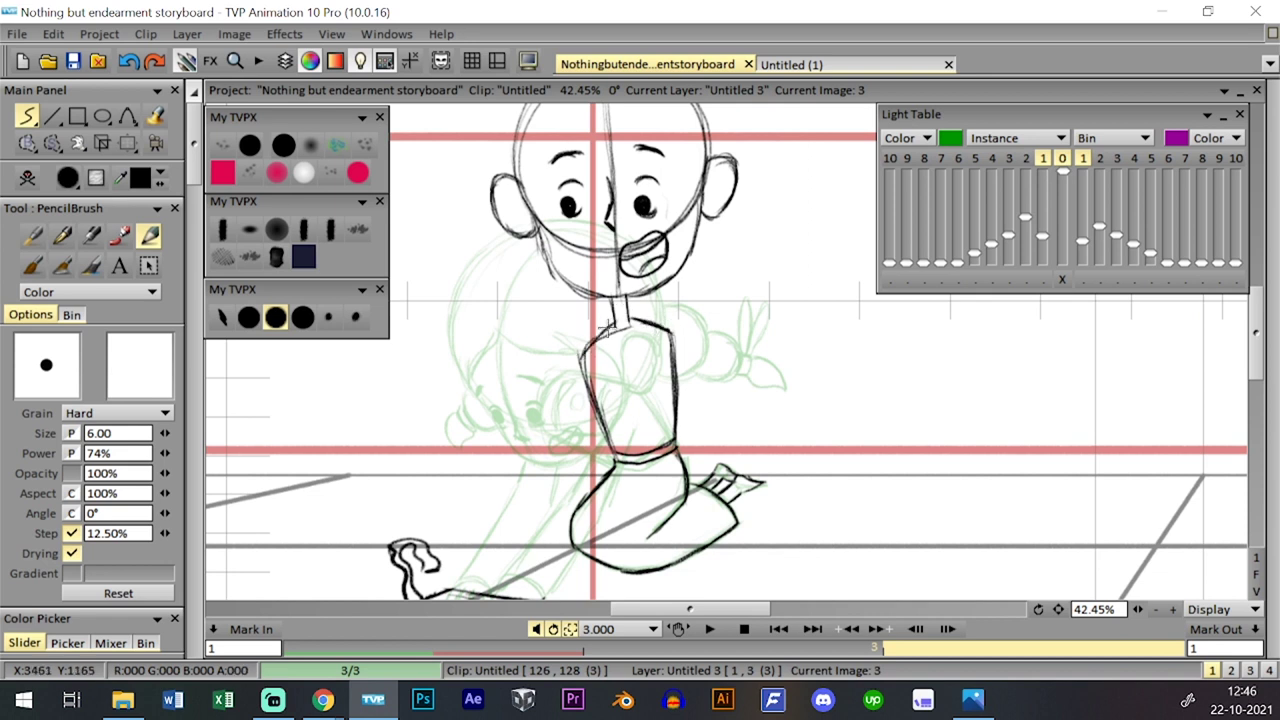
pyautogui.hotkey('alt', 'Tab')
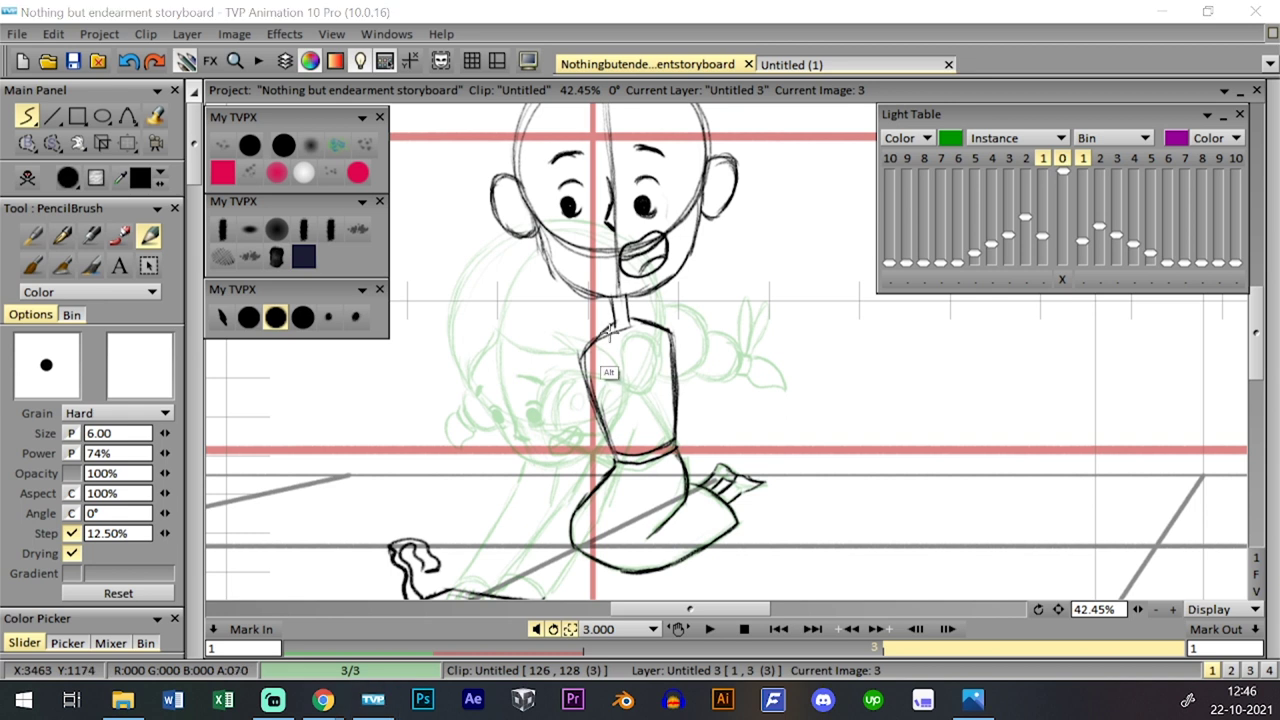
pyautogui.moveTo(662, 307); pyautogui.dragTo(663, 342)
# - Lasso the head with Free Hand selection, nudge it into place, then clear the selection
pyautogui.click(53, 143)
pyautogui.click(119, 190)
pyautogui.moveTo(500, 312)
pyautogui.mouseDown()
pyautogui.moveTo(600, 338)
pyautogui.moveTo(757, 211)
pyautogui.moveTo(690, 90)
pyautogui.mouseUp()
pyautogui.moveTo(491, 124); pyautogui.dragTo(483, 236)
pyautogui.click(127, 143)
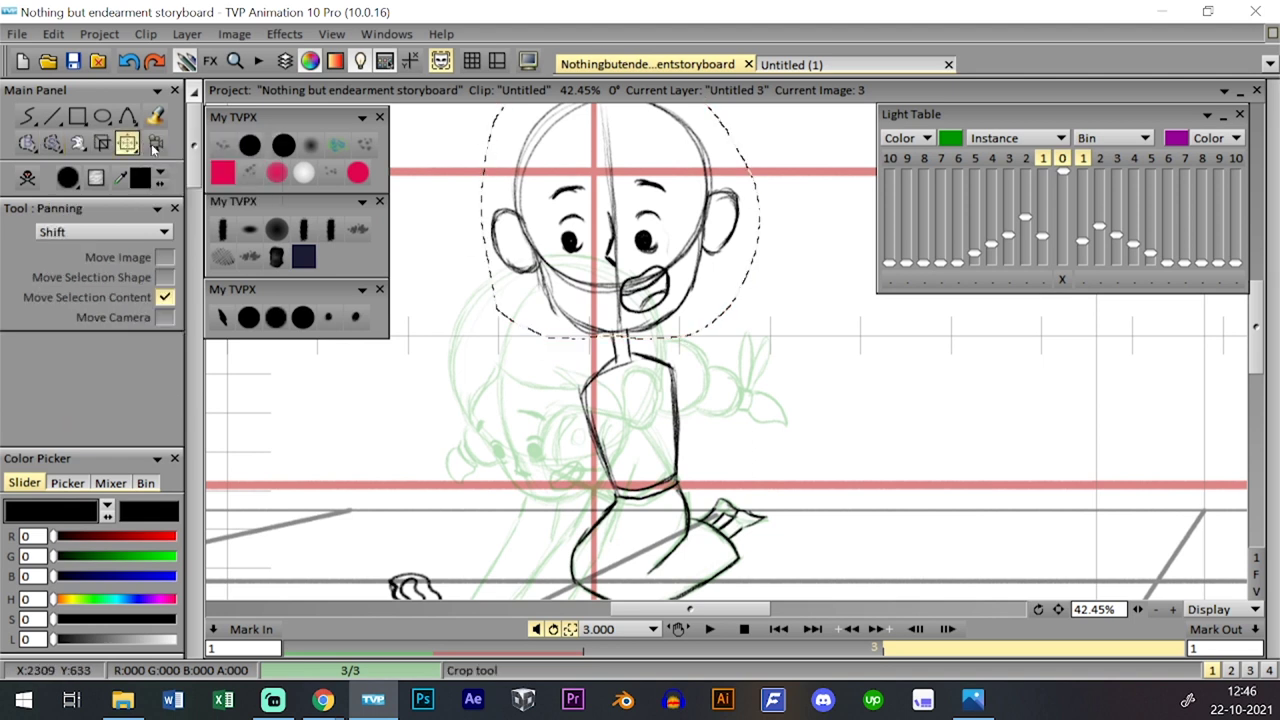
pyautogui.moveTo(645, 203); pyautogui.dragTo(644, 207)
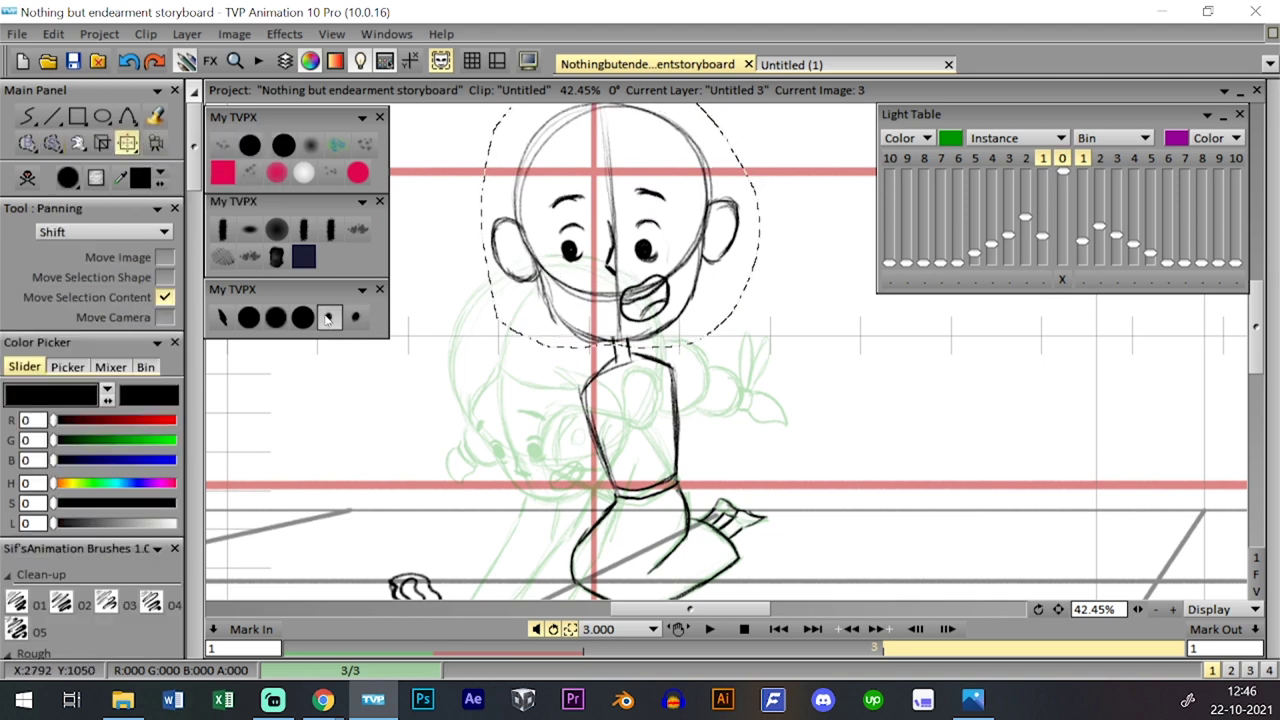
pyautogui.click(276, 317)
pyautogui.click(52, 143)
pyautogui.click(143, 306)
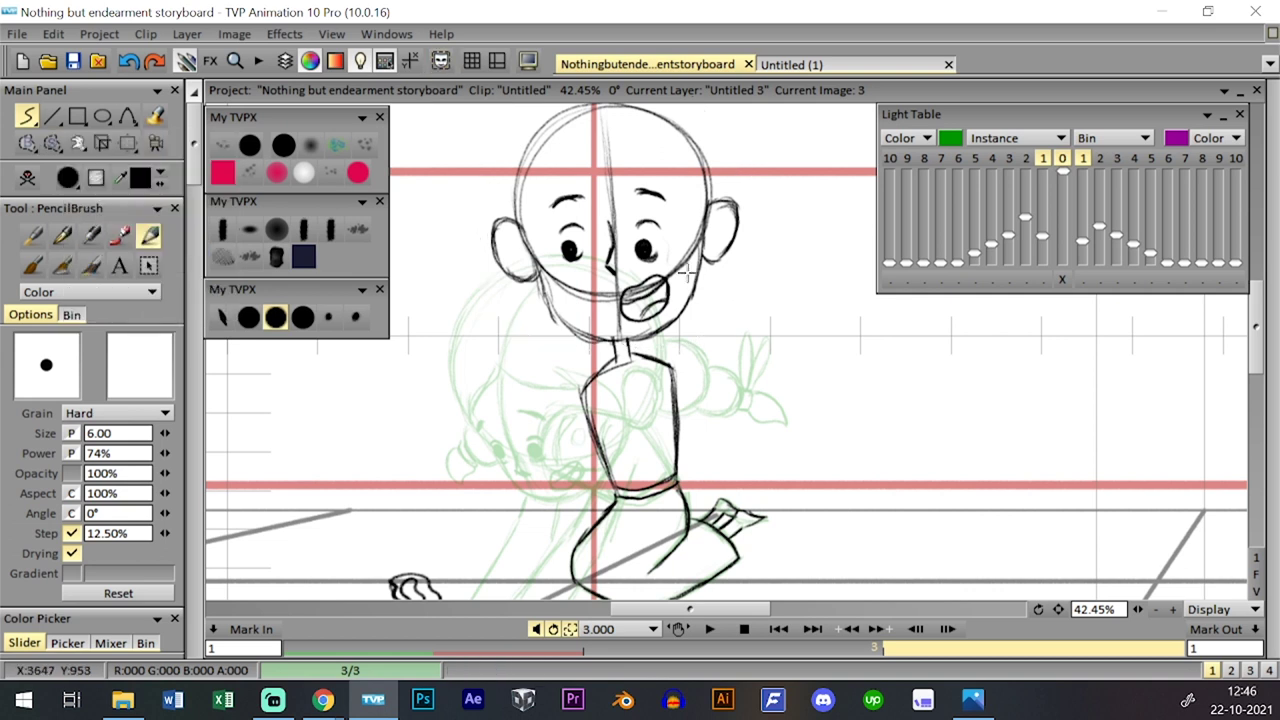
pyautogui.scroll(-1, 675, 265)
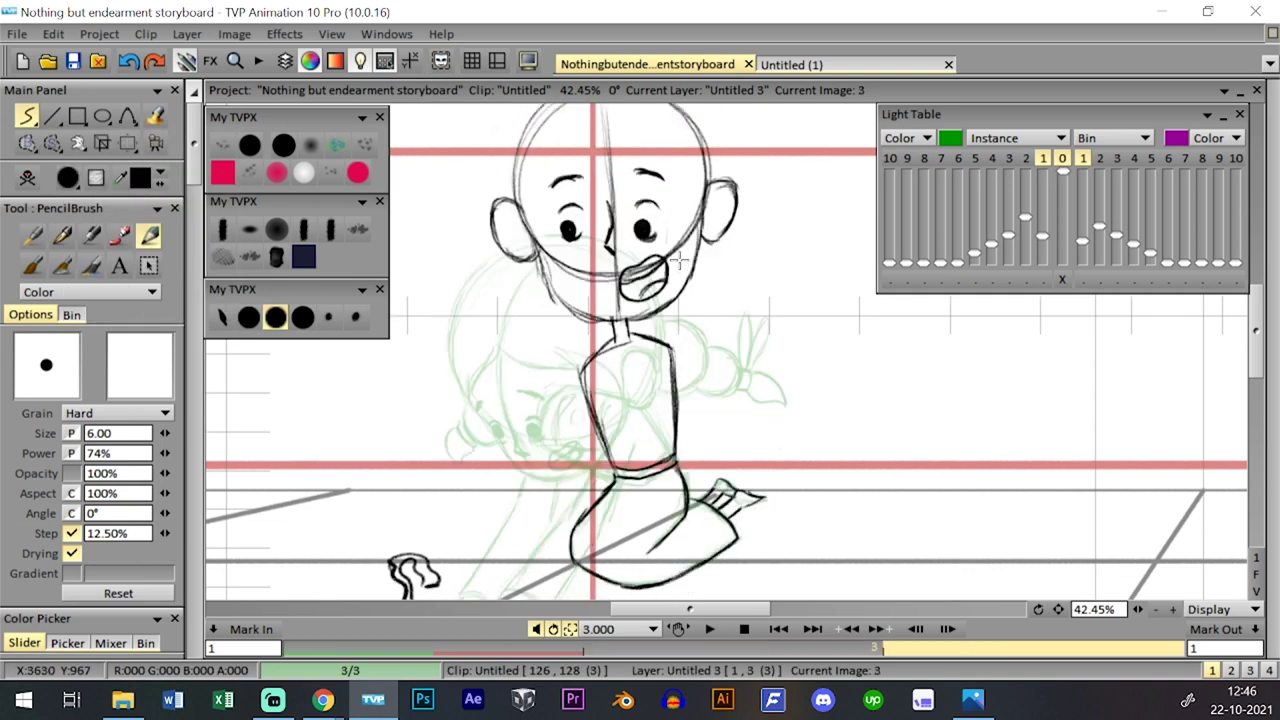
# - Sketch the shoulder line and two long strokes for an arm raised to the right
pyautogui.moveTo(600, 351)
pyautogui.mouseDown()
pyautogui.moveTo(605, 380)
pyautogui.moveTo(640, 376)
pyautogui.mouseUp()
pyautogui.press('Left')
pyautogui.press('Right')
pyautogui.moveTo(1057, 611)
pyautogui.mouseDown()
pyautogui.moveTo(1059, 576)
pyautogui.moveTo(1036, 647)
pyautogui.moveTo(998, 685)
pyautogui.mouseUp()
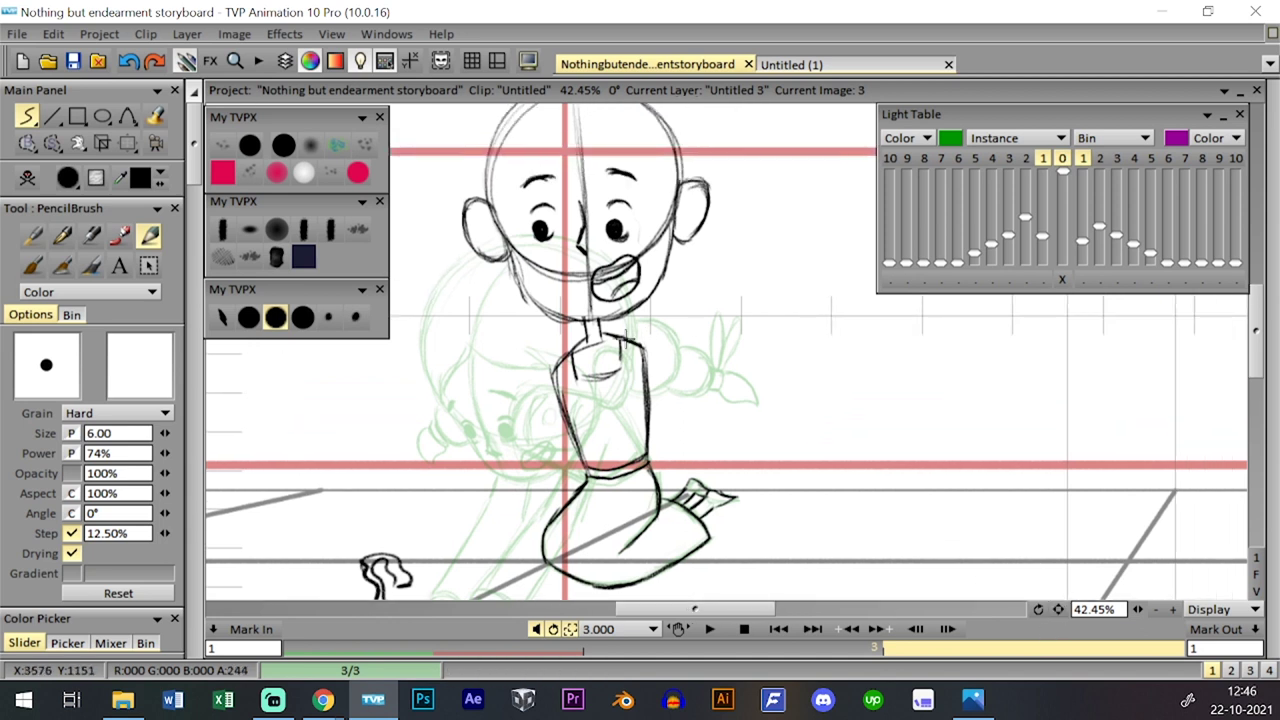
pyautogui.moveTo(556, 366)
pyautogui.mouseDown()
pyautogui.moveTo(665, 320)
pyautogui.moveTo(593, 338)
pyautogui.moveTo(653, 321)
pyautogui.mouseUp()
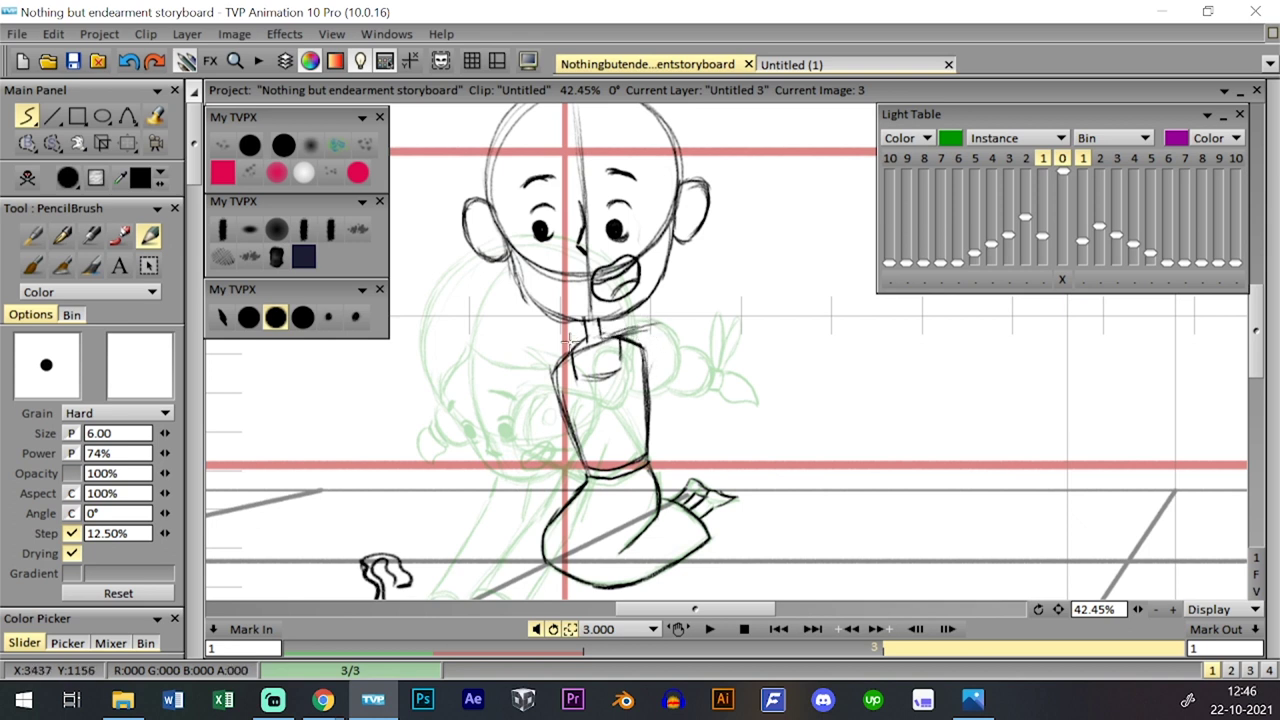
pyautogui.moveTo(602, 337); pyautogui.dragTo(662, 322)
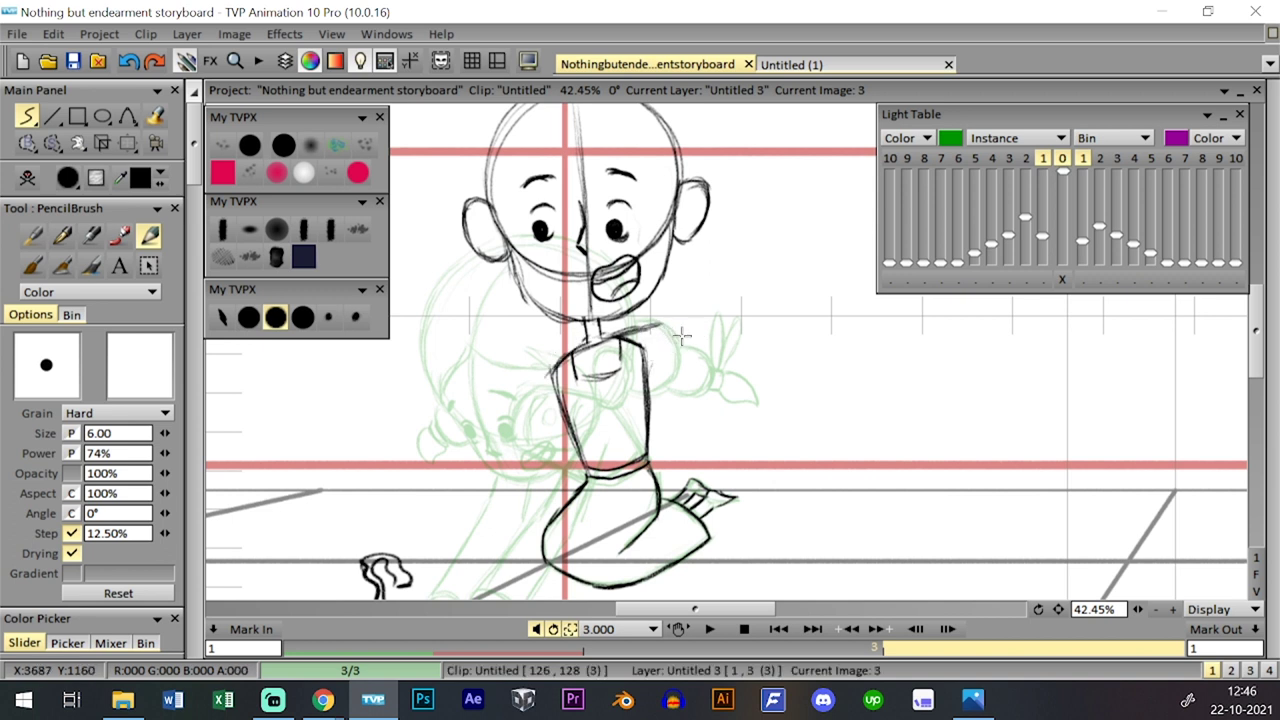
pyautogui.moveTo(656, 360); pyautogui.dragTo(712, 345)
pyautogui.moveTo(621, 334)
pyautogui.mouseDown()
pyautogui.moveTo(702, 300)
pyautogui.moveTo(708, 331)
pyautogui.moveTo(694, 340)
pyautogui.moveTo(722, 287)
pyautogui.mouseUp()
pyautogui.moveTo(664, 324); pyautogui.dragTo(734, 283)
# - Lengthen the raised arm's lower line and close its tip, comparing with the previous image
pyautogui.moveTo(672, 367); pyautogui.dragTo(755, 337)
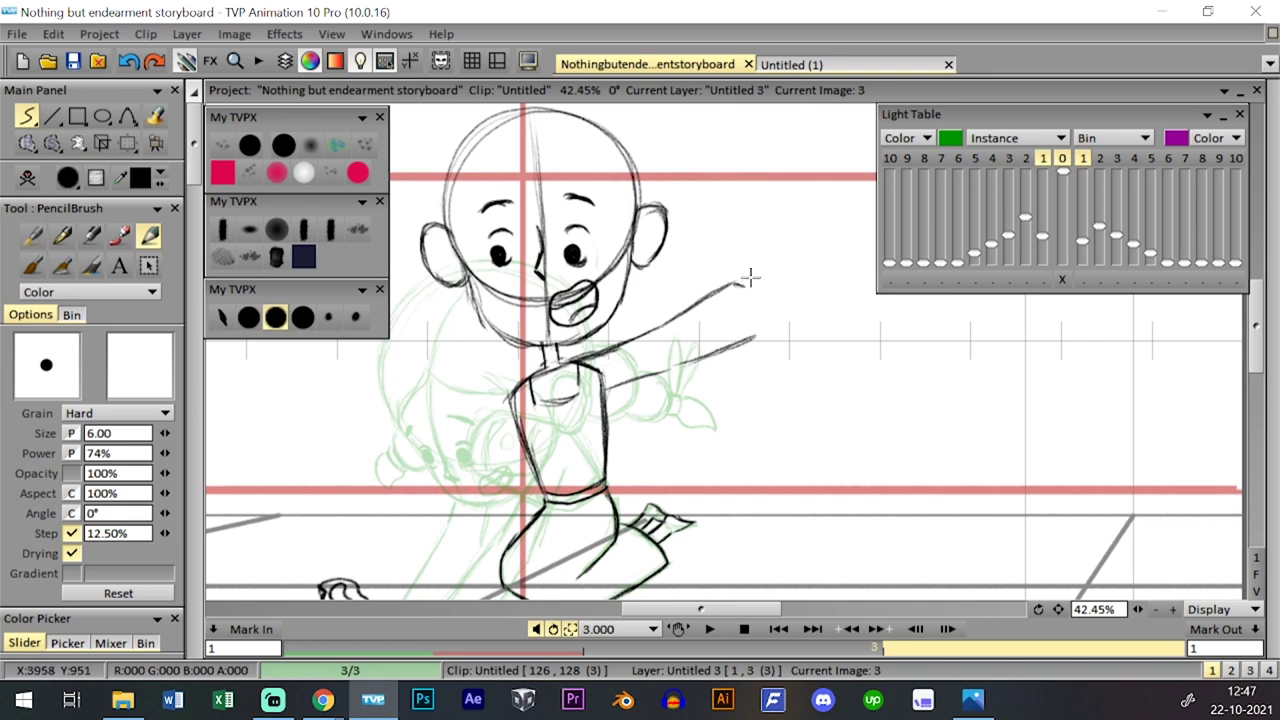
pyautogui.moveTo(752, 290); pyautogui.dragTo(760, 328)
pyautogui.press('Left')
pyautogui.press('Right')
pyautogui.press('Left')
pyautogui.press('Left')
pyautogui.press('Right')
pyautogui.press('Right')
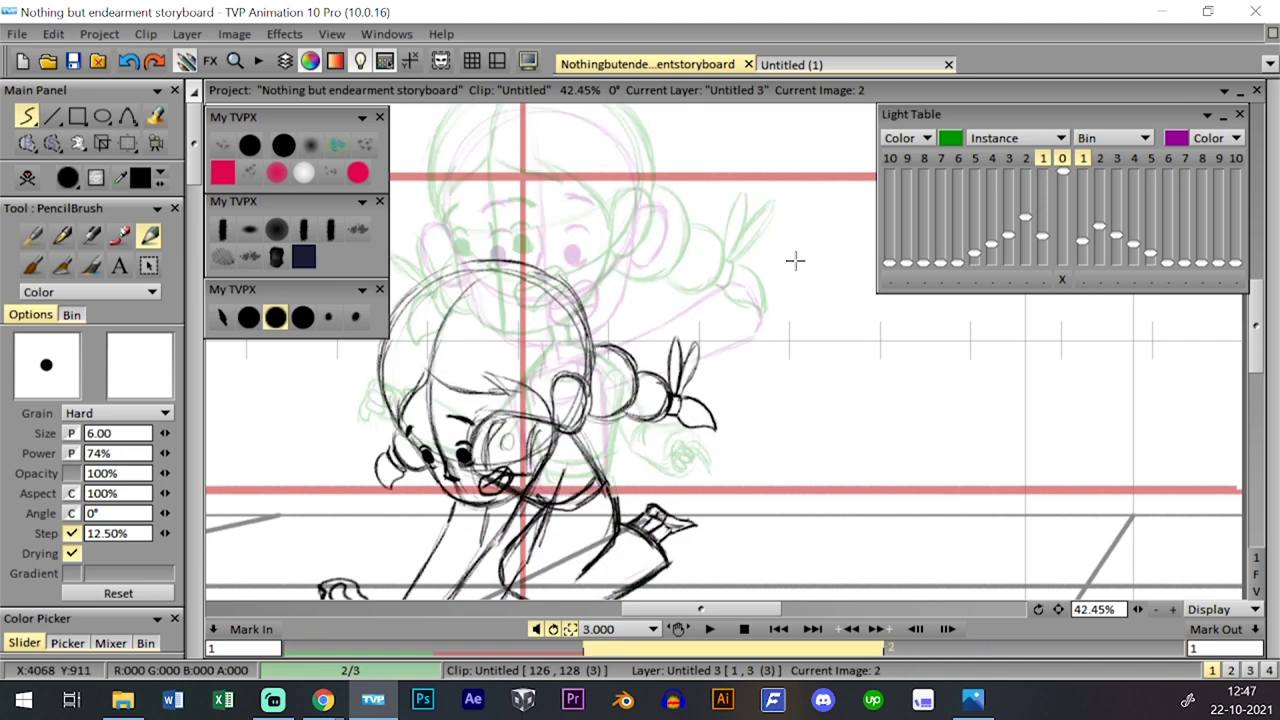
pyautogui.press('Left')
pyautogui.press('Right')
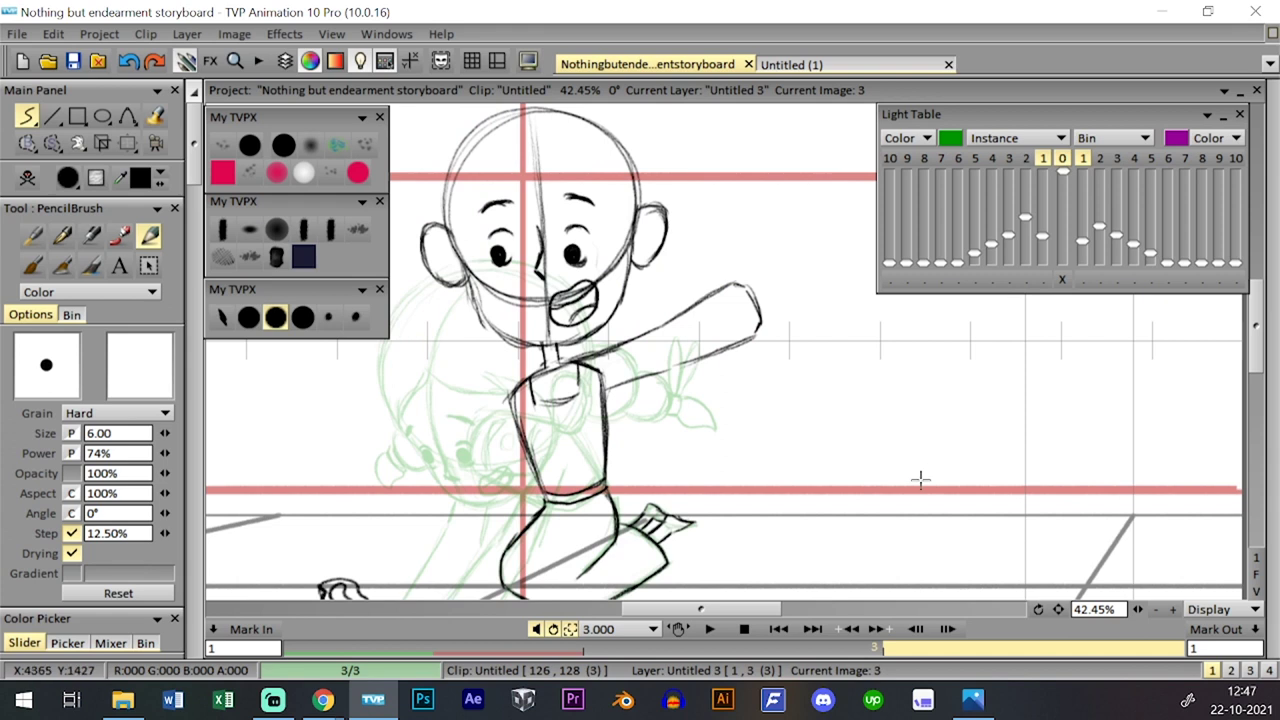
# - Lasso the raised arm's tip, nudge it up and right, then clear the selection
pyautogui.moveTo(52, 142); pyautogui.dragTo(171, 191)
pyautogui.moveTo(652, 308)
pyautogui.mouseDown()
pyautogui.moveTo(655, 362)
pyautogui.moveTo(670, 297)
pyautogui.mouseUp()
pyautogui.click(127, 143)
pyautogui.moveTo(765, 302); pyautogui.dragTo(778, 297)
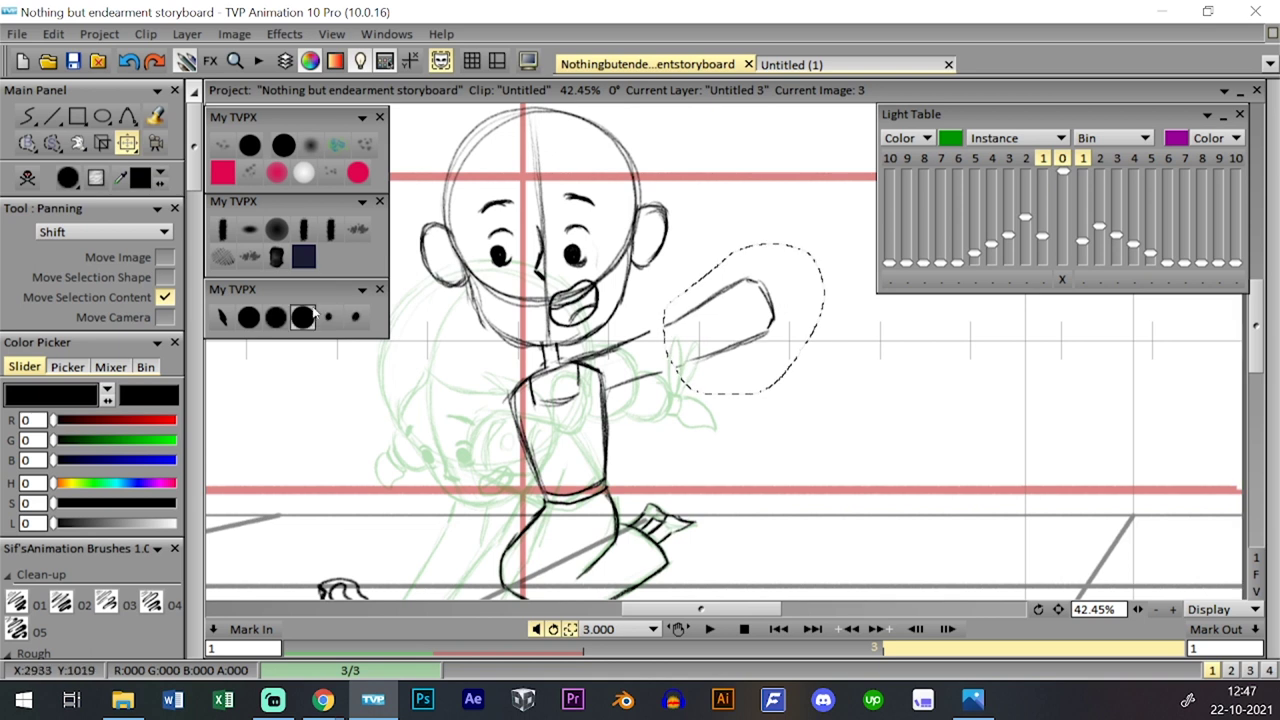
pyautogui.click(276, 317)
pyautogui.moveTo(53, 143); pyautogui.dragTo(144, 297)
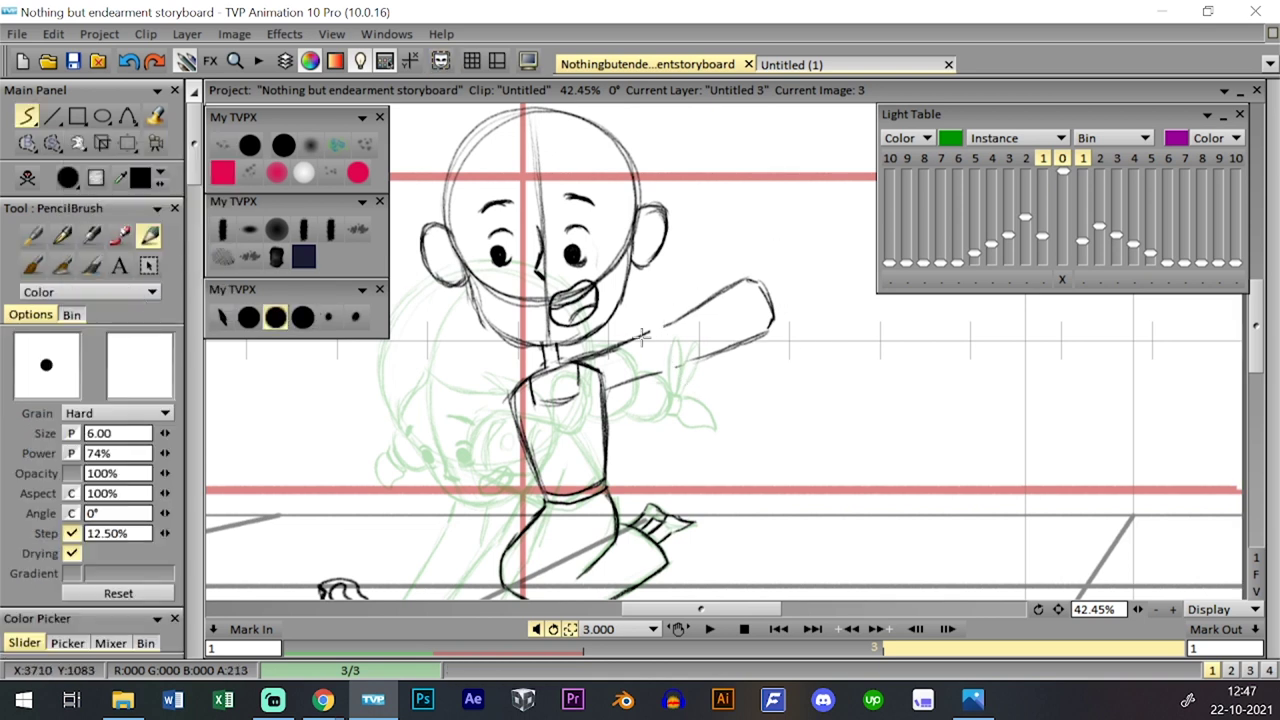
# - Darken the arm's upper outline and fill the gap in its lower outline
pyautogui.moveTo(644, 334); pyautogui.dragTo(682, 314)
pyautogui.moveTo(657, 374); pyautogui.dragTo(728, 346)
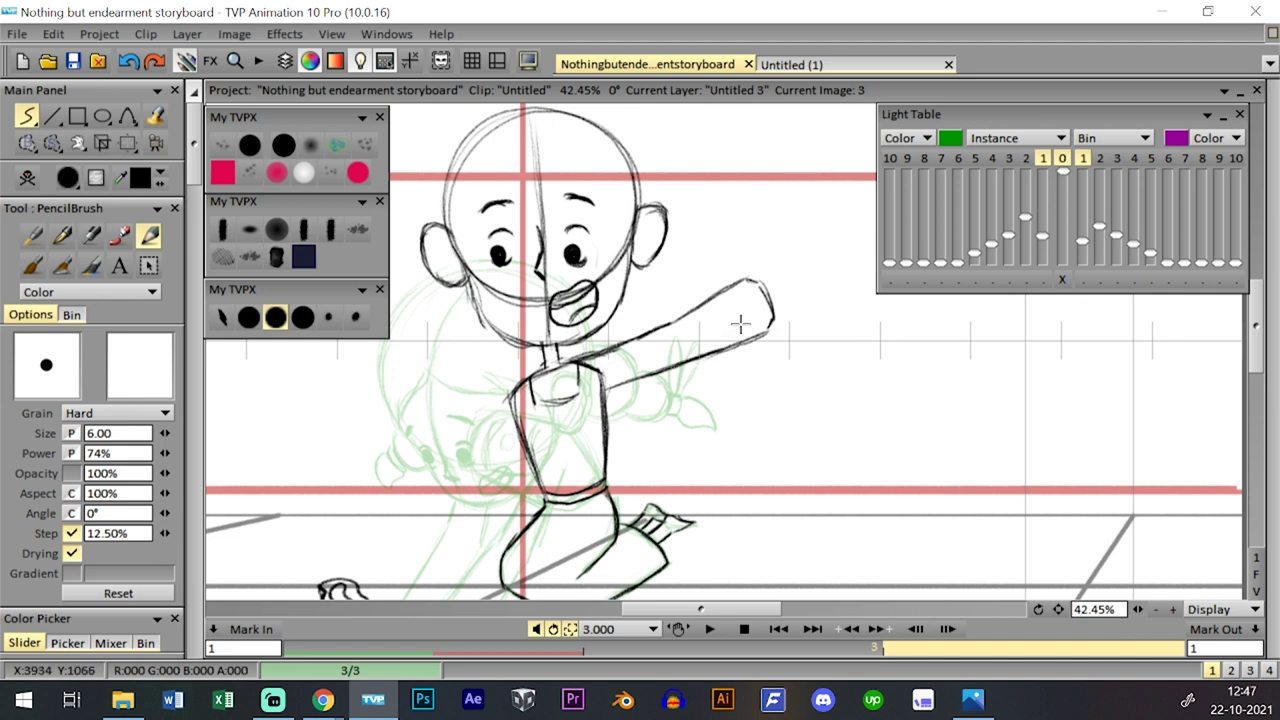
pyautogui.moveTo(774, 309)
pyautogui.mouseDown()
pyautogui.moveTo(737, 329)
pyautogui.moveTo(745, 283)
pyautogui.mouseUp()
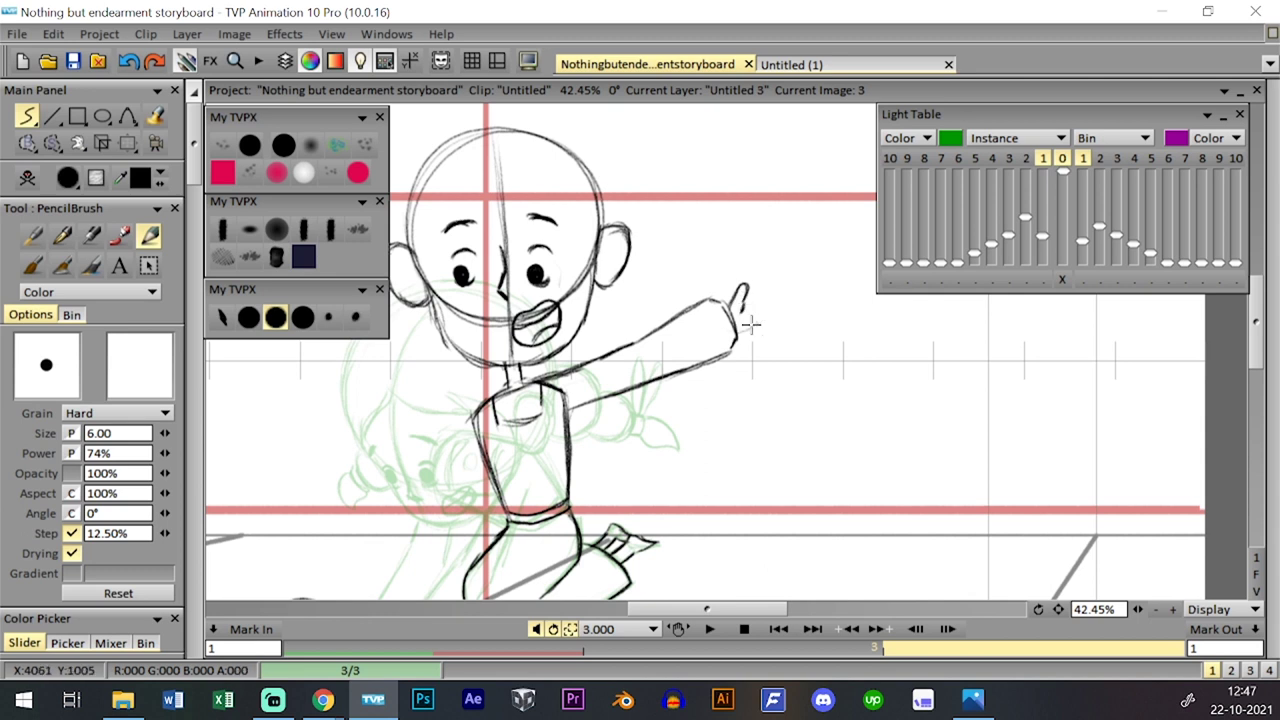
# - Sketch the open hand with spread fingers at the end of the raised arm
pyautogui.moveTo(735, 337); pyautogui.dragTo(779, 315)
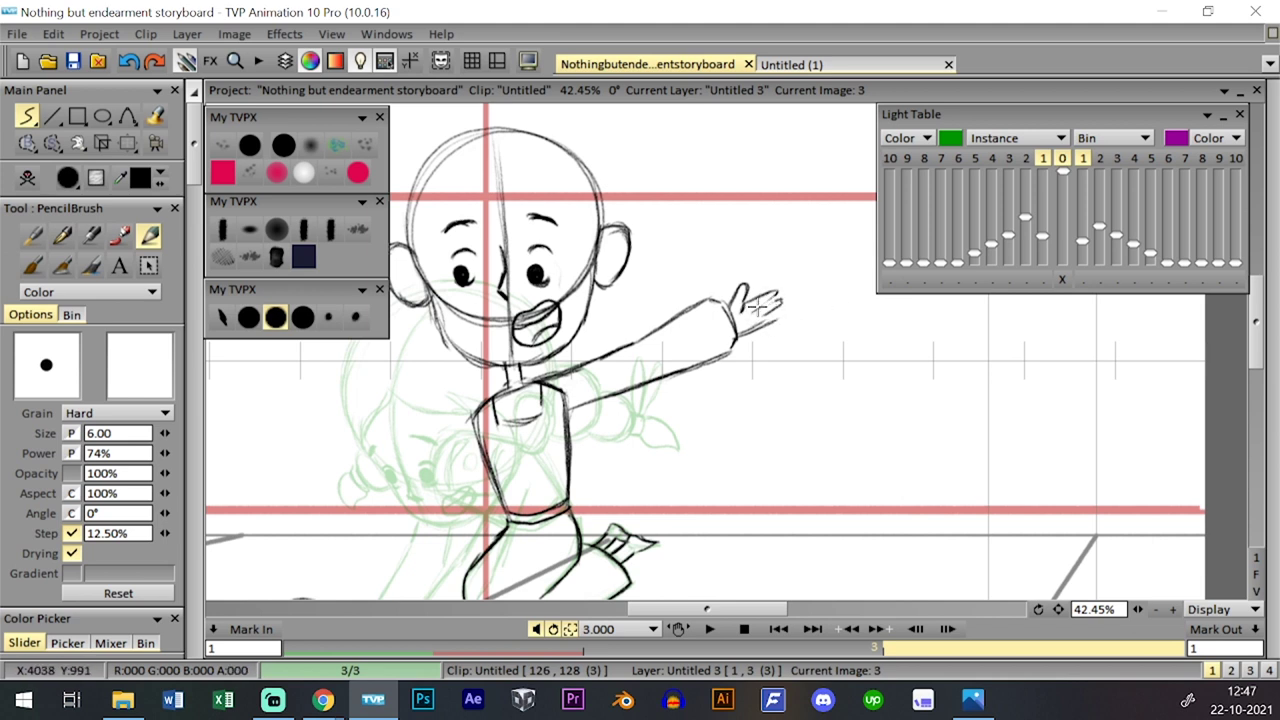
pyautogui.click(250, 146)
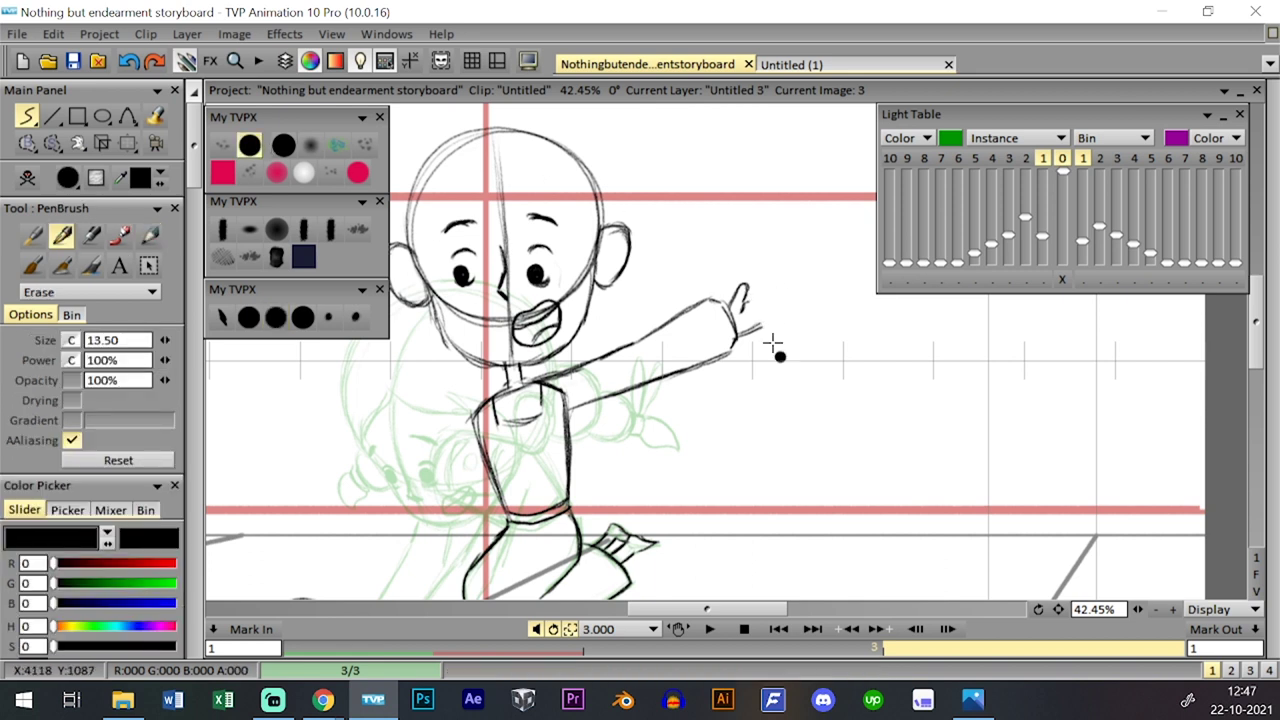
pyautogui.click(278, 317)
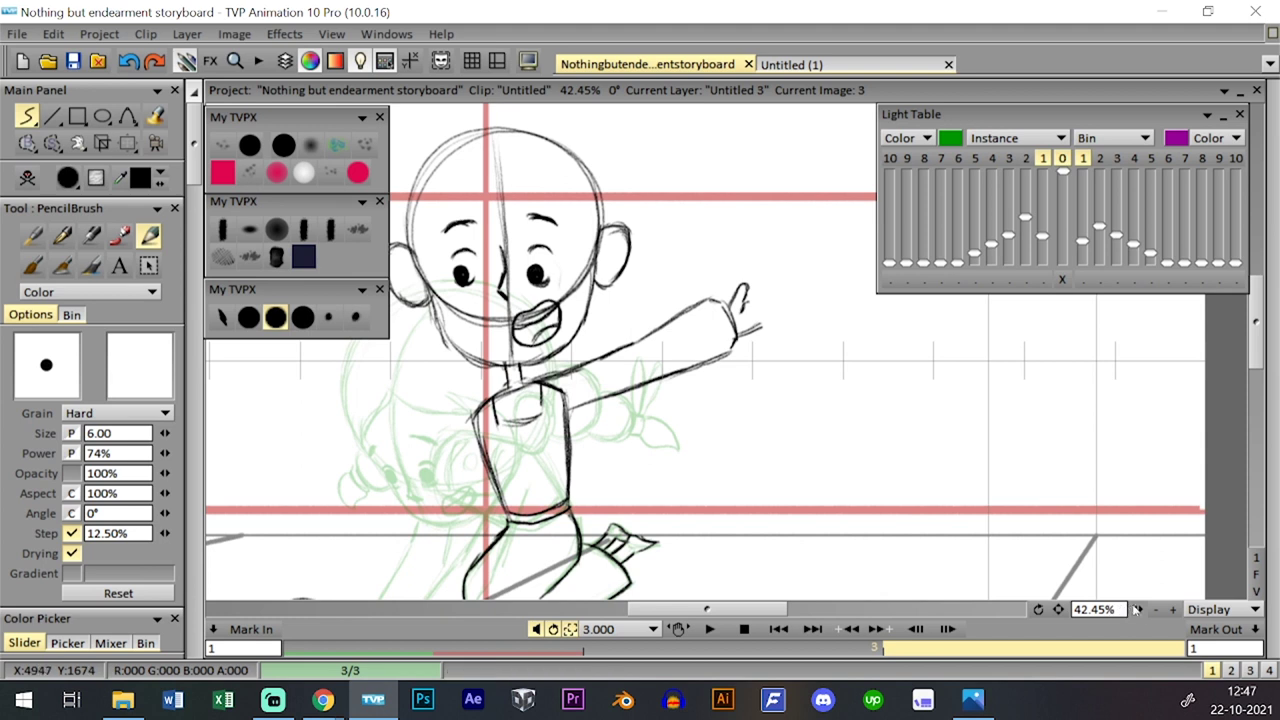
pyautogui.scroll(3, 678, 360)
pyautogui.moveTo(678, 360)
pyautogui.mouseDown()
pyautogui.moveTo(726, 330)
pyautogui.moveTo(740, 342)
pyautogui.moveTo(700, 368)
pyautogui.moveTo(730, 360)
pyautogui.moveTo(752, 368)
pyautogui.moveTo(725, 388)
pyautogui.moveTo(748, 380)
pyautogui.moveTo(700, 415)
pyautogui.moveTo(746, 402)
pyautogui.moveTo(678, 407)
pyautogui.moveTo(716, 399)
pyautogui.mouseUp()
pyautogui.hotkey('ctrl', 'z')
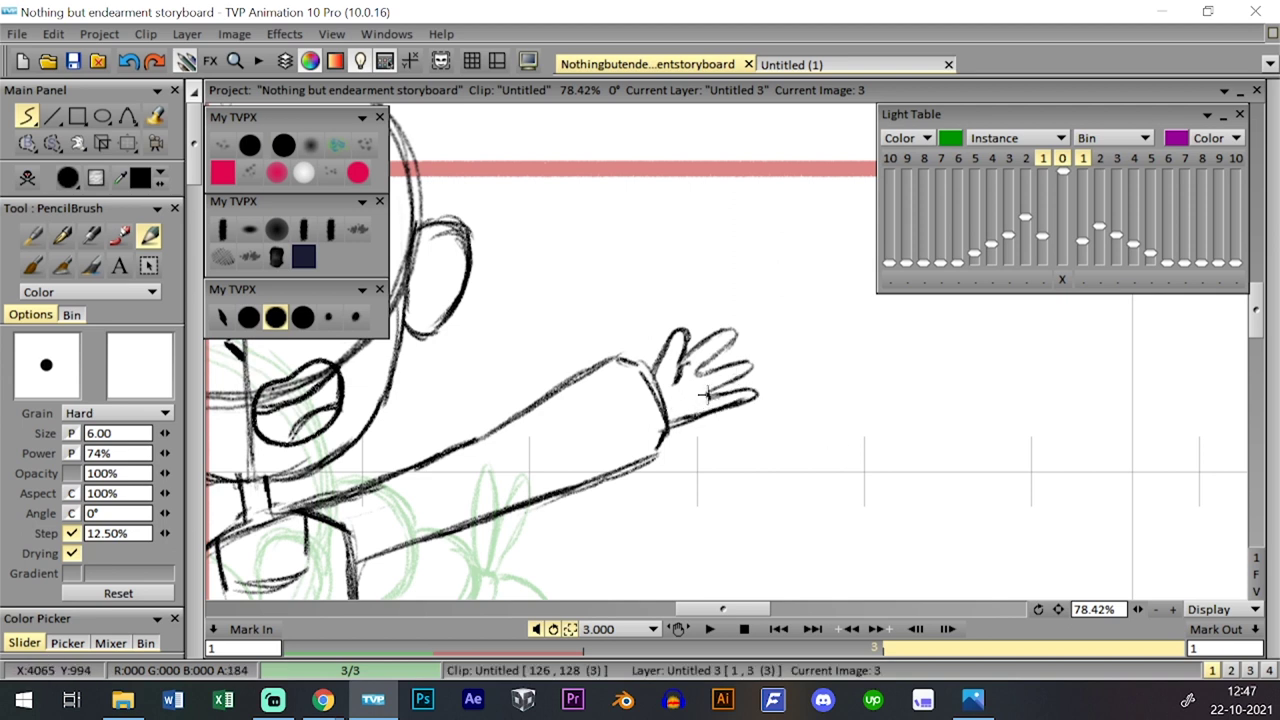
pyautogui.scroll(-6, 1066, 583)
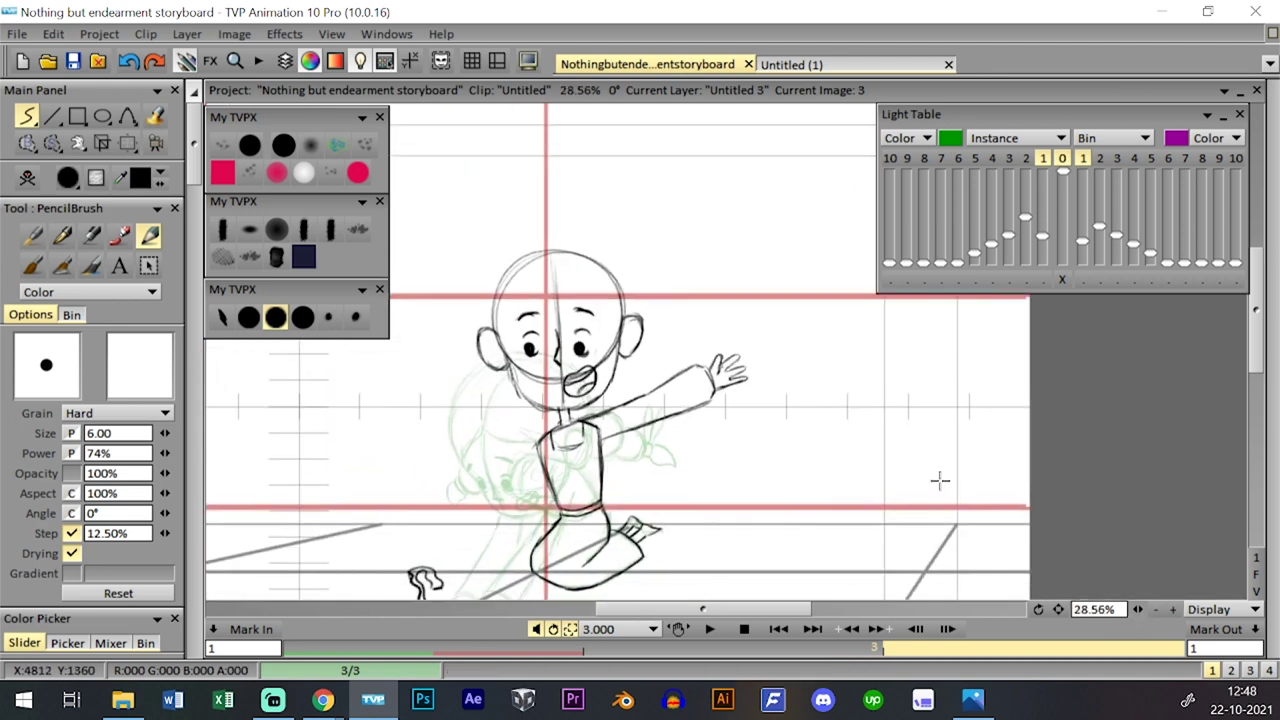
# - Return to image 3 on layer Untitled 3 and frame the raised hand
pyautogui.press('Left')
pyautogui.press('Right')
pyautogui.press('Down')
pyautogui.scroll(3, 950, 476)
pyautogui.press('Up')
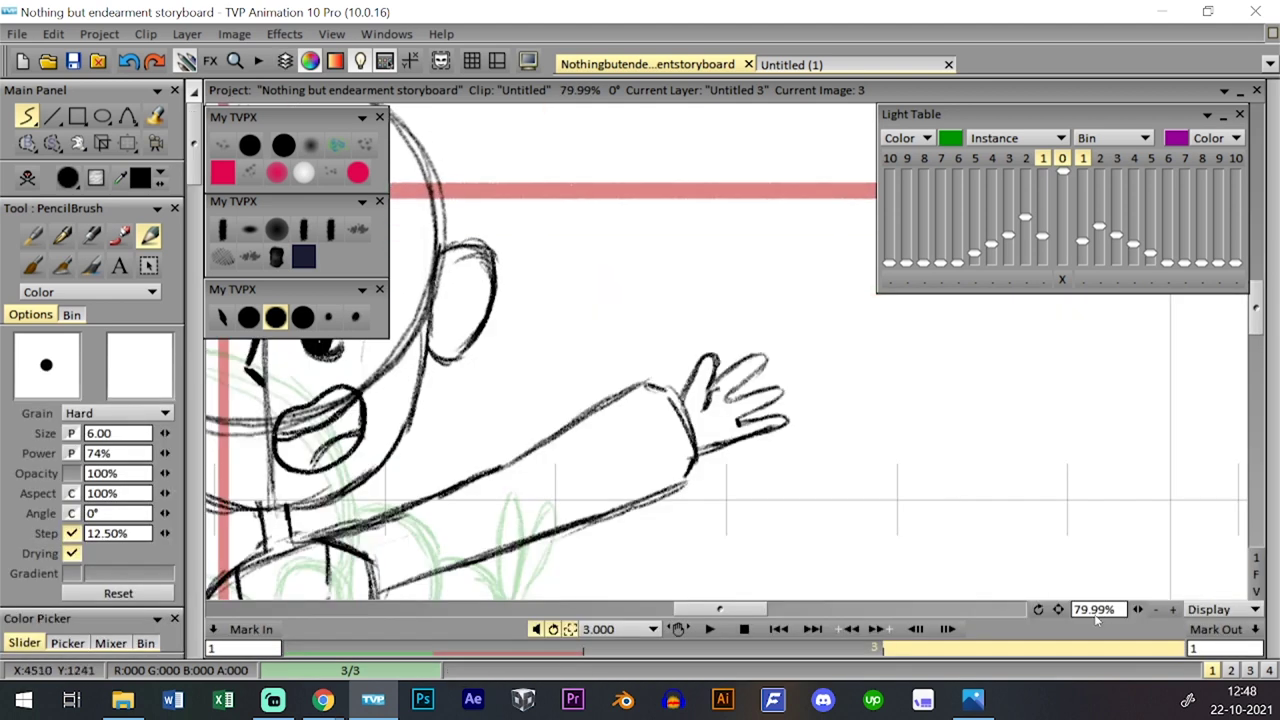
pyautogui.moveTo(1138, 610); pyautogui.dragTo(1074, 583)
pyautogui.moveTo(866, 445); pyautogui.dragTo(755, 357)
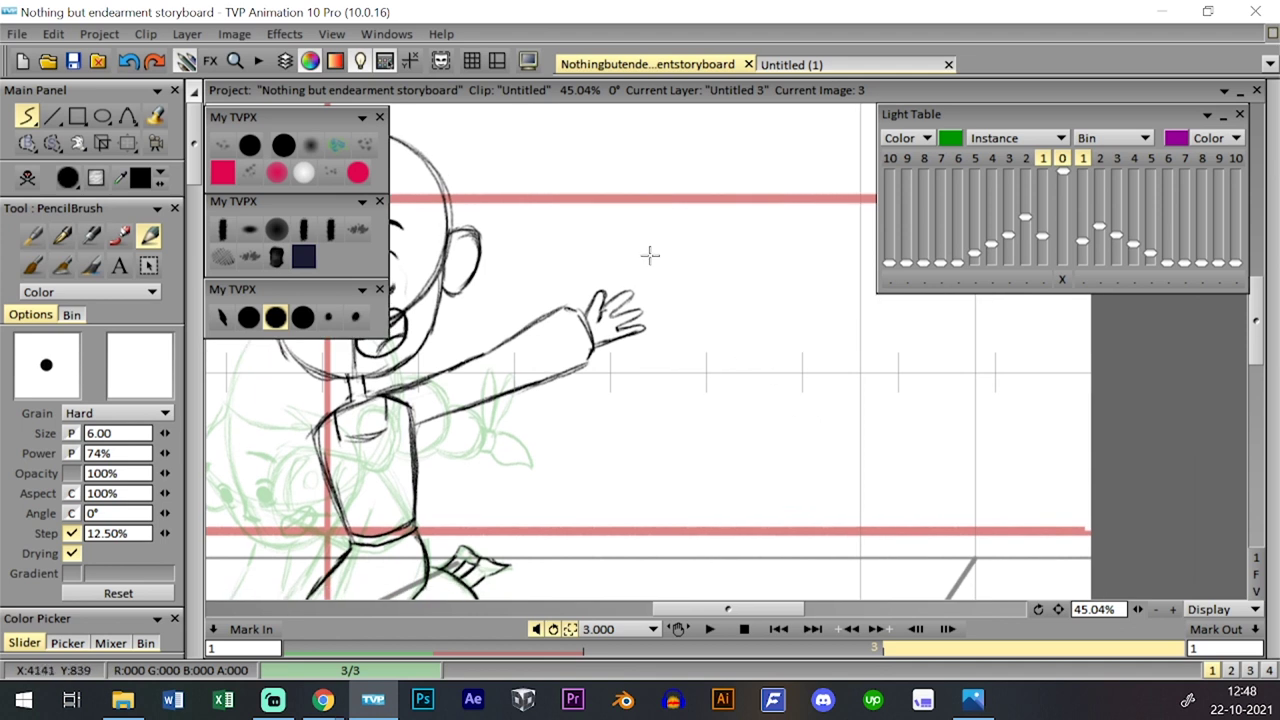
# - Pencil jagged zigzag action lines bursting beside the raised hand, undoing misfires
pyautogui.moveTo(638, 228)
pyautogui.mouseDown()
pyautogui.moveTo(652, 232)
pyautogui.moveTo(680, 356)
pyautogui.mouseUp()
pyautogui.hotkey('ctrl', 'z')
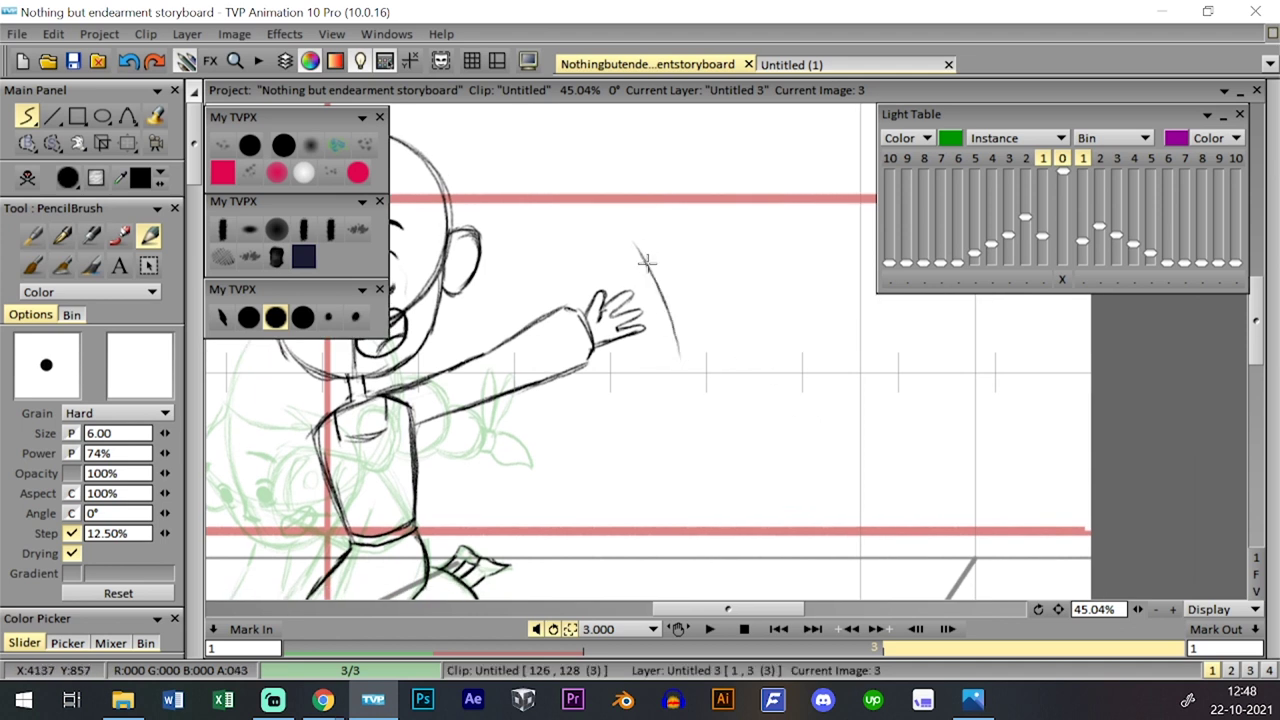
pyautogui.moveTo(638, 248)
pyautogui.mouseDown()
pyautogui.moveTo(640, 216)
pyautogui.moveTo(646, 236)
pyautogui.moveTo(659, 242)
pyautogui.moveTo(659, 219)
pyautogui.moveTo(698, 269)
pyautogui.mouseUp()
pyautogui.hotkey('ctrl', 'z')
pyautogui.hotkey('ctrl', 'z')
pyautogui.hotkey('ctrl', 'z')
pyautogui.hotkey('ctrl', 'z')
pyautogui.moveTo(655, 300); pyautogui.dragTo(720, 253)
pyautogui.moveTo(668, 296); pyautogui.dragTo(672, 324)
pyautogui.moveTo(688, 270)
pyautogui.mouseDown()
pyautogui.moveTo(745, 249)
pyautogui.moveTo(719, 270)
pyautogui.moveTo(757, 270)
pyautogui.mouseUp()
pyautogui.moveTo(675, 322)
pyautogui.mouseDown()
pyautogui.moveTo(695, 281)
pyautogui.moveTo(698, 308)
pyautogui.moveTo(764, 280)
pyautogui.mouseUp()
pyautogui.moveTo(654, 348); pyautogui.dragTo(708, 300)
pyautogui.hotkey('ctrl', 'z')
pyautogui.moveTo(679, 343); pyautogui.dragTo(742, 283)
# - Zoom out and flip between images 2 and 3 to check the burst
pyautogui.moveTo(1137, 612); pyautogui.dragTo(1090, 612)
pyautogui.moveTo(911, 508); pyautogui.dragTo(939, 515)
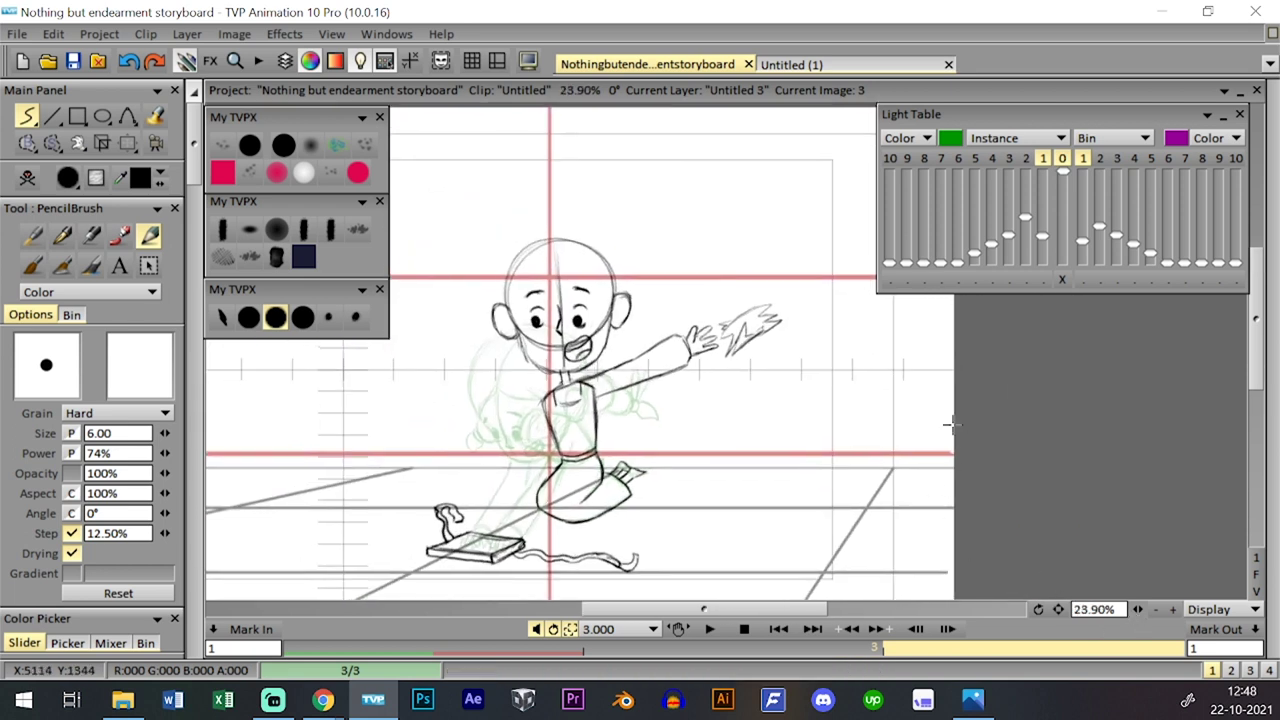
pyautogui.press('Left')
pyautogui.press('Right')
pyautogui.press('Left')
pyautogui.press('Right')
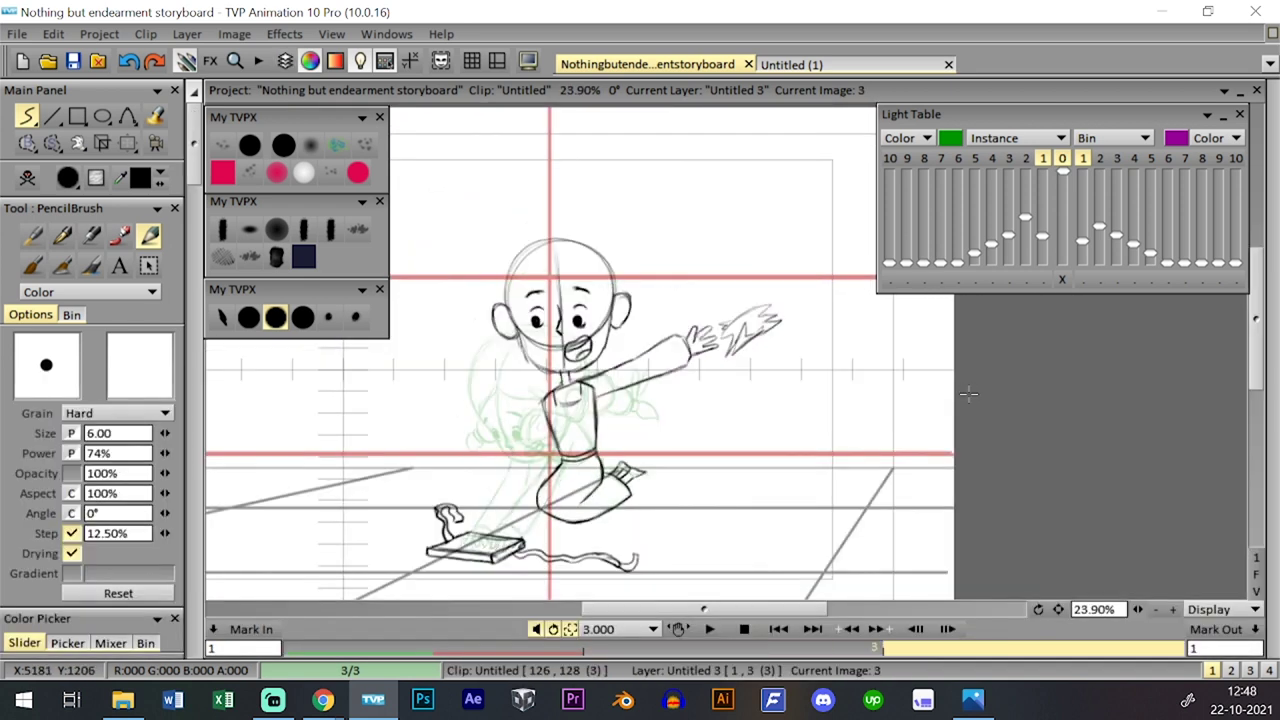
pyautogui.press('Left')
pyautogui.press('Right')
pyautogui.press('Left')
pyautogui.press('Right')
# - Glance at the timeline, then zoom to 40% and frame the book
pyautogui.press('Up')
pyautogui.press('Down')
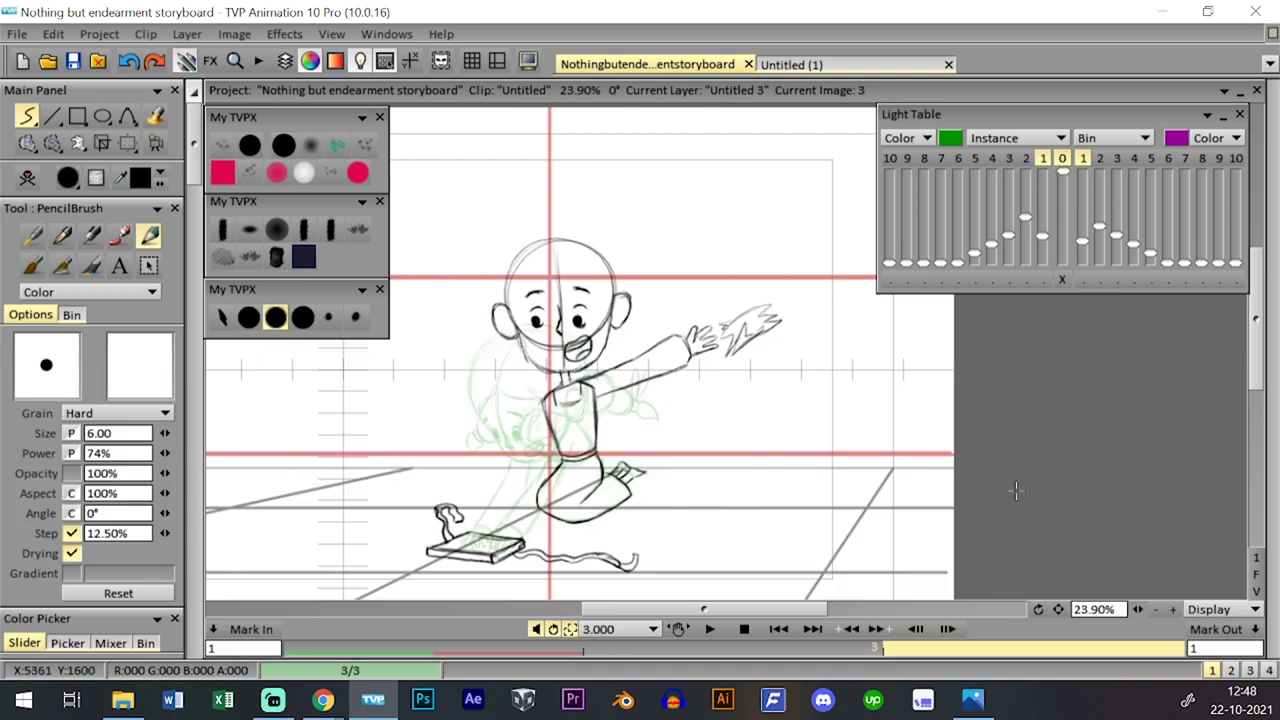
pyautogui.moveTo(1137, 610); pyautogui.dragTo(1170, 611)
pyautogui.moveTo(391, 530); pyautogui.dragTo(534, 377)
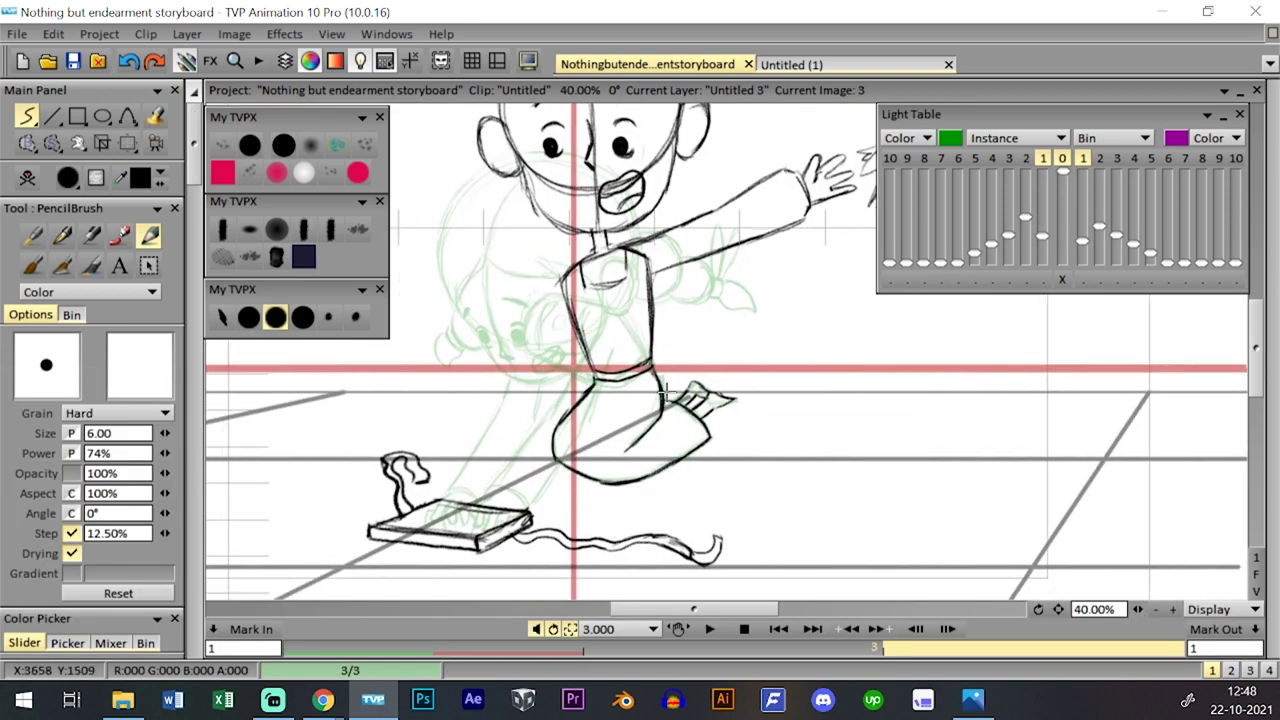
# - Pencil the other arm's sleeve from the shoulder down to a cuff near the book
pyautogui.moveTo(562, 284)
pyautogui.mouseDown()
pyautogui.moveTo(521, 359)
pyautogui.moveTo(539, 377)
pyautogui.moveTo(517, 381)
pyautogui.moveTo(547, 390)
pyautogui.mouseUp()
pyautogui.hotkey('ctrl', 'z')
pyautogui.moveTo(572, 328)
pyautogui.mouseDown()
pyautogui.moveTo(547, 386)
pyautogui.moveTo(464, 468)
pyautogui.mouseUp()
pyautogui.moveTo(512, 378); pyautogui.dragTo(472, 446)
pyautogui.hotkey('ctrl', 'z')
pyautogui.hotkey('ctrl', 'z')
pyautogui.moveTo(518, 361); pyautogui.dragTo(475, 456)
pyautogui.moveTo(505, 392)
pyautogui.mouseDown()
pyautogui.moveTo(471, 475)
pyautogui.moveTo(491, 486)
pyautogui.moveTo(512, 446)
pyautogui.moveTo(473, 467)
pyautogui.moveTo(502, 476)
pyautogui.moveTo(504, 459)
pyautogui.moveTo(457, 459)
pyautogui.moveTo(506, 483)
pyautogui.moveTo(543, 371)
pyautogui.moveTo(515, 483)
pyautogui.mouseUp()
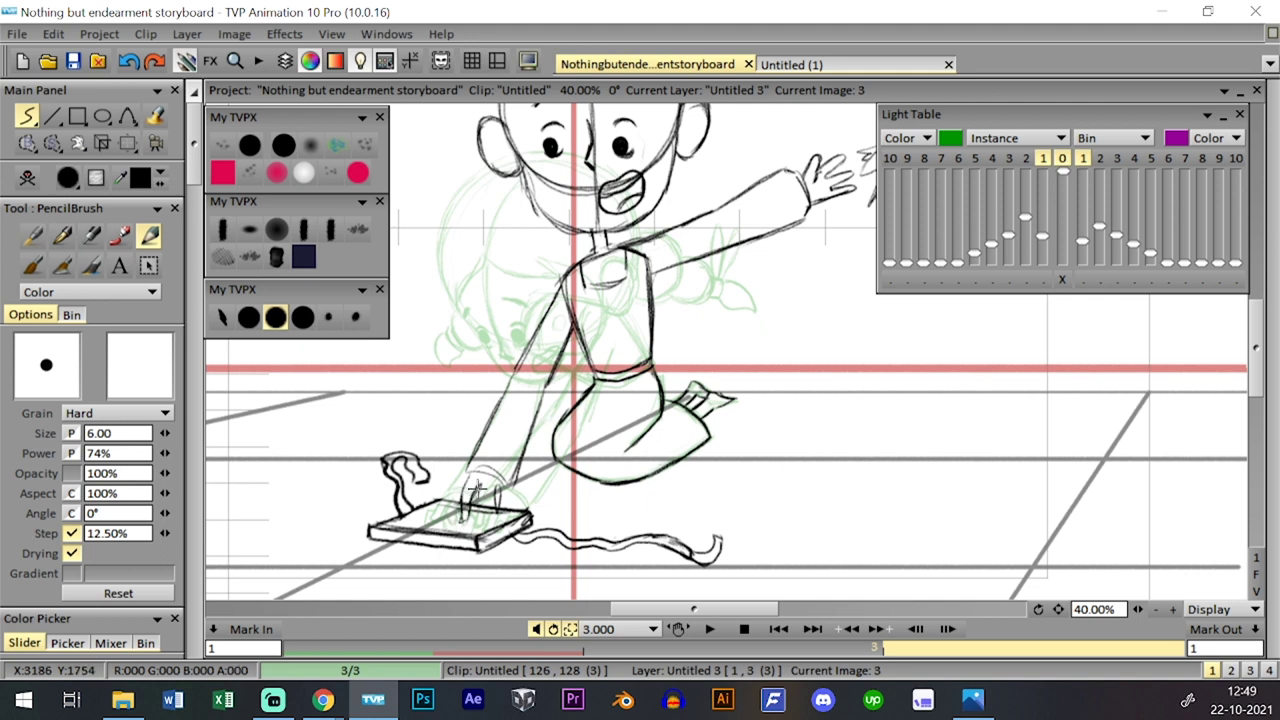
# - Darken the fingers gripping the book's top edge and compare with image 2
pyautogui.moveTo(476, 513); pyautogui.dragTo(481, 494)
pyautogui.press('Left')
pyautogui.press('Right')
pyautogui.press('Left')
pyautogui.press('Right')
pyautogui.press('Left')
pyautogui.press('Right')
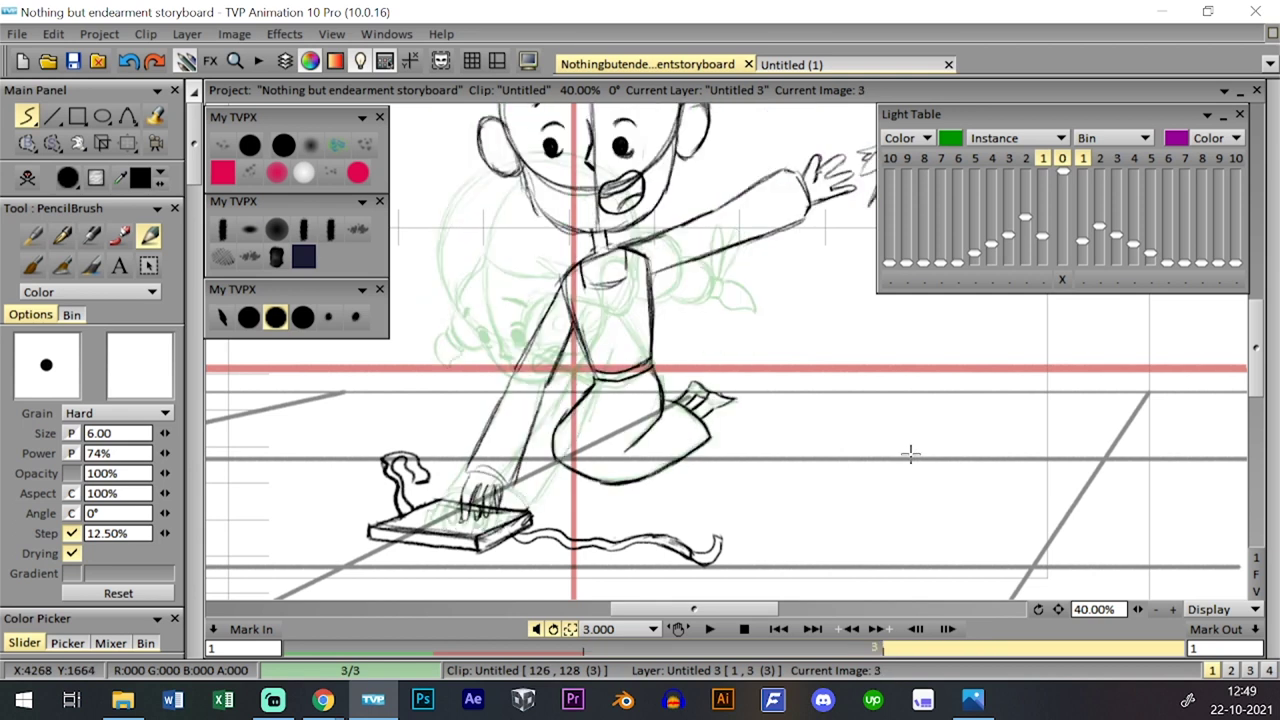
pyautogui.moveTo(734, 205); pyautogui.dragTo(718, 348)
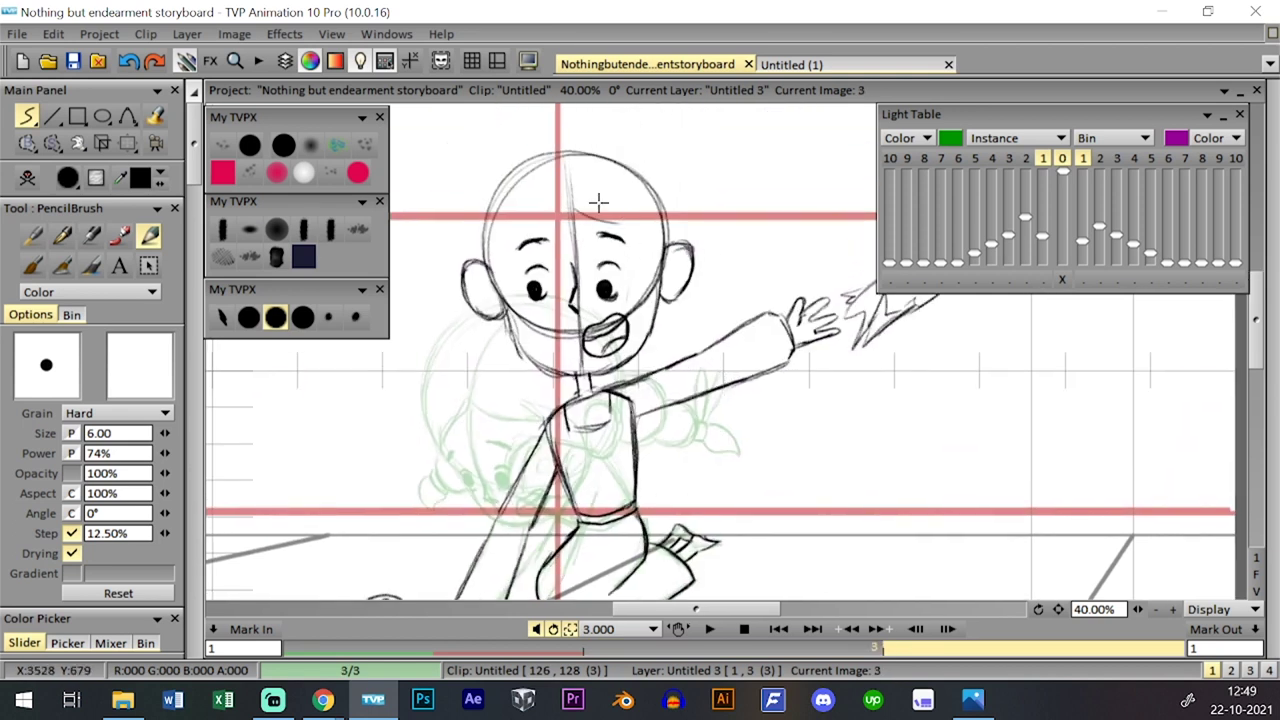
# - Erase the old pupils in both of the girl's eyes
pyautogui.moveTo(1138, 609); pyautogui.dragTo(1063, 615)
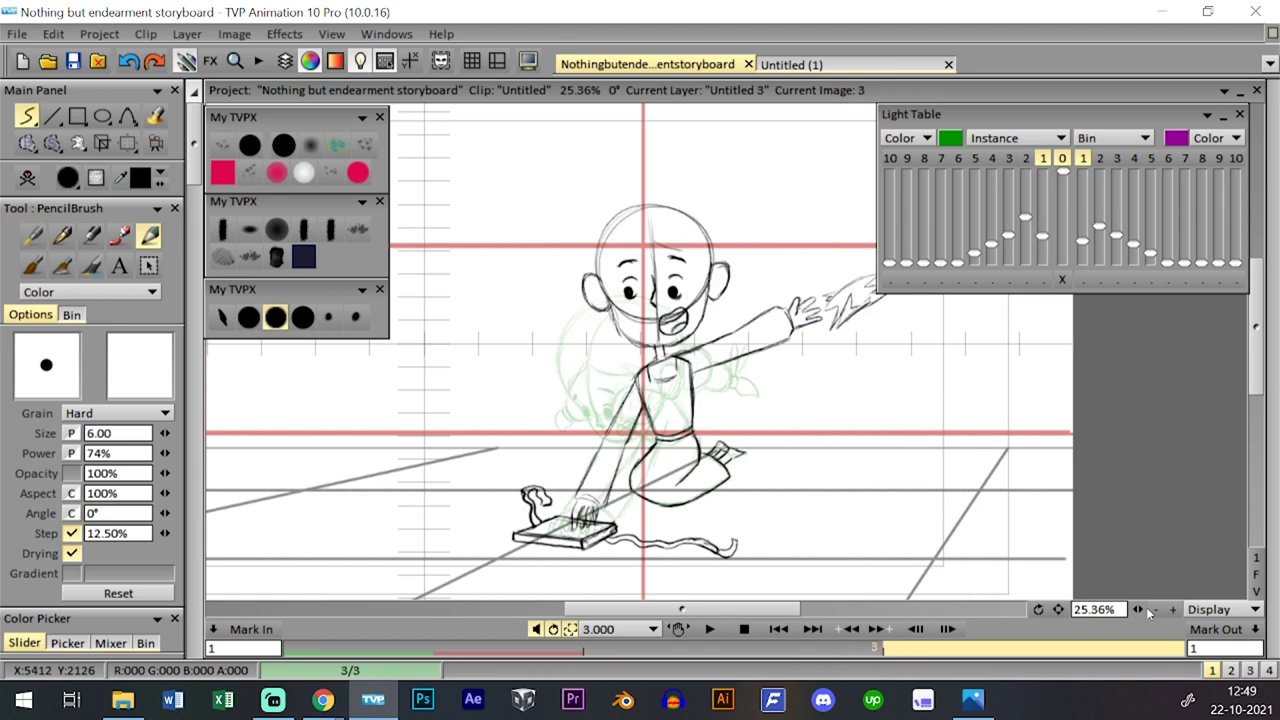
pyautogui.scroll(3, 1140, 609)
pyautogui.click(249, 145)
pyautogui.moveTo(508, 248); pyautogui.dragTo(524, 270)
pyautogui.moveTo(630, 238)
pyautogui.mouseDown()
pyautogui.moveTo(642, 268)
pyautogui.moveTo(635, 250)
pyautogui.mouseUp()
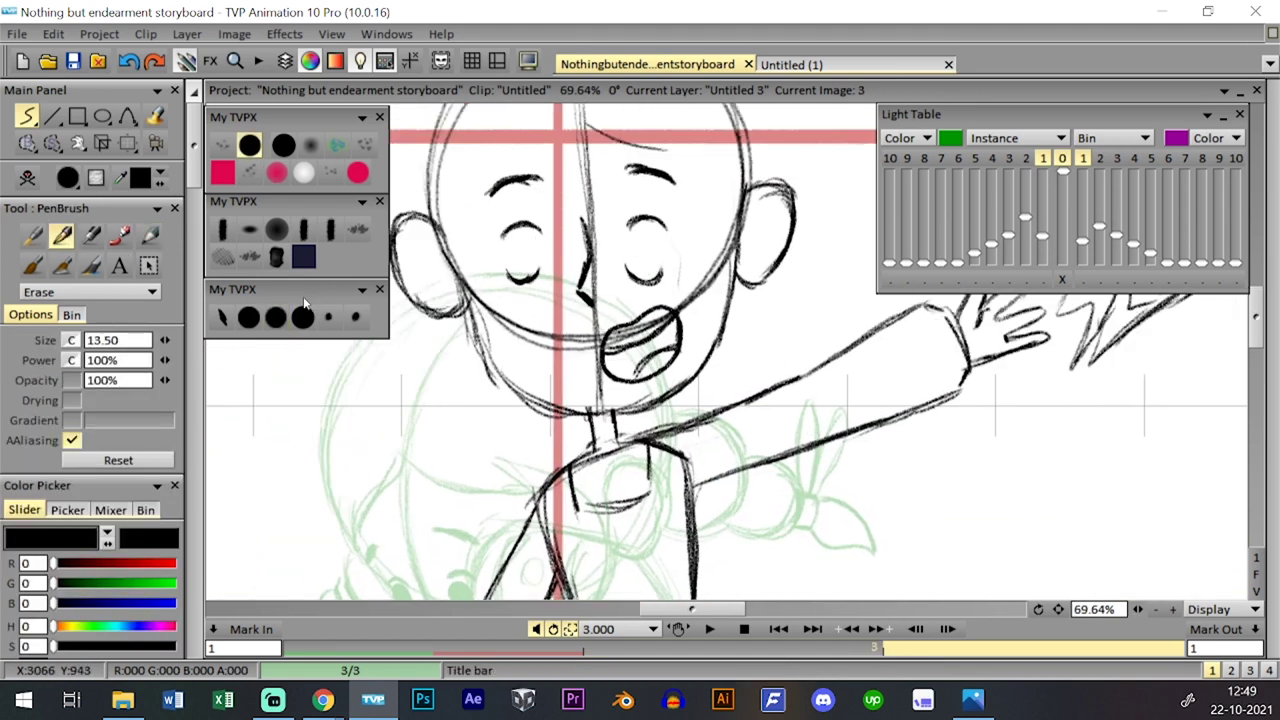
# - Redraw solid, round black pupils in the left and right eyes with the pencil brush
pyautogui.click(276, 317)
pyautogui.moveTo(512, 262)
pyautogui.mouseDown()
pyautogui.moveTo(530, 268)
pyautogui.moveTo(510, 268)
pyautogui.moveTo(522, 262)
pyautogui.moveTo(522, 282)
pyautogui.moveTo(515, 262)
pyautogui.moveTo(533, 262)
pyautogui.mouseUp()
pyautogui.hotkey('ctrl', 'z')
pyautogui.moveTo(638, 258)
pyautogui.mouseDown()
pyautogui.moveTo(628, 272)
pyautogui.moveTo(652, 262)
pyautogui.moveTo(645, 280)
pyautogui.moveTo(635, 272)
pyautogui.moveTo(648, 282)
pyautogui.moveTo(646, 264)
pyautogui.mouseUp()
pyautogui.scroll(-4, 943, 486)
pyautogui.scroll(2, 866, 408)
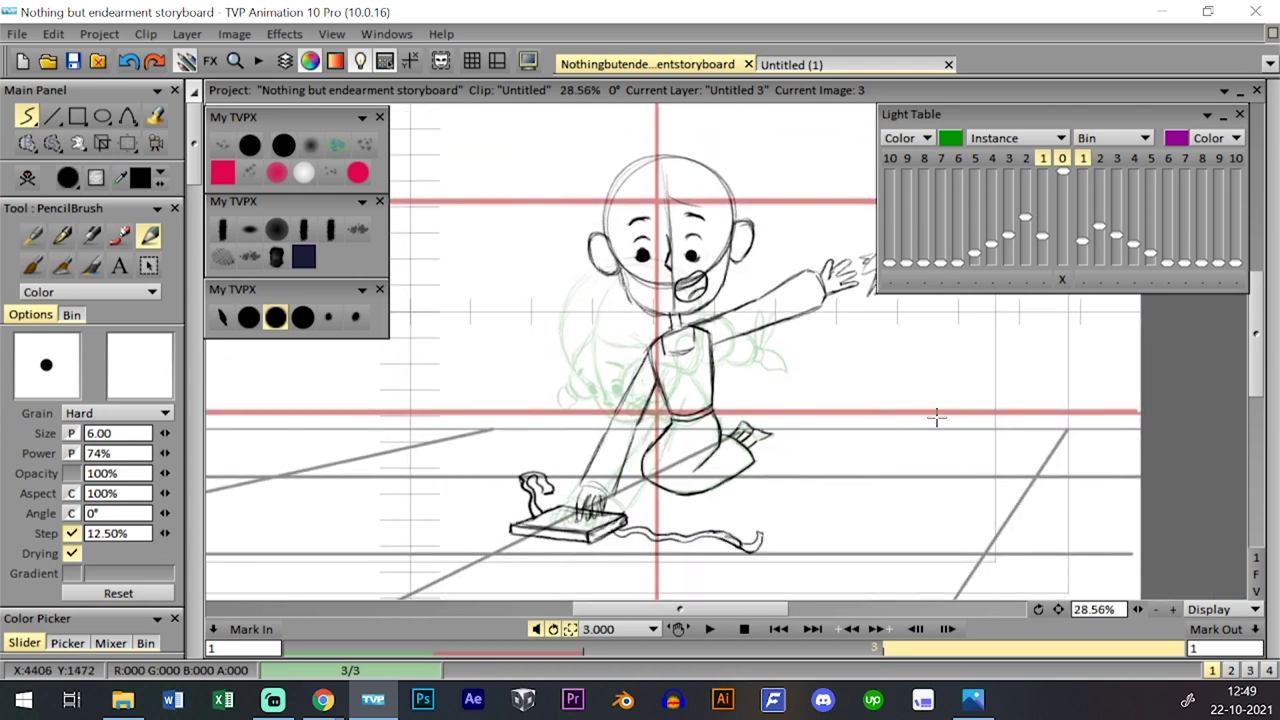
pyautogui.keyDown('shift'); pyautogui.click(556, 554); pyautogui.keyUp('shift')
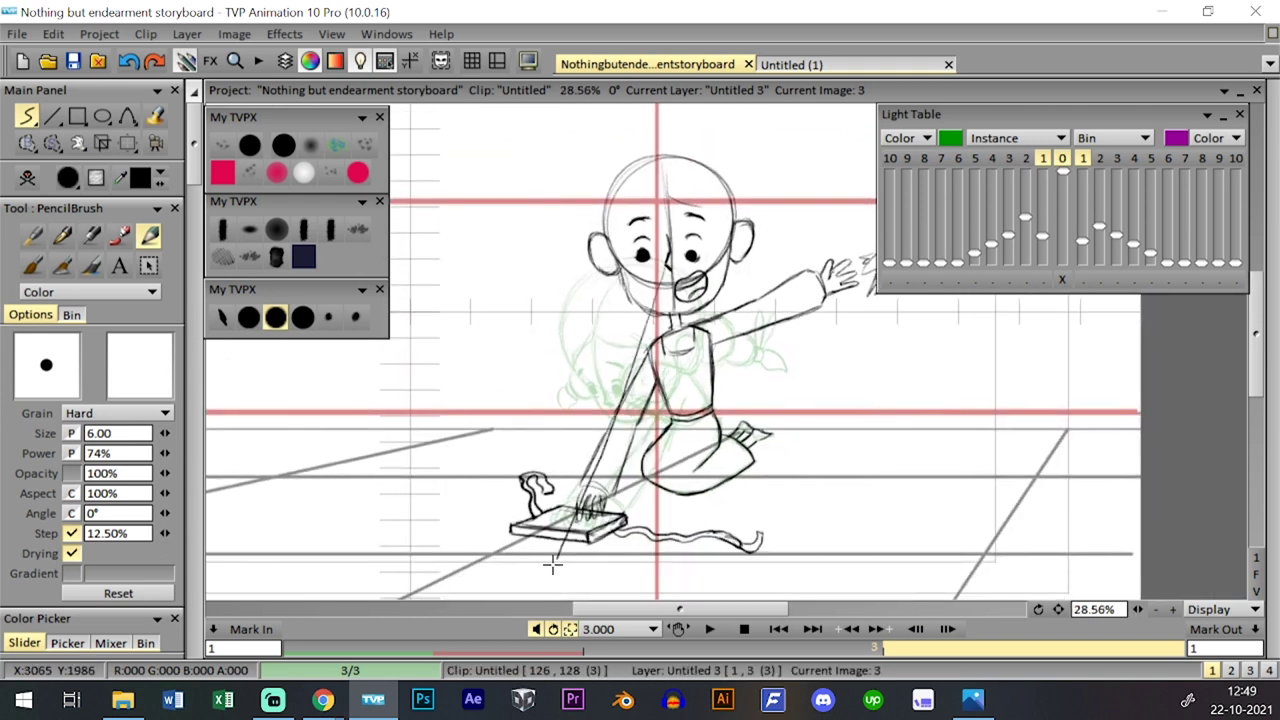
pyautogui.scroll(5, 669, 338)
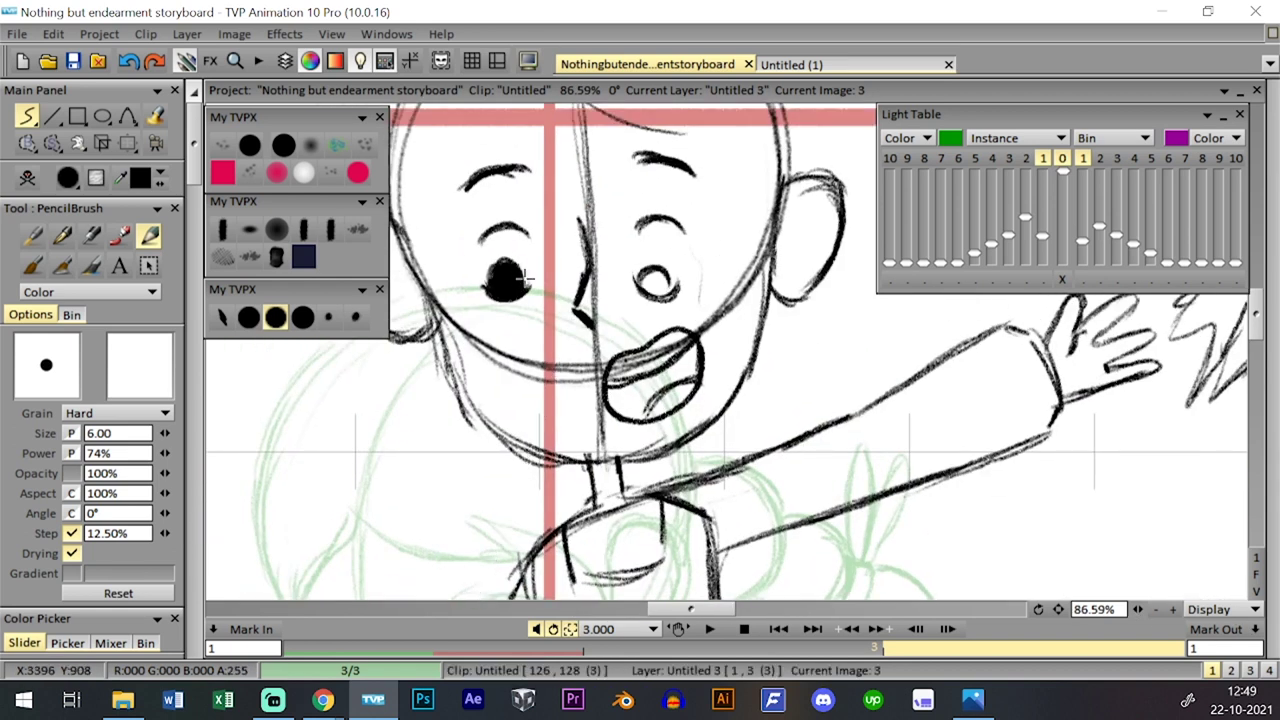
pyautogui.moveTo(515, 260); pyautogui.dragTo(488, 267)
pyautogui.moveTo(638, 285); pyautogui.dragTo(655, 273)
# - Zoom out to review the whole drawing
pyautogui.moveTo(1138, 609); pyautogui.dragTo(983, 556)
pyautogui.scroll(5, 629, 311)
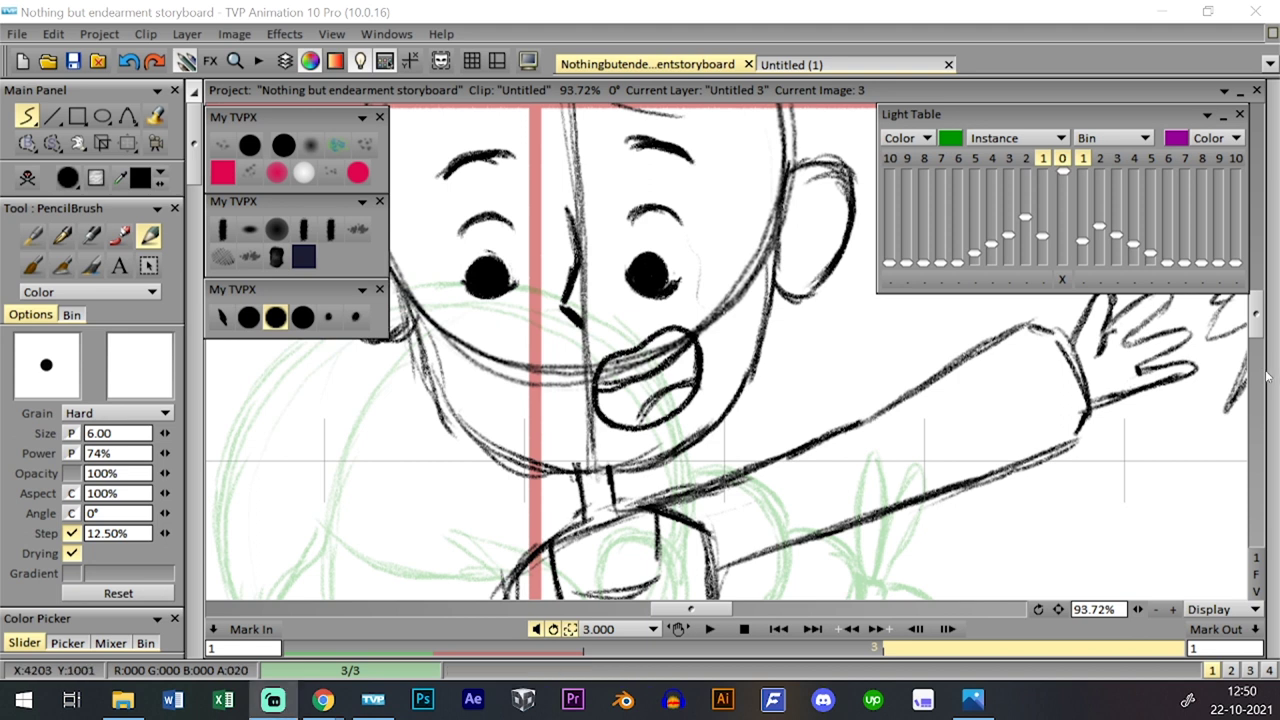
pyautogui.moveTo(1137, 610); pyautogui.dragTo(1183, 571)
pyautogui.scroll(4, 860, 440)
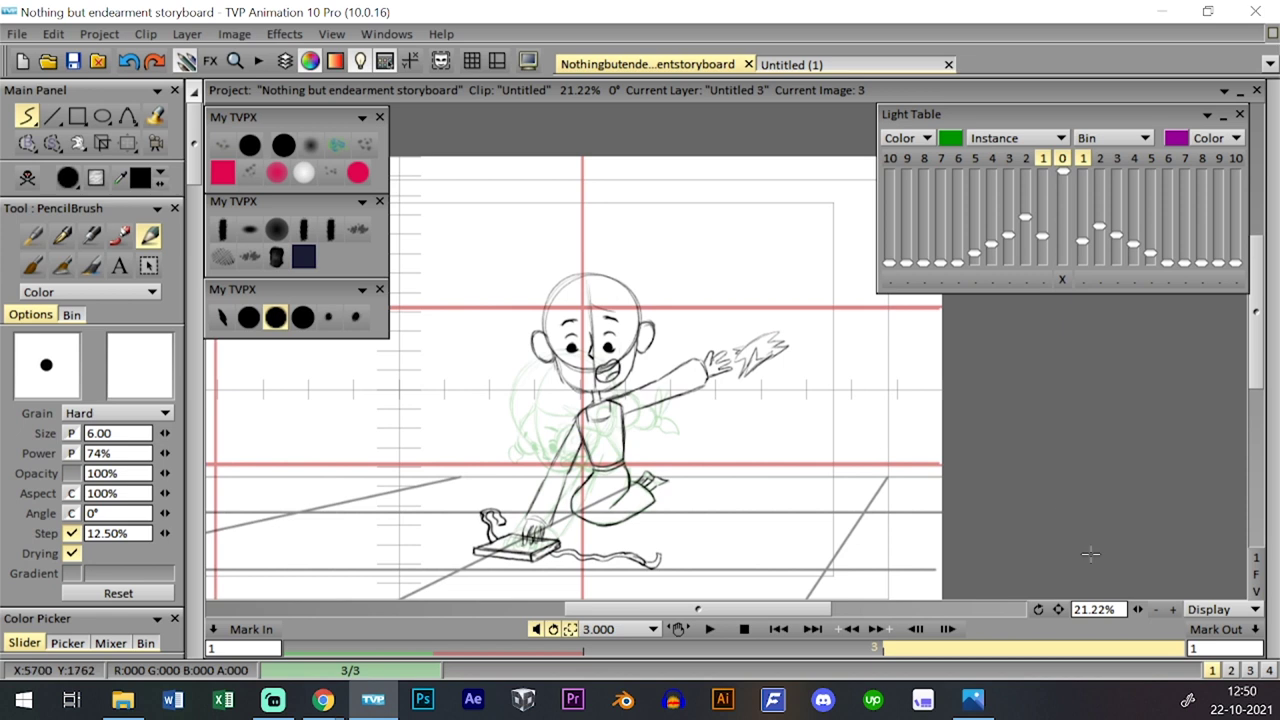
# - Freehand-lasso the girl's head, shift it slightly left, and deselect
pyautogui.moveTo(691, 424); pyautogui.dragTo(737, 374)
pyautogui.click(53, 144)
pyautogui.click(132, 190)
pyautogui.moveTo(492, 398); pyautogui.dragTo(531, 455)
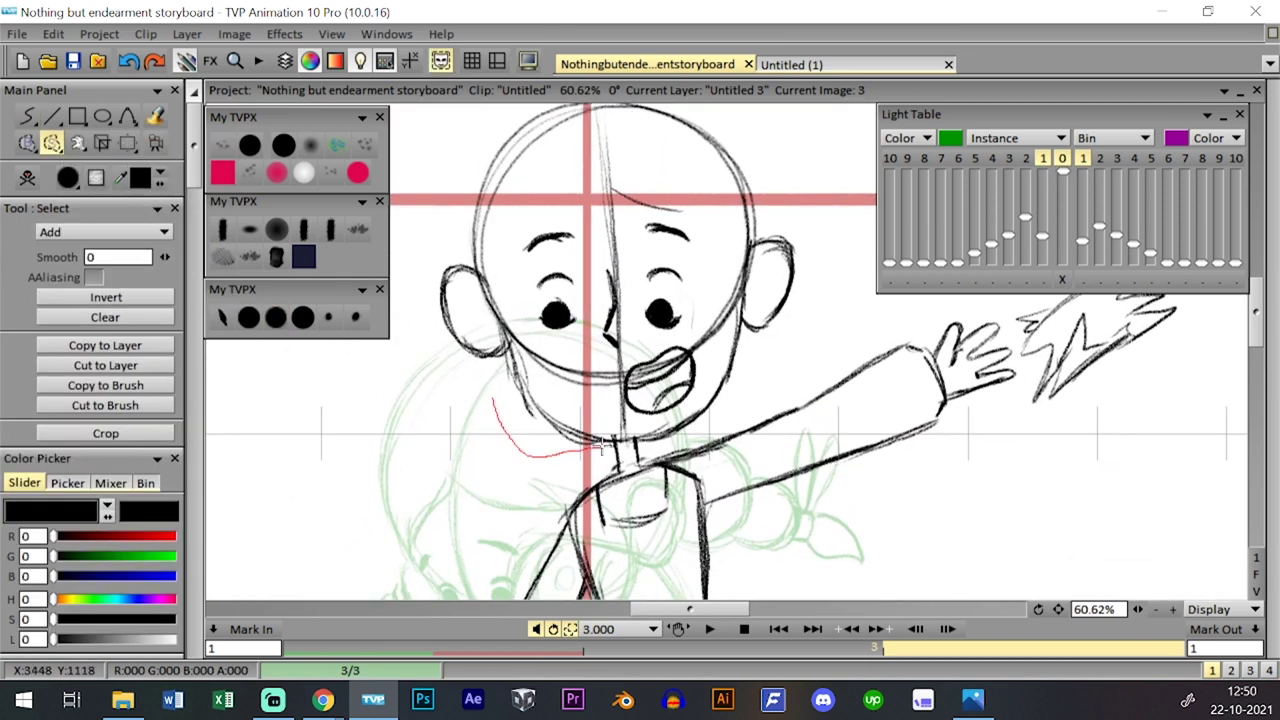
pyautogui.moveTo(697, 426)
pyautogui.mouseDown()
pyautogui.moveTo(820, 251)
pyautogui.moveTo(690, 108)
pyautogui.moveTo(425, 330)
pyautogui.mouseUp()
pyautogui.click(127, 143)
pyautogui.moveTo(710, 253); pyautogui.dragTo(697, 258)
pyautogui.hotkey('ctrl', 'd')
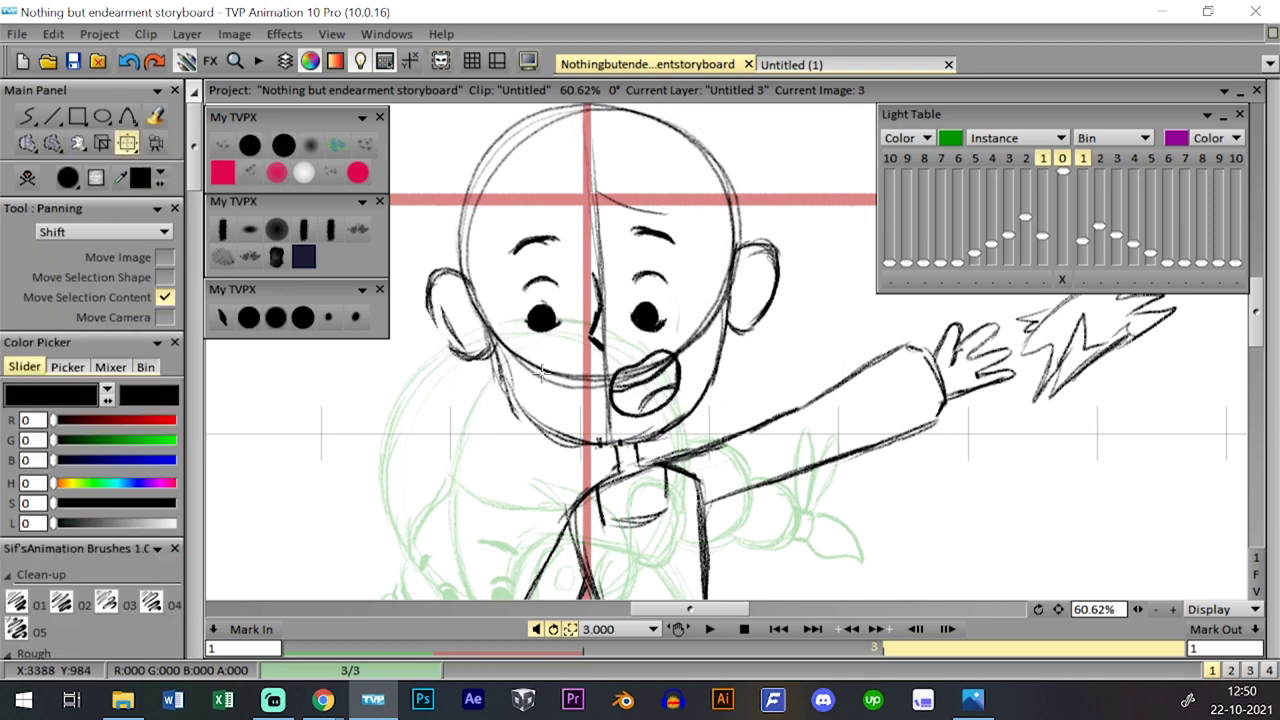
# - Flip repeatedly between images 2 and 3, ending on image 2's crouching pose
pyautogui.click(276, 317)
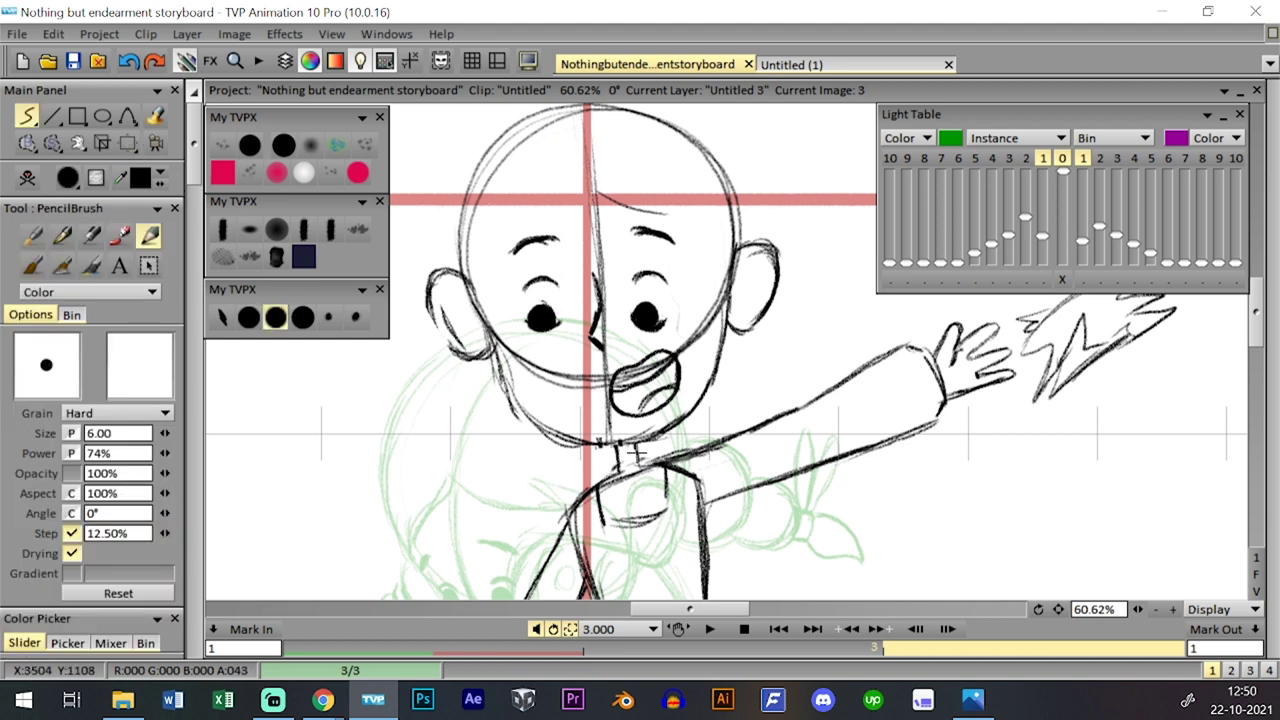
pyautogui.scroll(-5, 900, 420)
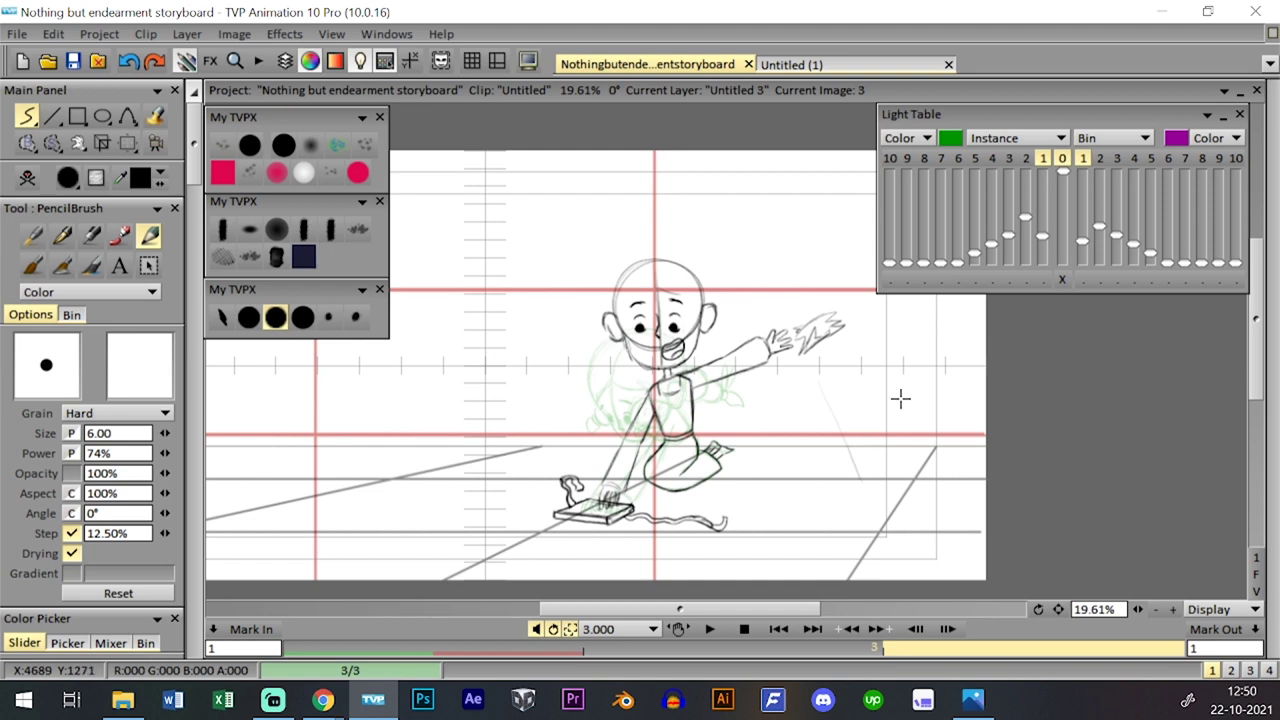
pyautogui.press('Left')
pyautogui.press('Right')
pyautogui.press('Left')
pyautogui.press('Right')
pyautogui.press('Left')
pyautogui.press('Left')
pyautogui.press('Right')
pyautogui.press('Right')
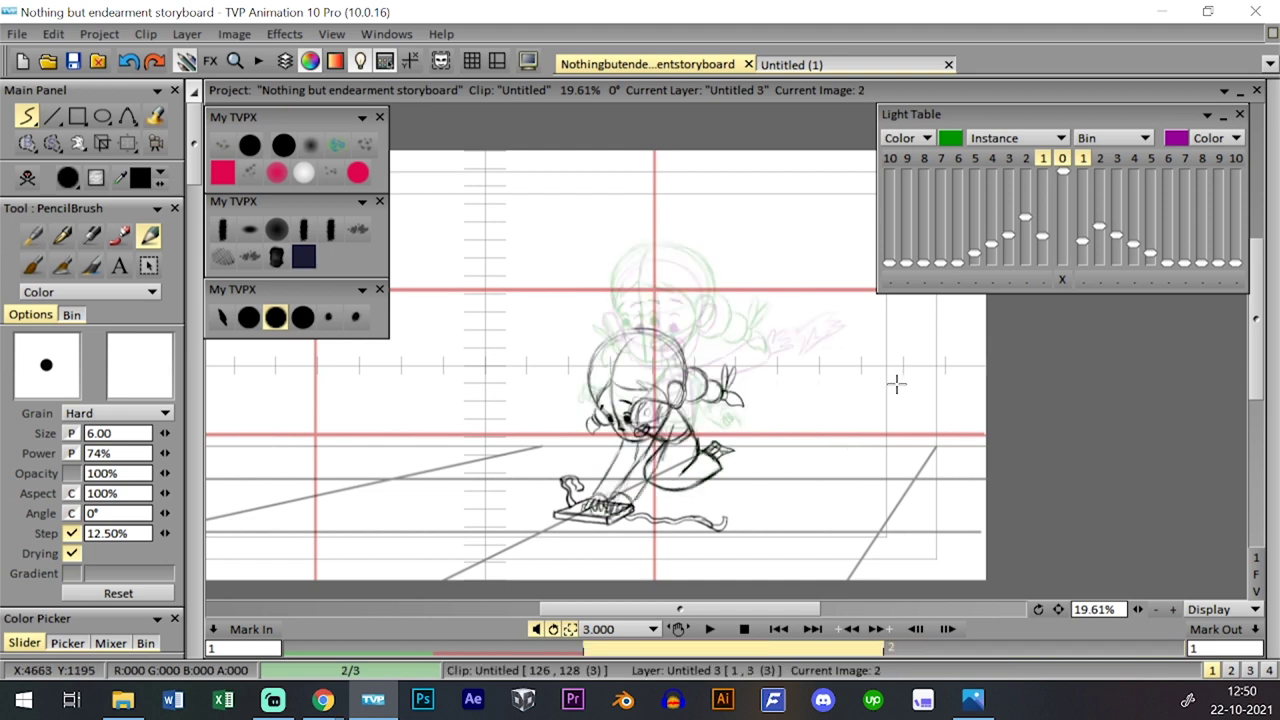
pyautogui.press('Left')
pyautogui.press('Right')
pyautogui.press('Left')
pyautogui.press('Right')
pyautogui.press('Left')
pyautogui.press('Right')
pyautogui.press('Left')
pyautogui.press('Right')
# - Redraw the left ear and the jawline toward the chin in darker strokes
pyautogui.moveTo(1137, 610); pyautogui.dragTo(1182, 609)
pyautogui.moveTo(840, 466); pyautogui.dragTo(977, 501)
pyautogui.moveTo(458, 300)
pyautogui.mouseDown()
pyautogui.moveTo(520, 425)
pyautogui.moveTo(575, 452)
pyautogui.moveTo(645, 455)
pyautogui.mouseUp()
pyautogui.moveTo(776, 346)
pyautogui.mouseDown()
pyautogui.moveTo(733, 378)
pyautogui.moveTo(755, 371)
pyautogui.mouseUp()
pyautogui.moveTo(482, 376); pyautogui.dragTo(520, 411)
pyautogui.moveTo(417, 314); pyautogui.dragTo(462, 371)
pyautogui.moveTo(425, 304); pyautogui.dragTo(445, 349)
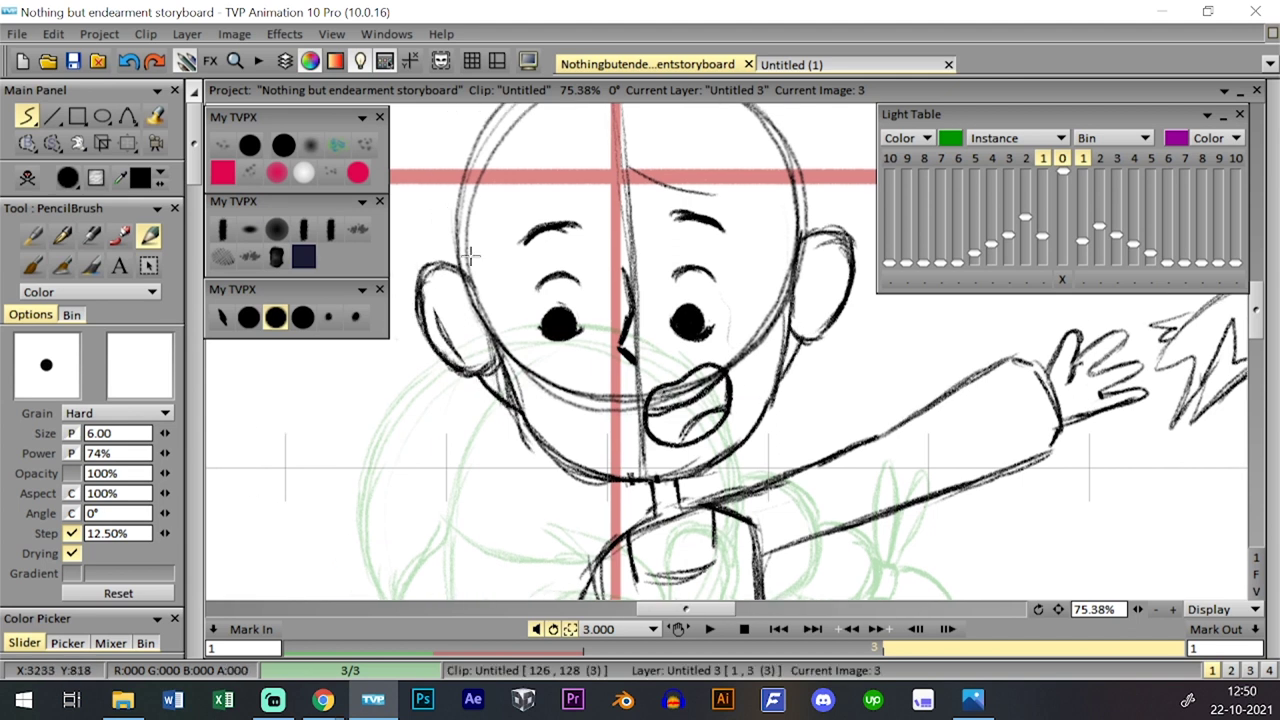
pyautogui.scroll(-1, 686, 452)
pyautogui.moveTo(527, 412)
pyautogui.mouseDown()
pyautogui.moveTo(562, 456)
pyautogui.moveTo(625, 492)
pyautogui.mouseUp()
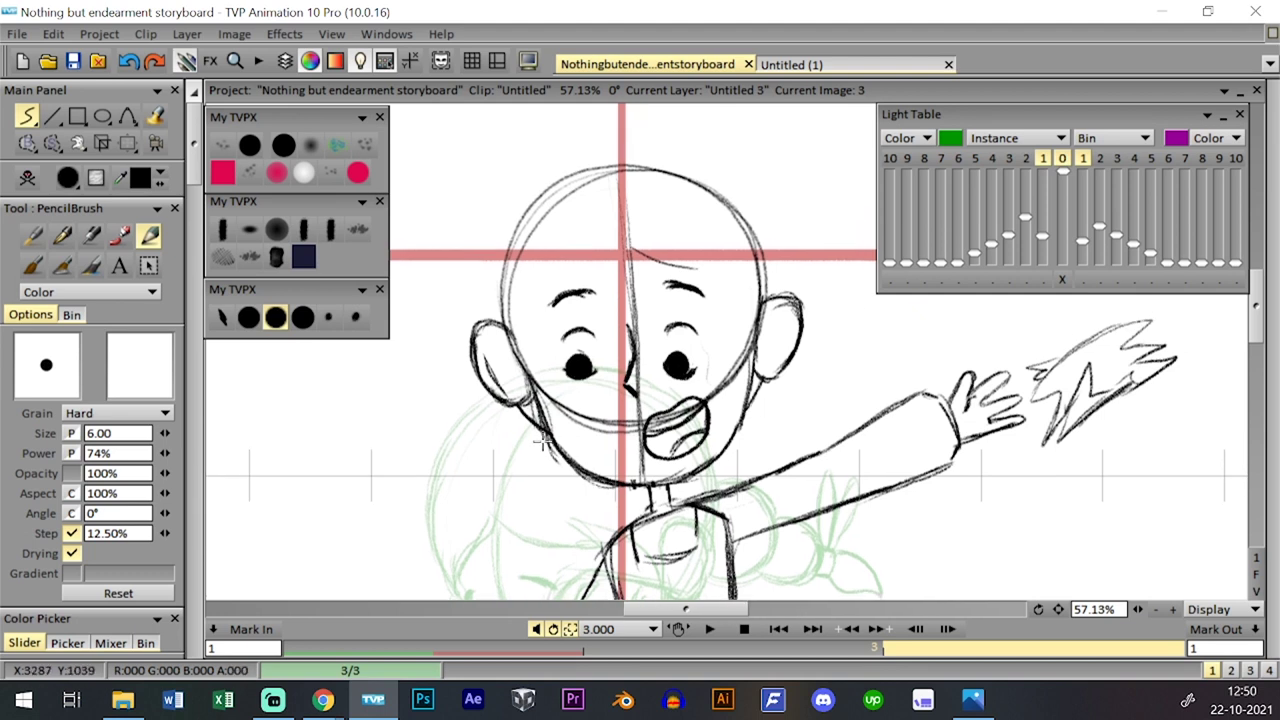
# - Sketch and darken hair strokes across the top of the head
pyautogui.moveTo(730, 340); pyautogui.dragTo(724, 371)
pyautogui.moveTo(683, 289); pyautogui.dragTo(720, 327)
pyautogui.moveTo(684, 287); pyautogui.dragTo(744, 346)
pyautogui.moveTo(650, 315)
pyautogui.mouseDown()
pyautogui.moveTo(672, 270)
pyautogui.moveTo(595, 262)
pyautogui.moveTo(549, 370)
pyautogui.mouseUp()
pyautogui.moveTo(562, 278); pyautogui.dragTo(546, 306)
# - Trace darker head contours over the left side, top and upper right
pyautogui.moveTo(648, 220); pyautogui.dragTo(646, 288)
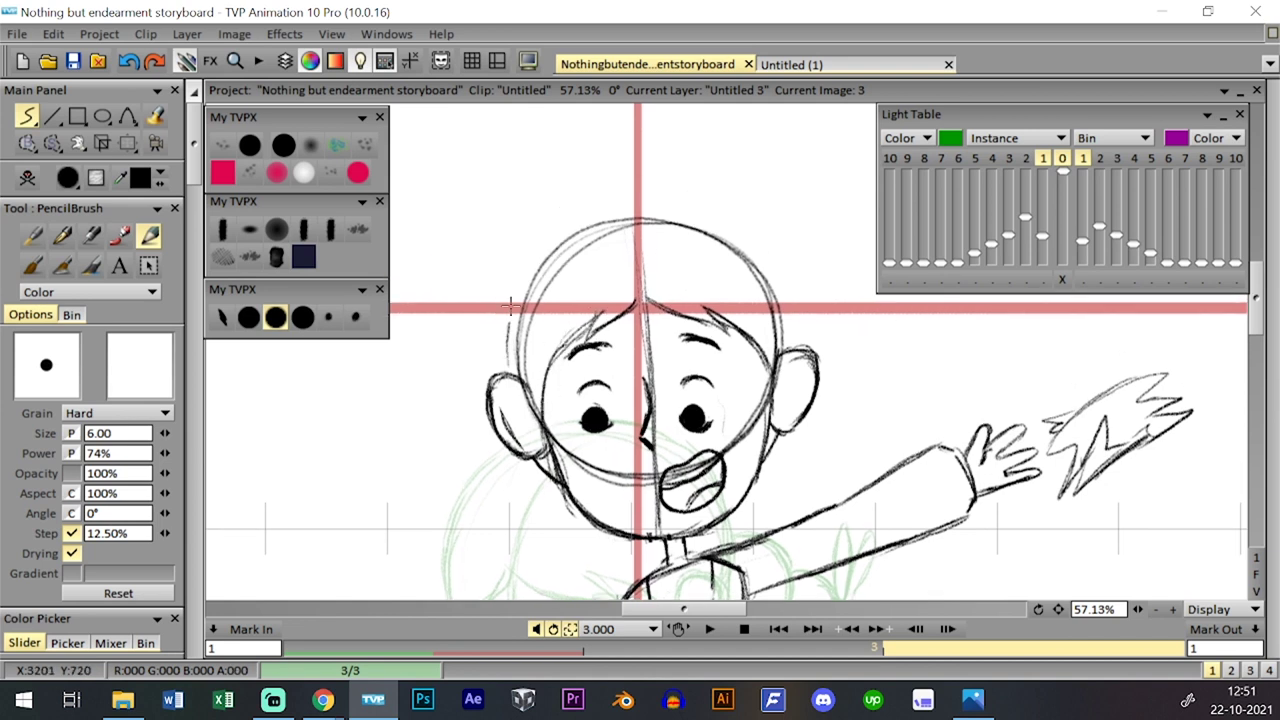
pyautogui.moveTo(508, 345)
pyautogui.mouseDown()
pyautogui.moveTo(546, 258)
pyautogui.moveTo(588, 222)
pyautogui.mouseUp()
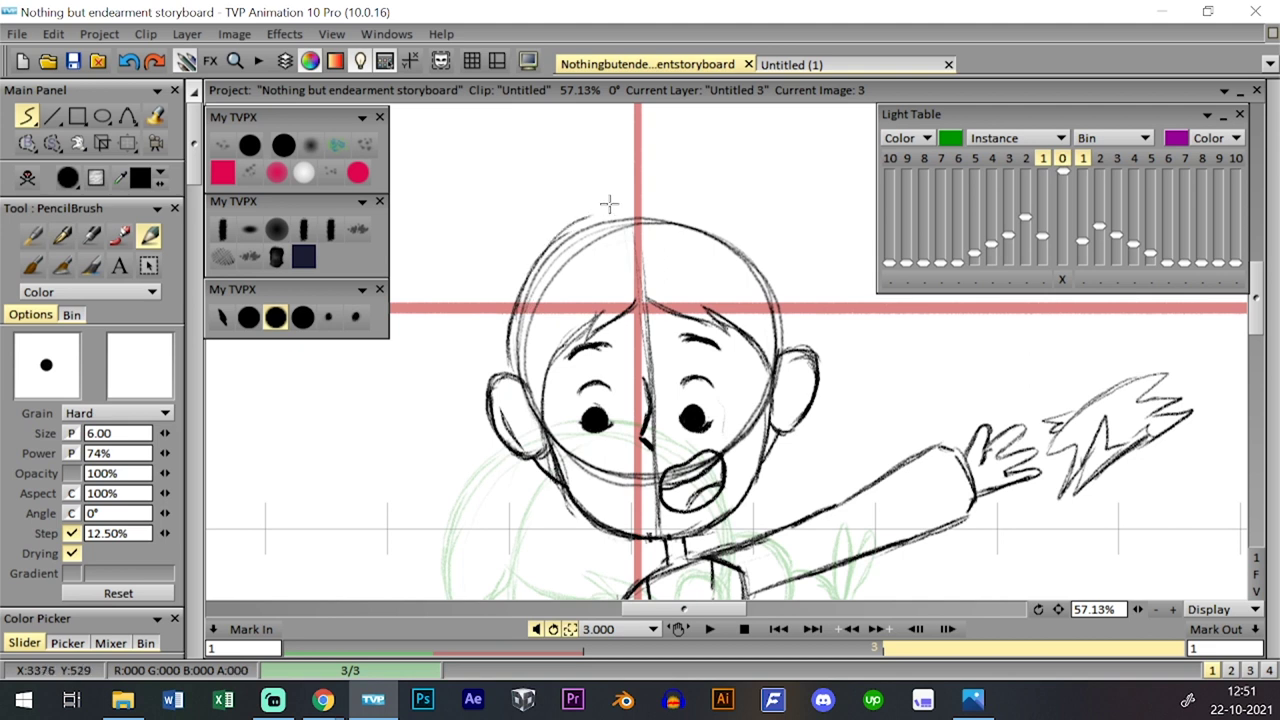
pyautogui.moveTo(537, 266)
pyautogui.mouseDown()
pyautogui.moveTo(605, 212)
pyautogui.moveTo(670, 206)
pyautogui.moveTo(736, 243)
pyautogui.mouseUp()
pyautogui.moveTo(647, 208)
pyautogui.mouseDown()
pyautogui.moveTo(679, 208)
pyautogui.moveTo(797, 302)
pyautogui.mouseUp()
pyautogui.moveTo(745, 243)
pyautogui.mouseDown()
pyautogui.moveTo(793, 321)
pyautogui.moveTo(768, 319)
pyautogui.moveTo(793, 345)
pyautogui.mouseUp()
pyautogui.hotkey('ctrl', 'z')
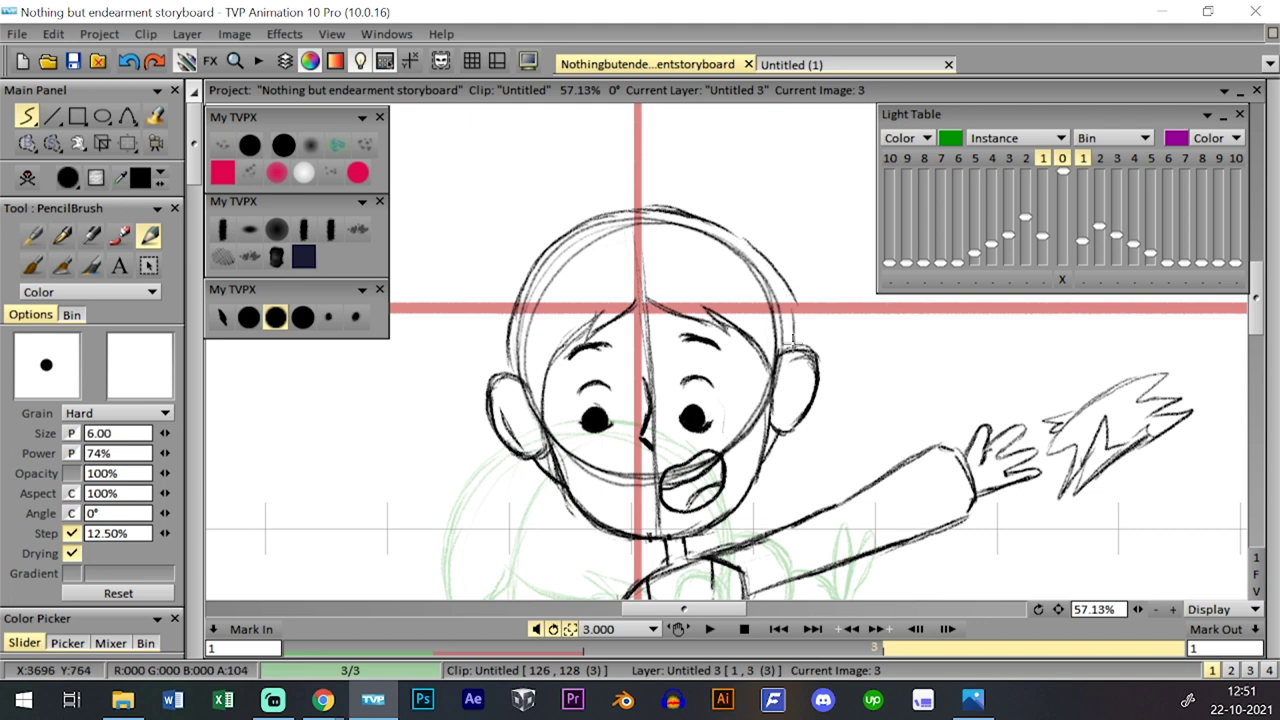
pyautogui.moveTo(739, 243)
pyautogui.mouseDown()
pyautogui.moveTo(774, 285)
pyautogui.moveTo(792, 340)
pyautogui.mouseUp()
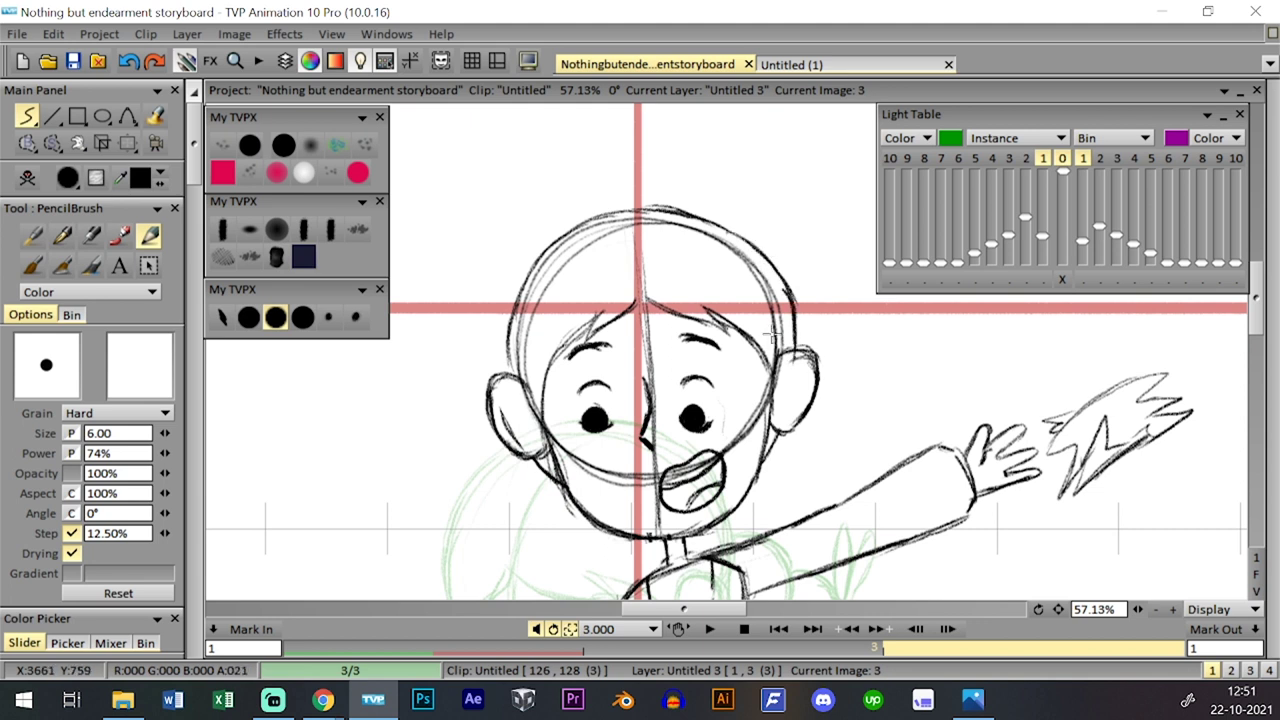
pyautogui.scroll(-5, 989, 566)
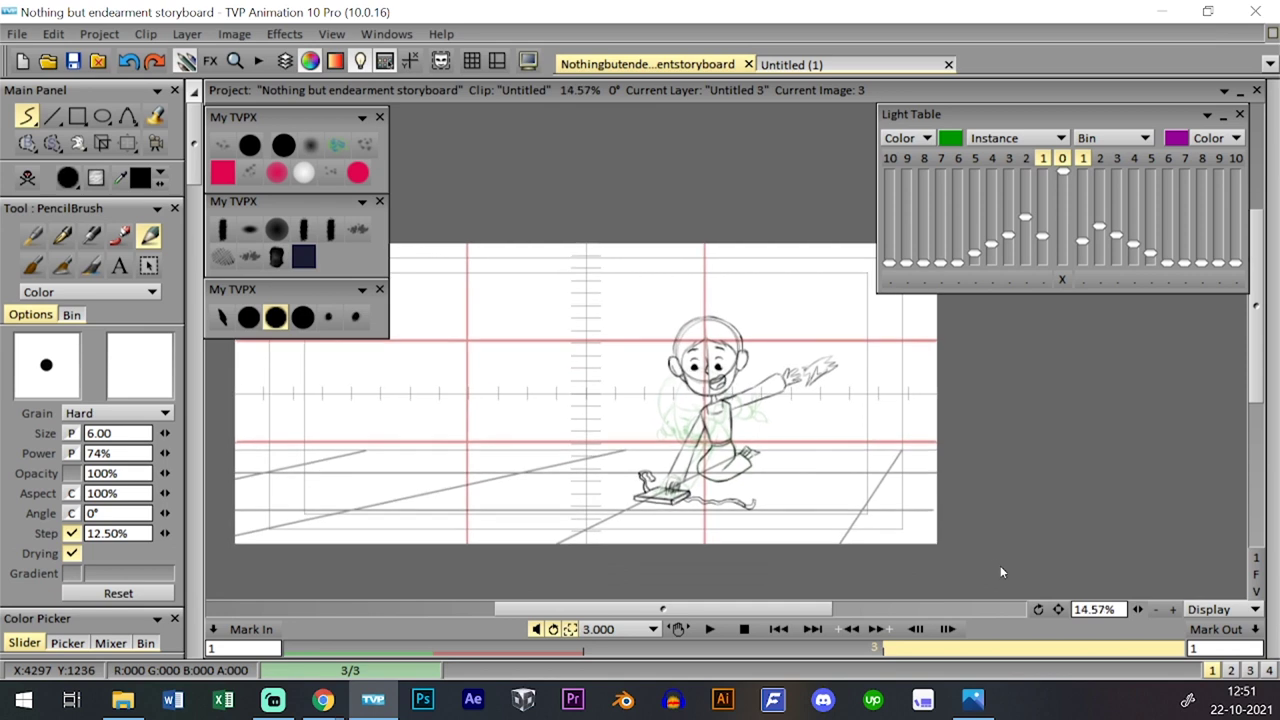
# - View the Project Information, close it, and save the project
pyautogui.click(99, 34)
pyautogui.click(150, 189)
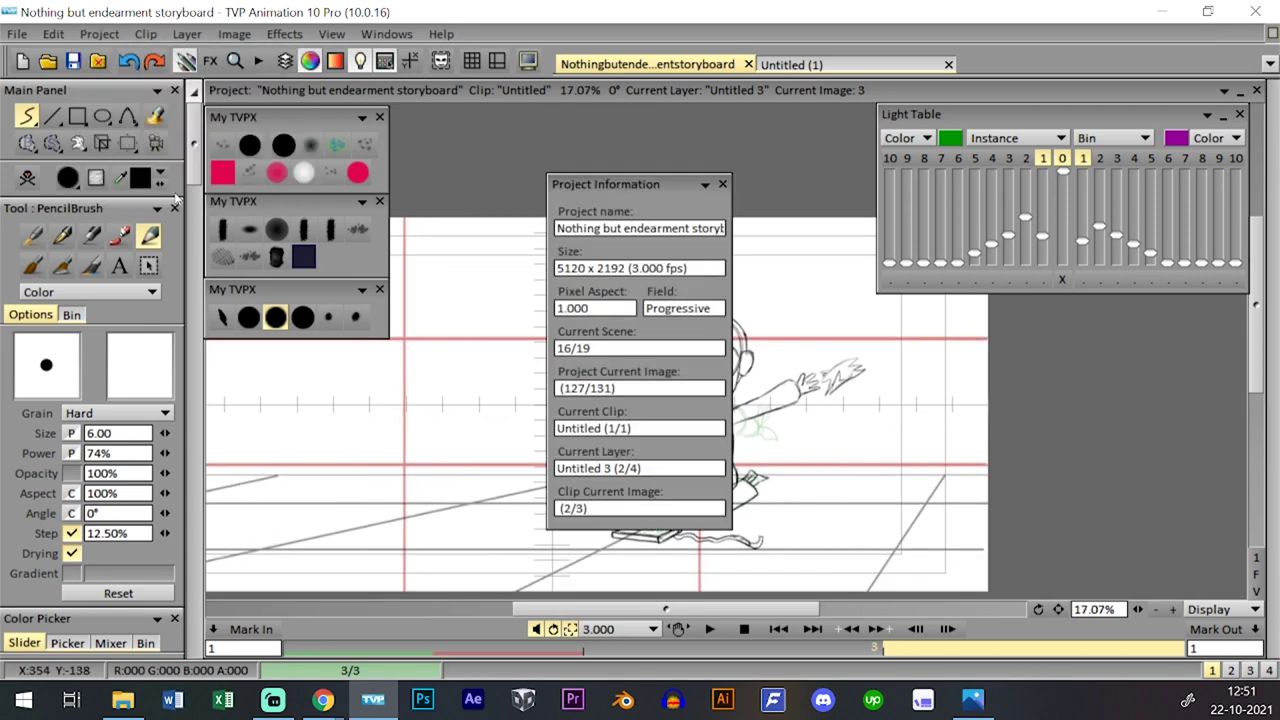
pyautogui.click(722, 184)
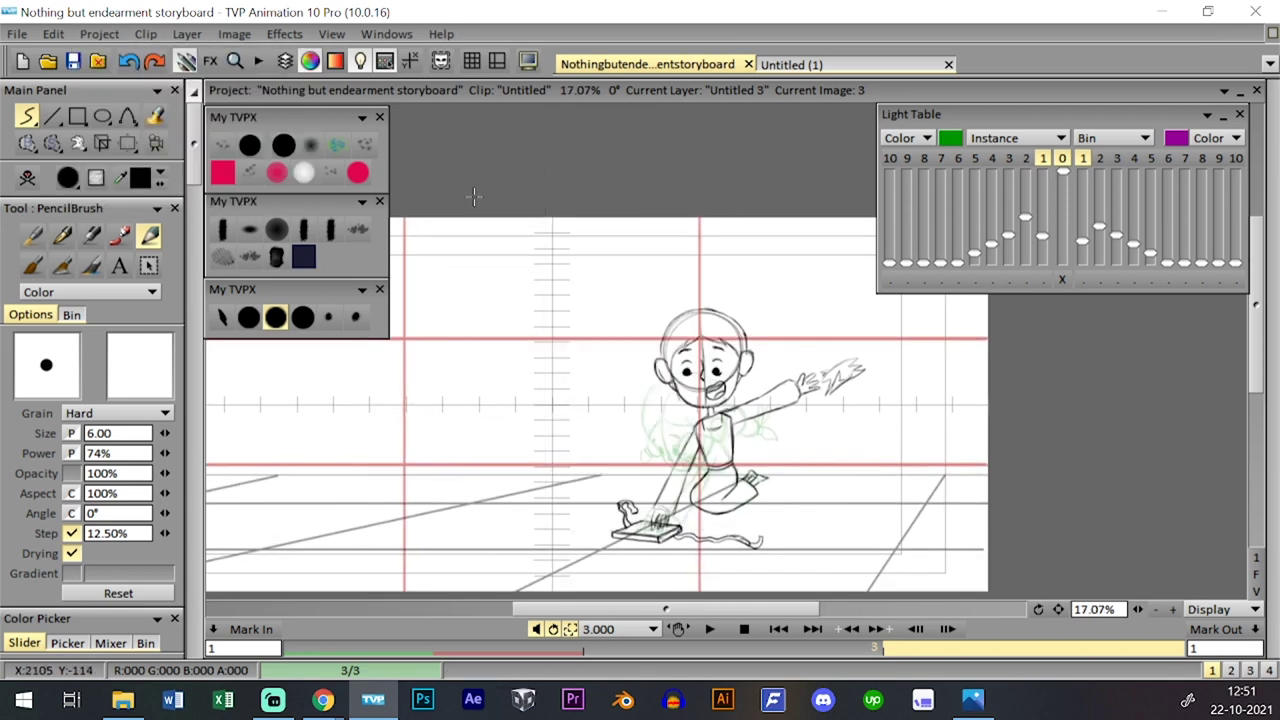
pyautogui.hotkey('ctrl', 's')
# - Zoom in on the girl's head and sketch a round hair bun beside her right ear
pyautogui.moveTo(1138, 609); pyautogui.dragTo(1262, 608)
pyautogui.moveTo(1058, 610); pyautogui.dragTo(1059, 554)
pyautogui.moveTo(1138, 609); pyautogui.dragTo(1217, 609)
pyautogui.moveTo(1058, 609); pyautogui.dragTo(1025, 638)
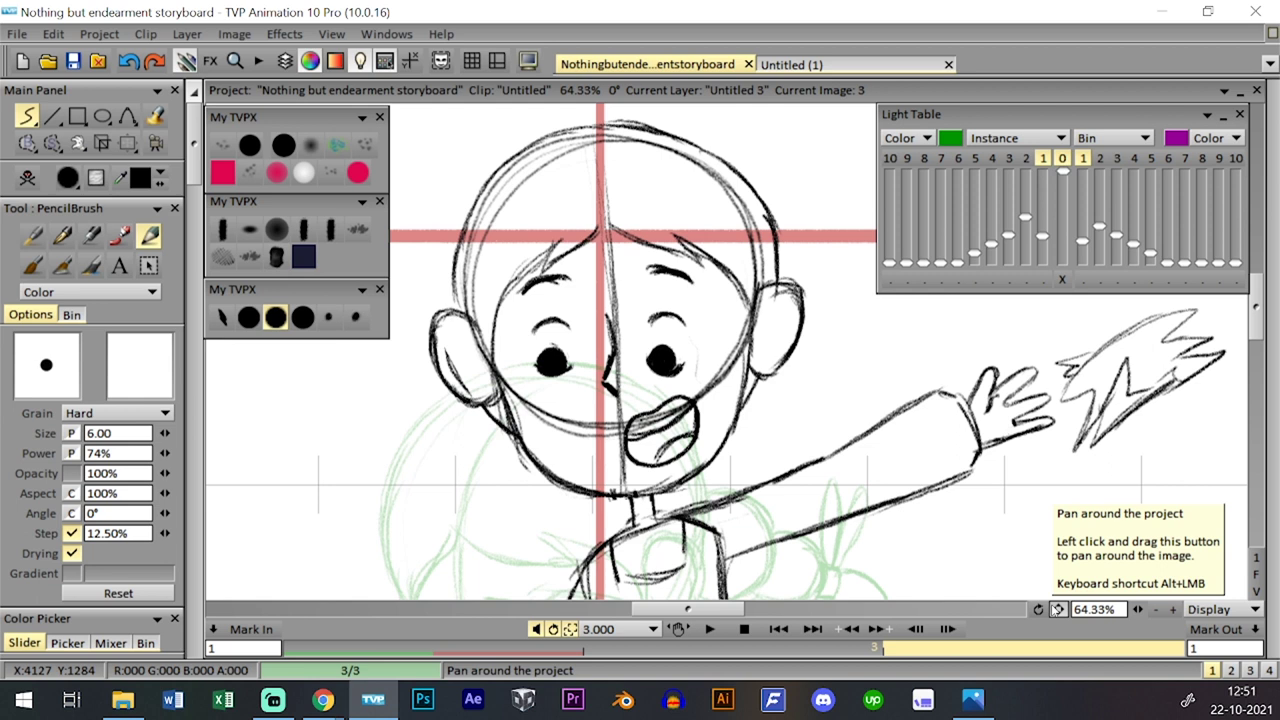
pyautogui.moveTo(788, 268)
pyautogui.mouseDown()
pyautogui.moveTo(832, 305)
pyautogui.moveTo(830, 343)
pyautogui.mouseUp()
pyautogui.moveTo(793, 404)
pyautogui.mouseDown()
pyautogui.moveTo(806, 347)
pyautogui.moveTo(773, 365)
pyautogui.moveTo(771, 387)
pyautogui.moveTo(813, 387)
pyautogui.moveTo(802, 400)
pyautogui.moveTo(816, 356)
pyautogui.moveTo(831, 374)
pyautogui.moveTo(838, 338)
pyautogui.mouseUp()
pyautogui.hotkey('ctrl', 'z')
pyautogui.hotkey('ctrl', 'z')
pyautogui.moveTo(820, 293)
pyautogui.mouseDown()
pyautogui.moveTo(849, 330)
pyautogui.moveTo(833, 375)
pyautogui.mouseUp()
pyautogui.moveTo(779, 269)
pyautogui.mouseDown()
pyautogui.moveTo(845, 305)
pyautogui.moveTo(851, 350)
pyautogui.moveTo(824, 376)
pyautogui.mouseUp()
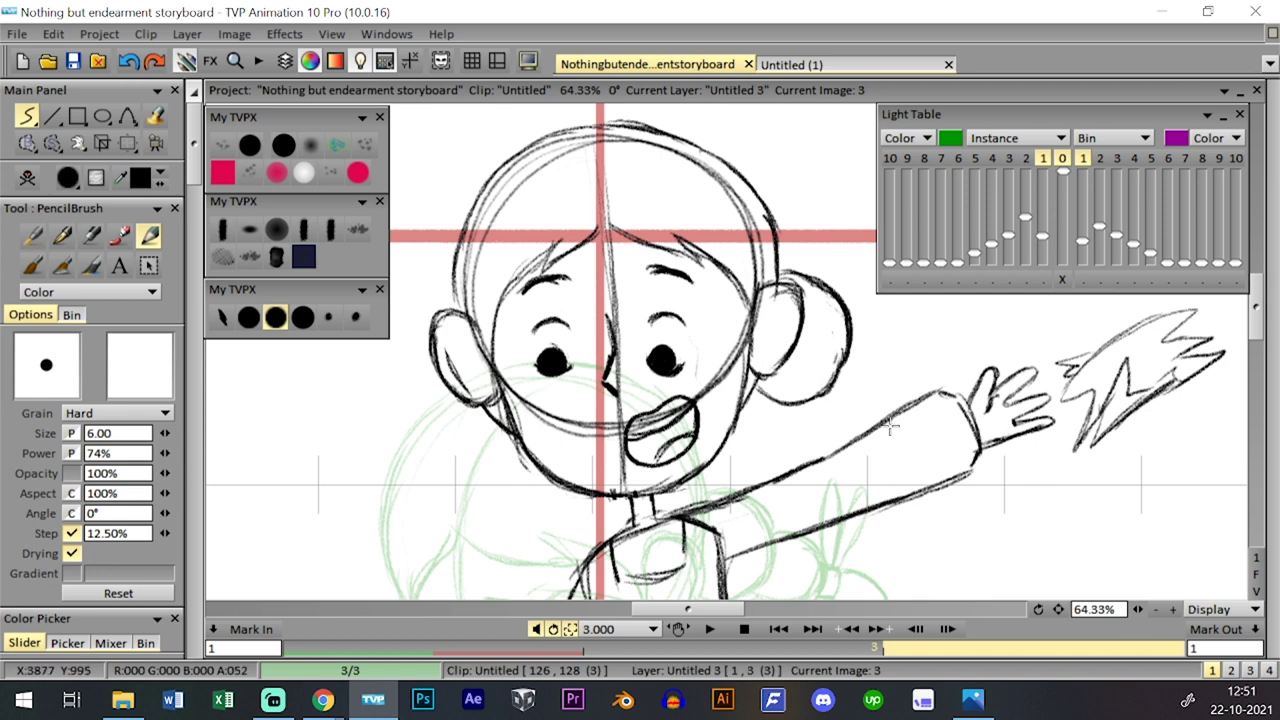
pyautogui.hotkey('ctrl', 'z')
pyautogui.moveTo(877, 388); pyautogui.dragTo(886, 402)
pyautogui.moveTo(852, 333)
pyautogui.mouseDown()
pyautogui.moveTo(891, 346)
pyautogui.moveTo(896, 383)
pyautogui.moveTo(872, 415)
pyautogui.moveTo(887, 403)
pyautogui.mouseUp()
pyautogui.moveTo(897, 364); pyautogui.dragTo(881, 407)
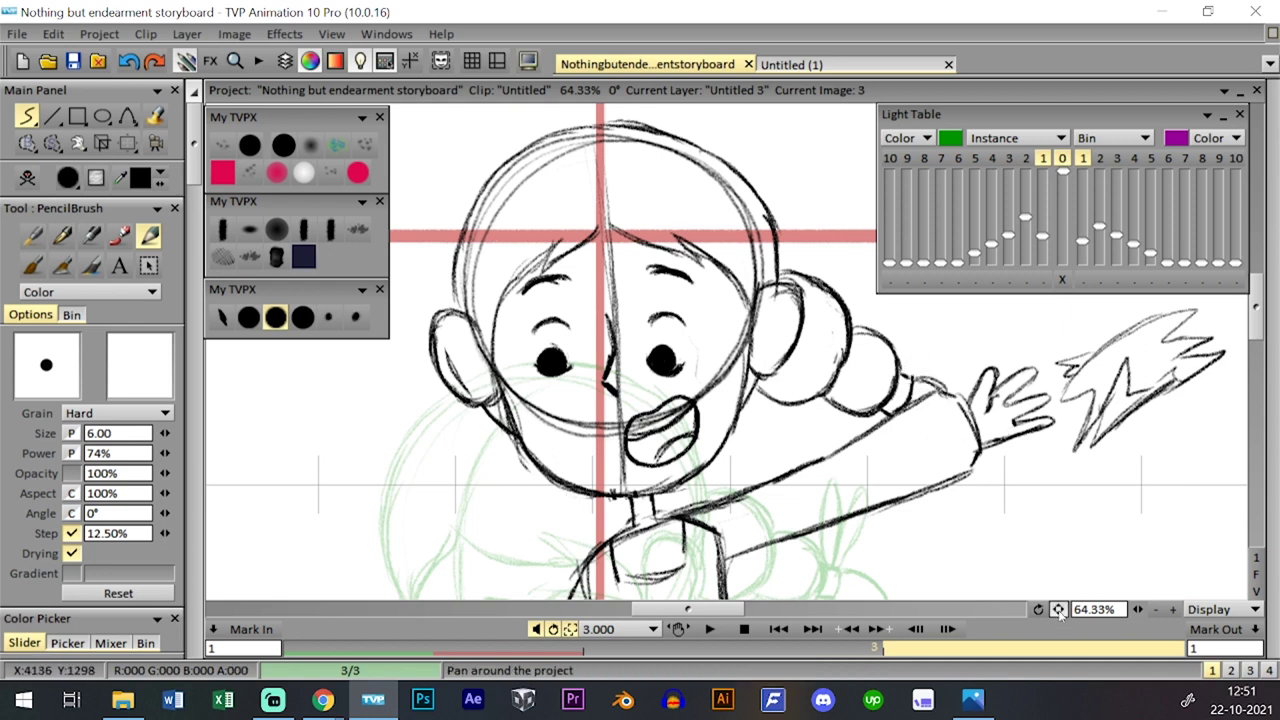
# - Add two leaf-like pointed tufts above the right bun
pyautogui.moveTo(1057, 610); pyautogui.dragTo(937, 694)
pyautogui.moveTo(783, 453)
pyautogui.mouseDown()
pyautogui.moveTo(797, 362)
pyautogui.moveTo(777, 454)
pyautogui.moveTo(798, 373)
pyautogui.moveTo(787, 415)
pyautogui.mouseUp()
pyautogui.moveTo(805, 355); pyautogui.dragTo(785, 452)
pyautogui.moveTo(805, 390); pyautogui.dragTo(790, 458)
pyautogui.moveTo(834, 367)
pyautogui.mouseDown()
pyautogui.moveTo(786, 452)
pyautogui.moveTo(813, 385)
pyautogui.mouseUp()
# - Redraw the outer and lower contour of the girl's left ear
pyautogui.moveTo(1072, 614); pyautogui.dragTo(1095, 590)
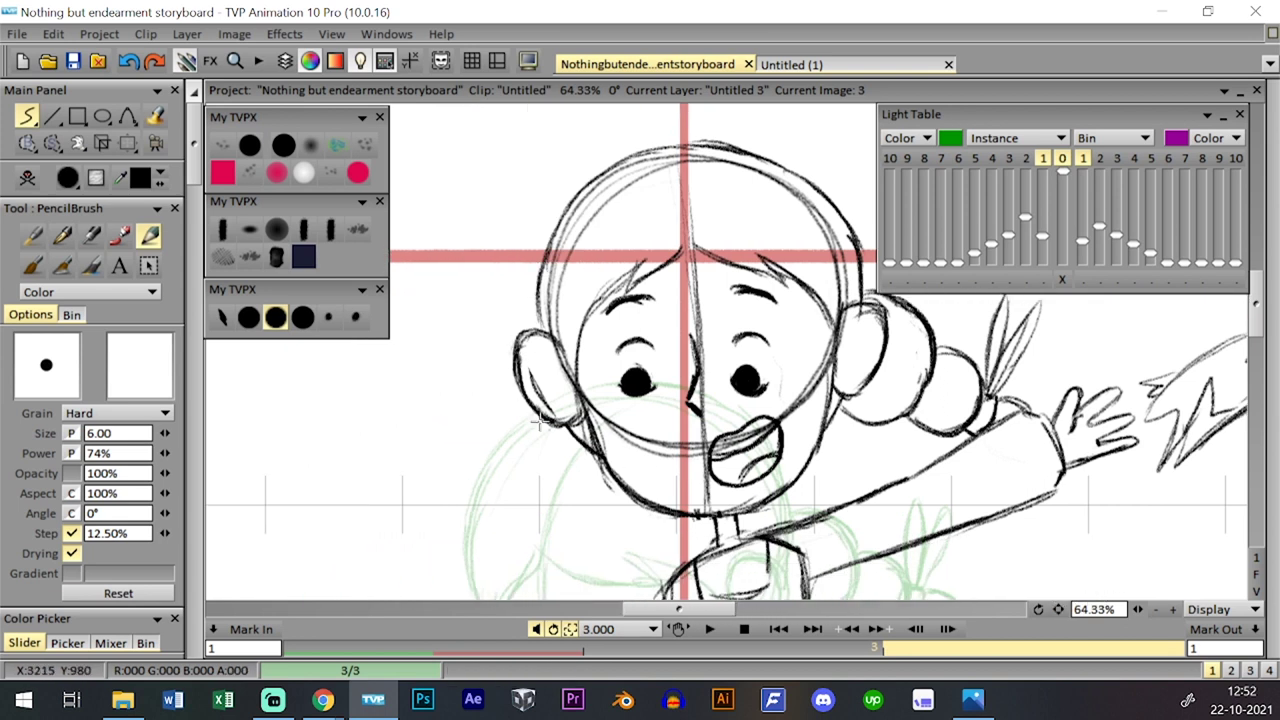
pyautogui.moveTo(498, 340); pyautogui.dragTo(530, 448)
pyautogui.moveTo(505, 398); pyautogui.dragTo(578, 458)
pyautogui.moveTo(518, 422)
pyautogui.mouseDown()
pyautogui.moveTo(555, 465)
pyautogui.moveTo(592, 470)
pyautogui.mouseUp()
pyautogui.hotkey('ctrl', 'z')
pyautogui.moveTo(506, 432)
pyautogui.mouseDown()
pyautogui.moveTo(556, 456)
pyautogui.moveTo(583, 452)
pyautogui.mouseUp()
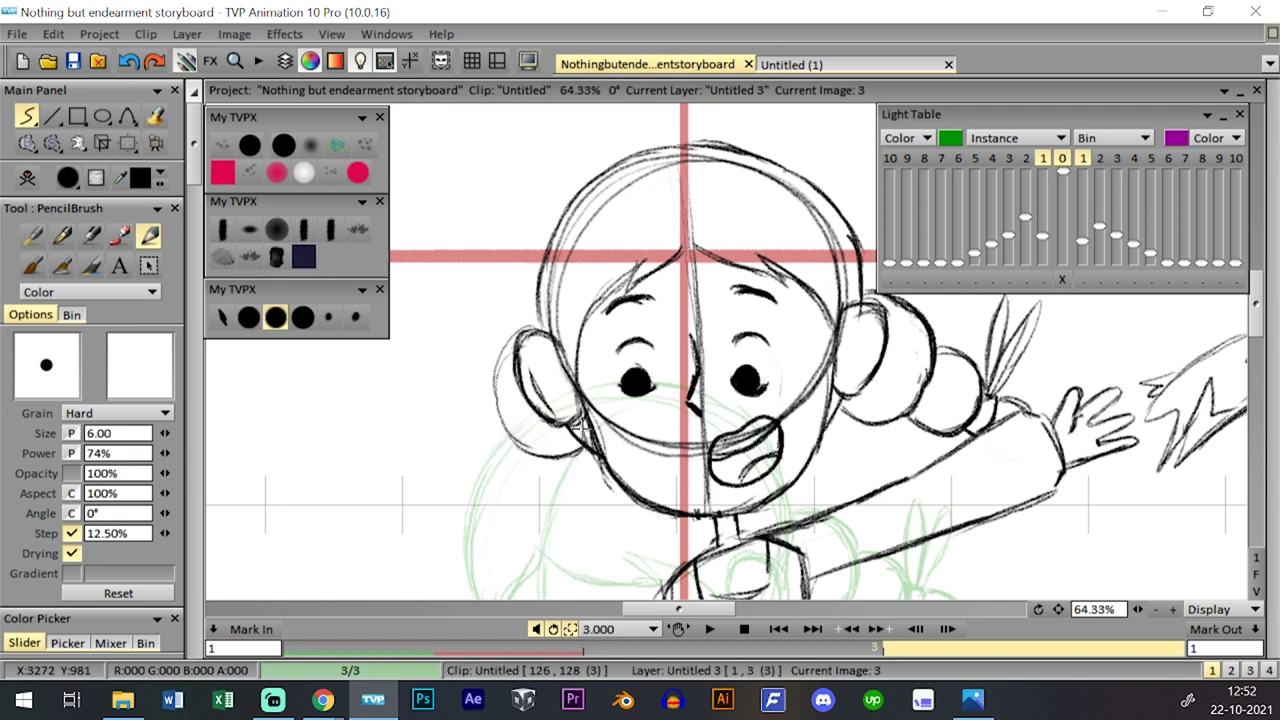
pyautogui.moveTo(506, 428)
pyautogui.mouseDown()
pyautogui.moveTo(566, 450)
pyautogui.moveTo(516, 402)
pyautogui.moveTo(521, 435)
pyautogui.moveTo(502, 353)
pyautogui.moveTo(491, 384)
pyautogui.moveTo(533, 337)
pyautogui.moveTo(519, 322)
pyautogui.moveTo(510, 418)
pyautogui.moveTo(556, 460)
pyautogui.mouseUp()
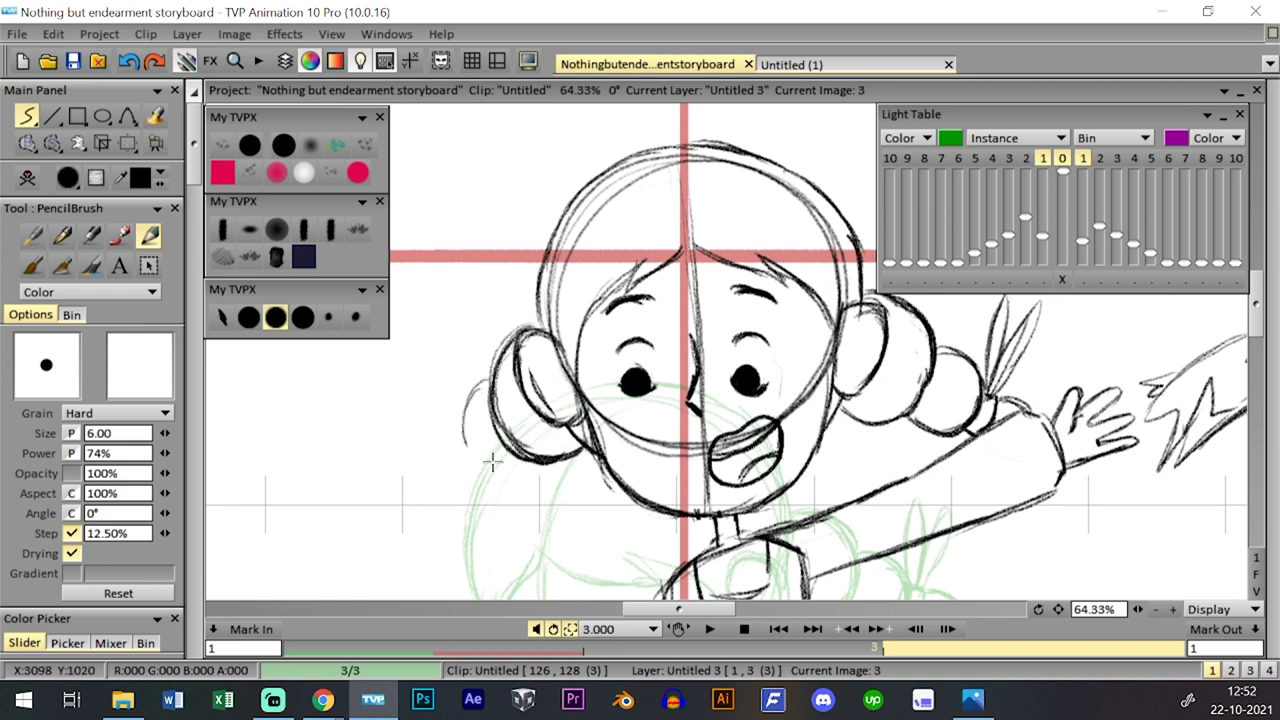
# - Sketch a round bun left of the left ear, topped with a pointed tuft
pyautogui.moveTo(460, 398)
pyautogui.mouseDown()
pyautogui.moveTo(492, 474)
pyautogui.moveTo(470, 432)
pyautogui.moveTo(528, 444)
pyautogui.moveTo(499, 453)
pyautogui.moveTo(518, 480)
pyautogui.moveTo(532, 462)
pyautogui.mouseUp()
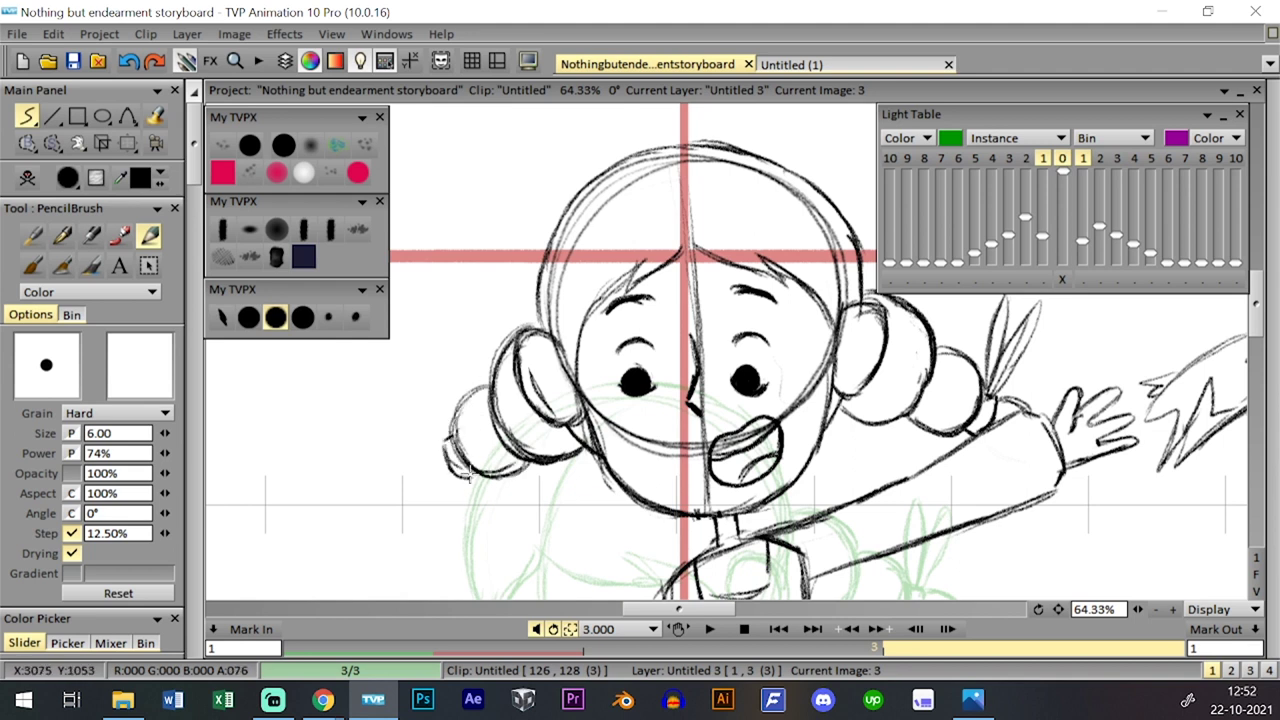
pyautogui.moveTo(442, 447)
pyautogui.mouseDown()
pyautogui.moveTo(410, 503)
pyautogui.moveTo(470, 472)
pyautogui.mouseUp()
pyautogui.moveTo(428, 430)
pyautogui.mouseDown()
pyautogui.moveTo(395, 372)
pyautogui.moveTo(431, 410)
pyautogui.moveTo(410, 346)
pyautogui.moveTo(425, 423)
pyautogui.mouseUp()
pyautogui.scroll(-5, 1146, 555)
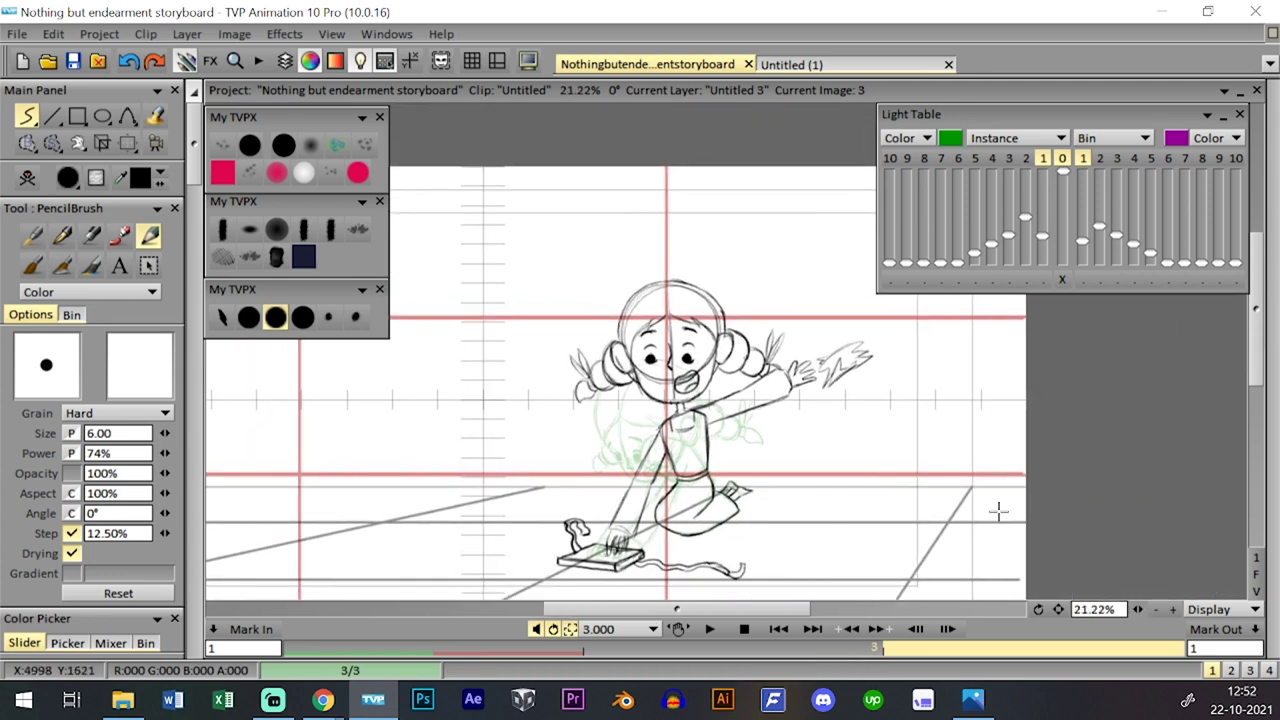
# - Flip between the girl drawings to compare poses and play a preview of the animation
pyautogui.press('Left')
pyautogui.press('Right')
pyautogui.press('Left')
pyautogui.press('Right')
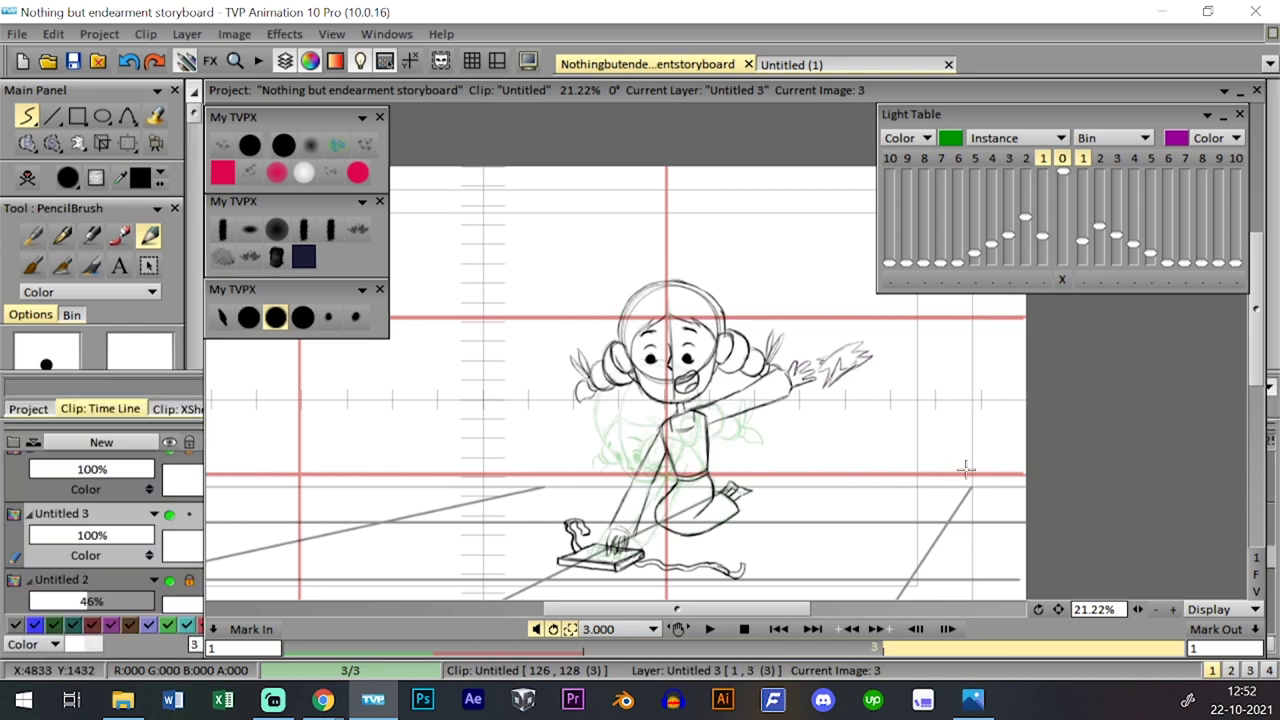
pyautogui.press('l')
pyautogui.press('0')
pyautogui.press('Return')
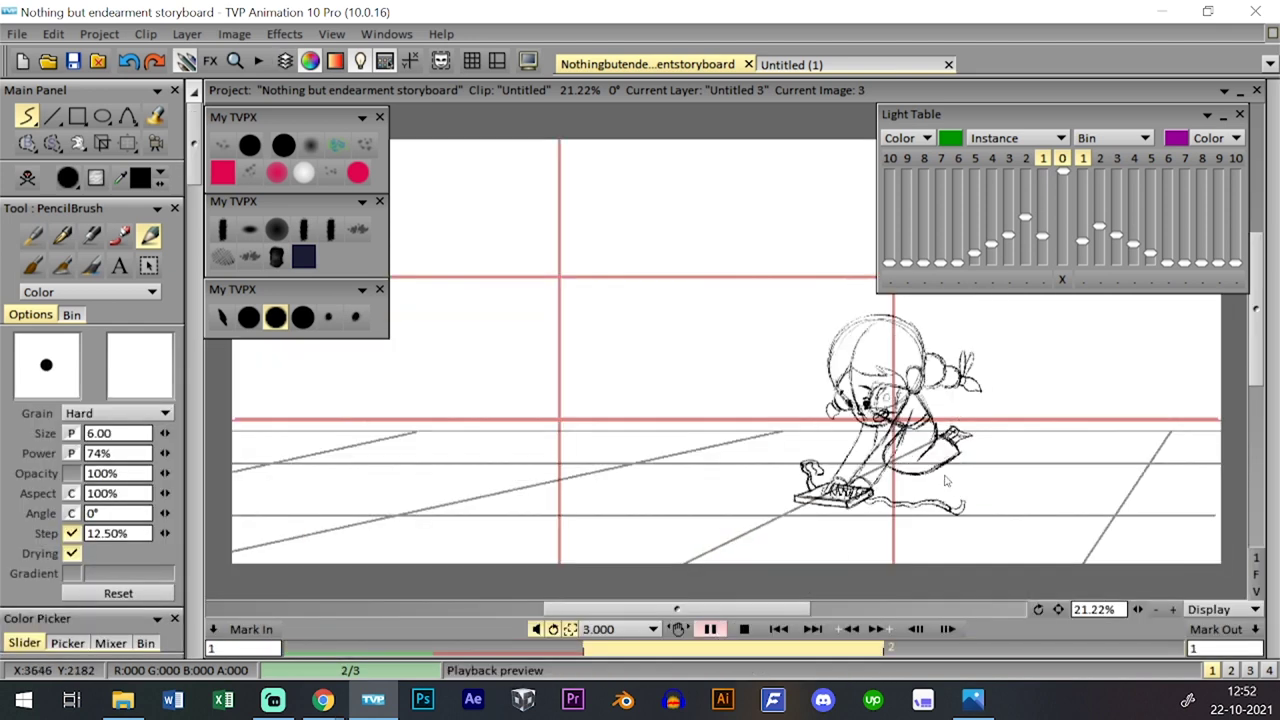
pyautogui.click(1205, 116)
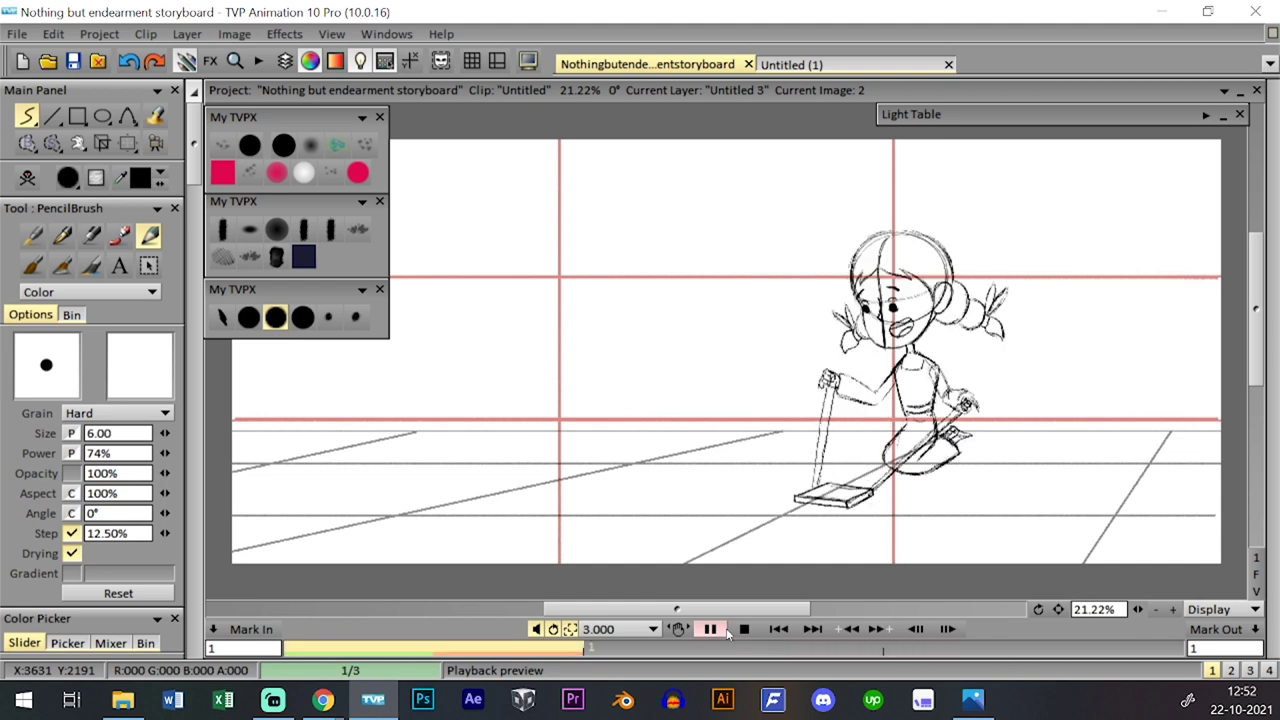
pyautogui.click(747, 634)
# - Go to the third drawing and save the project
pyautogui.press('l')
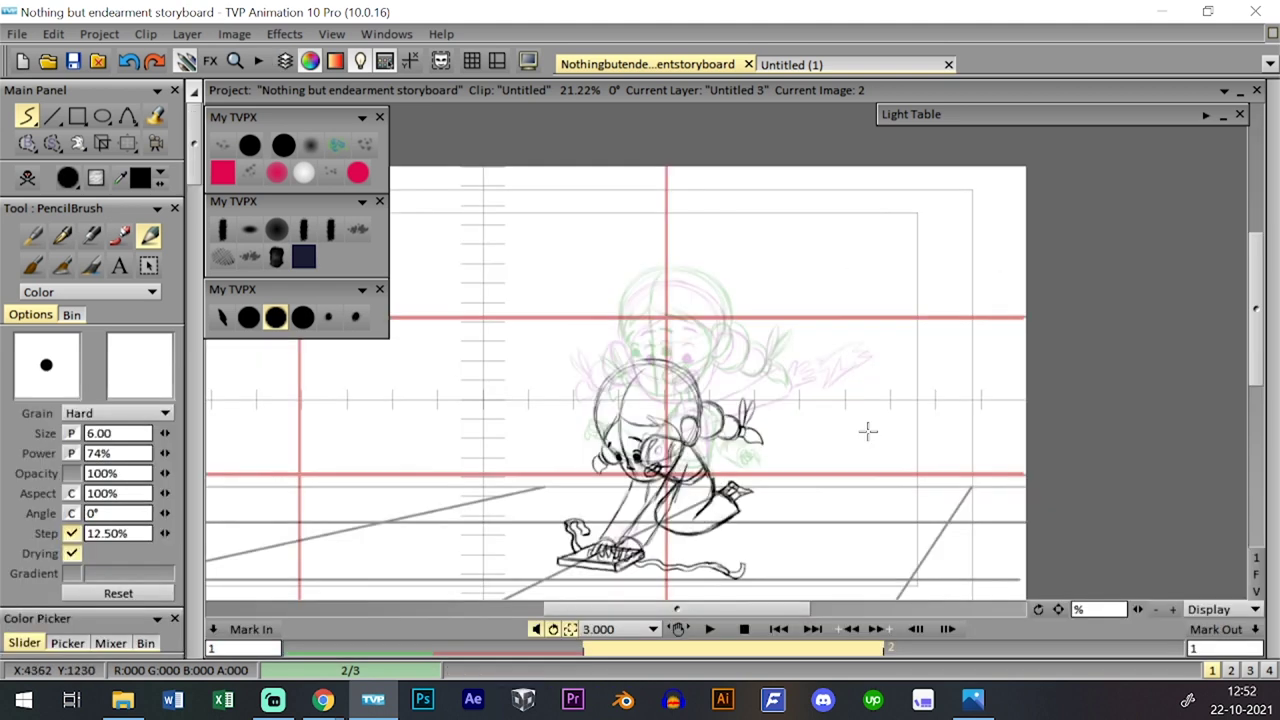
pyautogui.click(402, 442)
pyautogui.press('l')
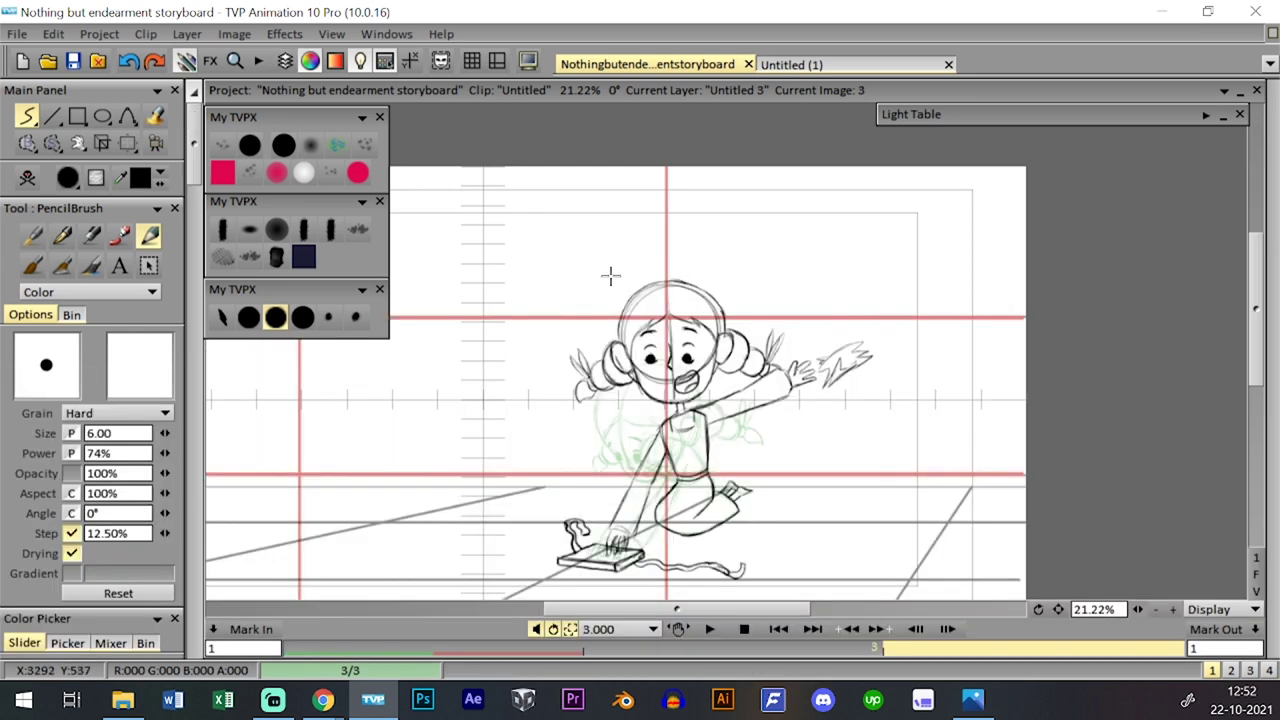
pyautogui.click(73, 61)
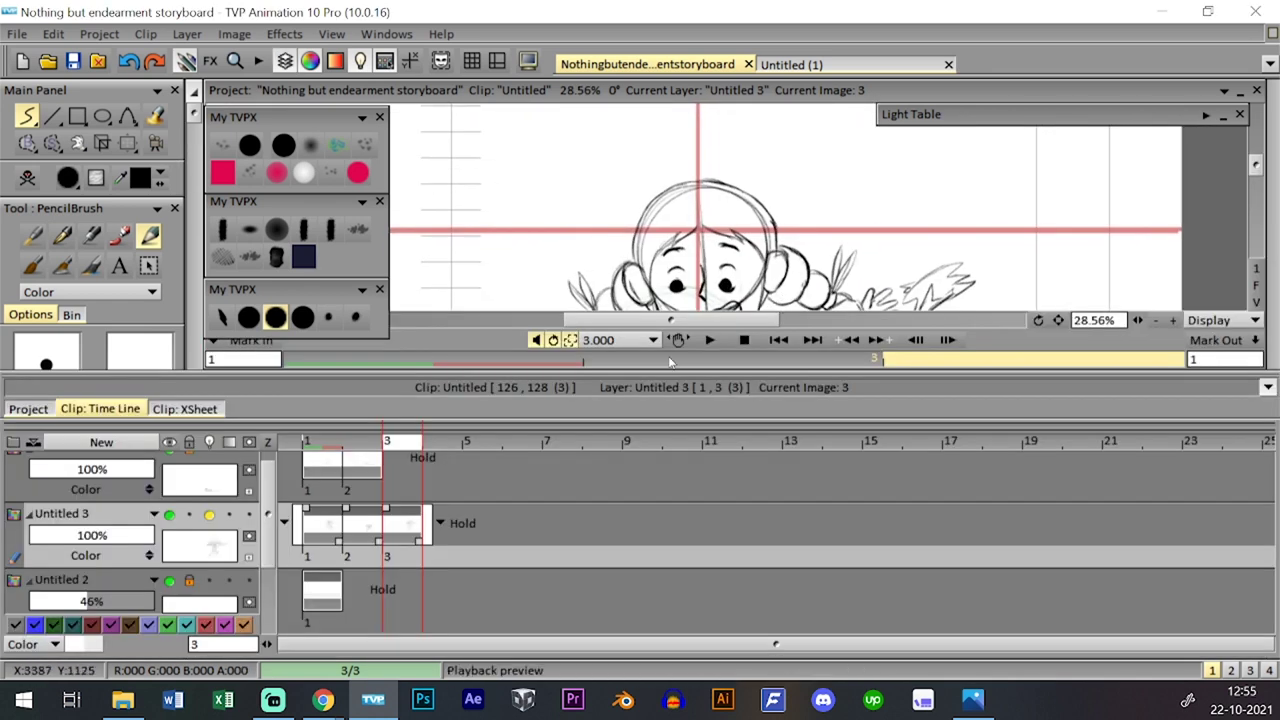
# - Lengthen Untitled 4's first drawing to two frames and its last by one, then play the retimed clip
pyautogui.moveTo(354, 540); pyautogui.dragTo(532, 545)
pyautogui.hotkey('ctrl', 'z')
pyautogui.click(364, 493)
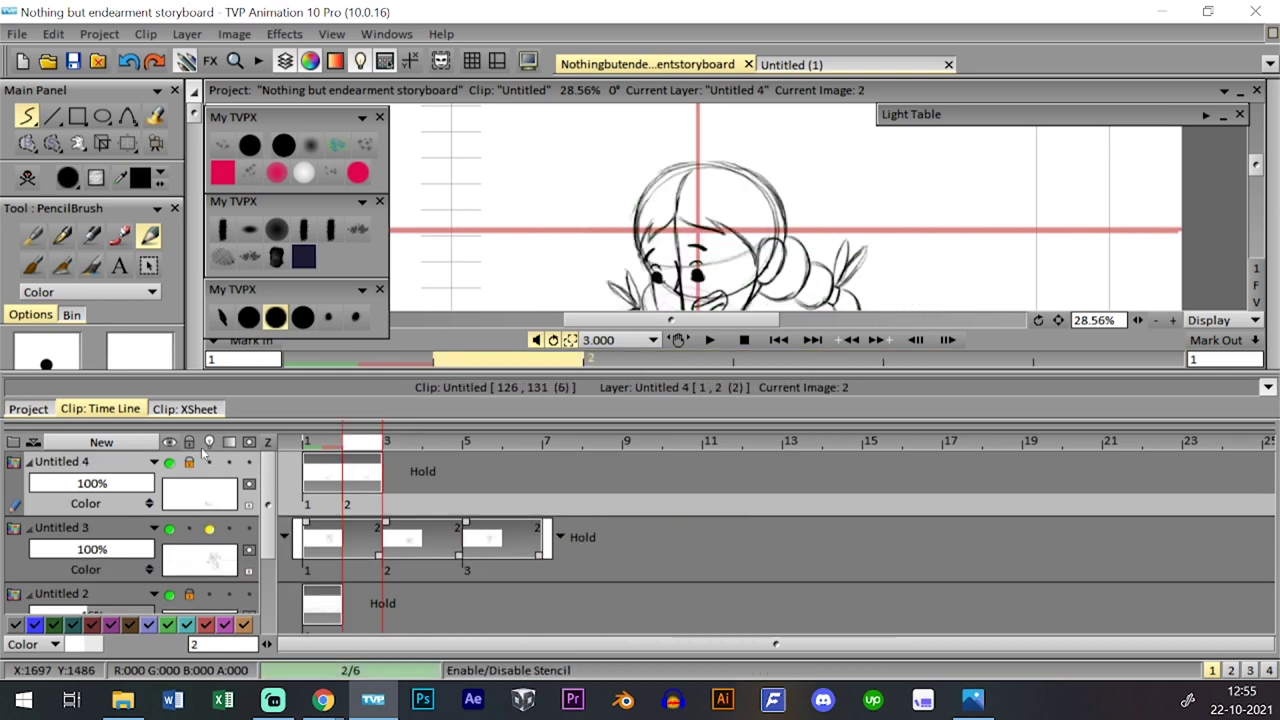
pyautogui.moveTo(382, 472); pyautogui.dragTo(468, 464)
pyautogui.moveTo(190, 528); pyautogui.dragTo(193, 462)
pyautogui.click(285, 61)
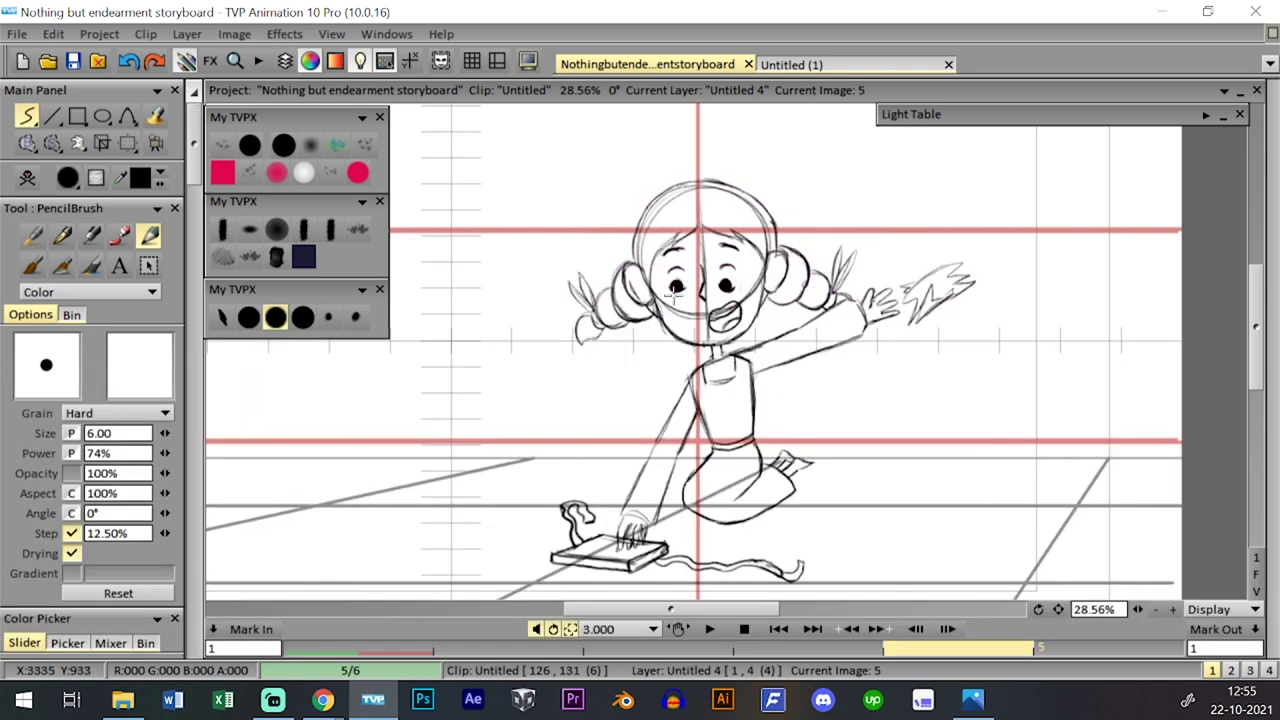
pyautogui.click(711, 629)
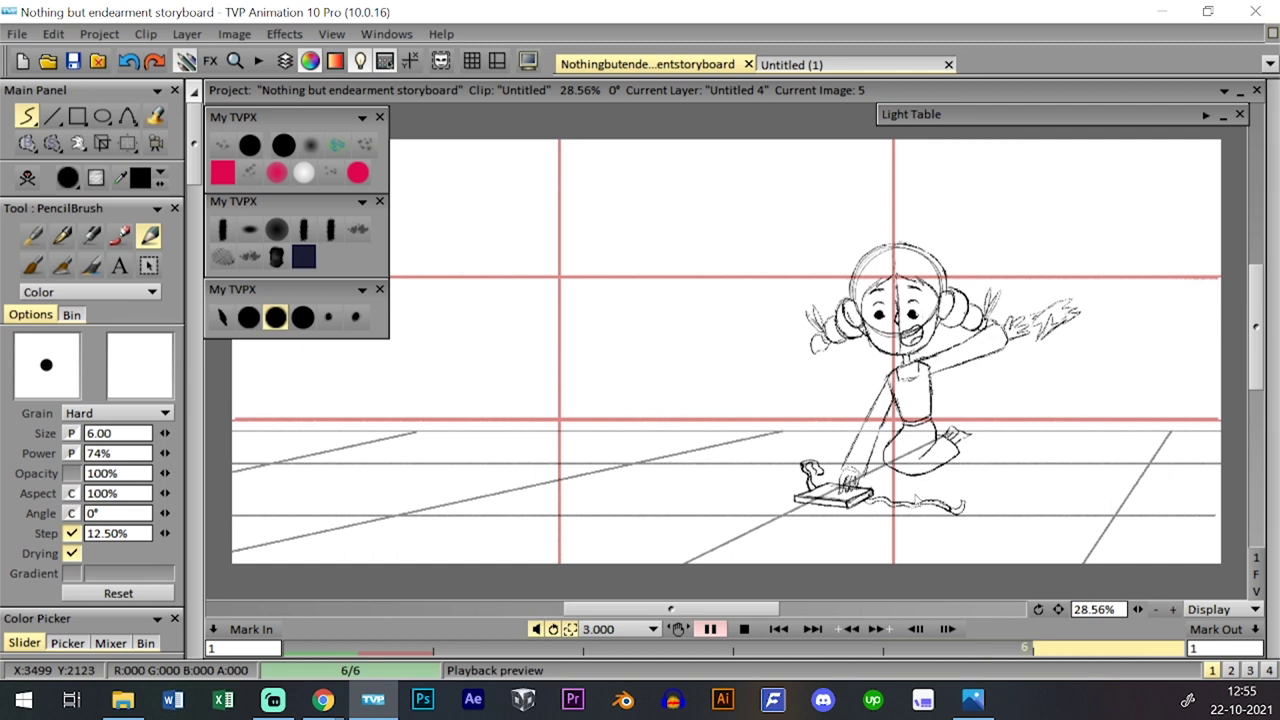
pyautogui.press('space')
pyautogui.press('space')
pyautogui.press('space')
pyautogui.press('space')
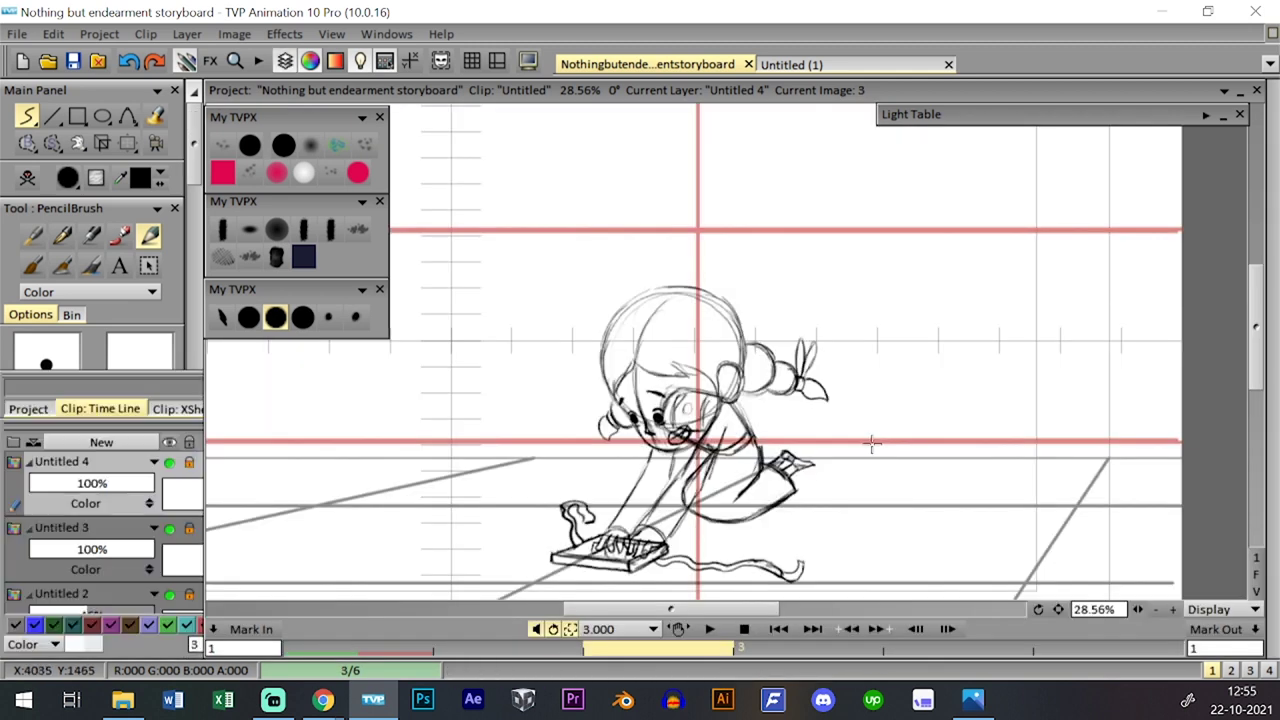
# - Zoom out and scrub through the next storyboard clip to the boy sketch at image 18
pyautogui.moveTo(1138, 609); pyautogui.dragTo(1091, 598)
pyautogui.scroll(-1, 1093, 598)
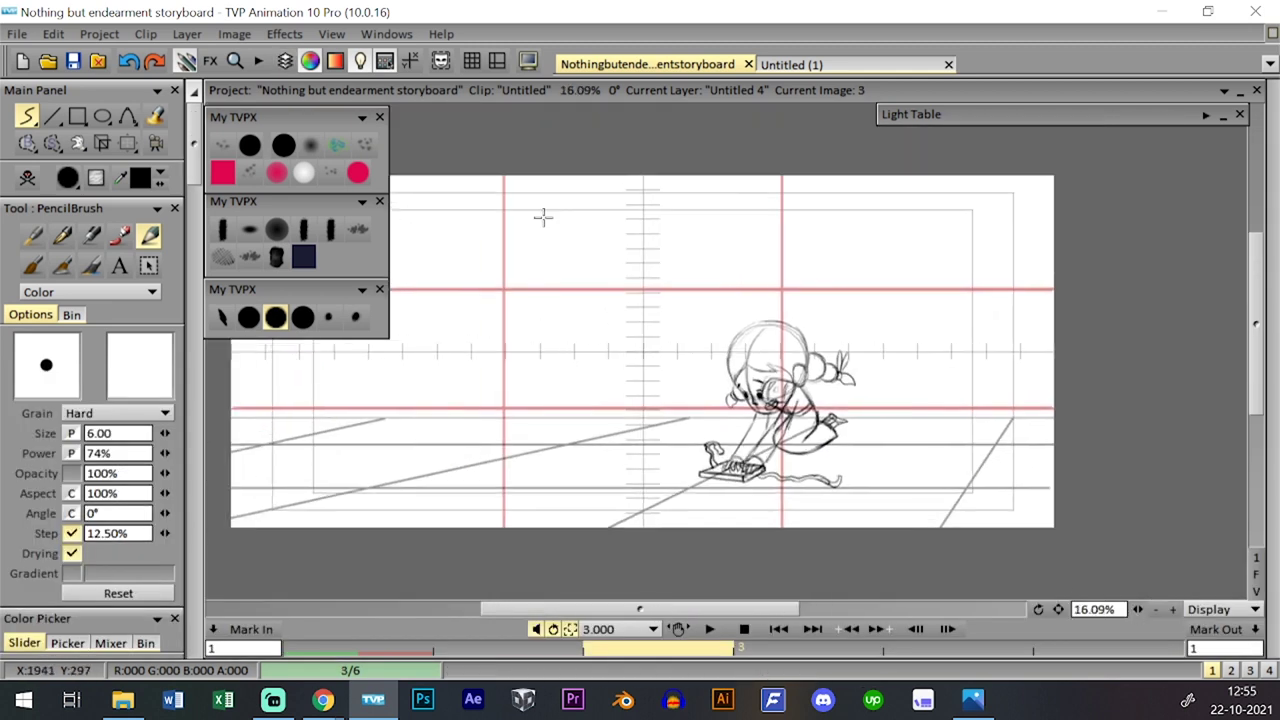
pyautogui.press('Tab')
pyautogui.press('Tab')
pyautogui.moveTo(1138, 609); pyautogui.dragTo(1120, 610)
pyautogui.moveTo(1058, 609); pyautogui.dragTo(1134, 636)
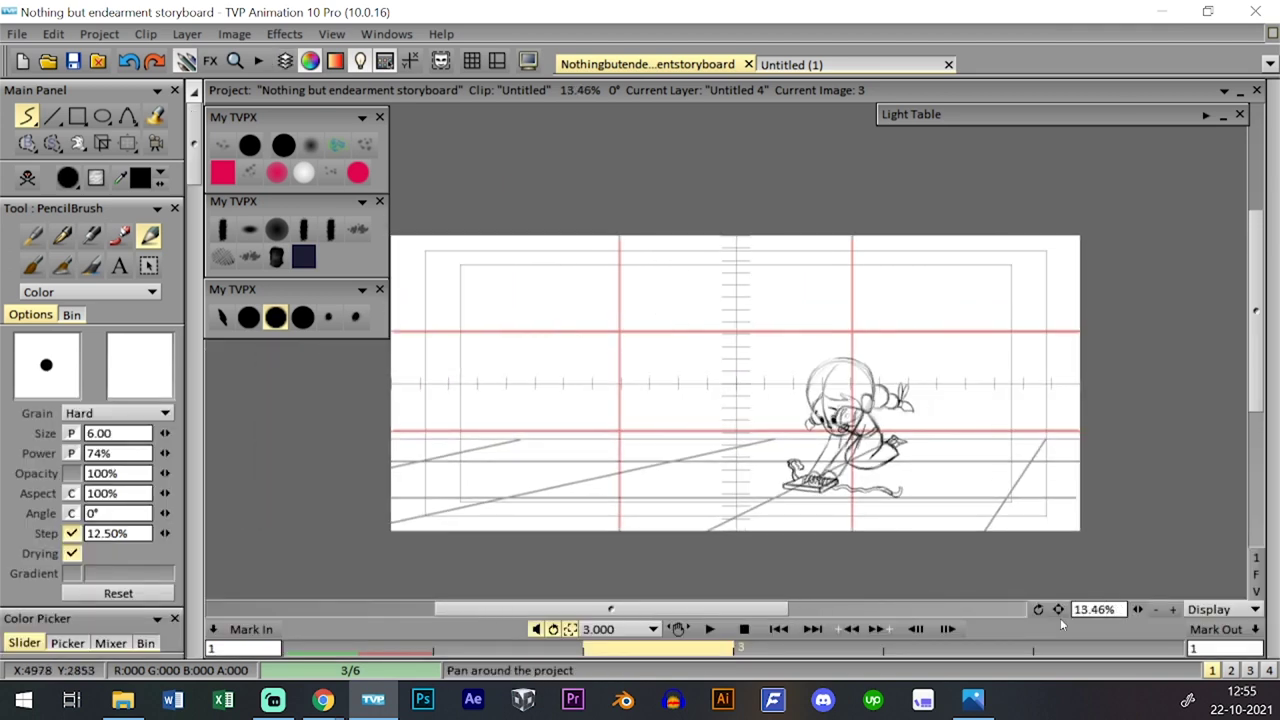
pyautogui.press('pagedown')
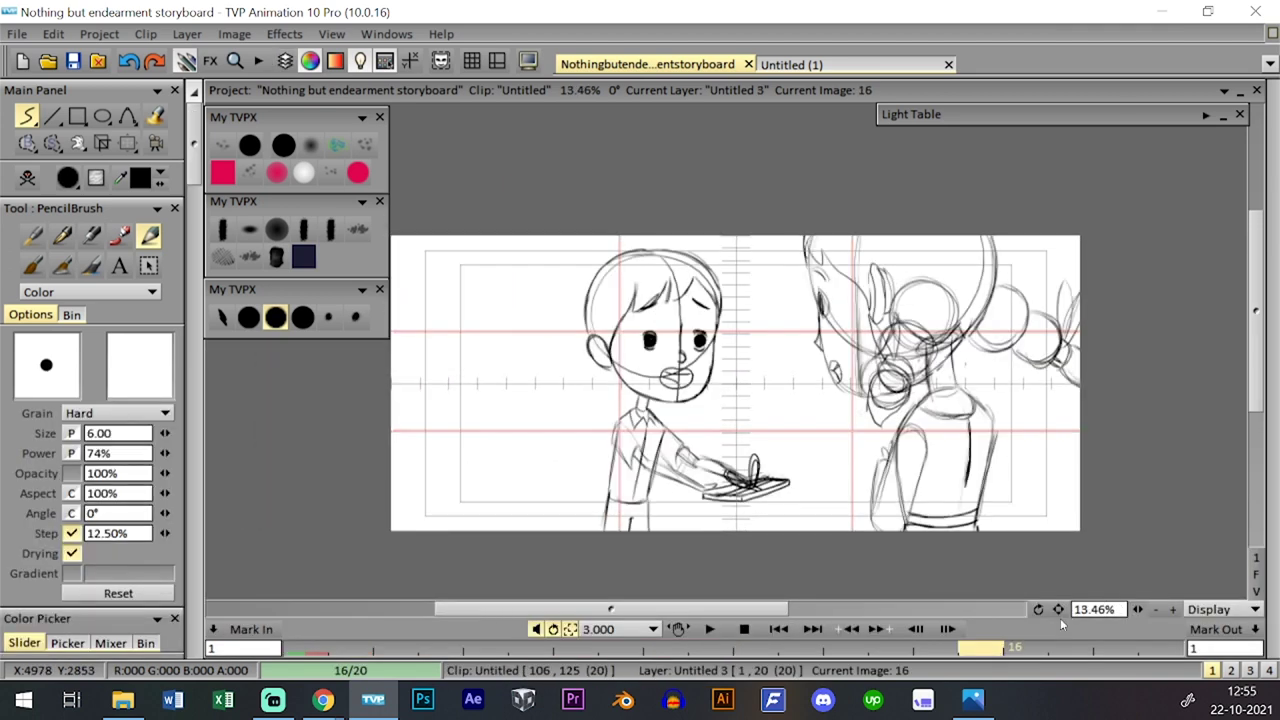
pyautogui.moveTo(670, 650)
pyautogui.mouseDown()
pyautogui.moveTo(534, 648)
pyautogui.moveTo(864, 610)
pyautogui.moveTo(1062, 606)
pyautogui.mouseUp()
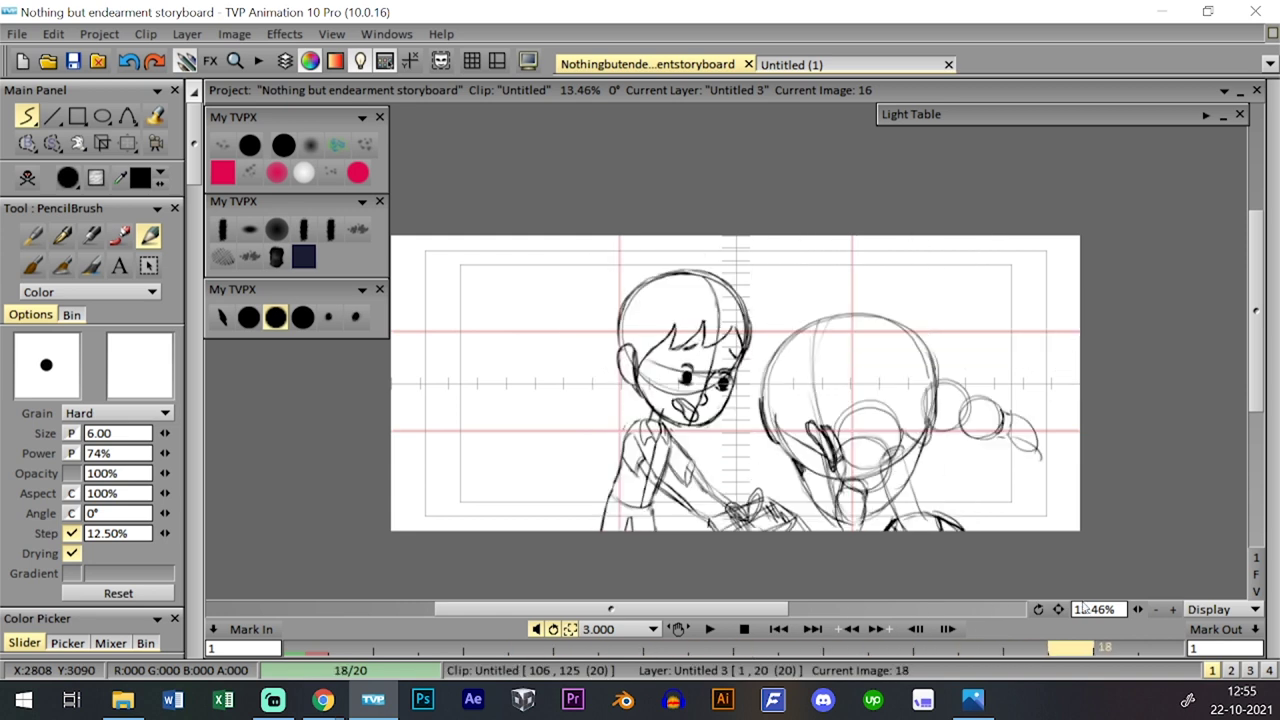
pyautogui.moveTo(1048, 608); pyautogui.dragTo(1070, 604)
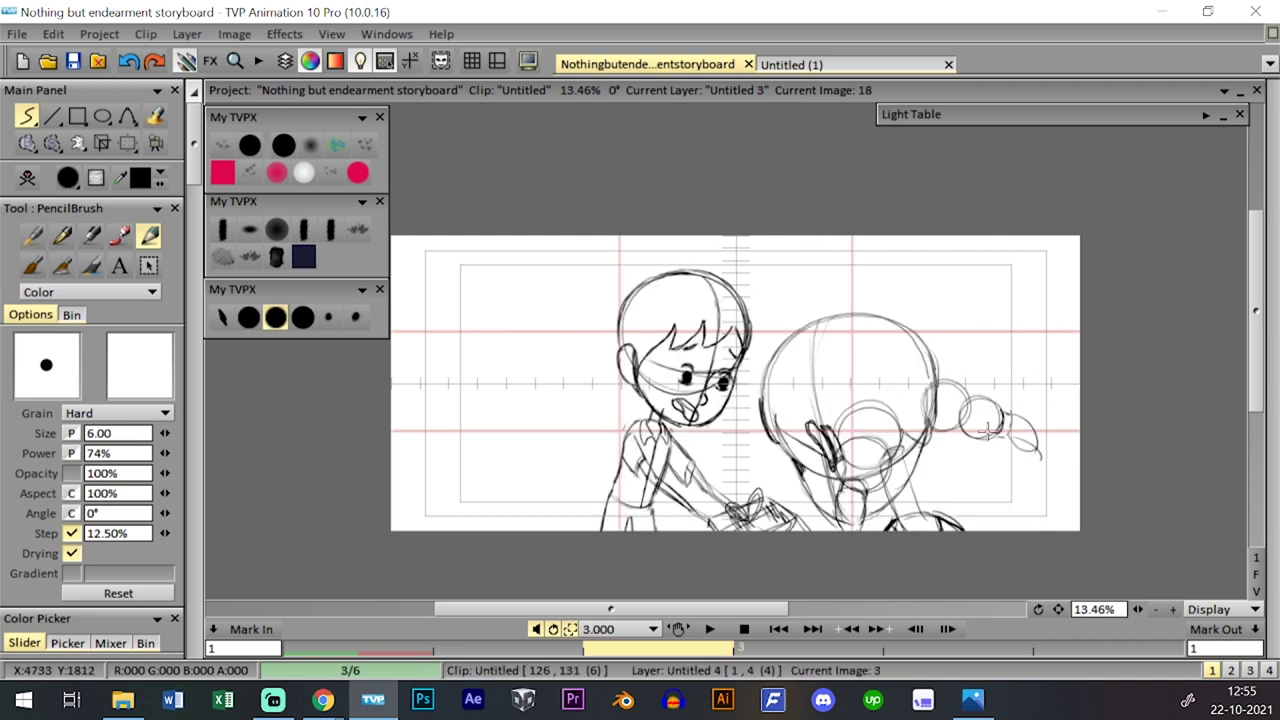
# - Back in the girl's clip, add new layer Untitled 5 above Untitled 2 and save
pyautogui.press('l')
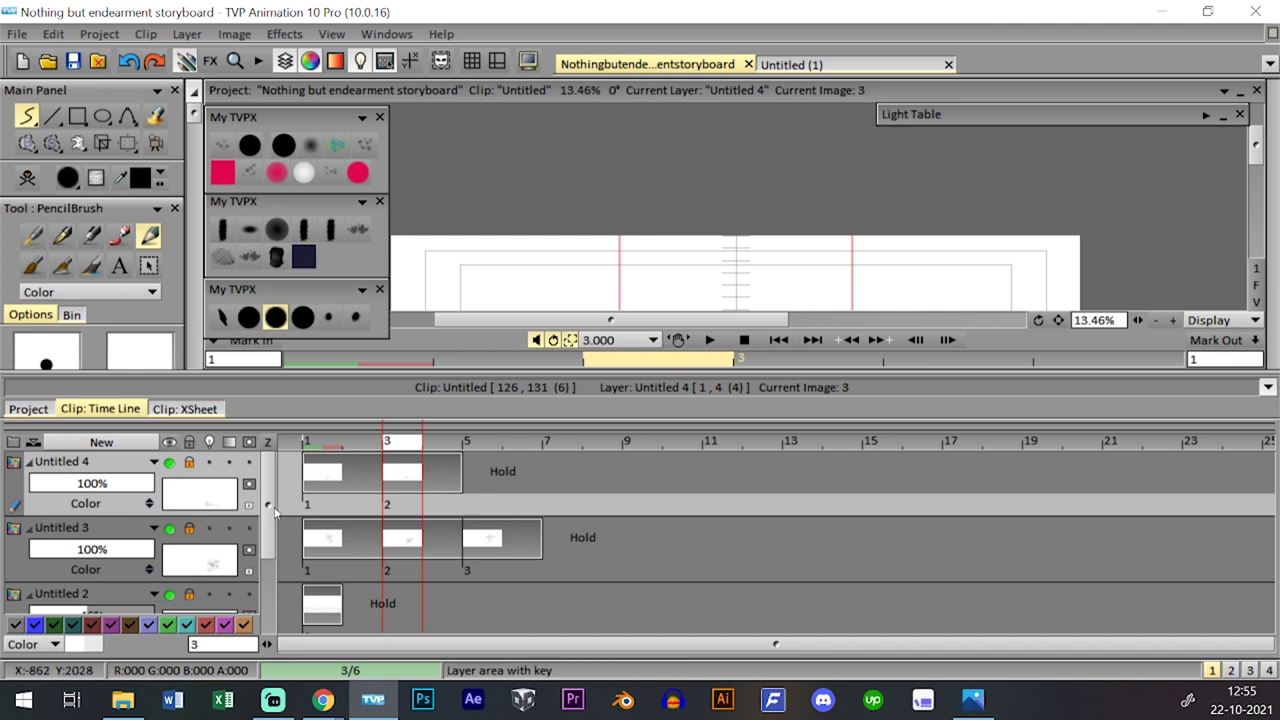
pyautogui.scroll(-3, 460, 495)
pyautogui.click(322, 525)
pyautogui.click(152, 446)
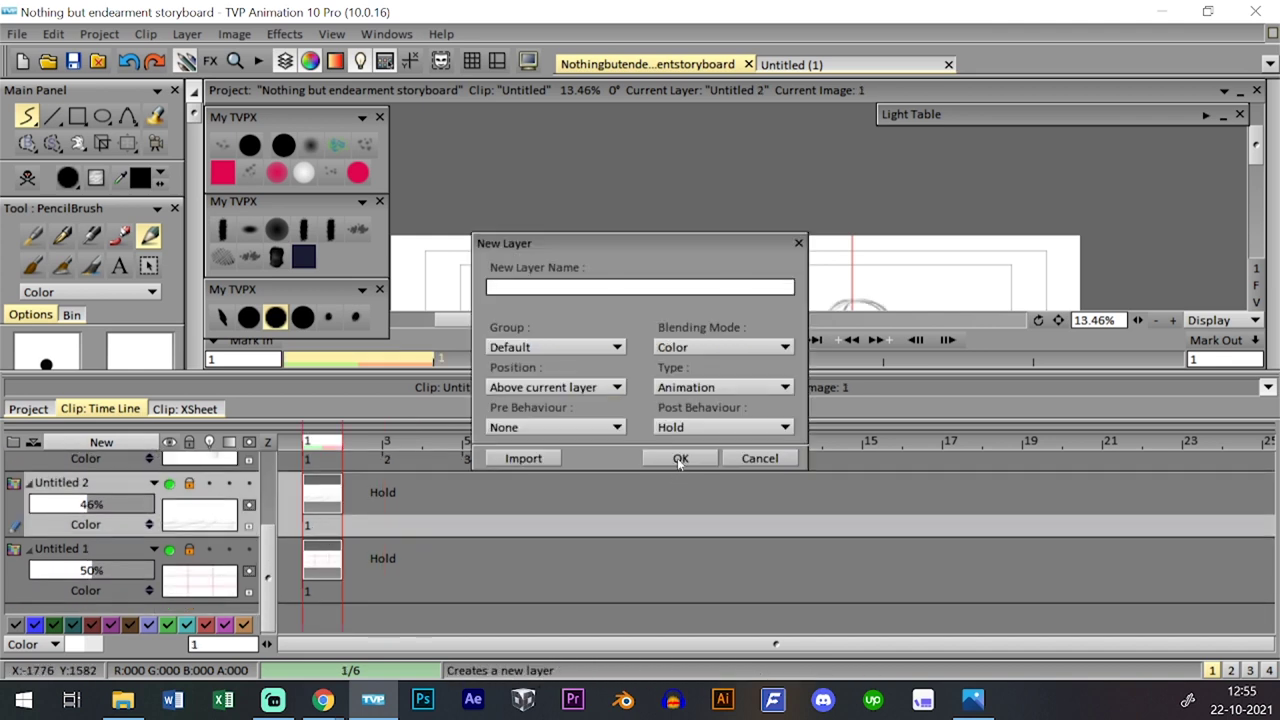
pyautogui.click(680, 460)
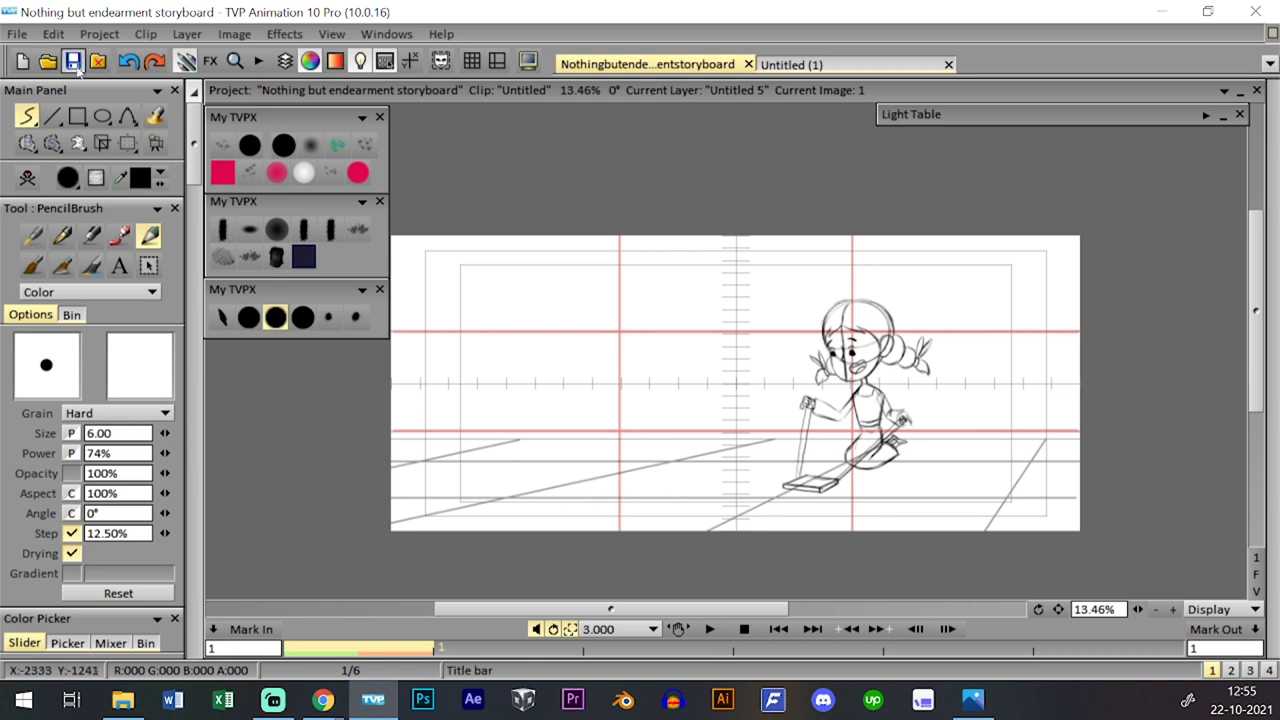
pyautogui.click(73, 61)
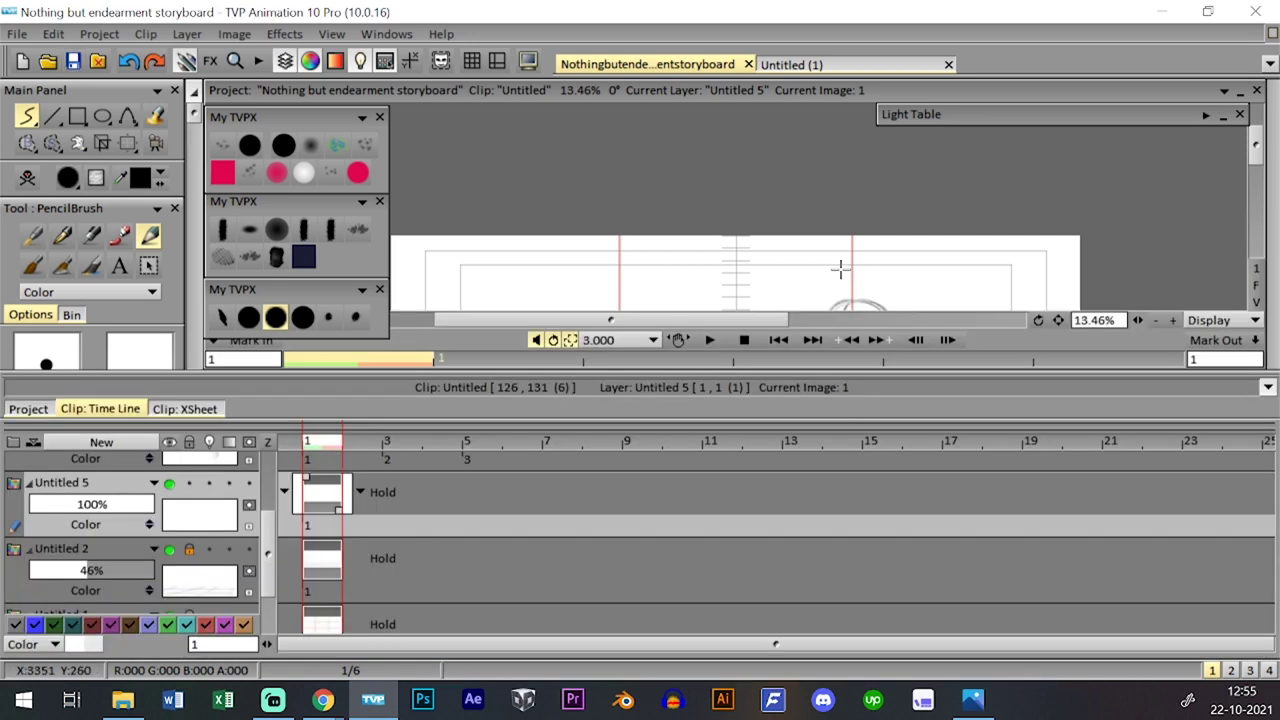
# - Select all of Untitled 3's drawings and bring up the panning and transform options
pyautogui.scroll(2, 263, 530)
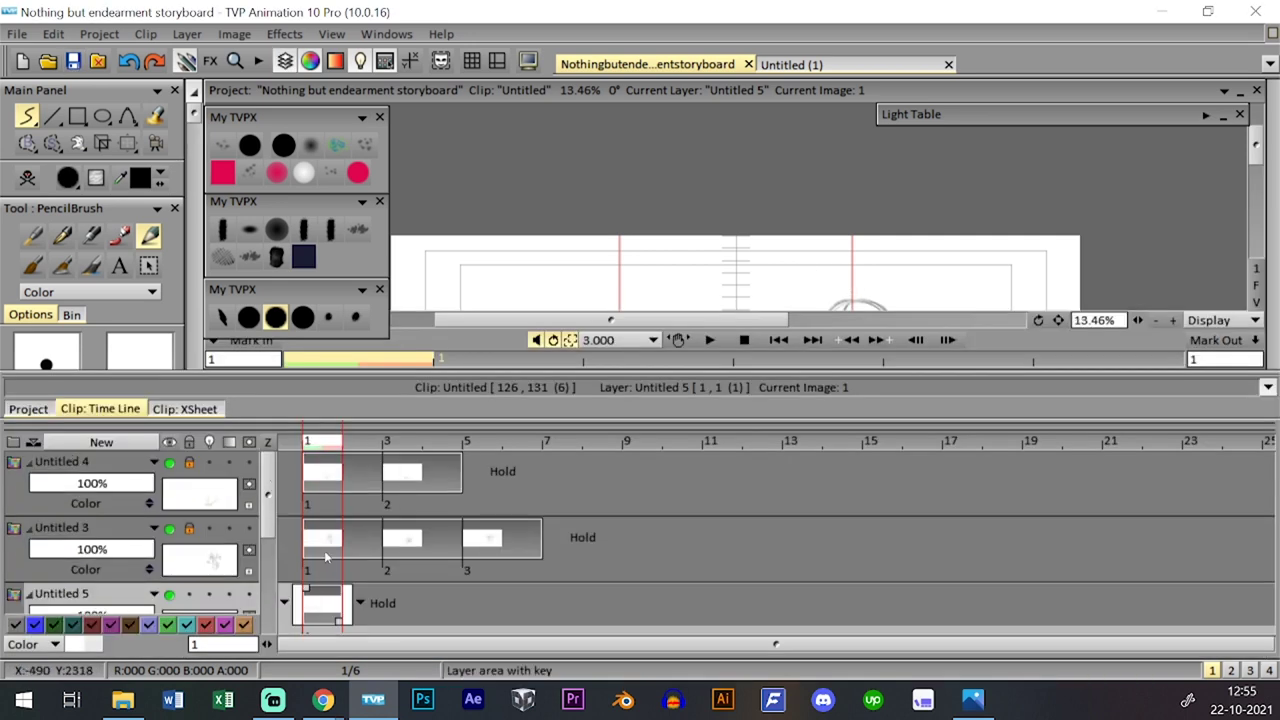
pyautogui.click(248, 530)
pyautogui.doubleClick(328, 572)
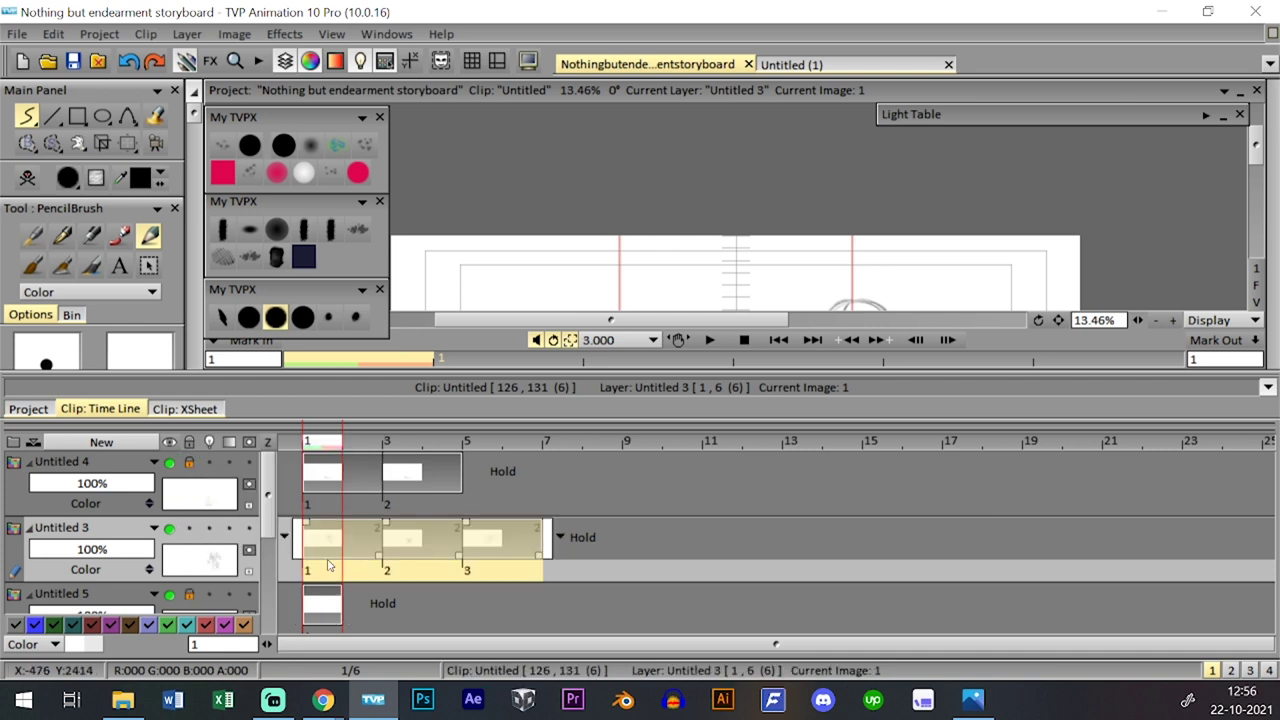
pyautogui.press('Tab')
pyautogui.click(128, 144)
# - Enlarge the girl's Untitled 3 drawings, then scale Untitled 4's book drawings to about 144% to match
pyautogui.click(208, 169)
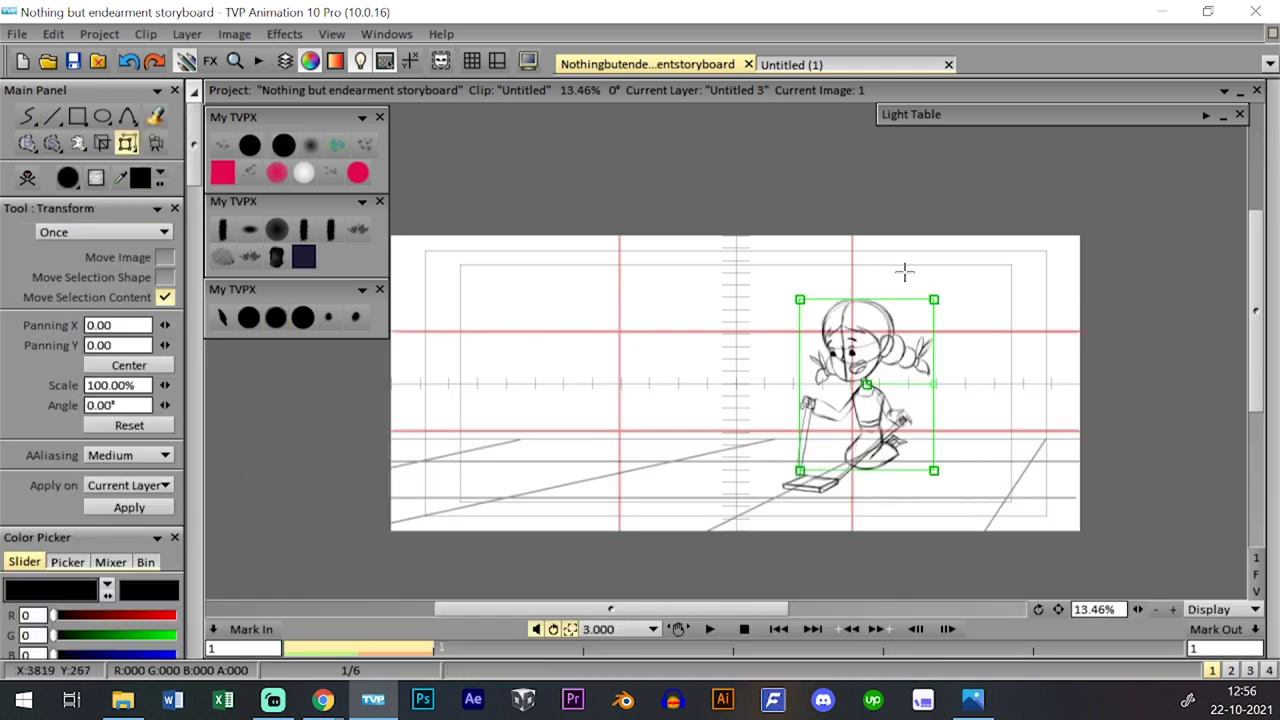
pyautogui.moveTo(942, 296)
pyautogui.mouseDown()
pyautogui.moveTo(958, 272)
pyautogui.moveTo(952, 288)
pyautogui.mouseUp()
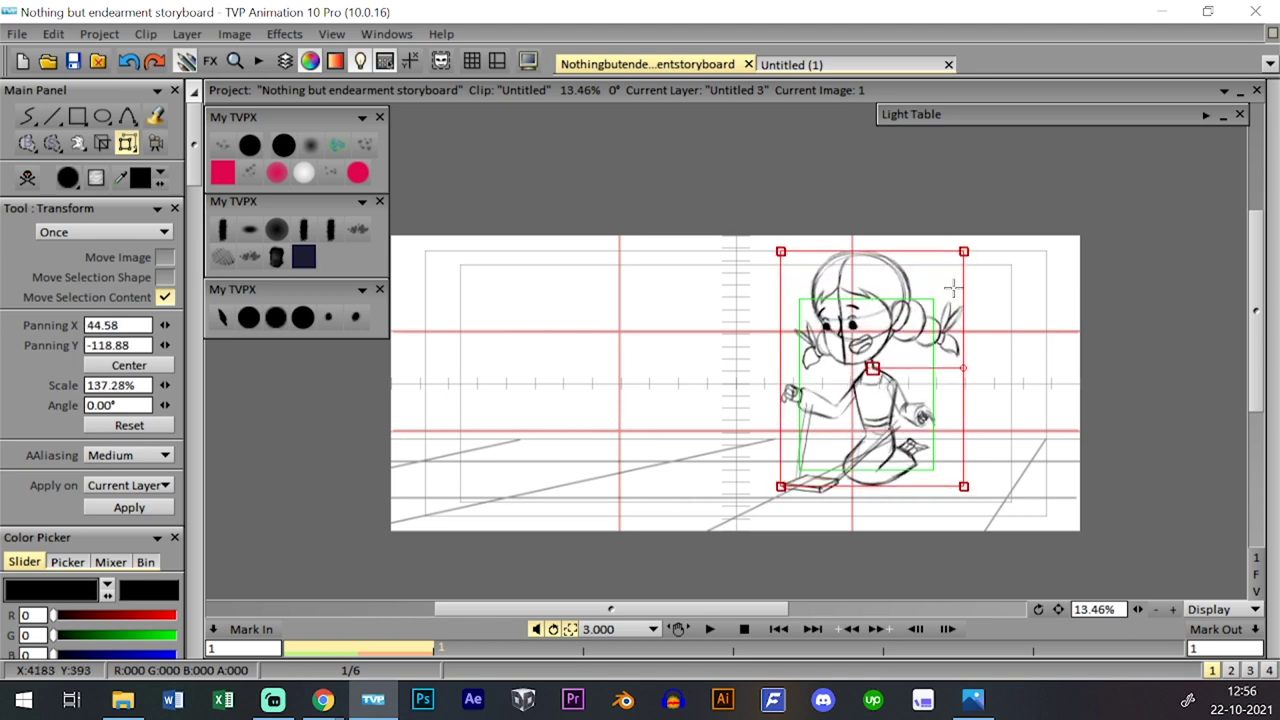
pyautogui.press('Return')
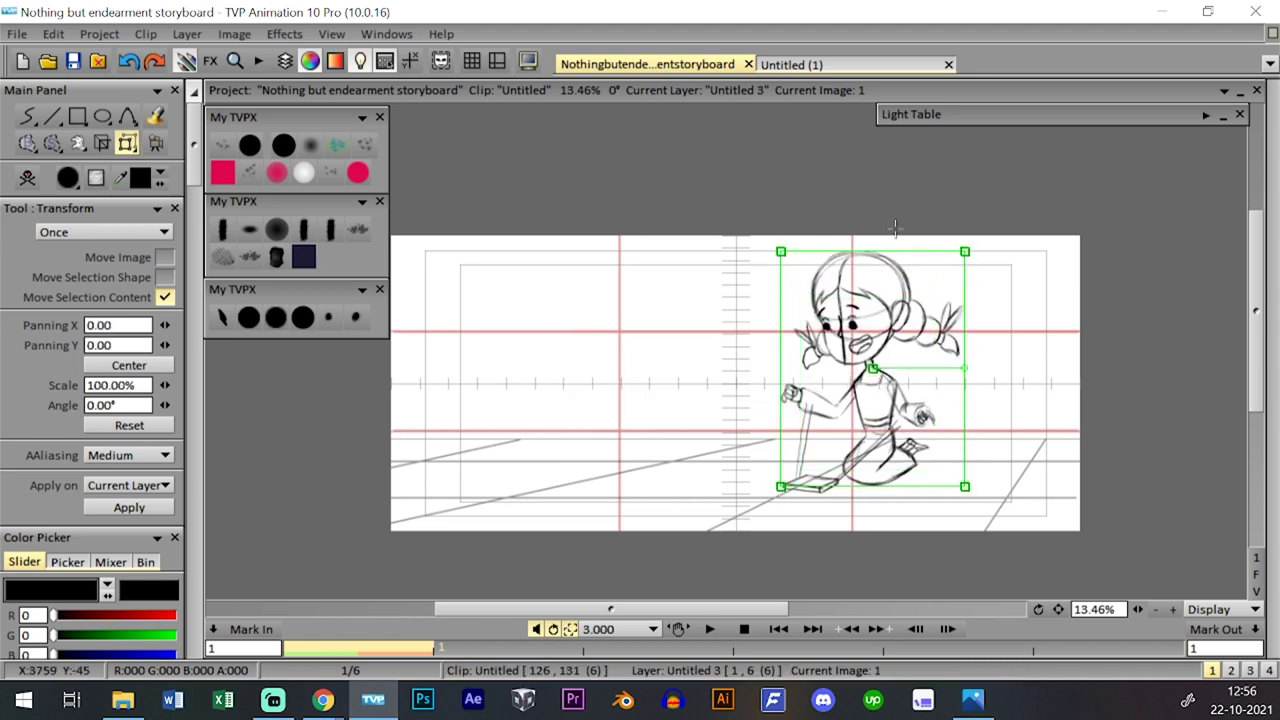
pyautogui.press('l')
pyautogui.click(333, 507)
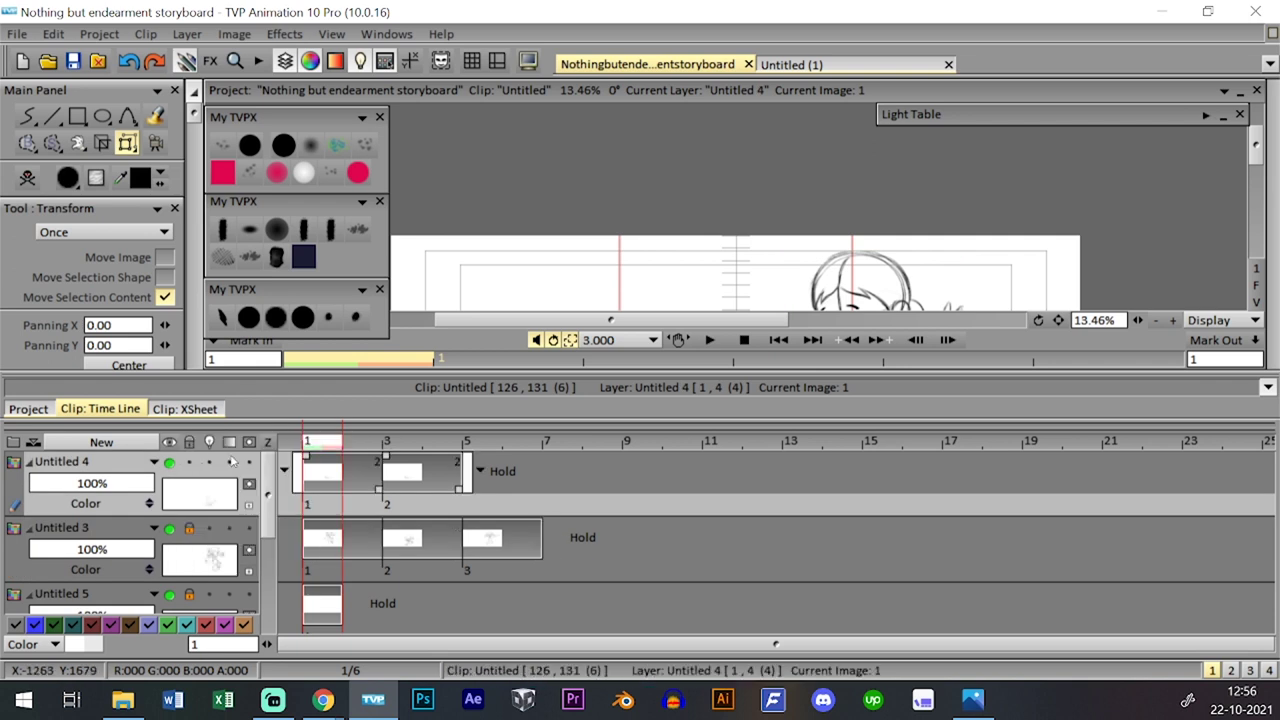
pyautogui.press('Tab')
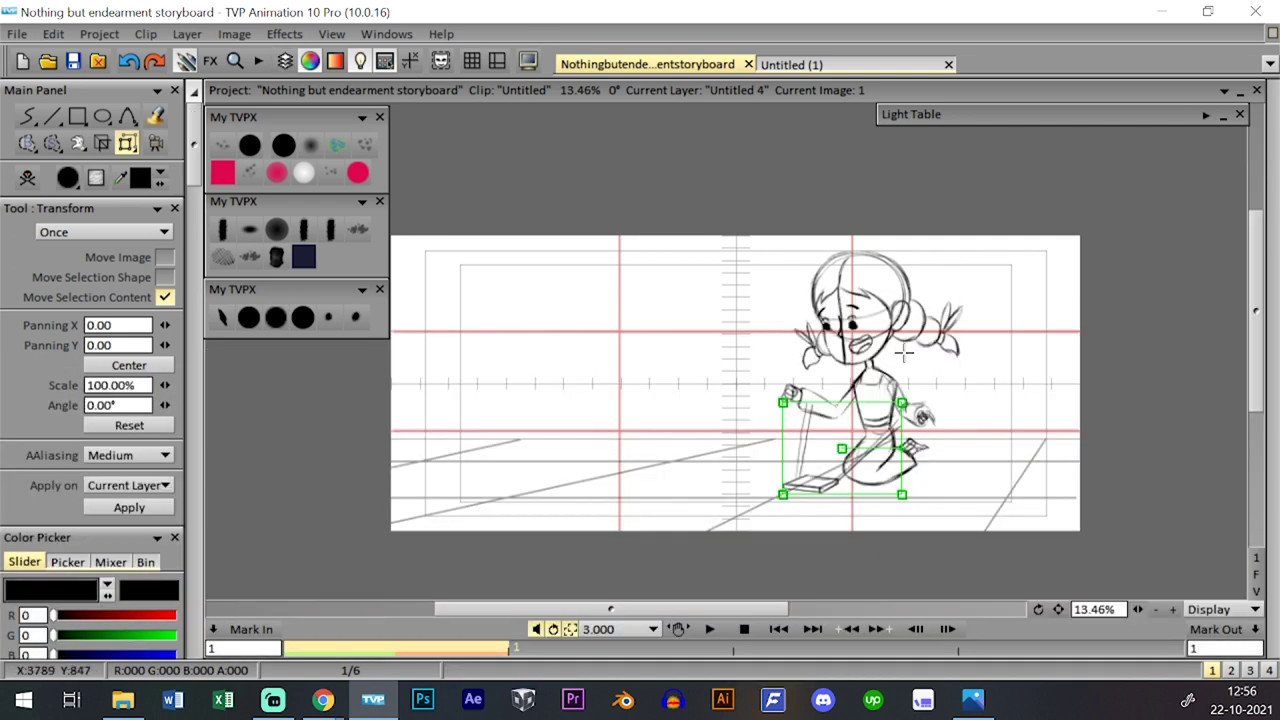
pyautogui.moveTo(902, 403); pyautogui.dragTo(916, 374)
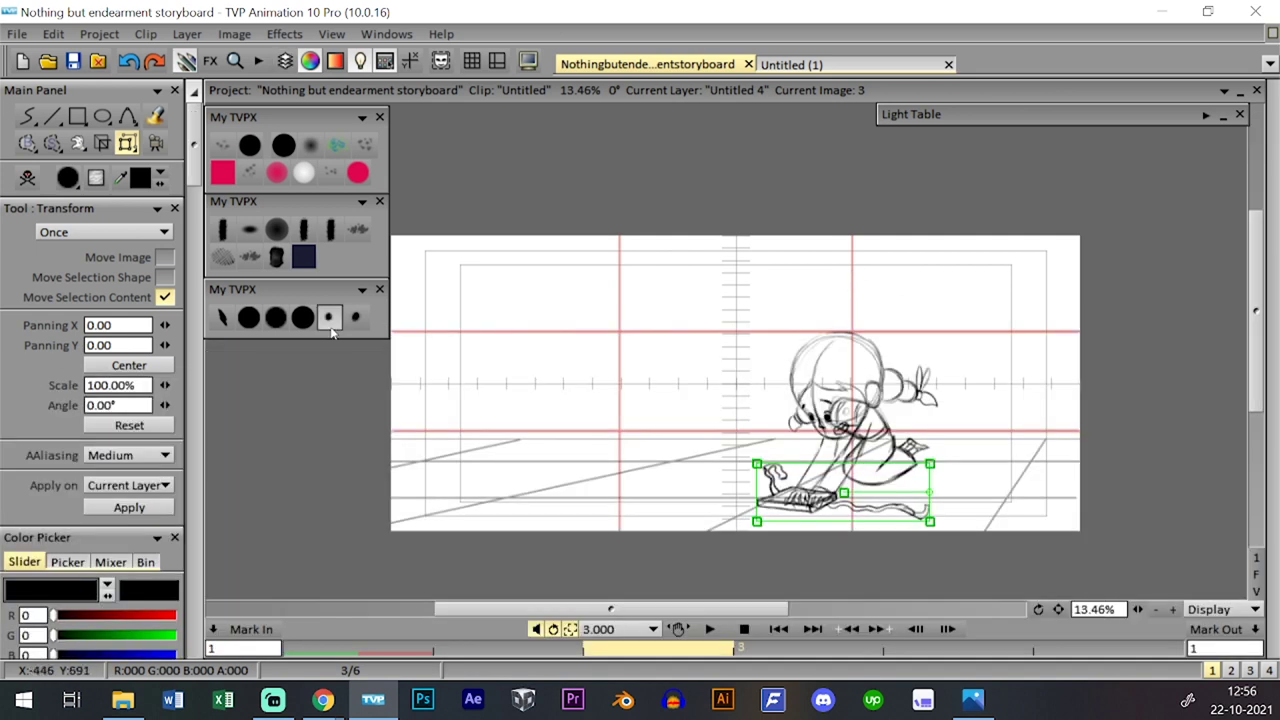
pyautogui.click(299, 326)
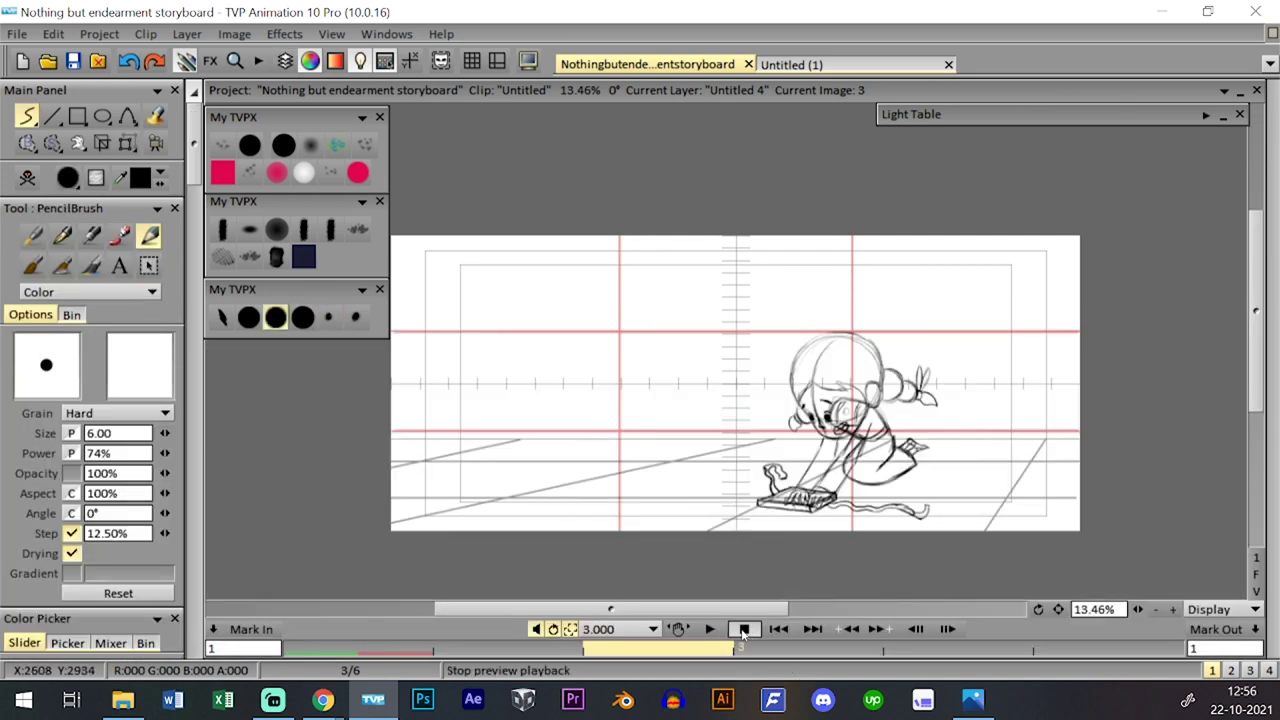
# - Play back the enlarged animation, then go to the first image of layer Untitled 5
pyautogui.click(710, 629)
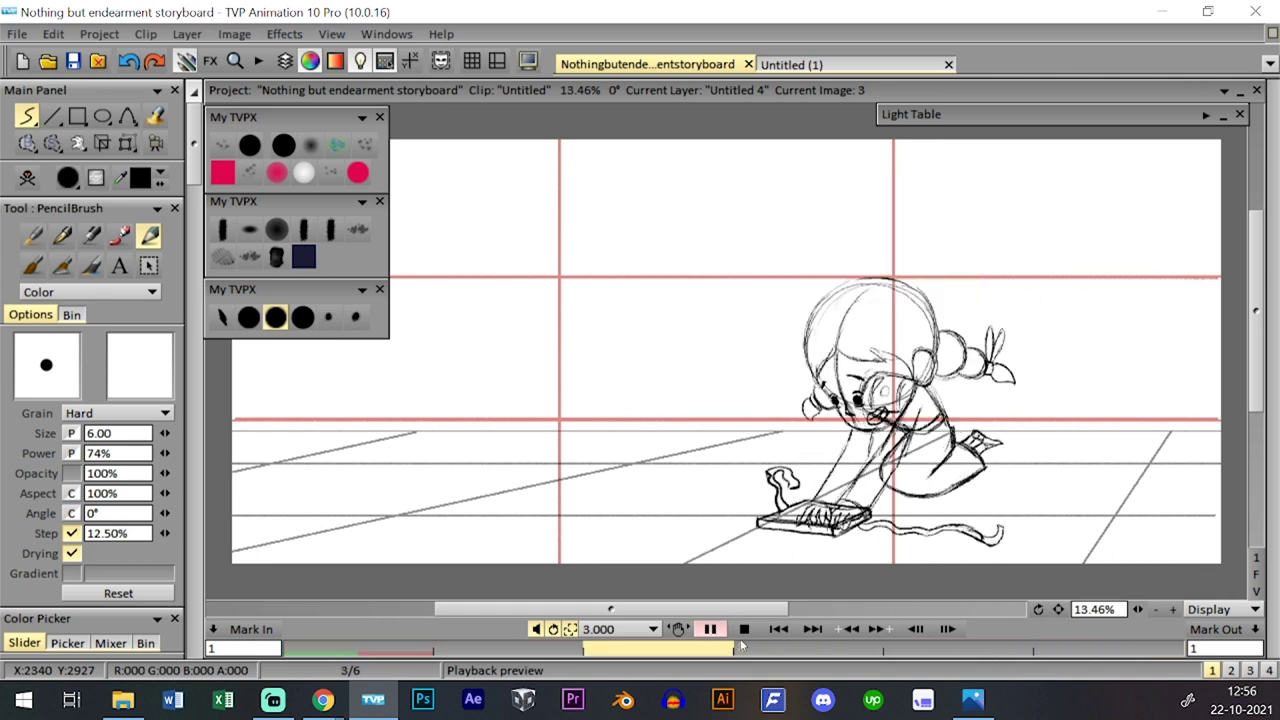
pyautogui.click(744, 630)
pyautogui.scroll(-1, 313, 566)
pyautogui.click(313, 567)
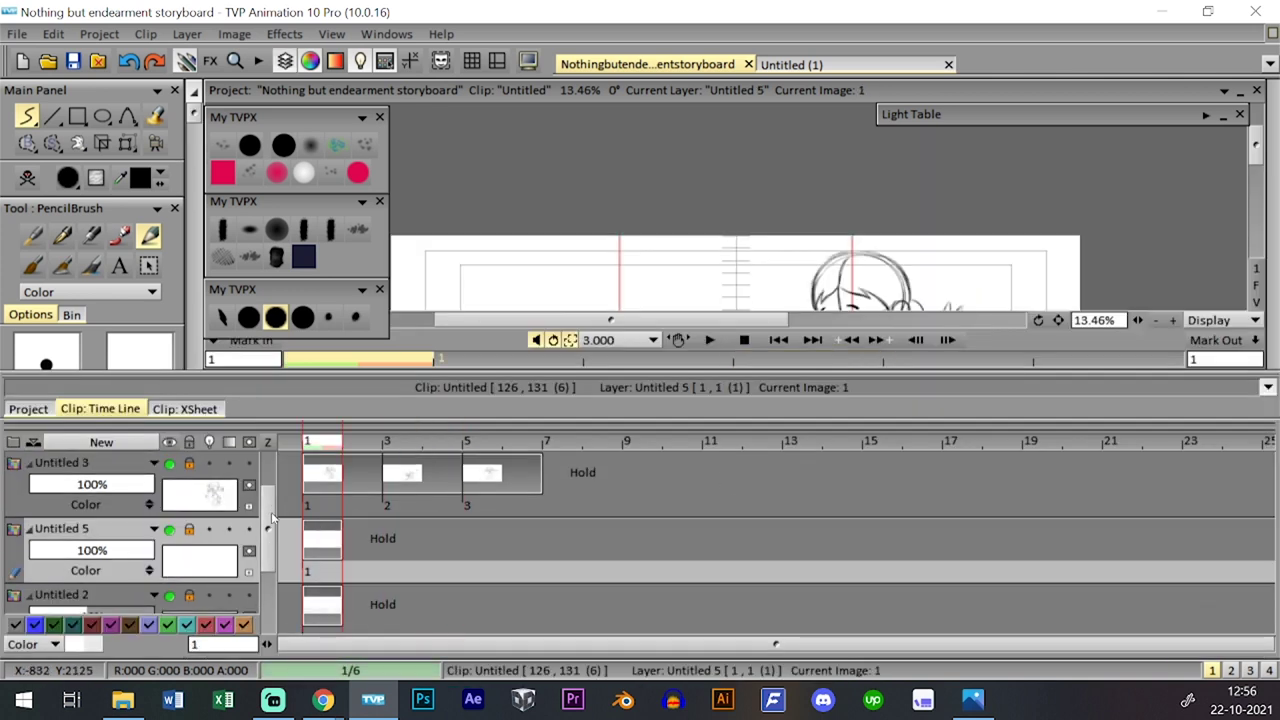
# - Save the storyboard project and close it
pyautogui.press('Tab')
pyautogui.press('Tab')
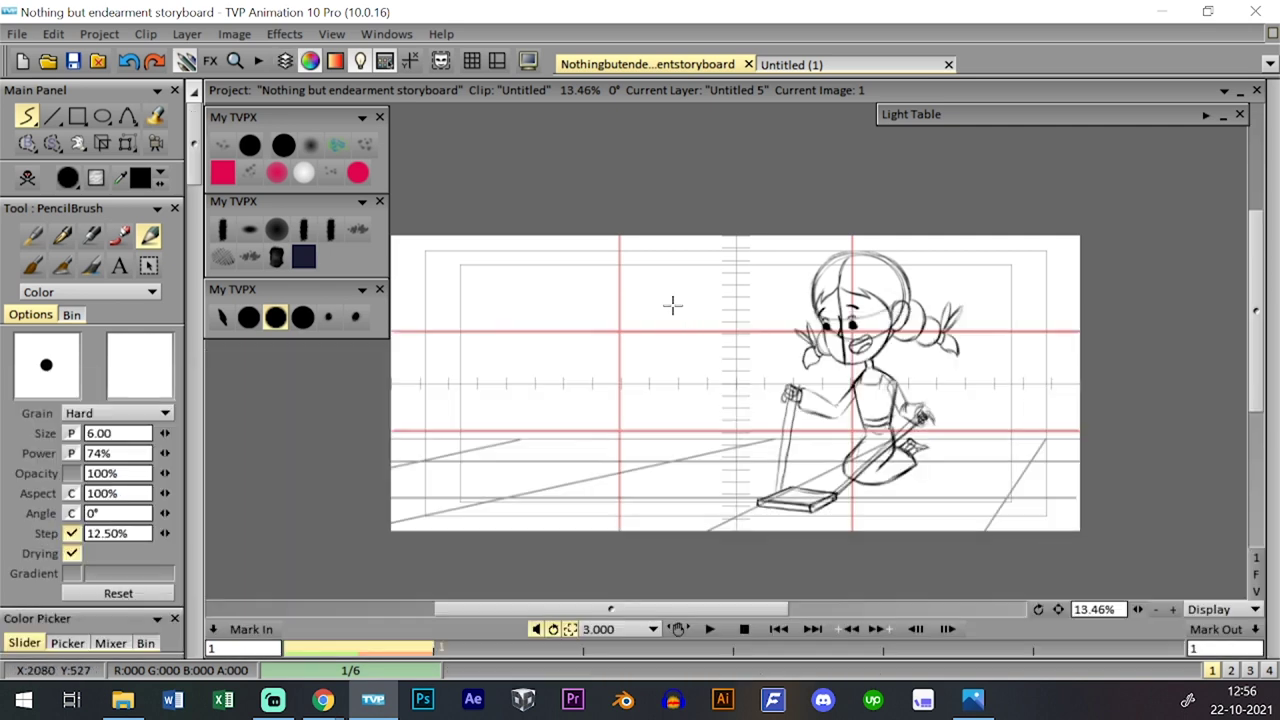
pyautogui.press('Tab')
pyautogui.press('Tab')
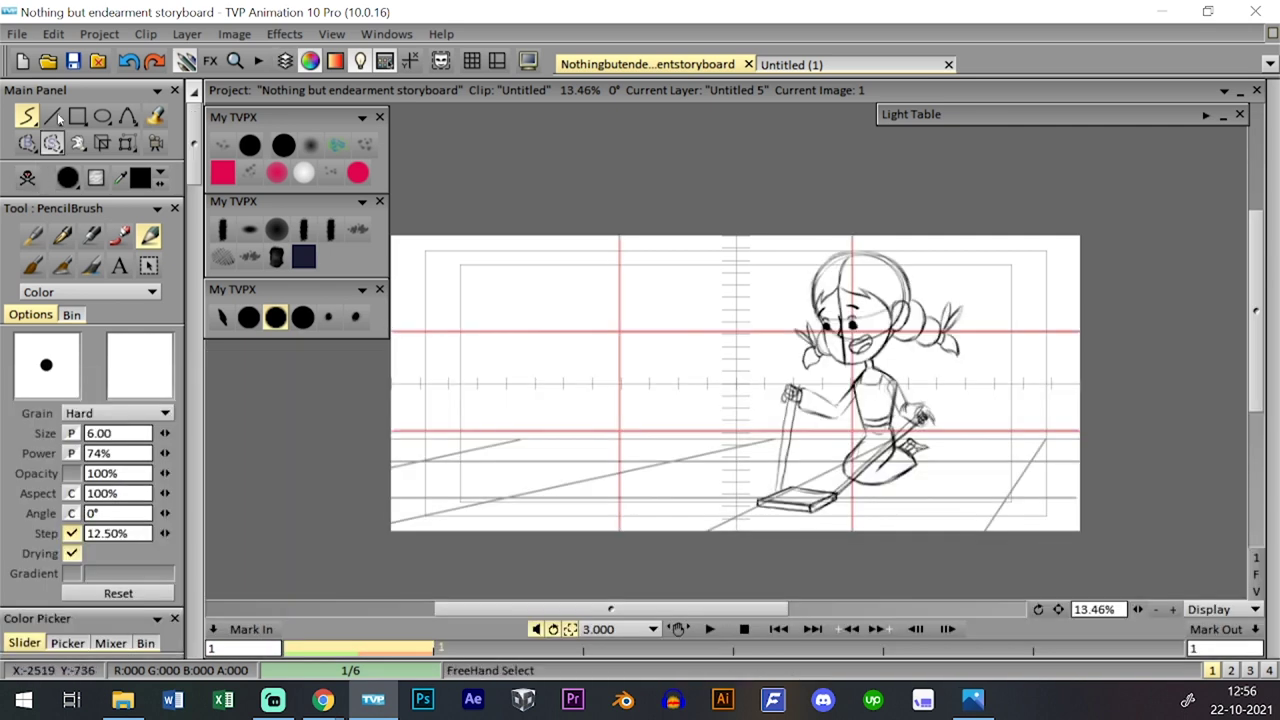
pyautogui.click(72, 61)
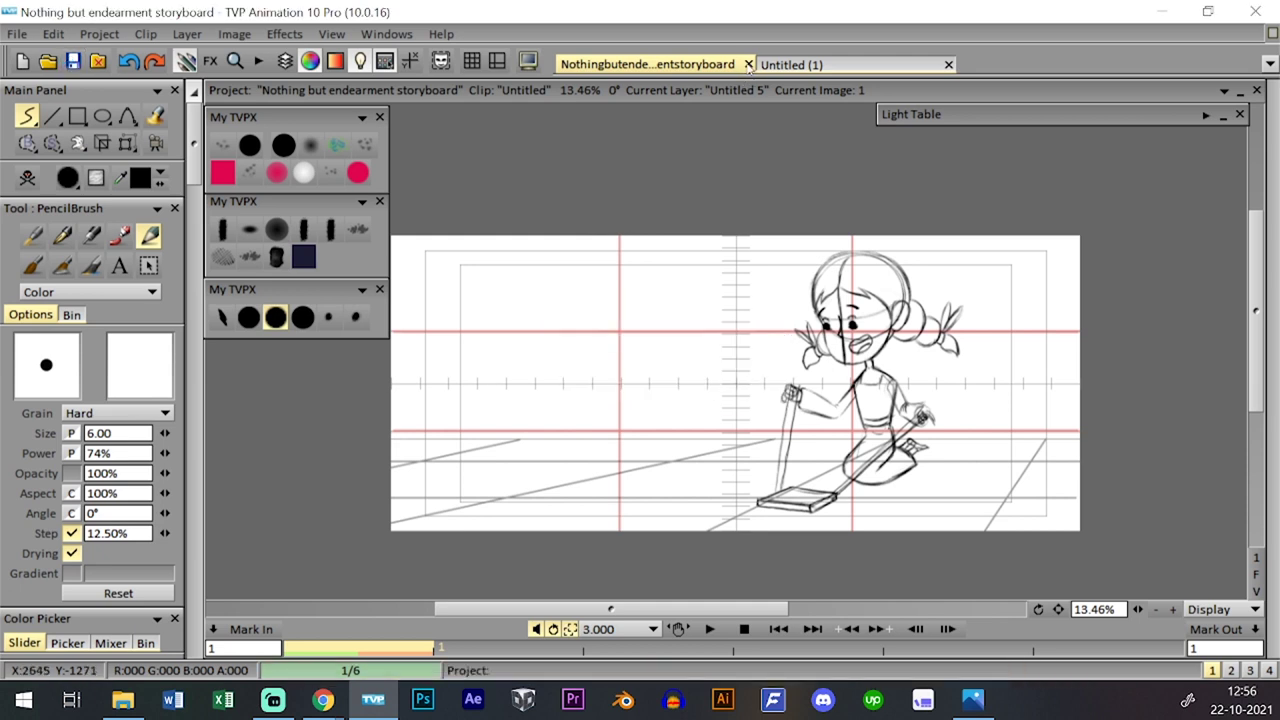
pyautogui.click(745, 64)
# - Browse to celestial ally > young hema and elaya story > storyboard and open the latest Nothing but endearment storyboard file
pyautogui.click(47, 61)
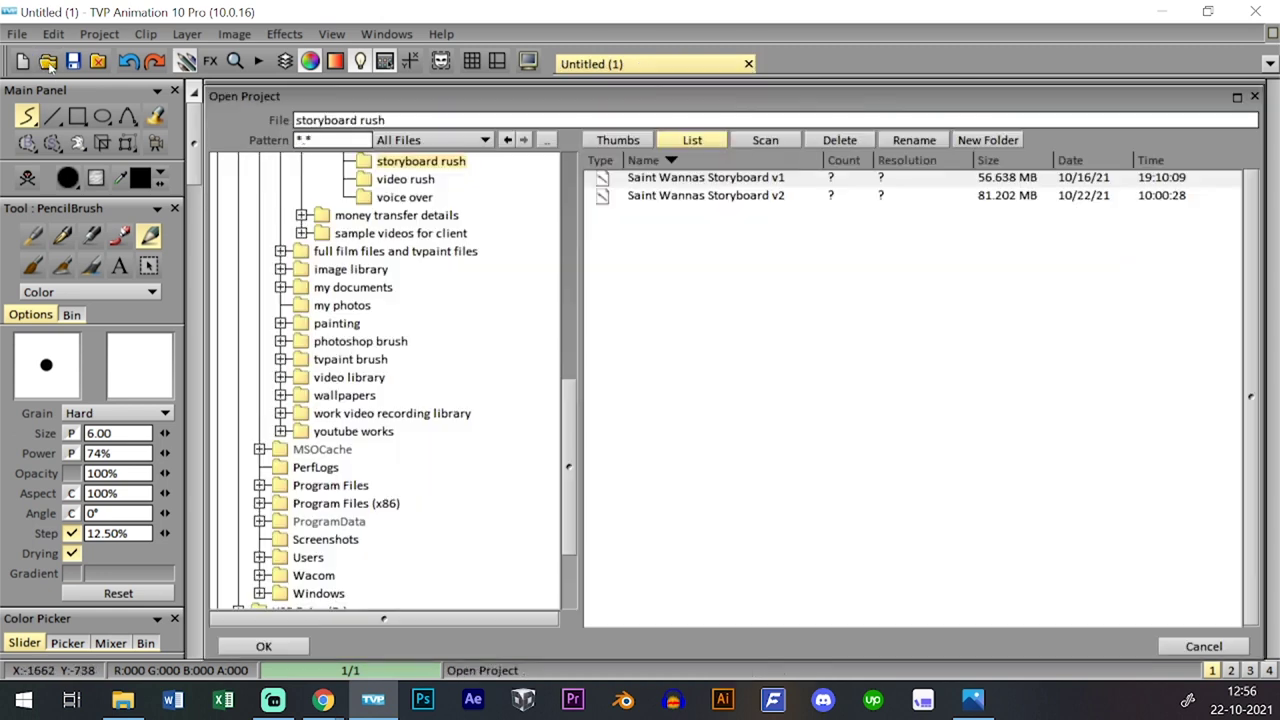
pyautogui.scroll(1, 573, 414)
pyautogui.scroll(-1, 574, 412)
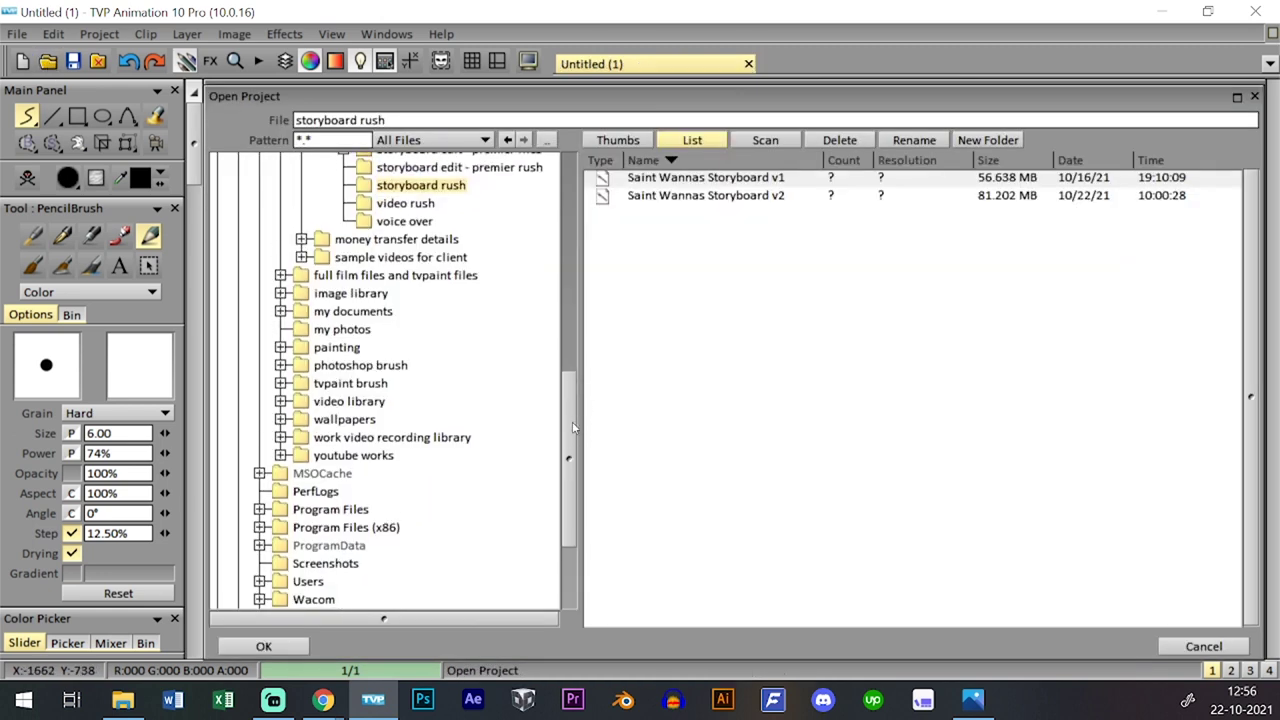
pyautogui.click(420, 267)
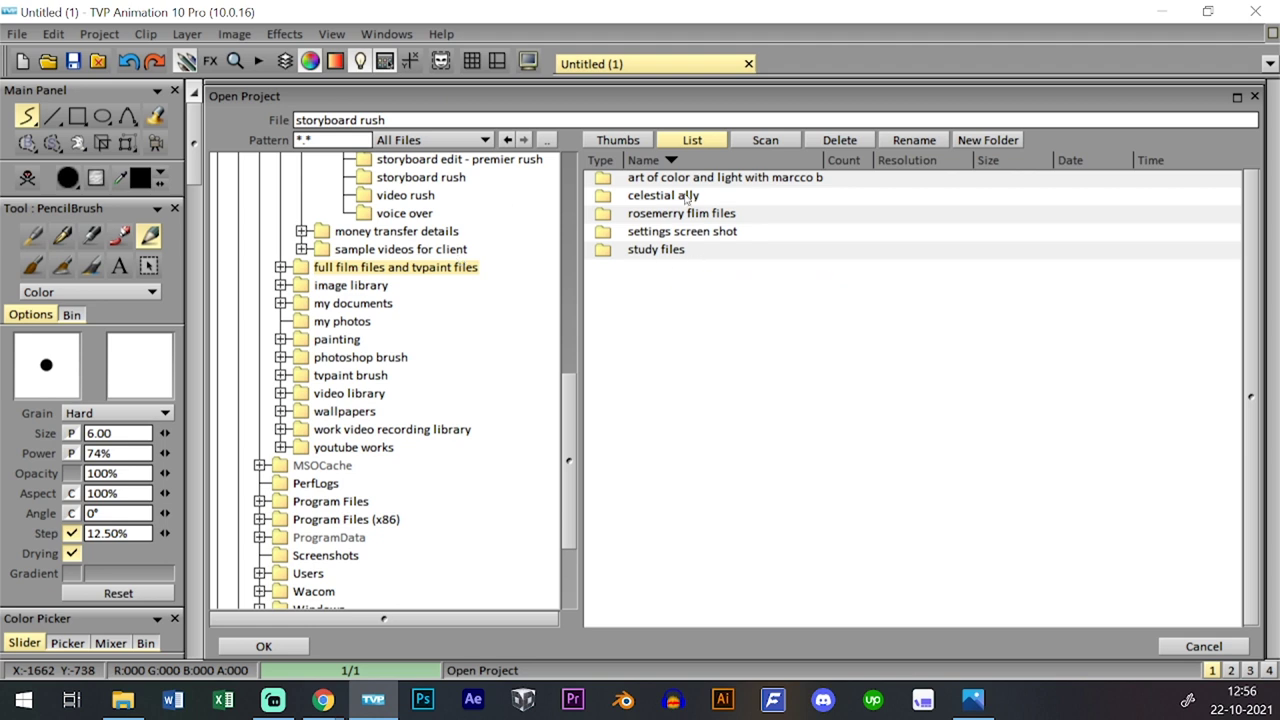
pyautogui.doubleClick(687, 200)
pyautogui.doubleClick(706, 375)
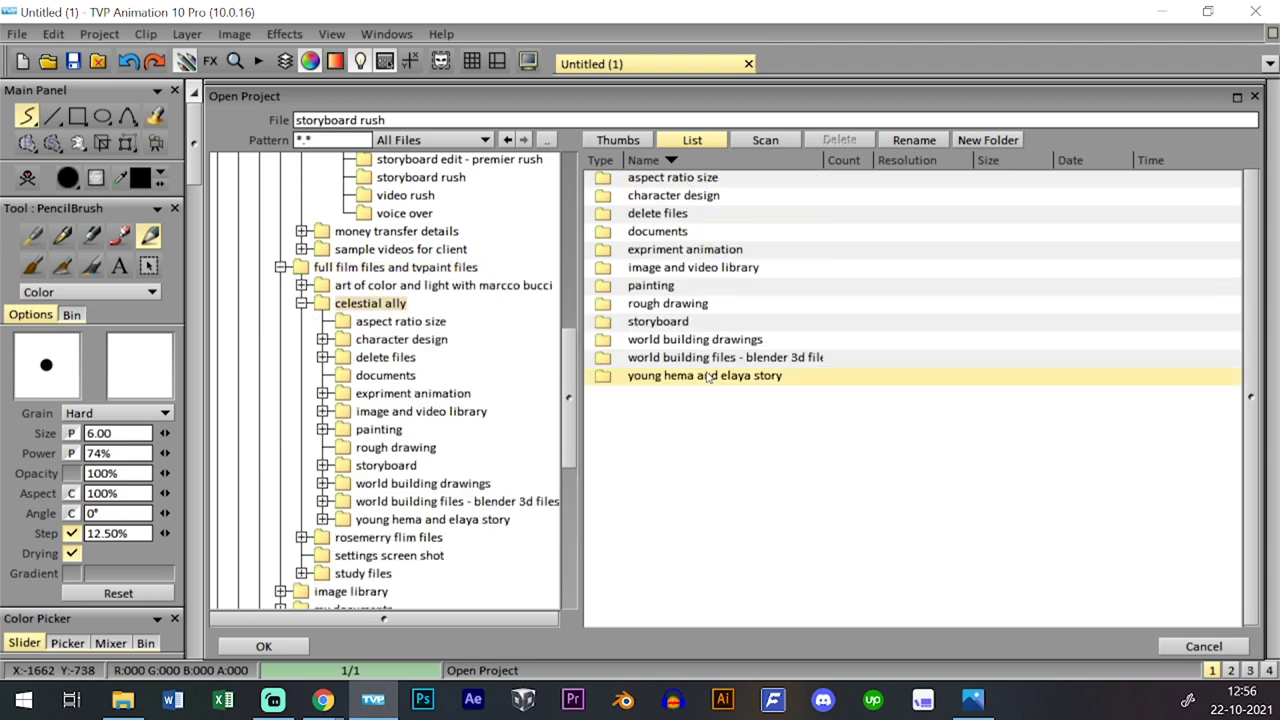
pyautogui.doubleClick(697, 249)
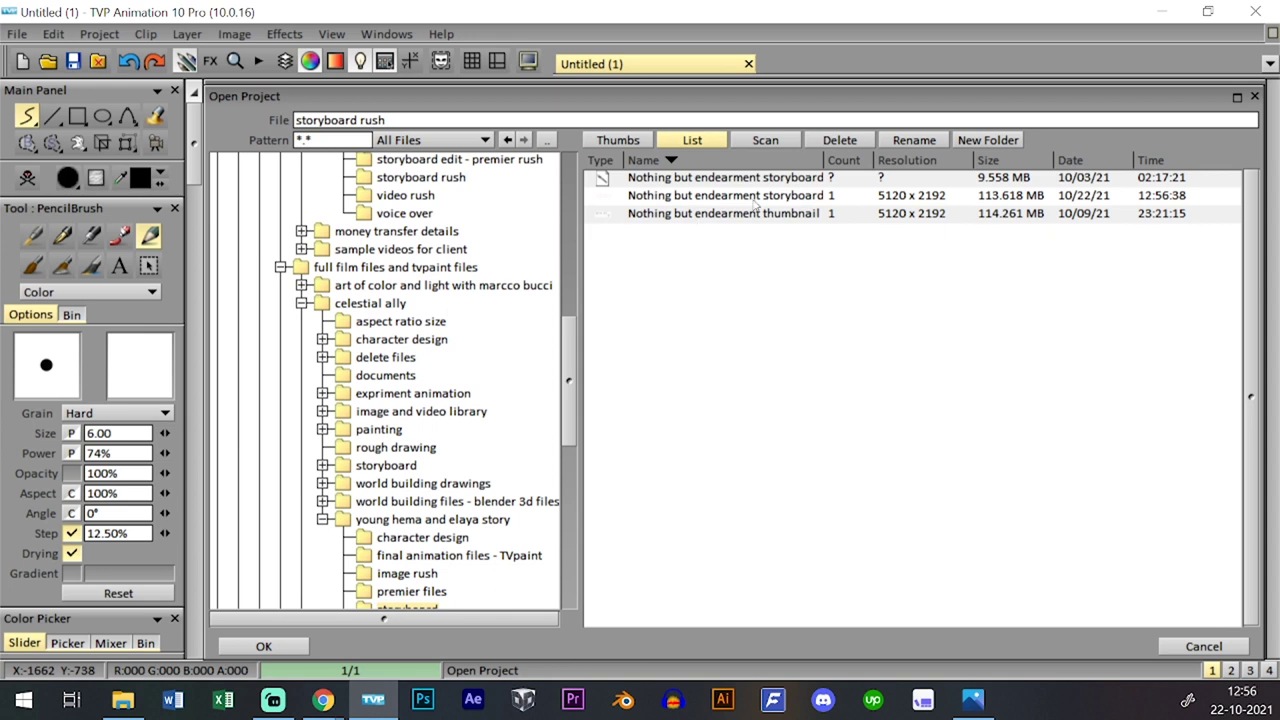
pyautogui.click(759, 196)
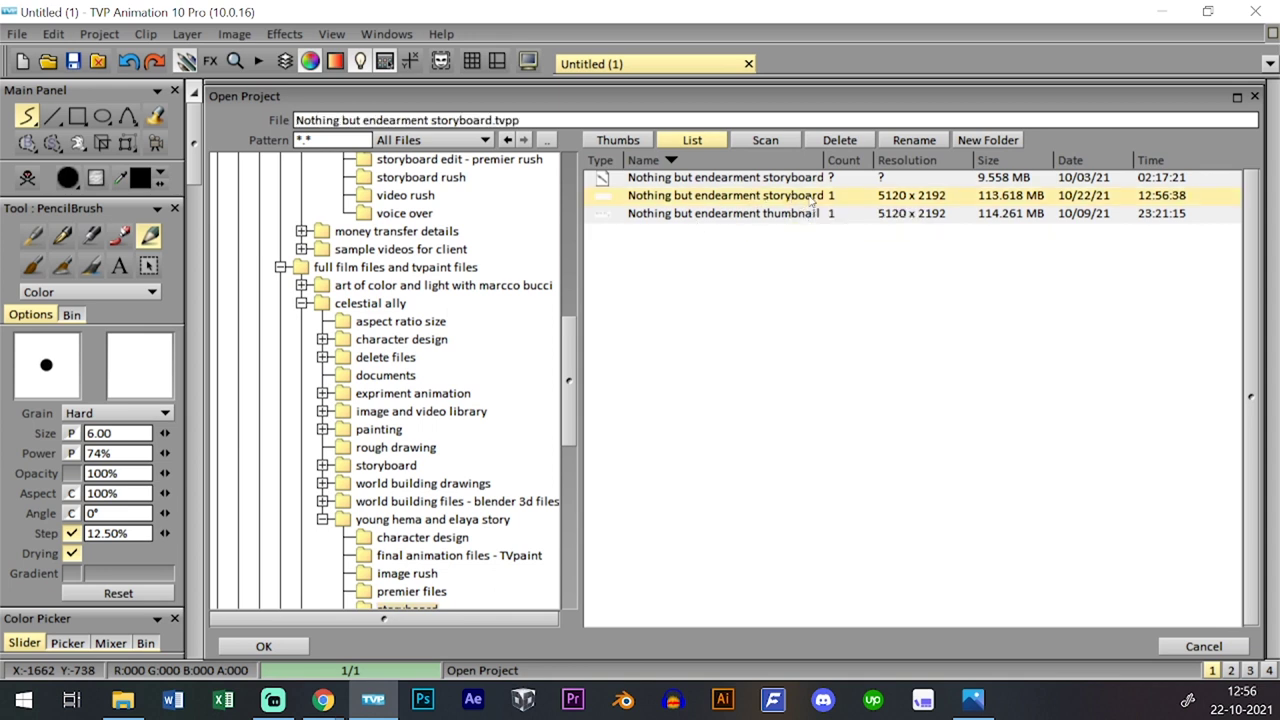
pyautogui.doubleClick(808, 196)
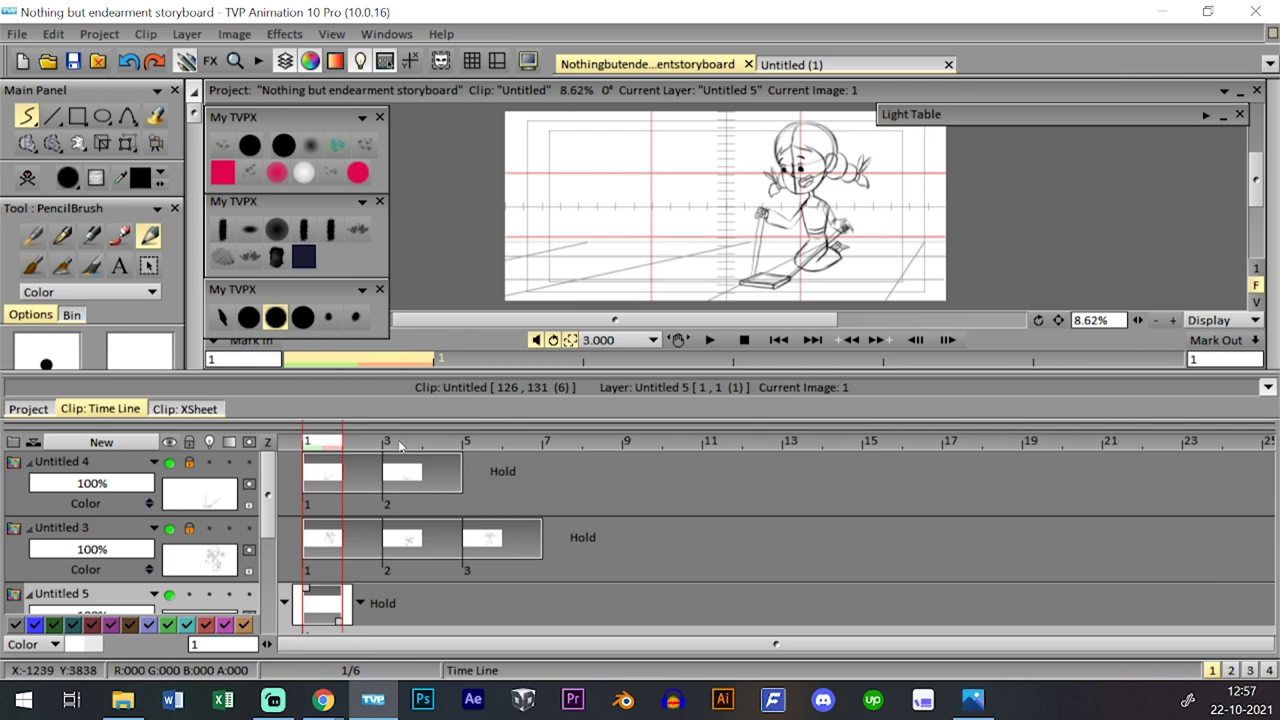
# - Scrub through the clip and step between images 4 and 5 of Untitled 3
pyautogui.moveTo(400, 446)
pyautogui.mouseDown()
pyautogui.moveTo(515, 471)
pyautogui.moveTo(314, 478)
pyautogui.moveTo(517, 480)
pyautogui.mouseUp()
pyautogui.click(484, 526)
pyautogui.press('l')
pyautogui.press('l')
pyautogui.press('l')
pyautogui.press('Left')
pyautogui.press('Left')
pyautogui.press('Left')
pyautogui.press('Right')
pyautogui.press('Right')
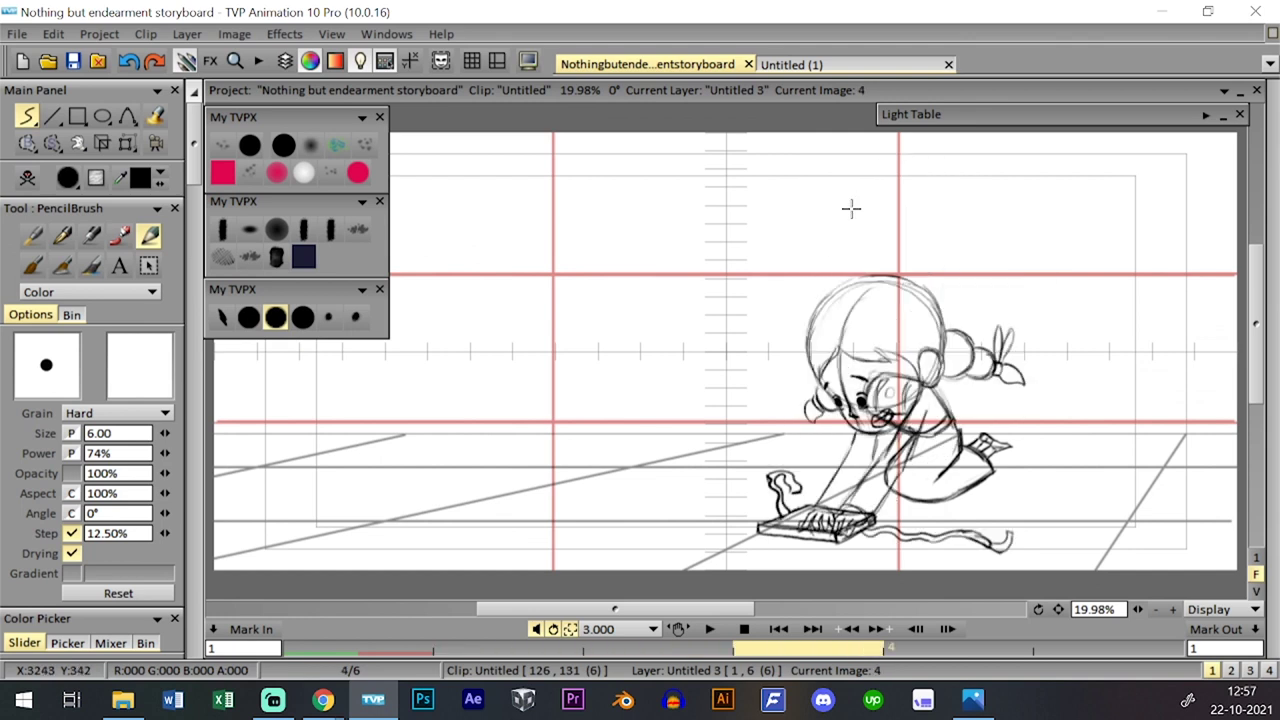
pyautogui.press('Tab')
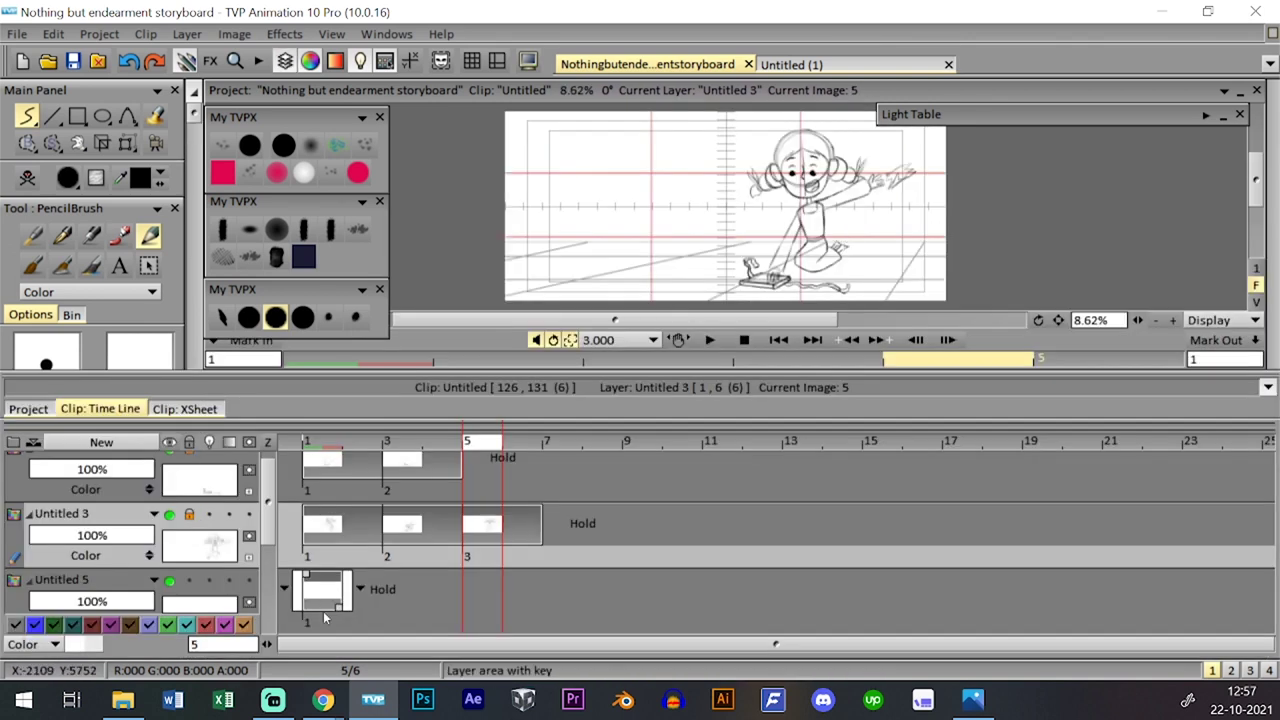
# - Make layer Untitled 5 current and lock it against edits
pyautogui.click(323, 602)
pyautogui.scroll(1, 335, 606)
pyautogui.click(189, 592)
pyautogui.scroll(-2, 244, 530)
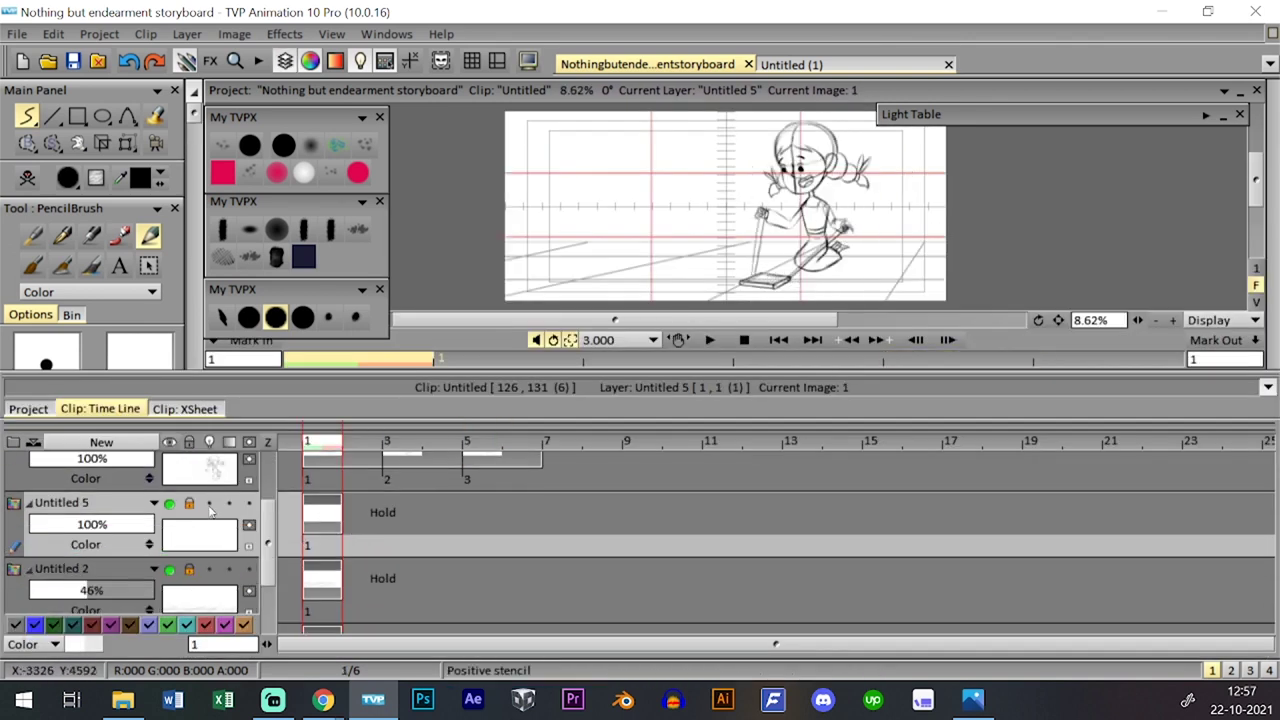
pyautogui.press('Tab')
pyautogui.moveTo(670, 356); pyautogui.dragTo(683, 363)
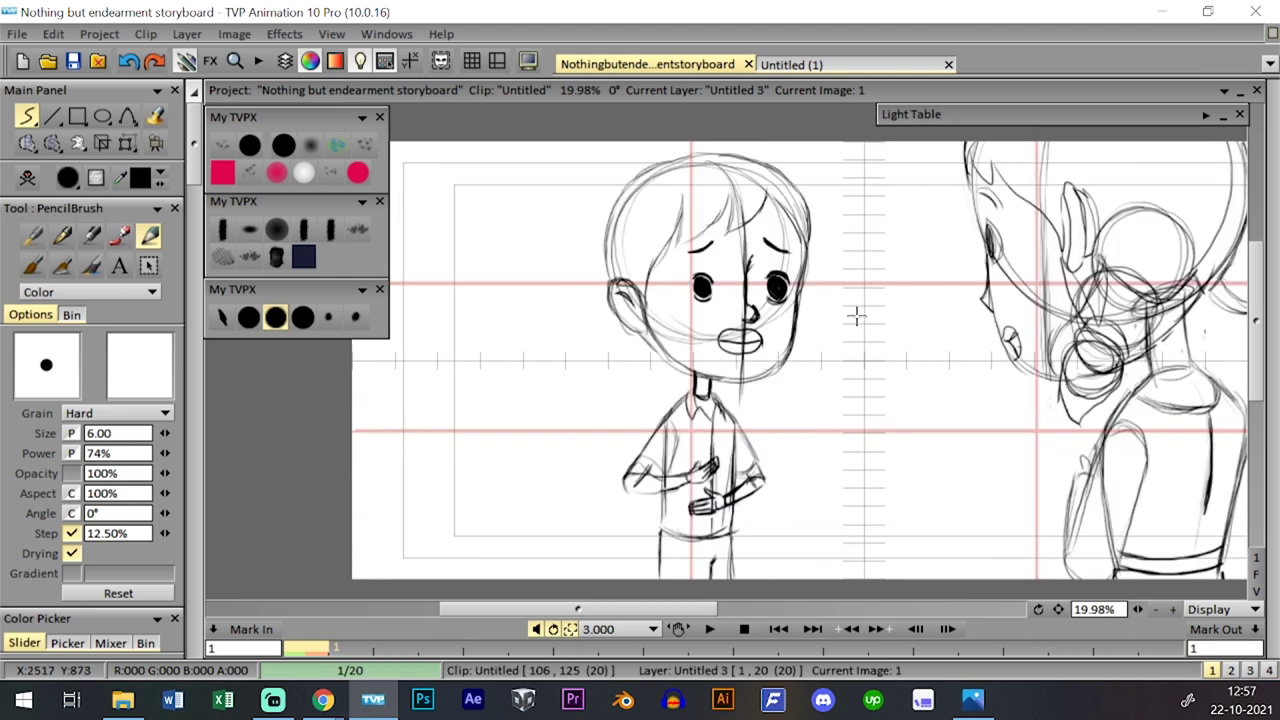
# - Scrub ahead to the boy drawing and flip between images 17 and 19
pyautogui.moveTo(826, 658); pyautogui.dragTo(826, 372)
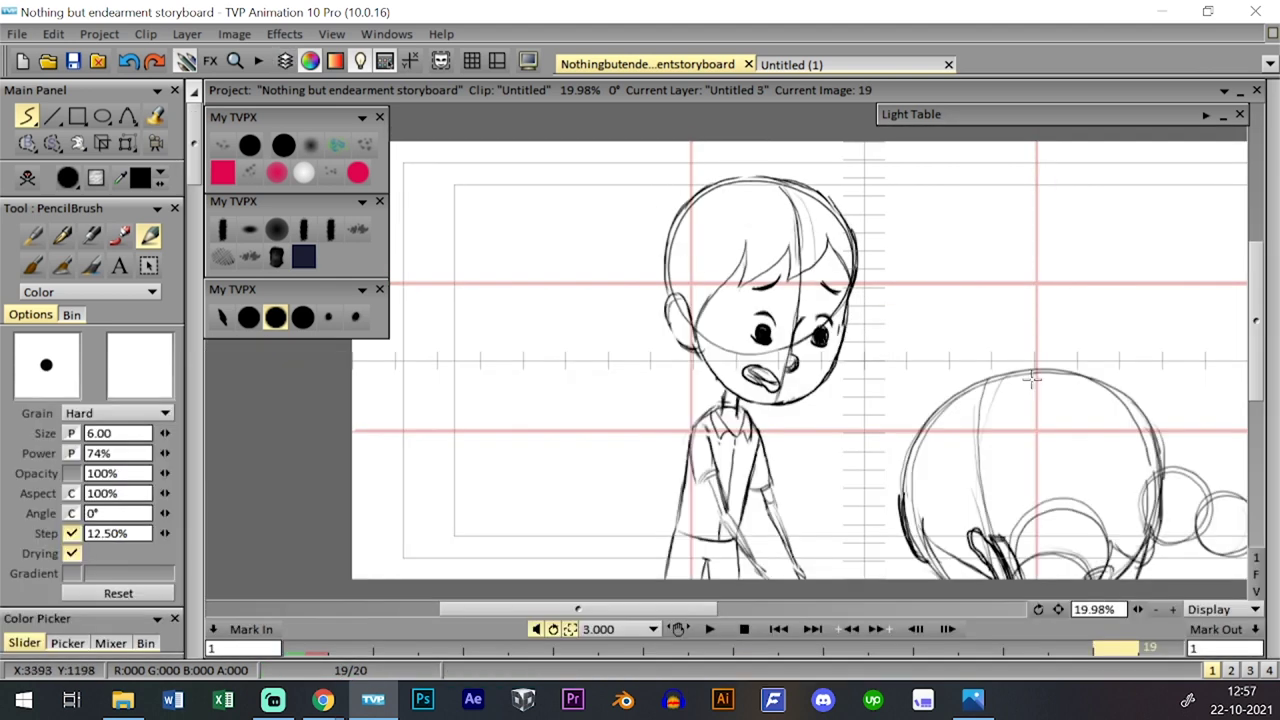
pyautogui.press('Left')
pyautogui.press('Left')
pyautogui.press('Right')
pyautogui.press('Right')
pyautogui.press('Left')
pyautogui.press('Left')
pyautogui.press('Right')
pyautogui.press('Right')
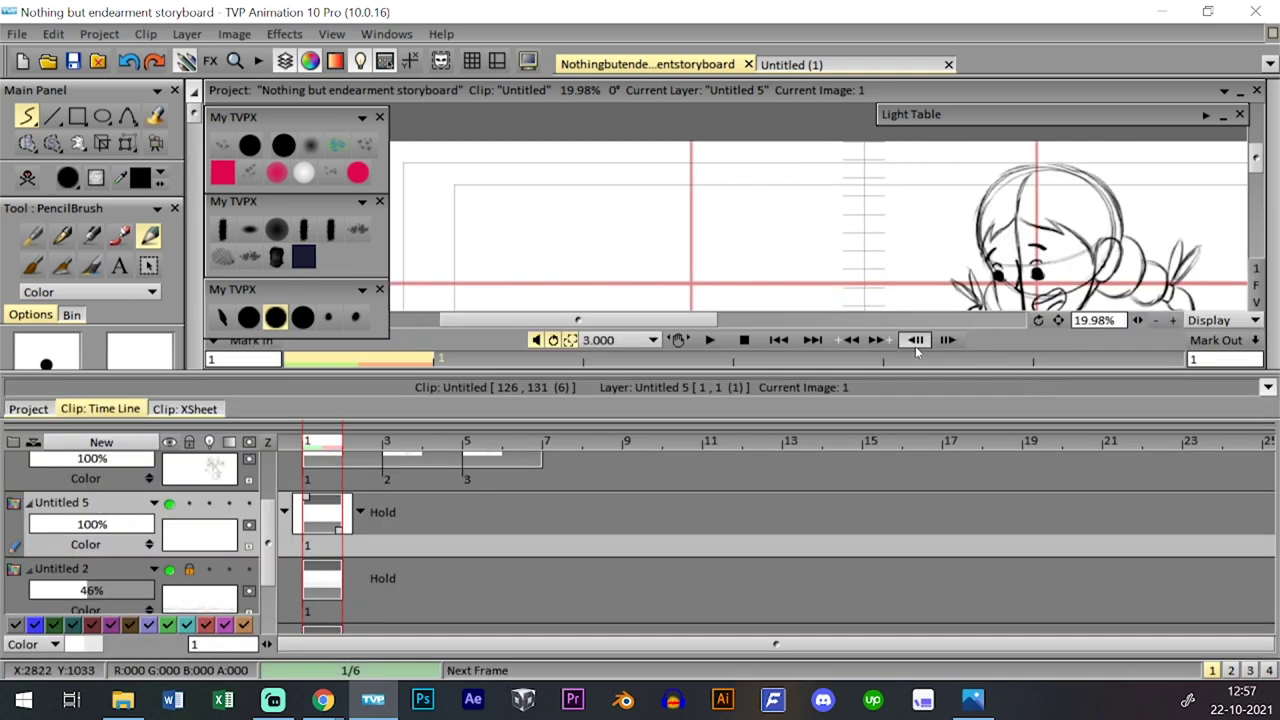
# - Lock all layers, zoom the canvas out slightly and save the project
pyautogui.click(203, 443)
pyautogui.click(207, 443)
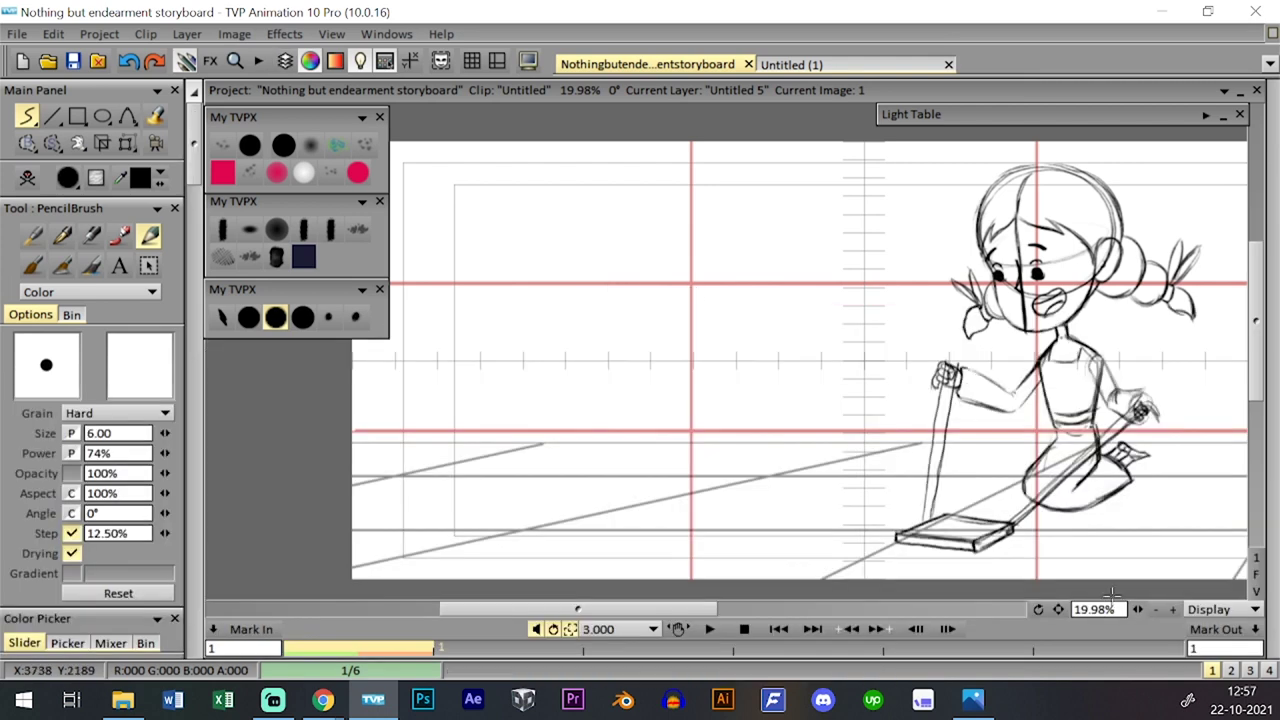
pyautogui.moveTo(1136, 612); pyautogui.dragTo(1127, 612)
pyautogui.click(75, 64)
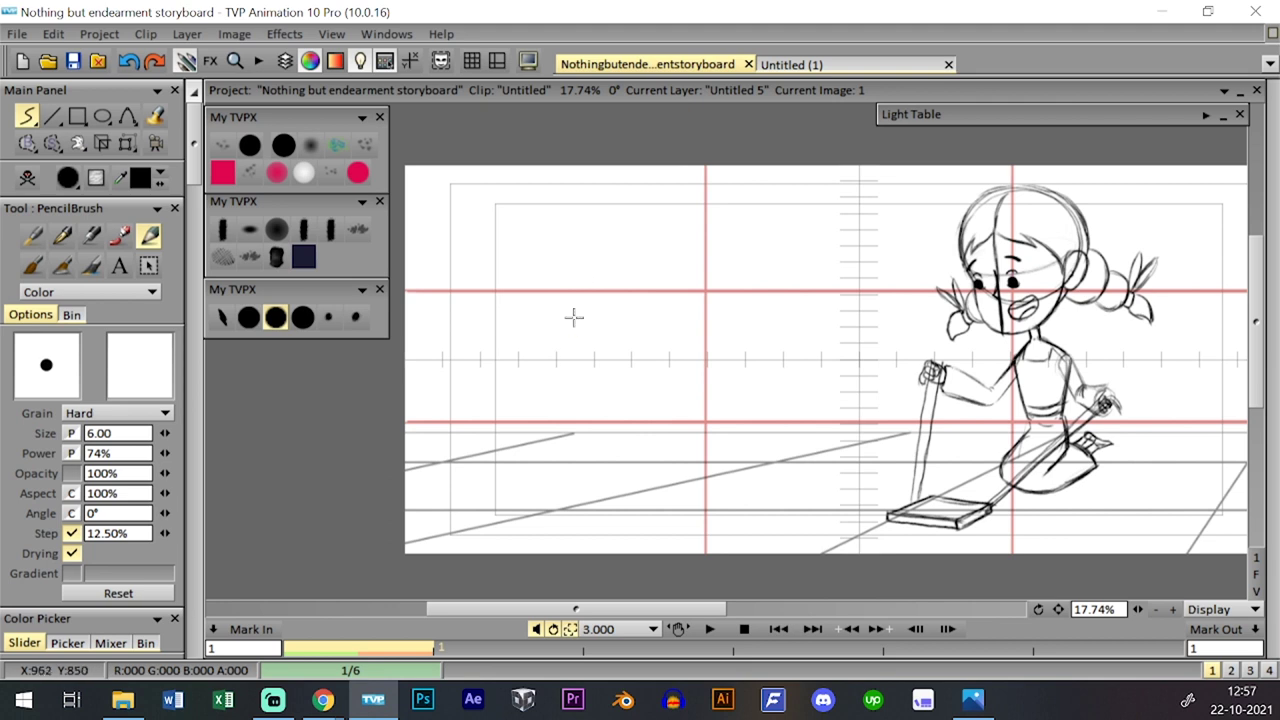
# - Sketch the hand's solid vertical edge and a curved hook at its lower end
pyautogui.moveTo(585, 271); pyautogui.dragTo(602, 203)
pyautogui.moveTo(572, 348); pyautogui.dragTo(604, 187)
pyautogui.moveTo(580, 308)
pyautogui.mouseDown()
pyautogui.moveTo(572, 345)
pyautogui.moveTo(614, 180)
pyautogui.mouseUp()
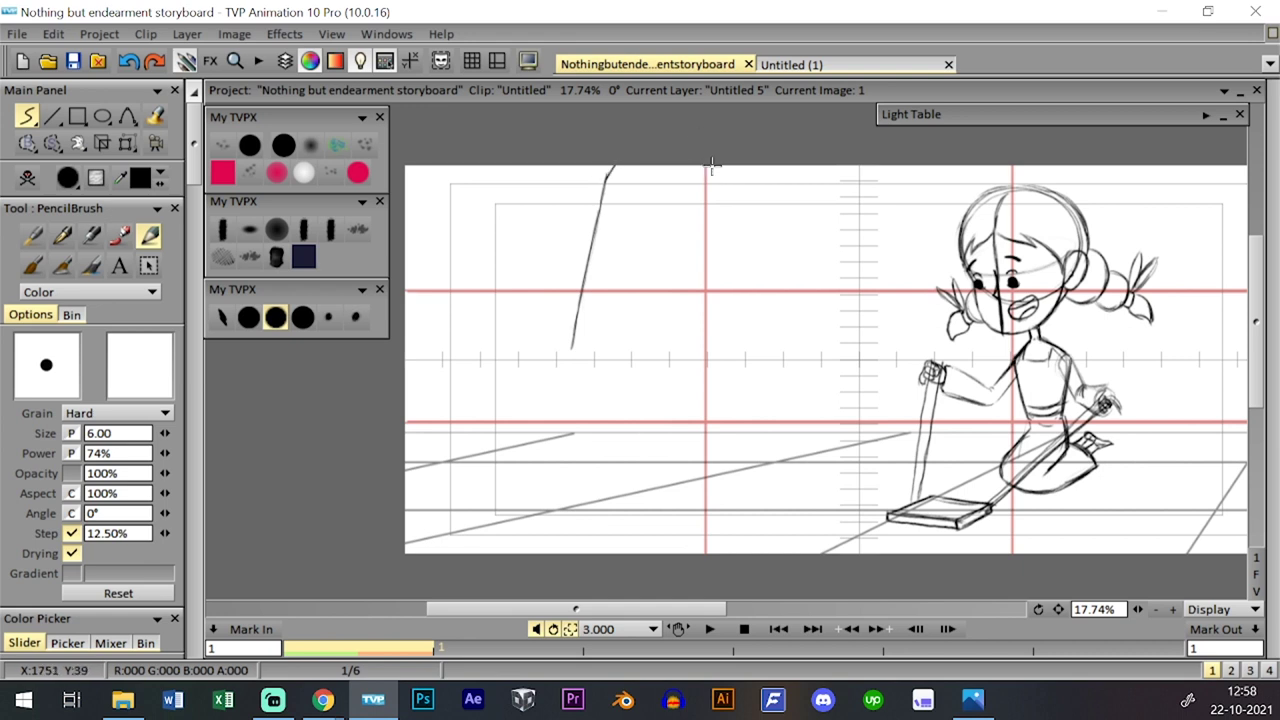
pyautogui.moveTo(712, 166)
pyautogui.mouseDown()
pyautogui.moveTo(726, 247)
pyautogui.moveTo(667, 262)
pyautogui.mouseUp()
pyautogui.hotkey('ctrl', 'z')
pyautogui.moveTo(687, 191); pyautogui.dragTo(669, 264)
pyautogui.moveTo(681, 215); pyautogui.dragTo(672, 267)
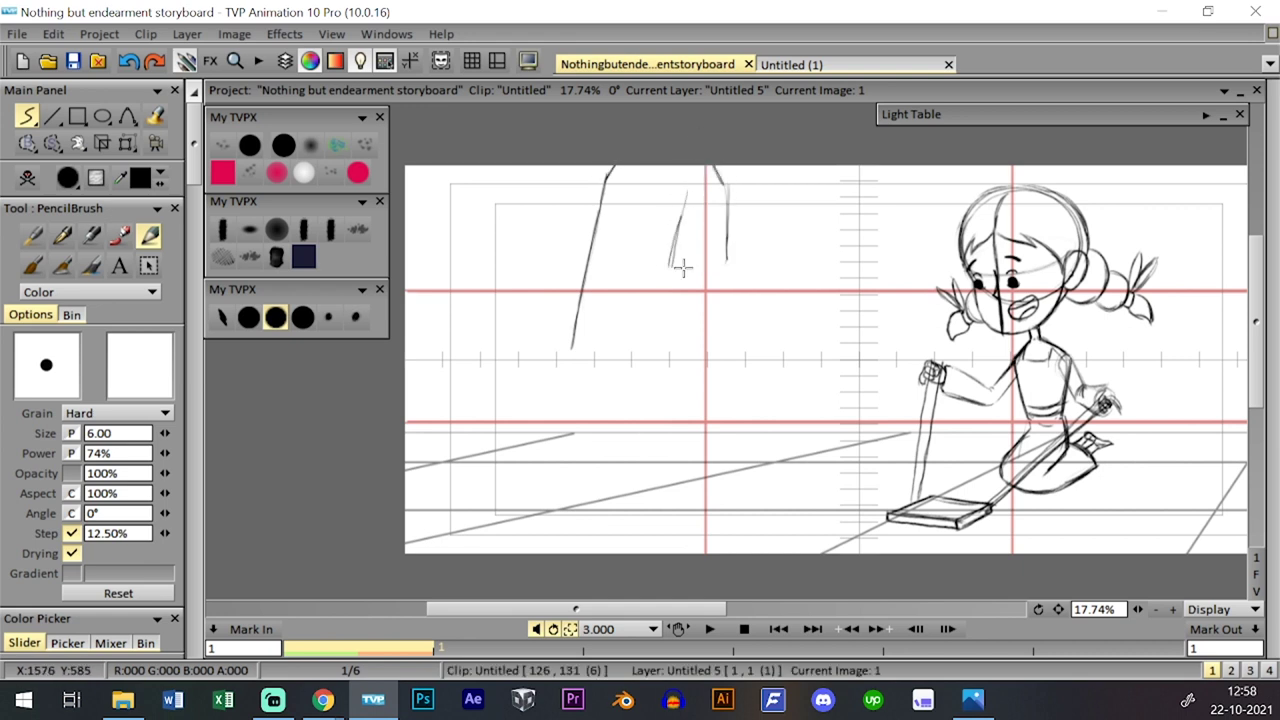
pyautogui.hotkey('ctrl', 'z')
pyautogui.moveTo(726, 252)
pyautogui.mouseDown()
pyautogui.moveTo(671, 264)
pyautogui.moveTo(713, 282)
pyautogui.moveTo(730, 249)
pyautogui.moveTo(694, 248)
pyautogui.moveTo(703, 262)
pyautogui.moveTo(691, 248)
pyautogui.moveTo(720, 247)
pyautogui.moveTo(697, 280)
pyautogui.moveTo(723, 257)
pyautogui.moveTo(718, 291)
pyautogui.moveTo(702, 262)
pyautogui.moveTo(699, 292)
pyautogui.moveTo(725, 256)
pyautogui.moveTo(691, 284)
pyautogui.moveTo(669, 372)
pyautogui.mouseUp()
# - Redraw the hand's side line and a straighter, darker bottom edge across it
pyautogui.moveTo(690, 290); pyautogui.dragTo(667, 362)
pyautogui.hotkey('ctrl', 'z')
pyautogui.moveTo(688, 290); pyautogui.dragTo(669, 363)
pyautogui.hotkey('ctrl', 'z')
pyautogui.hotkey('ctrl', 'z')
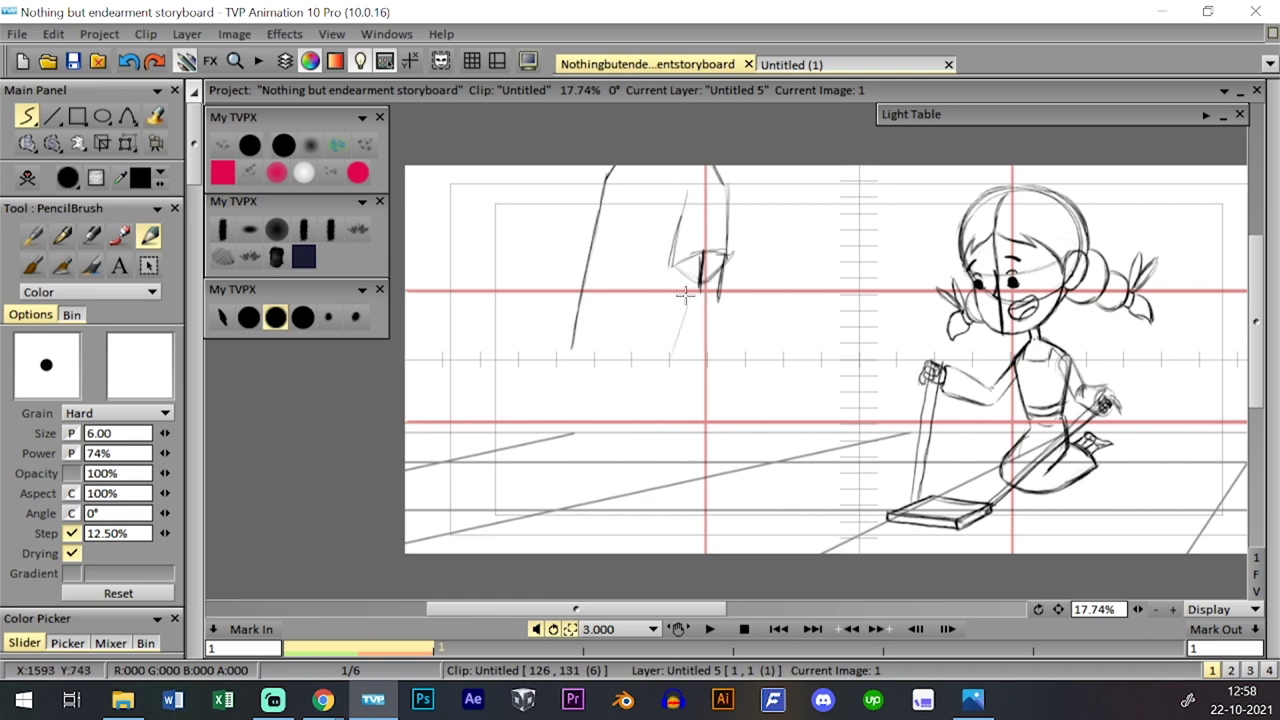
pyautogui.moveTo(687, 284); pyautogui.dragTo(670, 362)
pyautogui.moveTo(570, 351); pyautogui.dragTo(664, 367)
pyautogui.hotkey('ctrl', 'z')
pyautogui.moveTo(579, 333); pyautogui.dragTo(665, 357)
pyautogui.hotkey('ctrl', 'z')
pyautogui.moveTo(575, 326); pyautogui.dragTo(659, 350)
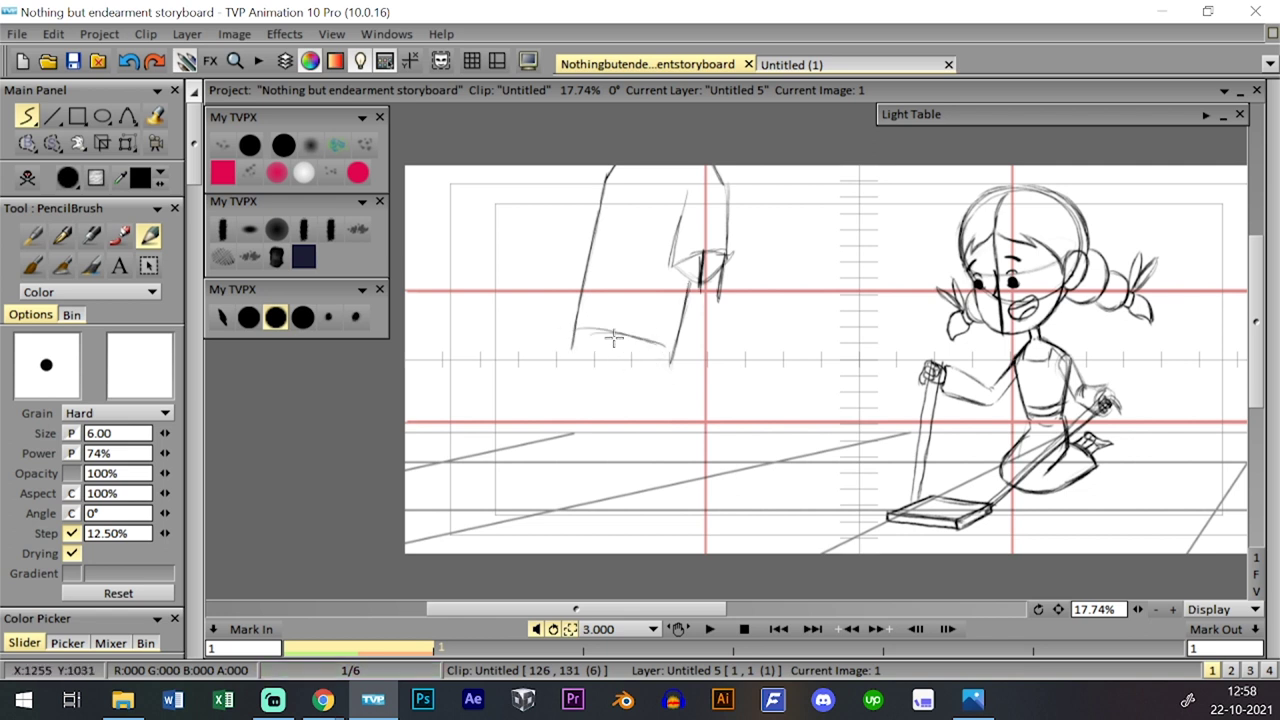
pyautogui.moveTo(570, 328); pyautogui.dragTo(671, 357)
# - Outline the two fingers with the left edge and the gap between them
pyautogui.moveTo(574, 334)
pyautogui.mouseDown()
pyautogui.moveTo(561, 370)
pyautogui.moveTo(577, 450)
pyautogui.mouseUp()
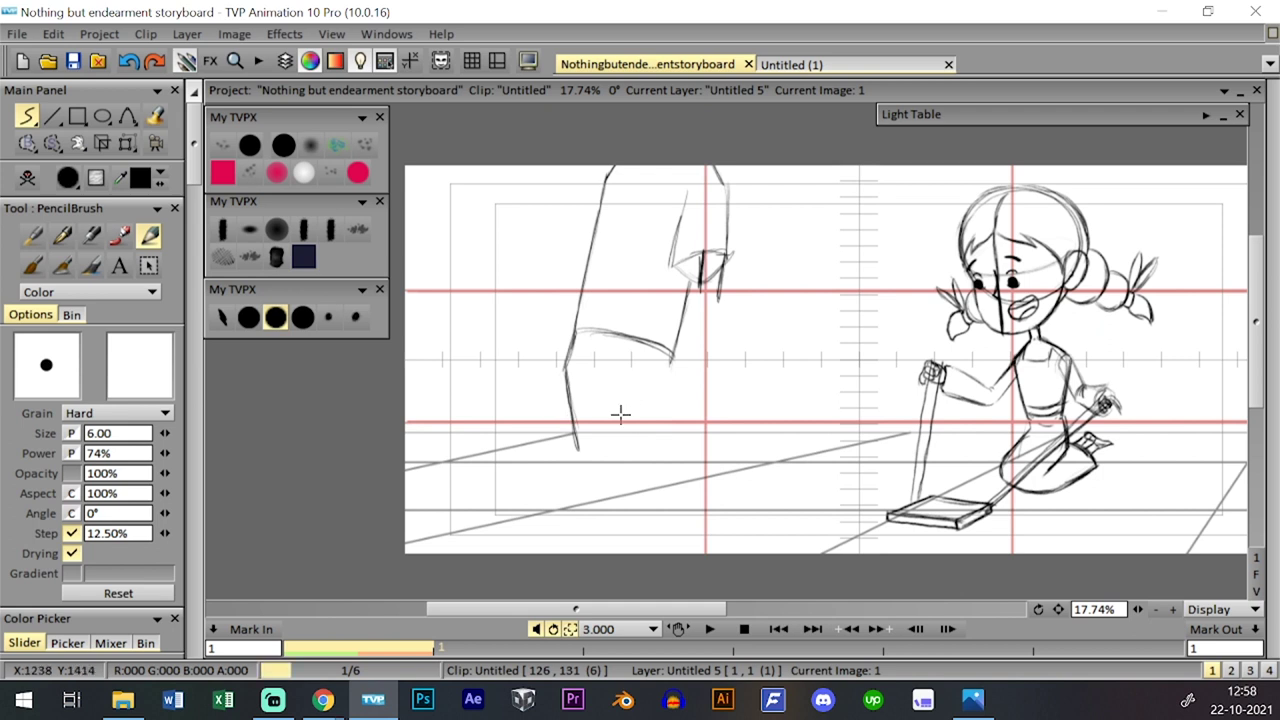
pyautogui.moveTo(612, 382)
pyautogui.mouseDown()
pyautogui.moveTo(636, 453)
pyautogui.moveTo(650, 455)
pyautogui.moveTo(667, 363)
pyautogui.mouseUp()
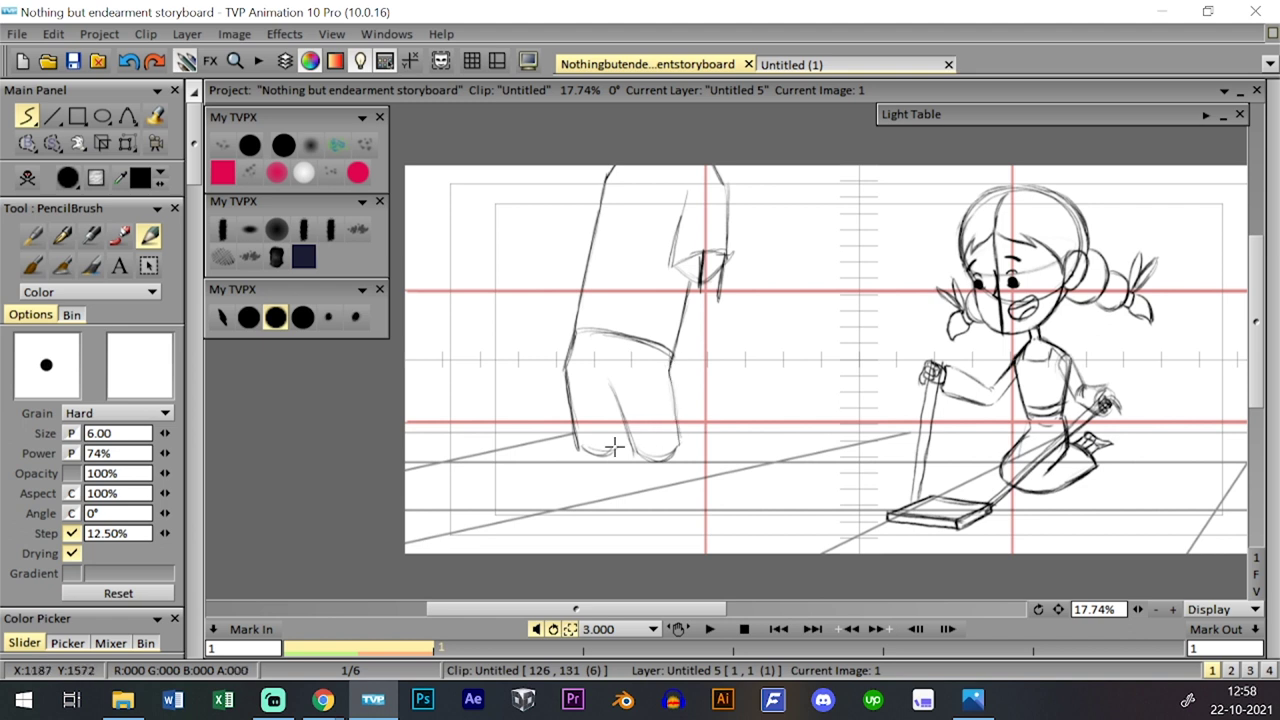
pyautogui.moveTo(613, 449); pyautogui.dragTo(618, 392)
pyautogui.moveTo(580, 447)
pyautogui.mouseDown()
pyautogui.moveTo(610, 419)
pyautogui.moveTo(618, 448)
pyautogui.moveTo(616, 404)
pyautogui.moveTo(635, 452)
pyautogui.mouseUp()
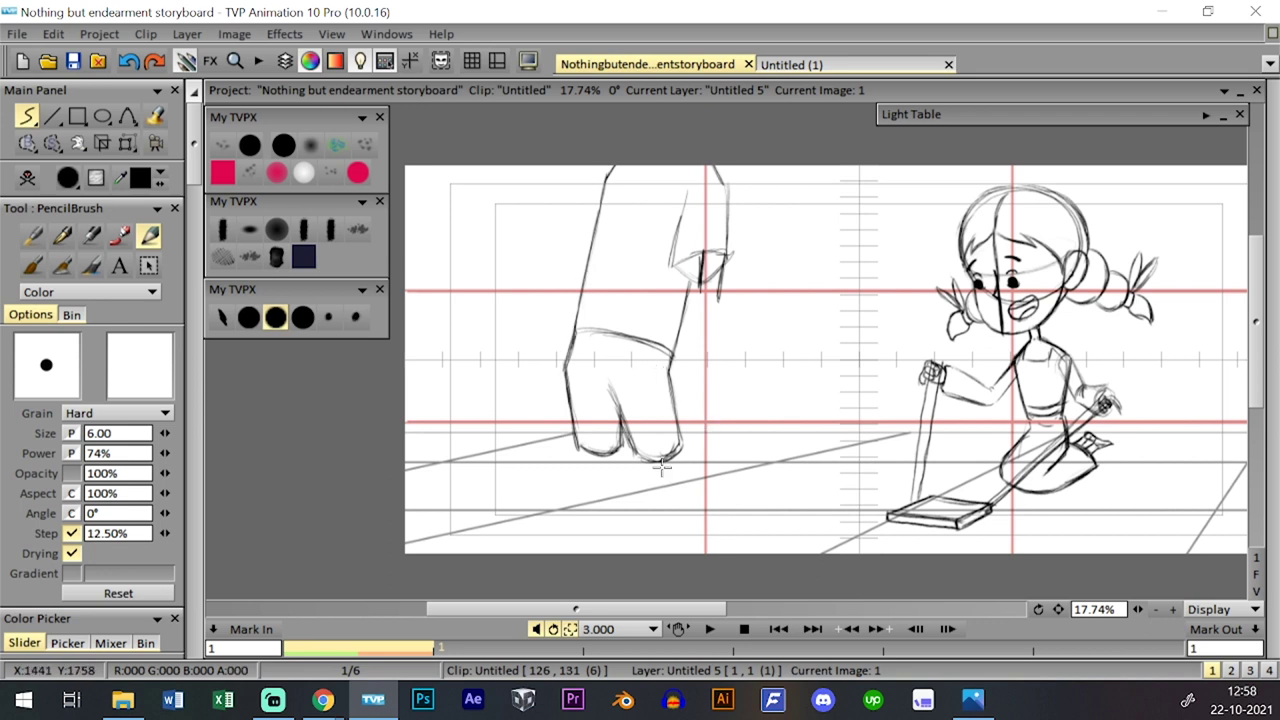
# - Bring the timeline panel back into view
pyautogui.press('Tab')
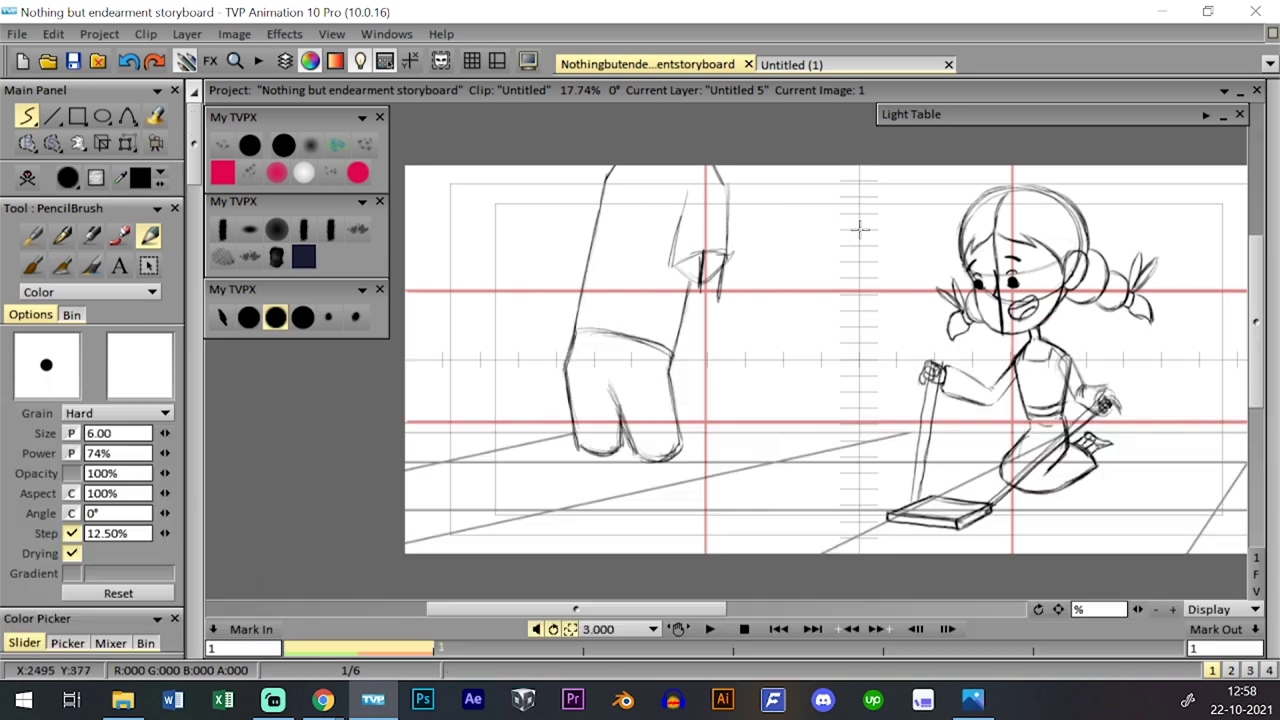
pyautogui.press('Tab')
pyautogui.press('Tab')
pyautogui.press('Tab')
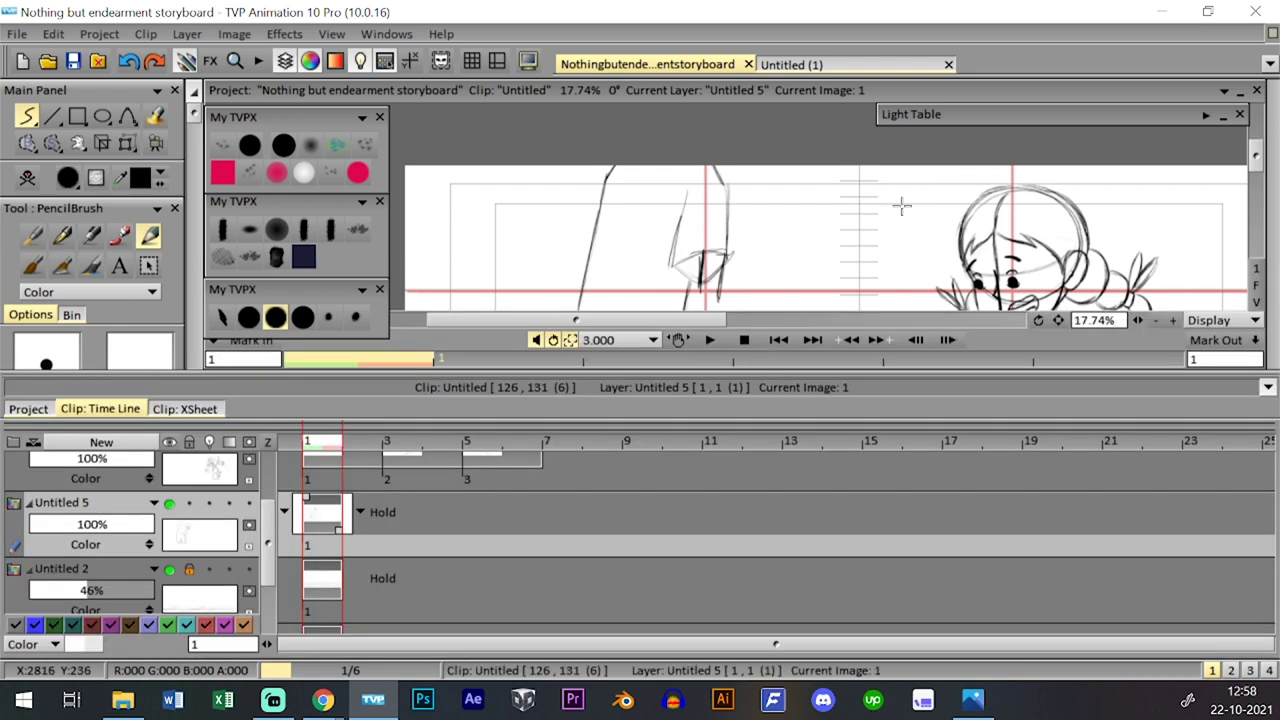
pyautogui.press('Tab')
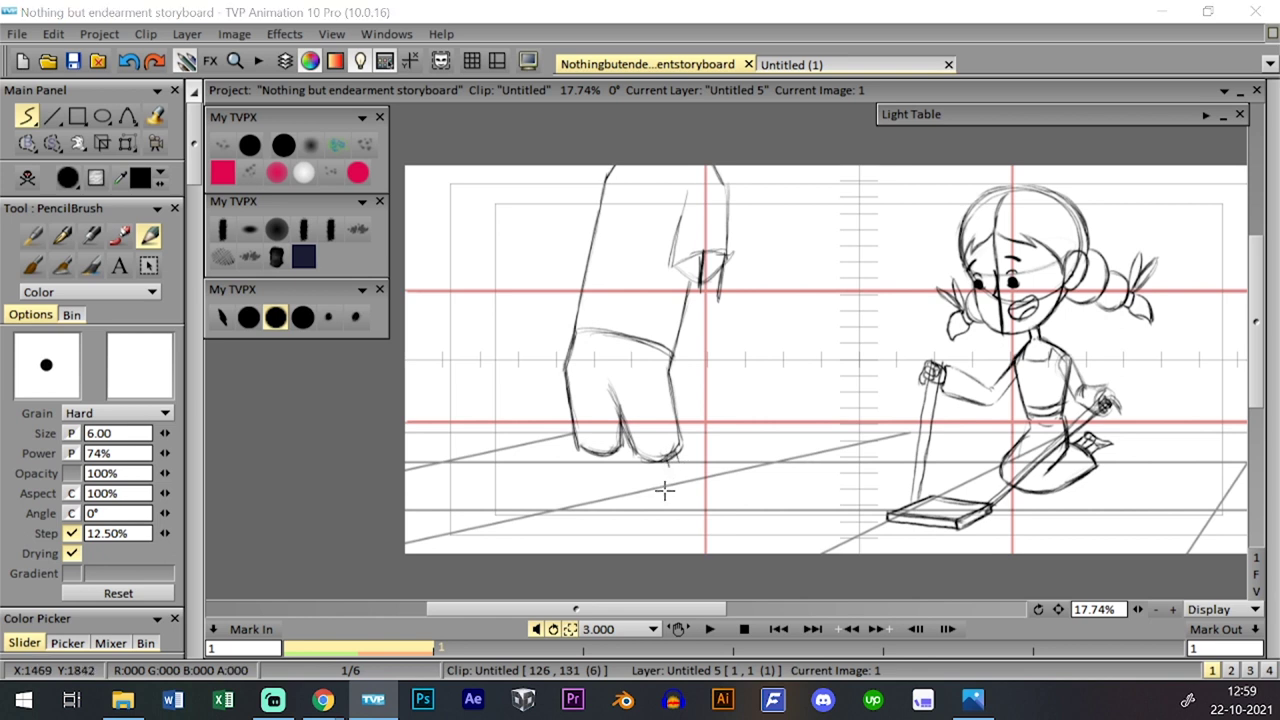
pyautogui.hotkey('alt', 'Tab')
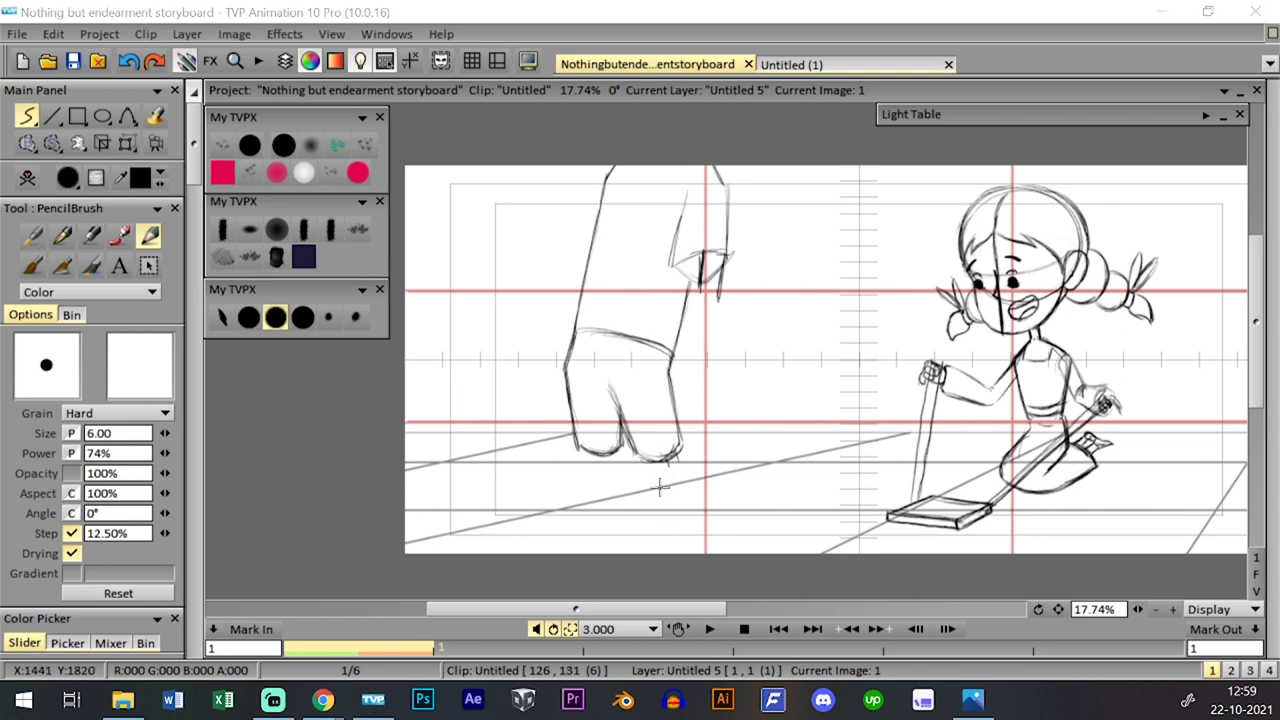
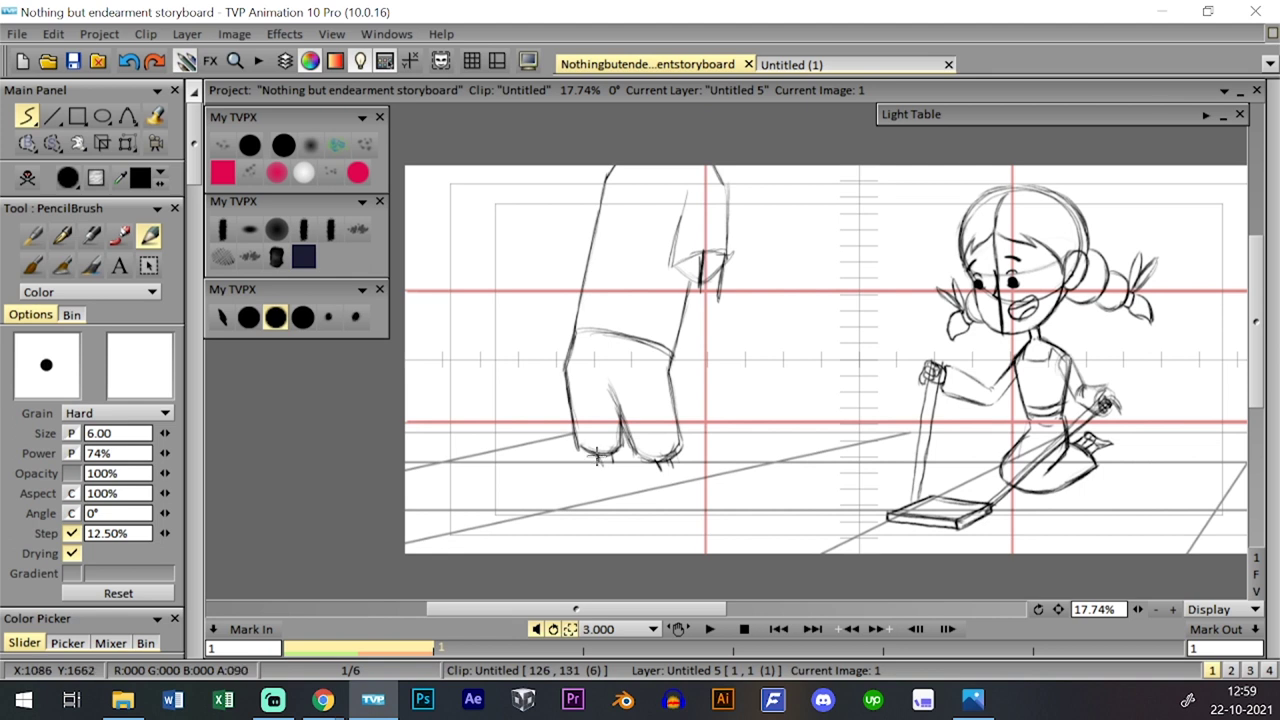
# - Sketch the left leg line downward below the figure's shorts
pyautogui.moveTo(599, 458); pyautogui.dragTo(597, 540)
pyautogui.moveTo(601, 466)
pyautogui.mouseDown()
pyautogui.moveTo(591, 560)
pyautogui.moveTo(614, 462)
pyautogui.moveTo(599, 552)
pyautogui.mouseUp()
pyautogui.hotkey('ctrl', 'z')
pyautogui.hotkey('ctrl', 'z')
pyautogui.hotkey('ctrl', 'z')
pyautogui.hotkey('ctrl', 'z')
pyautogui.moveTo(601, 463); pyautogui.dragTo(597, 563)
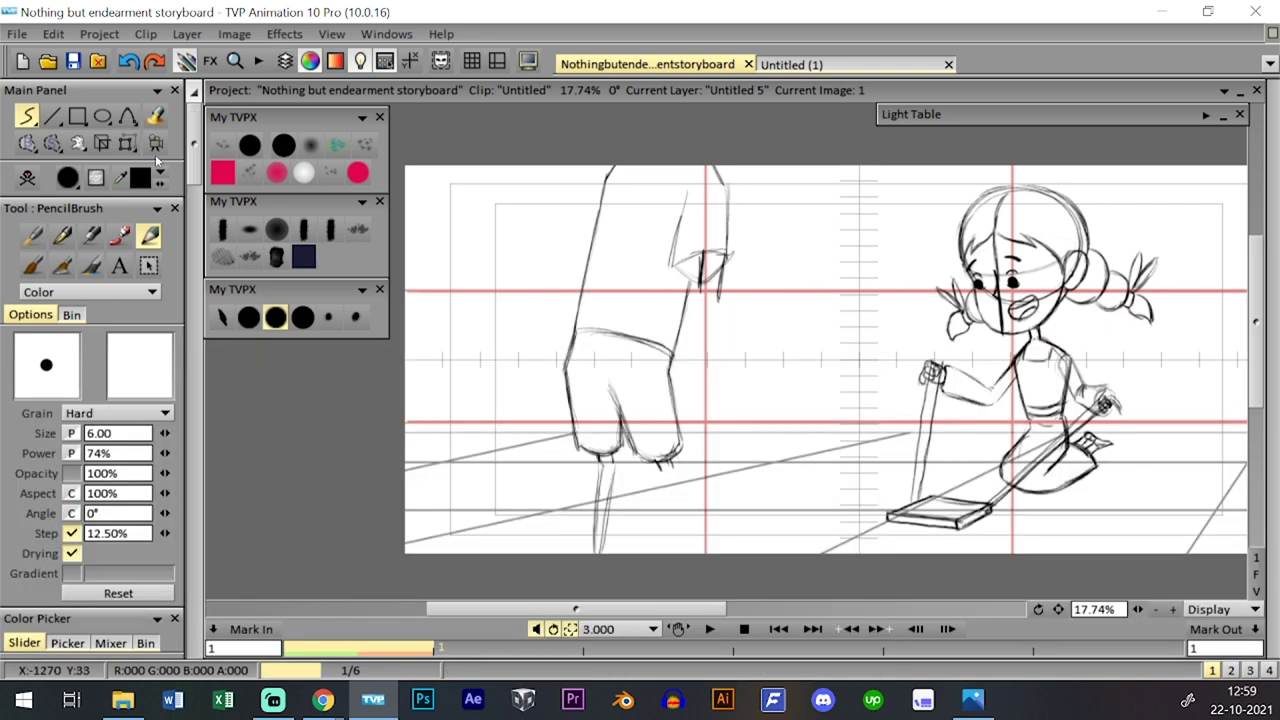
# - Enlarge the left figure slightly and move it lower on the canvas
pyautogui.click(127, 143)
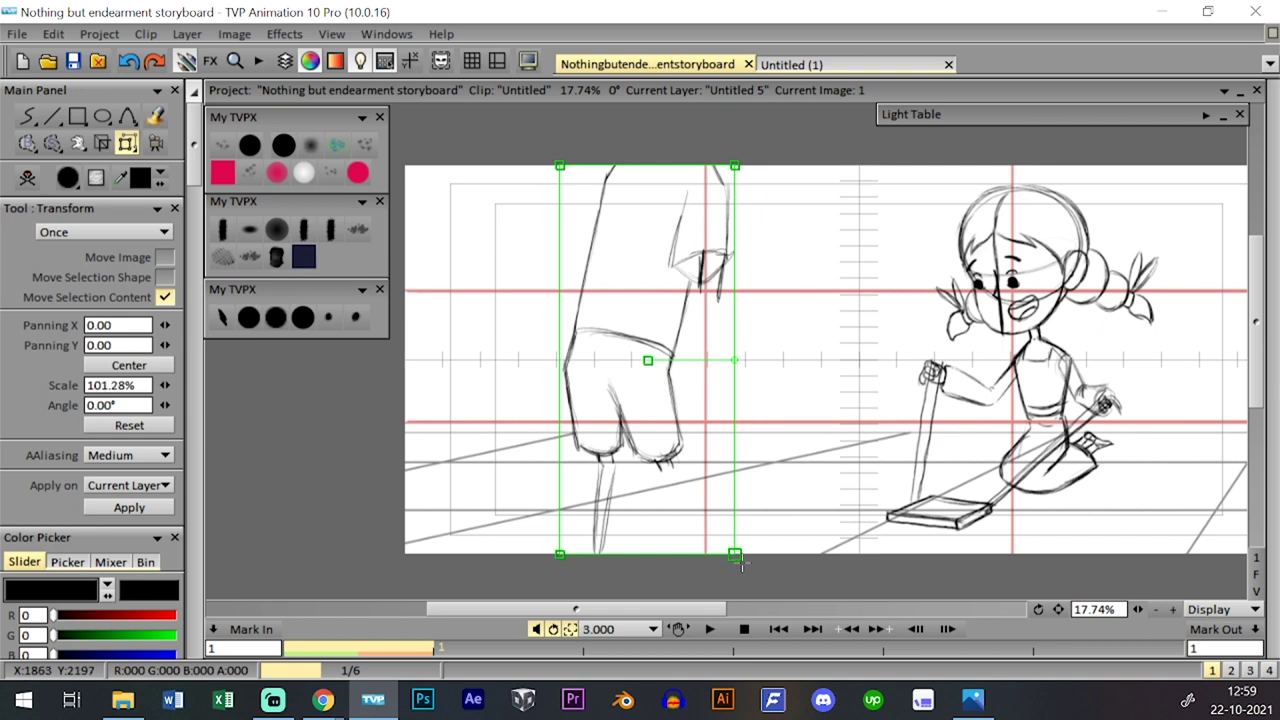
pyautogui.moveTo(735, 553); pyautogui.dragTo(746, 574)
pyautogui.moveTo(741, 457); pyautogui.dragTo(740, 478)
pyautogui.click(275, 317)
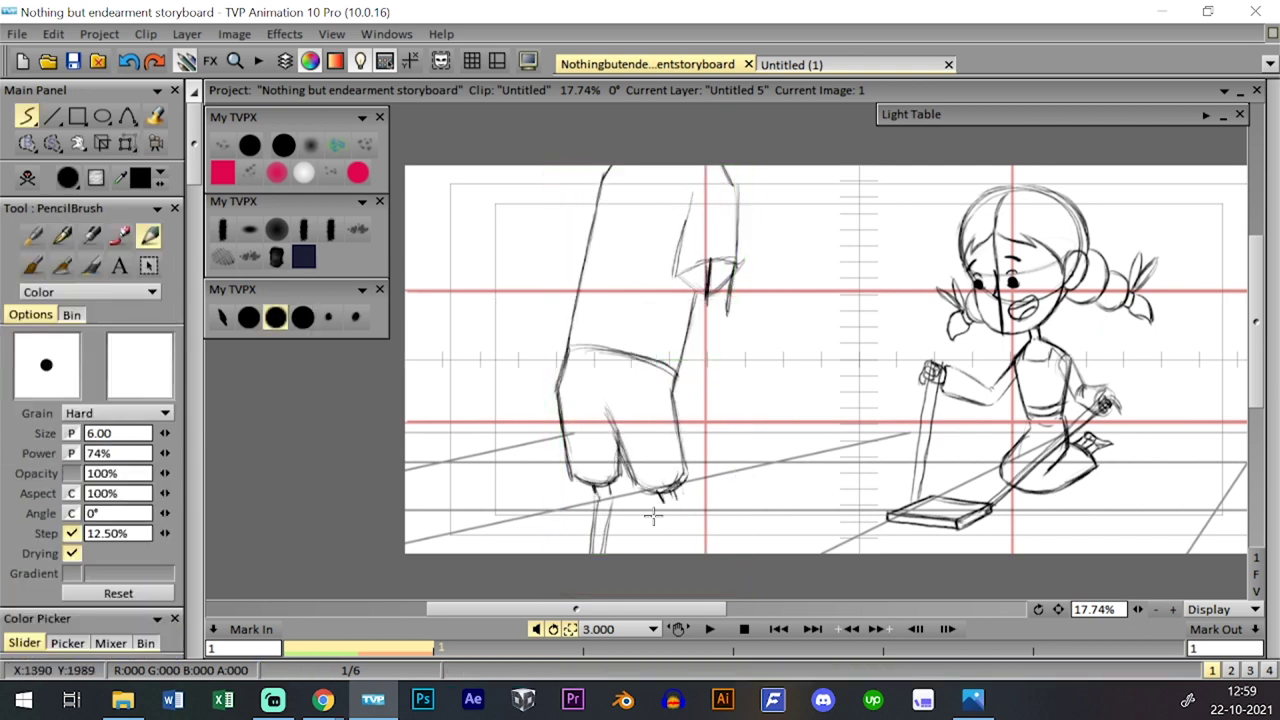
# - Draw and darken the second leg below the right cuff, adding a short stroke at its bottom
pyautogui.moveTo(658, 535); pyautogui.dragTo(657, 561)
pyautogui.moveTo(677, 497); pyautogui.dragTo(671, 553)
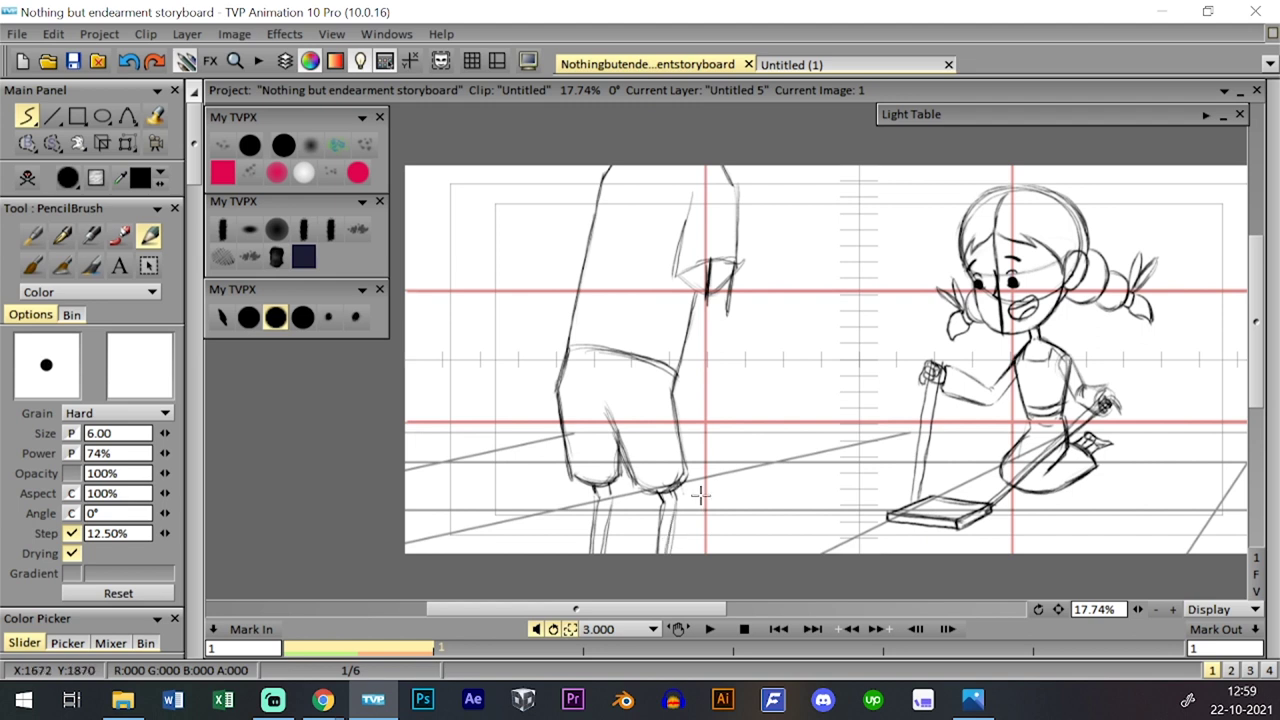
pyautogui.moveTo(662, 490); pyautogui.dragTo(657, 555)
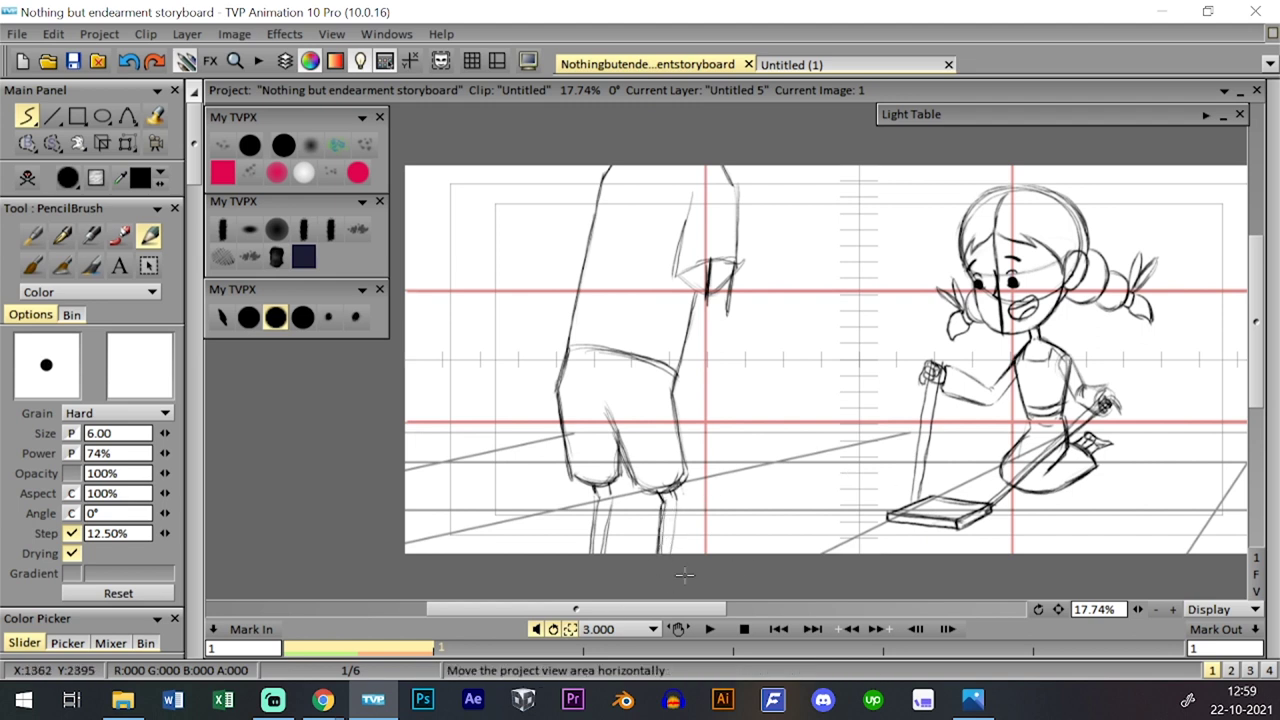
pyautogui.moveTo(1058, 609); pyautogui.dragTo(1030, 545)
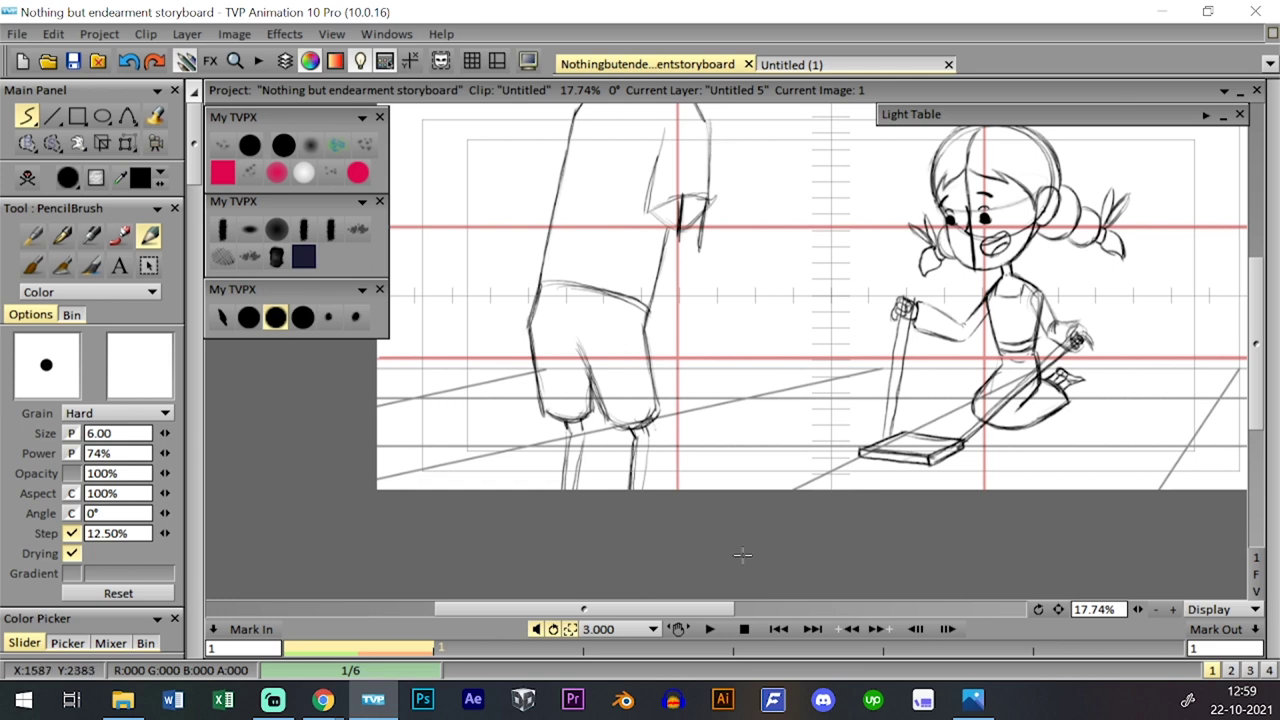
pyautogui.moveTo(645, 480); pyautogui.dragTo(631, 479)
# - Zoom out to the whole panel and sketch the figure's hanging arm and hand with fingers
pyautogui.moveTo(1137, 609); pyautogui.dragTo(1109, 609)
pyautogui.moveTo(1058, 609); pyautogui.dragTo(1029, 662)
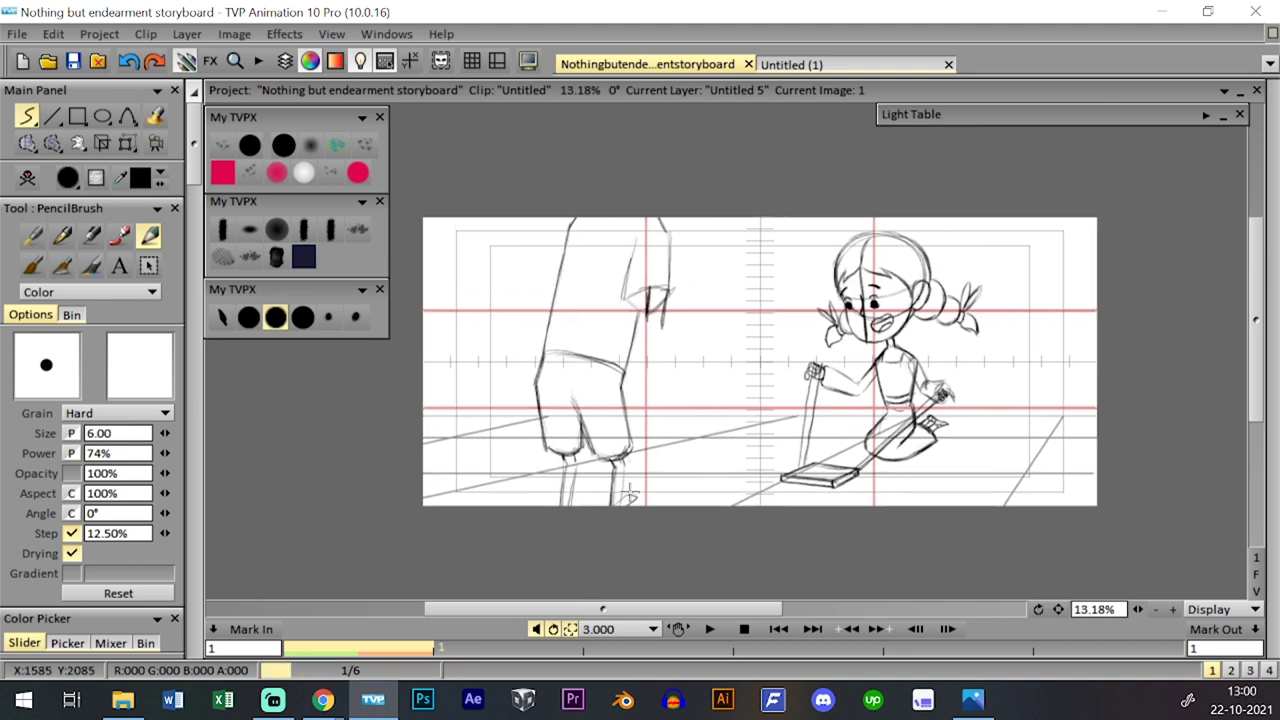
pyautogui.scroll(2, 618, 462)
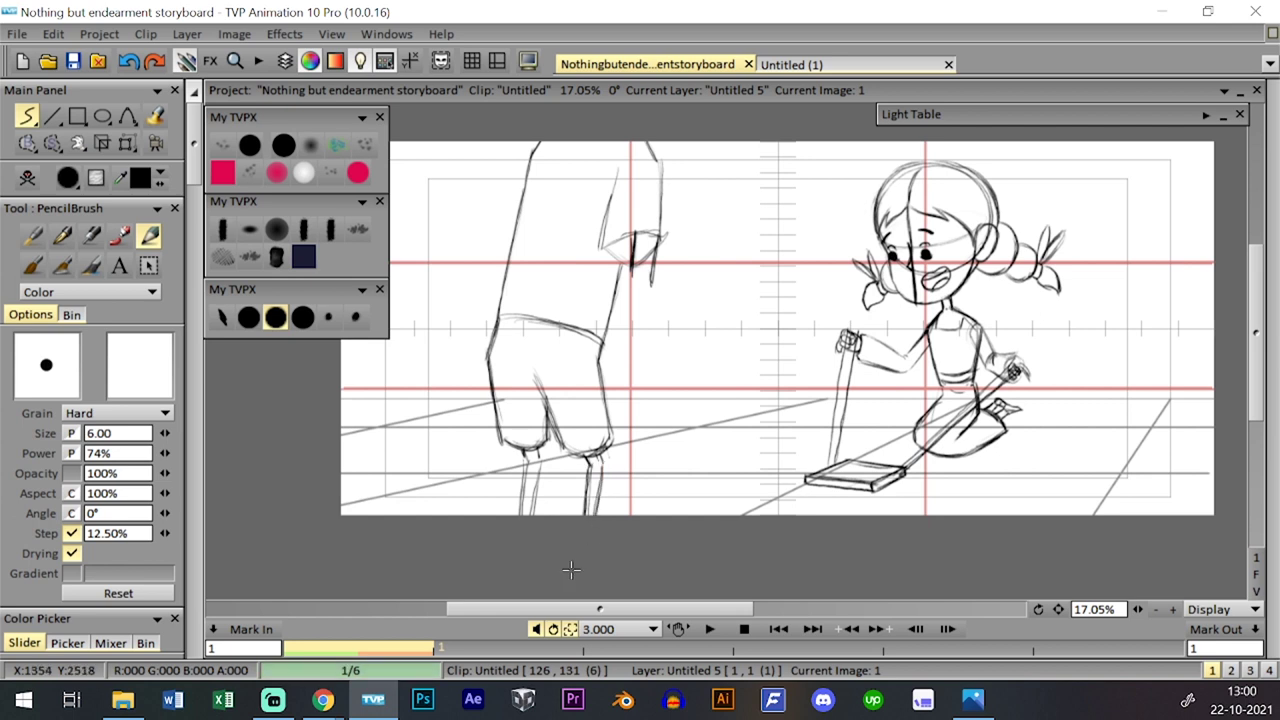
pyautogui.press('Tab')
pyautogui.press('Tab')
pyautogui.press('Tab')
pyautogui.press('Tab')
pyautogui.press('Tab')
pyautogui.press('Tab')
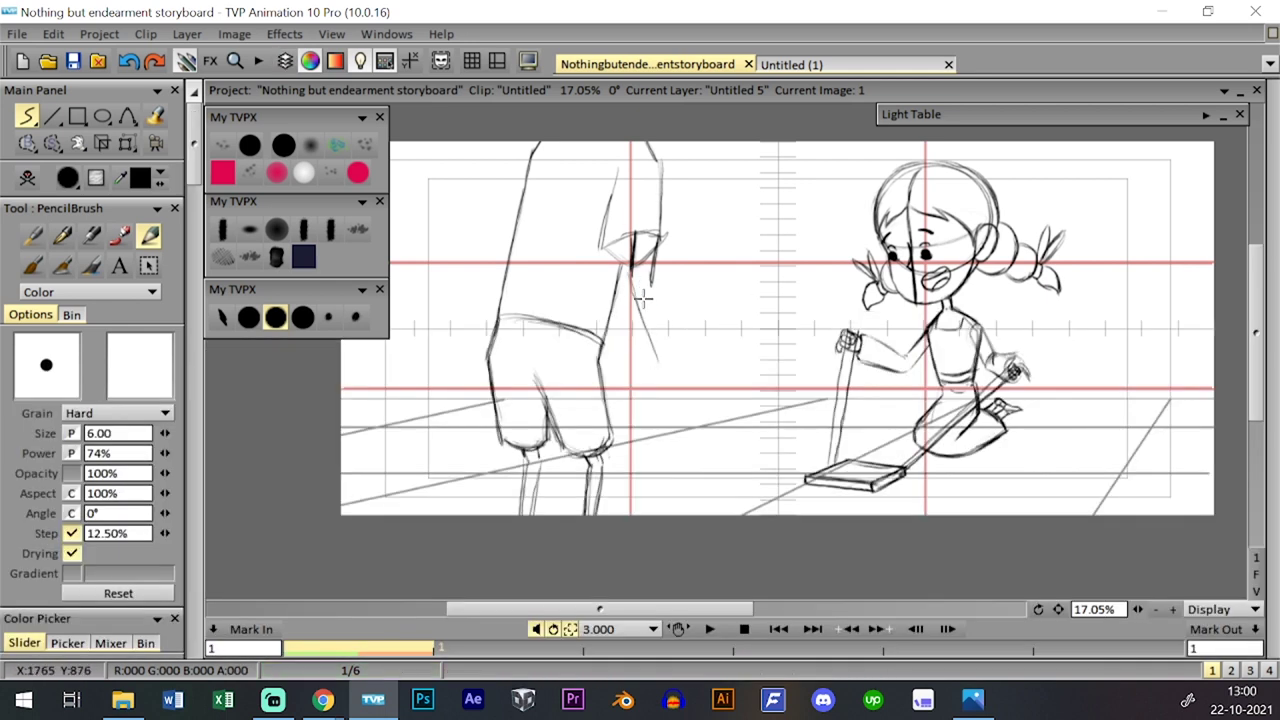
pyautogui.moveTo(632, 250)
pyautogui.mouseDown()
pyautogui.moveTo(654, 358)
pyautogui.moveTo(636, 318)
pyautogui.moveTo(643, 335)
pyautogui.moveTo(657, 305)
pyautogui.moveTo(667, 358)
pyautogui.moveTo(654, 347)
pyautogui.moveTo(657, 419)
pyautogui.mouseUp()
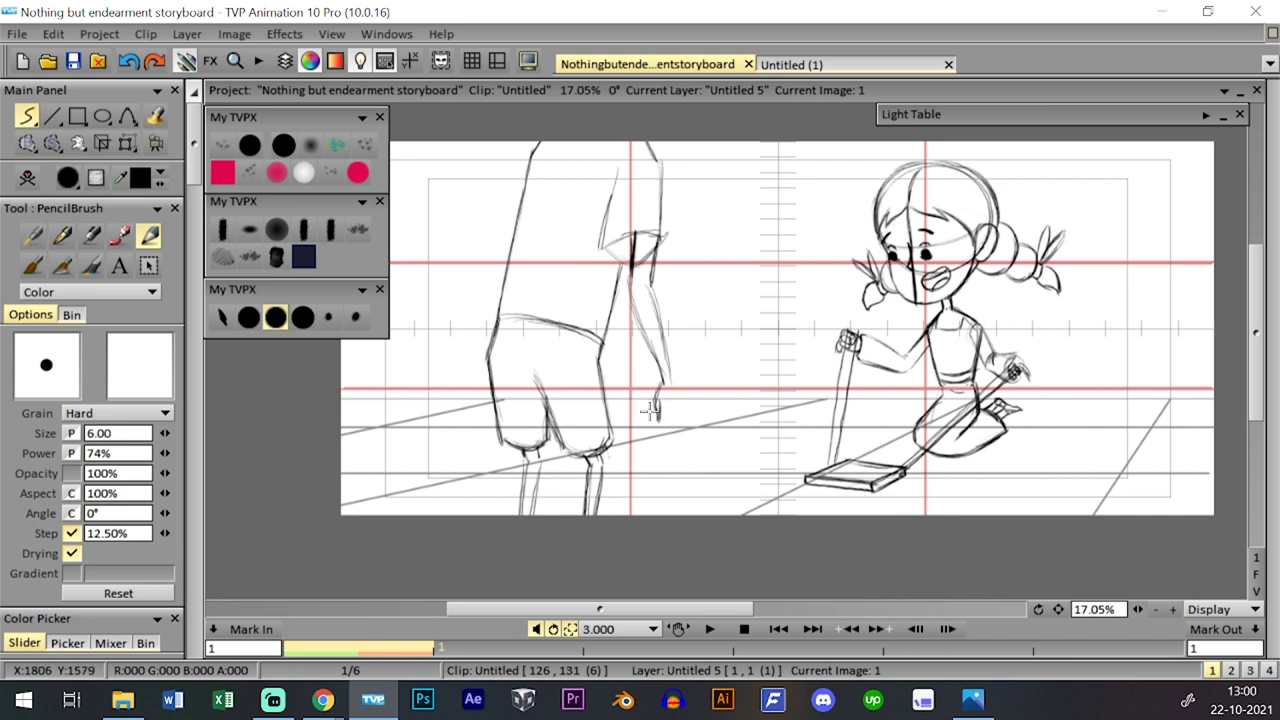
pyautogui.moveTo(667, 390); pyautogui.dragTo(670, 430)
pyautogui.hotkey('ctrl', 'z')
# - Go to image 3, clear it, and extend the layer's new image by one frame
pyautogui.press('l')
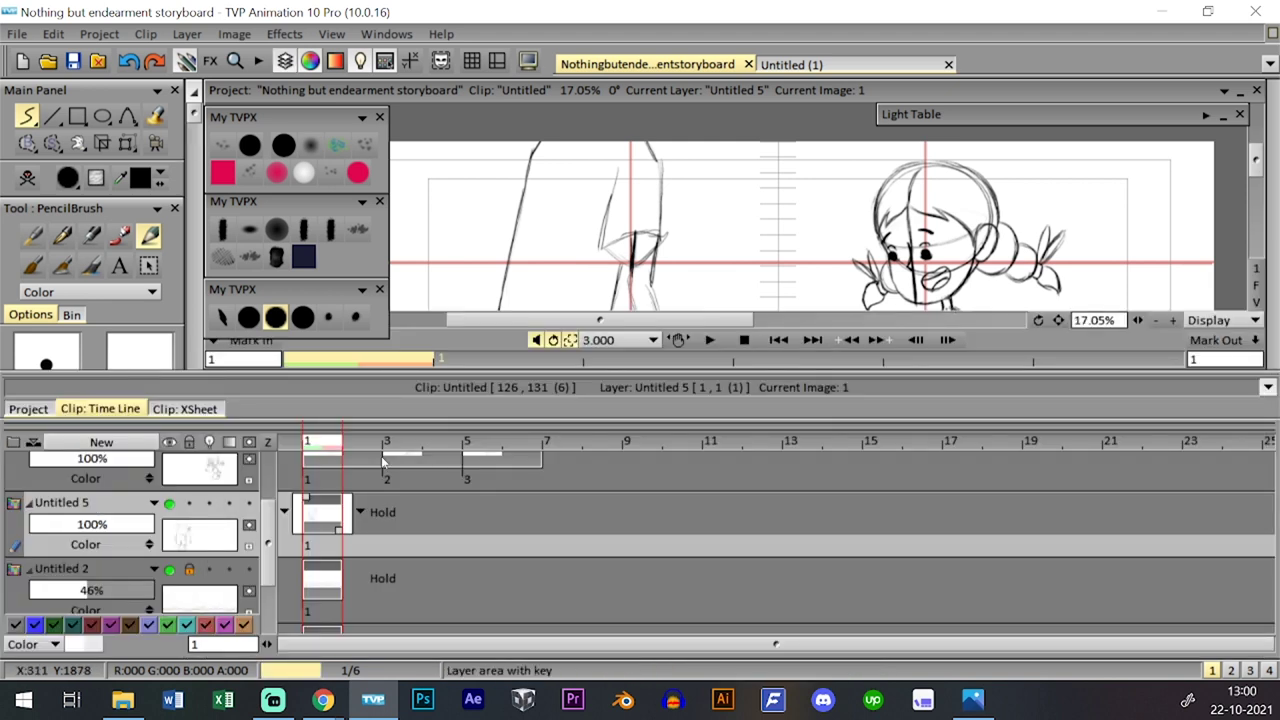
pyautogui.click(398, 443)
pyautogui.press('l')
pyautogui.click(28, 178)
pyautogui.press('l')
pyautogui.press('l')
pyautogui.press('l')
pyautogui.press('l')
pyautogui.press('l')
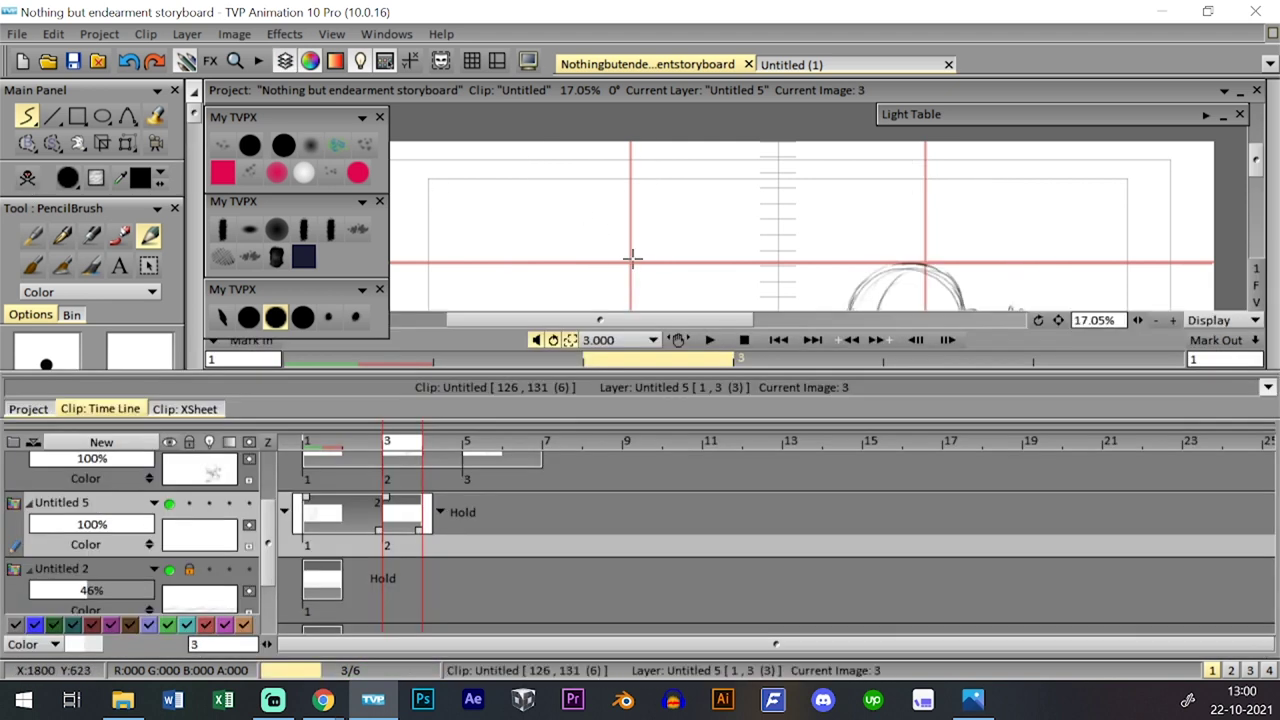
pyautogui.moveTo(420, 530); pyautogui.dragTo(447, 534)
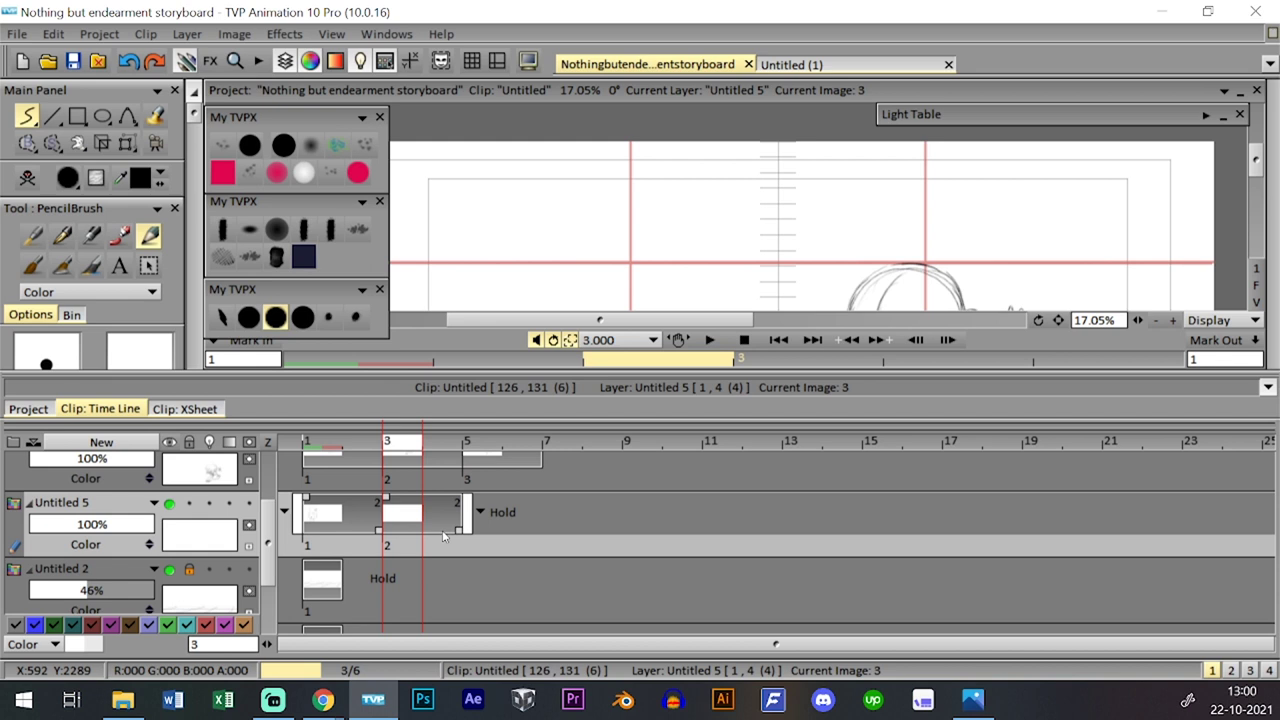
pyautogui.press('l')
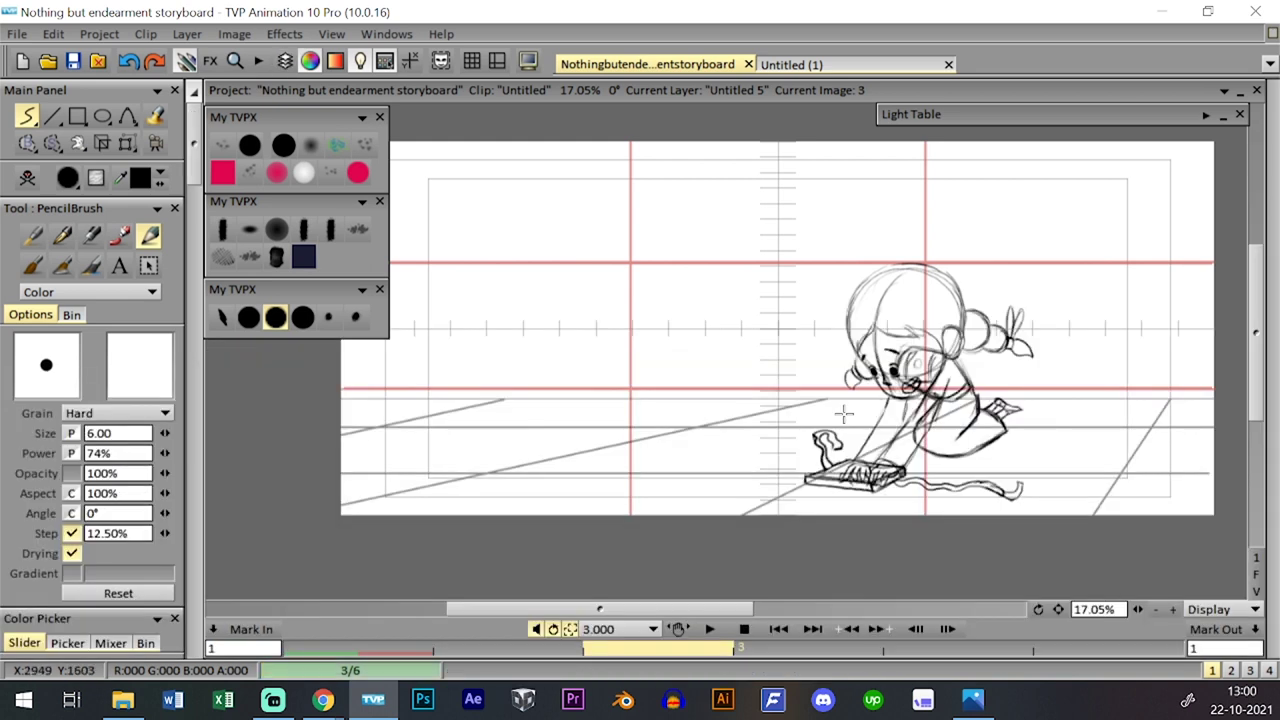
pyautogui.press('Tab')
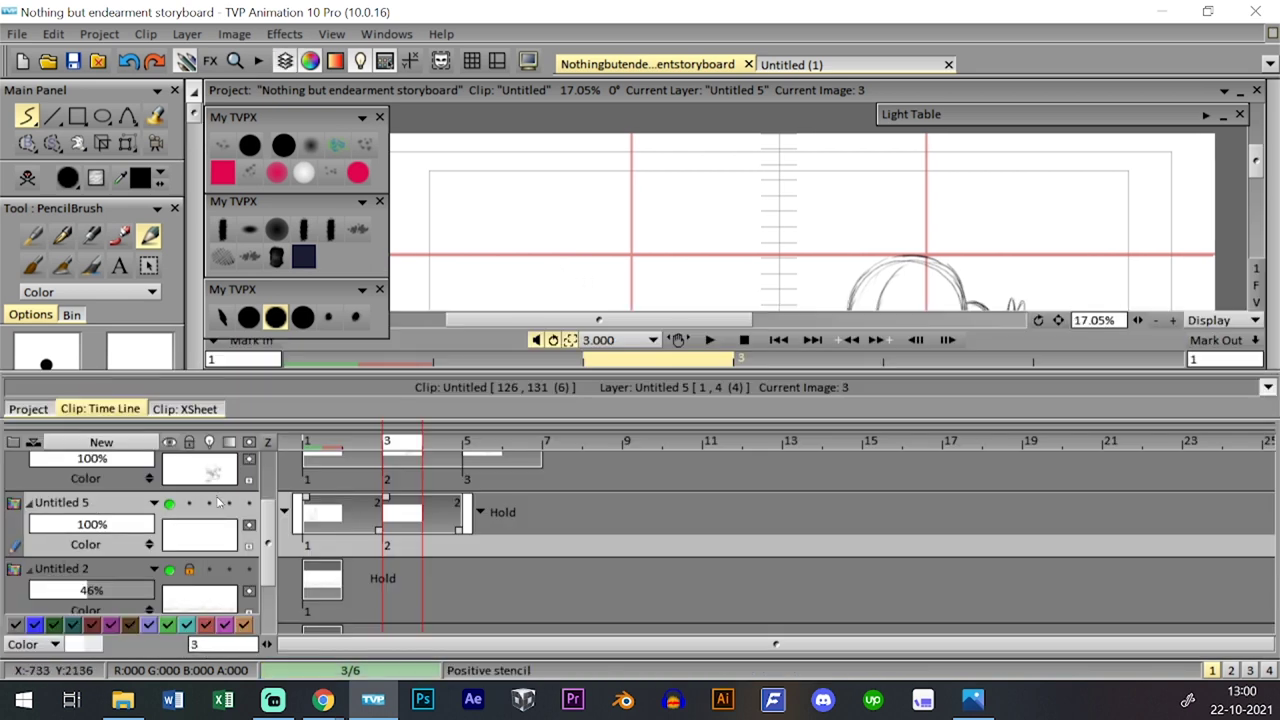
pyautogui.press('Tab')
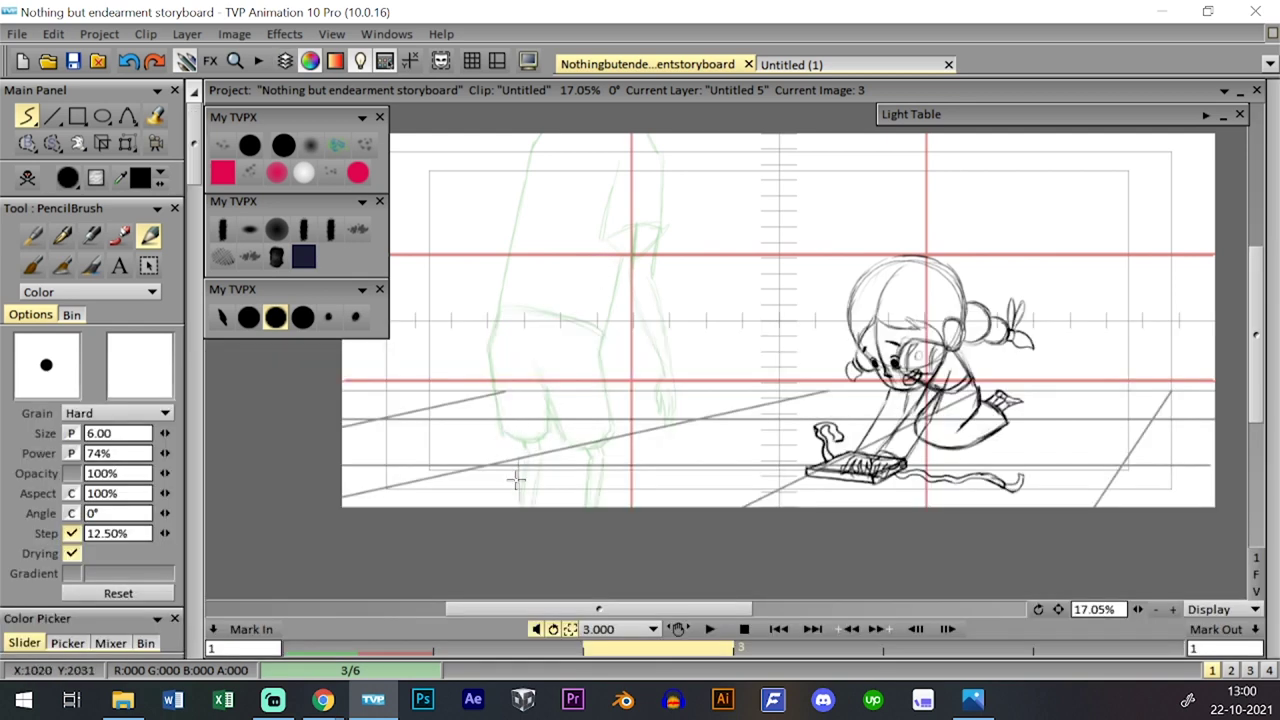
# - Draw and darken the leg lines over the onion-skin guide
pyautogui.moveTo(517, 442)
pyautogui.mouseDown()
pyautogui.moveTo(527, 476)
pyautogui.moveTo(573, 506)
pyautogui.mouseUp()
pyautogui.moveTo(575, 453); pyautogui.dragTo(573, 505)
pyautogui.moveTo(531, 455); pyautogui.dragTo(530, 497)
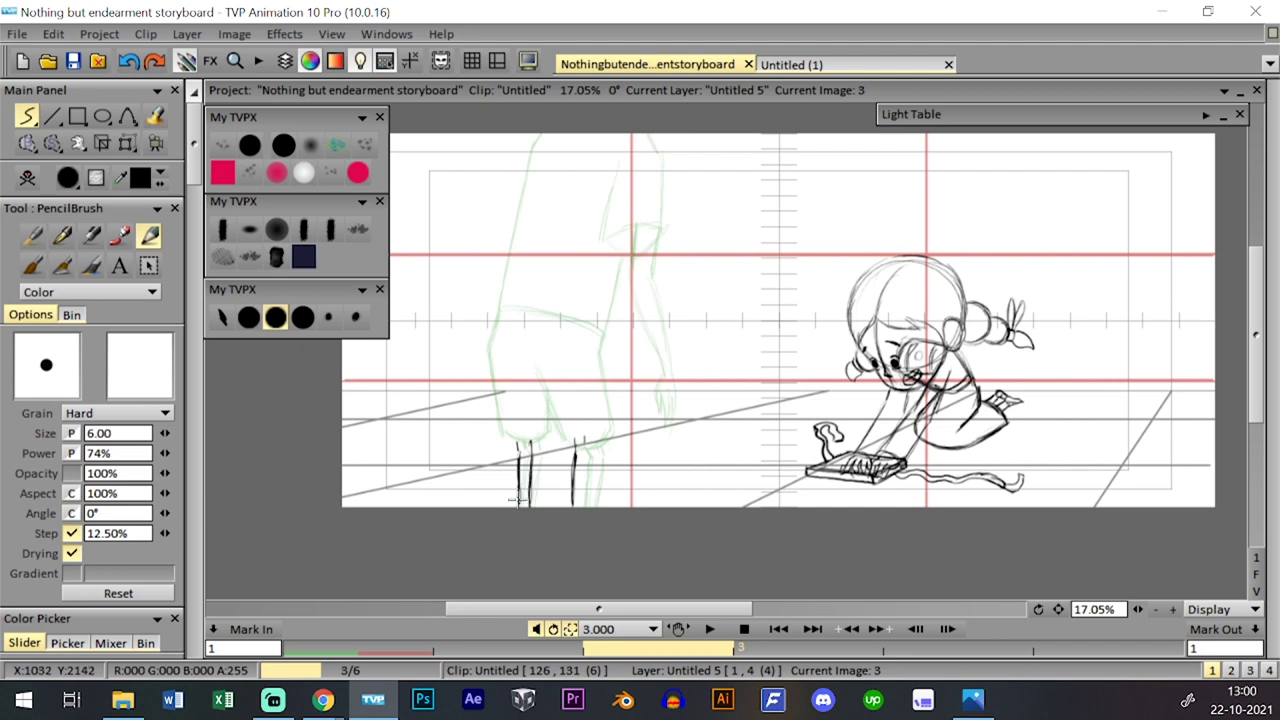
pyautogui.moveTo(518, 442); pyautogui.dragTo(576, 505)
pyautogui.moveTo(584, 453)
pyautogui.mouseDown()
pyautogui.moveTo(583, 505)
pyautogui.moveTo(584, 448)
pyautogui.moveTo(500, 437)
pyautogui.moveTo(563, 437)
pyautogui.mouseUp()
pyautogui.hotkey('ctrl', 'z')
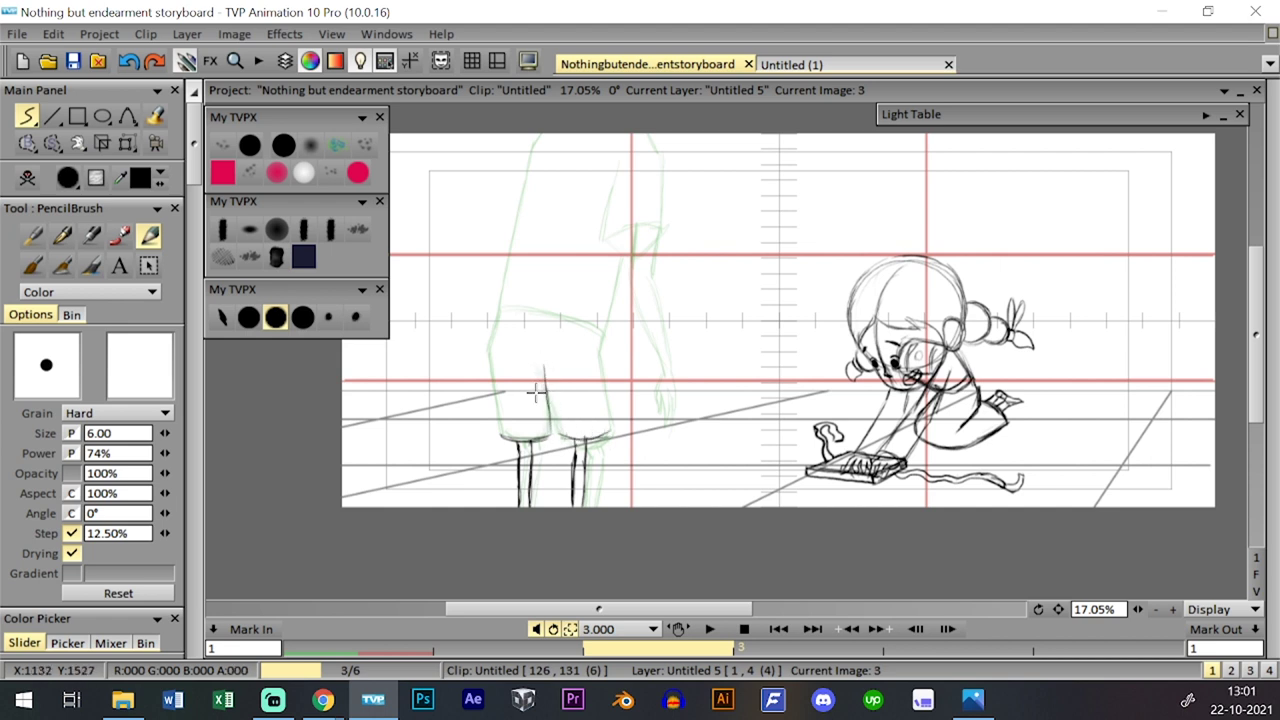
# - Outline the shorts with left, right and top edges above the legs
pyautogui.moveTo(549, 358); pyautogui.dragTo(550, 420)
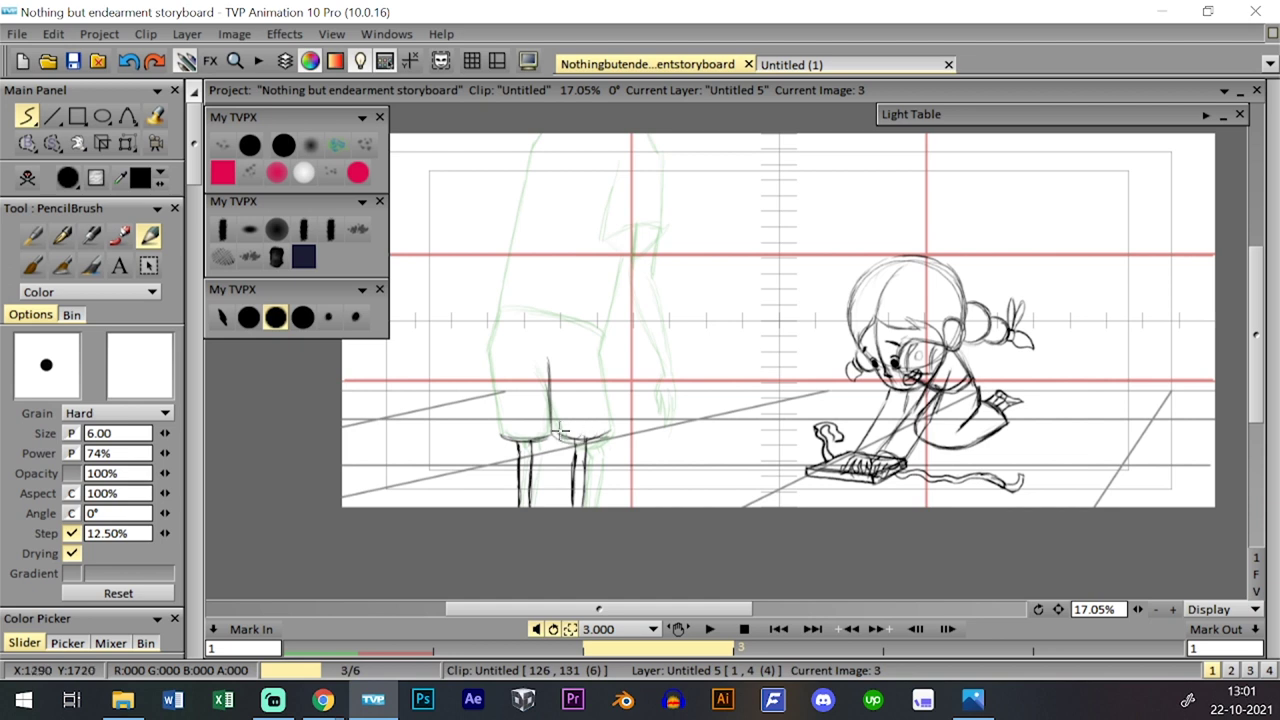
pyautogui.moveTo(601, 355); pyautogui.dragTo(603, 418)
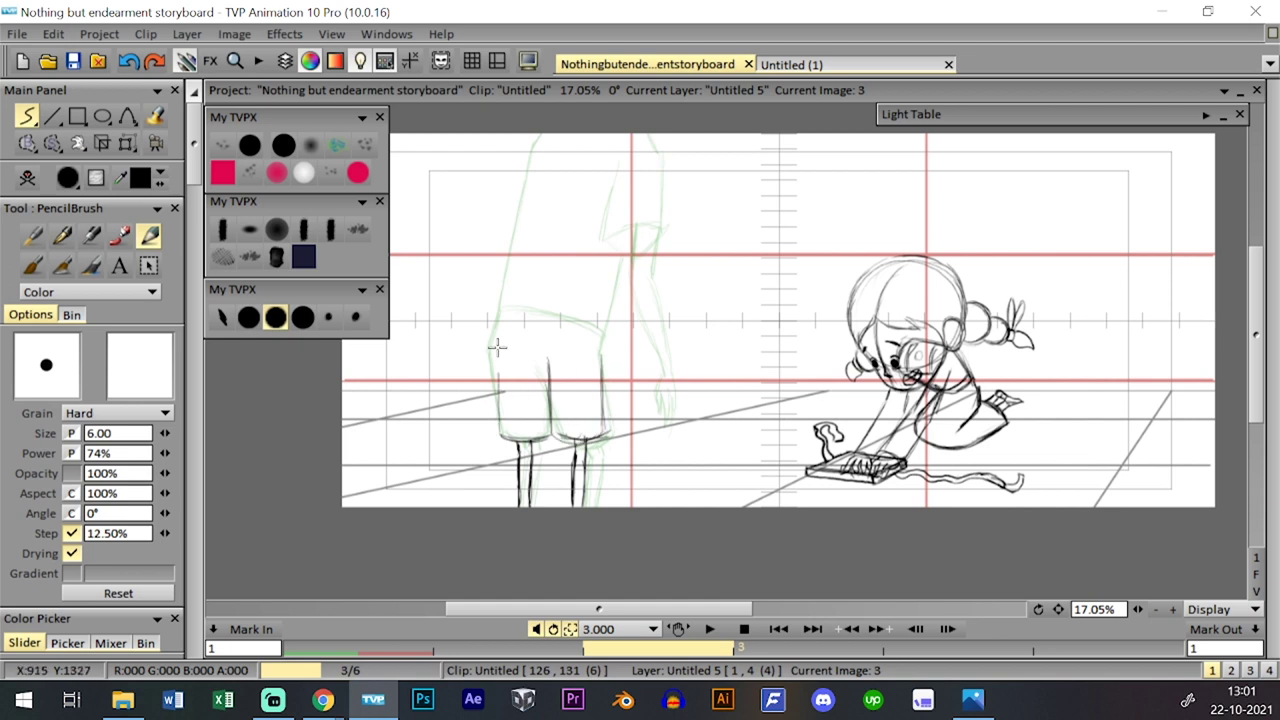
pyautogui.moveTo(500, 440); pyautogui.dragTo(499, 340)
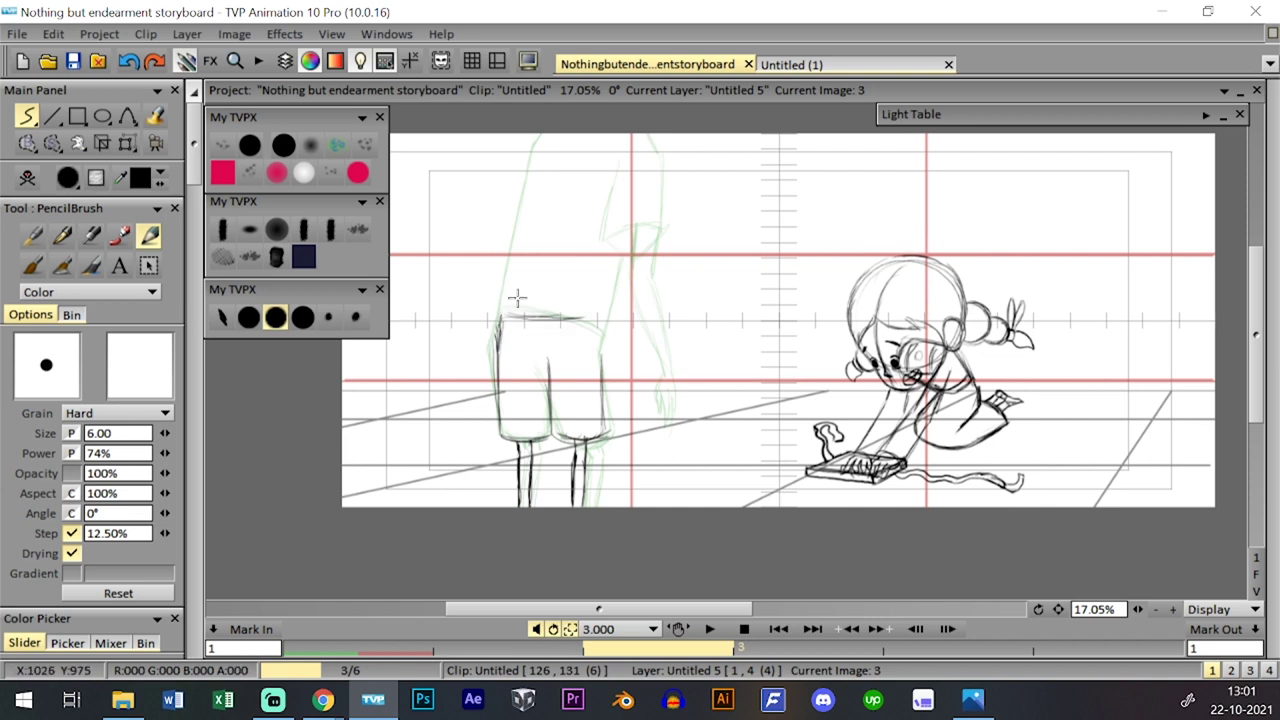
pyautogui.moveTo(500, 314)
pyautogui.mouseDown()
pyautogui.moveTo(595, 316)
pyautogui.moveTo(525, 312)
pyautogui.moveTo(570, 308)
pyautogui.moveTo(594, 345)
pyautogui.moveTo(601, 356)
pyautogui.mouseUp()
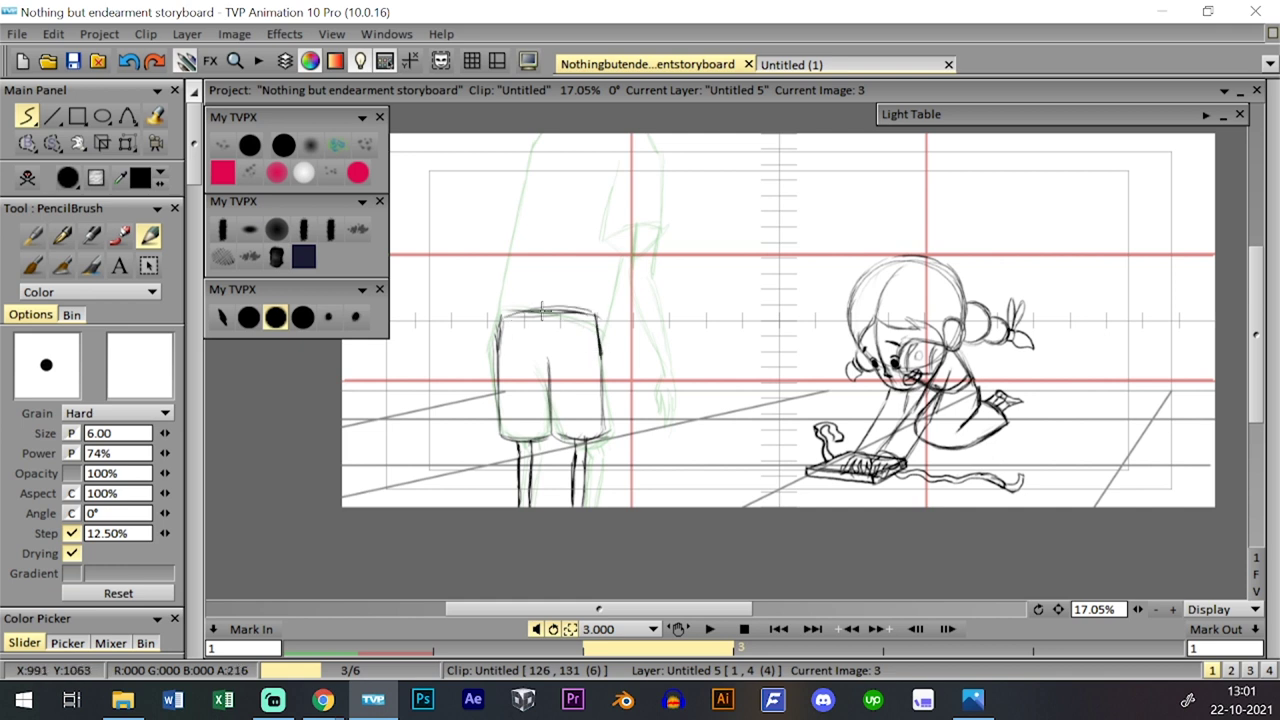
# - Compare images 2 and 3, then zoom in on the shorts and legs
pyautogui.press('Left')
pyautogui.press('Right')
pyautogui.press('Left')
pyautogui.press('Right')
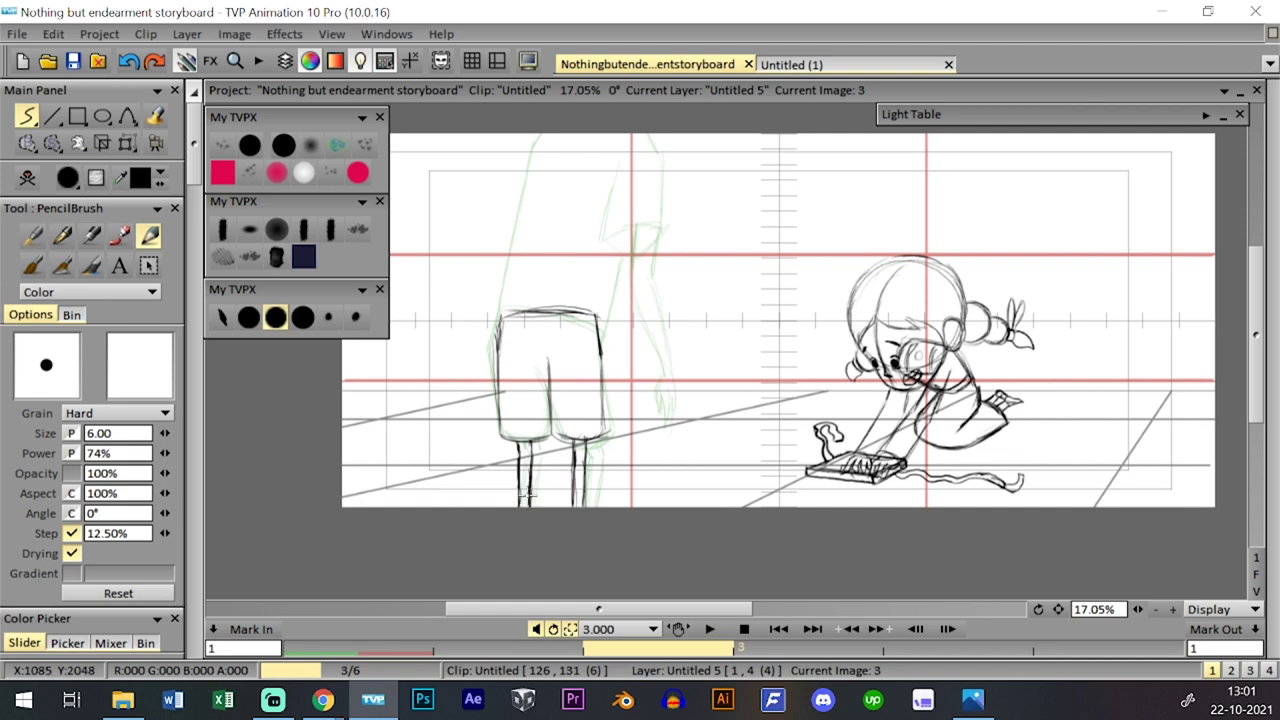
pyautogui.moveTo(1138, 610); pyautogui.dragTo(1181, 588)
pyautogui.moveTo(602, 462); pyautogui.dragTo(719, 403)
pyautogui.click(284, 146)
# - Erase the old leg lines and darken the shorts' hem
pyautogui.moveTo(508, 455)
pyautogui.mouseDown()
pyautogui.moveTo(515, 530)
pyautogui.moveTo(528, 537)
pyautogui.mouseUp()
pyautogui.moveTo(587, 463)
pyautogui.mouseDown()
pyautogui.moveTo(575, 521)
pyautogui.moveTo(611, 511)
pyautogui.mouseUp()
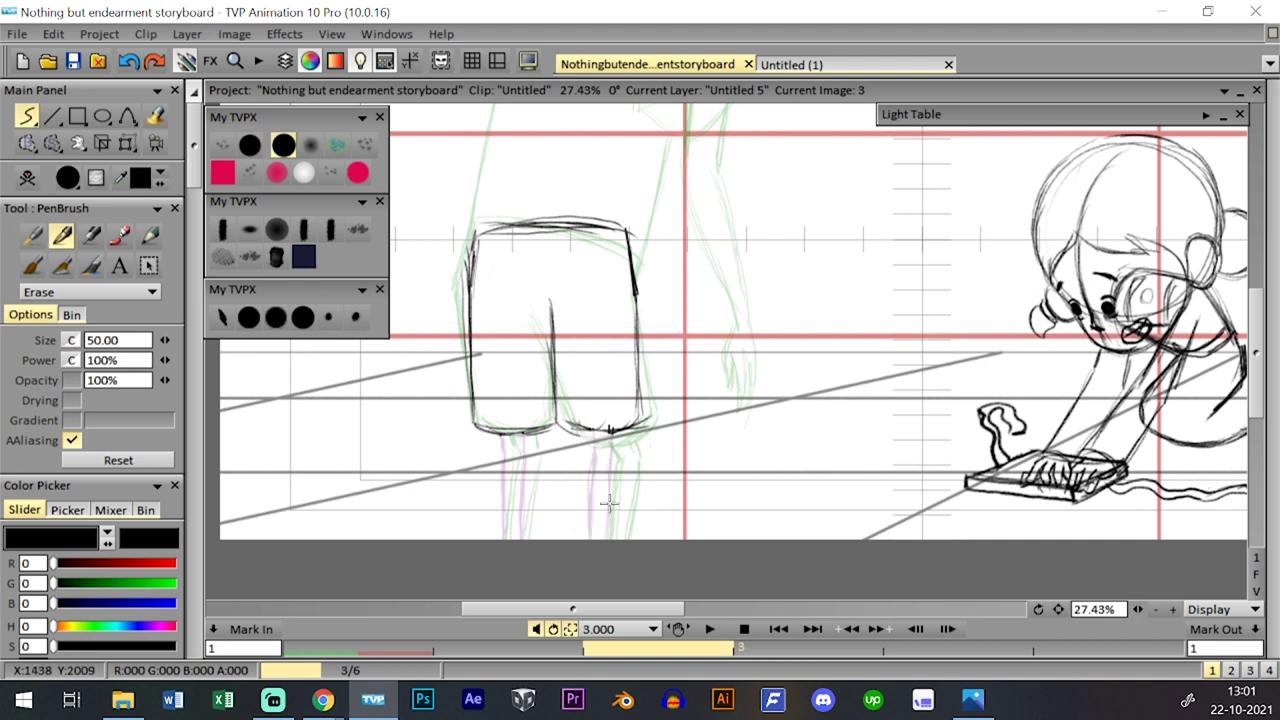
pyautogui.click(276, 317)
pyautogui.moveTo(565, 418); pyautogui.dragTo(648, 418)
pyautogui.moveTo(506, 427); pyautogui.dragTo(508, 417)
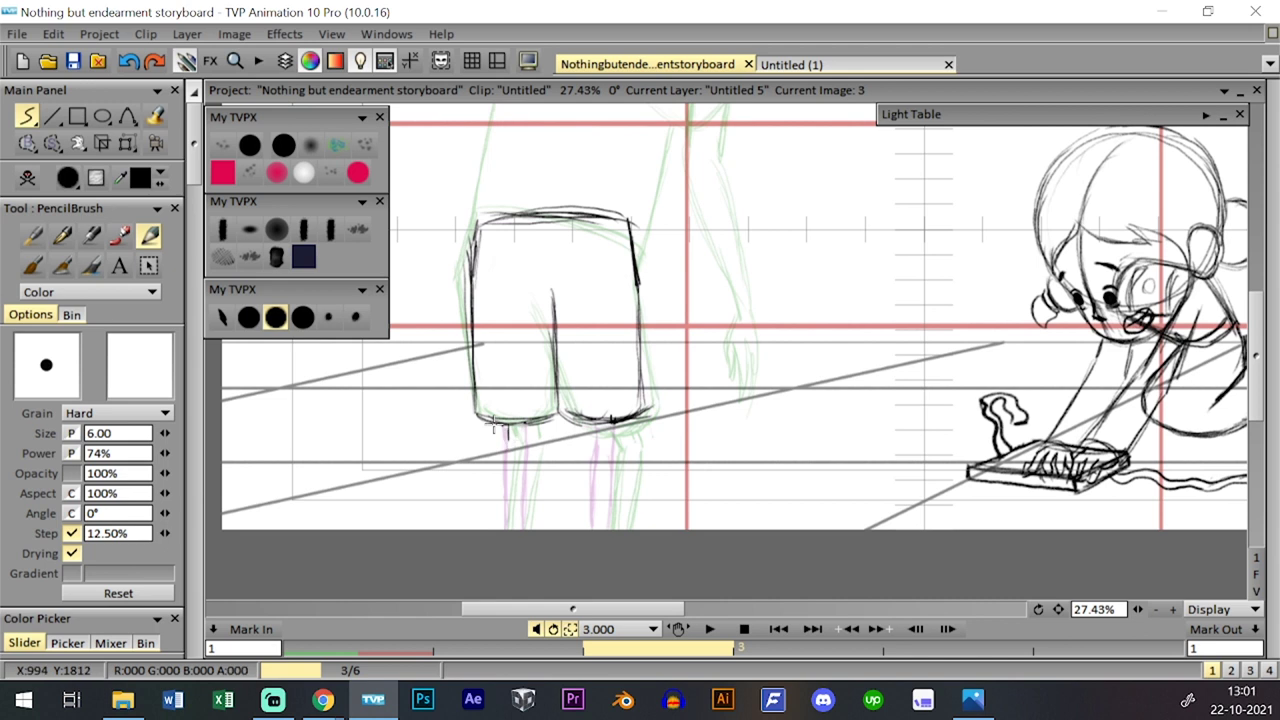
# - Check image 2 for reference, then draw the two lines of the left leg on image 3
pyautogui.press('l')
pyautogui.click(377, 442)
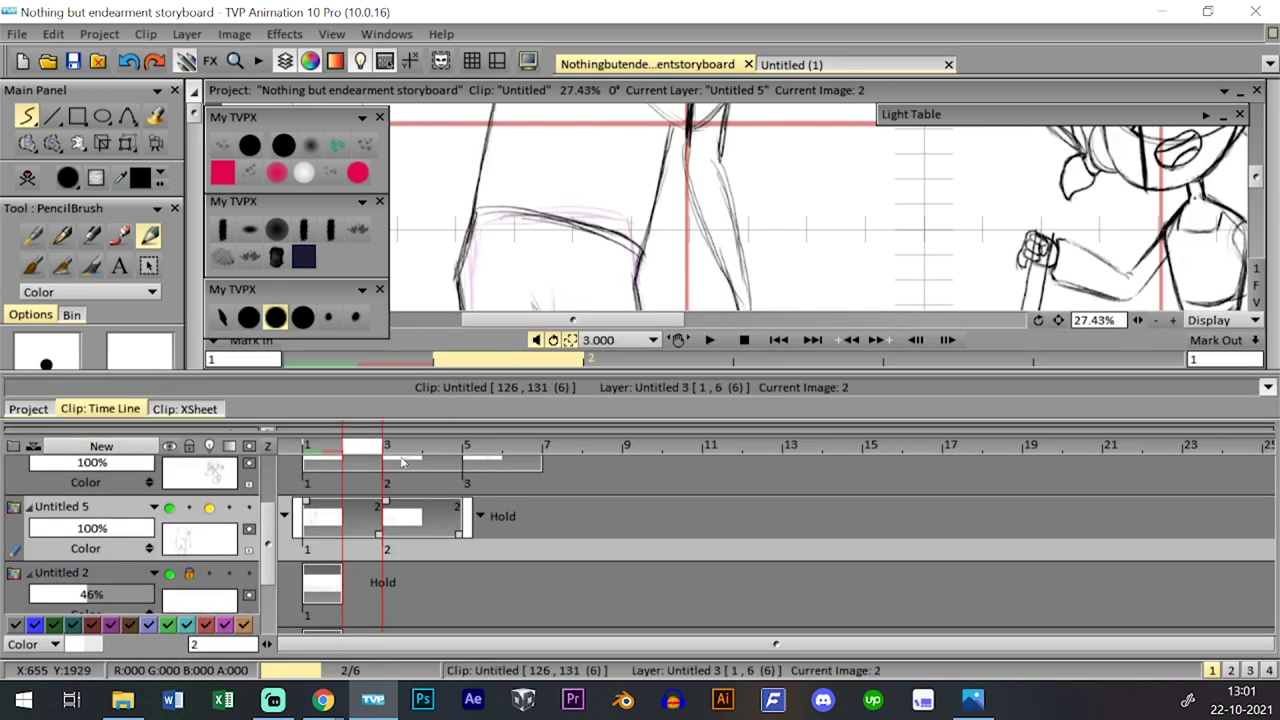
pyautogui.press('0')
pyautogui.press('0')
pyautogui.click(469, 406)
pyautogui.press('0')
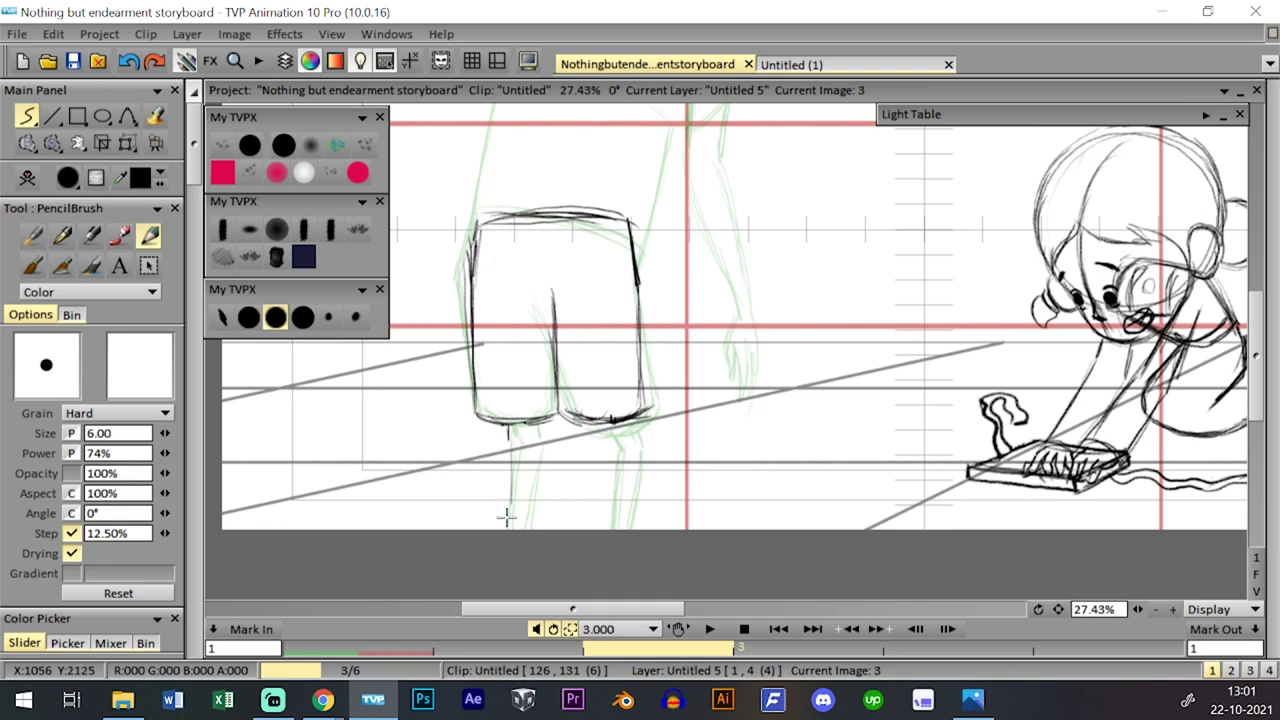
pyautogui.moveTo(508, 429); pyautogui.dragTo(510, 503)
pyautogui.moveTo(507, 440); pyautogui.dragTo(509, 545)
pyautogui.moveTo(517, 435); pyautogui.dragTo(524, 541)
# - Draw the inner and outer leg lines under the right shorts leg
pyautogui.moveTo(602, 424); pyautogui.dragTo(582, 527)
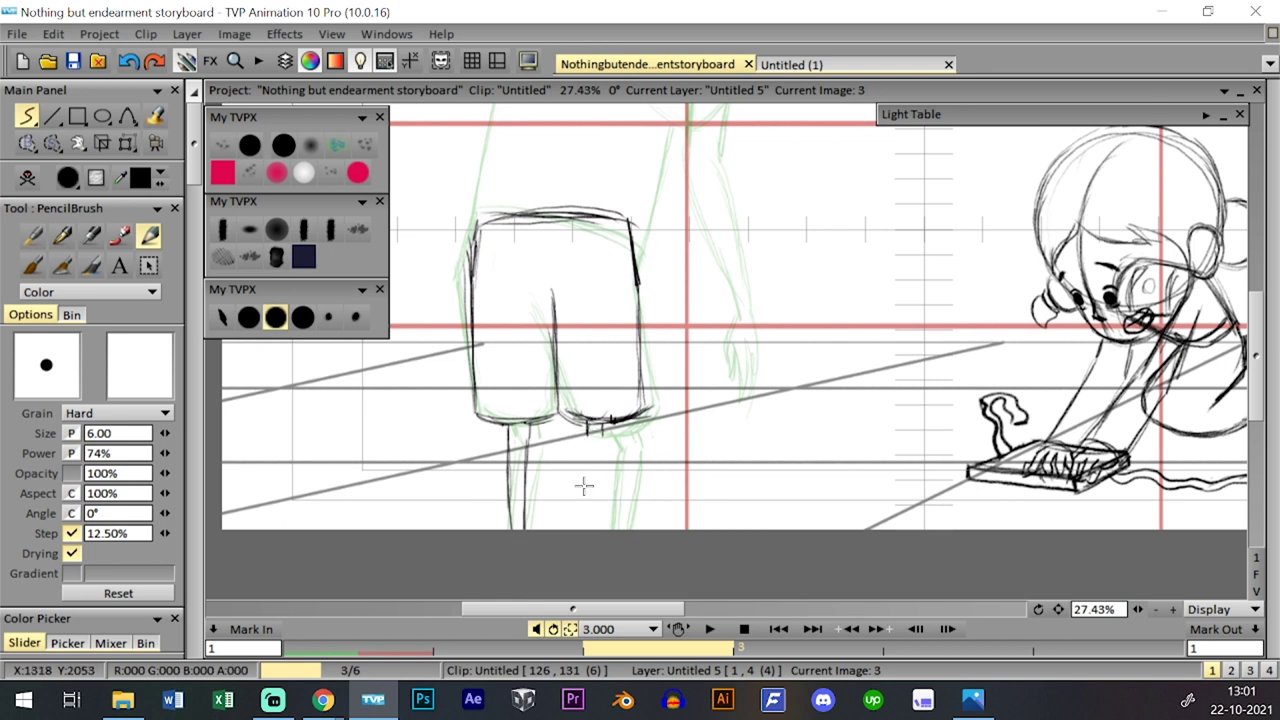
pyautogui.moveTo(586, 430); pyautogui.dragTo(584, 528)
pyautogui.hotkey('ctrl', 'z')
pyautogui.moveTo(586, 442); pyautogui.dragTo(588, 528)
pyautogui.moveTo(601, 432); pyautogui.dragTo(602, 528)
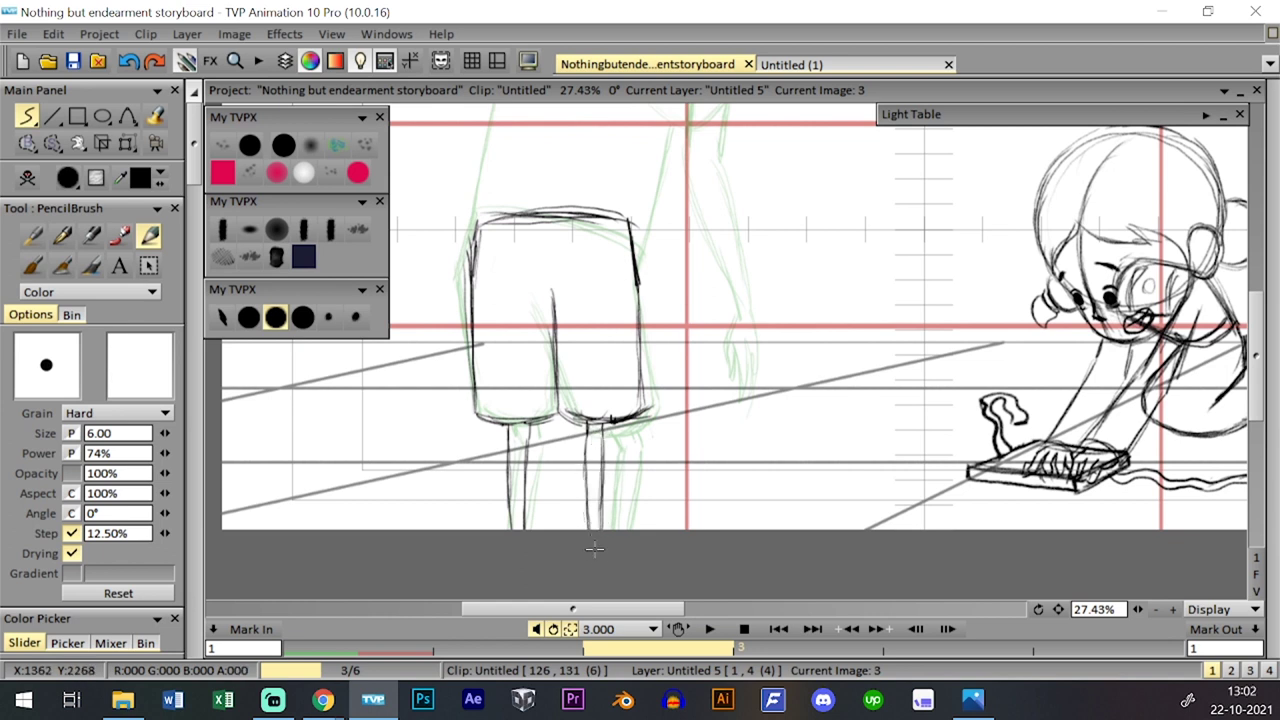
# - Compare frames, then lasso the legs below the shorts with a freehand selection
pyautogui.press('Left')
pyautogui.press('Left')
pyautogui.press('Right')
pyautogui.press('Left')
pyautogui.press('Right')
pyautogui.press('Right')
pyautogui.press('Left')
pyautogui.press('Right')
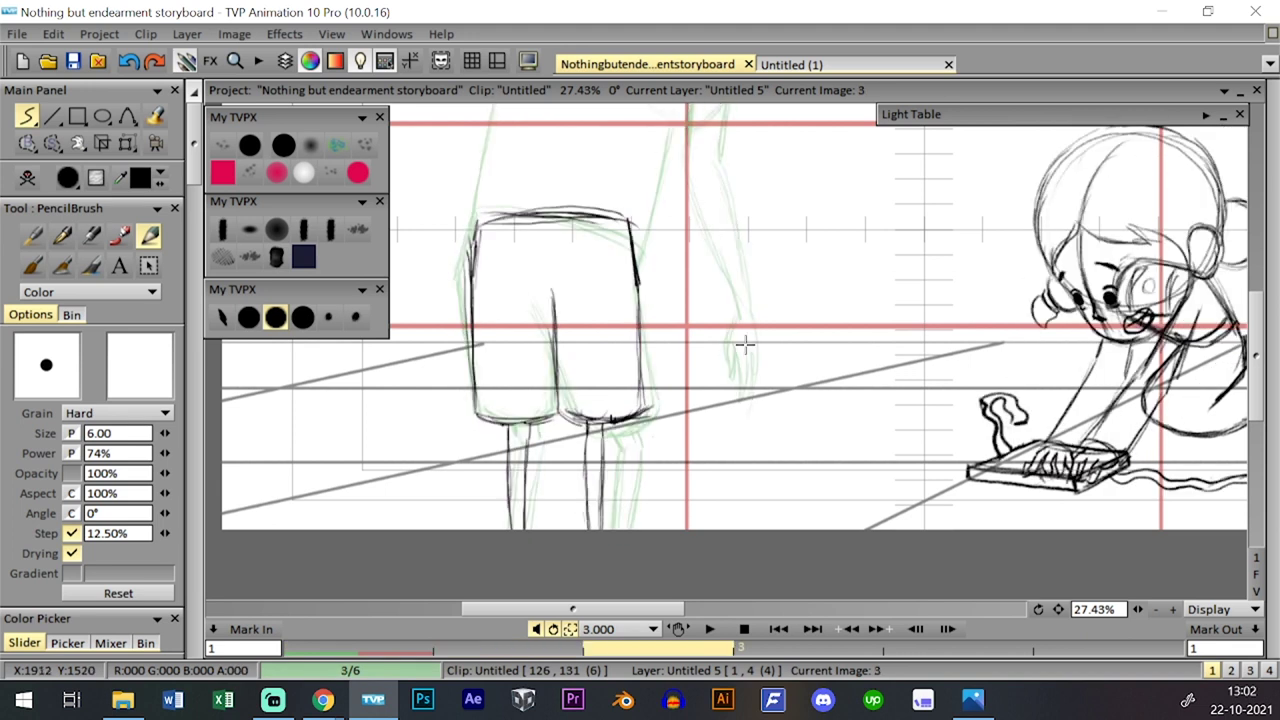
pyautogui.click(52, 143)
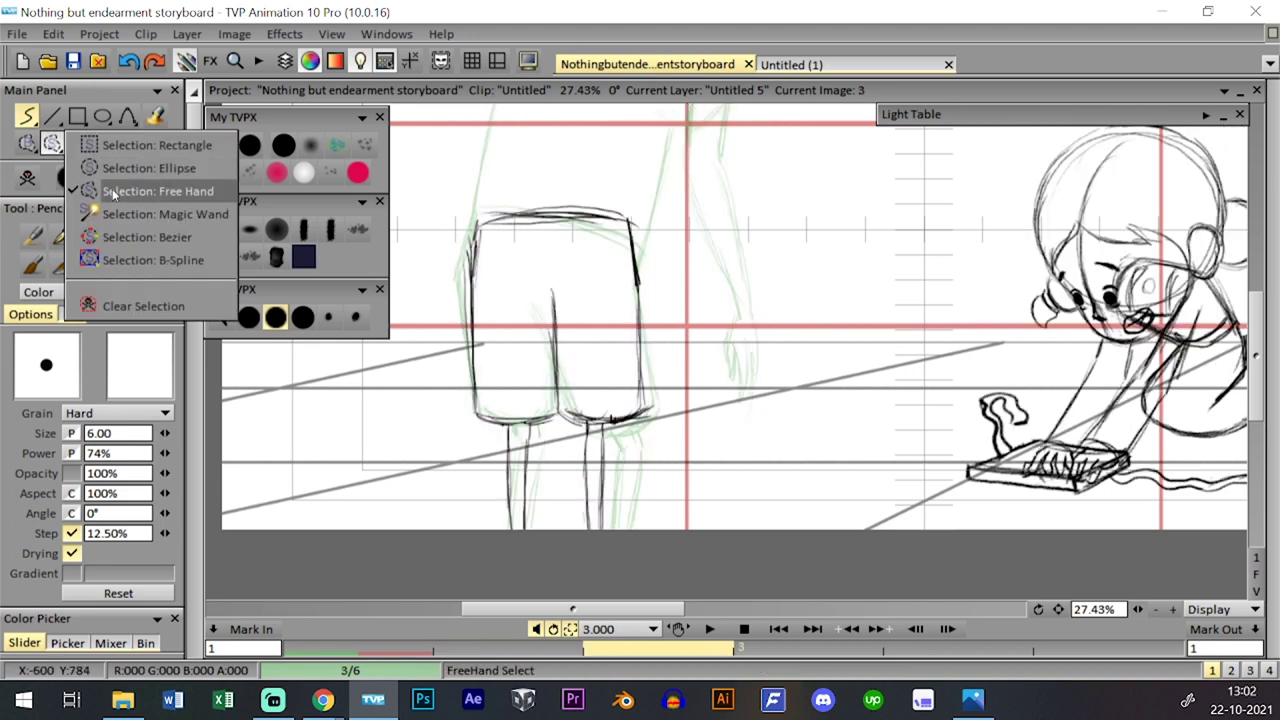
pyautogui.click(110, 191)
pyautogui.moveTo(477, 501)
pyautogui.mouseDown()
pyautogui.moveTo(577, 577)
pyautogui.moveTo(622, 485)
pyautogui.mouseUp()
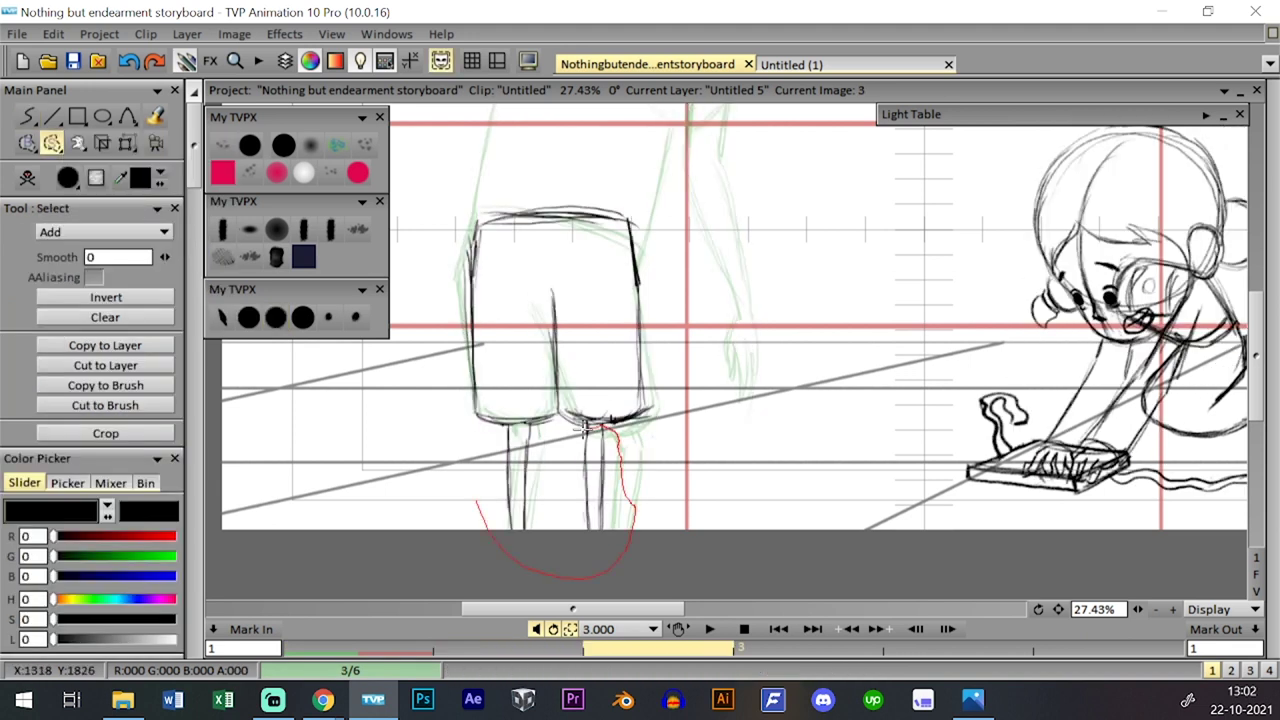
pyautogui.moveTo(561, 423); pyautogui.dragTo(497, 430)
# - Scale the selected legs to about 112%, nudge them down, apply and deselect
pyautogui.click(127, 143)
pyautogui.click(190, 165)
pyautogui.moveTo(635, 533); pyautogui.dragTo(646, 542)
pyautogui.moveTo(622, 484); pyautogui.dragTo(622, 490)
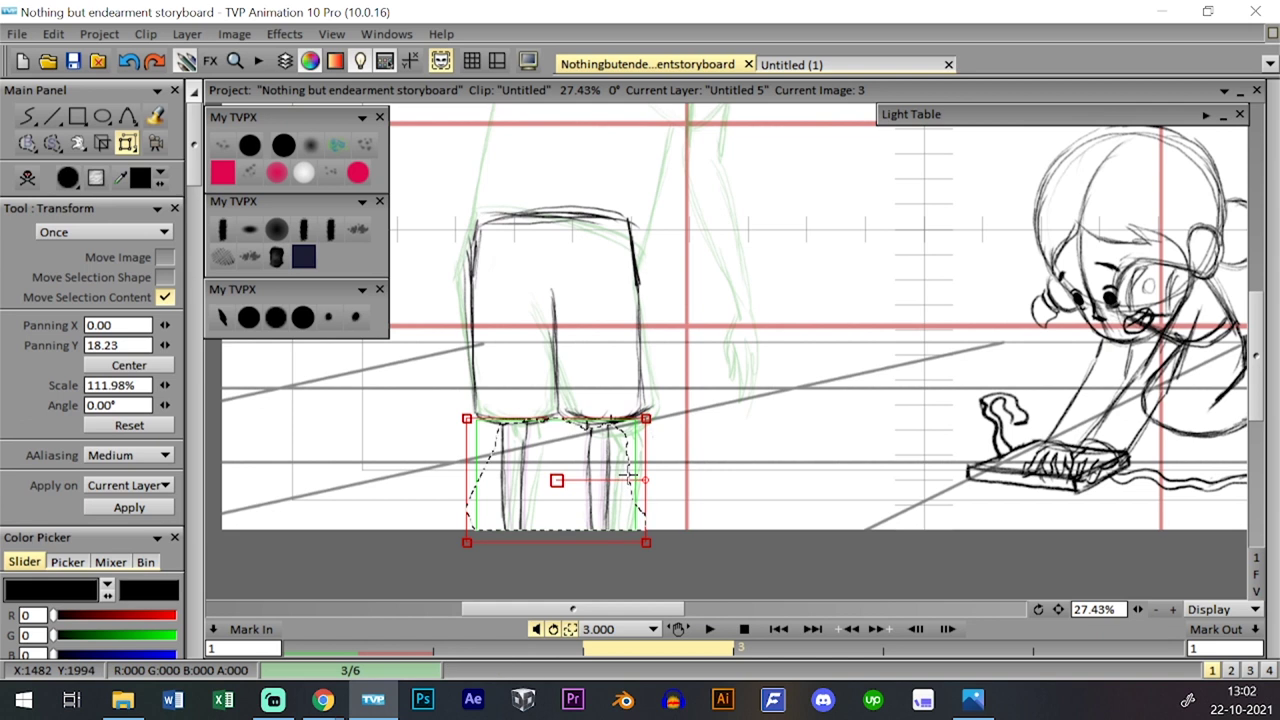
pyautogui.press('Return')
pyautogui.click(276, 317)
pyautogui.hotkey('ctrl', 'd')
pyautogui.moveTo(656, 330); pyautogui.dragTo(664, 352)
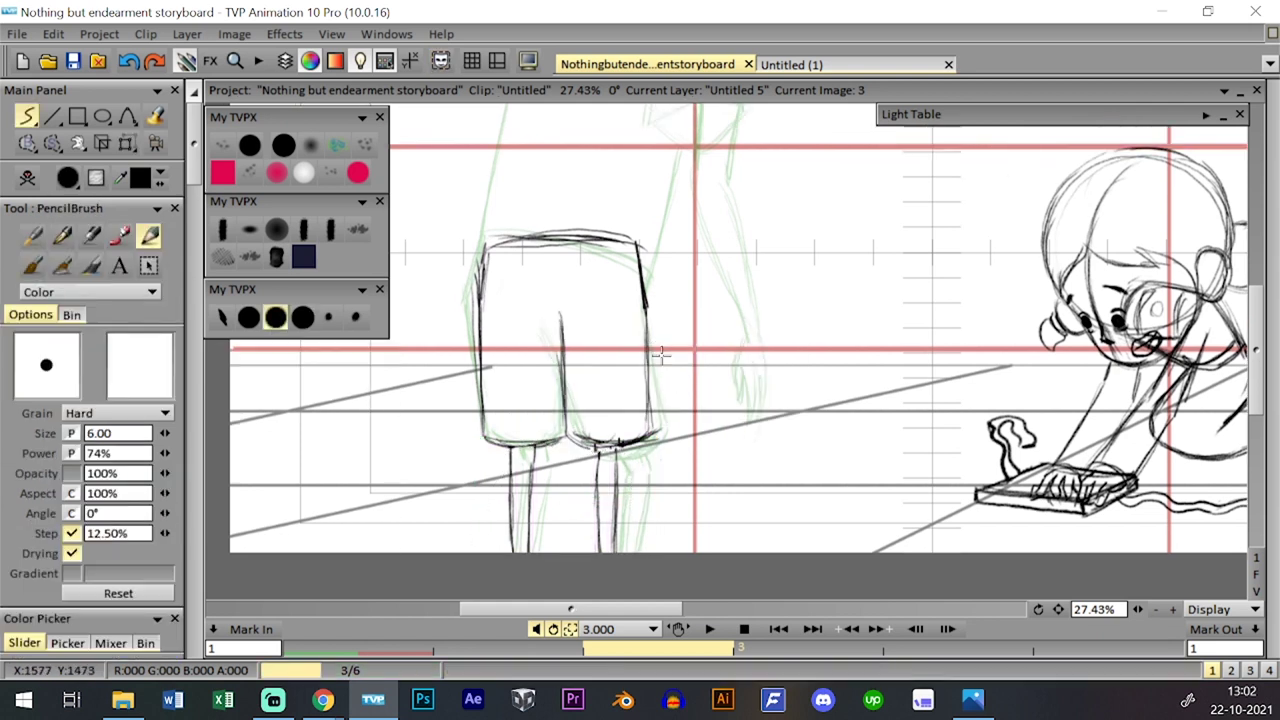
# - Flip between images 2 and 3 to compare the leg drawings
pyautogui.press('Left')
pyautogui.press('Right')
pyautogui.press('Left')
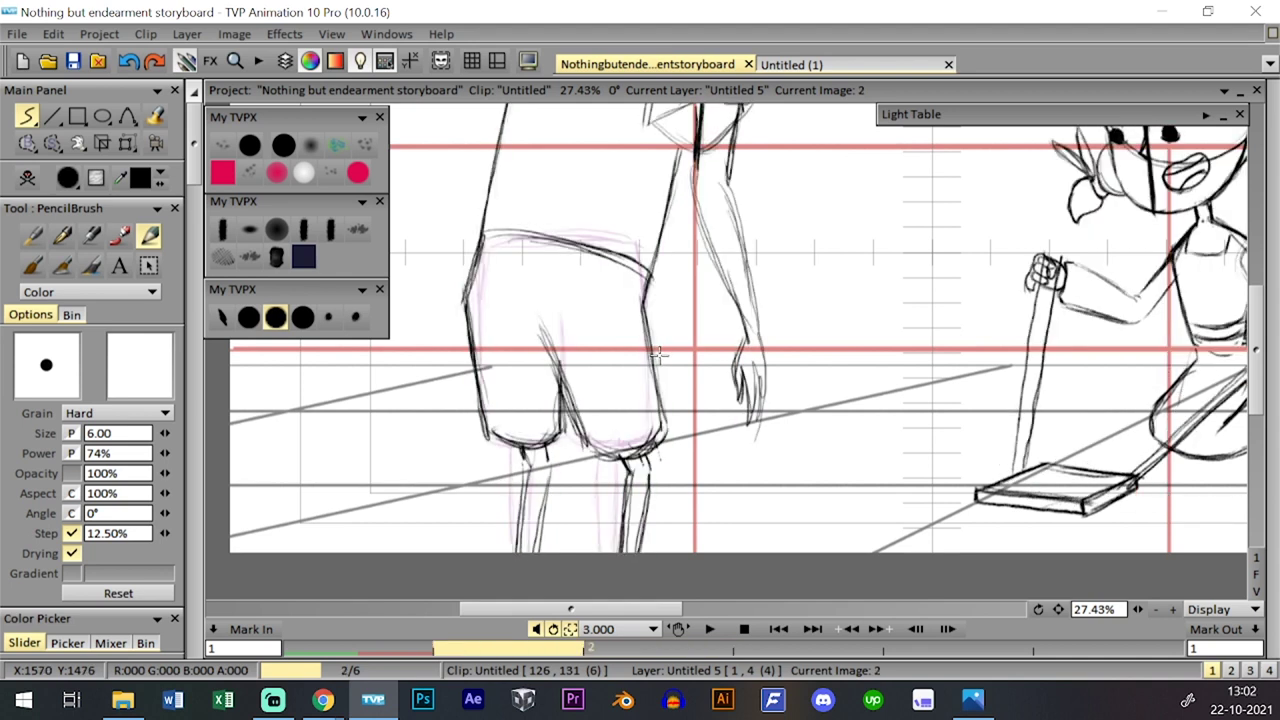
pyautogui.press('Right')
pyautogui.moveTo(127, 143); pyautogui.dragTo(165, 145)
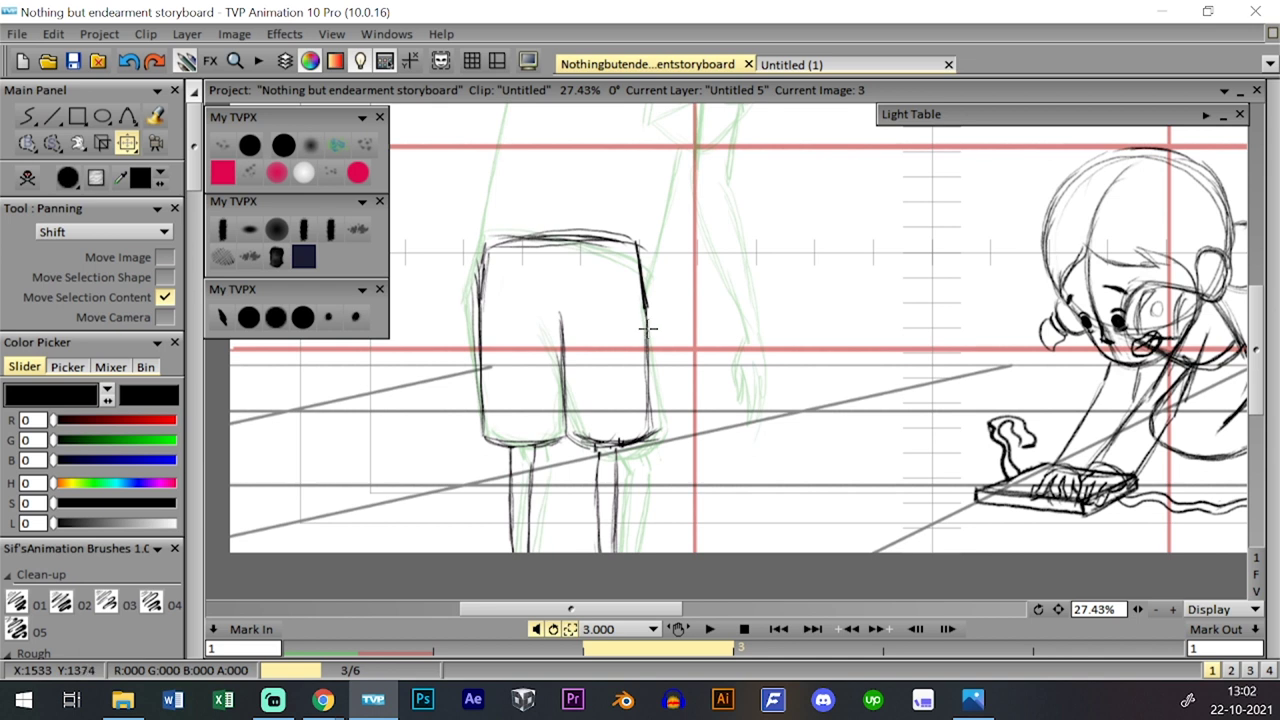
pyautogui.click(279, 318)
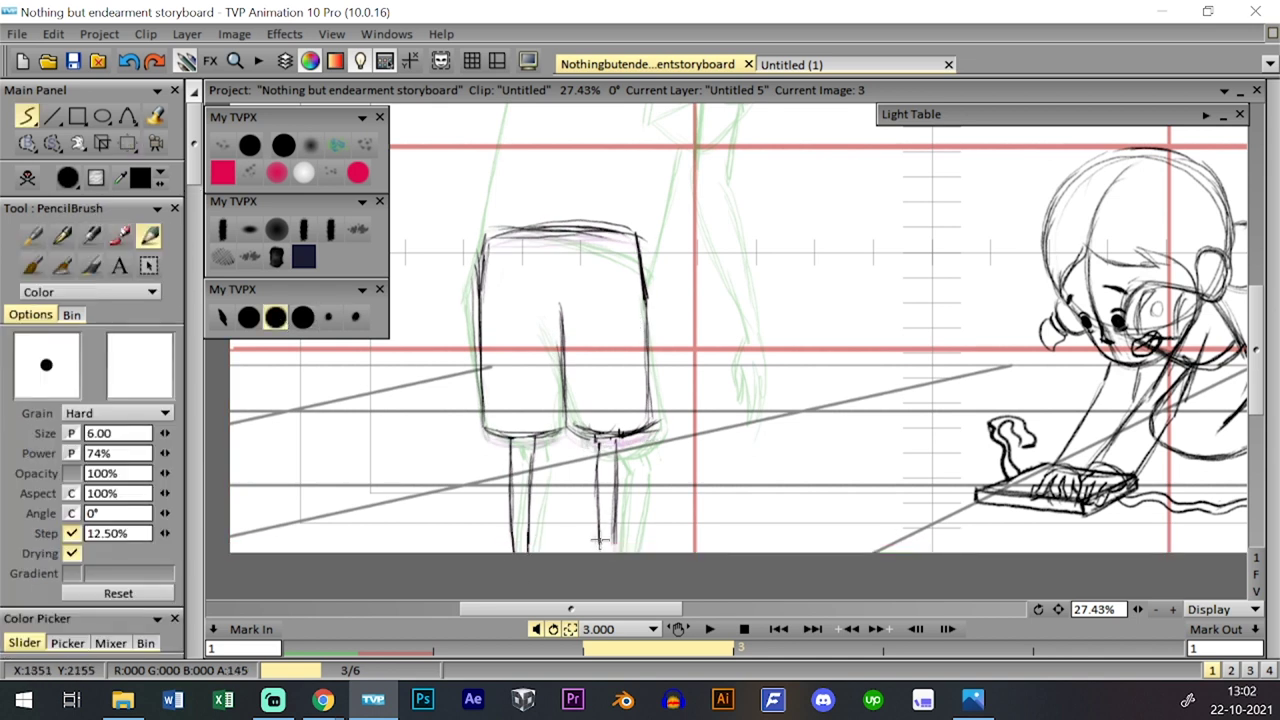
pyautogui.moveTo(657, 444); pyautogui.dragTo(658, 457)
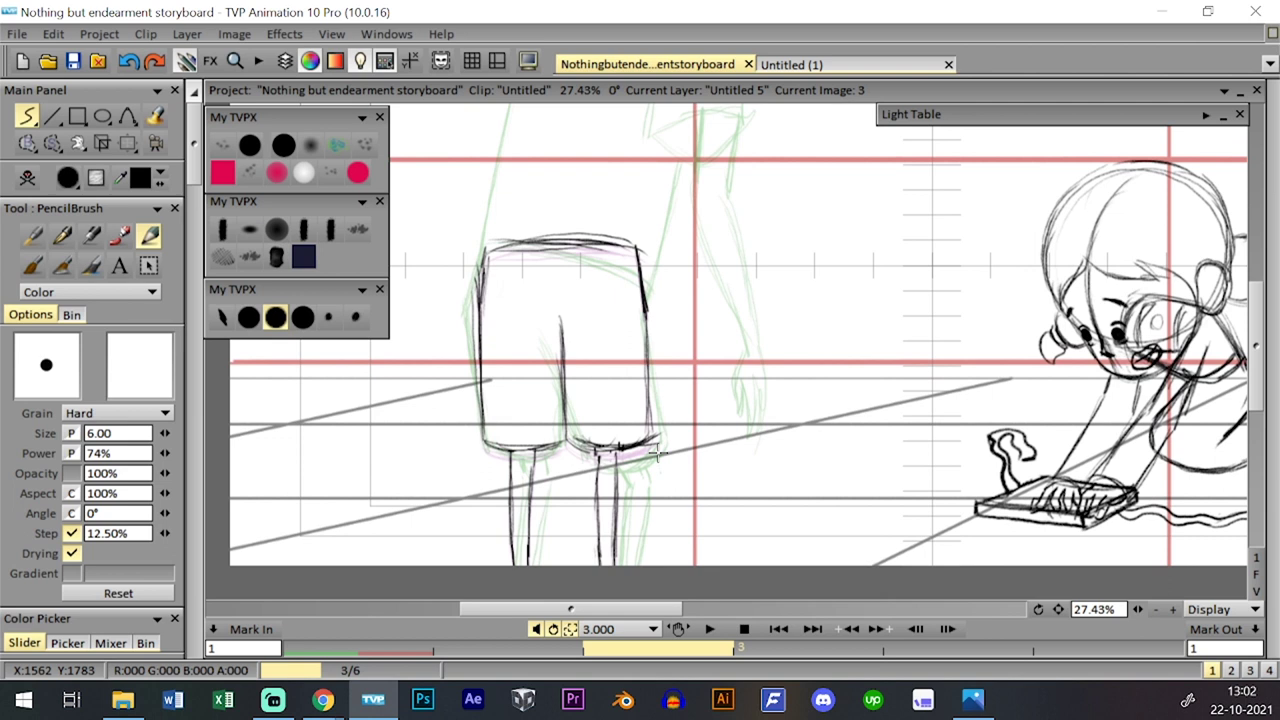
pyautogui.press('Left')
pyautogui.press('Right')
pyautogui.press('Left')
pyautogui.press('Right')
pyautogui.press('Left')
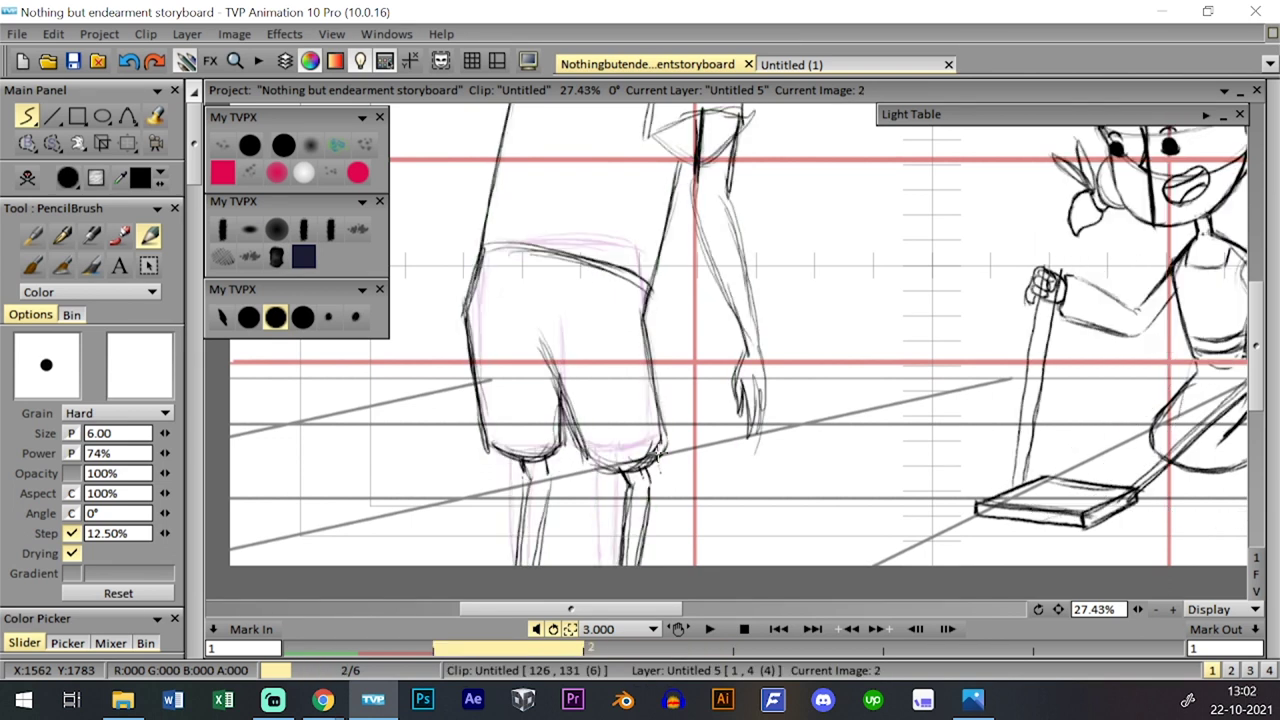
pyautogui.press('Right')
# - Draw a vertical torso line and a slanted line down to the shorts' right corner
pyautogui.moveTo(680, 351); pyautogui.dragTo(675, 466)
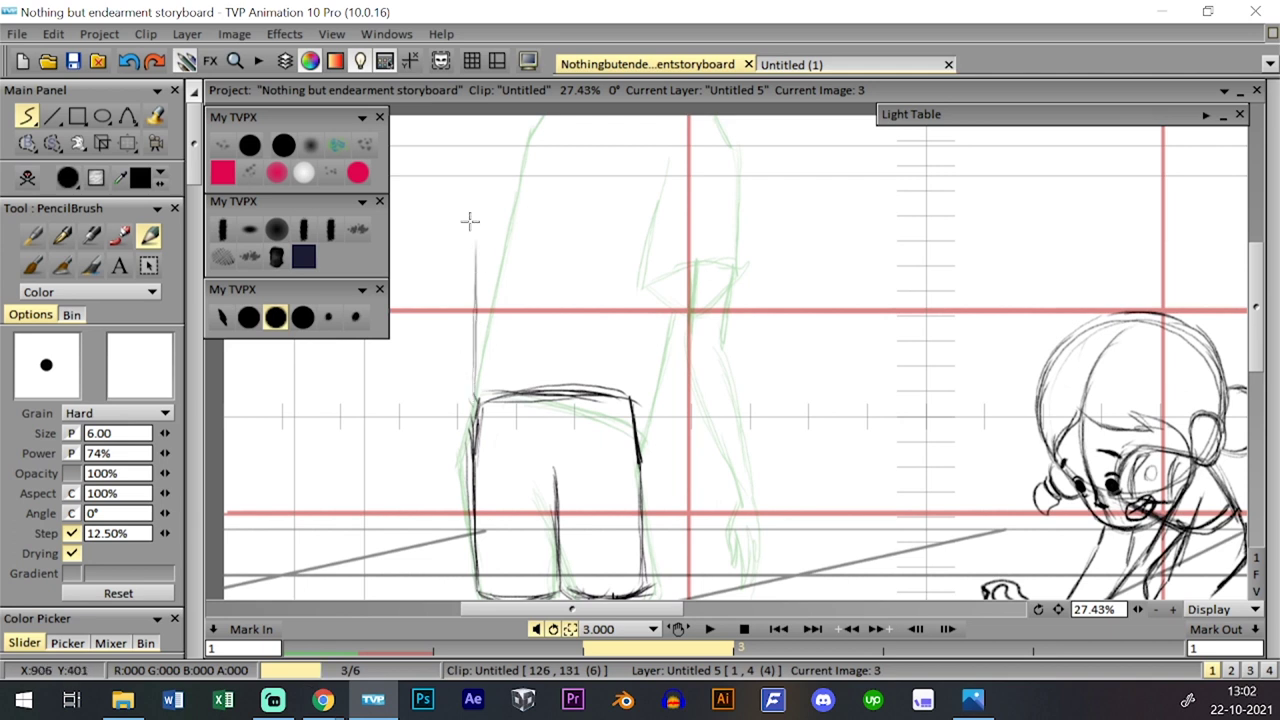
pyautogui.moveTo(478, 192); pyautogui.dragTo(477, 362)
pyautogui.moveTo(638, 405); pyautogui.dragTo(628, 320)
pyautogui.moveTo(605, 203); pyautogui.dragTo(613, 343)
pyautogui.hotkey('ctrl', 'z')
pyautogui.moveTo(606, 190); pyautogui.dragTo(631, 363)
pyautogui.hotkey('ctrl', 'z')
pyautogui.hotkey('ctrl', 'z')
pyautogui.moveTo(617, 215); pyautogui.dragTo(629, 350)
pyautogui.moveTo(606, 187); pyautogui.dragTo(634, 383)
pyautogui.hotkey('ctrl', 'z')
pyautogui.moveTo(612, 261); pyautogui.dragTo(616, 250)
pyautogui.moveTo(616, 201); pyautogui.dragTo(635, 350)
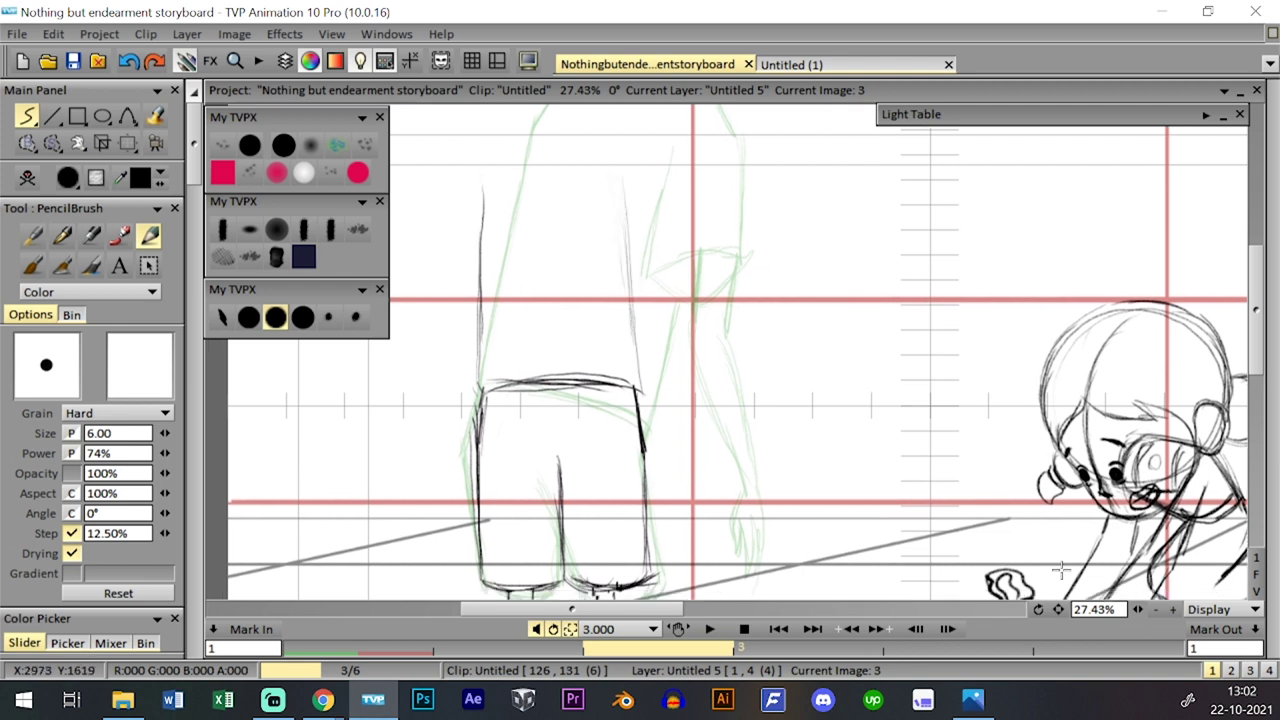
# - Compare against image 2, then clear the whole drawing on image 3
pyautogui.moveTo(1138, 610); pyautogui.dragTo(1112, 616)
pyautogui.moveTo(771, 436); pyautogui.dragTo(787, 413)
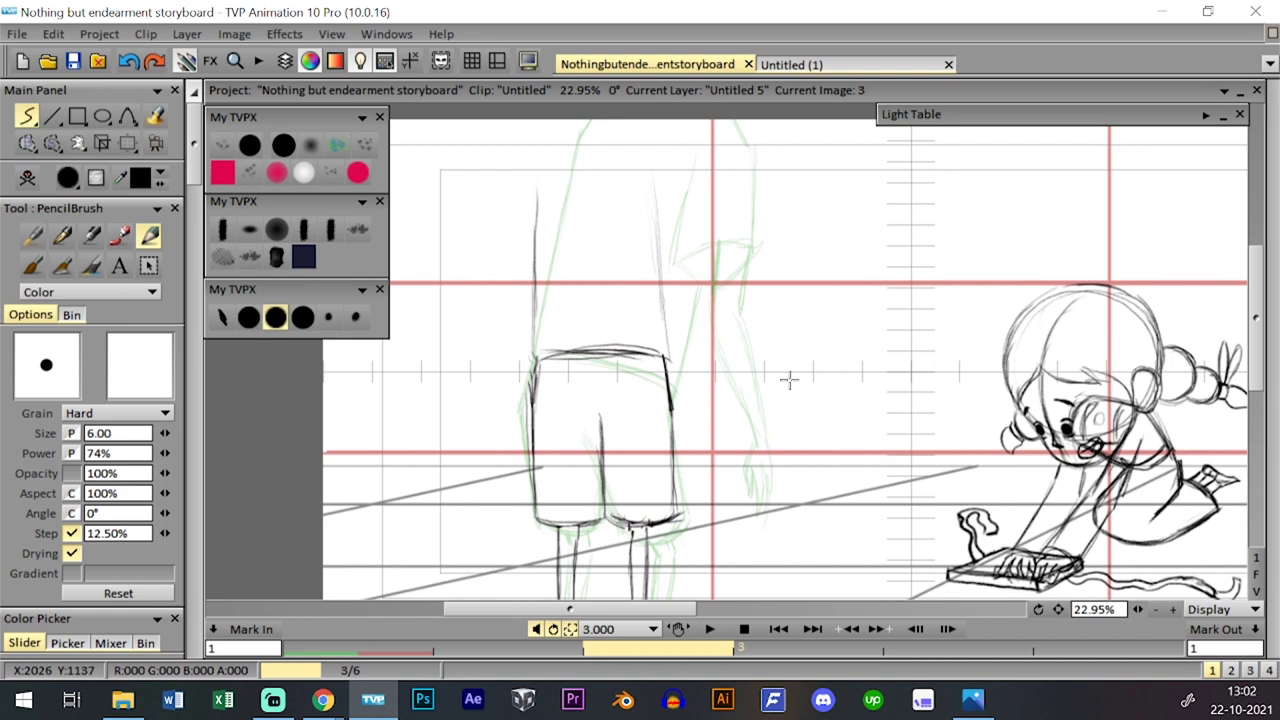
pyautogui.press('Left')
pyautogui.press('Right')
pyautogui.press('Left')
pyautogui.press('Right')
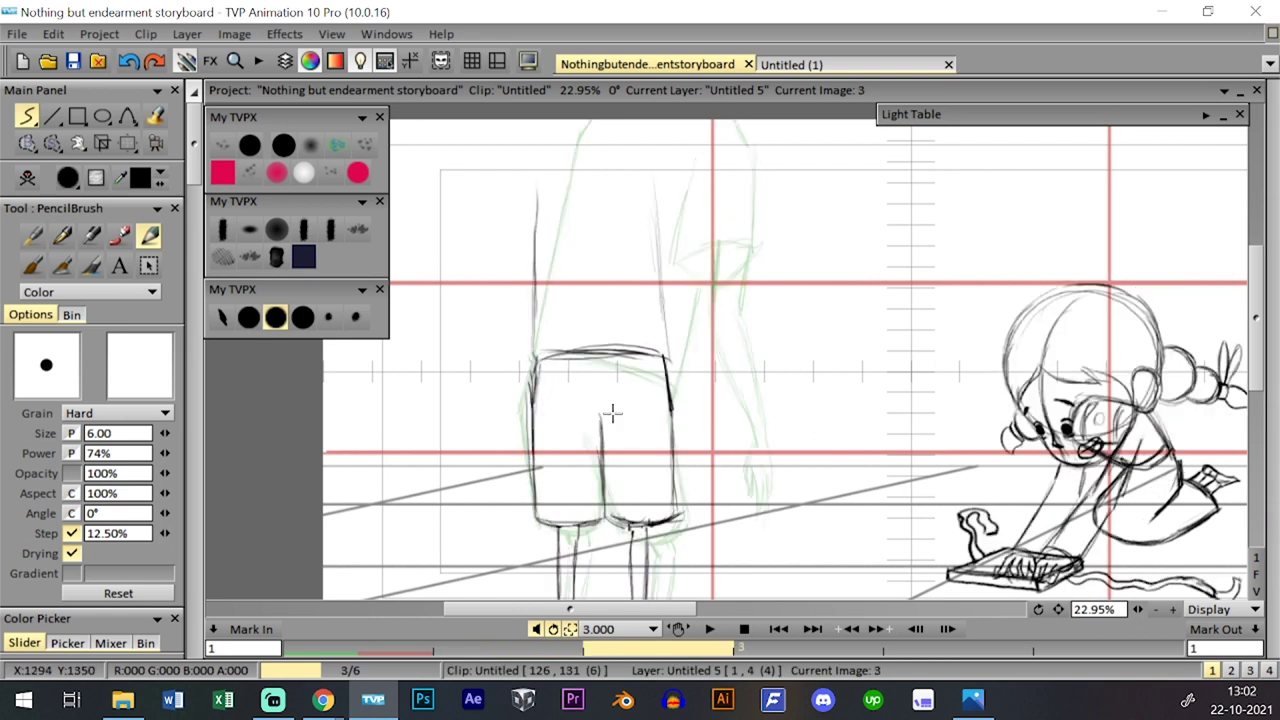
pyautogui.click(28, 179)
pyautogui.press('Tab')
pyautogui.press('Tab')
pyautogui.press('Tab')
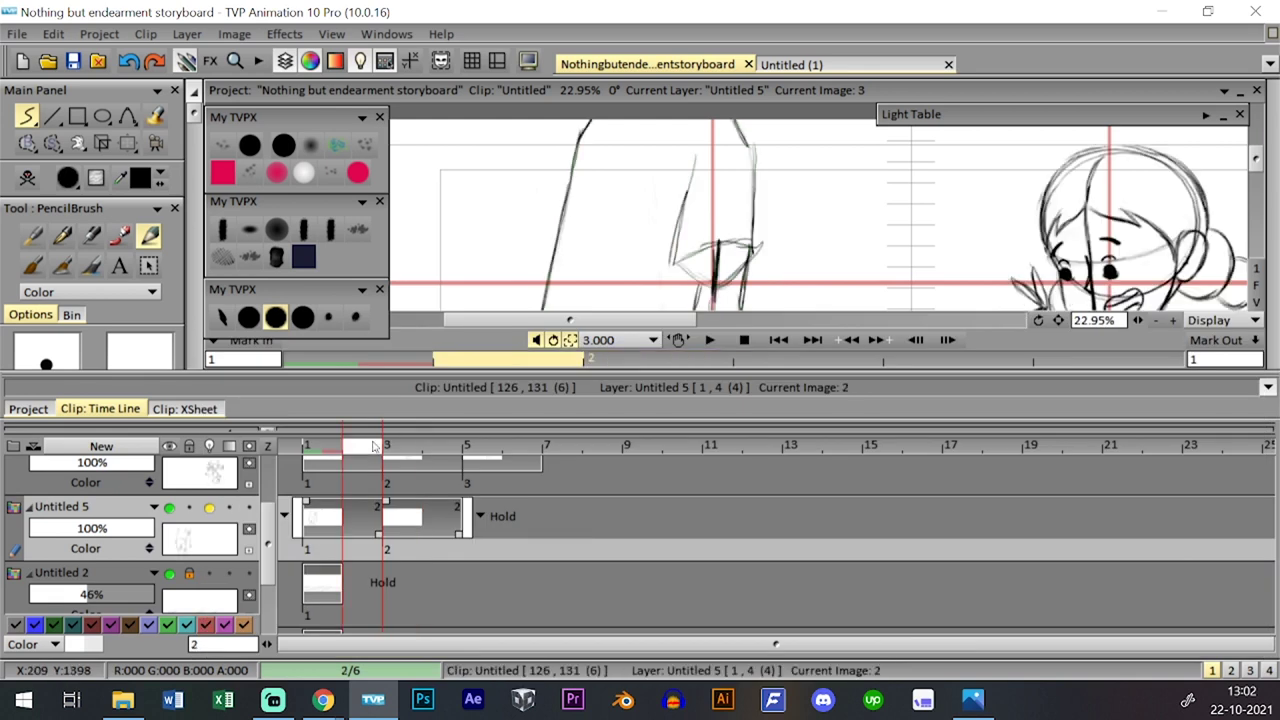
pyautogui.press('0')
# - Draw a shorts-leg hem curve and thin side line, then enlarge it to 117%
pyautogui.moveTo(652, 468); pyautogui.dragTo(643, 442)
pyautogui.moveTo(546, 494)
pyautogui.mouseDown()
pyautogui.moveTo(597, 499)
pyautogui.moveTo(539, 384)
pyautogui.mouseUp()
pyautogui.moveTo(543, 450); pyautogui.dragTo(538, 391)
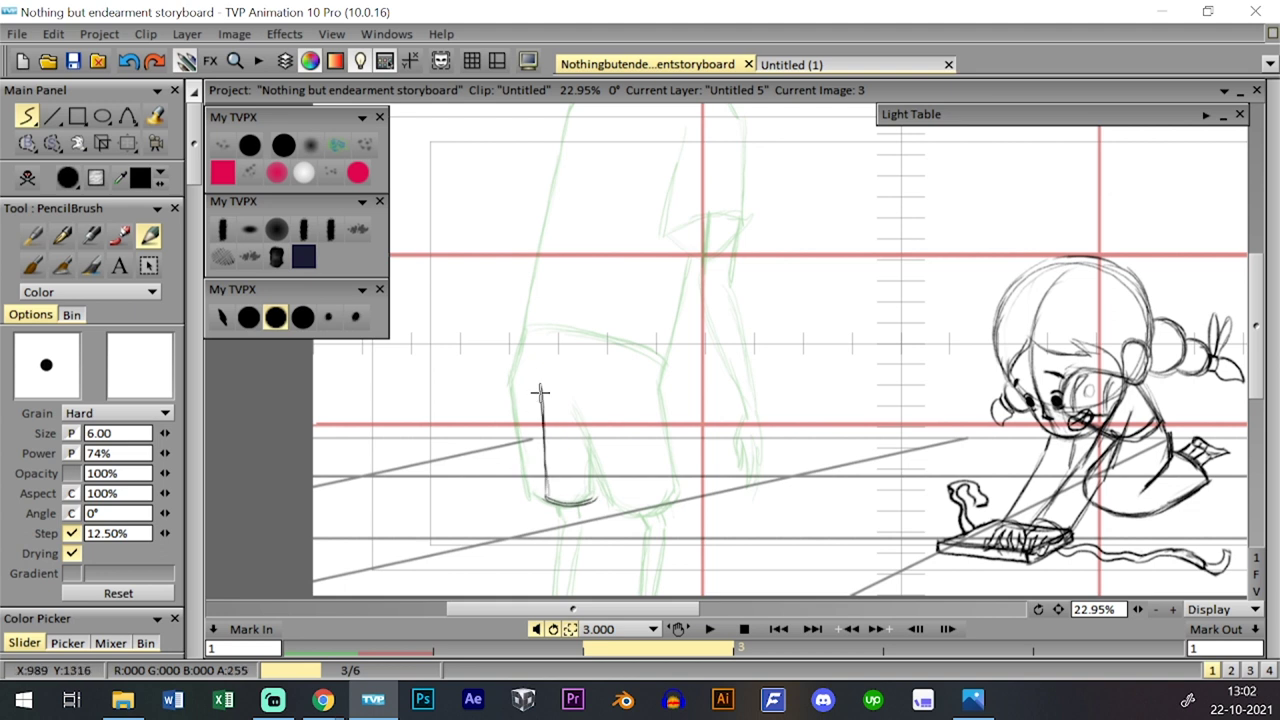
pyautogui.hotkey('ctrl', 'z')
pyautogui.hotkey('ctrl', 'z')
pyautogui.moveTo(541, 496); pyautogui.dragTo(538, 368)
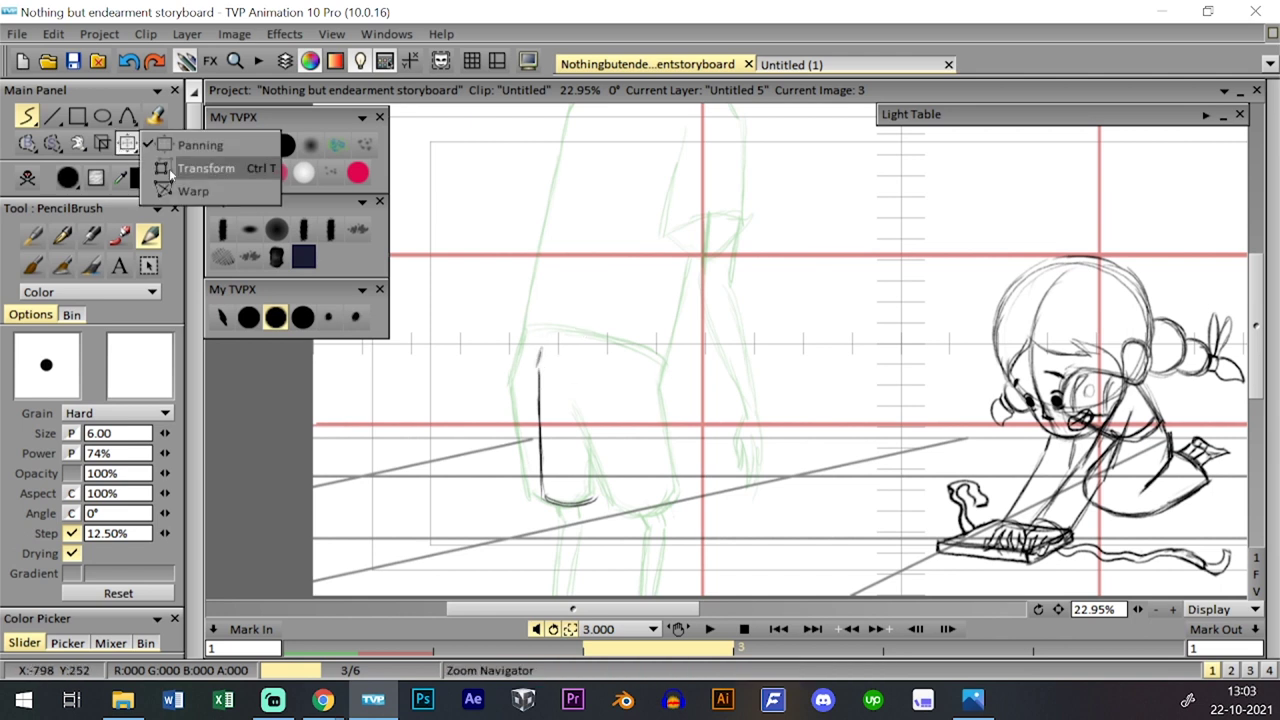
pyautogui.click(127, 143)
pyautogui.moveTo(600, 348); pyautogui.dragTo(603, 343)
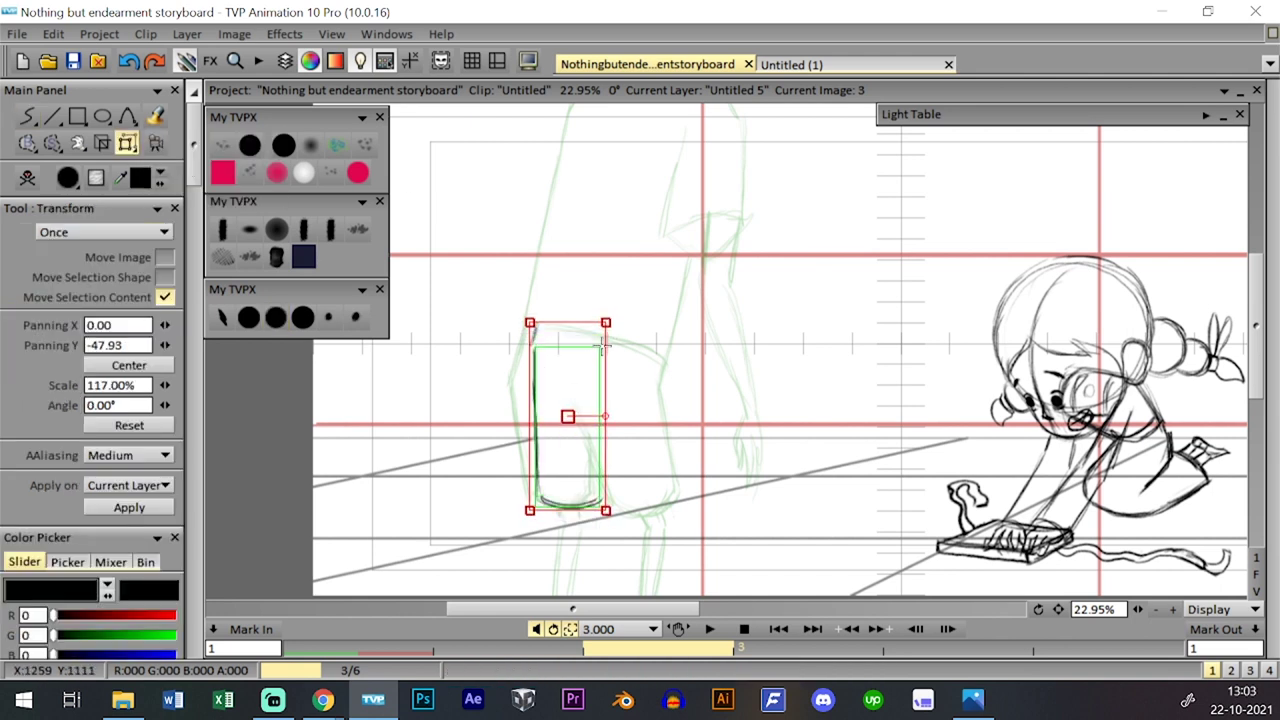
# - Apply the resize and pencil the shorts' inner line, right leg hem and waistband
pyautogui.click(279, 319)
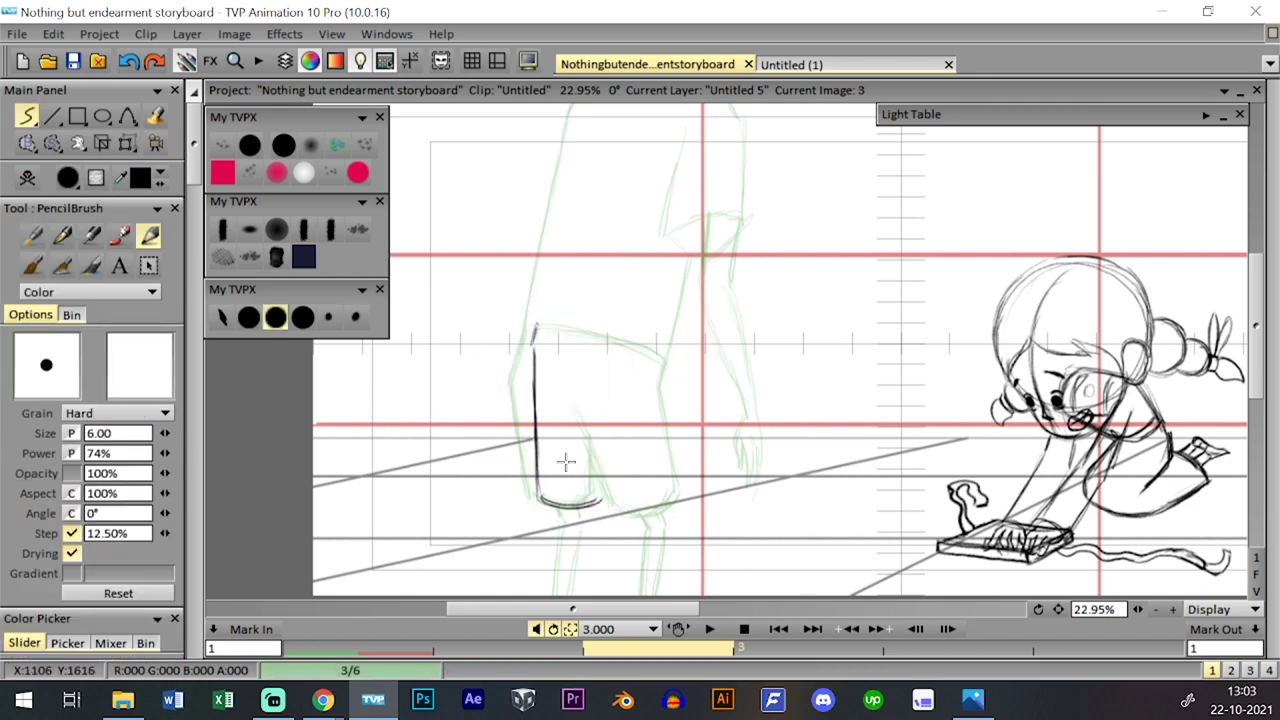
pyautogui.moveTo(597, 390)
pyautogui.mouseDown()
pyautogui.moveTo(598, 500)
pyautogui.moveTo(670, 505)
pyautogui.moveTo(662, 386)
pyautogui.mouseUp()
pyautogui.moveTo(665, 480)
pyautogui.mouseDown()
pyautogui.moveTo(664, 367)
pyautogui.moveTo(644, 362)
pyautogui.mouseUp()
pyautogui.moveTo(528, 345); pyautogui.dragTo(646, 343)
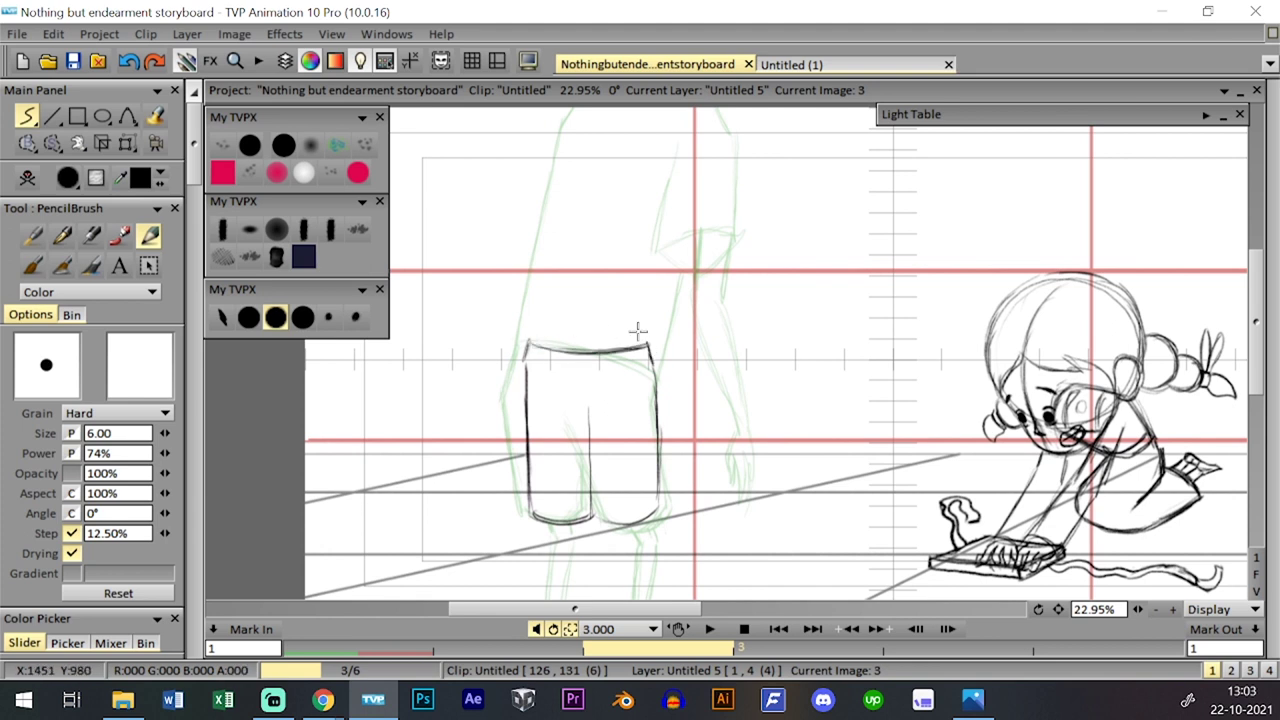
# - Draw the torso's left side line above the waistband, undoing a first right-side attempt
pyautogui.moveTo(618, 299); pyautogui.dragTo(616, 318)
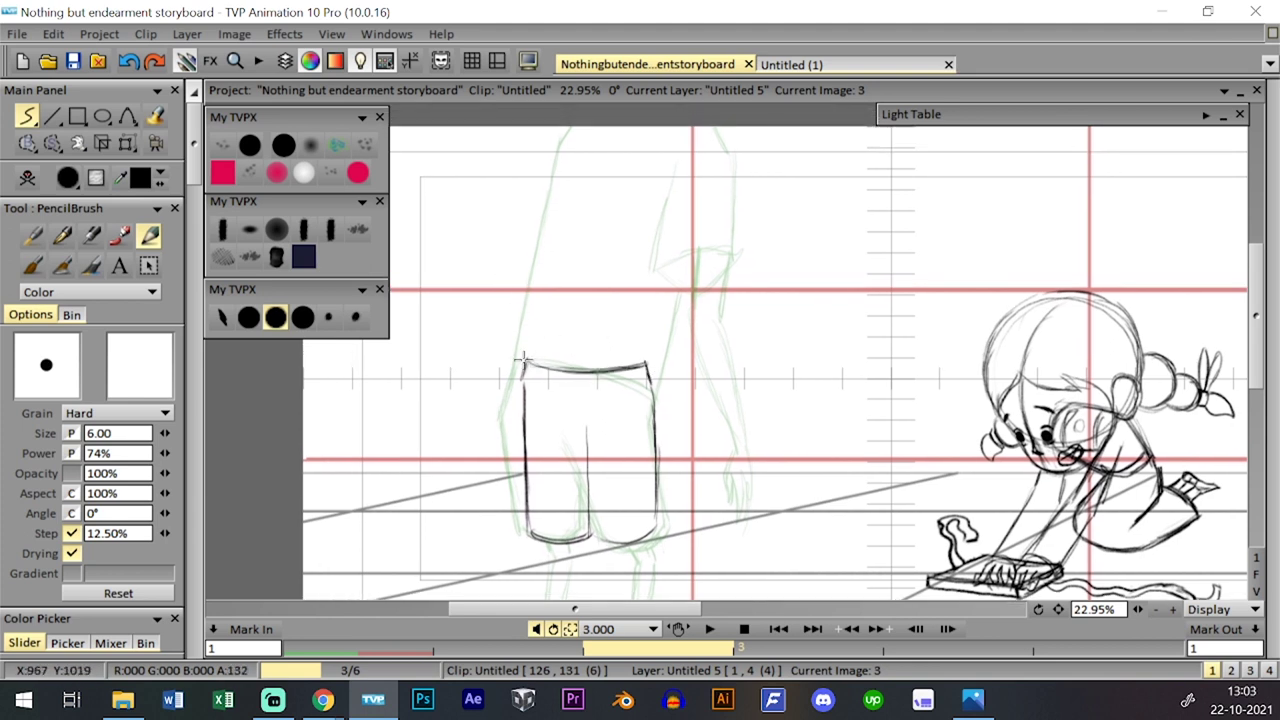
pyautogui.moveTo(521, 345); pyautogui.dragTo(531, 192)
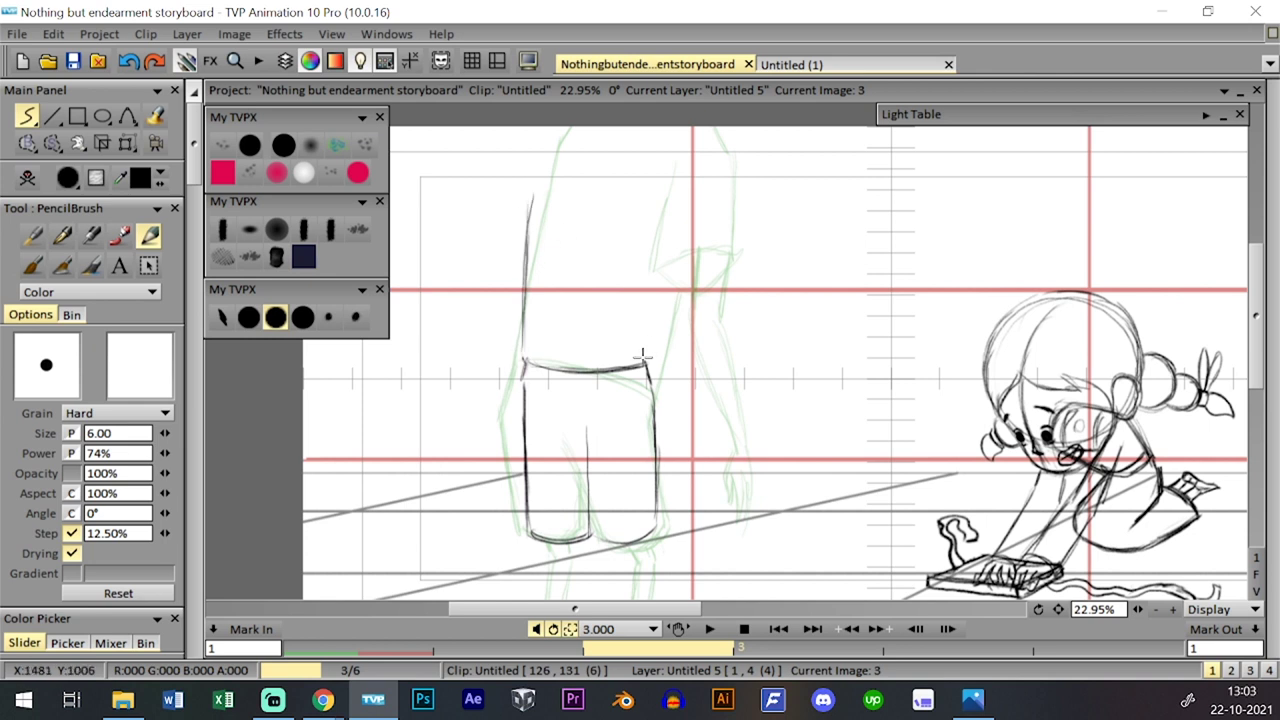
pyautogui.moveTo(651, 335); pyautogui.dragTo(632, 216)
pyautogui.hotkey('ctrl', 'z')
pyautogui.moveTo(525, 313); pyautogui.dragTo(519, 200)
pyautogui.moveTo(523, 250); pyautogui.dragTo(520, 203)
pyautogui.moveTo(523, 306); pyautogui.dragTo(524, 187)
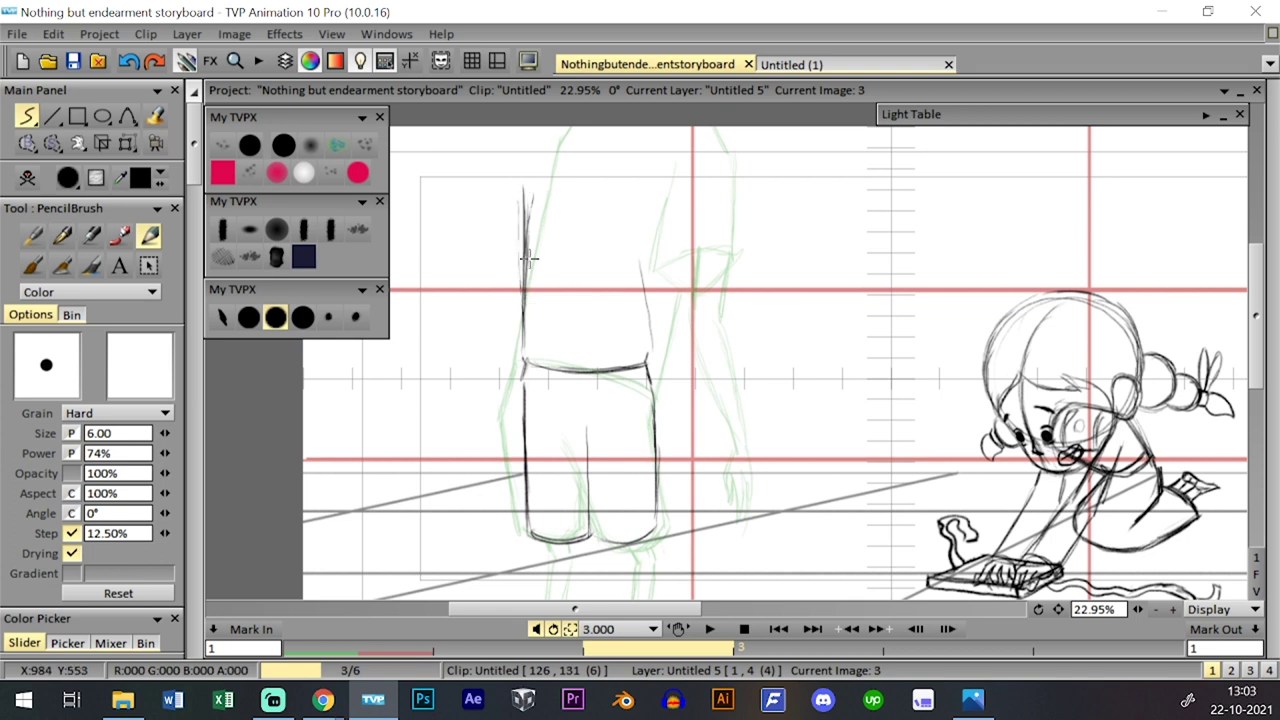
# - Redraw the torso's right side line and darken the left one, checking against image 2
pyautogui.moveTo(603, 254); pyautogui.dragTo(600, 267)
pyautogui.moveTo(647, 318); pyautogui.dragTo(648, 355)
pyautogui.moveTo(639, 206); pyautogui.dragTo(645, 298)
pyautogui.moveTo(640, 190); pyautogui.dragTo(644, 313)
pyautogui.moveTo(520, 202); pyautogui.dragTo(520, 262)
pyautogui.moveTo(521, 196); pyautogui.dragTo(522, 272)
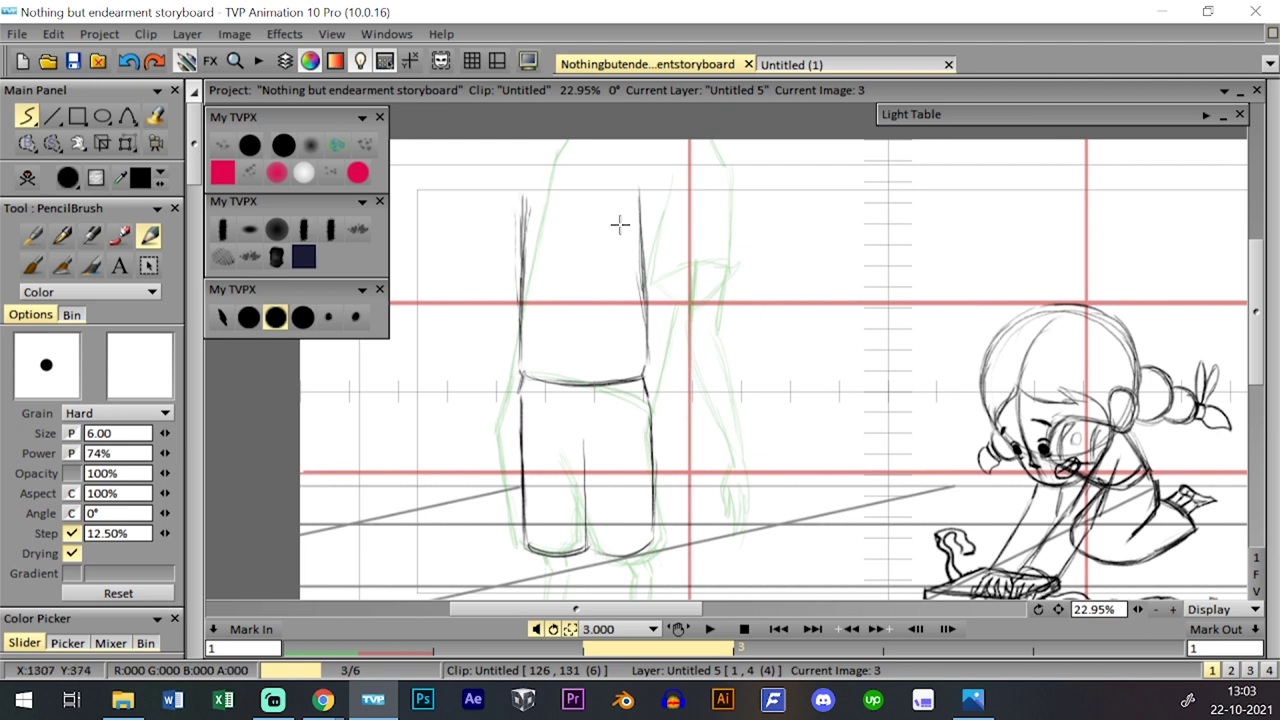
pyautogui.moveTo(643, 218); pyautogui.dragTo(630, 231)
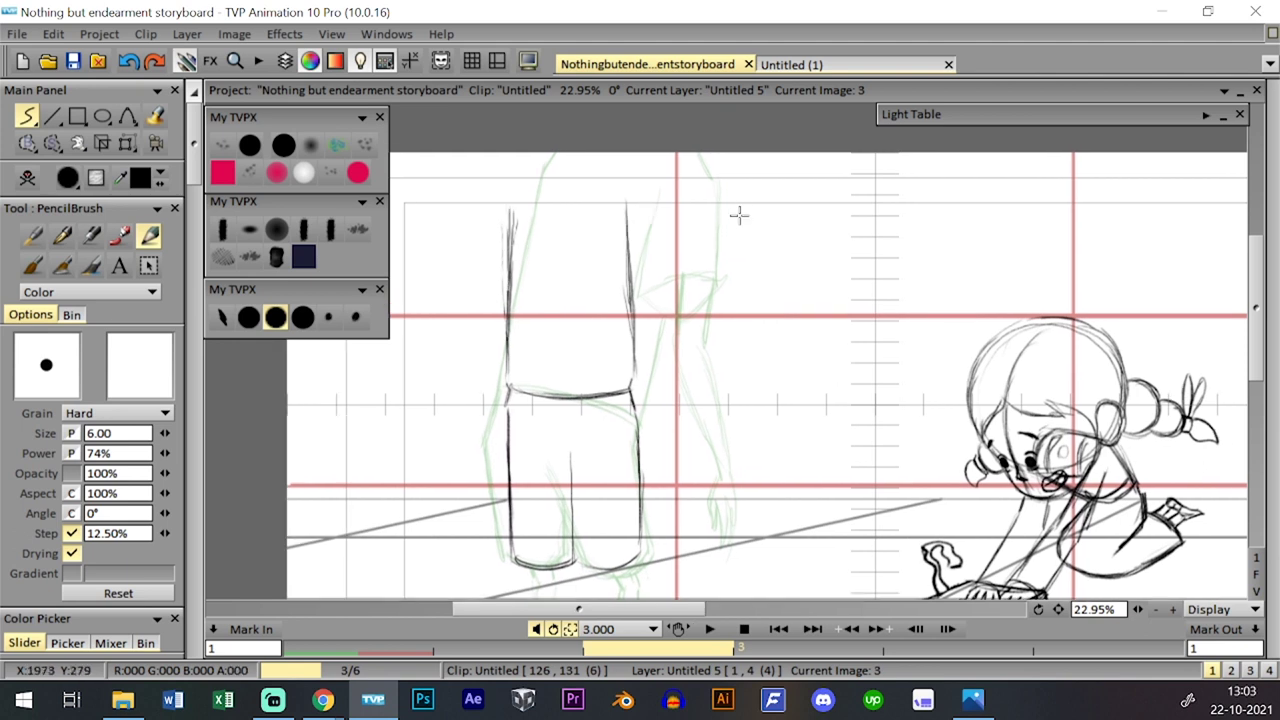
pyautogui.press('Left')
pyautogui.press('Right')
# - Draw two legs below the shorts and the shorts' inner leg line
pyautogui.moveTo(629, 214); pyautogui.dragTo(624, 333)
pyautogui.moveTo(659, 472); pyautogui.dragTo(660, 347)
pyautogui.moveTo(601, 447); pyautogui.dragTo(614, 536)
pyautogui.moveTo(535, 437); pyautogui.dragTo(538, 536)
pyautogui.moveTo(535, 444)
pyautogui.mouseDown()
pyautogui.moveTo(538, 546)
pyautogui.moveTo(548, 538)
pyautogui.mouseUp()
pyautogui.moveTo(596, 447); pyautogui.dragTo(600, 534)
pyautogui.moveTo(599, 452); pyautogui.dragTo(601, 535)
pyautogui.moveTo(647, 369); pyautogui.dragTo(649, 406)
pyautogui.moveTo(616, 482); pyautogui.dragTo(613, 567)
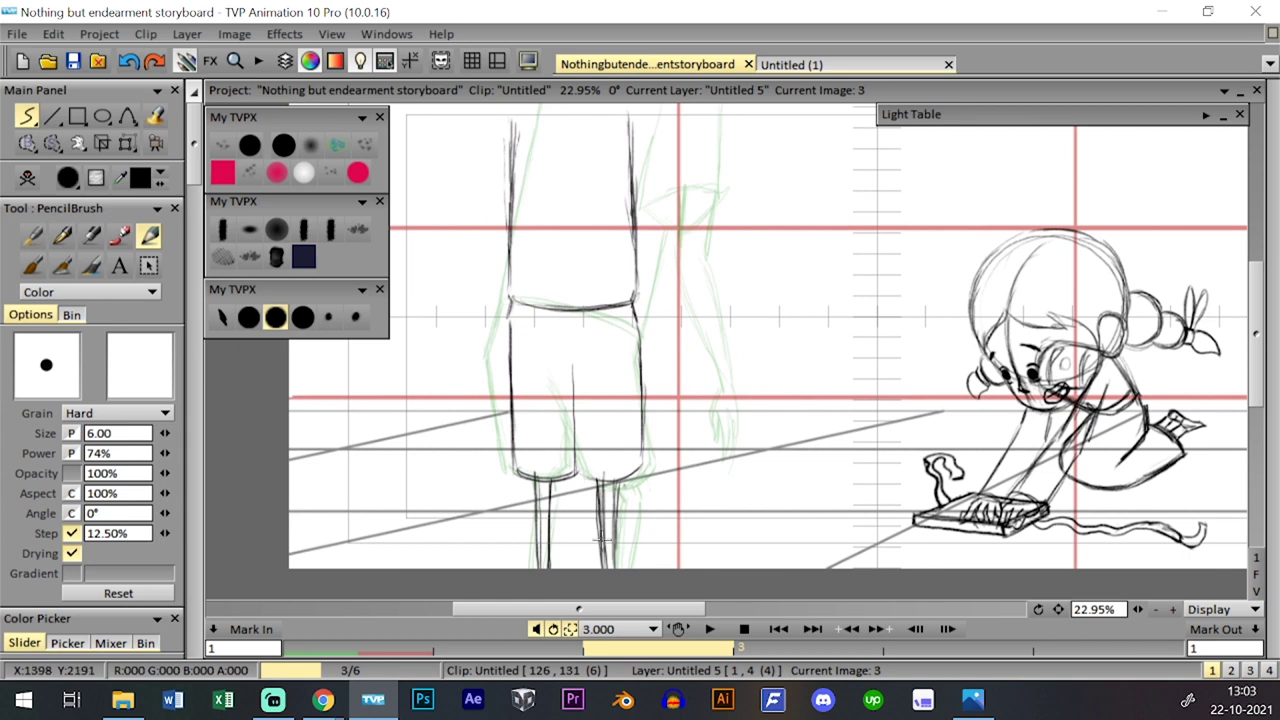
pyautogui.moveTo(549, 518); pyautogui.dragTo(548, 566)
pyautogui.moveTo(629, 393)
pyautogui.mouseDown()
pyautogui.moveTo(639, 376)
pyautogui.moveTo(569, 391)
pyautogui.moveTo(575, 456)
pyautogui.mouseUp()
pyautogui.moveTo(583, 367); pyautogui.dragTo(588, 459)
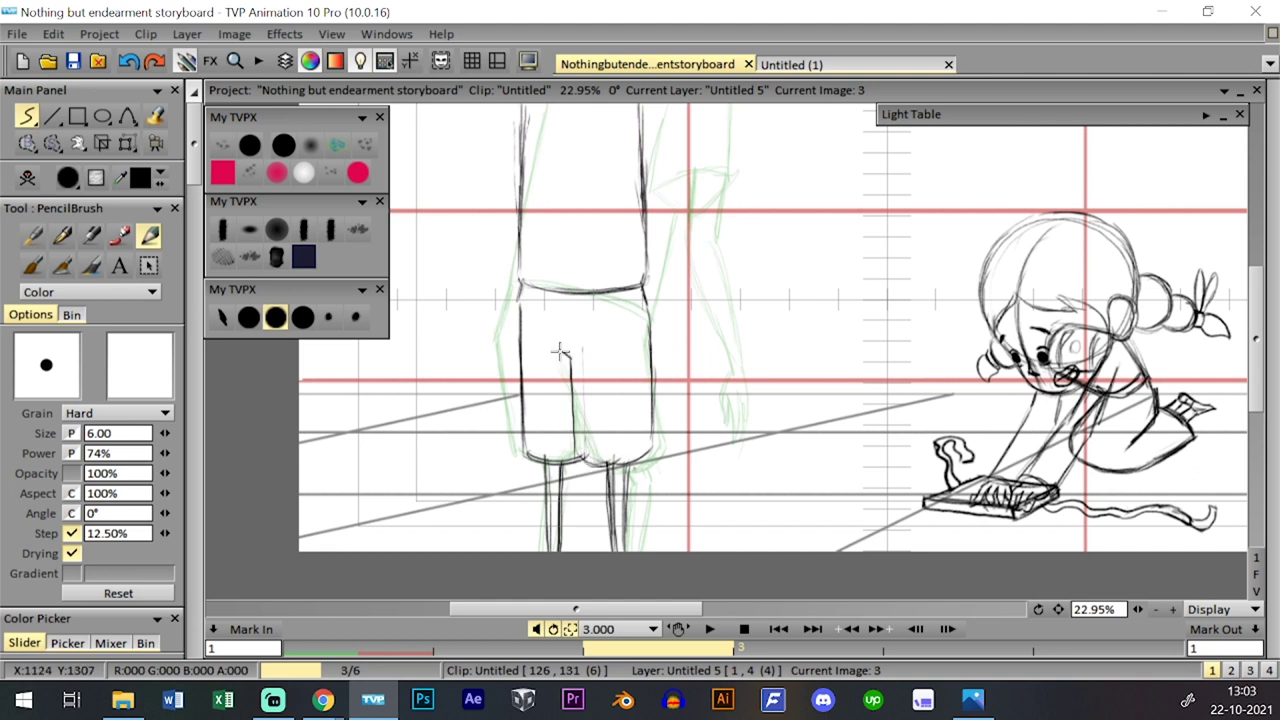
# - Flip repeatedly between images 2 and 3 to compare the redrawn lower body
pyautogui.scroll(6, 645, 293)
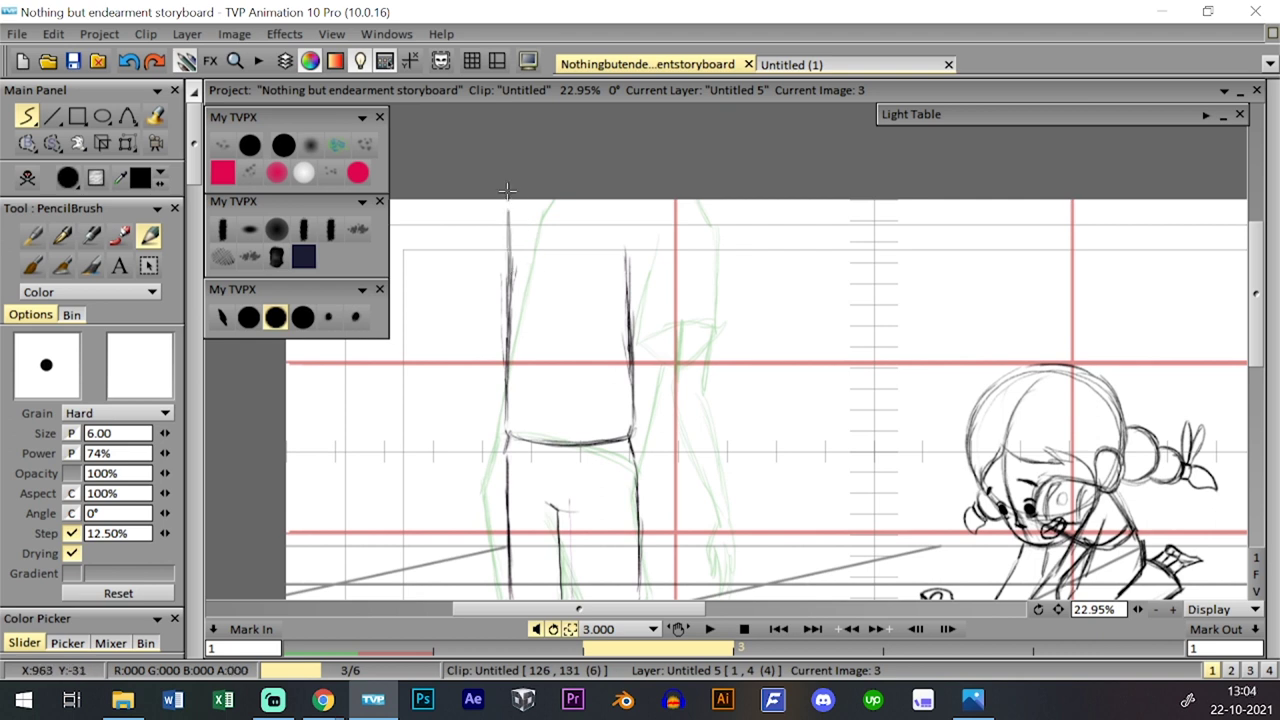
pyautogui.press('Left')
pyautogui.press('Right')
pyautogui.press('Left')
pyautogui.press('Right')
pyautogui.press('Left')
pyautogui.press('Right')
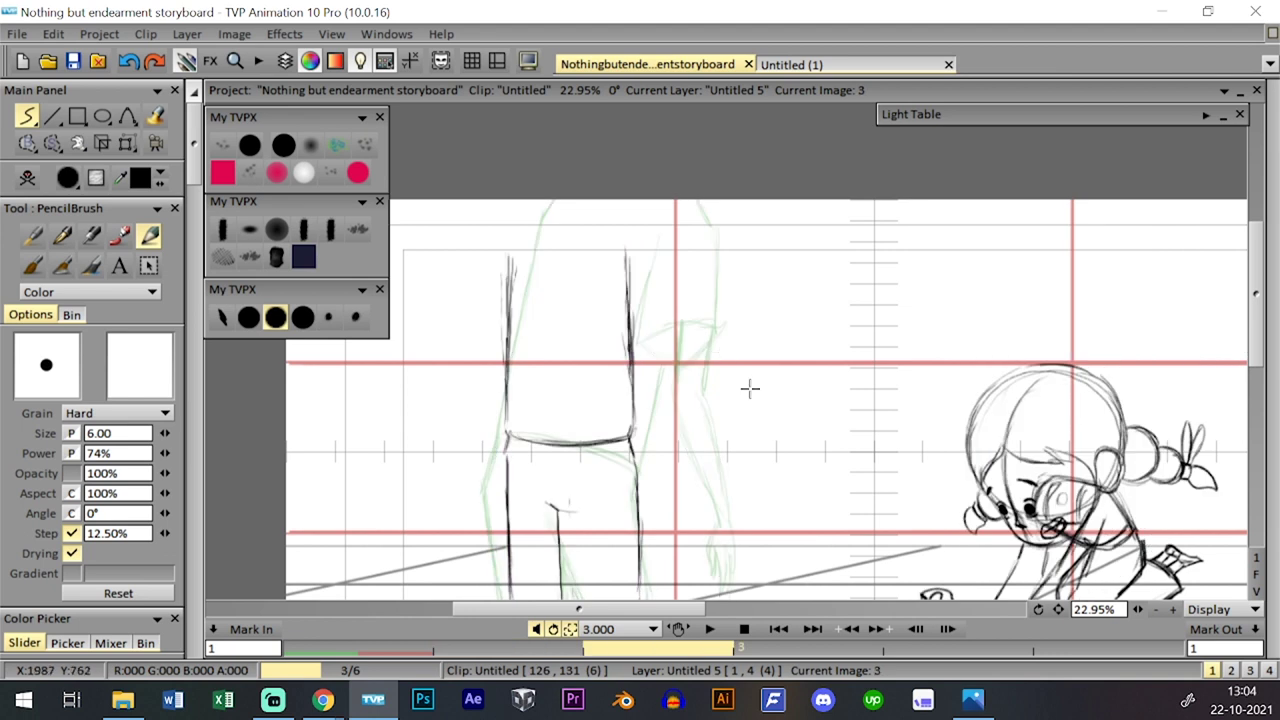
pyautogui.moveTo(1059, 611); pyautogui.dragTo(1056, 568)
pyautogui.press('Left')
pyautogui.press('Right')
pyautogui.moveTo(1043, 611)
pyautogui.mouseDown()
pyautogui.moveTo(1011, 622)
pyautogui.moveTo(1034, 619)
pyautogui.mouseUp()
pyautogui.press('Left')
pyautogui.press('Right')
pyautogui.scroll(-3, 855, 480)
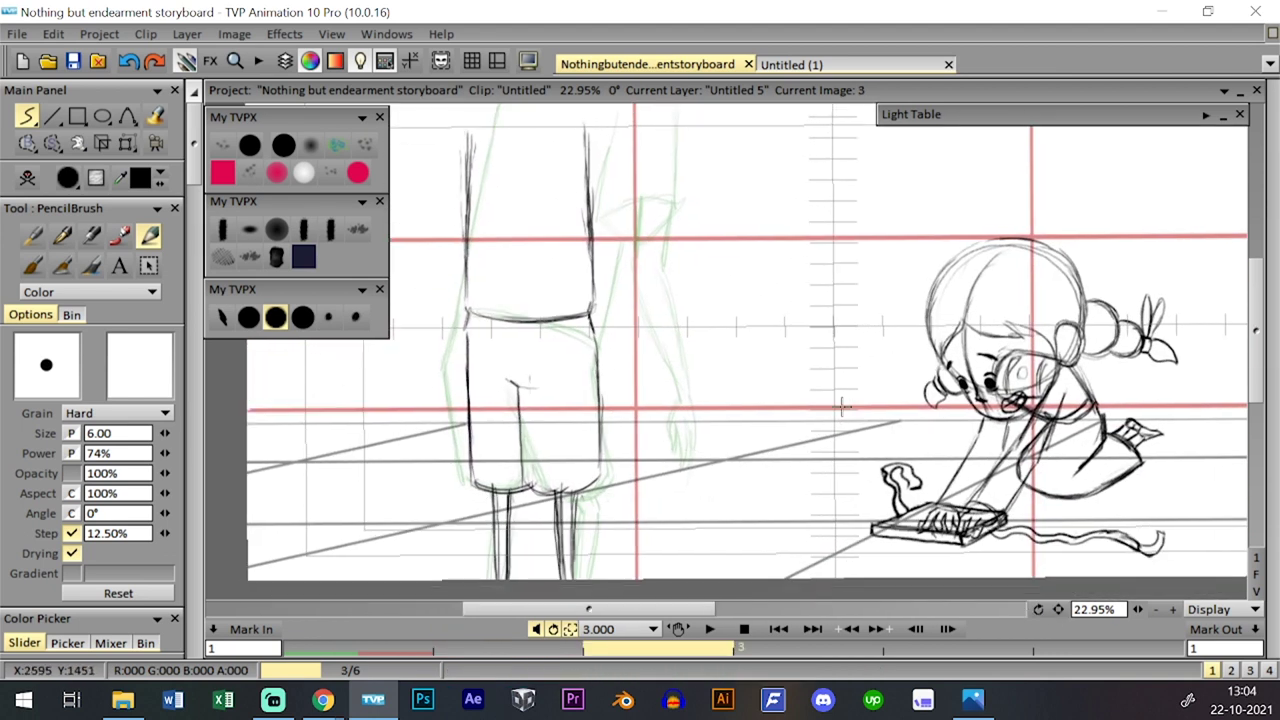
pyautogui.click(126, 143)
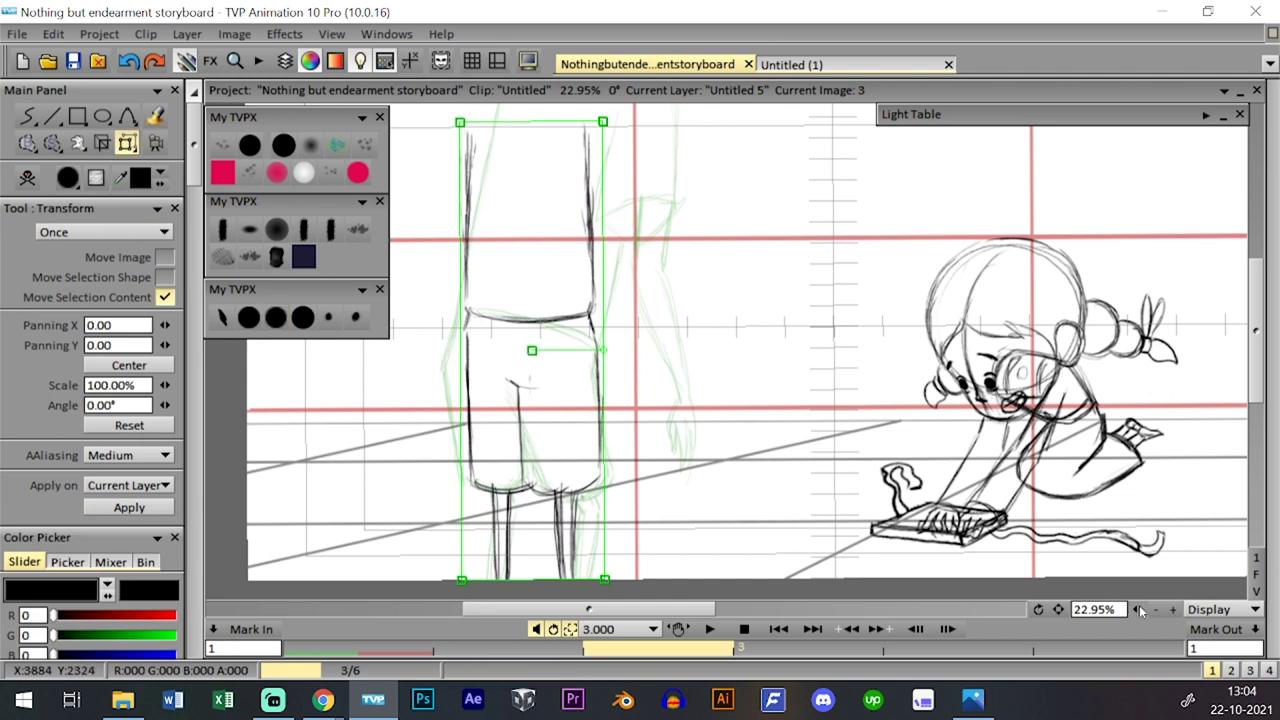
# - Scale the standing figure to about 110%, move it up and right, and apply
pyautogui.scroll(-1, 1110, 610)
pyautogui.moveTo(611, 165); pyautogui.dragTo(622, 149)
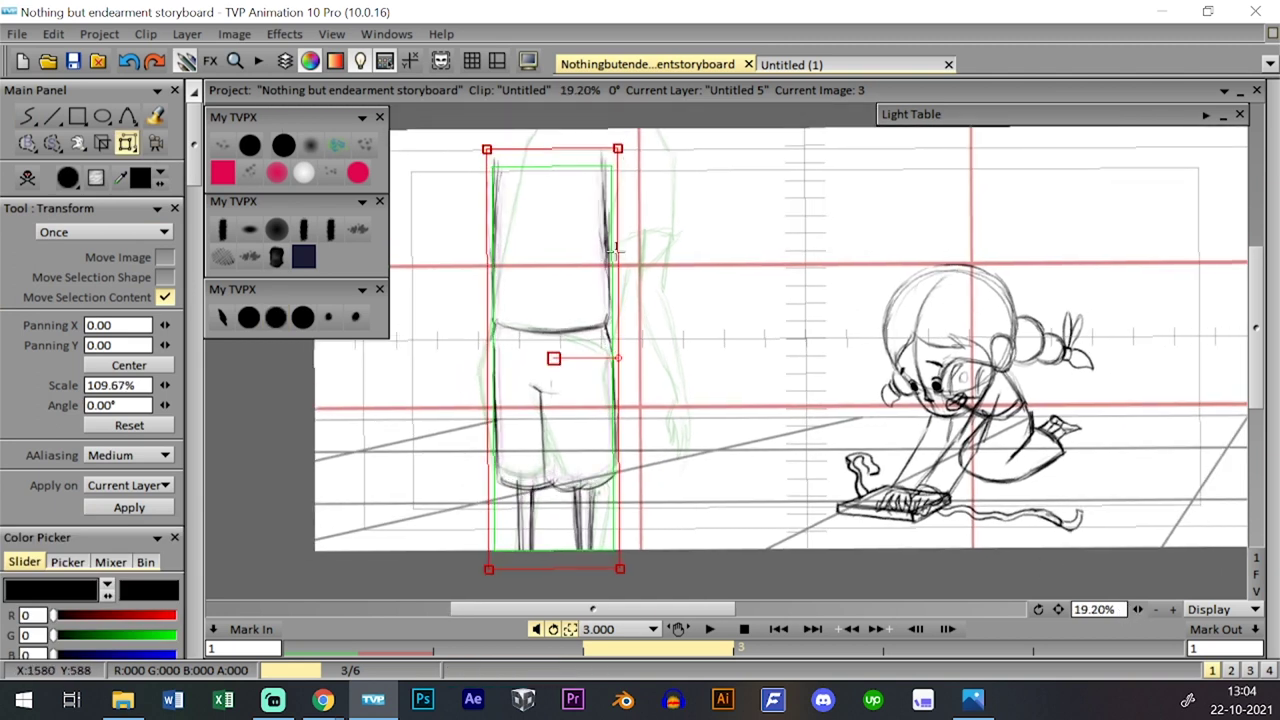
pyautogui.moveTo(601, 274); pyautogui.dragTo(607, 262)
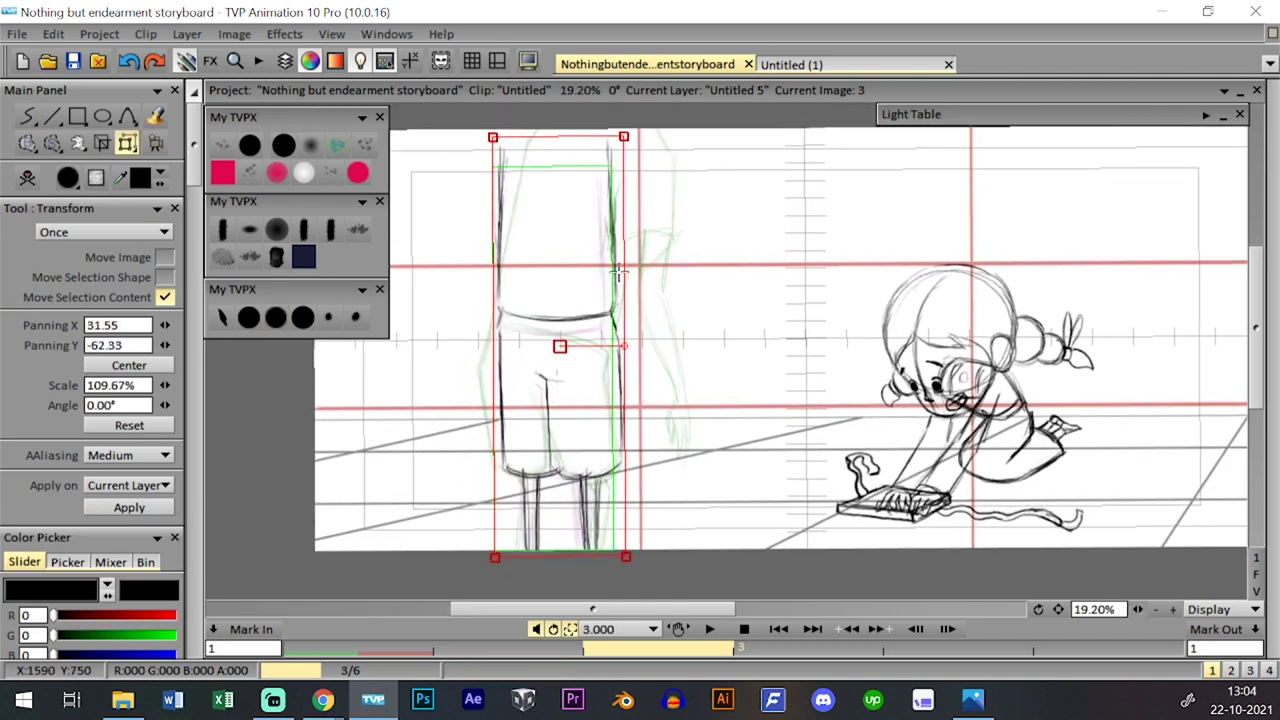
pyautogui.press('Return')
# - With PencilBrush, redraw the upper arm, the right side and the left arm's curve
pyautogui.click(276, 317)
pyautogui.moveTo(622, 200); pyautogui.dragTo(615, 221)
pyautogui.moveTo(574, 166); pyautogui.dragTo(597, 246)
pyautogui.moveTo(634, 155); pyautogui.dragTo(628, 216)
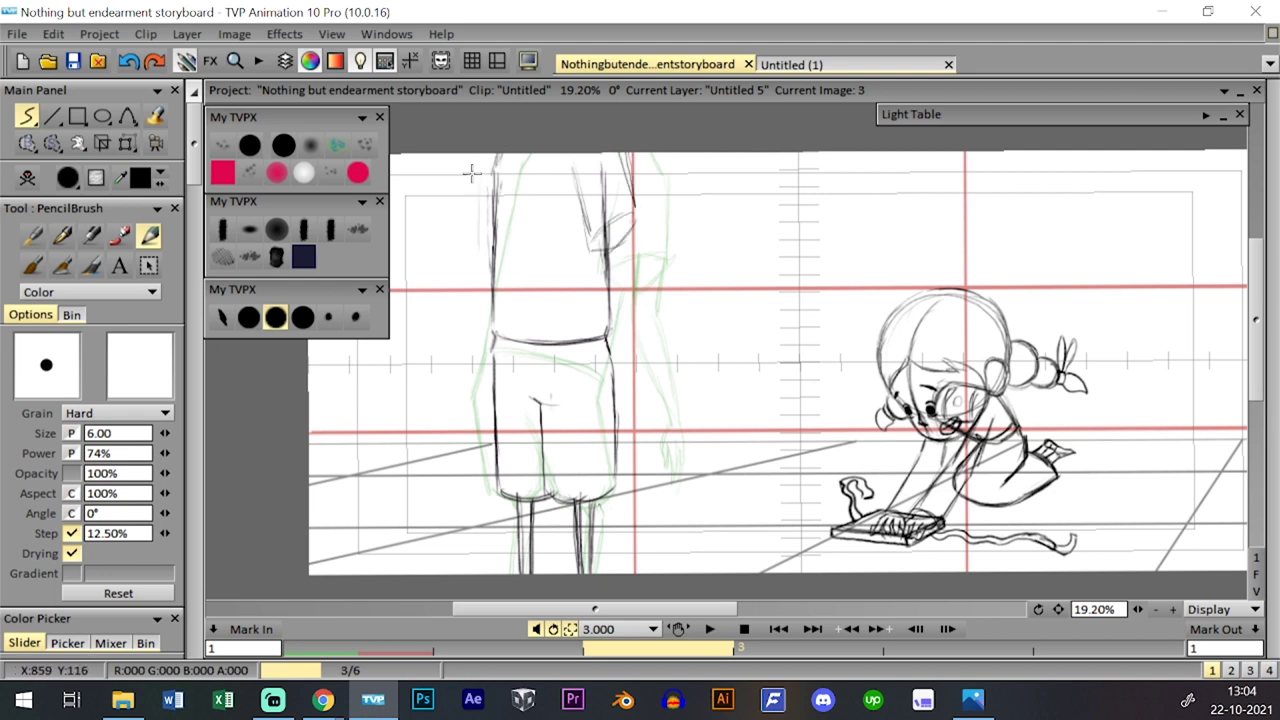
pyautogui.moveTo(547, 177); pyautogui.dragTo(543, 163)
pyautogui.moveTo(488, 132); pyautogui.dragTo(481, 212)
pyautogui.moveTo(484, 157); pyautogui.dragTo(488, 242)
# - Extend the arm line down to the hand, then show onion-skin settings on image 2
pyautogui.moveTo(592, 237); pyautogui.dragTo(608, 355)
pyautogui.hotkey('ctrl', 'z')
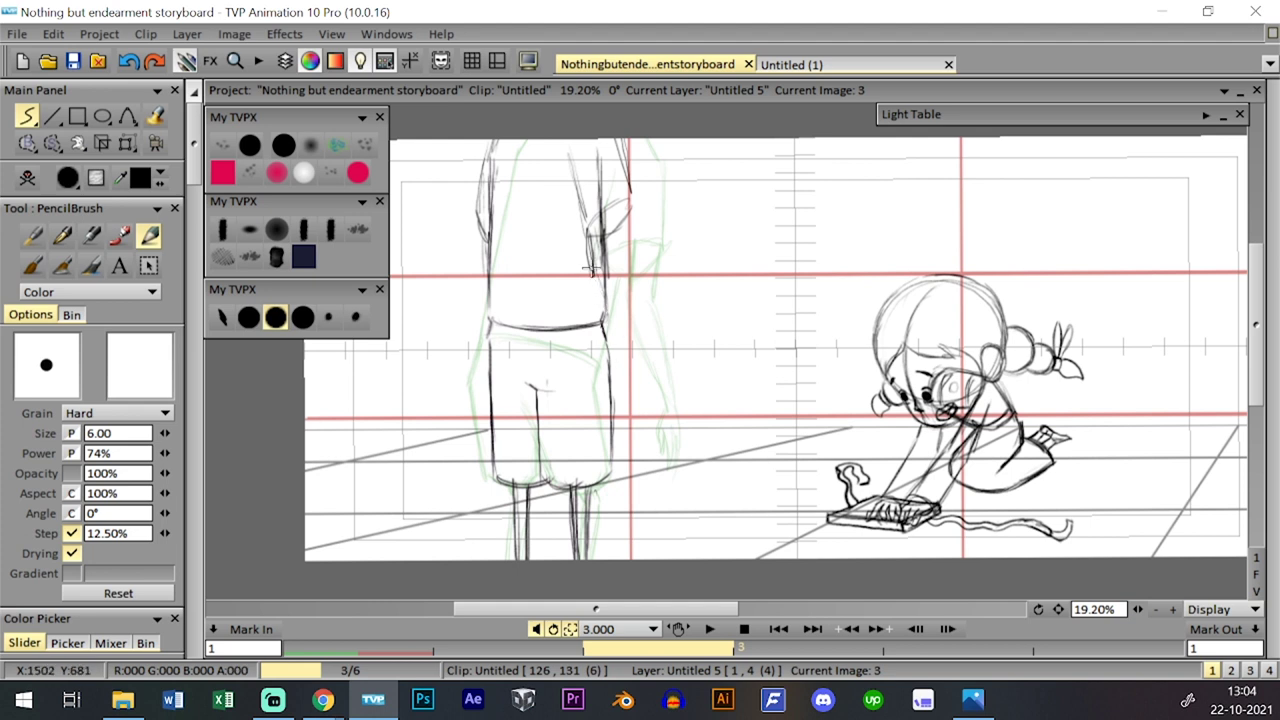
pyautogui.moveTo(591, 283)
pyautogui.mouseDown()
pyautogui.moveTo(620, 342)
pyautogui.moveTo(624, 405)
pyautogui.mouseUp()
pyautogui.moveTo(614, 358); pyautogui.dragTo(626, 415)
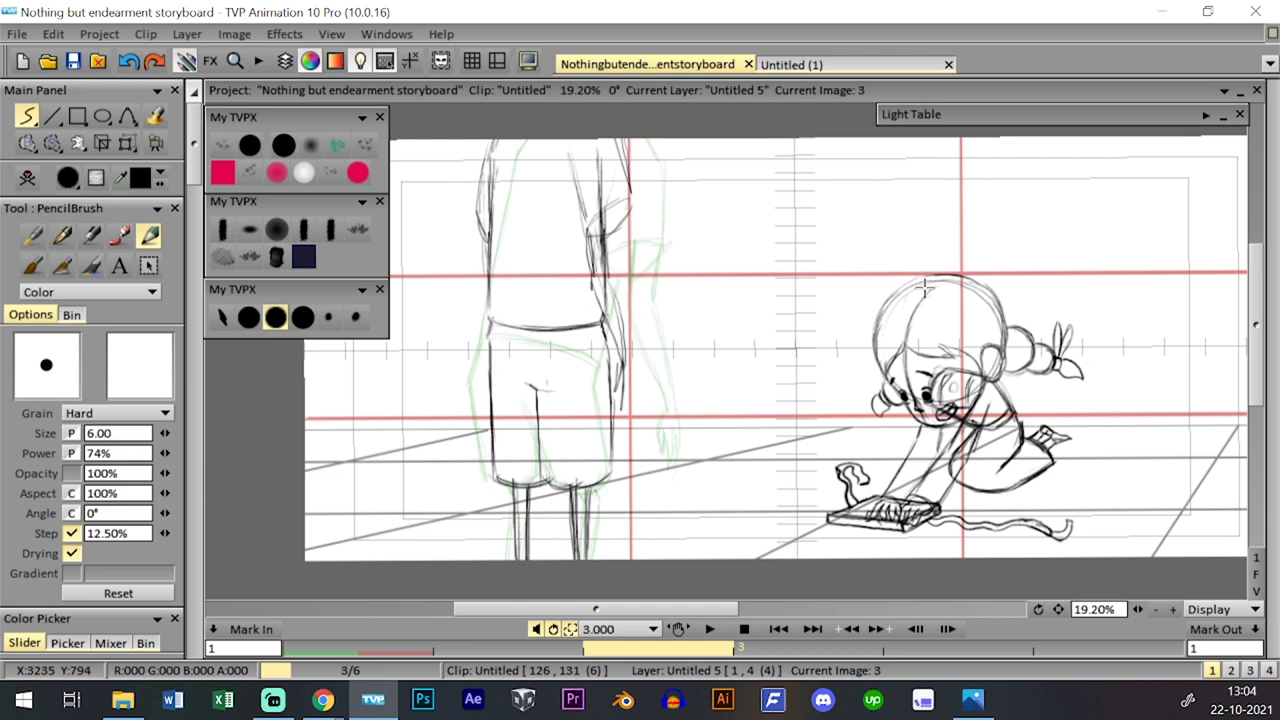
pyautogui.click(1206, 115)
pyautogui.press('Left')
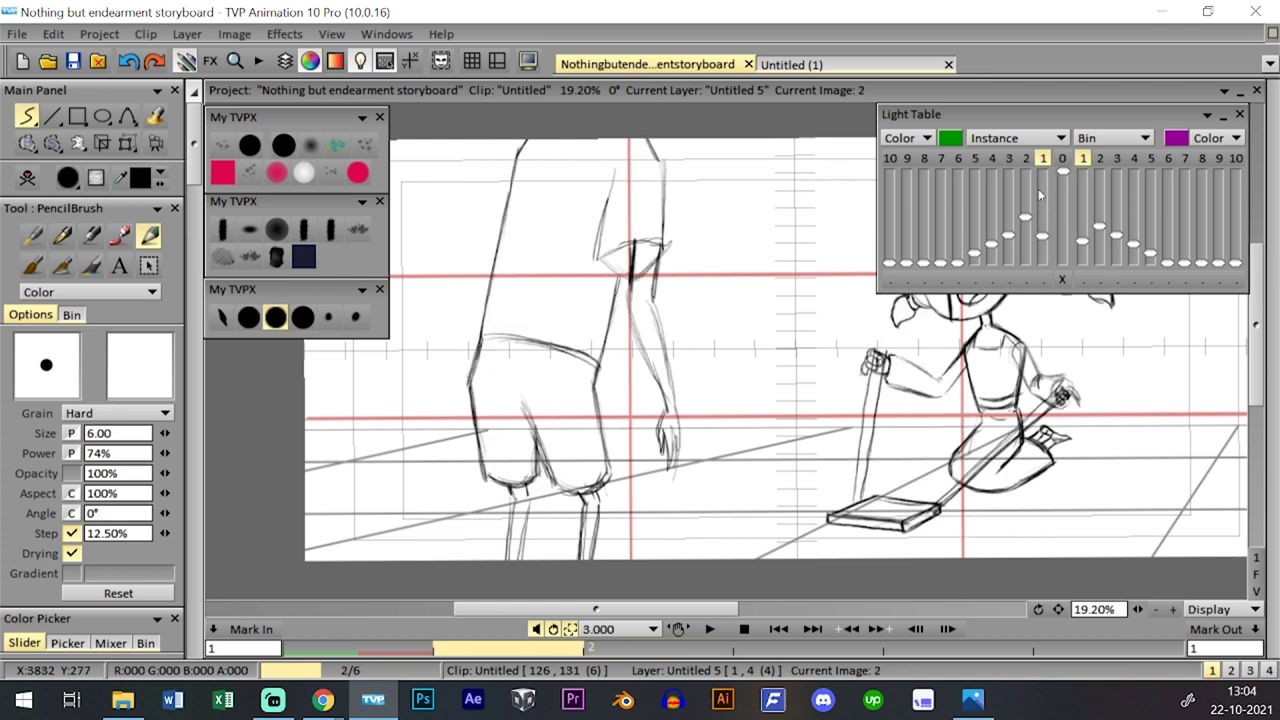
# - Lasso the figure's waist on image 3 and move it down slightly left
pyautogui.press('Right')
pyautogui.press('Left')
pyautogui.press('Right')
pyautogui.press('Left')
pyautogui.press('Right')
pyautogui.click(52, 142)
pyautogui.moveTo(468, 318)
pyautogui.mouseDown()
pyautogui.moveTo(467, 332)
pyautogui.moveTo(608, 352)
pyautogui.moveTo(478, 318)
pyautogui.mouseUp()
pyautogui.click(127, 142)
pyautogui.moveTo(605, 317); pyautogui.dragTo(597, 334)
# - Clear the selection, fill the shirt's side gap, darken the waist corner, erase stray marks
pyautogui.click(276, 317)
pyautogui.hotkey('ctrl', 'd')
pyautogui.rightClick(54, 143)
pyautogui.click(138, 308)
pyautogui.moveTo(489, 271); pyautogui.dragTo(489, 330)
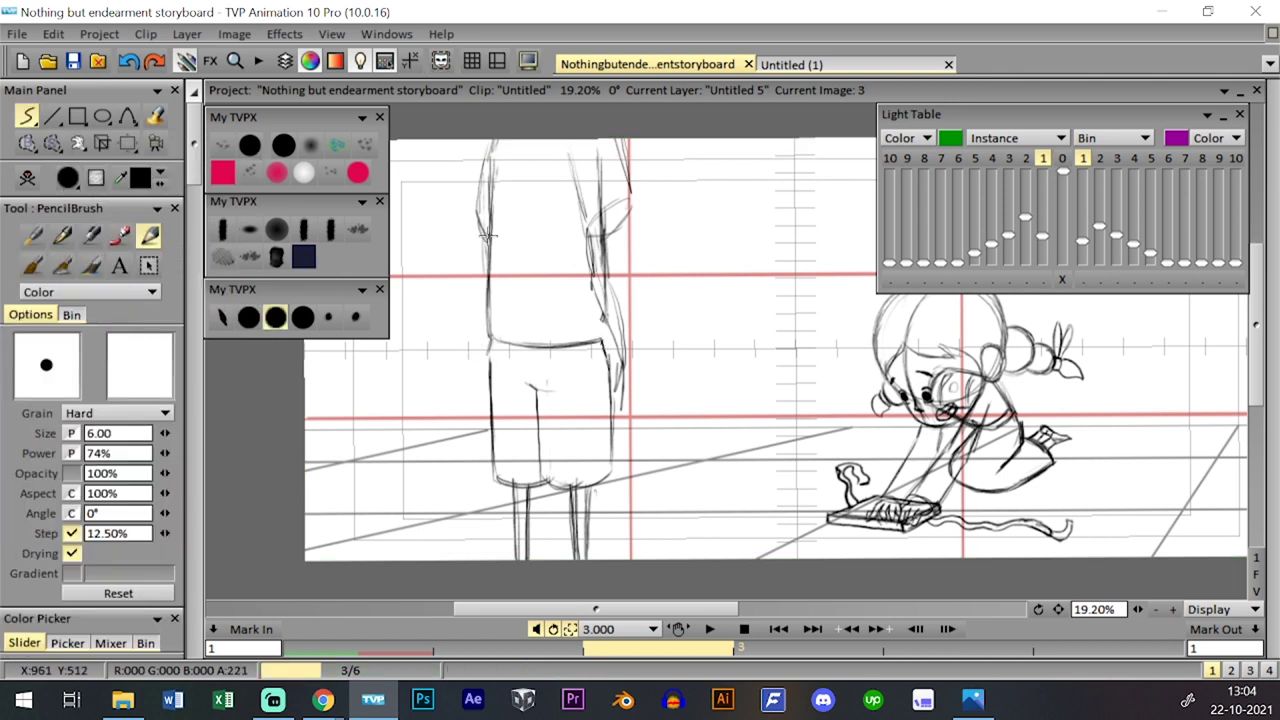
pyautogui.moveTo(600, 343); pyautogui.dragTo(603, 322)
pyautogui.click(284, 146)
pyautogui.moveTo(538, 397)
pyautogui.mouseDown()
pyautogui.moveTo(531, 379)
pyautogui.moveTo(549, 388)
pyautogui.mouseUp()
pyautogui.click(274, 318)
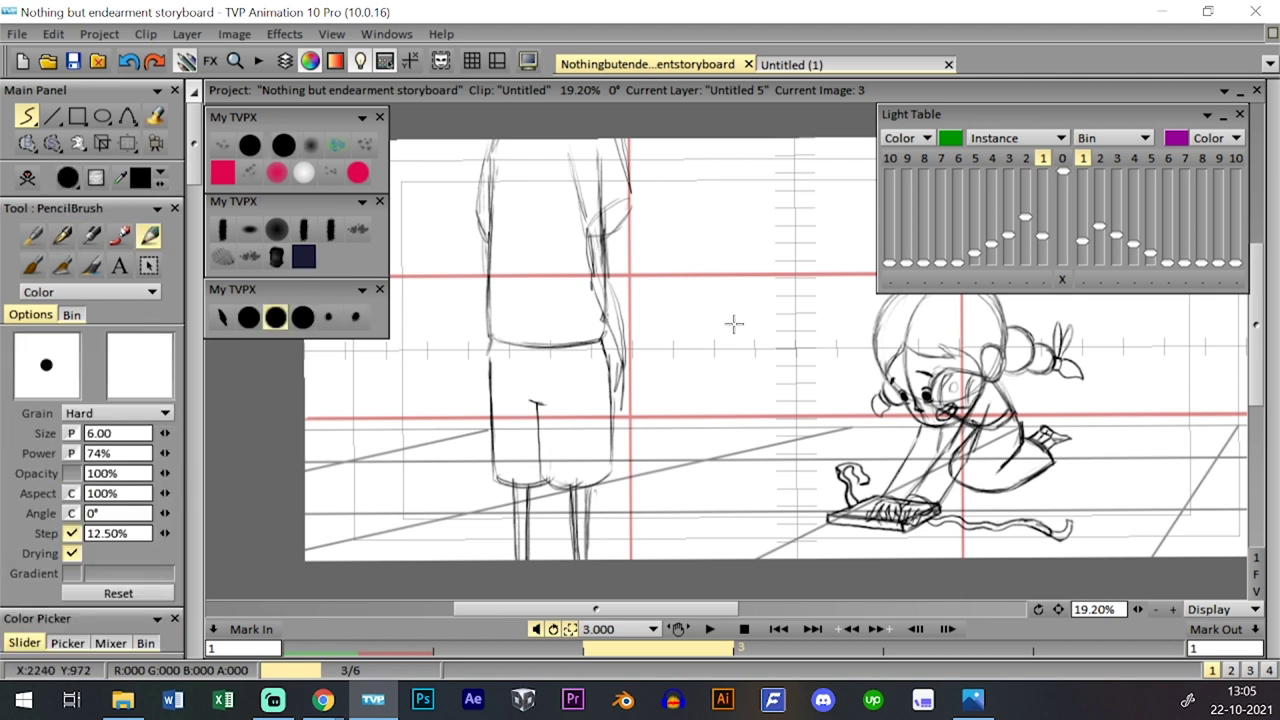
# - Compare images 2 and 3, then lock layer Untitled 5 in the timeline
pyautogui.press('Left')
pyautogui.press('Right')
pyautogui.press('Left')
pyautogui.press('Right')
pyautogui.press('Left')
pyautogui.press('Right')
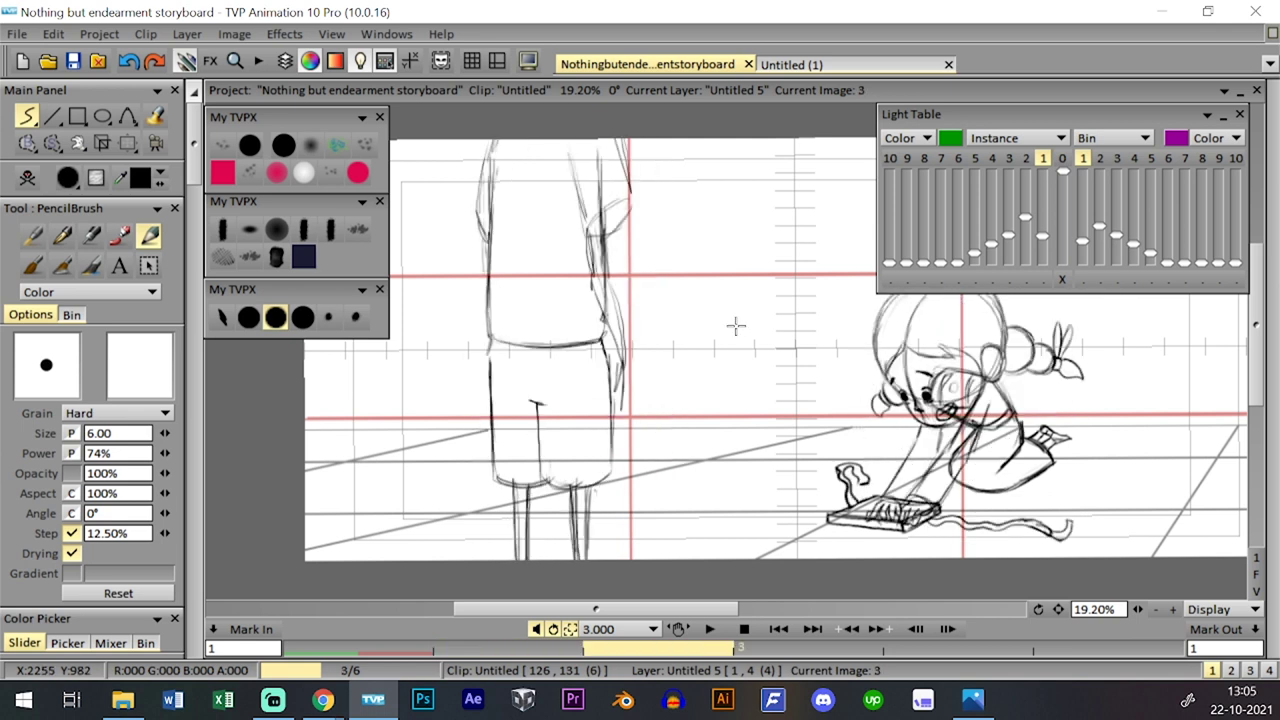
pyautogui.press('Left')
pyautogui.press('Right')
pyautogui.press('Left')
pyautogui.press('Right')
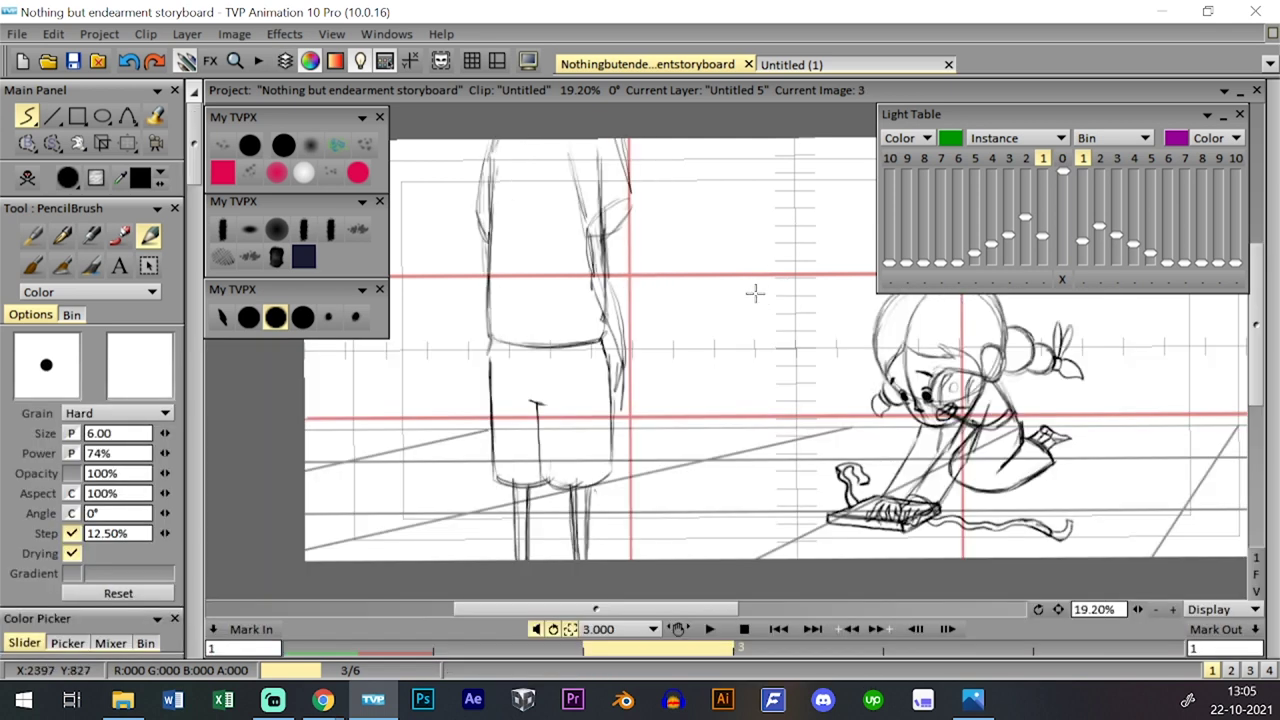
pyautogui.press('Down')
pyautogui.click(189, 508)
pyautogui.press('Down')
pyautogui.press('Down')
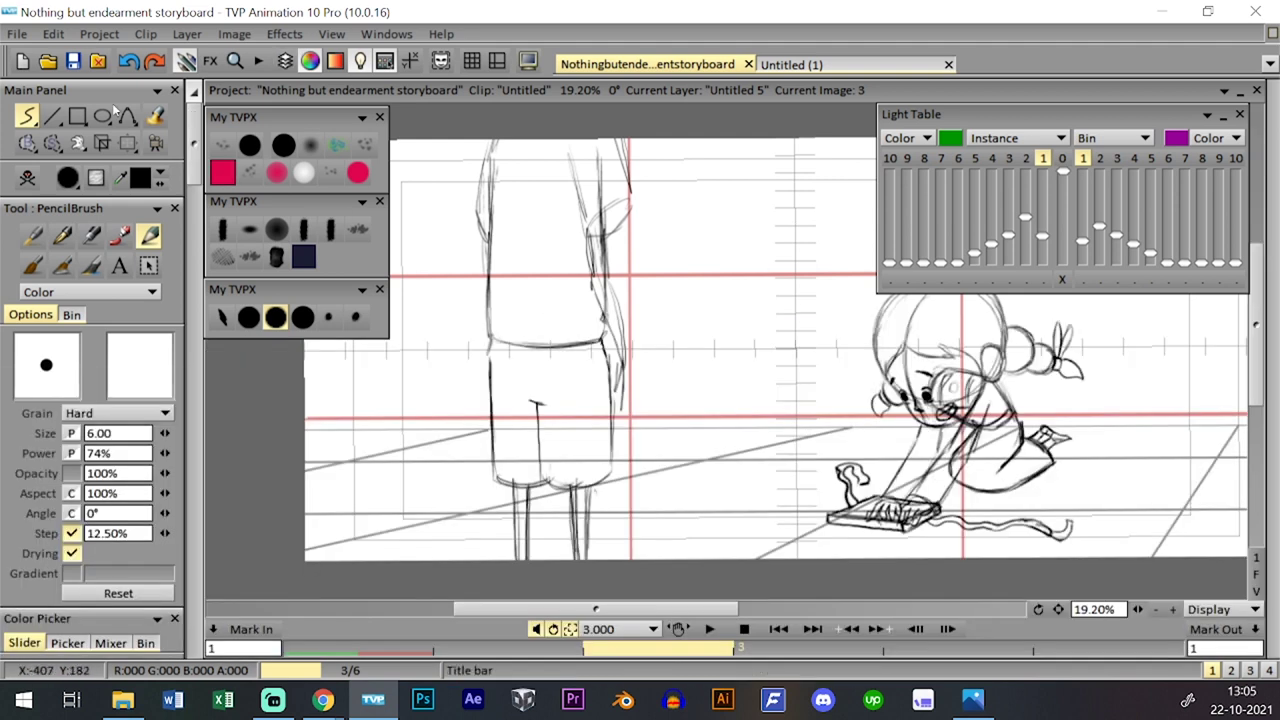
# - Save the project, preview the animation playback, save again, and show the clip overview
pyautogui.click(73, 61)
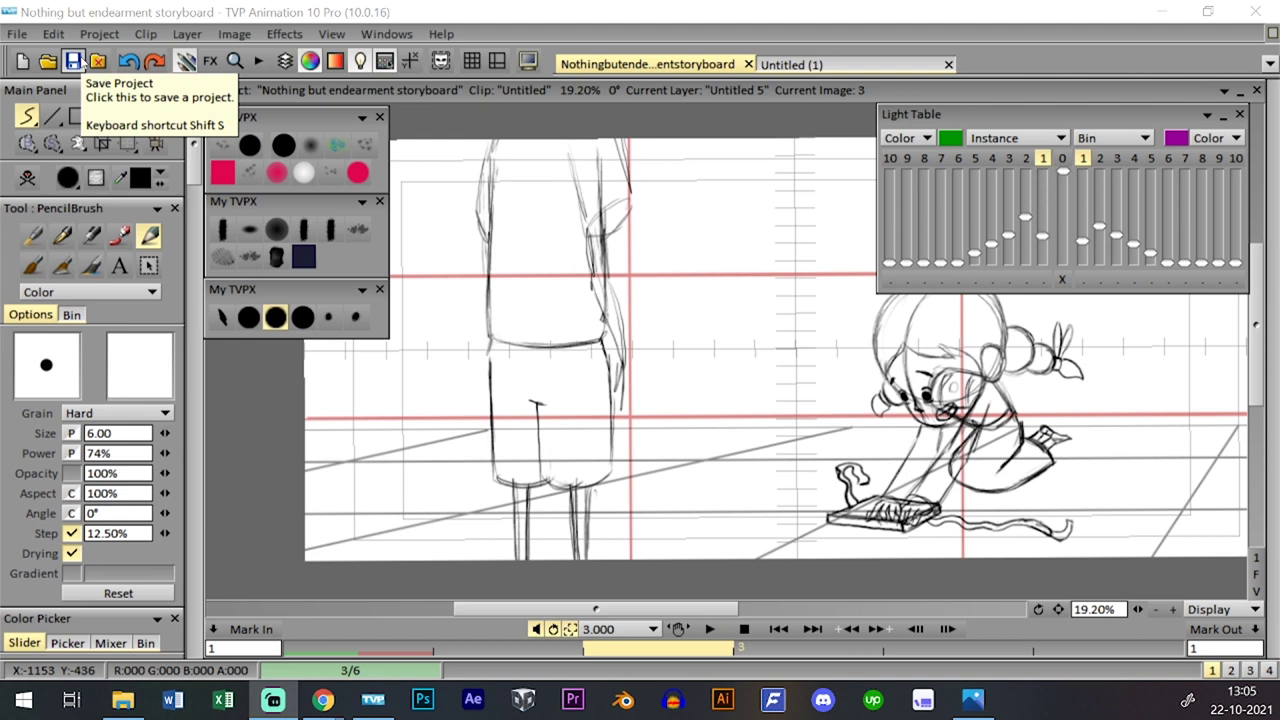
pyautogui.click(709, 630)
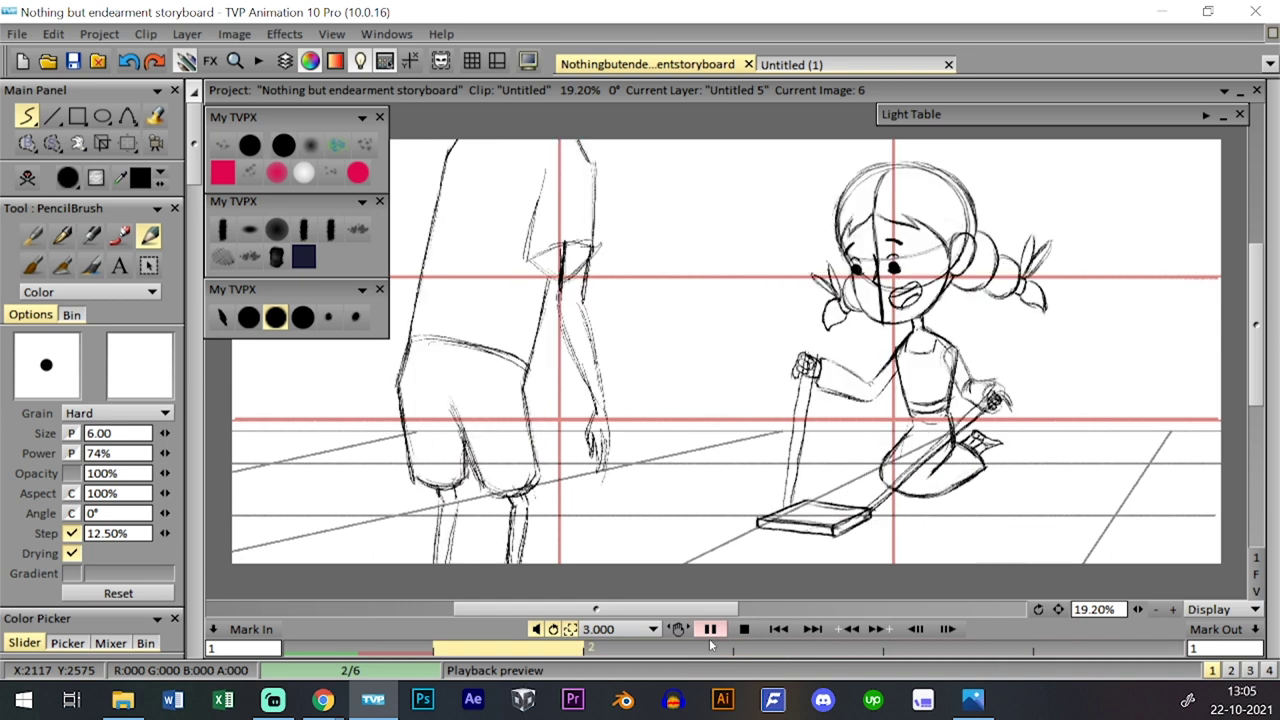
pyautogui.click(709, 628)
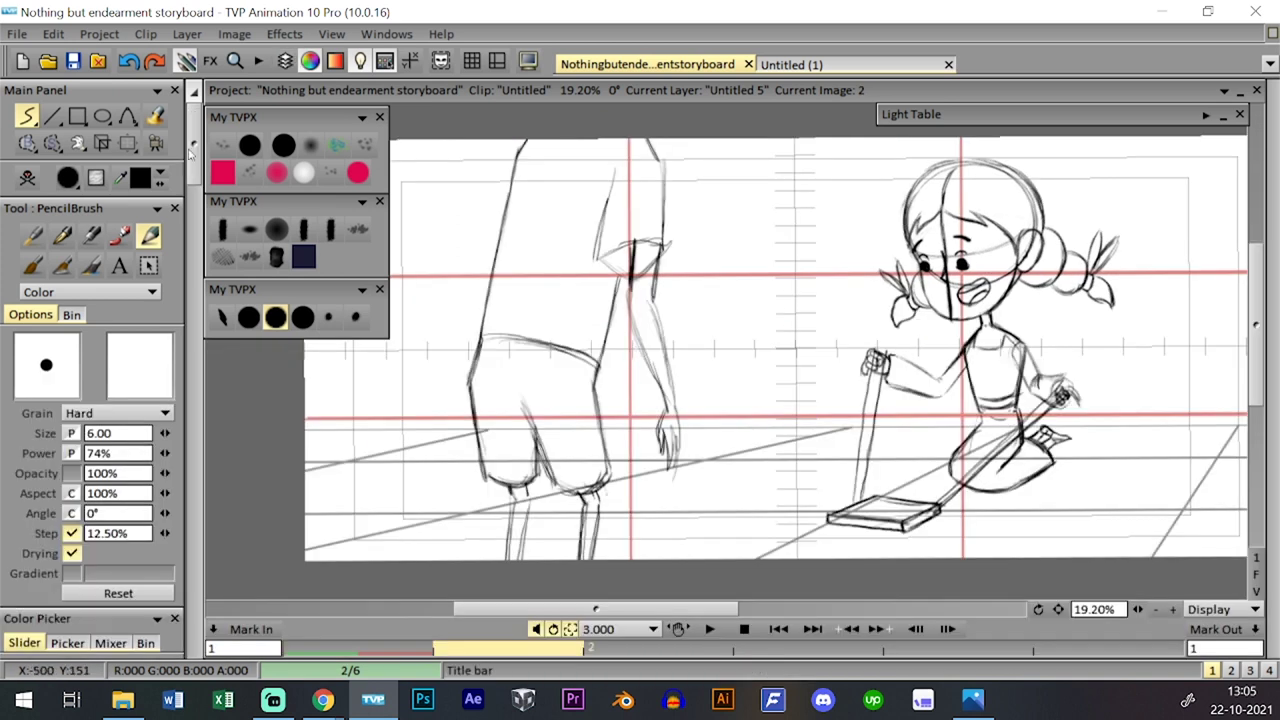
pyautogui.click(75, 62)
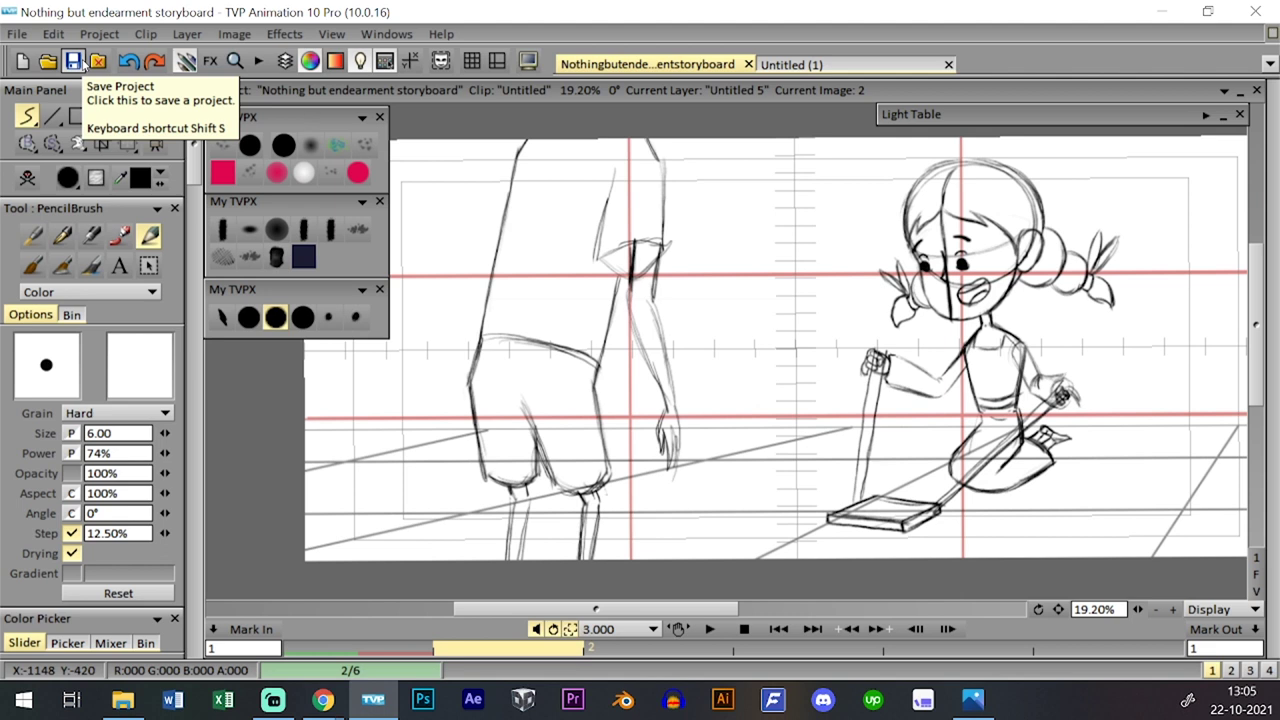
pyautogui.click(793, 66)
pyautogui.click(727, 58)
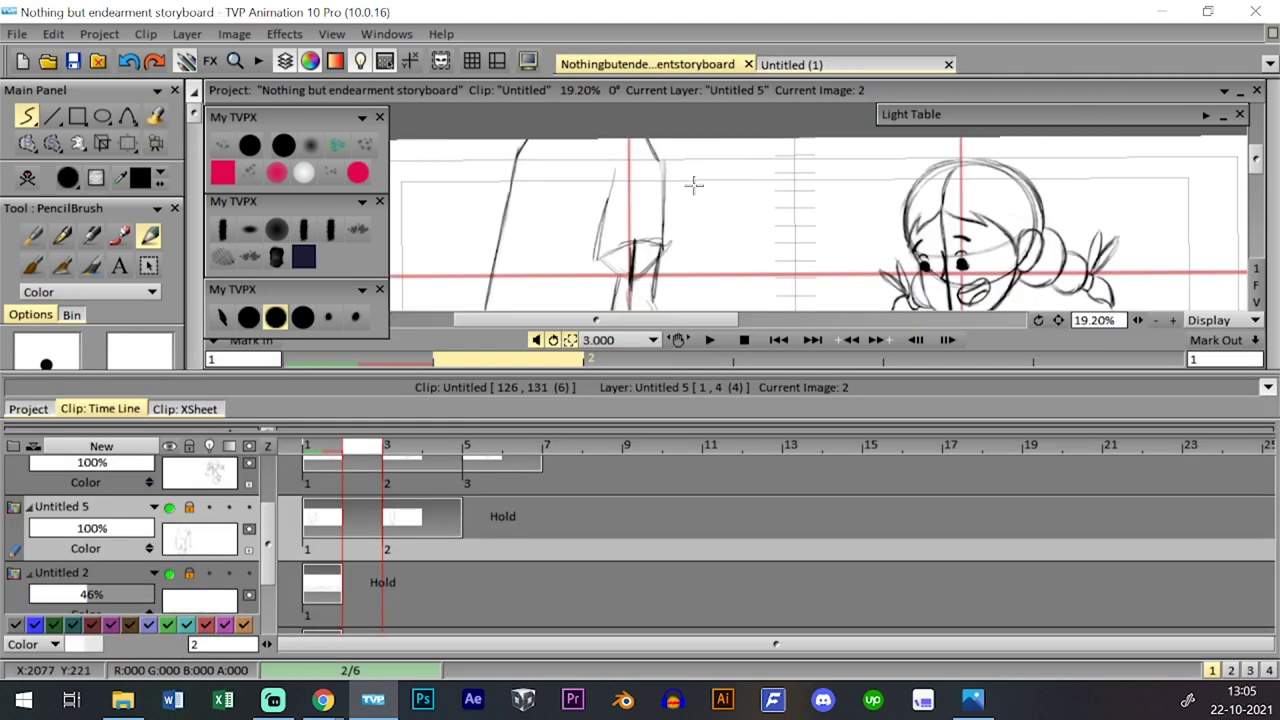
pyautogui.click(28, 409)
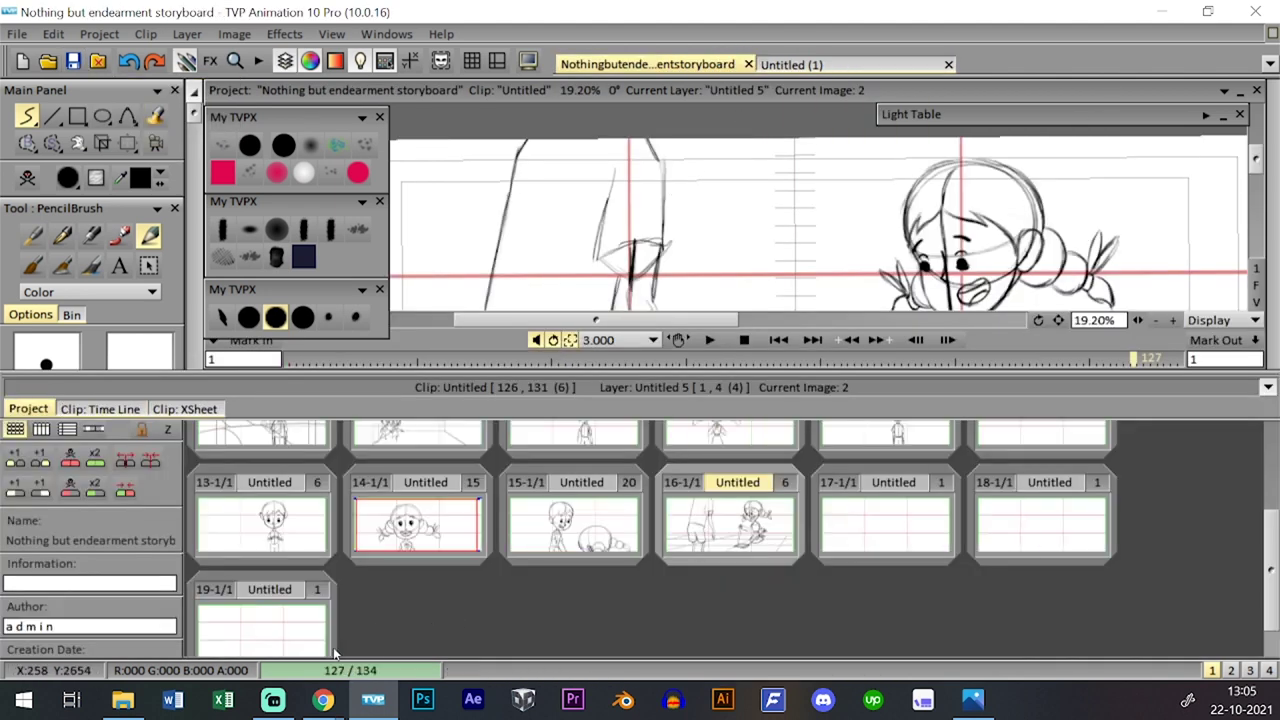
# - Open empty panel 17, set layer Untitled 1's opacity to 30%, and save
pyautogui.doubleClick(883, 506)
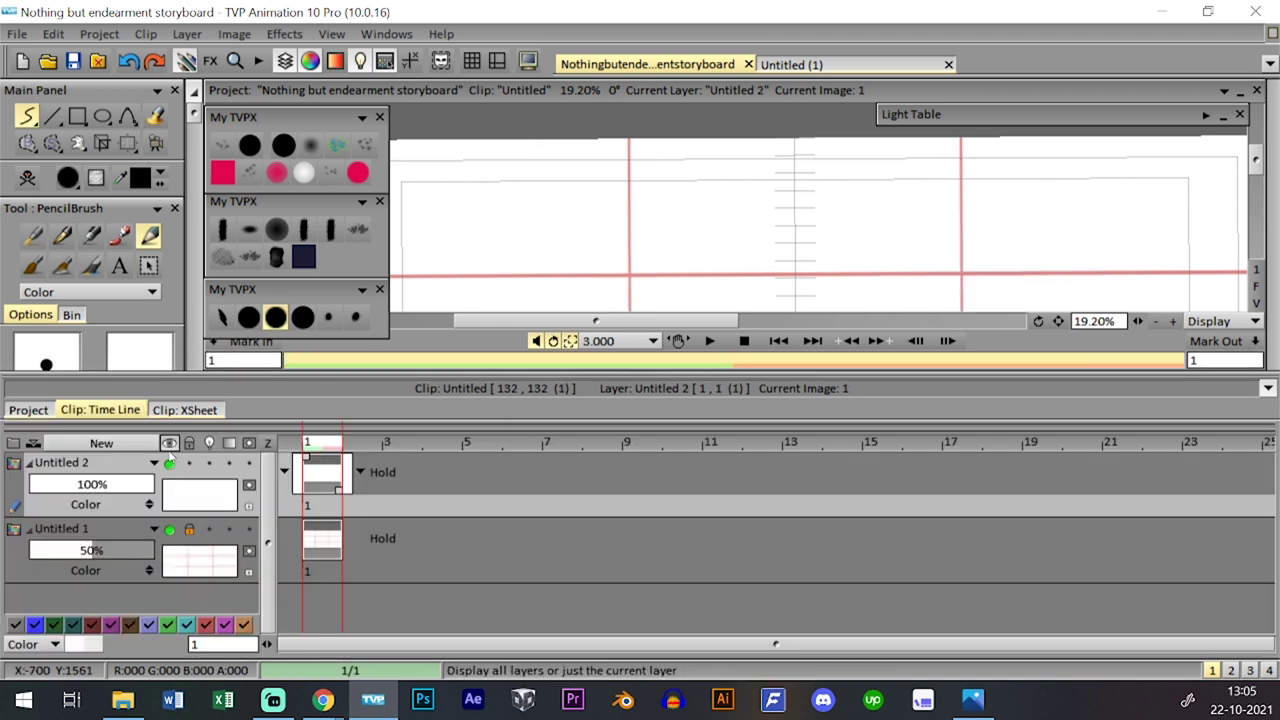
pyautogui.doubleClick(109, 550)
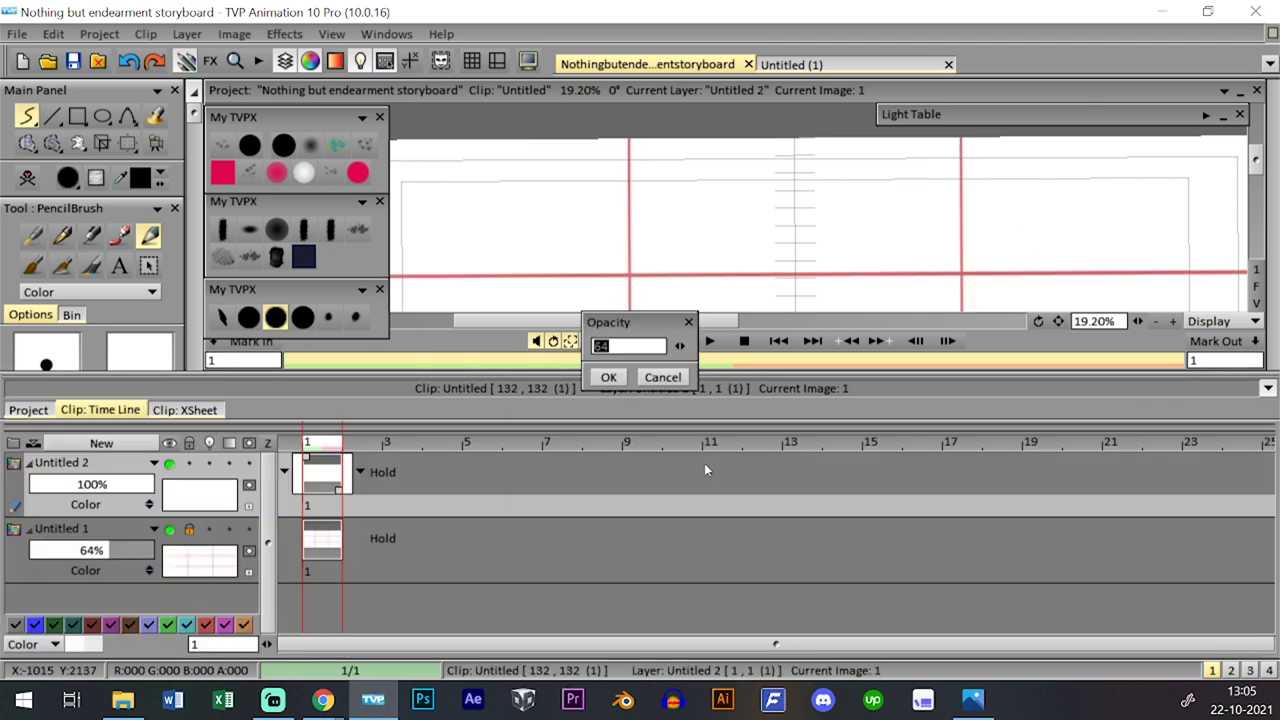
pyautogui.write('30')
pyautogui.press('Return')
pyautogui.click(189, 463)
pyautogui.click(189, 463)
pyautogui.press('Tab')
pyautogui.click(73, 61)
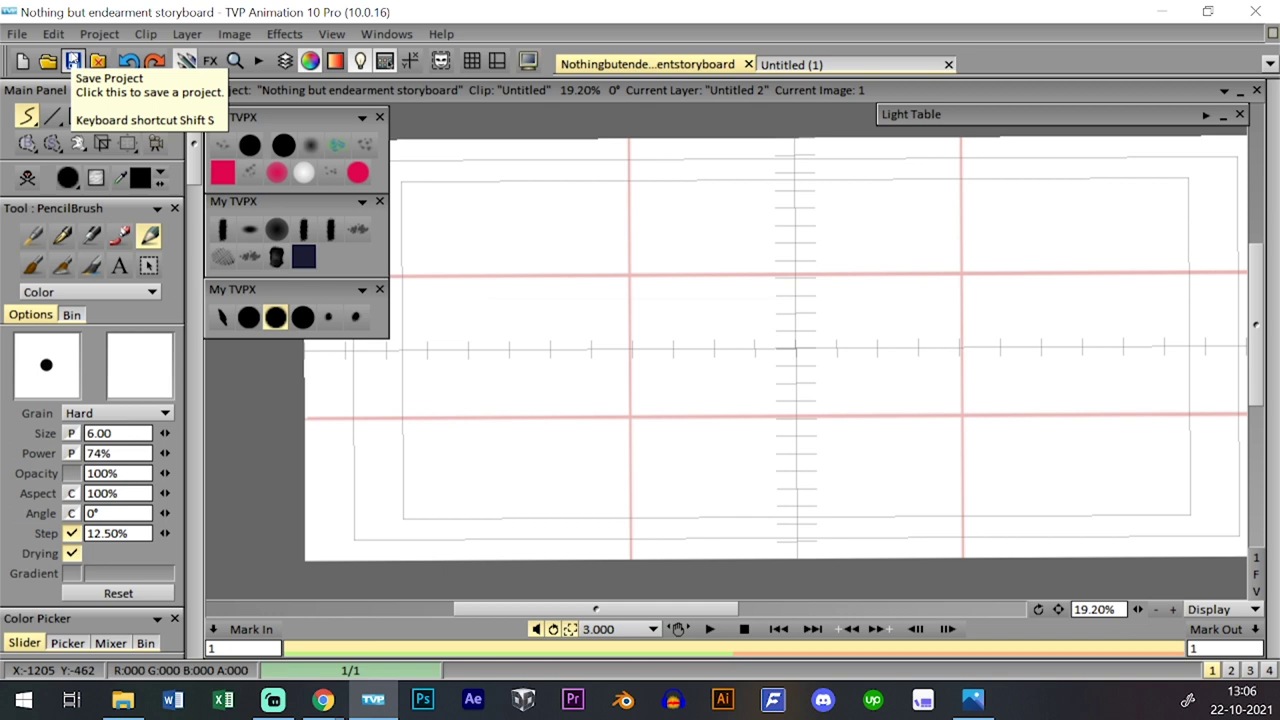
# - Back in the storyboard project, fit the canvas and zoom out to 14.81%
pyautogui.click(797, 65)
pyautogui.click(709, 65)
pyautogui.press('Tab')
pyautogui.press('Tab')
pyautogui.press('Tab')
pyautogui.press('Tab')
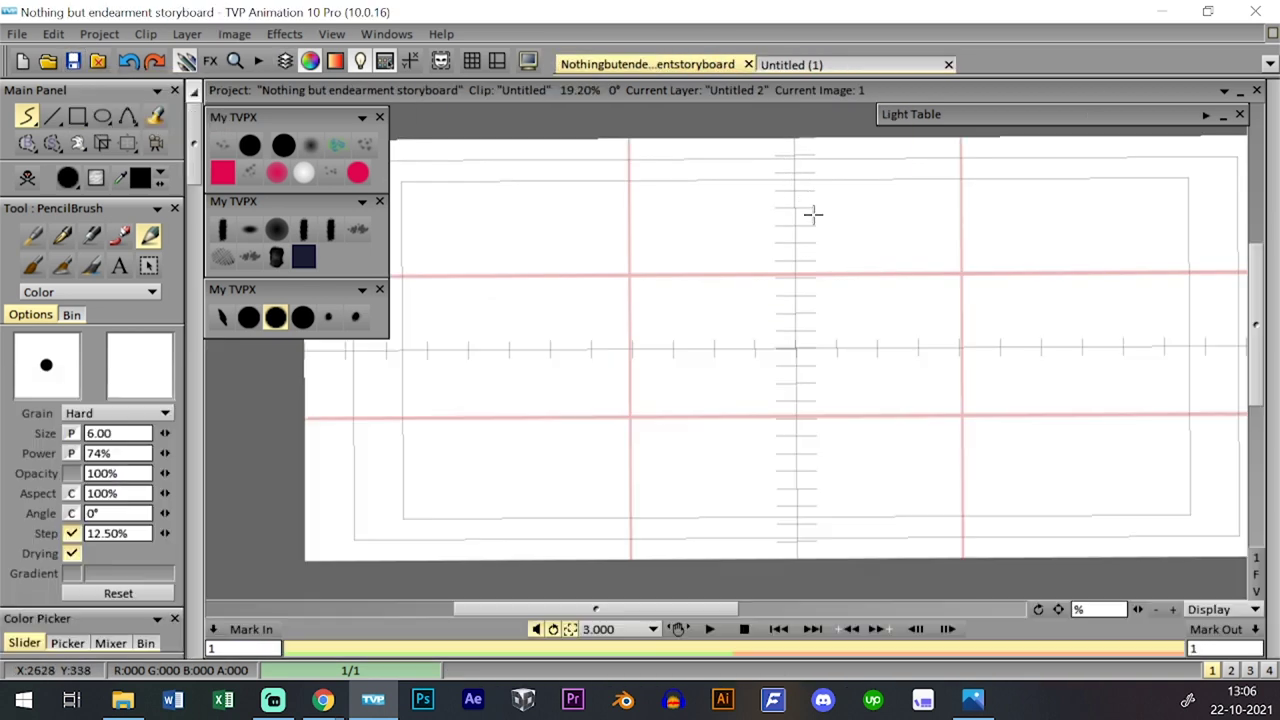
pyautogui.click(1255, 574)
pyautogui.moveTo(1137, 609); pyautogui.dragTo(1065, 617)
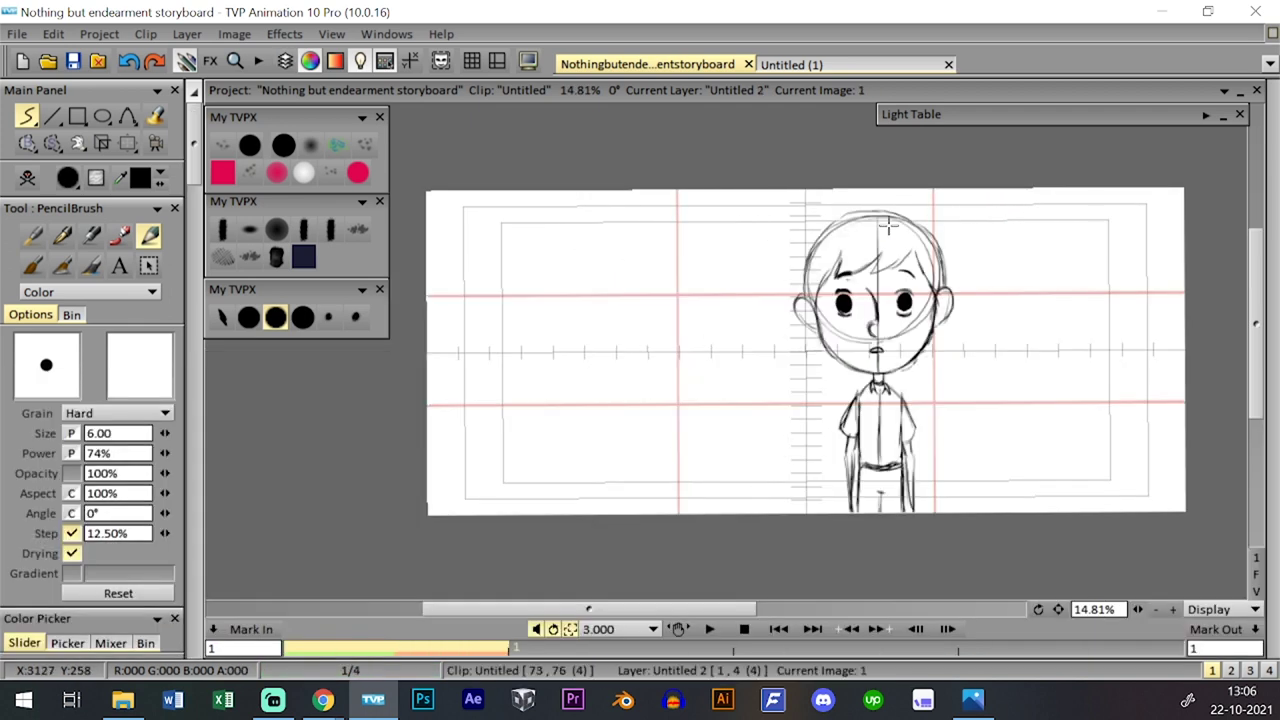
# - Browse neighbouring clips and frames, including the boy-and-girl clip and images 16–21
pyautogui.press('pagedown')
pyautogui.press('pagedown')
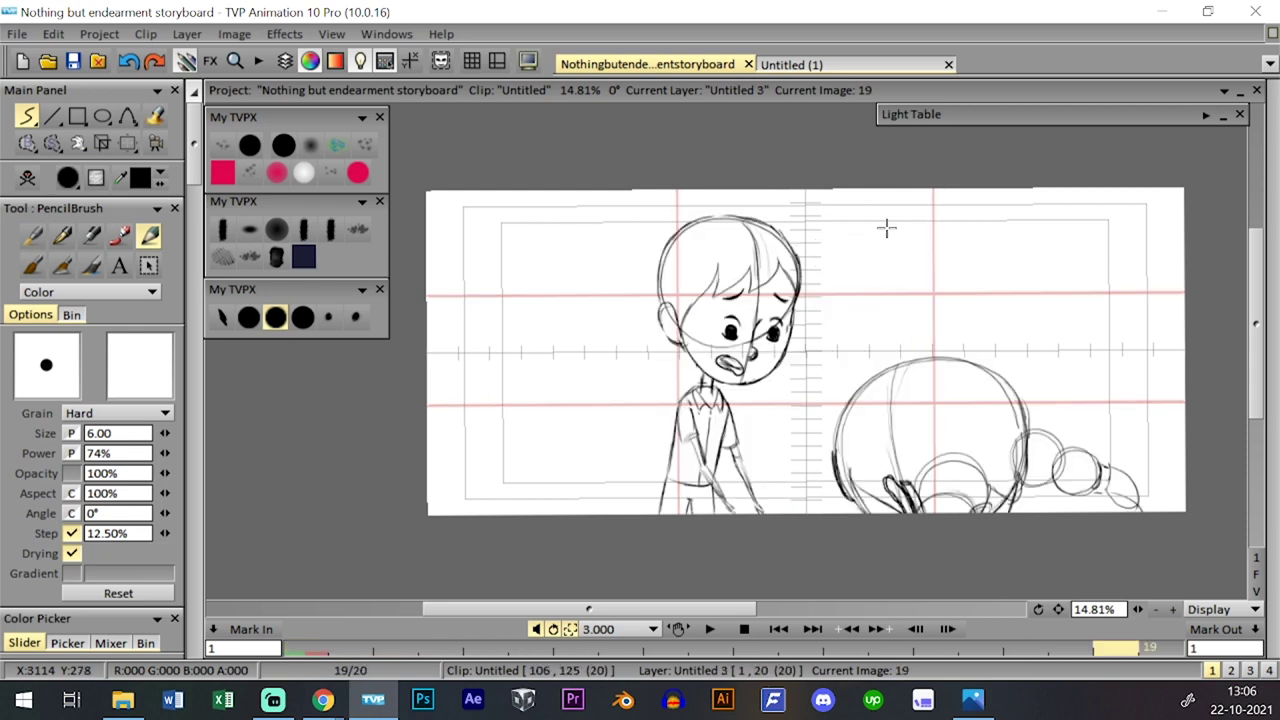
pyautogui.press('l')
pyautogui.press('l')
pyautogui.press('l')
pyautogui.press('l')
pyautogui.press('l')
pyautogui.press('l')
pyautogui.press('Down')
pyautogui.press('Left')
pyautogui.press('l')
pyautogui.press('Left')
pyautogui.press('Left')
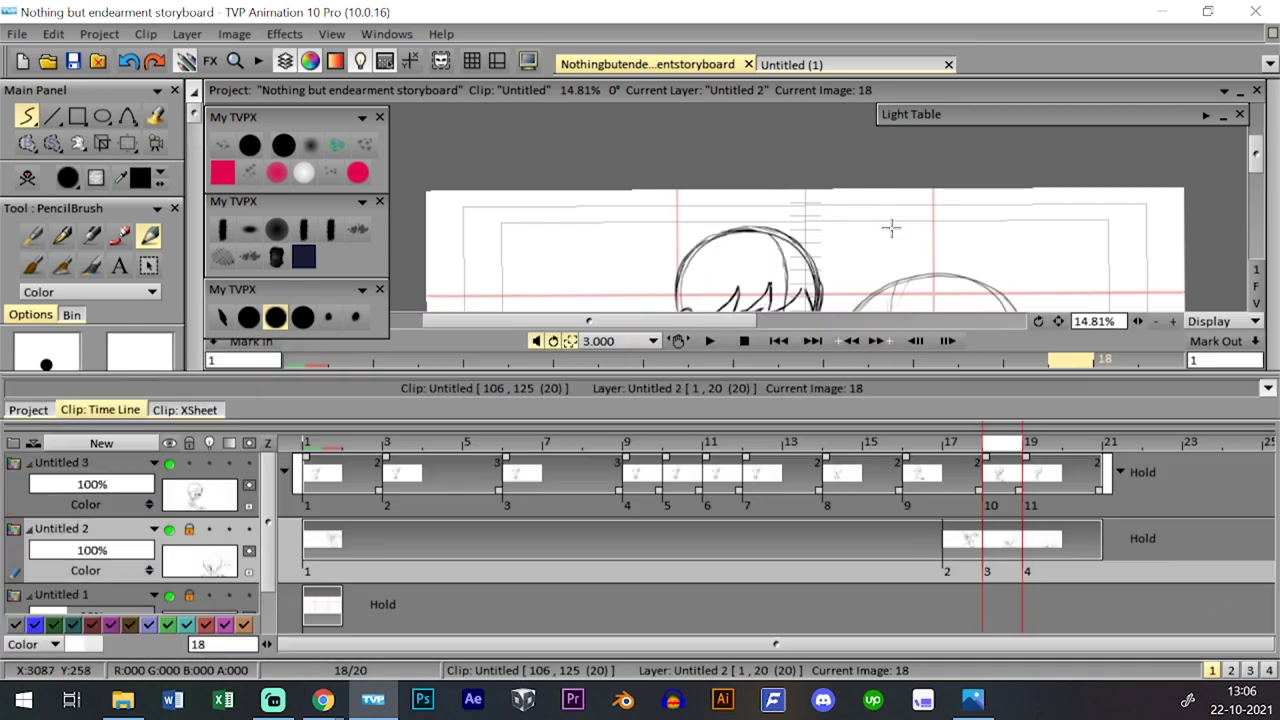
pyautogui.hotkey('ctrl', 't')
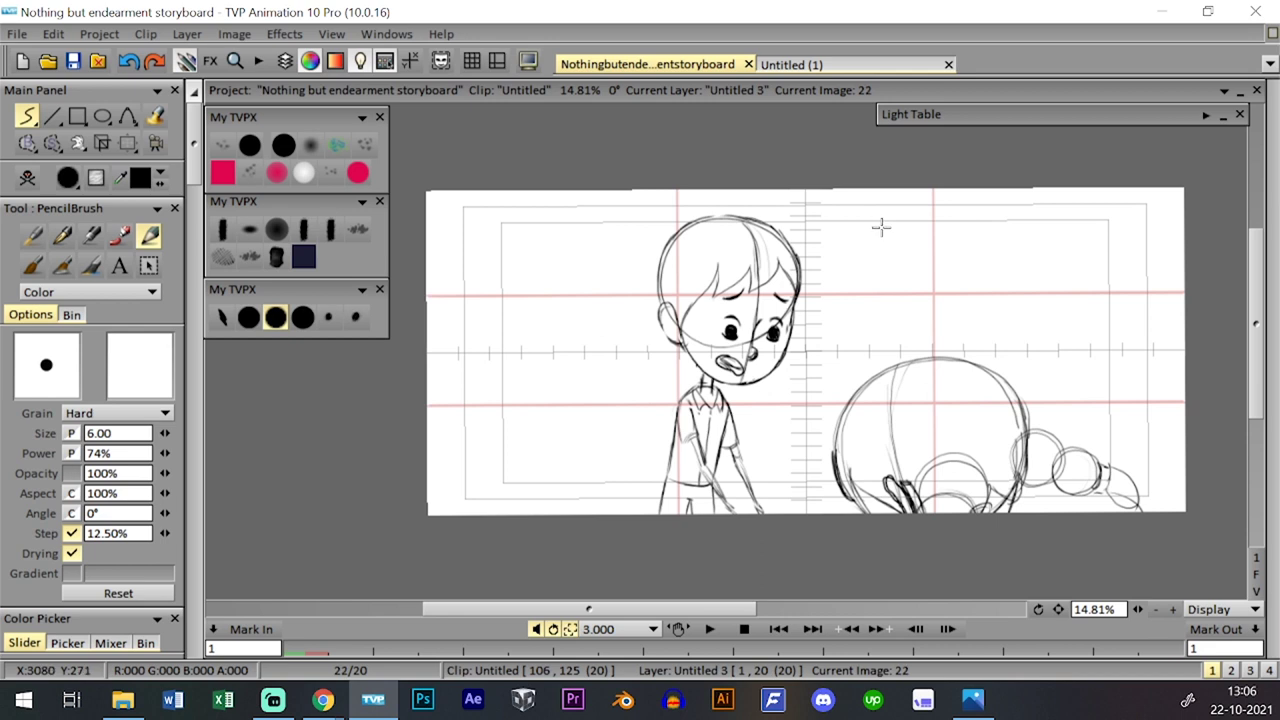
pyautogui.hotkey('ctrl', 't')
pyautogui.hotkey('ctrl', 't')
pyautogui.hotkey('ctrl', 't')
pyautogui.hotkey('ctrl', 't')
pyautogui.hotkey('ctrl', 't')
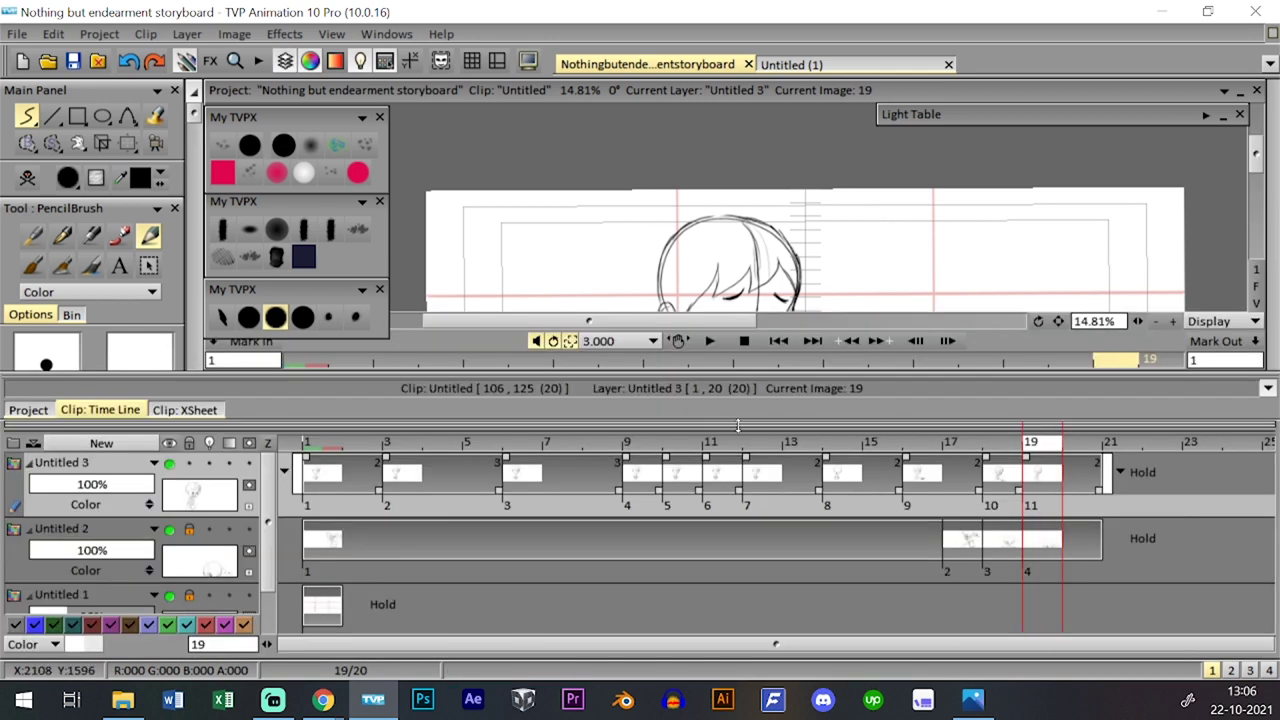
pyautogui.click(732, 442)
pyautogui.hotkey('ctrl', 't')
pyautogui.hotkey('ctrl', 't')
pyautogui.hotkey('ctrl', 't')
pyautogui.hotkey('ctrl', 't')
pyautogui.hotkey('ctrl', 't')
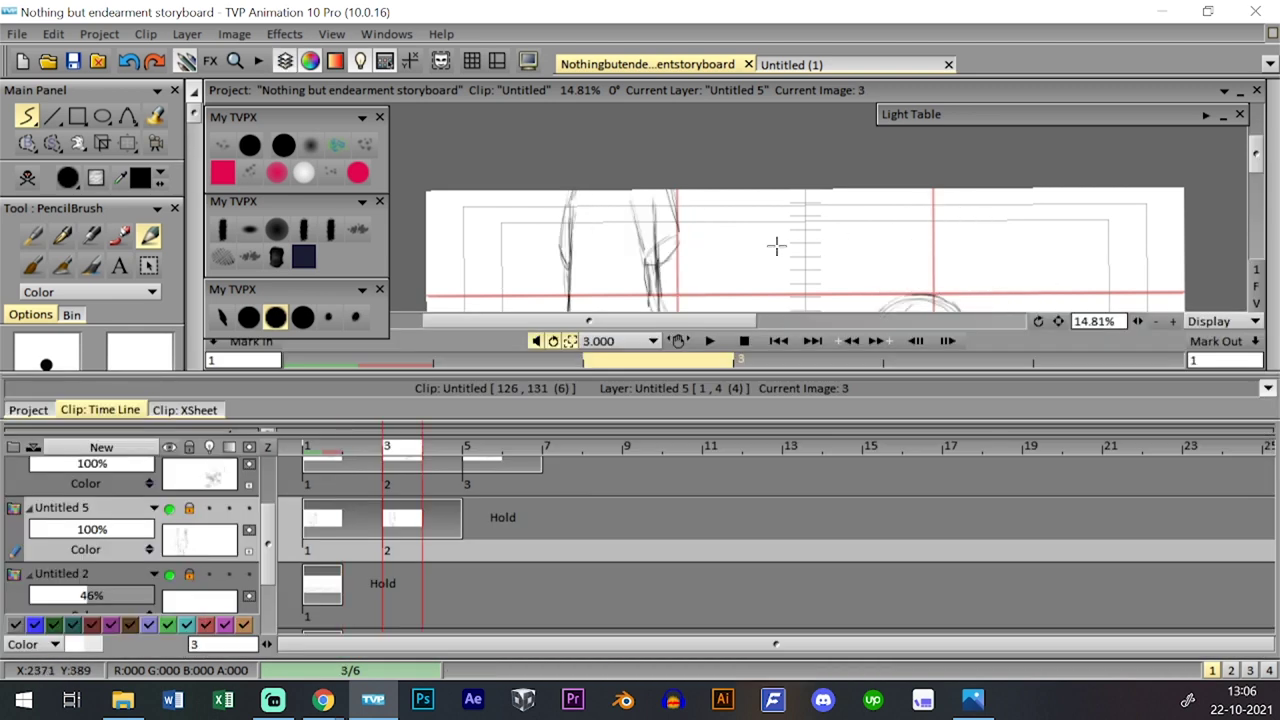
# - Return to empty panel 17 from the clip overview and save the project
pyautogui.click(28, 410)
pyautogui.click(874, 518)
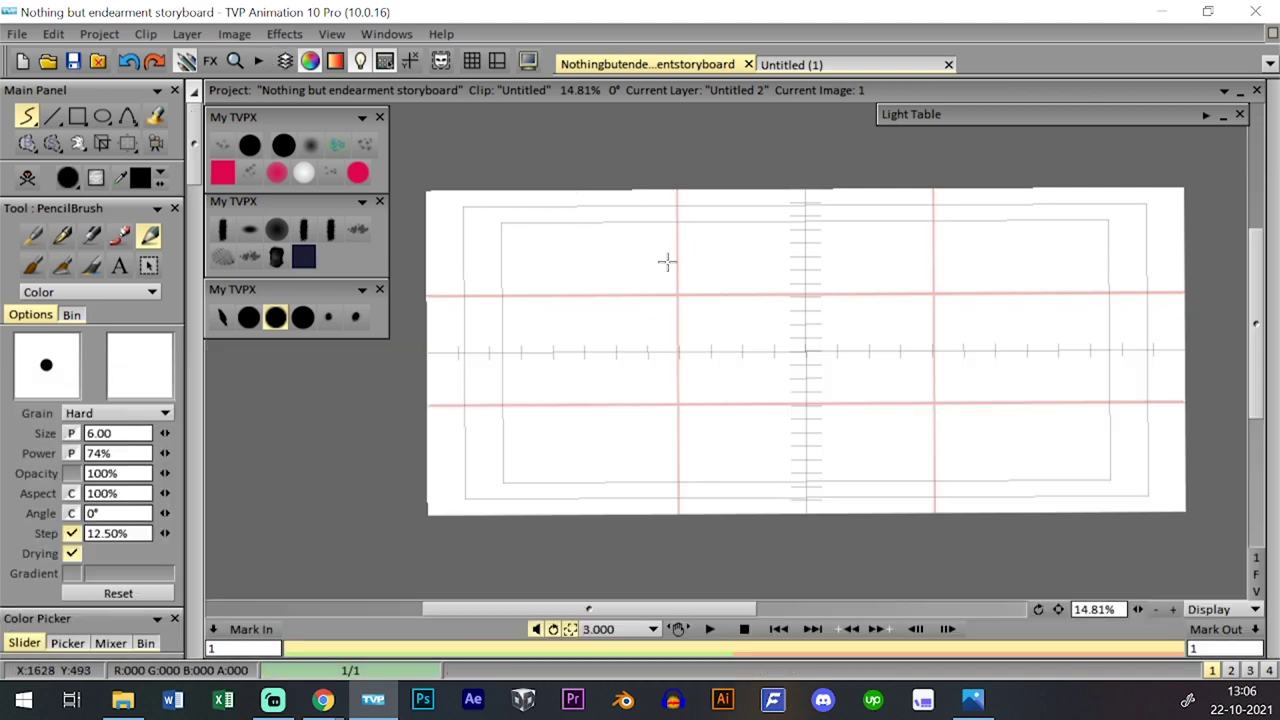
pyautogui.click(73, 61)
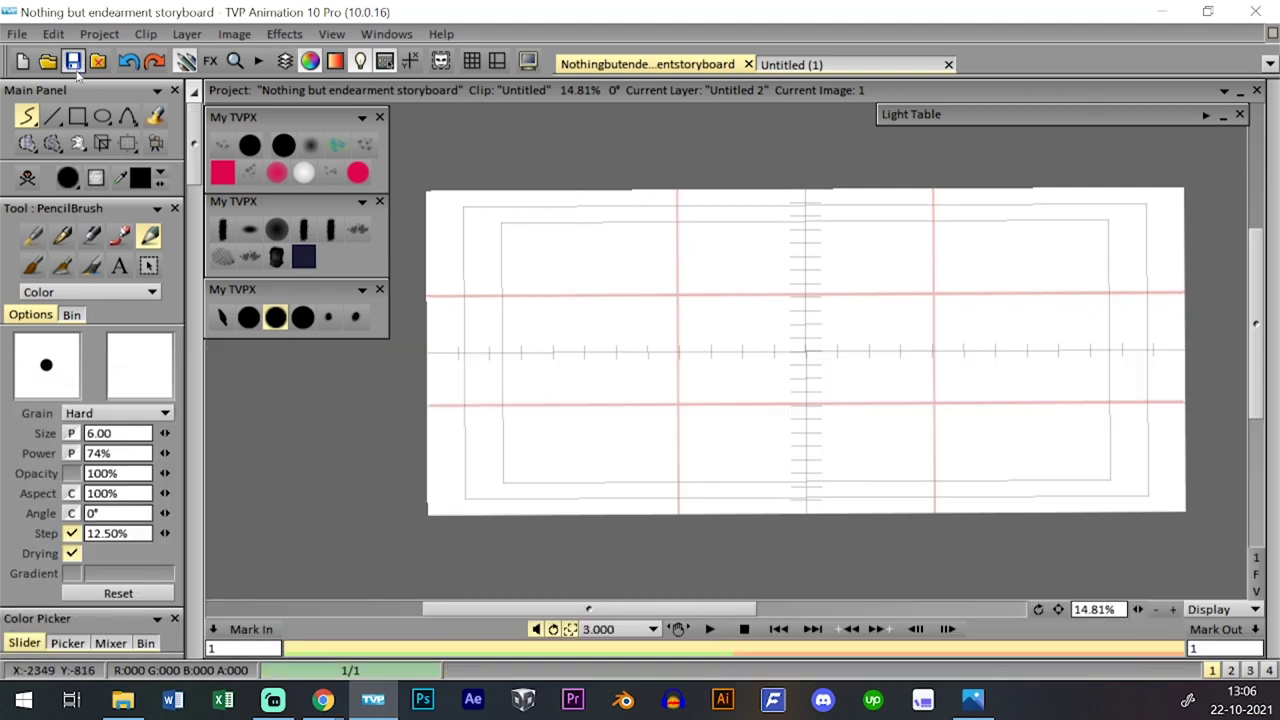
# - Sketch a round head outline with a larger pencil preset, undoing two failed circles
pyautogui.scroll(2, 698, 399)
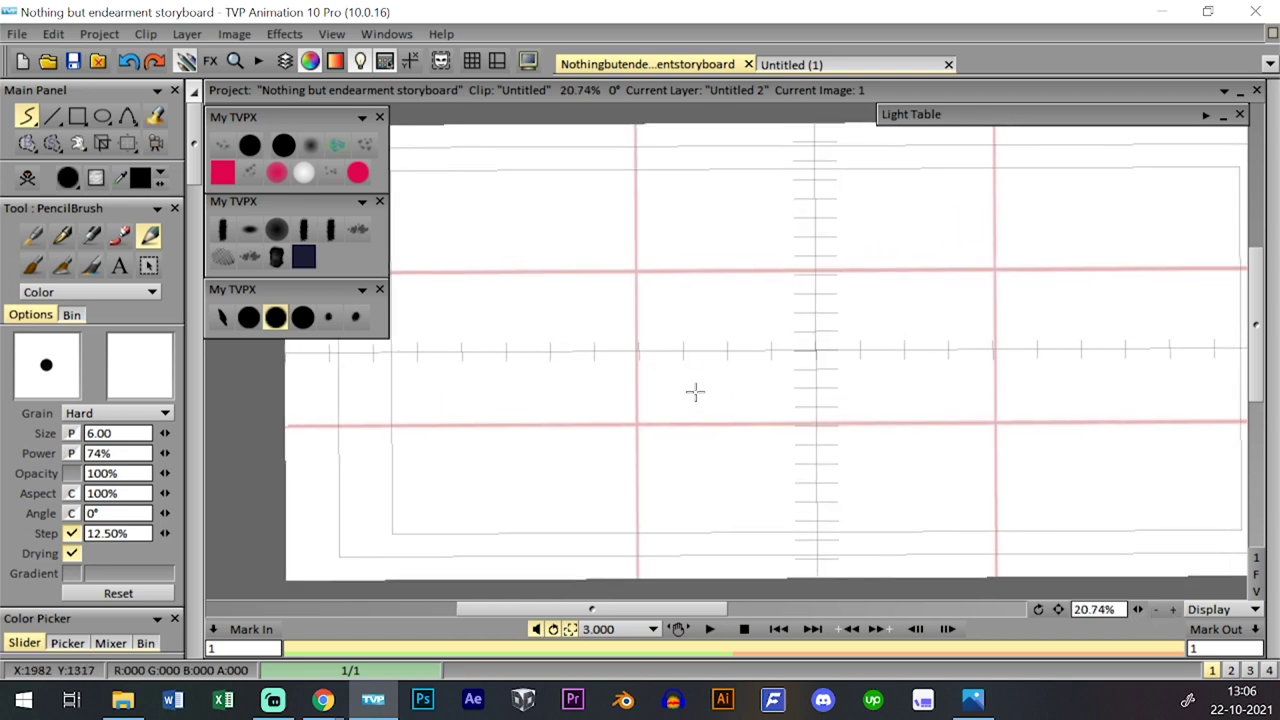
pyautogui.moveTo(620, 152)
pyautogui.mouseDown()
pyautogui.moveTo(700, 163)
pyautogui.moveTo(769, 220)
pyautogui.moveTo(728, 237)
pyautogui.mouseUp()
pyautogui.hotkey('ctrl', 'z')
pyautogui.moveTo(594, 368)
pyautogui.mouseDown()
pyautogui.moveTo(748, 272)
pyautogui.moveTo(720, 342)
pyautogui.moveTo(582, 375)
pyautogui.mouseUp()
pyautogui.hotkey('ctrl', 'z')
pyautogui.click(249, 317)
pyautogui.moveTo(740, 250)
pyautogui.mouseDown()
pyautogui.moveTo(558, 316)
pyautogui.moveTo(553, 227)
pyautogui.mouseUp()
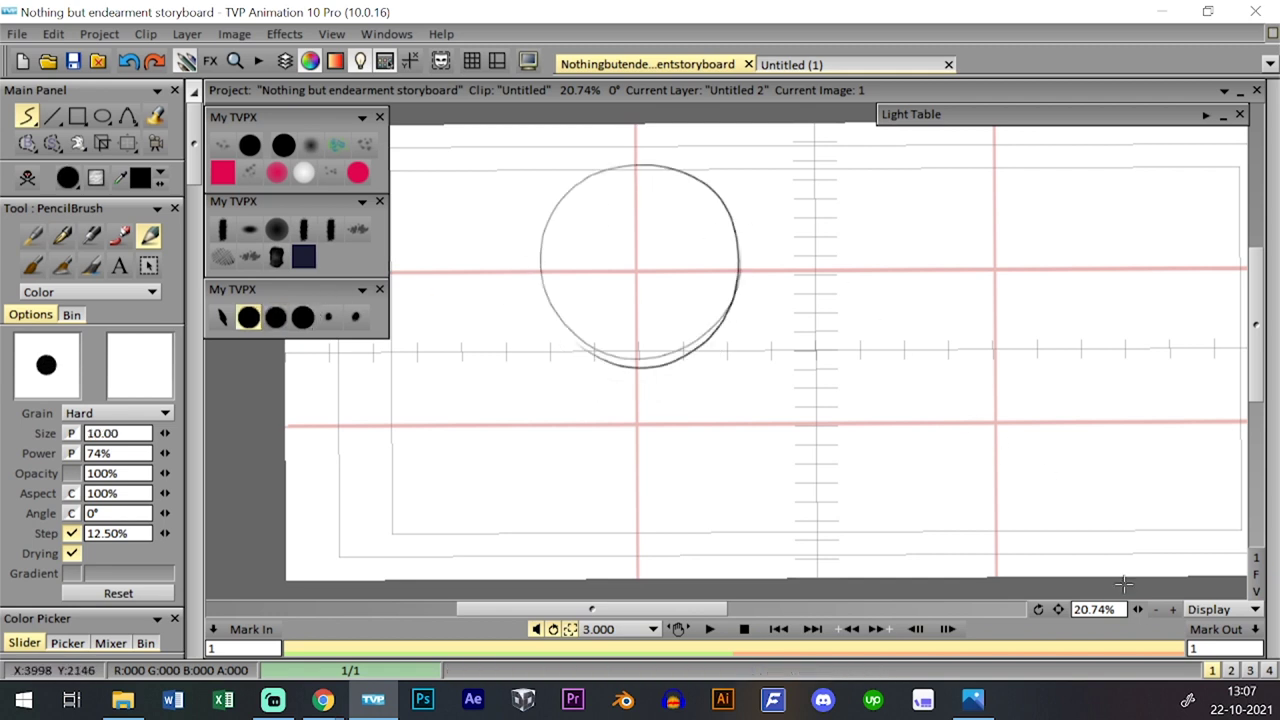
pyautogui.scroll(2, 843, 420)
# - Rescale the head circle with Transform: enlarge it, then shrink it to about 89%
pyautogui.click(127, 143)
pyautogui.moveTo(743, 380); pyautogui.dragTo(769, 427)
pyautogui.press('Return')
pyautogui.moveTo(738, 318)
pyautogui.mouseDown()
pyautogui.moveTo(700, 297)
pyautogui.moveTo(723, 283)
pyautogui.moveTo(736, 358)
pyautogui.mouseUp()
pyautogui.click(249, 317)
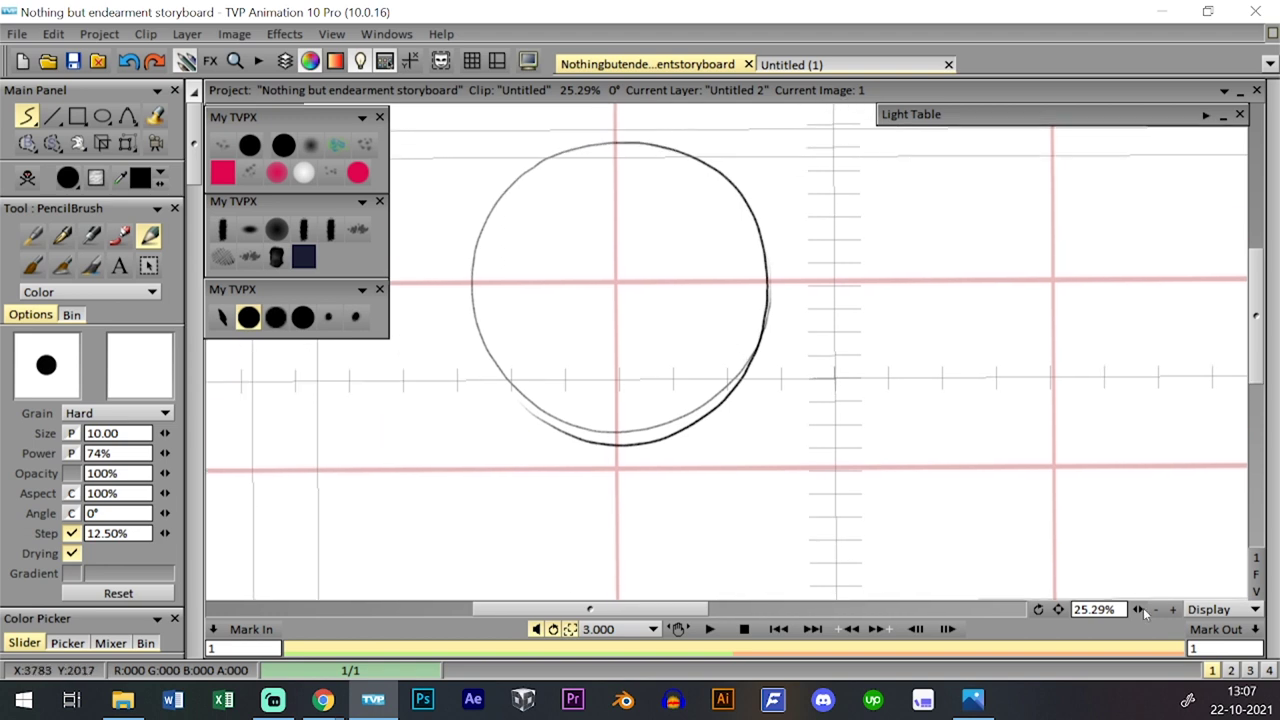
pyautogui.moveTo(1141, 609); pyautogui.dragTo(1122, 609)
pyautogui.moveTo(861, 466); pyautogui.dragTo(863, 463)
pyautogui.click(127, 143)
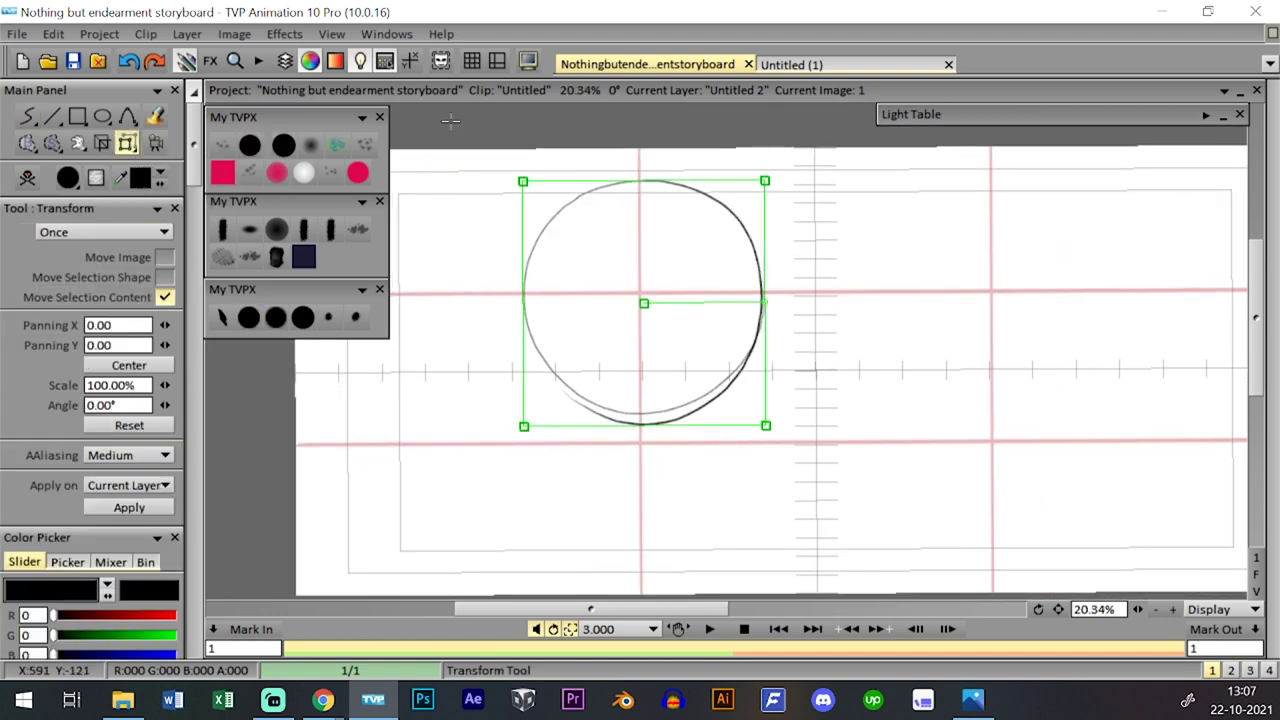
pyautogui.moveTo(763, 183); pyautogui.dragTo(719, 228)
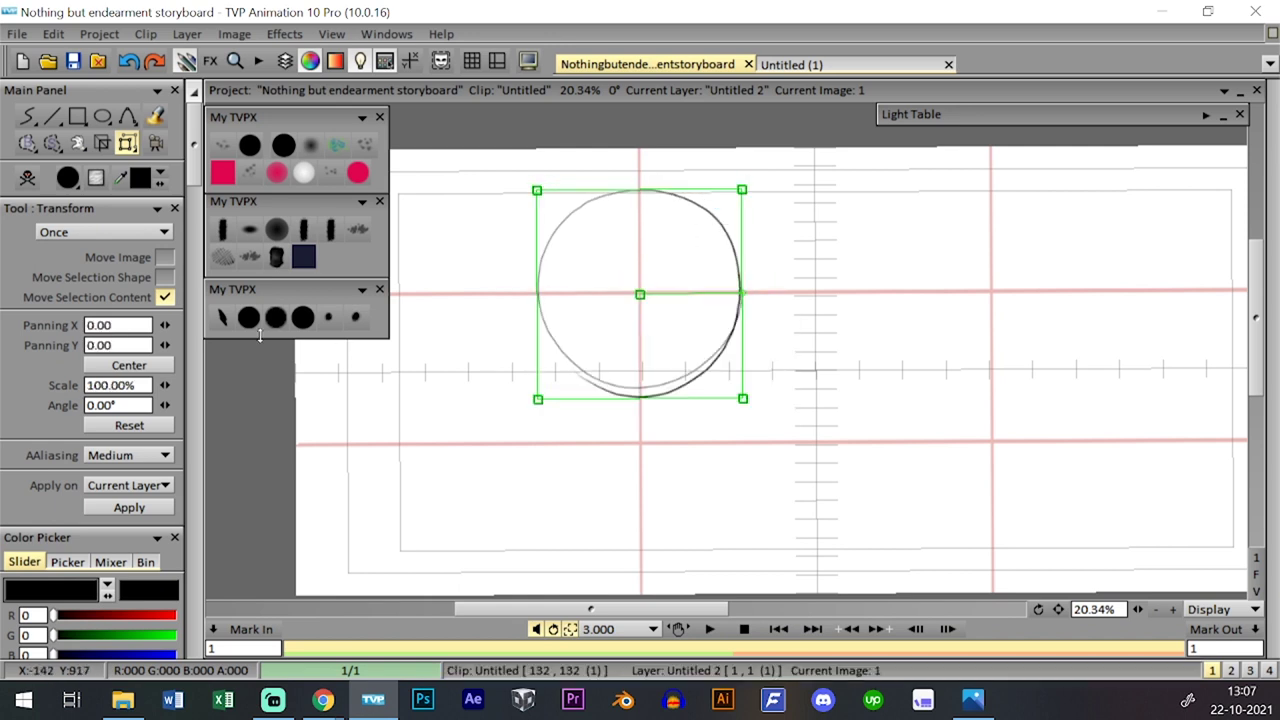
pyautogui.click(260, 322)
# - Draw the face centre line from the circle's top down below the circle
pyautogui.moveTo(1139, 612); pyautogui.dragTo(1152, 610)
pyautogui.moveTo(706, 362); pyautogui.dragTo(704, 370)
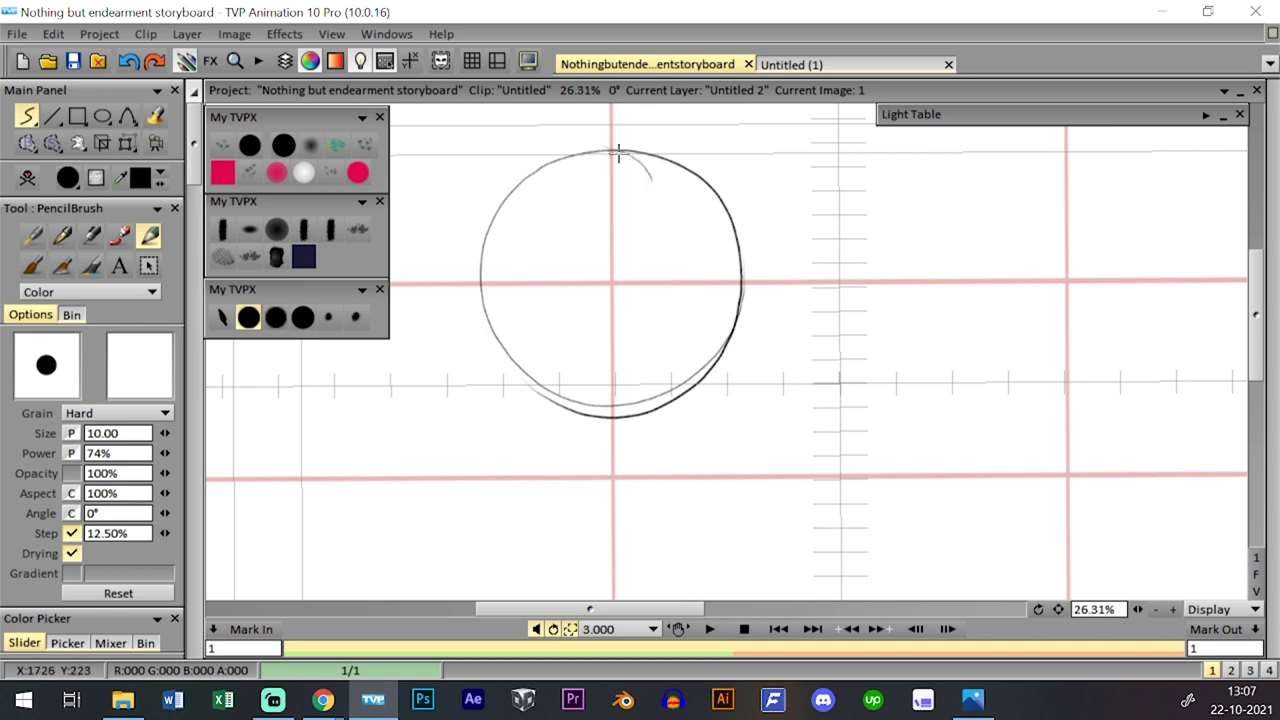
pyautogui.moveTo(606, 149)
pyautogui.mouseDown()
pyautogui.moveTo(659, 196)
pyautogui.moveTo(672, 253)
pyautogui.moveTo(634, 490)
pyautogui.mouseUp()
pyautogui.moveTo(656, 412)
pyautogui.mouseDown()
pyautogui.moveTo(631, 500)
pyautogui.moveTo(655, 414)
pyautogui.mouseUp()
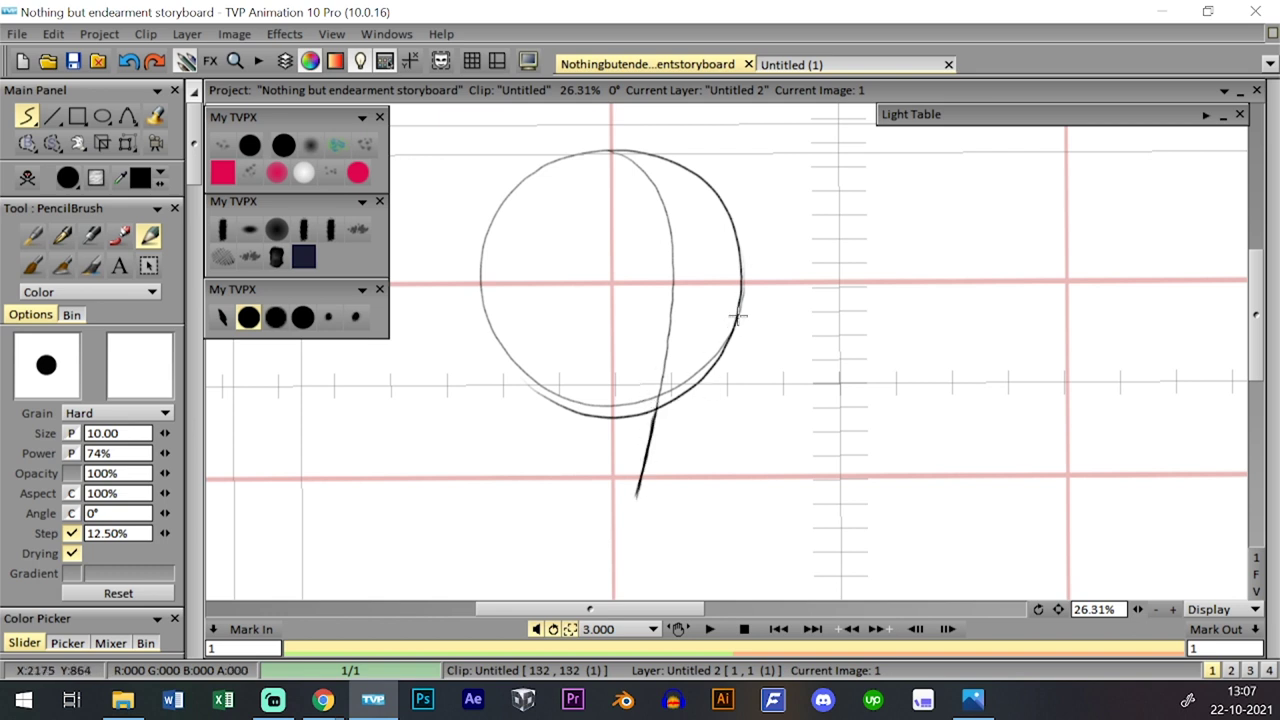
pyautogui.moveTo(741, 283)
pyautogui.mouseDown()
pyautogui.moveTo(716, 414)
pyautogui.moveTo(682, 466)
pyautogui.mouseUp()
pyautogui.hotkey('ctrl', 'z')
# - Draw the right and left jaw lines meeting at the chin, then zoom out and go to the previous clip
pyautogui.moveTo(728, 335)
pyautogui.mouseDown()
pyautogui.moveTo(700, 420)
pyautogui.moveTo(662, 462)
pyautogui.mouseUp()
pyautogui.moveTo(508, 395)
pyautogui.mouseDown()
pyautogui.moveTo(533, 427)
pyautogui.moveTo(658, 463)
pyautogui.mouseUp()
pyautogui.hotkey('ctrl', 'z')
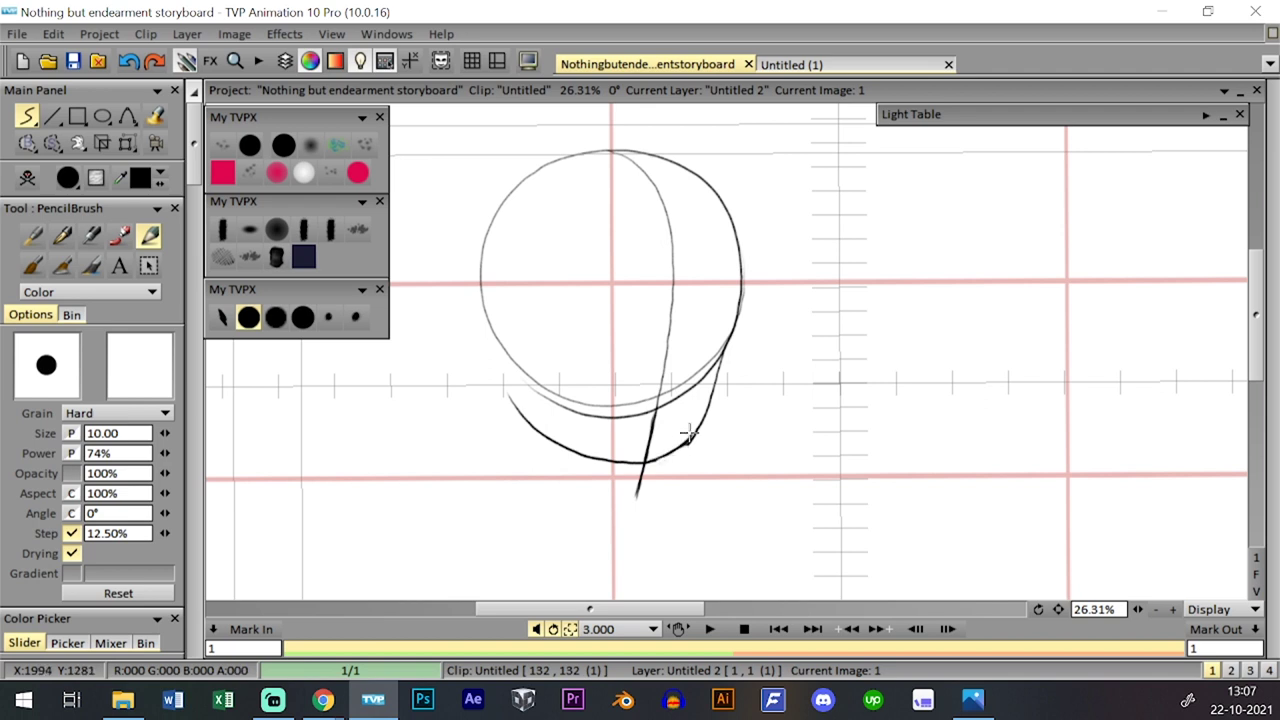
pyautogui.hotkey('ctrl', 'z')
pyautogui.moveTo(639, 462); pyautogui.dragTo(676, 433)
pyautogui.moveTo(1136, 611); pyautogui.dragTo(1059, 609)
pyautogui.press('Left')
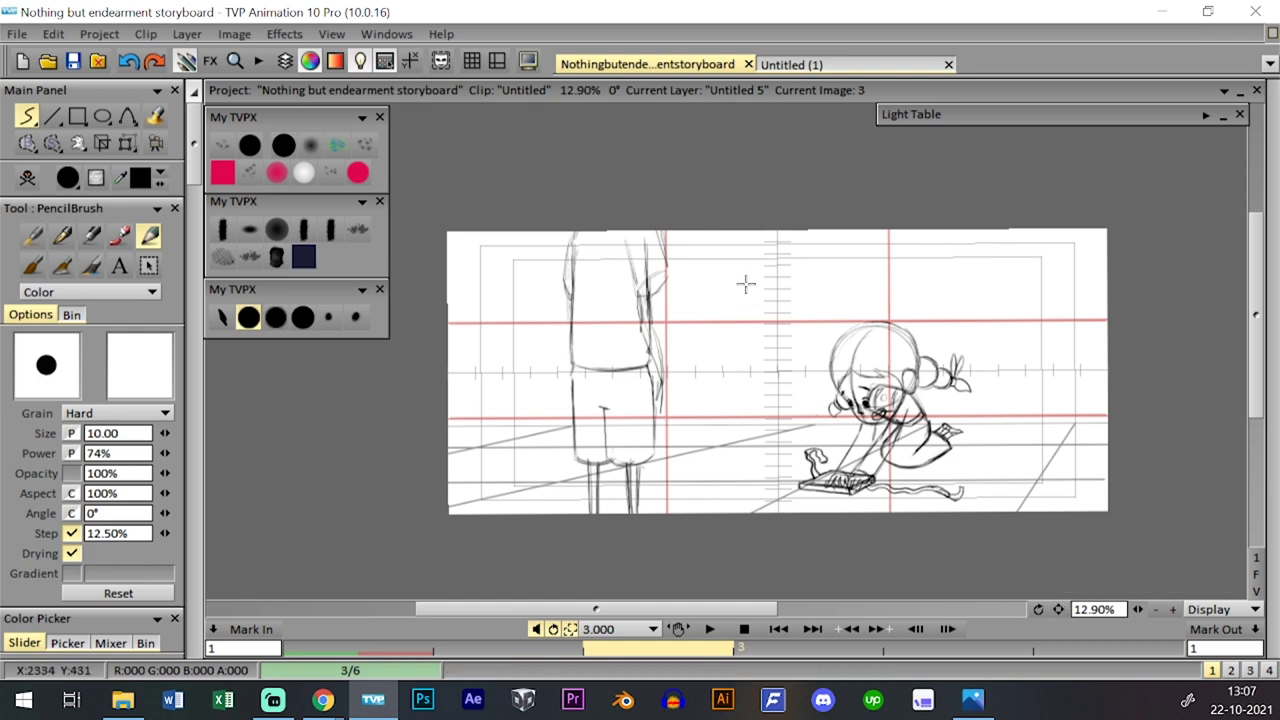
# - Add a new layer, Untitled 6, on the crouching-girl panel
pyautogui.moveTo(735, 298); pyautogui.dragTo(740, 247)
pyautogui.press('Tab')
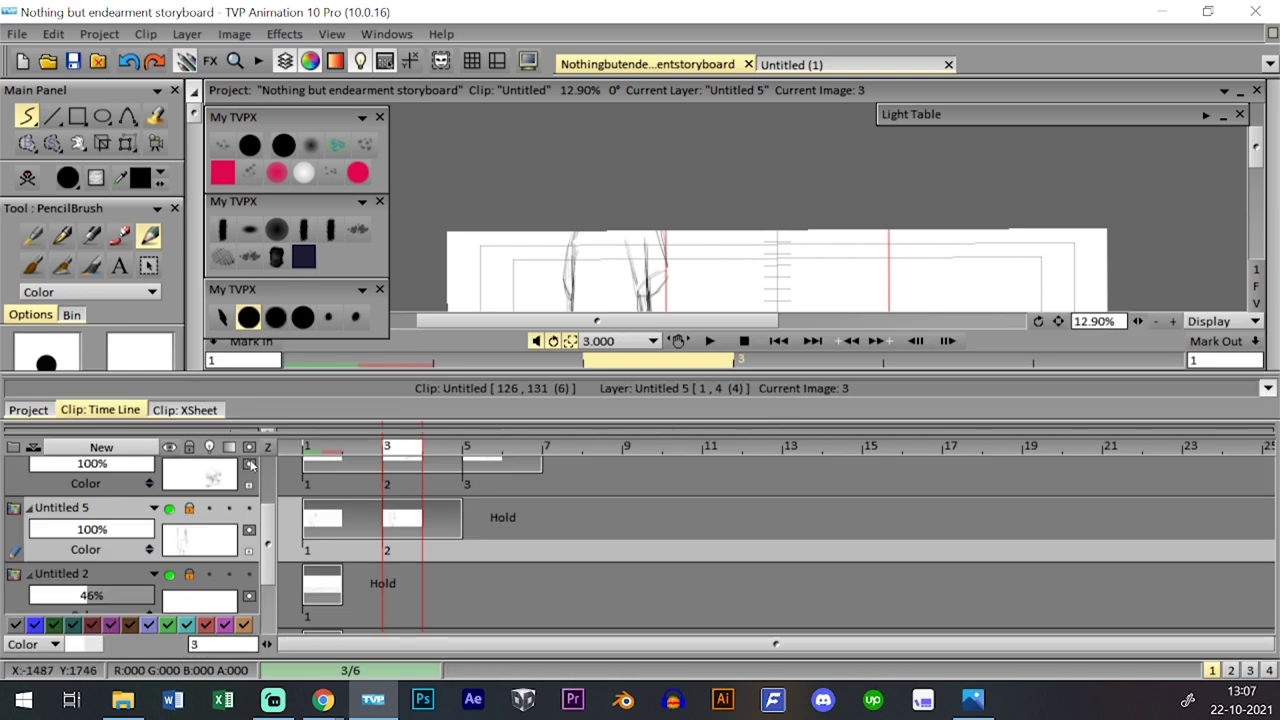
pyautogui.click(150, 448)
pyautogui.click(683, 457)
pyautogui.press('Tab')
pyautogui.press('Tab')
pyautogui.press('Tab')
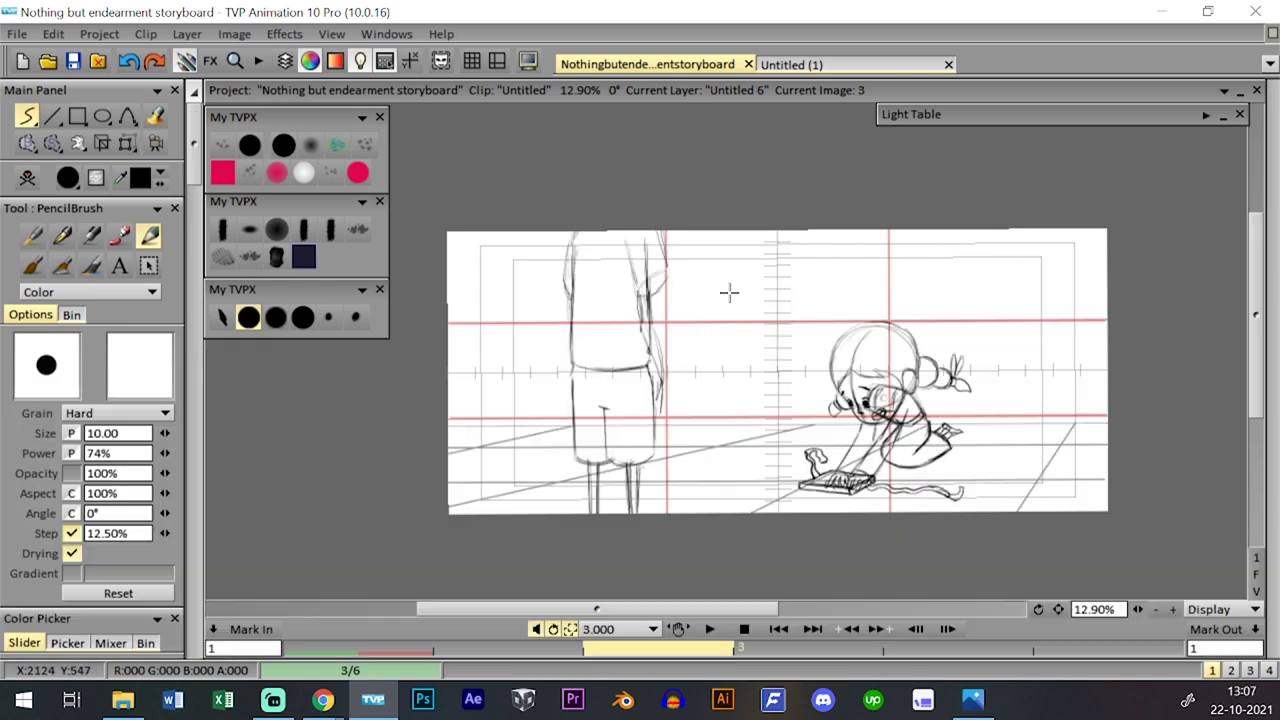
# - Sketch a small box with an arm reaching toward the girl on Untitled 6
pyautogui.moveTo(766, 282)
pyautogui.mouseDown()
pyautogui.moveTo(798, 285)
pyautogui.moveTo(786, 250)
pyautogui.moveTo(771, 248)
pyautogui.mouseUp()
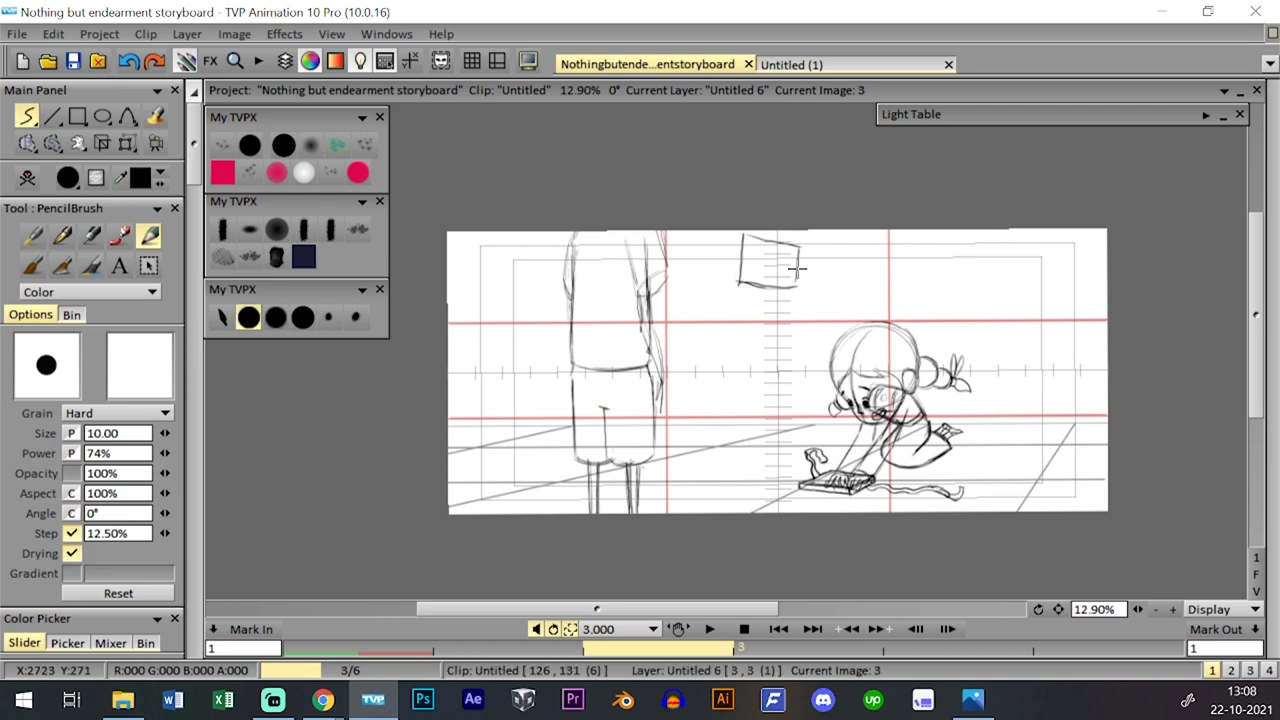
pyautogui.moveTo(744, 282); pyautogui.dragTo(793, 288)
pyautogui.hotkey('ctrl', 'z')
pyautogui.moveTo(799, 294); pyautogui.dragTo(808, 268)
pyautogui.moveTo(765, 313); pyautogui.dragTo(829, 335)
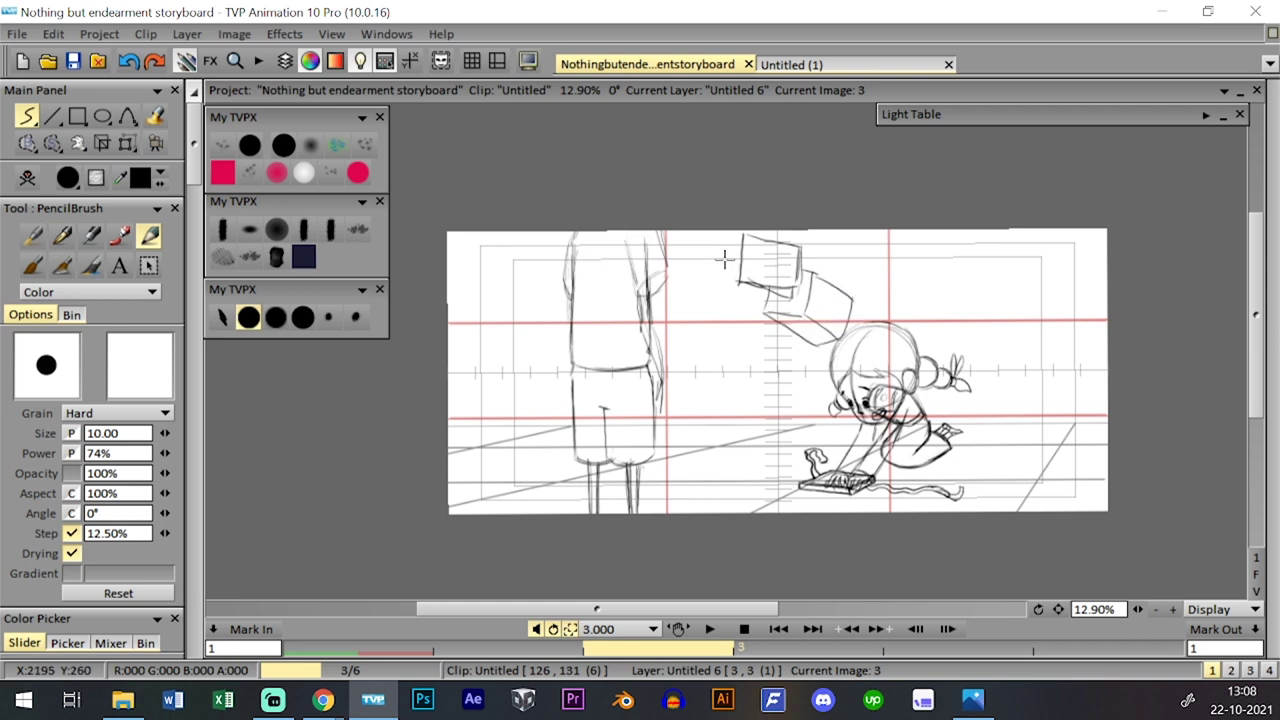
pyautogui.moveTo(656, 233)
pyautogui.mouseDown()
pyautogui.moveTo(760, 286)
pyautogui.moveTo(770, 228)
pyautogui.mouseUp()
pyautogui.hotkey('ctrl', 'z')
pyautogui.moveTo(801, 277); pyautogui.dragTo(804, 226)
# - Delete layer Untitled 6 from its options menu
pyautogui.press('Tab')
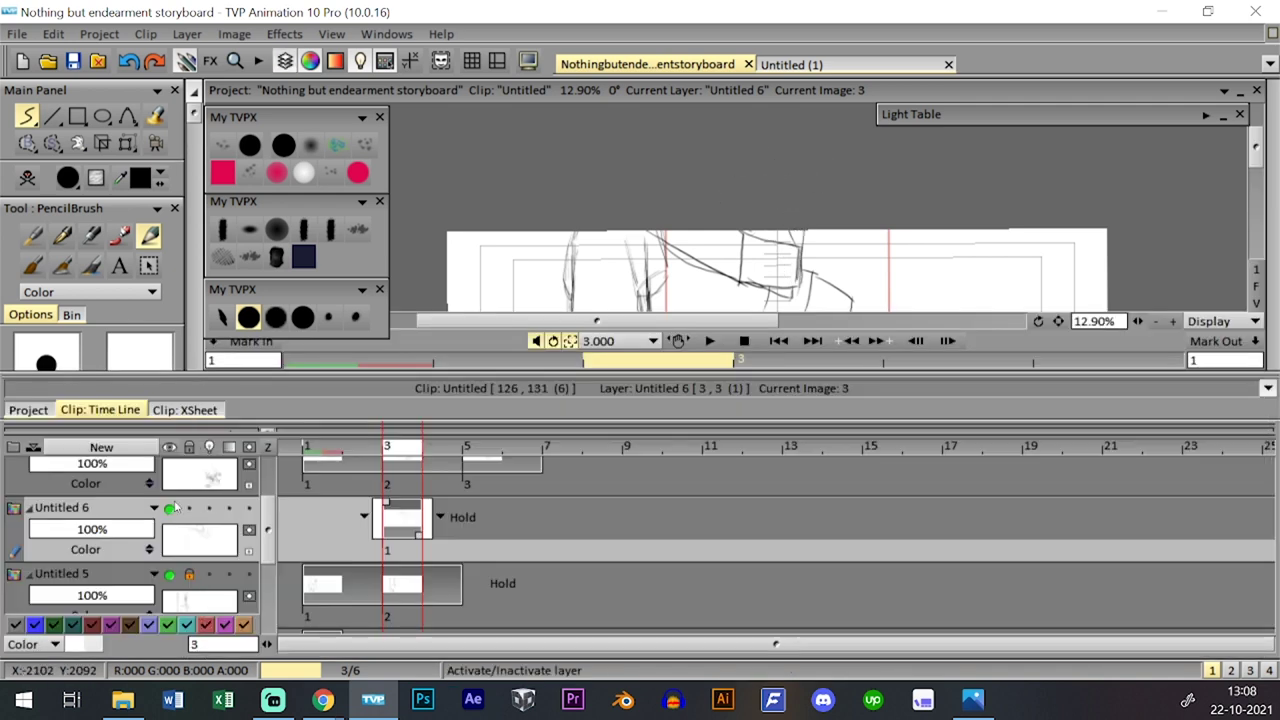
pyautogui.click(154, 508)
pyautogui.moveTo(230, 476)
pyautogui.click(329, 477)
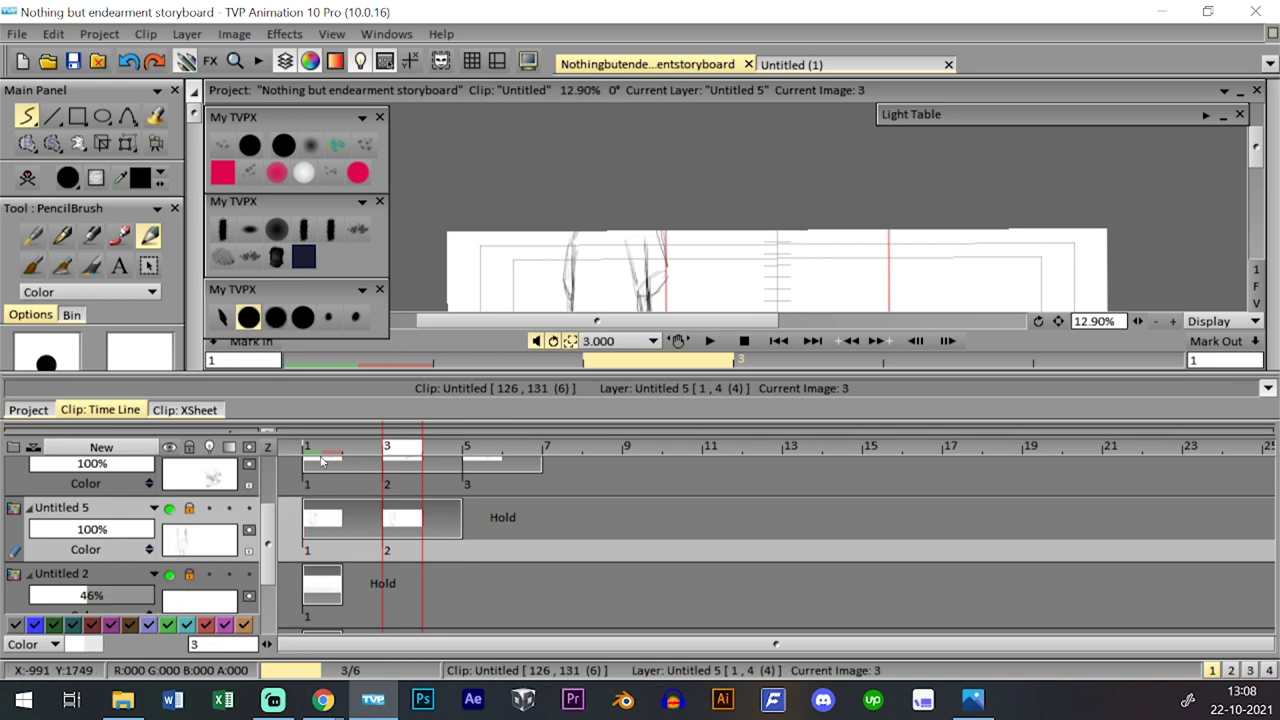
# - Reopen clip 17 with the head sketch from the project overview and save the project
pyautogui.click(29, 410)
pyautogui.click(314, 588)
pyautogui.click(850, 524)
pyautogui.doubleClick(853, 523)
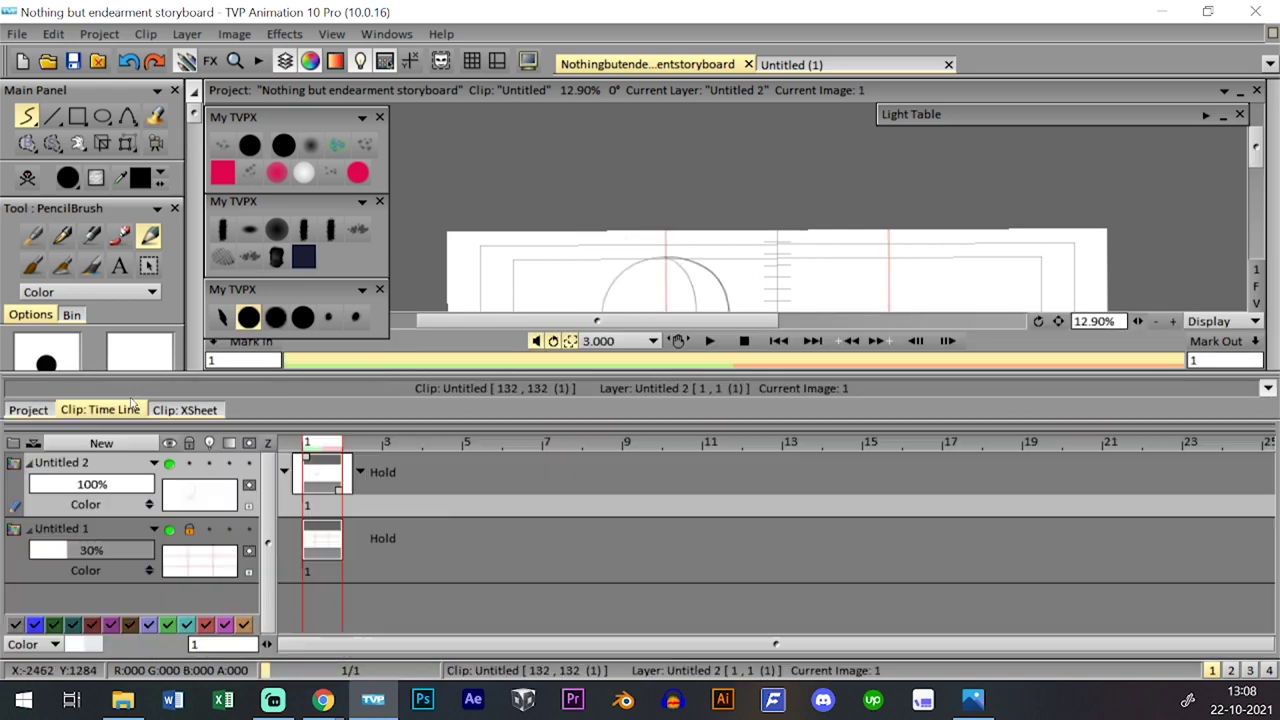
pyautogui.hotkey('shift', 'Tab')
pyautogui.click(74, 62)
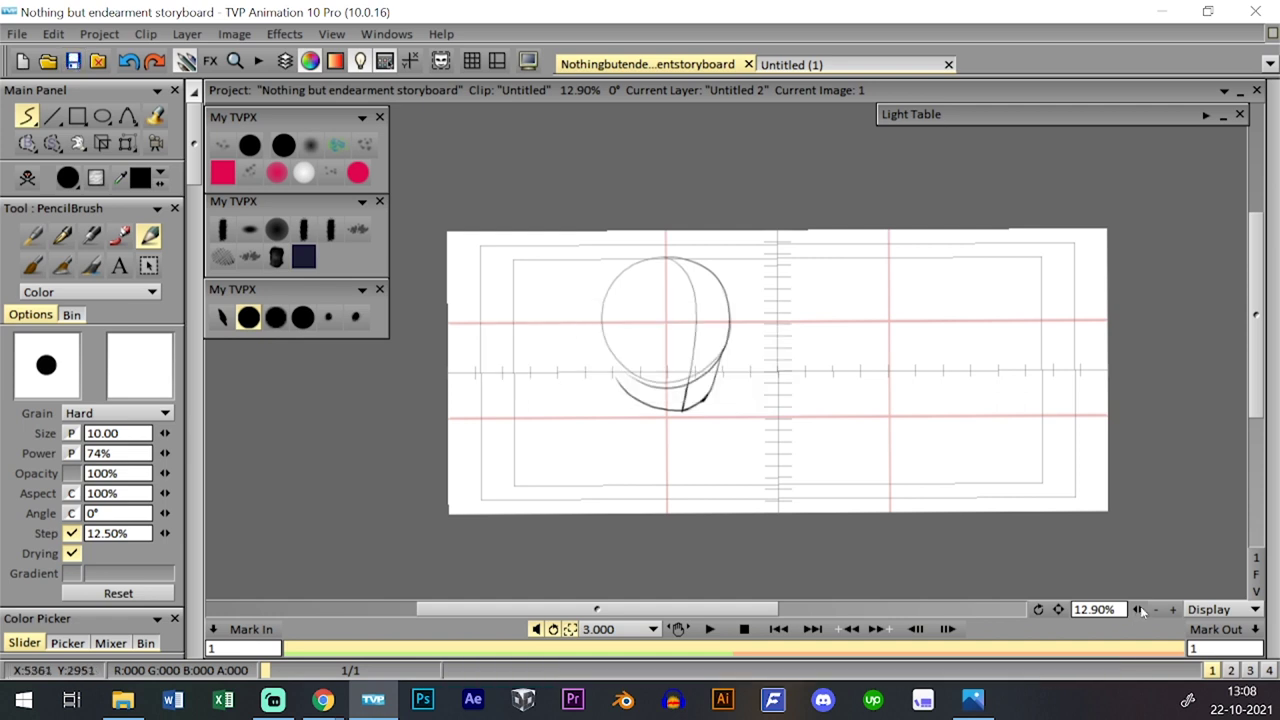
# - Redraw the left jaw line darker and close the jaw from chin up to the cheek
pyautogui.scroll(3, 650, 425)
pyautogui.moveTo(565, 394); pyautogui.dragTo(551, 340)
pyautogui.hotkey('ctrl', 'z')
pyautogui.moveTo(566, 396); pyautogui.dragTo(535, 307)
pyautogui.scroll(1, 1110, 565)
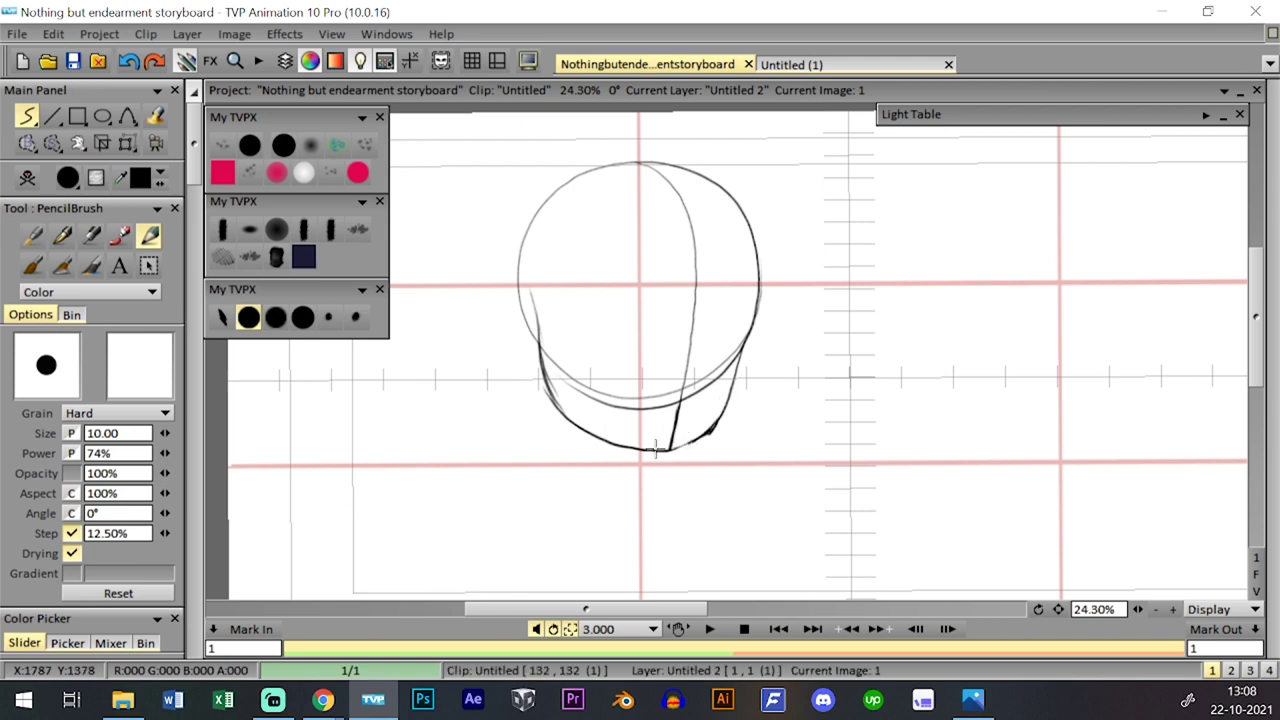
pyautogui.moveTo(660, 450); pyautogui.dragTo(705, 422)
pyautogui.moveTo(680, 443); pyautogui.dragTo(721, 415)
# - Add an ear on the head's left side and faint guide curves across the lower head
pyautogui.moveTo(519, 298)
pyautogui.mouseDown()
pyautogui.moveTo(502, 306)
pyautogui.moveTo(536, 314)
pyautogui.moveTo(501, 324)
pyautogui.moveTo(521, 350)
pyautogui.mouseUp()
pyautogui.hotkey('ctrl', 'z')
pyautogui.moveTo(489, 310)
pyautogui.mouseDown()
pyautogui.moveTo(529, 359)
pyautogui.moveTo(504, 337)
pyautogui.moveTo(539, 355)
pyautogui.moveTo(532, 364)
pyautogui.moveTo(514, 361)
pyautogui.moveTo(532, 364)
pyautogui.moveTo(510, 349)
pyautogui.moveTo(534, 351)
pyautogui.moveTo(514, 303)
pyautogui.mouseUp()
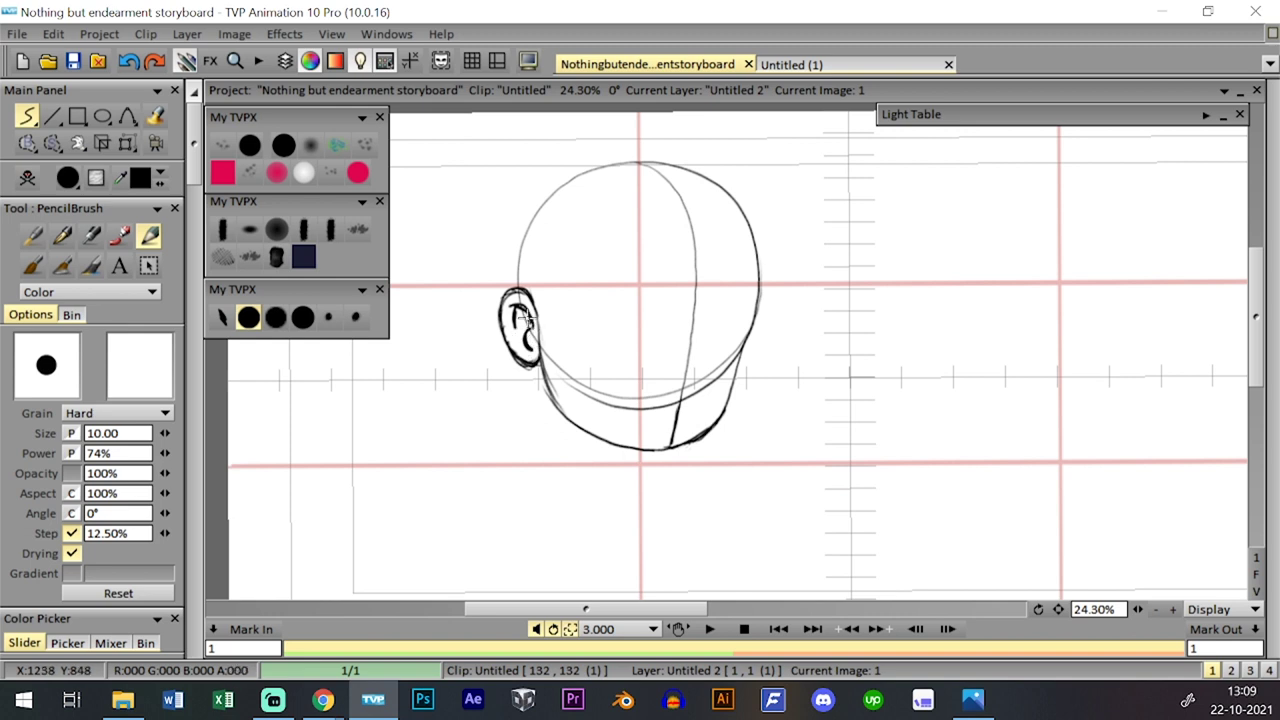
pyautogui.moveTo(540, 311); pyautogui.dragTo(738, 313)
pyautogui.moveTo(540, 312)
pyautogui.mouseDown()
pyautogui.moveTo(679, 333)
pyautogui.moveTo(754, 291)
pyautogui.mouseUp()
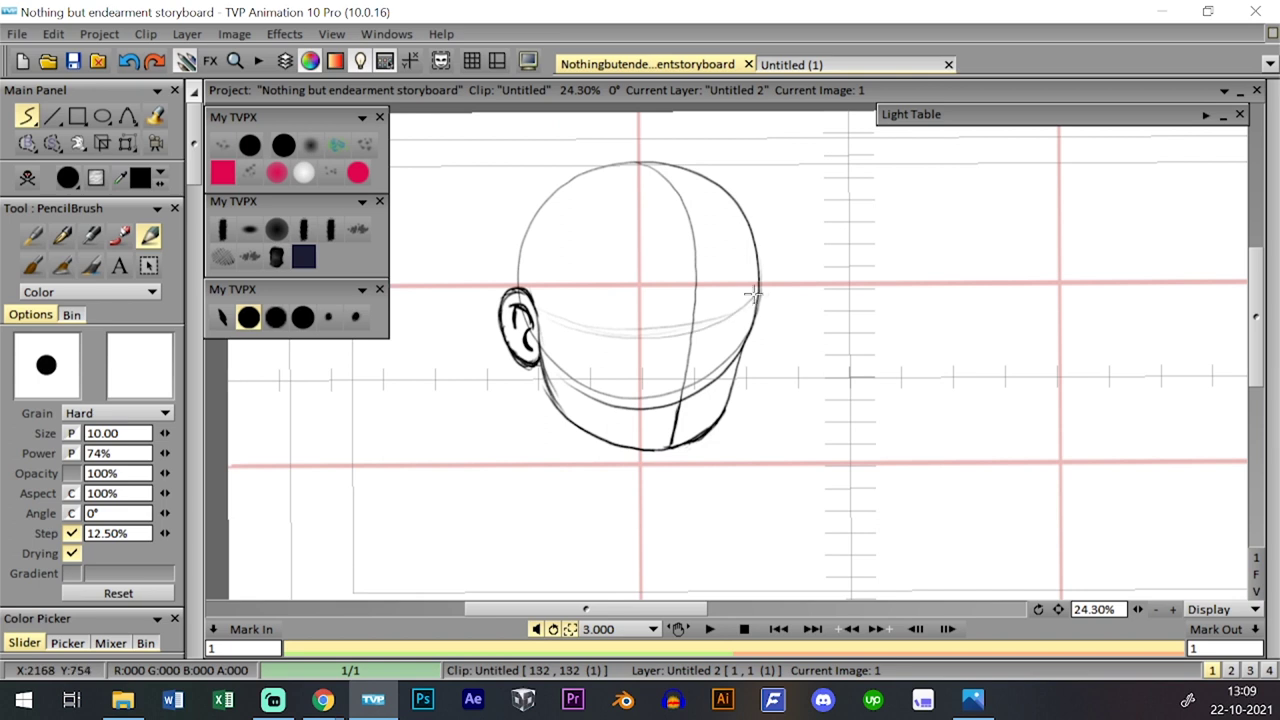
pyautogui.hotkey('ctrl', 'z')
pyautogui.moveTo(538, 308)
pyautogui.mouseDown()
pyautogui.moveTo(574, 327)
pyautogui.moveTo(752, 312)
pyautogui.mouseUp()
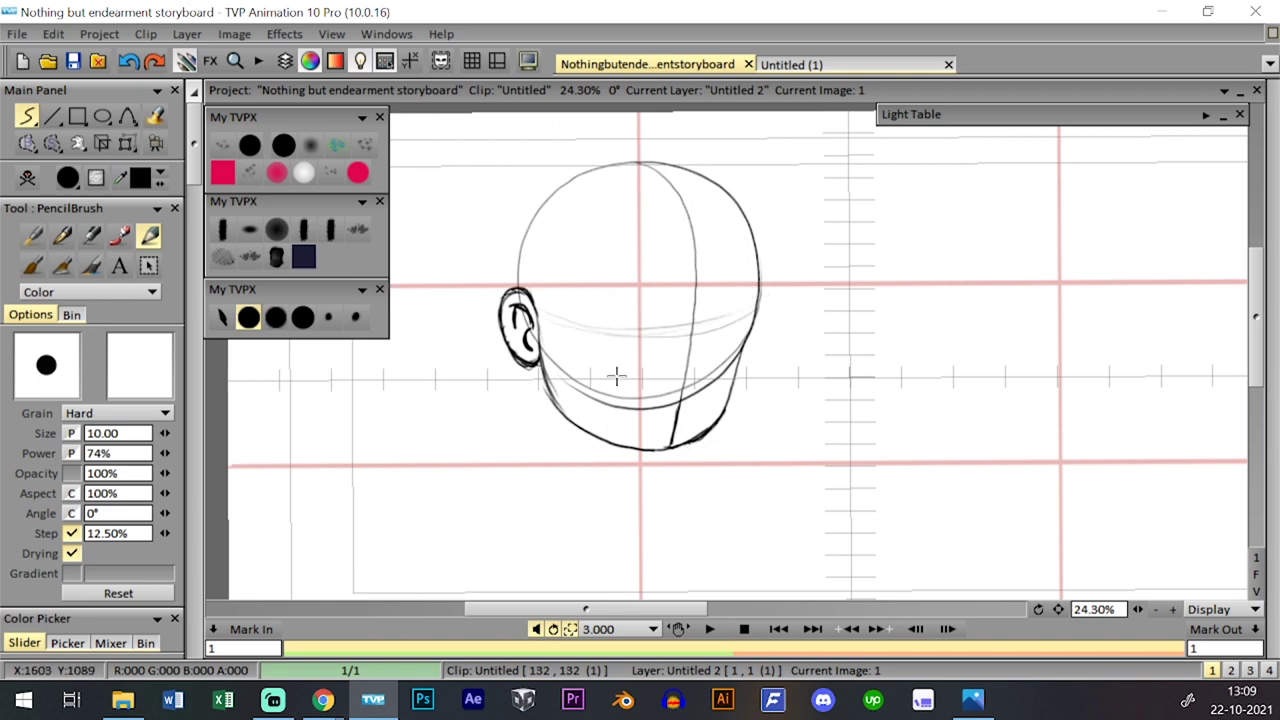
pyautogui.moveTo(566, 373)
pyautogui.mouseDown()
pyautogui.moveTo(731, 368)
pyautogui.moveTo(614, 387)
pyautogui.moveTo(735, 362)
pyautogui.mouseUp()
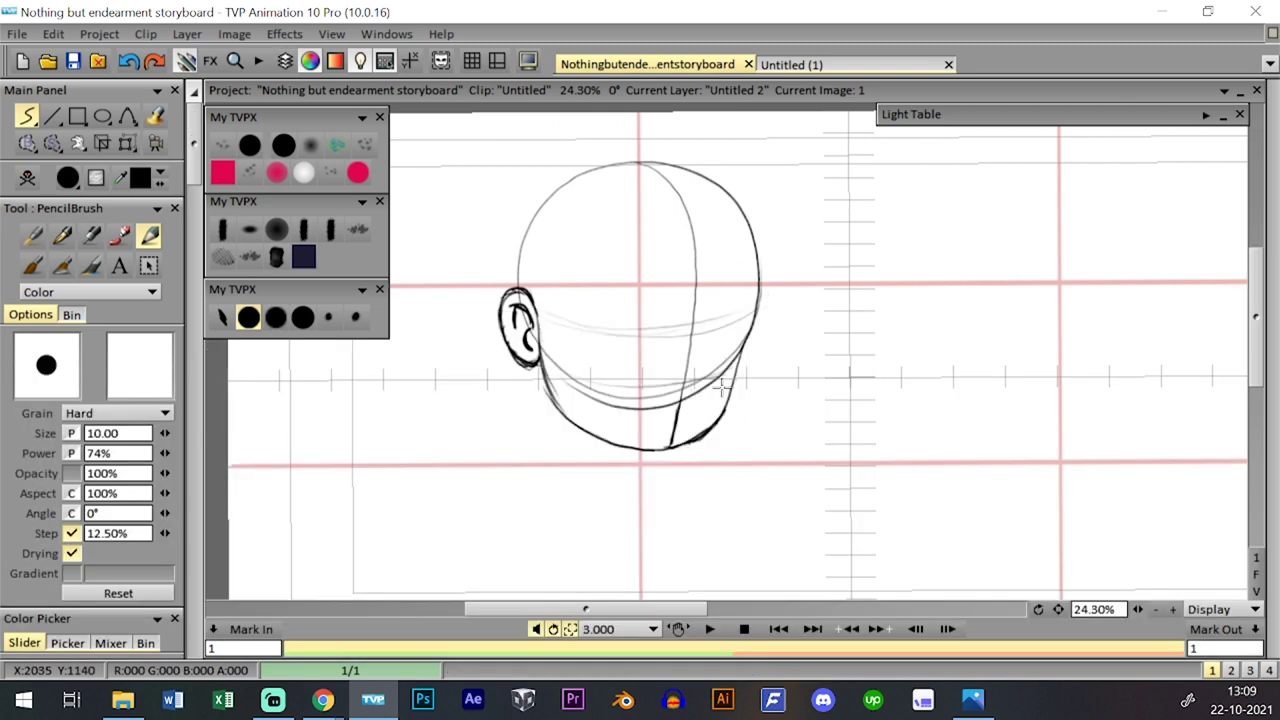
pyautogui.press('Tab')
pyautogui.press('Tab')
pyautogui.press('Tab')
pyautogui.press('Tab')
pyautogui.press('Tab')
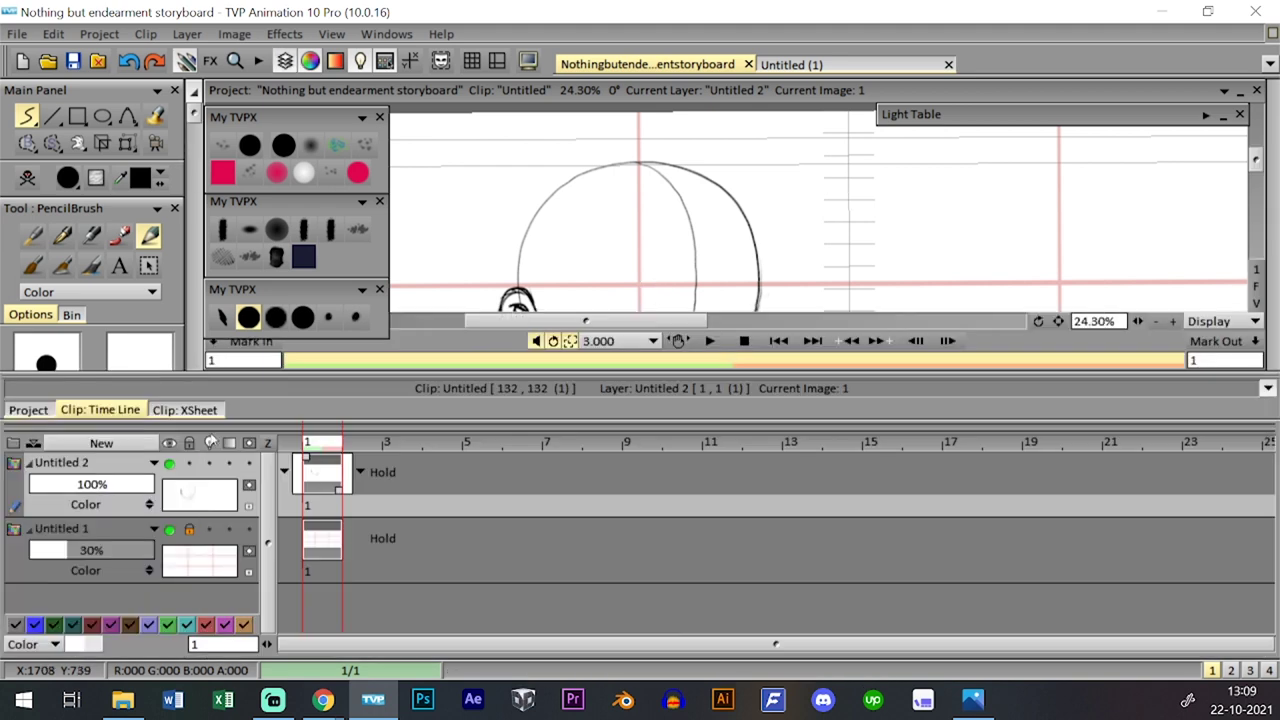
# - Add layer Untitled 3, zoom in on the face, and sketch a small loop near the chin
pyautogui.click(149, 441)
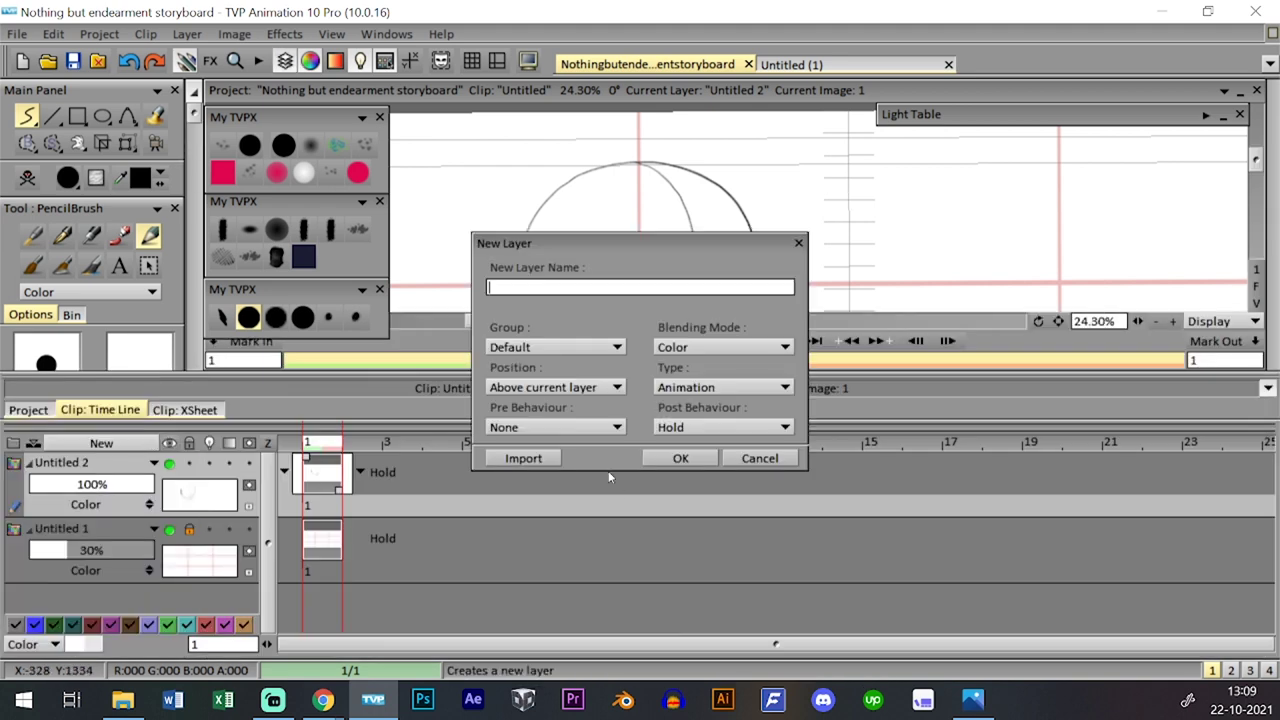
pyautogui.click(680, 458)
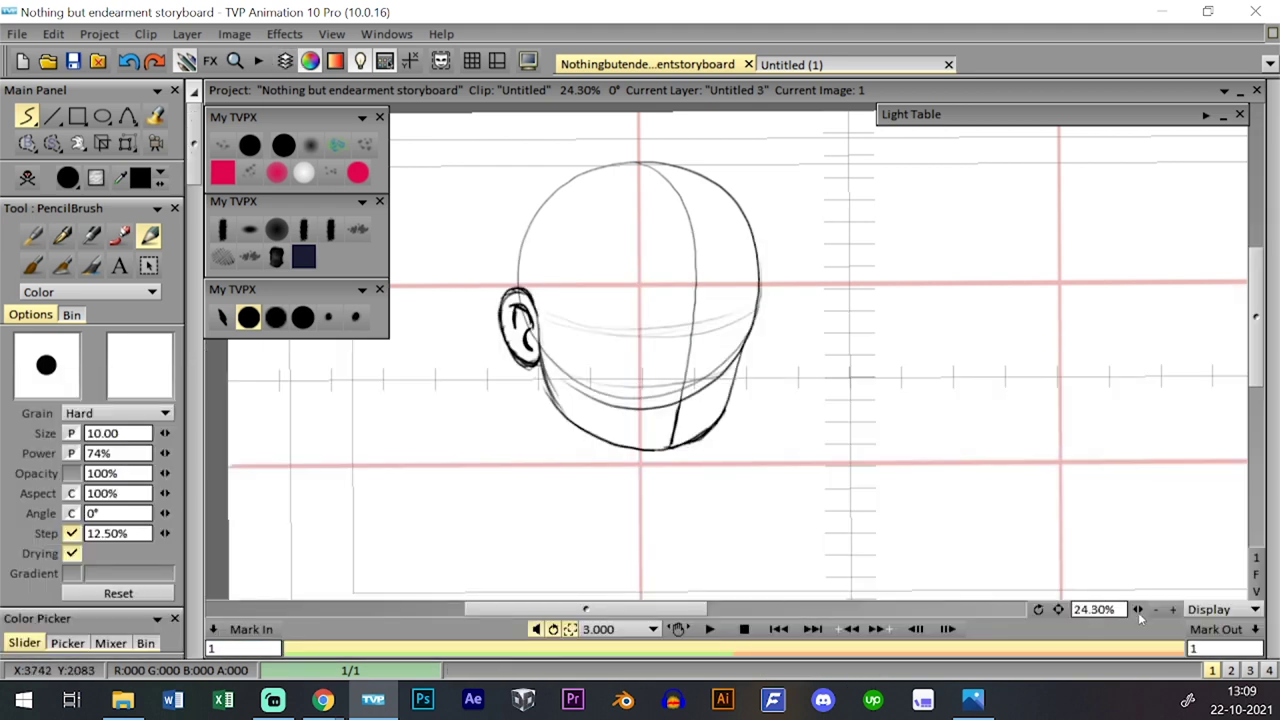
pyautogui.moveTo(1138, 610); pyautogui.dragTo(1150, 610)
pyautogui.moveTo(1058, 610); pyautogui.dragTo(1058, 571)
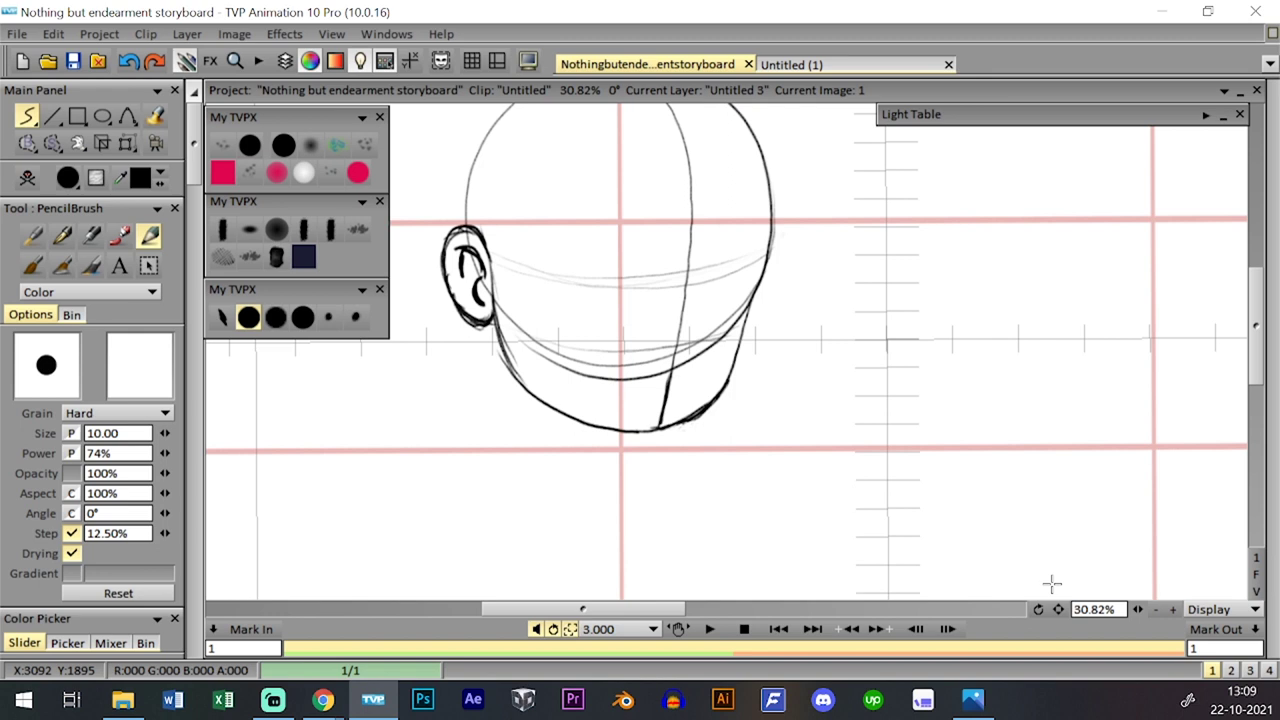
pyautogui.moveTo(610, 375)
pyautogui.mouseDown()
pyautogui.moveTo(664, 367)
pyautogui.moveTo(675, 380)
pyautogui.moveTo(624, 361)
pyautogui.moveTo(659, 361)
pyautogui.moveTo(676, 377)
pyautogui.moveTo(659, 404)
pyautogui.moveTo(594, 392)
pyautogui.mouseUp()
pyautogui.hotkey('ctrl', 'z')
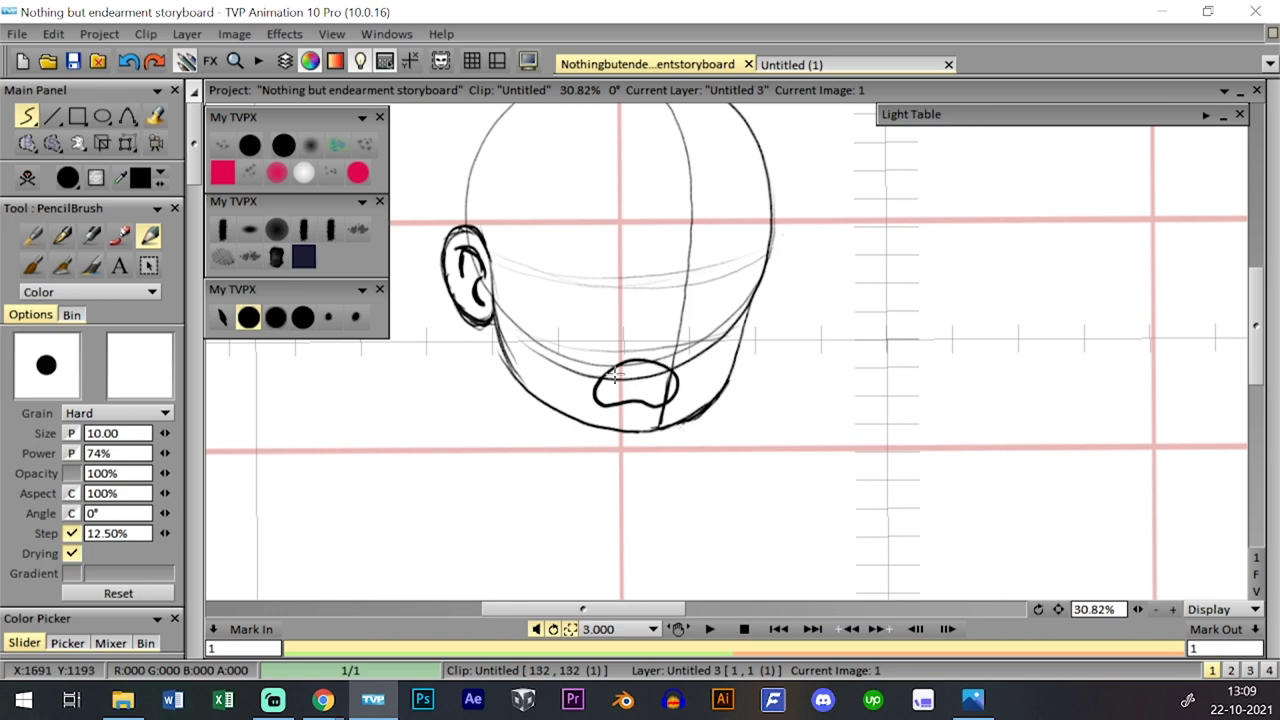
pyautogui.moveTo(619, 379)
pyautogui.mouseDown()
pyautogui.moveTo(667, 369)
pyautogui.moveTo(603, 380)
pyautogui.moveTo(668, 369)
pyautogui.moveTo(599, 385)
pyautogui.moveTo(640, 402)
pyautogui.moveTo(604, 393)
pyautogui.mouseUp()
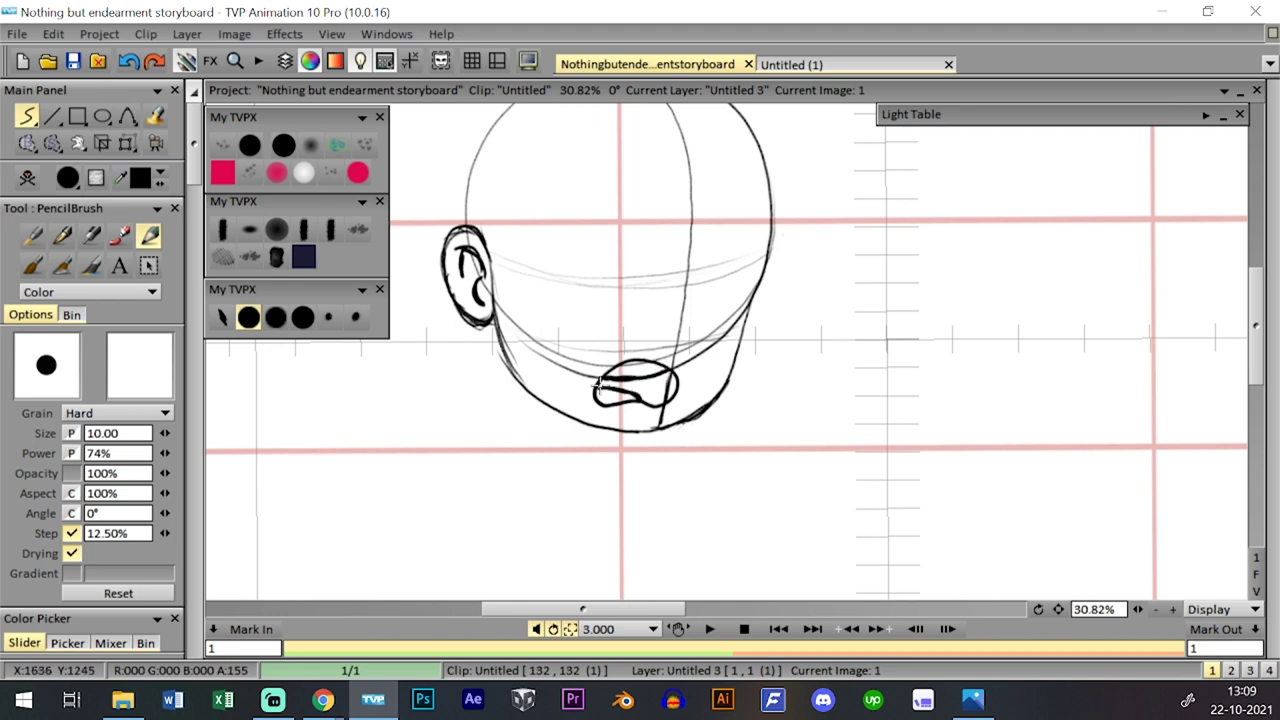
# - On layer Untitled 2, draw the nose line and a curved brow
pyautogui.press('Tab')
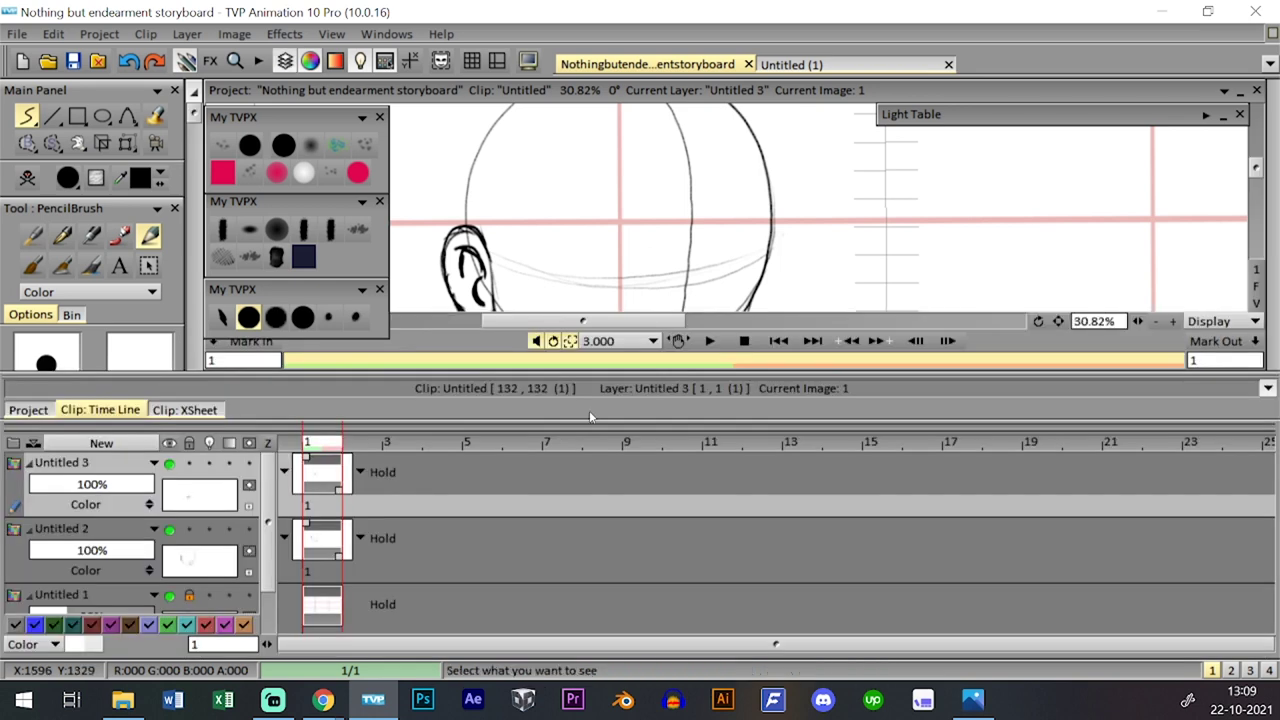
pyautogui.click(324, 570)
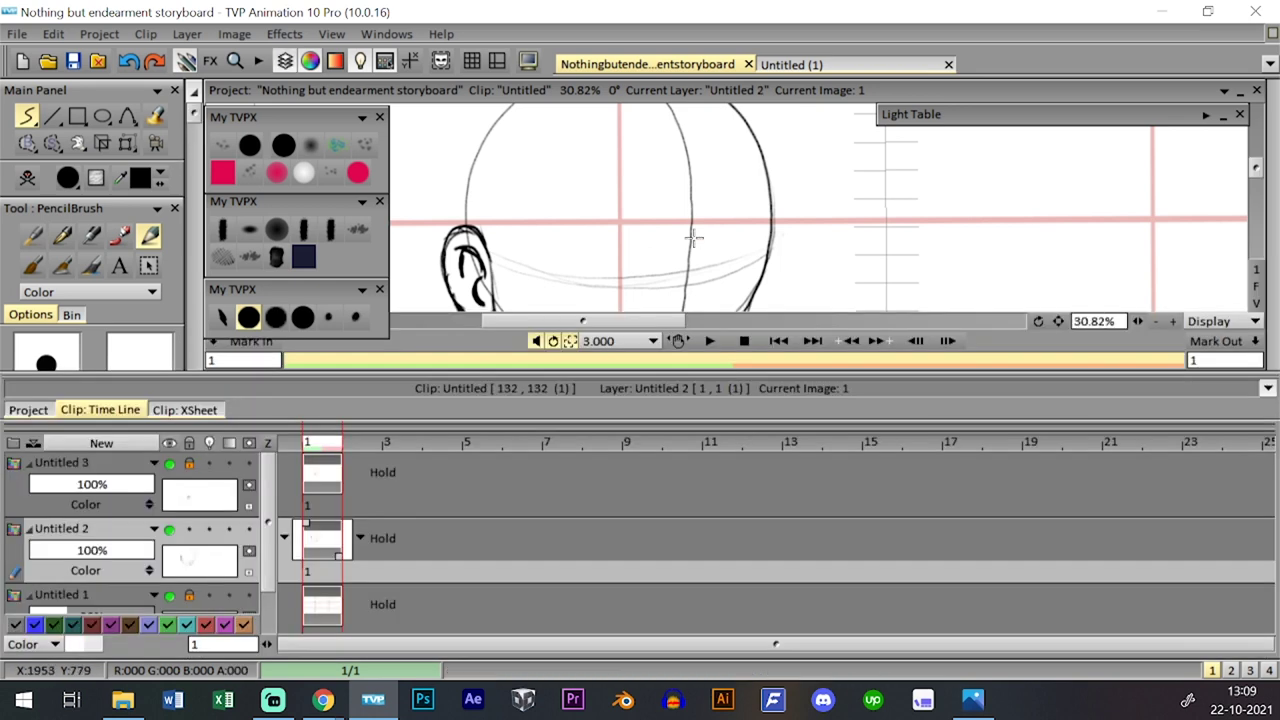
pyautogui.press('Tab')
pyautogui.press('Tab')
pyautogui.press('Tab')
pyautogui.press('Tab')
pyautogui.press('Tab')
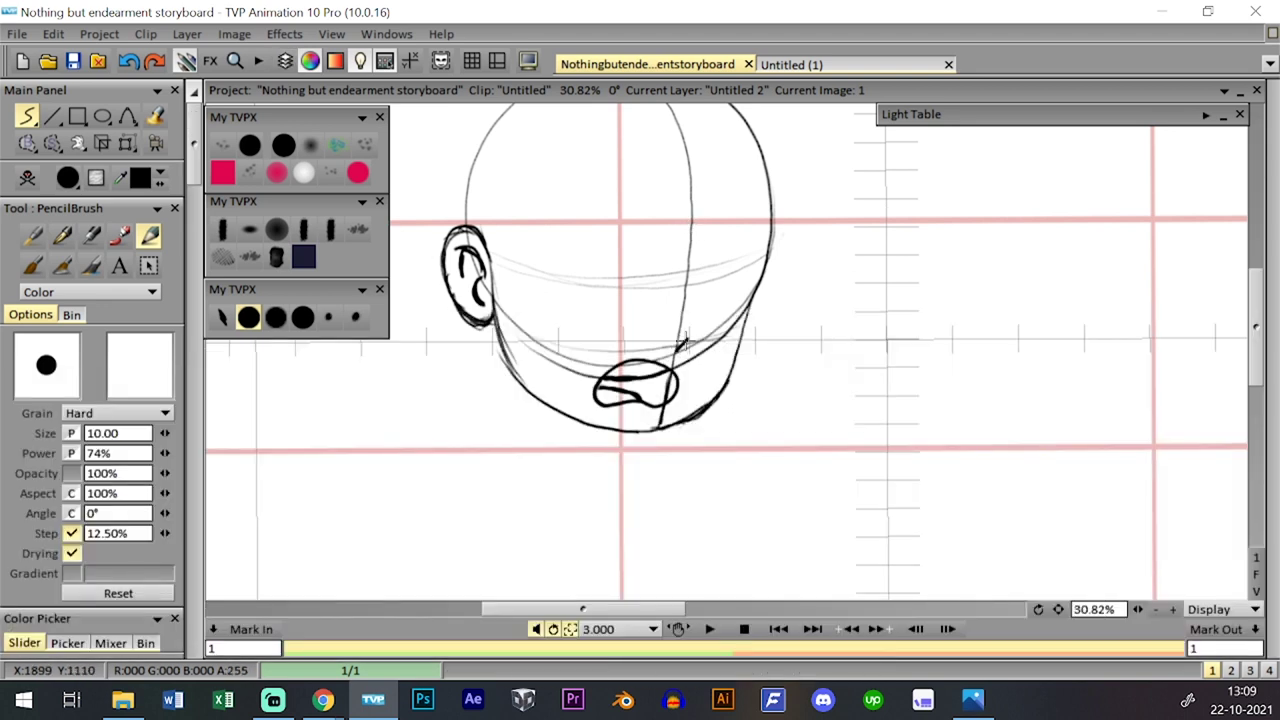
pyautogui.moveTo(680, 345); pyautogui.dragTo(692, 263)
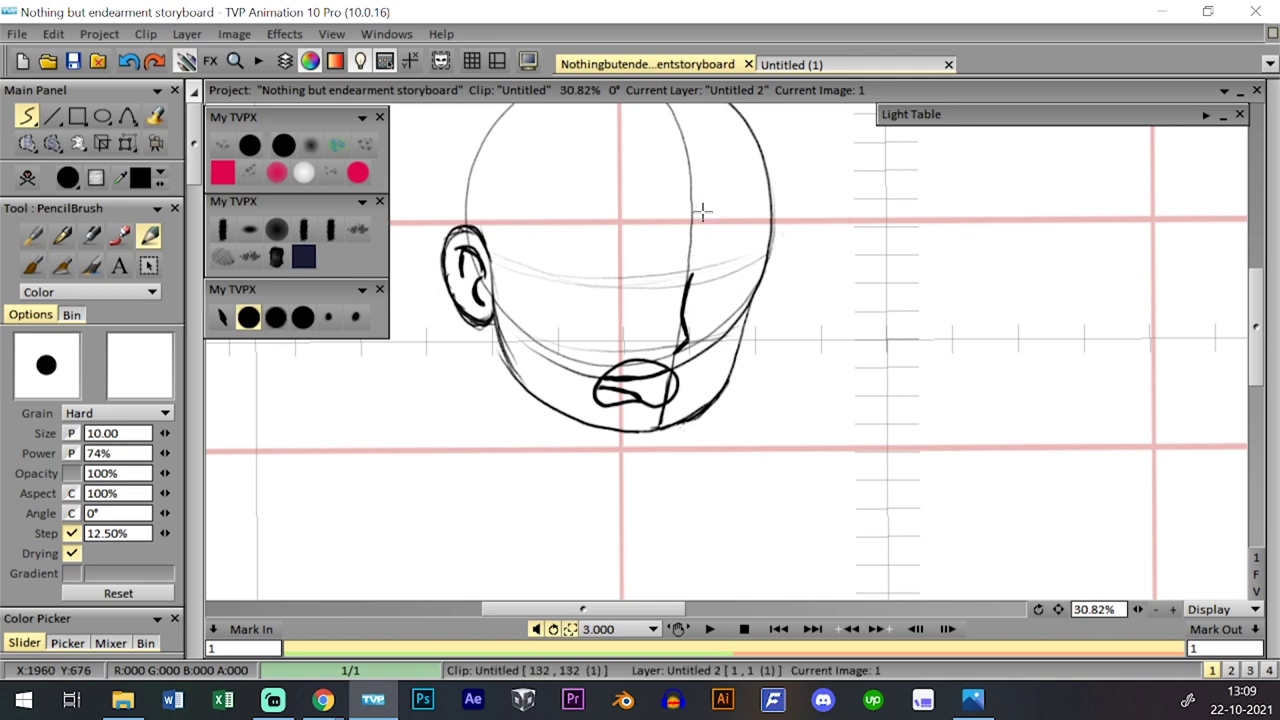
pyautogui.moveTo(718, 228)
pyautogui.mouseDown()
pyautogui.moveTo(757, 249)
pyautogui.moveTo(745, 234)
pyautogui.mouseUp()
pyautogui.hotkey('ctrl', 'z')
# - Draw eye curves under both eyebrows and fill the left eye solid black
pyautogui.moveTo(608, 260); pyautogui.dragTo(655, 233)
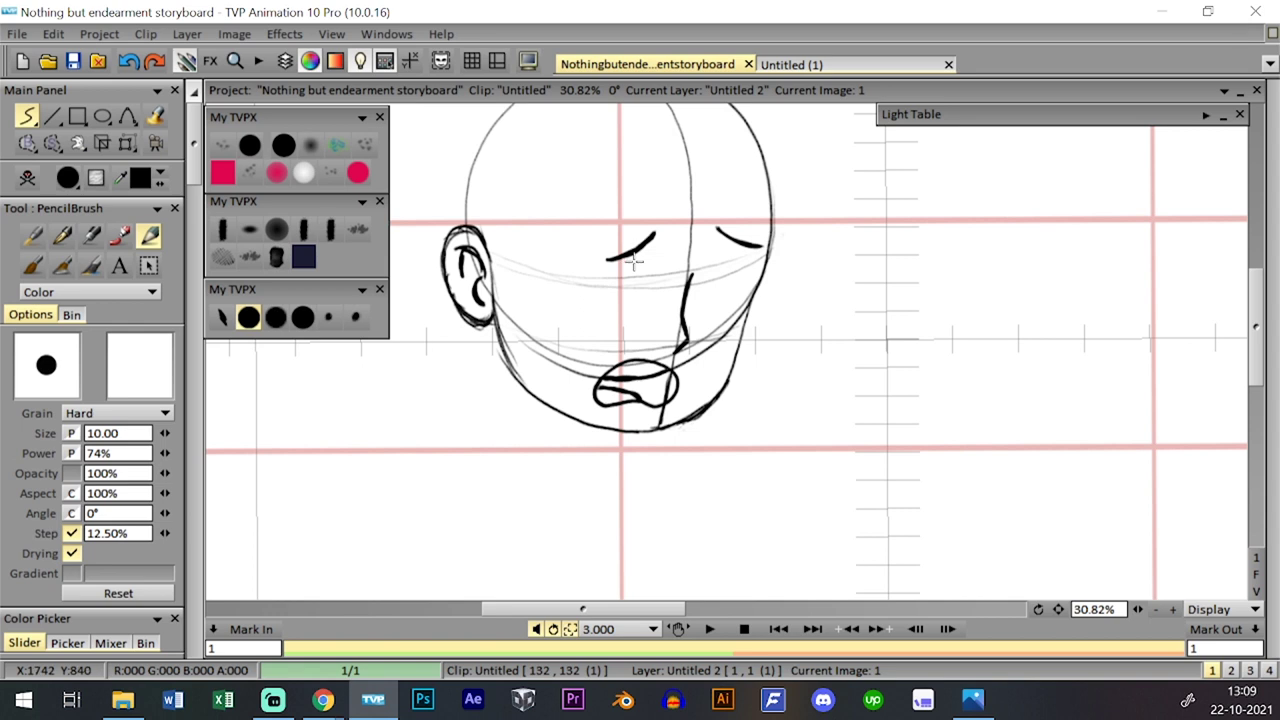
pyautogui.moveTo(617, 281); pyautogui.dragTo(742, 267)
pyautogui.moveTo(626, 302); pyautogui.dragTo(640, 306)
pyautogui.hotkey('ctrl', 'z')
pyautogui.moveTo(732, 294); pyautogui.dragTo(715, 300)
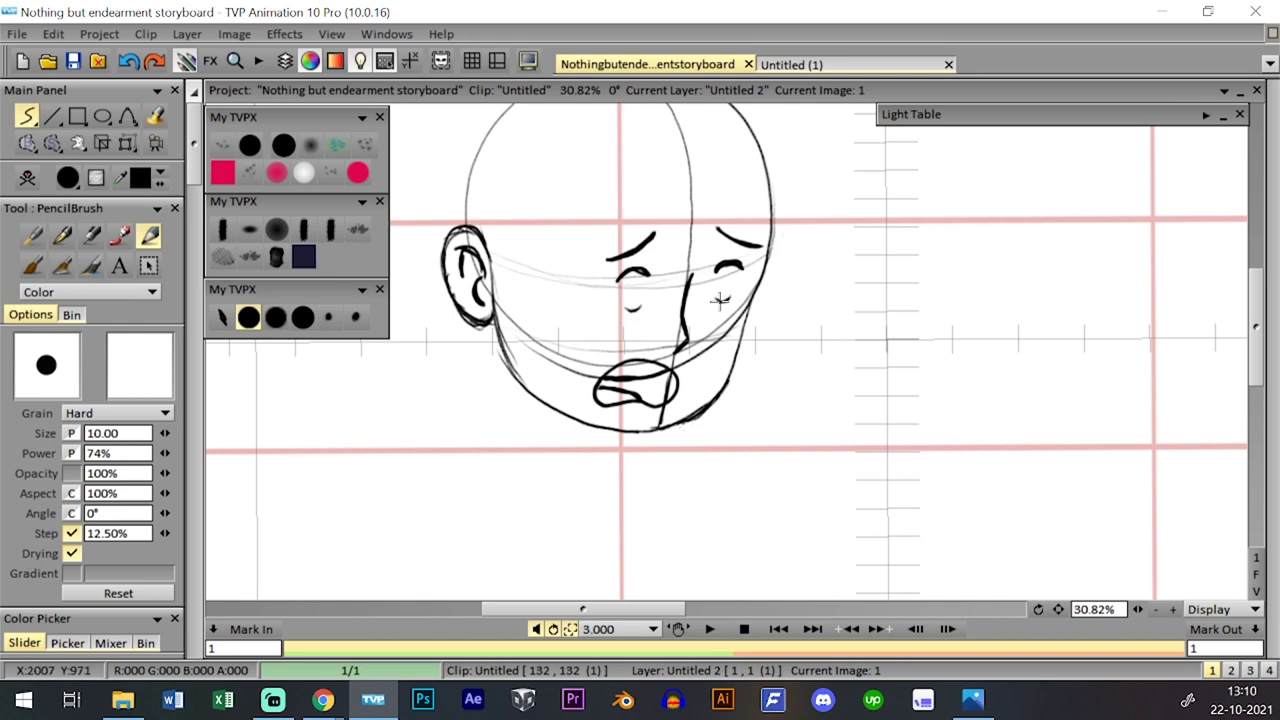
pyautogui.hotkey('ctrl', 'z')
pyautogui.moveTo(627, 306); pyautogui.dragTo(641, 289)
pyautogui.moveTo(640, 292)
pyautogui.mouseDown()
pyautogui.moveTo(640, 308)
pyautogui.moveTo(734, 283)
pyautogui.moveTo(721, 298)
pyautogui.moveTo(725, 276)
pyautogui.mouseUp()
pyautogui.hotkey('ctrl', 'z')
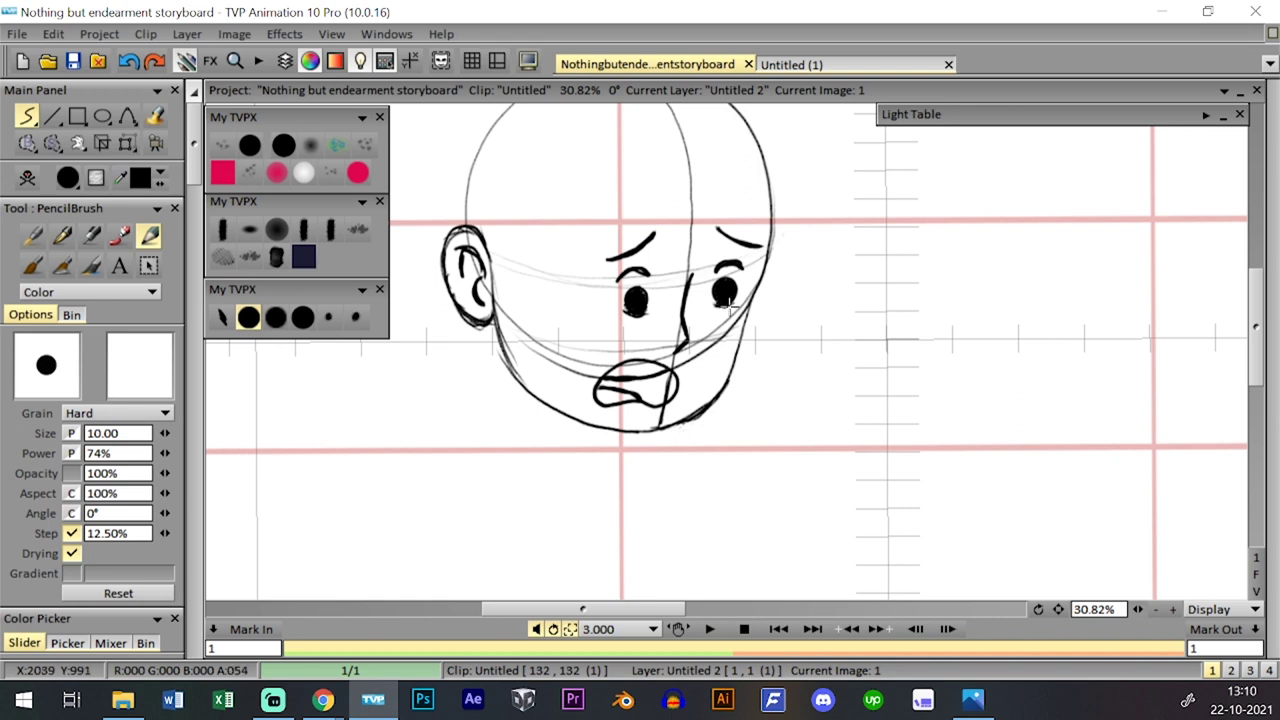
# - Fill the right eye black and sketch hair strands on the upper-right of the head
pyautogui.moveTo(727, 296)
pyautogui.mouseDown()
pyautogui.moveTo(720, 304)
pyautogui.moveTo(729, 297)
pyautogui.mouseUp()
pyautogui.moveTo(1057, 609); pyautogui.dragTo(1057, 608)
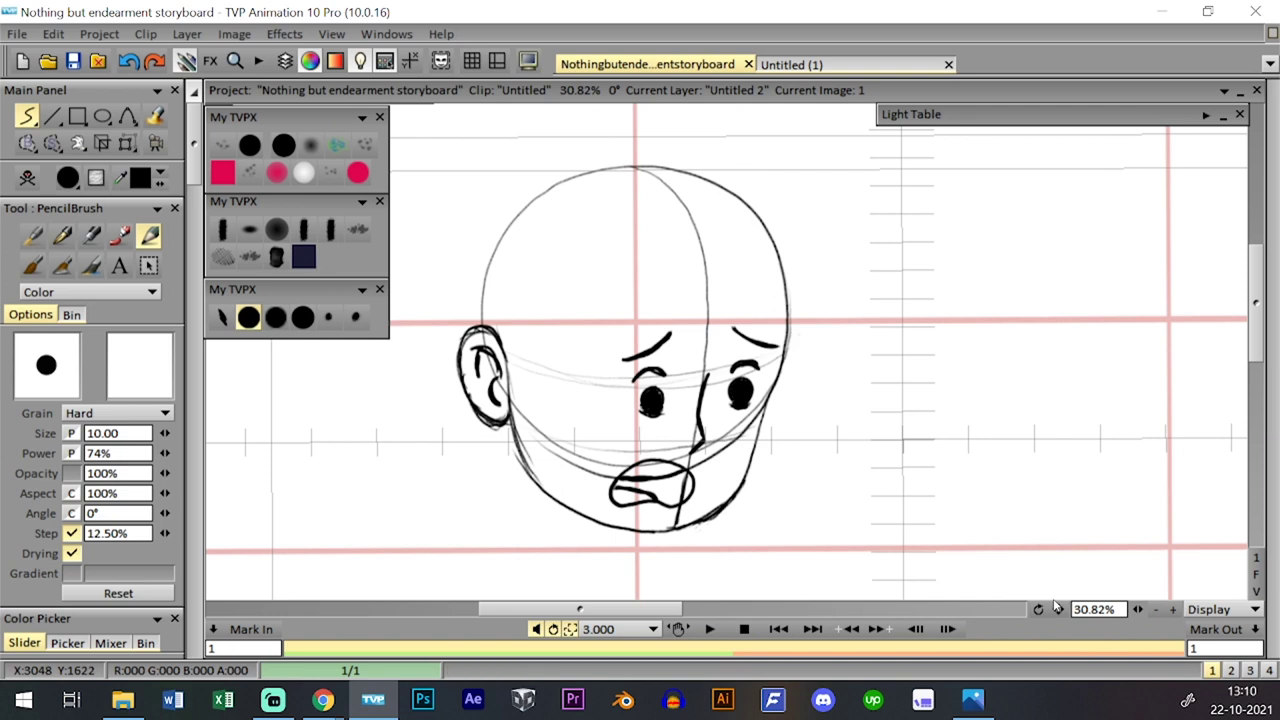
pyautogui.moveTo(679, 162)
pyautogui.mouseDown()
pyautogui.moveTo(765, 254)
pyautogui.moveTo(727, 185)
pyautogui.moveTo(750, 205)
pyautogui.moveTo(668, 164)
pyautogui.moveTo(715, 190)
pyautogui.moveTo(778, 262)
pyautogui.moveTo(755, 222)
pyautogui.moveTo(776, 257)
pyautogui.moveTo(714, 304)
pyautogui.mouseUp()
pyautogui.moveTo(748, 265)
pyautogui.mouseDown()
pyautogui.moveTo(696, 318)
pyautogui.moveTo(714, 264)
pyautogui.moveTo(700, 312)
pyautogui.moveTo(670, 322)
pyautogui.moveTo(707, 273)
pyautogui.mouseUp()
pyautogui.moveTo(666, 325)
pyautogui.mouseDown()
pyautogui.moveTo(712, 268)
pyautogui.moveTo(651, 314)
pyautogui.moveTo(669, 263)
pyautogui.moveTo(660, 306)
pyautogui.moveTo(597, 368)
pyautogui.mouseUp()
pyautogui.hotkey('ctrl', 'z')
pyautogui.moveTo(640, 328)
pyautogui.mouseDown()
pyautogui.moveTo(596, 351)
pyautogui.moveTo(620, 284)
pyautogui.mouseUp()
pyautogui.hotkey('ctrl', 'z')
# - Draw the fringe hairline from the forehead down to the ear, erasing the old lower line
pyautogui.moveTo(630, 334)
pyautogui.mouseDown()
pyautogui.moveTo(602, 308)
pyautogui.moveTo(593, 341)
pyautogui.moveTo(517, 428)
pyautogui.mouseUp()
pyautogui.hotkey('ctrl', 'z')
pyautogui.moveTo(537, 386)
pyautogui.mouseDown()
pyautogui.moveTo(515, 433)
pyautogui.moveTo(562, 368)
pyautogui.mouseUp()
pyautogui.hotkey('ctrl', 'z')
pyautogui.hotkey('ctrl', 'z')
pyautogui.moveTo(516, 412)
pyautogui.mouseDown()
pyautogui.moveTo(600, 323)
pyautogui.moveTo(584, 347)
pyautogui.moveTo(620, 291)
pyautogui.mouseUp()
pyautogui.moveTo(755, 262); pyautogui.dragTo(790, 338)
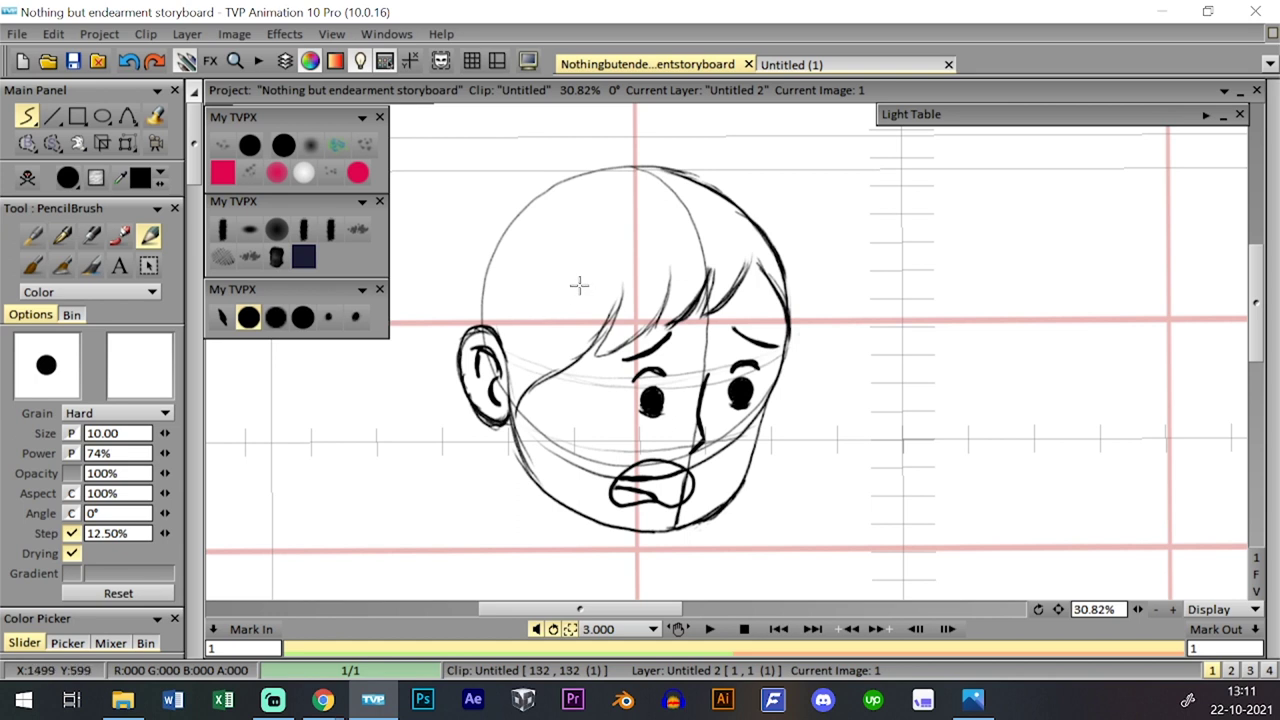
pyautogui.moveTo(618, 295); pyautogui.dragTo(512, 419)
pyautogui.moveTo(550, 374)
pyautogui.mouseDown()
pyautogui.moveTo(510, 408)
pyautogui.moveTo(590, 346)
pyautogui.mouseUp()
pyautogui.moveTo(512, 416); pyautogui.dragTo(604, 316)
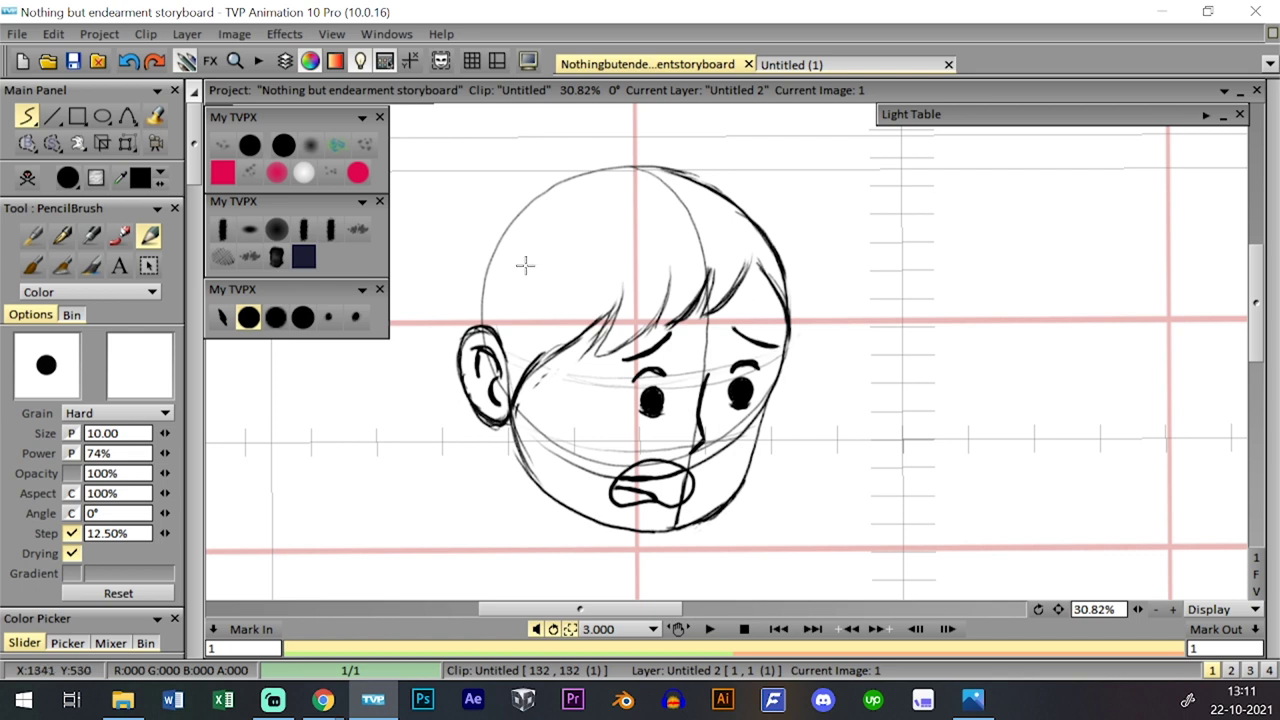
# - Retrace the head's left and right contours darker
pyautogui.moveTo(474, 296)
pyautogui.mouseDown()
pyautogui.moveTo(479, 251)
pyautogui.moveTo(471, 321)
pyautogui.moveTo(541, 186)
pyautogui.moveTo(650, 140)
pyautogui.moveTo(603, 152)
pyautogui.moveTo(610, 165)
pyautogui.moveTo(714, 178)
pyautogui.moveTo(792, 320)
pyautogui.mouseUp()
pyautogui.moveTo(786, 264); pyautogui.dragTo(792, 308)
pyautogui.moveTo(746, 206); pyautogui.dragTo(782, 254)
pyautogui.moveTo(750, 210); pyautogui.dragTo(786, 264)
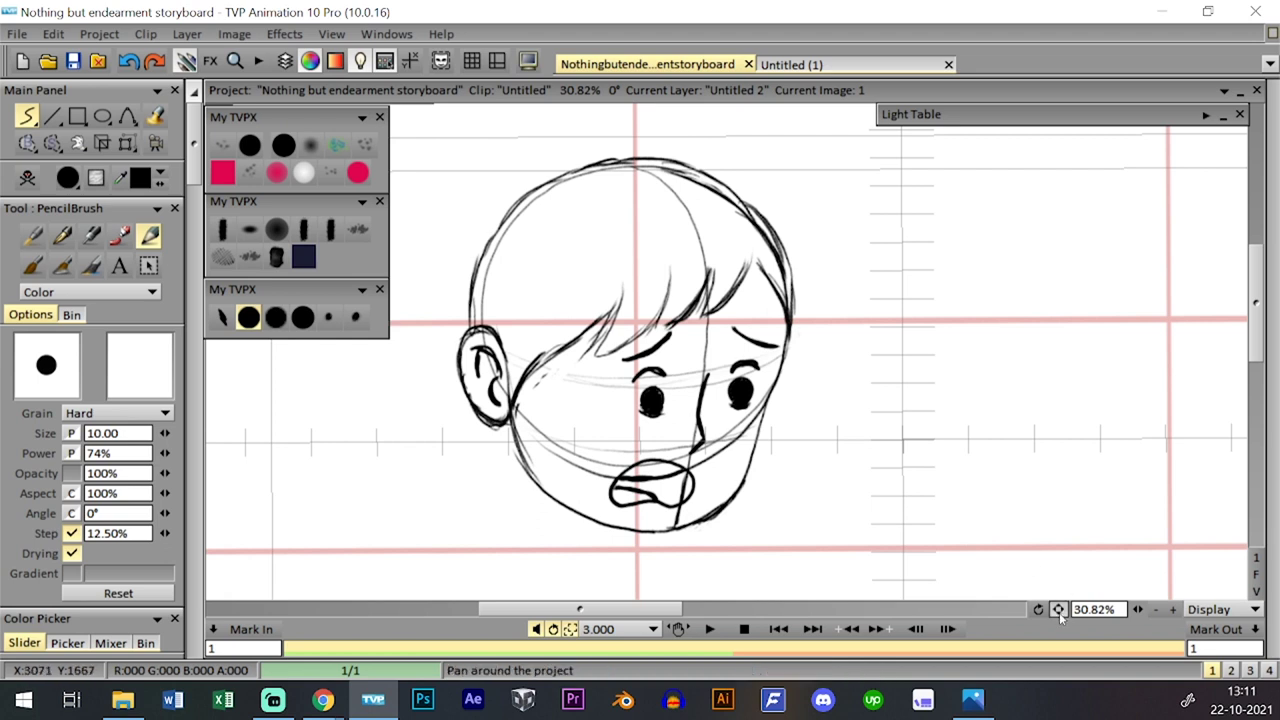
pyautogui.scroll(-3, 1055, 598)
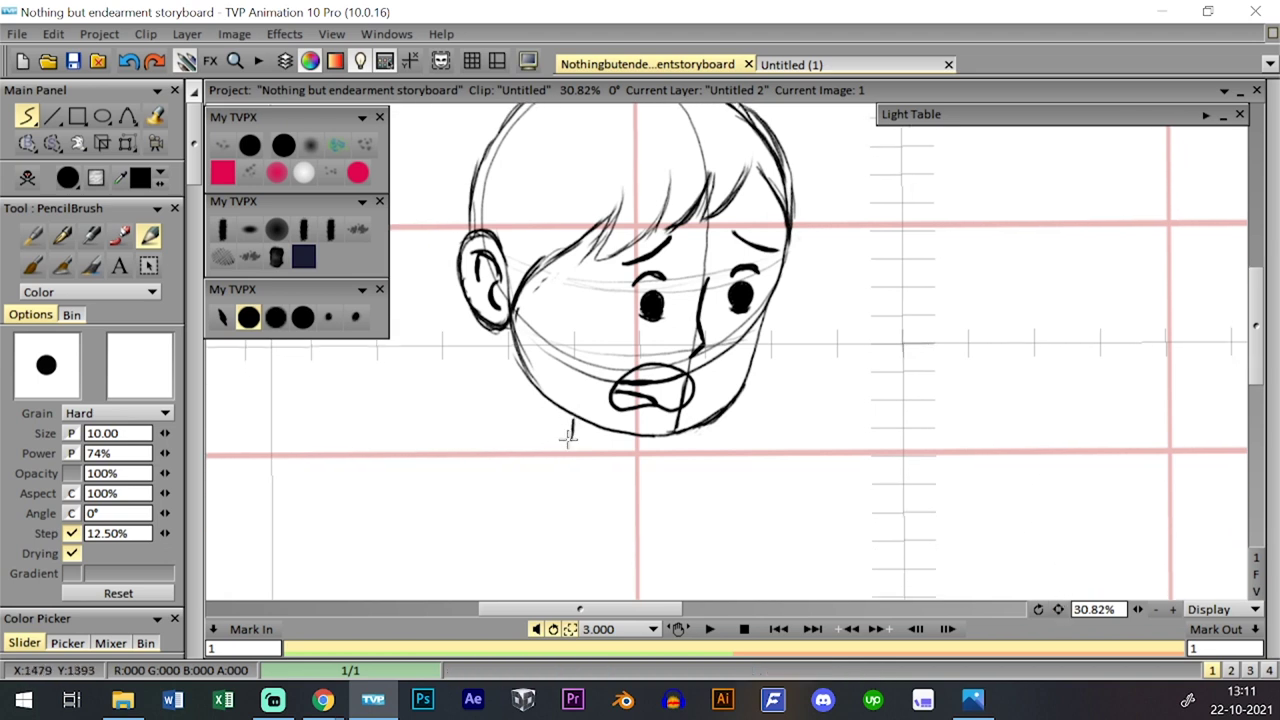
# - Start the neck line below the chin and readjust the zoom level
pyautogui.moveTo(606, 430); pyautogui.dragTo(601, 460)
pyautogui.moveTo(1138, 609); pyautogui.dragTo(1101, 586)
pyautogui.moveTo(717, 447); pyautogui.dragTo(701, 431)
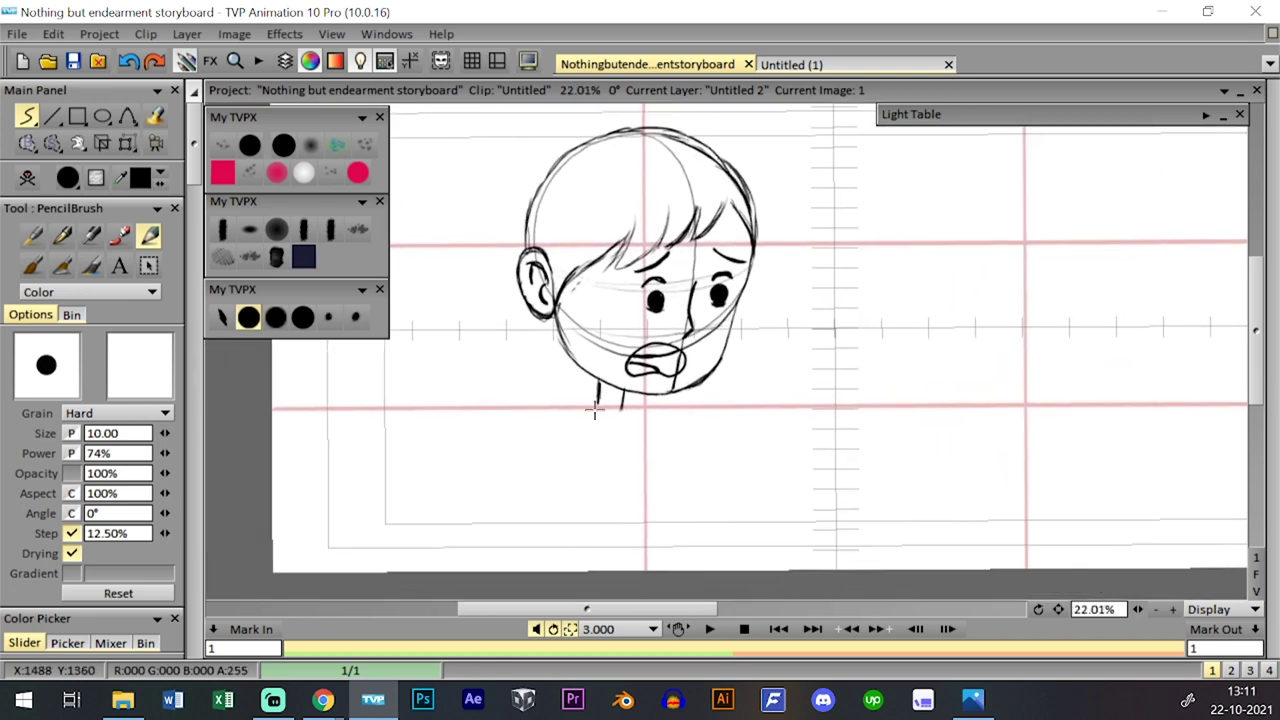
pyautogui.moveTo(1138, 609); pyautogui.dragTo(1153, 608)
pyautogui.moveTo(879, 489); pyautogui.dragTo(848, 479)
# - Lasso-select the area around the right eye, try moving it, then deselect
pyautogui.click(54, 144)
pyautogui.click(112, 190)
pyautogui.moveTo(693, 240)
pyautogui.mouseDown()
pyautogui.moveTo(692, 312)
pyautogui.moveTo(722, 302)
pyautogui.moveTo(734, 257)
pyautogui.moveTo(696, 238)
pyautogui.moveTo(711, 268)
pyautogui.mouseUp()
pyautogui.rightClick(127, 143)
pyautogui.click(200, 140)
pyautogui.hotkey('ctrl', 'd')
# - With a thinner pencil, darken the right jaw and sketch the neck and pointed shirt collar
pyautogui.click(276, 317)
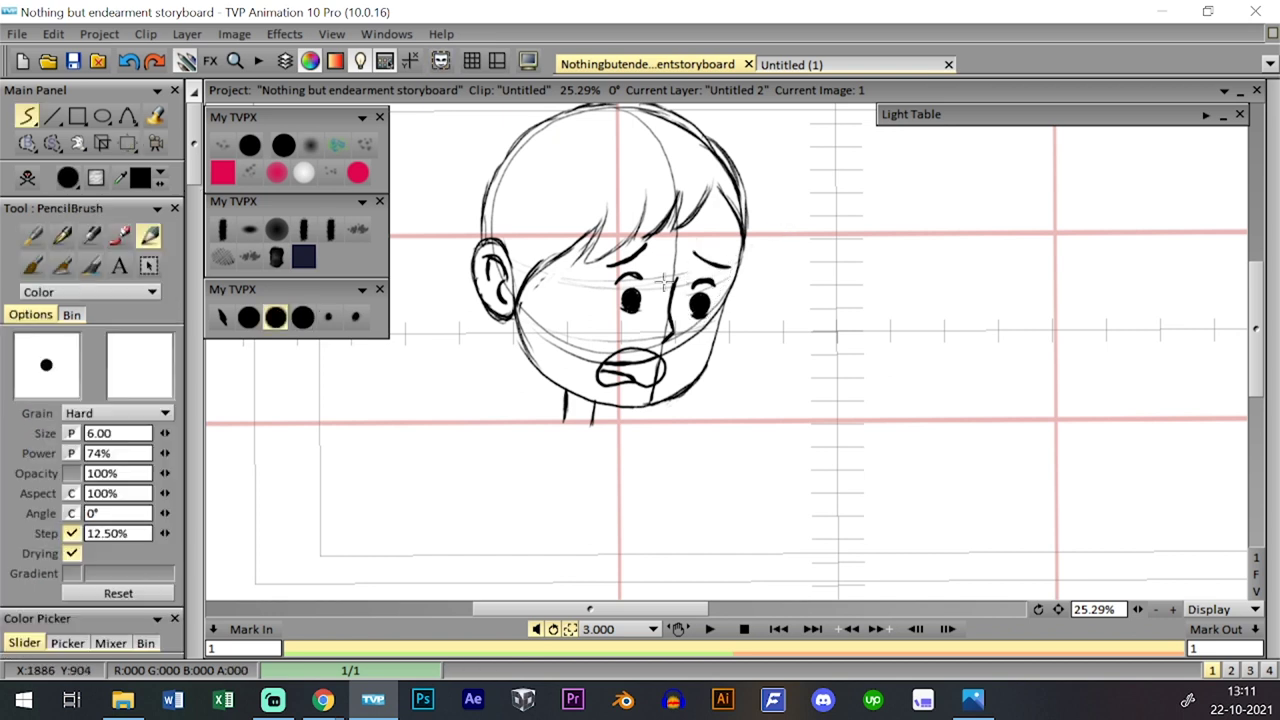
pyautogui.moveTo(732, 340)
pyautogui.mouseDown()
pyautogui.moveTo(739, 327)
pyautogui.moveTo(685, 381)
pyautogui.moveTo(715, 334)
pyautogui.moveTo(683, 377)
pyautogui.moveTo(708, 334)
pyautogui.moveTo(702, 360)
pyautogui.mouseUp()
pyautogui.moveTo(658, 405); pyautogui.dragTo(658, 386)
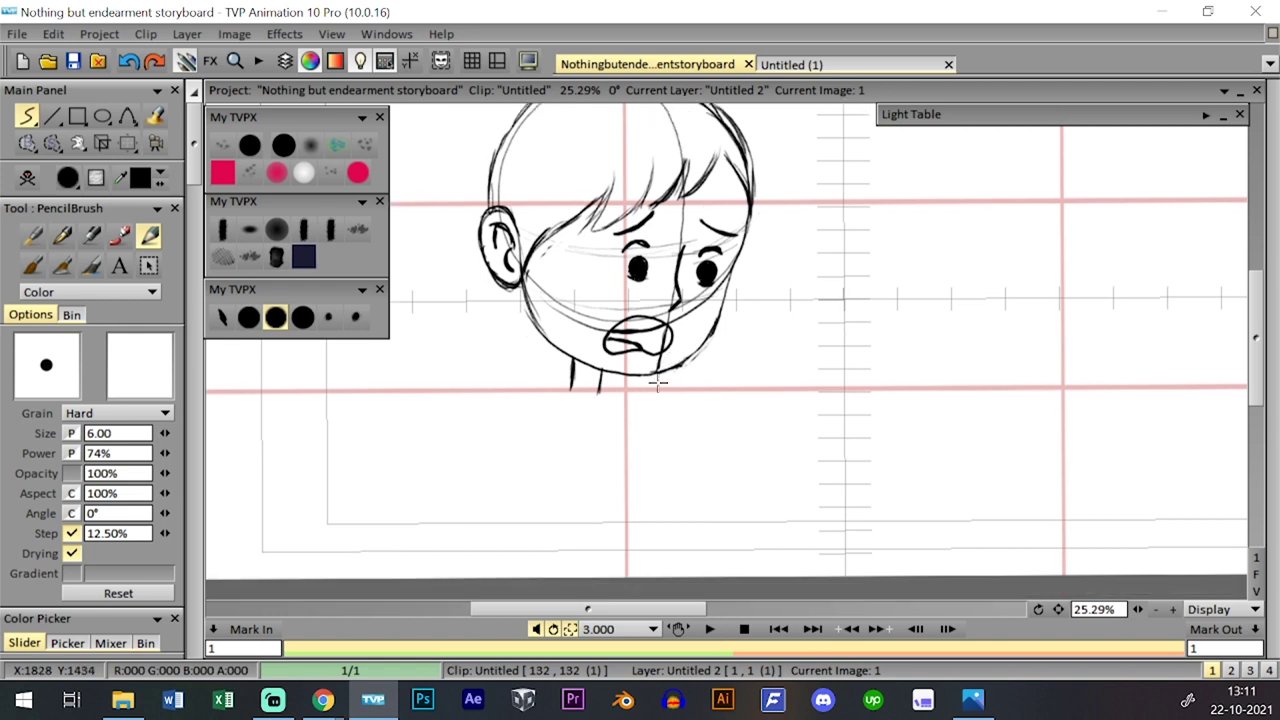
pyautogui.scroll(-1, 640, 400)
pyautogui.moveTo(570, 380); pyautogui.dragTo(601, 414)
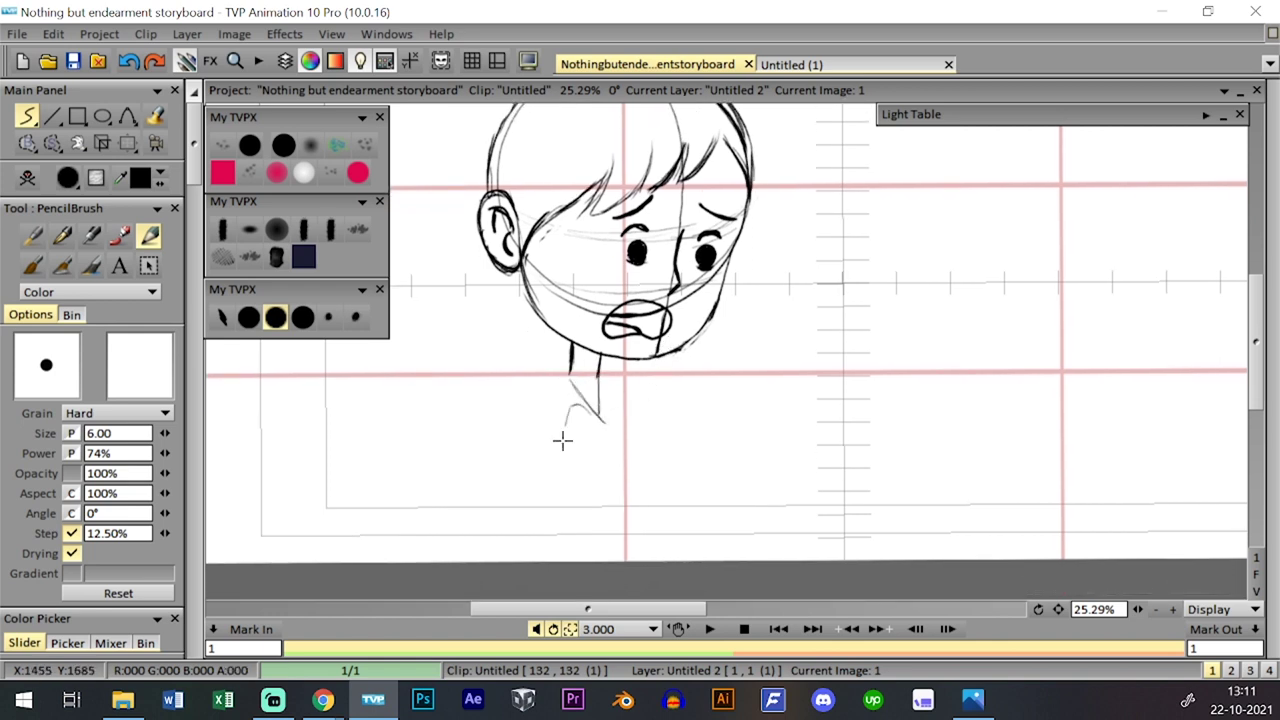
pyautogui.moveTo(586, 404)
pyautogui.mouseDown()
pyautogui.moveTo(560, 412)
pyautogui.moveTo(559, 386)
pyautogui.moveTo(626, 427)
pyautogui.moveTo(599, 378)
pyautogui.moveTo(598, 415)
pyautogui.mouseUp()
pyautogui.moveTo(566, 375); pyautogui.dragTo(561, 430)
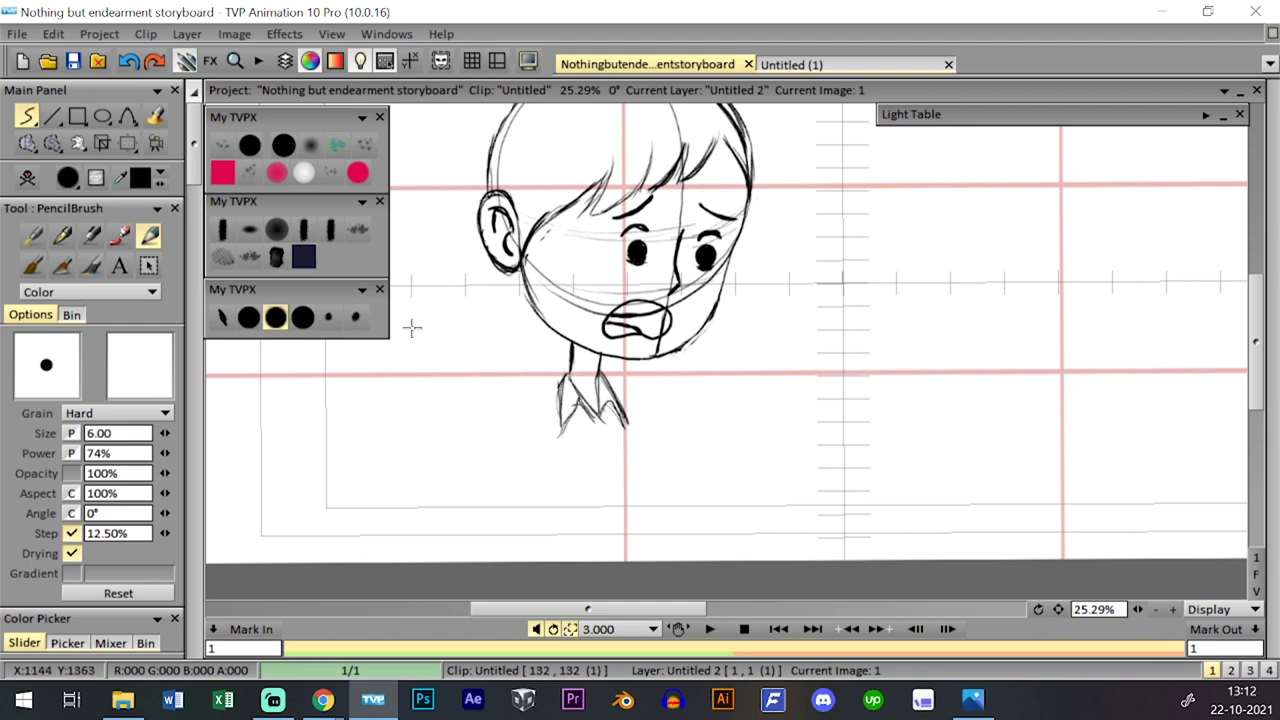
pyautogui.click(249, 317)
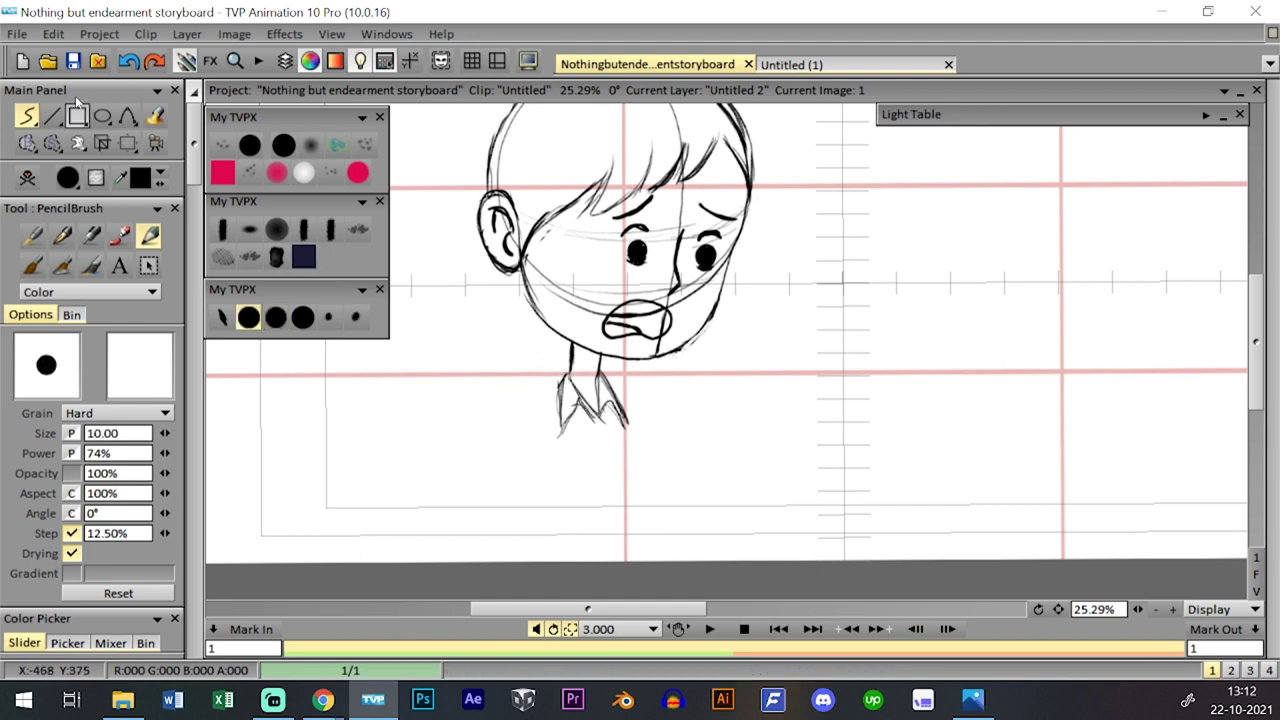
# - Save the project, then sketch the shoulder lines and the left sleeve
pyautogui.hotkey('ctrl', 's')
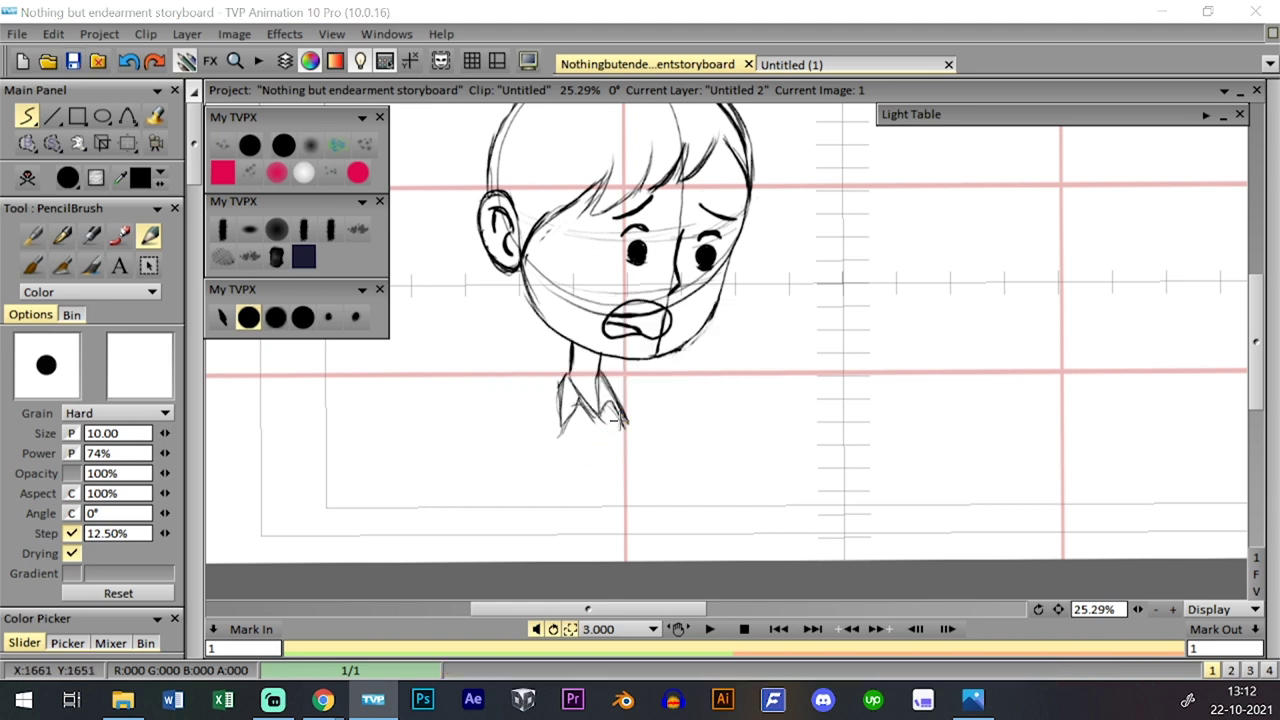
pyautogui.moveTo(554, 389); pyautogui.dragTo(514, 435)
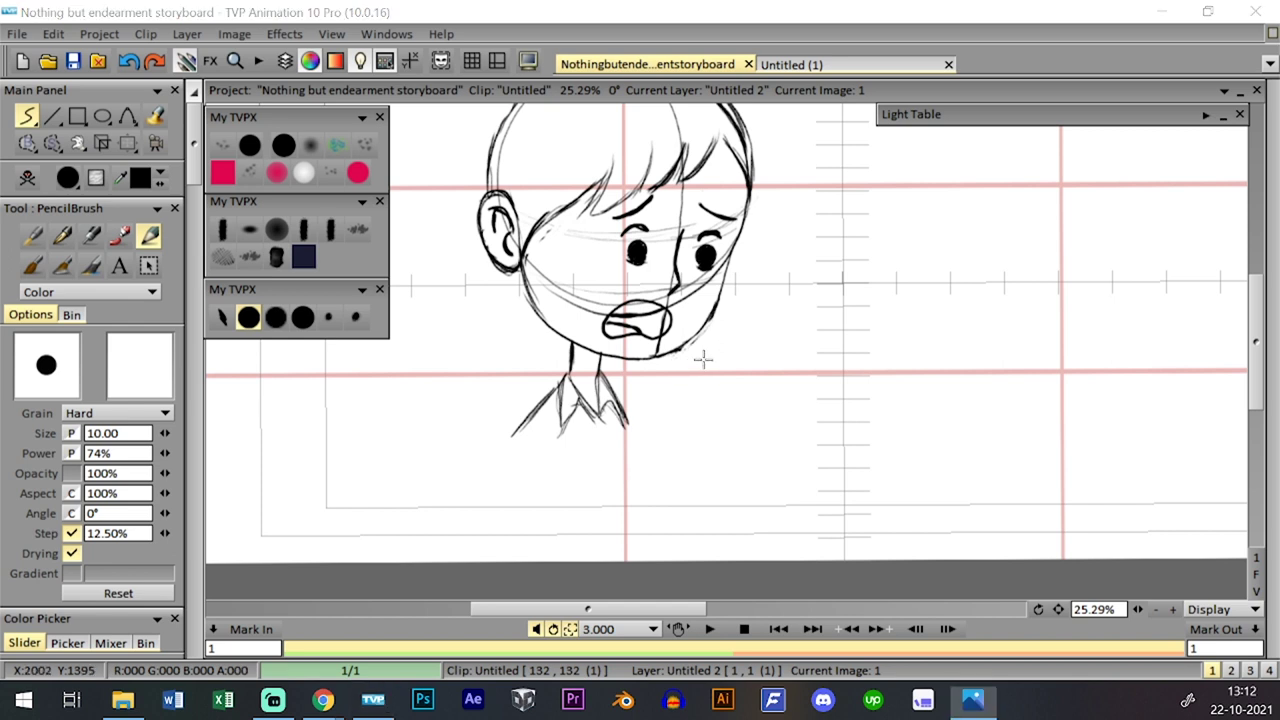
pyautogui.moveTo(613, 387); pyautogui.dragTo(650, 425)
pyautogui.hotkey('ctrl', 'z')
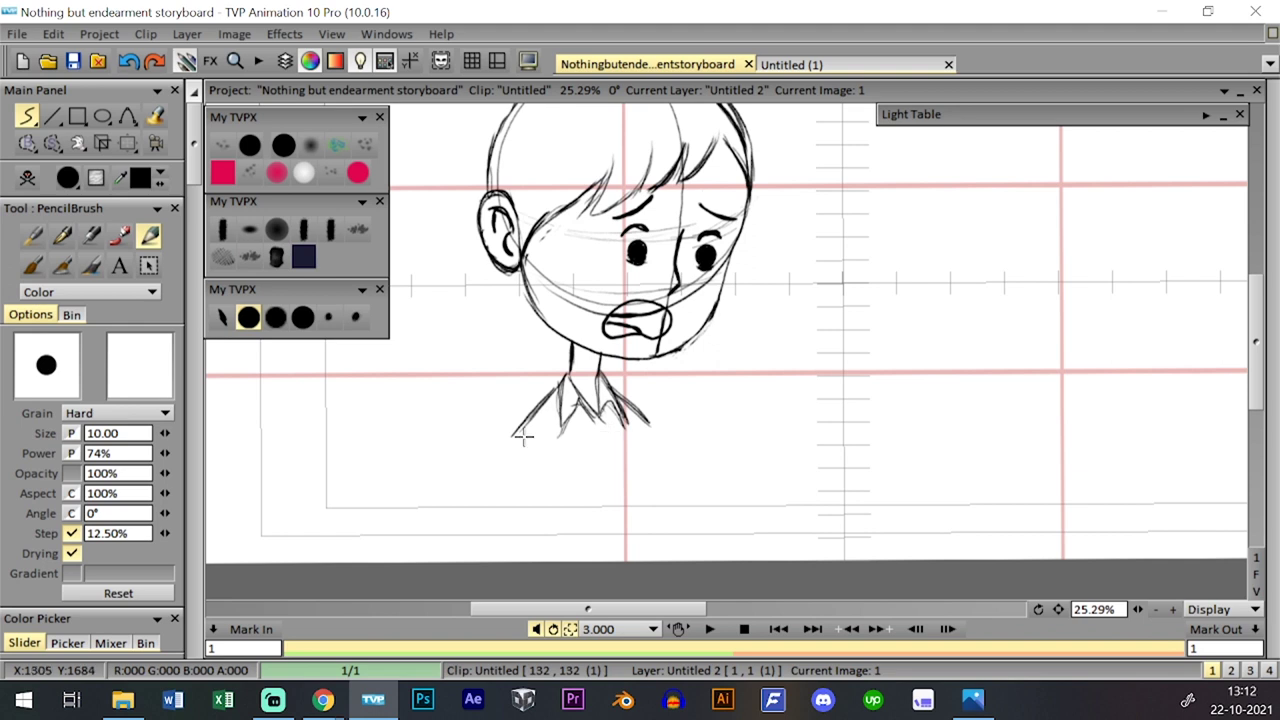
pyautogui.moveTo(513, 428)
pyautogui.mouseDown()
pyautogui.moveTo(497, 491)
pyautogui.moveTo(536, 505)
pyautogui.mouseUp()
# - Draw the sides of the shirt body and the arms hanging below both sleeves
pyautogui.moveTo(536, 452); pyautogui.dragTo(537, 510)
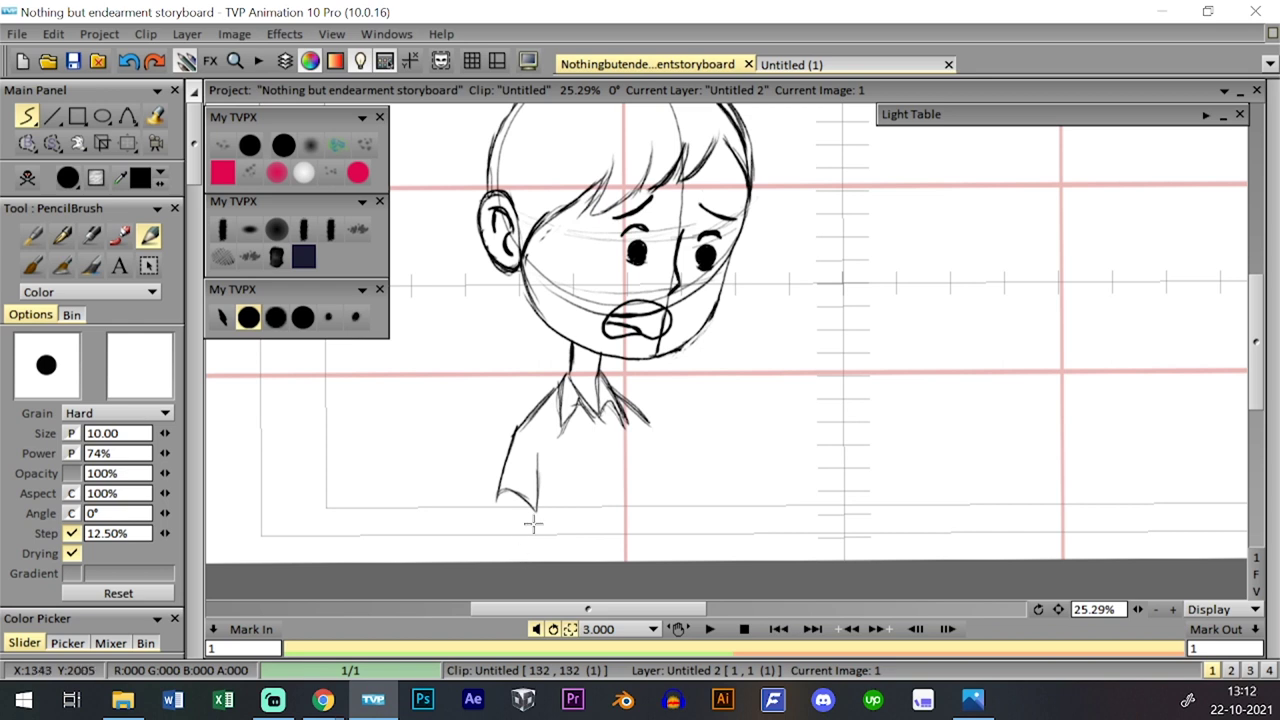
pyautogui.moveTo(528, 506); pyautogui.dragTo(527, 550)
pyautogui.hotkey('ctrl', 'z')
pyautogui.moveTo(527, 506); pyautogui.dragTo(530, 561)
pyautogui.hotkey('ctrl', 'z')
pyautogui.moveTo(527, 507); pyautogui.dragTo(530, 560)
pyautogui.moveTo(643, 556)
pyautogui.mouseDown()
pyautogui.moveTo(641, 485)
pyautogui.moveTo(643, 506)
pyautogui.mouseUp()
pyautogui.hotkey('ctrl', 'z')
pyautogui.moveTo(642, 446); pyautogui.dragTo(644, 489)
pyautogui.moveTo(649, 422)
pyautogui.mouseDown()
pyautogui.moveTo(666, 458)
pyautogui.moveTo(648, 500)
pyautogui.mouseUp()
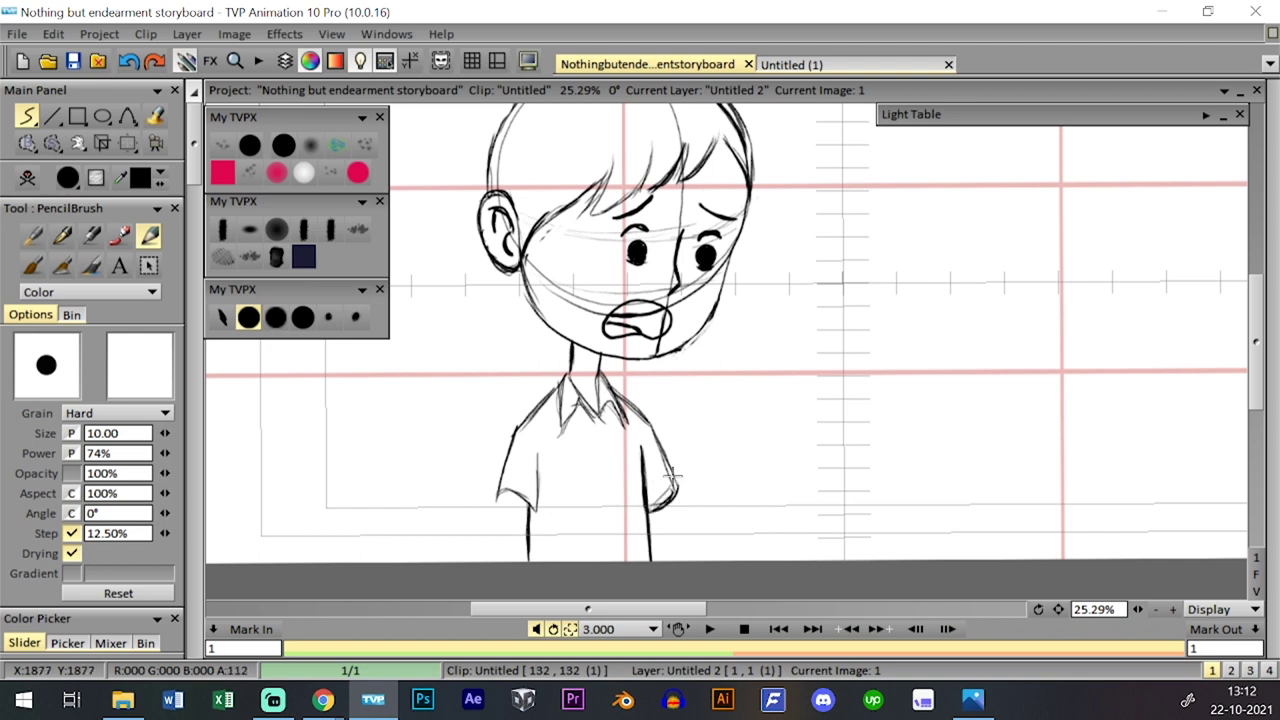
pyautogui.moveTo(505, 504)
pyautogui.mouseDown()
pyautogui.moveTo(530, 528)
pyautogui.moveTo(537, 502)
pyautogui.moveTo(511, 528)
pyautogui.moveTo(519, 574)
pyautogui.moveTo(513, 520)
pyautogui.moveTo(526, 560)
pyautogui.mouseUp()
pyautogui.moveTo(659, 509); pyautogui.dragTo(659, 574)
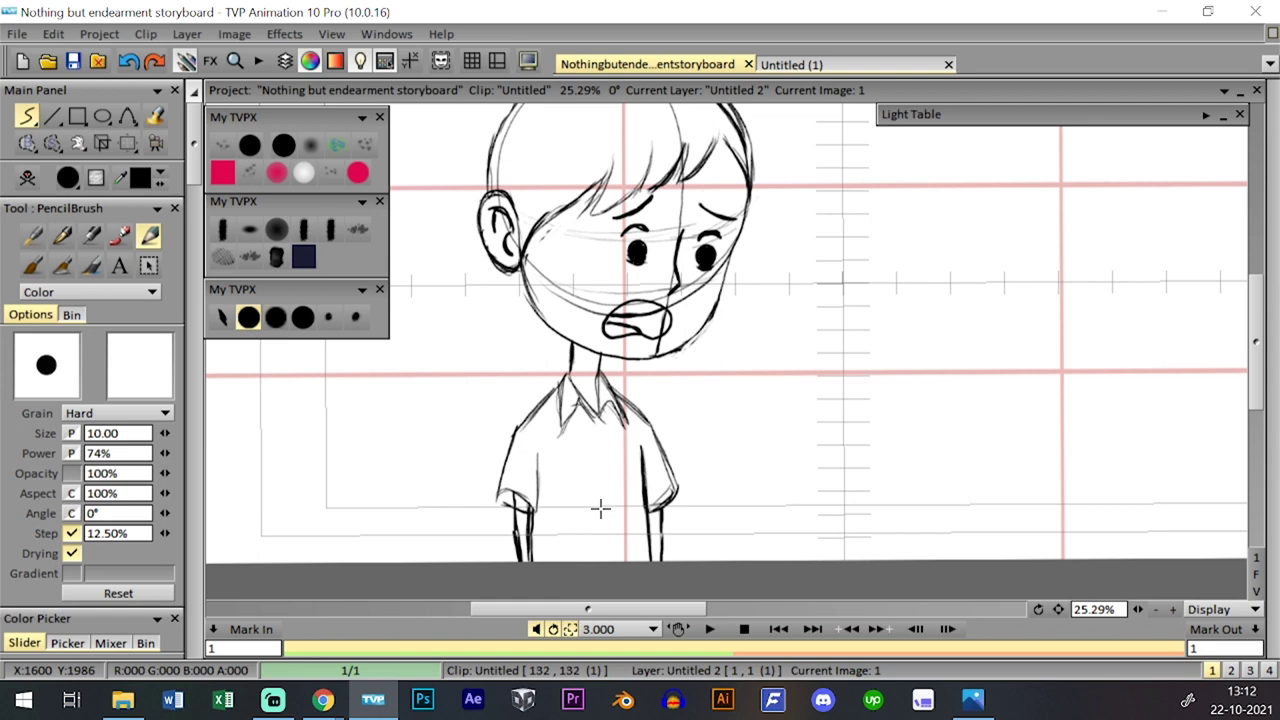
# - Add a thin placket line down the shirt centre and darken the left sleeve cuff
pyautogui.moveTo(597, 424); pyautogui.dragTo(594, 544)
pyautogui.hotkey('ctrl', 'z')
pyautogui.hotkey('ctrl', 'z')
pyautogui.moveTo(598, 422); pyautogui.dragTo(602, 506)
pyautogui.moveTo(599, 445); pyautogui.dragTo(603, 558)
pyautogui.moveTo(548, 462); pyautogui.dragTo(539, 508)
pyautogui.moveTo(549, 456); pyautogui.dragTo(537, 577)
pyautogui.hotkey('ctrl', 'z')
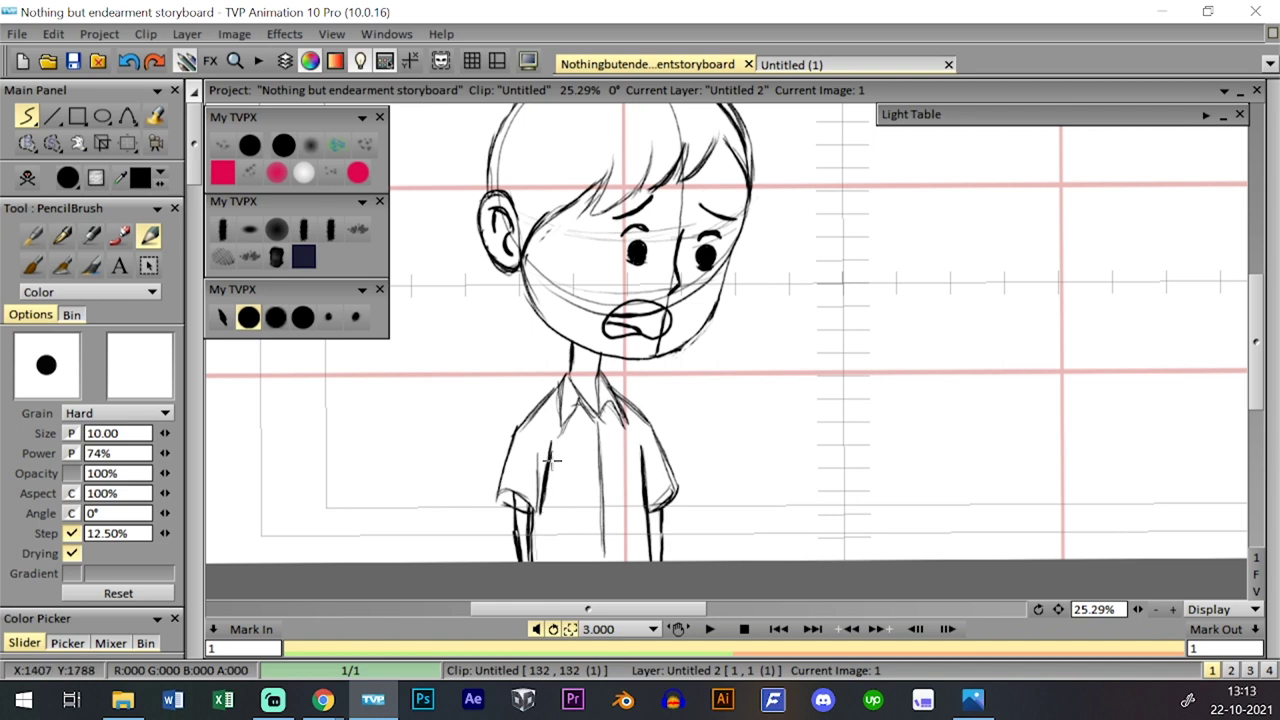
pyautogui.moveTo(546, 470)
pyautogui.mouseDown()
pyautogui.moveTo(531, 513)
pyautogui.moveTo(548, 431)
pyautogui.moveTo(548, 461)
pyautogui.moveTo(588, 460)
pyautogui.moveTo(602, 558)
pyautogui.mouseUp()
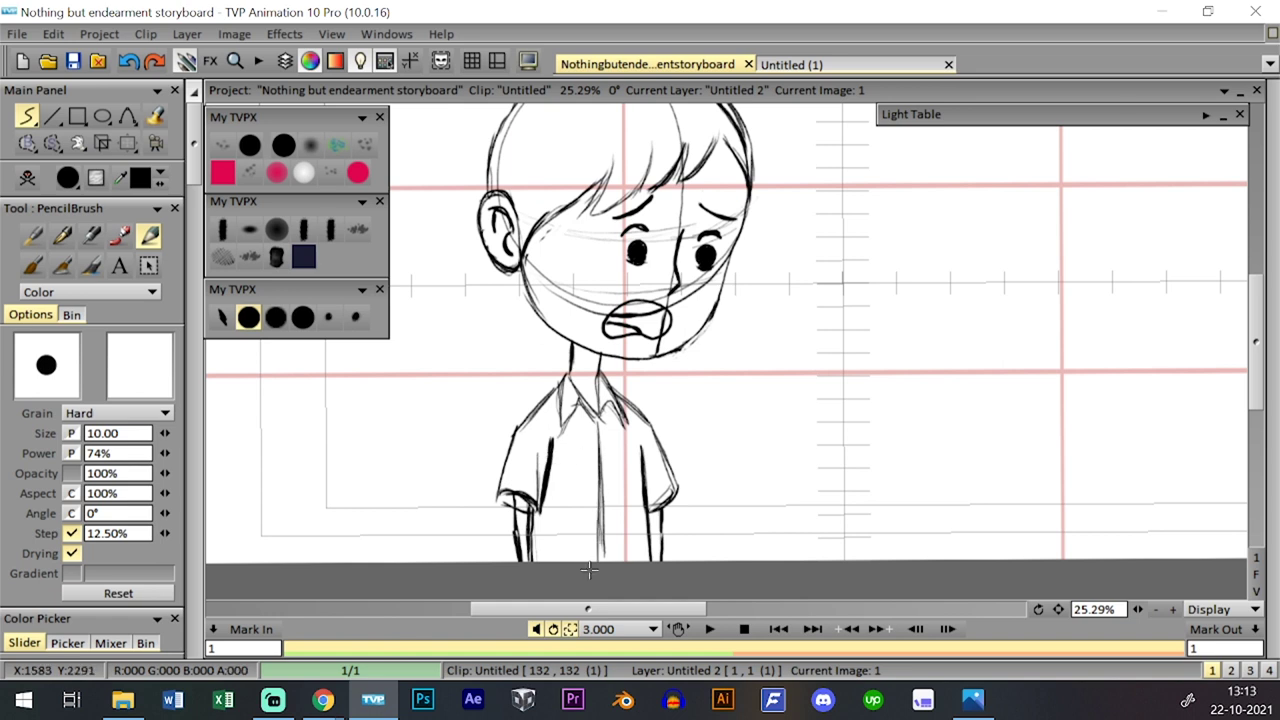
pyautogui.moveTo(597, 440); pyautogui.dragTo(598, 512)
pyautogui.hotkey('ctrl', 'z')
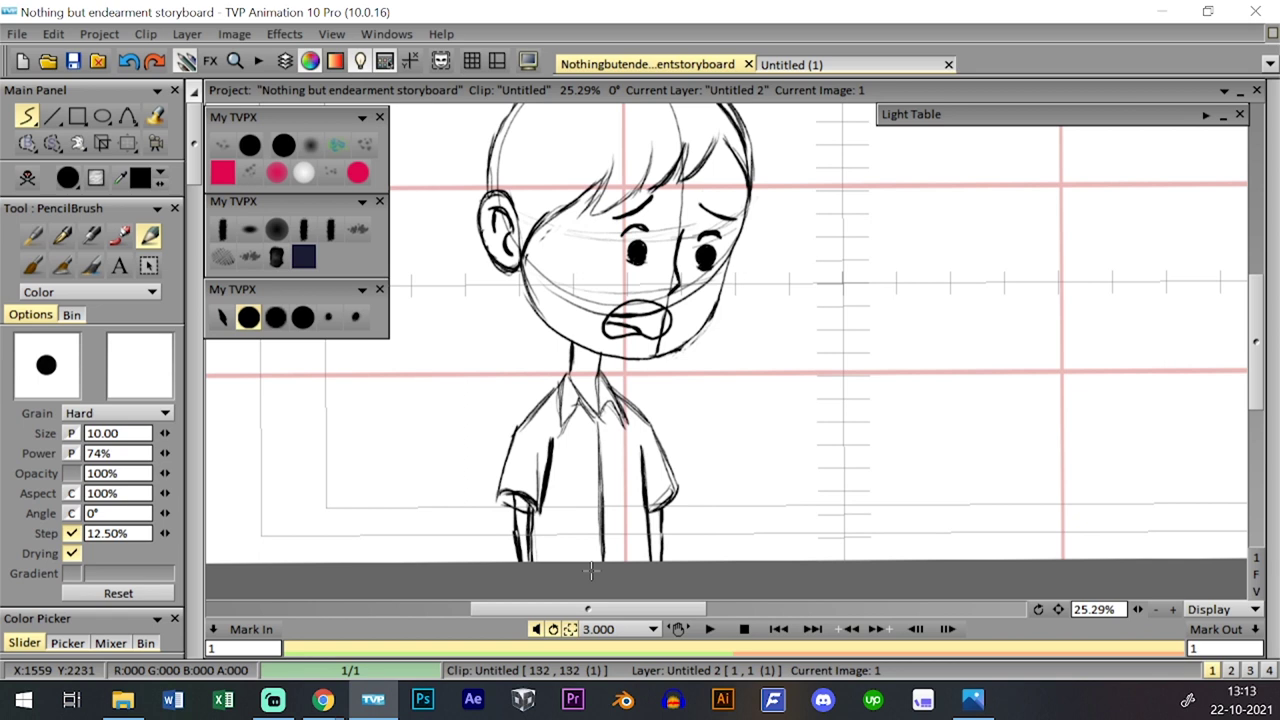
# - Redraw the left arm down to the page bottom and the right arm's inner edge
pyautogui.moveTo(541, 508); pyautogui.dragTo(540, 568)
pyautogui.hotkey('ctrl', 'z')
pyautogui.hotkey('ctrl', 'z')
pyautogui.moveTo(536, 508); pyautogui.dragTo(536, 567)
pyautogui.moveTo(647, 504); pyautogui.dragTo(643, 566)
pyautogui.moveTo(646, 503); pyautogui.dragTo(644, 566)
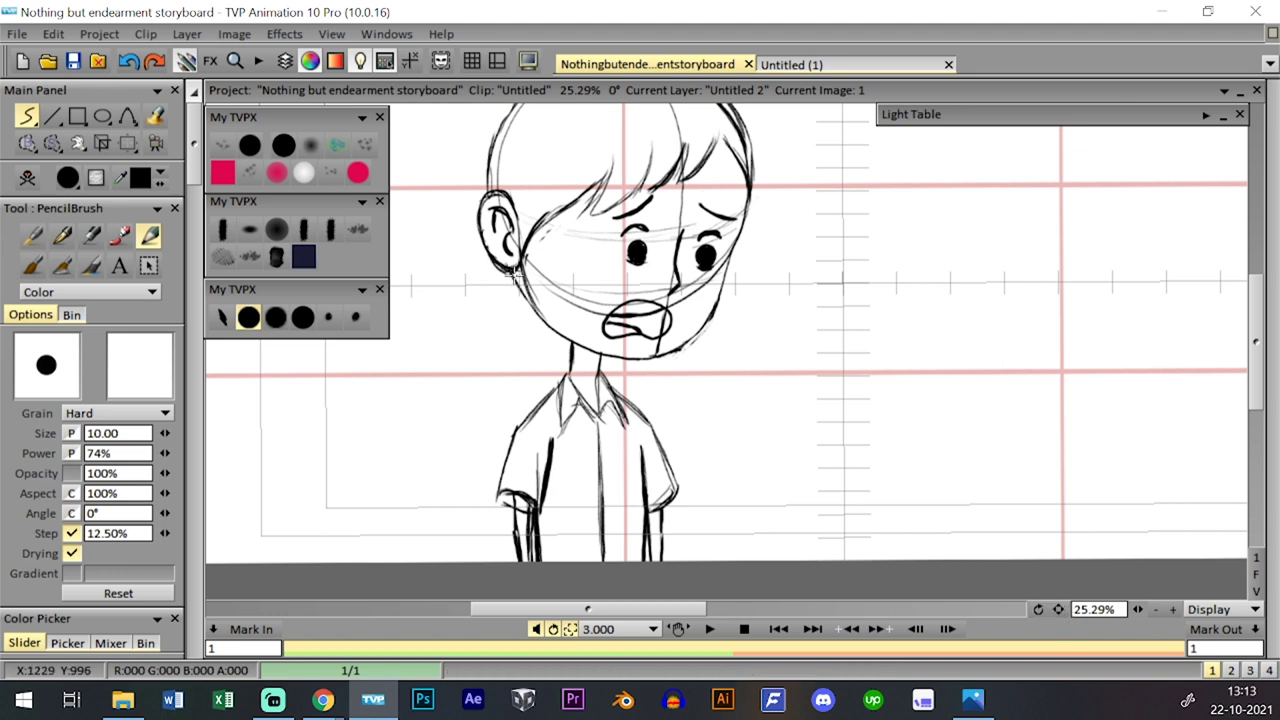
# - Darken the head's upper-left outline, zoom out to 20.74%, and make layer Untitled 3 current
pyautogui.click(1058, 610)
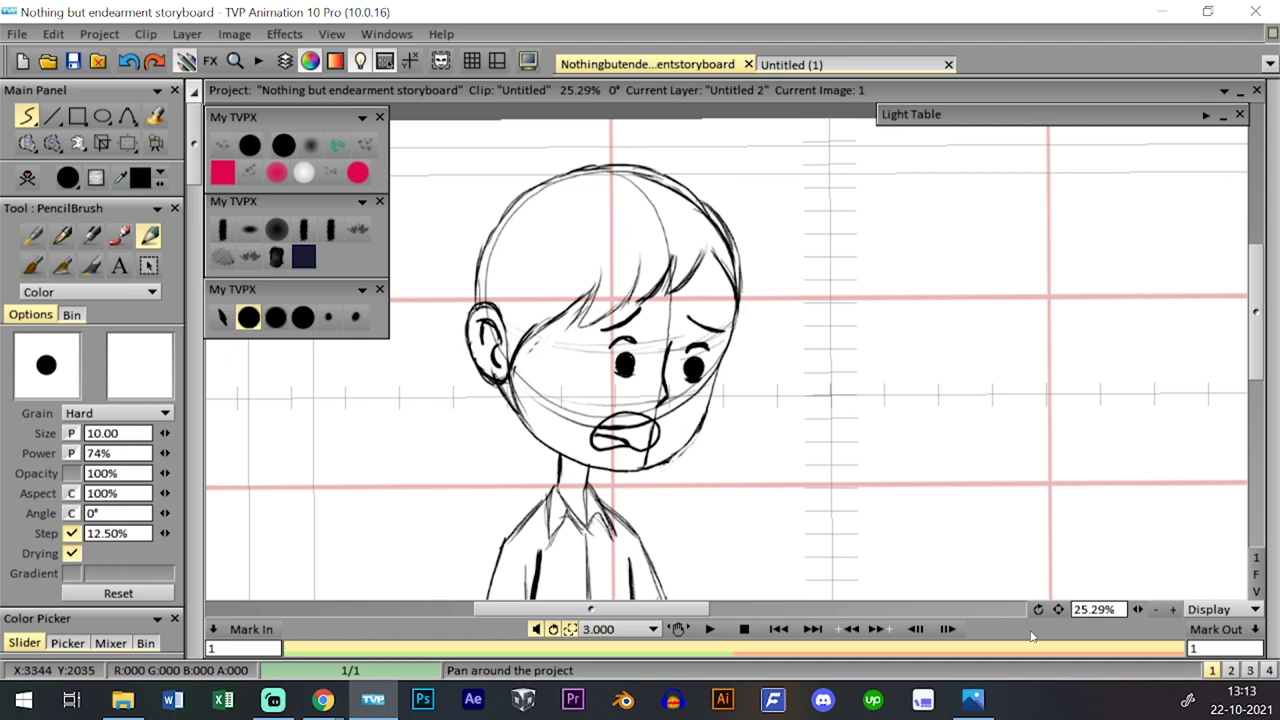
pyautogui.moveTo(472, 248)
pyautogui.mouseDown()
pyautogui.moveTo(513, 215)
pyautogui.moveTo(604, 150)
pyautogui.moveTo(626, 173)
pyautogui.mouseUp()
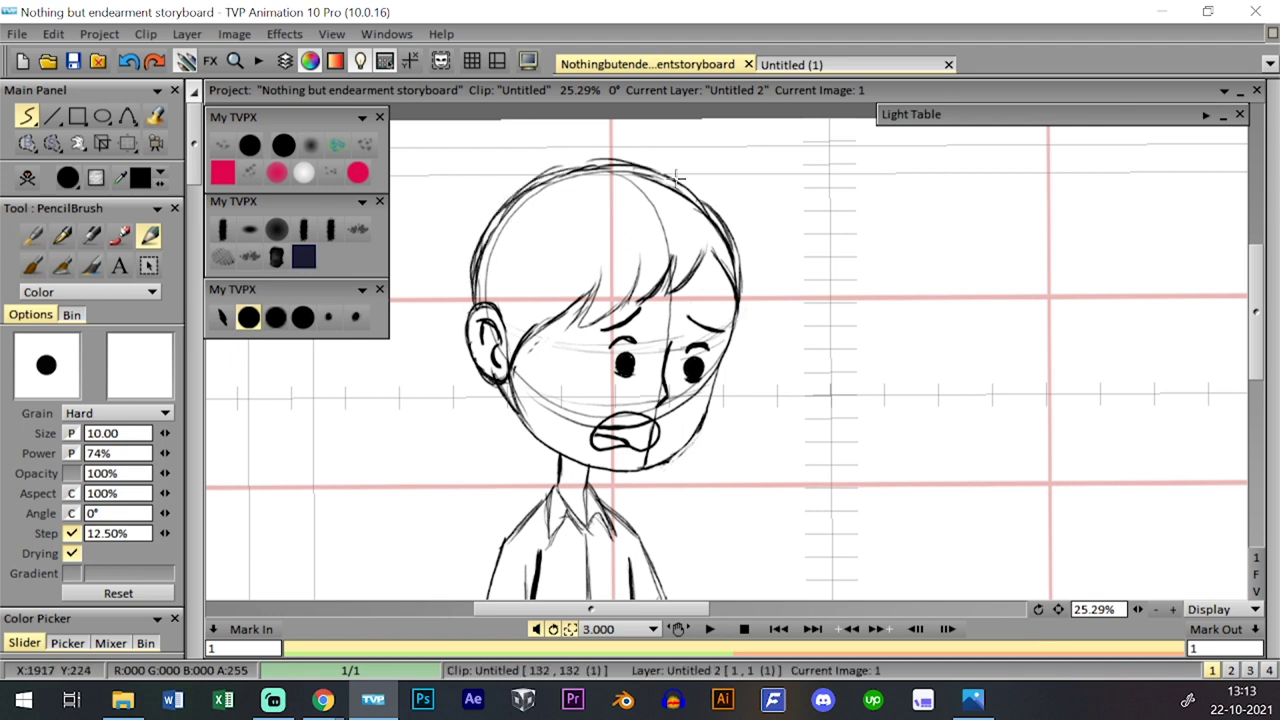
pyautogui.moveTo(1139, 611); pyautogui.dragTo(1087, 583)
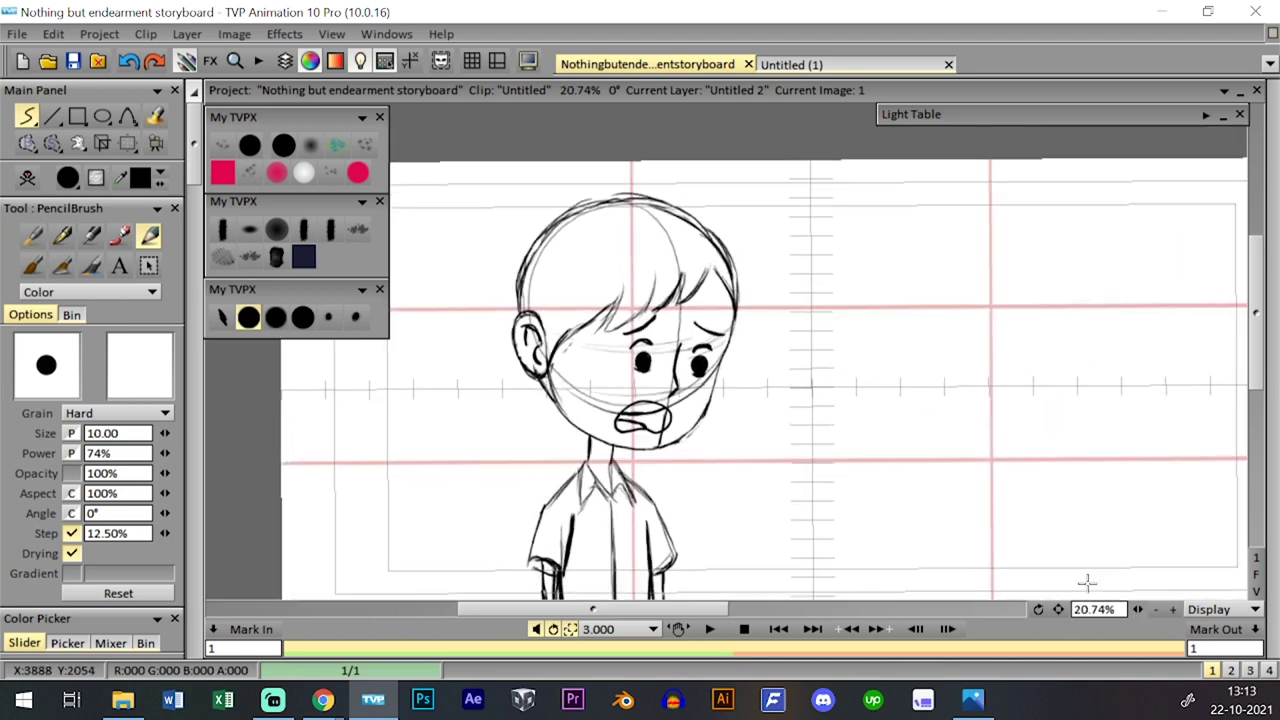
pyautogui.press('Tab')
pyautogui.click(238, 484)
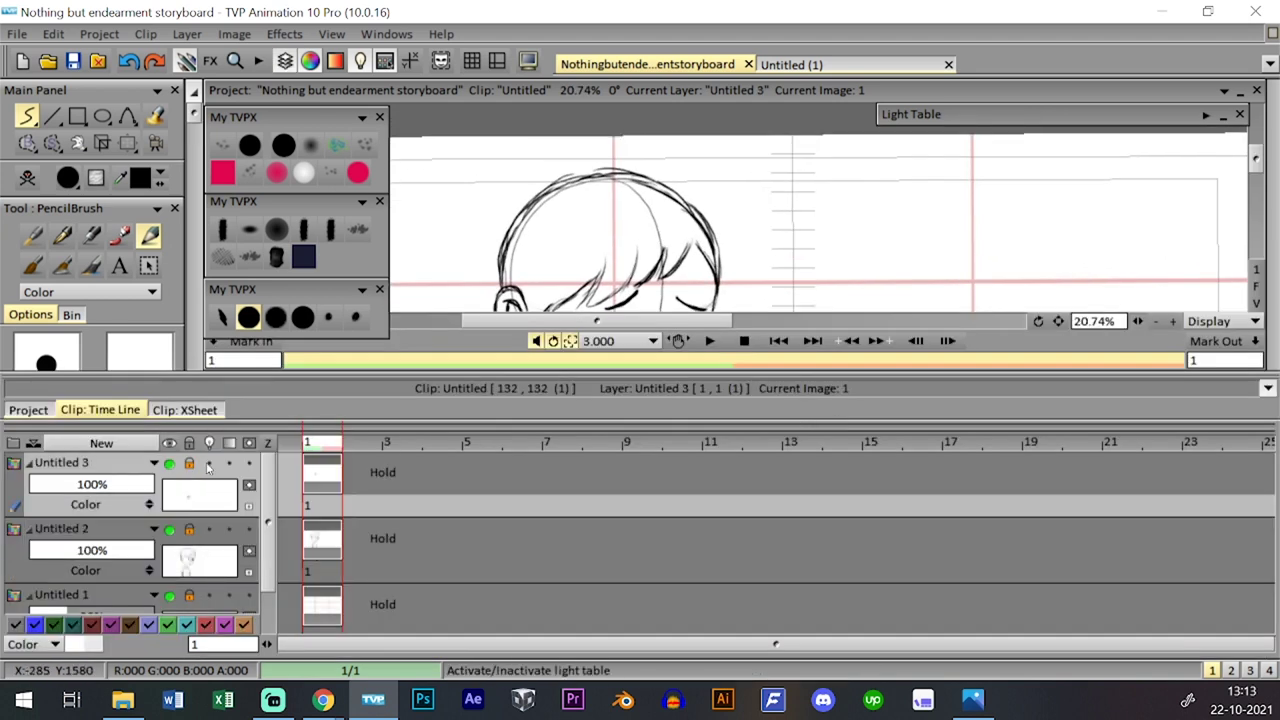
# - Clear image 2, zoom to 44.02% on the face, and show the previous drawing as a green ghost
pyautogui.press('Tab')
pyautogui.press('Tab')
pyautogui.press('Right')
pyautogui.press('Tab')
pyautogui.press('Tab')
pyautogui.click(28, 179)
pyautogui.press('Tab')
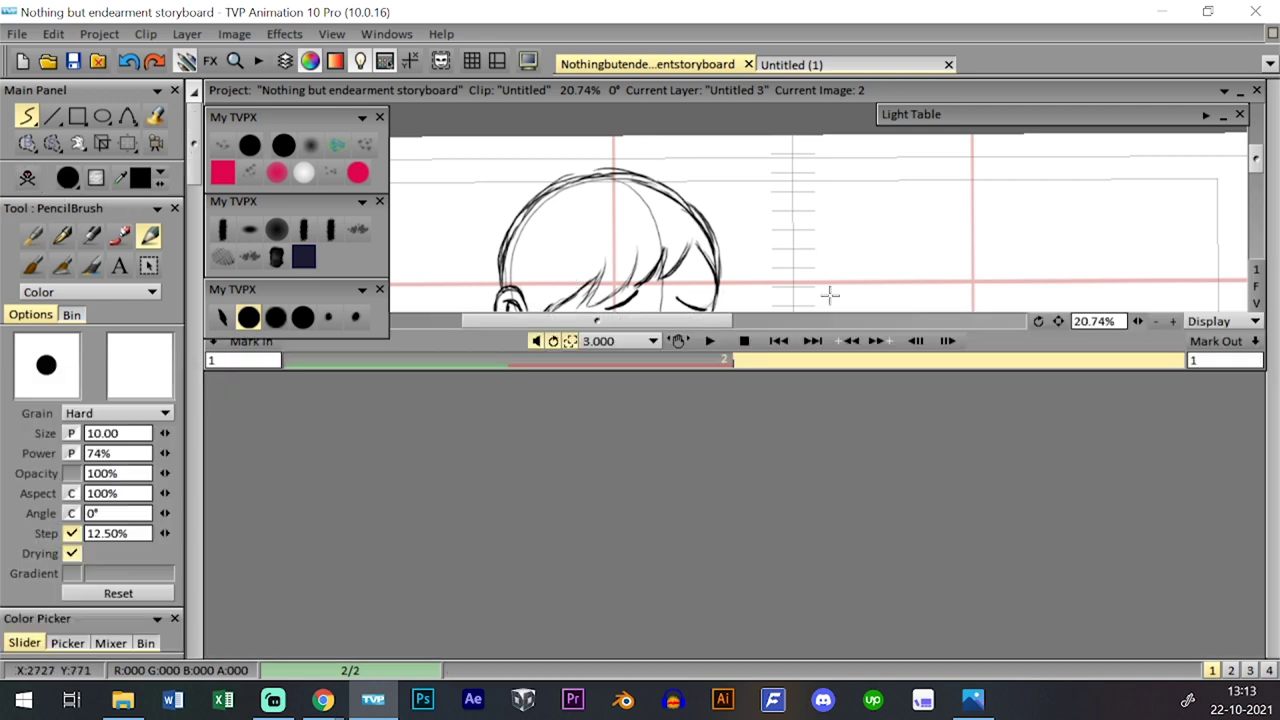
pyautogui.press('Tab')
pyautogui.press('Tab')
pyautogui.press('Tab')
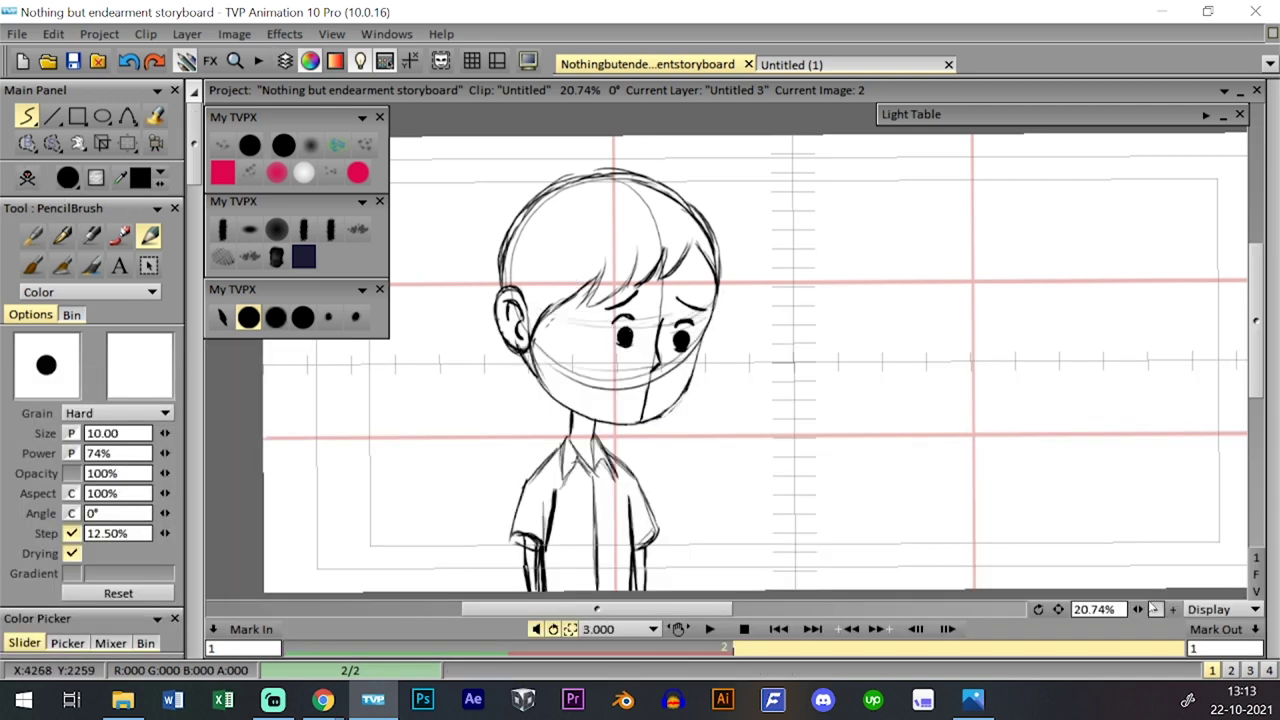
pyautogui.moveTo(1142, 606); pyautogui.dragTo(1180, 578)
pyautogui.moveTo(781, 490); pyautogui.dragTo(809, 440)
pyautogui.press('Tab')
pyautogui.press('Tab')
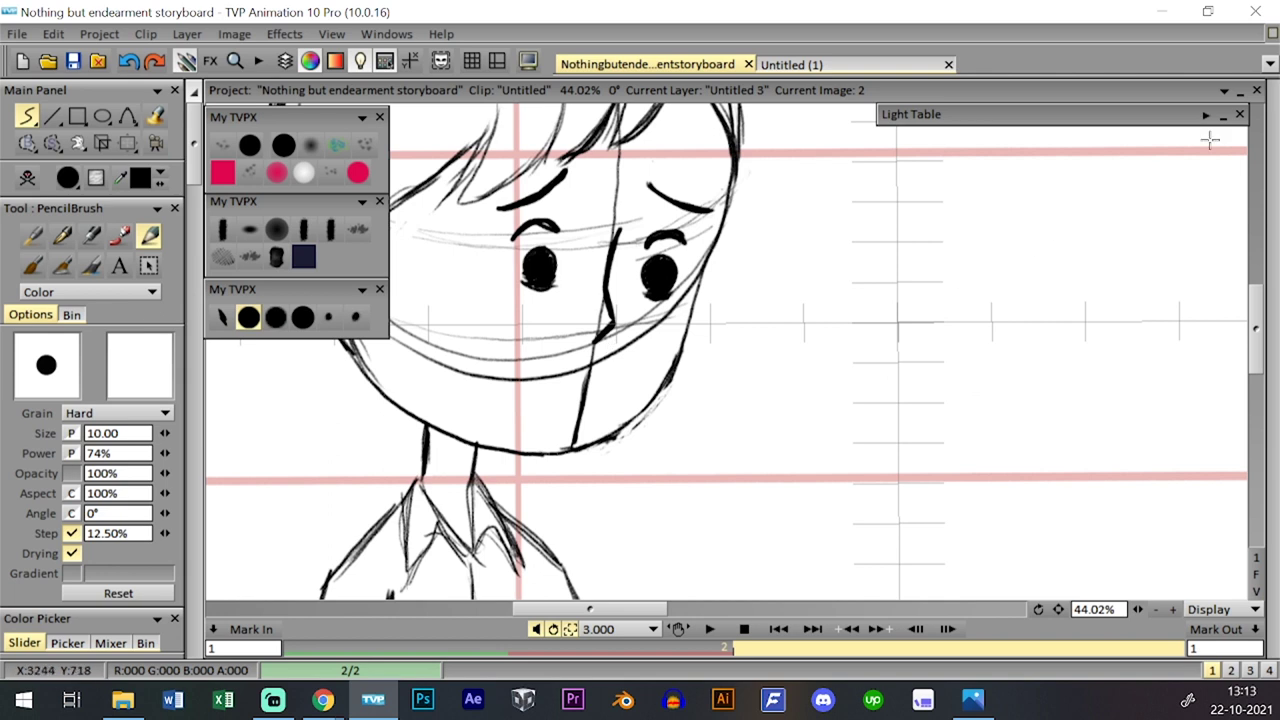
pyautogui.click(1207, 116)
pyautogui.click(1063, 158)
pyautogui.click(1207, 116)
pyautogui.press('Tab')
pyautogui.press('Tab')
# - Save the project and zoom in slightly on the face
pyautogui.hotkey('ctrl', 's')
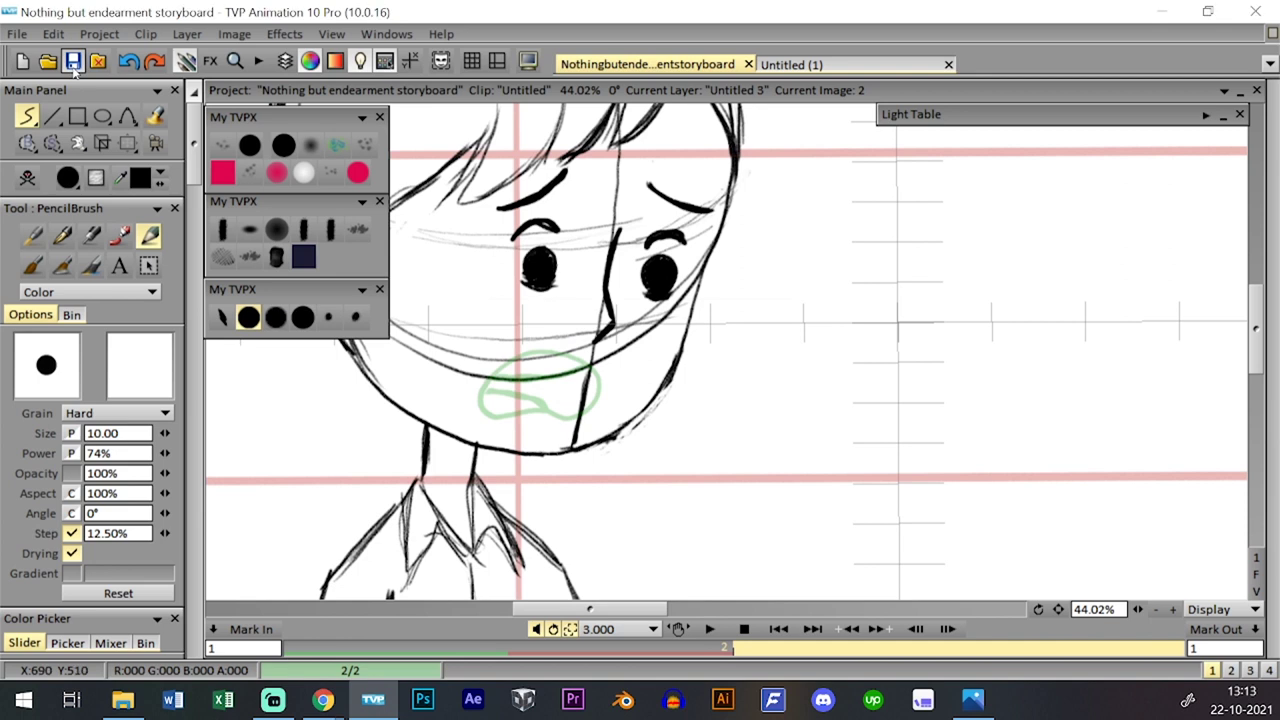
pyautogui.moveTo(1056, 608); pyautogui.dragTo(1049, 595)
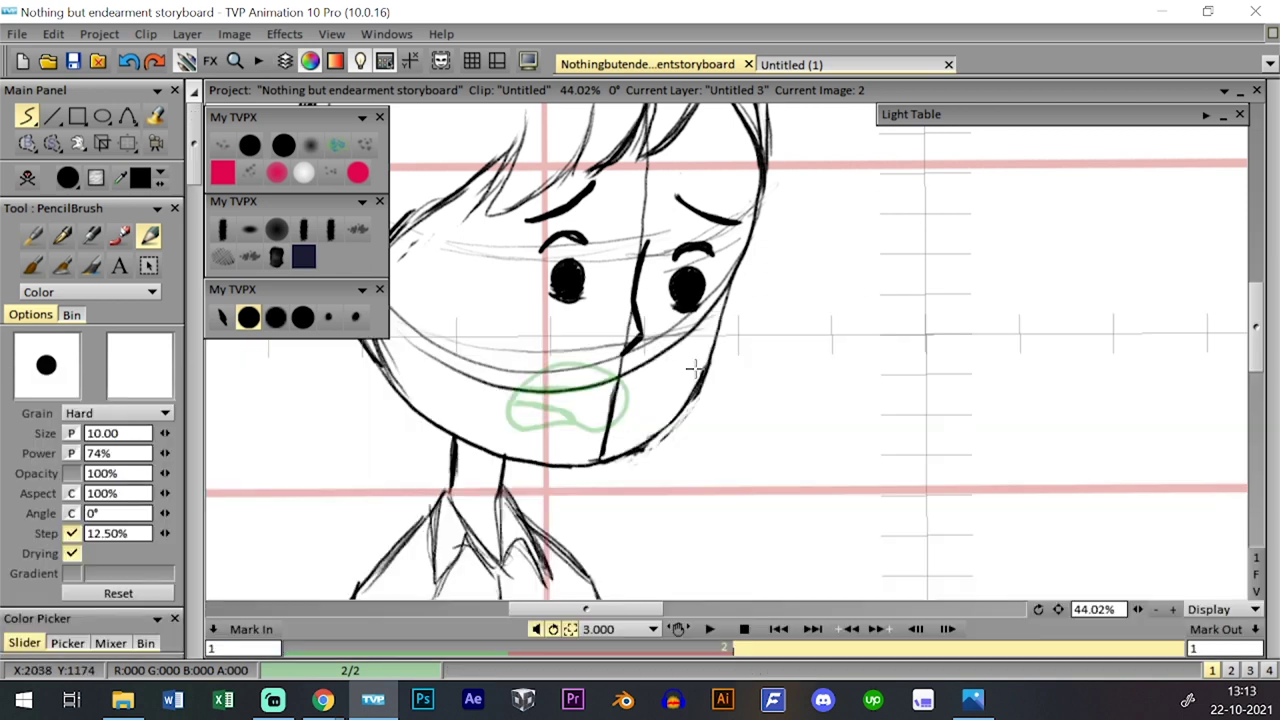
pyautogui.click(73, 61)
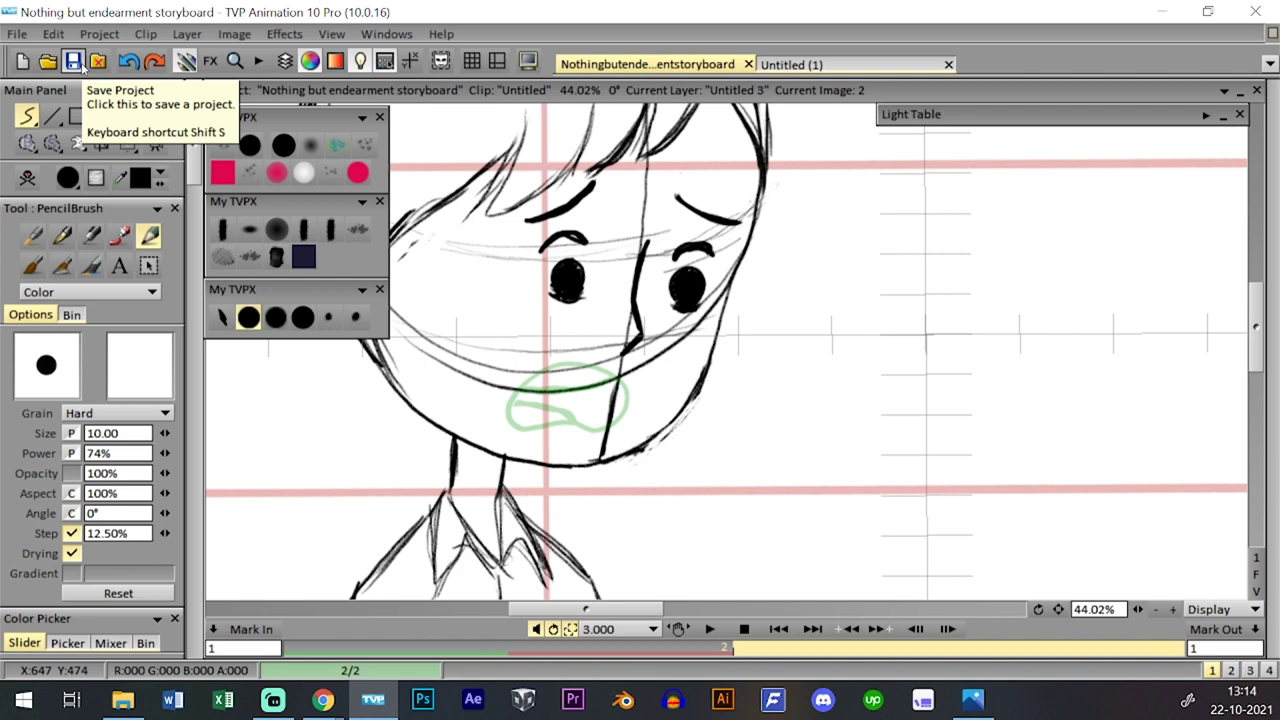
pyautogui.moveTo(1138, 609); pyautogui.dragTo(1146, 609)
pyautogui.moveTo(1058, 609); pyautogui.dragTo(1117, 648)
# - Draw the open mouth's upper line, lower line and teeth line on image 2
pyautogui.press('Tab')
pyautogui.press('Tab')
pyautogui.moveTo(576, 435)
pyautogui.mouseDown()
pyautogui.moveTo(601, 414)
pyautogui.moveTo(662, 420)
pyautogui.mouseUp()
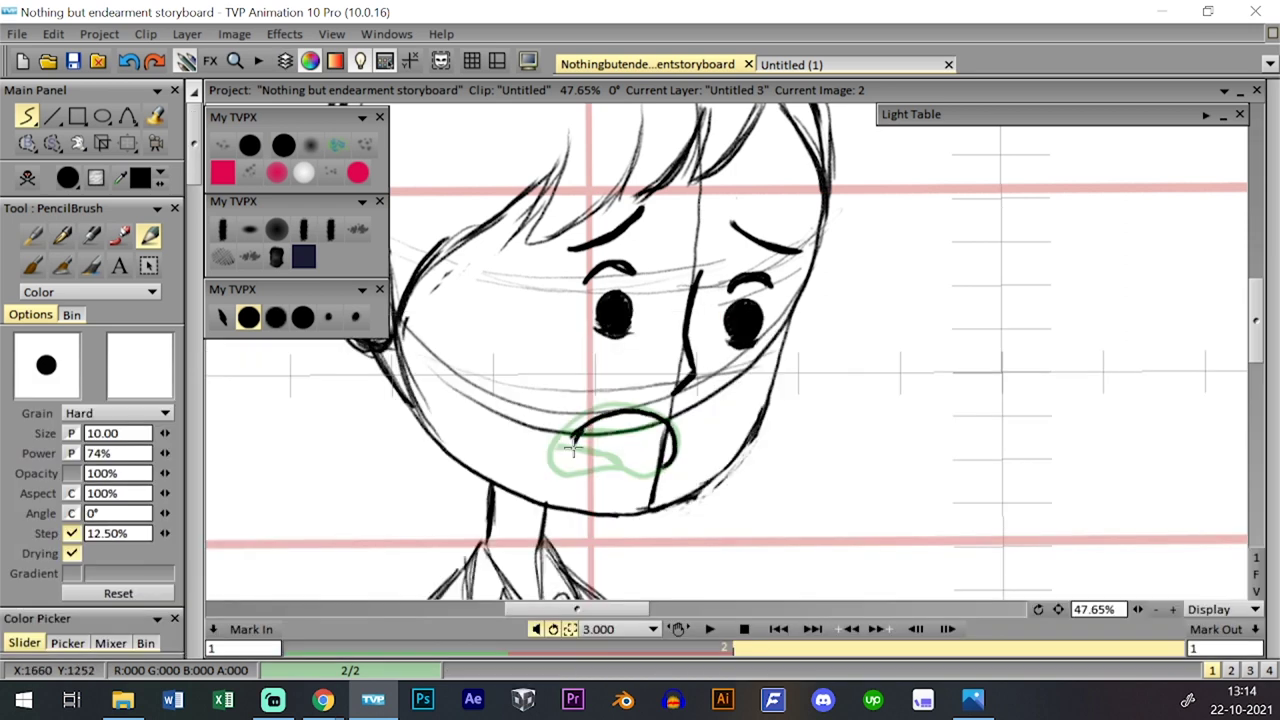
pyautogui.moveTo(604, 470); pyautogui.dragTo(661, 466)
pyautogui.moveTo(605, 434)
pyautogui.mouseDown()
pyautogui.moveTo(666, 425)
pyautogui.moveTo(605, 442)
pyautogui.moveTo(651, 441)
pyautogui.moveTo(607, 439)
pyautogui.moveTo(630, 447)
pyautogui.moveTo(651, 436)
pyautogui.moveTo(604, 439)
pyautogui.moveTo(662, 439)
pyautogui.moveTo(626, 450)
pyautogui.mouseUp()
pyautogui.hotkey('ctrl', 'z')
pyautogui.hotkey('ctrl', 'z')
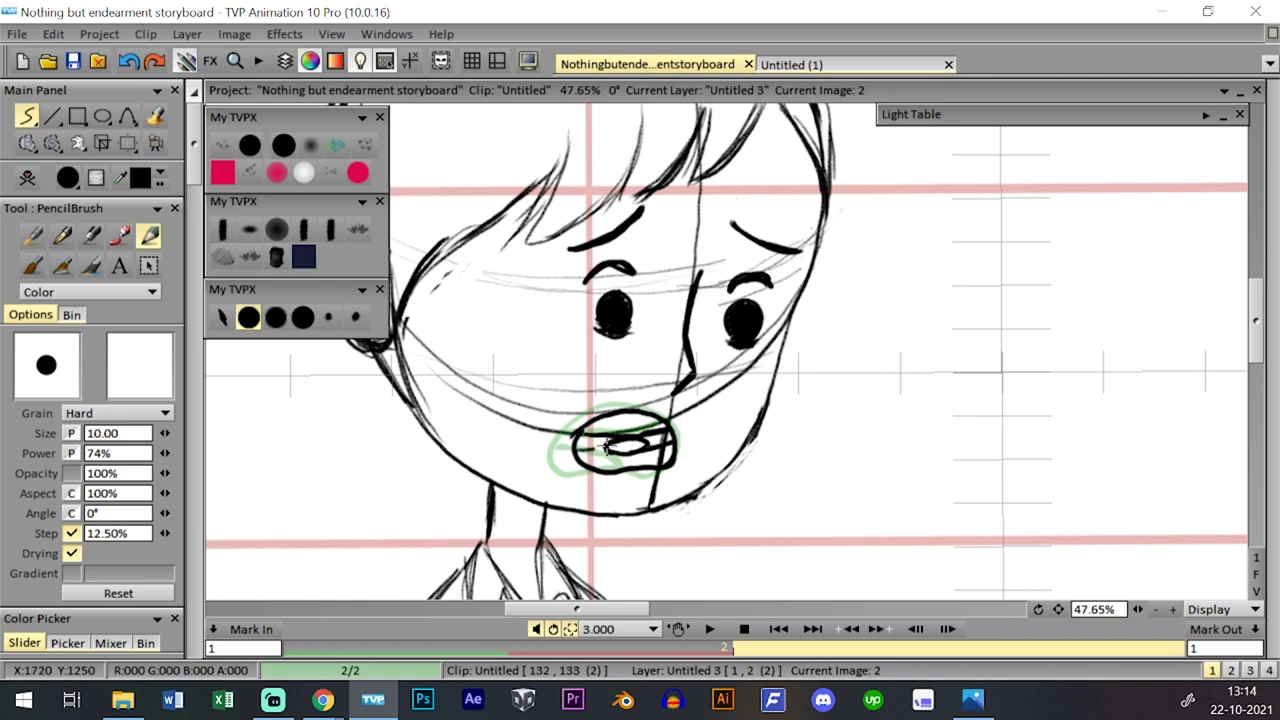
# - On frame 3, clear the old mouth drawing and draw the lip line inside the mouth
pyautogui.press('l')
pyautogui.press('Right')
pyautogui.press('0')
pyautogui.moveTo(678, 458); pyautogui.dragTo(663, 460)
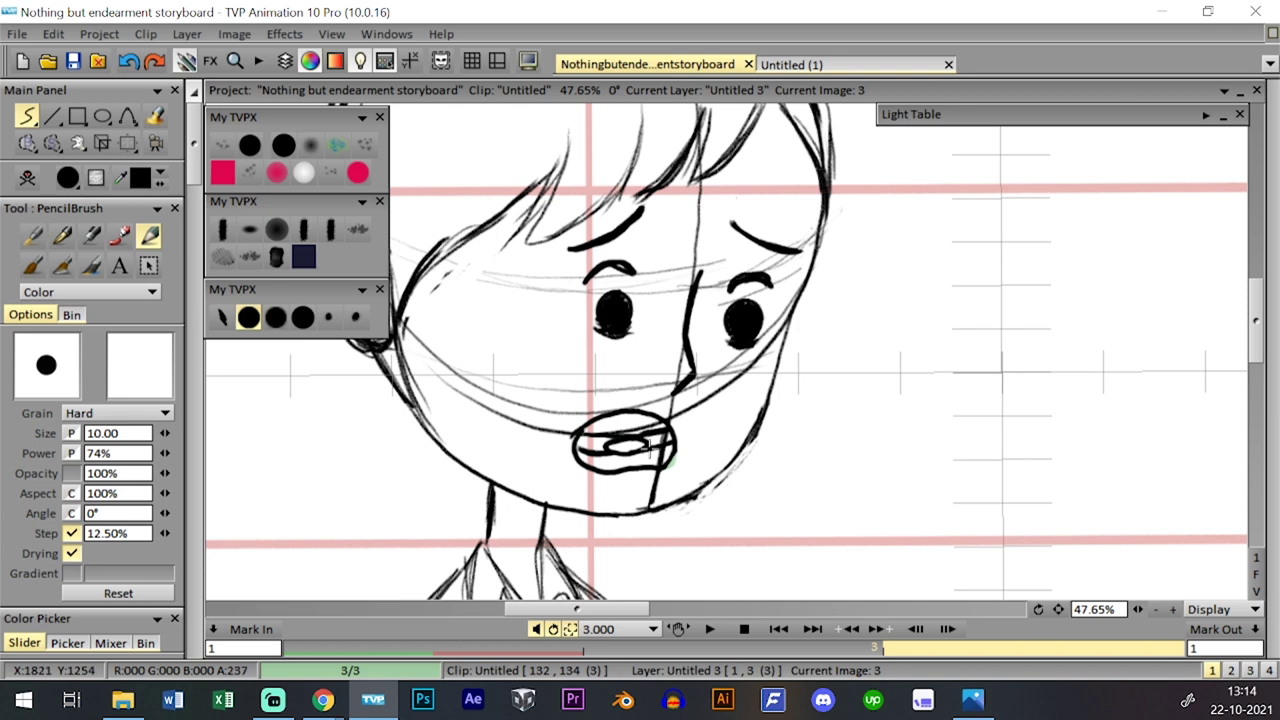
pyautogui.press('0')
pyautogui.press('0')
pyautogui.click(25, 188)
pyautogui.press('0')
pyautogui.press('0')
pyautogui.press('Left')
pyautogui.press('0')
pyautogui.click(408, 445)
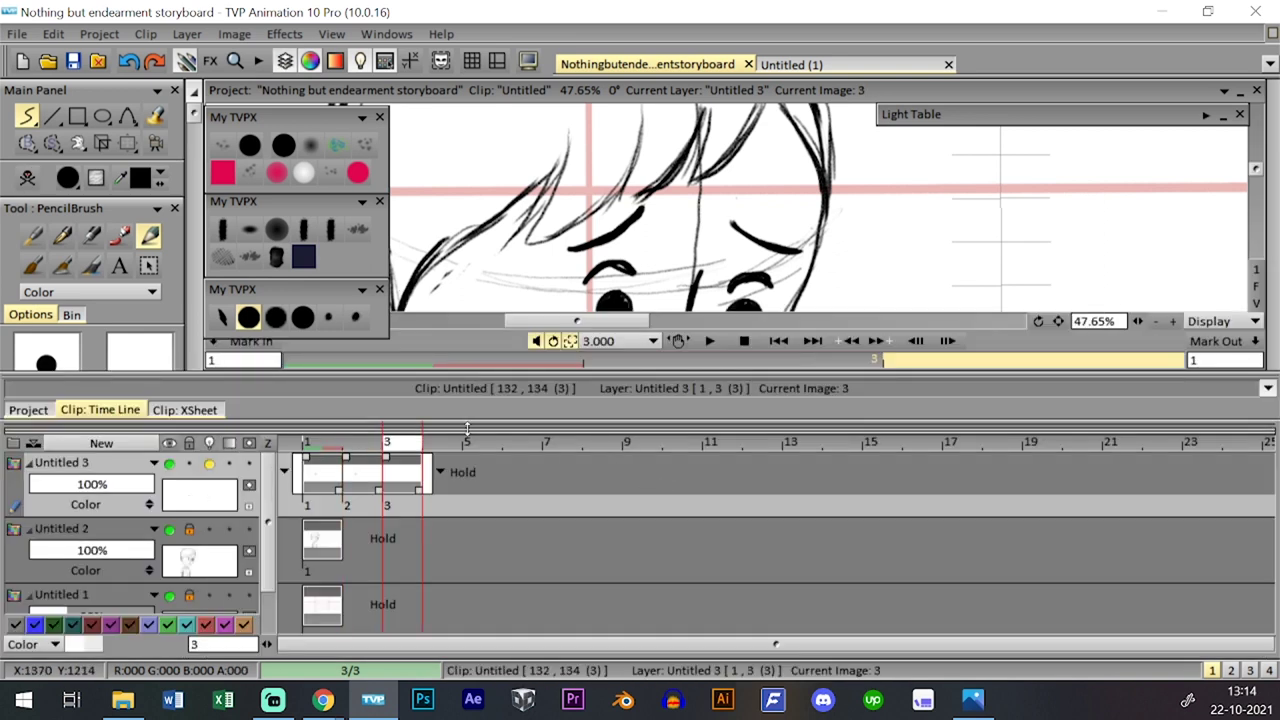
pyautogui.press('0')
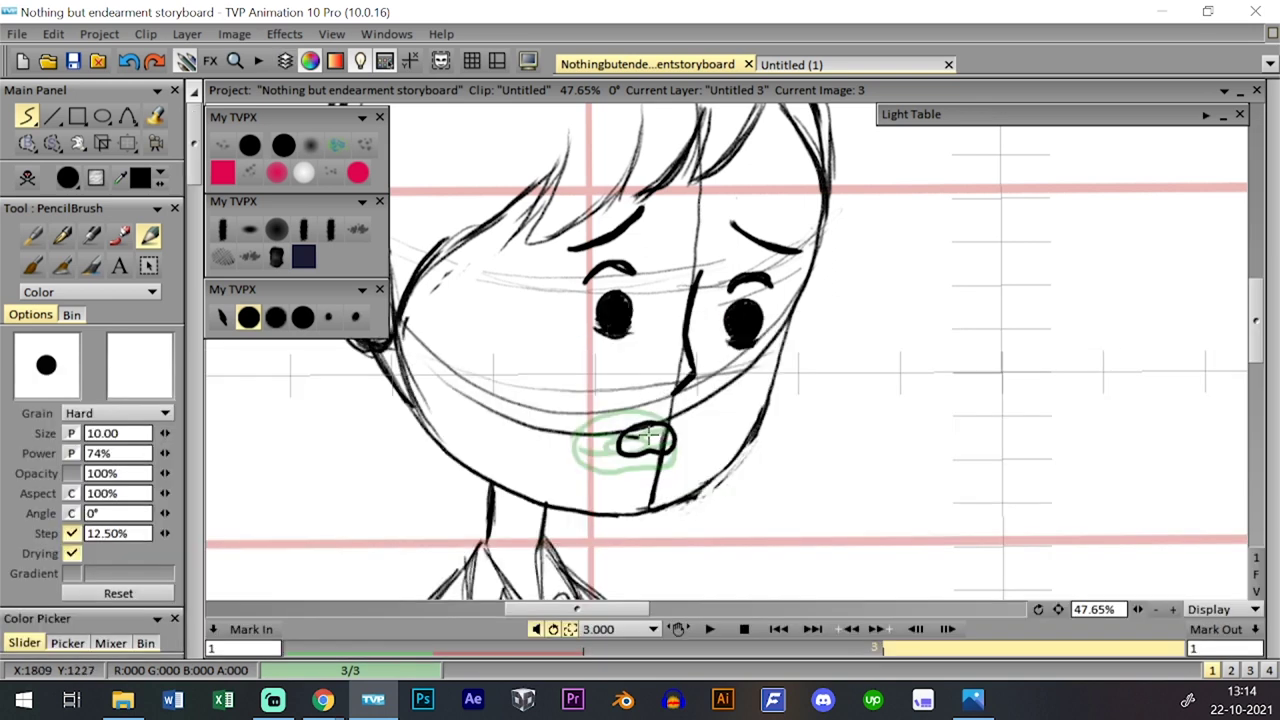
pyautogui.moveTo(649, 436); pyautogui.dragTo(667, 431)
# - Go to frame 4 and clear it to redraw the mouth
pyautogui.press('0')
pyautogui.click(446, 445)
pyautogui.press('0')
pyautogui.press('0')
pyautogui.press('0')
pyautogui.click(27, 178)
pyautogui.press('0')
pyautogui.press('0')
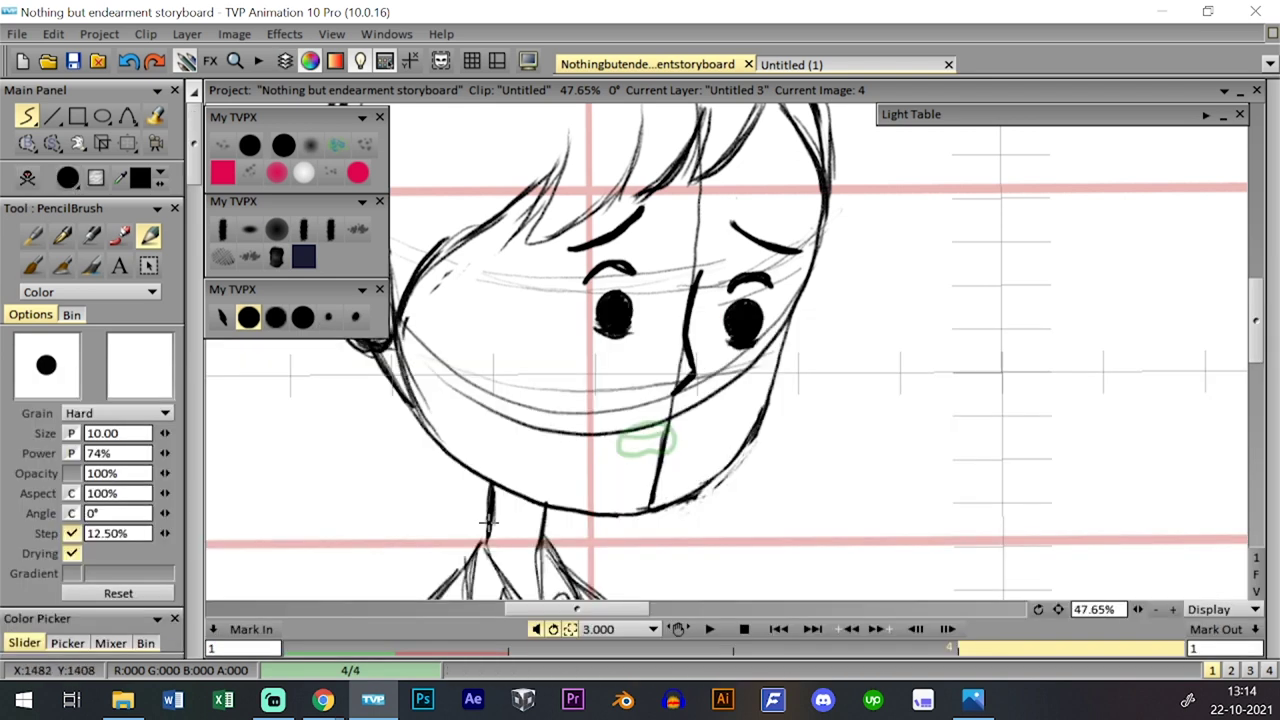
pyautogui.press('0')
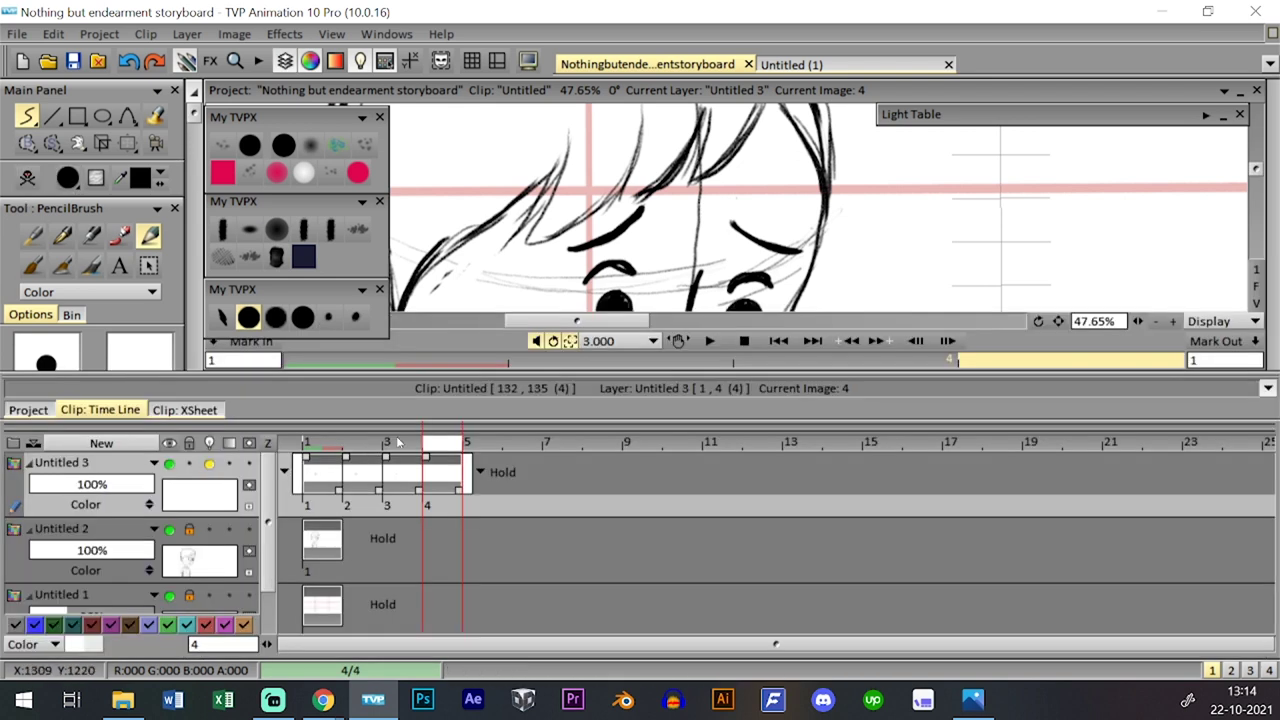
pyautogui.click(347, 448)
pyautogui.click(453, 445)
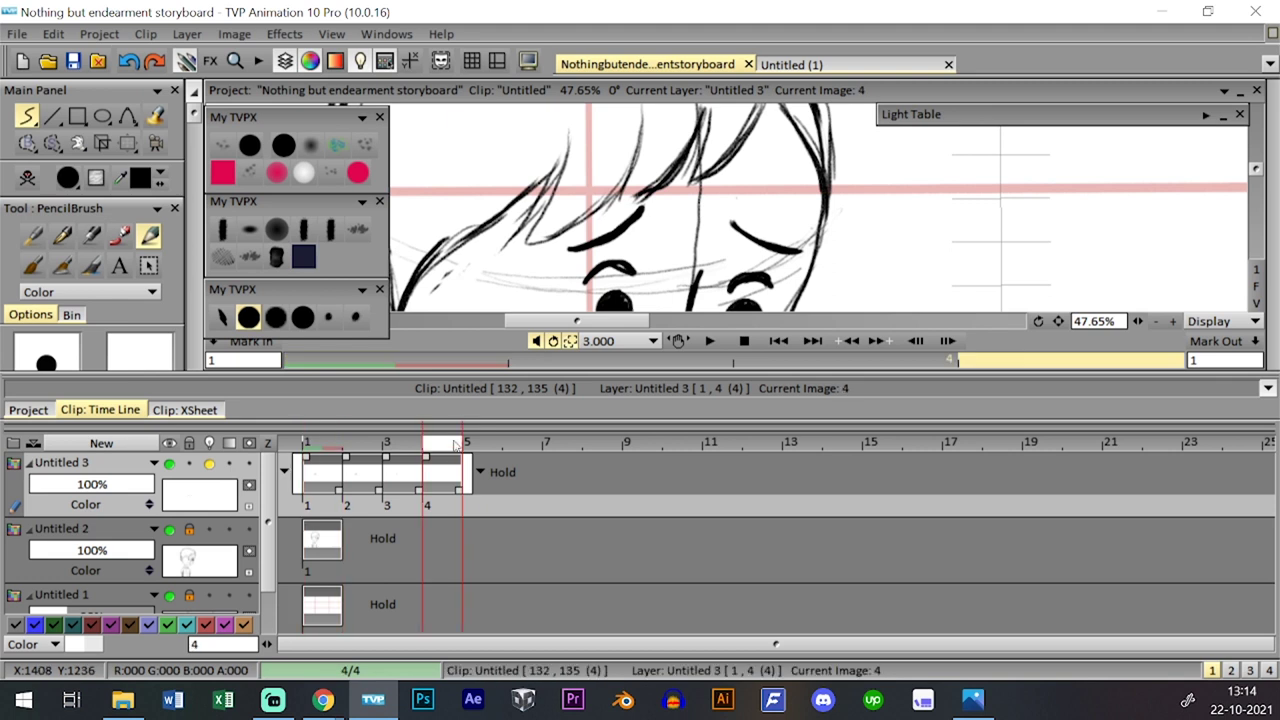
# - Extend the mouth layer to 5 frames and save the project
pyautogui.moveTo(467, 472); pyautogui.dragTo(488, 471)
pyautogui.press('0')
pyautogui.press('0')
pyautogui.press('0')
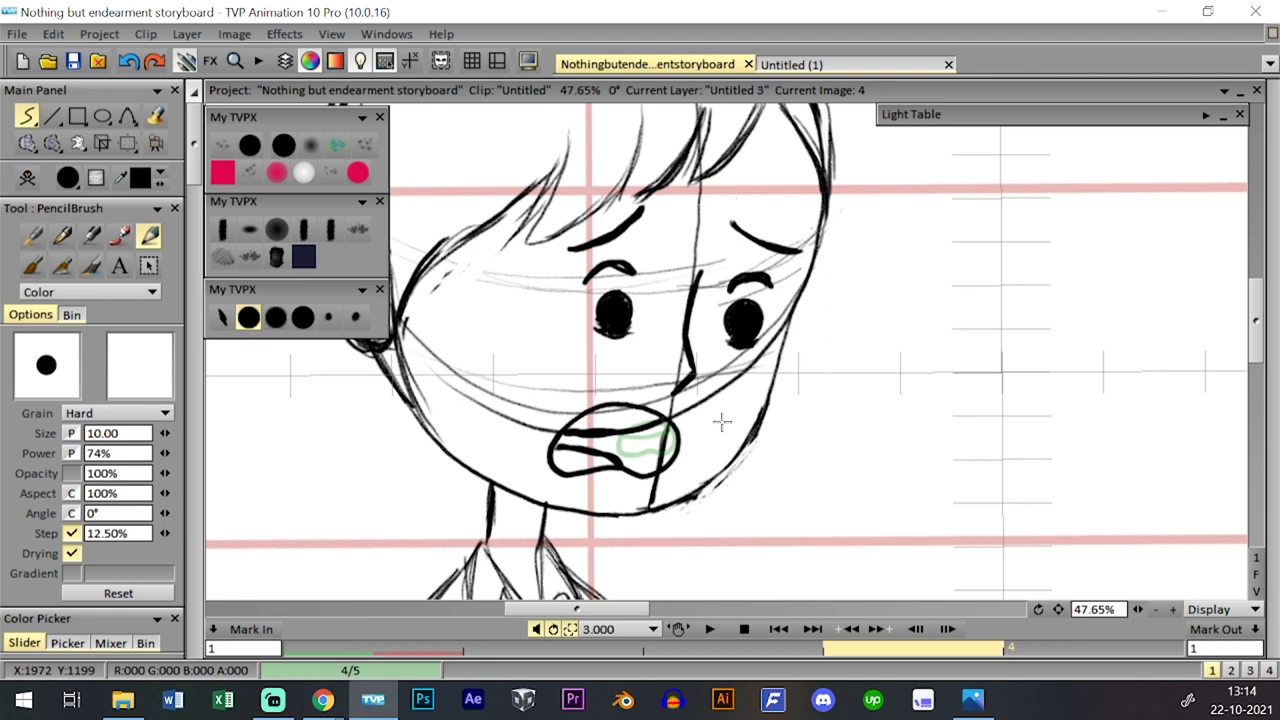
pyautogui.press('0')
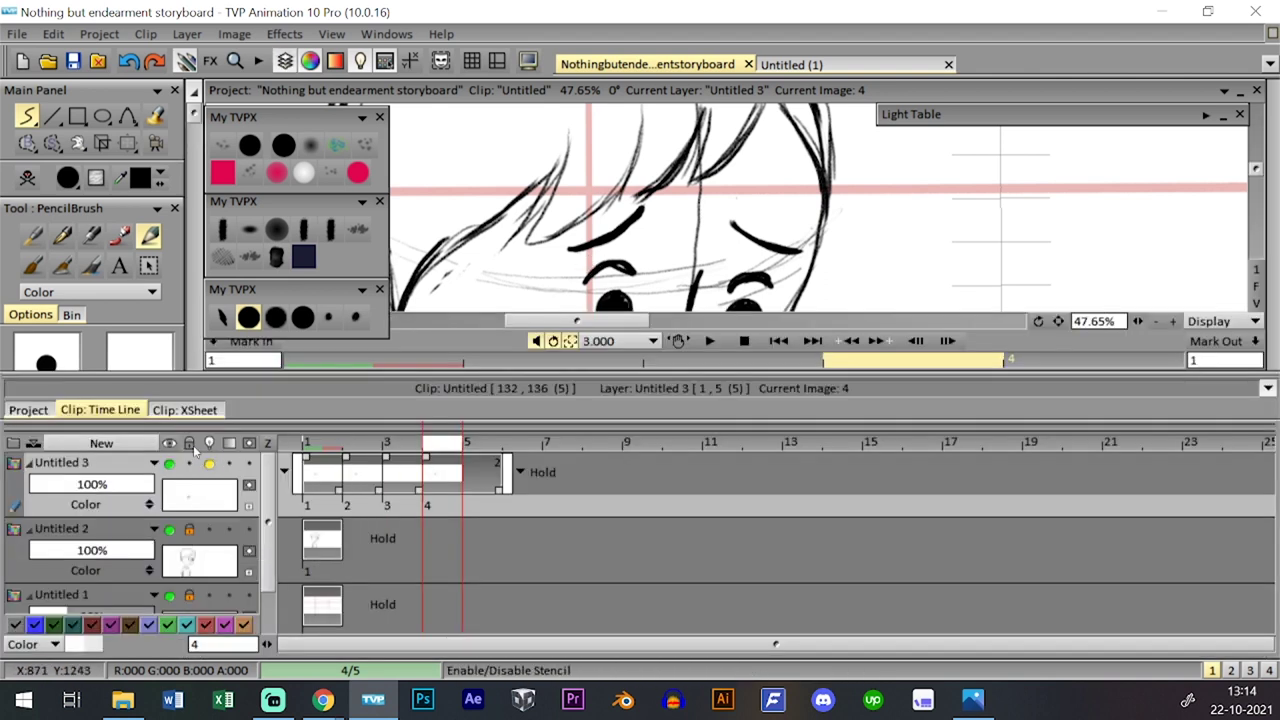
pyautogui.press('0')
pyautogui.click(73, 61)
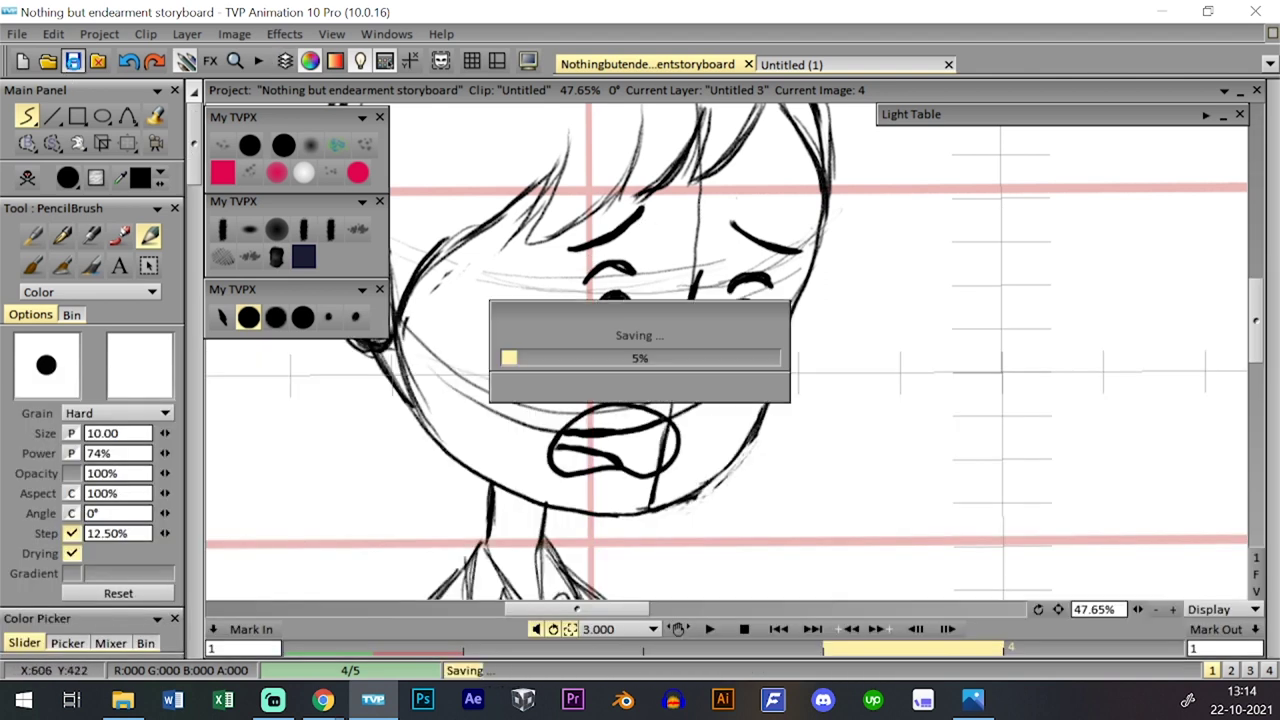
# - Zoom out to the whole character and play back the animation
pyautogui.moveTo(1138, 609); pyautogui.dragTo(1076, 592)
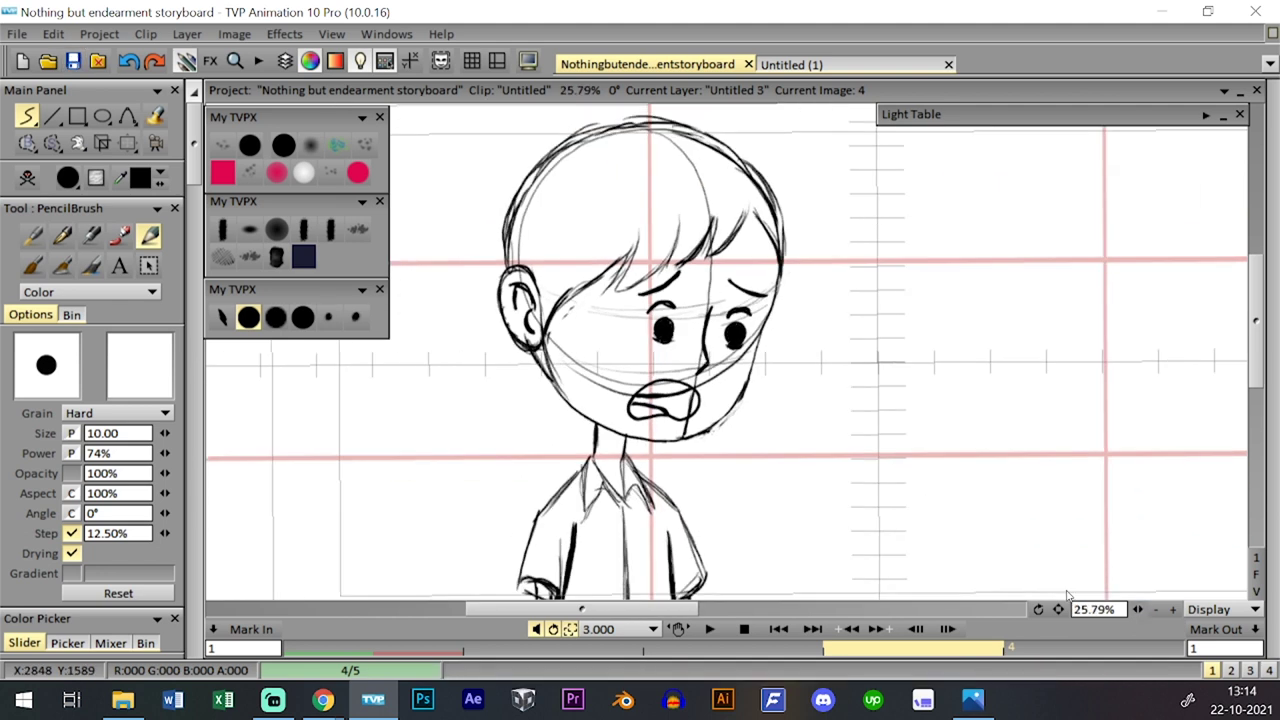
pyautogui.scroll(-4, 1018, 585)
pyautogui.press('0')
pyautogui.press('0')
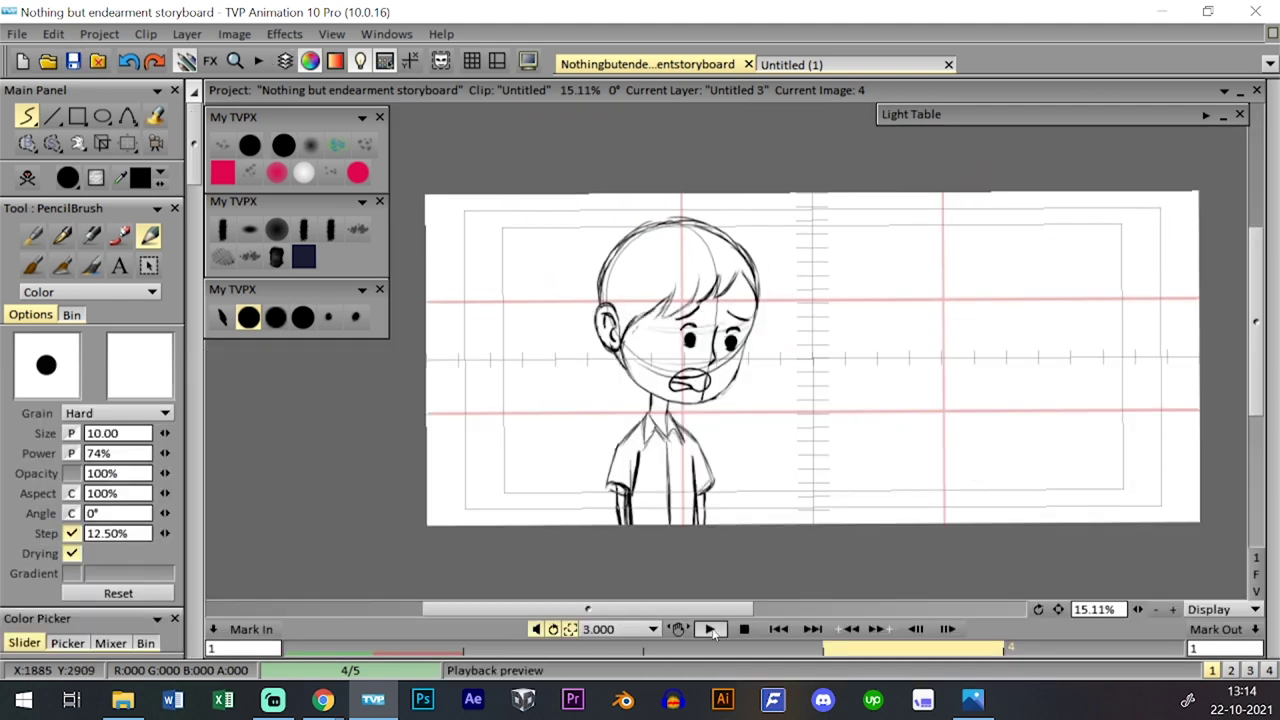
pyautogui.click(708, 629)
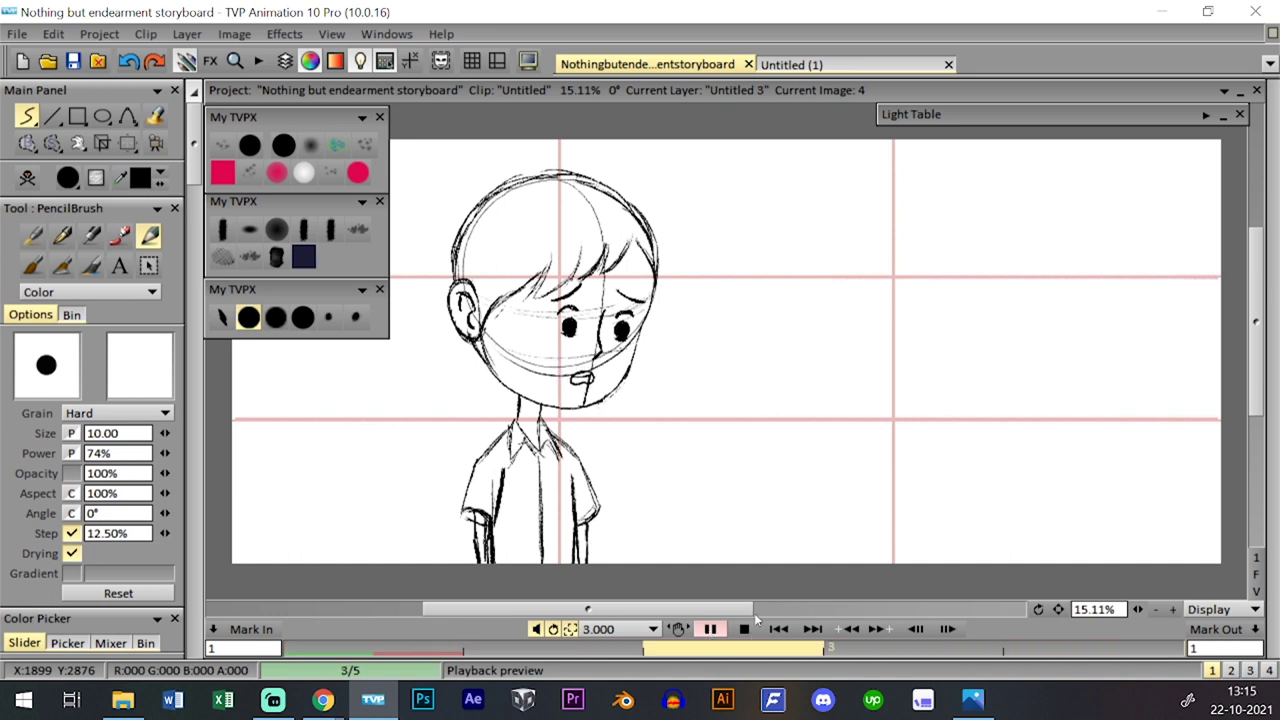
pyautogui.click(746, 629)
# - On layer Untitled 2, zoom to about 22% and lasso the head with freehand selection
pyautogui.click(323, 572)
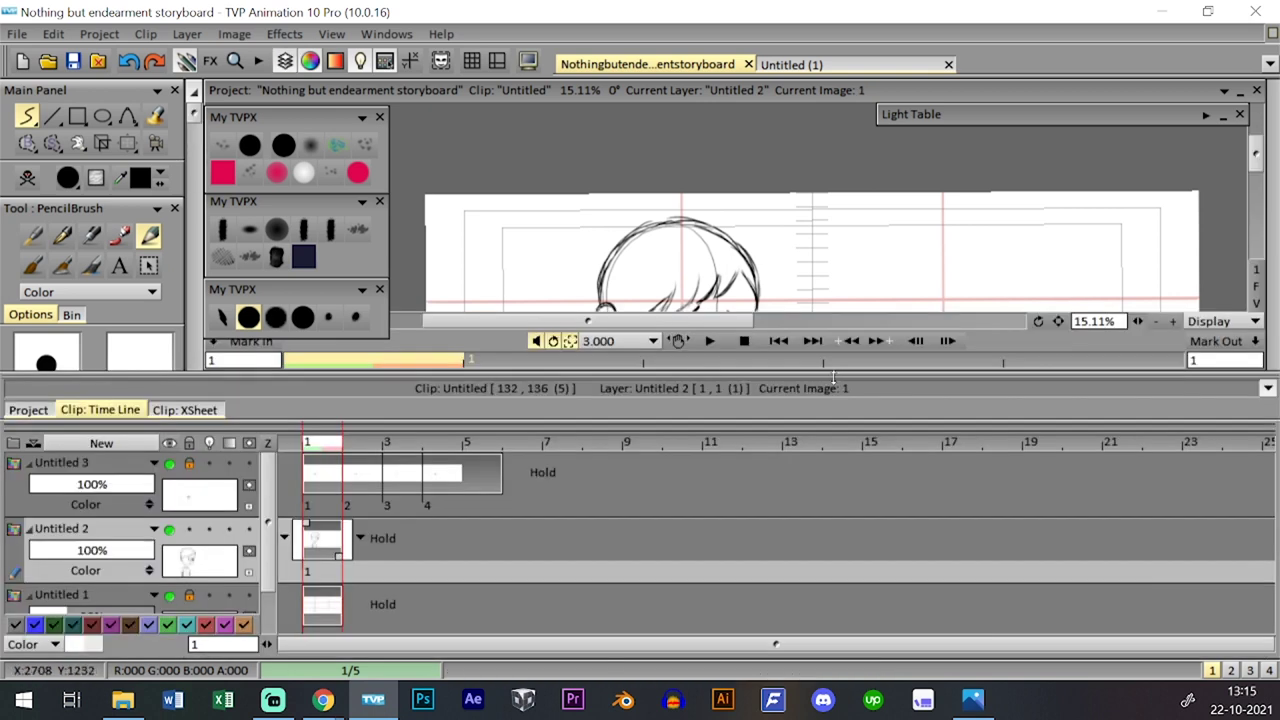
pyautogui.click(834, 378)
pyautogui.moveTo(1138, 609); pyautogui.dragTo(1180, 618)
pyautogui.moveTo(920, 497); pyautogui.dragTo(912, 509)
pyautogui.rightClick(52, 142)
pyautogui.click(200, 177)
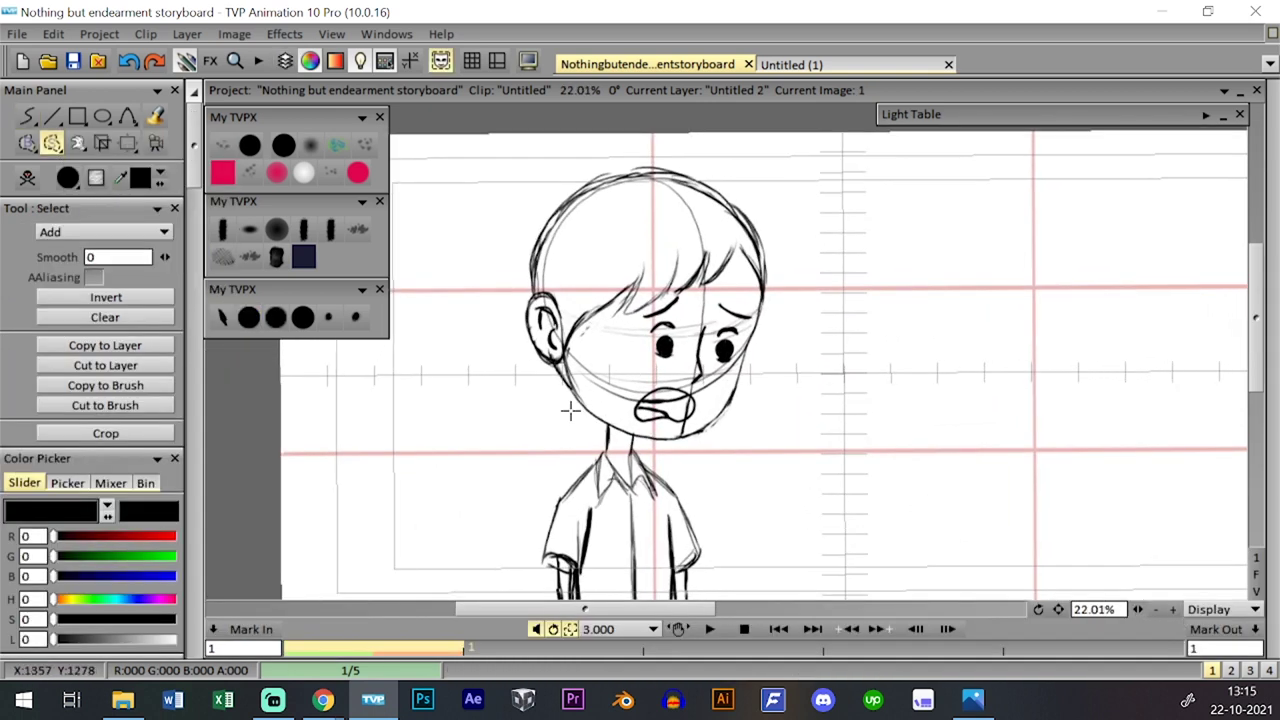
pyautogui.moveTo(632, 433)
pyautogui.mouseDown()
pyautogui.moveTo(777, 223)
pyautogui.moveTo(523, 203)
pyautogui.moveTo(565, 405)
pyautogui.mouseUp()
# - Transform the selected head, scaling it to about 107% and moving it slightly left
pyautogui.rightClick(127, 143)
pyautogui.click(165, 170)
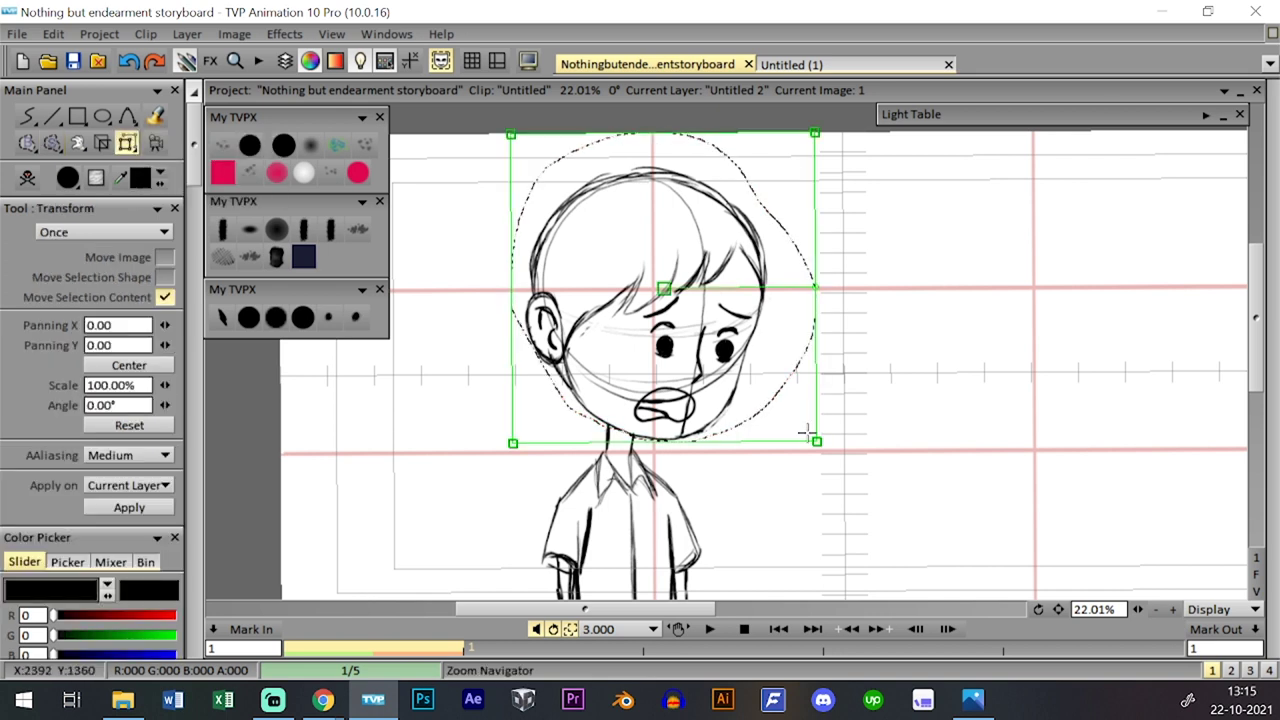
pyautogui.moveTo(815, 440); pyautogui.dragTo(827, 452)
pyautogui.moveTo(752, 357); pyautogui.dragTo(766, 363)
pyautogui.press('Return')
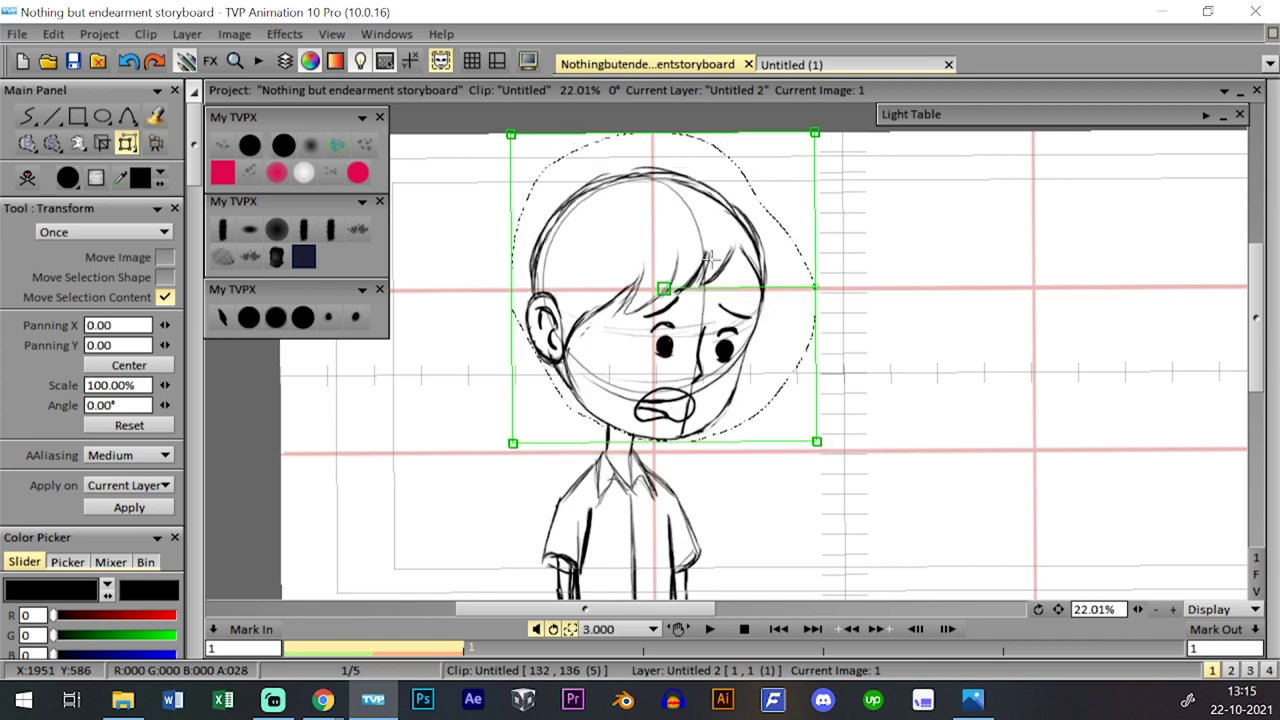
# - Adjust the head to about 104% and nudge it up and left, then apply
pyautogui.moveTo(826, 453); pyautogui.dragTo(822, 449)
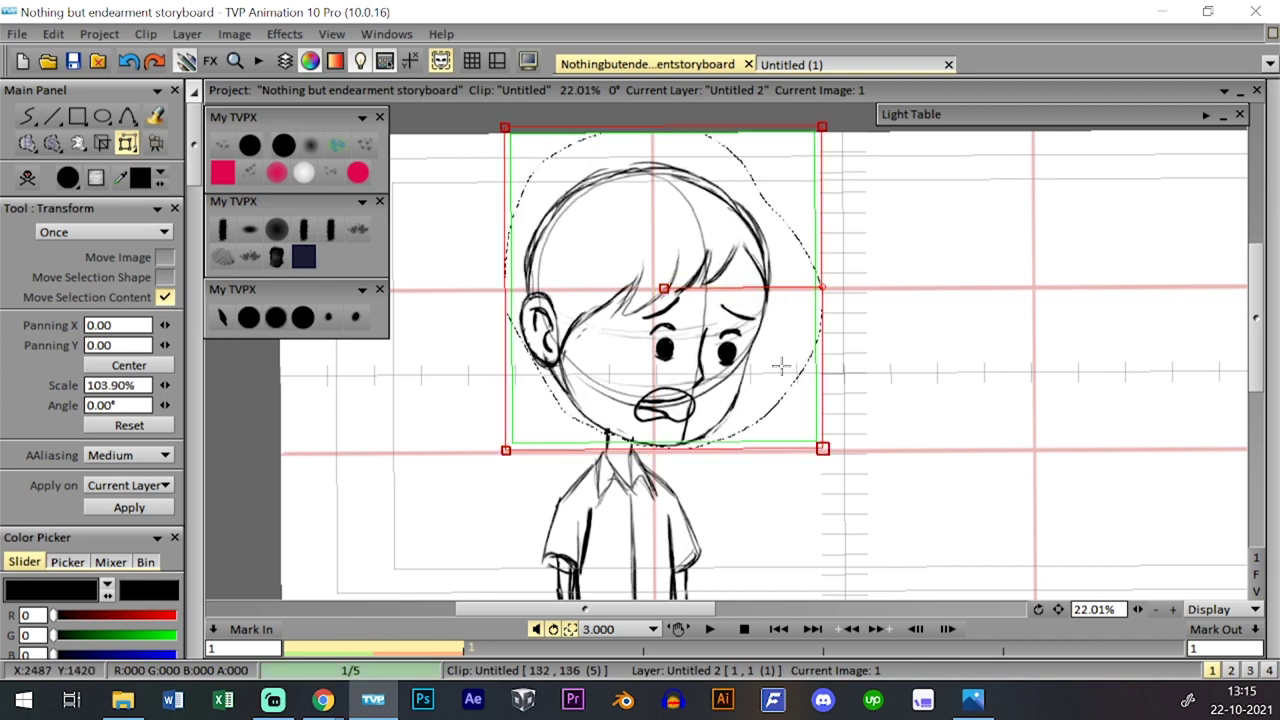
pyautogui.moveTo(765, 342); pyautogui.dragTo(763, 340)
pyautogui.press('Return')
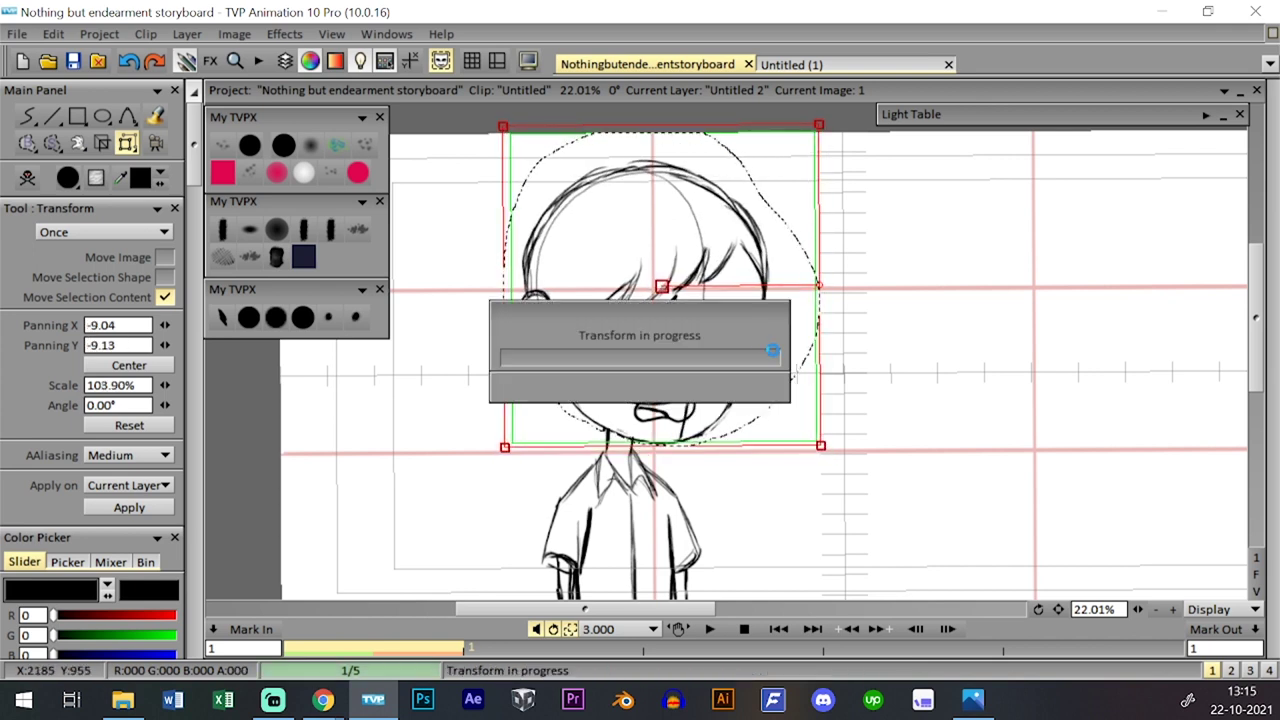
pyautogui.click(275, 317)
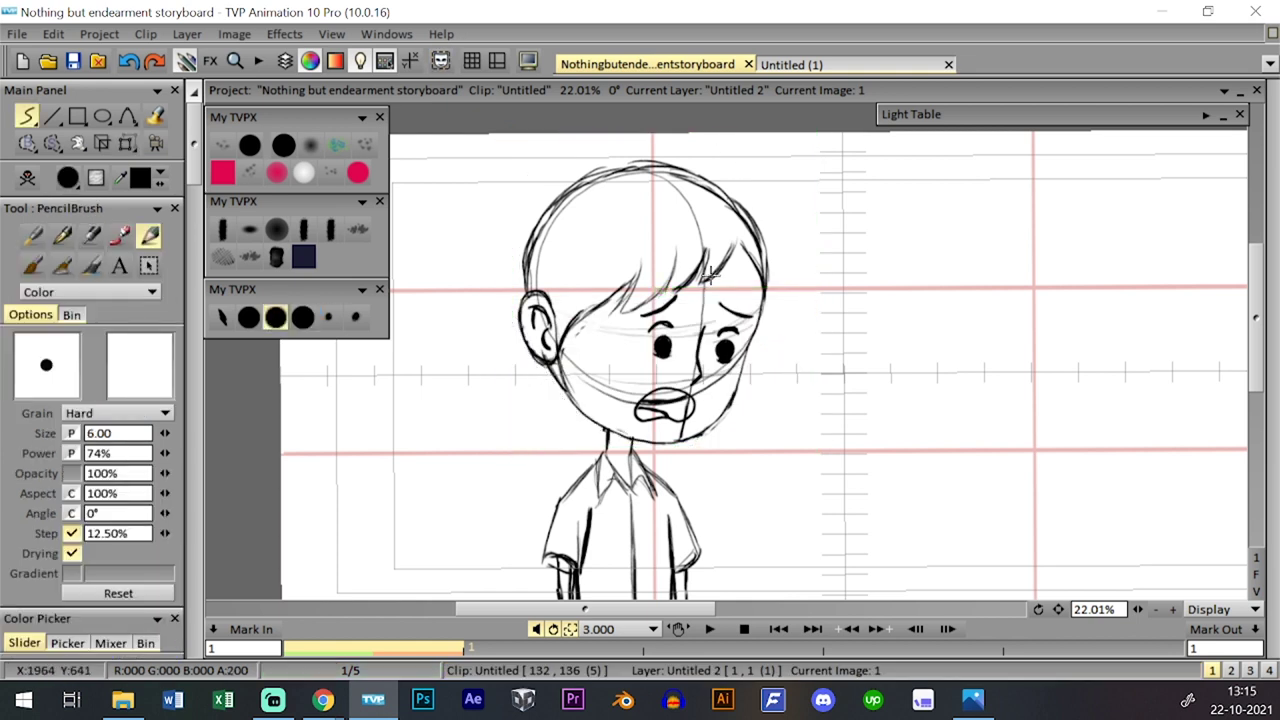
# - Step through the girl animation frames, save the project, and check the empty clip 18
pyautogui.press('Right')
pyautogui.press('Right')
pyautogui.press('Right')
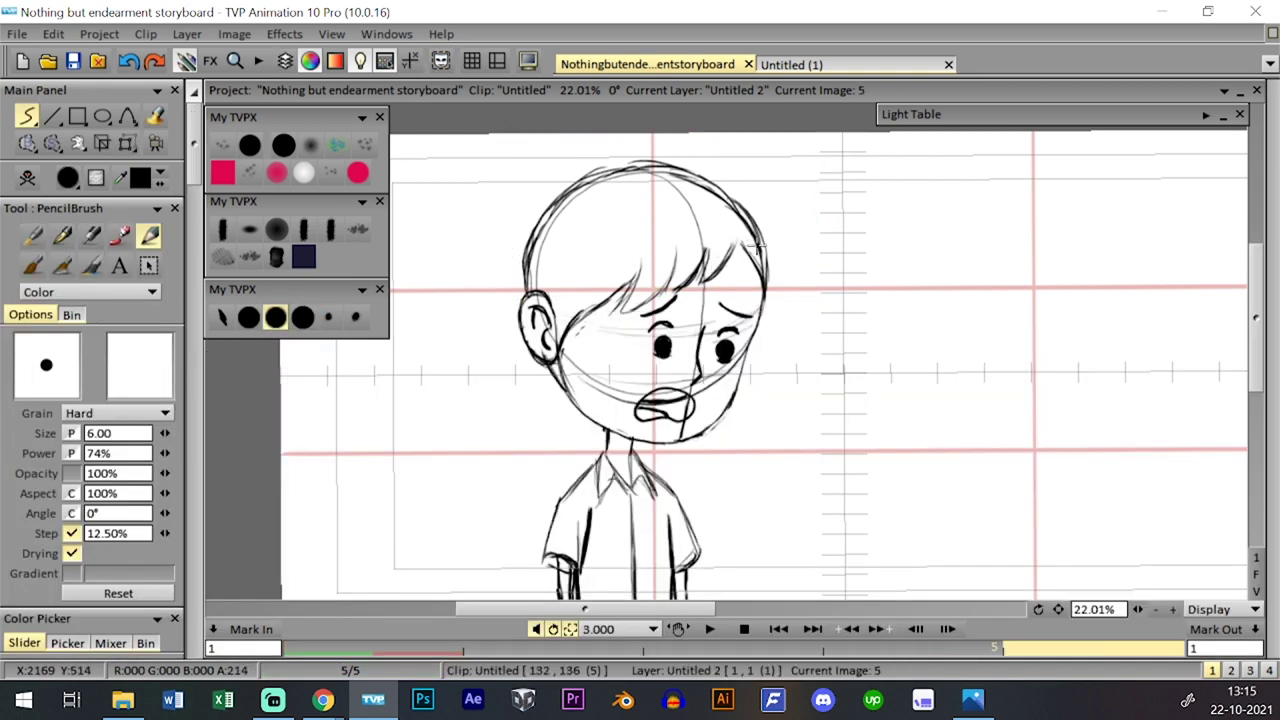
pyautogui.press('Right')
pyautogui.click(285, 61)
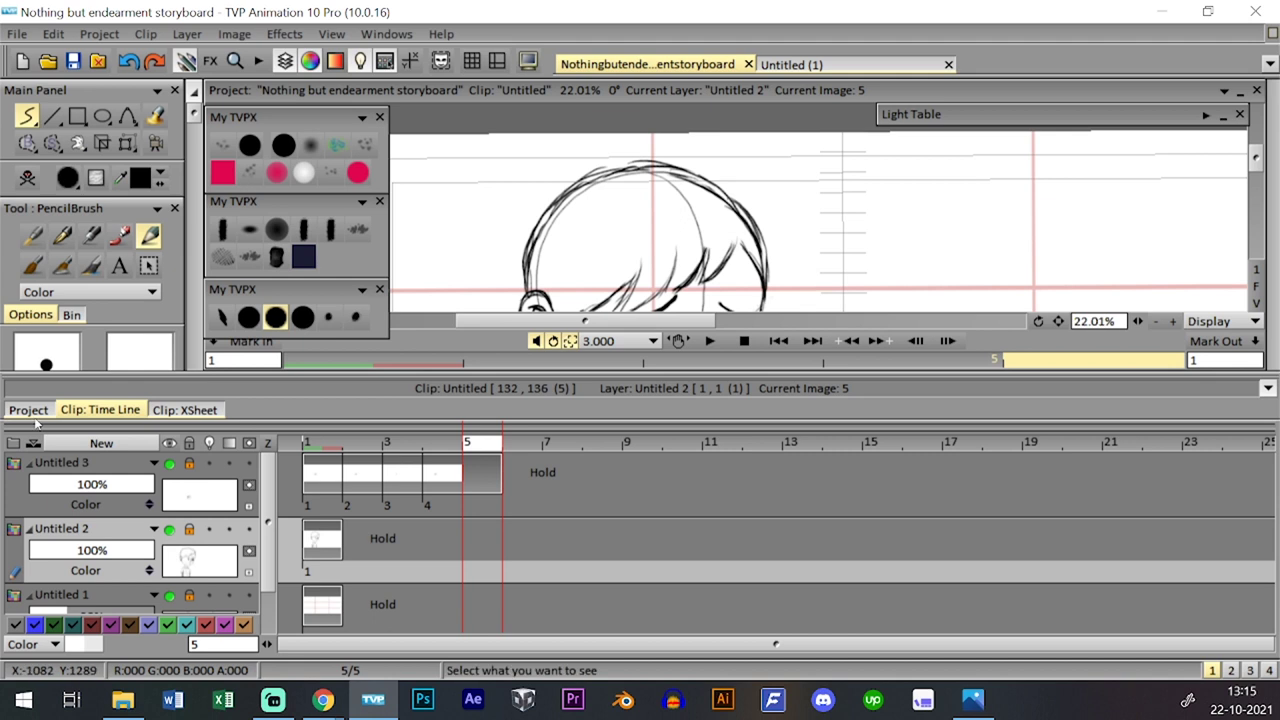
pyautogui.click(29, 410)
pyautogui.press('Tab')
pyautogui.press('Tab')
pyautogui.hotkey('ctrl', 's')
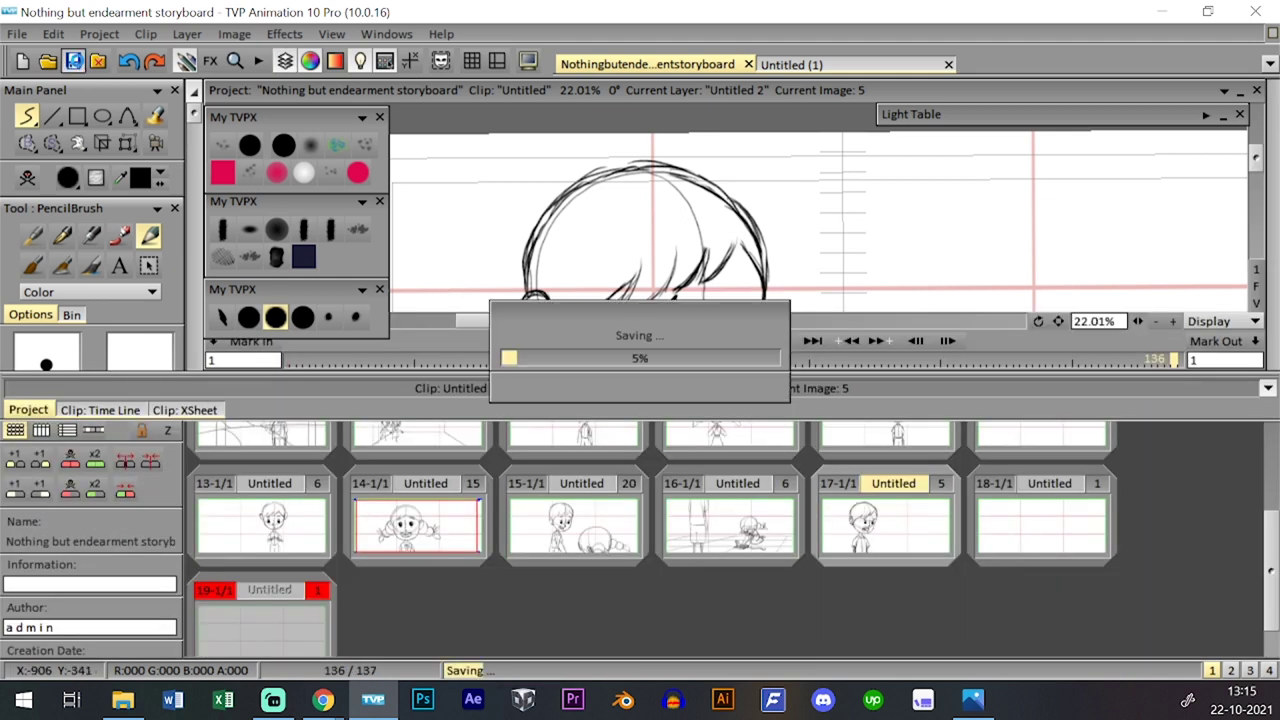
pyautogui.click(1036, 518)
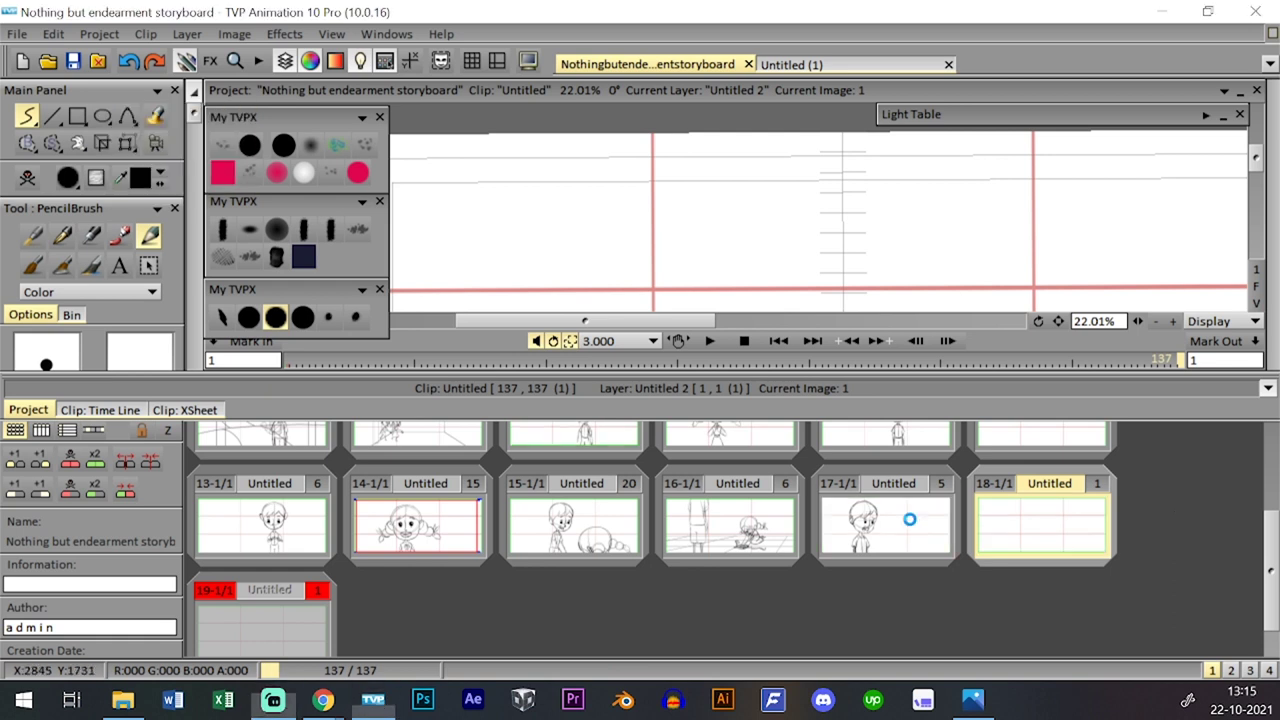
# - Open clip 16, return to frame 1 with layer Untitled 3 current, and hide the timeline
pyautogui.click(138, 409)
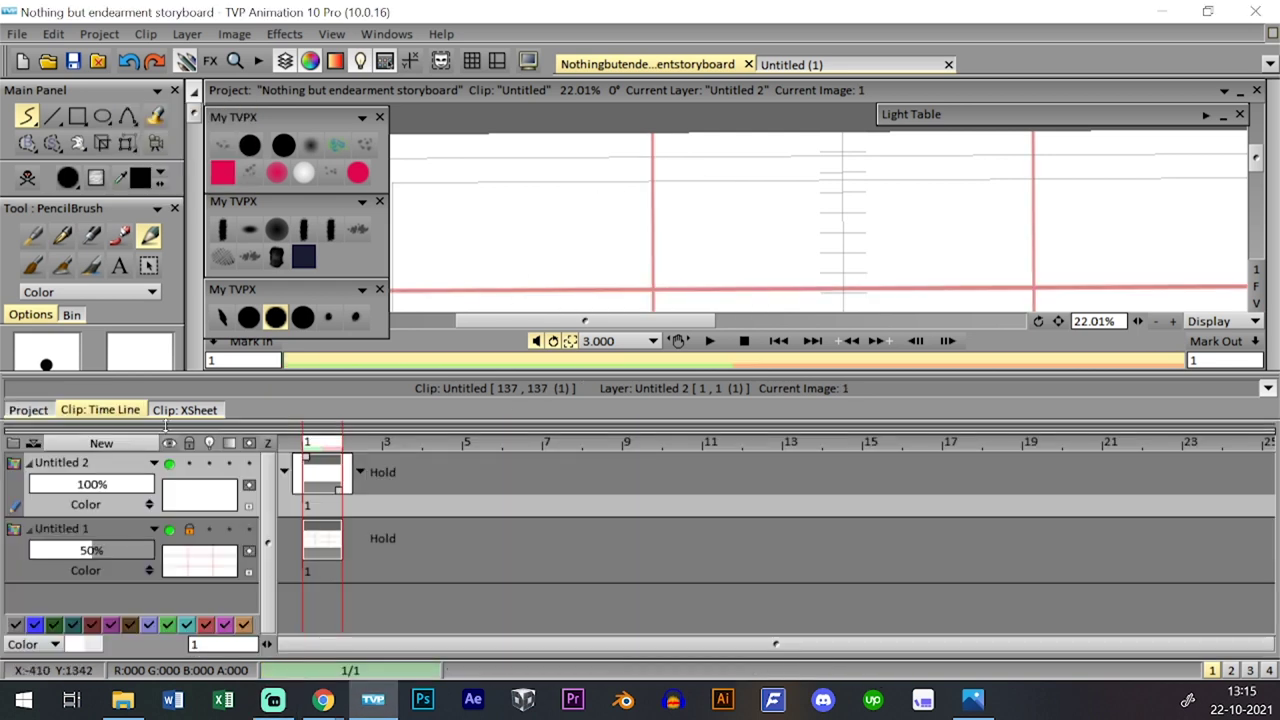
pyautogui.click(48, 408)
pyautogui.click(737, 516)
pyautogui.click(100, 409)
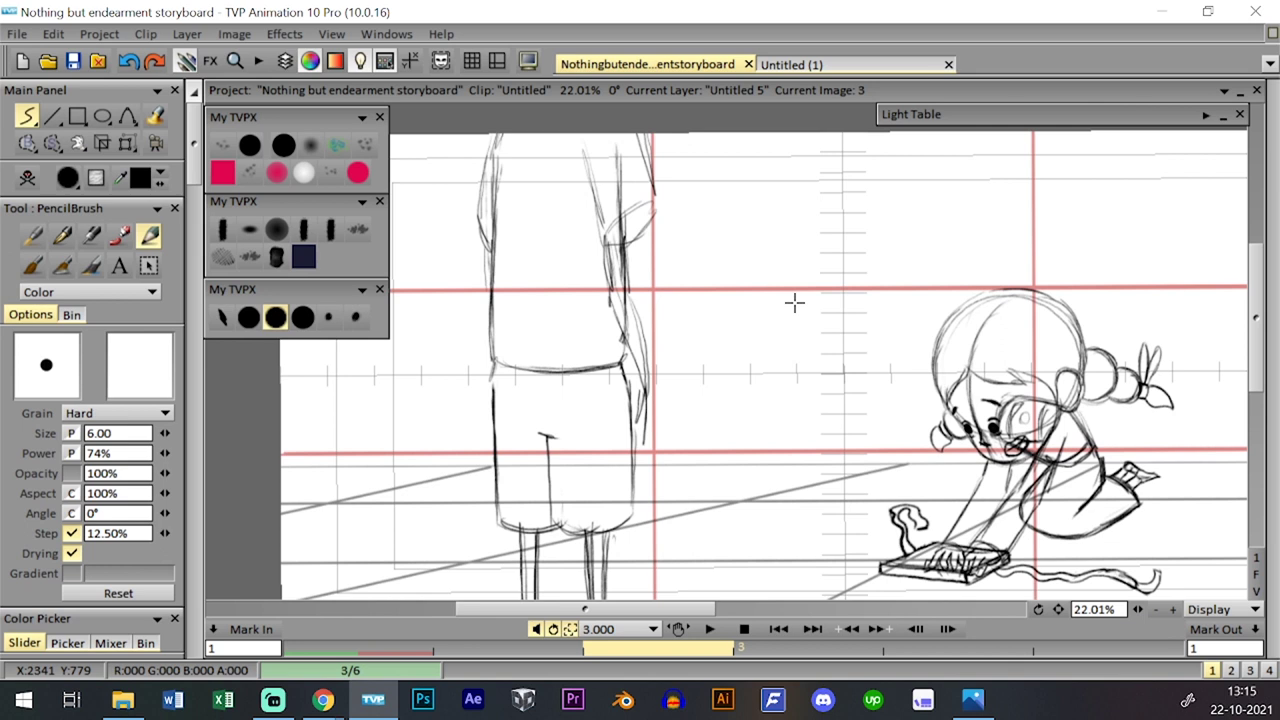
pyautogui.press('Escape')
pyautogui.click(335, 450)
pyautogui.press('Escape')
pyautogui.press('Escape')
pyautogui.press('Up')
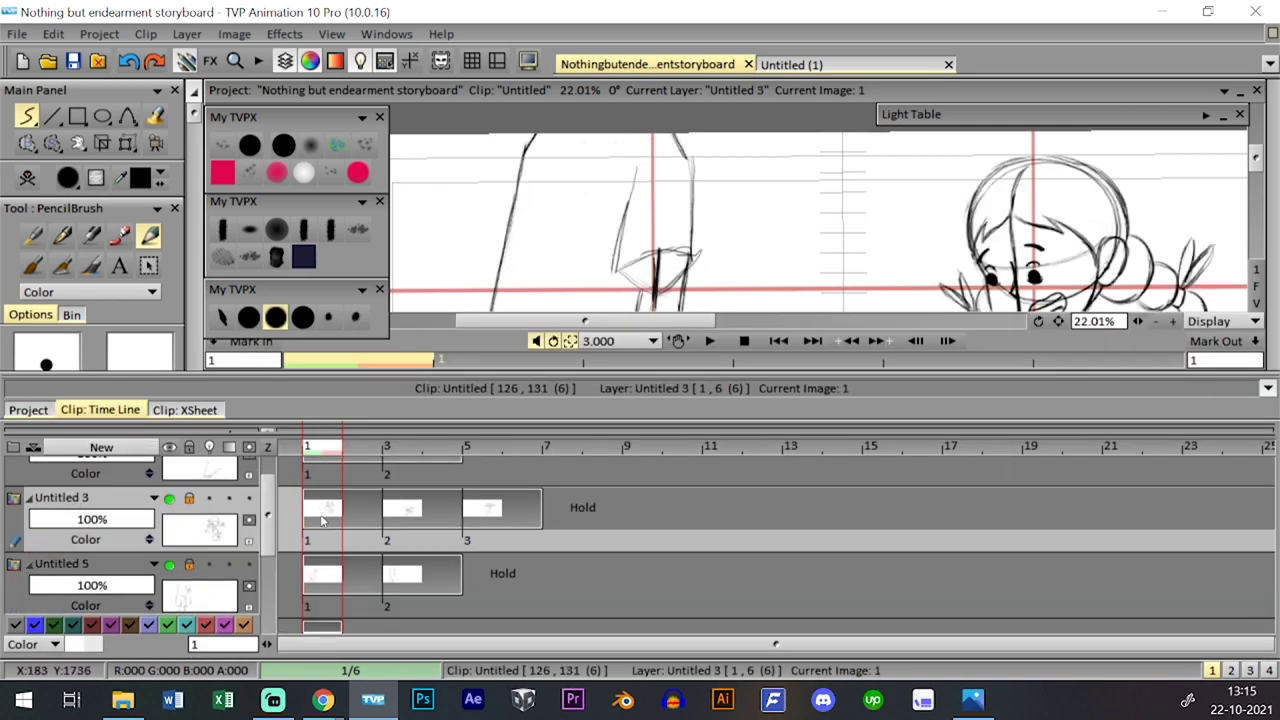
pyautogui.hotkey('ctrl', 't')
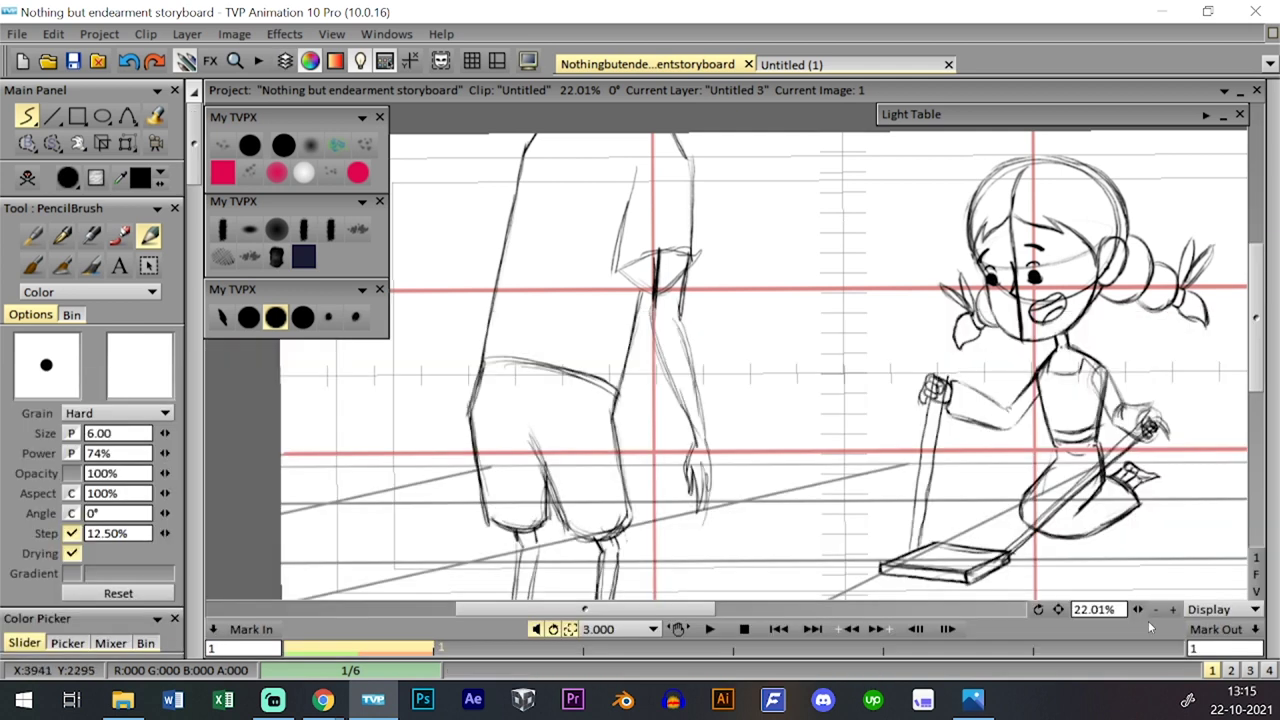
# - Step to the next clip and back to the kneeling-girl clip with the timeline hidden
pyautogui.scroll(-3, 1075, 500)
pyautogui.moveTo(1076, 452); pyautogui.dragTo(971, 475)
pyautogui.press('pagedown')
pyautogui.press('pagedown')
pyautogui.press('Escape')
pyautogui.press('Escape')
pyautogui.press('Escape')
pyautogui.press('pageup')
pyautogui.press('Escape')
pyautogui.press('pageup')
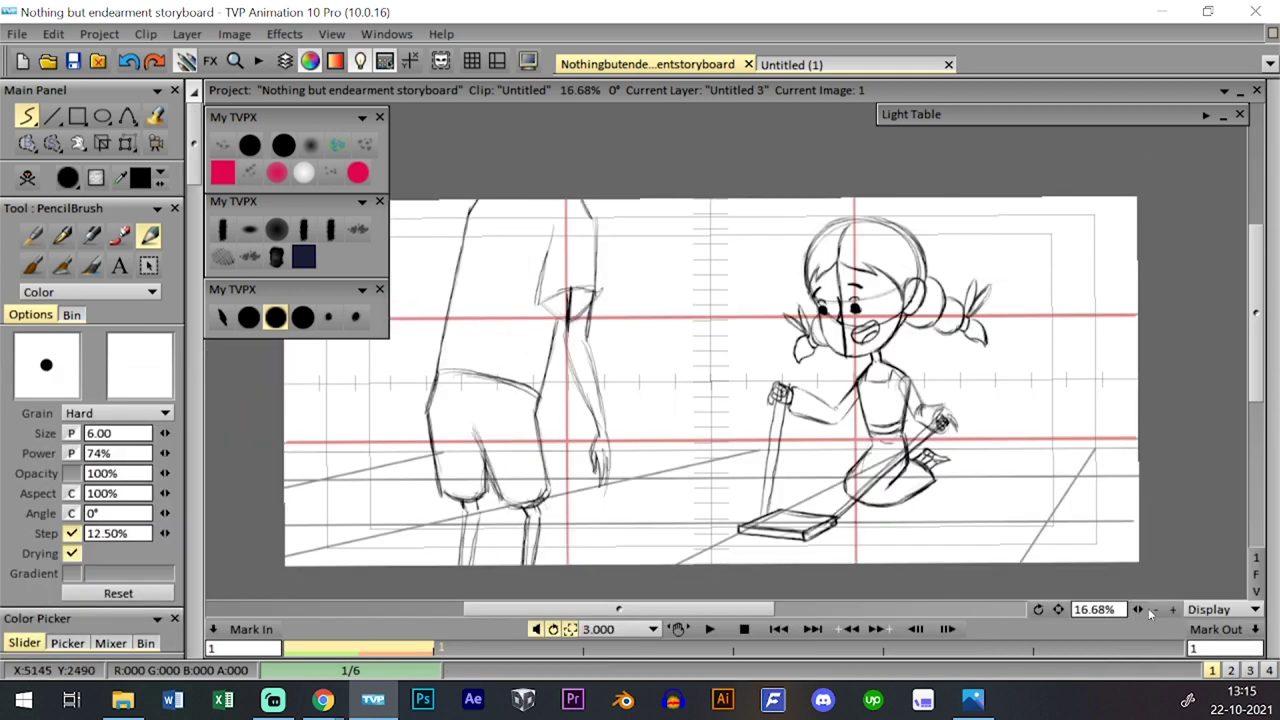
# - Zoom in on the kneeling girl, framing her face and arms for review
pyautogui.moveTo(1137, 610); pyautogui.dragTo(1180, 610)
pyautogui.moveTo(1203, 430); pyautogui.dragTo(870, 546)
pyautogui.moveTo(1080, 583); pyautogui.dragTo(992, 558)
pyautogui.moveTo(1137, 610); pyautogui.dragTo(1141, 610)
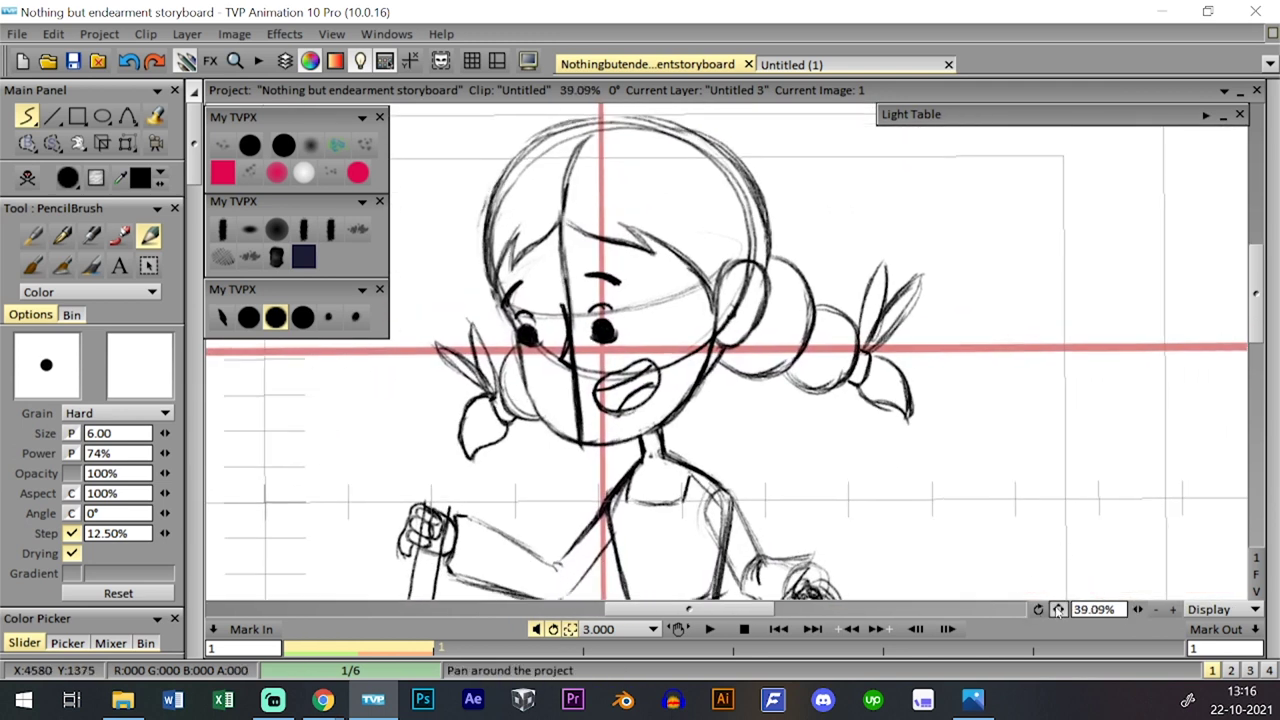
pyautogui.moveTo(1058, 608); pyautogui.dragTo(1082, 548)
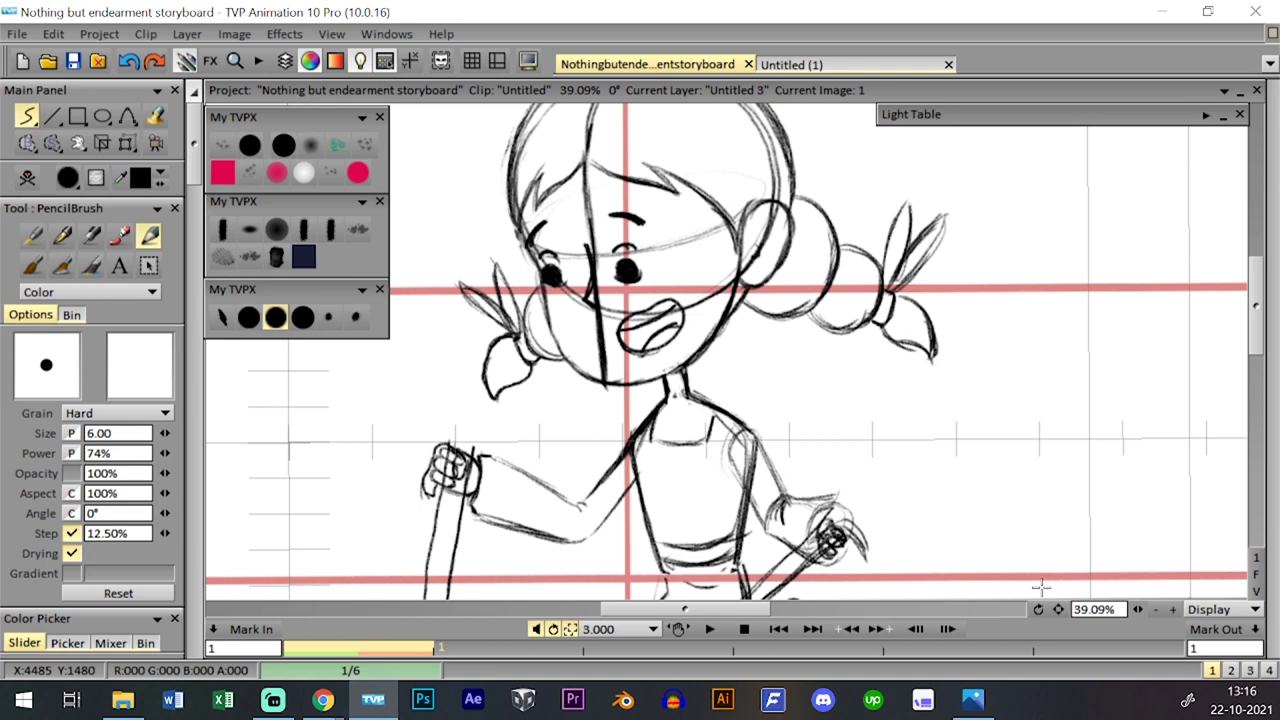
pyautogui.moveTo(1058, 613); pyautogui.dragTo(1053, 626)
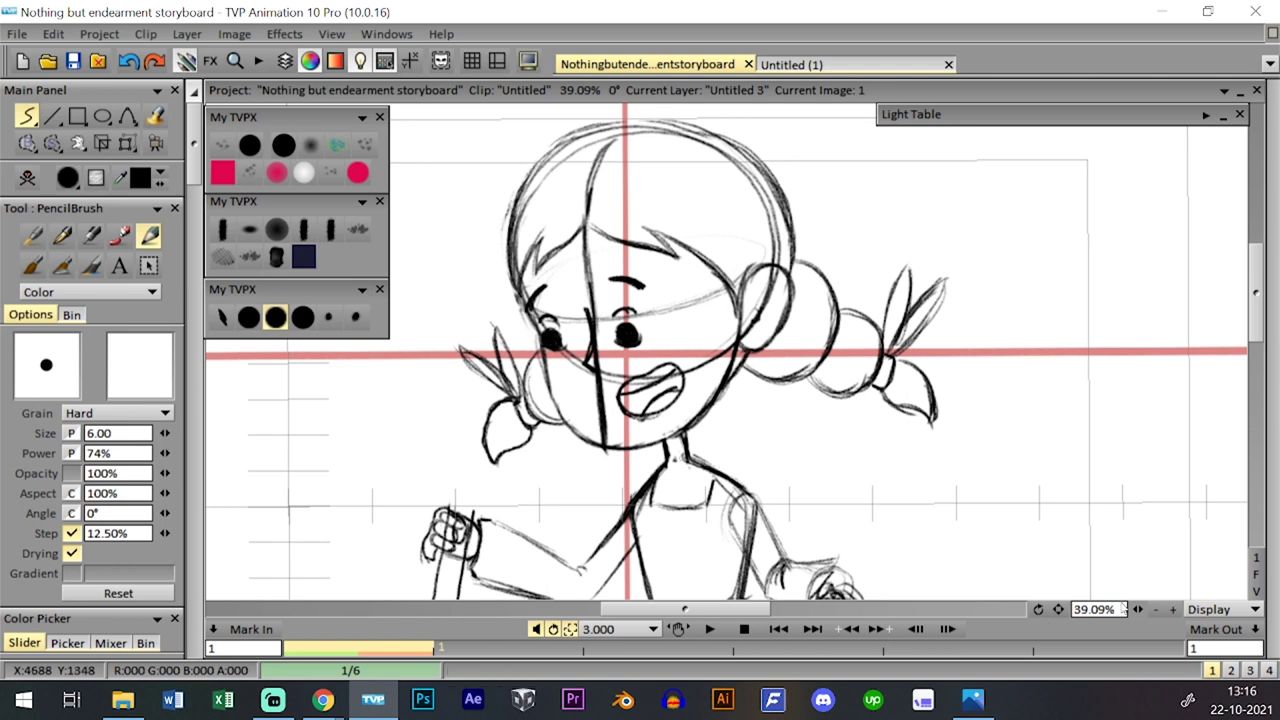
# - Zoom out to the whole frame, move to the next empty clip, and hide the timeline
pyautogui.scroll(-2, 1058, 609)
pyautogui.moveTo(1058, 609); pyautogui.dragTo(1115, 590)
pyautogui.click(1137, 608)
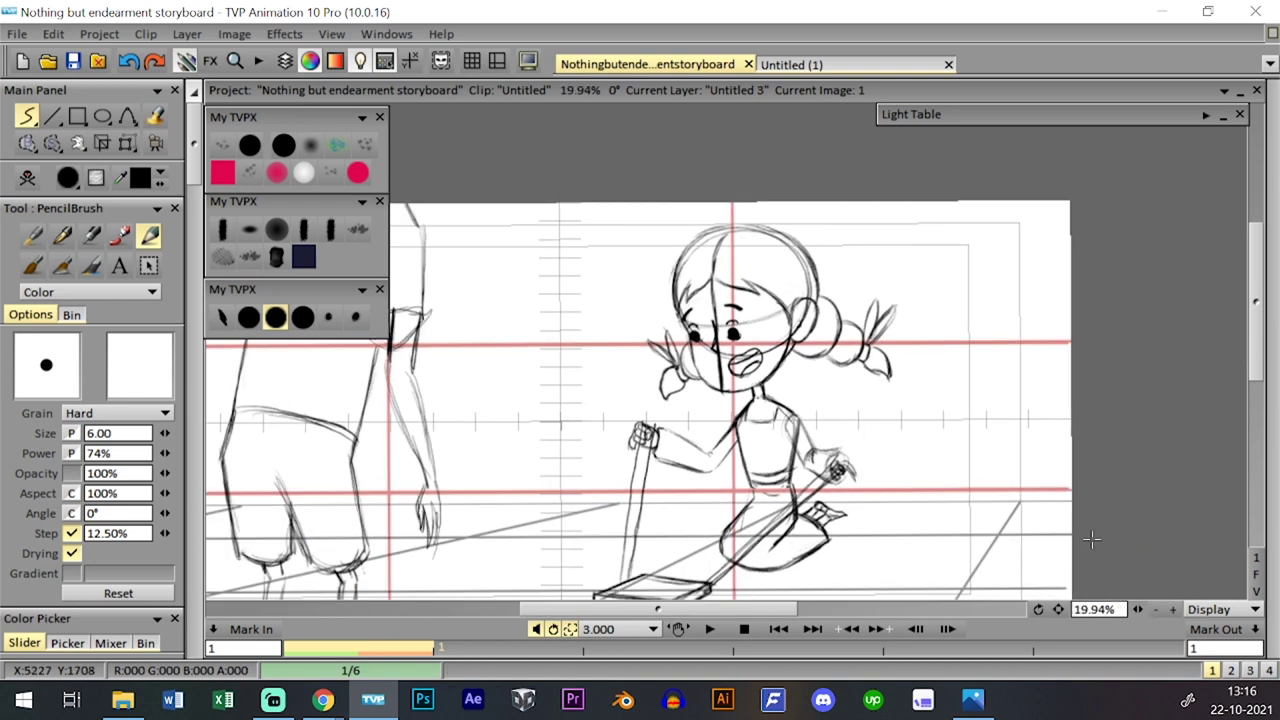
pyautogui.press('Left')
pyautogui.press('Tab')
pyautogui.press('Left')
pyautogui.press('0')
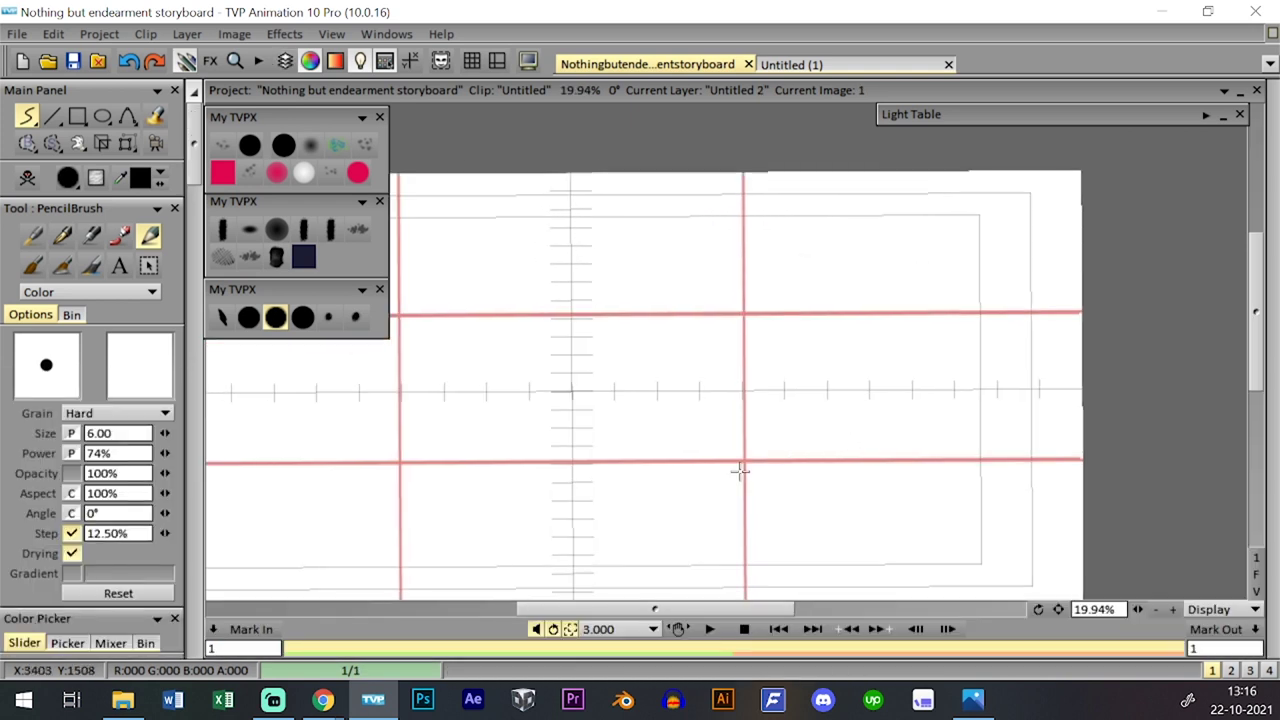
# - Save, paste the girl sketch into layer Untitled 2, and remove the extra second image
pyautogui.click(73, 61)
pyautogui.press('Tab')
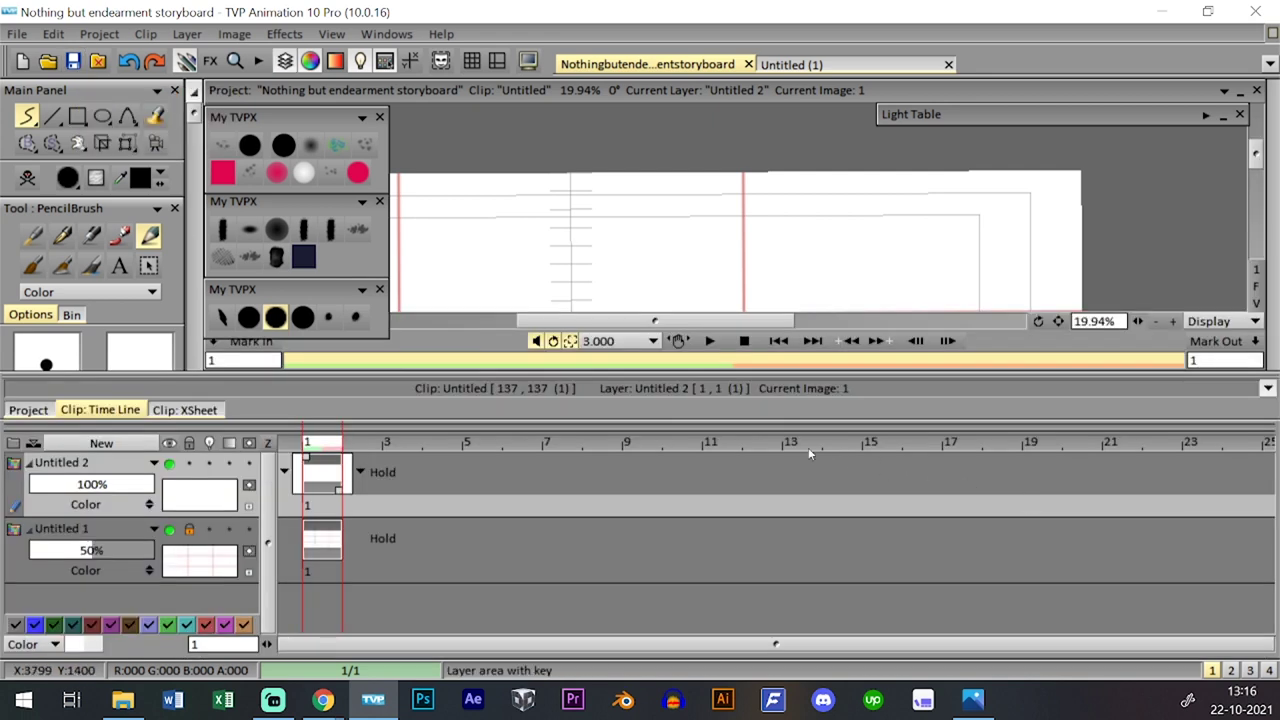
pyautogui.hotkey('ctrl', 'v')
pyautogui.press('Right')
pyautogui.press('Left')
pyautogui.press('Tab')
pyautogui.press('Tab')
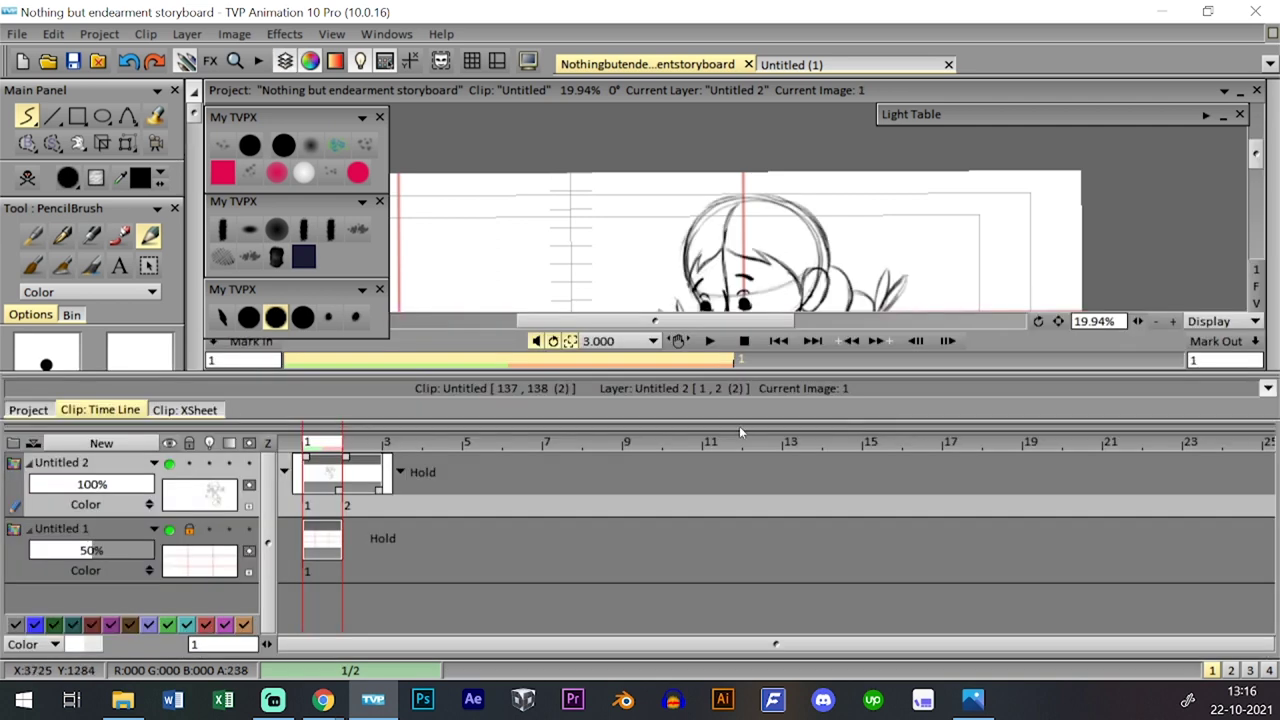
pyautogui.hotkey('ctrl', 'z')
pyautogui.press('Tab')
pyautogui.moveTo(1136, 609); pyautogui.dragTo(1098, 606)
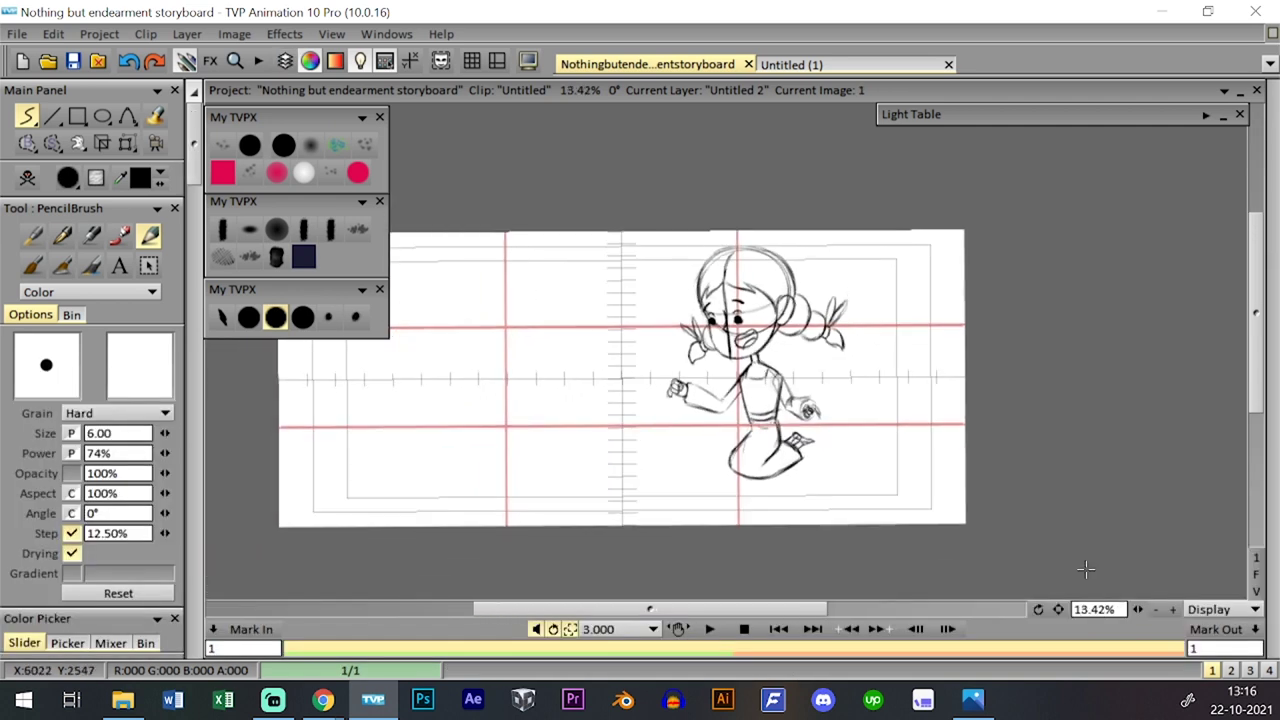
# - Transform the girl sketch to about 163%, position it right of centre, and apply
pyautogui.click(127, 144)
pyautogui.click(190, 168)
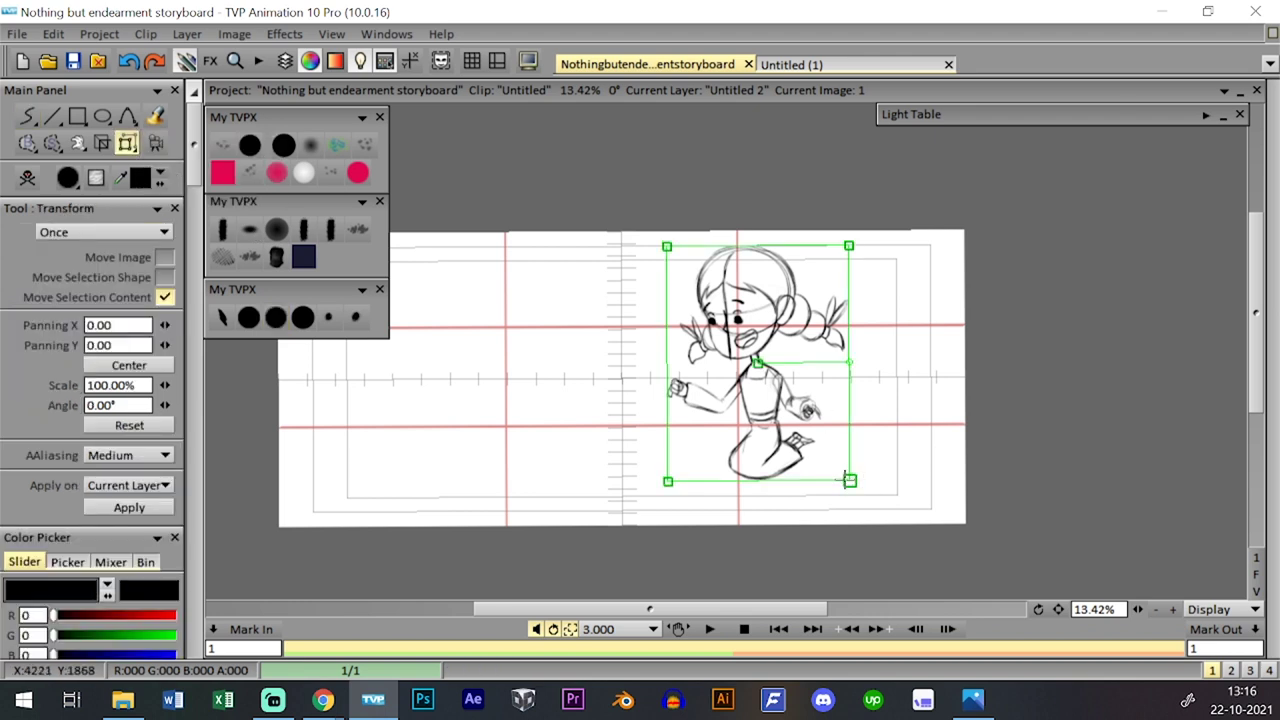
pyautogui.moveTo(850, 480)
pyautogui.mouseDown()
pyautogui.moveTo(923, 551)
pyautogui.moveTo(919, 568)
pyautogui.mouseUp()
pyautogui.moveTo(758, 363); pyautogui.dragTo(758, 436)
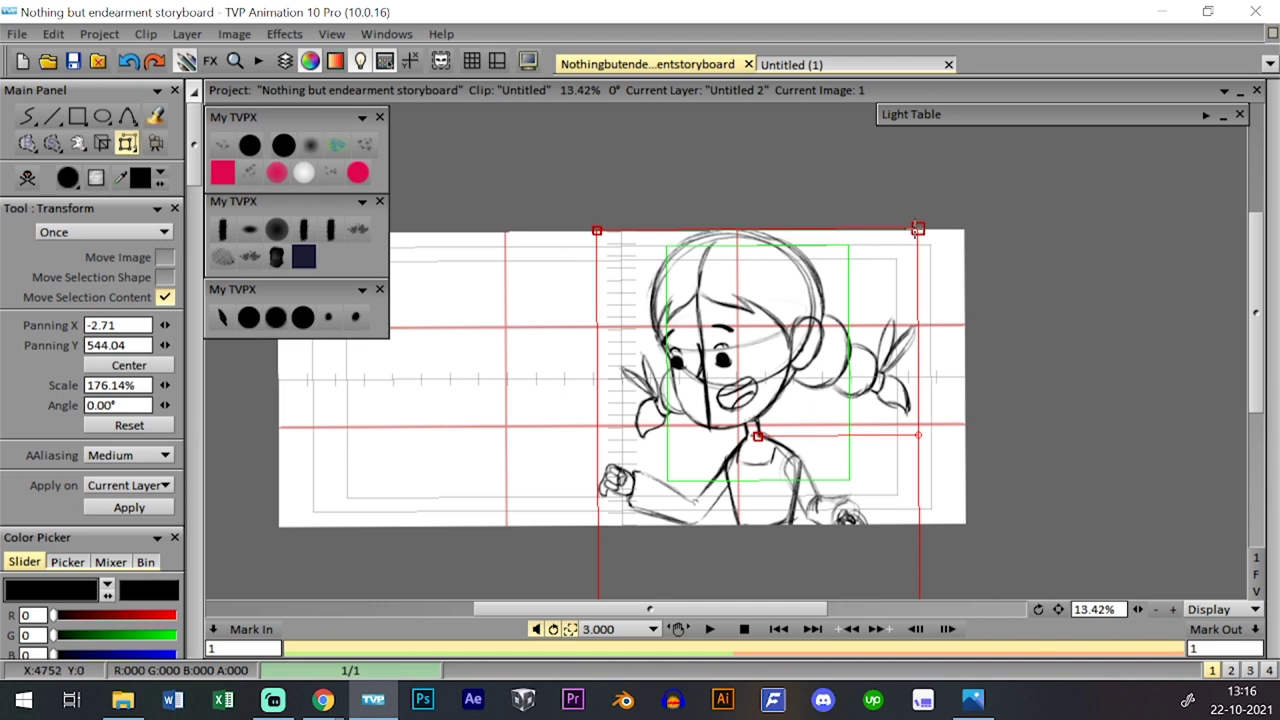
pyautogui.moveTo(917, 228); pyautogui.dragTo(903, 243)
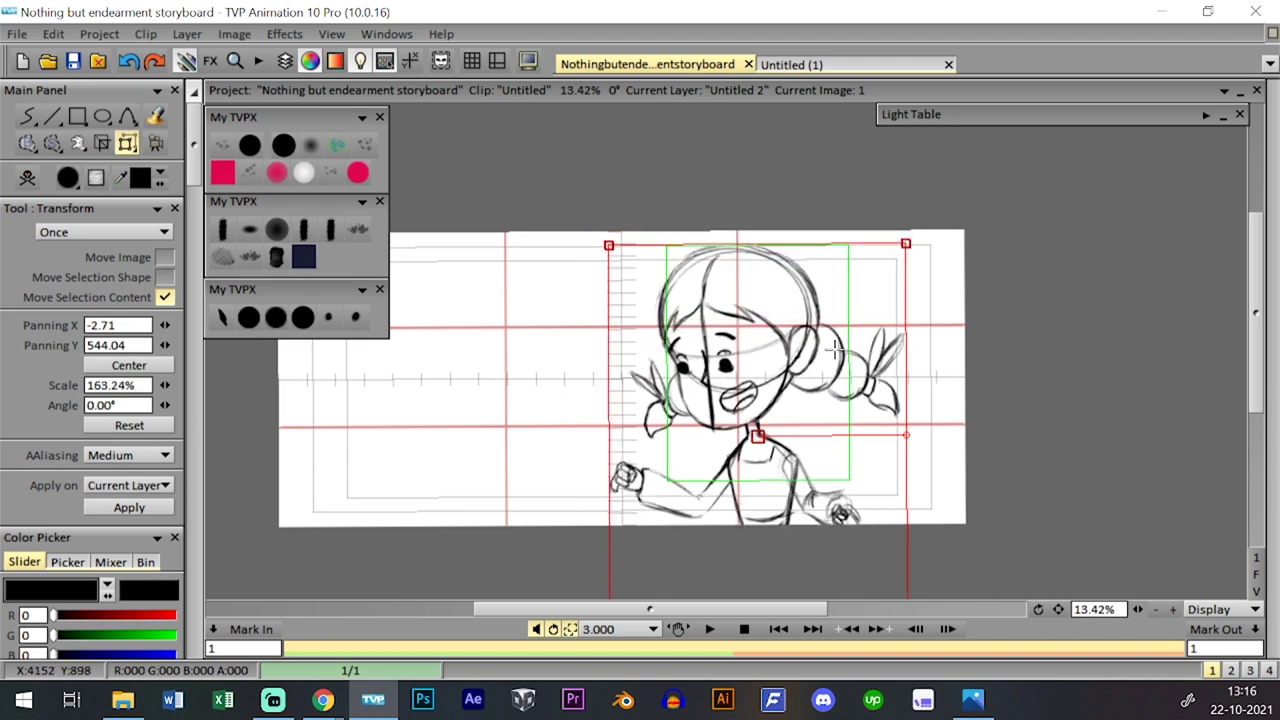
pyautogui.moveTo(830, 348); pyautogui.dragTo(835, 336)
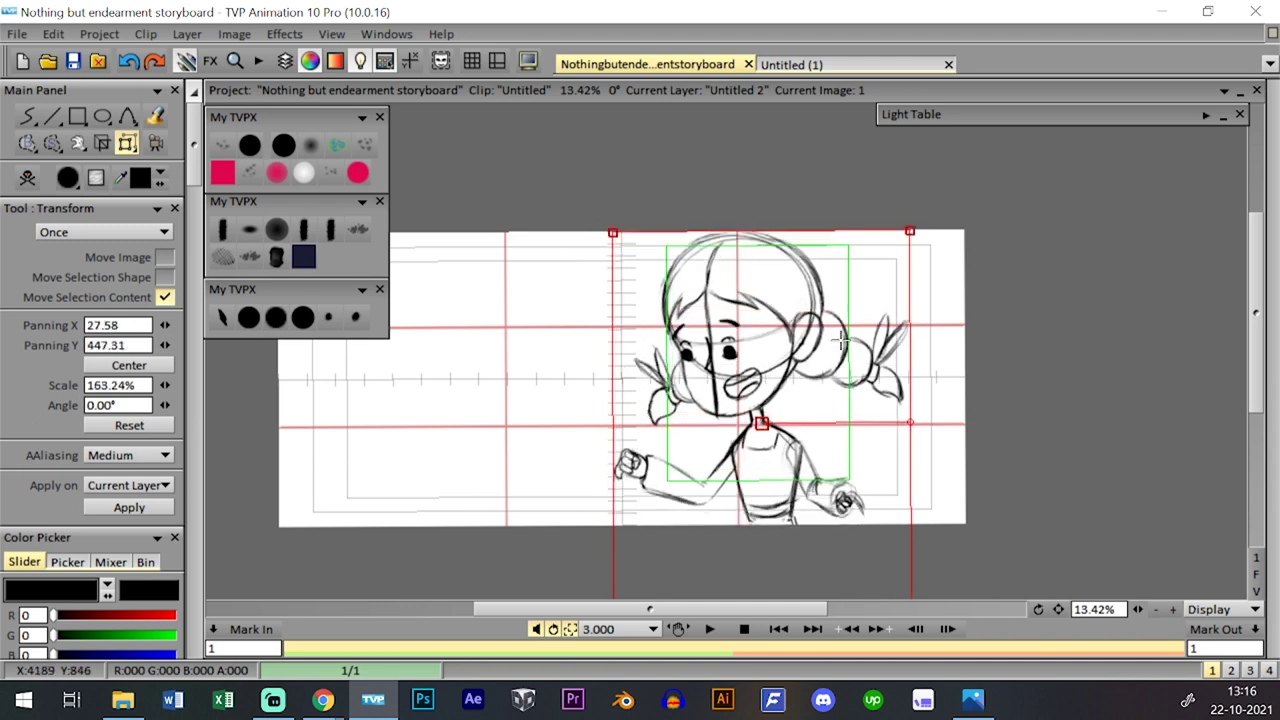
pyautogui.moveTo(843, 341); pyautogui.dragTo(843, 351)
pyautogui.press('Return')
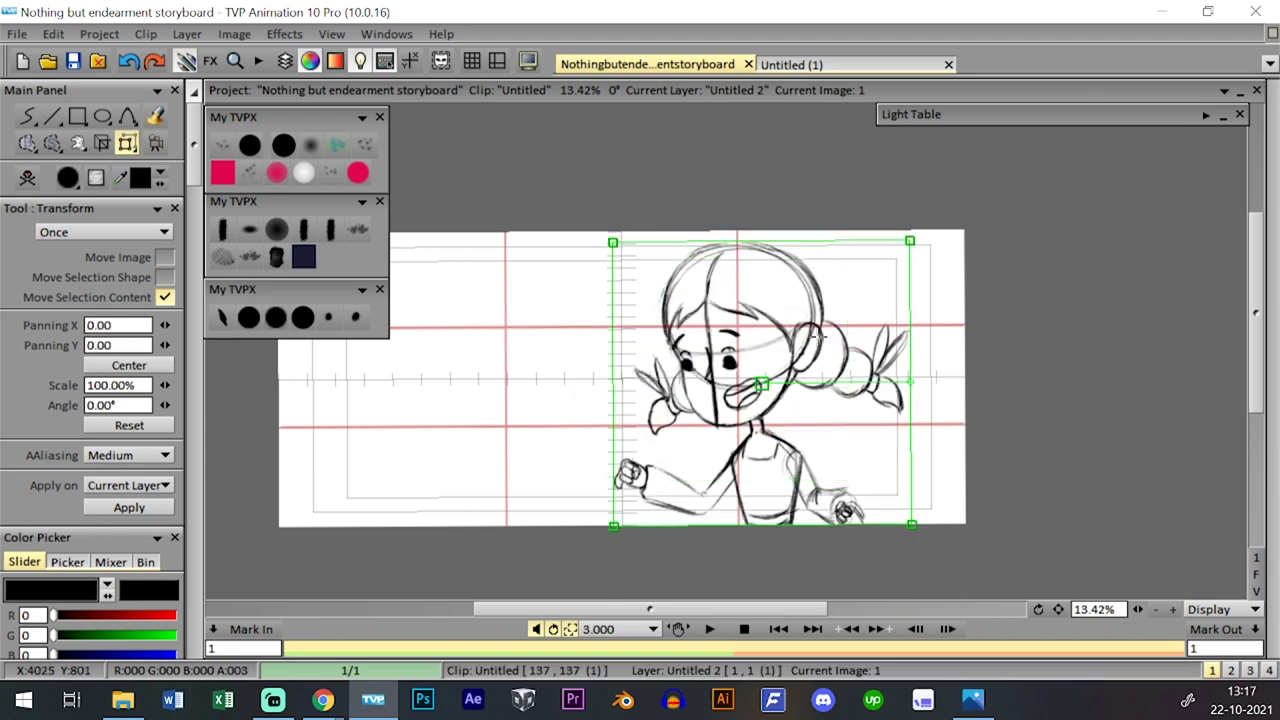
pyautogui.click(276, 317)
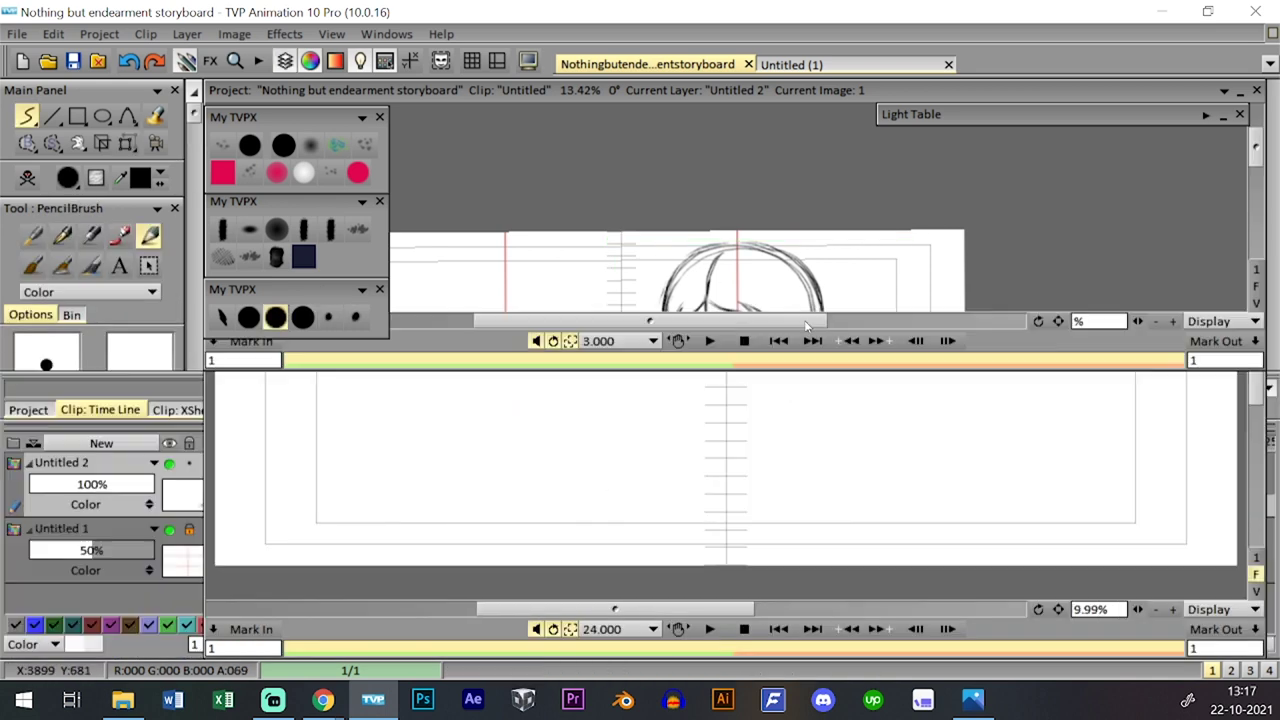
# - Erase the shoulder lines, upper arm and fist with a larger eraser, then save
pyautogui.press('Tab')
pyautogui.press('Tab')
pyautogui.moveTo(1137, 610); pyautogui.dragTo(1168, 600)
pyautogui.moveTo(892, 485); pyautogui.dragTo(828, 440)
pyautogui.press('Tab')
pyautogui.press('Tab')
pyautogui.press('Tab')
pyautogui.press('Tab')
pyautogui.moveTo(1137, 609); pyautogui.dragTo(1166, 604)
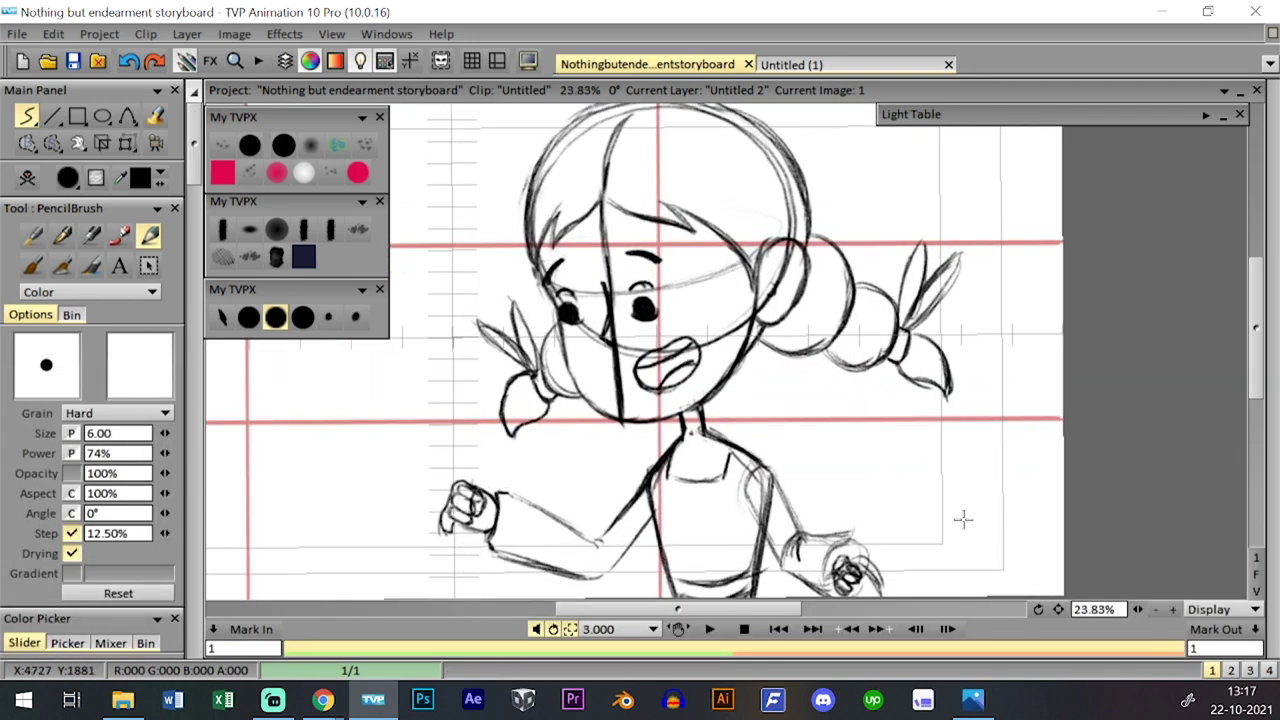
pyautogui.moveTo(1001, 521); pyautogui.dragTo(987, 485)
pyautogui.click(250, 146)
pyautogui.moveTo(719, 447); pyautogui.dragTo(736, 439)
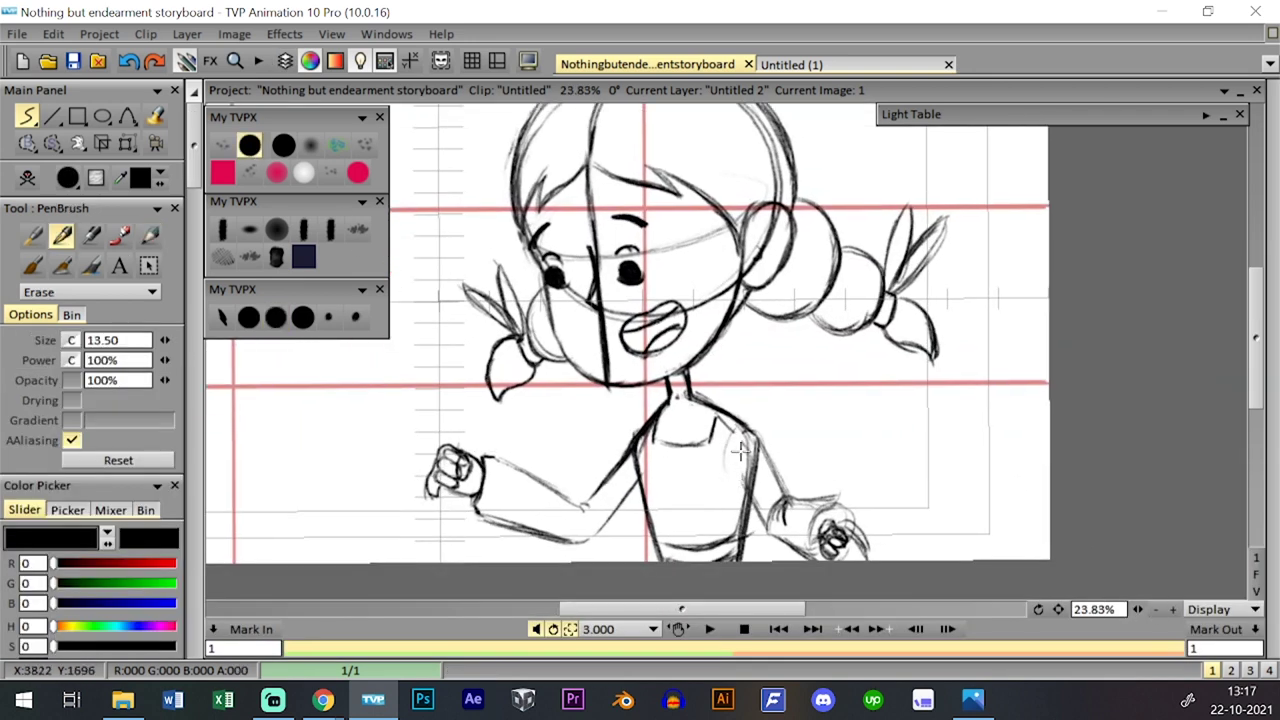
pyautogui.click(283, 145)
pyautogui.moveTo(781, 505)
pyautogui.mouseDown()
pyautogui.moveTo(798, 463)
pyautogui.moveTo(844, 564)
pyautogui.moveTo(877, 503)
pyautogui.mouseUp()
pyautogui.moveTo(609, 463)
pyautogui.mouseDown()
pyautogui.moveTo(589, 552)
pyautogui.moveTo(561, 483)
pyautogui.moveTo(539, 540)
pyautogui.moveTo(525, 468)
pyautogui.moveTo(497, 514)
pyautogui.moveTo(498, 457)
pyautogui.moveTo(455, 514)
pyautogui.moveTo(441, 442)
pyautogui.moveTo(425, 500)
pyautogui.mouseUp()
pyautogui.click(275, 317)
pyautogui.click(73, 61)
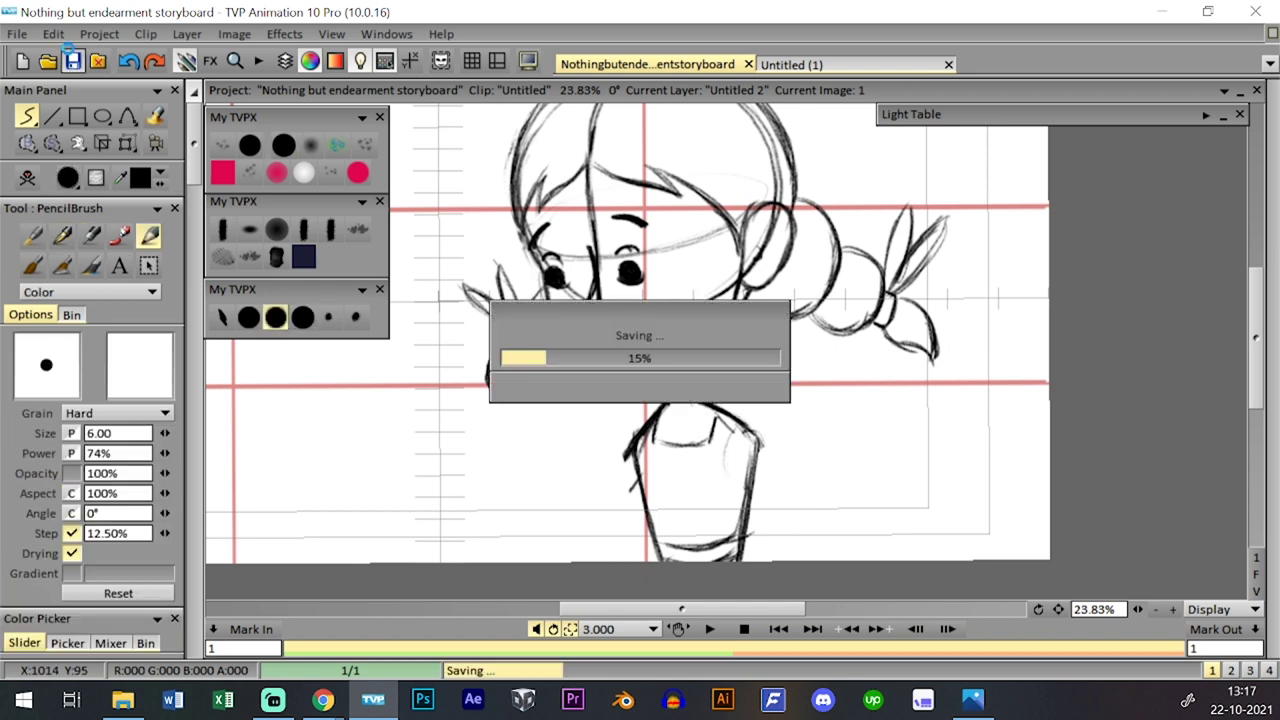
# - Sketch and retrace the arm lines below the shoulder, undoing unwanted strokes
pyautogui.moveTo(618, 484); pyautogui.dragTo(605, 529)
pyautogui.hotkey('ctrl', 'z')
pyautogui.moveTo(631, 441); pyautogui.dragTo(600, 558)
pyautogui.moveTo(613, 512); pyautogui.dragTo(602, 559)
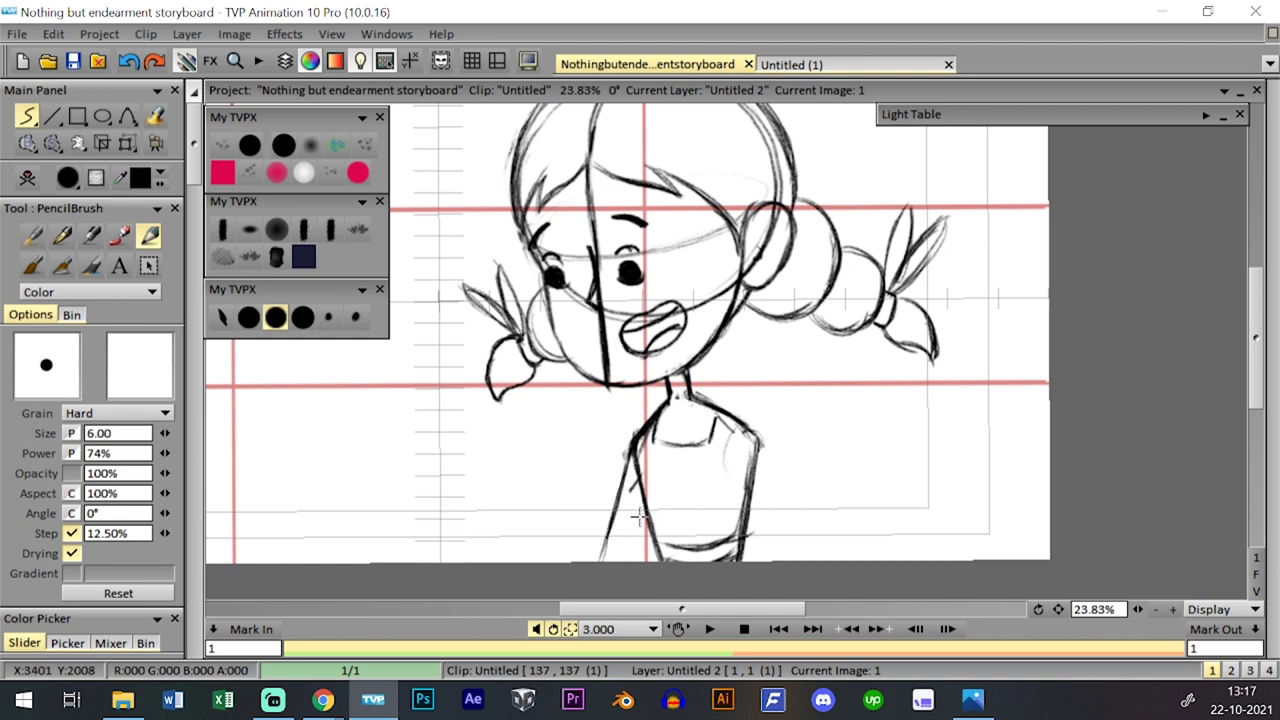
pyautogui.moveTo(643, 508)
pyautogui.mouseDown()
pyautogui.moveTo(625, 579)
pyautogui.moveTo(644, 467)
pyautogui.moveTo(636, 572)
pyautogui.moveTo(645, 486)
pyautogui.mouseUp()
pyautogui.moveTo(754, 446)
pyautogui.mouseDown()
pyautogui.moveTo(737, 477)
pyautogui.moveTo(757, 442)
pyautogui.moveTo(800, 545)
pyautogui.mouseUp()
pyautogui.hotkey('ctrl', 'z')
pyautogui.hotkey('ctrl', 'z')
pyautogui.moveTo(746, 494); pyautogui.dragTo(776, 560)
pyautogui.hotkey('ctrl', 'z')
pyautogui.moveTo(763, 444); pyautogui.dragTo(810, 544)
pyautogui.hotkey('ctrl', 'z')
pyautogui.hotkey('ctrl', 'z')
pyautogui.hotkey('ctrl', 'z')
pyautogui.hotkey('ctrl', 'z')
pyautogui.moveTo(747, 486); pyautogui.dragTo(780, 559)
# - Redraw the shirt's right edge darker with size 10 pencil, down to the frame bottom
pyautogui.click(248, 317)
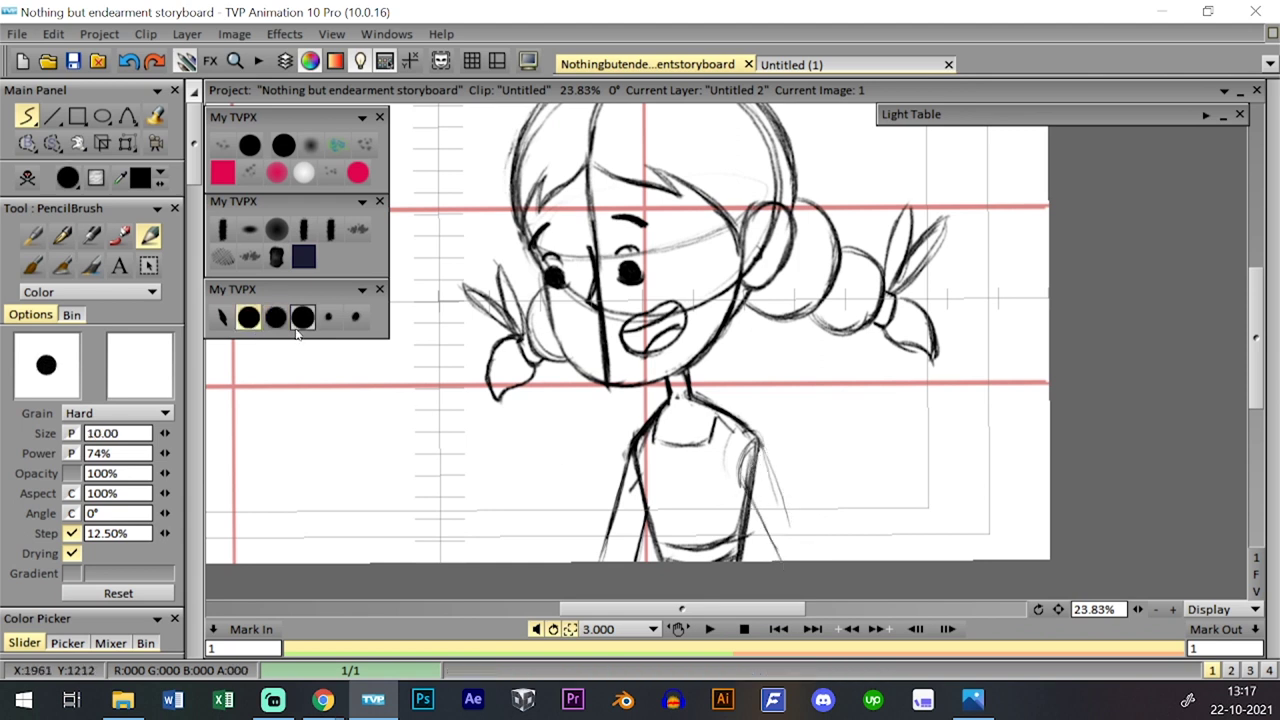
pyautogui.moveTo(752, 440)
pyautogui.mouseDown()
pyautogui.moveTo(774, 474)
pyautogui.moveTo(760, 455)
pyautogui.moveTo(817, 544)
pyautogui.mouseUp()
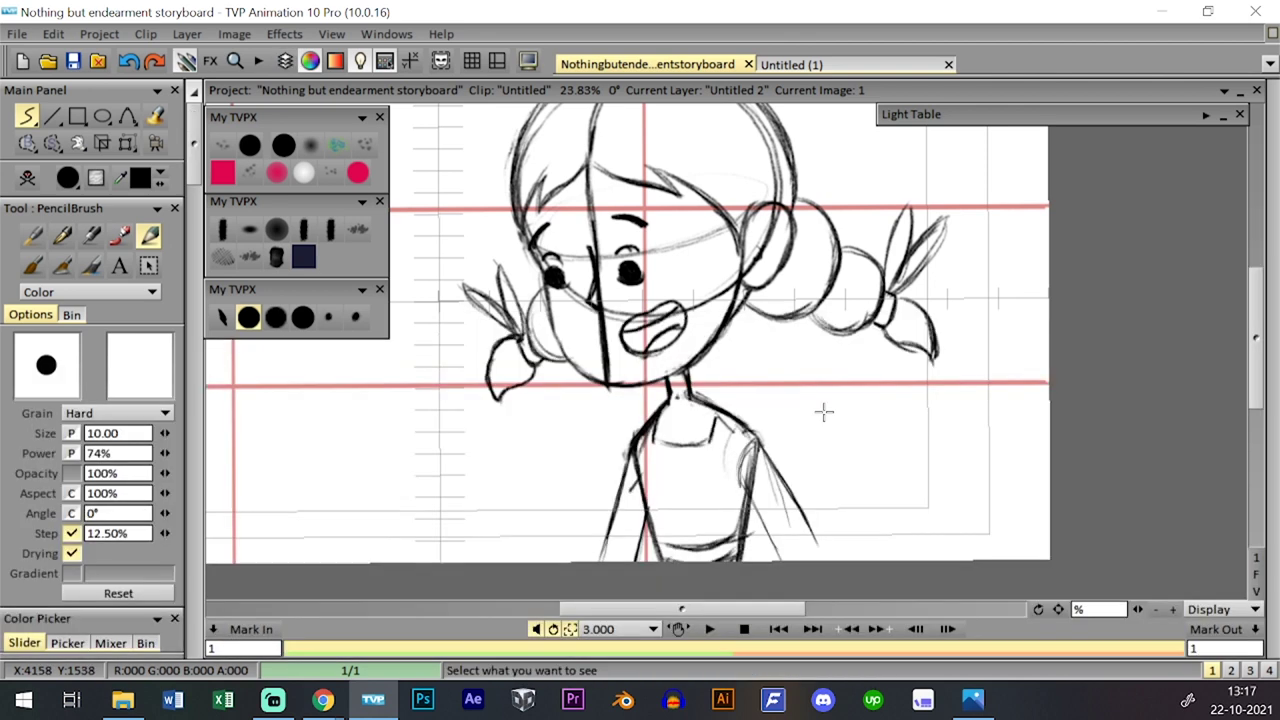
pyautogui.hotkey('ctrl', 'z')
pyautogui.hotkey('ctrl', 'z')
pyautogui.hotkey('ctrl', 'z')
pyautogui.moveTo(752, 448)
pyautogui.mouseDown()
pyautogui.moveTo(742, 507)
pyautogui.moveTo(753, 469)
pyautogui.moveTo(768, 472)
pyautogui.moveTo(774, 558)
pyautogui.mouseUp()
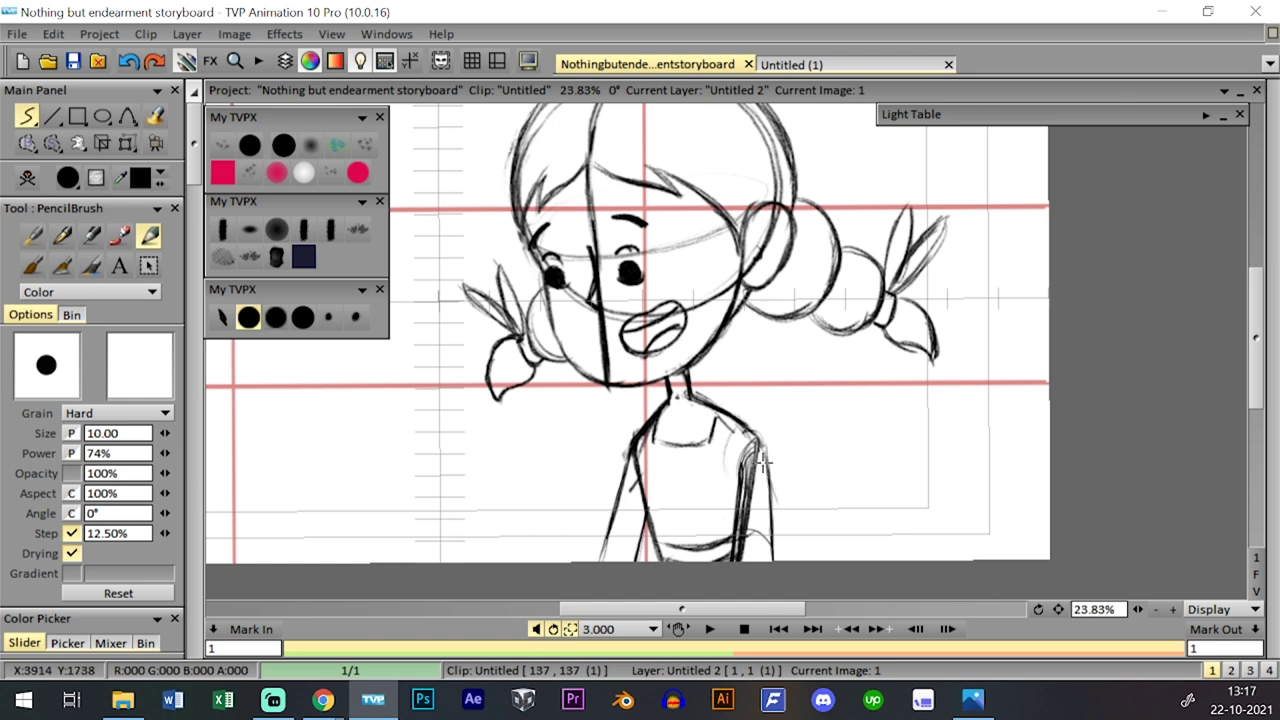
pyautogui.moveTo(757, 450); pyautogui.dragTo(770, 559)
pyautogui.press('Tab')
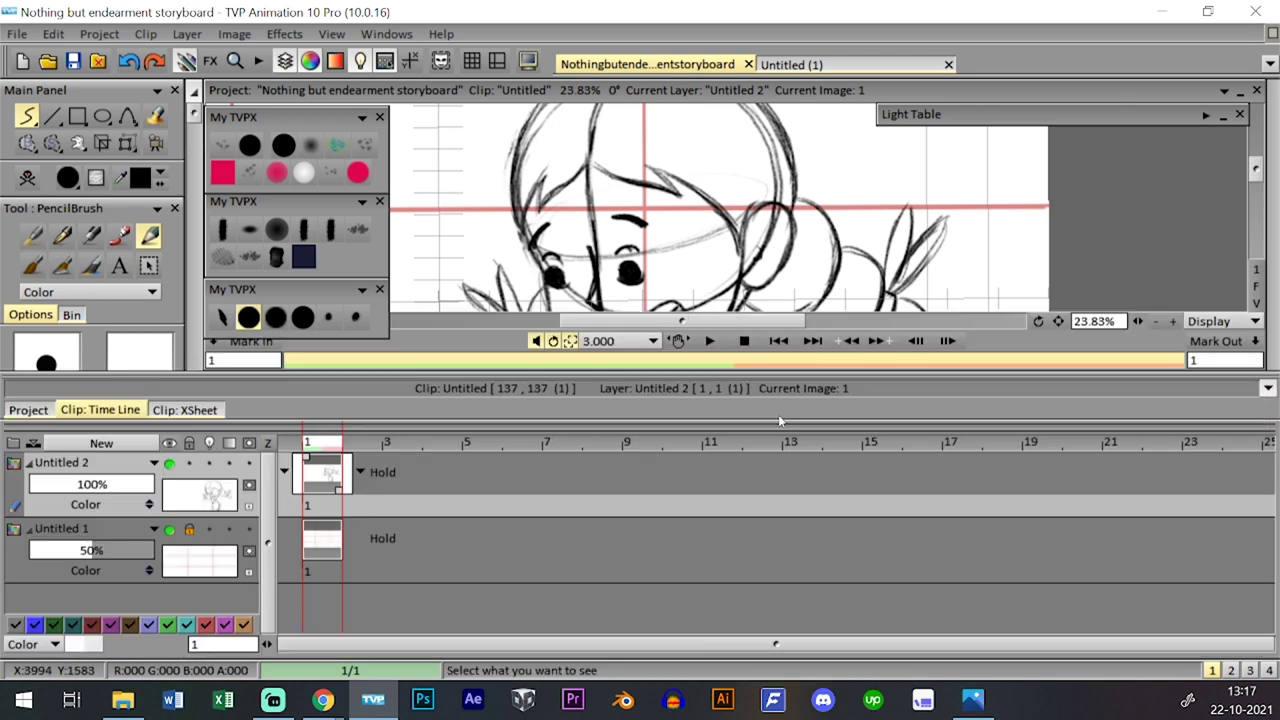
# - On image 2, erase stray lines at the shirt's right edge and darken its bottom edge
pyautogui.click(361, 448)
pyautogui.press('Tab')
pyautogui.press('Tab')
pyautogui.press('Tab')
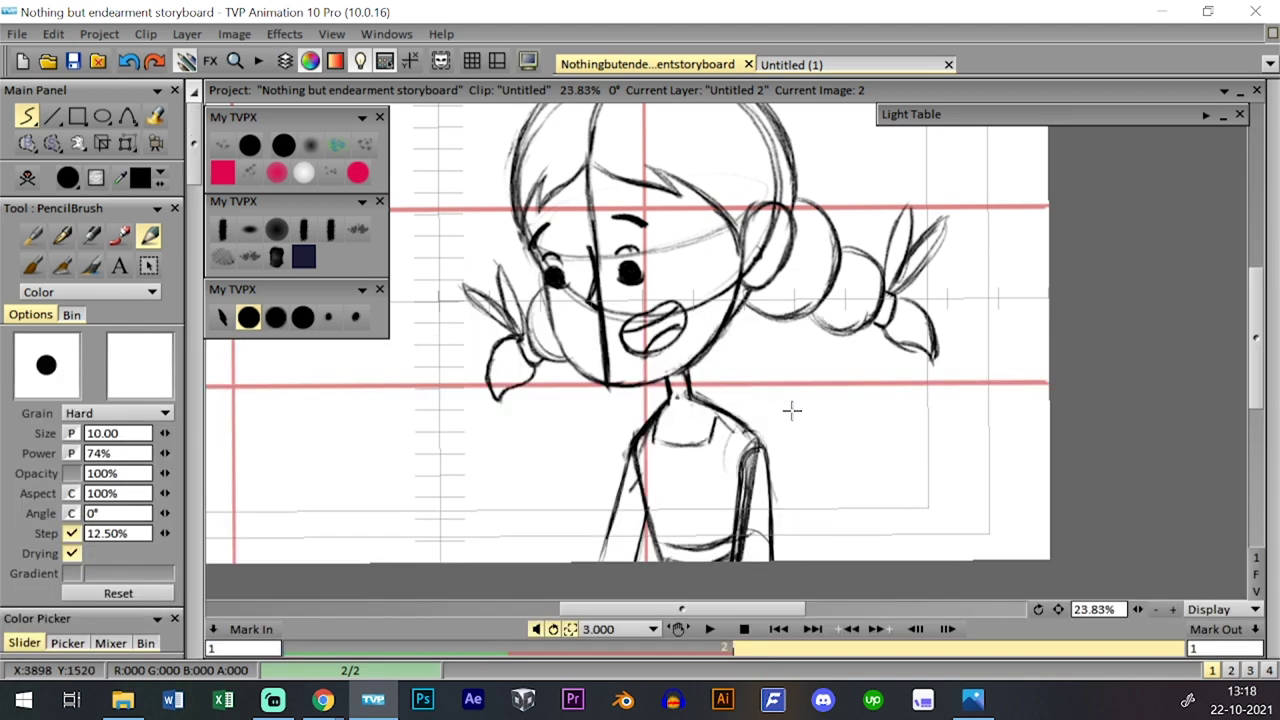
pyautogui.moveTo(758, 399); pyautogui.dragTo(726, 361)
pyautogui.press('Tab')
pyautogui.press('Tab')
pyautogui.press('Tab')
pyautogui.press('Tab')
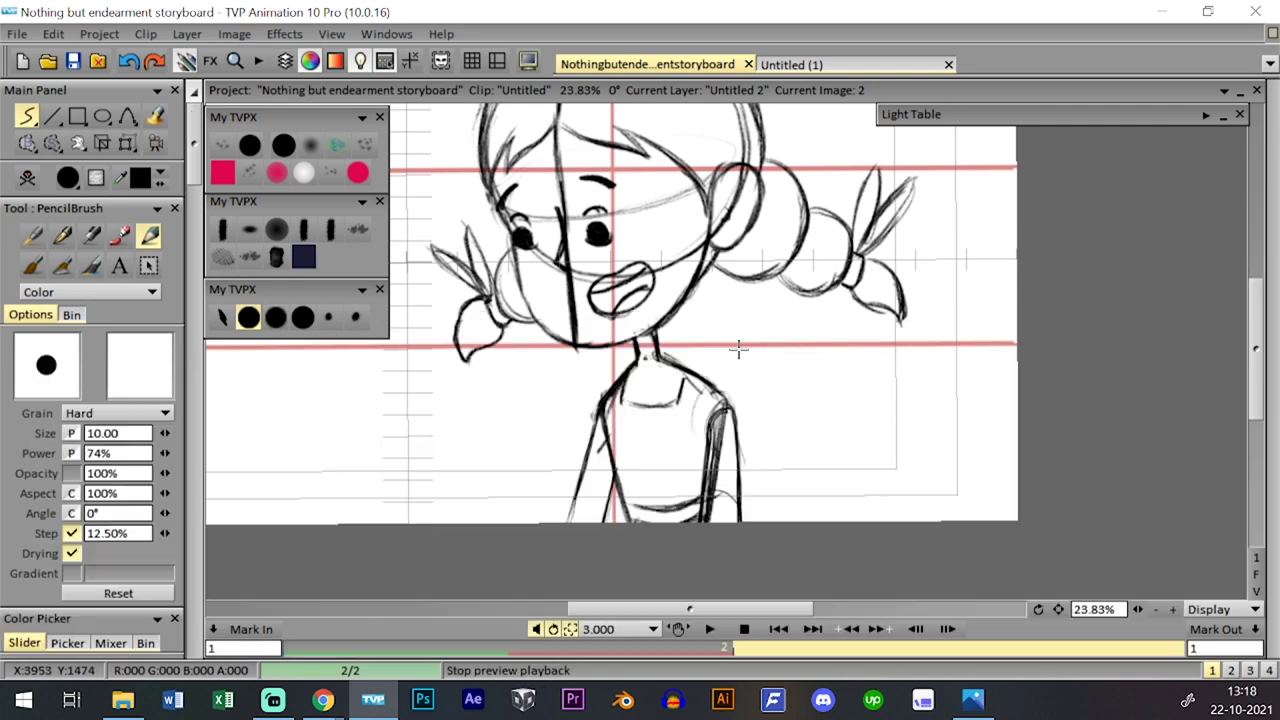
pyautogui.click(251, 149)
pyautogui.press('Tab')
pyautogui.press('Tab')
pyautogui.moveTo(713, 405)
pyautogui.mouseDown()
pyautogui.moveTo(691, 495)
pyautogui.moveTo(728, 422)
pyautogui.mouseUp()
pyautogui.moveTo(722, 505)
pyautogui.mouseDown()
pyautogui.moveTo(743, 431)
pyautogui.moveTo(706, 468)
pyautogui.moveTo(702, 500)
pyautogui.moveTo(709, 490)
pyautogui.mouseUp()
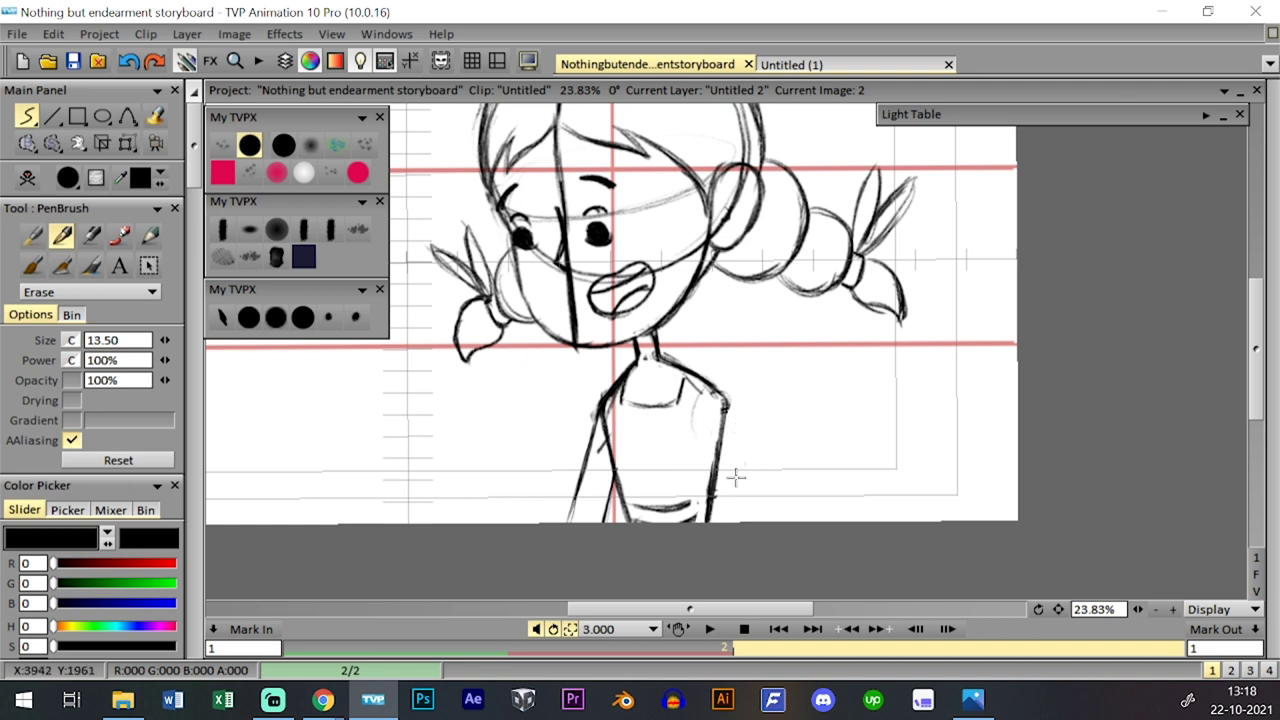
pyautogui.click(249, 317)
pyautogui.click(275, 317)
pyautogui.click(249, 317)
pyautogui.moveTo(678, 512)
pyautogui.mouseDown()
pyautogui.moveTo(712, 496)
pyautogui.moveTo(694, 519)
pyautogui.mouseUp()
# - Flip between image 1 and image 2 to compare the drawings
pyautogui.press('Tab')
pyautogui.press('Tab')
pyautogui.press('Tab')
pyautogui.press('Left')
pyautogui.press('Tab')
pyautogui.press('Tab')
pyautogui.press('Tab')
pyautogui.press('Tab')
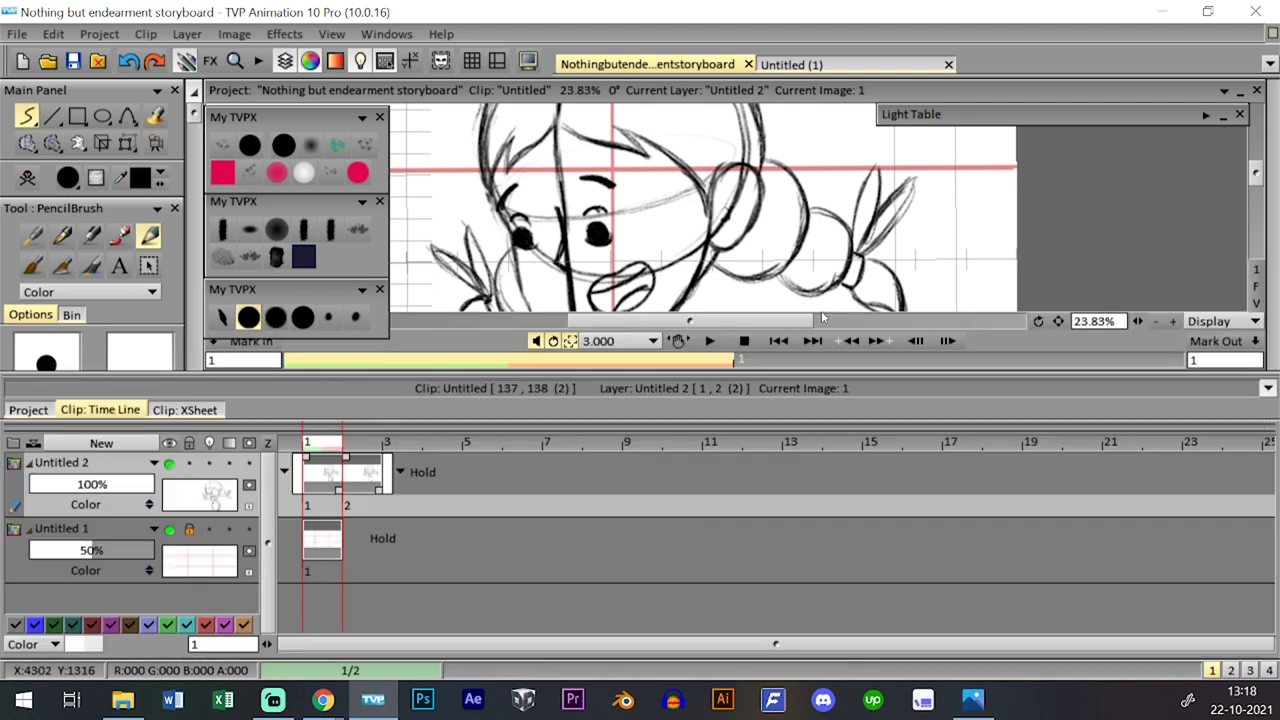
pyautogui.press('Tab')
pyautogui.press('Right')
pyautogui.press('Tab')
pyautogui.press('Tab')
pyautogui.press('Tab')
pyautogui.press('Tab')
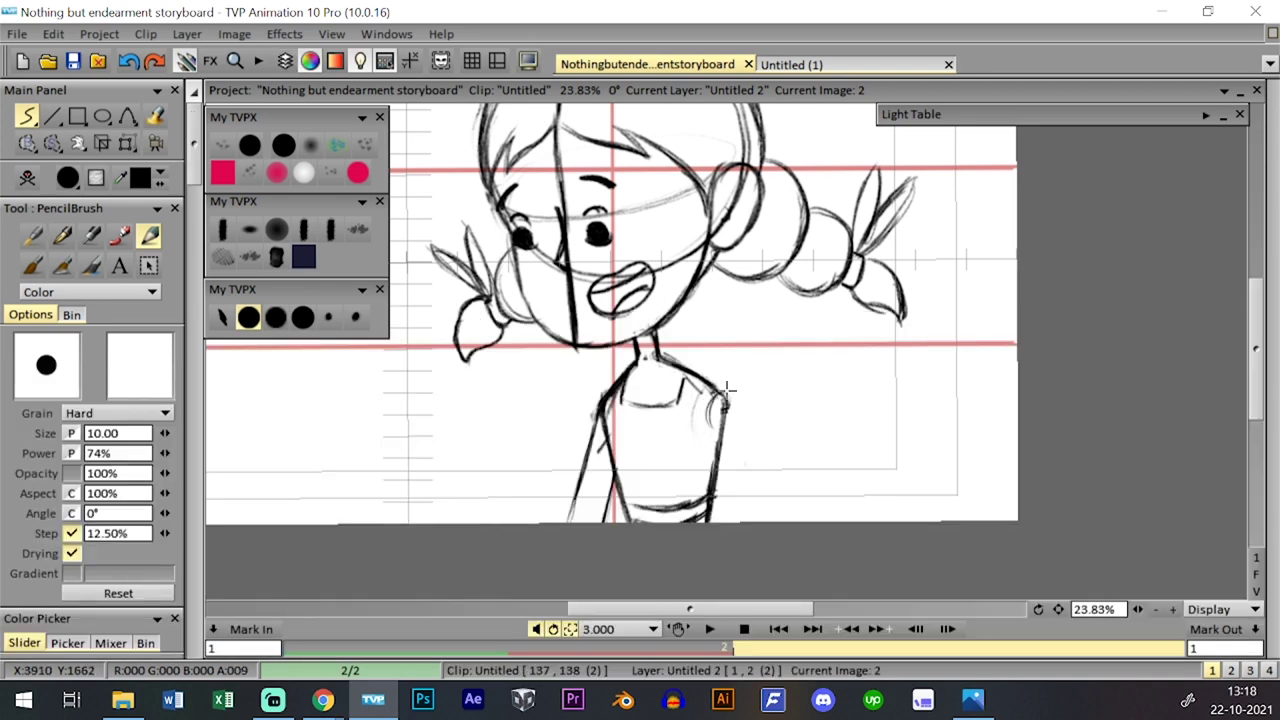
# - Draw the arm's upper and lower edges extending right from the shoulder to the hand
pyautogui.moveTo(738, 393)
pyautogui.mouseDown()
pyautogui.moveTo(790, 402)
pyautogui.moveTo(720, 425)
pyautogui.mouseUp()
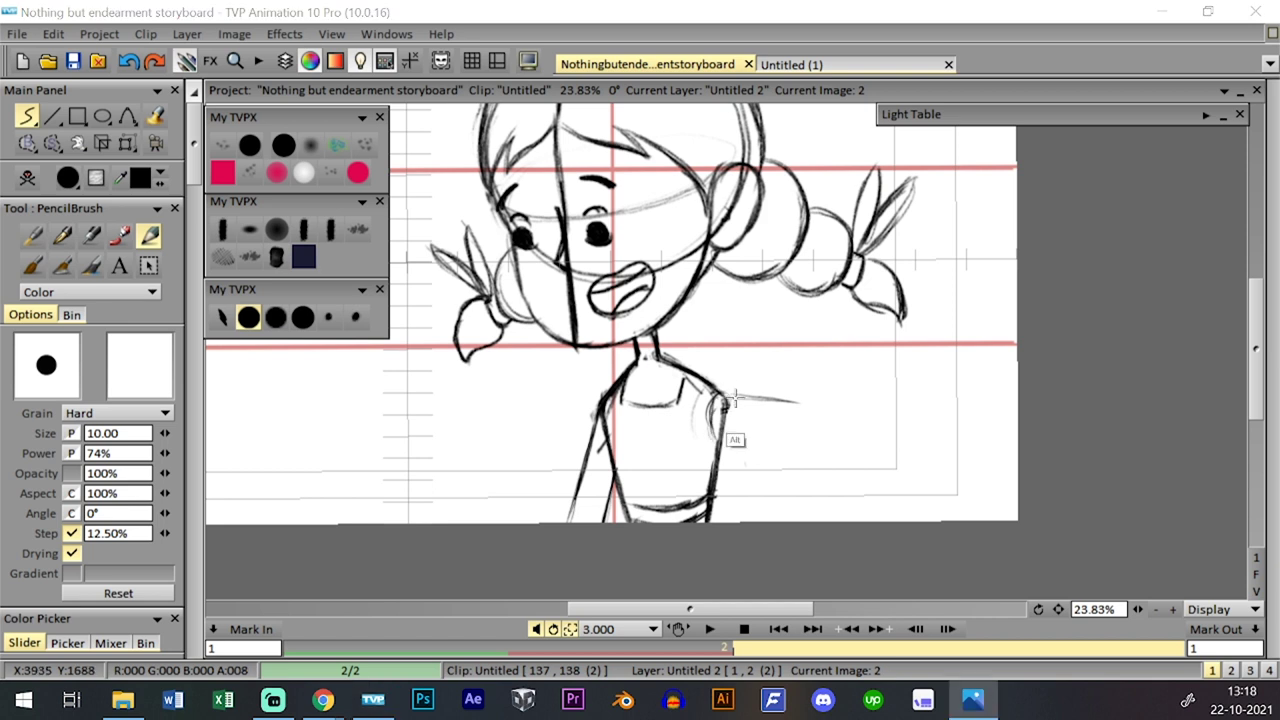
pyautogui.moveTo(731, 388); pyautogui.dragTo(722, 401)
pyautogui.moveTo(788, 454); pyautogui.dragTo(748, 441)
pyautogui.hotkey('ctrl', 'z')
pyautogui.moveTo(720, 388); pyautogui.dragTo(715, 386)
pyautogui.moveTo(718, 430); pyautogui.dragTo(790, 447)
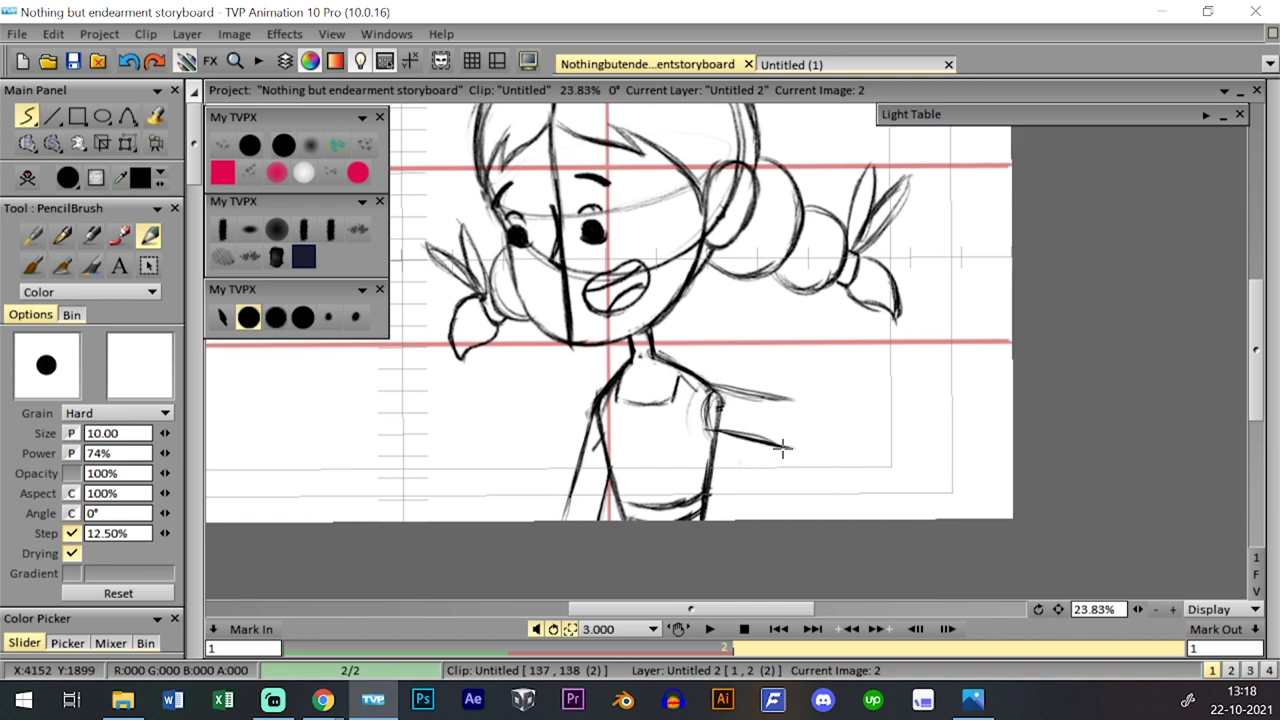
pyautogui.moveTo(788, 398)
pyautogui.mouseDown()
pyautogui.moveTo(870, 357)
pyautogui.moveTo(898, 355)
pyautogui.moveTo(922, 400)
pyautogui.mouseUp()
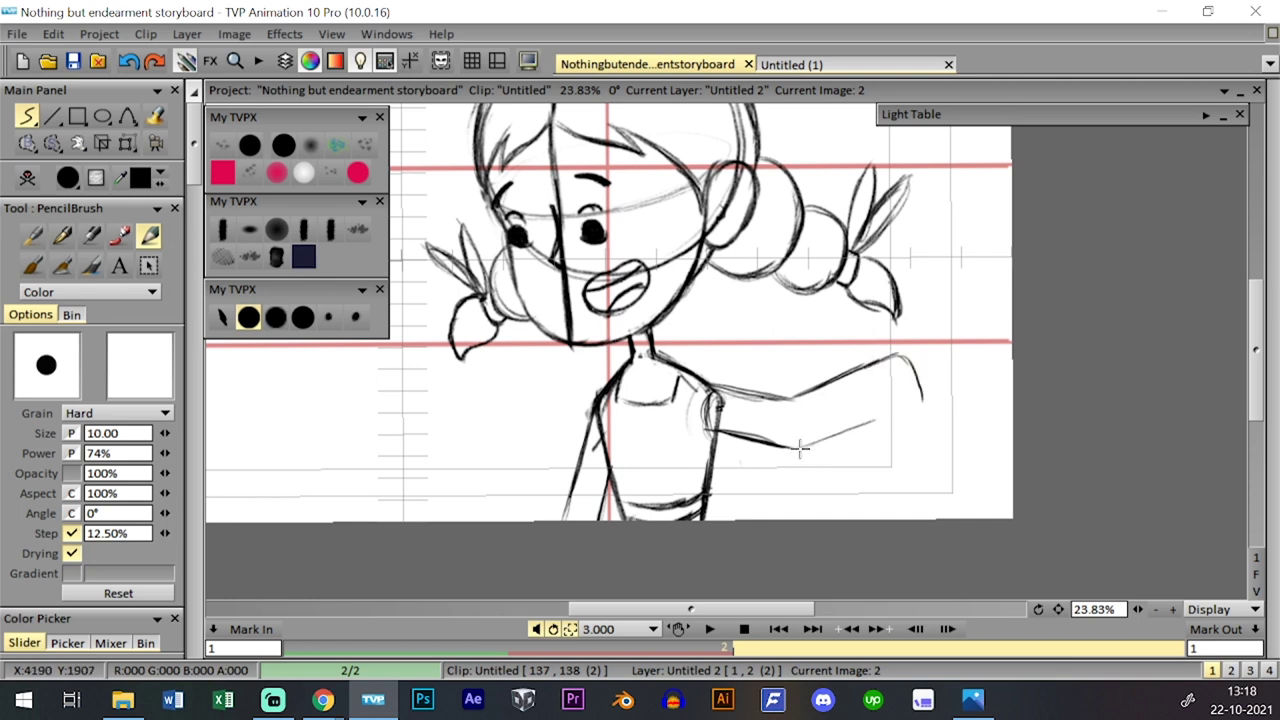
pyautogui.moveTo(790, 446)
pyautogui.mouseDown()
pyautogui.moveTo(895, 422)
pyautogui.moveTo(914, 394)
pyautogui.moveTo(898, 420)
pyautogui.mouseUp()
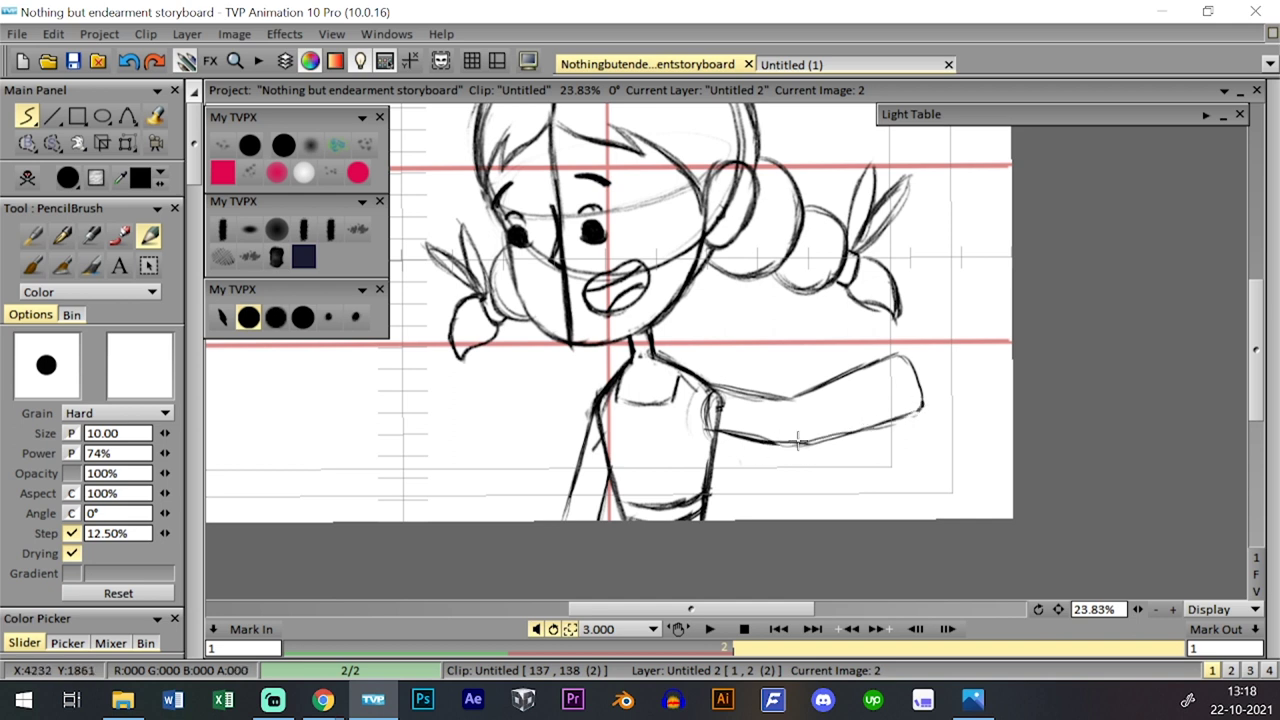
pyautogui.moveTo(828, 438); pyautogui.dragTo(920, 407)
# - Sketch the curled fingers of the fist and zigzag flower shapes around it
pyautogui.moveTo(915, 351)
pyautogui.mouseDown()
pyautogui.moveTo(933, 373)
pyautogui.moveTo(946, 359)
pyautogui.mouseUp()
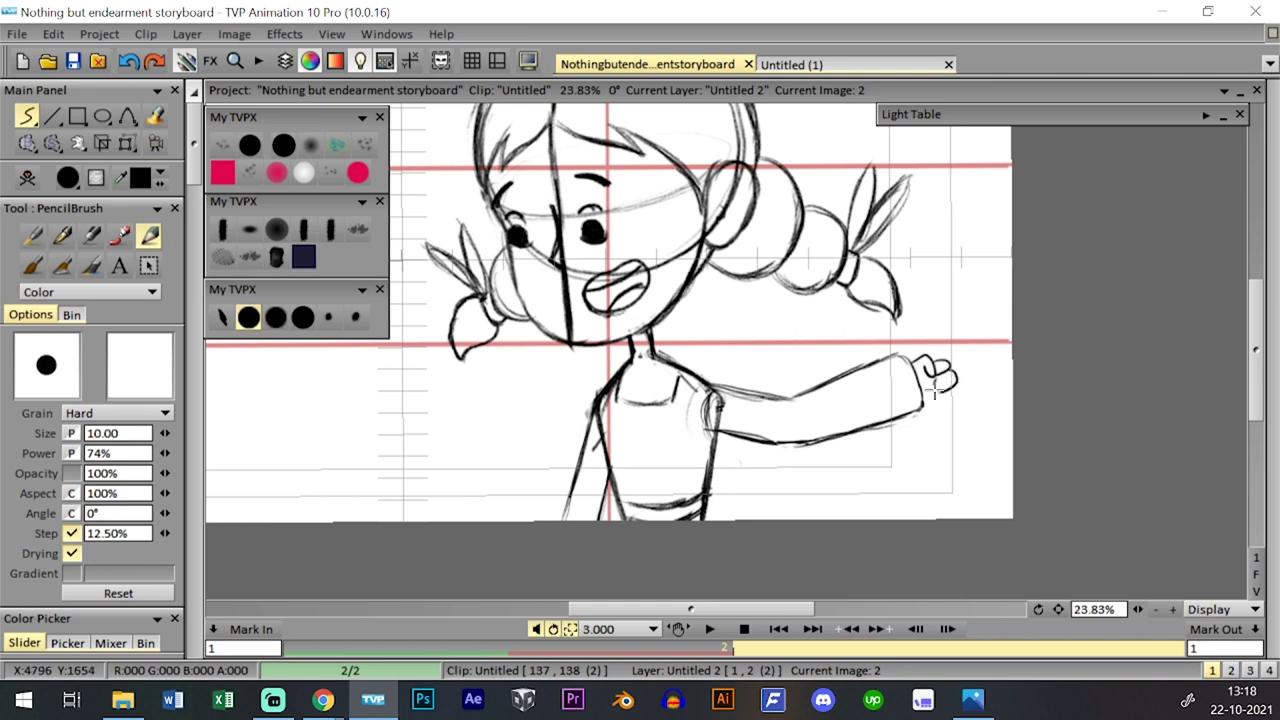
pyautogui.hotkey('ctrl', 'z')
pyautogui.hotkey('ctrl', 'z')
pyautogui.moveTo(932, 362)
pyautogui.mouseDown()
pyautogui.moveTo(931, 304)
pyautogui.moveTo(927, 356)
pyautogui.moveTo(917, 314)
pyautogui.moveTo(927, 319)
pyautogui.moveTo(932, 292)
pyautogui.moveTo(934, 315)
pyautogui.moveTo(948, 295)
pyautogui.moveTo(935, 342)
pyautogui.mouseUp()
pyautogui.hotkey('ctrl', 'z')
pyautogui.hotkey('ctrl', 'z')
pyautogui.moveTo(922, 407)
pyautogui.mouseDown()
pyautogui.moveTo(910, 443)
pyautogui.moveTo(937, 469)
pyautogui.moveTo(951, 461)
pyautogui.mouseUp()
pyautogui.moveTo(973, 454); pyautogui.dragTo(950, 434)
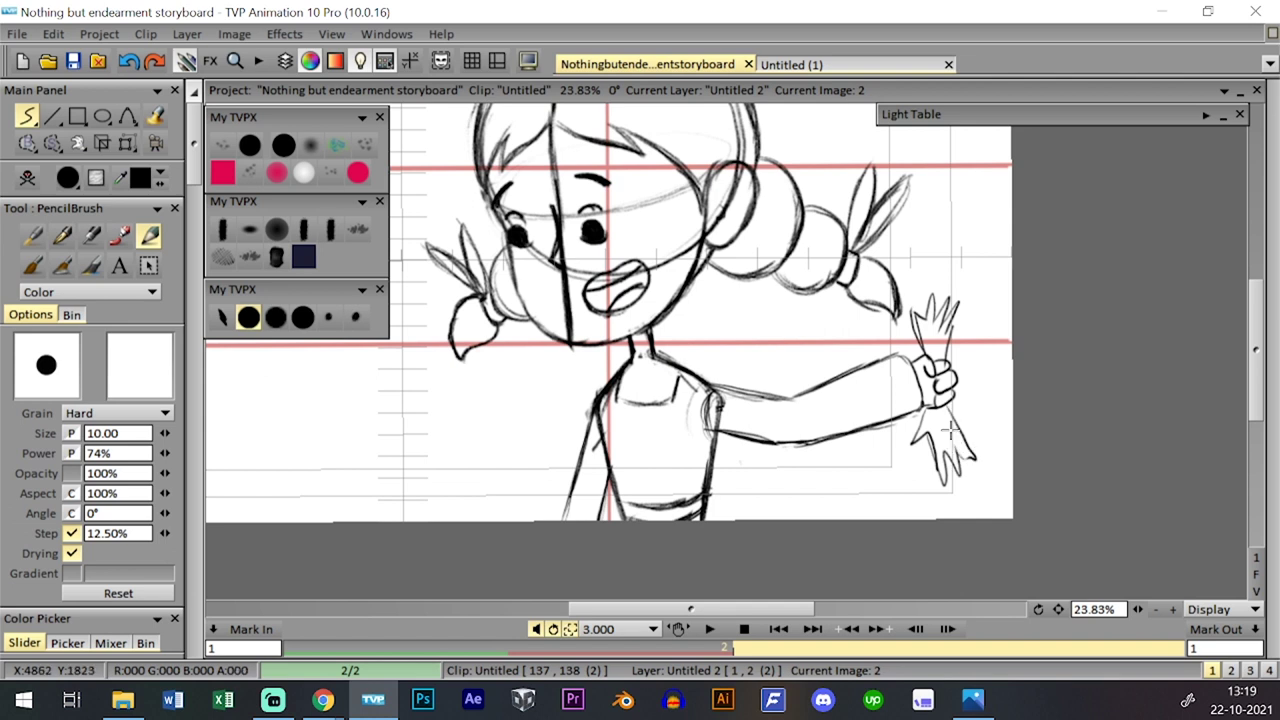
pyautogui.press('Tab')
pyautogui.press('Tab')
pyautogui.press('Tab')
pyautogui.press('Tab')
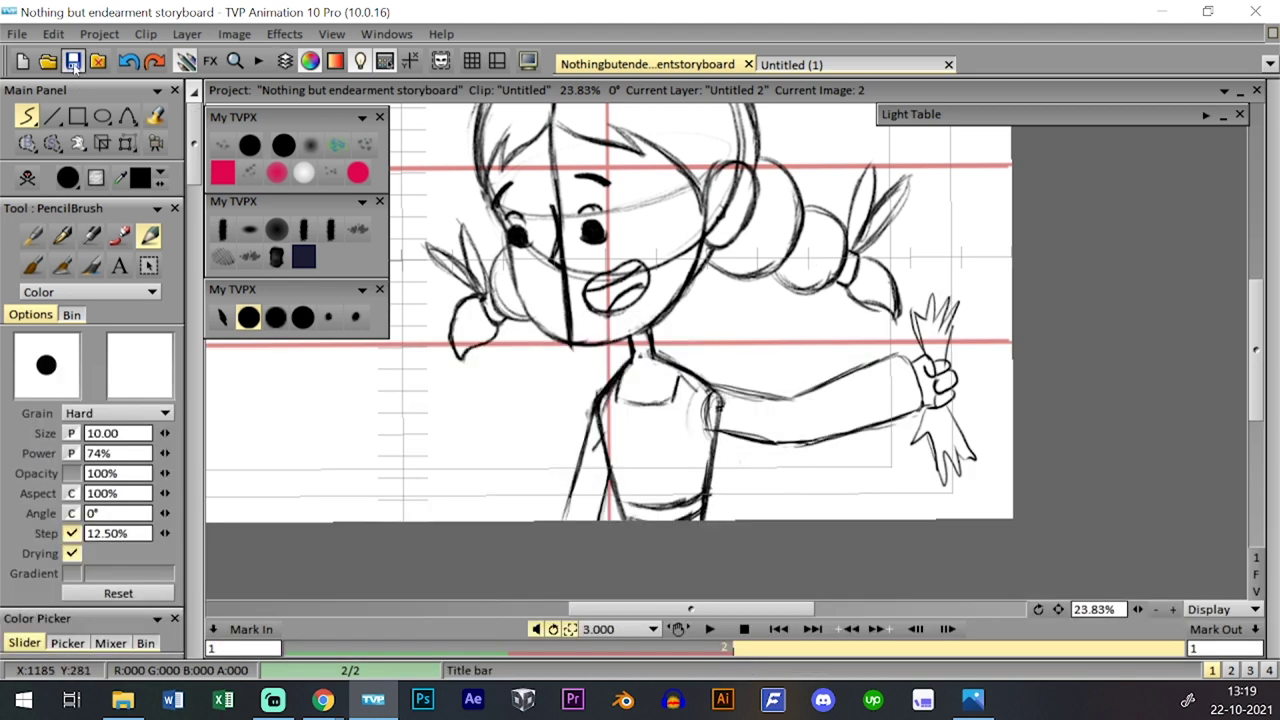
# - Save, zoom out to 18.79%, compare images 1 and 2, then move to image 3
pyautogui.click(73, 61)
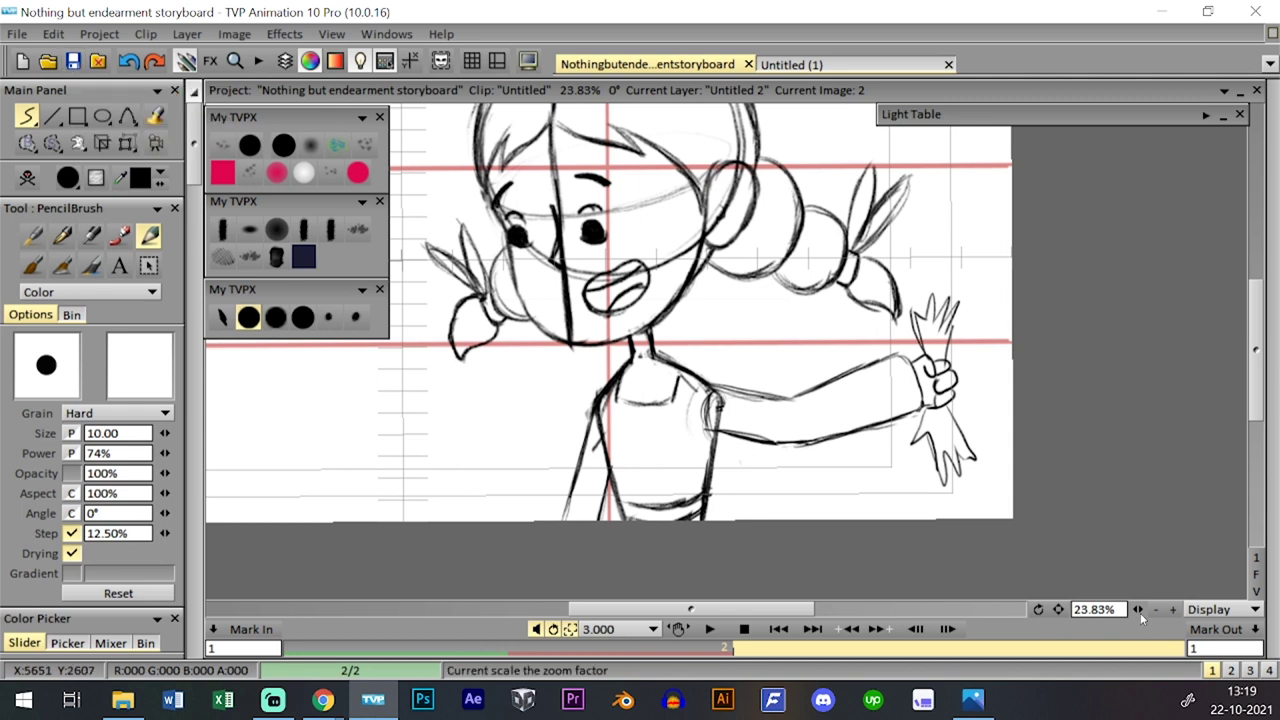
pyautogui.moveTo(1138, 609); pyautogui.dragTo(1120, 609)
pyautogui.moveTo(870, 425); pyautogui.dragTo(823, 472)
pyautogui.press('space')
pyautogui.press('space')
pyautogui.press('space')
pyautogui.press('space')
pyautogui.press('space')
pyautogui.press('space')
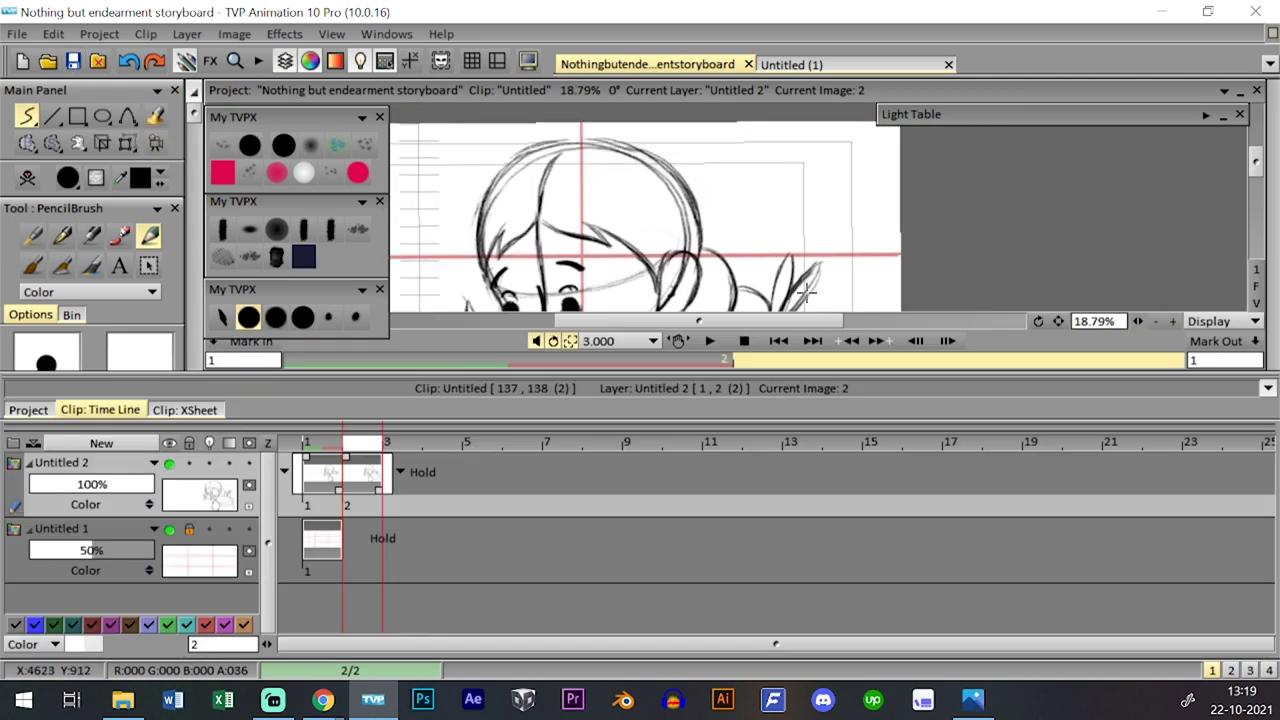
pyautogui.press('Left')
pyautogui.press('Right')
pyautogui.press('space')
pyautogui.press('space')
pyautogui.press('space')
pyautogui.press('space')
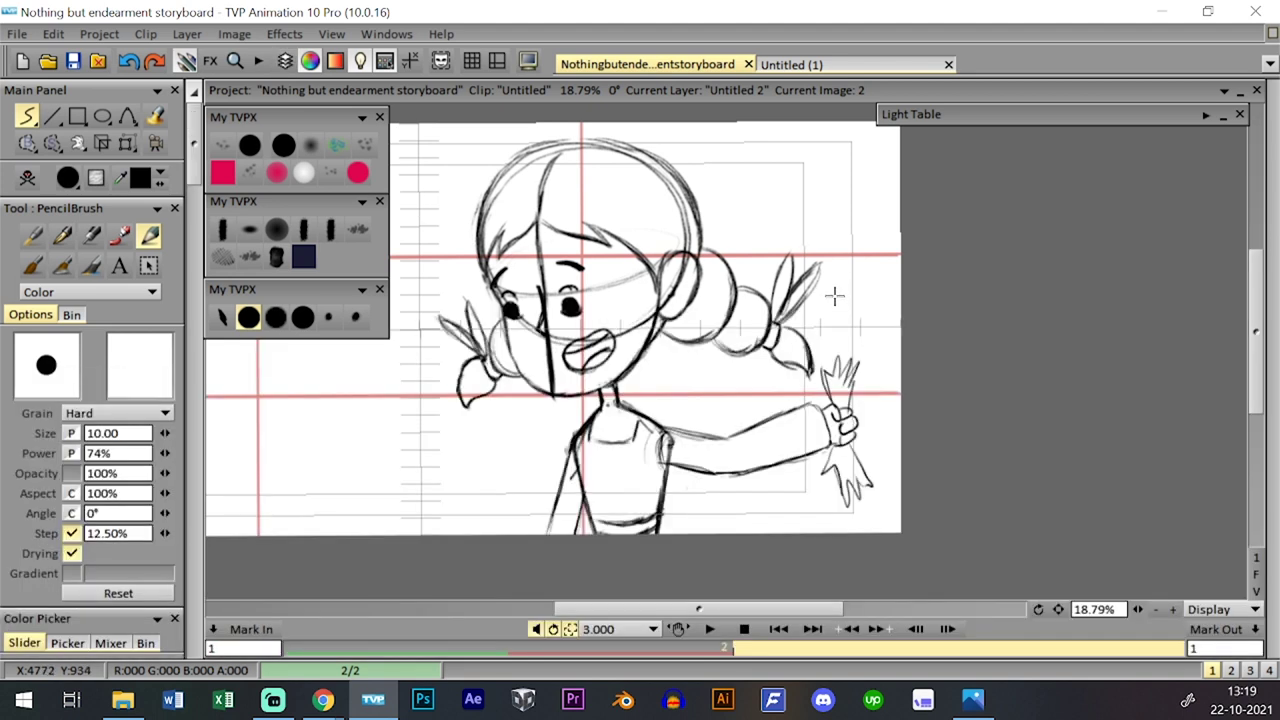
pyautogui.press('Right')
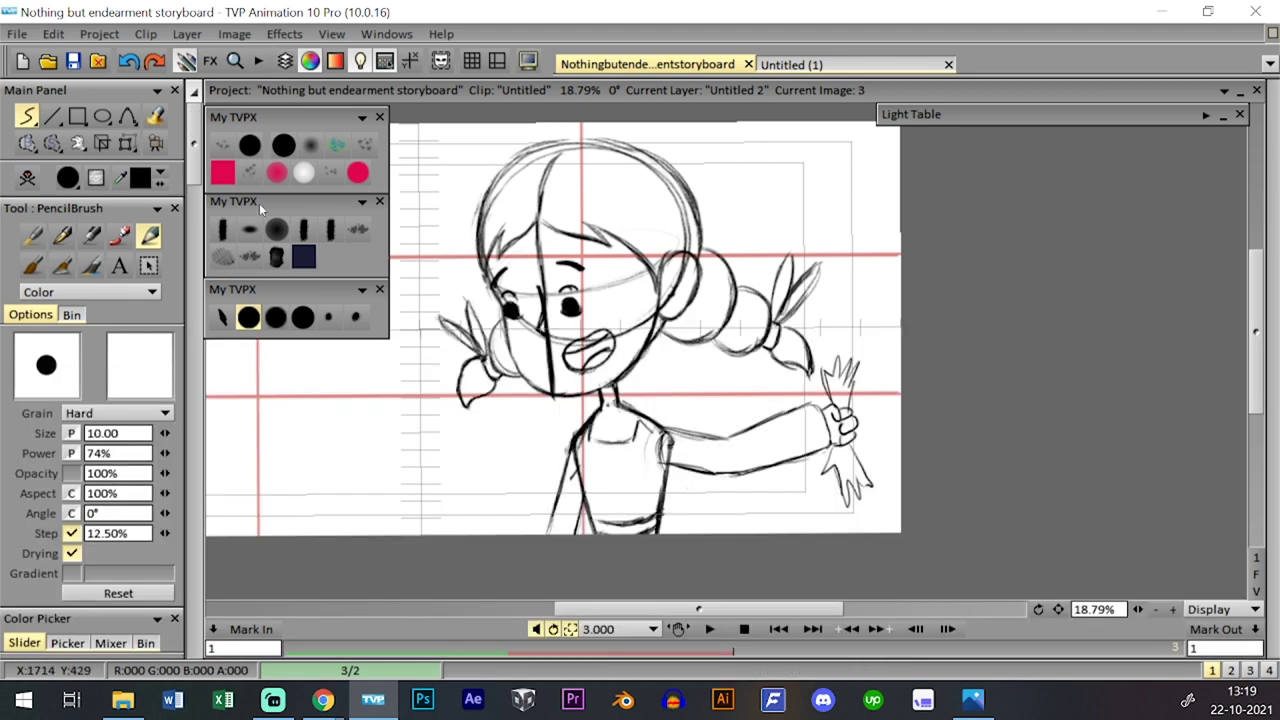
# - Erase the hair, lasso and clear the head, then draw a thin new head circle
pyautogui.click(283, 145)
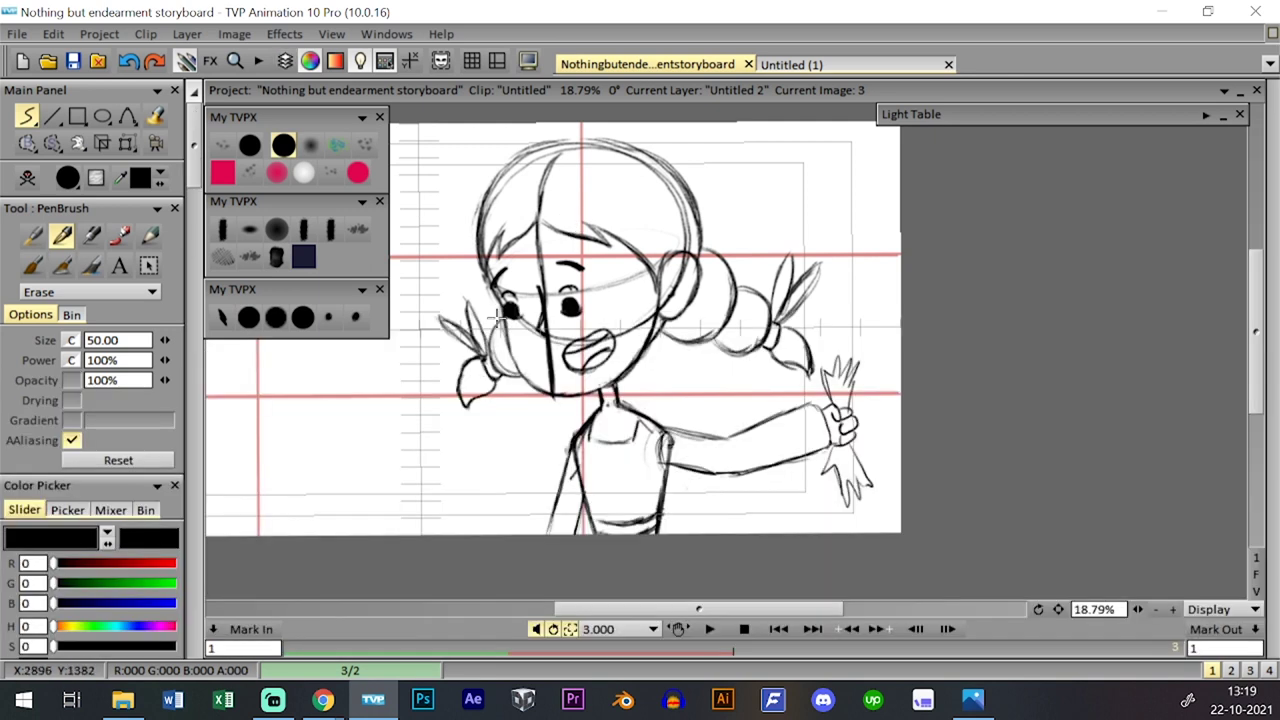
pyautogui.moveTo(497, 317)
pyautogui.mouseDown()
pyautogui.moveTo(513, 256)
pyautogui.moveTo(488, 268)
pyautogui.moveTo(461, 403)
pyautogui.moveTo(460, 317)
pyautogui.moveTo(532, 414)
pyautogui.moveTo(700, 350)
pyautogui.moveTo(712, 367)
pyautogui.moveTo(784, 379)
pyautogui.mouseUp()
pyautogui.click(52, 144)
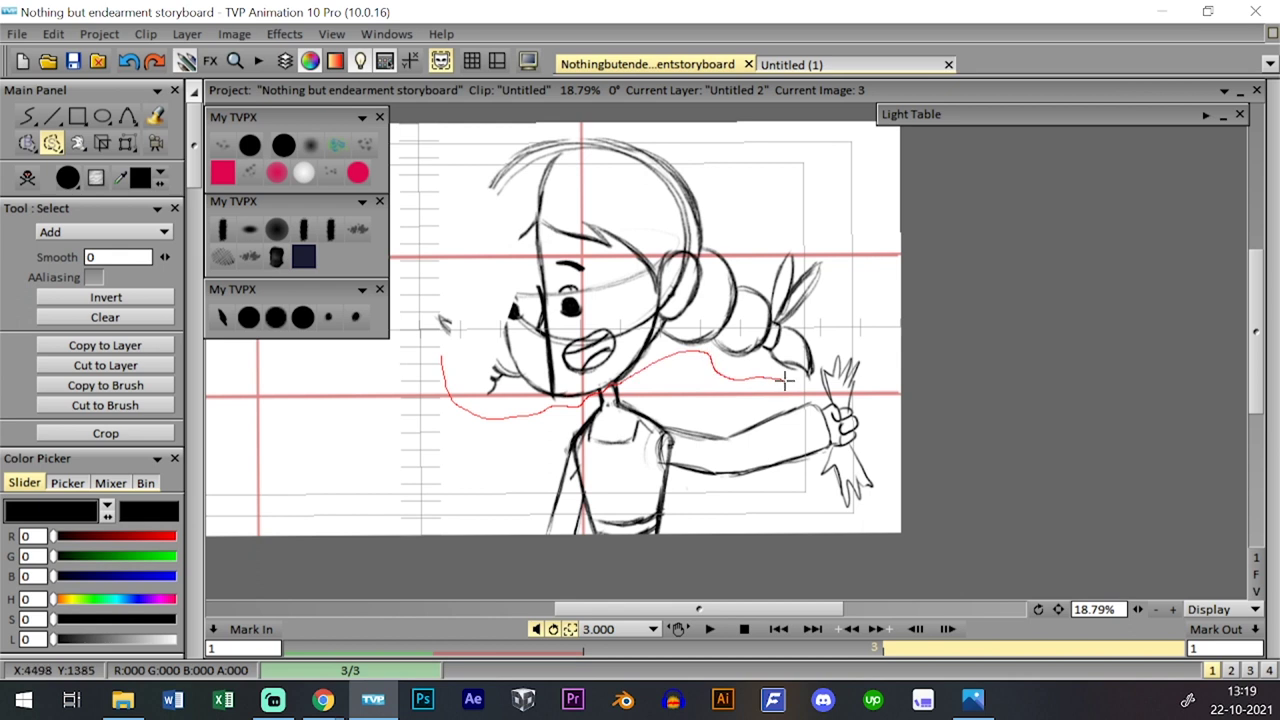
pyautogui.moveTo(820, 328)
pyautogui.mouseDown()
pyautogui.moveTo(762, 198)
pyautogui.moveTo(542, 100)
pyautogui.moveTo(408, 322)
pyautogui.moveTo(440, 360)
pyautogui.mouseUp()
pyautogui.click(30, 178)
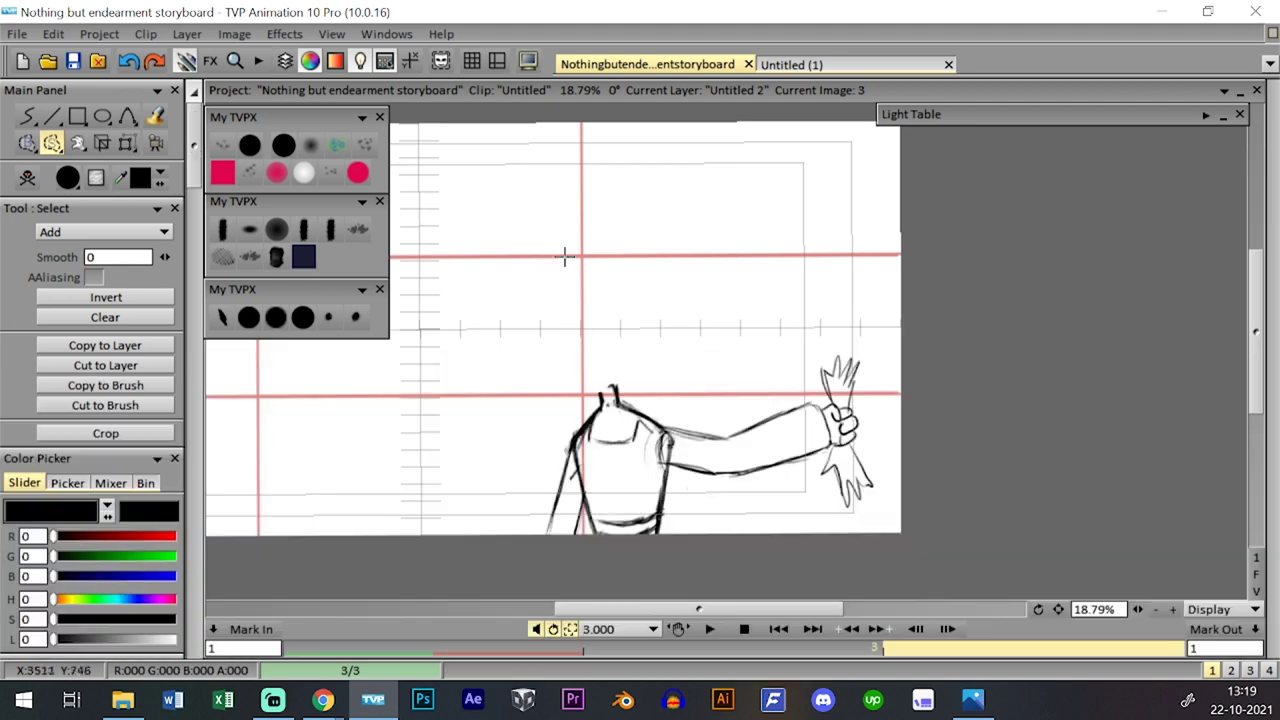
pyautogui.click(276, 317)
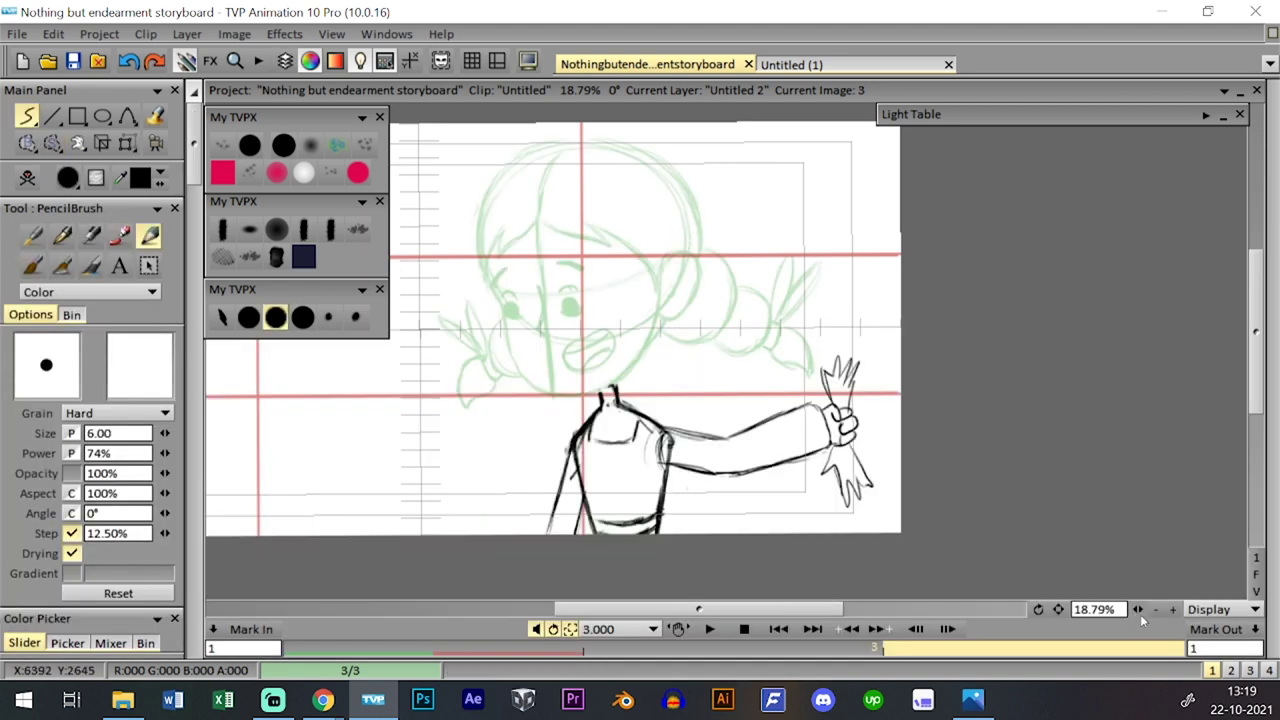
pyautogui.scroll(2, 727, 405)
pyautogui.moveTo(727, 405); pyautogui.dragTo(738, 422)
pyautogui.moveTo(706, 266)
pyautogui.mouseDown()
pyautogui.moveTo(545, 134)
pyautogui.moveTo(495, 200)
pyautogui.mouseUp()
# - Redraw image 3's head circle in dark pencil with a larger brush
pyautogui.click(249, 317)
pyautogui.moveTo(660, 256); pyautogui.dragTo(660, 274)
pyautogui.hotkey('ctrl', 'z')
pyautogui.moveTo(536, 172)
pyautogui.mouseDown()
pyautogui.moveTo(600, 150)
pyautogui.moveTo(566, 163)
pyautogui.mouseUp()
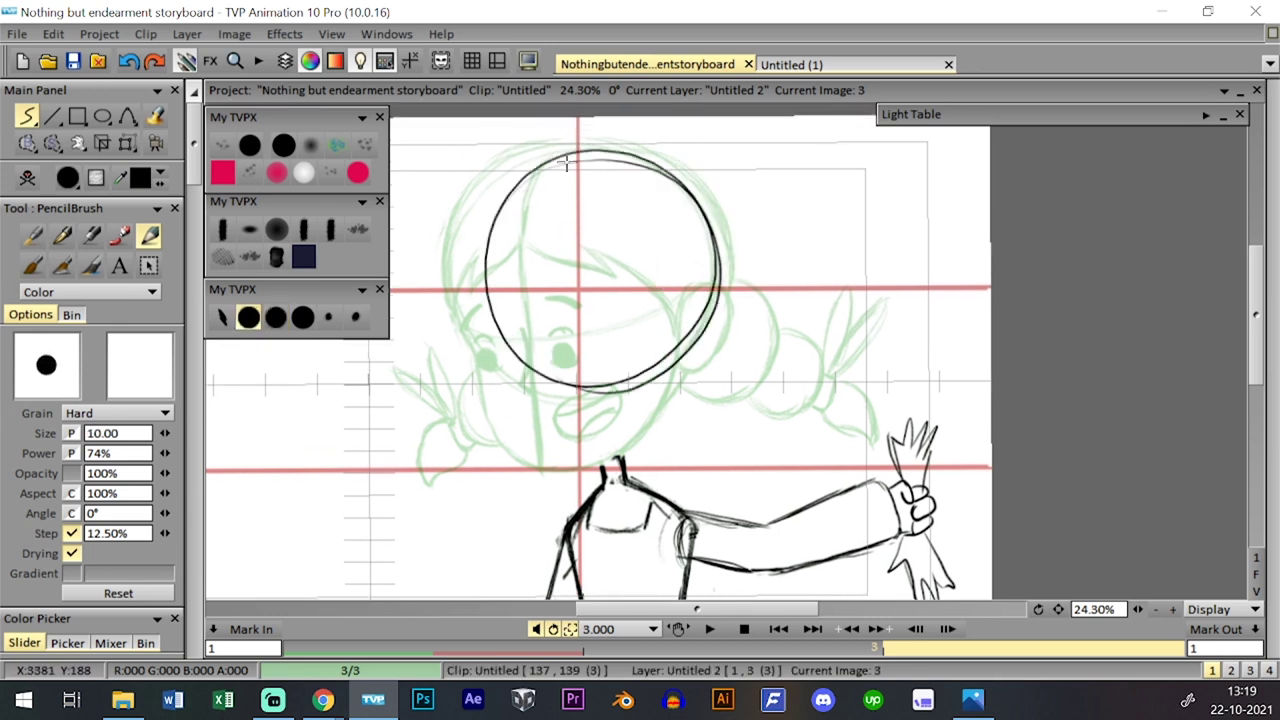
# - Lasso the new head circle with a freehand selection
pyautogui.click(129, 145)
pyautogui.click(152, 165)
pyautogui.click(54, 145)
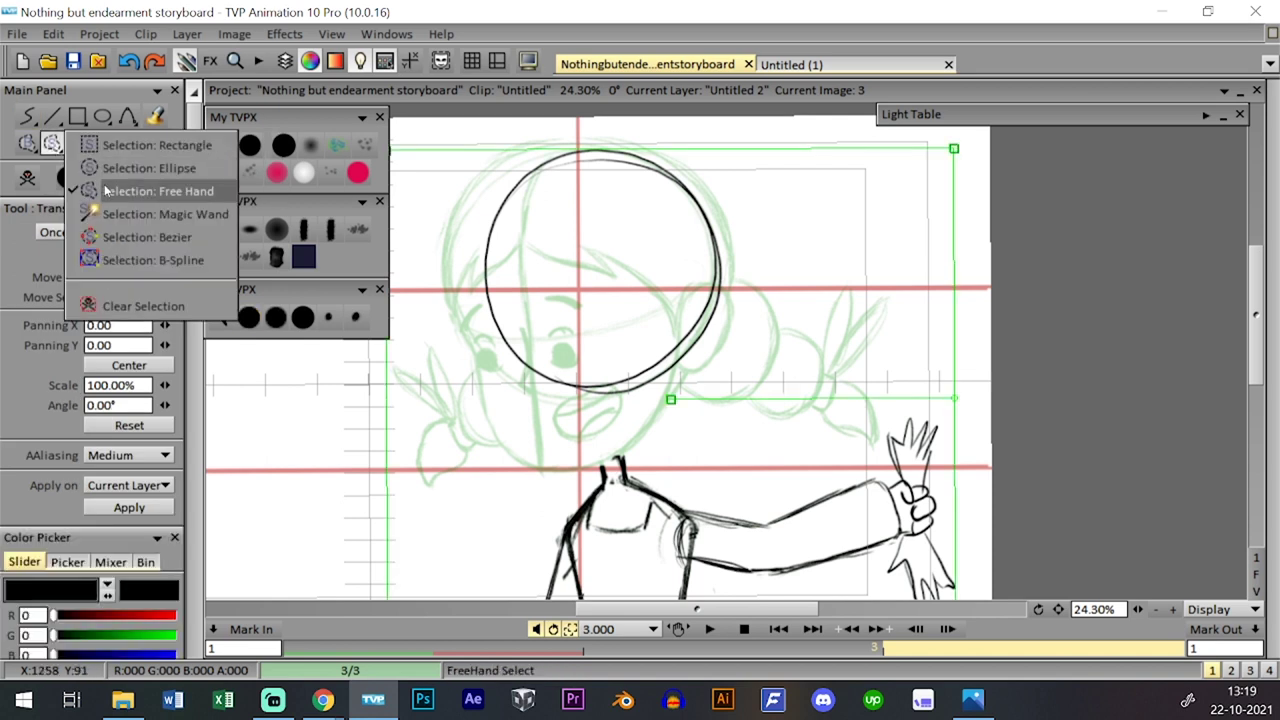
pyautogui.click(107, 192)
pyautogui.click(54, 145)
pyautogui.click(119, 191)
pyautogui.moveTo(494, 377)
pyautogui.mouseDown()
pyautogui.moveTo(722, 141)
pyautogui.moveTo(540, 122)
pyautogui.mouseUp()
# - Enlarge the head circle to about 110%, move it left and up, and apply the transform
pyautogui.click(127, 143)
pyautogui.click(165, 165)
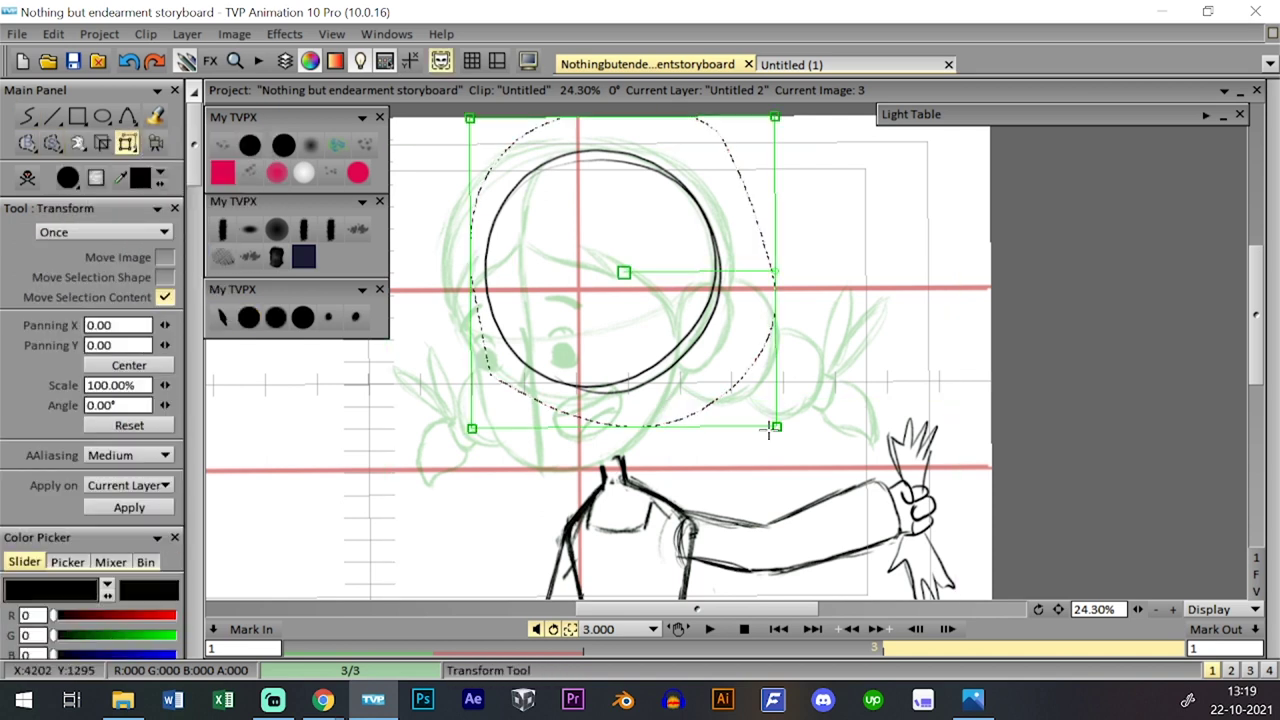
pyautogui.moveTo(788, 433); pyautogui.dragTo(792, 438)
pyautogui.moveTo(724, 305); pyautogui.dragTo(704, 303)
pyautogui.moveTo(767, 434); pyautogui.dragTo(775, 446)
pyautogui.moveTo(684, 303); pyautogui.dragTo(688, 308)
pyautogui.press('Return')
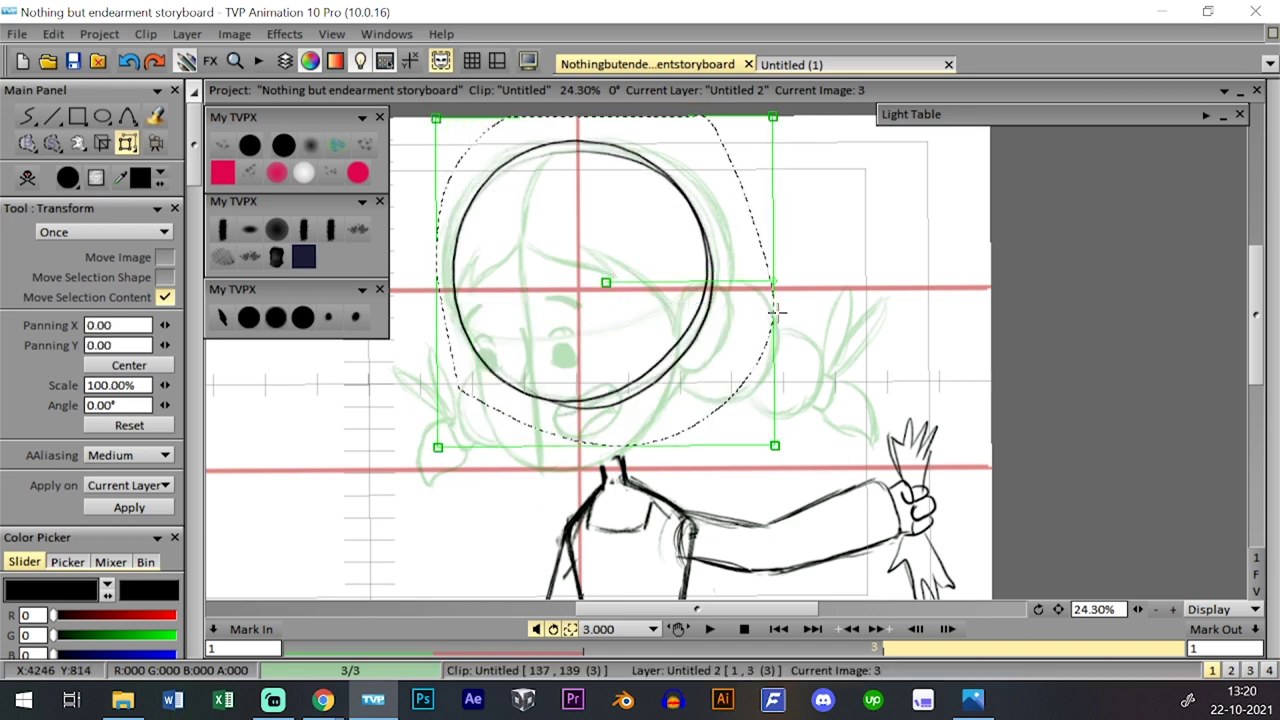
# - Shift the head circle slightly right, then clear the selection
pyautogui.moveTo(127, 143); pyautogui.dragTo(175, 137)
pyautogui.moveTo(672, 263); pyautogui.dragTo(689, 263)
pyautogui.click(250, 317)
pyautogui.click(61, 152)
pyautogui.click(126, 308)
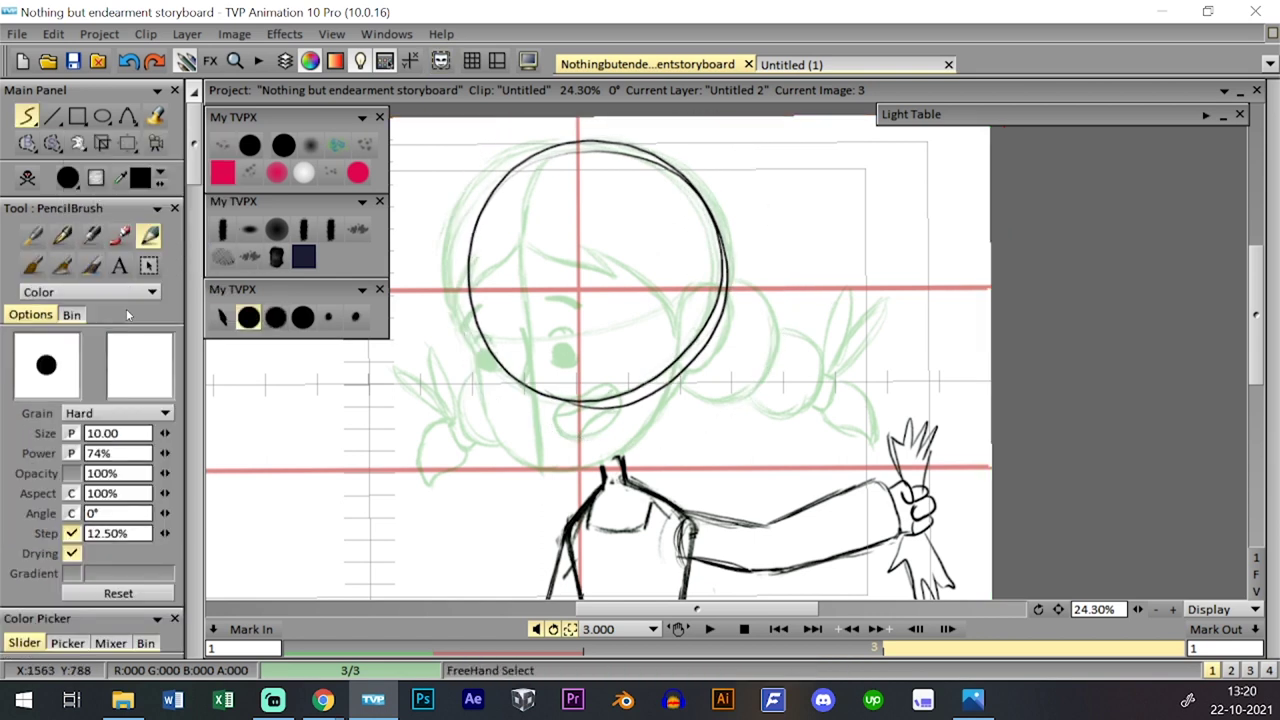
# - Sketch a diagonal centre line on the new head, comparing with image 2 and undoing bad strokes
pyautogui.press('l')
pyautogui.press('l')
pyautogui.press('l')
pyautogui.press('l')
pyautogui.press('Left')
pyautogui.press('Right')
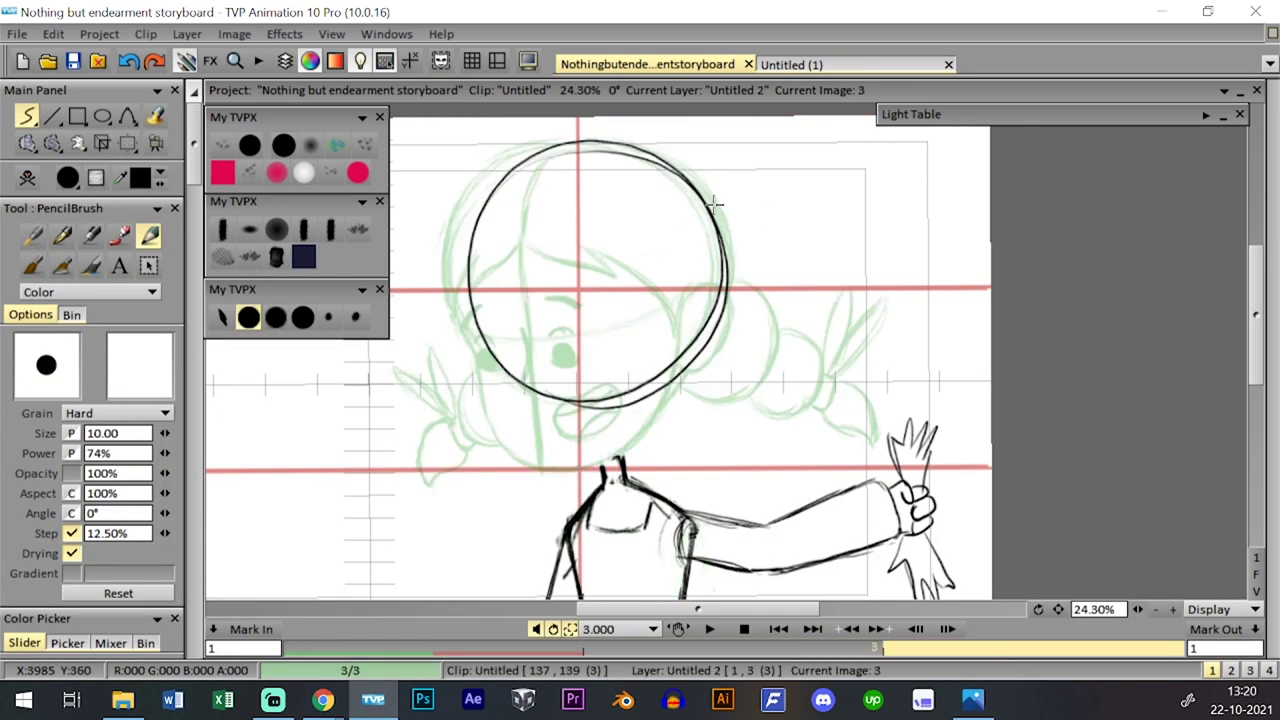
pyautogui.moveTo(590, 148); pyautogui.dragTo(542, 290)
pyautogui.moveTo(516, 458)
pyautogui.mouseDown()
pyautogui.moveTo(548, 222)
pyautogui.moveTo(570, 172)
pyautogui.mouseUp()
pyautogui.moveTo(540, 290); pyautogui.dragTo(565, 155)
pyautogui.hotkey('ctrl', 'z')
pyautogui.press('Left')
pyautogui.press('Right')
pyautogui.hotkey('ctrl', 'z')
pyautogui.hotkey('ctrl', 'z')
pyautogui.hotkey('ctrl', 'z')
pyautogui.click(154, 61)
pyautogui.moveTo(588, 172); pyautogui.dragTo(545, 307)
# - Draw a vertical guide, the face's left edge and the cheek curving to the chin
pyautogui.hotkey('ctrl', 'z')
pyautogui.moveTo(556, 162); pyautogui.dragTo(538, 275)
pyautogui.moveTo(541, 224)
pyautogui.mouseDown()
pyautogui.moveTo(530, 388)
pyautogui.moveTo(509, 449)
pyautogui.mouseUp()
pyautogui.hotkey('ctrl', 'z')
pyautogui.hotkey('ctrl', 'z')
pyautogui.hotkey('ctrl', 'z')
pyautogui.hotkey('ctrl', 'z')
pyautogui.moveTo(549, 176); pyautogui.dragTo(561, 354)
pyautogui.moveTo(550, 228); pyautogui.dragTo(563, 443)
pyautogui.hotkey('ctrl', 'z')
pyautogui.hotkey('ctrl', 'z')
pyautogui.moveTo(510, 397)
pyautogui.mouseDown()
pyautogui.moveTo(525, 239)
pyautogui.moveTo(530, 254)
pyautogui.moveTo(545, 199)
pyautogui.moveTo(527, 241)
pyautogui.moveTo(534, 214)
pyautogui.moveTo(586, 143)
pyautogui.moveTo(525, 287)
pyautogui.moveTo(524, 256)
pyautogui.moveTo(518, 467)
pyautogui.moveTo(508, 402)
pyautogui.moveTo(509, 452)
pyautogui.moveTo(541, 206)
pyautogui.moveTo(528, 232)
pyautogui.moveTo(570, 157)
pyautogui.mouseUp()
pyautogui.moveTo(479, 334)
pyautogui.mouseDown()
pyautogui.moveTo(484, 399)
pyautogui.moveTo(479, 354)
pyautogui.moveTo(522, 446)
pyautogui.moveTo(552, 467)
pyautogui.moveTo(502, 431)
pyautogui.moveTo(607, 437)
pyautogui.moveTo(629, 457)
pyautogui.moveTo(597, 444)
pyautogui.moveTo(555, 467)
pyautogui.moveTo(650, 419)
pyautogui.moveTo(591, 461)
pyautogui.moveTo(643, 422)
pyautogui.moveTo(680, 370)
pyautogui.moveTo(686, 336)
pyautogui.mouseUp()
# - Draw the curved eye-level guide across the face and darken the right eye
pyautogui.press('Left')
pyautogui.press('Right')
pyautogui.press('Left')
pyautogui.press('Right')
pyautogui.moveTo(488, 330); pyautogui.dragTo(650, 360)
pyautogui.moveTo(530, 346); pyautogui.dragTo(680, 350)
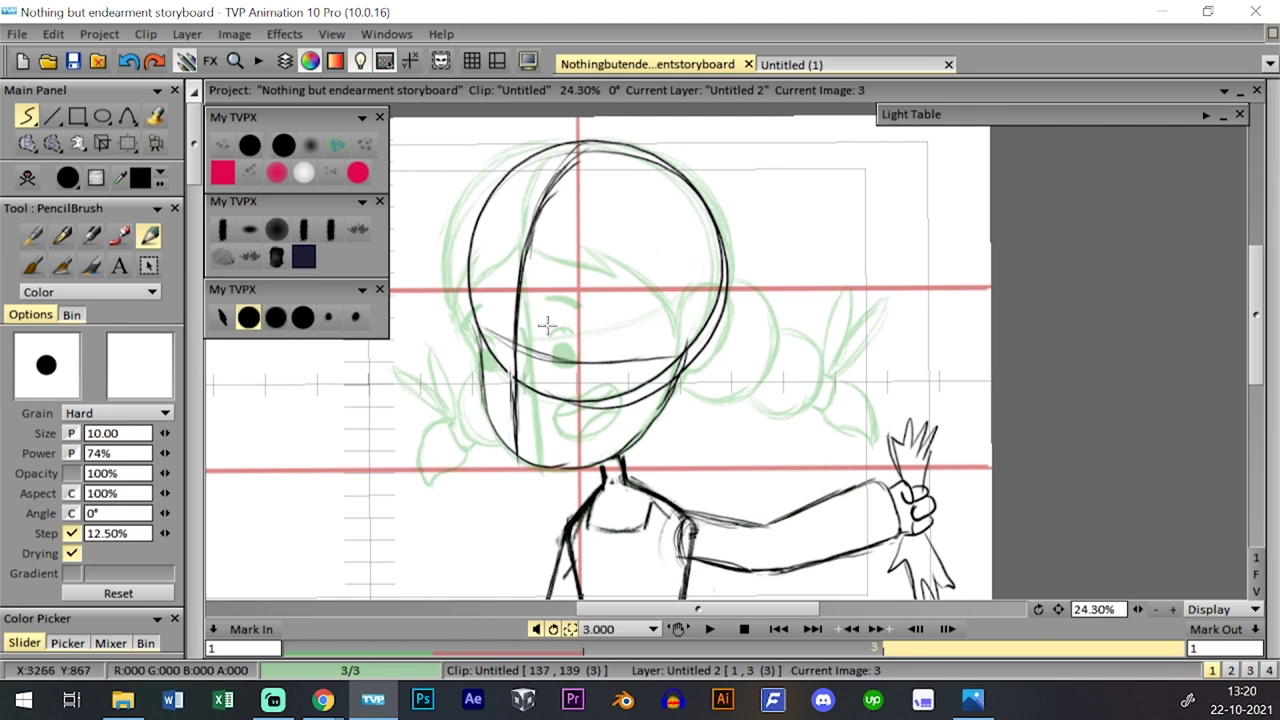
pyautogui.moveTo(568, 360)
pyautogui.mouseDown()
pyautogui.moveTo(533, 377)
pyautogui.moveTo(561, 381)
pyautogui.moveTo(551, 364)
pyautogui.moveTo(517, 377)
pyautogui.moveTo(517, 360)
pyautogui.moveTo(552, 372)
pyautogui.mouseUp()
pyautogui.hotkey('ctrl', 'z')
pyautogui.hotkey('ctrl', 'z')
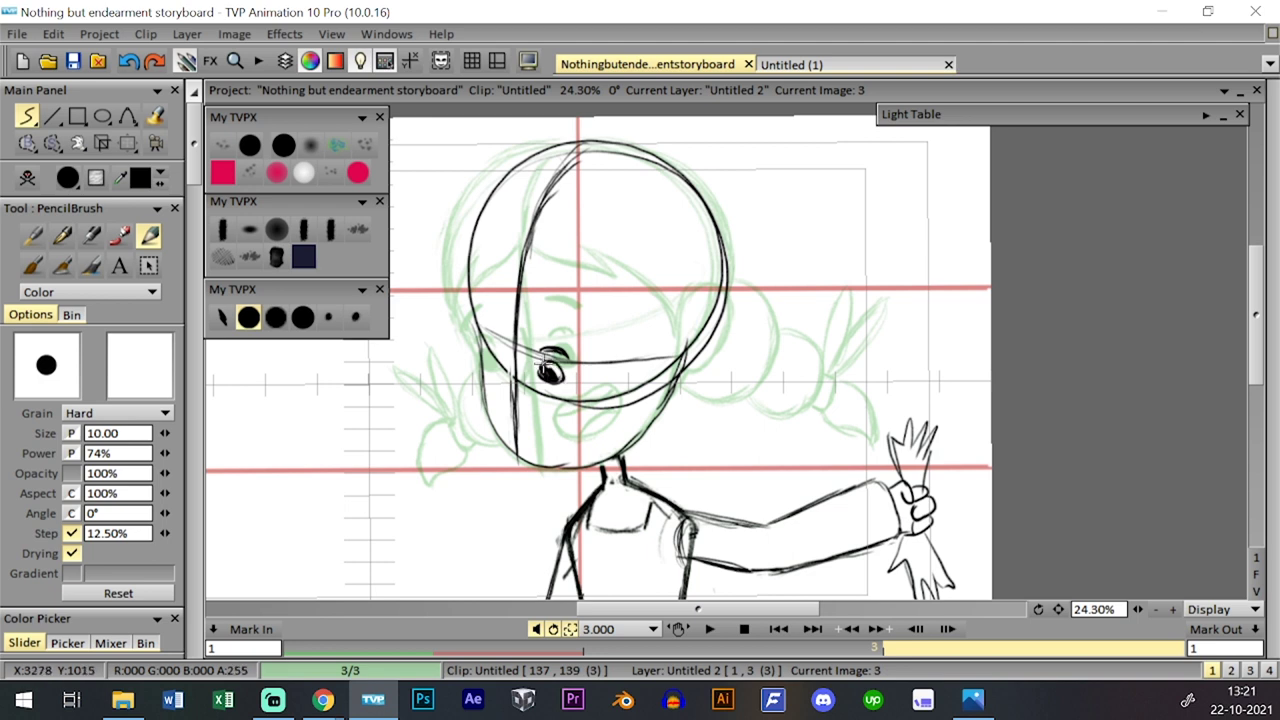
# - Draw the left eye, checking it against image 2
pyautogui.press('Left')
pyautogui.press('Right')
pyautogui.press('Left')
pyautogui.press('Right')
pyautogui.moveTo(499, 365)
pyautogui.mouseDown()
pyautogui.moveTo(486, 352)
pyautogui.moveTo(498, 343)
pyautogui.moveTo(492, 352)
pyautogui.mouseUp()
pyautogui.press('Left')
pyautogui.press('Right')
pyautogui.press('Left')
pyautogui.press('Right')
# - Add the eyebrow arcs and redraw the vertical centre line down the face
pyautogui.moveTo(580, 297); pyautogui.dragTo(556, 287)
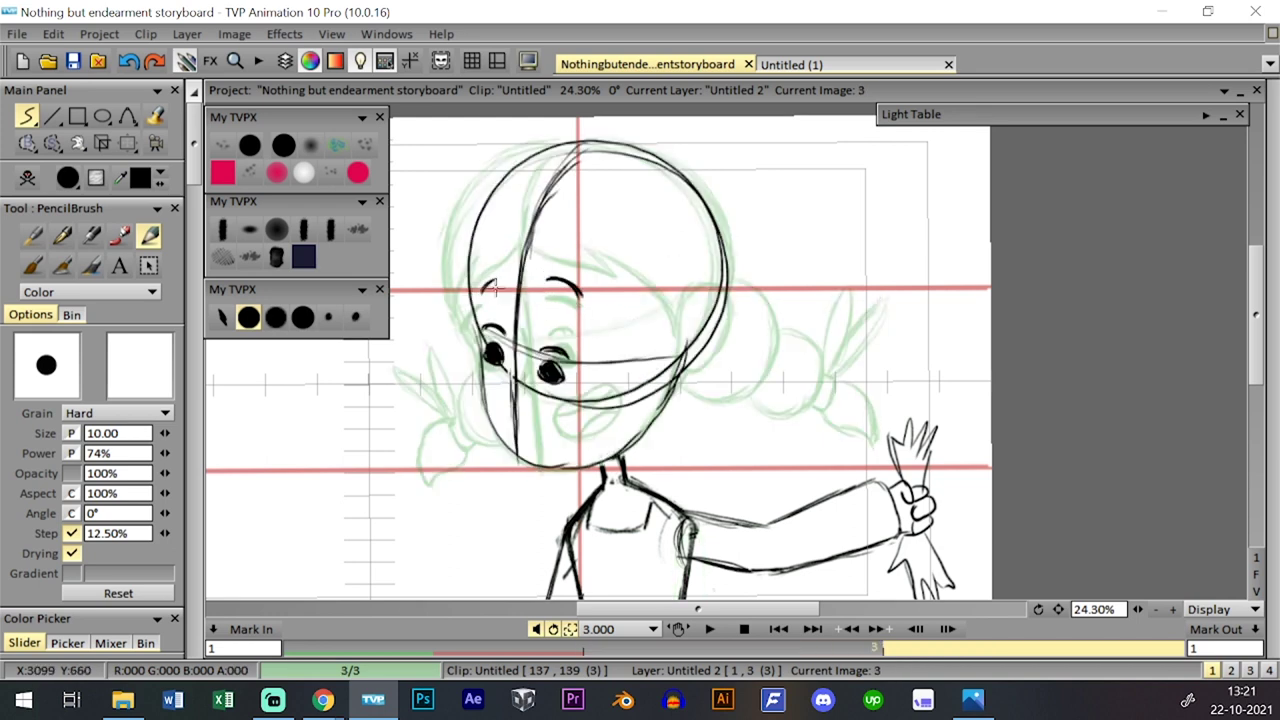
pyautogui.press('Left')
pyautogui.moveTo(482, 293)
pyautogui.mouseDown()
pyautogui.moveTo(508, 282)
pyautogui.moveTo(527, 452)
pyautogui.mouseUp()
pyautogui.press('Right')
pyautogui.press('Left')
pyautogui.press('Right')
pyautogui.moveTo(519, 338)
pyautogui.mouseDown()
pyautogui.moveTo(531, 461)
pyautogui.moveTo(518, 420)
pyautogui.moveTo(525, 238)
pyautogui.mouseUp()
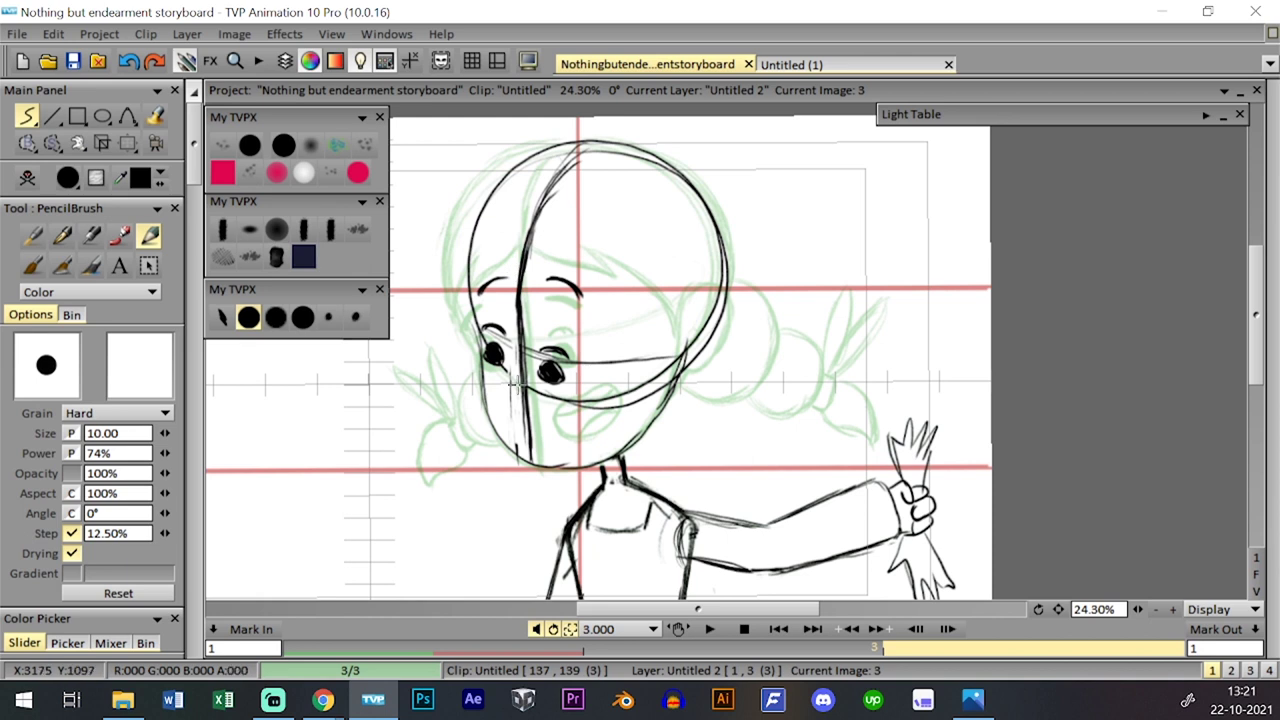
pyautogui.press('Left')
pyautogui.press('Right')
pyautogui.press('Left')
pyautogui.press('Right')
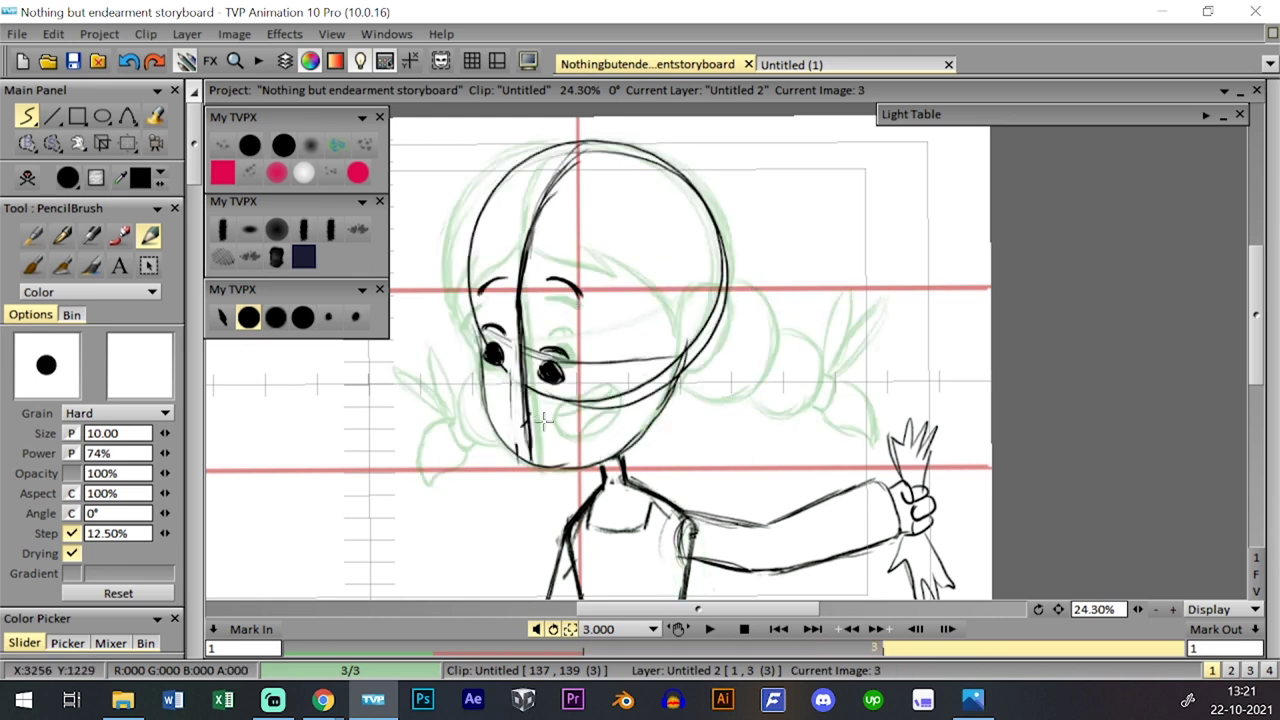
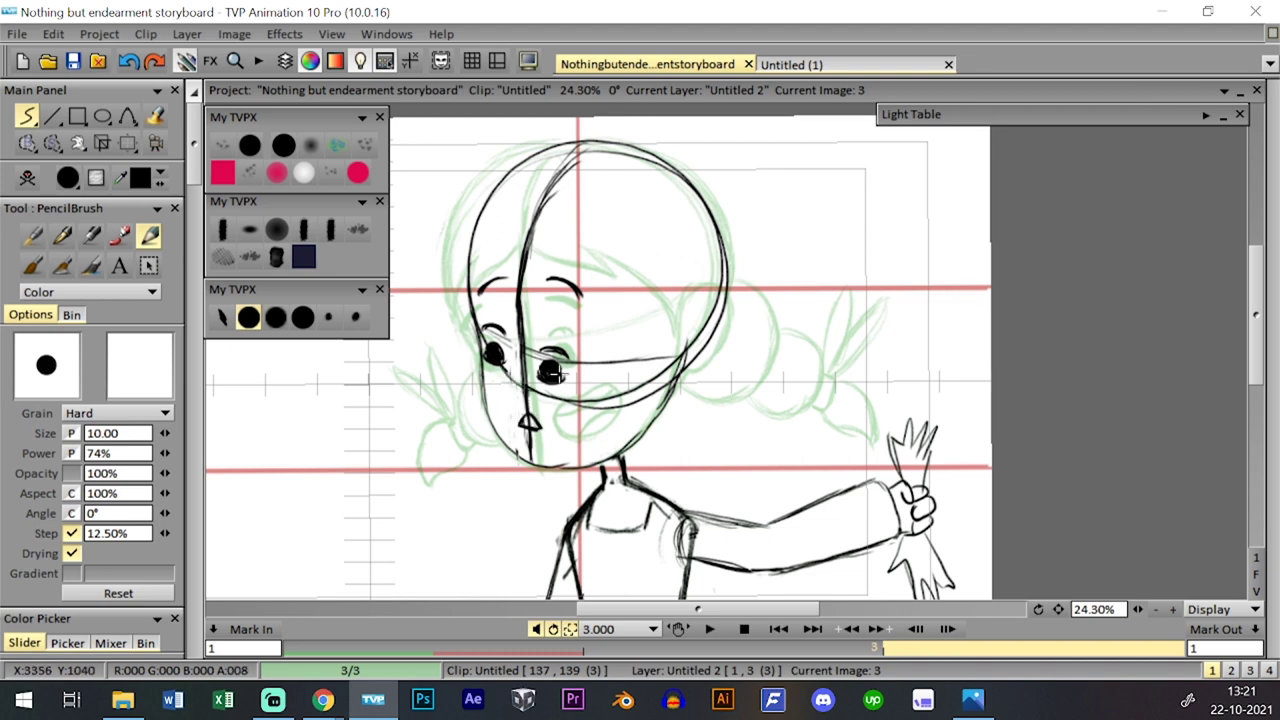
# - Compare the head sketch on image 3 against image 2 by flipping between them
pyautogui.press('Left')
pyautogui.scroll(-2, 1090, 575)
pyautogui.press('Right')
pyautogui.press('Left')
pyautogui.press('Right')
pyautogui.press('Left')
pyautogui.press('Right')
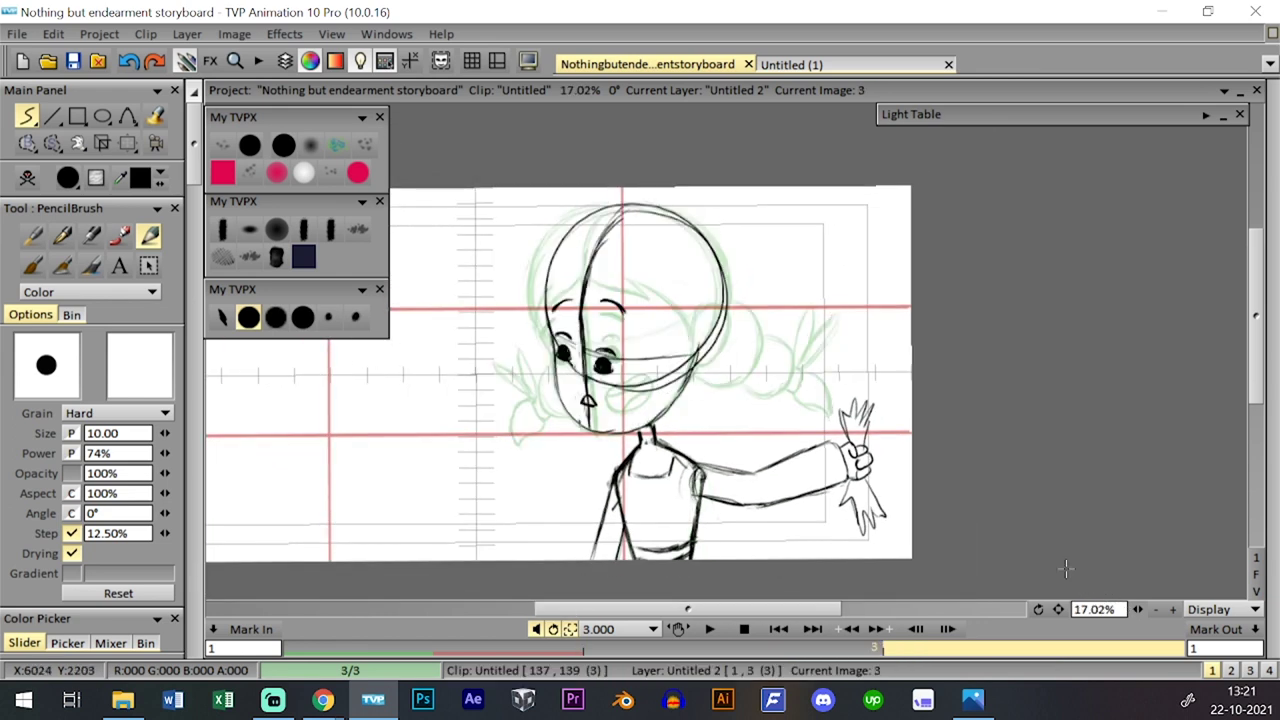
pyautogui.scroll(1, 1086, 580)
pyautogui.moveTo(786, 379); pyautogui.dragTo(803, 379)
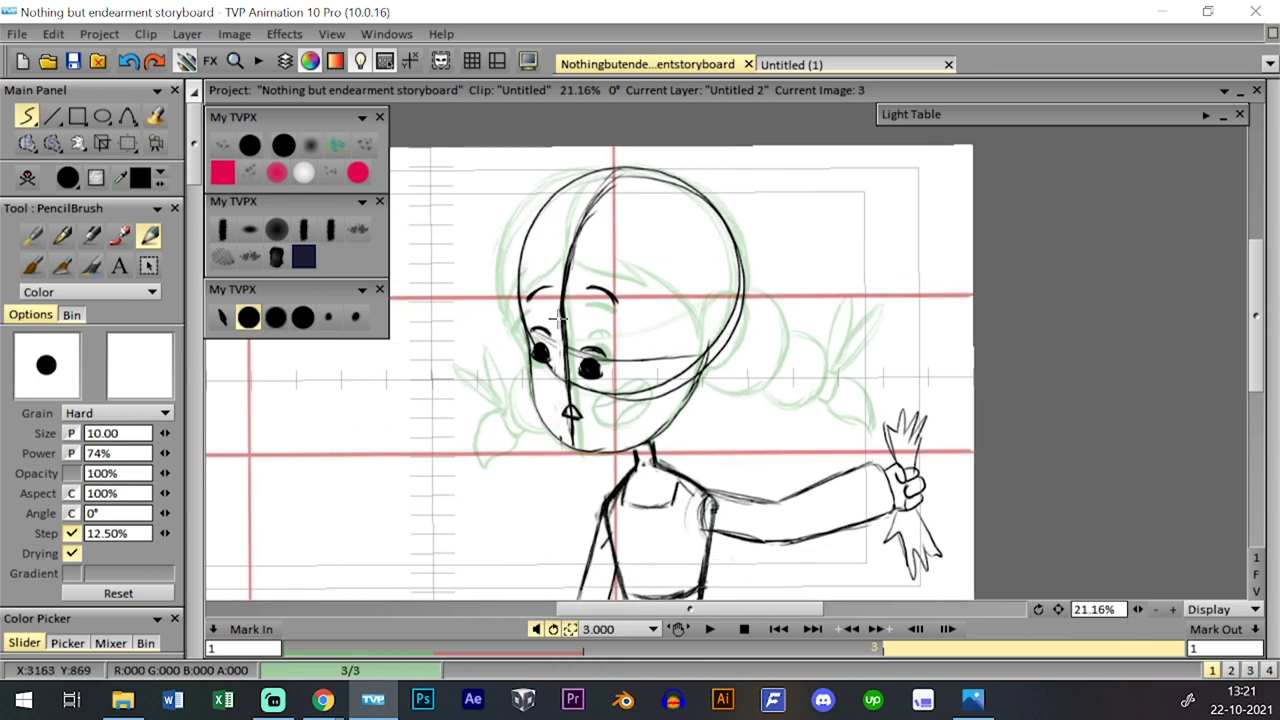
pyautogui.press('Left')
pyautogui.press('Right')
pyautogui.press('Left')
pyautogui.press('Right')
pyautogui.press('Left')
pyautogui.press('Right')
pyautogui.press('Left')
pyautogui.press('Right')
# - Draw the hairline and darken the head outline's top, upper-left and right side
pyautogui.moveTo(574, 254)
pyautogui.mouseDown()
pyautogui.moveTo(642, 296)
pyautogui.moveTo(627, 267)
pyautogui.moveTo(691, 336)
pyautogui.moveTo(677, 369)
pyautogui.moveTo(712, 340)
pyautogui.moveTo(710, 357)
pyautogui.moveTo(714, 330)
pyautogui.moveTo(747, 315)
pyautogui.moveTo(727, 343)
pyautogui.moveTo(756, 318)
pyautogui.moveTo(707, 378)
pyautogui.mouseUp()
pyautogui.hotkey('ctrl', 'z')
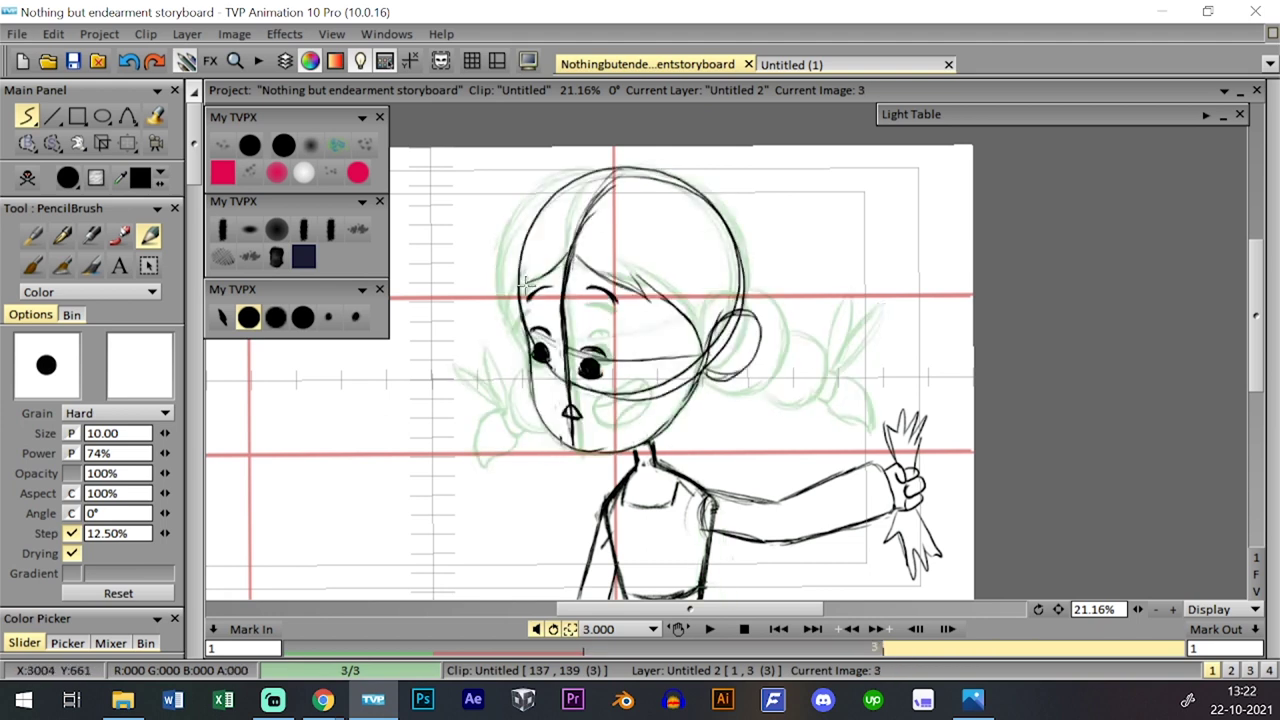
pyautogui.moveTo(508, 266); pyautogui.dragTo(562, 176)
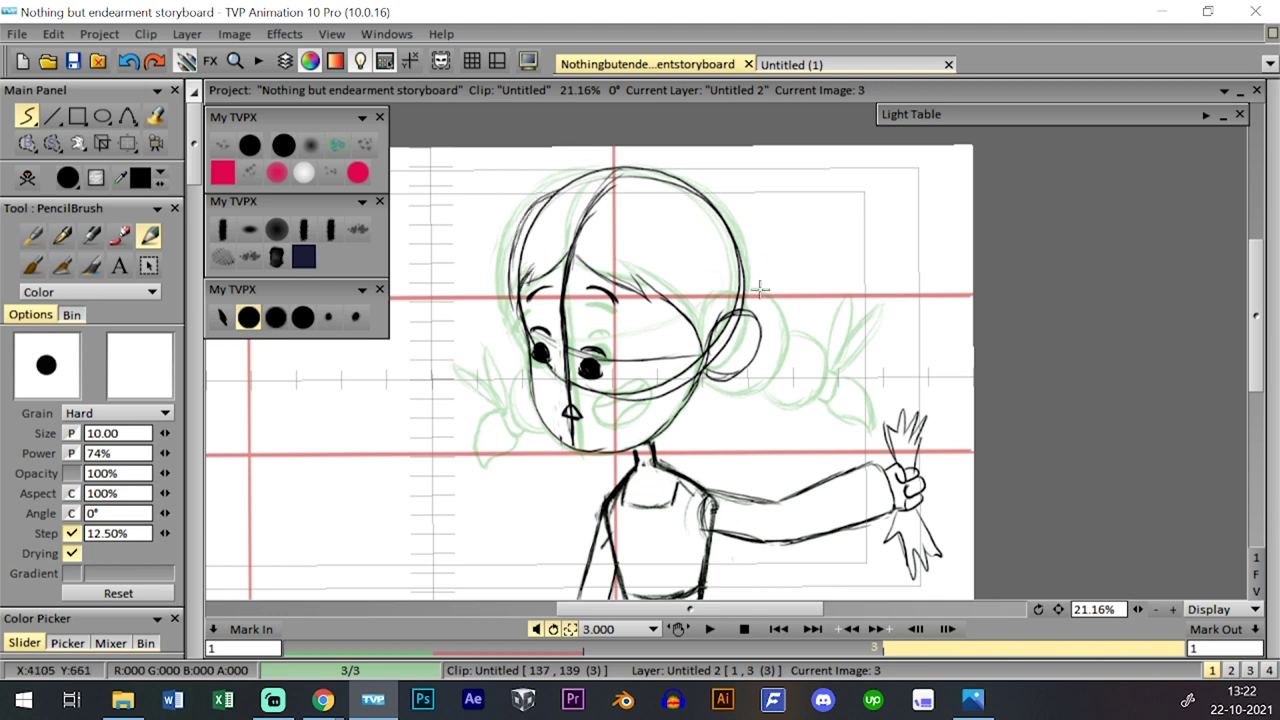
pyautogui.moveTo(755, 257); pyautogui.dragTo(754, 312)
pyautogui.moveTo(710, 184); pyautogui.dragTo(757, 264)
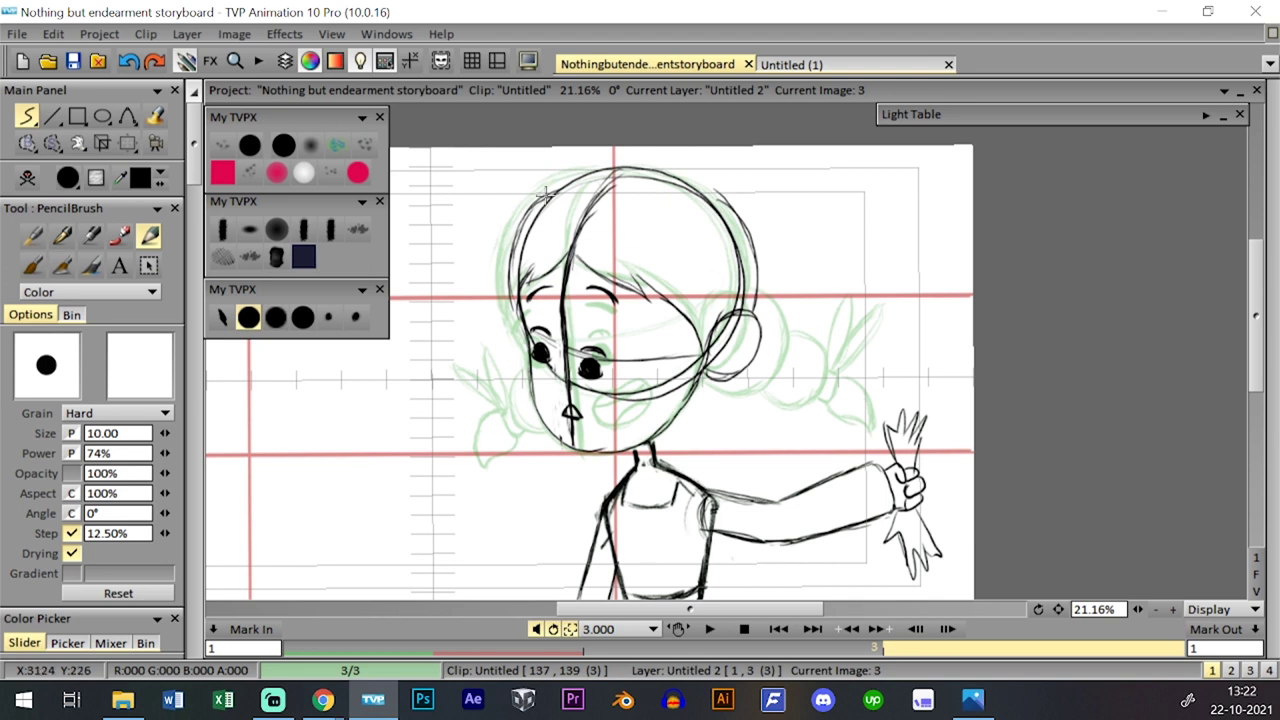
pyautogui.moveTo(594, 166)
pyautogui.mouseDown()
pyautogui.moveTo(662, 162)
pyautogui.moveTo(716, 192)
pyautogui.moveTo(651, 164)
pyautogui.mouseUp()
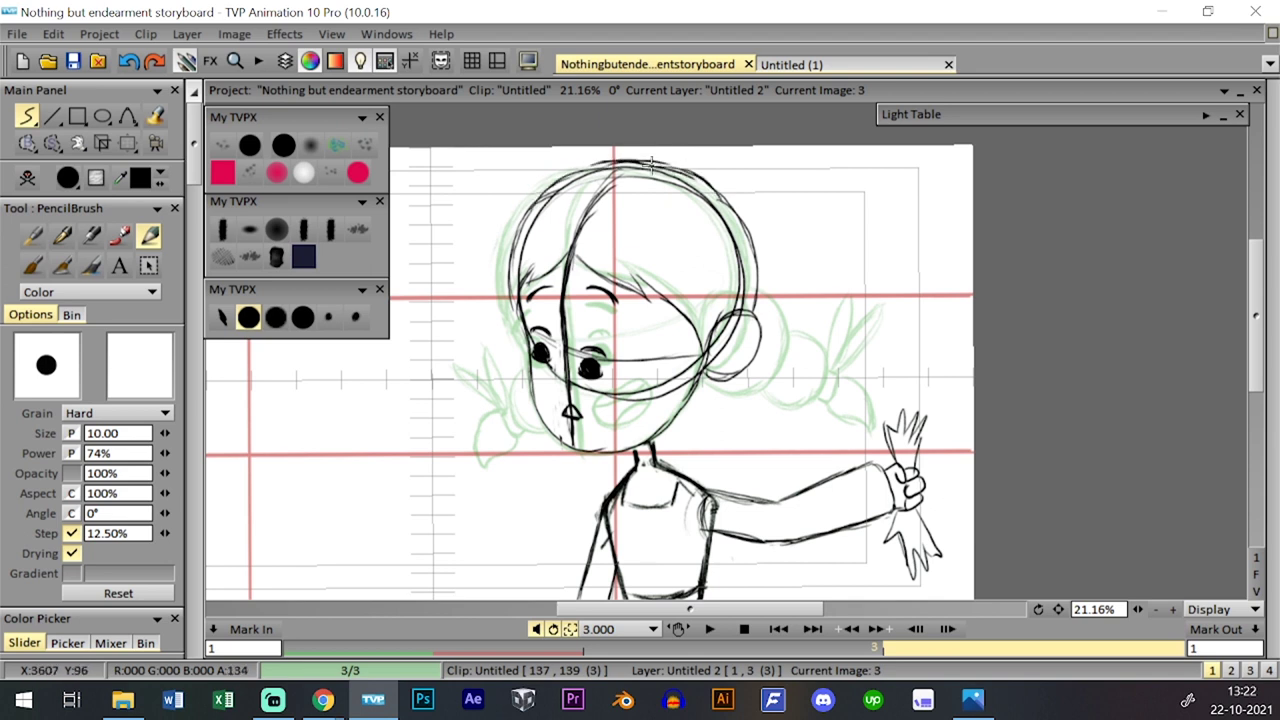
pyautogui.moveTo(560, 181); pyautogui.dragTo(626, 160)
pyautogui.moveTo(754, 252); pyautogui.dragTo(742, 303)
# - Check the head against image 2, then lasso-select the head on image 3
pyautogui.press('Left')
pyautogui.press('Right')
pyautogui.press('Left')
pyautogui.press('Right')
pyautogui.press('Left')
pyautogui.press('Right')
pyautogui.press('Left')
pyautogui.press('Right')
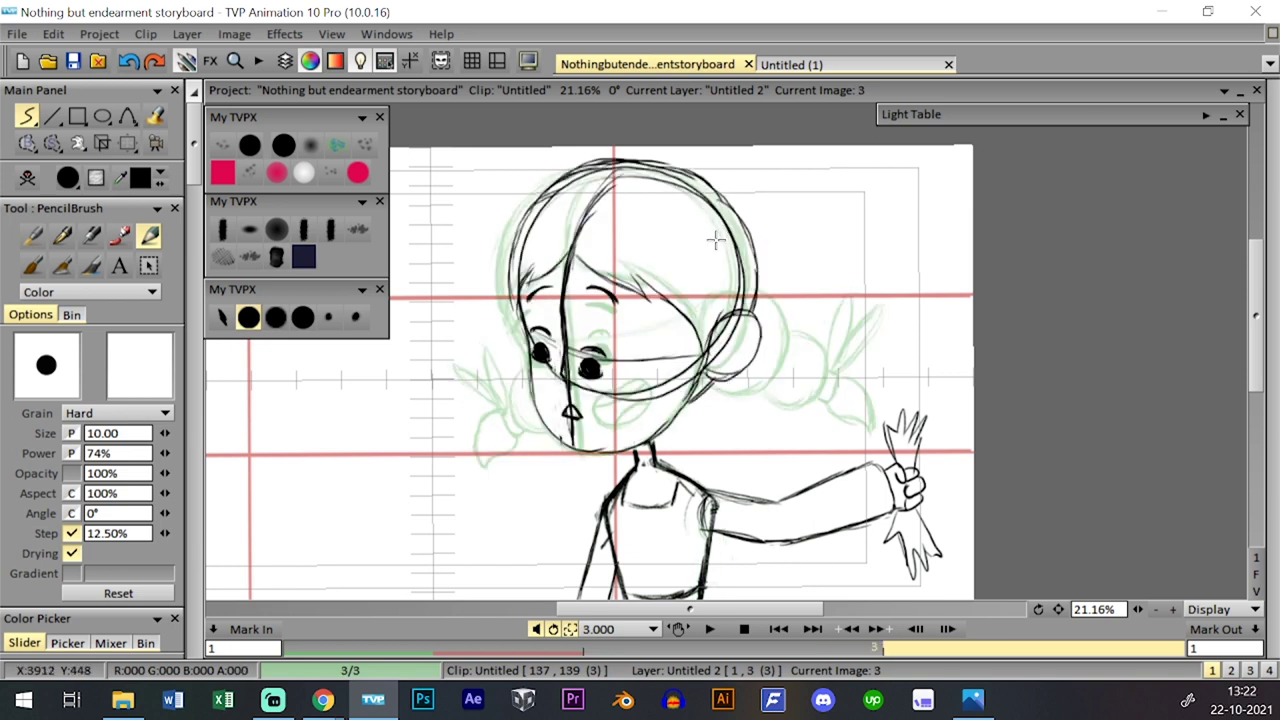
pyautogui.click(52, 142)
pyautogui.moveTo(512, 418)
pyautogui.mouseDown()
pyautogui.moveTo(511, 430)
pyautogui.moveTo(617, 463)
pyautogui.moveTo(726, 396)
pyautogui.moveTo(735, 142)
pyautogui.moveTo(495, 432)
pyautogui.mouseUp()
# - Clear the lassoed head lines and save the project
pyautogui.click(40, 178)
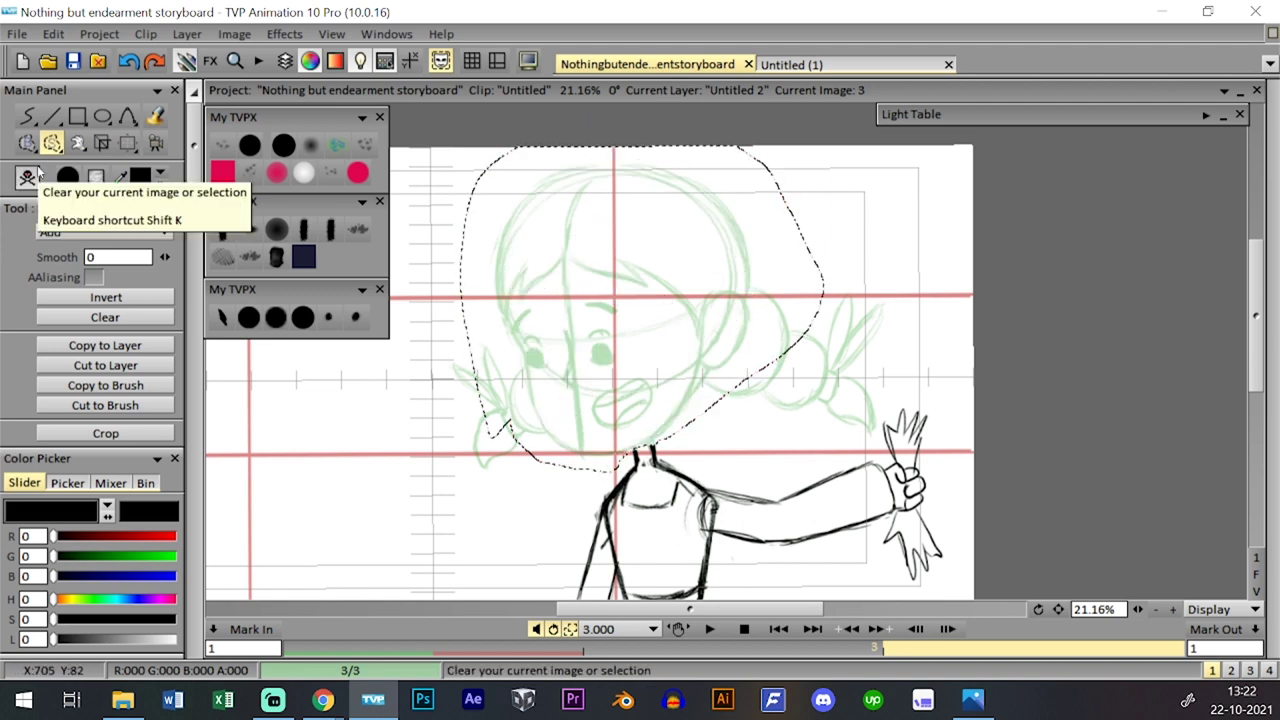
pyautogui.click(830, 313)
pyautogui.click(249, 317)
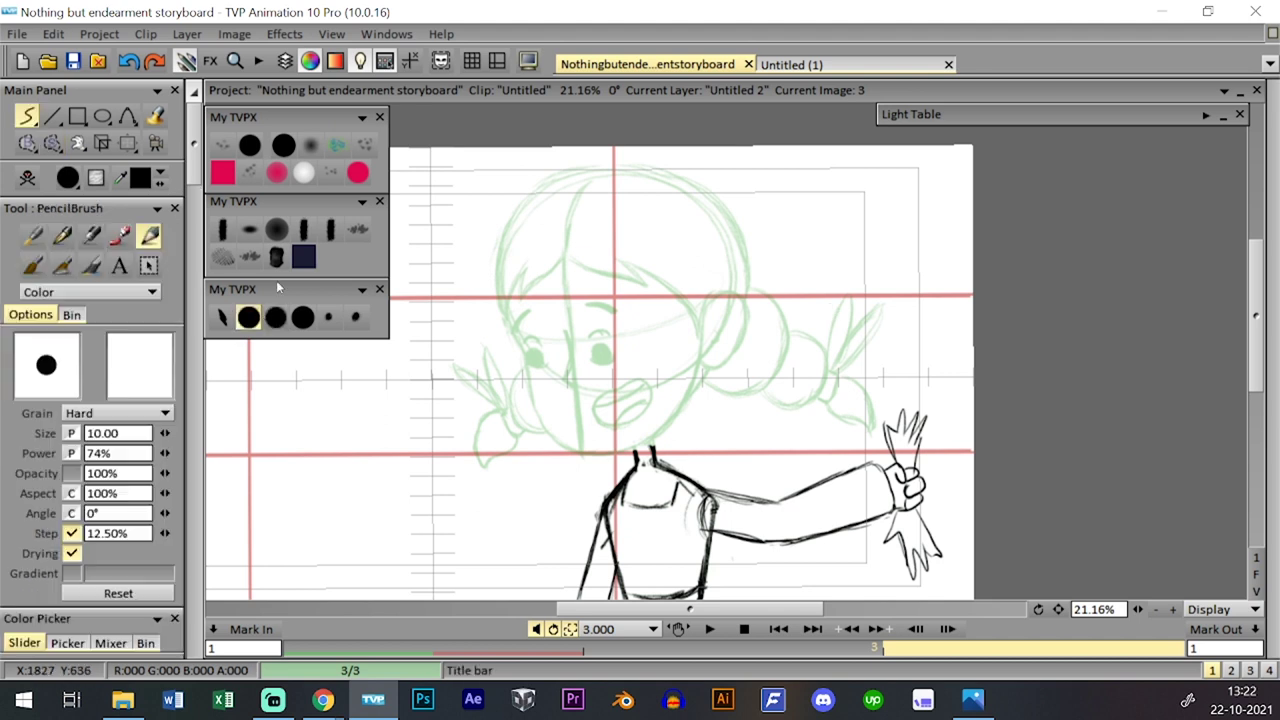
pyautogui.click(73, 61)
# - Draw a new head circle over the green sketch after two rejected attempts
pyautogui.moveTo(674, 178)
pyautogui.mouseDown()
pyautogui.moveTo(555, 355)
pyautogui.moveTo(674, 209)
pyautogui.mouseUp()
pyautogui.hotkey('ctrl', 'z')
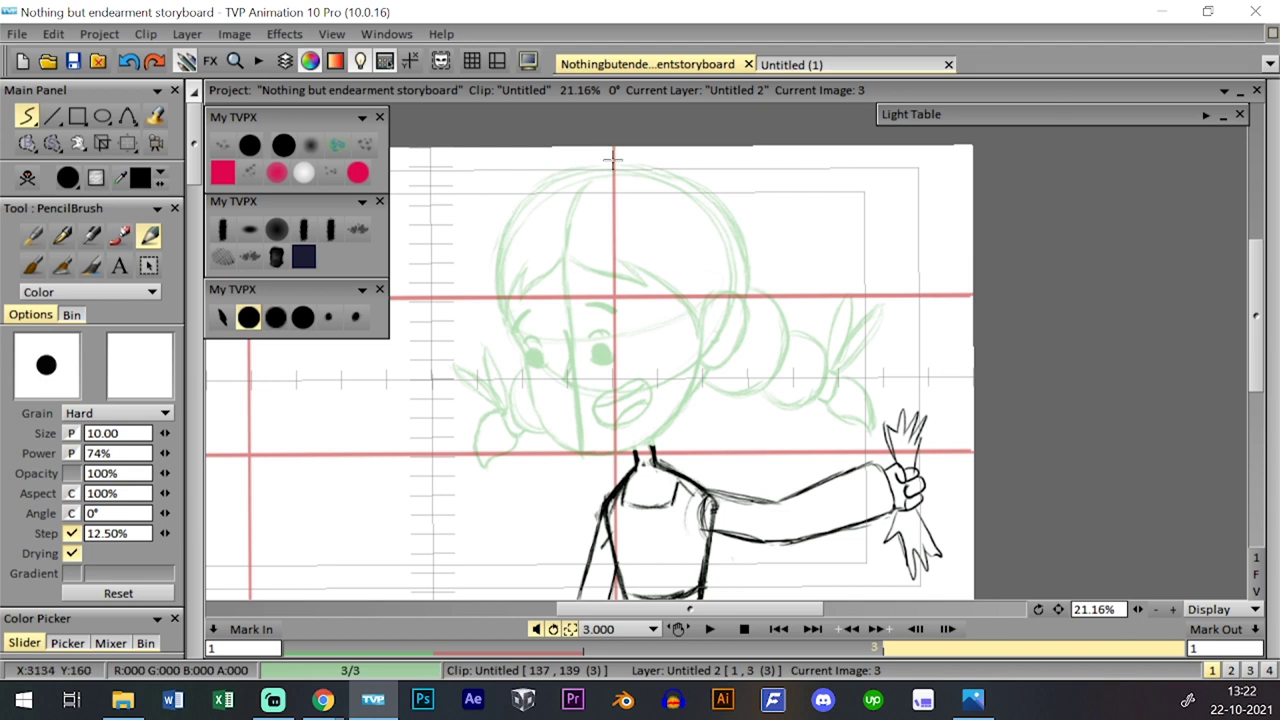
pyautogui.moveTo(546, 196)
pyautogui.mouseDown()
pyautogui.moveTo(647, 381)
pyautogui.moveTo(588, 183)
pyautogui.moveTo(596, 374)
pyautogui.mouseUp()
pyautogui.hotkey('ctrl', 'z')
pyautogui.moveTo(666, 180)
pyautogui.mouseDown()
pyautogui.moveTo(630, 390)
pyautogui.moveTo(550, 340)
pyautogui.moveTo(551, 202)
pyautogui.mouseUp()
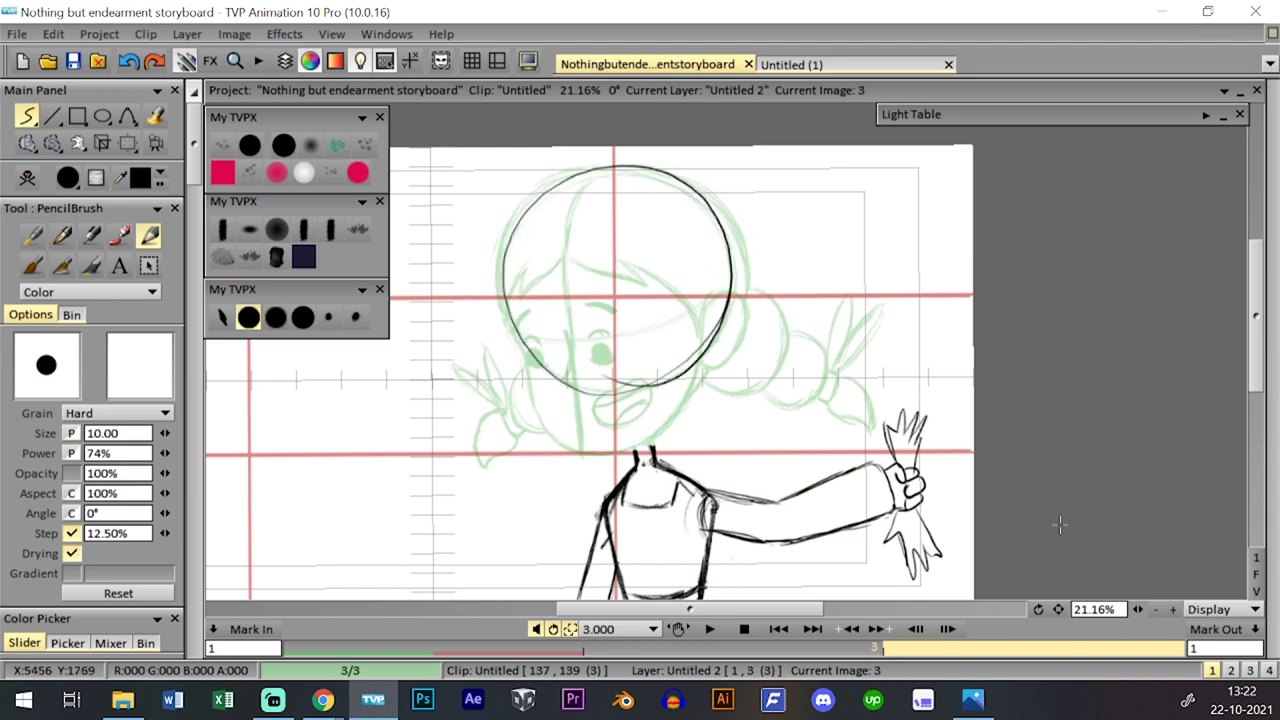
pyautogui.moveTo(1139, 610); pyautogui.dragTo(1129, 606)
pyautogui.moveTo(763, 385); pyautogui.dragTo(761, 392)
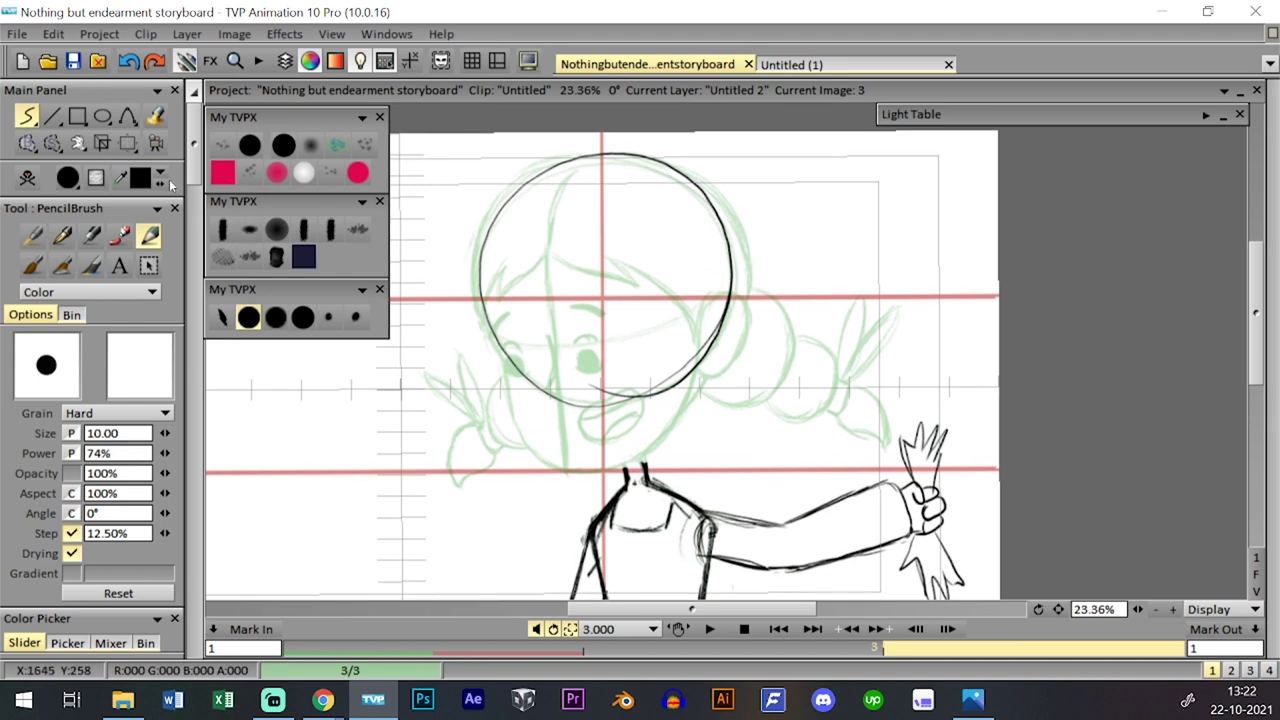
# - Lasso the head circle and shift it slightly right with the Panning tool
pyautogui.click(128, 144)
pyautogui.moveTo(700, 229); pyautogui.dragTo(707, 231)
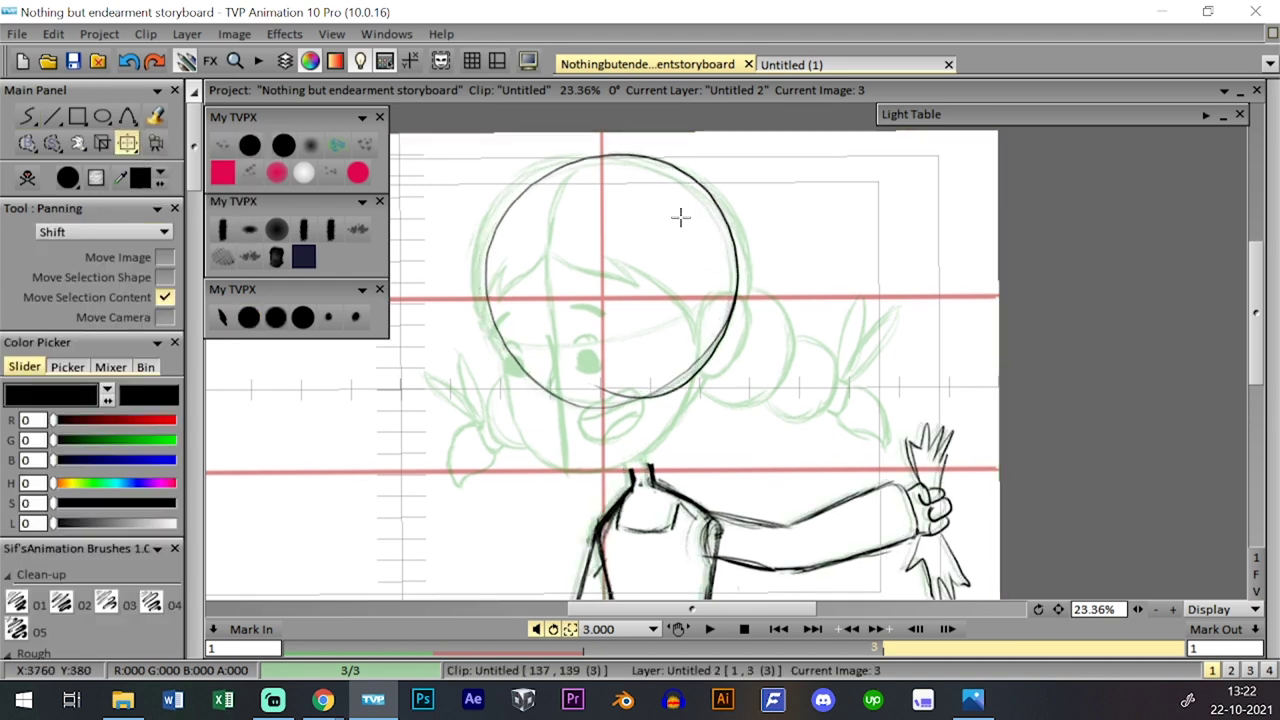
pyautogui.hotkey('ctrl', 'z')
pyautogui.click(53, 144)
pyautogui.click(110, 190)
pyautogui.moveTo(548, 406)
pyautogui.mouseDown()
pyautogui.moveTo(759, 331)
pyautogui.moveTo(742, 190)
pyautogui.moveTo(622, 136)
pyautogui.mouseUp()
pyautogui.rightClick(130, 146)
pyautogui.click(200, 146)
pyautogui.moveTo(677, 249); pyautogui.dragTo(682, 248)
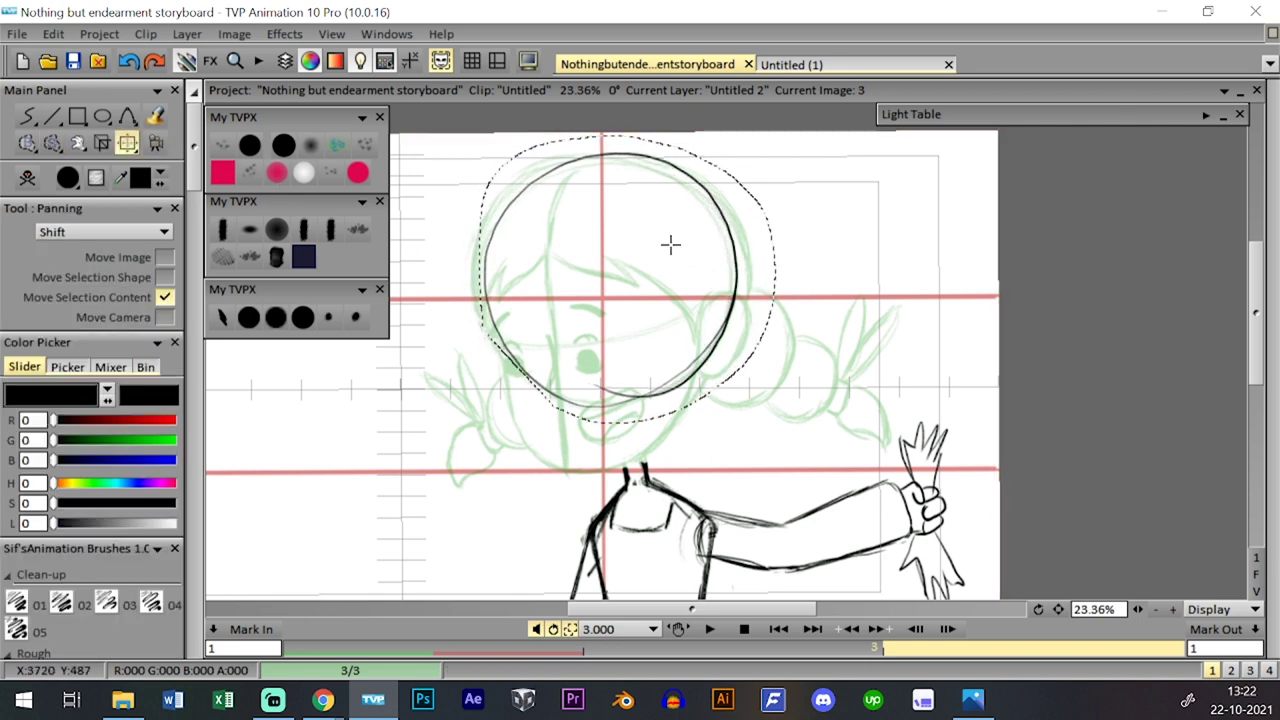
pyautogui.click(273, 320)
# - Deselect, then draw the curved face centre line, an ear stroke and an eyebrow arc
pyautogui.hotkey('ctrl', 'd')
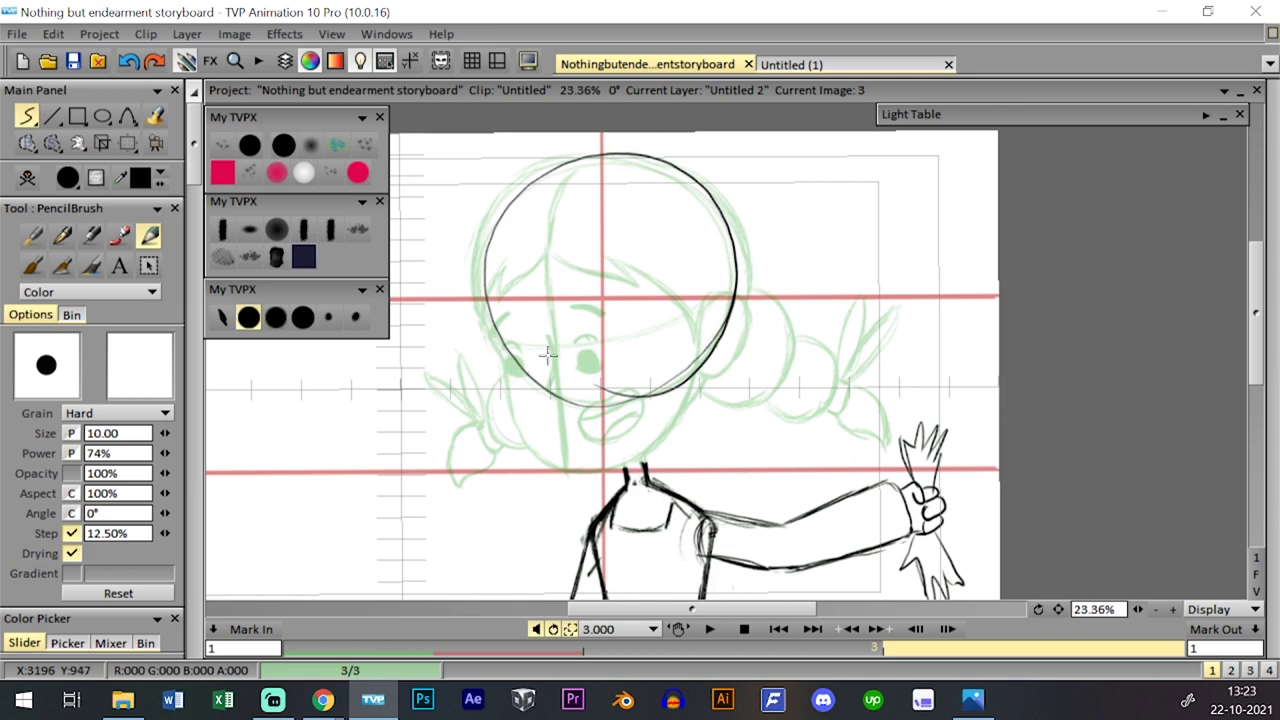
pyautogui.moveTo(557, 465); pyautogui.dragTo(556, 264)
pyautogui.moveTo(558, 316); pyautogui.dragTo(575, 190)
pyautogui.moveTo(558, 264)
pyautogui.mouseDown()
pyautogui.moveTo(588, 166)
pyautogui.moveTo(556, 232)
pyautogui.mouseUp()
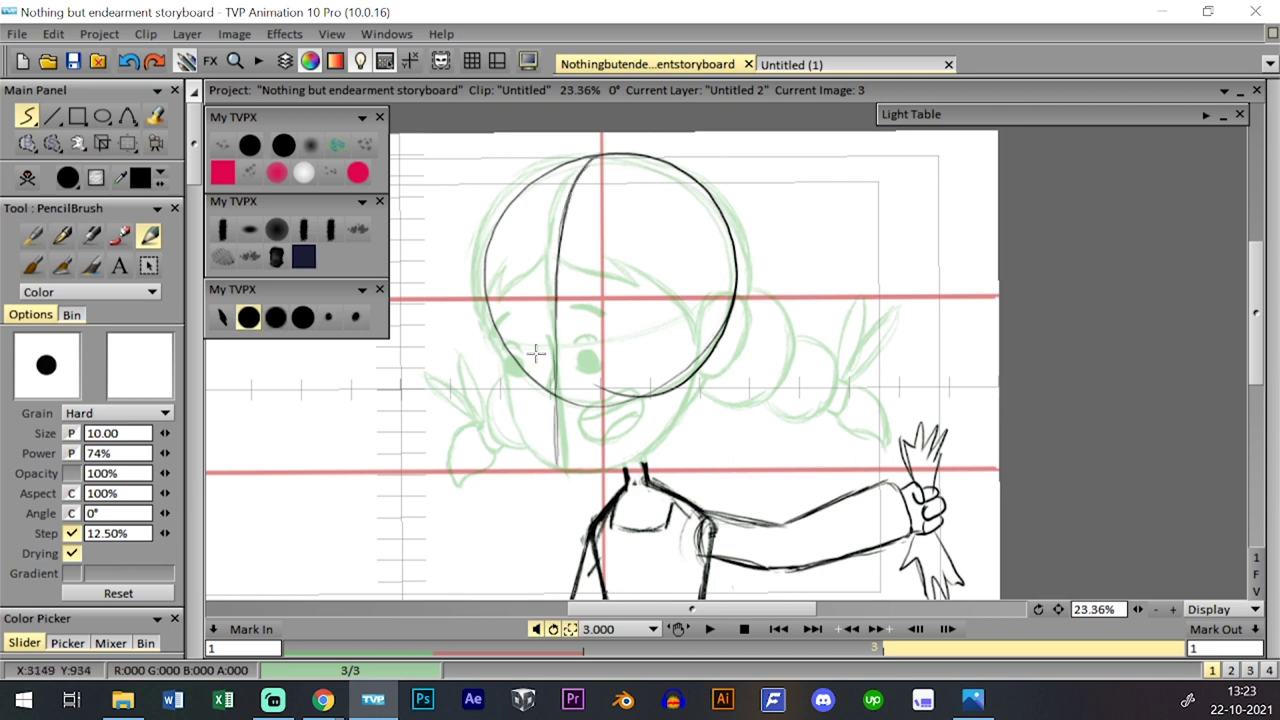
pyautogui.moveTo(516, 363); pyautogui.dragTo(522, 364)
pyautogui.moveTo(595, 342)
pyautogui.mouseDown()
pyautogui.moveTo(612, 343)
pyautogui.moveTo(598, 358)
pyautogui.moveTo(610, 364)
pyautogui.moveTo(597, 361)
pyautogui.mouseUp()
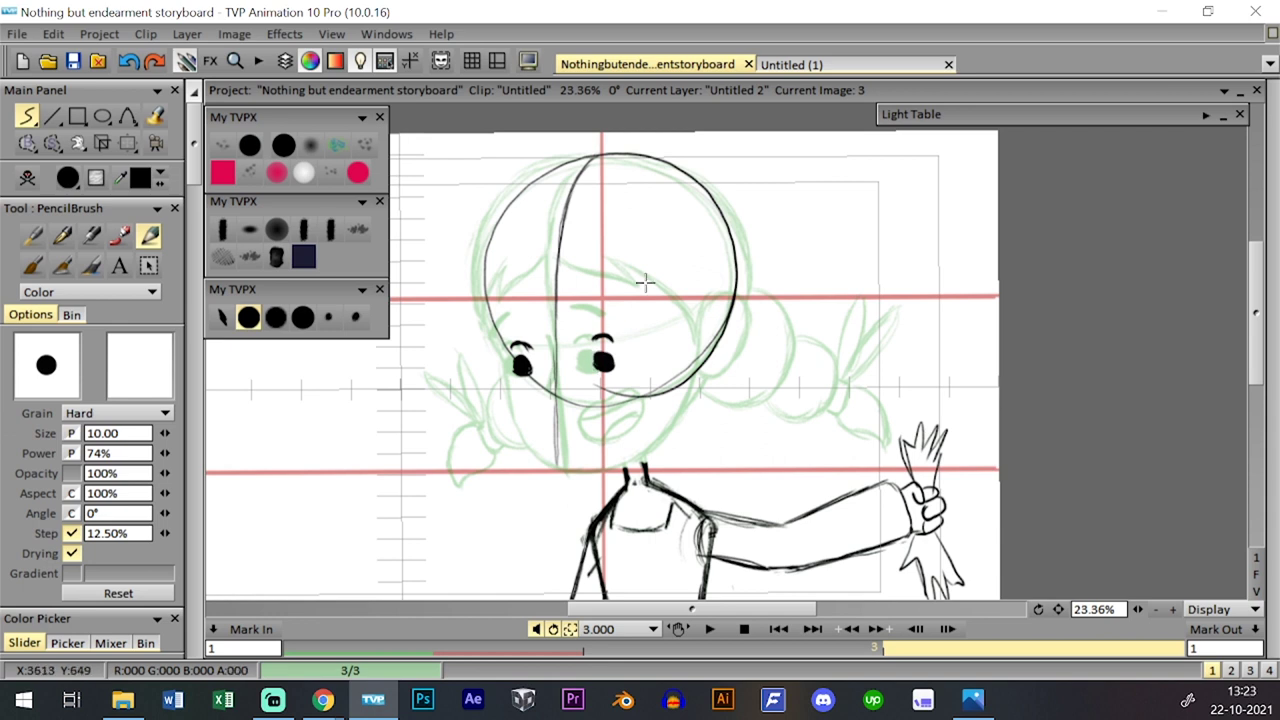
# - Thicken the right eye and add its lid, checking against image 2
pyautogui.press('Left')
pyautogui.press('Right')
pyautogui.press('Left')
pyautogui.press('Right')
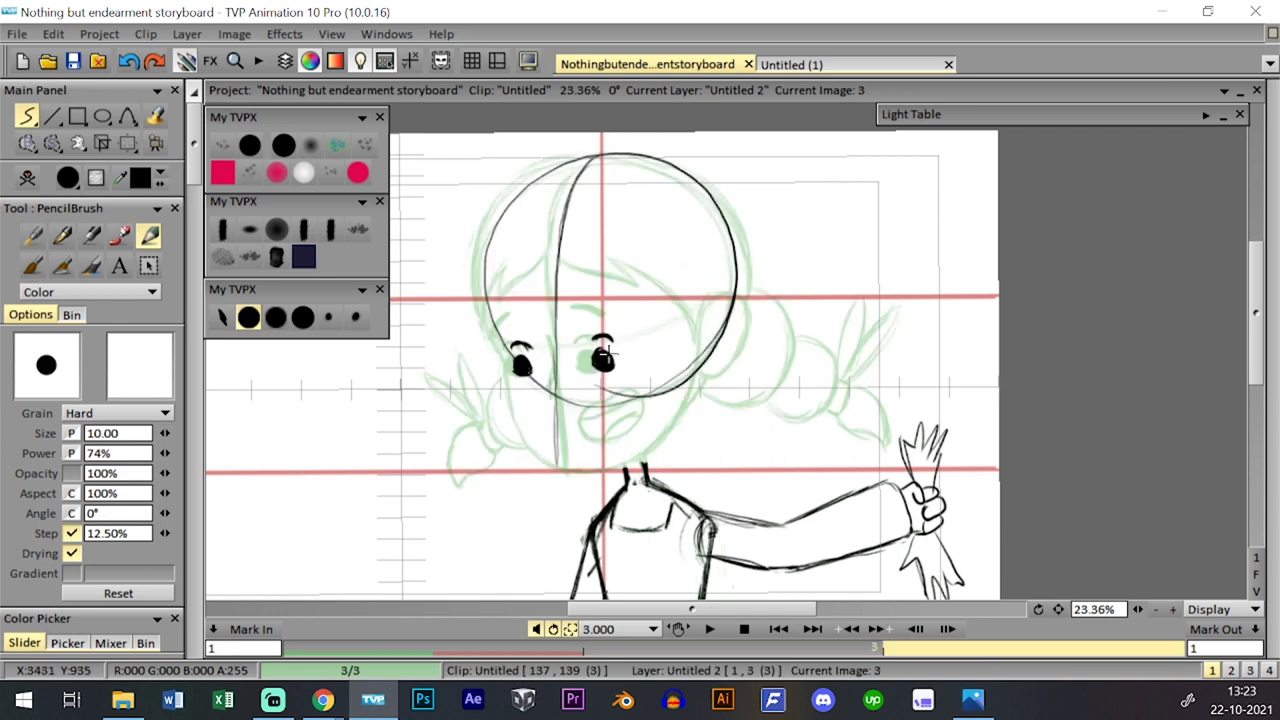
pyautogui.moveTo(592, 364)
pyautogui.mouseDown()
pyautogui.moveTo(616, 363)
pyautogui.moveTo(612, 342)
pyautogui.moveTo(520, 366)
pyautogui.moveTo(531, 356)
pyautogui.mouseUp()
pyautogui.press('Left')
pyautogui.press('Right')
pyautogui.press('Left')
pyautogui.press('Right')
pyautogui.press('Left')
pyautogui.press('Right')
pyautogui.press('Left')
pyautogui.press('Right')
pyautogui.press('Left')
pyautogui.press('Right')
pyautogui.press('Left')
pyautogui.press('Right')
# - Draw the left face line and thicken the lower centre line
pyautogui.moveTo(488, 317)
pyautogui.mouseDown()
pyautogui.moveTo(497, 392)
pyautogui.moveTo(523, 441)
pyautogui.moveTo(517, 418)
pyautogui.moveTo(566, 467)
pyautogui.mouseUp()
pyautogui.moveTo(510, 396); pyautogui.dragTo(540, 455)
pyautogui.hotkey('ctrl', 'z')
pyautogui.moveTo(489, 340); pyautogui.dragTo(500, 231)
pyautogui.press('Left')
pyautogui.press('Right')
pyautogui.press('Left')
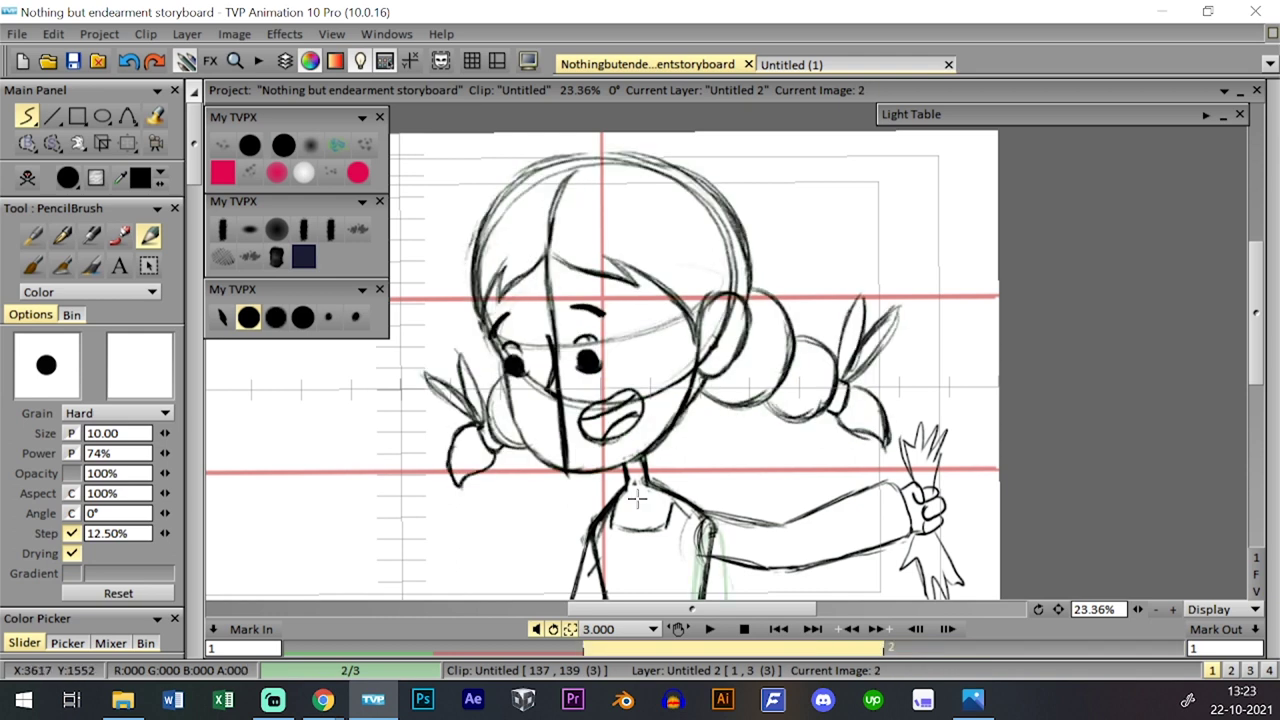
pyautogui.press('Right')
pyautogui.moveTo(552, 378); pyautogui.dragTo(562, 466)
pyautogui.press('Left')
pyautogui.press('Right')
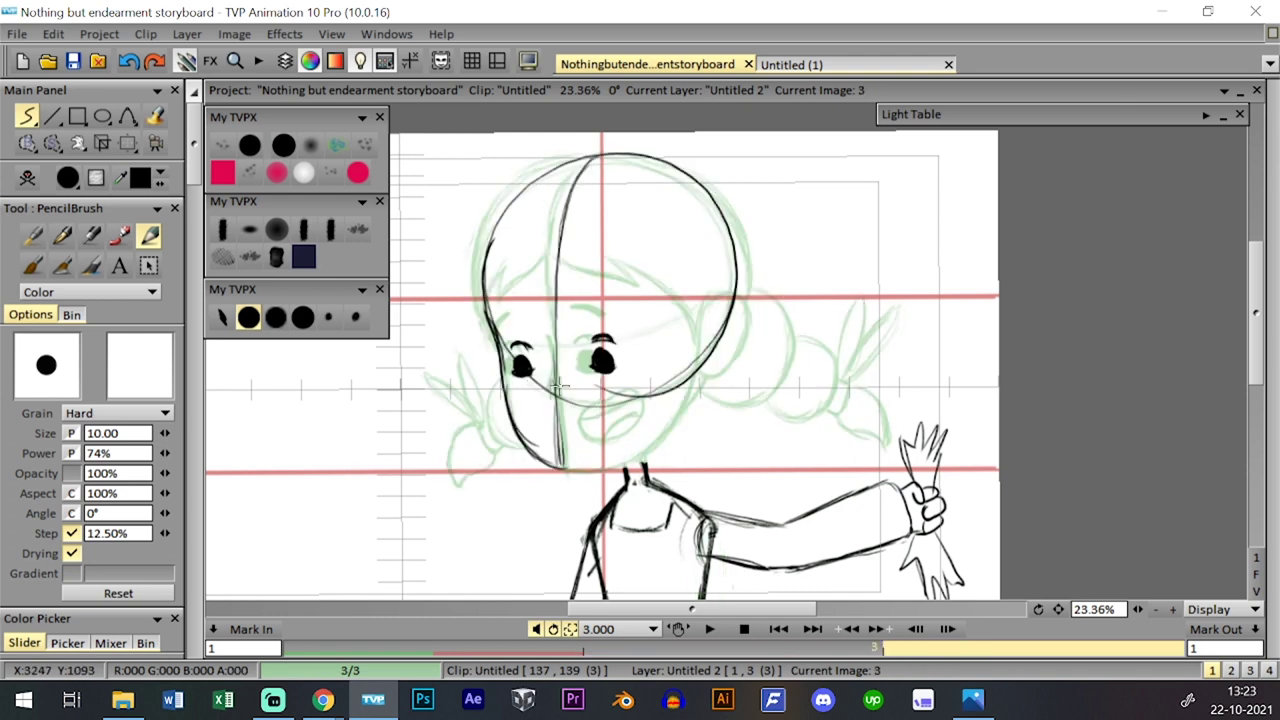
pyautogui.press('Right')
pyautogui.press('Left')
pyautogui.press('Left')
pyautogui.press('Right')
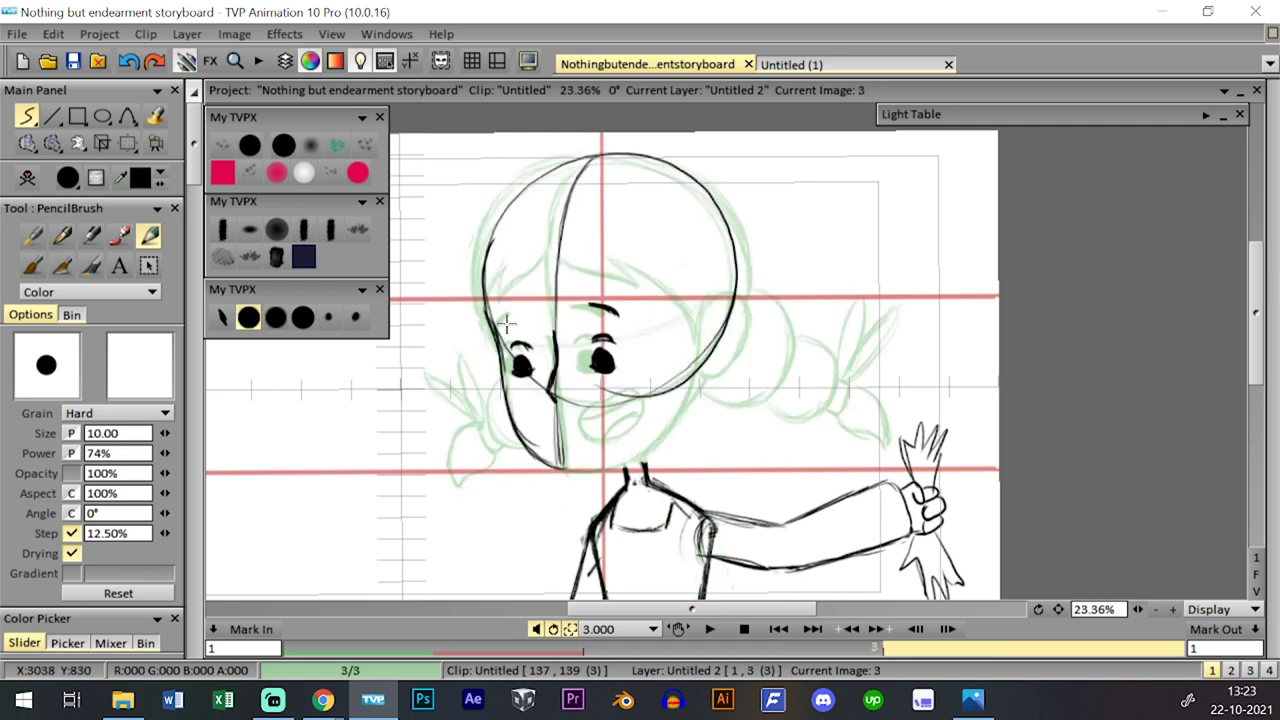
# - Add the left eyebrow and draw the right jawline up to the cheek
pyautogui.moveTo(506, 319); pyautogui.dragTo(528, 313)
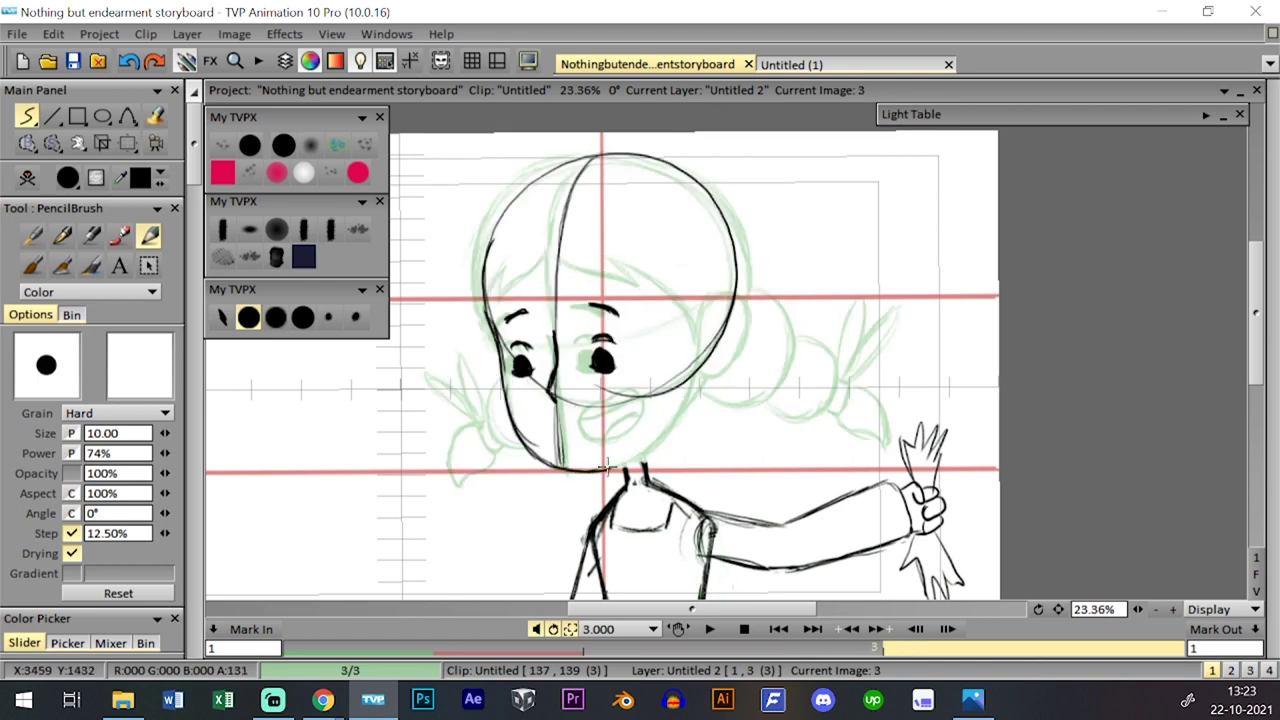
pyautogui.moveTo(655, 437); pyautogui.dragTo(703, 363)
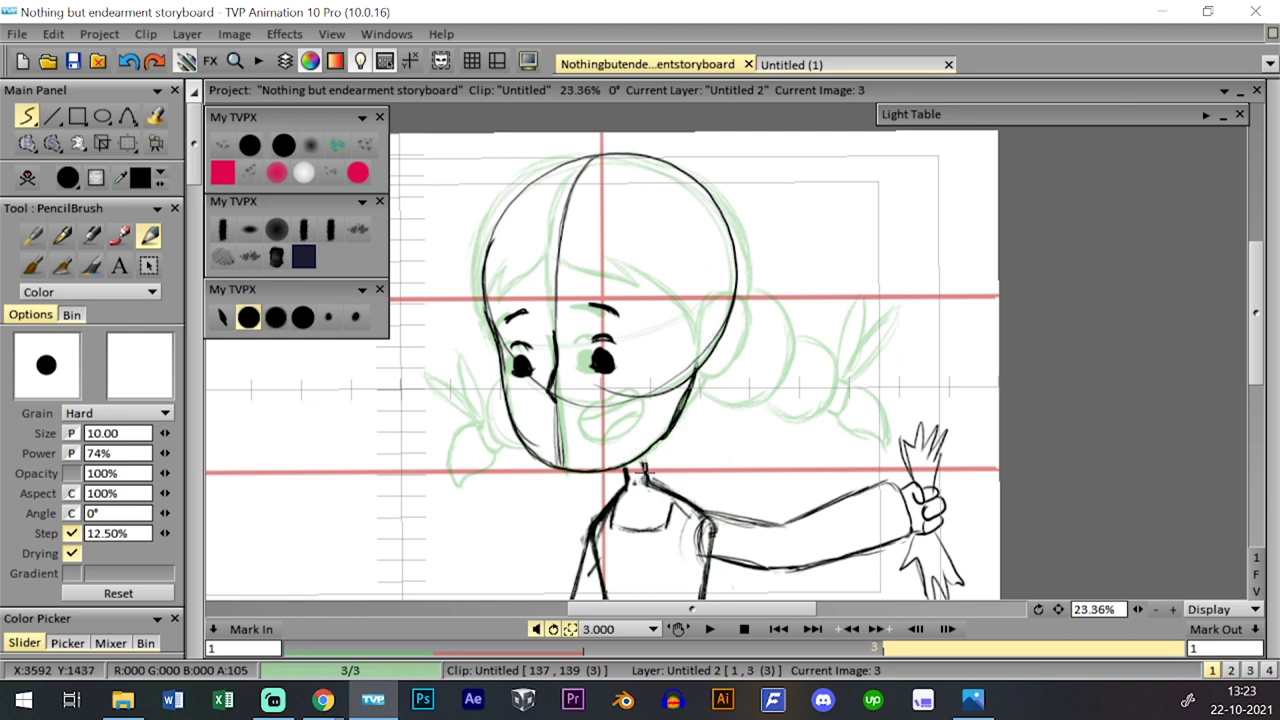
pyautogui.moveTo(688, 405)
pyautogui.mouseDown()
pyautogui.moveTo(720, 300)
pyautogui.moveTo(743, 313)
pyautogui.moveTo(744, 340)
pyautogui.moveTo(700, 354)
pyautogui.moveTo(743, 310)
pyautogui.moveTo(746, 350)
pyautogui.moveTo(697, 384)
pyautogui.moveTo(720, 354)
pyautogui.moveTo(715, 384)
pyautogui.mouseUp()
pyautogui.press('Left')
# - Compare images 2 and 3, then add lashes above the left eye on image 3
pyautogui.press('Right')
pyautogui.press('Left')
pyautogui.press('Right')
pyautogui.press('Left')
pyautogui.press('Right')
pyautogui.press('Left')
pyautogui.press('Right')
pyautogui.press('Left')
pyautogui.press('Right')
pyautogui.press('Left')
pyautogui.press('Right')
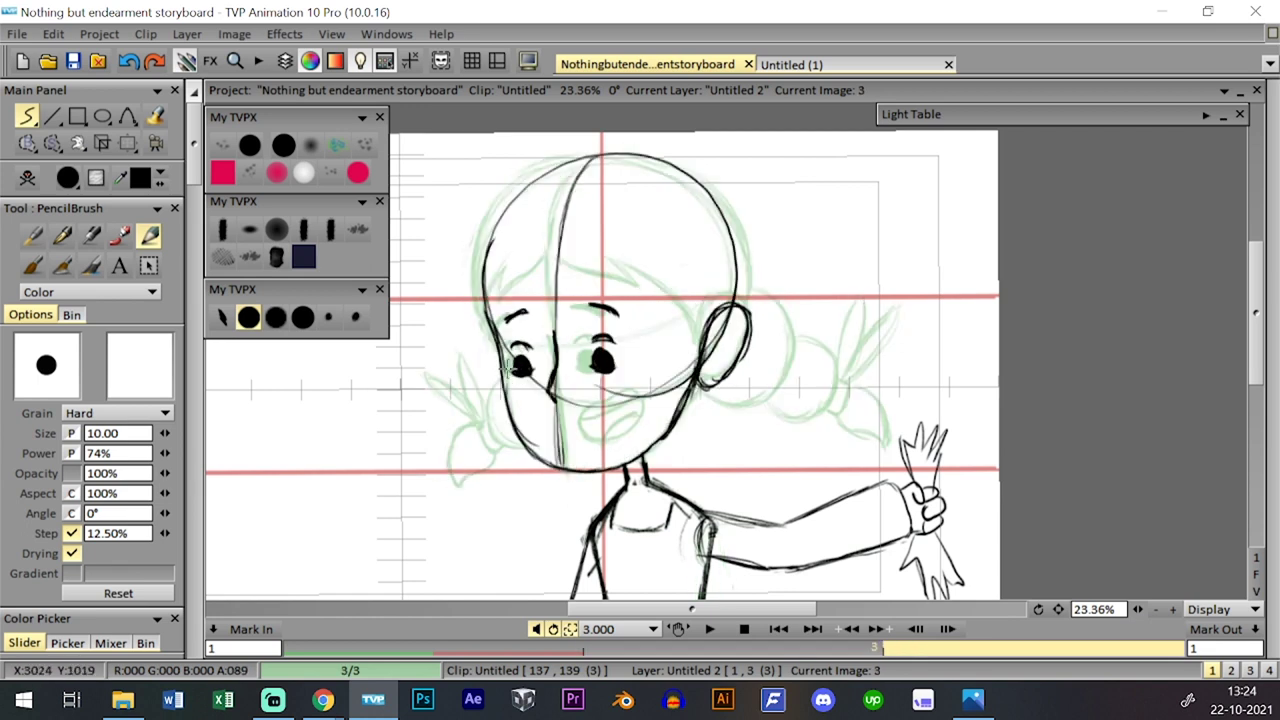
pyautogui.moveTo(528, 350); pyautogui.dragTo(505, 327)
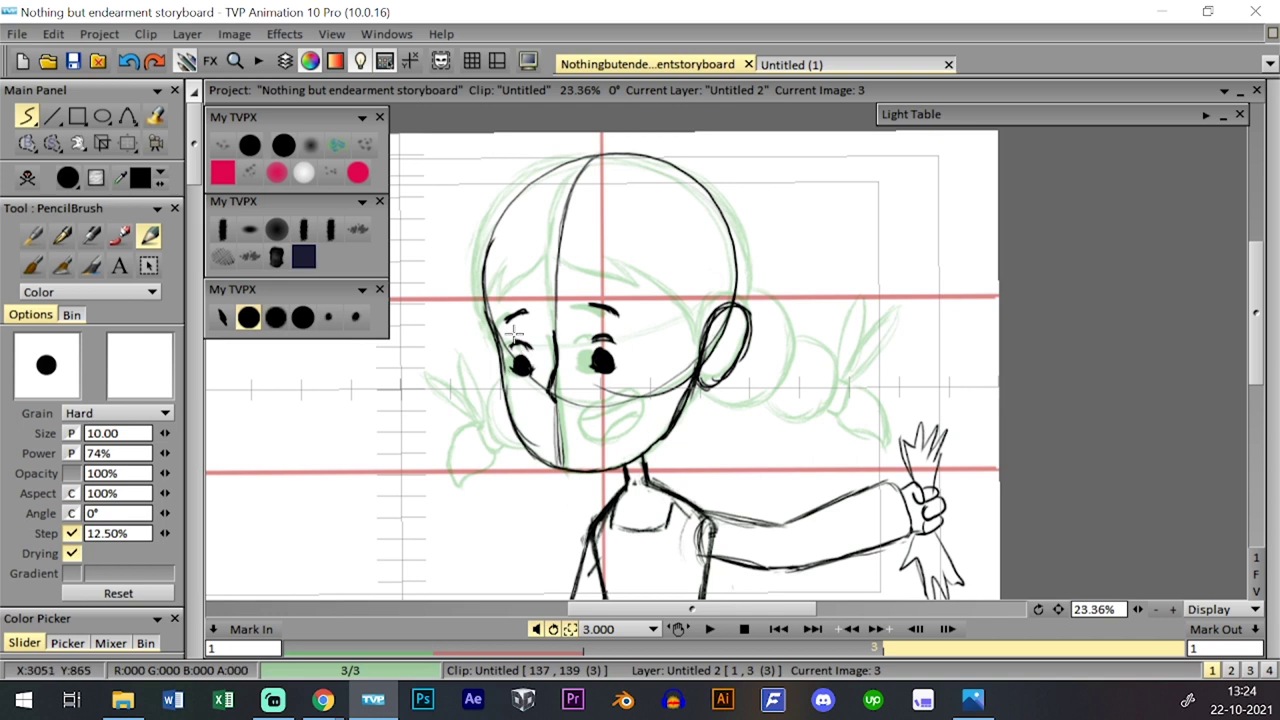
# - Darken the left eyebrow and the lower face centre line
pyautogui.press('Left')
pyautogui.press('Right')
pyautogui.press('Left')
pyautogui.press('Right')
pyautogui.moveTo(506, 316); pyautogui.dragTo(531, 310)
pyautogui.press('Left')
pyautogui.press('Right')
pyautogui.press('Left')
pyautogui.press('Right')
pyautogui.moveTo(559, 404); pyautogui.dragTo(562, 470)
pyautogui.moveTo(557, 380); pyautogui.dragTo(561, 455)
# - Erase both eyebrows with the eraser
pyautogui.press('Left')
pyautogui.press('Right')
pyautogui.press('Left')
pyautogui.press('Right')
pyautogui.press('Left')
pyautogui.press('Right')
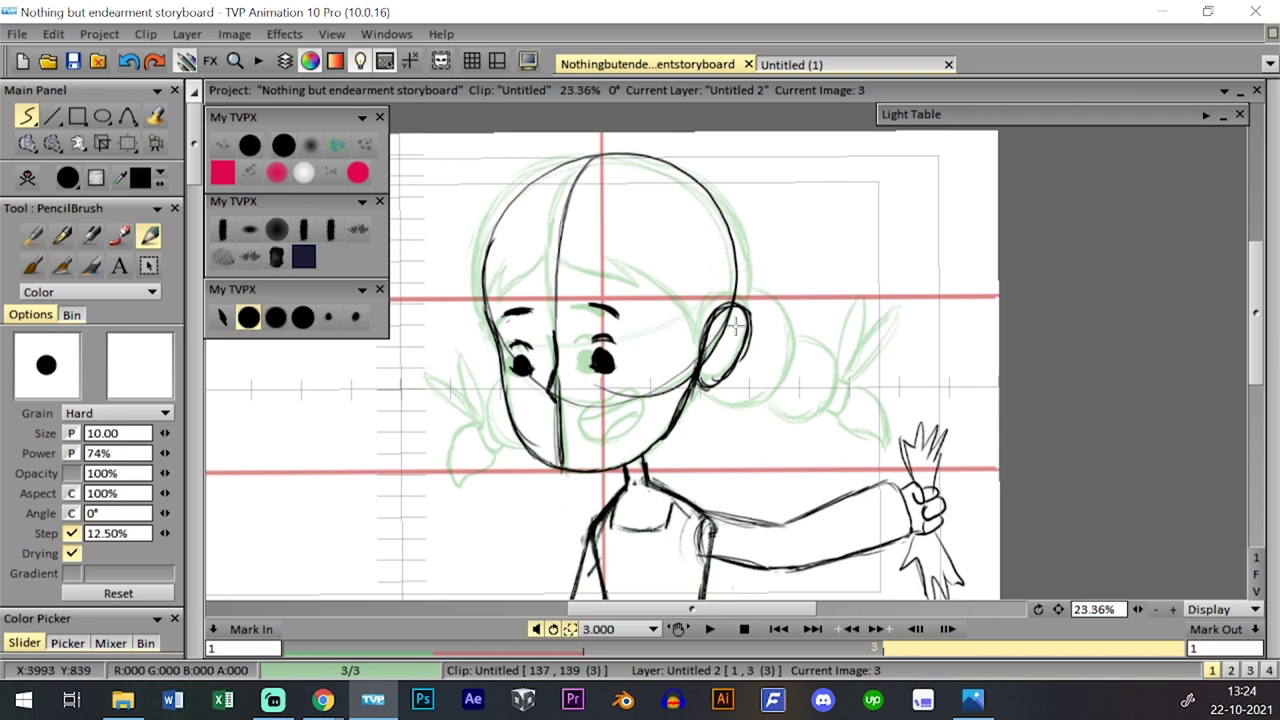
pyautogui.click(284, 146)
pyautogui.moveTo(531, 309); pyautogui.dragTo(506, 315)
pyautogui.moveTo(591, 307)
pyautogui.mouseDown()
pyautogui.moveTo(614, 312)
pyautogui.moveTo(608, 292)
pyautogui.moveTo(616, 300)
pyautogui.mouseUp()
# - With a size 20 pencil, darken and fill in the right eye's pupil
pyautogui.click(302, 317)
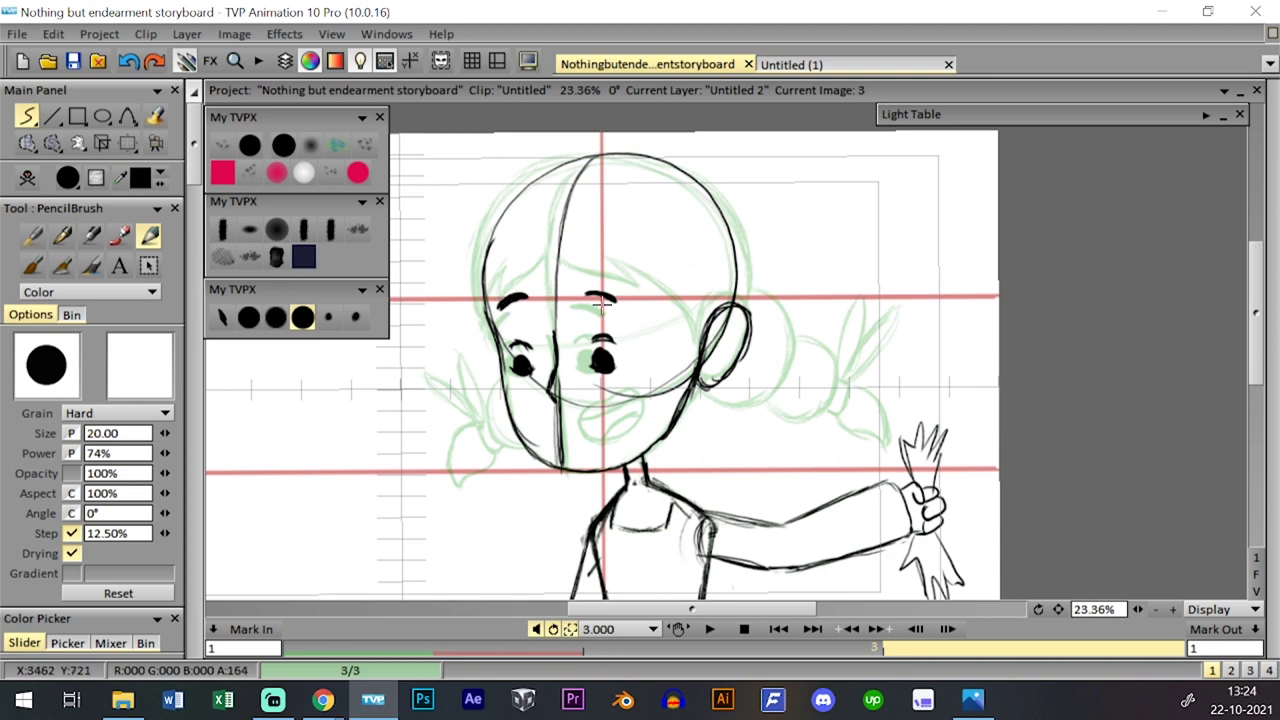
pyautogui.press('Left')
pyautogui.press('Right')
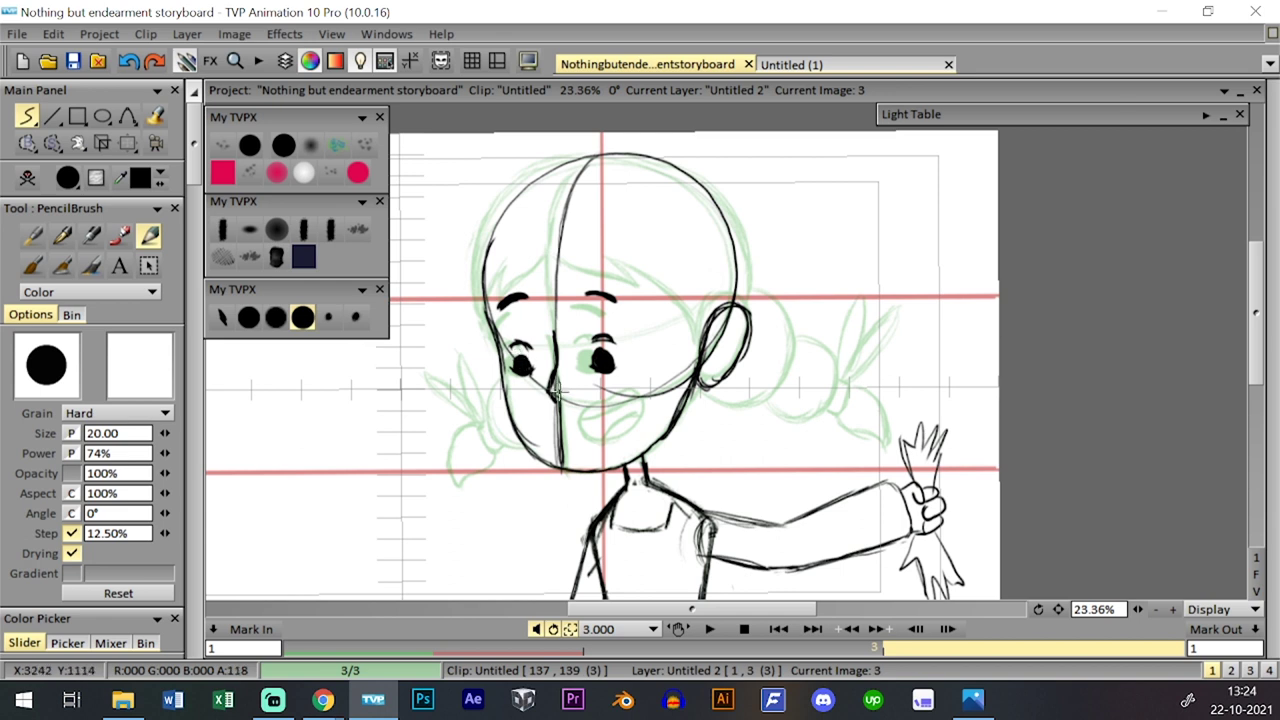
pyautogui.press('Left')
pyautogui.press('Right')
pyautogui.press('Left')
pyautogui.press('Right')
pyautogui.press('Left')
pyautogui.press('Right')
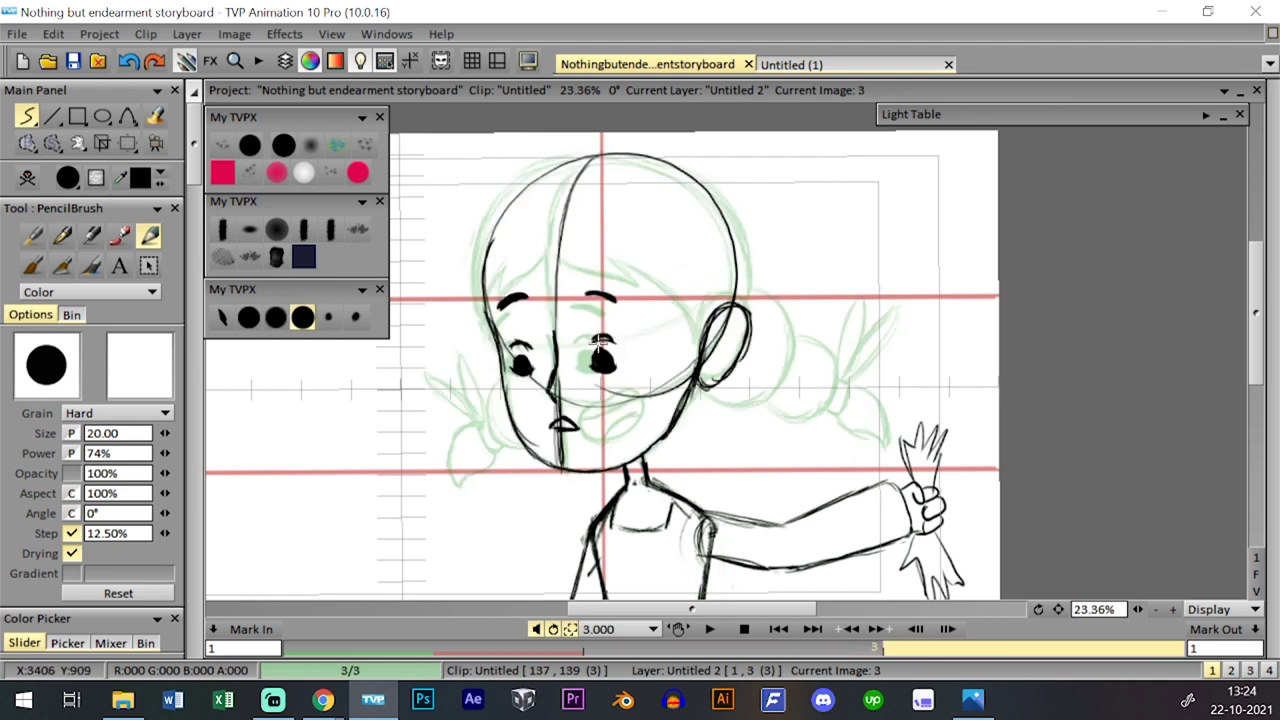
pyautogui.moveTo(598, 366); pyautogui.dragTo(598, 349)
pyautogui.moveTo(604, 366); pyautogui.dragTo(614, 355)
# - Erase the right eye's dark strokes
pyautogui.press('Left')
pyautogui.press('Right')
pyautogui.press('Left')
pyautogui.press('Right')
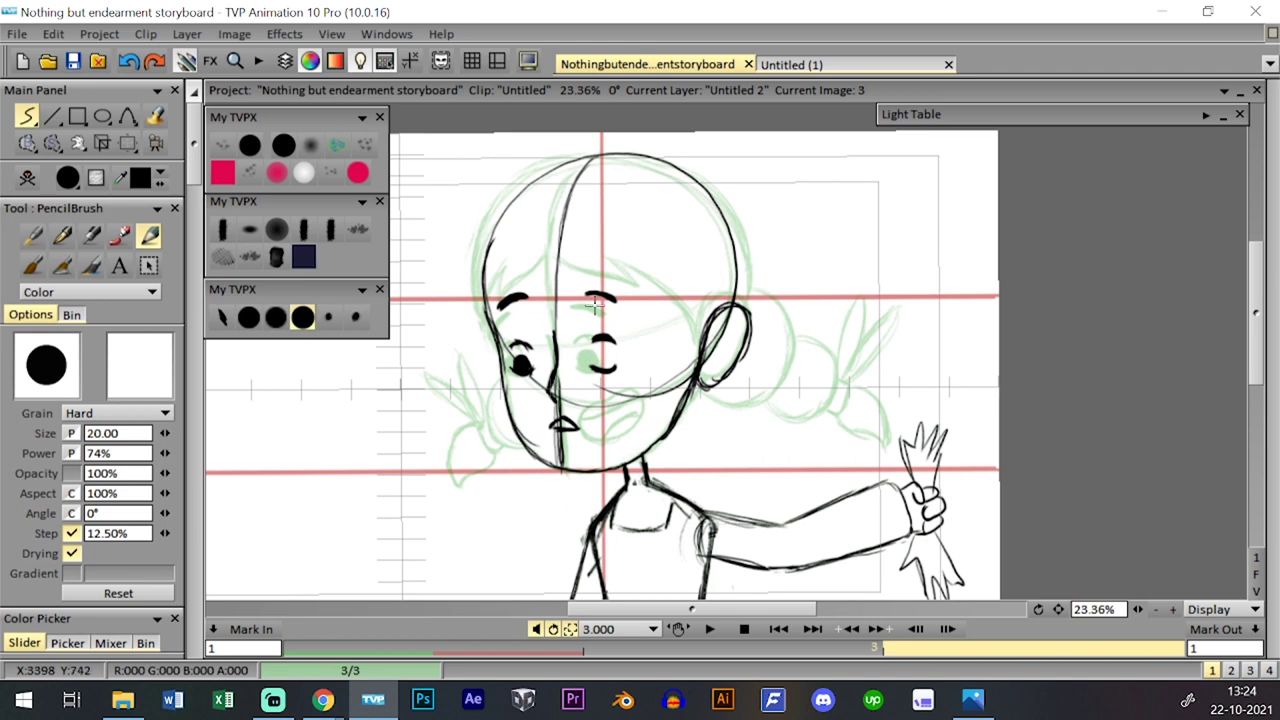
pyautogui.click(281, 148)
pyautogui.moveTo(603, 346); pyautogui.dragTo(607, 366)
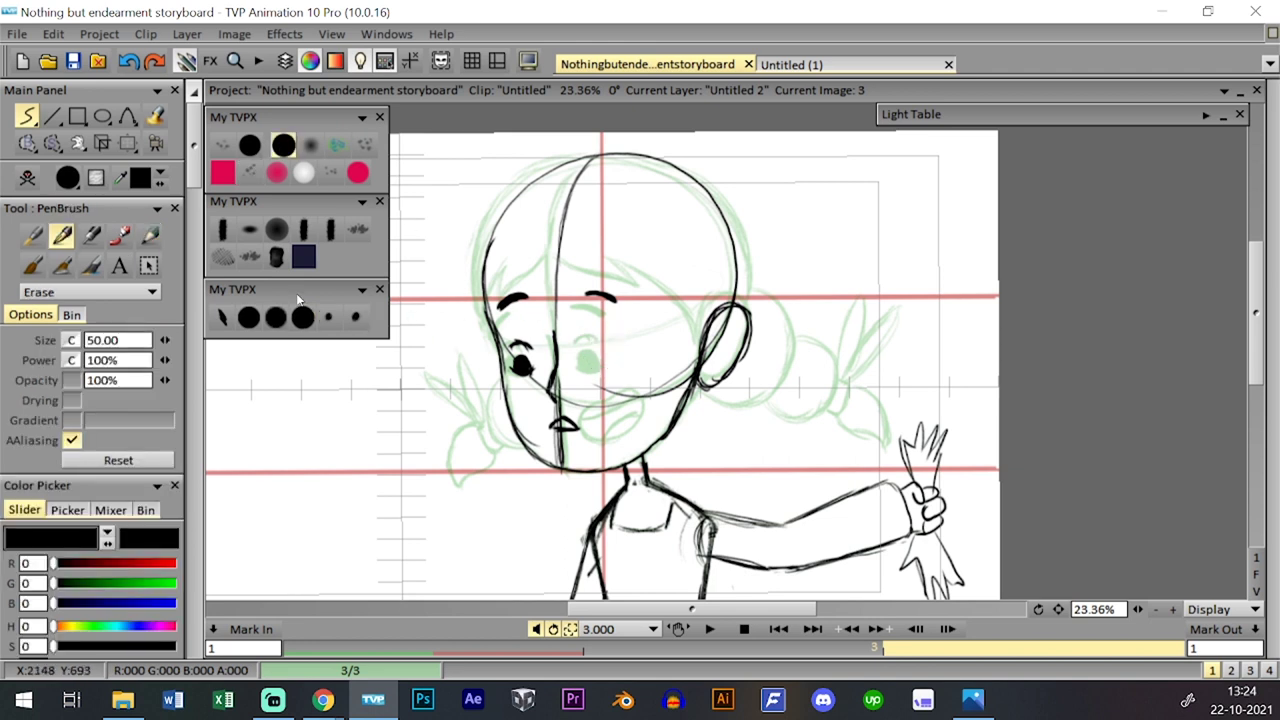
# - Zoom in on the right eye and begin drawing closed lids over it with the pencil
pyautogui.click(252, 316)
pyautogui.moveTo(1140, 610); pyautogui.dragTo(1176, 608)
pyautogui.moveTo(252, 429); pyautogui.dragTo(658, 399)
pyautogui.moveTo(614, 303)
pyautogui.mouseDown()
pyautogui.moveTo(649, 296)
pyautogui.moveTo(610, 302)
pyautogui.mouseUp()
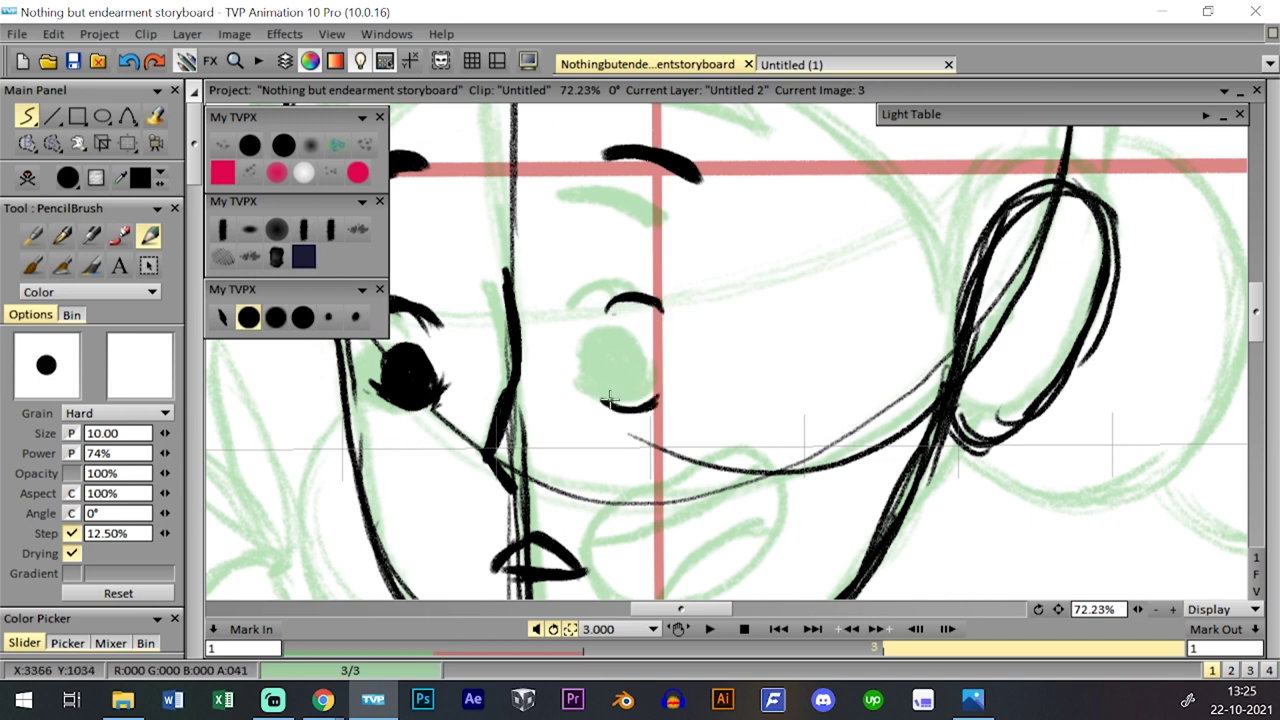
# - Ink the left side of the eye outline and re-stroke the extended eyebrow above it
pyautogui.moveTo(612, 404)
pyautogui.mouseDown()
pyautogui.moveTo(601, 392)
pyautogui.moveTo(610, 364)
pyautogui.moveTo(660, 385)
pyautogui.moveTo(646, 408)
pyautogui.mouseUp()
pyautogui.moveTo(623, 349)
pyautogui.mouseDown()
pyautogui.moveTo(615, 405)
pyautogui.moveTo(606, 379)
pyautogui.moveTo(616, 360)
pyautogui.moveTo(626, 402)
pyautogui.moveTo(624, 362)
pyautogui.mouseUp()
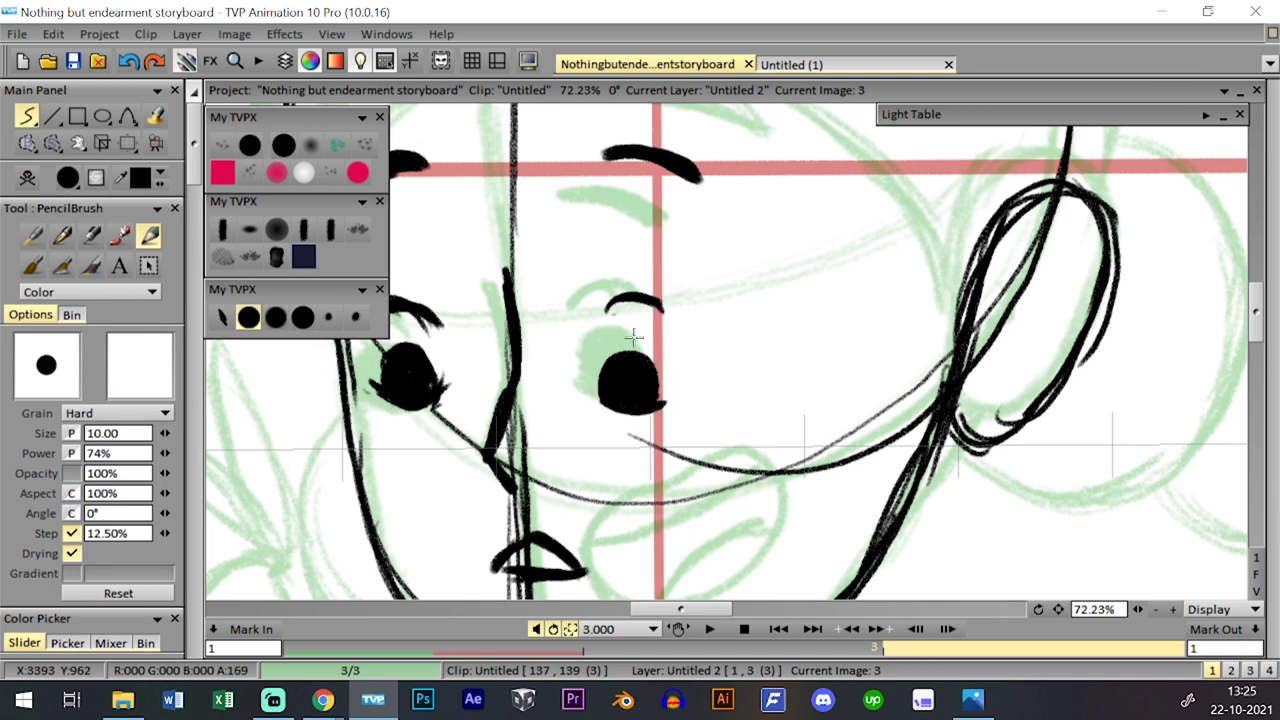
pyautogui.moveTo(606, 310)
pyautogui.mouseDown()
pyautogui.moveTo(645, 300)
pyautogui.moveTo(671, 320)
pyautogui.mouseUp()
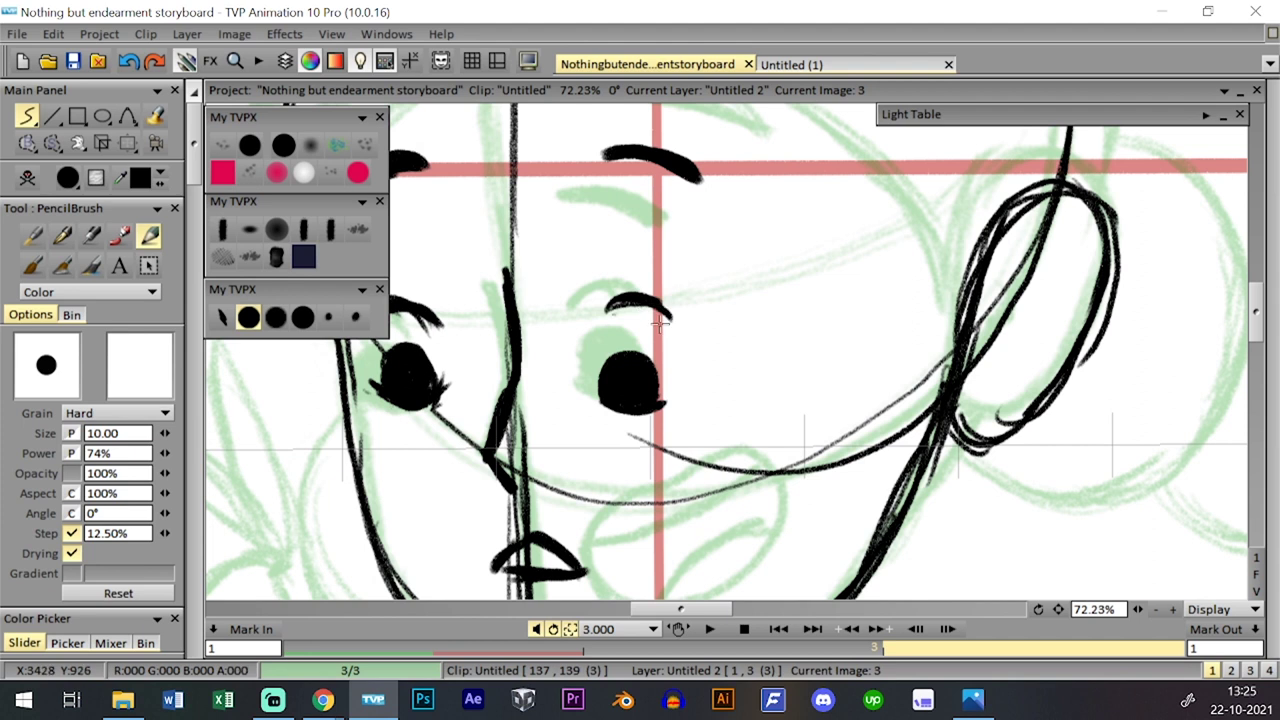
pyautogui.moveTo(807, 381); pyautogui.dragTo(809, 355)
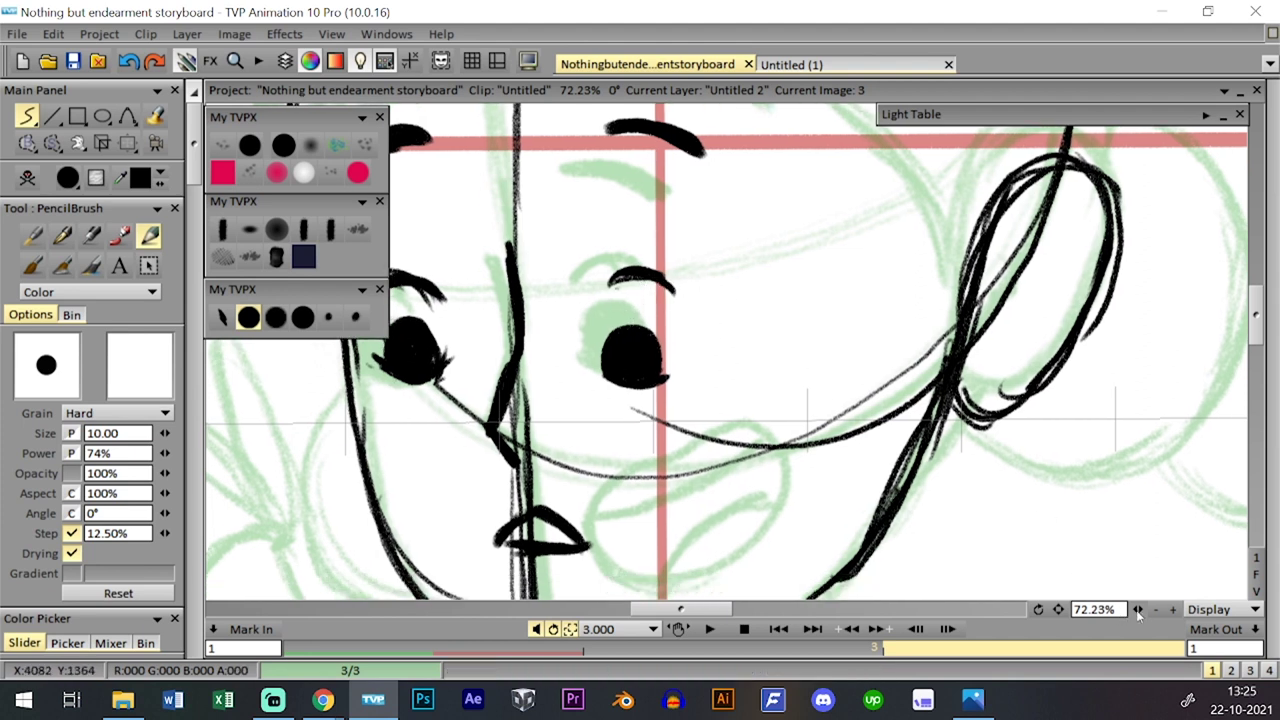
pyautogui.click(1156, 610)
pyautogui.click(1156, 610)
# - Flip between drawings 2 and 3 to compare the poses, ending on drawing 3
pyautogui.press('Left')
pyautogui.press('Right')
pyautogui.press('Left')
pyautogui.press('Right')
pyautogui.press('Left')
pyautogui.press('Right')
pyautogui.press('Left')
pyautogui.press('Right')
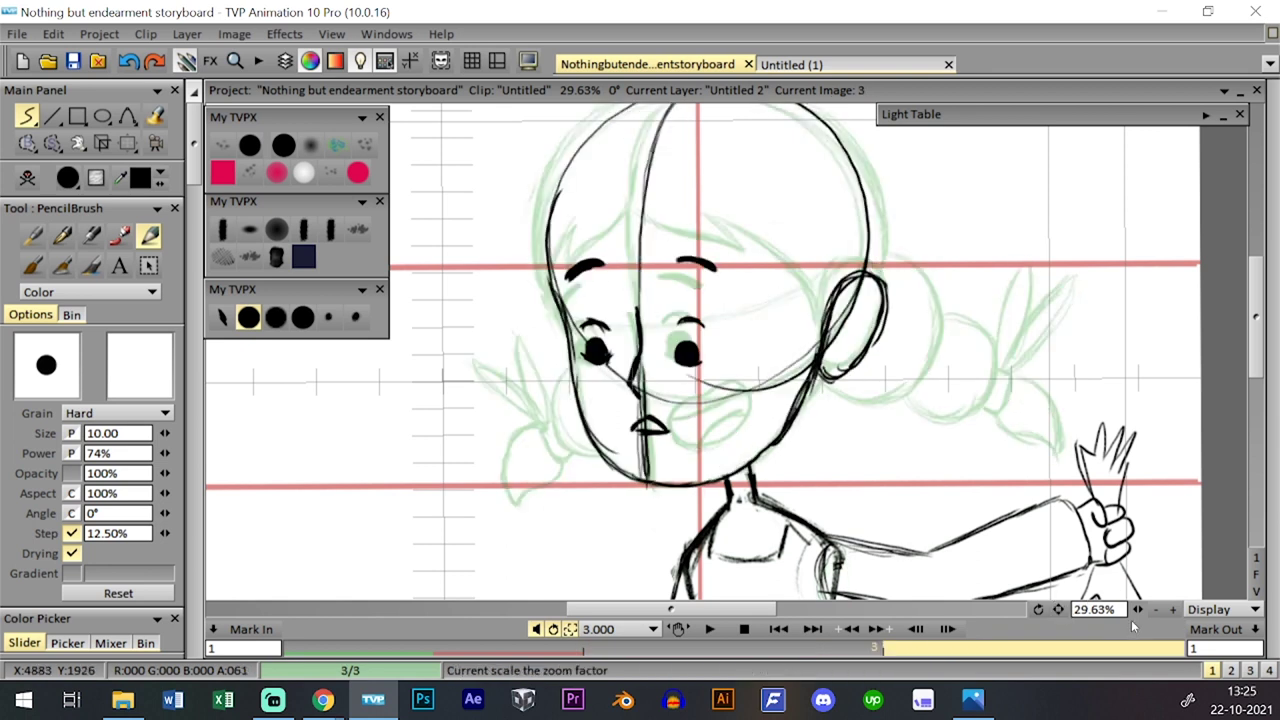
pyautogui.scroll(-1, 1062, 604)
pyautogui.press('Left')
pyautogui.press('Right')
pyautogui.press('Left')
pyautogui.press('Right')
pyautogui.press('Left')
pyautogui.press('Right')
pyautogui.press('Left')
pyautogui.press('Right')
pyautogui.press('Left')
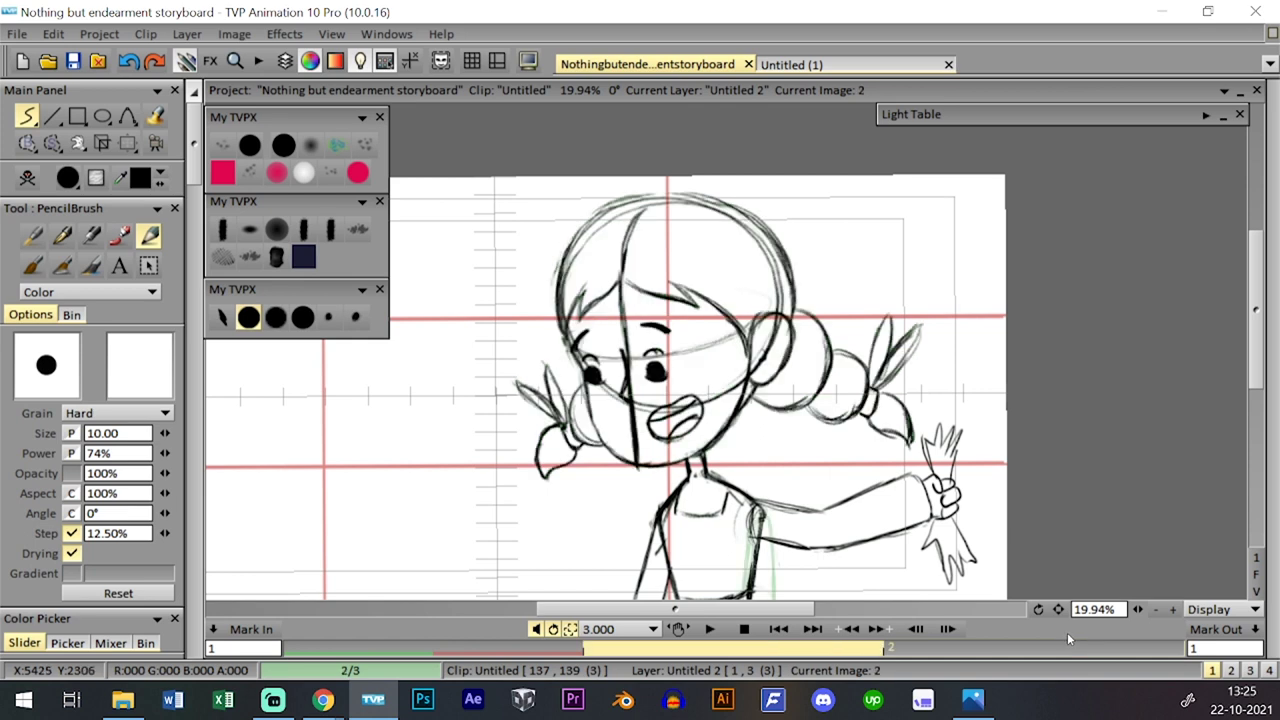
pyautogui.press('Right')
pyautogui.press('Left')
pyautogui.press('Right')
pyautogui.press('Left')
pyautogui.press('Right')
pyautogui.press('Left')
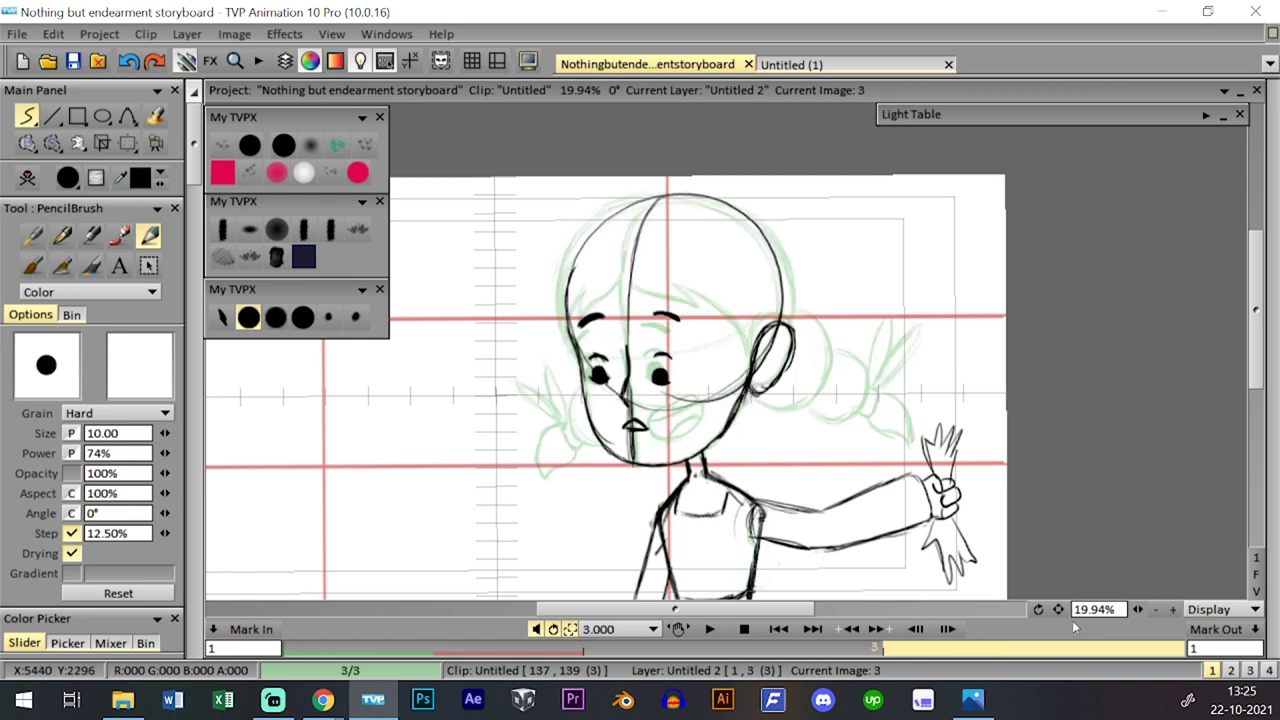
pyautogui.press('Right')
pyautogui.scroll(1, 1129, 614)
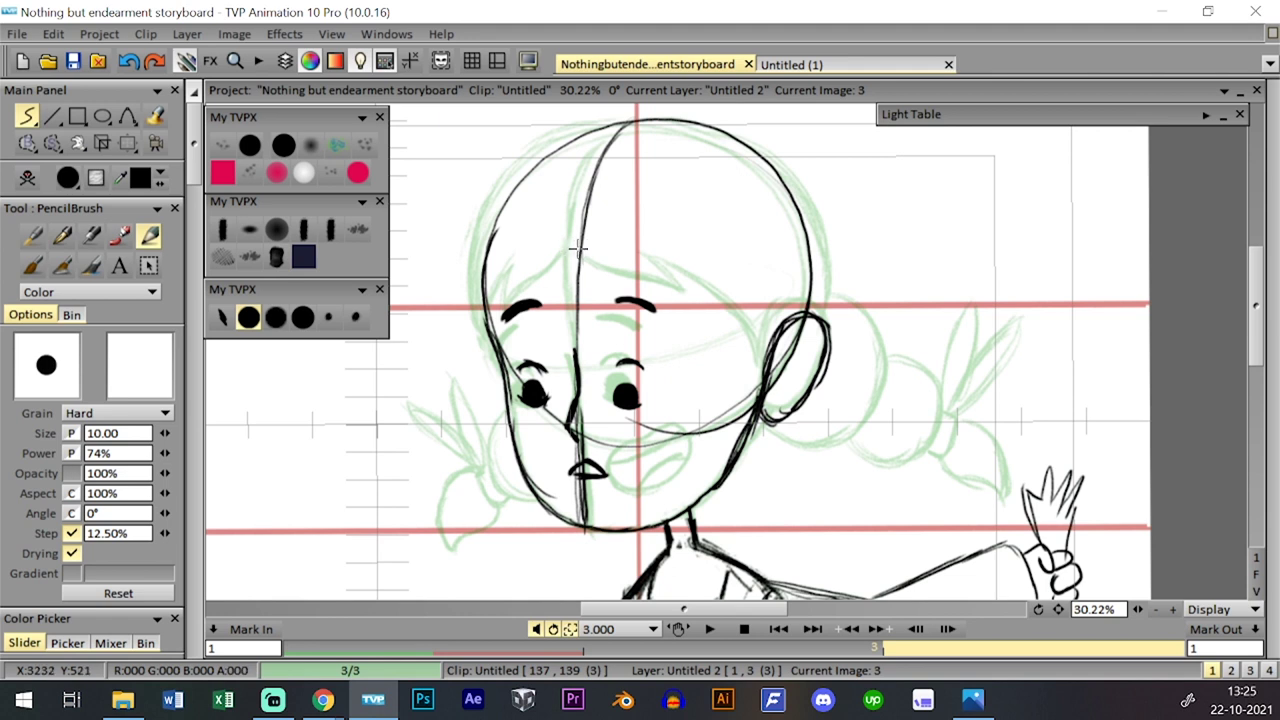
# - Draw a darker right eyebrow, a forehead hair line, and retrace the left and upper-right head outline
pyautogui.moveTo(586, 253)
pyautogui.mouseDown()
pyautogui.moveTo(666, 276)
pyautogui.moveTo(647, 270)
pyautogui.moveTo(689, 297)
pyautogui.moveTo(679, 269)
pyautogui.moveTo(745, 365)
pyautogui.mouseUp()
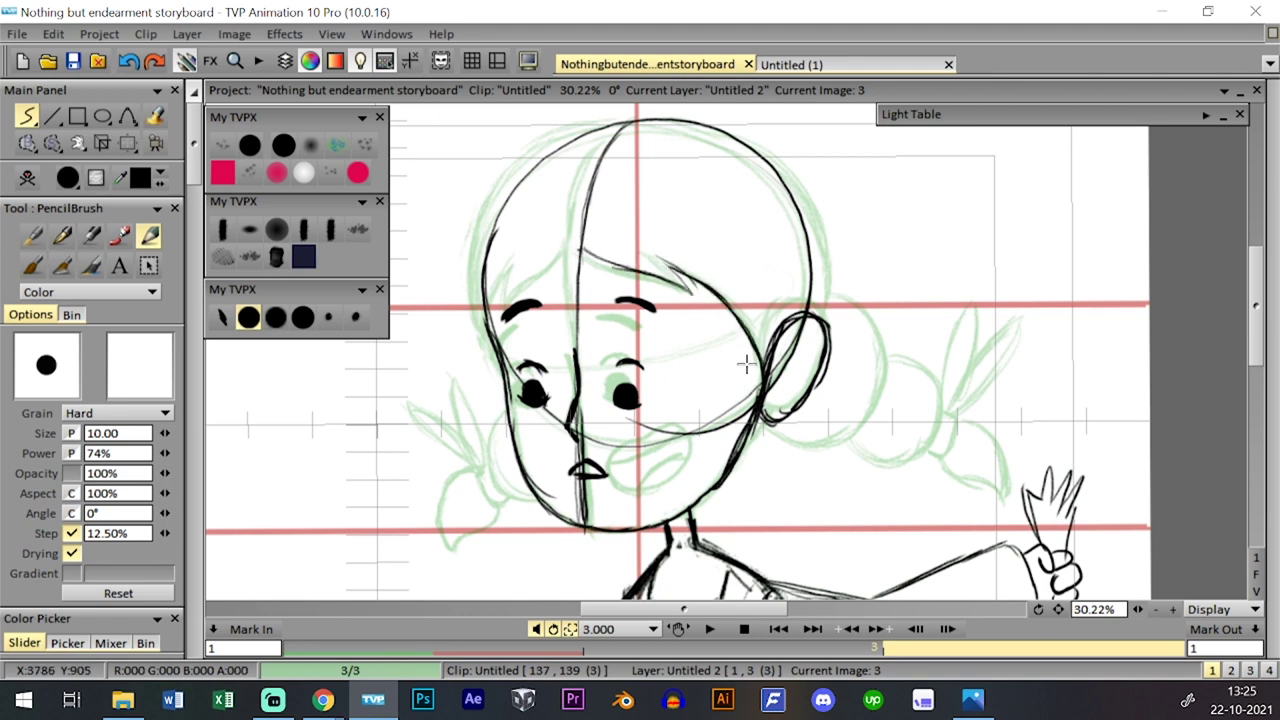
pyautogui.moveTo(575, 253)
pyautogui.mouseDown()
pyautogui.moveTo(496, 338)
pyautogui.moveTo(477, 262)
pyautogui.moveTo(478, 303)
pyautogui.moveTo(491, 297)
pyautogui.moveTo(512, 180)
pyautogui.mouseUp()
pyautogui.moveTo(480, 258)
pyautogui.mouseDown()
pyautogui.moveTo(525, 166)
pyautogui.moveTo(579, 133)
pyautogui.mouseUp()
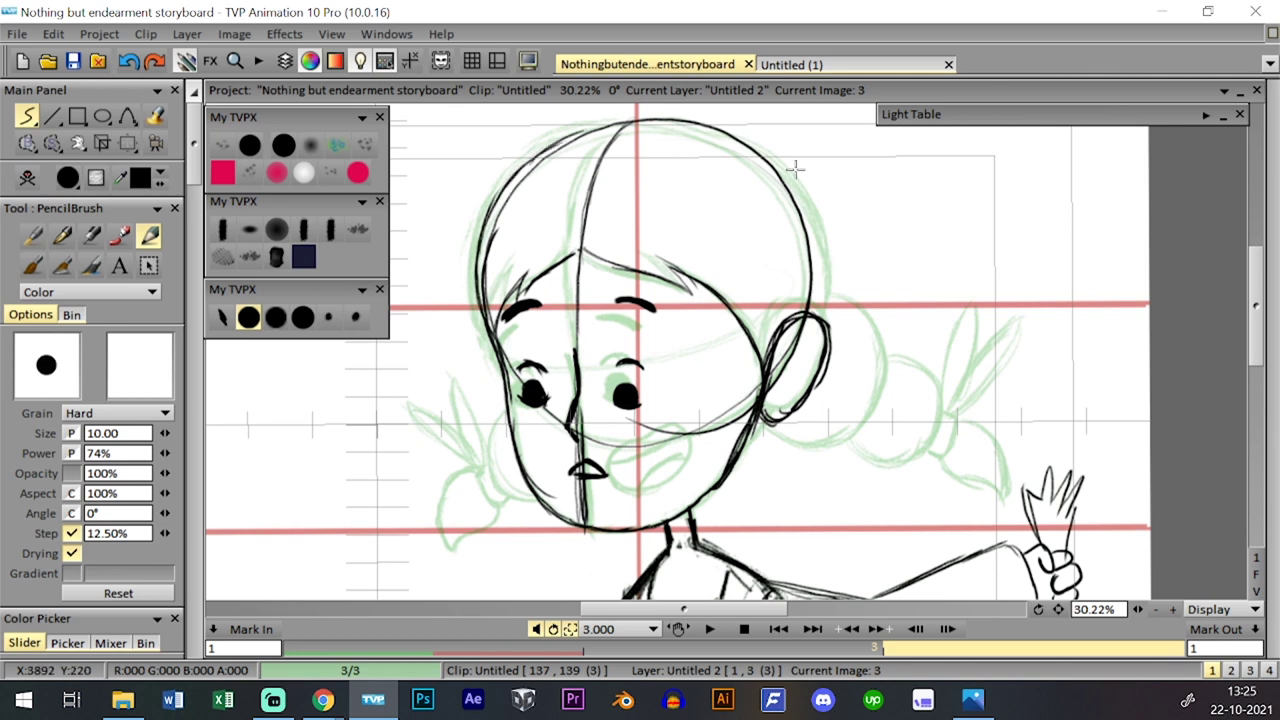
pyautogui.moveTo(817, 318)
pyautogui.mouseDown()
pyautogui.moveTo(806, 212)
pyautogui.moveTo(808, 287)
pyautogui.mouseUp()
pyautogui.moveTo(765, 148); pyautogui.dragTo(808, 222)
pyautogui.scroll(2, 624, 234)
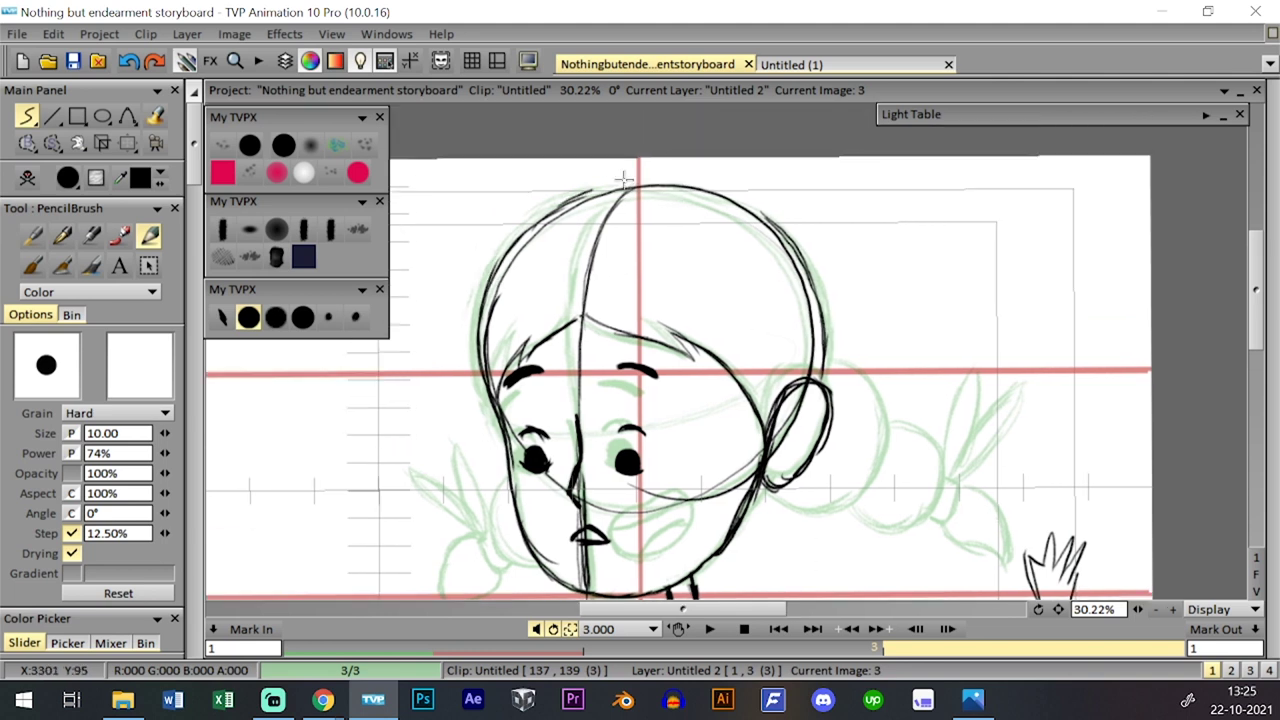
pyautogui.moveTo(624, 178)
pyautogui.mouseDown()
pyautogui.moveTo(751, 215)
pyautogui.moveTo(788, 230)
pyautogui.mouseUp()
pyautogui.scroll(-2, 834, 288)
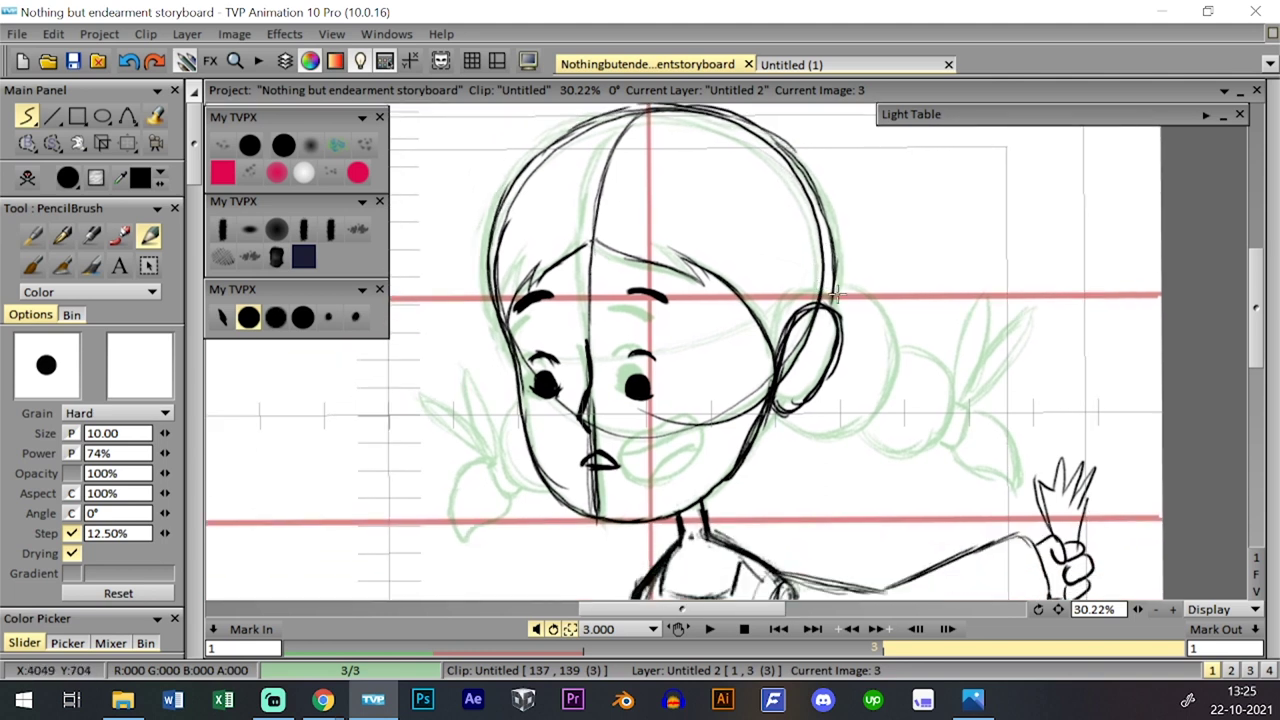
# - Strengthen the right side of the head down to the ear
pyautogui.press('Left')
pyautogui.press('Right')
pyautogui.press('Right')
pyautogui.press('Left')
# - Thicken the right bun's outline and draw a second smaller bun beside it
pyautogui.press('Left')
pyautogui.press('Tab')
pyautogui.press('Tab')
pyautogui.press('Right')
pyautogui.moveTo(829, 222); pyautogui.dragTo(839, 306)
pyautogui.moveTo(818, 181)
pyautogui.mouseDown()
pyautogui.moveTo(865, 362)
pyautogui.moveTo(812, 421)
pyautogui.moveTo(775, 430)
pyautogui.moveTo(785, 410)
pyautogui.moveTo(768, 424)
pyautogui.moveTo(796, 406)
pyautogui.moveTo(788, 430)
pyautogui.moveTo(856, 432)
pyautogui.moveTo(839, 434)
pyautogui.moveTo(873, 367)
pyautogui.moveTo(880, 380)
pyautogui.moveTo(846, 442)
pyautogui.mouseUp()
pyautogui.moveTo(880, 360)
pyautogui.mouseDown()
pyautogui.moveTo(835, 445)
pyautogui.moveTo(874, 412)
pyautogui.mouseUp()
# - Add a leaf-shaped tuft below the small bun and a pointed tuft above the hair tie
pyautogui.press('Left')
pyautogui.press('Right')
pyautogui.moveTo(842, 454)
pyautogui.mouseDown()
pyautogui.moveTo(900, 468)
pyautogui.moveTo(909, 449)
pyautogui.mouseUp()
pyautogui.moveTo(886, 384)
pyautogui.mouseDown()
pyautogui.moveTo(924, 430)
pyautogui.moveTo(886, 471)
pyautogui.mouseUp()
pyautogui.moveTo(923, 418)
pyautogui.mouseDown()
pyautogui.moveTo(902, 466)
pyautogui.moveTo(923, 428)
pyautogui.moveTo(912, 477)
pyautogui.moveTo(972, 523)
pyautogui.mouseUp()
pyautogui.press('Left')
pyautogui.press('Right')
pyautogui.press('Left')
pyautogui.press('Right')
pyautogui.press('Left')
pyautogui.press('Right')
pyautogui.moveTo(937, 448)
pyautogui.mouseDown()
pyautogui.moveTo(977, 508)
pyautogui.moveTo(973, 524)
pyautogui.mouseUp()
pyautogui.press('Left')
pyautogui.press('Right')
pyautogui.moveTo(932, 434); pyautogui.dragTo(951, 345)
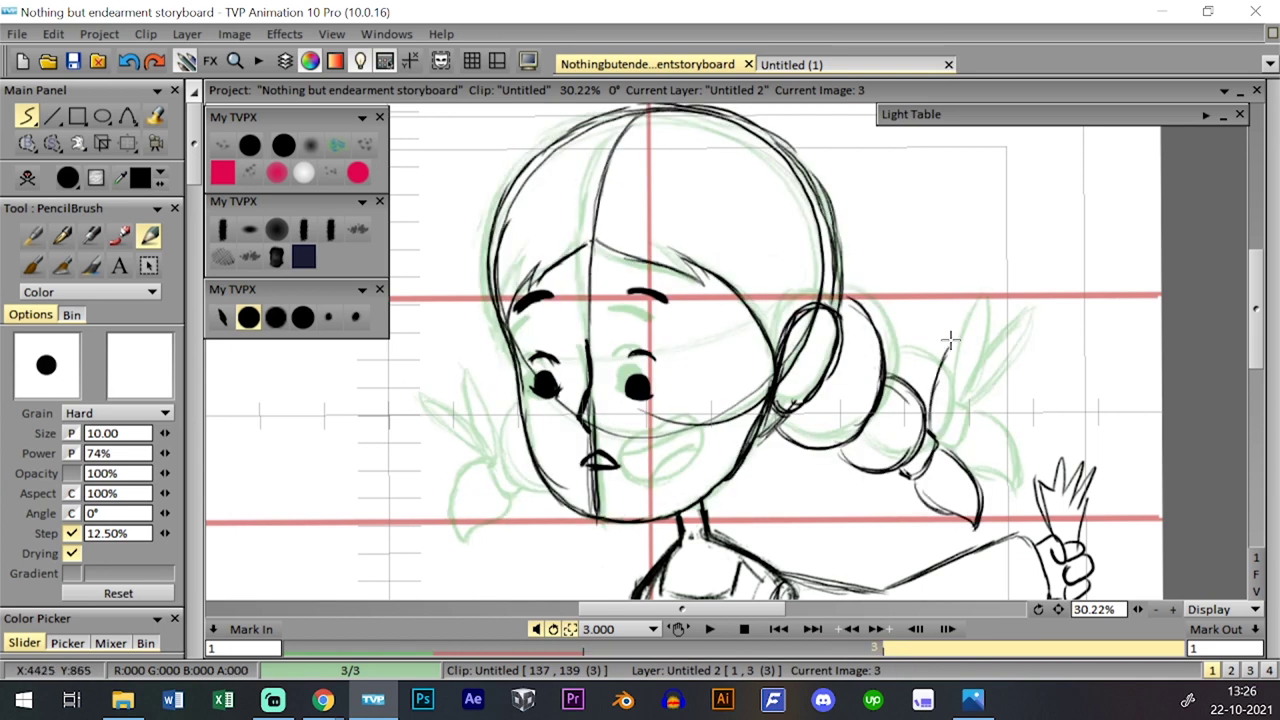
pyautogui.moveTo(934, 416)
pyautogui.mouseDown()
pyautogui.moveTo(949, 390)
pyautogui.moveTo(928, 435)
pyautogui.moveTo(998, 349)
pyautogui.moveTo(928, 433)
pyautogui.moveTo(993, 356)
pyautogui.moveTo(959, 405)
pyautogui.moveTo(976, 396)
pyautogui.moveTo(990, 360)
pyautogui.mouseUp()
# - Sketch an arc left of the face and darken the edge beside the left cheek
pyautogui.moveTo(1058, 609); pyautogui.dragTo(1086, 597)
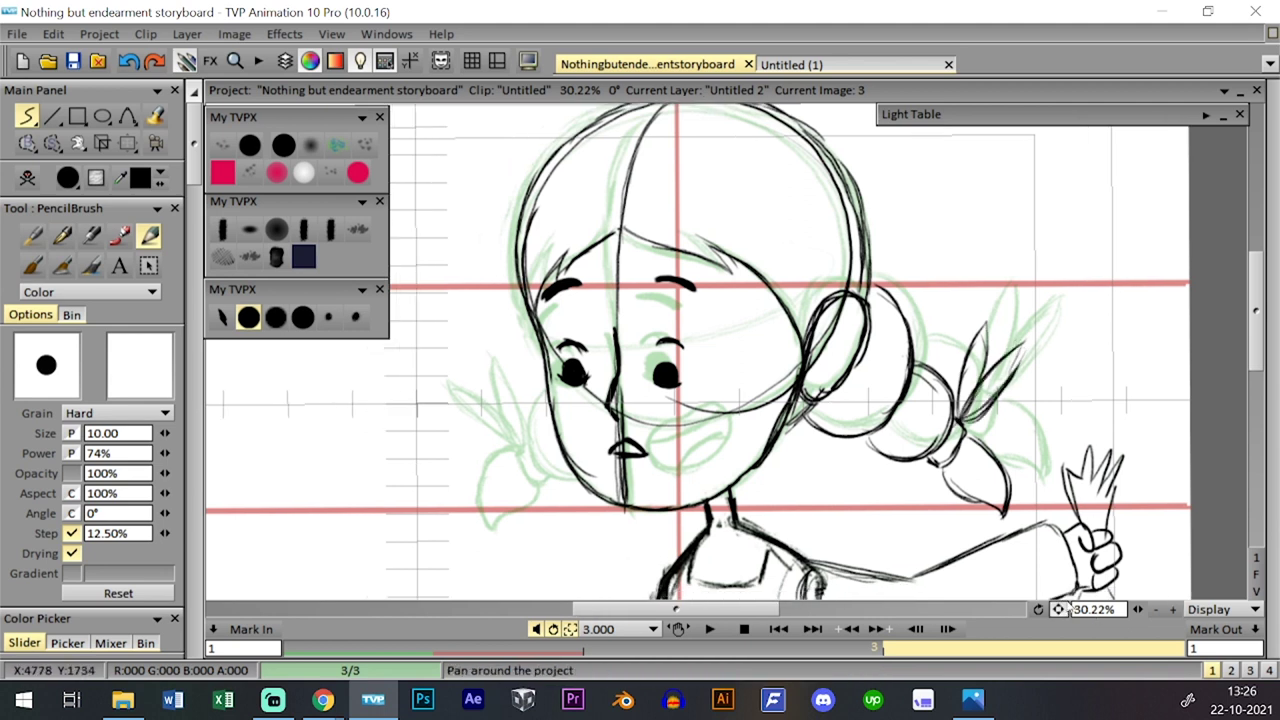
pyautogui.press('Left')
pyautogui.press('Right')
pyautogui.press('Left')
pyautogui.press('Right')
pyautogui.moveTo(545, 376)
pyautogui.mouseDown()
pyautogui.moveTo(544, 437)
pyautogui.moveTo(555, 365)
pyautogui.moveTo(525, 411)
pyautogui.moveTo(528, 398)
pyautogui.moveTo(549, 460)
pyautogui.moveTo(533, 422)
pyautogui.moveTo(564, 465)
pyautogui.mouseUp()
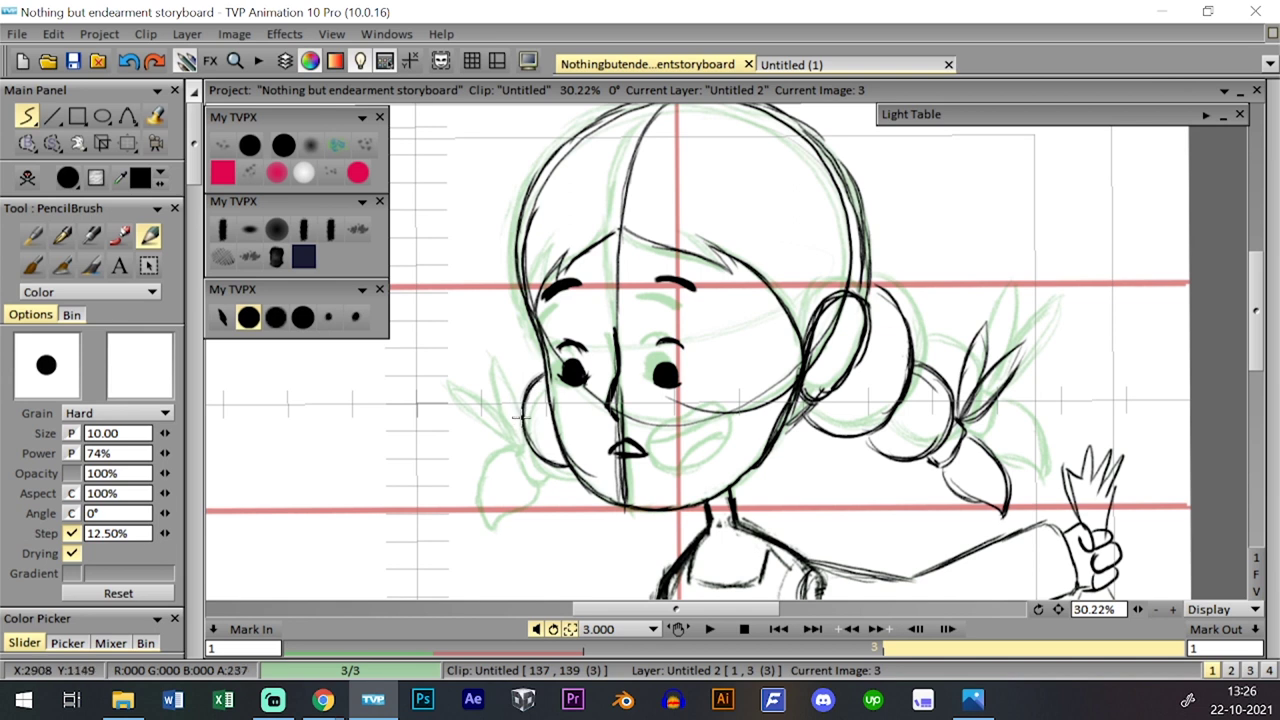
pyautogui.moveTo(516, 420); pyautogui.dragTo(530, 448)
pyautogui.press('Left')
pyautogui.press('Right')
# - Outline the left bun, add its hair strands, and retrace the ribbon to the left pigtail knot
pyautogui.moveTo(480, 498)
pyautogui.mouseDown()
pyautogui.moveTo(507, 446)
pyautogui.moveTo(500, 462)
pyautogui.moveTo(495, 435)
pyautogui.moveTo(486, 508)
pyautogui.moveTo(524, 461)
pyautogui.moveTo(510, 471)
pyautogui.moveTo(492, 409)
pyautogui.moveTo(518, 419)
pyautogui.moveTo(472, 373)
pyautogui.mouseUp()
pyautogui.moveTo(514, 428)
pyautogui.mouseDown()
pyautogui.moveTo(471, 373)
pyautogui.moveTo(517, 429)
pyautogui.mouseUp()
pyautogui.hotkey('ctrl', 'z')
pyautogui.moveTo(464, 362)
pyautogui.mouseDown()
pyautogui.moveTo(518, 440)
pyautogui.moveTo(490, 334)
pyautogui.moveTo(520, 424)
pyautogui.mouseUp()
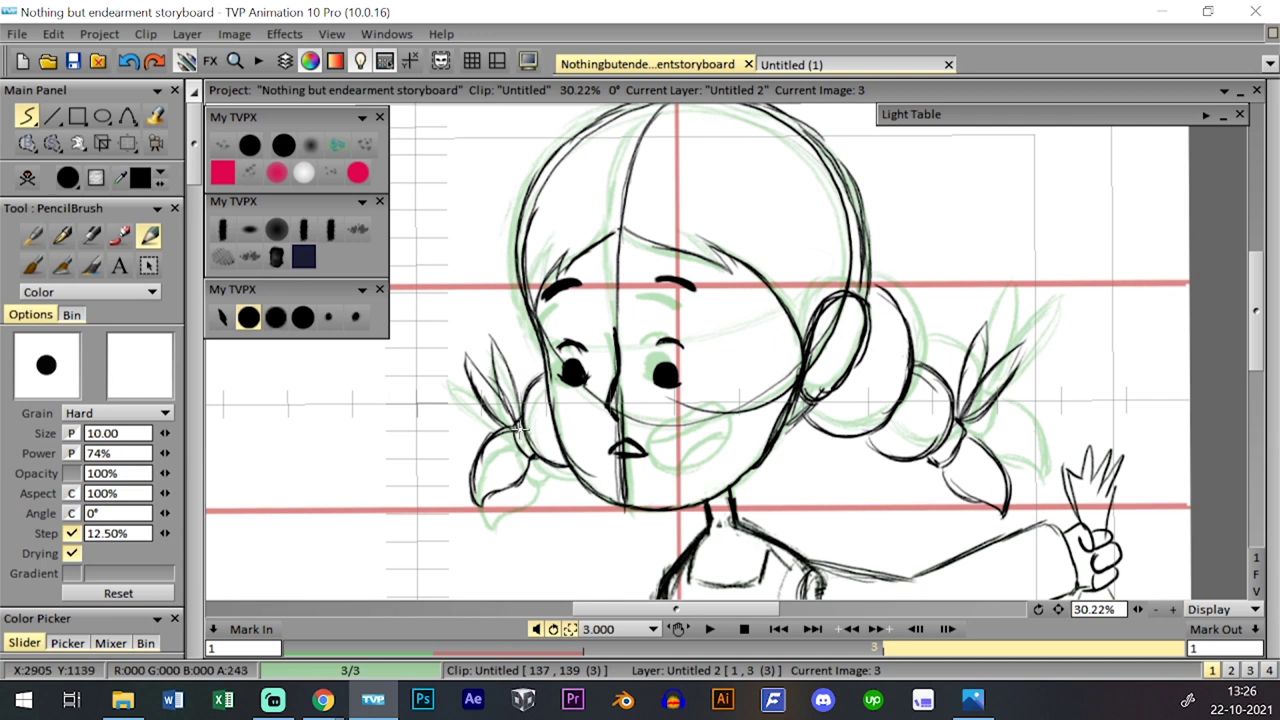
pyautogui.moveTo(1138, 610)
pyautogui.mouseDown()
pyautogui.moveTo(1075, 610)
pyautogui.moveTo(1039, 565)
pyautogui.mouseUp()
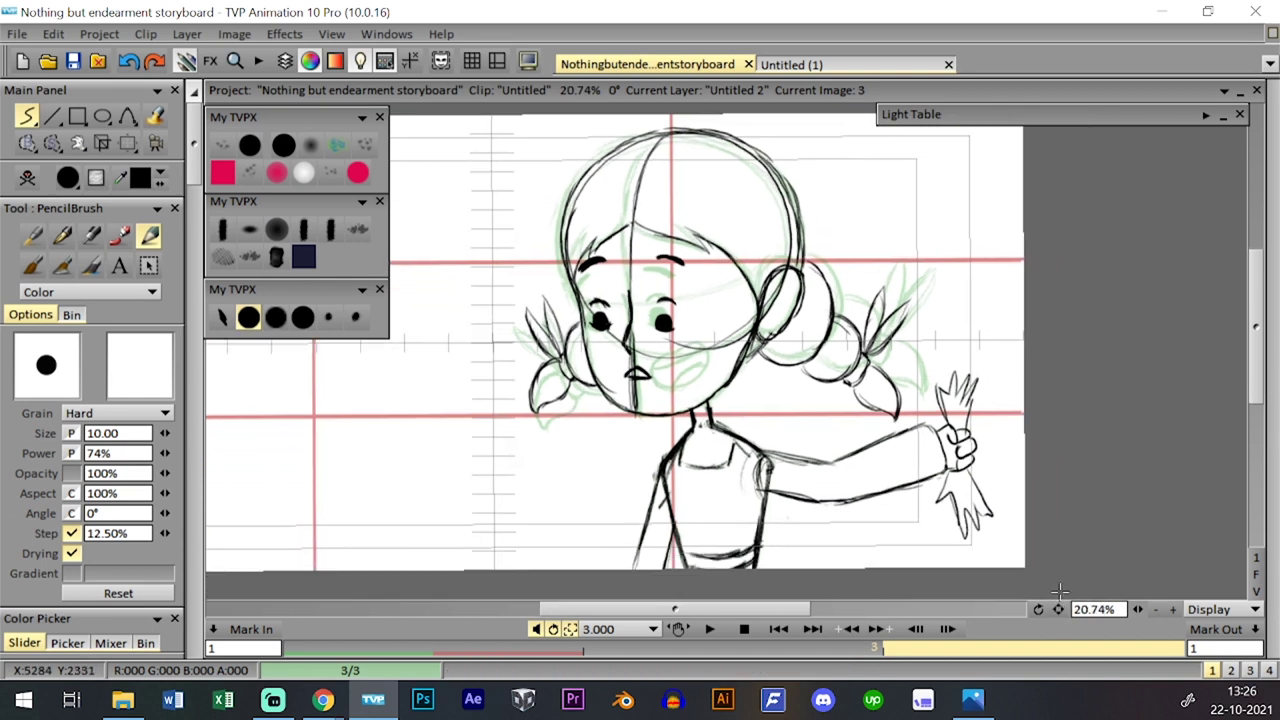
# - Erase the old outstretched arm on image 3 with the eraser preset and save the project
pyautogui.press('Left')
pyautogui.press('Right')
pyautogui.press('Left')
pyautogui.press('Right')
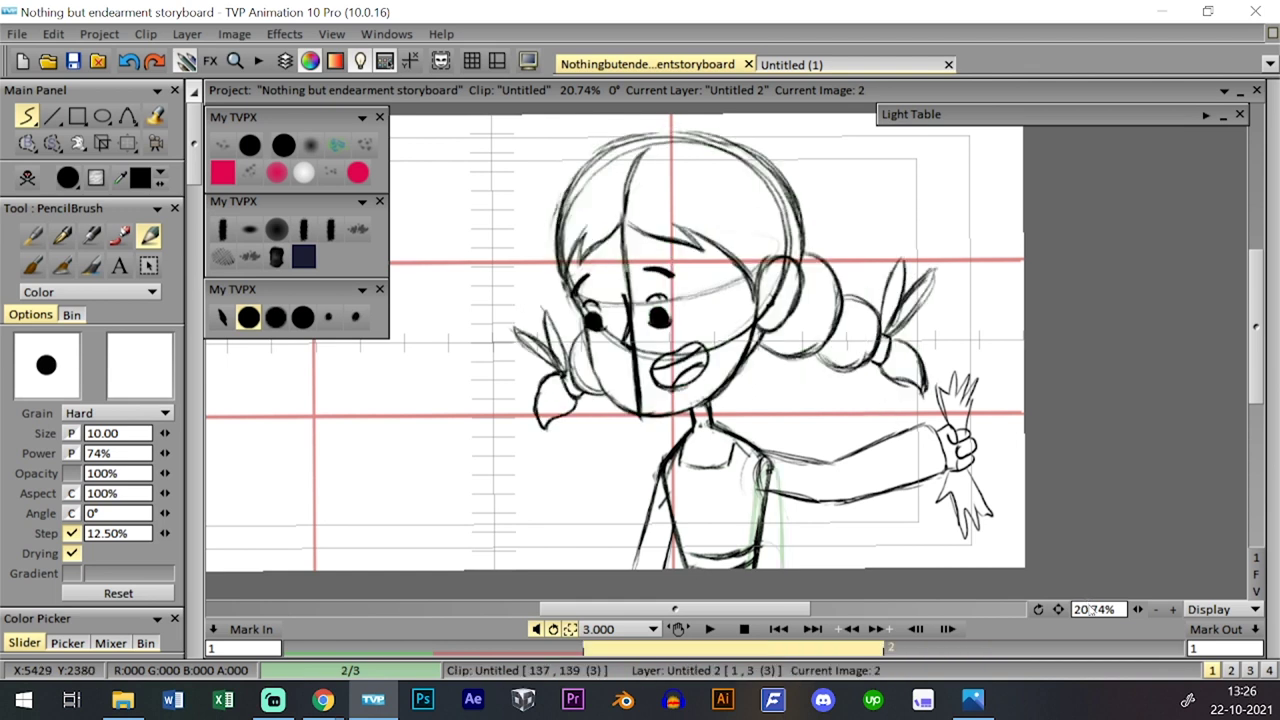
pyautogui.click(283, 146)
pyautogui.moveTo(777, 434)
pyautogui.mouseDown()
pyautogui.moveTo(820, 480)
pyautogui.moveTo(972, 385)
pyautogui.moveTo(950, 413)
pyautogui.moveTo(980, 471)
pyautogui.moveTo(1010, 483)
pyautogui.mouseUp()
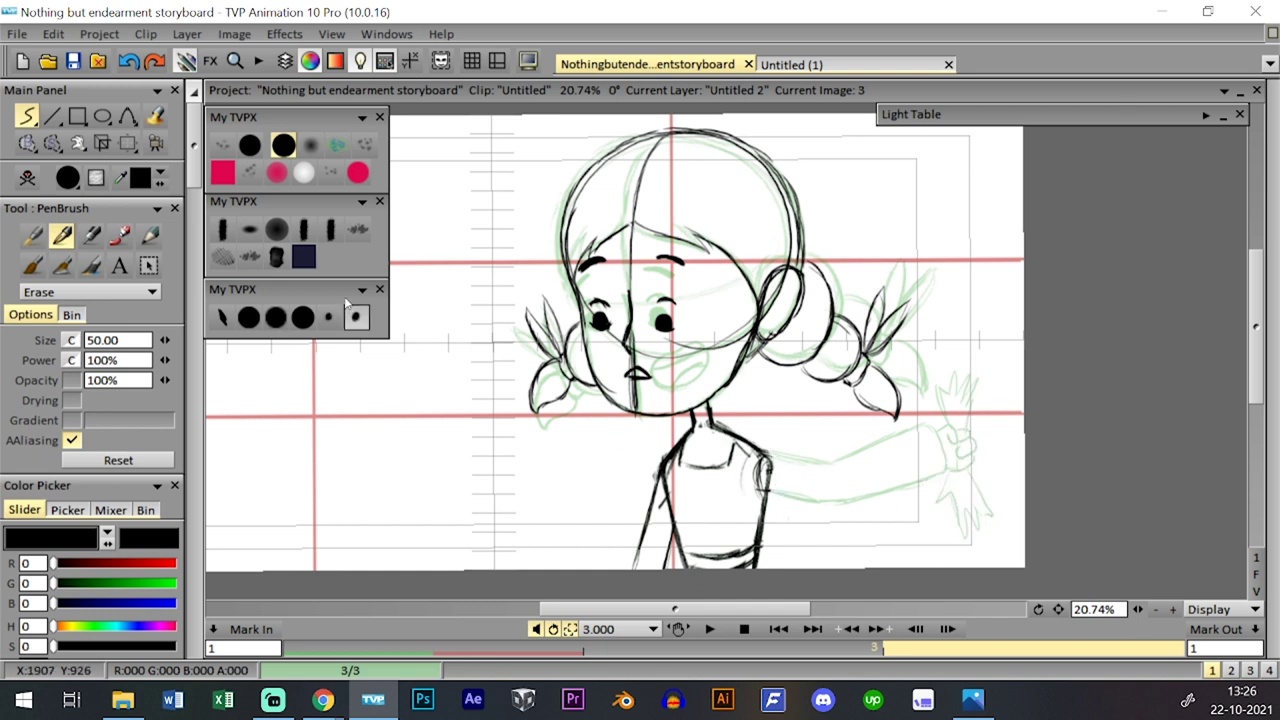
pyautogui.click(249, 317)
pyautogui.click(73, 61)
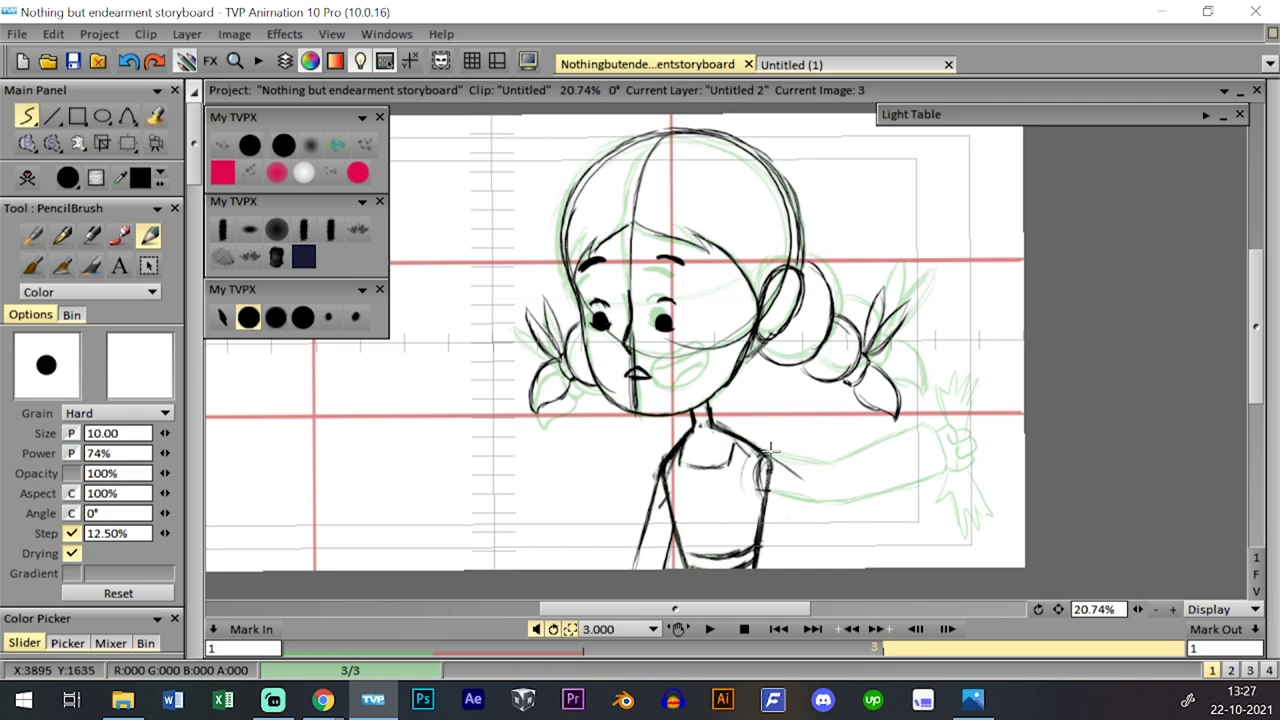
pyautogui.hotkey('alt', 'Tab')
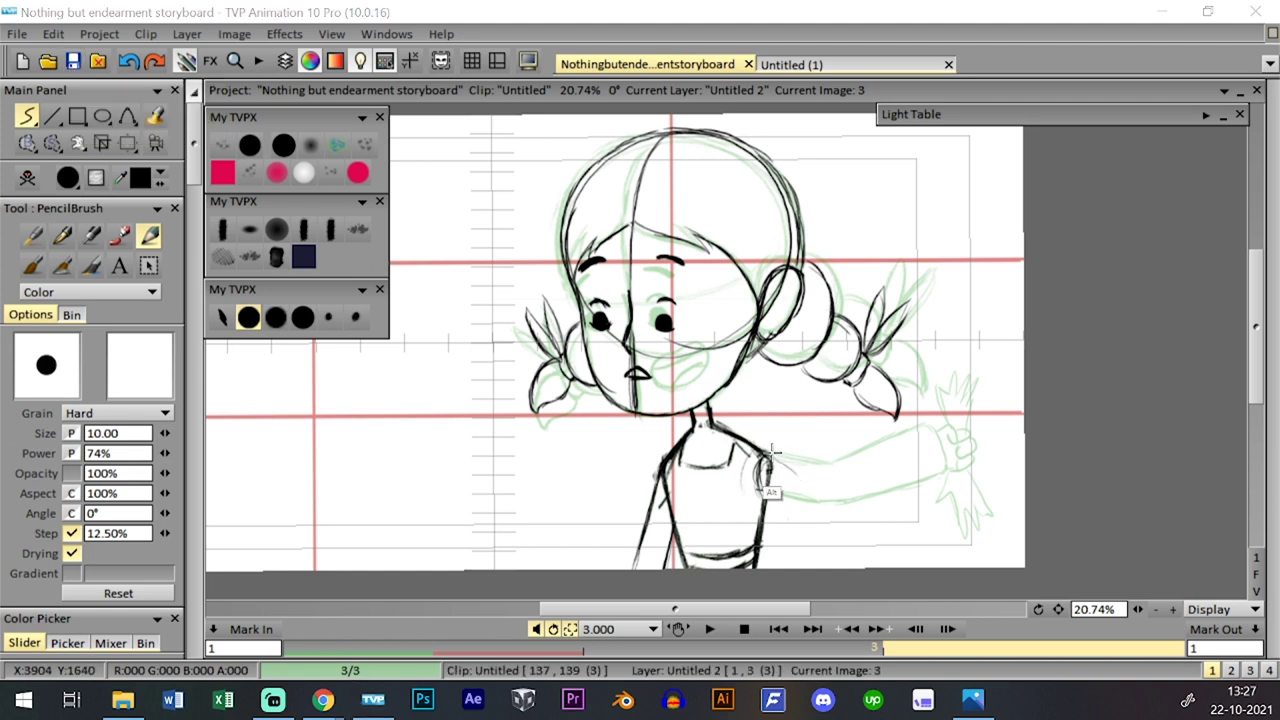
# - Sketch the new upper and lower arm lines on image 3, checking against image 2
pyautogui.moveTo(798, 453); pyautogui.dragTo(787, 423)
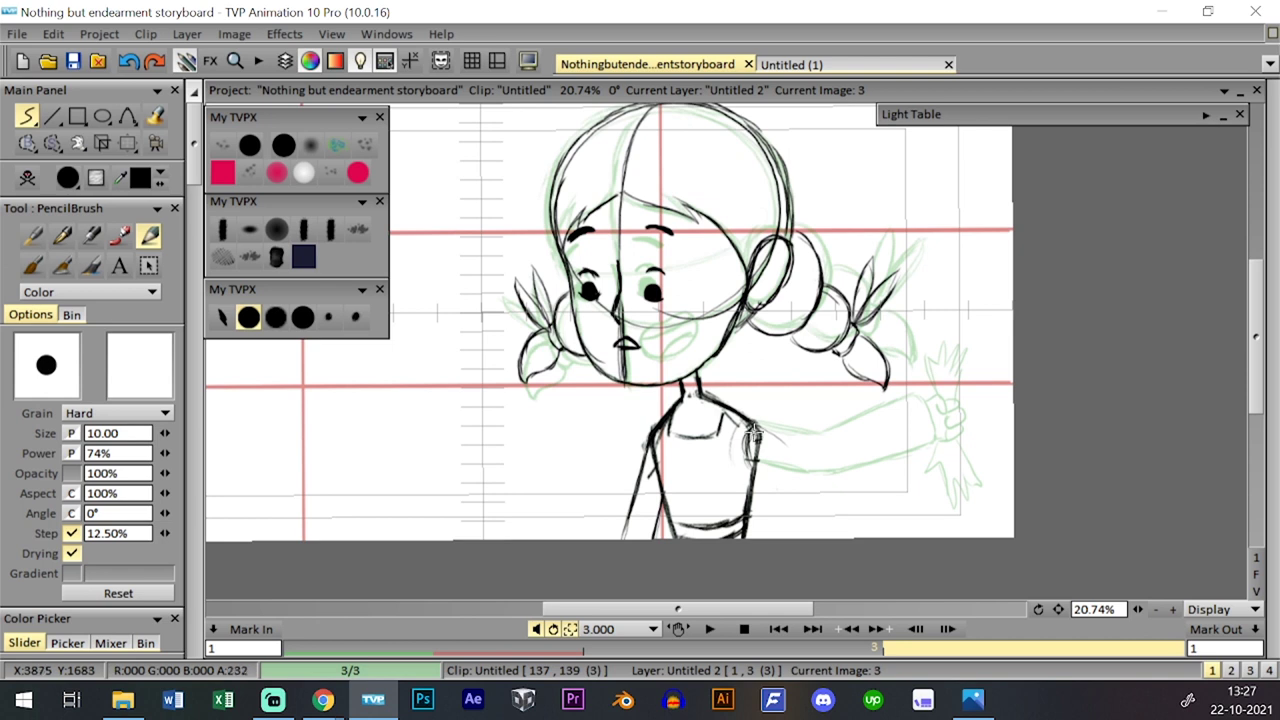
pyautogui.moveTo(760, 429)
pyautogui.mouseDown()
pyautogui.moveTo(756, 467)
pyautogui.moveTo(789, 499)
pyautogui.mouseUp()
pyautogui.press('Left')
pyautogui.press('Right')
pyautogui.moveTo(778, 446); pyautogui.dragTo(810, 474)
pyautogui.press('Left')
pyautogui.press('Right')
pyautogui.press('Left')
pyautogui.press('Right')
# - Extend the outstretched arm line, undoing a stray end stroke and a trial forearm edge
pyautogui.moveTo(828, 469); pyautogui.dragTo(917, 443)
pyautogui.hotkey('ctrl', 'z')
pyautogui.moveTo(795, 500); pyautogui.dragTo(885, 508)
pyautogui.hotkey('ctrl', 'z')
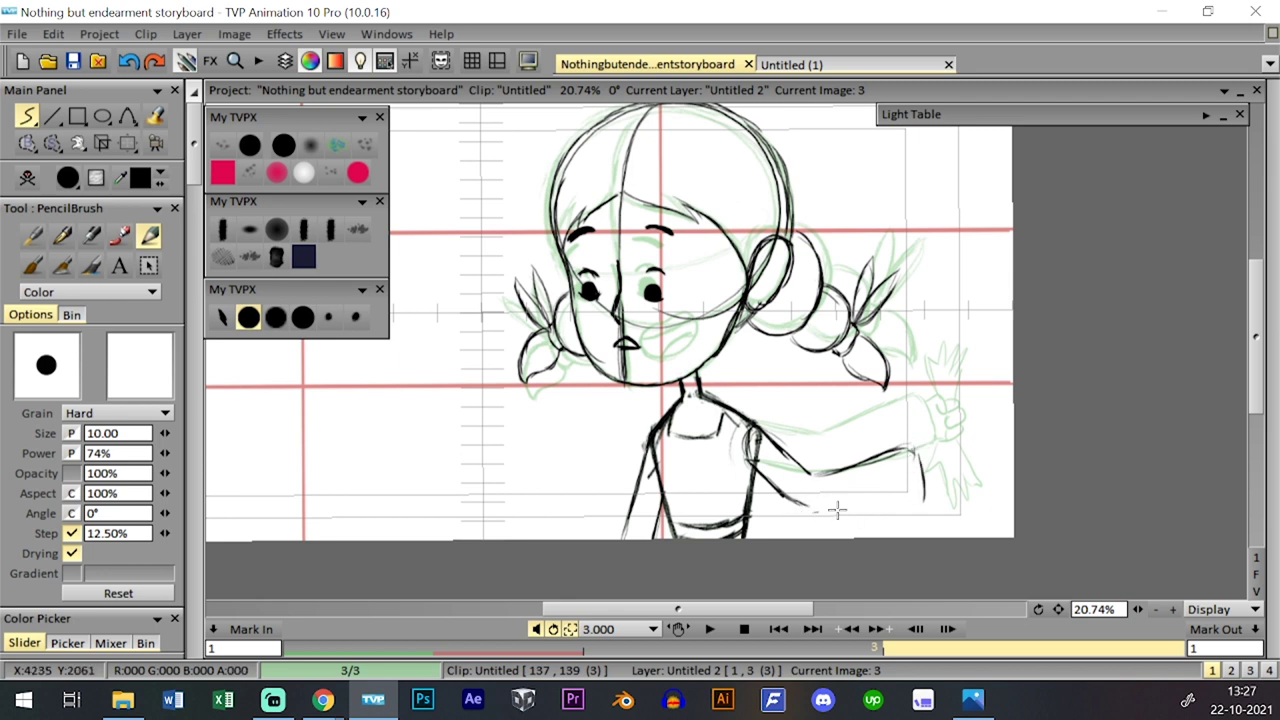
pyautogui.press('Left')
pyautogui.press('Right')
pyautogui.press('Left')
pyautogui.press('Right')
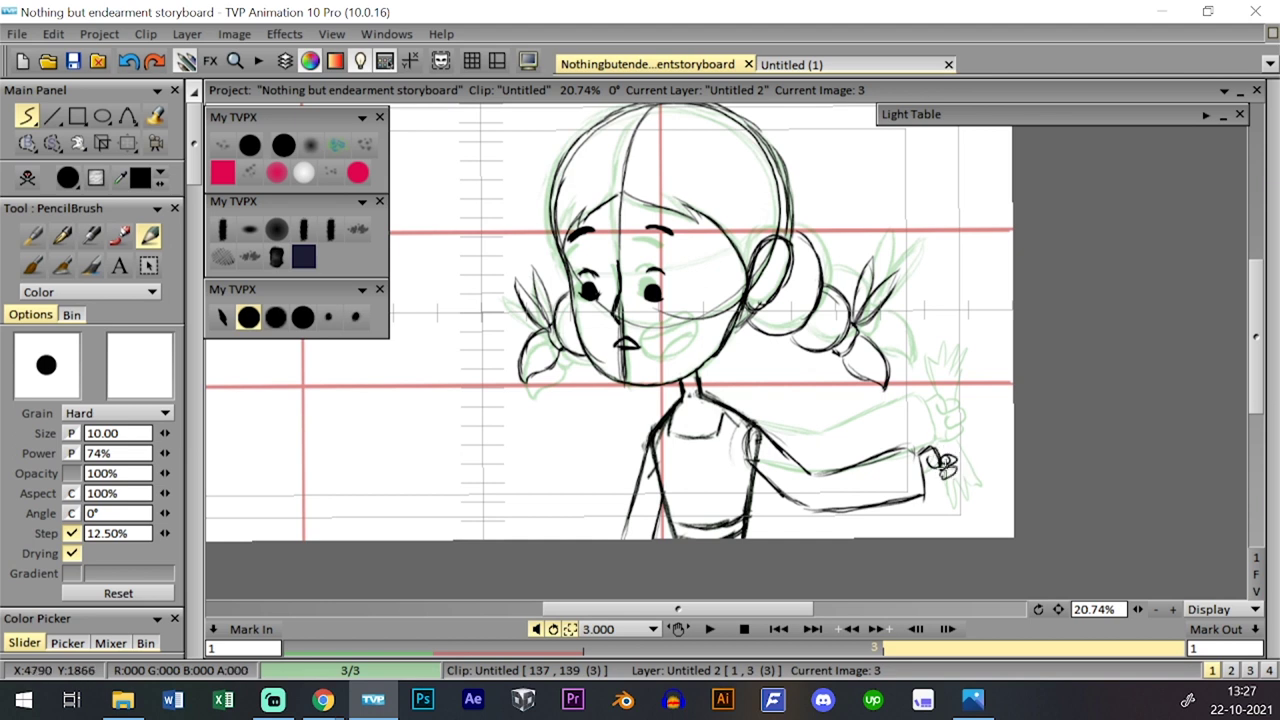
# - Redraw the hand's lower line and sketch strokes below the raised hand
pyautogui.hotkey('ctrl', 'z')
pyautogui.moveTo(925, 497); pyautogui.dragTo(955, 482)
pyautogui.press('Left')
pyautogui.press('Right')
pyautogui.press('Left')
pyautogui.press('Right')
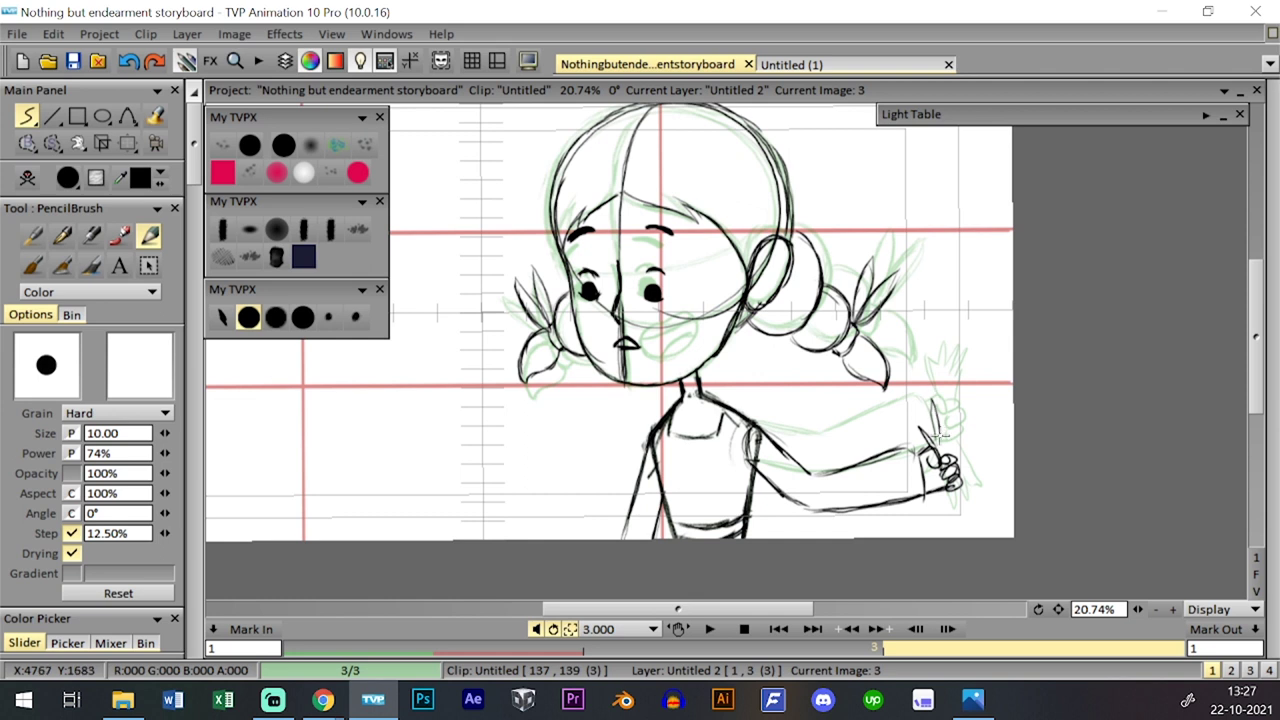
pyautogui.press('Left')
pyautogui.press('Right')
pyautogui.moveTo(933, 517); pyautogui.dragTo(948, 535)
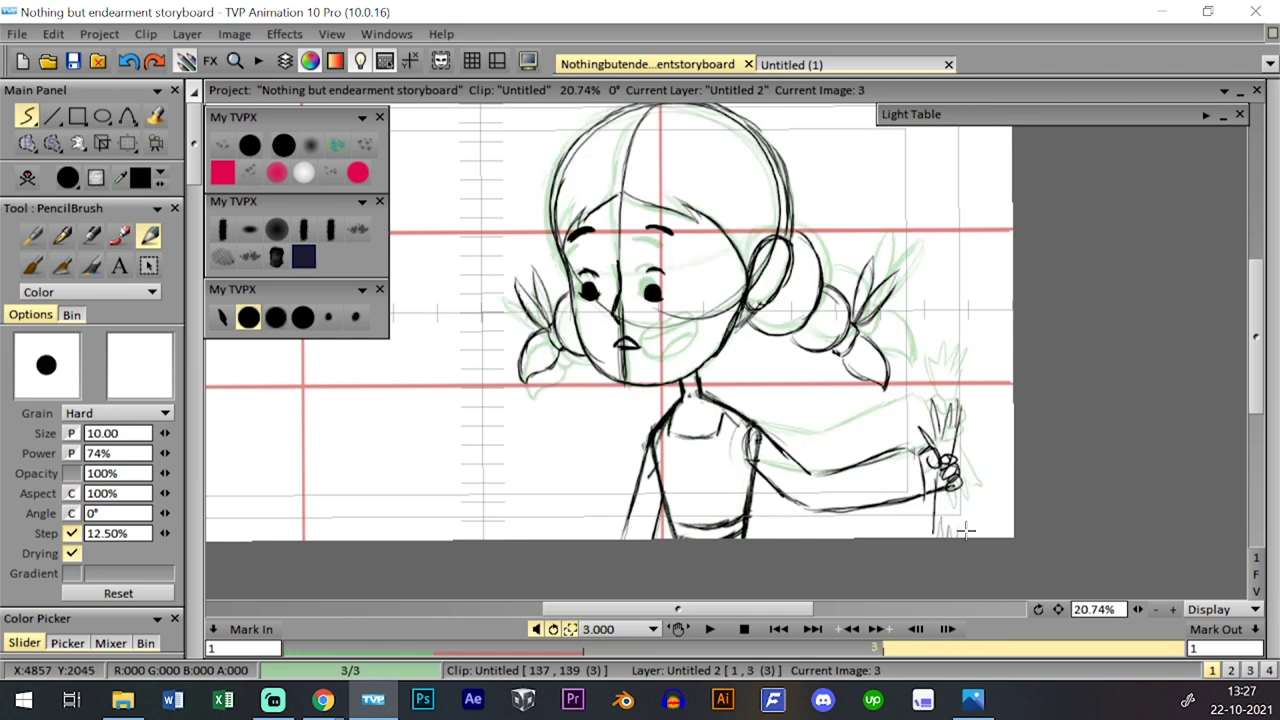
# - Flip between drawings 2 and 3 to check the new arm and hand strokes
pyautogui.press('Left')
pyautogui.press('Right')
pyautogui.press('Left')
pyautogui.press('Right')
pyautogui.press('Left')
pyautogui.press('Right')
pyautogui.press('Left')
pyautogui.press('Right')
pyautogui.press('Left')
pyautogui.press('Right')
pyautogui.press('Left')
pyautogui.press('Right')
pyautogui.press('Left')
pyautogui.press('Right')
pyautogui.press('Tab')
pyautogui.press('Tab')
pyautogui.press('Tab')
pyautogui.press('Tab')
pyautogui.press('Tab')
pyautogui.press('Tab')
pyautogui.press('Tab')
pyautogui.press('Tab')
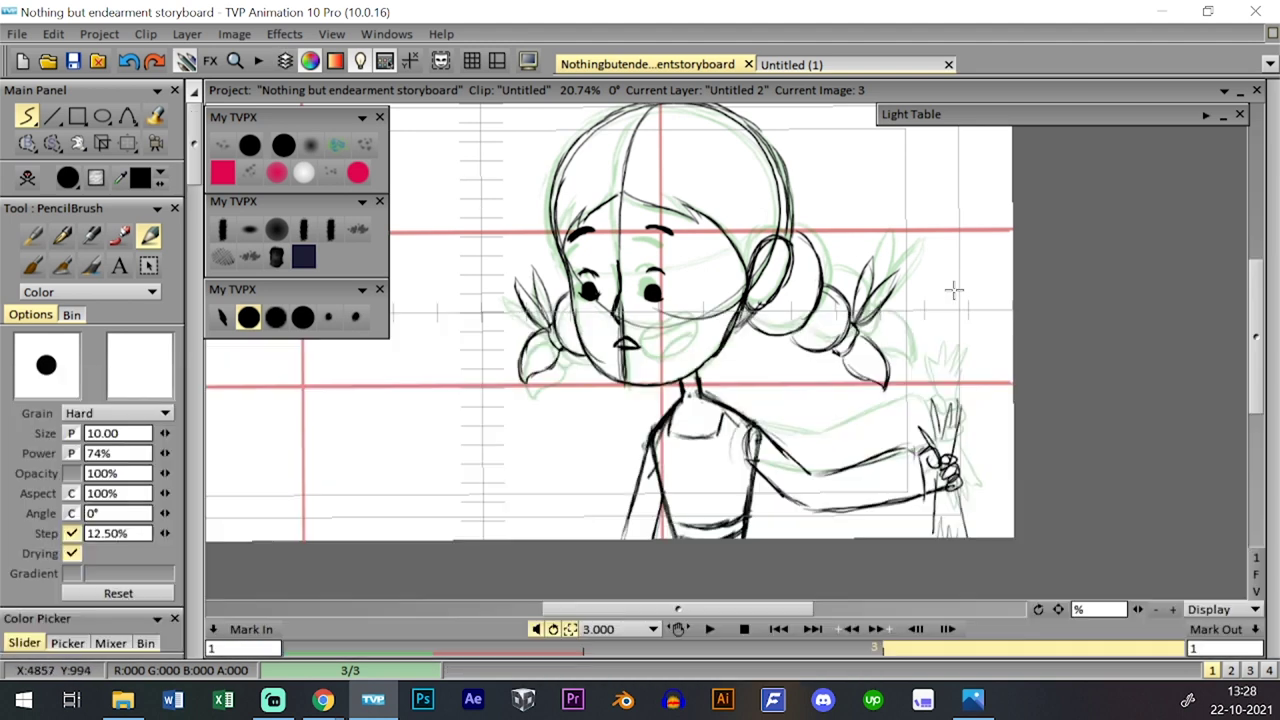
pyautogui.press('Left')
pyautogui.press('Right')
pyautogui.press('0')
pyautogui.press('0')
pyautogui.press('0')
pyautogui.press('0')
pyautogui.hotkey('ctrl', 'z')
pyautogui.hotkey('ctrl', 'z')
pyautogui.hotkey('ctrl', 'z')
pyautogui.hotkey('ctrl', 'z')
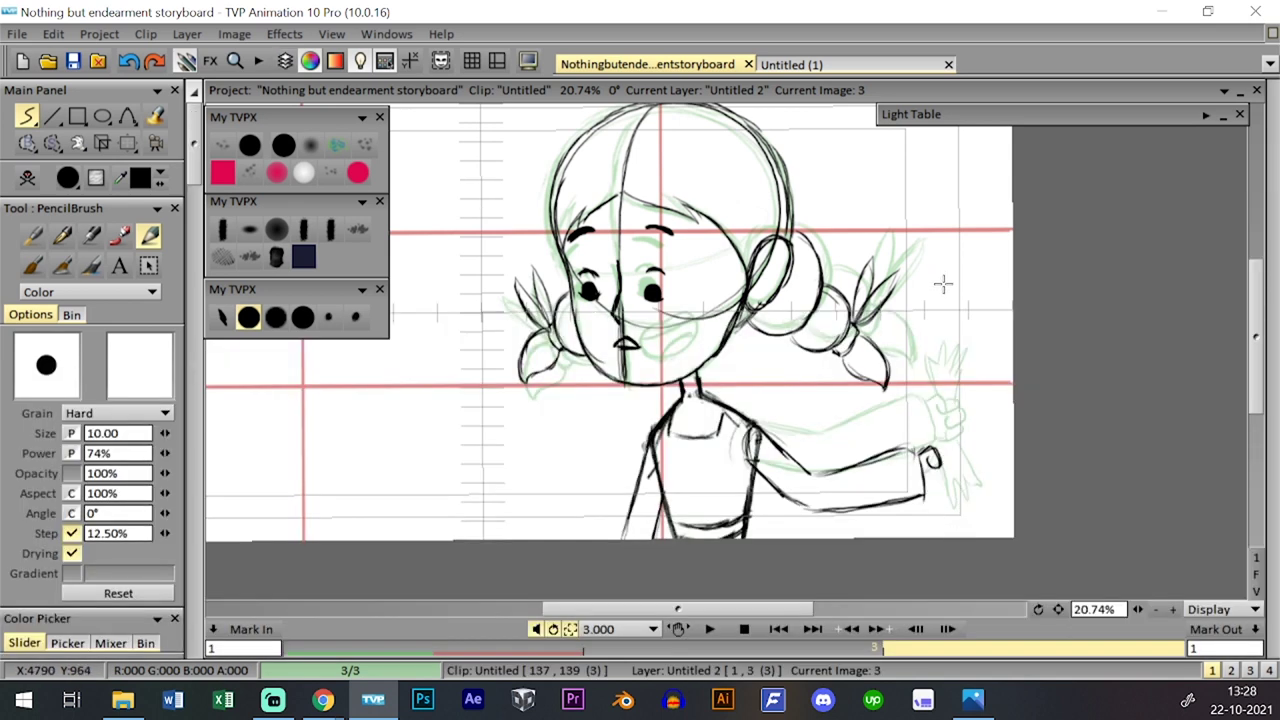
pyautogui.hotkey('ctrl', 'y')
pyautogui.hotkey('ctrl', 'y')
pyautogui.hotkey('ctrl', 'y')
pyautogui.hotkey('ctrl', 'y')
# - Compare drawings 2 and 3 once more and save the project
pyautogui.press('Tab')
pyautogui.press('Tab')
pyautogui.press('Tab')
pyautogui.press('Tab')
pyautogui.press('Tab')
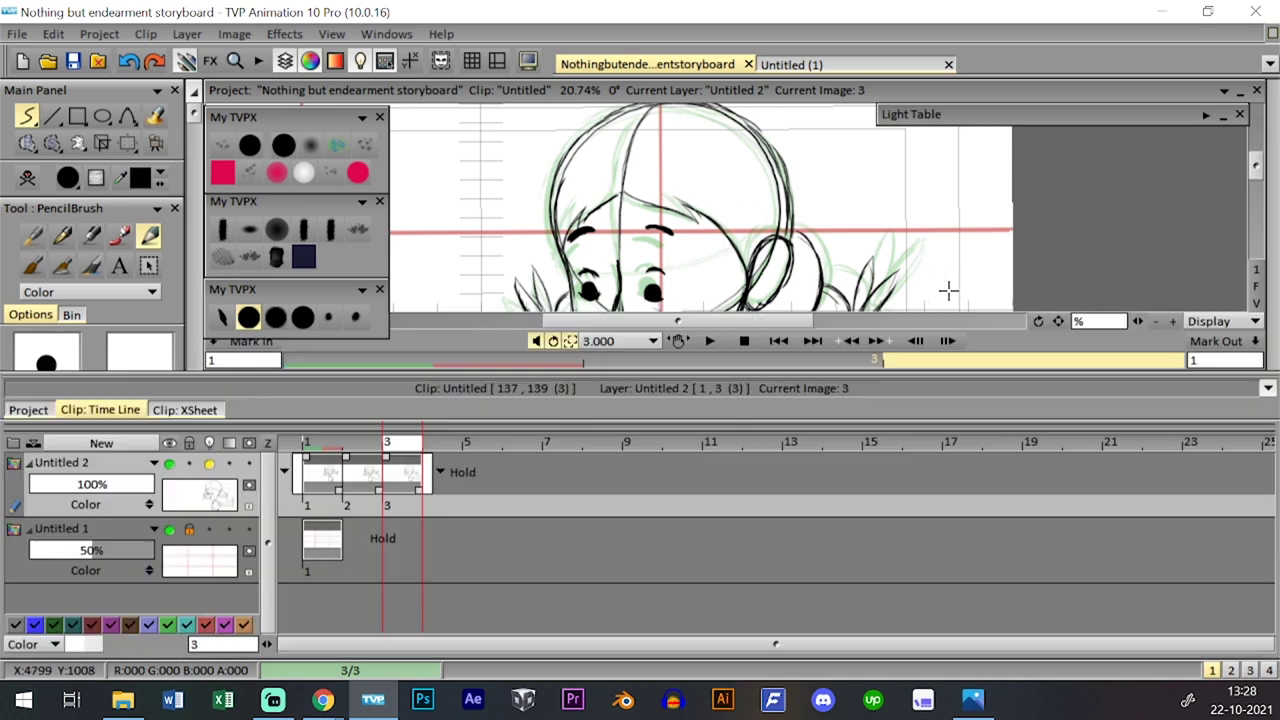
pyautogui.press('0')
pyautogui.press('0')
pyautogui.press('0')
pyautogui.press('0')
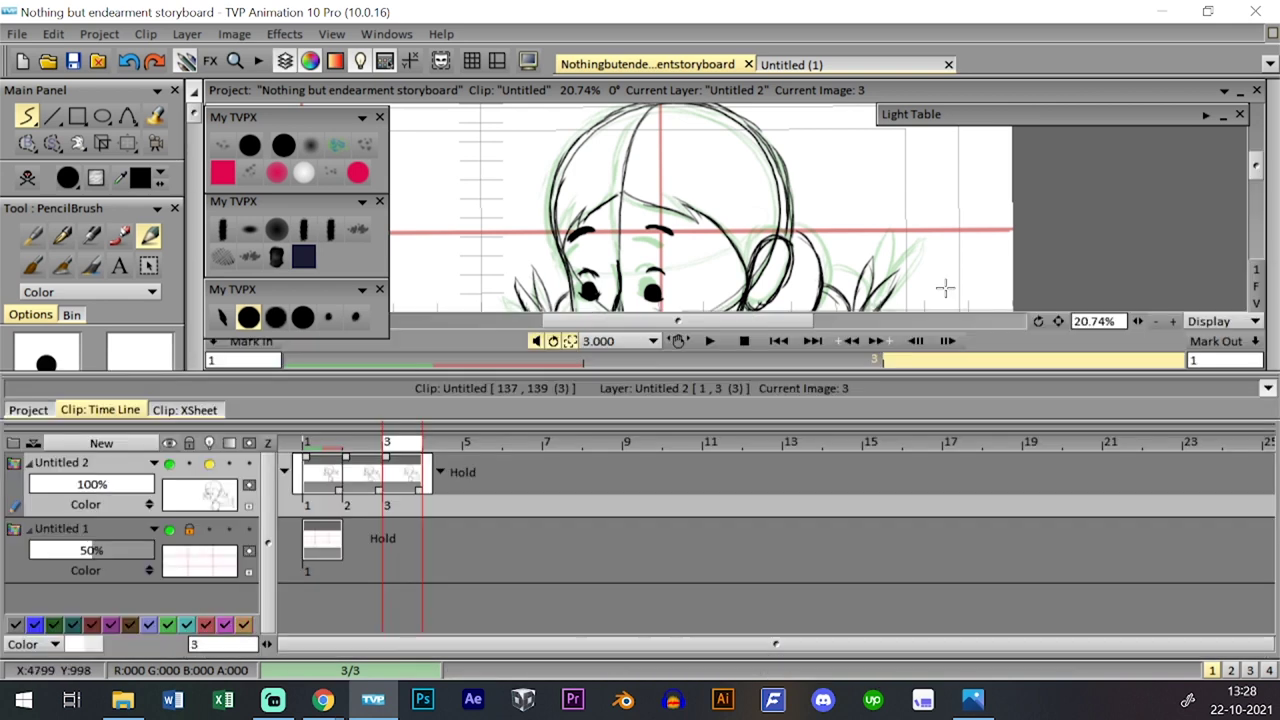
pyautogui.press('0')
pyautogui.press('Tab')
pyautogui.press('Tab')
pyautogui.press('Left')
pyautogui.press('Right')
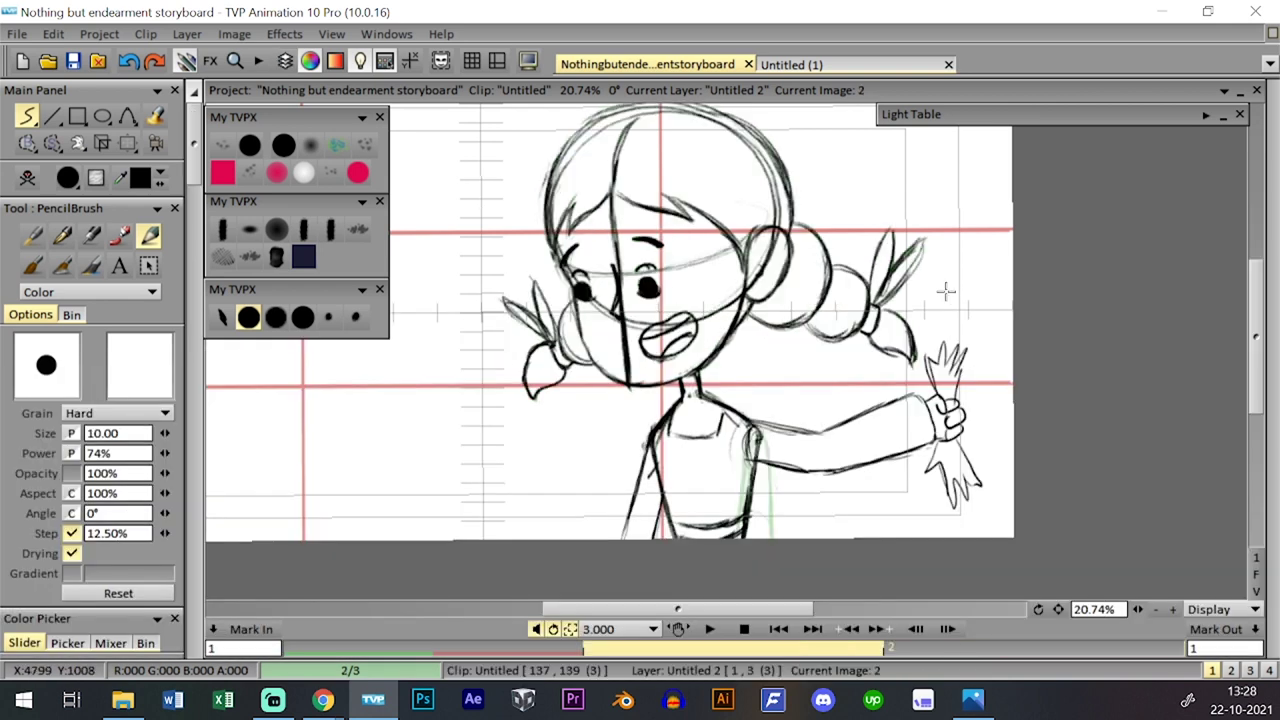
pyautogui.press('Left')
pyautogui.press('Right')
pyautogui.click(73, 61)
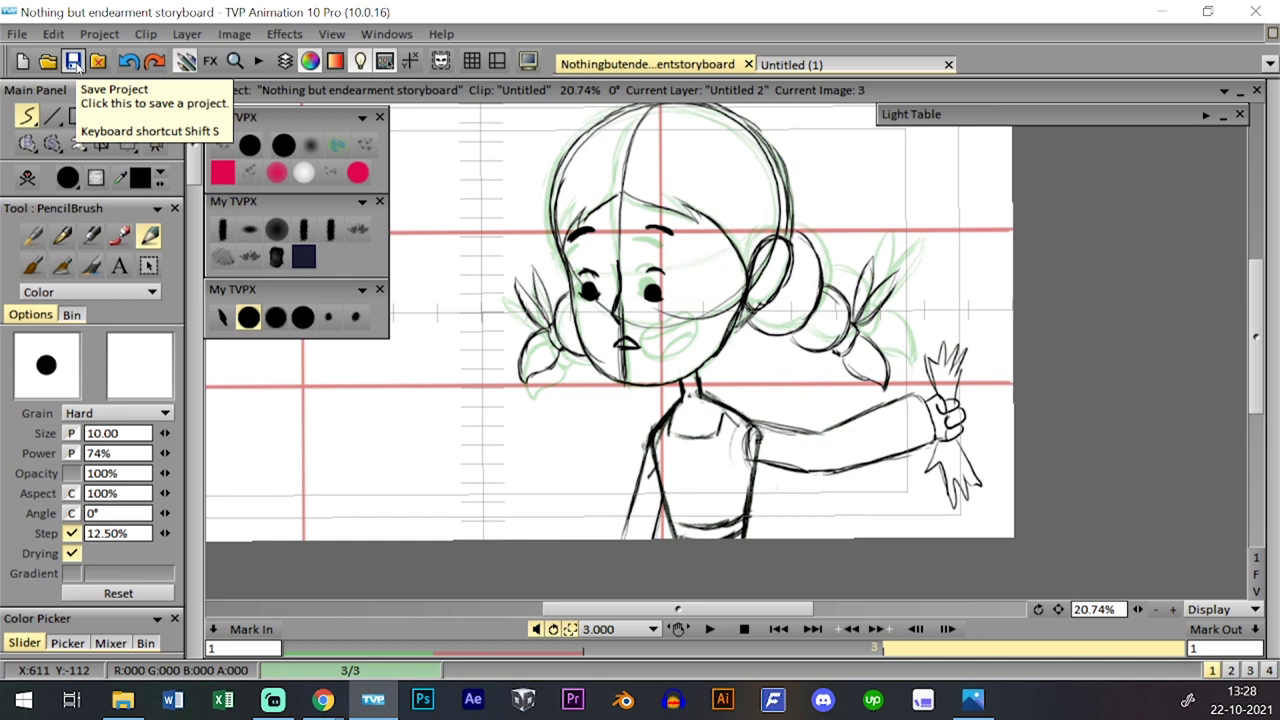
# - Duplicate the third drawing as image 4
pyautogui.click(780, 62)
pyautogui.click(690, 64)
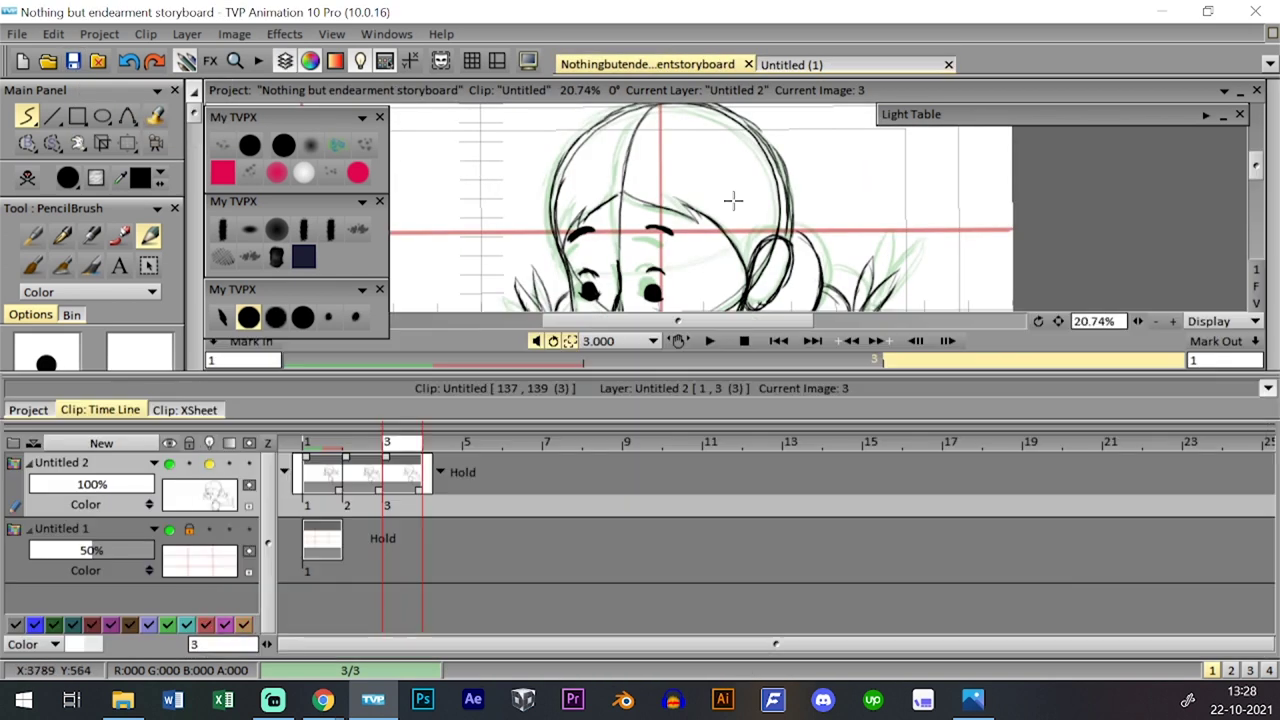
pyautogui.press('Tab')
pyautogui.hotkey('ctrl', 'd')
pyautogui.press('Tab')
pyautogui.press('Tab')
pyautogui.press('Tab')
pyautogui.press('Tab')
# - Erase the old arm and hand lines on image 4 with the large eraser
pyautogui.click(283, 145)
pyautogui.moveTo(778, 440)
pyautogui.mouseDown()
pyautogui.moveTo(791, 470)
pyautogui.moveTo(841, 454)
pyautogui.moveTo(942, 357)
pyautogui.moveTo(896, 395)
pyautogui.moveTo(963, 356)
pyautogui.moveTo(989, 366)
pyautogui.moveTo(852, 489)
pyautogui.moveTo(935, 413)
pyautogui.moveTo(963, 522)
pyautogui.mouseUp()
pyautogui.click(1173, 609)
pyautogui.click(1173, 609)
pyautogui.moveTo(943, 470); pyautogui.dragTo(877, 412)
# - Draw the new outstretched shoulder, upper arm and lower arm edge with the size 10 pencil
pyautogui.click(248, 317)
pyautogui.moveTo(715, 405); pyautogui.dragTo(744, 465)
pyautogui.moveTo(686, 382)
pyautogui.mouseDown()
pyautogui.moveTo(757, 432)
pyautogui.moveTo(750, 424)
pyautogui.mouseUp()
pyautogui.moveTo(852, 407); pyautogui.dragTo(862, 420)
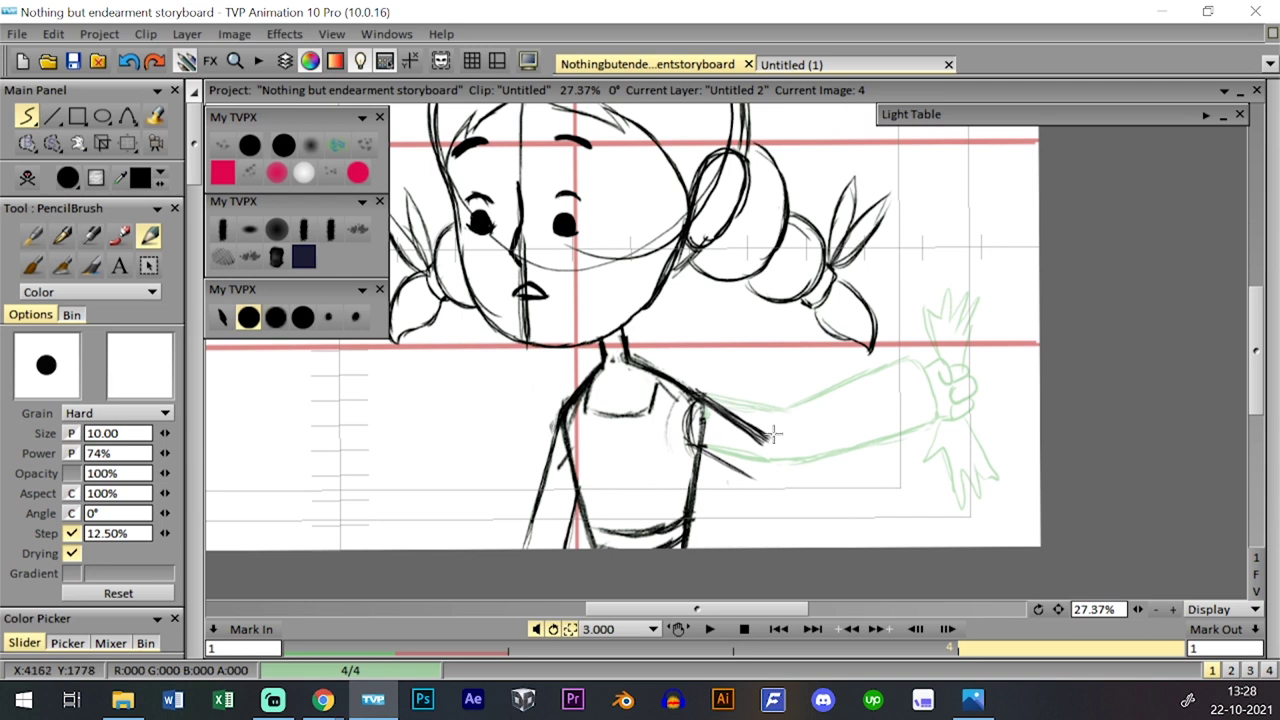
pyautogui.hotkey('ctrl', 'z')
pyautogui.hotkey('ctrl', 'z')
pyautogui.hotkey('ctrl', 'z')
pyautogui.moveTo(717, 398)
pyautogui.mouseDown()
pyautogui.moveTo(837, 429)
pyautogui.moveTo(777, 441)
pyautogui.moveTo(927, 411)
pyautogui.moveTo(928, 478)
pyautogui.mouseUp()
pyautogui.moveTo(753, 476); pyautogui.dragTo(926, 484)
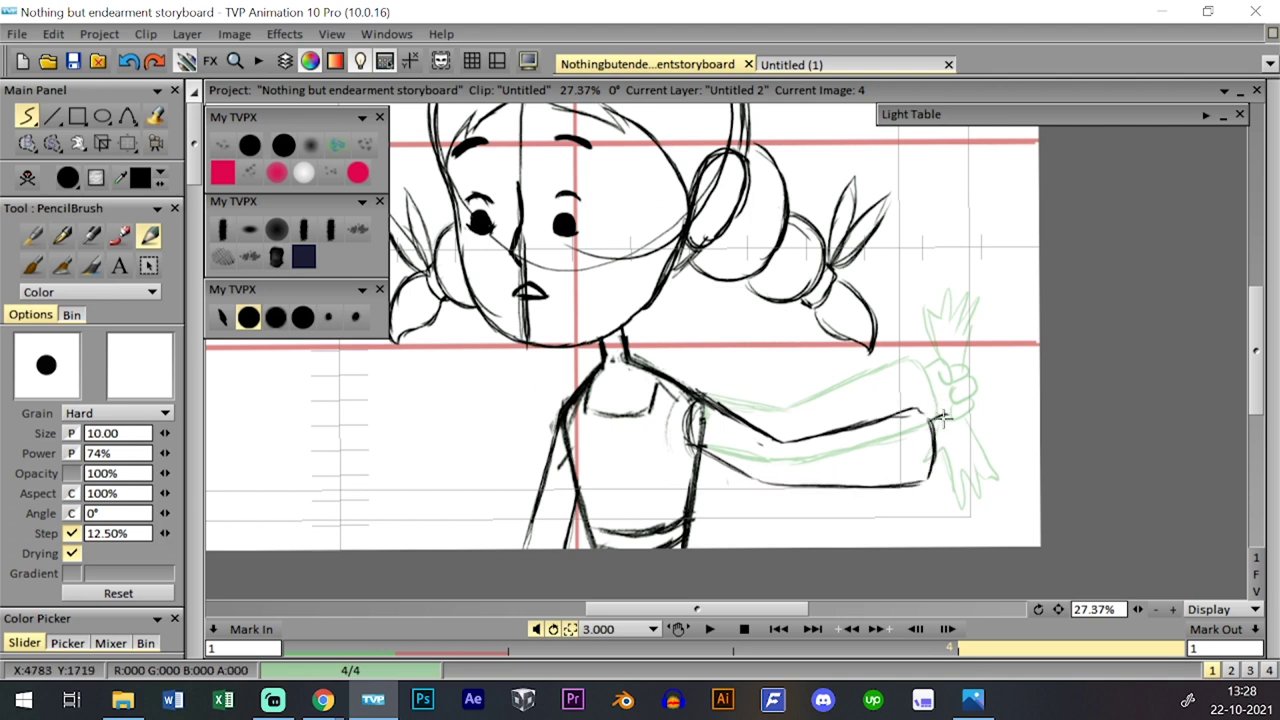
# - Draw the thumb and fist holding a bouquet of flowers with a stem below the hand
pyautogui.moveTo(957, 421)
pyautogui.mouseDown()
pyautogui.moveTo(961, 456)
pyautogui.moveTo(979, 462)
pyautogui.moveTo(931, 471)
pyautogui.moveTo(959, 471)
pyautogui.moveTo(975, 430)
pyautogui.mouseUp()
pyautogui.moveTo(970, 362); pyautogui.dragTo(972, 398)
pyautogui.moveTo(942, 448)
pyautogui.mouseDown()
pyautogui.moveTo(946, 518)
pyautogui.moveTo(966, 545)
pyautogui.mouseUp()
pyautogui.moveTo(985, 500)
pyautogui.mouseDown()
pyautogui.moveTo(1013, 535)
pyautogui.moveTo(980, 515)
pyautogui.mouseUp()
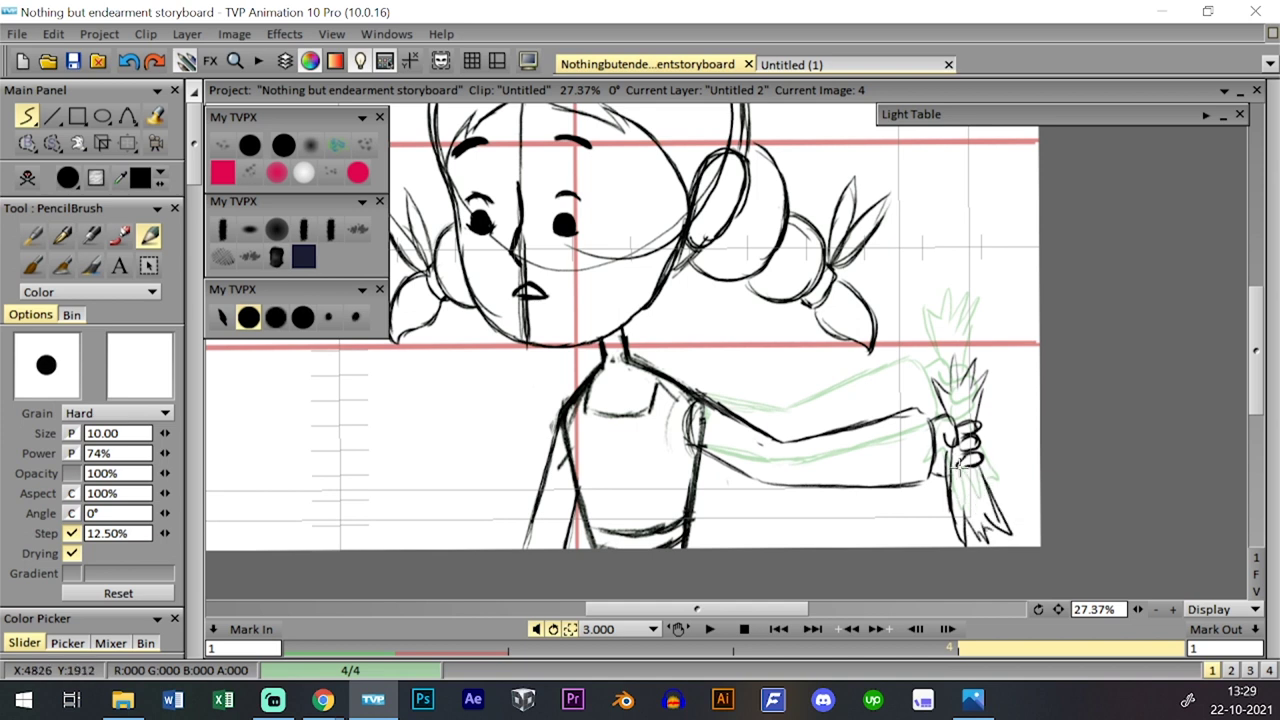
pyautogui.moveTo(965, 442); pyautogui.dragTo(967, 466)
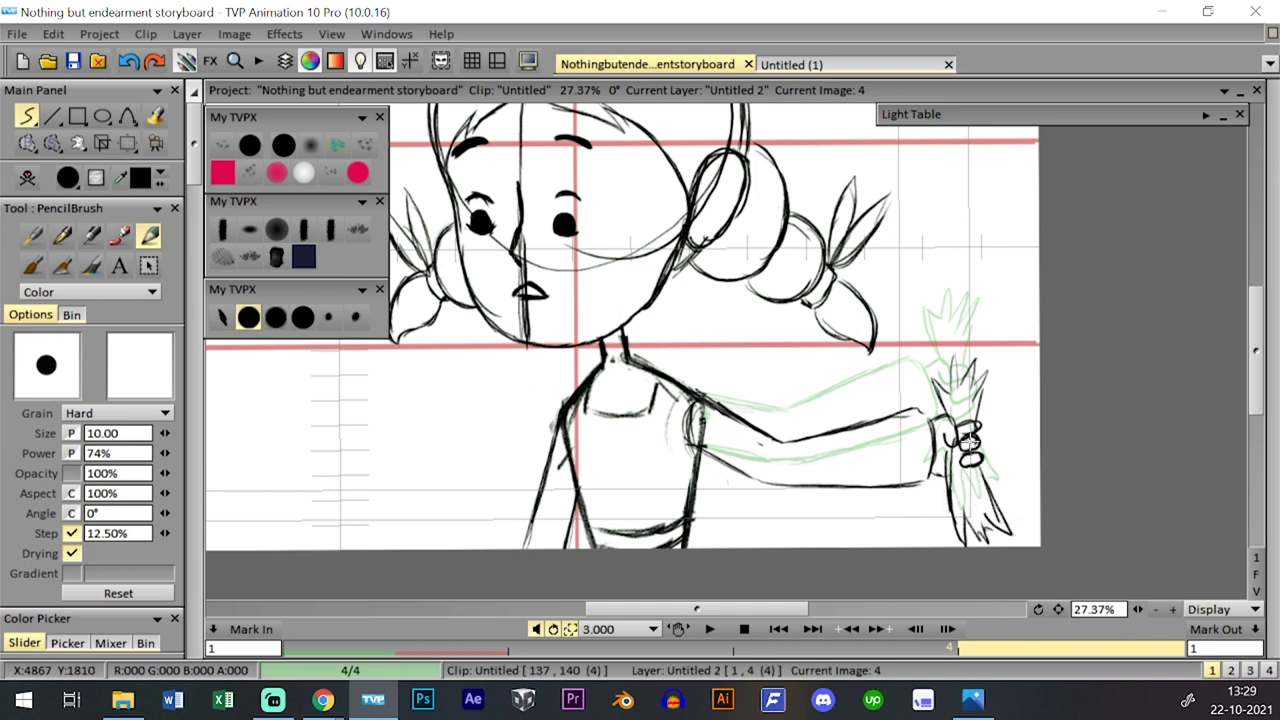
pyautogui.press('Left')
pyautogui.press('Right')
pyautogui.press('Left')
pyautogui.press('Right')
# - Switch the drawing colour to red and test a short mark beside the hand
pyautogui.click(160, 175)
pyautogui.click(188, 196)
pyautogui.moveTo(934, 338)
pyautogui.mouseDown()
pyautogui.moveTo(940, 356)
pyautogui.moveTo(956, 353)
pyautogui.mouseUp()
pyautogui.hotkey('ctrl', 'z')
# - Save the project and zoom out to see the whole figure
pyautogui.press('Tab')
pyautogui.press('Tab')
pyautogui.press('Tab')
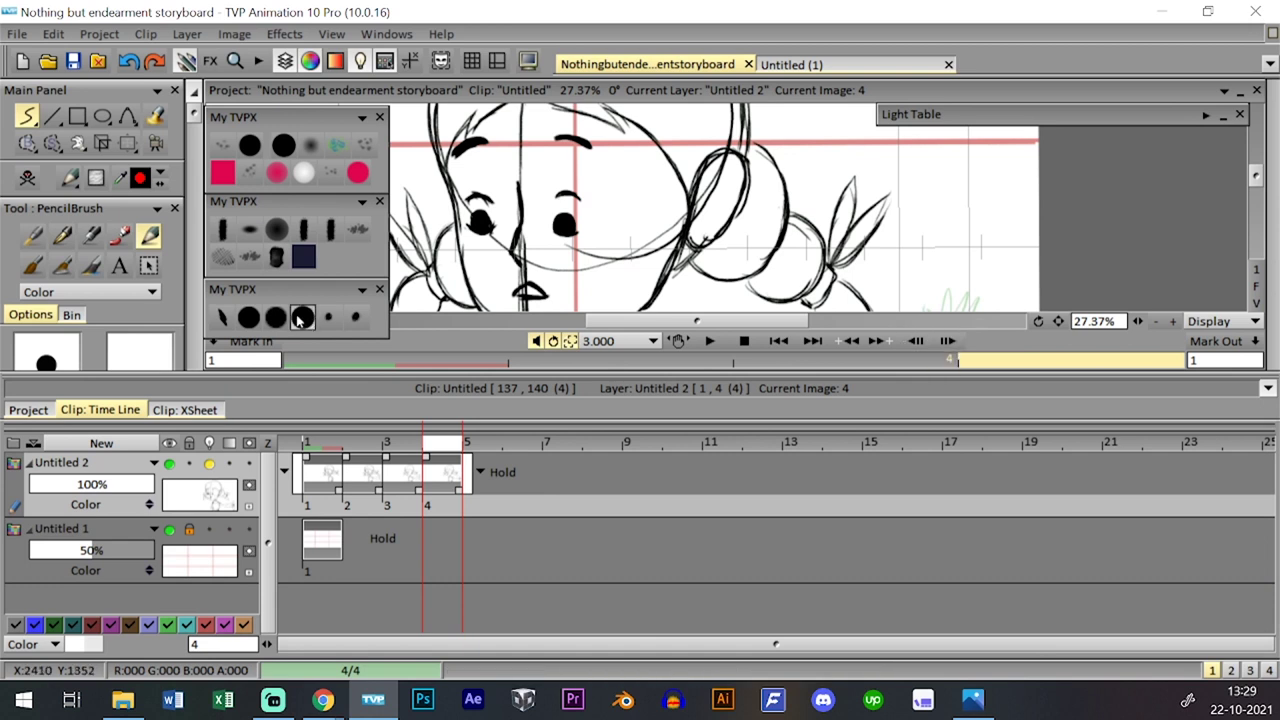
pyautogui.click(249, 317)
pyautogui.hotkey('ctrl', 't')
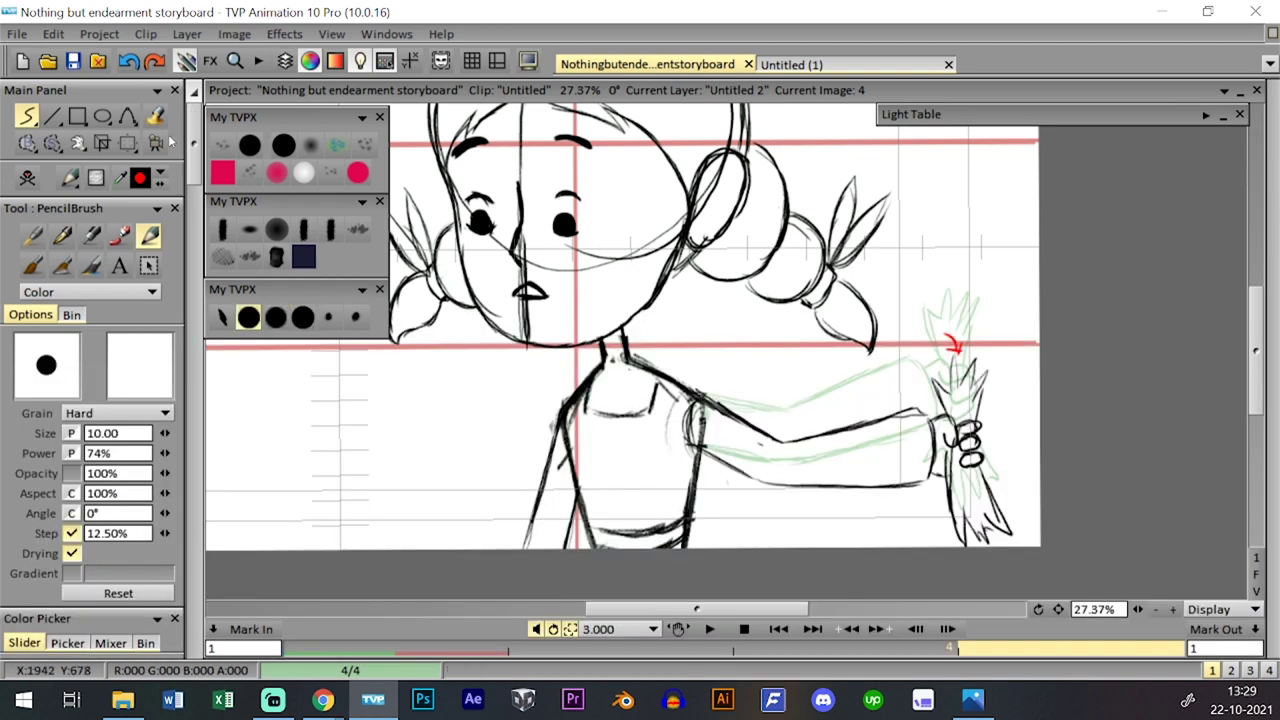
pyautogui.click(75, 64)
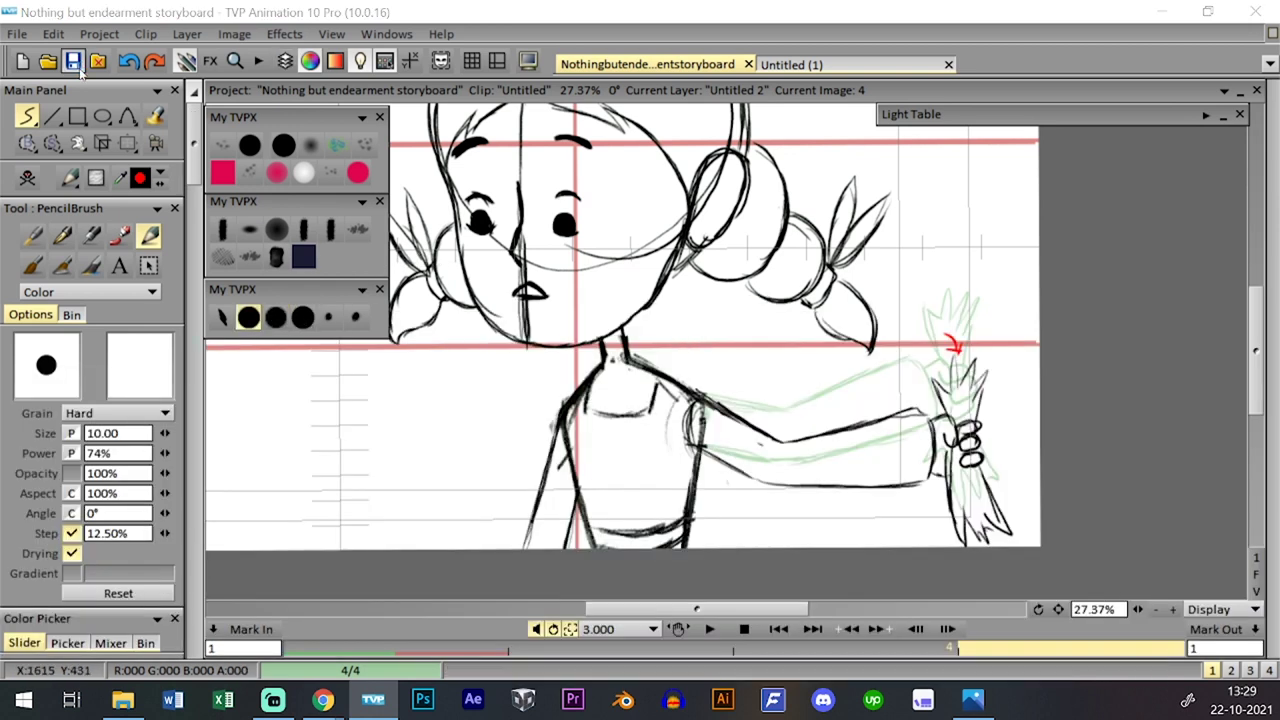
pyautogui.click(1156, 610)
pyautogui.moveTo(1058, 609); pyautogui.dragTo(1062, 598)
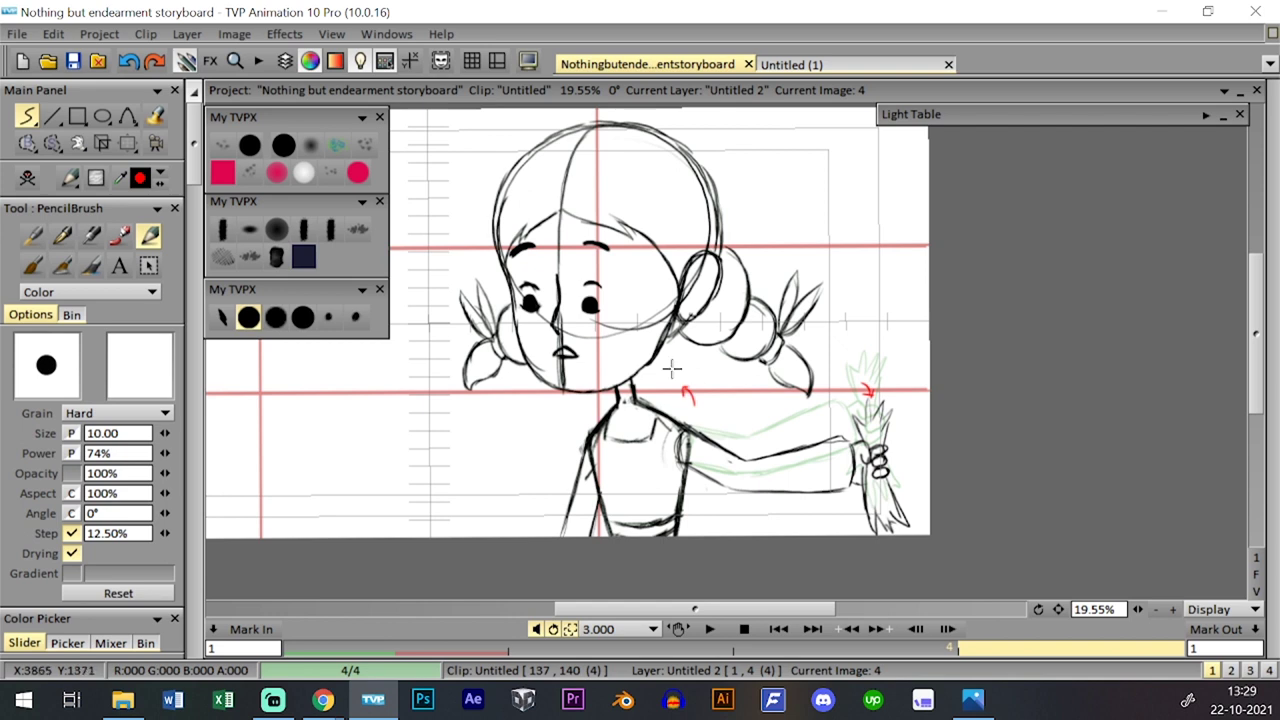
# - Draw a red motion curve beside the neck on image 4, comparing with image 3
pyautogui.hotkey('ctrl', 'z')
pyautogui.moveTo(593, 404); pyautogui.dragTo(592, 421)
pyautogui.press('Tab')
pyautogui.press('Tab')
pyautogui.press('Tab')
pyautogui.press('Tab')
pyautogui.press('Tab')
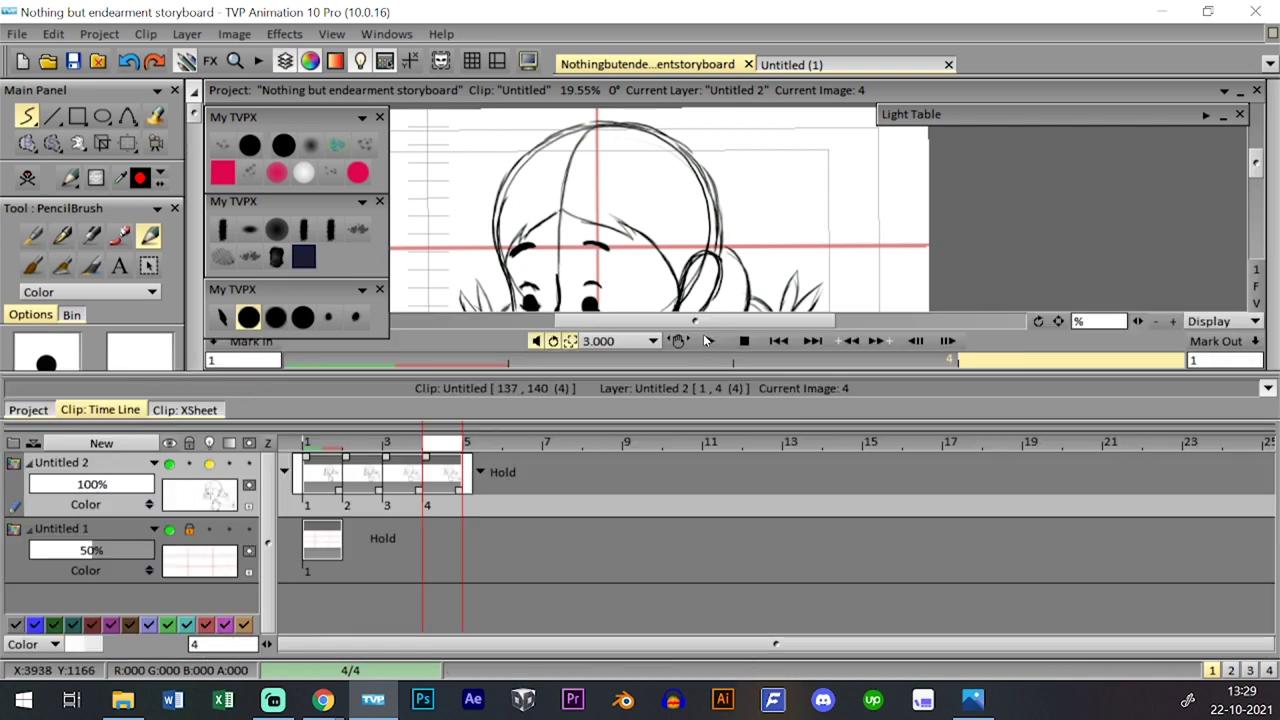
pyautogui.press('Tab')
pyautogui.press('Tab')
pyautogui.press('Tab')
pyautogui.press('Tab')
pyautogui.press('Tab')
pyautogui.press('Left')
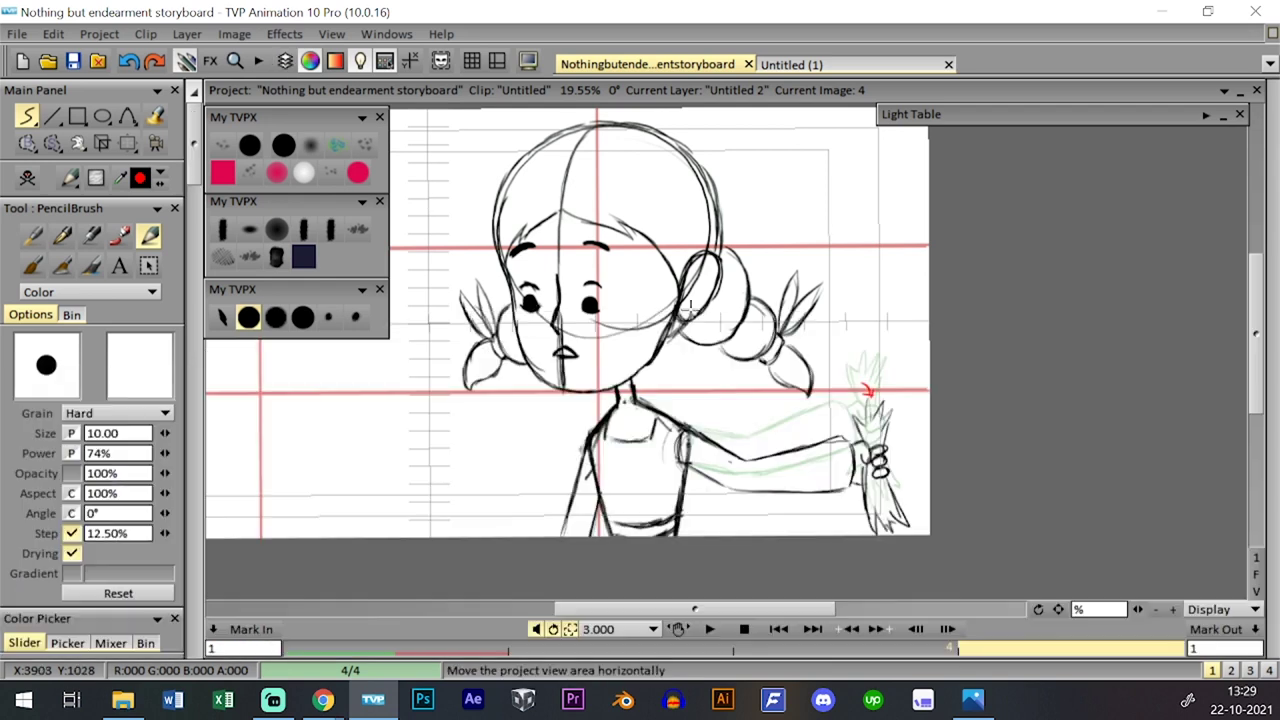
pyautogui.press('Right')
pyautogui.press('Tab')
# - Step forward to a new image 5 and save the project
pyautogui.press('Tab')
pyautogui.press('Tab')
pyautogui.press('Right')
pyautogui.press('Tab')
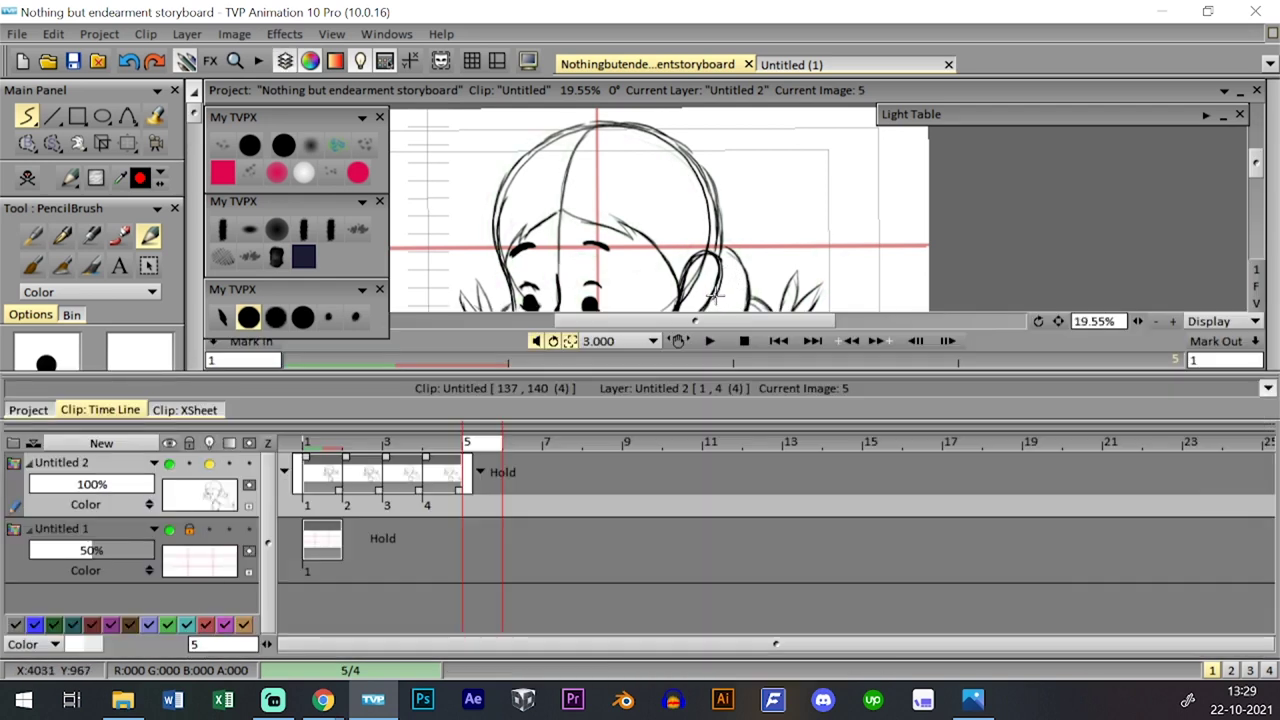
pyautogui.press('Tab')
pyautogui.press('t')
pyautogui.press('t')
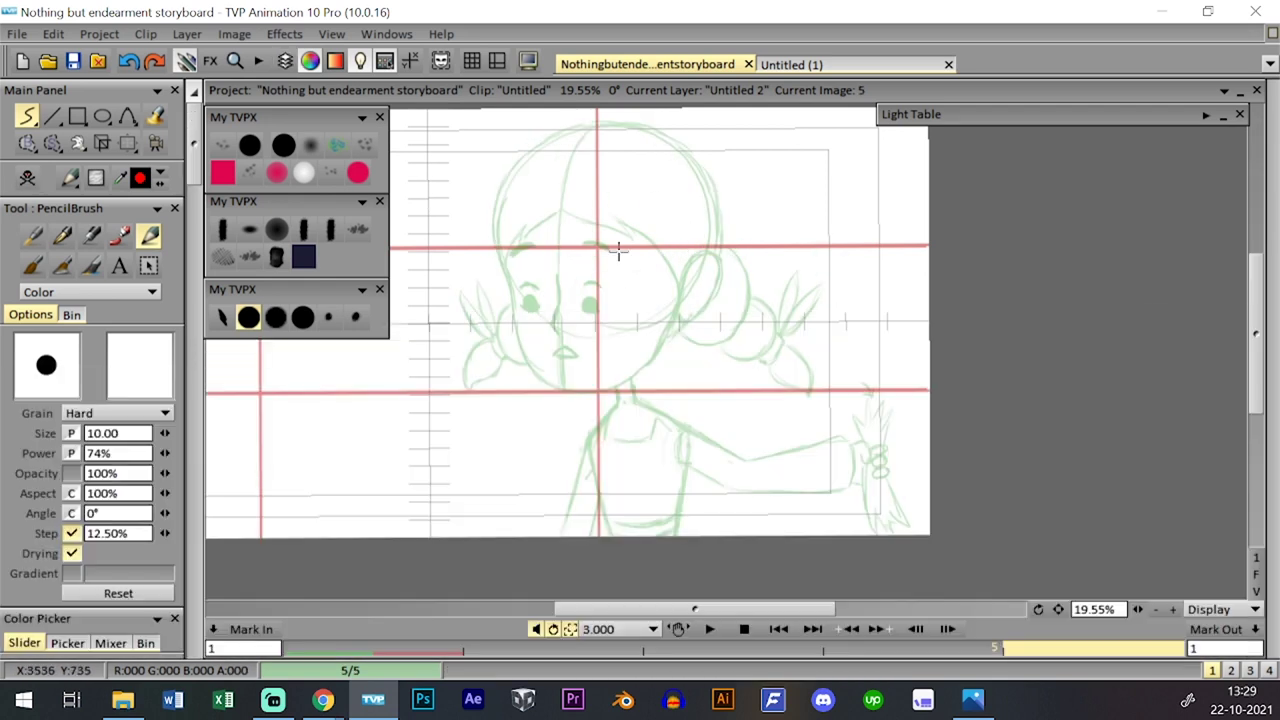
pyautogui.click(73, 61)
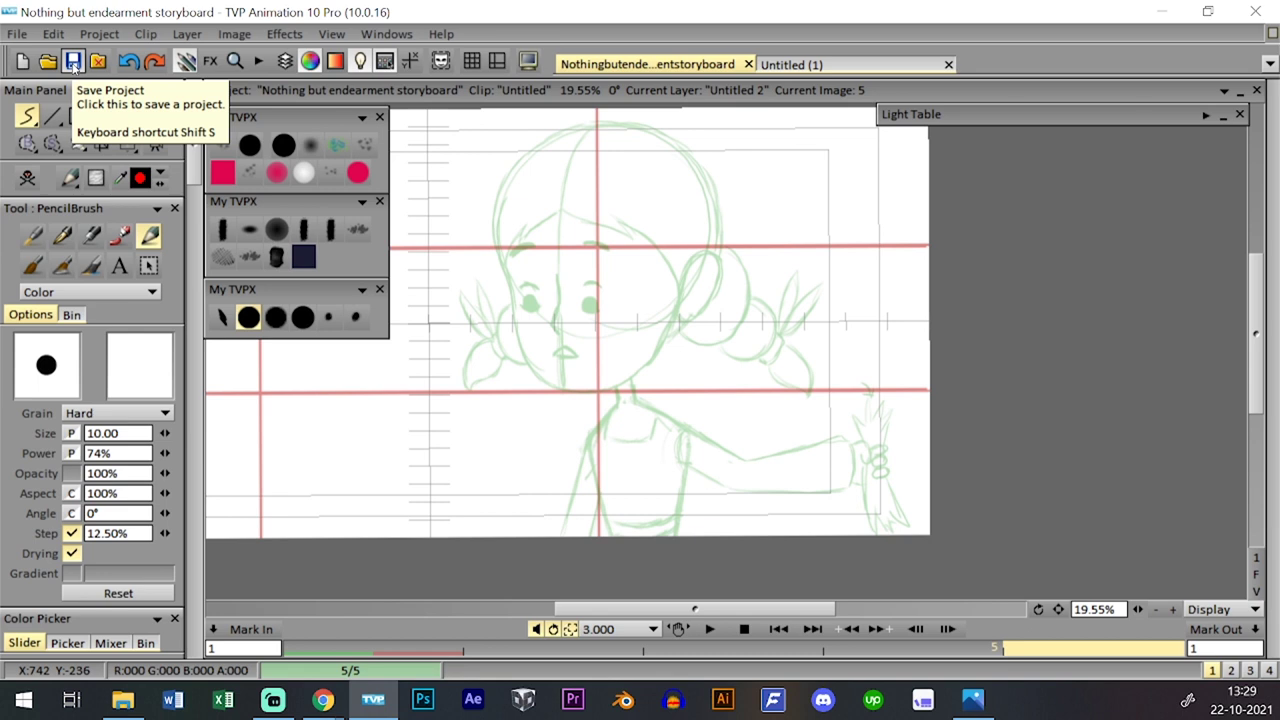
pyautogui.press('t')
pyautogui.press('t')
pyautogui.press('t')
pyautogui.press('t')
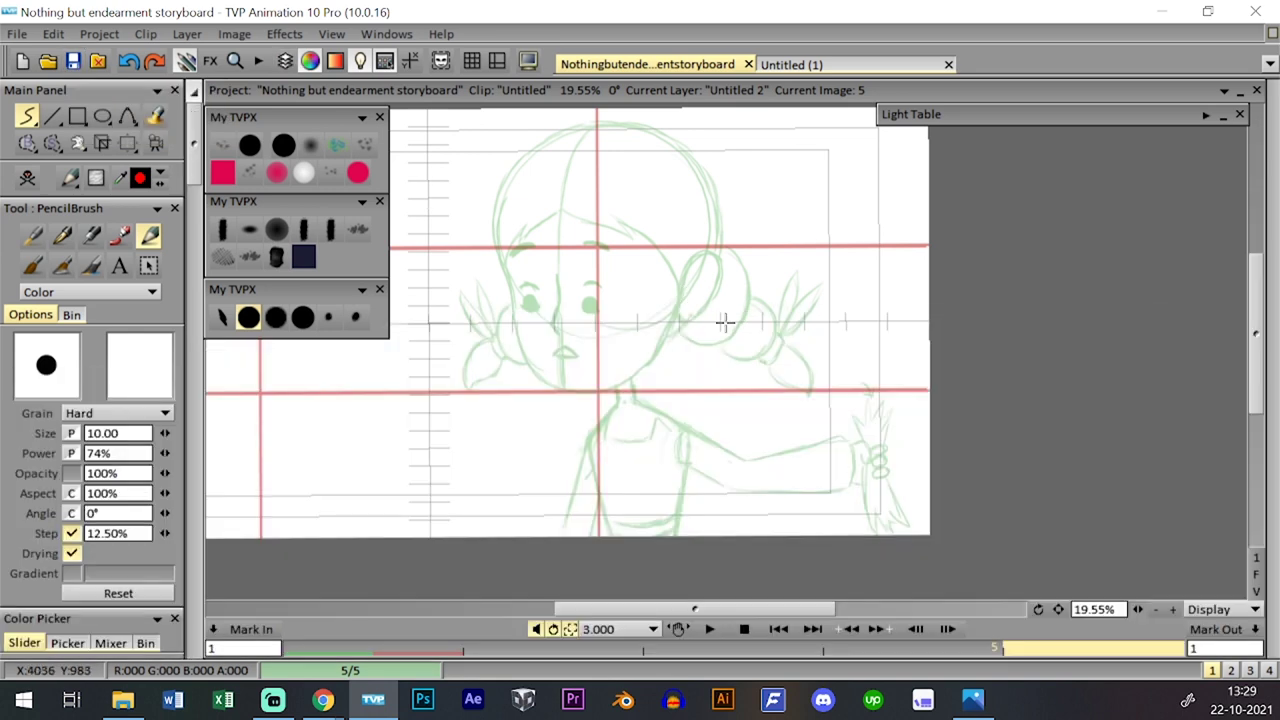
# - Draw the tilted head circle on image 5 and recolour it black
pyautogui.moveTo(648, 172)
pyautogui.mouseDown()
pyautogui.moveTo(536, 343)
pyautogui.moveTo(692, 223)
pyautogui.moveTo(496, 256)
pyautogui.mouseUp()
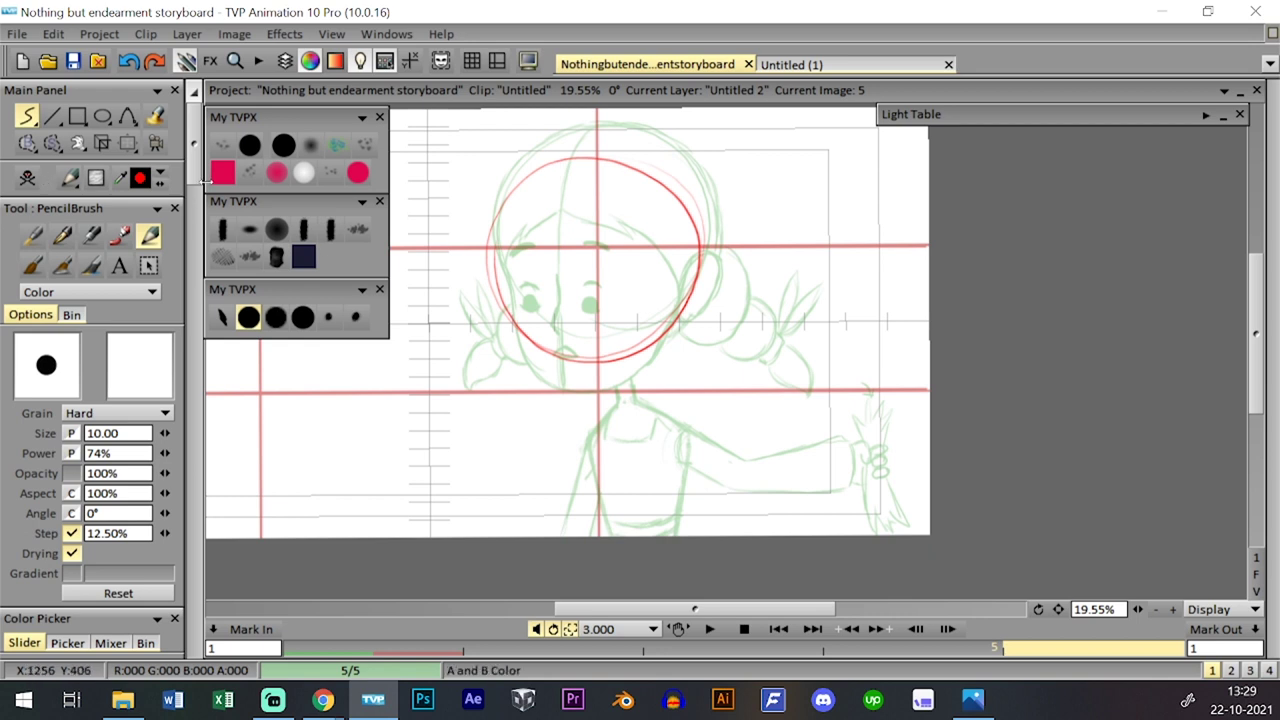
pyautogui.moveTo(1278, 352)
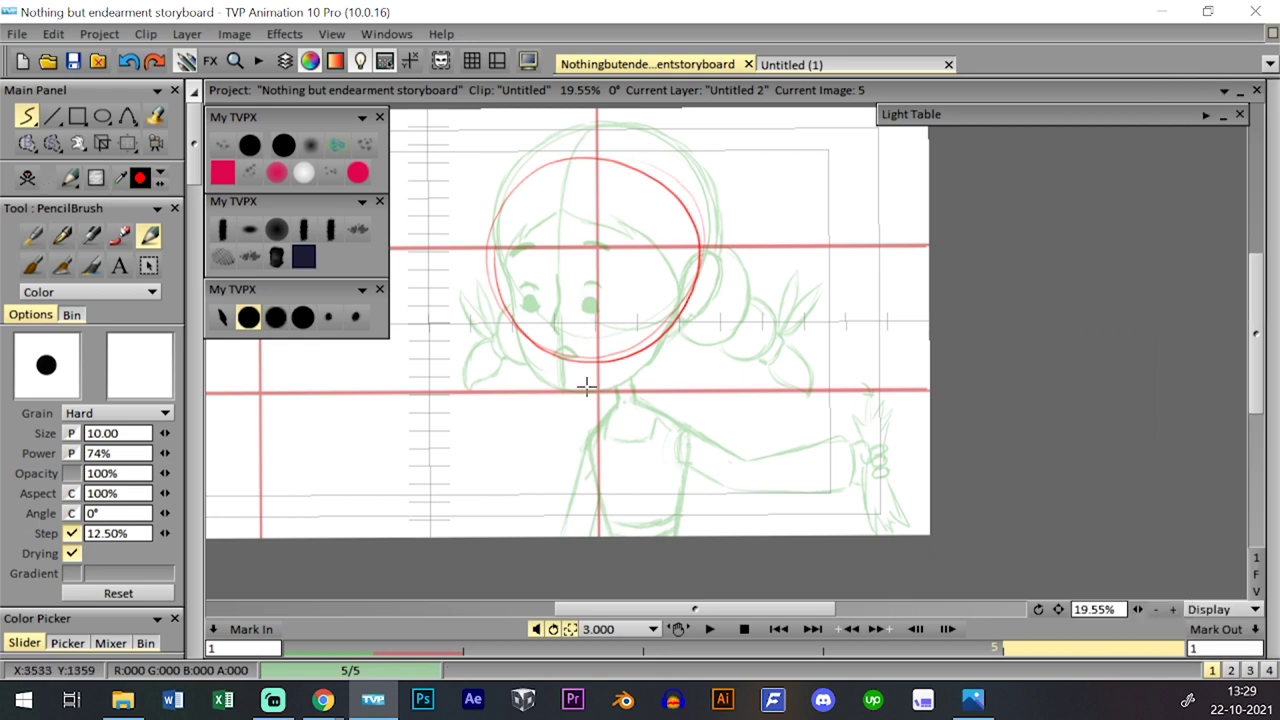
pyautogui.click(145, 177)
pyautogui.click(160, 181)
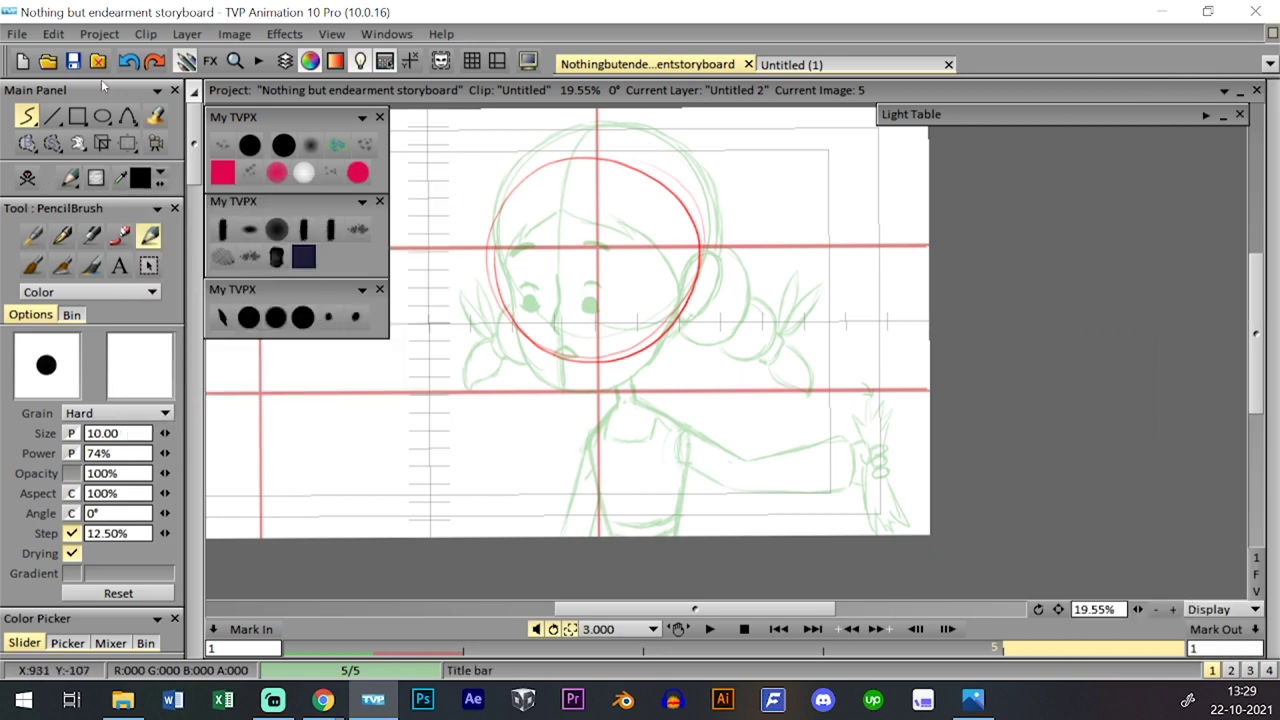
pyautogui.click(73, 61)
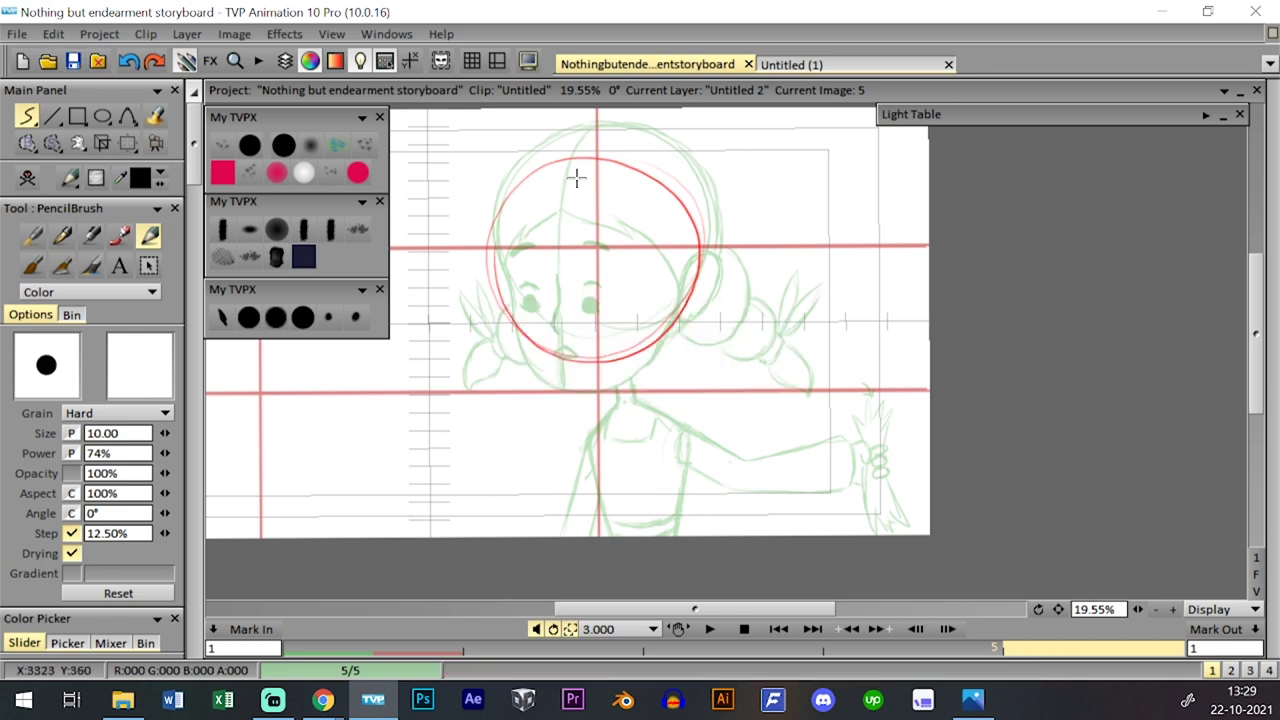
pyautogui.moveTo(1257, 333)
pyautogui.click(1171, 357)
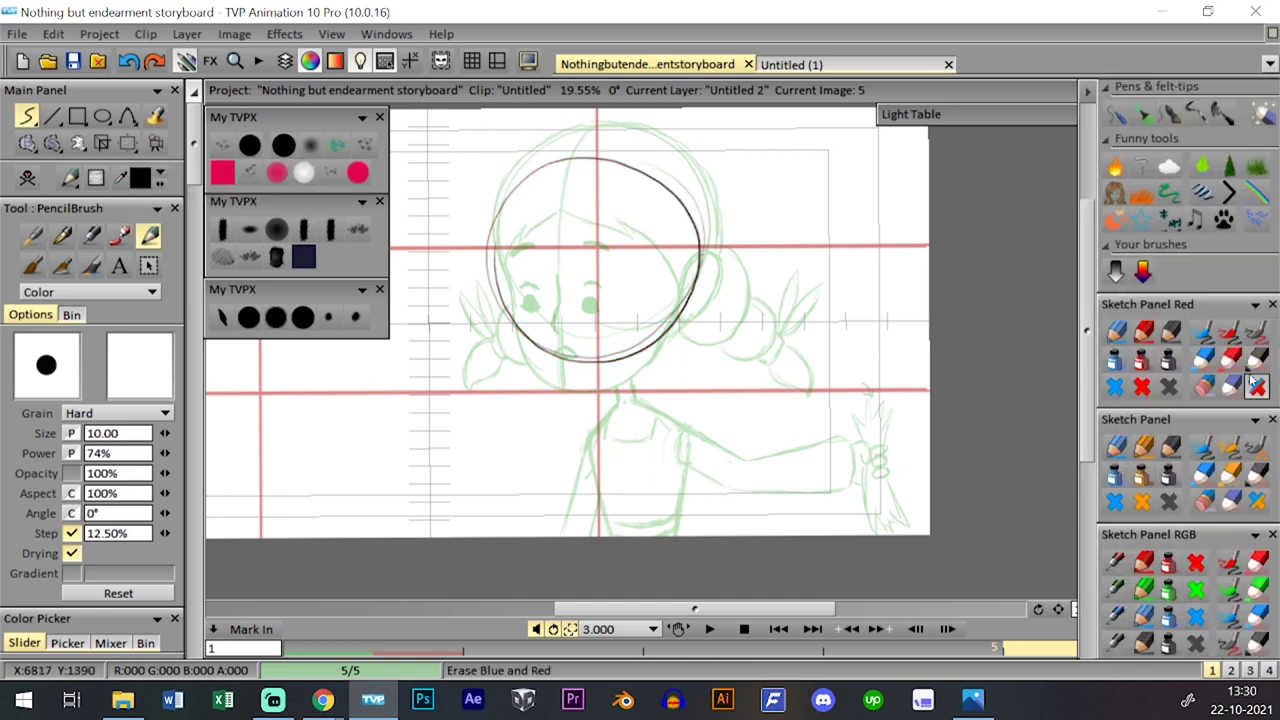
pyautogui.click(1120, 362)
pyautogui.click(1144, 362)
pyautogui.click(1170, 358)
# - Move the head circle up and right with Panning, then save
pyautogui.click(127, 143)
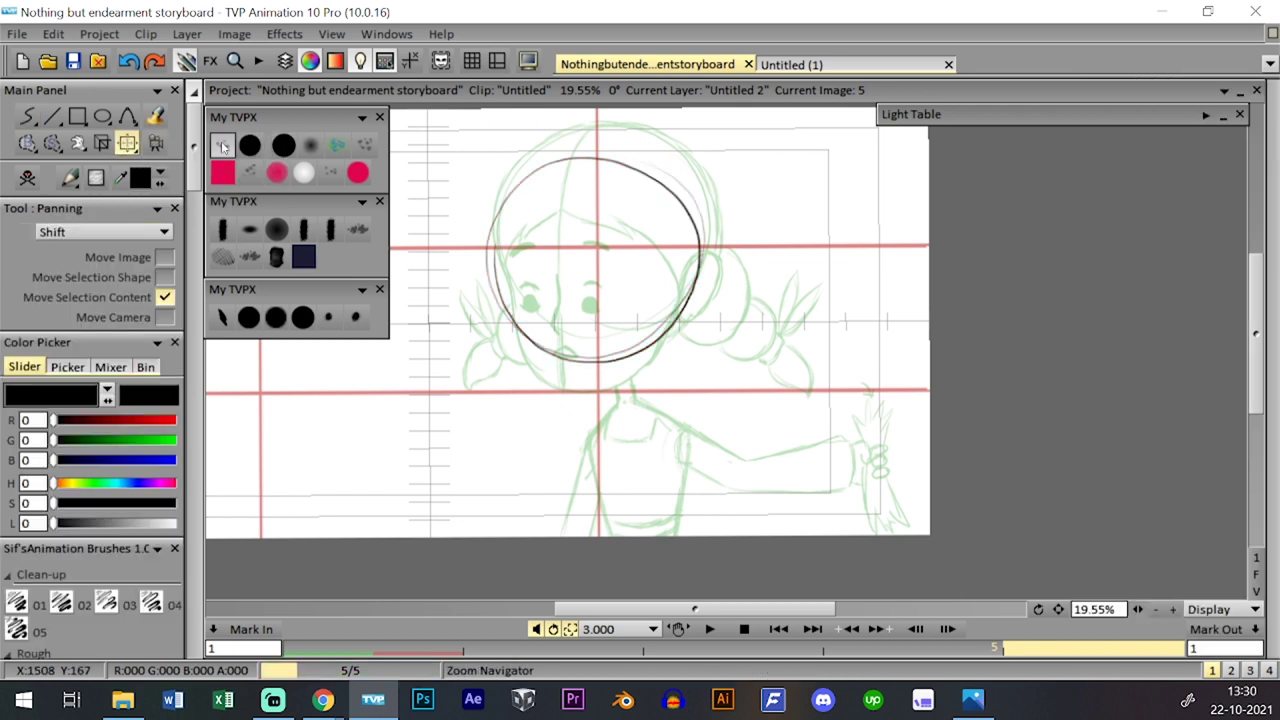
pyautogui.moveTo(671, 263); pyautogui.dragTo(678, 236)
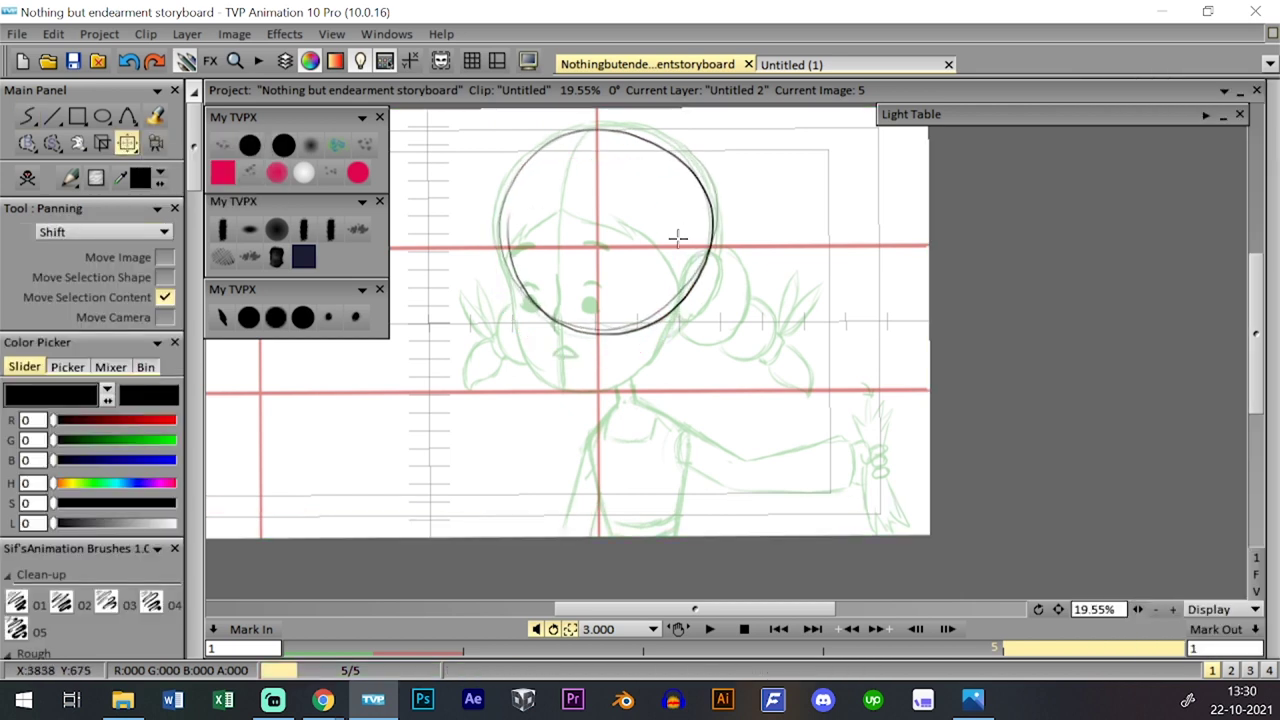
pyautogui.click(248, 317)
pyautogui.hotkey('ctrl', 's')
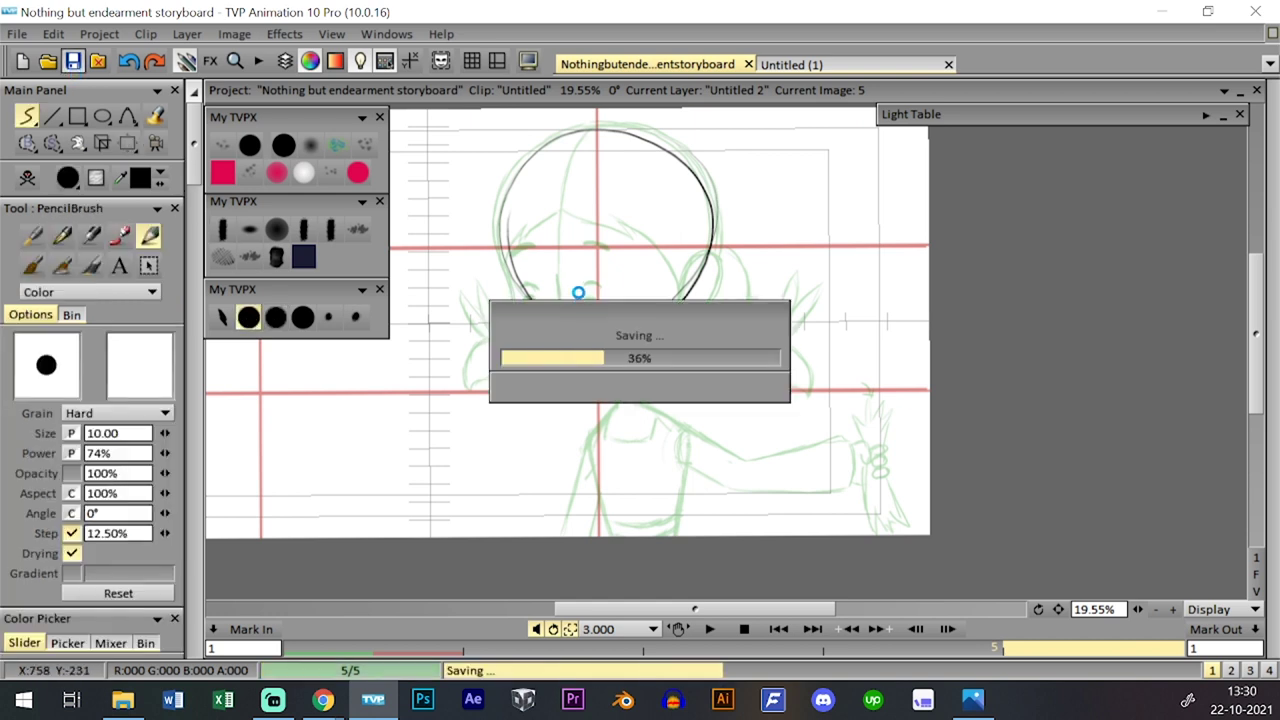
# - Draw the face centre line from the top of the head down to the chin
pyautogui.moveTo(580, 126); pyautogui.dragTo(558, 206)
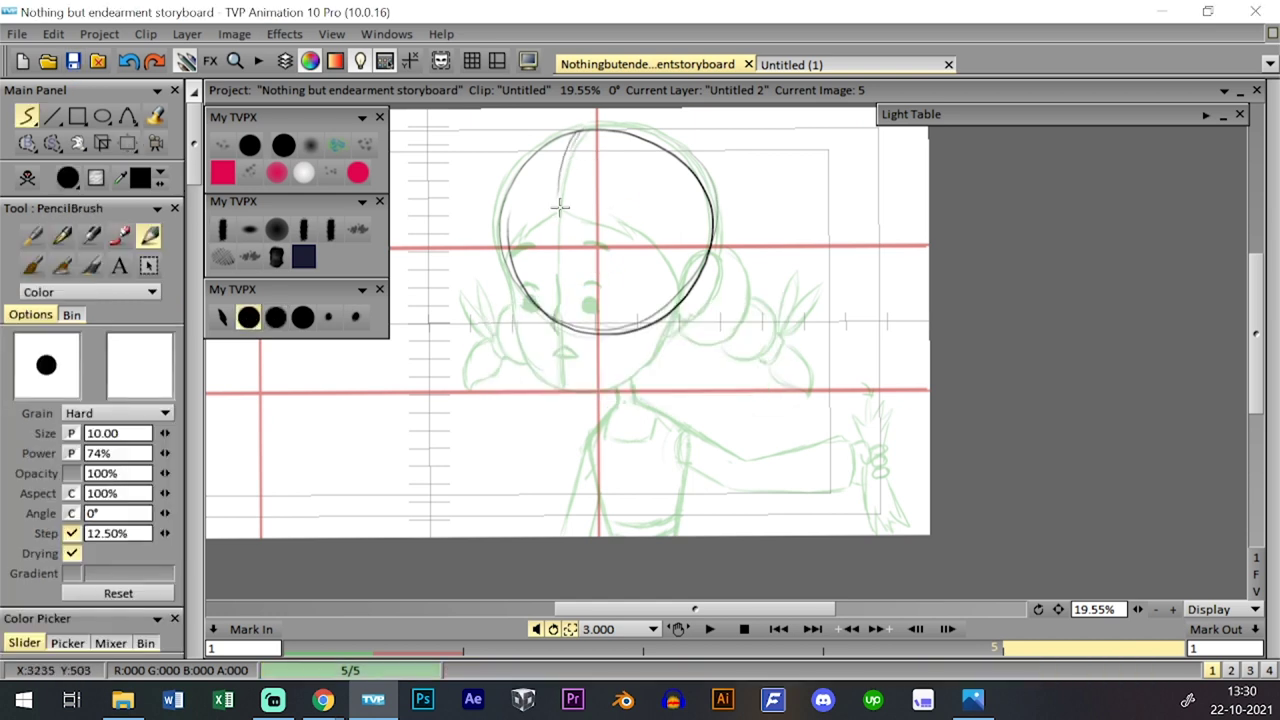
pyautogui.moveTo(557, 280); pyautogui.dragTo(577, 385)
pyautogui.moveTo(558, 297)
pyautogui.mouseDown()
pyautogui.moveTo(581, 127)
pyautogui.moveTo(556, 189)
pyautogui.moveTo(577, 127)
pyautogui.mouseUp()
pyautogui.moveTo(557, 268); pyautogui.dragTo(579, 389)
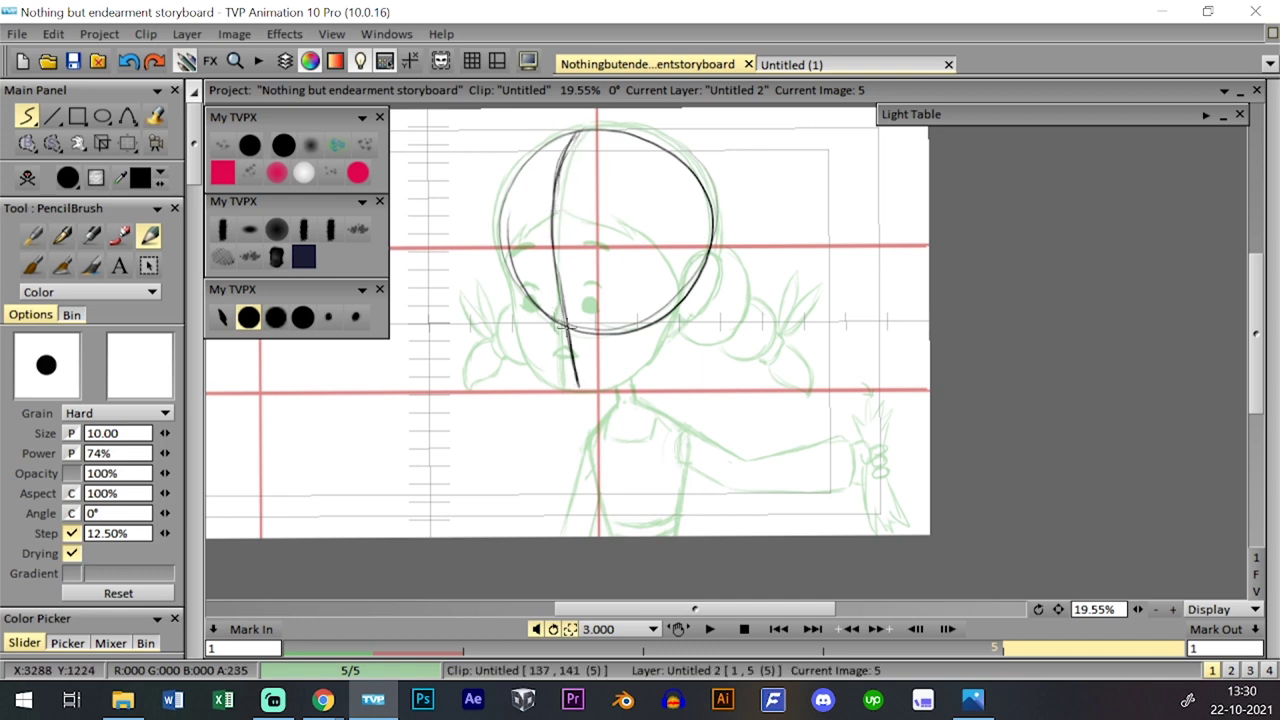
# - Sketch trial left cheek curves toward the chin, removing the unwanted strokes
pyautogui.moveTo(524, 288); pyautogui.dragTo(539, 356)
pyautogui.hotkey('ctrl', 'z')
pyautogui.moveTo(530, 312); pyautogui.dragTo(566, 380)
pyautogui.hotkey('ctrl', 'z')
pyautogui.hotkey('ctrl', 'z')
pyautogui.moveTo(525, 290); pyautogui.dragTo(535, 346)
pyautogui.moveTo(529, 310); pyautogui.dragTo(566, 381)
pyautogui.moveTo(534, 338); pyautogui.dragTo(592, 380)
pyautogui.hotkey('ctrl', 'z')
pyautogui.hotkey('ctrl', 'z')
# - Draw the curved cheek and jawline rising from the chin
pyautogui.moveTo(508, 280)
pyautogui.mouseDown()
pyautogui.moveTo(525, 325)
pyautogui.moveTo(580, 383)
pyautogui.moveTo(655, 335)
pyautogui.moveTo(690, 282)
pyautogui.mouseUp()
pyautogui.moveTo(600, 371)
pyautogui.mouseDown()
pyautogui.moveTo(648, 346)
pyautogui.moveTo(690, 282)
pyautogui.mouseUp()
pyautogui.hotkey('ctrl', 'z')
pyautogui.hotkey('ctrl', 'z')
pyautogui.moveTo(601, 371)
pyautogui.mouseDown()
pyautogui.moveTo(658, 335)
pyautogui.moveTo(684, 276)
pyautogui.moveTo(677, 309)
pyautogui.moveTo(672, 218)
pyautogui.moveTo(700, 206)
pyautogui.moveTo(680, 238)
pyautogui.moveTo(682, 211)
pyautogui.moveTo(707, 218)
pyautogui.moveTo(712, 247)
pyautogui.moveTo(680, 267)
pyautogui.moveTo(696, 272)
pyautogui.moveTo(716, 224)
pyautogui.moveTo(684, 237)
pyautogui.moveTo(700, 211)
pyautogui.moveTo(722, 234)
pyautogui.moveTo(685, 265)
pyautogui.moveTo(699, 223)
pyautogui.mouseUp()
pyautogui.hotkey('ctrl', 'z')
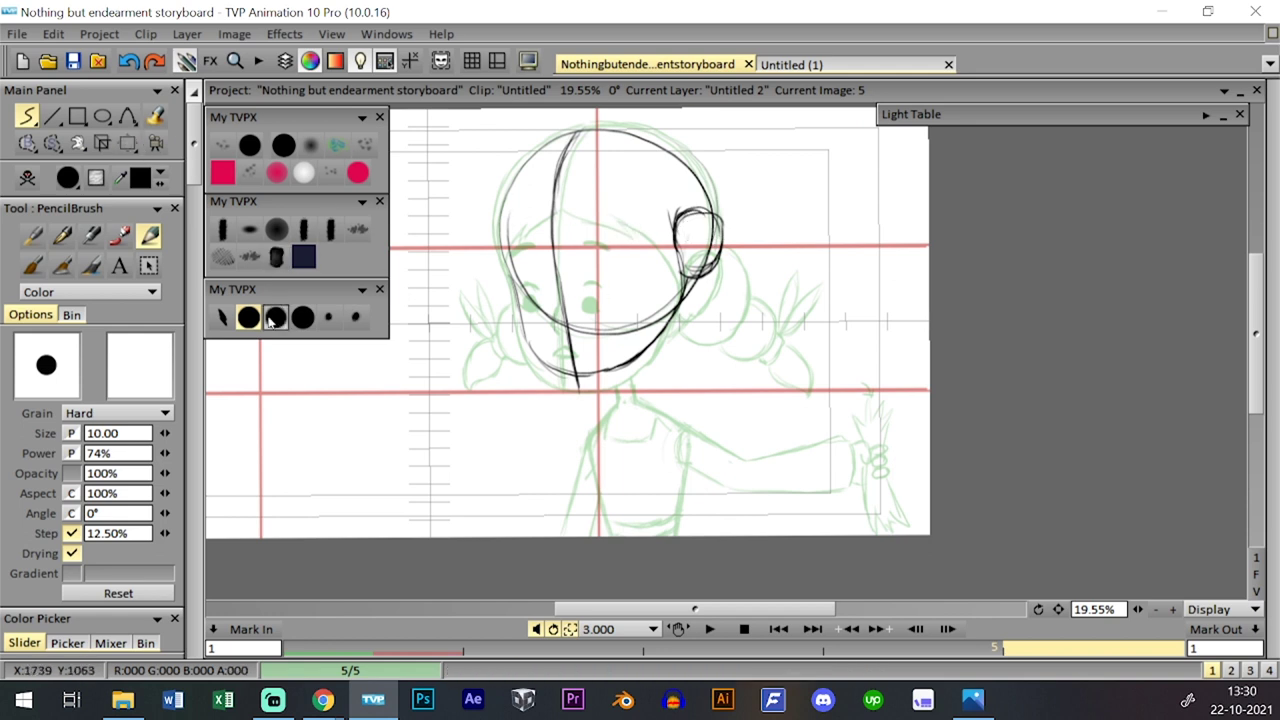
# - Draw an eyebrow arc, lid lines over both eyes, and shape the right eye on image 5
pyautogui.moveTo(590, 315); pyautogui.dragTo(579, 323)
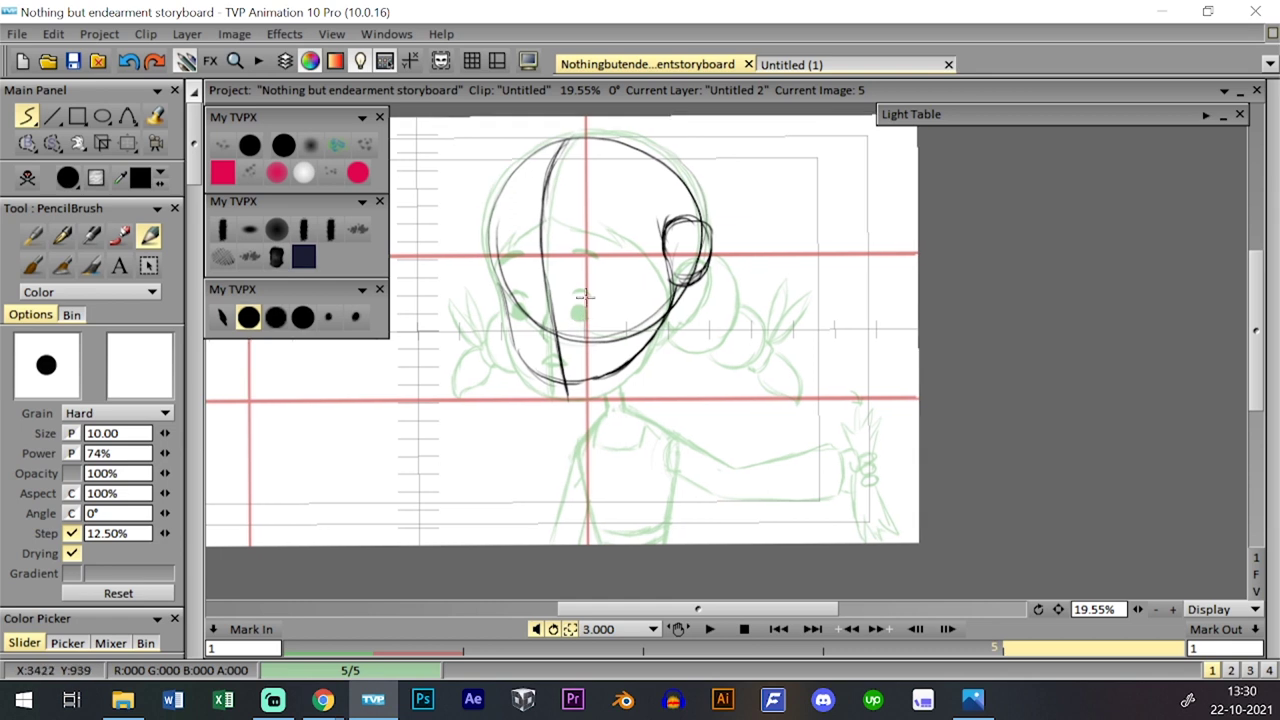
pyautogui.moveTo(563, 254); pyautogui.dragTo(584, 258)
pyautogui.hotkey('ctrl', 'z')
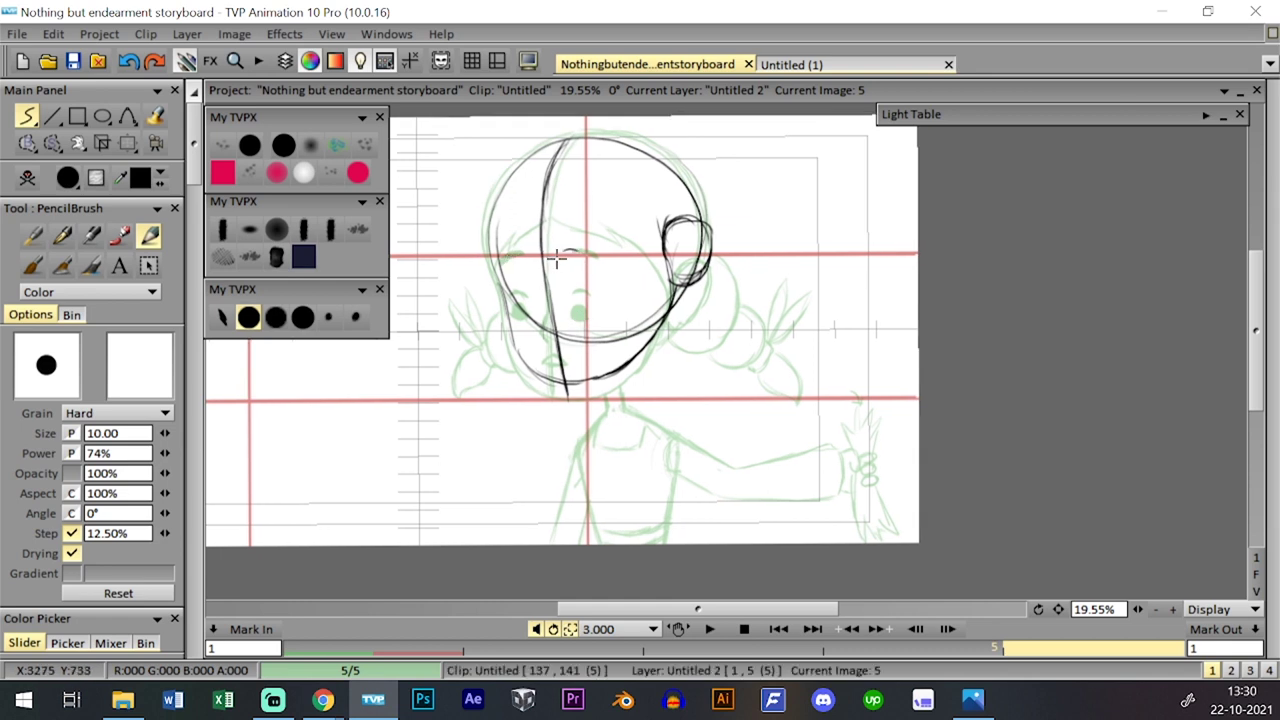
pyautogui.moveTo(562, 260); pyautogui.dragTo(585, 263)
pyautogui.moveTo(505, 272); pyautogui.dragTo(524, 268)
pyautogui.scroll(-1, 562, 268)
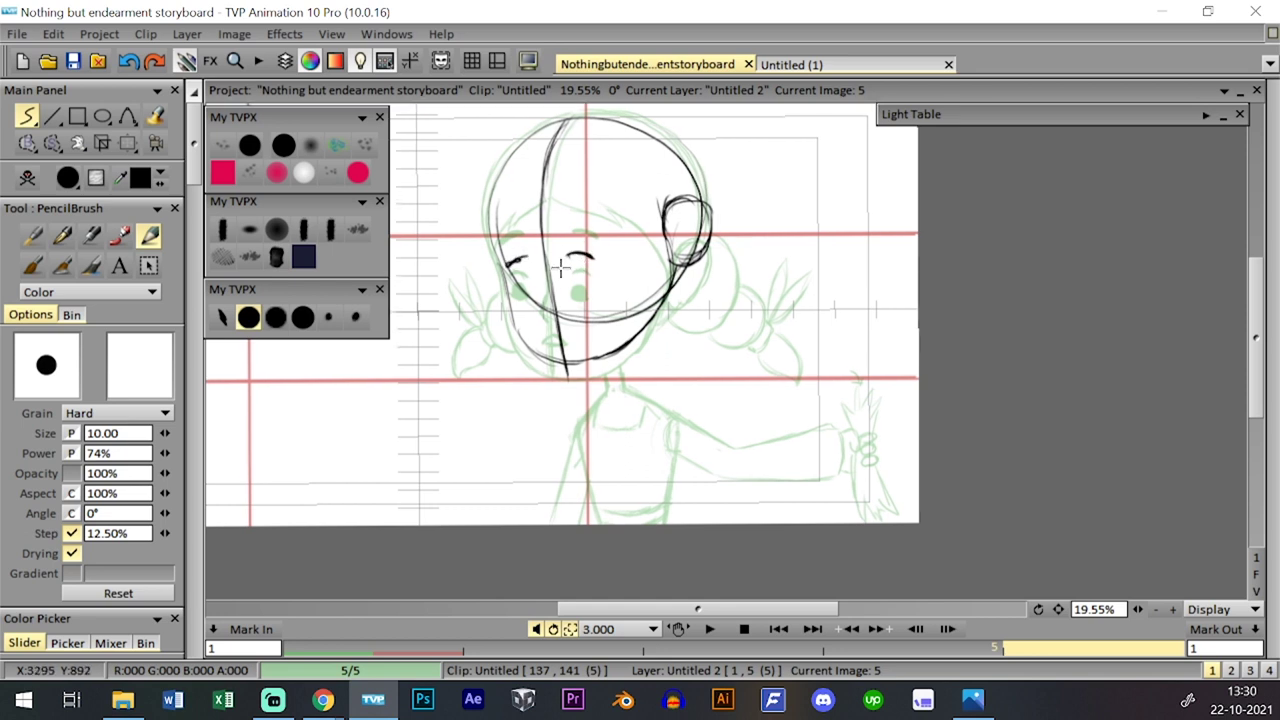
pyautogui.moveTo(588, 292)
pyautogui.mouseDown()
pyautogui.moveTo(566, 308)
pyautogui.moveTo(585, 290)
pyautogui.moveTo(523, 303)
pyautogui.mouseUp()
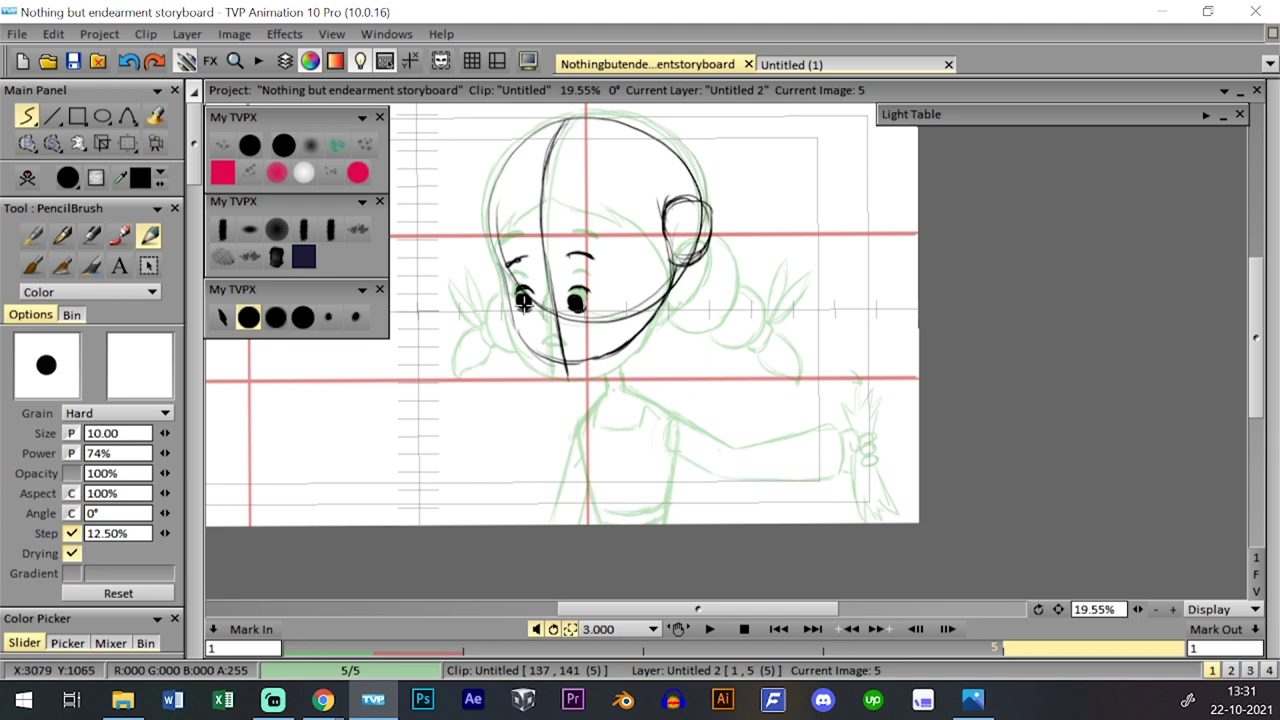
# - Undo the first right-eye fill and redo it as a rounded solid black pupil
pyautogui.press('Left')
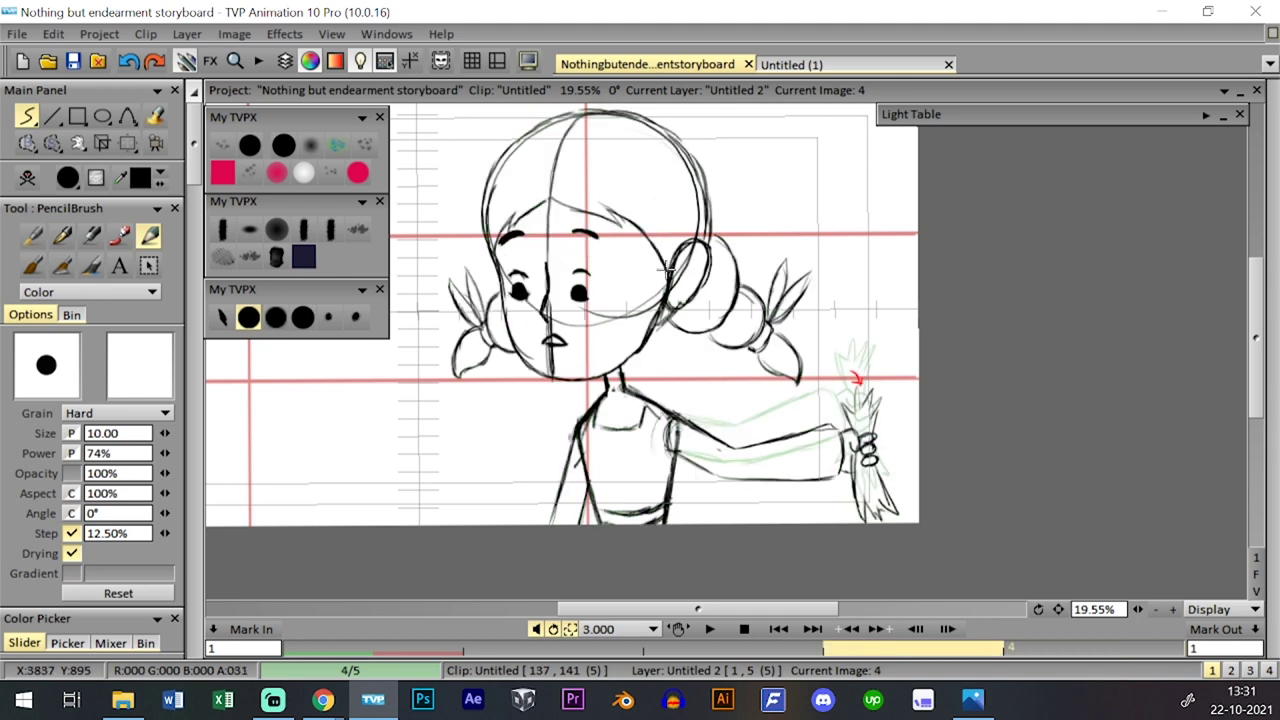
pyautogui.press('Right')
pyautogui.press('Left')
pyautogui.press('Right')
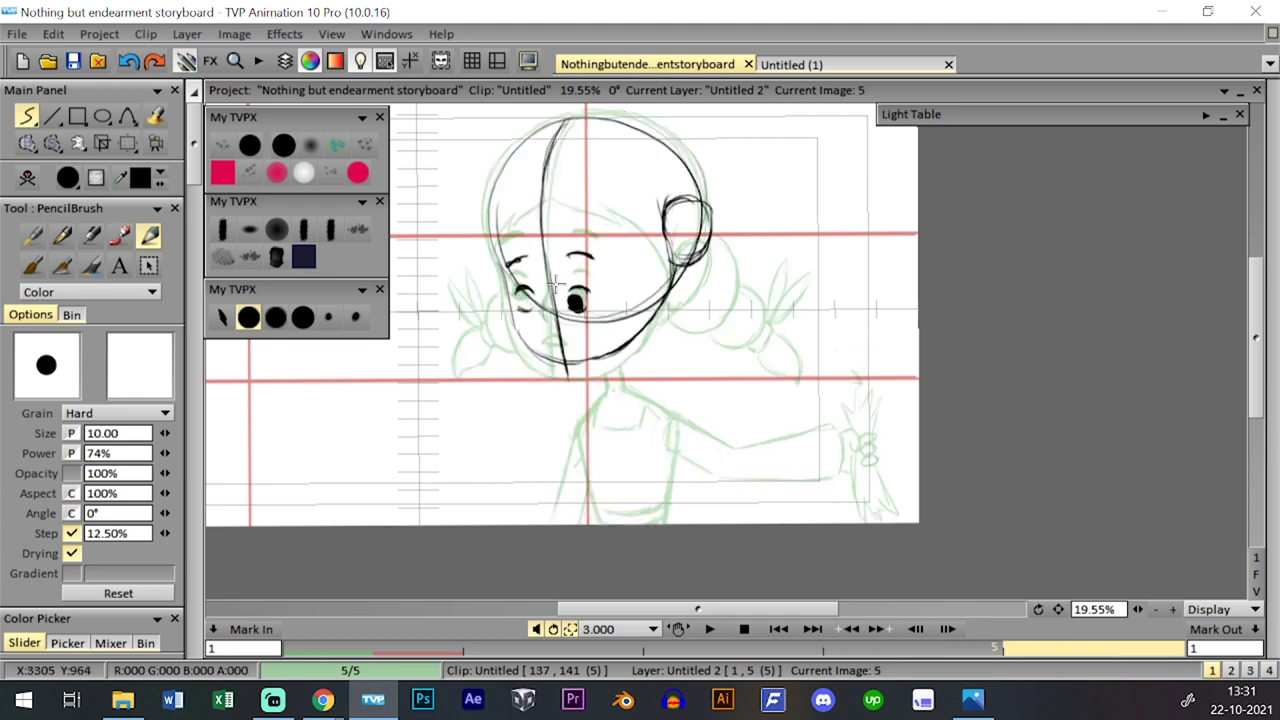
pyautogui.hotkey('ctrl', 'z')
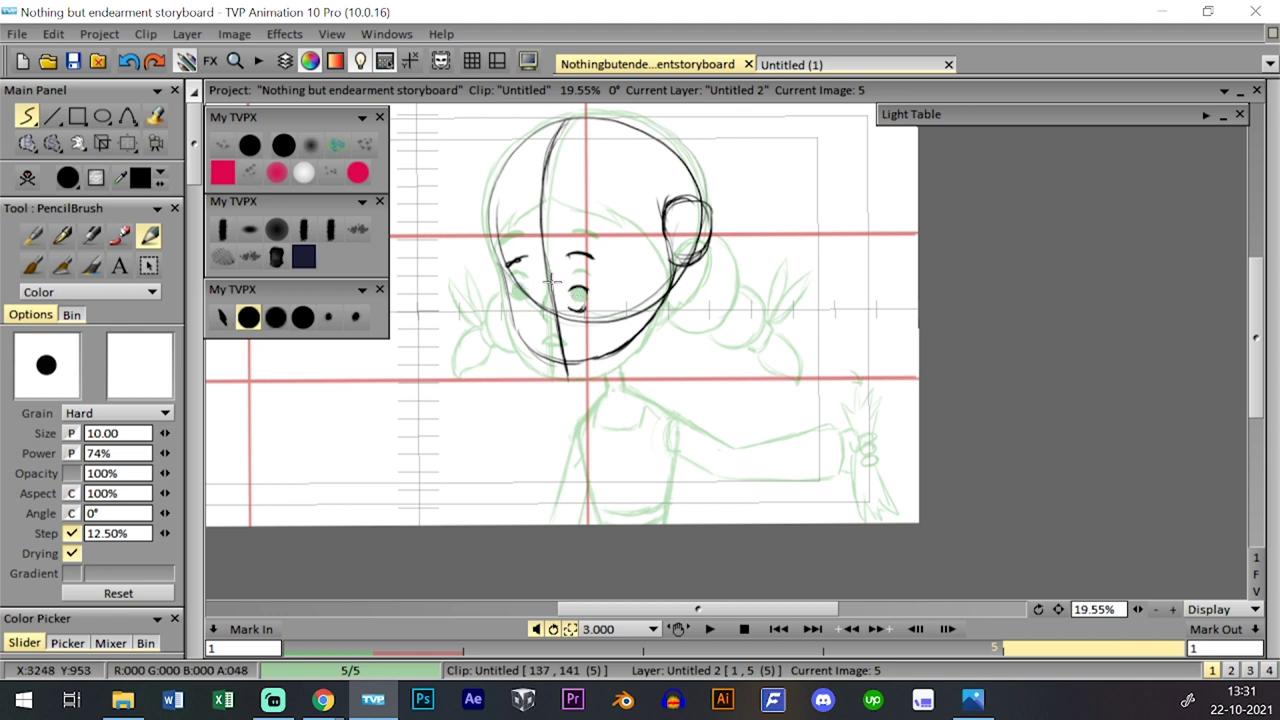
pyautogui.moveTo(580, 308); pyautogui.dragTo(582, 308)
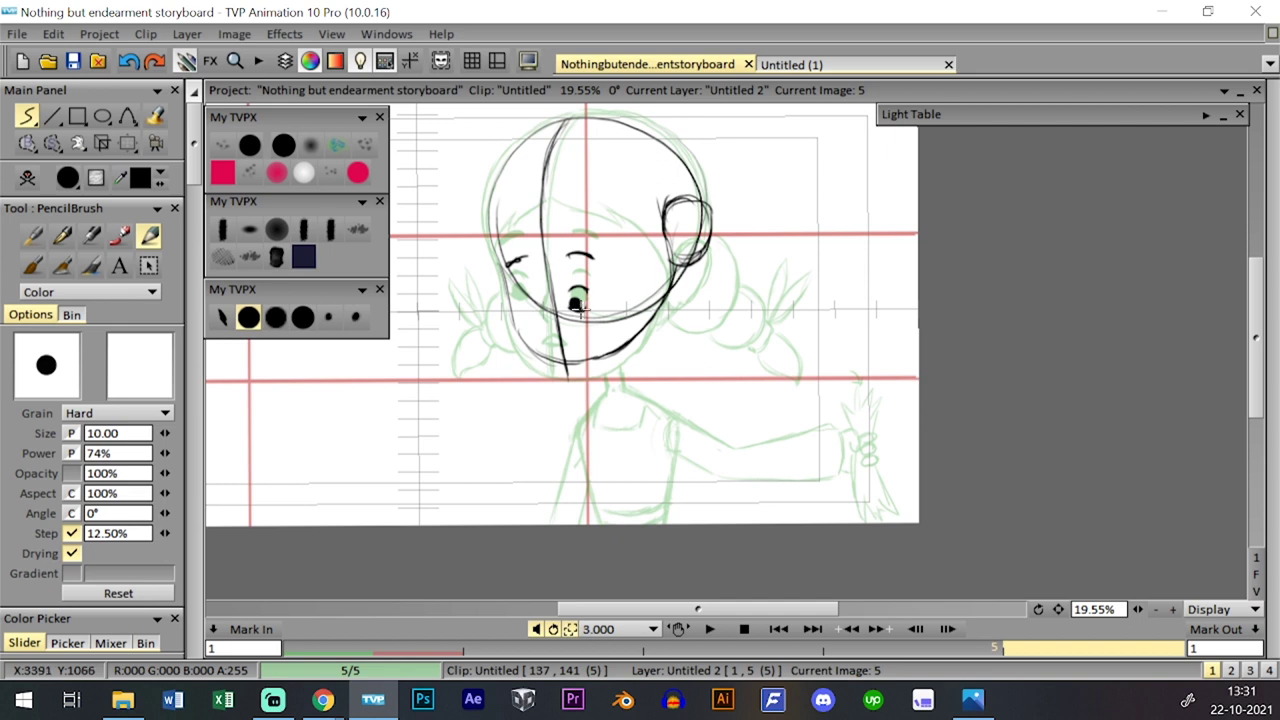
pyautogui.moveTo(577, 299); pyautogui.dragTo(584, 304)
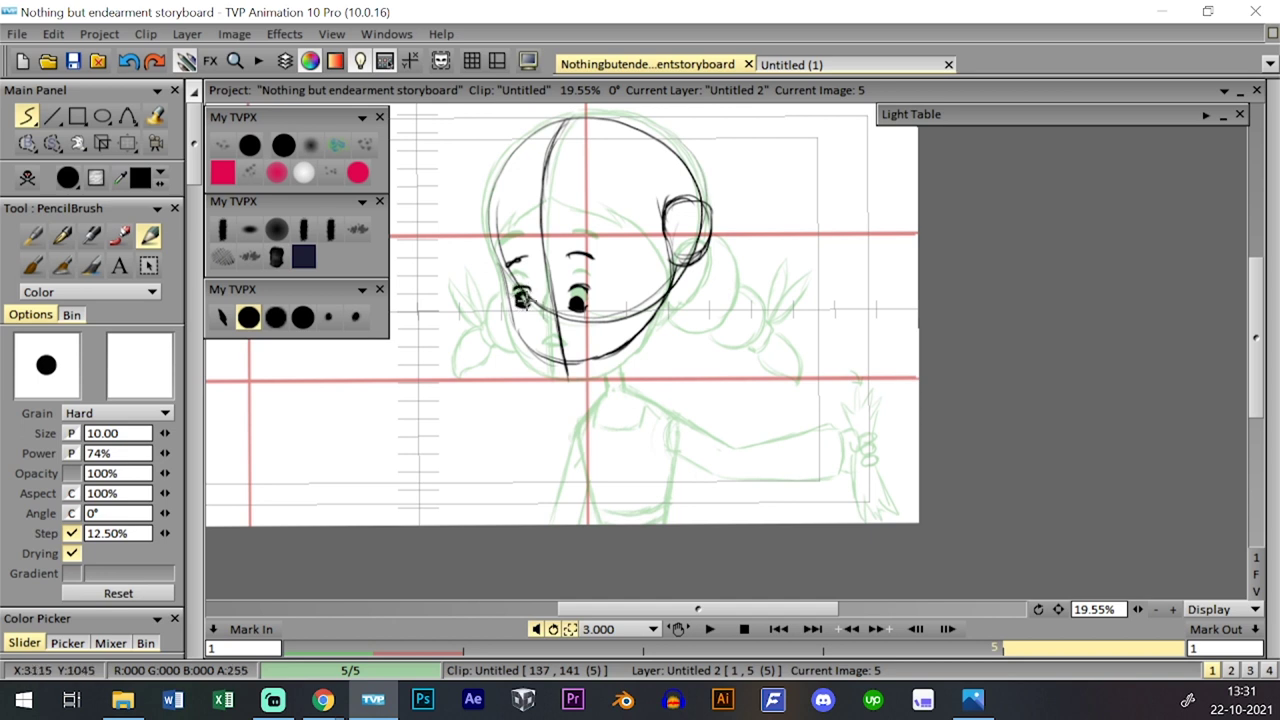
# - Compare image 5 against image 4 and darken the left eye with black pencil strokes
pyautogui.press('Left')
pyautogui.press('Right')
pyautogui.press('Left')
pyautogui.press('Right')
pyautogui.press('Left')
pyautogui.press('Right')
pyautogui.press('Left')
pyautogui.press('Right')
pyautogui.press('Left')
pyautogui.press('Right')
pyautogui.press('Left')
pyautogui.press('Right')
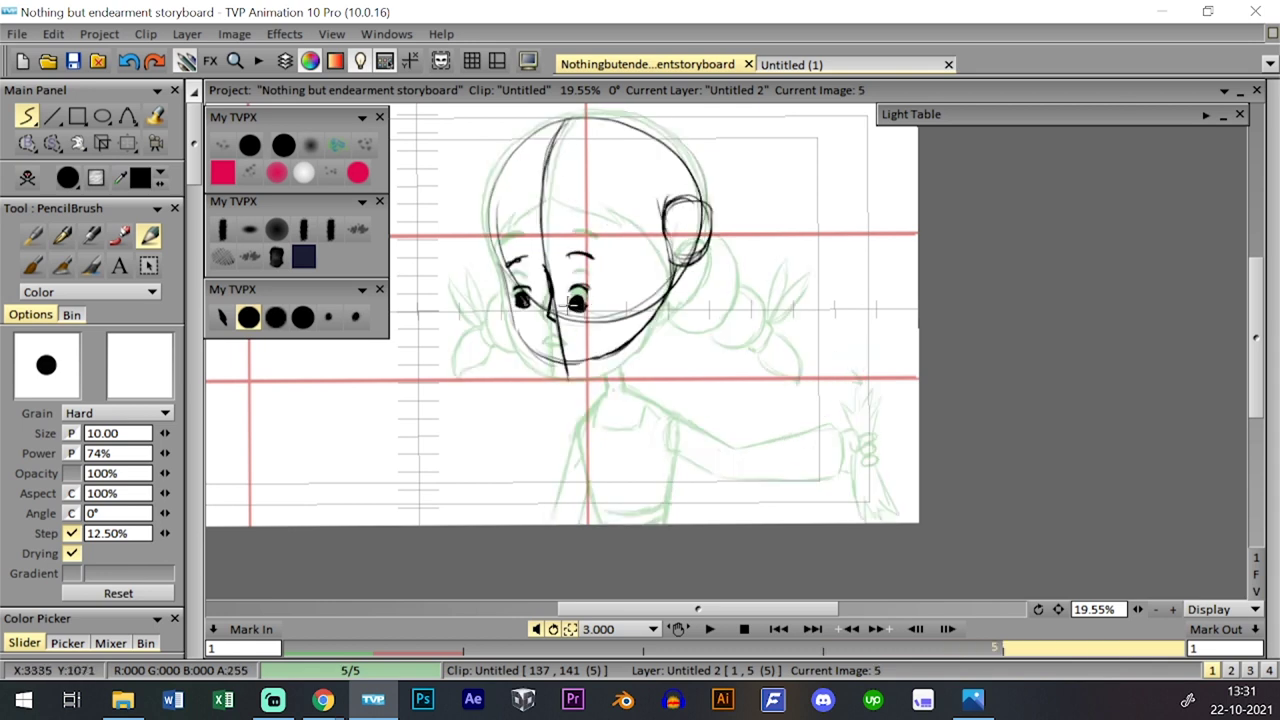
pyautogui.moveTo(520, 297); pyautogui.dragTo(524, 301)
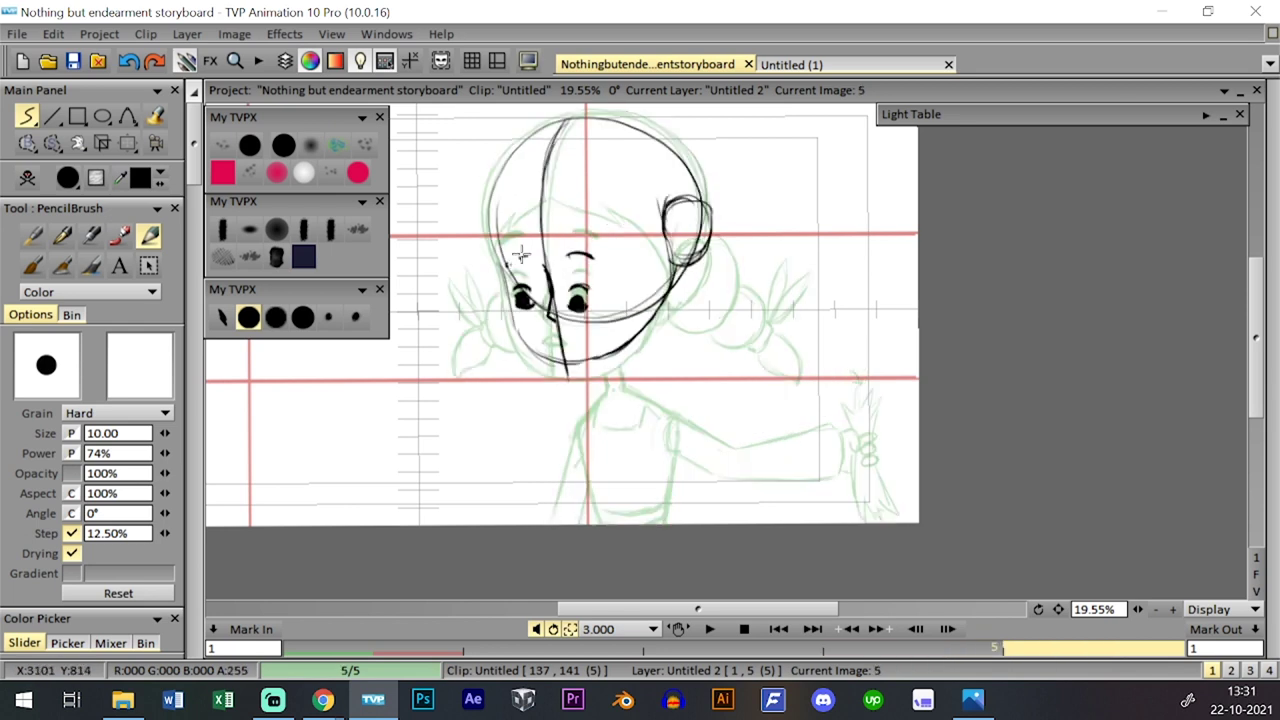
# - Add a small stroke beside the left eye, checking it against image 4's onion skin
pyautogui.click(249, 145)
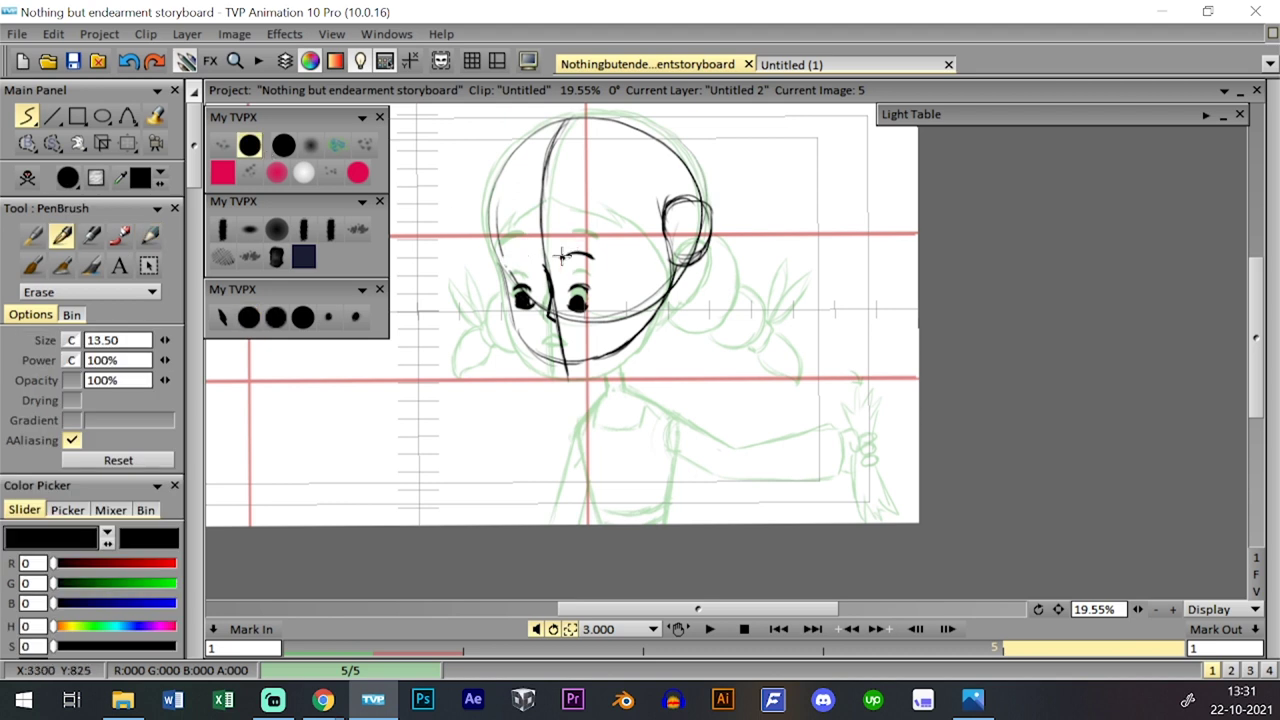
pyautogui.click(249, 317)
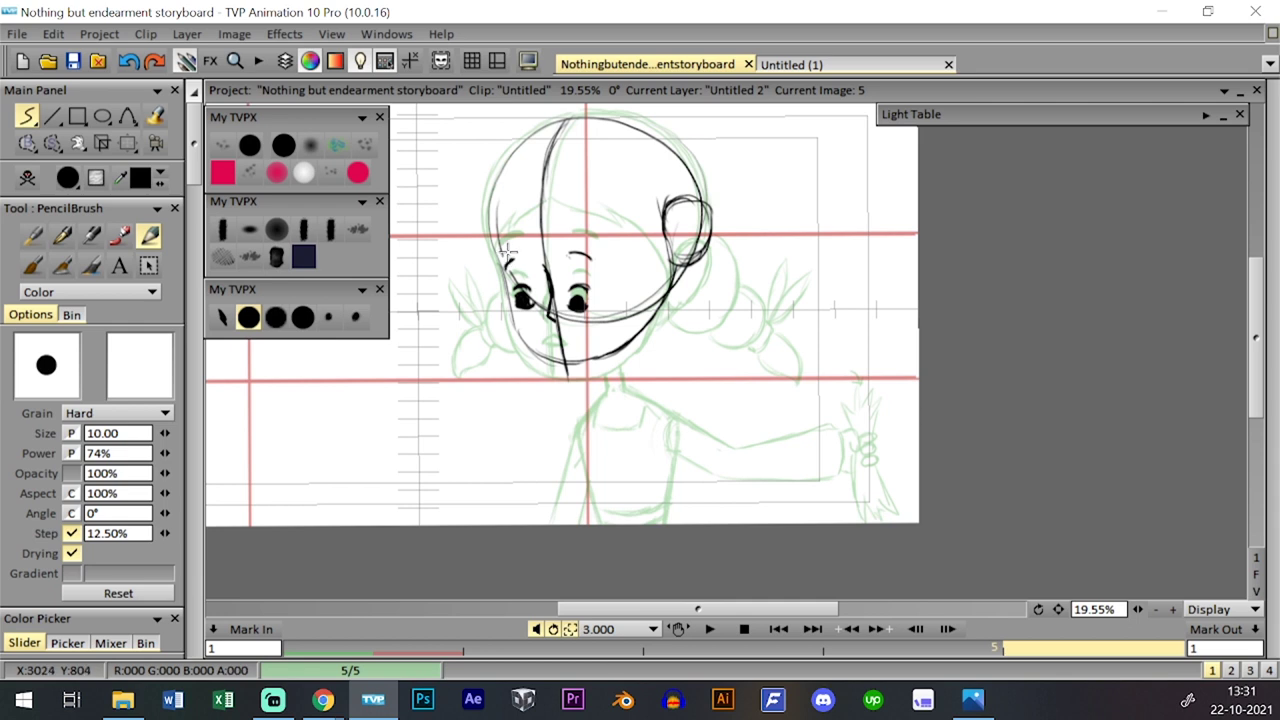
pyautogui.moveTo(510, 255)
pyautogui.mouseDown()
pyautogui.moveTo(498, 283)
pyautogui.moveTo(495, 256)
pyautogui.moveTo(521, 338)
pyautogui.mouseUp()
pyautogui.press('Left')
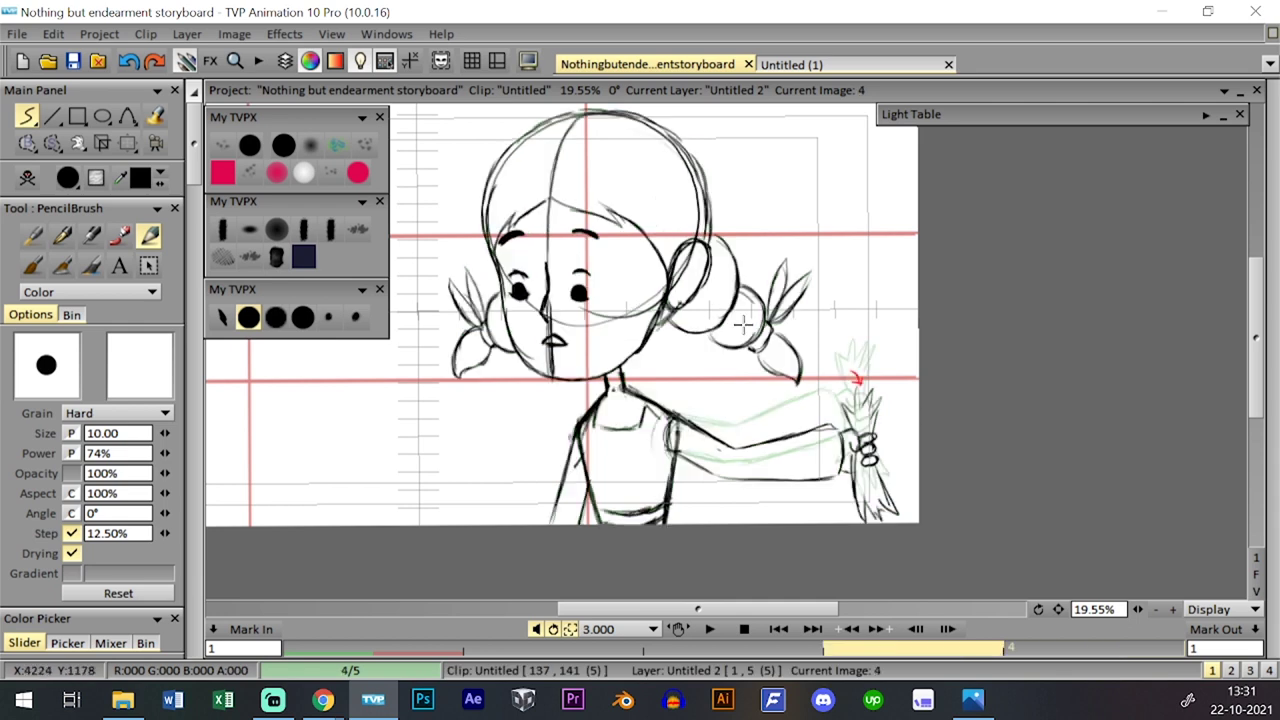
pyautogui.press('Right')
pyautogui.press('Left')
pyautogui.press('Right')
pyautogui.press('Left')
pyautogui.press('Right')
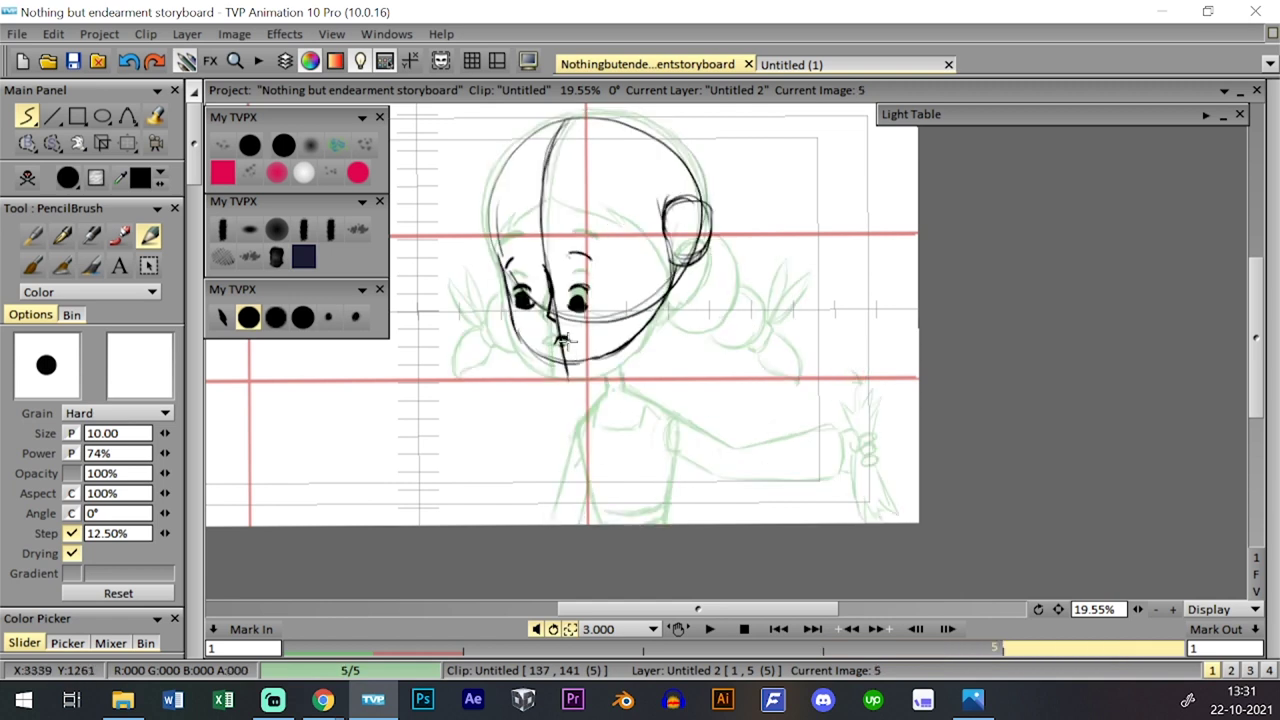
pyautogui.press('Left')
pyautogui.press('Right')
pyautogui.press('Left')
pyautogui.press('Right')
pyautogui.press('Left')
pyautogui.press('Right')
pyautogui.press('Left')
pyautogui.press('Right')
pyautogui.press('Left')
pyautogui.press('Right')
pyautogui.press('Left')
pyautogui.press('Right')
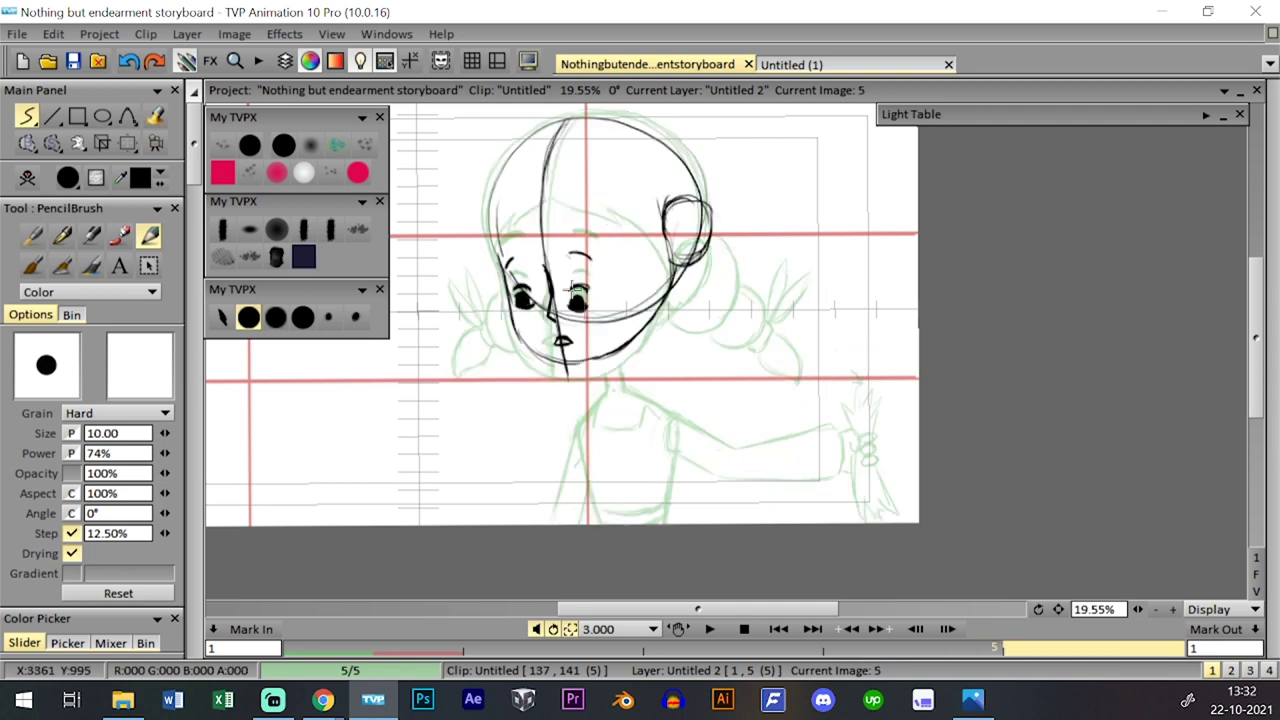
# - Erase the right eye's pupil, then zoom in and fill in the left pupil's edge
pyautogui.click(249, 145)
pyautogui.moveTo(584, 305); pyautogui.dragTo(572, 299)
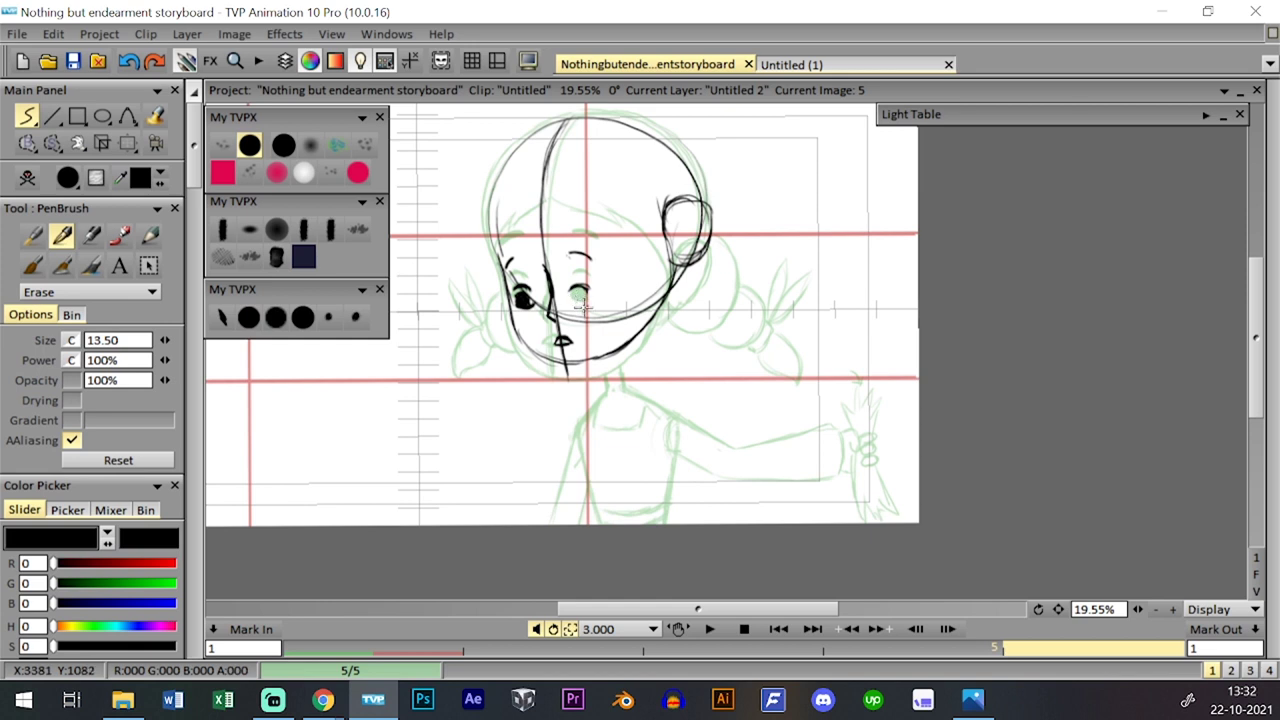
pyautogui.click(249, 317)
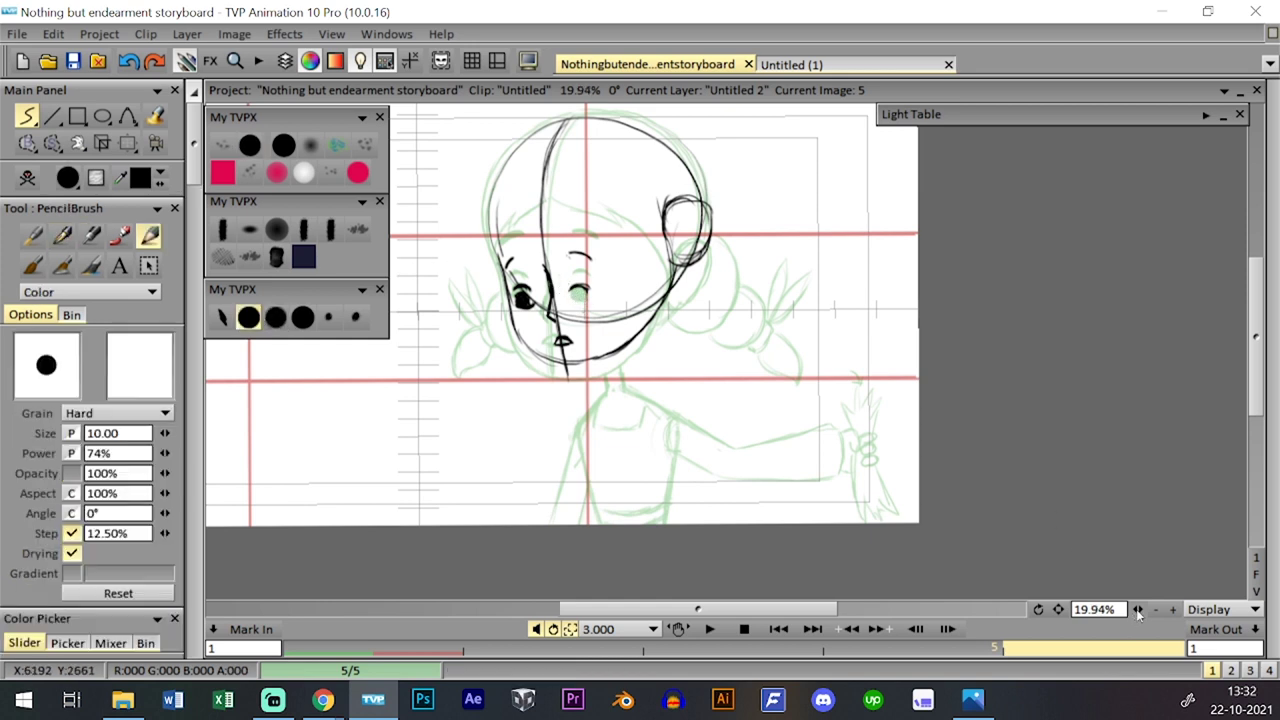
pyautogui.click(1173, 609)
pyautogui.click(1173, 609)
pyautogui.moveTo(423, 283); pyautogui.dragTo(550, 330)
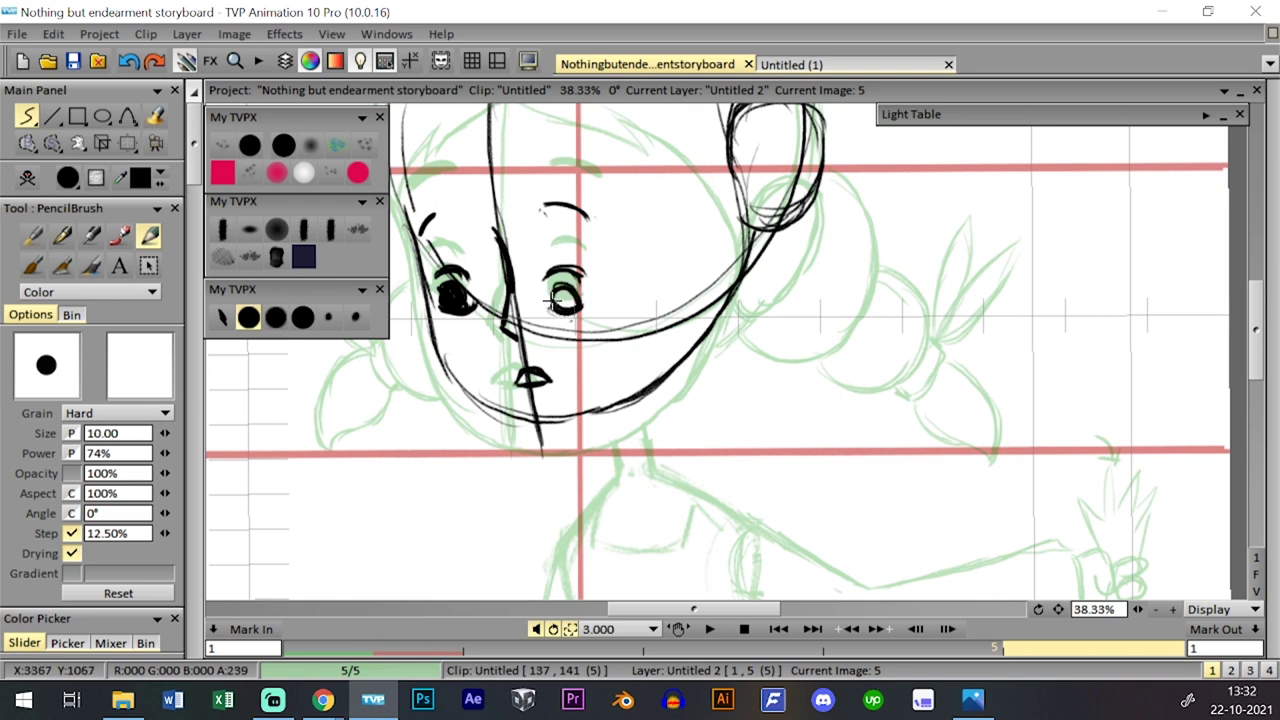
pyautogui.moveTo(458, 307); pyautogui.dragTo(444, 290)
# - Zoom back out to about 20% and compare the face on image 5 with image 4
pyautogui.click(1122, 606)
pyautogui.moveTo(1138, 609); pyautogui.dragTo(1090, 609)
pyautogui.moveTo(858, 423); pyautogui.dragTo(849, 449)
pyautogui.press('Left')
pyautogui.press('Right')
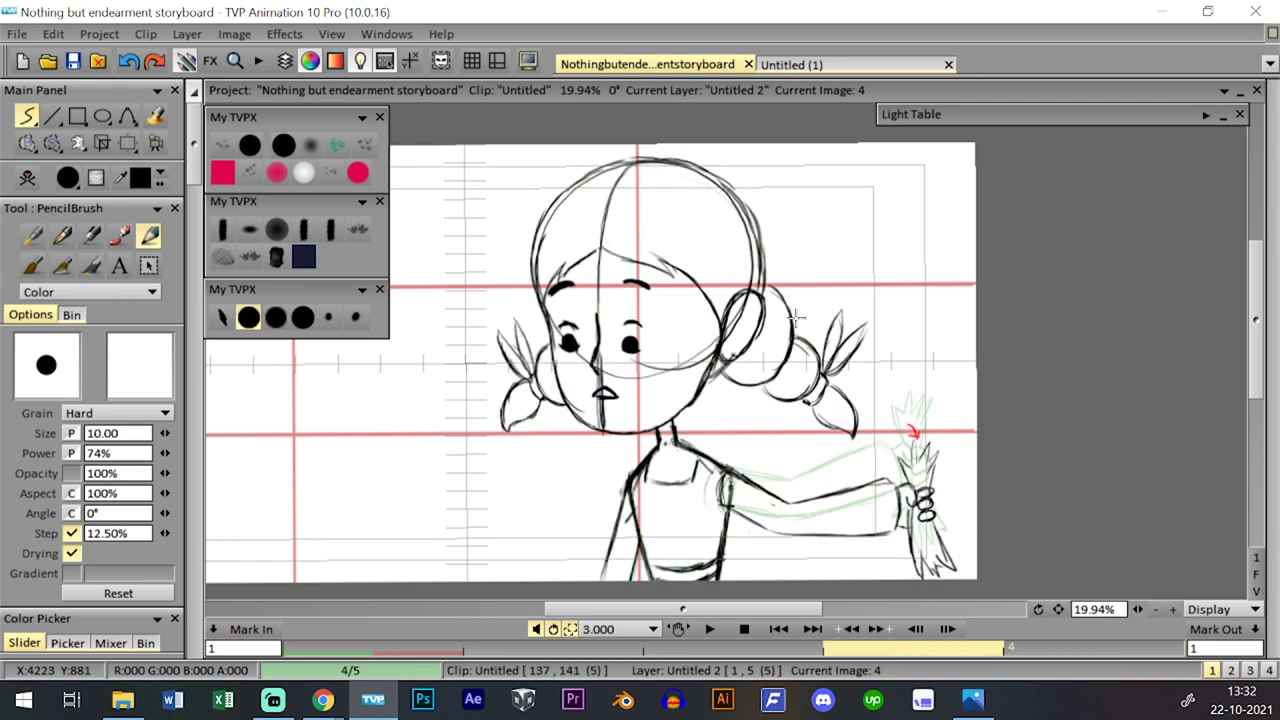
pyautogui.press('Left')
pyautogui.press('Right')
pyautogui.press('Left')
pyautogui.press('Right')
pyautogui.press('Left')
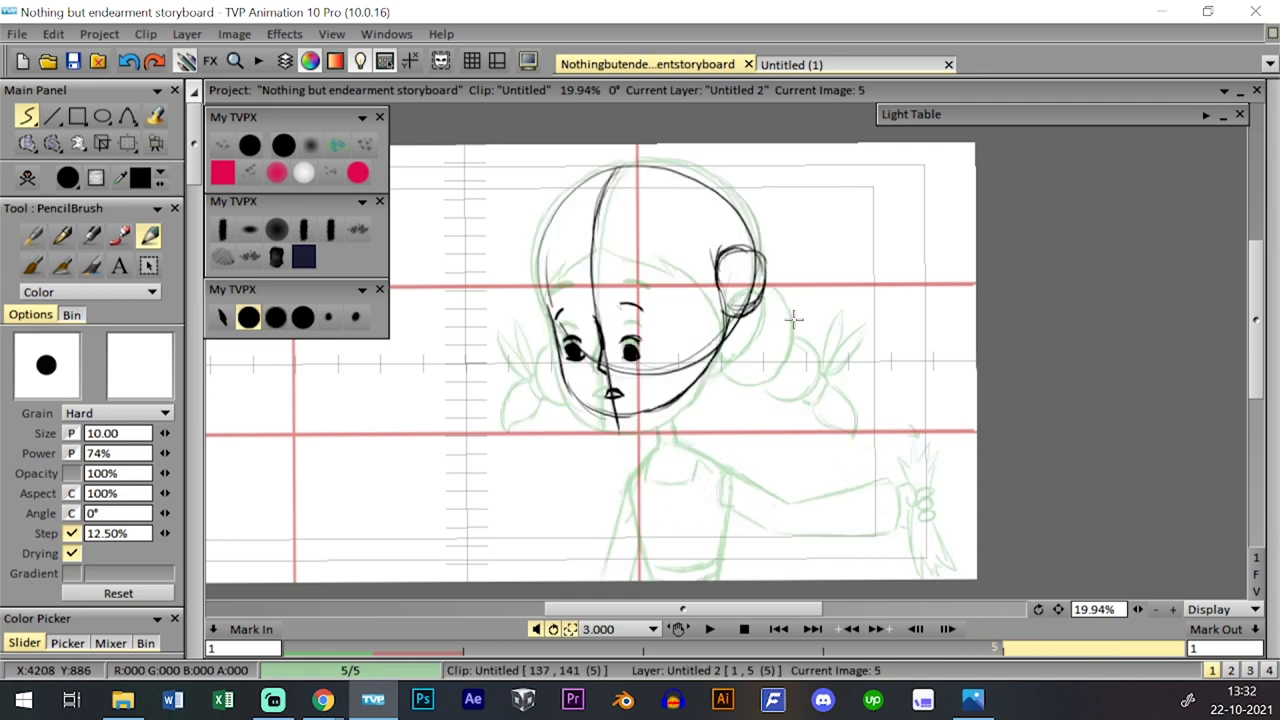
pyautogui.rightClick(52, 142)
# - Freehand-select the lower face and shift the jaw slightly downward
pyautogui.click(168, 212)
pyautogui.click(584, 380)
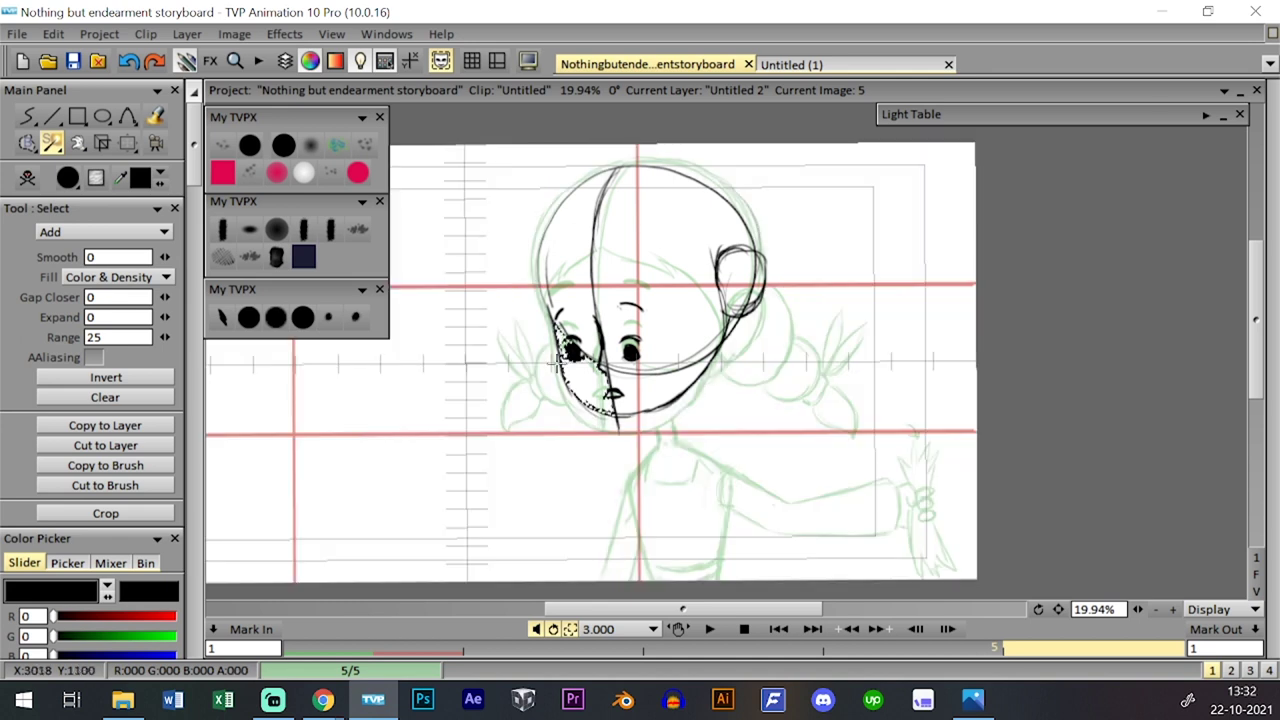
pyautogui.click(29, 144)
pyautogui.click(130, 192)
pyautogui.hotkey('ctrl', 'd')
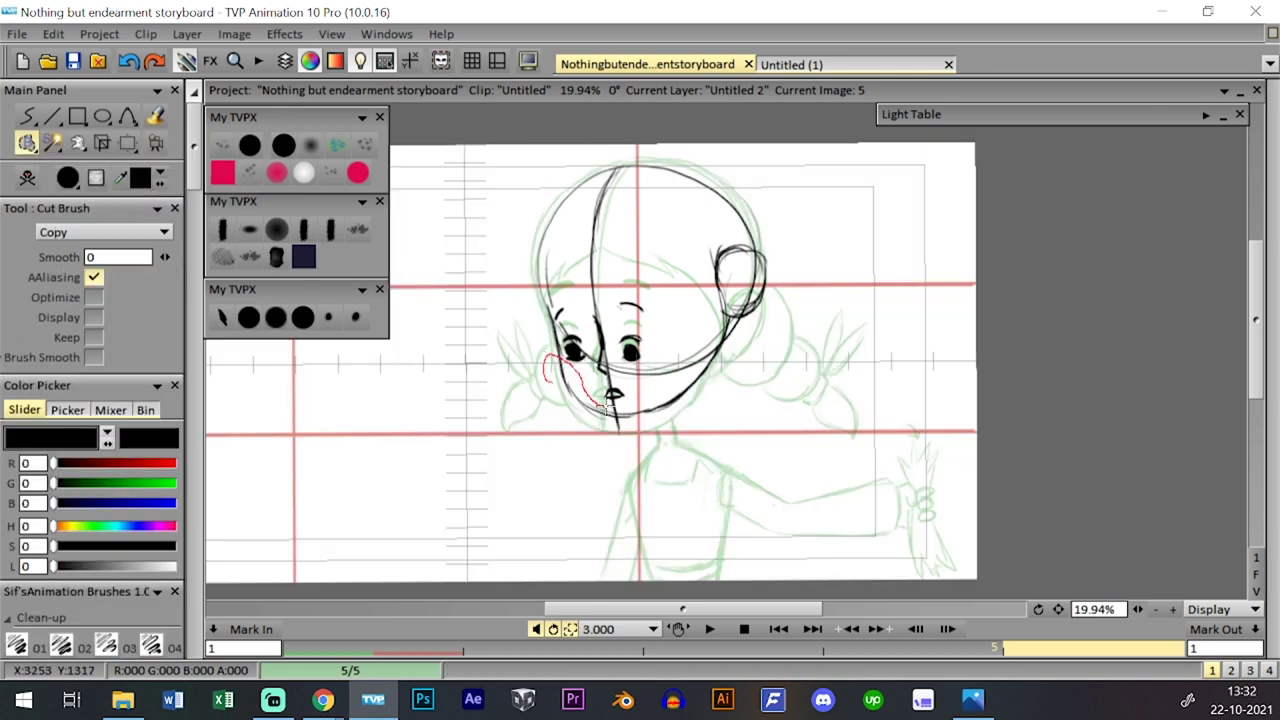
pyautogui.moveTo(727, 368); pyautogui.dragTo(724, 360)
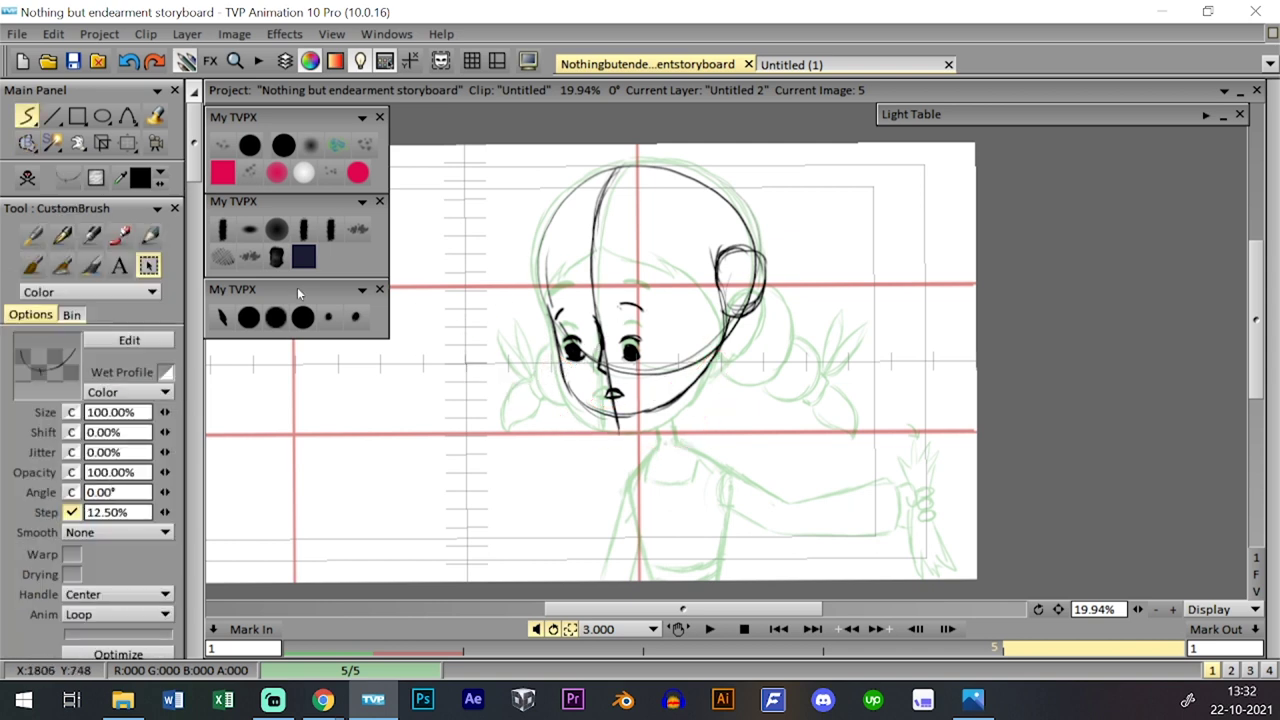
pyautogui.moveTo(52, 143); pyautogui.dragTo(150, 191)
pyautogui.moveTo(553, 423)
pyautogui.mouseDown()
pyautogui.moveTo(636, 459)
pyautogui.moveTo(733, 352)
pyautogui.mouseUp()
pyautogui.moveTo(655, 392)
pyautogui.mouseDown()
pyautogui.moveTo(611, 407)
pyautogui.moveTo(551, 372)
pyautogui.mouseUp()
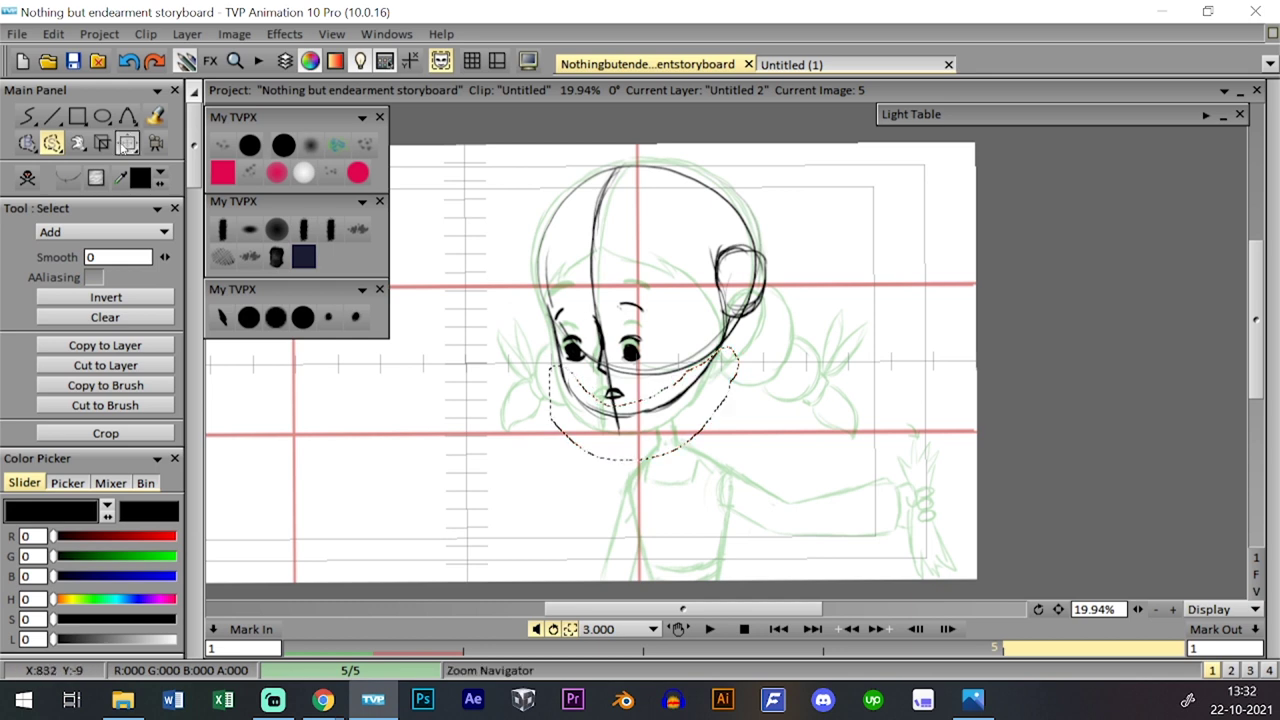
pyautogui.click(127, 143)
pyautogui.moveTo(727, 380); pyautogui.dragTo(726, 387)
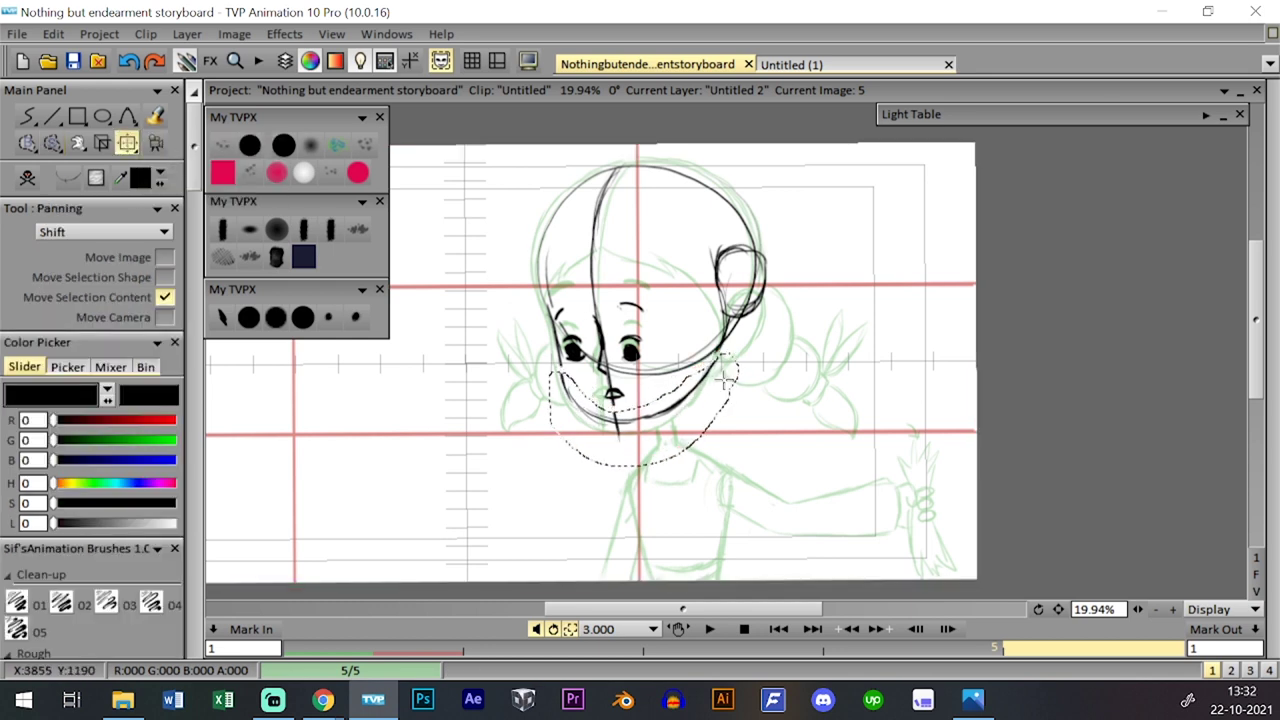
# - Clear the selection and draw a new line up the left jaw and cheek
pyautogui.click(249, 317)
pyautogui.click(60, 150)
pyautogui.moveTo(127, 269); pyautogui.dragTo(140, 302)
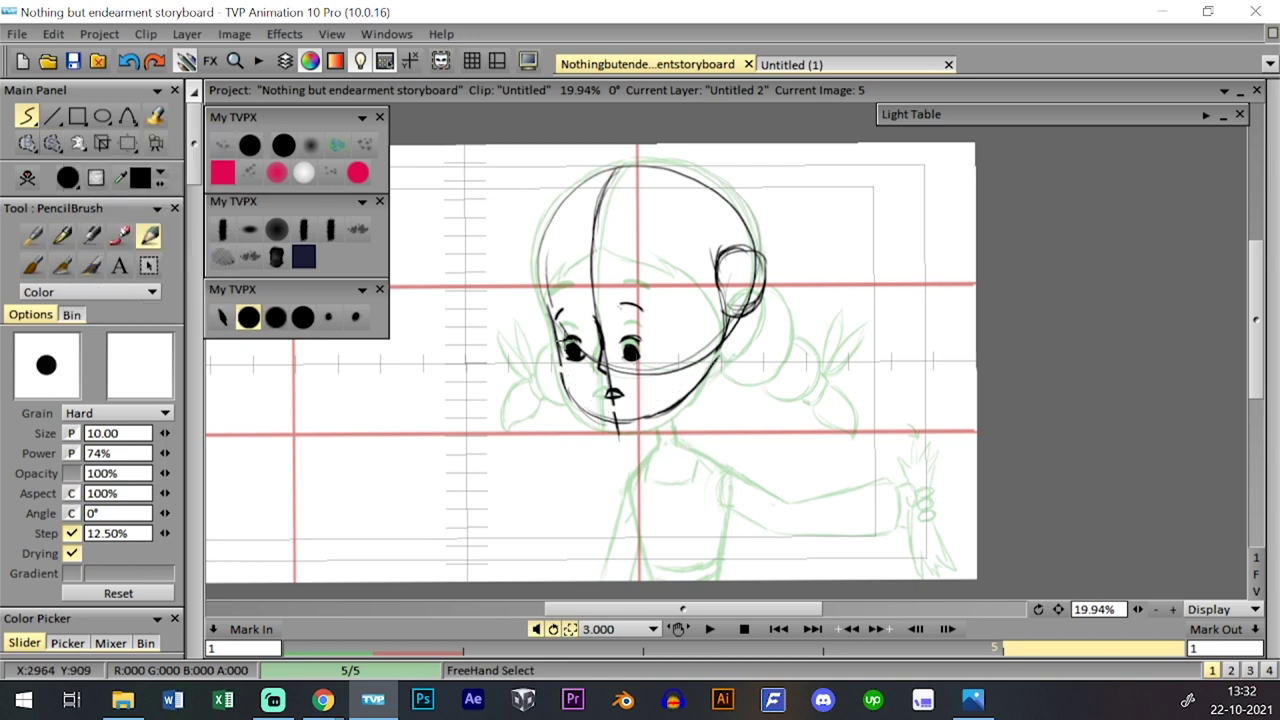
pyautogui.moveTo(577, 394); pyautogui.dragTo(553, 345)
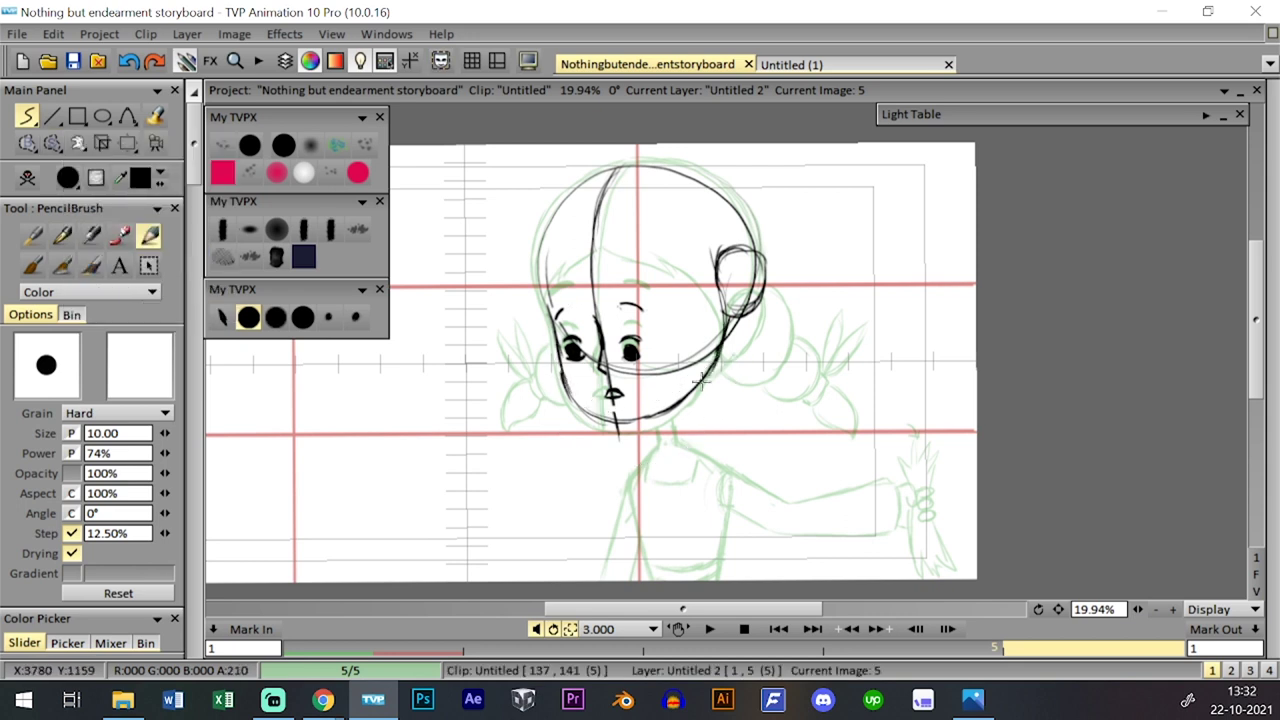
pyautogui.press('Left')
pyautogui.press('Right')
# - Move the head sketch down on the panel, comparing its position with image 4
pyautogui.click(128, 144)
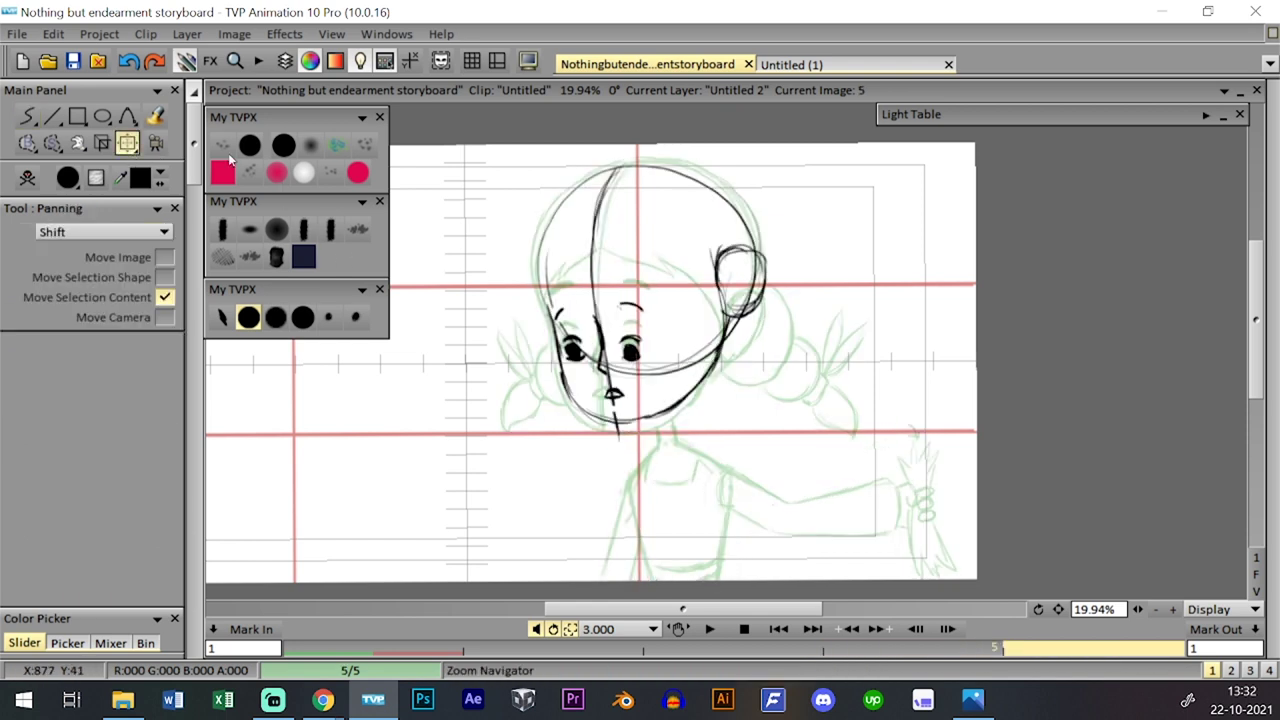
pyautogui.moveTo(718, 300); pyautogui.dragTo(716, 328)
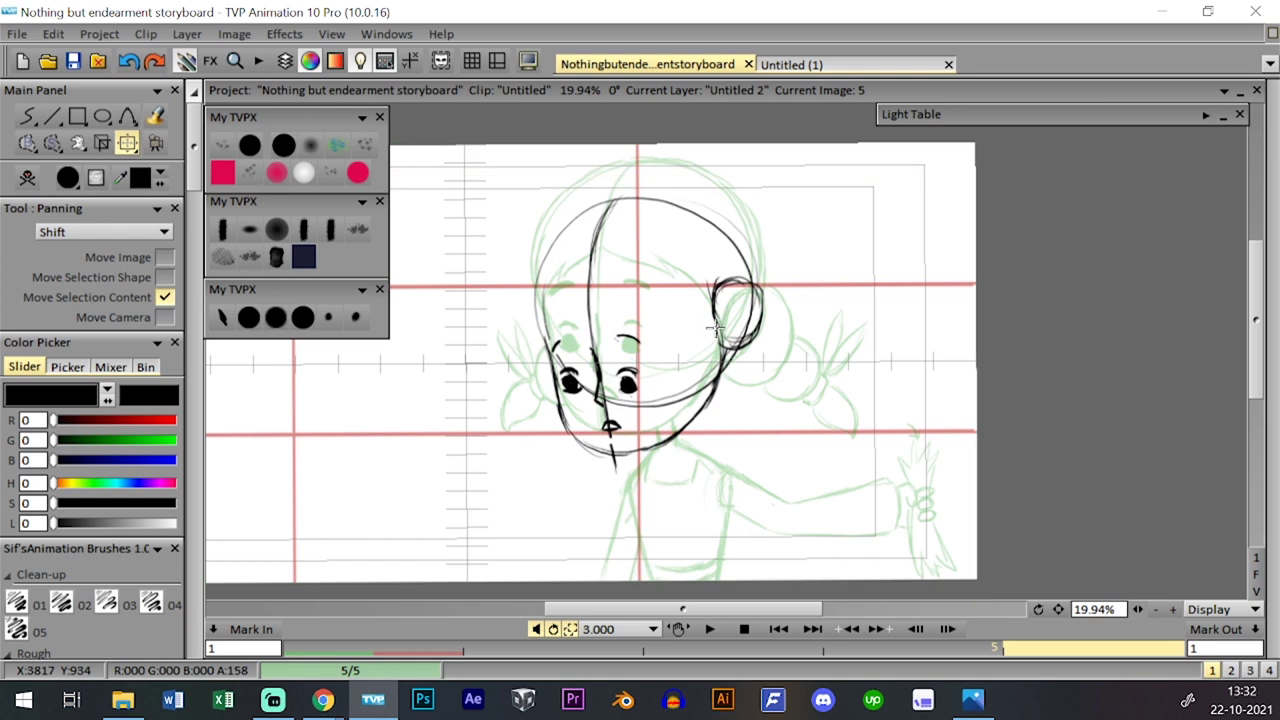
pyautogui.moveTo(710, 352)
pyautogui.mouseDown()
pyautogui.moveTo(712, 334)
pyautogui.moveTo(713, 351)
pyautogui.mouseUp()
pyautogui.press('Left')
pyautogui.press('Right')
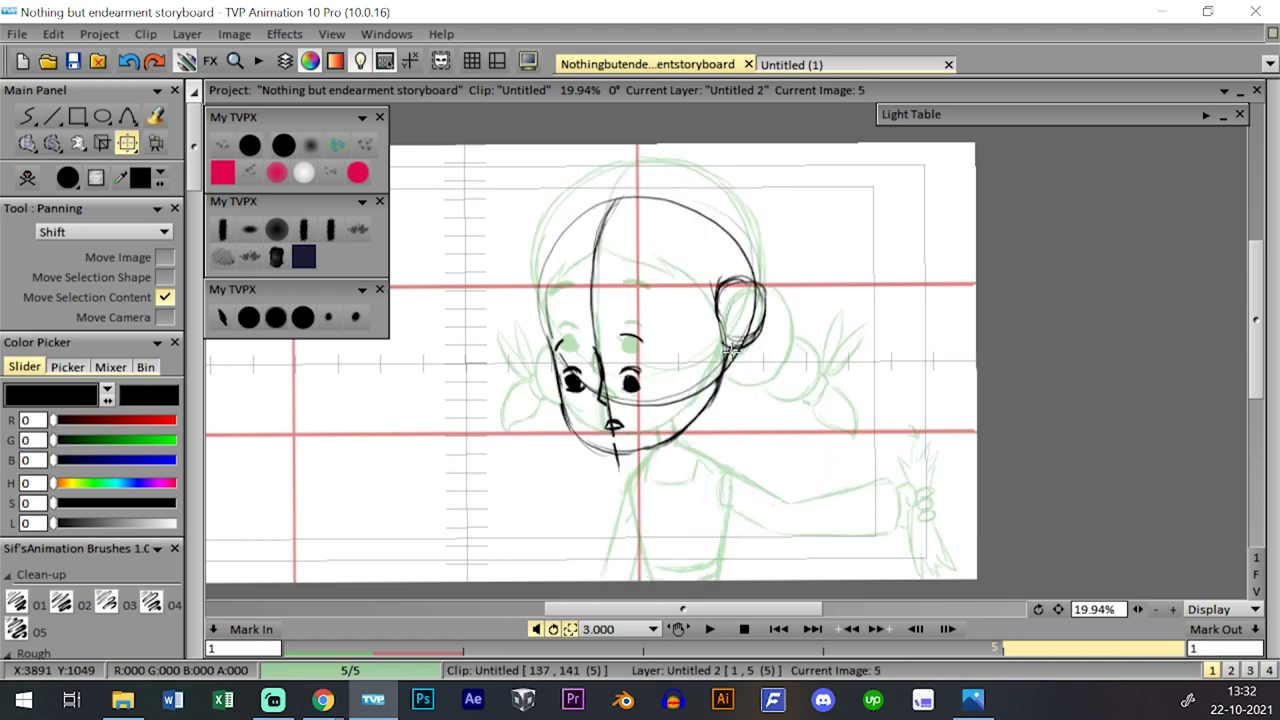
pyautogui.press('Left')
pyautogui.press('Right')
pyautogui.press('Left')
pyautogui.press('Right')
pyautogui.press('Left')
pyautogui.press('Right')
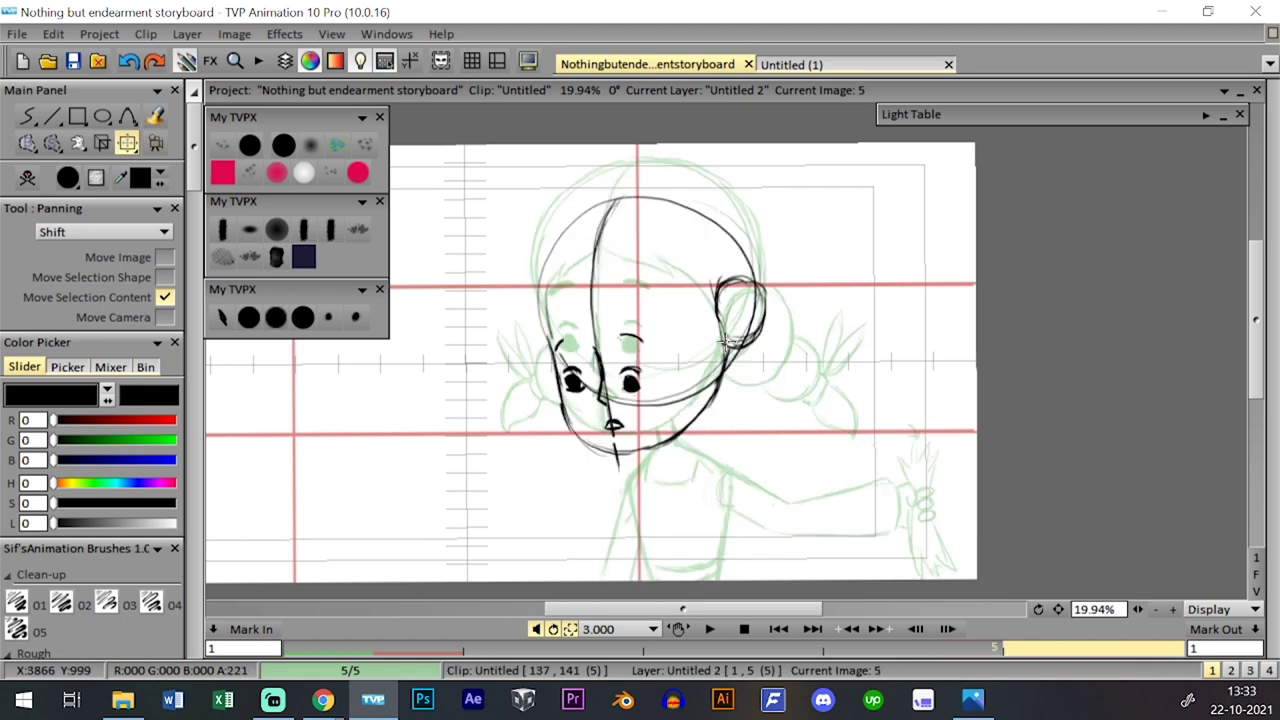
pyautogui.press('Left')
pyautogui.press('Right')
pyautogui.press('Left')
pyautogui.press('Right')
# - Move the head sketch up slightly, then try and undo several head-outline strokes
pyautogui.click(248, 317)
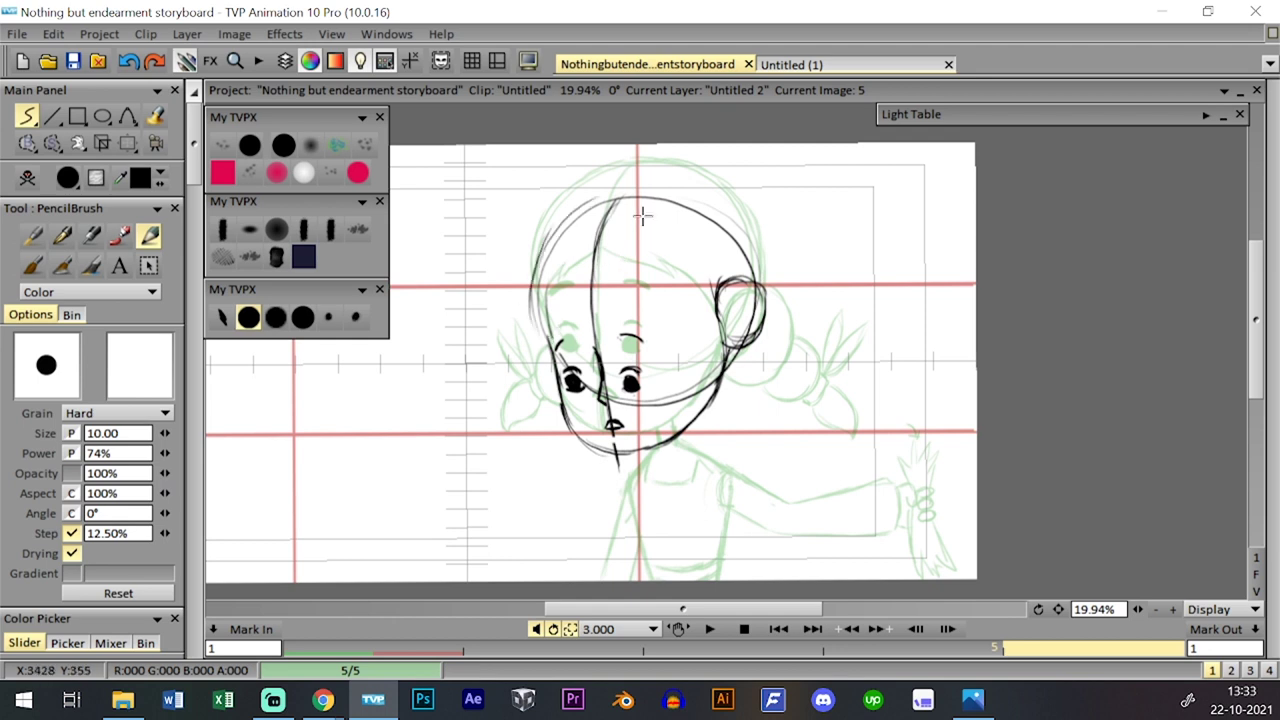
pyautogui.click(128, 143)
pyautogui.moveTo(733, 295)
pyautogui.mouseDown()
pyautogui.moveTo(735, 259)
pyautogui.moveTo(733, 274)
pyautogui.mouseUp()
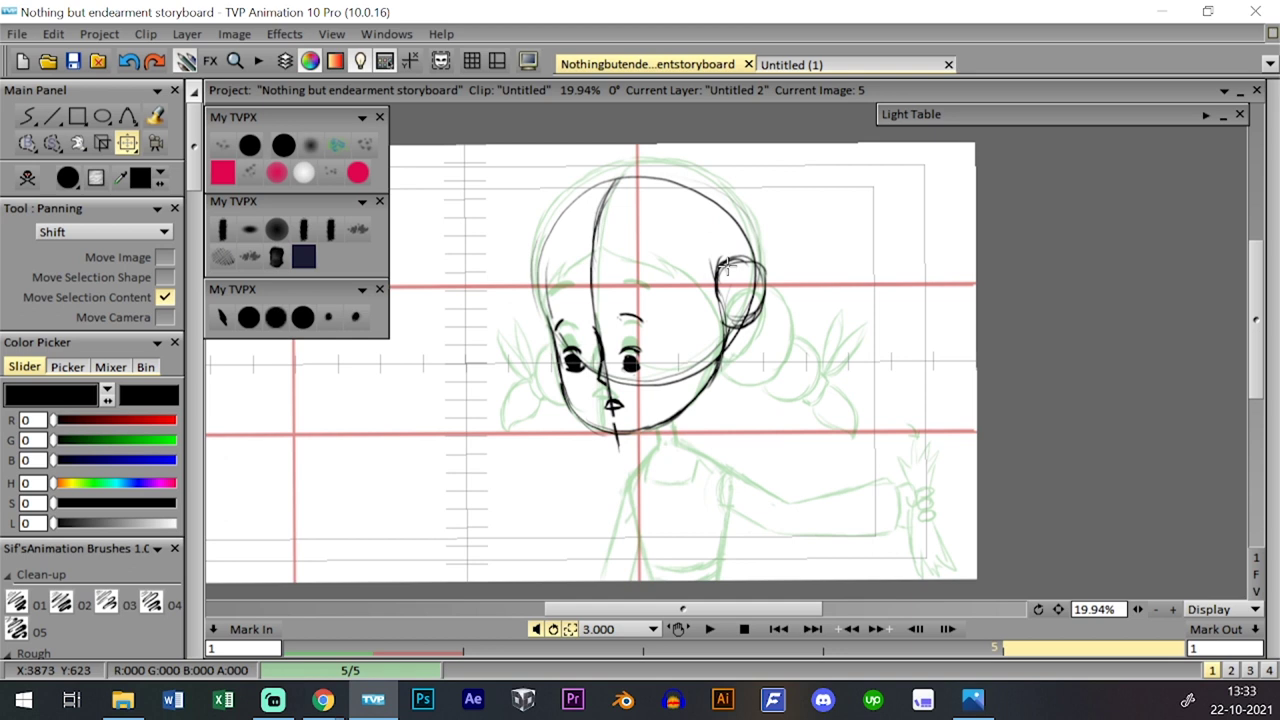
pyautogui.click(249, 318)
pyautogui.moveTo(540, 309)
pyautogui.mouseDown()
pyautogui.moveTo(539, 228)
pyautogui.moveTo(605, 165)
pyautogui.mouseUp()
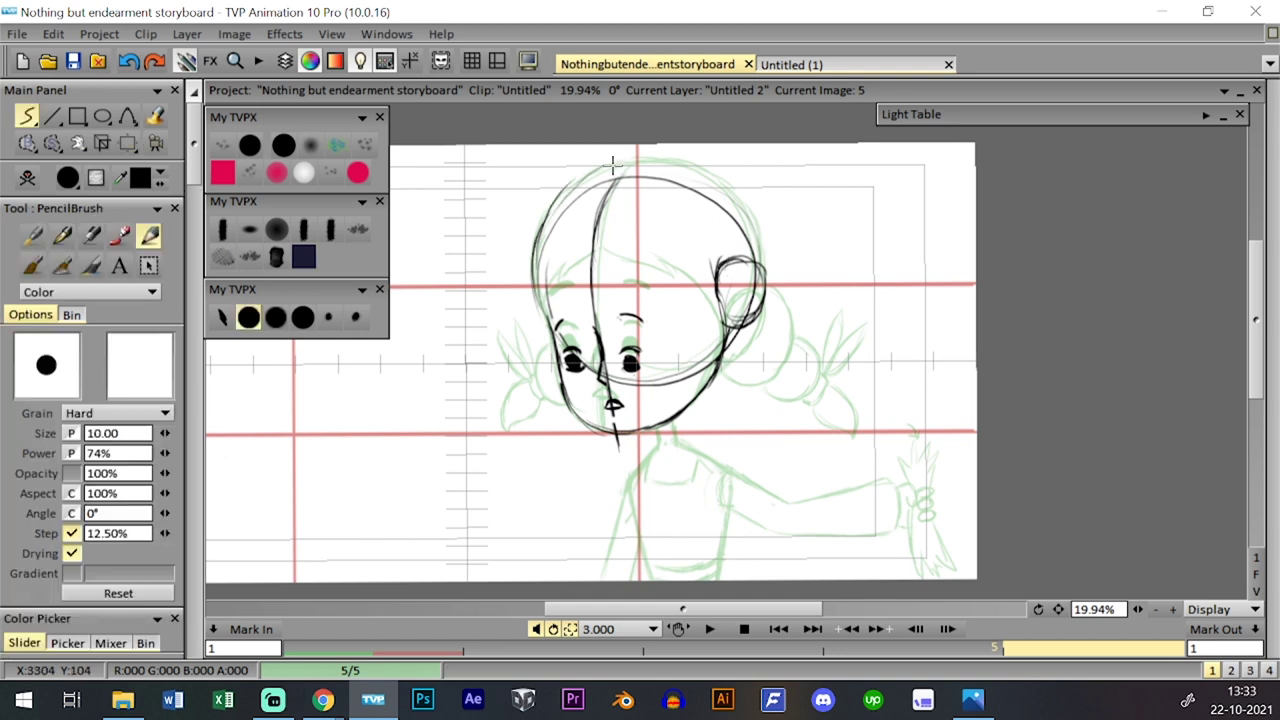
pyautogui.hotkey('ctrl', 'z')
pyautogui.moveTo(537, 245)
pyautogui.mouseDown()
pyautogui.moveTo(577, 181)
pyautogui.moveTo(612, 175)
pyautogui.mouseUp()
pyautogui.hotkey('ctrl', 'z')
pyautogui.moveTo(549, 212)
pyautogui.mouseDown()
pyautogui.moveTo(605, 170)
pyautogui.moveTo(591, 176)
pyautogui.moveTo(684, 165)
pyautogui.moveTo(625, 153)
pyautogui.moveTo(676, 156)
pyautogui.moveTo(722, 185)
pyautogui.moveTo(757, 265)
pyautogui.mouseUp()
pyautogui.hotkey('ctrl', 'z')
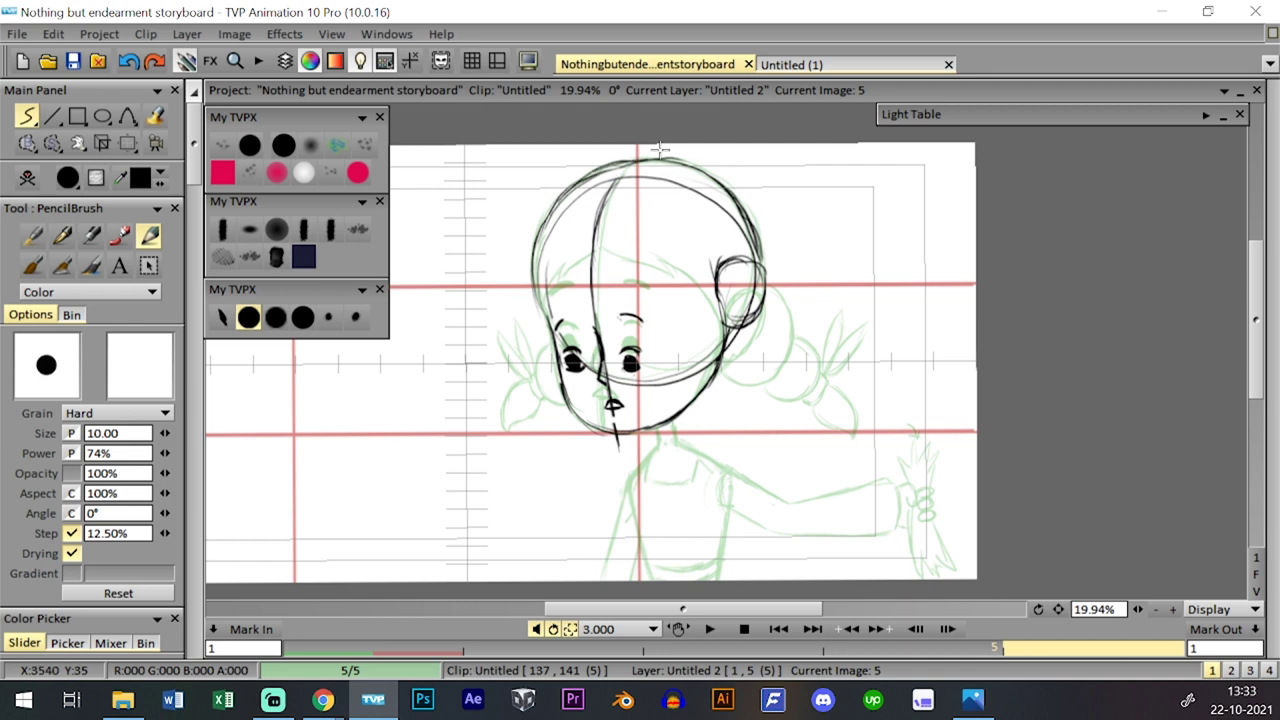
# - Add short bangs strokes toward the ear and a line along the face's left side
pyautogui.moveTo(592, 263)
pyautogui.mouseDown()
pyautogui.moveTo(703, 317)
pyautogui.moveTo(662, 287)
pyautogui.moveTo(677, 287)
pyautogui.moveTo(706, 311)
pyautogui.mouseUp()
pyautogui.hotkey('ctrl', 'z')
pyautogui.hotkey('ctrl', 'z')
pyautogui.moveTo(640, 280)
pyautogui.mouseDown()
pyautogui.moveTo(688, 302)
pyautogui.moveTo(693, 333)
pyautogui.mouseUp()
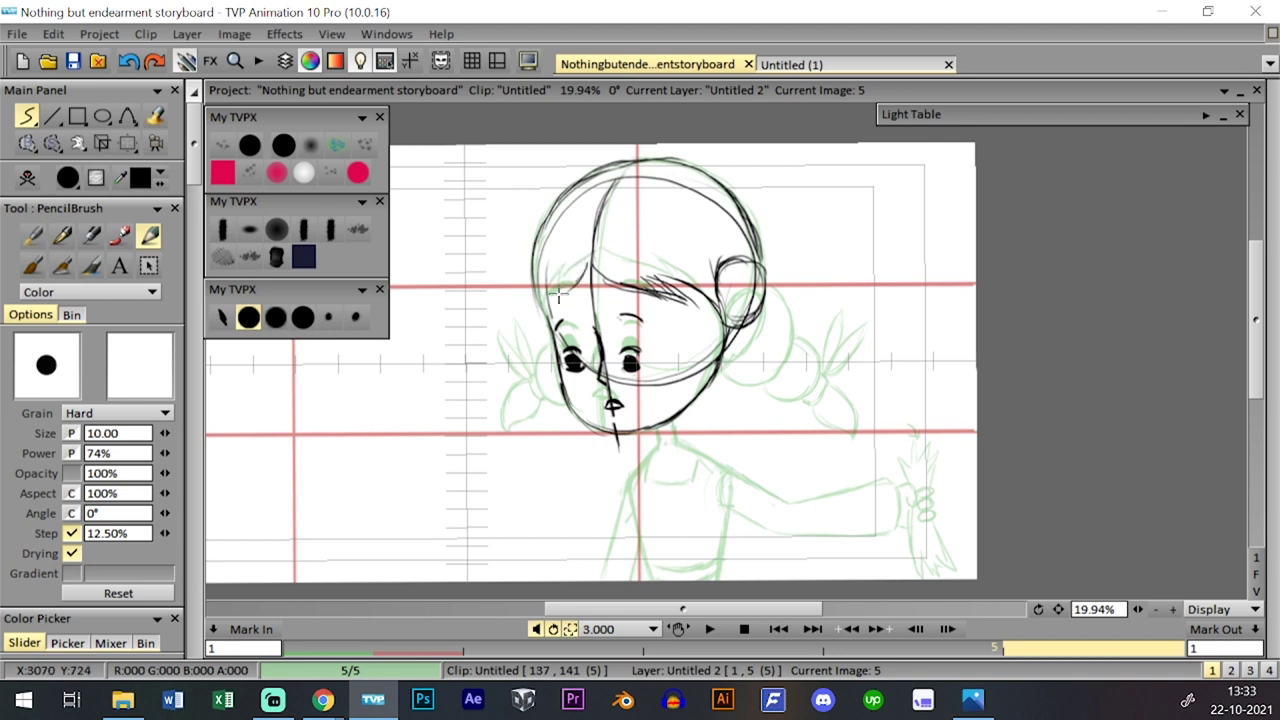
pyautogui.moveTo(549, 326); pyautogui.dragTo(562, 272)
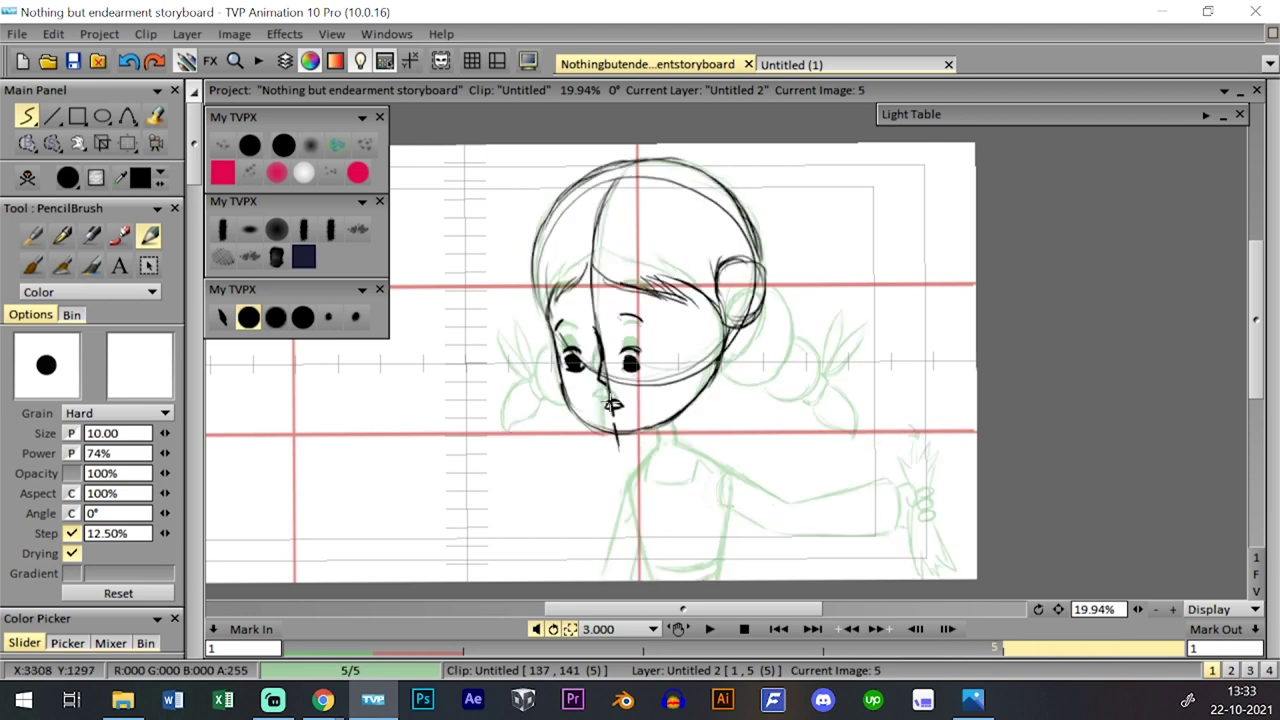
# - Darken the mouth-to-chin line and draw the left jaw down to the chin, comparing with frame 4
pyautogui.moveTo(611, 407); pyautogui.dragTo(617, 440)
pyautogui.moveTo(557, 362); pyautogui.dragTo(592, 422)
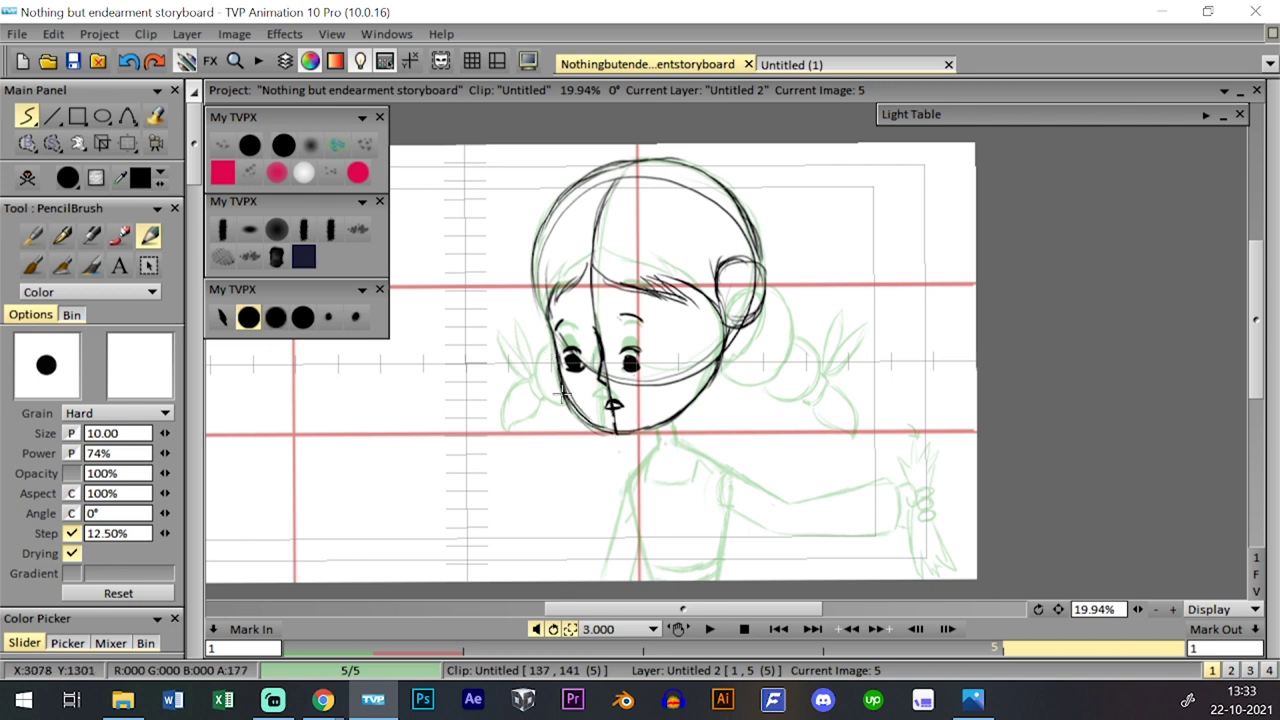
pyautogui.moveTo(557, 377)
pyautogui.mouseDown()
pyautogui.moveTo(612, 431)
pyautogui.moveTo(623, 423)
pyautogui.mouseUp()
pyautogui.hotkey('ctrl', 'z')
pyautogui.hotkey('ctrl', 'z')
pyautogui.hotkey('ctrl', 'z')
pyautogui.hotkey('ctrl', 'z')
pyautogui.press('Left')
pyautogui.press('Right')
pyautogui.press('Left')
pyautogui.press('Right')
pyautogui.press('Left')
pyautogui.press('Right')
pyautogui.press('Left')
pyautogui.press('Right')
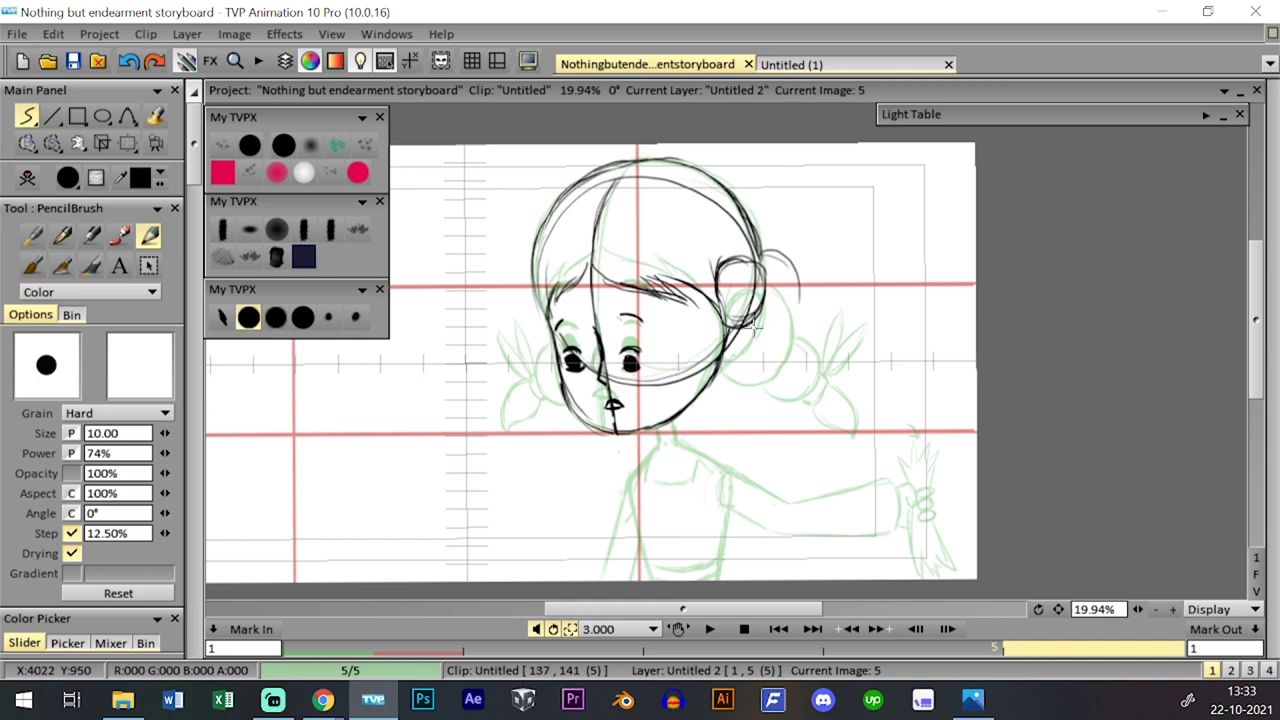
# - Draw the round hair bun and leafy pigtail tuft beside the right ear, then save the project
pyautogui.moveTo(749, 343)
pyautogui.mouseDown()
pyautogui.moveTo(764, 273)
pyautogui.moveTo(785, 248)
pyautogui.moveTo(803, 278)
pyautogui.mouseUp()
pyautogui.moveTo(727, 362)
pyautogui.mouseDown()
pyautogui.moveTo(740, 315)
pyautogui.moveTo(742, 343)
pyautogui.moveTo(731, 360)
pyautogui.moveTo(743, 288)
pyautogui.moveTo(772, 333)
pyautogui.moveTo(800, 261)
pyautogui.moveTo(794, 317)
pyautogui.moveTo(791, 265)
pyautogui.mouseUp()
pyautogui.moveTo(765, 341)
pyautogui.mouseDown()
pyautogui.moveTo(798, 264)
pyautogui.moveTo(814, 285)
pyautogui.moveTo(797, 325)
pyautogui.moveTo(807, 268)
pyautogui.moveTo(825, 268)
pyautogui.moveTo(818, 330)
pyautogui.mouseUp()
pyautogui.moveTo(826, 277)
pyautogui.mouseDown()
pyautogui.moveTo(852, 306)
pyautogui.moveTo(840, 318)
pyautogui.moveTo(848, 285)
pyautogui.moveTo(852, 312)
pyautogui.mouseUp()
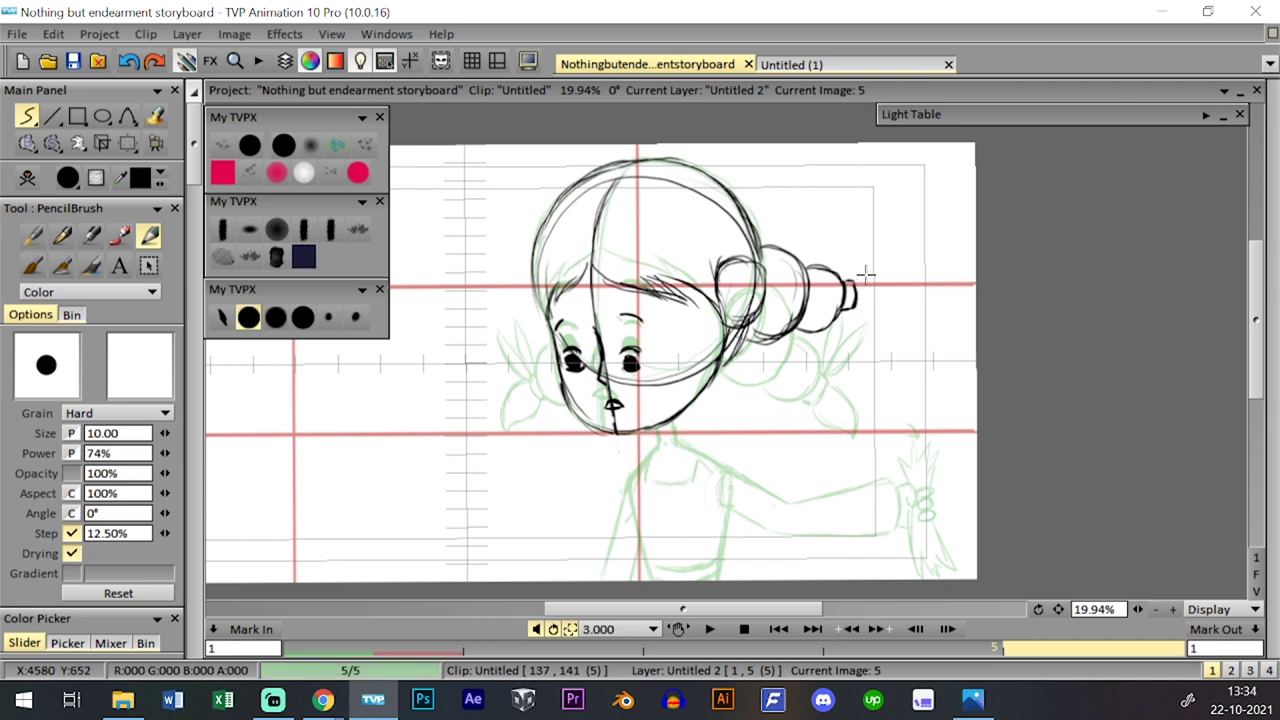
pyautogui.hotkey('ctrl', 'z')
pyautogui.moveTo(874, 275)
pyautogui.mouseDown()
pyautogui.moveTo(875, 309)
pyautogui.moveTo(857, 298)
pyautogui.moveTo(863, 309)
pyautogui.moveTo(904, 310)
pyautogui.moveTo(891, 275)
pyautogui.moveTo(871, 286)
pyautogui.moveTo(903, 305)
pyautogui.moveTo(858, 278)
pyautogui.moveTo(863, 290)
pyautogui.moveTo(838, 226)
pyautogui.moveTo(849, 284)
pyautogui.moveTo(837, 218)
pyautogui.mouseUp()
pyautogui.hotkey('ctrl', 'z')
pyautogui.moveTo(838, 218)
pyautogui.mouseDown()
pyautogui.moveTo(848, 287)
pyautogui.moveTo(820, 221)
pyautogui.moveTo(834, 287)
pyautogui.moveTo(830, 265)
pyautogui.moveTo(848, 275)
pyautogui.moveTo(827, 219)
pyautogui.mouseUp()
pyautogui.hotkey('ctrl', 'z')
pyautogui.moveTo(827, 219)
pyautogui.mouseDown()
pyautogui.moveTo(846, 275)
pyautogui.moveTo(808, 285)
pyautogui.mouseUp()
pyautogui.click(73, 62)
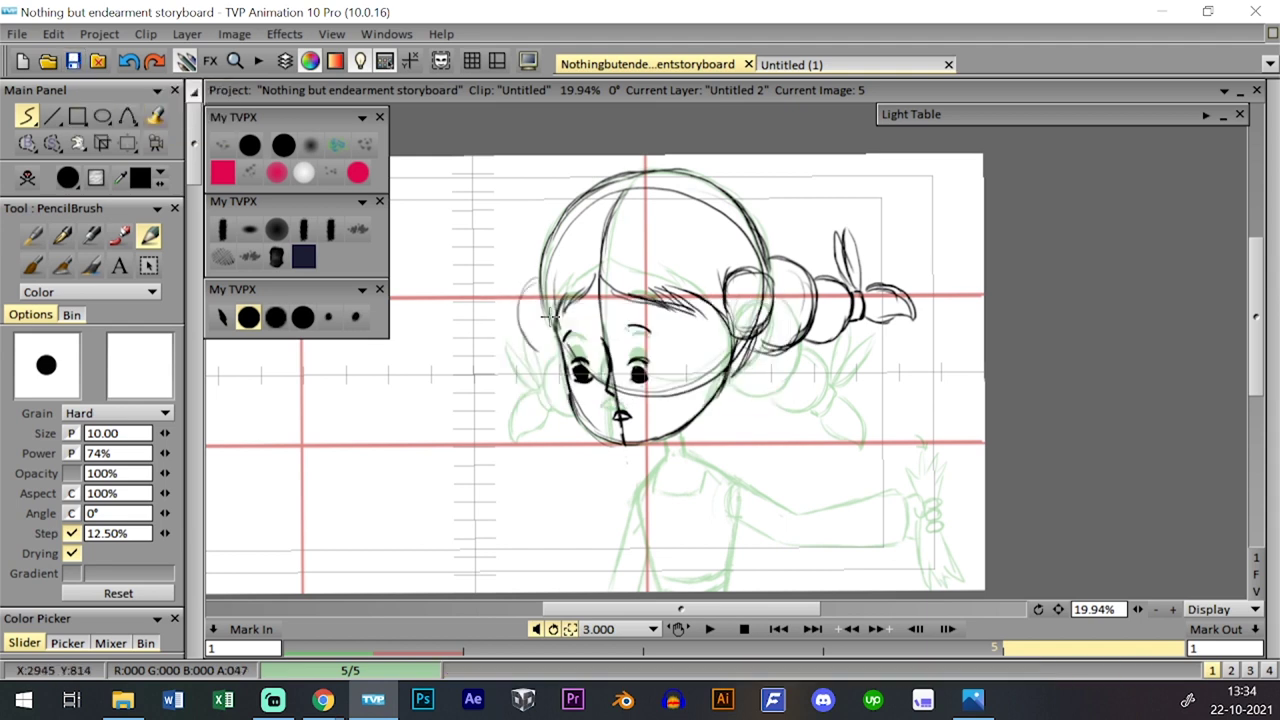
# - Sketch the left ear curve and the outline of the left hair bun
pyautogui.moveTo(544, 350)
pyautogui.mouseDown()
pyautogui.moveTo(536, 330)
pyautogui.moveTo(565, 356)
pyautogui.mouseUp()
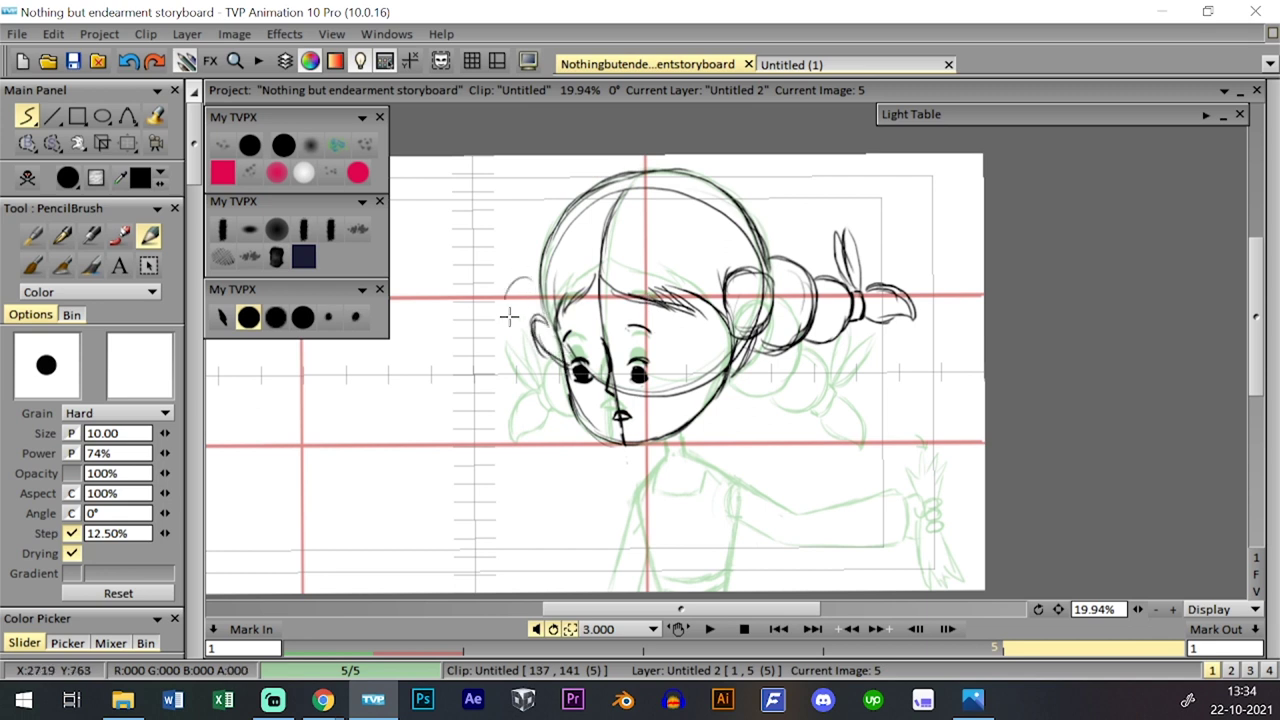
pyautogui.moveTo(511, 290)
pyautogui.mouseDown()
pyautogui.moveTo(532, 313)
pyautogui.moveTo(542, 254)
pyautogui.moveTo(514, 293)
pyautogui.moveTo(537, 322)
pyautogui.moveTo(506, 302)
pyautogui.moveTo(519, 268)
pyautogui.moveTo(509, 257)
pyautogui.moveTo(483, 281)
pyautogui.moveTo(506, 296)
pyautogui.moveTo(486, 265)
pyautogui.moveTo(506, 292)
pyautogui.moveTo(514, 240)
pyautogui.mouseUp()
pyautogui.hotkey('ctrl', 'z')
pyautogui.moveTo(484, 252)
pyautogui.mouseDown()
pyautogui.moveTo(527, 254)
pyautogui.moveTo(482, 247)
pyautogui.mouseUp()
pyautogui.hotkey('ctrl', 'z')
pyautogui.hotkey('ctrl', 'z')
pyautogui.hotkey('ctrl', 'z')
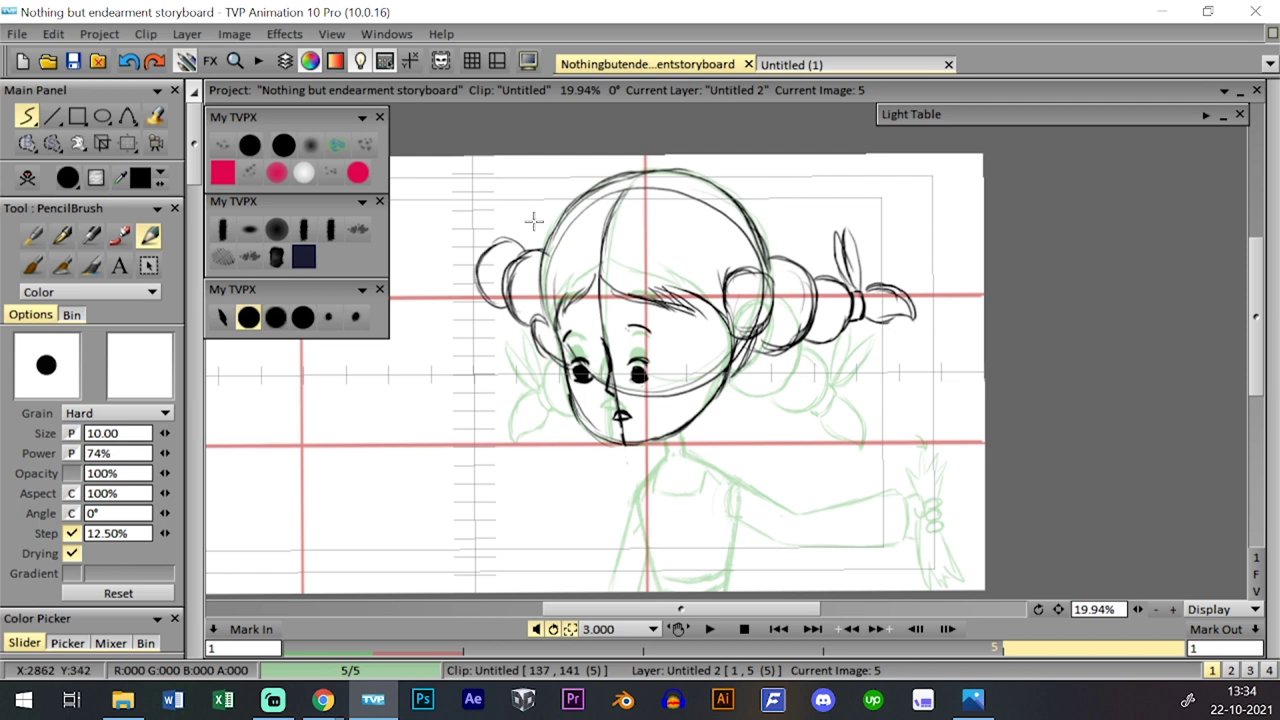
pyautogui.hotkey('ctrl', 'z')
pyautogui.hotkey('ctrl', 'z')
pyautogui.hotkey('ctrl', 'z')
pyautogui.hotkey('ctrl', 'z')
pyautogui.hotkey('ctrl', 'z')
pyautogui.hotkey('ctrl', 'z')
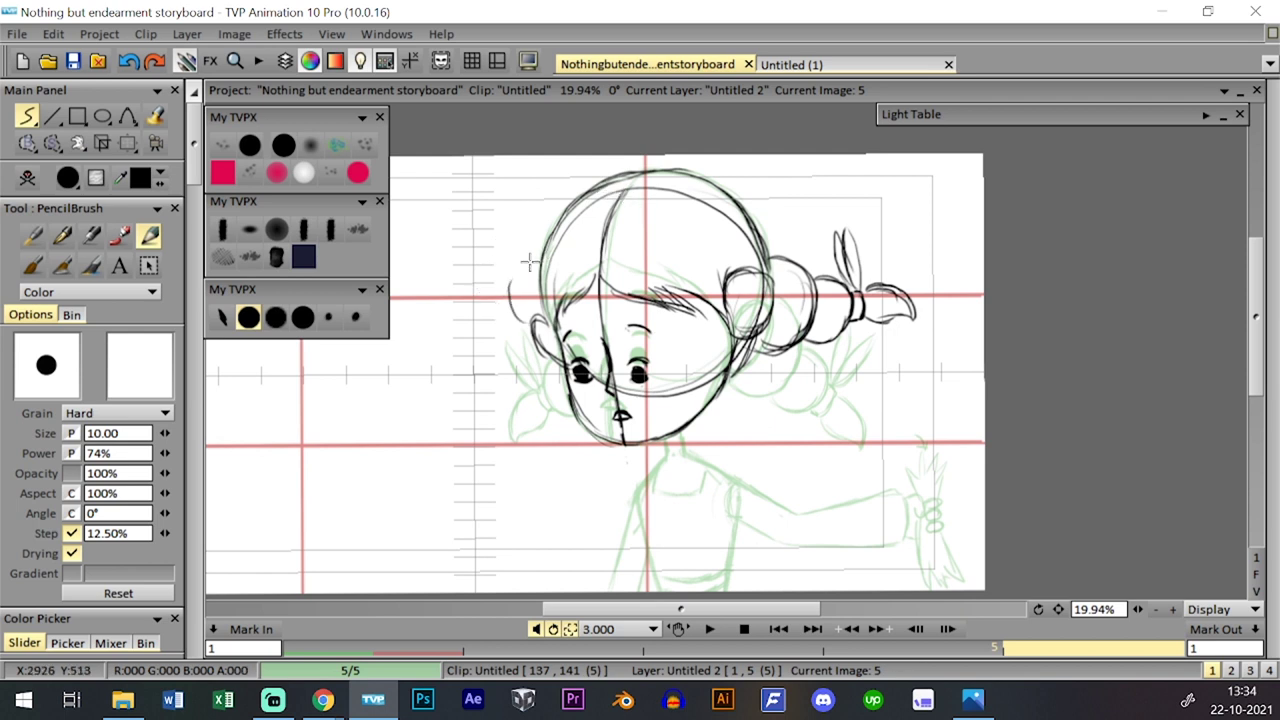
pyautogui.moveTo(530, 330)
pyautogui.mouseDown()
pyautogui.moveTo(530, 270)
pyautogui.moveTo(521, 295)
pyautogui.moveTo(553, 338)
pyautogui.moveTo(522, 285)
pyautogui.moveTo(545, 270)
pyautogui.moveTo(496, 313)
pyautogui.moveTo(498, 330)
pyautogui.moveTo(522, 277)
pyautogui.moveTo(488, 312)
pyautogui.moveTo(512, 332)
pyautogui.mouseUp()
pyautogui.hotkey('ctrl', 'z')
pyautogui.hotkey('ctrl', 'z')
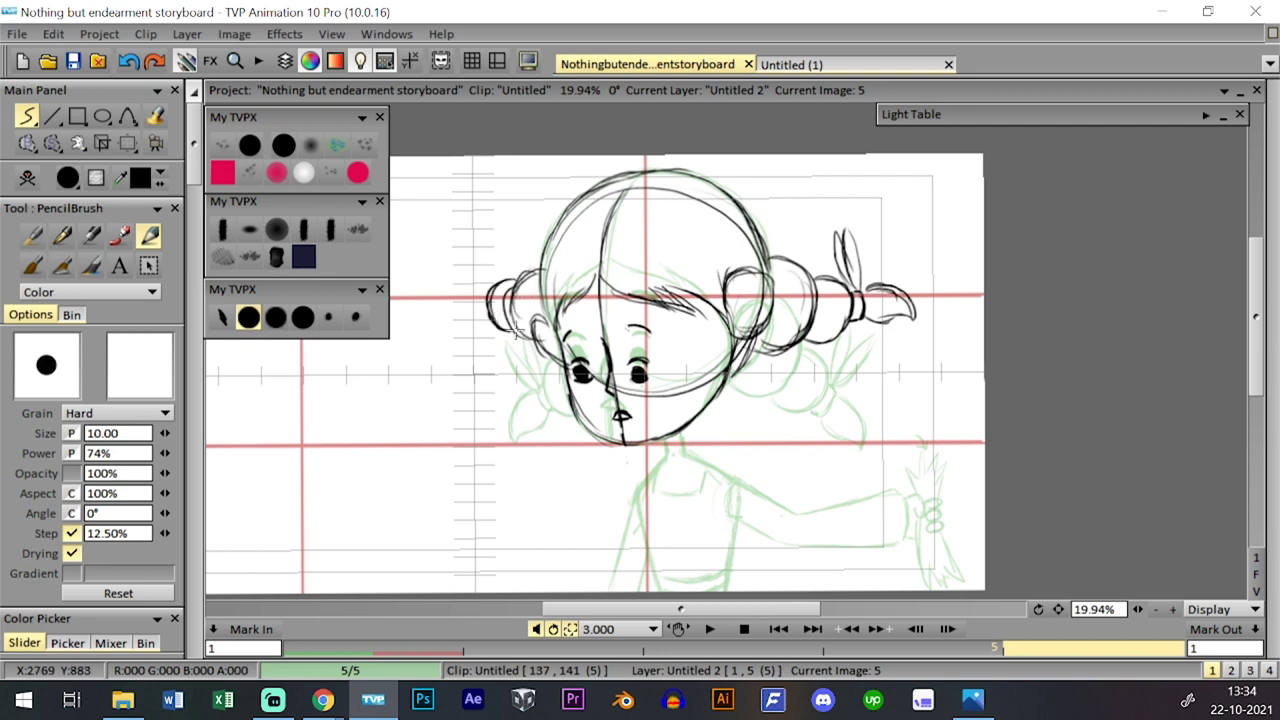
# - Finish the left bun's outer curve and its pigtail tuft strands, checking against frame 4
pyautogui.moveTo(513, 280); pyautogui.dragTo(486, 299)
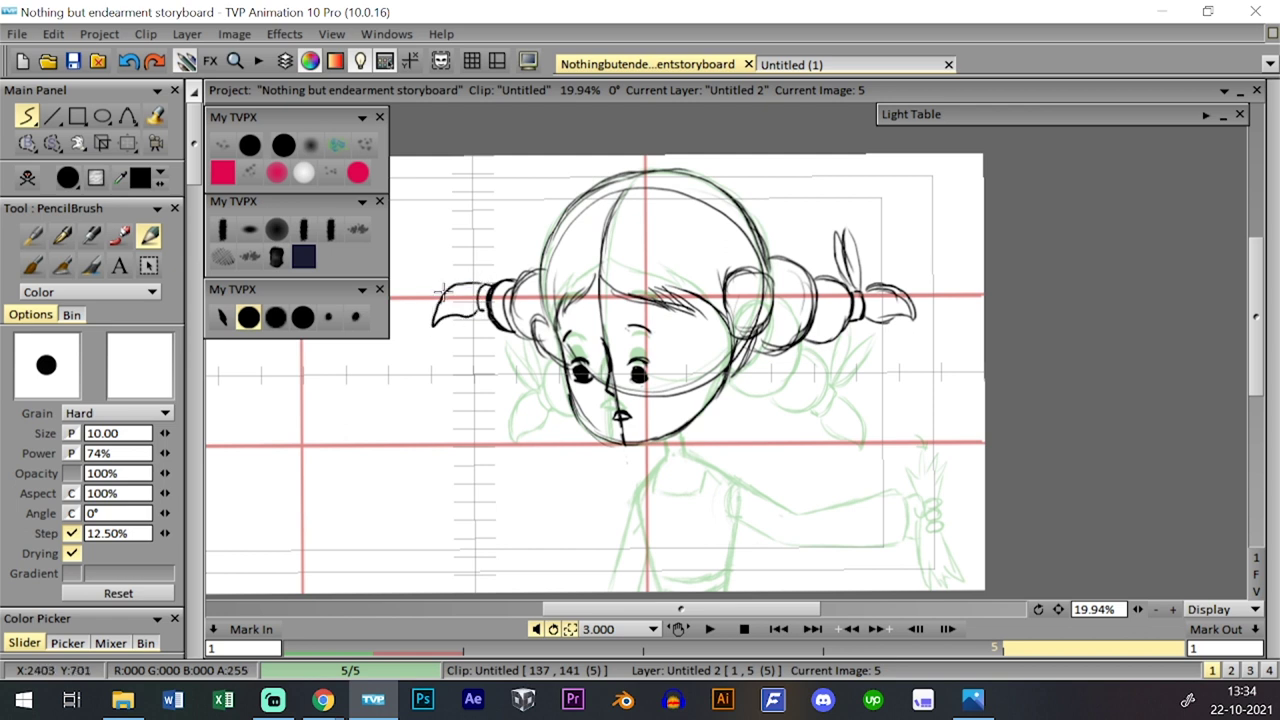
pyautogui.moveTo(479, 283)
pyautogui.mouseDown()
pyautogui.moveTo(484, 223)
pyautogui.moveTo(492, 281)
pyautogui.mouseUp()
pyautogui.hotkey('ctrl', 'z')
pyautogui.moveTo(493, 262)
pyautogui.mouseDown()
pyautogui.moveTo(503, 236)
pyautogui.moveTo(500, 281)
pyautogui.mouseUp()
pyautogui.press('Left')
pyautogui.press('Right')
pyautogui.press('Left')
# - Nudge the frame 5 head drawing slightly right and down
pyautogui.press('Right')
pyautogui.press('Left')
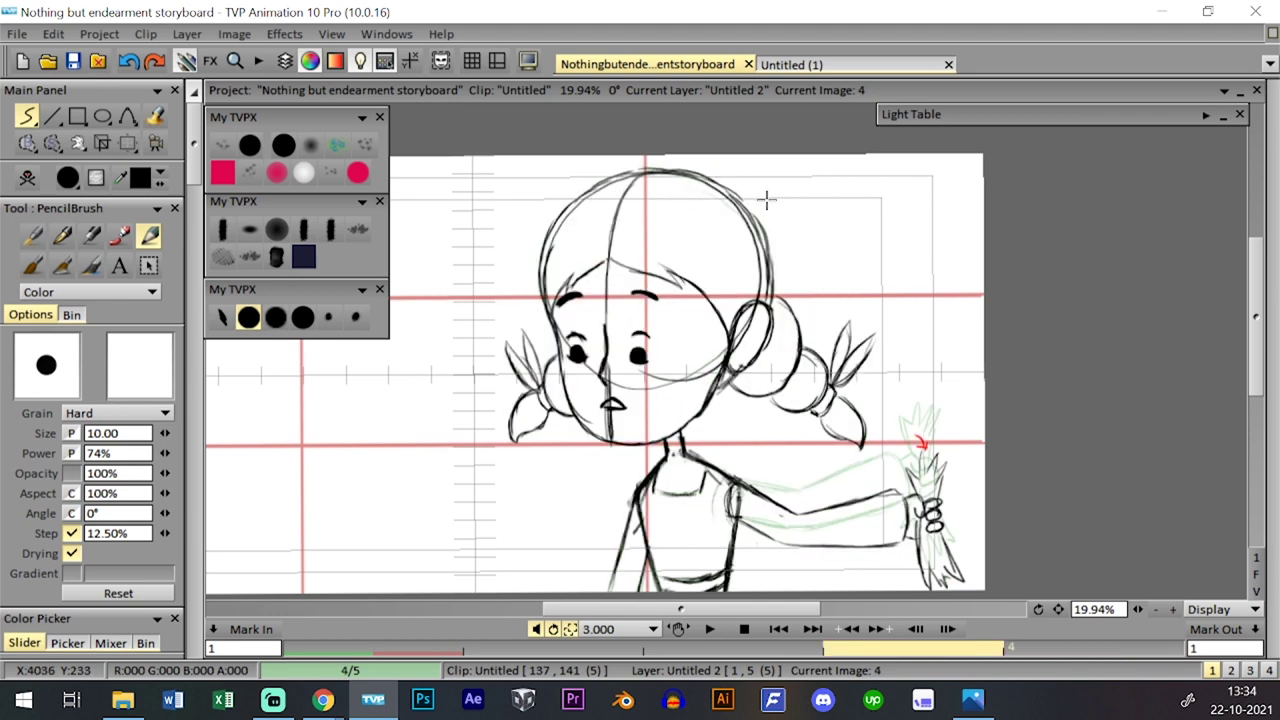
pyautogui.press('Right')
pyautogui.click(127, 143)
pyautogui.moveTo(692, 362); pyautogui.dragTo(699, 378)
pyautogui.click(249, 317)
# - Draw the neck-and-shoulder line and left neck line after comparing with frame 4
pyautogui.press('Left')
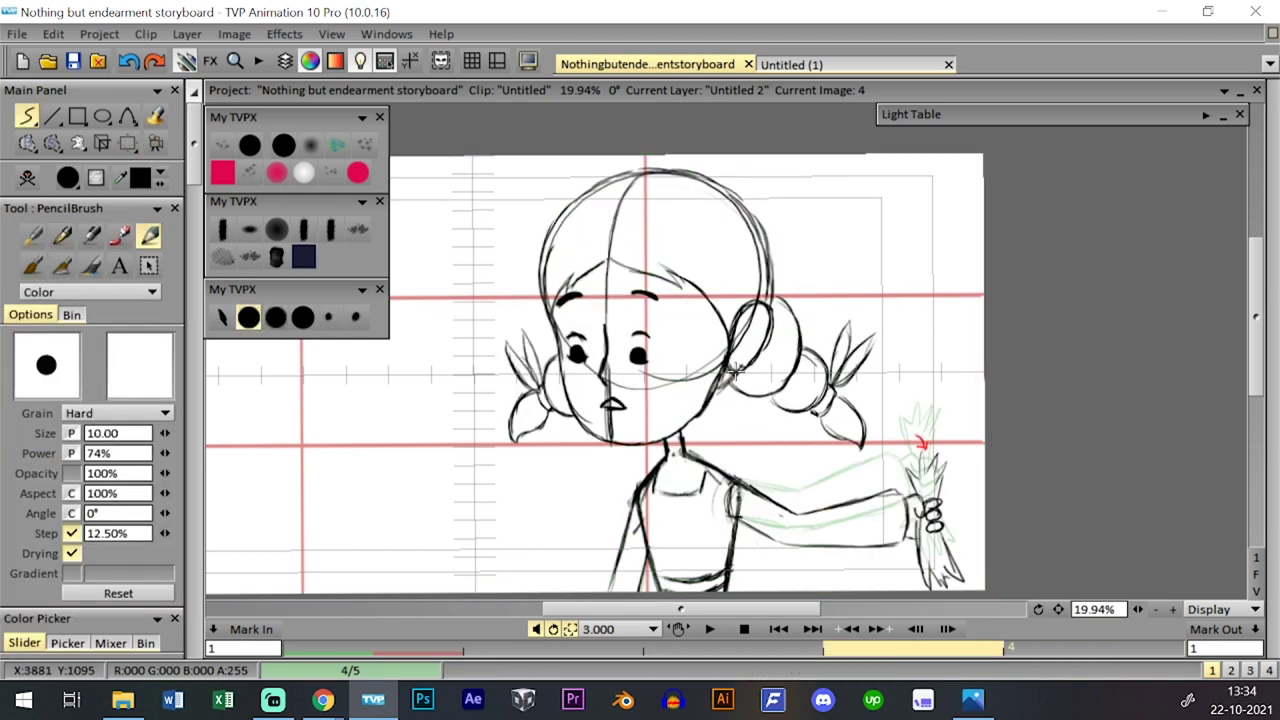
pyautogui.press('Right')
pyautogui.press('Left')
pyautogui.press('Right')
pyautogui.press('Left')
pyautogui.press('Right')
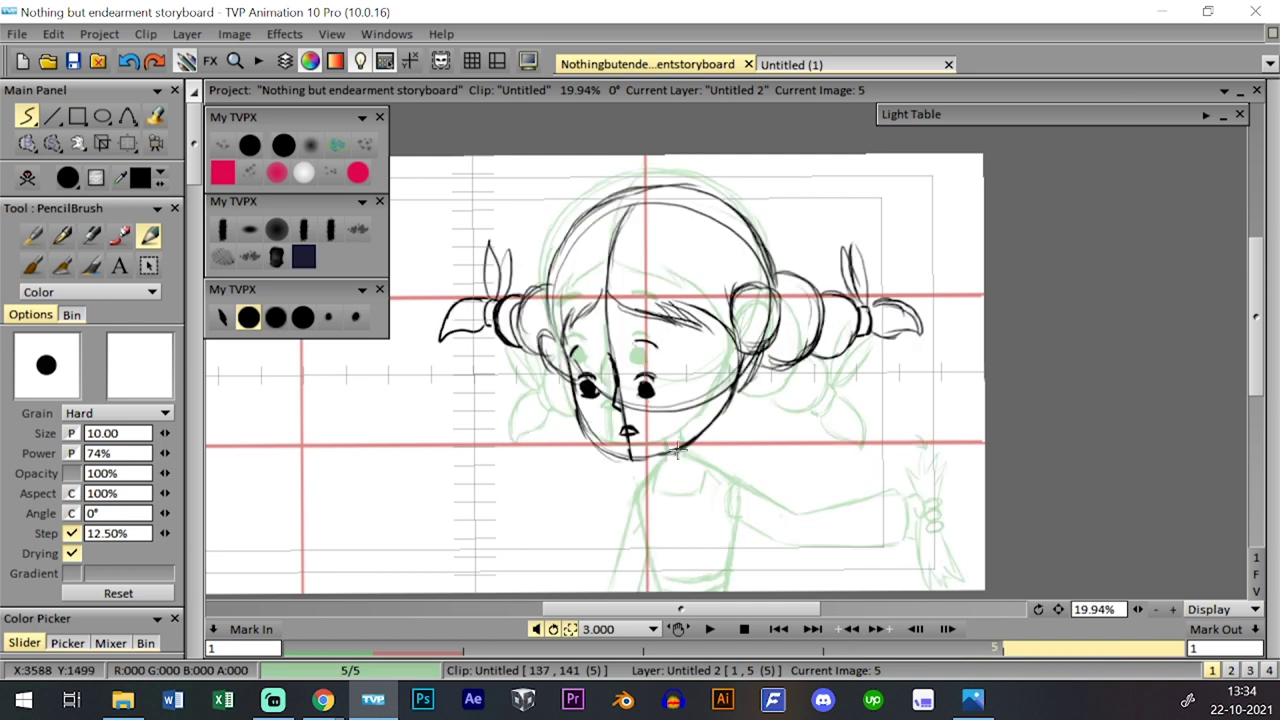
pyautogui.press('Left')
pyautogui.press('Right')
pyautogui.press('Left')
pyautogui.press('Right')
pyautogui.press('Left')
pyautogui.press('Right')
pyautogui.moveTo(686, 461); pyautogui.dragTo(730, 490)
pyautogui.moveTo(664, 461); pyautogui.dragTo(641, 517)
# - Remove the left neck line and shift the head drawing down slightly
pyautogui.moveTo(1067, 594); pyautogui.dragTo(1035, 502)
pyautogui.press('Left')
pyautogui.press('Left')
pyautogui.press('Right')
pyautogui.press('Right')
pyautogui.hotkey('ctrl', 'z')
pyautogui.hotkey('ctrl', 'z')
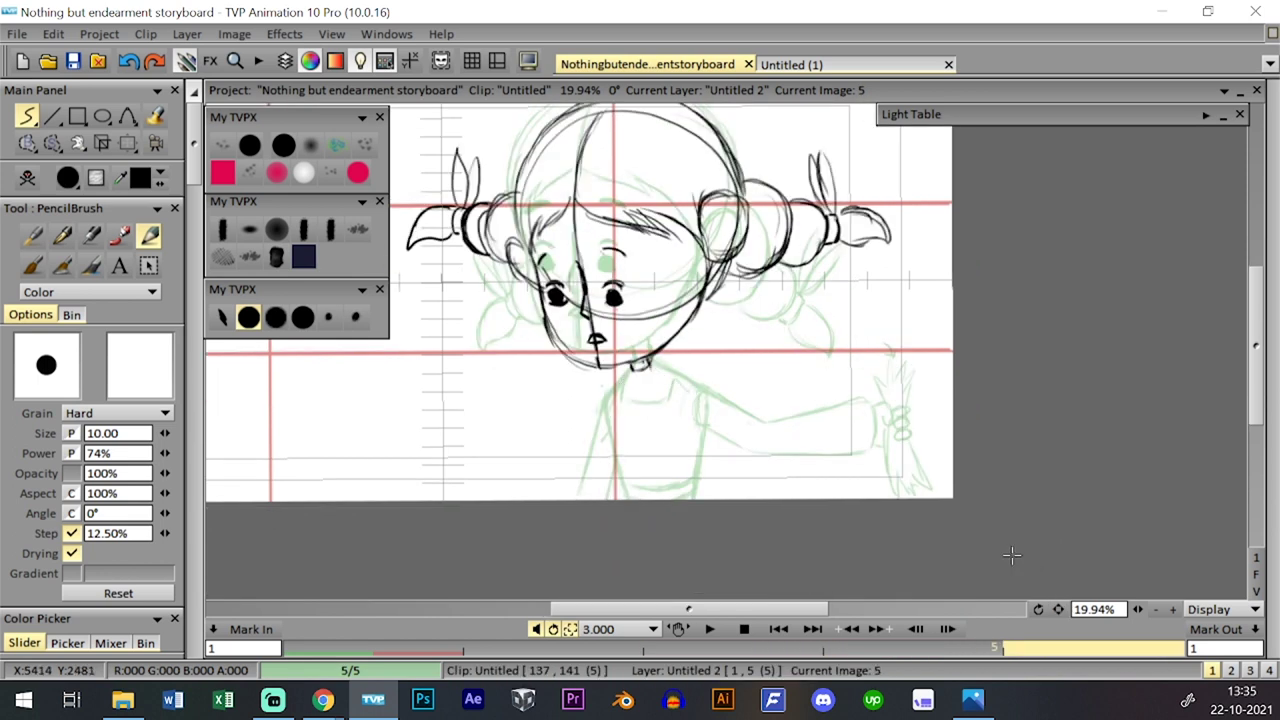
pyautogui.click(127, 143)
pyautogui.moveTo(520, 285); pyautogui.dragTo(518, 304)
pyautogui.click(255, 148)
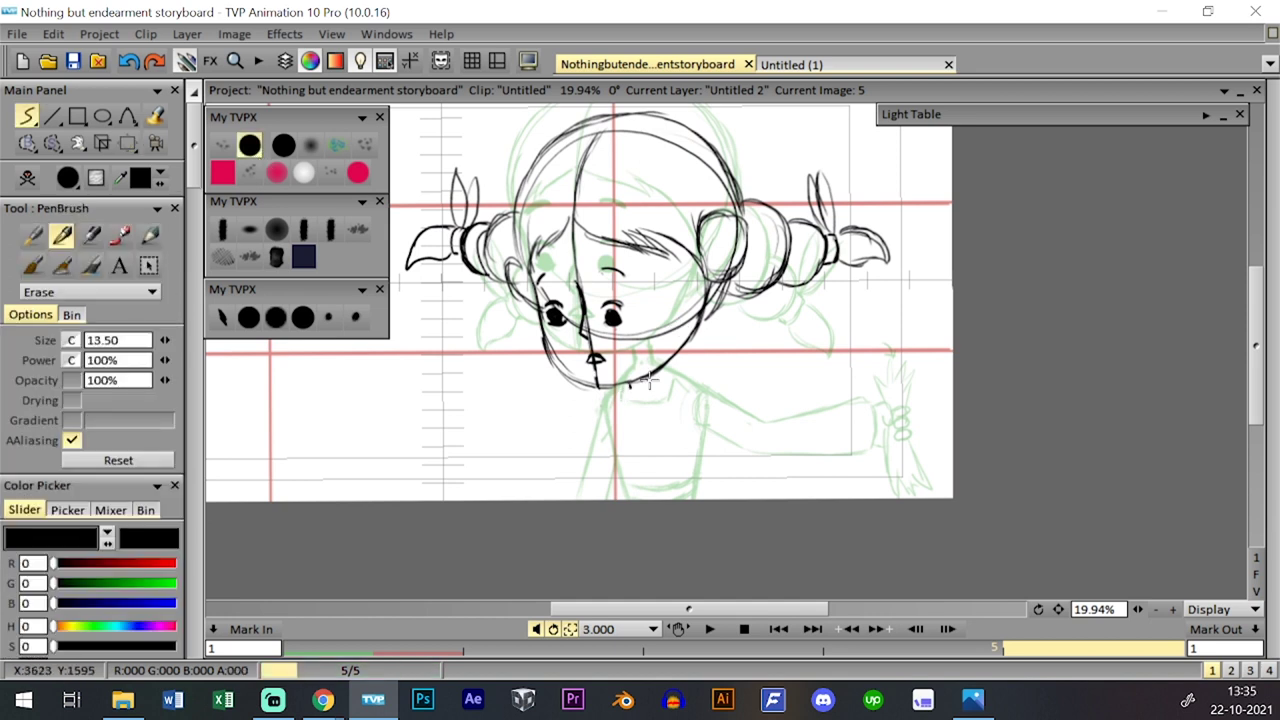
pyautogui.click(249, 317)
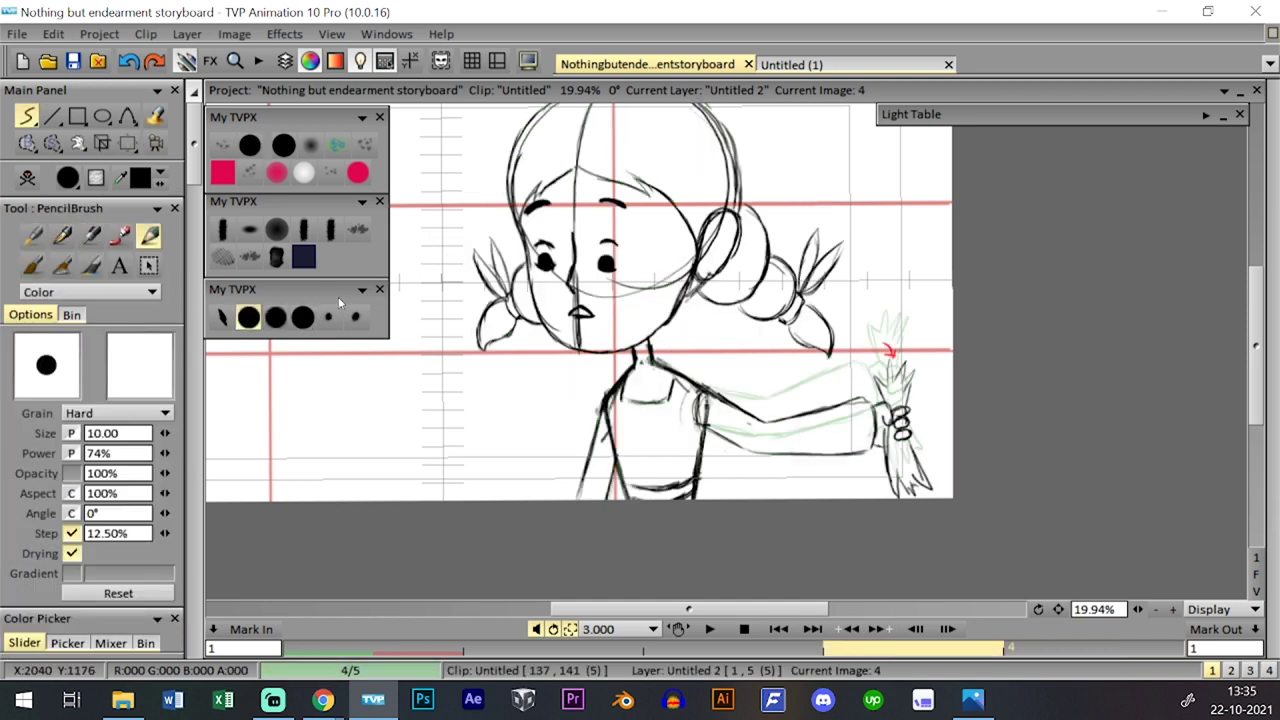
# - Draw short shoulder and neck strokes just below the chin
pyautogui.moveTo(660, 375); pyautogui.dragTo(676, 420)
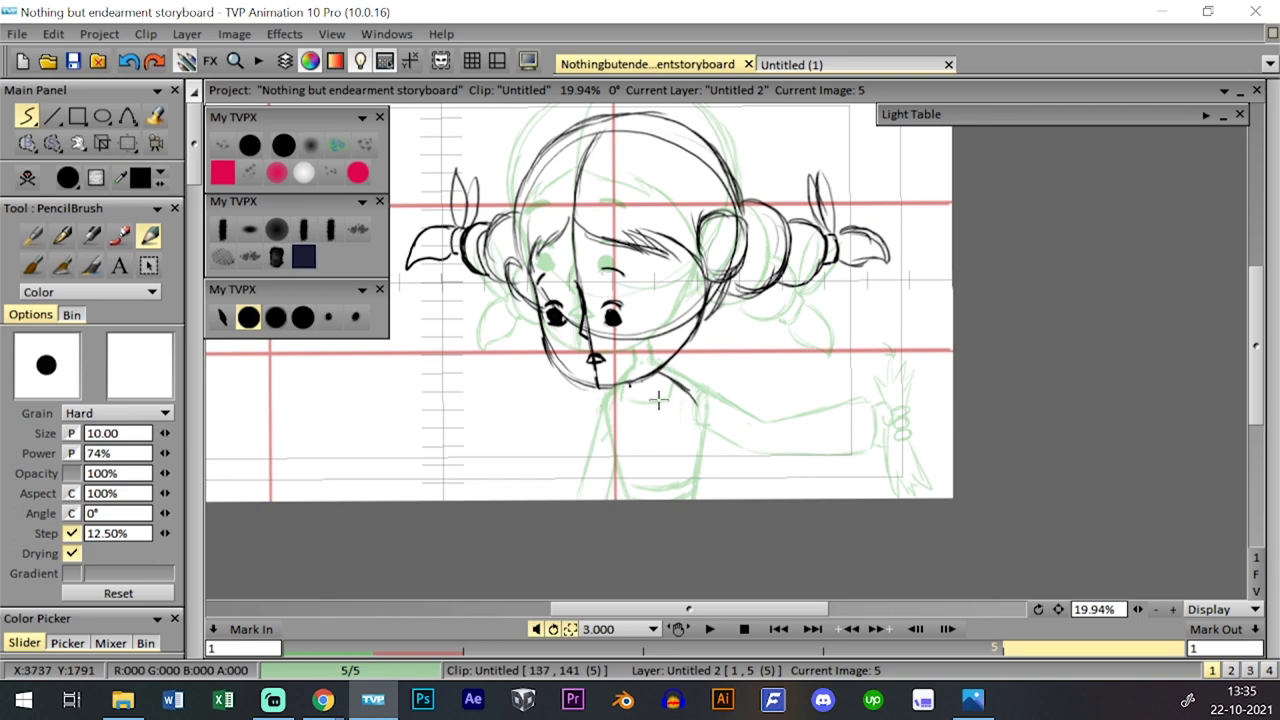
pyautogui.hotkey('ctrl', 'z')
pyautogui.press('Left')
pyautogui.press('Right')
pyautogui.moveTo(657, 371); pyautogui.dragTo(698, 397)
pyautogui.moveTo(603, 389); pyautogui.dragTo(596, 406)
pyautogui.press('Left')
pyautogui.press('Right')
pyautogui.press('Left')
pyautogui.press('Right')
# - Draw the right side of the body and extend the body line to the panel bottom
pyautogui.moveTo(686, 402); pyautogui.dragTo(700, 490)
pyautogui.press('Left')
pyautogui.press('Right')
pyautogui.moveTo(597, 416); pyautogui.dragTo(621, 512)
pyautogui.press('Left')
pyautogui.press('Right')
pyautogui.press('Left')
pyautogui.press('Left')
pyautogui.press('Right')
pyautogui.press('Right')
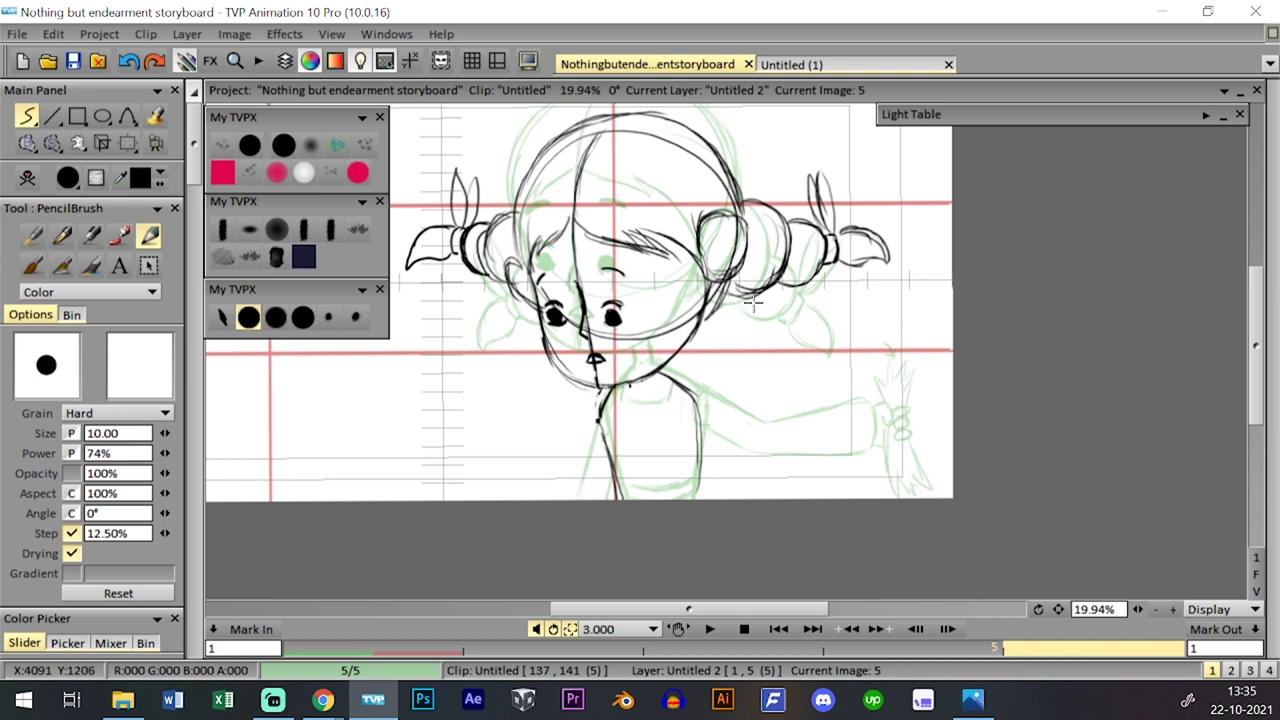
# - Darken the torso's left edge, then shift the view slightly left
pyautogui.press('Left')
pyautogui.press('Left')
pyautogui.press('Left')
pyautogui.press('Right')
pyautogui.press('Right')
pyautogui.press('Right')
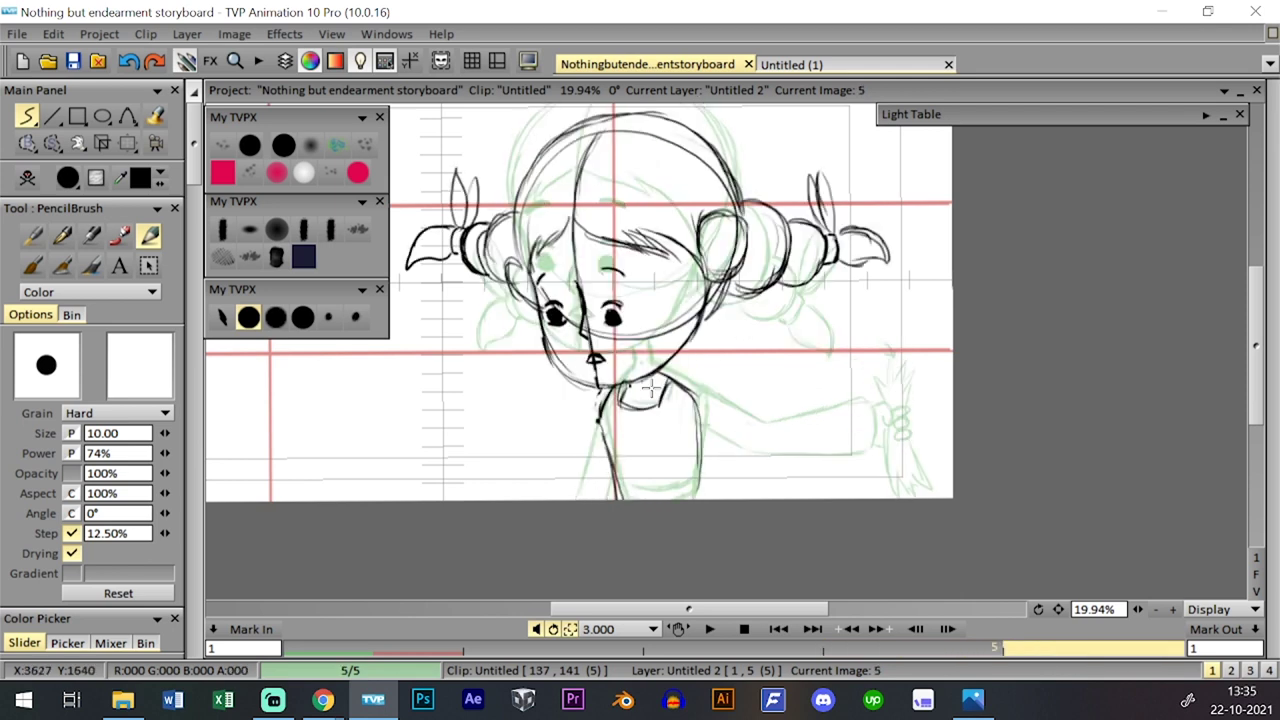
pyautogui.press('Left')
pyautogui.press('Right')
pyautogui.press('Left')
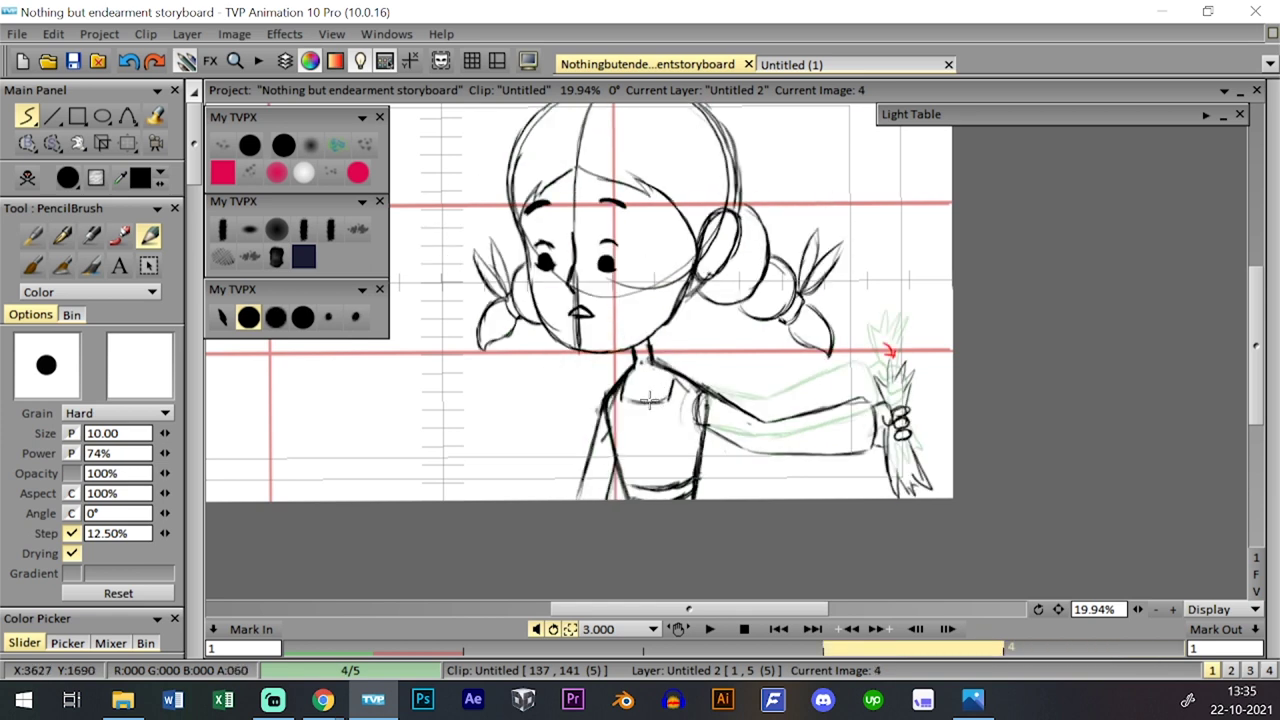
pyautogui.press('Right')
pyautogui.moveTo(606, 394); pyautogui.dragTo(620, 489)
pyautogui.press('Right')
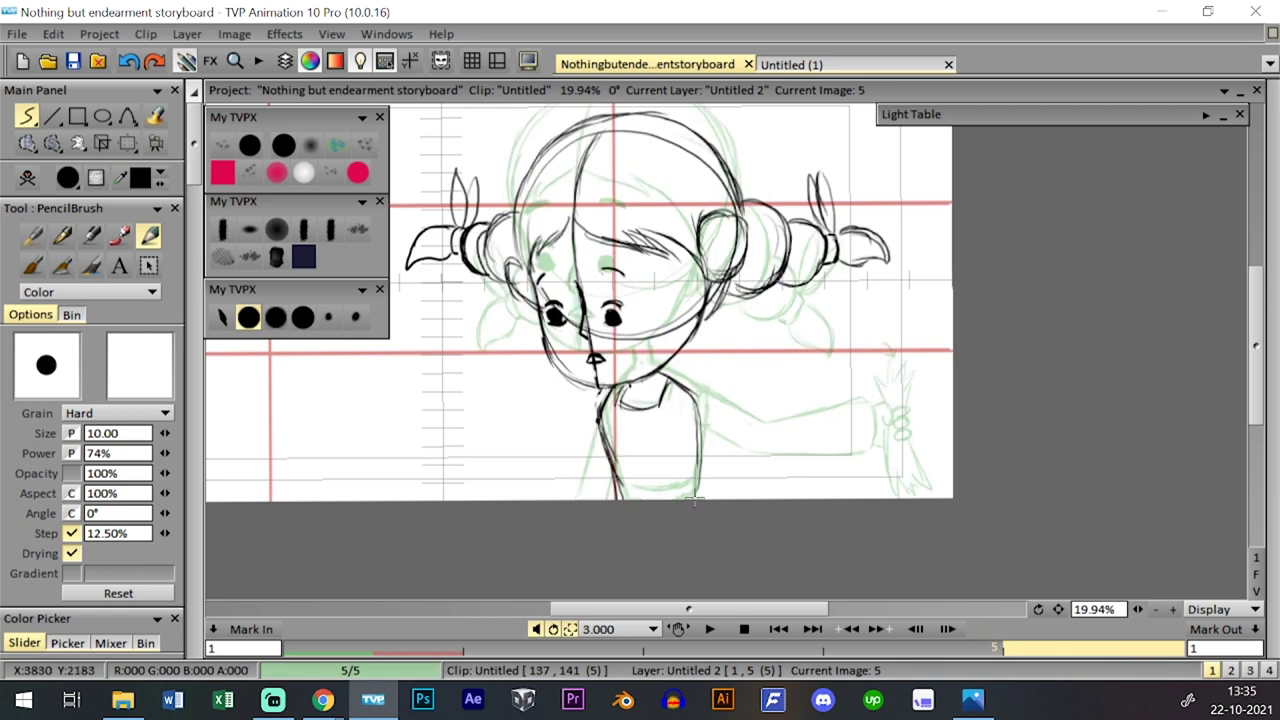
pyautogui.click(128, 143)
pyautogui.click(205, 143)
pyautogui.moveTo(703, 390); pyautogui.dragTo(689, 390)
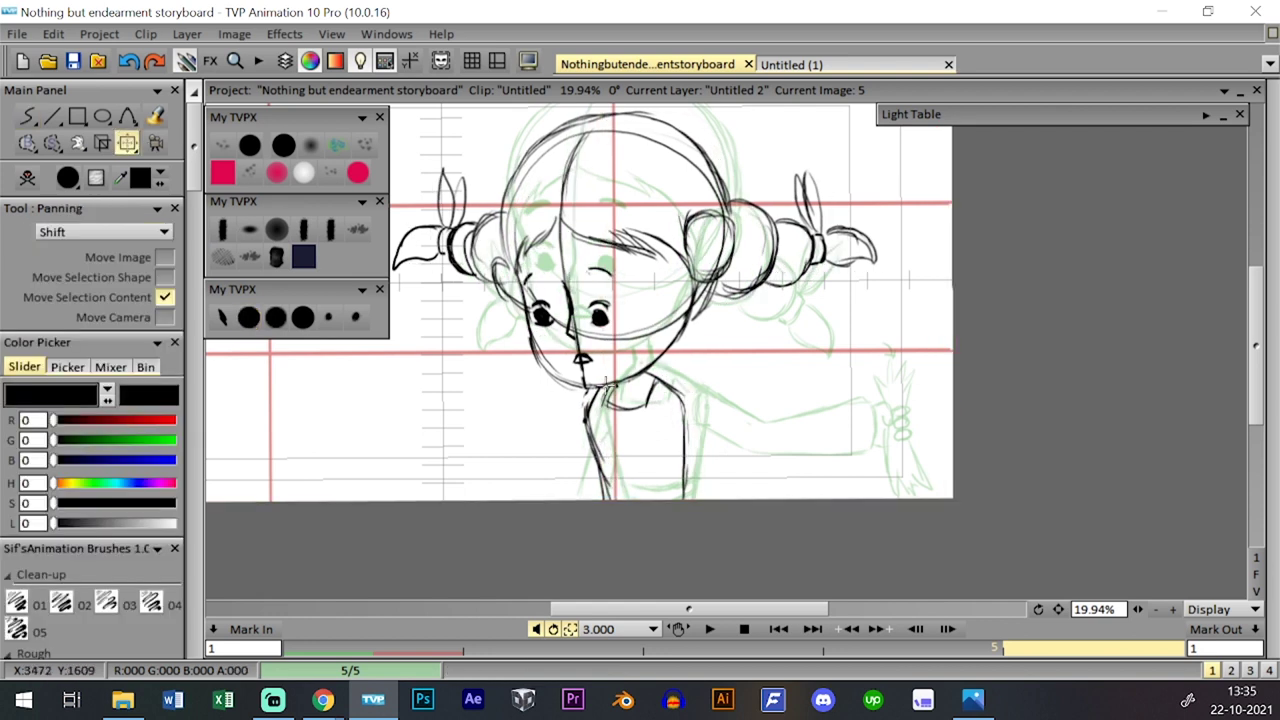
# - Redraw the left torso outline and a darker inner dress line
pyautogui.click(275, 317)
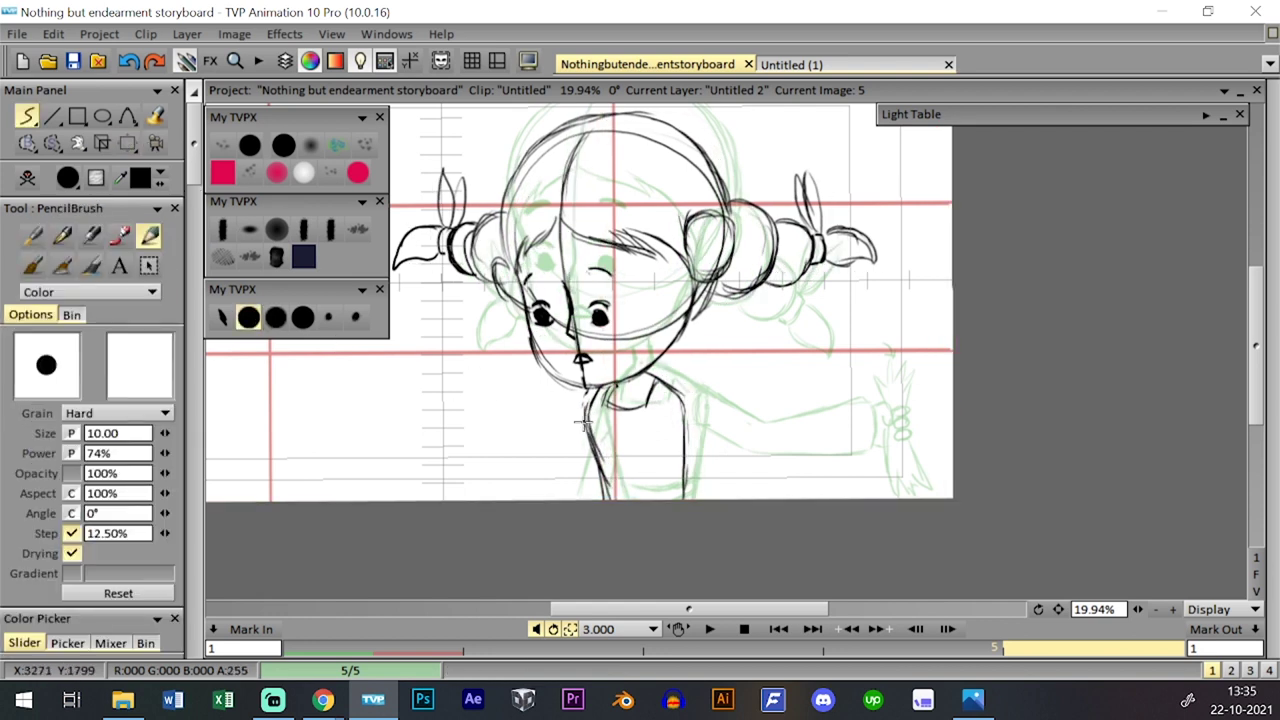
pyautogui.moveTo(587, 424); pyautogui.dragTo(615, 514)
pyautogui.press('Left')
pyautogui.press('Right')
pyautogui.press('Left')
pyautogui.press('Right')
pyautogui.press('Left')
pyautogui.moveTo(660, 403)
pyautogui.mouseDown()
pyautogui.moveTo(628, 505)
pyautogui.moveTo(662, 500)
pyautogui.mouseUp()
pyautogui.hotkey('ctrl', 'z')
# - Draw the arms down from the neck and thicken the right arm's inner line
pyautogui.hotkey('ctrl', 'z')
pyautogui.moveTo(682, 408); pyautogui.dragTo(663, 500)
pyautogui.moveTo(682, 412); pyautogui.dragTo(659, 508)
pyautogui.moveTo(588, 412); pyautogui.dragTo(568, 501)
pyautogui.hotkey('ctrl', 'z')
pyautogui.hotkey('ctrl', 'z')
pyautogui.moveTo(590, 404)
pyautogui.mouseDown()
pyautogui.moveTo(553, 516)
pyautogui.moveTo(584, 456)
pyautogui.moveTo(574, 500)
pyautogui.mouseUp()
pyautogui.press('Left')
pyautogui.press('Right')
pyautogui.press('Left')
pyautogui.press('Right')
pyautogui.press('Left')
pyautogui.press('Right')
pyautogui.moveTo(681, 422); pyautogui.dragTo(666, 499)
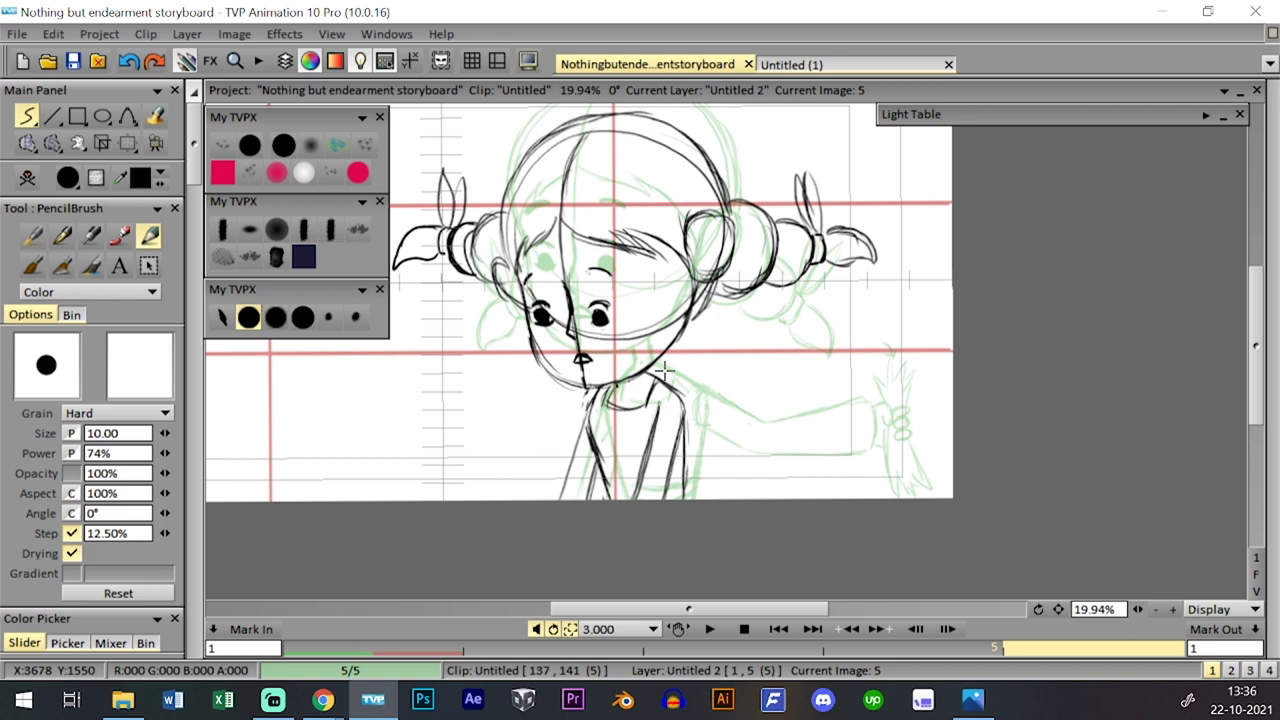
# - Zoom out to the whole panel and add a new empty frame 6 after frame 5
pyautogui.moveTo(1133, 615); pyautogui.dragTo(1118, 616)
pyautogui.press('Tab')
pyautogui.press('Right')
pyautogui.press('Tab')
# - Save the project and zoom in on the panel's head area
pyautogui.click(72, 61)
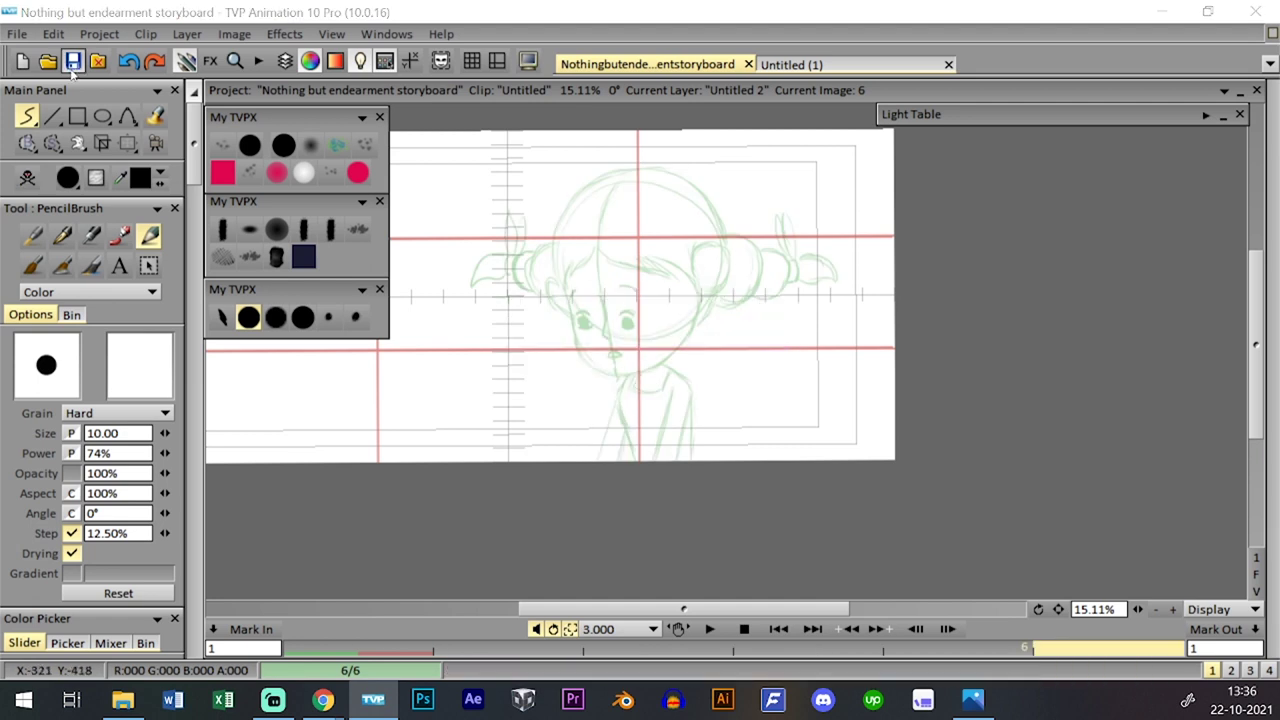
pyautogui.click(727, 62)
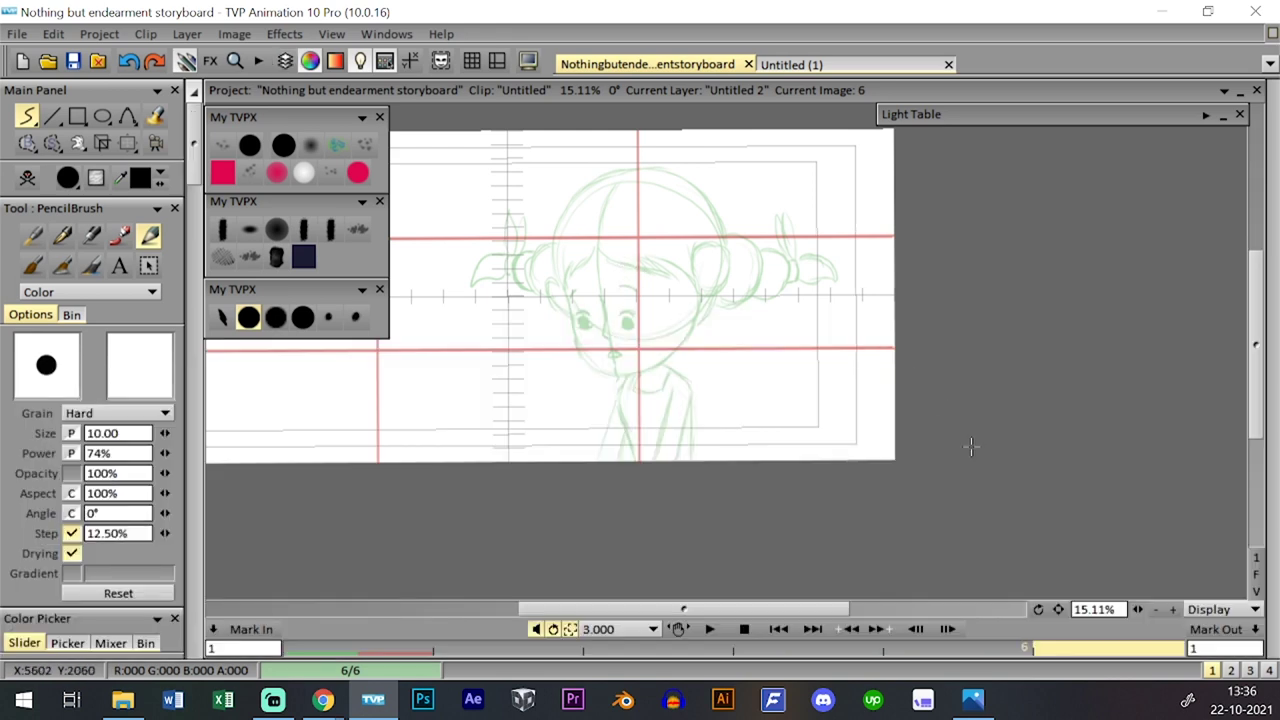
pyautogui.moveTo(982, 476); pyautogui.dragTo(959, 489)
pyautogui.moveTo(1138, 609); pyautogui.dragTo(1214, 609)
pyautogui.moveTo(653, 345); pyautogui.dragTo(720, 411)
pyautogui.press('Tab')
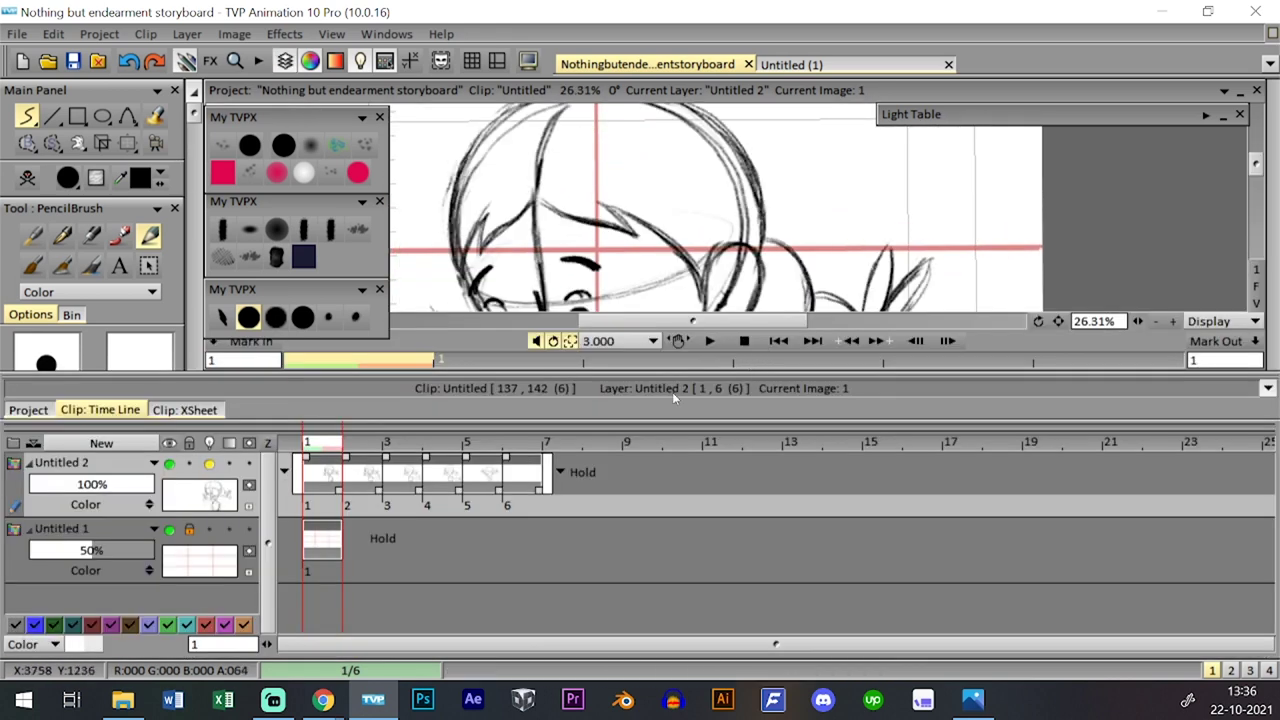
pyautogui.press('Tab')
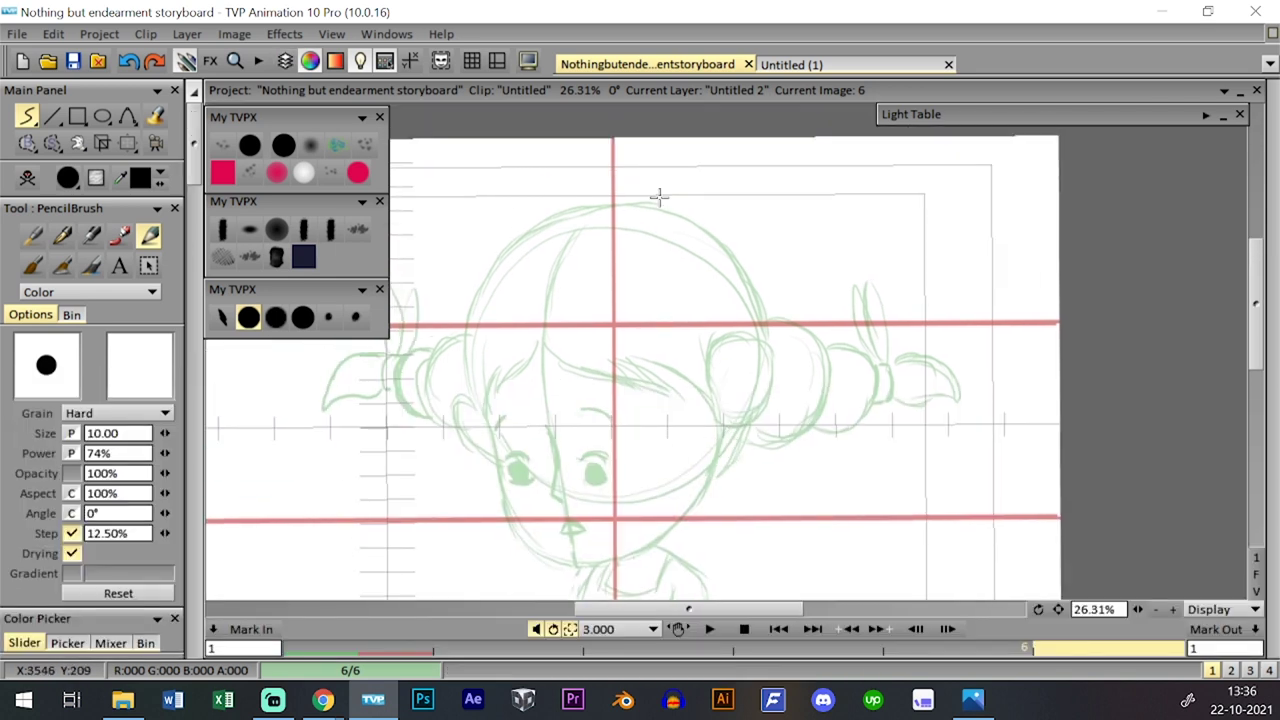
# - Draw a freehand head circle on frame 6 and scale it up to fit the green rough
pyautogui.moveTo(545, 197)
pyautogui.mouseDown()
pyautogui.moveTo(502, 206)
pyautogui.moveTo(474, 336)
pyautogui.mouseUp()
pyautogui.hotkey('ctrl', 'z')
pyautogui.moveTo(688, 213)
pyautogui.mouseDown()
pyautogui.moveTo(494, 357)
pyautogui.moveTo(511, 340)
pyautogui.mouseUp()
pyautogui.hotkey('ctrl', 'z')
pyautogui.moveTo(690, 235)
pyautogui.mouseDown()
pyautogui.moveTo(516, 398)
pyautogui.moveTo(610, 440)
pyautogui.mouseUp()
pyautogui.click(128, 144)
pyautogui.click(188, 167)
pyautogui.moveTo(725, 220); pyautogui.dragTo(750, 250)
pyautogui.press('Return')
# - Move the head circle slightly left and up to the top of the head
pyautogui.click(128, 144)
pyautogui.click(186, 147)
pyautogui.moveTo(682, 183); pyautogui.dragTo(673, 183)
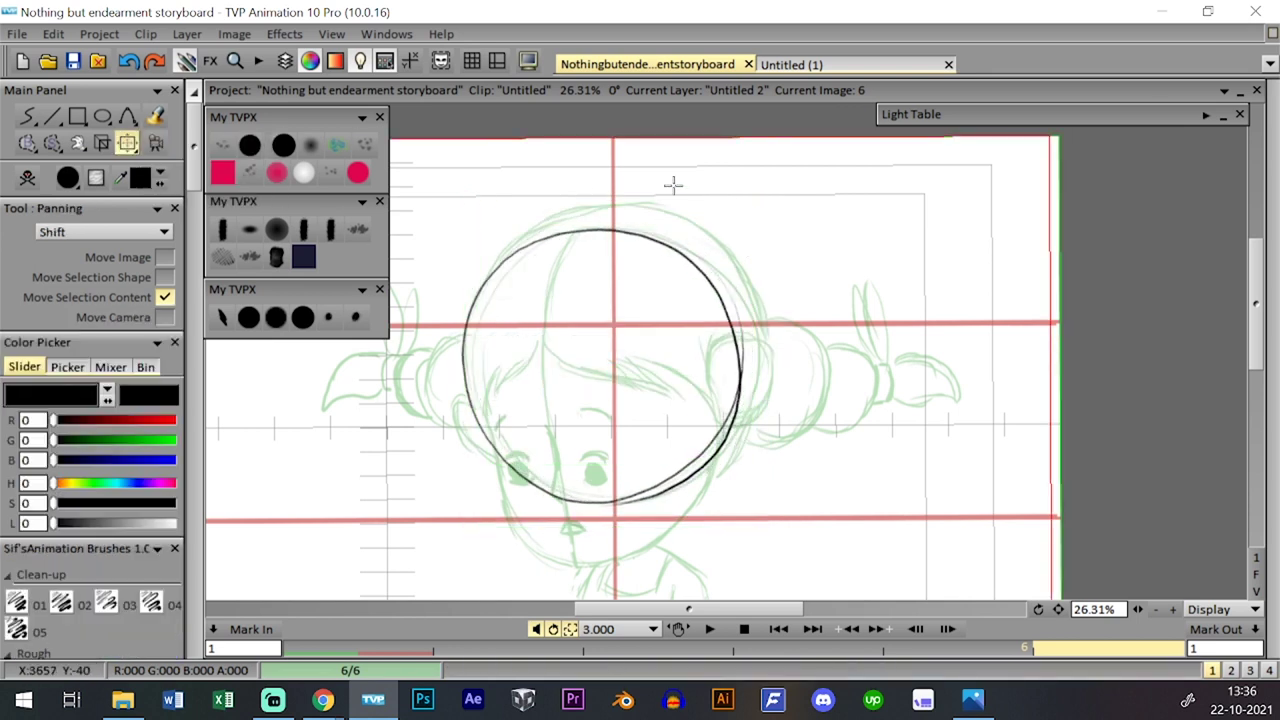
pyautogui.moveTo(665, 303); pyautogui.dragTo(675, 241)
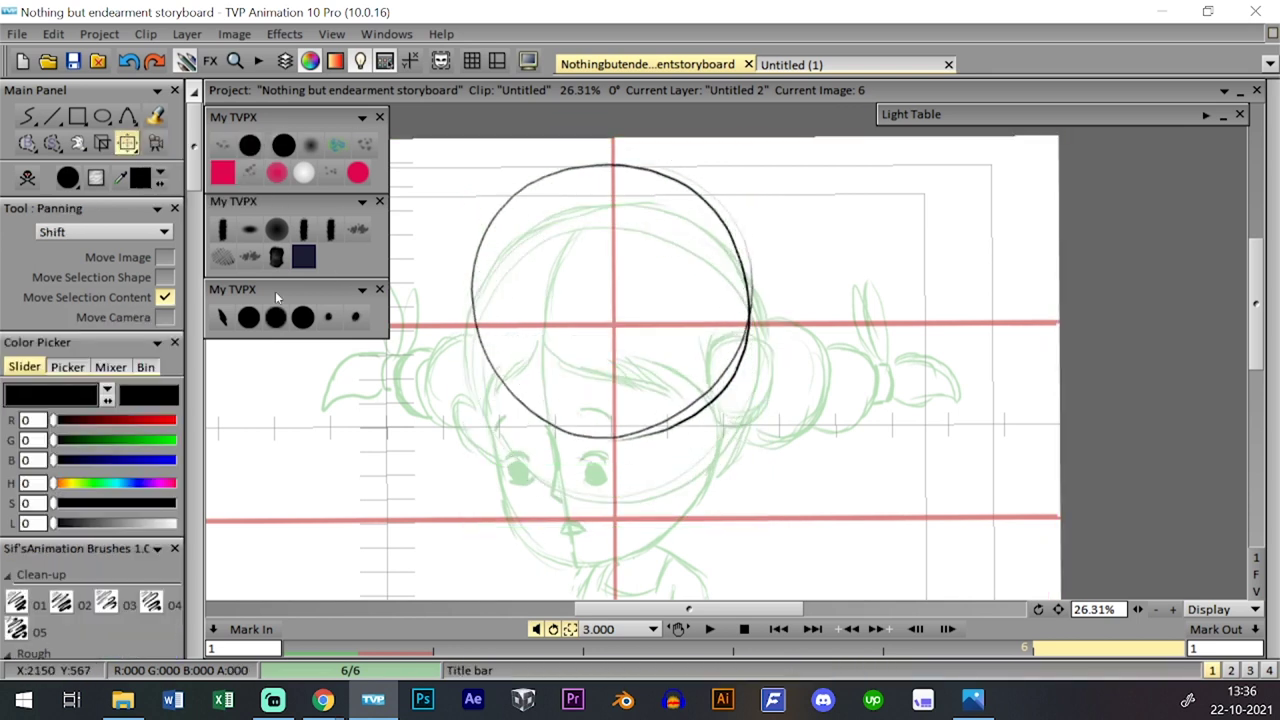
# - Draw and darken the face's vertical centre line, and retrace the circle's upper-right arc
pyautogui.click(249, 317)
pyautogui.moveTo(597, 165)
pyautogui.mouseDown()
pyautogui.moveTo(578, 177)
pyautogui.moveTo(567, 320)
pyautogui.mouseUp()
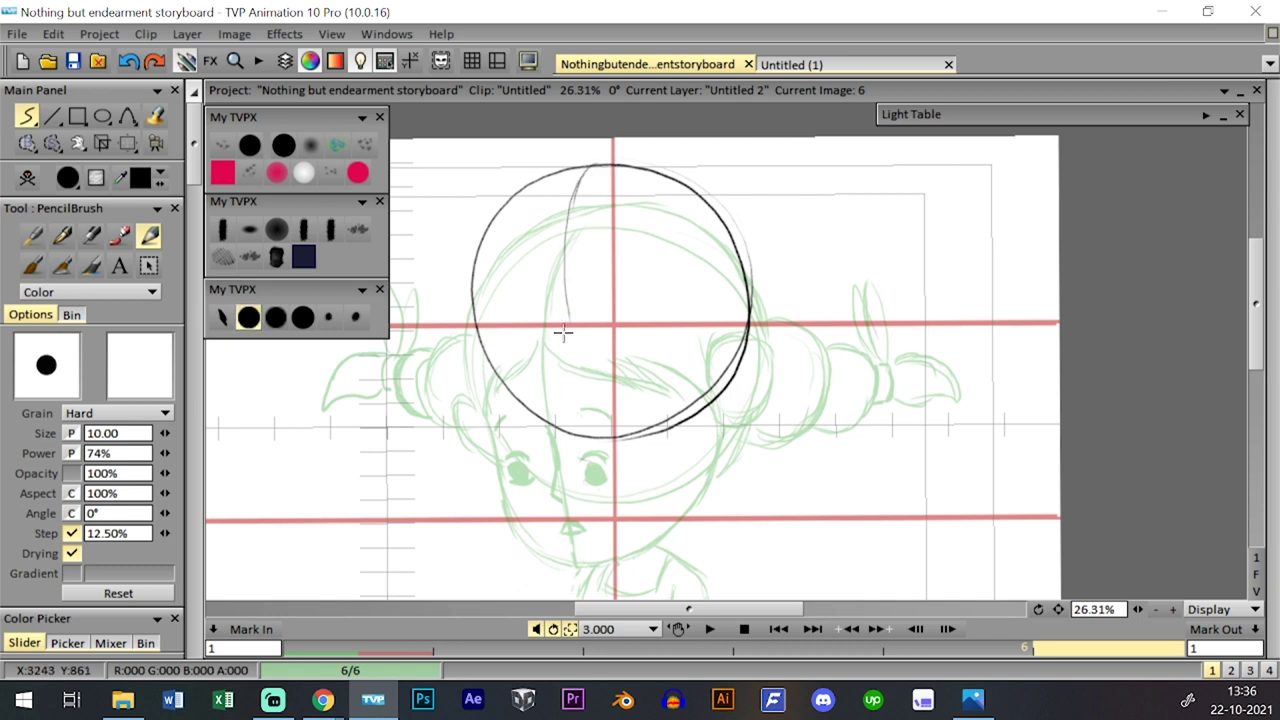
pyautogui.moveTo(564, 266); pyautogui.dragTo(567, 490)
pyautogui.moveTo(556, 368); pyautogui.dragTo(563, 490)
pyautogui.moveTo(565, 390)
pyautogui.mouseDown()
pyautogui.moveTo(580, 186)
pyautogui.moveTo(566, 245)
pyautogui.moveTo(603, 163)
pyautogui.mouseUp()
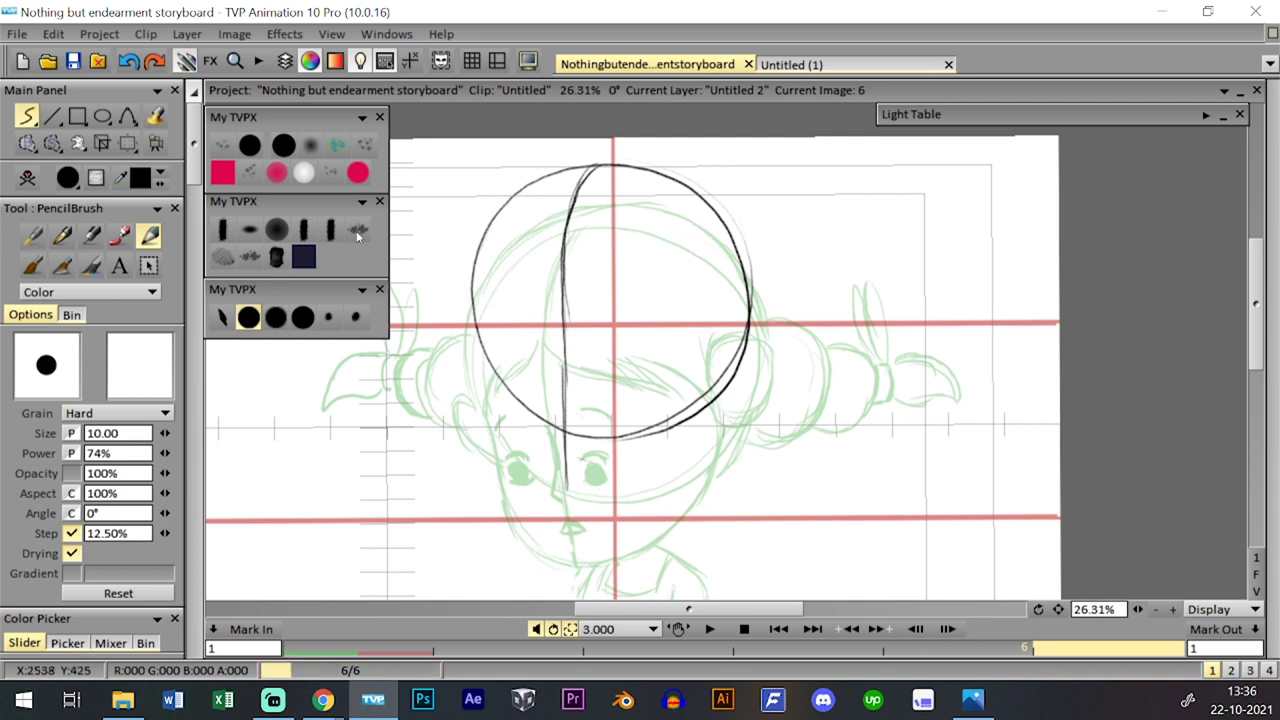
pyautogui.moveTo(628, 163)
pyautogui.mouseDown()
pyautogui.moveTo(731, 227)
pyautogui.moveTo(751, 312)
pyautogui.moveTo(665, 185)
pyautogui.moveTo(690, 178)
pyautogui.moveTo(706, 192)
pyautogui.mouseUp()
# - Sketch the left face contour and jaw line, and retrace the right side of the face
pyautogui.moveTo(477, 323)
pyautogui.mouseDown()
pyautogui.moveTo(487, 411)
pyautogui.moveTo(485, 366)
pyautogui.moveTo(518, 460)
pyautogui.moveTo(596, 482)
pyautogui.moveTo(670, 452)
pyautogui.mouseUp()
pyautogui.hotkey('ctrl', 'z')
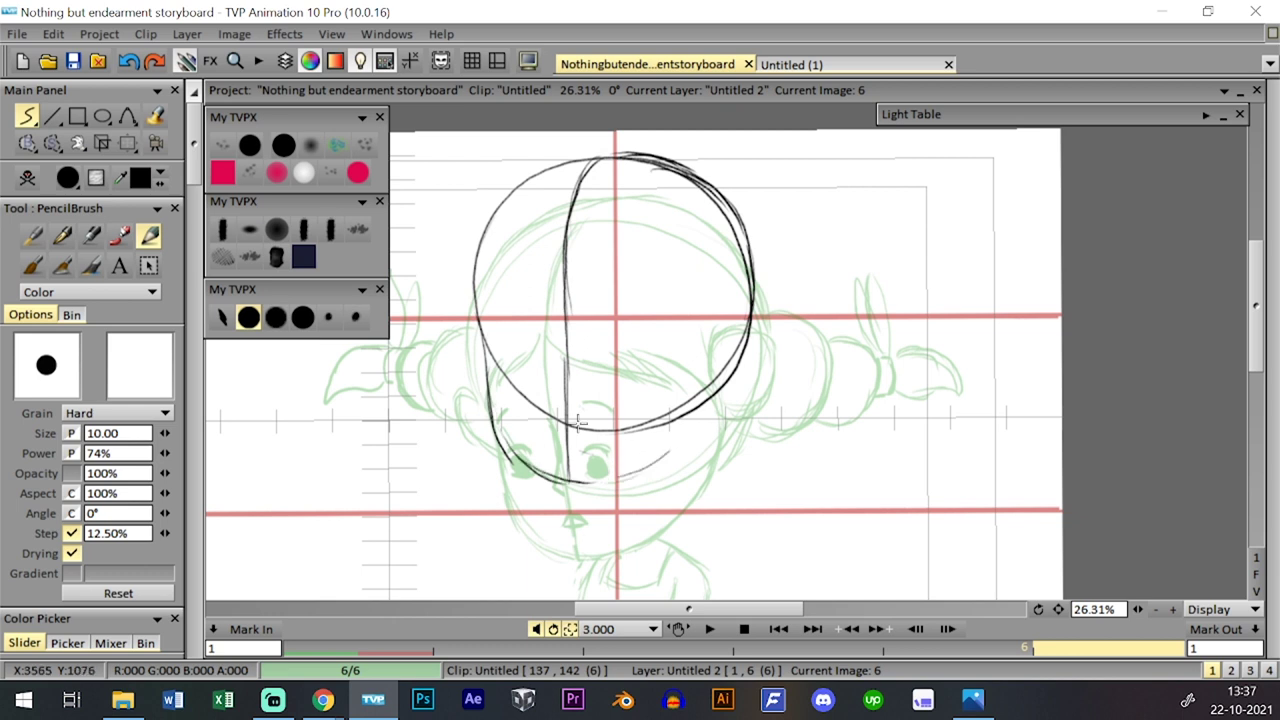
pyautogui.moveTo(515, 455); pyautogui.dragTo(491, 408)
pyautogui.moveTo(513, 450)
pyautogui.mouseDown()
pyautogui.moveTo(487, 350)
pyautogui.moveTo(493, 422)
pyautogui.moveTo(484, 345)
pyautogui.mouseUp()
pyautogui.moveTo(488, 410); pyautogui.dragTo(474, 266)
pyautogui.moveTo(511, 441)
pyautogui.mouseDown()
pyautogui.moveTo(621, 448)
pyautogui.moveTo(656, 462)
pyautogui.moveTo(660, 451)
pyautogui.moveTo(591, 481)
pyautogui.moveTo(663, 448)
pyautogui.moveTo(602, 479)
pyautogui.moveTo(636, 471)
pyautogui.moveTo(661, 426)
pyautogui.moveTo(691, 408)
pyautogui.moveTo(659, 454)
pyautogui.moveTo(705, 412)
pyautogui.mouseUp()
pyautogui.moveTo(640, 468)
pyautogui.mouseDown()
pyautogui.moveTo(683, 439)
pyautogui.moveTo(715, 391)
pyautogui.moveTo(655, 460)
pyautogui.moveTo(698, 423)
pyautogui.moveTo(745, 296)
pyautogui.mouseUp()
# - Add an ear loop on the right side of the face
pyautogui.moveTo(722, 345)
pyautogui.mouseDown()
pyautogui.moveTo(750, 292)
pyautogui.moveTo(781, 332)
pyautogui.mouseUp()
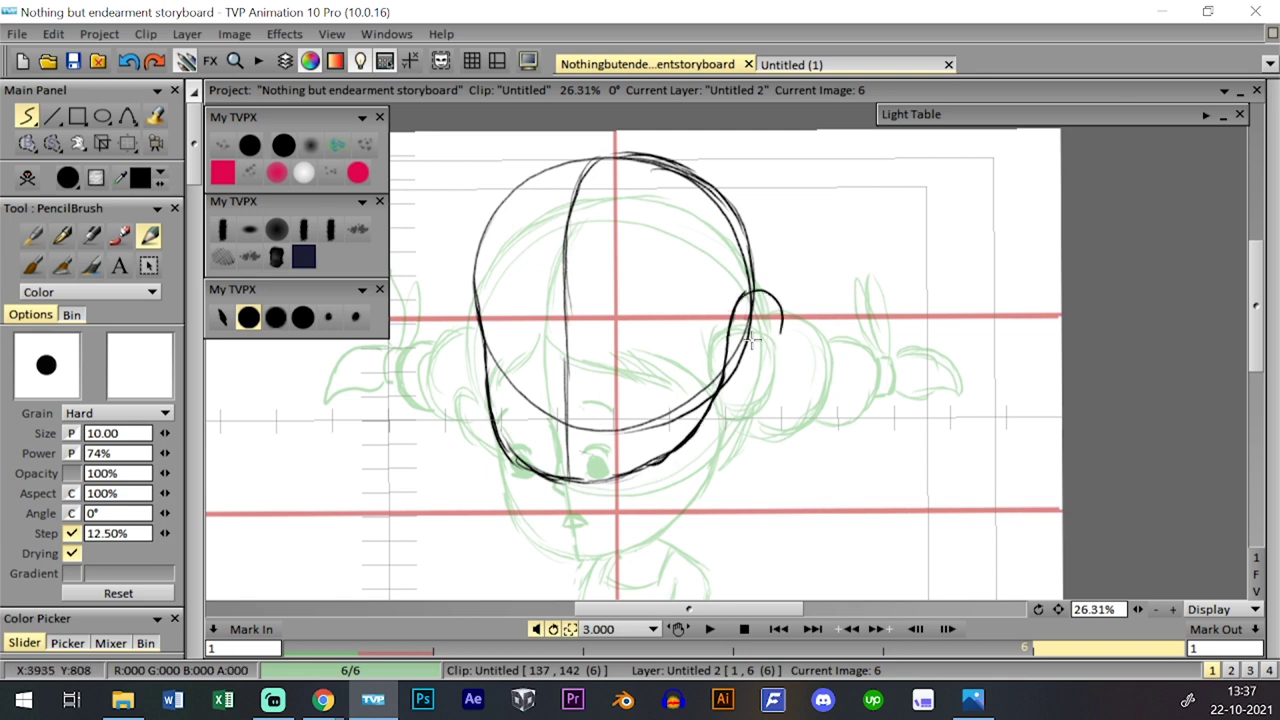
pyautogui.moveTo(745, 376); pyautogui.dragTo(775, 322)
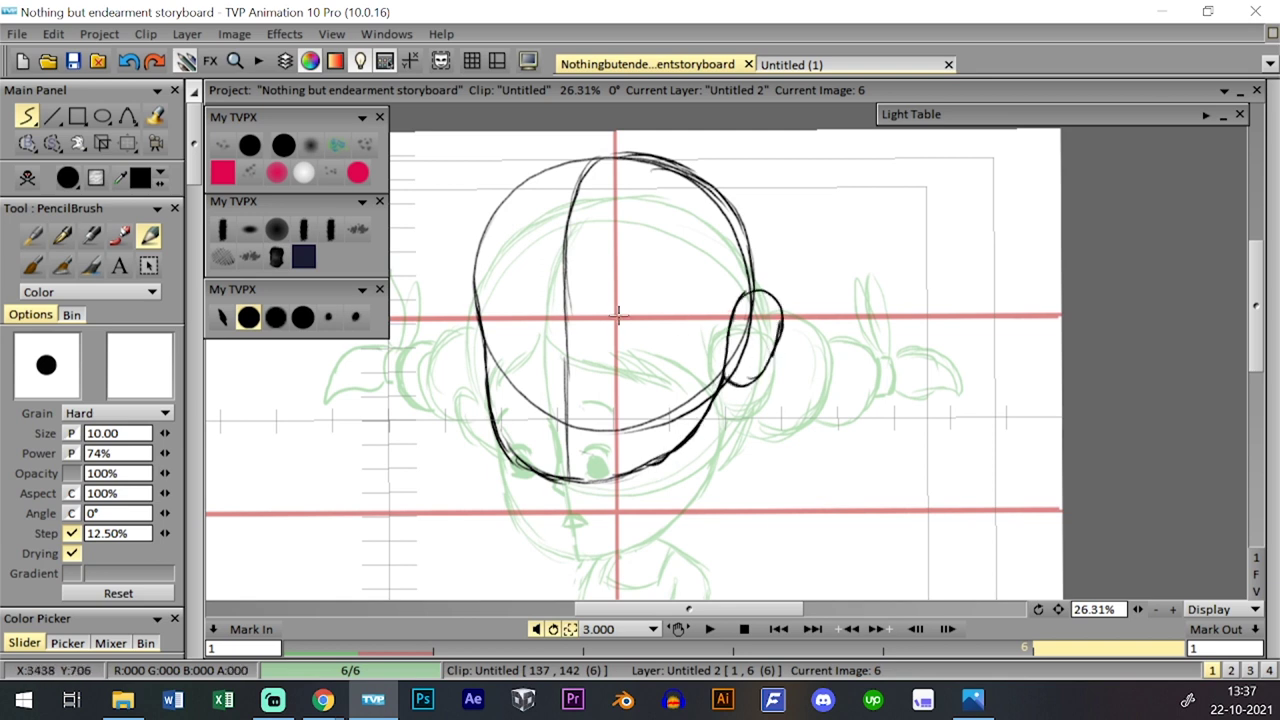
pyautogui.moveTo(566, 309); pyautogui.dragTo(556, 326)
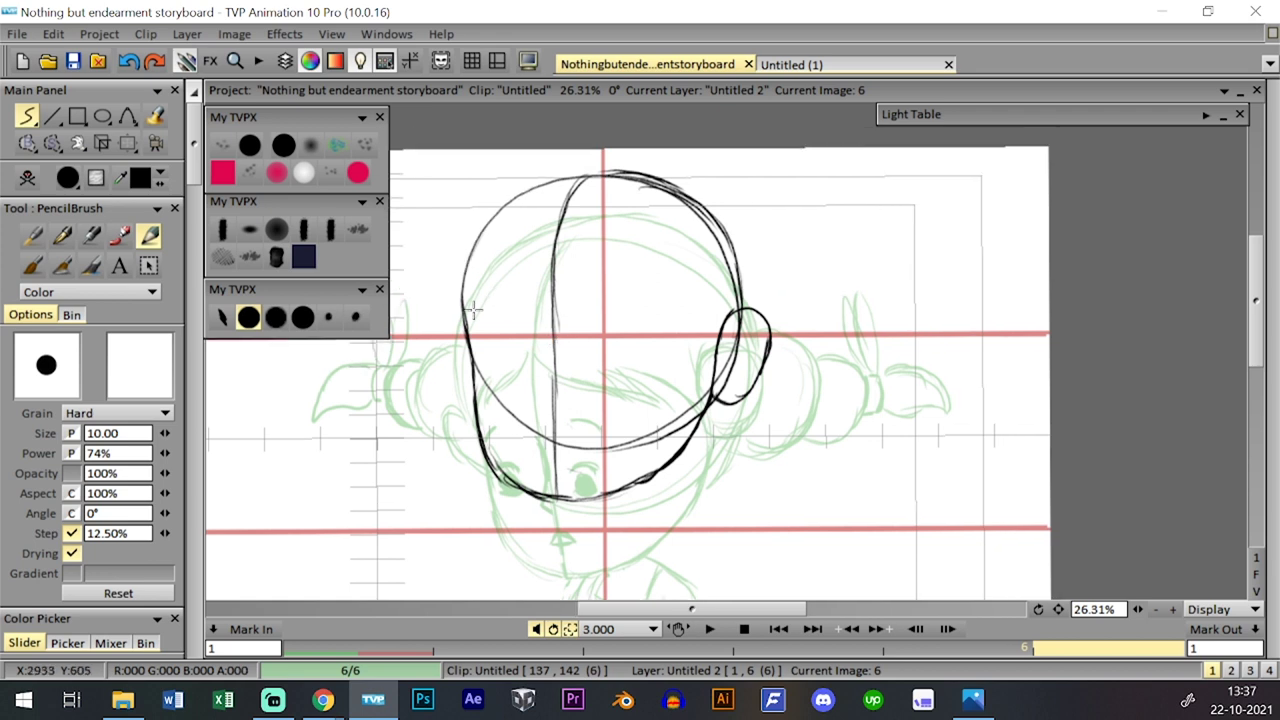
pyautogui.hotkey('ctrl', 'z')
# - Draw both eyebrows, redrawing the right one lower and thicker
pyautogui.moveTo(582, 279)
pyautogui.mouseDown()
pyautogui.moveTo(610, 296)
pyautogui.moveTo(606, 308)
pyautogui.mouseUp()
pyautogui.hotkey('ctrl', 'z')
pyautogui.hotkey('ctrl', 'z')
pyautogui.moveTo(571, 291); pyautogui.dragTo(608, 315)
pyautogui.moveTo(479, 314)
pyautogui.mouseDown()
pyautogui.moveTo(591, 325)
pyautogui.moveTo(581, 337)
pyautogui.moveTo(599, 348)
pyautogui.moveTo(568, 340)
pyautogui.mouseUp()
pyautogui.hotkey('ctrl', 'z')
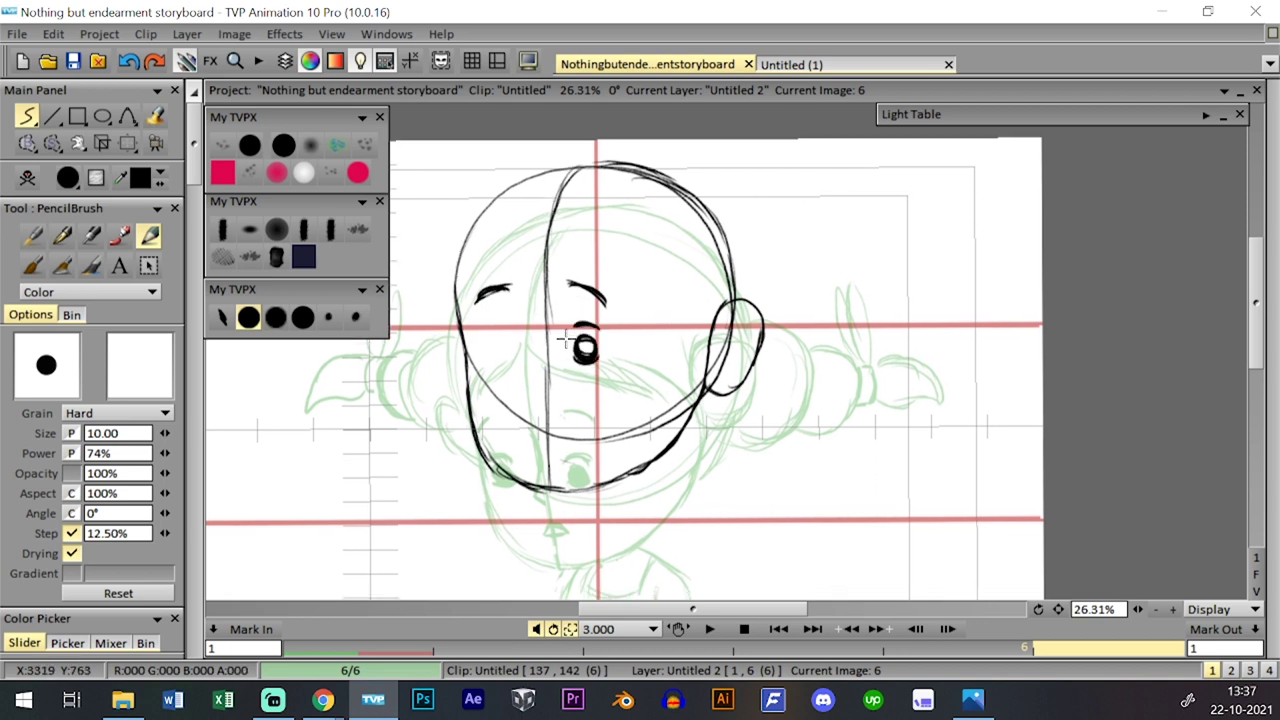
# - Fill in the dark pupil, darken both eyebrow arcs and draw the second eye
pyautogui.hotkey('ctrl', 'z')
pyautogui.moveTo(585, 360); pyautogui.dragTo(582, 342)
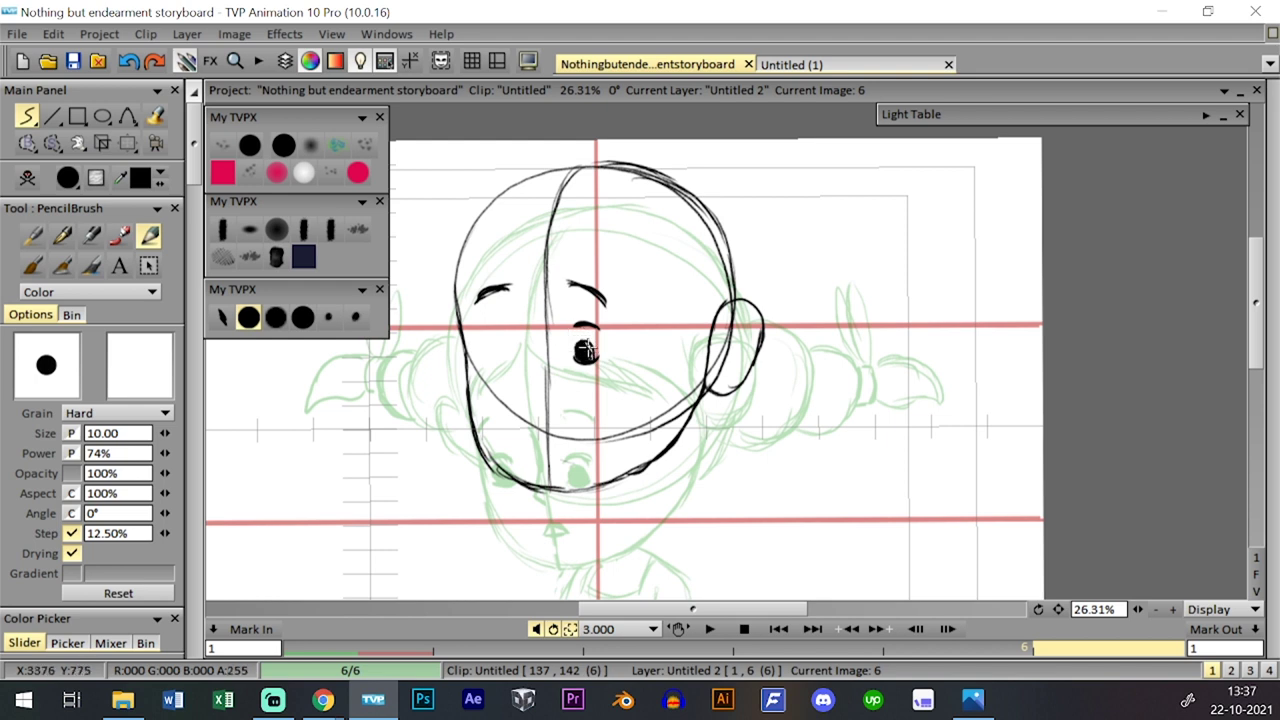
pyautogui.moveTo(568, 287); pyautogui.dragTo(603, 302)
pyautogui.moveTo(471, 310); pyautogui.dragTo(497, 286)
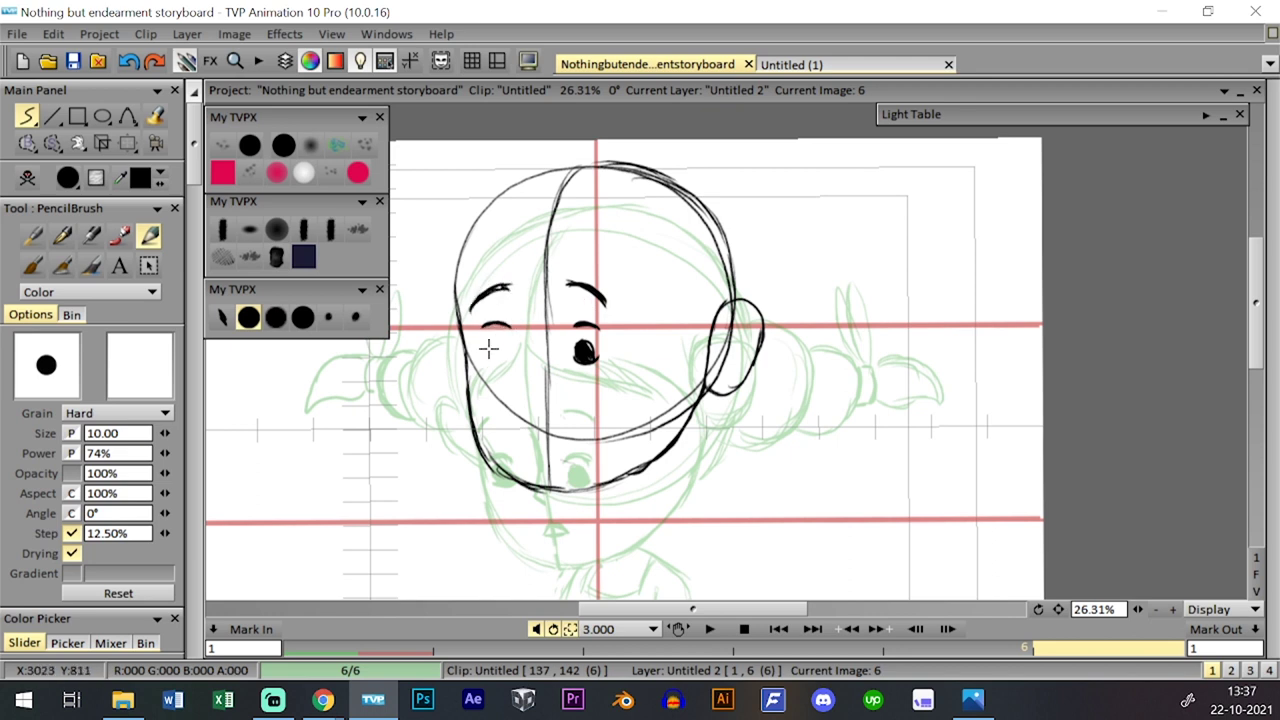
pyautogui.moveTo(490, 354); pyautogui.dragTo(508, 342)
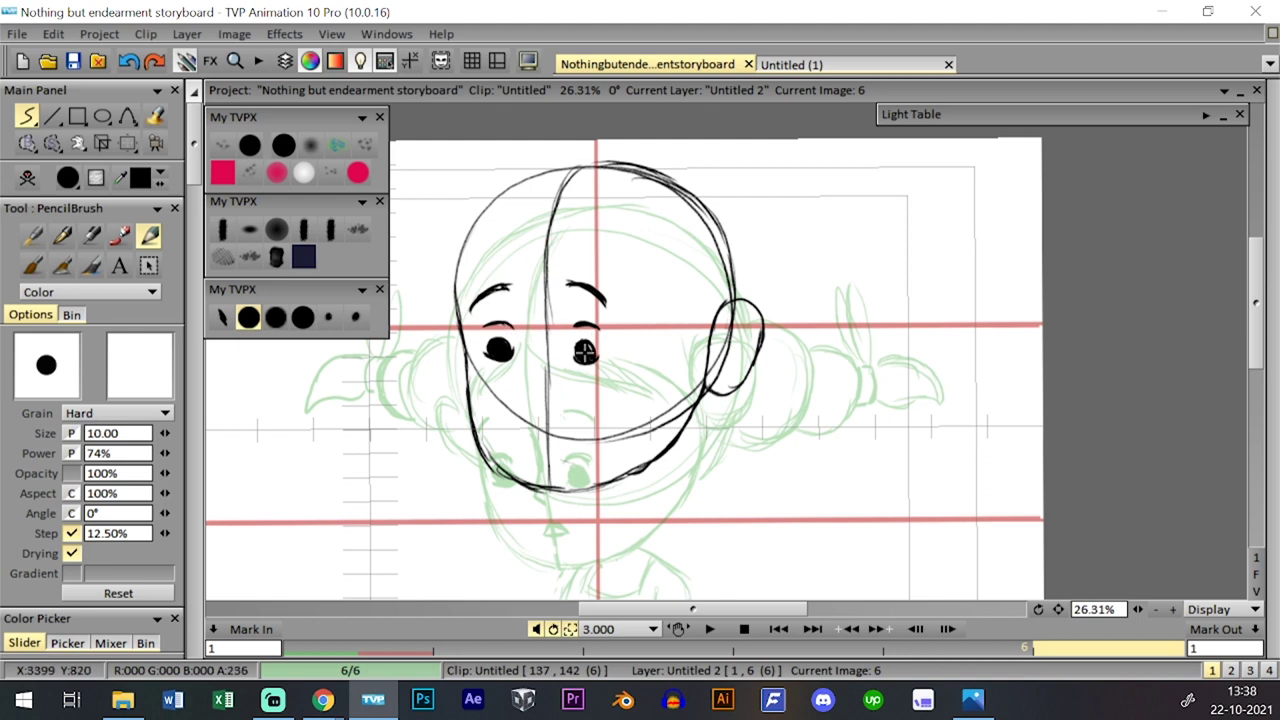
# - Add eyelid arcs above both eyes, save the storyboard, and draw a small nose
pyautogui.moveTo(577, 331); pyautogui.dragTo(600, 330)
pyautogui.moveTo(488, 325); pyautogui.dragTo(511, 329)
pyautogui.click(73, 62)
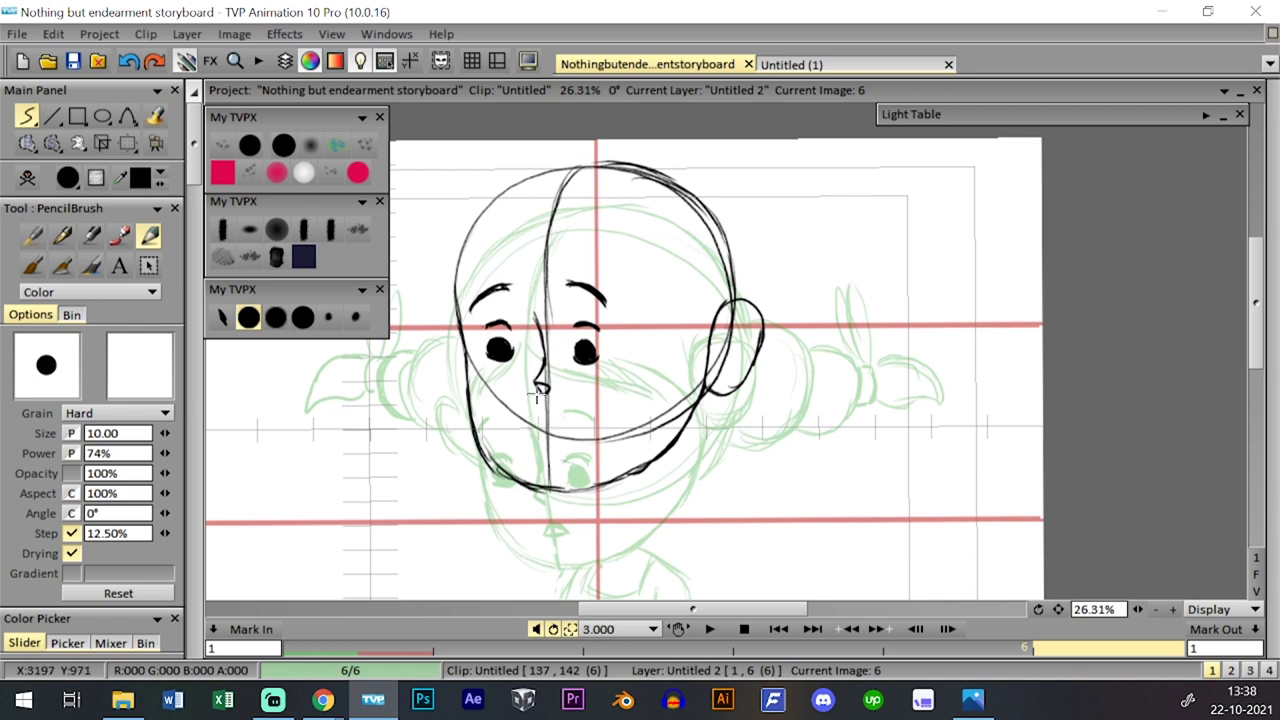
pyautogui.moveTo(540, 366); pyautogui.dragTo(547, 388)
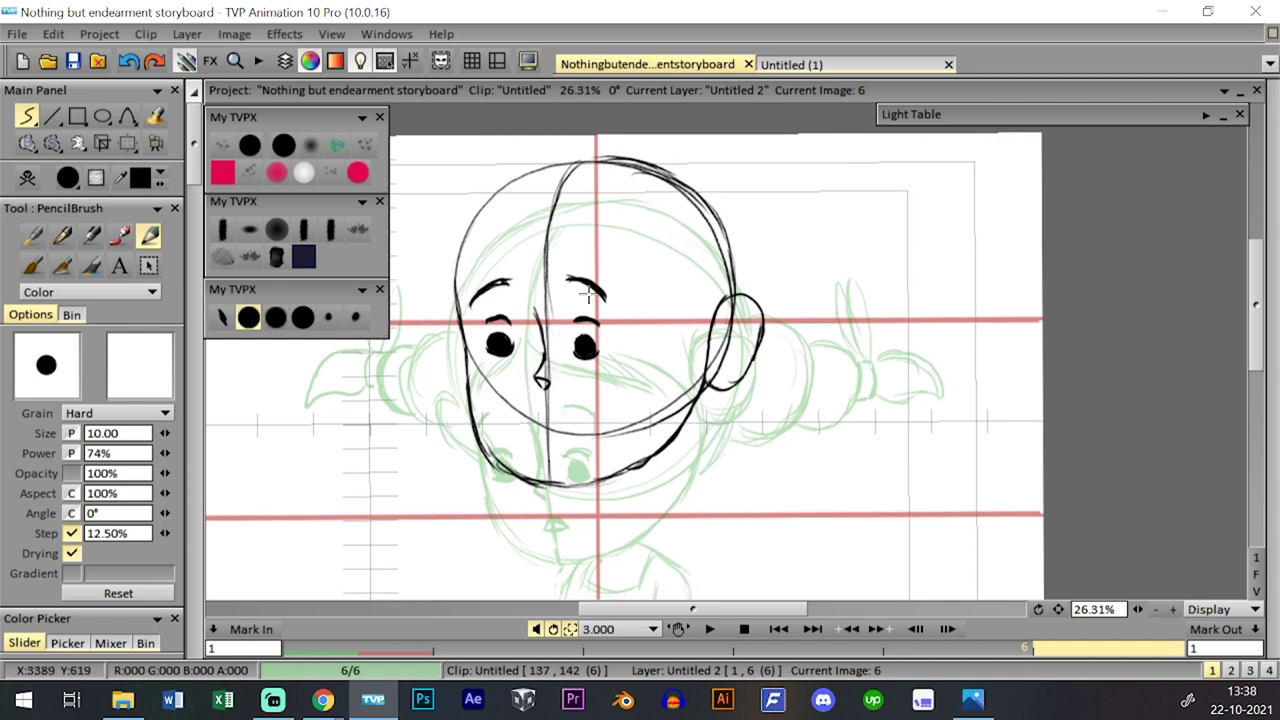
pyautogui.scroll(1, 598, 297)
# - Lasso both eyes, nudge them slightly down, then clear the selection
pyautogui.rightClick(54, 148)
pyautogui.click(112, 191)
pyautogui.moveTo(508, 322)
pyautogui.mouseDown()
pyautogui.moveTo(478, 325)
pyautogui.moveTo(504, 307)
pyautogui.moveTo(596, 321)
pyautogui.moveTo(604, 369)
pyautogui.moveTo(554, 399)
pyautogui.moveTo(480, 335)
pyautogui.mouseUp()
pyautogui.rightClick(127, 143)
pyautogui.click(195, 145)
pyautogui.moveTo(586, 333); pyautogui.dragTo(583, 345)
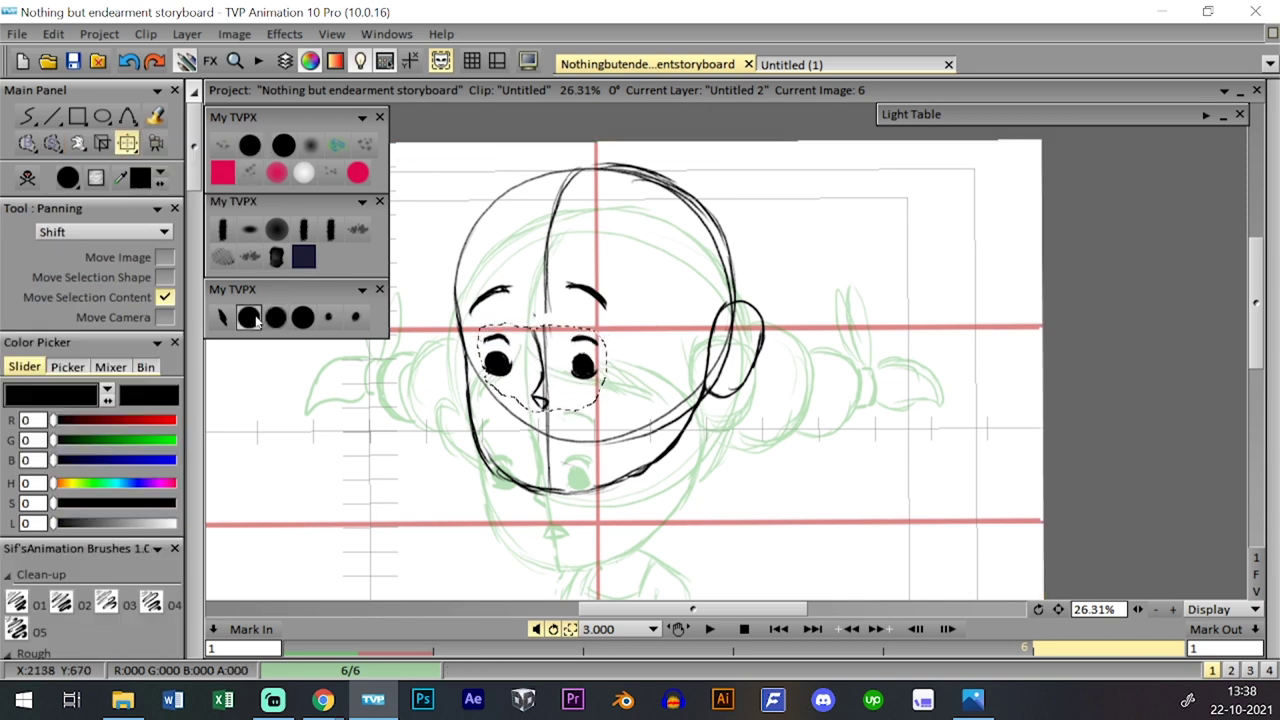
pyautogui.click(249, 317)
pyautogui.rightClick(52, 143)
pyautogui.click(135, 303)
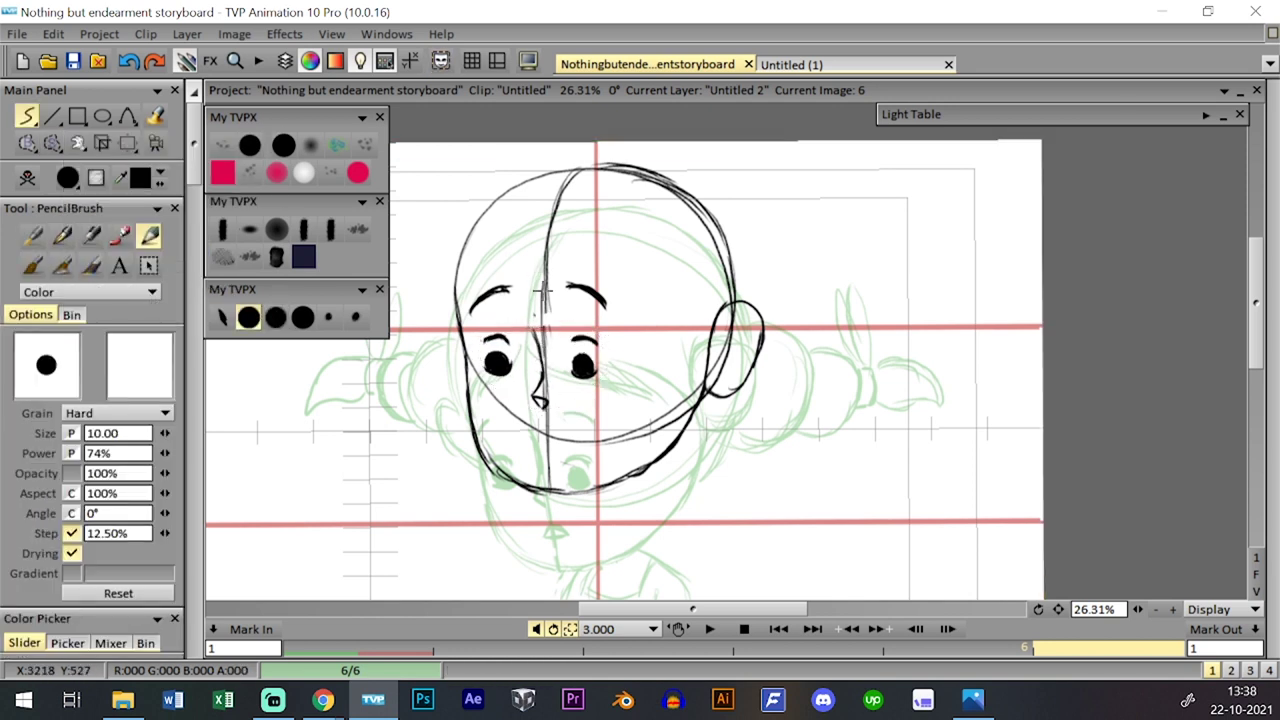
# - Bridge the gap in the face's centre line and draw lips under the nose
pyautogui.moveTo(547, 338); pyautogui.dragTo(545, 277)
pyautogui.moveTo(552, 374); pyautogui.dragTo(553, 365)
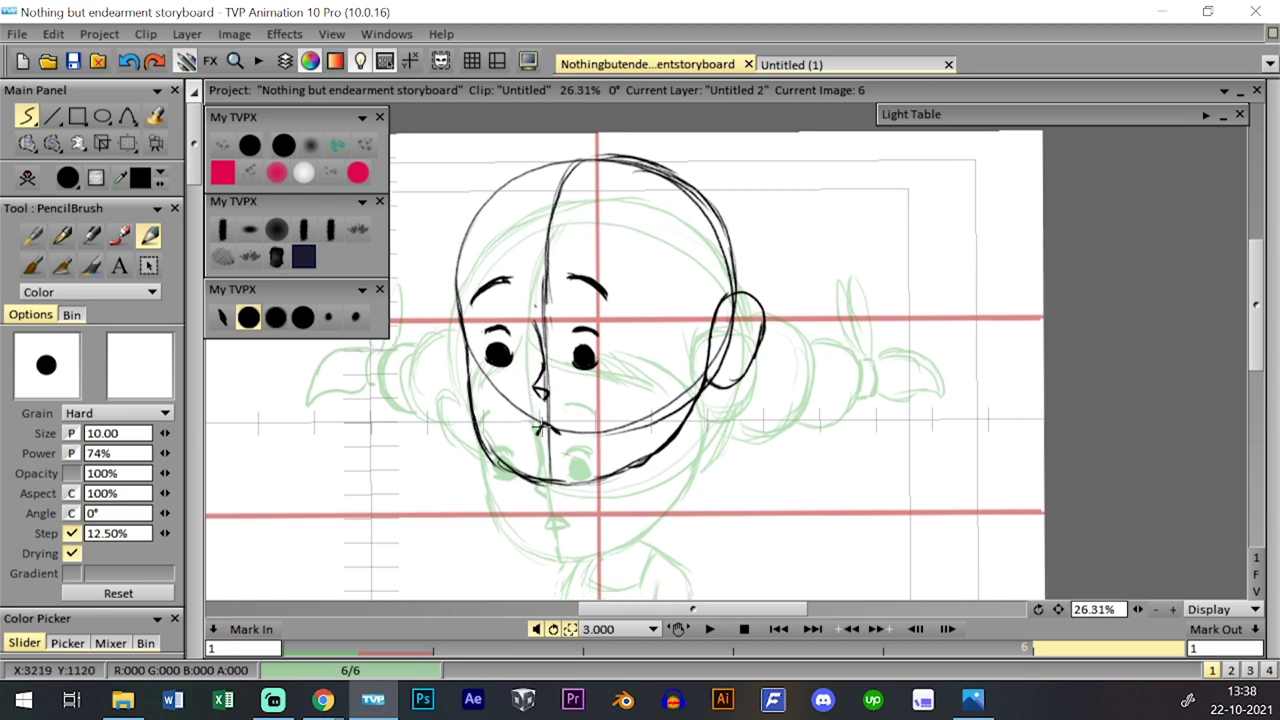
pyautogui.moveTo(538, 428); pyautogui.dragTo(566, 436)
pyautogui.scroll(1, 660, 354)
# - Sweep bangs across the forehead and draw the hair outline over the crown to the ear
pyautogui.moveTo(667, 337); pyautogui.dragTo(661, 348)
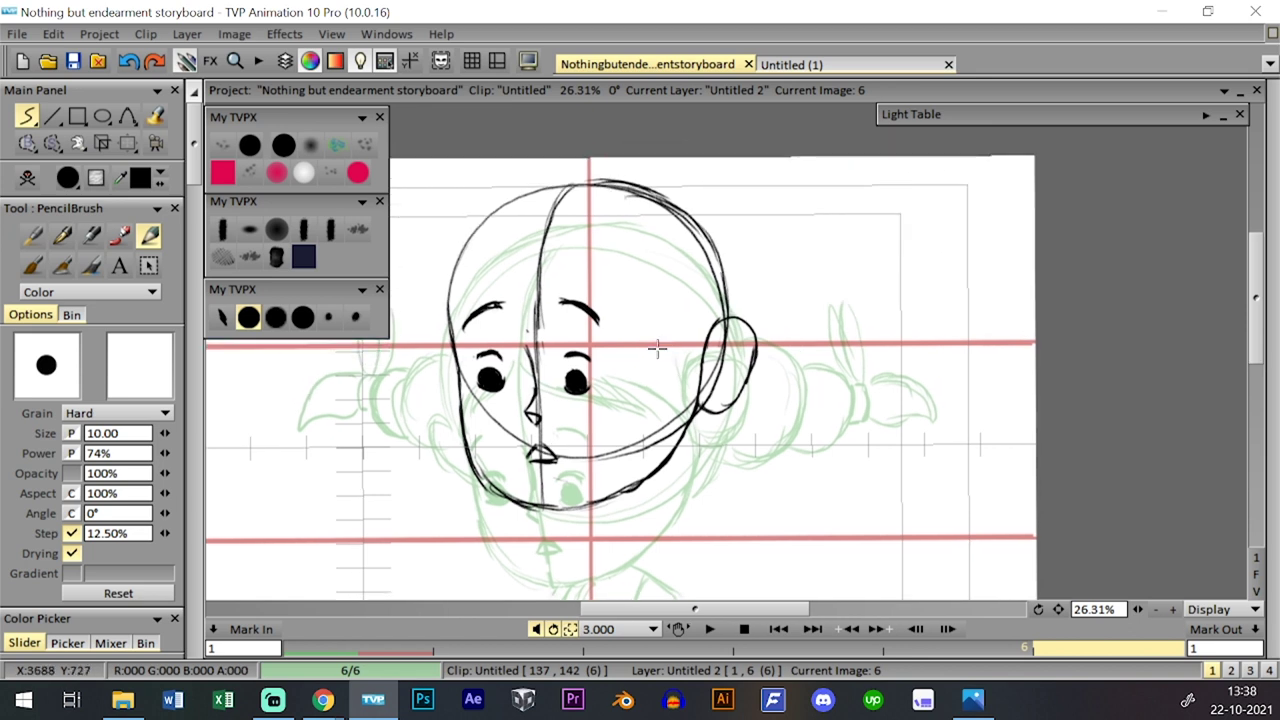
pyautogui.moveTo(546, 260); pyautogui.dragTo(662, 312)
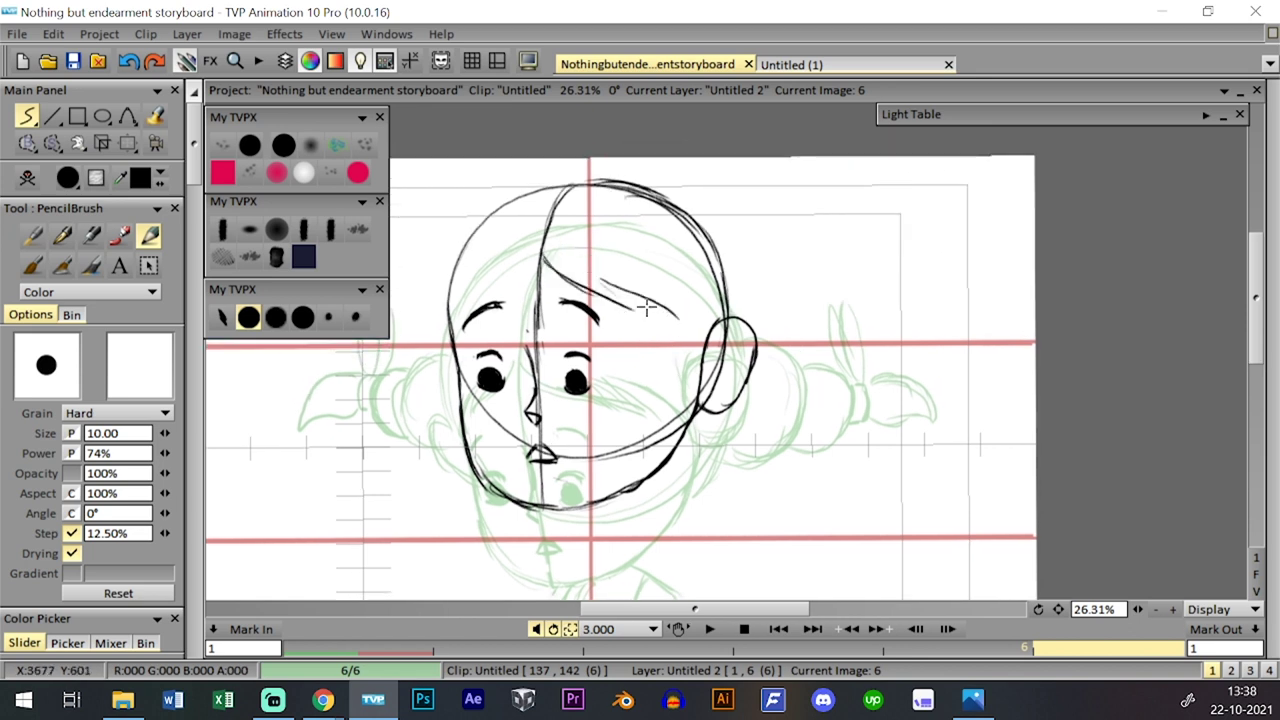
pyautogui.moveTo(536, 258)
pyautogui.mouseDown()
pyautogui.moveTo(460, 328)
pyautogui.moveTo(463, 291)
pyautogui.mouseUp()
pyautogui.moveTo(449, 338)
pyautogui.mouseDown()
pyautogui.moveTo(448, 247)
pyautogui.moveTo(485, 204)
pyautogui.mouseUp()
pyautogui.moveTo(458, 242); pyautogui.dragTo(519, 174)
pyautogui.hotkey('ctrl', 'z')
pyautogui.moveTo(458, 239)
pyautogui.mouseDown()
pyautogui.moveTo(523, 189)
pyautogui.moveTo(659, 187)
pyautogui.mouseUp()
pyautogui.moveTo(536, 184)
pyautogui.mouseDown()
pyautogui.moveTo(630, 176)
pyautogui.moveTo(728, 242)
pyautogui.moveTo(735, 325)
pyautogui.moveTo(757, 346)
pyautogui.mouseUp()
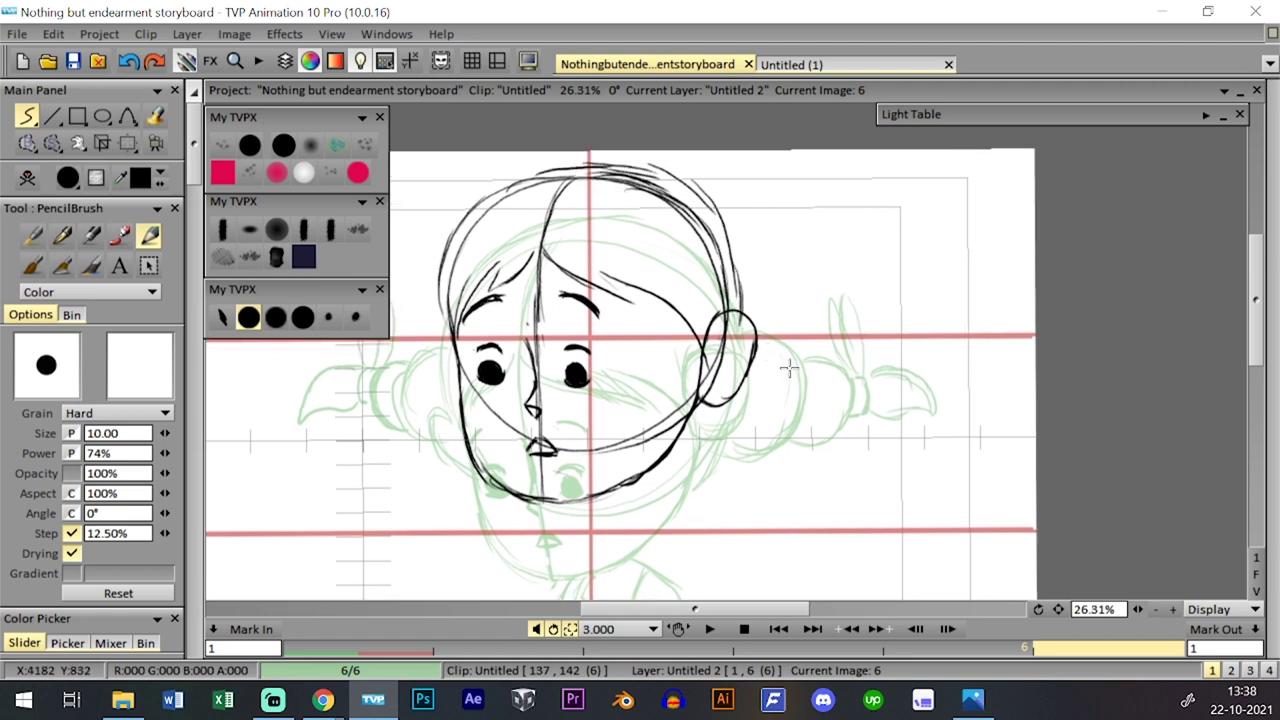
# - Compare against image 5 and darken the left side of the head outline
pyautogui.press('Left')
pyautogui.press('Right')
pyautogui.press('Left')
pyautogui.press('Right')
pyautogui.moveTo(442, 286); pyautogui.dragTo(457, 364)
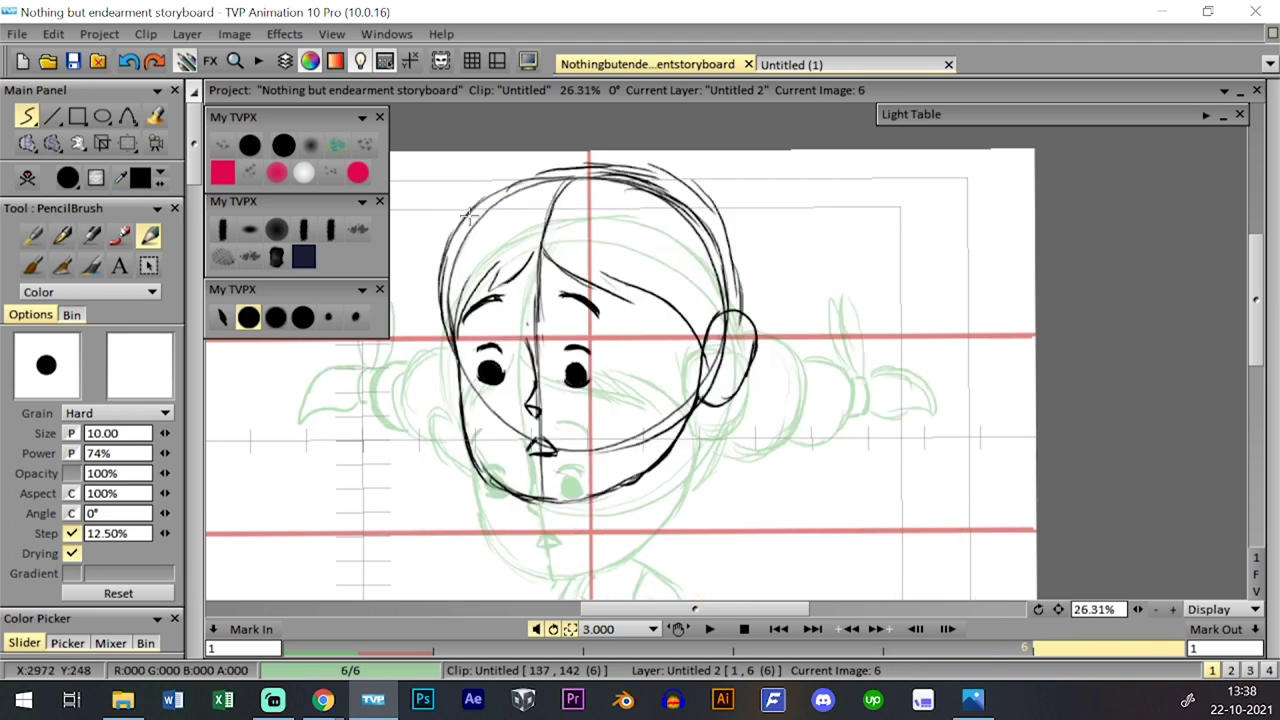
pyautogui.press('Left')
pyautogui.press('Right')
# - Draw a round hair bun on the right side of the head
pyautogui.moveTo(744, 300)
pyautogui.mouseDown()
pyautogui.moveTo(778, 330)
pyautogui.moveTo(780, 392)
pyautogui.mouseUp()
pyautogui.moveTo(698, 412)
pyautogui.mouseDown()
pyautogui.moveTo(752, 413)
pyautogui.moveTo(684, 437)
pyautogui.moveTo(784, 412)
pyautogui.mouseUp()
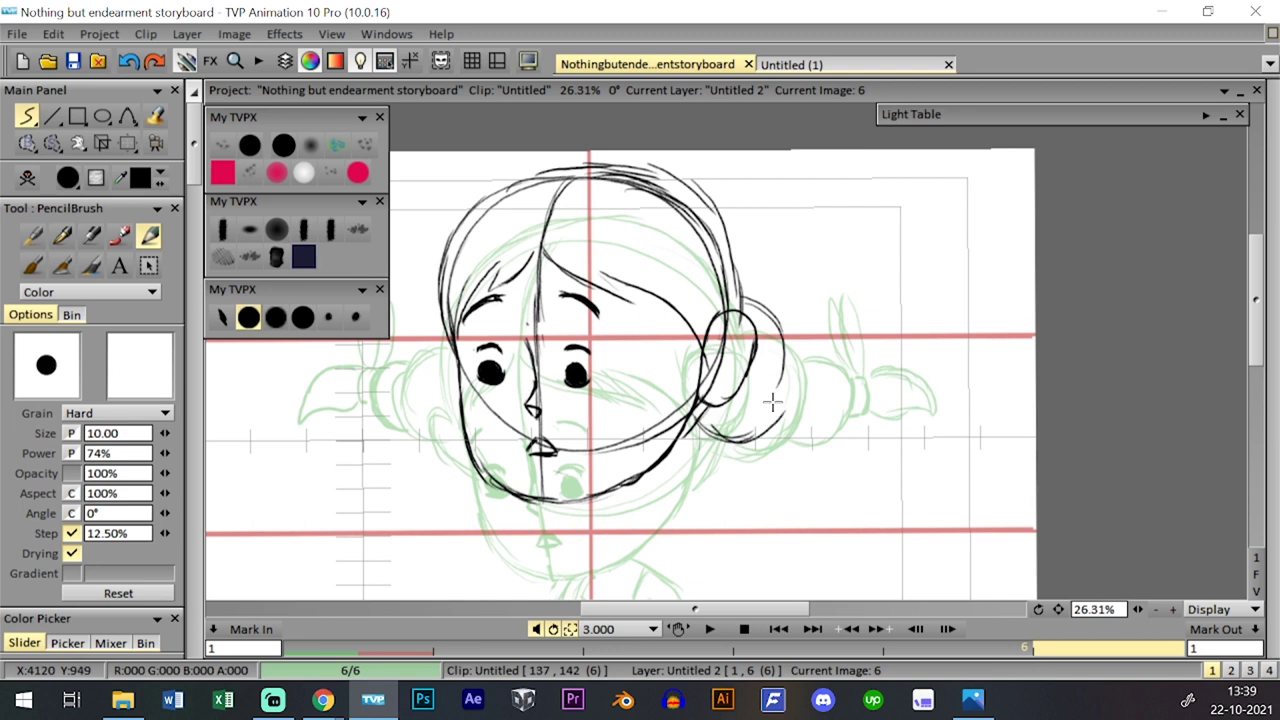
pyautogui.moveTo(774, 323)
pyautogui.mouseDown()
pyautogui.moveTo(788, 412)
pyautogui.moveTo(830, 435)
pyautogui.moveTo(795, 368)
pyautogui.moveTo(845, 425)
pyautogui.moveTo(830, 462)
pyautogui.moveTo(834, 435)
pyautogui.moveTo(840, 453)
pyautogui.mouseUp()
pyautogui.hotkey('ctrl', 'z')
# - Add a curly pigtail and strands hanging from the right bun
pyautogui.moveTo(848, 462); pyautogui.dragTo(888, 522)
pyautogui.moveTo(852, 430)
pyautogui.mouseDown()
pyautogui.moveTo(863, 497)
pyautogui.moveTo(867, 350)
pyautogui.moveTo(860, 427)
pyautogui.moveTo(859, 352)
pyautogui.mouseUp()
pyautogui.moveTo(859, 352); pyautogui.dragTo(855, 434)
pyautogui.press('Left')
pyautogui.press('Right')
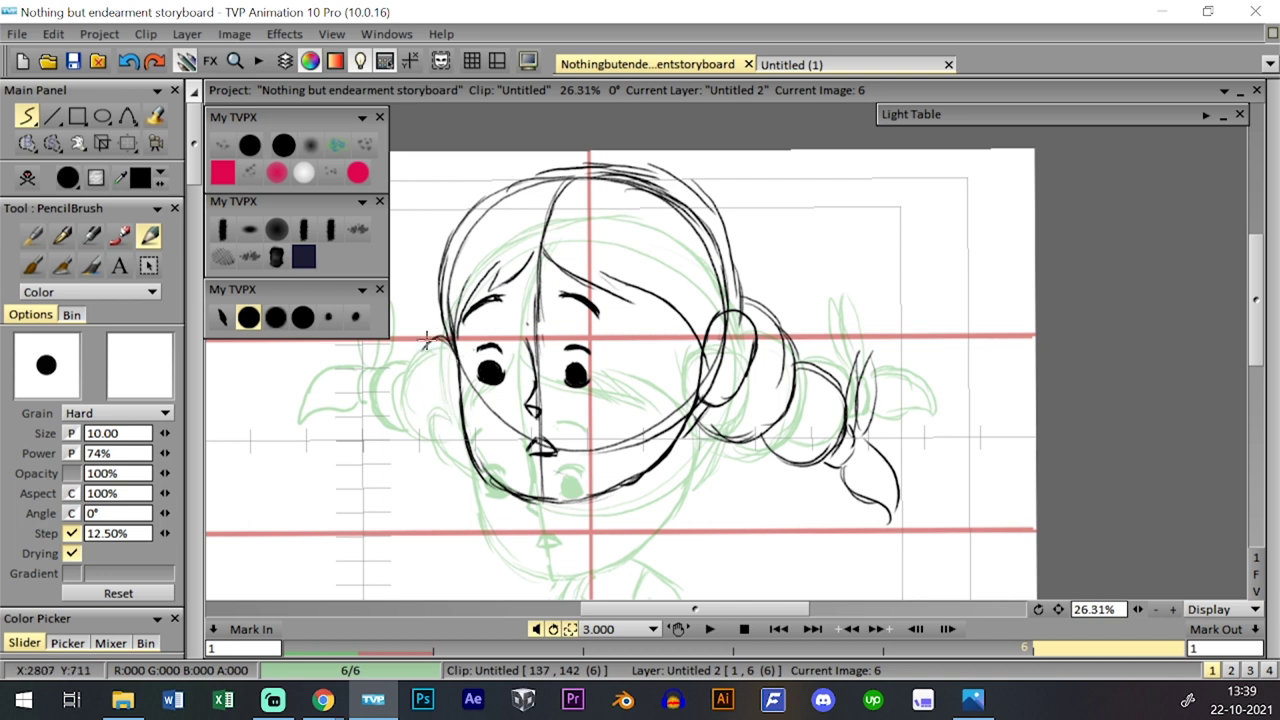
# - Draw the left ear and bun with a curly pigtail looping down below it
pyautogui.moveTo(428, 332); pyautogui.dragTo(460, 398)
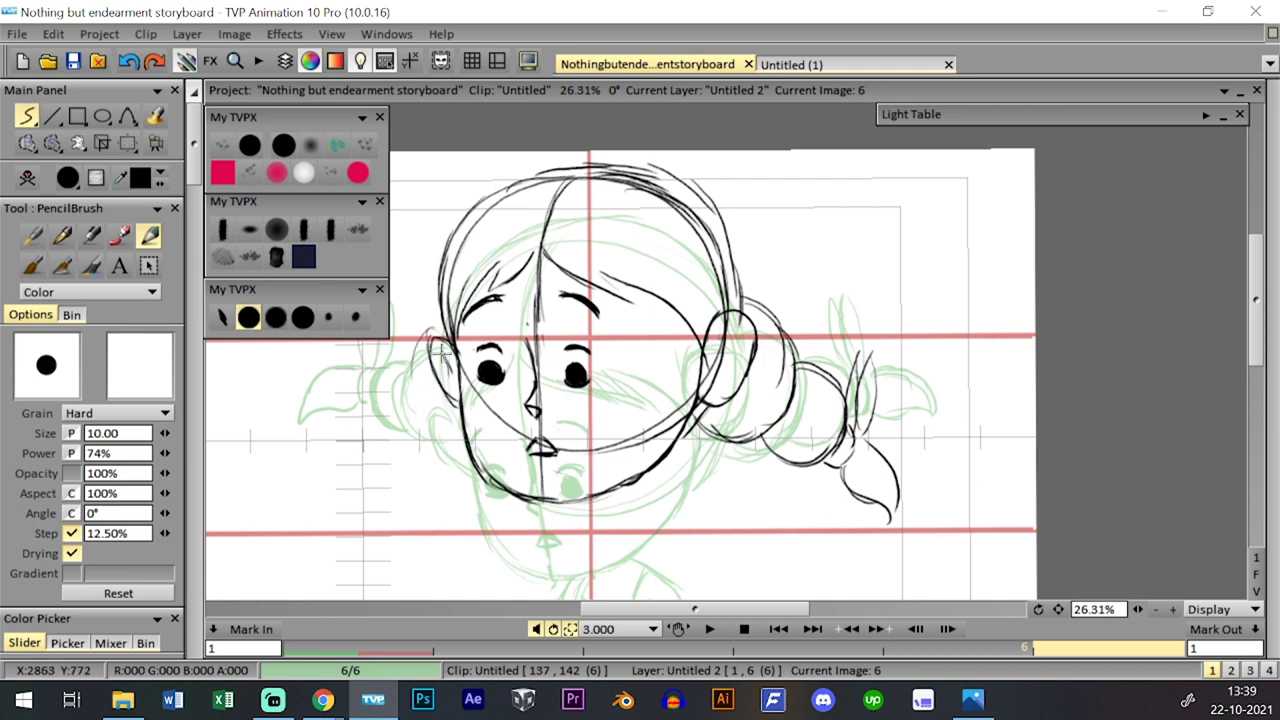
pyautogui.moveTo(438, 324); pyautogui.dragTo(471, 433)
pyautogui.moveTo(401, 388)
pyautogui.mouseDown()
pyautogui.moveTo(437, 456)
pyautogui.moveTo(408, 444)
pyautogui.moveTo(411, 392)
pyautogui.mouseUp()
pyautogui.moveTo(375, 437)
pyautogui.mouseDown()
pyautogui.moveTo(399, 462)
pyautogui.moveTo(363, 488)
pyautogui.mouseUp()
pyautogui.hotkey('ctrl', 'z')
pyautogui.moveTo(374, 437)
pyautogui.mouseDown()
pyautogui.moveTo(351, 460)
pyautogui.moveTo(377, 513)
pyautogui.mouseUp()
pyautogui.moveTo(350, 460)
pyautogui.mouseDown()
pyautogui.moveTo(370, 534)
pyautogui.moveTo(402, 460)
pyautogui.moveTo(386, 481)
pyautogui.mouseUp()
pyautogui.moveTo(375, 433); pyautogui.dragTo(336, 354)
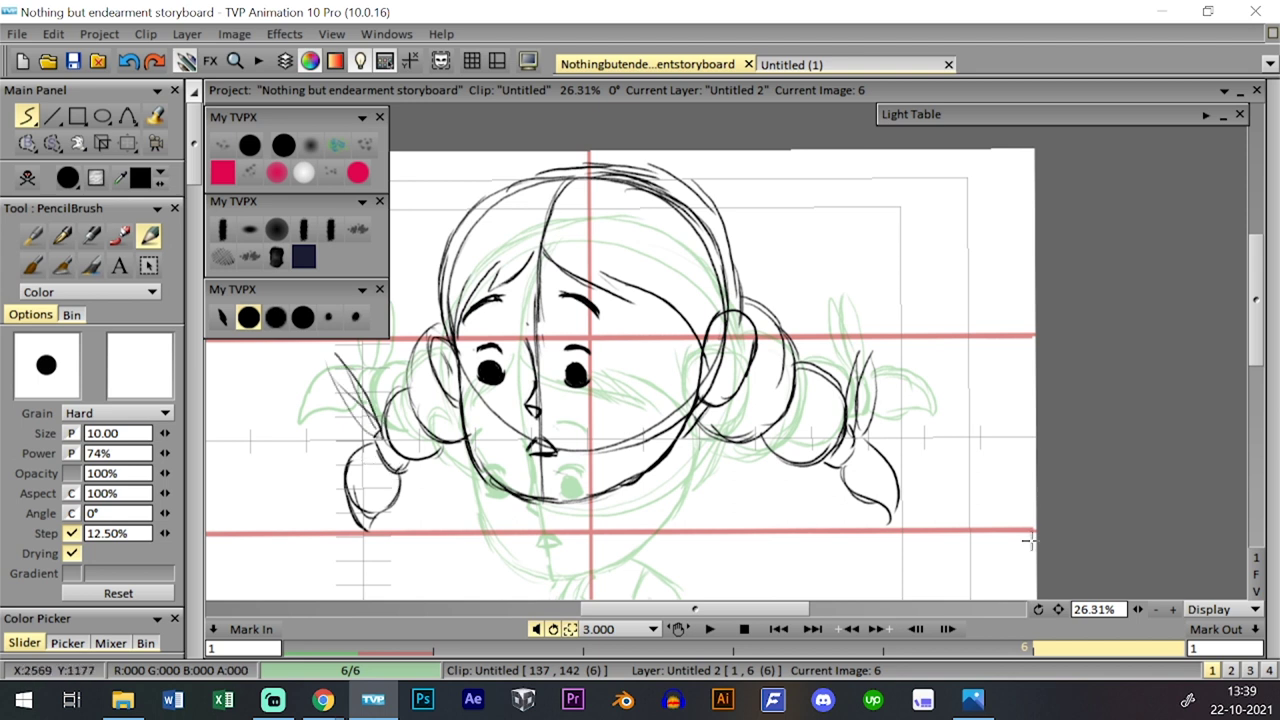
pyautogui.moveTo(1138, 609); pyautogui.dragTo(1112, 609)
pyautogui.moveTo(760, 492)
pyautogui.mouseDown()
pyautogui.moveTo(722, 443)
pyautogui.moveTo(707, 458)
pyautogui.mouseUp()
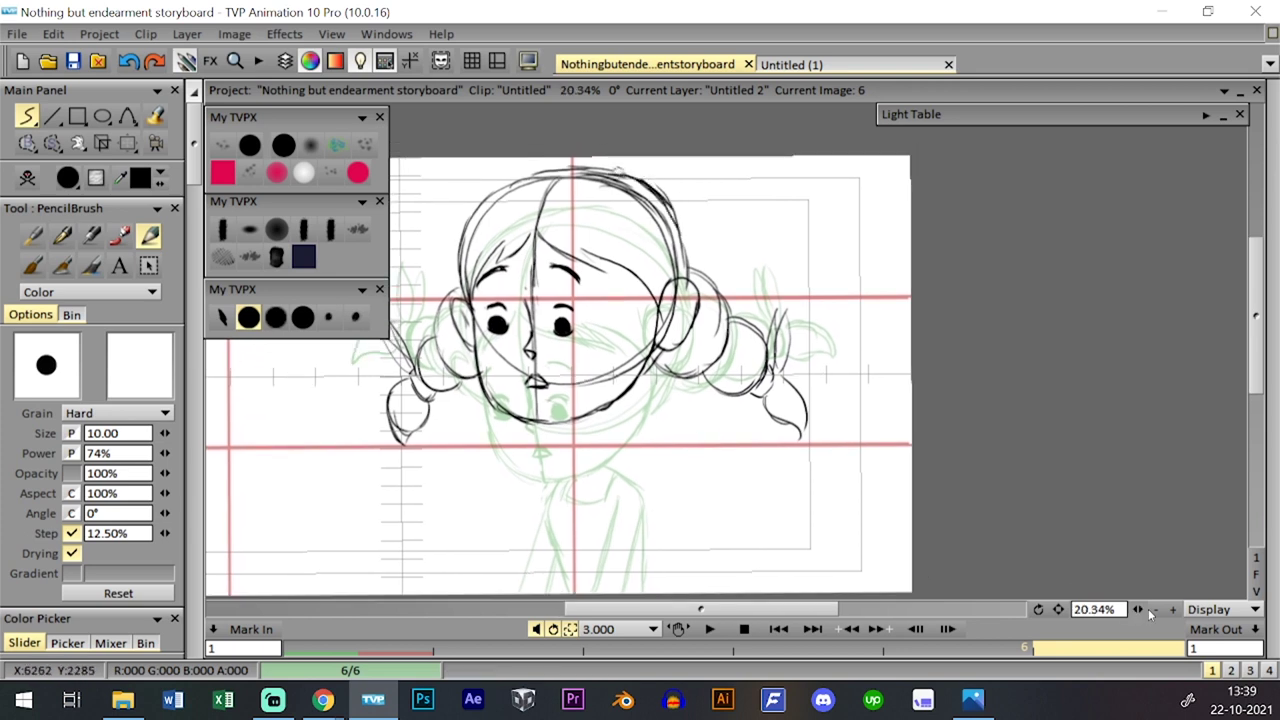
# - Zoom in below the chin and sketch the neck and shoulder lines
pyautogui.moveTo(1139, 610); pyautogui.dragTo(1155, 610)
pyautogui.moveTo(630, 440); pyautogui.dragTo(634, 418)
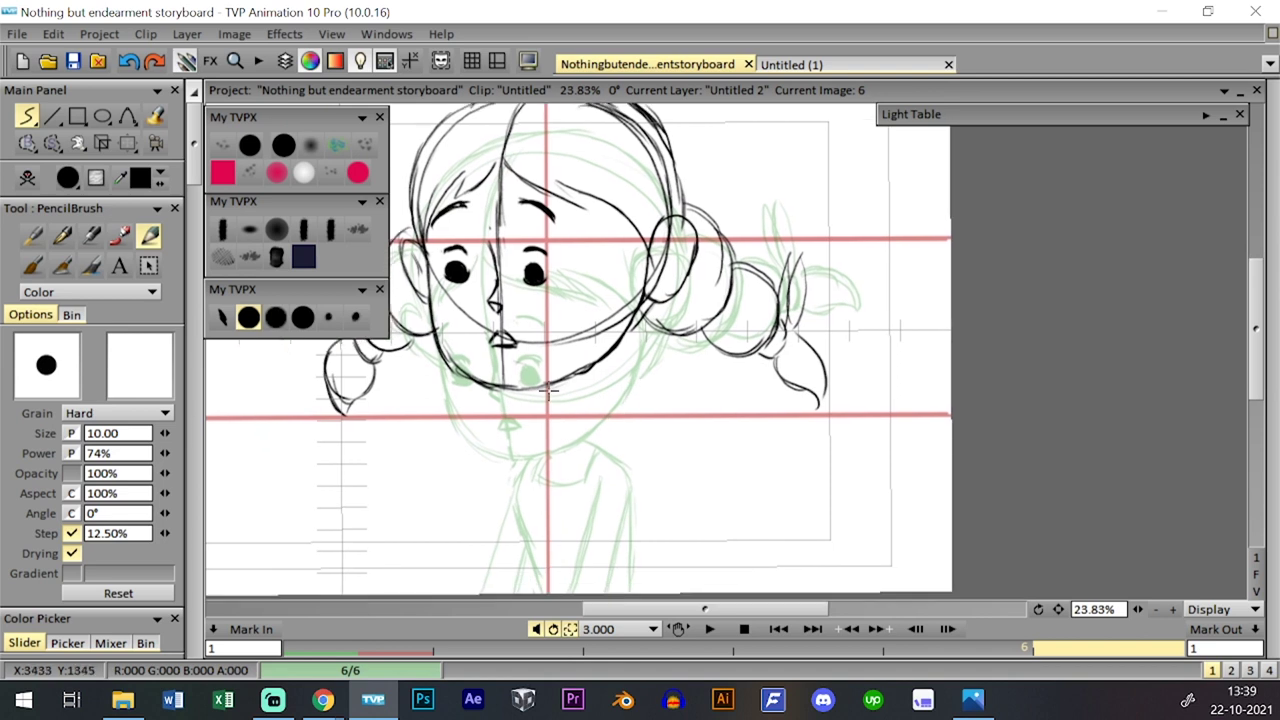
pyautogui.moveTo(556, 384)
pyautogui.mouseDown()
pyautogui.moveTo(556, 398)
pyautogui.moveTo(533, 400)
pyautogui.moveTo(594, 430)
pyautogui.mouseUp()
pyautogui.moveTo(534, 402)
pyautogui.mouseDown()
pyautogui.moveTo(570, 412)
pyautogui.moveTo(603, 438)
pyautogui.mouseUp()
# - Draw the left and right body lines and redraw straighter shoulder lines
pyautogui.moveTo(530, 398)
pyautogui.mouseDown()
pyautogui.moveTo(508, 446)
pyautogui.moveTo(532, 405)
pyautogui.moveTo(527, 488)
pyautogui.mouseUp()
pyautogui.moveTo(502, 418); pyautogui.dragTo(523, 482)
pyautogui.moveTo(606, 408); pyautogui.dragTo(600, 492)
pyautogui.moveTo(604, 418); pyautogui.dragTo(598, 504)
pyautogui.hotkey('ctrl', 'z')
pyautogui.hotkey('ctrl', 'z')
pyautogui.hotkey('ctrl', 'z')
pyautogui.hotkey('ctrl', 'z')
pyautogui.hotkey('ctrl', 'z')
pyautogui.hotkey('ctrl', 'z')
pyautogui.hotkey('ctrl', 'z')
pyautogui.moveTo(553, 373); pyautogui.dragTo(608, 412)
pyautogui.moveTo(506, 400); pyautogui.dragTo(485, 423)
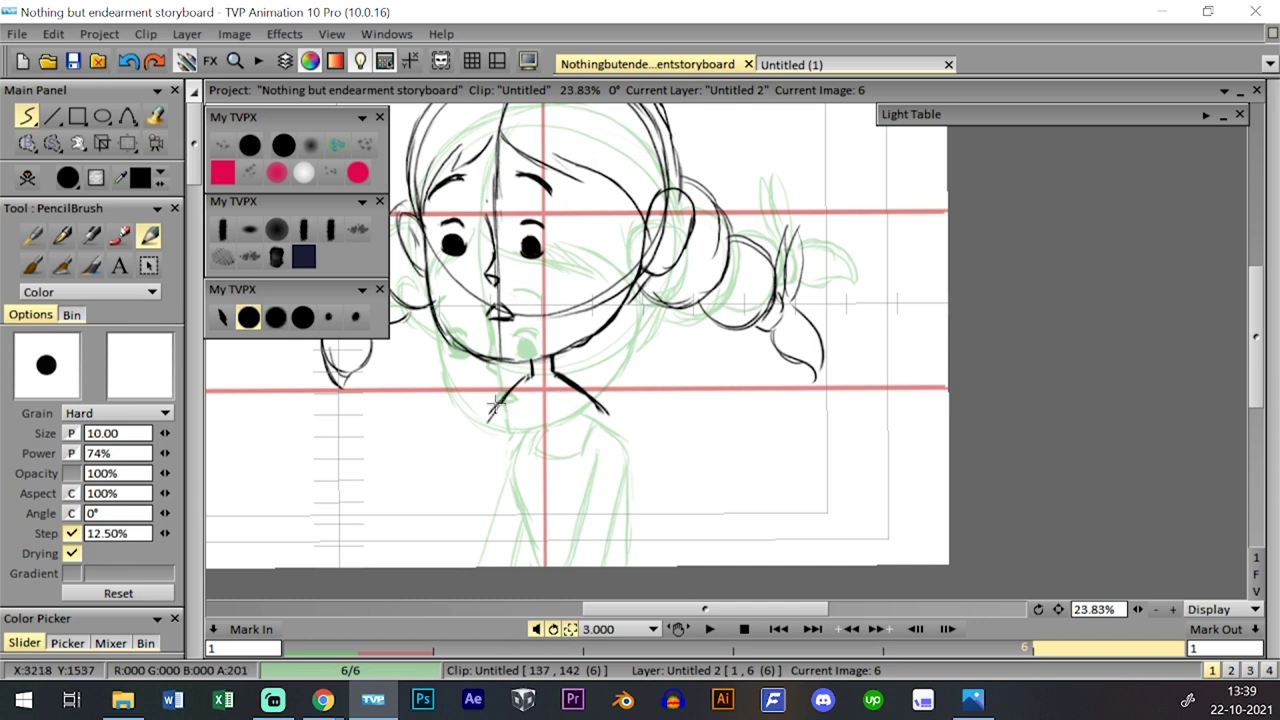
pyautogui.hotkey('ctrl', 'z')
pyautogui.moveTo(529, 376)
pyautogui.mouseDown()
pyautogui.moveTo(490, 413)
pyautogui.moveTo(516, 490)
pyautogui.mouseUp()
# - Retrace and darken both sides of the torso below the shoulders
pyautogui.hotkey('ctrl', 'z')
pyautogui.moveTo(497, 408); pyautogui.dragTo(516, 490)
pyautogui.moveTo(498, 406); pyautogui.dragTo(517, 483)
pyautogui.hotkey('ctrl', 'z')
pyautogui.moveTo(500, 408); pyautogui.dragTo(517, 485)
pyautogui.moveTo(597, 408); pyautogui.dragTo(593, 470)
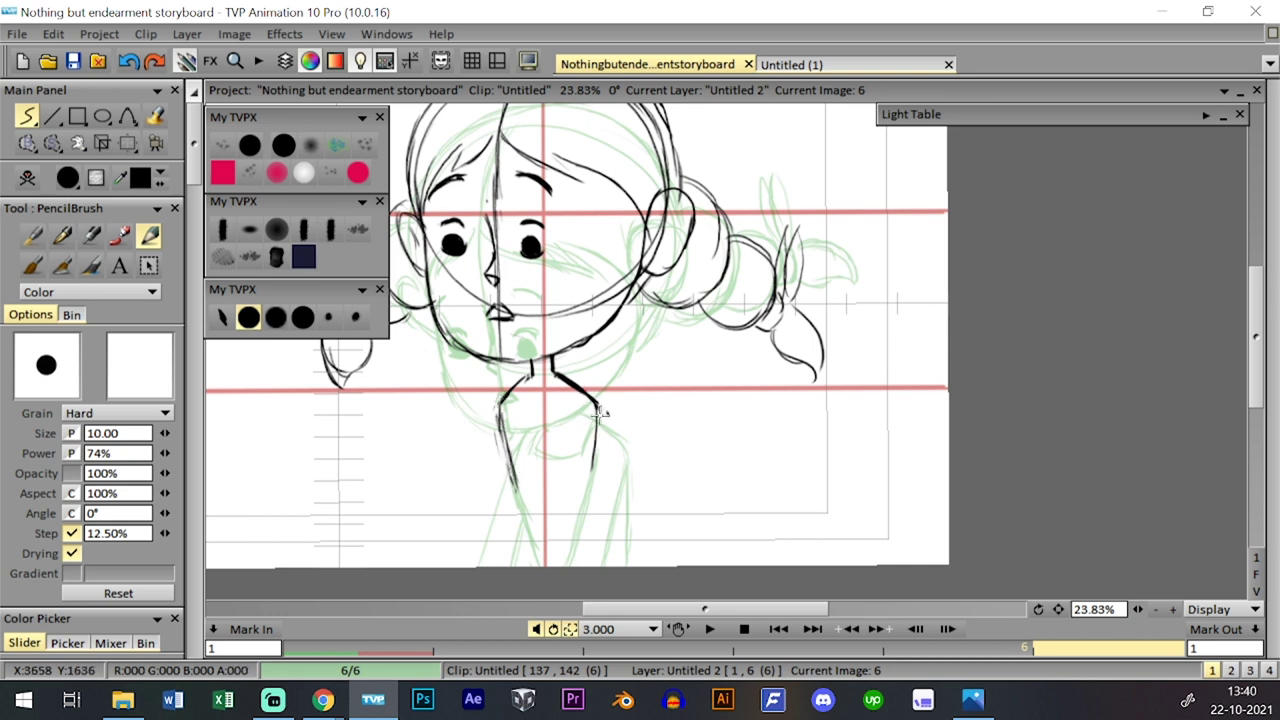
pyautogui.moveTo(598, 405); pyautogui.dragTo(588, 490)
pyautogui.moveTo(595, 430); pyautogui.dragTo(585, 496)
# - Thicken the torso's left edge and close its base with a hem line
pyautogui.moveTo(500, 425)
pyautogui.mouseDown()
pyautogui.moveTo(509, 486)
pyautogui.moveTo(595, 524)
pyautogui.moveTo(578, 492)
pyautogui.moveTo(597, 480)
pyautogui.moveTo(532, 498)
pyautogui.moveTo(600, 491)
pyautogui.moveTo(544, 507)
pyautogui.mouseUp()
pyautogui.moveTo(627, 473); pyautogui.dragTo(596, 461)
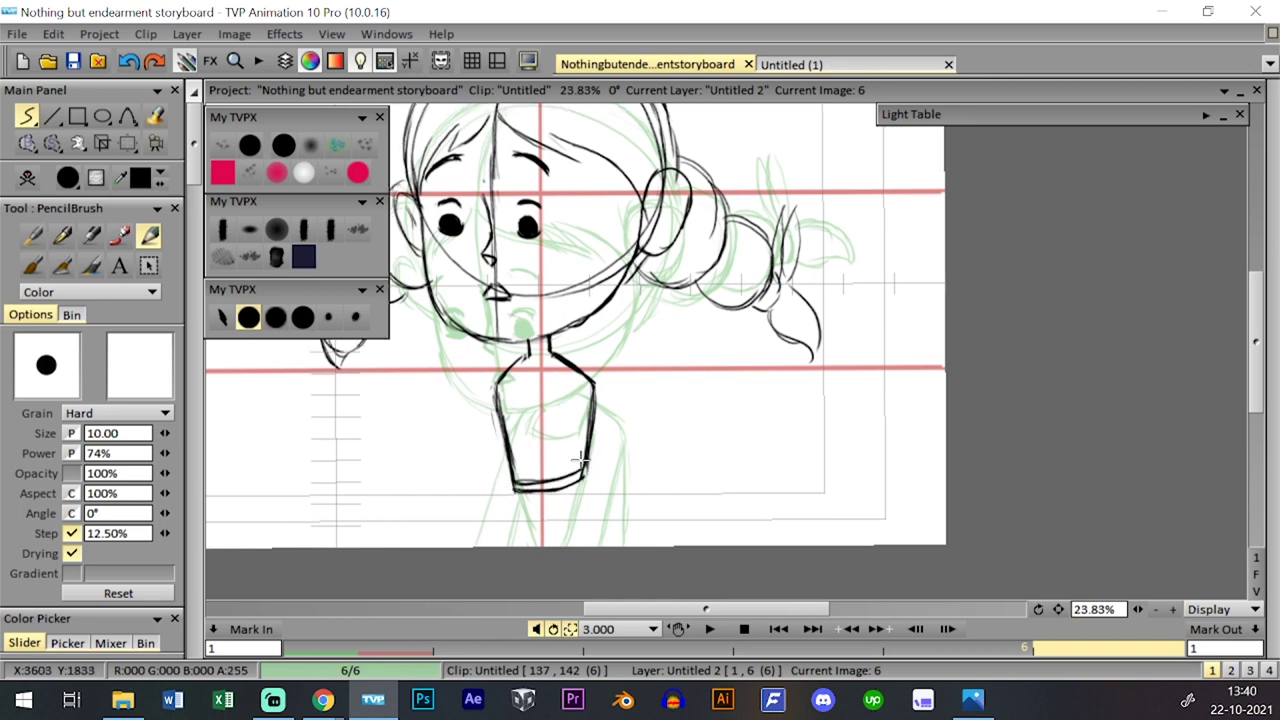
pyautogui.moveTo(506, 422); pyautogui.dragTo(516, 480)
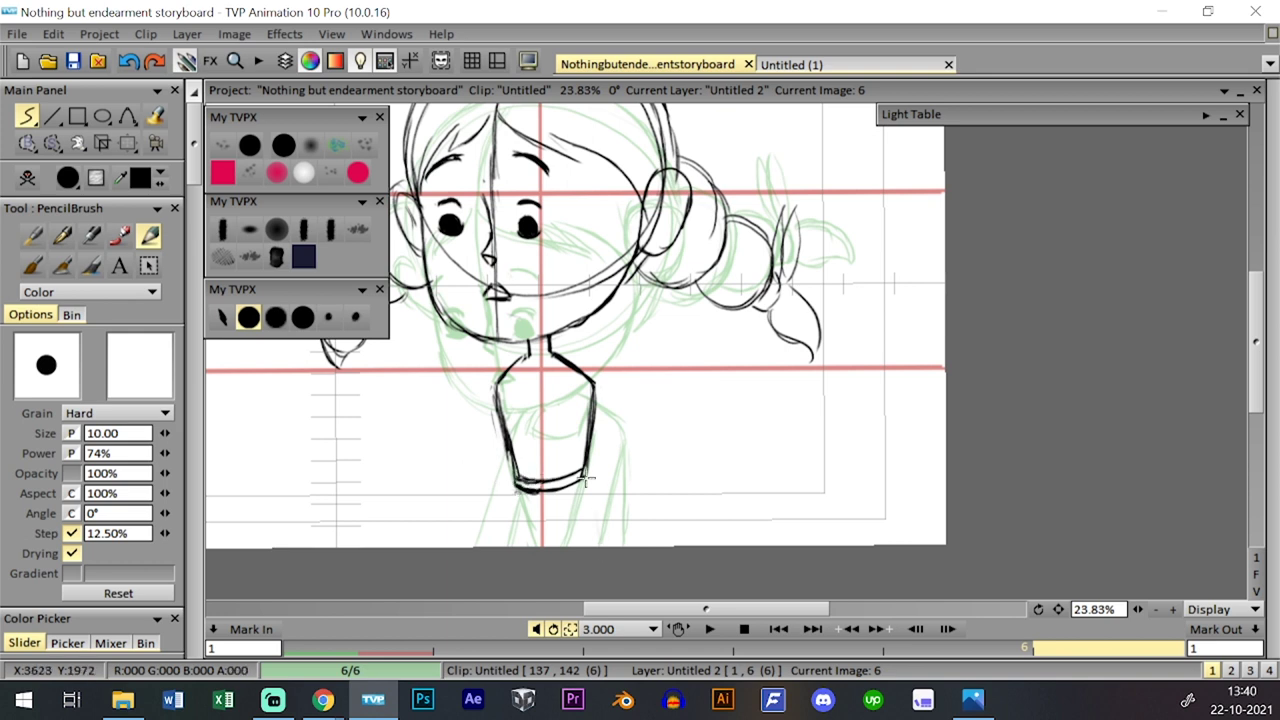
pyautogui.click(52, 142)
# - Select the shirt's bottom with an ellipse and nudge it down a little
pyautogui.click(128, 171)
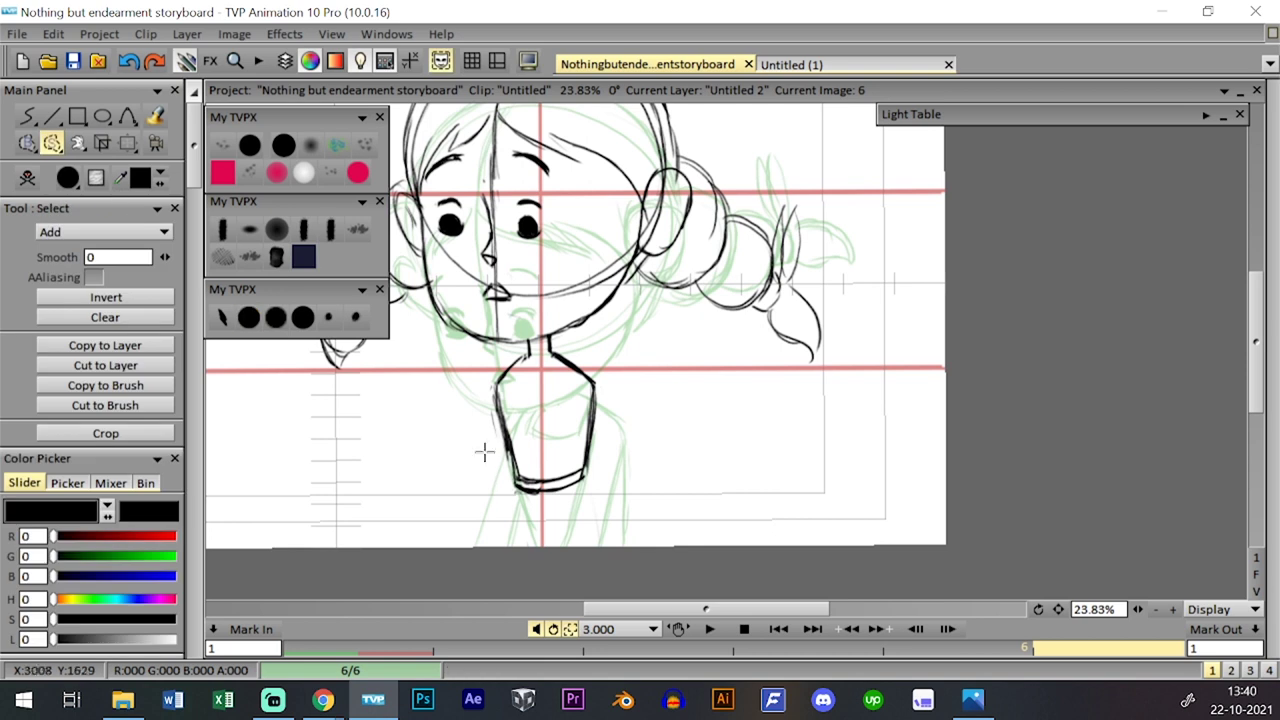
pyautogui.moveTo(505, 453)
pyautogui.mouseDown()
pyautogui.moveTo(595, 465)
pyautogui.moveTo(610, 520)
pyautogui.mouseUp()
pyautogui.click(127, 143)
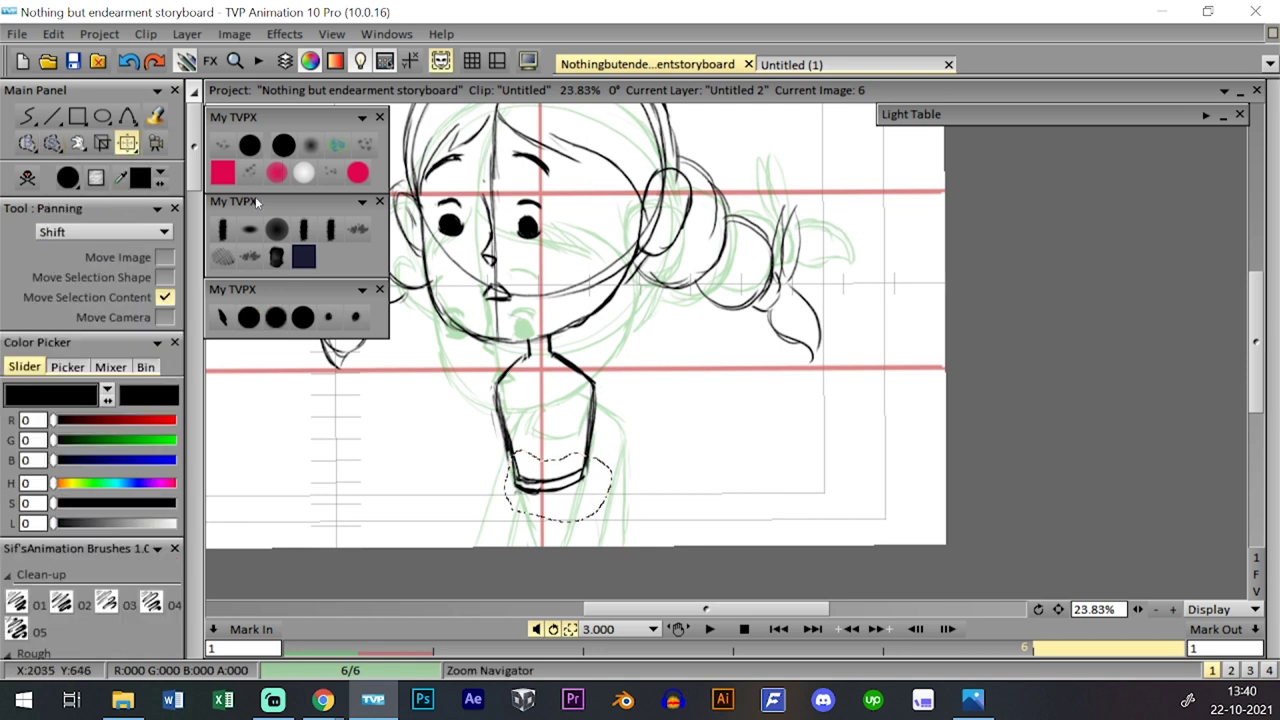
pyautogui.moveTo(590, 476); pyautogui.dragTo(580, 490)
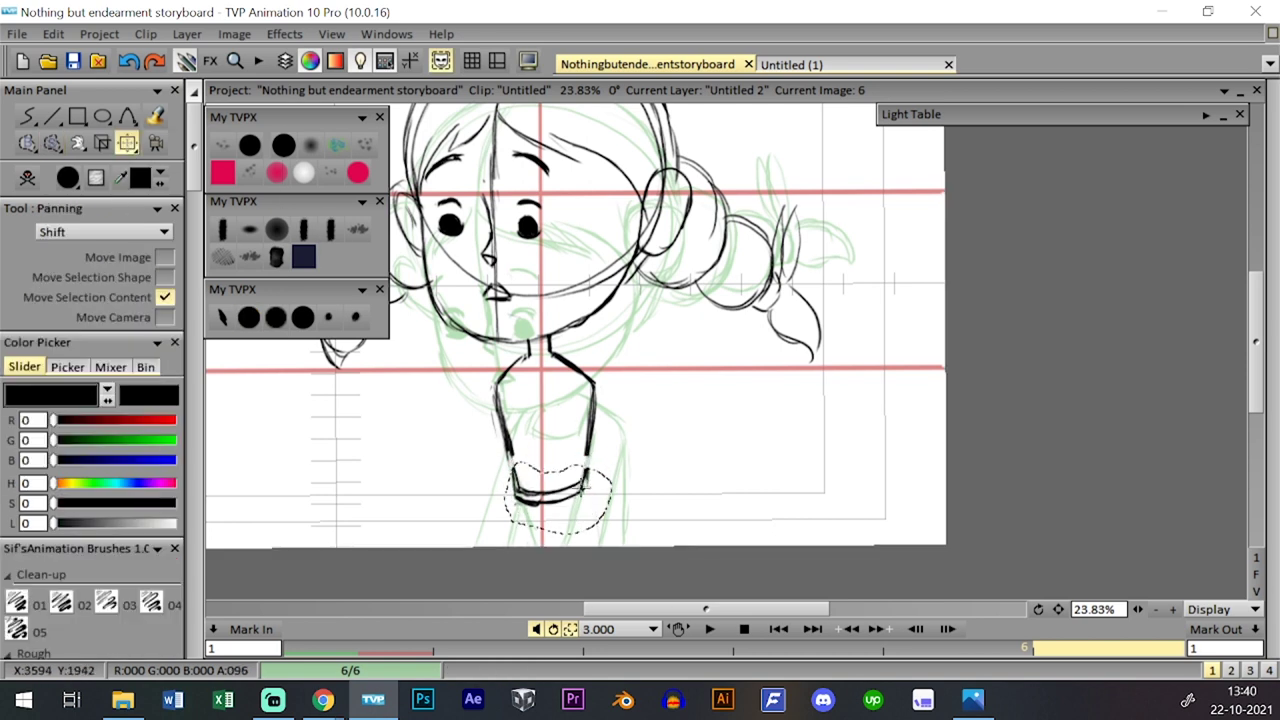
# - With the pencil, close the gaps in both shirt sides and draw leg lines below
pyautogui.click(249, 318)
pyautogui.moveTo(508, 439); pyautogui.dragTo(515, 485)
pyautogui.moveTo(589, 424); pyautogui.dragTo(594, 539)
pyautogui.moveTo(517, 498); pyautogui.dragTo(511, 545)
pyautogui.hotkey('ctrl', 'z')
pyautogui.hotkey('ctrl', 'z')
pyautogui.moveTo(585, 487); pyautogui.dragTo(593, 543)
pyautogui.moveTo(608, 435); pyautogui.dragTo(600, 443)
# - Compare against image 5, darken the waistband and redraw the leg lines cleaner
pyautogui.press('Left')
pyautogui.press('Right')
pyautogui.press('Left')
pyautogui.press('Right')
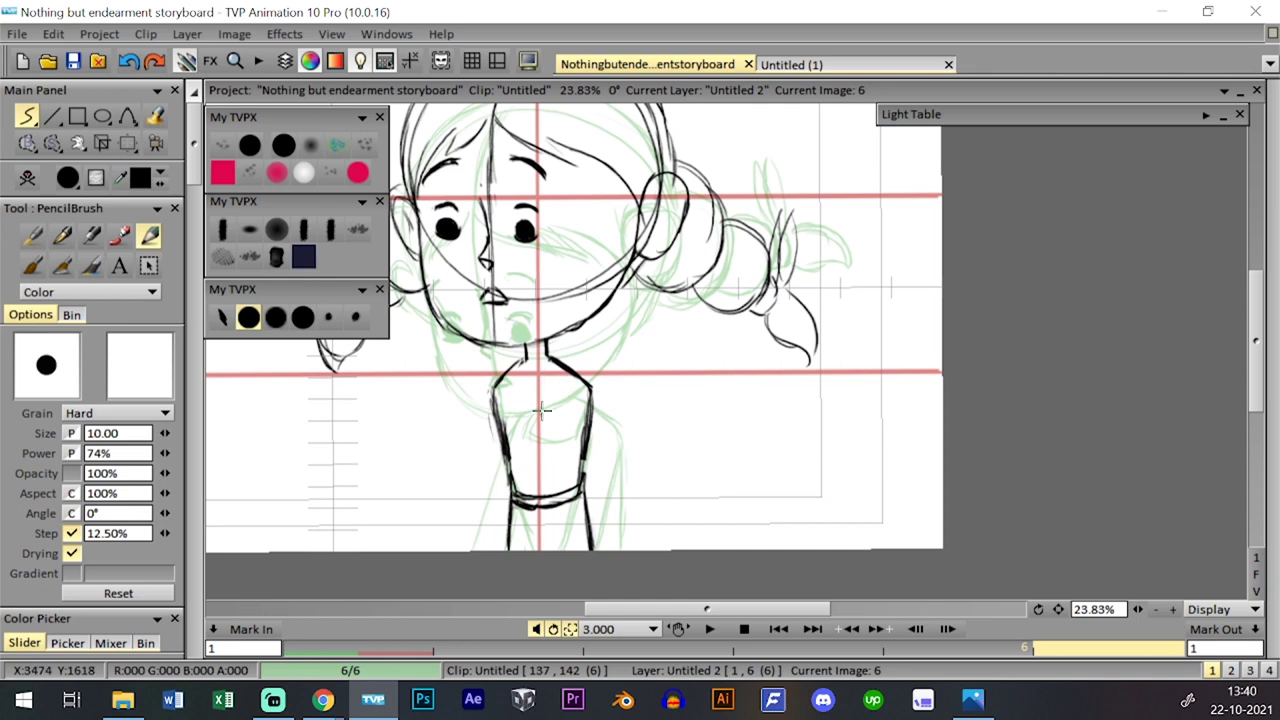
pyautogui.moveTo(524, 484)
pyautogui.mouseDown()
pyautogui.moveTo(550, 484)
pyautogui.moveTo(549, 495)
pyautogui.moveTo(502, 550)
pyautogui.mouseUp()
pyautogui.hotkey('ctrl', 'z')
pyautogui.moveTo(583, 490); pyautogui.dragTo(597, 550)
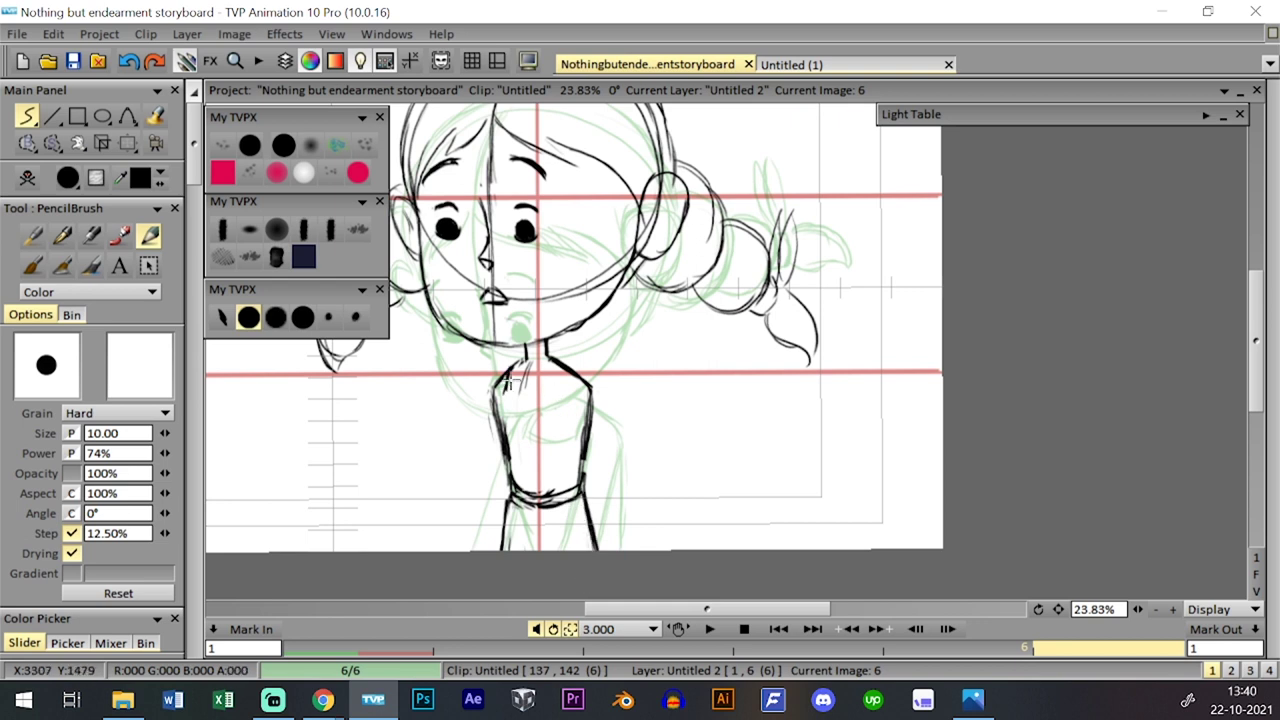
# - Draw a collar at the neckline, checking it against image 5
pyautogui.moveTo(497, 384); pyautogui.dragTo(548, 402)
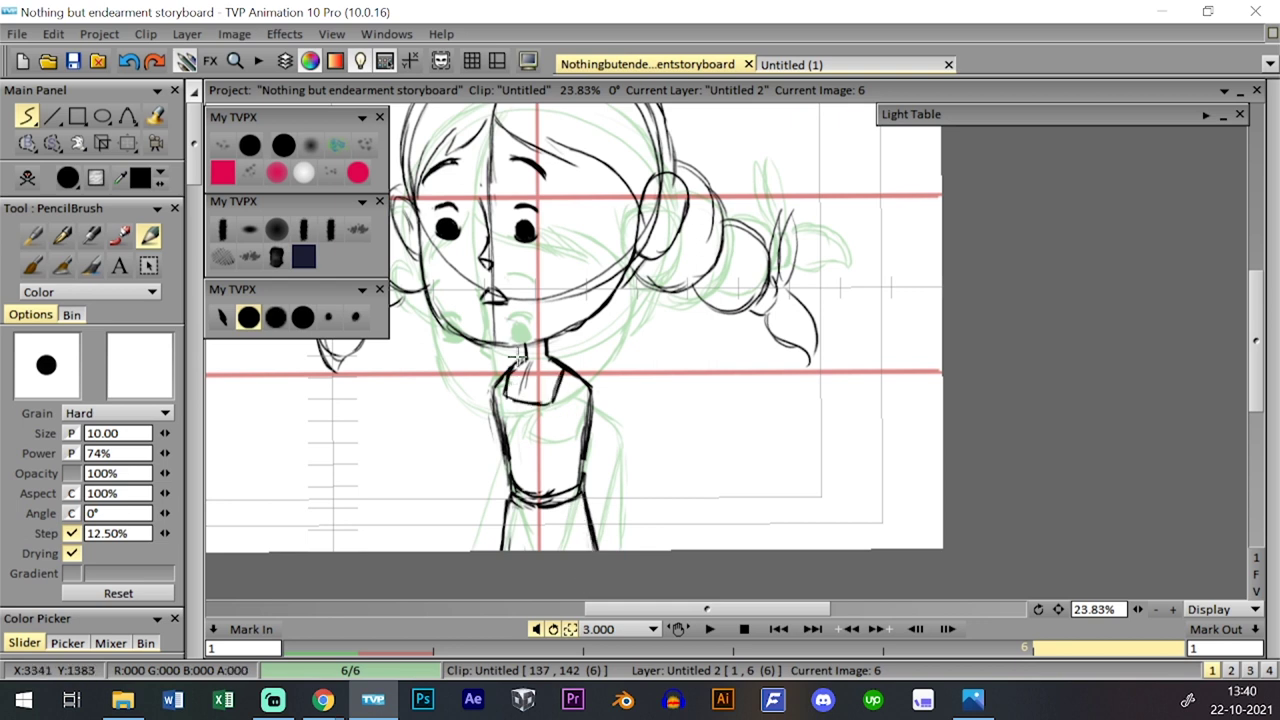
pyautogui.press('Left')
pyautogui.press('Right')
pyautogui.press('Left')
pyautogui.press('Right')
# - Sketch the arm down from the left shoulder and darken its inner and outer lines
pyautogui.moveTo(497, 413)
pyautogui.mouseDown()
pyautogui.moveTo(526, 399)
pyautogui.moveTo(487, 445)
pyautogui.mouseUp()
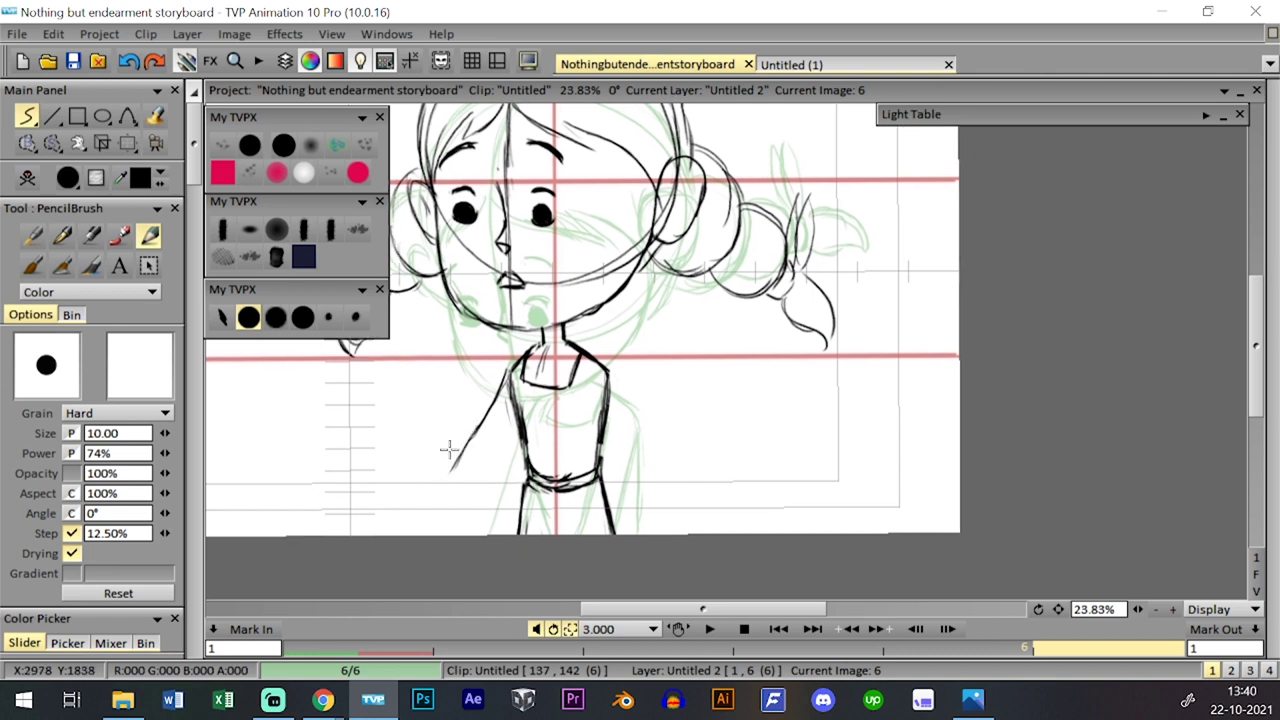
pyautogui.moveTo(461, 444)
pyautogui.mouseDown()
pyautogui.moveTo(489, 417)
pyautogui.moveTo(453, 460)
pyautogui.mouseUp()
pyautogui.moveTo(490, 411)
pyautogui.mouseDown()
pyautogui.moveTo(454, 459)
pyautogui.moveTo(470, 492)
pyautogui.moveTo(515, 422)
pyautogui.moveTo(505, 447)
pyautogui.mouseUp()
pyautogui.moveTo(522, 393); pyautogui.dragTo(507, 443)
pyautogui.moveTo(511, 380)
pyautogui.mouseDown()
pyautogui.moveTo(496, 416)
pyautogui.moveTo(542, 432)
pyautogui.mouseUp()
# - Extend the arm across the torso past the waist, adding a wrist curve and forearm line
pyautogui.moveTo(598, 370); pyautogui.dragTo(543, 431)
pyautogui.moveTo(572, 388); pyautogui.dragTo(492, 479)
pyautogui.hotkey('ctrl', 'z')
pyautogui.moveTo(545, 424); pyautogui.dragTo(502, 486)
pyautogui.moveTo(524, 455)
pyautogui.mouseDown()
pyautogui.moveTo(500, 490)
pyautogui.moveTo(517, 506)
pyautogui.mouseUp()
pyautogui.moveTo(507, 488); pyautogui.dragTo(522, 520)
pyautogui.moveTo(559, 471); pyautogui.dragTo(527, 513)
# - Trace the arm's right edge across the torso and sketch the right side of the chest
pyautogui.moveTo(602, 377)
pyautogui.mouseDown()
pyautogui.moveTo(572, 458)
pyautogui.moveTo(535, 432)
pyautogui.moveTo(503, 481)
pyautogui.mouseUp()
pyautogui.moveTo(572, 406); pyautogui.dragTo(532, 448)
pyautogui.moveTo(594, 368)
pyautogui.mouseDown()
pyautogui.moveTo(552, 434)
pyautogui.moveTo(580, 432)
pyautogui.mouseUp()
pyautogui.moveTo(566, 462); pyautogui.dragTo(580, 400)
pyautogui.moveTo(540, 455); pyautogui.dragTo(533, 454)
pyautogui.press('space')
pyautogui.press('space')
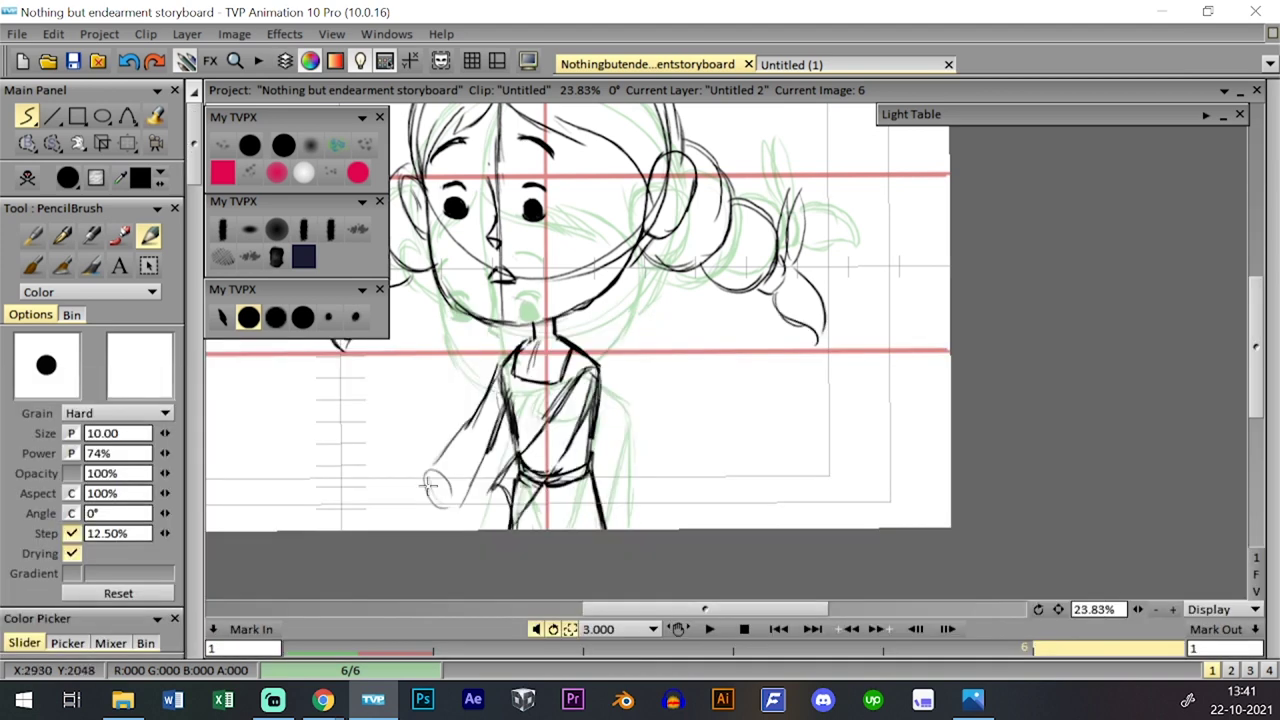
# - Draw the sleeve cuff edges near the hand, then compare with the previous frame
pyautogui.moveTo(452, 480)
pyautogui.mouseDown()
pyautogui.moveTo(424, 466)
pyautogui.moveTo(482, 474)
pyautogui.moveTo(487, 515)
pyautogui.moveTo(470, 465)
pyautogui.moveTo(491, 529)
pyautogui.mouseUp()
pyautogui.hotkey('ctrl', 'z')
pyautogui.hotkey('ctrl', 'z')
pyautogui.moveTo(483, 471); pyautogui.dragTo(497, 528)
pyautogui.moveTo(460, 467)
pyautogui.mouseDown()
pyautogui.moveTo(483, 470)
pyautogui.moveTo(498, 528)
pyautogui.moveTo(487, 468)
pyautogui.moveTo(500, 528)
pyautogui.moveTo(489, 456)
pyautogui.mouseUp()
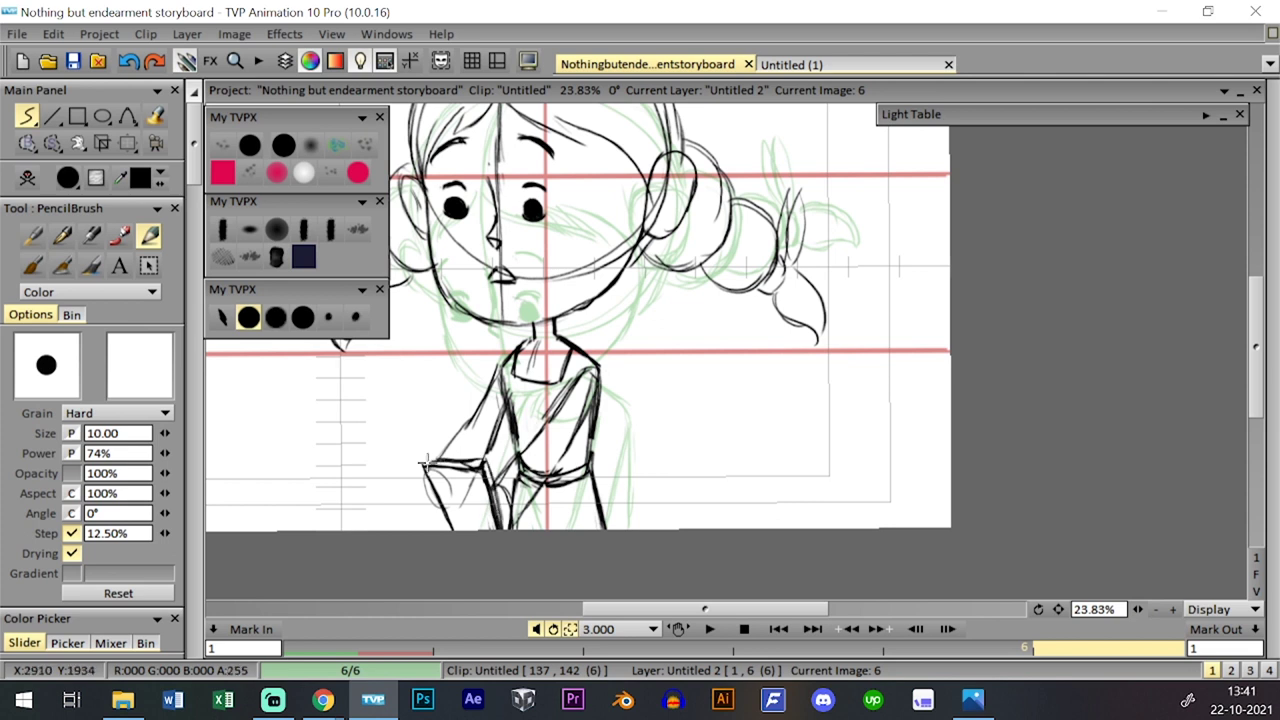
pyautogui.press('Left')
pyautogui.press('Right')
pyautogui.press('Left')
pyautogui.press('Right')
# - Sketch the fingers curling around the book and flip-check it against image 5
pyautogui.moveTo(435, 498); pyautogui.dragTo(432, 478)
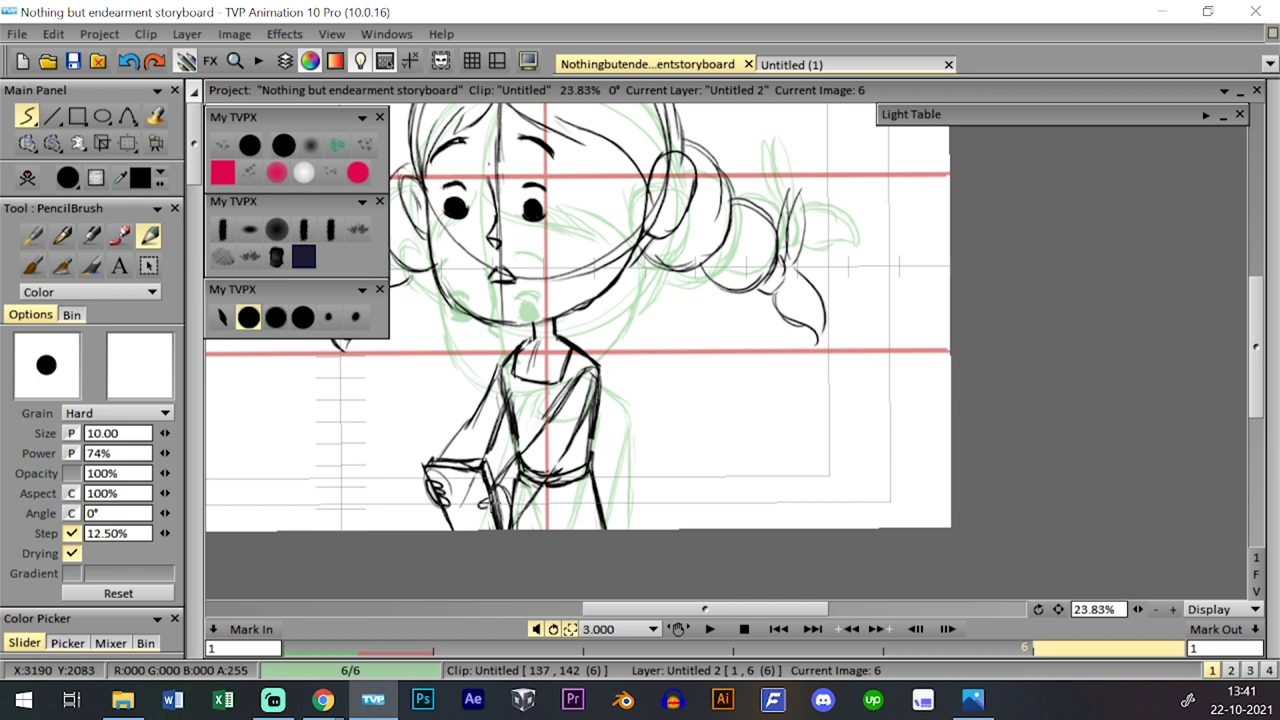
pyautogui.moveTo(486, 508); pyautogui.dragTo(498, 525)
pyautogui.hotkey('ctrl', 'z')
pyautogui.press('Left')
pyautogui.press('Right')
pyautogui.press('Left')
pyautogui.press('Right')
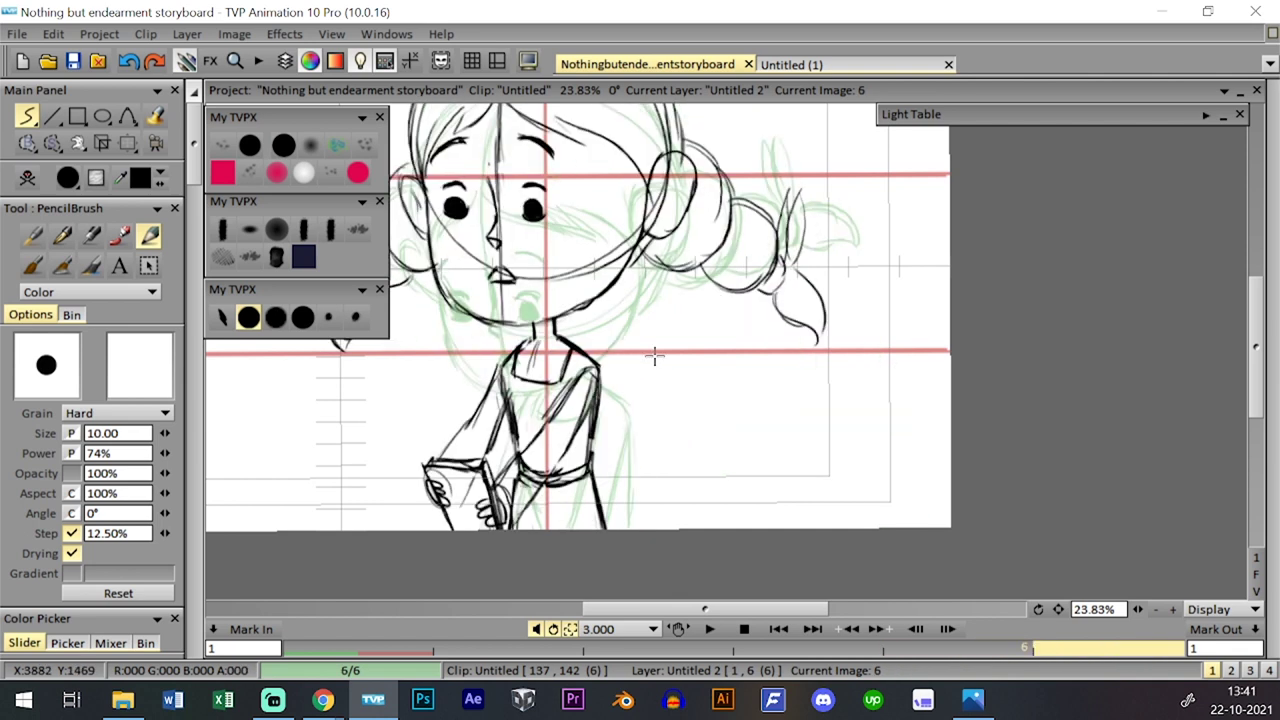
pyautogui.press('Left')
pyautogui.press('Right')
# - Switch the colour to red and draw a small upward arrow beside the hand
pyautogui.click(147, 176)
pyautogui.click(171, 196)
pyautogui.moveTo(404, 500)
pyautogui.mouseDown()
pyautogui.moveTo(402, 473)
pyautogui.moveTo(407, 490)
pyautogui.mouseUp()
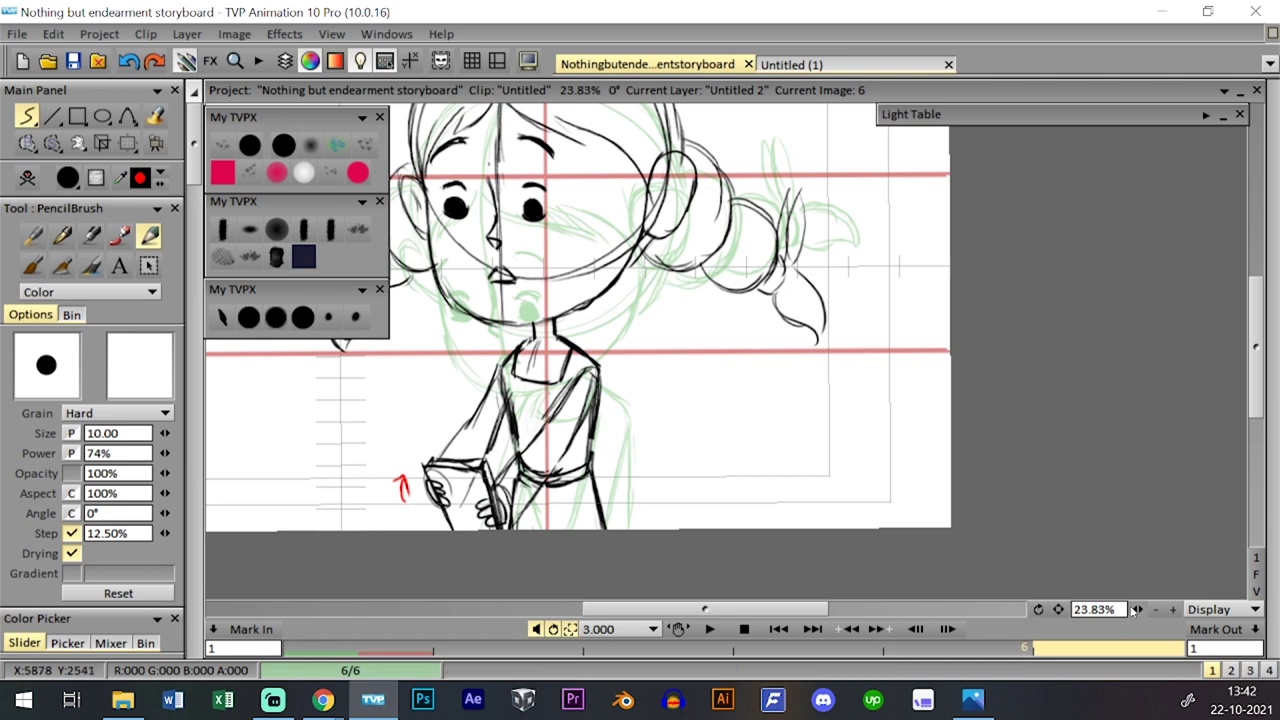
# - Zoom out to 17.02% and save the storyboard with Ctrl+S
pyautogui.scroll(-2, 740, 405)
pyautogui.moveTo(741, 406); pyautogui.dragTo(730, 442)
pyautogui.press('Tab')
pyautogui.press('Tab')
pyautogui.press('Tab')
pyautogui.press('Tab')
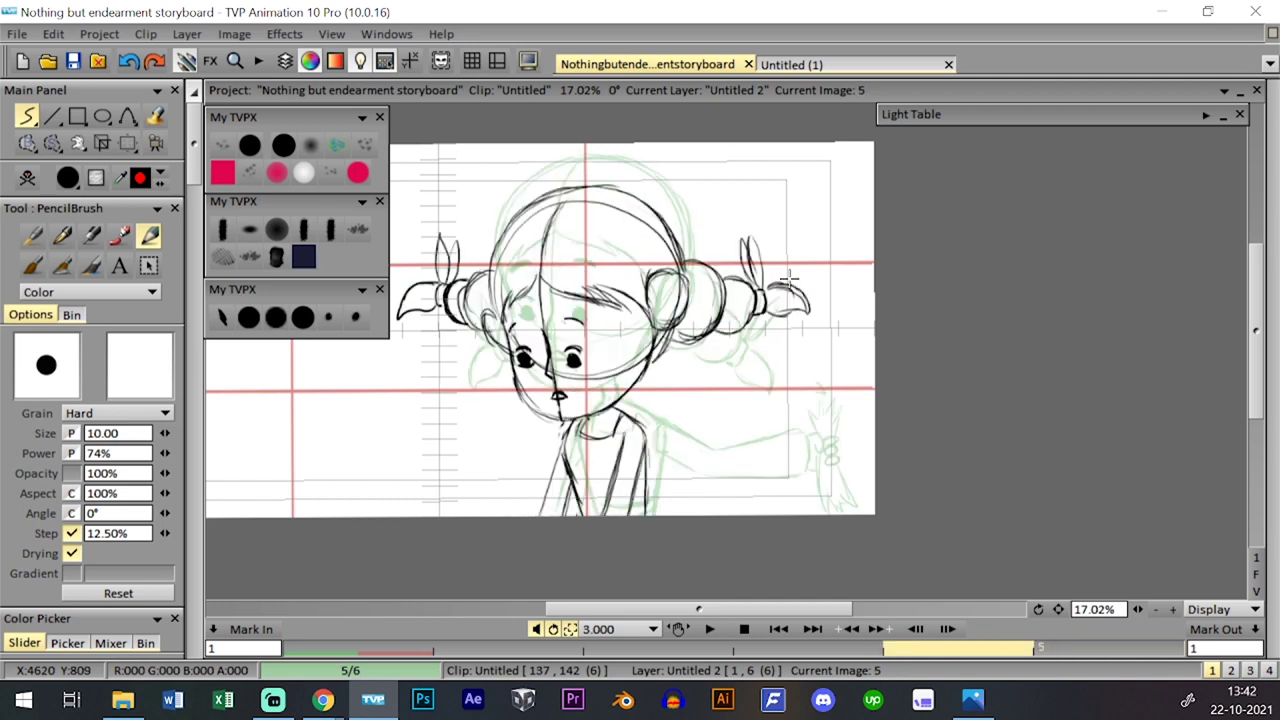
pyautogui.hotkey('ctrl', 's')
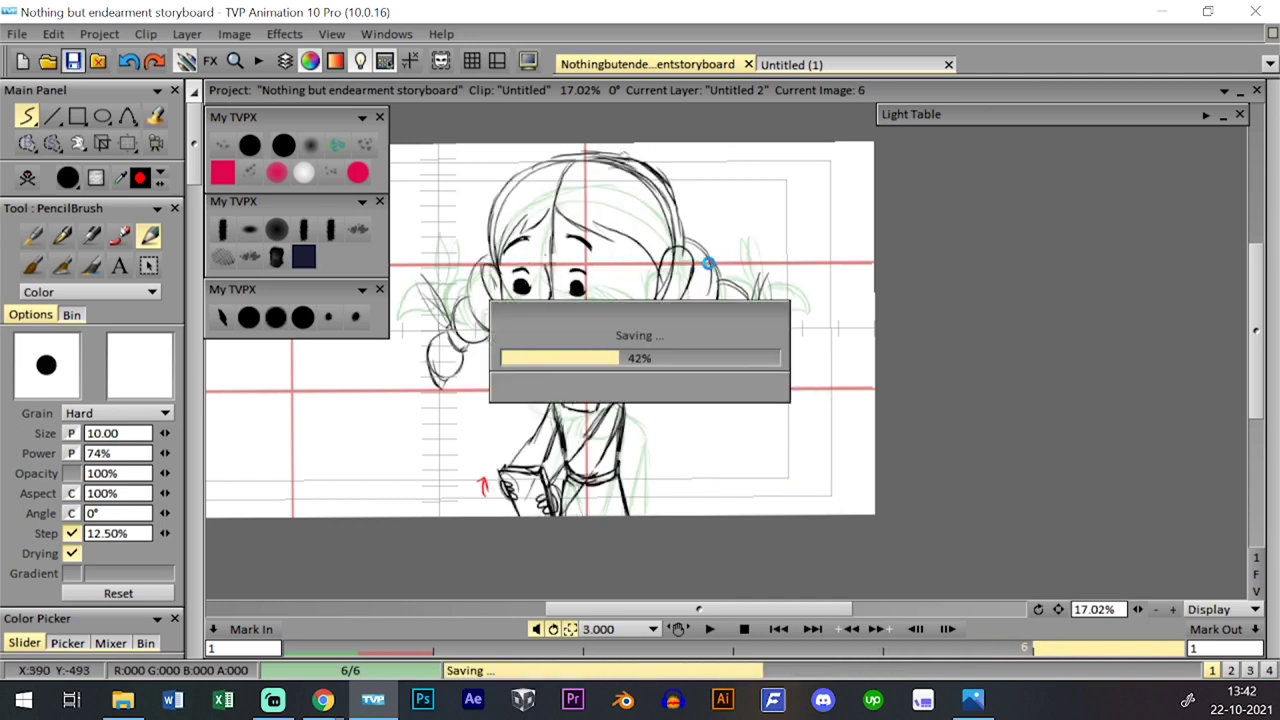
pyautogui.press('space')
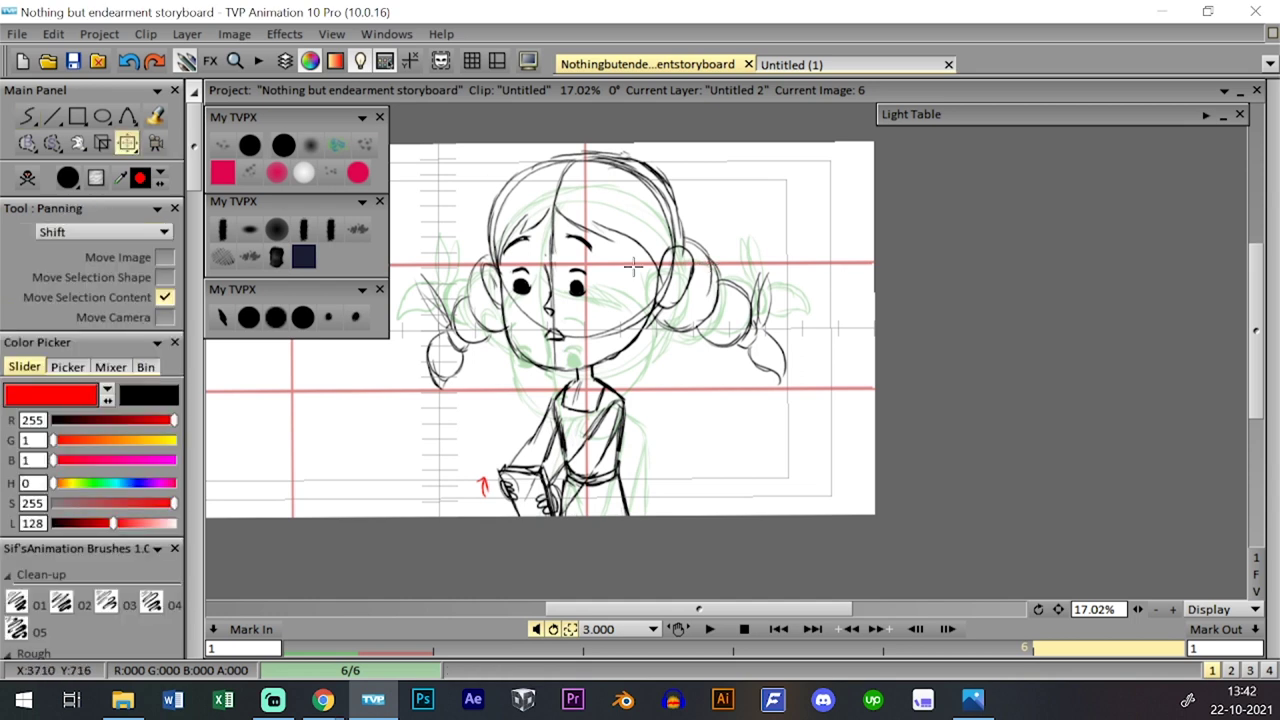
pyautogui.moveTo(635, 263); pyautogui.dragTo(636, 236)
# - Freehand-select the lower body and hand, enlarge to about 107%, move slightly down, and apply
pyautogui.click(55, 142)
pyautogui.click(102, 191)
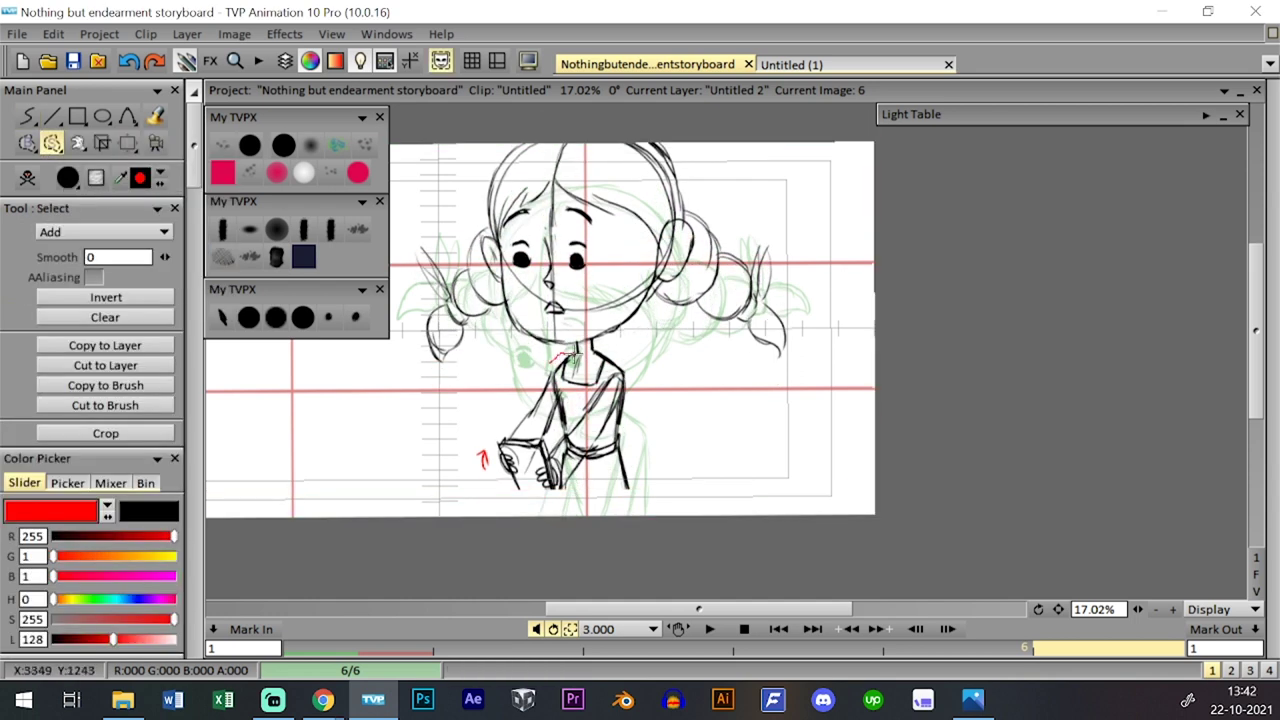
pyautogui.moveTo(591, 348)
pyautogui.mouseDown()
pyautogui.moveTo(651, 503)
pyautogui.moveTo(510, 385)
pyautogui.moveTo(548, 362)
pyautogui.mouseUp()
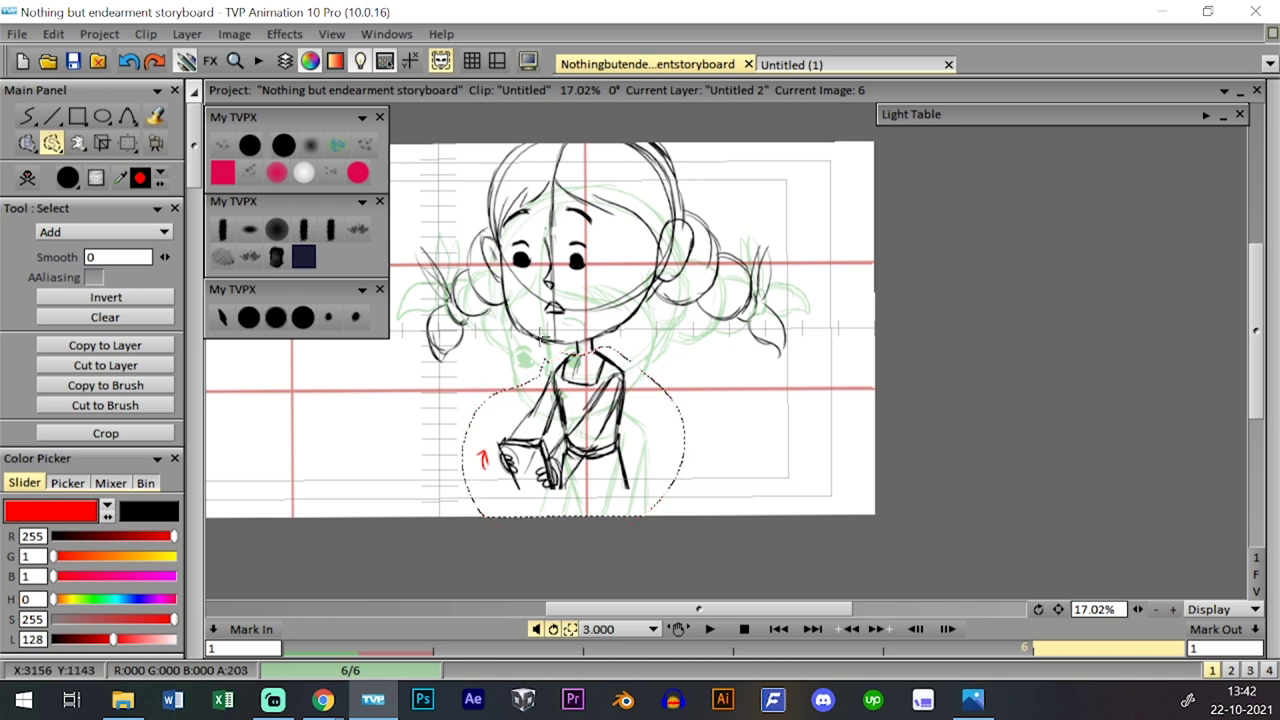
pyautogui.click(127, 143)
pyautogui.moveTo(690, 519); pyautogui.dragTo(693, 521)
pyautogui.moveTo(632, 466); pyautogui.dragTo(634, 476)
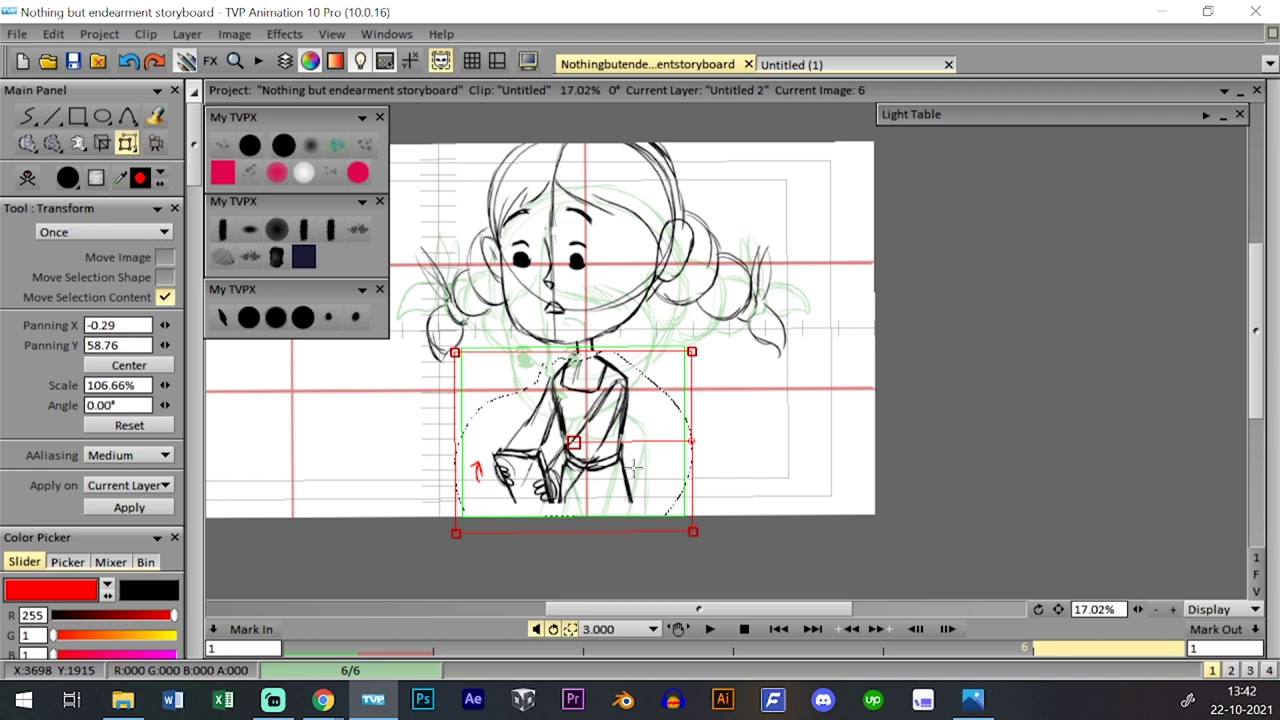
pyautogui.press('Return')
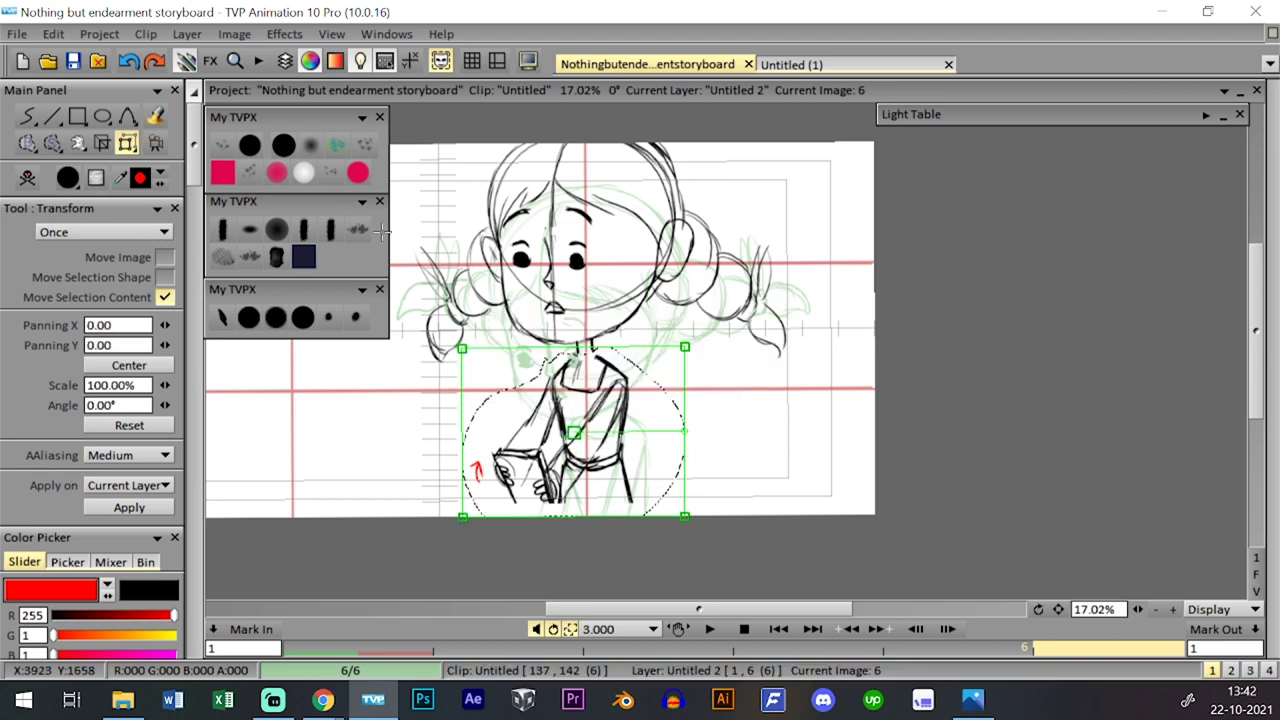
# - Return to the black pencil and step through images 5 and 3 back to image 6
pyautogui.click(249, 317)
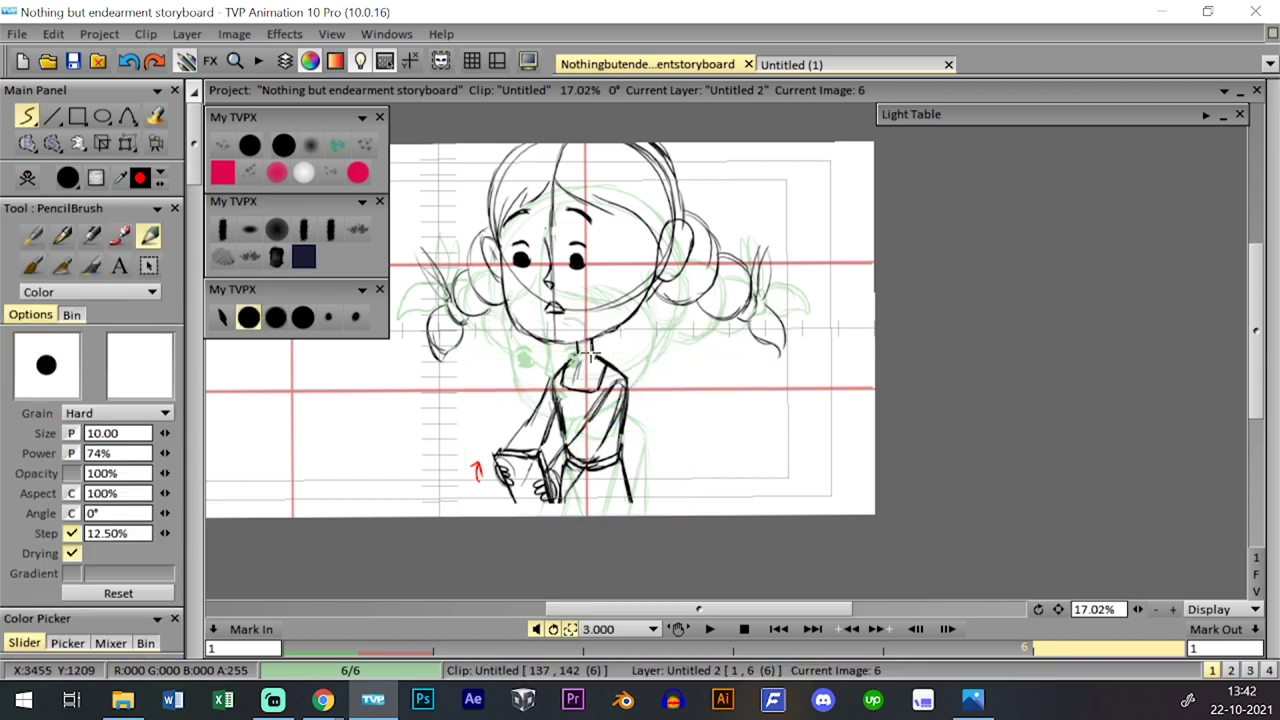
pyautogui.click(140, 177)
pyautogui.click(165, 186)
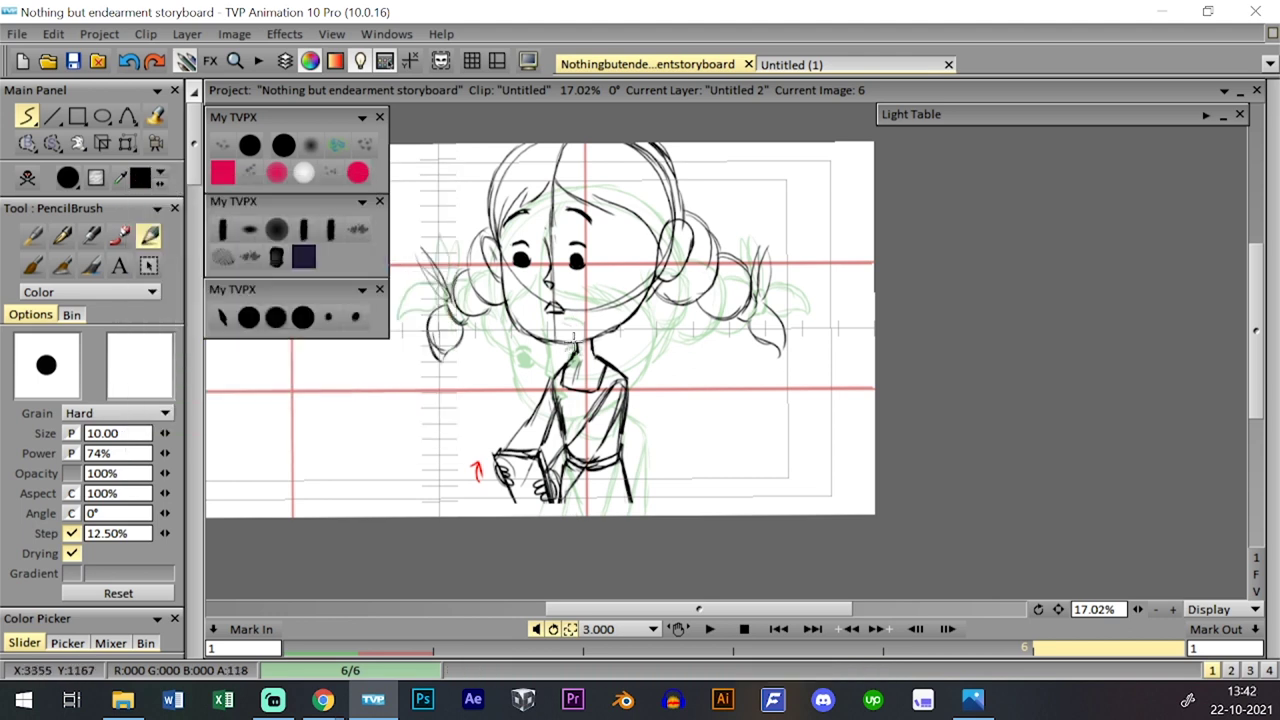
pyautogui.press('Left')
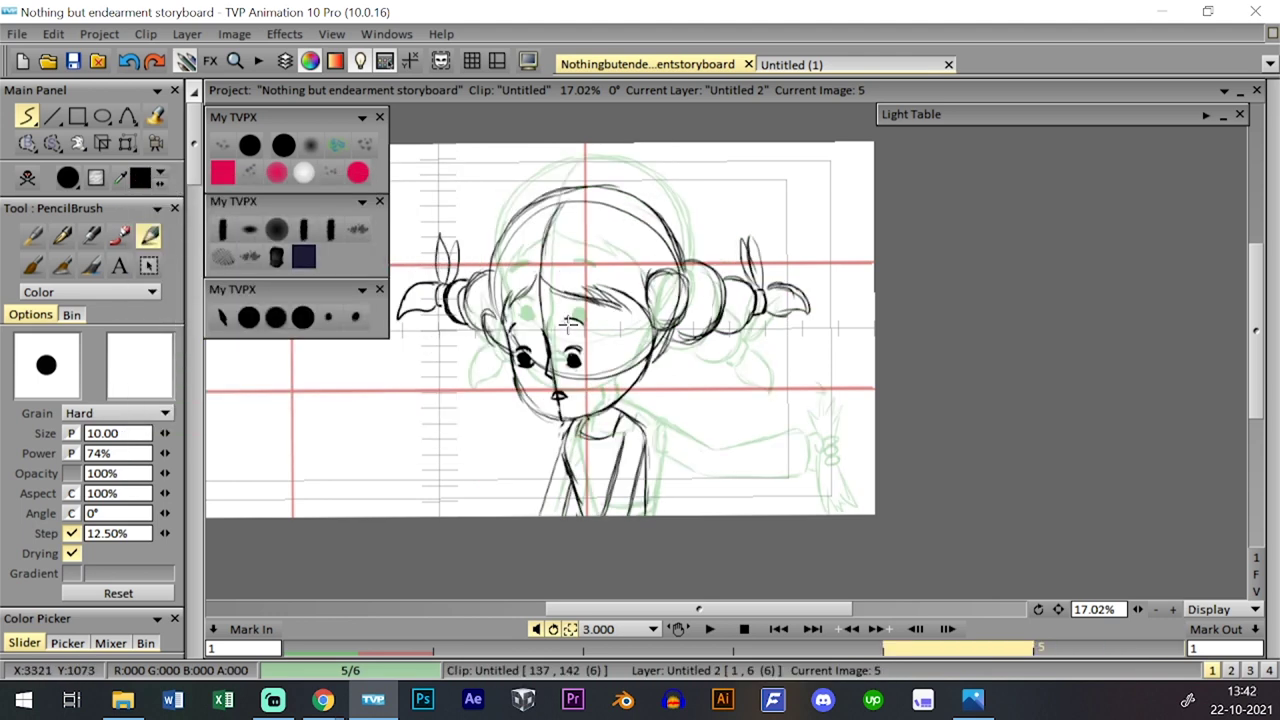
pyautogui.press('Left')
pyautogui.press('Left')
pyautogui.press('Right')
pyautogui.press('Right')
pyautogui.press('Right')
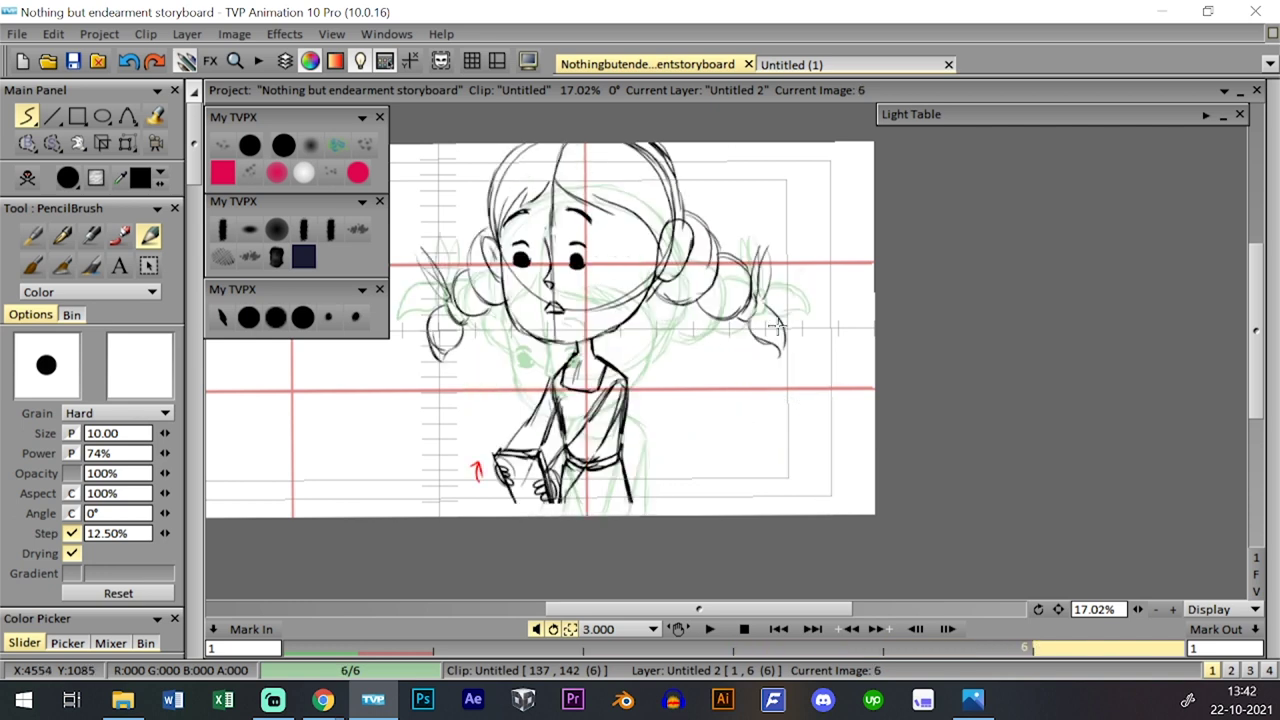
# - Lasso the figure's left side up to the neck and rescale it to about 107%, shifted down
pyautogui.moveTo(52, 142); pyautogui.dragTo(110, 186)
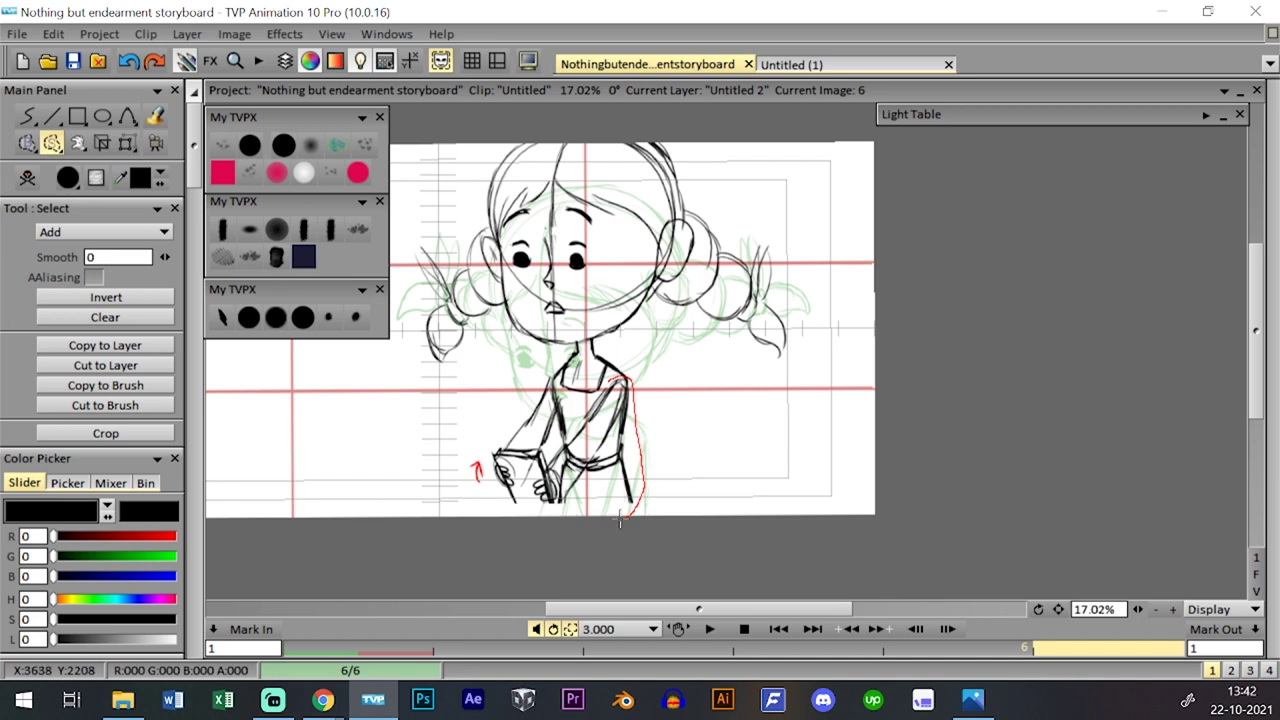
pyautogui.moveTo(492, 500)
pyautogui.mouseDown()
pyautogui.moveTo(515, 380)
pyautogui.moveTo(547, 371)
pyautogui.mouseUp()
pyautogui.moveTo(127, 142); pyautogui.dragTo(185, 168)
pyautogui.moveTo(651, 521); pyautogui.dragTo(657, 529)
pyautogui.moveTo(629, 451); pyautogui.dragTo(628, 466)
pyautogui.moveTo(654, 375); pyautogui.dragTo(650, 380)
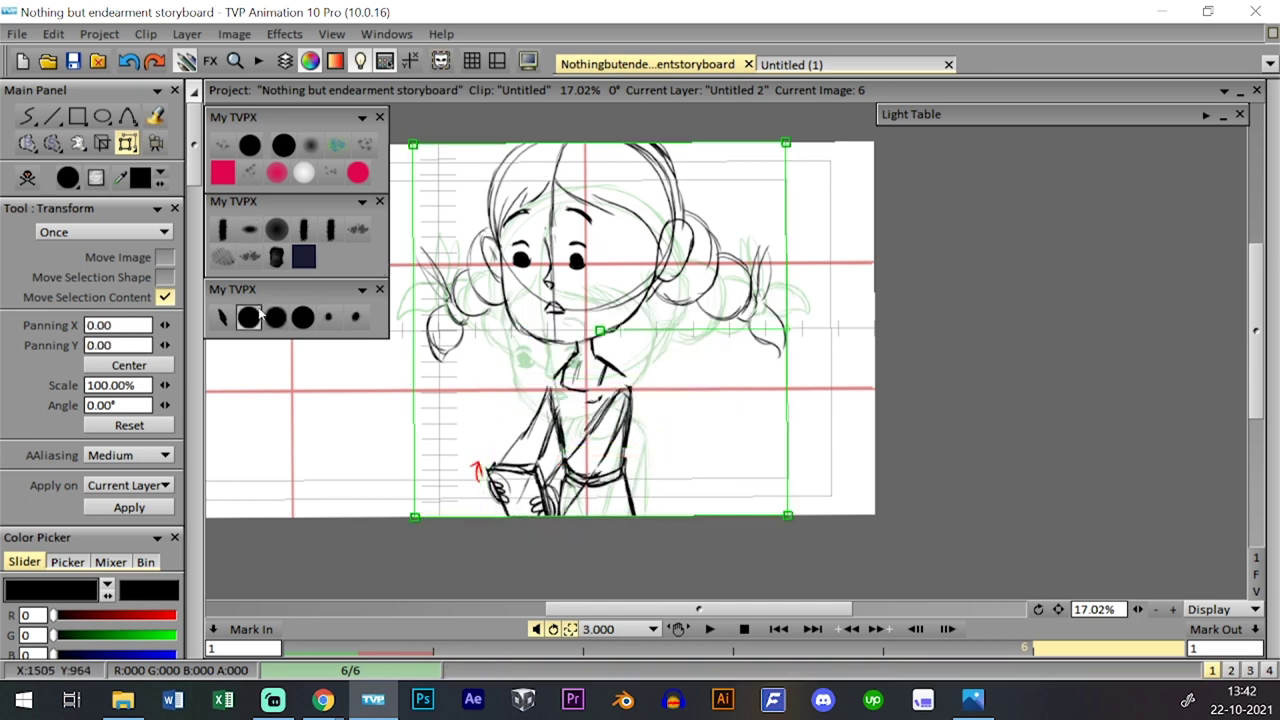
pyautogui.click(248, 317)
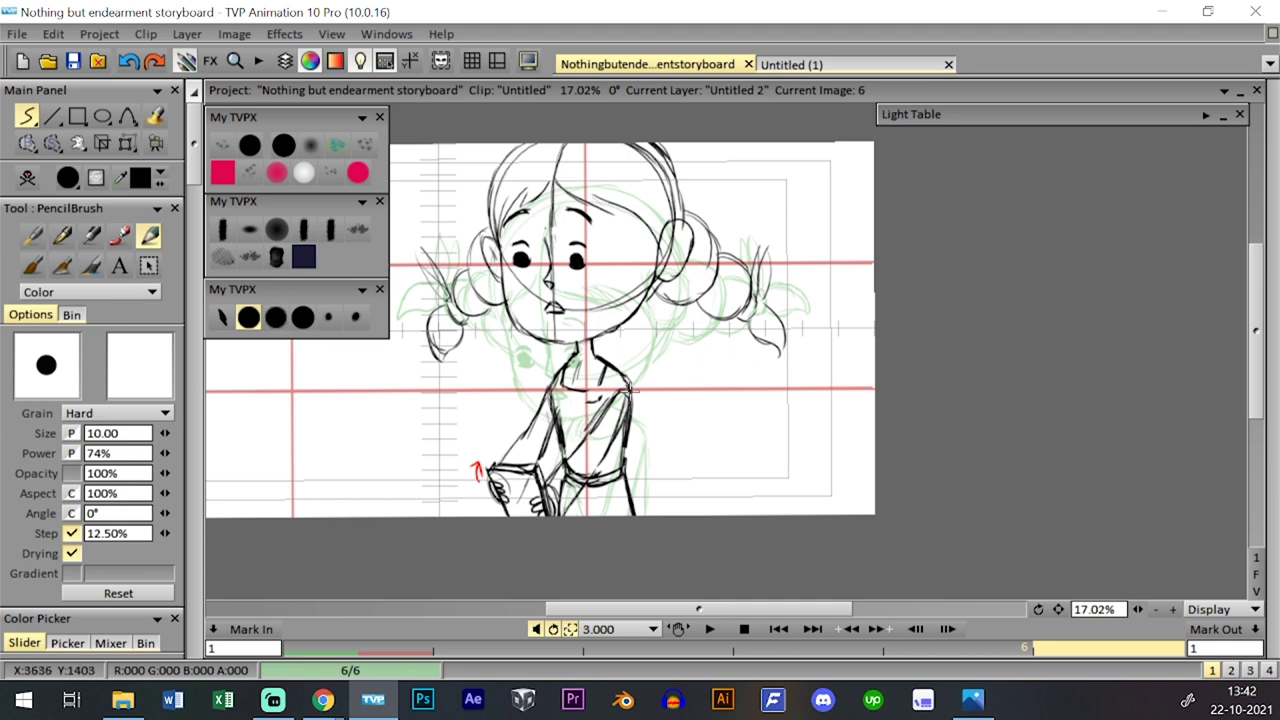
# - Flip between images 6 and 5 to compare the adjusted figure
pyautogui.press('Left')
pyautogui.press('Right')
pyautogui.press('Left')
pyautogui.press('Right')
pyautogui.press('Left')
pyautogui.press('Right')
# - Pick the eraser, switch windows briefly, and toggle the timeline open and closed
pyautogui.click(277, 172)
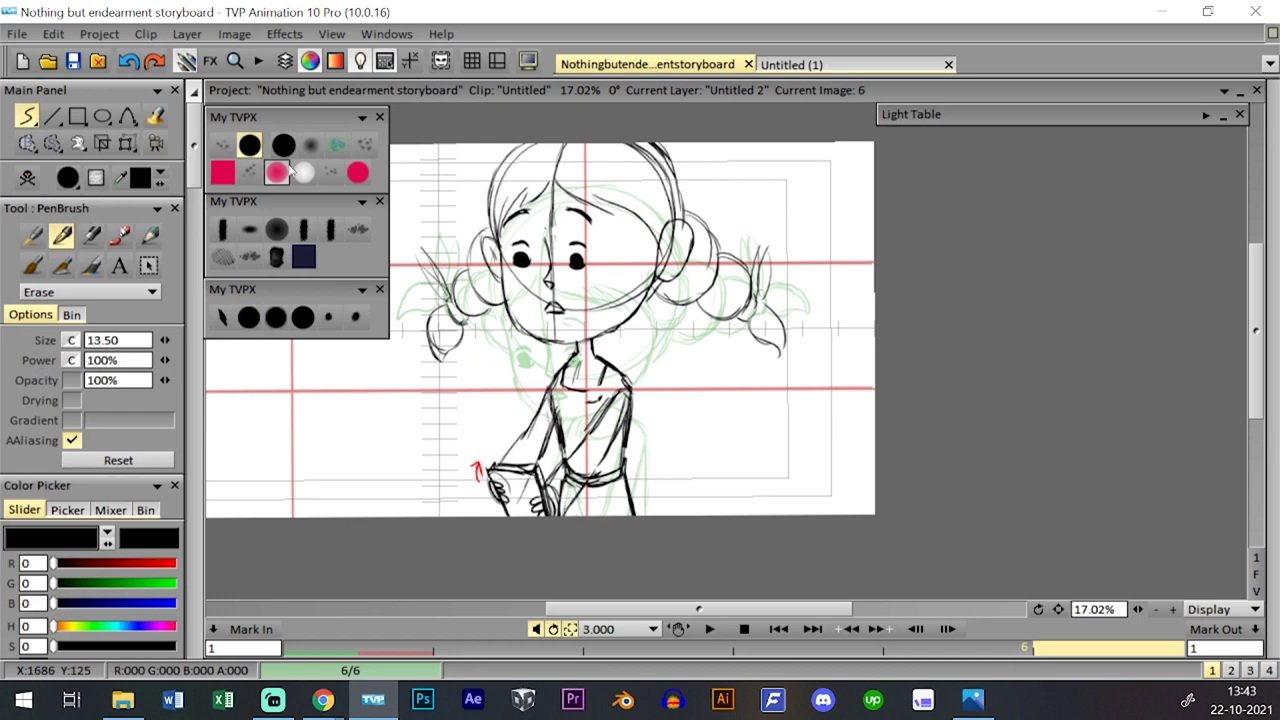
pyautogui.hotkey('alt', 'Tab')
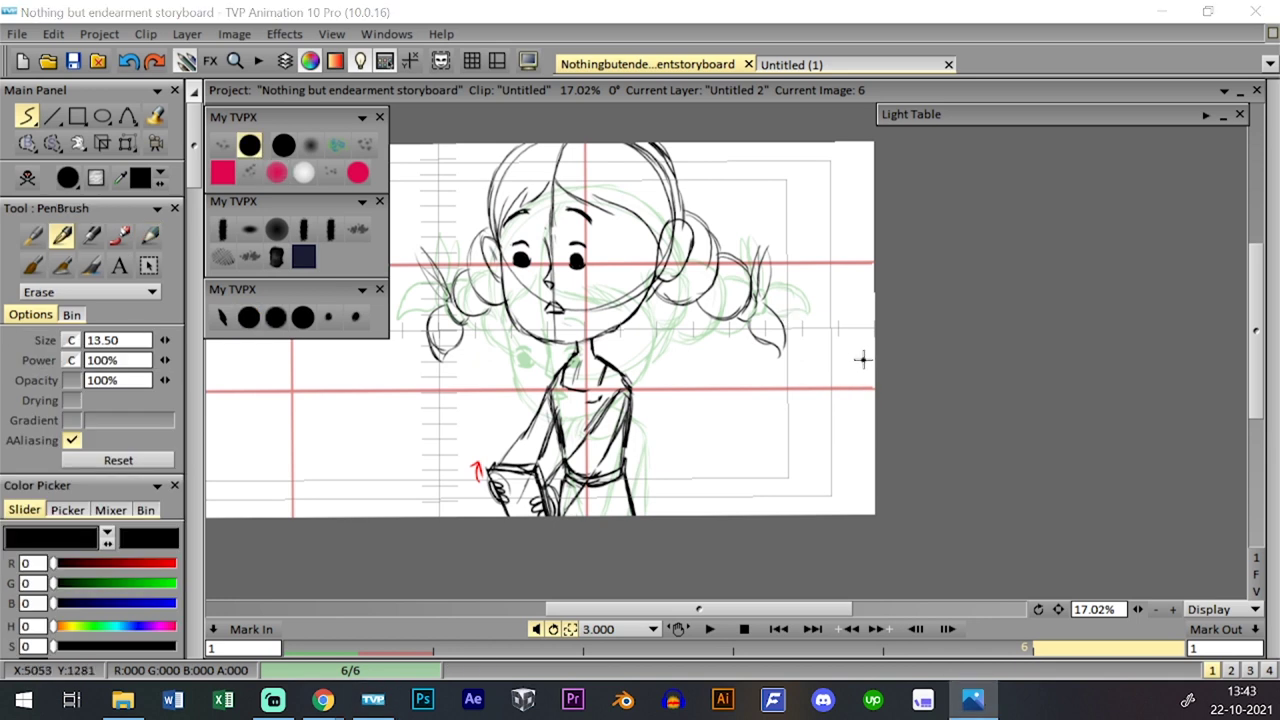
pyautogui.rightClick(733, 303)
pyautogui.click(733, 304)
pyautogui.click(785, 65)
pyautogui.click(714, 64)
pyautogui.press('Down')
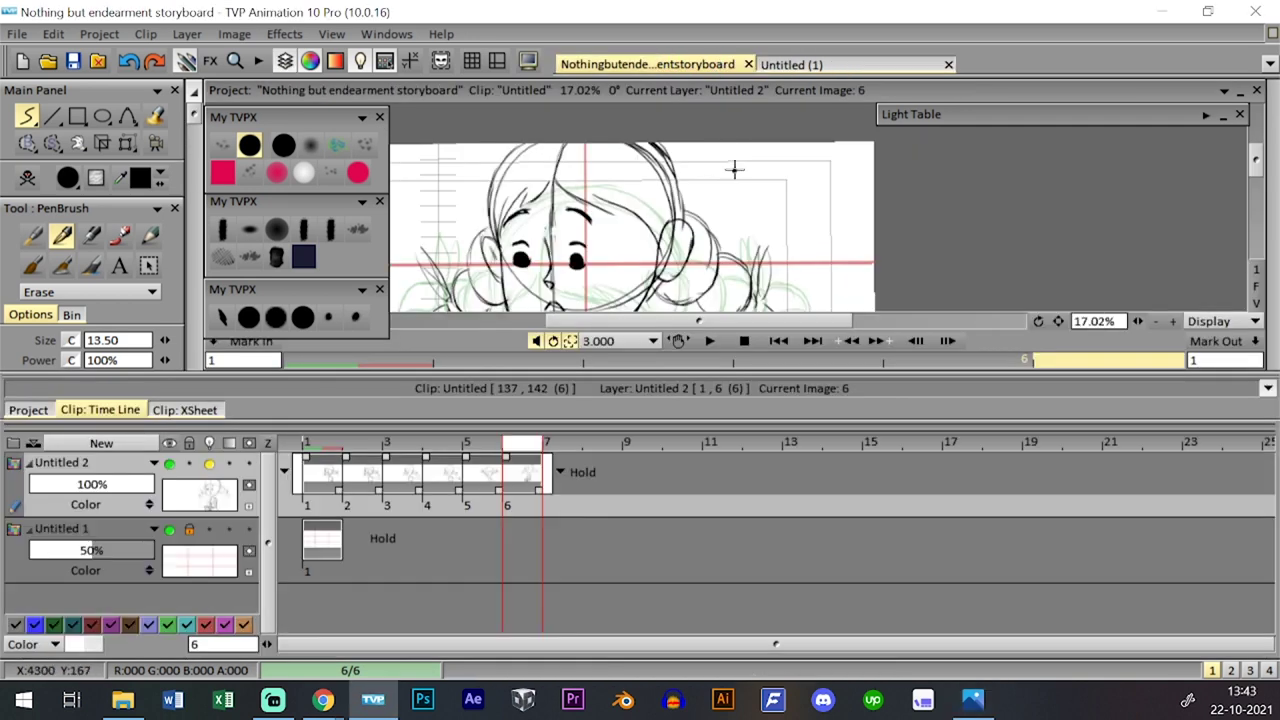
pyautogui.press('Down')
# - Scale the whole drawing to about 104%, move it up, and apply the transform
pyautogui.click(127, 143)
pyautogui.moveTo(788, 516); pyautogui.dragTo(798, 526)
pyautogui.moveTo(747, 438); pyautogui.dragTo(751, 433)
pyautogui.moveTo(801, 519); pyautogui.dragTo(797, 515)
pyautogui.press('Return')
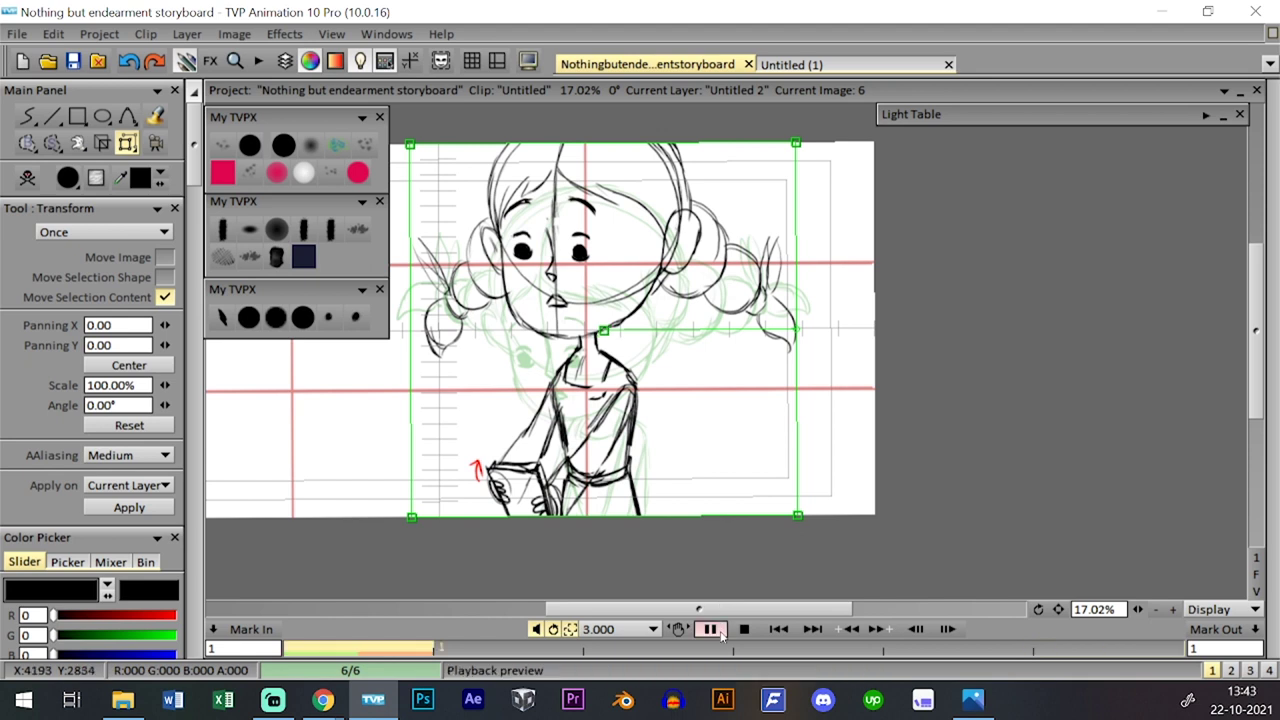
# - Play back the animation, return to the pencil, and save the storyboard
pyautogui.click(716, 628)
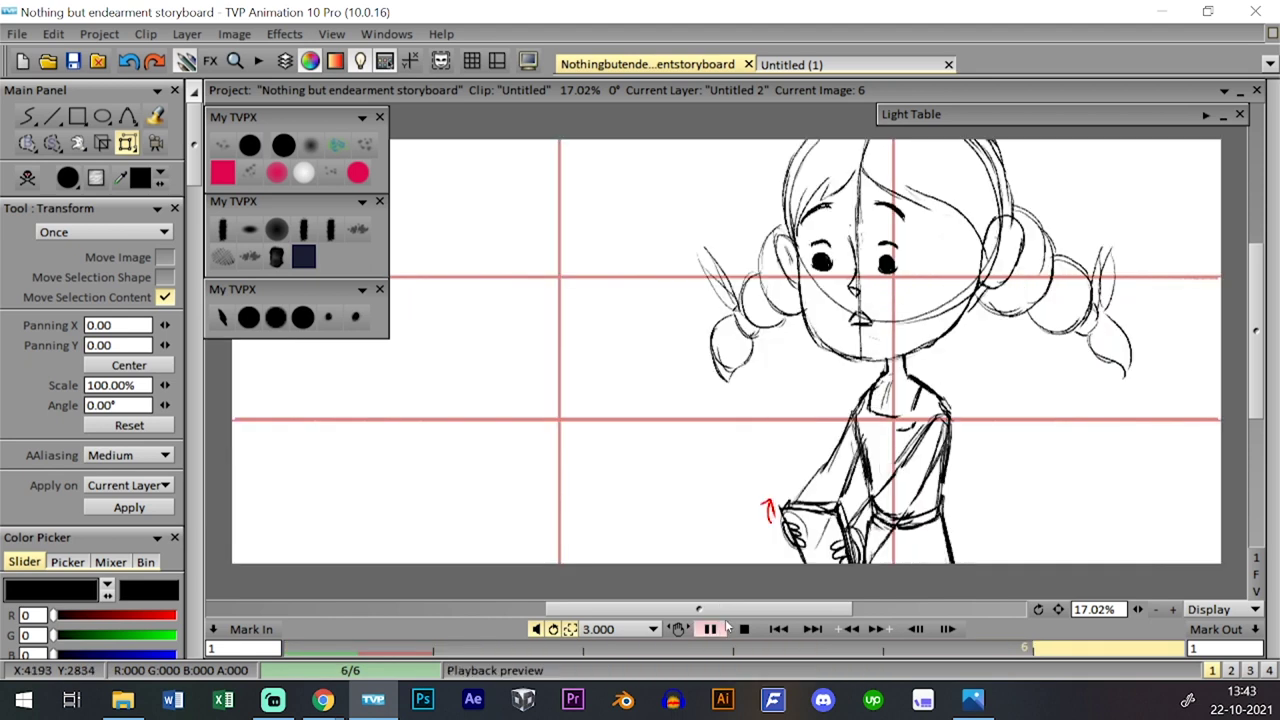
pyautogui.press('space')
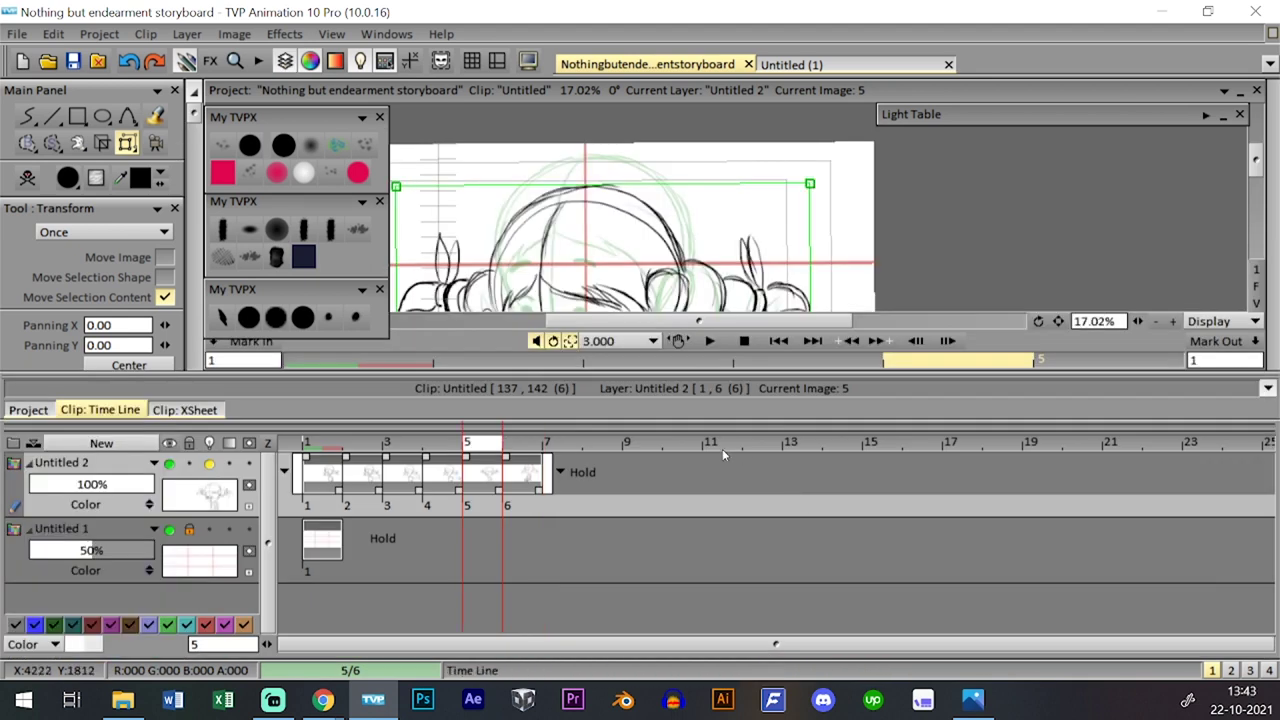
pyautogui.click(567, 383)
pyautogui.click(249, 317)
pyautogui.hotkey('ctrl', 's')
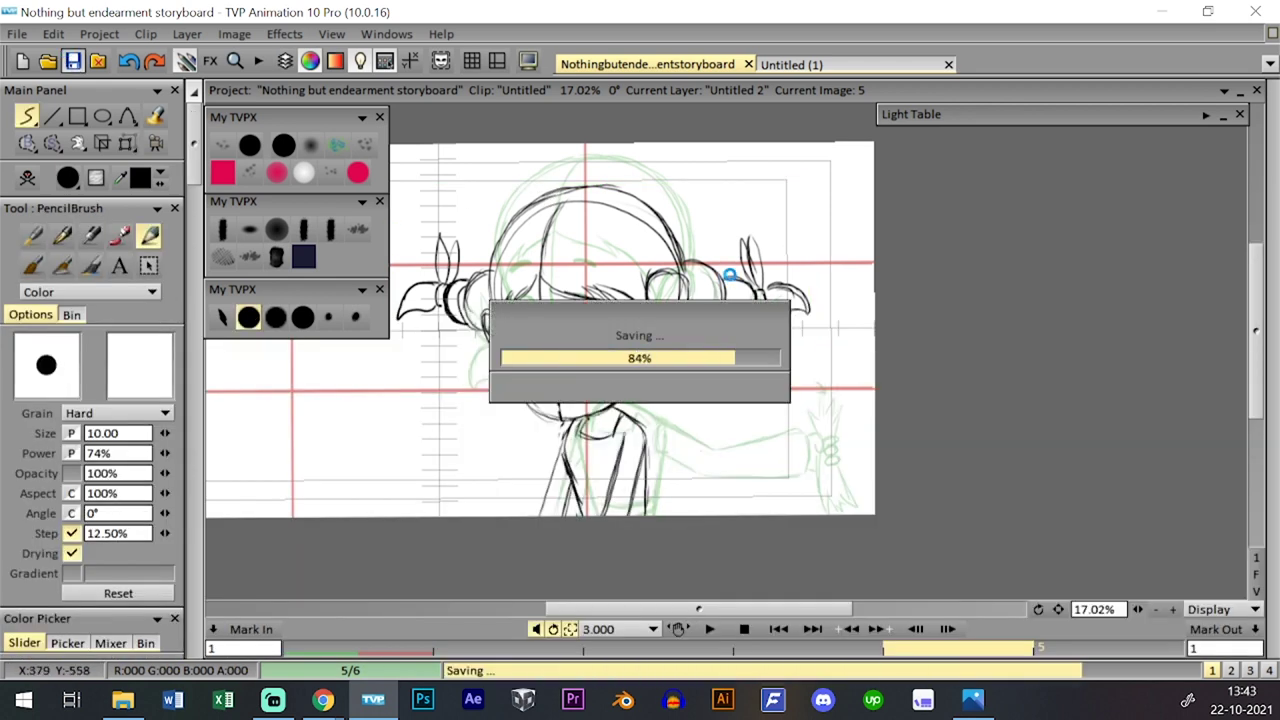
# - Go to image 7 and pencil a line down the right side of the body
pyautogui.click(676, 658)
pyautogui.click(562, 445)
pyautogui.click(640, 384)
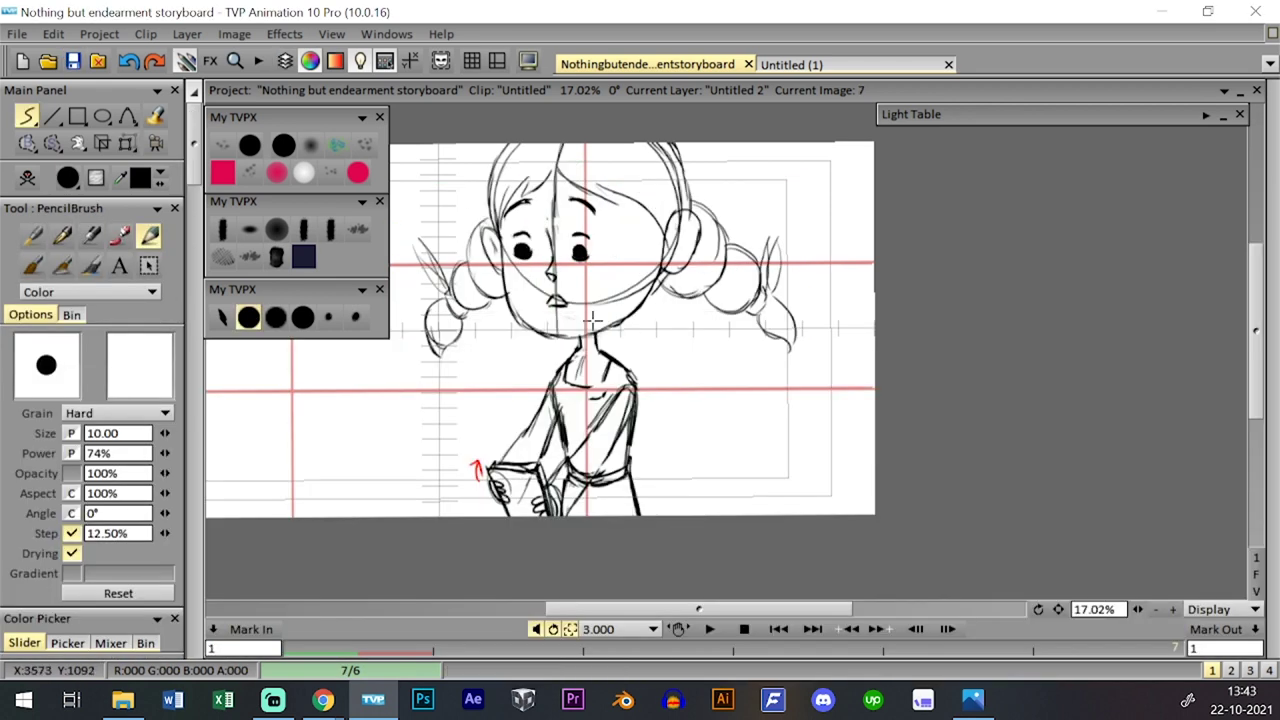
pyautogui.click(127, 143)
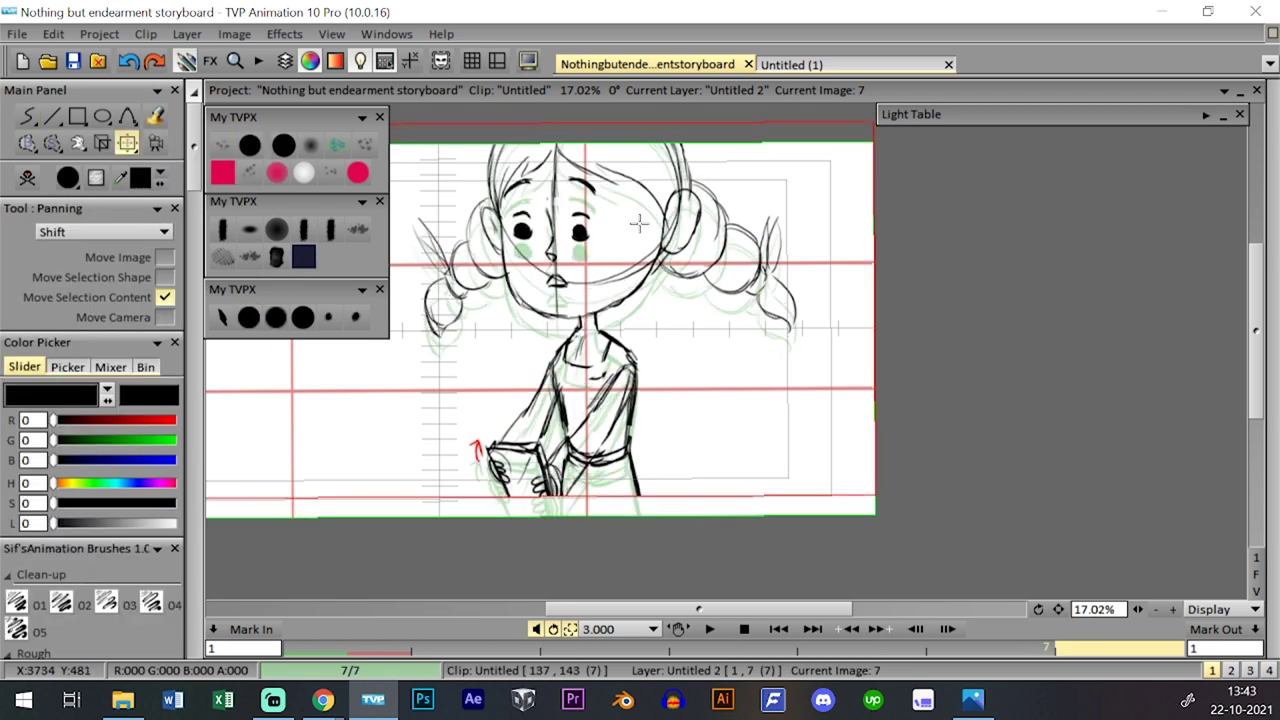
pyautogui.click(262, 327)
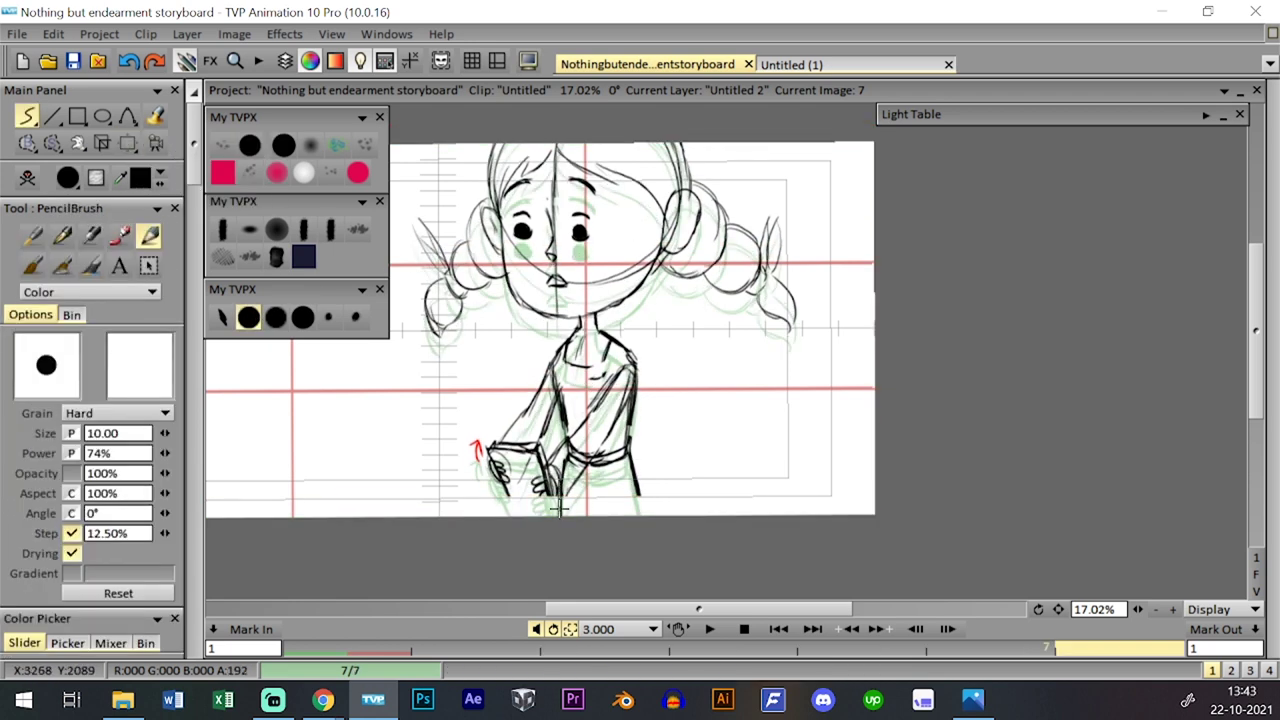
pyautogui.moveTo(632, 474); pyautogui.dragTo(645, 525)
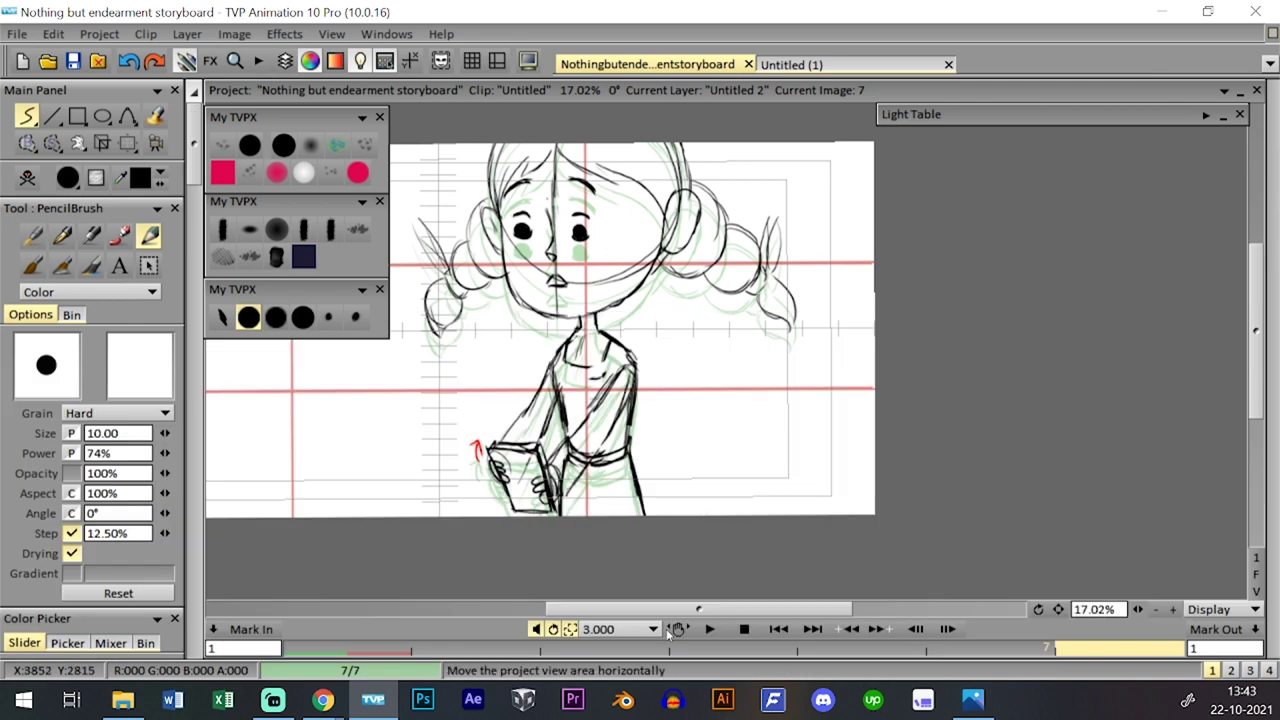
# - Play the animation, then drag image 3's exposure longer on the layer
pyautogui.click(709, 629)
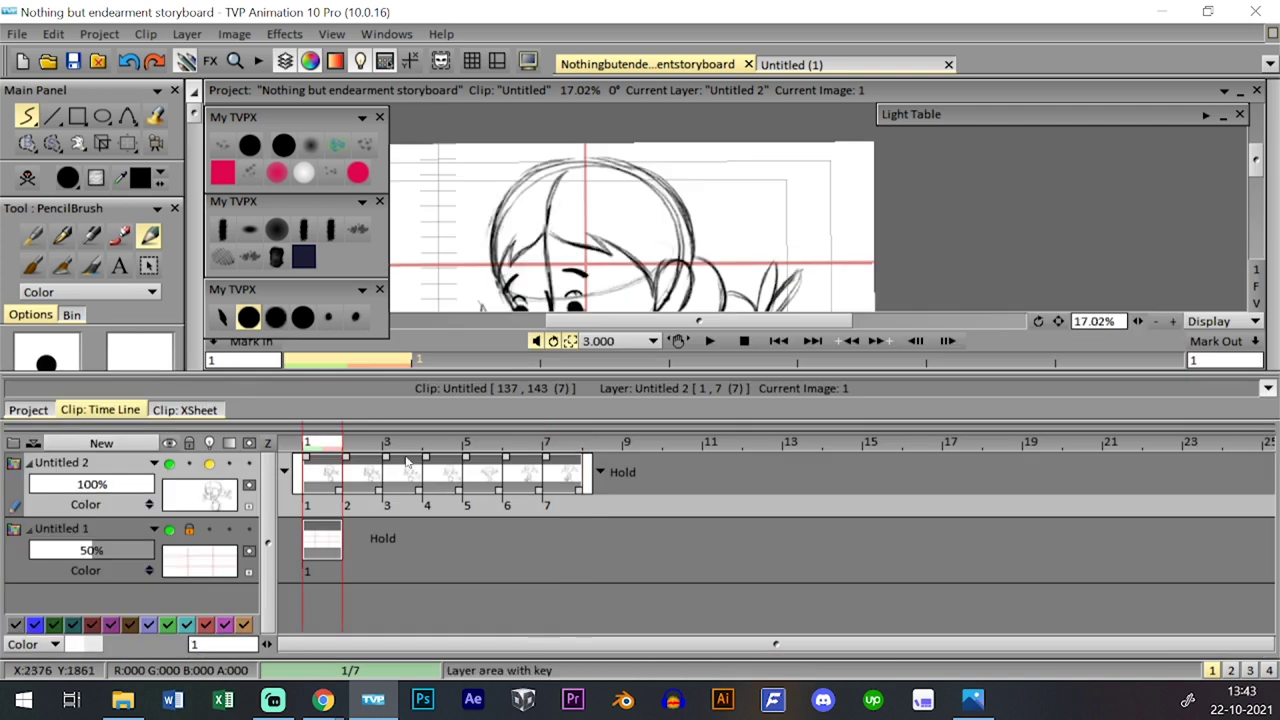
pyautogui.click(406, 464)
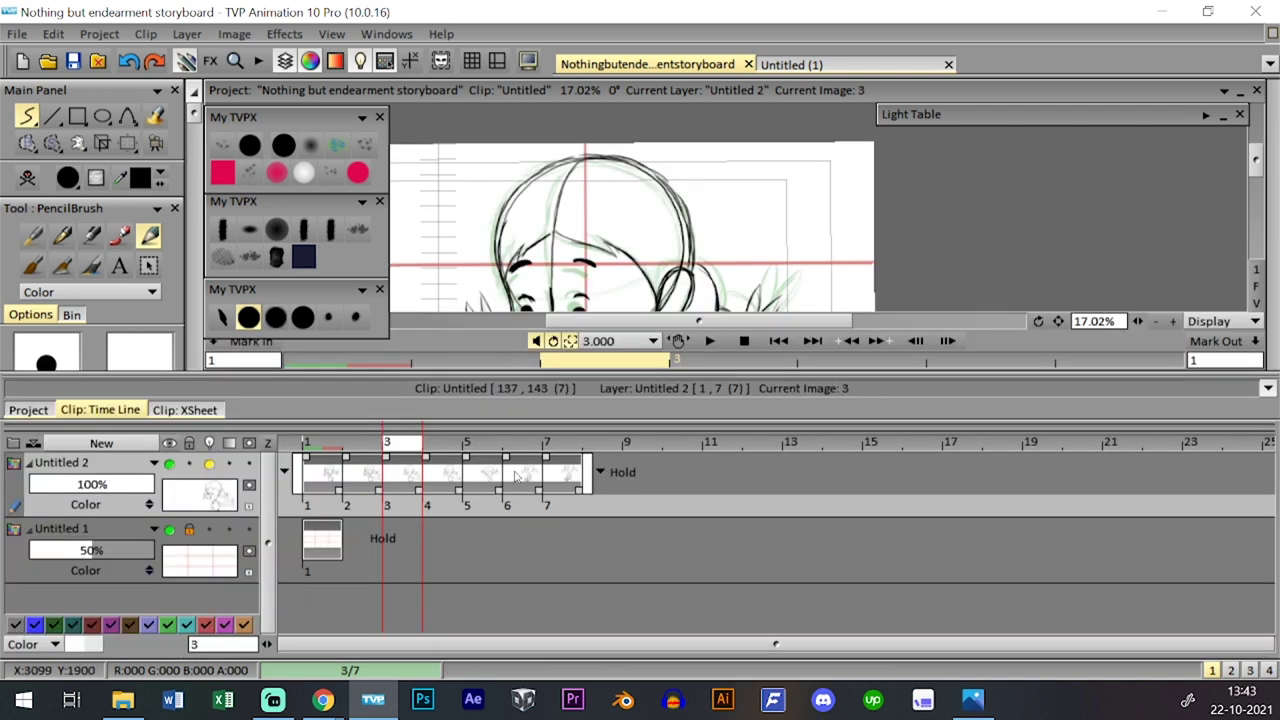
pyautogui.moveTo(590, 442); pyautogui.dragTo(527, 447)
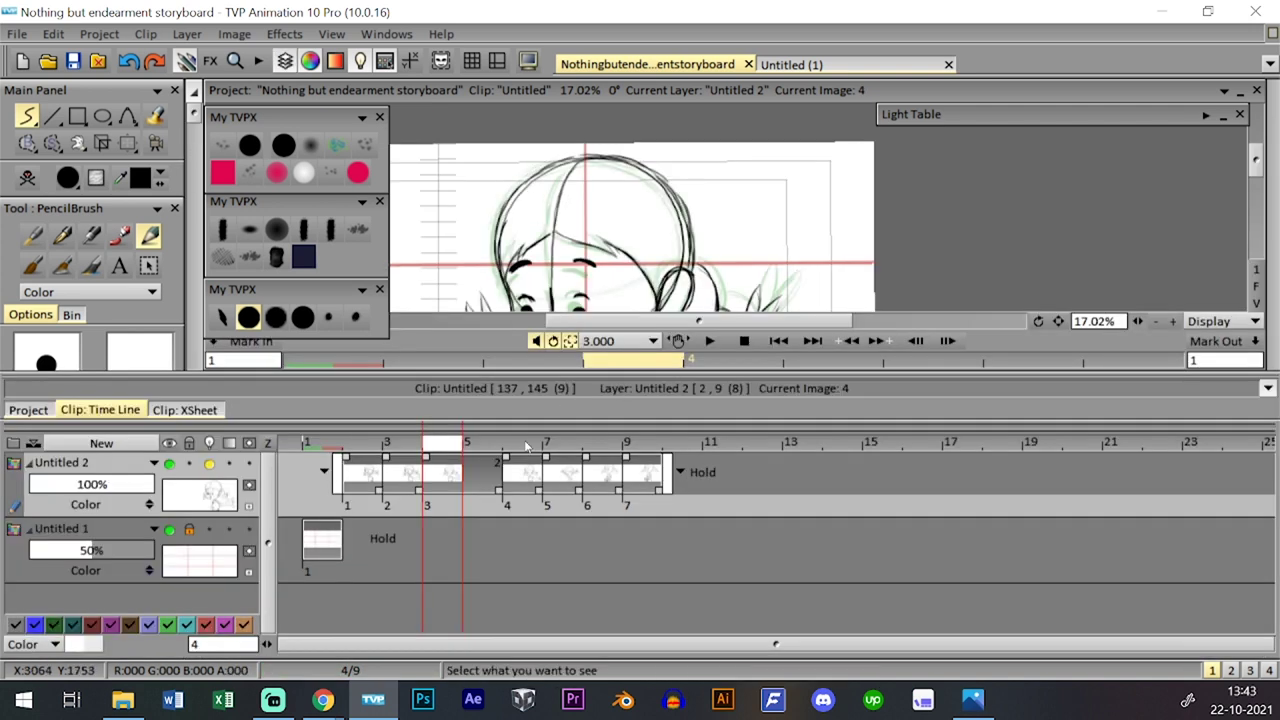
pyautogui.hotkey('ctrl', 'z')
pyautogui.moveTo(459, 489); pyautogui.dragTo(499, 489)
# - Preview the new 9-frame timing and save the storyboard project
pyautogui.press('space')
pyautogui.click(716, 633)
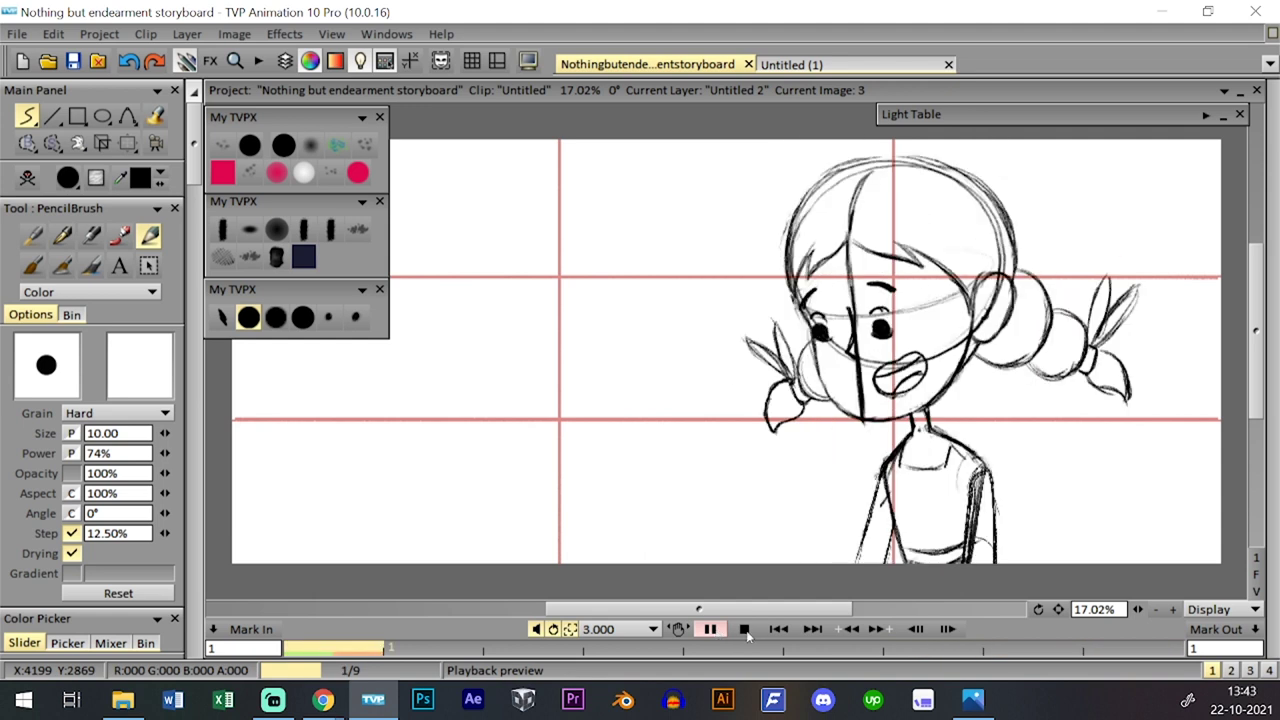
pyautogui.click(712, 630)
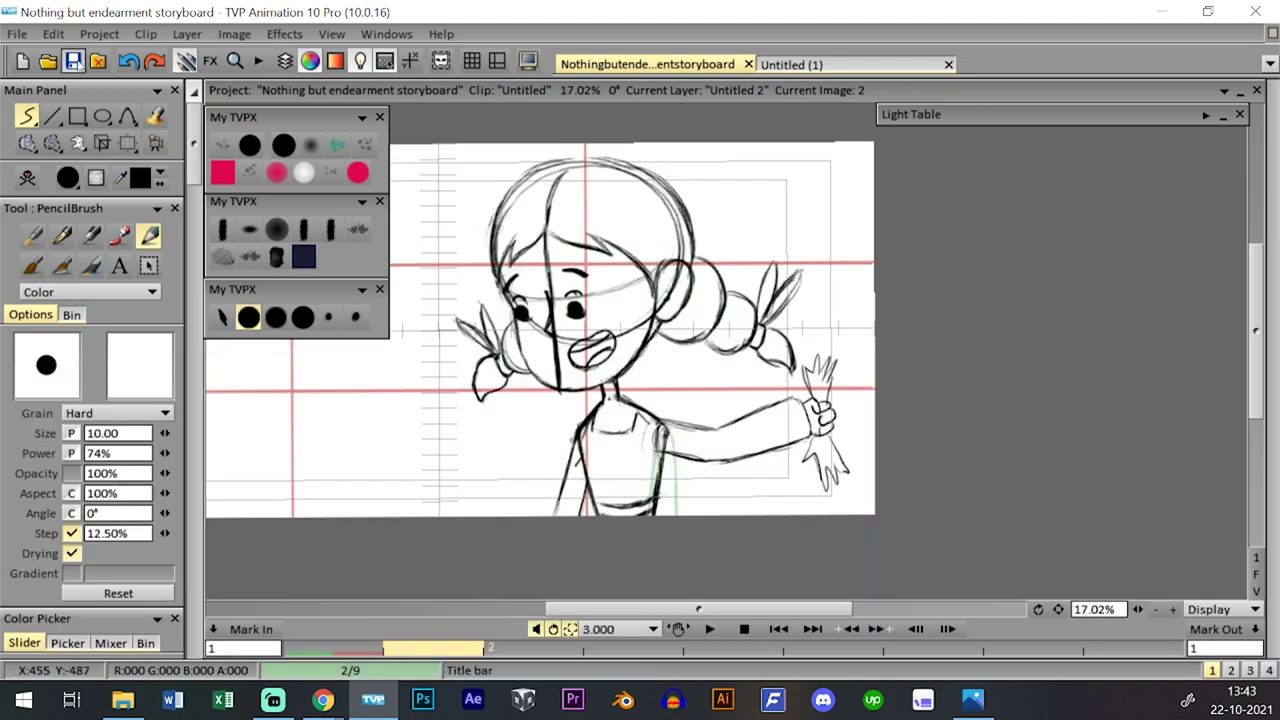
pyautogui.click(74, 62)
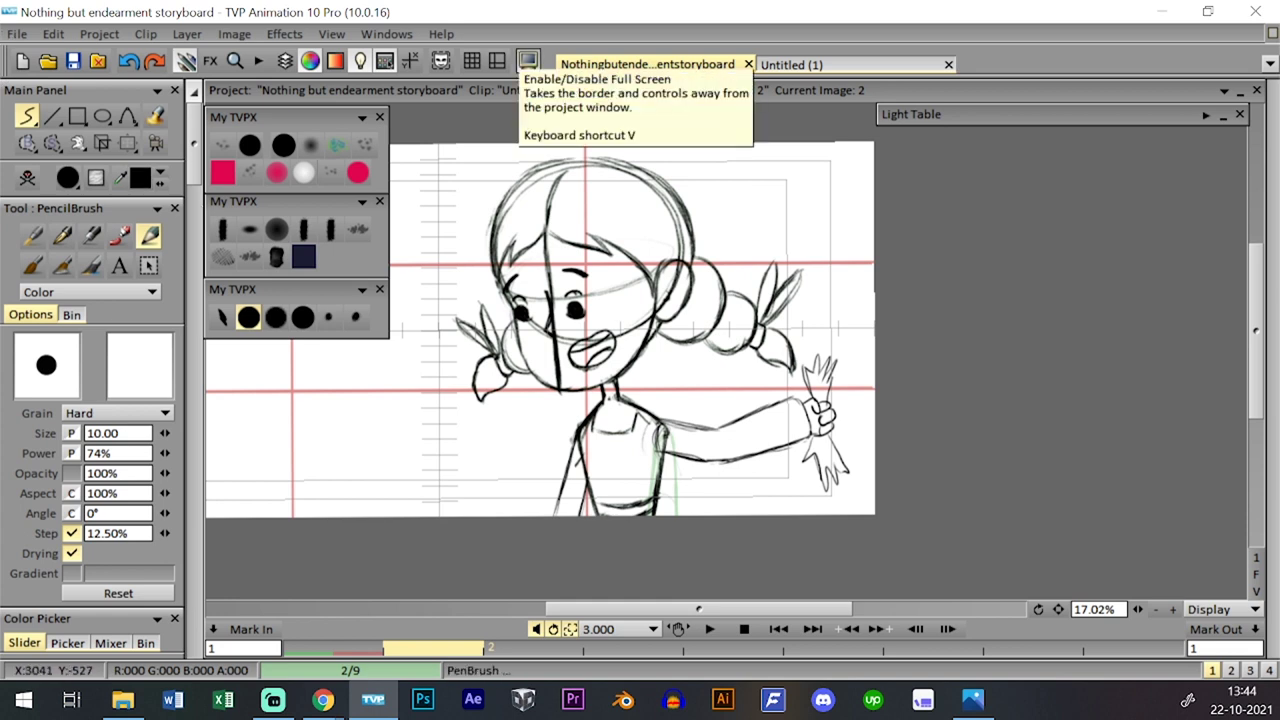
# - Fit the whole canvas in view and scrub back through the girl's frames
pyautogui.click(273, 700)
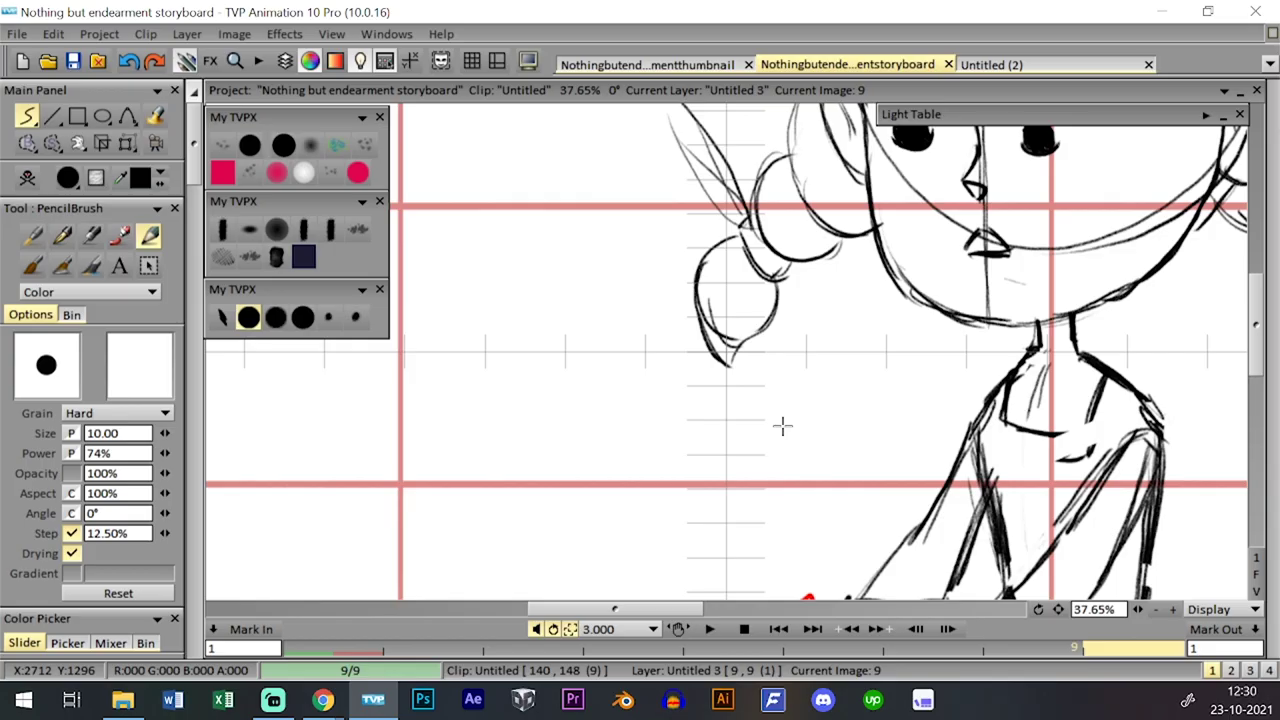
pyautogui.click(1256, 575)
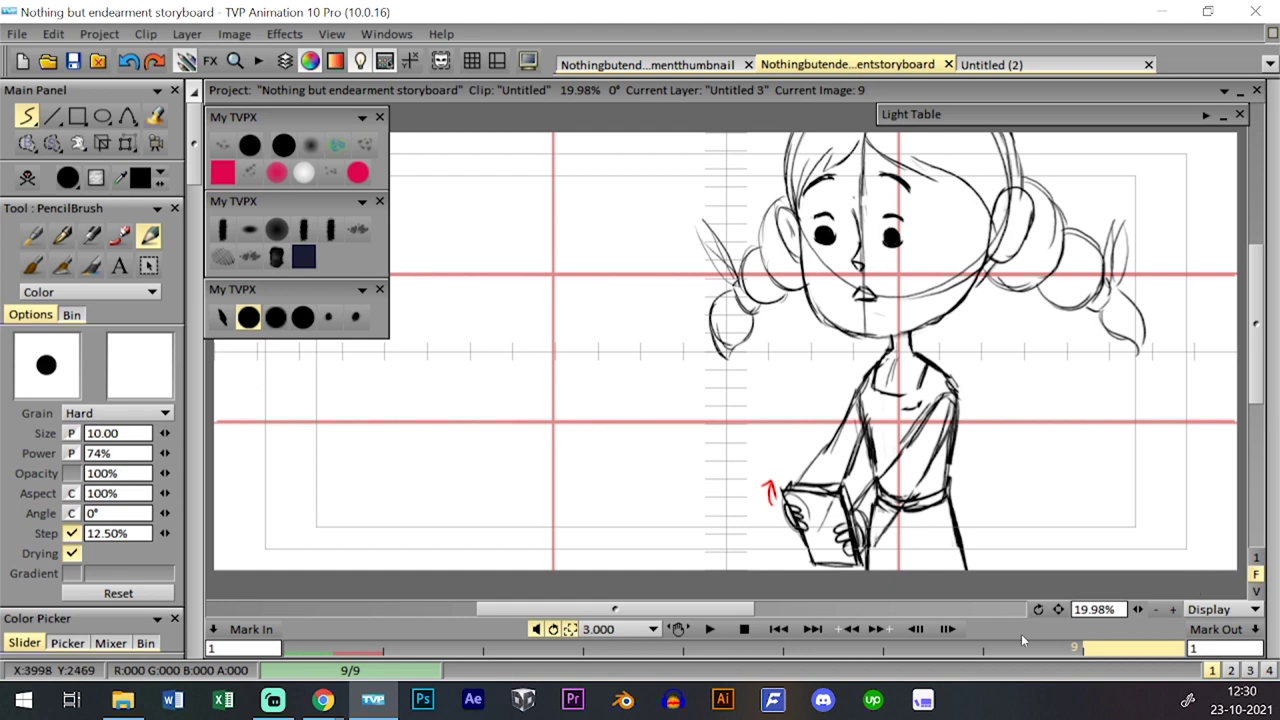
pyautogui.moveTo(1089, 655)
pyautogui.mouseDown()
pyautogui.moveTo(866, 651)
pyautogui.moveTo(1136, 623)
pyautogui.moveTo(800, 648)
pyautogui.moveTo(1008, 650)
pyautogui.moveTo(1106, 582)
pyautogui.mouseUp()
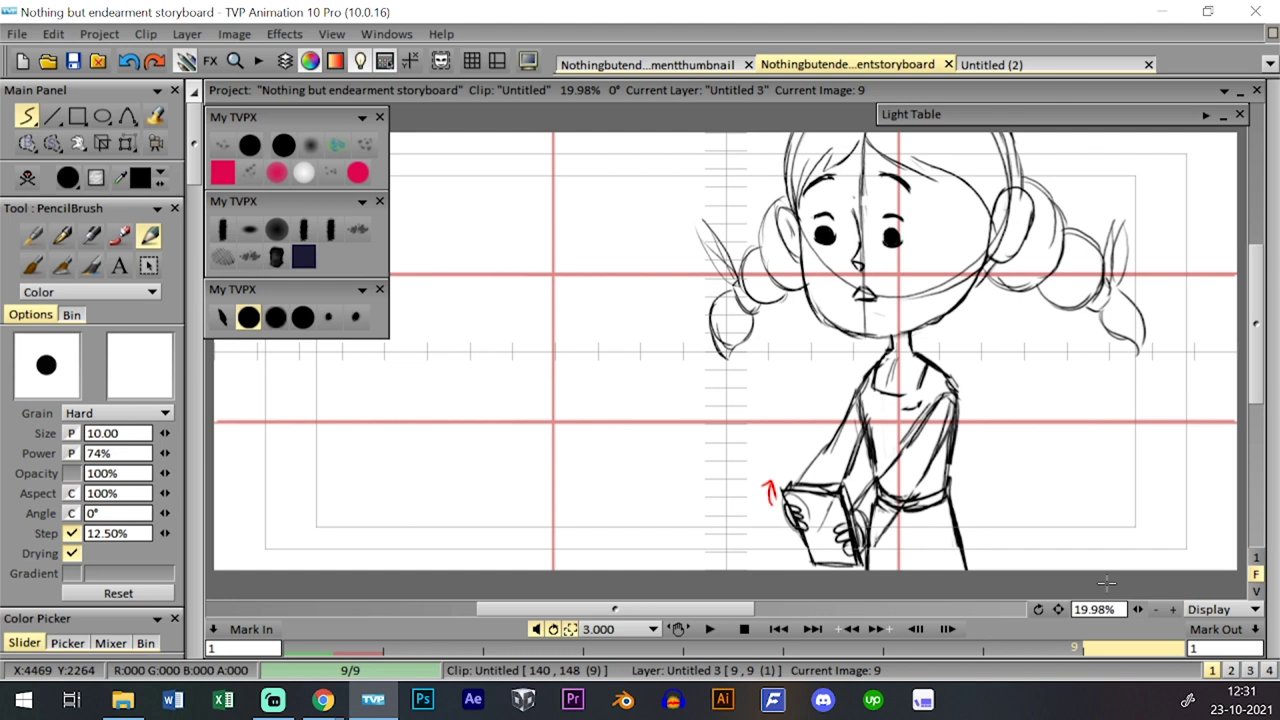
# - Bring the 'mentthumbnail' project to the front and pan around its panel sheet
pyautogui.click(727, 69)
pyautogui.moveTo(1057, 612); pyautogui.dragTo(1129, 612)
pyautogui.scroll(-3, 1055, 614)
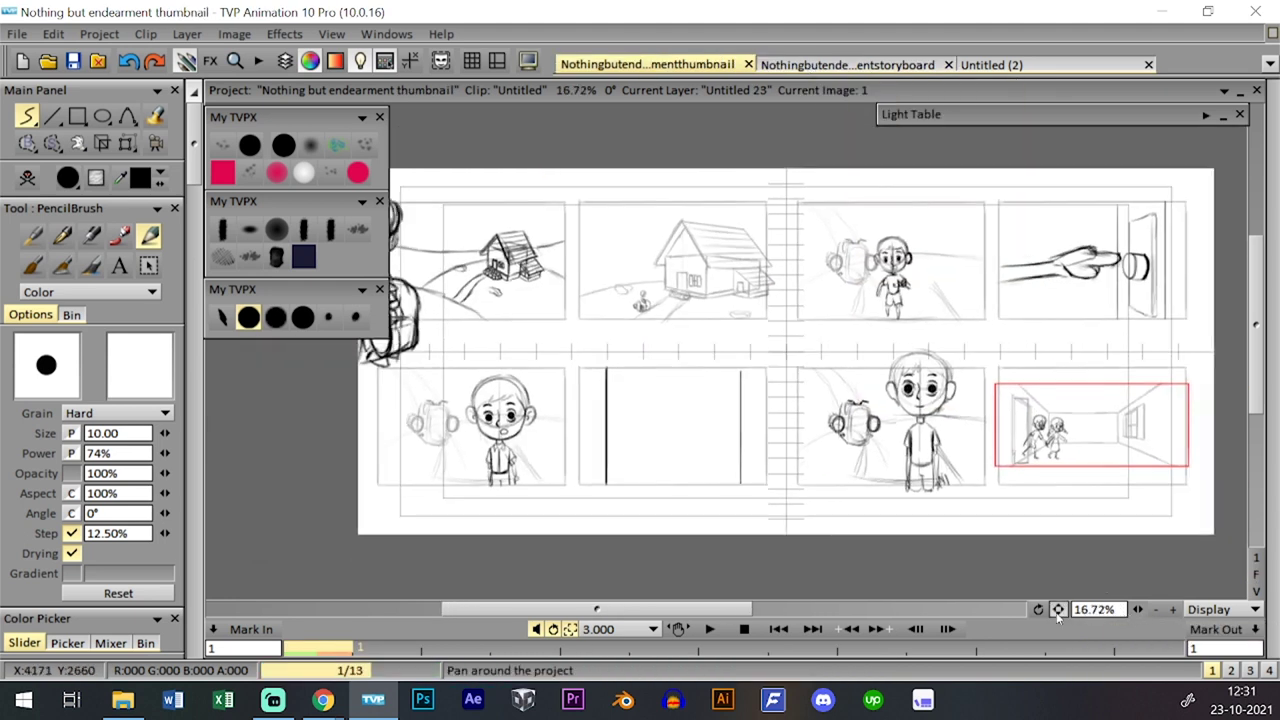
# - In the storyboard project, pick clips 7-1/1 and 1-1/1 from the clip grid and scrub to image 13
pyautogui.hotkey('ctrl', 'Tab')
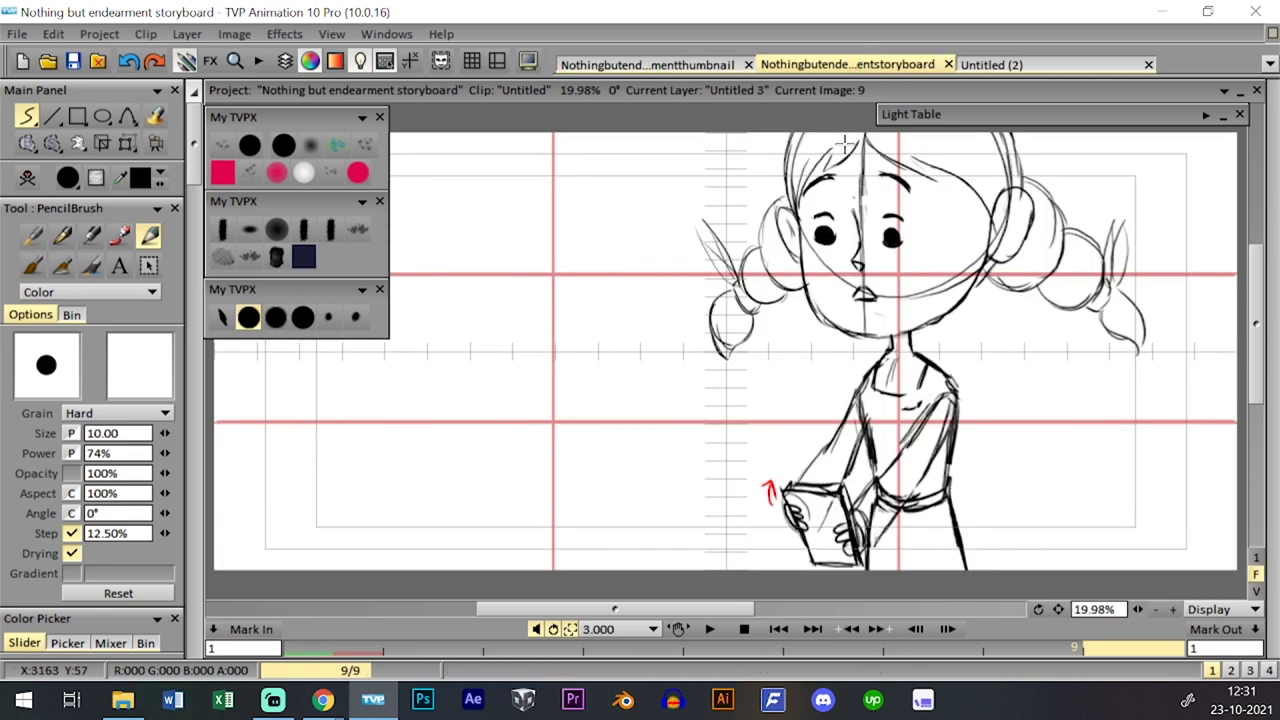
pyautogui.press('Tab')
pyautogui.click(30, 412)
pyautogui.click(307, 499)
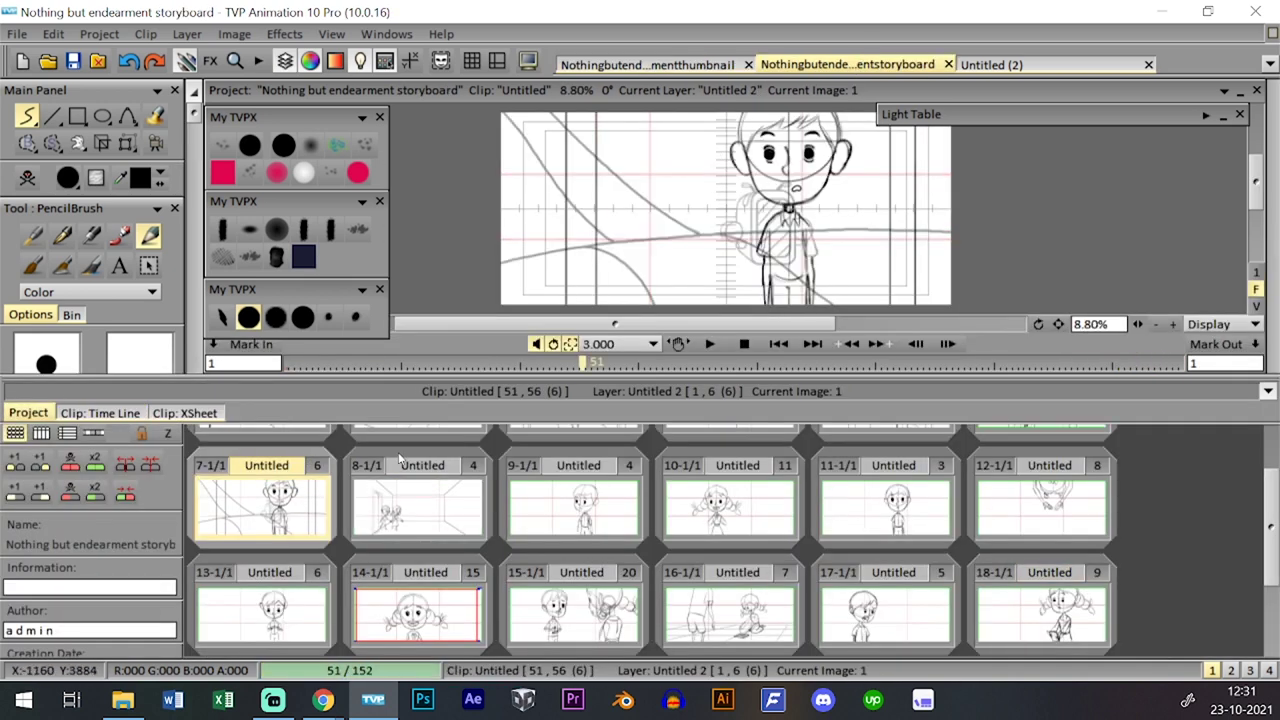
pyautogui.scroll(2, 398, 458)
pyautogui.click(262, 490)
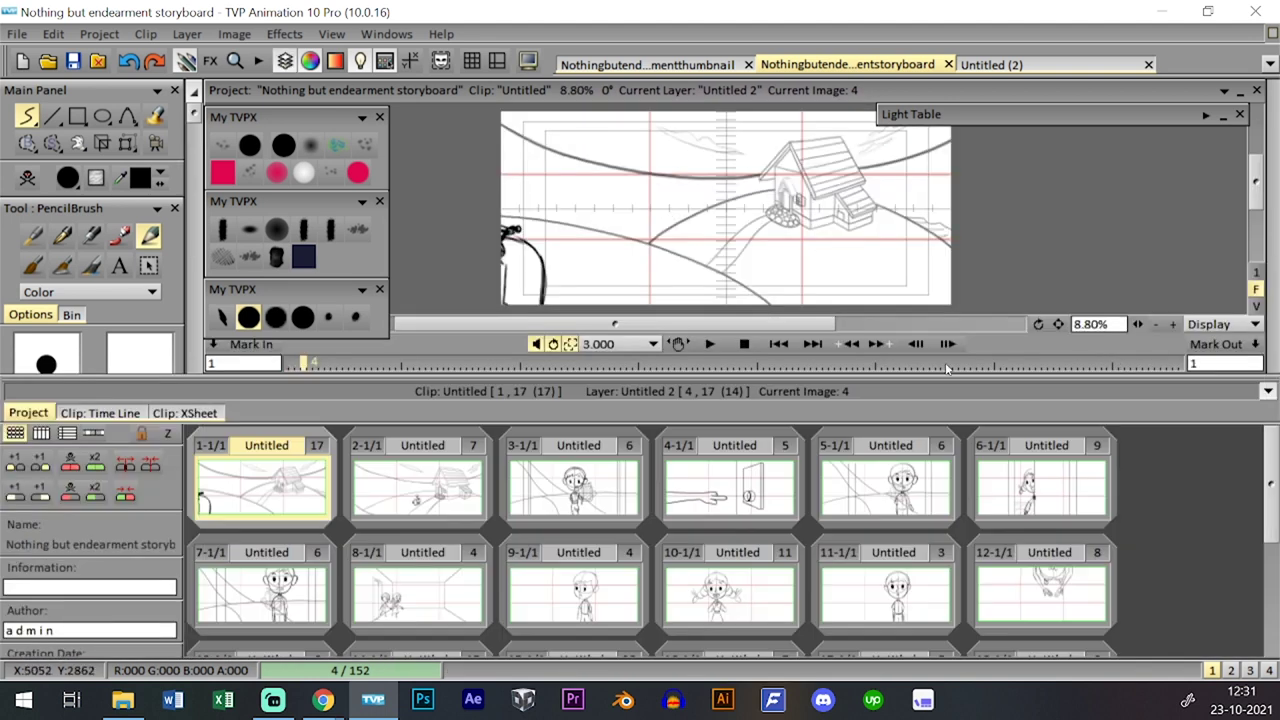
pyautogui.click(126, 414)
pyautogui.moveTo(490, 446); pyautogui.dragTo(808, 437)
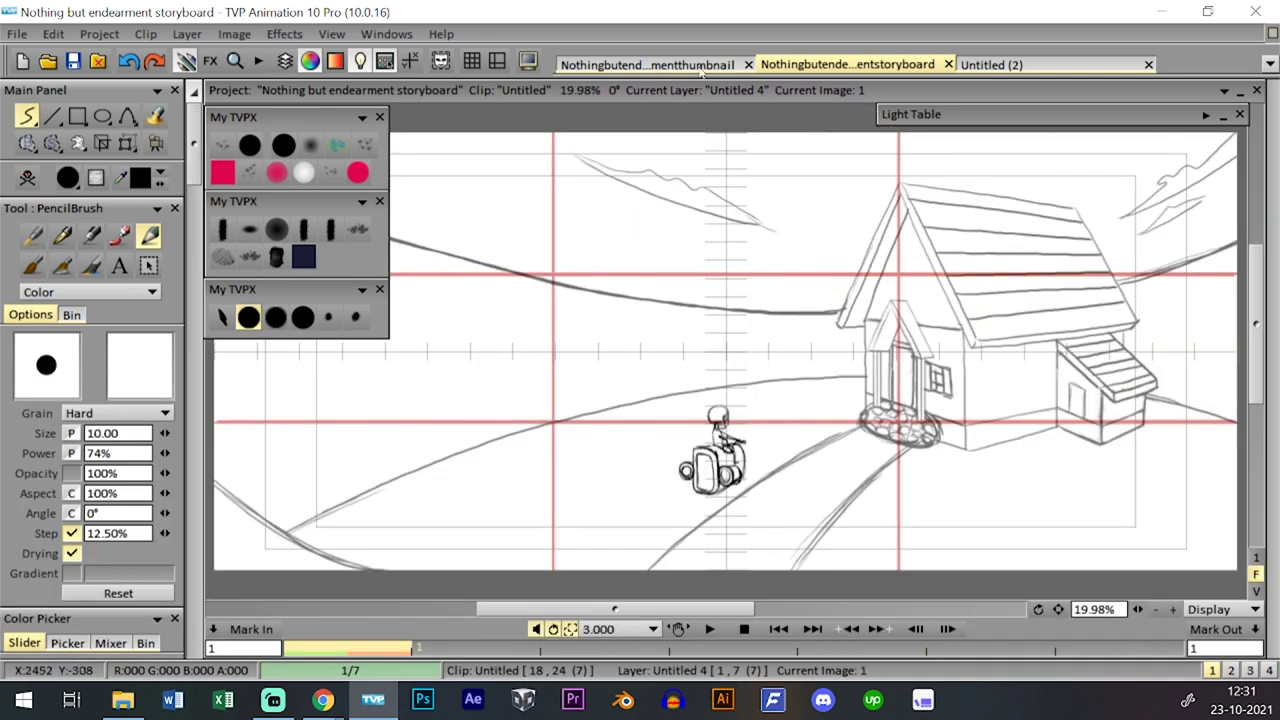
# - In the thumbnail project, step through images 1–4 and pan across the storyboard panels
pyautogui.click(648, 65)
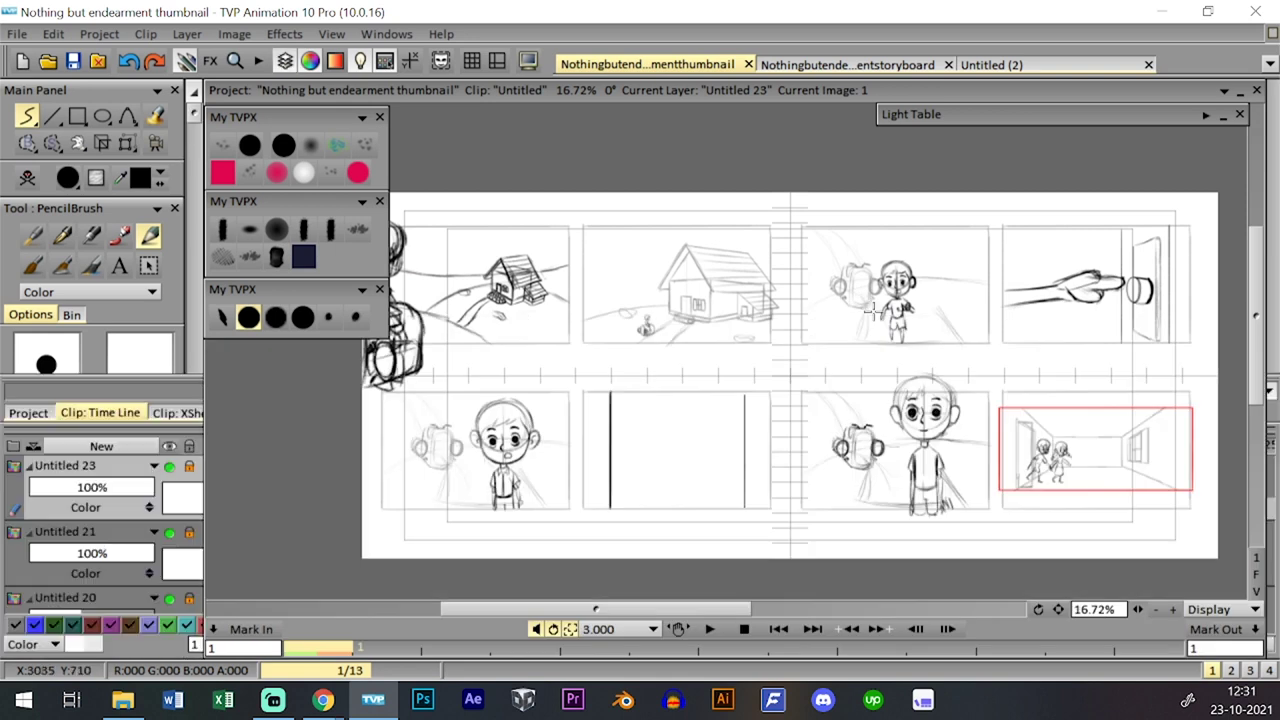
pyautogui.press('Right')
pyautogui.press('Right')
pyautogui.press('Right')
pyautogui.press('Right')
pyautogui.press('Right')
pyautogui.press('Right')
pyautogui.press('Right')
pyautogui.press('Right')
pyautogui.press('Left')
pyautogui.press('Left')
pyautogui.press('Left')
pyautogui.press('Left')
pyautogui.press('Left')
pyautogui.press('Left')
pyautogui.press('Left')
pyautogui.press('Left')
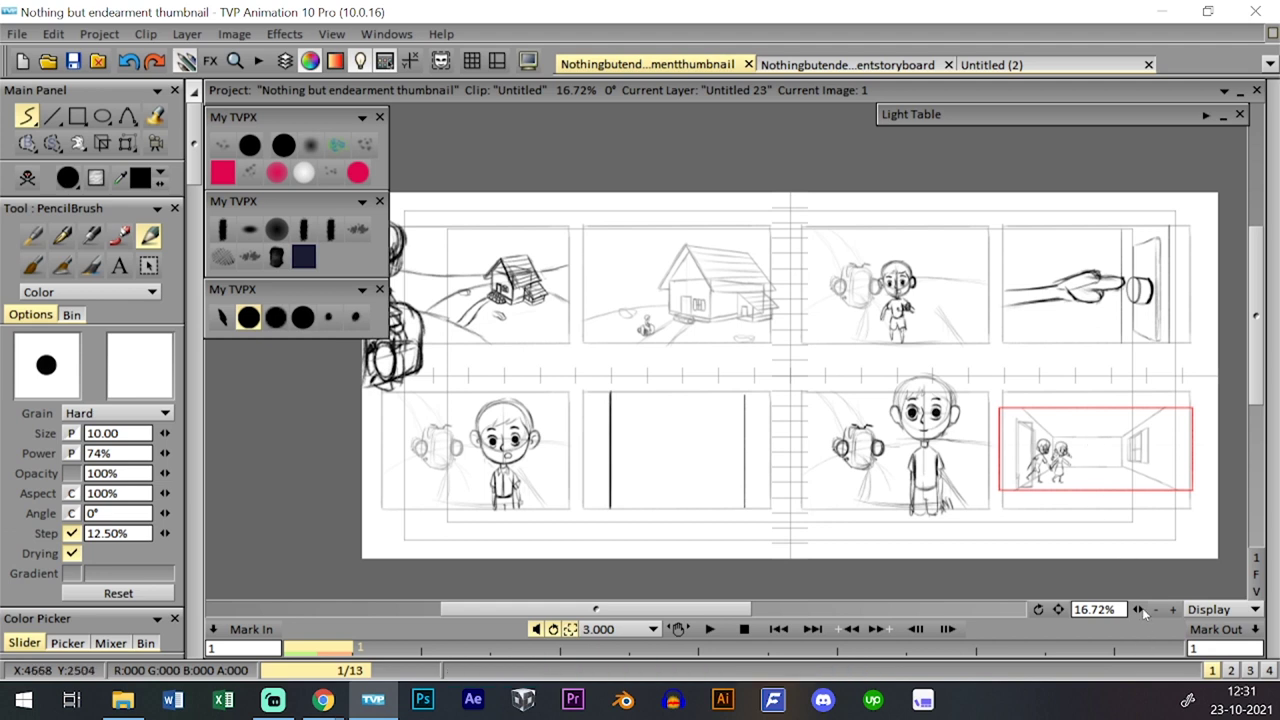
pyautogui.scroll(3, 1104, 422)
pyautogui.scroll(2, 1096, 560)
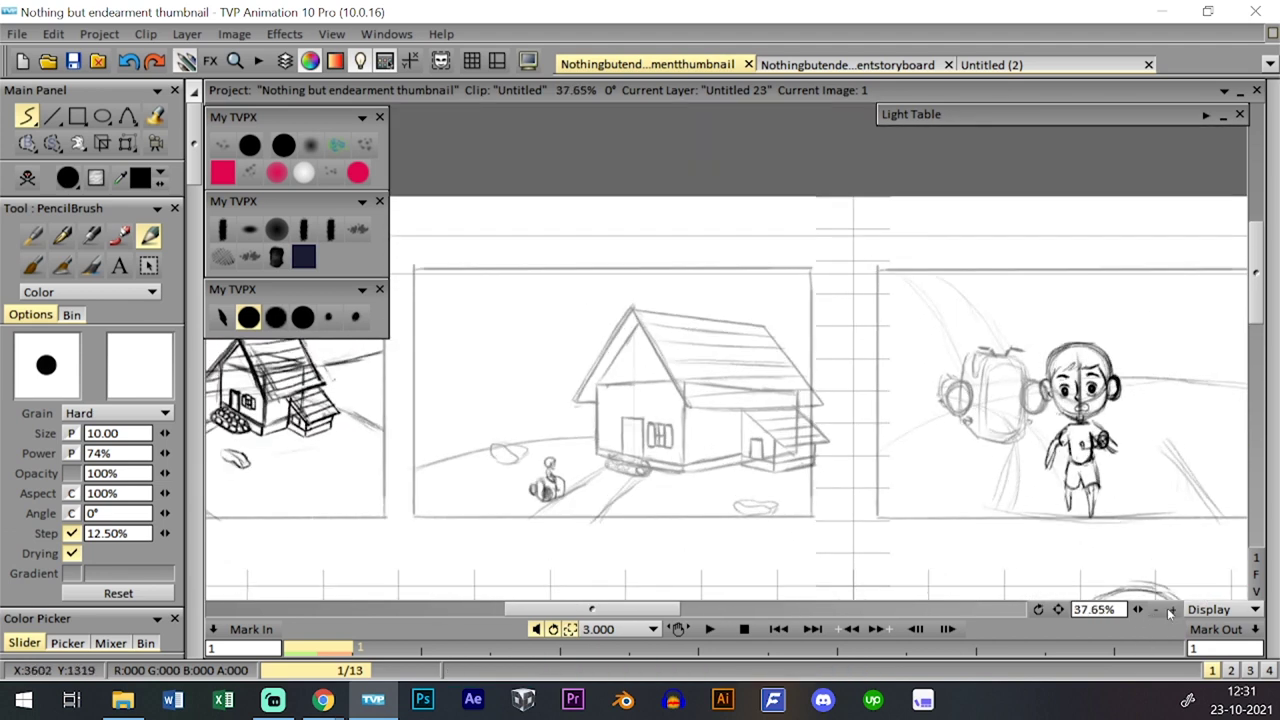
pyautogui.moveTo(1097, 479); pyautogui.dragTo(756, 494)
pyautogui.moveTo(1050, 484); pyautogui.dragTo(924, 393)
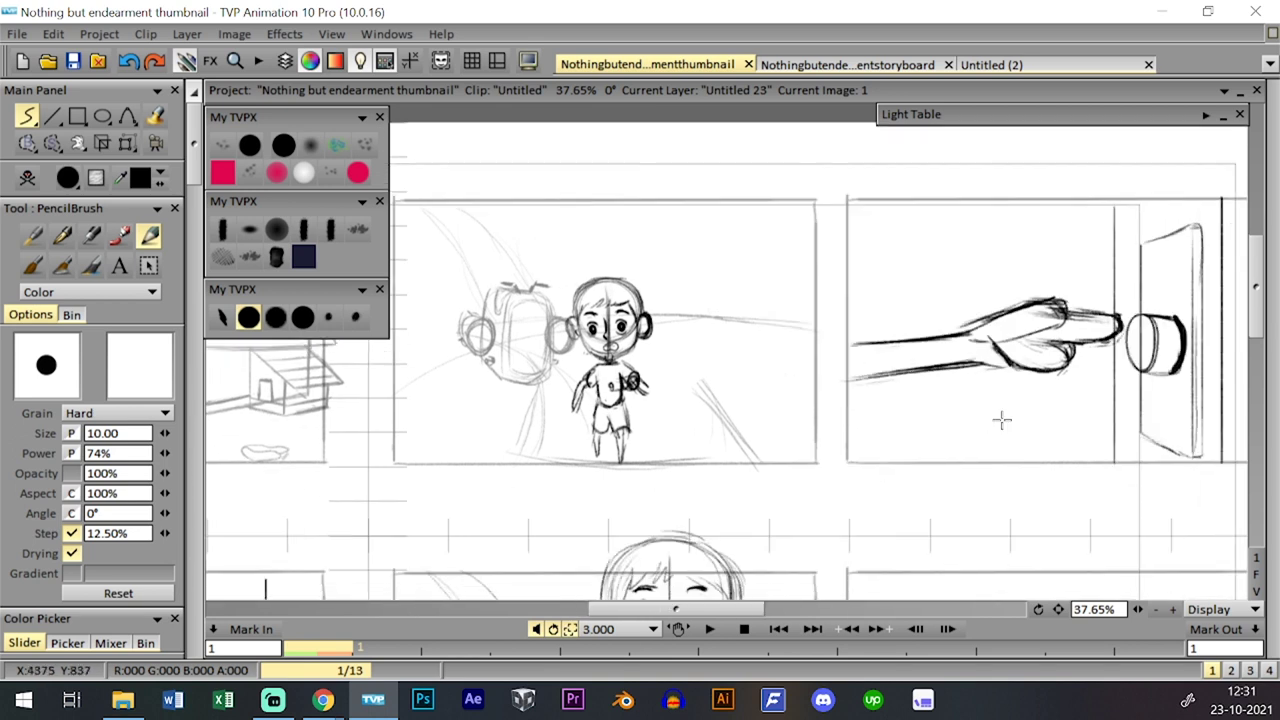
pyautogui.moveTo(1034, 434); pyautogui.dragTo(872, 393)
pyautogui.press('l')
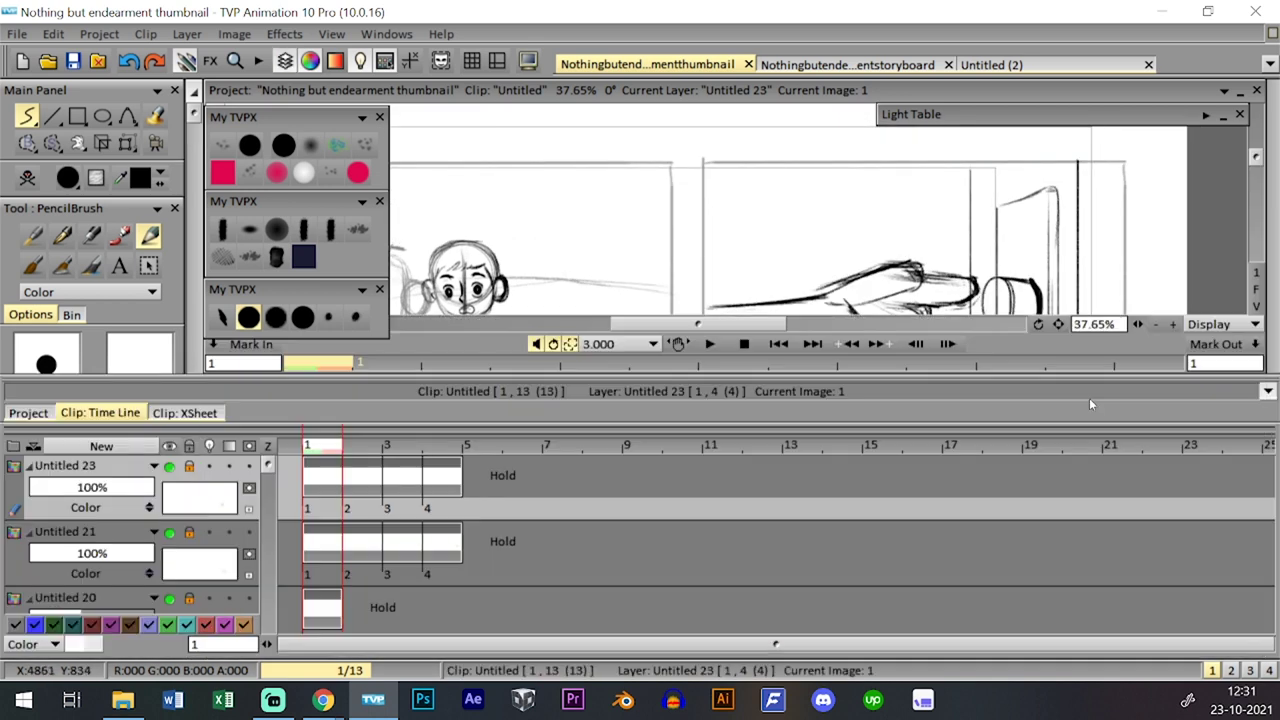
pyautogui.press('l')
pyautogui.press('Right')
pyautogui.press('Right')
pyautogui.press('Right')
pyautogui.press('Left')
pyautogui.press('Left')
pyautogui.press('Left')
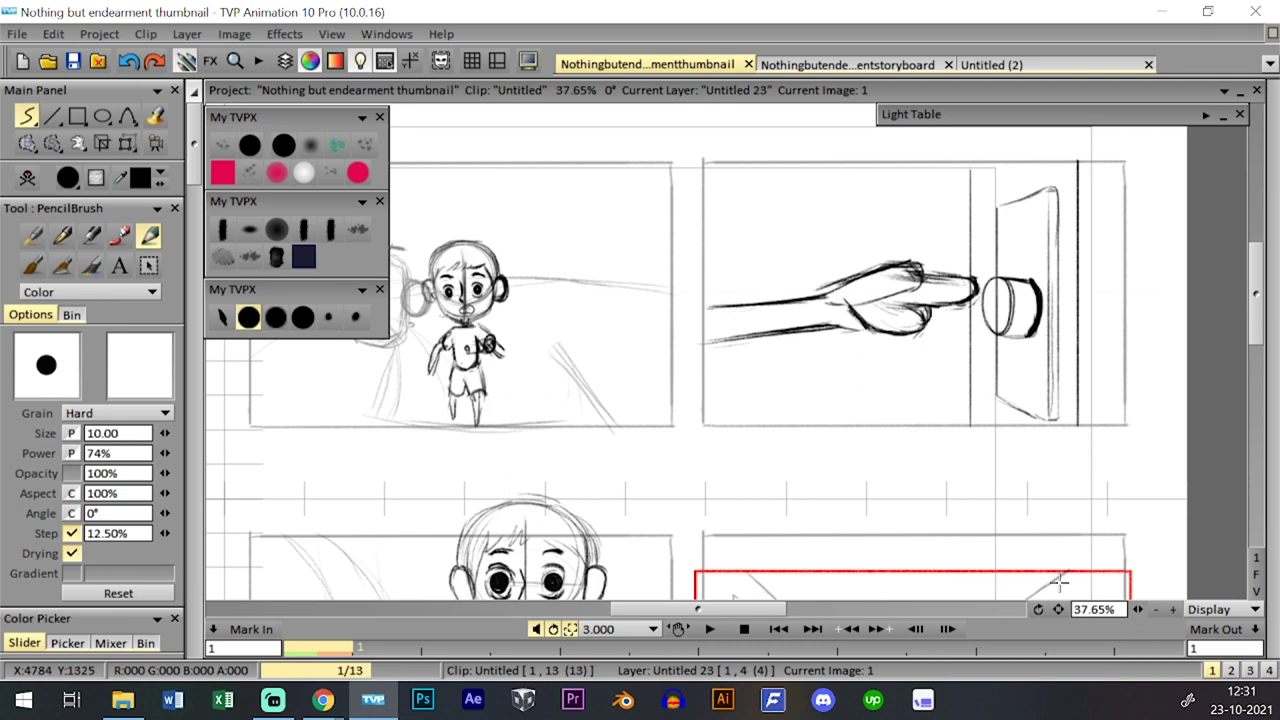
# - Zoom out over the lower row of panels, then move on to the next clip's panels
pyautogui.moveTo(1060, 608); pyautogui.dragTo(1151, 529)
pyautogui.moveTo(1139, 610); pyautogui.dragTo(942, 458)
pyautogui.moveTo(792, 381); pyautogui.dragTo(990, 494)
pyautogui.press('pagedown')
pyautogui.moveTo(1095, 502); pyautogui.dragTo(1061, 515)
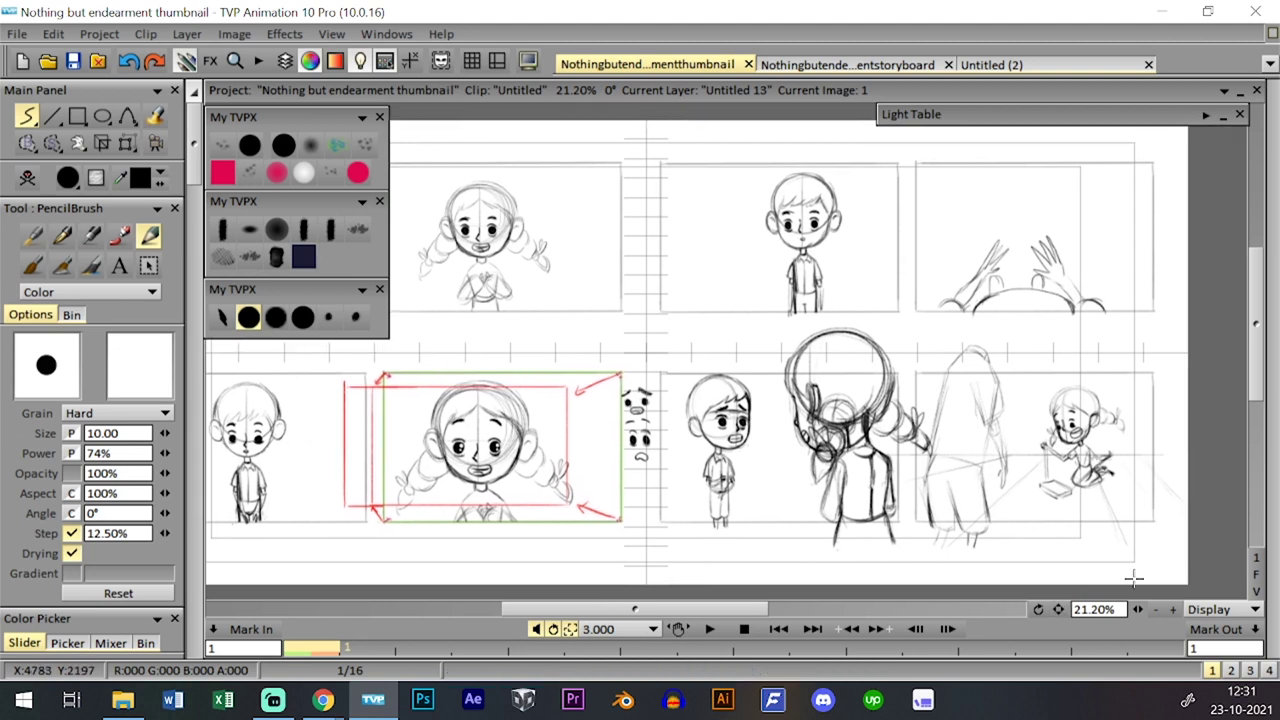
# - From the clip thumbnails, open clip 2-1/1, preview clip 1-9/9, then reselect 2-1/1
pyautogui.press('Tab')
pyautogui.click(30, 412)
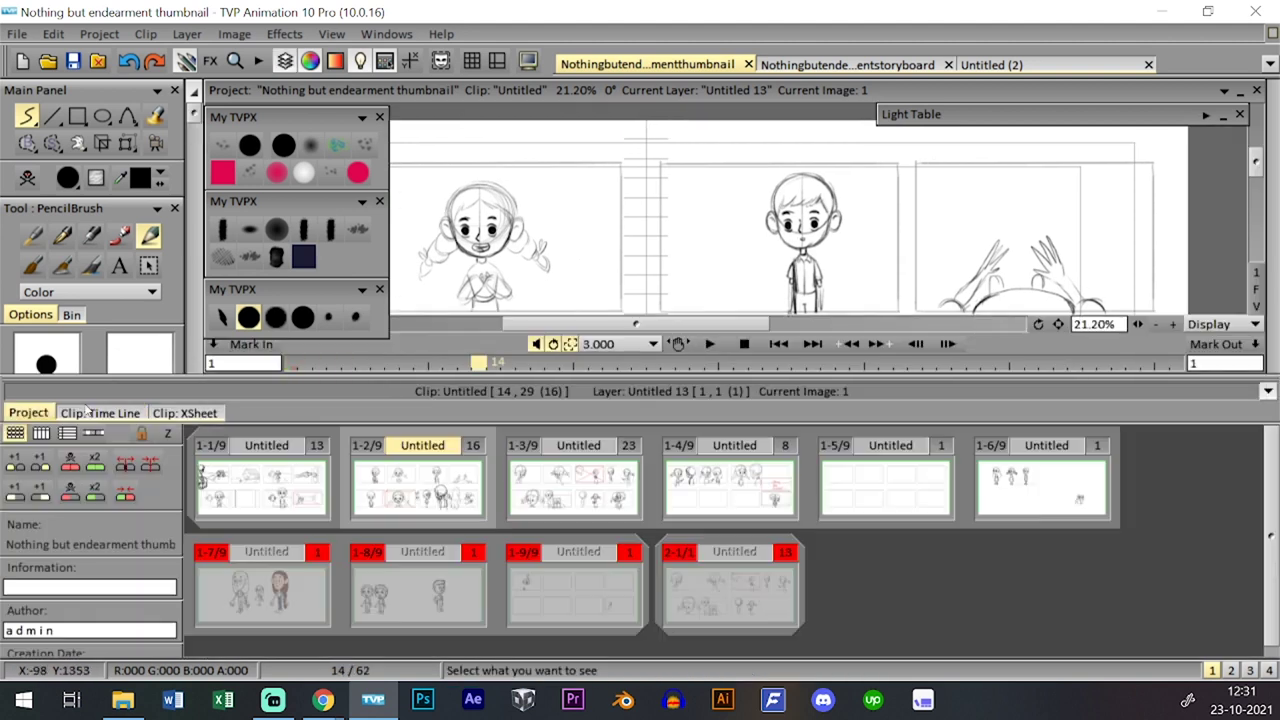
pyautogui.click(784, 598)
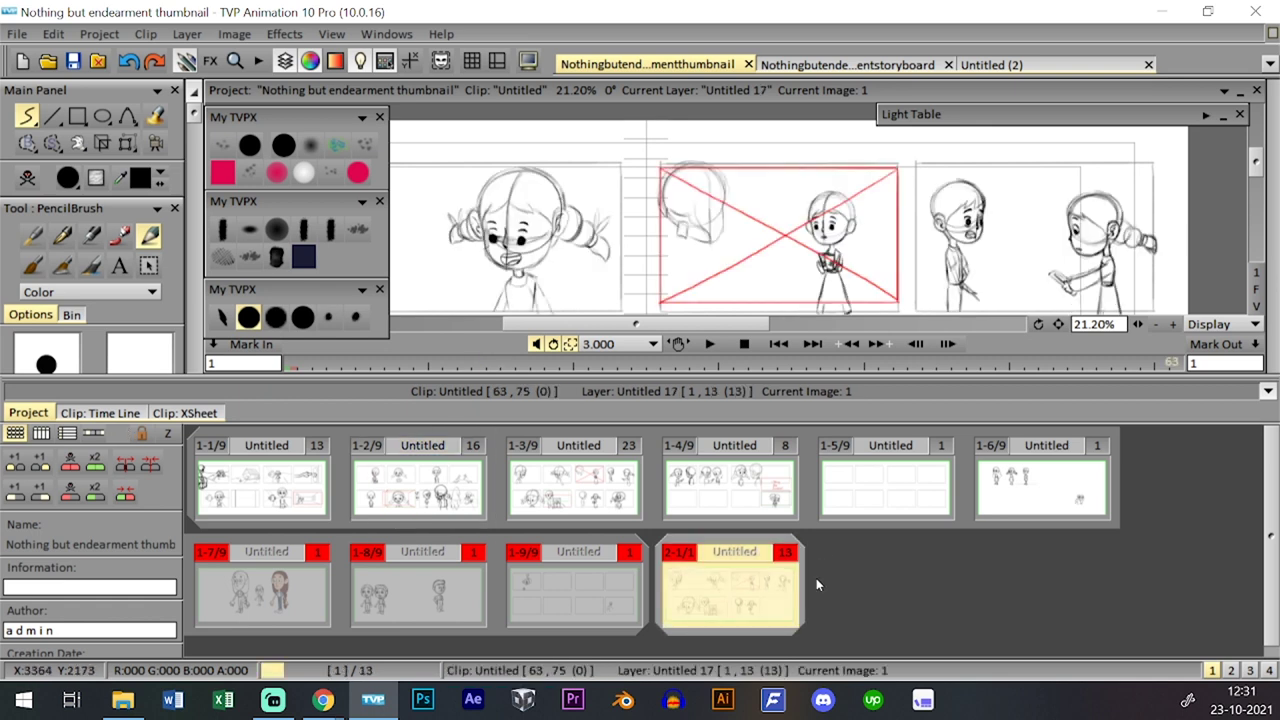
pyautogui.click(602, 607)
pyautogui.click(737, 566)
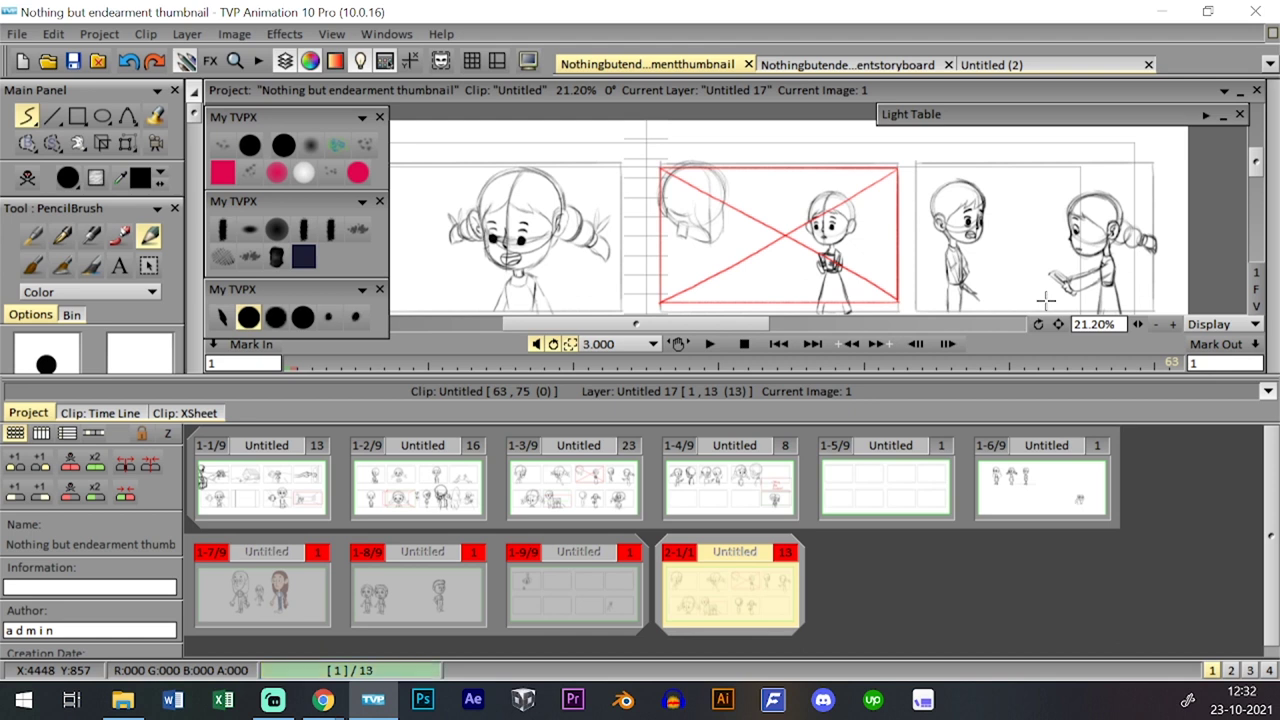
# - Close the thumbnail project, view the blank Untitled (2) canvas without the timeline, then return to the storyboard
pyautogui.click(748, 65)
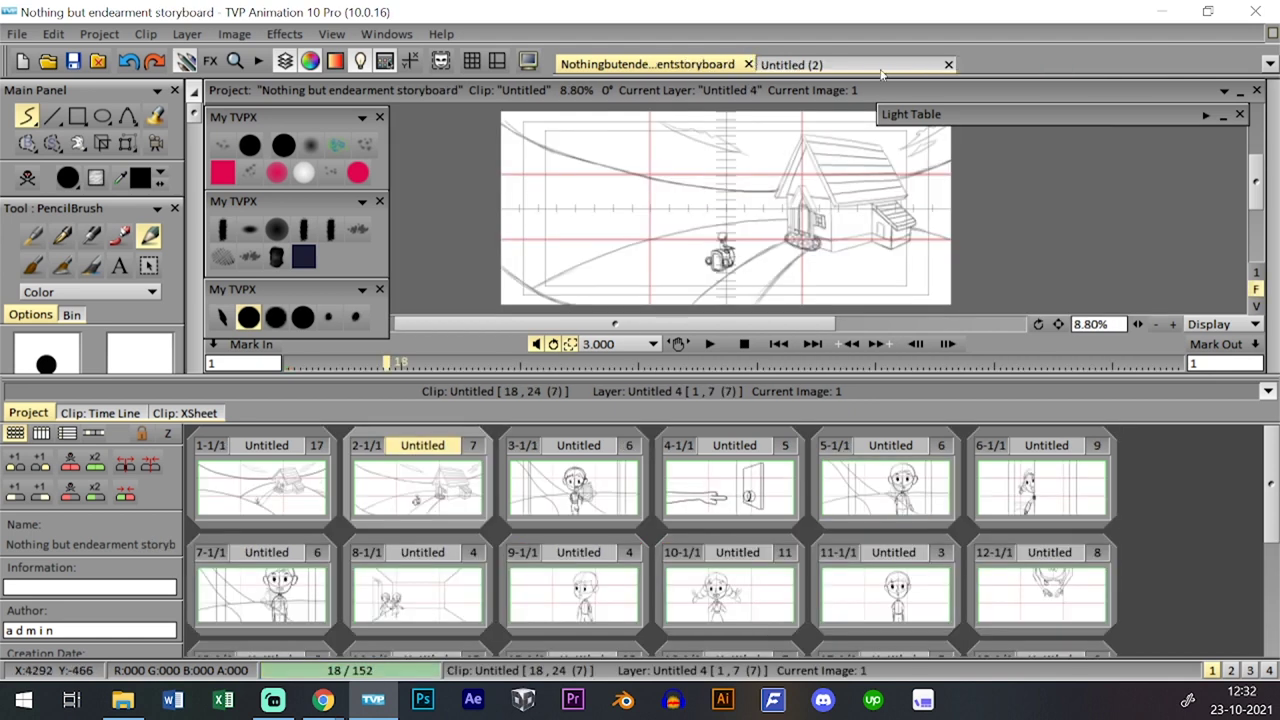
pyautogui.click(842, 66)
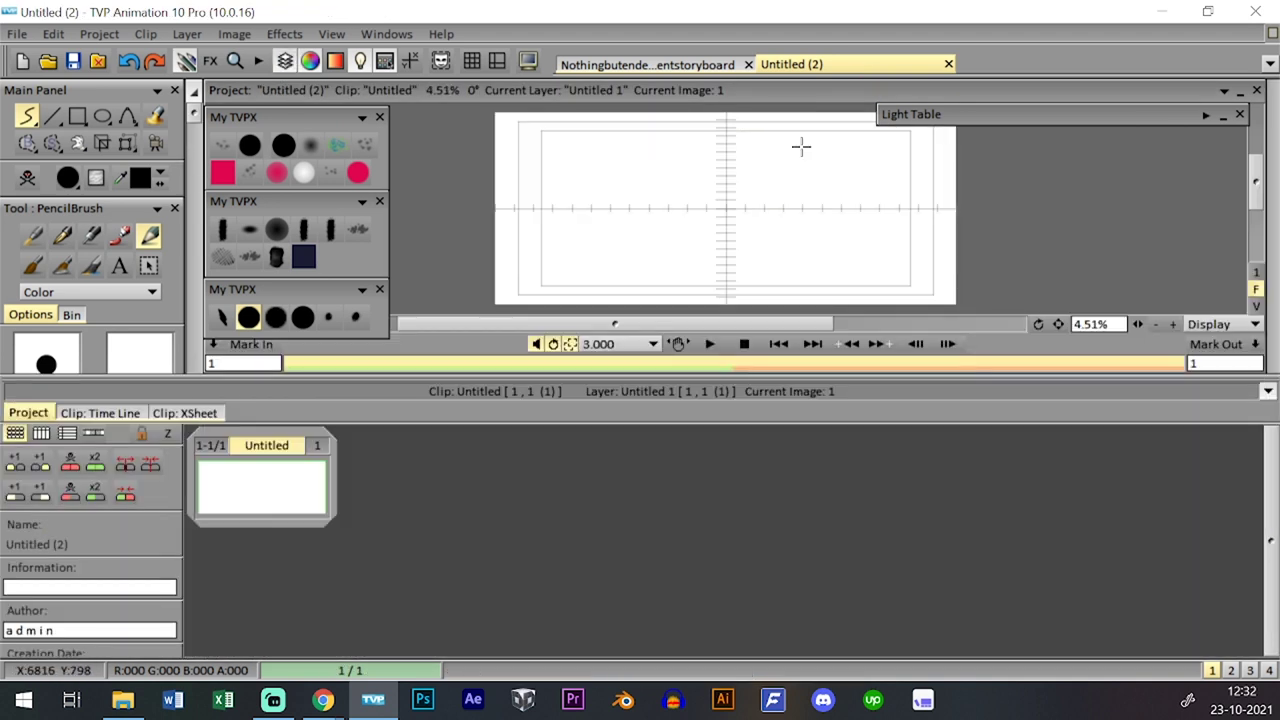
pyautogui.press('Tab')
pyautogui.press('Tab')
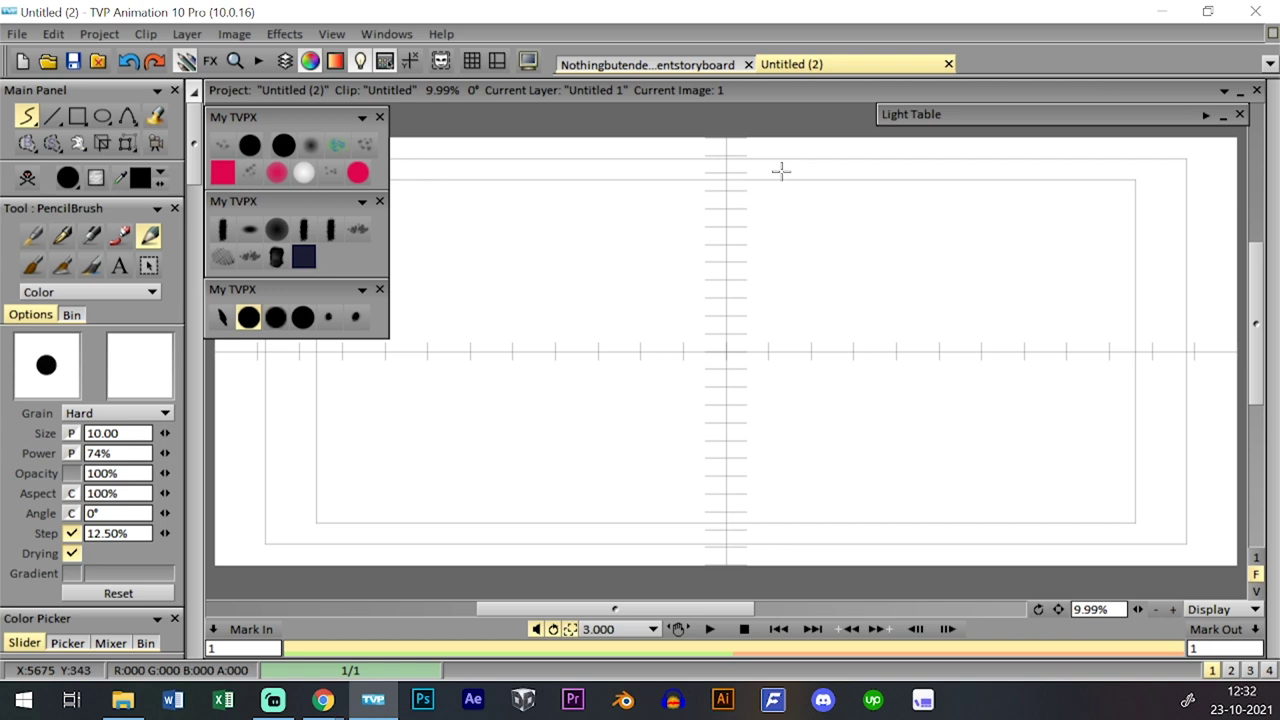
pyautogui.moveTo(718, 88)
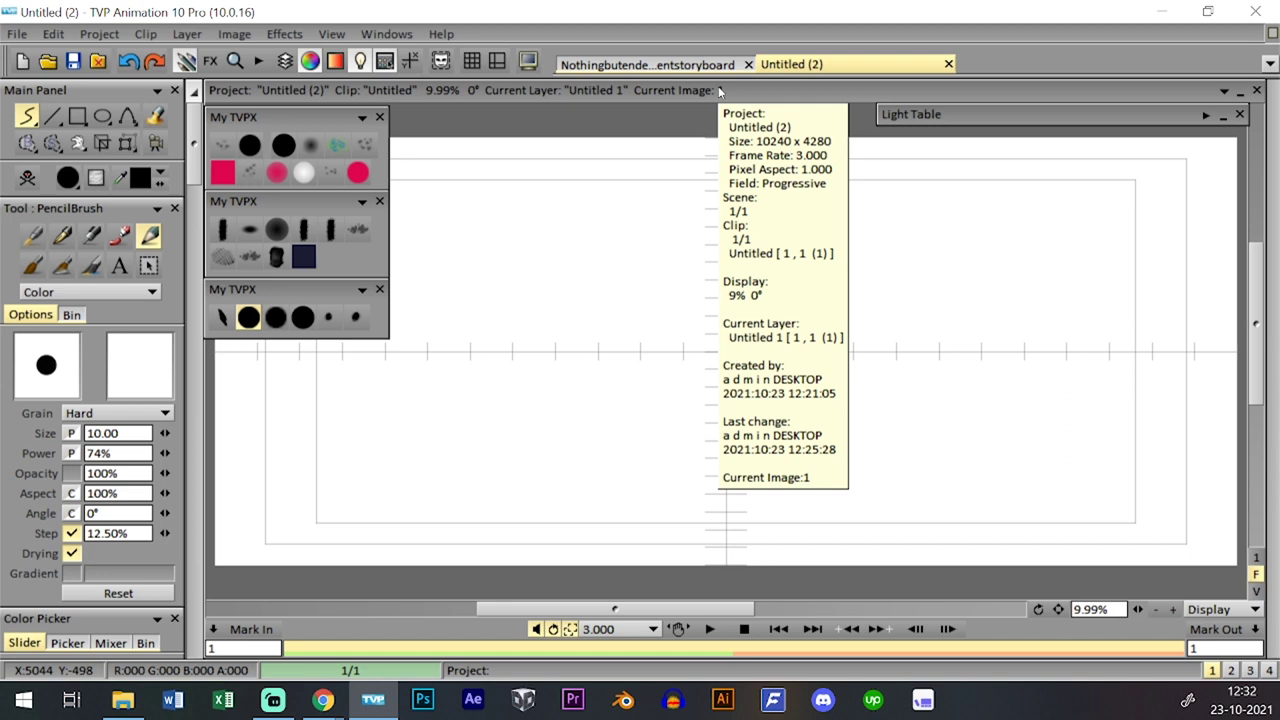
pyautogui.click(692, 63)
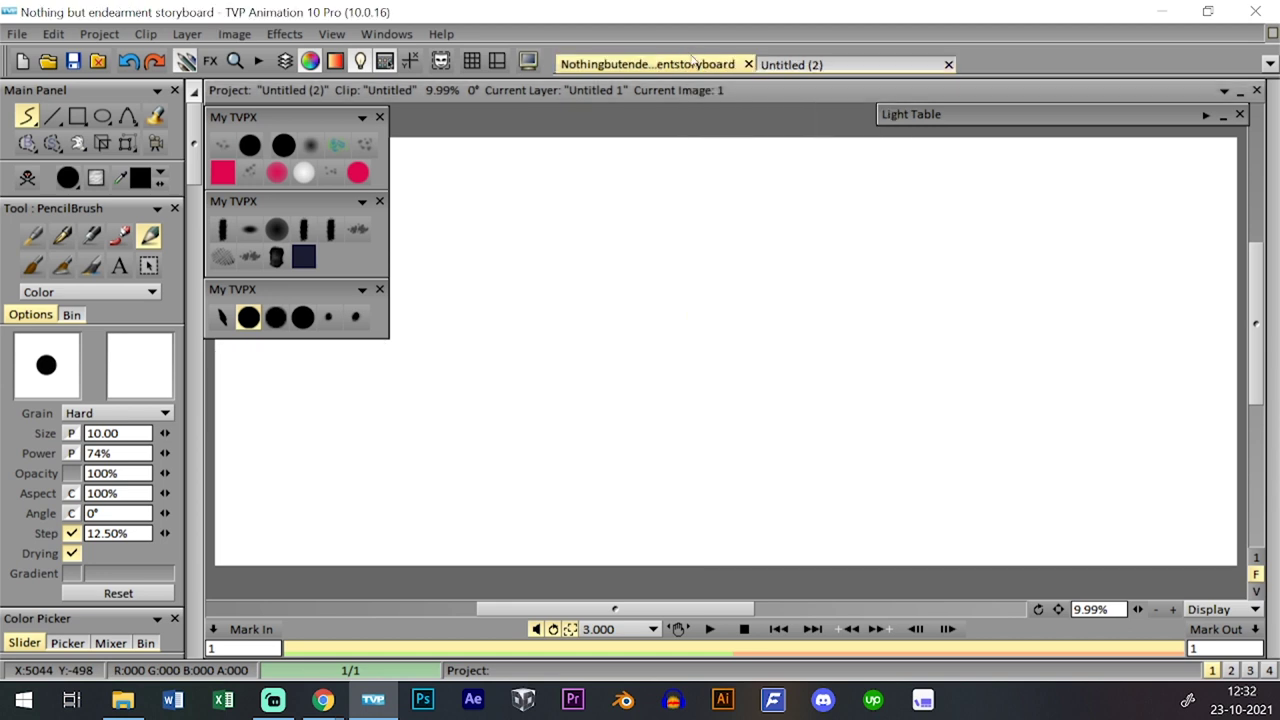
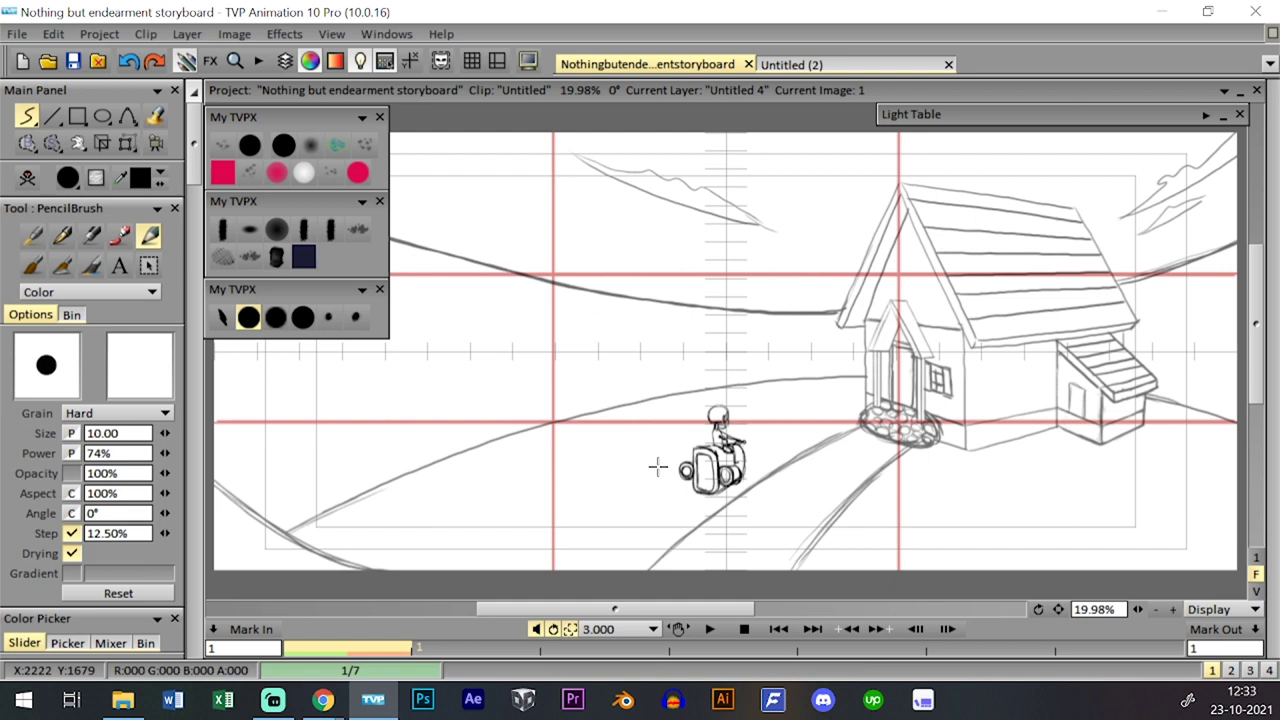
# - Bring up the storyboard's clip overview, then play and scrub to the girl's close-up at image 142
pyautogui.click(770, 64)
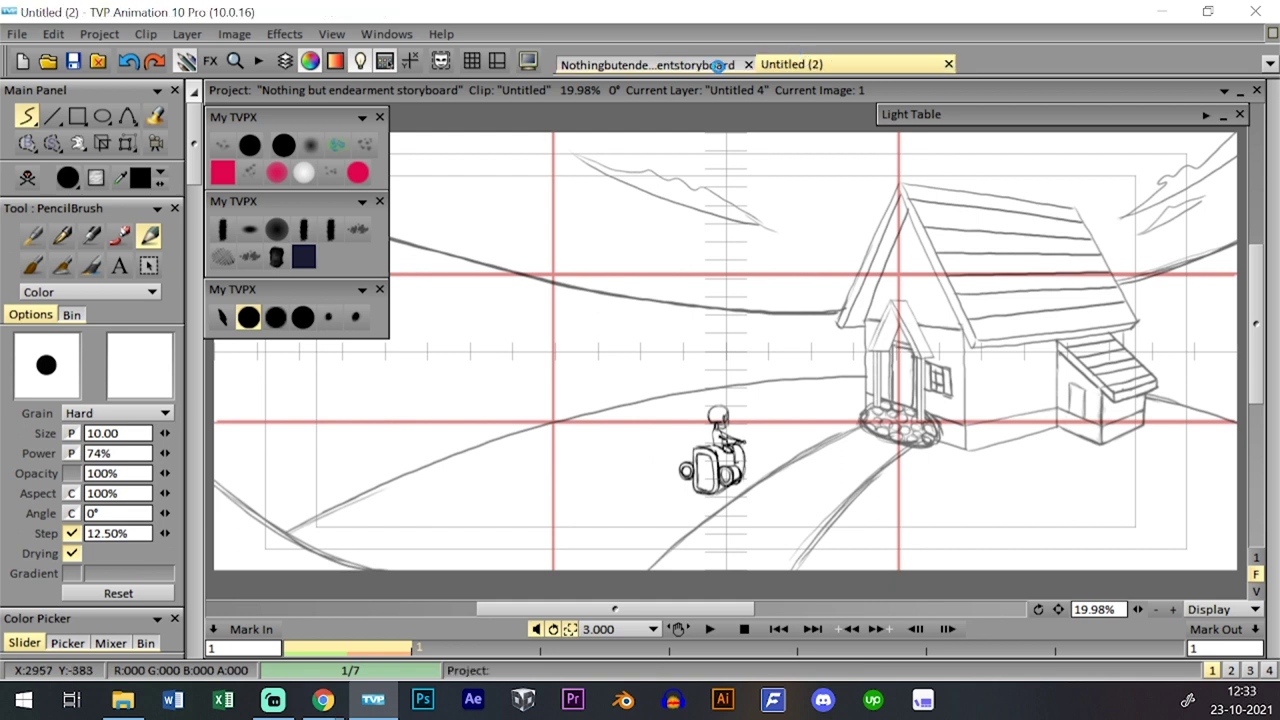
pyautogui.click(720, 64)
pyautogui.press('Tab')
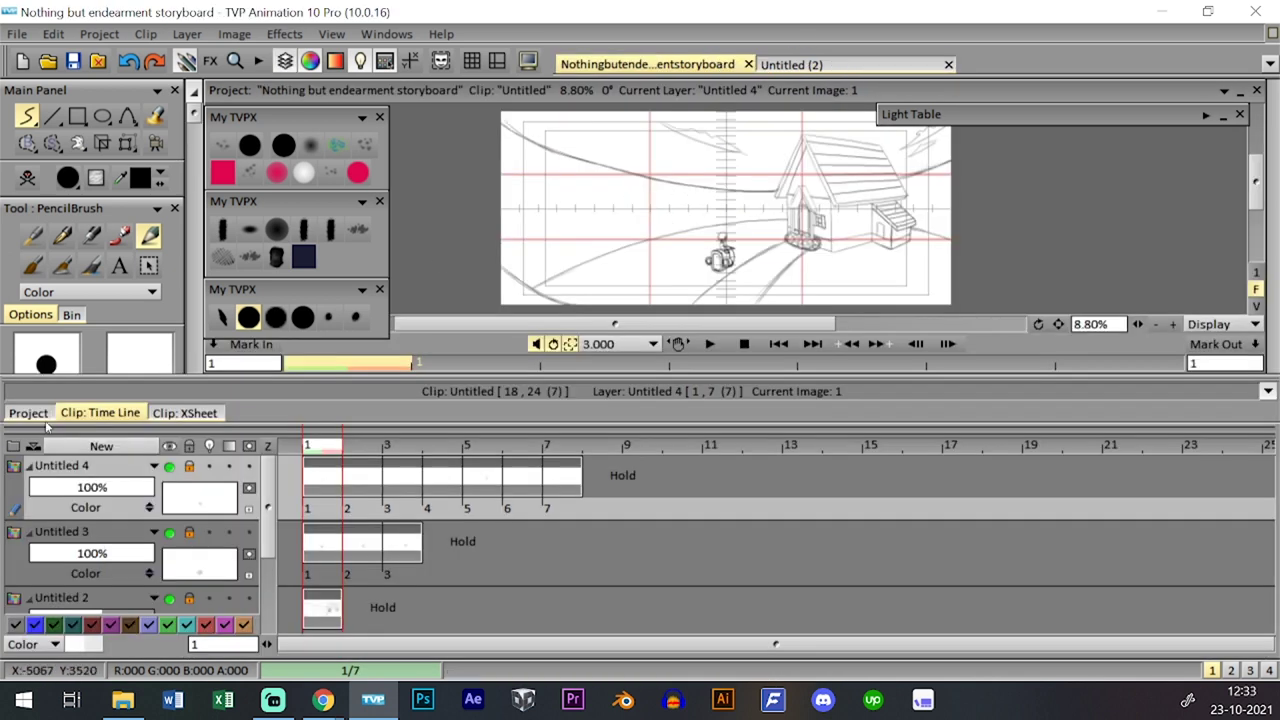
pyautogui.click(40, 412)
pyautogui.press('Tab')
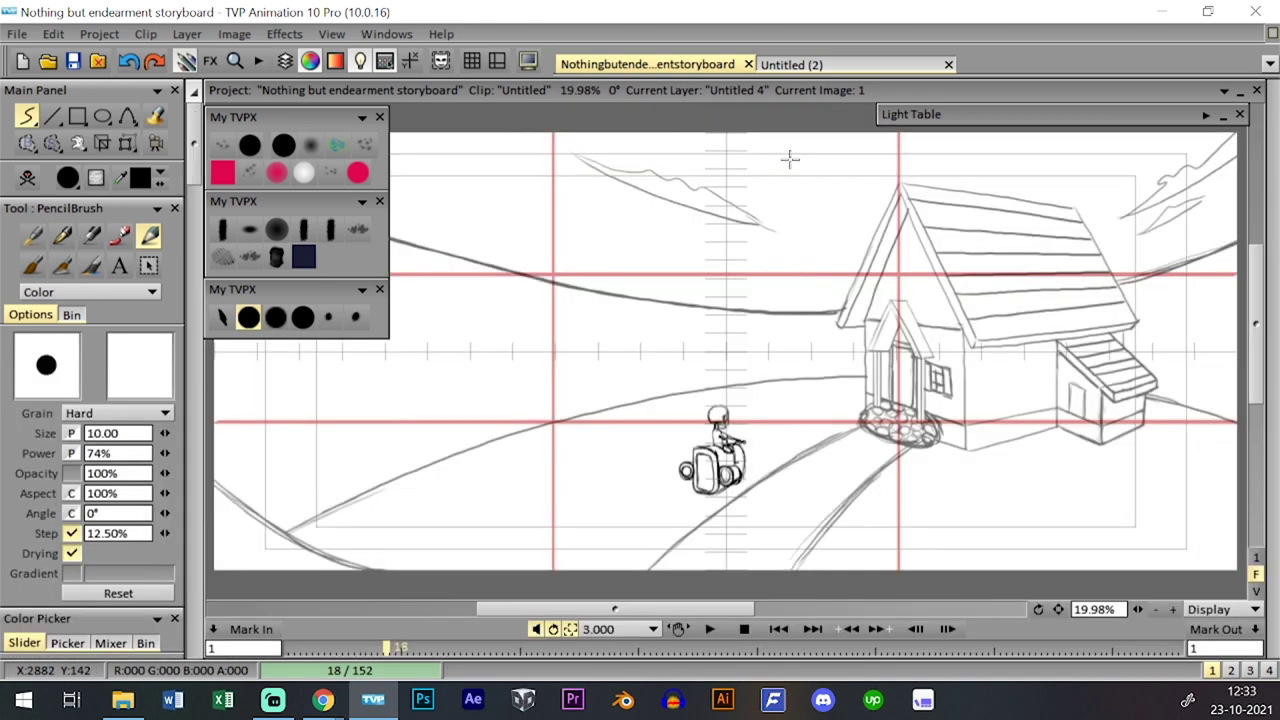
pyautogui.click(710, 629)
pyautogui.moveTo(1100, 648); pyautogui.dragTo(1125, 648)
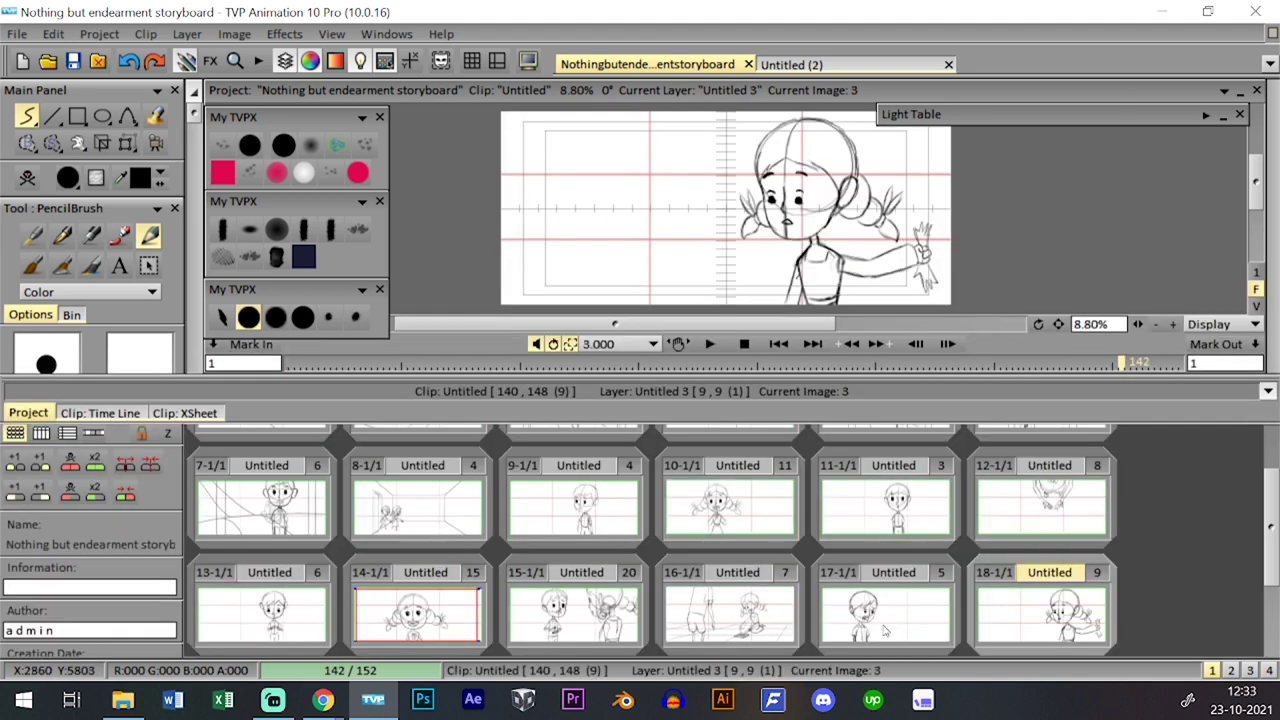
# - Open shot 16's timeline and step through its first images
pyautogui.click(778, 612)
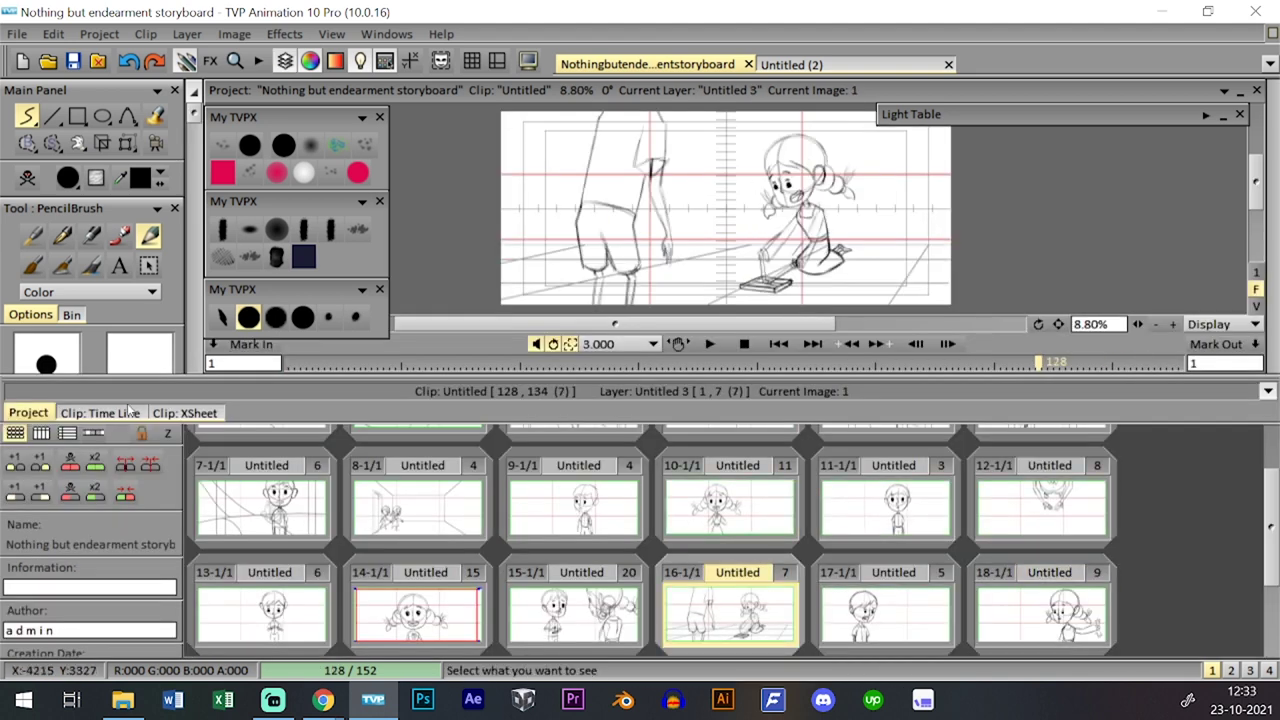
pyautogui.doubleClick(778, 612)
pyautogui.press('Tab')
pyautogui.press('Tab')
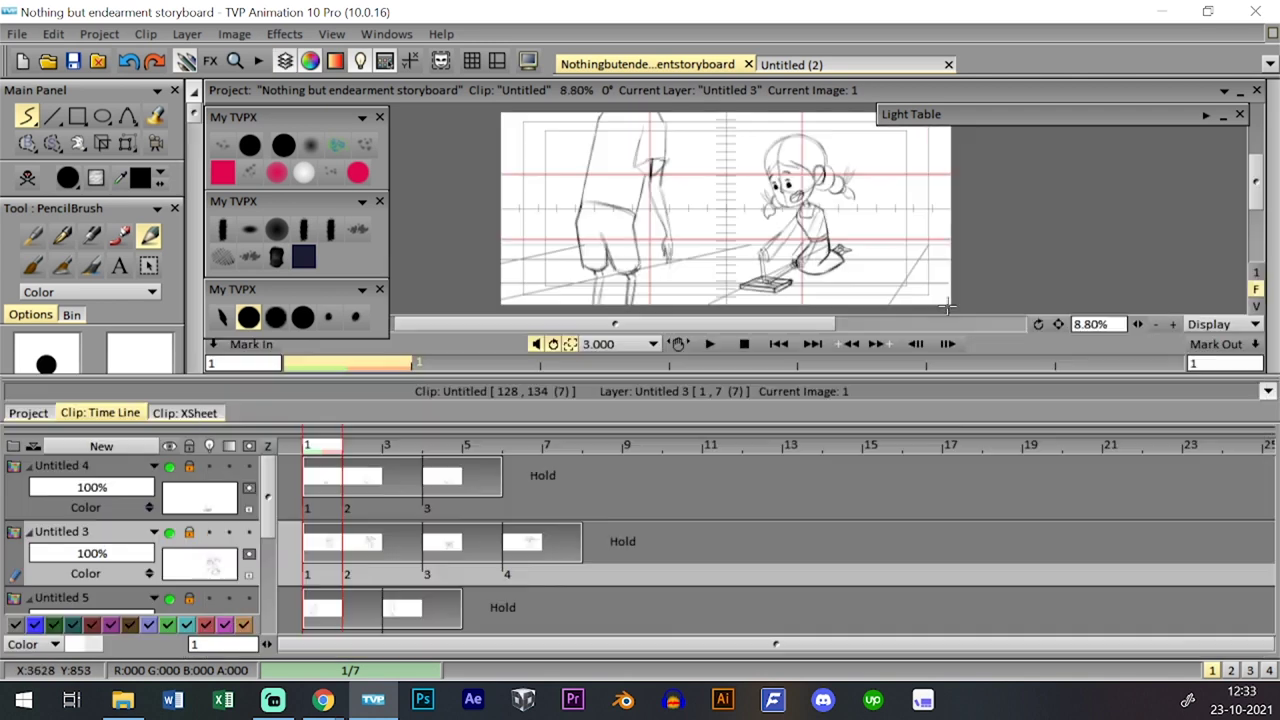
pyautogui.press('Tab')
pyautogui.press('Right')
pyautogui.press('Left')
pyautogui.press('Tab')
# - Go to the previous shot and flip through its final images 17 to 20
pyautogui.press('Tab')
pyautogui.press('Tab')
pyautogui.press('Tab')
pyautogui.press('pageup')
pyautogui.press('Tab')
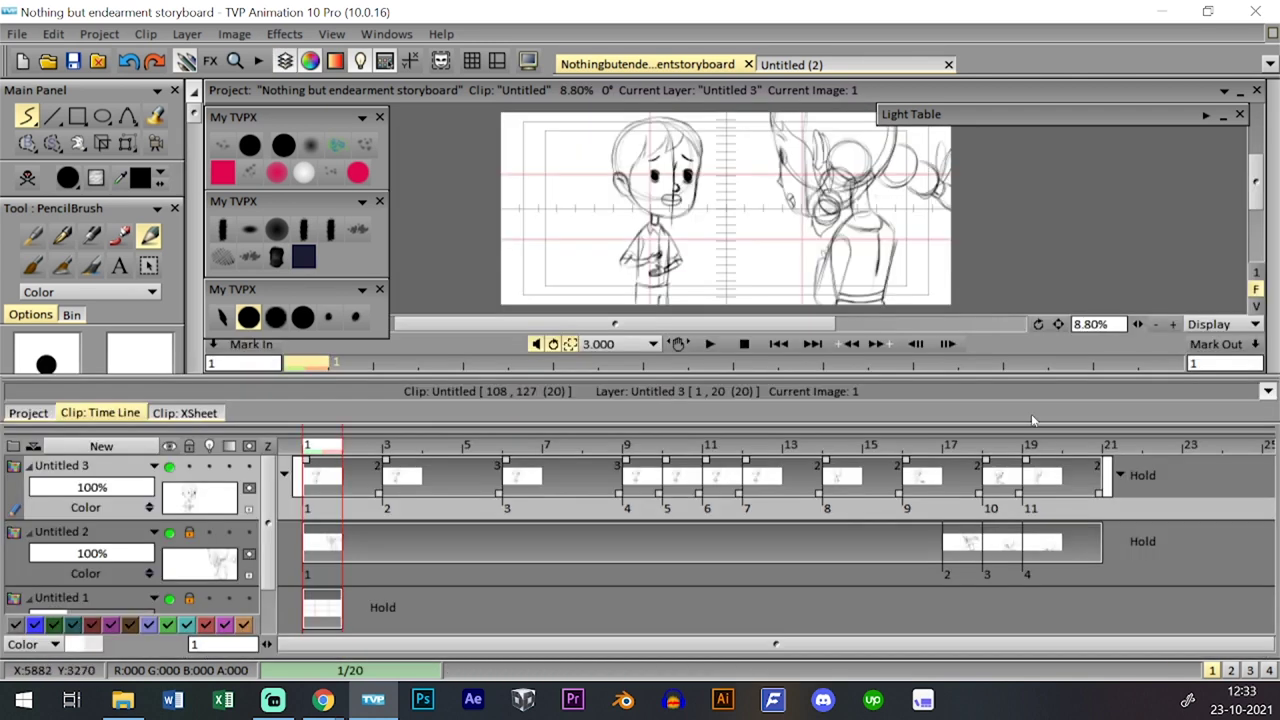
pyautogui.click(1041, 448)
pyautogui.press('Tab')
pyautogui.press('Tab')
pyautogui.press('Tab')
pyautogui.press('Tab')
pyautogui.press('Tab')
pyautogui.press('Tab')
pyautogui.press('Tab')
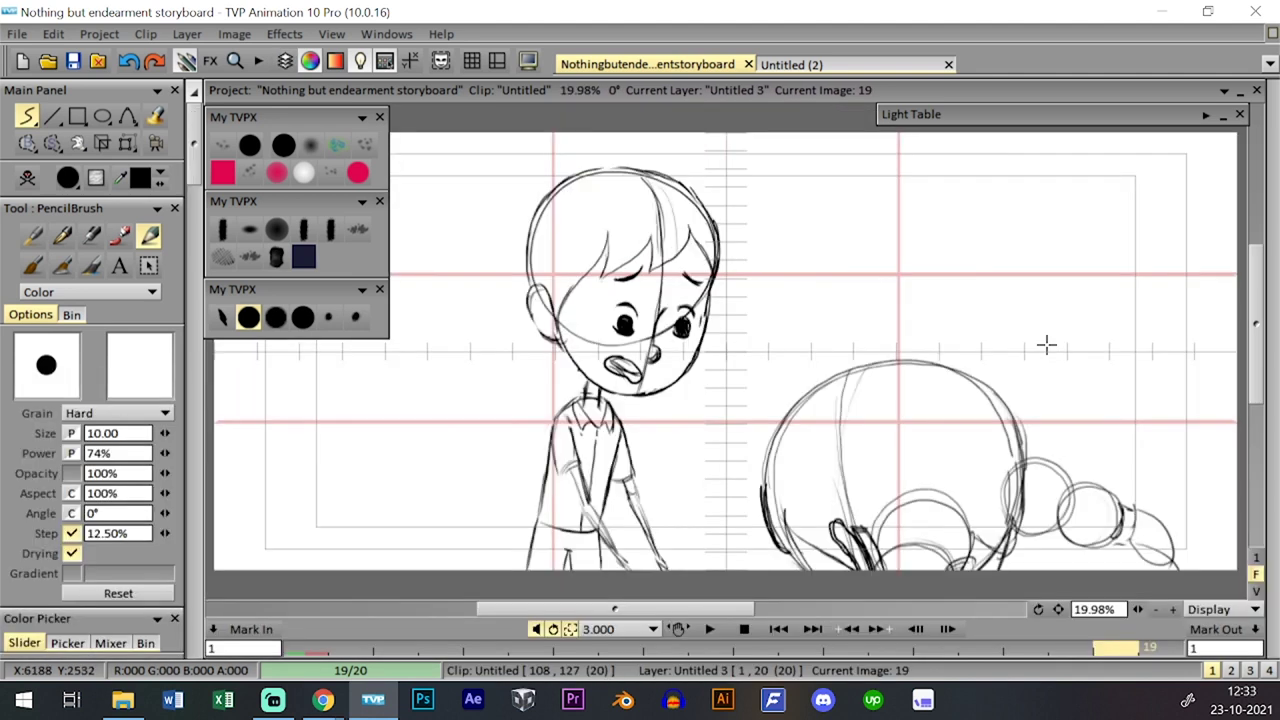
pyautogui.press('Left')
pyautogui.press('Left')
pyautogui.press('Right')
pyautogui.press('Right')
pyautogui.press('Left')
pyautogui.press('Left')
pyautogui.press('Right')
pyautogui.press('Right')
pyautogui.press('Right')
pyautogui.press('Left')
pyautogui.press('Left')
pyautogui.press('Left')
pyautogui.press('Right')
pyautogui.press('Right')
pyautogui.press('Right')
pyautogui.press('Tab')
pyautogui.press('Tab')
pyautogui.press('Left')
pyautogui.press('Left')
pyautogui.press('Left')
pyautogui.press('Right')
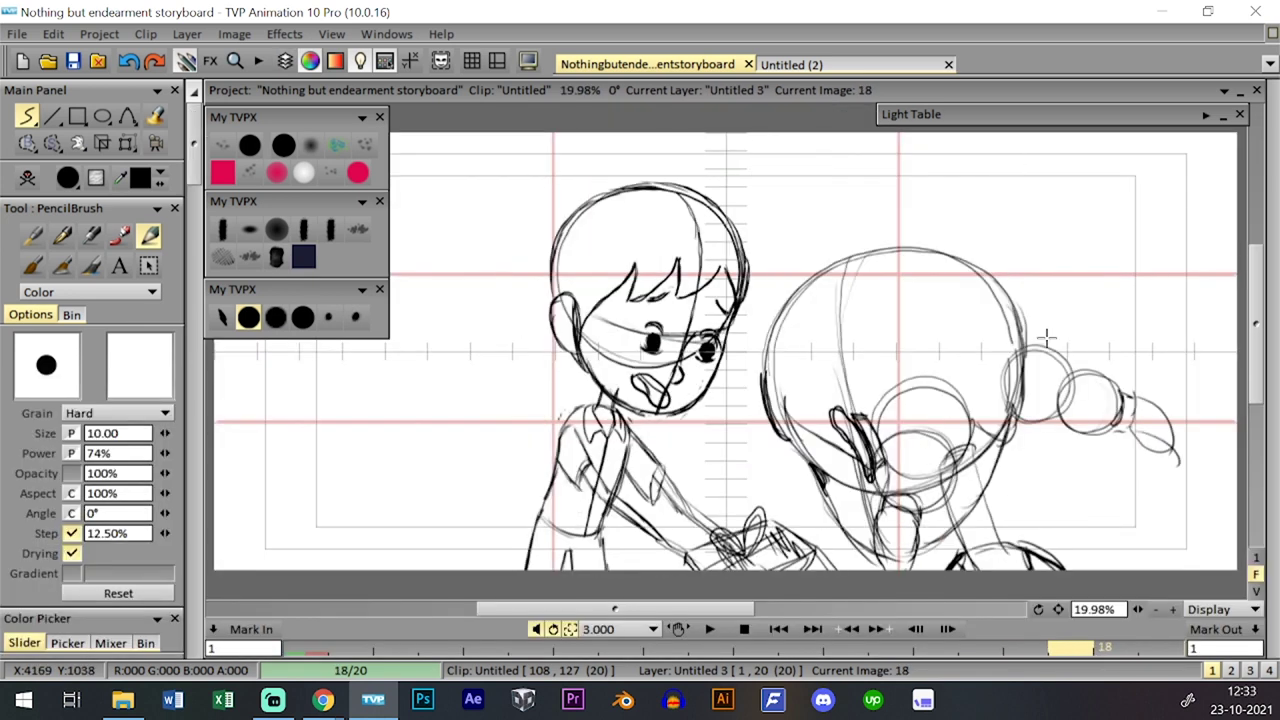
pyautogui.press('Right')
pyautogui.press('Tab')
pyautogui.press('Tab')
pyautogui.press('Tab')
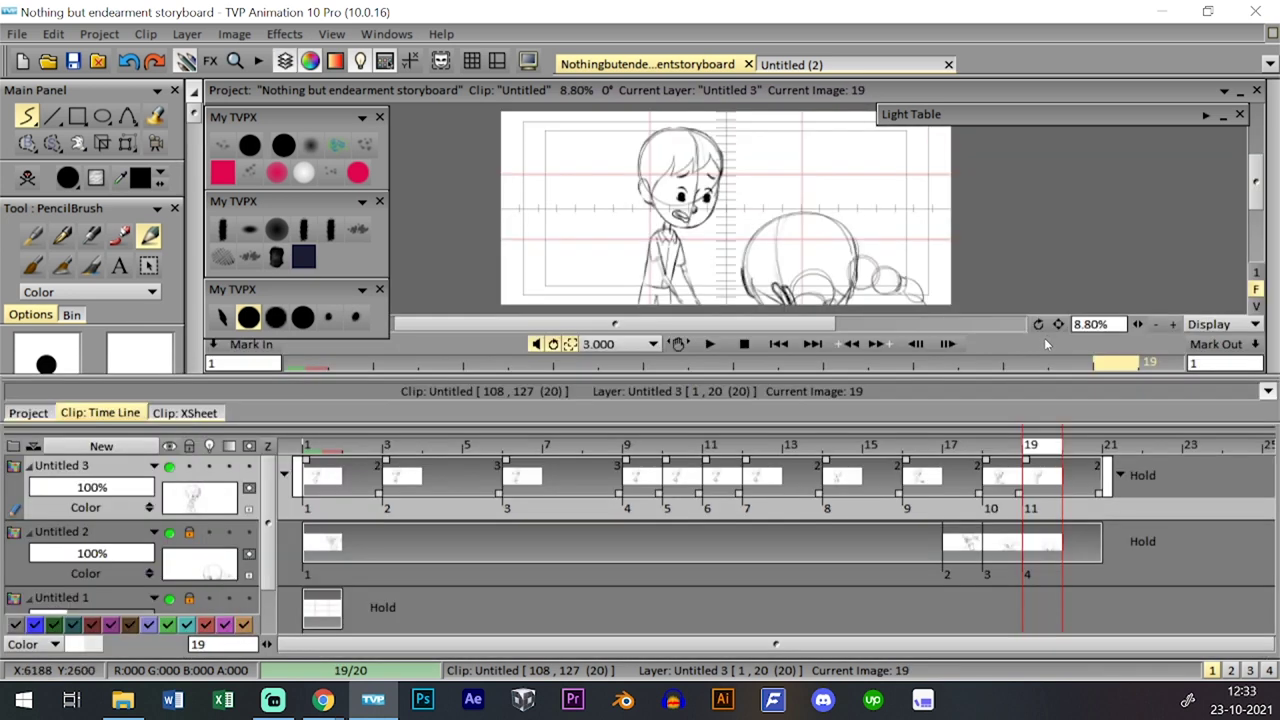
pyautogui.press('Right')
pyautogui.press('Right')
pyautogui.press('Tab')
pyautogui.press('Tab')
pyautogui.press('Tab')
pyautogui.press('Right')
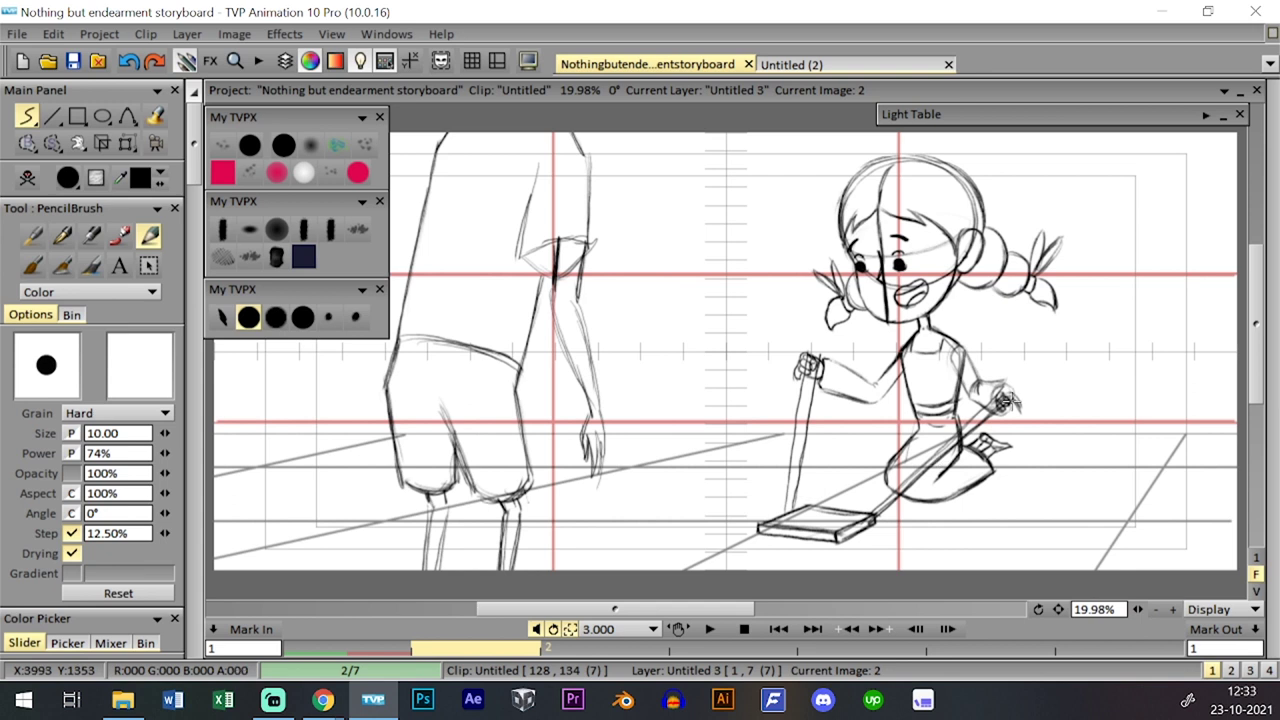
# - Flip between shot 16's first images to compare the kneeling girl's pose
pyautogui.press('Left')
pyautogui.press('Right')
pyautogui.press('Up')
pyautogui.press('Up')
pyautogui.press('Down')
pyautogui.press('Down')
pyautogui.press('Right')
pyautogui.press('Right')
pyautogui.press('Right')
pyautogui.press('Right')
pyautogui.press('Left')
pyautogui.press('Left')
pyautogui.press('Left')
pyautogui.press('Left')
pyautogui.press('Left')
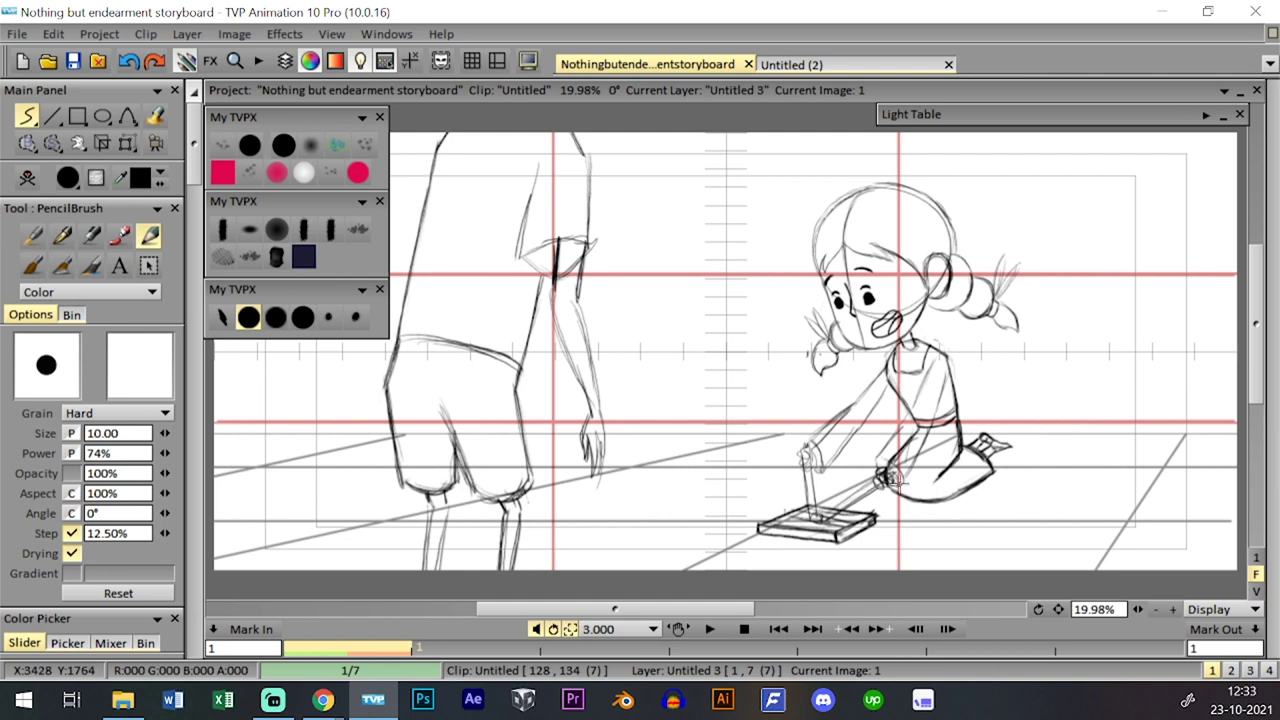
pyautogui.press('Right')
pyautogui.press('Left')
pyautogui.press('Right')
pyautogui.press('Left')
pyautogui.press('Right')
pyautogui.press('Left')
pyautogui.press('Right')
pyautogui.press('Left')
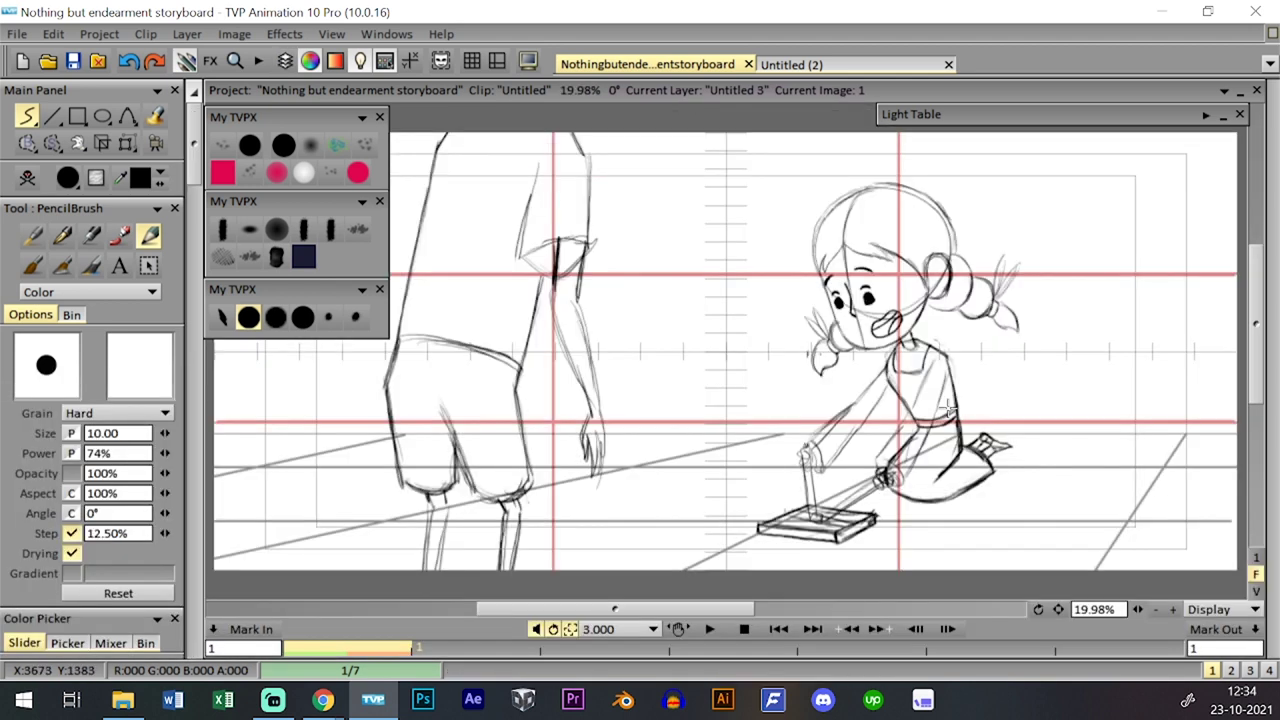
# - Play the storyboard, jump back to image 27 and the doorbell shot, then stop at image 44
pyautogui.click(716, 629)
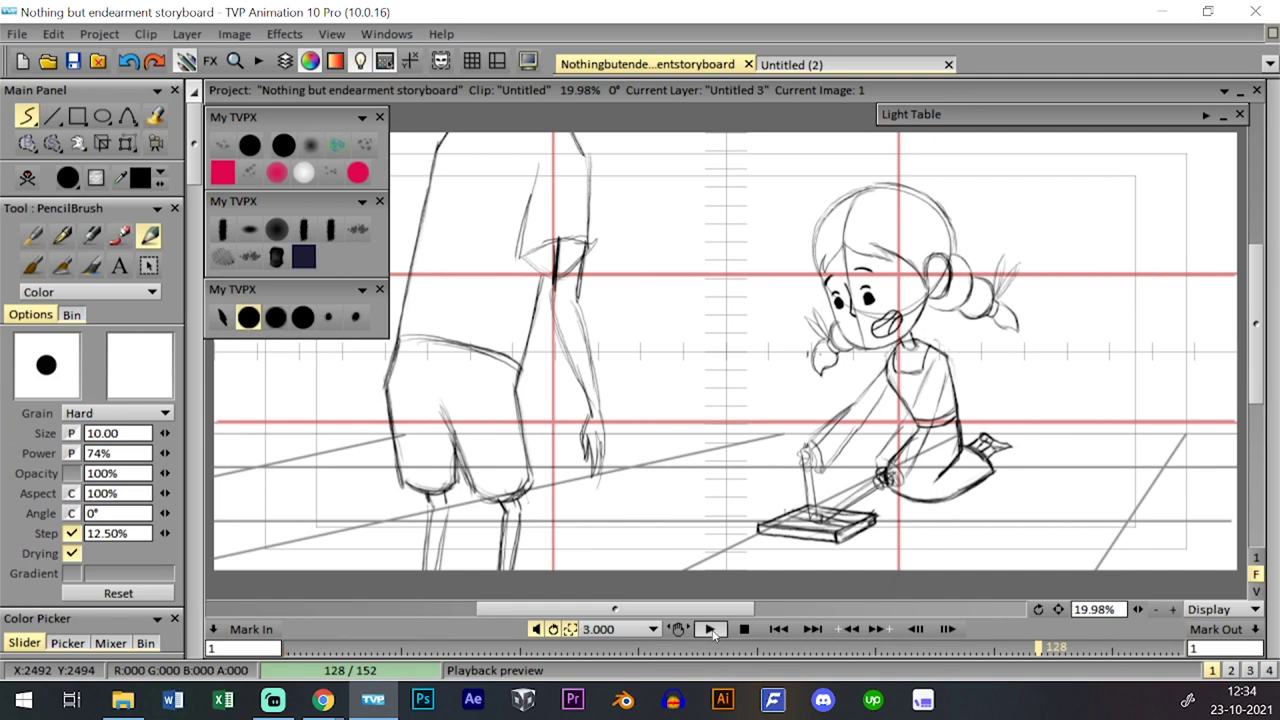
pyautogui.click(710, 629)
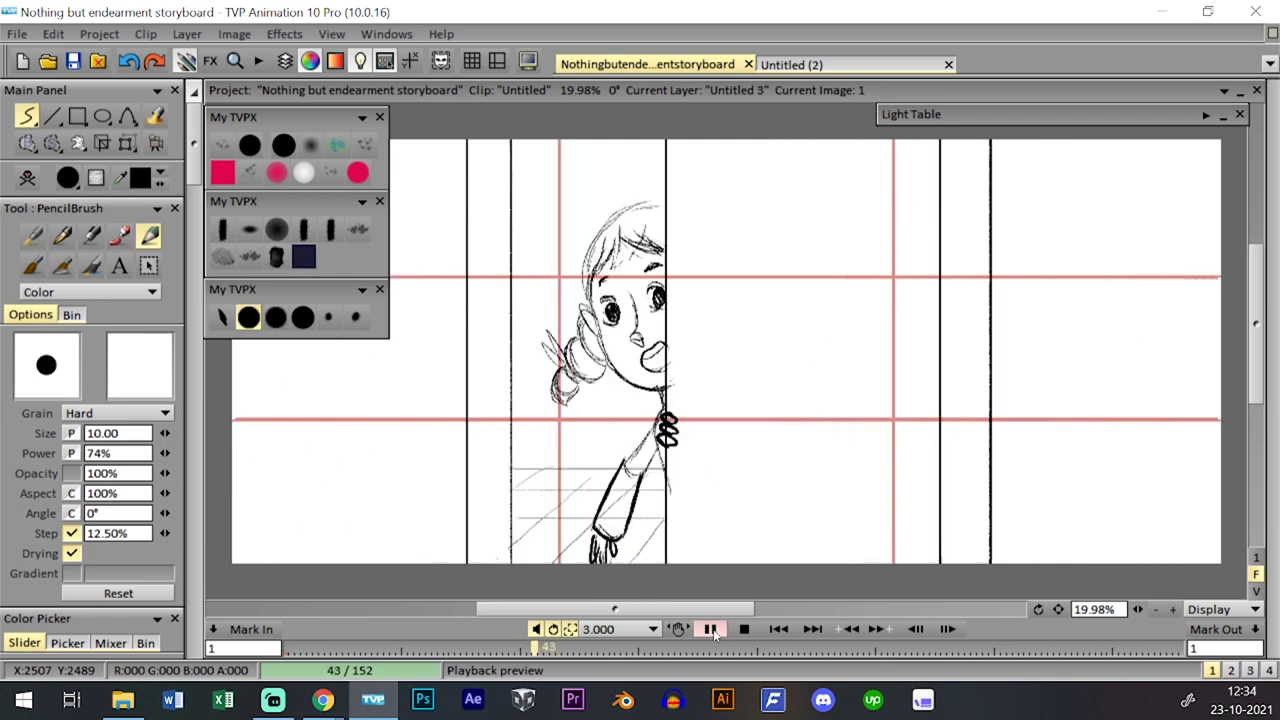
pyautogui.click(441, 647)
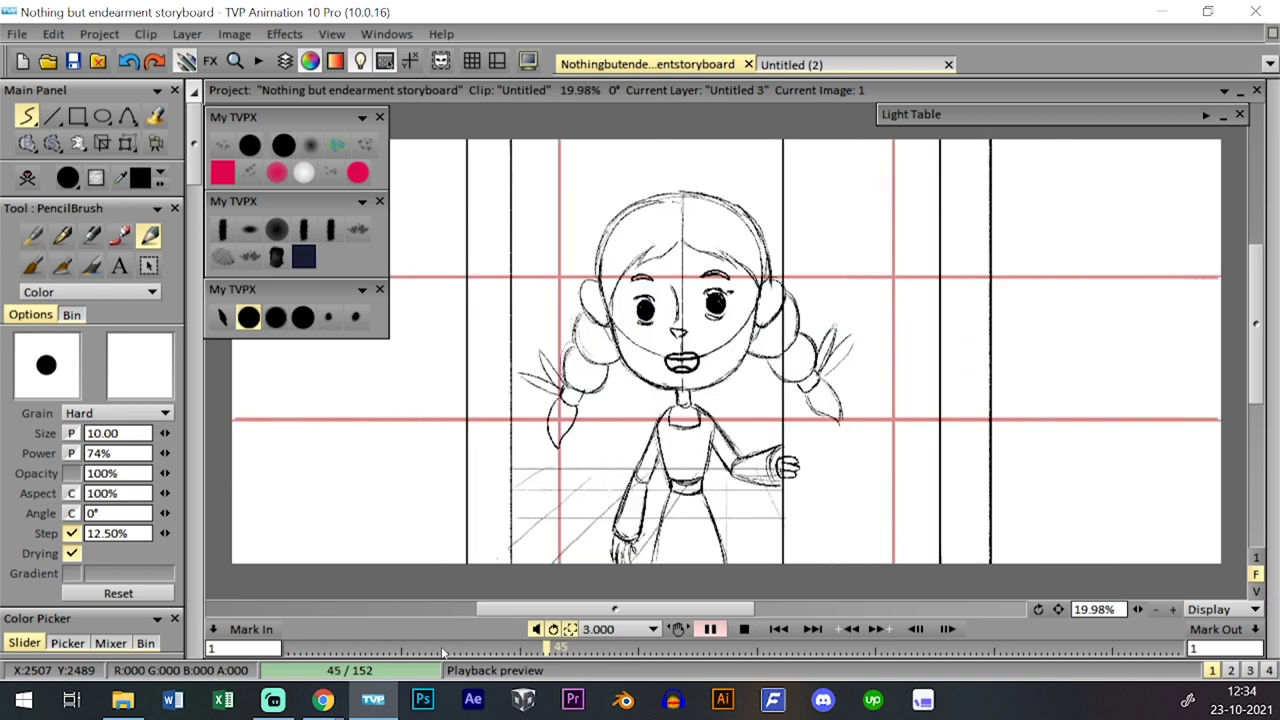
pyautogui.click(468, 648)
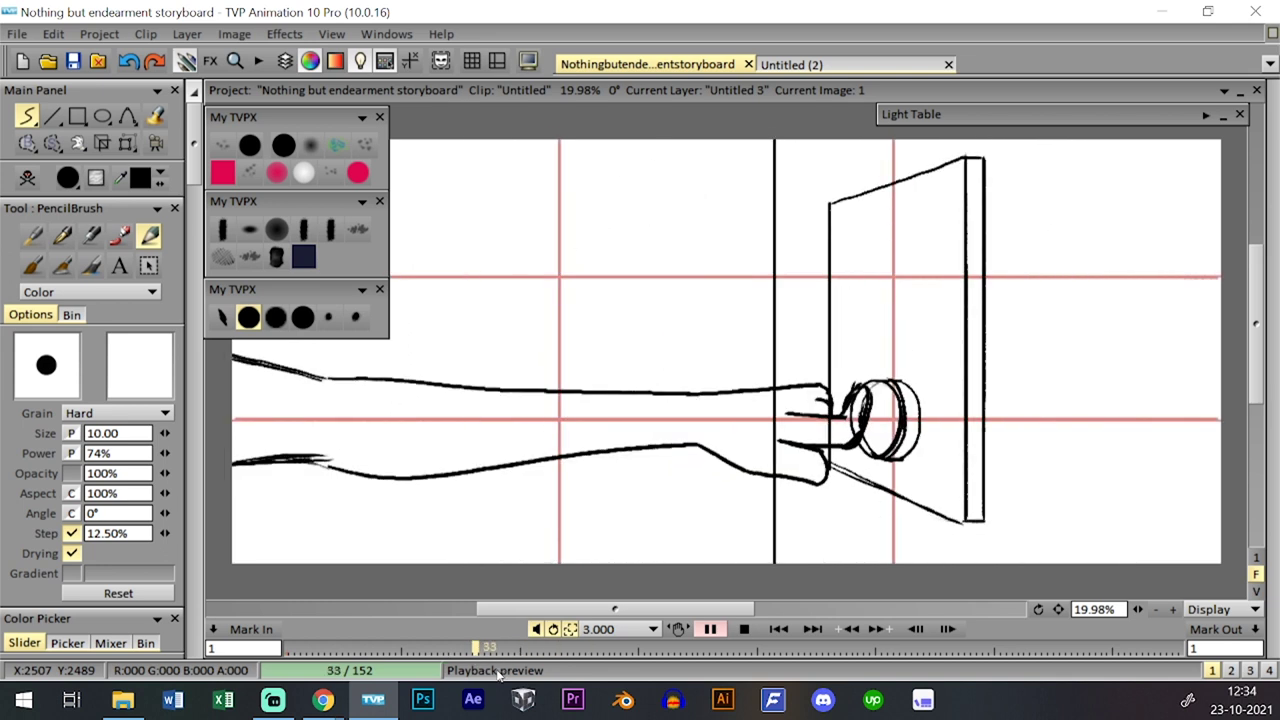
pyautogui.click(743, 630)
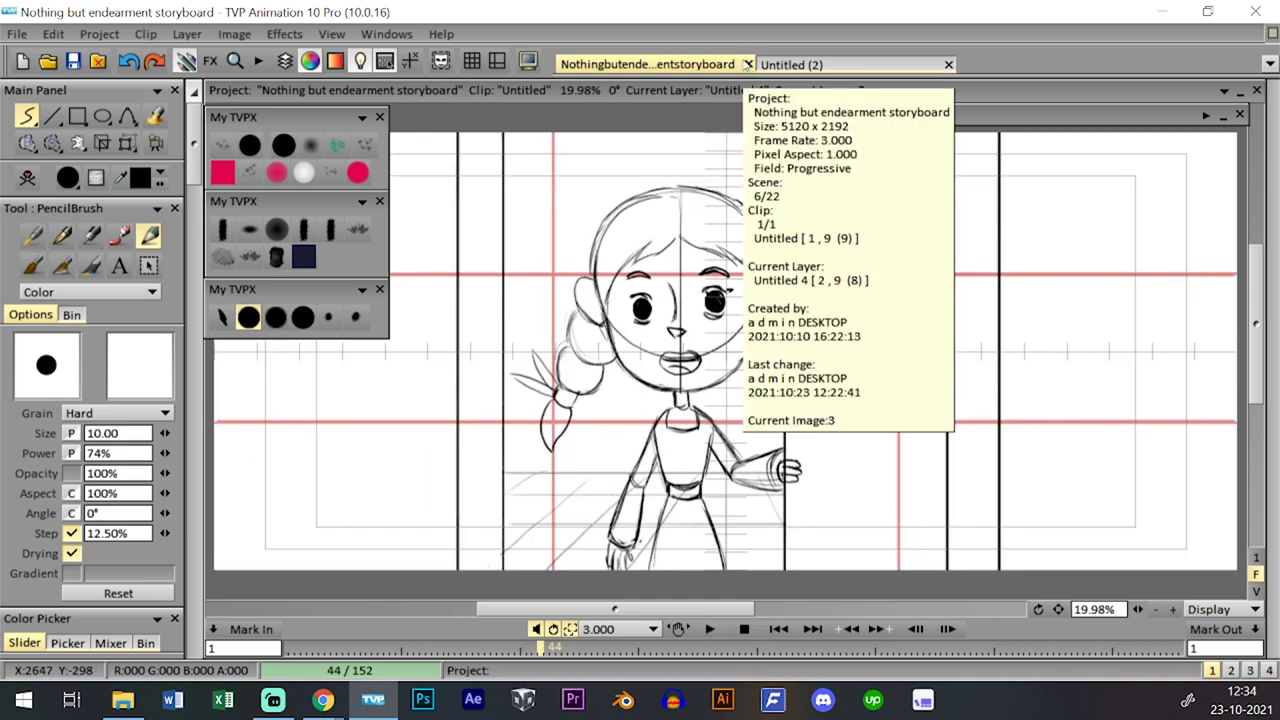
# - Cancel closing the storyboard and save the project instead
pyautogui.click(748, 65)
pyautogui.click(709, 385)
pyautogui.click(73, 61)
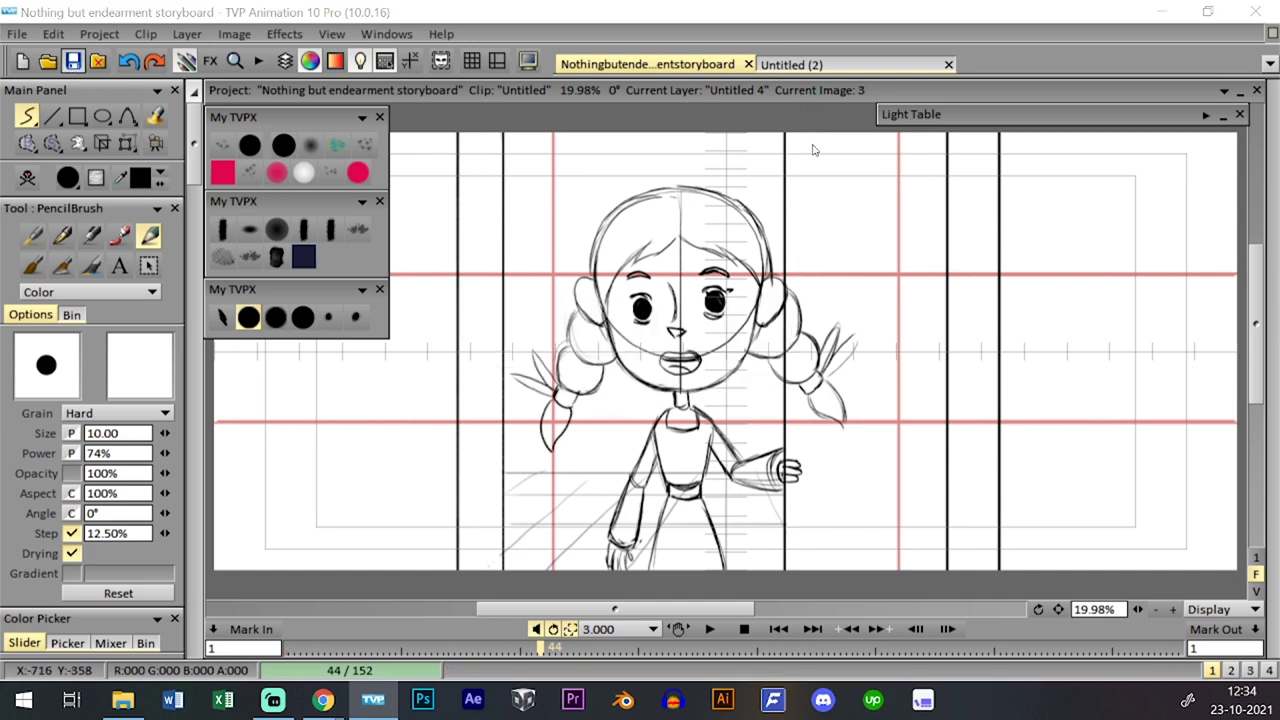
# - Undo and redo the extra blank shots after shot 18 in the clip overview
pyautogui.press('Tab')
pyautogui.click(1042, 592)
pyautogui.moveTo(1270, 535); pyautogui.dragTo(1270, 648)
pyautogui.click(1018, 474)
pyautogui.hotkey('ctrl', 'z')
pyautogui.hotkey('ctrl', 'z')
pyautogui.hotkey('ctrl', 'z')
pyautogui.hotkey('ctrl', 'z')
pyautogui.hotkey('ctrl', 'z')
pyautogui.hotkey('ctrl', 'z')
pyautogui.hotkey('ctrl', 'z')
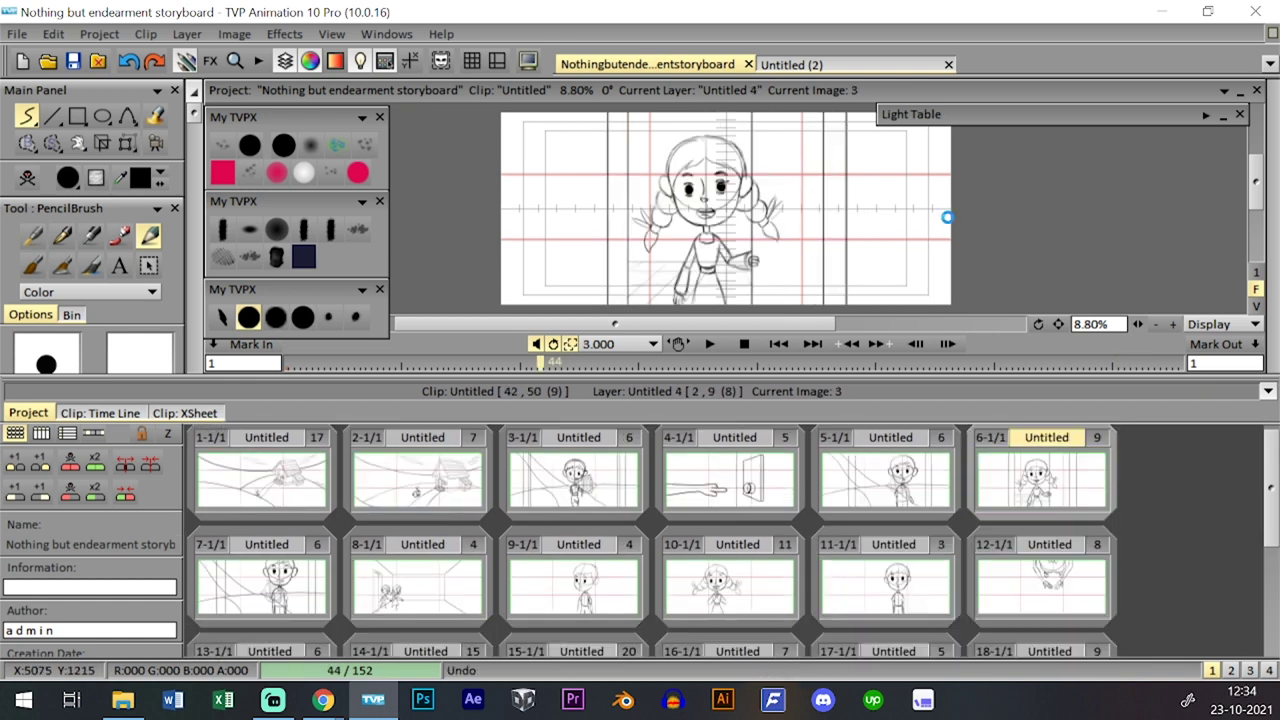
pyautogui.press('End')
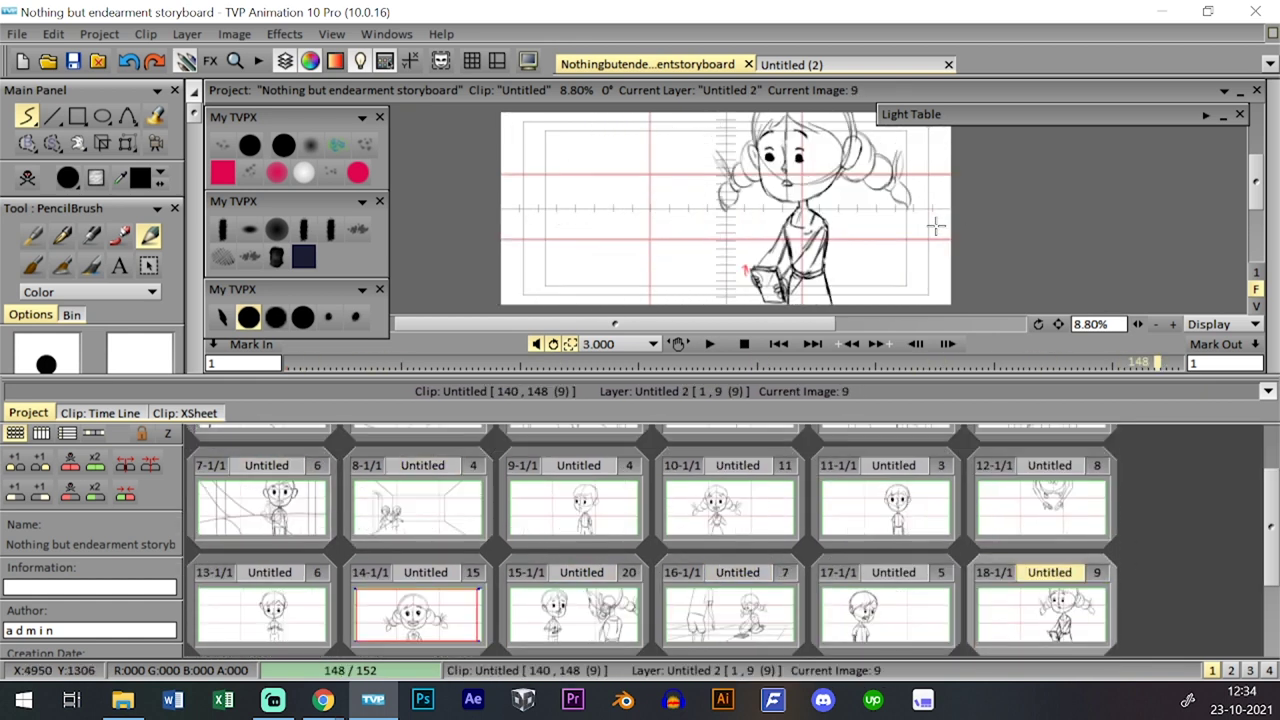
pyautogui.hotkey('ctrl', 'z')
pyautogui.click(154, 62)
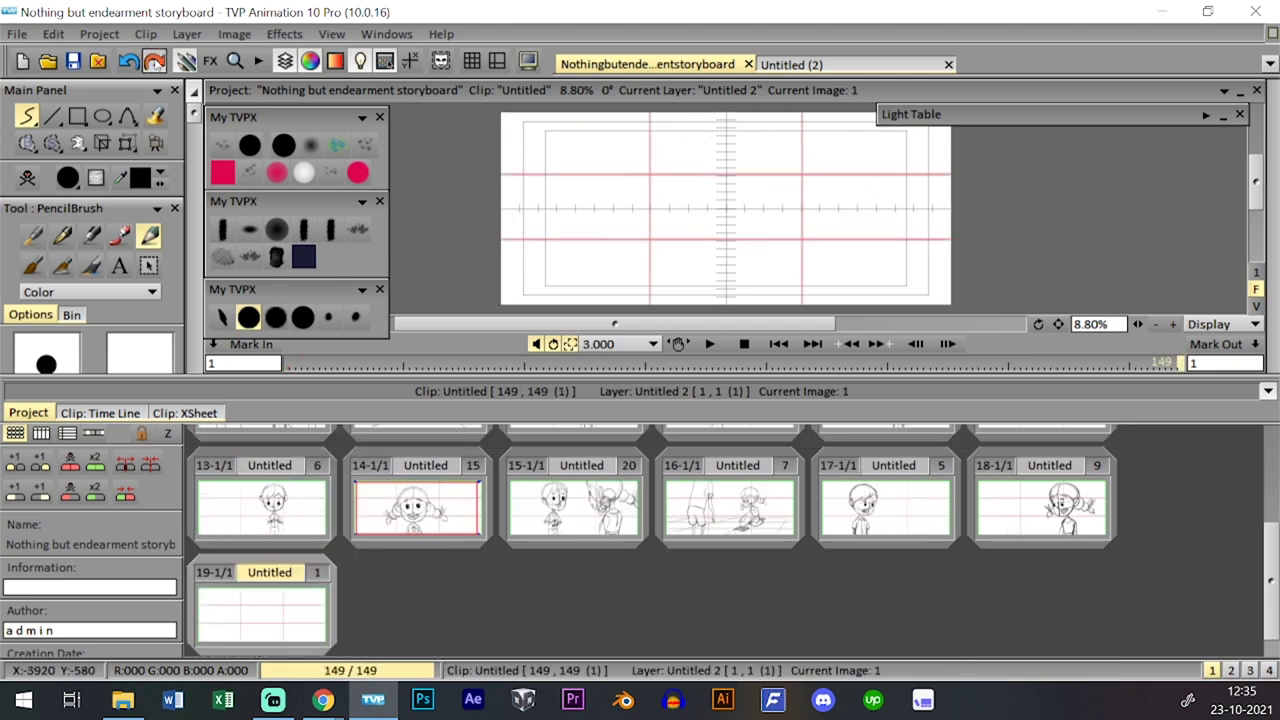
pyautogui.click(154, 62)
pyautogui.click(154, 62)
pyautogui.click(154, 62)
pyautogui.click(154, 62)
pyautogui.hotkey('ctrl', 'z')
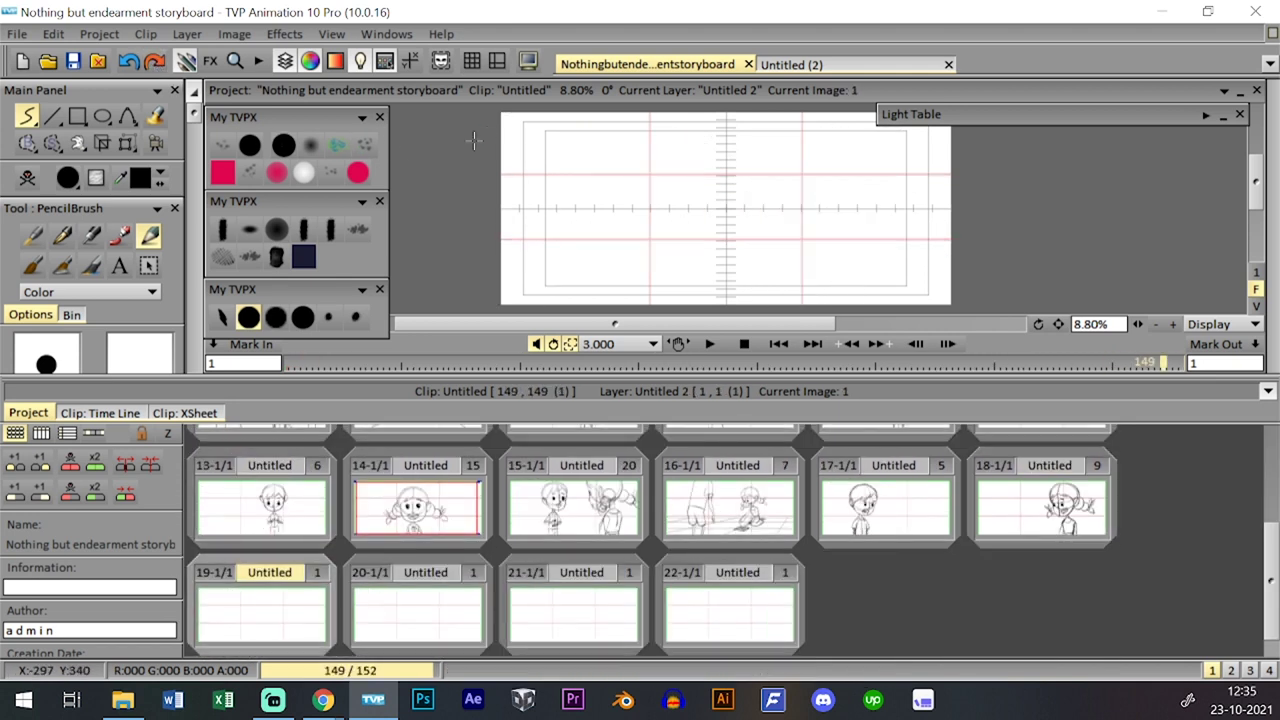
# - Save the storyboard again, close it and reopen it from File Explorer
pyautogui.click(76, 64)
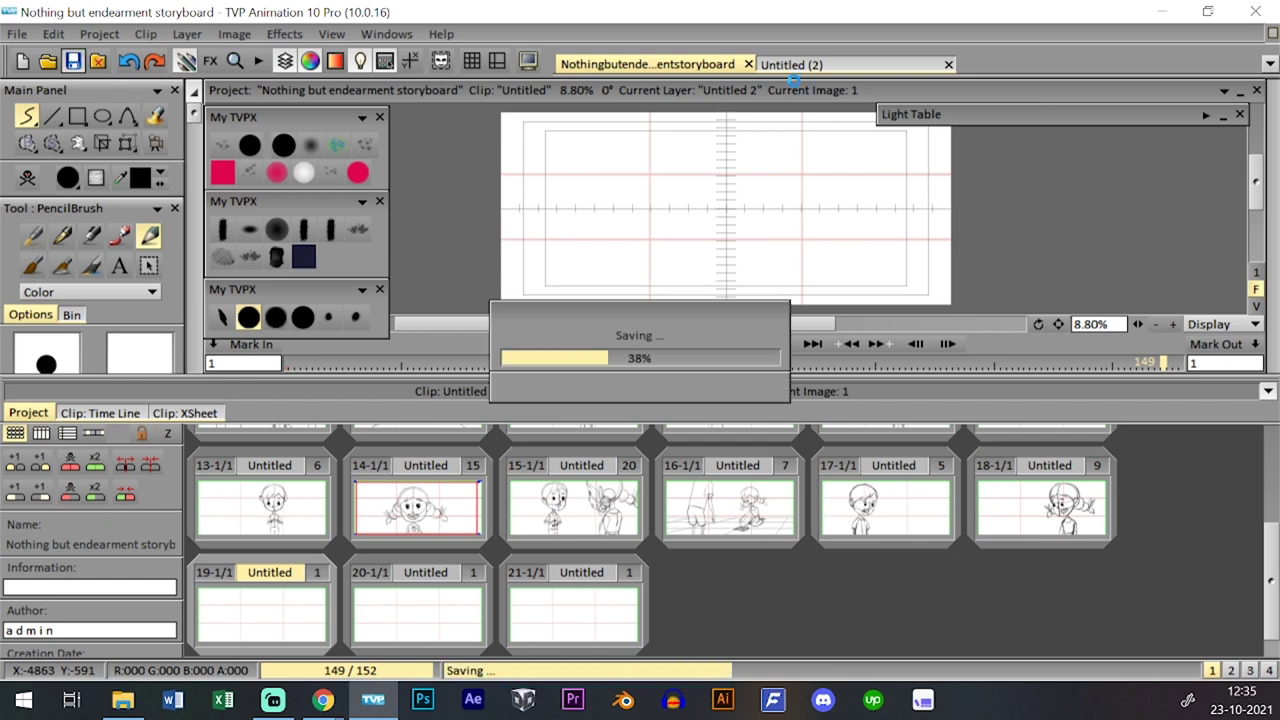
pyautogui.click(748, 64)
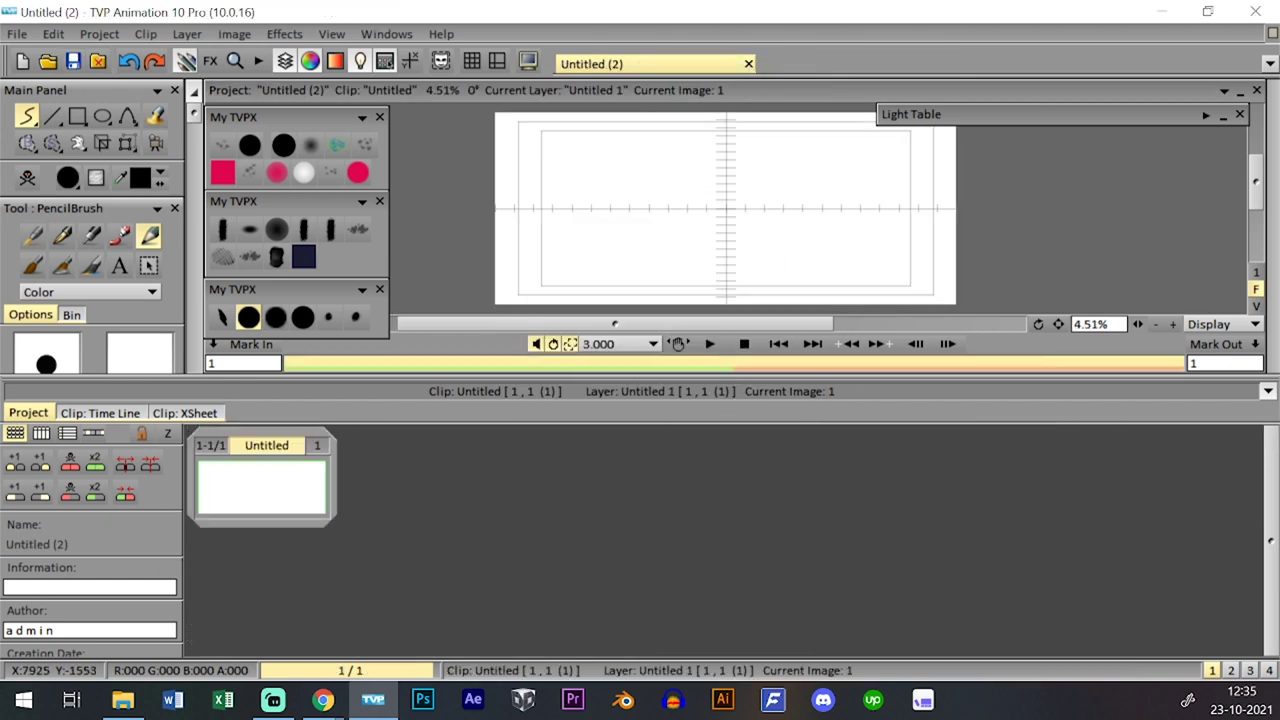
pyautogui.click(123, 700)
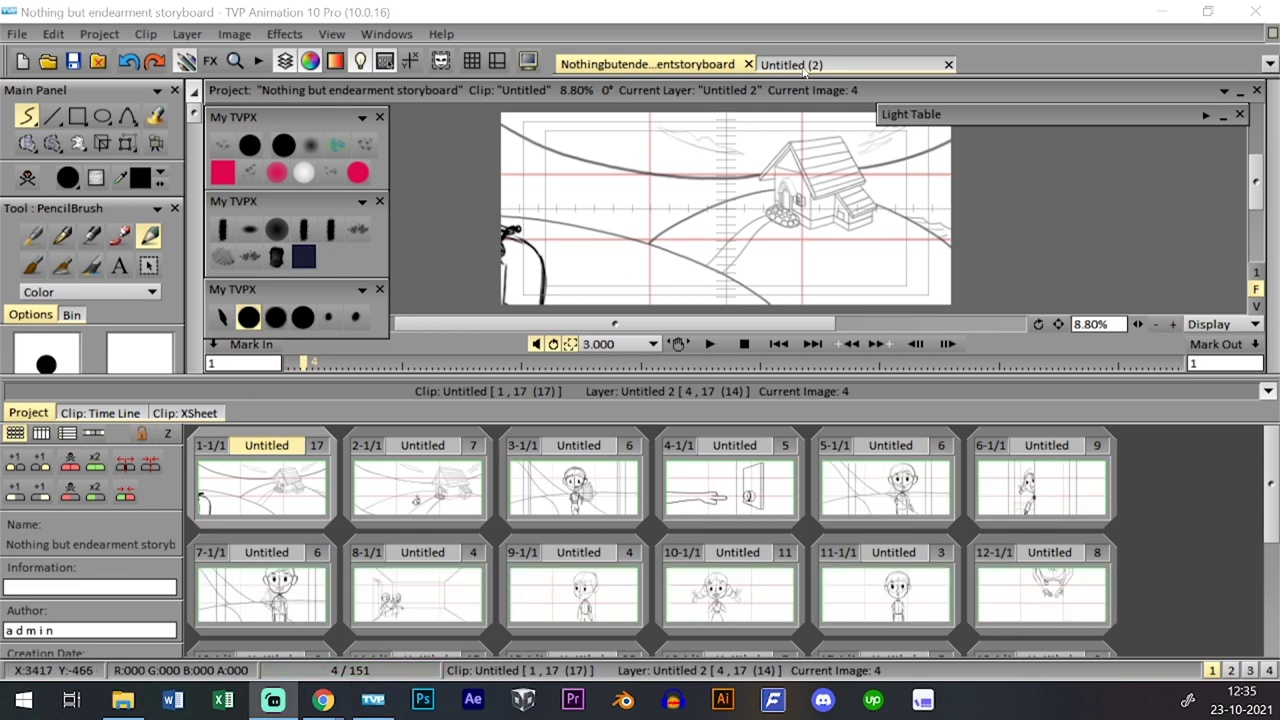
# - Hide the clip panel and play the reopened storyboard, jumping back to image 55
pyautogui.press('Tab')
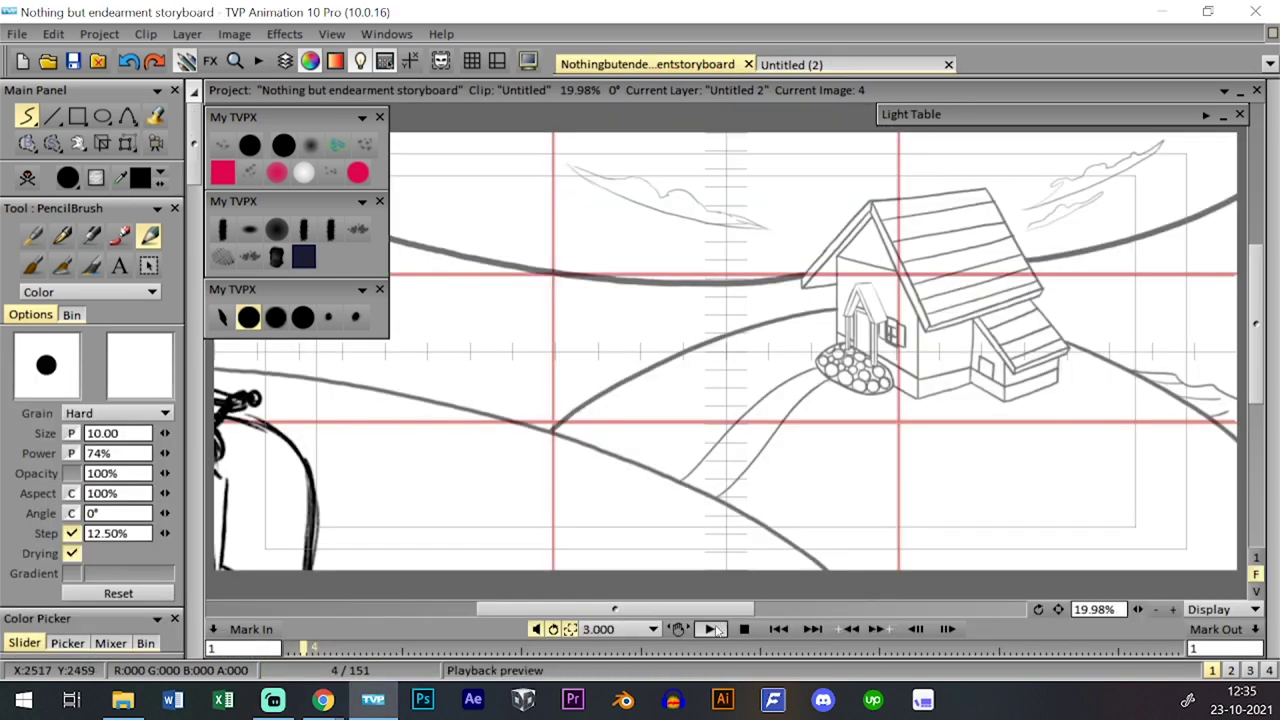
pyautogui.click(711, 628)
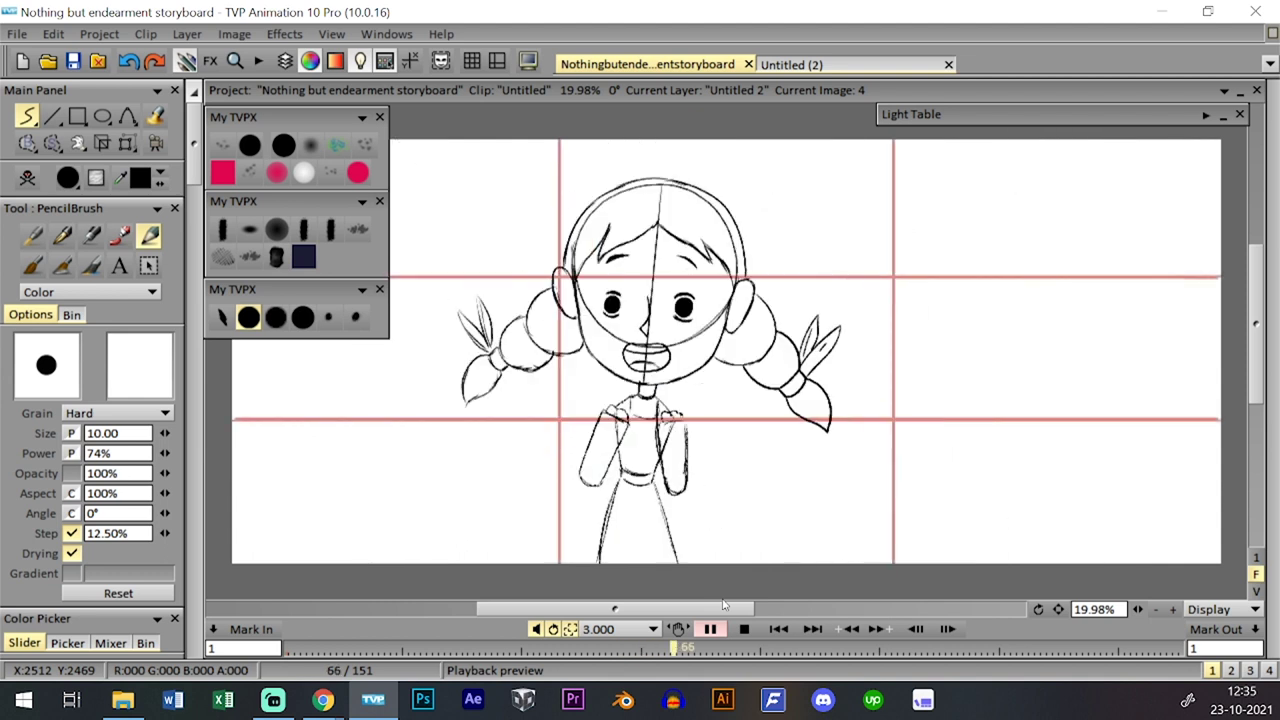
pyautogui.click(612, 655)
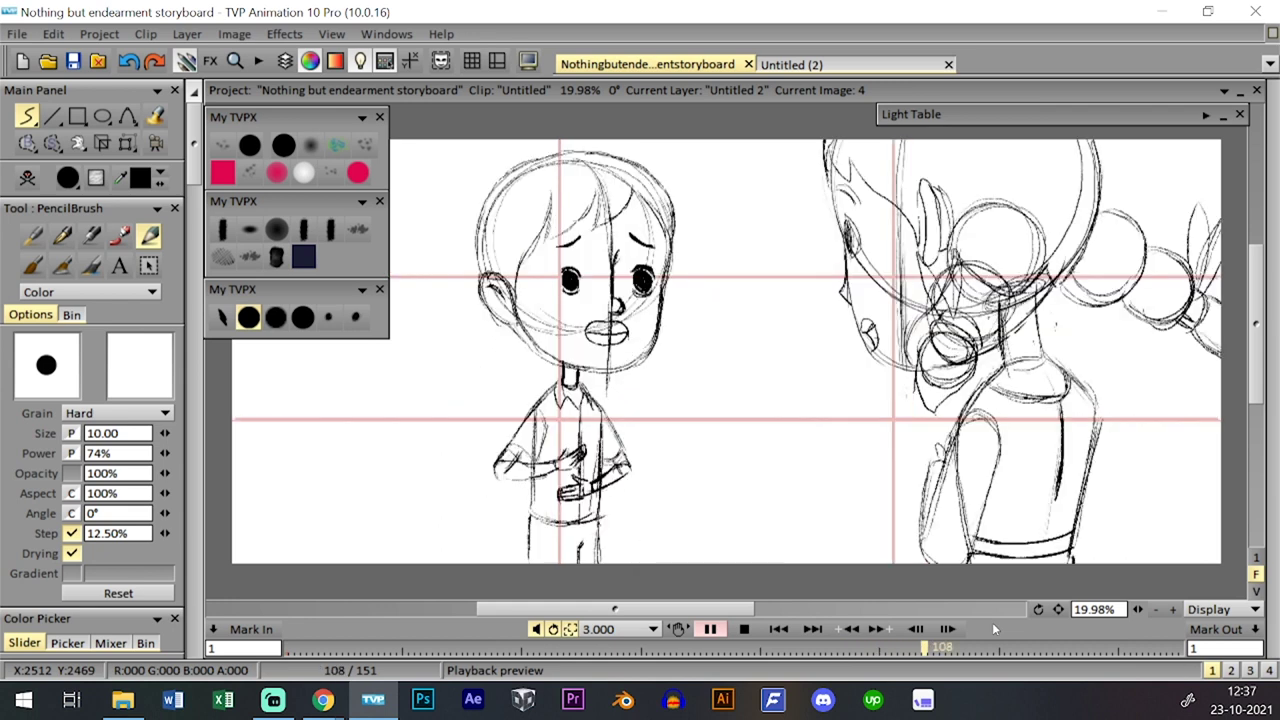
# - Stop playback, open storyboard clip 8 and step through its drawings
pyautogui.click(743, 629)
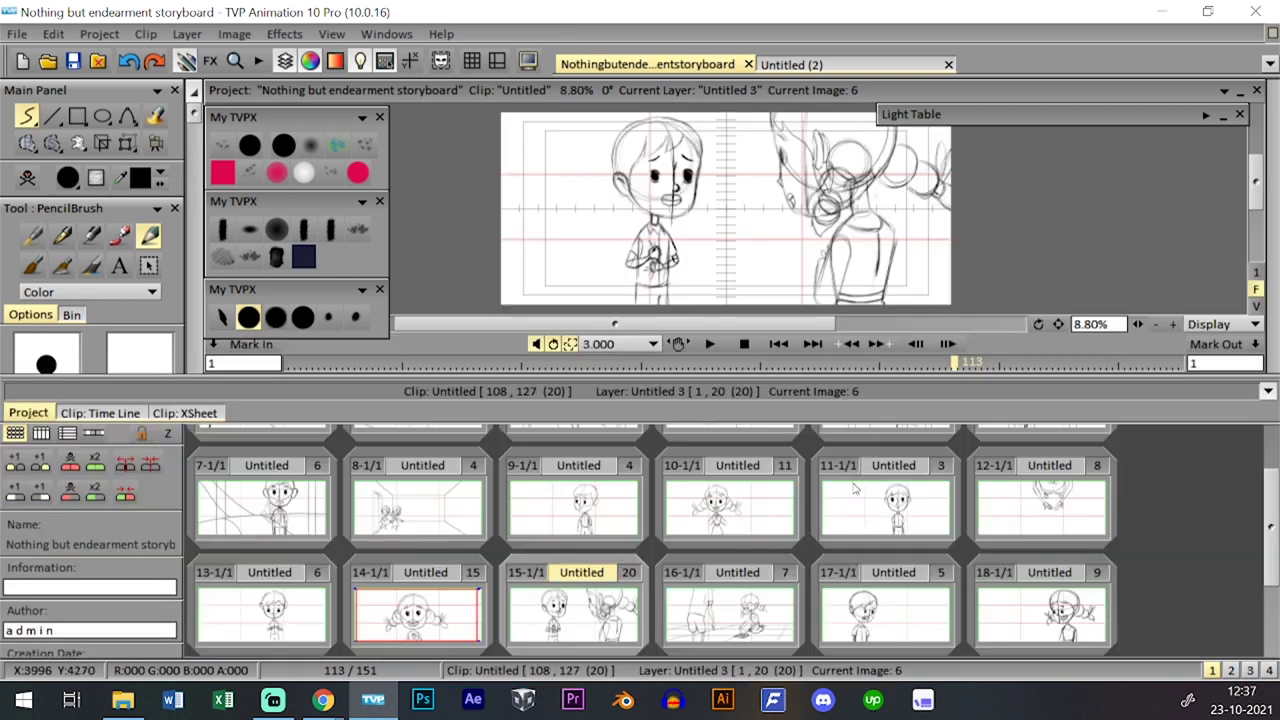
pyautogui.click(620, 510)
pyautogui.click(418, 510)
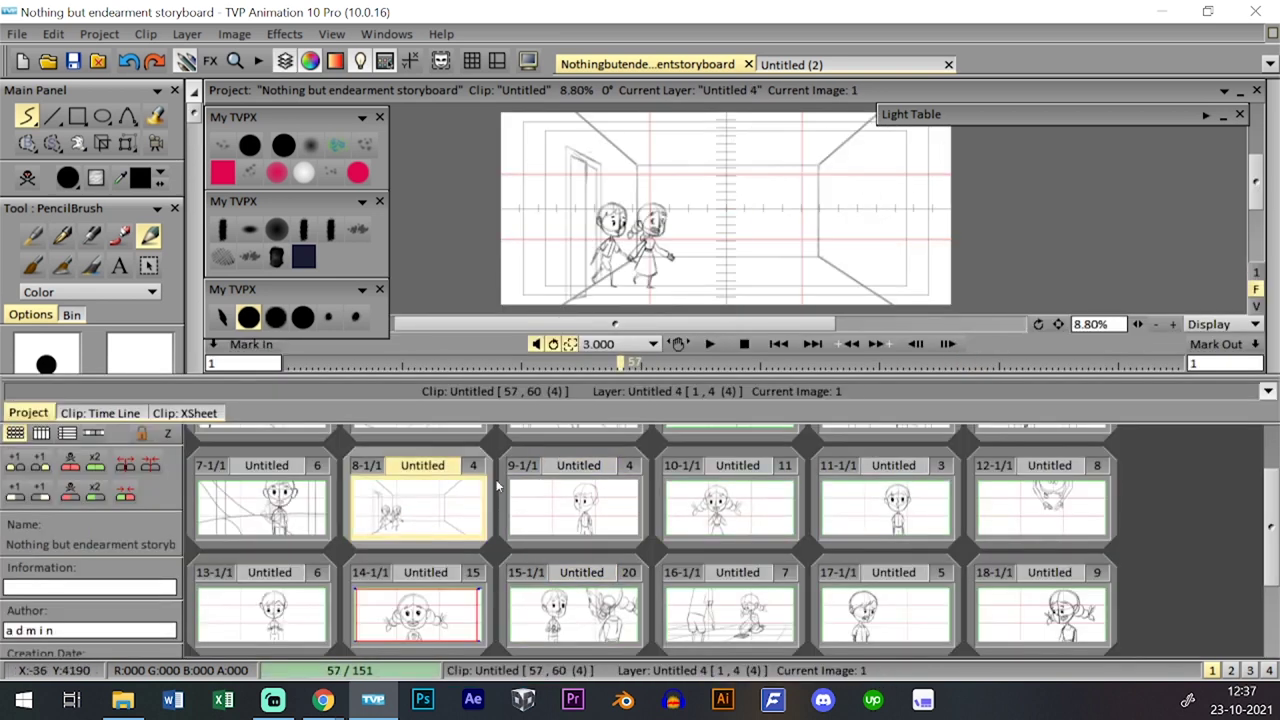
pyautogui.click(117, 416)
pyautogui.press('Tab')
pyautogui.press('Tab')
pyautogui.press('Tab')
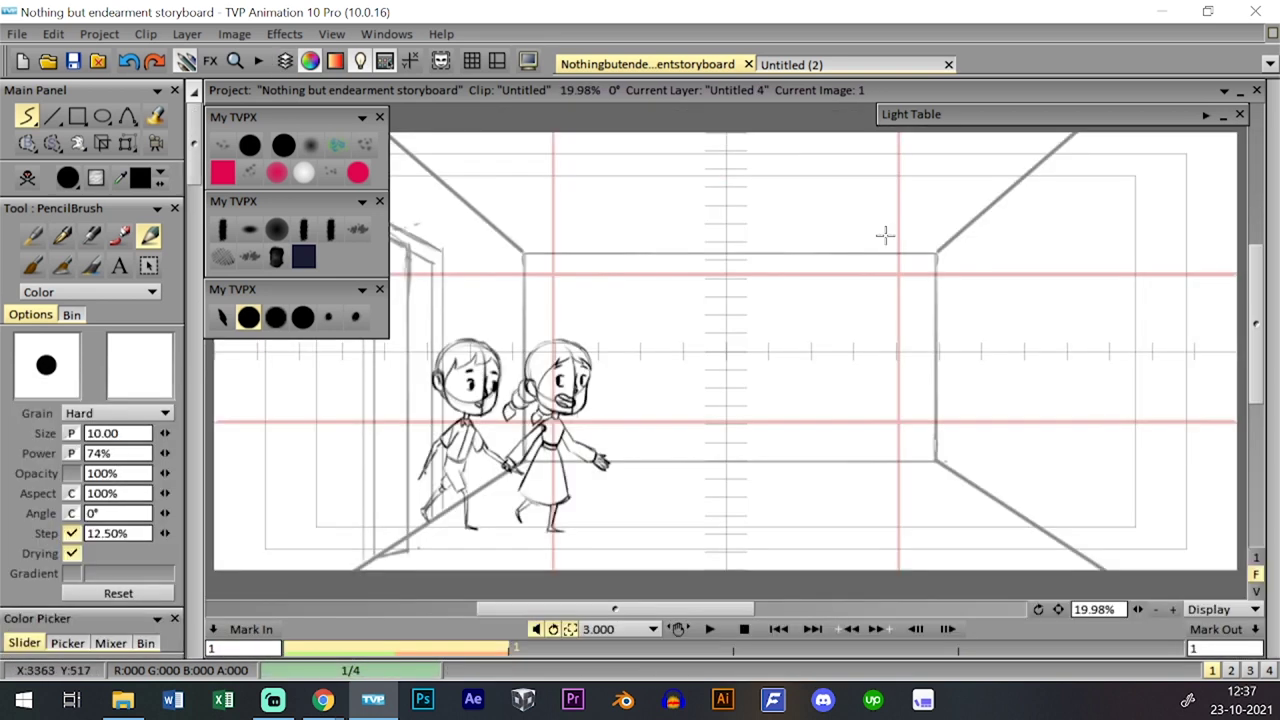
pyautogui.press('Tab')
pyautogui.press('Tab')
pyautogui.press('Right')
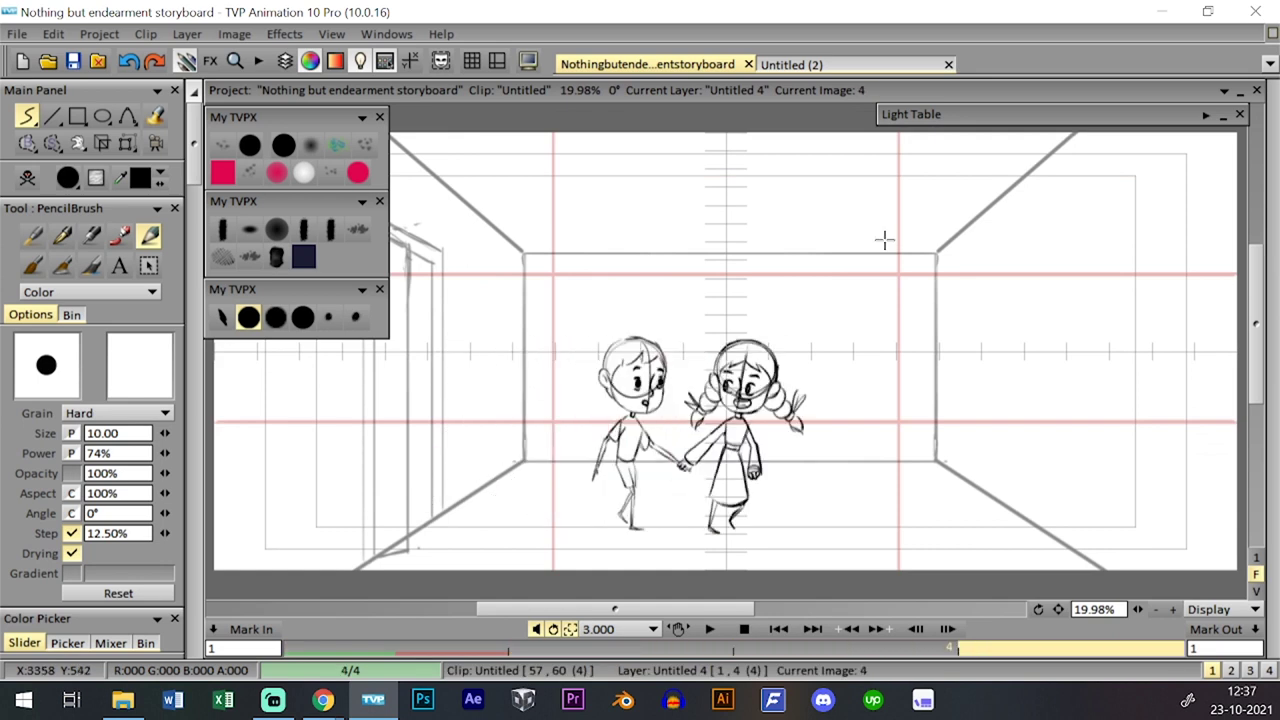
# - Move to the boy clip and select all drawings on layer Untitled 2
pyautogui.hotkey('shift', 'p')
pyautogui.hotkey('shift', 'p')
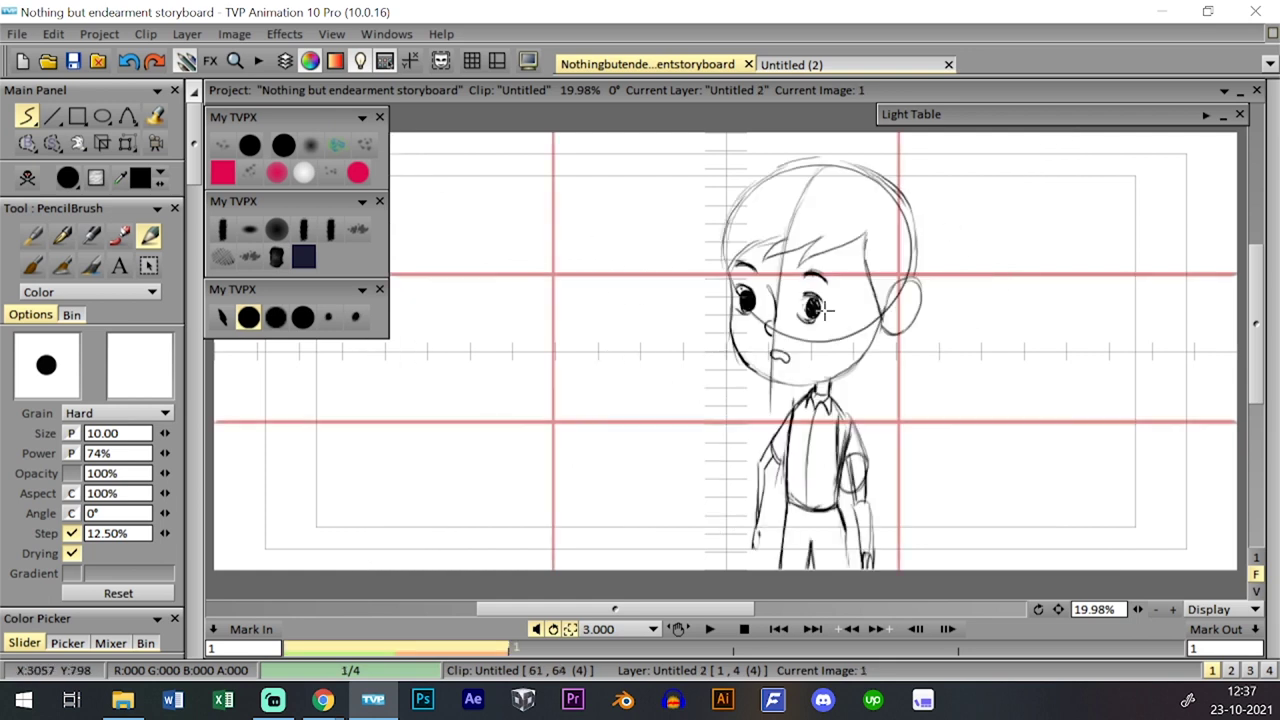
pyautogui.press('Tab')
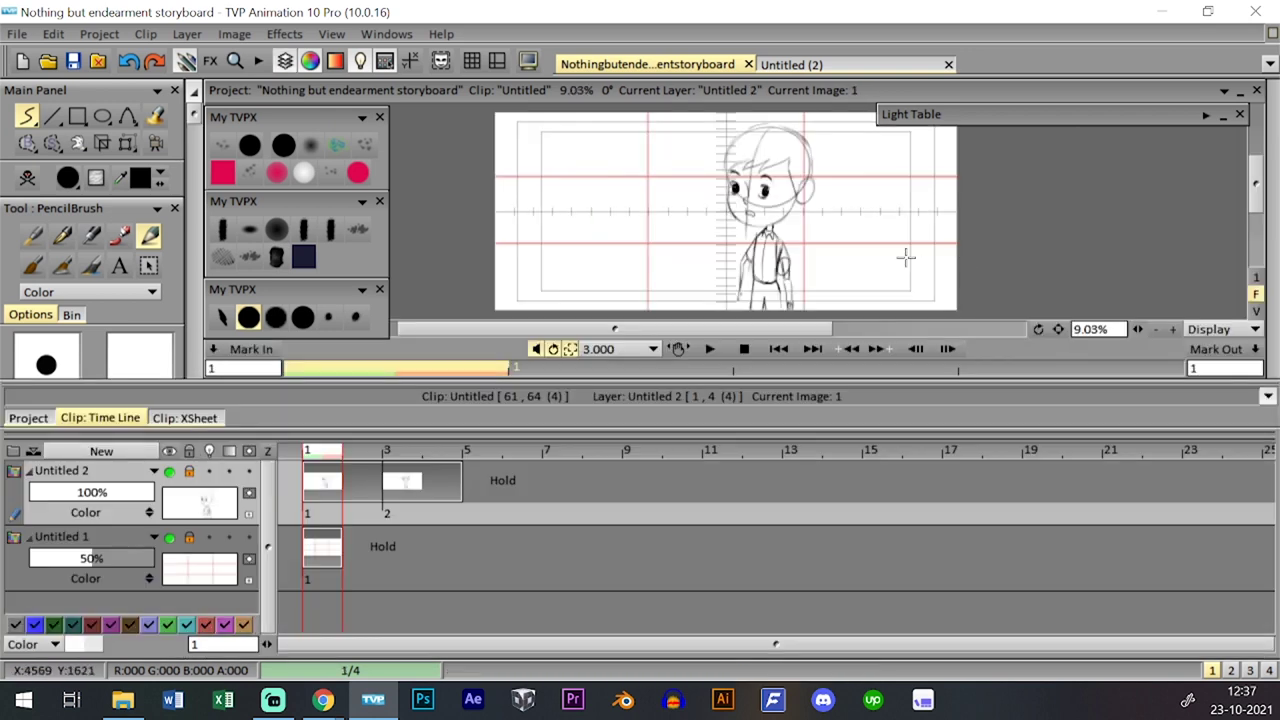
pyautogui.doubleClick(332, 511)
pyautogui.press('Tab')
pyautogui.press('Tab')
pyautogui.press('Tab')
# - Shift the boy drawing to the left of frame with the Transform tool
pyautogui.press('t')
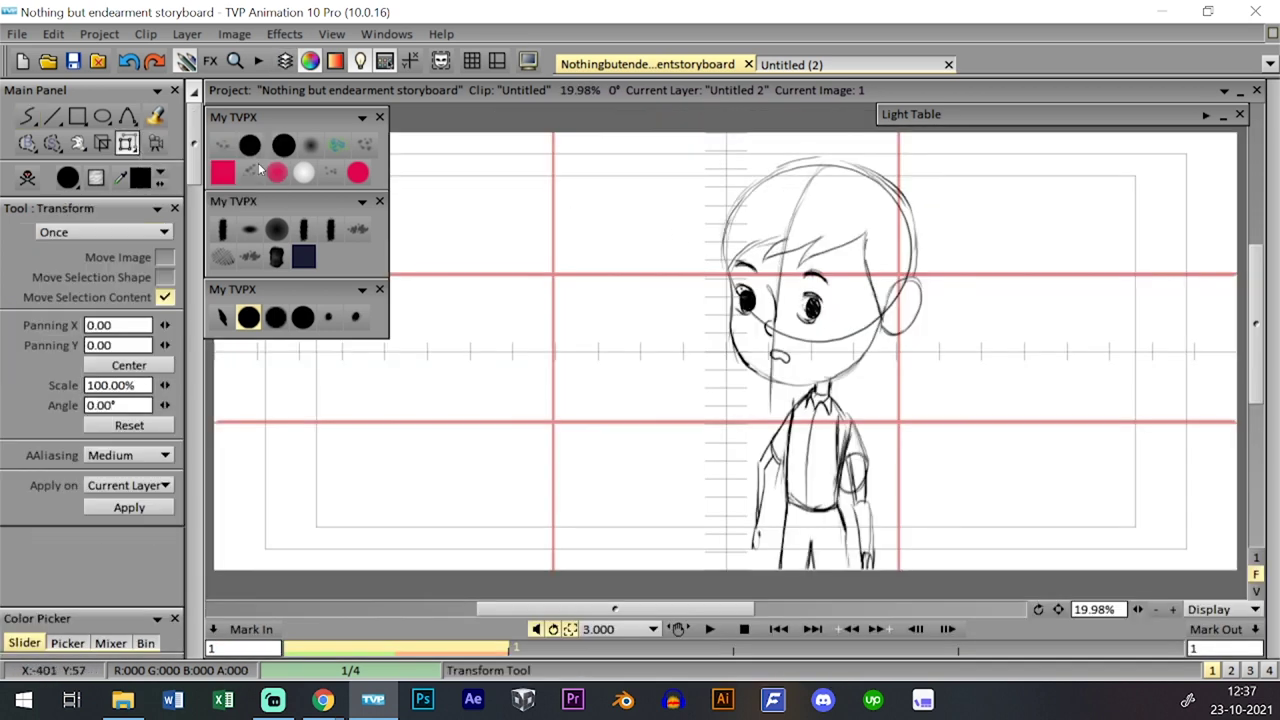
pyautogui.moveTo(860, 255); pyautogui.dragTo(660, 255)
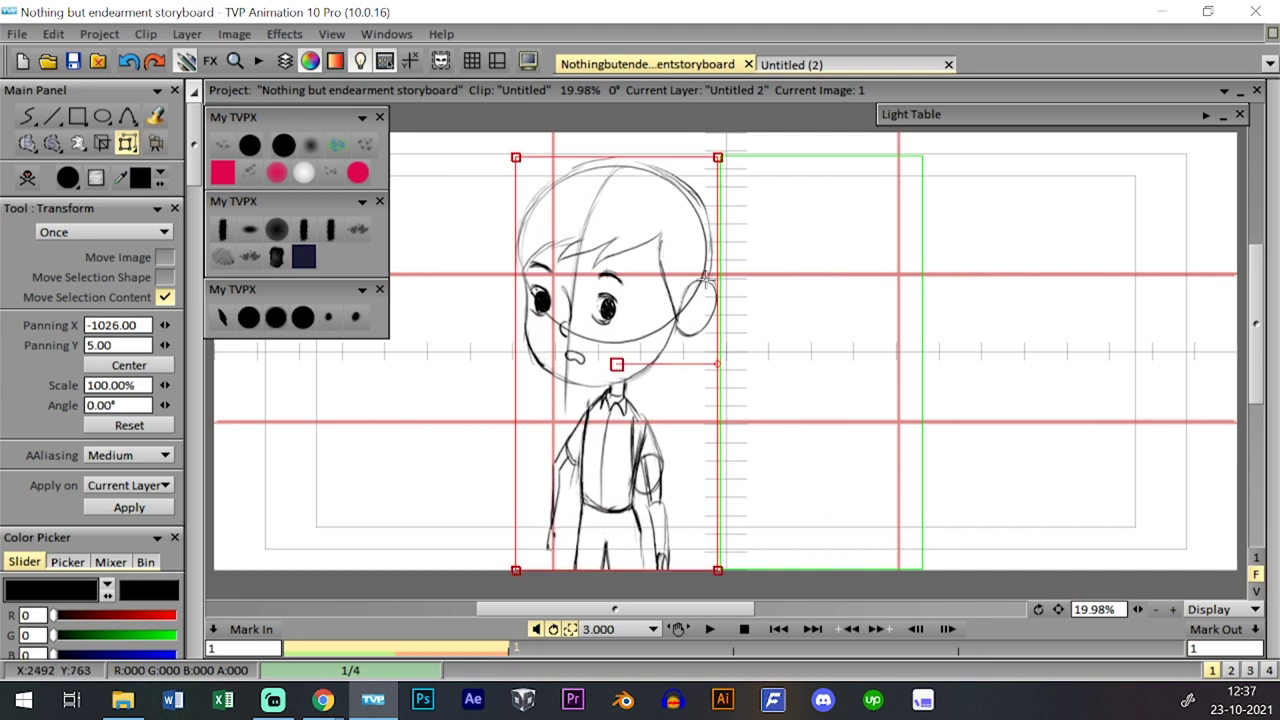
pyautogui.press('Return')
# - In the next clip, shift the girl drawing at image 10 to the right
pyautogui.press('Tab')
pyautogui.press('Tab')
pyautogui.press('pagedown')
pyautogui.press('Tab')
pyautogui.press('Tab')
pyautogui.press('Tab')
pyautogui.click(685, 517)
pyautogui.moveTo(650, 306)
pyautogui.mouseDown()
pyautogui.moveTo(887, 308)
pyautogui.moveTo(920, 287)
pyautogui.mouseUp()
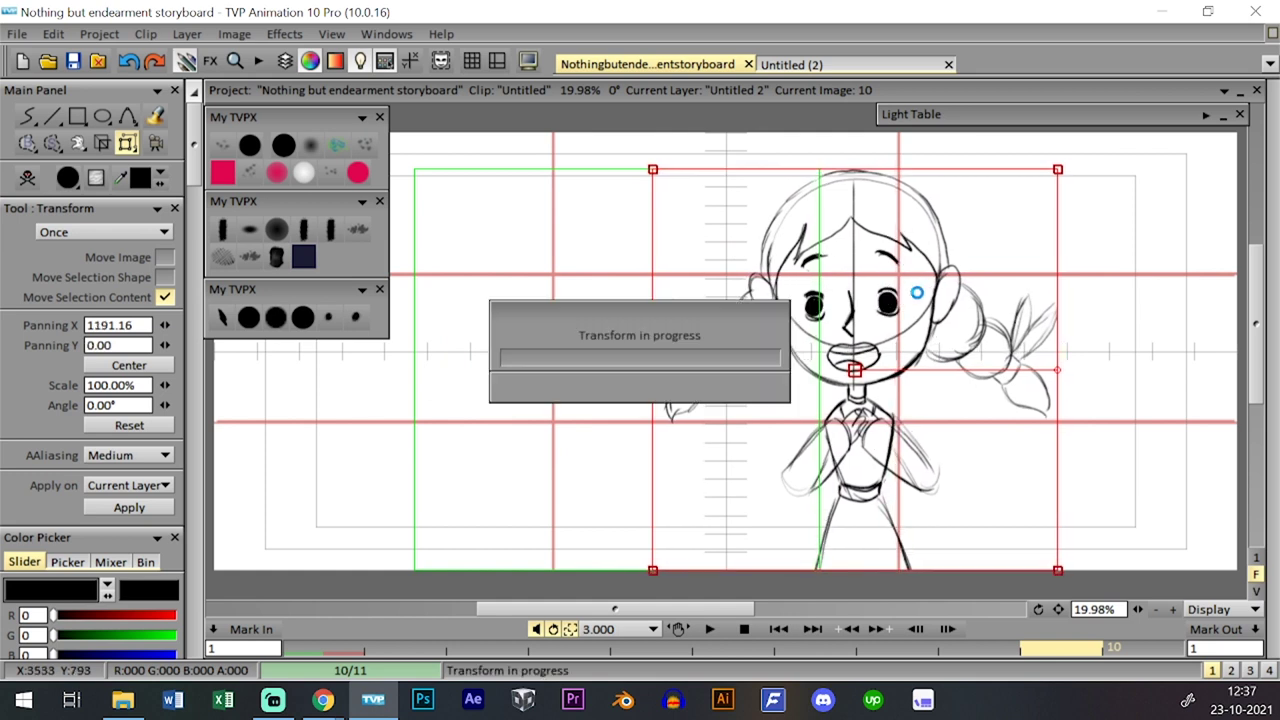
pyautogui.press('l')
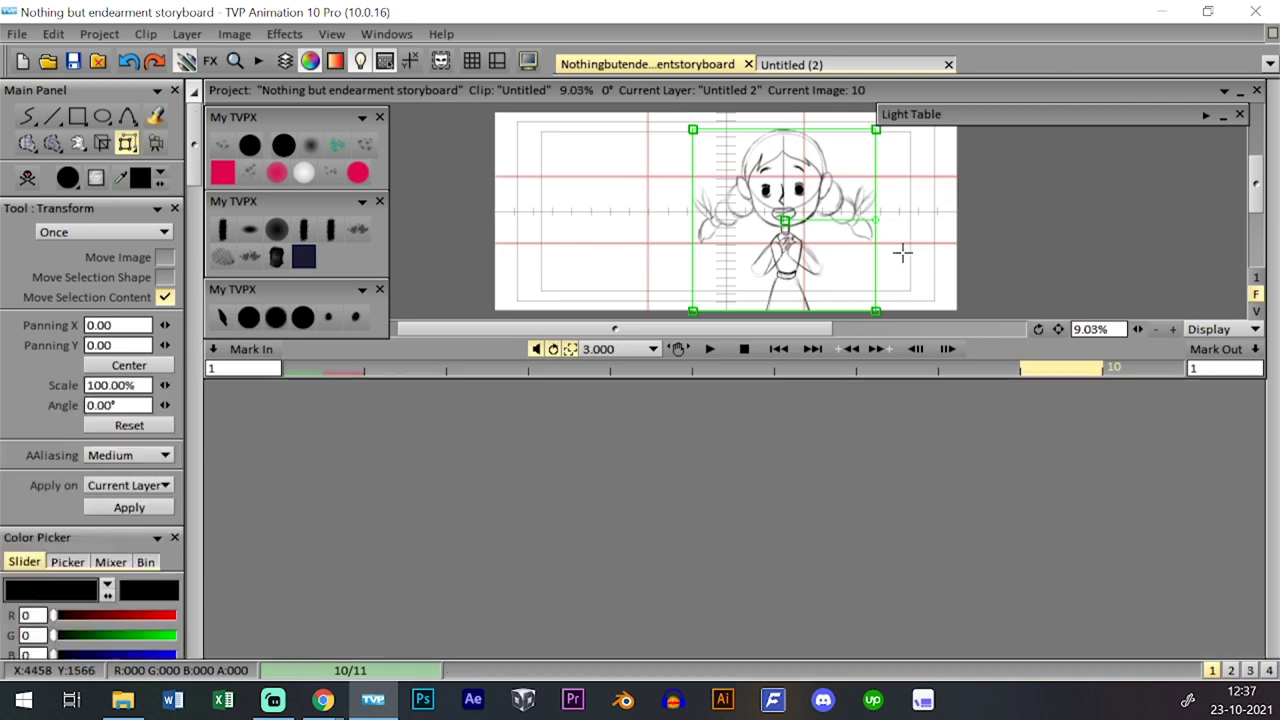
pyautogui.hotkey('ctrl', 't')
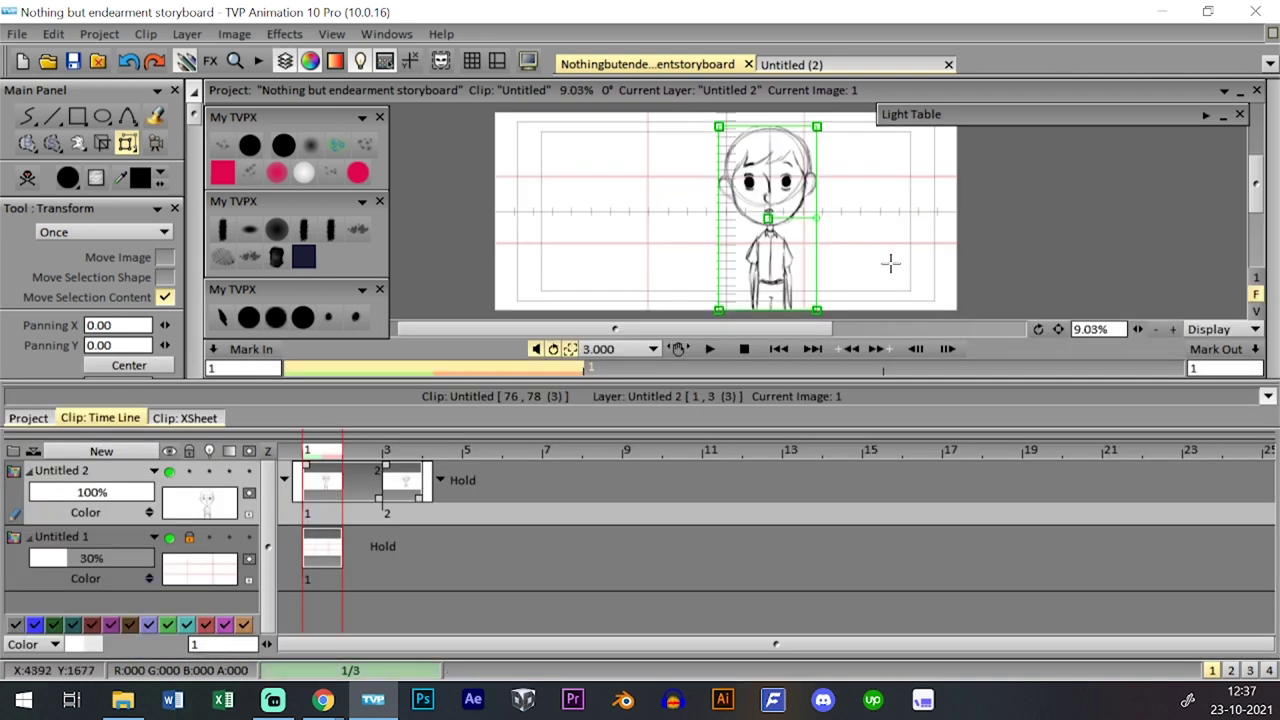
pyautogui.hotkey('ctrl', 't')
# - Shift the boy drawing at image 3 to the left
pyautogui.press('l')
pyautogui.click(398, 512)
pyautogui.press('l')
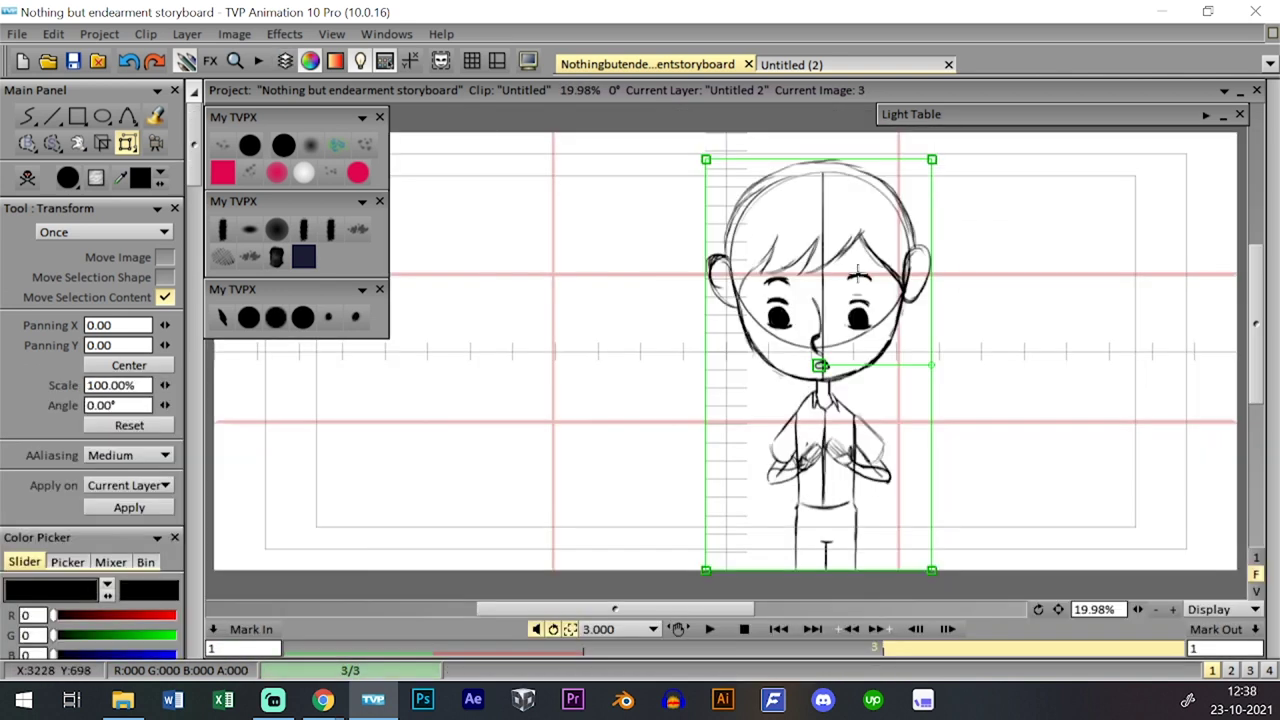
pyautogui.moveTo(868, 287)
pyautogui.mouseDown()
pyautogui.moveTo(588, 275)
pyautogui.moveTo(638, 281)
pyautogui.mouseUp()
pyautogui.press('pageup')
pyautogui.press('pageup')
# - In the overhead hands clip, move the arms drawing further left
pyautogui.press('pagedown')
pyautogui.press('pagedown')
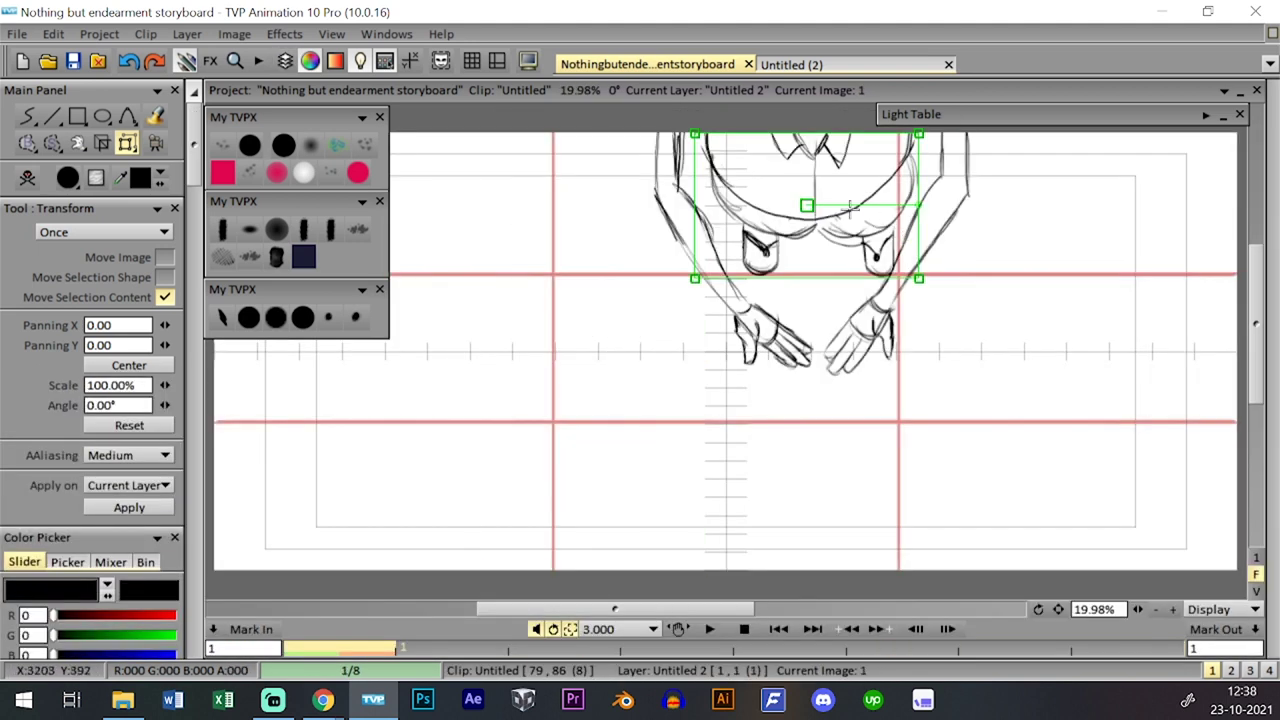
pyautogui.moveTo(774, 296); pyautogui.dragTo(677, 298)
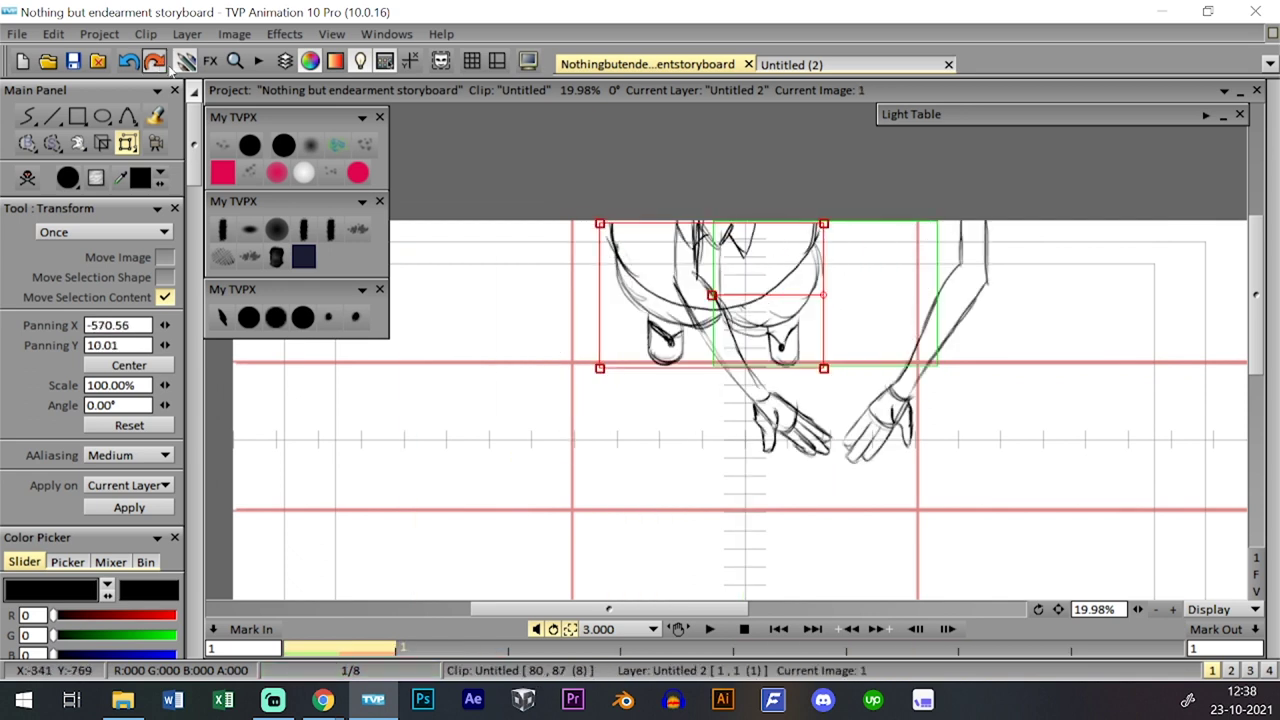
pyautogui.moveTo(711, 296); pyautogui.dragTo(643, 293)
pyautogui.press('Return')
# - Shift the hands drawing on layer Untitled 3 to the left
pyautogui.press('space')
pyautogui.press('space')
pyautogui.press('space')
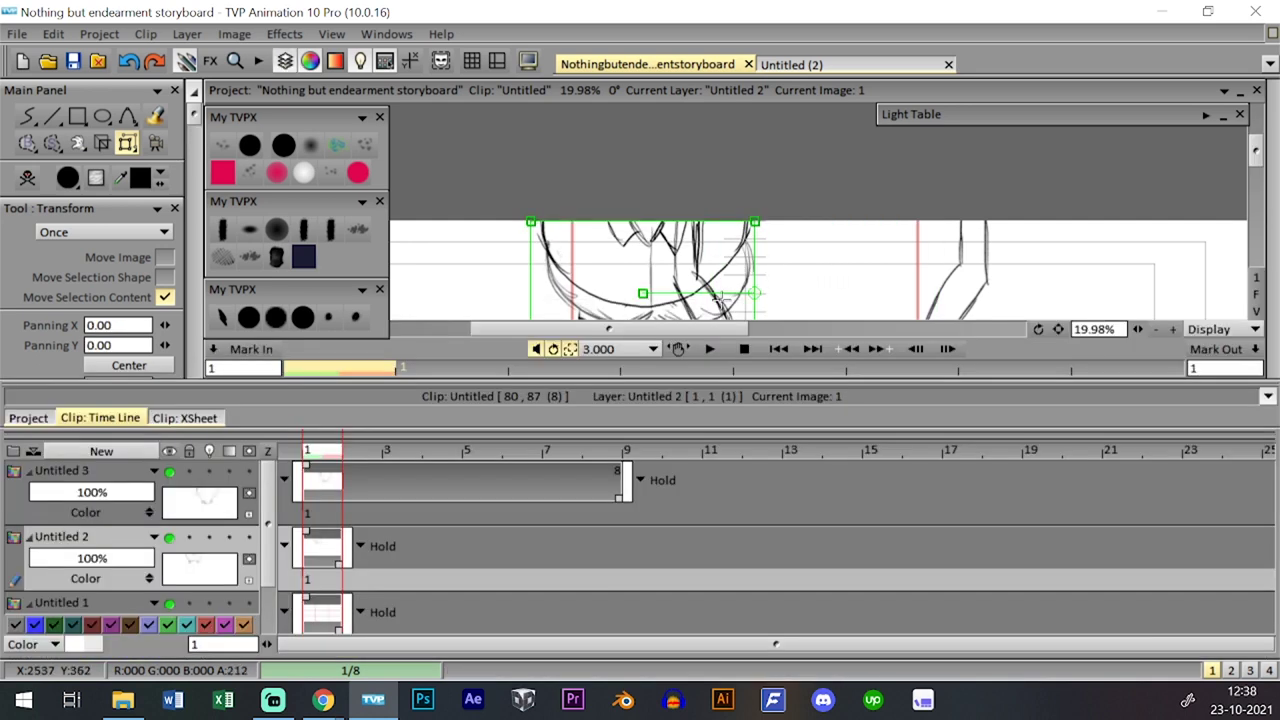
pyautogui.click(346, 512)
# - Switch back to a thinner pencil preset and zoom out to the whole frame
pyautogui.press('space')
pyautogui.press('space')
pyautogui.press('space')
pyautogui.moveTo(833, 346); pyautogui.dragTo(643, 342)
pyautogui.press('Return')
pyautogui.click(276, 317)
pyautogui.press('space')
pyautogui.click(1145, 546)
pyautogui.press('space')
pyautogui.moveTo(1136, 607); pyautogui.dragTo(1118, 607)
pyautogui.click(1058, 608)
# - Flip between the clips to compare the repositioned boy and hands drawings
pyautogui.press('pageup')
pyautogui.press('pagedown')
pyautogui.press('pageup')
pyautogui.press('pagedown')
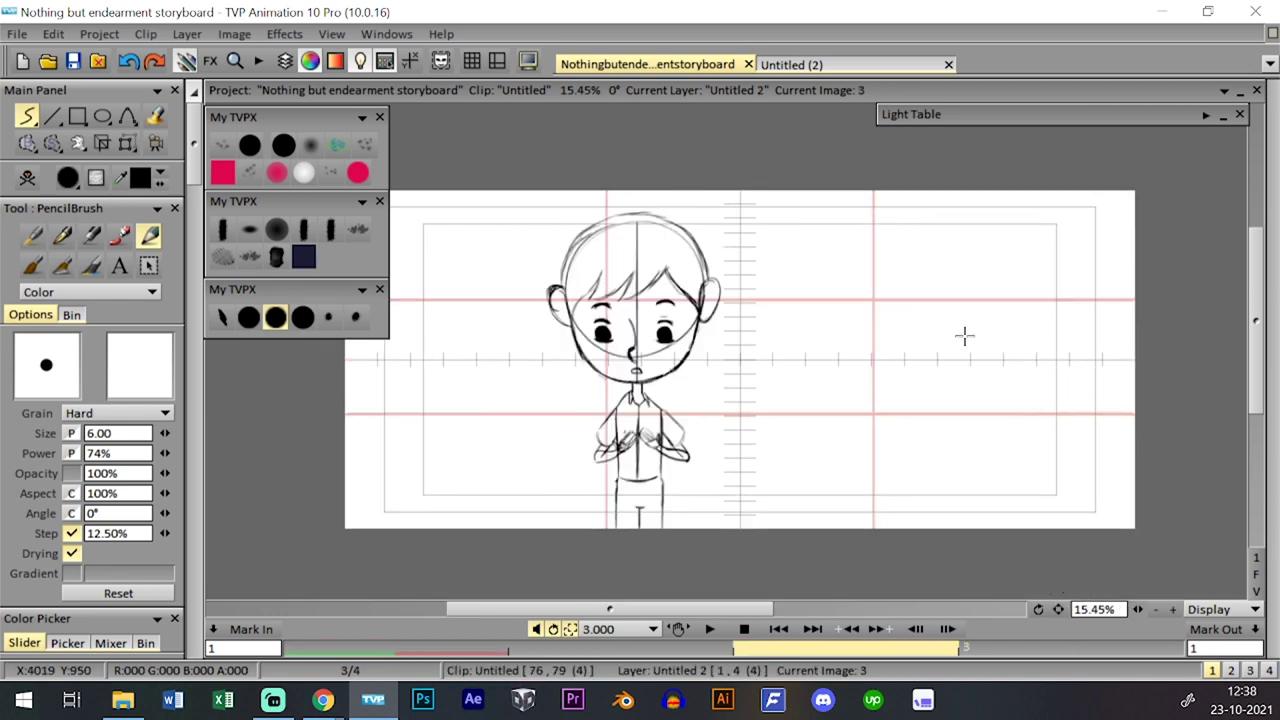
pyautogui.press('pageup')
pyautogui.press('pagedown')
pyautogui.press('pagedown')
pyautogui.press('pageup')
pyautogui.press('Down')
pyautogui.press('Right')
pyautogui.press('Left')
pyautogui.press('Right')
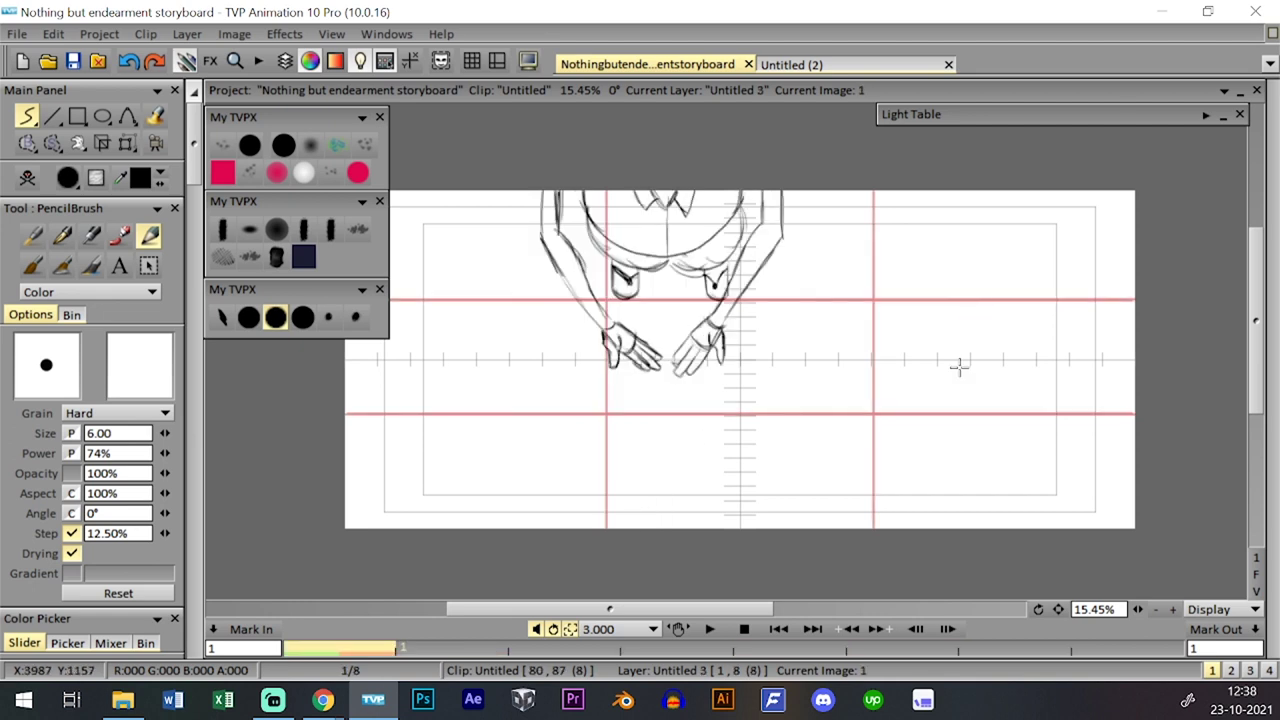
# - Enlarge the arms drawing on layer Untitled 2 to fill the frame and move it up
pyautogui.press('Tab')
pyautogui.press('Tab')
pyautogui.press('Tab')
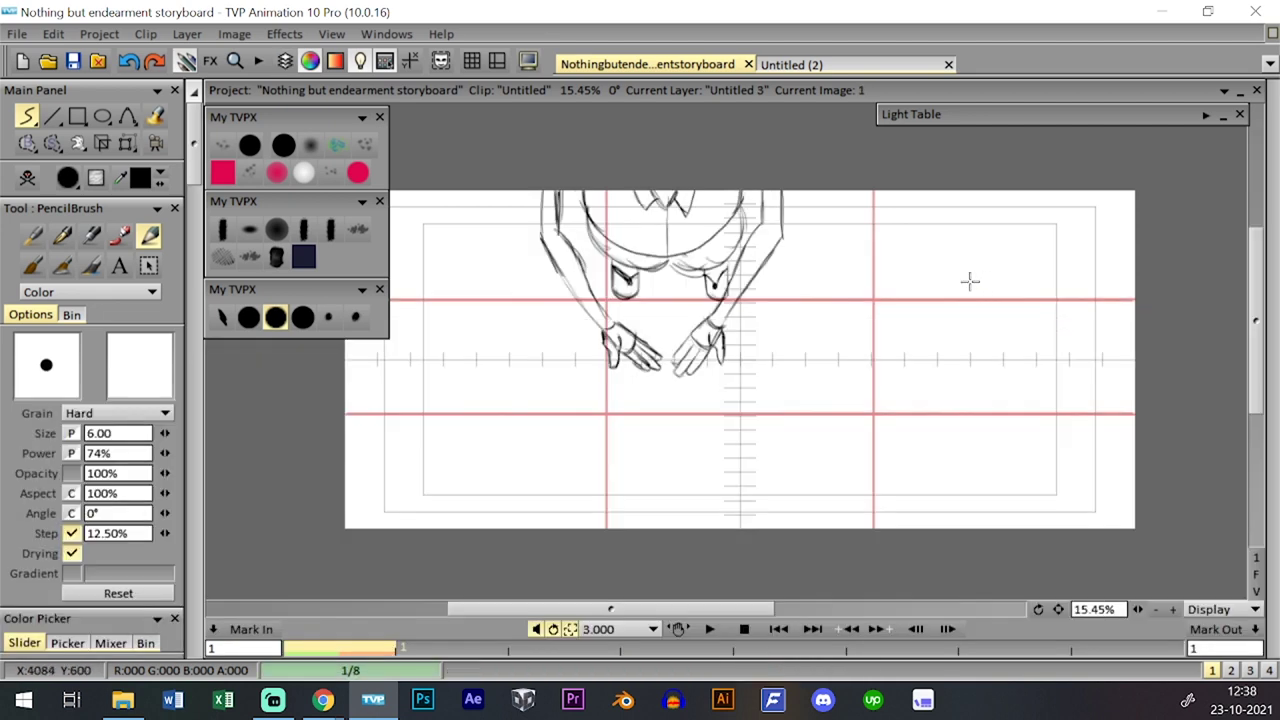
pyautogui.click(325, 583)
pyautogui.press('F2')
pyautogui.moveTo(127, 143); pyautogui.dragTo(200, 163)
pyautogui.moveTo(741, 316); pyautogui.dragTo(870, 207)
pyautogui.moveTo(843, 289); pyautogui.dragTo(843, 271)
pyautogui.press('Return')
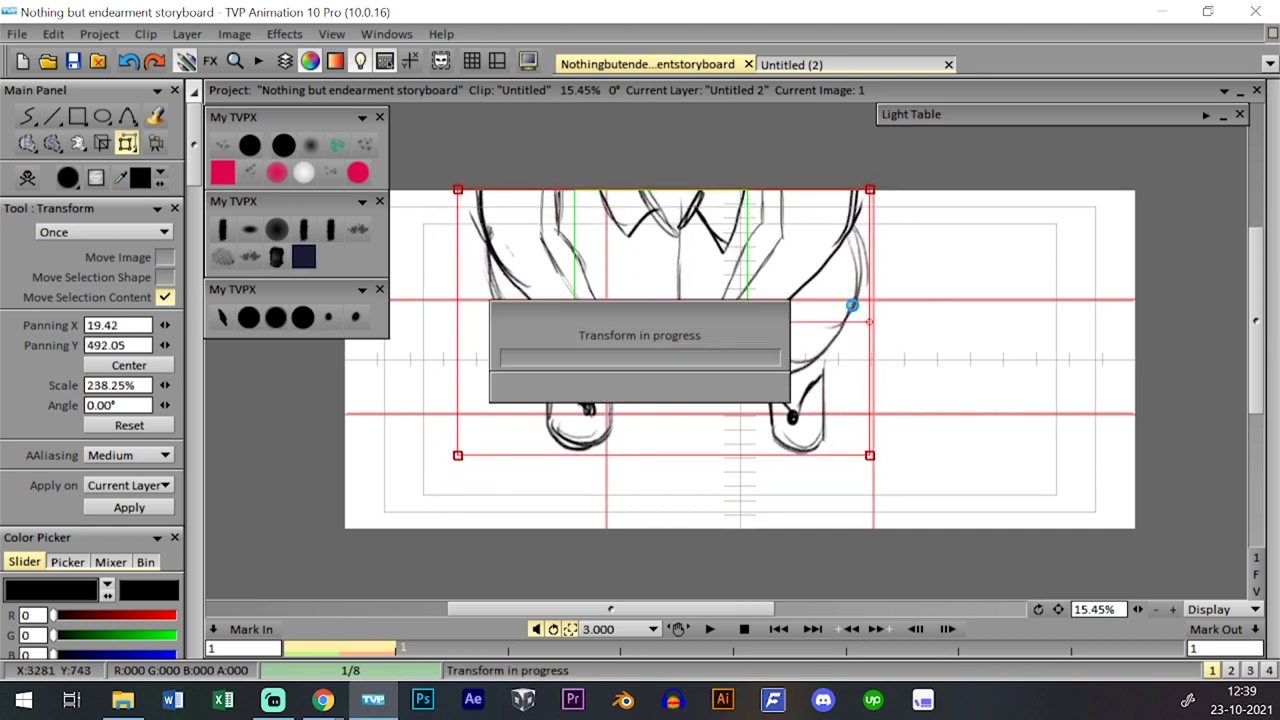
# - Enlarge the hands drawing on layer Untitled 3 and move it down into place
pyautogui.press('Tab')
pyautogui.click(326, 508)
pyautogui.press('Tab')
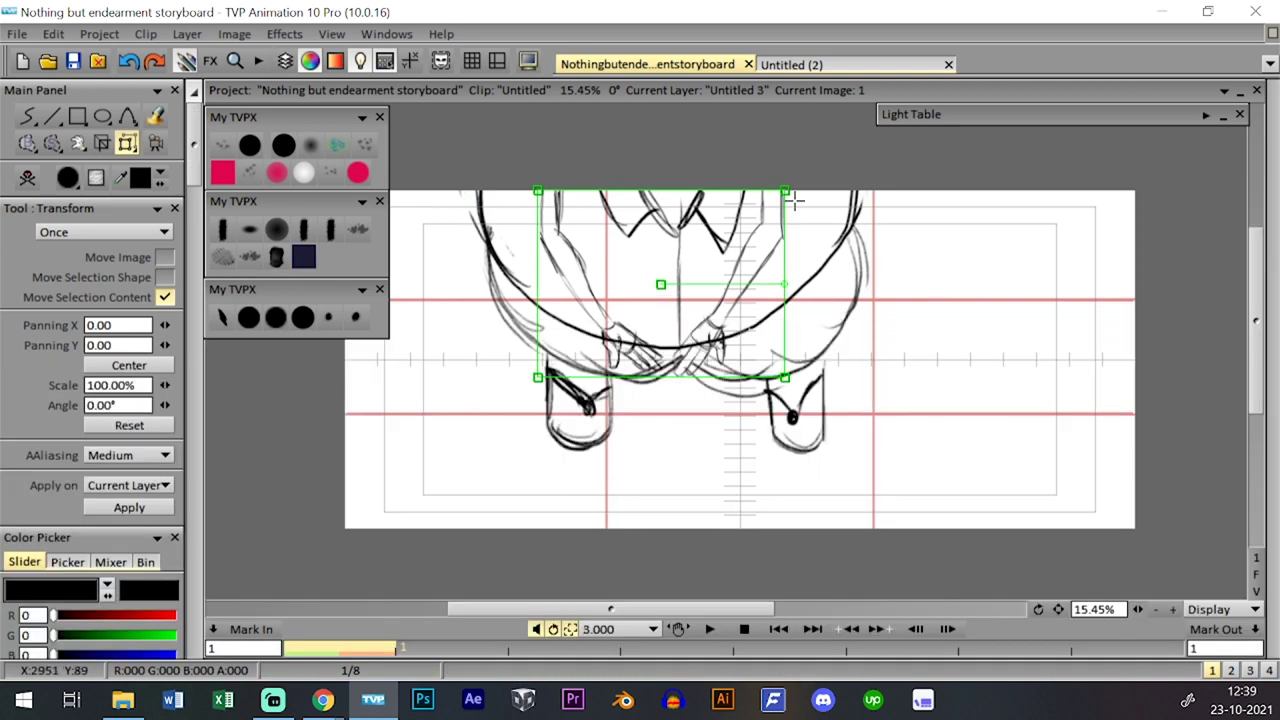
pyautogui.moveTo(785, 190); pyautogui.dragTo(885, 114)
pyautogui.moveTo(787, 230); pyautogui.dragTo(802, 300)
pyautogui.moveTo(901, 184); pyautogui.dragTo(884, 197)
pyautogui.press('Return')
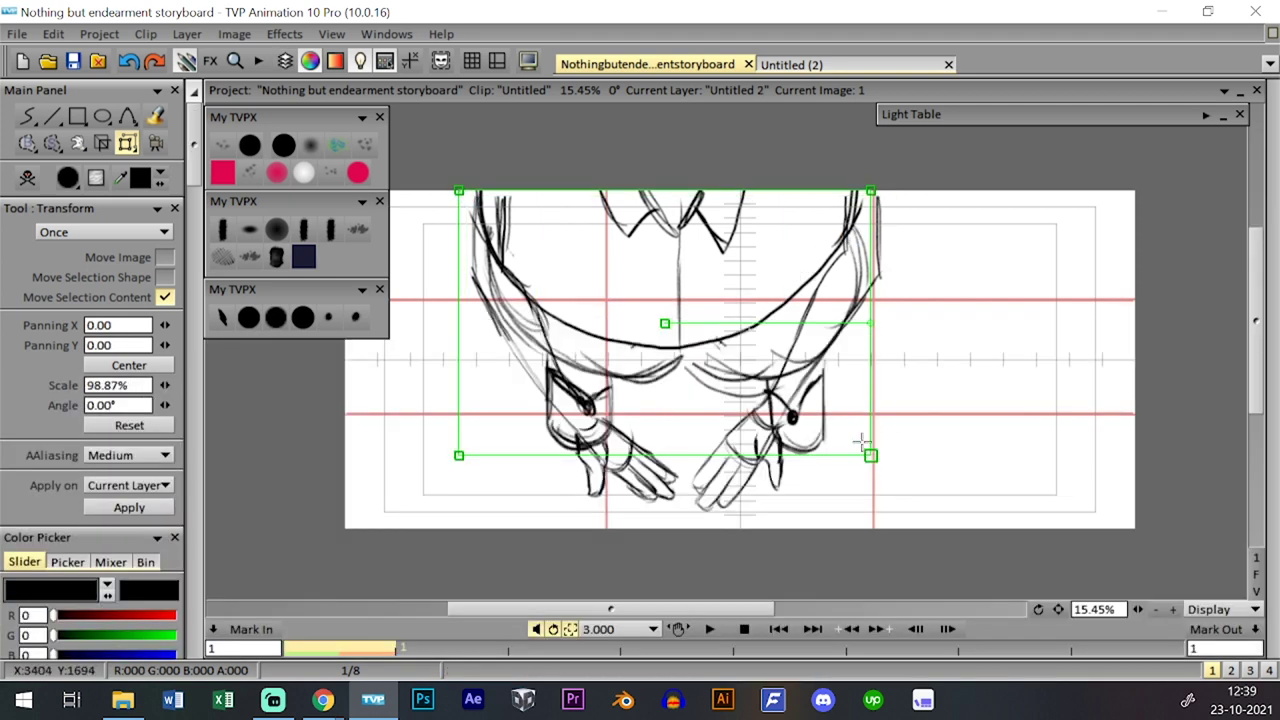
# - Shrink the arms drawing slightly and shift it up and to the right
pyautogui.moveTo(861, 441); pyautogui.dragTo(851, 431)
pyautogui.moveTo(789, 291); pyautogui.dragTo(797, 278)
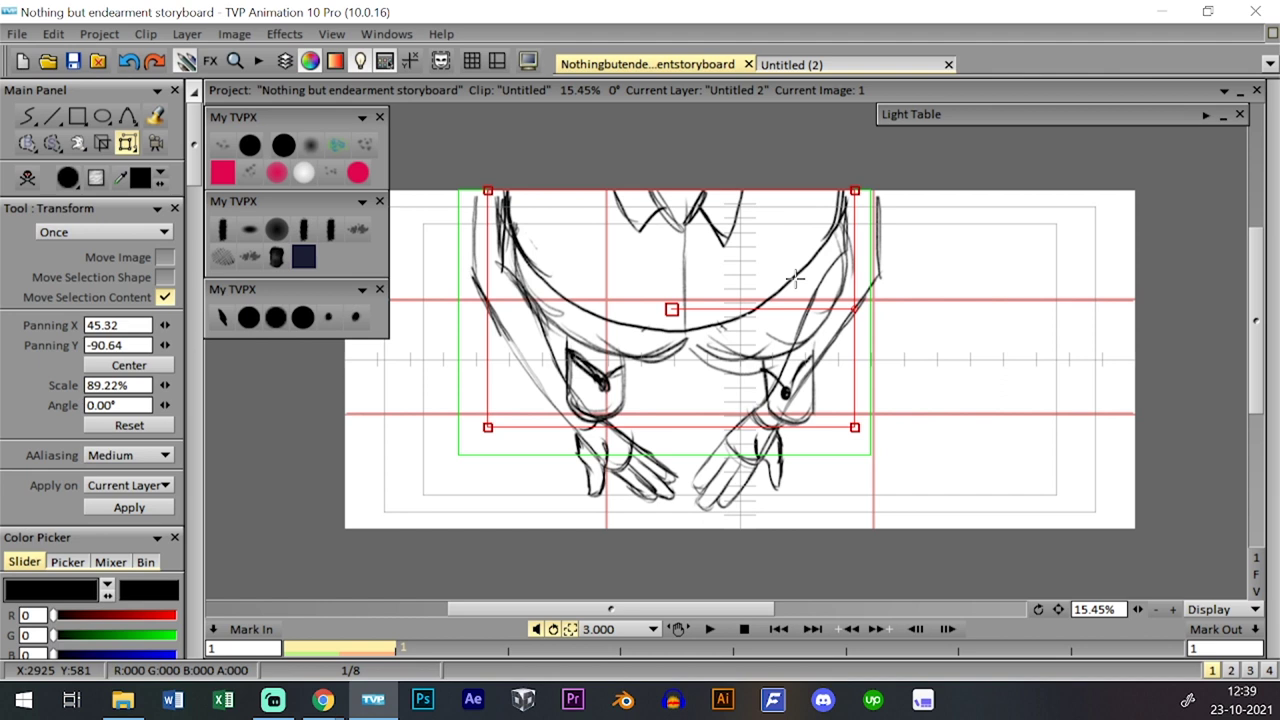
pyautogui.press('Return')
# - Enlarge the hands on Untitled 3 to 114.10% to match the arms, then advance to the next boy clip
pyautogui.press('Up')
pyautogui.click(340, 514)
pyautogui.press('Down')
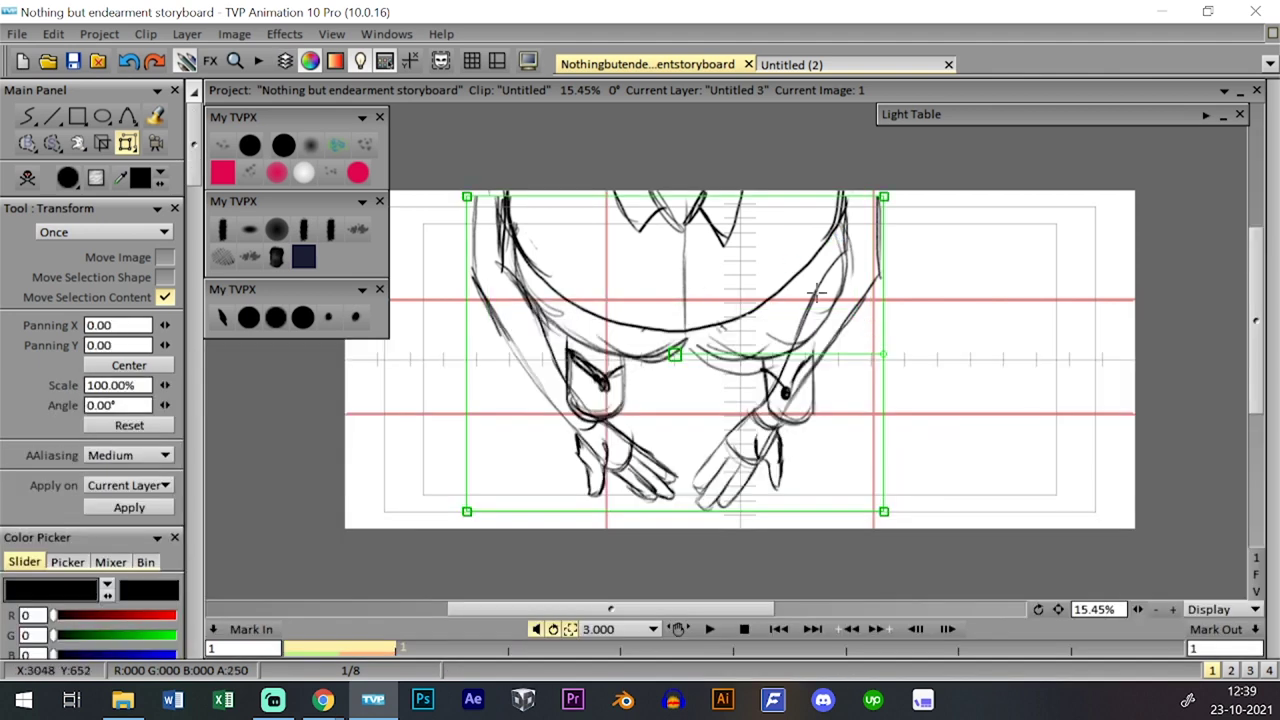
pyautogui.moveTo(809, 286)
pyautogui.mouseDown()
pyautogui.moveTo(830, 362)
pyautogui.moveTo(861, 326)
pyautogui.mouseUp()
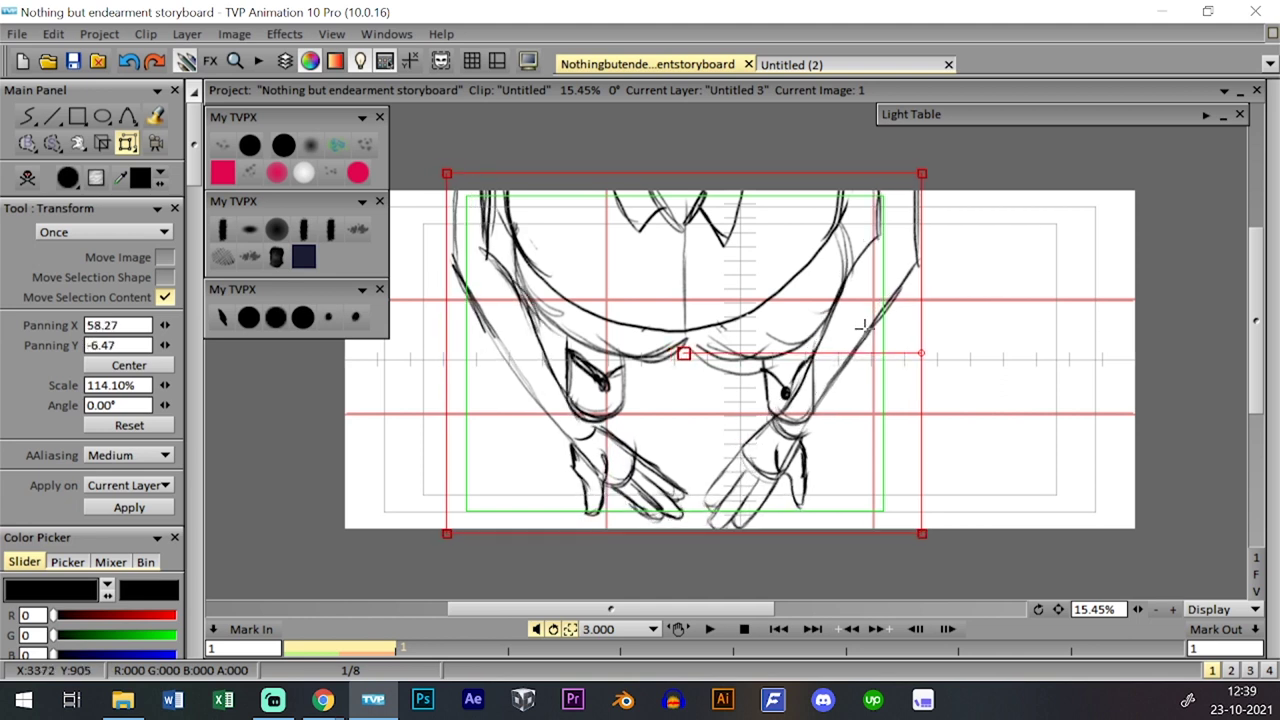
pyautogui.press('Return')
pyautogui.press('Left')
pyautogui.press('Left')
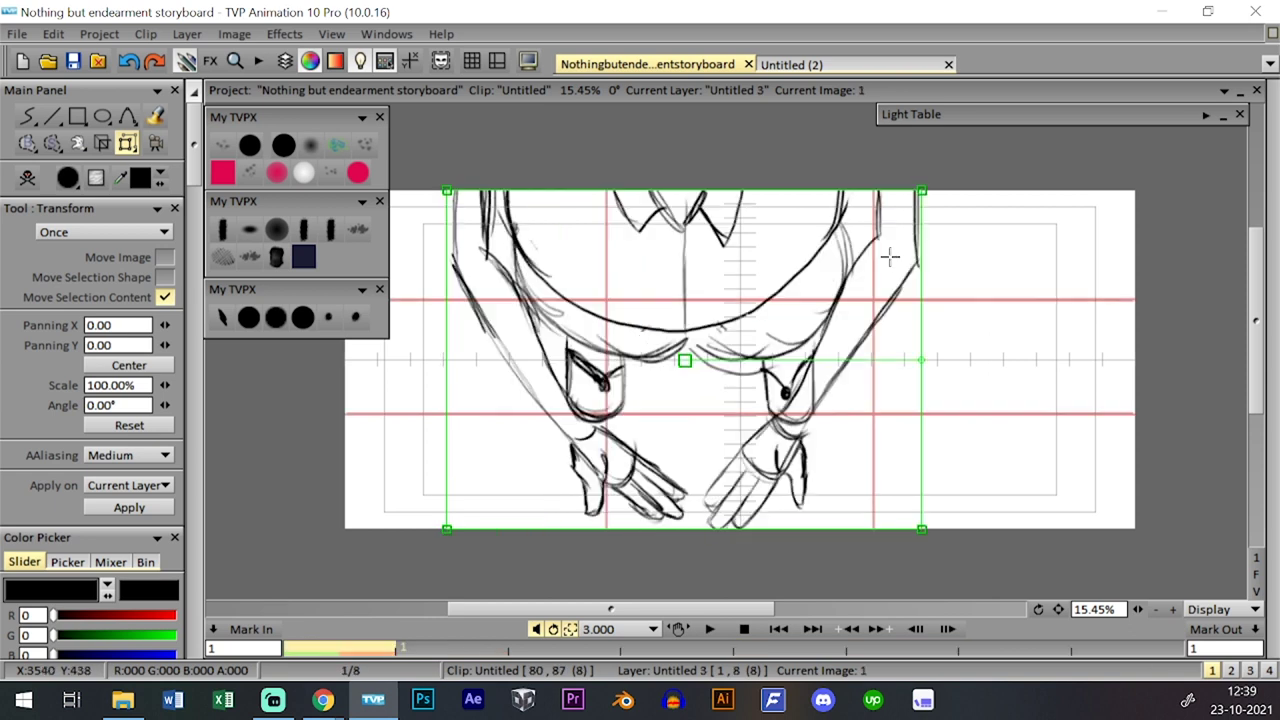
pyautogui.press('Right')
# - Unlock layer Untitled 2, select all its drawings, and review the neighbouring boy clip
pyautogui.press('Tab')
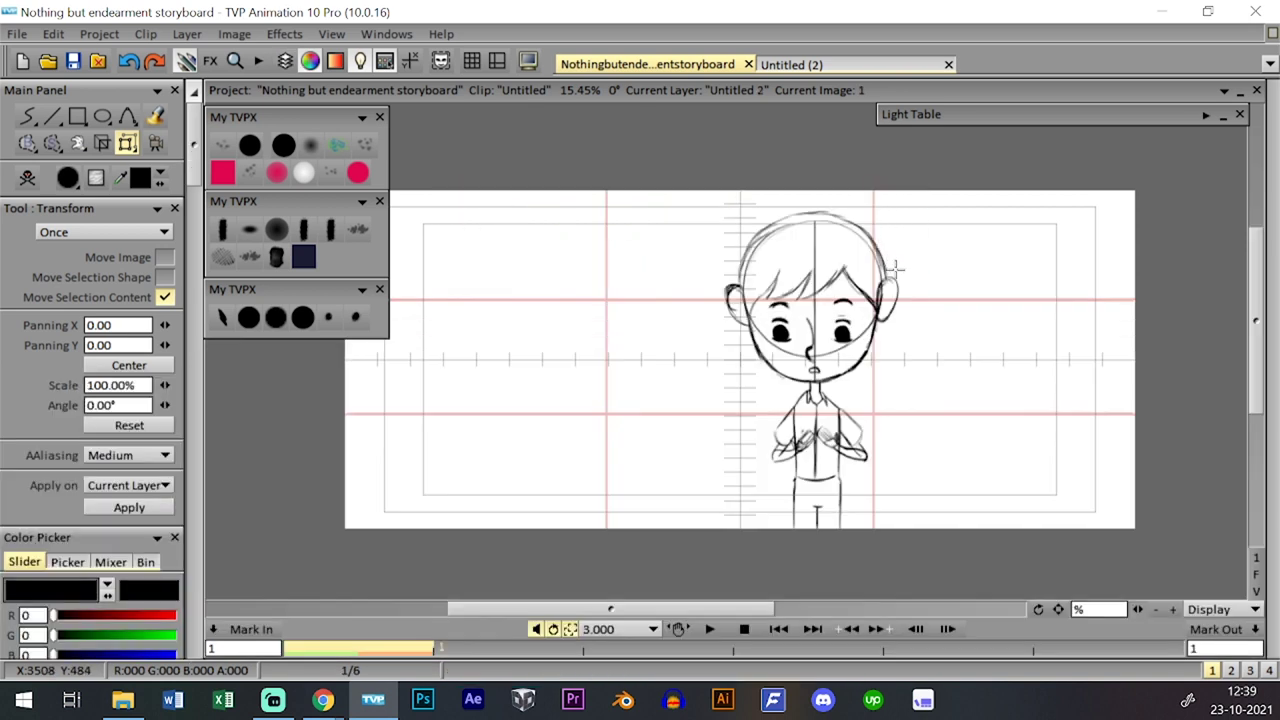
pyautogui.click(192, 471)
pyautogui.doubleClick(344, 511)
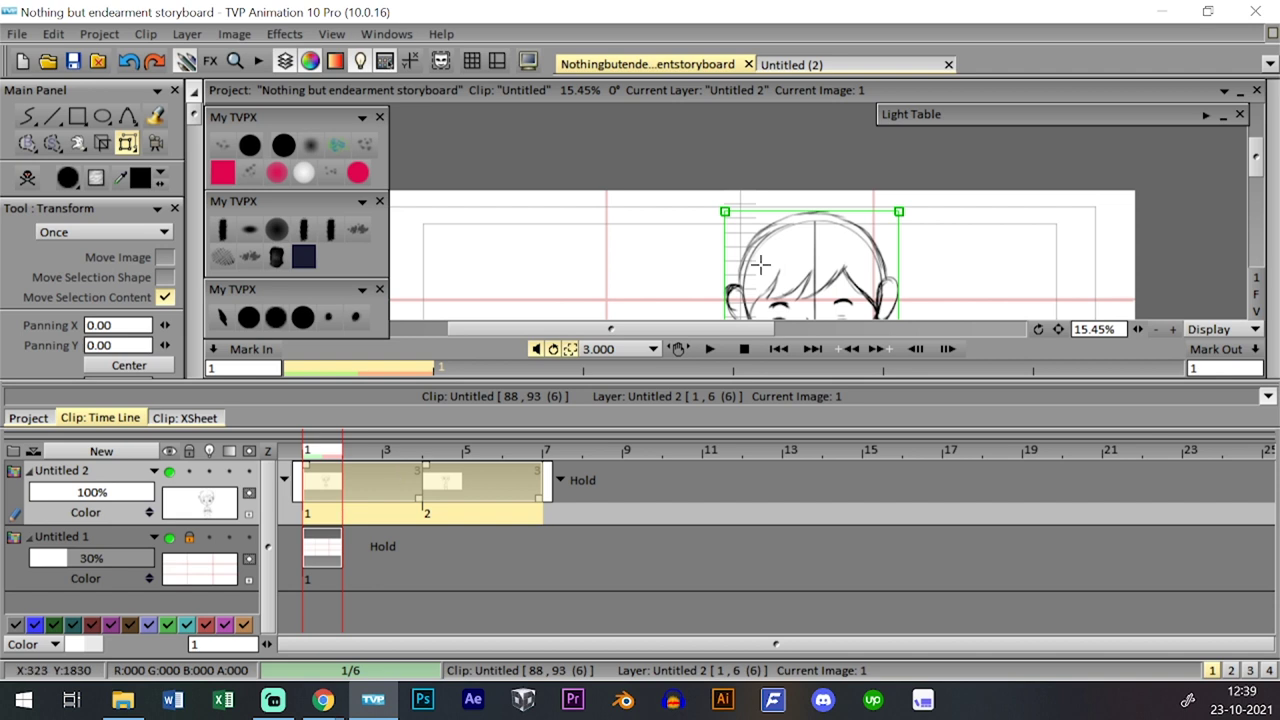
pyautogui.press('Tab')
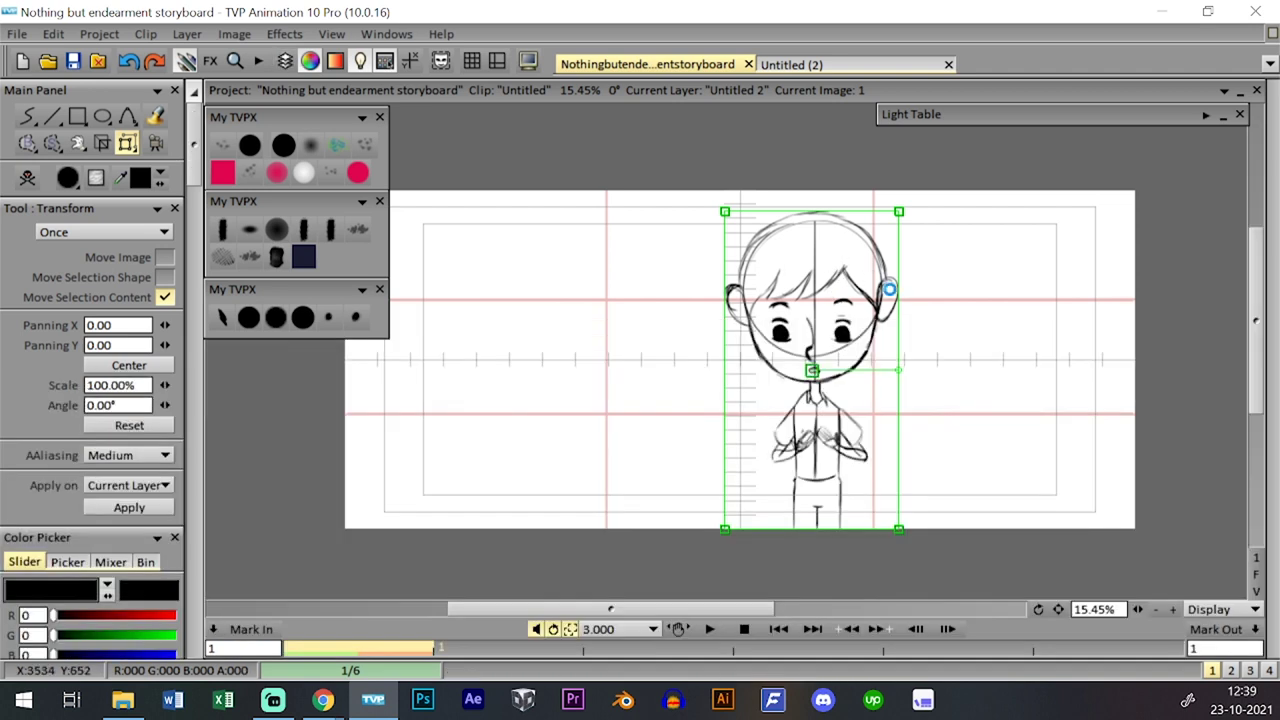
pyautogui.press('Right')
pyautogui.press('Tab')
pyautogui.press('Tab')
pyautogui.press('Tab')
pyautogui.press('Tab')
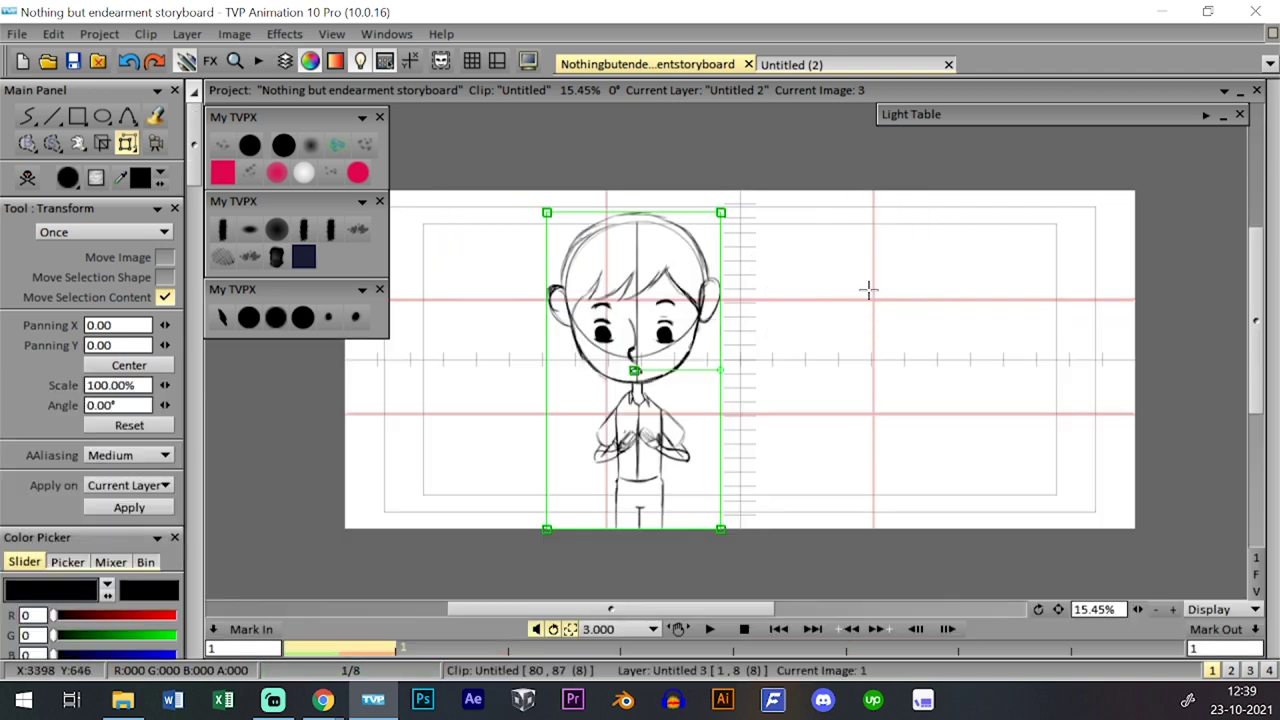
pyautogui.press('Tab')
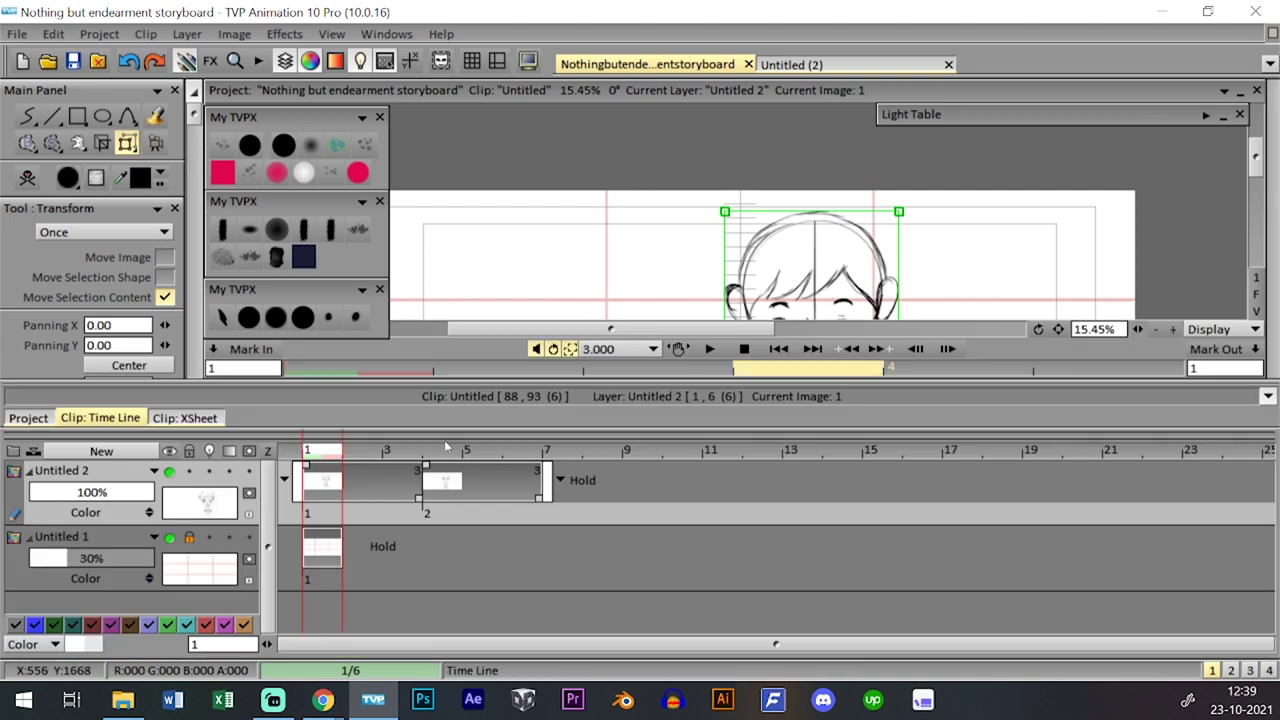
pyautogui.press('Right')
pyautogui.press('Tab')
pyautogui.press('pageup')
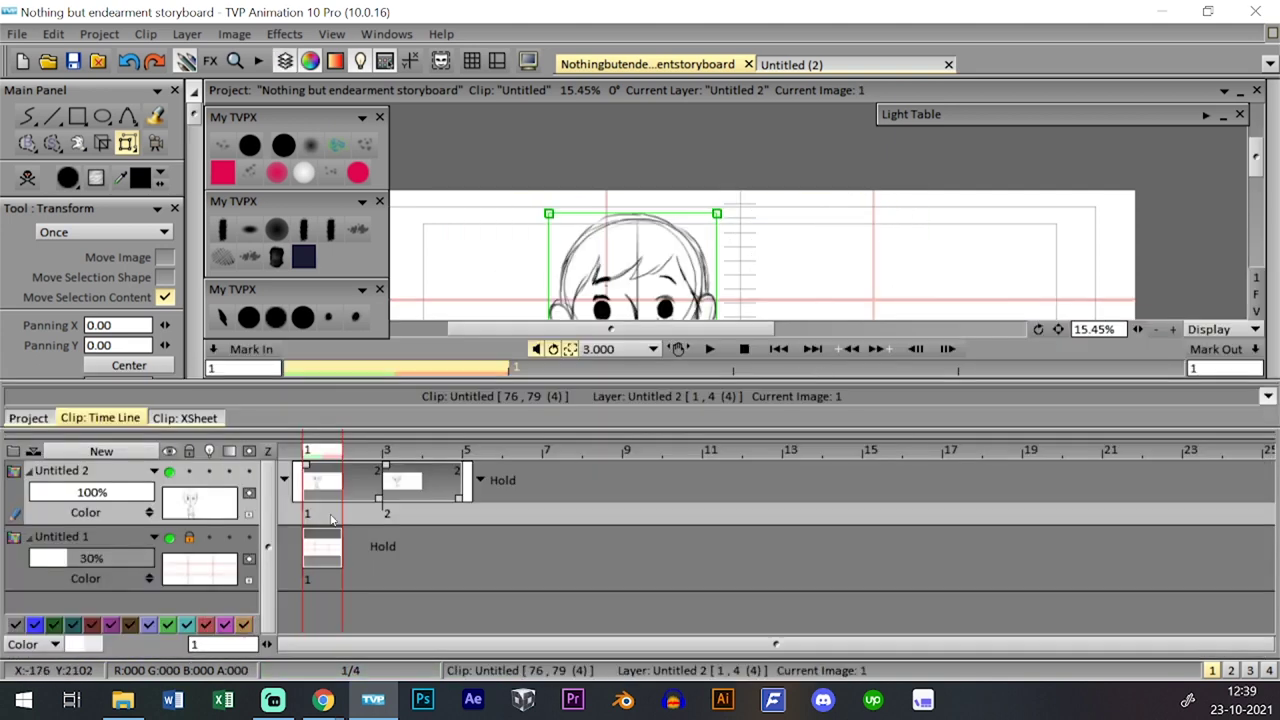
# - Paste the four boy drawings at image 7 and retime images 1 and 2 by stretching their exposures
pyautogui.moveTo(333, 518); pyautogui.dragTo(441, 518)
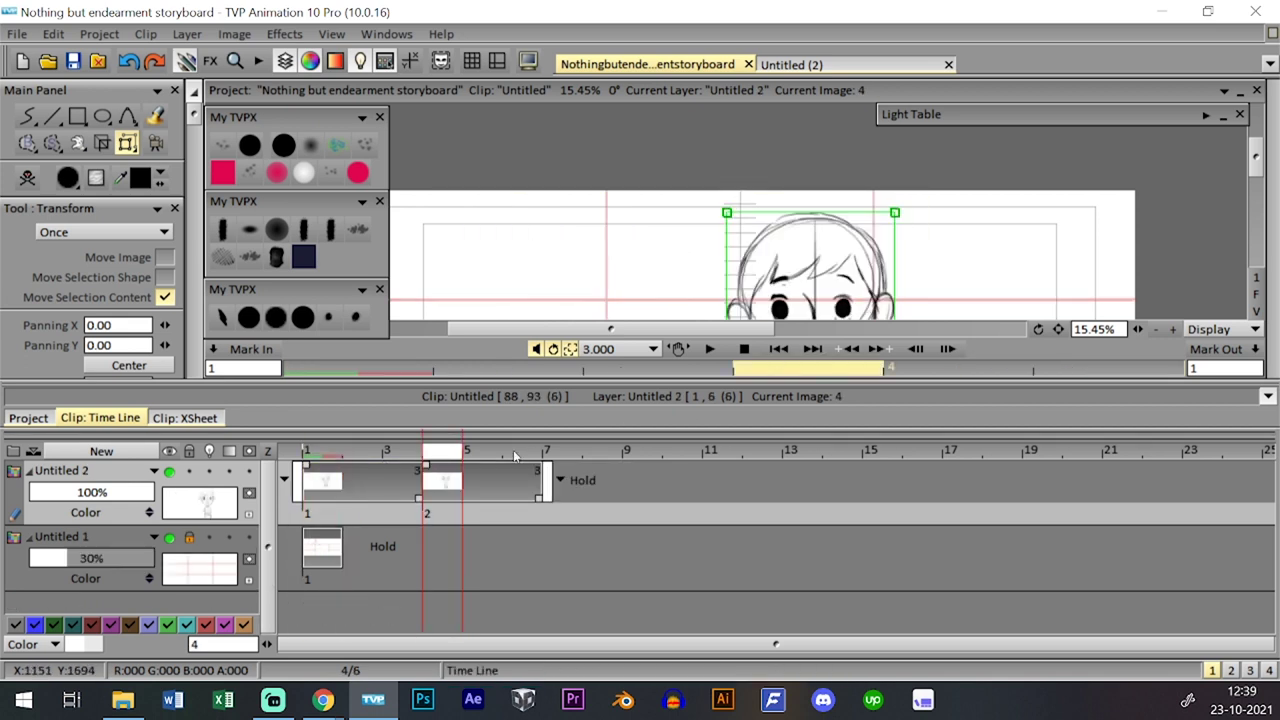
pyautogui.click(563, 451)
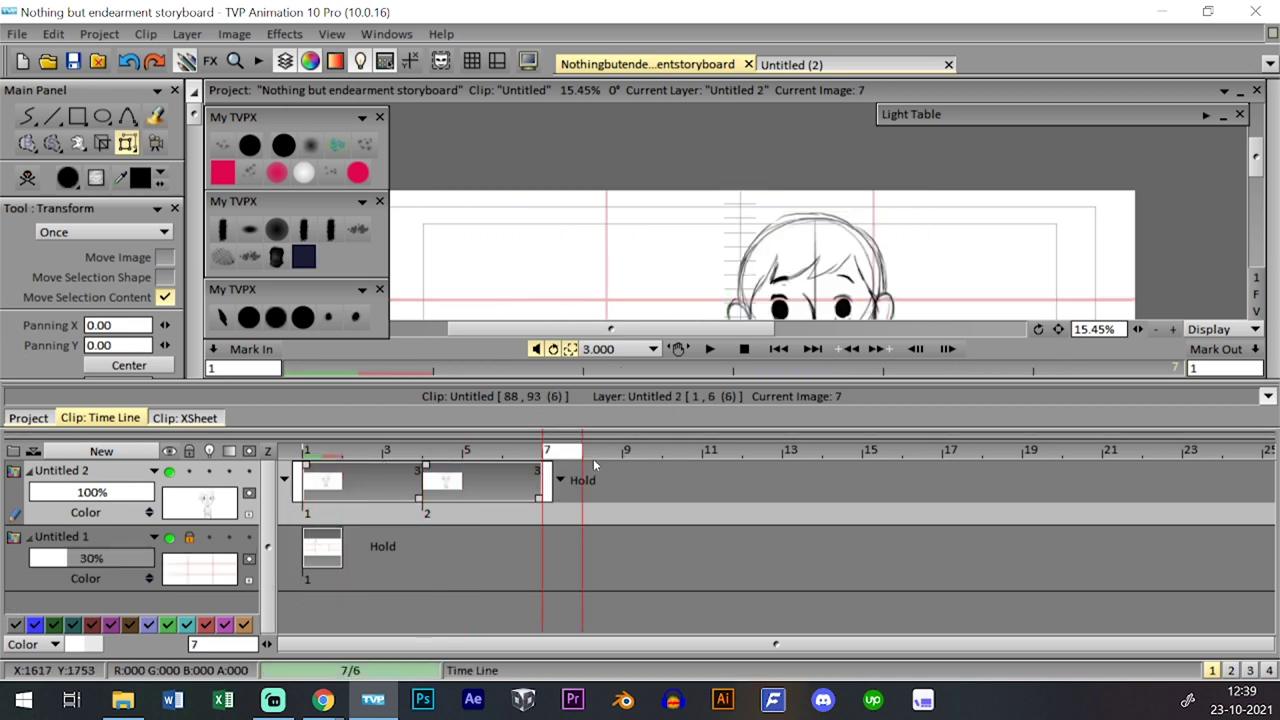
pyautogui.hotkey('ctrl', 'v')
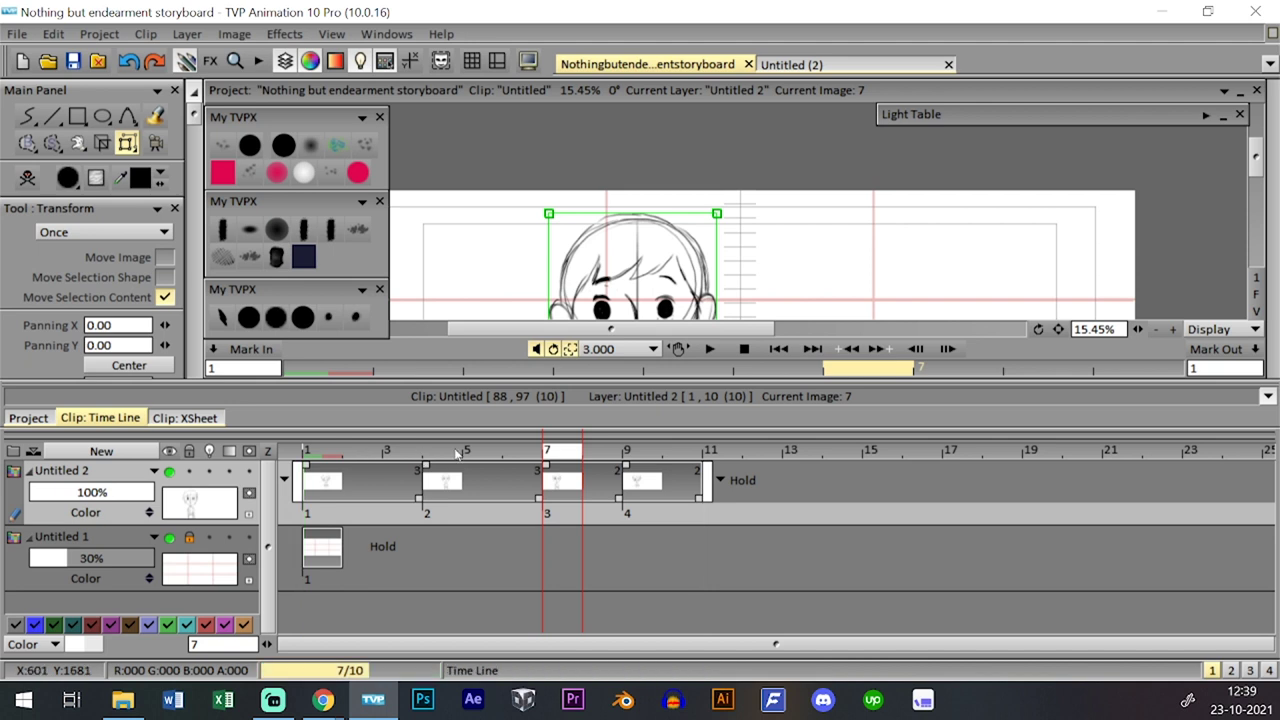
pyautogui.moveTo(546, 465); pyautogui.dragTo(270, 470)
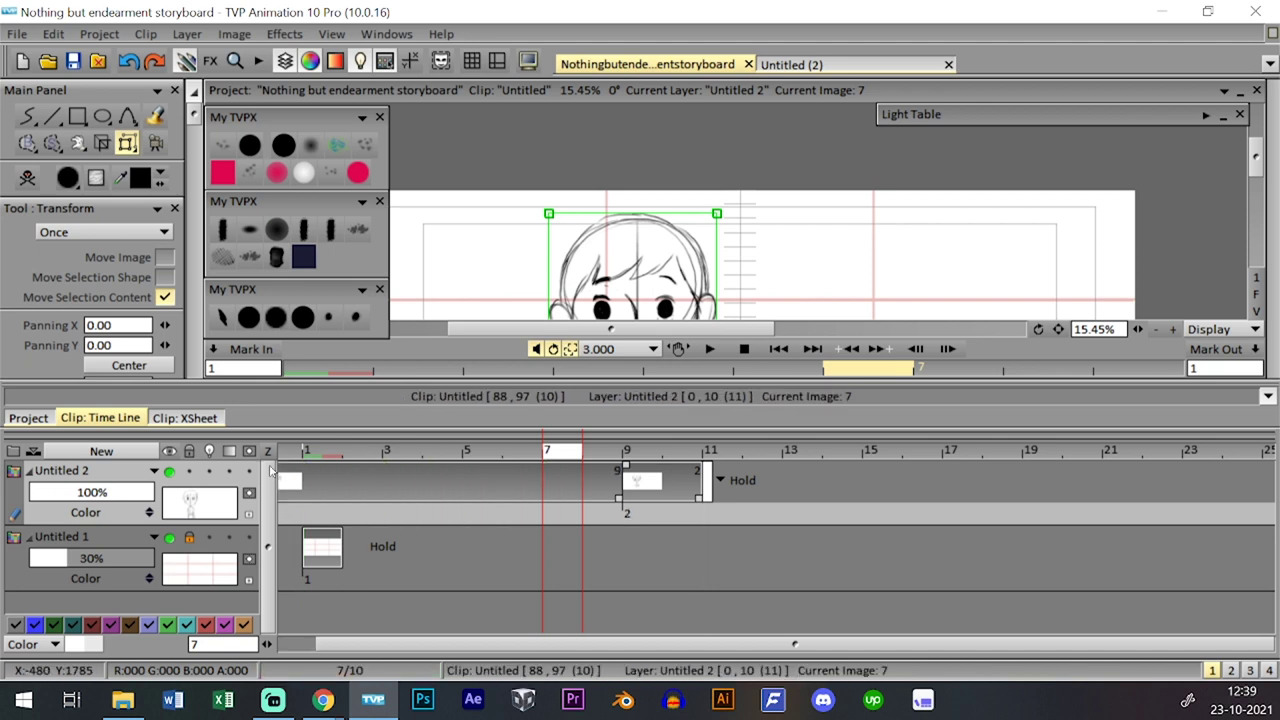
pyautogui.hotkey('ctrl', 'z')
pyautogui.moveTo(387, 467); pyautogui.dragTo(313, 465)
pyautogui.click(326, 456)
pyautogui.moveTo(610, 496); pyautogui.dragTo(303, 487)
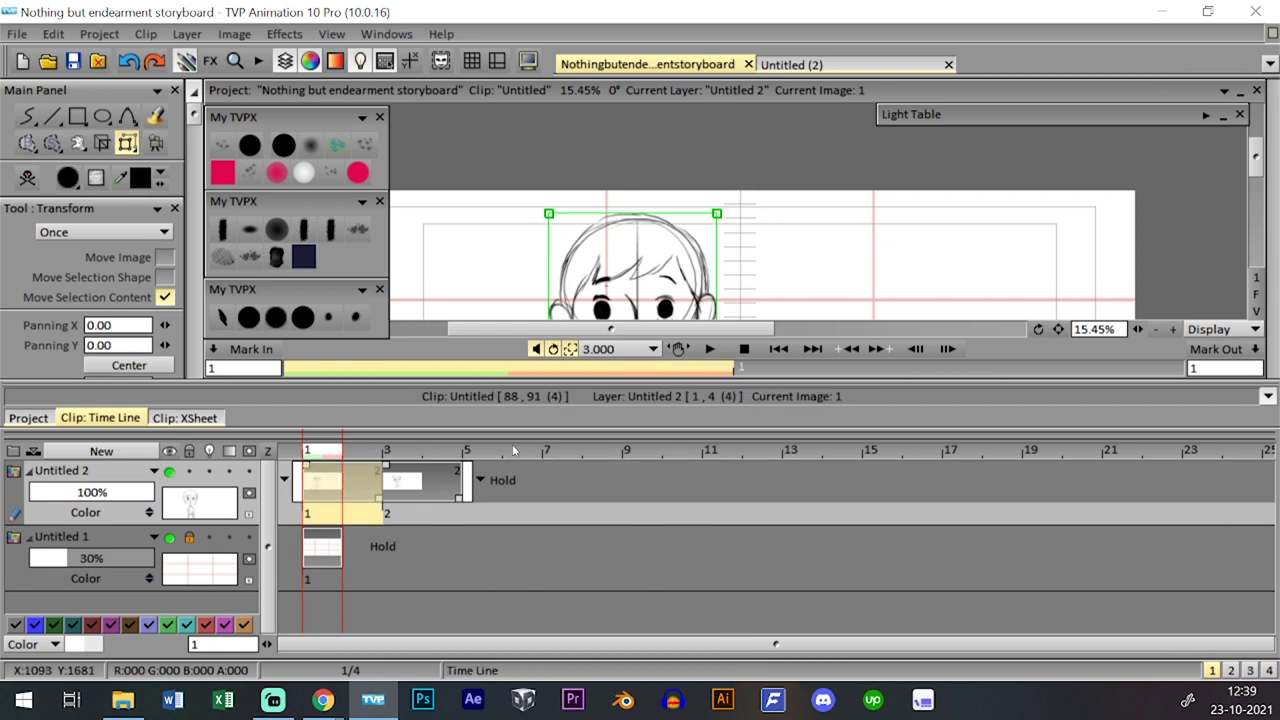
# - Extend layer Untitled 2 to end at frame 6, then hide the timeline and preview the shot
pyautogui.press('Delete')
pyautogui.click(403, 451)
pyautogui.hotkey('ctrl', 'z')
pyautogui.moveTo(380, 498); pyautogui.dragTo(539, 501)
pyautogui.press('l')
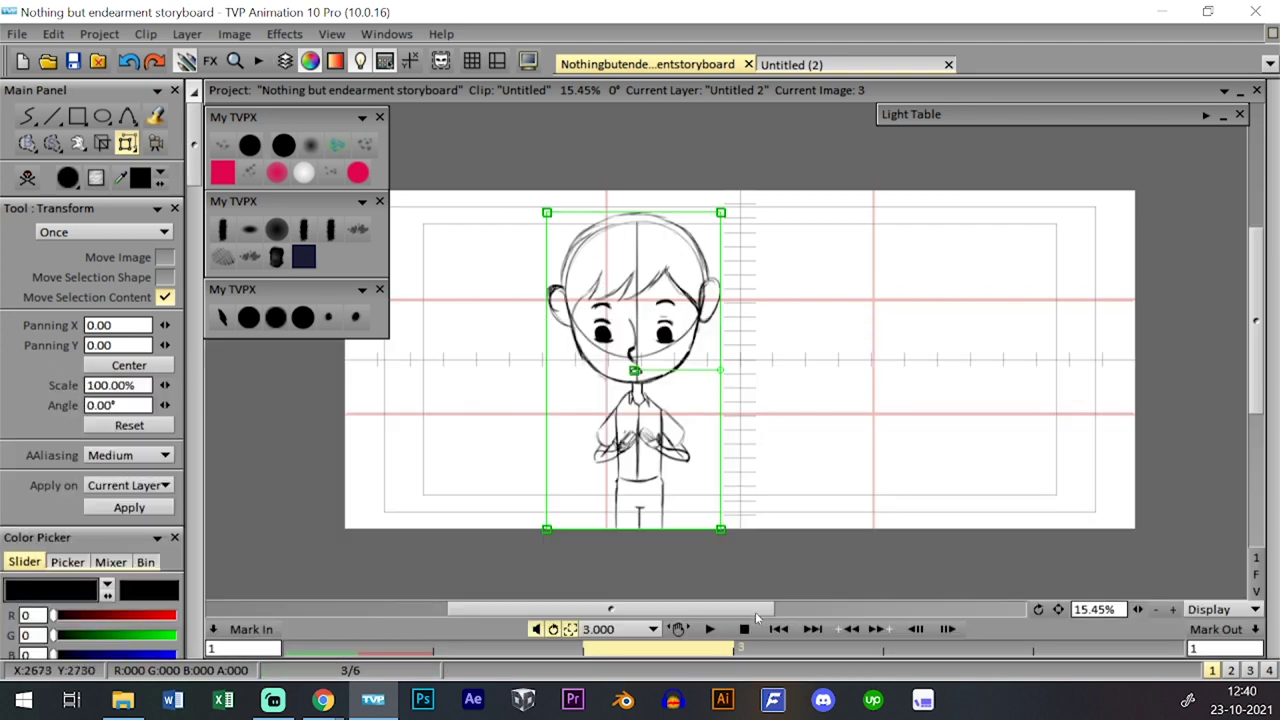
pyautogui.click(709, 629)
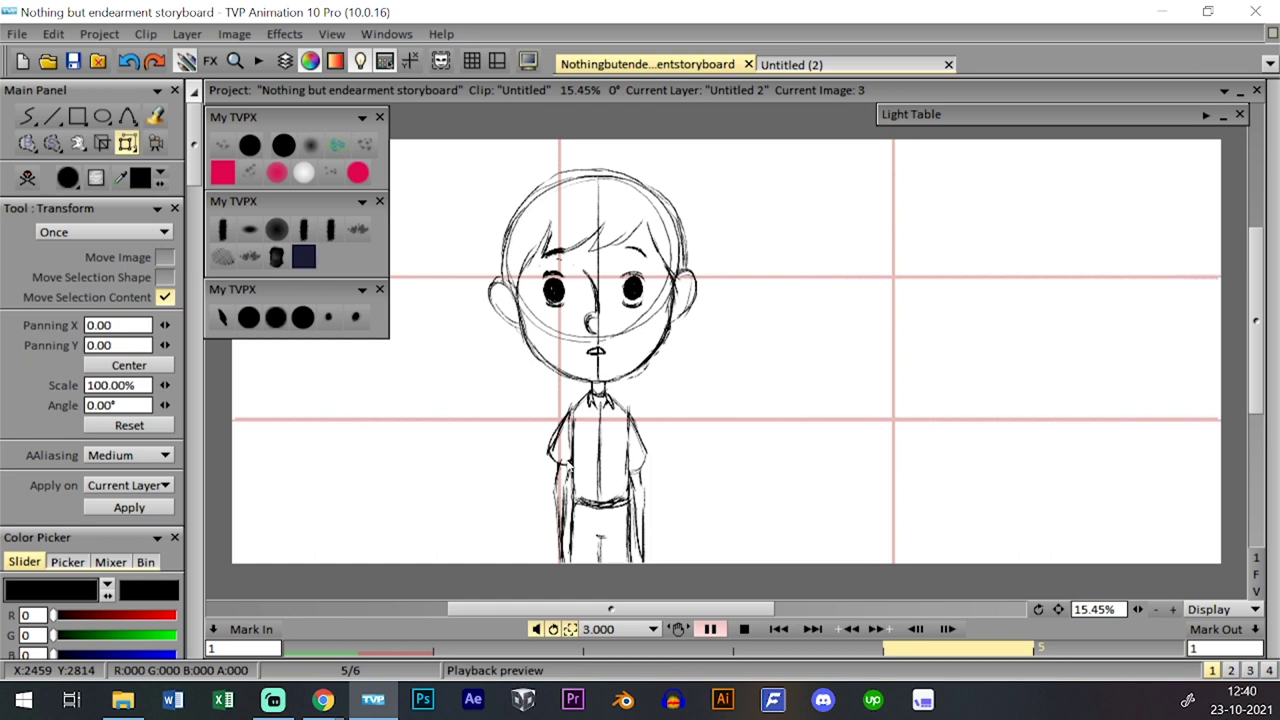
# - Stop the preview and return to the boy shot's last image with all layer images selected
pyautogui.click(607, 495)
pyautogui.click(276, 317)
pyautogui.press('l')
pyautogui.press('l')
pyautogui.press('Right')
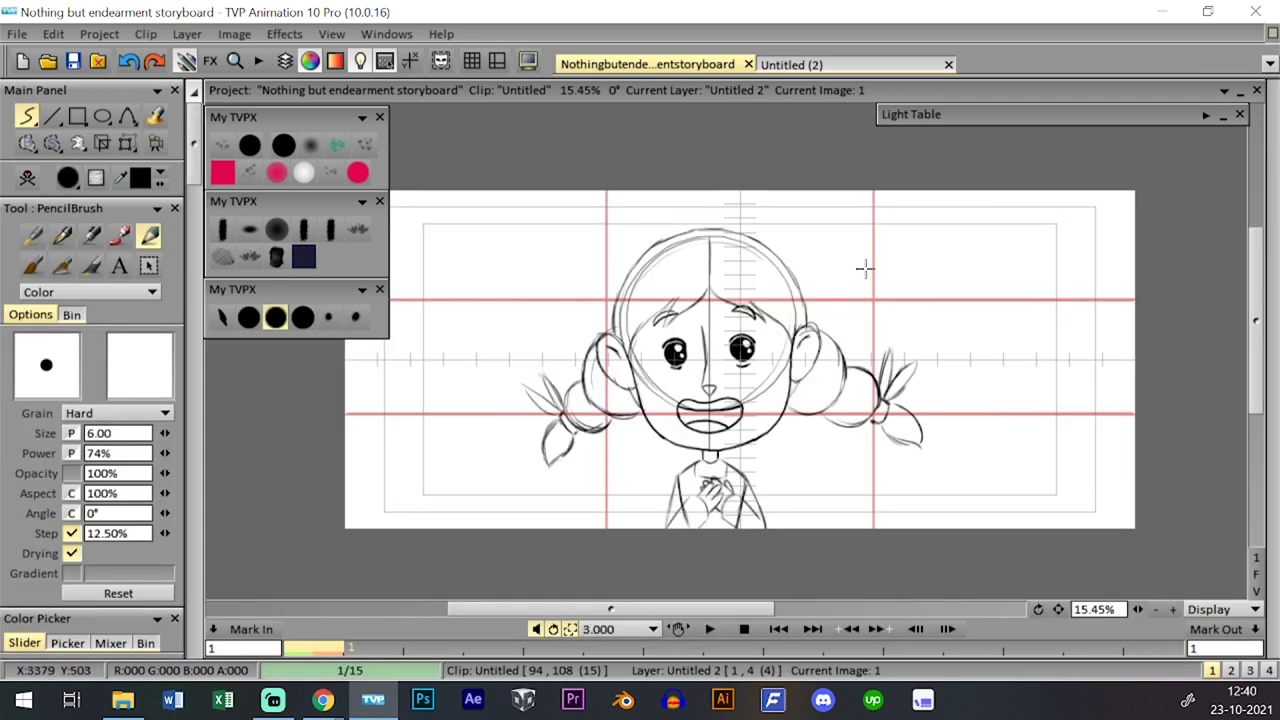
pyautogui.press('0')
pyautogui.press('0')
pyautogui.press('0')
pyautogui.press('0')
pyautogui.press('0')
pyautogui.press('0')
pyautogui.press('Left')
pyautogui.press('0')
pyautogui.press('0')
pyautogui.press('0')
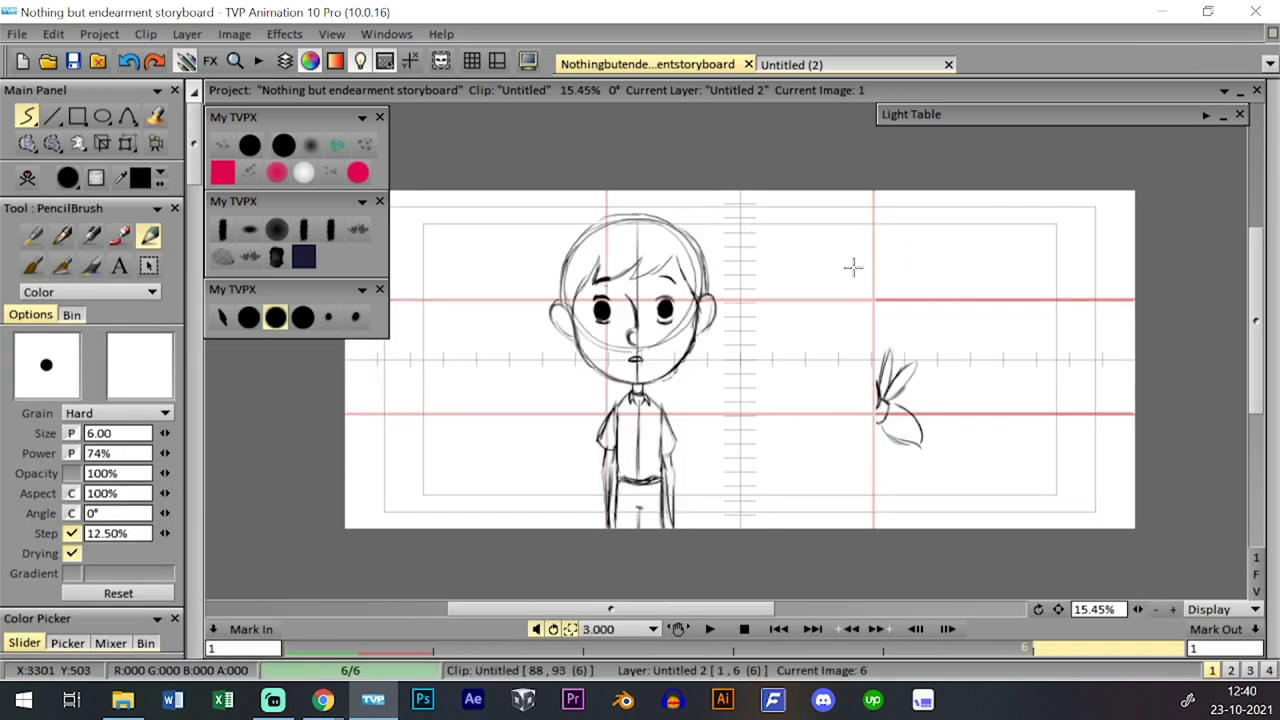
pyautogui.doubleClick(523, 516)
pyautogui.press('0')
pyautogui.press('0')
pyautogui.press('0')
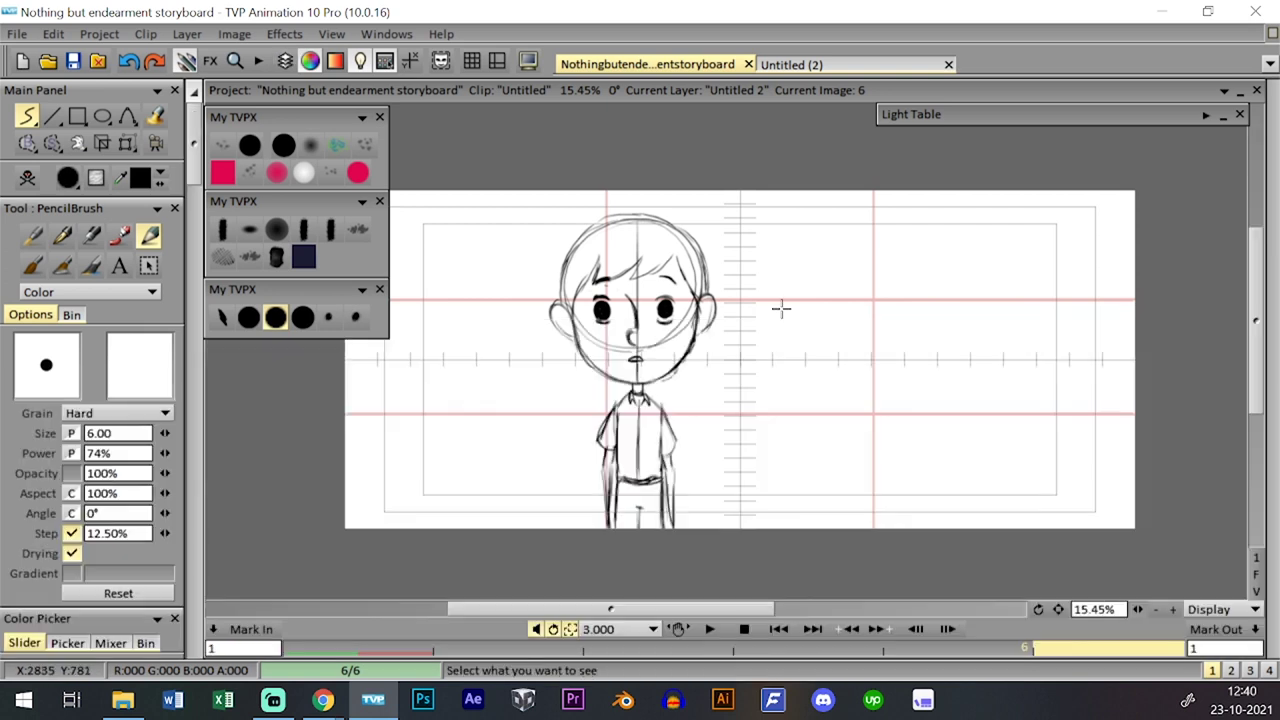
# - Scale the boy drawing to about 124% and nudge it down and right
pyautogui.click(128, 144)
pyautogui.click(167, 170)
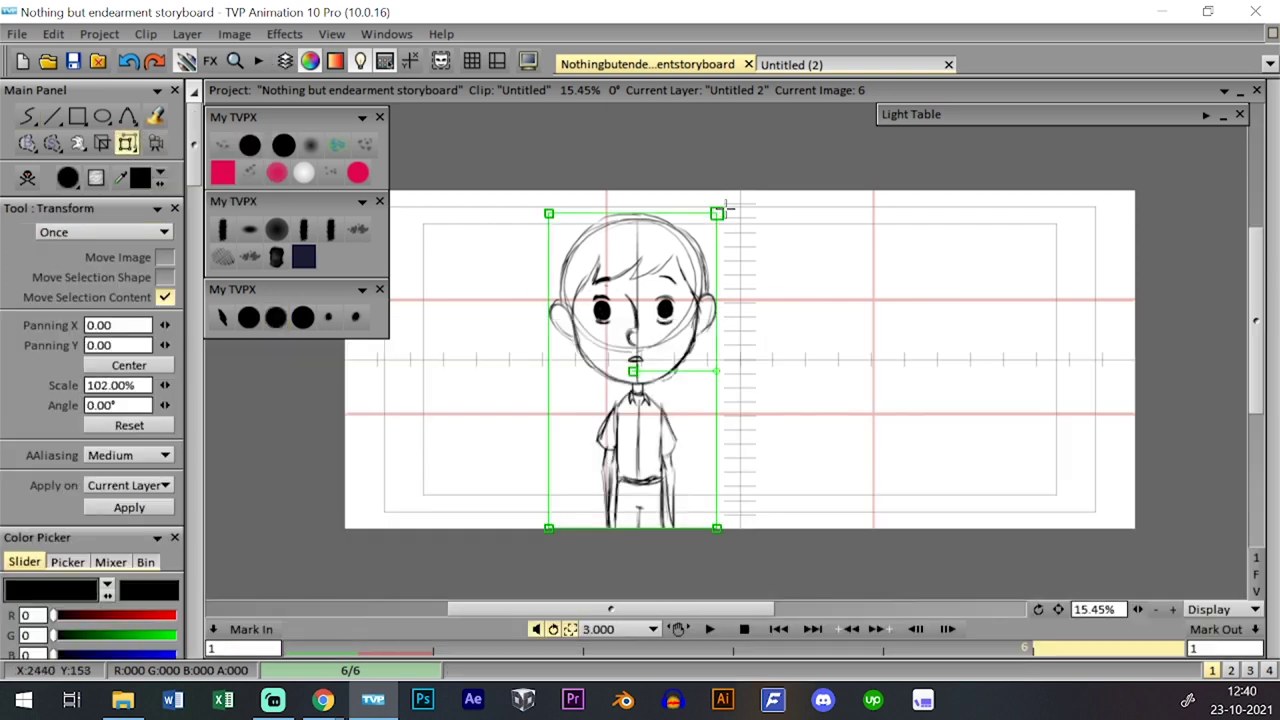
pyautogui.moveTo(719, 213); pyautogui.dragTo(735, 187)
pyautogui.moveTo(713, 264); pyautogui.dragTo(723, 284)
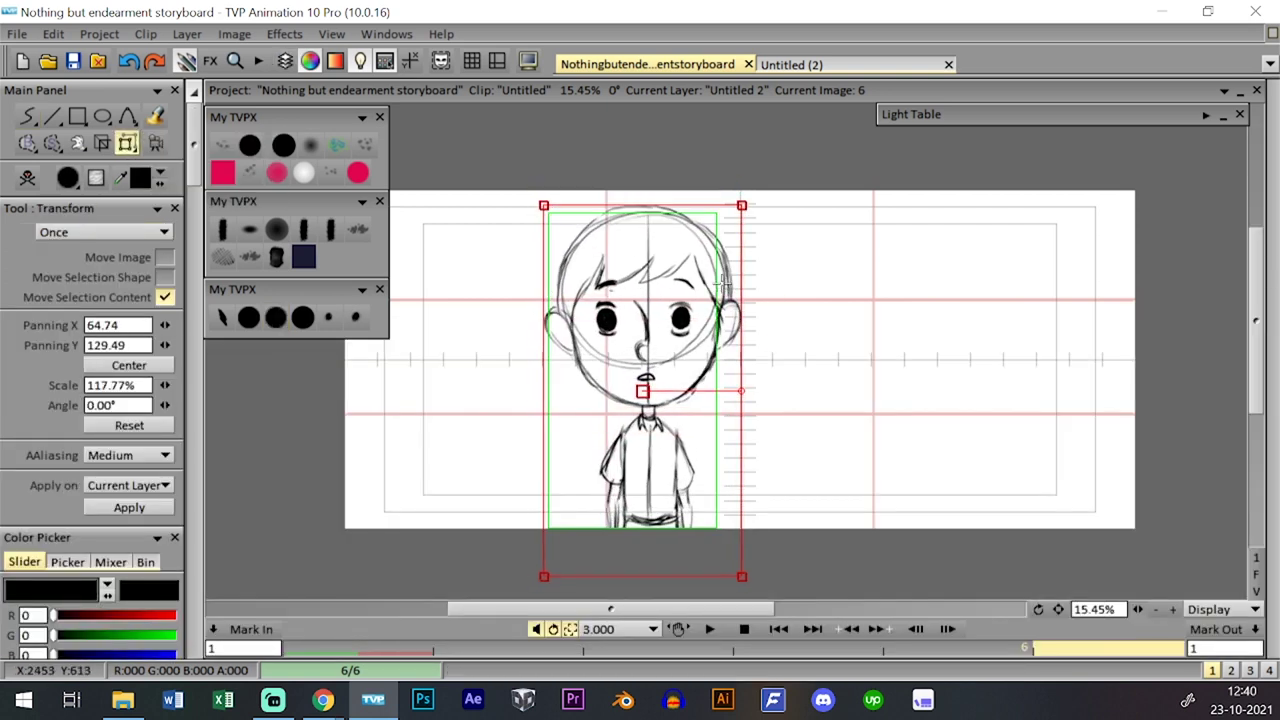
pyautogui.moveTo(741, 205); pyautogui.dragTo(731, 270)
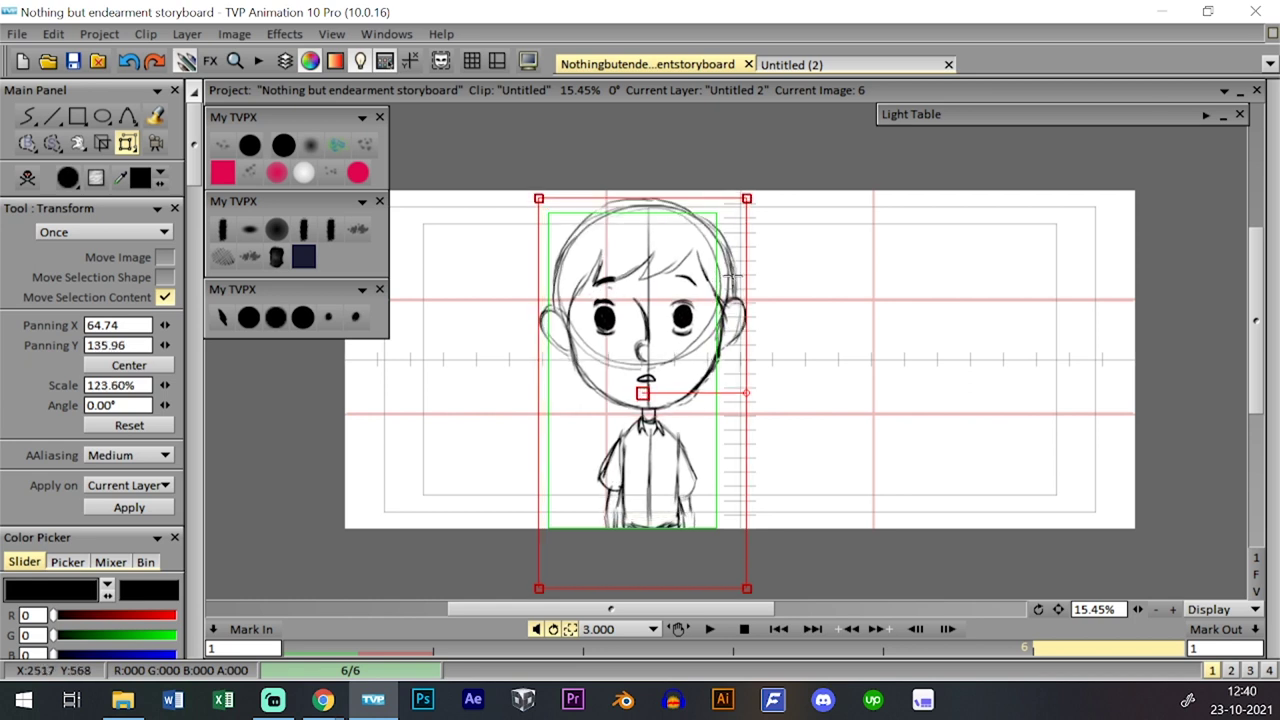
pyautogui.press('Return')
# - Reselect the pencil brush and advance to the girl clip's timeline
pyautogui.click(276, 317)
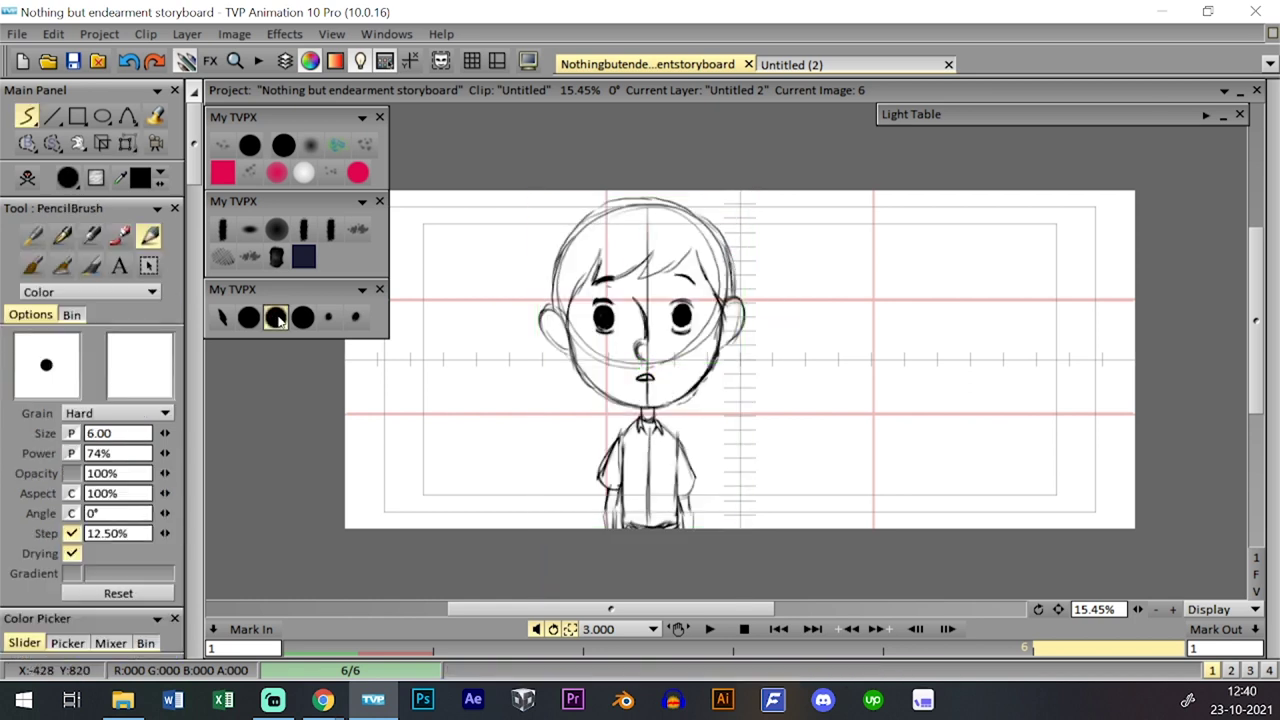
pyautogui.press('Tab')
pyautogui.press('Tab')
pyautogui.press('Right')
pyautogui.press('Tab')
pyautogui.press('Tab')
pyautogui.press('Tab')
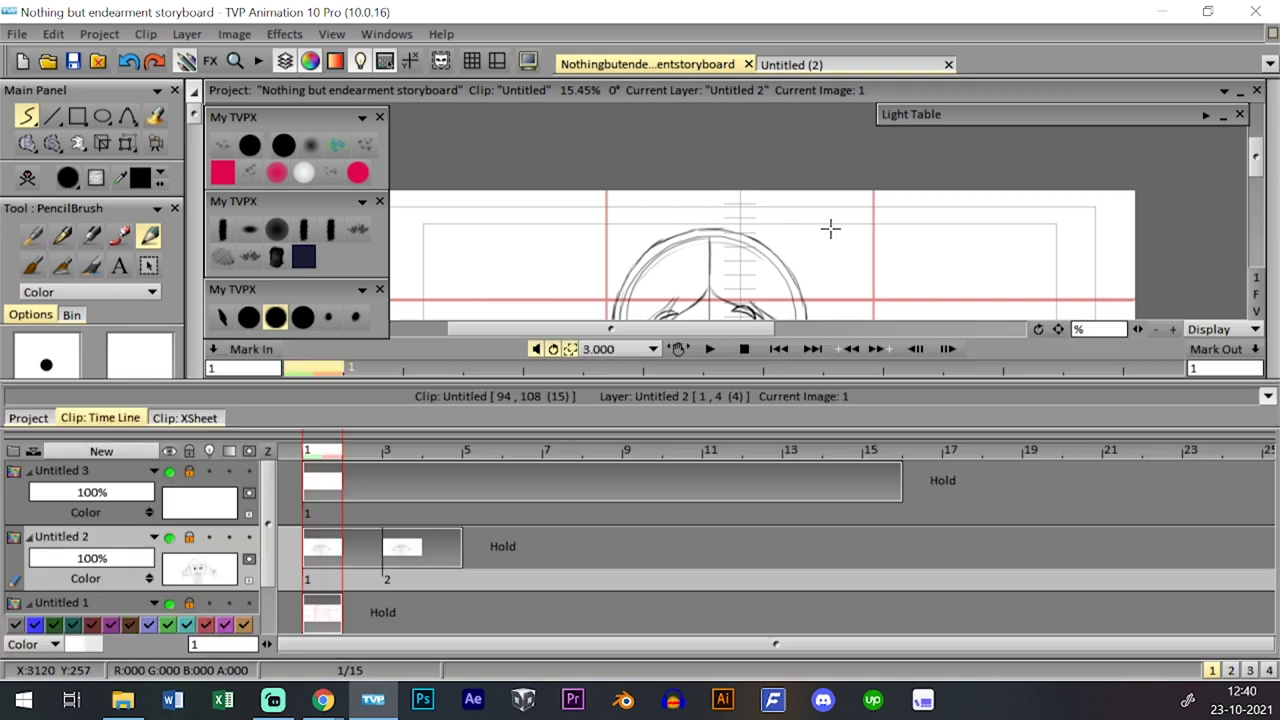
# - Select all images on layer Untitled 2 and shift the girl drawing right in the frame
pyautogui.doubleClick(408, 578)
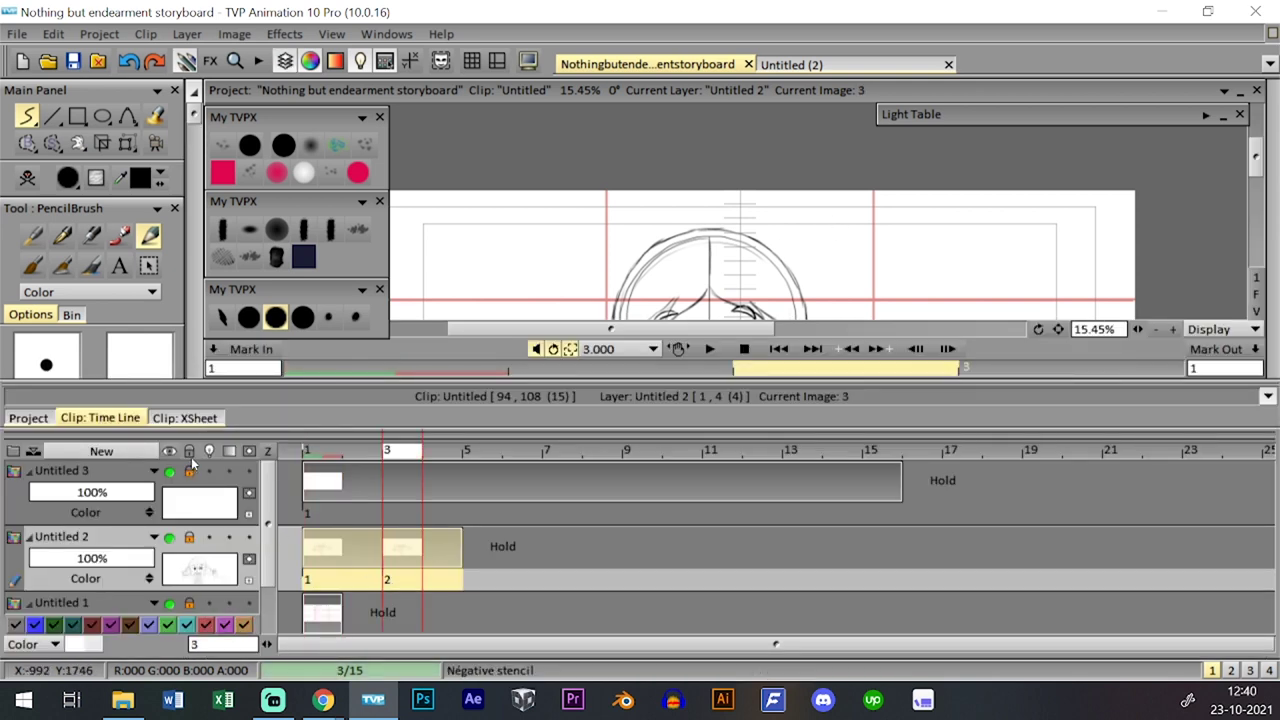
pyautogui.click(170, 471)
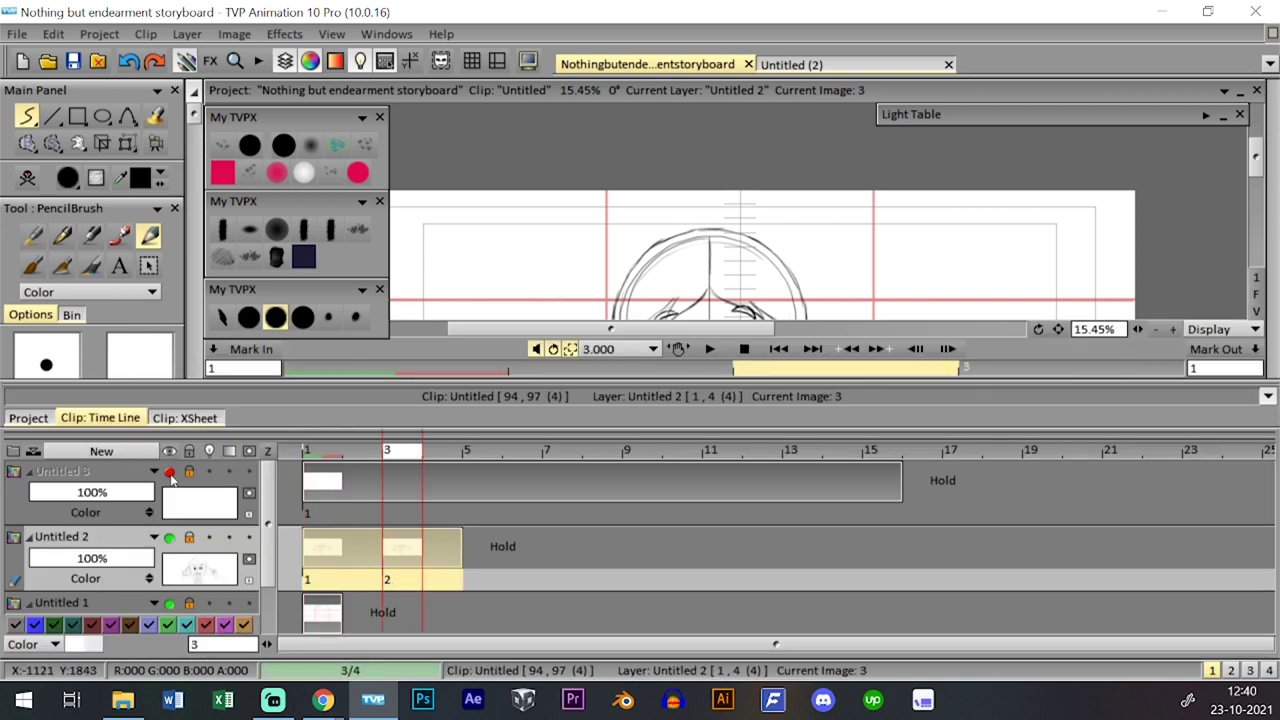
pyautogui.click(170, 472)
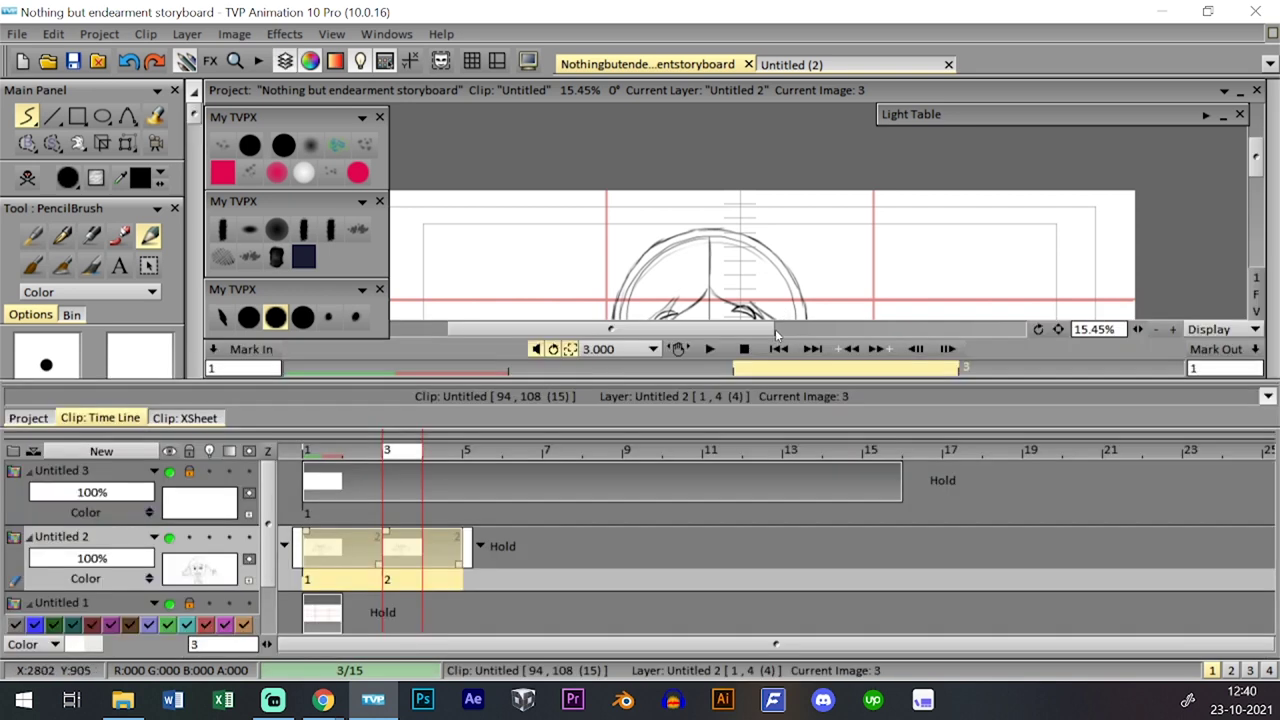
pyautogui.press('Tab')
pyautogui.click(128, 144)
pyautogui.click(180, 169)
pyautogui.moveTo(778, 317); pyautogui.dragTo(915, 316)
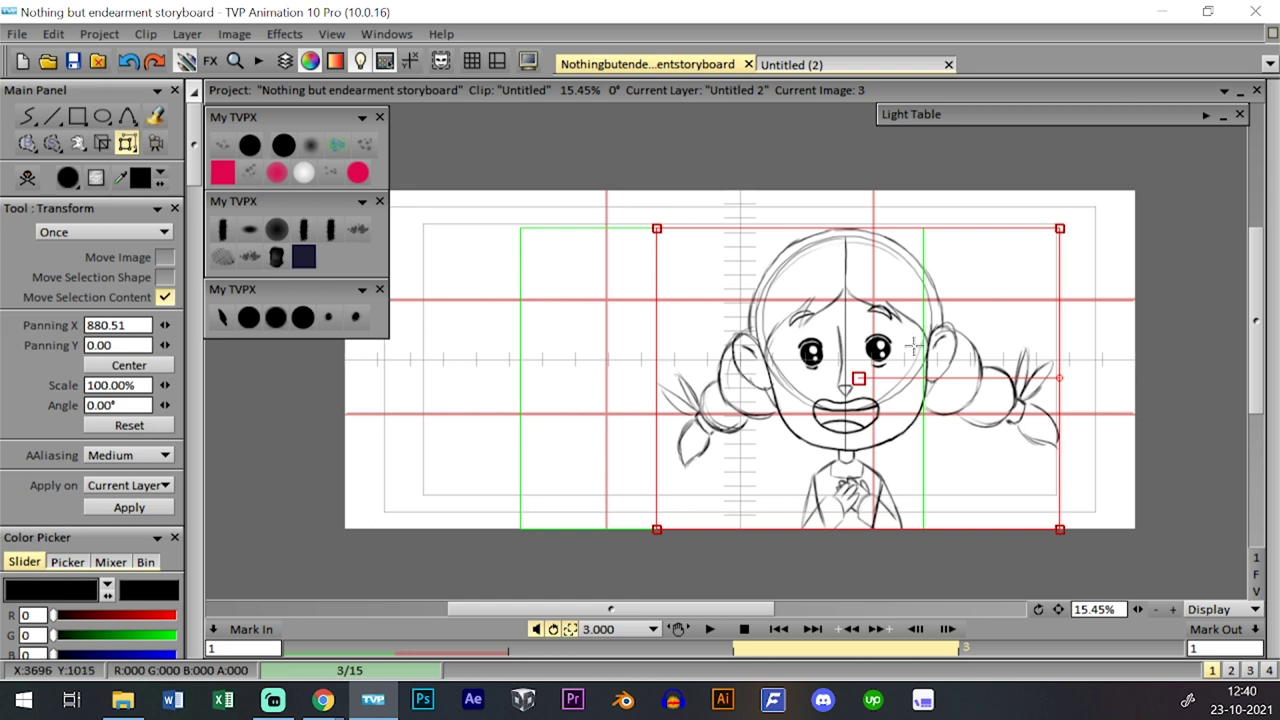
pyautogui.moveTo(916, 338); pyautogui.dragTo(927, 339)
pyautogui.press('Return')
# - Step to the empty final shot, restore the pencil brush, and save the project
pyautogui.press('Tab')
pyautogui.press('Tab')
pyautogui.press('Tab')
pyautogui.press('Tab')
pyautogui.press('pagedown')
pyautogui.press('pagedown')
pyautogui.press('pagedown')
pyautogui.press('pagedown')
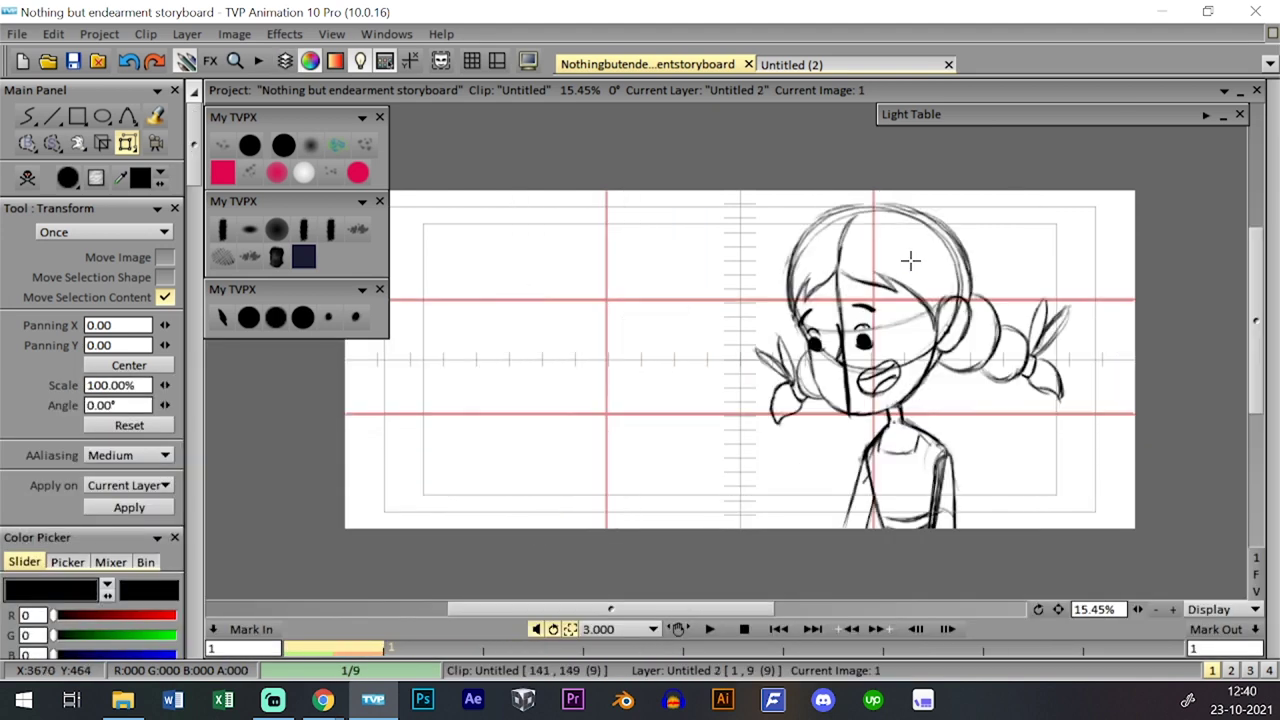
pyautogui.press('Tab')
pyautogui.press('Tab')
pyautogui.press('Tab')
pyautogui.press('Tab')
pyautogui.click(276, 318)
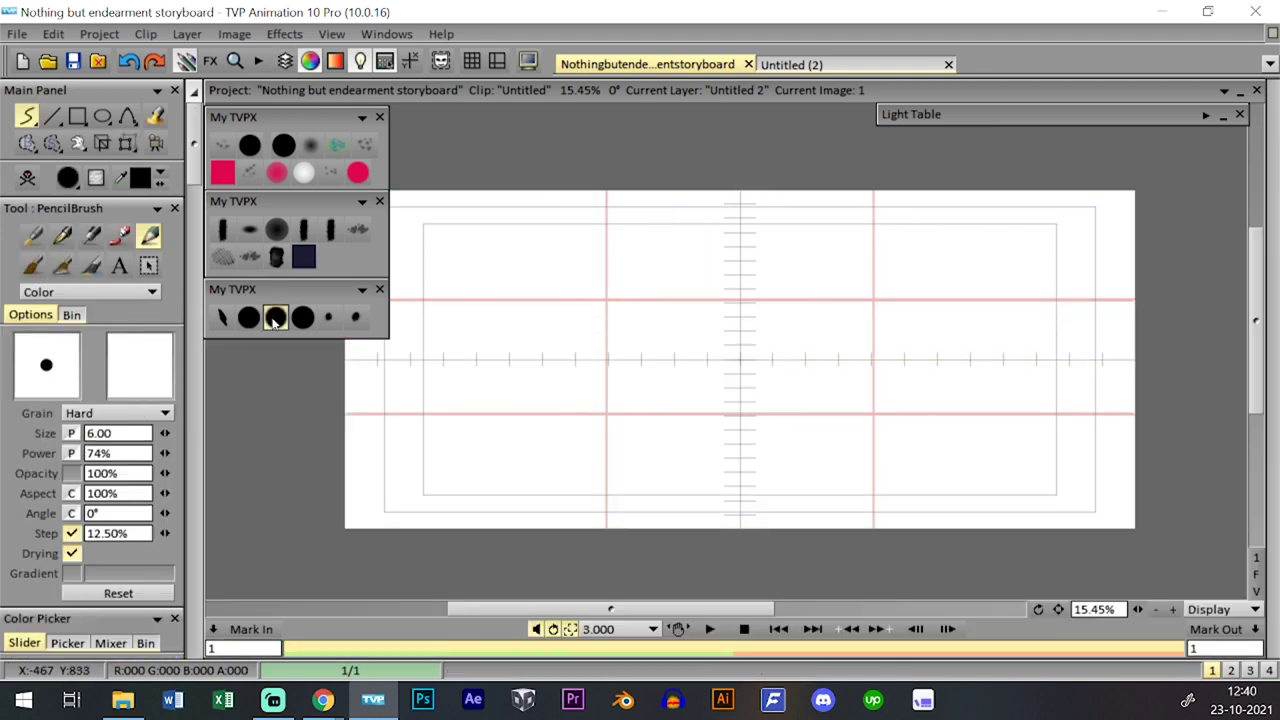
pyautogui.press('Tab')
pyautogui.click(24, 418)
pyautogui.press('Tab')
pyautogui.press('Tab')
pyautogui.press('Tab')
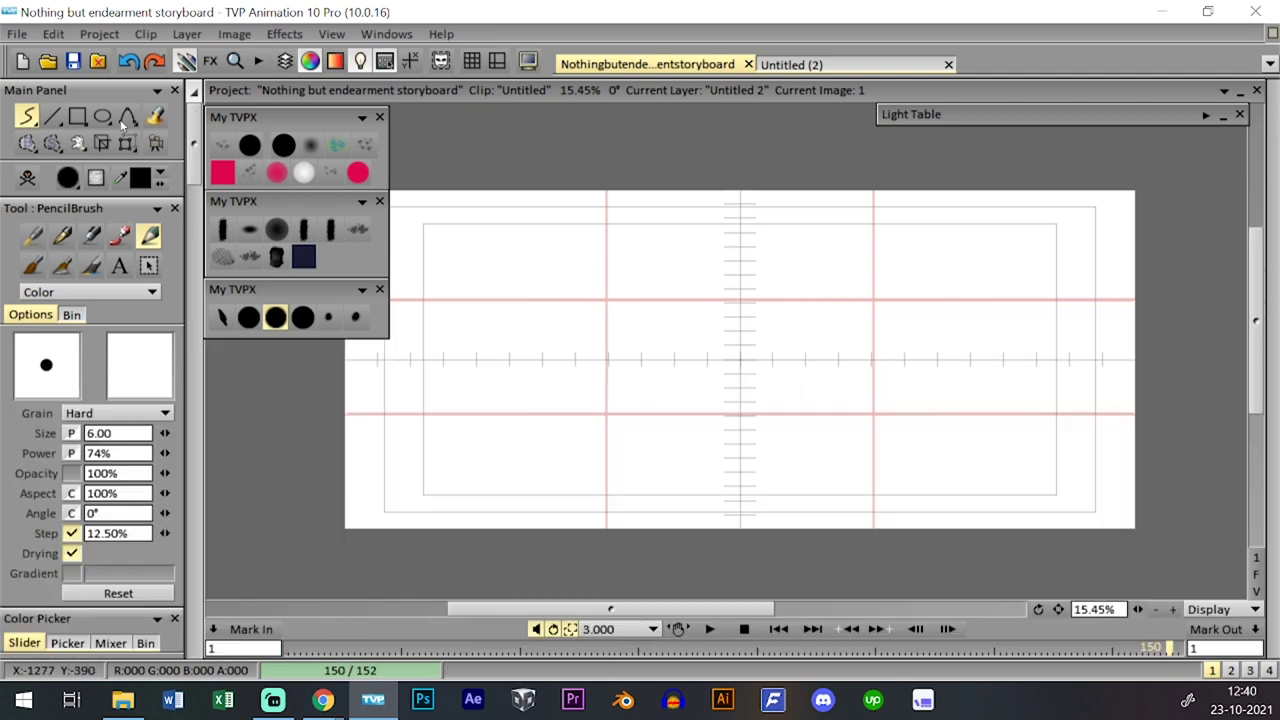
pyautogui.click(73, 61)
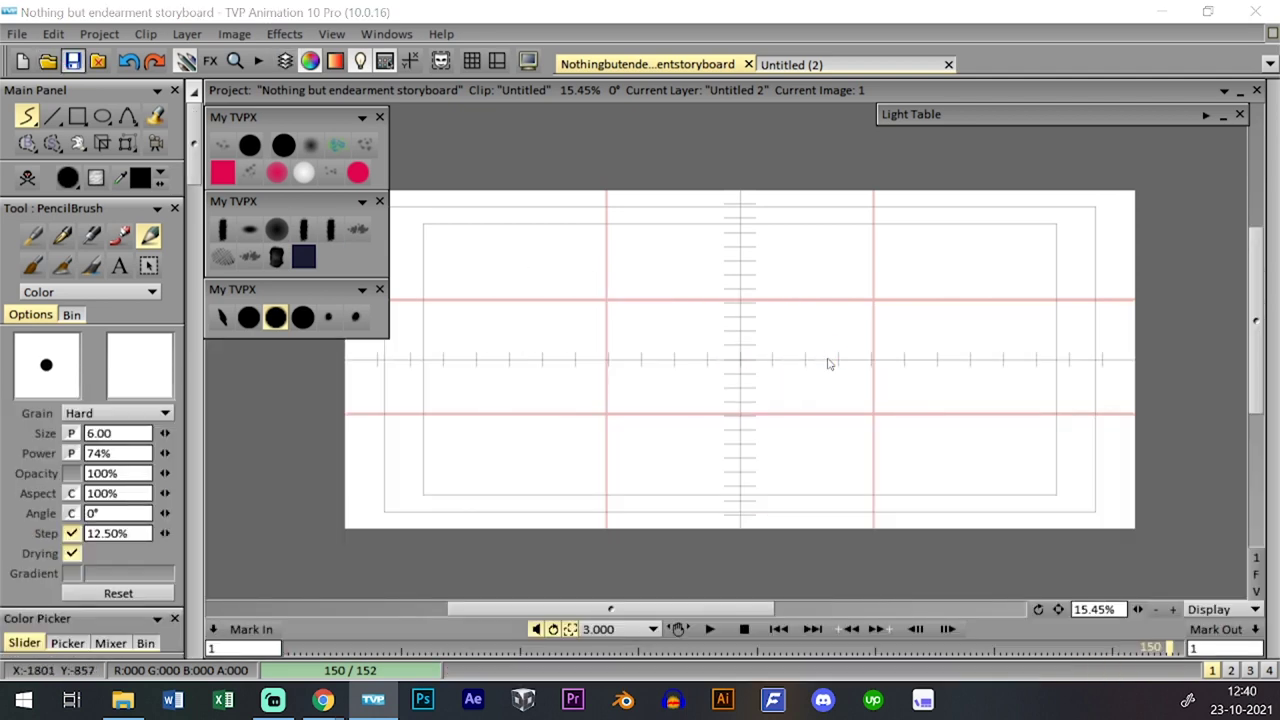
# - Play the whole storyboard, jumping back to frames 33, 37 and 45, then stop at image 107
pyautogui.click(712, 632)
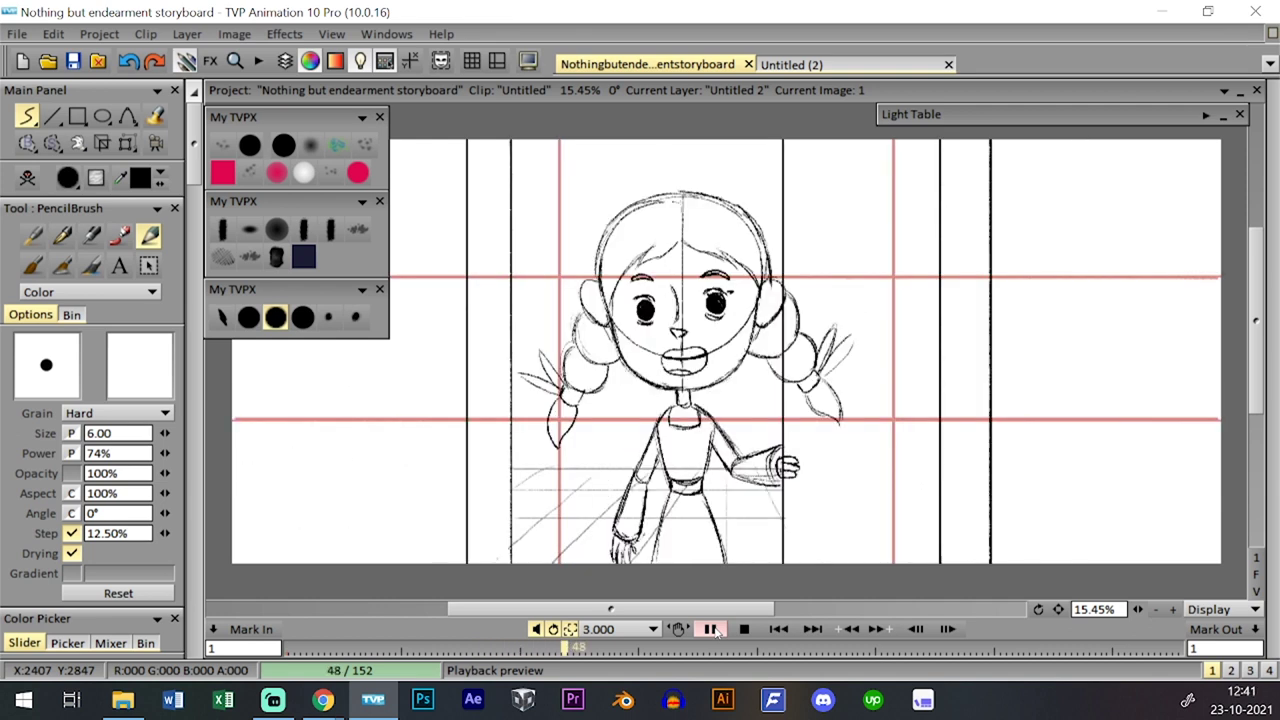
pyautogui.click(457, 648)
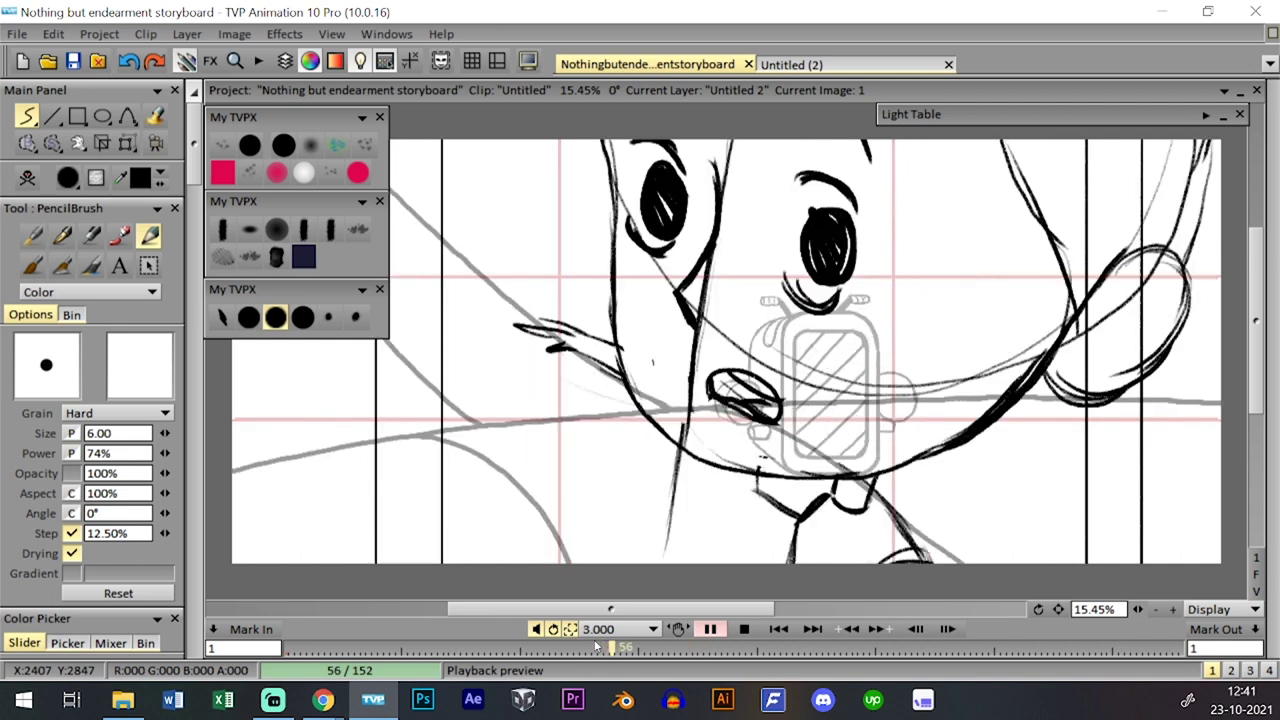
pyautogui.click(500, 648)
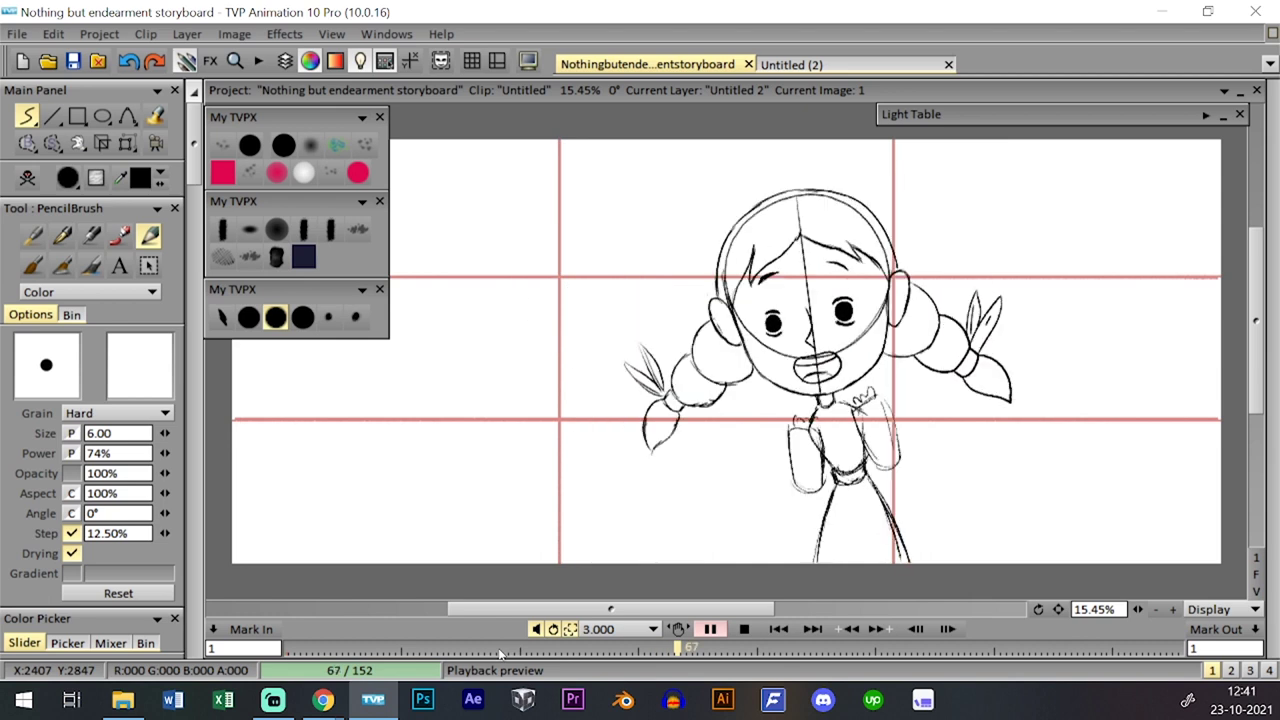
pyautogui.click(548, 650)
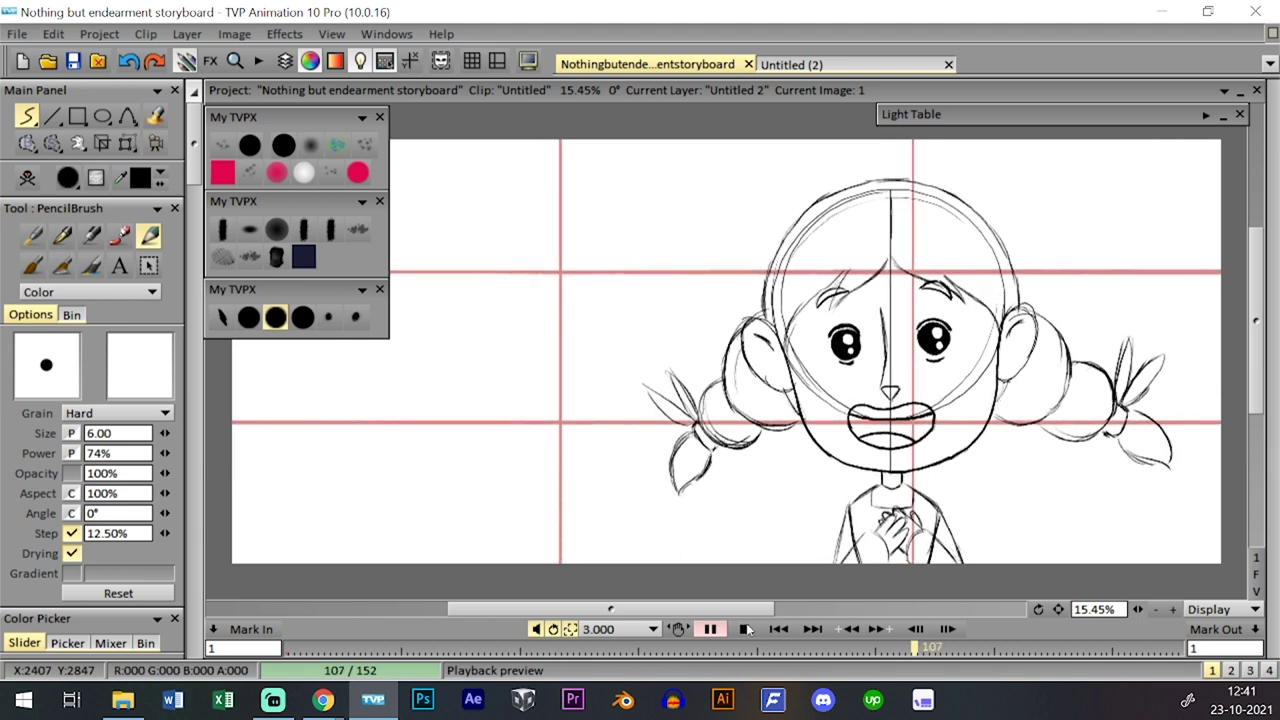
pyautogui.click(712, 629)
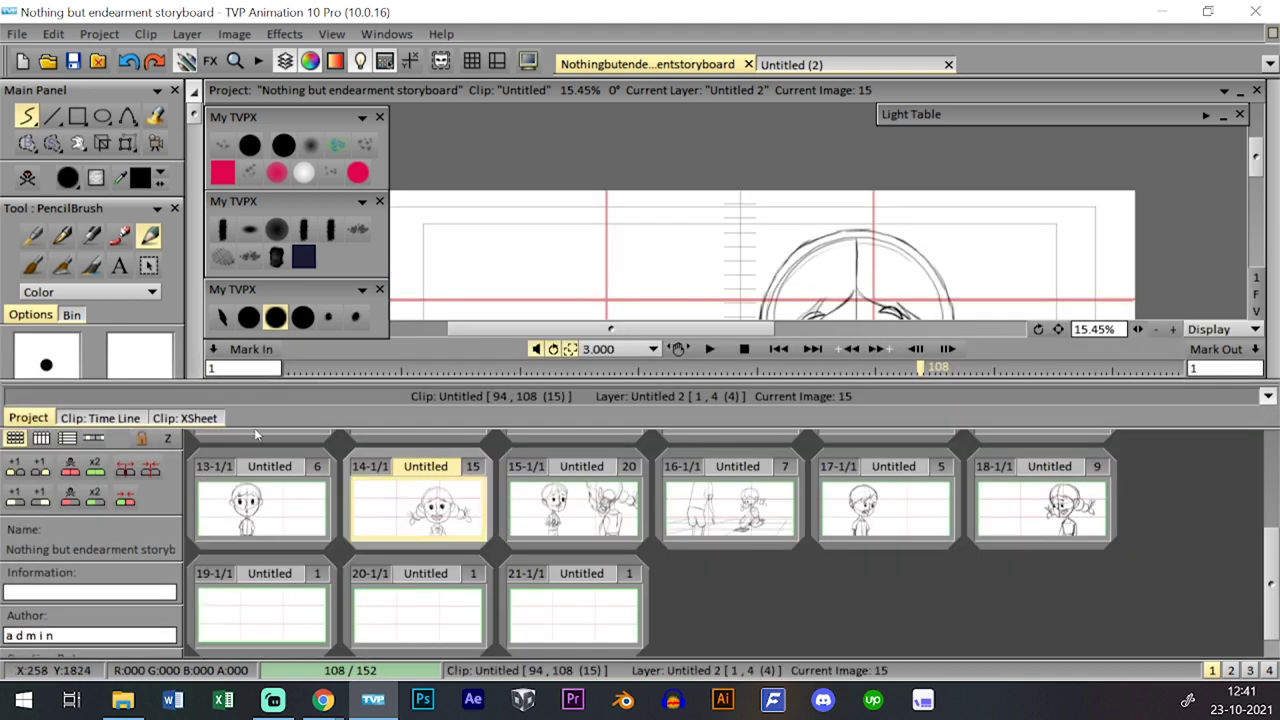
# - Zoom the camera framing out to about 94% and preview the shot
pyautogui.click(104, 418)
pyautogui.press('Tab')
pyautogui.press('Tab')
pyautogui.press('Tab')
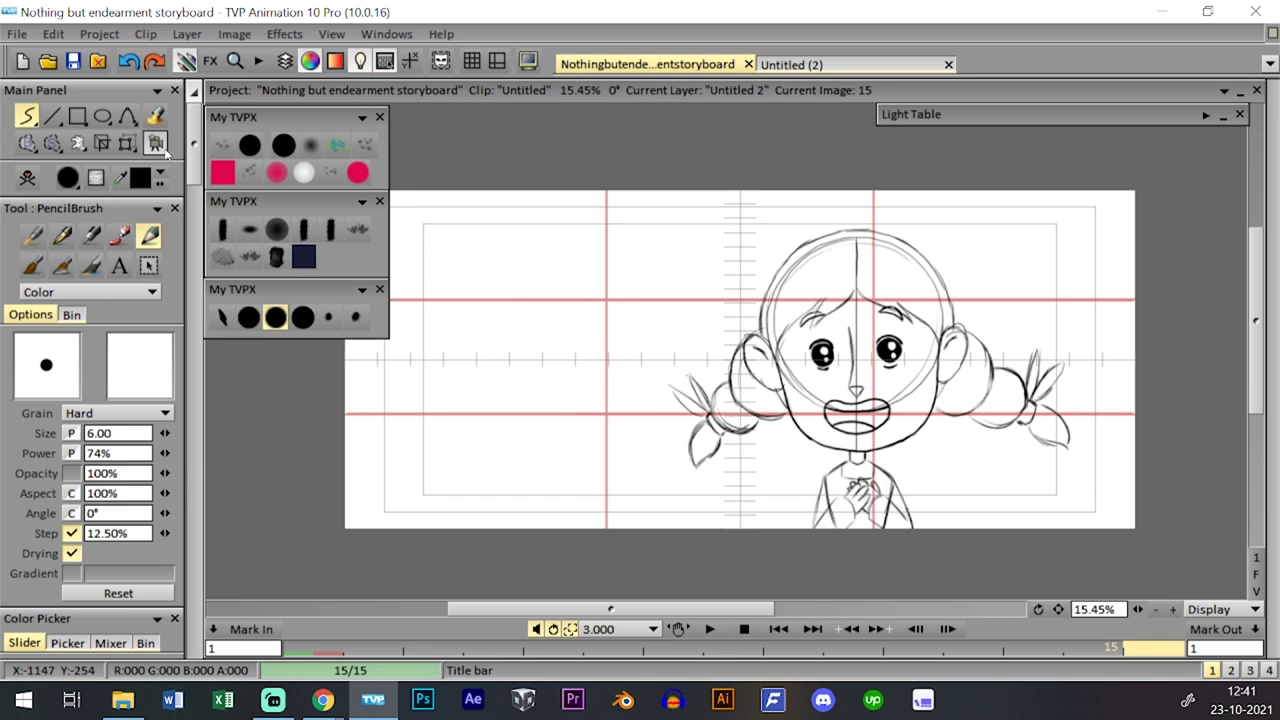
pyautogui.click(156, 143)
pyautogui.moveTo(733, 360); pyautogui.dragTo(755, 362)
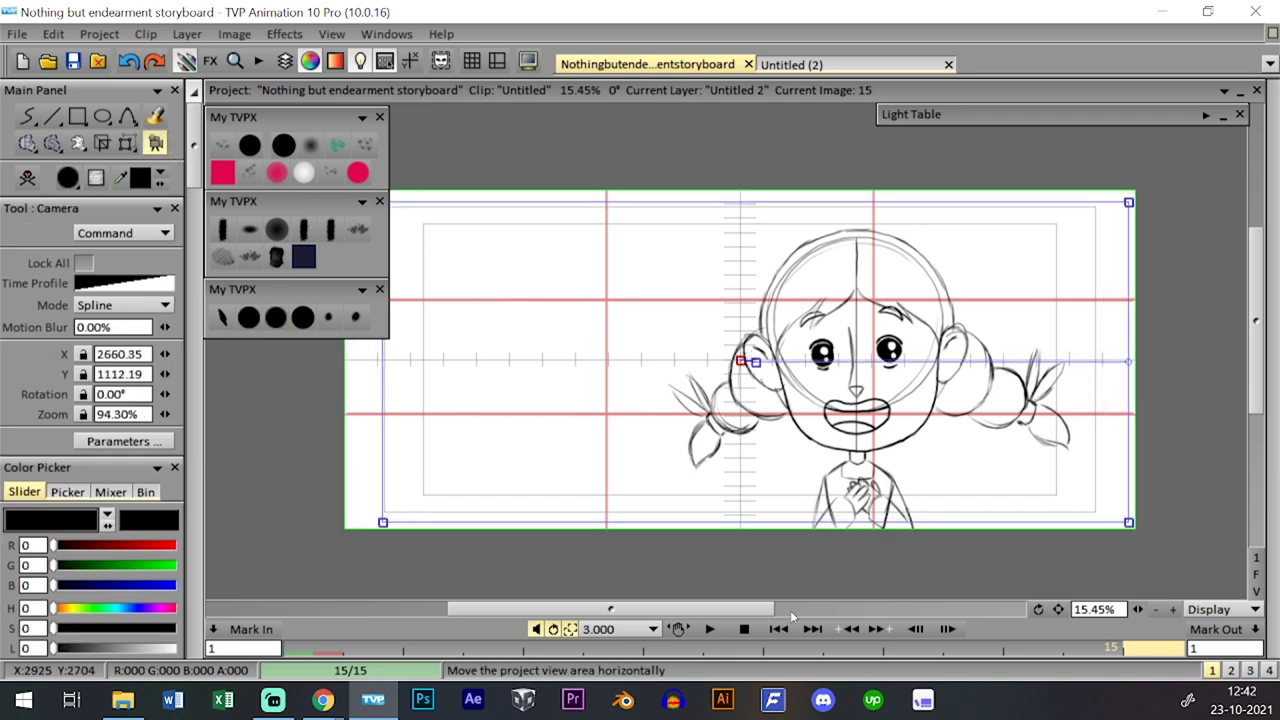
pyautogui.click(710, 629)
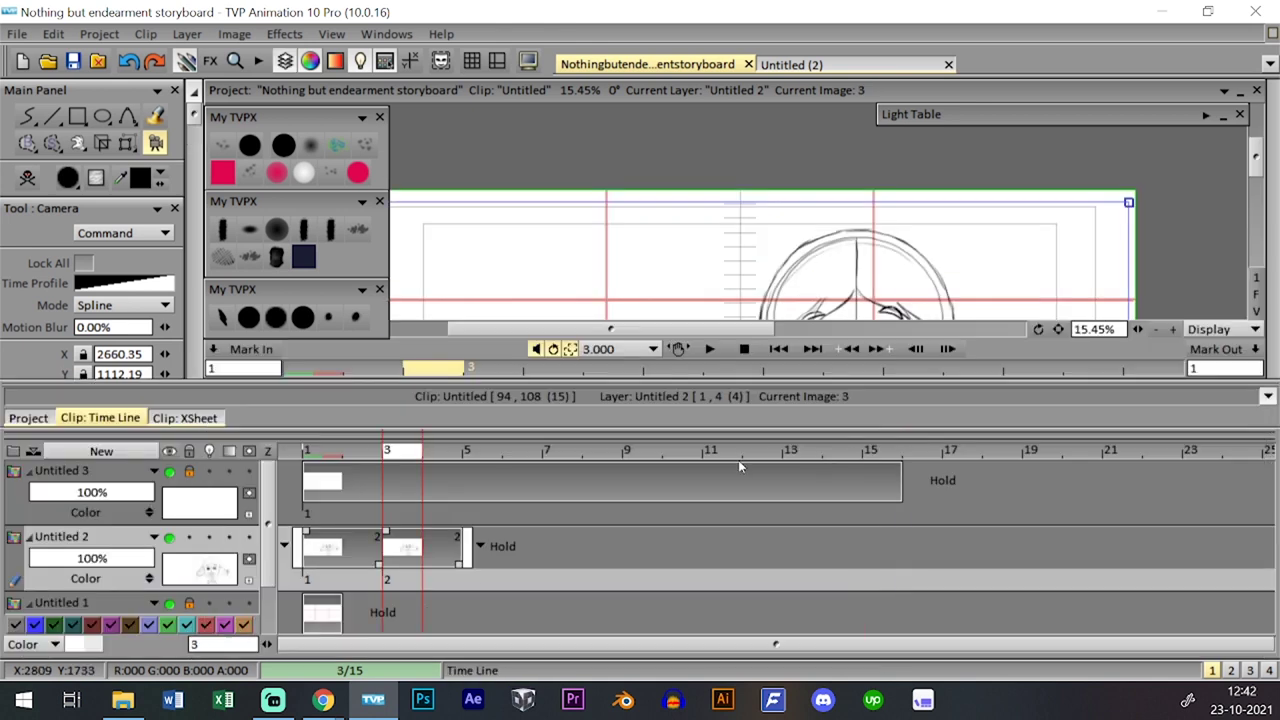
# - Move the girl drawing slightly left, reselect the pencil brush, and play the clip from frame 1
pyautogui.press('l')
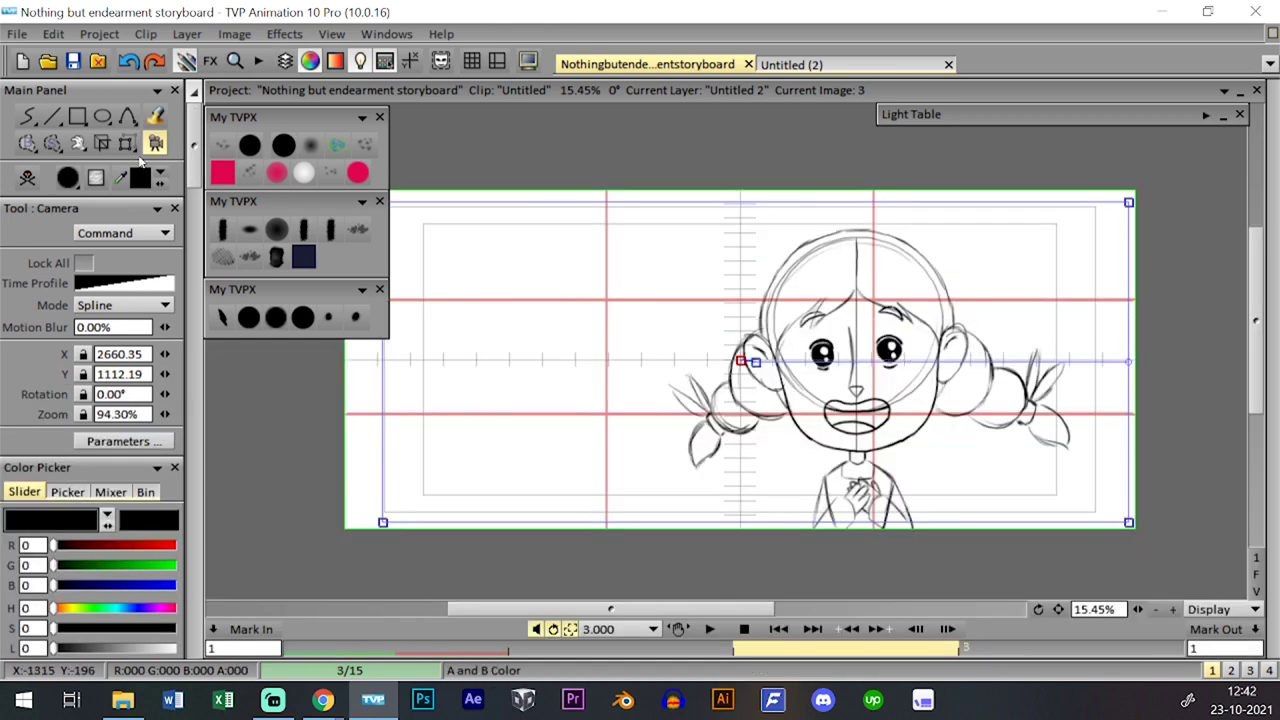
pyautogui.click(127, 143)
pyautogui.moveTo(900, 285)
pyautogui.mouseDown()
pyautogui.moveTo(867, 290)
pyautogui.moveTo(877, 284)
pyautogui.mouseUp()
pyautogui.click(329, 322)
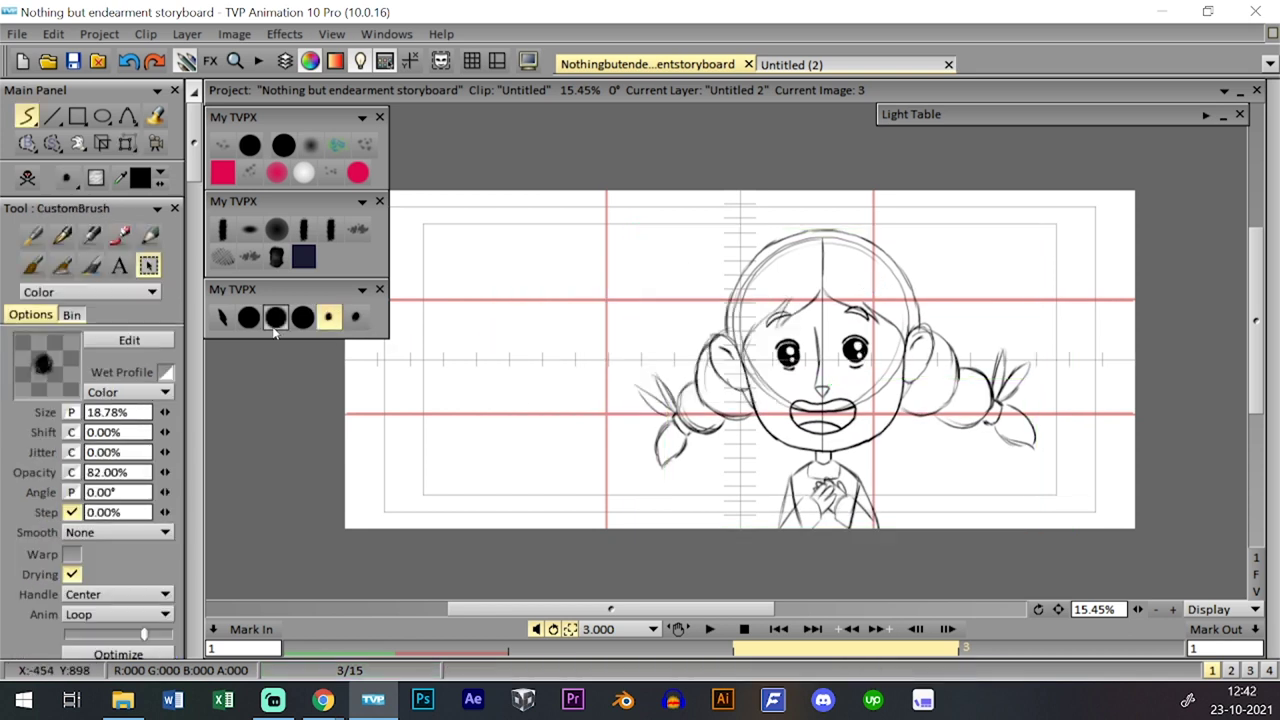
pyautogui.click(276, 320)
pyautogui.click(285, 61)
pyautogui.click(29, 418)
pyautogui.click(285, 61)
pyautogui.click(285, 61)
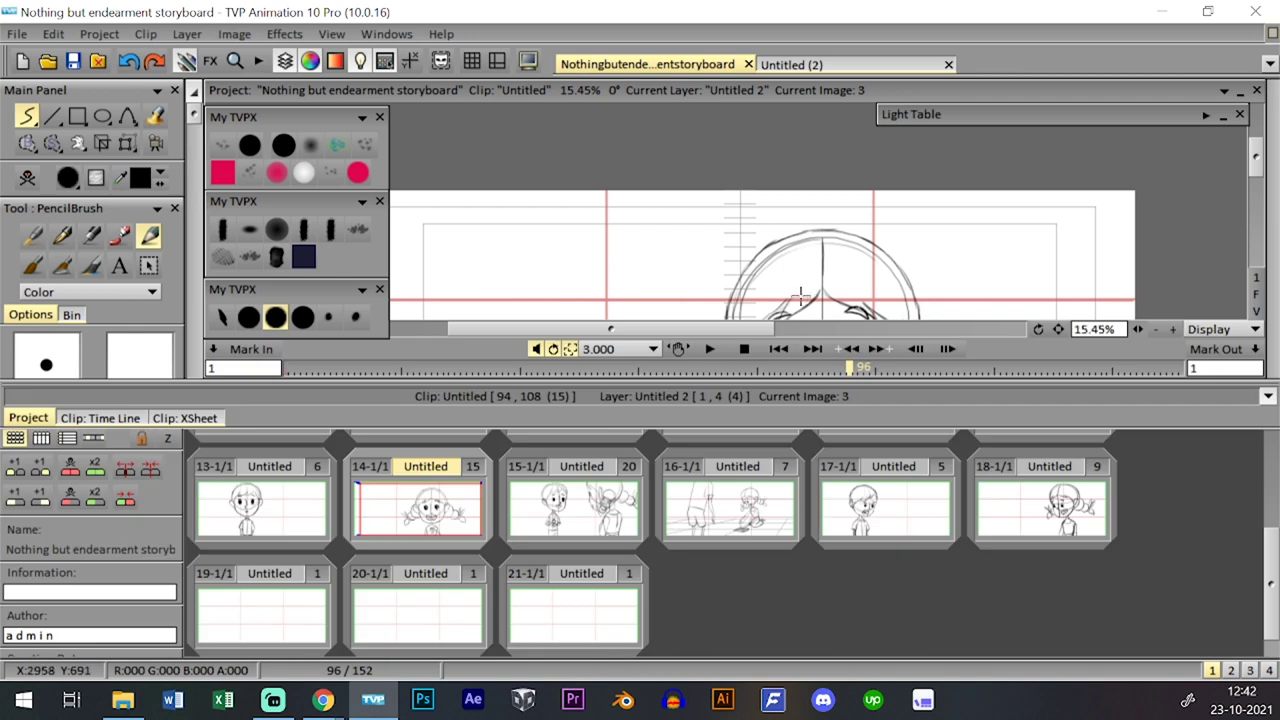
pyautogui.click(285, 61)
pyautogui.click(710, 629)
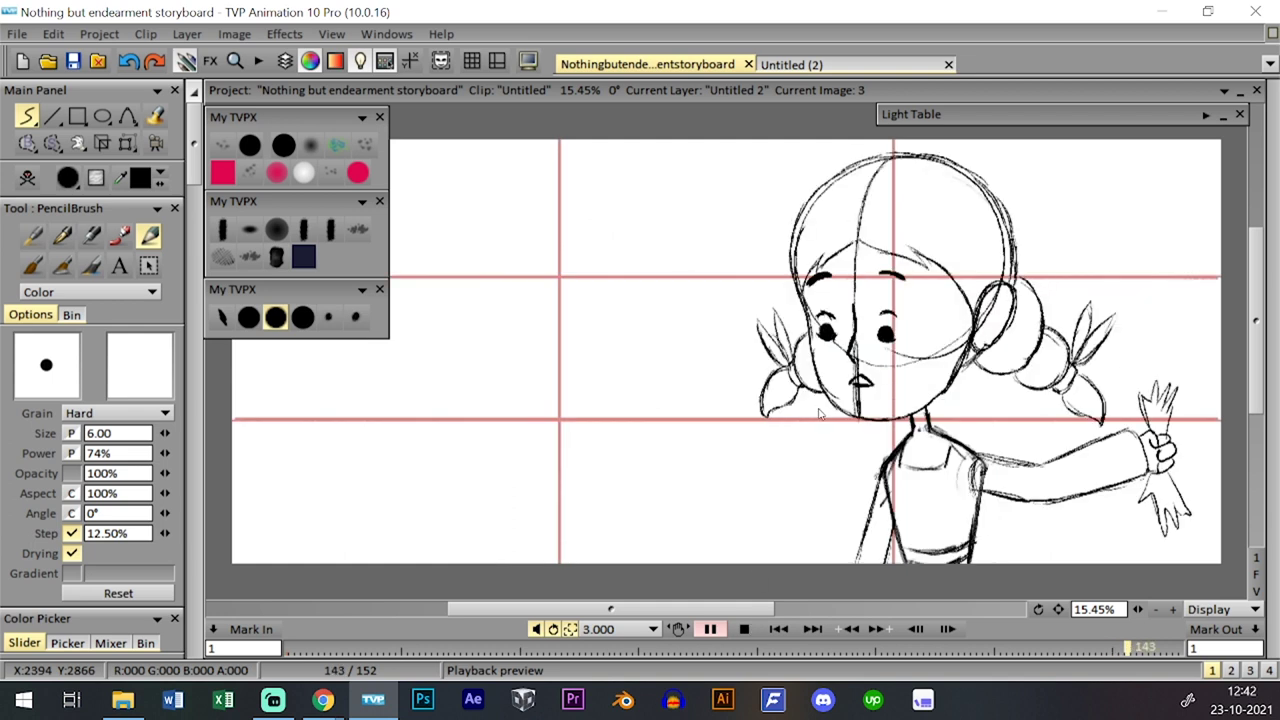
# - Stop the full-canvas preview at image 143 with the girl's arm outstretched
pyautogui.press('Return')
# - Check images 8 and 10 of the girl clip, open empty clip 19, and save with Ctrl+S
pyautogui.press('l')
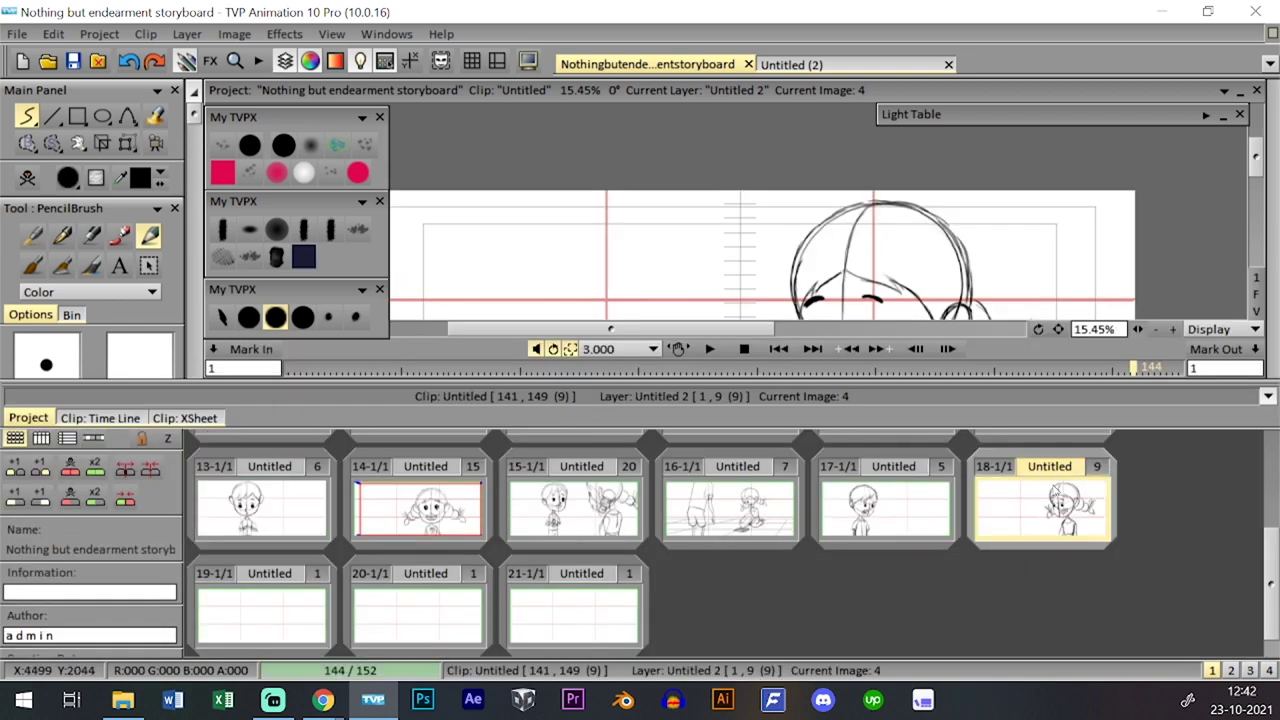
pyautogui.click(100, 418)
pyautogui.click(662, 452)
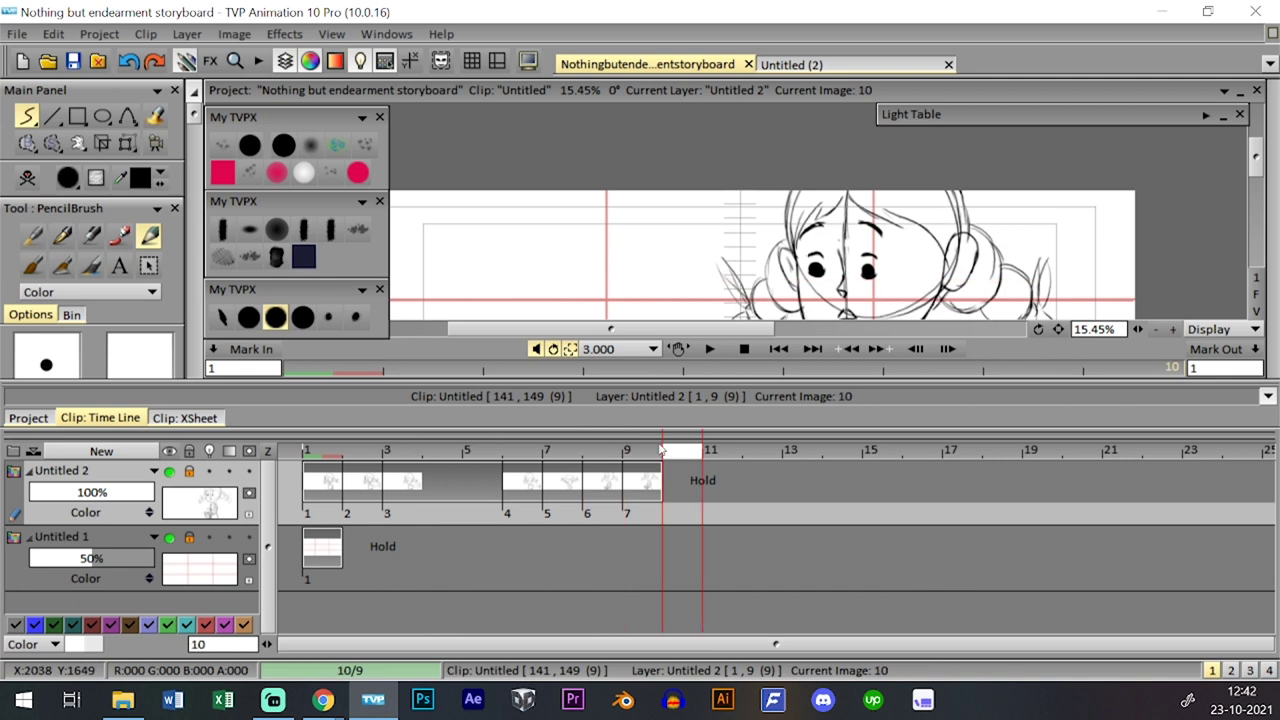
pyautogui.click(586, 452)
pyautogui.click(28, 418)
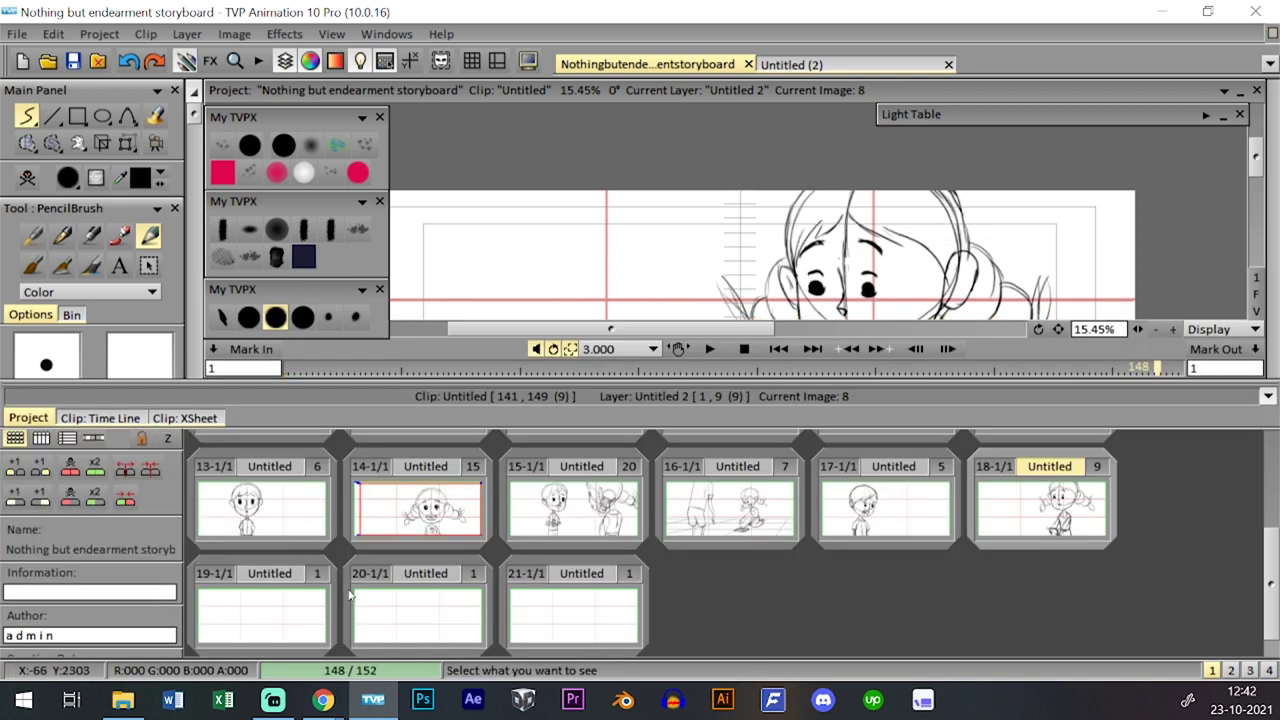
pyautogui.click(284, 596)
pyautogui.click(116, 417)
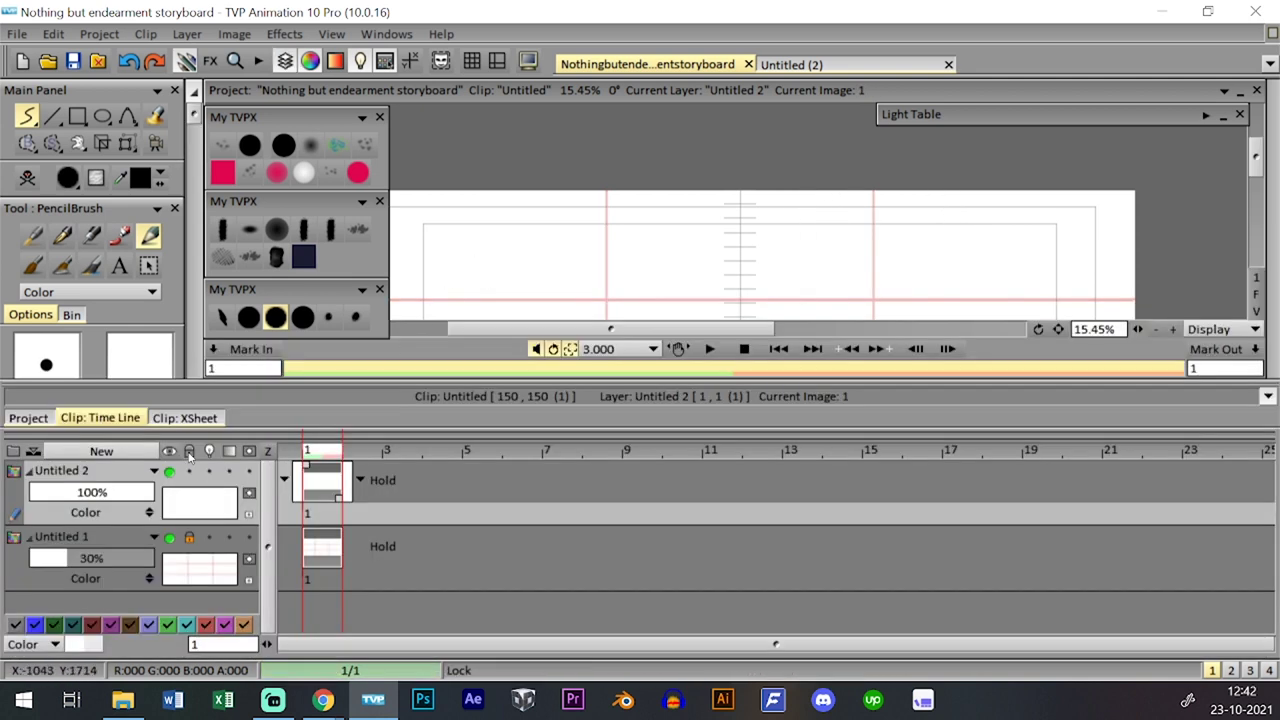
pyautogui.hotkey('ctrl', 's')
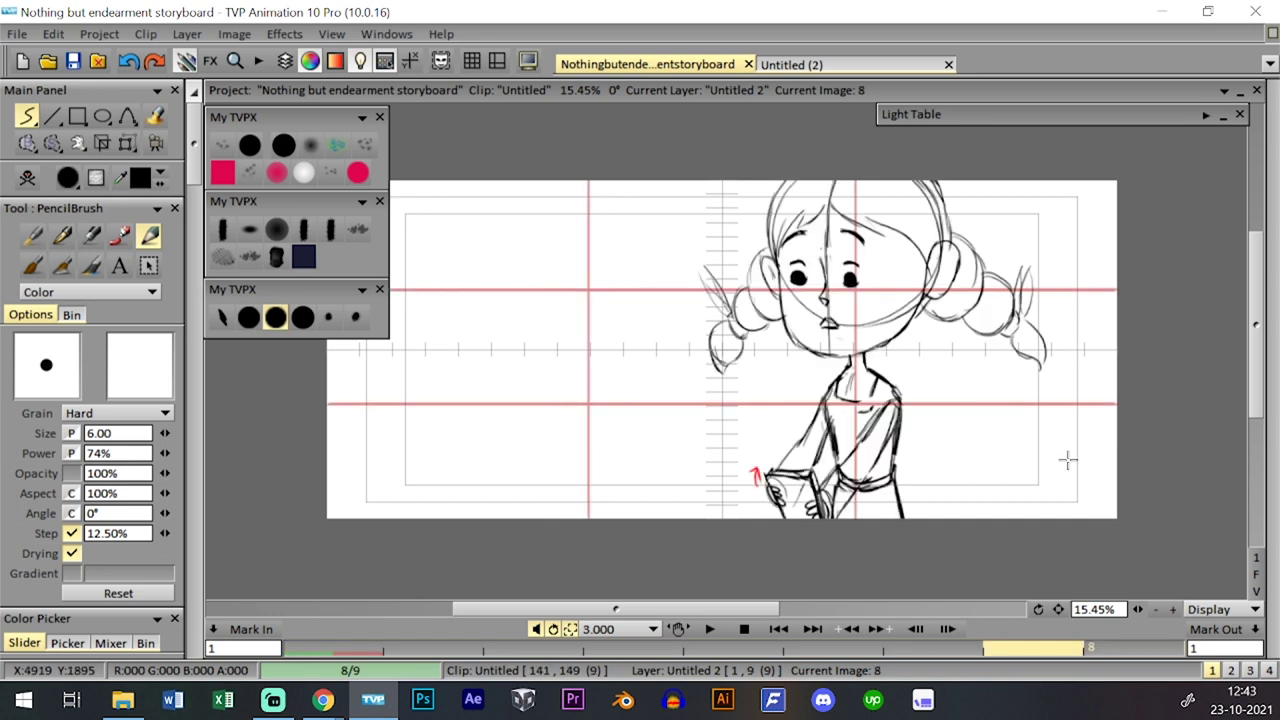
pyautogui.moveTo(995, 649); pyautogui.dragTo(995, 373)
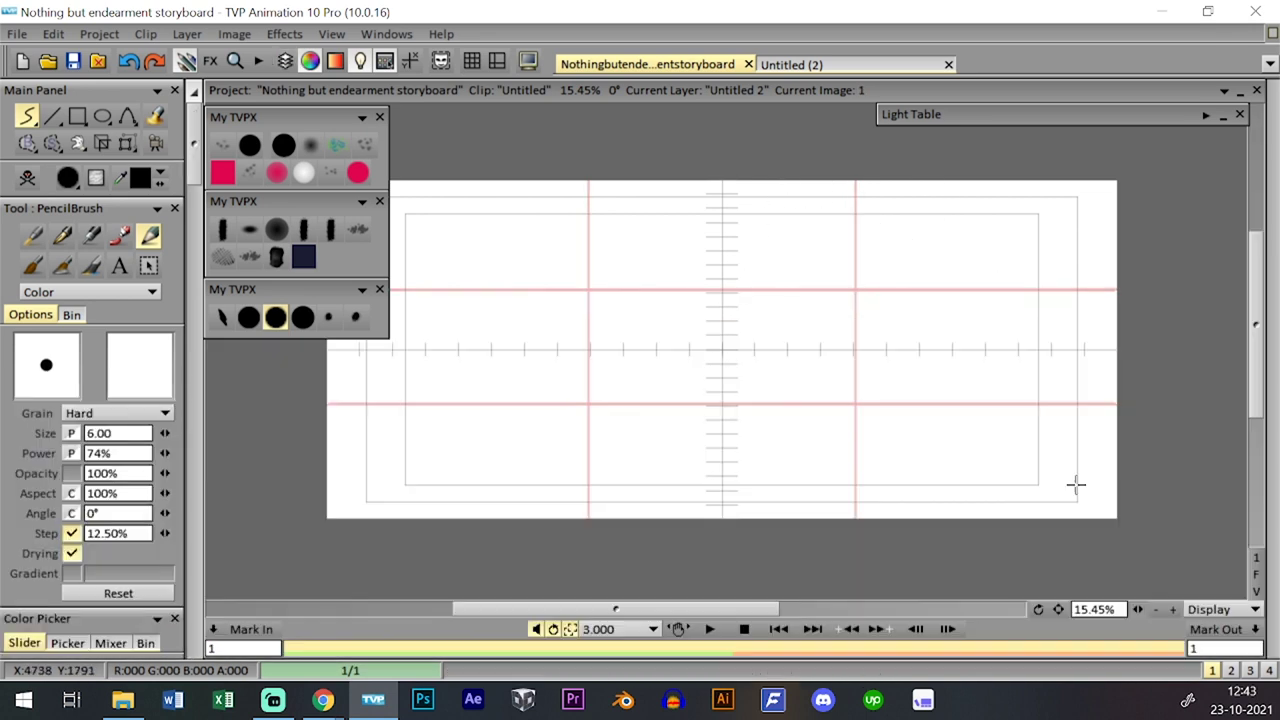
# - Zoom in on the guide crossing, sketch rough circles, then clear them from the image
pyautogui.click(1173, 609)
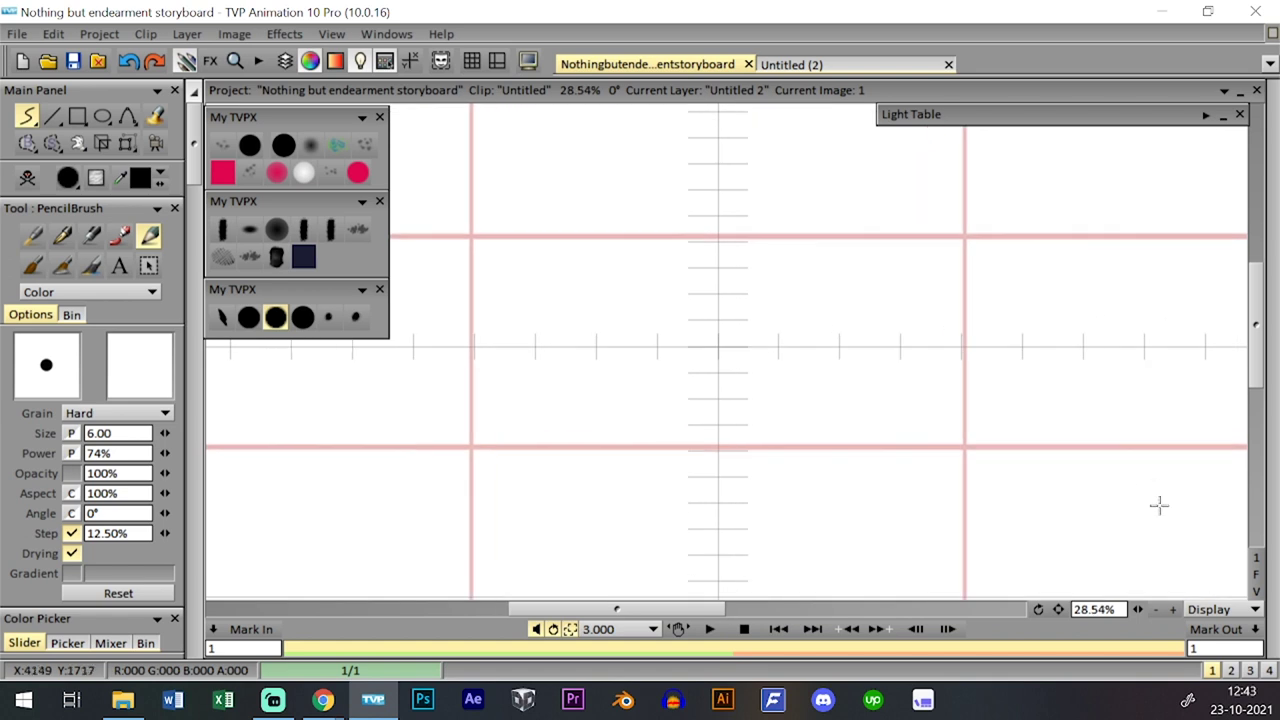
pyautogui.moveTo(998, 338); pyautogui.dragTo(802, 409)
pyautogui.click(1173, 609)
pyautogui.moveTo(880, 306); pyautogui.dragTo(777, 434)
pyautogui.moveTo(745, 202)
pyautogui.mouseDown()
pyautogui.moveTo(660, 410)
pyautogui.moveTo(836, 236)
pyautogui.moveTo(620, 322)
pyautogui.moveTo(849, 359)
pyautogui.moveTo(642, 246)
pyautogui.moveTo(775, 443)
pyautogui.mouseUp()
pyautogui.click(27, 177)
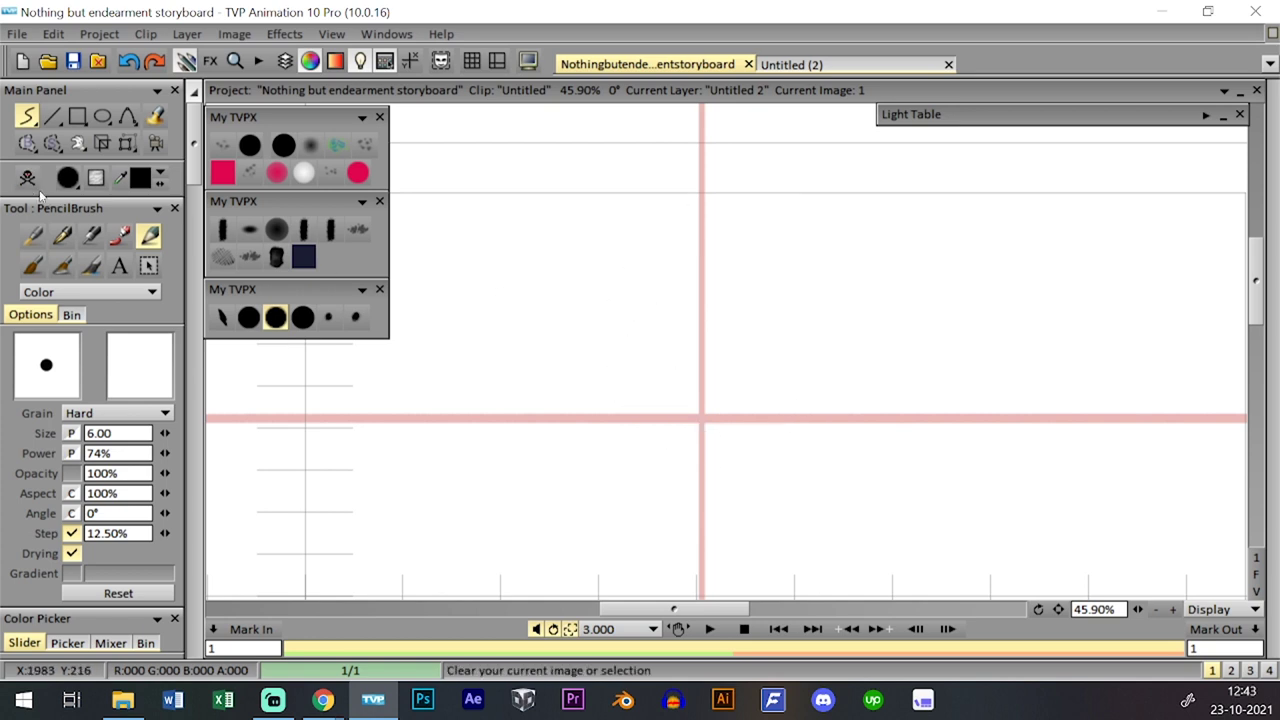
# - Try several rough head circles at the guide crossing, undoing each attempt
pyautogui.moveTo(621, 374)
pyautogui.mouseDown()
pyautogui.moveTo(615, 312)
pyautogui.moveTo(816, 337)
pyautogui.moveTo(629, 292)
pyautogui.moveTo(828, 391)
pyautogui.moveTo(680, 223)
pyautogui.moveTo(772, 430)
pyautogui.moveTo(720, 214)
pyautogui.mouseUp()
pyautogui.hotkey('ctrl', 'z')
pyautogui.hotkey('ctrl', 'z')
pyautogui.moveTo(625, 410)
pyautogui.mouseDown()
pyautogui.moveTo(603, 316)
pyautogui.moveTo(680, 189)
pyautogui.mouseUp()
pyautogui.hotkey('ctrl', 'z')
pyautogui.moveTo(618, 390)
pyautogui.mouseDown()
pyautogui.moveTo(691, 449)
pyautogui.moveTo(827, 356)
pyautogui.mouseUp()
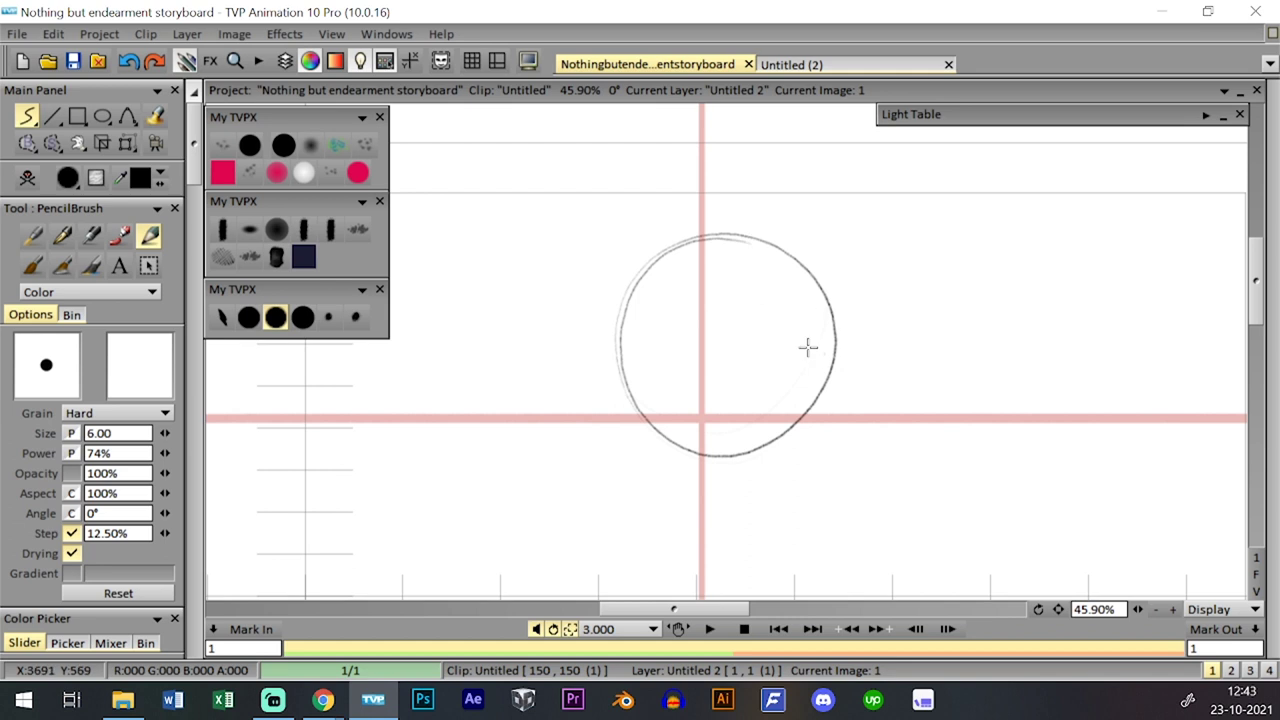
pyautogui.hotkey('ctrl', 'z')
pyautogui.moveTo(784, 272)
pyautogui.mouseDown()
pyautogui.moveTo(615, 353)
pyautogui.moveTo(827, 346)
pyautogui.moveTo(617, 294)
pyautogui.mouseUp()
pyautogui.hotkey('ctrl', 'z')
pyautogui.moveTo(775, 250)
pyautogui.mouseDown()
pyautogui.moveTo(624, 287)
pyautogui.moveTo(706, 251)
pyautogui.moveTo(671, 437)
pyautogui.moveTo(639, 397)
pyautogui.mouseUp()
pyautogui.hotkey('ctrl', 'z')
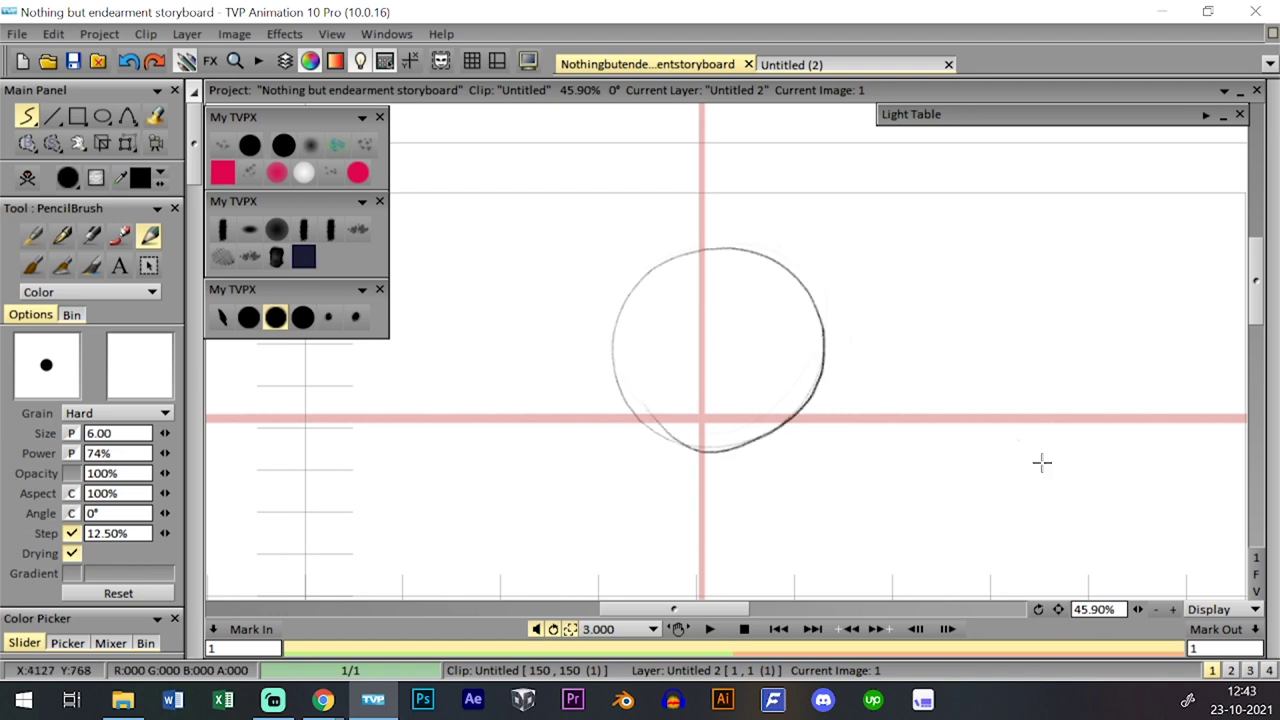
pyautogui.scroll(3, 1006, 429)
pyautogui.hotkey('ctrl', 'z')
# - Draw the final head circle at the crossing and reinforce its lower-left edge
pyautogui.moveTo(643, 229)
pyautogui.mouseDown()
pyautogui.moveTo(689, 428)
pyautogui.moveTo(604, 274)
pyautogui.mouseUp()
pyautogui.moveTo(771, 265)
pyautogui.mouseDown()
pyautogui.moveTo(802, 284)
pyautogui.moveTo(608, 337)
pyautogui.moveTo(811, 323)
pyautogui.mouseUp()
pyautogui.hotkey('ctrl', 'z')
pyautogui.moveTo(586, 336)
pyautogui.mouseDown()
pyautogui.moveTo(591, 294)
pyautogui.moveTo(641, 263)
pyautogui.mouseUp()
pyautogui.hotkey('ctrl', 'z')
pyautogui.moveTo(600, 335)
pyautogui.mouseDown()
pyautogui.moveTo(788, 394)
pyautogui.moveTo(613, 275)
pyautogui.moveTo(734, 449)
pyautogui.mouseUp()
pyautogui.hotkey('ctrl', 'z')
pyautogui.moveTo(815, 290); pyautogui.dragTo(767, 403)
pyautogui.moveTo(707, 430); pyautogui.dragTo(634, 380)
pyautogui.hotkey('ctrl', 'z')
pyautogui.moveTo(779, 269)
pyautogui.mouseDown()
pyautogui.moveTo(591, 349)
pyautogui.moveTo(811, 360)
pyautogui.moveTo(612, 286)
pyautogui.mouseUp()
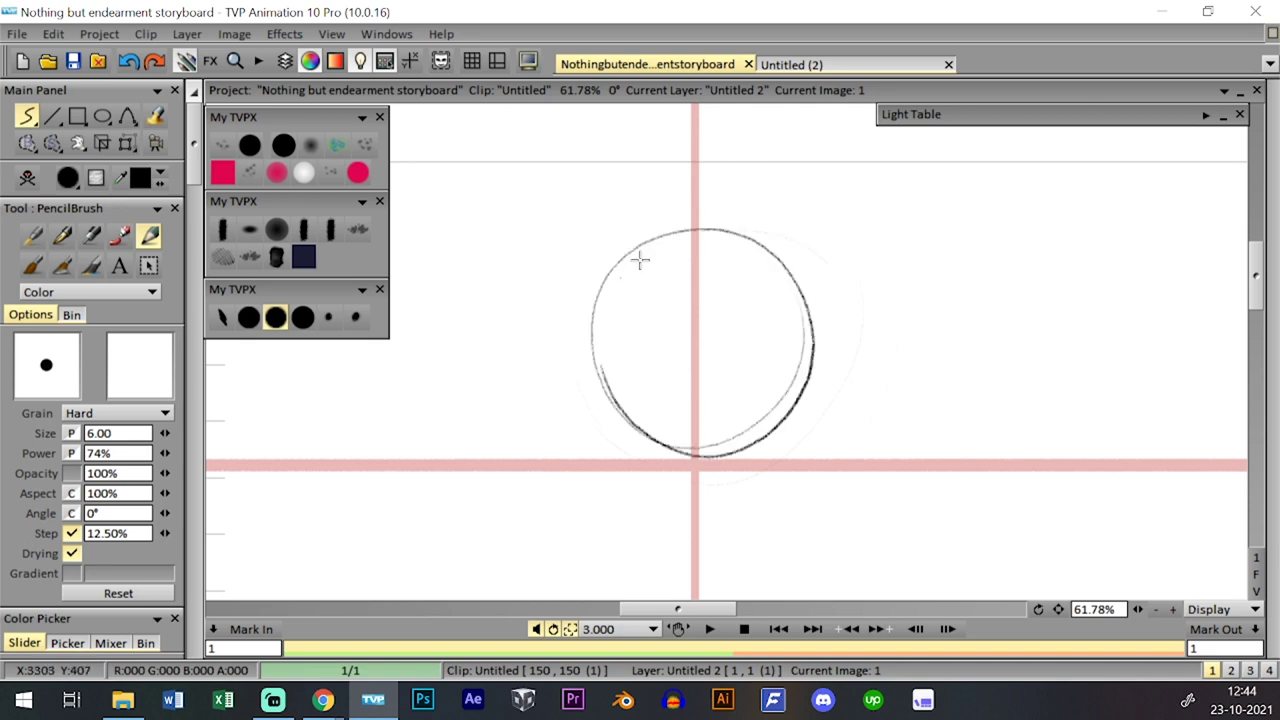
pyautogui.hotkey('ctrl', 'z')
pyautogui.moveTo(600, 330)
pyautogui.mouseDown()
pyautogui.moveTo(726, 220)
pyautogui.moveTo(774, 243)
pyautogui.mouseUp()
pyautogui.hotkey('ctrl', 'z')
pyautogui.moveTo(784, 382)
pyautogui.mouseDown()
pyautogui.moveTo(652, 239)
pyautogui.moveTo(736, 429)
pyautogui.moveTo(698, 233)
pyautogui.mouseUp()
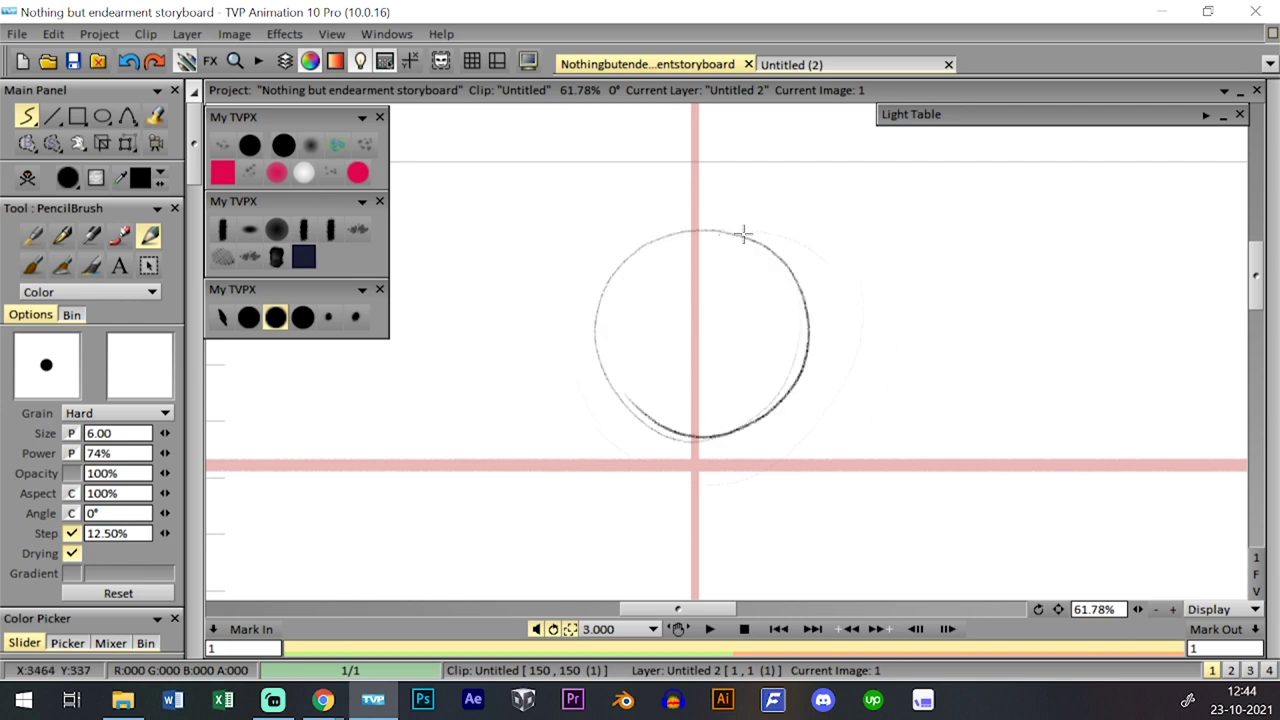
pyautogui.scroll(-3, 892, 372)
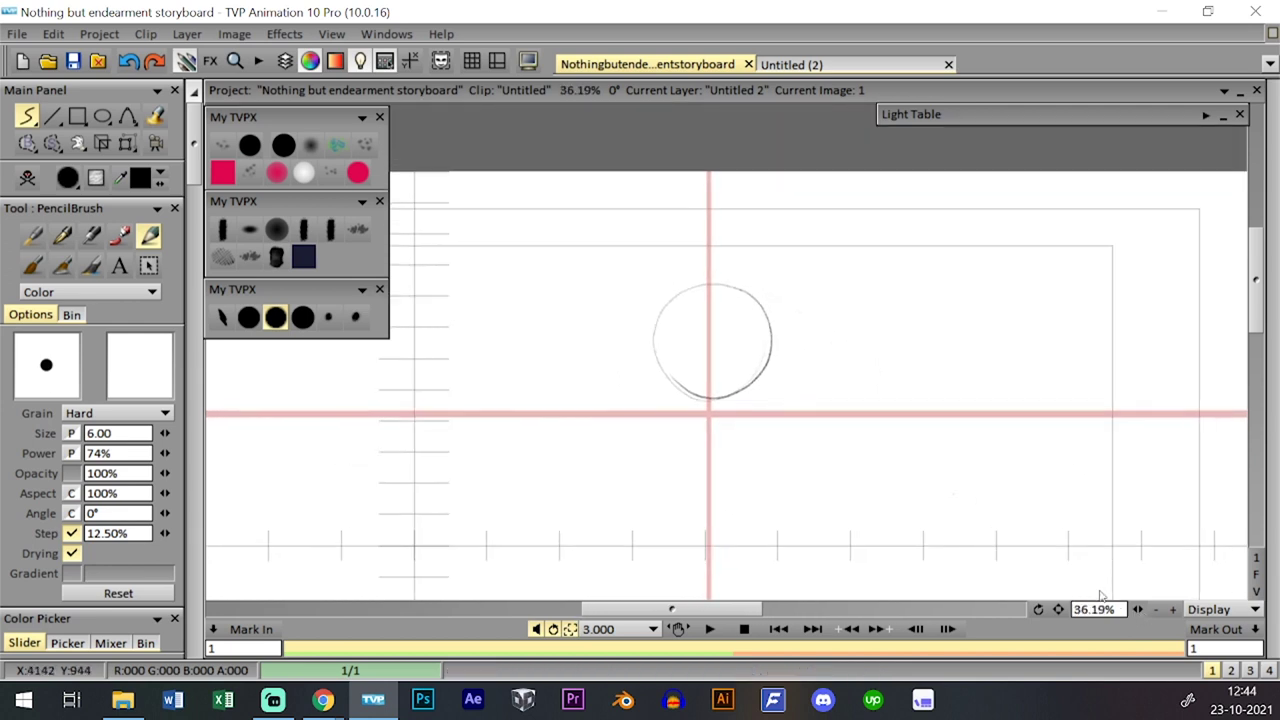
pyautogui.scroll(3, 1058, 557)
pyautogui.moveTo(603, 381); pyautogui.dragTo(672, 439)
pyautogui.moveTo(618, 403); pyautogui.dragTo(714, 434)
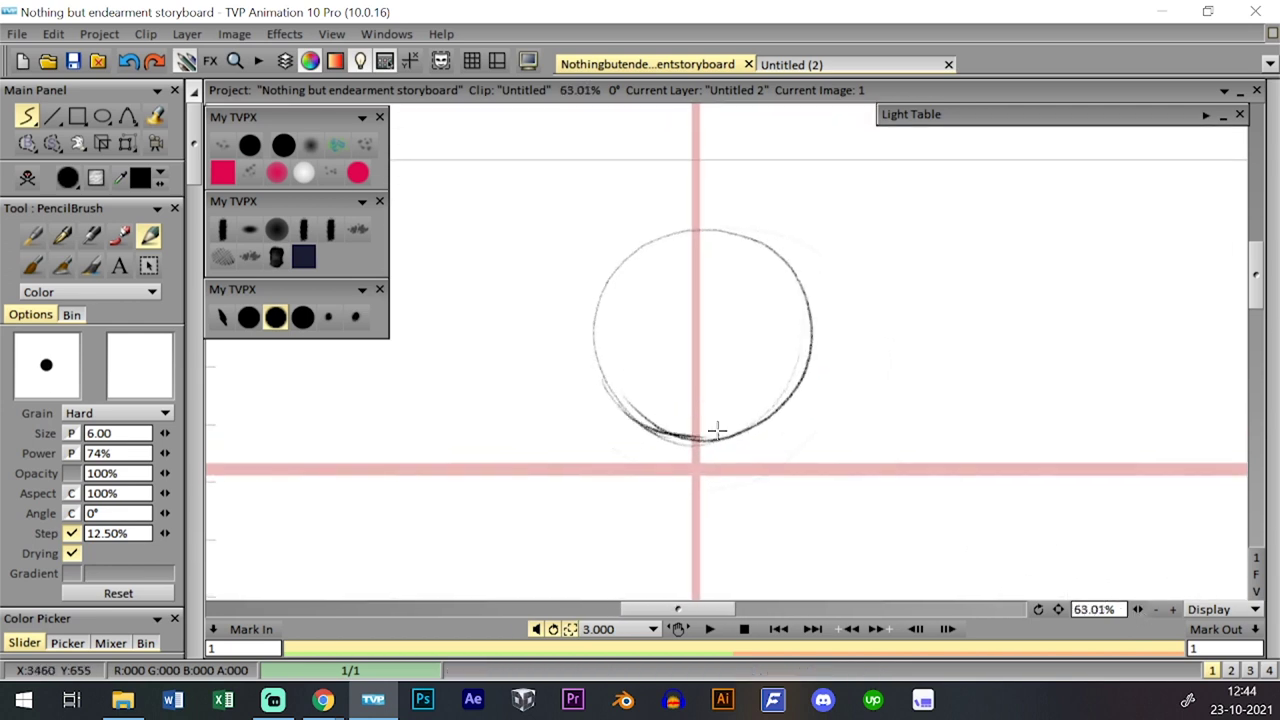
pyautogui.hotkey('ctrl', 'z')
pyautogui.moveTo(616, 402)
pyautogui.mouseDown()
pyautogui.moveTo(650, 424)
pyautogui.moveTo(742, 432)
pyautogui.mouseUp()
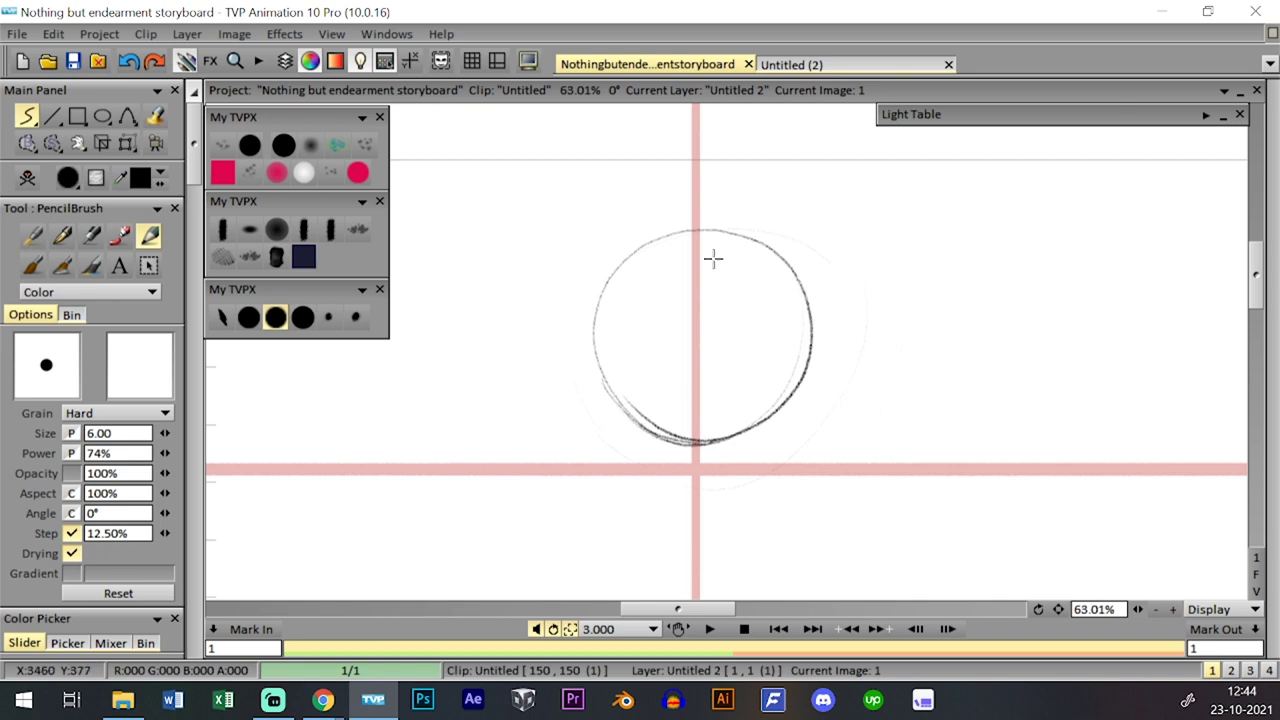
# - Scale the head circle up to about 140% with the Transform tool
pyautogui.click(127, 143)
pyautogui.click(215, 165)
pyautogui.moveTo(905, 229); pyautogui.dragTo(967, 178)
pyautogui.press('Return')
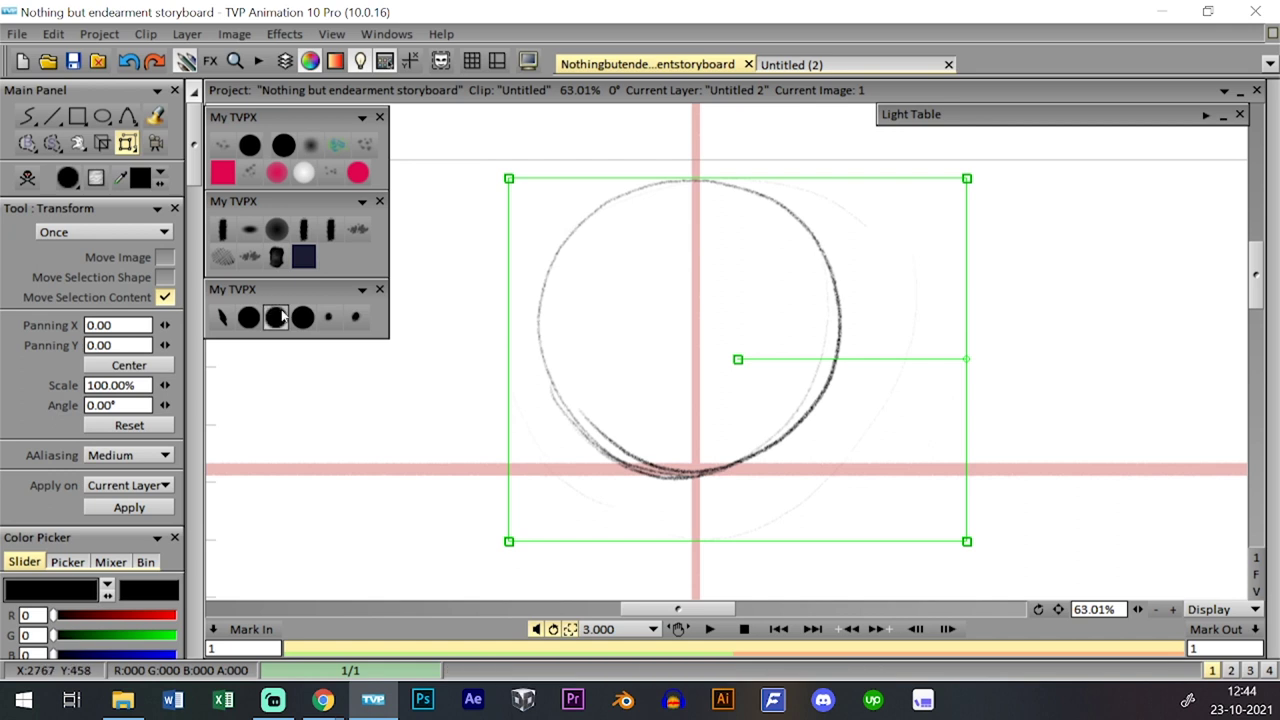
# - Pick the size-10 pencil preset, clear the image and draw a bolder cranium circle
pyautogui.click(248, 316)
pyautogui.click(246, 315)
pyautogui.click(28, 180)
pyautogui.moveTo(817, 250)
pyautogui.mouseDown()
pyautogui.moveTo(786, 224)
pyautogui.moveTo(580, 348)
pyautogui.moveTo(608, 215)
pyautogui.mouseUp()
pyautogui.moveTo(574, 278); pyautogui.dragTo(608, 215)
# - Draw the face line down the left side and the jaw curve below the circle
pyautogui.moveTo(993, 444); pyautogui.dragTo(1027, 447)
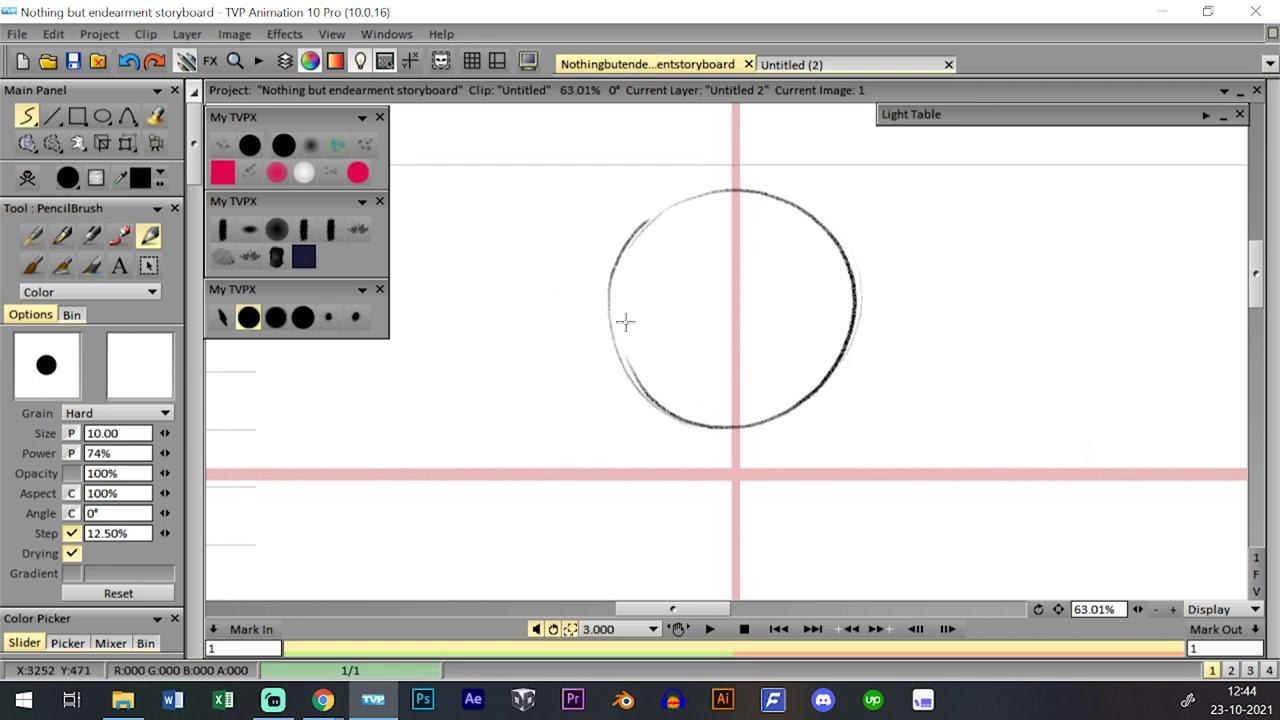
pyautogui.moveTo(607, 289)
pyautogui.mouseDown()
pyautogui.moveTo(613, 404)
pyautogui.moveTo(604, 368)
pyautogui.moveTo(601, 418)
pyautogui.moveTo(617, 401)
pyautogui.moveTo(600, 387)
pyautogui.moveTo(610, 401)
pyautogui.moveTo(611, 357)
pyautogui.moveTo(601, 421)
pyautogui.moveTo(612, 366)
pyautogui.moveTo(606, 408)
pyautogui.moveTo(617, 393)
pyautogui.moveTo(610, 332)
pyautogui.moveTo(616, 368)
pyautogui.moveTo(628, 255)
pyautogui.moveTo(608, 317)
pyautogui.moveTo(677, 199)
pyautogui.moveTo(626, 243)
pyautogui.mouseUp()
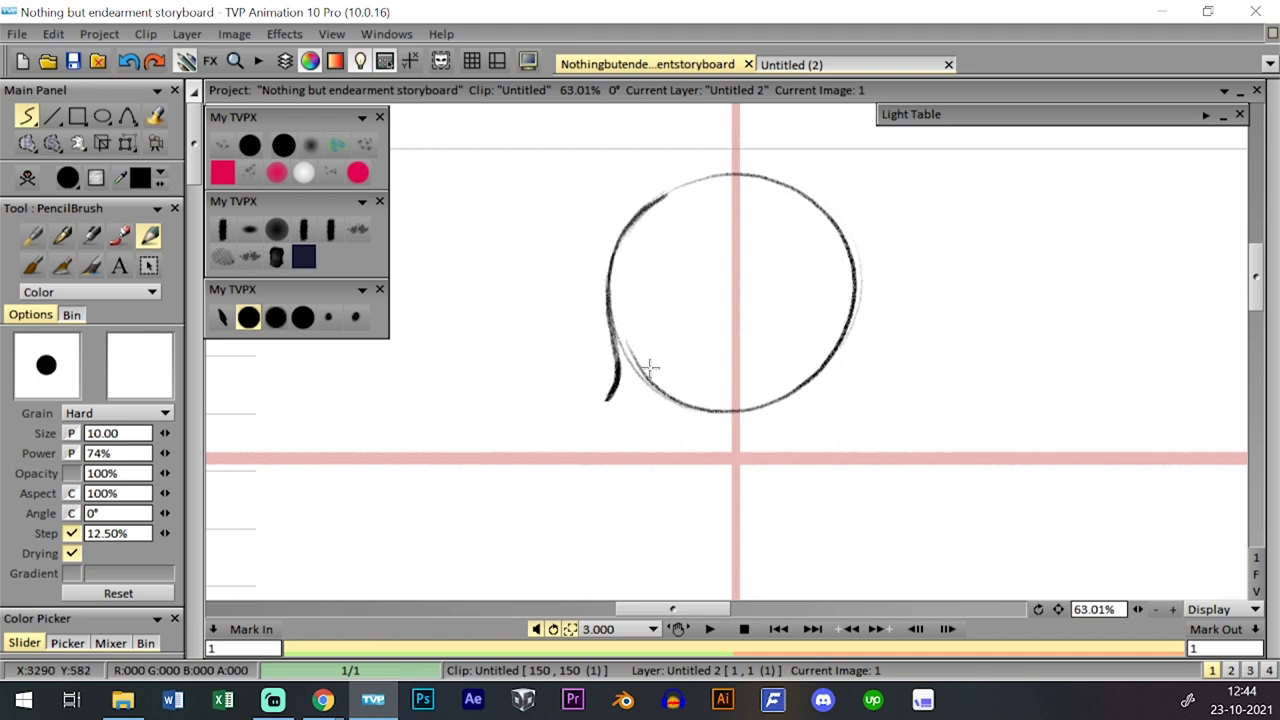
pyautogui.scroll(-1, 645, 365)
pyautogui.moveTo(618, 376)
pyautogui.mouseDown()
pyautogui.moveTo(631, 437)
pyautogui.moveTo(678, 478)
pyautogui.mouseUp()
pyautogui.hotkey('ctrl', 'z')
pyautogui.moveTo(623, 418)
pyautogui.mouseDown()
pyautogui.moveTo(674, 474)
pyautogui.moveTo(718, 463)
pyautogui.mouseUp()
pyautogui.moveTo(621, 400)
pyautogui.mouseDown()
pyautogui.moveTo(665, 463)
pyautogui.moveTo(693, 477)
pyautogui.moveTo(740, 461)
pyautogui.moveTo(713, 465)
pyautogui.moveTo(759, 440)
pyautogui.moveTo(776, 401)
pyautogui.moveTo(745, 452)
pyautogui.mouseUp()
pyautogui.hotkey('ctrl', 'z')
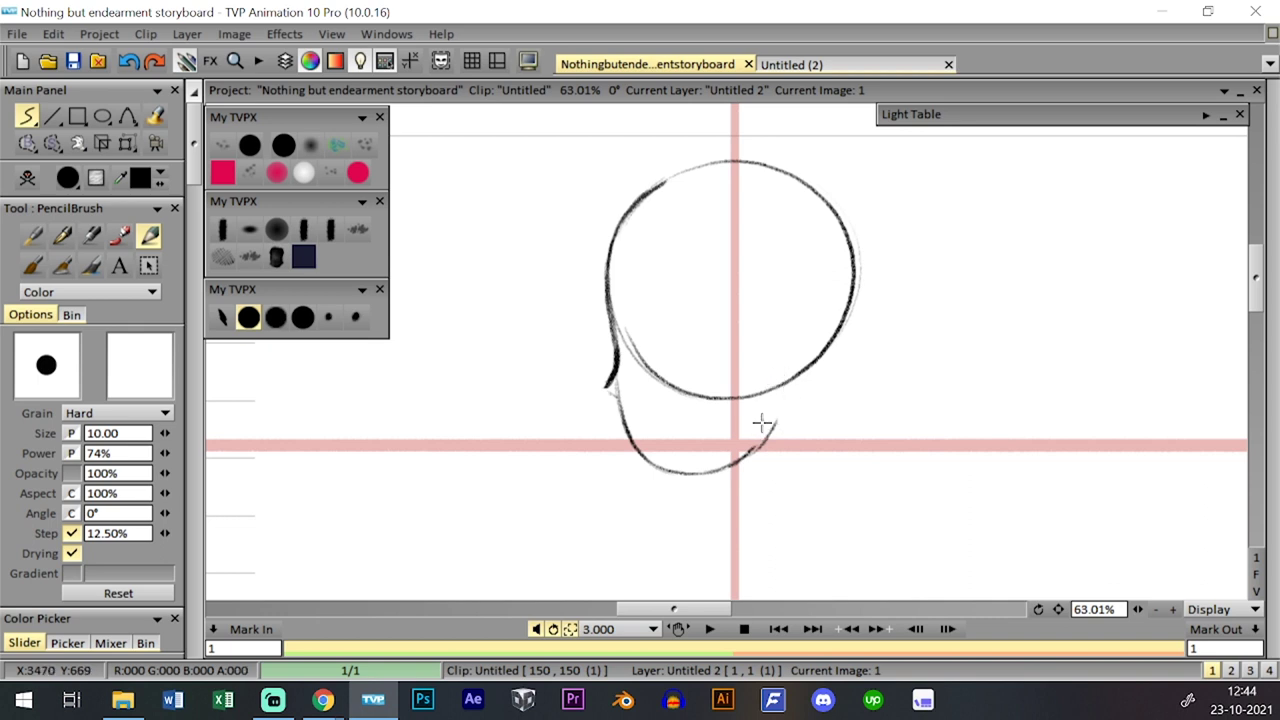
# - Connect the jaw to the circle's lower right and sketch the ear
pyautogui.moveTo(762, 438)
pyautogui.mouseDown()
pyautogui.moveTo(798, 372)
pyautogui.moveTo(791, 358)
pyautogui.moveTo(789, 377)
pyautogui.moveTo(829, 309)
pyautogui.moveTo(837, 363)
pyautogui.moveTo(785, 392)
pyautogui.moveTo(828, 370)
pyautogui.moveTo(816, 391)
pyautogui.moveTo(832, 371)
pyautogui.moveTo(848, 312)
pyautogui.moveTo(838, 366)
pyautogui.mouseUp()
pyautogui.hotkey('ctrl', 'z')
pyautogui.moveTo(823, 307)
pyautogui.mouseDown()
pyautogui.moveTo(802, 364)
pyautogui.moveTo(814, 317)
pyautogui.moveTo(836, 342)
pyautogui.mouseUp()
pyautogui.hotkey('ctrl', 'z')
pyautogui.hotkey('ctrl', 'z')
pyautogui.moveTo(683, 340); pyautogui.dragTo(685, 326)
pyautogui.moveTo(613, 348)
pyautogui.mouseDown()
pyautogui.moveTo(612, 264)
pyautogui.moveTo(640, 261)
pyautogui.mouseUp()
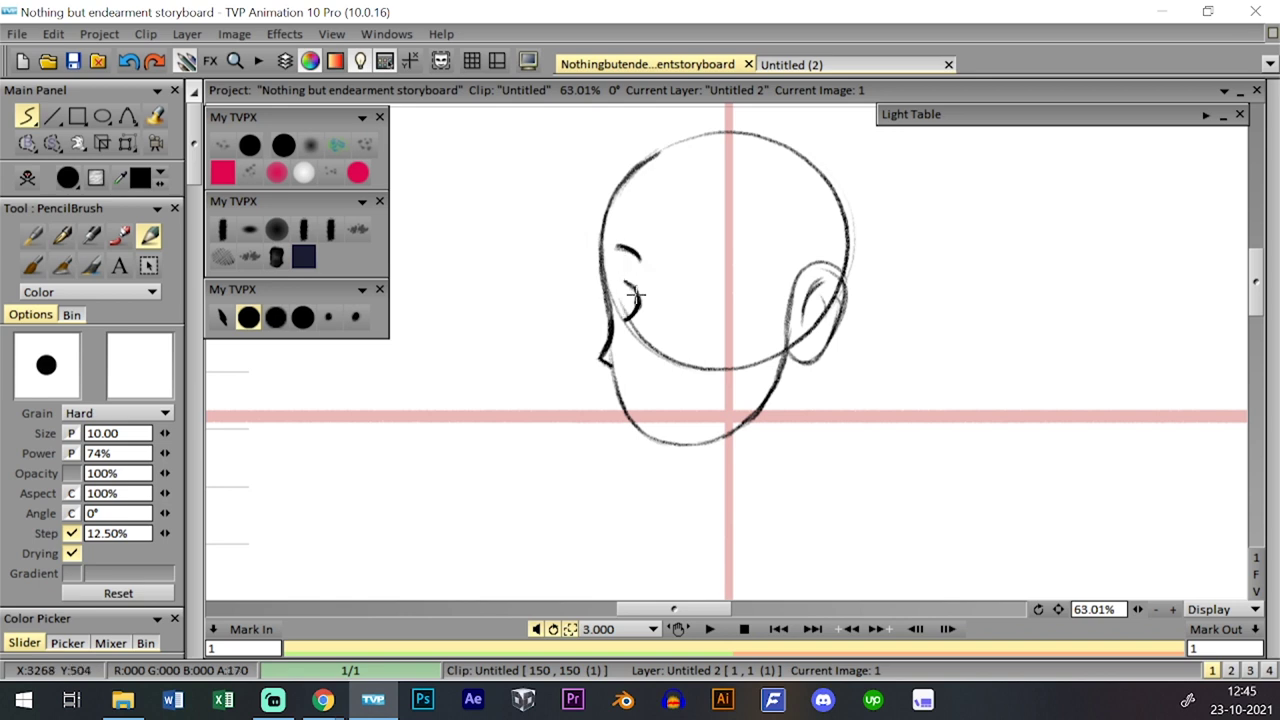
# - Rotate the head drawing about 7° with the Transform tool
pyautogui.click(127, 143)
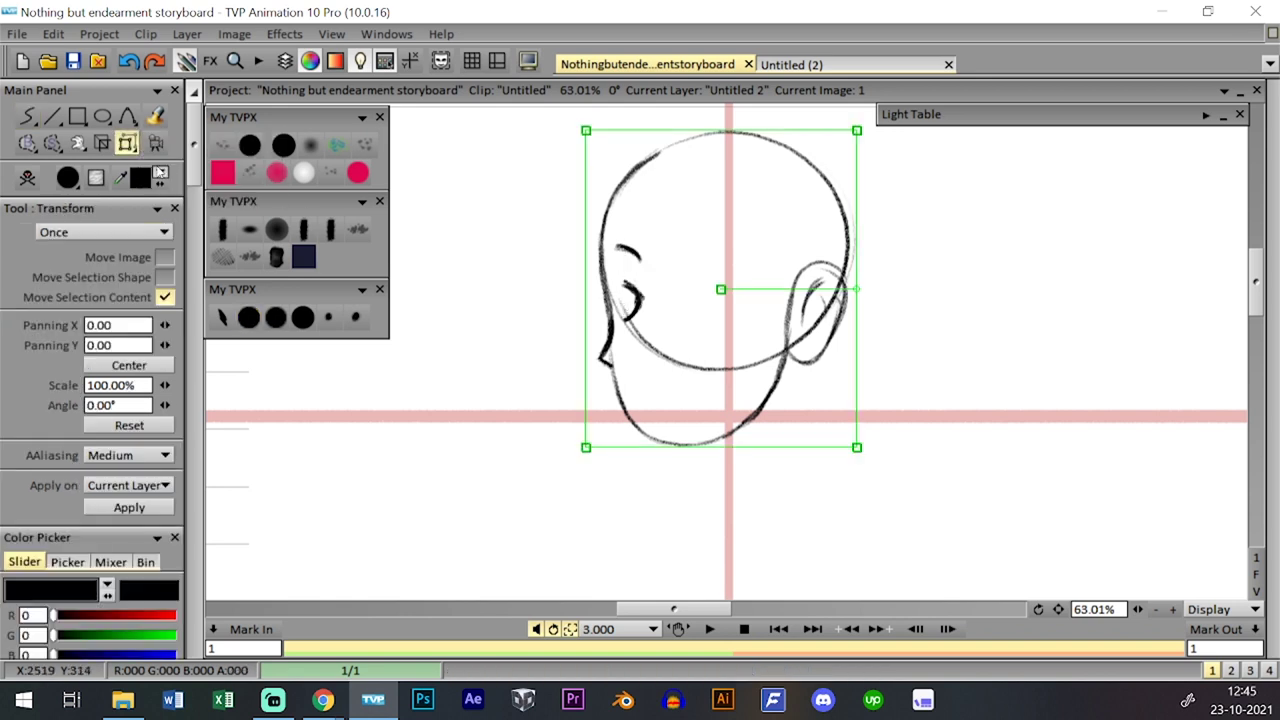
pyautogui.moveTo(857, 277); pyautogui.dragTo(855, 272)
pyautogui.press('Return')
# - With the large round pencil, draw the curved hairline and spiky fringe toward the ear
pyautogui.click(249, 317)
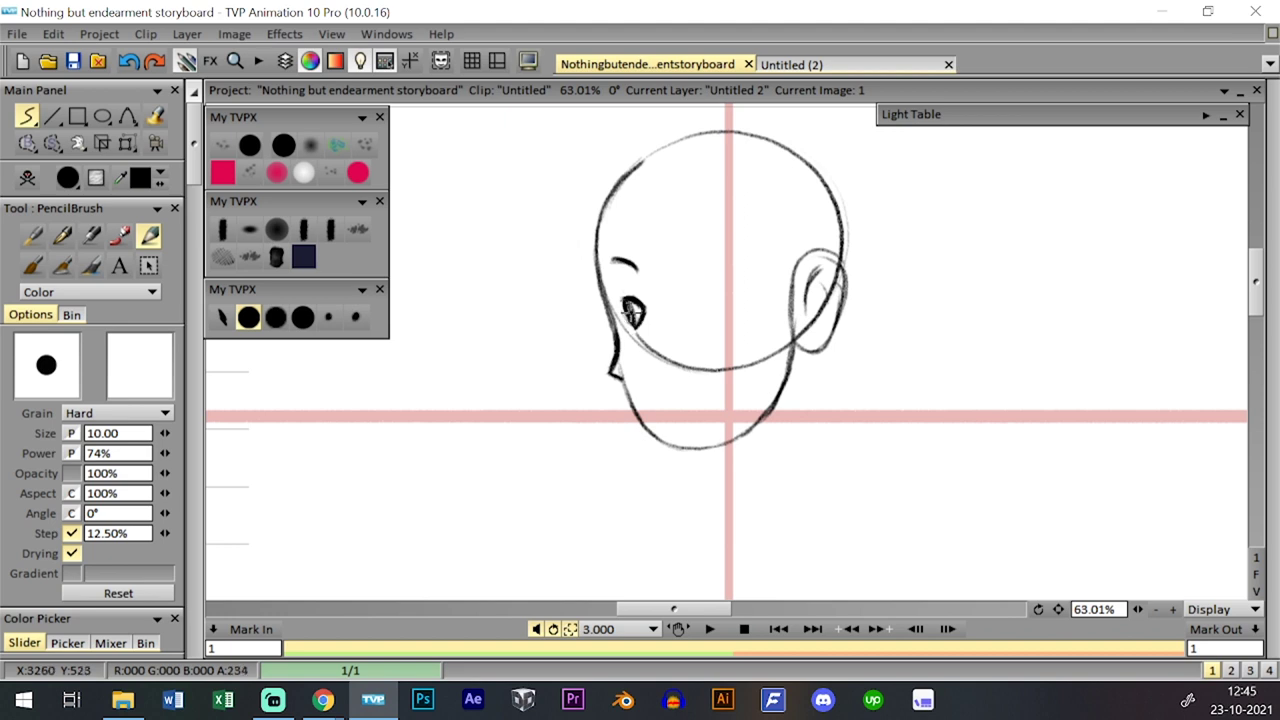
pyautogui.hotkey('ctrl', 'z')
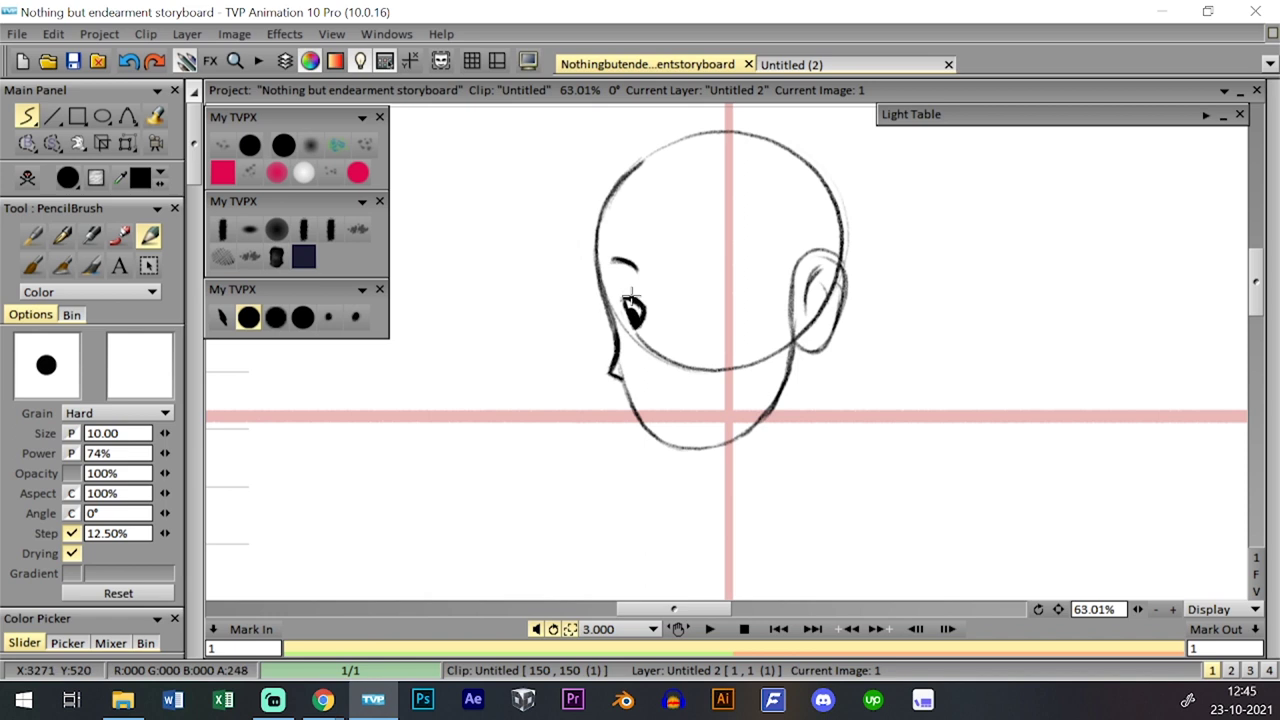
pyautogui.moveTo(603, 222); pyautogui.dragTo(662, 260)
pyautogui.hotkey('ctrl', 'z')
pyautogui.moveTo(602, 222); pyautogui.dragTo(680, 268)
pyautogui.moveTo(603, 192)
pyautogui.mouseDown()
pyautogui.moveTo(638, 245)
pyautogui.moveTo(691, 268)
pyautogui.moveTo(662, 240)
pyautogui.moveTo(700, 271)
pyautogui.moveTo(667, 239)
pyautogui.mouseUp()
pyautogui.hotkey('ctrl', 'z')
pyautogui.moveTo(667, 239)
pyautogui.mouseDown()
pyautogui.moveTo(765, 282)
pyautogui.moveTo(755, 285)
pyautogui.moveTo(802, 326)
pyautogui.mouseUp()
pyautogui.hotkey('ctrl', 'z')
pyautogui.moveTo(752, 273); pyautogui.dragTo(785, 324)
# - Thicken the skull outline along the forehead, top and back of the head
pyautogui.moveTo(595, 215); pyautogui.dragTo(597, 272)
pyautogui.moveTo(594, 221); pyautogui.dragTo(621, 171)
pyautogui.click(1060, 610)
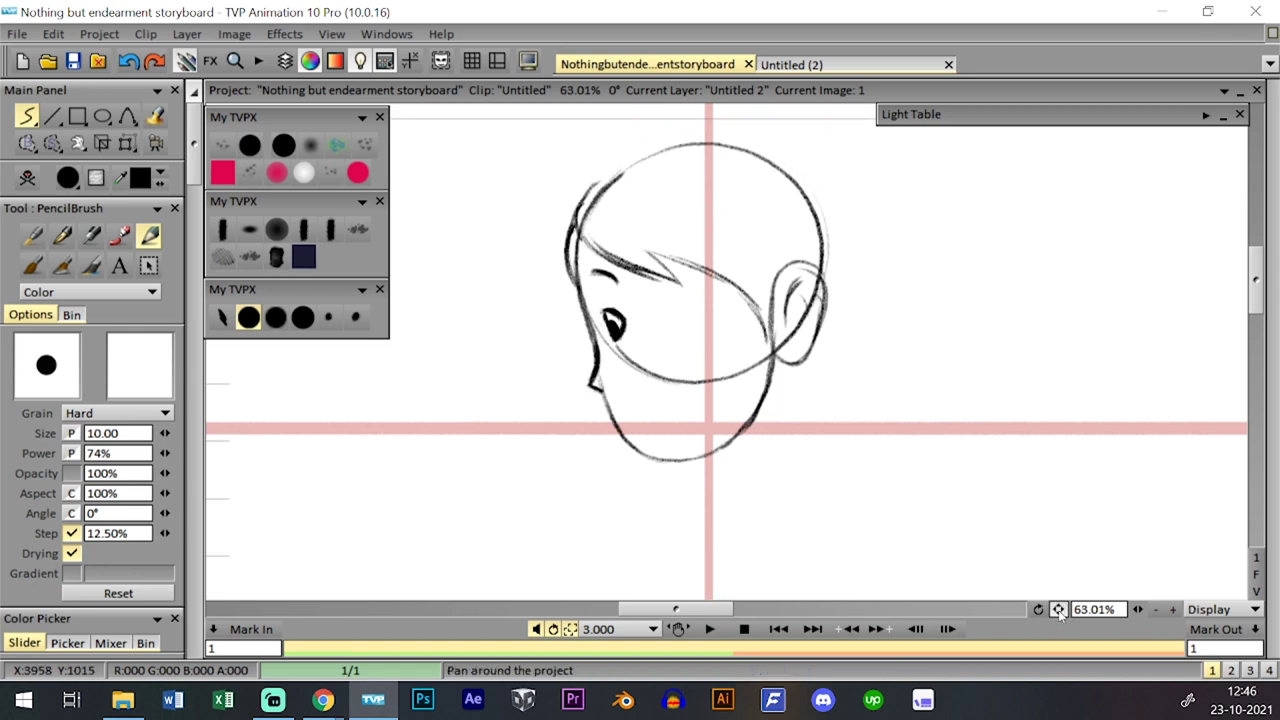
pyautogui.moveTo(828, 236)
pyautogui.mouseDown()
pyautogui.moveTo(821, 287)
pyautogui.moveTo(828, 212)
pyautogui.mouseUp()
pyautogui.moveTo(588, 207)
pyautogui.mouseDown()
pyautogui.moveTo(628, 158)
pyautogui.moveTo(664, 149)
pyautogui.mouseUp()
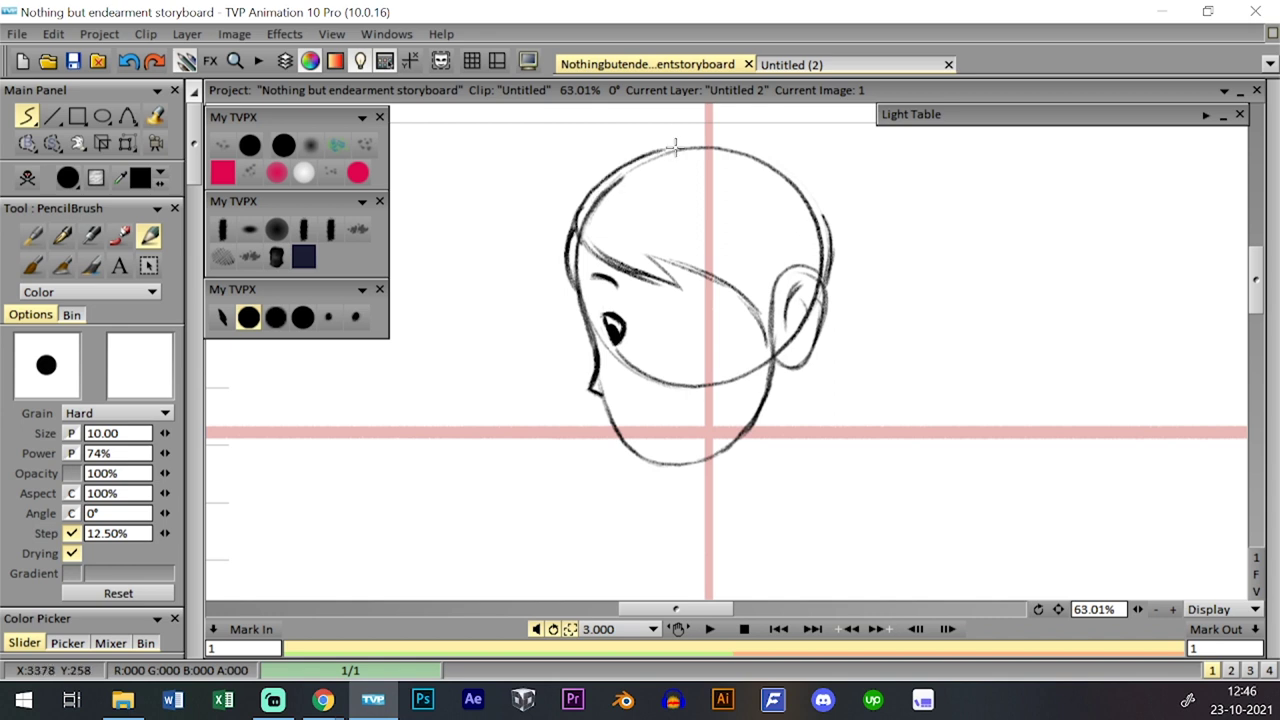
pyautogui.moveTo(658, 145)
pyautogui.mouseDown()
pyautogui.moveTo(740, 140)
pyautogui.moveTo(805, 180)
pyautogui.moveTo(818, 207)
pyautogui.mouseUp()
pyautogui.hotkey('ctrl', 'z')
pyautogui.hotkey('ctrl', 'z')
pyautogui.moveTo(748, 142)
pyautogui.mouseDown()
pyautogui.moveTo(780, 156)
pyautogui.moveTo(820, 210)
pyautogui.mouseUp()
pyautogui.hotkey('ctrl', 'z')
pyautogui.moveTo(752, 143)
pyautogui.mouseDown()
pyautogui.moveTo(798, 212)
pyautogui.moveTo(799, 182)
pyautogui.moveTo(811, 198)
pyautogui.moveTo(827, 258)
pyautogui.mouseUp()
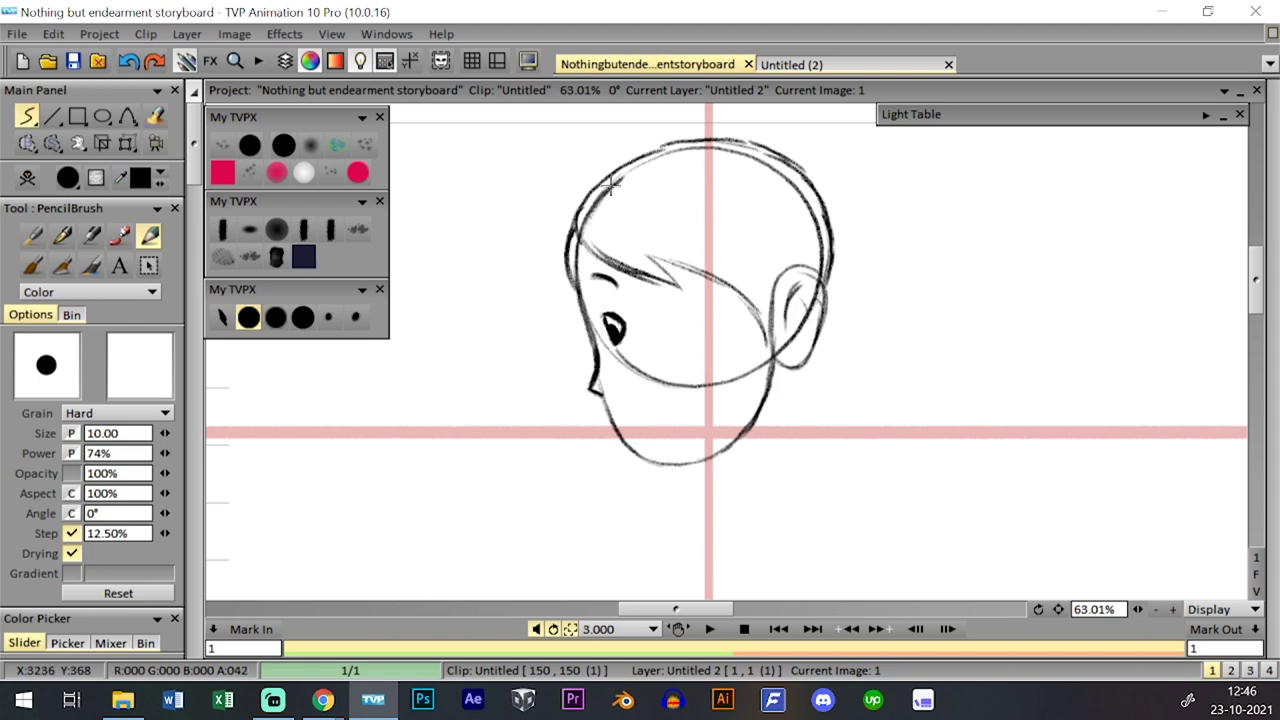
pyautogui.moveTo(571, 211)
pyautogui.mouseDown()
pyautogui.moveTo(630, 158)
pyautogui.moveTo(678, 140)
pyautogui.mouseUp()
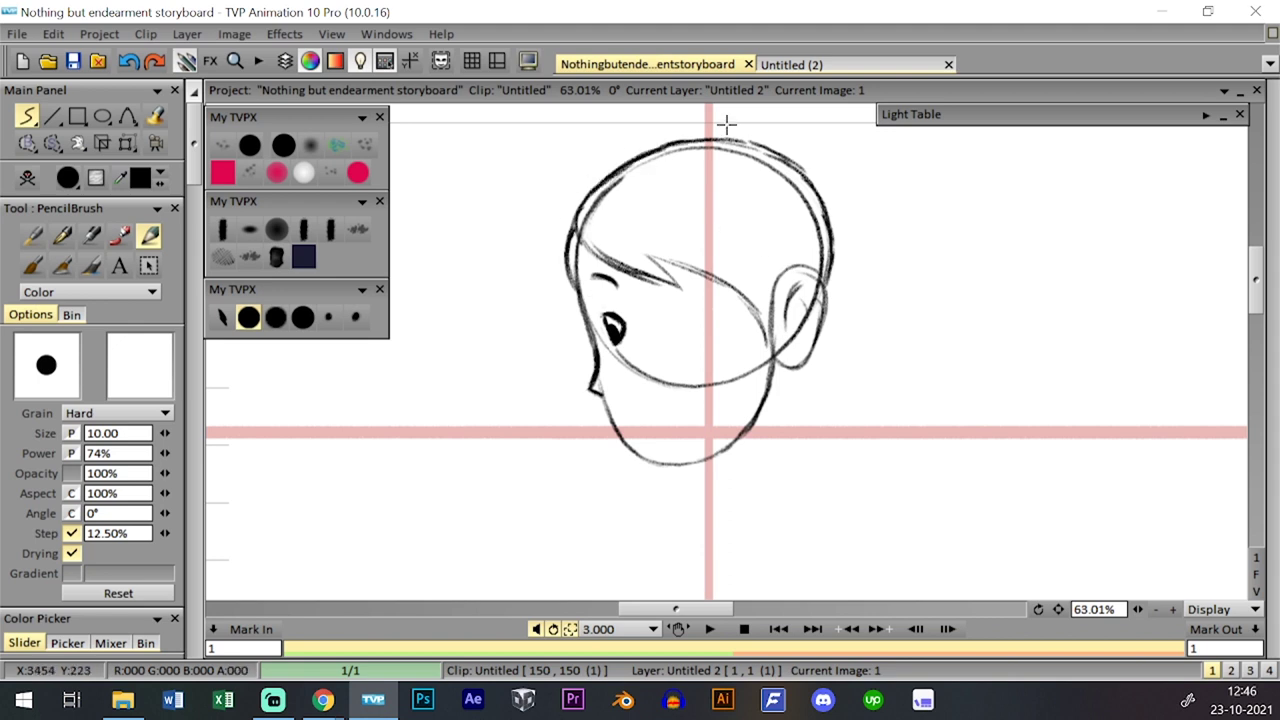
# - Draw the back and front of the neck below the ear
pyautogui.moveTo(781, 368); pyautogui.dragTo(803, 449)
pyautogui.moveTo(754, 412)
pyautogui.mouseDown()
pyautogui.moveTo(780, 472)
pyautogui.moveTo(803, 448)
pyautogui.mouseUp()
pyautogui.moveTo(800, 364); pyautogui.dragTo(788, 392)
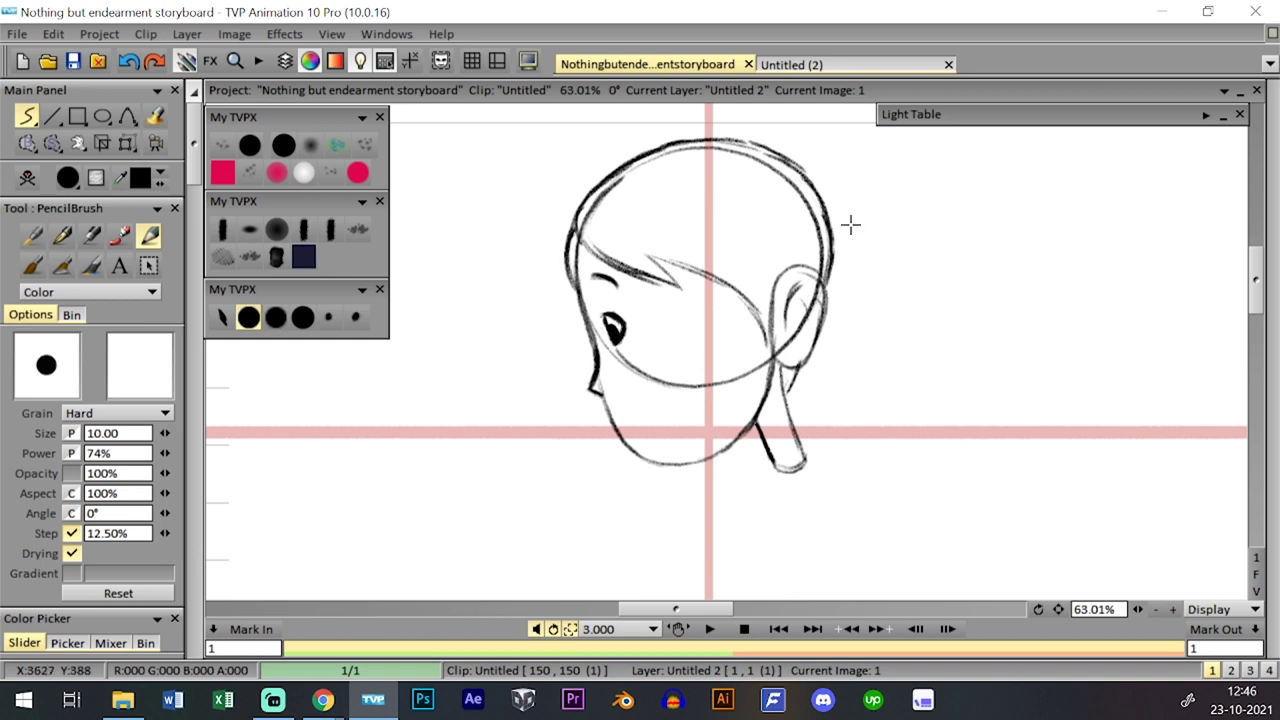
# - Sketch a round hair bun behind the ear, redoing several strokes
pyautogui.moveTo(799, 253)
pyautogui.mouseDown()
pyautogui.moveTo(862, 241)
pyautogui.moveTo(887, 279)
pyautogui.moveTo(865, 340)
pyautogui.moveTo(889, 289)
pyautogui.mouseUp()
pyautogui.hotkey('ctrl', 'z')
pyautogui.moveTo(816, 341)
pyautogui.mouseDown()
pyautogui.moveTo(843, 350)
pyautogui.moveTo(893, 297)
pyautogui.mouseUp()
pyautogui.moveTo(888, 250)
pyautogui.mouseDown()
pyautogui.moveTo(850, 301)
pyautogui.moveTo(886, 272)
pyautogui.moveTo(888, 315)
pyautogui.moveTo(893, 270)
pyautogui.moveTo(825, 222)
pyautogui.moveTo(922, 313)
pyautogui.moveTo(874, 262)
pyautogui.moveTo(892, 357)
pyautogui.moveTo(915, 276)
pyautogui.moveTo(848, 308)
pyautogui.moveTo(902, 340)
pyautogui.moveTo(893, 252)
pyautogui.moveTo(857, 328)
pyautogui.mouseUp()
pyautogui.hotkey('ctrl', 'z')
pyautogui.hotkey('ctrl', 'z')
pyautogui.hotkey('ctrl', 'z')
pyautogui.hotkey('ctrl', 'z')
pyautogui.hotkey('ctrl', 'z')
pyautogui.hotkey('ctrl', 'z')
pyautogui.hotkey('ctrl', 'z')
pyautogui.moveTo(799, 259)
pyautogui.mouseDown()
pyautogui.moveTo(840, 228)
pyautogui.moveTo(871, 237)
pyautogui.moveTo(910, 290)
pyautogui.mouseUp()
# - Sketch a bun outline and small round bun behind the head, trying then undoing hair-tail strokes
pyautogui.moveTo(815, 350)
pyautogui.mouseDown()
pyautogui.moveTo(861, 373)
pyautogui.moveTo(813, 360)
pyautogui.moveTo(830, 342)
pyautogui.moveTo(811, 357)
pyautogui.moveTo(876, 361)
pyautogui.moveTo(879, 339)
pyautogui.moveTo(843, 365)
pyautogui.moveTo(813, 358)
pyautogui.moveTo(880, 355)
pyautogui.moveTo(903, 318)
pyautogui.moveTo(906, 275)
pyautogui.moveTo(908, 310)
pyautogui.moveTo(870, 239)
pyautogui.moveTo(906, 284)
pyautogui.moveTo(911, 270)
pyautogui.moveTo(885, 347)
pyautogui.moveTo(909, 305)
pyautogui.moveTo(887, 352)
pyautogui.mouseUp()
pyautogui.hotkey('ctrl', 'z')
pyautogui.hotkey('ctrl', 'z')
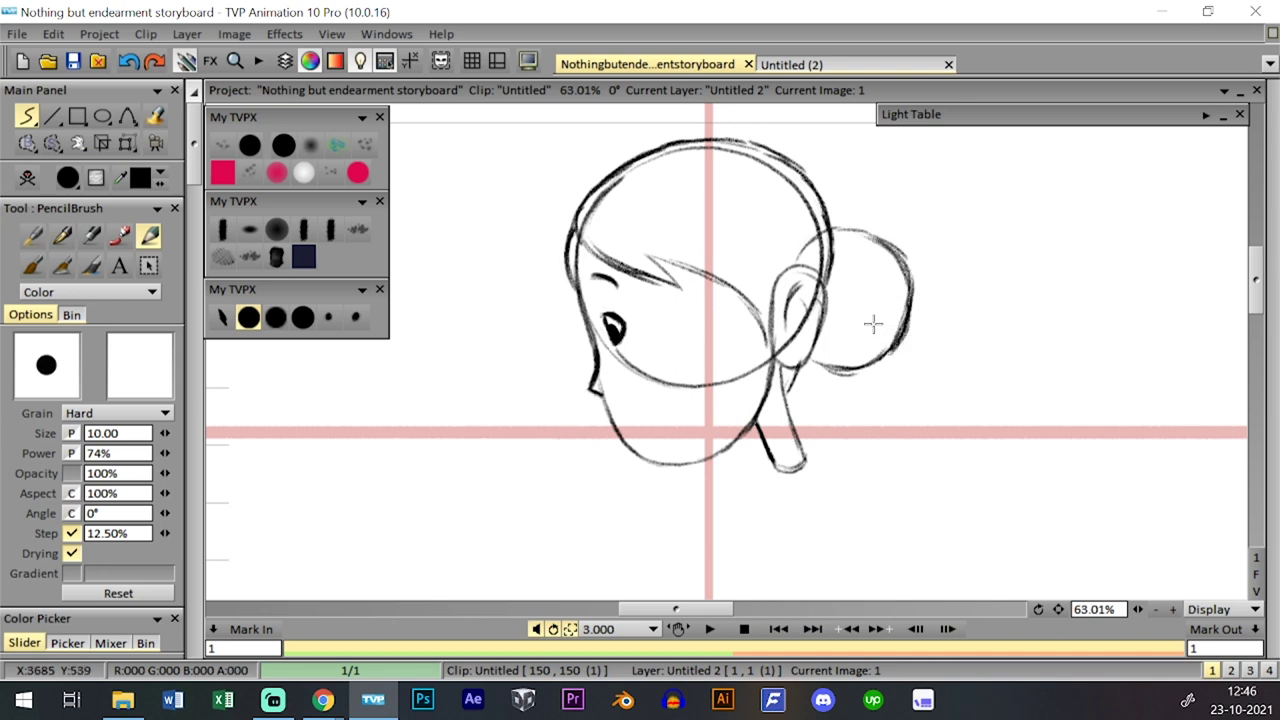
pyautogui.moveTo(873, 270)
pyautogui.mouseDown()
pyautogui.moveTo(953, 348)
pyautogui.moveTo(915, 262)
pyautogui.moveTo(901, 364)
pyautogui.moveTo(965, 287)
pyautogui.moveTo(869, 316)
pyautogui.moveTo(949, 343)
pyautogui.moveTo(887, 269)
pyautogui.moveTo(917, 366)
pyautogui.moveTo(941, 250)
pyautogui.moveTo(950, 300)
pyautogui.moveTo(980, 306)
pyautogui.moveTo(964, 360)
pyautogui.moveTo(989, 342)
pyautogui.moveTo(966, 302)
pyautogui.moveTo(975, 354)
pyautogui.moveTo(982, 318)
pyautogui.mouseUp()
pyautogui.moveTo(975, 362); pyautogui.dragTo(1050, 392)
pyautogui.hotkey('ctrl', 'z')
pyautogui.moveTo(972, 343)
pyautogui.mouseDown()
pyautogui.moveTo(1002, 370)
pyautogui.moveTo(1028, 372)
pyautogui.moveTo(1065, 405)
pyautogui.mouseUp()
pyautogui.moveTo(985, 297)
pyautogui.mouseDown()
pyautogui.moveTo(1048, 336)
pyautogui.moveTo(1056, 357)
pyautogui.moveTo(1027, 384)
pyautogui.mouseUp()
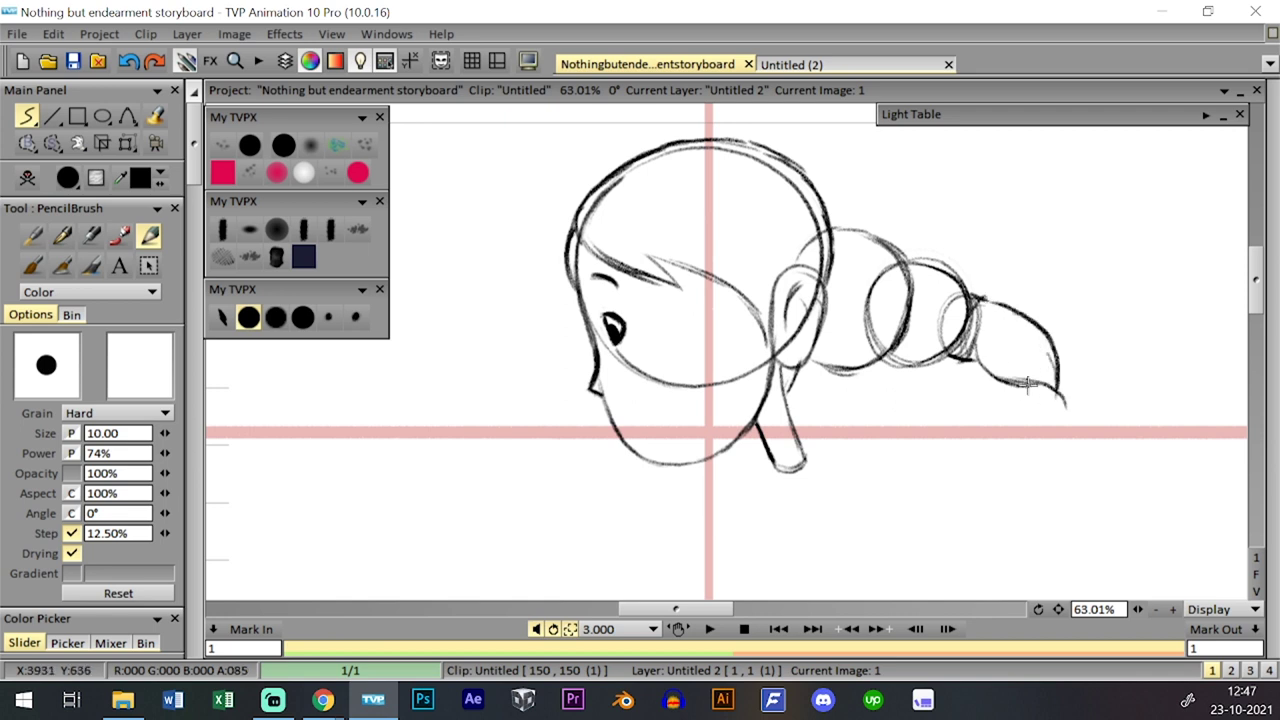
pyautogui.hotkey('ctrl', 'z')
pyautogui.hotkey('ctrl', 'z')
pyautogui.hotkey('ctrl', 'z')
pyautogui.hotkey('ctrl', 'z')
# - Sketch new rounded ponytail circles behind the head and zoom in on them
pyautogui.hotkey('ctrl', 'z')
pyautogui.hotkey('ctrl', 'z')
pyautogui.hotkey('ctrl', 'z')
pyautogui.hotkey('ctrl', 'z')
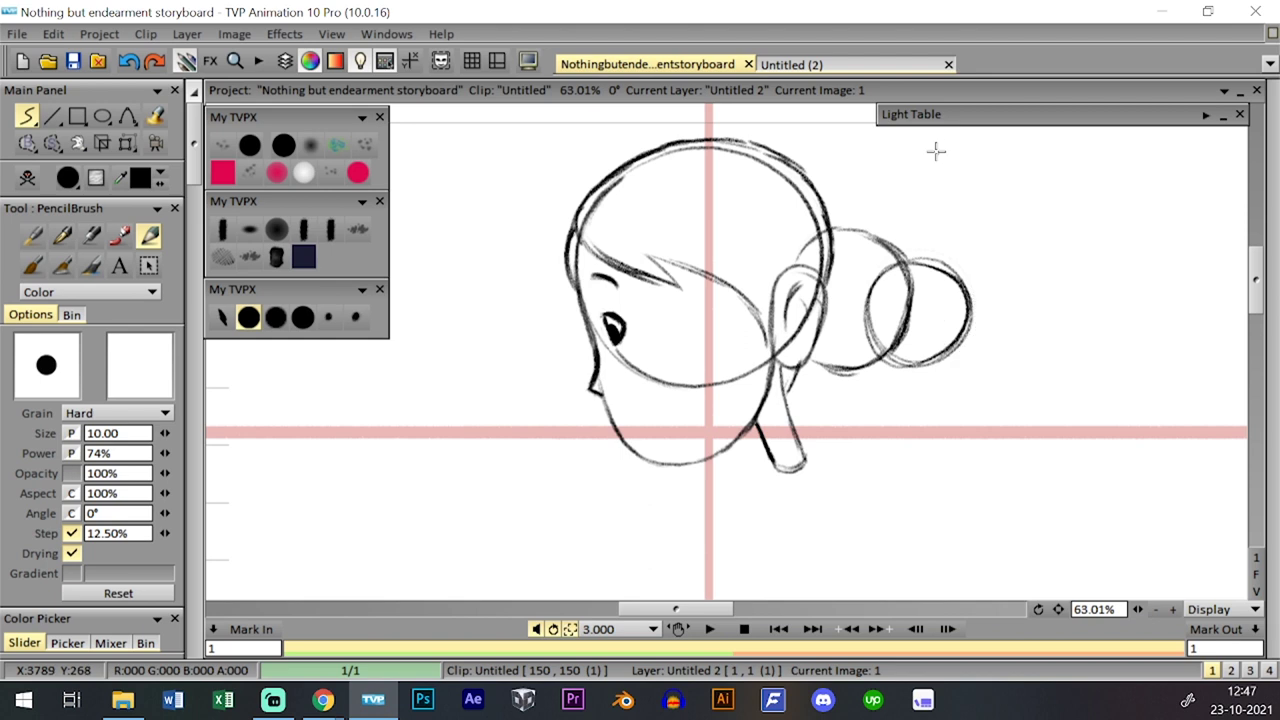
pyautogui.moveTo(895, 358)
pyautogui.mouseDown()
pyautogui.moveTo(940, 258)
pyautogui.moveTo(866, 308)
pyautogui.moveTo(970, 314)
pyautogui.moveTo(893, 259)
pyautogui.moveTo(910, 348)
pyautogui.moveTo(954, 276)
pyautogui.moveTo(864, 301)
pyautogui.moveTo(966, 268)
pyautogui.moveTo(956, 297)
pyautogui.moveTo(976, 318)
pyautogui.moveTo(962, 318)
pyautogui.moveTo(947, 283)
pyautogui.moveTo(968, 271)
pyautogui.moveTo(980, 316)
pyautogui.moveTo(953, 272)
pyautogui.moveTo(977, 333)
pyautogui.moveTo(998, 291)
pyautogui.moveTo(980, 294)
pyautogui.moveTo(974, 274)
pyautogui.moveTo(975, 330)
pyautogui.moveTo(991, 325)
pyautogui.moveTo(988, 288)
pyautogui.mouseUp()
pyautogui.moveTo(1039, 327)
pyautogui.mouseDown()
pyautogui.moveTo(1052, 271)
pyautogui.moveTo(999, 259)
pyautogui.moveTo(988, 341)
pyautogui.moveTo(1071, 311)
pyautogui.mouseUp()
pyautogui.hotkey('ctrl', 'z')
pyautogui.moveTo(1008, 256)
pyautogui.mouseDown()
pyautogui.moveTo(1005, 344)
pyautogui.moveTo(1018, 258)
pyautogui.mouseUp()
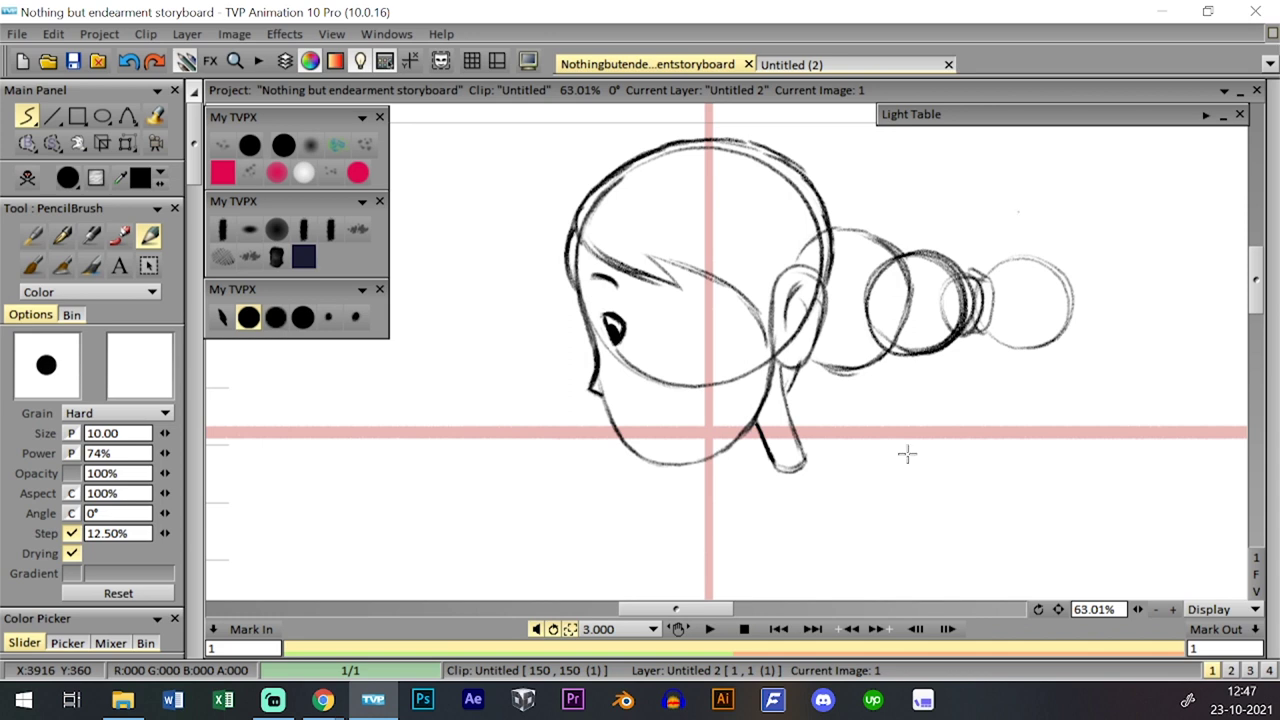
pyautogui.moveTo(924, 409); pyautogui.dragTo(849, 389)
pyautogui.moveTo(1138, 609); pyautogui.dragTo(1205, 609)
pyautogui.moveTo(1058, 490); pyautogui.dragTo(854, 538)
pyautogui.hotkey('ctrl', 'z')
# - Draw the second ponytail circle, the curve to the pointed tip, and darken the narrow band
pyautogui.moveTo(884, 237)
pyautogui.mouseDown()
pyautogui.moveTo(876, 349)
pyautogui.moveTo(810, 336)
pyautogui.mouseUp()
pyautogui.moveTo(823, 246); pyautogui.dragTo(872, 228)
pyautogui.moveTo(812, 316)
pyautogui.mouseDown()
pyautogui.moveTo(935, 322)
pyautogui.moveTo(978, 344)
pyautogui.mouseUp()
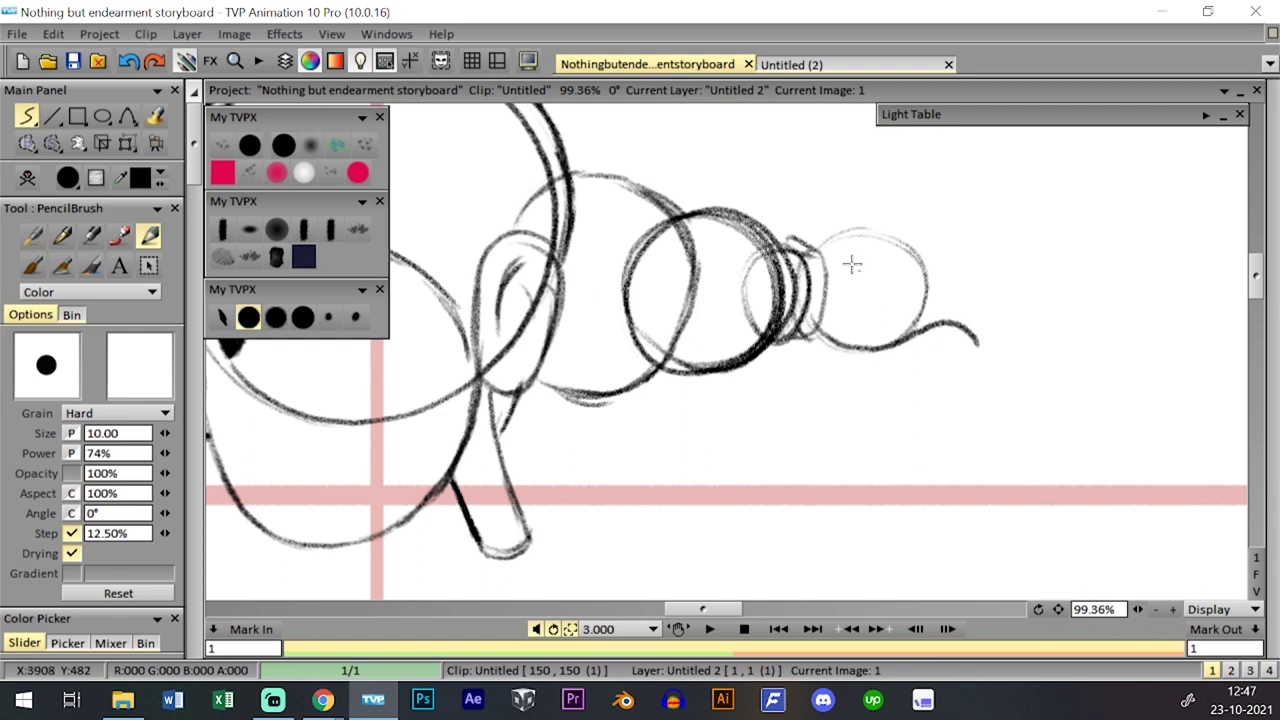
pyautogui.moveTo(822, 237)
pyautogui.mouseDown()
pyautogui.moveTo(906, 223)
pyautogui.moveTo(955, 315)
pyautogui.mouseUp()
pyautogui.hotkey('ctrl', 'z')
pyautogui.moveTo(815, 244)
pyautogui.mouseDown()
pyautogui.moveTo(917, 242)
pyautogui.moveTo(967, 300)
pyautogui.moveTo(982, 343)
pyautogui.mouseUp()
pyautogui.moveTo(795, 311)
pyautogui.mouseDown()
pyautogui.moveTo(819, 338)
pyautogui.moveTo(943, 320)
pyautogui.moveTo(982, 335)
pyautogui.moveTo(818, 320)
pyautogui.moveTo(812, 332)
pyautogui.moveTo(948, 336)
pyautogui.mouseUp()
pyautogui.moveTo(793, 307)
pyautogui.mouseDown()
pyautogui.moveTo(808, 334)
pyautogui.moveTo(813, 250)
pyautogui.mouseUp()
pyautogui.moveTo(760, 337)
pyautogui.mouseDown()
pyautogui.moveTo(749, 271)
pyautogui.moveTo(780, 261)
pyautogui.mouseUp()
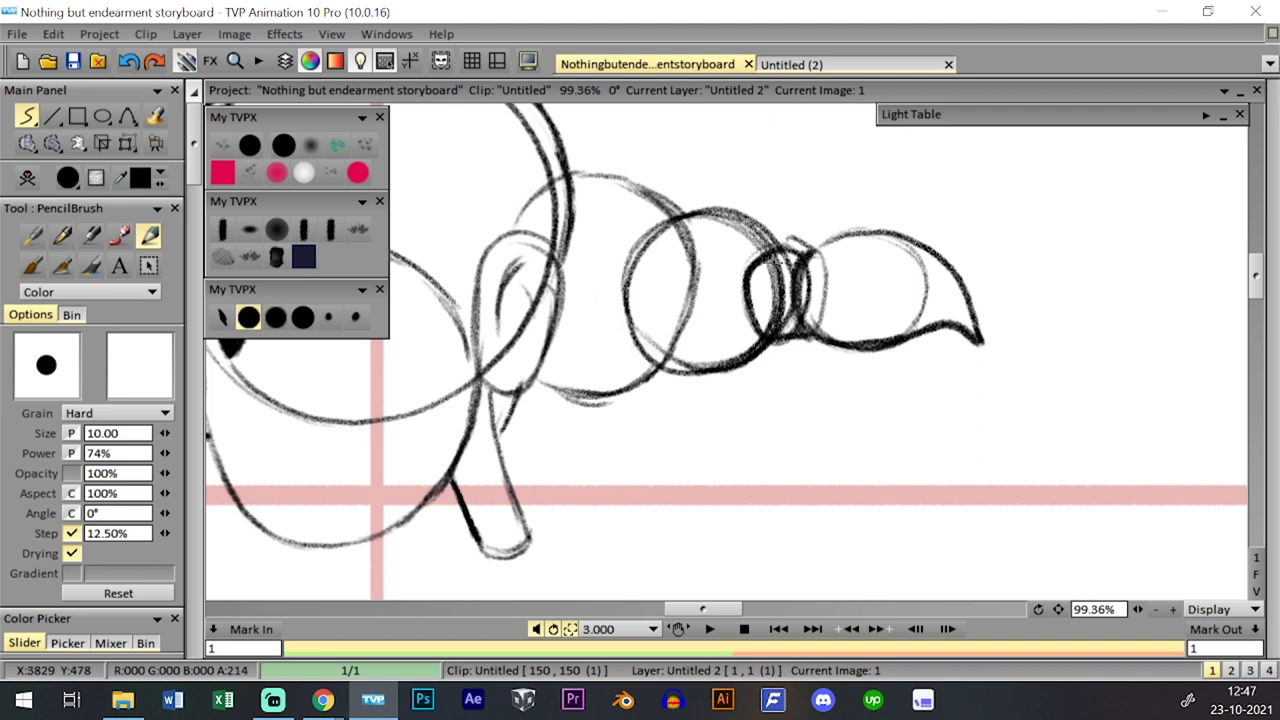
# - Erase stray and overlapping strokes around the band and redraw its edges cleanly
pyautogui.moveTo(681, 304)
pyautogui.mouseDown()
pyautogui.moveTo(672, 349)
pyautogui.moveTo(694, 246)
pyautogui.moveTo(677, 292)
pyautogui.mouseUp()
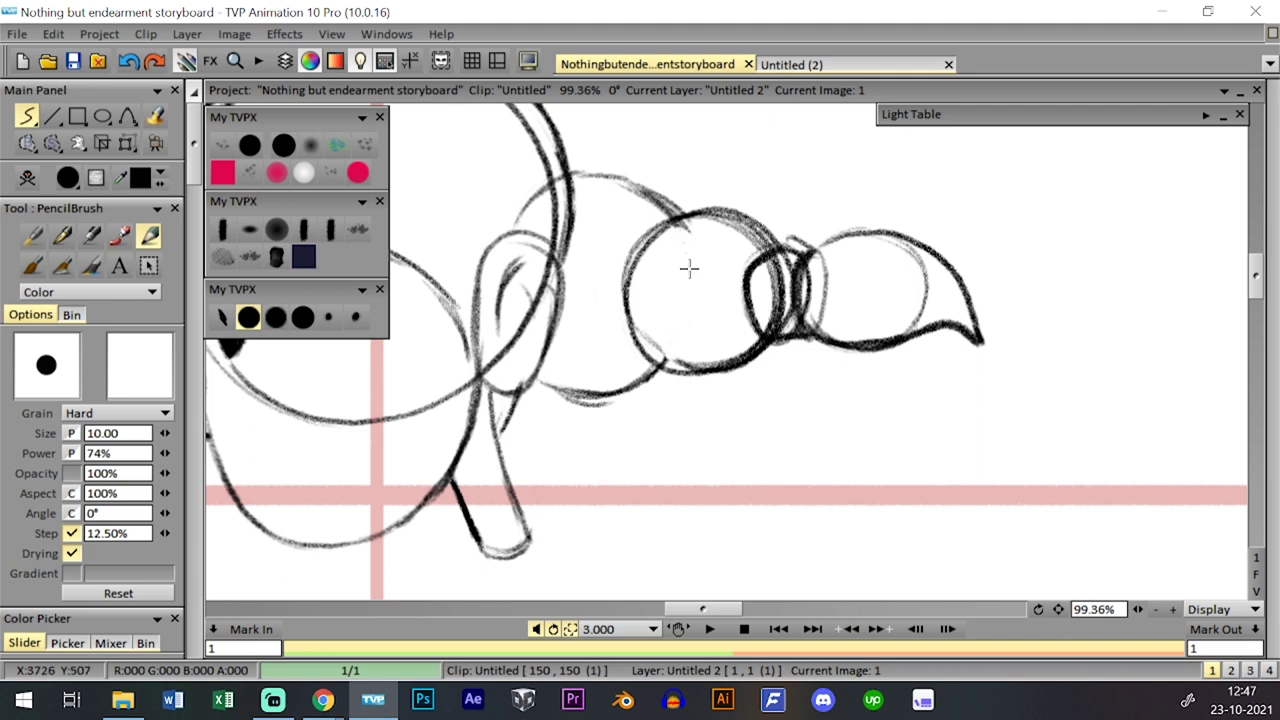
pyautogui.moveTo(815, 290)
pyautogui.mouseDown()
pyautogui.moveTo(768, 290)
pyautogui.moveTo(787, 290)
pyautogui.moveTo(764, 328)
pyautogui.mouseUp()
pyautogui.moveTo(762, 265); pyautogui.dragTo(757, 332)
pyautogui.moveTo(753, 254)
pyautogui.mouseDown()
pyautogui.moveTo(748, 312)
pyautogui.moveTo(806, 326)
pyautogui.moveTo(806, 251)
pyautogui.mouseUp()
pyautogui.moveTo(768, 335); pyautogui.dragTo(804, 332)
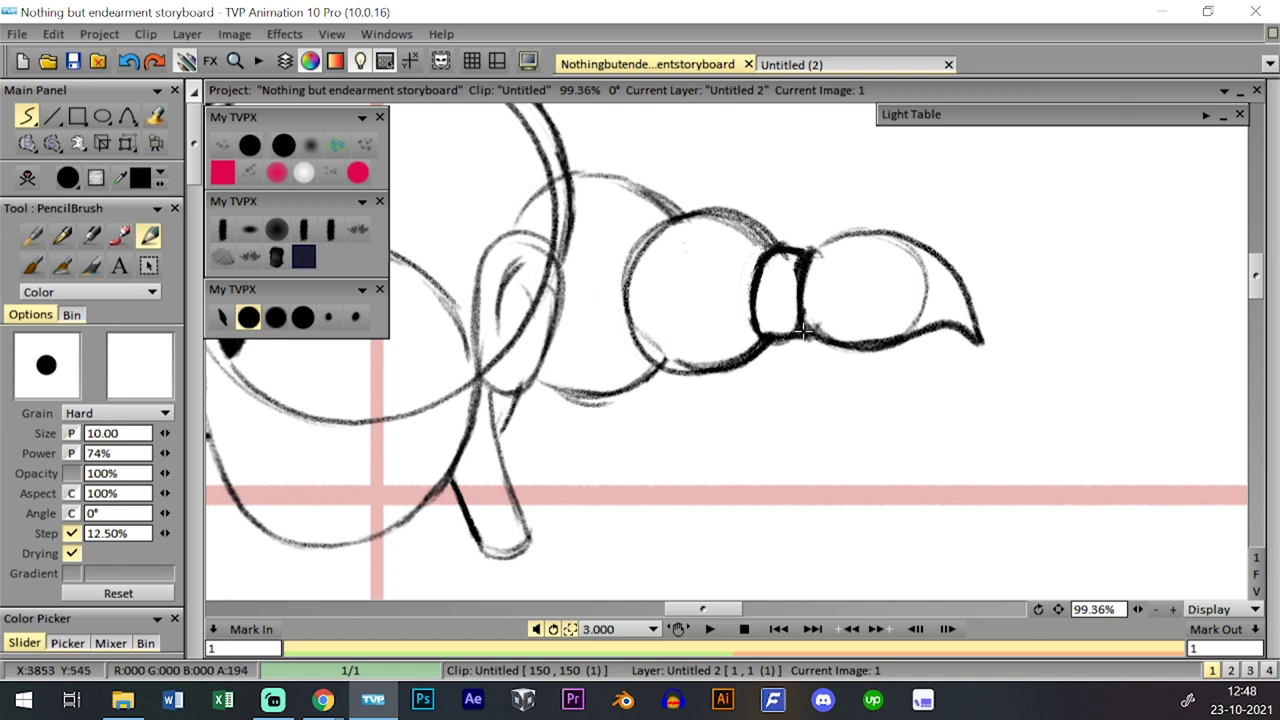
pyautogui.moveTo(1138, 609); pyautogui.dragTo(1080, 568)
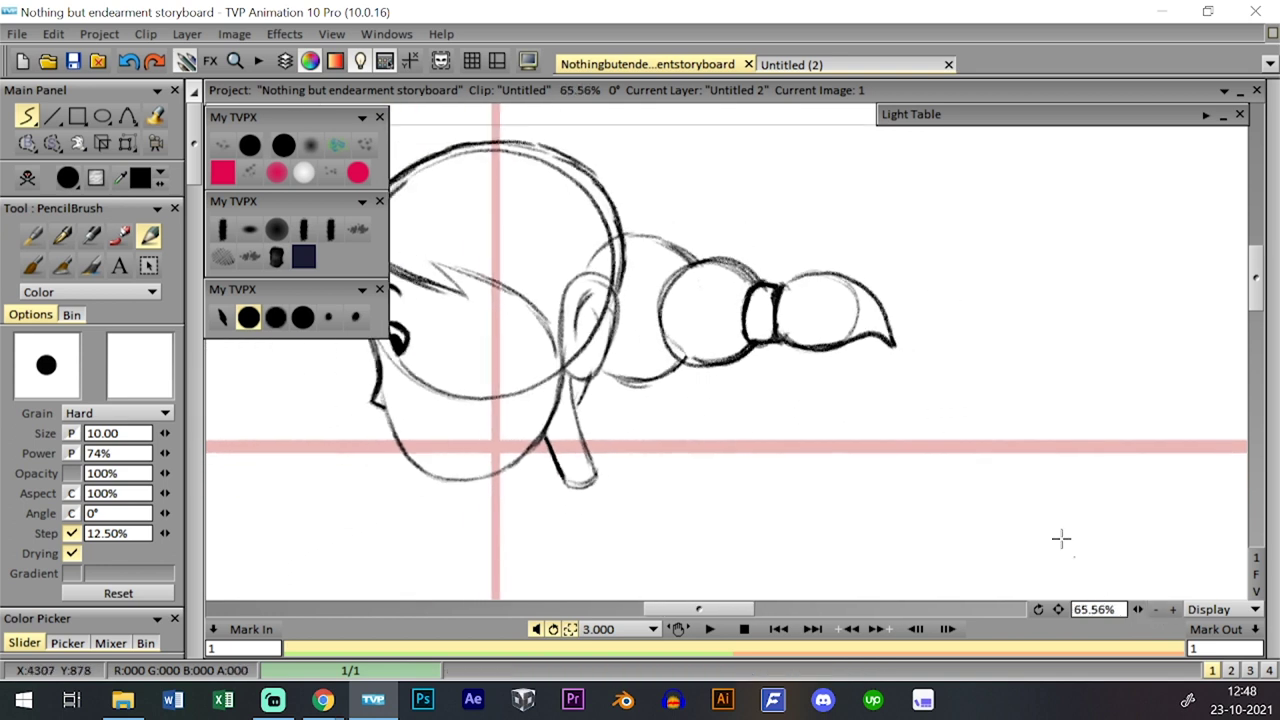
# - Save the storyboard, then darken the upper and lower hair curves and thicken the band
pyautogui.moveTo(895, 416); pyautogui.dragTo(920, 422)
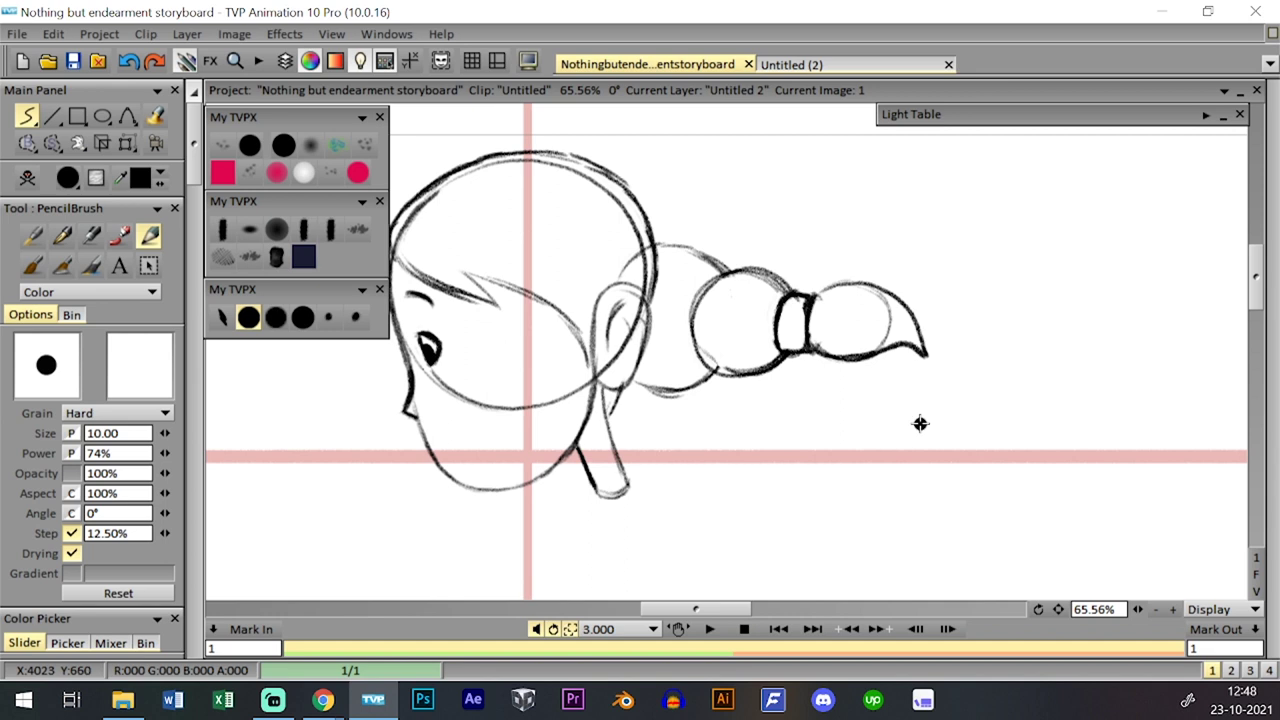
pyautogui.click(73, 61)
pyautogui.moveTo(630, 378)
pyautogui.mouseDown()
pyautogui.moveTo(660, 390)
pyautogui.moveTo(712, 365)
pyautogui.mouseUp()
pyautogui.moveTo(620, 285); pyautogui.dragTo(677, 247)
pyautogui.moveTo(620, 281)
pyautogui.mouseDown()
pyautogui.moveTo(638, 259)
pyautogui.moveTo(682, 246)
pyautogui.moveTo(726, 270)
pyautogui.mouseUp()
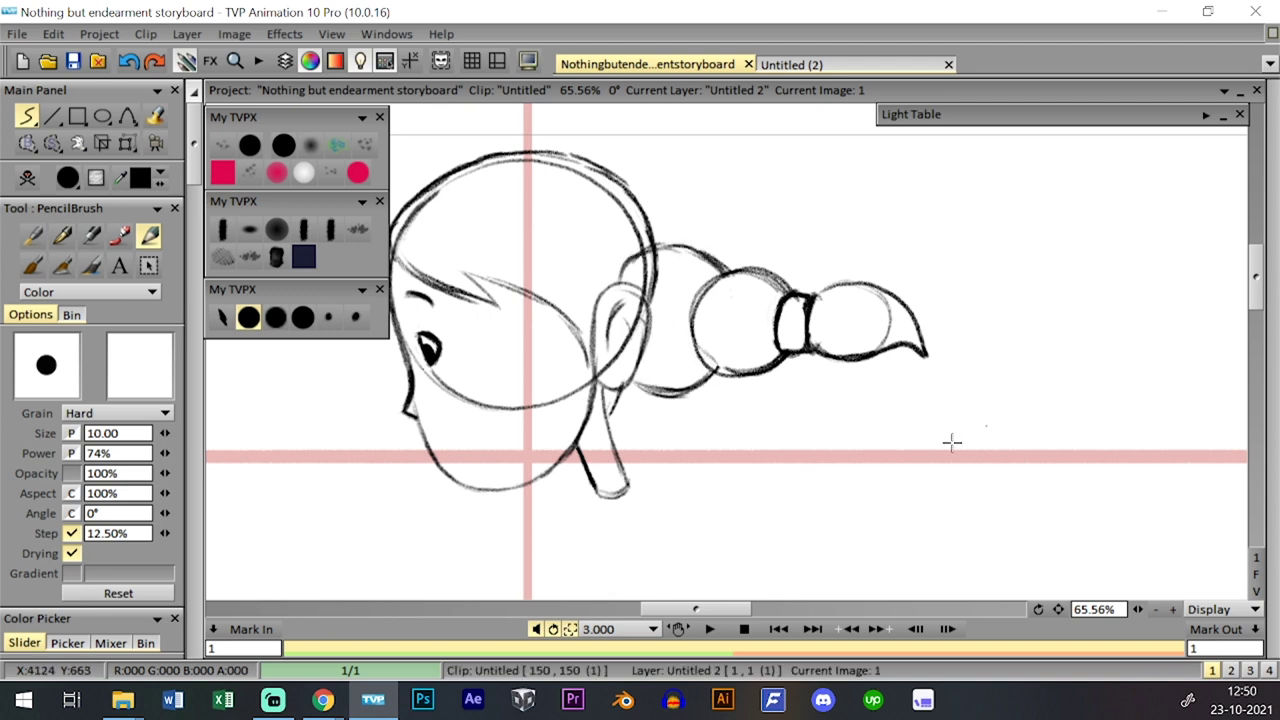
pyautogui.moveTo(806, 332)
pyautogui.mouseDown()
pyautogui.moveTo(786, 352)
pyautogui.moveTo(778, 306)
pyautogui.mouseUp()
pyautogui.moveTo(778, 350); pyautogui.dragTo(780, 292)
# - Draw a small mouth on the chin, save again, and add an eyebrow above the eye
pyautogui.moveTo(1060, 611); pyautogui.dragTo(1075, 611)
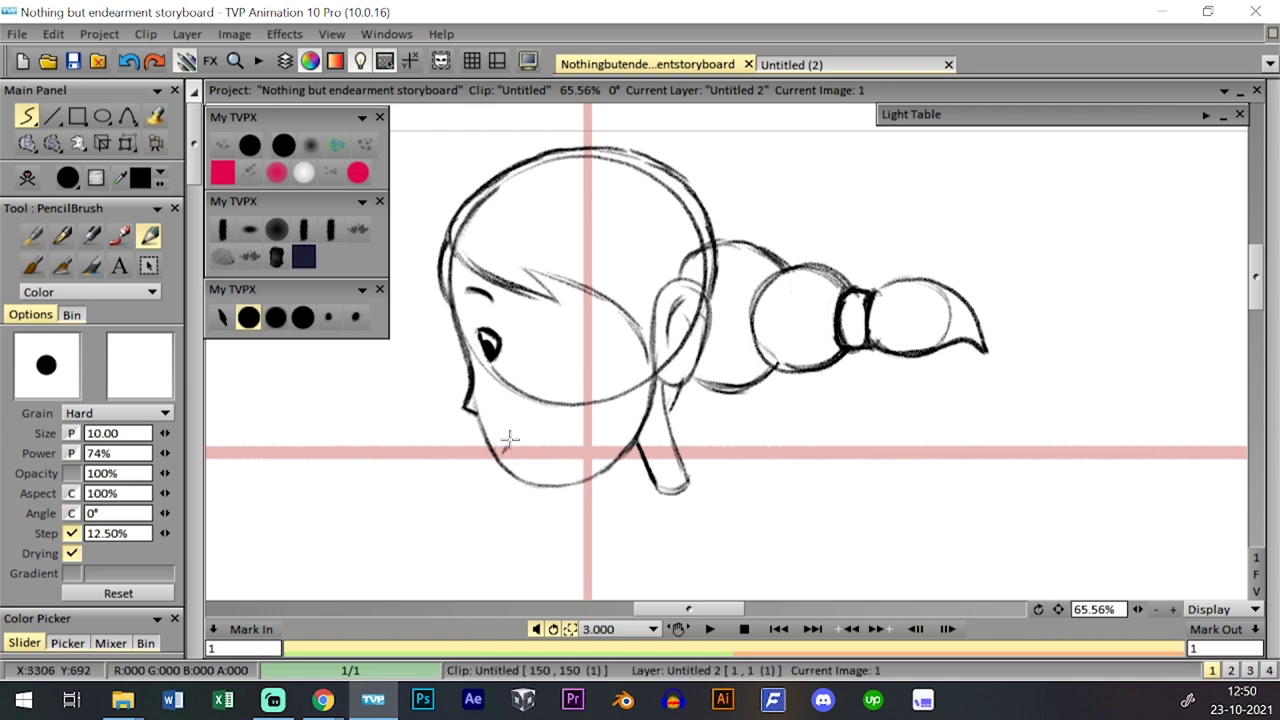
pyautogui.moveTo(511, 450)
pyautogui.mouseDown()
pyautogui.moveTo(500, 446)
pyautogui.moveTo(524, 450)
pyautogui.mouseUp()
pyautogui.click(74, 62)
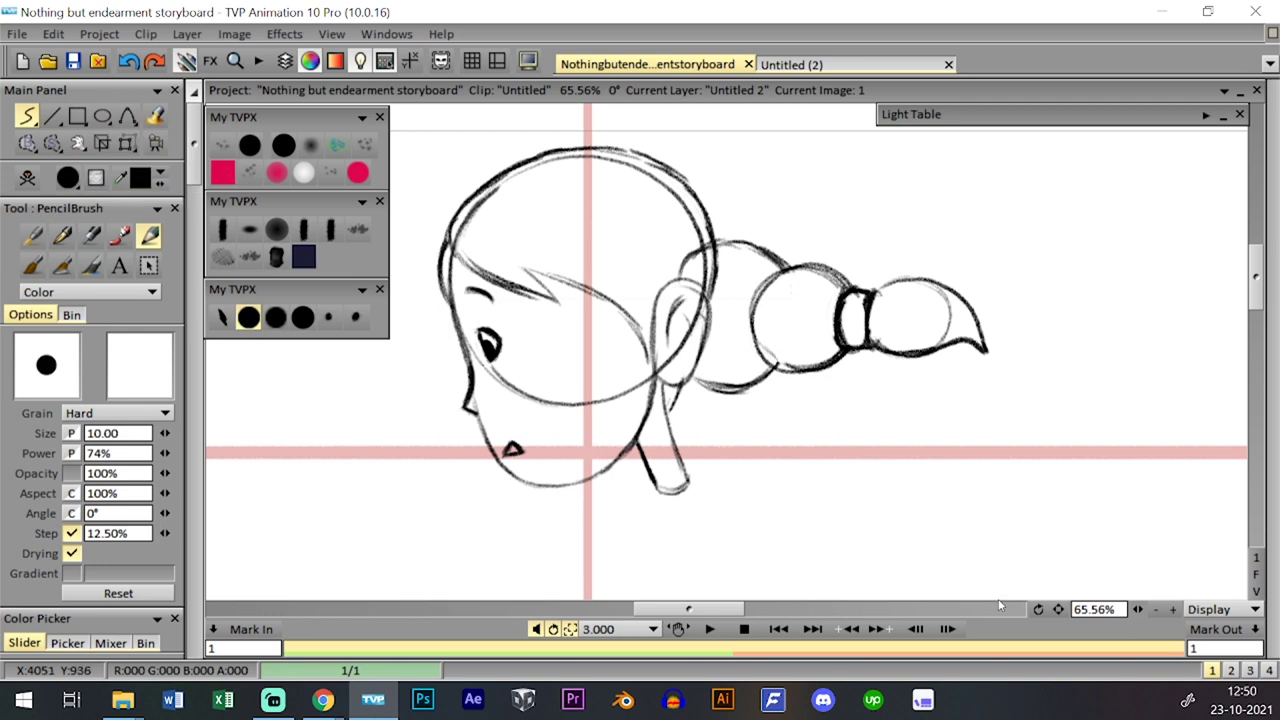
pyautogui.moveTo(463, 291)
pyautogui.mouseDown()
pyautogui.moveTo(490, 298)
pyautogui.moveTo(498, 337)
pyautogui.moveTo(481, 341)
pyautogui.mouseUp()
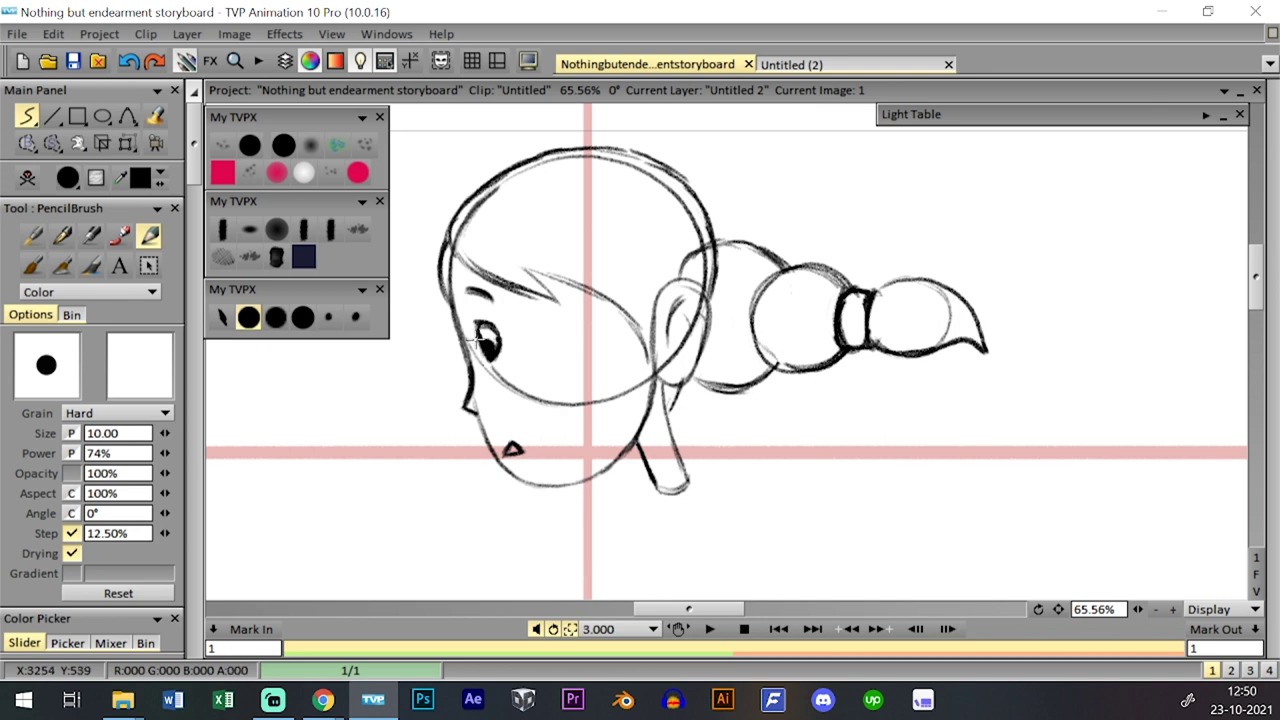
# - Sketch and darken the lines running down from the neck and the right shoulder
pyautogui.moveTo(1058, 609); pyautogui.dragTo(1068, 588)
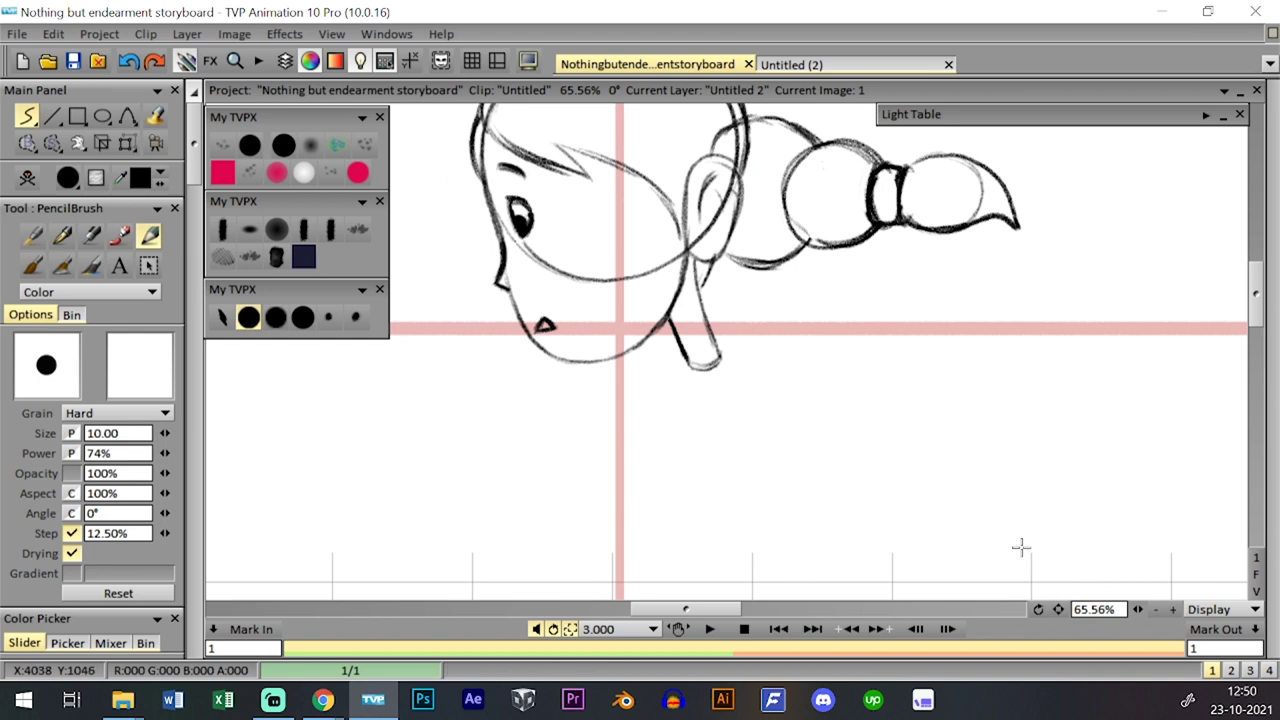
pyautogui.moveTo(682, 370); pyautogui.dragTo(662, 440)
pyautogui.moveTo(686, 368); pyautogui.dragTo(669, 412)
pyautogui.moveTo(720, 356)
pyautogui.mouseDown()
pyautogui.moveTo(755, 408)
pyautogui.moveTo(742, 402)
pyautogui.mouseUp()
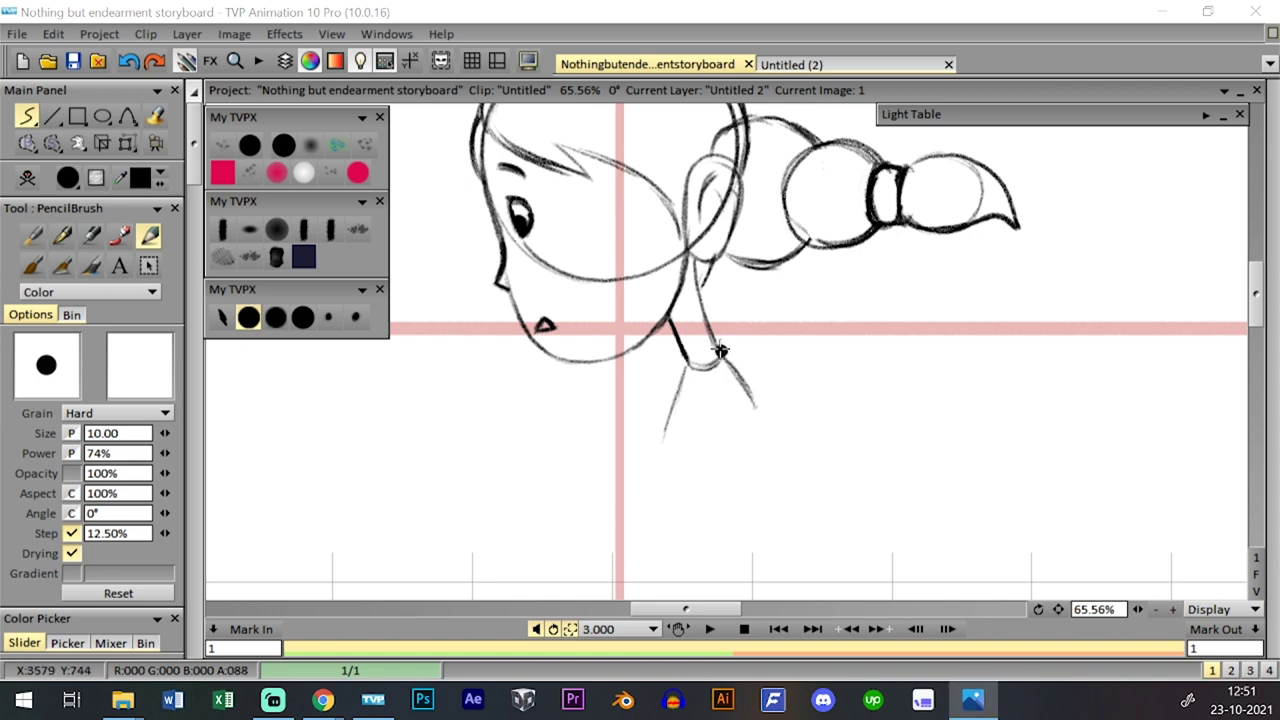
pyautogui.moveTo(727, 358); pyautogui.dragTo(770, 403)
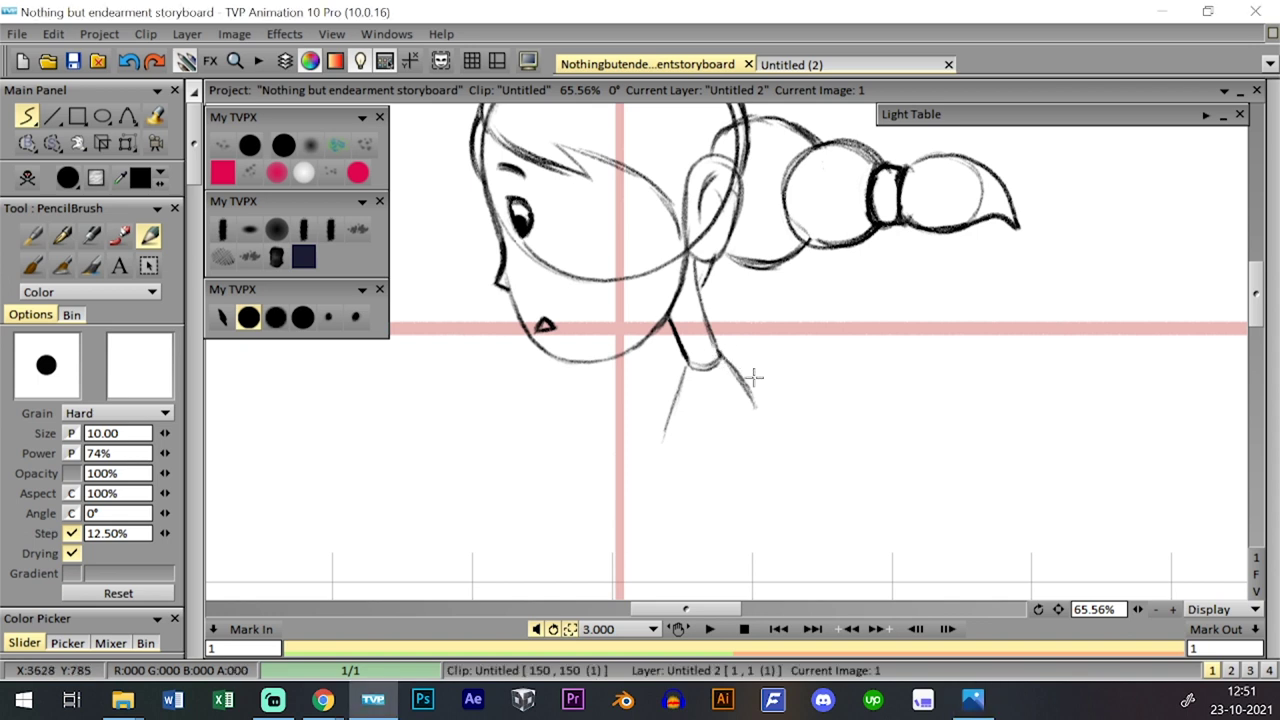
pyautogui.moveTo(722, 358); pyautogui.dragTo(757, 408)
pyautogui.moveTo(685, 370); pyautogui.dragTo(663, 437)
# - Draw the left and right sides of the narrow torso, redoing trial strokes
pyautogui.moveTo(1058, 609); pyautogui.dragTo(1050, 533)
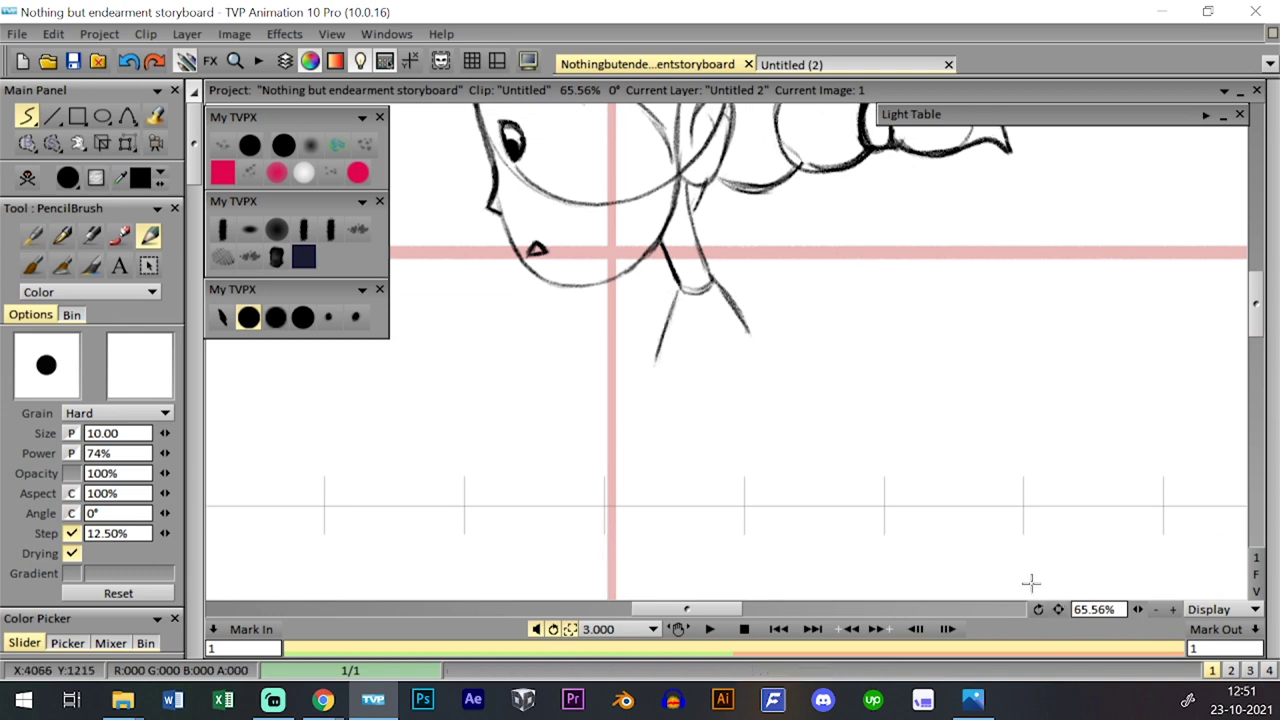
pyautogui.moveTo(658, 362)
pyautogui.mouseDown()
pyautogui.moveTo(658, 407)
pyautogui.moveTo(645, 369)
pyautogui.moveTo(680, 467)
pyautogui.mouseUp()
pyautogui.hotkey('ctrl', 'z')
pyautogui.hotkey('ctrl', 'z')
pyautogui.moveTo(750, 344); pyautogui.dragTo(738, 452)
pyautogui.moveTo(652, 357); pyautogui.dragTo(677, 480)
pyautogui.moveTo(660, 384); pyautogui.dragTo(677, 472)
pyautogui.hotkey('ctrl', 'z')
pyautogui.hotkey('ctrl', 'z')
pyautogui.moveTo(656, 346); pyautogui.dragTo(682, 470)
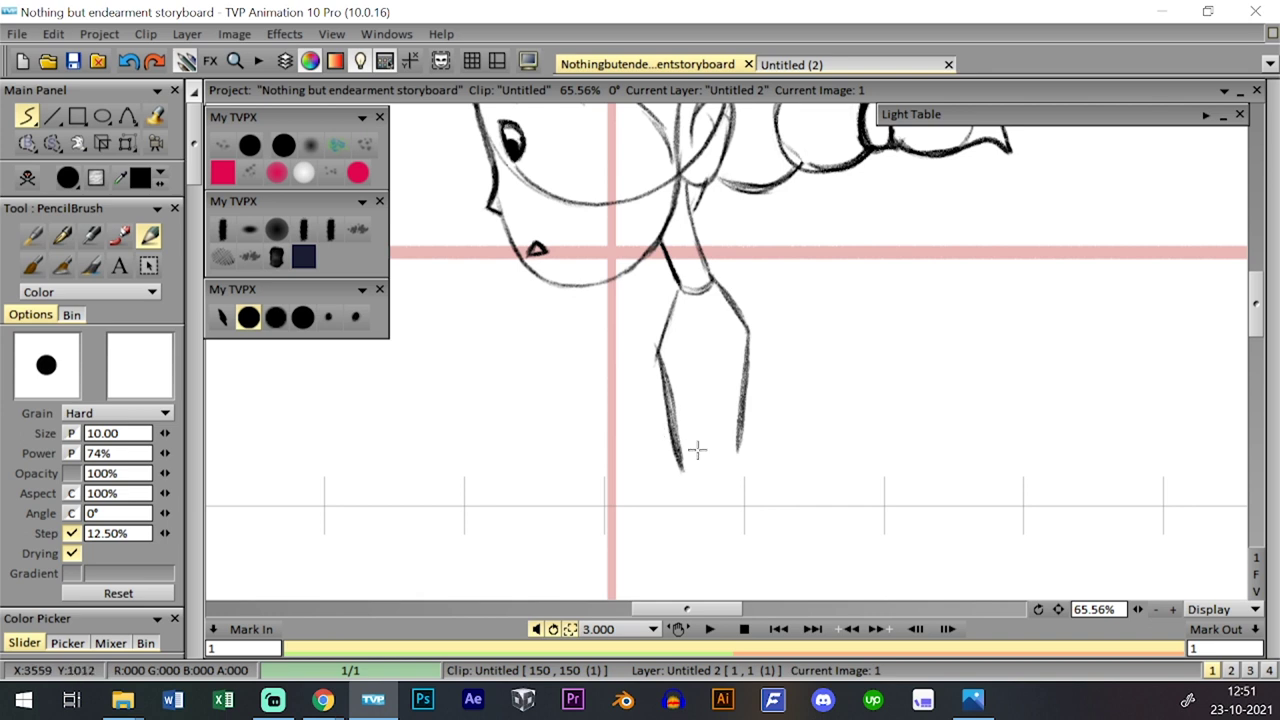
# - Draw the curved waistband across the bottom of the torso
pyautogui.moveTo(708, 437)
pyautogui.mouseDown()
pyautogui.moveTo(738, 428)
pyautogui.moveTo(672, 443)
pyautogui.moveTo(740, 438)
pyautogui.moveTo(671, 440)
pyautogui.moveTo(739, 441)
pyautogui.mouseUp()
pyautogui.hotkey('ctrl', 'z')
pyautogui.moveTo(739, 441); pyautogui.dragTo(692, 451)
pyautogui.moveTo(1138, 608); pyautogui.dragTo(992, 594)
pyautogui.scroll(-1, 1000, 562)
pyautogui.scroll(1, 996, 560)
pyautogui.scroll(-2, 992, 556)
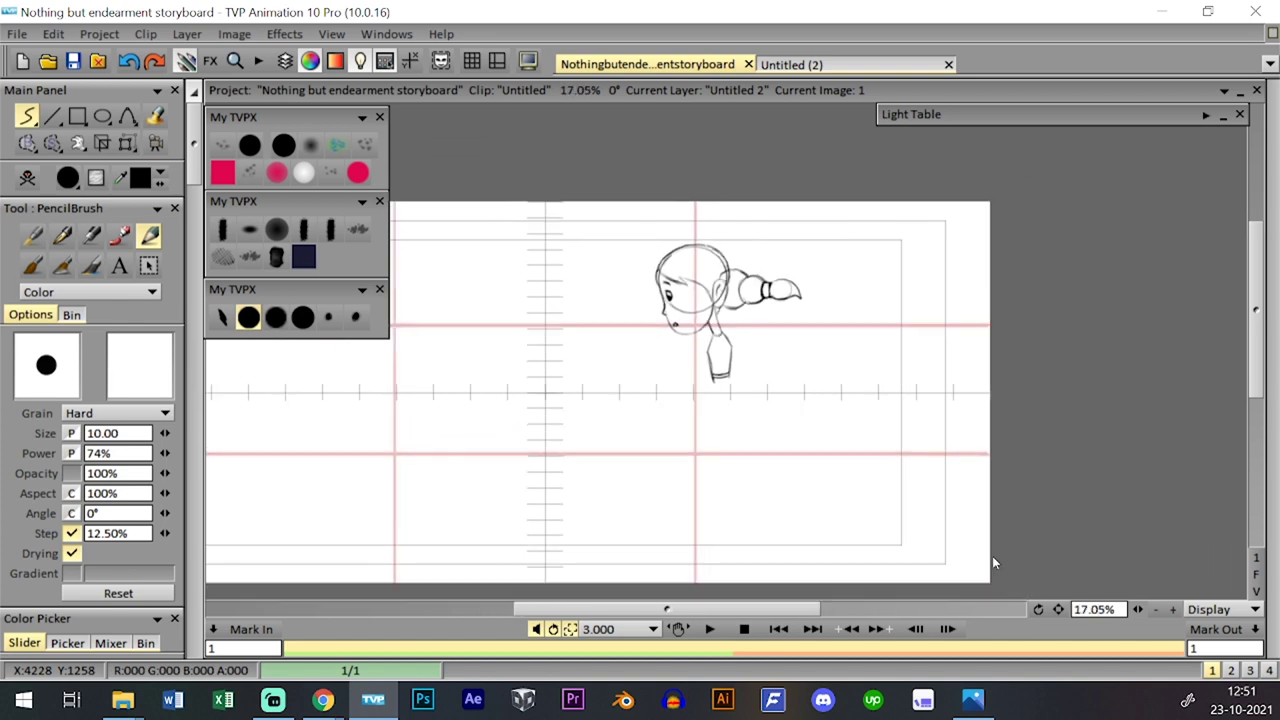
# - Enlarge the girl sketch, move it down and left, and save the project
pyautogui.click(127, 143)
pyautogui.moveTo(798, 250); pyautogui.dragTo(822, 200)
pyautogui.moveTo(779, 269); pyautogui.dragTo(770, 321)
pyautogui.press('Return')
pyautogui.click(250, 317)
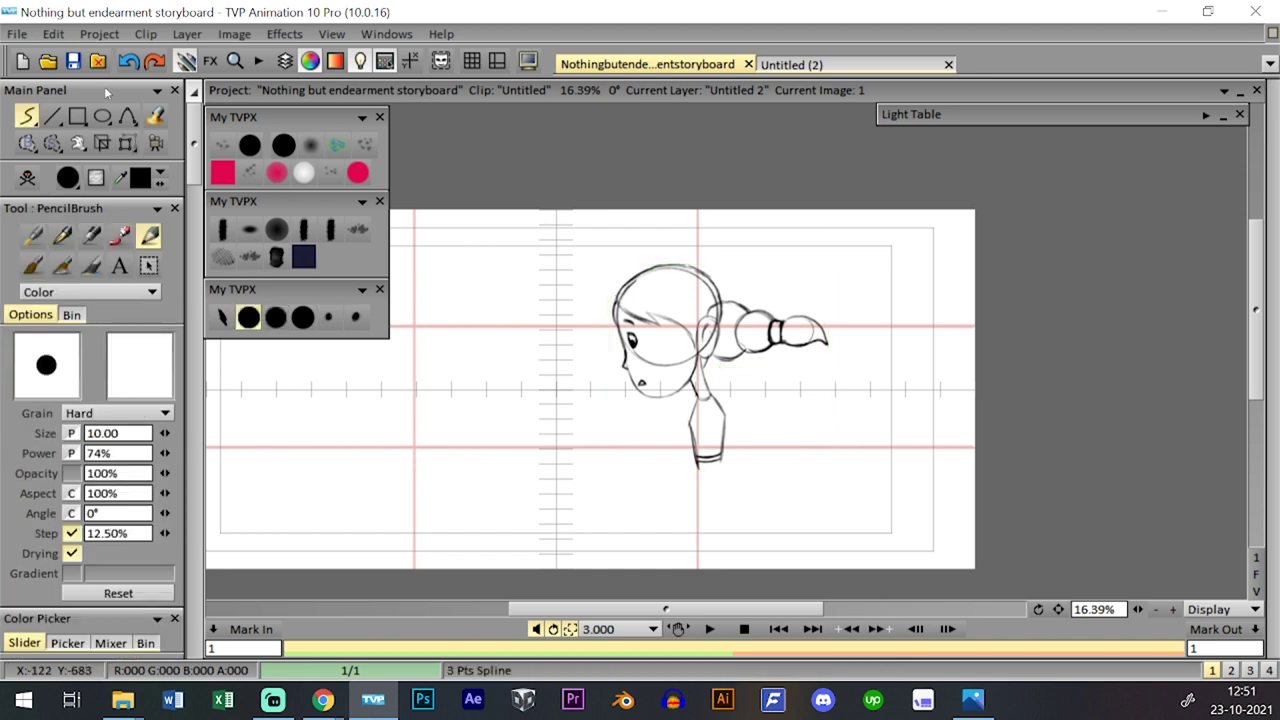
pyautogui.click(73, 61)
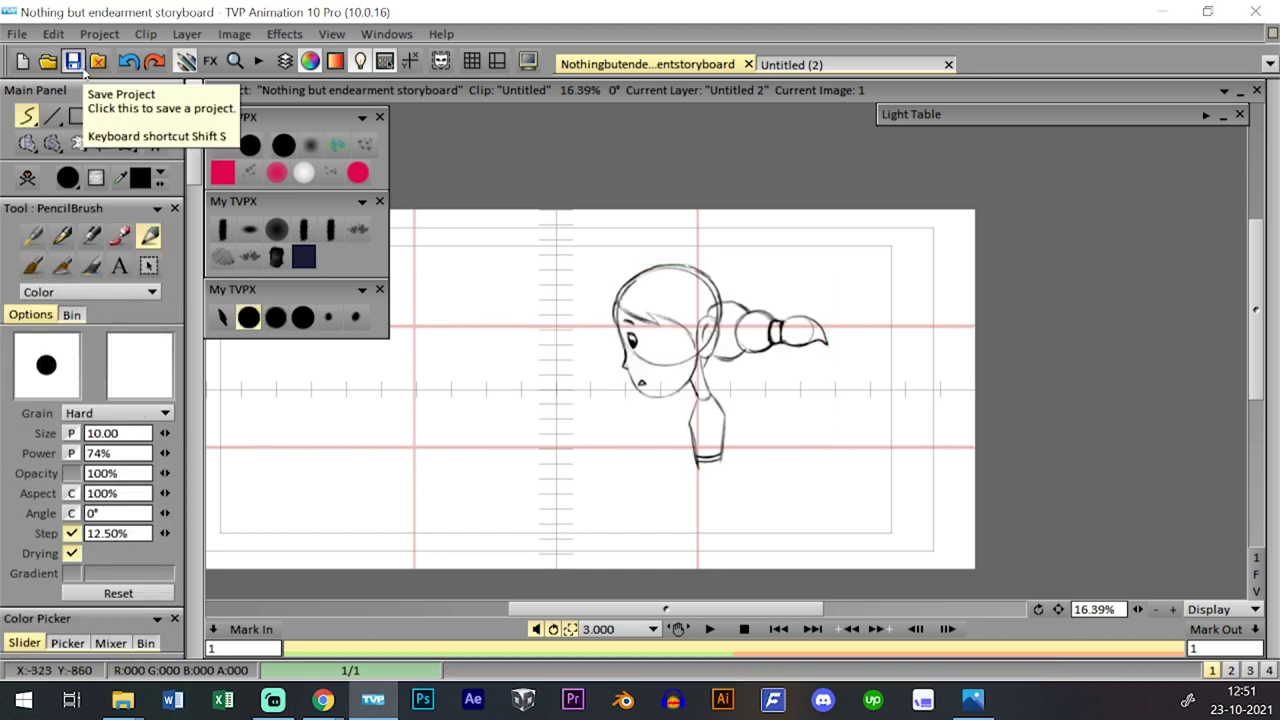
# - Draw the left leg line flaring down from the waistband
pyautogui.moveTo(1138, 609); pyautogui.dragTo(1151, 587)
pyautogui.moveTo(1062, 609); pyautogui.dragTo(1068, 556)
pyautogui.moveTo(1138, 609); pyautogui.dragTo(1163, 608)
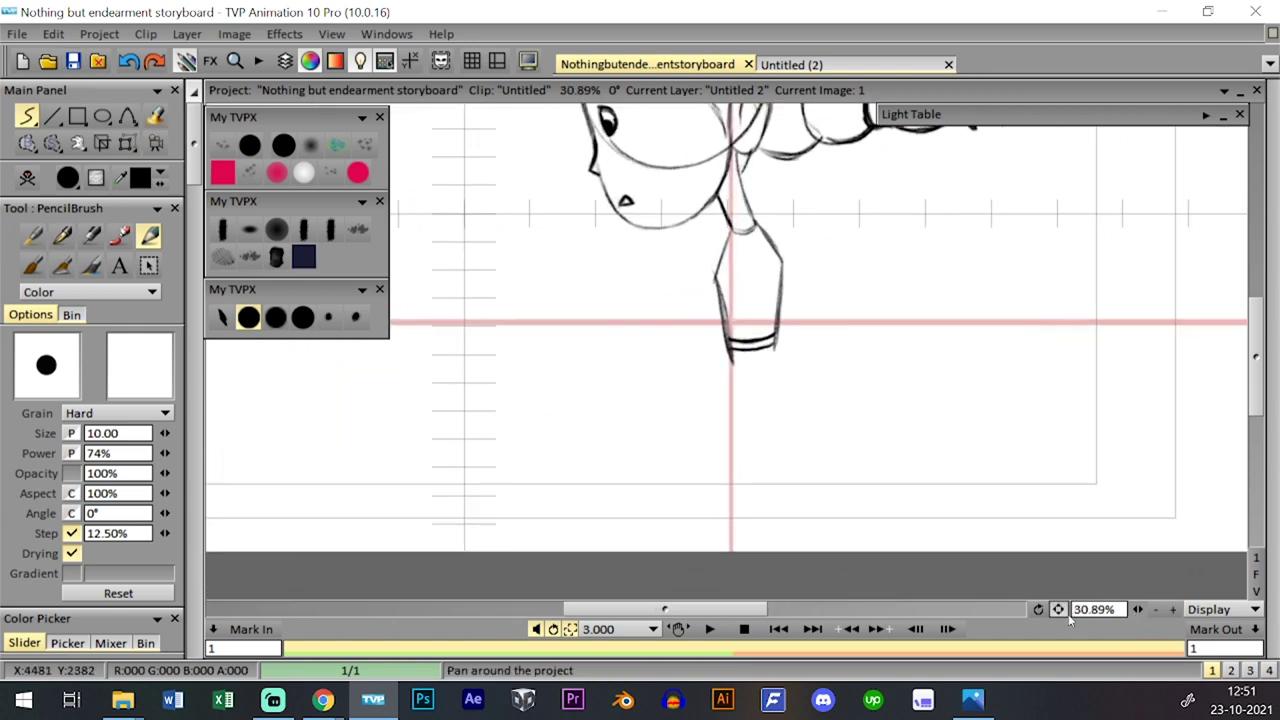
pyautogui.moveTo(1060, 609); pyautogui.dragTo(1051, 622)
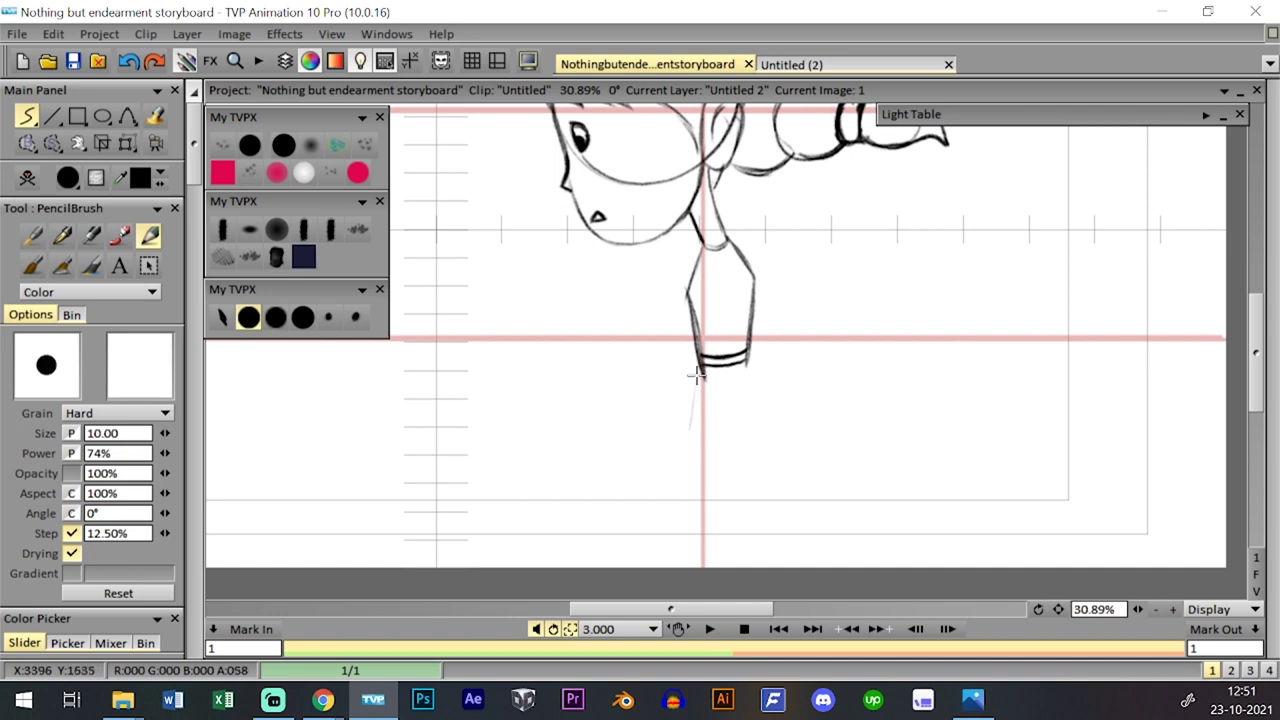
pyautogui.moveTo(700, 372); pyautogui.dragTo(681, 482)
pyautogui.hotkey('ctrl', 'z')
pyautogui.hotkey('ctrl', 'z')
pyautogui.moveTo(689, 395)
pyautogui.mouseDown()
pyautogui.moveTo(680, 443)
pyautogui.moveTo(688, 380)
pyautogui.moveTo(658, 528)
pyautogui.mouseUp()
# - Draw the right leg line and extend the left leg line further down
pyautogui.moveTo(750, 370); pyautogui.dragTo(781, 482)
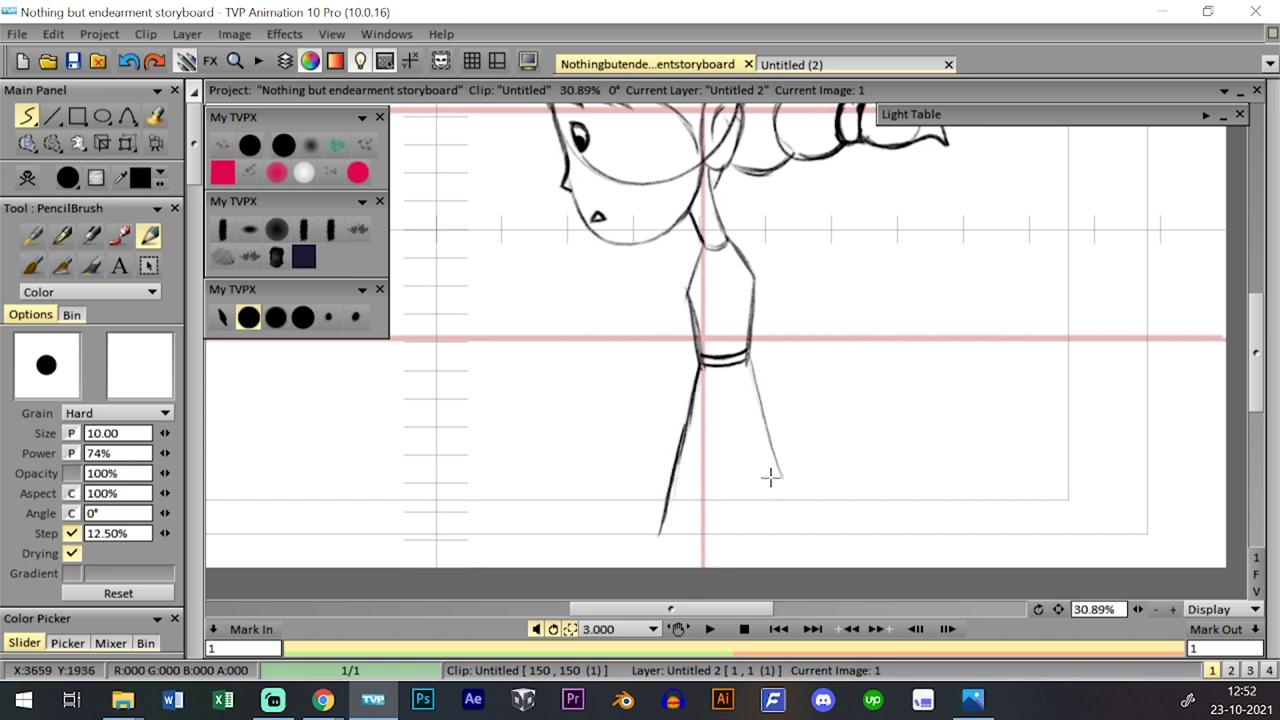
pyautogui.moveTo(750, 372); pyautogui.dragTo(789, 531)
pyautogui.moveTo(776, 450); pyautogui.dragTo(793, 536)
pyautogui.moveTo(660, 543)
pyautogui.mouseDown()
pyautogui.moveTo(667, 474)
pyautogui.moveTo(667, 506)
pyautogui.mouseUp()
pyautogui.moveTo(680, 430)
pyautogui.mouseDown()
pyautogui.moveTo(659, 560)
pyautogui.moveTo(683, 425)
pyautogui.moveTo(667, 492)
pyautogui.mouseUp()
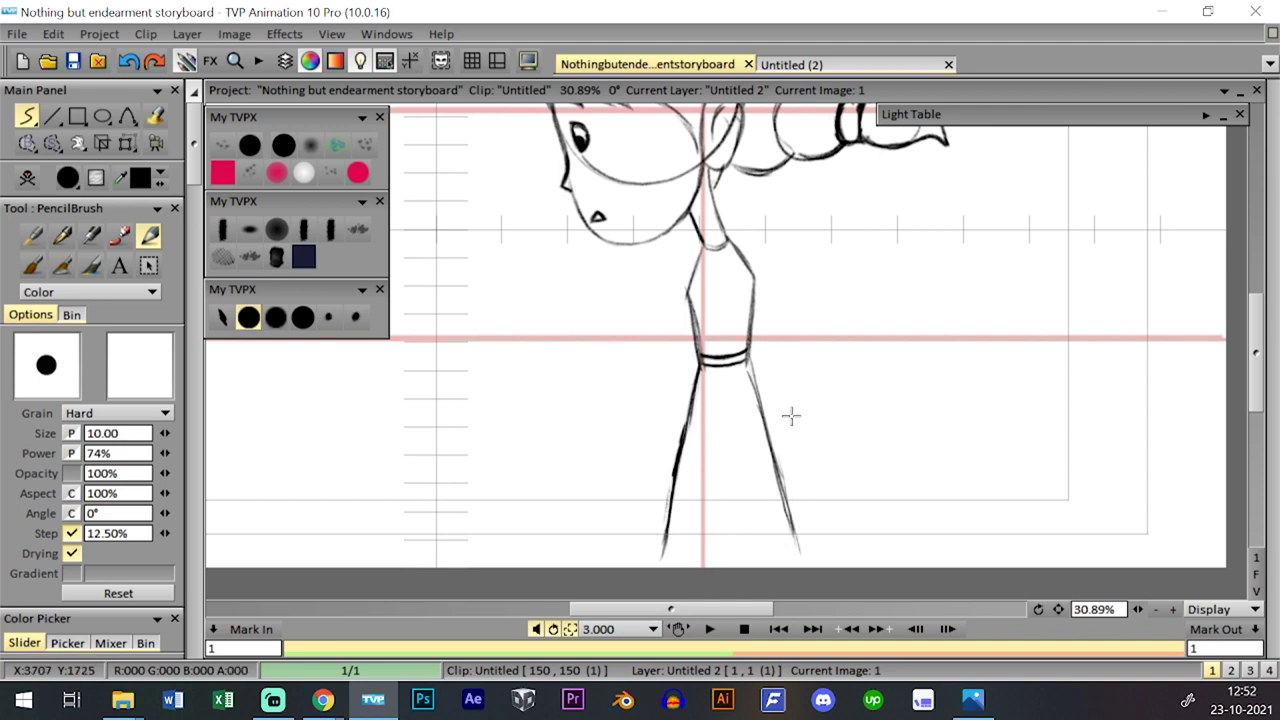
pyautogui.click(127, 143)
pyautogui.click(178, 146)
# - Enlarge the girl sketch, shift it up and right, then shrink it slightly
pyautogui.click(127, 143)
pyautogui.click(180, 168)
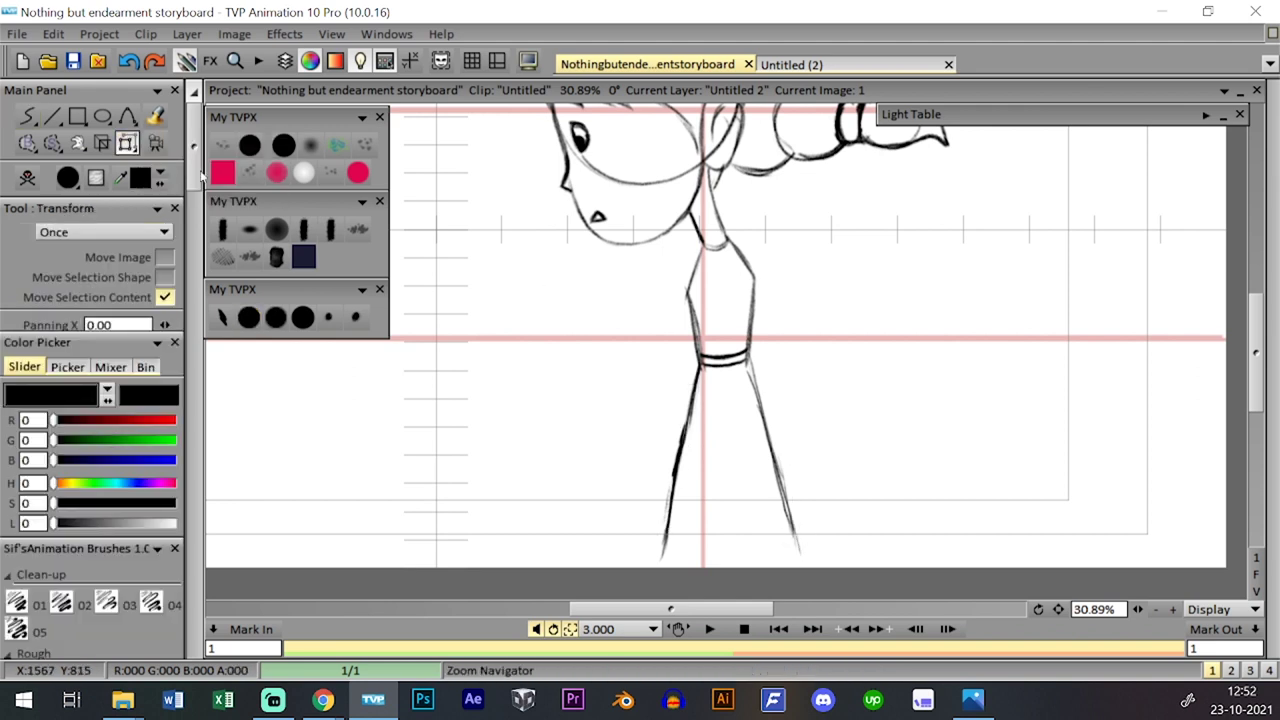
pyautogui.scroll(-3, 1060, 587)
pyautogui.moveTo(848, 464); pyautogui.dragTo(869, 493)
pyautogui.moveTo(837, 371); pyautogui.dragTo(875, 380)
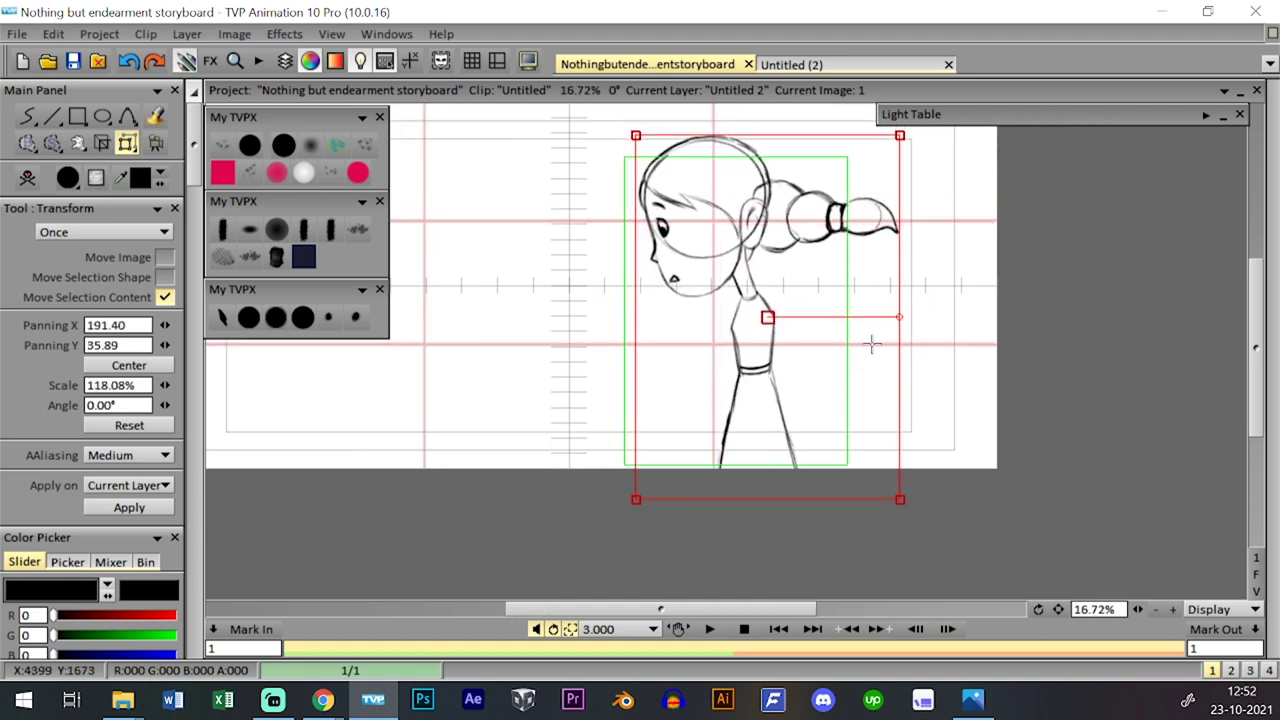
pyautogui.moveTo(900, 135); pyautogui.dragTo(891, 143)
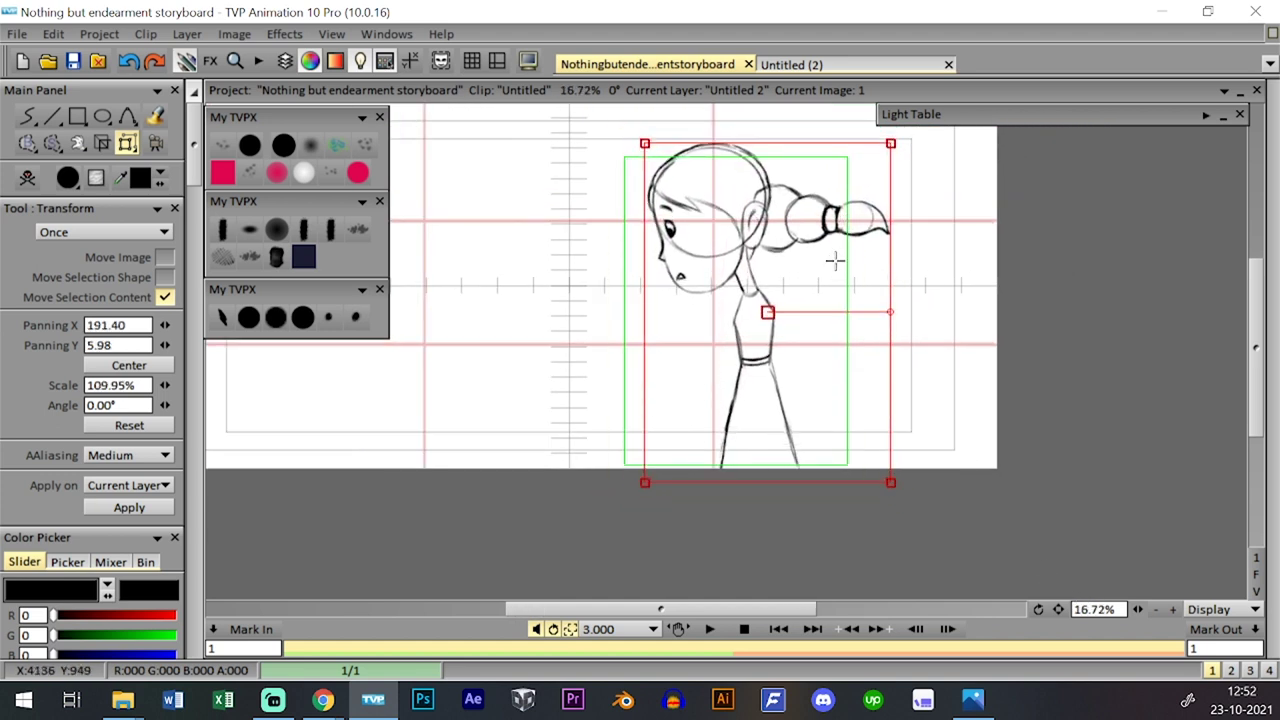
pyautogui.press('Return')
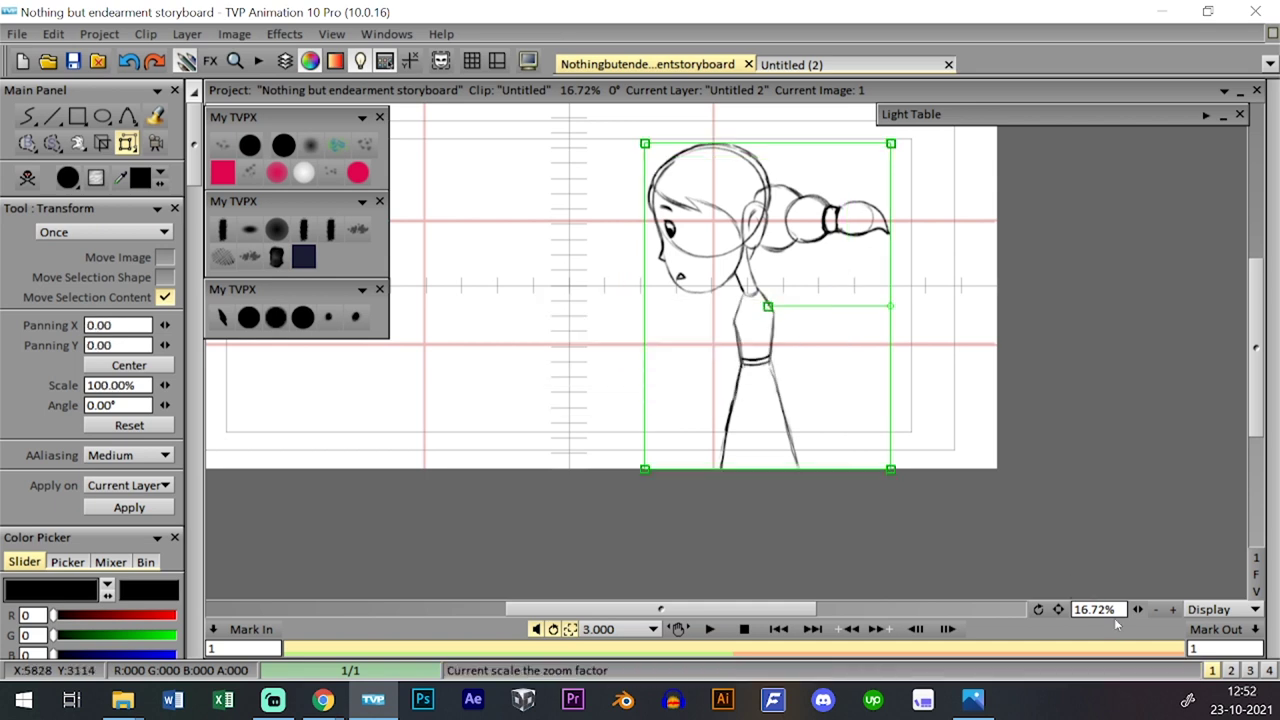
# - Erase part of the eye and eyebrow, then add a thin curved stroke beside the eye
pyautogui.scroll(3, 750, 390)
pyautogui.moveTo(750, 390); pyautogui.dragTo(686, 471)
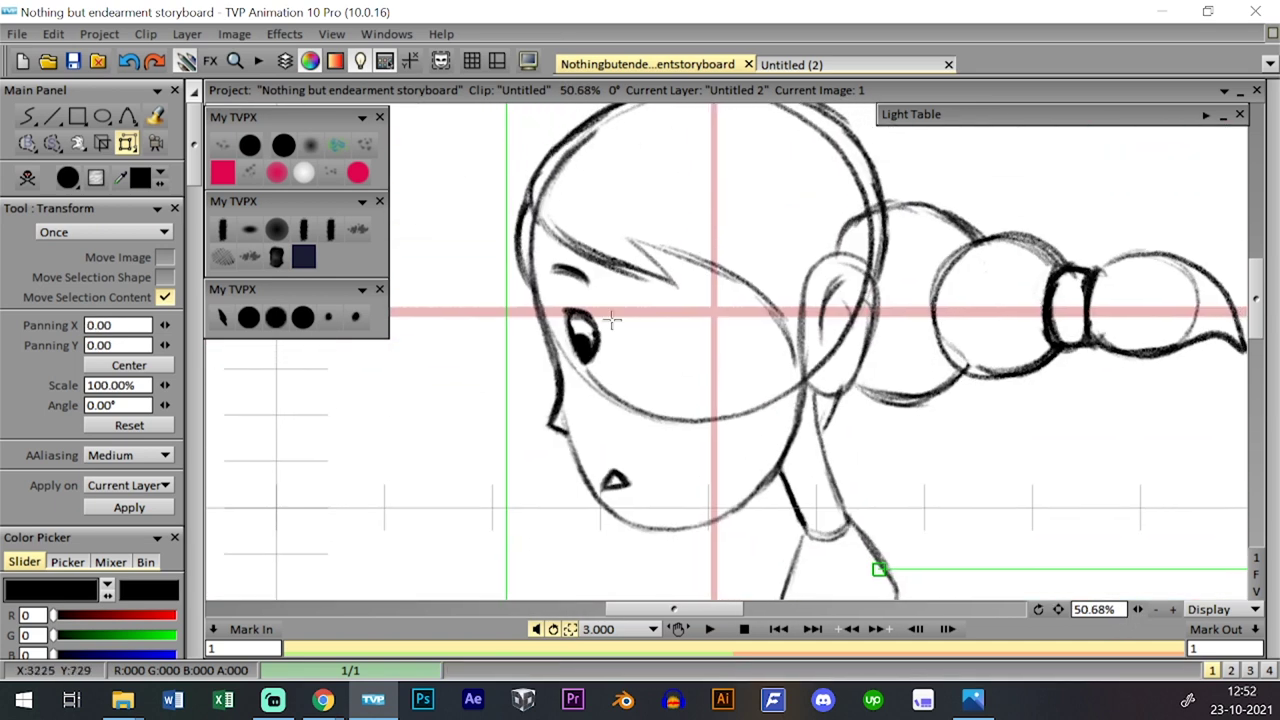
pyautogui.click(250, 145)
pyautogui.moveTo(590, 322)
pyautogui.mouseDown()
pyautogui.moveTo(567, 302)
pyautogui.moveTo(598, 349)
pyautogui.moveTo(551, 263)
pyautogui.moveTo(604, 315)
pyautogui.moveTo(579, 268)
pyautogui.moveTo(557, 292)
pyautogui.moveTo(592, 304)
pyautogui.mouseUp()
pyautogui.click(303, 318)
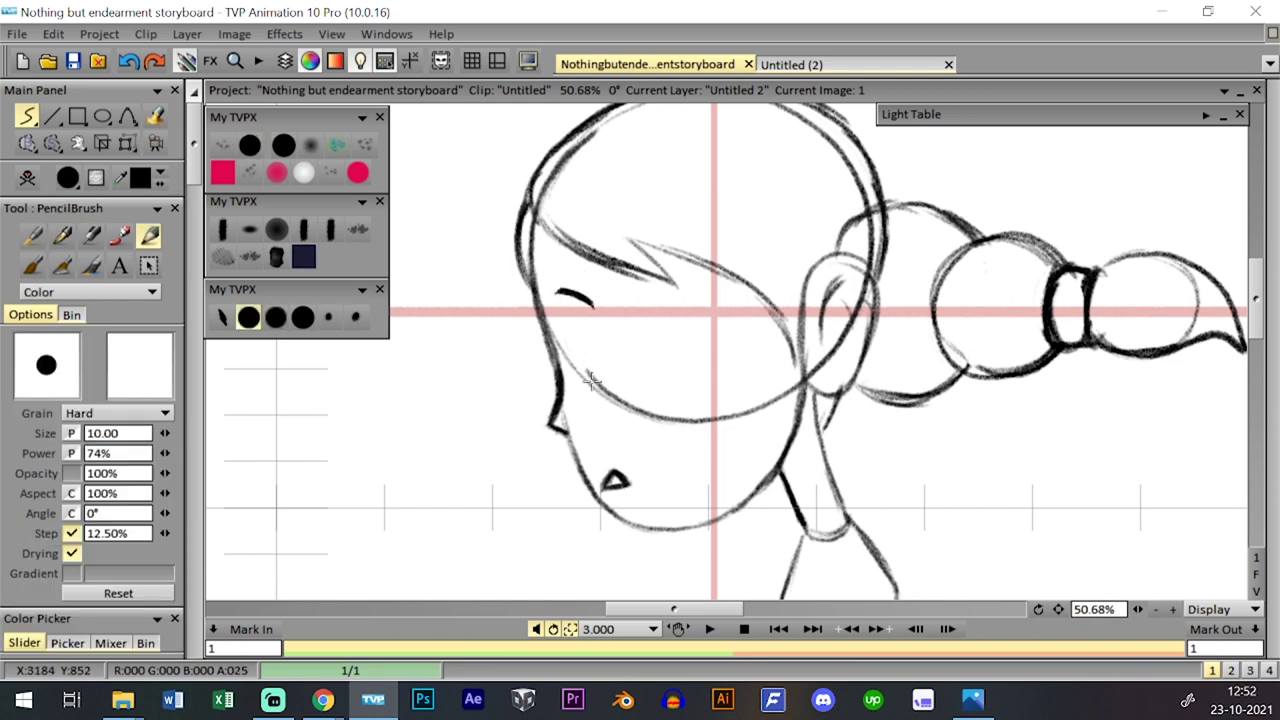
pyautogui.hotkey('ctrl', 'z')
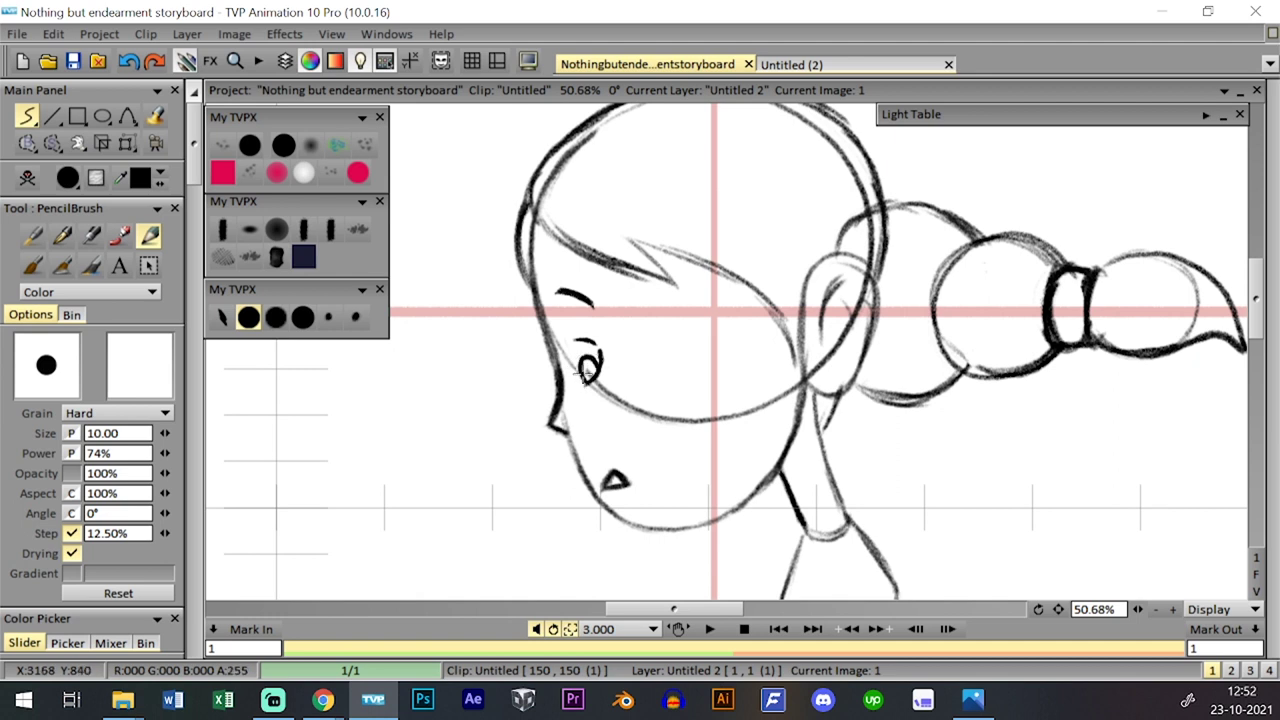
pyautogui.moveTo(576, 344)
pyautogui.mouseDown()
pyautogui.moveTo(578, 362)
pyautogui.moveTo(593, 341)
pyautogui.mouseUp()
pyautogui.moveTo(1138, 609); pyautogui.dragTo(1104, 609)
pyautogui.moveTo(904, 480); pyautogui.dragTo(896, 442)
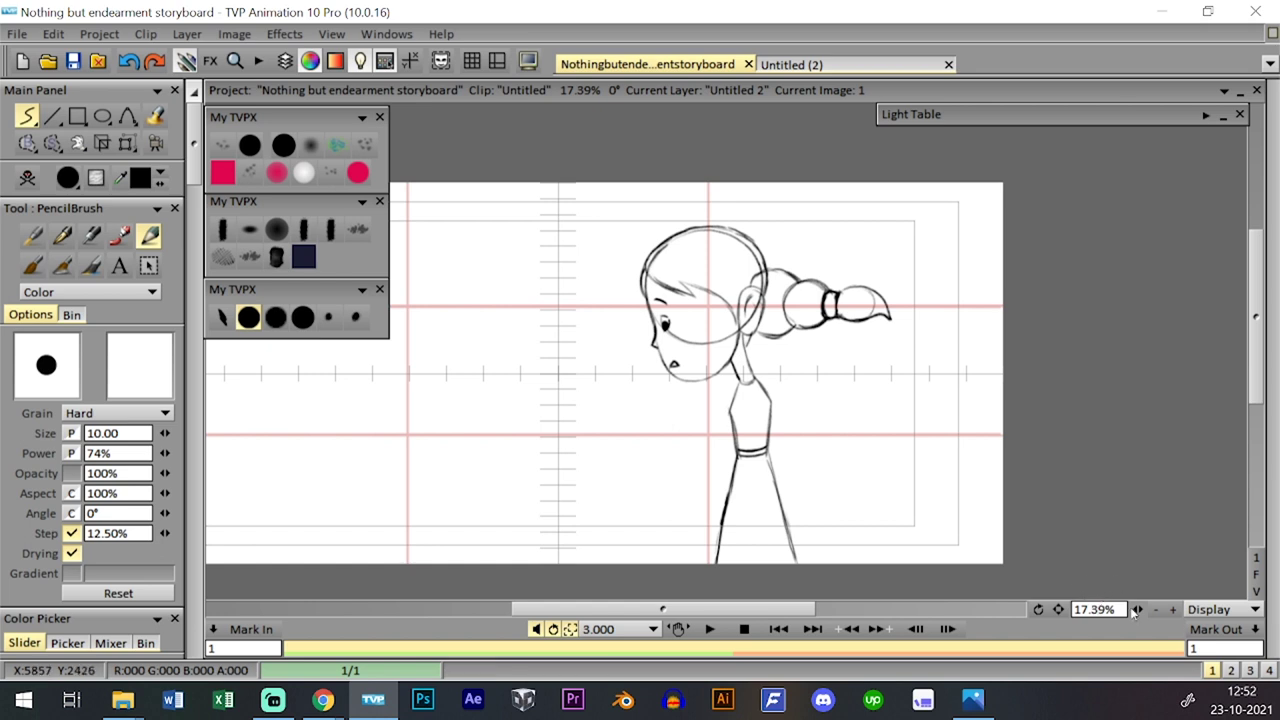
# - Darken the neck line and retrace the shoulder and torso edge
pyautogui.scroll(3, 1110, 598)
pyautogui.moveTo(889, 455); pyautogui.dragTo(888, 477)
pyautogui.moveTo(790, 346); pyautogui.dragTo(774, 395)
pyautogui.moveTo(793, 343); pyautogui.dragTo(774, 396)
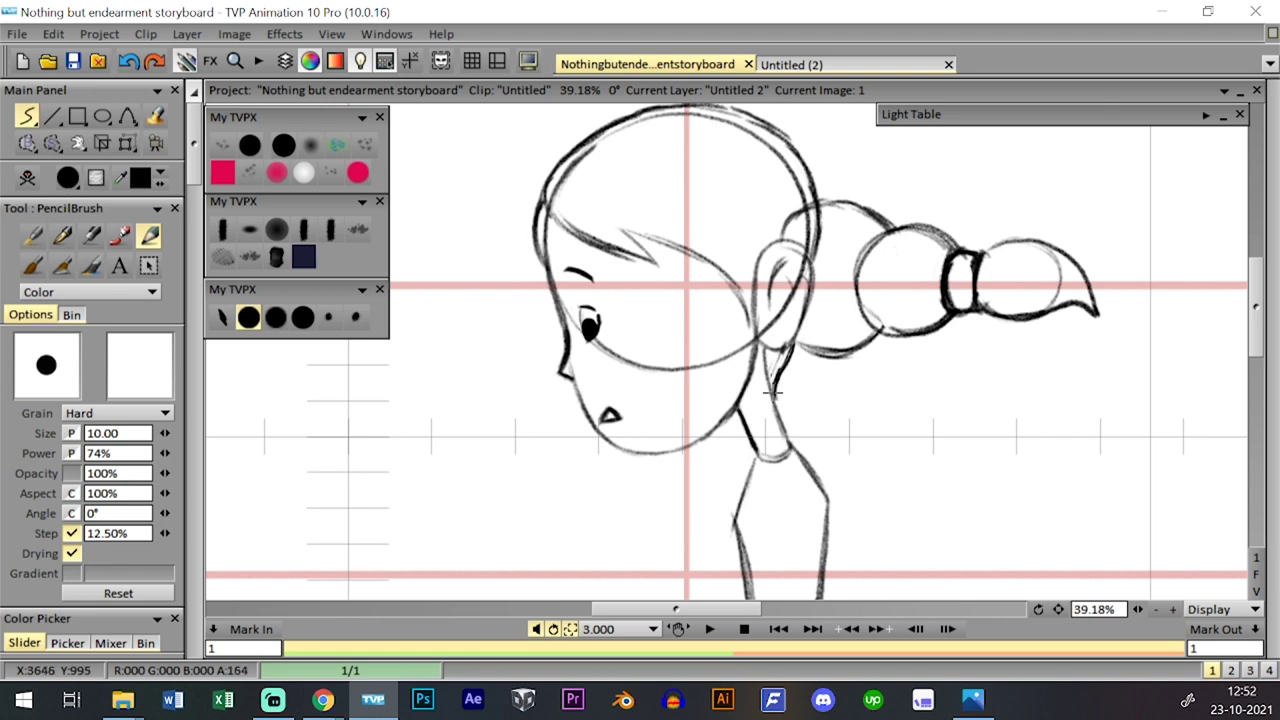
pyautogui.moveTo(1138, 609); pyautogui.dragTo(1089, 605)
pyautogui.scroll(3, 1088, 607)
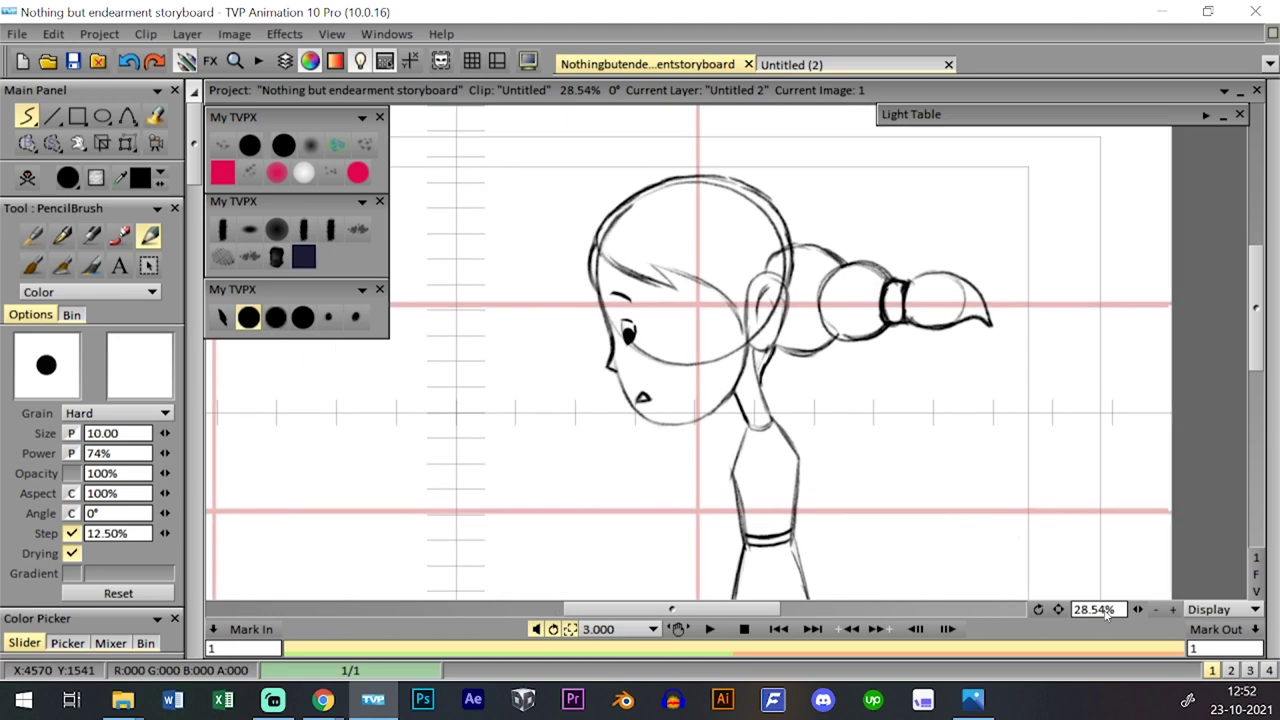
pyautogui.scroll(-3, 795, 435)
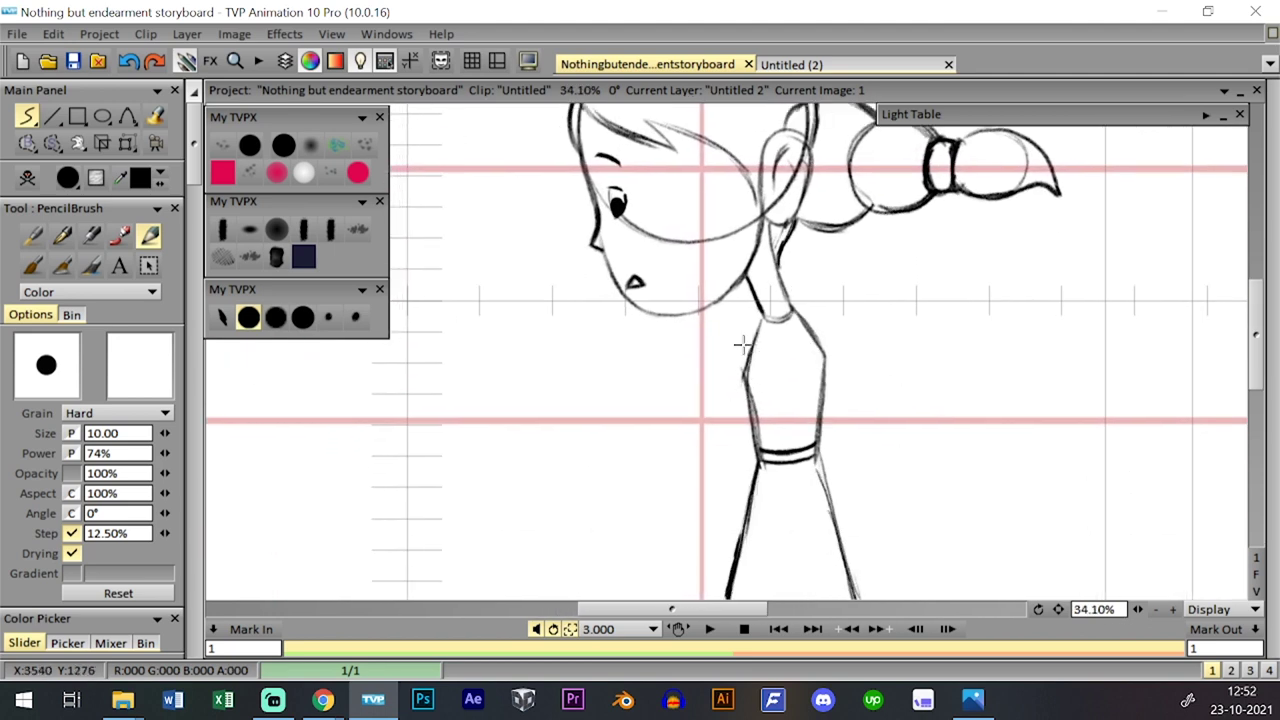
pyautogui.moveTo(793, 309)
pyautogui.mouseDown()
pyautogui.moveTo(824, 356)
pyautogui.moveTo(821, 426)
pyautogui.mouseUp()
pyautogui.moveTo(825, 357); pyautogui.dragTo(830, 496)
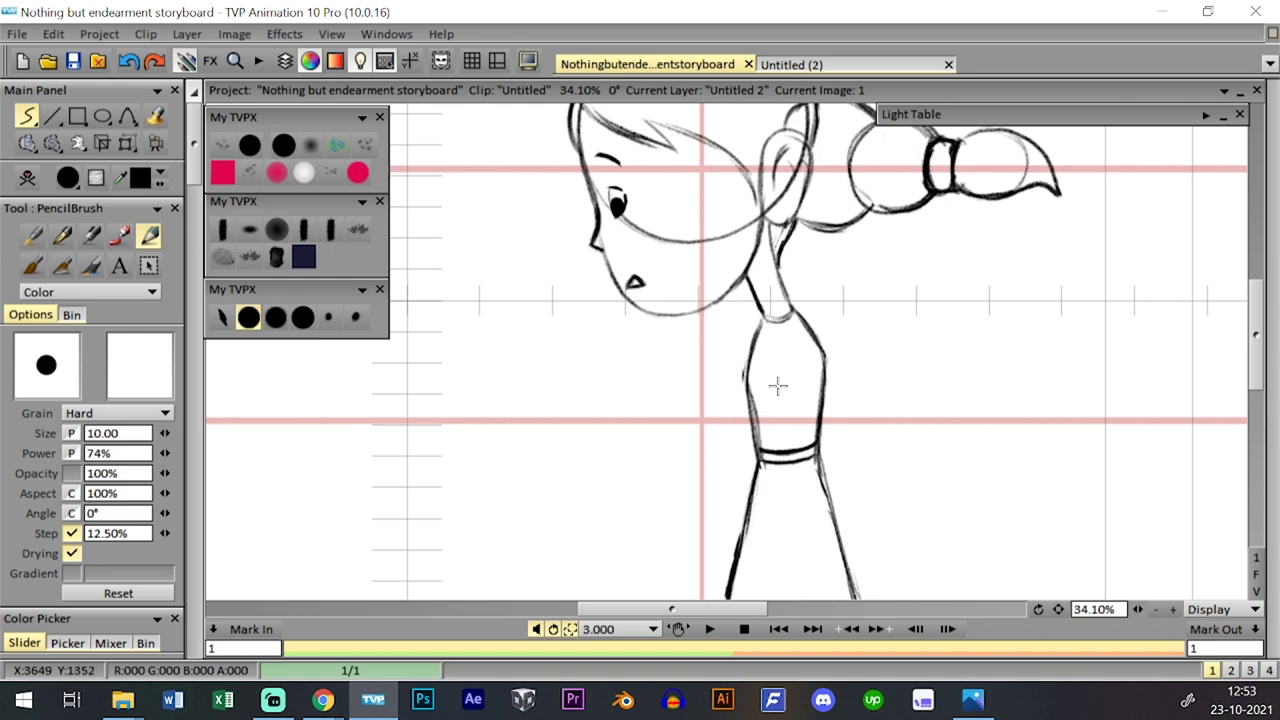
# - Draw the upper arm and forearm lines reaching forward across the torso
pyautogui.moveTo(778, 392)
pyautogui.mouseDown()
pyautogui.moveTo(774, 343)
pyautogui.moveTo(808, 320)
pyautogui.mouseUp()
pyautogui.moveTo(760, 375)
pyautogui.mouseDown()
pyautogui.moveTo(827, 312)
pyautogui.moveTo(793, 342)
pyautogui.moveTo(830, 304)
pyautogui.mouseUp()
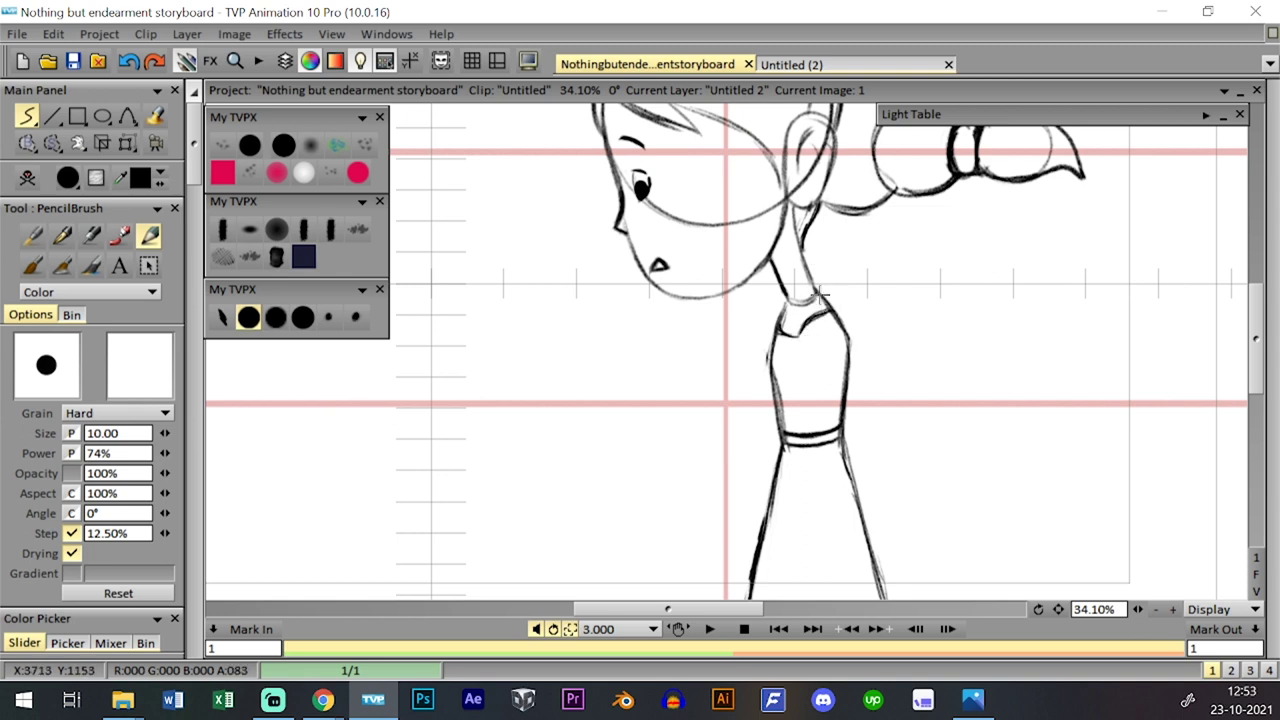
pyautogui.moveTo(787, 383)
pyautogui.mouseDown()
pyautogui.moveTo(817, 381)
pyautogui.moveTo(762, 404)
pyautogui.moveTo(848, 332)
pyautogui.mouseUp()
pyautogui.hotkey('ctrl', 'z')
pyautogui.moveTo(762, 390); pyautogui.dragTo(851, 336)
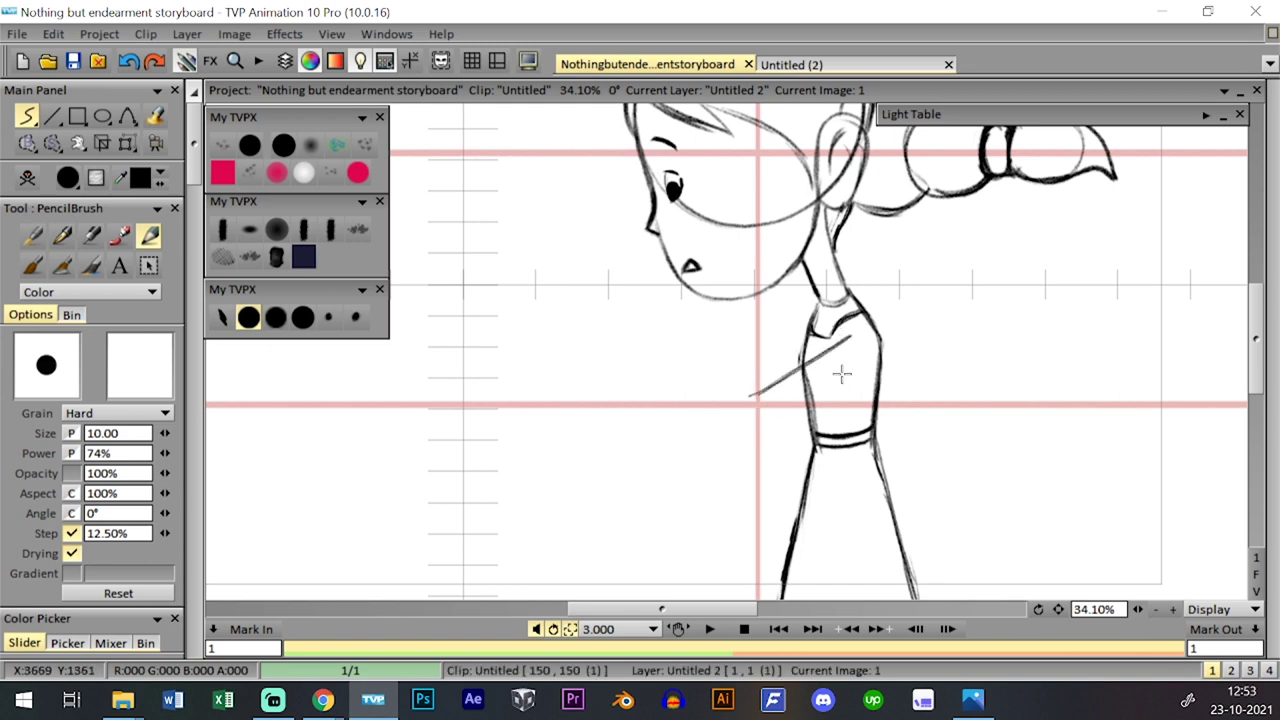
pyautogui.moveTo(779, 421); pyautogui.dragTo(861, 368)
pyautogui.moveTo(811, 401); pyautogui.dragTo(861, 369)
pyautogui.moveTo(756, 422); pyautogui.dragTo(818, 414)
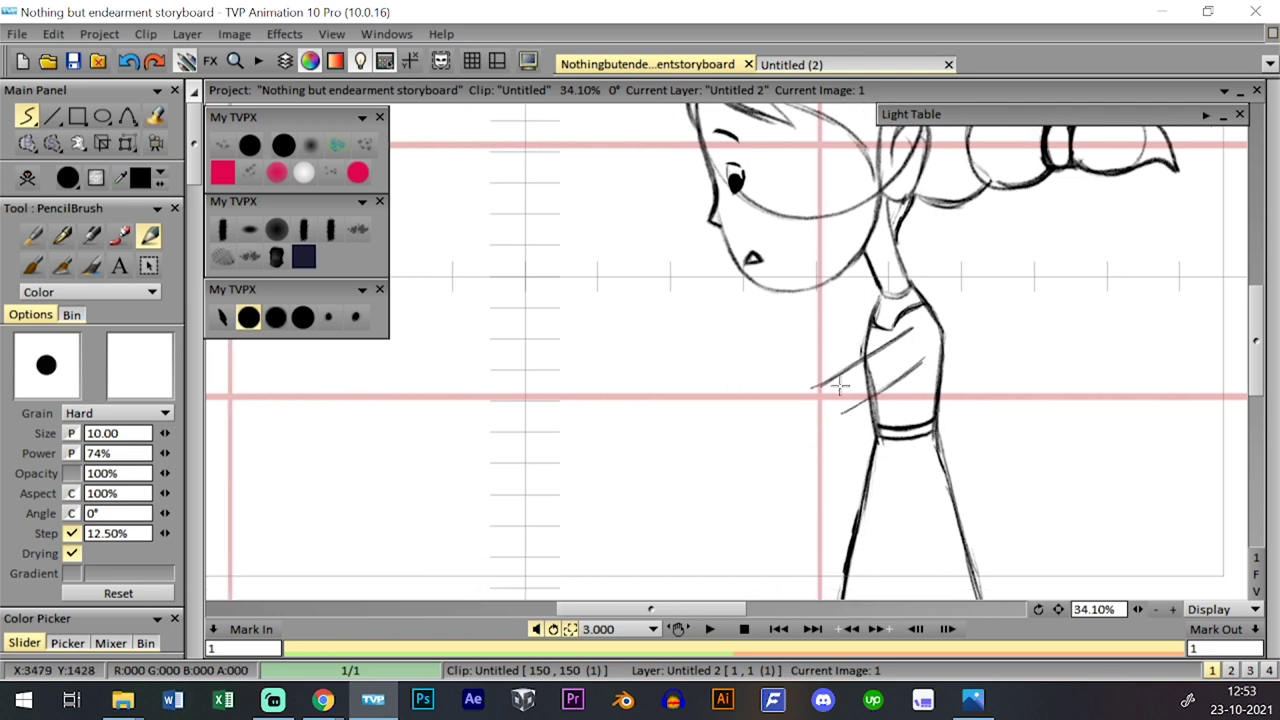
pyautogui.moveTo(739, 402)
pyautogui.mouseDown()
pyautogui.moveTo(829, 380)
pyautogui.moveTo(735, 404)
pyautogui.moveTo(736, 452)
pyautogui.moveTo(845, 414)
pyautogui.mouseUp()
pyautogui.hotkey('ctrl', 'z')
pyautogui.moveTo(746, 457)
pyautogui.mouseDown()
pyautogui.moveTo(845, 413)
pyautogui.moveTo(811, 428)
pyautogui.moveTo(920, 352)
pyautogui.mouseUp()
# - Lasso the hand and nudge it slightly left and down
pyautogui.hotkey('ctrl', 'z')
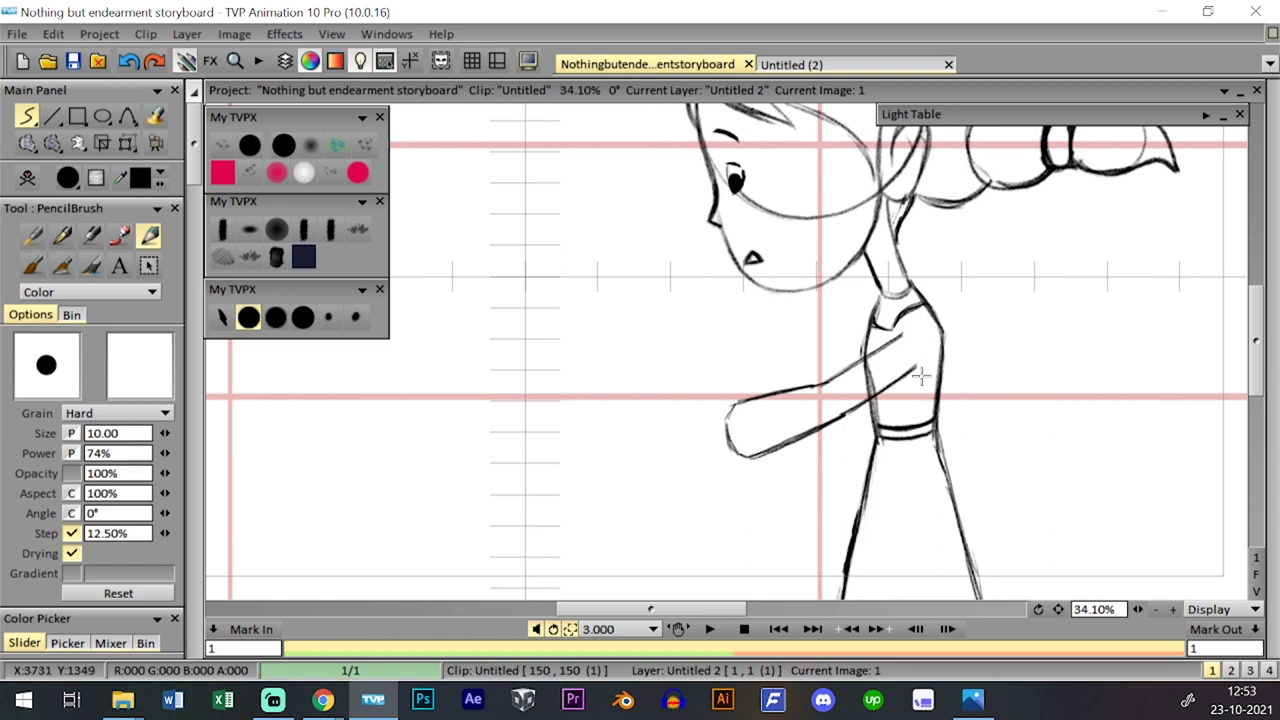
pyautogui.click(54, 146)
pyautogui.click(150, 190)
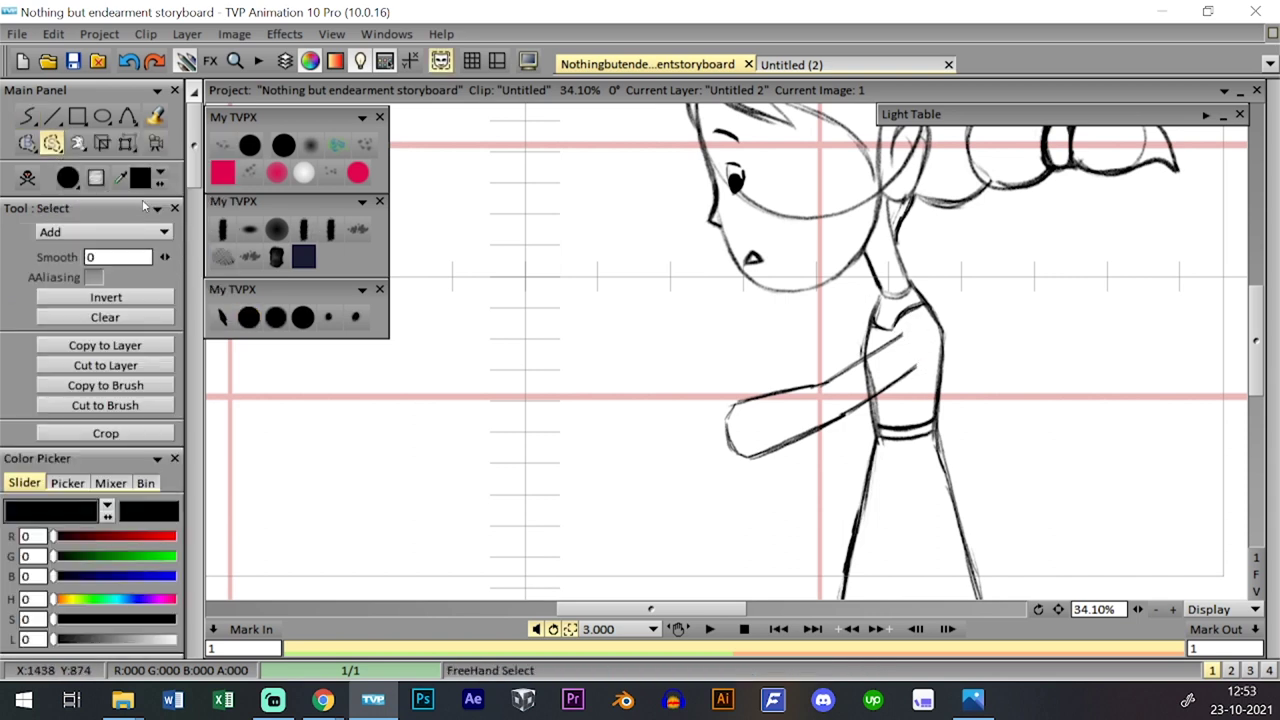
pyautogui.moveTo(763, 379); pyautogui.dragTo(678, 395)
pyautogui.click(127, 144)
pyautogui.click(168, 168)
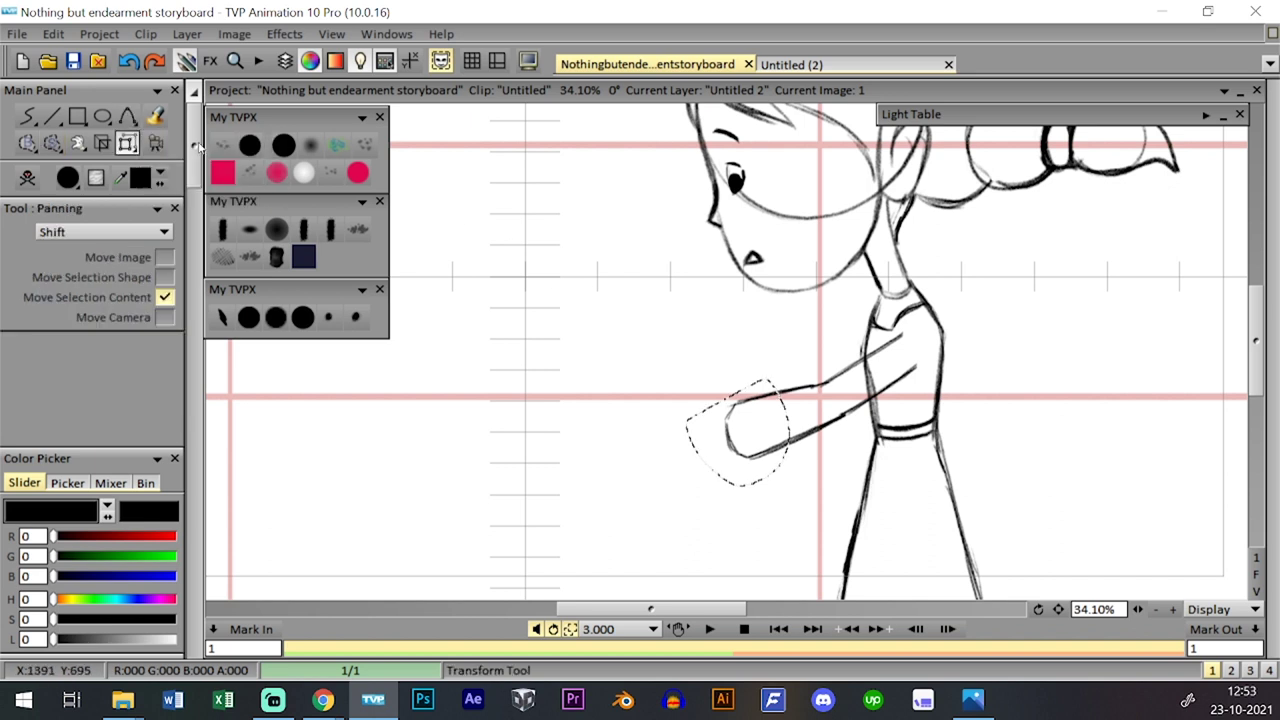
pyautogui.moveTo(800, 425); pyautogui.dragTo(791, 428)
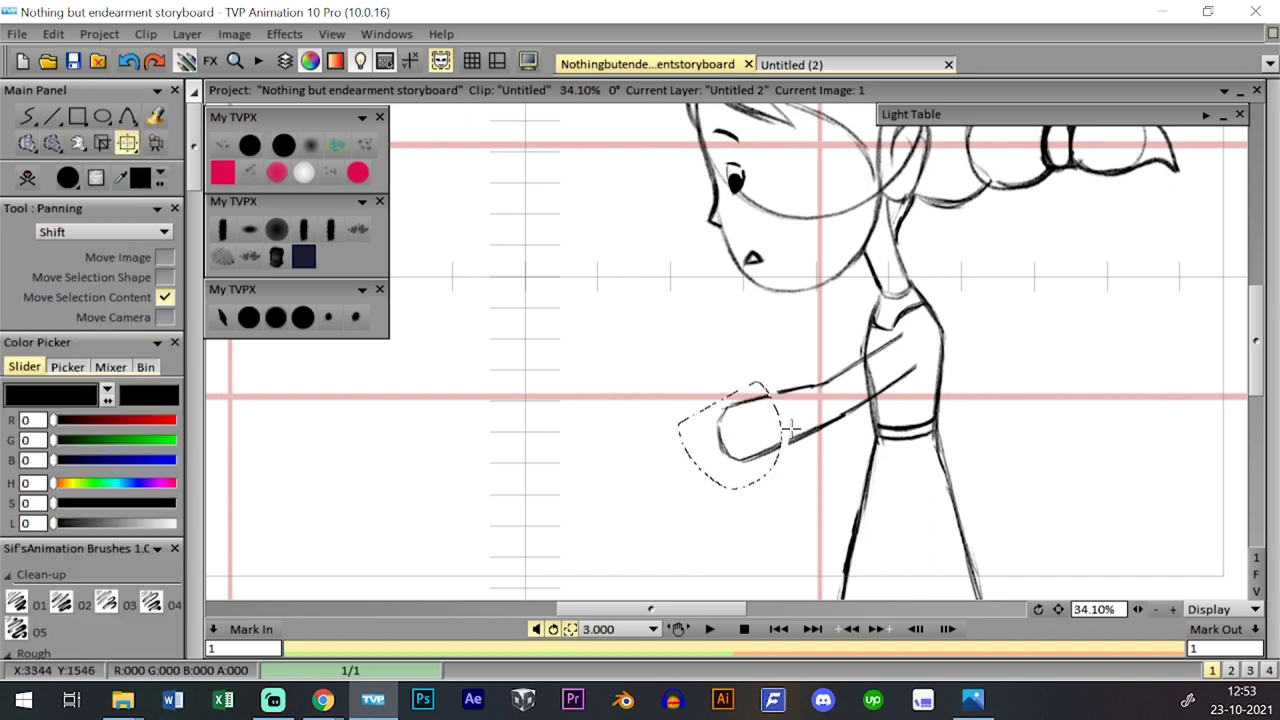
pyautogui.click(276, 317)
# - Lasso the whole forearm and move it left and down
pyautogui.moveTo(52, 143); pyautogui.dragTo(130, 300)
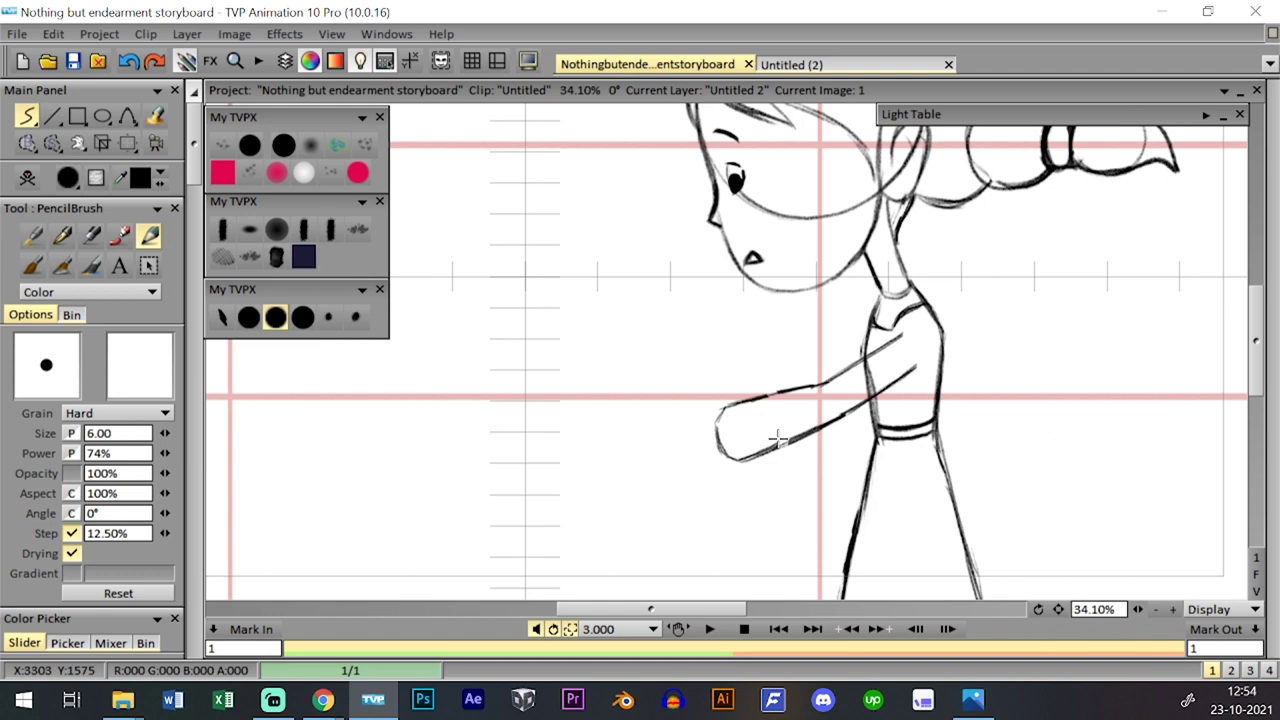
pyautogui.scroll(-3, 1037, 562)
pyautogui.scroll(4, 1127, 590)
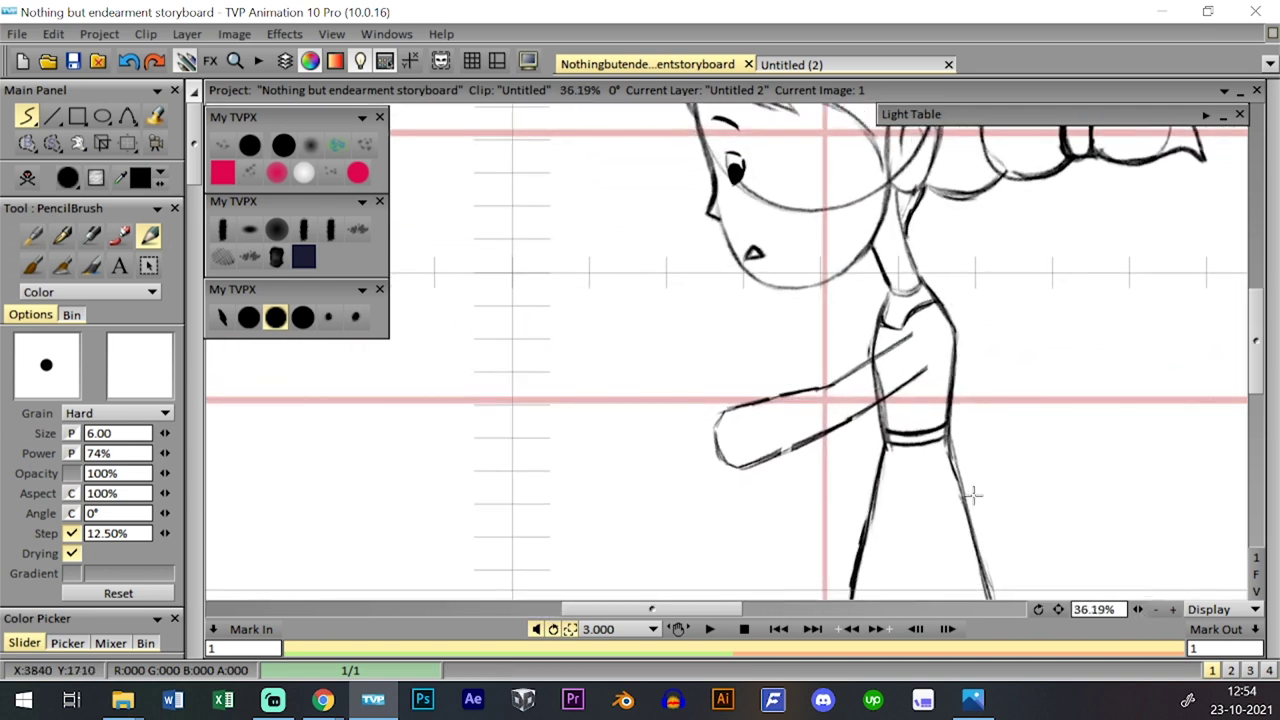
pyautogui.click(52, 144)
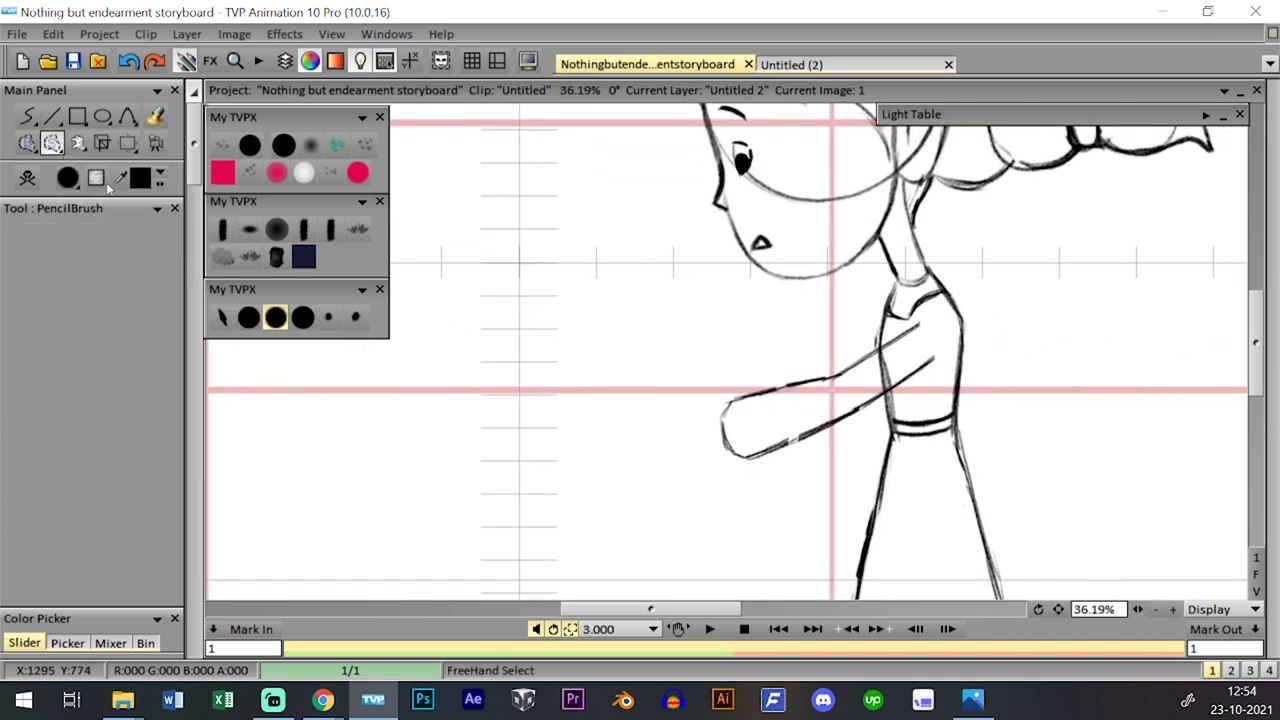
pyautogui.moveTo(845, 372)
pyautogui.mouseDown()
pyautogui.moveTo(788, 496)
pyautogui.moveTo(680, 375)
pyautogui.mouseUp()
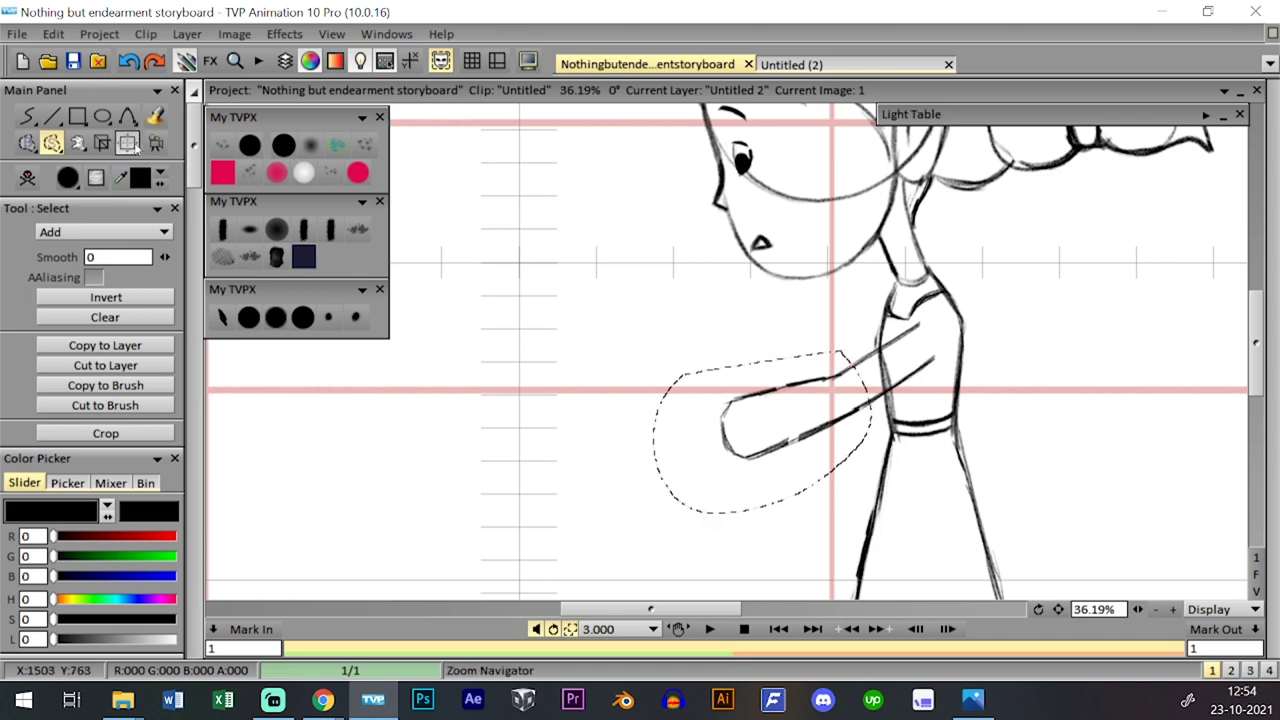
pyautogui.click(127, 142)
pyautogui.moveTo(815, 382); pyautogui.dragTo(801, 389)
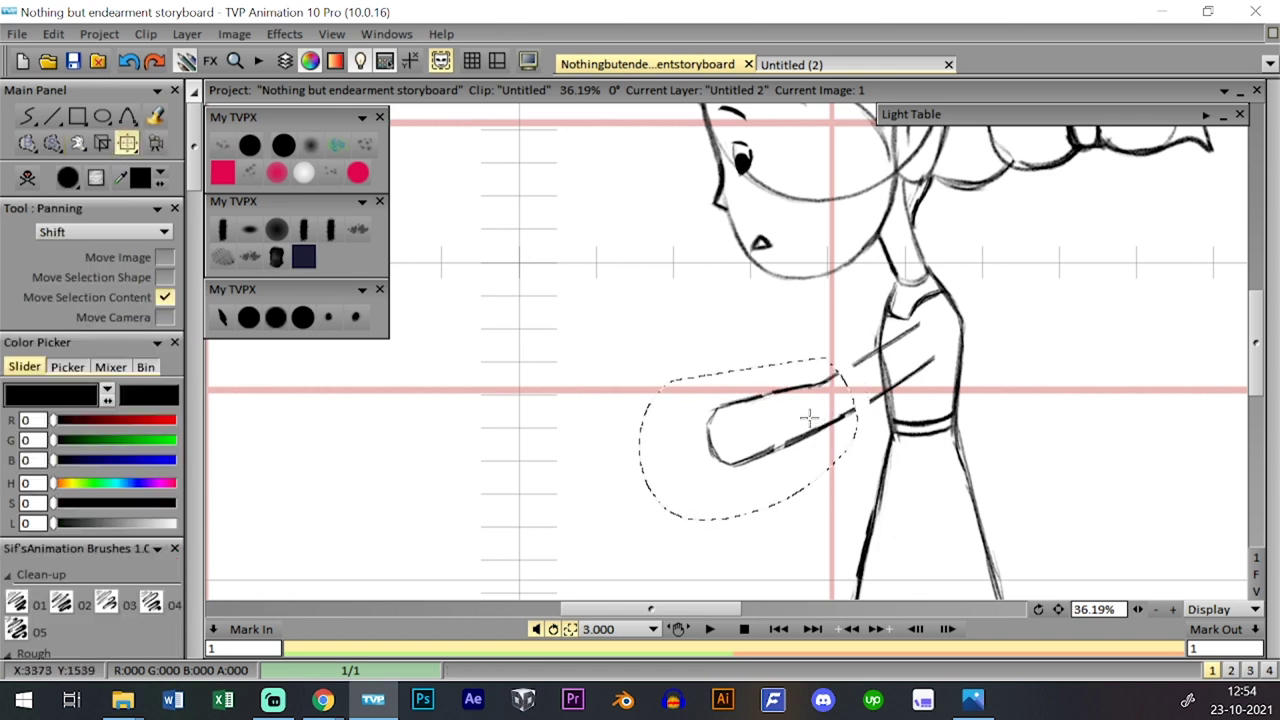
# - Clear the selection and bridge the gaps in the arm's upper and lower outlines
pyautogui.click(274, 317)
pyautogui.rightClick(52, 142)
pyautogui.click(100, 307)
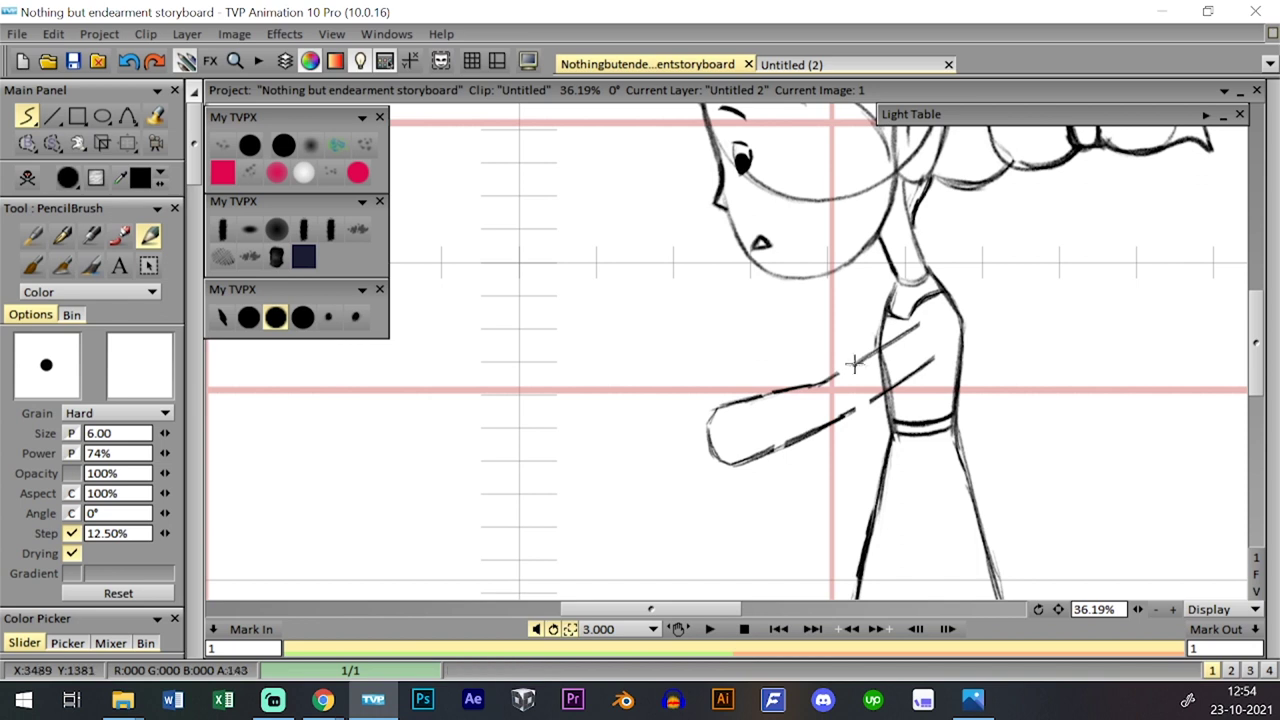
pyautogui.moveTo(841, 371); pyautogui.dragTo(882, 348)
pyautogui.moveTo(849, 412); pyautogui.dragTo(908, 376)
pyautogui.click(251, 317)
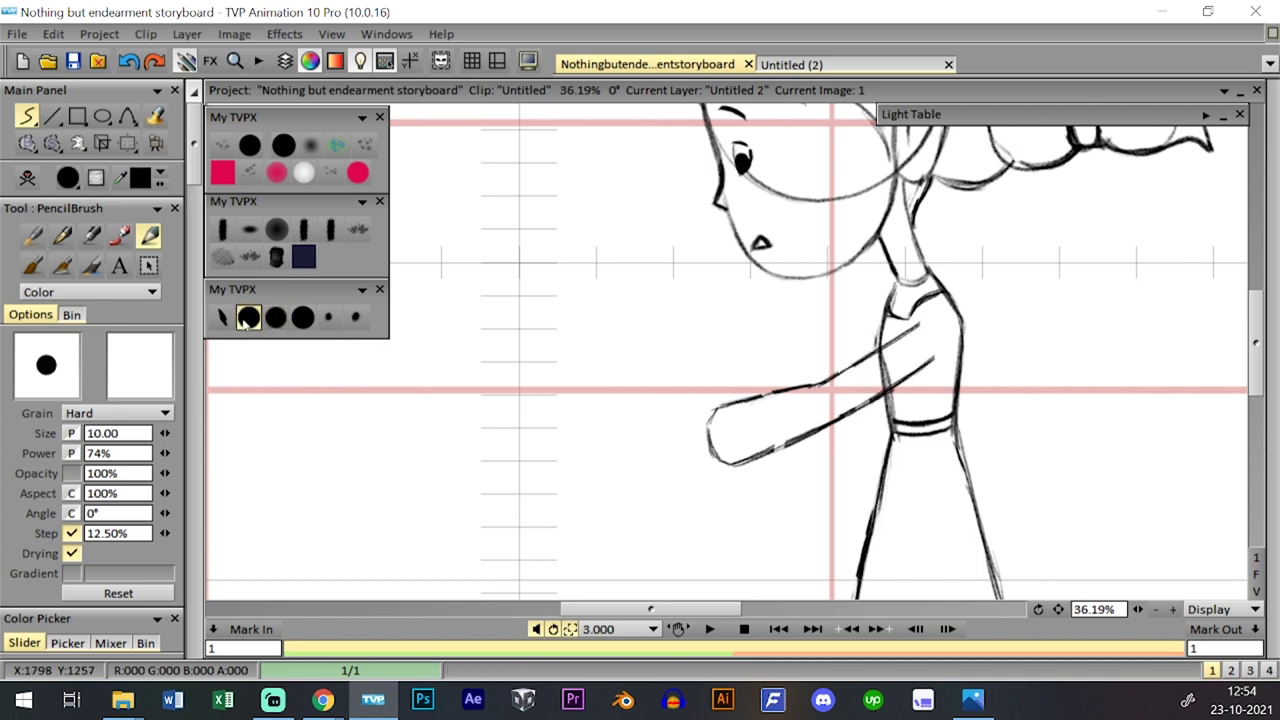
# - Redraw the upper forearm line darker and save the storyboard
pyautogui.moveTo(815, 372)
pyautogui.mouseDown()
pyautogui.moveTo(887, 312)
pyautogui.moveTo(808, 380)
pyautogui.mouseUp()
pyautogui.moveTo(730, 392); pyautogui.dragTo(814, 366)
pyautogui.hotkey('ctrl', 'z')
pyautogui.moveTo(722, 393); pyautogui.dragTo(817, 367)
pyautogui.hotkey('ctrl', 'z')
pyautogui.hotkey('ctrl', 'z')
pyautogui.moveTo(728, 390); pyautogui.dragTo(846, 351)
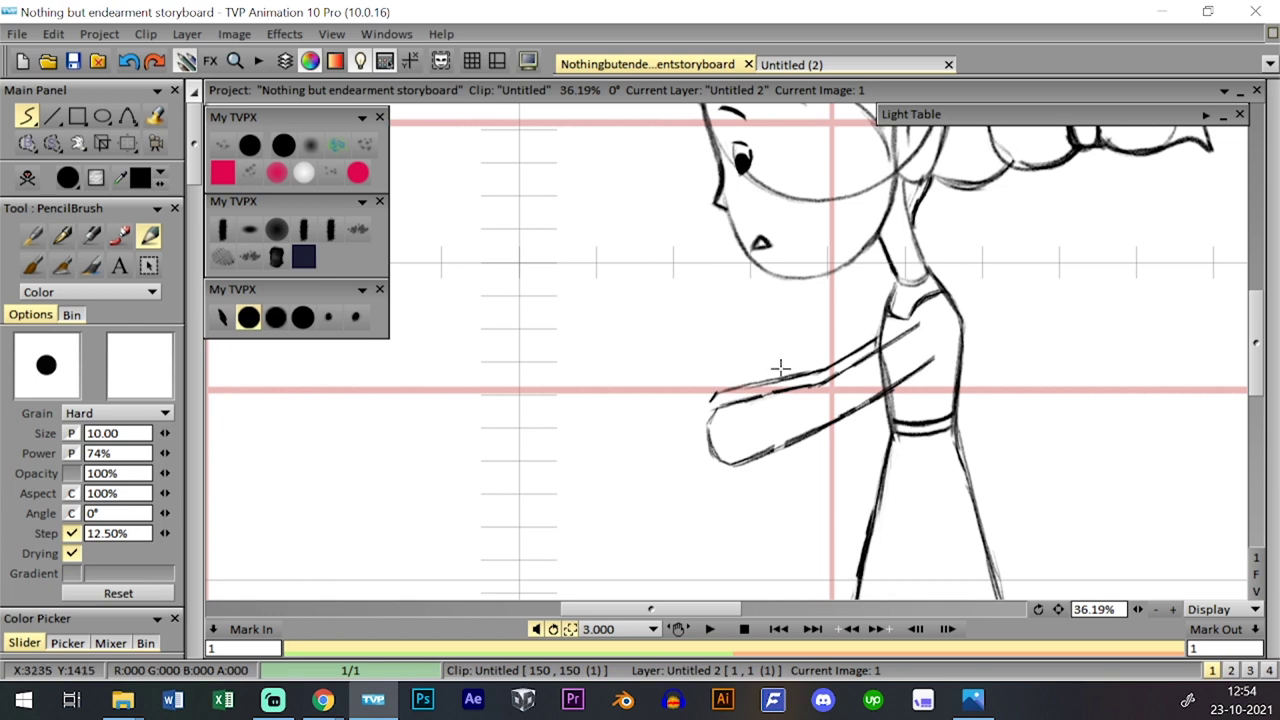
pyautogui.moveTo(720, 393); pyautogui.dragTo(770, 382)
pyautogui.click(73, 61)
# - Sketch the rectangular book's edges and corner in the girl's hand
pyautogui.moveTo(588, 367); pyautogui.dragTo(696, 433)
pyautogui.moveTo(616, 348)
pyautogui.mouseDown()
pyautogui.moveTo(597, 365)
pyautogui.moveTo(624, 345)
pyautogui.moveTo(695, 379)
pyautogui.moveTo(708, 403)
pyautogui.mouseUp()
pyautogui.hotkey('ctrl', 'z')
pyautogui.hotkey('ctrl', 'z')
pyautogui.moveTo(639, 358); pyautogui.dragTo(698, 402)
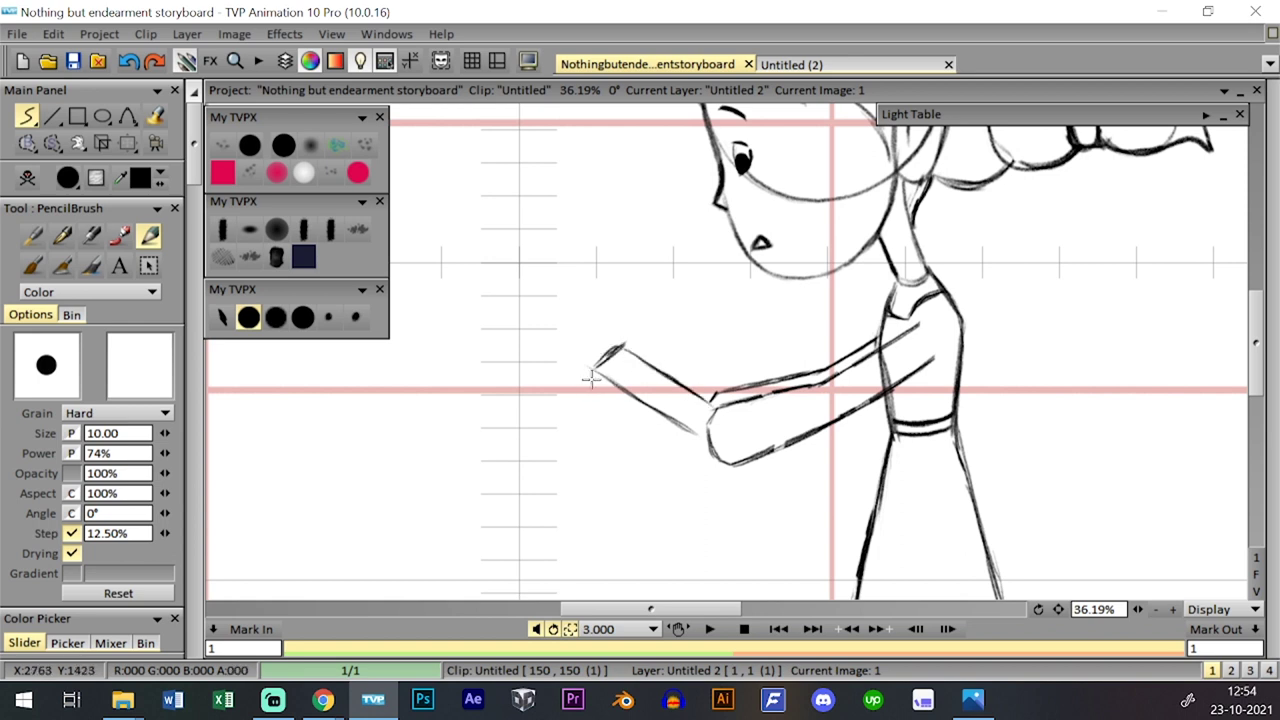
pyautogui.moveTo(594, 370); pyautogui.dragTo(690, 434)
pyautogui.moveTo(612, 390)
pyautogui.mouseDown()
pyautogui.moveTo(696, 437)
pyautogui.moveTo(638, 413)
pyautogui.moveTo(660, 415)
pyautogui.moveTo(677, 447)
pyautogui.moveTo(741, 457)
pyautogui.moveTo(744, 471)
pyautogui.moveTo(749, 446)
pyautogui.moveTo(745, 466)
pyautogui.moveTo(677, 414)
pyautogui.mouseUp()
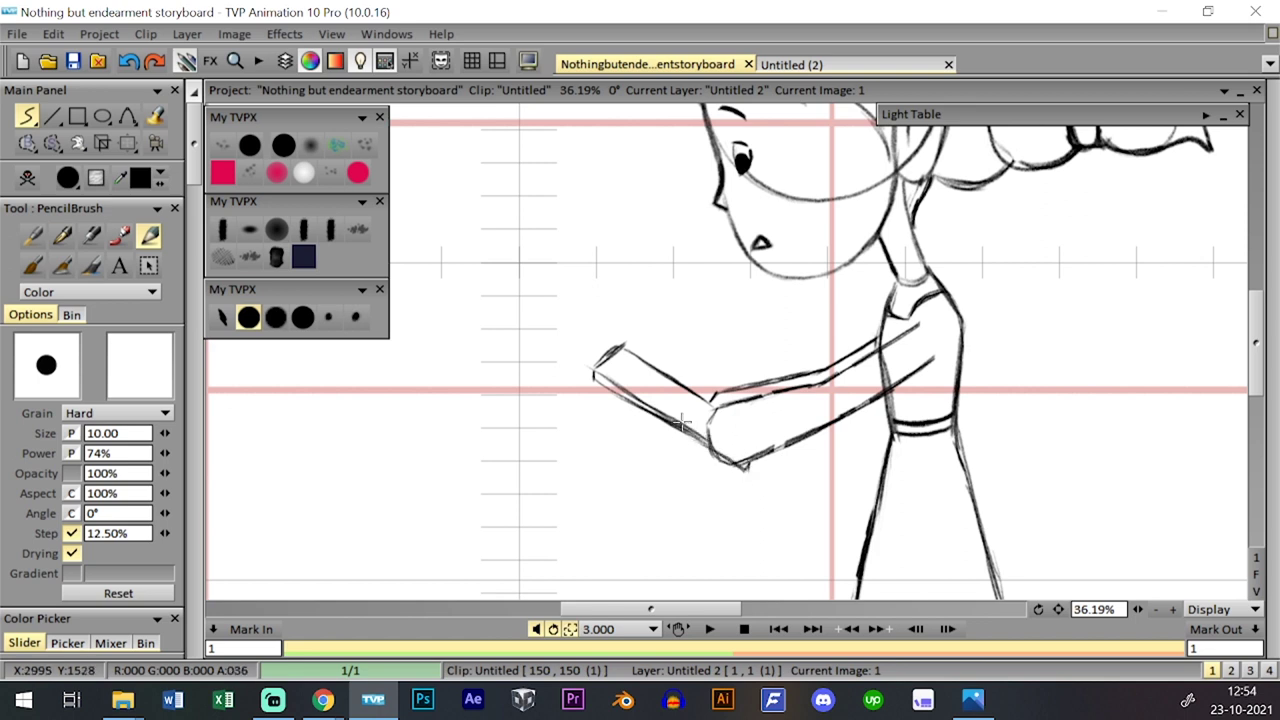
pyautogui.moveTo(632, 372)
pyautogui.mouseDown()
pyautogui.moveTo(690, 420)
pyautogui.moveTo(628, 380)
pyautogui.moveTo(705, 405)
pyautogui.moveTo(648, 415)
pyautogui.mouseUp()
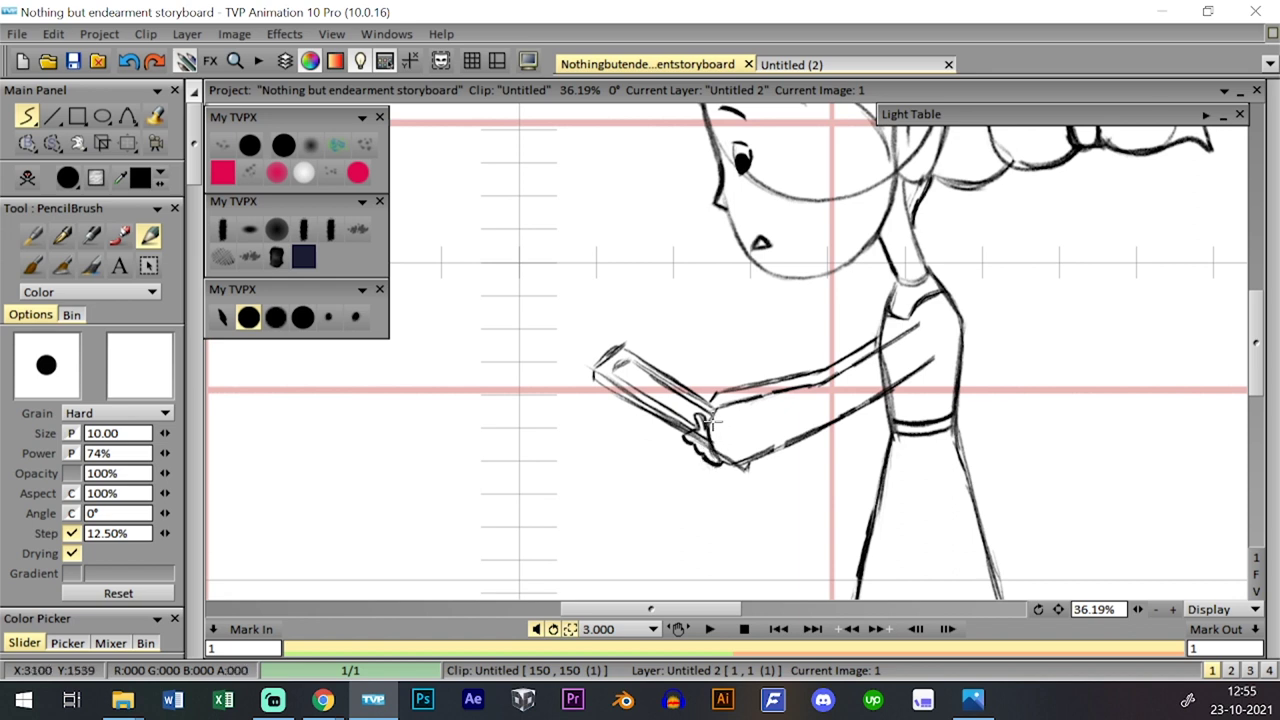
# - Darken the lower forearm, upper forearm and upper arm lines
pyautogui.moveTo(760, 455); pyautogui.dragTo(822, 415)
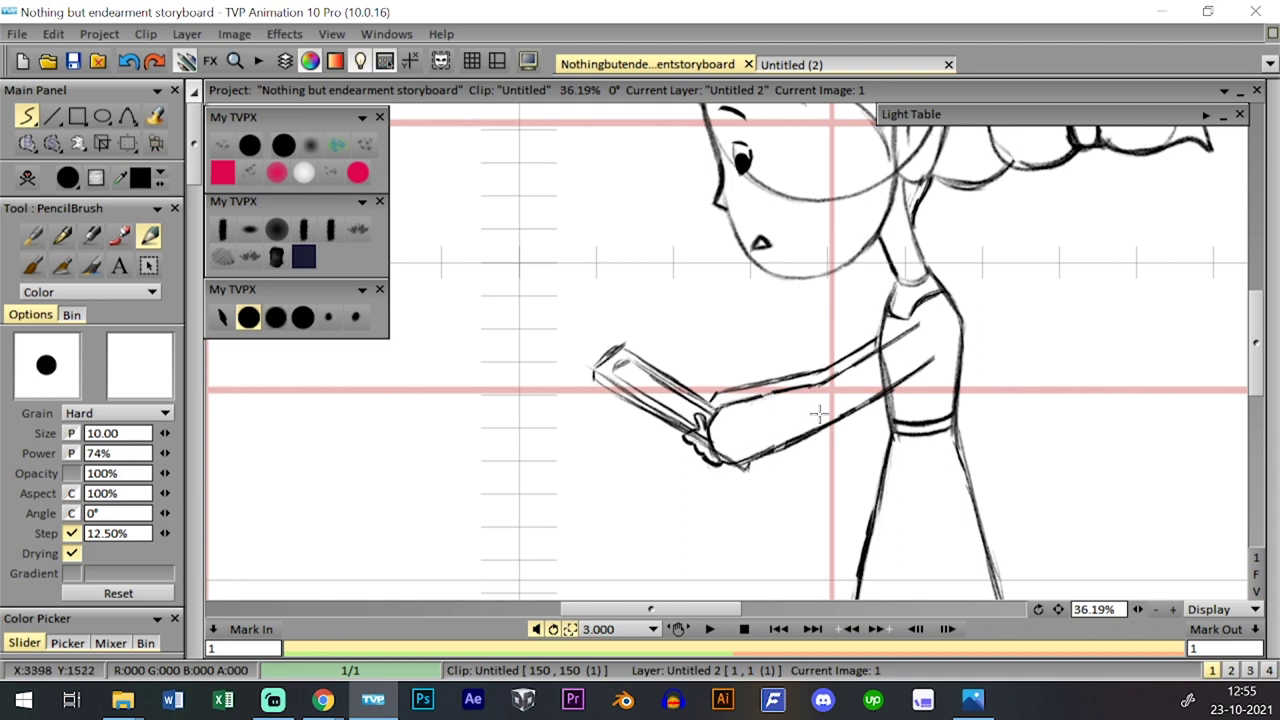
pyautogui.moveTo(735, 405); pyautogui.dragTo(816, 383)
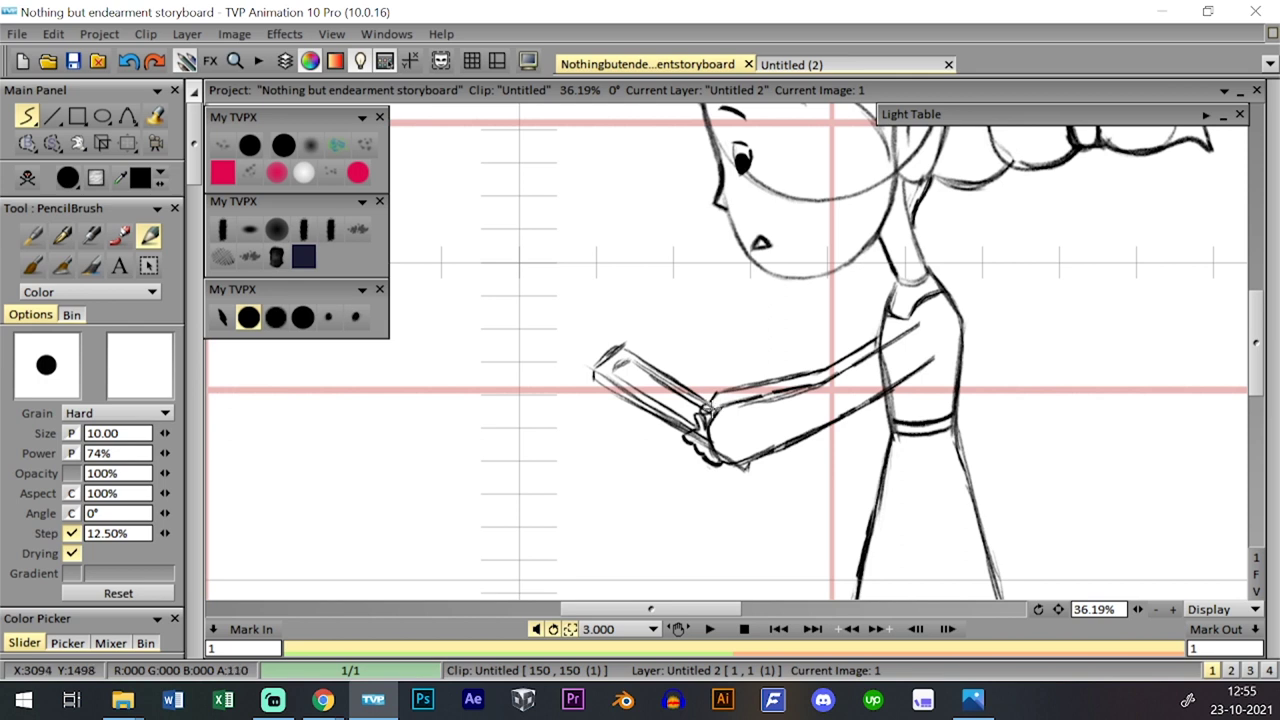
pyautogui.moveTo(757, 383); pyautogui.dragTo(860, 349)
# - Zoom in on the head and neck, darken the right neck edge and extend the left neck line to the jaw
pyautogui.scroll(-3, 1106, 590)
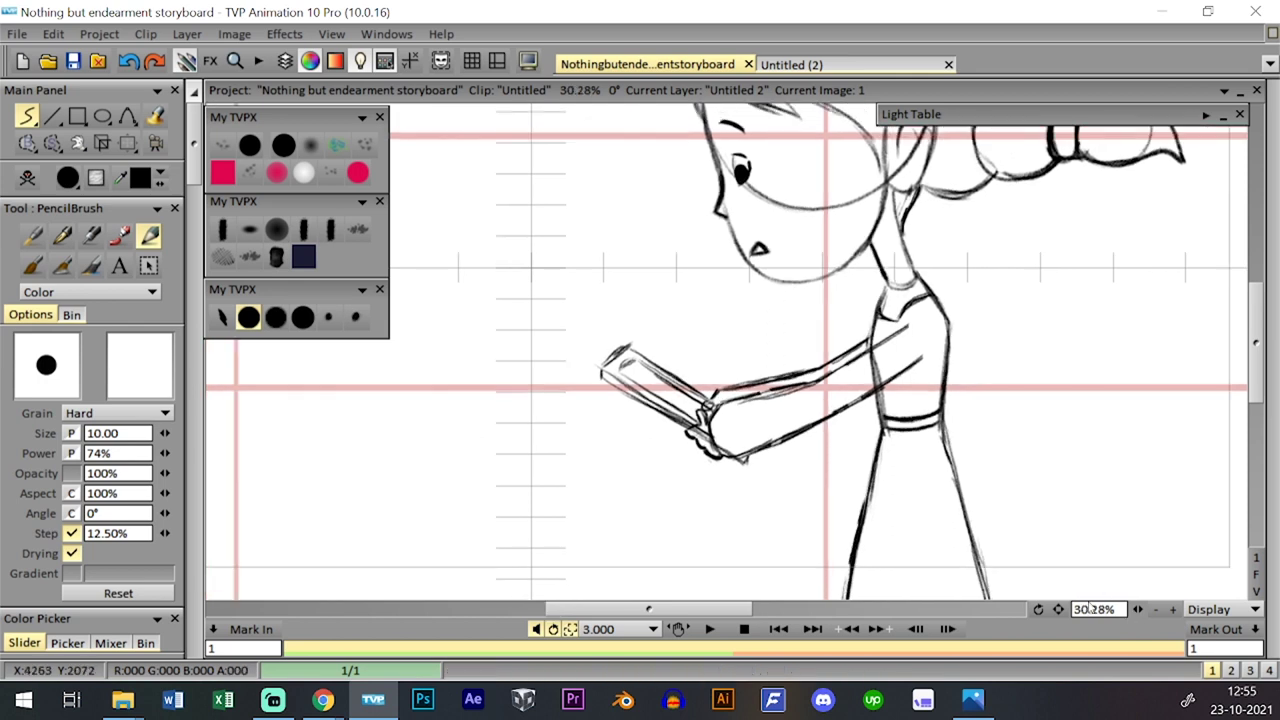
pyautogui.scroll(2, 836, 540)
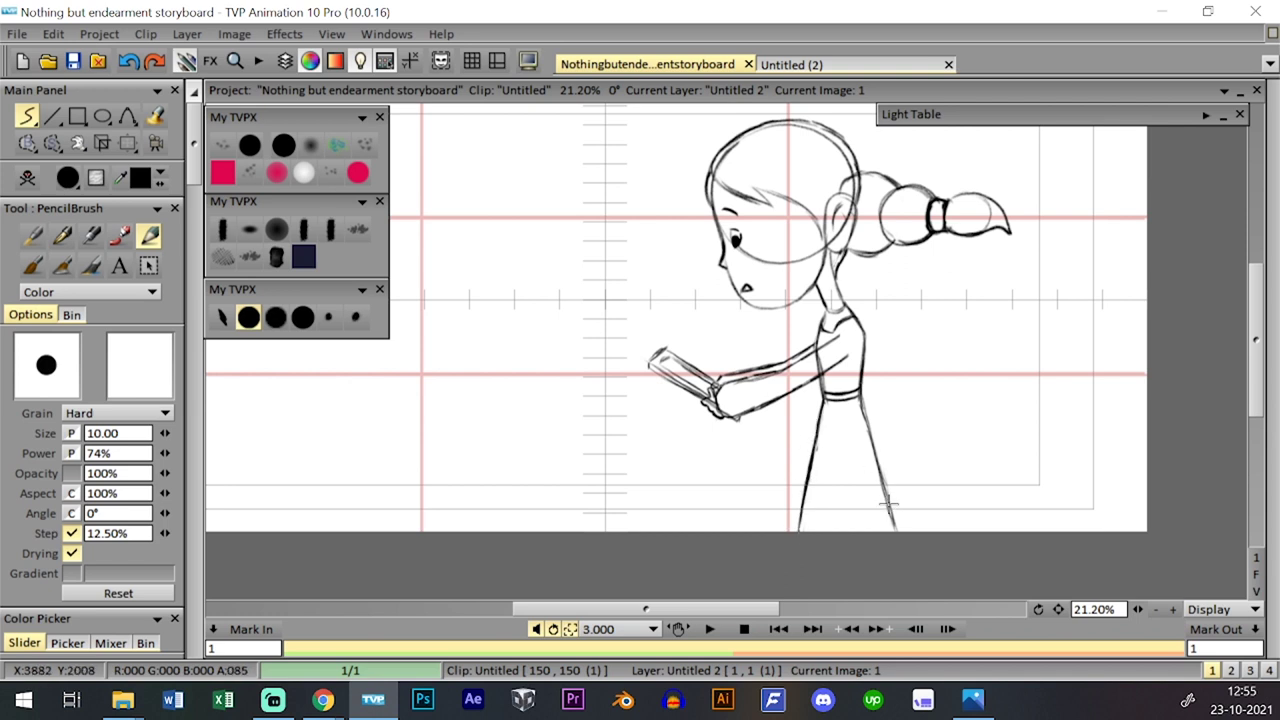
pyautogui.press('space')
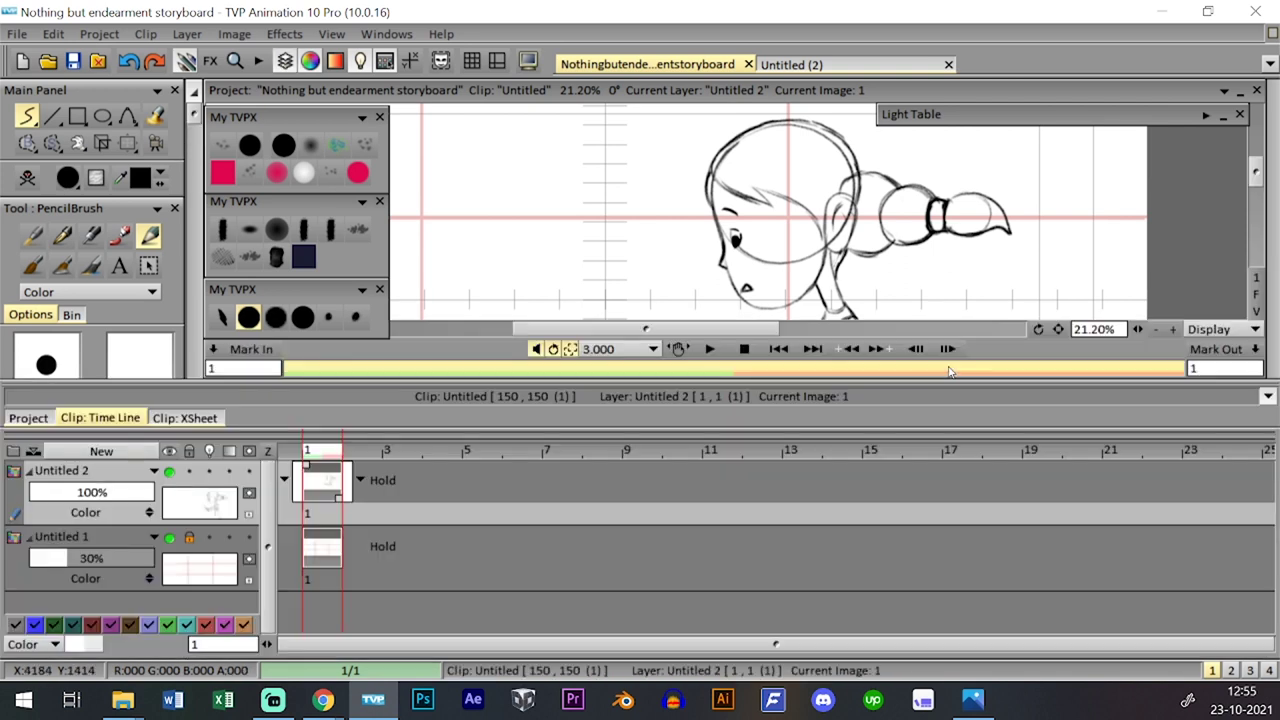
pyautogui.press('space')
pyautogui.press('space')
pyautogui.press('space')
pyautogui.moveTo(950, 382); pyautogui.dragTo(938, 404)
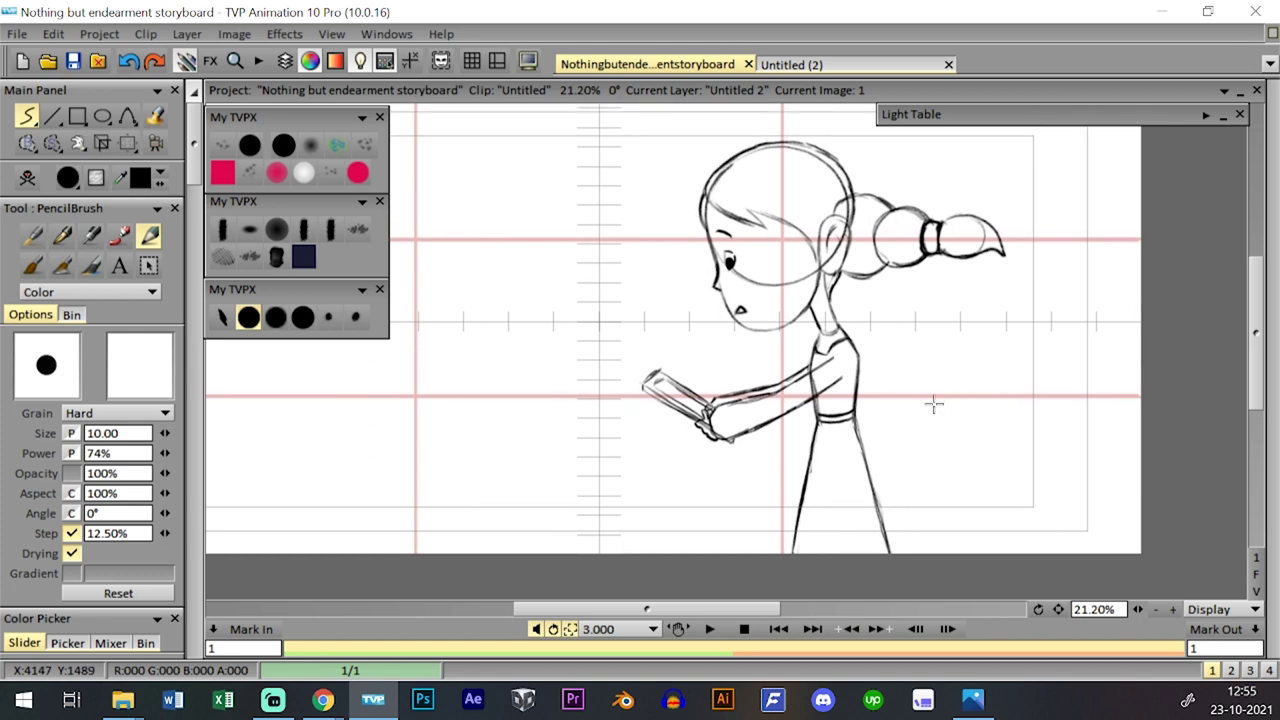
pyautogui.moveTo(1138, 609); pyautogui.dragTo(1205, 608)
pyautogui.moveTo(993, 404); pyautogui.dragTo(850, 470)
pyautogui.moveTo(890, 377); pyautogui.dragTo(868, 420)
pyautogui.moveTo(794, 392); pyautogui.dragTo(809, 438)
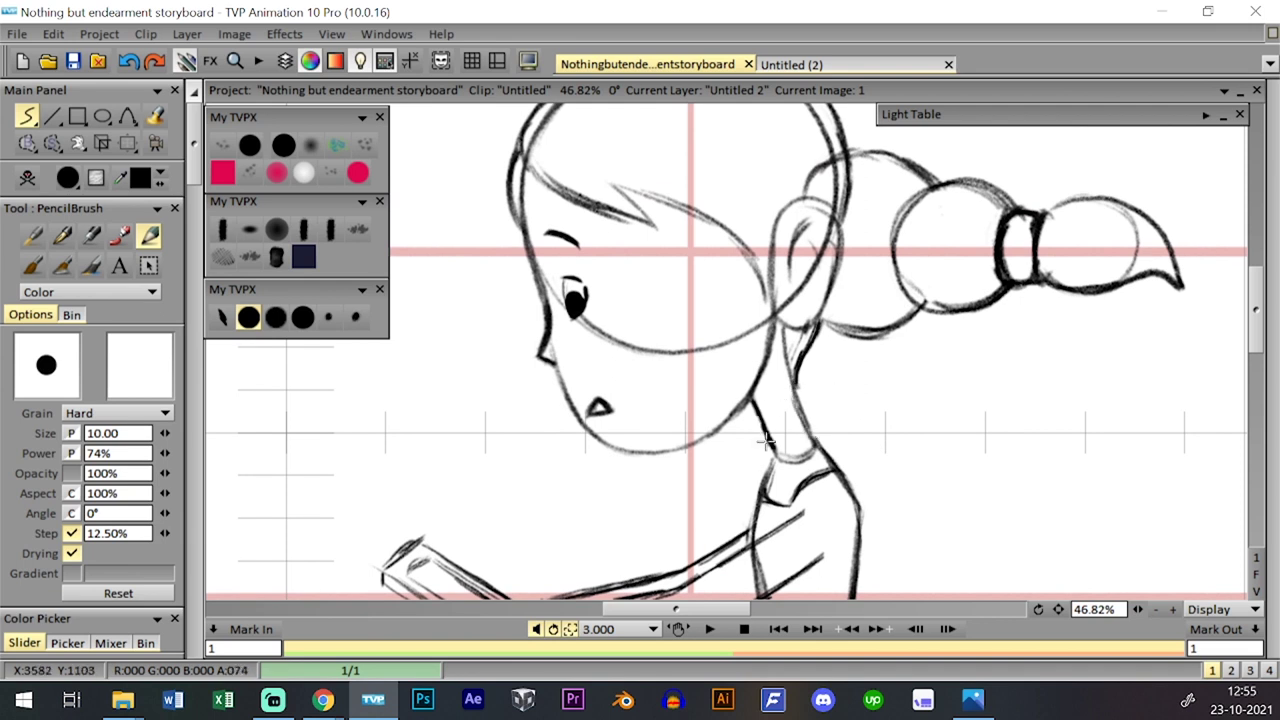
pyautogui.moveTo(750, 391); pyautogui.dragTo(775, 456)
pyautogui.moveTo(790, 374); pyautogui.dragTo(806, 418)
# - Lasso the head and ponytail with freehand selection and nudge them slightly down
pyautogui.moveTo(1120, 555); pyautogui.dragTo(1074, 549)
pyautogui.moveTo(891, 355); pyautogui.dragTo(897, 399)
pyautogui.rightClick(52, 142)
pyautogui.click(160, 184)
pyautogui.moveTo(608, 440); pyautogui.dragTo(725, 458)
pyautogui.moveTo(854, 440)
pyautogui.mouseDown()
pyautogui.moveTo(940, 260)
pyautogui.moveTo(574, 300)
pyautogui.moveTo(600, 458)
pyautogui.mouseUp()
pyautogui.click(127, 142)
pyautogui.moveTo(783, 310); pyautogui.dragTo(785, 318)
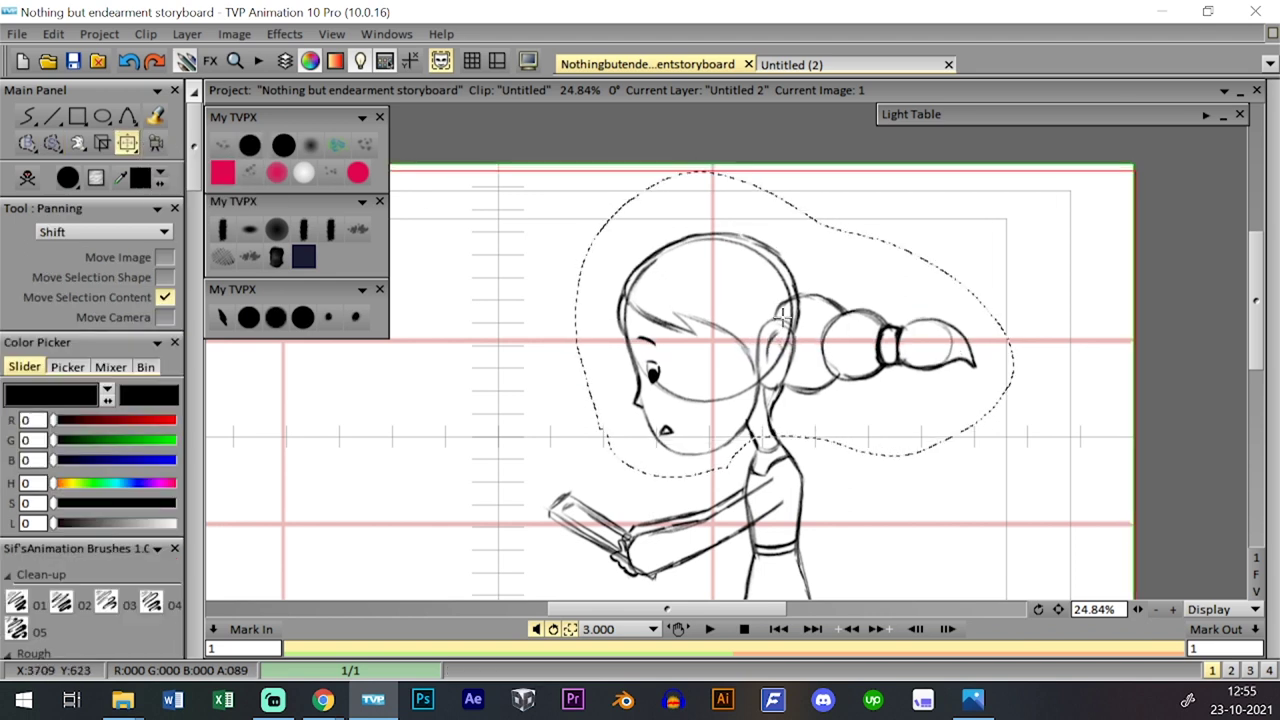
# - Clear the selection around the head and undo the last two head edits
pyautogui.click(27, 116)
pyautogui.rightClick(52, 142)
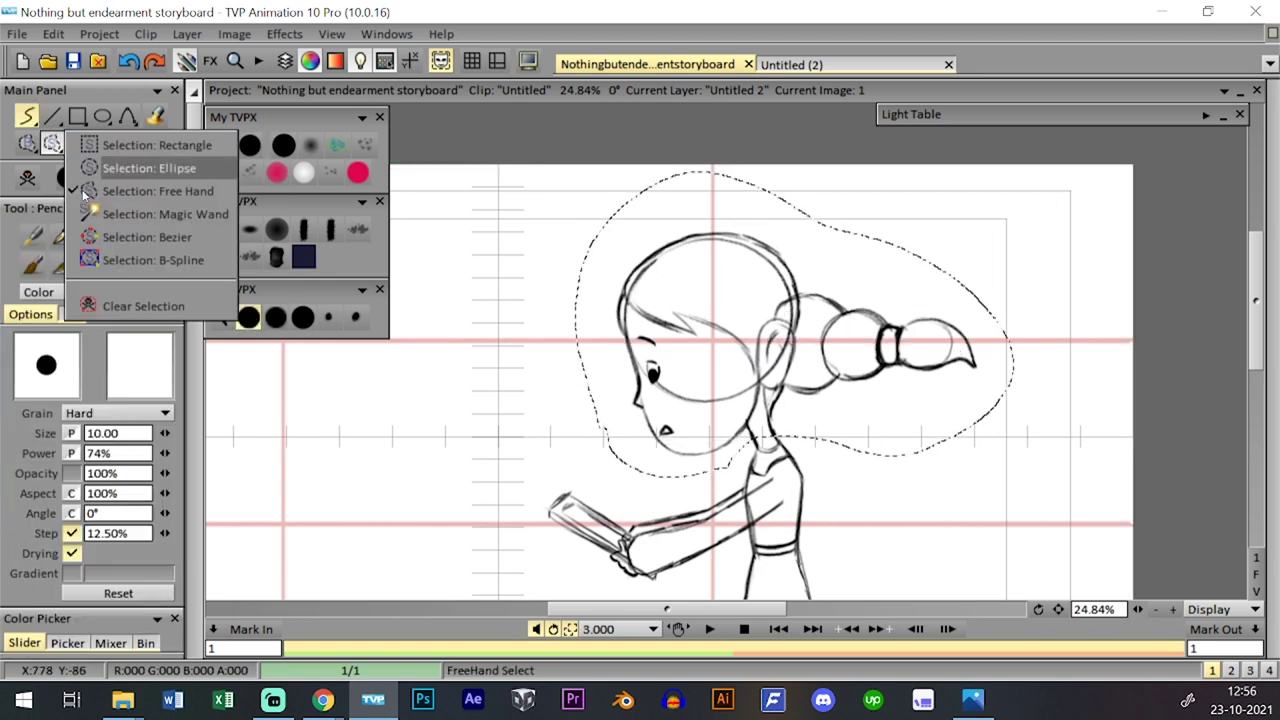
pyautogui.click(158, 308)
pyautogui.scroll(-3, 1043, 592)
pyautogui.scroll(3, 1043, 592)
pyautogui.hotkey('ctrl', 'z')
pyautogui.hotkey('ctrl', 'z')
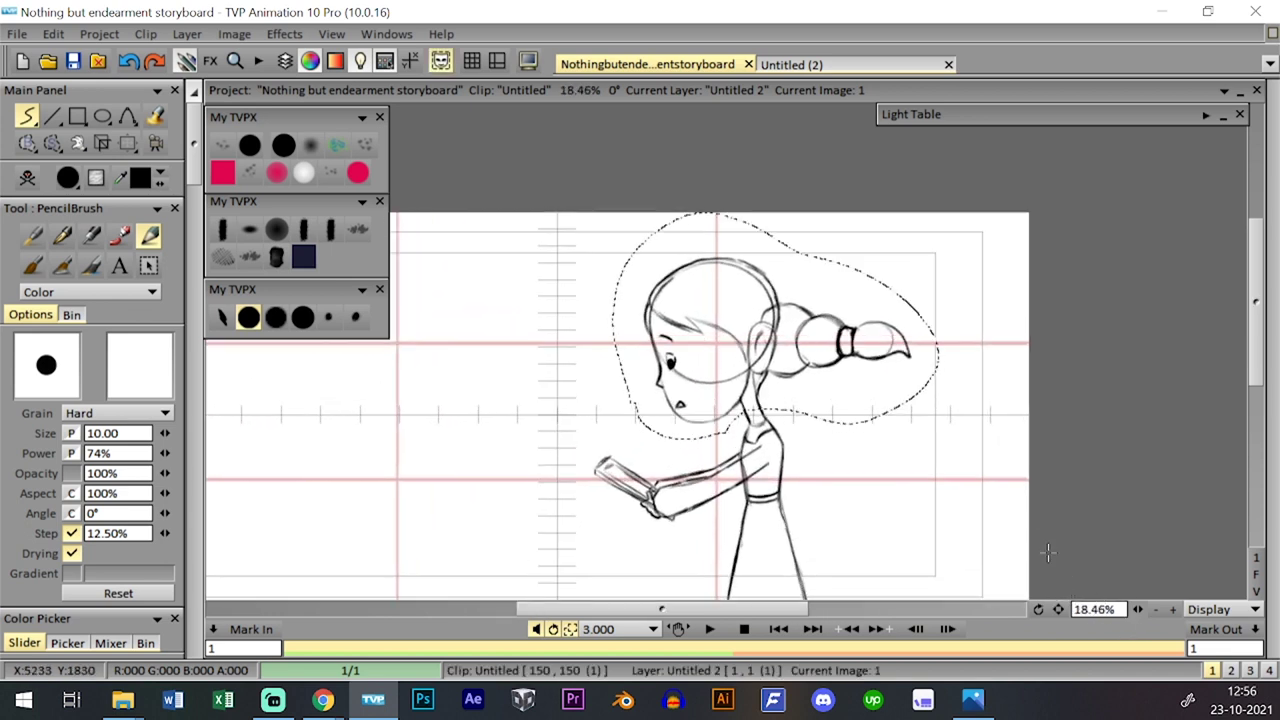
pyautogui.hotkey('ctrl', 'z')
# - Pan the canvas and browse the timeline back to the previous clip's images
pyautogui.moveTo(969, 543); pyautogui.dragTo(958, 459)
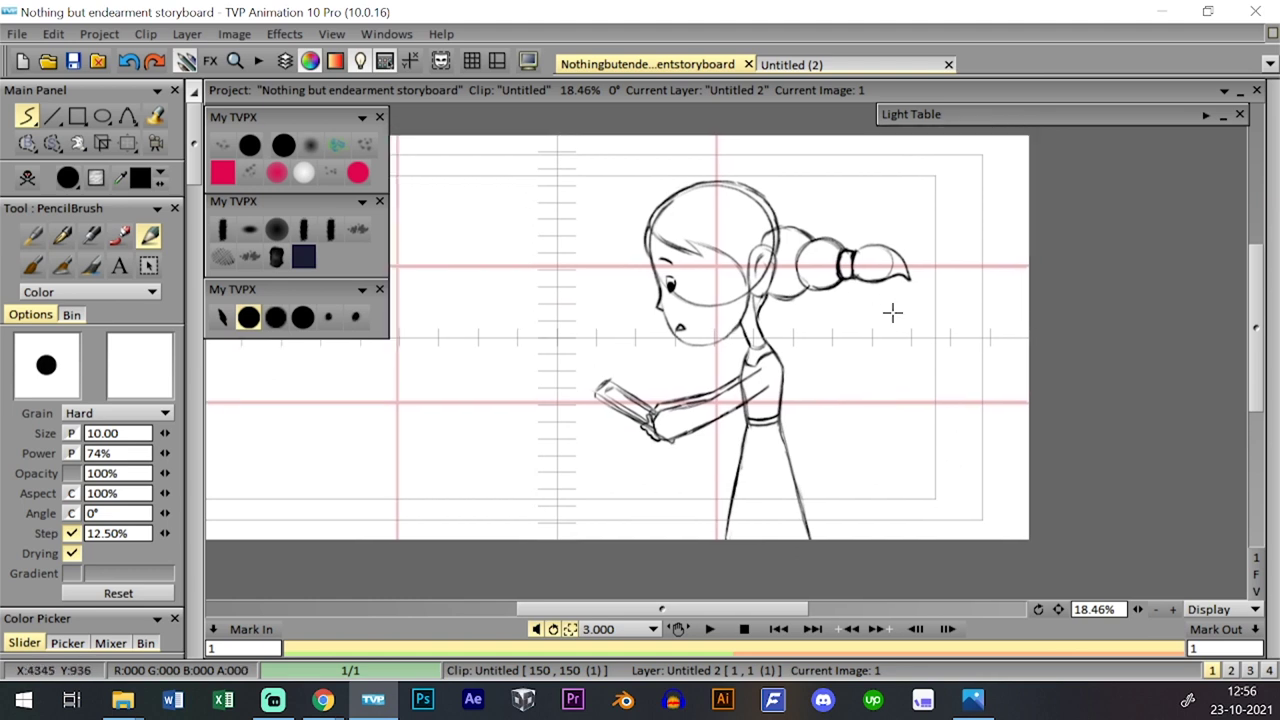
pyautogui.click(155, 62)
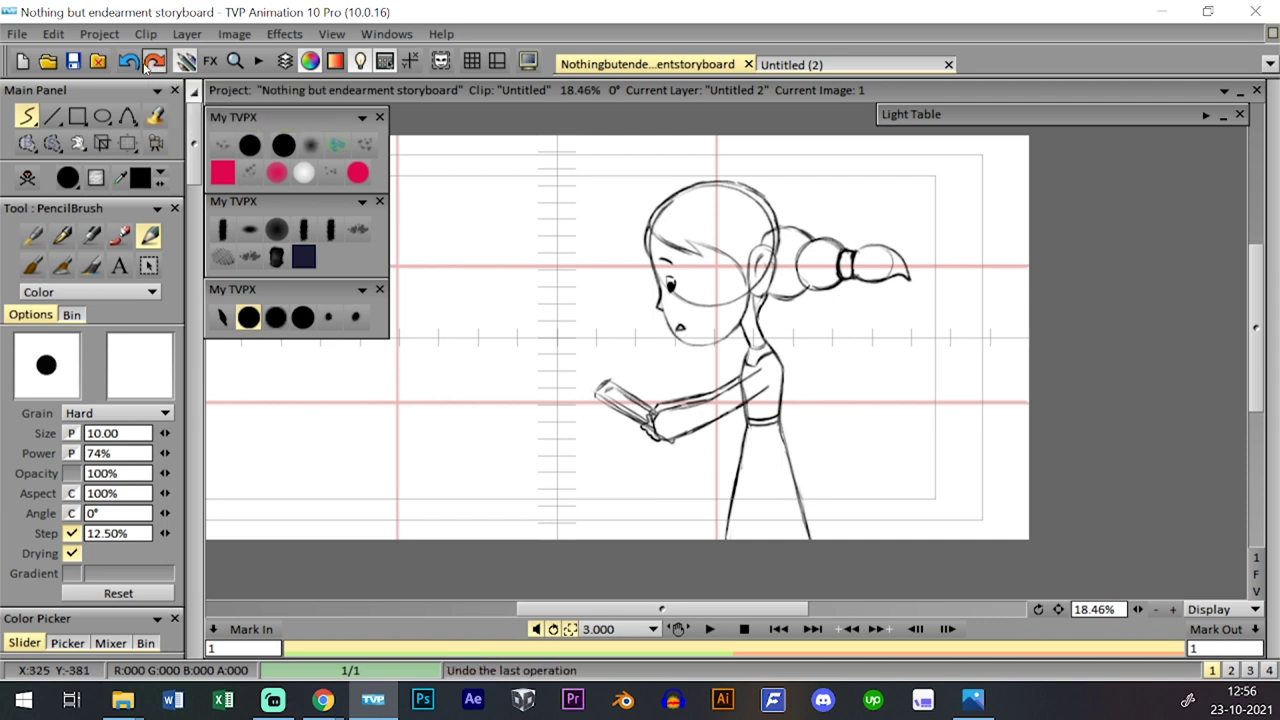
pyautogui.click(285, 62)
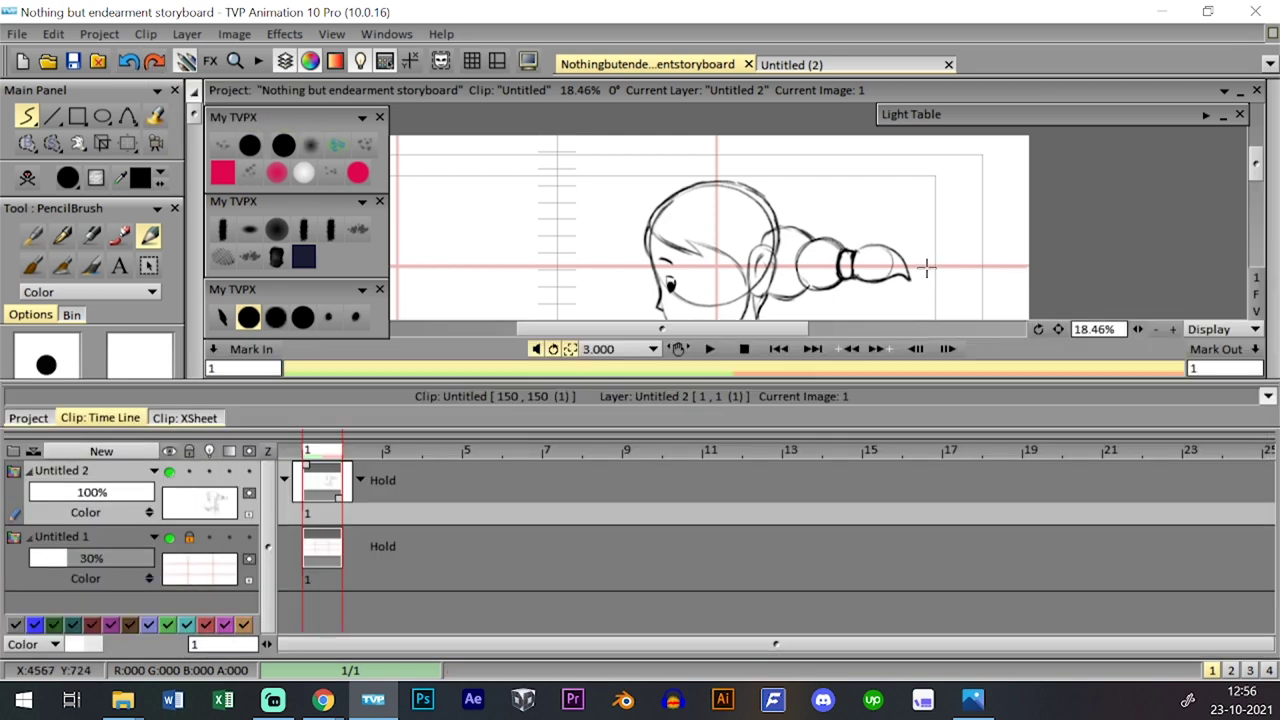
pyautogui.press('0')
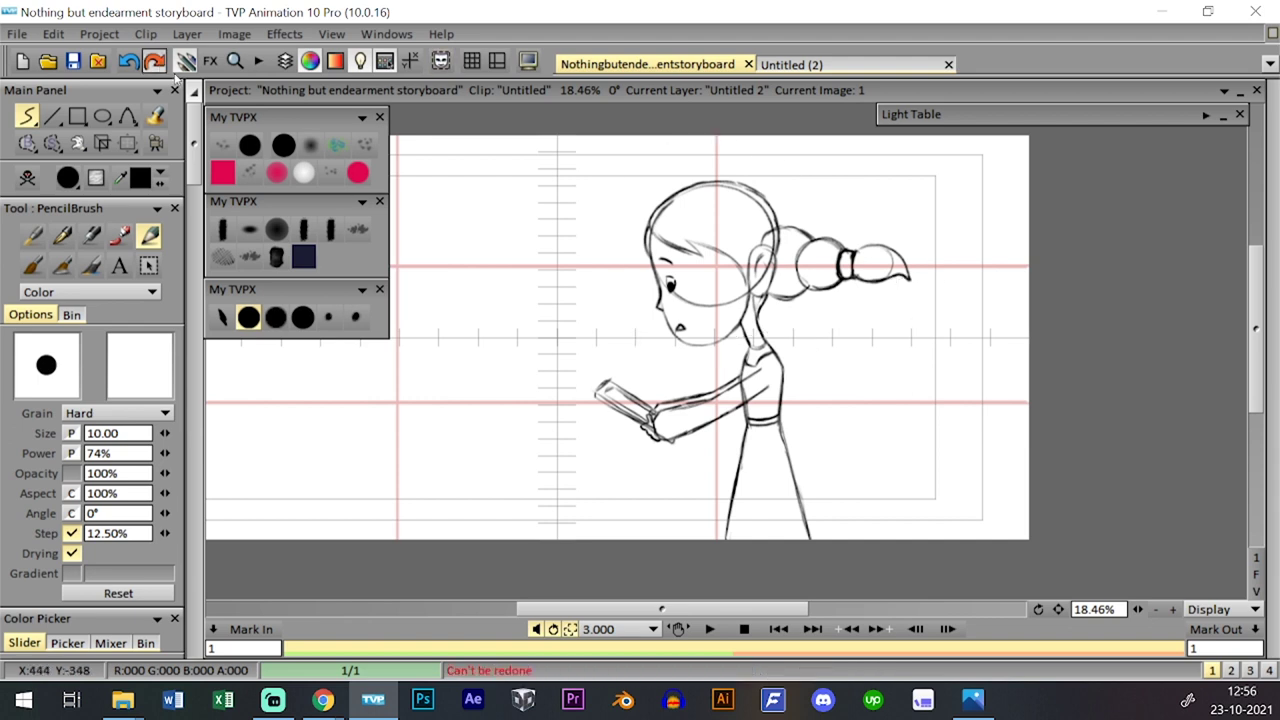
pyautogui.press('0')
pyautogui.press('0')
pyautogui.press('0')
pyautogui.press('0')
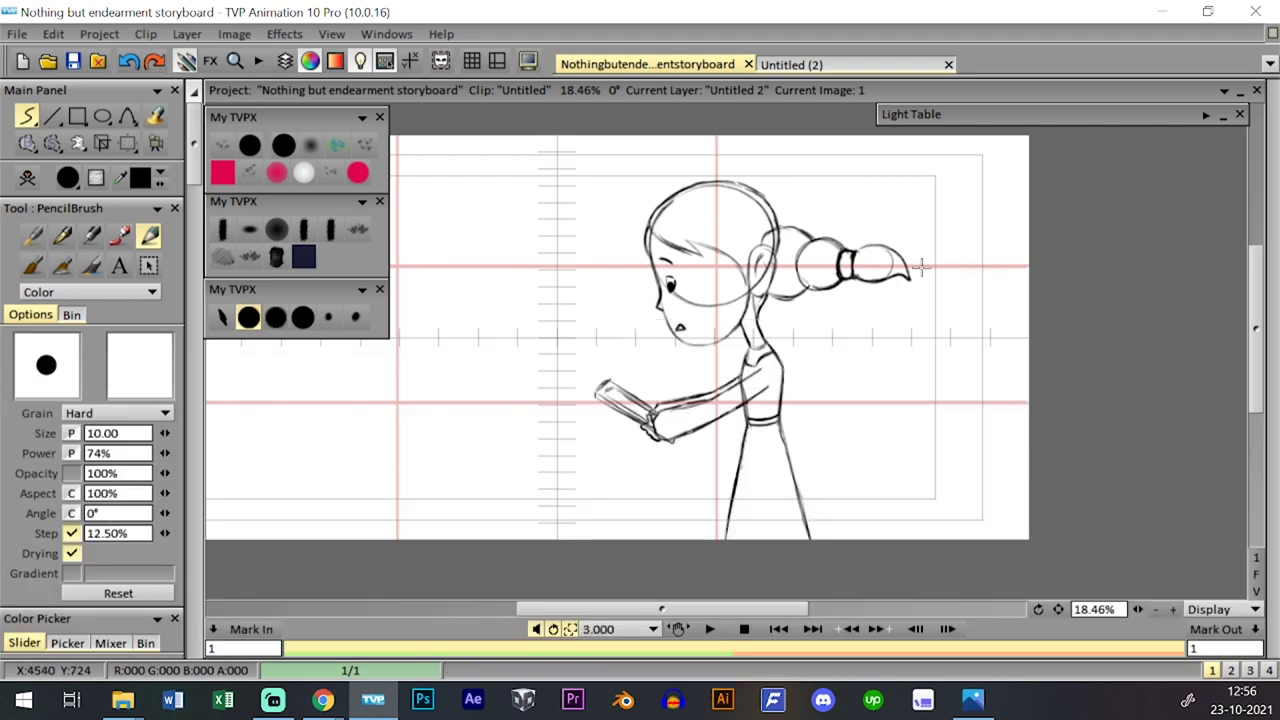
pyautogui.click(127, 144)
pyautogui.press('0')
pyautogui.press('0')
pyautogui.press('0')
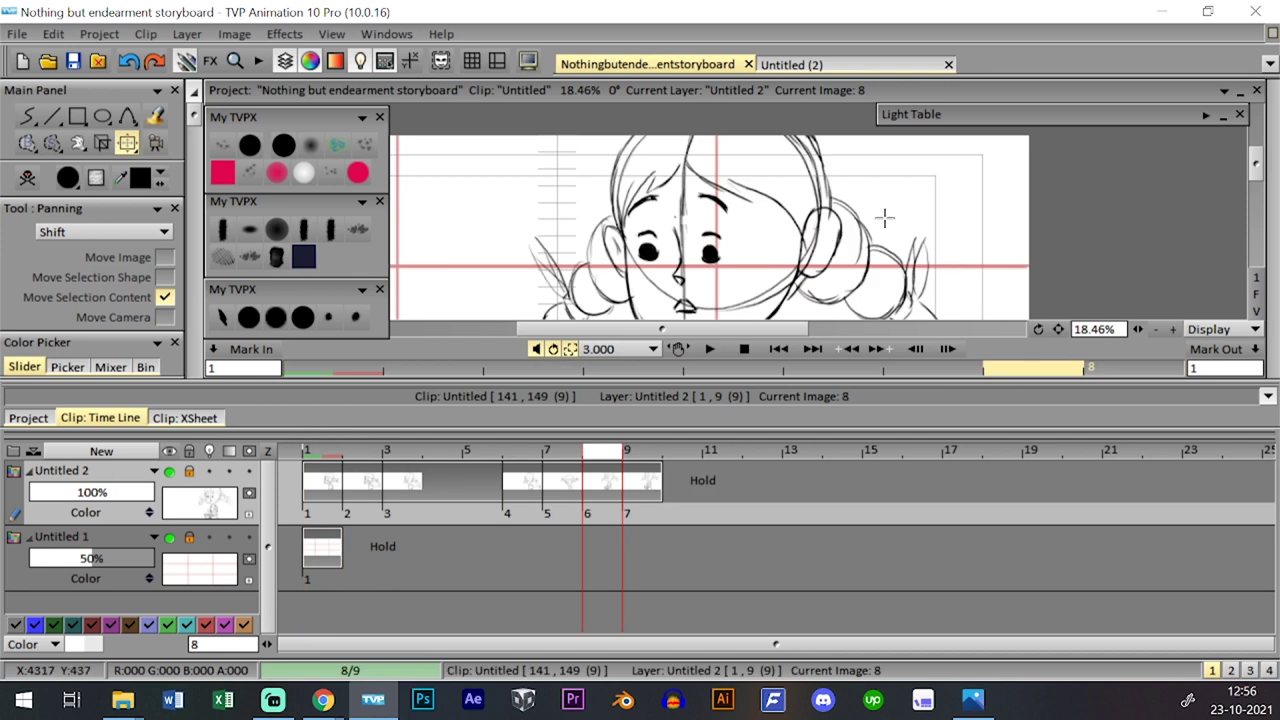
pyautogui.click(645, 450)
pyautogui.press('0')
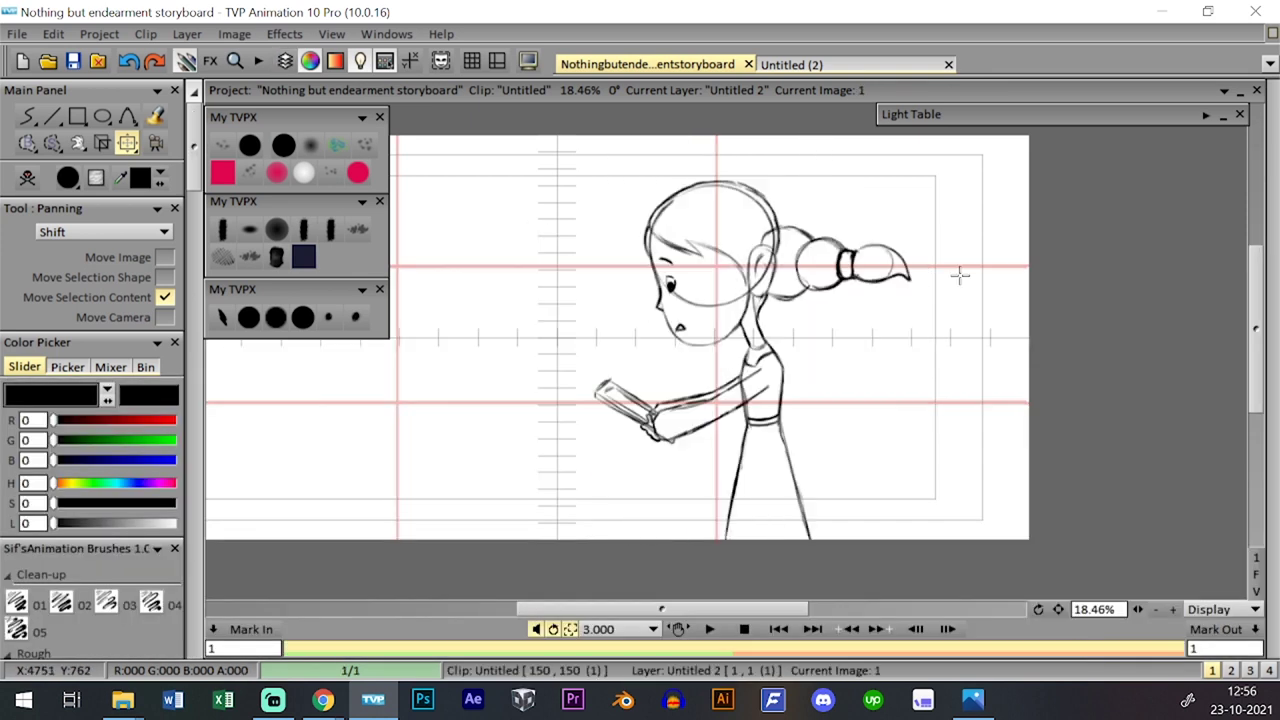
# - Move the Untitled 2 drawing to frame 2, extend its block back to frame 1, and pick the size 6 pencil
pyautogui.press('0')
pyautogui.press('0')
pyautogui.press('0')
pyautogui.moveTo(322, 482)
pyautogui.mouseDown()
pyautogui.moveTo(362, 482)
pyautogui.moveTo(304, 475)
pyautogui.mouseUp()
pyautogui.click(322, 455)
pyautogui.click(360, 455)
pyautogui.press('0')
pyautogui.click(276, 317)
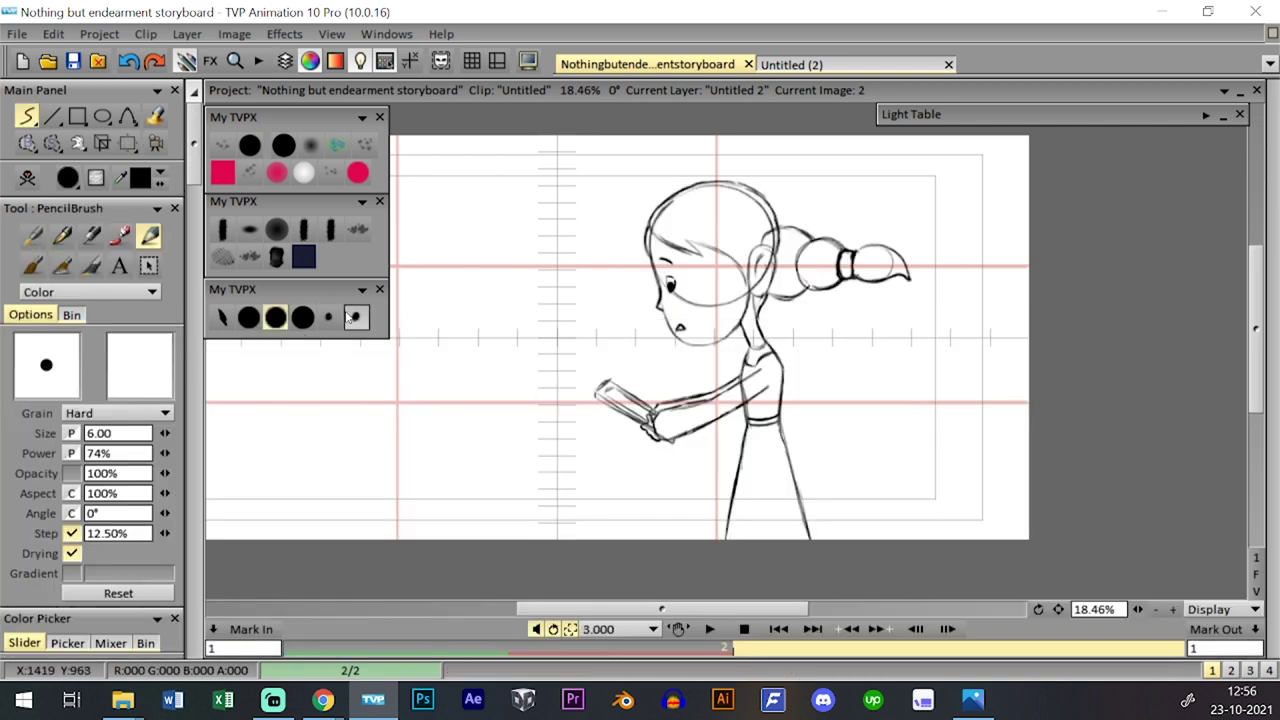
# - Step through the previous clip's images, ending on image 1 with the book drawing
pyautogui.press('0')
pyautogui.press('0')
pyautogui.press('0')
pyautogui.press('Left')
pyautogui.press('Left')
pyautogui.press('0')
pyautogui.press('0')
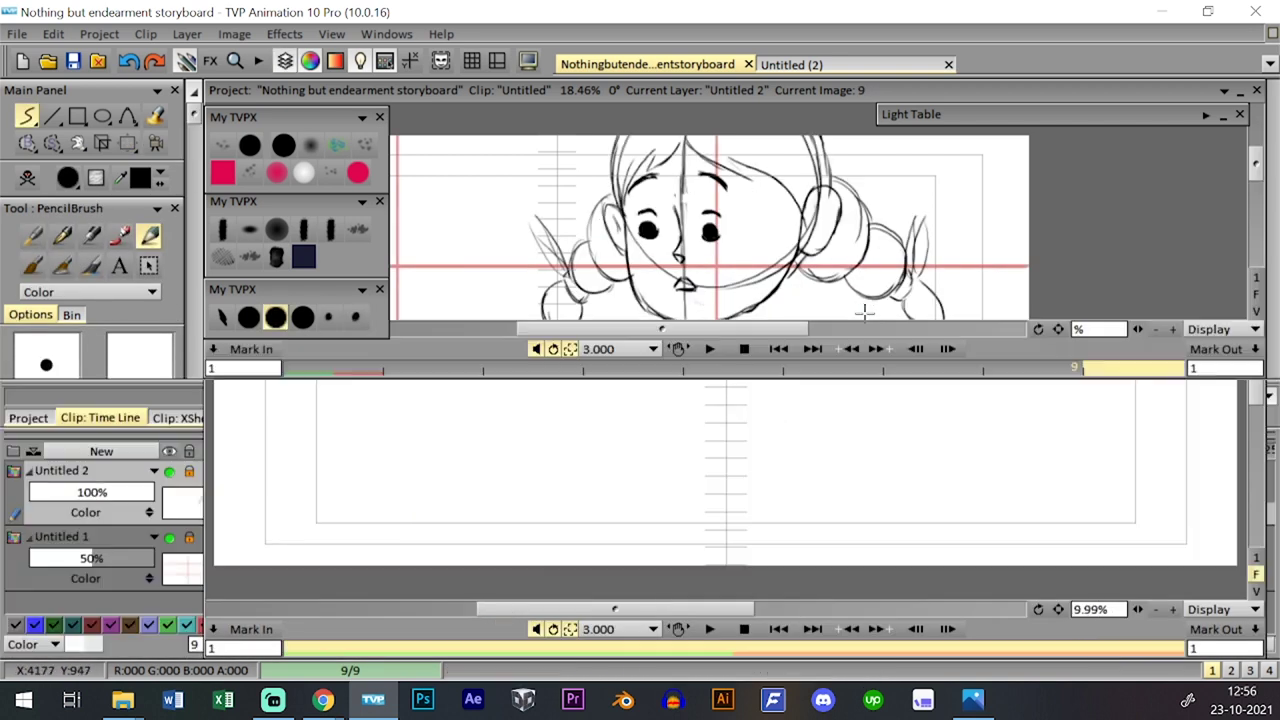
pyautogui.click(540, 470)
pyautogui.press('0')
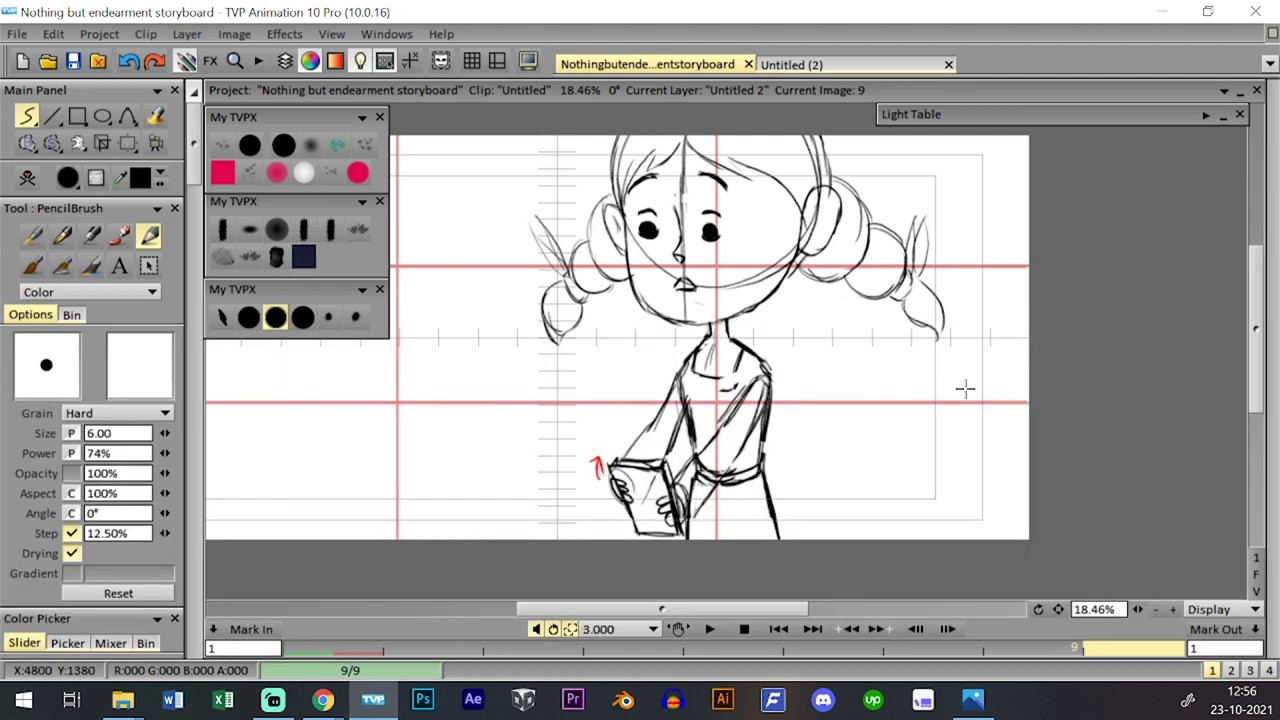
pyautogui.press('Right')
pyautogui.press('Right')
pyautogui.press('Right')
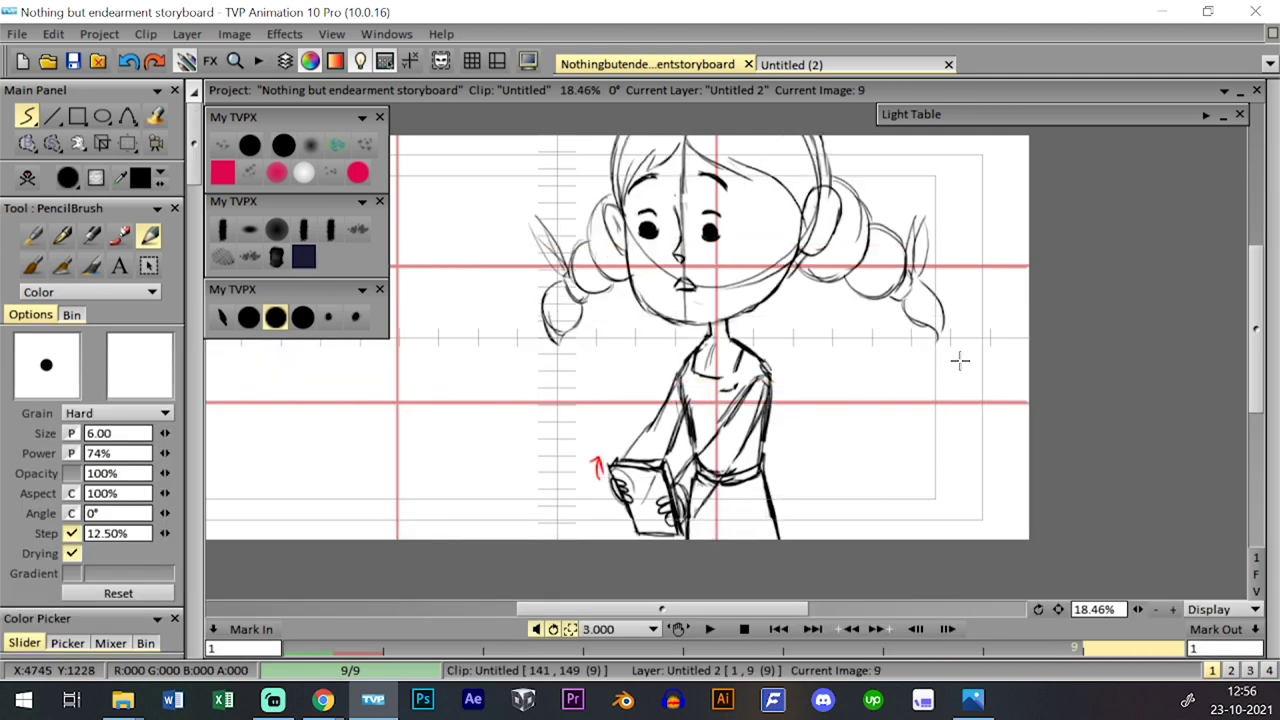
pyautogui.press('Left')
pyautogui.press('Left')
pyautogui.press('Right')
pyautogui.press('Right')
pyautogui.press('0')
pyautogui.press('0')
pyautogui.press('0')
pyautogui.press('0')
pyautogui.press('0')
pyautogui.press('0')
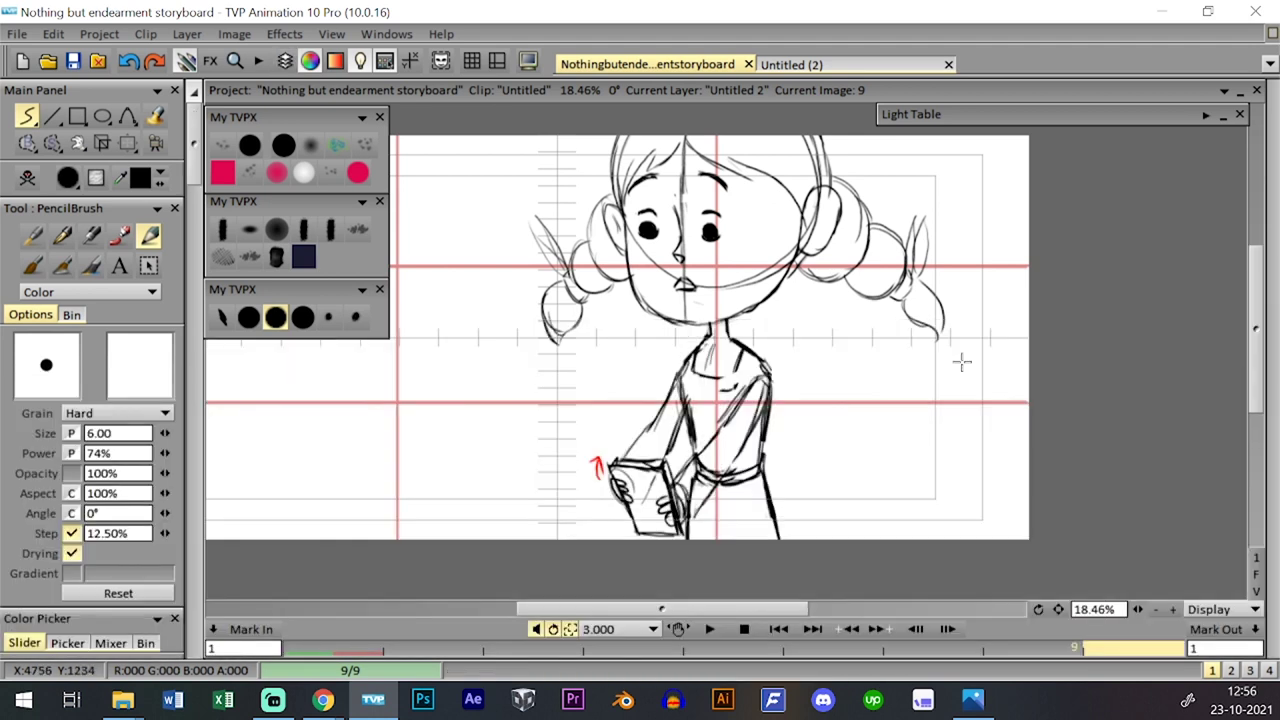
pyautogui.press('Right')
pyautogui.press('Right')
pyautogui.press('0')
pyautogui.press('0')
pyautogui.press('Left')
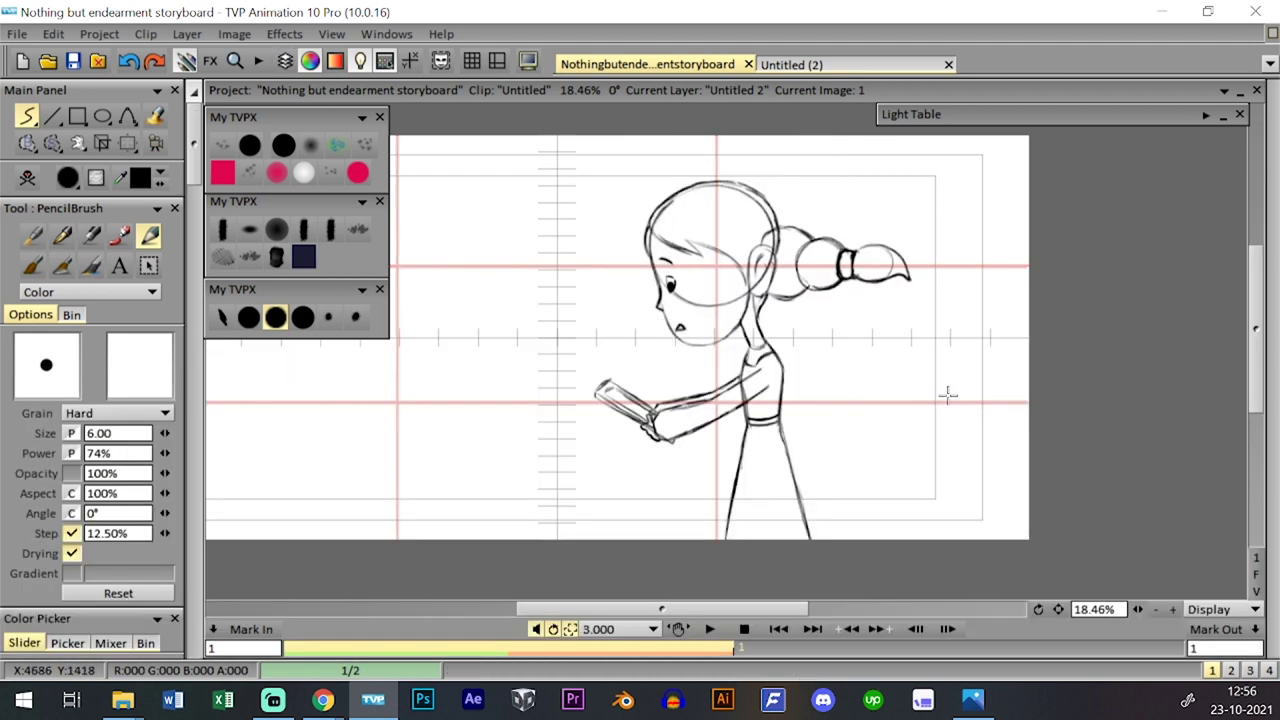
# - Shift the drawing down slightly and flip between images 1 and 2, settling on image 1
pyautogui.click(128, 144)
pyautogui.press('0')
pyautogui.press('0')
pyautogui.moveTo(761, 328); pyautogui.dragTo(761, 357)
pyautogui.press('0')
pyautogui.press('0')
pyautogui.press('0')
pyautogui.press('0')
pyautogui.press('Right')
pyautogui.press('Left')
pyautogui.press('Right')
pyautogui.press('Left')
pyautogui.press('Right')
pyautogui.press('Left')
pyautogui.press('Right')
pyautogui.press('Left')
pyautogui.press('Right')
pyautogui.press('0')
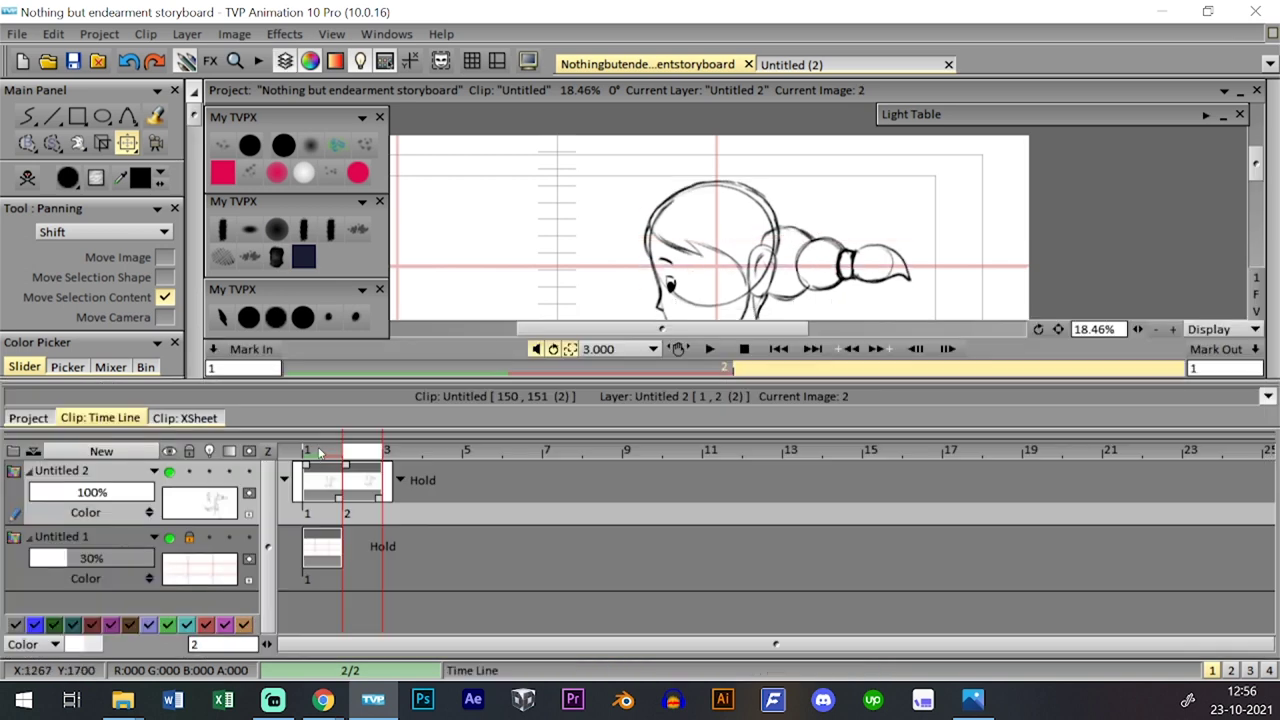
pyautogui.click(325, 453)
pyautogui.press('0')
# - Erase and redraw the skirt's left and right edges in pencil on image 1
pyautogui.click(286, 147)
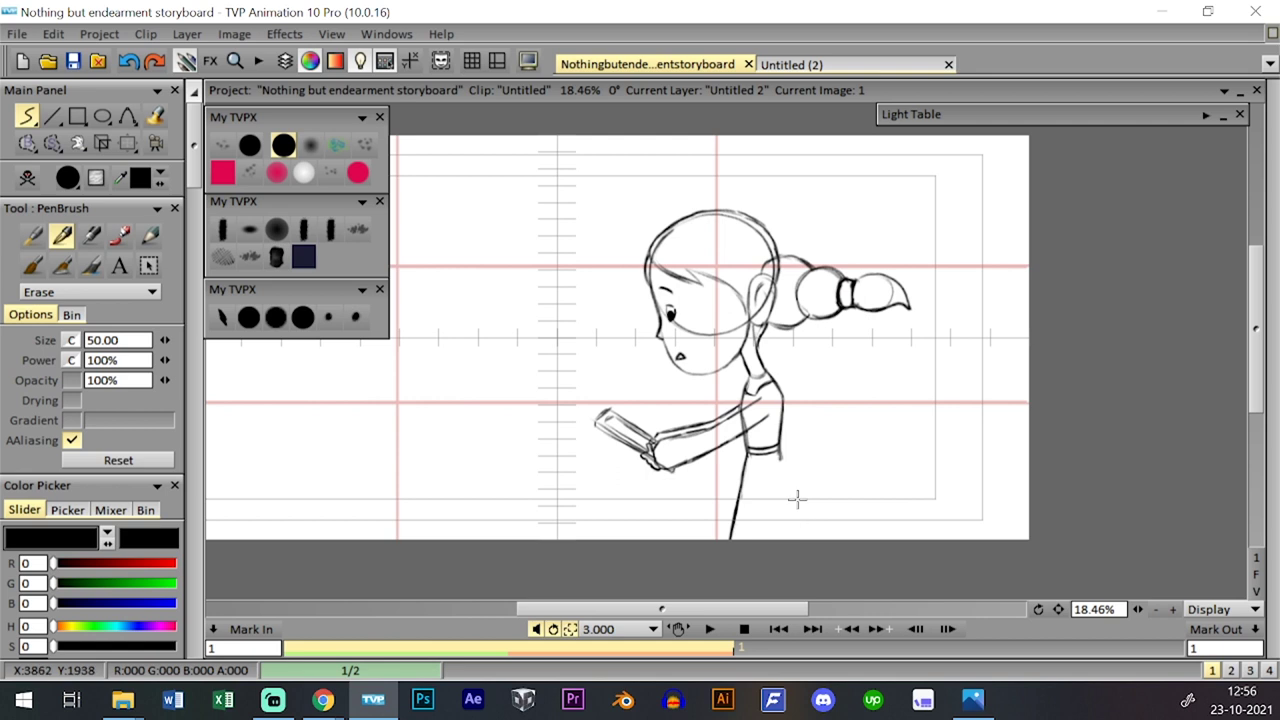
pyautogui.press('0')
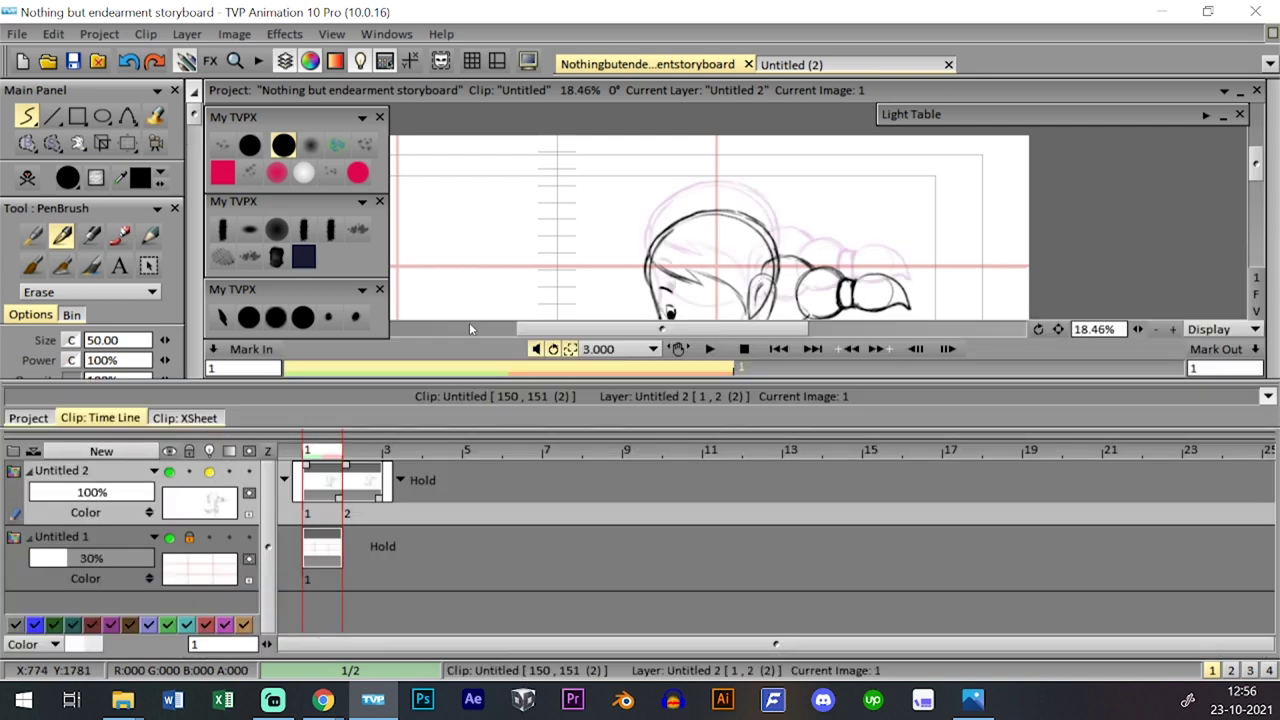
pyautogui.press('0')
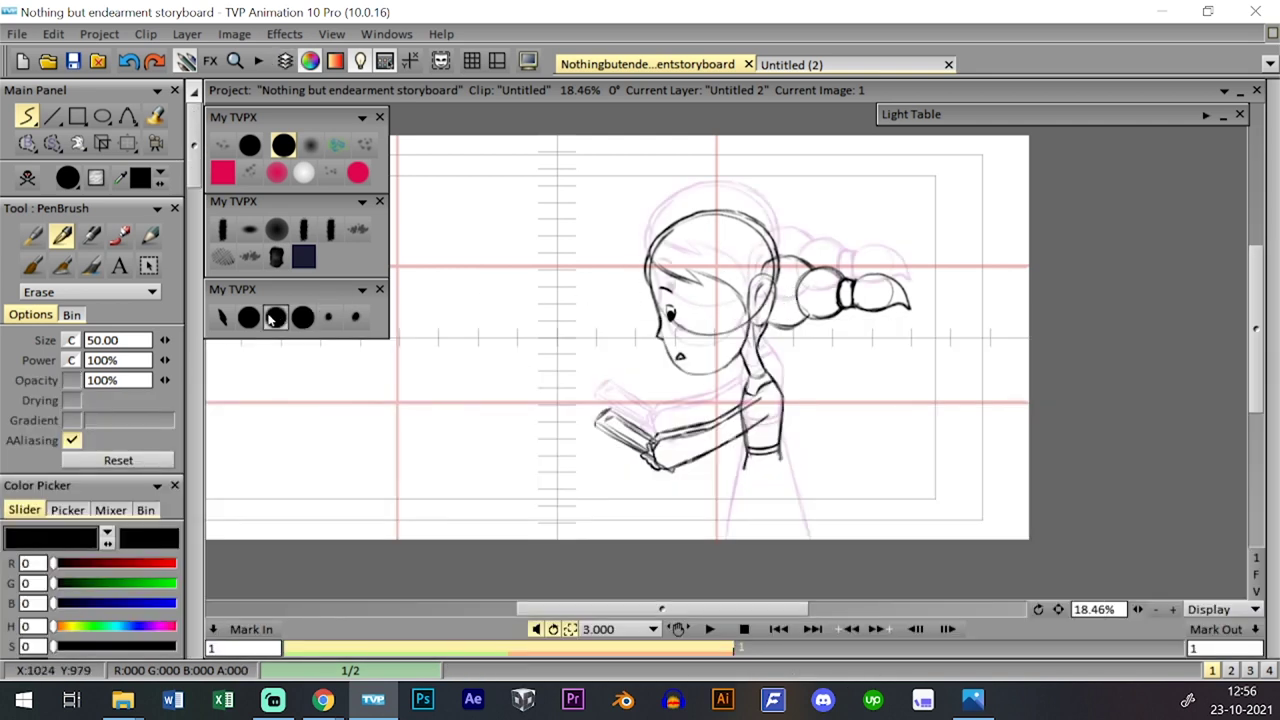
pyautogui.click(249, 317)
pyautogui.moveTo(716, 534)
pyautogui.mouseDown()
pyautogui.moveTo(742, 467)
pyautogui.moveTo(718, 530)
pyautogui.mouseUp()
pyautogui.moveTo(781, 476); pyautogui.dragTo(771, 533)
pyautogui.hotkey('ctrl', 'z')
pyautogui.hotkey('ctrl', 'z')
pyautogui.moveTo(782, 458); pyautogui.dragTo(779, 538)
pyautogui.moveTo(784, 472); pyautogui.dragTo(780, 538)
pyautogui.moveTo(731, 500); pyautogui.dragTo(716, 536)
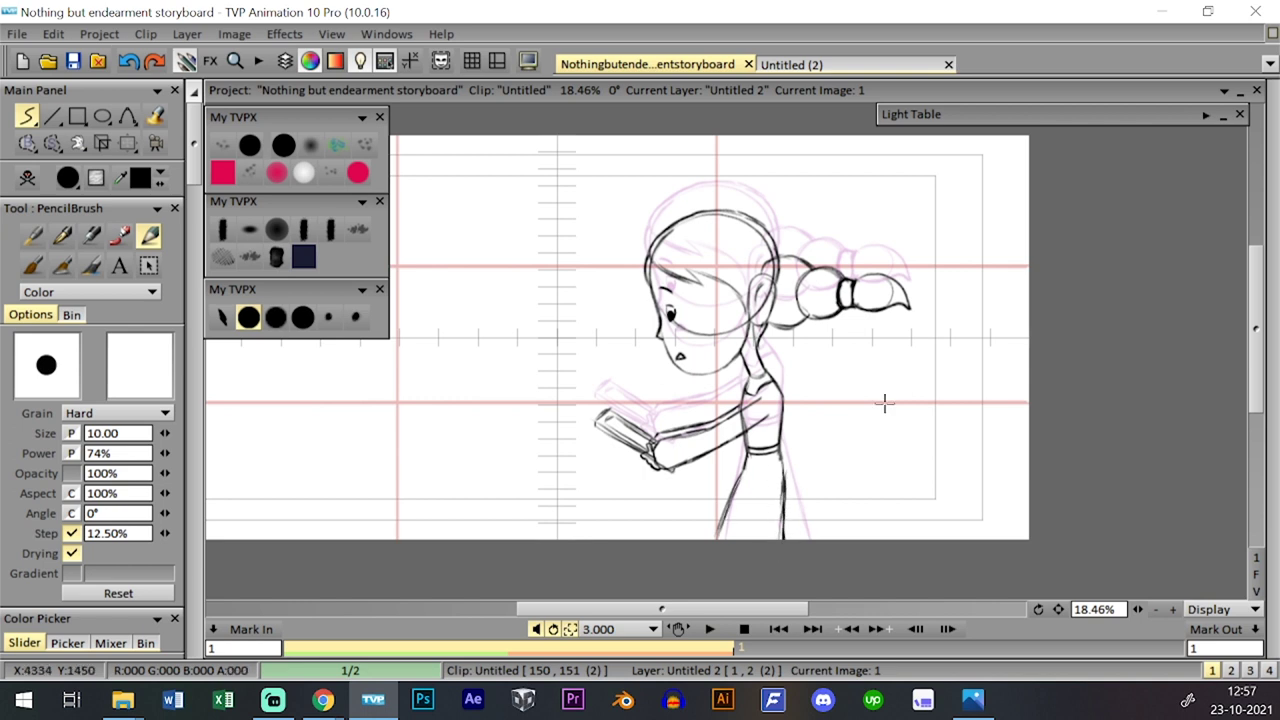
# - Flip between images 1 and 2, then play and stop a preview of the animation
pyautogui.press('Right')
pyautogui.press('Left')
pyautogui.press('Right')
pyautogui.press('Left')
pyautogui.press('Right')
pyautogui.click(709, 629)
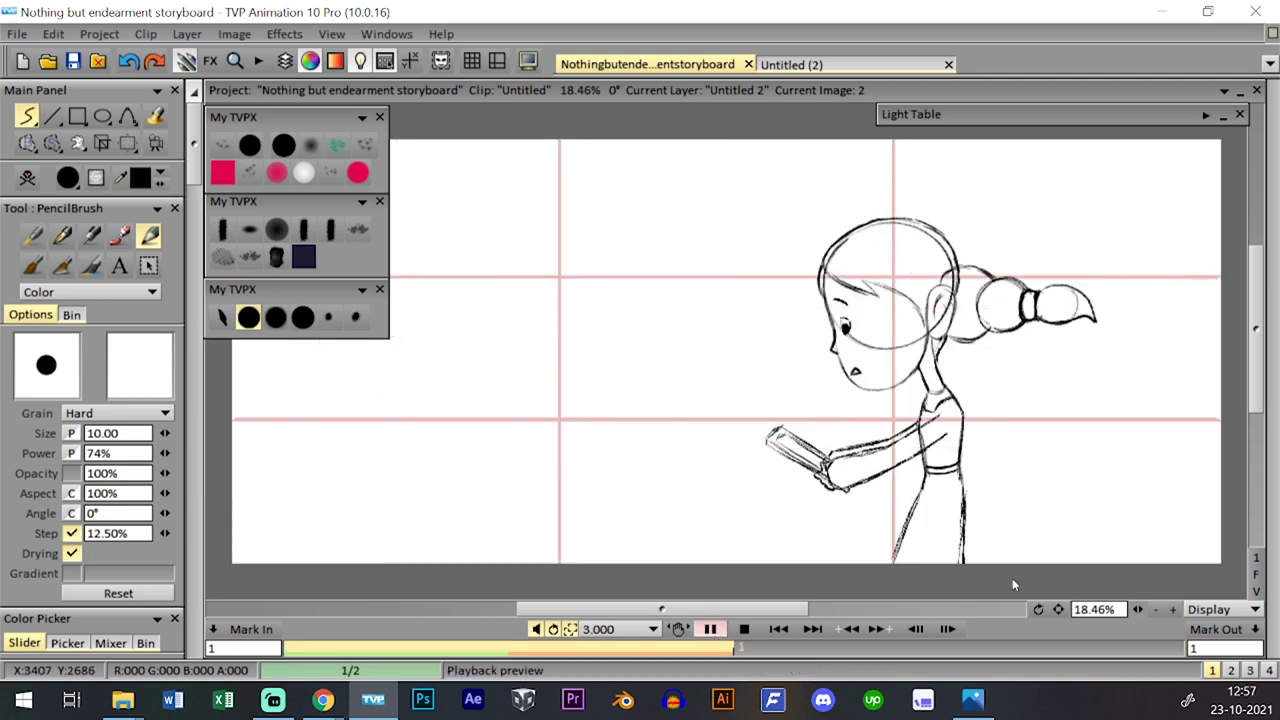
pyautogui.click(744, 631)
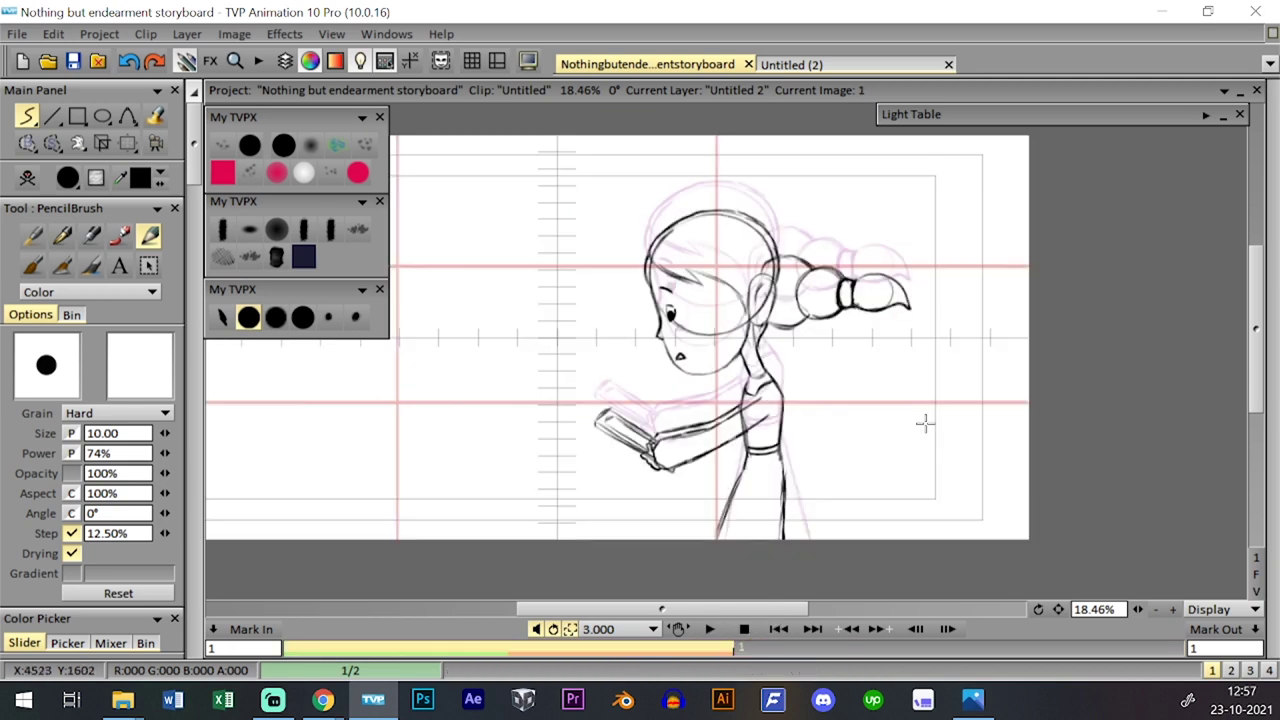
# - Lock the Untitled 2 layer and turn off its light table
pyautogui.press('l')
pyautogui.click(376, 459)
pyautogui.click(189, 471)
pyautogui.click(209, 471)
# - Confirm the new layer and save the storyboard project
pyautogui.click(101, 451)
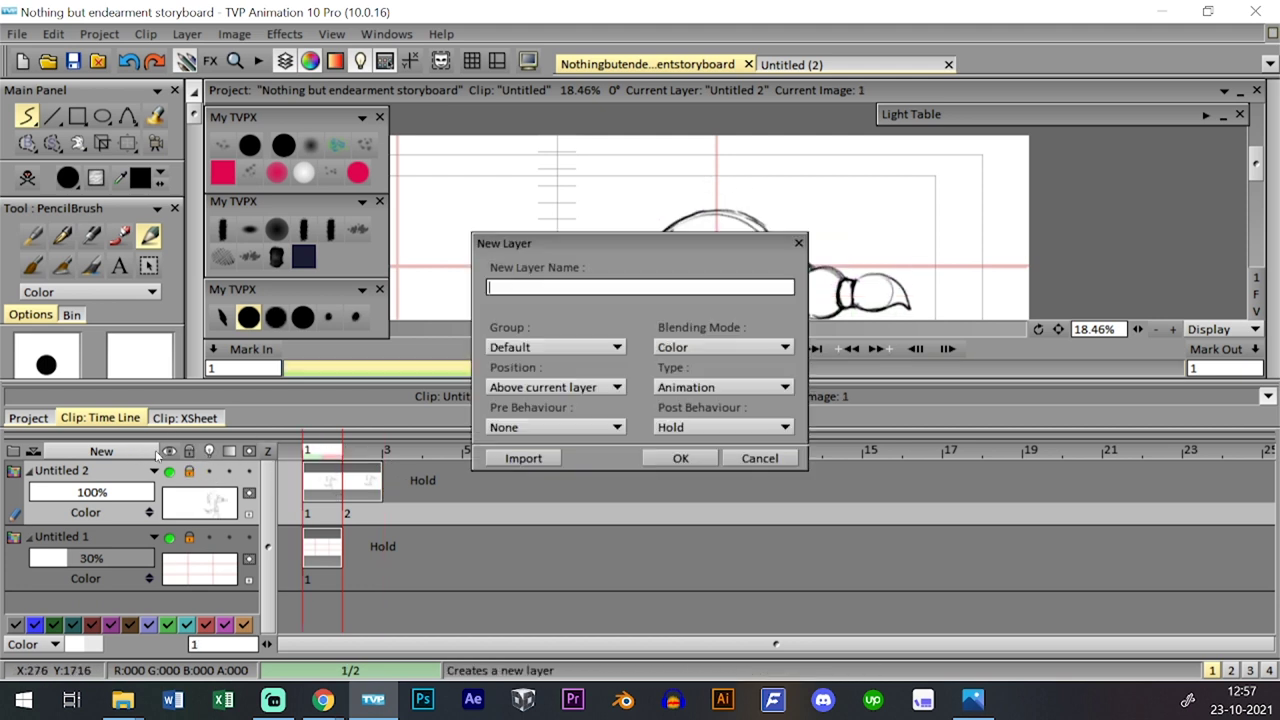
pyautogui.click(669, 457)
pyautogui.click(189, 452)
pyautogui.click(322, 482)
pyautogui.press('l')
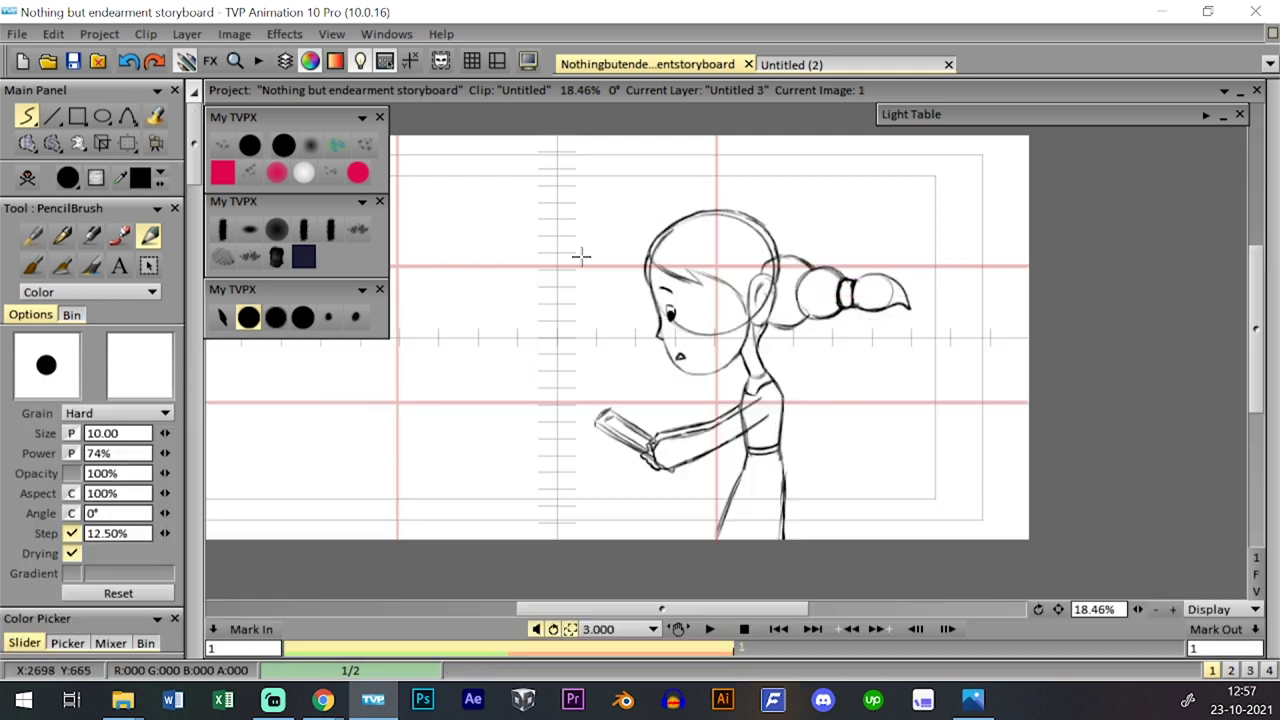
pyautogui.moveTo(547, 260); pyautogui.dragTo(610, 246)
pyautogui.click(74, 63)
pyautogui.click(73, 62)
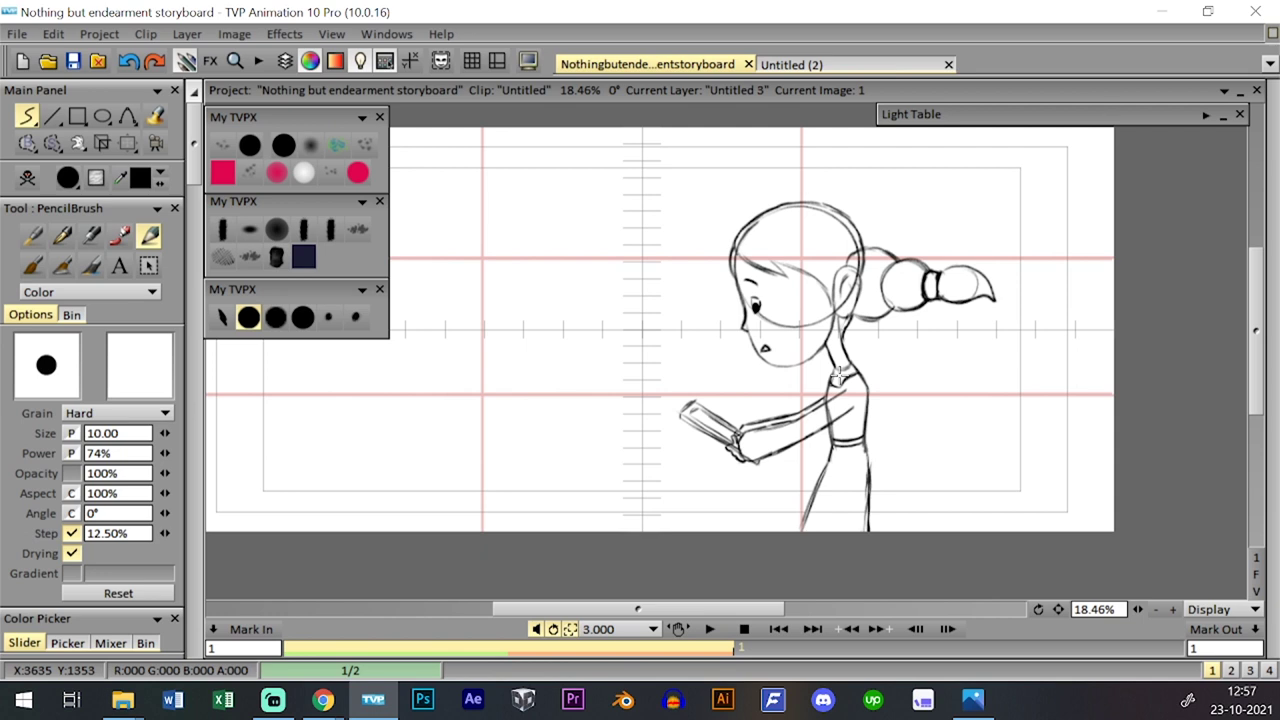
# - Zoom to 36.19% and draw a freehand circle for a new head in empty space
pyautogui.moveTo(803, 417); pyautogui.dragTo(915, 422)
pyautogui.moveTo(1137, 609); pyautogui.dragTo(1229, 586)
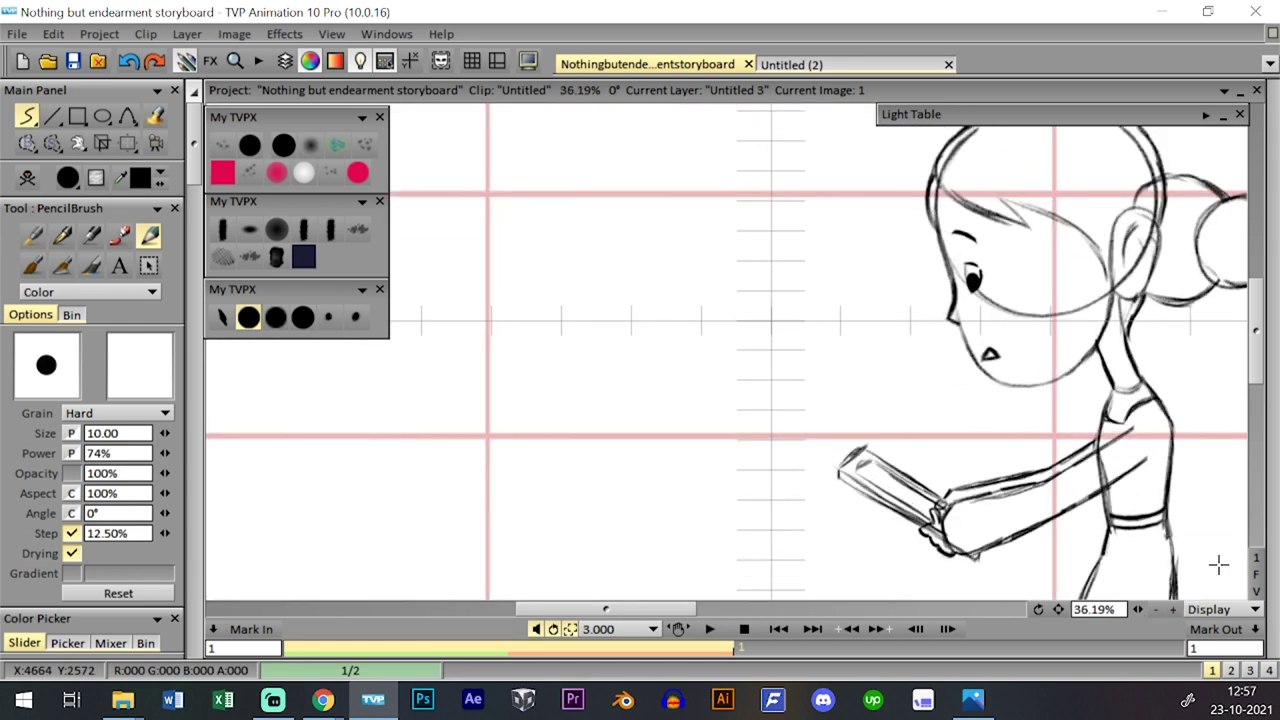
pyautogui.moveTo(453, 273); pyautogui.dragTo(554, 366)
pyautogui.moveTo(605, 307); pyautogui.dragTo(671, 399)
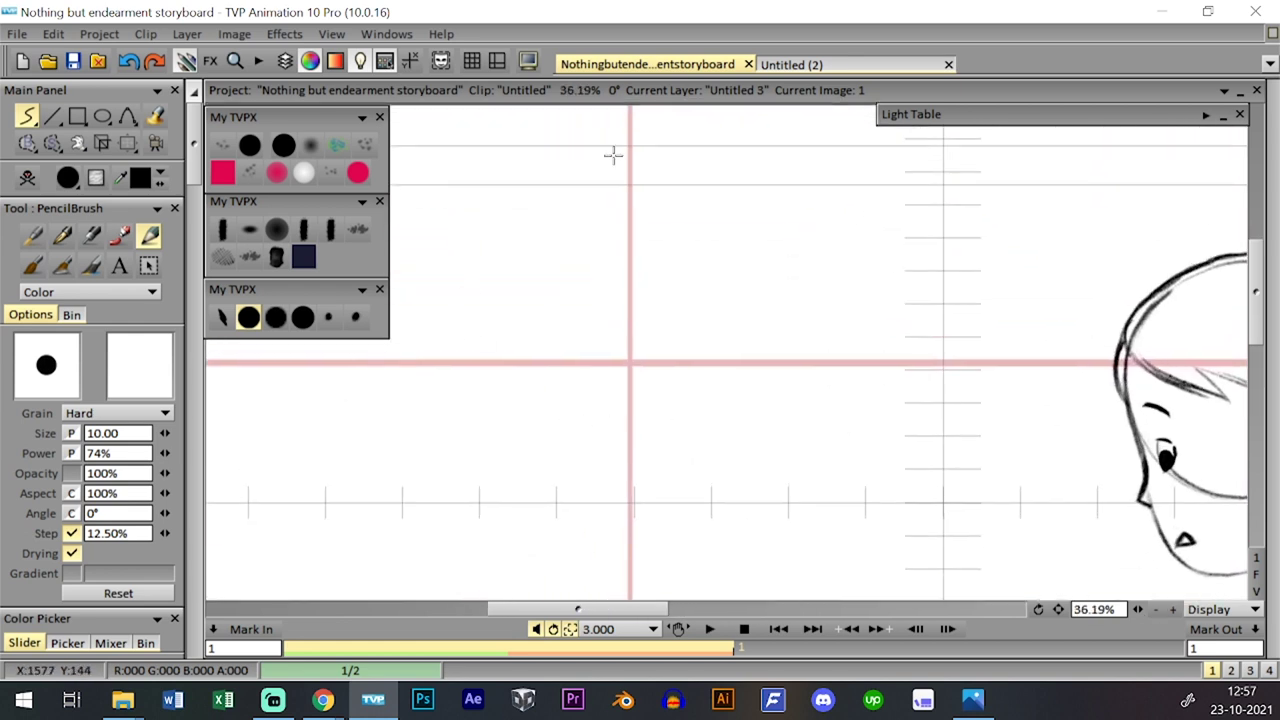
pyautogui.moveTo(540, 178)
pyautogui.mouseDown()
pyautogui.moveTo(629, 378)
pyautogui.moveTo(599, 166)
pyautogui.moveTo(572, 388)
pyautogui.moveTo(648, 186)
pyautogui.mouseUp()
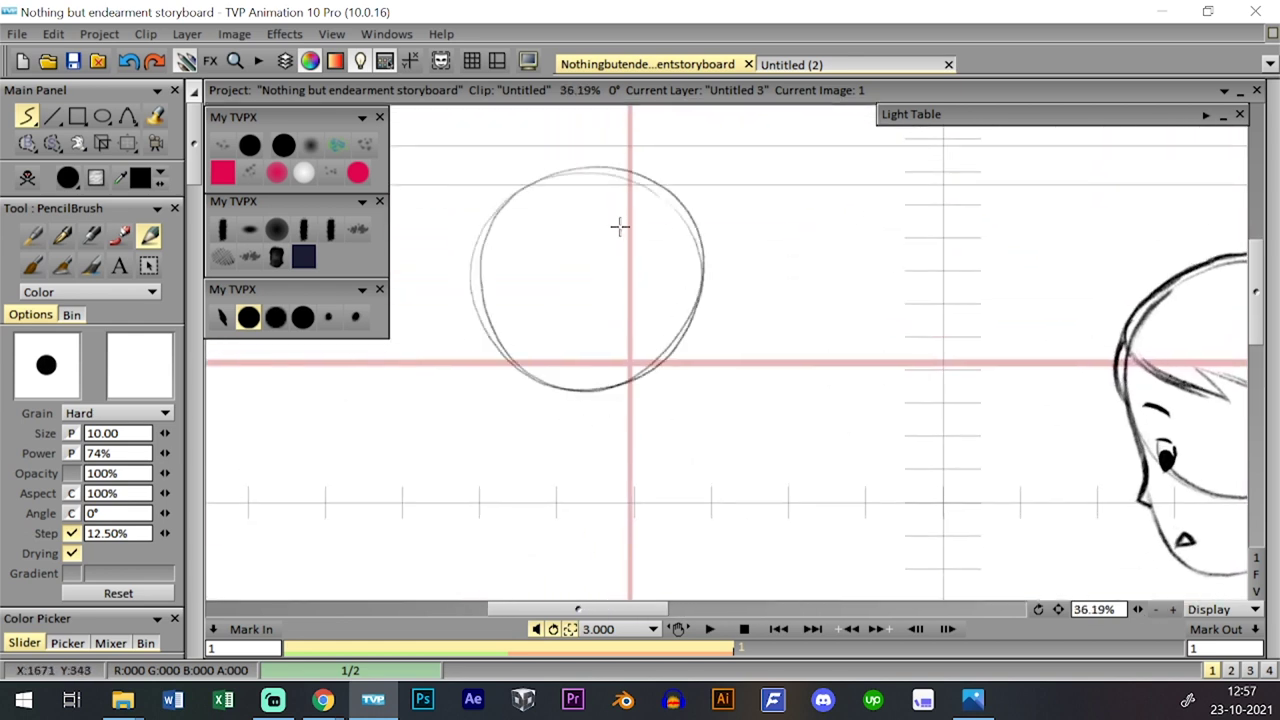
# - Scale the head circle to 105.33%, apply it, and move it to the canvas's left
pyautogui.moveTo(827, 279)
pyautogui.mouseDown()
pyautogui.moveTo(748, 279)
pyautogui.moveTo(798, 291)
pyautogui.mouseUp()
pyautogui.click(128, 144)
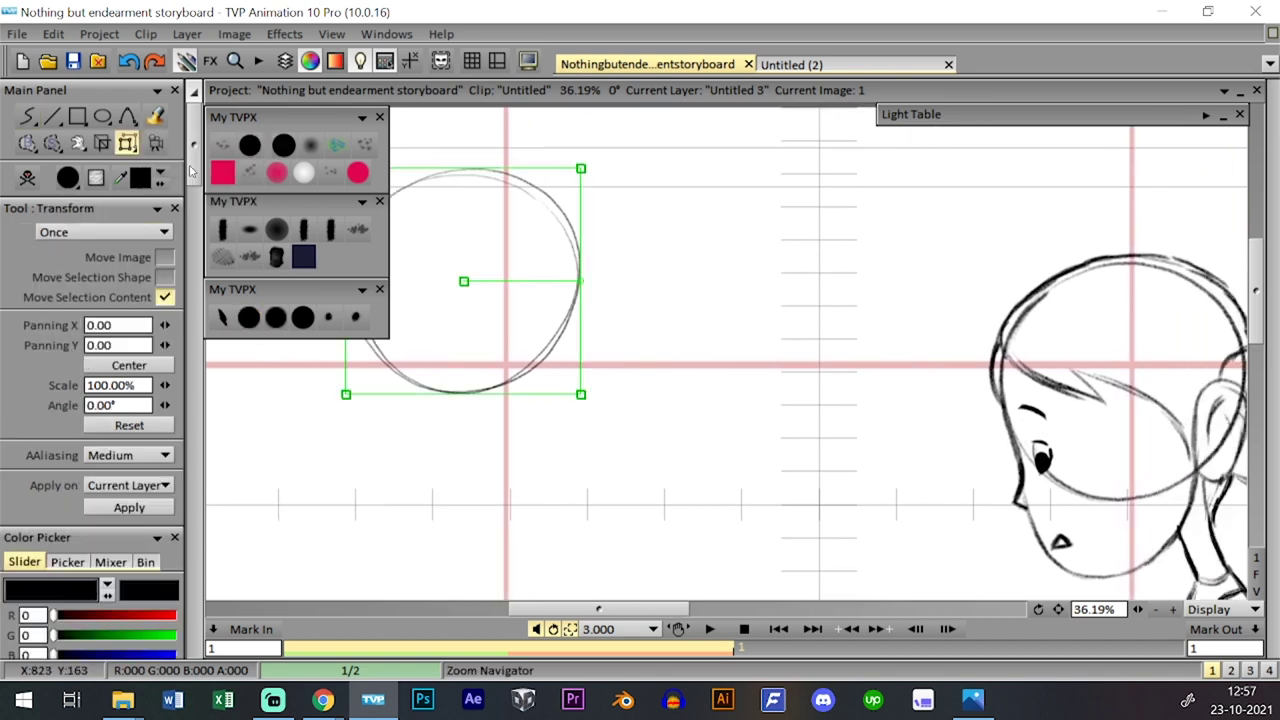
pyautogui.moveTo(581, 394)
pyautogui.mouseDown()
pyautogui.moveTo(931, 343)
pyautogui.moveTo(1214, 435)
pyautogui.mouseUp()
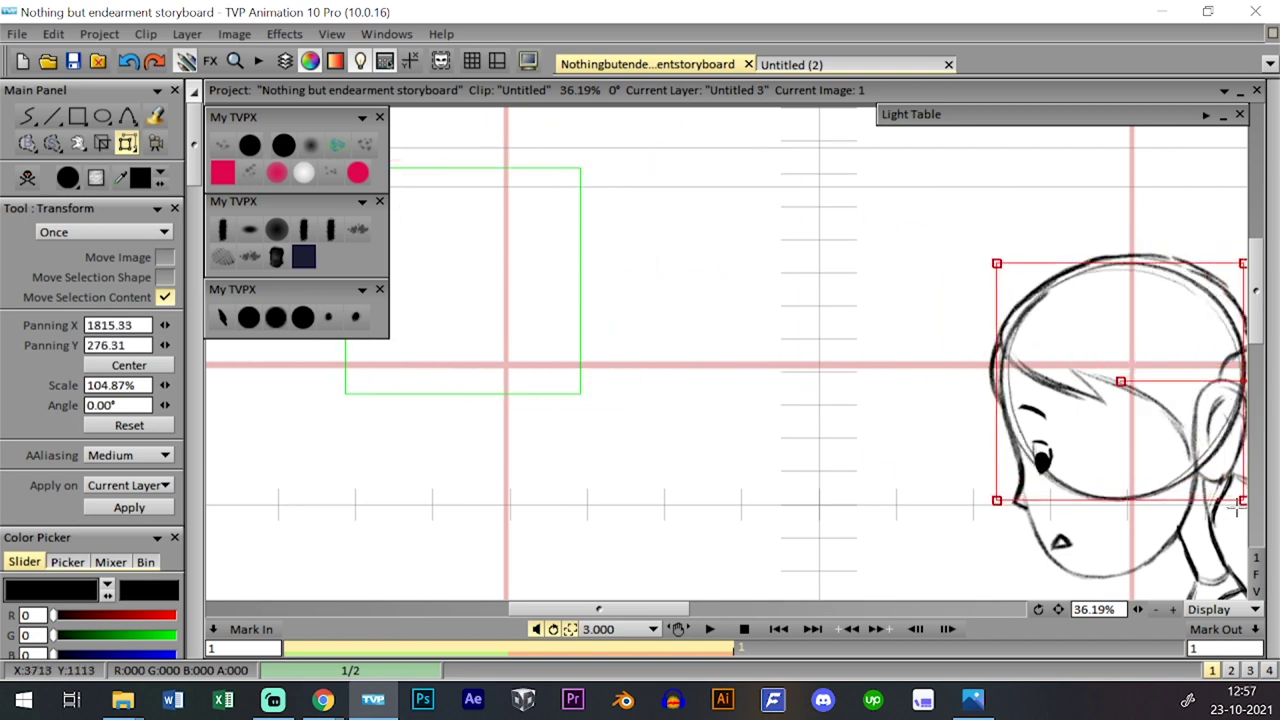
pyautogui.moveTo(1242, 502); pyautogui.dragTo(1243, 502)
pyautogui.press('Return')
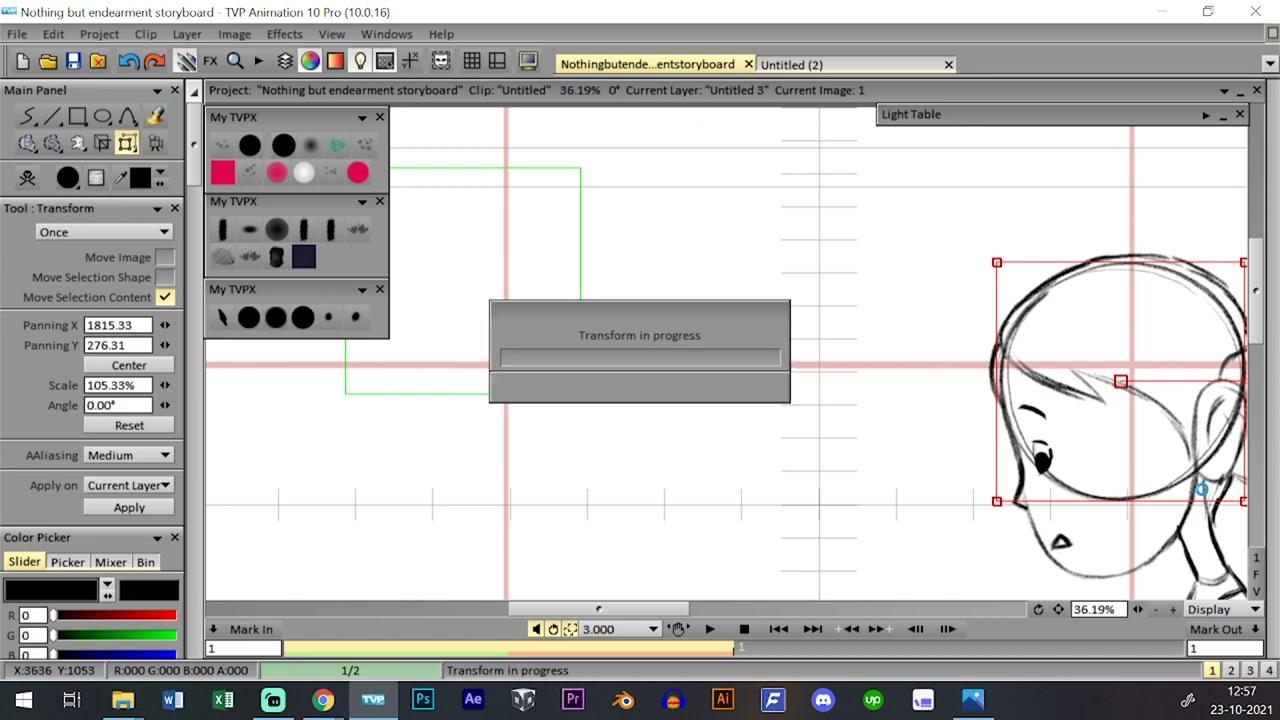
pyautogui.click(137, 150)
pyautogui.click(199, 146)
pyautogui.moveTo(1100, 366); pyautogui.dragTo(494, 309)
# - Duplicate the Untitled 3 layer and bring up the Merge Layer settings
pyautogui.press('Tab')
pyautogui.click(155, 470)
pyautogui.click(225, 496)
pyautogui.moveTo(120, 545); pyautogui.dragTo(122, 483)
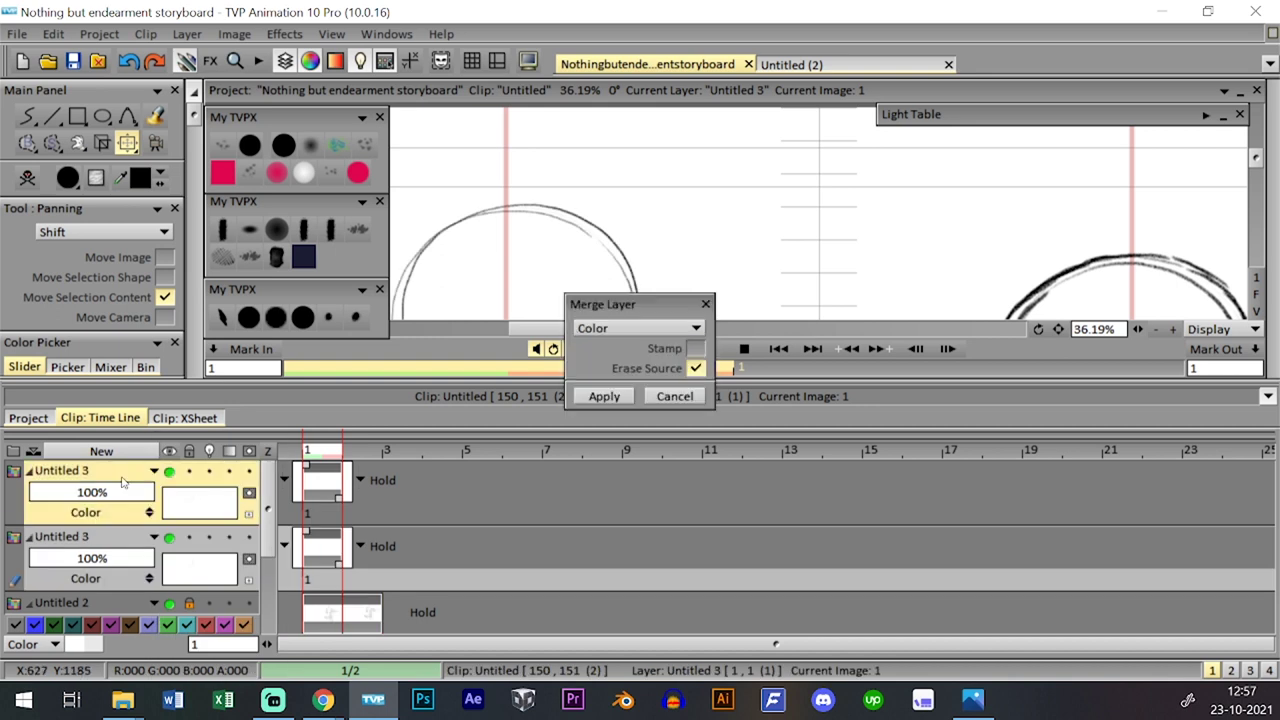
# - Merge the two Untitled 3 layers, pick the thin pencil preset, and save the project
pyautogui.click(593, 398)
pyautogui.press('Tab')
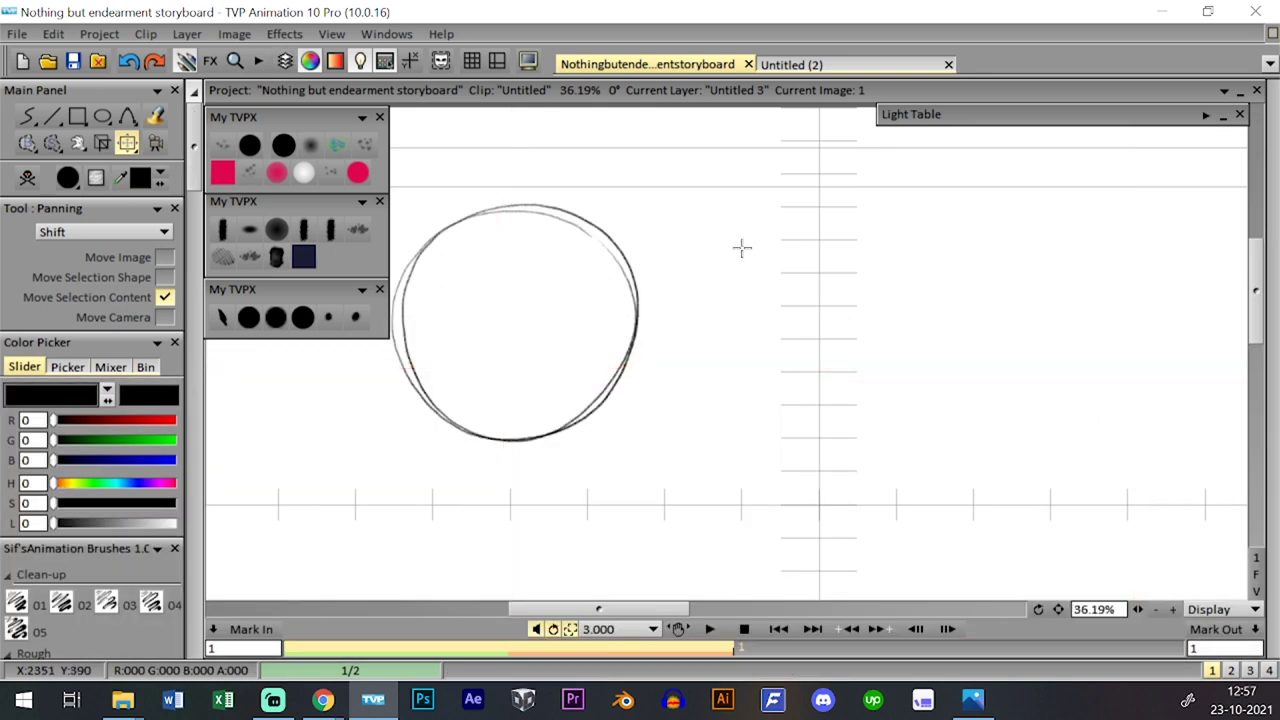
pyautogui.click(276, 318)
pyautogui.click(74, 63)
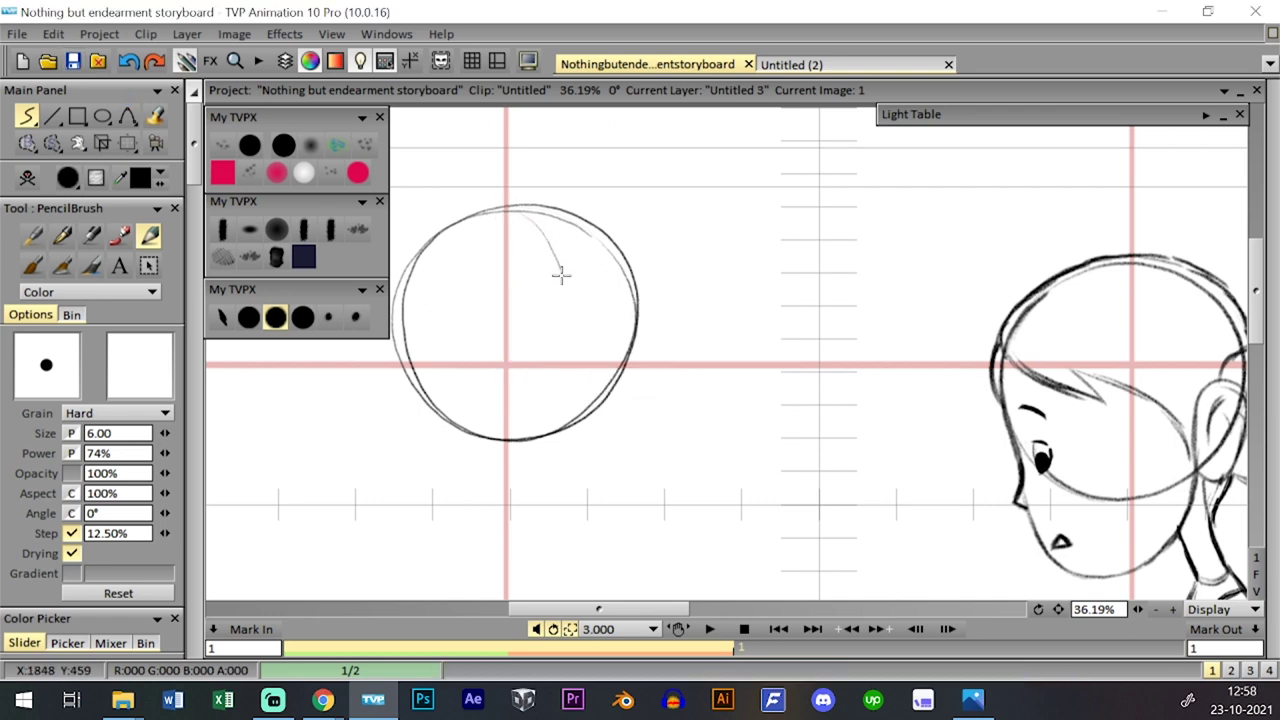
# - Draw a vertical centre line from below the head circle up into it
pyautogui.moveTo(567, 408); pyautogui.dragTo(567, 486)
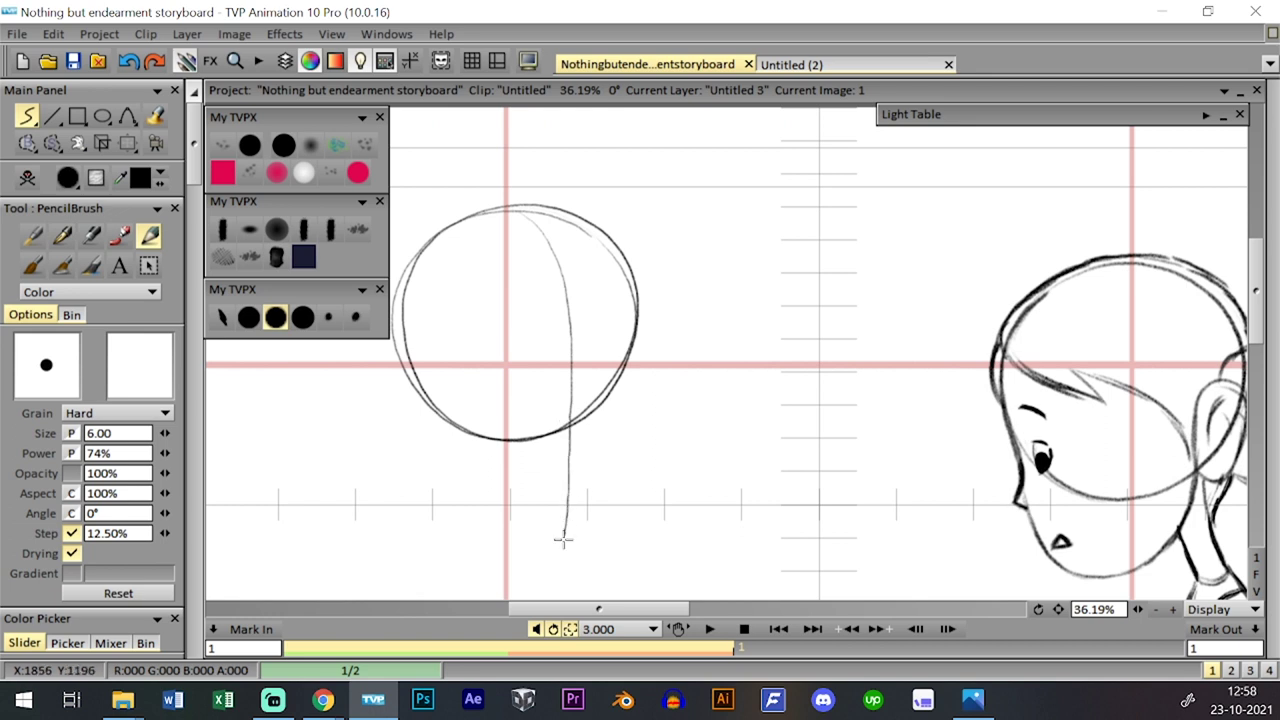
pyautogui.moveTo(565, 537); pyautogui.dragTo(567, 426)
pyautogui.moveTo(563, 494); pyautogui.dragTo(564, 535)
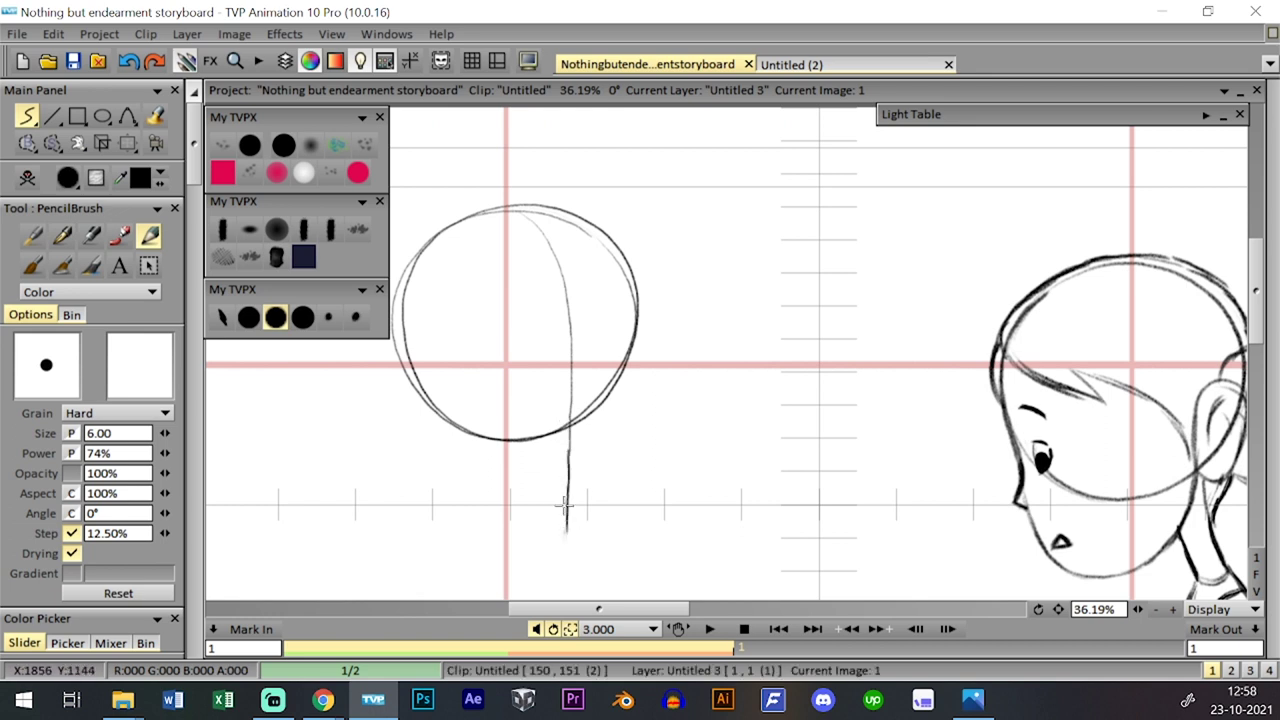
pyautogui.moveTo(567, 486); pyautogui.dragTo(573, 322)
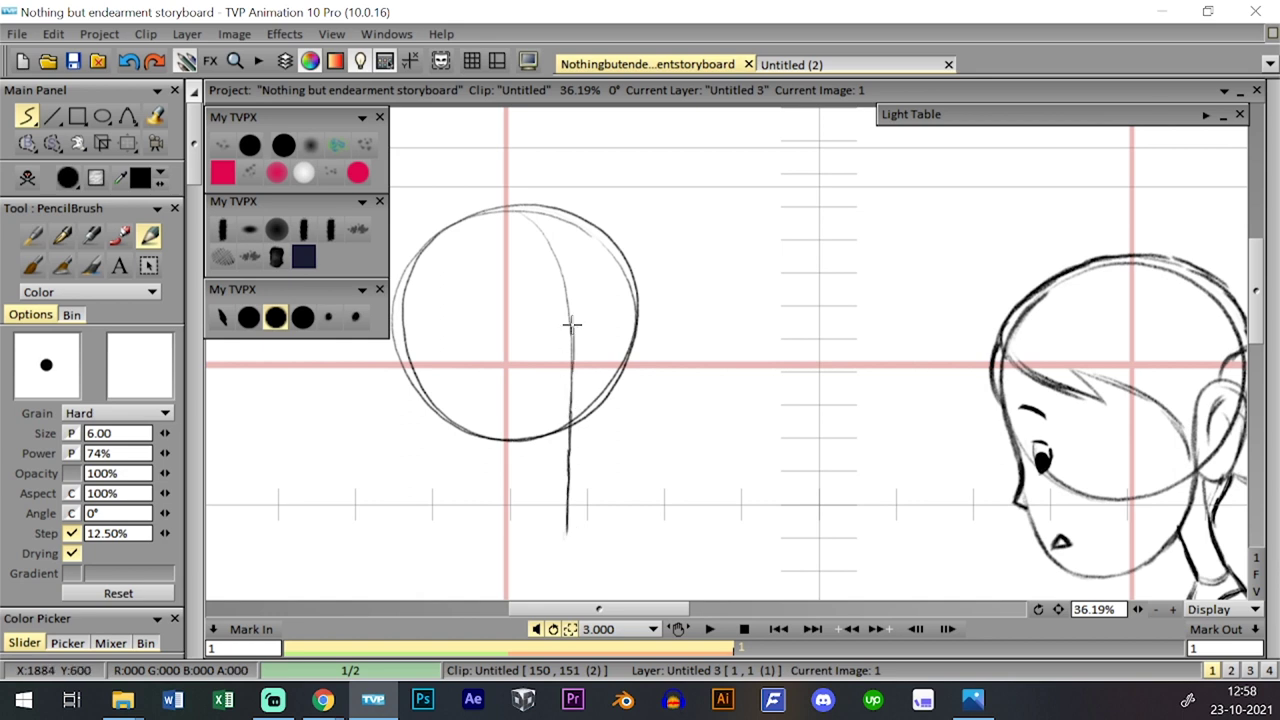
pyautogui.hotkey('ctrl', 'z')
pyautogui.moveTo(568, 427); pyautogui.dragTo(568, 304)
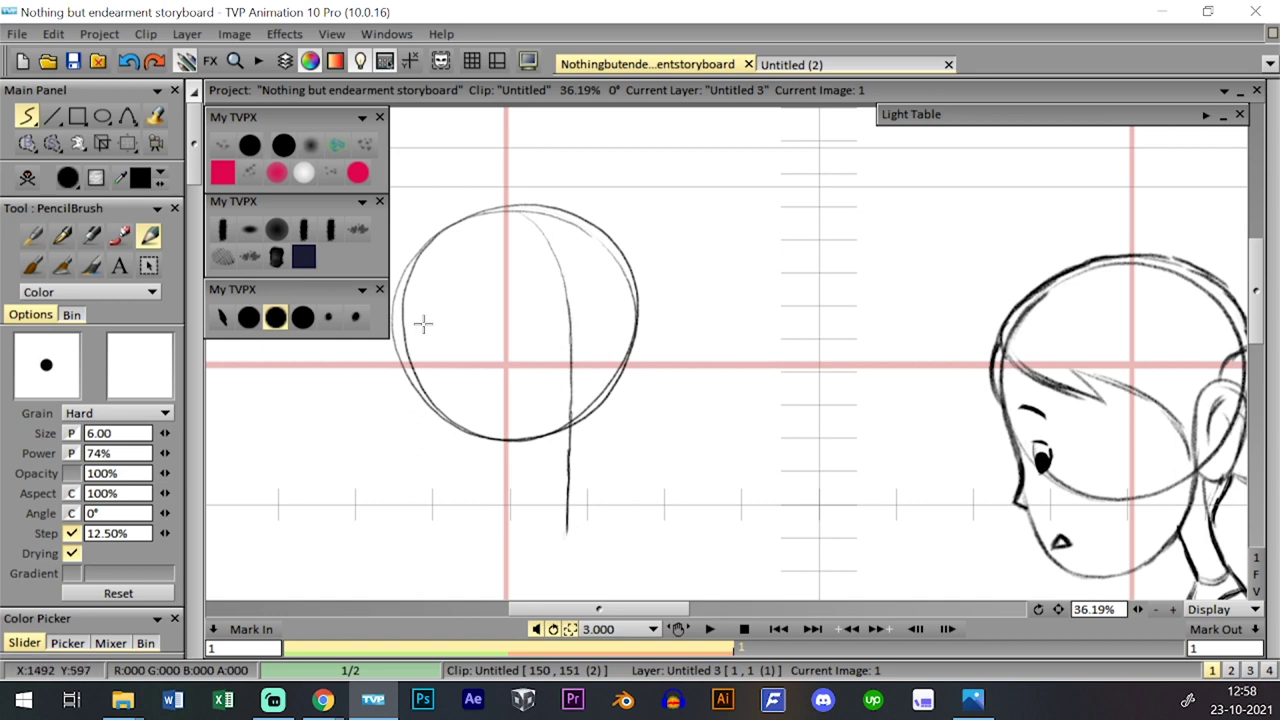
# - Erase the circle's upper-right arc and stray top line, then try and undo a right-edge stroke
pyautogui.click(249, 318)
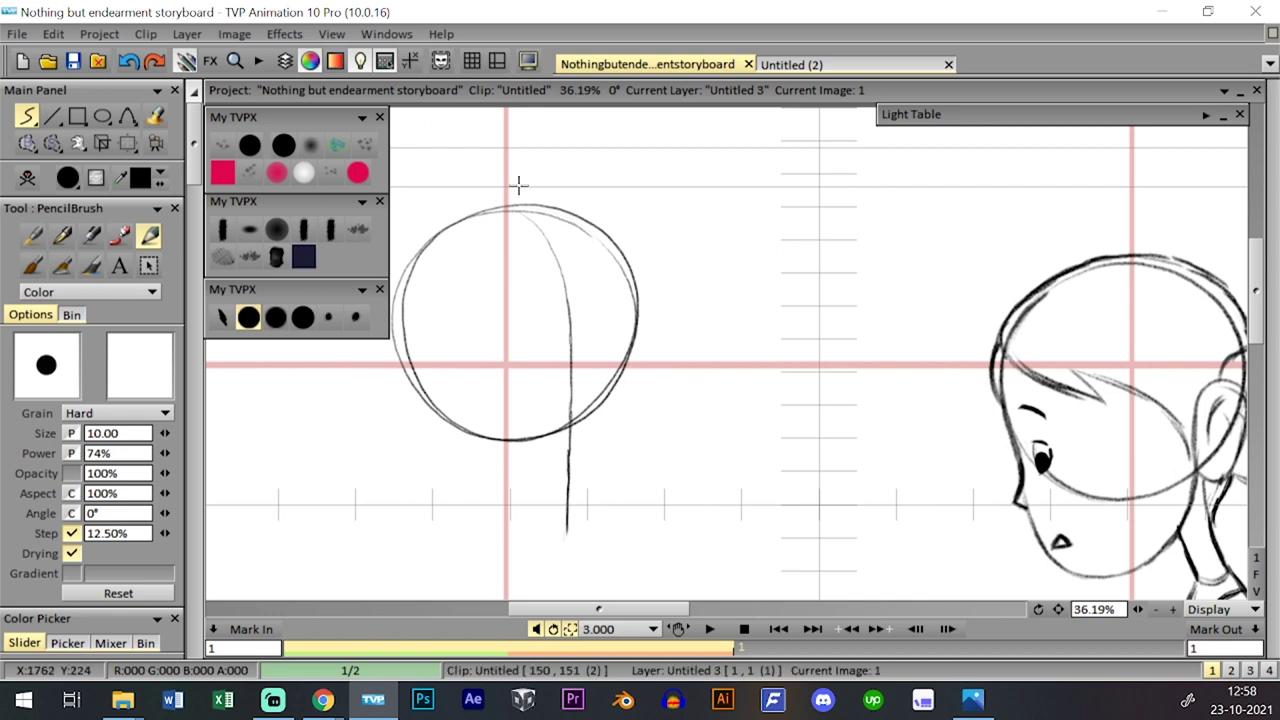
pyautogui.click(250, 145)
pyautogui.moveTo(580, 212); pyautogui.dragTo(645, 296)
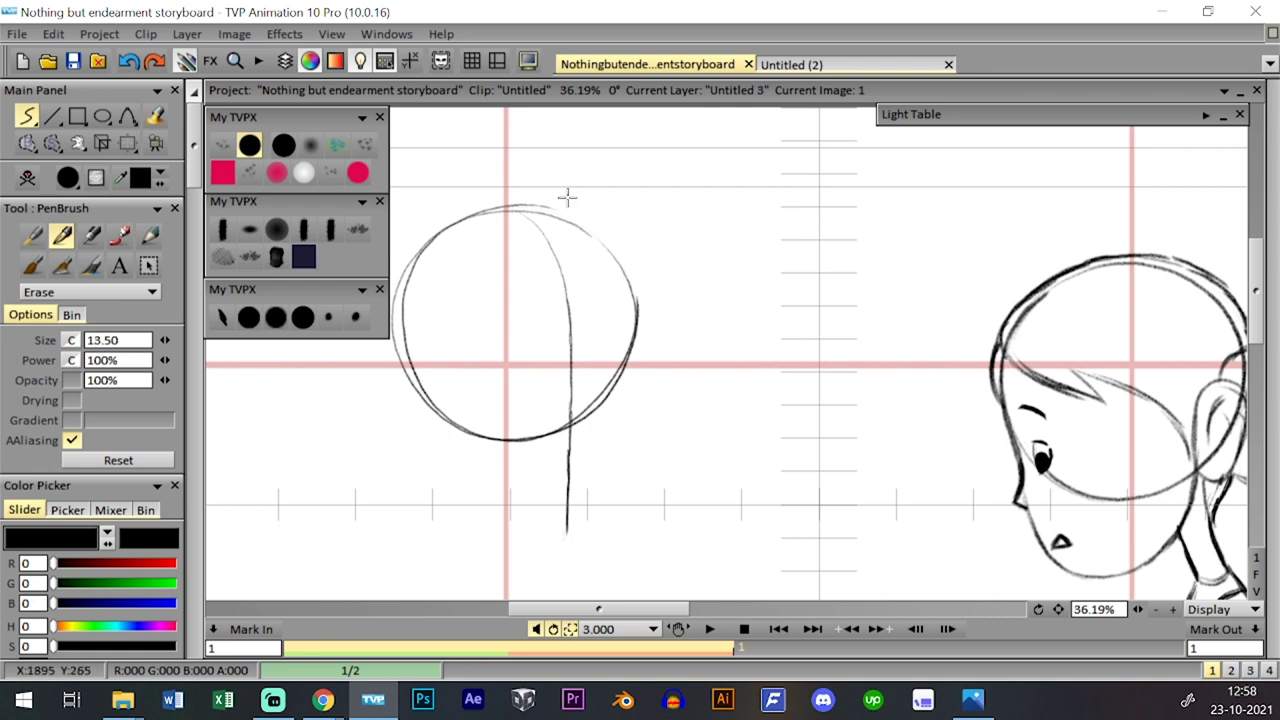
pyautogui.moveTo(531, 199); pyautogui.dragTo(494, 202)
pyautogui.click(248, 317)
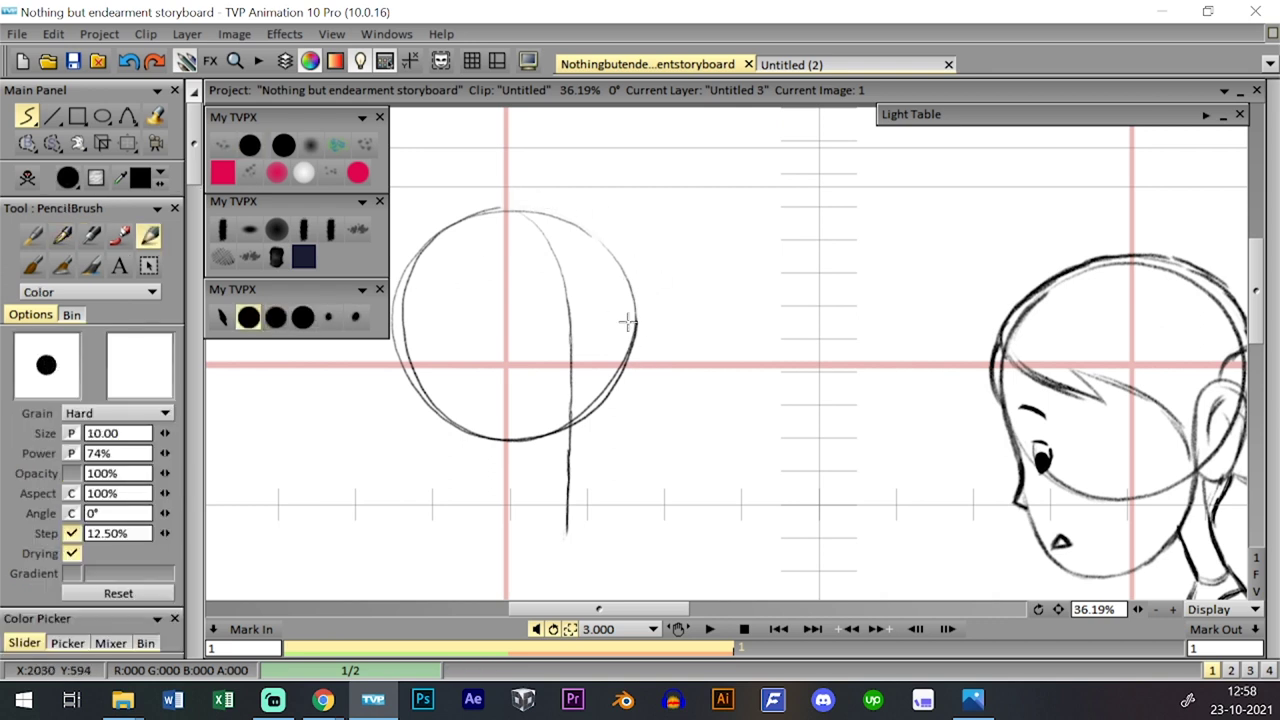
pyautogui.moveTo(623, 276); pyautogui.dragTo(634, 332)
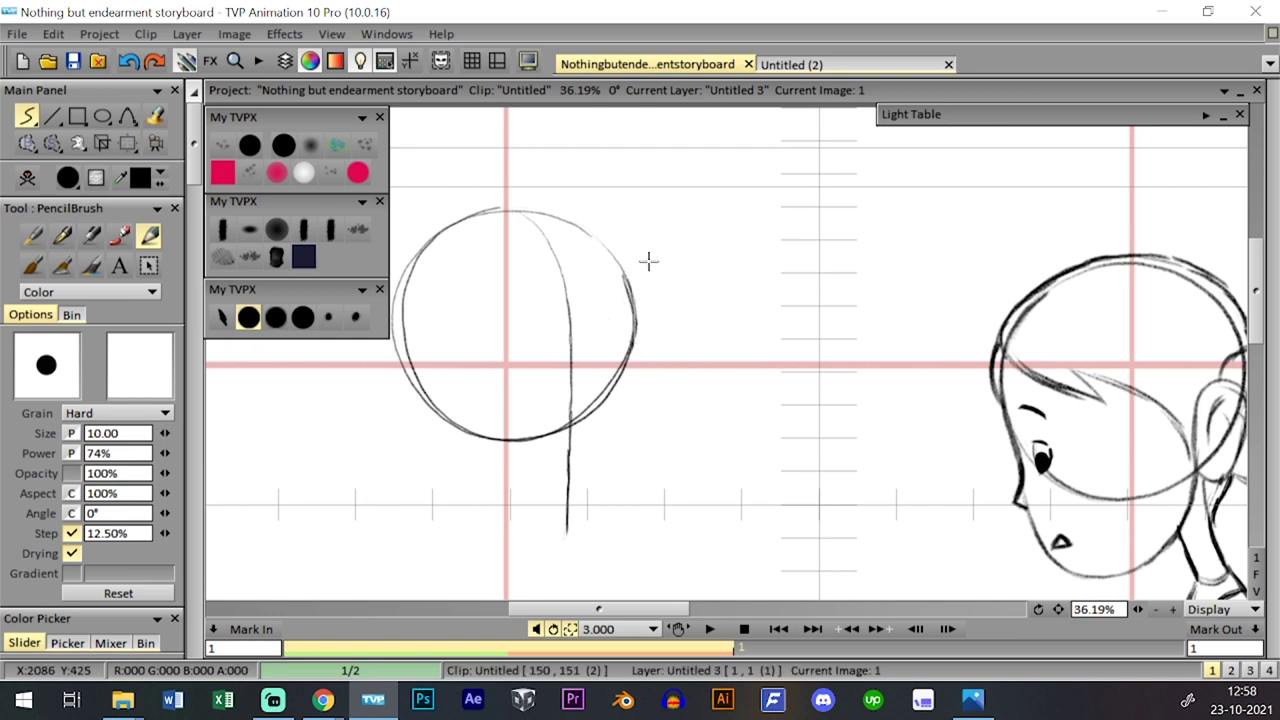
pyautogui.moveTo(634, 353); pyautogui.dragTo(650, 441)
pyautogui.hotkey('ctrl', 'z')
pyautogui.press('Tab')
pyautogui.press('Tab')
pyautogui.press('Tab')
pyautogui.press('Tab')
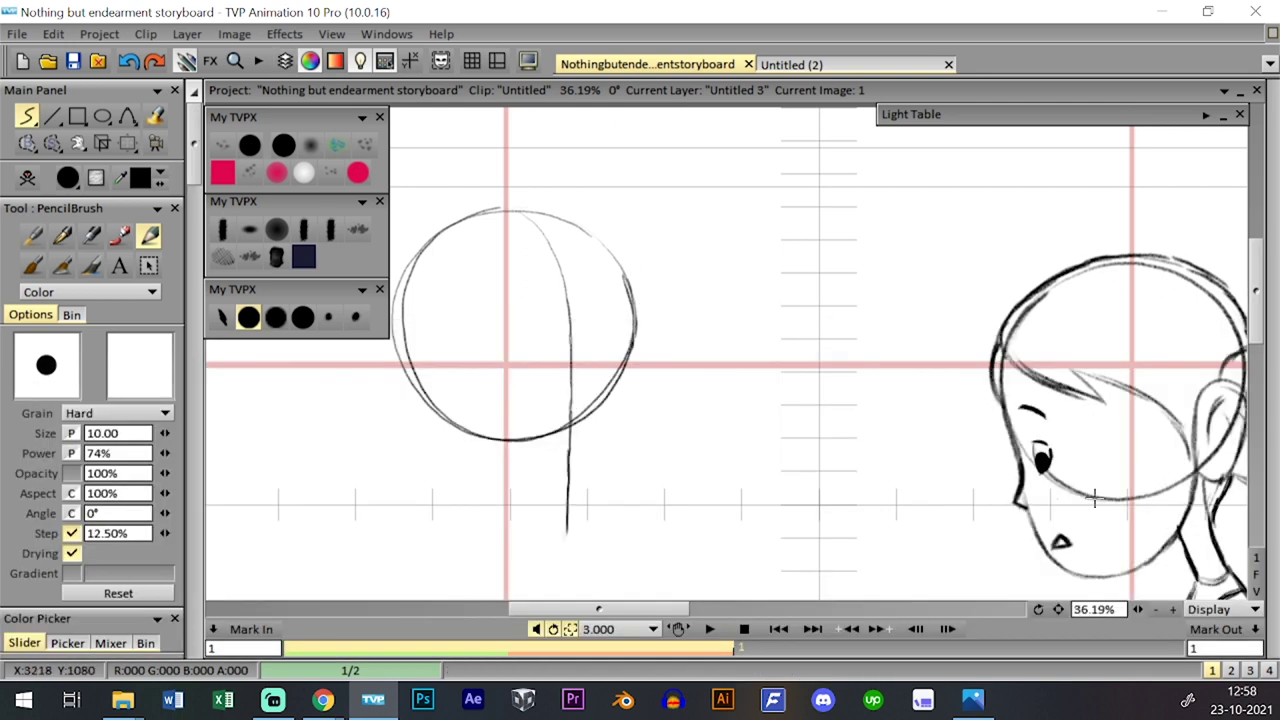
# - Fit the whole canvas in view and settle on image 2 of the head sketch
pyautogui.click(1257, 575)
pyautogui.press('Tab')
pyautogui.press('Tab')
pyautogui.press('Tab')
pyautogui.press('Tab')
pyautogui.press('Tab')
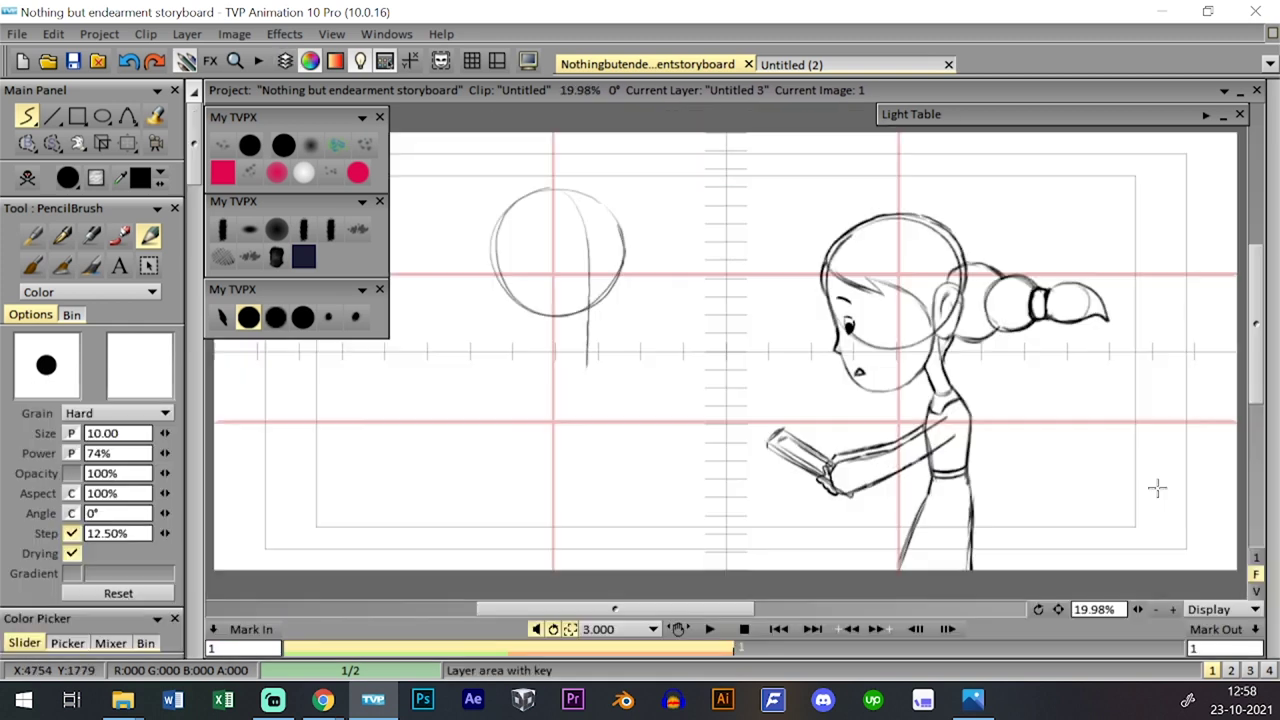
pyautogui.press('Tab')
pyautogui.press('Right')
pyautogui.press('Left')
pyautogui.press('Right')
pyautogui.press('Tab')
pyautogui.press('Tab')
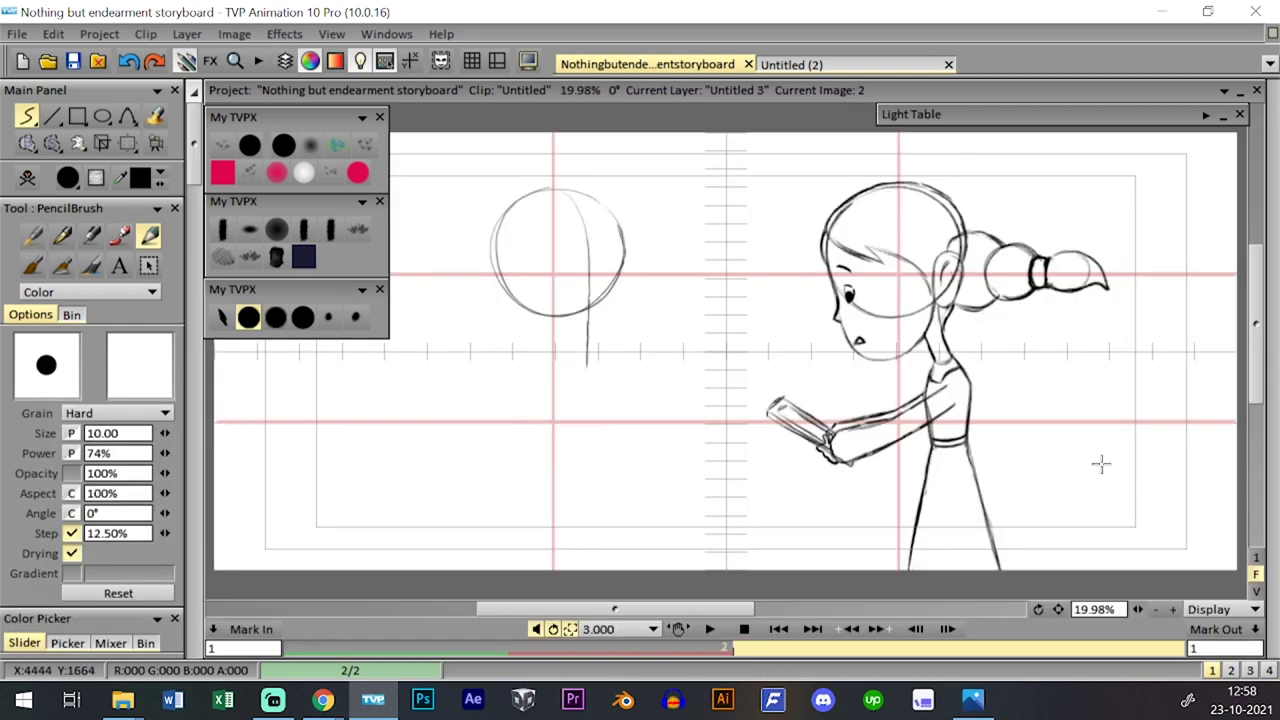
# - Nudge the head circle into place and zoom in on it with the size-10 pencil preset
pyautogui.click(130, 143)
pyautogui.moveTo(610, 216)
pyautogui.mouseDown()
pyautogui.moveTo(954, 218)
pyautogui.moveTo(611, 219)
pyautogui.mouseUp()
pyautogui.click(277, 317)
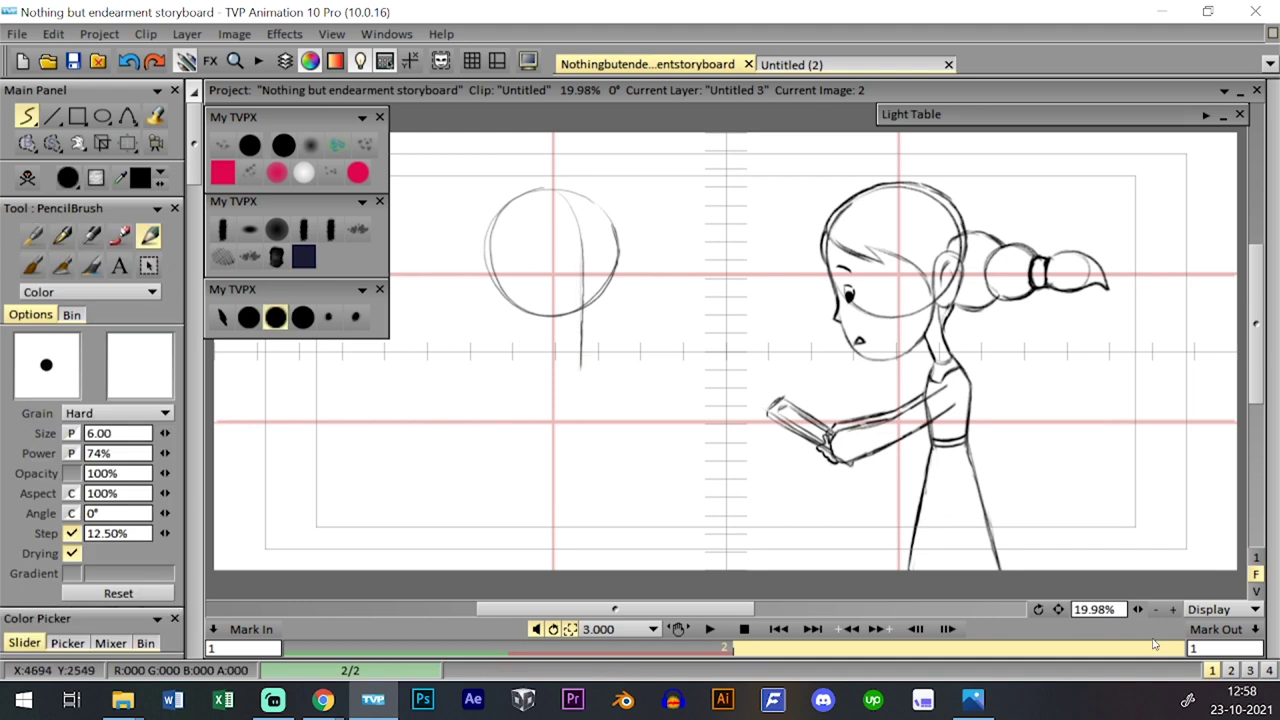
pyautogui.scroll(3, 1118, 510)
pyautogui.moveTo(545, 318); pyautogui.dragTo(838, 420)
pyautogui.moveTo(730, 397); pyautogui.dragTo(758, 419)
pyautogui.click(248, 317)
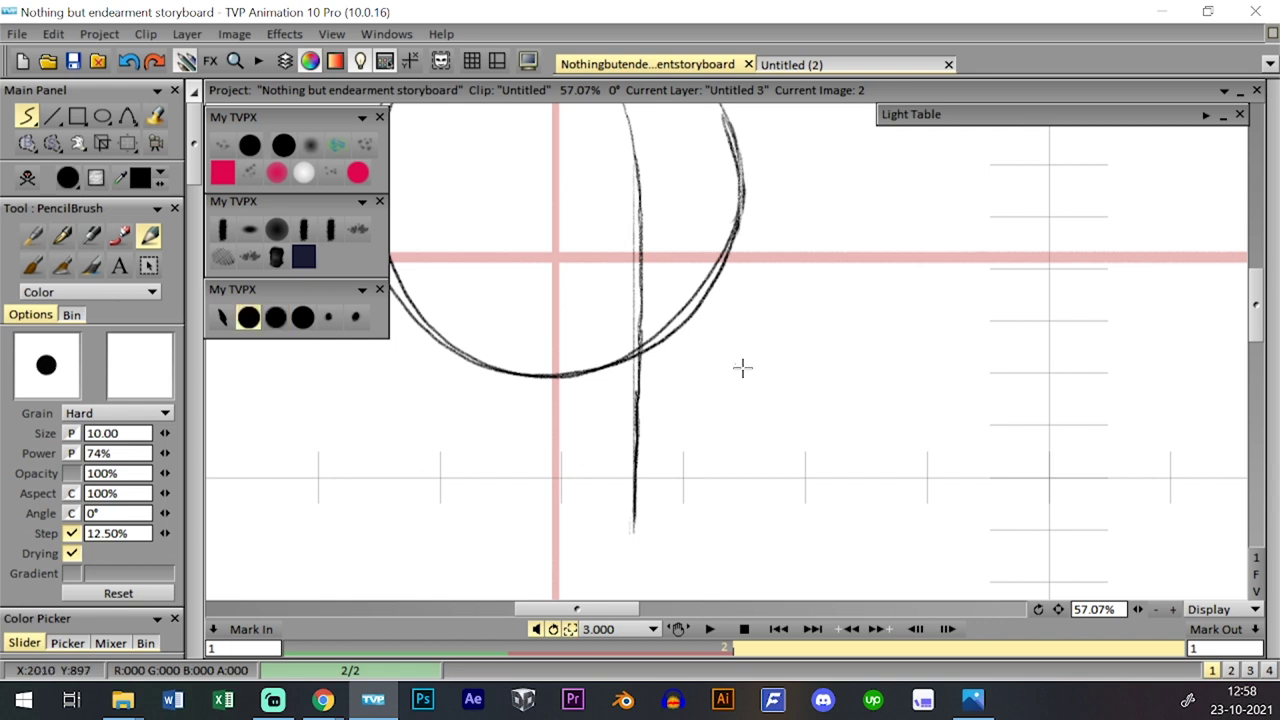
pyautogui.moveTo(734, 363); pyautogui.dragTo(743, 369)
# - Try trial strokes down the circle's right side, discarding each one
pyautogui.moveTo(766, 215)
pyautogui.mouseDown()
pyautogui.moveTo(763, 360)
pyautogui.moveTo(722, 465)
pyautogui.mouseUp()
pyautogui.moveTo(629, 332)
pyautogui.mouseDown()
pyautogui.moveTo(672, 343)
pyautogui.moveTo(695, 312)
pyautogui.mouseUp()
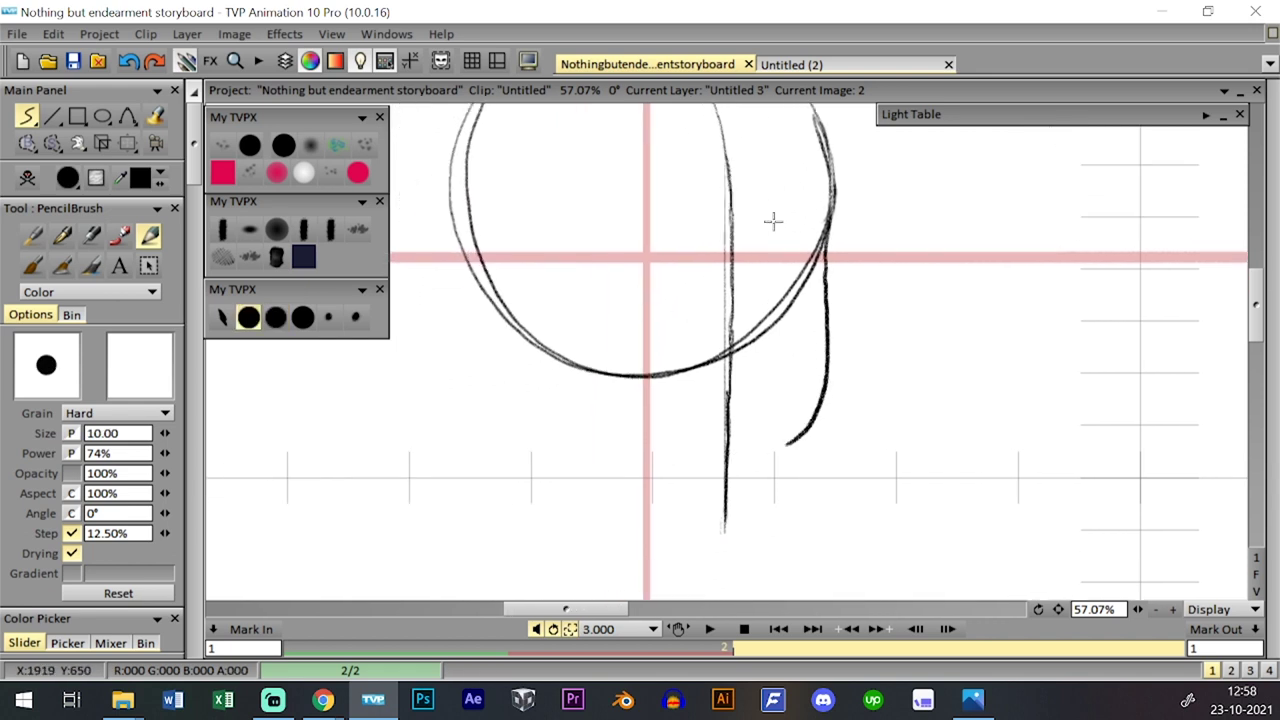
pyautogui.hotkey('ctrl', 'z')
pyautogui.moveTo(829, 208); pyautogui.dragTo(820, 306)
pyautogui.hotkey('ctrl', 'z')
pyautogui.moveTo(831, 177); pyautogui.dragTo(830, 424)
pyautogui.hotkey('ctrl', 'z')
pyautogui.hotkey('ctrl', 'z')
# - Draw the bold jaw line down the right edge and the chin curve, refining its left end
pyautogui.moveTo(833, 190)
pyautogui.mouseDown()
pyautogui.moveTo(817, 401)
pyautogui.moveTo(650, 477)
pyautogui.mouseUp()
pyautogui.moveTo(483, 382)
pyautogui.mouseDown()
pyautogui.moveTo(531, 427)
pyautogui.moveTo(621, 468)
pyautogui.moveTo(726, 478)
pyautogui.mouseUp()
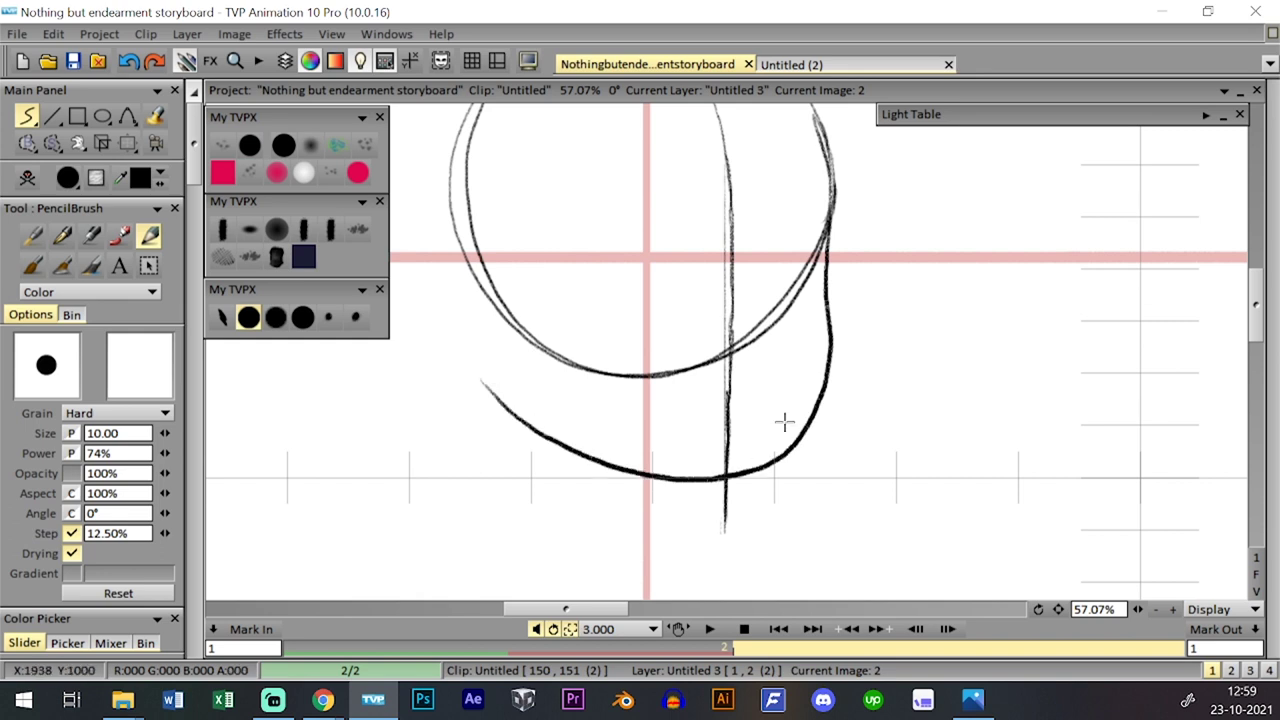
pyautogui.moveTo(493, 351); pyautogui.dragTo(582, 456)
pyautogui.moveTo(482, 384)
pyautogui.mouseDown()
pyautogui.moveTo(554, 446)
pyautogui.moveTo(517, 410)
pyautogui.mouseUp()
pyautogui.moveTo(494, 350); pyautogui.dragTo(562, 443)
pyautogui.moveTo(491, 345)
pyautogui.mouseDown()
pyautogui.moveTo(557, 437)
pyautogui.moveTo(548, 432)
pyautogui.mouseUp()
pyautogui.moveTo(485, 299)
pyautogui.mouseDown()
pyautogui.moveTo(515, 384)
pyautogui.moveTo(578, 463)
pyautogui.moveTo(604, 465)
pyautogui.mouseUp()
pyautogui.moveTo(541, 425); pyautogui.dragTo(656, 482)
# - Erase and redraw the lower-left jaw curve, extending the left face line upward
pyautogui.hotkey('ctrl', 'z')
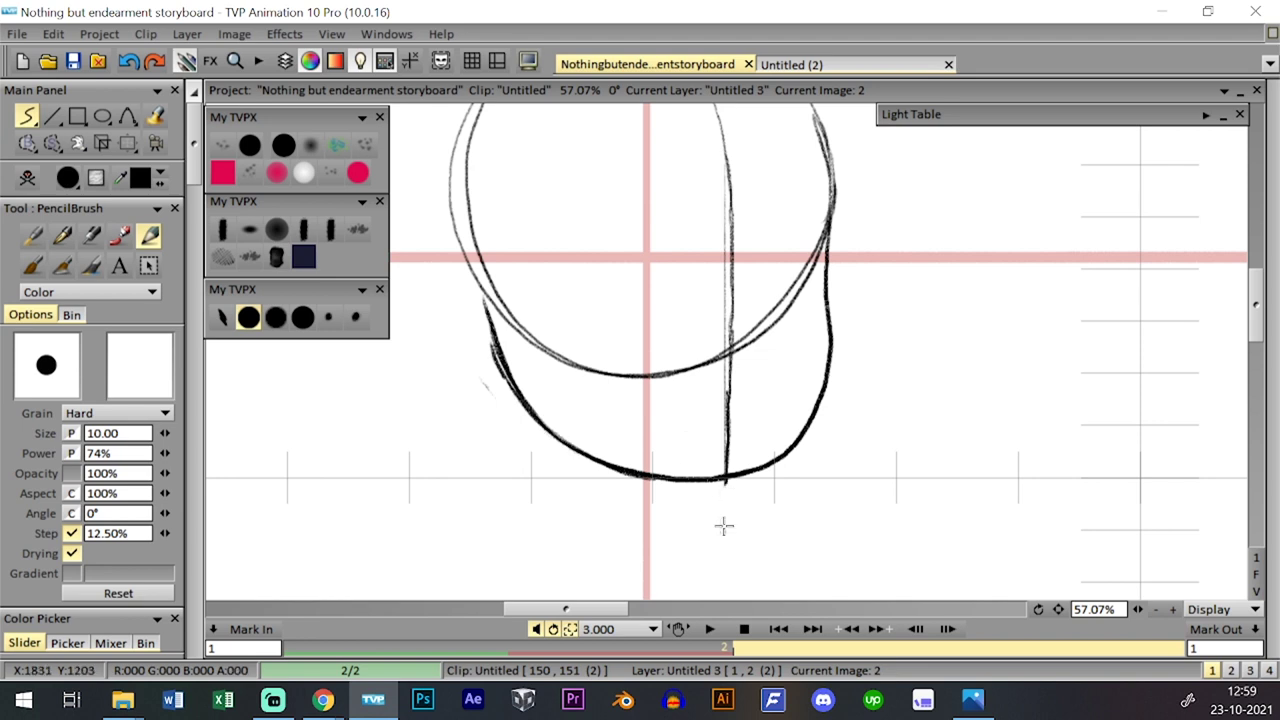
pyautogui.moveTo(513, 328)
pyautogui.mouseDown()
pyautogui.moveTo(493, 383)
pyautogui.moveTo(439, 270)
pyautogui.moveTo(480, 294)
pyautogui.moveTo(505, 278)
pyautogui.moveTo(509, 340)
pyautogui.mouseUp()
pyautogui.hotkey('ctrl', 'z')
pyautogui.hotkey('ctrl', 'z')
pyautogui.hotkey('ctrl', 'z')
pyautogui.hotkey('ctrl', 'z')
pyautogui.hotkey('ctrl', 'z')
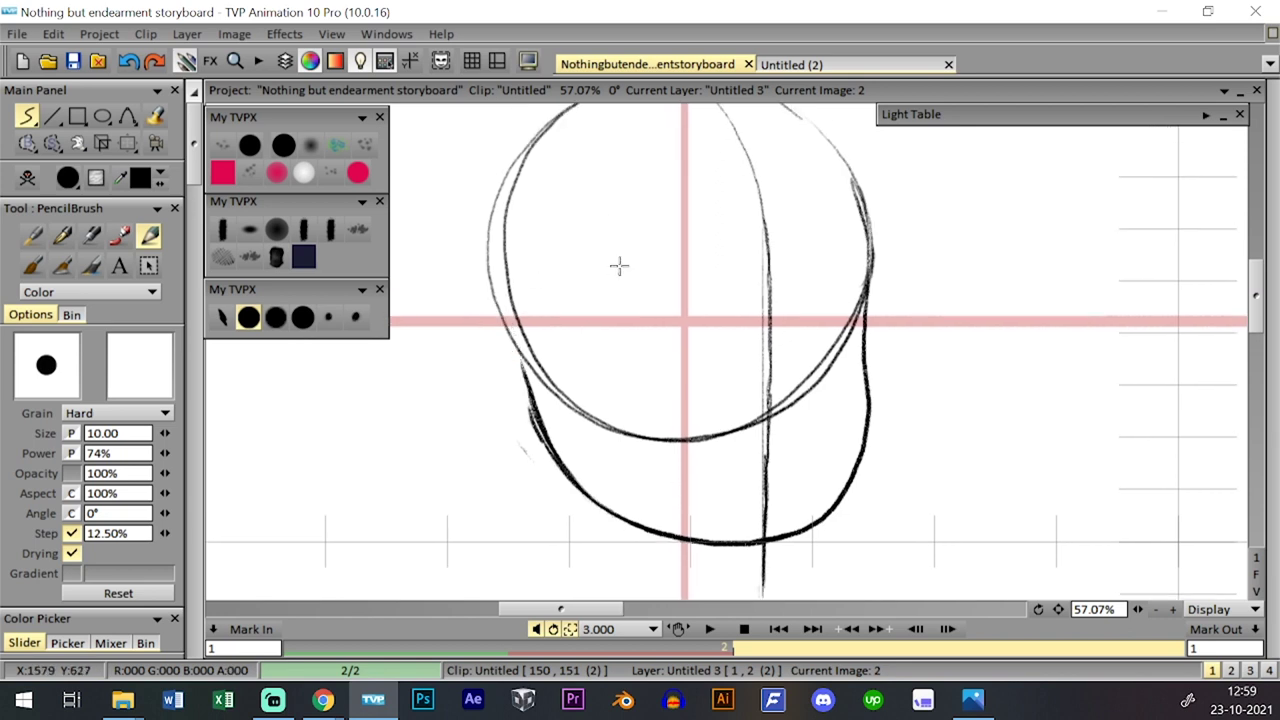
pyautogui.click(249, 145)
pyautogui.moveTo(517, 373); pyautogui.dragTo(588, 495)
pyautogui.press('b')
pyautogui.moveTo(562, 453); pyautogui.dragTo(634, 524)
pyautogui.moveTo(556, 428); pyautogui.dragTo(596, 500)
pyautogui.moveTo(549, 398)
pyautogui.mouseDown()
pyautogui.moveTo(590, 490)
pyautogui.moveTo(638, 519)
pyautogui.mouseUp()
pyautogui.moveTo(570, 470)
pyautogui.mouseDown()
pyautogui.moveTo(509, 276)
pyautogui.moveTo(517, 295)
pyautogui.moveTo(474, 280)
pyautogui.moveTo(465, 362)
pyautogui.moveTo(451, 319)
pyautogui.moveTo(516, 416)
pyautogui.moveTo(498, 396)
pyautogui.moveTo(544, 419)
pyautogui.moveTo(519, 400)
pyautogui.moveTo(499, 411)
pyautogui.moveTo(542, 396)
pyautogui.moveTo(515, 416)
pyautogui.moveTo(459, 320)
pyautogui.moveTo(454, 351)
pyautogui.moveTo(512, 407)
pyautogui.moveTo(465, 305)
pyautogui.moveTo(510, 274)
pyautogui.mouseUp()
pyautogui.hotkey('ctrl', 'z')
pyautogui.hotkey('ctrl', 'z')
pyautogui.hotkey('ctrl', 'z')
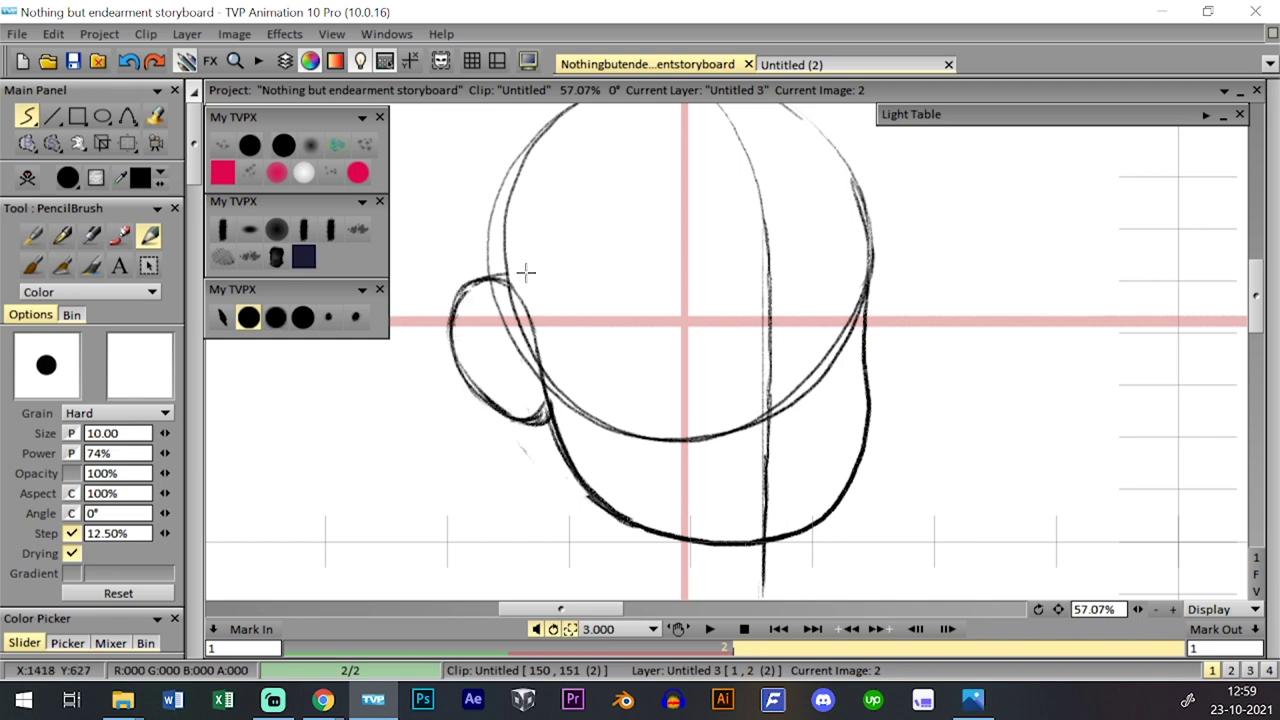
# - Recentre on the head and thicken the lower-right jaw curve
pyautogui.scroll(-4, 1128, 563)
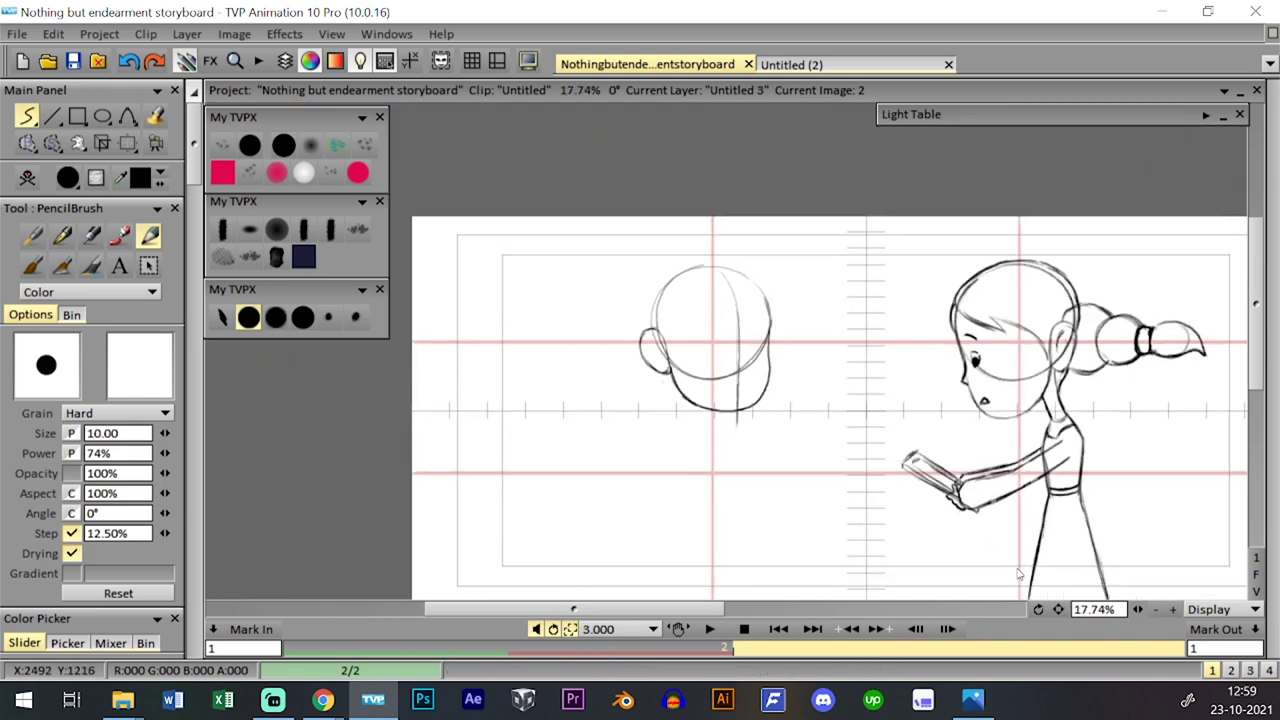
pyautogui.scroll(4, 1128, 563)
pyautogui.scroll(1, 1128, 563)
pyautogui.moveTo(843, 426); pyautogui.dragTo(857, 406)
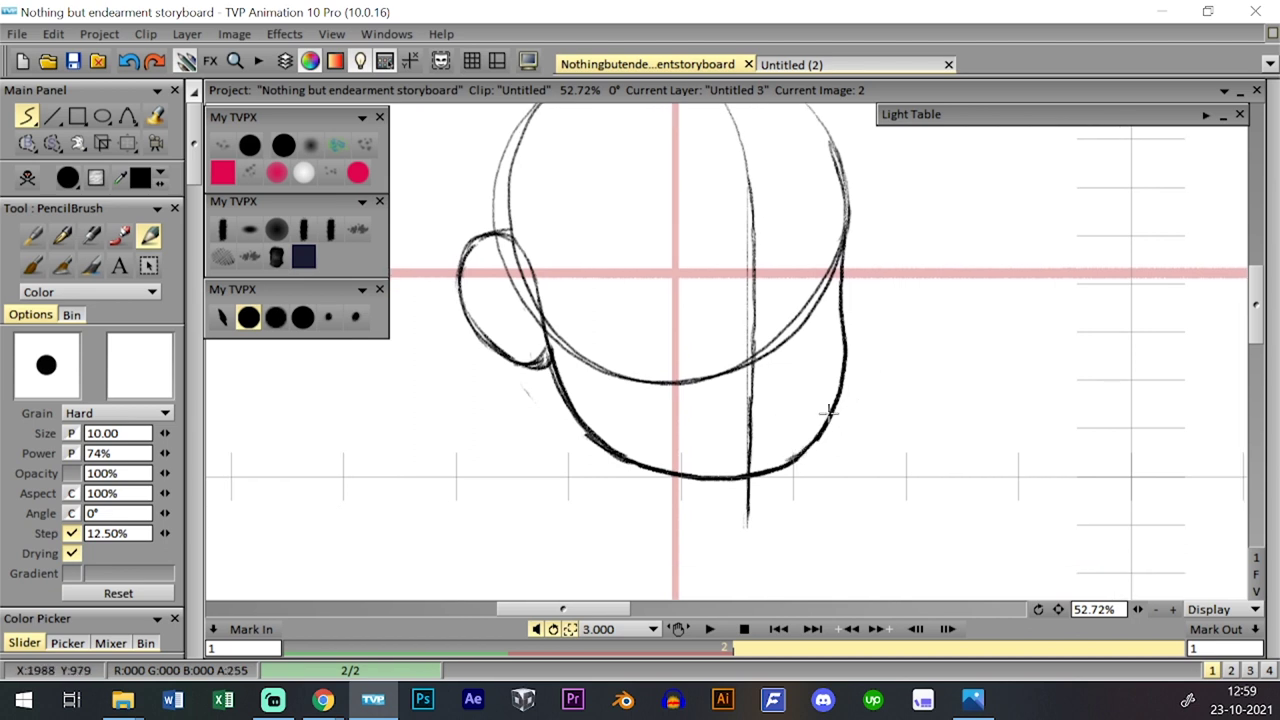
pyautogui.moveTo(793, 459); pyautogui.dragTo(832, 417)
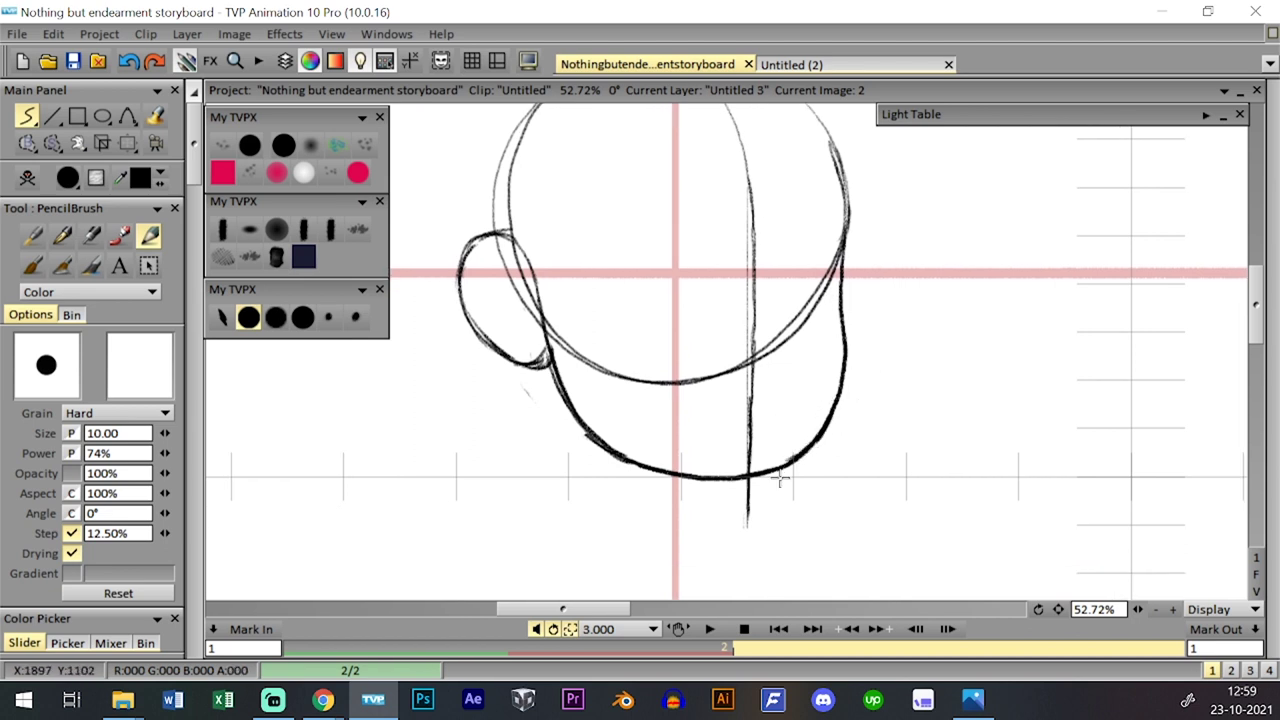
pyautogui.hotkey('ctrl', 'z')
pyautogui.moveTo(789, 459); pyautogui.dragTo(820, 431)
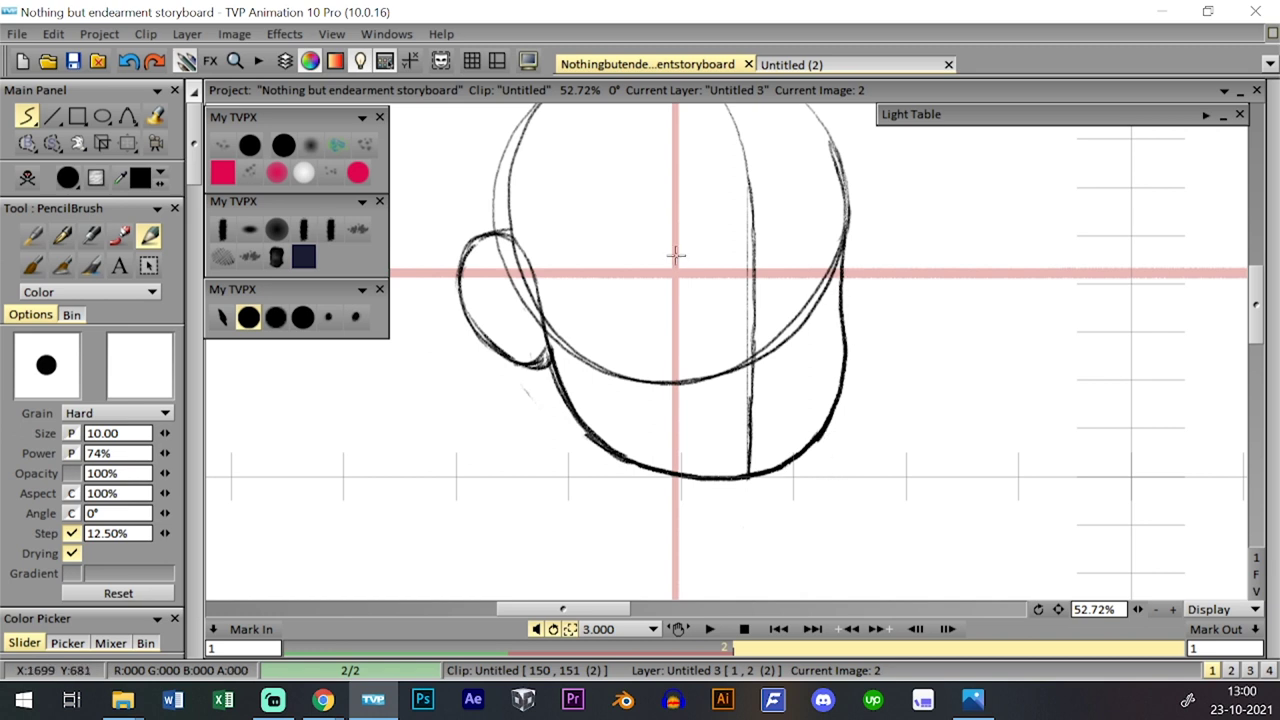
# - Sketch the small nose arc on the face, undoing and redrawing it
pyautogui.moveTo(698, 244)
pyautogui.mouseDown()
pyautogui.moveTo(720, 256)
pyautogui.moveTo(682, 258)
pyautogui.moveTo(695, 240)
pyautogui.moveTo(722, 256)
pyautogui.moveTo(680, 243)
pyautogui.moveTo(721, 262)
pyautogui.moveTo(675, 257)
pyautogui.mouseUp()
pyautogui.hotkey('ctrl', 'z')
pyautogui.hotkey('ctrl', 'z')
pyautogui.moveTo(682, 250)
pyautogui.mouseDown()
pyautogui.moveTo(718, 247)
pyautogui.moveTo(681, 250)
pyautogui.moveTo(706, 244)
pyautogui.moveTo(690, 252)
pyautogui.moveTo(716, 253)
pyautogui.moveTo(722, 272)
pyautogui.moveTo(686, 300)
pyautogui.moveTo(718, 290)
pyautogui.moveTo(690, 295)
pyautogui.moveTo(718, 280)
pyautogui.moveTo(691, 260)
pyautogui.moveTo(712, 258)
pyautogui.mouseUp()
pyautogui.hotkey('ctrl', 'z')
pyautogui.hotkey('ctrl', 'z')
pyautogui.hotkey('ctrl', 'z')
# - Draw a bold cheek line on the right side and close the nose loop
pyautogui.click(283, 145)
pyautogui.click(250, 318)
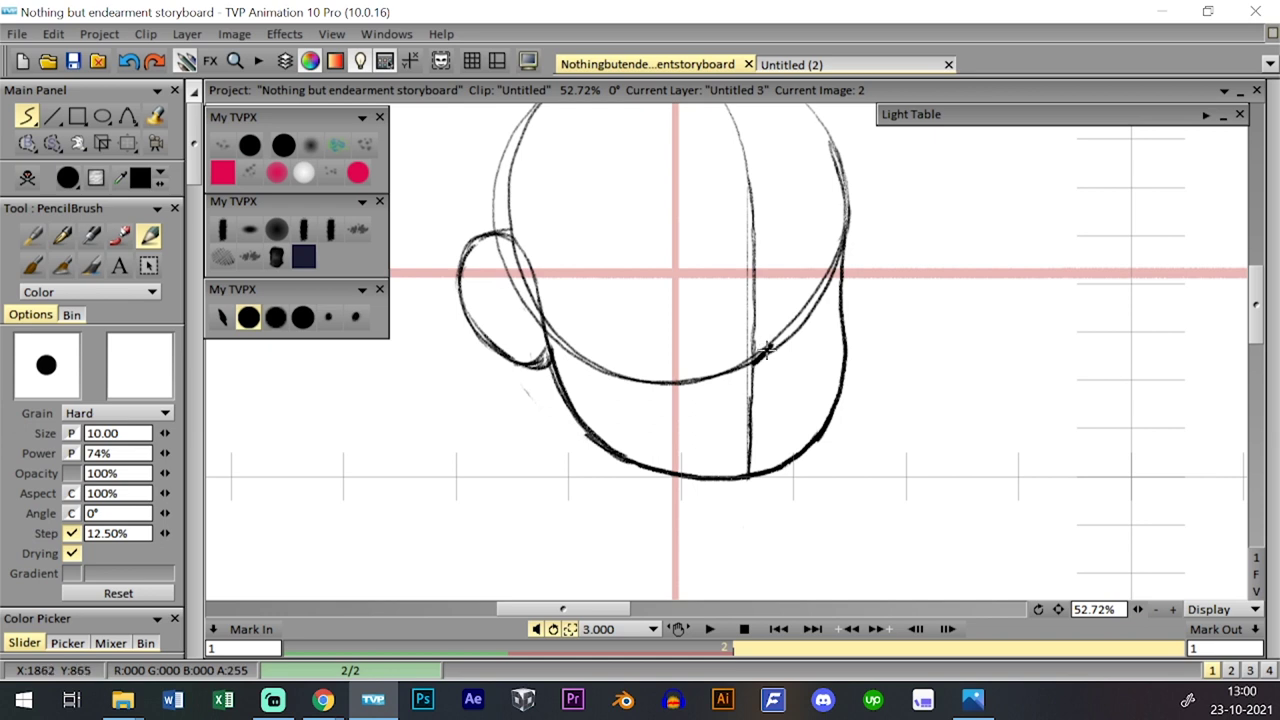
pyautogui.moveTo(760, 356); pyautogui.dragTo(756, 305)
pyautogui.moveTo(757, 224); pyautogui.dragTo(760, 312)
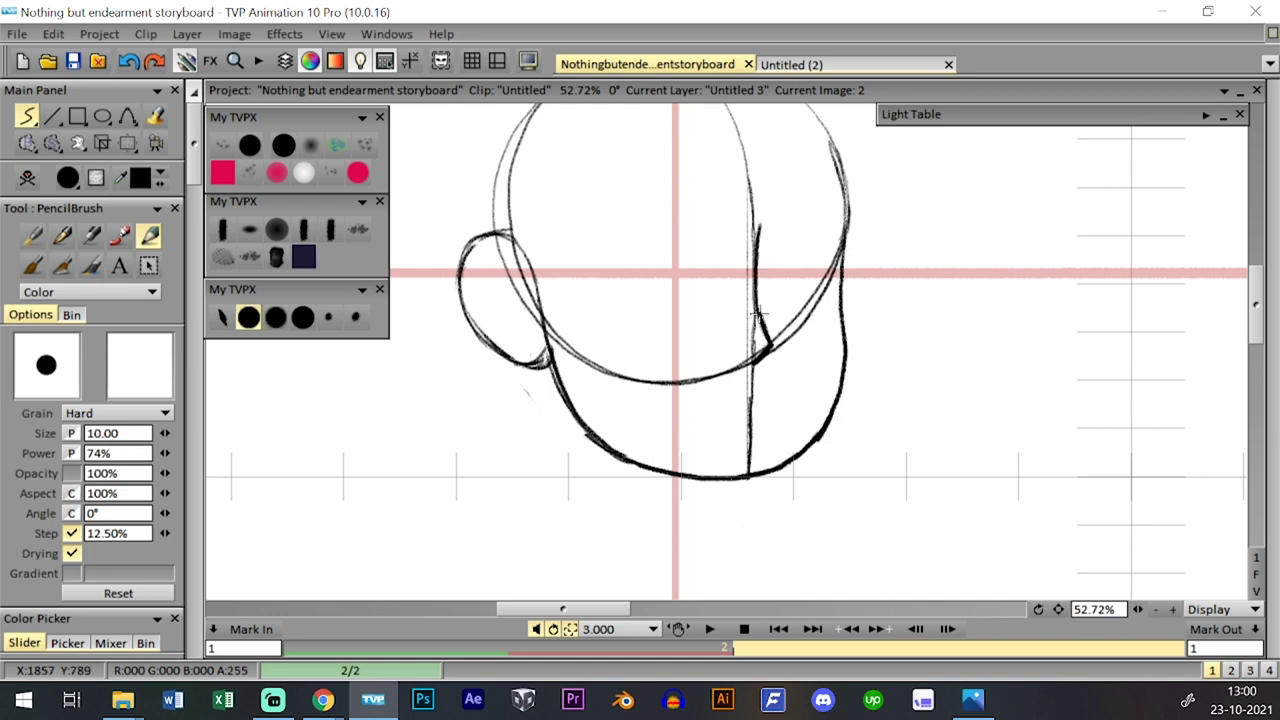
pyautogui.hotkey('ctrl', 'z')
pyautogui.hotkey('ctrl', 'z')
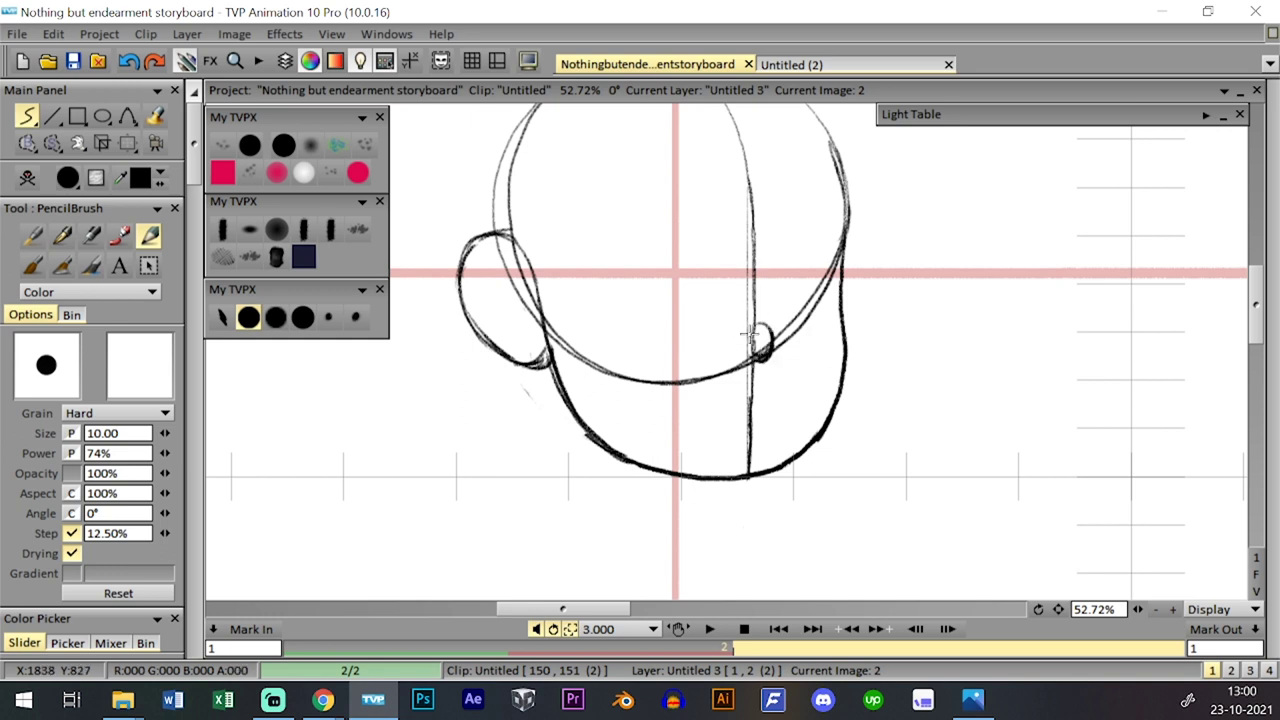
pyautogui.moveTo(757, 319); pyautogui.dragTo(755, 272)
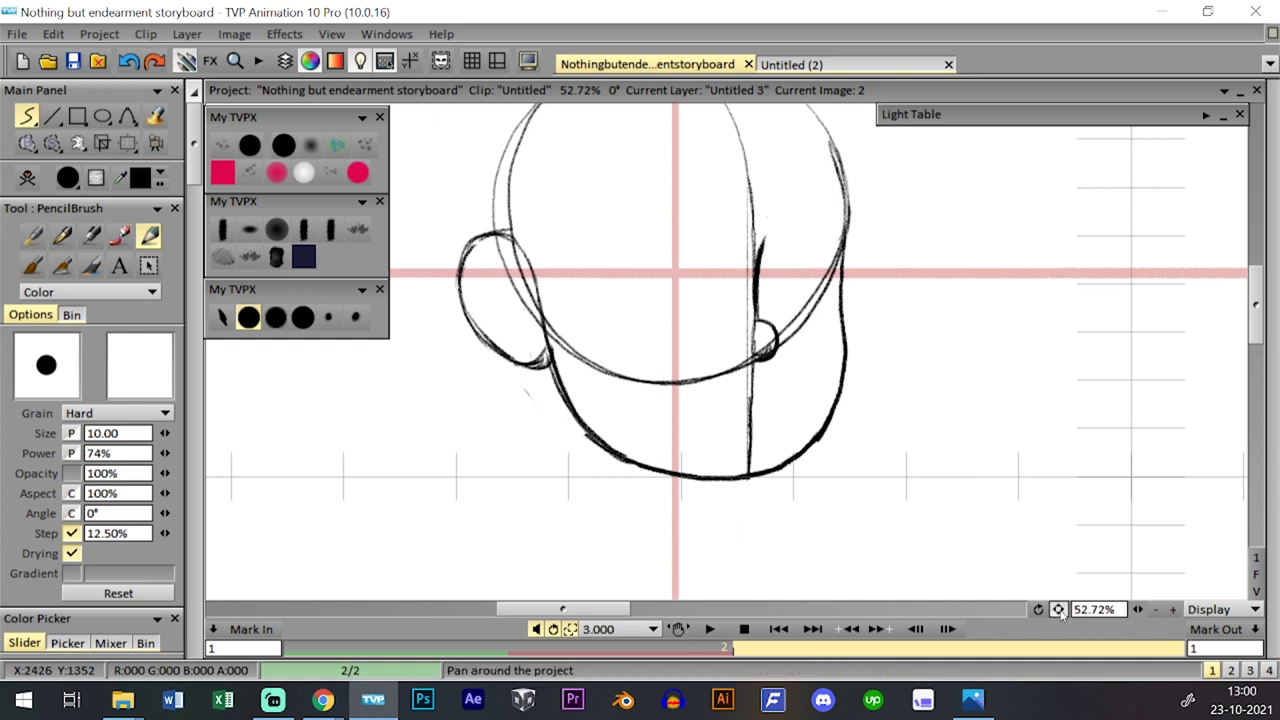
# - Recentre on the head and draw the left eye's upper lid arc
pyautogui.moveTo(1058, 610); pyautogui.dragTo(1058, 625)
pyautogui.press('Up')
pyautogui.press('Down')
pyautogui.press('Up')
pyautogui.press('Down')
pyautogui.click(1213, 609)
pyautogui.moveTo(1138, 609); pyautogui.dragTo(1163, 609)
pyautogui.moveTo(1059, 610); pyautogui.dragTo(1242, 586)
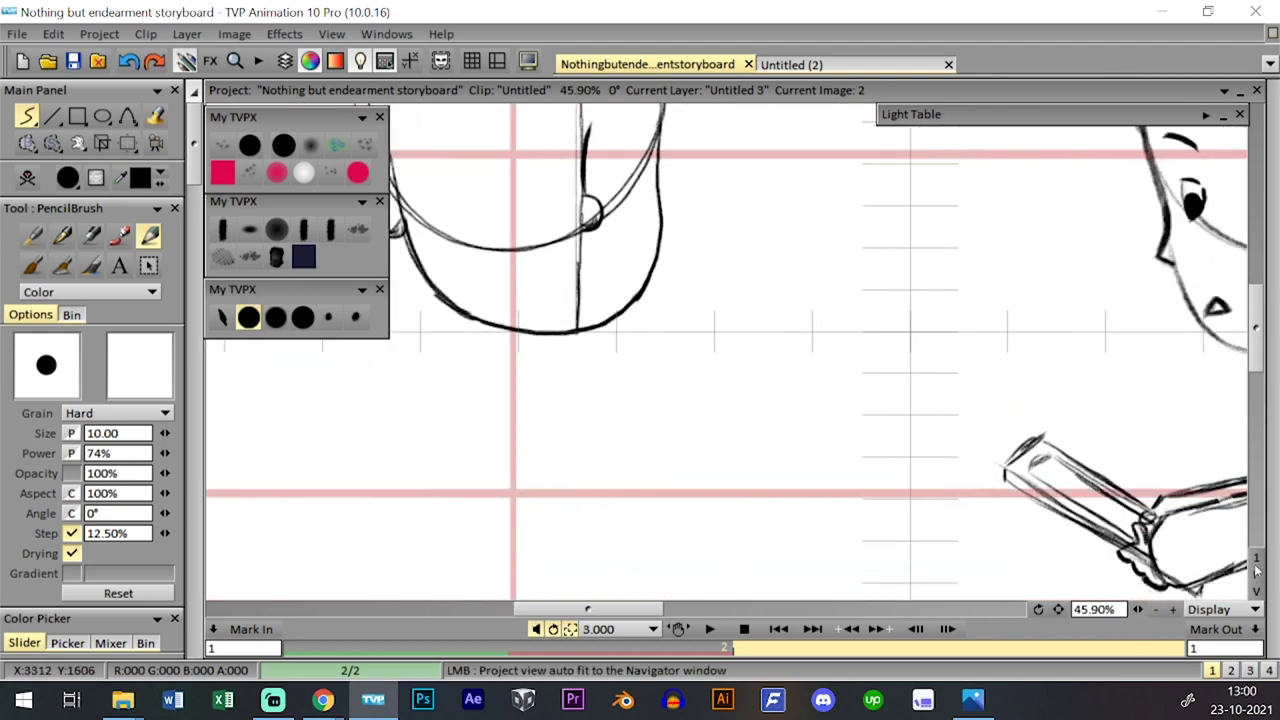
pyautogui.click(1256, 575)
pyautogui.scroll(3, 1058, 609)
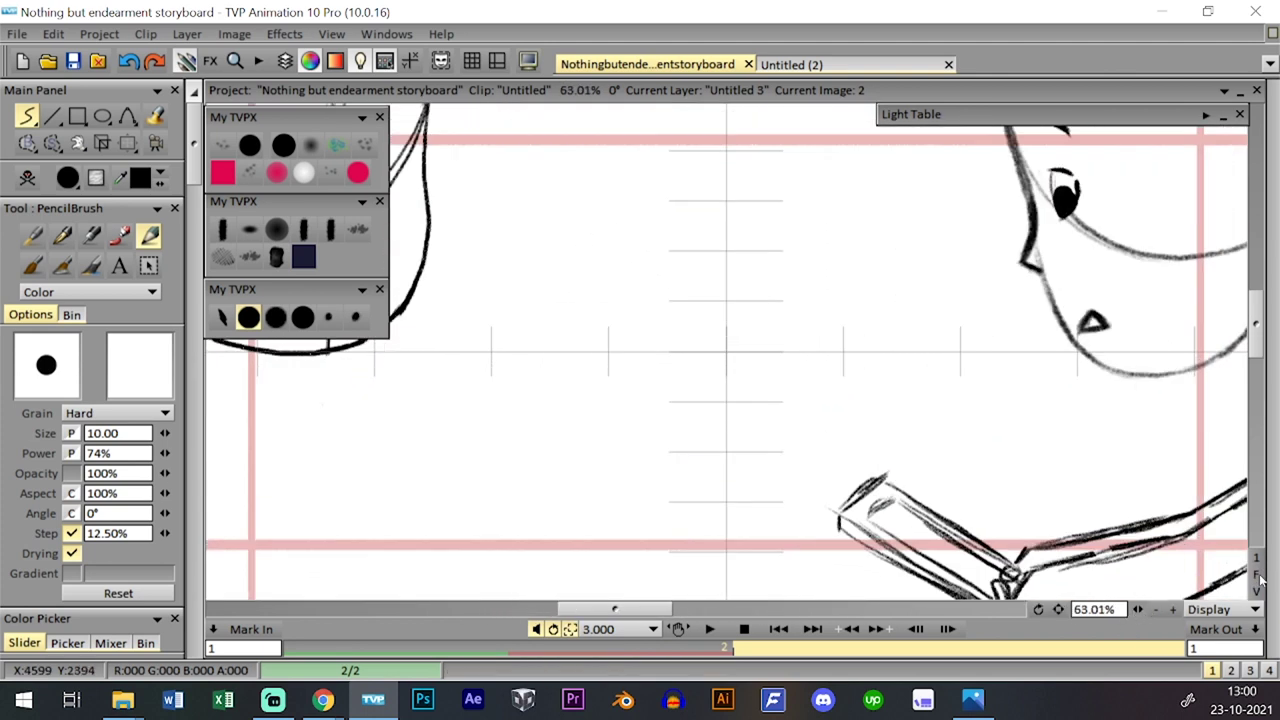
pyautogui.moveTo(1058, 609); pyautogui.dragTo(1120, 617)
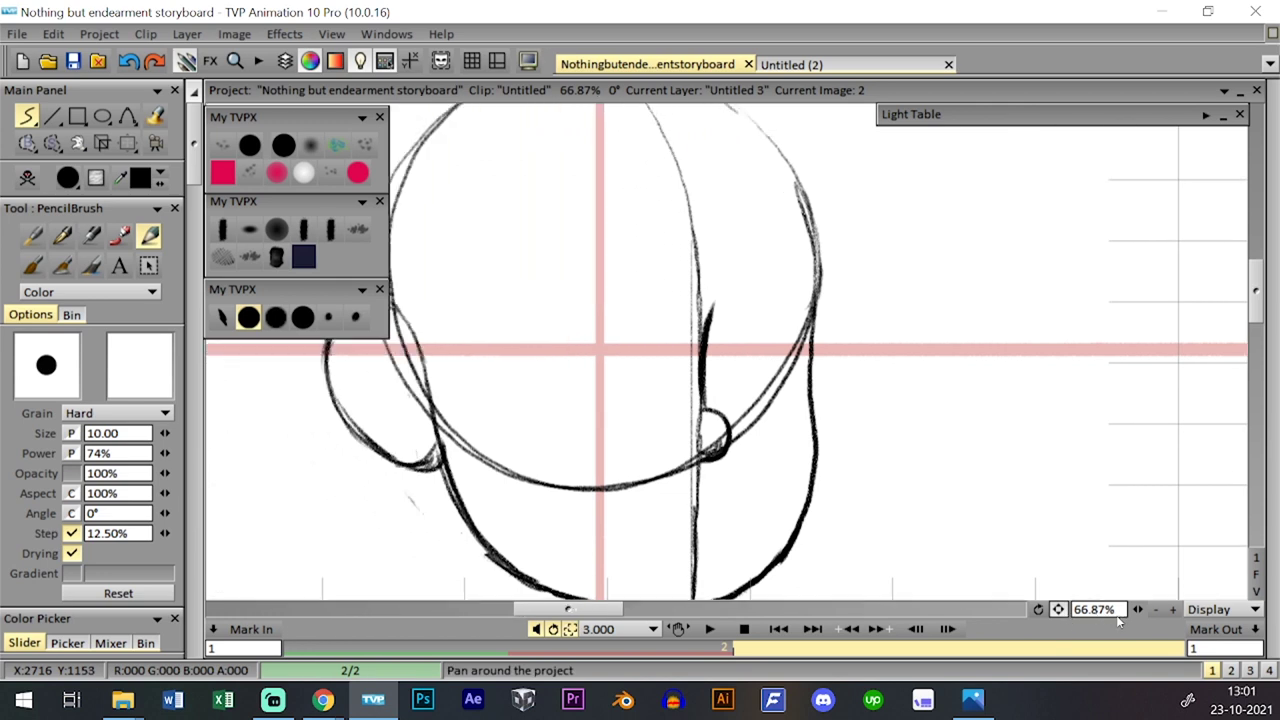
pyautogui.moveTo(607, 293); pyautogui.dragTo(634, 291)
# - Draw the upper and lower lid arcs for both eyes
pyautogui.moveTo(592, 369); pyautogui.dragTo(635, 369)
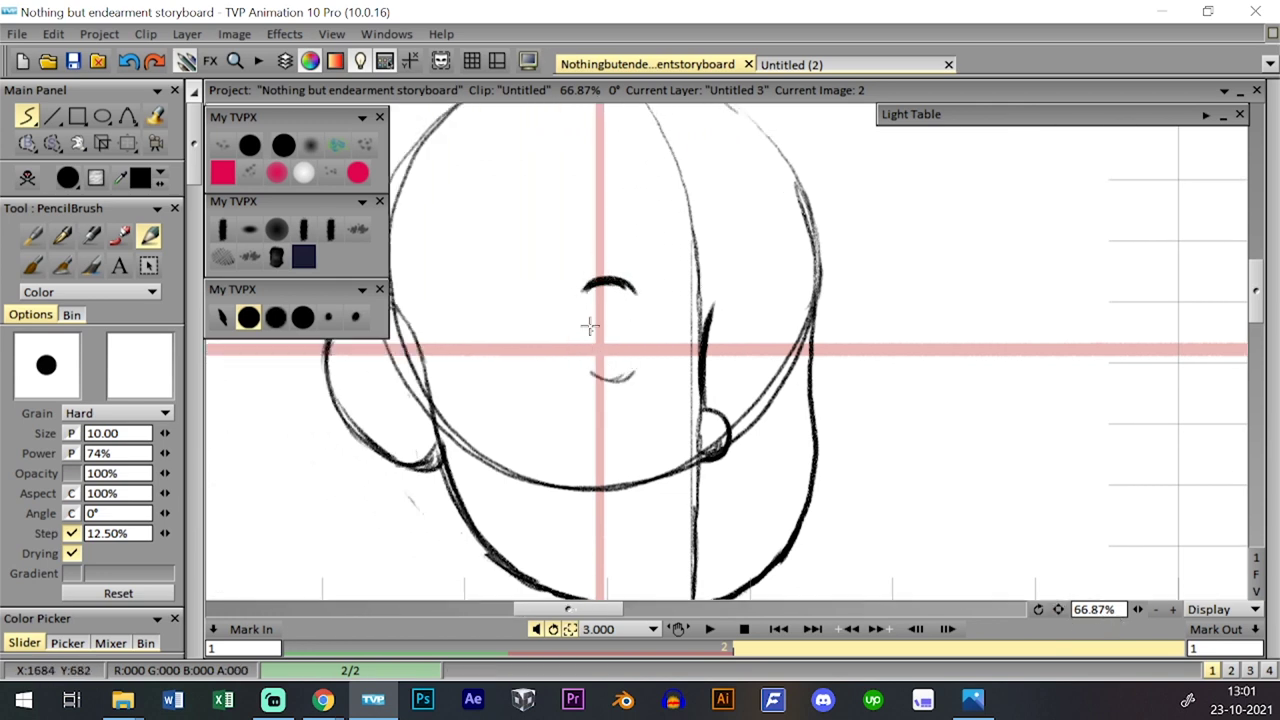
pyautogui.hotkey('ctrl', 'z')
pyautogui.hotkey('ctrl', 'z')
pyautogui.hotkey('ctrl', 'z')
pyautogui.hotkey('ctrl', 'z')
pyautogui.moveTo(589, 299); pyautogui.dragTo(588, 305)
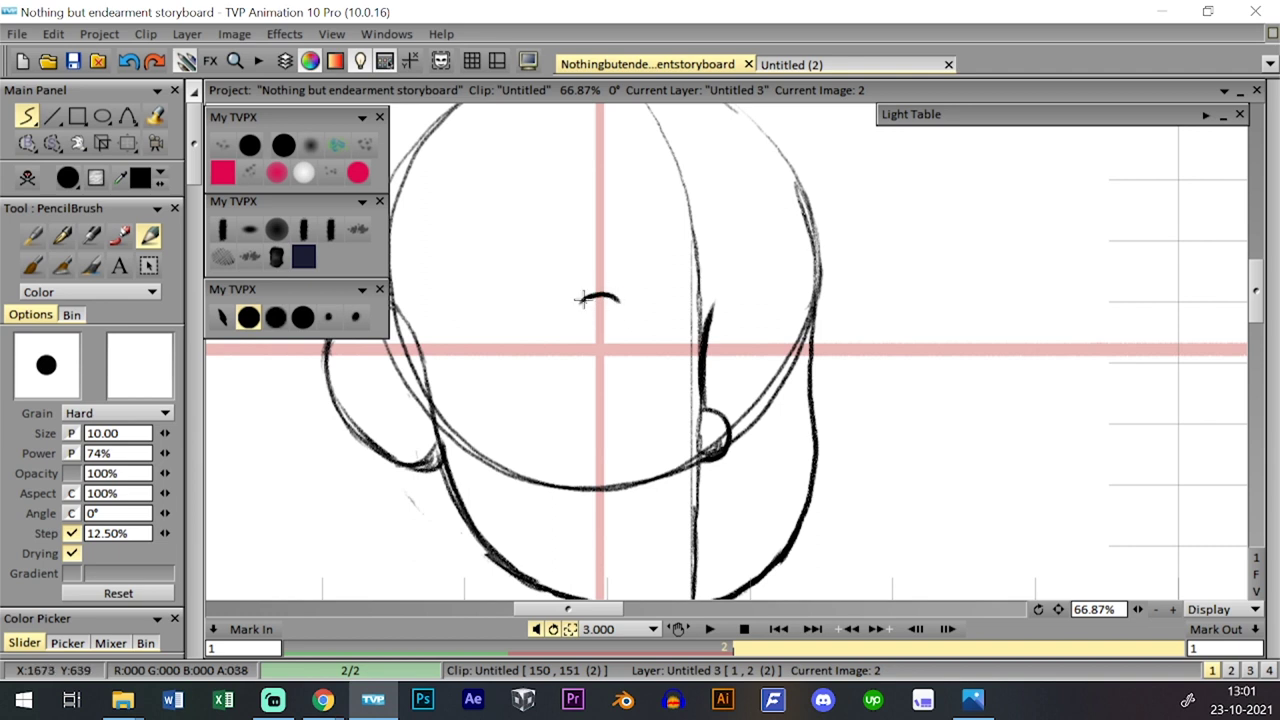
pyautogui.moveTo(585, 372); pyautogui.dragTo(630, 368)
pyautogui.moveTo(750, 304)
pyautogui.mouseDown()
pyautogui.moveTo(780, 296)
pyautogui.moveTo(797, 318)
pyautogui.mouseUp()
pyautogui.moveTo(750, 374)
pyautogui.mouseDown()
pyautogui.moveTo(790, 371)
pyautogui.moveTo(751, 376)
pyautogui.moveTo(782, 320)
pyautogui.moveTo(779, 371)
pyautogui.mouseUp()
# - Sketch oval pupils inside the left and right eyes, redoing them once
pyautogui.hotkey('ctrl', 'z')
pyautogui.moveTo(776, 322)
pyautogui.mouseDown()
pyautogui.moveTo(791, 322)
pyautogui.moveTo(772, 350)
pyautogui.moveTo(778, 335)
pyautogui.moveTo(792, 355)
pyautogui.mouseUp()
pyautogui.moveTo(607, 325)
pyautogui.mouseDown()
pyautogui.moveTo(616, 365)
pyautogui.moveTo(627, 333)
pyautogui.mouseUp()
pyautogui.moveTo(1138, 609); pyautogui.dragTo(1113, 591)
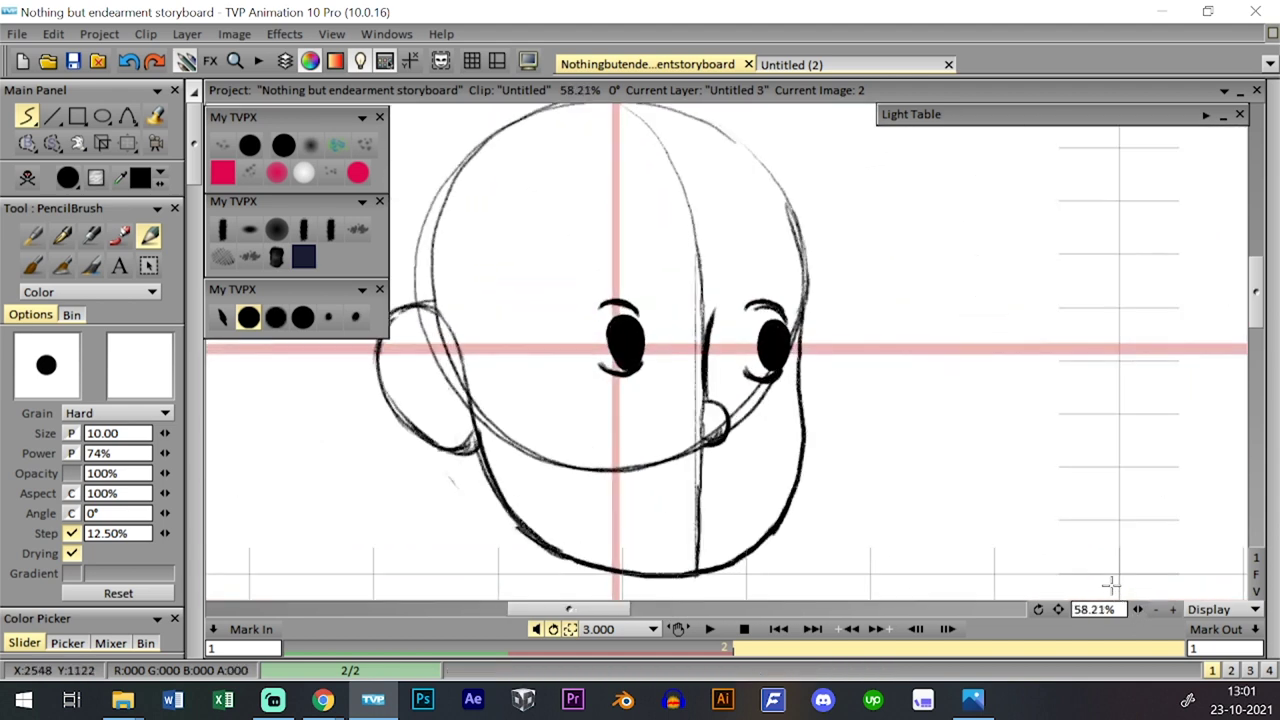
pyautogui.hotkey('ctrl', 'z')
pyautogui.hotkey('ctrl', 'z')
pyautogui.hotkey('ctrl', 'z')
pyautogui.hotkey('ctrl', 'z')
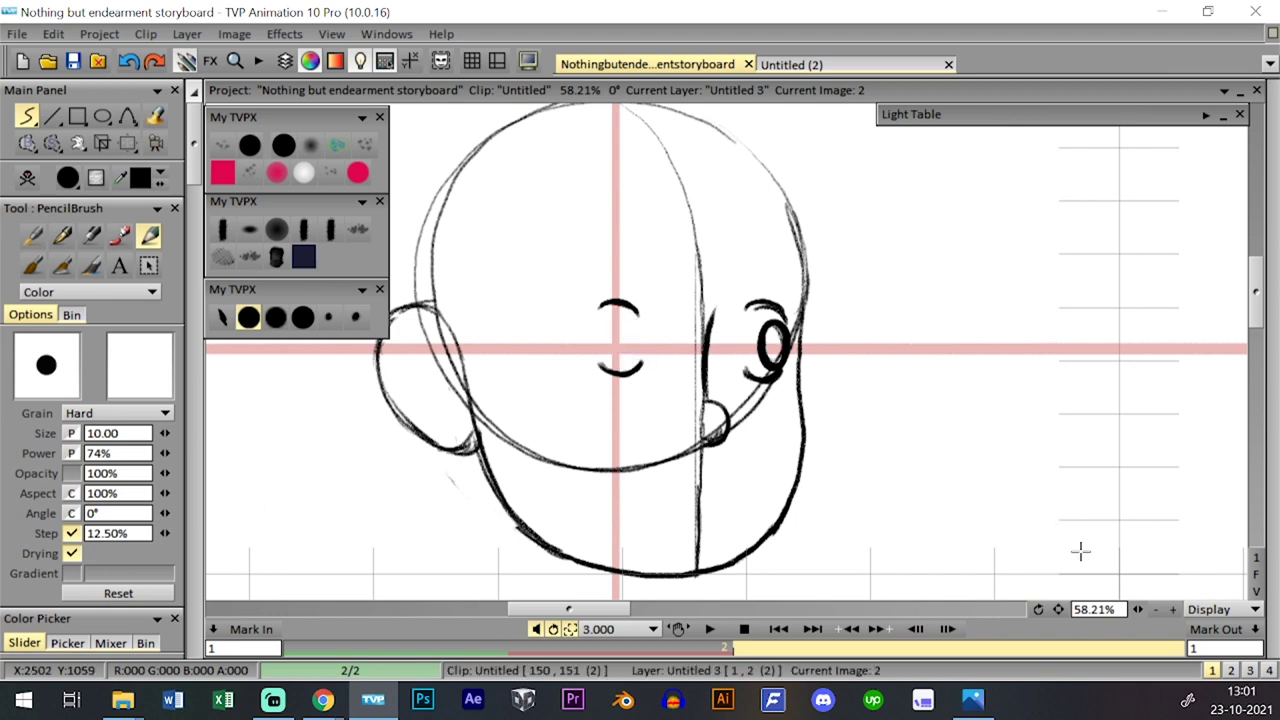
pyautogui.scroll(2, 1110, 565)
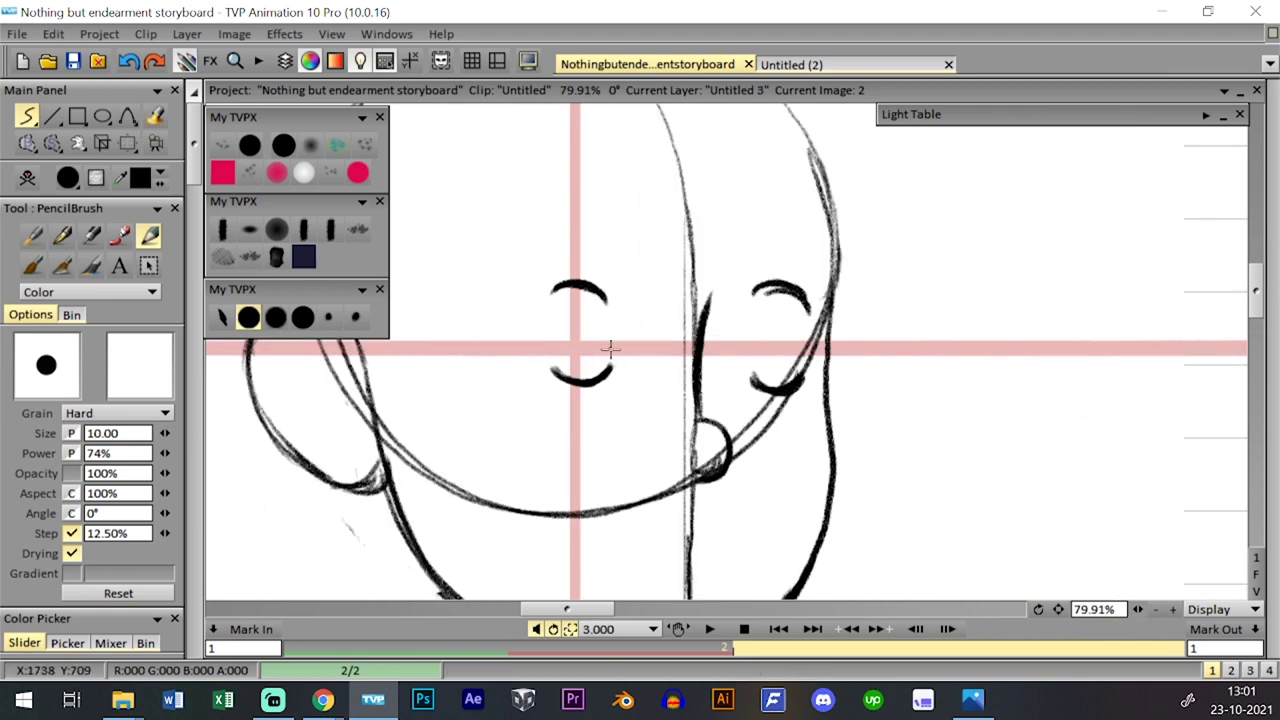
pyautogui.moveTo(600, 329)
pyautogui.mouseDown()
pyautogui.moveTo(586, 331)
pyautogui.moveTo(603, 349)
pyautogui.moveTo(588, 362)
pyautogui.moveTo(595, 310)
pyautogui.moveTo(605, 338)
pyautogui.moveTo(592, 355)
pyautogui.mouseUp()
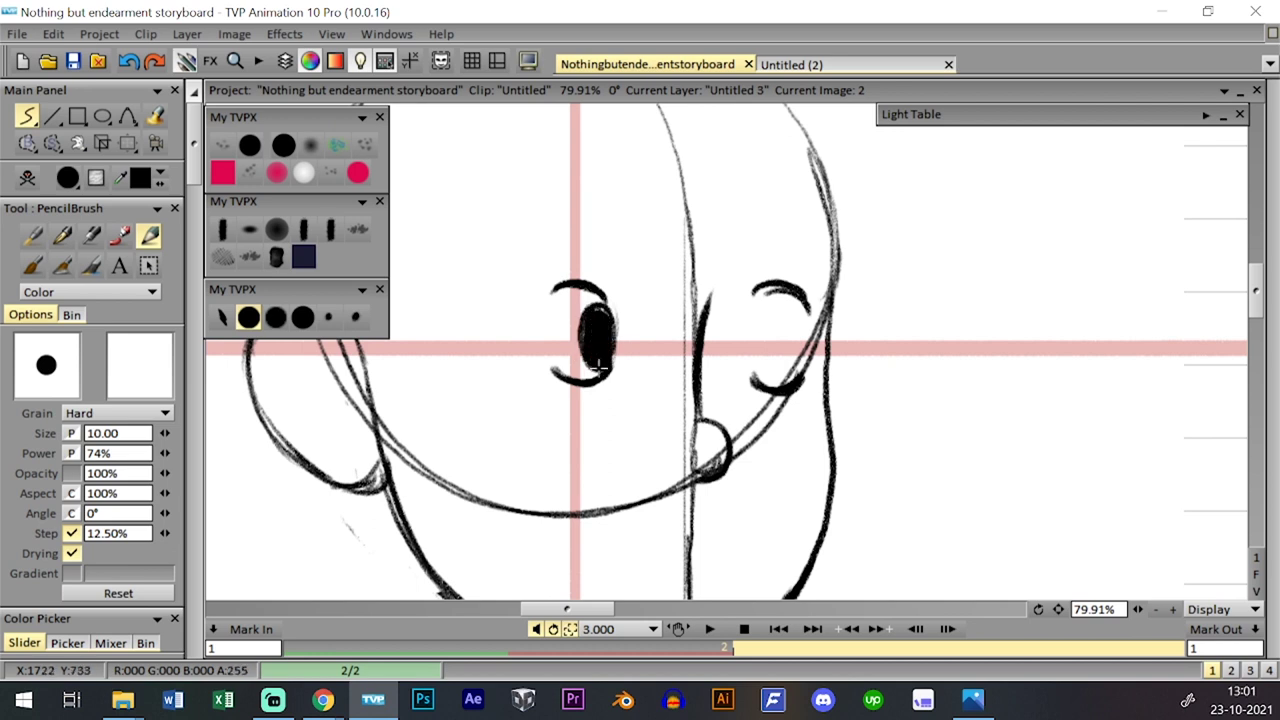
pyautogui.moveTo(600, 311); pyautogui.dragTo(585, 350)
pyautogui.moveTo(797, 317)
pyautogui.mouseDown()
pyautogui.moveTo(798, 380)
pyautogui.moveTo(783, 359)
pyautogui.moveTo(788, 324)
pyautogui.moveTo(782, 348)
pyautogui.moveTo(793, 376)
pyautogui.moveTo(787, 326)
pyautogui.moveTo(799, 358)
pyautogui.moveTo(802, 298)
pyautogui.moveTo(809, 335)
pyautogui.mouseUp()
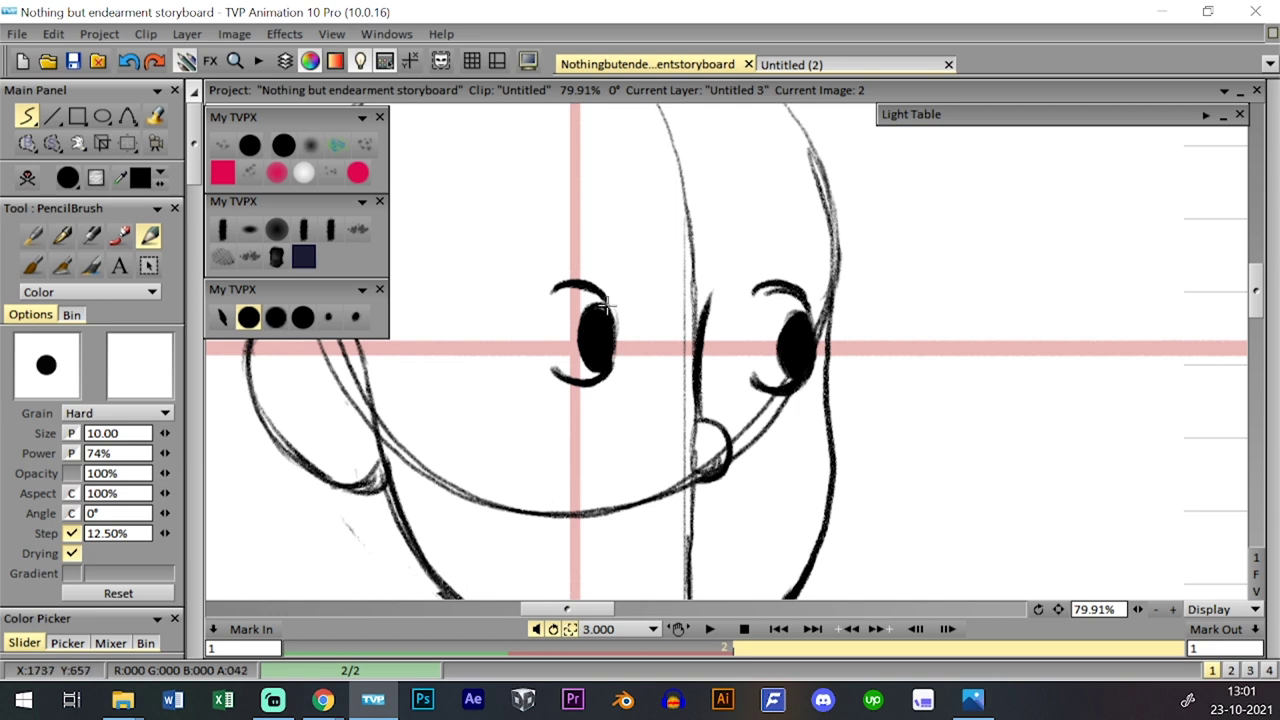
# - Fill both pupils solid black, cleaning up their edges, and zoom to about 67%
pyautogui.moveTo(1136, 610); pyautogui.dragTo(992, 547)
pyautogui.scroll(5, 993, 553)
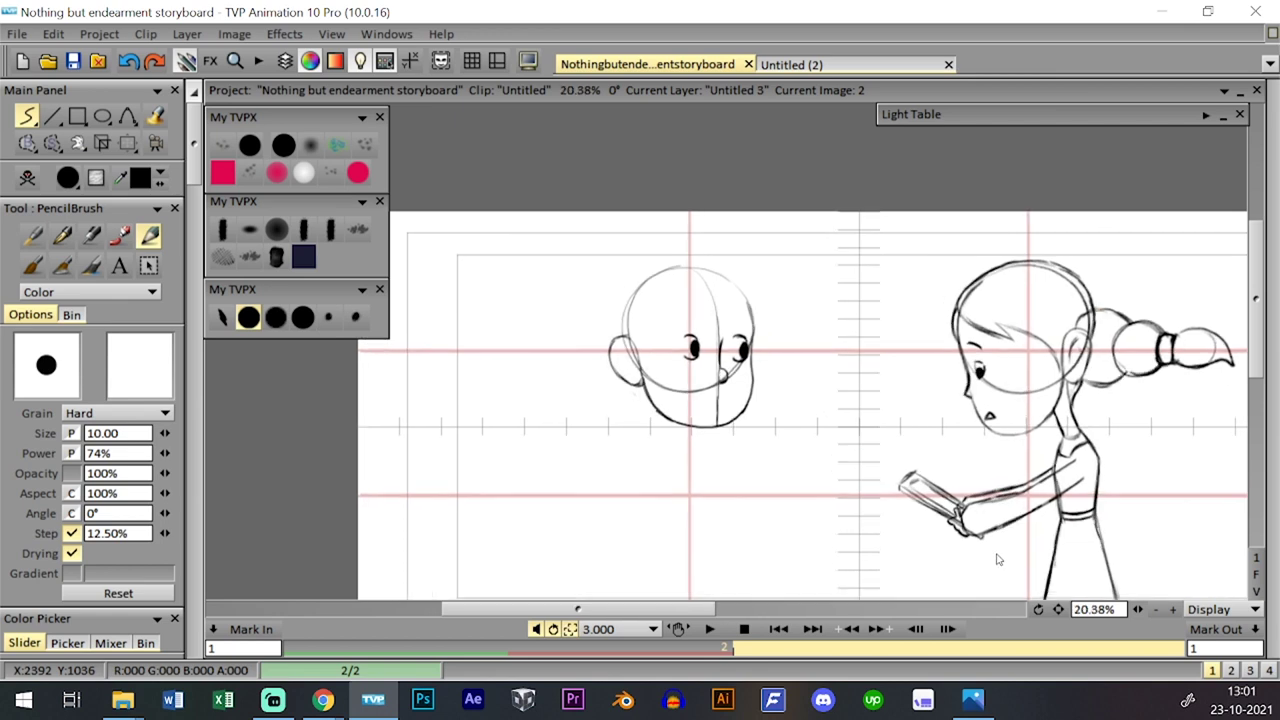
pyautogui.scroll(1, 1159, 560)
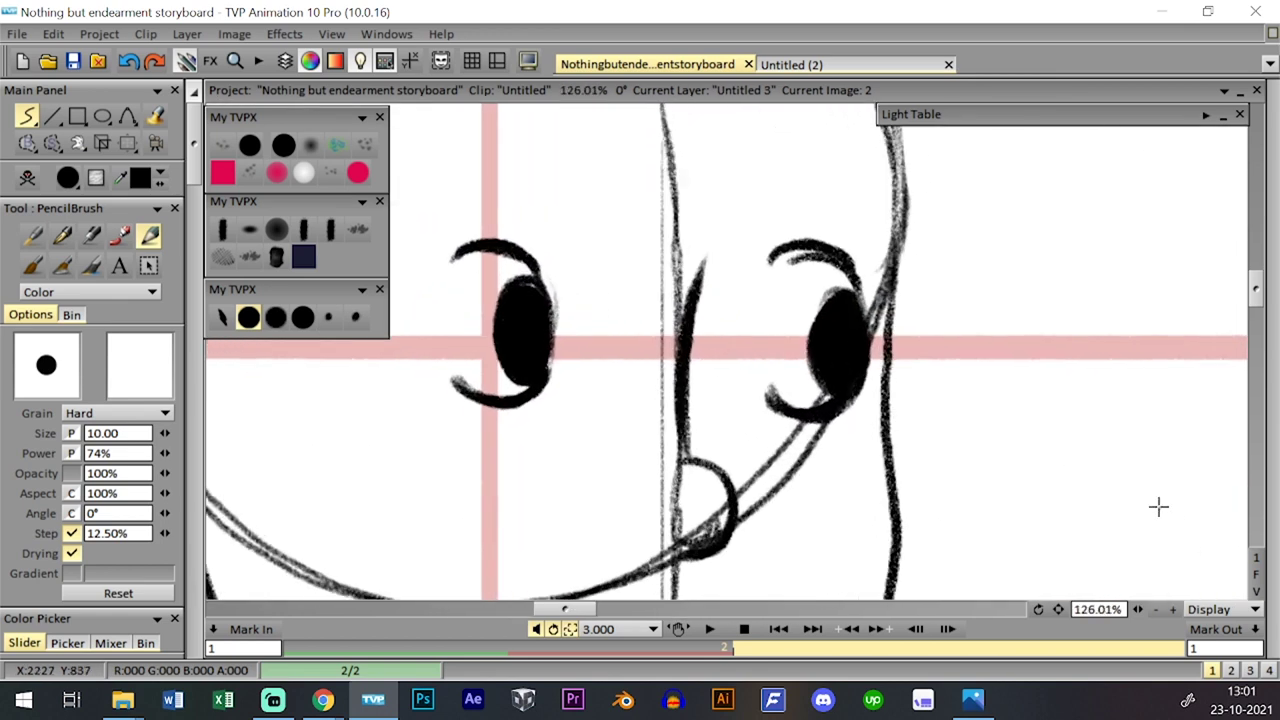
pyautogui.moveTo(514, 343)
pyautogui.mouseDown()
pyautogui.moveTo(495, 345)
pyautogui.moveTo(491, 330)
pyautogui.mouseUp()
pyautogui.moveTo(516, 285)
pyautogui.mouseDown()
pyautogui.moveTo(545, 321)
pyautogui.moveTo(511, 306)
pyautogui.moveTo(520, 380)
pyautogui.moveTo(529, 299)
pyautogui.moveTo(537, 324)
pyautogui.moveTo(517, 352)
pyautogui.mouseUp()
pyautogui.moveTo(544, 286)
pyautogui.mouseDown()
pyautogui.moveTo(511, 283)
pyautogui.moveTo(541, 304)
pyautogui.moveTo(514, 273)
pyautogui.moveTo(492, 289)
pyautogui.moveTo(495, 319)
pyautogui.moveTo(514, 283)
pyautogui.moveTo(526, 318)
pyautogui.mouseUp()
pyautogui.moveTo(831, 379)
pyautogui.mouseDown()
pyautogui.moveTo(860, 388)
pyautogui.moveTo(862, 350)
pyautogui.moveTo(813, 327)
pyautogui.moveTo(842, 303)
pyautogui.moveTo(828, 310)
pyautogui.moveTo(836, 288)
pyautogui.moveTo(825, 314)
pyautogui.moveTo(861, 312)
pyautogui.moveTo(835, 360)
pyautogui.mouseUp()
pyautogui.moveTo(1140, 613); pyautogui.dragTo(1064, 547)
pyautogui.moveTo(901, 442); pyautogui.dragTo(921, 454)
# - Select the left pupil with an ellipse, move it, then clear the selection
pyautogui.click(58, 148)
pyautogui.click(112, 169)
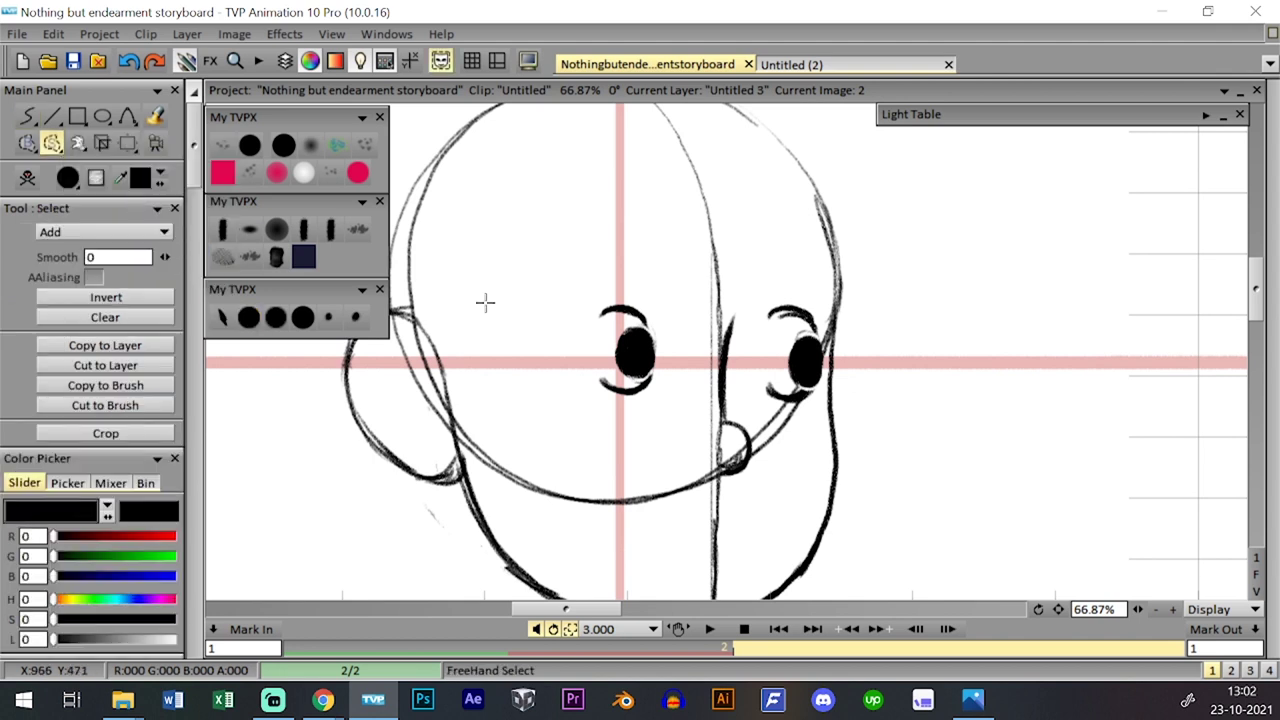
pyautogui.moveTo(608, 328); pyautogui.dragTo(608, 330)
pyautogui.click(127, 143)
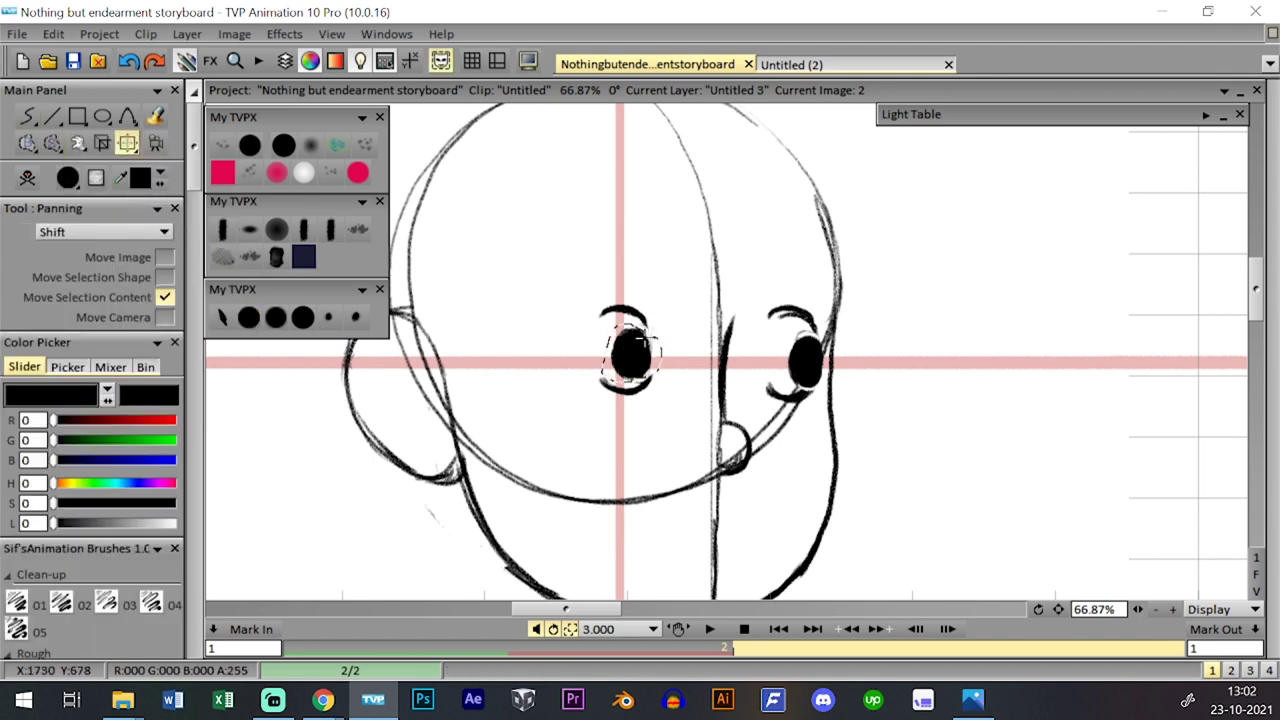
pyautogui.click(55, 146)
pyautogui.click(128, 306)
# - Ellipse-select and move the right pupil, return to PencilBrush, and clear the selection
pyautogui.click(55, 146)
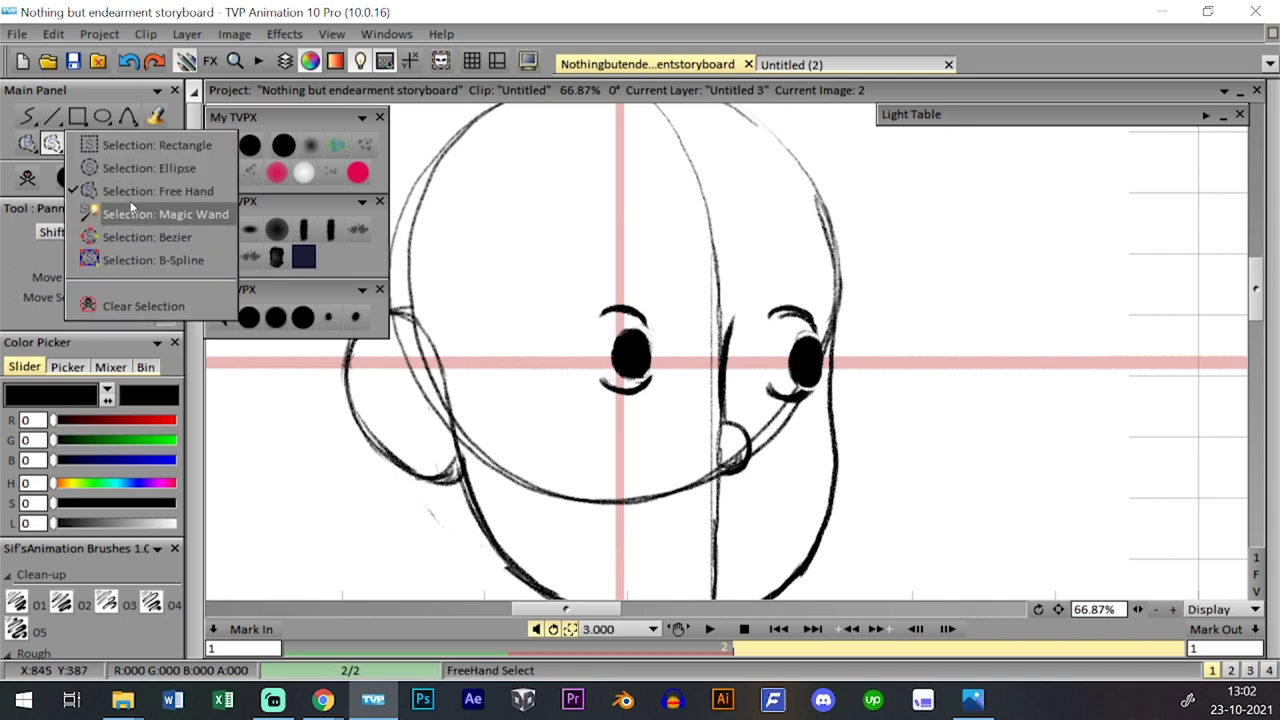
pyautogui.click(130, 213)
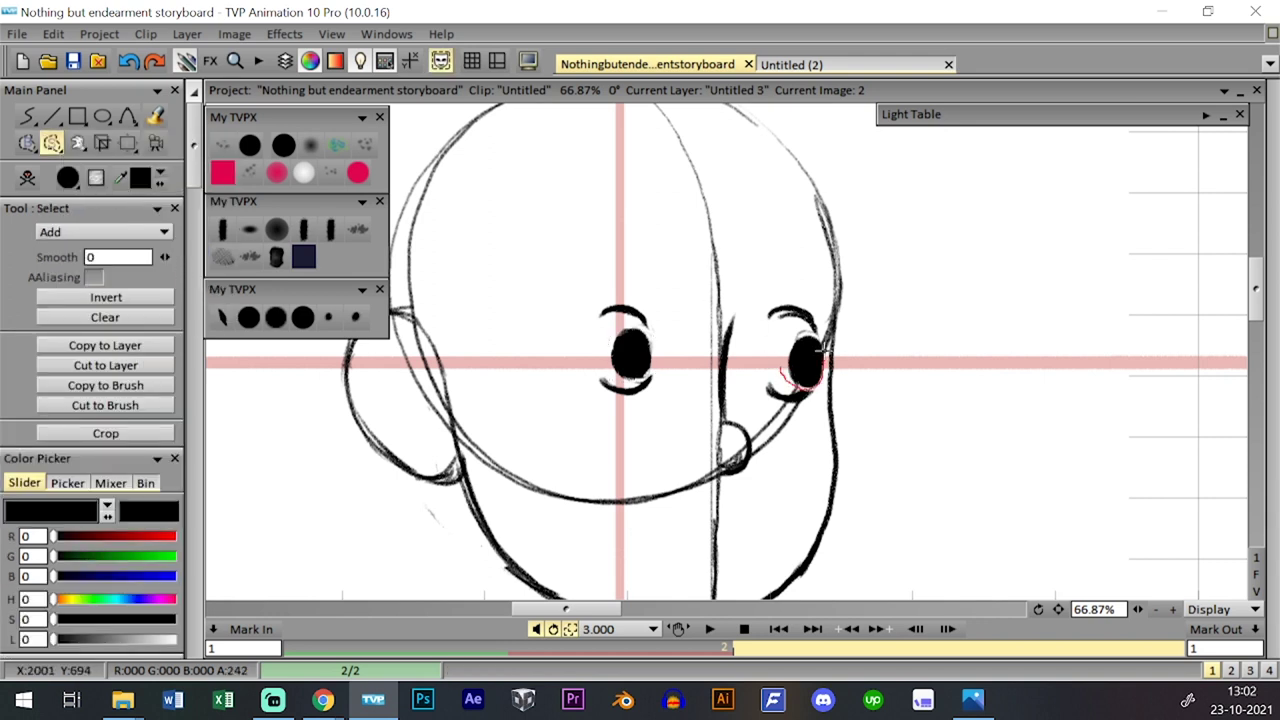
pyautogui.moveTo(805, 335); pyautogui.dragTo(803, 352)
pyautogui.click(127, 143)
pyautogui.click(276, 317)
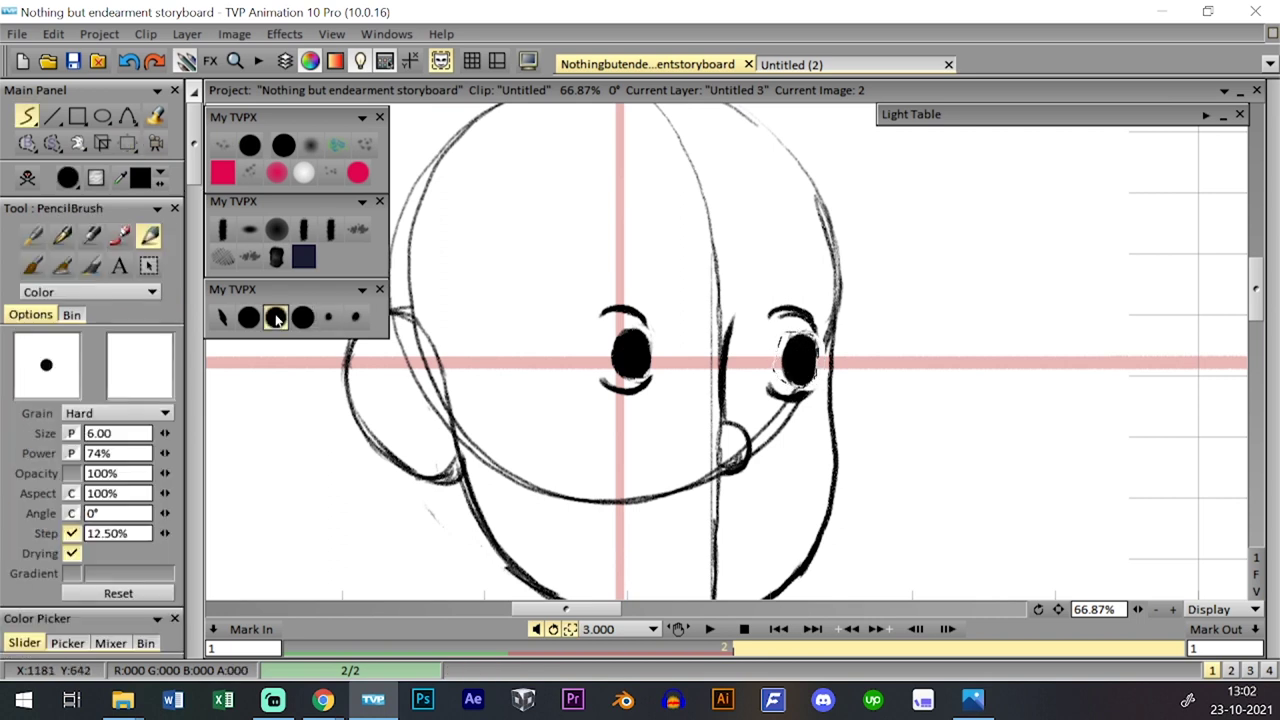
pyautogui.click(52, 144)
pyautogui.click(142, 305)
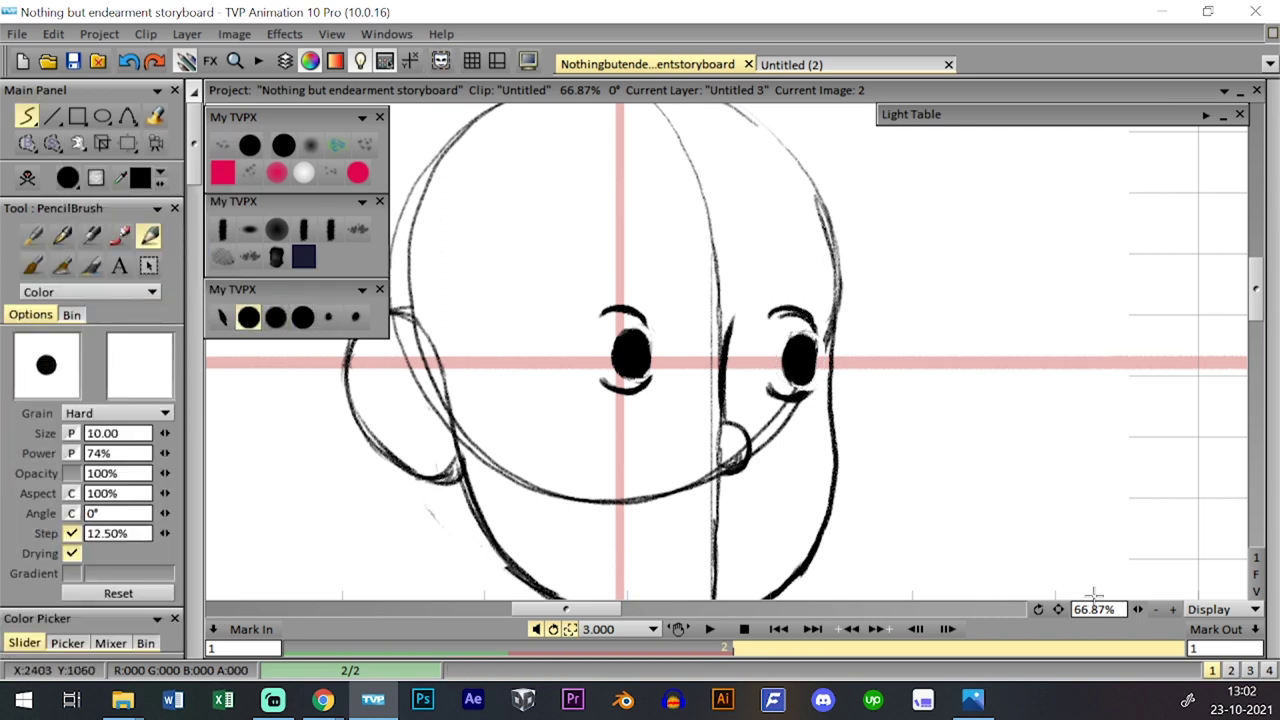
pyautogui.scroll(-5, 1100, 594)
# - Draw the inner curve of the left ear
pyautogui.scroll(5, 1107, 593)
pyautogui.scroll(1, 1107, 593)
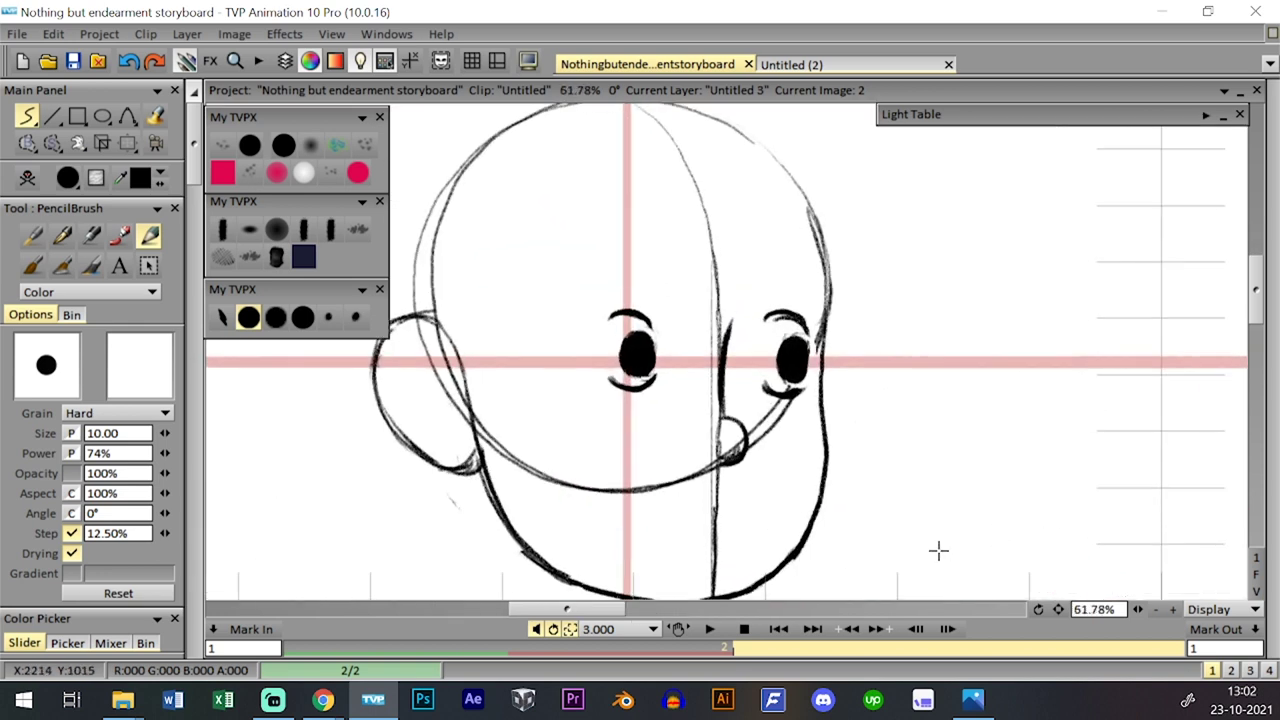
pyautogui.moveTo(795, 512); pyautogui.dragTo(837, 478)
pyautogui.moveTo(511, 375); pyautogui.dragTo(522, 375)
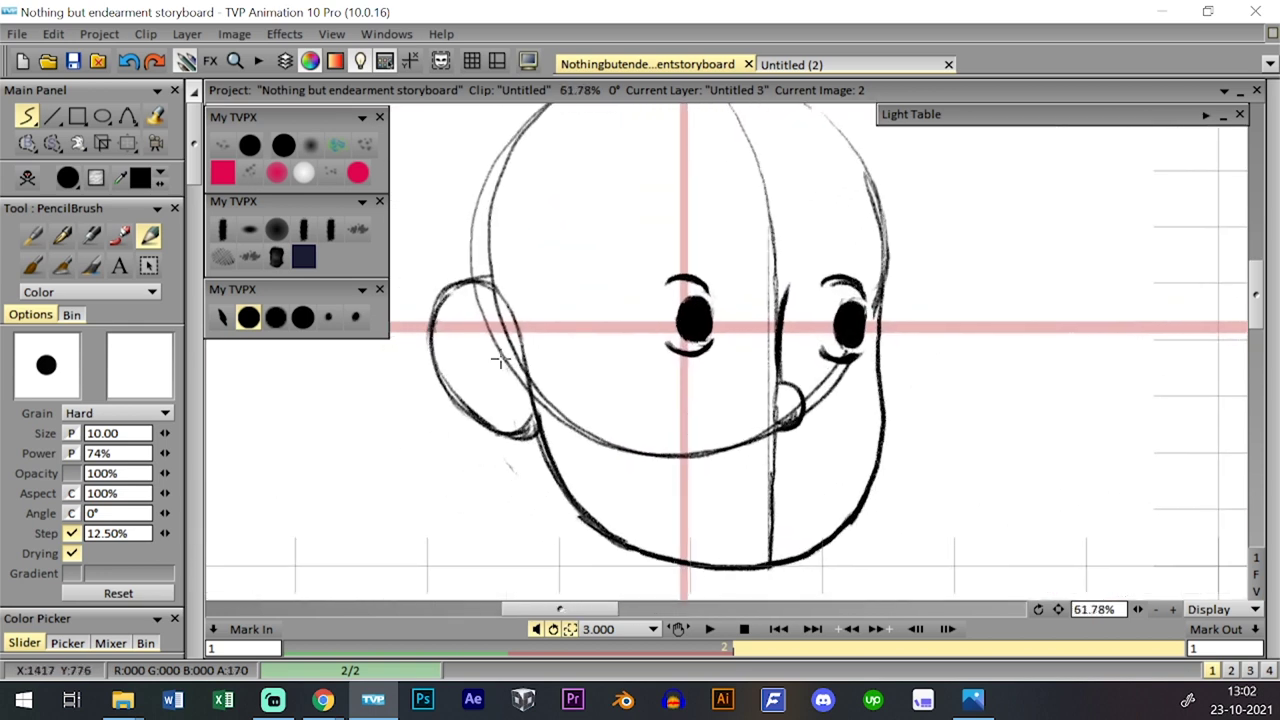
pyautogui.moveTo(458, 321)
pyautogui.mouseDown()
pyautogui.moveTo(469, 339)
pyautogui.moveTo(485, 384)
pyautogui.mouseUp()
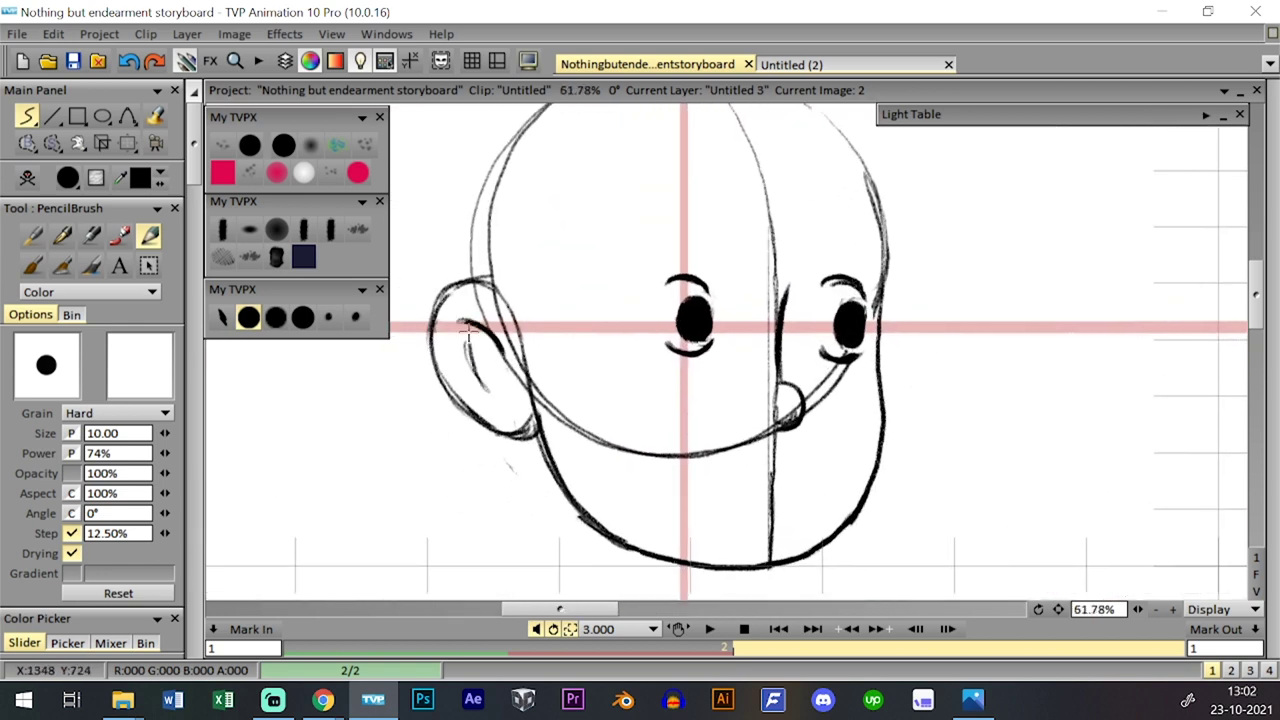
pyautogui.hotkey('ctrl', 'z')
pyautogui.moveTo(463, 323)
pyautogui.mouseDown()
pyautogui.moveTo(490, 392)
pyautogui.moveTo(500, 398)
pyautogui.moveTo(512, 372)
pyautogui.moveTo(505, 388)
pyautogui.mouseUp()
pyautogui.hotkey('ctrl', 'z')
pyautogui.hotkey('ctrl', 'z')
pyautogui.scroll(3, 572, 337)
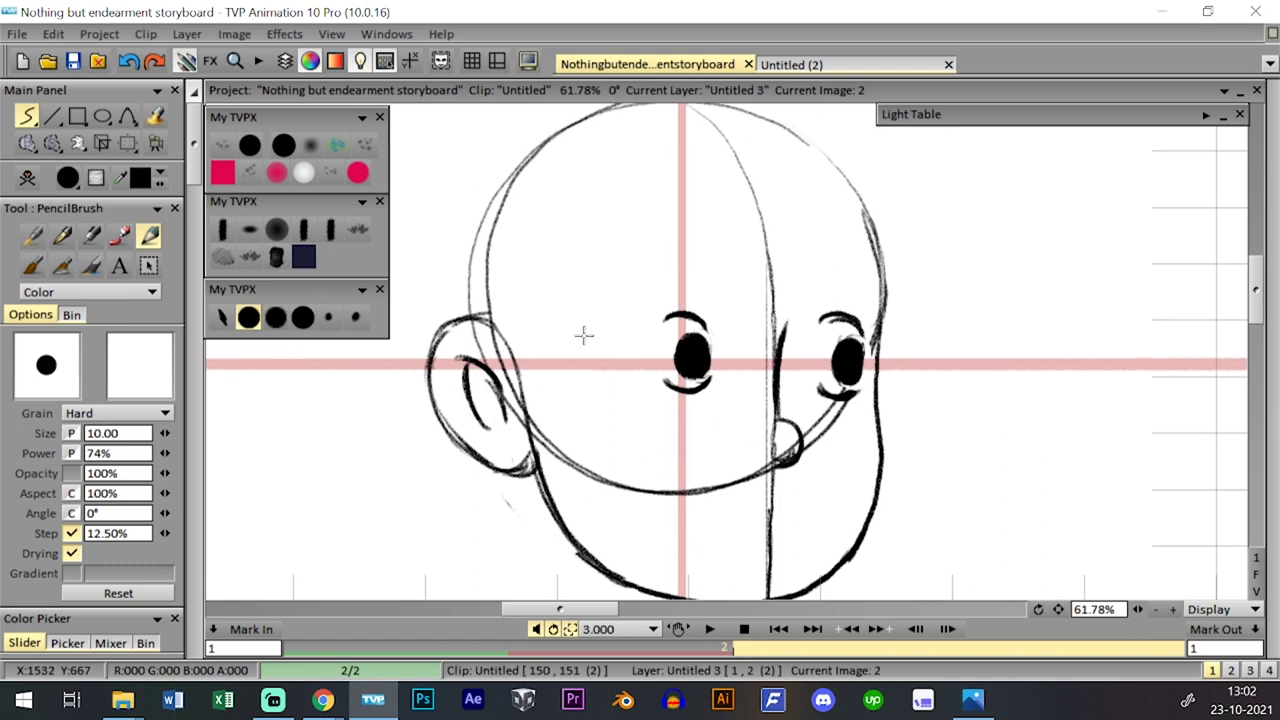
# - Draw a hair strand up from the ear and curved fringe lines across the forehead
pyautogui.moveTo(524, 483)
pyautogui.mouseDown()
pyautogui.moveTo(548, 366)
pyautogui.moveTo(550, 385)
pyautogui.mouseUp()
pyautogui.hotkey('ctrl', 'z')
pyautogui.hotkey('ctrl', 'z')
pyautogui.moveTo(531, 429); pyautogui.dragTo(557, 340)
pyautogui.hotkey('ctrl', 'z')
pyautogui.hotkey('ctrl', 'z')
pyautogui.moveTo(522, 490); pyautogui.dragTo(543, 404)
pyautogui.moveTo(527, 456)
pyautogui.mouseDown()
pyautogui.moveTo(589, 278)
pyautogui.moveTo(574, 341)
pyautogui.moveTo(590, 254)
pyautogui.mouseUp()
pyautogui.moveTo(590, 256)
pyautogui.mouseDown()
pyautogui.moveTo(570, 346)
pyautogui.moveTo(612, 340)
pyautogui.moveTo(581, 380)
pyautogui.mouseUp()
pyautogui.moveTo(588, 280)
pyautogui.mouseDown()
pyautogui.moveTo(604, 353)
pyautogui.moveTo(583, 387)
pyautogui.moveTo(690, 308)
pyautogui.mouseUp()
pyautogui.moveTo(602, 381)
pyautogui.mouseDown()
pyautogui.moveTo(716, 259)
pyautogui.moveTo(719, 348)
pyautogui.mouseUp()
pyautogui.moveTo(726, 271)
pyautogui.mouseDown()
pyautogui.moveTo(727, 331)
pyautogui.moveTo(706, 394)
pyautogui.moveTo(808, 279)
pyautogui.mouseUp()
pyautogui.moveTo(707, 394)
pyautogui.mouseDown()
pyautogui.moveTo(814, 280)
pyautogui.moveTo(809, 269)
pyautogui.moveTo(846, 324)
pyautogui.mouseUp()
pyautogui.moveTo(803, 249)
pyautogui.mouseDown()
pyautogui.moveTo(825, 323)
pyautogui.moveTo(844, 296)
pyautogui.moveTo(852, 347)
pyautogui.mouseUp()
pyautogui.moveTo(798, 308); pyautogui.dragTo(820, 287)
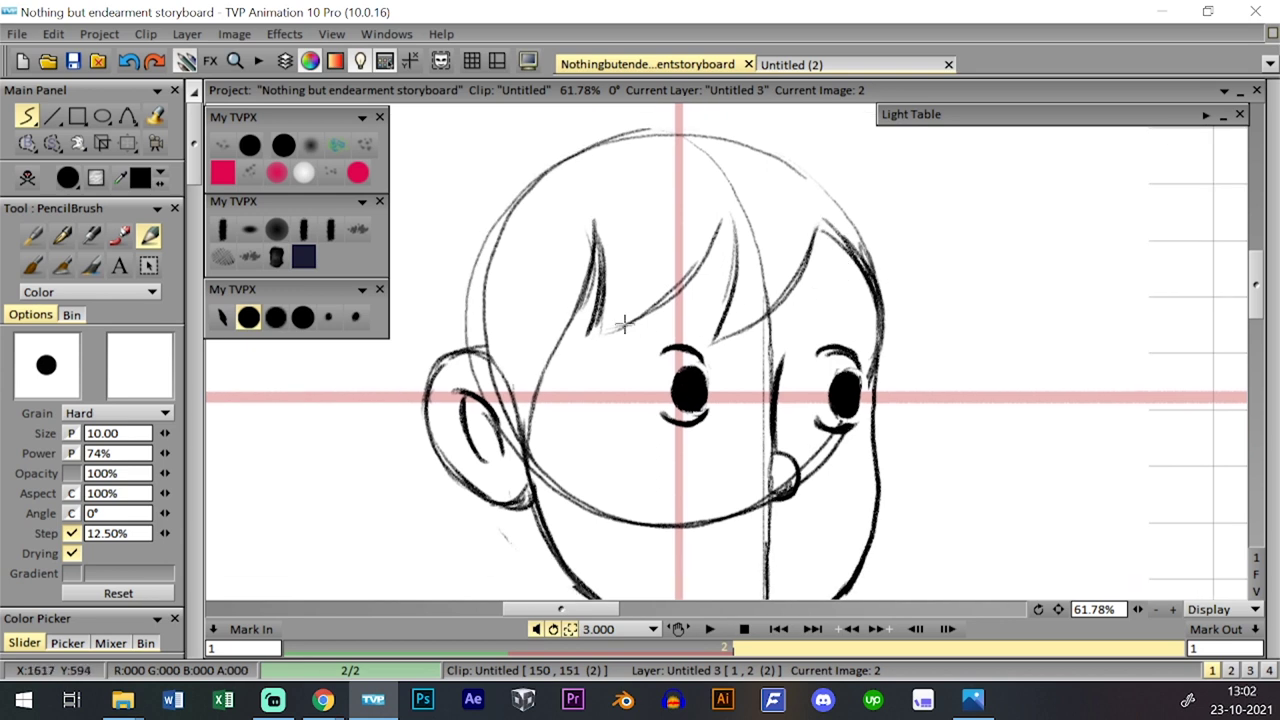
# - Sketch the hair outline up the left side, across the top and down the right
pyautogui.scroll(2, 560, 350)
pyautogui.moveTo(460, 372)
pyautogui.mouseDown()
pyautogui.moveTo(480, 238)
pyautogui.moveTo(514, 226)
pyautogui.mouseUp()
pyautogui.moveTo(468, 290)
pyautogui.mouseDown()
pyautogui.moveTo(541, 184)
pyautogui.moveTo(632, 148)
pyautogui.mouseUp()
pyautogui.hotkey('ctrl', 'z')
pyautogui.moveTo(555, 173); pyautogui.dragTo(708, 134)
pyautogui.moveTo(666, 137)
pyautogui.mouseDown()
pyautogui.moveTo(746, 141)
pyautogui.moveTo(815, 166)
pyautogui.mouseUp()
pyautogui.moveTo(780, 149); pyautogui.dragTo(866, 229)
pyautogui.hotkey('ctrl', 'z')
pyautogui.moveTo(766, 147)
pyautogui.mouseDown()
pyautogui.moveTo(858, 212)
pyautogui.moveTo(888, 280)
pyautogui.mouseUp()
pyautogui.moveTo(867, 234); pyautogui.dragTo(889, 344)
pyautogui.moveTo(886, 282); pyautogui.dragTo(898, 362)
pyautogui.moveTo(899, 307); pyautogui.dragTo(889, 372)
pyautogui.moveTo(692, 142); pyautogui.dragTo(802, 173)
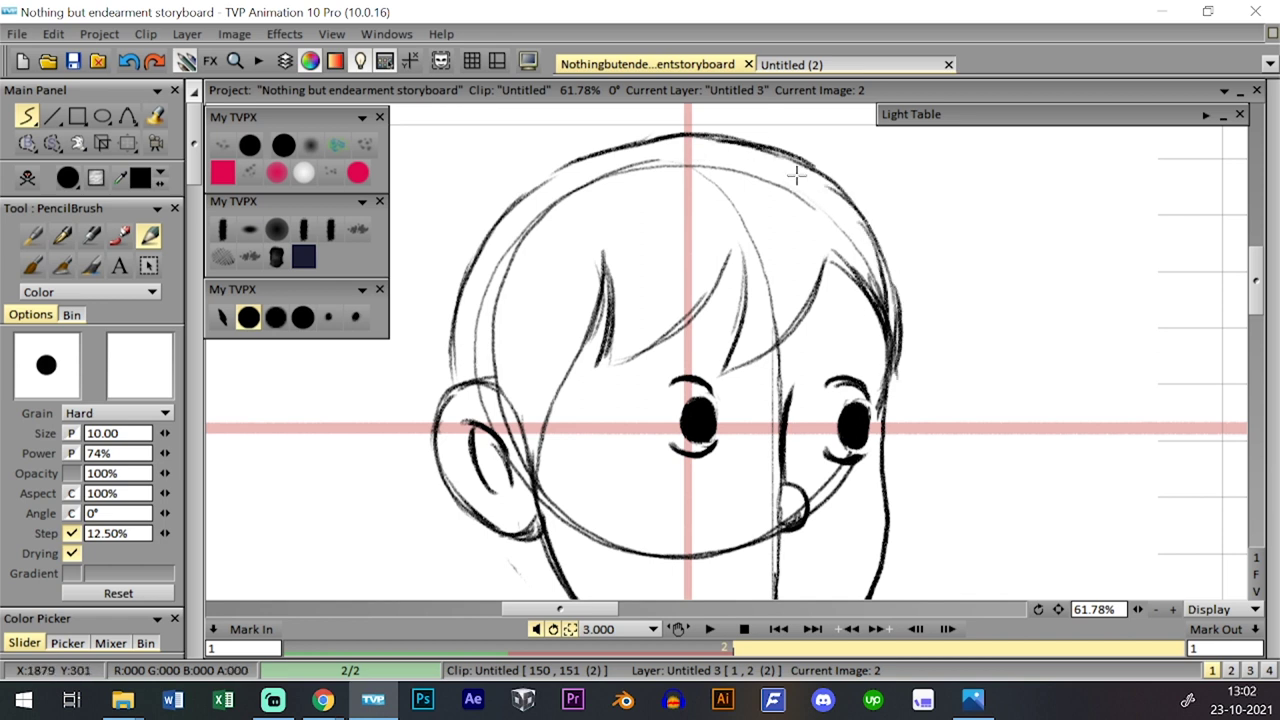
# - Darken and join the upper-left hair outline
pyautogui.moveTo(606, 330); pyautogui.dragTo(649, 352)
pyautogui.moveTo(498, 410); pyautogui.dragTo(510, 298)
pyautogui.moveTo(495, 382); pyautogui.dragTo(540, 256)
pyautogui.moveTo(542, 283)
pyautogui.mouseDown()
pyautogui.moveTo(531, 352)
pyautogui.moveTo(608, 258)
pyautogui.mouseUp()
pyautogui.moveTo(511, 344); pyautogui.dragTo(644, 246)
pyautogui.moveTo(580, 270); pyautogui.dragTo(725, 222)
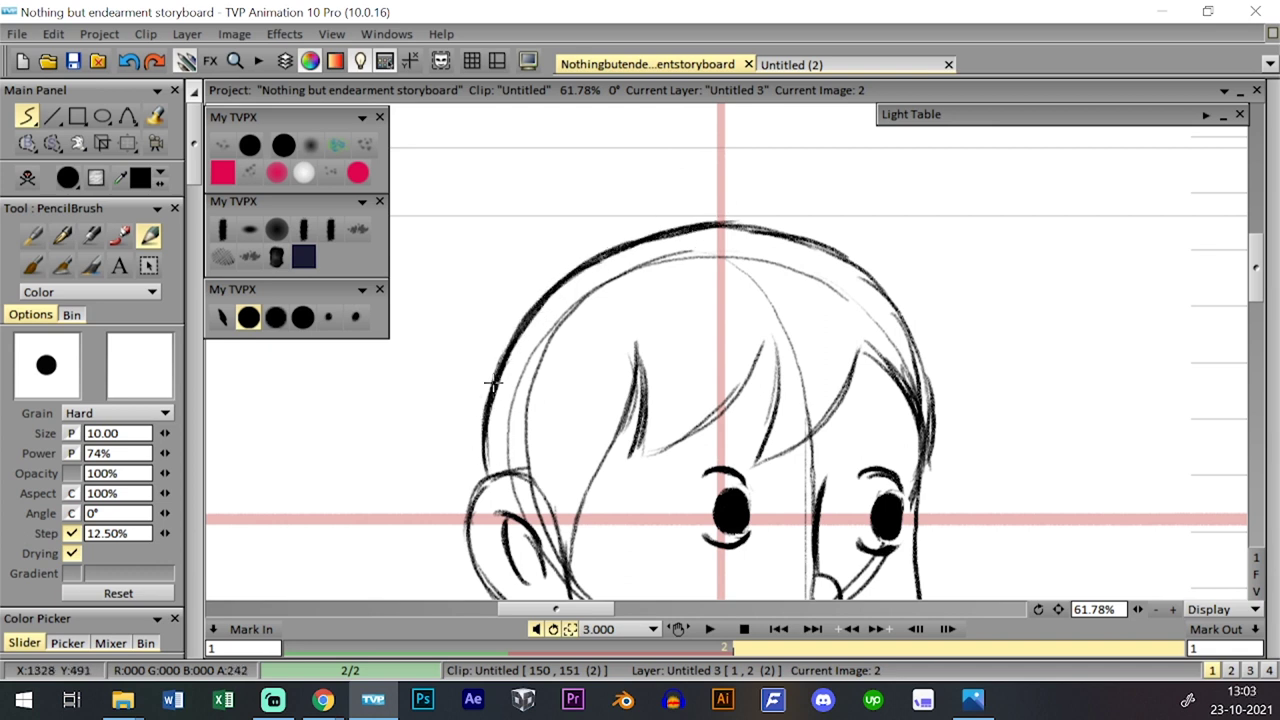
# - Draw a slanted eyebrow above the right eye
pyautogui.moveTo(1138, 609); pyautogui.dragTo(1017, 575)
pyautogui.scroll(4, 1016, 575)
pyautogui.scroll(3, 1078, 574)
pyautogui.scroll(5, 840, 441)
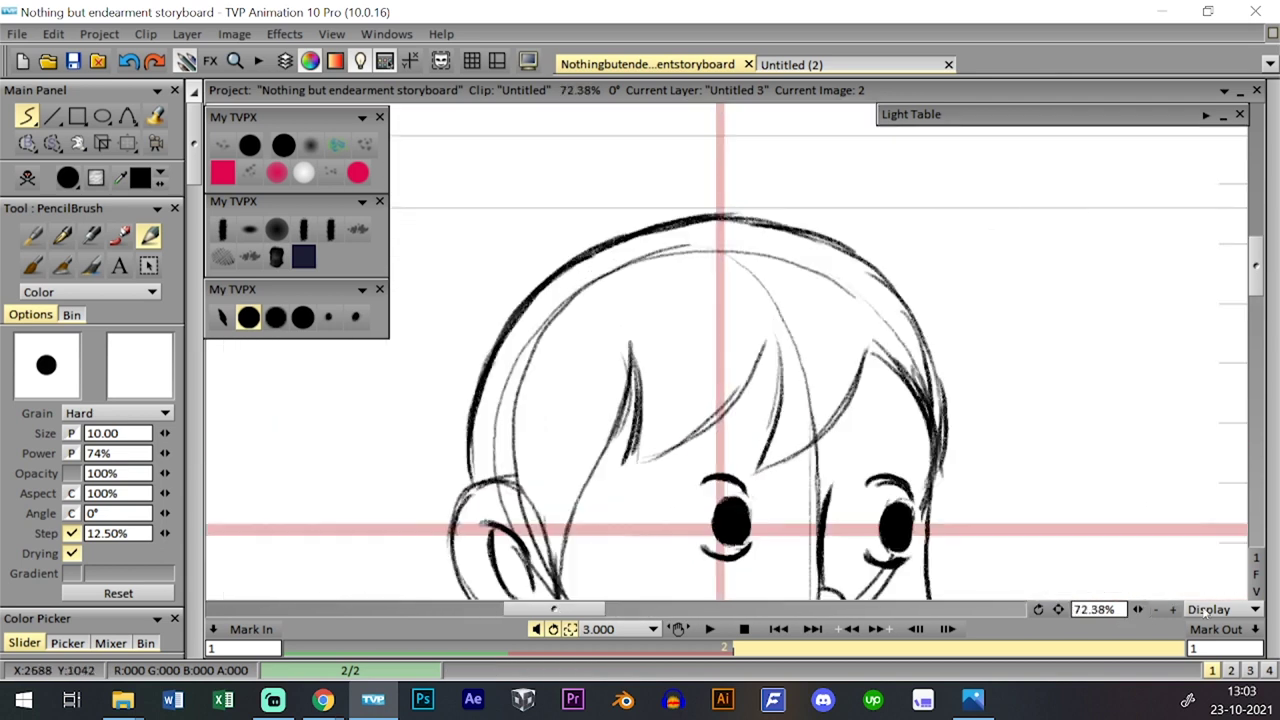
pyautogui.moveTo(793, 384); pyautogui.dragTo(844, 416)
pyautogui.hotkey('ctrl', 'z')
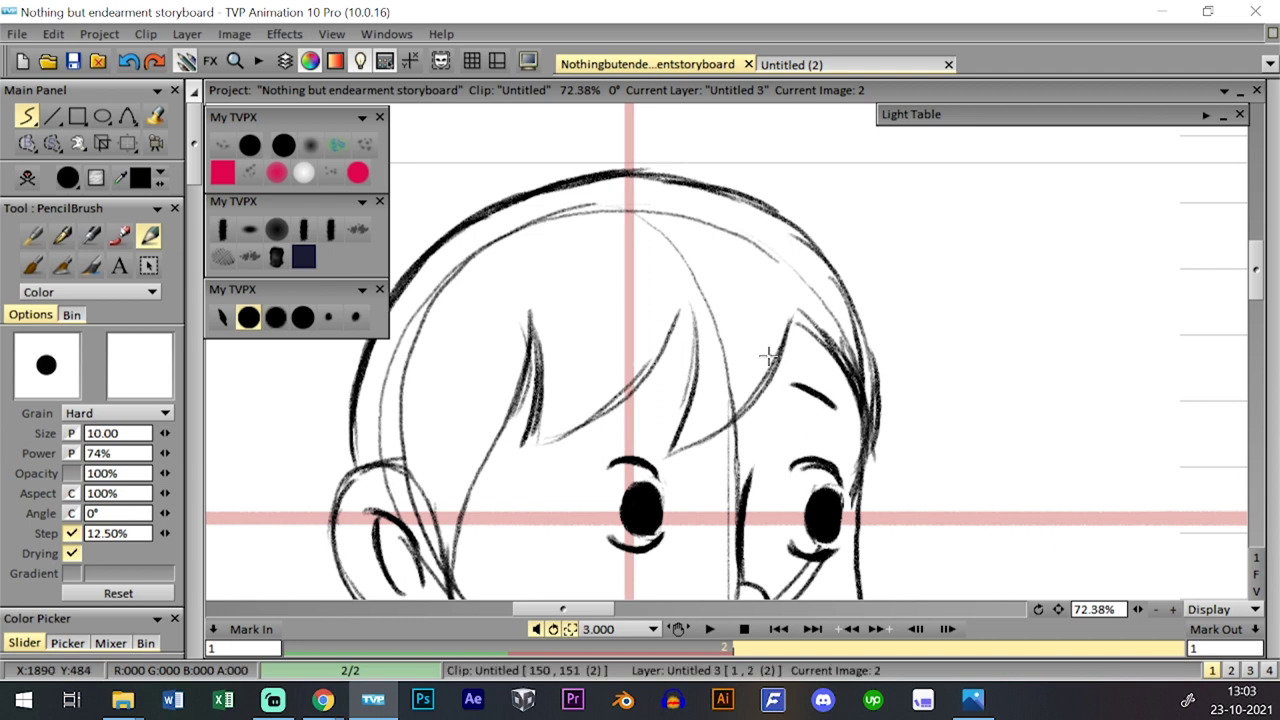
pyautogui.moveTo(796, 380); pyautogui.dragTo(846, 411)
# - Darken the worried right eyebrow and add the slanted left eyebrow
pyautogui.moveTo(603, 413)
pyautogui.mouseDown()
pyautogui.moveTo(661, 374)
pyautogui.moveTo(638, 380)
pyautogui.mouseUp()
pyautogui.hotkey('ctrl', 'z')
pyautogui.hotkey('ctrl', 'z')
pyautogui.hotkey('ctrl', 'z')
pyautogui.hotkey('ctrl', 'z')
pyautogui.moveTo(815, 366)
pyautogui.mouseDown()
pyautogui.moveTo(813, 323)
pyautogui.moveTo(843, 368)
pyautogui.mouseUp()
pyautogui.moveTo(790, 330); pyautogui.dragTo(850, 367)
pyautogui.moveTo(664, 334); pyautogui.dragTo(704, 322)
pyautogui.moveTo(638, 364); pyautogui.dragTo(689, 322)
pyautogui.moveTo(1138, 610); pyautogui.dragTo(918, 475)
pyautogui.moveTo(918, 538); pyautogui.dragTo(910, 418)
pyautogui.scroll(2, 1135, 592)
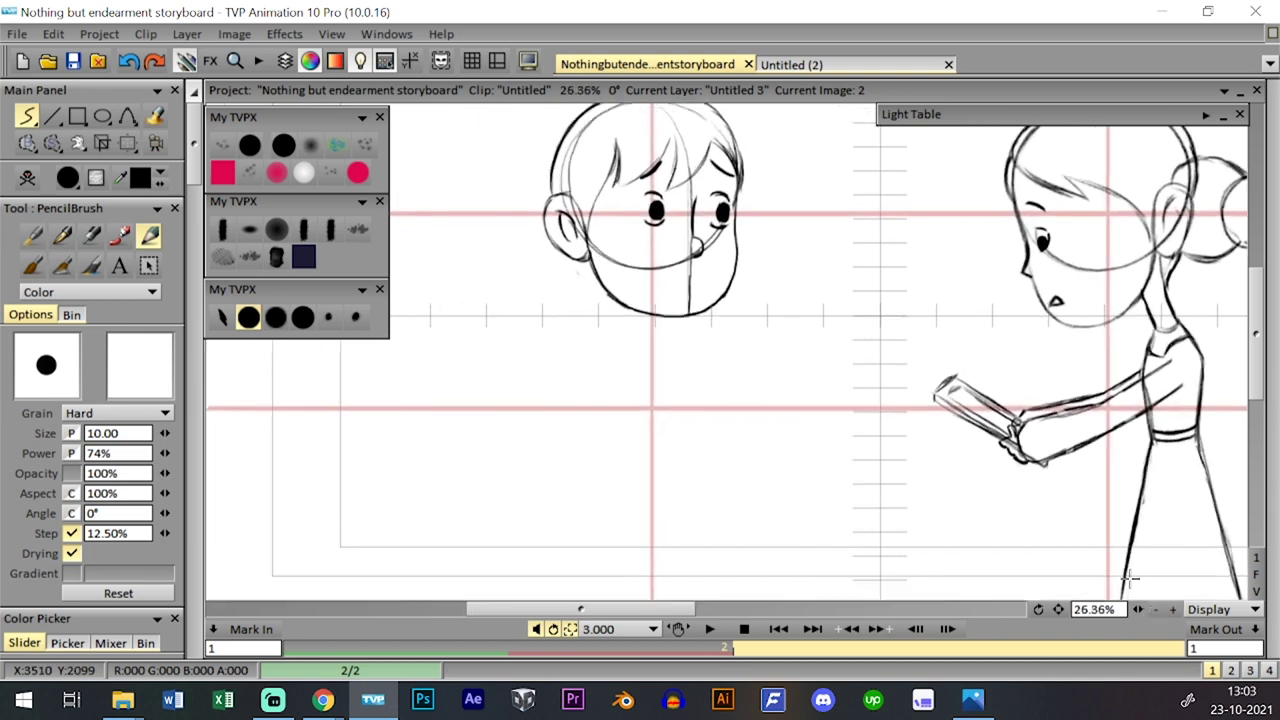
# - Nudge the boy's head drawing down with the Panning tool, discarding a first neck stroke
pyautogui.moveTo(650, 363); pyautogui.dragTo(652, 358)
pyautogui.moveTo(619, 300); pyautogui.dragTo(620, 322)
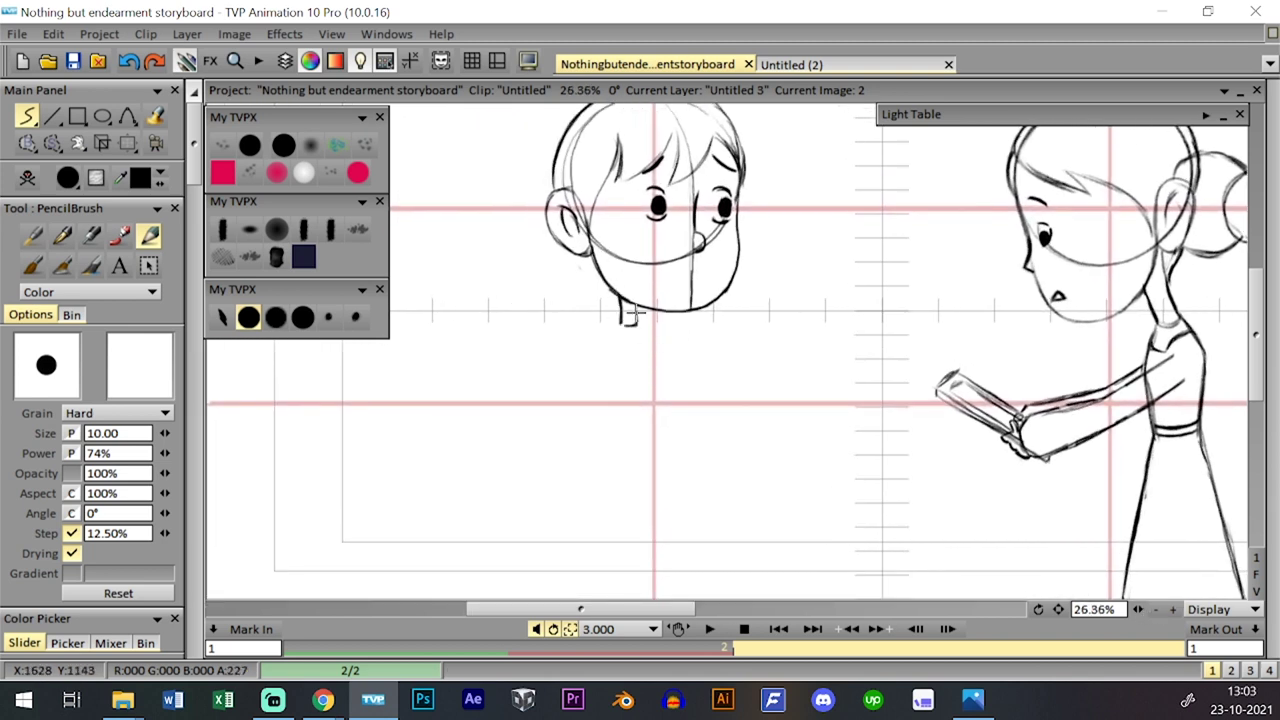
pyautogui.hotkey('ctrl', 'z')
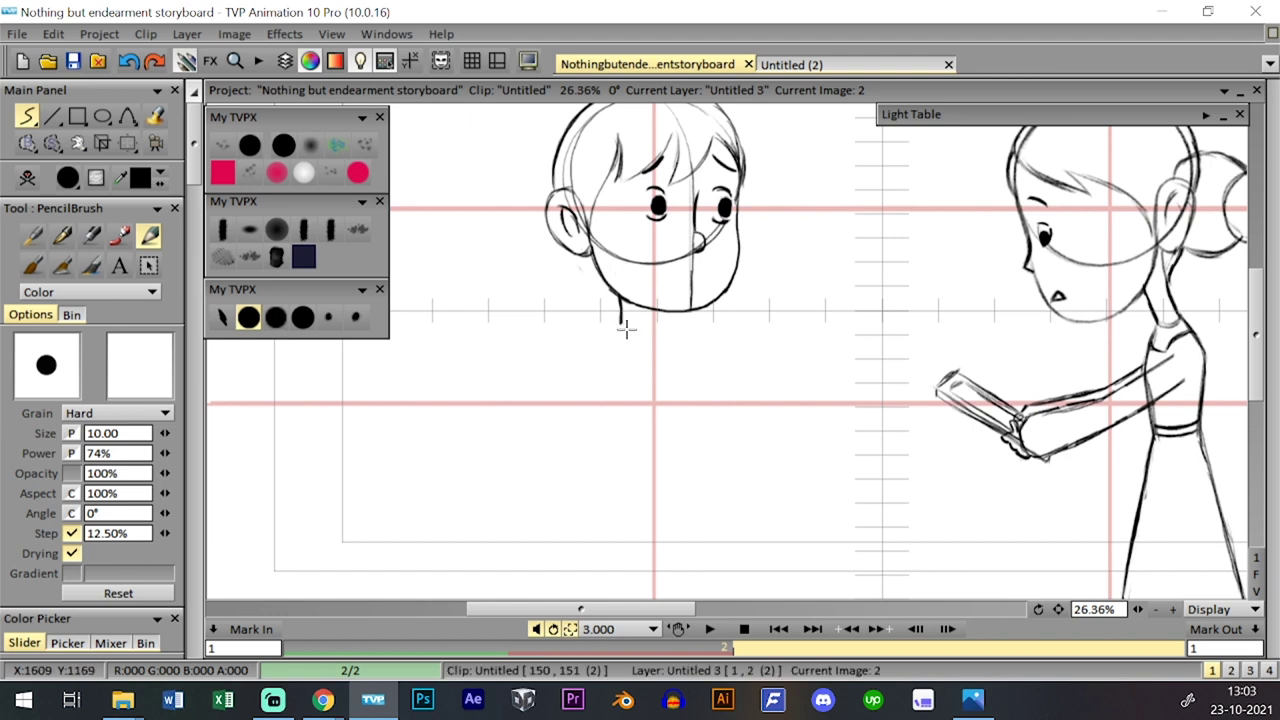
pyautogui.scroll(5, 1073, 182)
pyautogui.moveTo(1105, 140); pyautogui.dragTo(552, 141)
pyautogui.hotkey('ctrl', 'z')
pyautogui.click(128, 145)
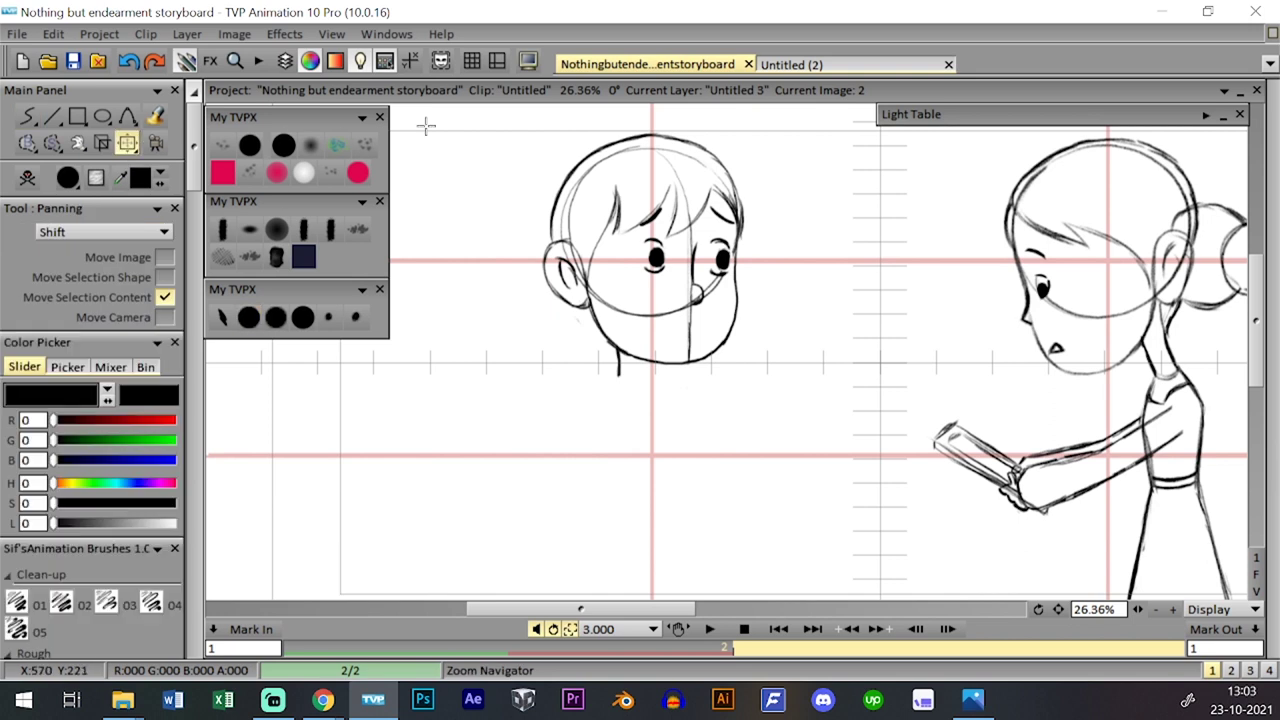
pyautogui.press('Down')
pyautogui.press('Down')
pyautogui.press('Down')
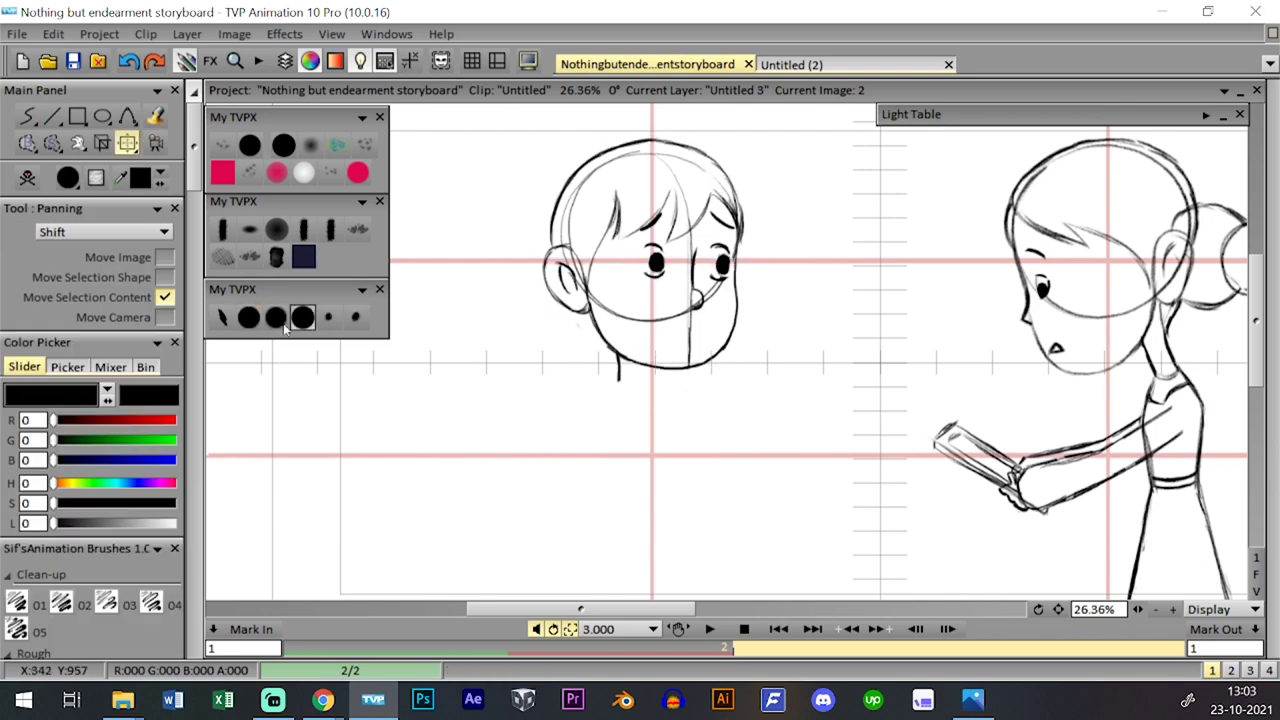
pyautogui.click(260, 319)
# - Draw the neck below the jaw, ending with a long curved line toward the shoulder
pyautogui.moveTo(616, 357); pyautogui.dragTo(621, 381)
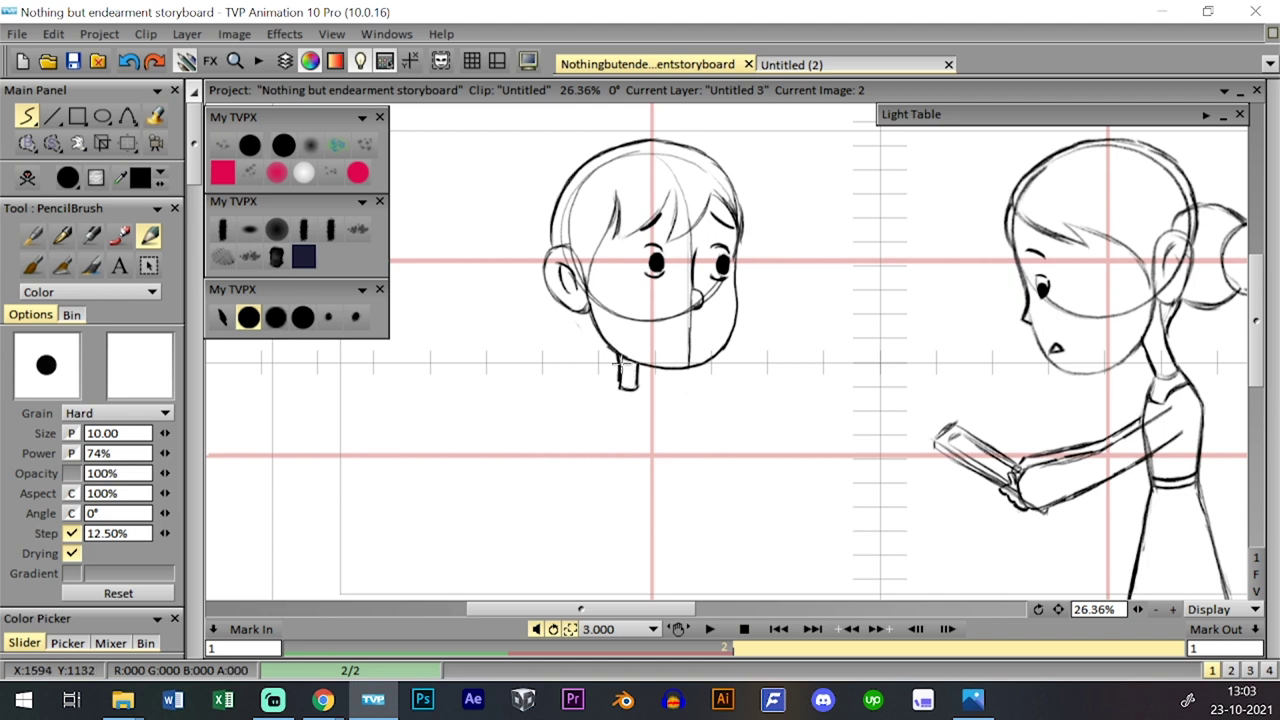
pyautogui.hotkey('ctrl', 'z')
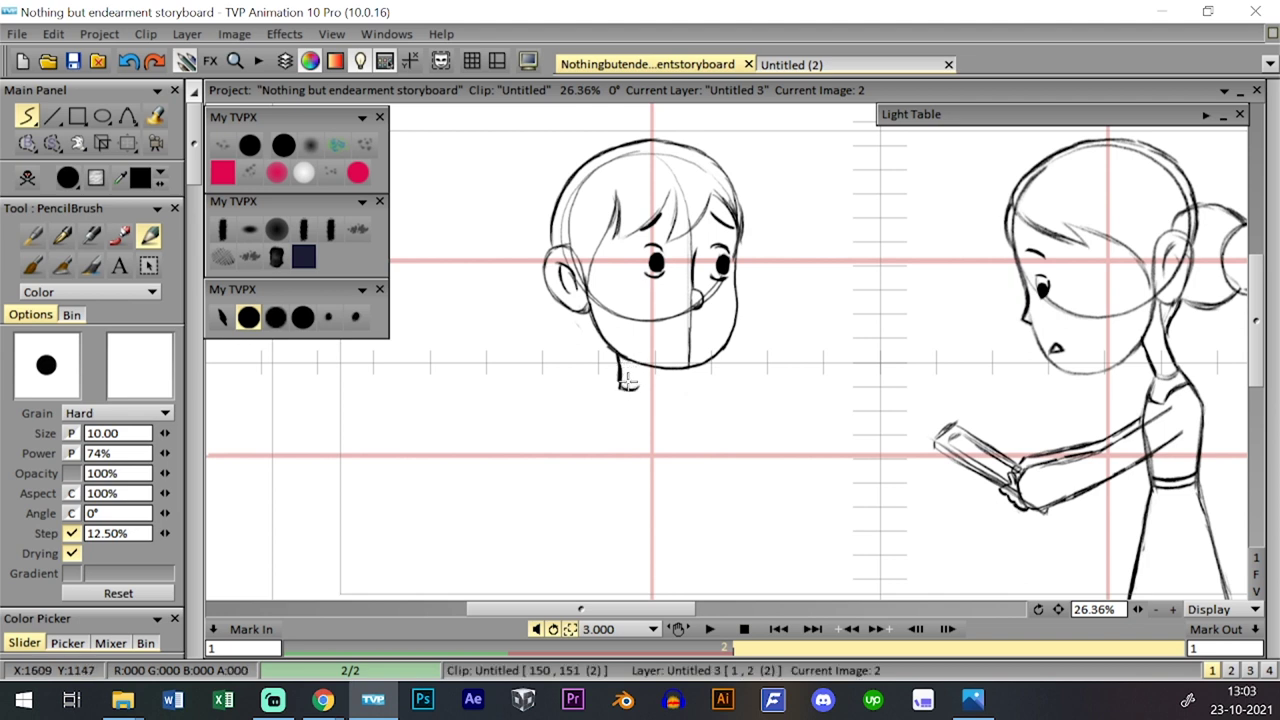
pyautogui.scroll(-3, 643, 360)
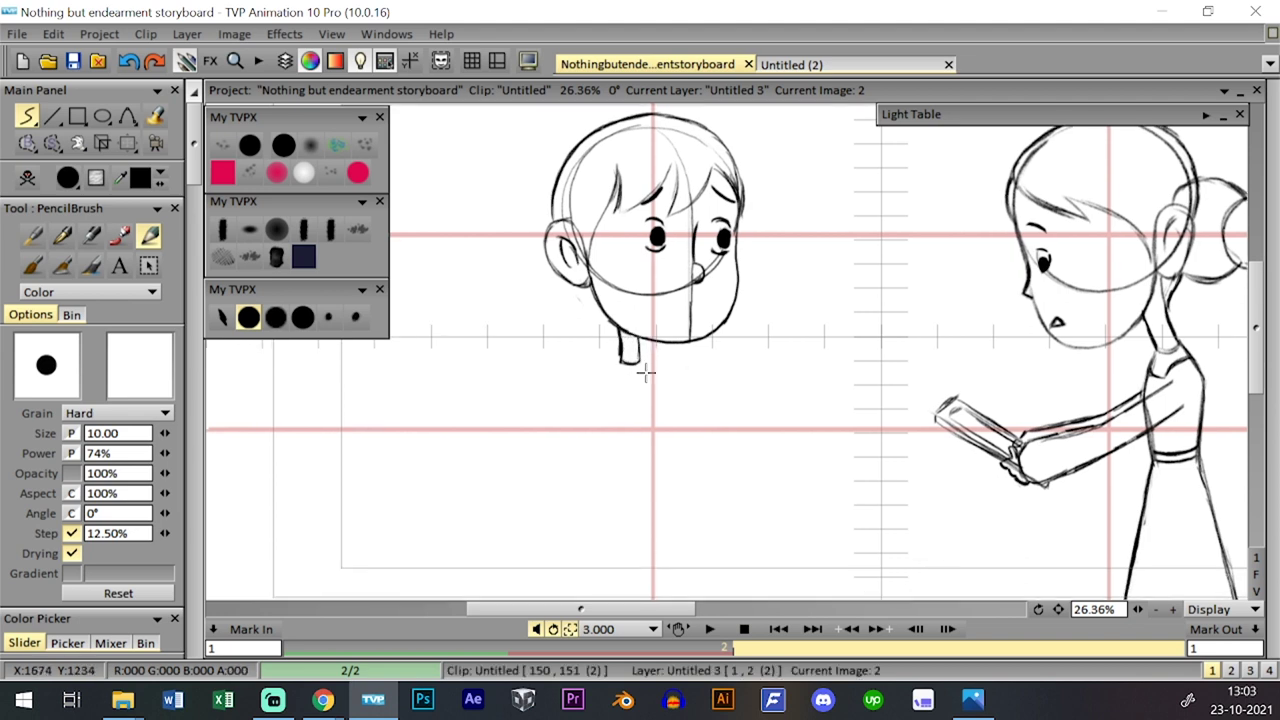
pyautogui.hotkey('ctrl', 'z')
pyautogui.moveTo(625, 309); pyautogui.dragTo(596, 357)
pyautogui.hotkey('ctrl', 'z')
pyautogui.moveTo(629, 304)
pyautogui.mouseDown()
pyautogui.moveTo(606, 323)
pyautogui.moveTo(600, 355)
pyautogui.moveTo(620, 462)
pyautogui.mouseUp()
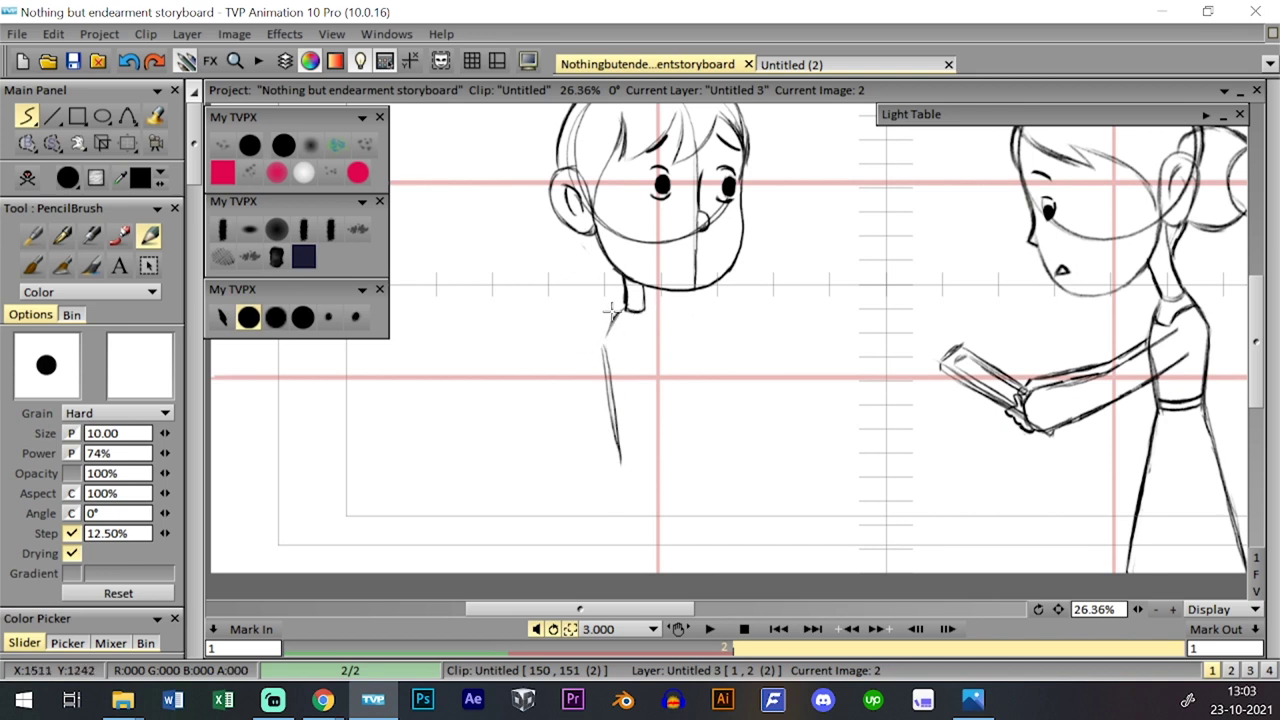
# - Sketch the neck, shoulder line and both torso edges, undoing a stray bottom stroke
pyautogui.moveTo(603, 340)
pyautogui.mouseDown()
pyautogui.moveTo(614, 308)
pyautogui.moveTo(614, 434)
pyautogui.moveTo(606, 418)
pyautogui.mouseUp()
pyautogui.moveTo(647, 310); pyautogui.dragTo(669, 324)
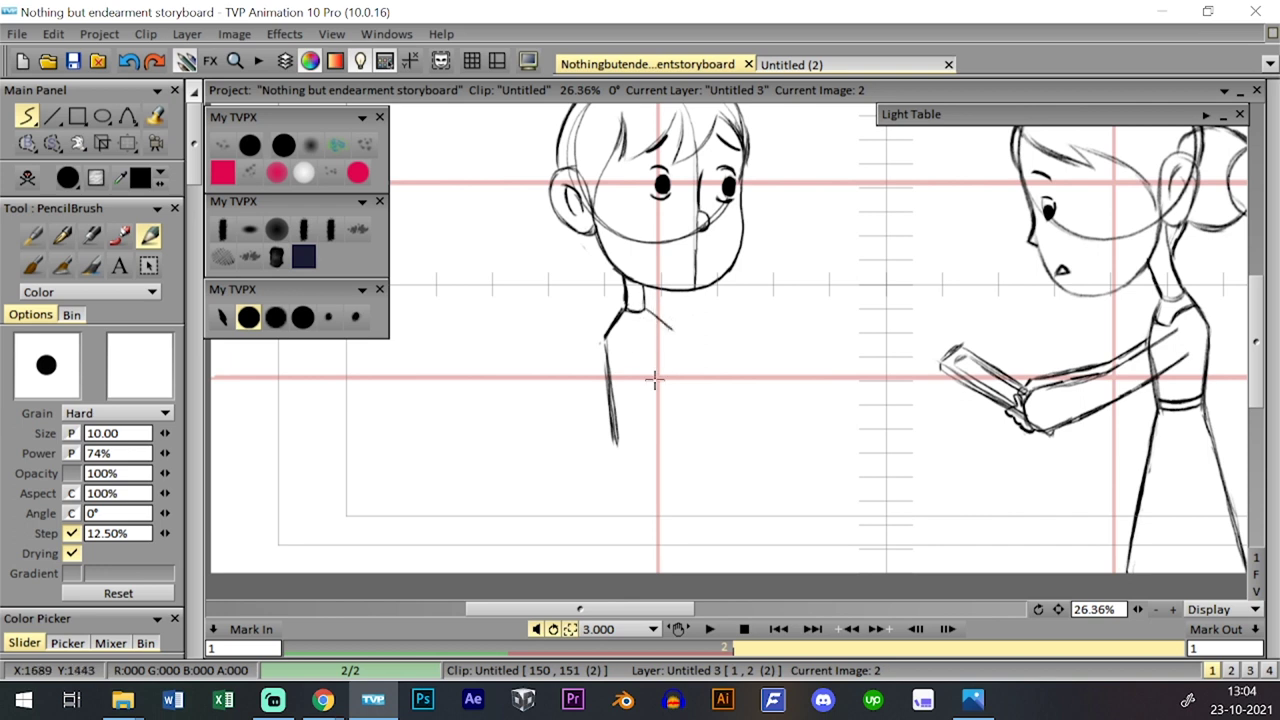
pyautogui.moveTo(666, 341); pyautogui.dragTo(668, 440)
pyautogui.moveTo(675, 340)
pyautogui.mouseDown()
pyautogui.moveTo(675, 440)
pyautogui.moveTo(667, 378)
pyautogui.moveTo(674, 418)
pyautogui.mouseUp()
pyautogui.moveTo(667, 325); pyautogui.dragTo(677, 333)
pyautogui.moveTo(612, 392); pyautogui.dragTo(613, 450)
pyautogui.moveTo(608, 370)
pyautogui.mouseDown()
pyautogui.moveTo(615, 444)
pyautogui.moveTo(610, 412)
pyautogui.moveTo(608, 449)
pyautogui.mouseUp()
pyautogui.moveTo(611, 404)
pyautogui.mouseDown()
pyautogui.moveTo(668, 443)
pyautogui.moveTo(616, 443)
pyautogui.moveTo(660, 438)
pyautogui.moveTo(625, 436)
pyautogui.moveTo(649, 453)
pyautogui.moveTo(649, 428)
pyautogui.moveTo(619, 448)
pyautogui.moveTo(670, 445)
pyautogui.mouseUp()
pyautogui.hotkey('ctrl', 'z')
pyautogui.hotkey('ctrl', 'z')
pyautogui.hotkey('ctrl', 'z')
pyautogui.hotkey('ctrl', 'z')
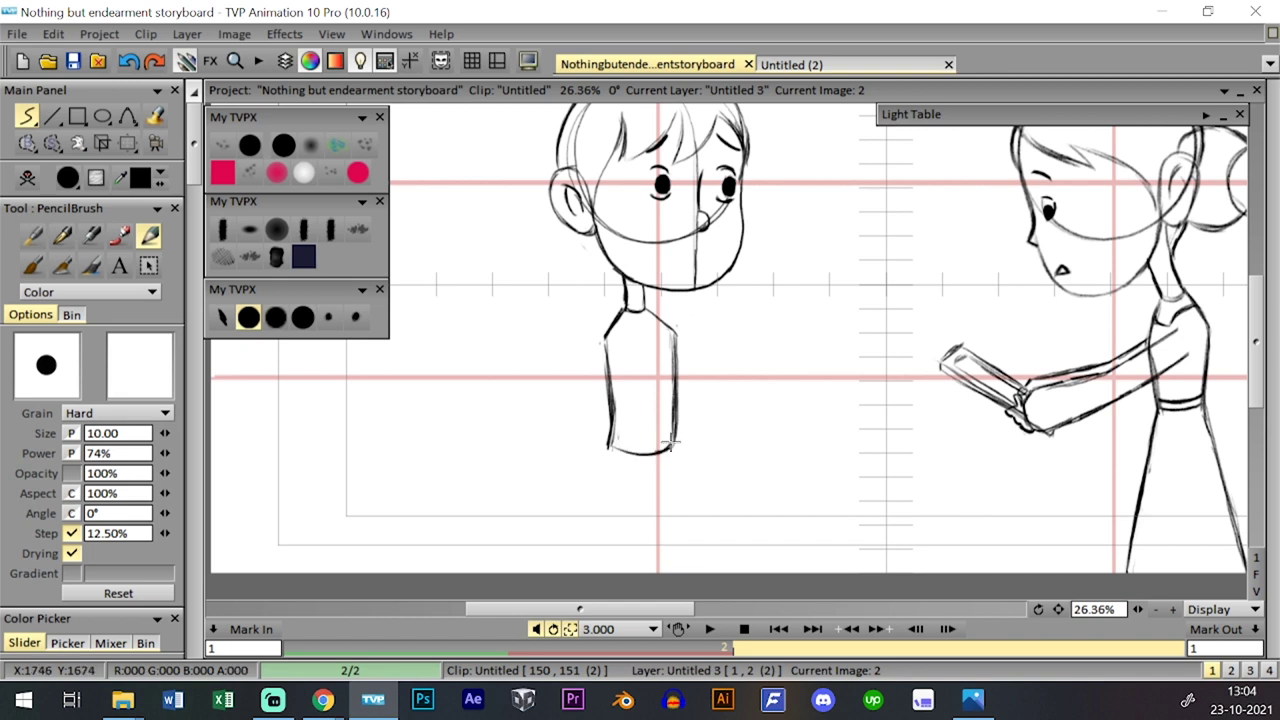
# - Add the torso's right-side line, the shirt collar and a lower-left shirt stroke
pyautogui.moveTo(631, 376); pyautogui.dragTo(630, 354)
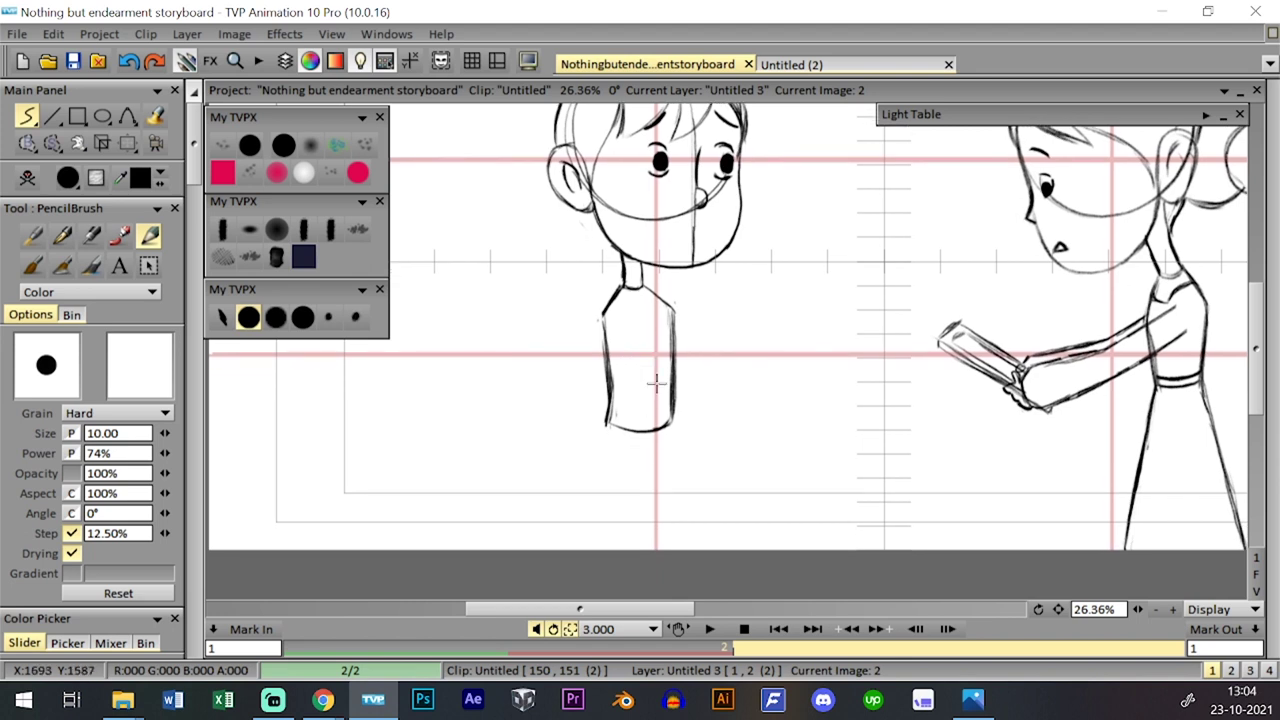
pyautogui.moveTo(660, 430); pyautogui.dragTo(662, 306)
pyautogui.moveTo(632, 306)
pyautogui.mouseDown()
pyautogui.moveTo(626, 292)
pyautogui.moveTo(656, 302)
pyautogui.moveTo(649, 286)
pyautogui.moveTo(664, 304)
pyautogui.mouseUp()
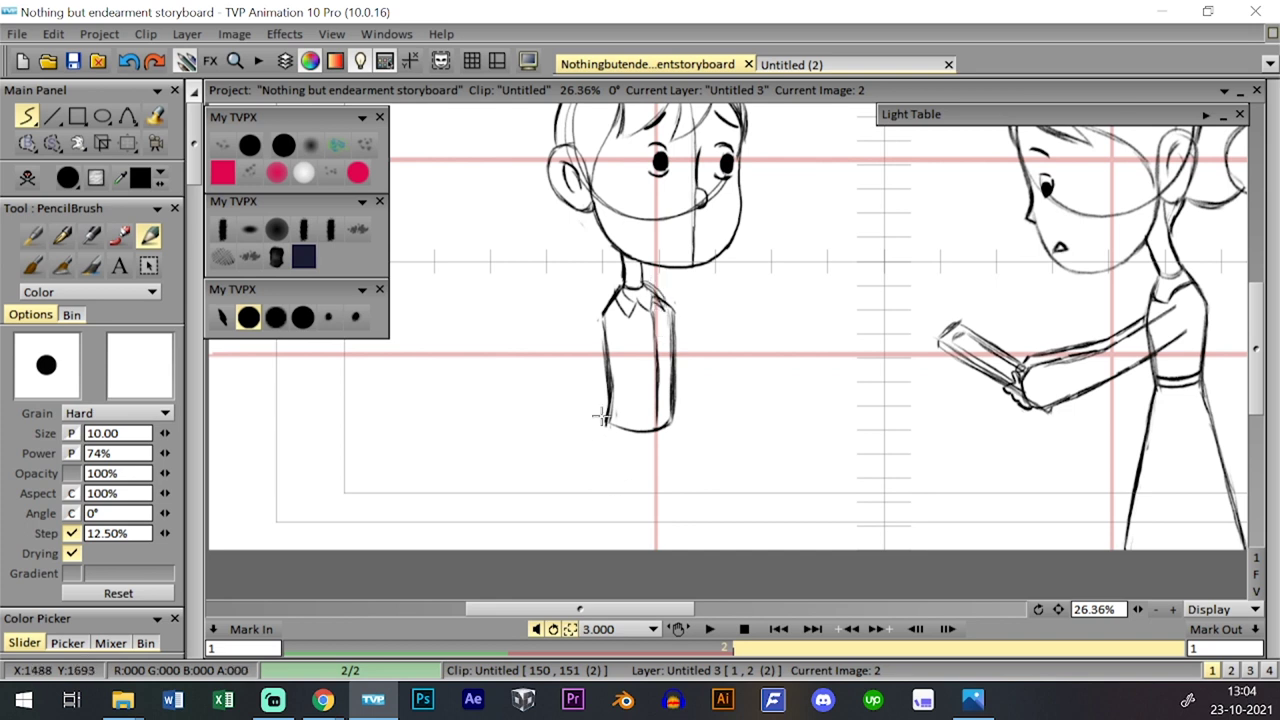
pyautogui.moveTo(609, 417)
pyautogui.mouseDown()
pyautogui.moveTo(594, 513)
pyautogui.moveTo(602, 437)
pyautogui.moveTo(614, 508)
pyautogui.moveTo(602, 504)
pyautogui.moveTo(622, 518)
pyautogui.moveTo(642, 488)
pyautogui.moveTo(642, 501)
pyautogui.moveTo(645, 455)
pyautogui.mouseUp()
pyautogui.hotkey('ctrl', 'z')
pyautogui.hotkey('ctrl', 'z')
pyautogui.hotkey('ctrl', 'z')
# - Draw the sleeve edges and the lower legs with feet, then save the storyboard
pyautogui.moveTo(638, 508)
pyautogui.mouseDown()
pyautogui.moveTo(647, 466)
pyautogui.moveTo(665, 500)
pyautogui.moveTo(645, 515)
pyautogui.moveTo(670, 458)
pyautogui.mouseUp()
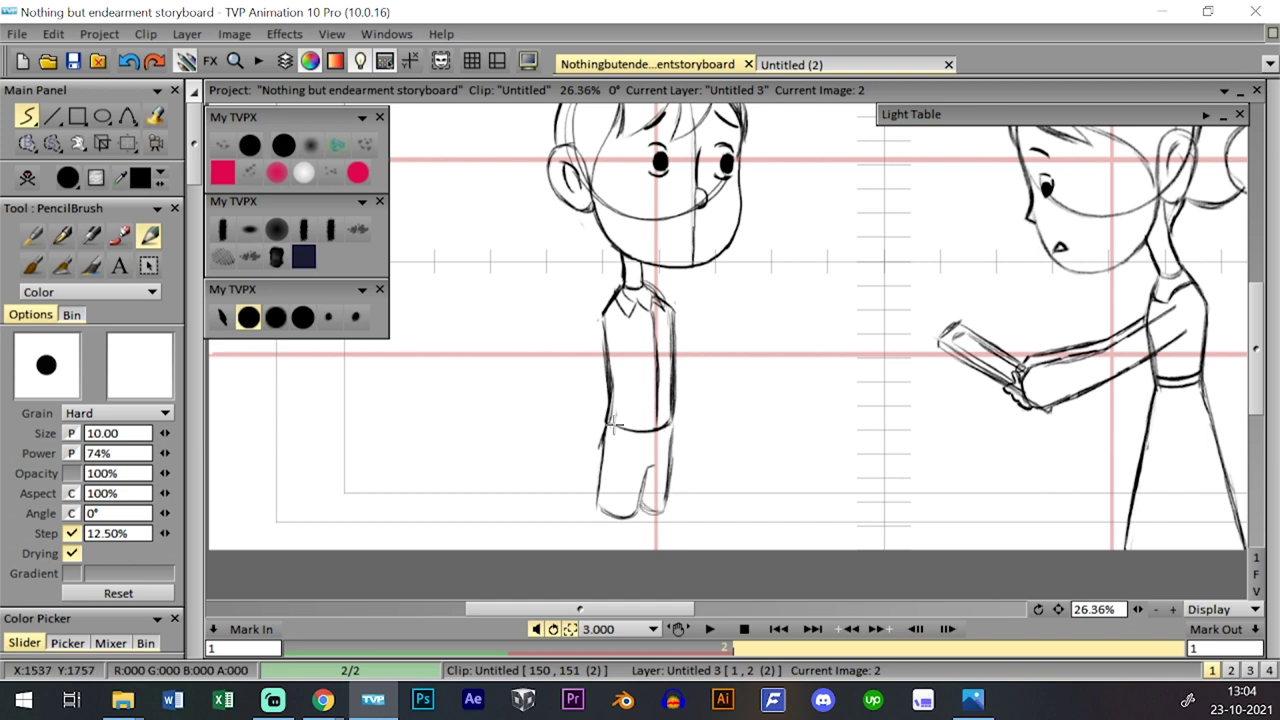
pyautogui.moveTo(604, 510); pyautogui.dragTo(606, 443)
pyautogui.moveTo(641, 500)
pyautogui.mouseDown()
pyautogui.moveTo(645, 465)
pyautogui.moveTo(648, 508)
pyautogui.moveTo(672, 445)
pyautogui.moveTo(672, 404)
pyautogui.mouseUp()
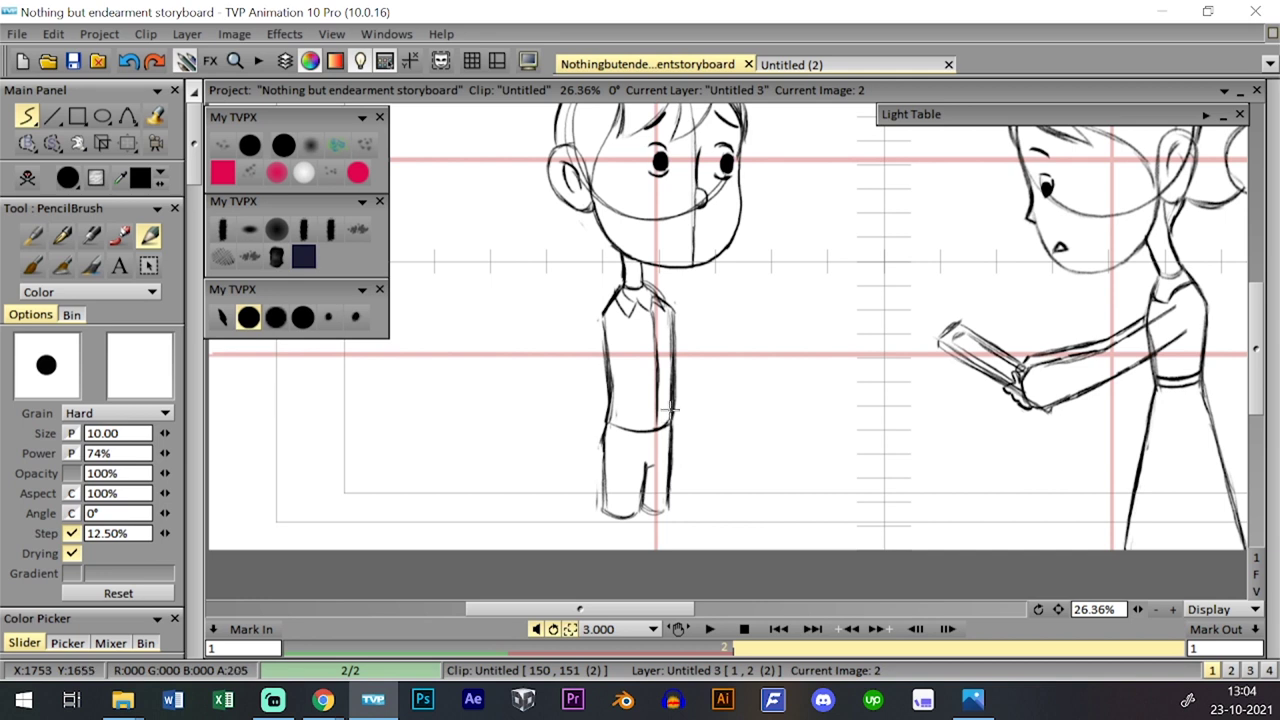
pyautogui.moveTo(640, 516)
pyautogui.mouseDown()
pyautogui.moveTo(668, 490)
pyautogui.moveTo(655, 494)
pyautogui.mouseUp()
pyautogui.click(73, 61)
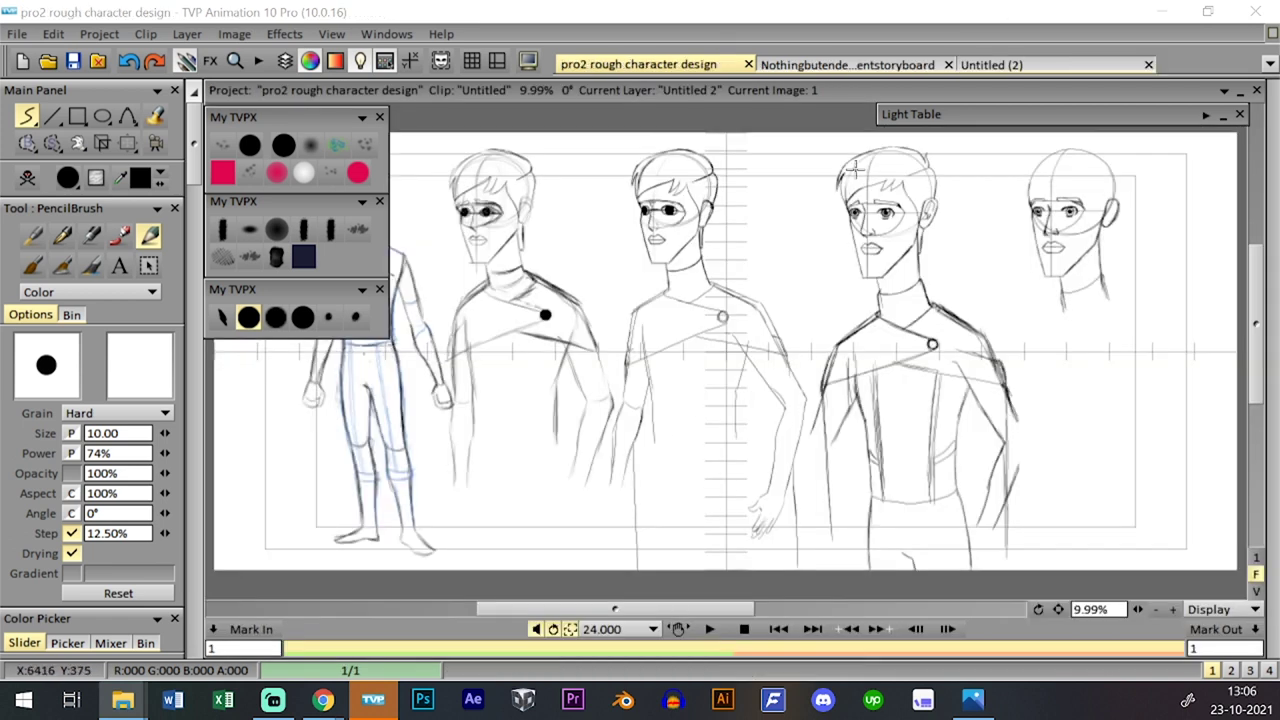
pyautogui.click(1173, 609)
pyautogui.moveTo(1062, 609); pyautogui.dragTo(1010, 651)
pyautogui.moveTo(1138, 609); pyautogui.dragTo(1160, 609)
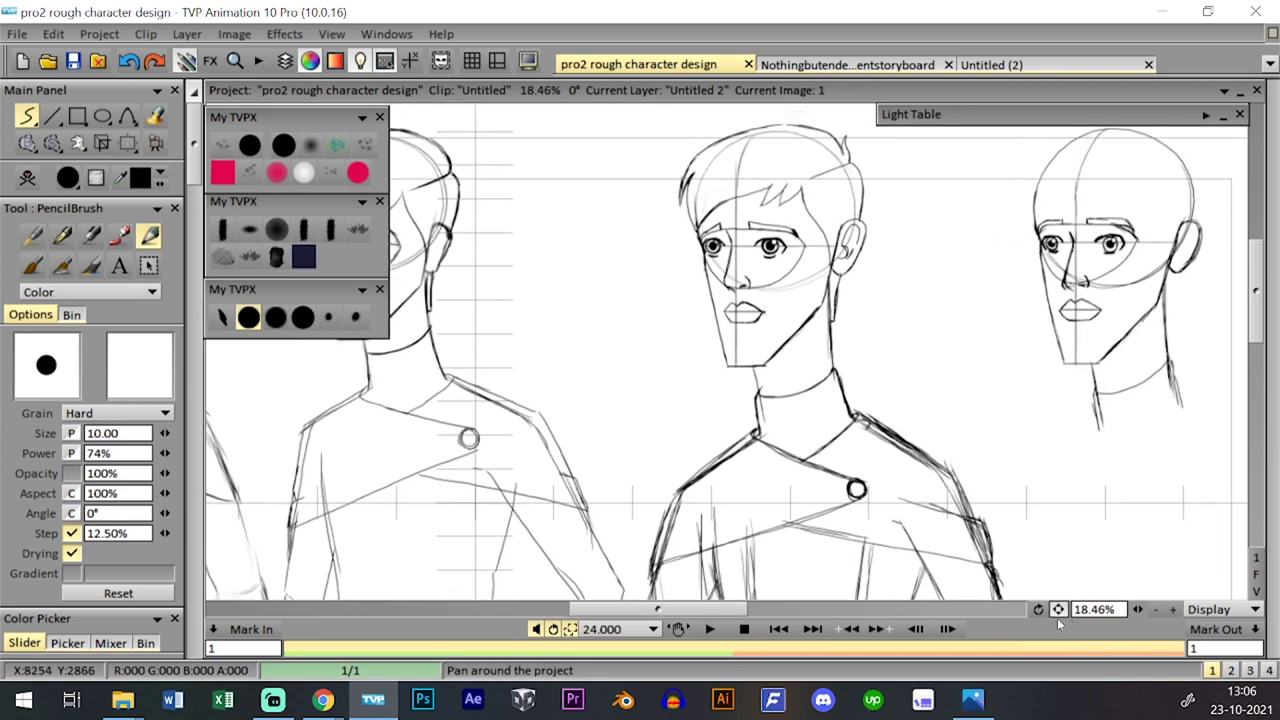
pyautogui.moveTo(1059, 611); pyautogui.dragTo(1023, 631)
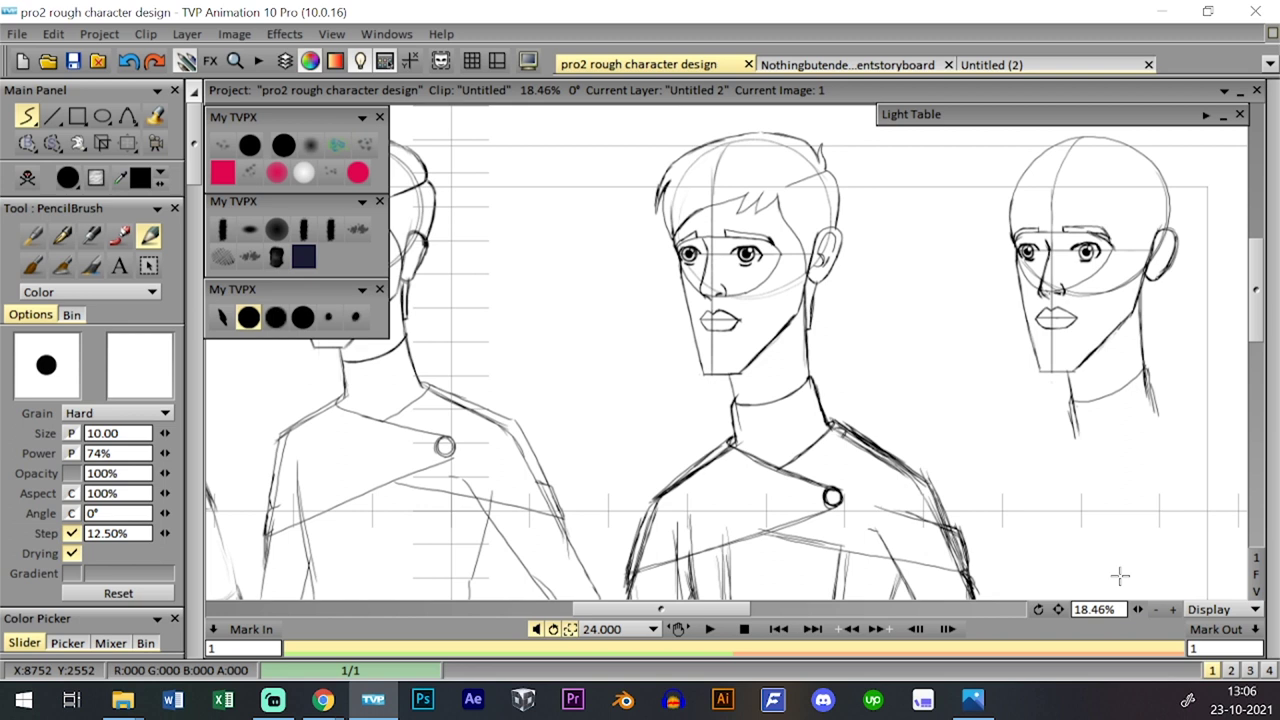
pyautogui.click(1257, 574)
pyautogui.moveTo(1138, 610)
pyautogui.mouseDown()
pyautogui.moveTo(1081, 626)
pyautogui.moveTo(1085, 606)
pyautogui.mouseUp()
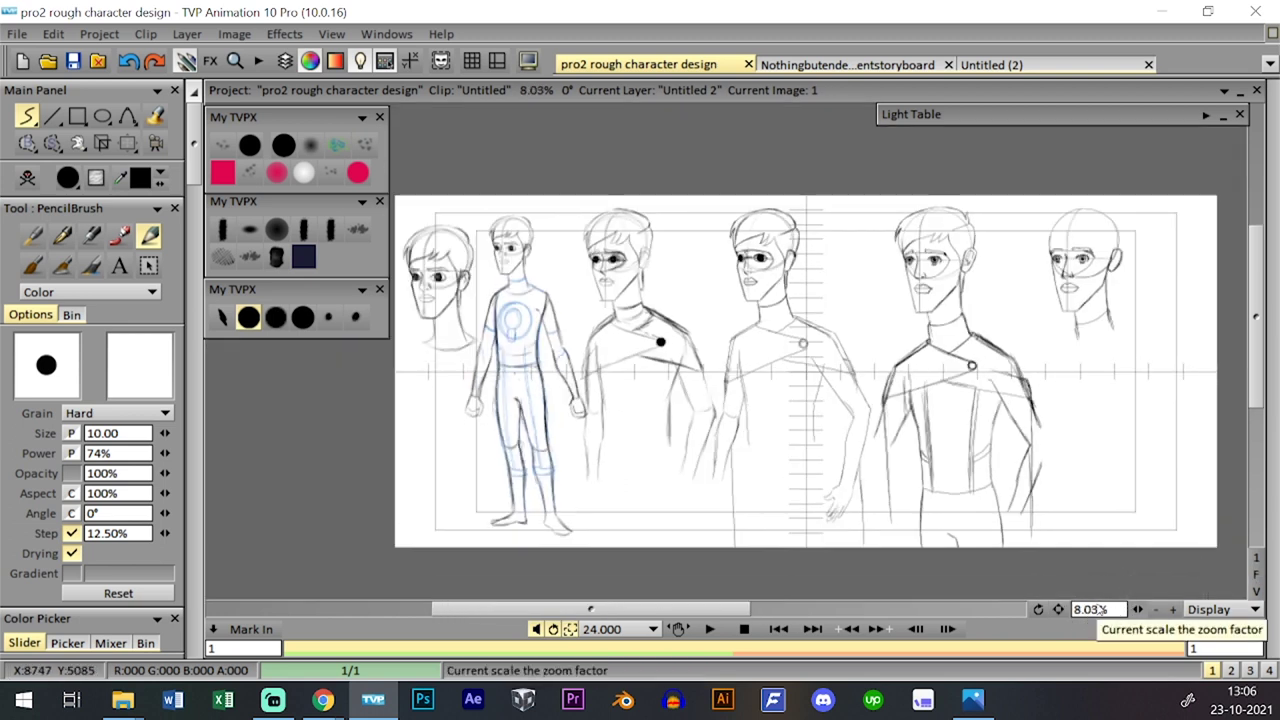
pyautogui.press('Right')
pyautogui.press('Down')
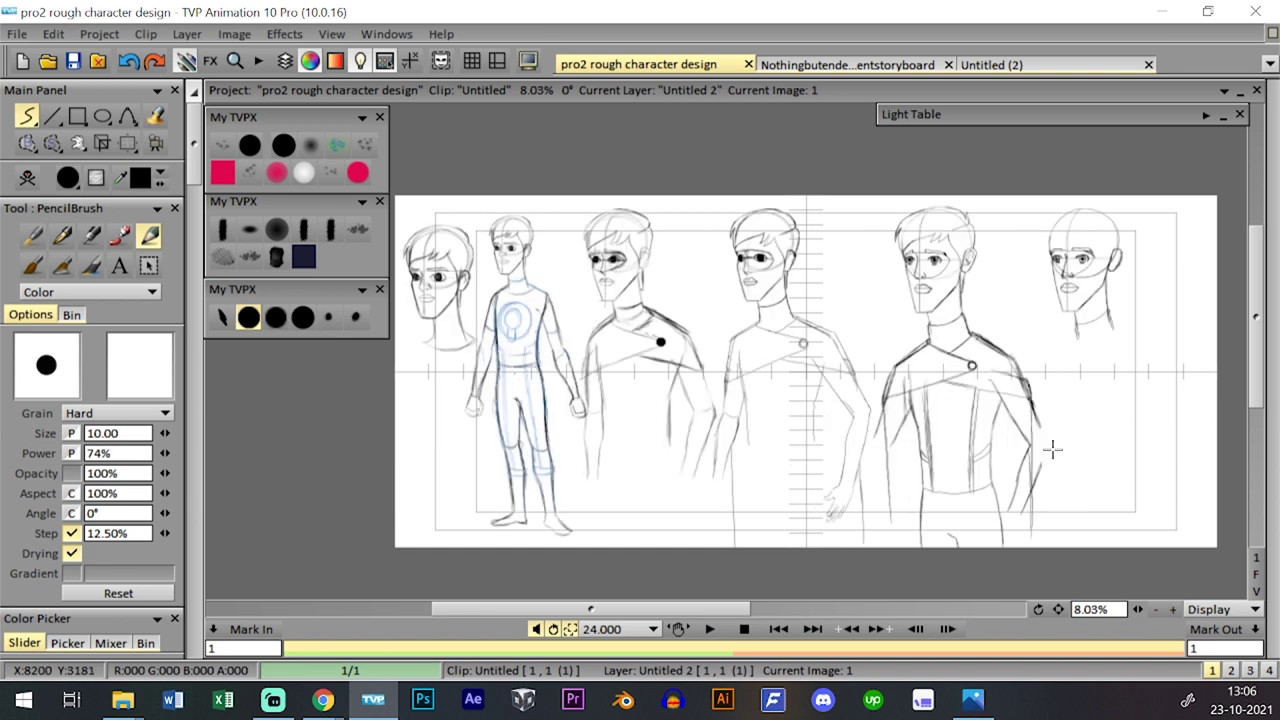
pyautogui.press('Up')
pyautogui.scroll(2, 1108, 612)
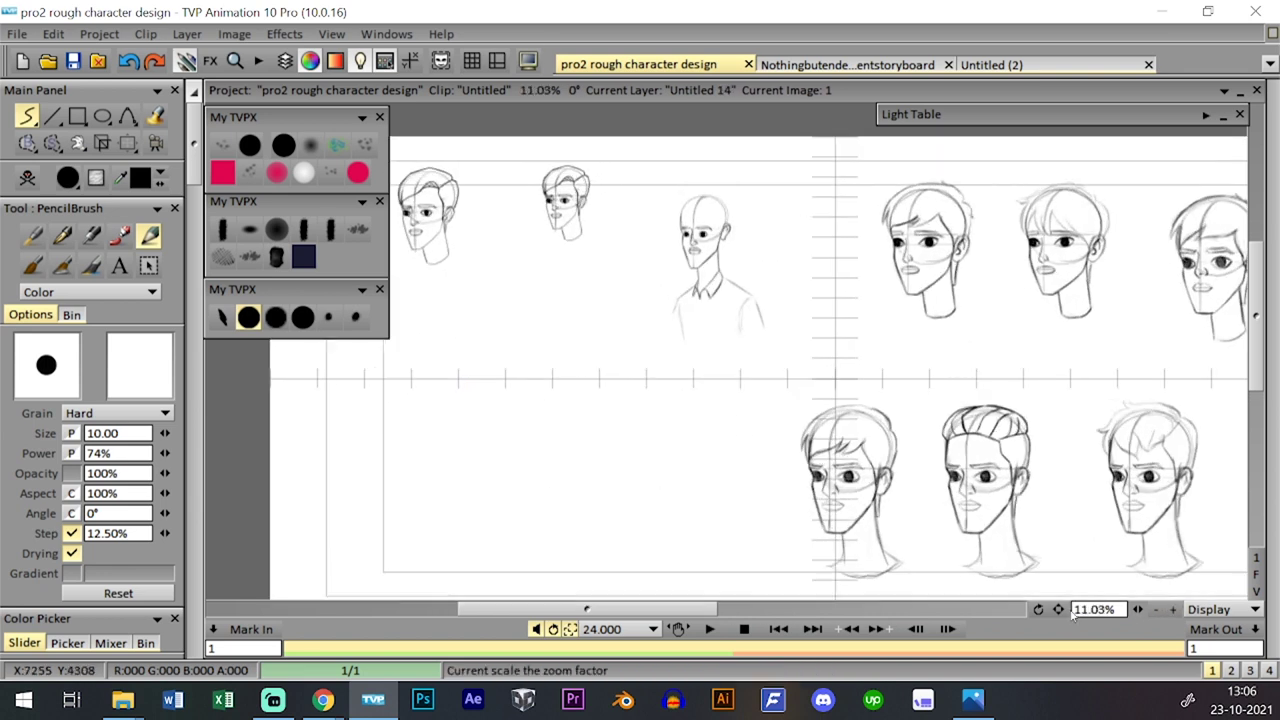
pyautogui.moveTo(1058, 609); pyautogui.dragTo(954, 566)
pyautogui.moveTo(1137, 609); pyautogui.dragTo(1188, 609)
pyautogui.press('Up')
pyautogui.moveTo(1058, 609); pyautogui.dragTo(965, 602)
pyautogui.moveTo(1137, 609)
pyautogui.mouseDown()
pyautogui.moveTo(1095, 609)
pyautogui.moveTo(1122, 629)
pyautogui.mouseUp()
pyautogui.press('Up')
pyautogui.press('Down')
pyautogui.press('Down')
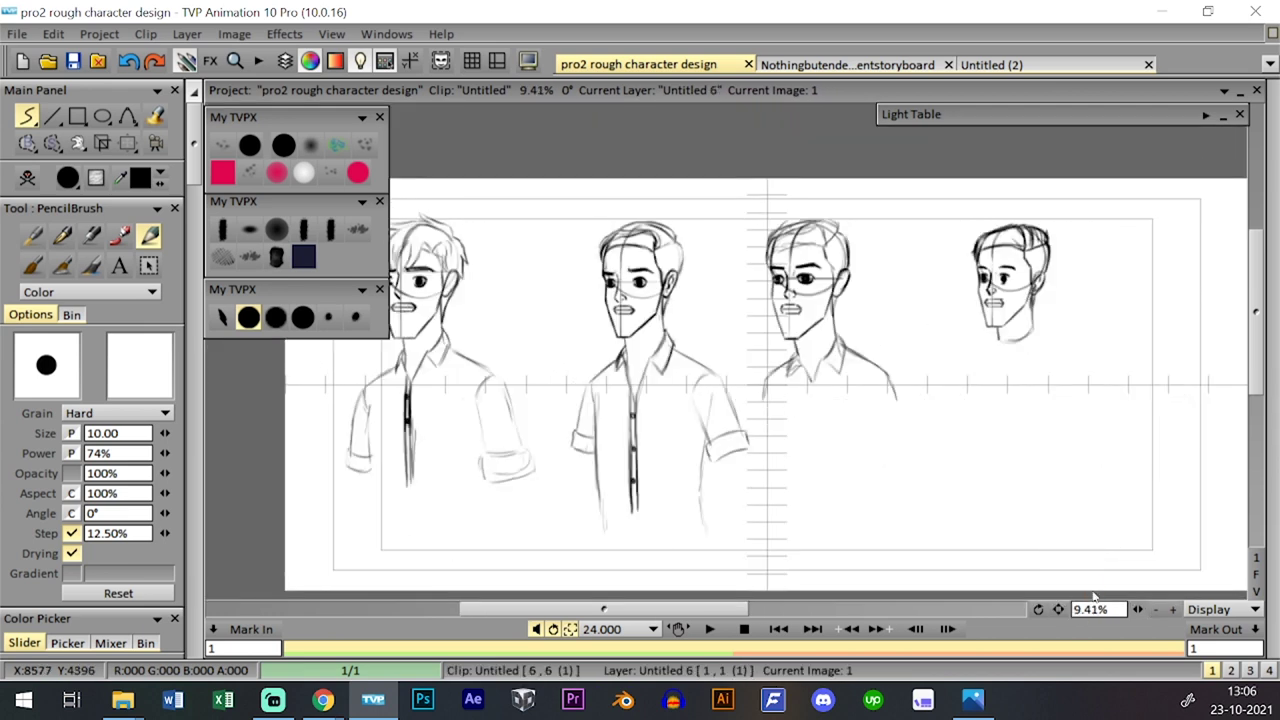
pyautogui.press('Down')
pyautogui.press('Down')
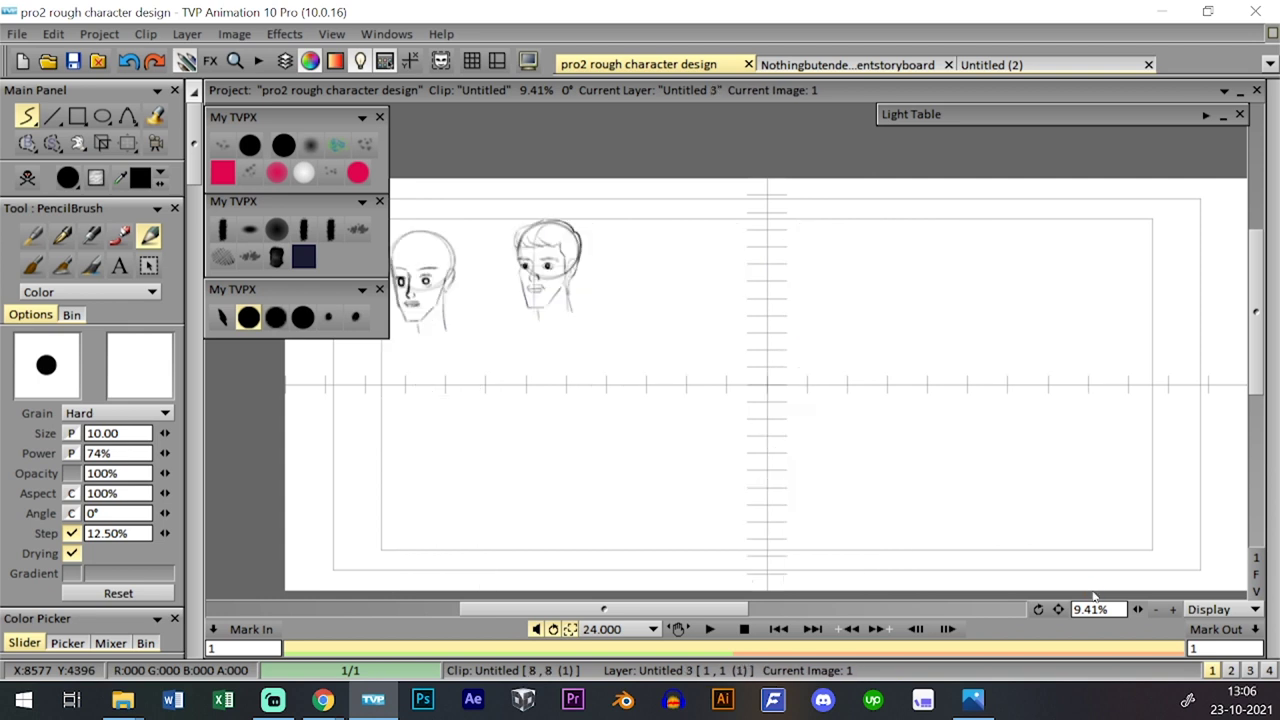
pyautogui.press('pageup')
pyautogui.press('pagedown')
pyautogui.press('pagedown')
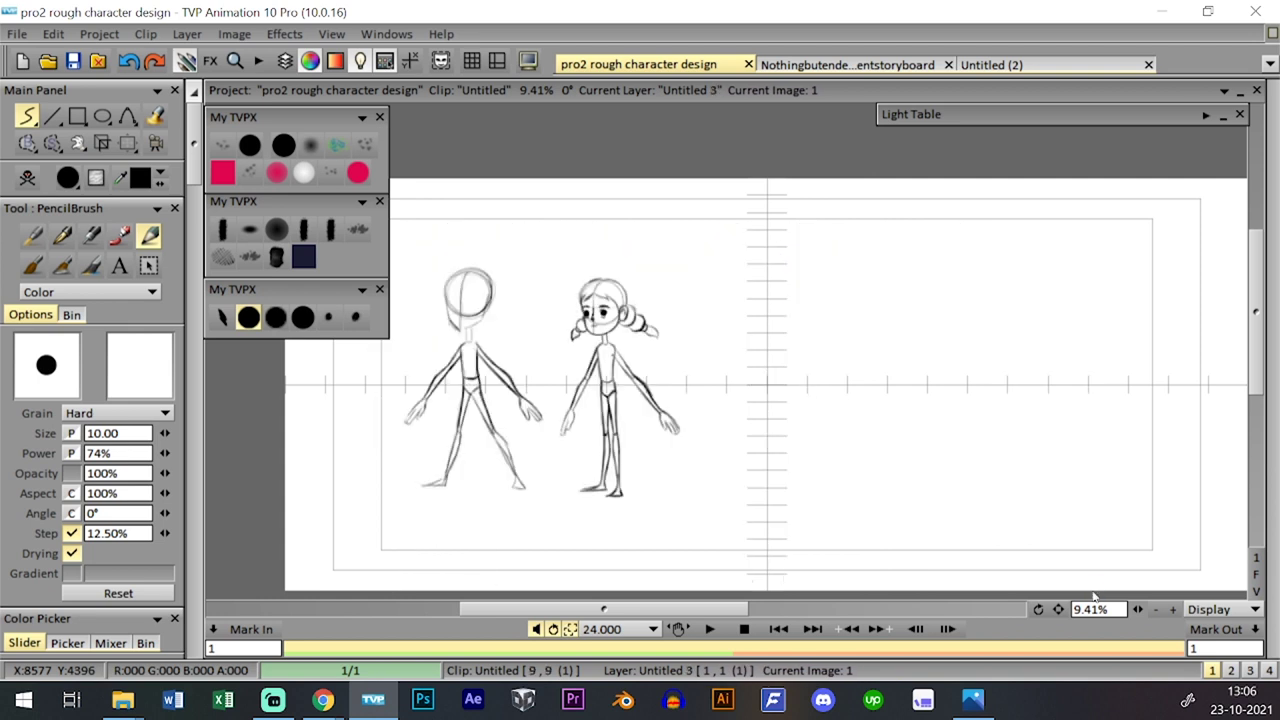
pyautogui.press('Down')
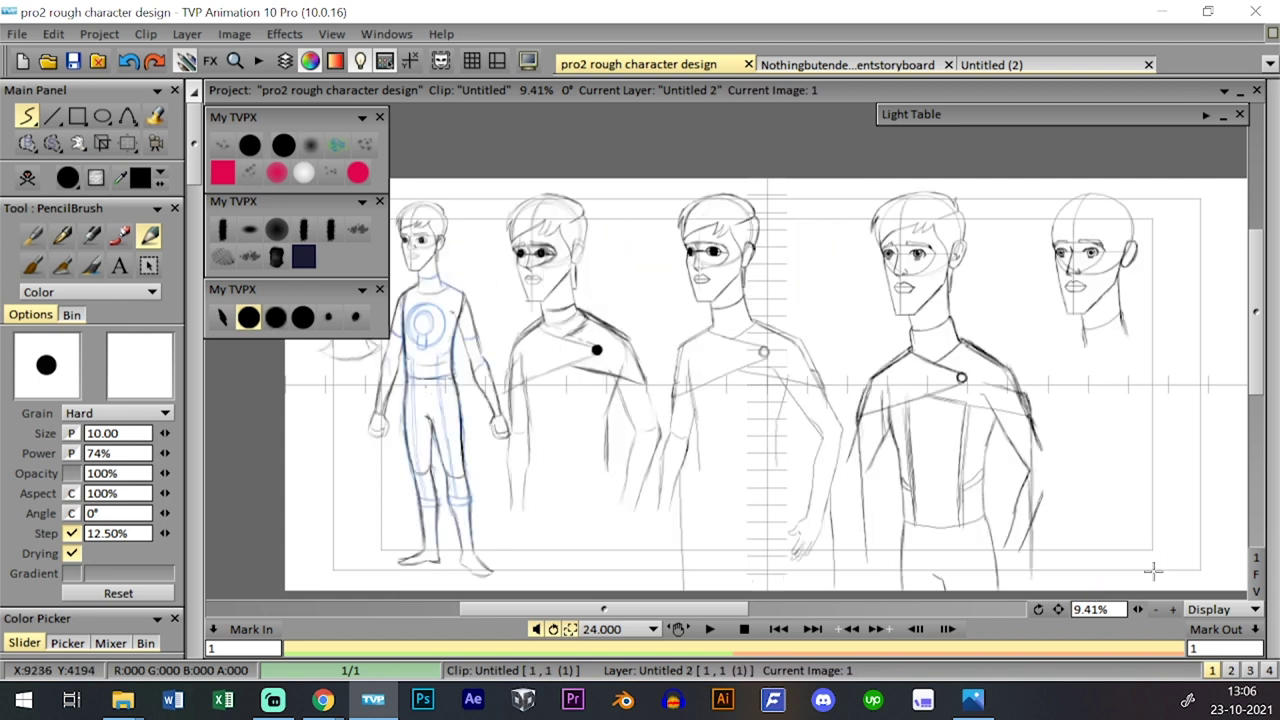
pyautogui.press('Down')
pyautogui.press('Up')
pyautogui.moveTo(1138, 609); pyautogui.dragTo(1162, 609)
pyautogui.moveTo(1058, 609); pyautogui.dragTo(980, 667)
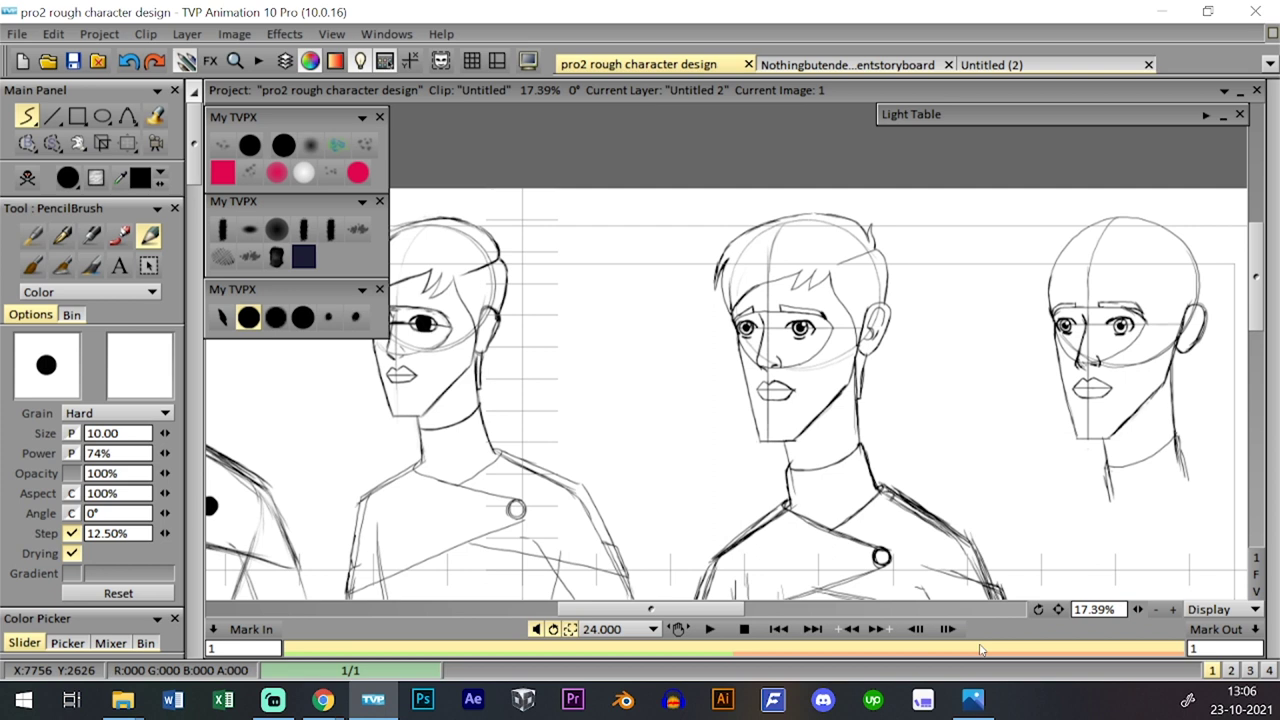
pyautogui.click(748, 63)
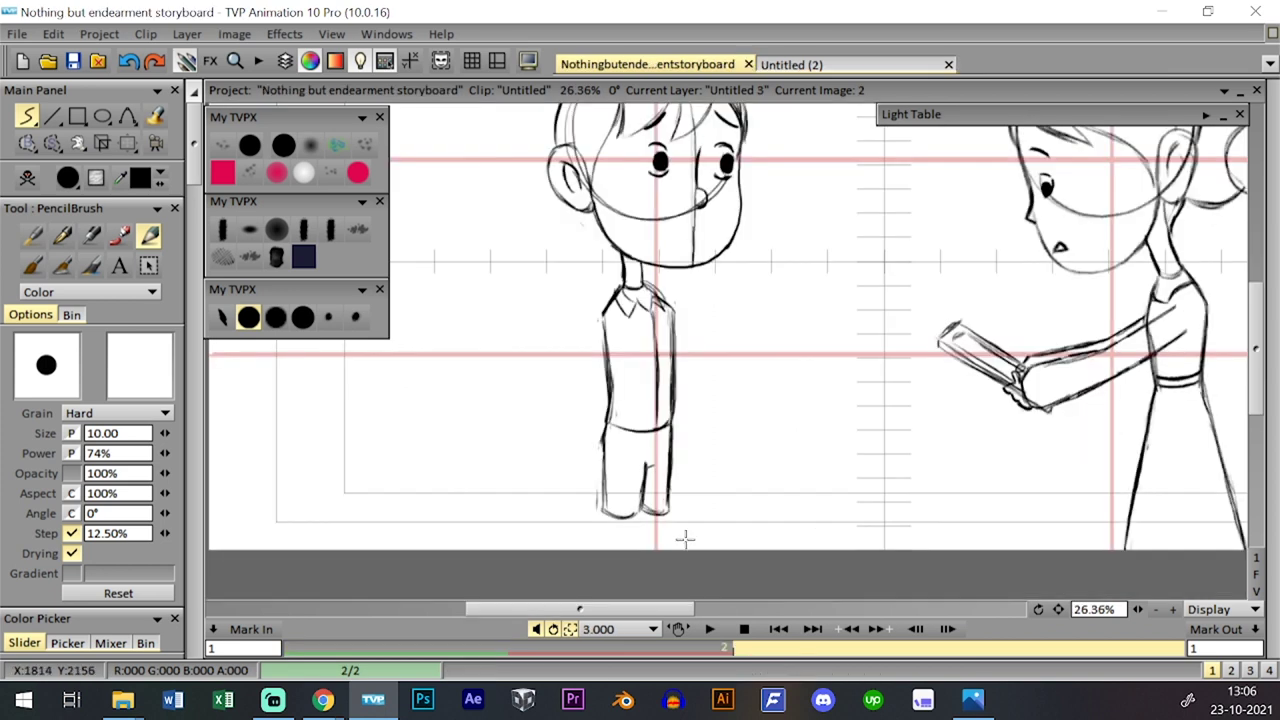
# - Save, extend the boy's leg line below the trousers, and zoom out to frame both characters
pyautogui.click(73, 61)
pyautogui.moveTo(613, 521)
pyautogui.mouseDown()
pyautogui.moveTo(610, 550)
pyautogui.moveTo(658, 548)
pyautogui.mouseUp()
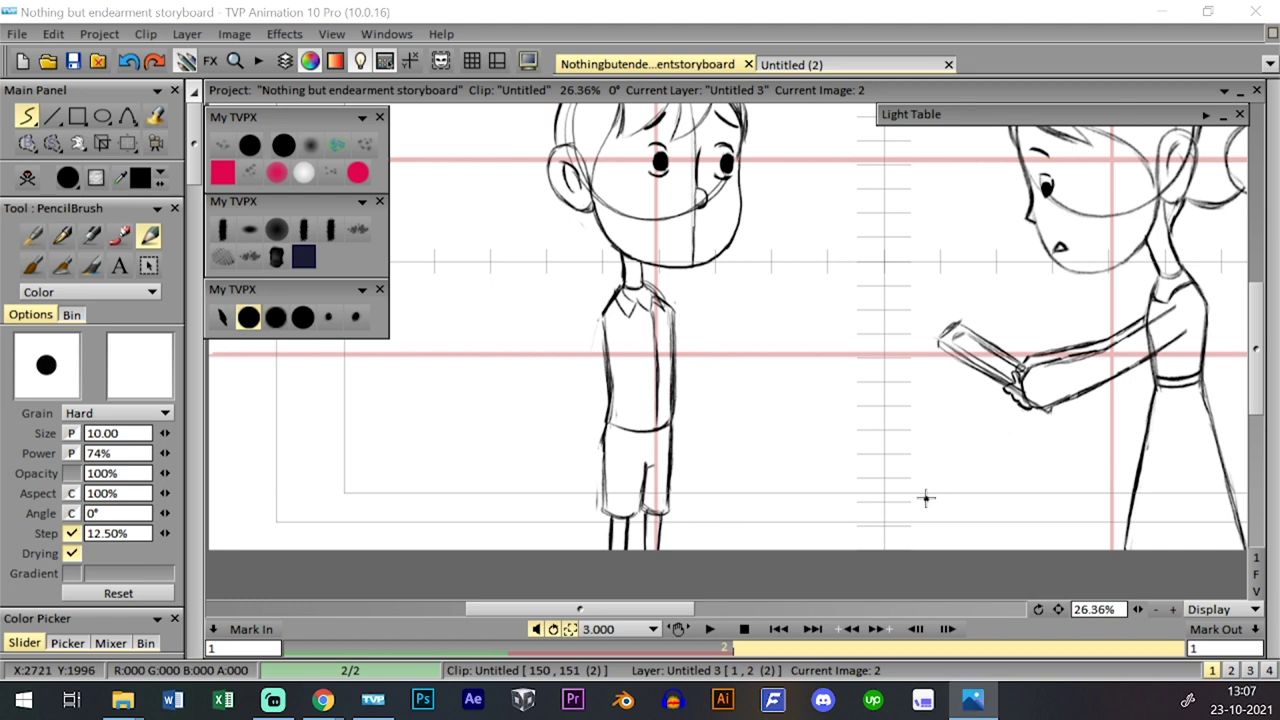
pyautogui.moveTo(1138, 609); pyautogui.dragTo(1108, 609)
pyautogui.moveTo(1062, 608); pyautogui.dragTo(1060, 615)
pyautogui.moveTo(1138, 610); pyautogui.dragTo(1178, 610)
pyautogui.moveTo(1059, 609); pyautogui.dragTo(1074, 610)
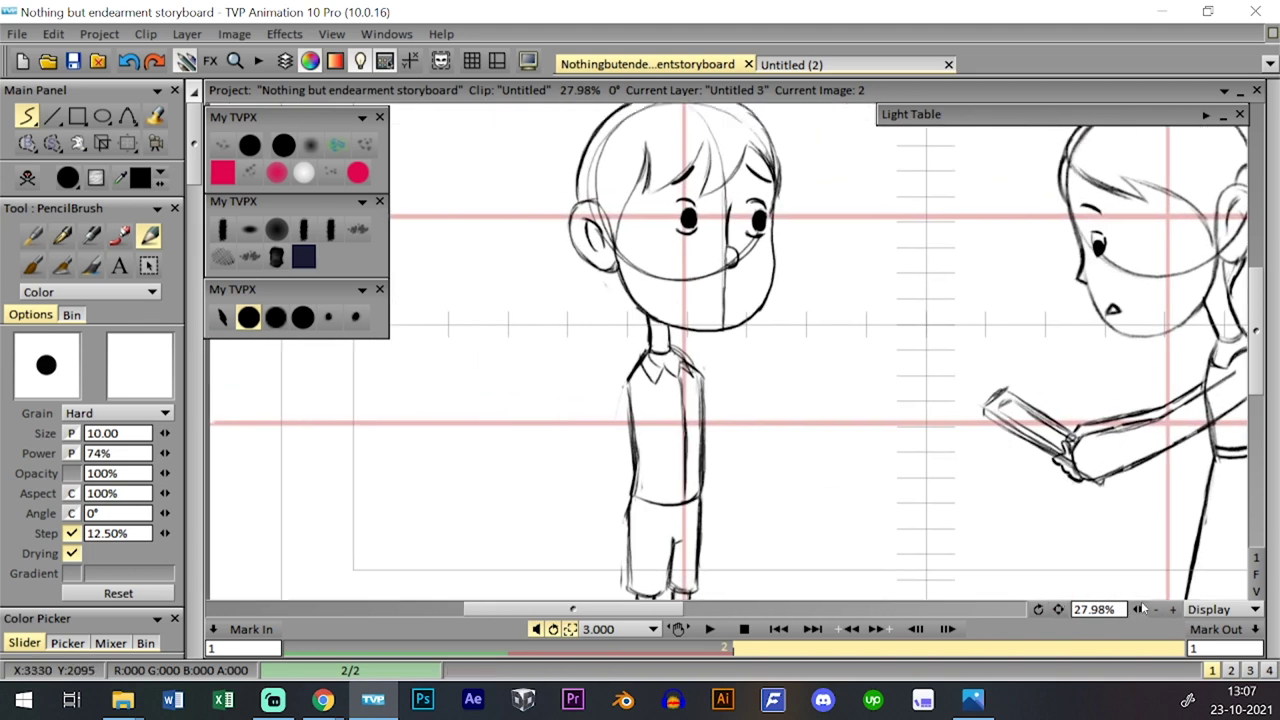
pyautogui.scroll(-3, 1090, 612)
pyautogui.scroll(1, 1105, 612)
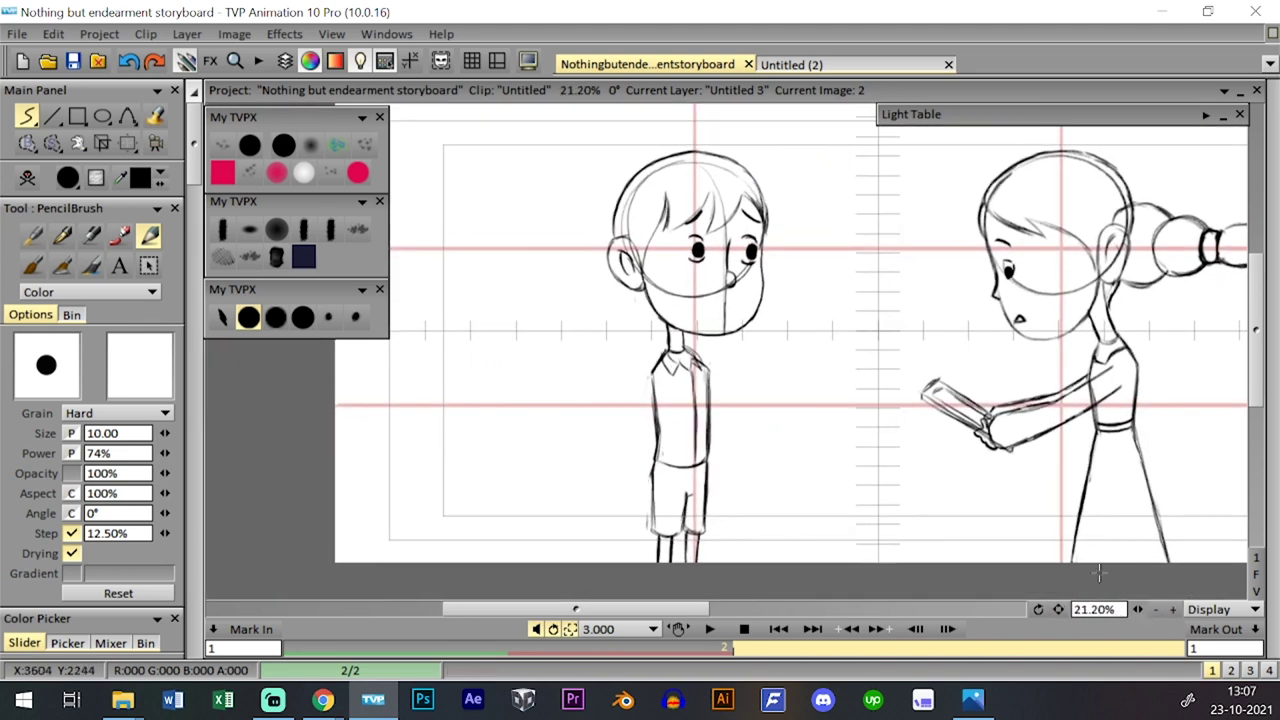
# - Flip between images 1 and 2 to compare, ending on the finished boy drawing
pyautogui.press('Up')
pyautogui.press('Down')
pyautogui.press('Up')
pyautogui.press('Down')
pyautogui.press('Up')
pyautogui.press('Left')
pyautogui.press('Down')
pyautogui.press('Right')
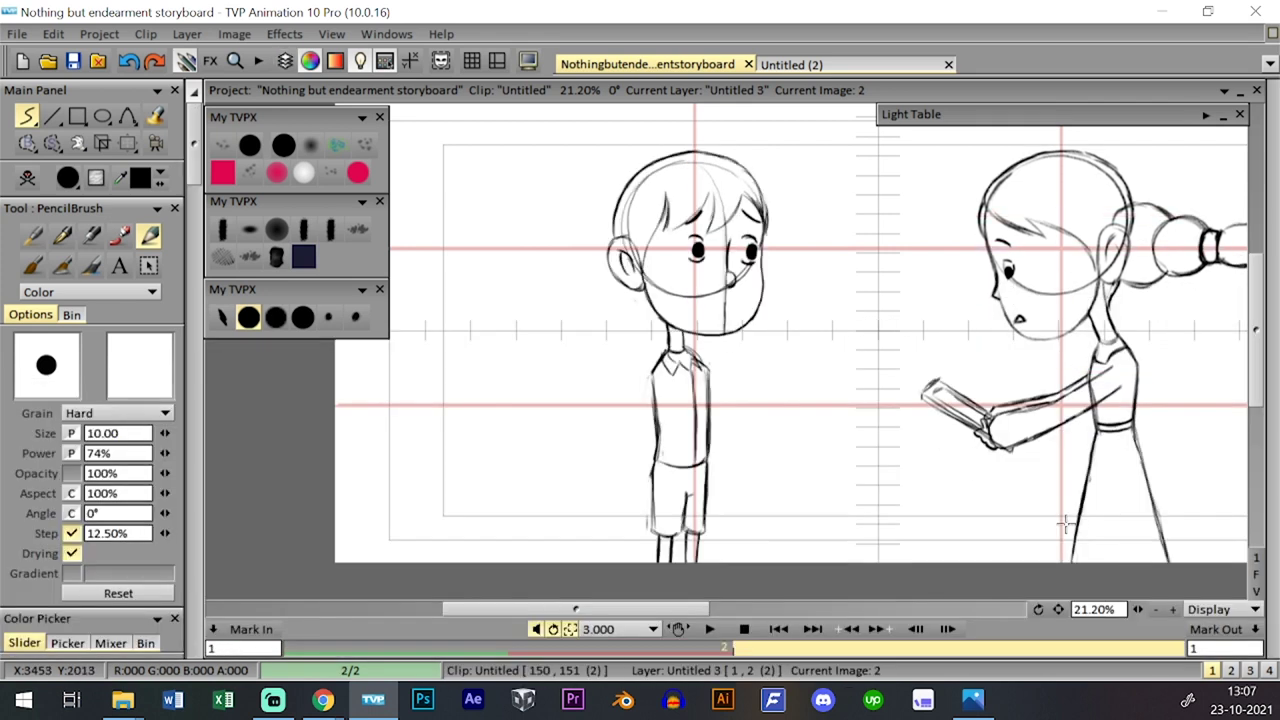
pyautogui.press('Left')
pyautogui.press('Right')
pyautogui.press('Left')
pyautogui.press('Right')
pyautogui.press('Left')
pyautogui.press('Right')
# - Lasso the boy's head freehand, enlarge it to about 105% and shift it lower-left
pyautogui.rightClick(51, 146)
pyautogui.click(108, 168)
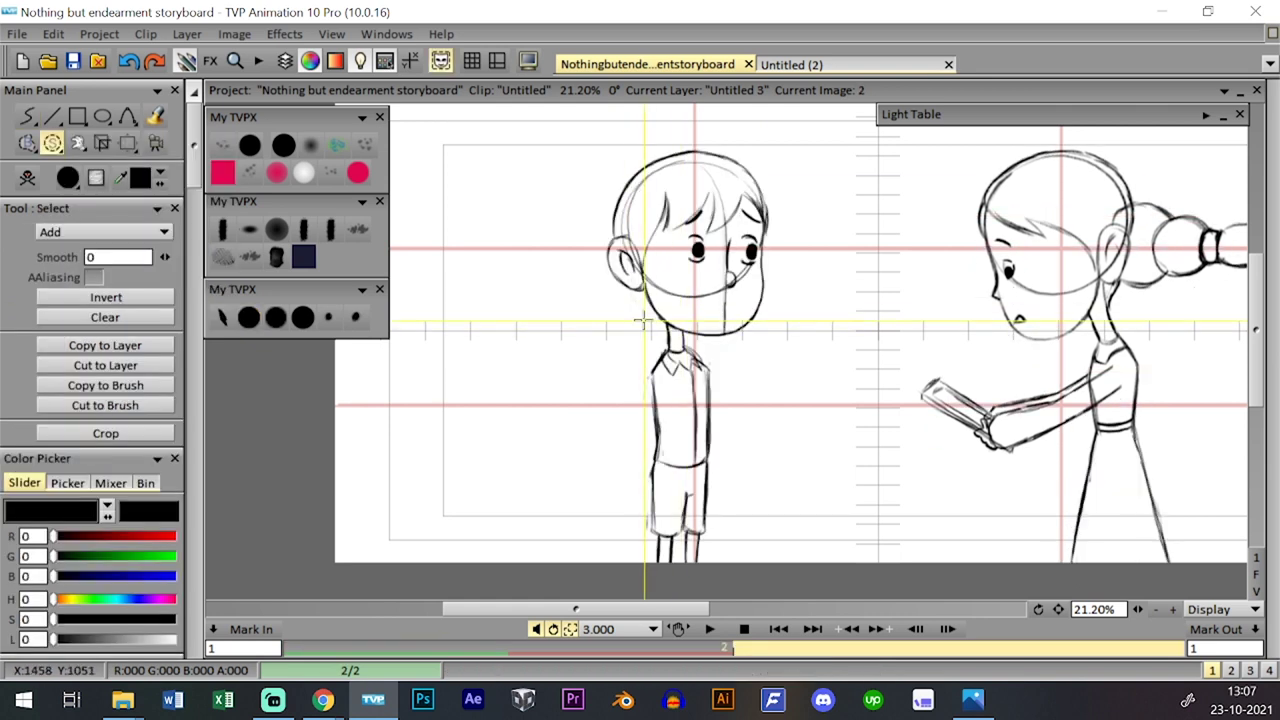
pyautogui.rightClick(48, 149)
pyautogui.click(120, 193)
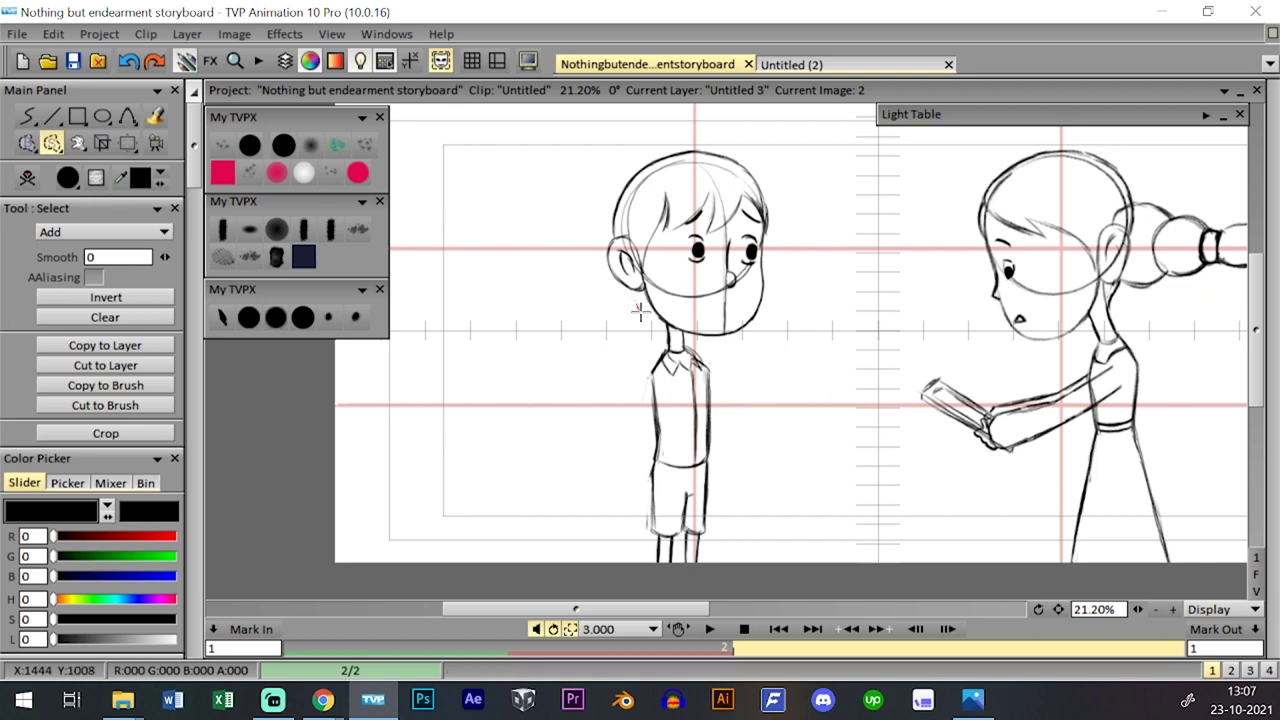
pyautogui.moveTo(704, 338)
pyautogui.mouseDown()
pyautogui.moveTo(722, 118)
pyautogui.moveTo(640, 315)
pyautogui.mouseUp()
pyautogui.click(127, 143)
pyautogui.moveTo(820, 357); pyautogui.dragTo(833, 366)
pyautogui.moveTo(771, 277); pyautogui.dragTo(767, 265)
pyautogui.press('Return')
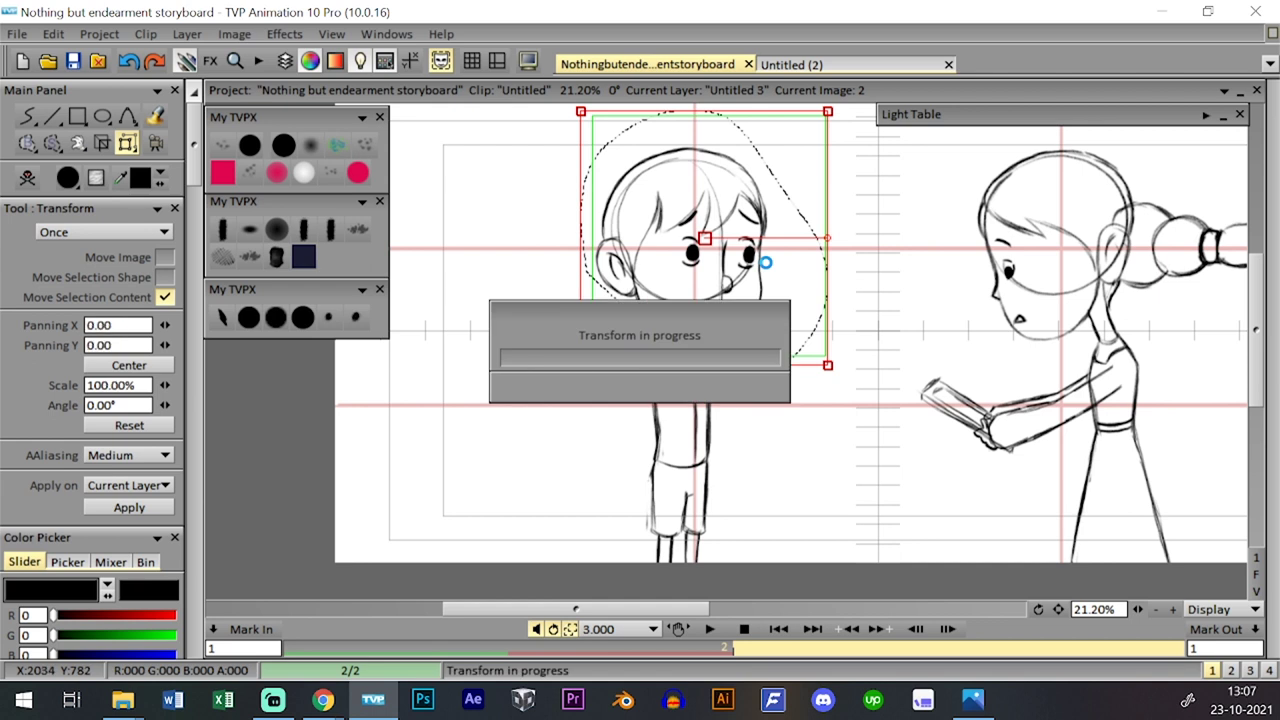
pyautogui.click(250, 146)
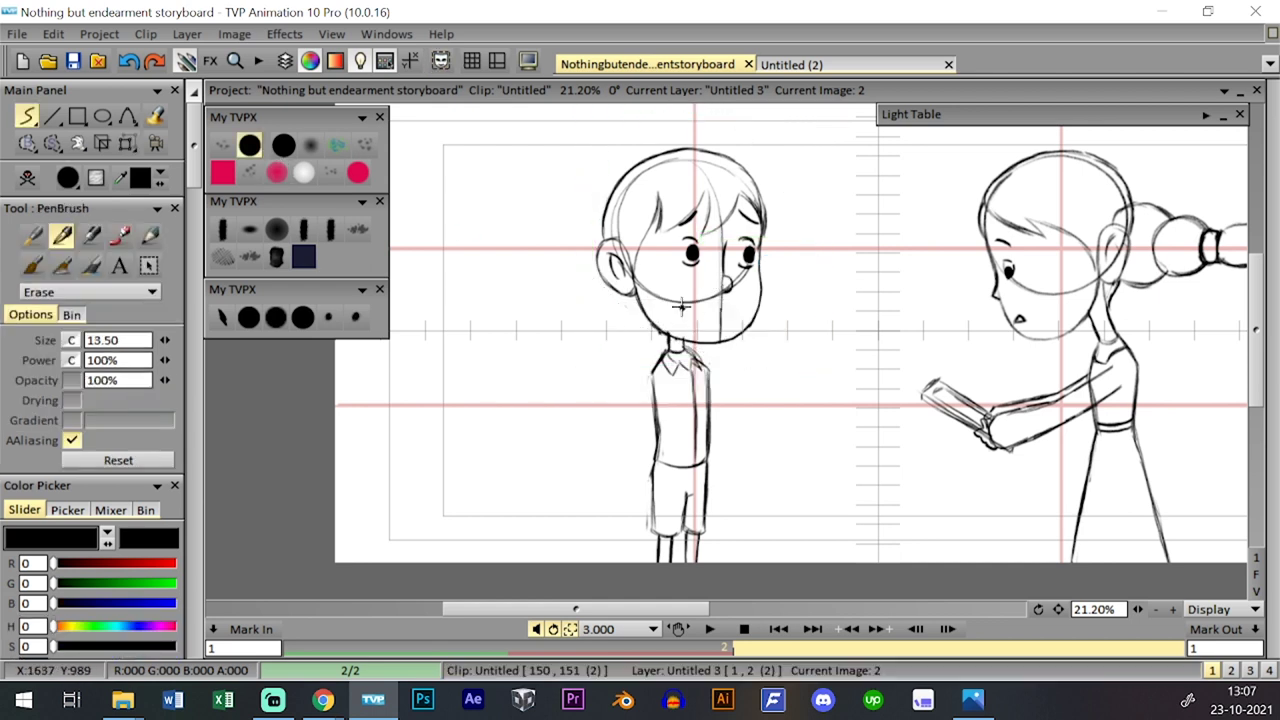
# - Save the storyboard and draw the forearm from the sleeve, undoing rough attempts
pyautogui.click(249, 317)
pyautogui.hotkey('ctrl', 's')
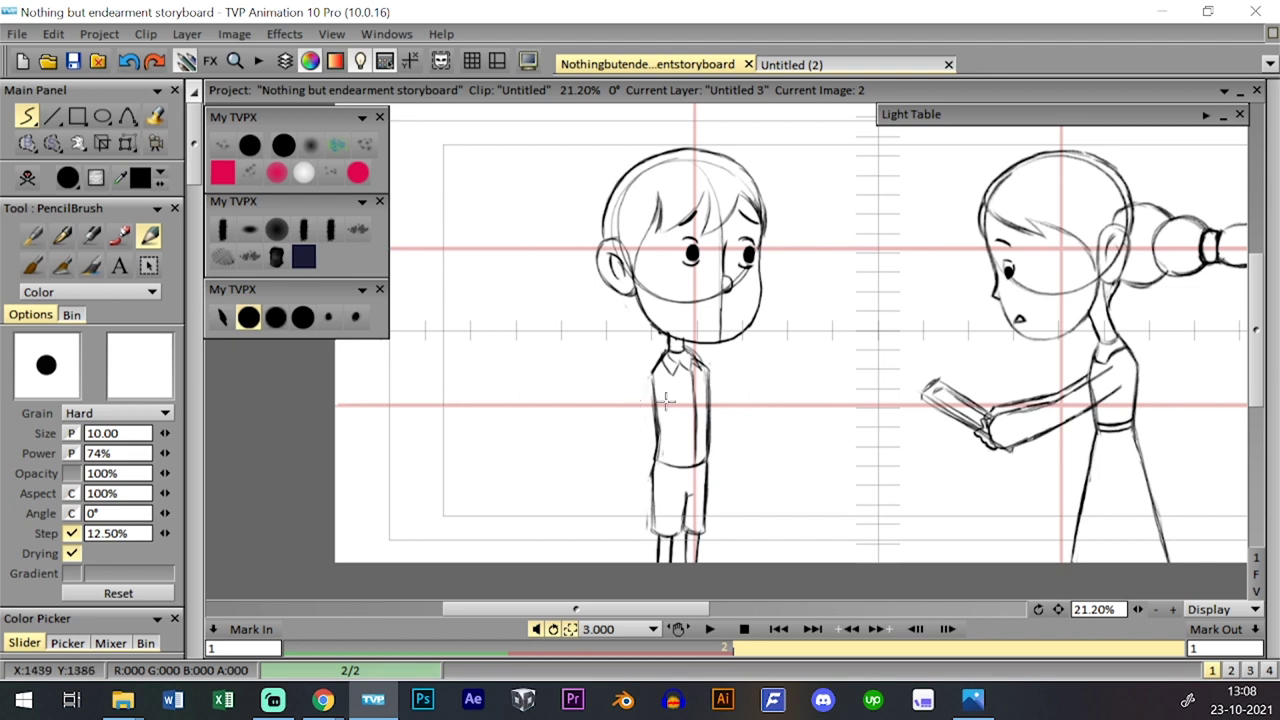
pyautogui.moveTo(634, 414); pyautogui.dragTo(649, 376)
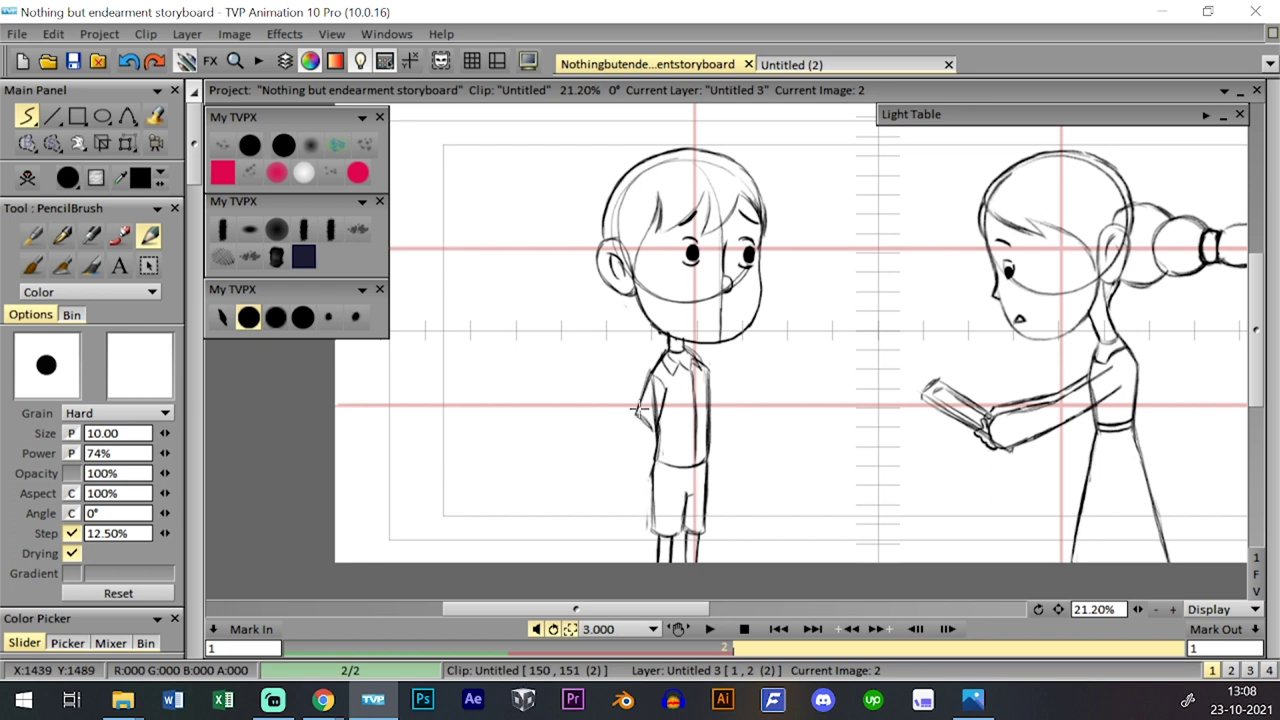
pyautogui.hotkey('ctrl', 'z')
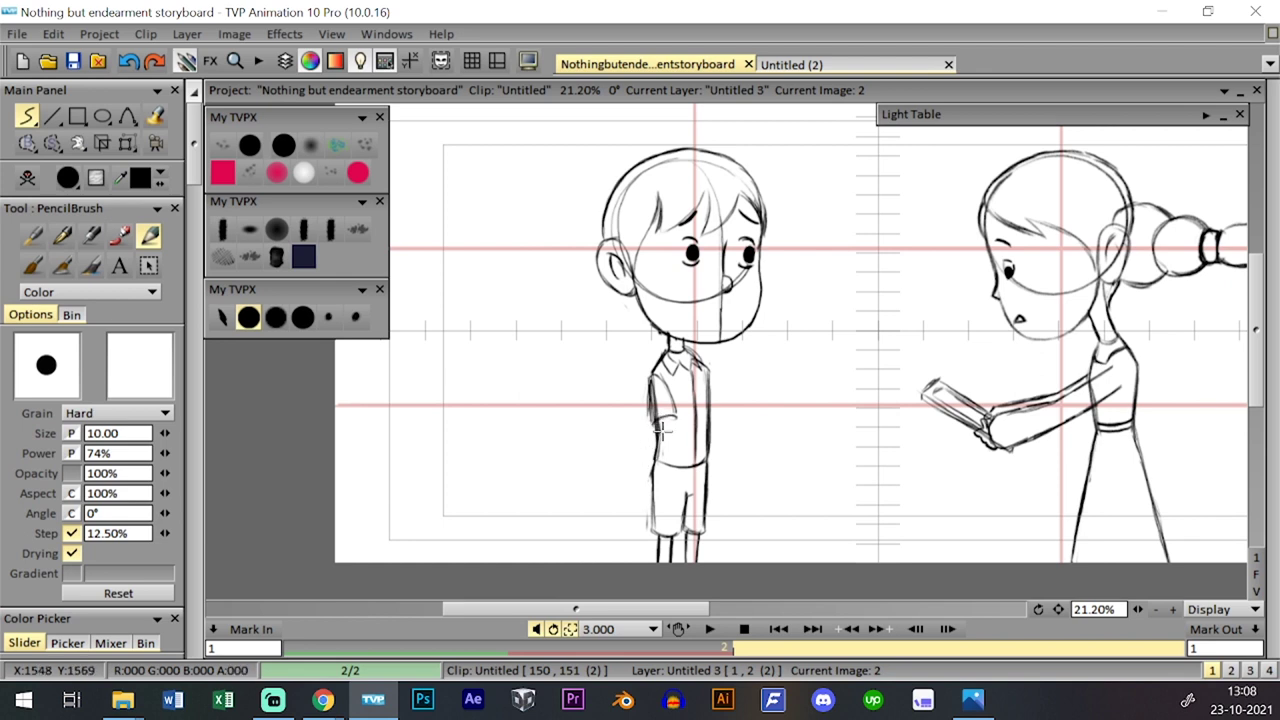
pyautogui.moveTo(673, 412)
pyautogui.mouseDown()
pyautogui.moveTo(703, 465)
pyautogui.moveTo(663, 436)
pyautogui.moveTo(716, 472)
pyautogui.mouseUp()
pyautogui.hotkey('ctrl', 'z')
pyautogui.hotkey('ctrl', 'z')
pyautogui.moveTo(676, 448); pyautogui.dragTo(725, 476)
pyautogui.moveTo(678, 438); pyautogui.dragTo(729, 478)
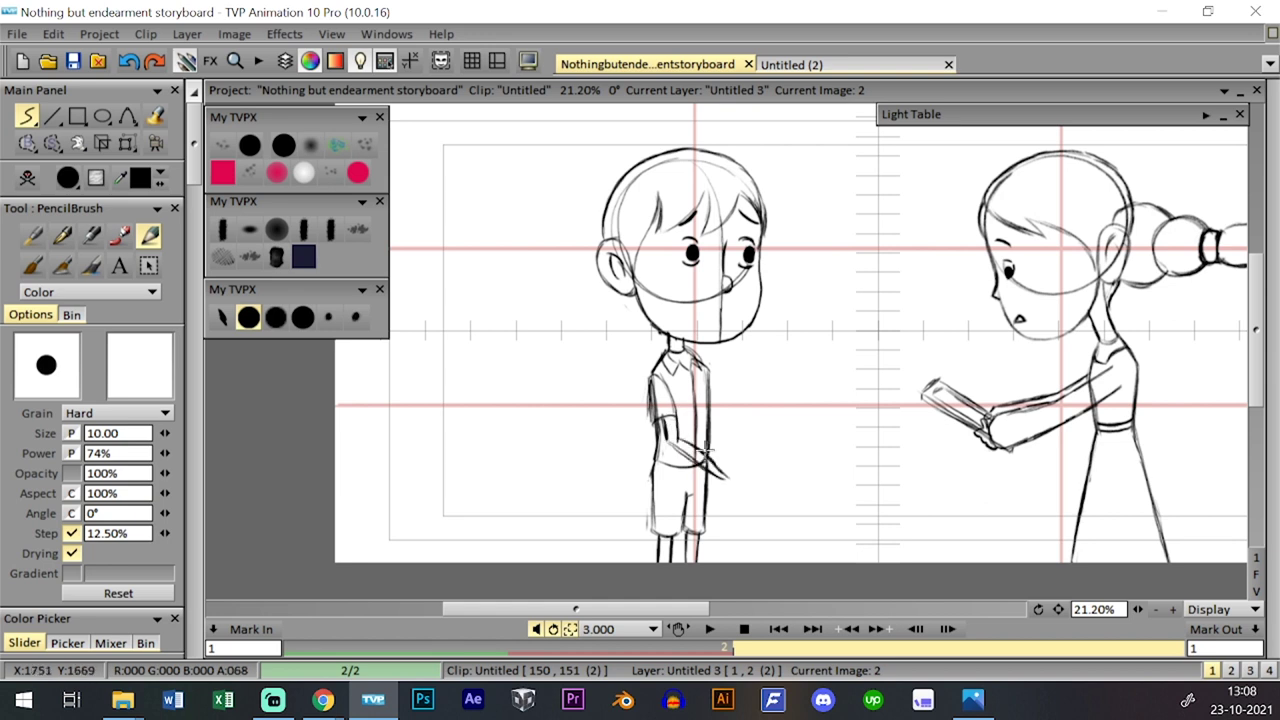
pyautogui.hotkey('ctrl', 'z')
pyautogui.hotkey('ctrl', 'z')
pyautogui.hotkey('ctrl', 'z')
pyautogui.moveTo(666, 441)
pyautogui.mouseDown()
pyautogui.moveTo(695, 458)
pyautogui.moveTo(673, 436)
pyautogui.moveTo(743, 472)
pyautogui.mouseUp()
pyautogui.hotkey('ctrl', 'z')
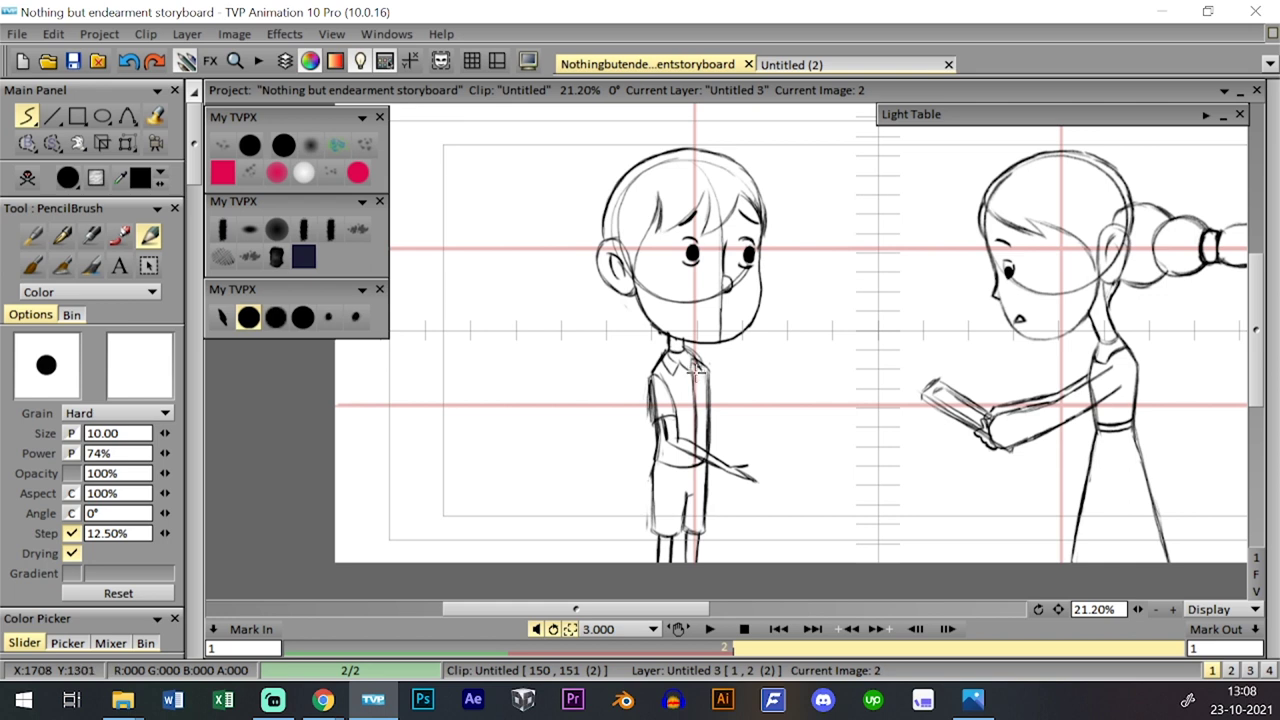
# - Darken the collar-to-shoulder line, shape the hand, then zoom out and raise the timeline
pyautogui.moveTo(700, 357); pyautogui.dragTo(727, 396)
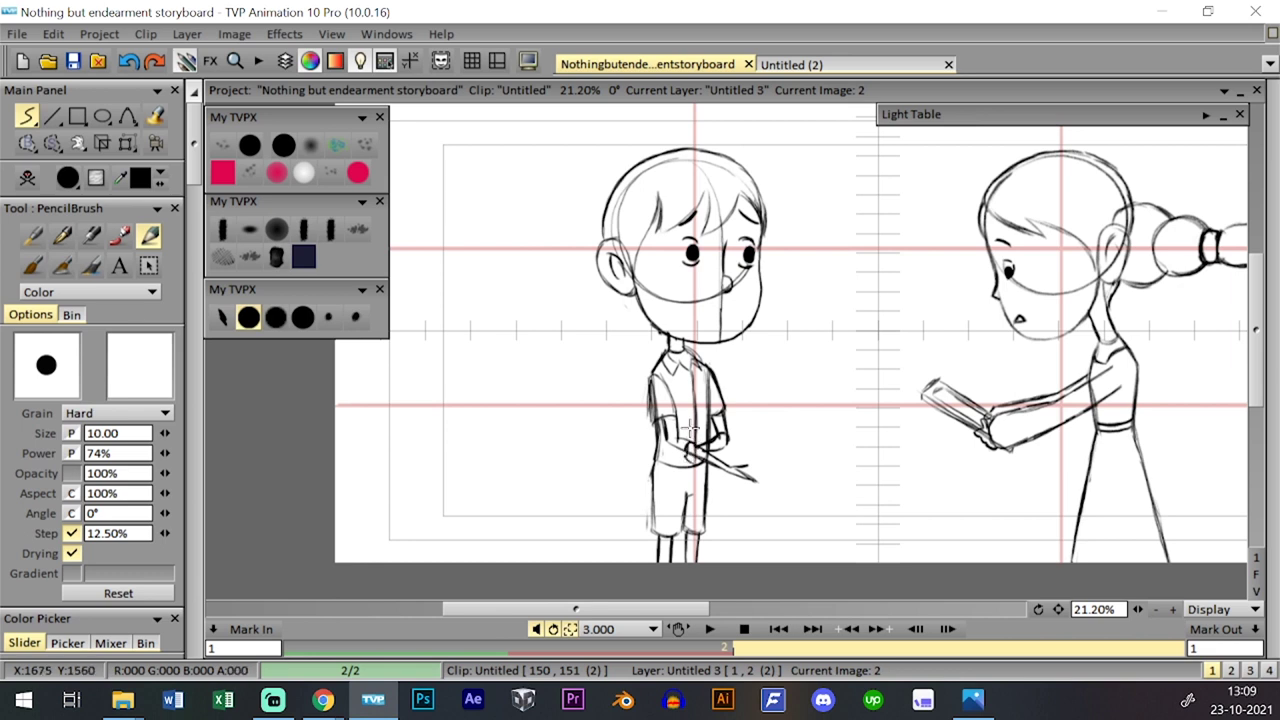
pyautogui.scroll(5, 690, 428)
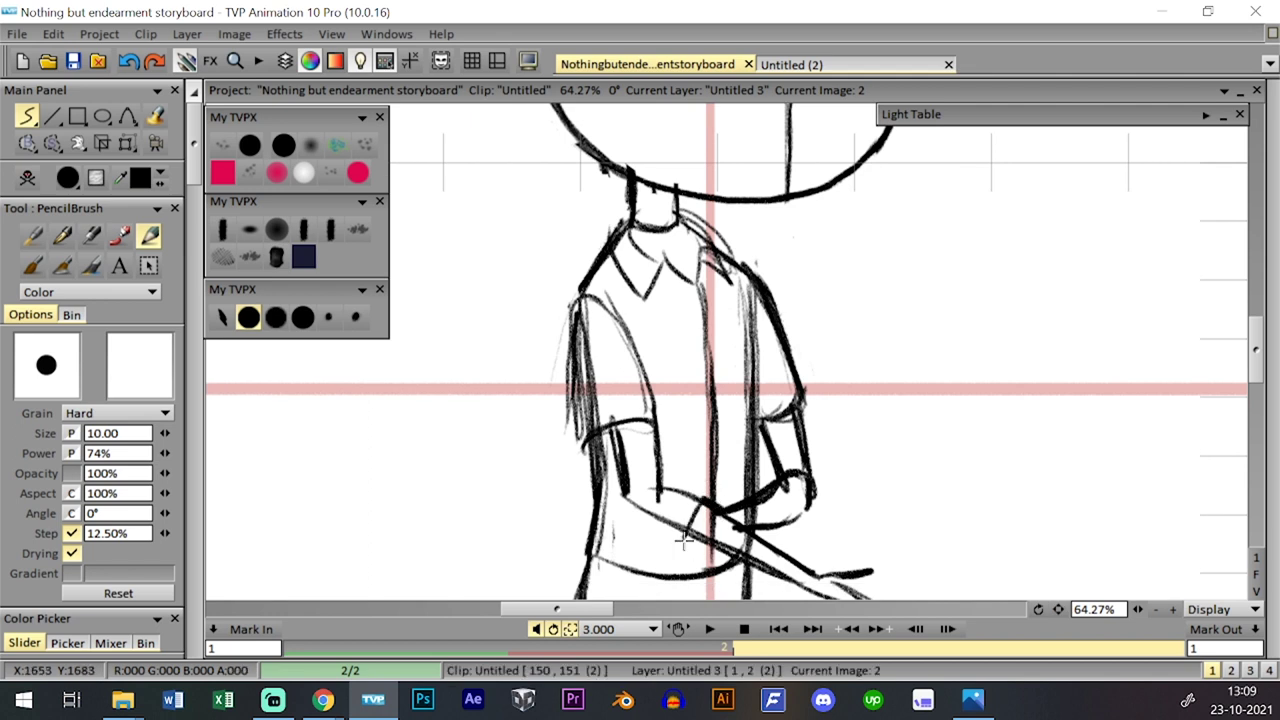
pyautogui.moveTo(703, 549)
pyautogui.mouseDown()
pyautogui.moveTo(736, 527)
pyautogui.moveTo(700, 511)
pyautogui.moveTo(697, 549)
pyautogui.mouseUp()
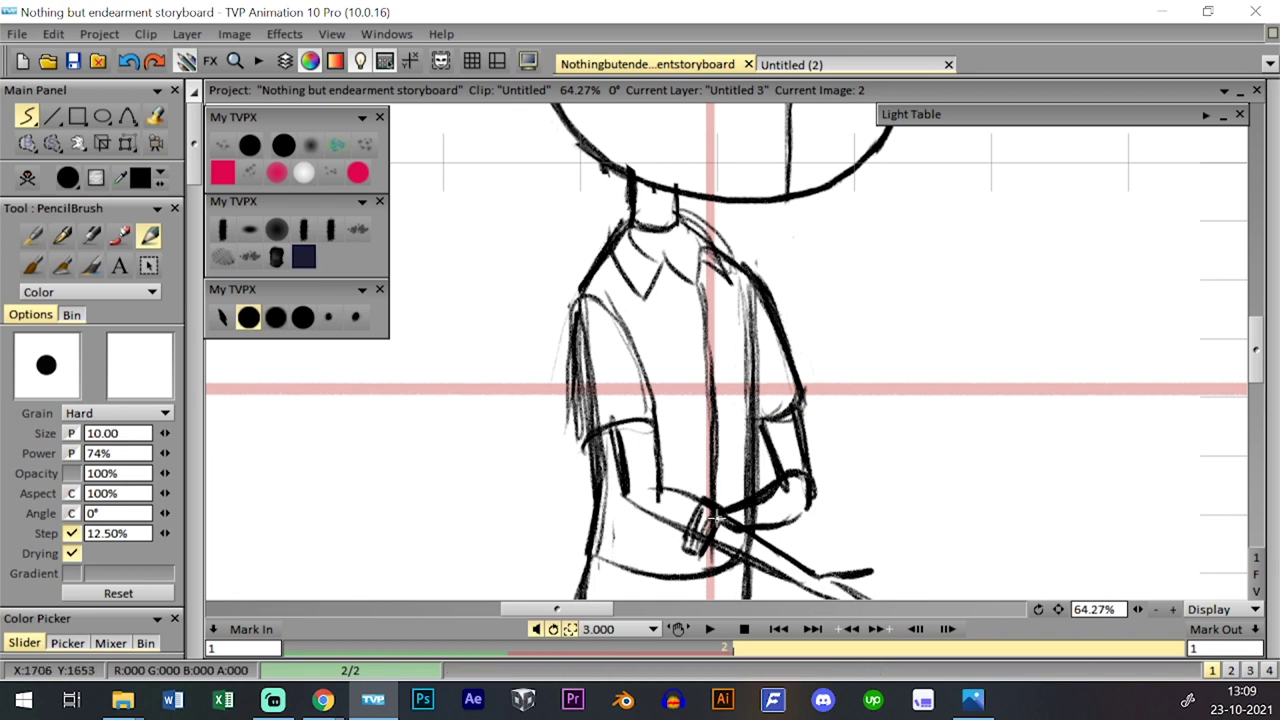
pyautogui.moveTo(702, 522); pyautogui.dragTo(710, 534)
pyautogui.moveTo(1138, 609); pyautogui.dragTo(990, 547)
pyautogui.moveTo(1059, 611); pyautogui.dragTo(921, 367)
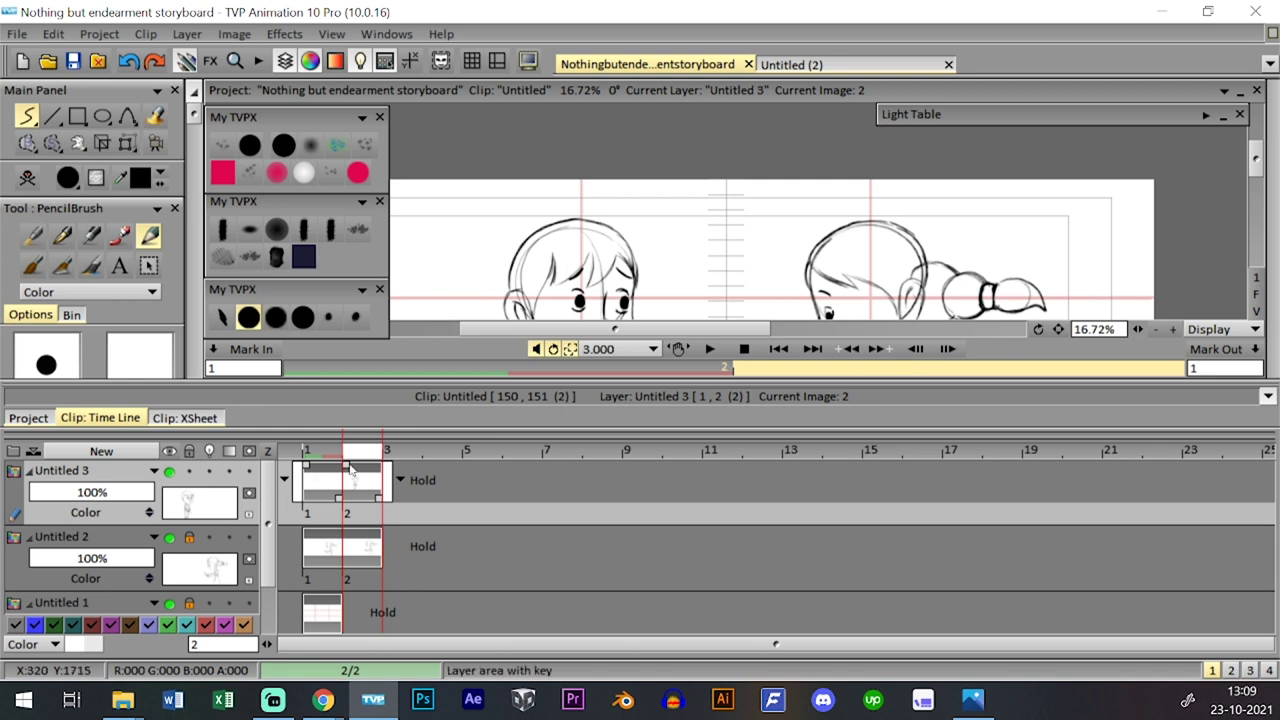
# - Trim Untitled 3 to one image, add layer Untitled 4, and zoom in on the boy's face
pyautogui.moveTo(346, 466); pyautogui.dragTo(310, 467)
pyautogui.click(143, 455)
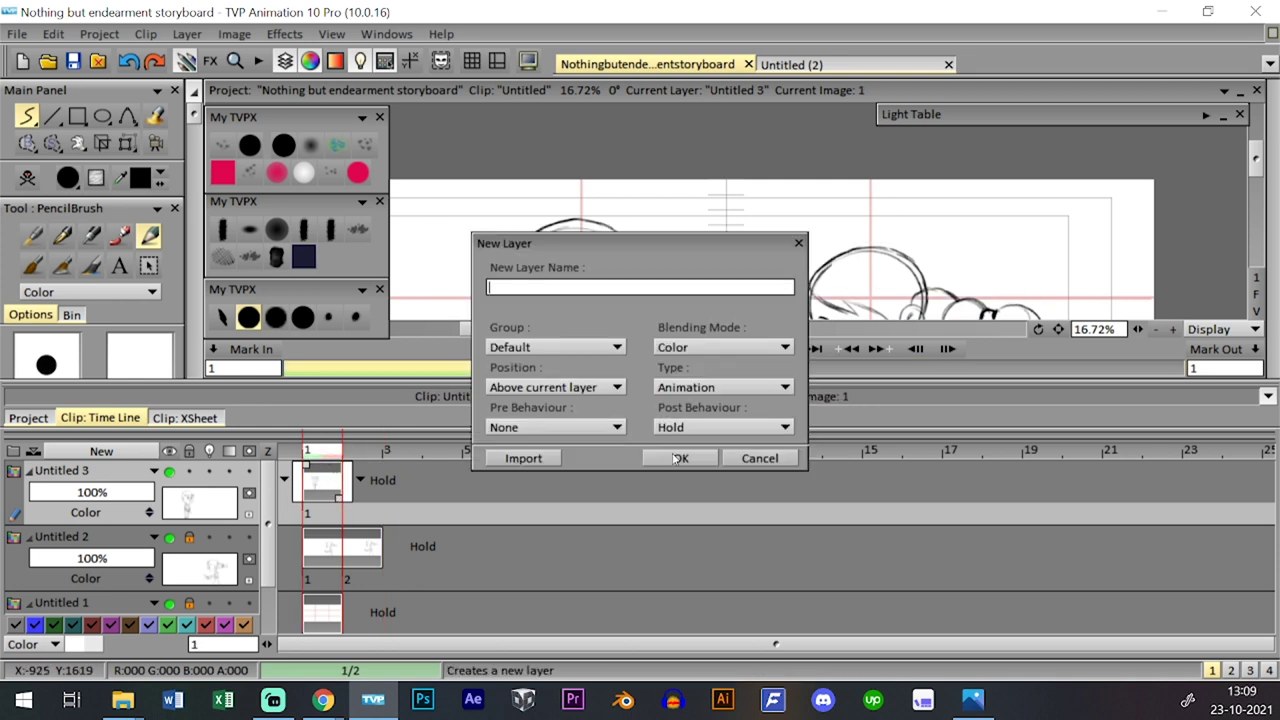
pyautogui.click(681, 457)
pyautogui.press('Tab')
pyautogui.press('Tab')
pyautogui.press('Tab')
pyautogui.moveTo(1138, 609); pyautogui.dragTo(1175, 608)
pyautogui.click(1173, 609)
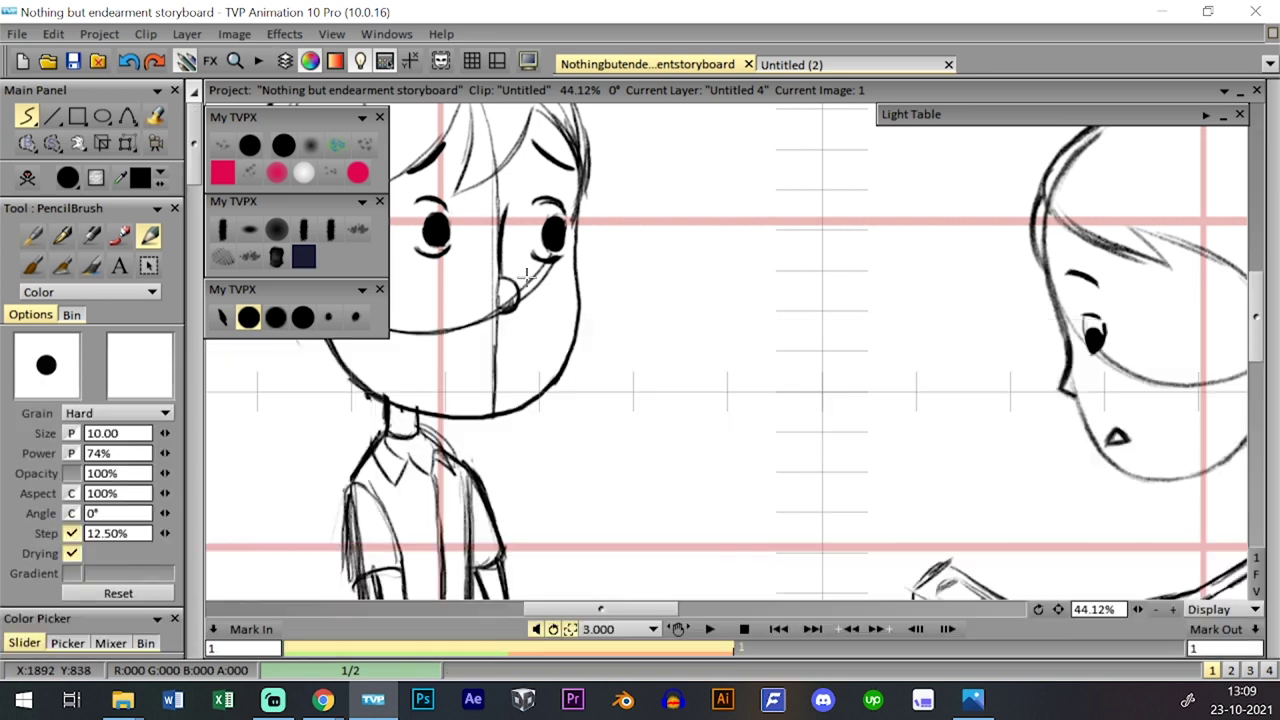
pyautogui.moveTo(1058, 609); pyautogui.dragTo(1250, 716)
pyautogui.moveTo(1137, 610); pyautogui.dragTo(1152, 610)
pyautogui.moveTo(1058, 609); pyautogui.dragTo(1022, 516)
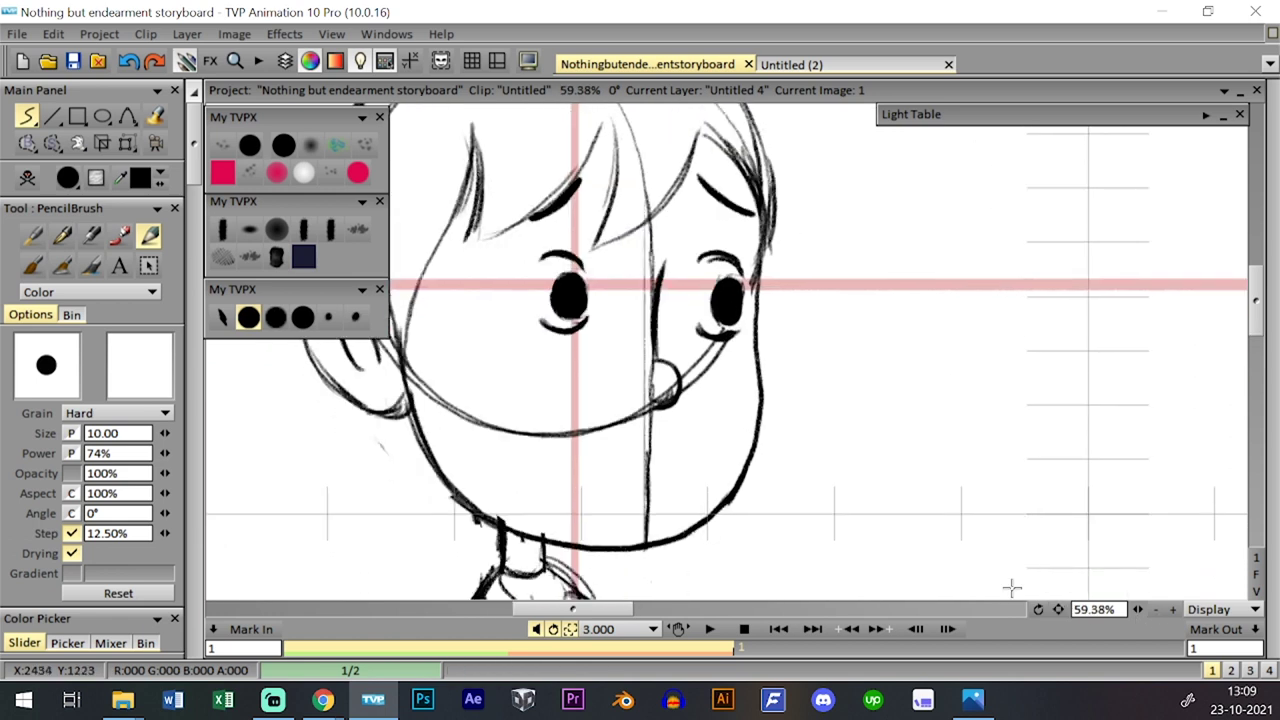
# - Draw the first mouth shape on image 1, an open mouth with a teeth line
pyautogui.moveTo(566, 456)
pyautogui.mouseDown()
pyautogui.moveTo(612, 407)
pyautogui.moveTo(684, 469)
pyautogui.mouseUp()
pyautogui.hotkey('ctrl', 'z')
pyautogui.hotkey('ctrl', 'z')
pyautogui.moveTo(549, 452)
pyautogui.mouseDown()
pyautogui.moveTo(595, 418)
pyautogui.moveTo(657, 438)
pyautogui.moveTo(664, 478)
pyautogui.moveTo(586, 471)
pyautogui.moveTo(548, 441)
pyautogui.moveTo(606, 412)
pyautogui.moveTo(663, 469)
pyautogui.moveTo(620, 488)
pyautogui.moveTo(558, 481)
pyautogui.moveTo(662, 431)
pyautogui.mouseUp()
pyautogui.hotkey('ctrl', 'z')
pyautogui.click(134, 149)
pyautogui.click(200, 145)
pyautogui.click(252, 317)
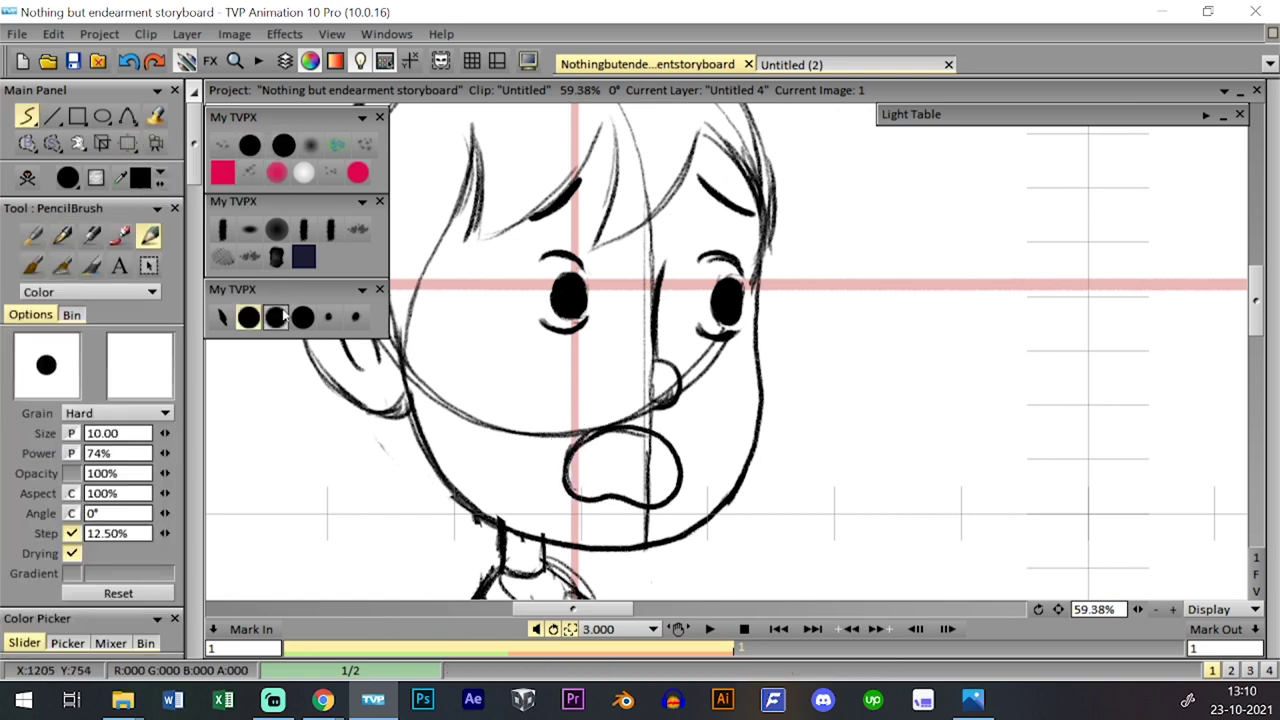
pyautogui.click(1256, 574)
pyautogui.moveTo(1138, 609); pyautogui.dragTo(1240, 598)
pyautogui.moveTo(1058, 609); pyautogui.dragTo(1184, 627)
pyautogui.moveTo(688, 352); pyautogui.dragTo(752, 366)
pyautogui.hotkey('ctrl', 'z')
pyautogui.moveTo(678, 354); pyautogui.dragTo(750, 366)
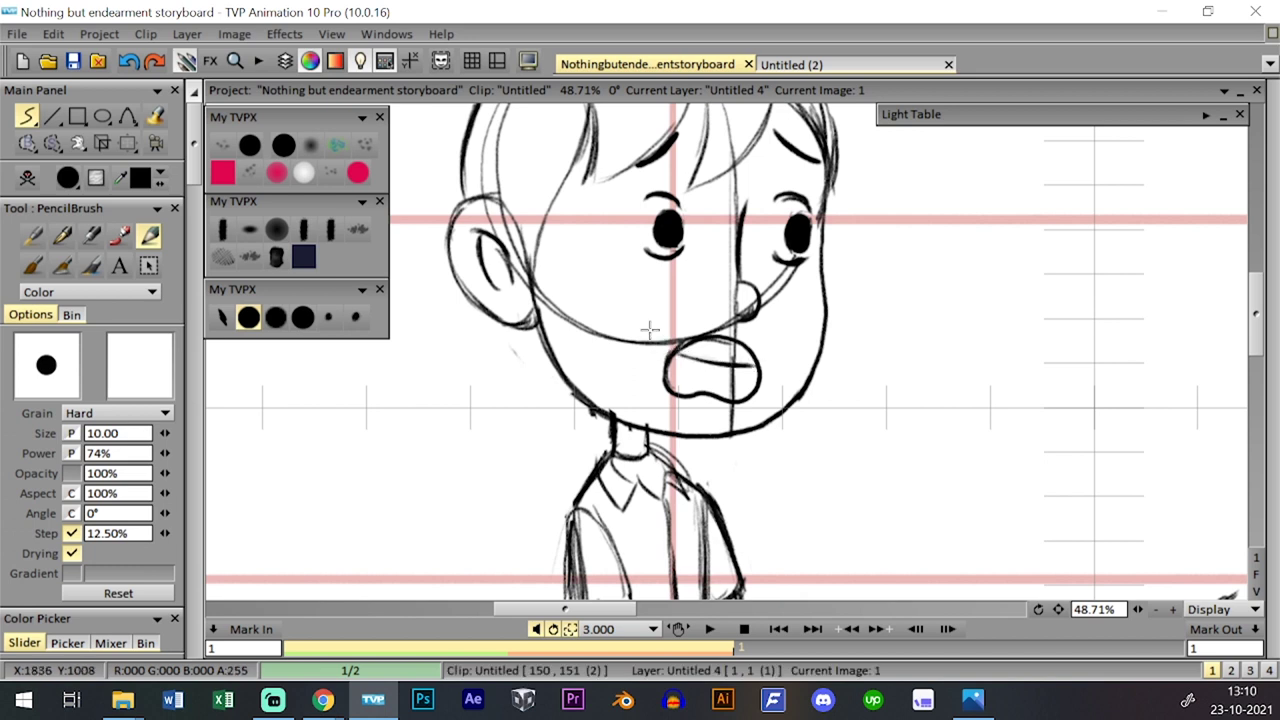
# - Move that drawing to image 2 and trace a closed mouth loop with inner line over the pink ghost
pyautogui.press('Tab')
pyautogui.moveTo(322, 483); pyautogui.dragTo(360, 483)
pyautogui.press('Left')
pyautogui.press('Tab')
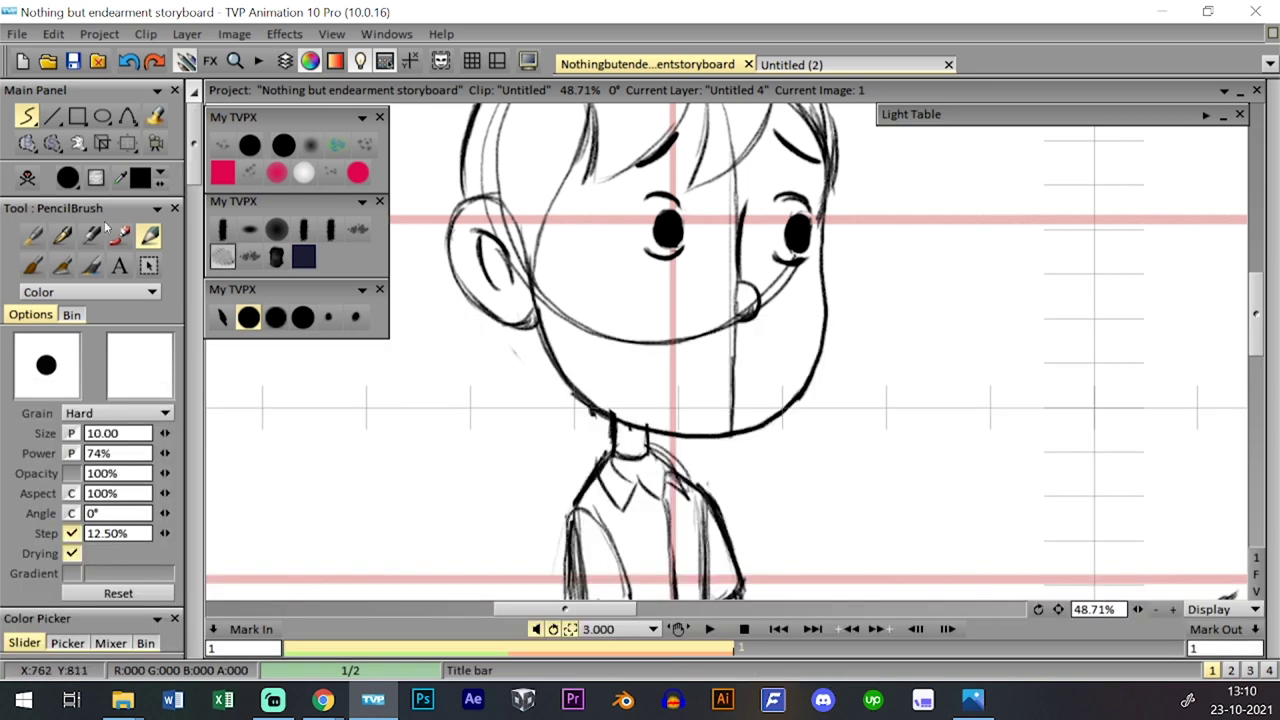
pyautogui.hotkey('shift', 't')
pyautogui.press('Tab')
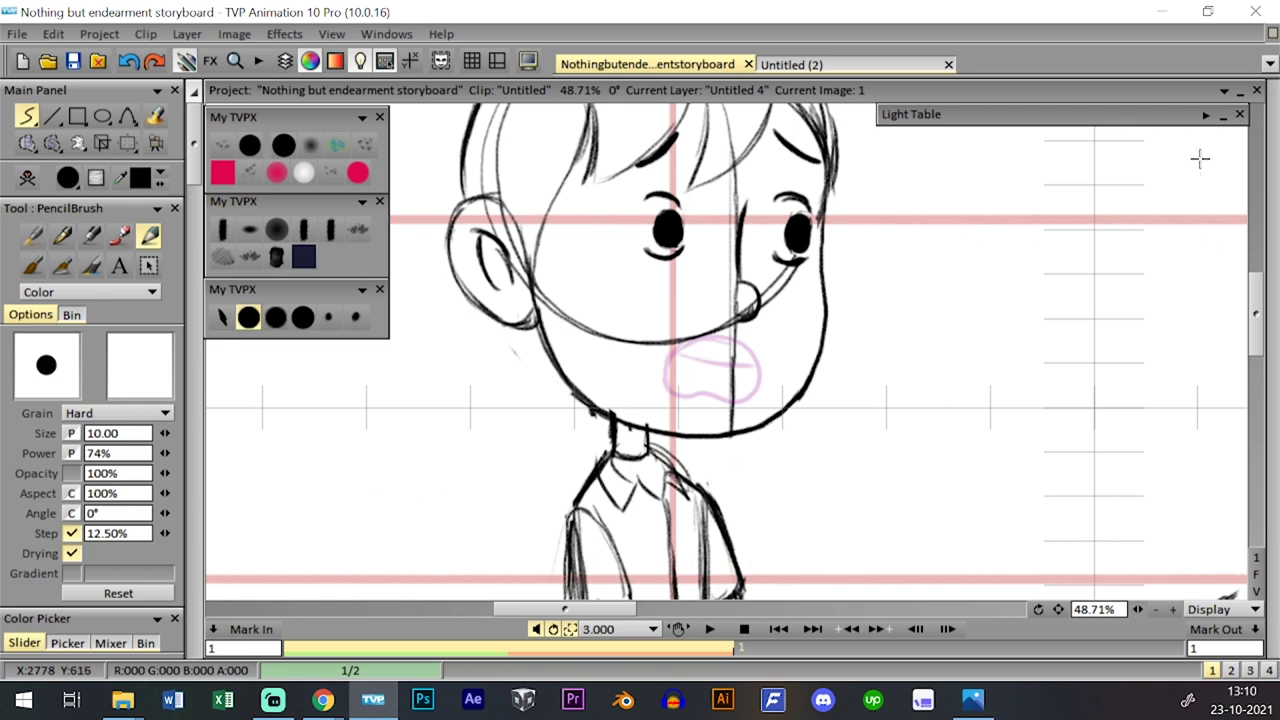
pyautogui.moveTo(1137, 609); pyautogui.dragTo(1173, 610)
pyautogui.moveTo(1058, 611); pyautogui.dragTo(985, 622)
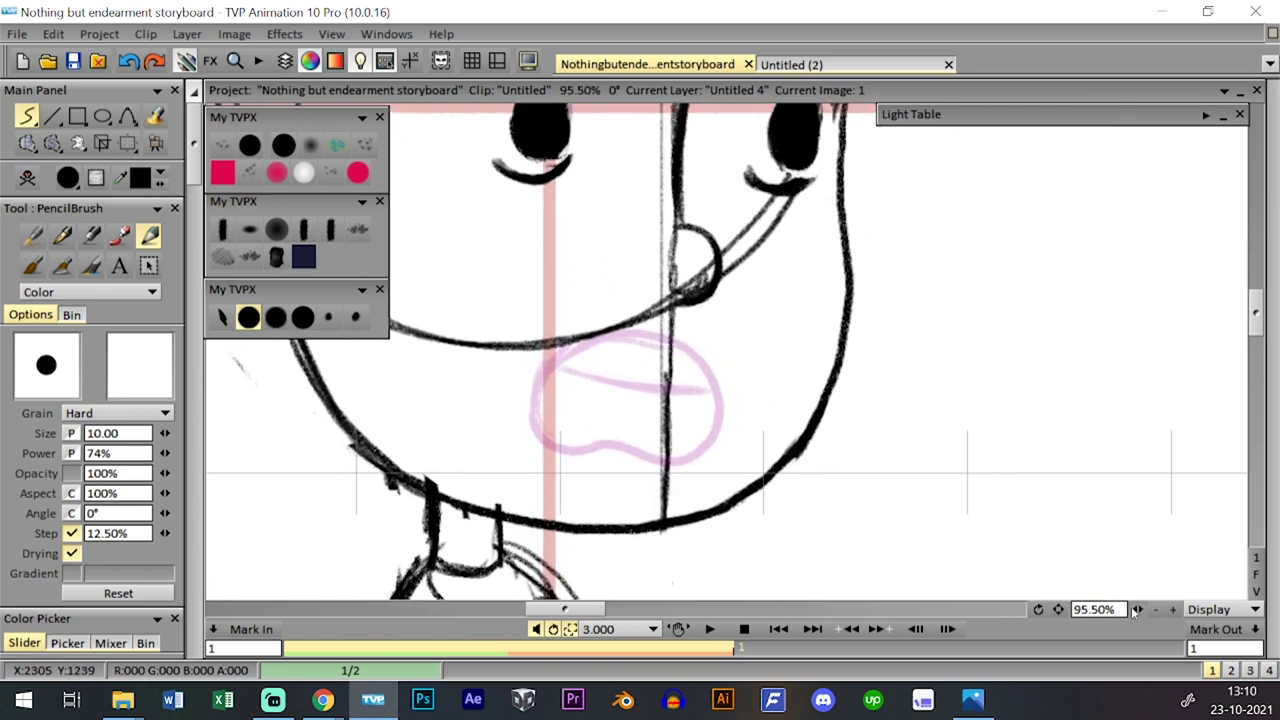
pyautogui.moveTo(1138, 609); pyautogui.dragTo(1155, 609)
pyautogui.moveTo(536, 461)
pyautogui.mouseDown()
pyautogui.moveTo(518, 361)
pyautogui.moveTo(617, 339)
pyautogui.moveTo(679, 397)
pyautogui.moveTo(666, 434)
pyautogui.moveTo(572, 462)
pyautogui.moveTo(544, 342)
pyautogui.moveTo(654, 358)
pyautogui.moveTo(669, 448)
pyautogui.moveTo(511, 451)
pyautogui.moveTo(560, 358)
pyautogui.mouseUp()
pyautogui.hotkey('ctrl', 'z')
# - Clear image 3 and sketch a new mouth loop over the green ghost, then return to image 1
pyautogui.hotkey('ctrl', 'z')
pyautogui.moveTo(510, 428)
pyautogui.mouseDown()
pyautogui.moveTo(514, 366)
pyautogui.moveTo(682, 382)
pyautogui.moveTo(584, 436)
pyautogui.moveTo(551, 352)
pyautogui.moveTo(592, 396)
pyautogui.moveTo(654, 404)
pyautogui.mouseUp()
pyautogui.moveTo(543, 384); pyautogui.dragTo(689, 404)
pyautogui.press('space')
pyautogui.click(402, 452)
pyautogui.press('space')
pyautogui.press('space')
pyautogui.press('space')
pyautogui.click(27, 178)
pyautogui.press('space')
pyautogui.press('space')
pyautogui.moveTo(587, 425)
pyautogui.mouseDown()
pyautogui.moveTo(608, 356)
pyautogui.moveTo(716, 352)
pyautogui.moveTo(721, 421)
pyautogui.moveTo(629, 344)
pyautogui.moveTo(706, 399)
pyautogui.moveTo(638, 439)
pyautogui.moveTo(576, 413)
pyautogui.moveTo(640, 351)
pyautogui.mouseUp()
pyautogui.hotkey('ctrl', 'z')
pyautogui.press('space')
pyautogui.click(453, 449)
pyautogui.press('space')
pyautogui.press('space')
pyautogui.click(322, 450)
pyautogui.press('space')
pyautogui.press('space')
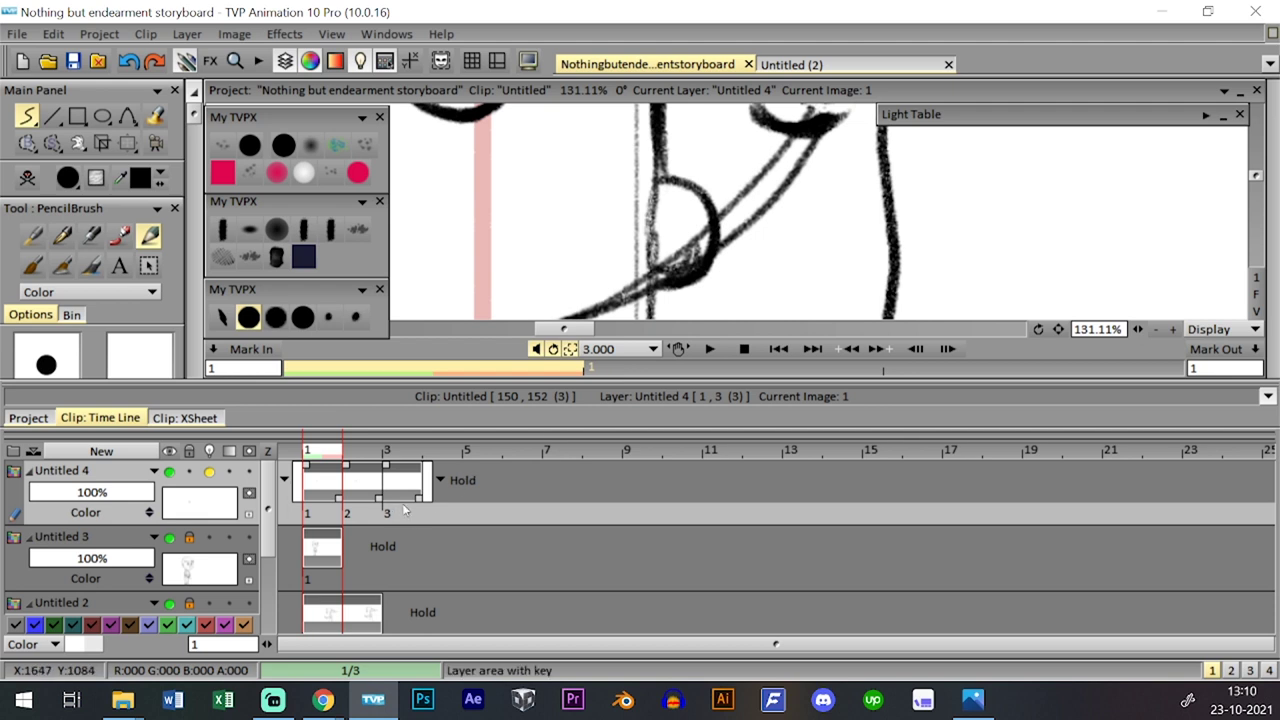
# - Add two more images to Untitled 4 and preview the mouth animation
pyautogui.click(442, 450)
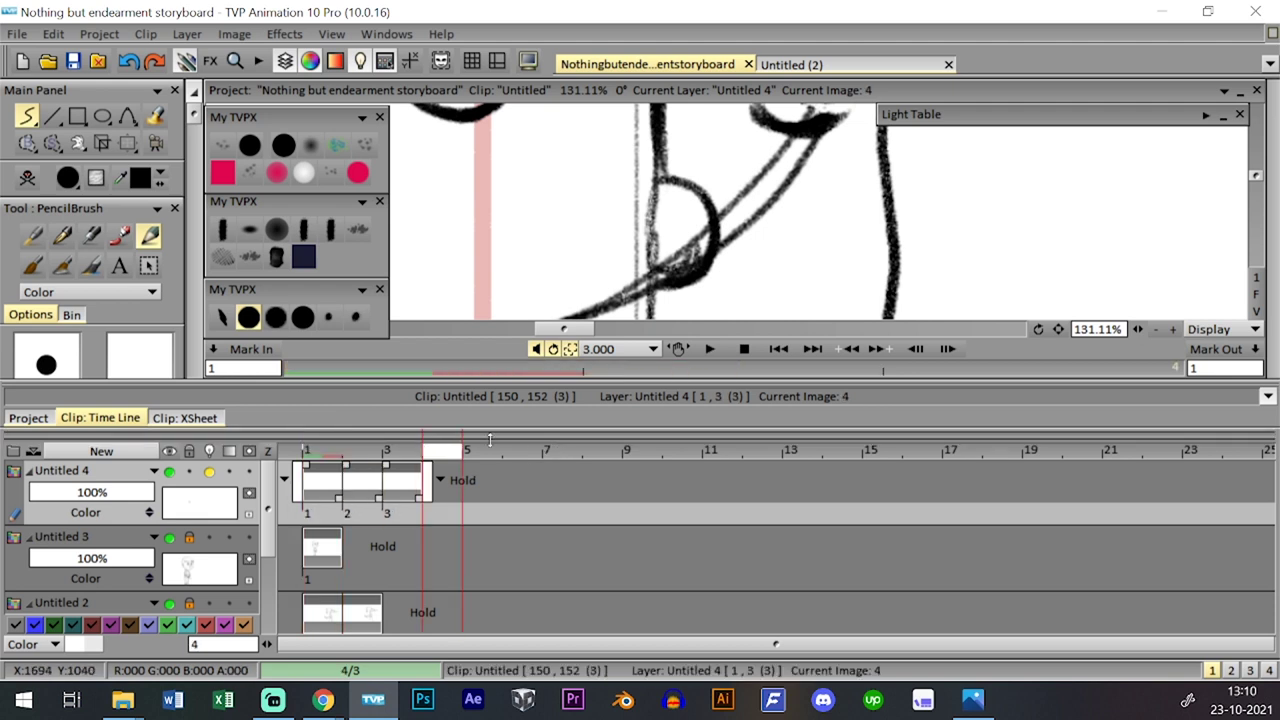
pyautogui.hotkey('ctrl', 'v')
pyautogui.press('space')
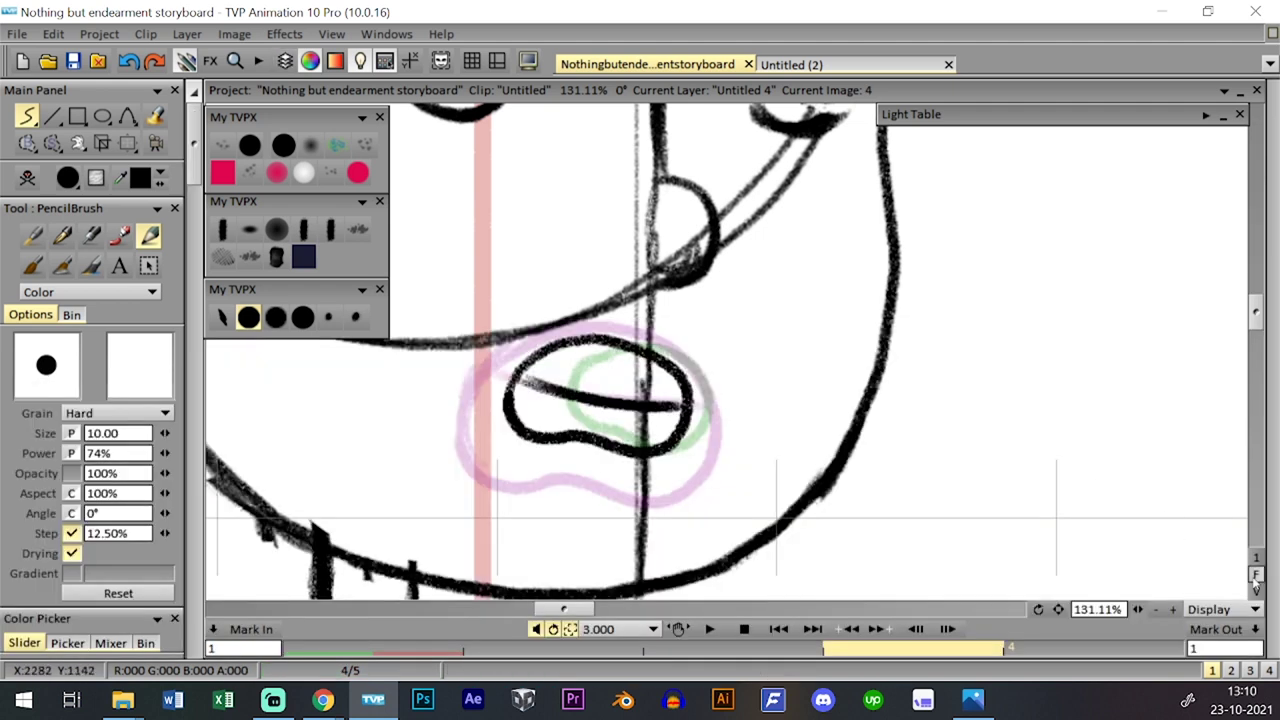
pyautogui.click(1254, 577)
pyautogui.click(710, 629)
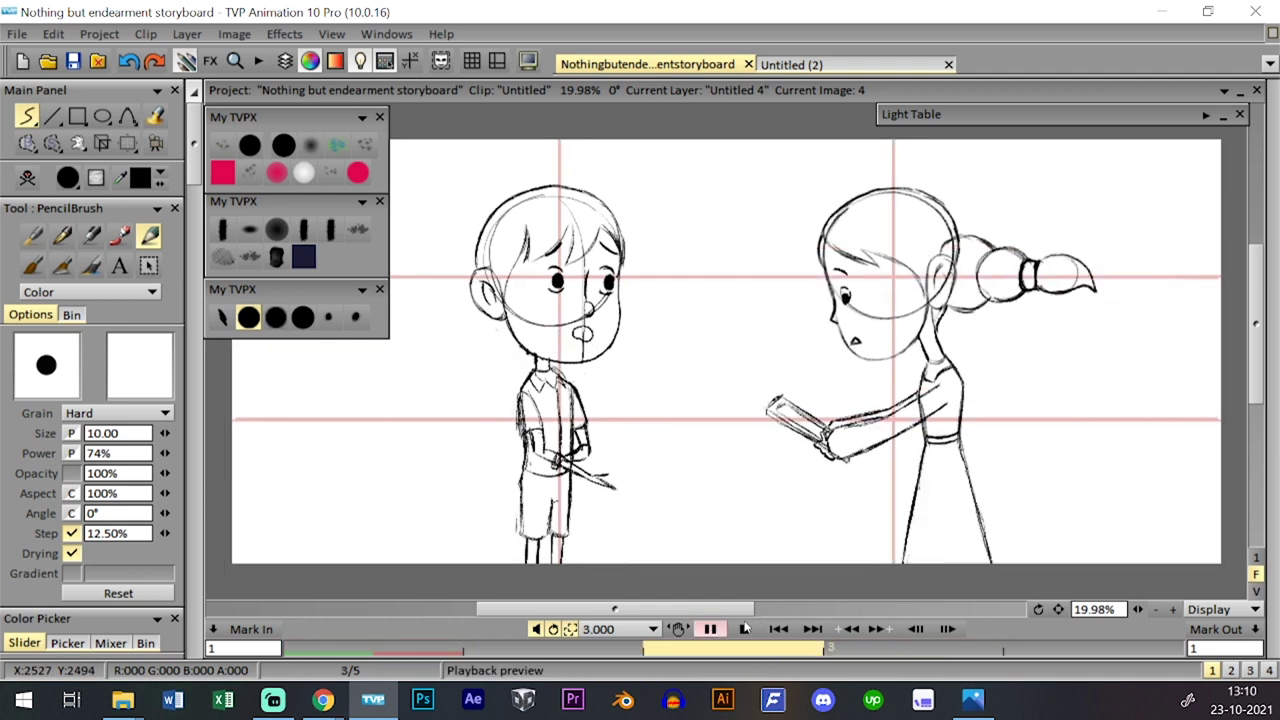
pyautogui.click(714, 629)
# - Shift images 2–5 two frames later, leaving a gap, undoing a trial lengthening
pyautogui.moveTo(345, 497); pyautogui.dragTo(425, 497)
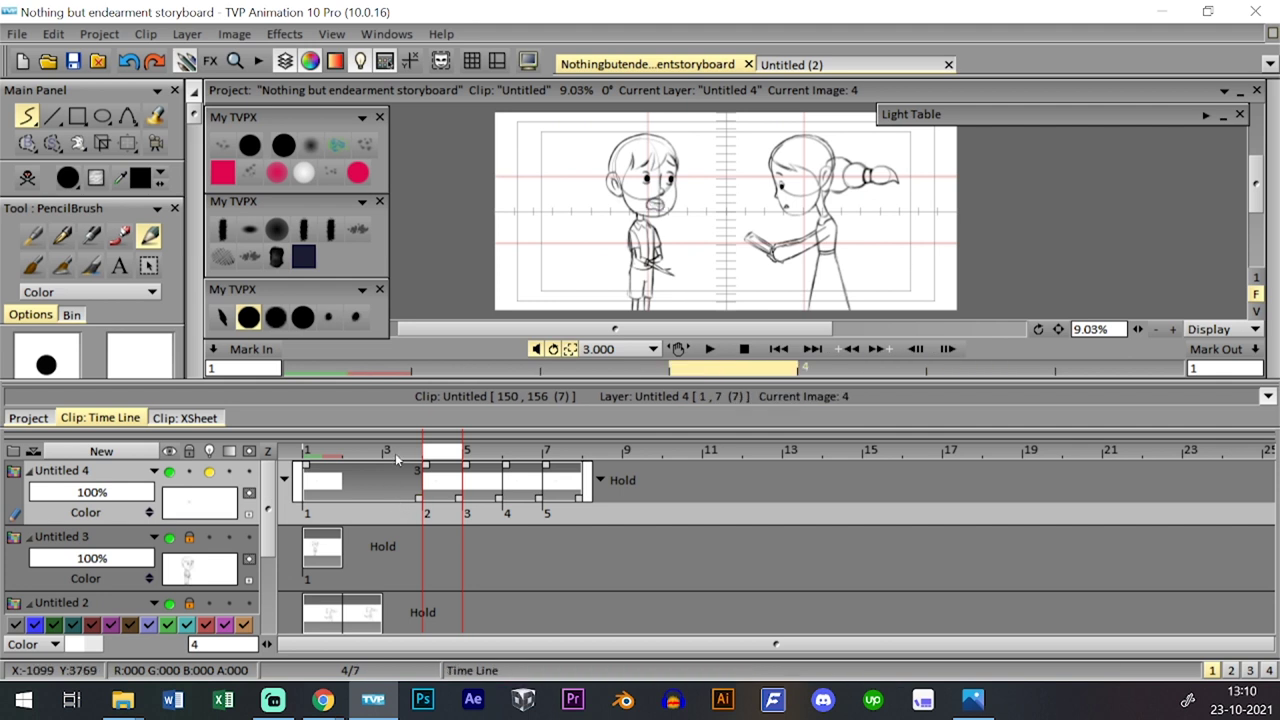
pyautogui.moveTo(553, 441); pyautogui.dragTo(578, 442)
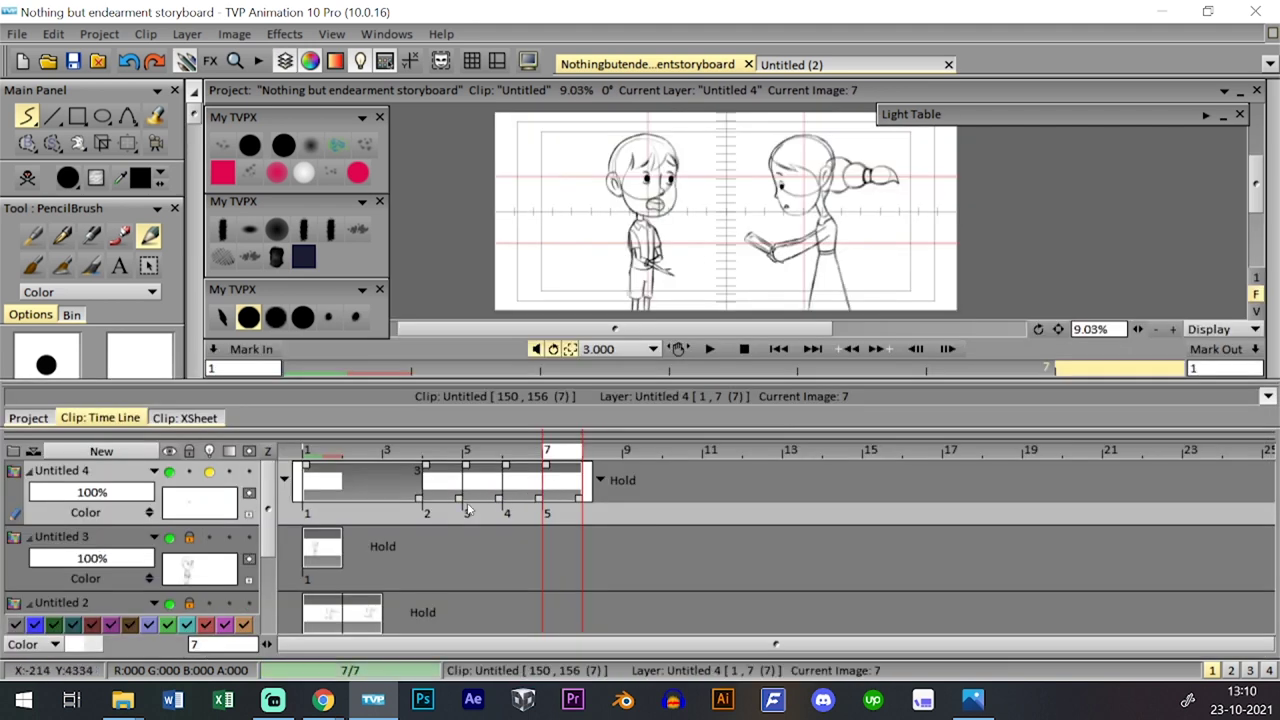
pyautogui.moveTo(462, 500); pyautogui.dragTo(630, 453)
pyautogui.hotkey('ctrl', 'z')
pyautogui.hotkey('ctrl', 'z')
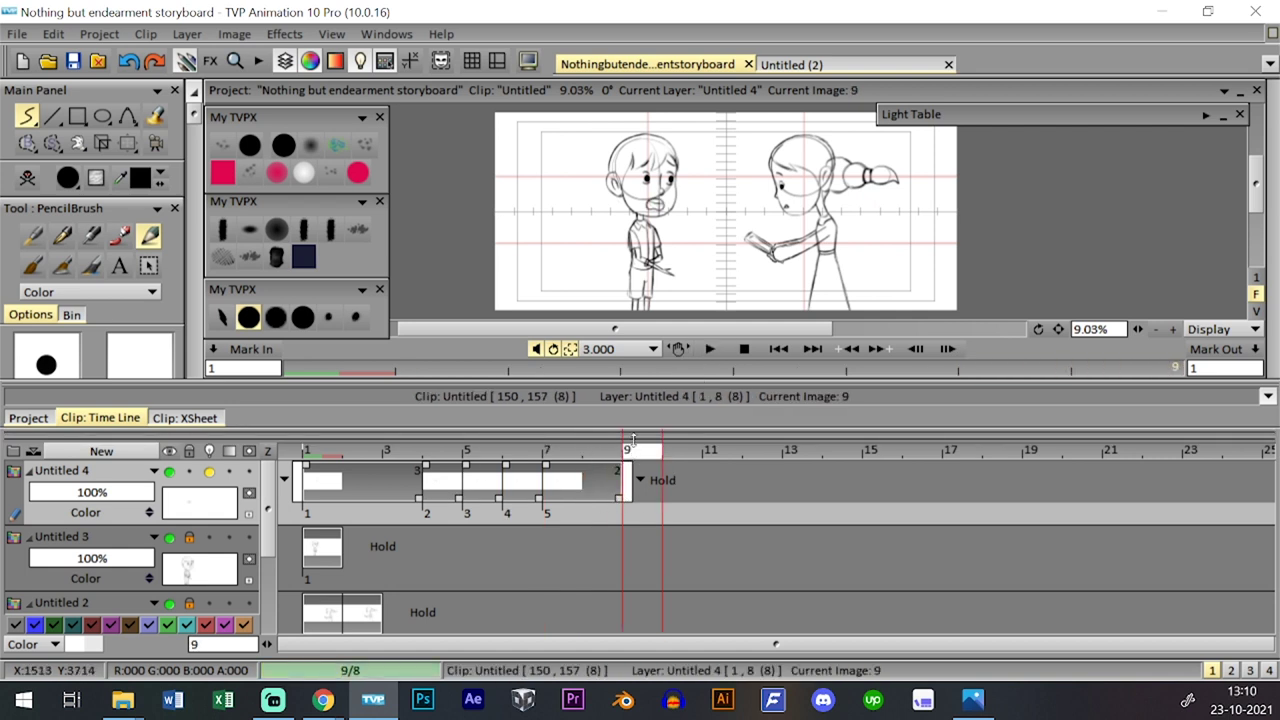
# - Clear frame 9 and redraw the boy's mouth as a short closed line
pyautogui.press('space')
pyautogui.press('space')
pyautogui.press('space')
pyautogui.click(38, 180)
pyautogui.moveTo(1138, 609); pyautogui.dragTo(1184, 609)
pyautogui.moveTo(1059, 609); pyautogui.dragTo(1034, 572)
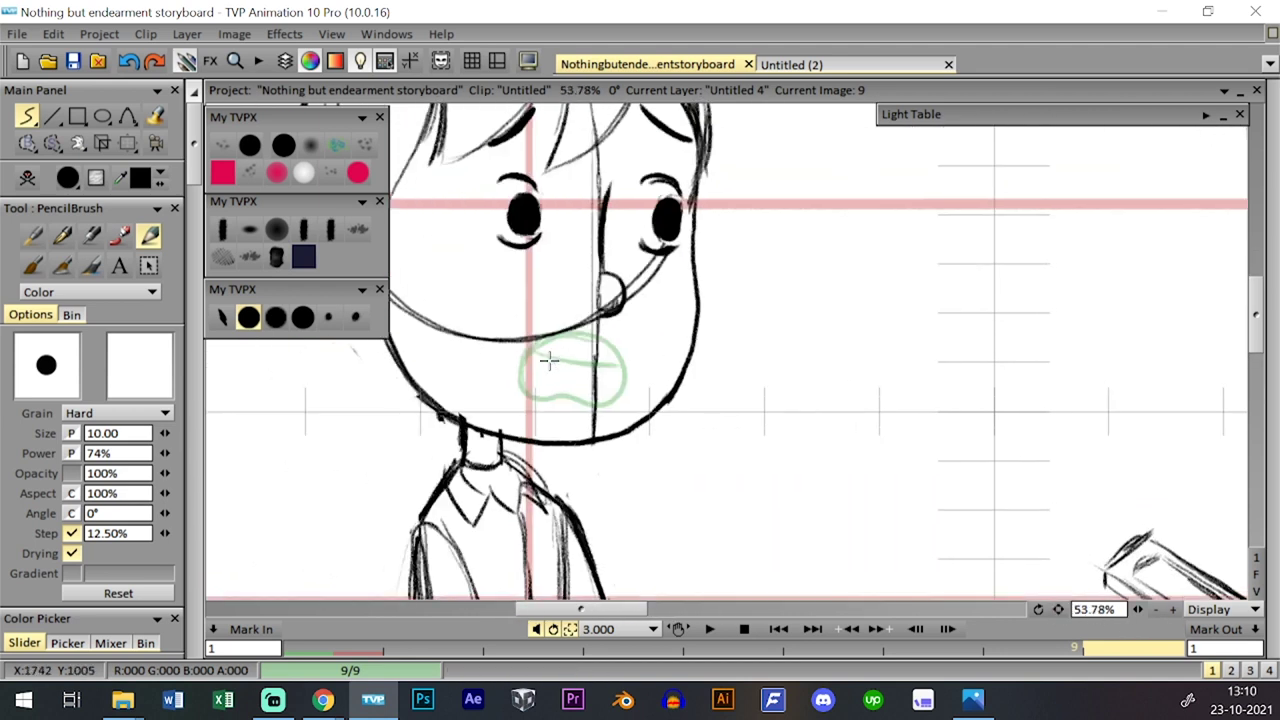
pyautogui.moveTo(553, 361); pyautogui.dragTo(598, 372)
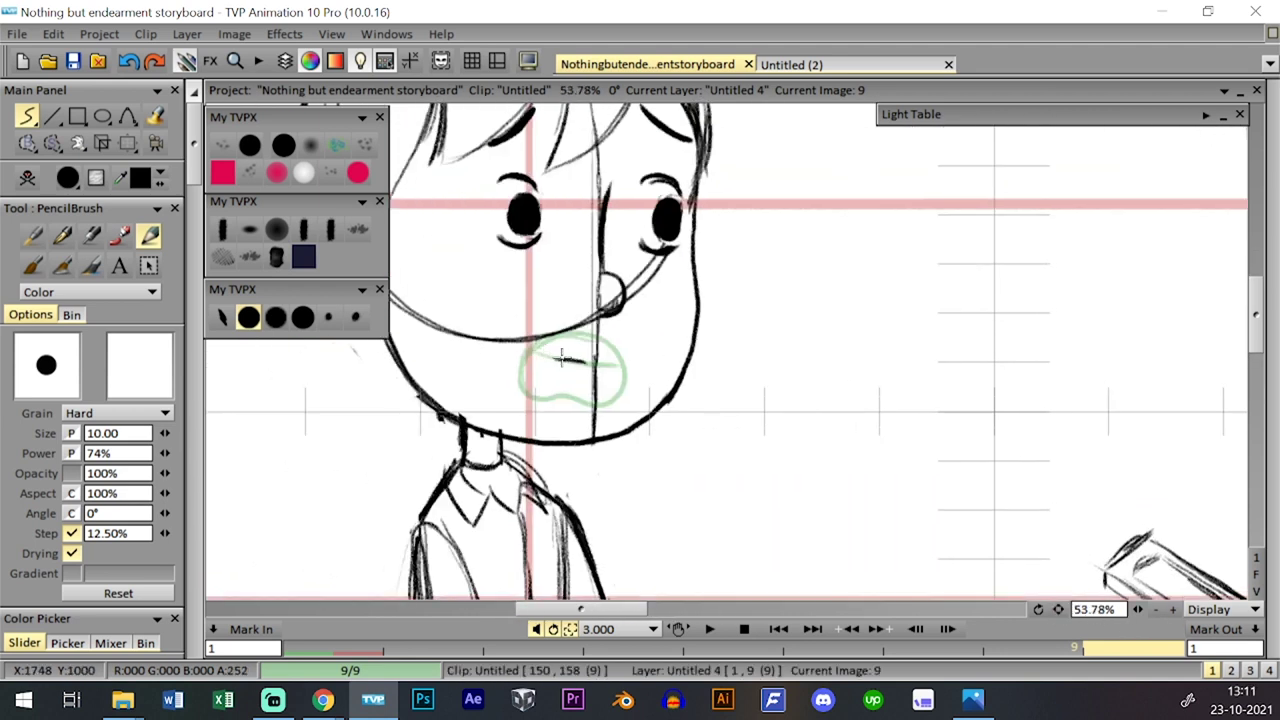
# - Fit the frame back into view, save the project and preview the animation
pyautogui.click(1256, 575)
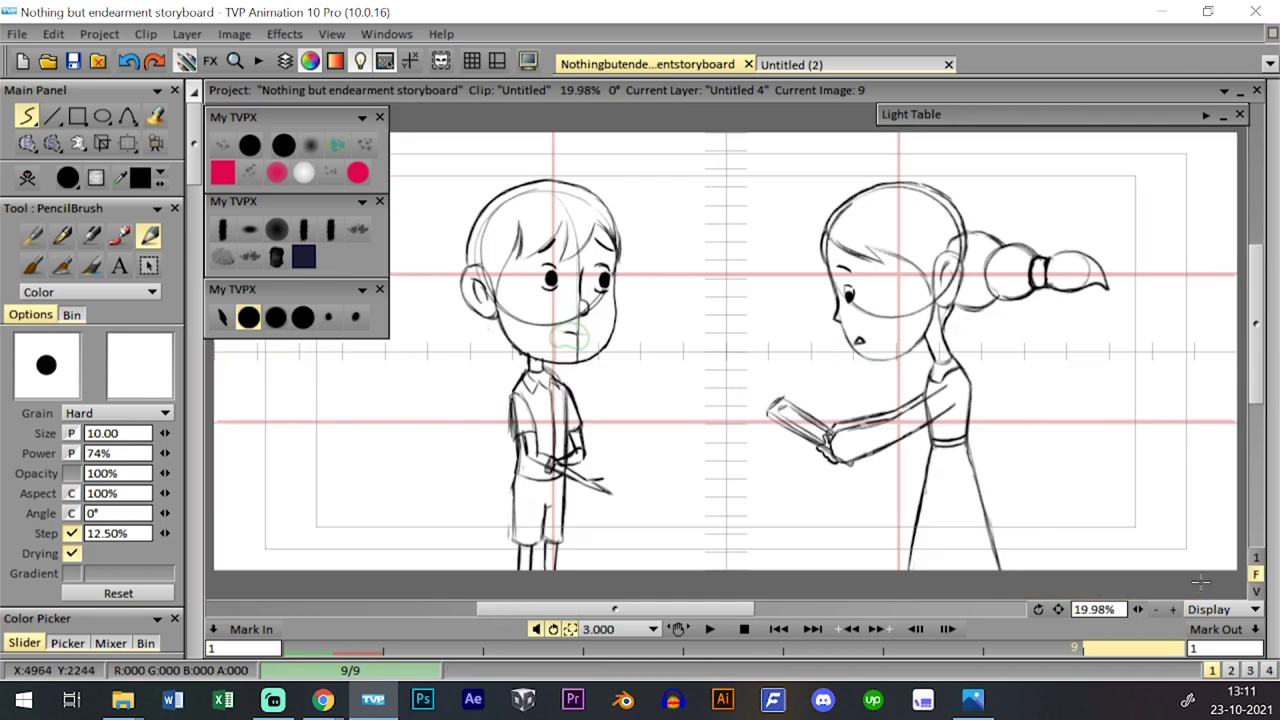
pyautogui.click(73, 61)
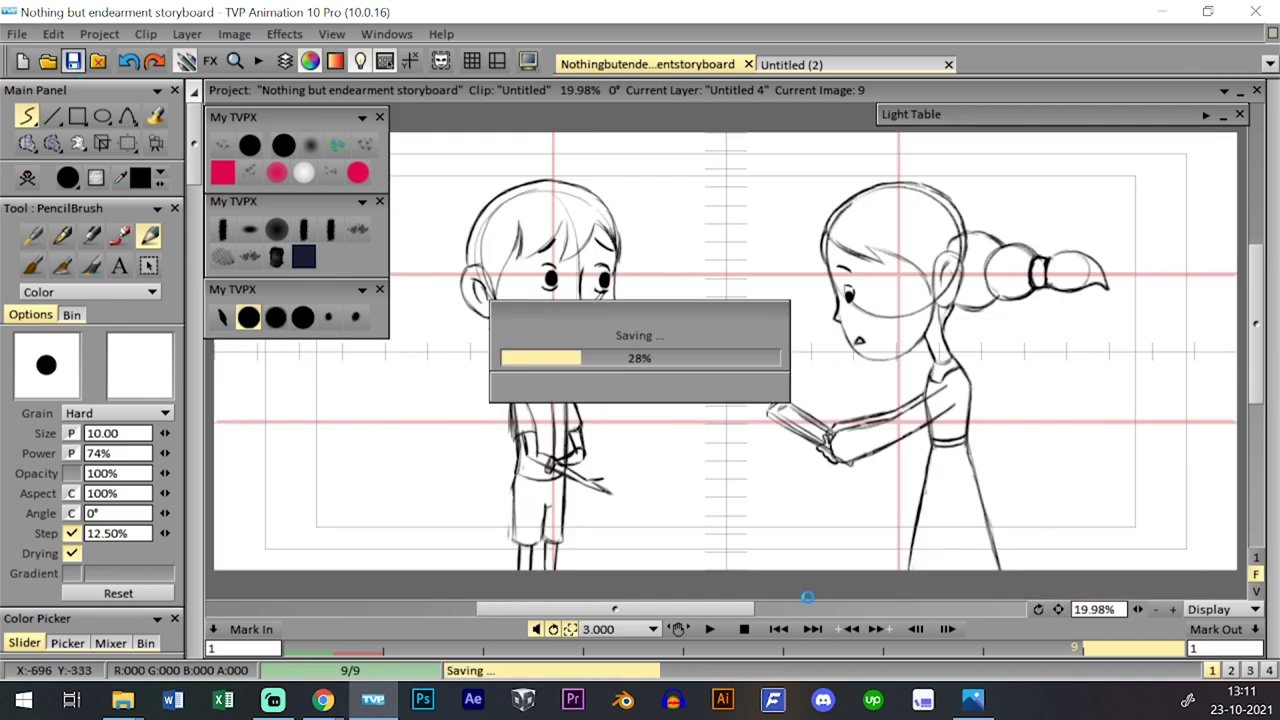
pyautogui.click(711, 629)
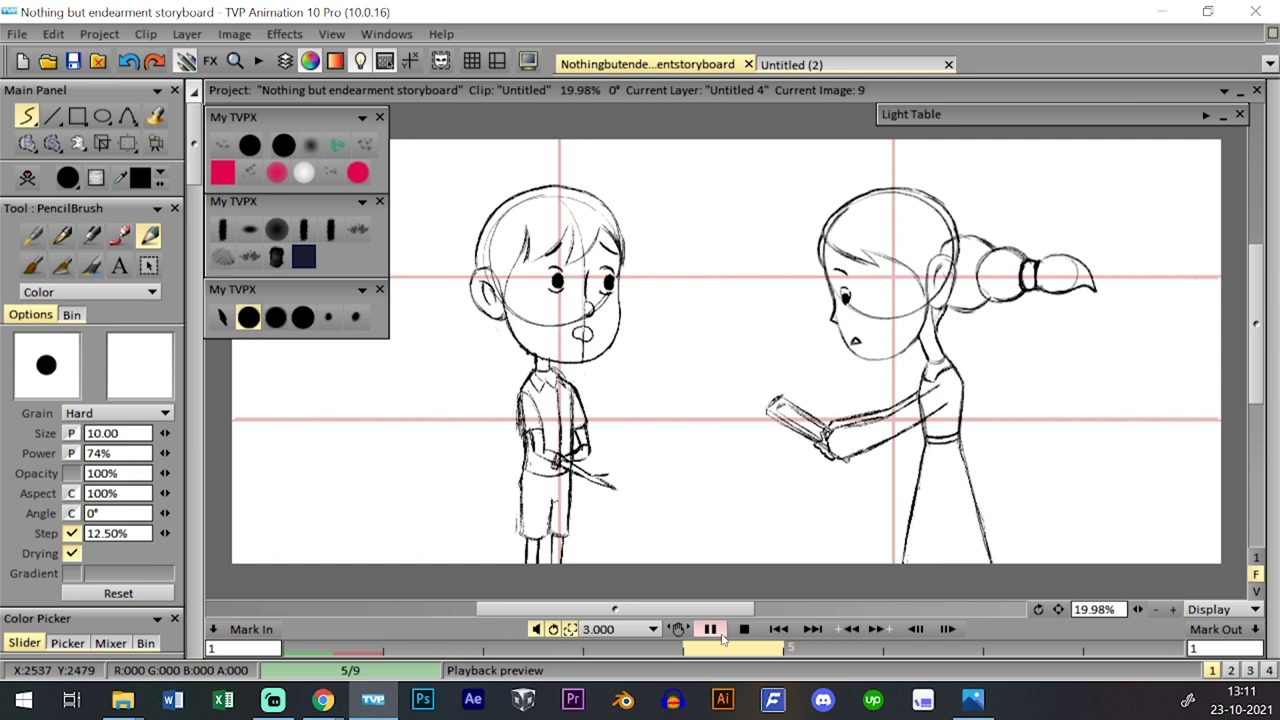
pyautogui.click(719, 632)
# - Drag the Untitled 3 and 4 blocks so Untitled 3 starts at frame 1 and Untitled 4 shifts later
pyautogui.press('Escape')
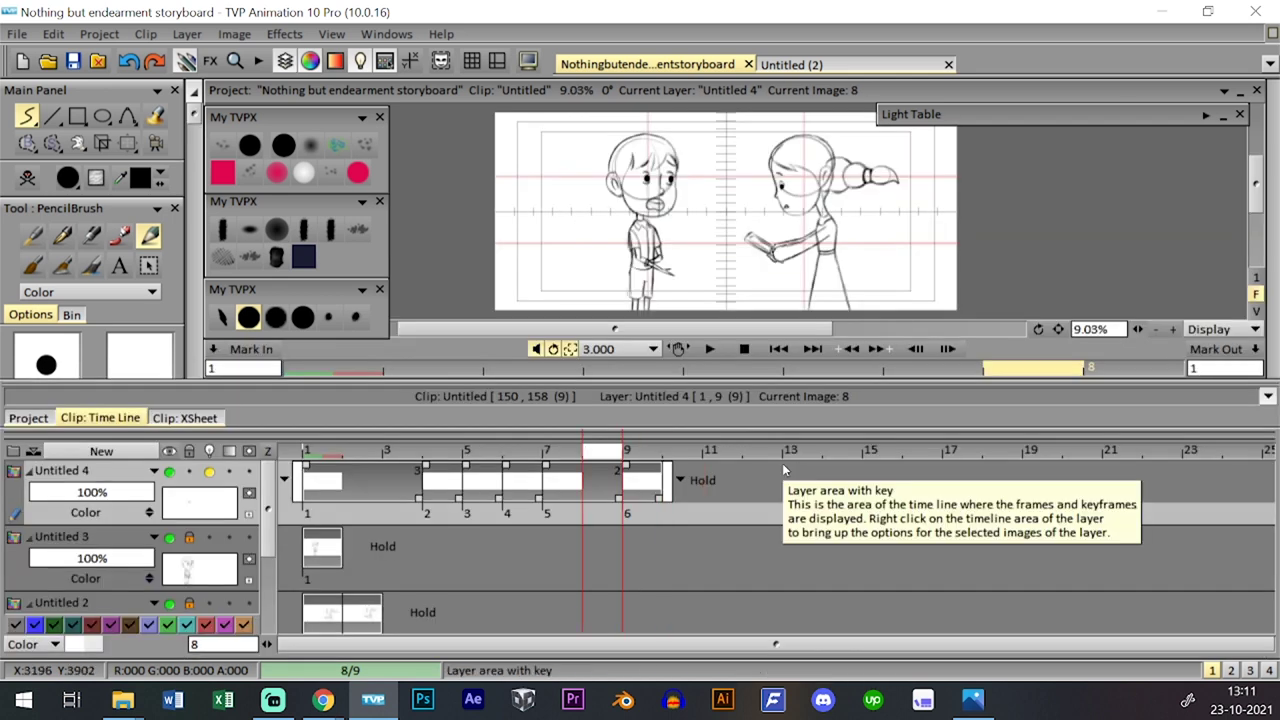
pyautogui.click(322, 550)
pyautogui.moveTo(333, 565); pyautogui.dragTo(412, 565)
pyautogui.moveTo(376, 490)
pyautogui.mouseDown()
pyautogui.moveTo(494, 487)
pyautogui.moveTo(398, 487)
pyautogui.mouseUp()
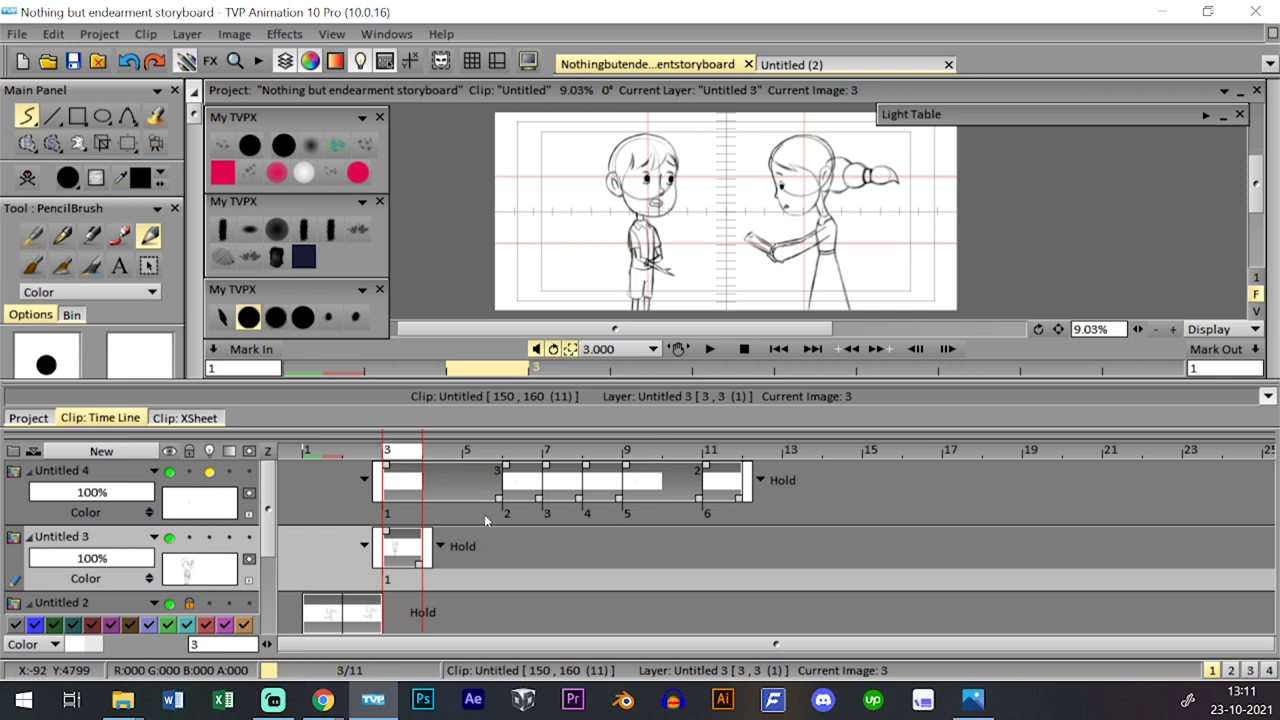
pyautogui.moveTo(409, 562); pyautogui.dragTo(446, 556)
pyautogui.moveTo(437, 490); pyautogui.dragTo(474, 496)
pyautogui.moveTo(430, 536); pyautogui.dragTo(307, 527)
pyautogui.click(328, 509)
pyautogui.moveTo(449, 497); pyautogui.dragTo(475, 496)
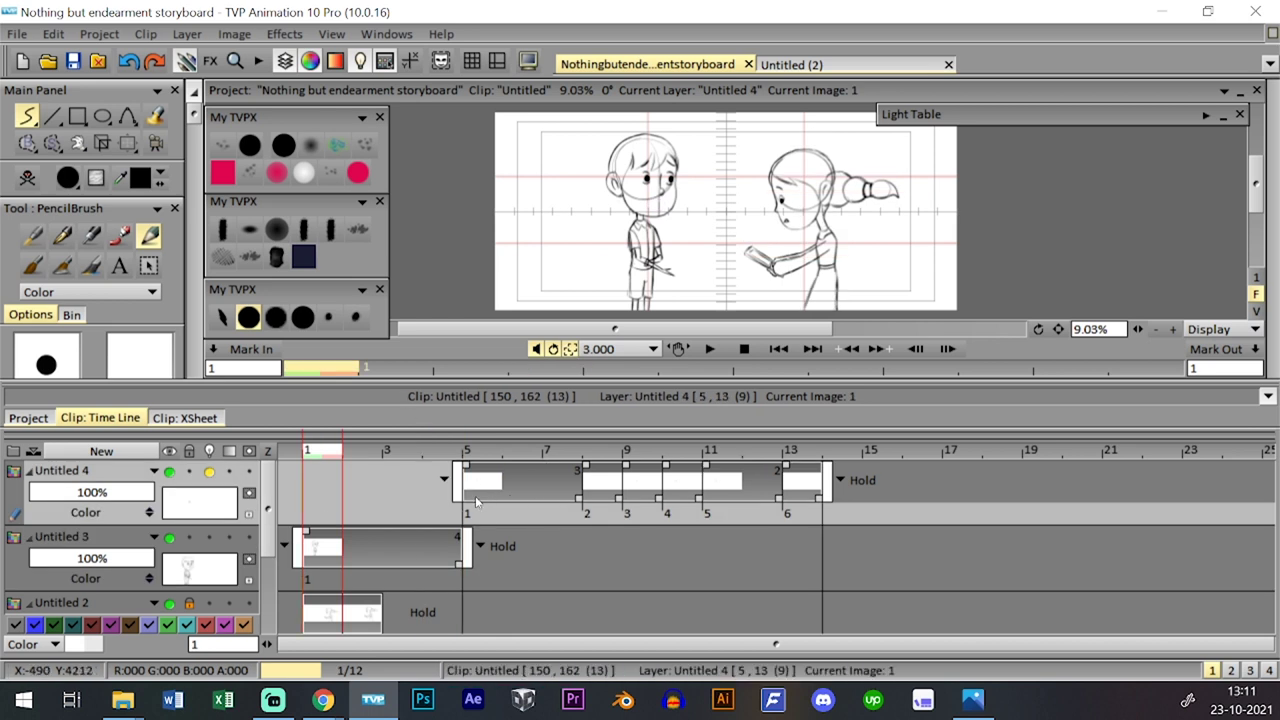
# - Check image 13 of the clip, then add a new instance at frame 1 of Untitled 4
pyautogui.click(362, 455)
pyautogui.press('Tab')
pyautogui.press('Tab')
pyautogui.click(318, 453)
pyautogui.press('Tab')
pyautogui.moveTo(500, 340)
pyautogui.click(804, 452)
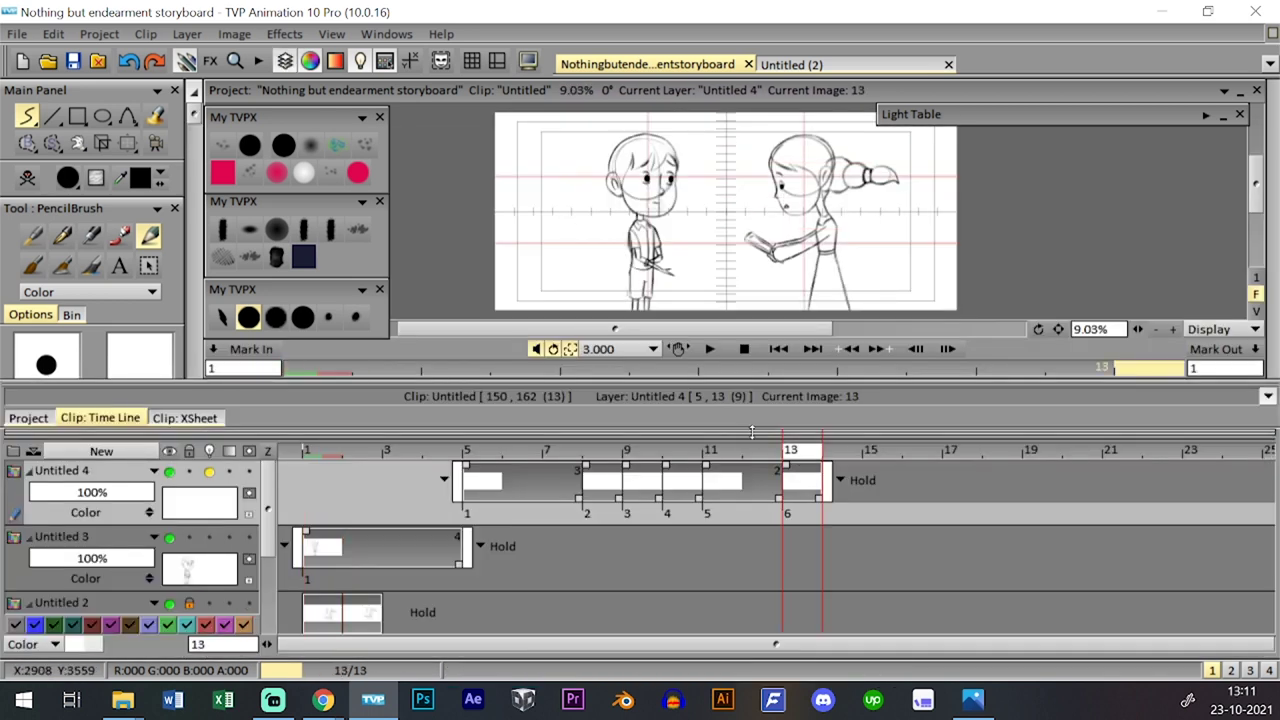
pyautogui.press('Tab')
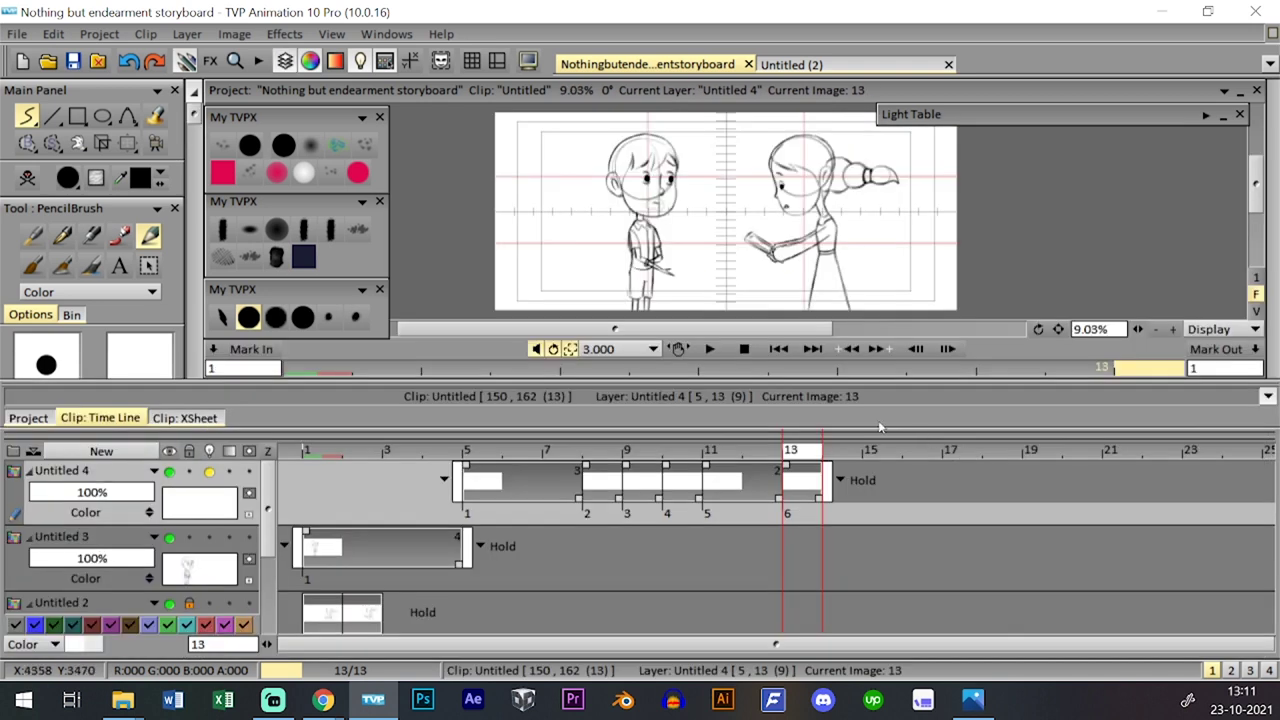
pyautogui.click(803, 485)
pyautogui.click(328, 456)
pyautogui.click(328, 456)
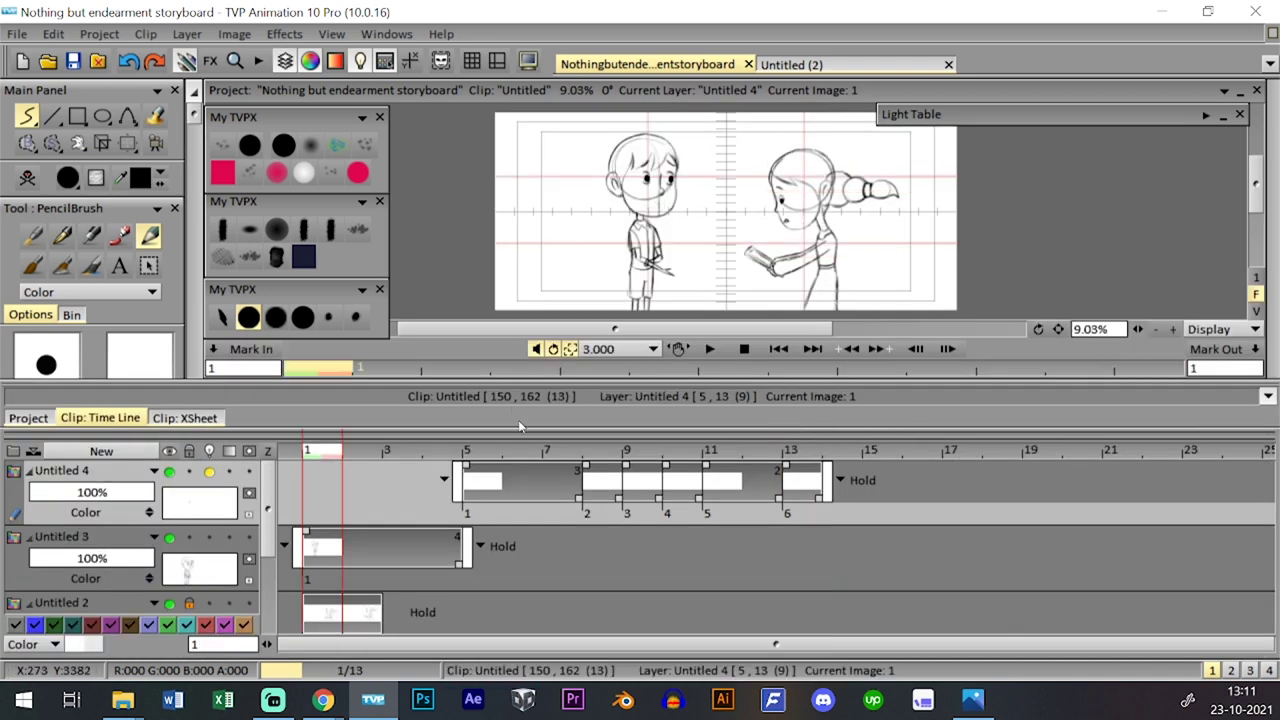
pyautogui.press('Insert')
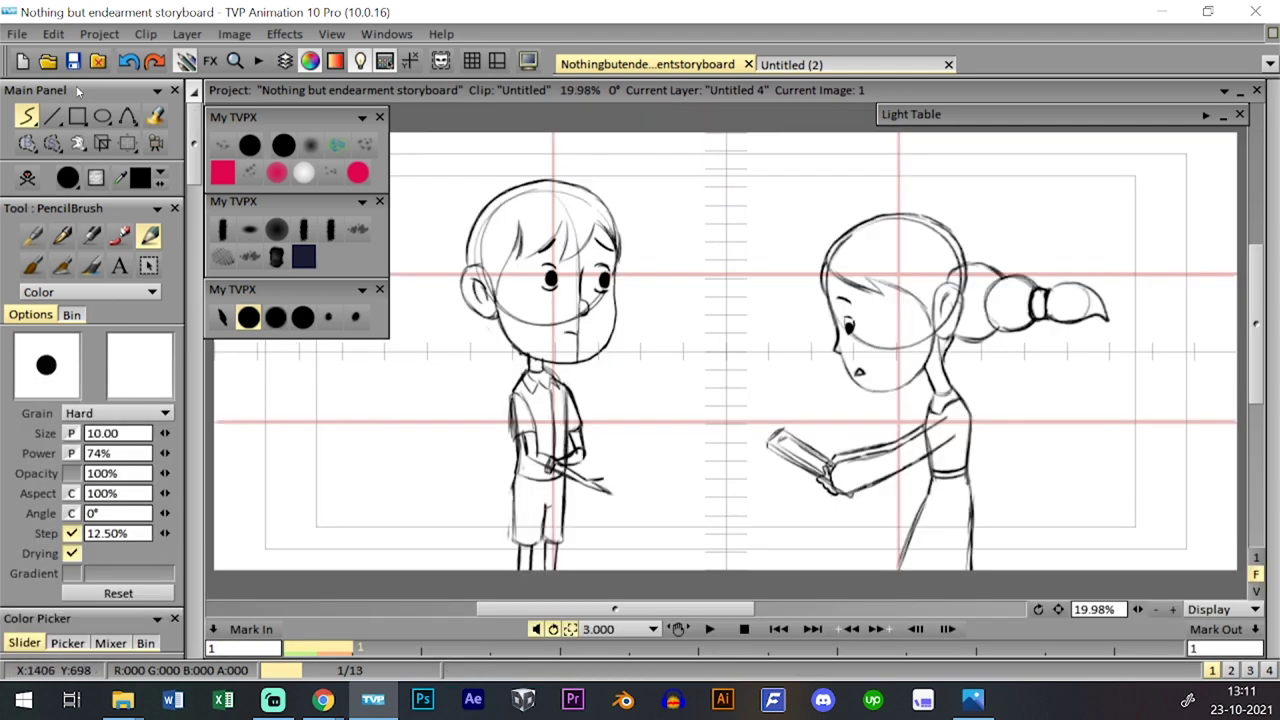
# - Save the retimed 13-frame clip, preview it twice, and show the project's clip thumbnails
pyautogui.click(73, 61)
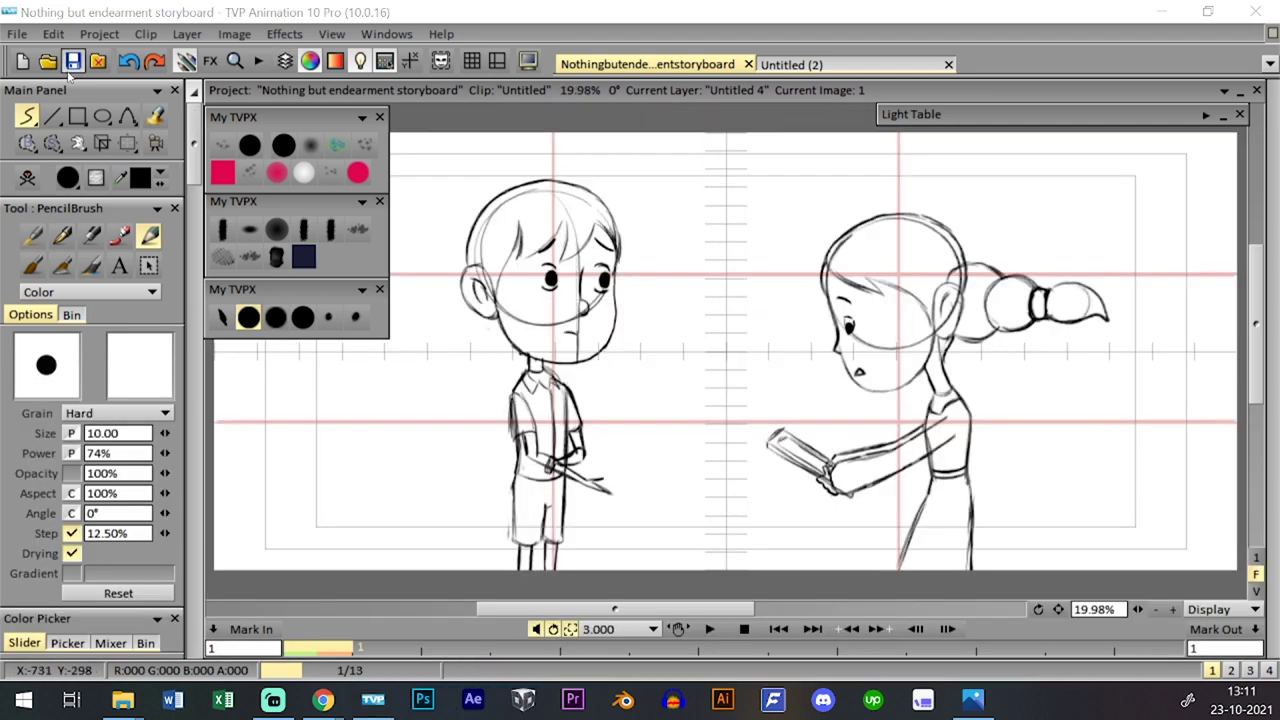
pyautogui.click(709, 629)
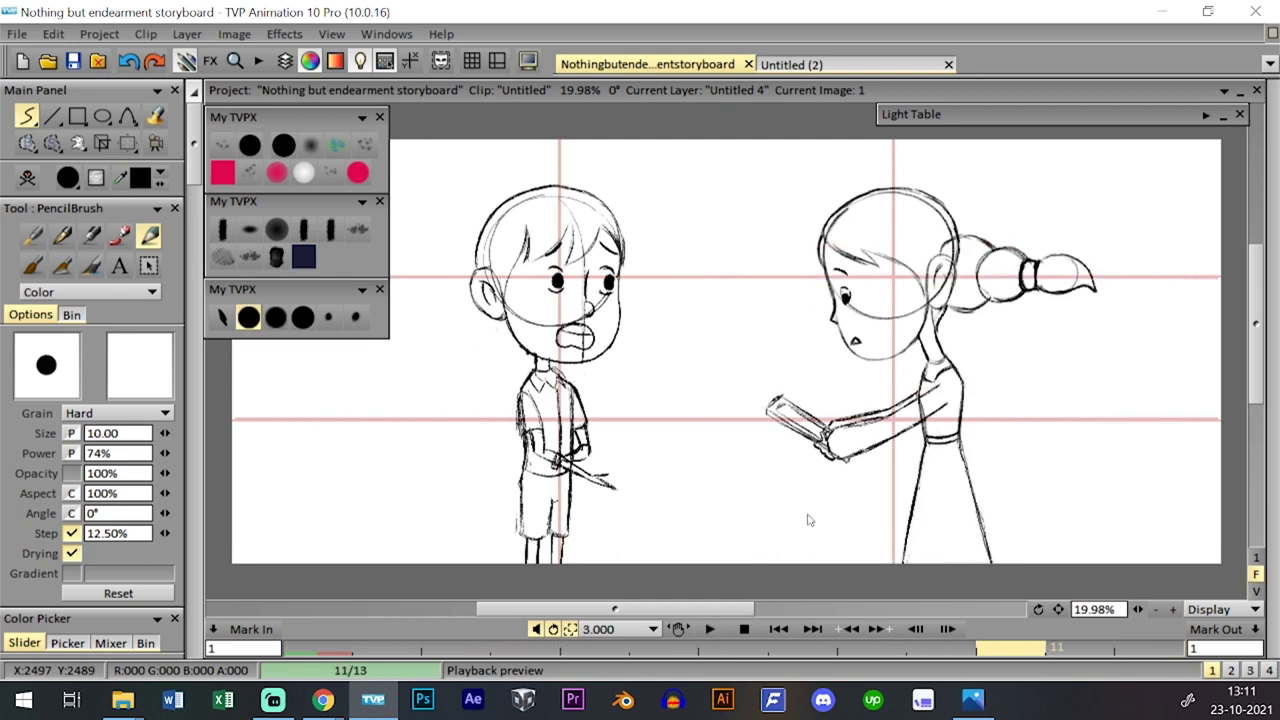
pyautogui.click(833, 422)
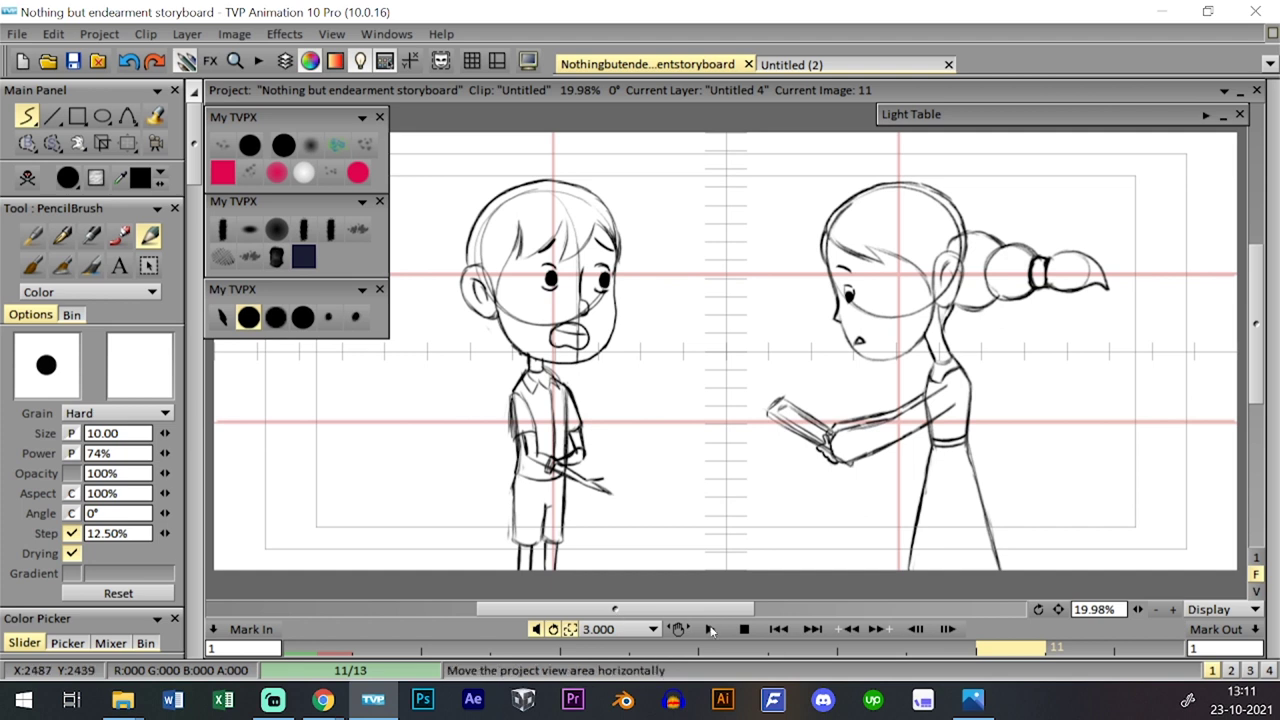
pyautogui.click(709, 629)
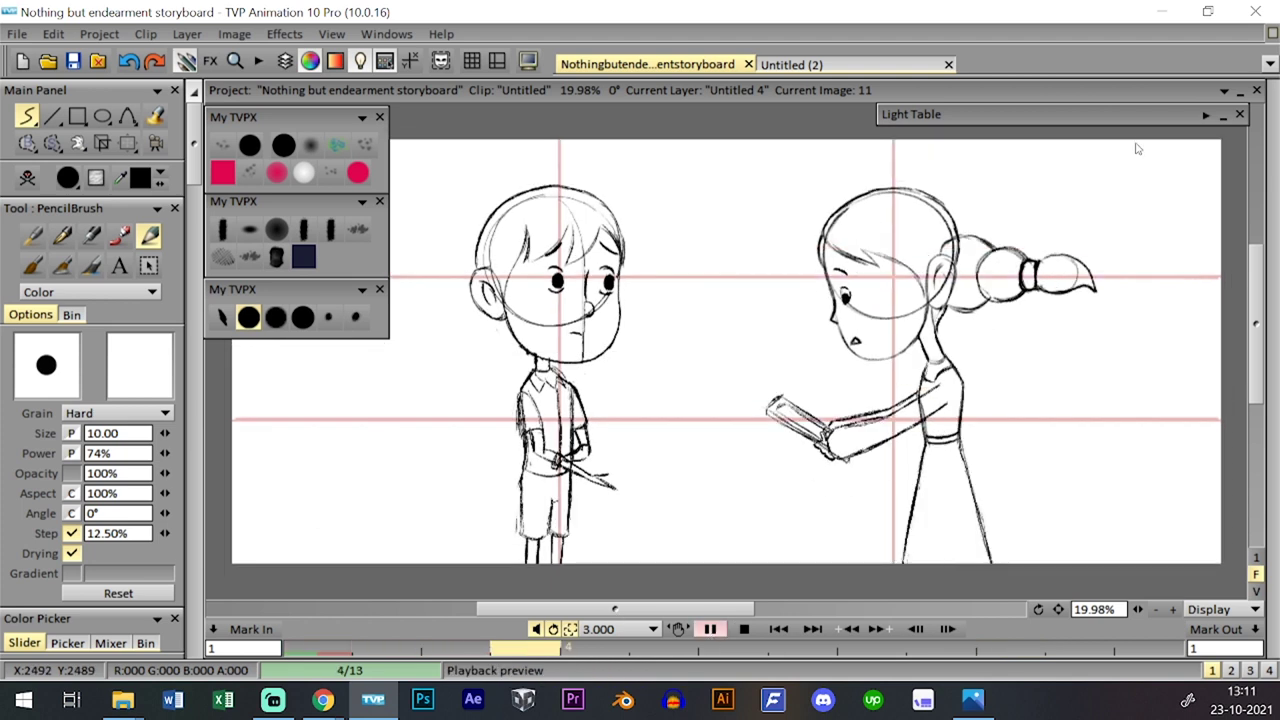
pyautogui.click(839, 440)
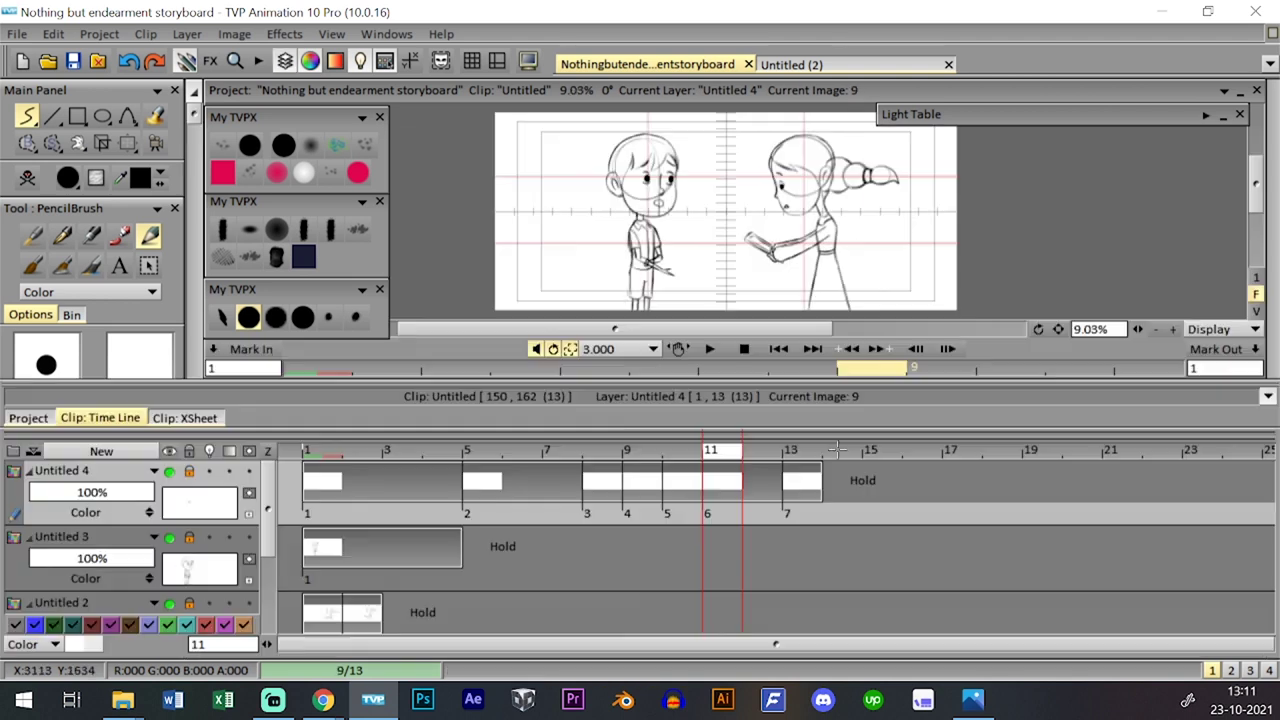
pyautogui.press('l')
pyautogui.click(34, 420)
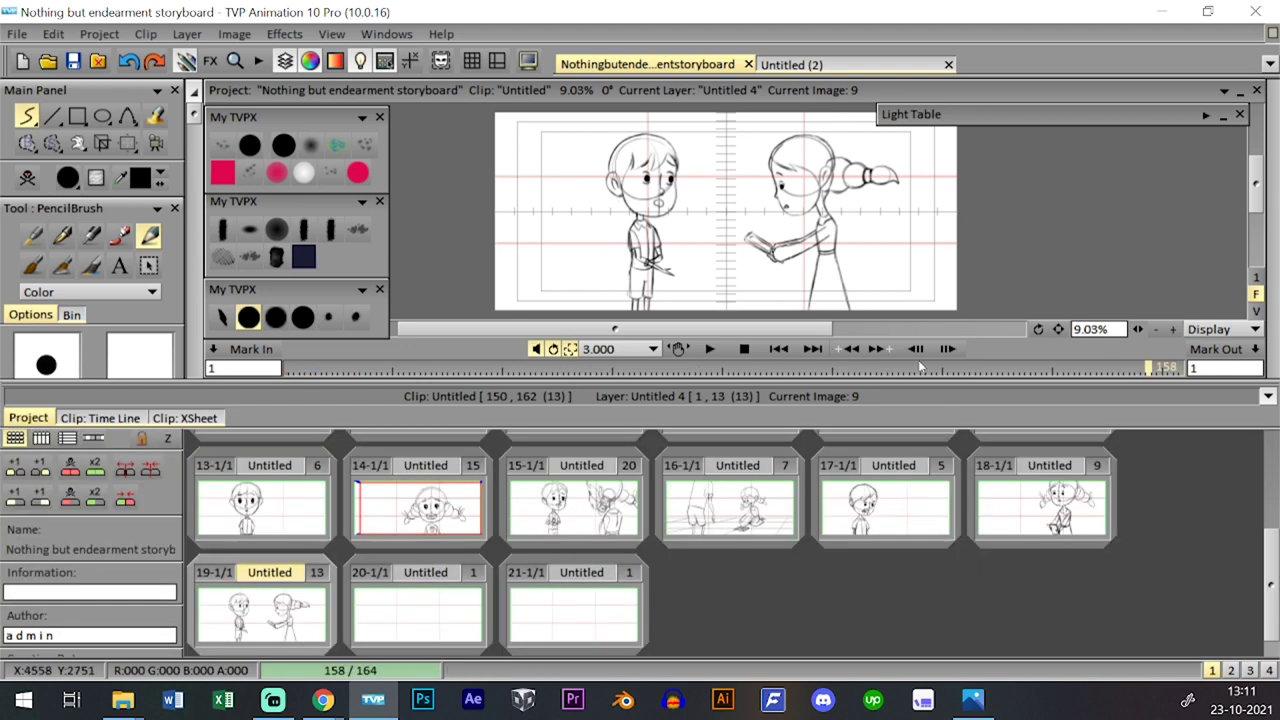
# - Browse between the girl-with-book clip 18 and the next two-character clip
pyautogui.press('l')
pyautogui.press('l')
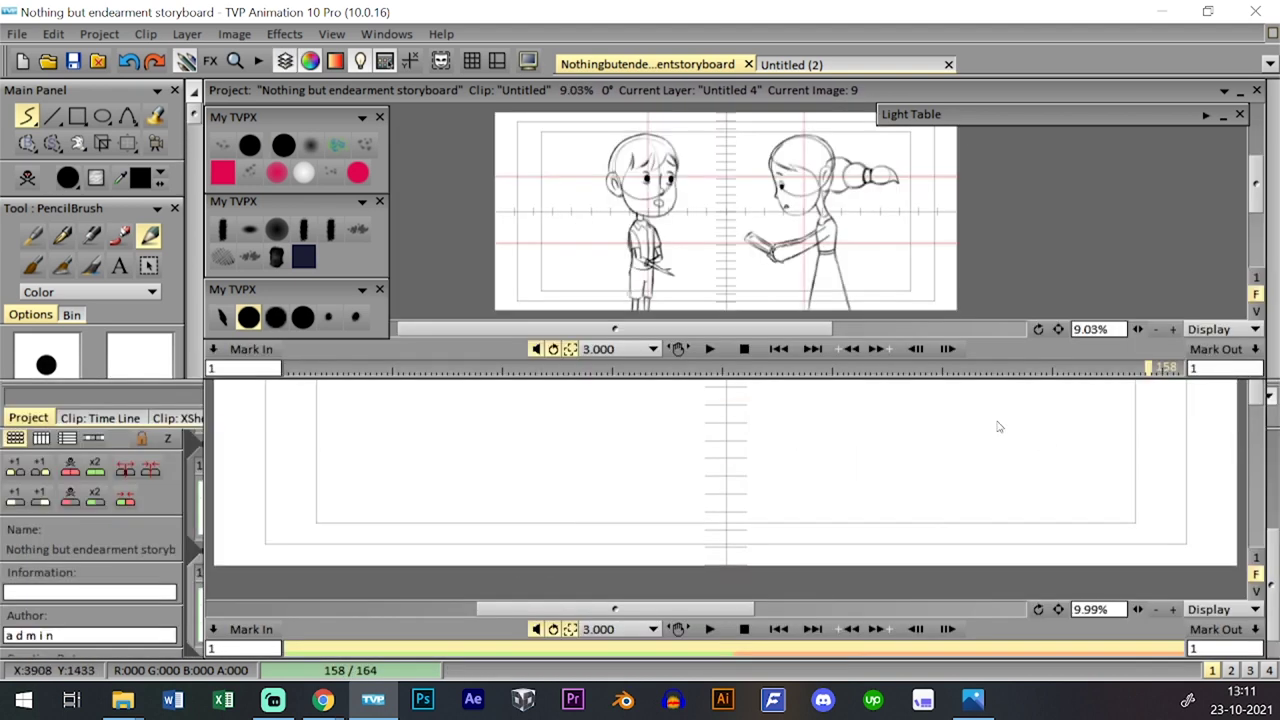
pyautogui.click(1010, 490)
pyautogui.press('l')
pyautogui.press('l')
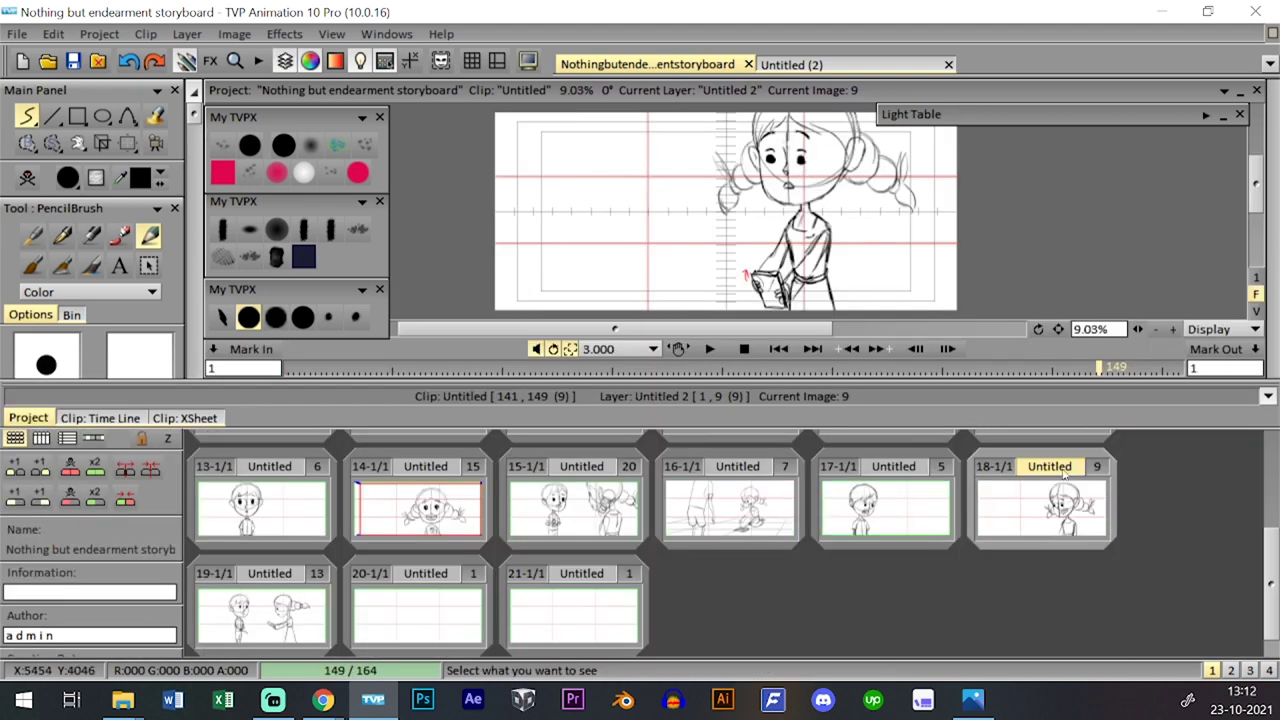
pyautogui.press('F12')
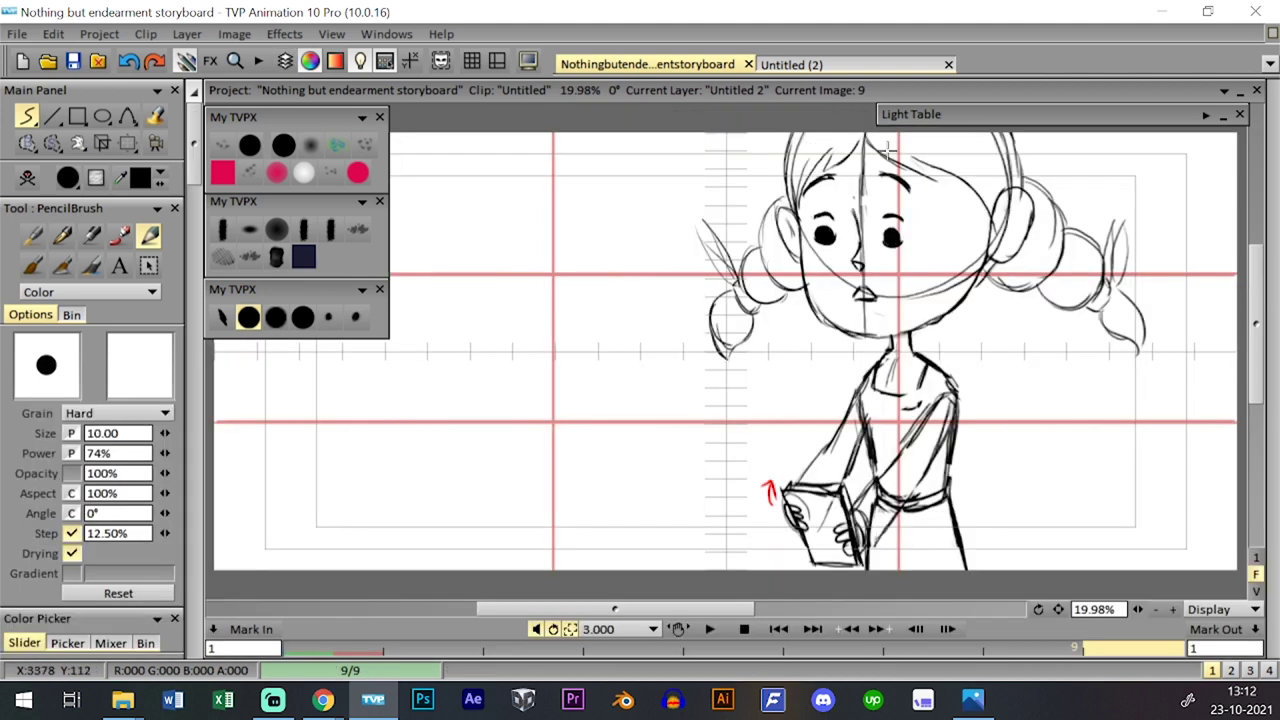
pyautogui.press('F12')
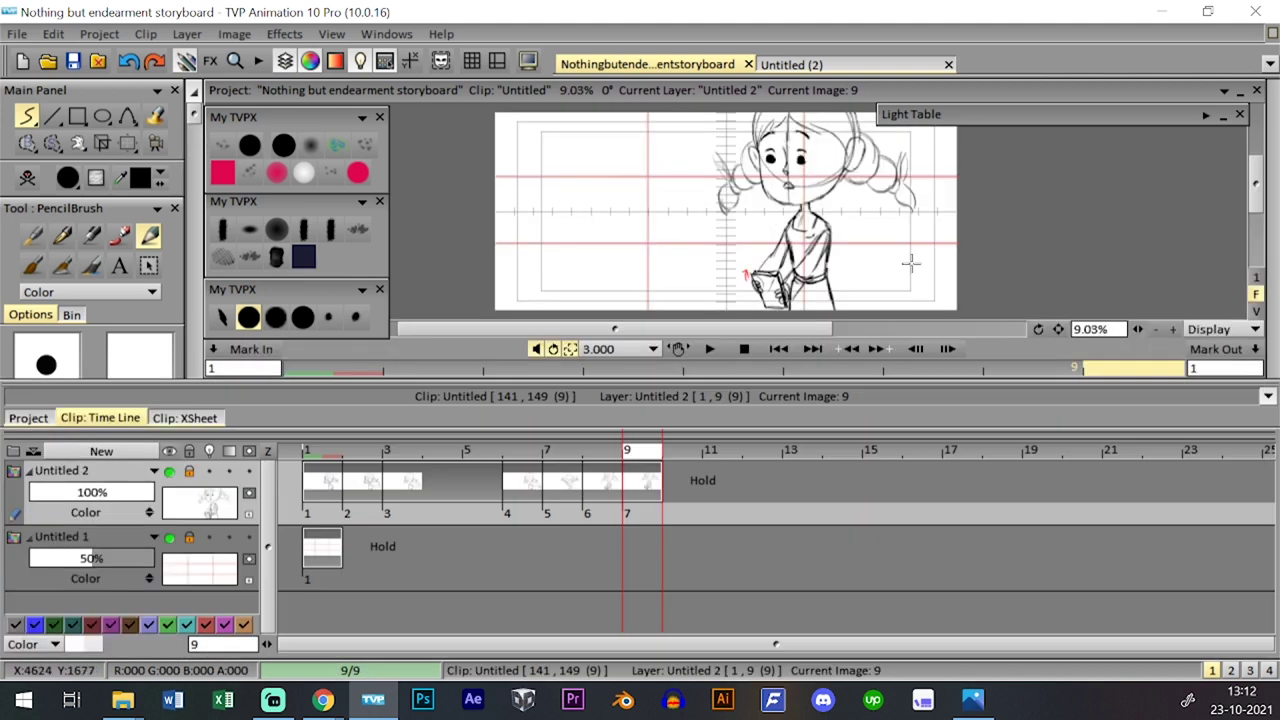
pyautogui.press('F12')
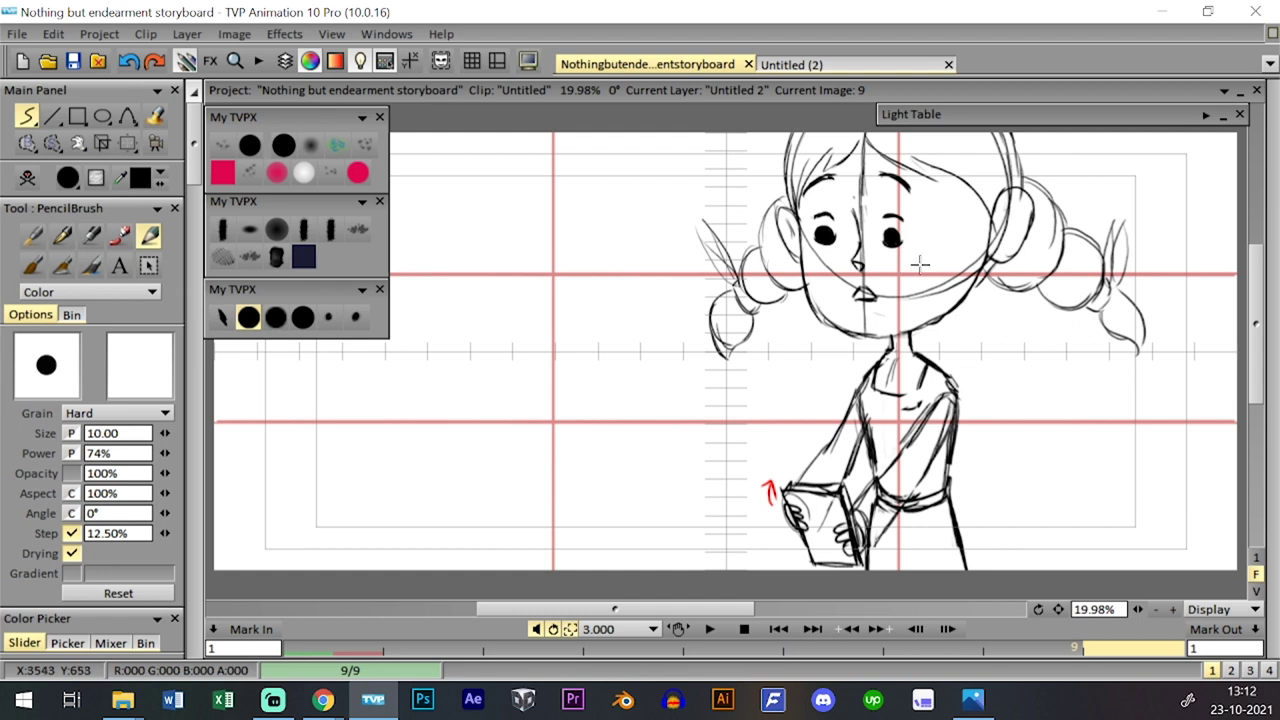
pyautogui.press('pagedown')
pyautogui.press('pageup')
pyautogui.press('pagedown')
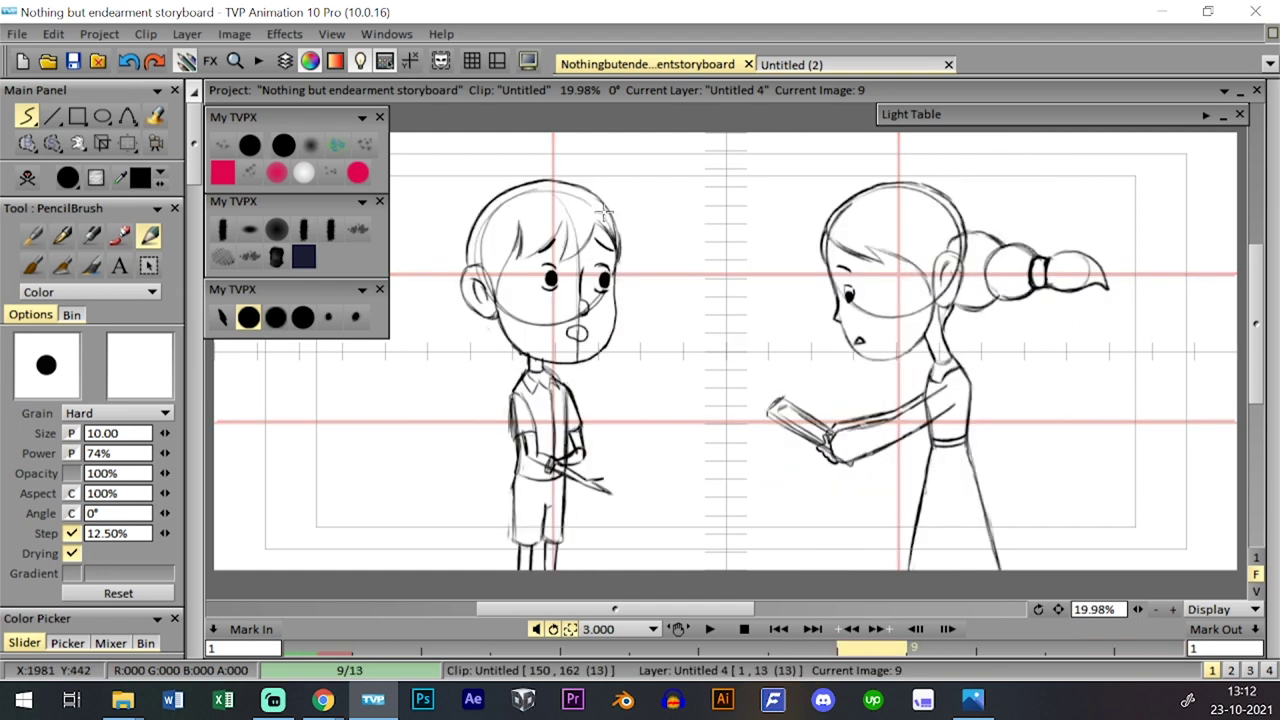
pyautogui.press('Up')
pyautogui.press('Up')
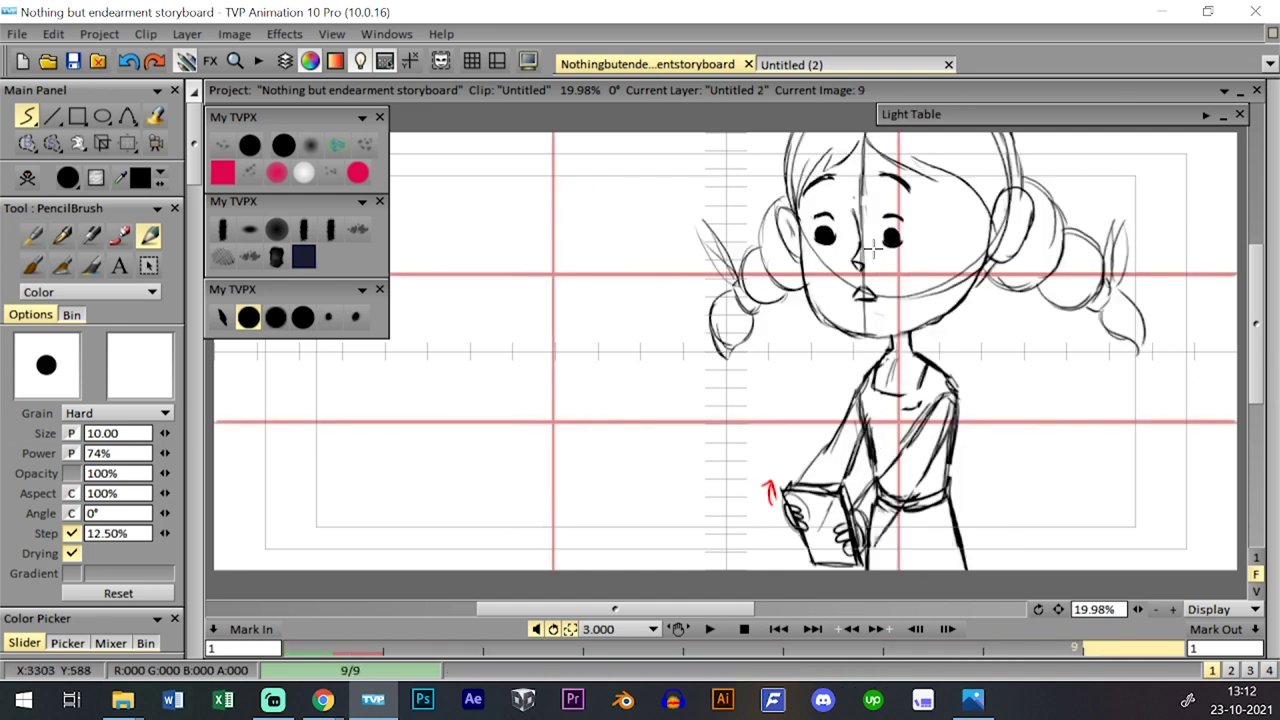
pyautogui.press('Down')
pyautogui.press('Down')
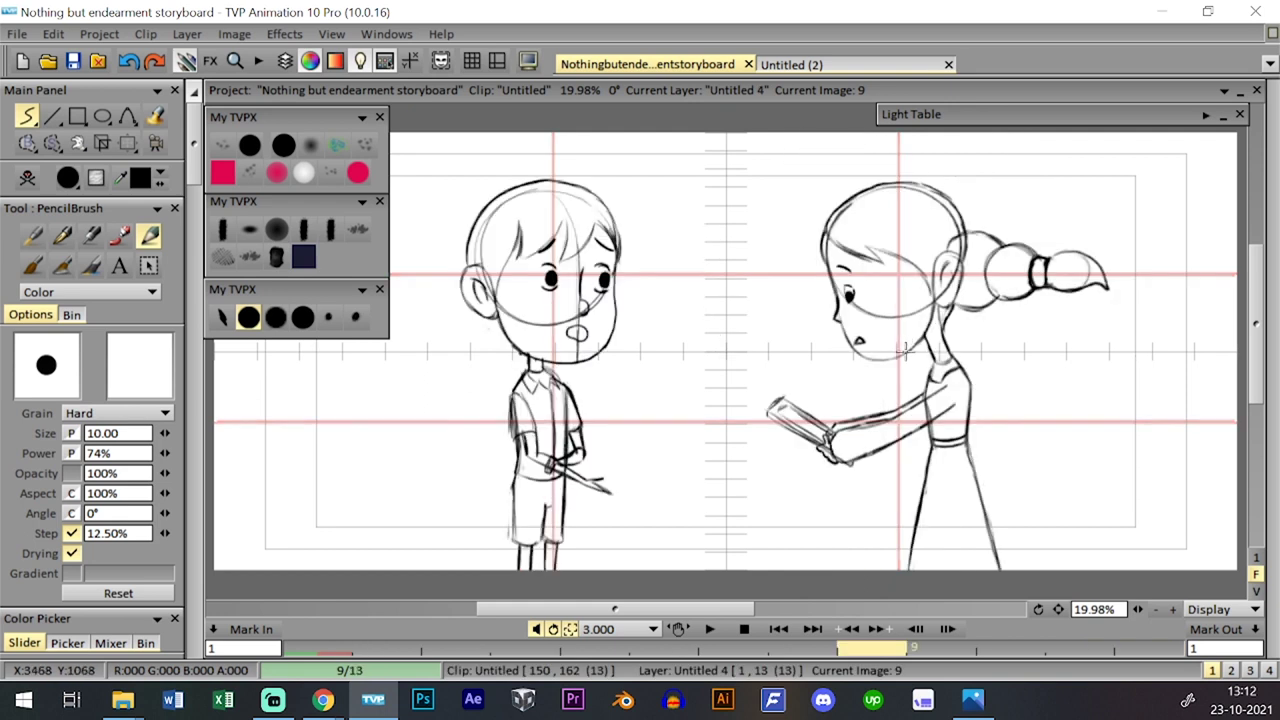
# - Step through the first images of the two-character clip from image 1 to image 2
pyautogui.press('l')
pyautogui.press('l')
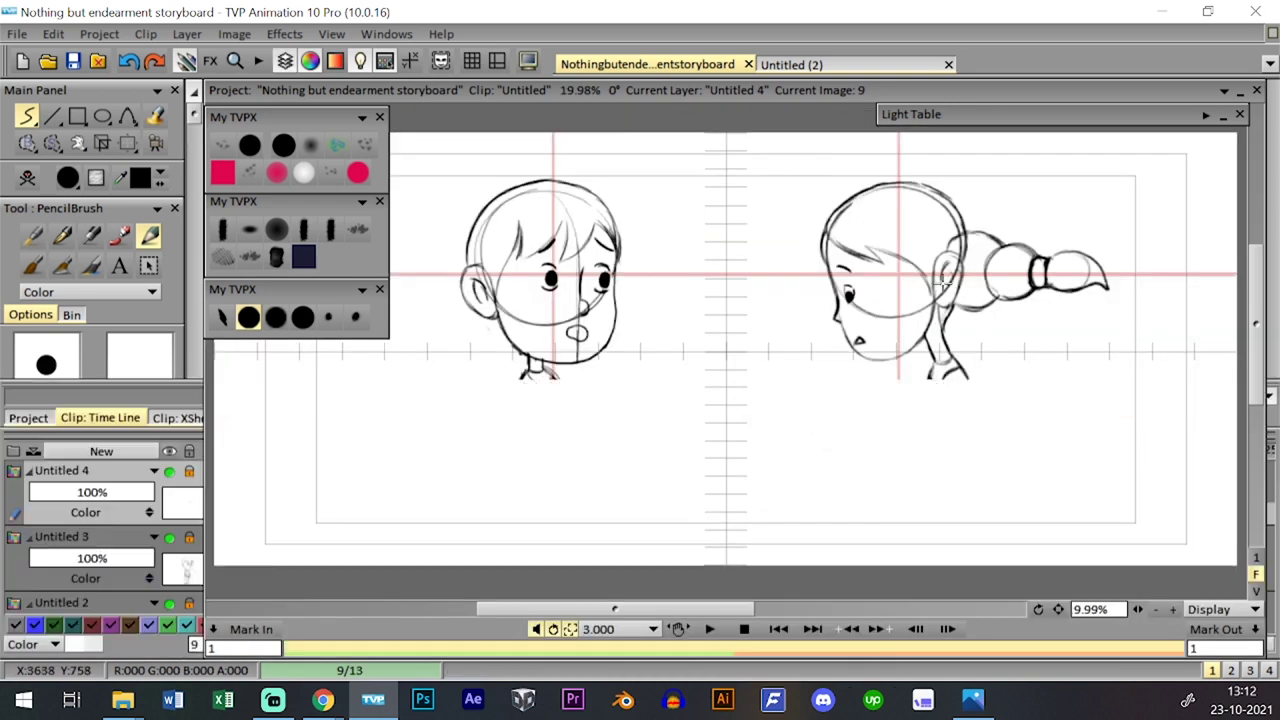
pyautogui.press('l')
pyautogui.click(323, 458)
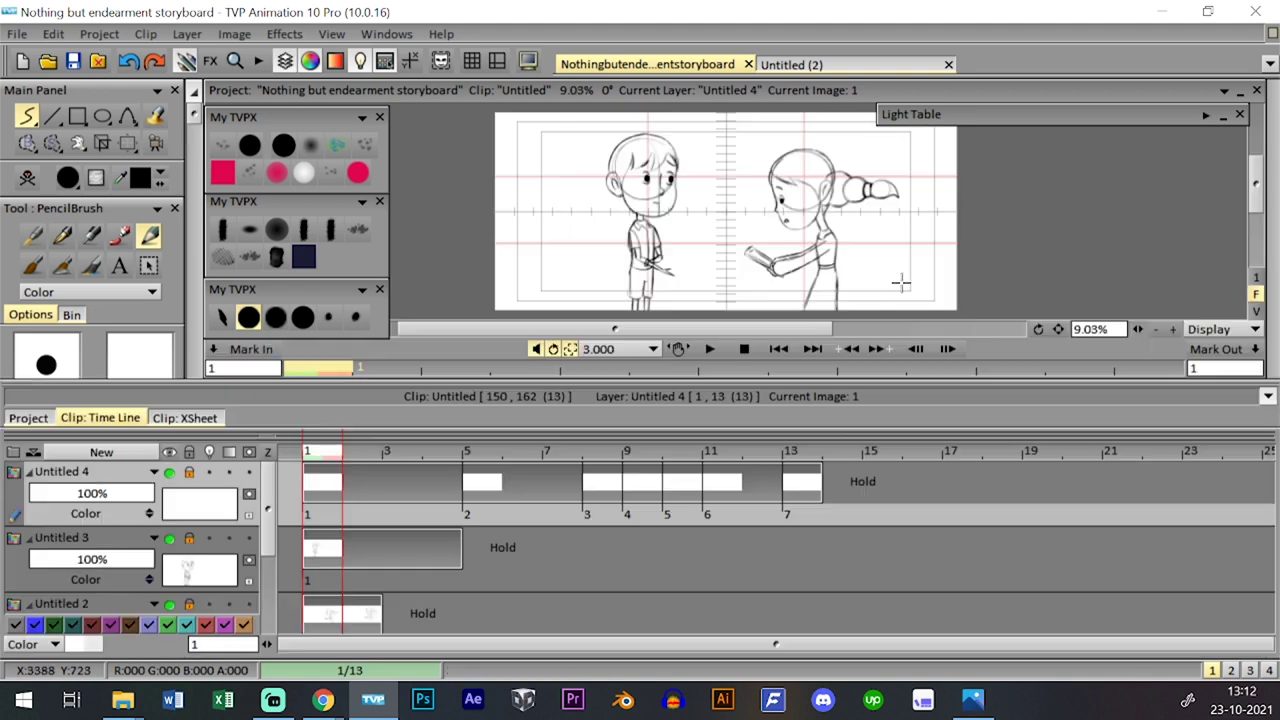
pyautogui.hotkey('ctrl', 't')
pyautogui.press('Right')
pyautogui.press('Left')
pyautogui.press('Right')
pyautogui.hotkey('ctrl', 't')
# - Scrub the clip forward to images 9 and 10, then back through images 4 and 7
pyautogui.moveTo(350, 455); pyautogui.dragTo(315, 490)
pyautogui.press('Right')
pyautogui.press('Right')
pyautogui.press('Left')
pyautogui.press('Left')
pyautogui.press('Right')
pyautogui.press('Right')
pyautogui.press('Right')
pyautogui.press('Right')
pyautogui.press('Right')
pyautogui.press('Right')
pyautogui.press('Right')
pyautogui.press('Right')
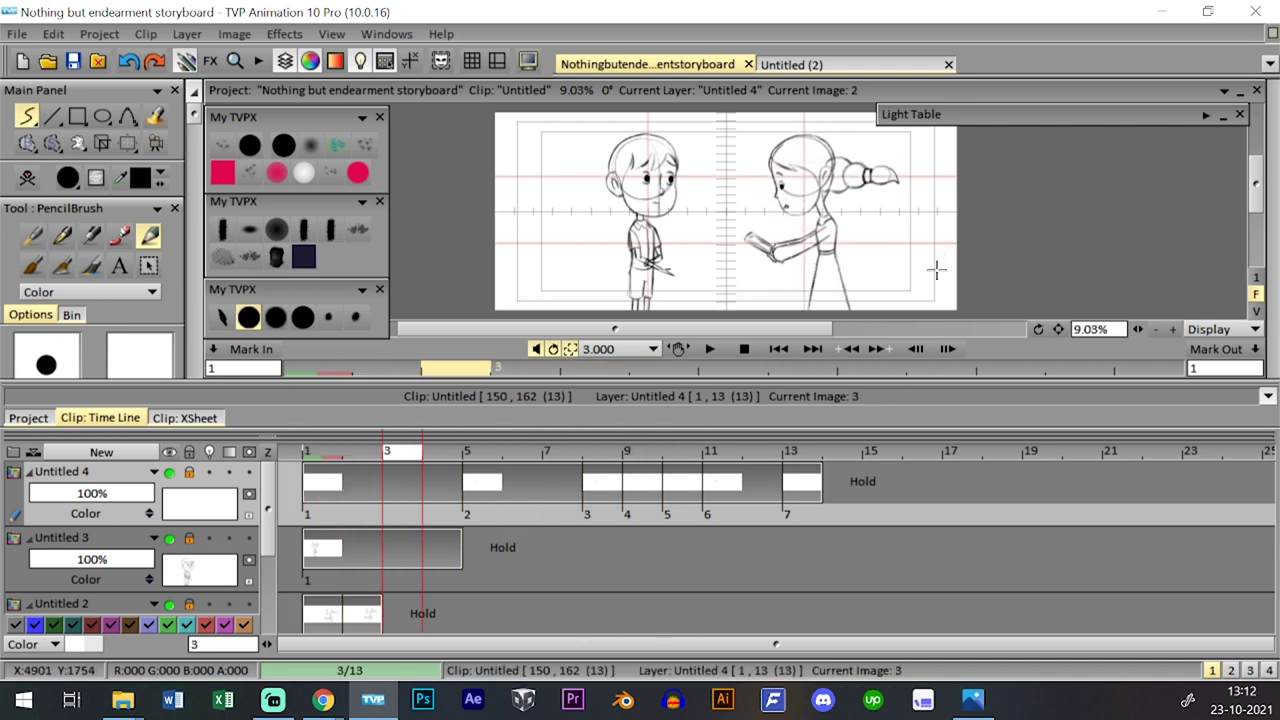
pyautogui.press('Right')
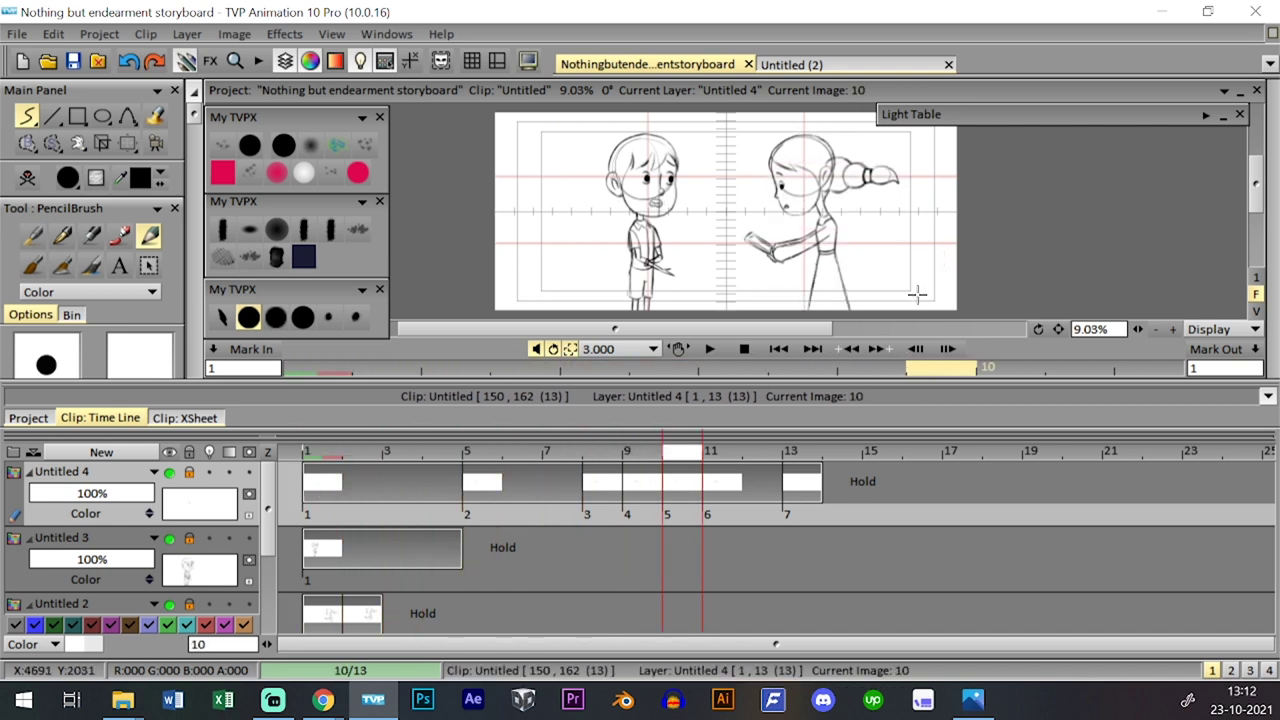
pyautogui.hotkey('ctrl', 't')
pyautogui.press('Left')
pyautogui.press('Left')
pyautogui.press('Left')
pyautogui.press('Left')
pyautogui.press('Left')
pyautogui.press('Left')
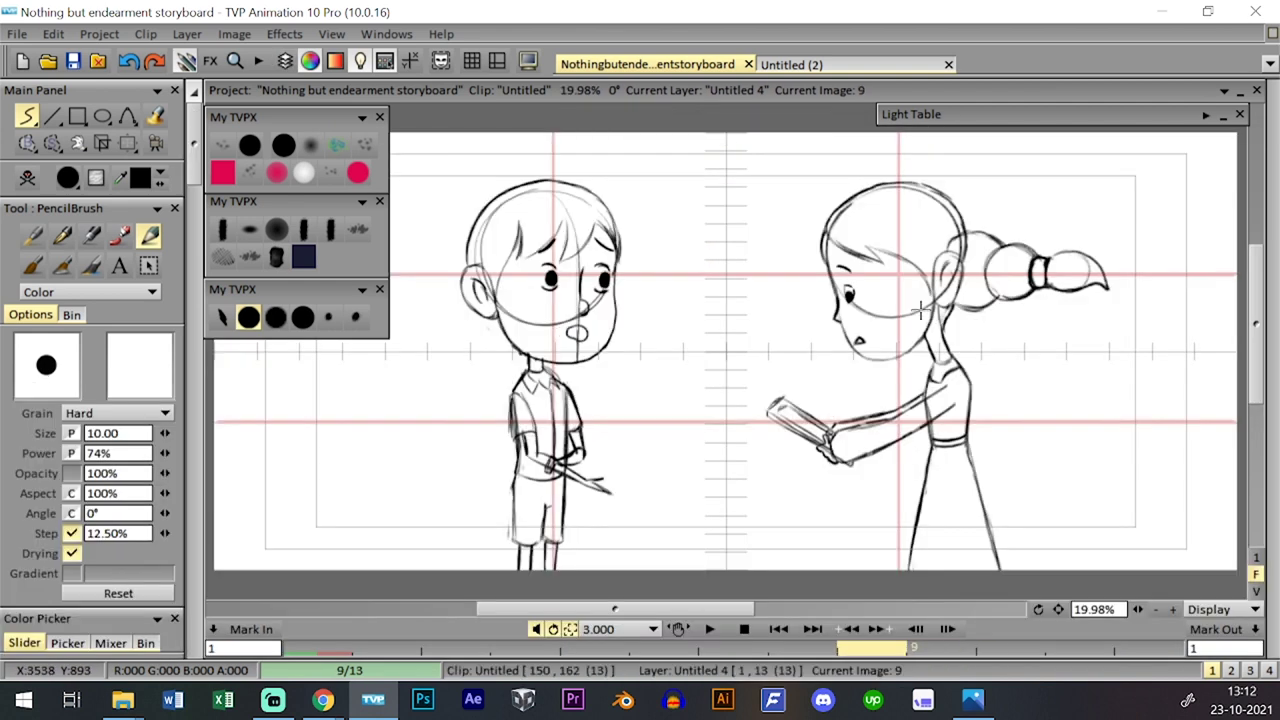
pyautogui.press('Right')
pyautogui.press('Right')
pyautogui.press('Right')
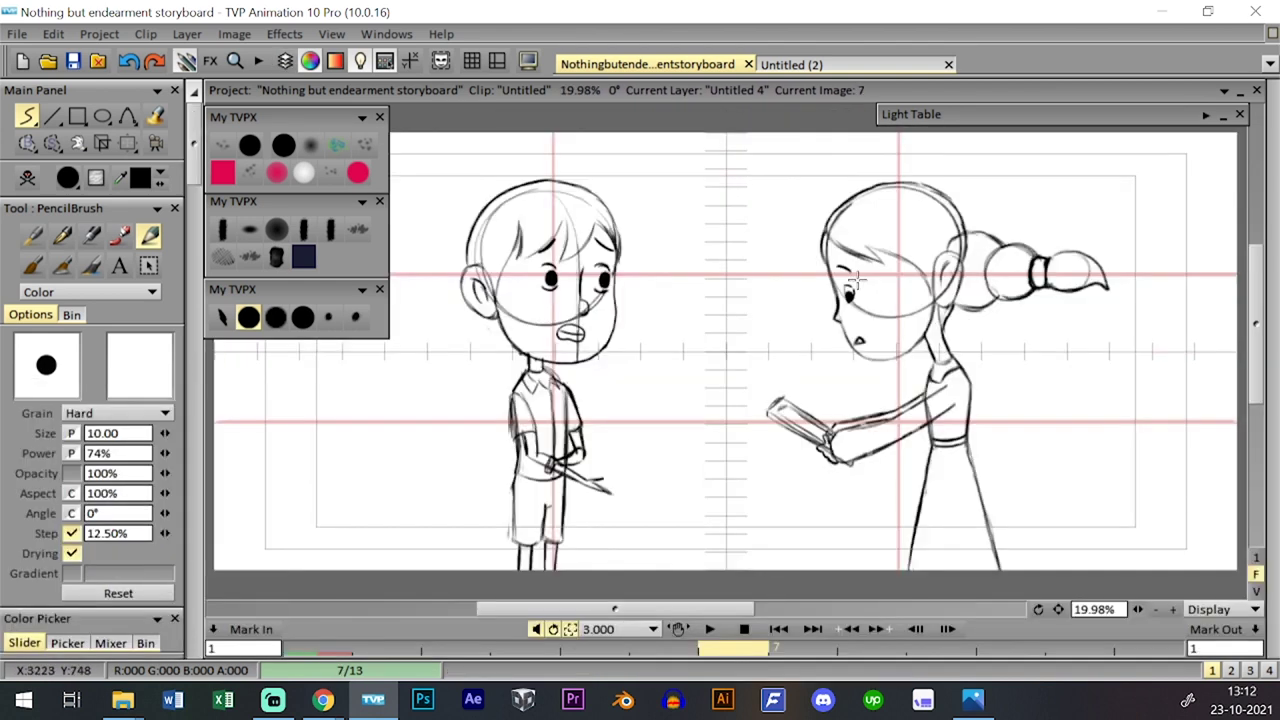
pyautogui.hotkey('ctrl', 't')
# - Open empty clip 20 from the project's clip list, hide the timeline, and save the storyboard
pyautogui.click(42, 416)
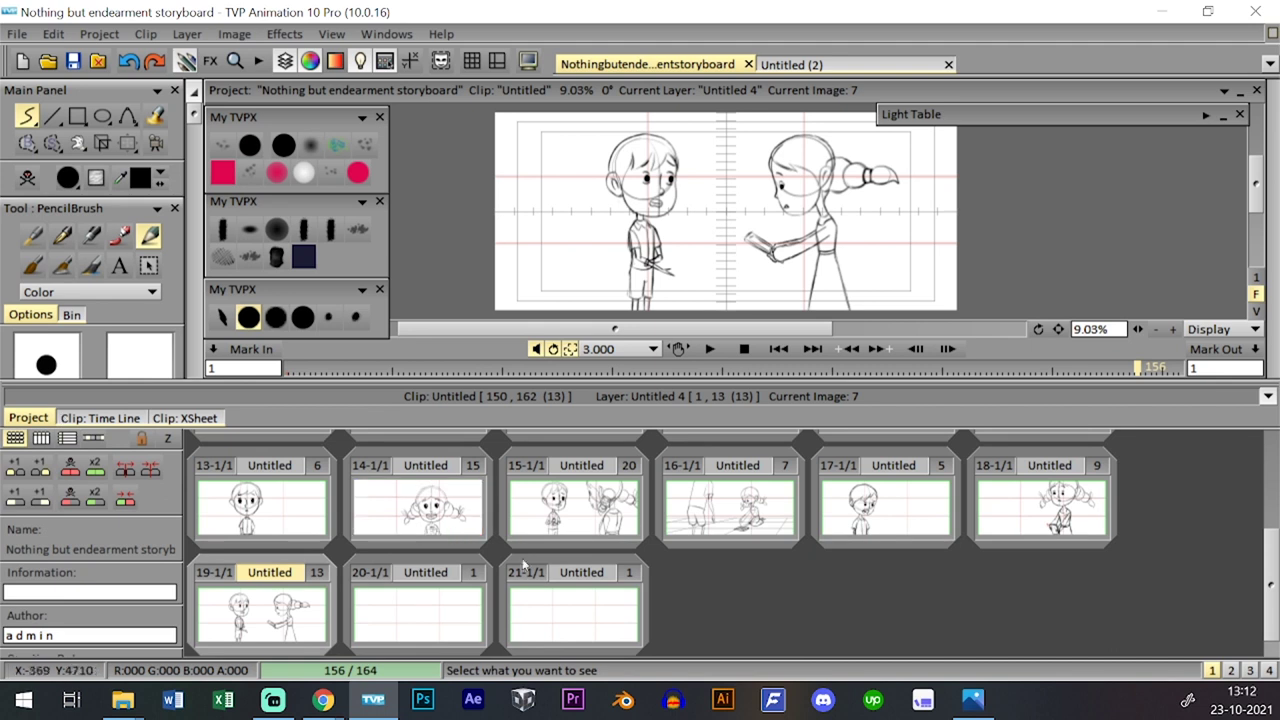
pyautogui.click(436, 586)
pyautogui.click(100, 418)
pyautogui.hotkey('ctrl', 't')
pyautogui.click(73, 61)
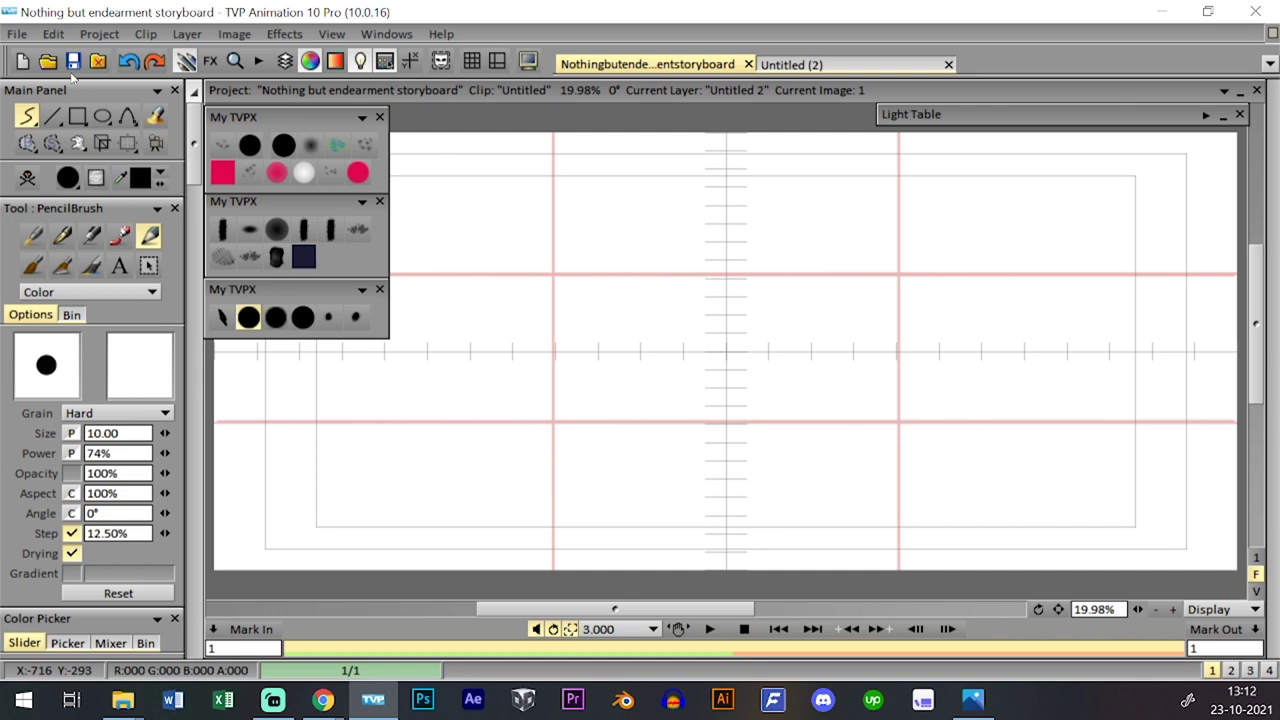
# - Frame the page at 19.98% and sketch, then undo, several trial head circles
pyautogui.moveTo(1137, 614); pyautogui.dragTo(1158, 587)
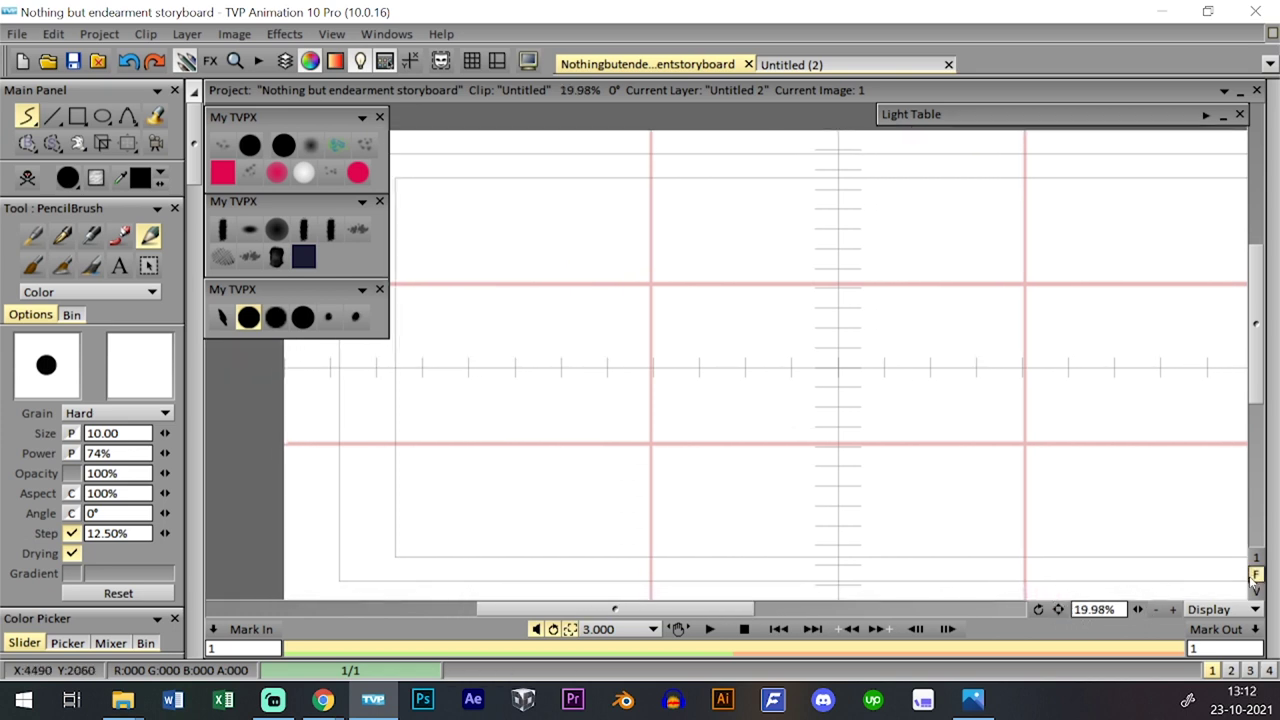
pyautogui.click(1158, 610)
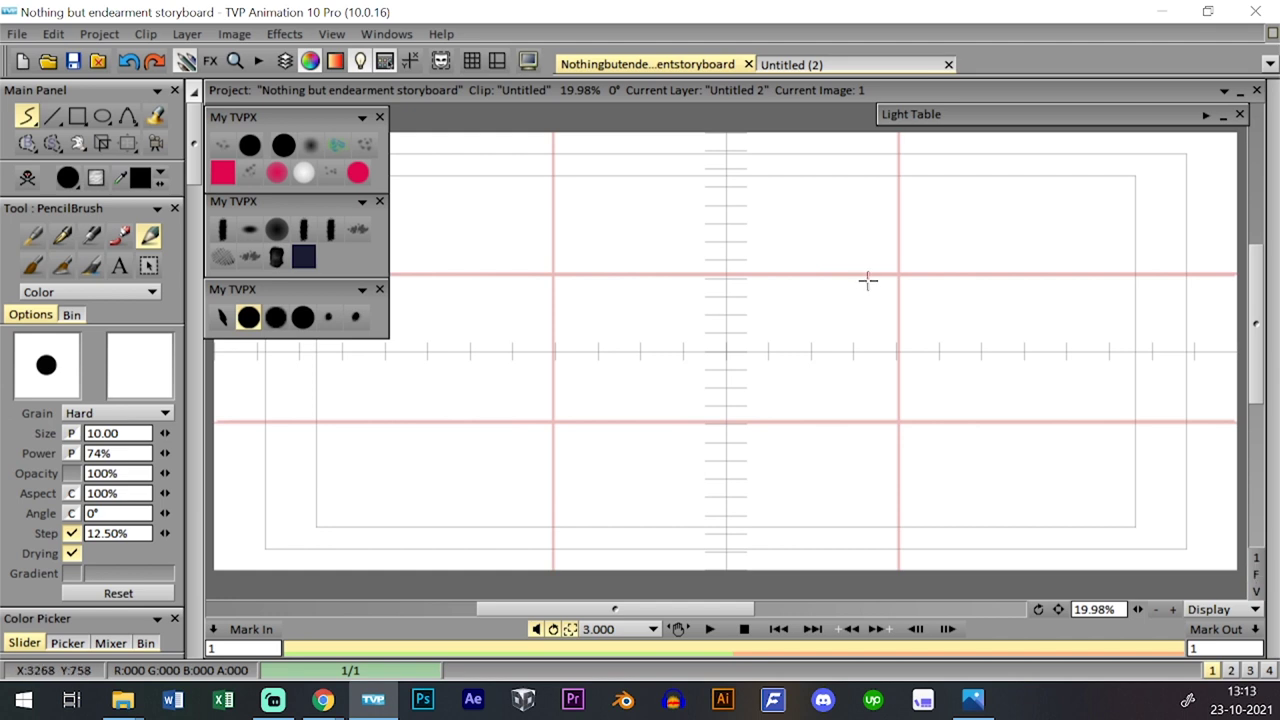
pyautogui.moveTo(867, 284); pyautogui.dragTo(846, 268)
pyautogui.press('l')
pyautogui.press('l')
pyautogui.press('l')
pyautogui.press('l')
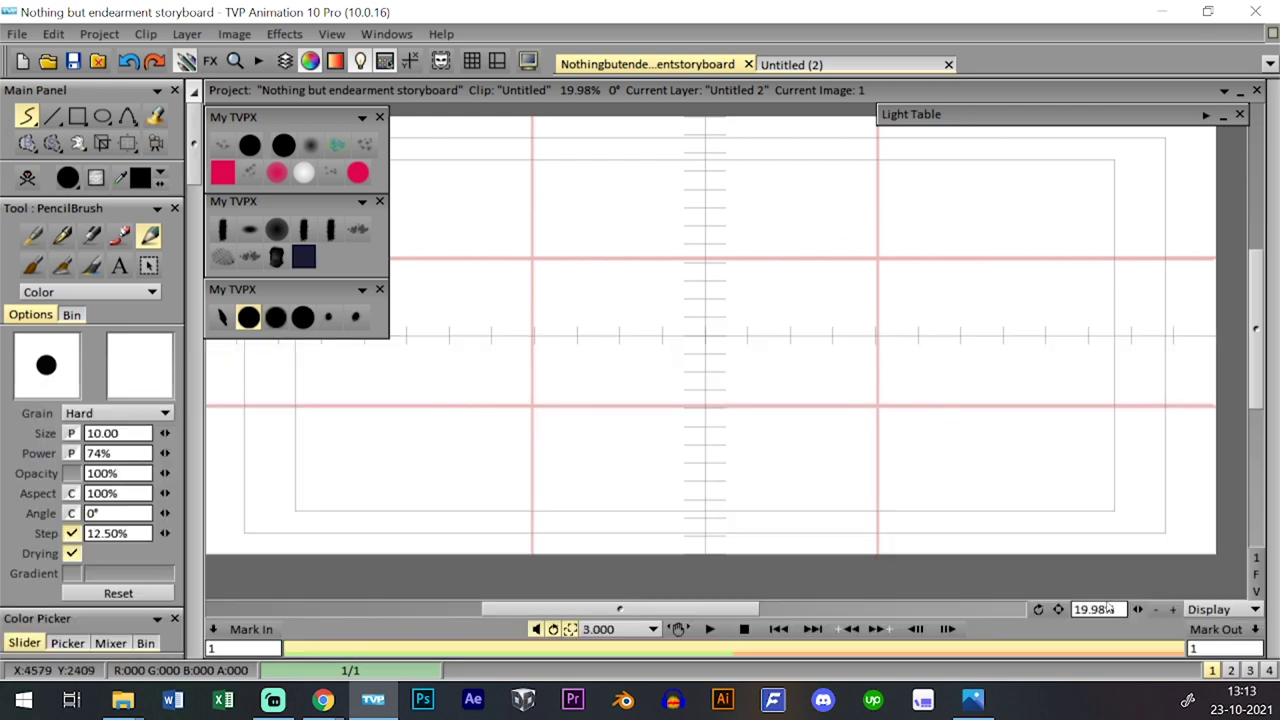
pyautogui.moveTo(1058, 610); pyautogui.dragTo(1050, 654)
pyautogui.moveTo(770, 212)
pyautogui.mouseDown()
pyautogui.moveTo(726, 374)
pyautogui.moveTo(711, 320)
pyautogui.mouseUp()
pyautogui.hotkey('ctrl', 'z')
pyautogui.moveTo(910, 236)
pyautogui.mouseDown()
pyautogui.moveTo(727, 386)
pyautogui.moveTo(953, 317)
pyautogui.moveTo(708, 333)
pyautogui.moveTo(929, 302)
pyautogui.moveTo(700, 369)
pyautogui.moveTo(935, 335)
pyautogui.moveTo(706, 314)
pyautogui.mouseUp()
pyautogui.hotkey('ctrl', 'z')
pyautogui.hotkey('ctrl', 'z')
pyautogui.moveTo(912, 246)
pyautogui.mouseDown()
pyautogui.moveTo(736, 416)
pyautogui.moveTo(921, 270)
pyautogui.moveTo(892, 282)
pyautogui.mouseUp()
pyautogui.hotkey('ctrl', 'z')
pyautogui.moveTo(745, 216)
pyautogui.mouseDown()
pyautogui.moveTo(811, 454)
pyautogui.moveTo(725, 232)
pyautogui.mouseUp()
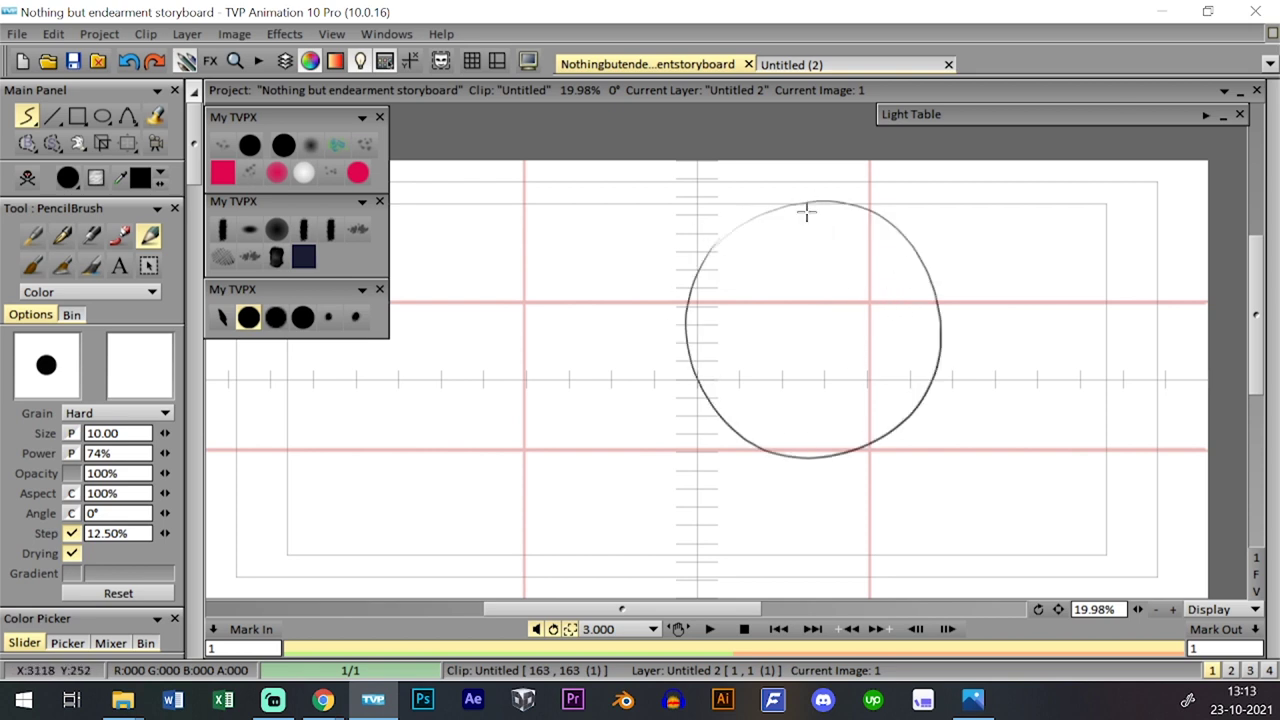
pyautogui.hotkey('ctrl', 'z')
# - Keep drawing and undoing head circles, including a double-lined one and one right of centre
pyautogui.moveTo(700, 330)
pyautogui.mouseDown()
pyautogui.moveTo(920, 434)
pyautogui.moveTo(943, 294)
pyautogui.moveTo(866, 206)
pyautogui.moveTo(739, 412)
pyautogui.mouseUp()
pyautogui.hotkey('ctrl', 'z')
pyautogui.hotkey('ctrl', 'z')
pyautogui.moveTo(840, 196)
pyautogui.mouseDown()
pyautogui.moveTo(756, 235)
pyautogui.moveTo(830, 432)
pyautogui.mouseUp()
pyautogui.hotkey('ctrl', 'z')
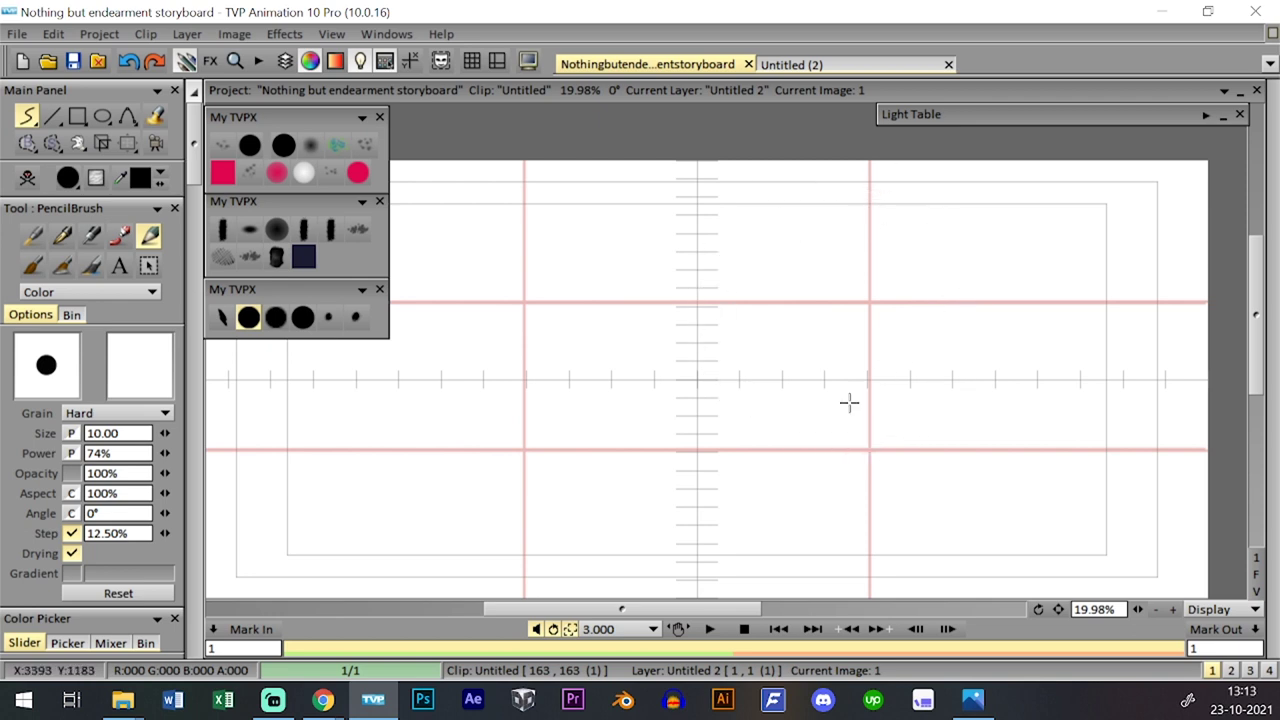
pyautogui.moveTo(922, 399); pyautogui.dragTo(875, 434)
pyautogui.hotkey('ctrl', 'z')
pyautogui.moveTo(863, 203)
pyautogui.mouseDown()
pyautogui.moveTo(806, 437)
pyautogui.moveTo(902, 226)
pyautogui.moveTo(786, 426)
pyautogui.moveTo(900, 259)
pyautogui.moveTo(778, 413)
pyautogui.moveTo(935, 252)
pyautogui.moveTo(757, 363)
pyautogui.mouseUp()
pyautogui.hotkey('ctrl', 'z')
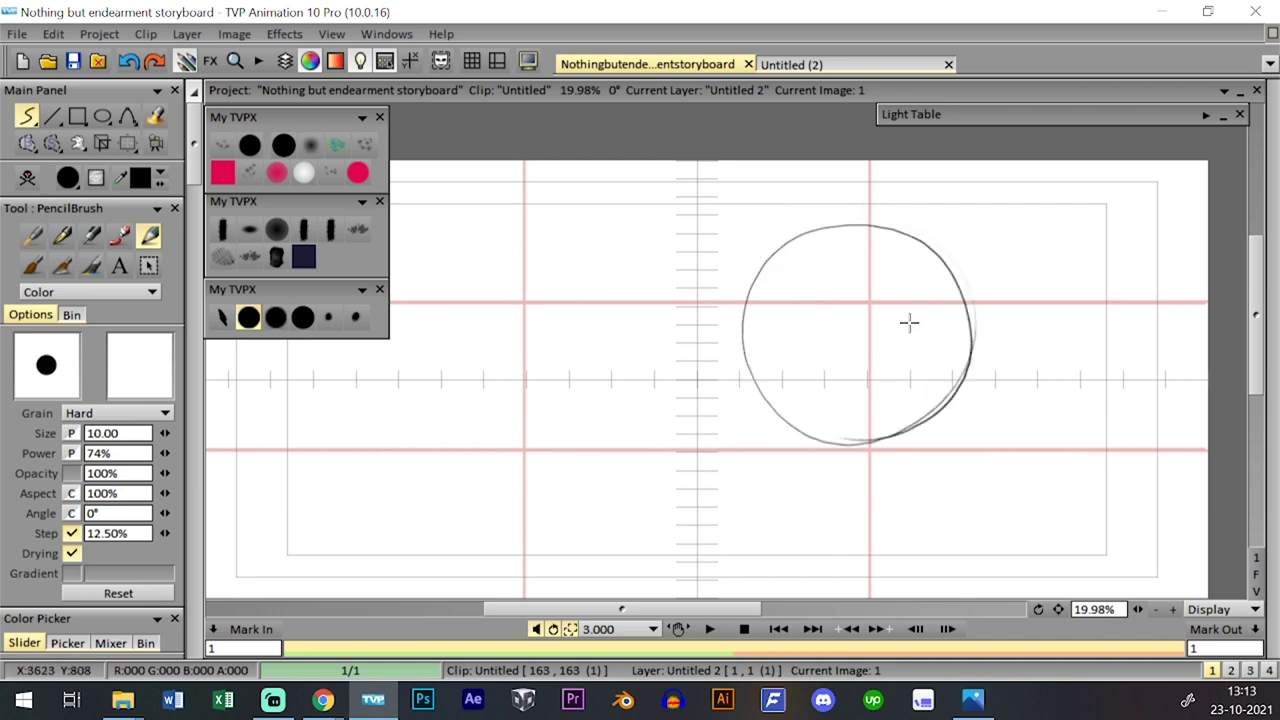
pyautogui.hotkey('ctrl', 'z')
pyautogui.moveTo(916, 378)
pyautogui.mouseDown()
pyautogui.moveTo(735, 275)
pyautogui.moveTo(844, 429)
pyautogui.mouseUp()
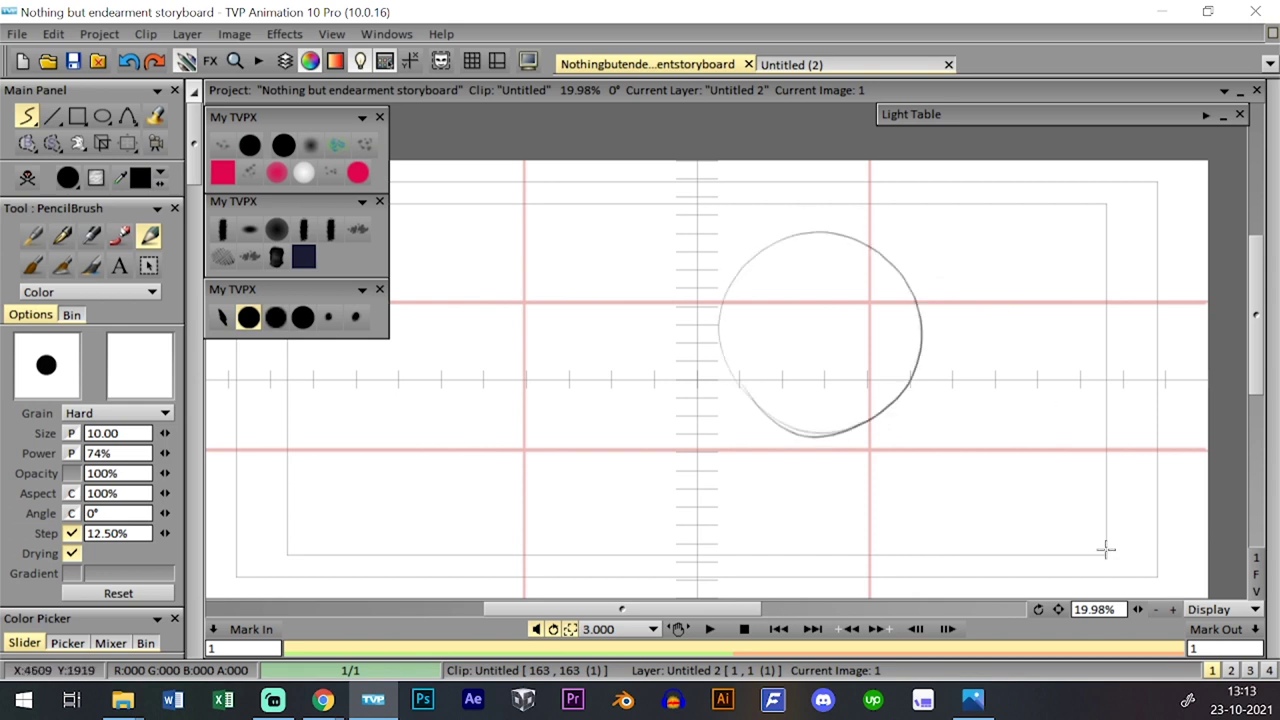
pyautogui.scroll(5, 1098, 507)
pyautogui.hotkey('ctrl', 'z')
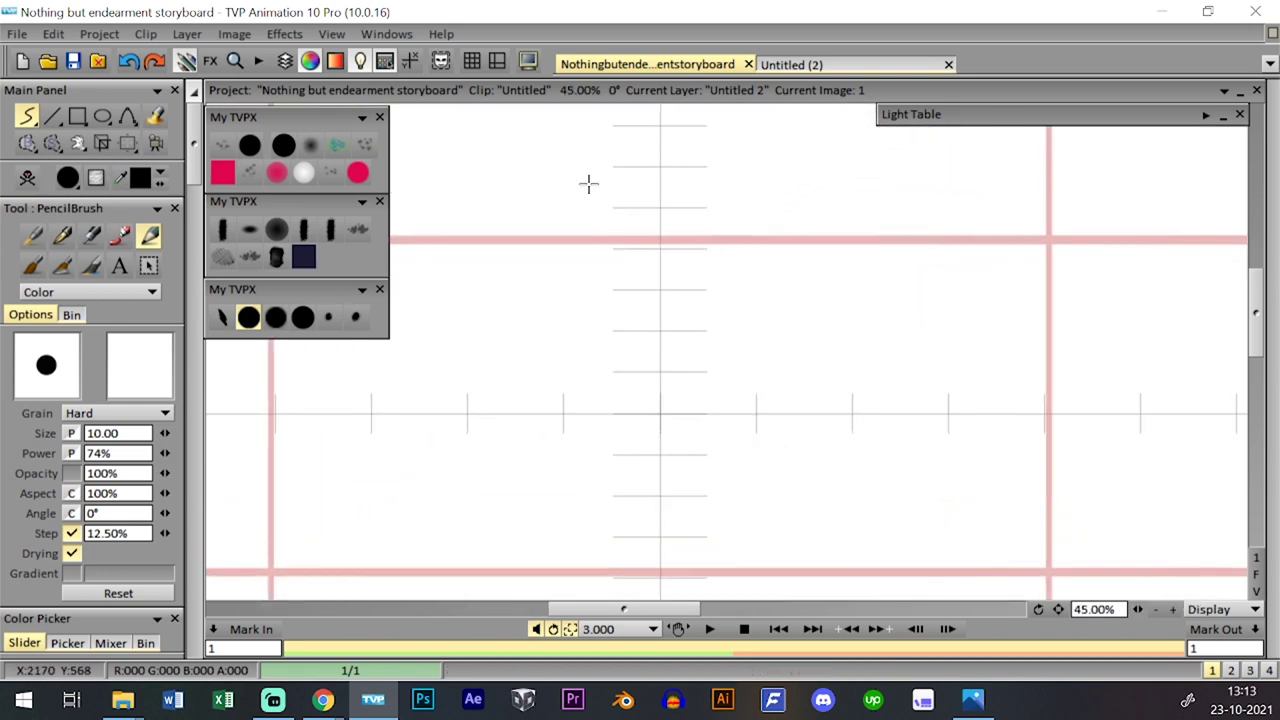
# - Clear the whole image and draw one fresh freehand circle on the empty page
pyautogui.moveTo(614, 213)
pyautogui.mouseDown()
pyautogui.moveTo(566, 258)
pyautogui.moveTo(790, 302)
pyautogui.moveTo(628, 208)
pyautogui.moveTo(697, 220)
pyautogui.moveTo(583, 251)
pyautogui.moveTo(644, 237)
pyautogui.mouseUp()
pyautogui.hotkey('ctrl', 'z')
pyautogui.hotkey('ctrl', 'z')
pyautogui.hotkey('ctrl', 'z')
pyautogui.moveTo(760, 232)
pyautogui.mouseDown()
pyautogui.moveTo(586, 277)
pyautogui.moveTo(600, 265)
pyautogui.mouseUp()
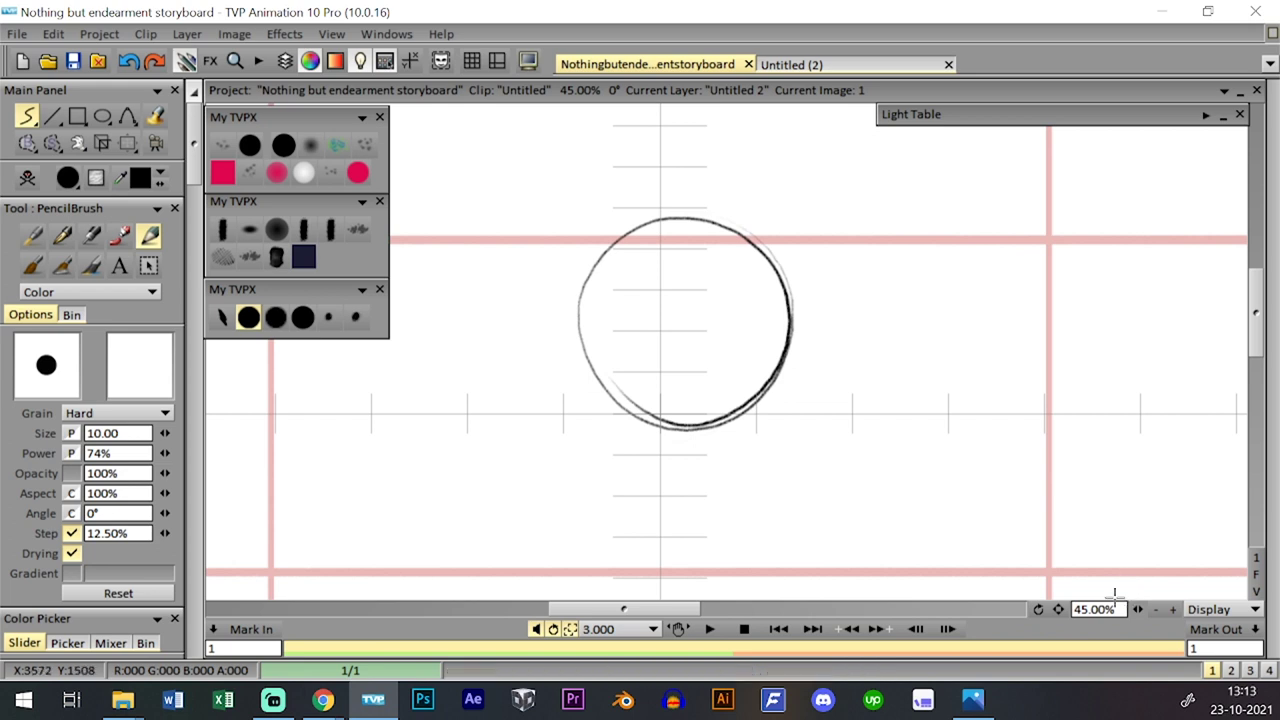
pyautogui.moveTo(1138, 609); pyautogui.dragTo(1248, 598)
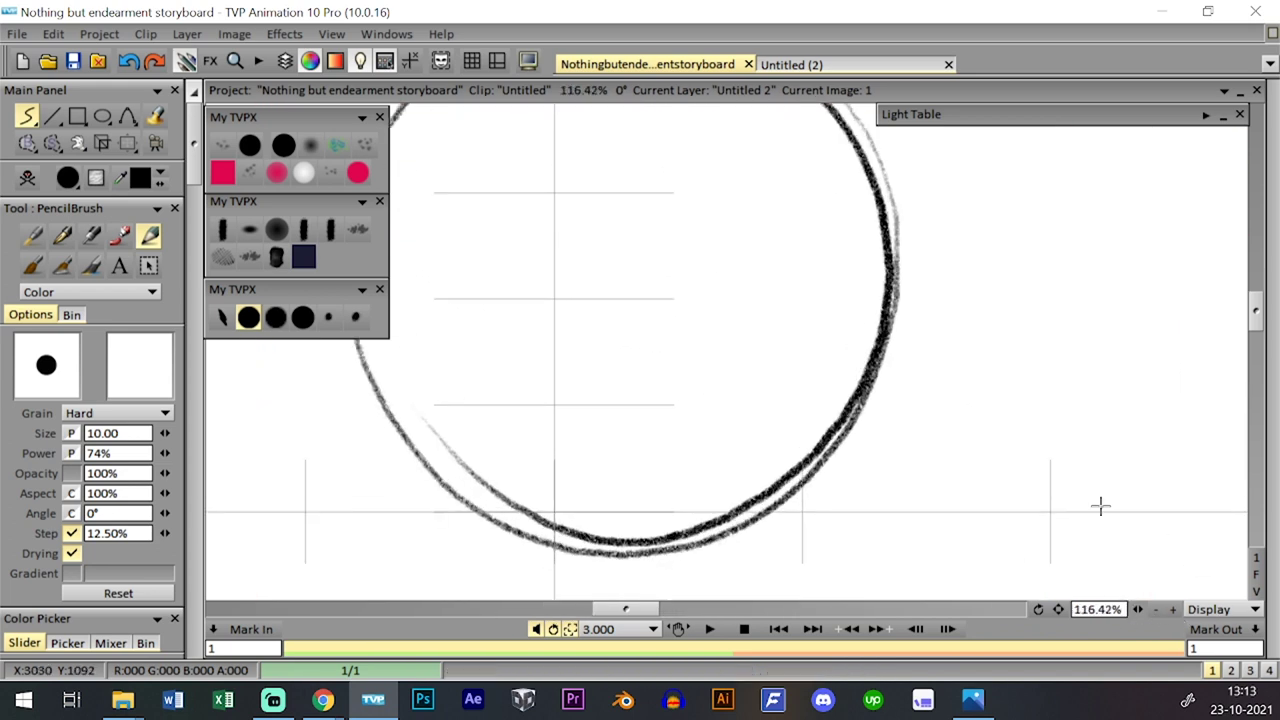
pyautogui.click(27, 177)
pyautogui.moveTo(770, 349)
pyautogui.mouseDown()
pyautogui.moveTo(769, 369)
pyautogui.moveTo(605, 336)
pyautogui.mouseUp()
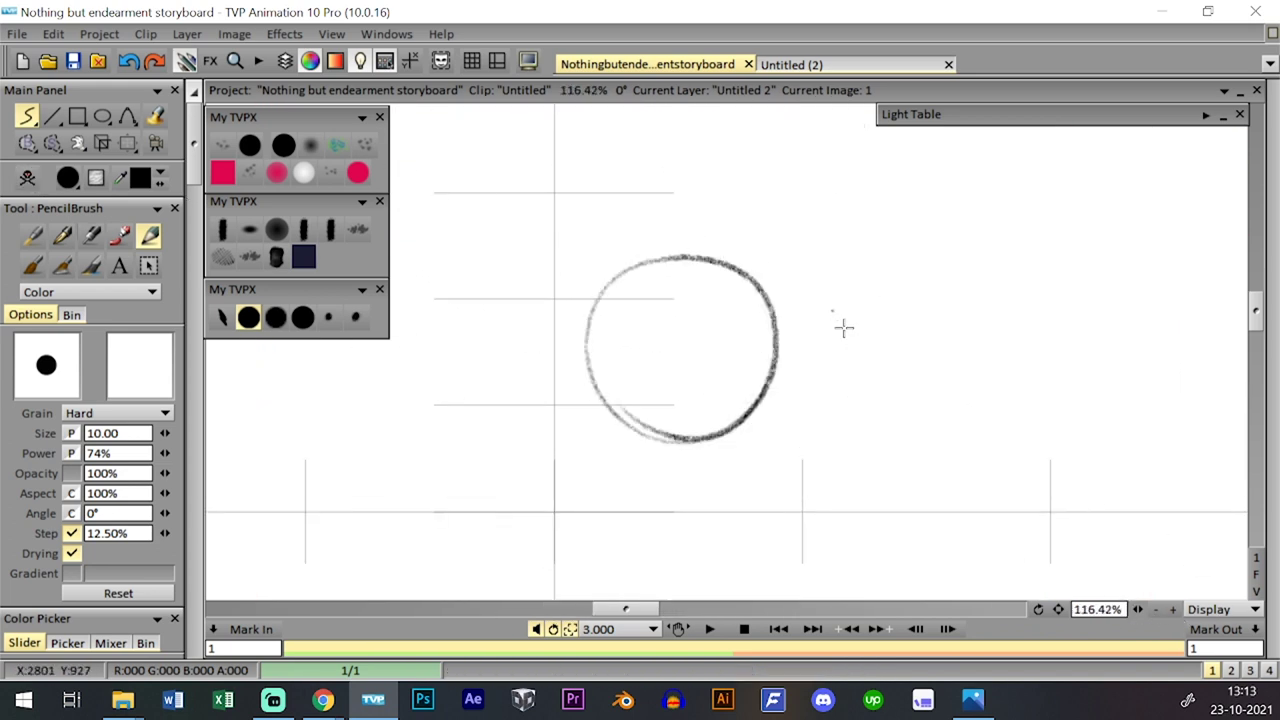
pyautogui.scroll(-6, 991, 537)
pyautogui.scroll(1, 991, 517)
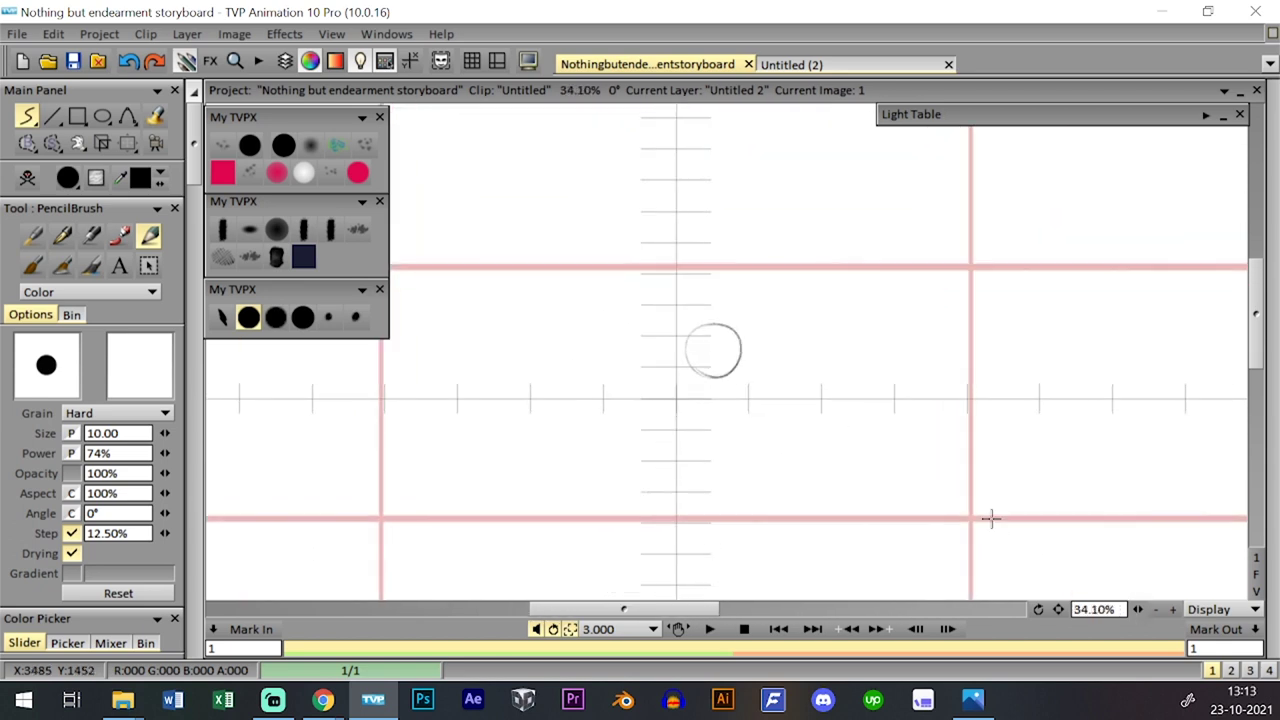
pyautogui.click(127, 143)
# - Enlarge the circle, then clear the image and redraw a new freehand head circle
pyautogui.moveTo(742, 324); pyautogui.dragTo(904, 167)
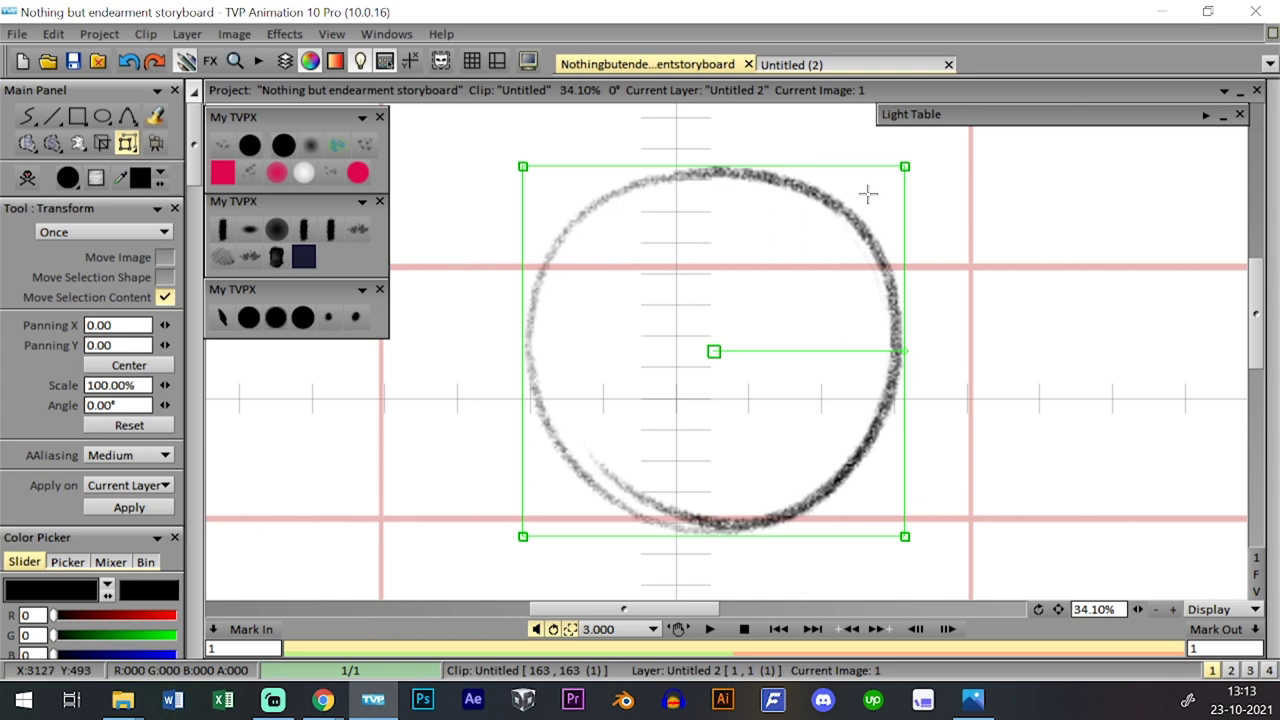
pyautogui.click(27, 177)
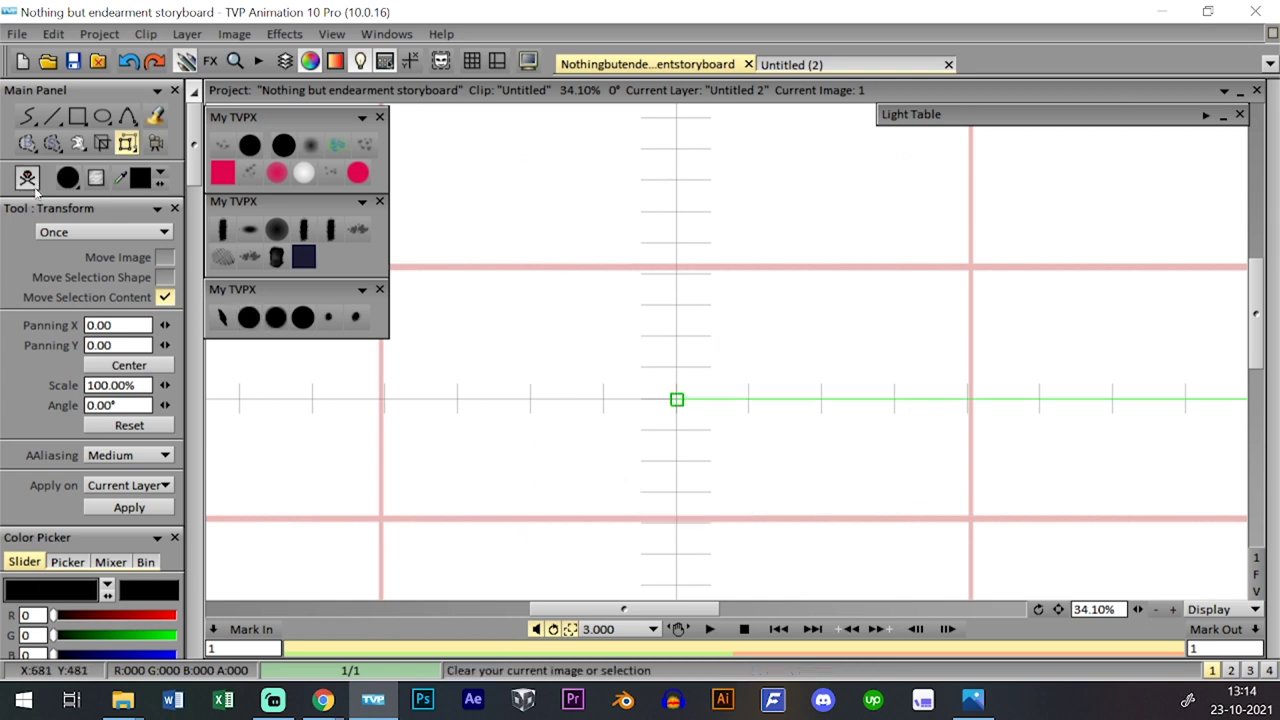
pyautogui.click(249, 317)
pyautogui.moveTo(820, 396)
pyautogui.mouseDown()
pyautogui.moveTo(806, 194)
pyautogui.moveTo(720, 438)
pyautogui.mouseUp()
pyautogui.hotkey('ctrl', 'z')
pyautogui.moveTo(827, 380)
pyautogui.mouseDown()
pyautogui.moveTo(752, 231)
pyautogui.moveTo(684, 450)
pyautogui.mouseUp()
pyautogui.hotkey('ctrl', 'z')
pyautogui.moveTo(842, 326)
pyautogui.mouseDown()
pyautogui.moveTo(615, 258)
pyautogui.moveTo(736, 466)
pyautogui.mouseUp()
pyautogui.moveTo(1140, 609); pyautogui.dragTo(1071, 543)
# - Scale the new circle to about 128% and move it up and right of centre
pyautogui.click(127, 143)
pyautogui.moveTo(800, 277); pyautogui.dragTo(817, 260)
pyautogui.moveTo(724, 347); pyautogui.dragTo(843, 283)
pyautogui.press('Return')
pyautogui.moveTo(938, 200); pyautogui.dragTo(966, 172)
pyautogui.moveTo(914, 249); pyautogui.dragTo(918, 277)
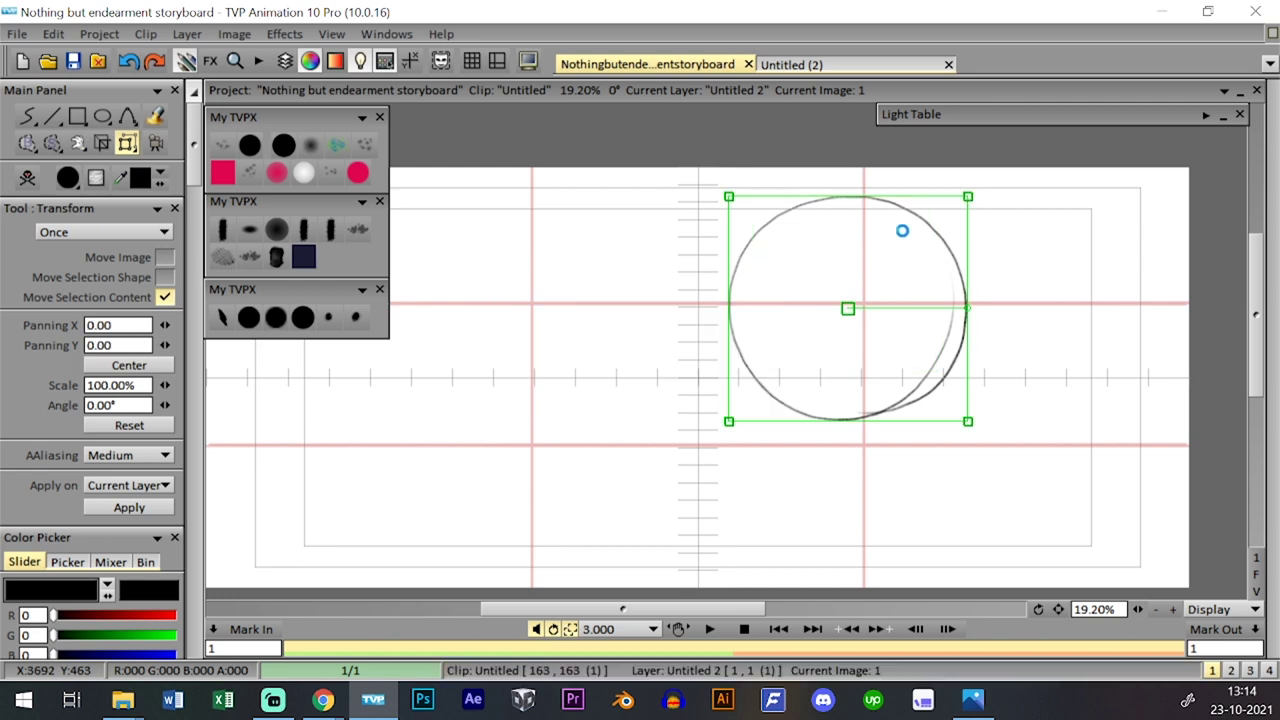
pyautogui.click(276, 317)
pyautogui.moveTo(840, 204)
pyautogui.mouseDown()
pyautogui.moveTo(814, 229)
pyautogui.moveTo(799, 420)
pyautogui.mouseUp()
pyautogui.hotkey('ctrl', 'z')
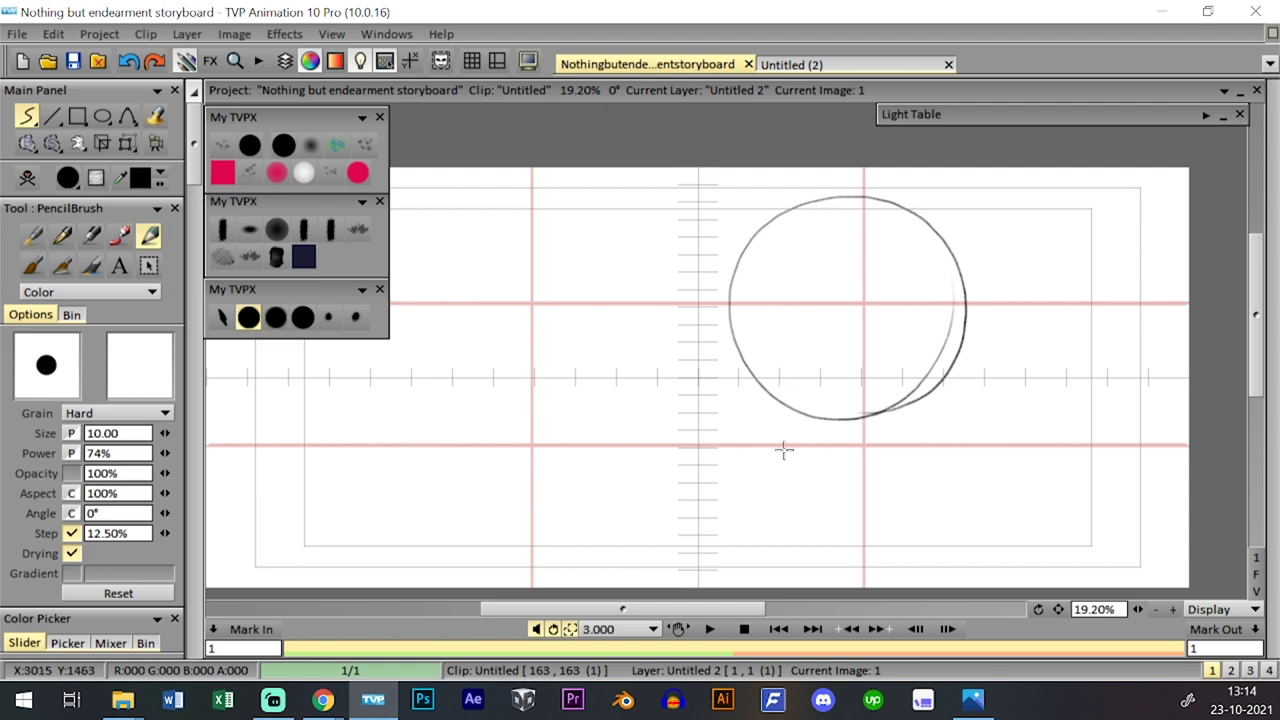
# - Draw a vertical centre guide line and the jaw curve down to the chin
pyautogui.moveTo(802, 474); pyautogui.dragTo(825, 226)
pyautogui.moveTo(807, 297)
pyautogui.mouseDown()
pyautogui.moveTo(850, 207)
pyautogui.moveTo(842, 197)
pyautogui.moveTo(806, 294)
pyautogui.moveTo(805, 252)
pyautogui.moveTo(801, 276)
pyautogui.moveTo(819, 227)
pyautogui.mouseUp()
pyautogui.hotkey('ctrl', 'z')
pyautogui.moveTo(803, 272); pyautogui.dragTo(846, 200)
pyautogui.moveTo(799, 410); pyautogui.dragTo(807, 487)
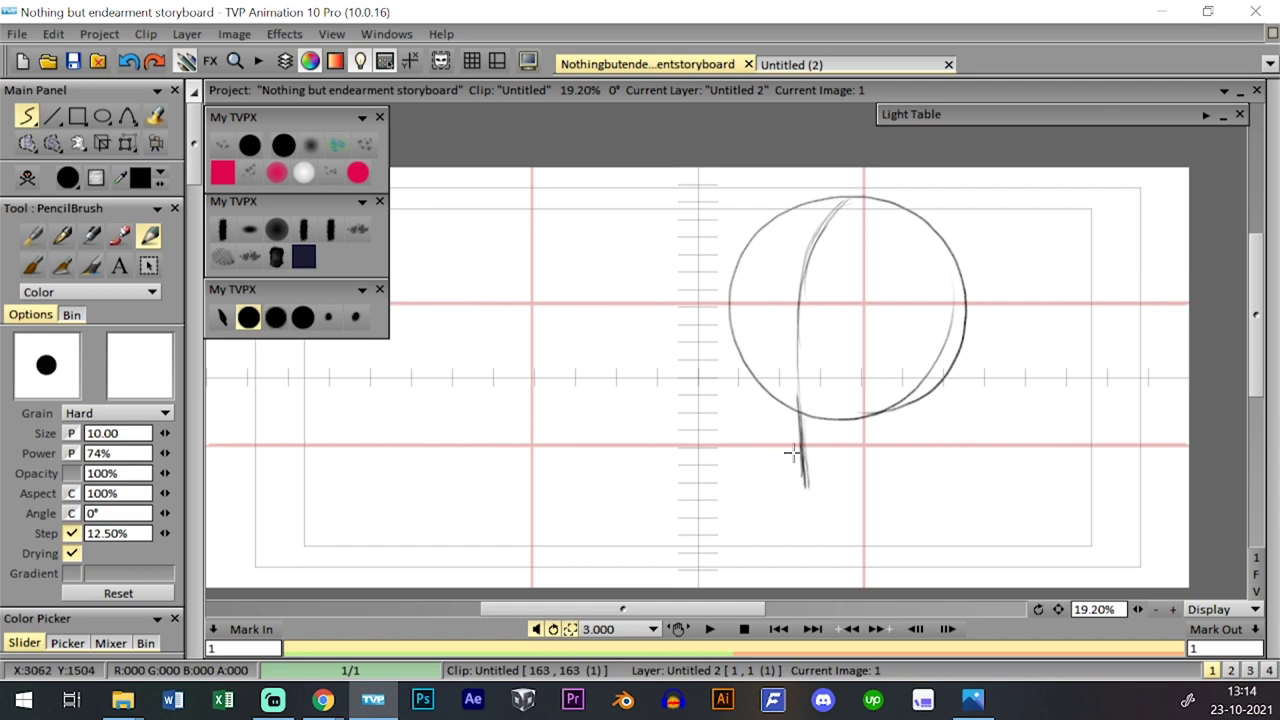
pyautogui.moveTo(742, 356)
pyautogui.mouseDown()
pyautogui.moveTo(782, 469)
pyautogui.moveTo(783, 455)
pyautogui.moveTo(840, 478)
pyautogui.moveTo(876, 461)
pyautogui.mouseUp()
pyautogui.moveTo(862, 476)
pyautogui.mouseDown()
pyautogui.moveTo(921, 414)
pyautogui.moveTo(930, 320)
pyautogui.moveTo(930, 343)
pyautogui.moveTo(952, 306)
pyautogui.moveTo(950, 335)
pyautogui.moveTo(974, 330)
pyautogui.moveTo(933, 373)
pyautogui.mouseUp()
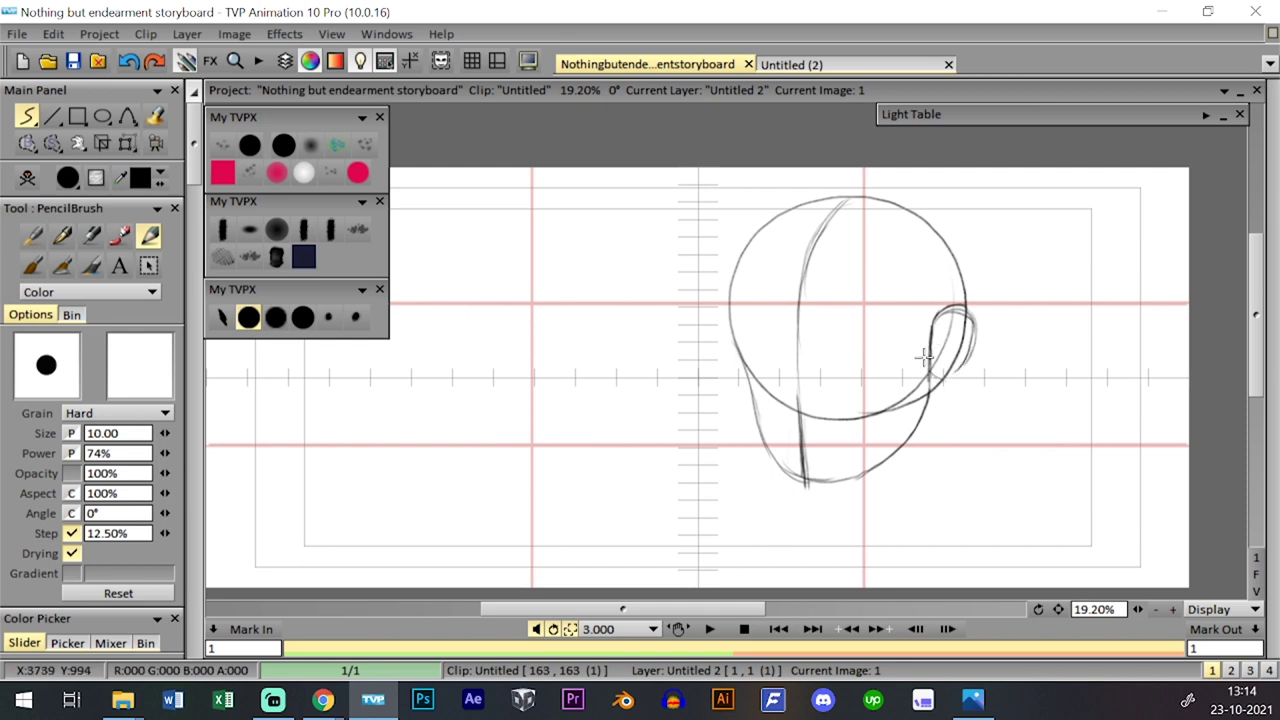
# - Draw the right and left ears on the sides of the head
pyautogui.hotkey('ctrl', 'z')
pyautogui.hotkey('ctrl', 'z')
pyautogui.hotkey('ctrl', 'z')
pyautogui.hotkey('ctrl', 'z')
pyautogui.moveTo(950, 316)
pyautogui.mouseDown()
pyautogui.moveTo(960, 309)
pyautogui.moveTo(978, 338)
pyautogui.mouseUp()
pyautogui.moveTo(943, 377); pyautogui.dragTo(979, 319)
pyautogui.moveTo(965, 363); pyautogui.dragTo(978, 323)
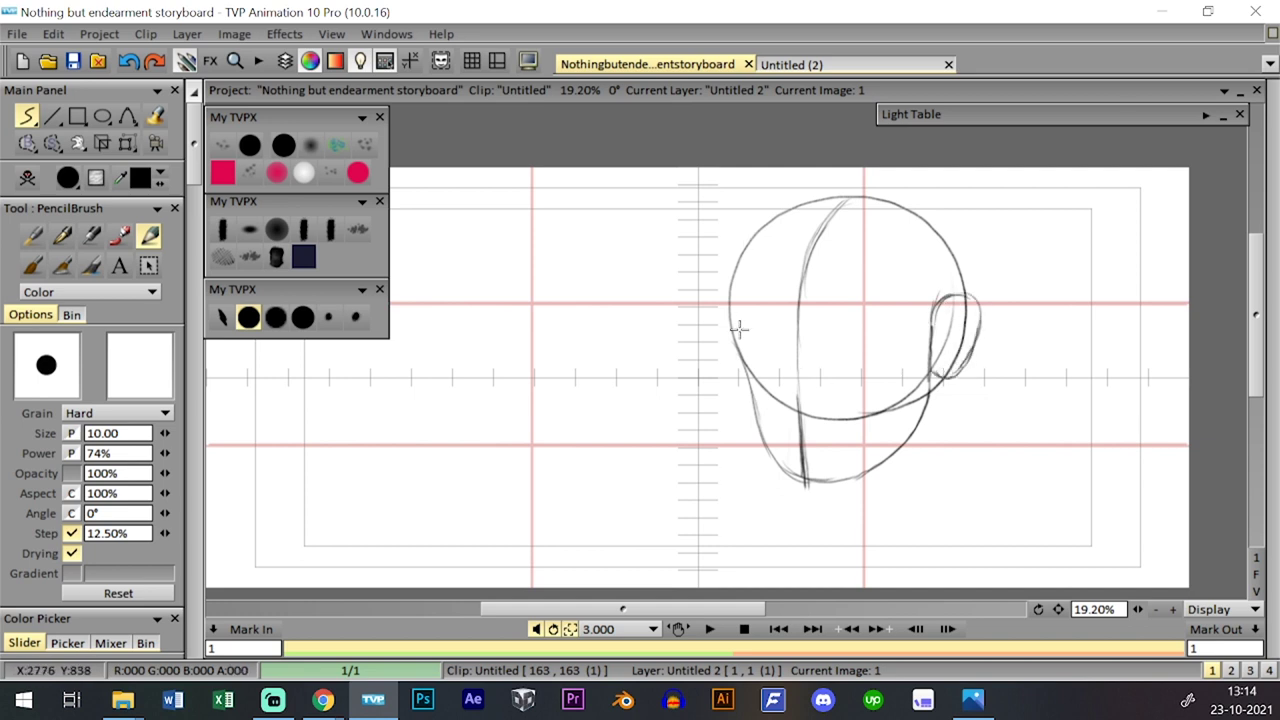
pyautogui.moveTo(716, 330)
pyautogui.mouseDown()
pyautogui.moveTo(717, 370)
pyautogui.moveTo(753, 399)
pyautogui.mouseUp()
pyautogui.moveTo(711, 336)
pyautogui.mouseDown()
pyautogui.moveTo(746, 377)
pyautogui.moveTo(736, 370)
pyautogui.mouseUp()
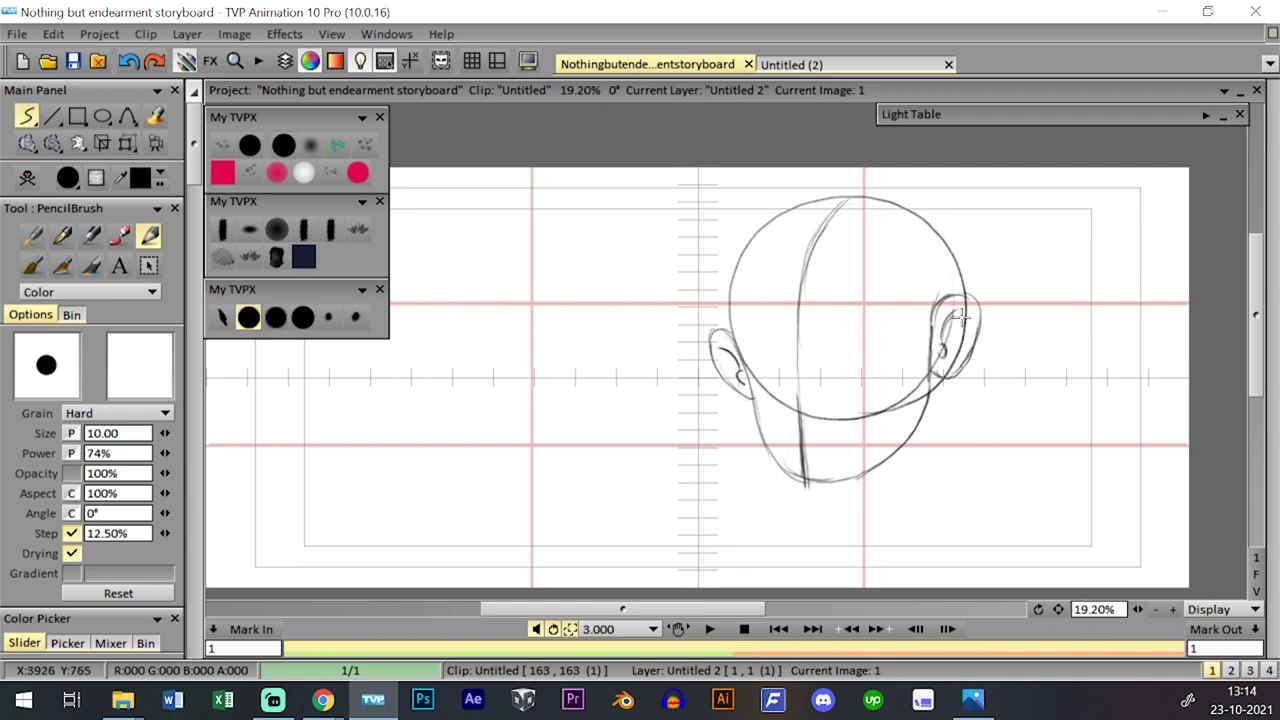
# - Darken the face centre line, touch up the chin and sketch small worried lips
pyautogui.moveTo(800, 404); pyautogui.dragTo(812, 477)
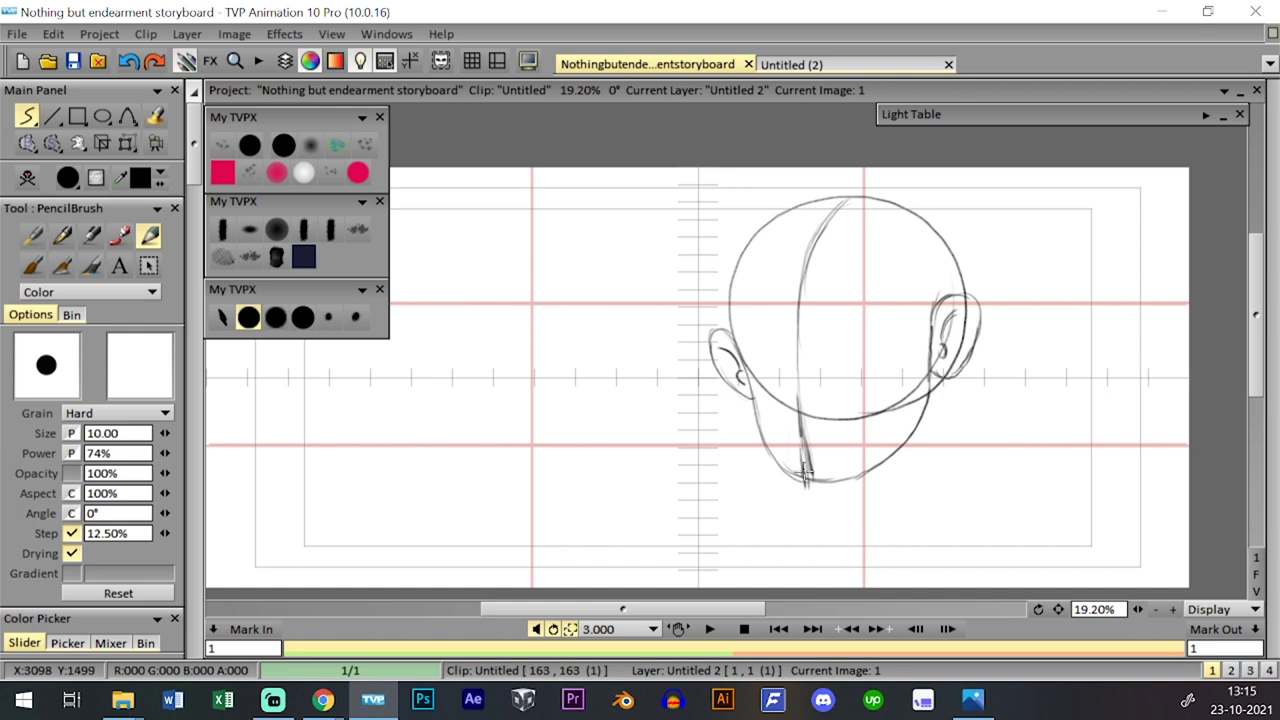
pyautogui.moveTo(799, 405); pyautogui.dragTo(813, 468)
pyautogui.moveTo(804, 380)
pyautogui.mouseDown()
pyautogui.moveTo(802, 288)
pyautogui.moveTo(796, 299)
pyautogui.moveTo(802, 312)
pyautogui.moveTo(812, 265)
pyautogui.moveTo(798, 305)
pyautogui.mouseUp()
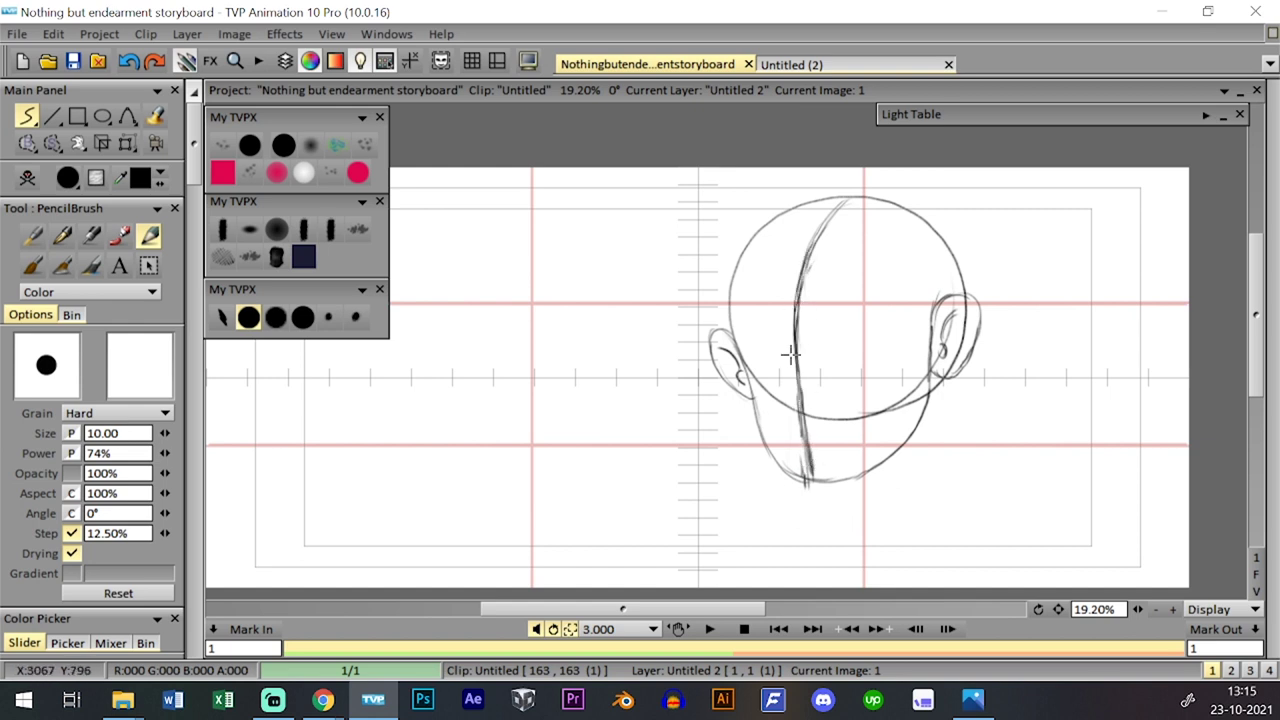
pyautogui.moveTo(788, 469); pyautogui.dragTo(830, 481)
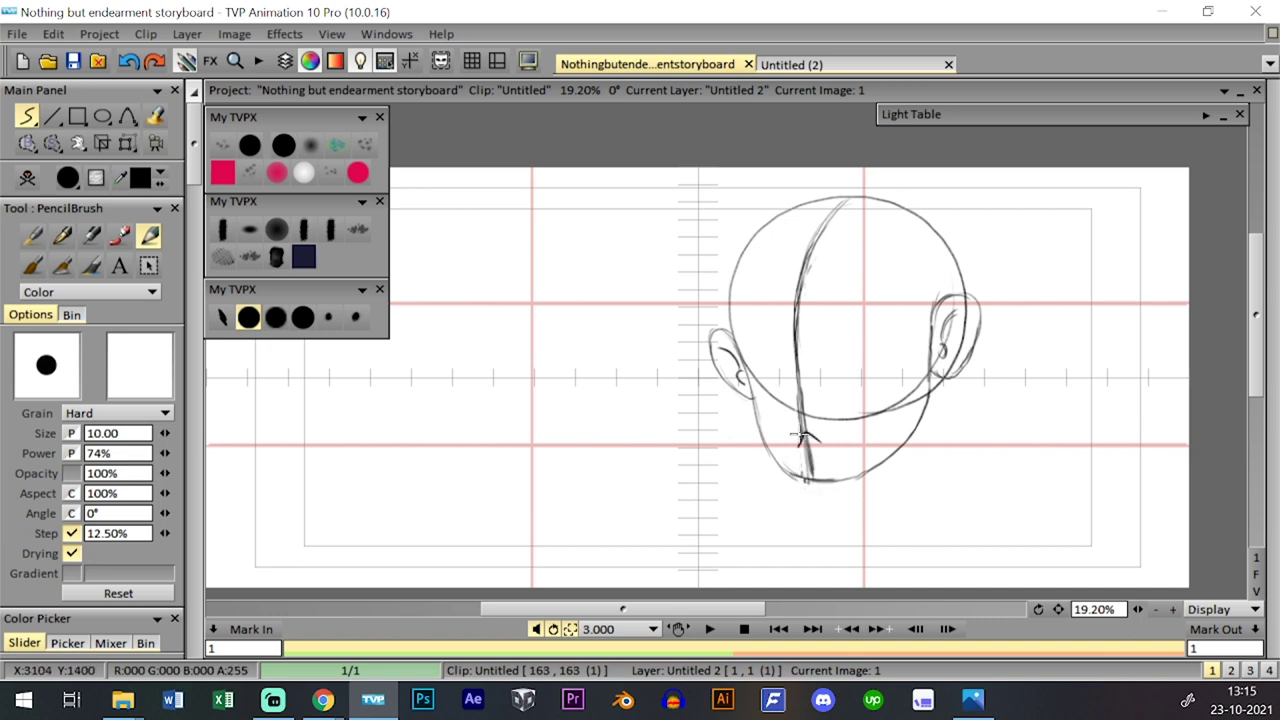
pyautogui.moveTo(801, 440); pyautogui.dragTo(816, 436)
pyautogui.click(302, 317)
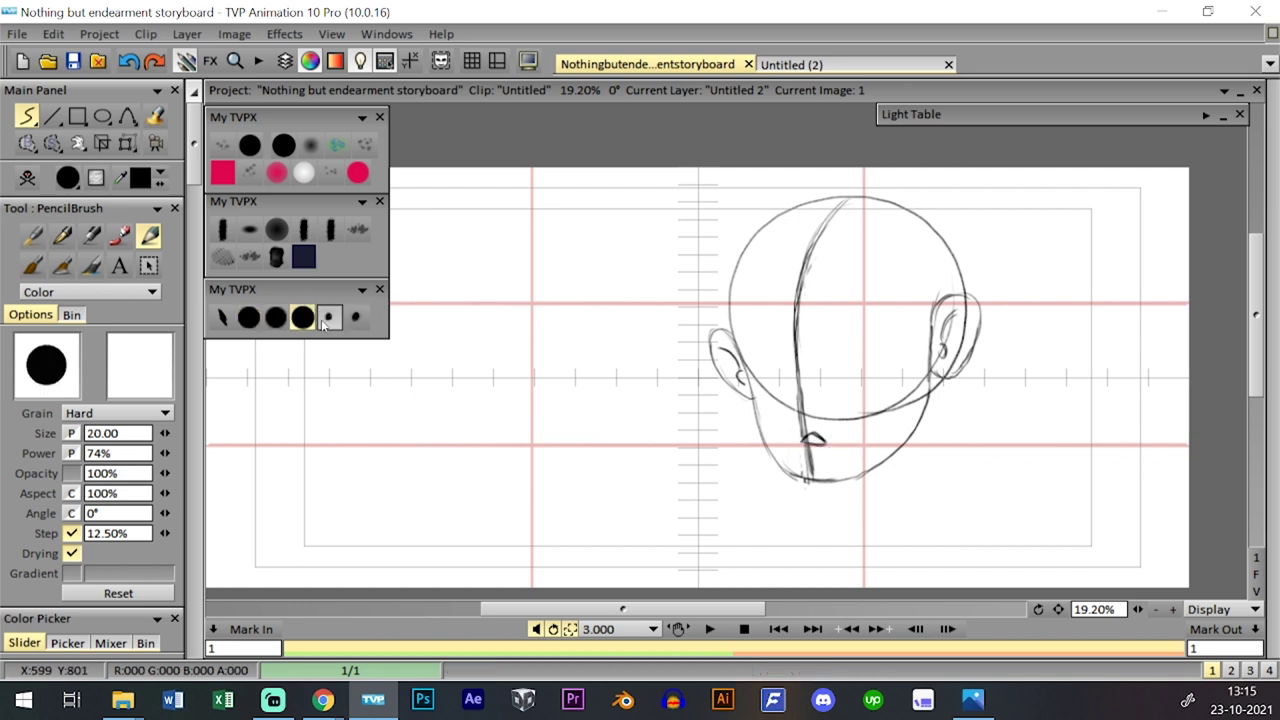
# - Save the project and sketch the brows, redrawing until the left brow curve is darker
pyautogui.hotkey('ctrl', 's')
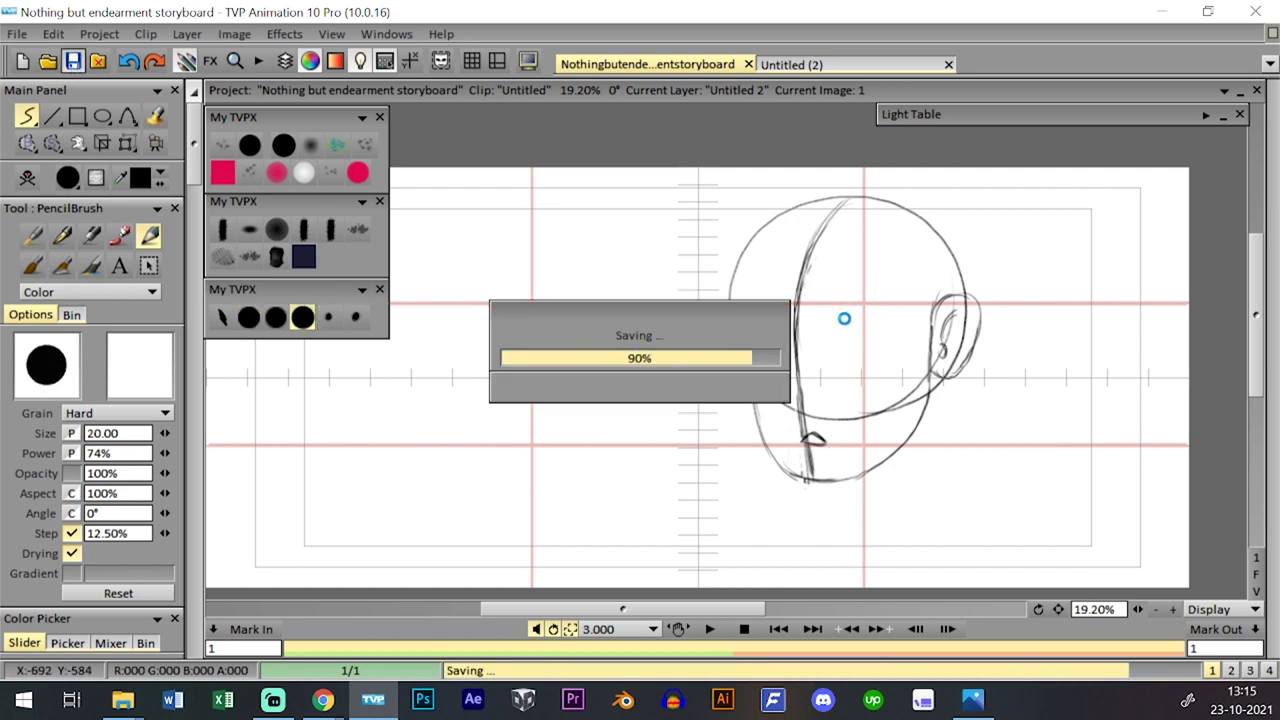
pyautogui.moveTo(803, 309)
pyautogui.mouseDown()
pyautogui.moveTo(875, 335)
pyautogui.moveTo(842, 309)
pyautogui.moveTo(930, 353)
pyautogui.mouseUp()
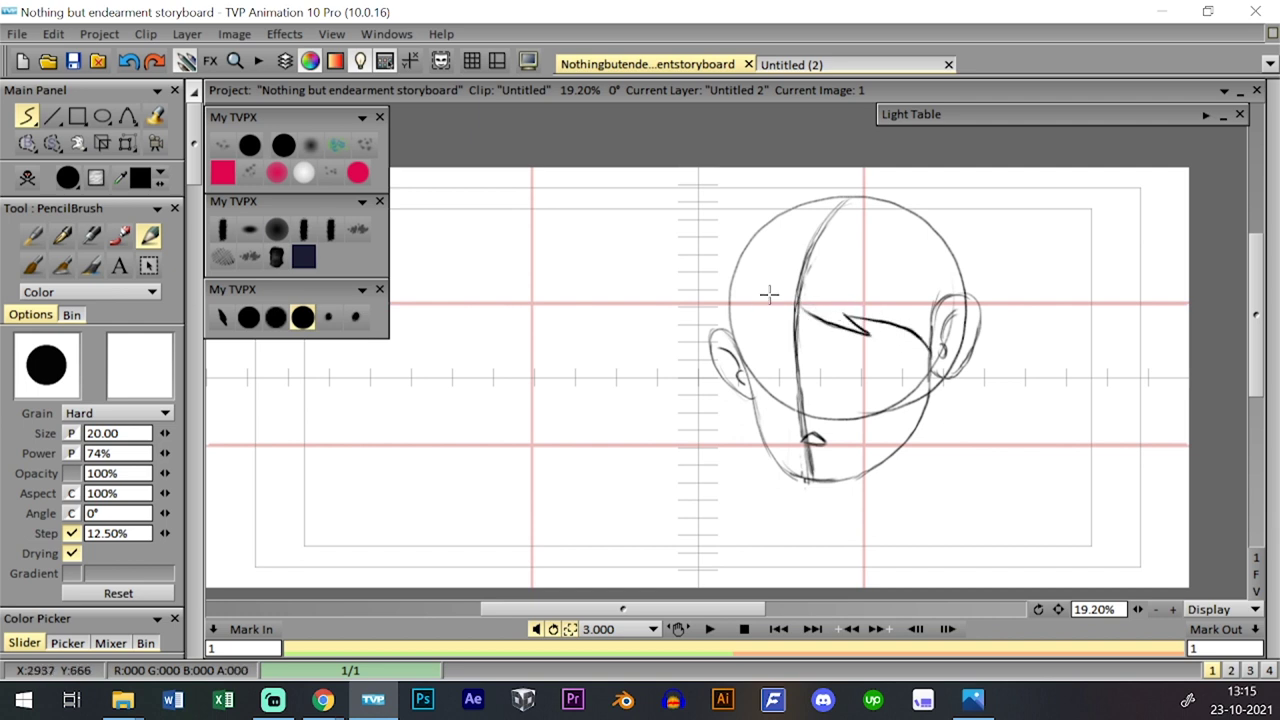
pyautogui.hotkey('ctrl', 'z')
pyautogui.hotkey('ctrl', 'z')
pyautogui.hotkey('ctrl', 'z')
pyautogui.hotkey('ctrl', 'z')
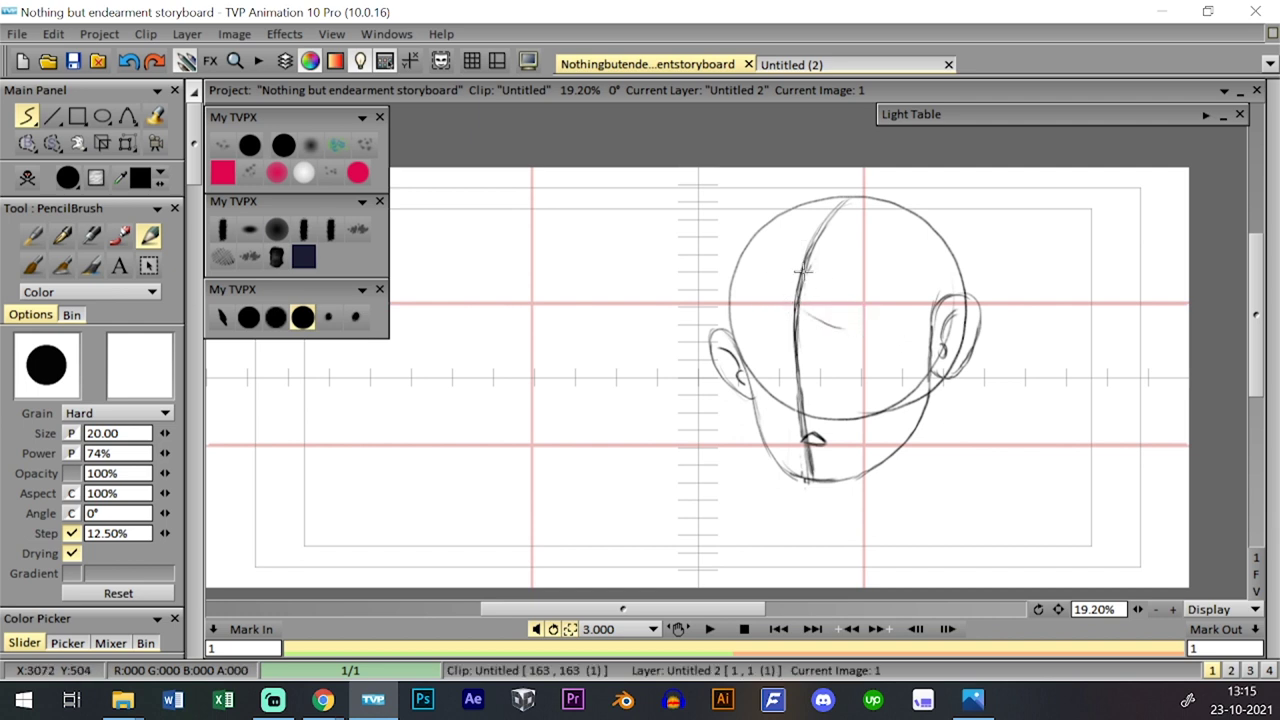
pyautogui.moveTo(801, 287)
pyautogui.mouseDown()
pyautogui.moveTo(863, 315)
pyautogui.moveTo(858, 297)
pyautogui.moveTo(926, 348)
pyautogui.mouseUp()
pyautogui.hotkey('ctrl', 'z')
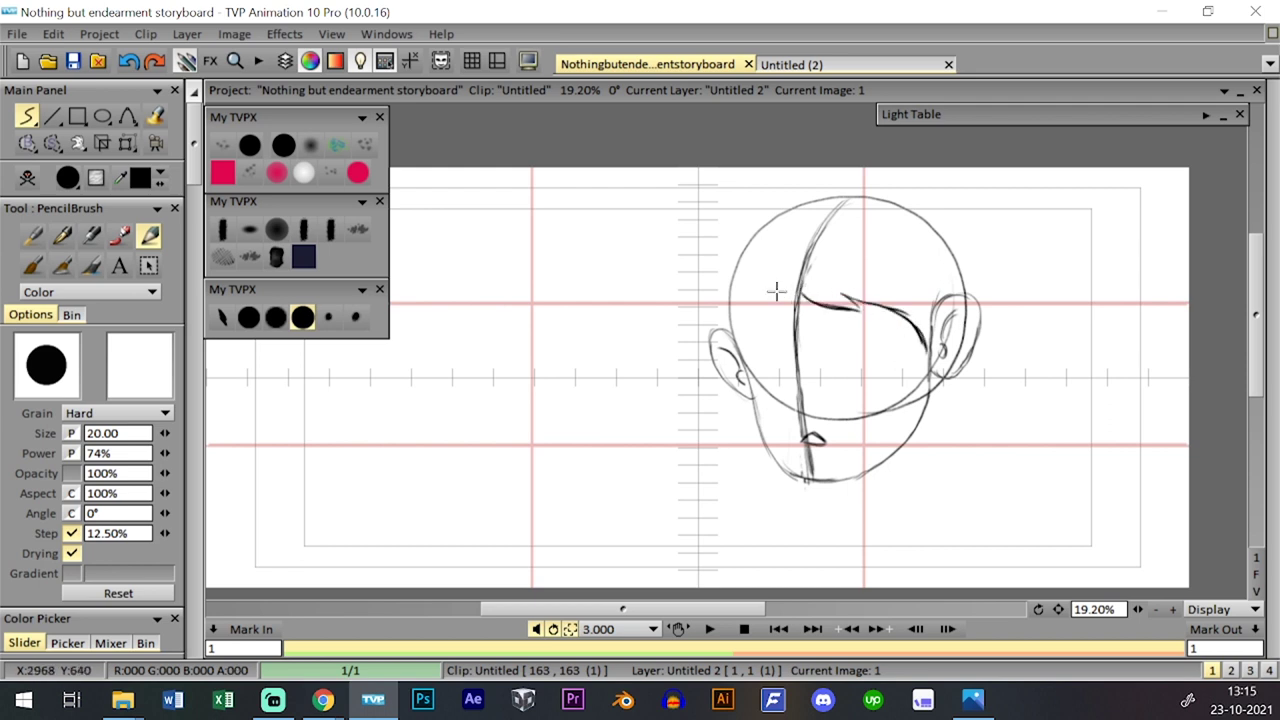
pyautogui.moveTo(799, 291)
pyautogui.mouseDown()
pyautogui.moveTo(753, 331)
pyautogui.moveTo(770, 292)
pyautogui.moveTo(747, 369)
pyautogui.moveTo(758, 309)
pyautogui.mouseUp()
pyautogui.hotkey('ctrl', 'z')
pyautogui.hotkey('ctrl', 'z')
pyautogui.hotkey('ctrl', 'z')
pyautogui.hotkey('ctrl', 'z')
pyautogui.moveTo(743, 358); pyautogui.dragTo(769, 293)
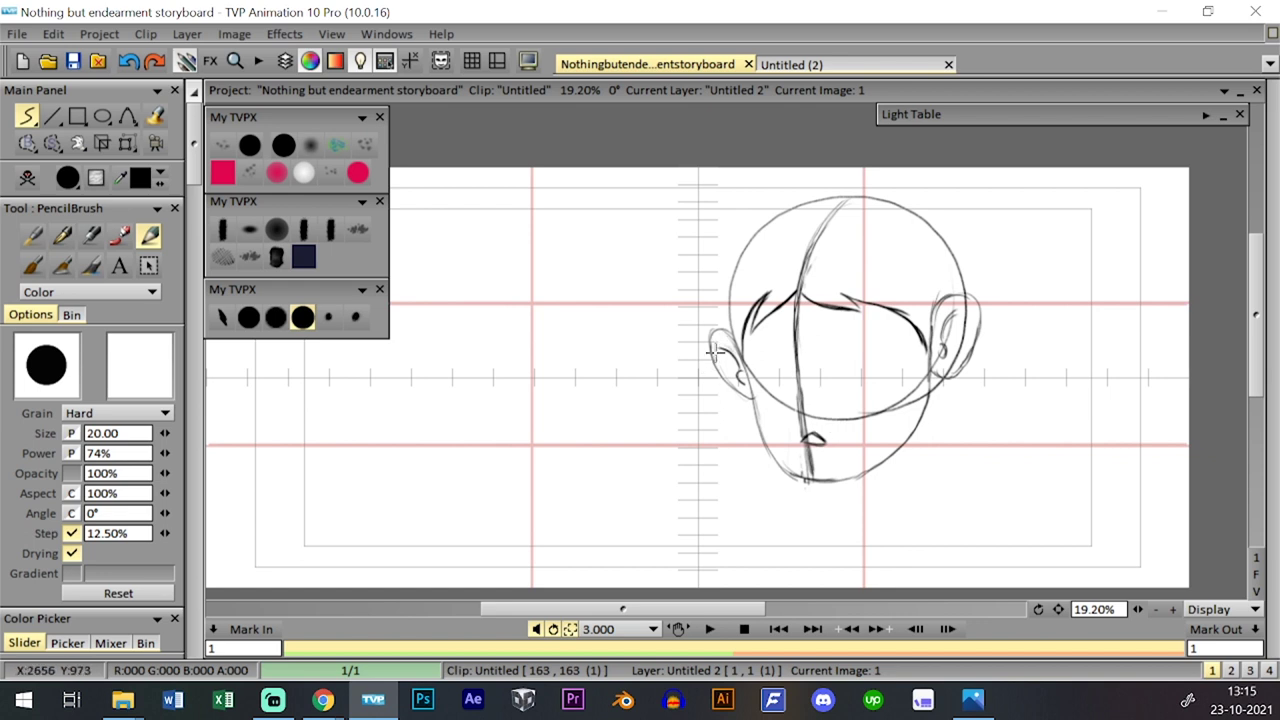
# - Draw the chin line, a triangular nose, arcs around the eyes and a dark left pupil
pyautogui.moveTo(782, 468); pyautogui.dragTo(861, 475)
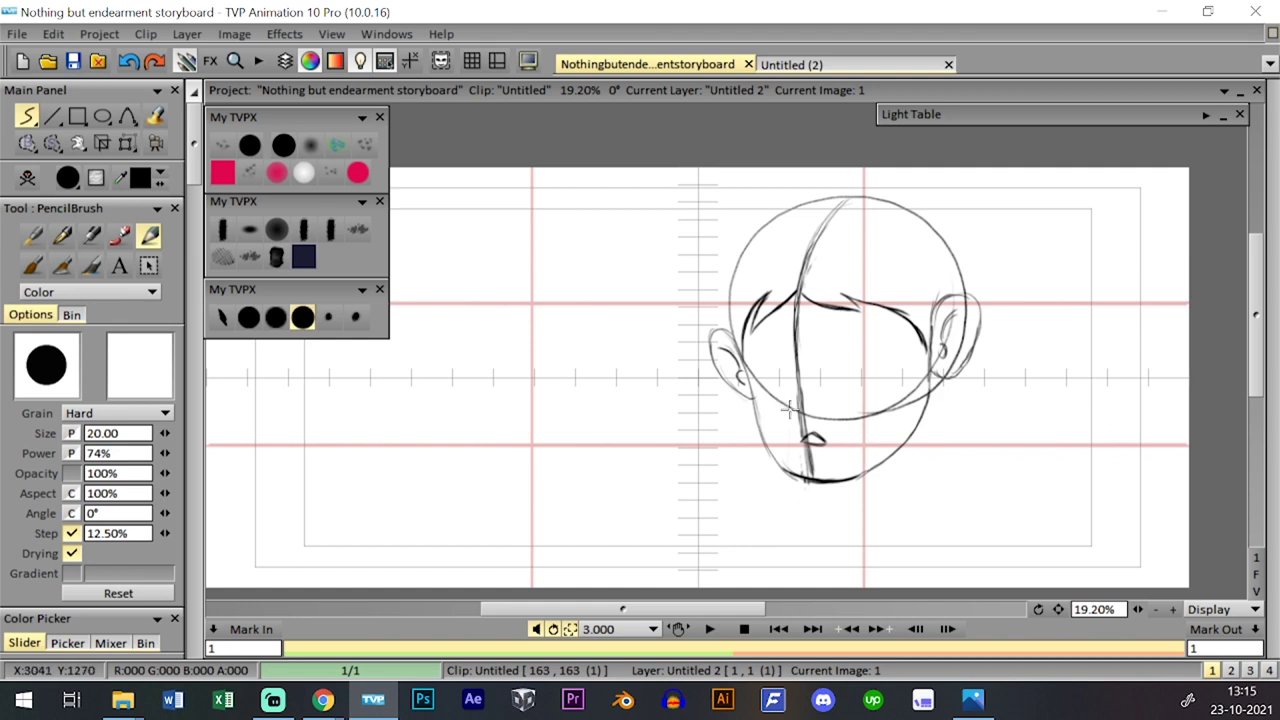
pyautogui.moveTo(789, 399)
pyautogui.mouseDown()
pyautogui.moveTo(806, 401)
pyautogui.moveTo(799, 411)
pyautogui.mouseUp()
pyautogui.moveTo(792, 342); pyautogui.dragTo(796, 385)
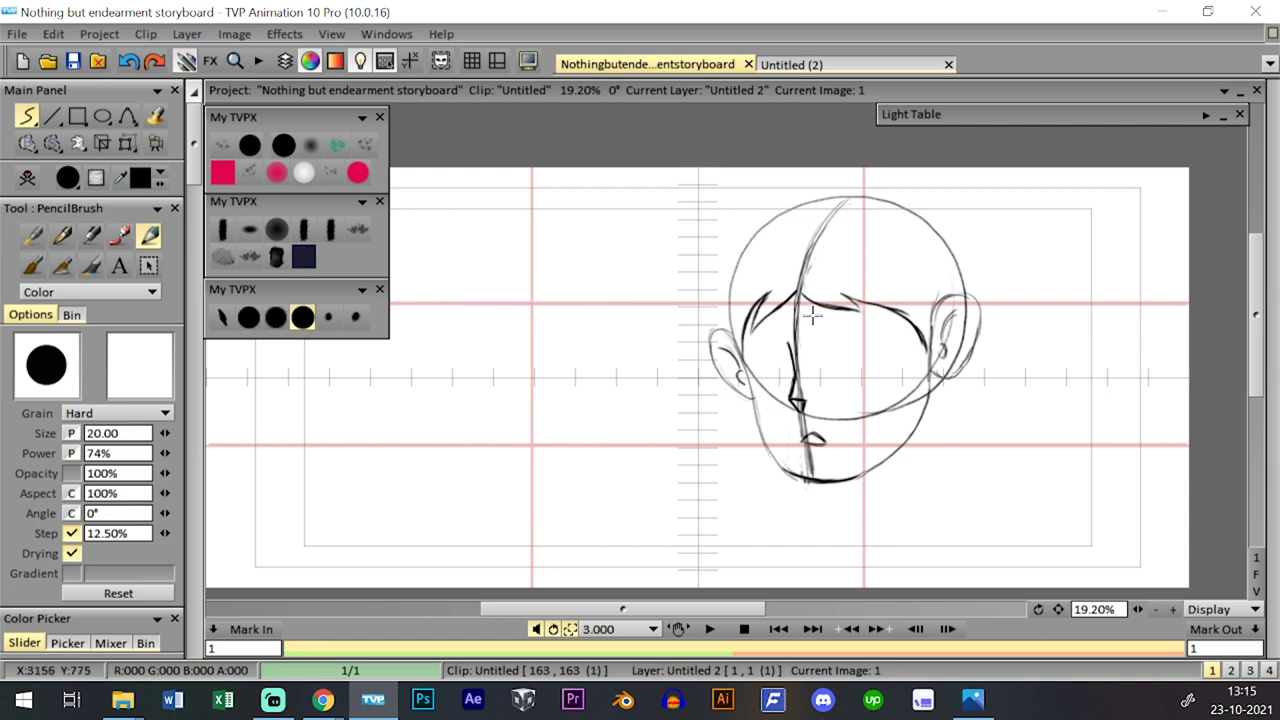
pyautogui.moveTo(826, 335); pyautogui.dragTo(850, 336)
pyautogui.moveTo(760, 337); pyautogui.dragTo(748, 352)
pyautogui.moveTo(825, 367)
pyautogui.mouseDown()
pyautogui.moveTo(849, 369)
pyautogui.moveTo(826, 372)
pyautogui.moveTo(844, 386)
pyautogui.moveTo(836, 360)
pyautogui.mouseUp()
pyautogui.moveTo(770, 389)
pyautogui.mouseDown()
pyautogui.moveTo(764, 378)
pyautogui.moveTo(772, 387)
pyautogui.mouseUp()
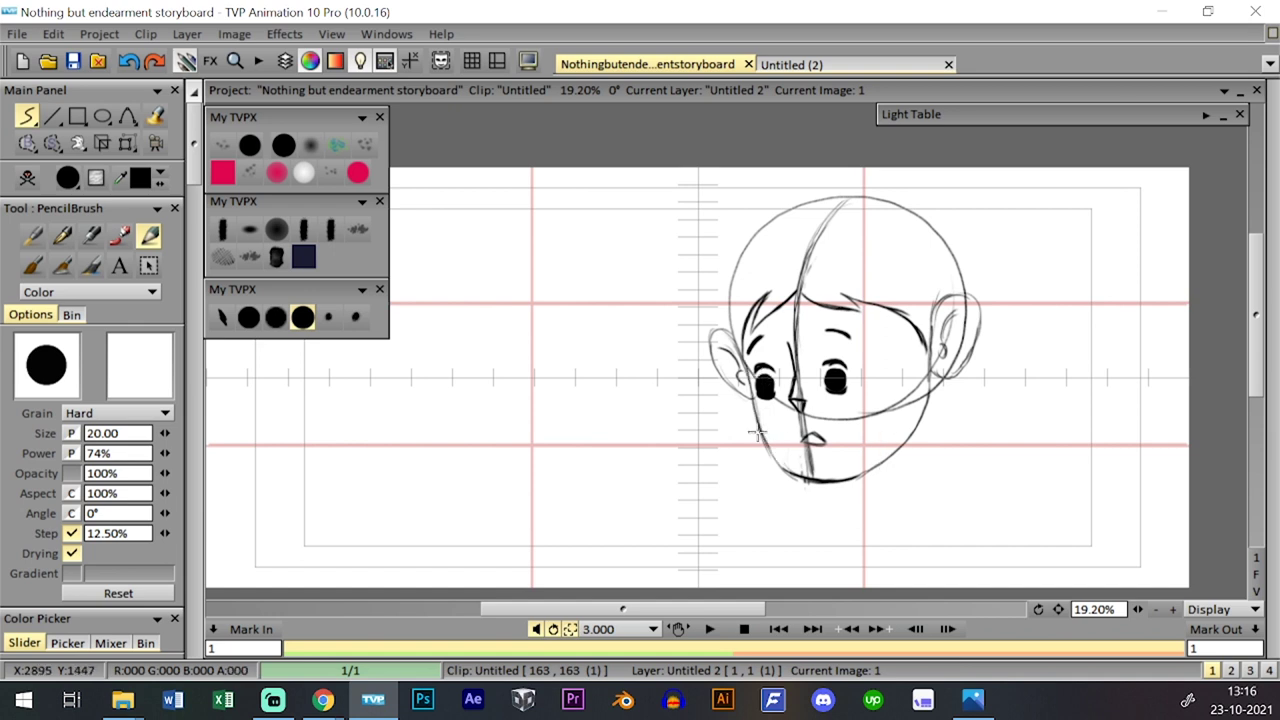
pyautogui.moveTo(759, 429)
pyautogui.mouseDown()
pyautogui.moveTo(782, 464)
pyautogui.moveTo(825, 480)
pyautogui.mouseUp()
# - Draw both shoulder lines, body lines down the torso and a collar below the neck
pyautogui.moveTo(889, 491)
pyautogui.mouseDown()
pyautogui.moveTo(859, 503)
pyautogui.moveTo(845, 521)
pyautogui.moveTo(873, 483)
pyautogui.moveTo(916, 506)
pyautogui.mouseUp()
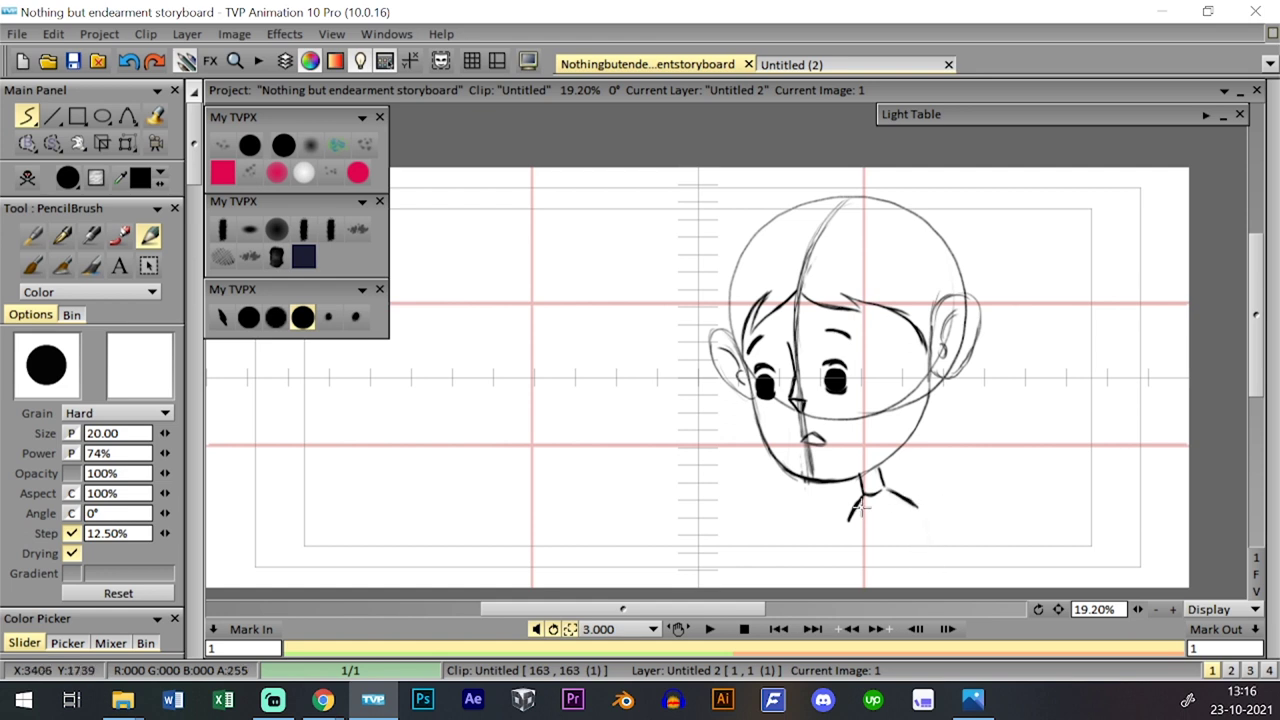
pyautogui.moveTo(860, 500); pyautogui.dragTo(840, 530)
pyautogui.hotkey('ctrl', 'z')
pyautogui.moveTo(894, 489); pyautogui.dragTo(924, 515)
pyautogui.moveTo(841, 541); pyautogui.dragTo(850, 585)
pyautogui.moveTo(926, 520); pyautogui.dragTo(920, 585)
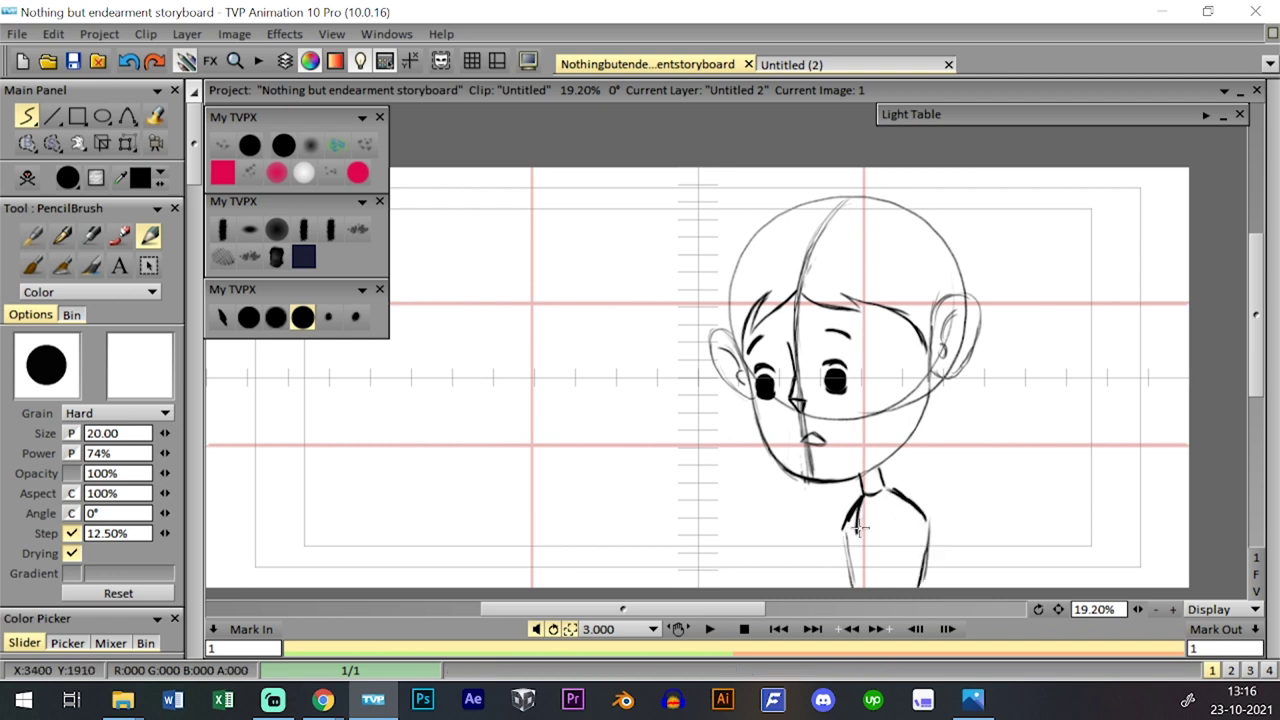
pyautogui.moveTo(856, 533)
pyautogui.mouseDown()
pyautogui.moveTo(890, 515)
pyautogui.moveTo(899, 537)
pyautogui.moveTo(907, 506)
pyautogui.moveTo(906, 529)
pyautogui.moveTo(892, 516)
pyautogui.moveTo(855, 525)
pyautogui.moveTo(863, 513)
pyautogui.moveTo(896, 532)
pyautogui.moveTo(911, 496)
pyautogui.mouseUp()
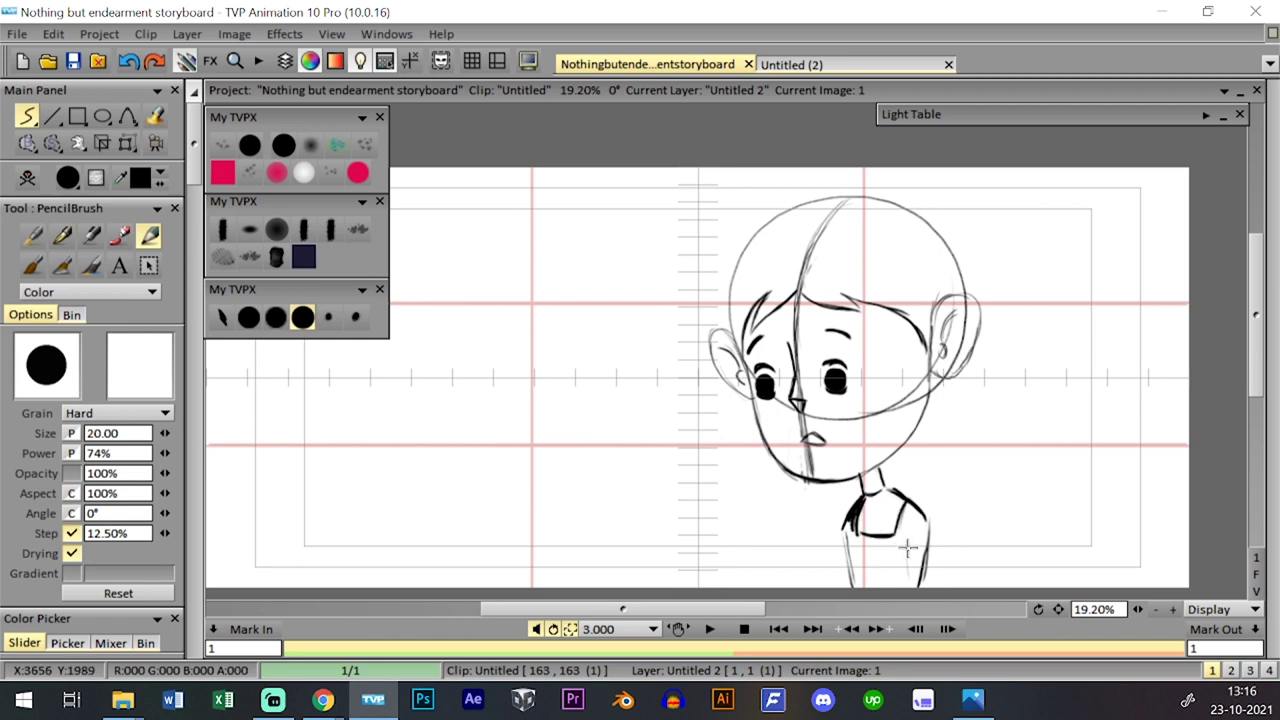
pyautogui.moveTo(918, 526); pyautogui.dragTo(912, 584)
pyautogui.click(127, 143)
# - Scale the whole sketch up to about 118% and switch to the size-20 brush preset
pyautogui.moveTo(984, 198); pyautogui.dragTo(961, 253)
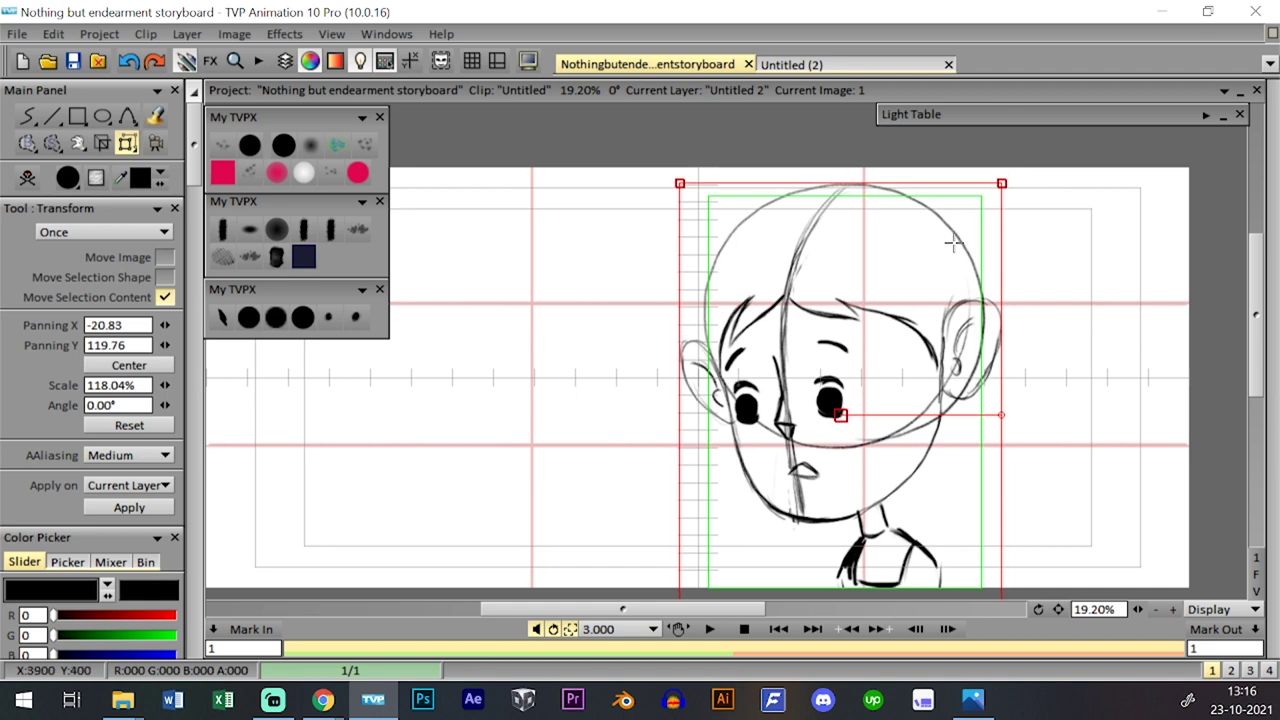
pyautogui.moveTo(961, 232); pyautogui.dragTo(962, 232)
pyautogui.click(254, 317)
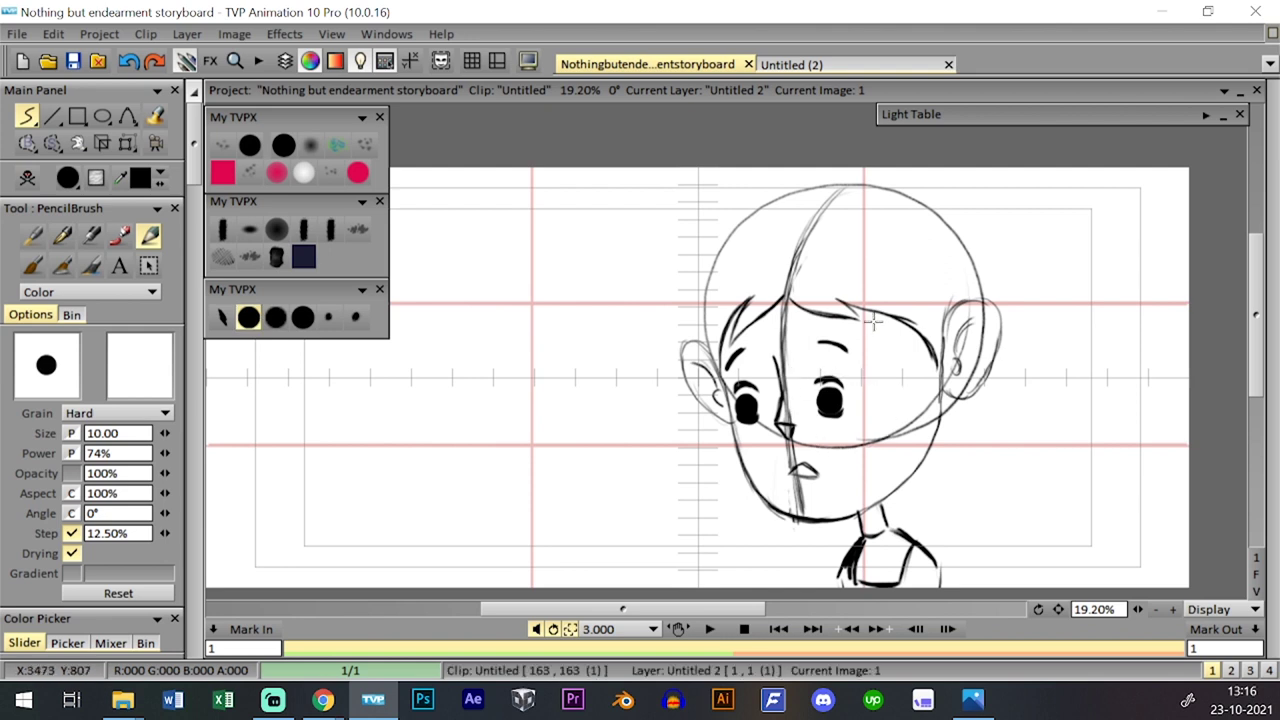
pyautogui.click(303, 317)
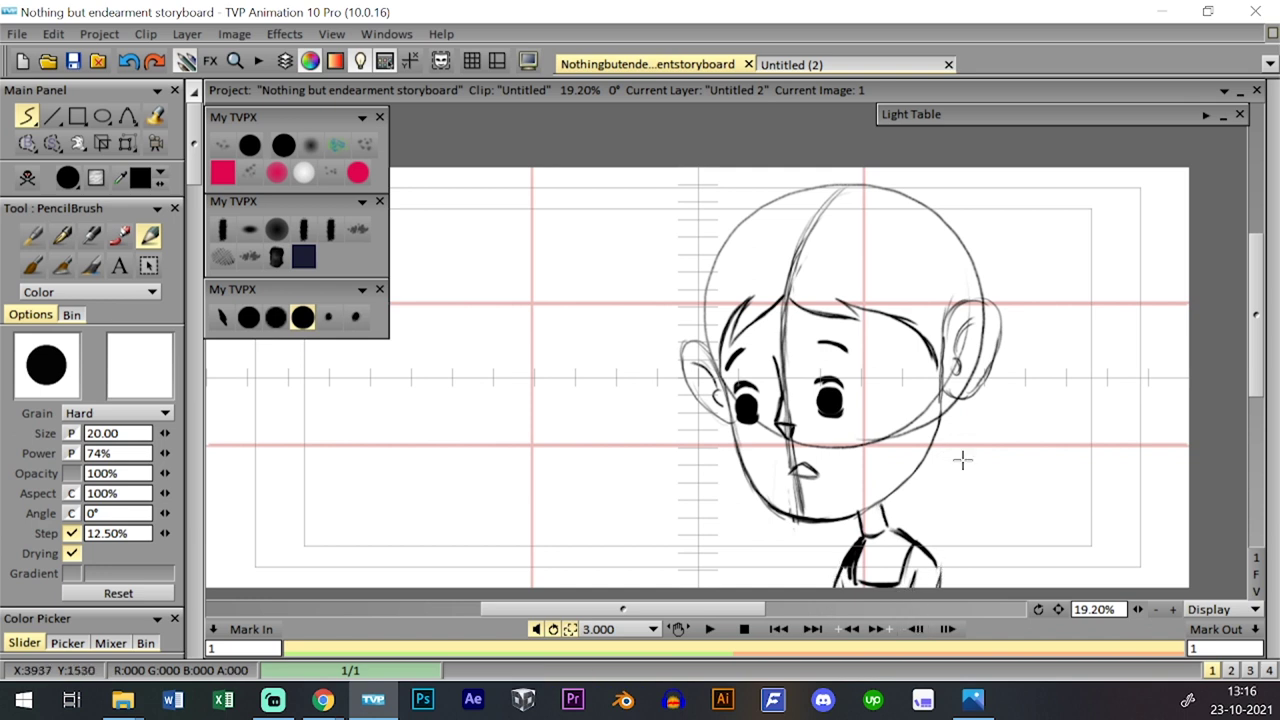
# - Redraw the skull outline darker over the left side and top of the head
pyautogui.moveTo(700, 328); pyautogui.dragTo(712, 228)
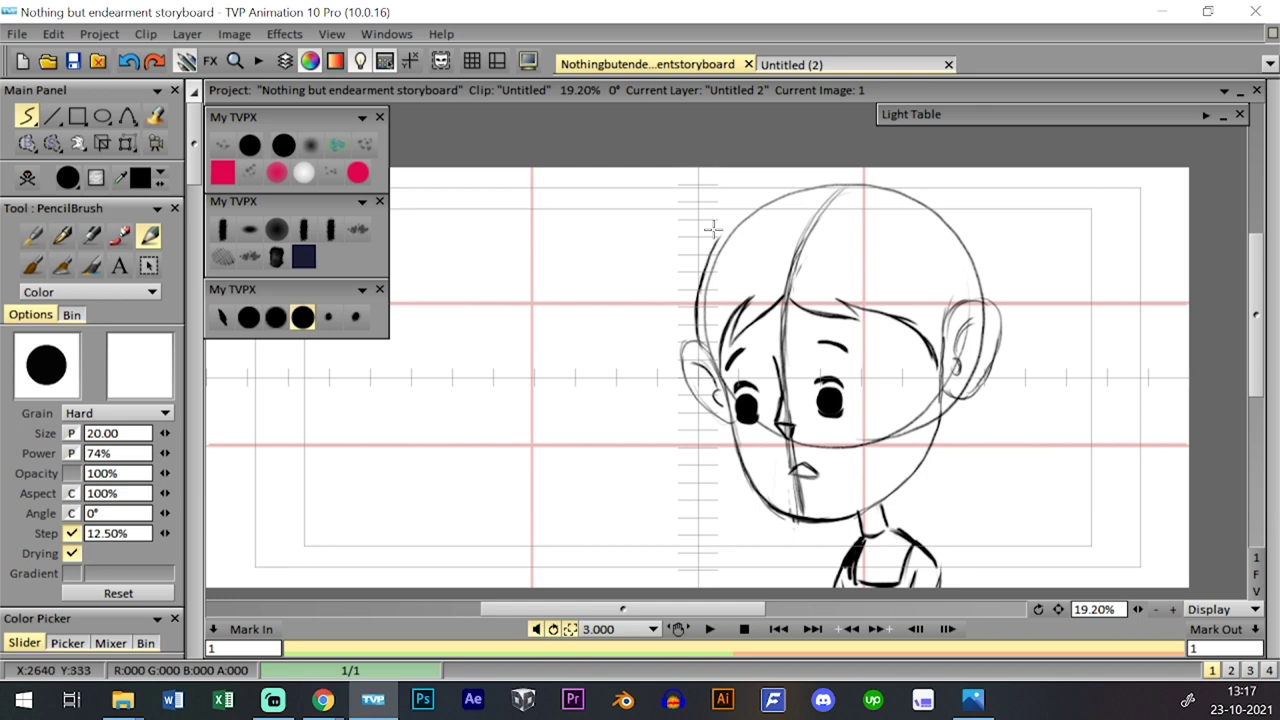
pyautogui.moveTo(704, 285)
pyautogui.mouseDown()
pyautogui.moveTo(745, 208)
pyautogui.moveTo(790, 190)
pyautogui.moveTo(925, 196)
pyautogui.moveTo(985, 313)
pyautogui.mouseUp()
pyautogui.moveTo(925, 185); pyautogui.dragTo(982, 252)
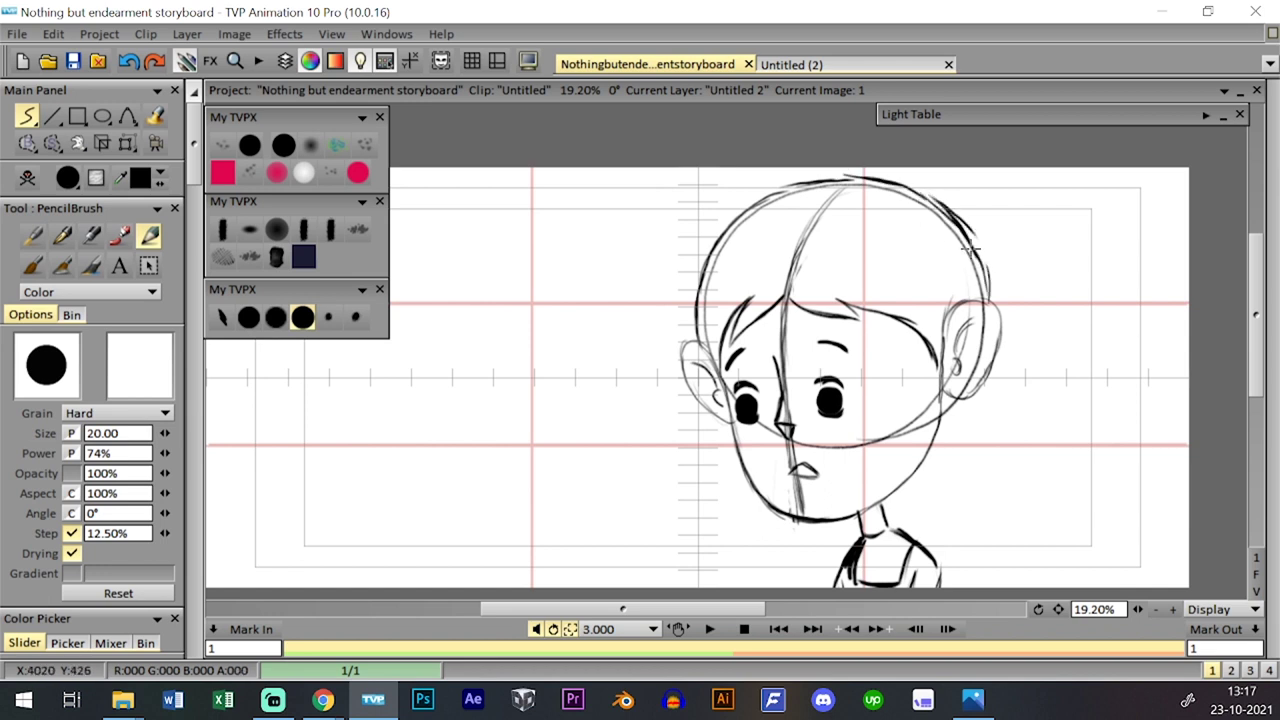
pyautogui.moveTo(905, 193)
pyautogui.mouseDown()
pyautogui.moveTo(972, 236)
pyautogui.moveTo(968, 296)
pyautogui.mouseUp()
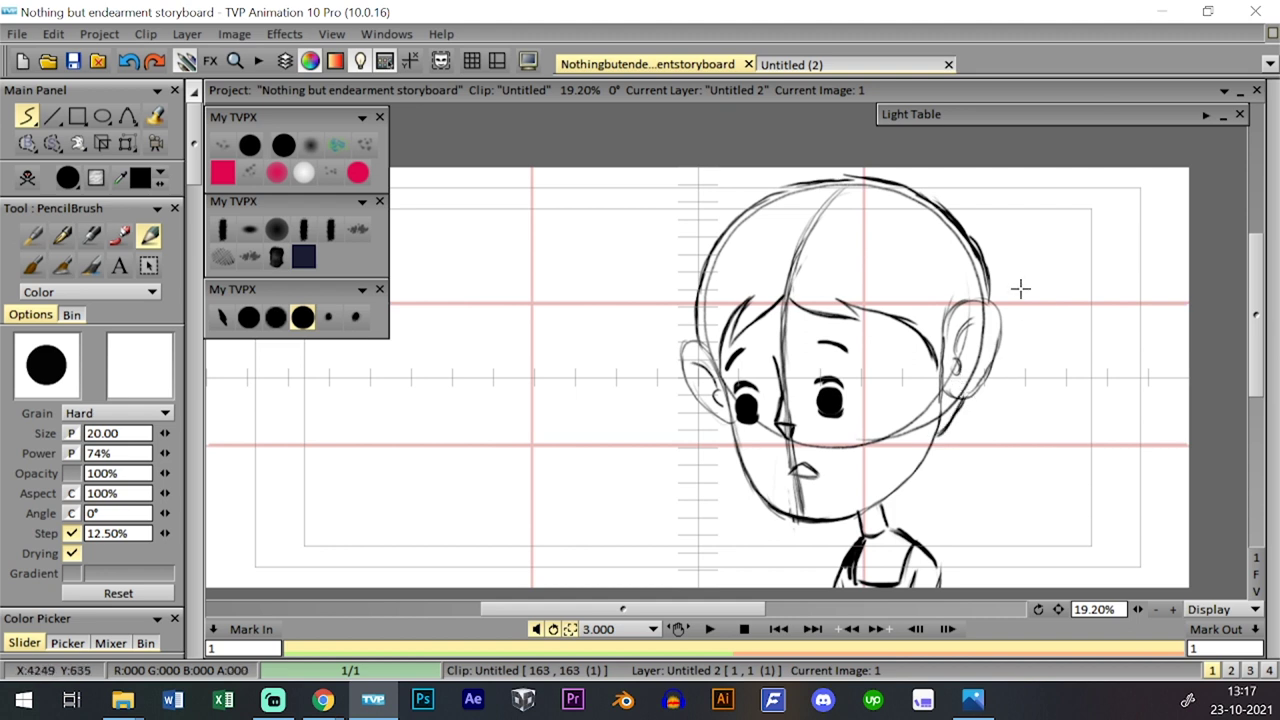
# - Draw a round hair bun beside the right ear with its upper and lower edges
pyautogui.moveTo(1001, 276); pyautogui.dragTo(1058, 323)
pyautogui.moveTo(970, 406)
pyautogui.mouseDown()
pyautogui.moveTo(1018, 420)
pyautogui.moveTo(1050, 395)
pyautogui.moveTo(1057, 303)
pyautogui.moveTo(1005, 275)
pyautogui.moveTo(1046, 290)
pyautogui.mouseUp()
pyautogui.moveTo(1066, 342)
pyautogui.mouseDown()
pyautogui.moveTo(1104, 337)
pyautogui.moveTo(1128, 374)
pyautogui.mouseUp()
pyautogui.moveTo(1036, 421)
pyautogui.mouseDown()
pyautogui.moveTo(1108, 434)
pyautogui.moveTo(1126, 402)
pyautogui.moveTo(1103, 437)
pyautogui.moveTo(1131, 380)
pyautogui.moveTo(1085, 440)
pyautogui.mouseUp()
# - Add hair and a pointed ribbon to the right bun, a strand by the ear, and darken its outline
pyautogui.hotkey('ctrl', 'z')
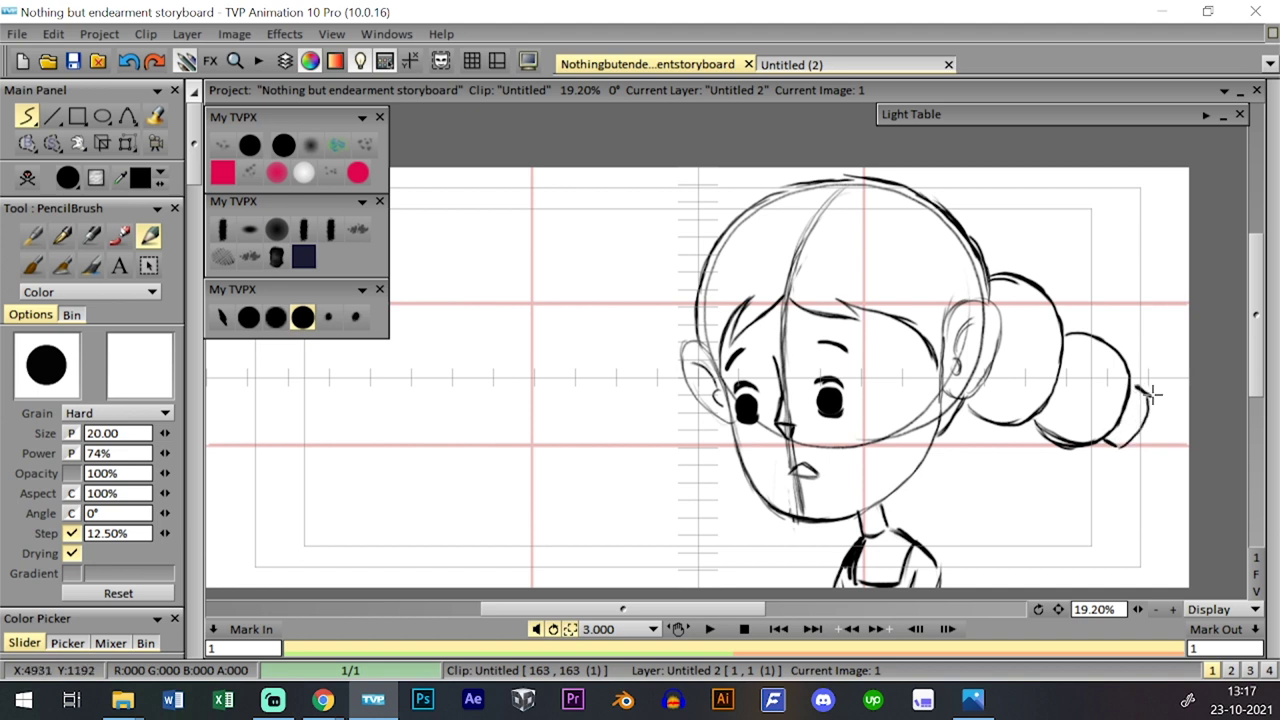
pyautogui.moveTo(1141, 424)
pyautogui.mouseDown()
pyautogui.moveTo(1113, 440)
pyautogui.moveTo(1158, 486)
pyautogui.mouseUp()
pyautogui.moveTo(1146, 393); pyautogui.dragTo(1199, 422)
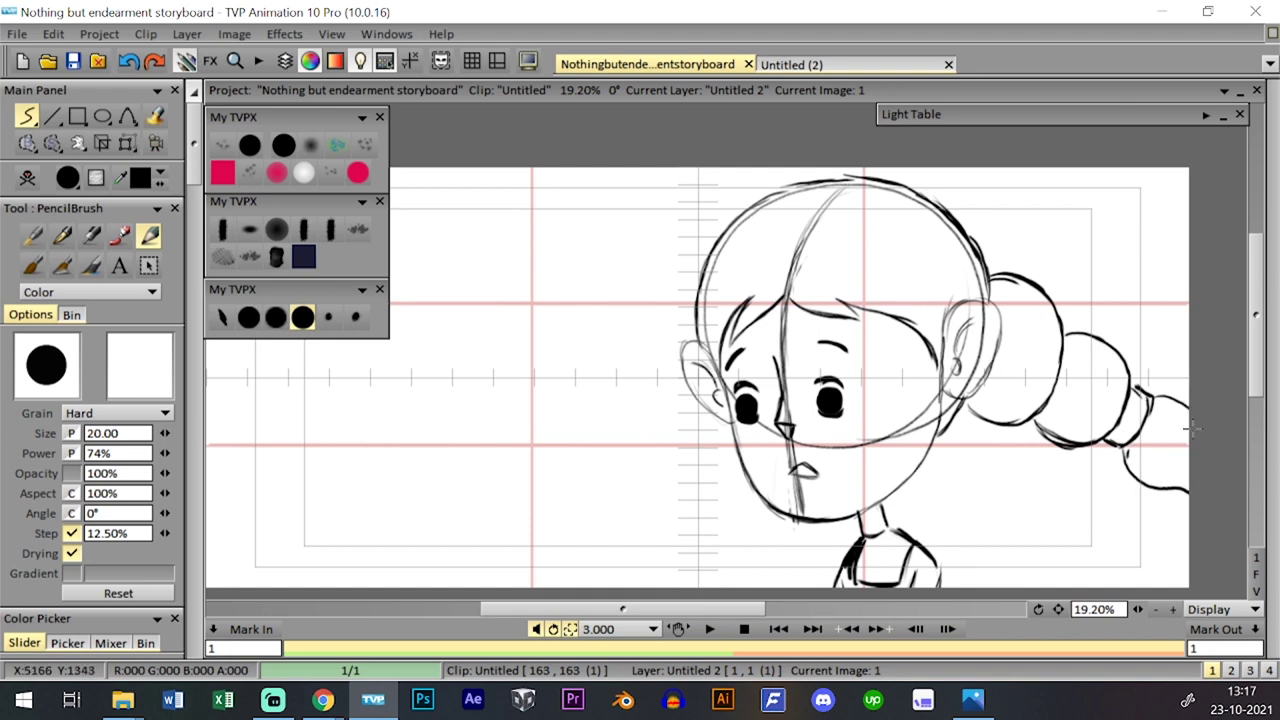
pyautogui.moveTo(1129, 362)
pyautogui.mouseDown()
pyautogui.moveTo(1134, 274)
pyautogui.moveTo(1125, 375)
pyautogui.moveTo(1139, 390)
pyautogui.moveTo(1143, 295)
pyautogui.moveTo(1138, 390)
pyautogui.moveTo(1177, 289)
pyautogui.moveTo(1182, 311)
pyautogui.moveTo(1150, 397)
pyautogui.mouseUp()
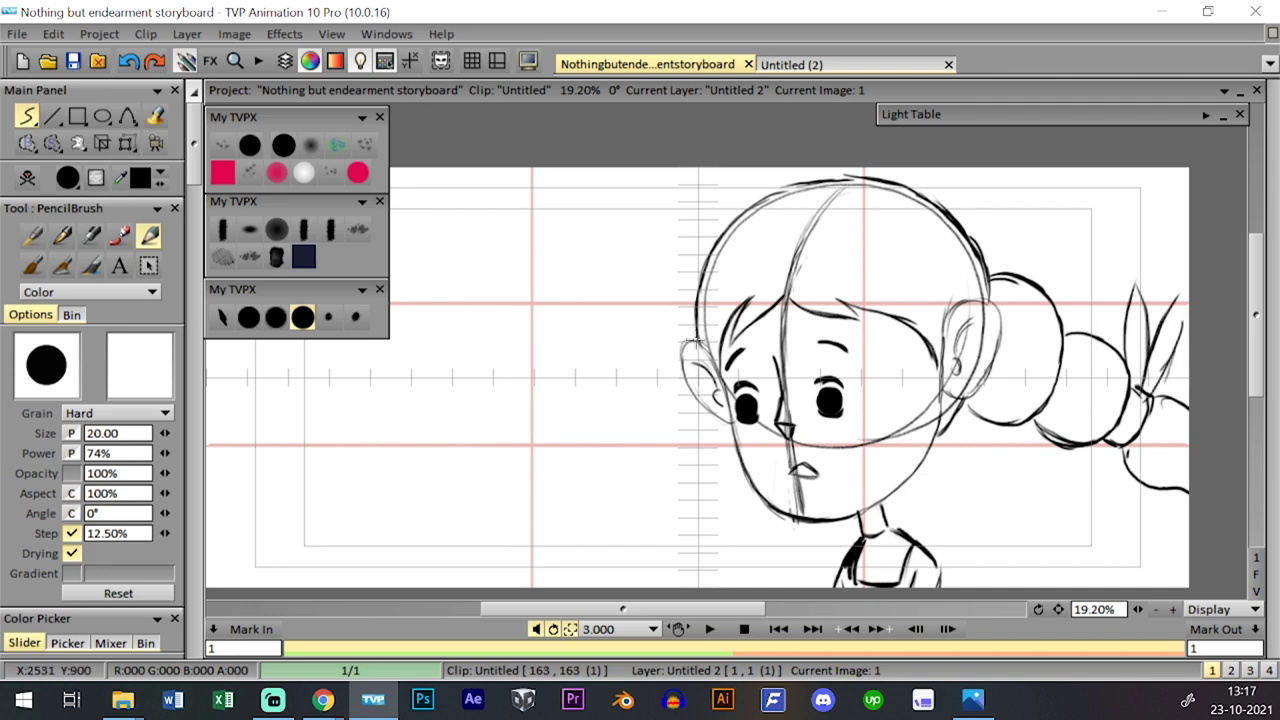
pyautogui.moveTo(692, 342); pyautogui.dragTo(659, 374)
pyautogui.moveTo(1015, 293)
pyautogui.mouseDown()
pyautogui.moveTo(1028, 316)
pyautogui.moveTo(1050, 310)
pyautogui.moveTo(1055, 345)
pyautogui.mouseUp()
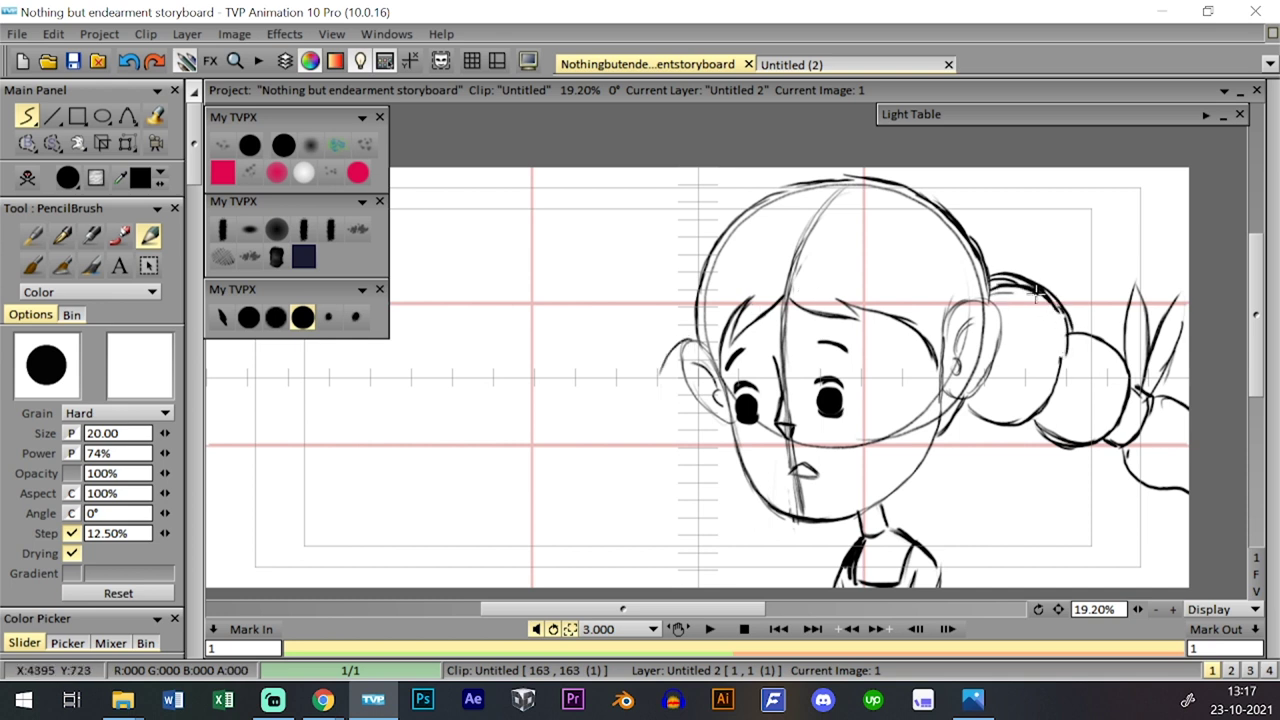
pyautogui.moveTo(1010, 425); pyautogui.dragTo(1040, 416)
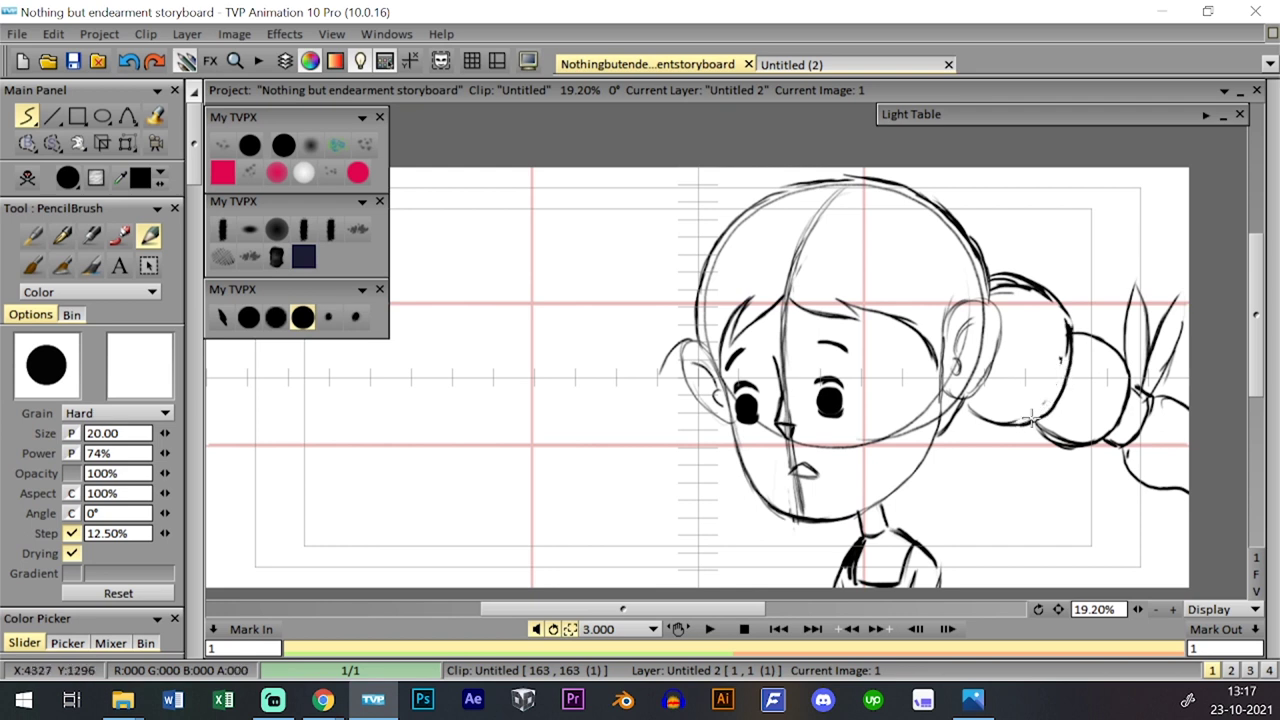
pyautogui.moveTo(1065, 327); pyautogui.dragTo(1067, 372)
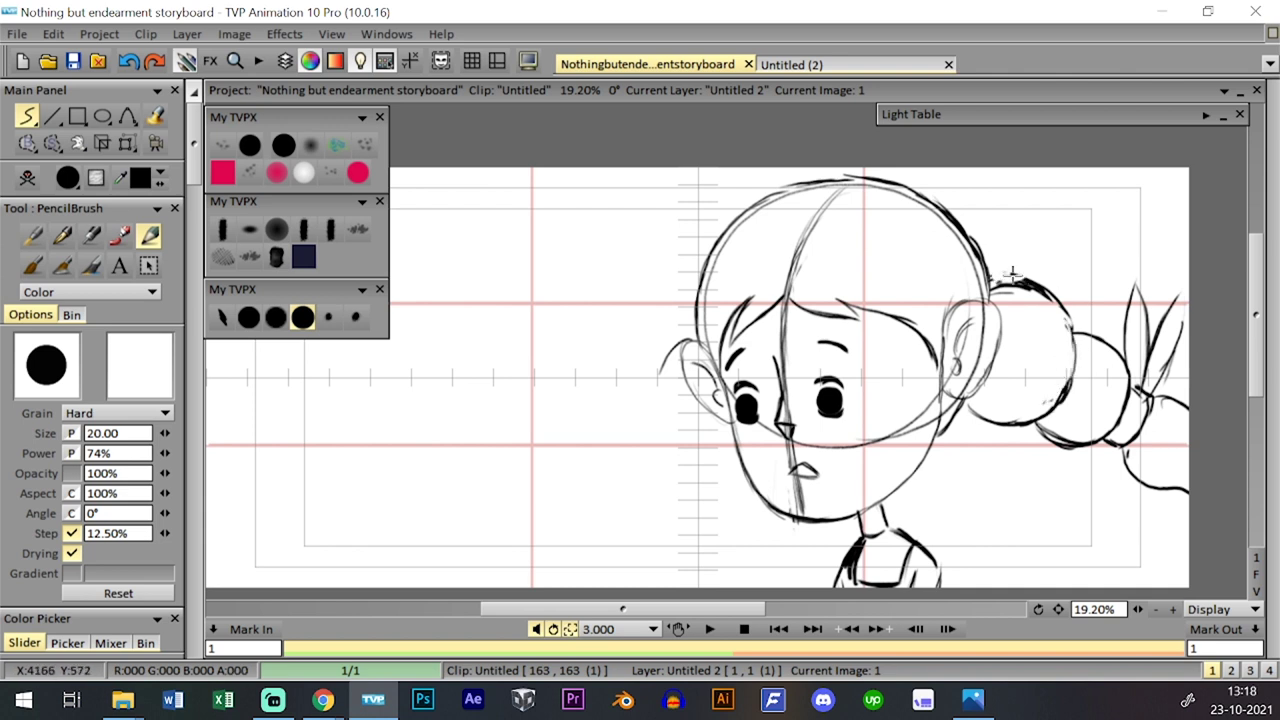
pyautogui.moveTo(1003, 290)
pyautogui.mouseDown()
pyautogui.moveTo(1048, 308)
pyautogui.moveTo(1061, 341)
pyautogui.moveTo(1047, 370)
pyautogui.mouseUp()
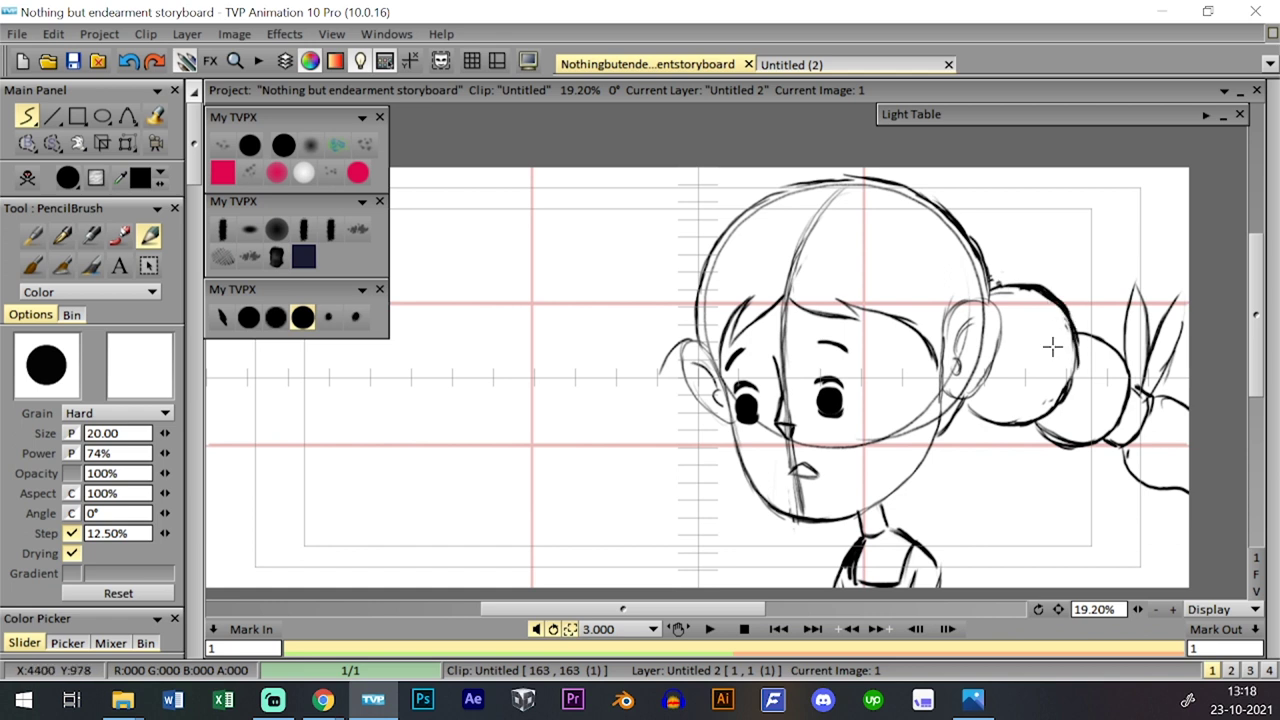
# - Sketch the left bun with a hanging pigtail and pointed ribbon, then save the storyboard
pyautogui.moveTo(662, 379)
pyautogui.mouseDown()
pyautogui.moveTo(698, 346)
pyautogui.moveTo(673, 340)
pyautogui.moveTo(662, 366)
pyautogui.moveTo(702, 336)
pyautogui.moveTo(694, 354)
pyautogui.moveTo(676, 352)
pyautogui.moveTo(694, 328)
pyautogui.moveTo(687, 354)
pyautogui.moveTo(666, 363)
pyautogui.moveTo(682, 414)
pyautogui.moveTo(666, 366)
pyautogui.moveTo(672, 414)
pyautogui.moveTo(657, 397)
pyautogui.moveTo(678, 422)
pyautogui.moveTo(740, 455)
pyautogui.mouseUp()
pyautogui.hotkey('ctrl', 'z')
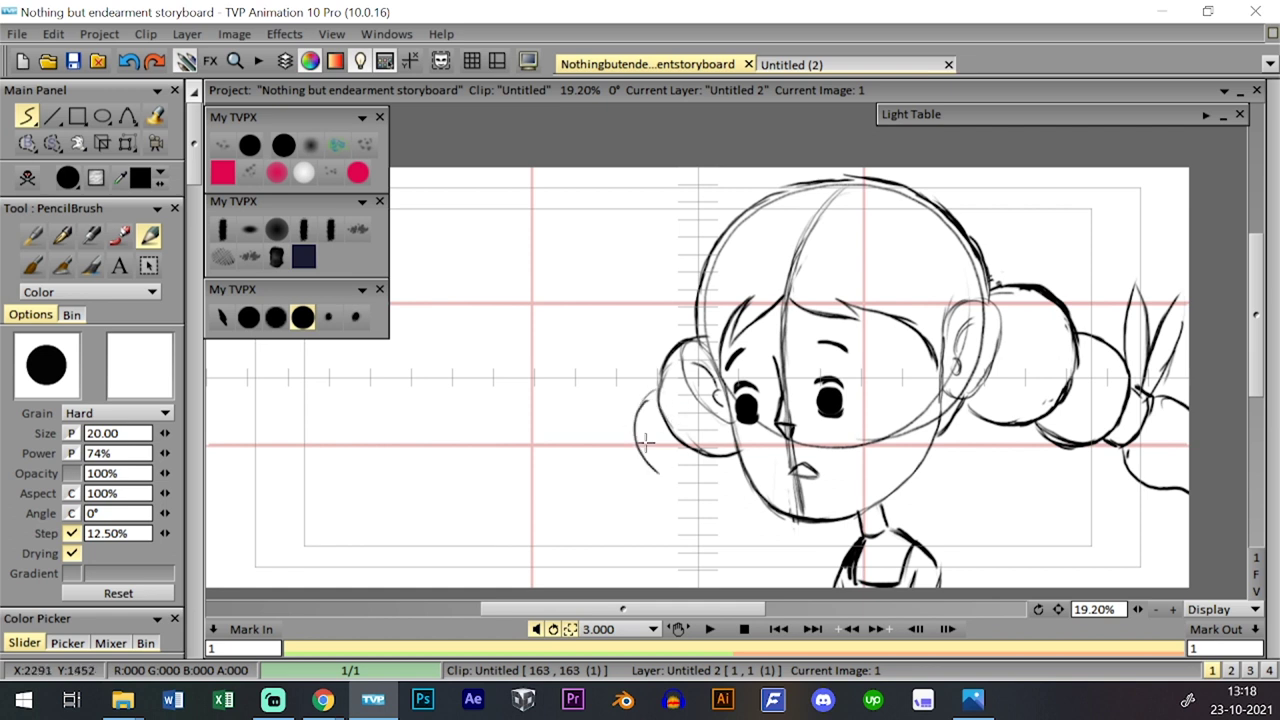
pyautogui.moveTo(637, 405); pyautogui.dragTo(630, 452)
pyautogui.moveTo(660, 394)
pyautogui.mouseDown()
pyautogui.moveTo(620, 441)
pyautogui.moveTo(699, 474)
pyautogui.moveTo(640, 472)
pyautogui.moveTo(681, 453)
pyautogui.moveTo(696, 479)
pyautogui.moveTo(685, 448)
pyautogui.moveTo(690, 484)
pyautogui.moveTo(704, 451)
pyautogui.moveTo(651, 473)
pyautogui.moveTo(714, 454)
pyautogui.mouseUp()
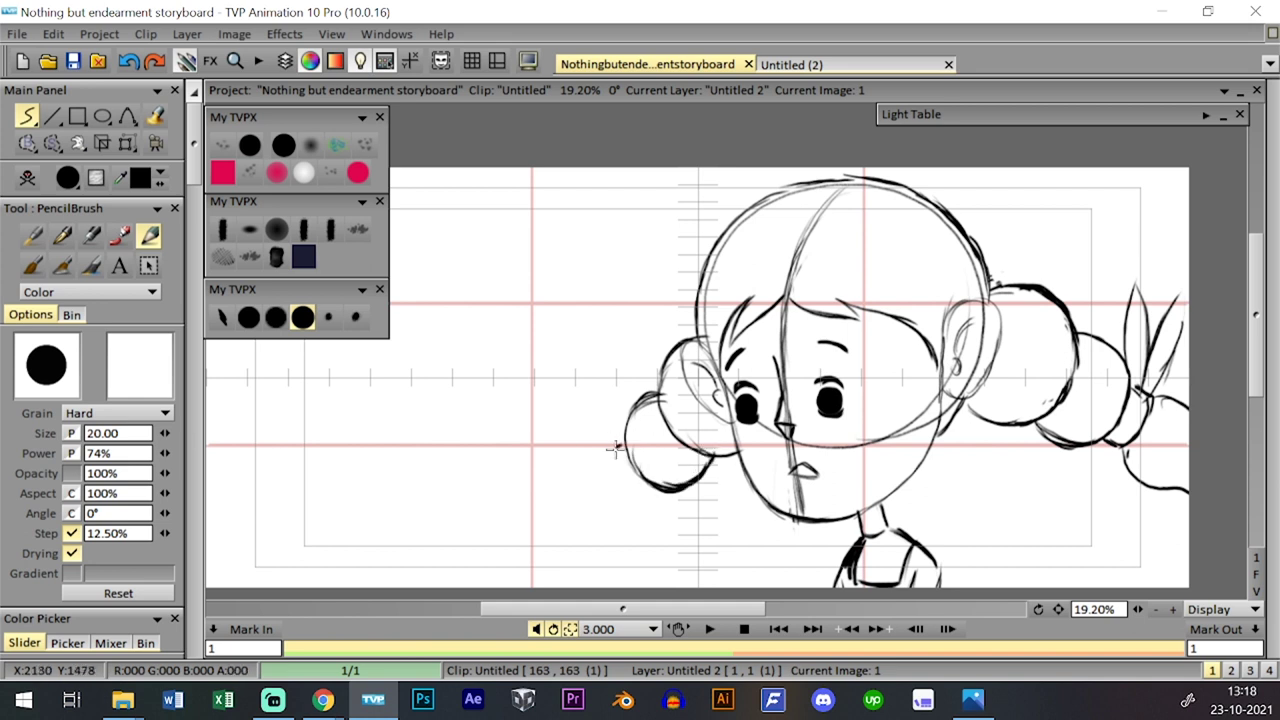
pyautogui.moveTo(609, 452)
pyautogui.mouseDown()
pyautogui.moveTo(634, 491)
pyautogui.moveTo(655, 489)
pyautogui.moveTo(607, 457)
pyautogui.moveTo(564, 489)
pyautogui.moveTo(579, 546)
pyautogui.mouseUp()
pyautogui.moveTo(566, 502)
pyautogui.mouseDown()
pyautogui.moveTo(589, 557)
pyautogui.moveTo(639, 496)
pyautogui.mouseUp()
pyautogui.moveTo(611, 447)
pyautogui.mouseDown()
pyautogui.moveTo(549, 364)
pyautogui.moveTo(606, 444)
pyautogui.mouseUp()
pyautogui.moveTo(569, 386)
pyautogui.mouseDown()
pyautogui.moveTo(603, 431)
pyautogui.moveTo(598, 375)
pyautogui.moveTo(612, 437)
pyautogui.mouseUp()
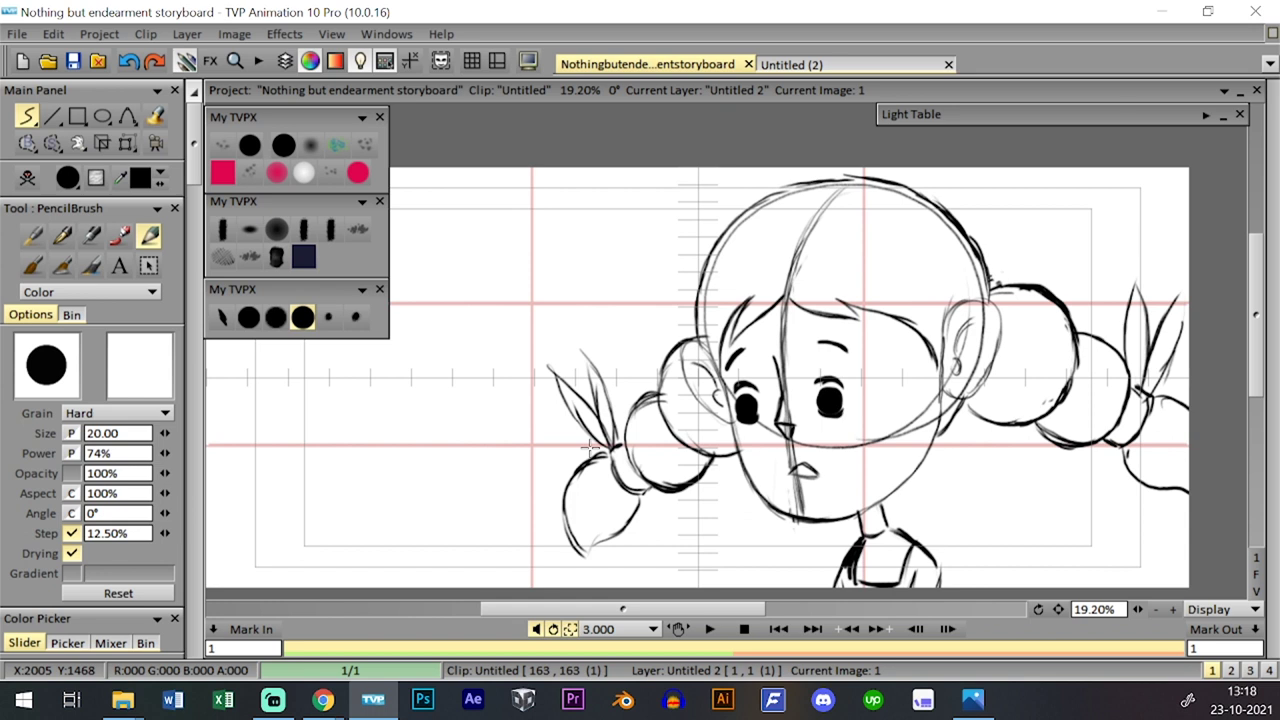
pyautogui.click(73, 62)
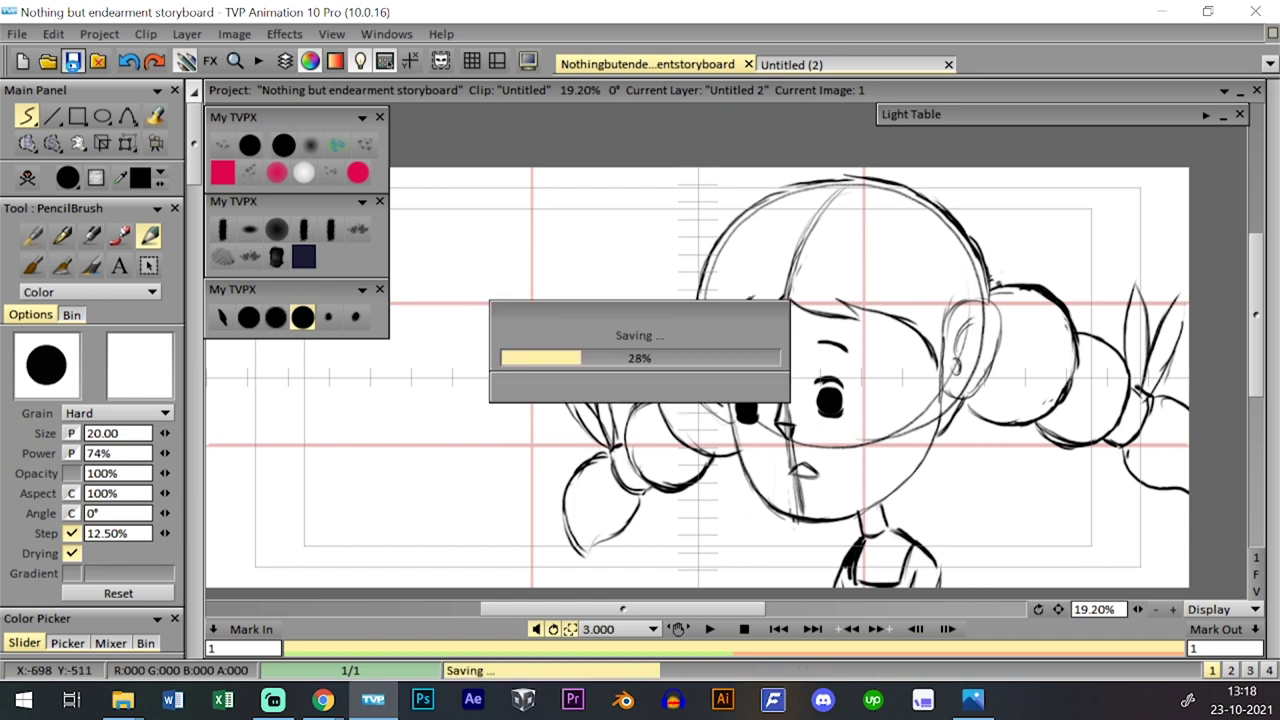
# - Freehand-select the neck and shoulders, nudge them slightly left, then clear the selection
pyautogui.rightClick(52, 142)
pyautogui.click(160, 188)
pyautogui.moveTo(905, 540)
pyautogui.mouseDown()
pyautogui.moveTo(961, 614)
pyautogui.moveTo(832, 617)
pyautogui.moveTo(828, 554)
pyautogui.moveTo(876, 544)
pyautogui.mouseUp()
pyautogui.click(127, 143)
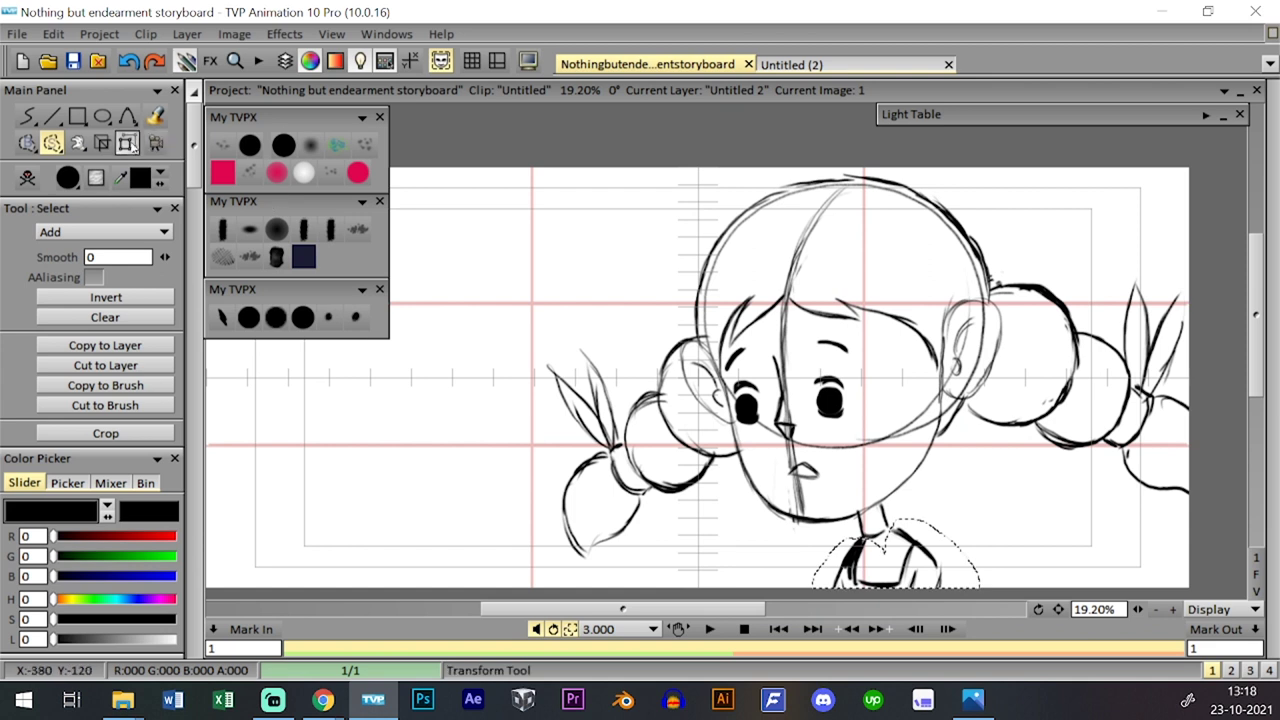
pyautogui.moveTo(955, 560); pyautogui.dragTo(950, 557)
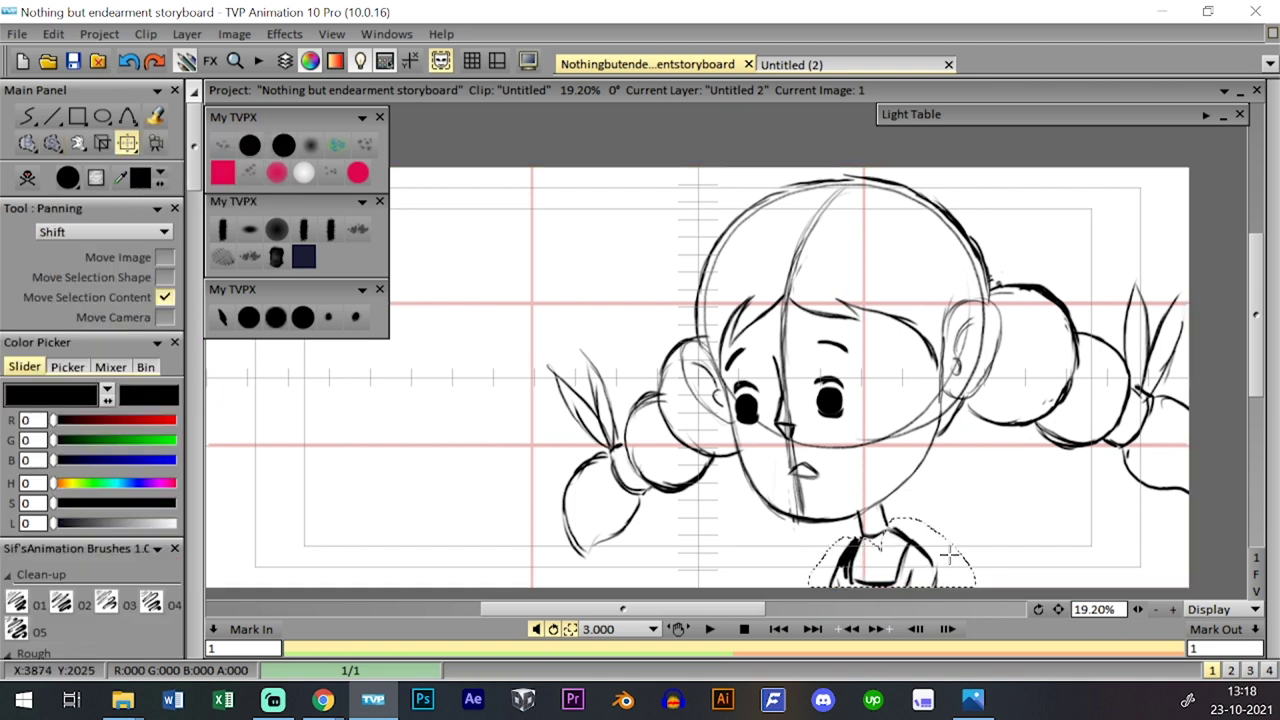
pyautogui.click(248, 317)
pyautogui.moveTo(52, 143); pyautogui.dragTo(110, 306)
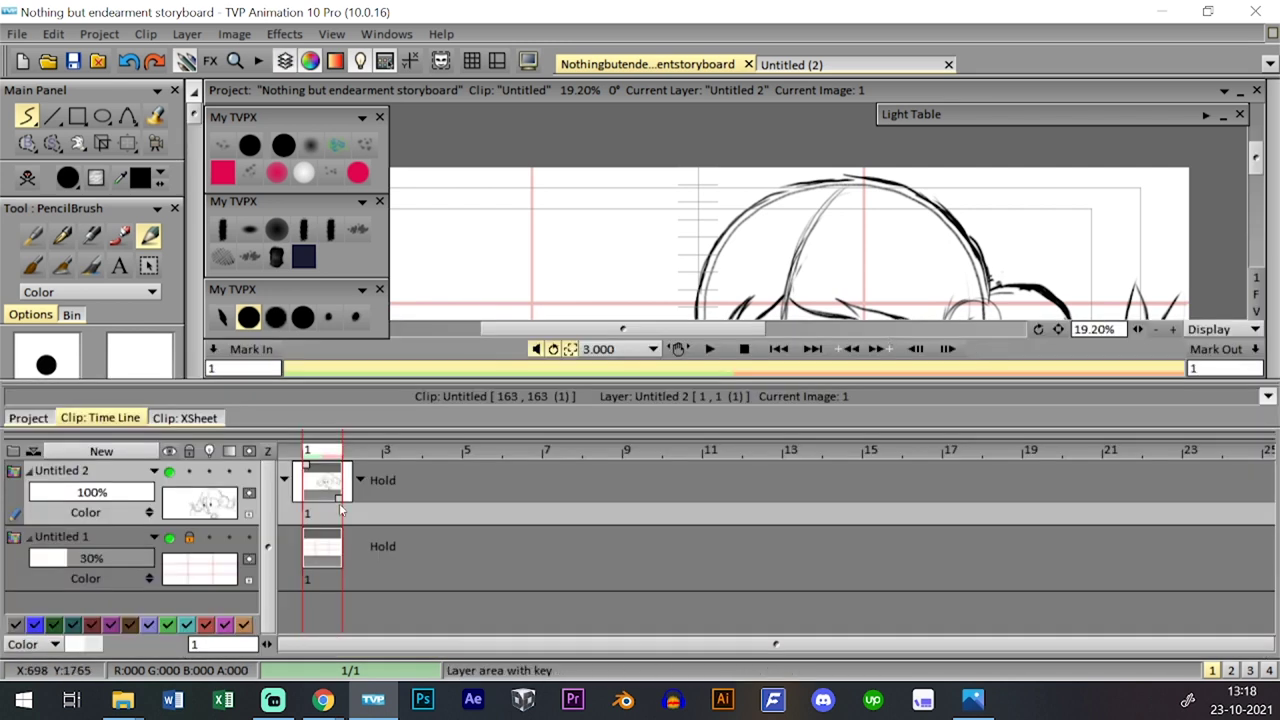
# - Stretch the drawing to hold 7 frames, save, and show the project's clip thumbnails
pyautogui.moveTo(339, 503); pyautogui.dragTo(562, 505)
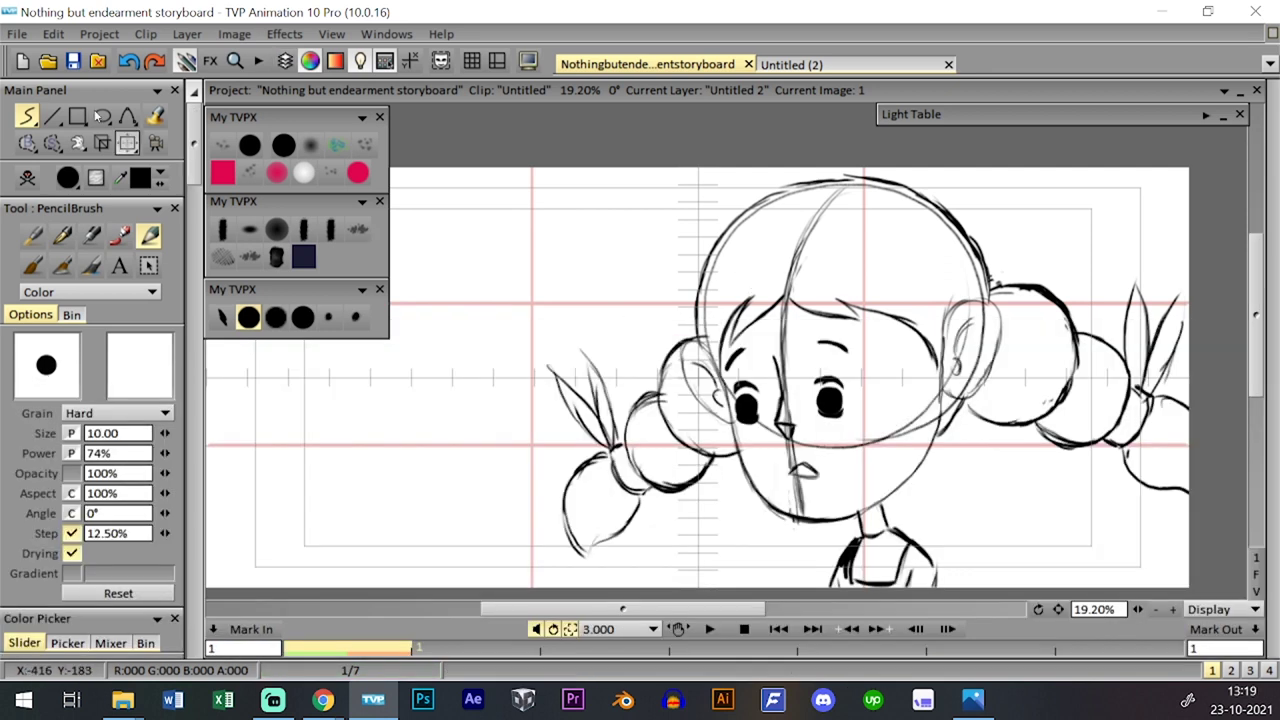
pyautogui.hotkey('ctrl', 's')
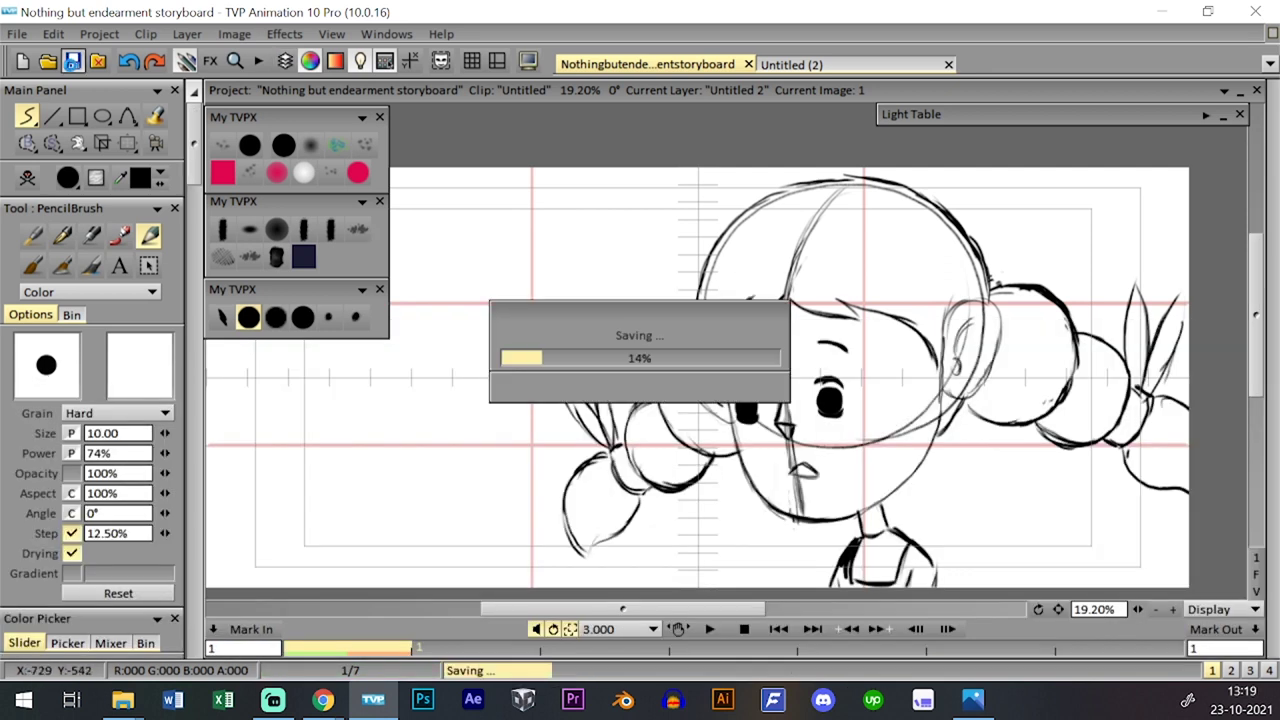
pyautogui.press('l')
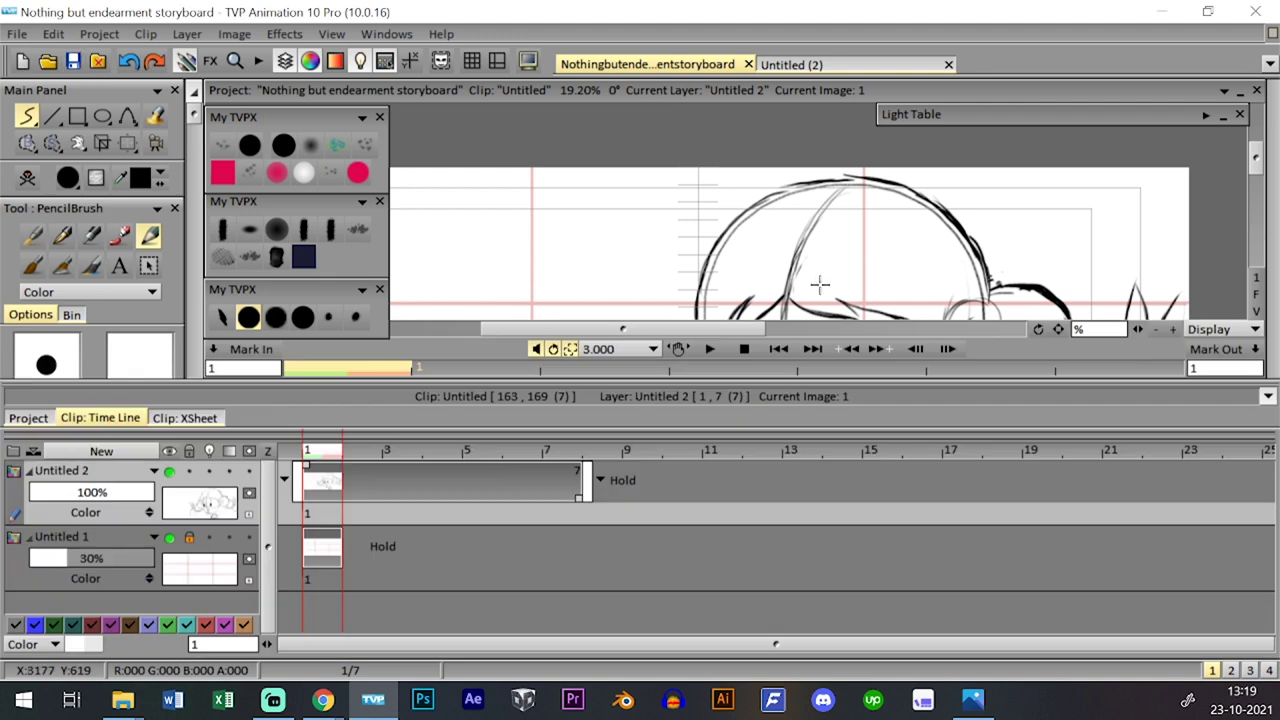
pyautogui.click(30, 415)
# - Duplicate empty clip 21 twice into clips 22 and 23, open clip 21 full-canvas and save
pyautogui.click(609, 604)
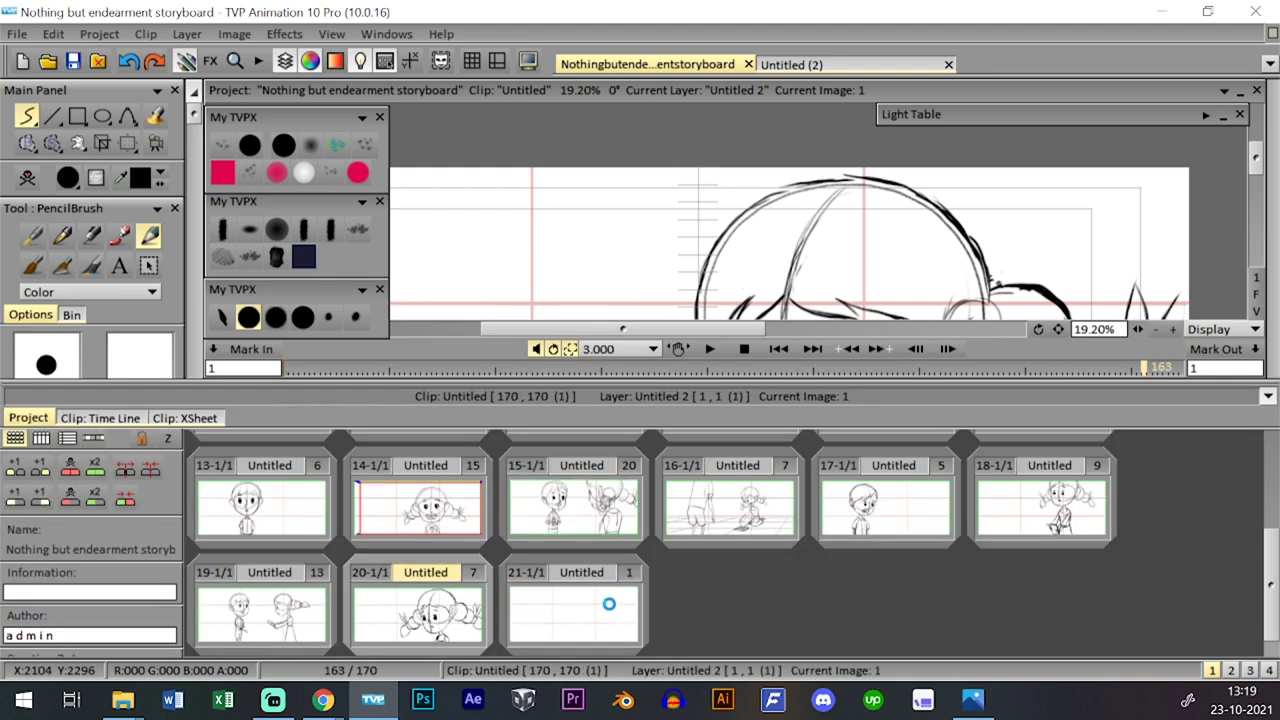
pyautogui.click(100, 473)
pyautogui.click(100, 473)
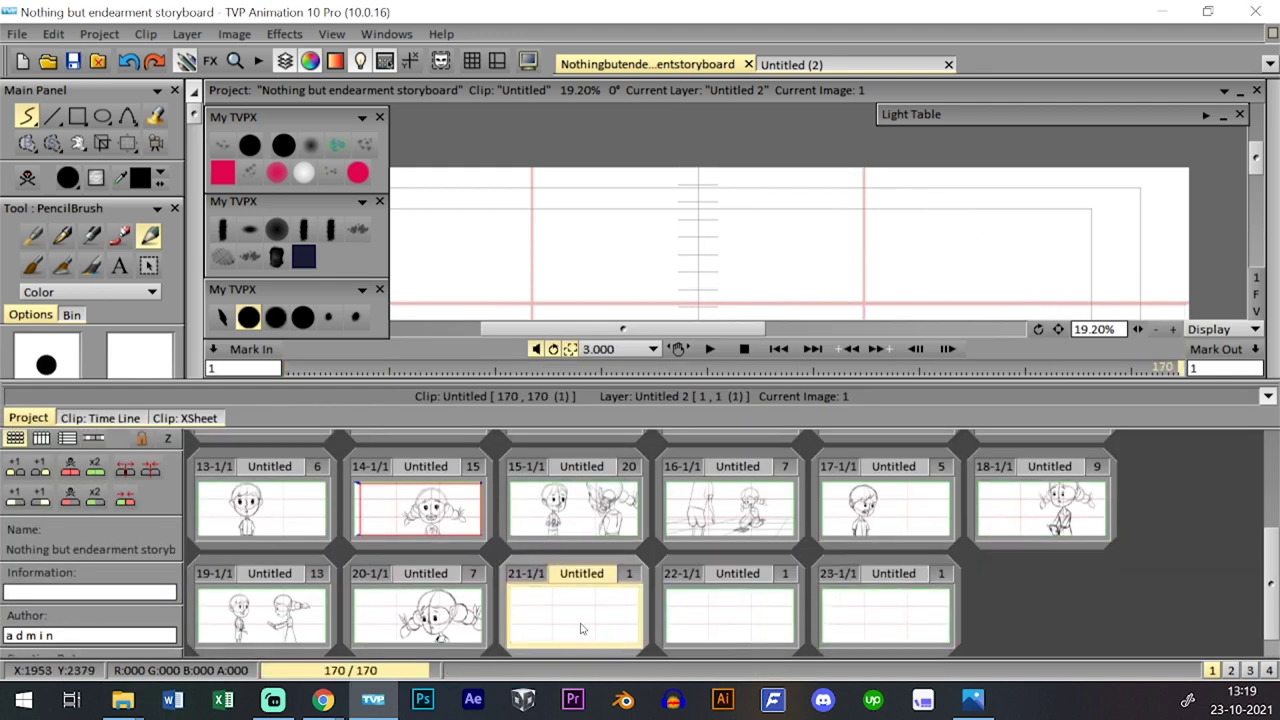
pyautogui.click(100, 418)
pyautogui.click(45, 420)
pyautogui.doubleClick(426, 606)
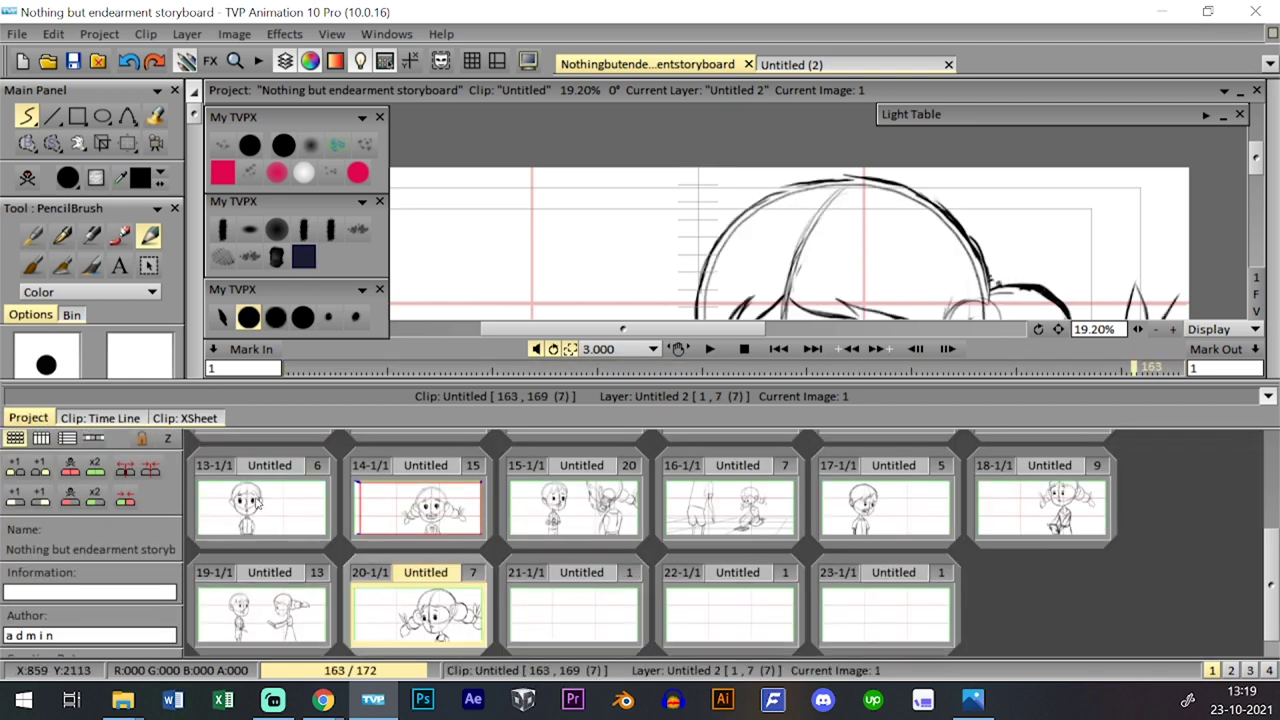
pyautogui.click(47, 421)
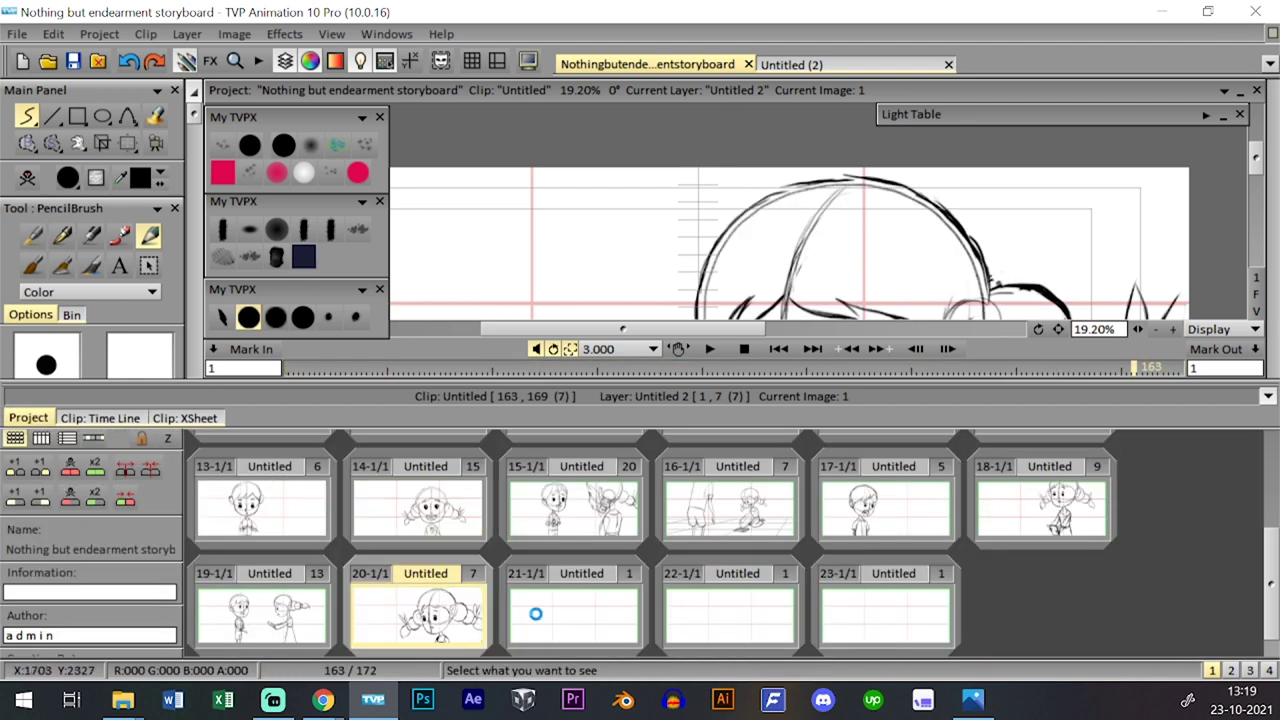
pyautogui.doubleClick(549, 627)
pyautogui.press('l')
pyautogui.click(72, 60)
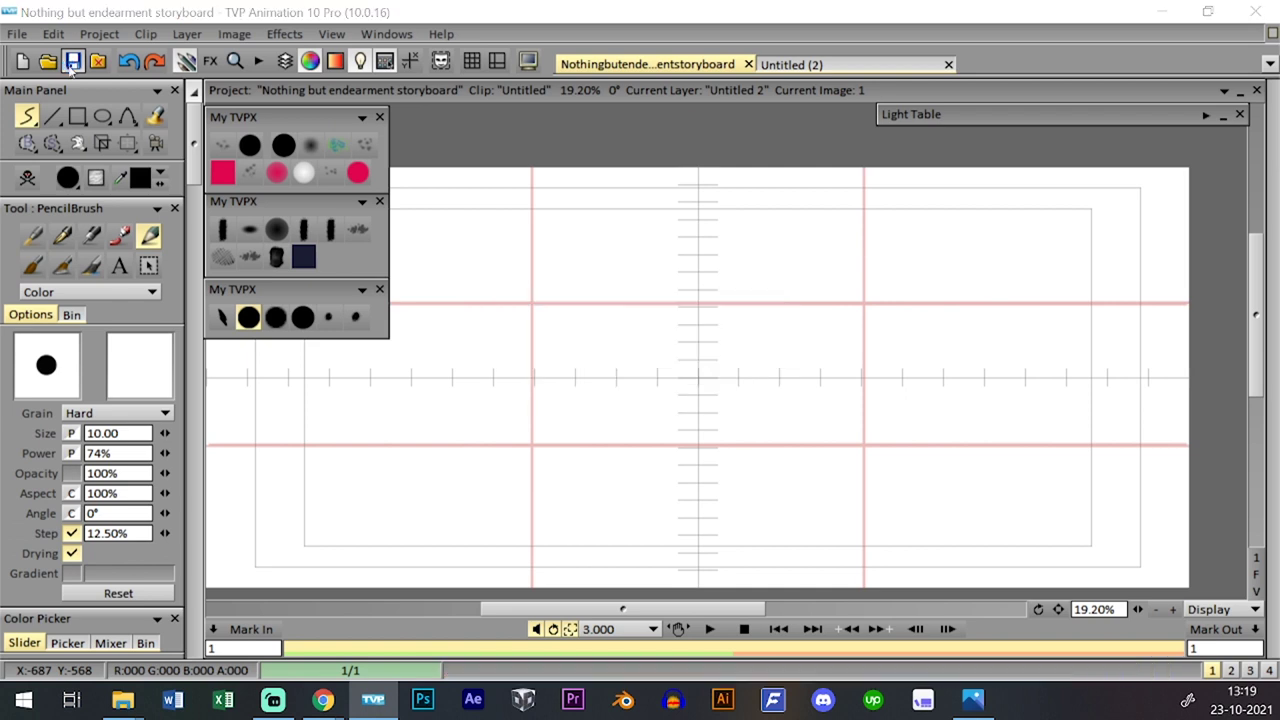
# - Zoom in, clear the canvas until one clean head circle remains, then zoom out and save
pyautogui.moveTo(1058, 612)
pyautogui.mouseDown()
pyautogui.moveTo(1096, 613)
pyautogui.moveTo(597, 284)
pyautogui.moveTo(737, 332)
pyautogui.moveTo(641, 229)
pyautogui.moveTo(676, 368)
pyautogui.moveTo(663, 217)
pyautogui.mouseUp()
pyautogui.moveTo(1138, 609); pyautogui.dragTo(1158, 609)
pyautogui.moveTo(1058, 609); pyautogui.dragTo(1041, 684)
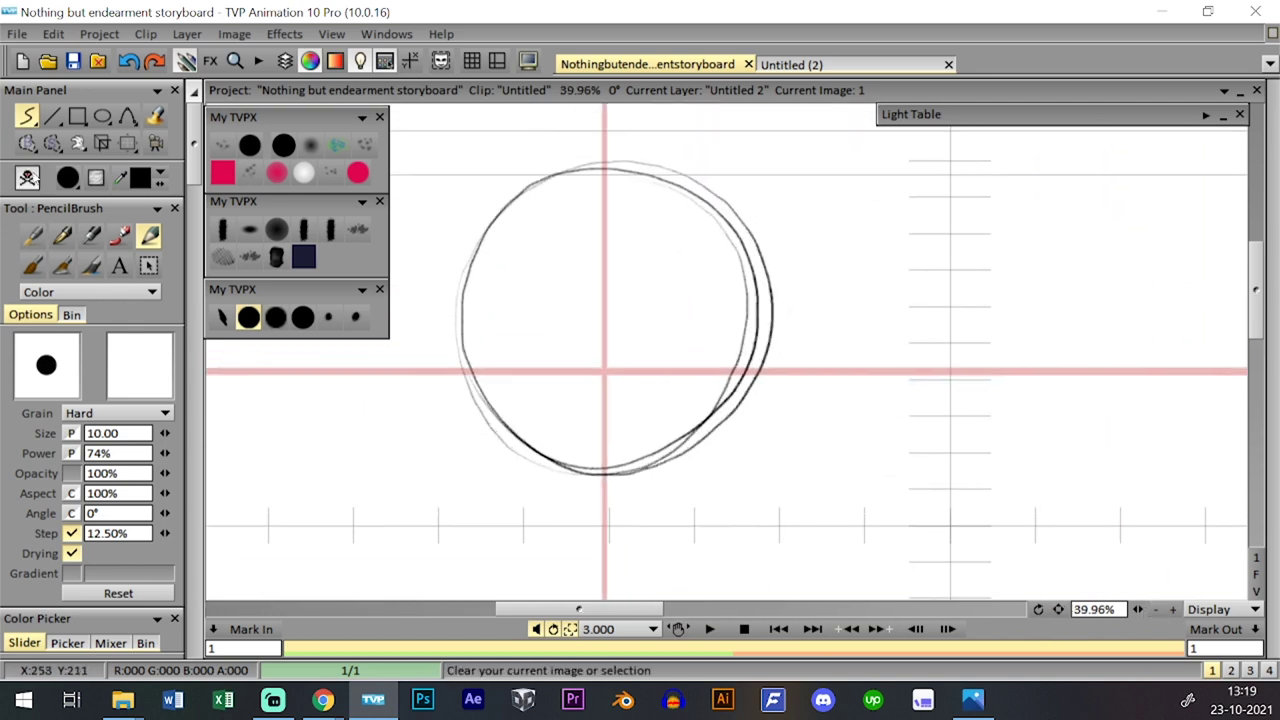
pyautogui.click(27, 177)
pyautogui.moveTo(725, 201)
pyautogui.mouseDown()
pyautogui.moveTo(555, 403)
pyautogui.moveTo(689, 196)
pyautogui.moveTo(559, 401)
pyautogui.moveTo(709, 197)
pyautogui.moveTo(552, 407)
pyautogui.moveTo(669, 202)
pyautogui.moveTo(640, 163)
pyautogui.moveTo(542, 405)
pyautogui.moveTo(667, 180)
pyautogui.moveTo(503, 355)
pyautogui.moveTo(470, 348)
pyautogui.moveTo(760, 304)
pyautogui.moveTo(477, 327)
pyautogui.mouseUp()
pyautogui.hotkey('ctrl', 'z')
pyautogui.press('BackSpace')
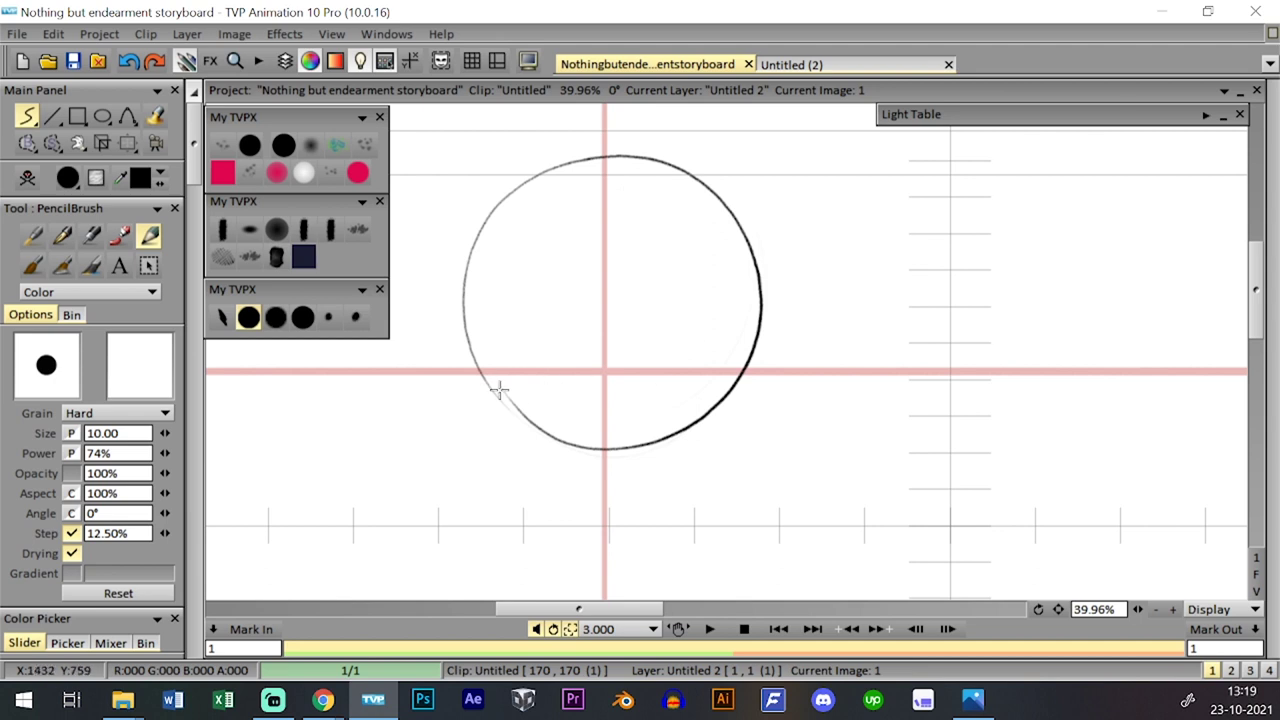
pyautogui.moveTo(500, 404); pyautogui.dragTo(580, 441)
pyautogui.moveTo(1138, 609); pyautogui.dragTo(1096, 595)
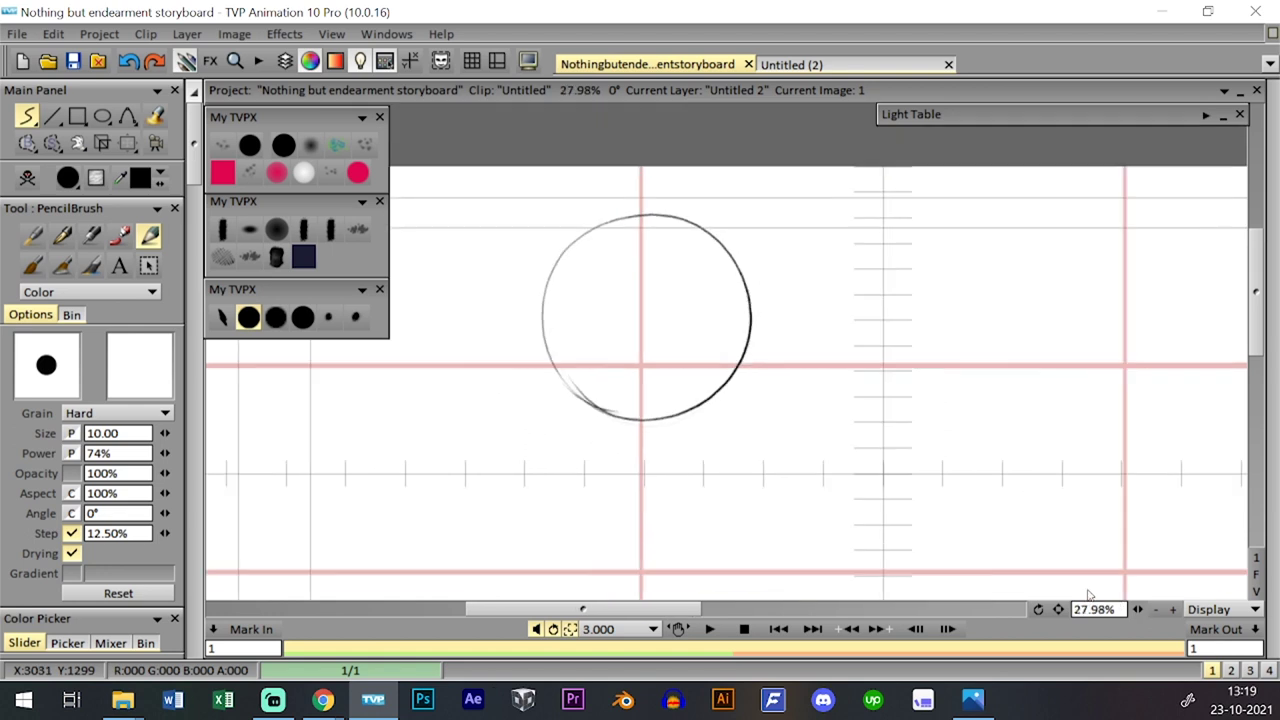
pyautogui.scroll(2, 1099, 590)
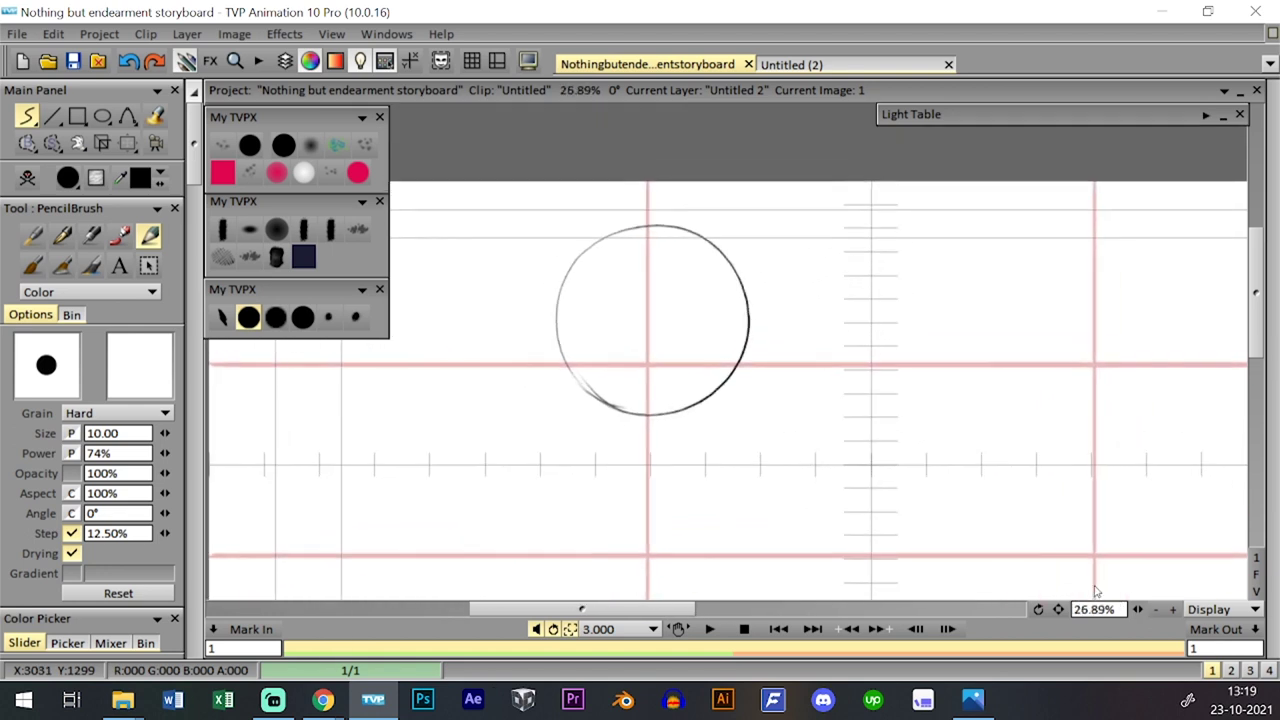
pyautogui.click(73, 61)
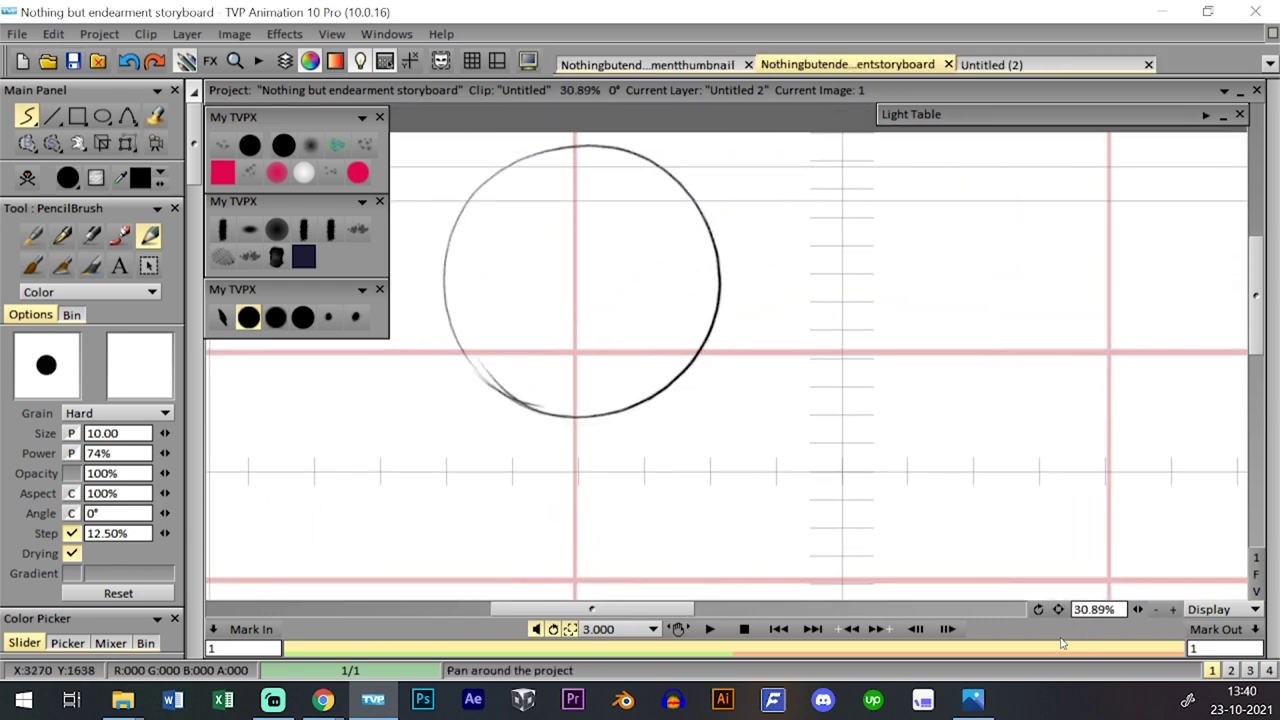
# - Scale the head circle to about 104%, move it slightly down, and return to the pencil brush
pyautogui.click(647, 64)
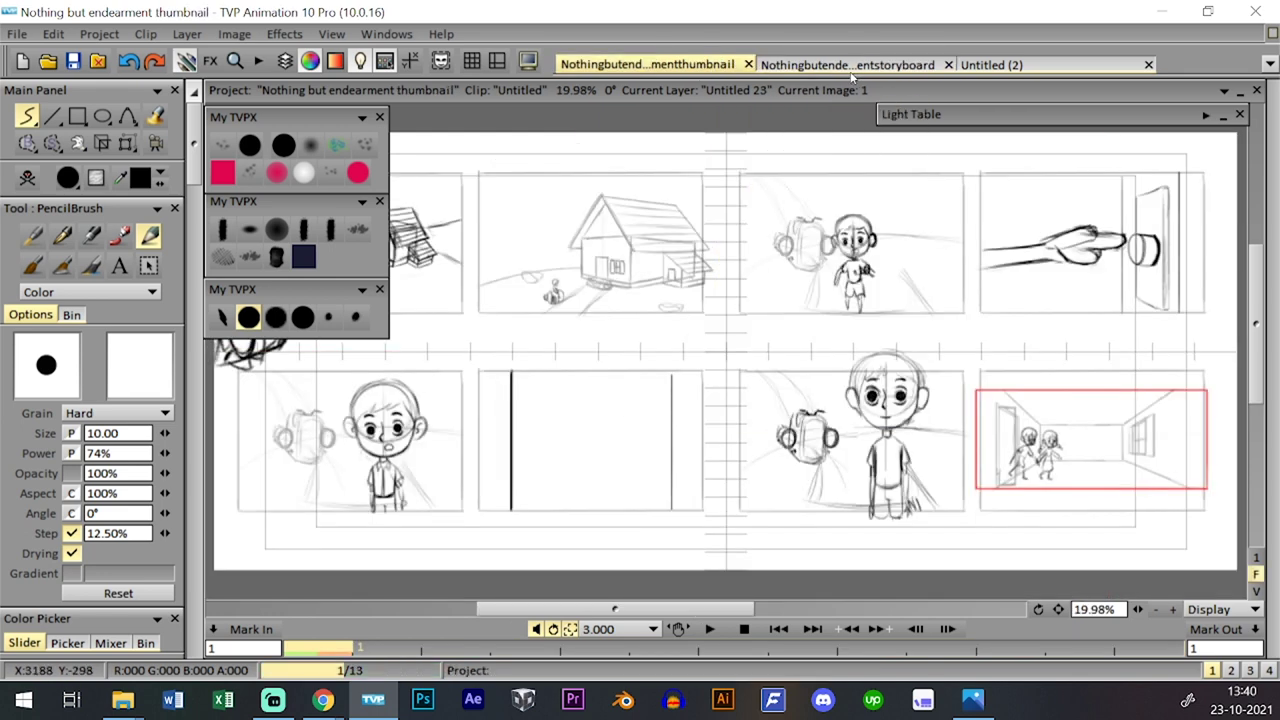
pyautogui.click(862, 66)
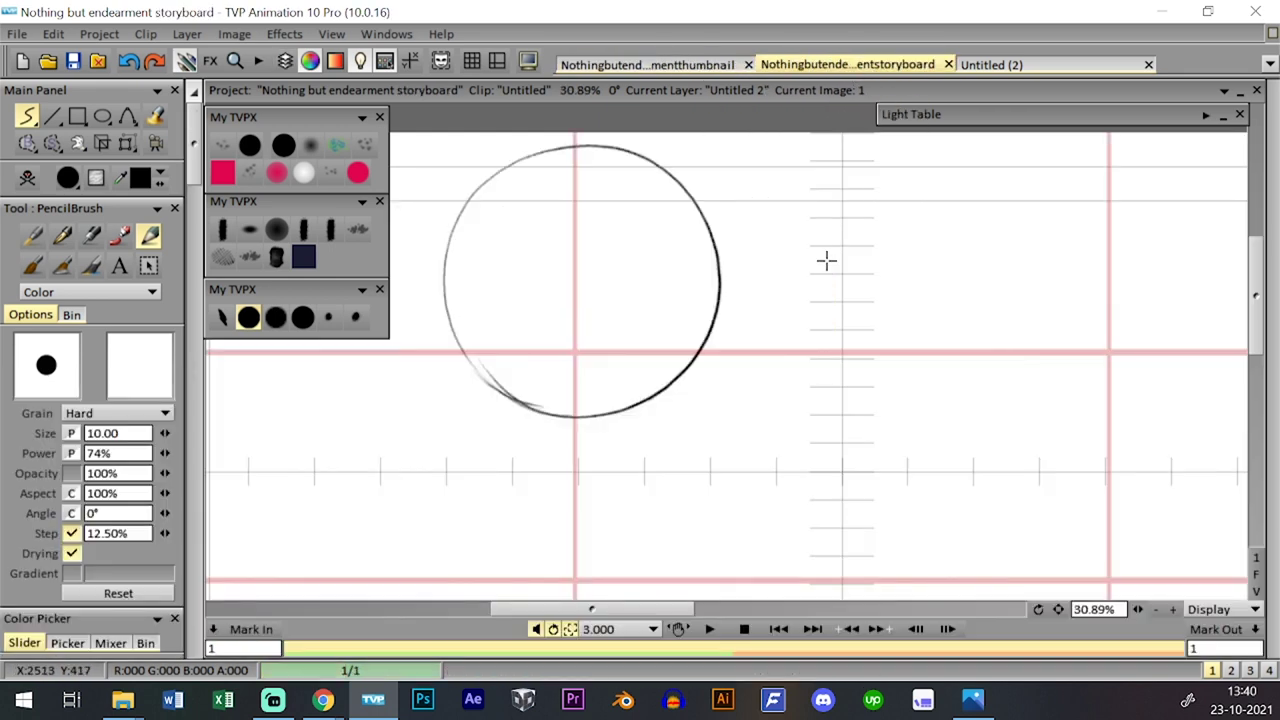
pyautogui.click(127, 144)
pyautogui.moveTo(727, 422); pyautogui.dragTo(737, 428)
pyautogui.moveTo(699, 334); pyautogui.dragTo(700, 357)
pyautogui.press('Return')
pyautogui.click(259, 315)
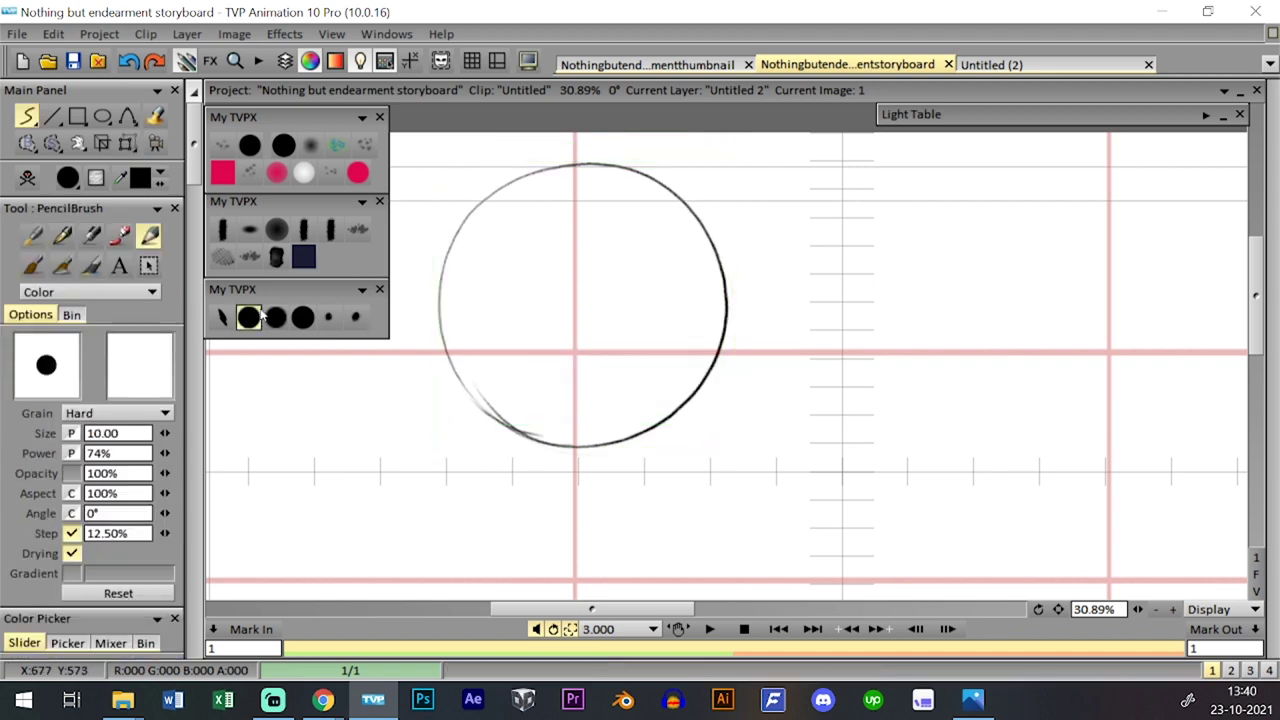
# - Close the open-project dialog and save the storyboard project
pyautogui.hotkey('ctrl', 'o')
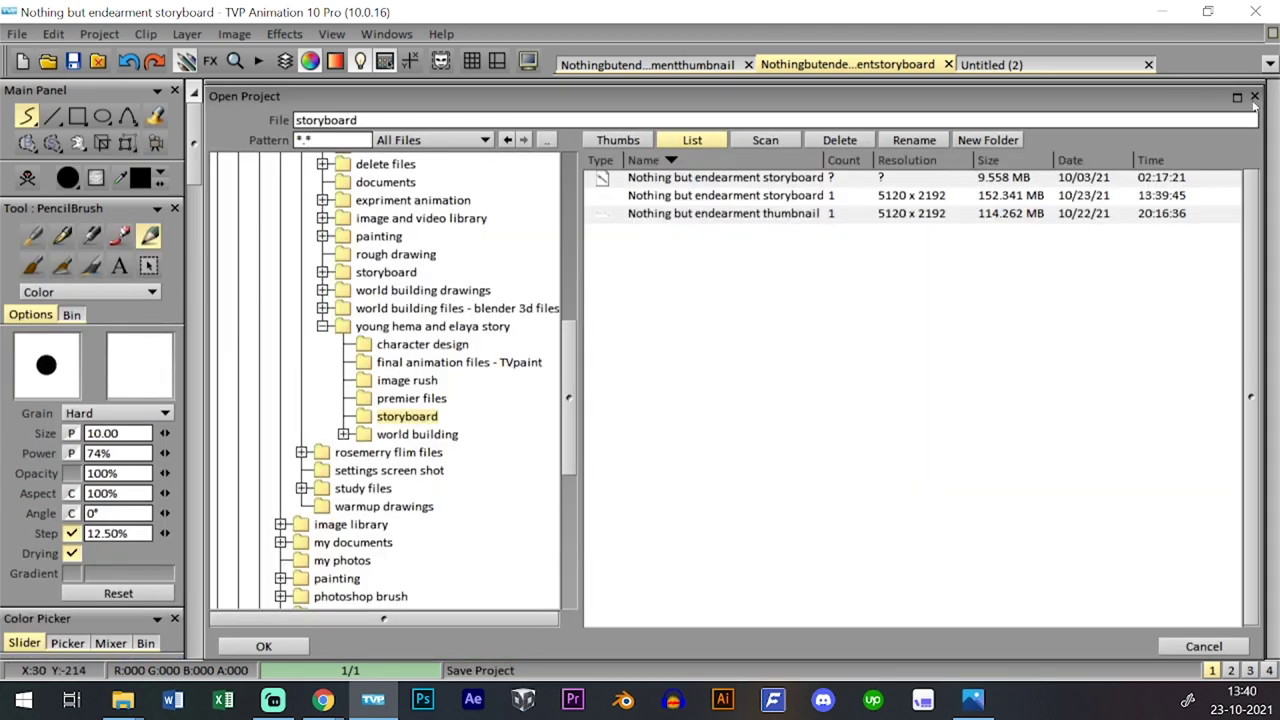
pyautogui.click(1254, 110)
pyautogui.hotkey('ctrl', 's')
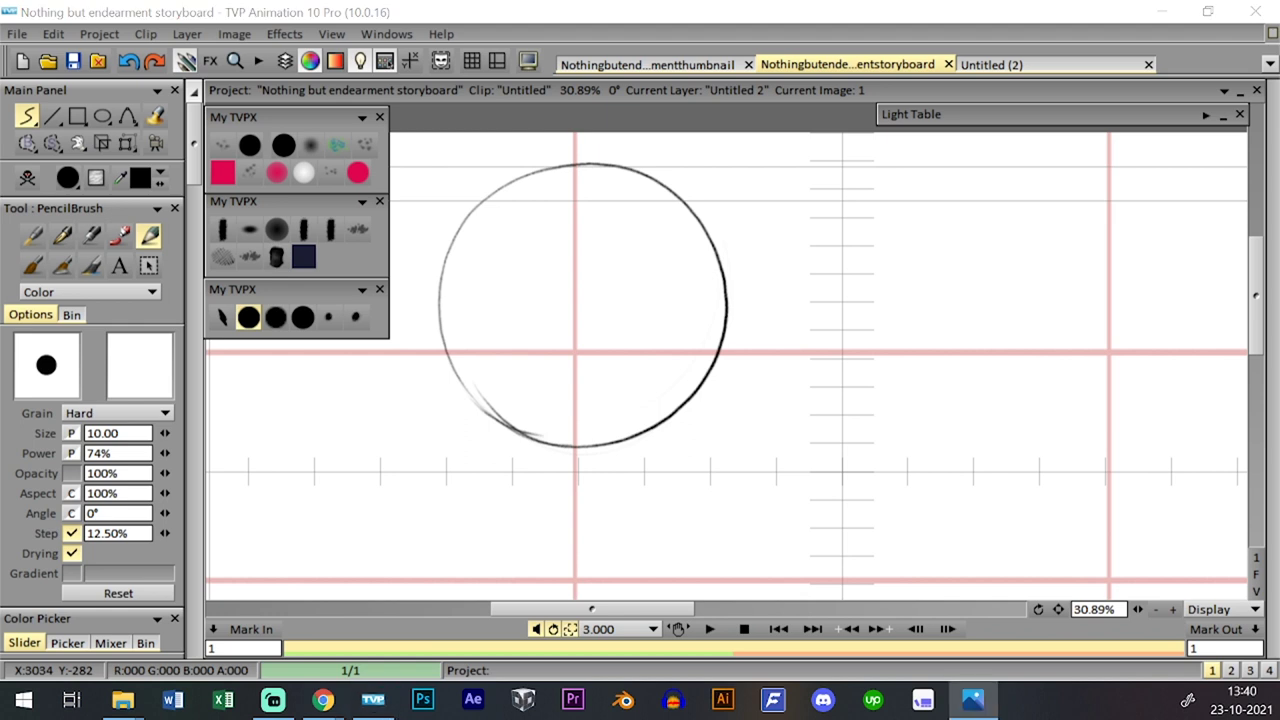
# - Draw a vertical centre line down the head, retrying until it runs cleanly
pyautogui.moveTo(584, 166); pyautogui.dragTo(631, 237)
pyautogui.hotkey('ctrl', 'z')
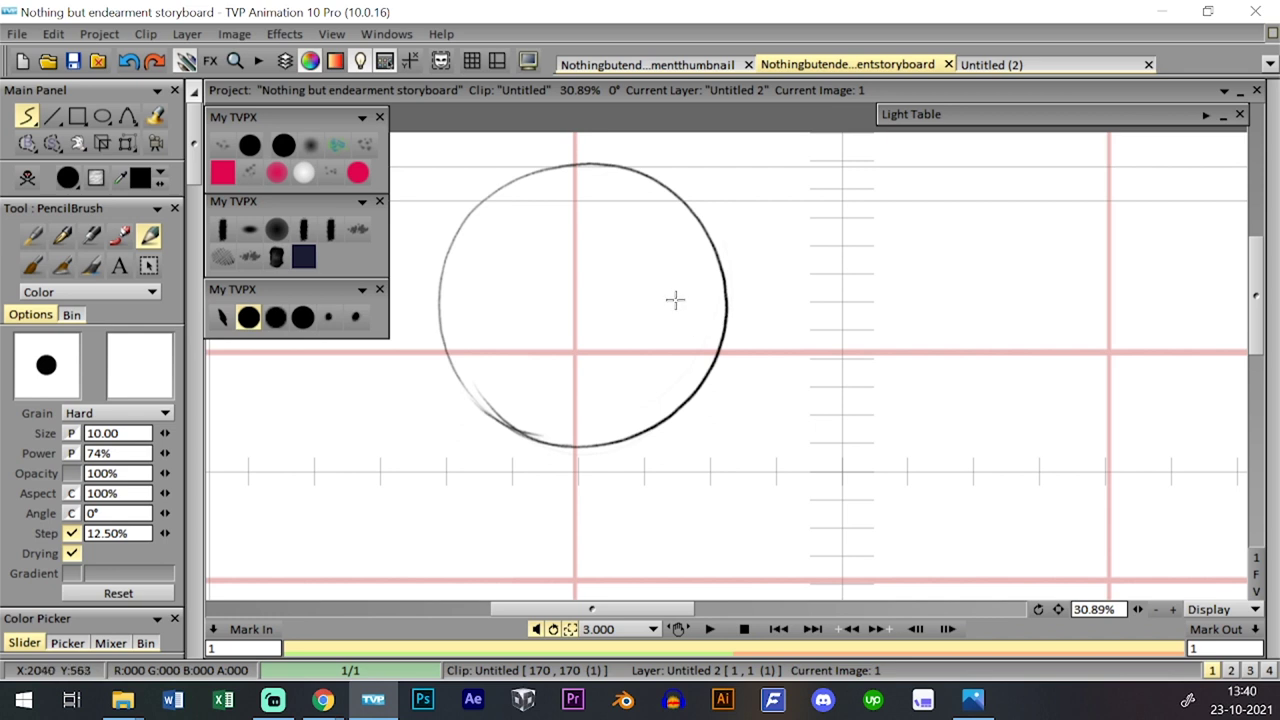
pyautogui.moveTo(578, 167)
pyautogui.mouseDown()
pyautogui.moveTo(648, 255)
pyautogui.moveTo(662, 392)
pyautogui.mouseUp()
pyautogui.hotkey('ctrl', 'z')
pyautogui.moveTo(580, 167)
pyautogui.mouseDown()
pyautogui.moveTo(631, 261)
pyautogui.moveTo(645, 350)
pyautogui.mouseUp()
pyautogui.hotkey('ctrl', 'z')
pyautogui.moveTo(620, 186)
pyautogui.mouseDown()
pyautogui.moveTo(639, 222)
pyautogui.moveTo(652, 398)
pyautogui.mouseUp()
pyautogui.hotkey('ctrl', 'z')
pyautogui.moveTo(576, 168)
pyautogui.mouseDown()
pyautogui.moveTo(601, 213)
pyautogui.moveTo(612, 315)
pyautogui.moveTo(612, 535)
pyautogui.mouseUp()
pyautogui.moveTo(609, 258)
pyautogui.mouseDown()
pyautogui.moveTo(608, 531)
pyautogui.moveTo(615, 374)
pyautogui.mouseUp()
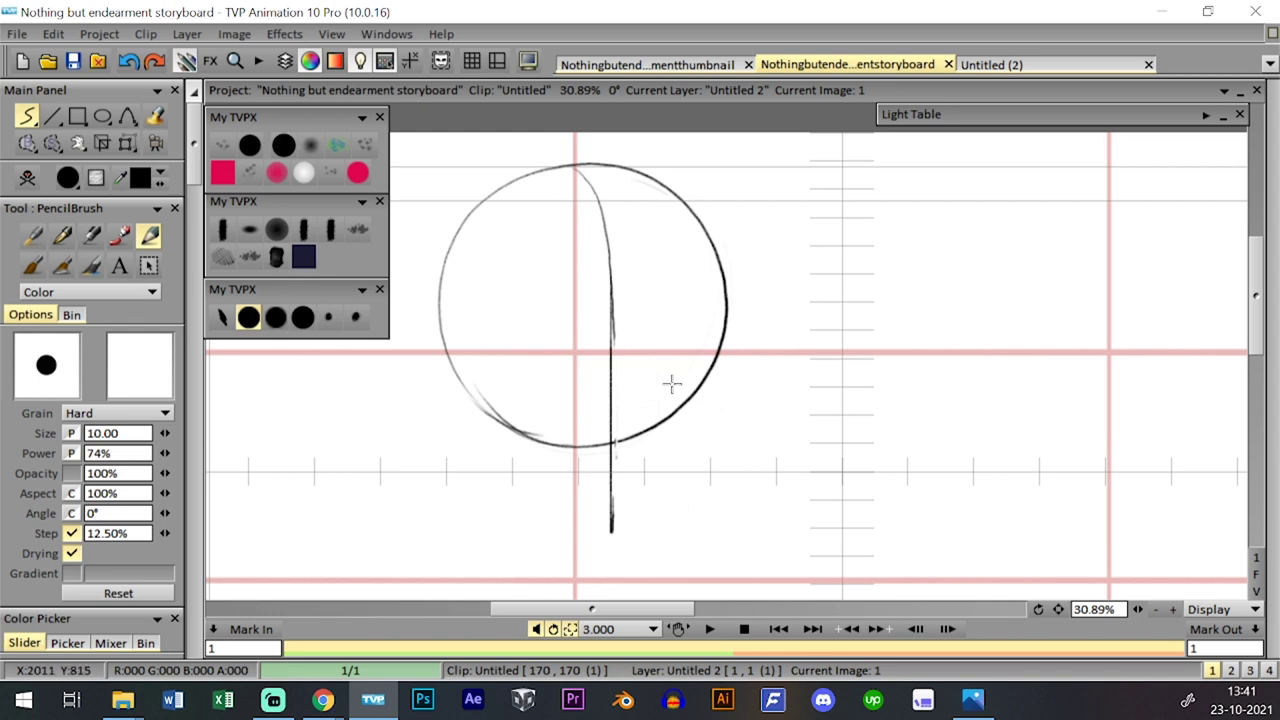
# - Sketch the right jaw curve down from the head's edge, undoing several chin attempts
pyautogui.moveTo(723, 340)
pyautogui.mouseDown()
pyautogui.moveTo(700, 400)
pyautogui.moveTo(608, 514)
pyautogui.mouseUp()
pyautogui.hotkey('ctrl', 'z')
pyautogui.moveTo(720, 348); pyautogui.dragTo(680, 522)
pyautogui.hotkey('ctrl', 'z')
pyautogui.moveTo(723, 333); pyautogui.dragTo(680, 522)
pyautogui.hotkey('ctrl', 'z')
pyautogui.moveTo(718, 356); pyautogui.dragTo(680, 522)
pyautogui.hotkey('ctrl', 'z')
pyautogui.moveTo(717, 352); pyautogui.dragTo(624, 522)
pyautogui.moveTo(492, 475); pyautogui.dragTo(619, 513)
pyautogui.hotkey('ctrl', 'z')
pyautogui.moveTo(537, 503); pyautogui.dragTo(640, 521)
pyautogui.hotkey('ctrl', 'z')
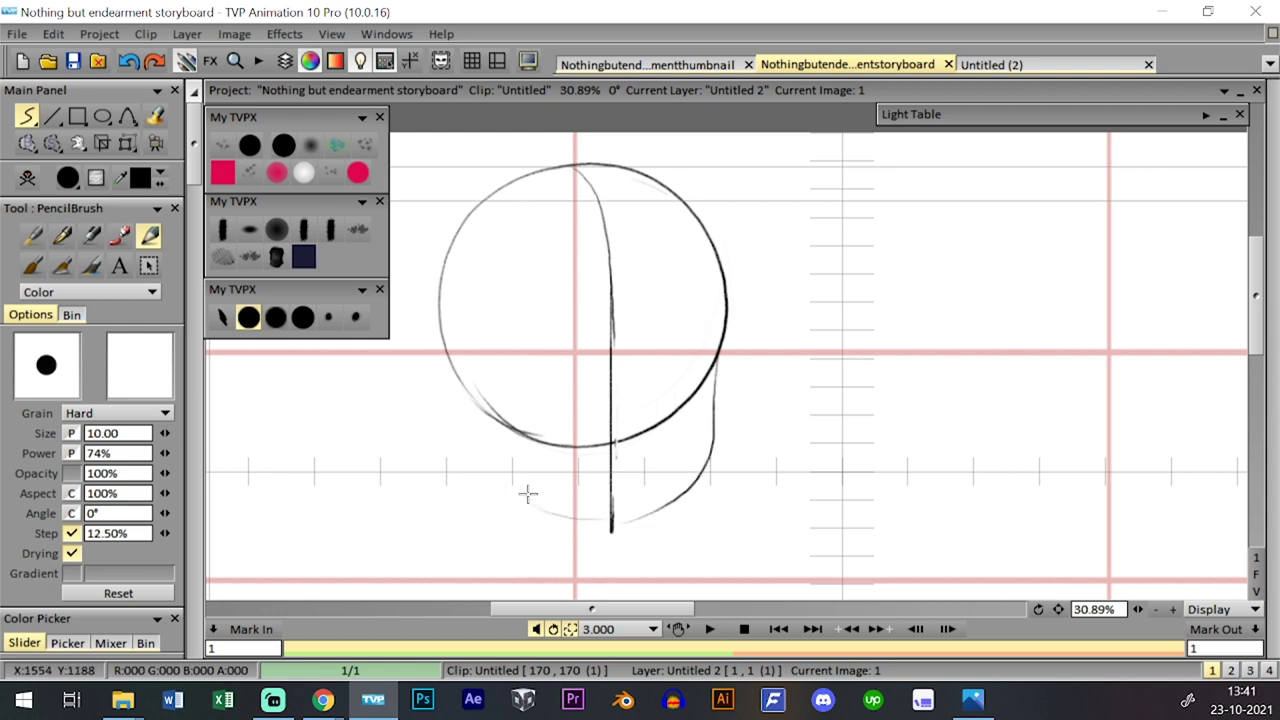
# - Draw and darken the chin and jaw line below the circle, extending it up to the left
pyautogui.moveTo(700, 346)
pyautogui.mouseDown()
pyautogui.moveTo(690, 380)
pyautogui.moveTo(684, 328)
pyautogui.mouseUp()
pyautogui.hotkey('ctrl', 'z')
pyautogui.moveTo(506, 484)
pyautogui.mouseDown()
pyautogui.moveTo(586, 528)
pyautogui.moveTo(643, 514)
pyautogui.mouseUp()
pyautogui.hotkey('ctrl', 'z')
pyautogui.moveTo(510, 488); pyautogui.dragTo(584, 510)
pyautogui.moveTo(504, 488)
pyautogui.mouseDown()
pyautogui.moveTo(643, 510)
pyautogui.moveTo(556, 508)
pyautogui.moveTo(581, 516)
pyautogui.mouseUp()
pyautogui.moveTo(622, 515); pyautogui.dragTo(660, 503)
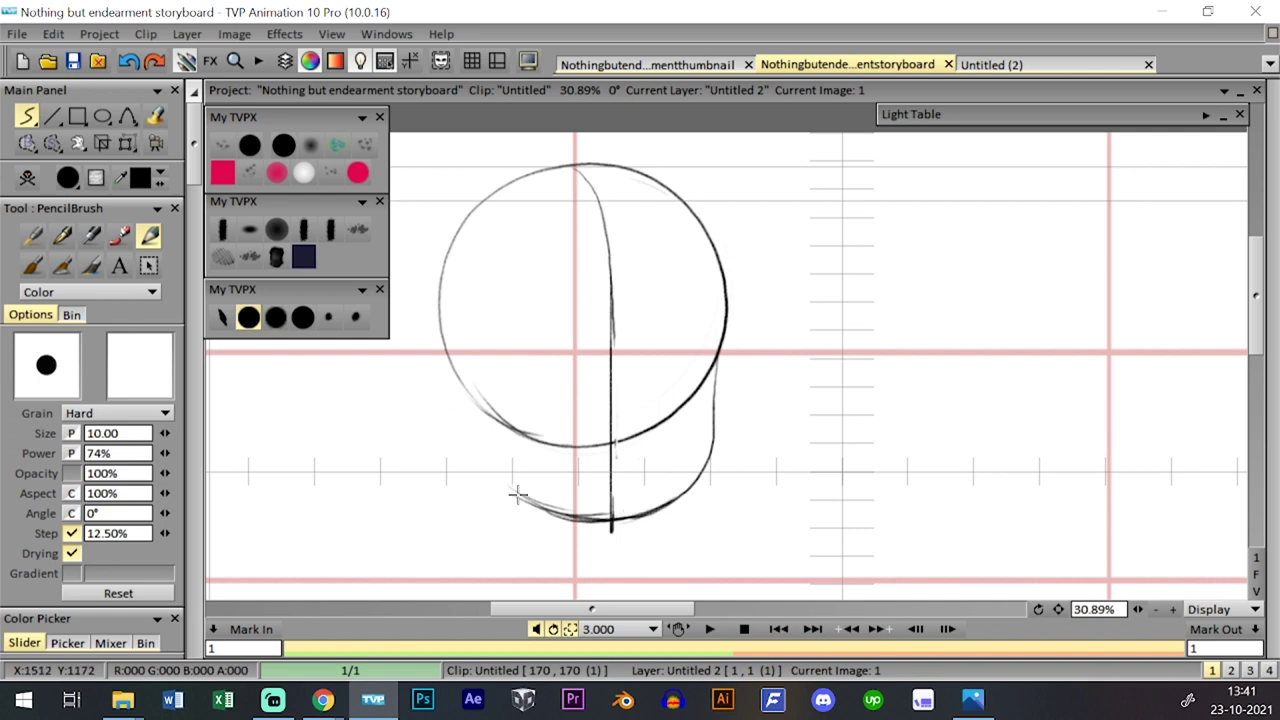
pyautogui.moveTo(471, 460)
pyautogui.mouseDown()
pyautogui.moveTo(524, 488)
pyautogui.moveTo(477, 449)
pyautogui.moveTo(463, 420)
pyautogui.moveTo(505, 478)
pyautogui.moveTo(468, 433)
pyautogui.moveTo(455, 375)
pyautogui.moveTo(458, 405)
pyautogui.moveTo(515, 493)
pyautogui.moveTo(612, 518)
pyautogui.mouseUp()
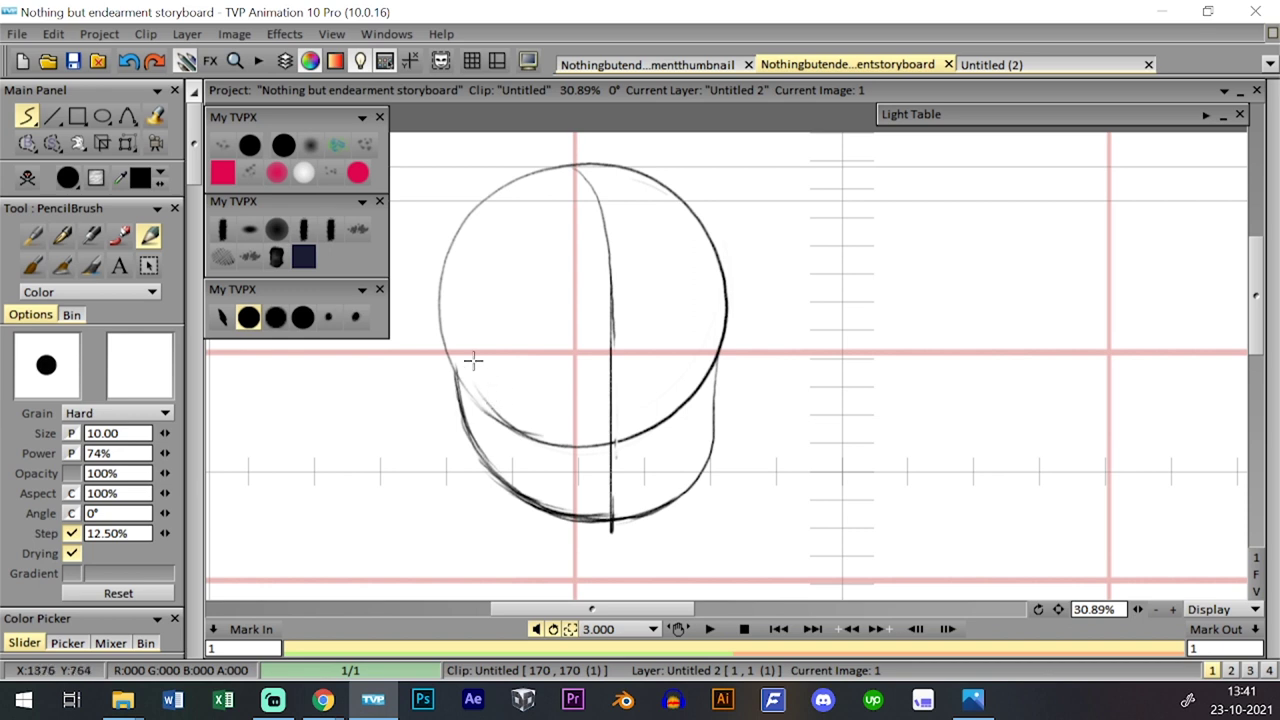
# - Draw the left and right ear outlines with their inner-ear curves
pyautogui.moveTo(460, 384)
pyautogui.mouseDown()
pyautogui.moveTo(401, 367)
pyautogui.moveTo(419, 323)
pyautogui.moveTo(447, 409)
pyautogui.moveTo(432, 415)
pyautogui.moveTo(420, 389)
pyautogui.moveTo(452, 399)
pyautogui.moveTo(410, 379)
pyautogui.moveTo(414, 397)
pyautogui.moveTo(407, 389)
pyautogui.moveTo(420, 321)
pyautogui.moveTo(447, 336)
pyautogui.moveTo(461, 394)
pyautogui.moveTo(436, 320)
pyautogui.mouseUp()
pyautogui.moveTo(731, 320)
pyautogui.mouseDown()
pyautogui.moveTo(739, 386)
pyautogui.moveTo(742, 318)
pyautogui.moveTo(759, 363)
pyautogui.moveTo(719, 416)
pyautogui.moveTo(757, 325)
pyautogui.moveTo(718, 395)
pyautogui.mouseUp()
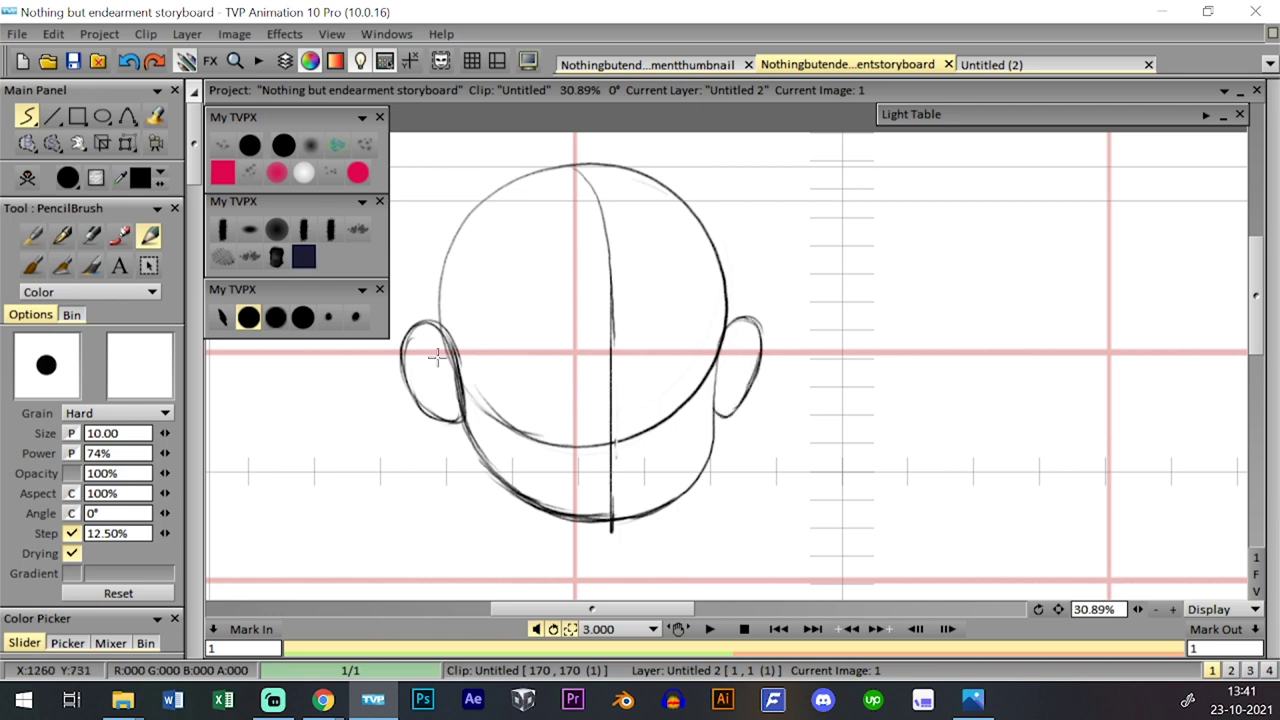
pyautogui.moveTo(412, 352)
pyautogui.mouseDown()
pyautogui.moveTo(443, 372)
pyautogui.moveTo(432, 383)
pyautogui.moveTo(424, 341)
pyautogui.mouseUp()
pyautogui.moveTo(738, 340); pyautogui.dragTo(736, 377)
pyautogui.hotkey('ctrl', 'z')
pyautogui.hotkey('ctrl', 'z')
pyautogui.hotkey('ctrl', 'z')
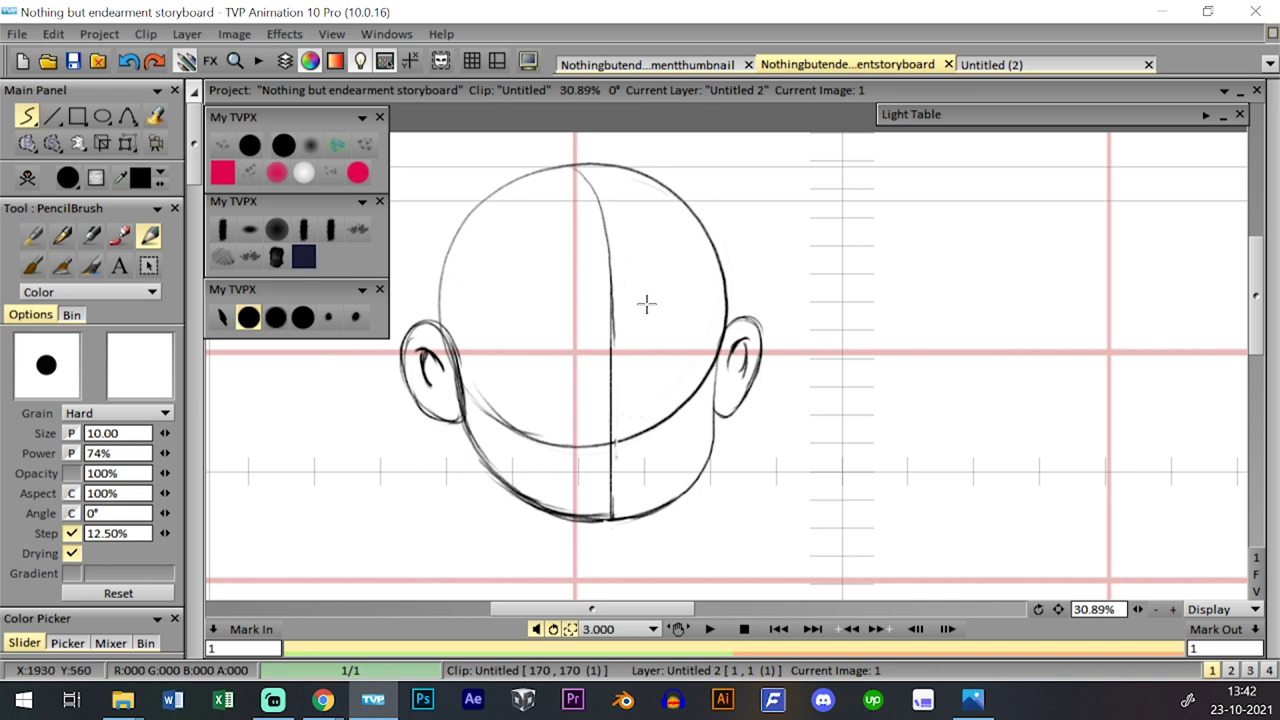
# - Sketch thin brow strokes on both sides of the face, then undo them
pyautogui.moveTo(646, 313); pyautogui.dragTo(689, 330)
pyautogui.moveTo(538, 338); pyautogui.dragTo(573, 319)
pyautogui.hotkey('ctrl', 'z')
pyautogui.hotkey('ctrl', 'z')
# - Switch to the size-20 brush preset and draw two thick, slanted worried eyebrows
pyautogui.click(303, 317)
pyautogui.moveTo(637, 307); pyautogui.dragTo(685, 322)
pyautogui.moveTo(524, 335)
pyautogui.mouseDown()
pyautogui.moveTo(567, 307)
pyautogui.moveTo(538, 330)
pyautogui.moveTo(647, 314)
pyautogui.moveTo(685, 324)
pyautogui.moveTo(657, 350)
pyautogui.mouseUp()
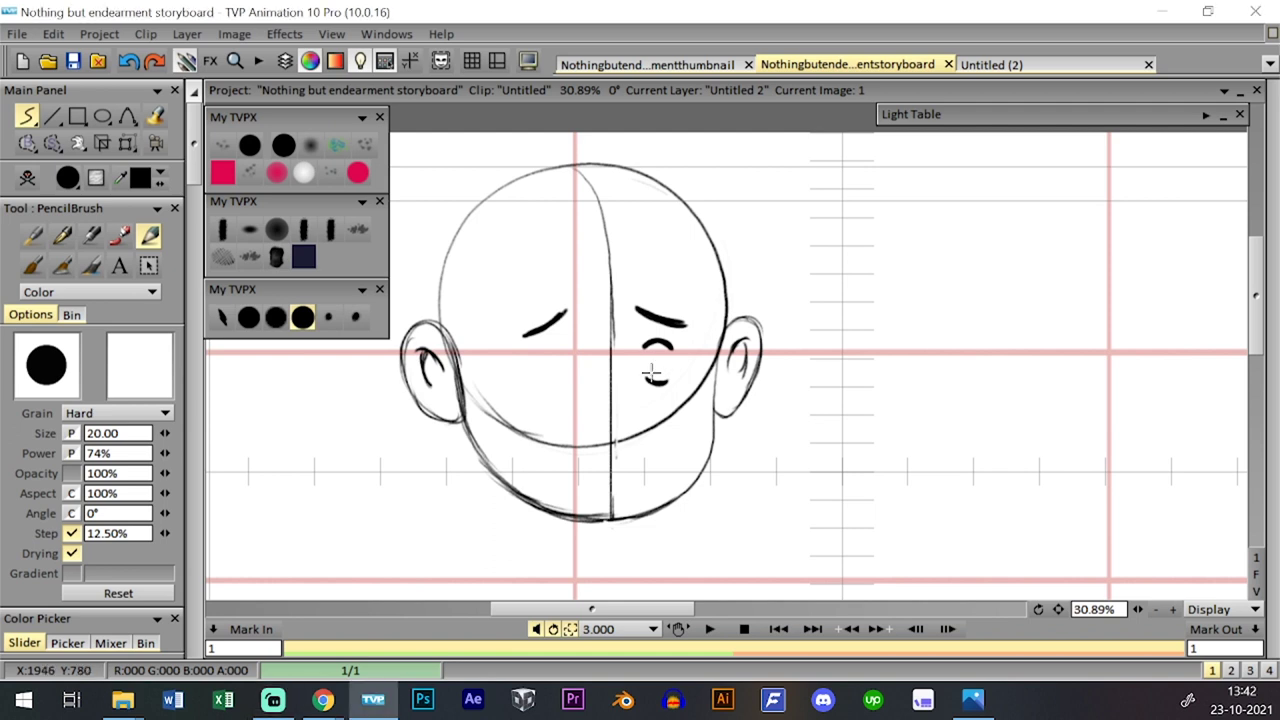
# - Draw two dark round eyes with solid black pupils and save the project
pyautogui.moveTo(658, 365)
pyautogui.mouseDown()
pyautogui.moveTo(655, 355)
pyautogui.moveTo(666, 372)
pyautogui.moveTo(660, 362)
pyautogui.mouseUp()
pyautogui.moveTo(551, 360)
pyautogui.mouseDown()
pyautogui.moveTo(576, 362)
pyautogui.moveTo(551, 346)
pyautogui.moveTo(566, 349)
pyautogui.moveTo(575, 378)
pyautogui.moveTo(563, 366)
pyautogui.mouseUp()
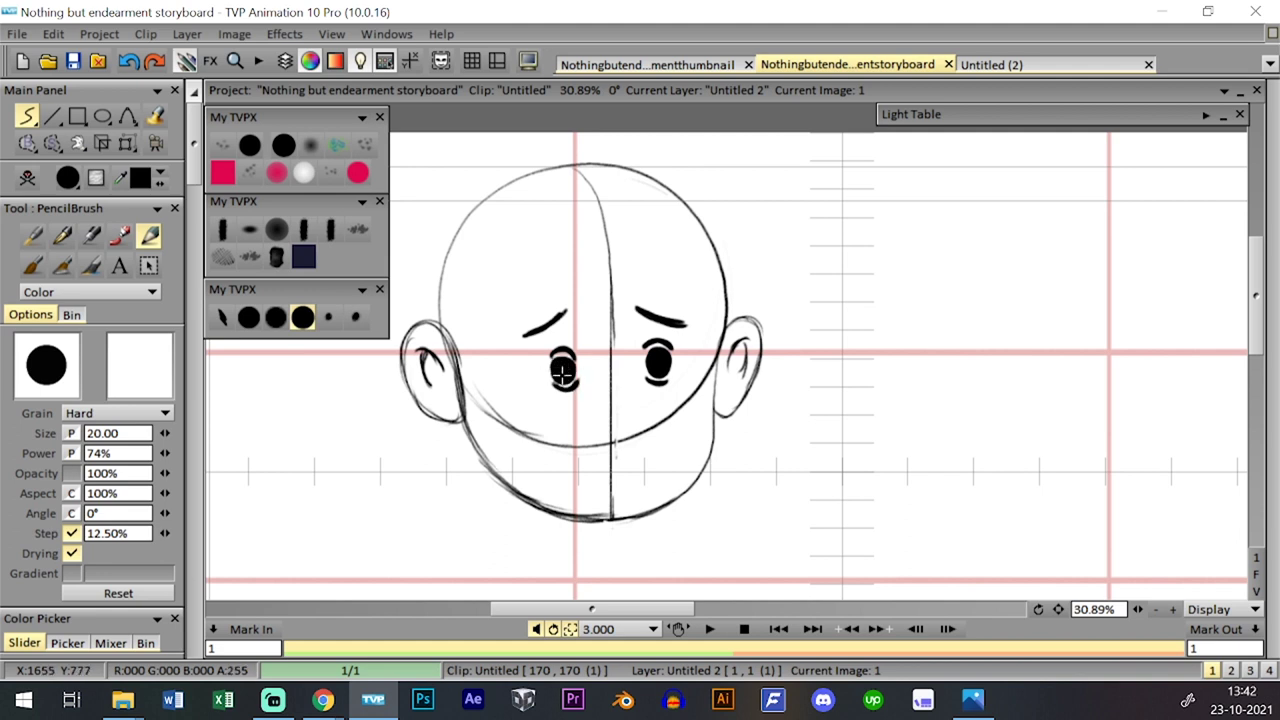
pyautogui.click(73, 61)
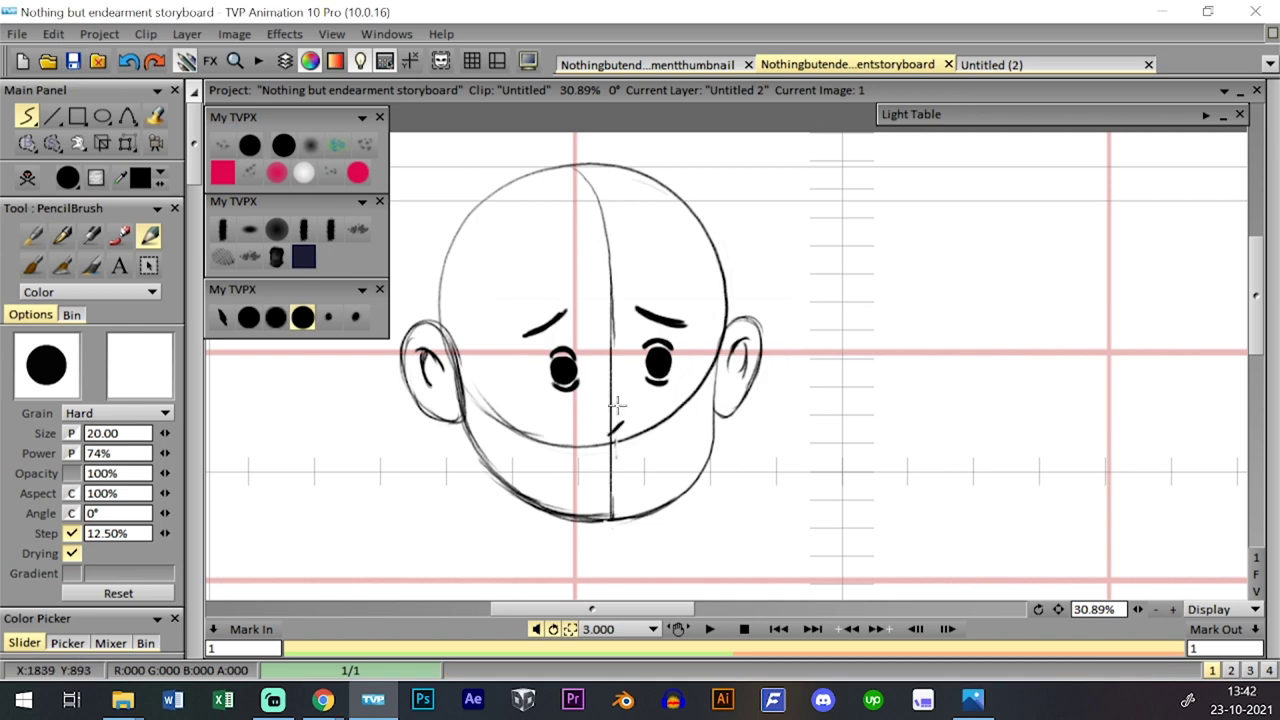
# - Draw a small round nose below the eyes, undoing the failed strokes, and zoom in on the mouth area
pyautogui.moveTo(612, 418)
pyautogui.mouseDown()
pyautogui.moveTo(628, 420)
pyautogui.moveTo(629, 404)
pyautogui.moveTo(614, 424)
pyautogui.moveTo(620, 338)
pyautogui.mouseUp()
pyautogui.hotkey('ctrl', 'z')
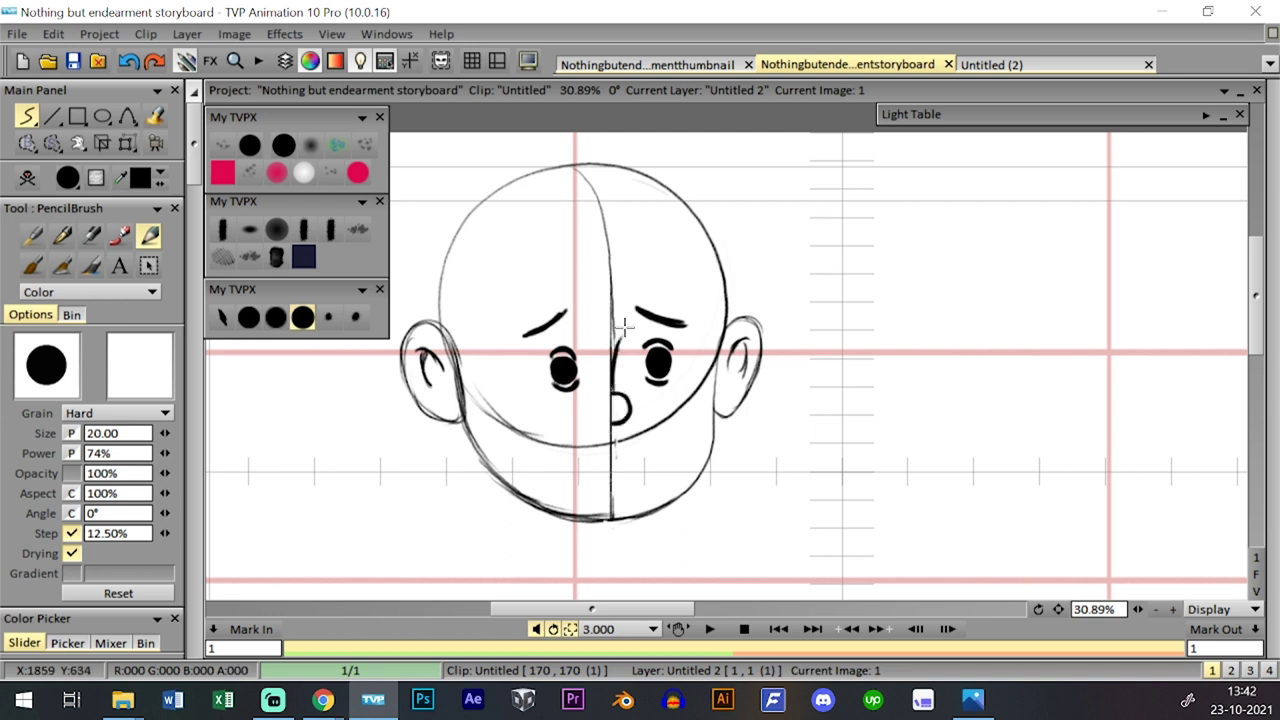
pyautogui.moveTo(558, 472)
pyautogui.mouseDown()
pyautogui.moveTo(621, 448)
pyautogui.moveTo(612, 440)
pyautogui.moveTo(623, 470)
pyautogui.moveTo(565, 464)
pyautogui.moveTo(590, 446)
pyautogui.moveTo(631, 475)
pyautogui.mouseUp()
pyautogui.hotkey('ctrl', 'z')
pyautogui.hotkey('ctrl', 'z')
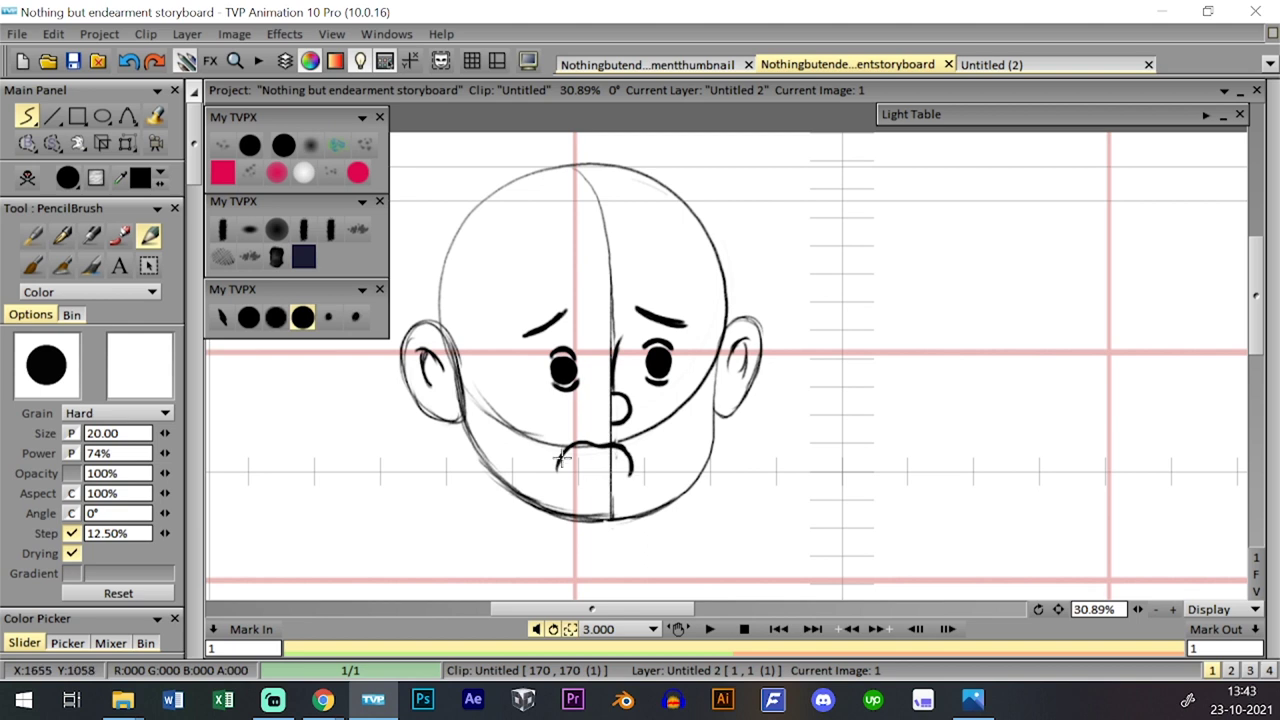
pyautogui.hotkey('ctrl', 'z')
pyautogui.hotkey('ctrl', 'z')
pyautogui.moveTo(1138, 609); pyautogui.dragTo(1158, 609)
pyautogui.moveTo(1058, 609); pyautogui.dragTo(1102, 525)
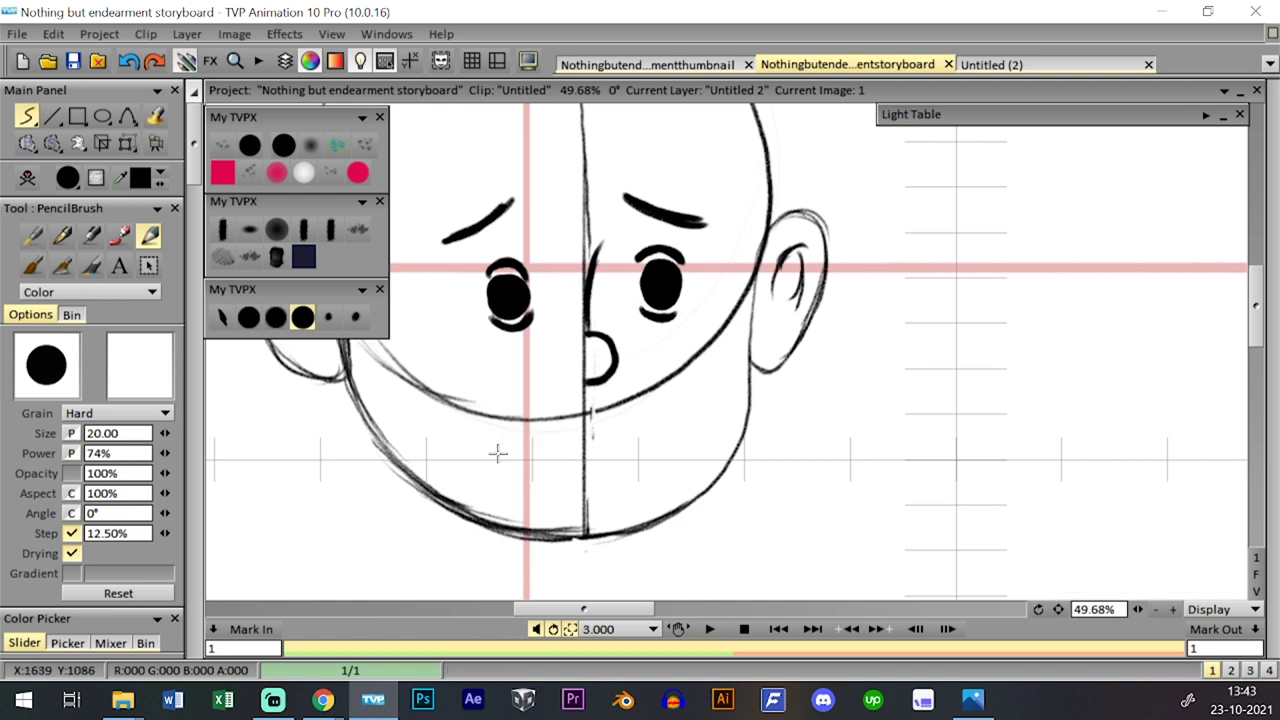
# - Draw thick pouting upper and lower lips below the nose, undoing the rough attempts
pyautogui.moveTo(490, 418)
pyautogui.mouseDown()
pyautogui.moveTo(517, 380)
pyautogui.moveTo(586, 398)
pyautogui.mouseUp()
pyautogui.hotkey('ctrl', 'z')
pyautogui.moveTo(484, 432)
pyautogui.mouseDown()
pyautogui.moveTo(528, 398)
pyautogui.moveTo(625, 418)
pyautogui.moveTo(642, 462)
pyautogui.mouseUp()
pyautogui.hotkey('ctrl', 'z')
pyautogui.moveTo(516, 468)
pyautogui.mouseDown()
pyautogui.moveTo(482, 427)
pyautogui.moveTo(515, 390)
pyautogui.moveTo(588, 410)
pyautogui.moveTo(623, 447)
pyautogui.moveTo(605, 462)
pyautogui.moveTo(600, 433)
pyautogui.moveTo(509, 467)
pyautogui.moveTo(596, 466)
pyautogui.moveTo(598, 428)
pyautogui.mouseUp()
pyautogui.hotkey('ctrl', 'z')
pyautogui.hotkey('ctrl', 'z')
pyautogui.moveTo(510, 458)
pyautogui.mouseDown()
pyautogui.moveTo(597, 467)
pyautogui.moveTo(604, 426)
pyautogui.mouseUp()
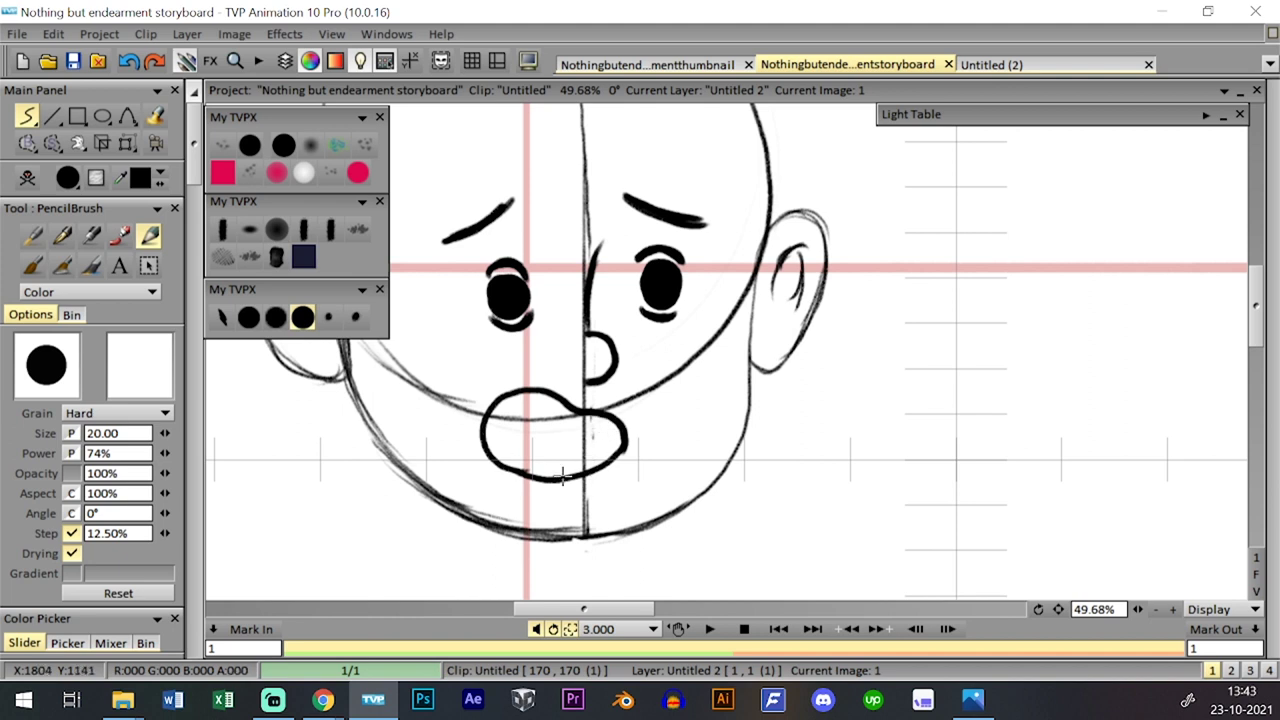
pyautogui.moveTo(512, 471)
pyautogui.mouseDown()
pyautogui.moveTo(588, 466)
pyautogui.moveTo(500, 464)
pyautogui.moveTo(584, 472)
pyautogui.moveTo(518, 470)
pyautogui.moveTo(622, 454)
pyautogui.moveTo(554, 466)
pyautogui.moveTo(596, 466)
pyautogui.mouseUp()
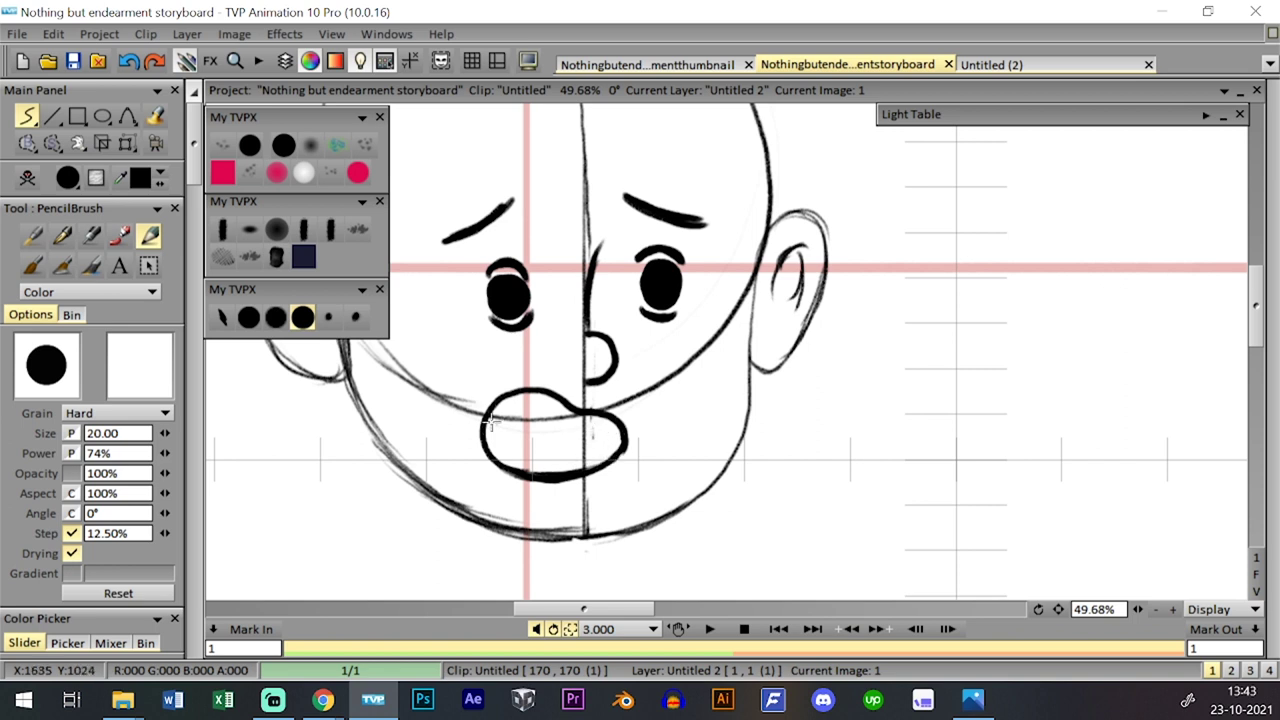
# - Add a bold dividing line between the lips, then zoom back out to the whole head
pyautogui.moveTo(490, 421); pyautogui.dragTo(623, 432)
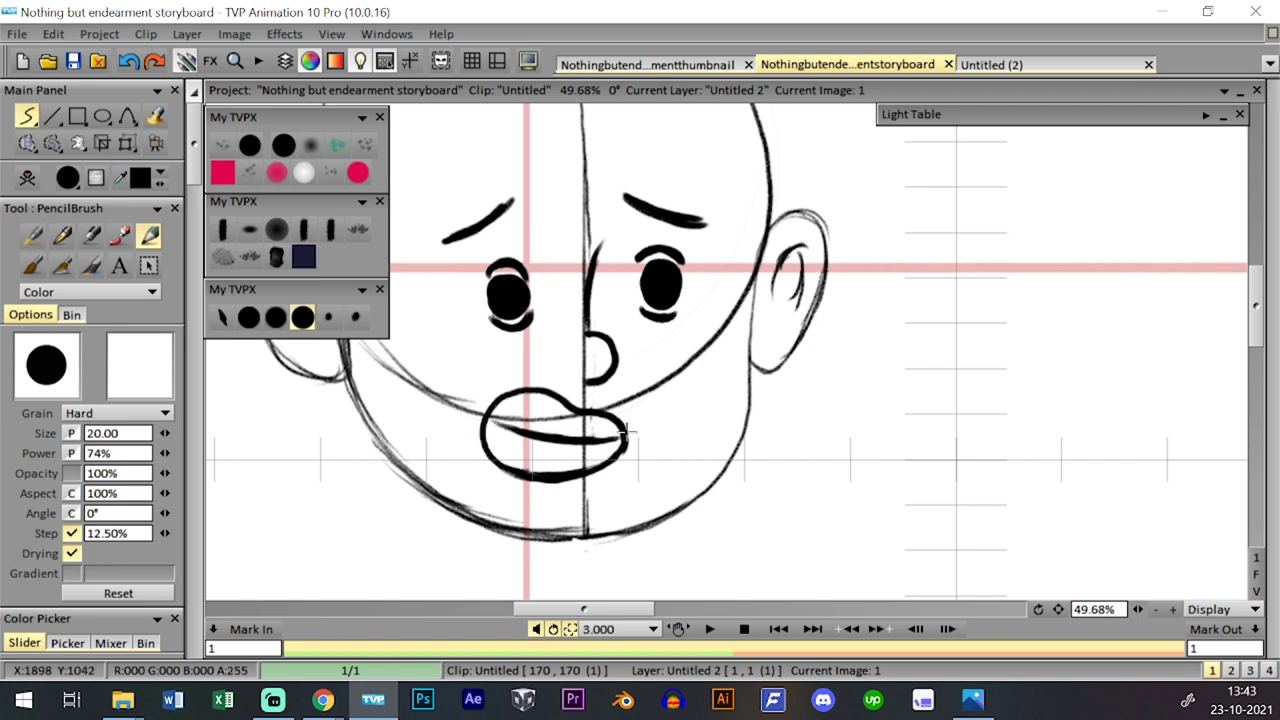
pyautogui.moveTo(494, 418); pyautogui.dragTo(540, 435)
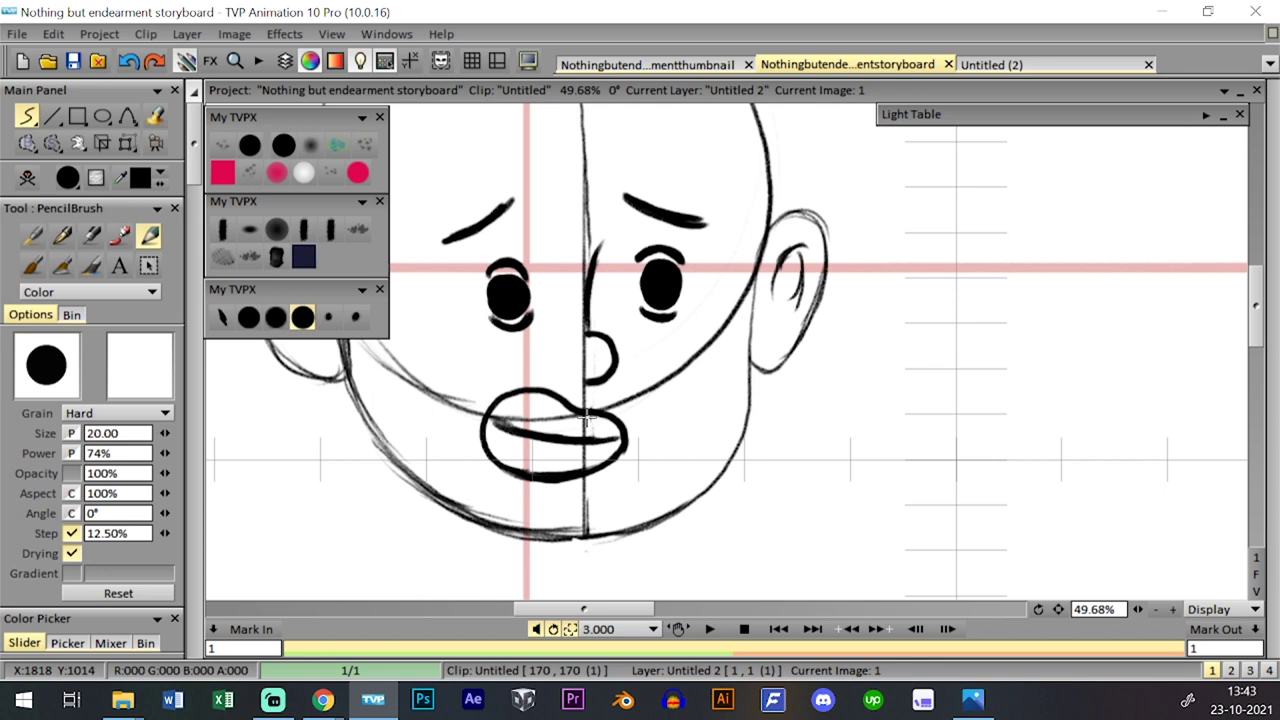
pyautogui.moveTo(1137, 610); pyautogui.dragTo(1061, 586)
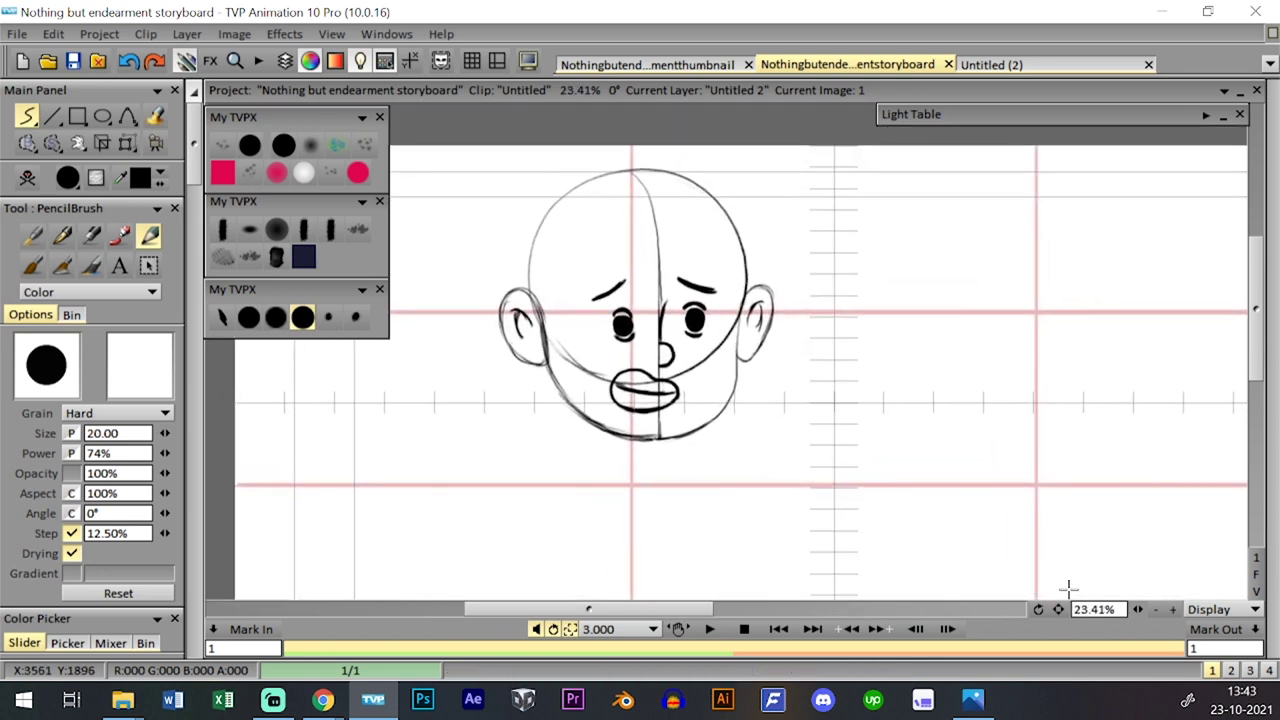
pyautogui.moveTo(1137, 610); pyautogui.dragTo(1147, 609)
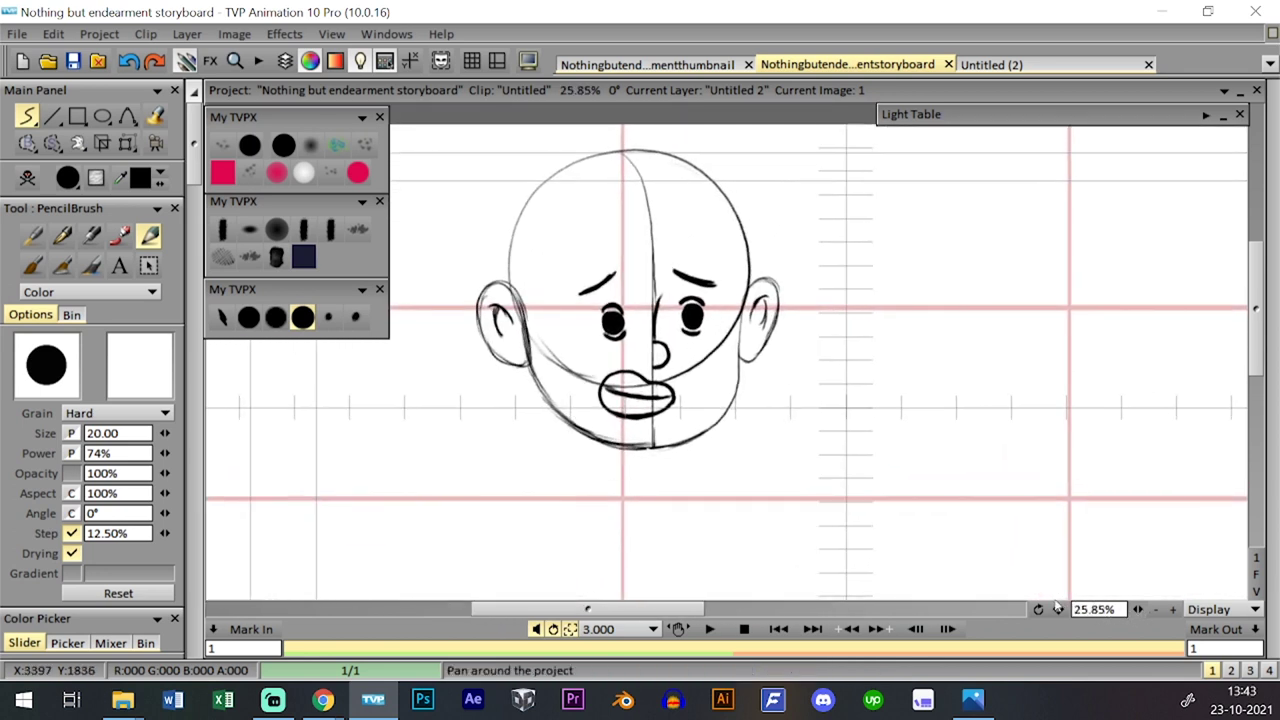
pyautogui.moveTo(1062, 611); pyautogui.dragTo(1062, 607)
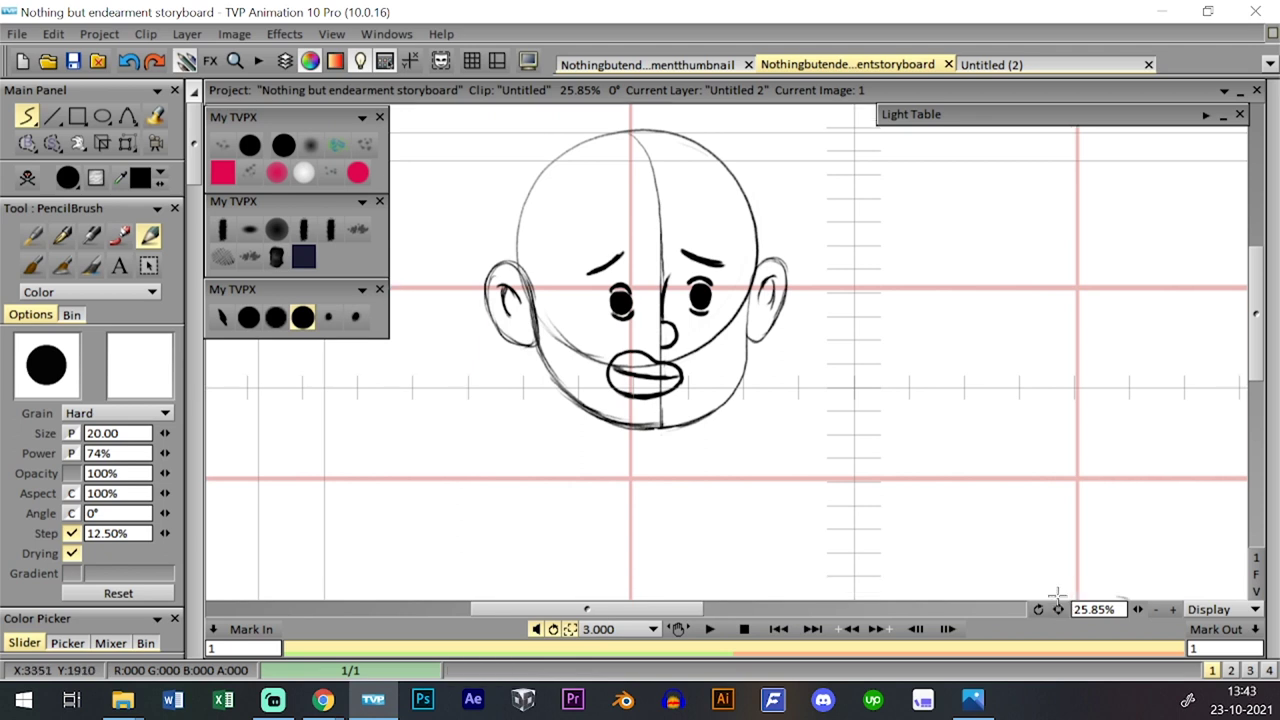
# - Lasso the left eye with freehand selection and nudge it slightly left
pyautogui.click(52, 144)
pyautogui.click(110, 189)
pyautogui.moveTo(616, 272)
pyautogui.mouseDown()
pyautogui.moveTo(594, 293)
pyautogui.moveTo(629, 325)
pyautogui.moveTo(611, 275)
pyautogui.moveTo(636, 293)
pyautogui.mouseUp()
pyautogui.click(127, 142)
pyautogui.click(27, 116)
pyautogui.rightClick(52, 142)
pyautogui.click(135, 305)
# - Lasso the right eye, adjust it, and clear the selection
pyautogui.rightClick(52, 142)
pyautogui.click(157, 191)
pyautogui.moveTo(684, 268)
pyautogui.mouseDown()
pyautogui.moveTo(684, 310)
pyautogui.moveTo(711, 321)
pyautogui.moveTo(718, 280)
pyautogui.moveTo(683, 266)
pyautogui.moveTo(726, 285)
pyautogui.mouseUp()
pyautogui.click(127, 142)
pyautogui.click(27, 116)
pyautogui.rightClick(27, 116)
pyautogui.click(135, 305)
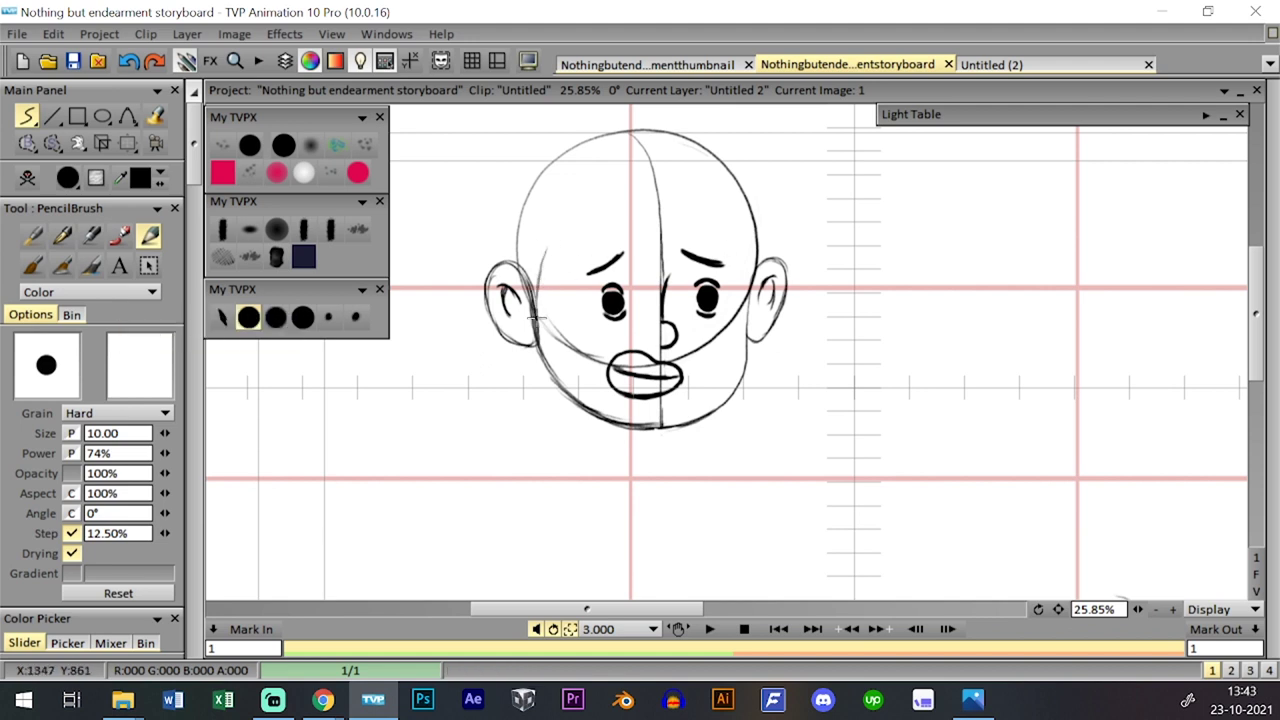
# - Sketch curved hair strands and a fringe across the forehead with the thin pencil preset
pyautogui.moveTo(538, 322); pyautogui.dragTo(554, 236)
pyautogui.moveTo(538, 284)
pyautogui.mouseDown()
pyautogui.moveTo(568, 193)
pyautogui.moveTo(544, 249)
pyautogui.moveTo(594, 226)
pyautogui.moveTo(615, 197)
pyautogui.mouseUp()
pyautogui.hotkey('ctrl', 'z')
pyautogui.hotkey('ctrl', 'z')
pyautogui.moveTo(545, 265)
pyautogui.mouseDown()
pyautogui.moveTo(583, 202)
pyautogui.moveTo(561, 229)
pyautogui.moveTo(572, 193)
pyautogui.mouseUp()
pyautogui.hotkey('ctrl', 'z')
pyautogui.hotkey('ctrl', 'z')
pyautogui.click(283, 145)
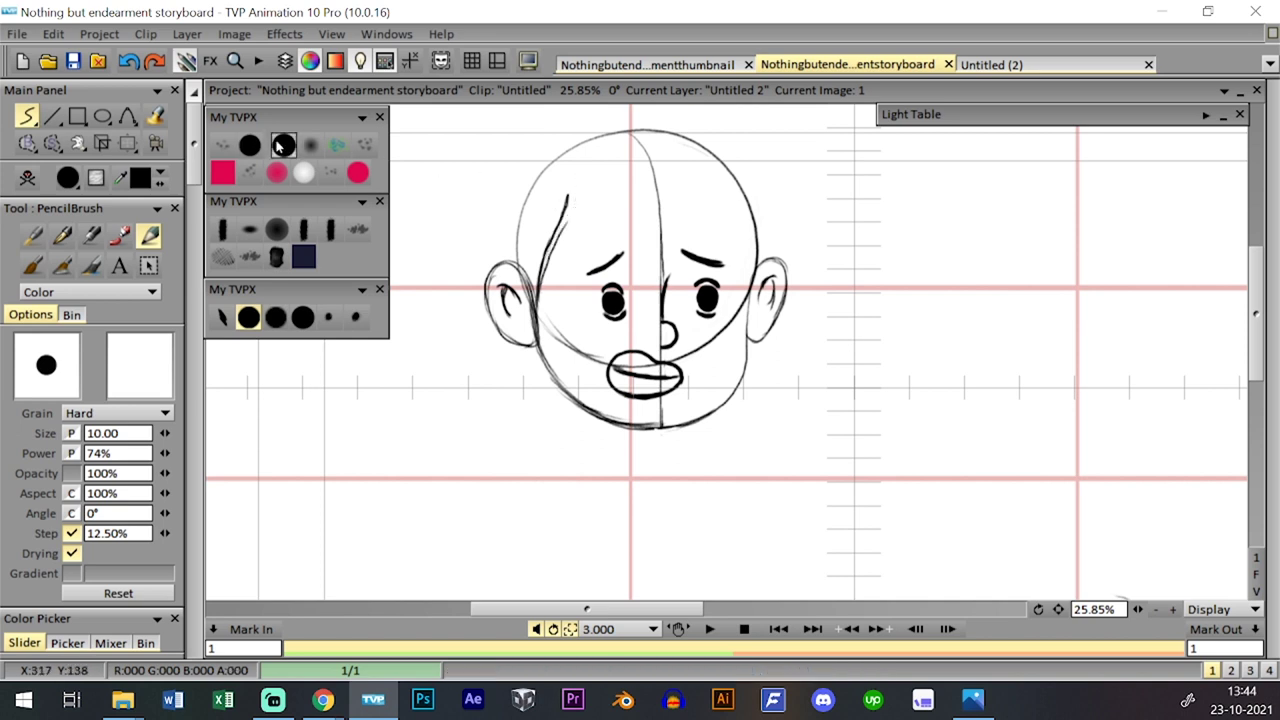
pyautogui.click(248, 317)
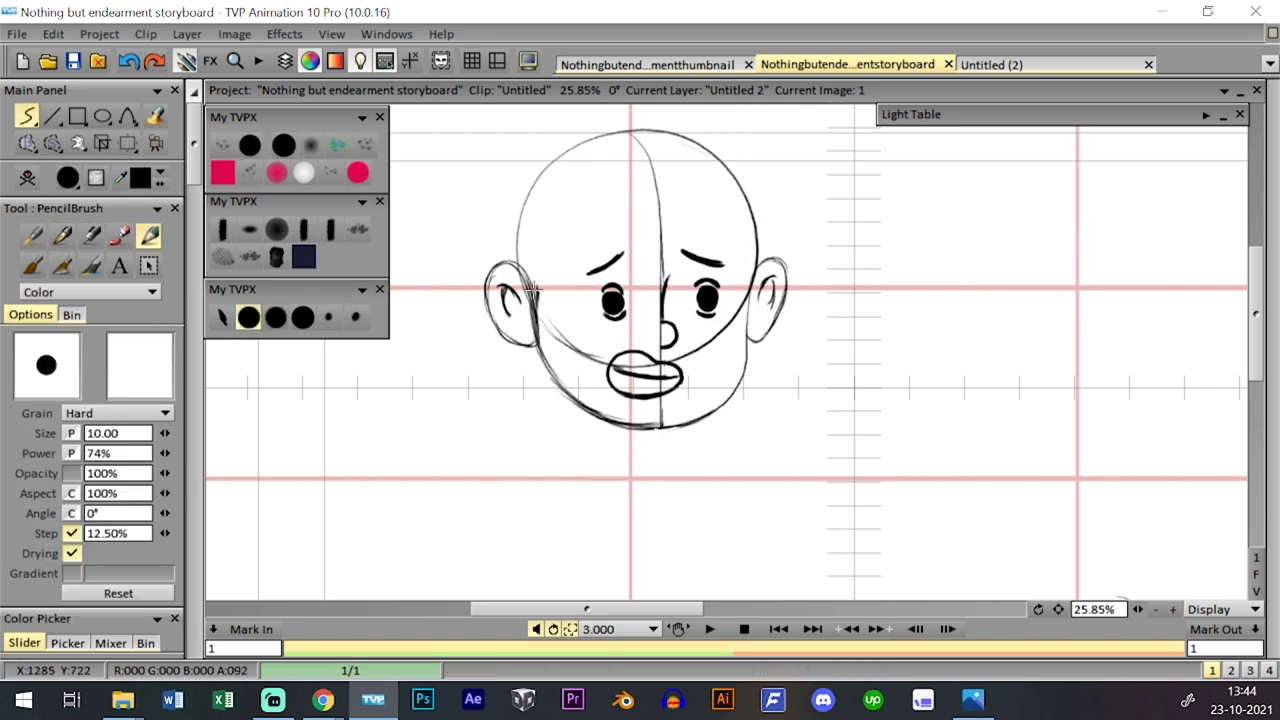
pyautogui.moveTo(541, 290); pyautogui.dragTo(561, 187)
pyautogui.moveTo(565, 248); pyautogui.dragTo(625, 192)
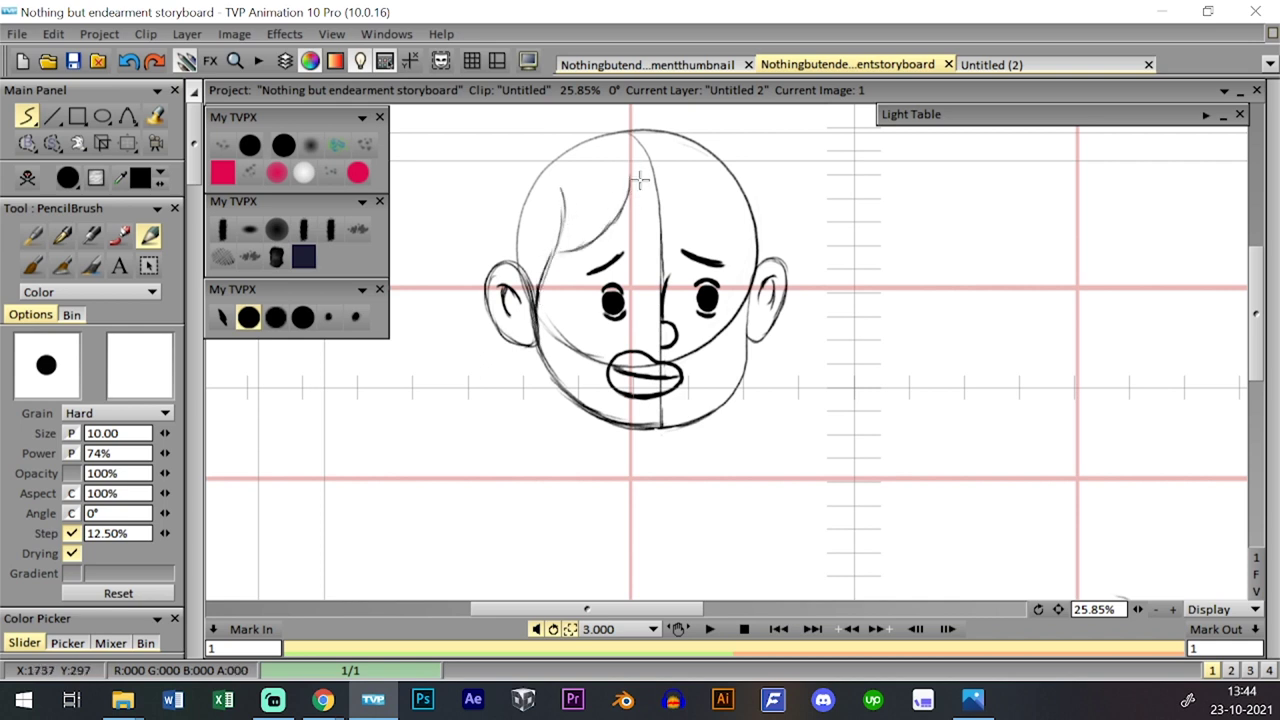
pyautogui.moveTo(634, 194)
pyautogui.mouseDown()
pyautogui.moveTo(625, 238)
pyautogui.moveTo(690, 190)
pyautogui.moveTo(741, 237)
pyautogui.moveTo(746, 260)
pyautogui.mouseUp()
pyautogui.moveTo(704, 195); pyautogui.dragTo(754, 269)
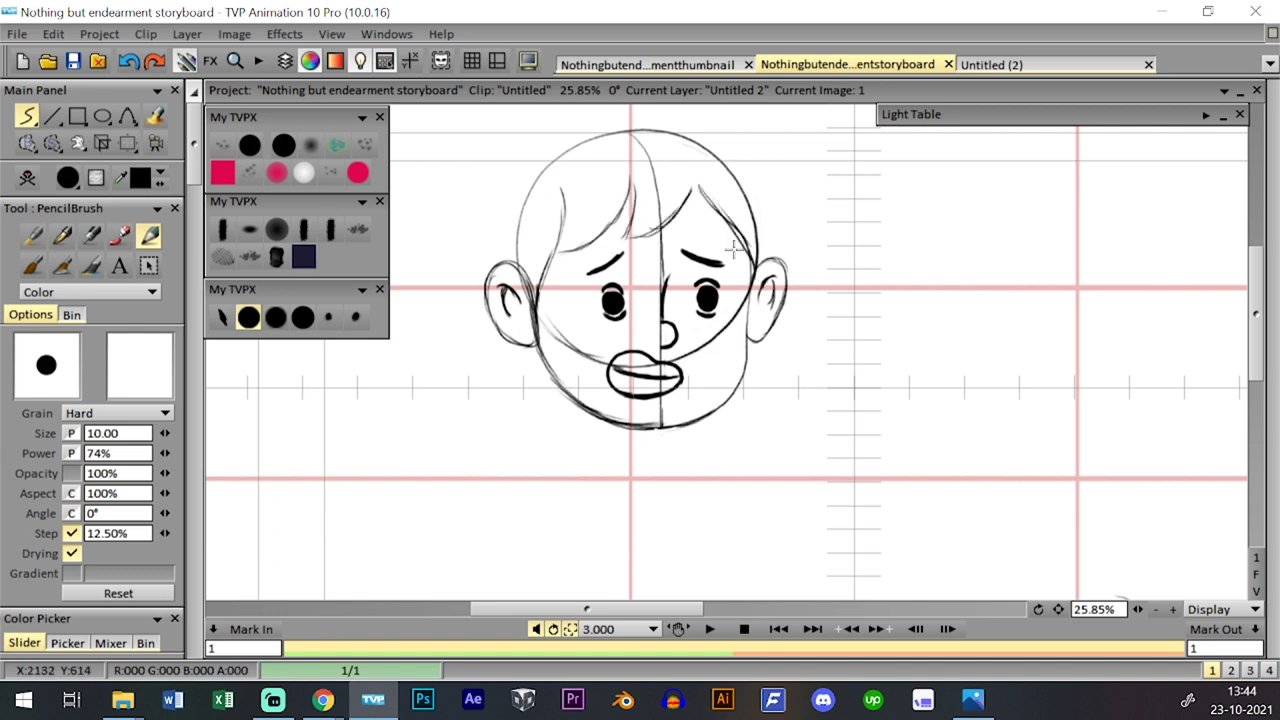
# - Darken the hairline and head outline with the size-20 brush preset, then save
pyautogui.click(303, 317)
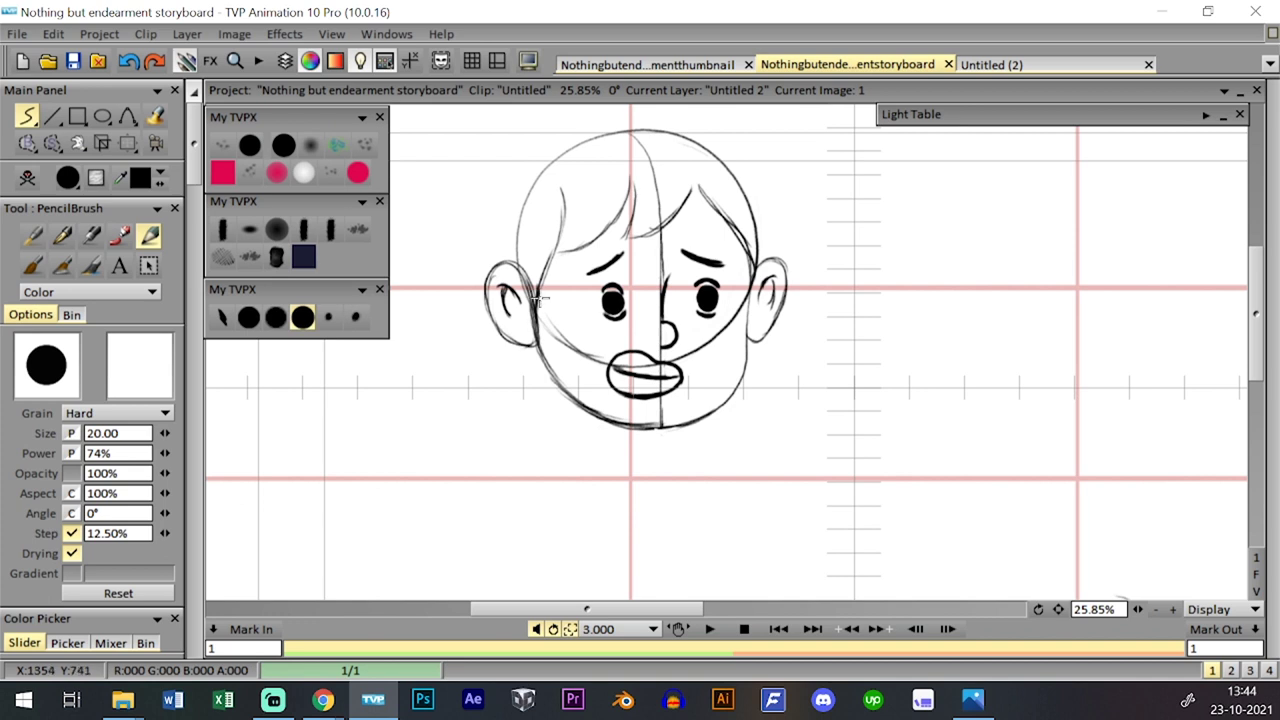
pyautogui.moveTo(538, 287); pyautogui.dragTo(560, 189)
pyautogui.moveTo(558, 252)
pyautogui.mouseDown()
pyautogui.moveTo(624, 188)
pyautogui.moveTo(625, 238)
pyautogui.moveTo(684, 200)
pyautogui.moveTo(755, 286)
pyautogui.mouseUp()
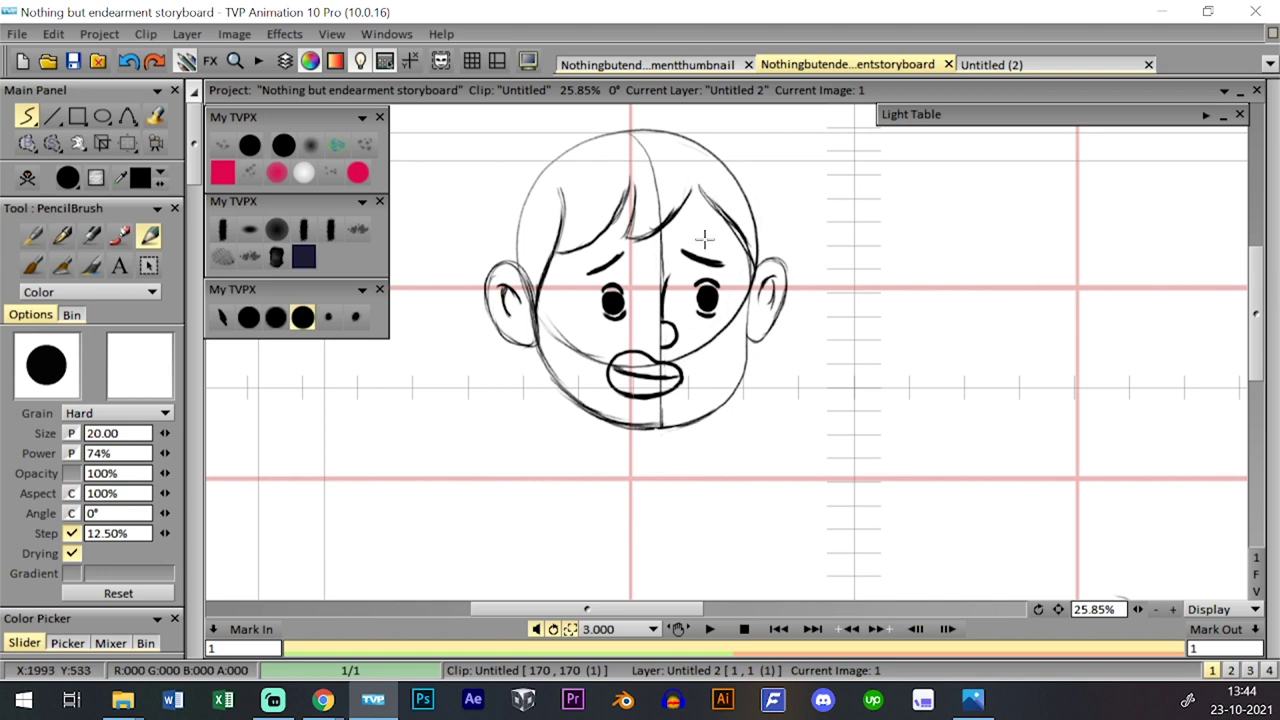
pyautogui.moveTo(505, 236)
pyautogui.mouseDown()
pyautogui.moveTo(553, 148)
pyautogui.moveTo(676, 124)
pyautogui.moveTo(735, 158)
pyautogui.moveTo(766, 256)
pyautogui.mouseUp()
pyautogui.moveTo(748, 200); pyautogui.dragTo(764, 250)
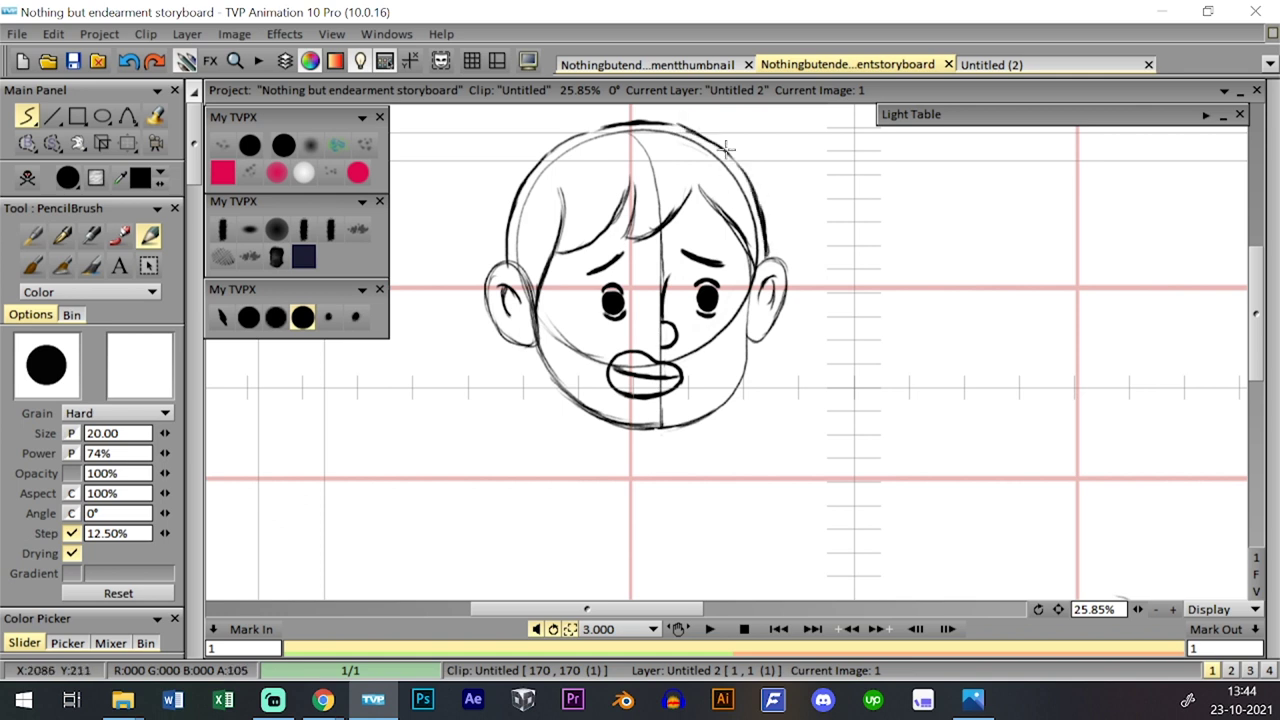
pyautogui.moveTo(566, 145); pyautogui.dragTo(620, 127)
pyautogui.hotkey('ctrl', 's')
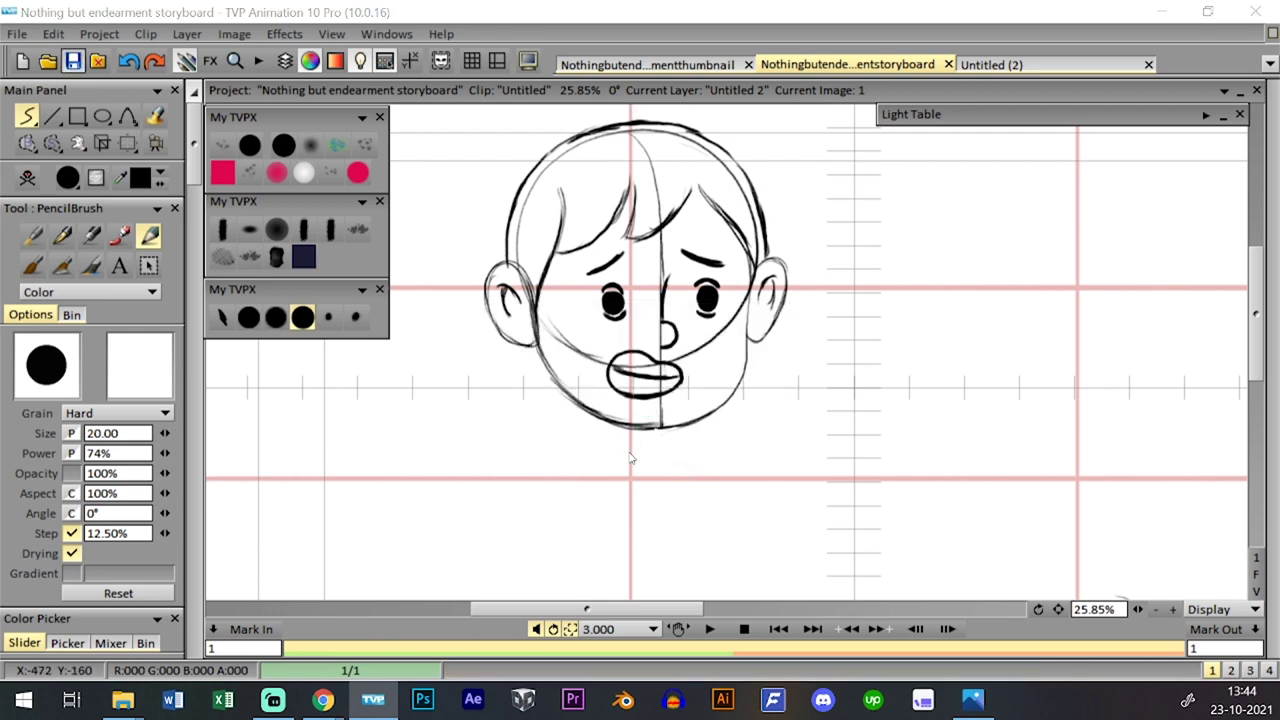
# - Draw the neck below the chin, undoing the overlong and stray strokes
pyautogui.moveTo(608, 445); pyautogui.dragTo(630, 455)
pyautogui.hotkey('ctrl', 'z')
pyautogui.hotkey('ctrl', 'z')
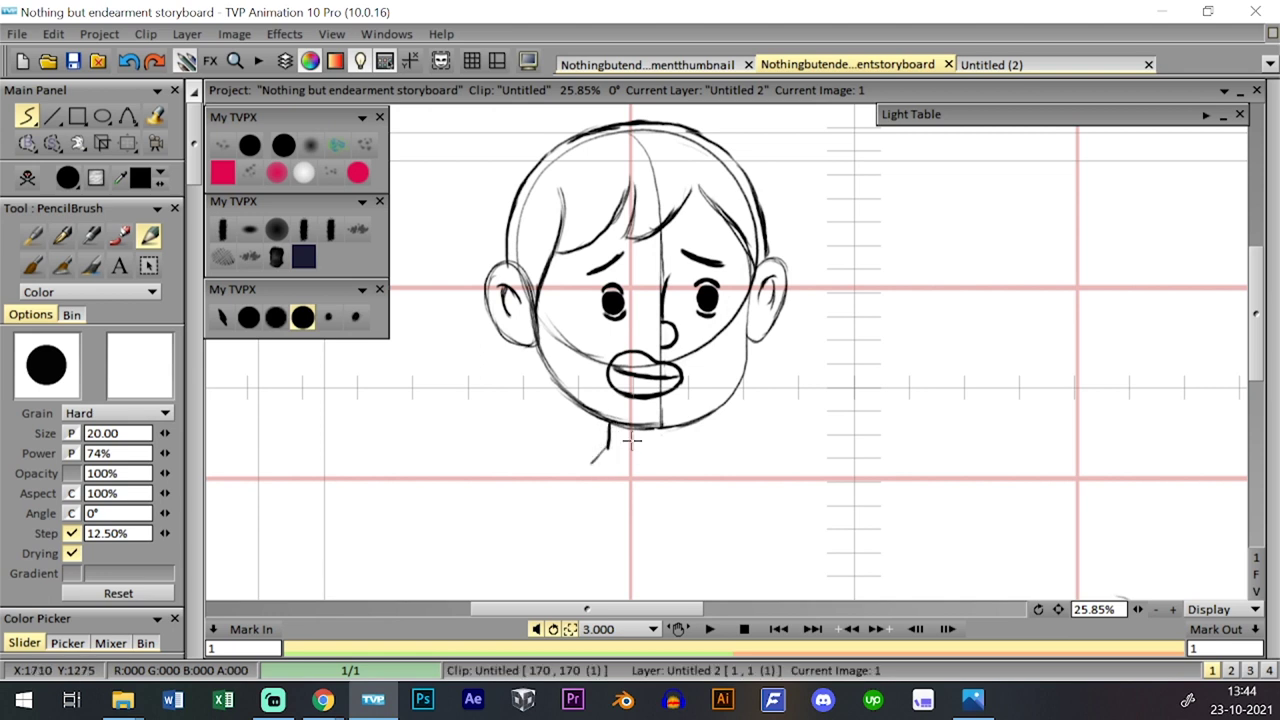
pyautogui.moveTo(1137, 610); pyautogui.dragTo(1030, 567)
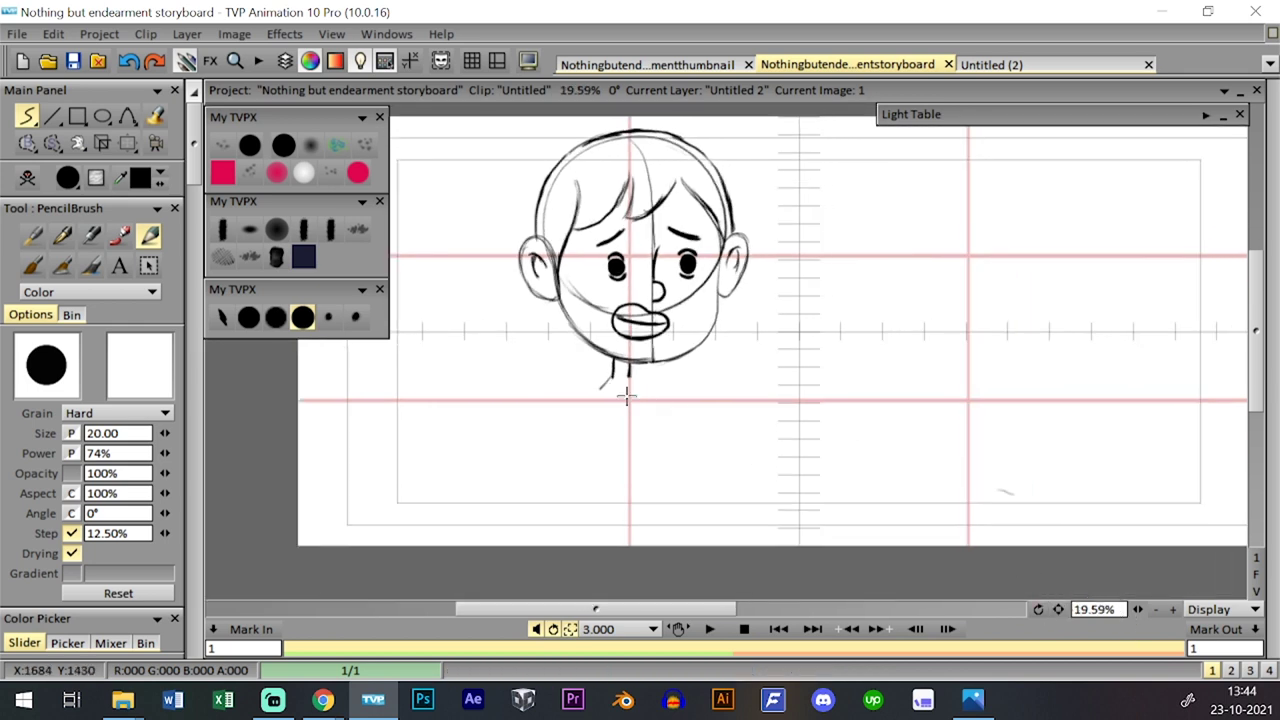
pyautogui.moveTo(631, 376)
pyautogui.mouseDown()
pyautogui.moveTo(646, 400)
pyautogui.moveTo(580, 403)
pyautogui.moveTo(657, 400)
pyautogui.moveTo(662, 412)
pyautogui.mouseUp()
pyautogui.hotkey('ctrl', 'z')
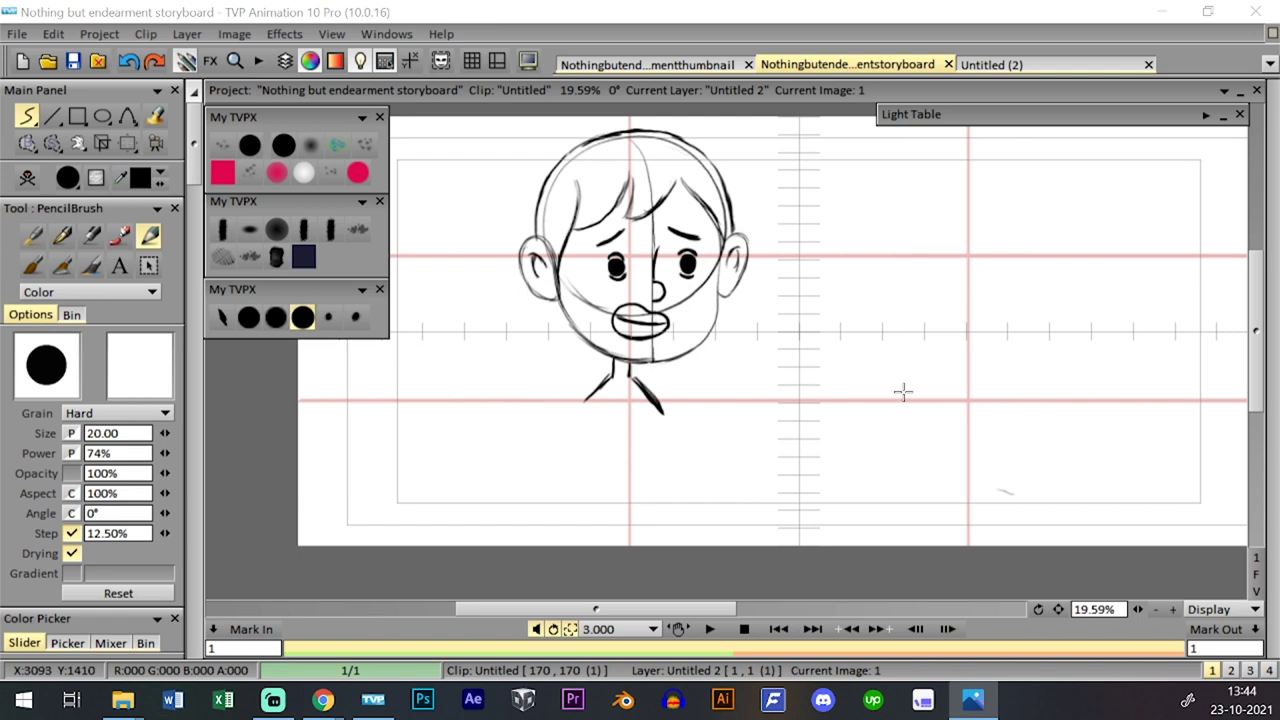
pyautogui.moveTo(995, 394); pyautogui.dragTo(1007, 471)
pyautogui.hotkey('ctrl', 'z')
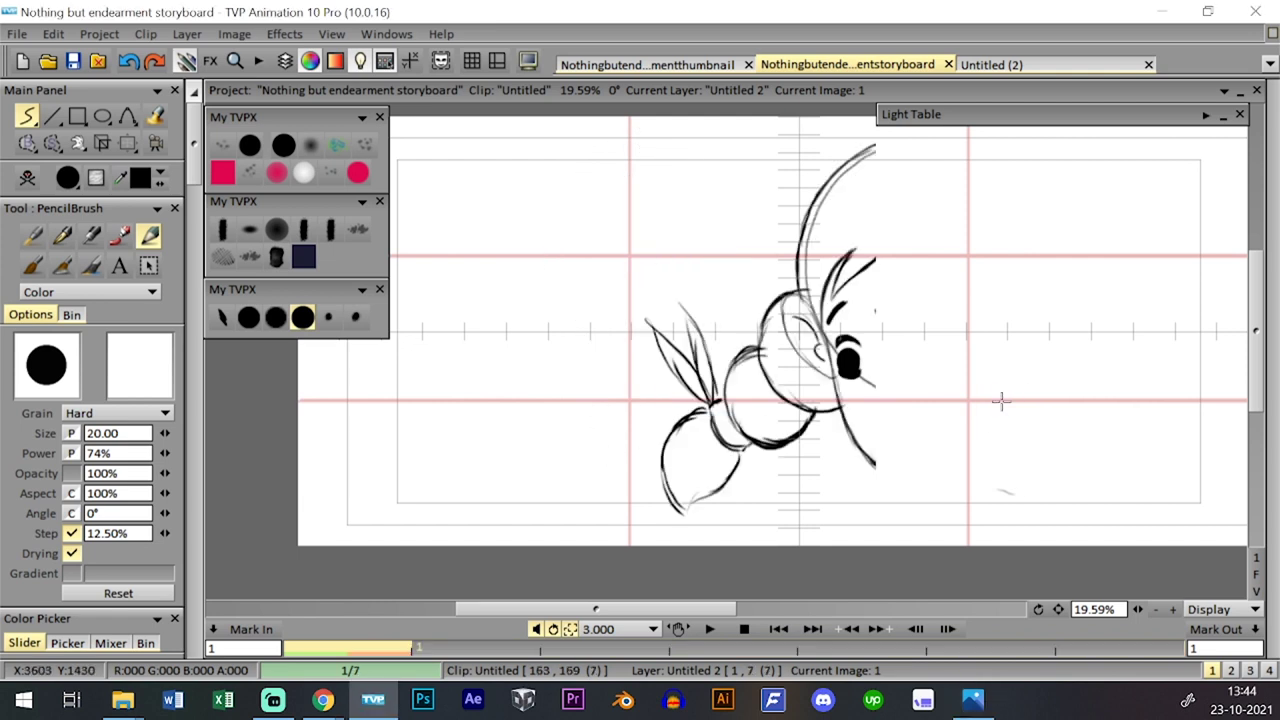
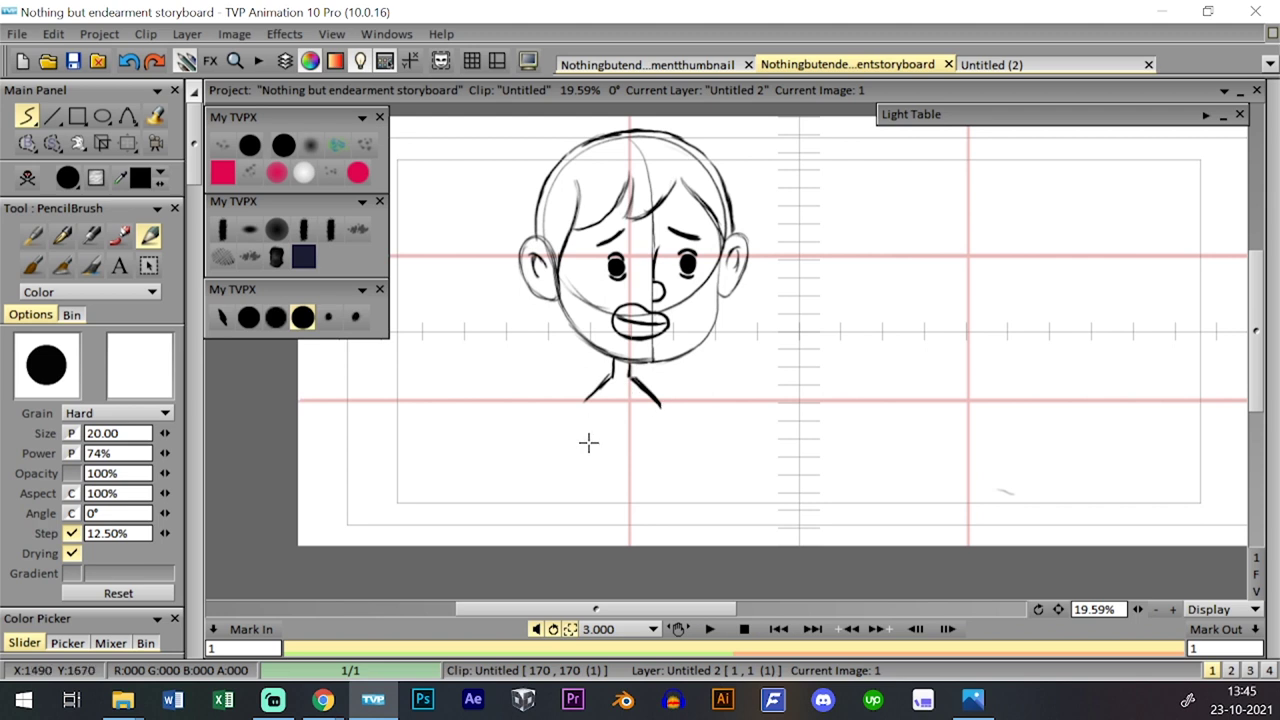
# - Draw the torso's left and right side lines below the neck, redoing the right one
pyautogui.moveTo(586, 408); pyautogui.dragTo(583, 498)
pyautogui.moveTo(658, 405); pyautogui.dragTo(648, 493)
pyautogui.moveTo(659, 406); pyautogui.dragTo(649, 490)
pyautogui.hotkey('ctrl', 'z')
pyautogui.hotkey('ctrl', 'z')
pyautogui.moveTo(655, 404); pyautogui.dragTo(652, 497)
pyautogui.hotkey('ctrl', 'z')
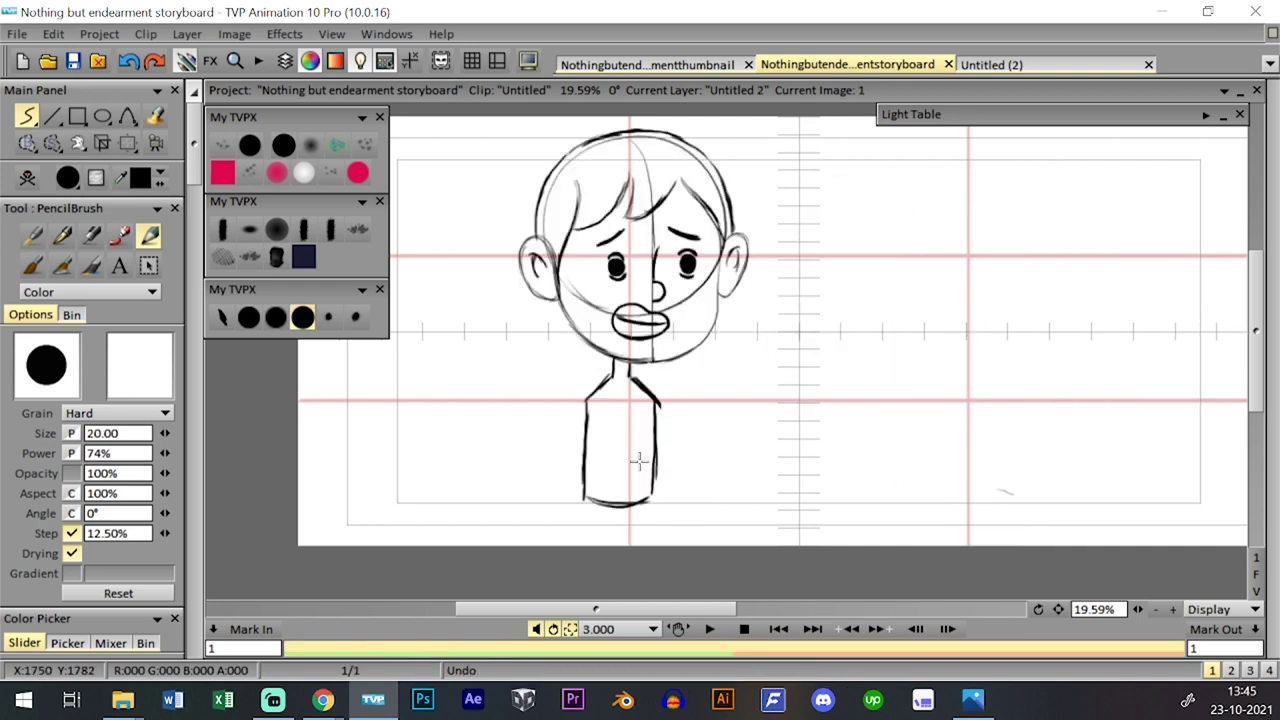
pyautogui.hotkey('ctrl', 'z')
# - Add the torso's bottom edge and extend both side lines further down
pyautogui.moveTo(588, 505)
pyautogui.mouseDown()
pyautogui.moveTo(625, 484)
pyautogui.moveTo(649, 501)
pyautogui.moveTo(653, 474)
pyautogui.moveTo(604, 507)
pyautogui.moveTo(648, 514)
pyautogui.mouseUp()
pyautogui.hotkey('ctrl', 'z')
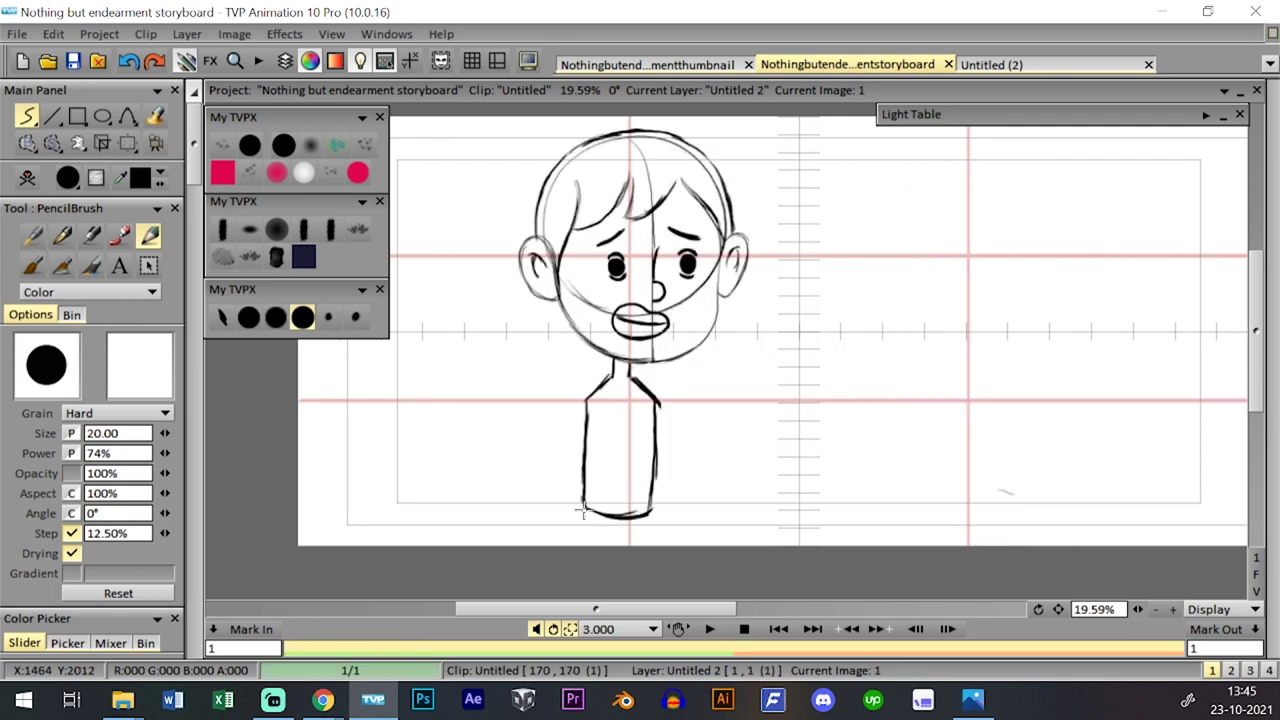
pyautogui.moveTo(583, 508); pyautogui.dragTo(580, 545)
pyautogui.moveTo(650, 512); pyautogui.dragTo(645, 548)
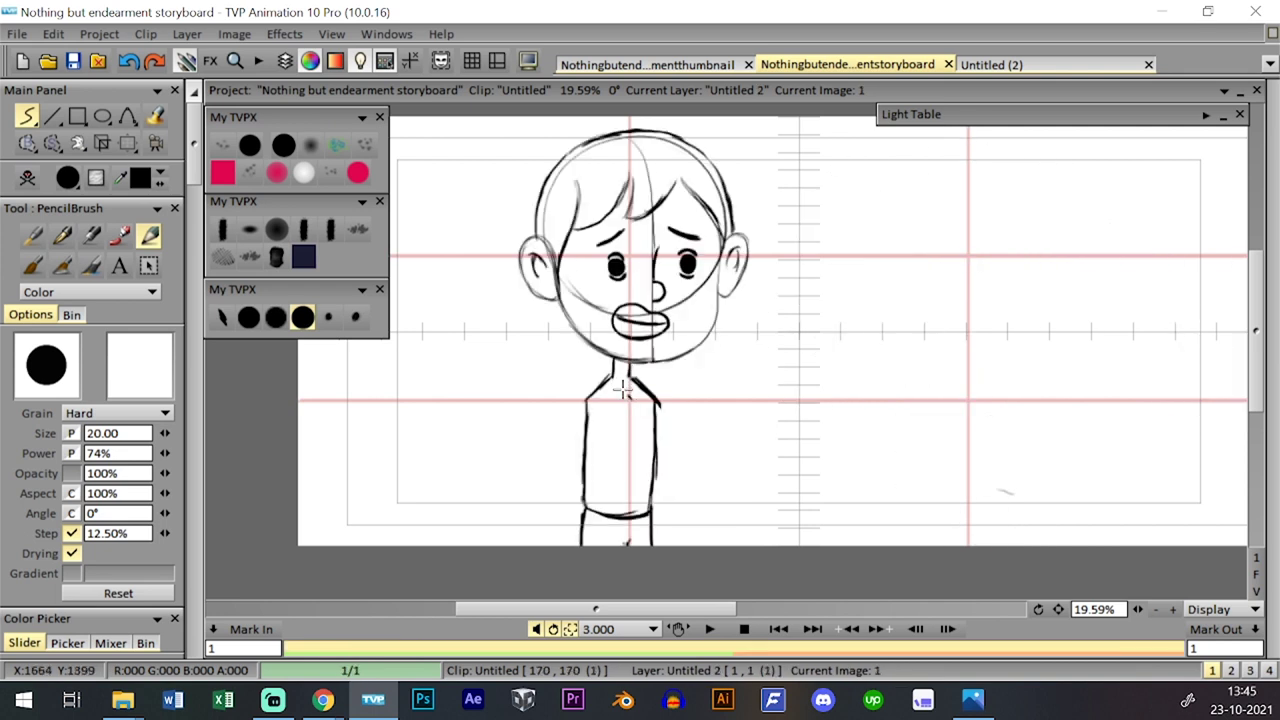
# - Draw the shirt collar and a centre line running from the waist up to the collar
pyautogui.moveTo(623, 390)
pyautogui.mouseDown()
pyautogui.moveTo(608, 399)
pyautogui.moveTo(608, 375)
pyautogui.moveTo(628, 396)
pyautogui.moveTo(632, 380)
pyautogui.mouseUp()
pyautogui.hotkey('ctrl', 'z')
pyautogui.moveTo(629, 514); pyautogui.dragTo(627, 399)
pyautogui.moveTo(627, 399)
pyautogui.mouseDown()
pyautogui.moveTo(626, 503)
pyautogui.moveTo(626, 392)
pyautogui.mouseUp()
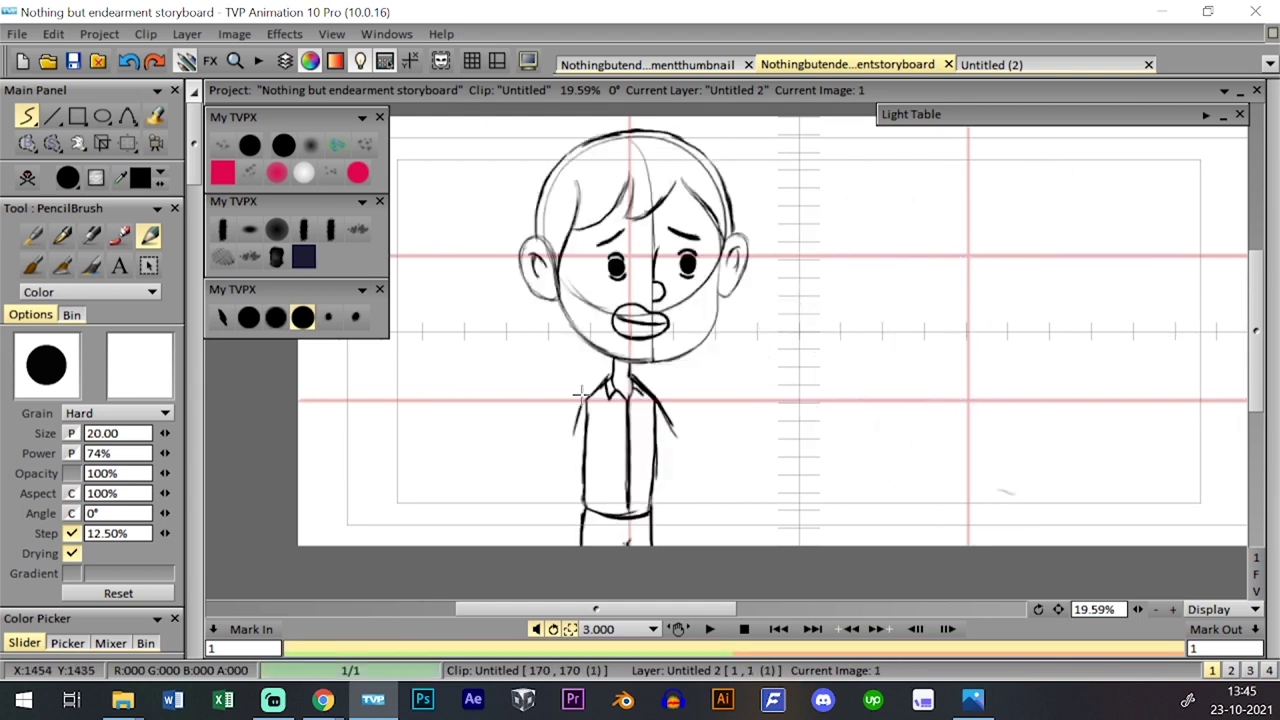
pyautogui.hotkey('ctrl', 'z')
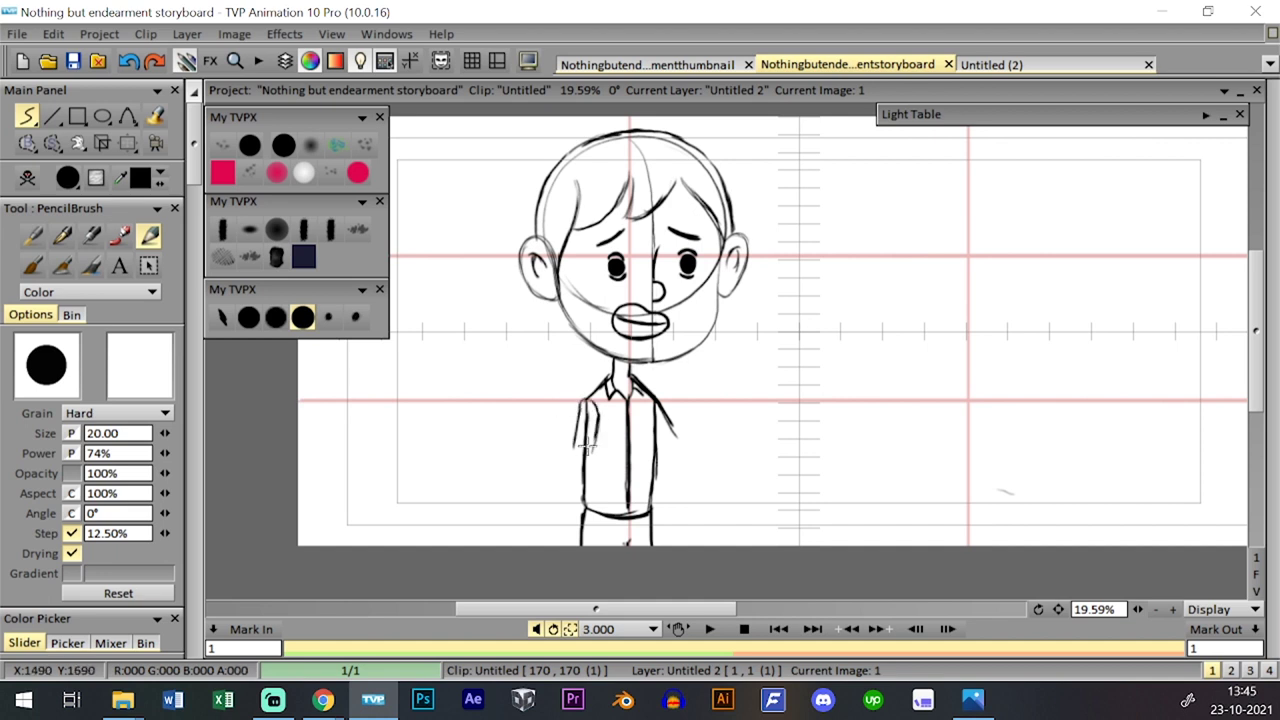
# - Sketch the boy's left arm and sleeve up to the shoulder, checking neighbouring panels
pyautogui.moveTo(584, 448); pyautogui.dragTo(573, 461)
pyautogui.press('pagedown')
pyautogui.press('pageup')
pyautogui.press('pageup')
pyautogui.press('pageup')
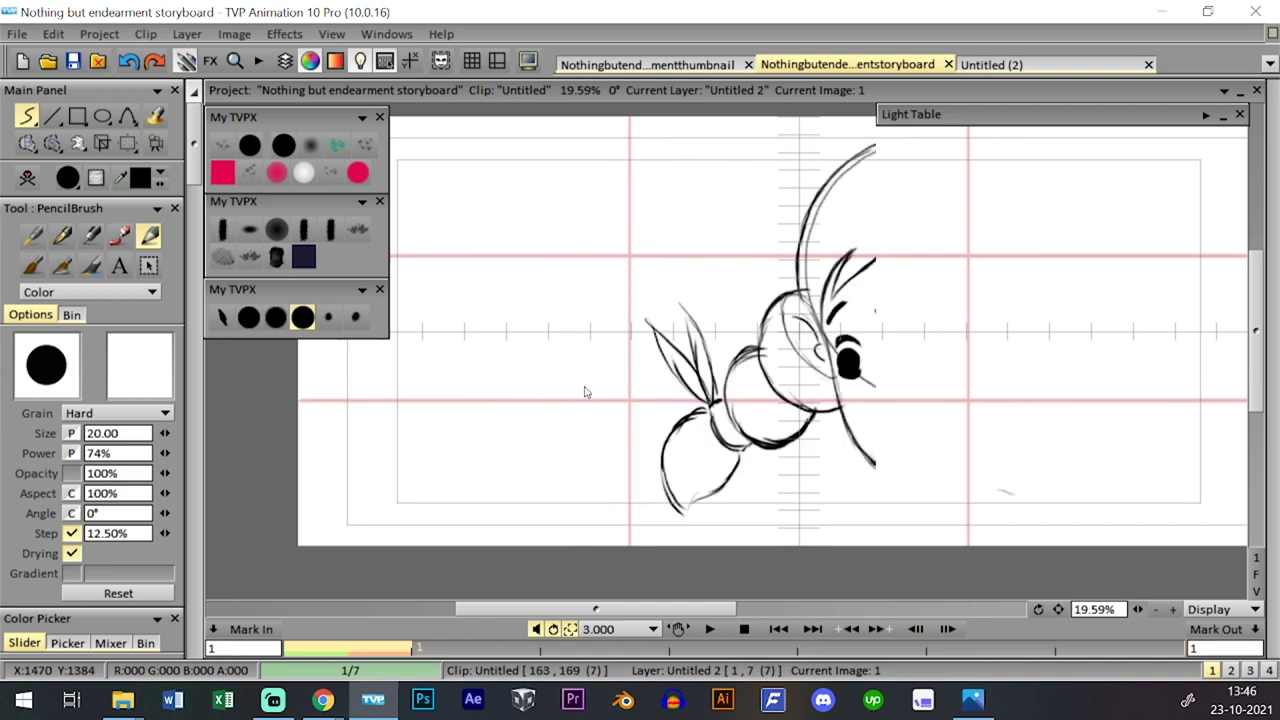
pyautogui.press('pagedown')
pyautogui.press('pagedown')
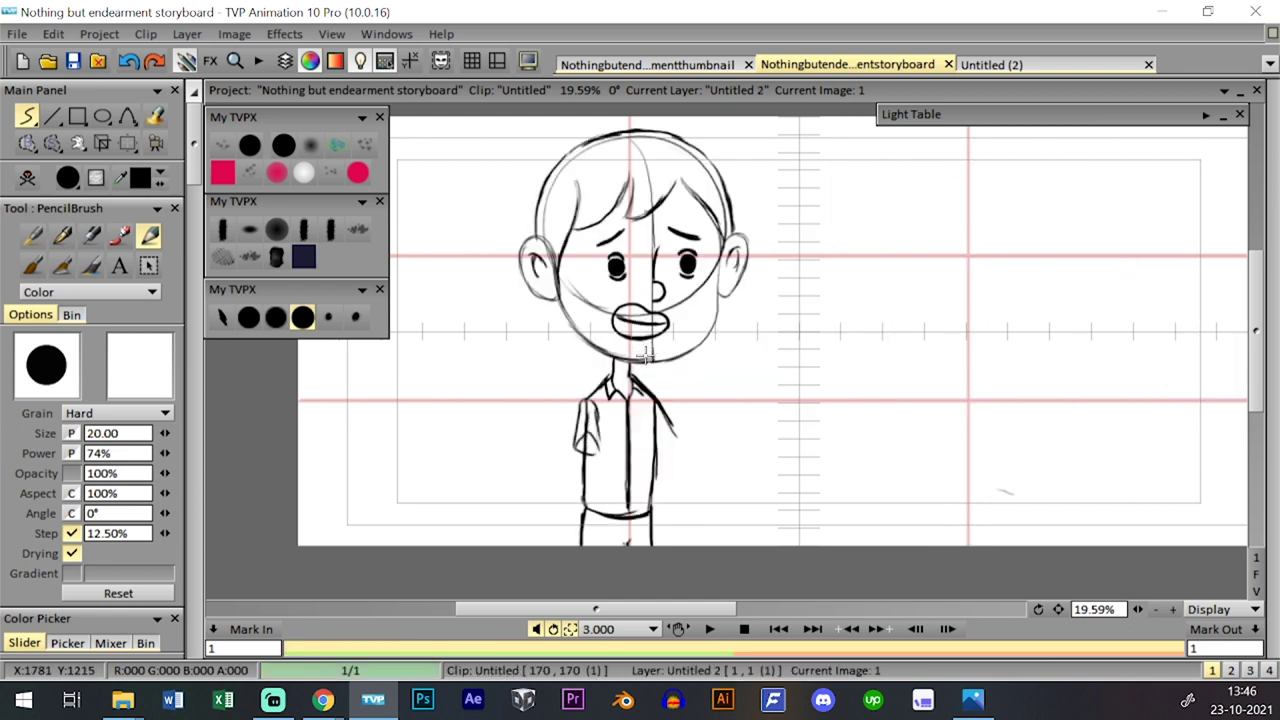
pyautogui.hotkey('ctrl', 'z')
pyautogui.hotkey('ctrl', 'z')
pyautogui.hotkey('ctrl', 'z')
pyautogui.moveTo(580, 428); pyautogui.dragTo(588, 393)
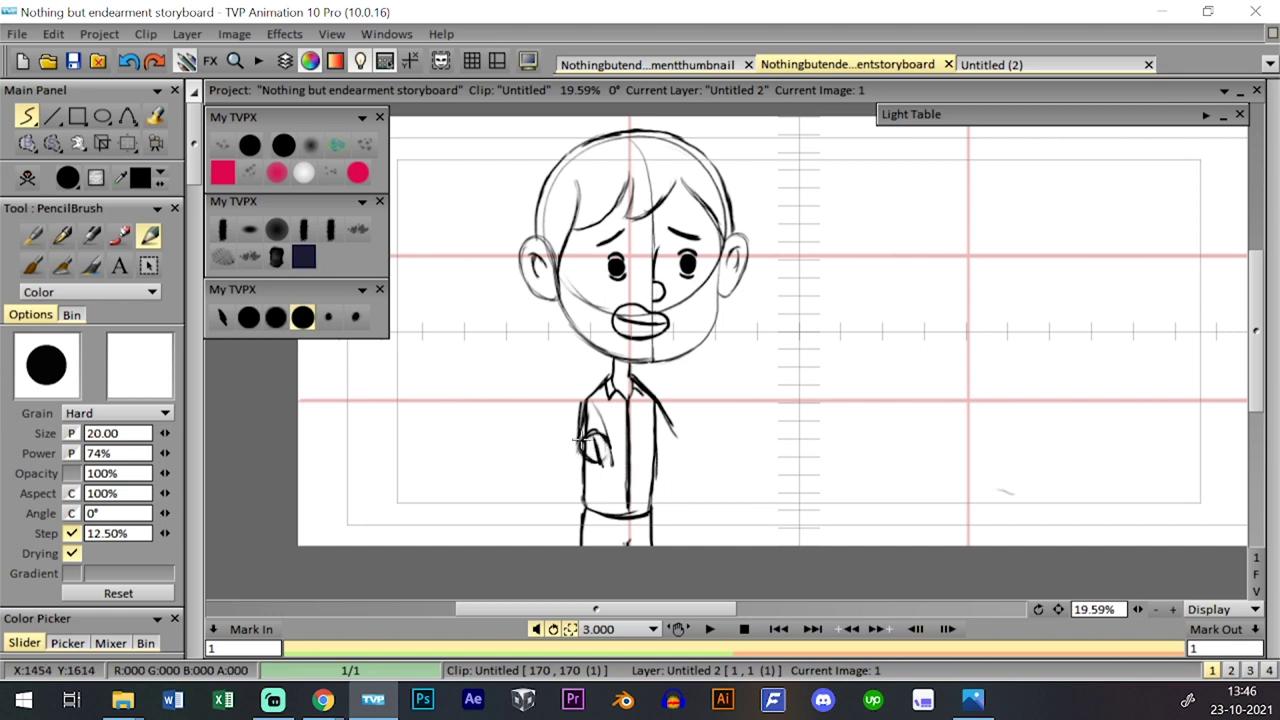
pyautogui.press('pageup')
pyautogui.press('pageup')
pyautogui.press('pagedown')
pyautogui.press('pagedown')
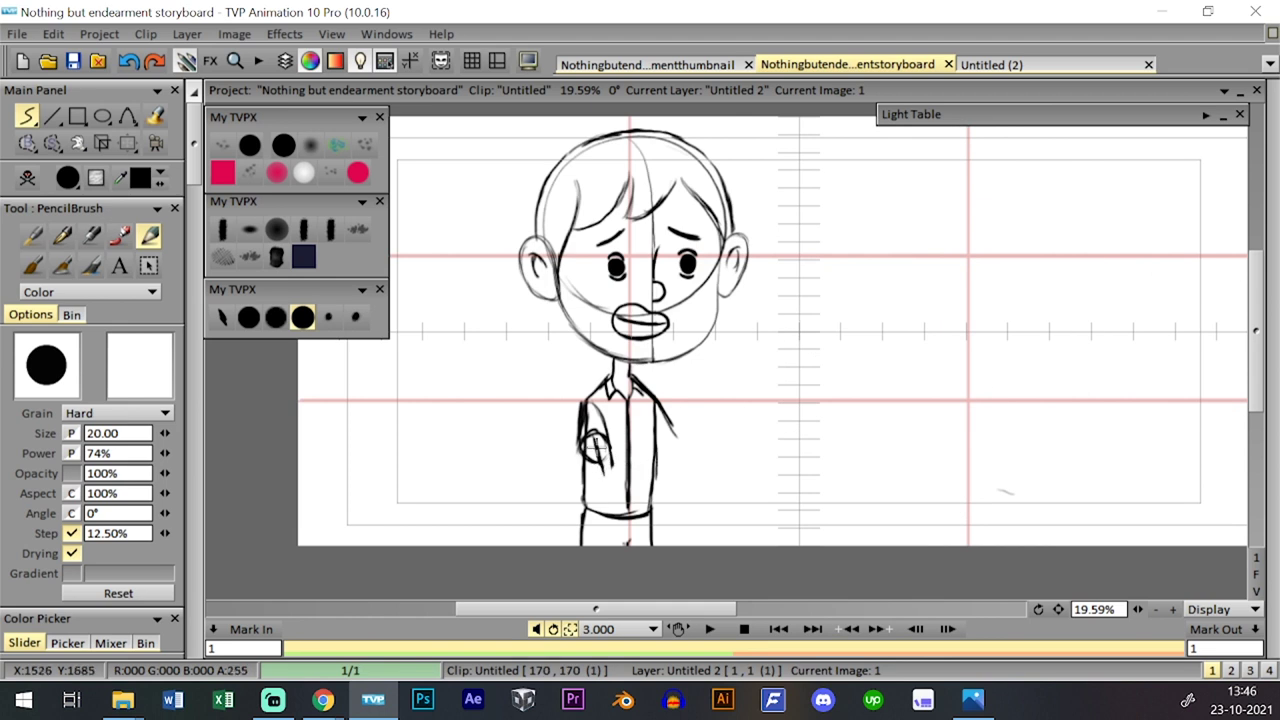
# - Draw the folded forearm across the lower torso, comparing with the boy-and-girl panel
pyautogui.moveTo(613, 470); pyautogui.dragTo(684, 489)
pyautogui.press('pageup')
pyautogui.press('pageup')
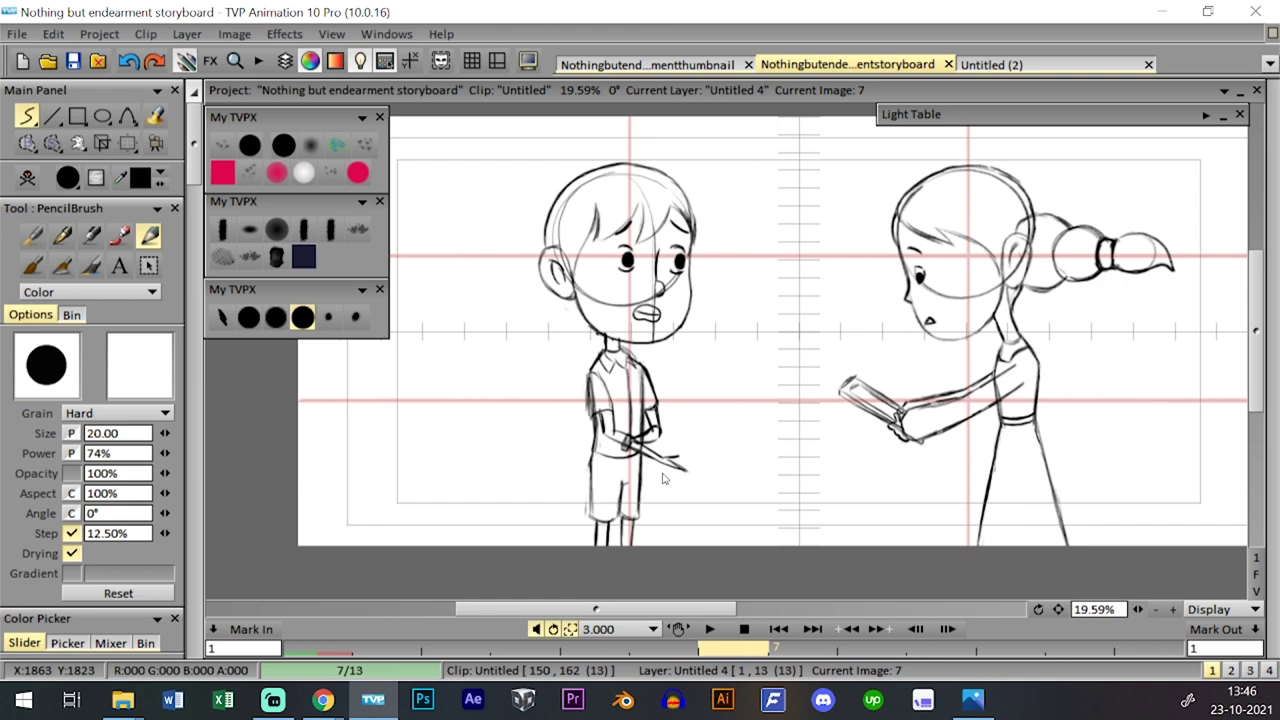
pyautogui.press('pagedown')
pyautogui.press('pagedown')
pyautogui.press('pagedown')
pyautogui.press('pageup')
pyautogui.press('pageup')
pyautogui.press('pageup')
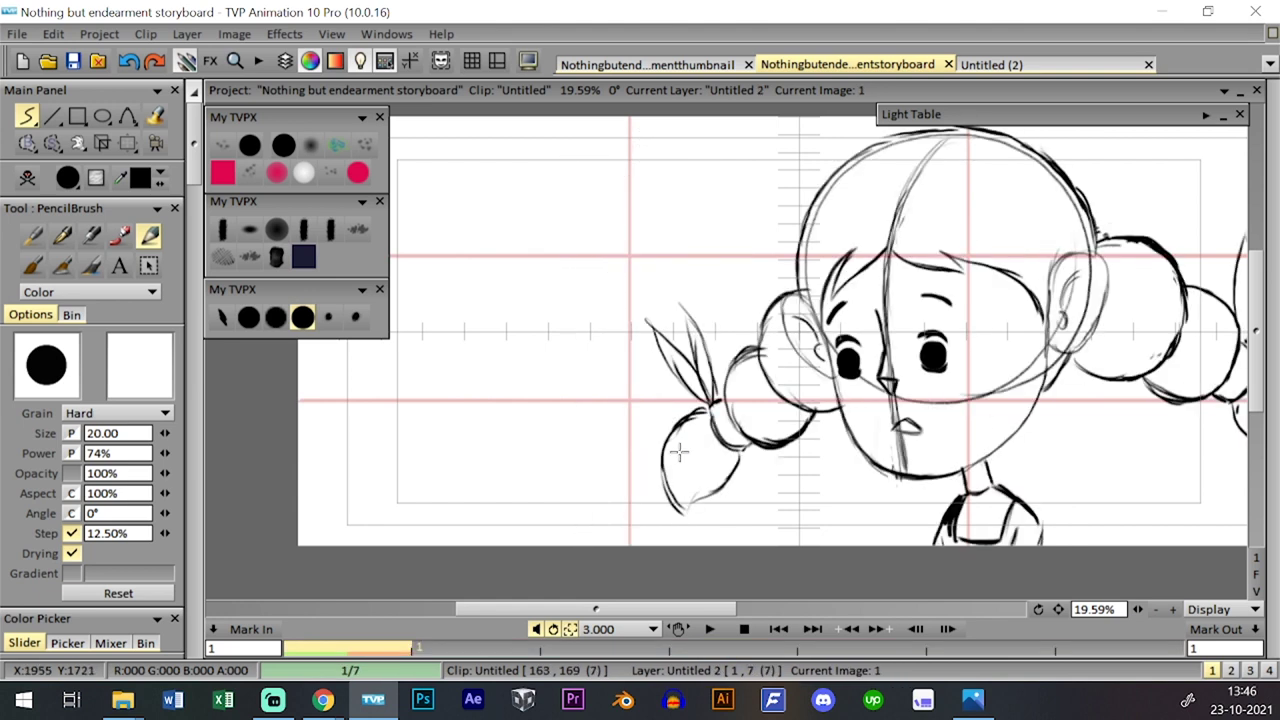
pyautogui.press('pagedown')
pyautogui.press('pagedown')
pyautogui.moveTo(691, 487); pyautogui.dragTo(720, 492)
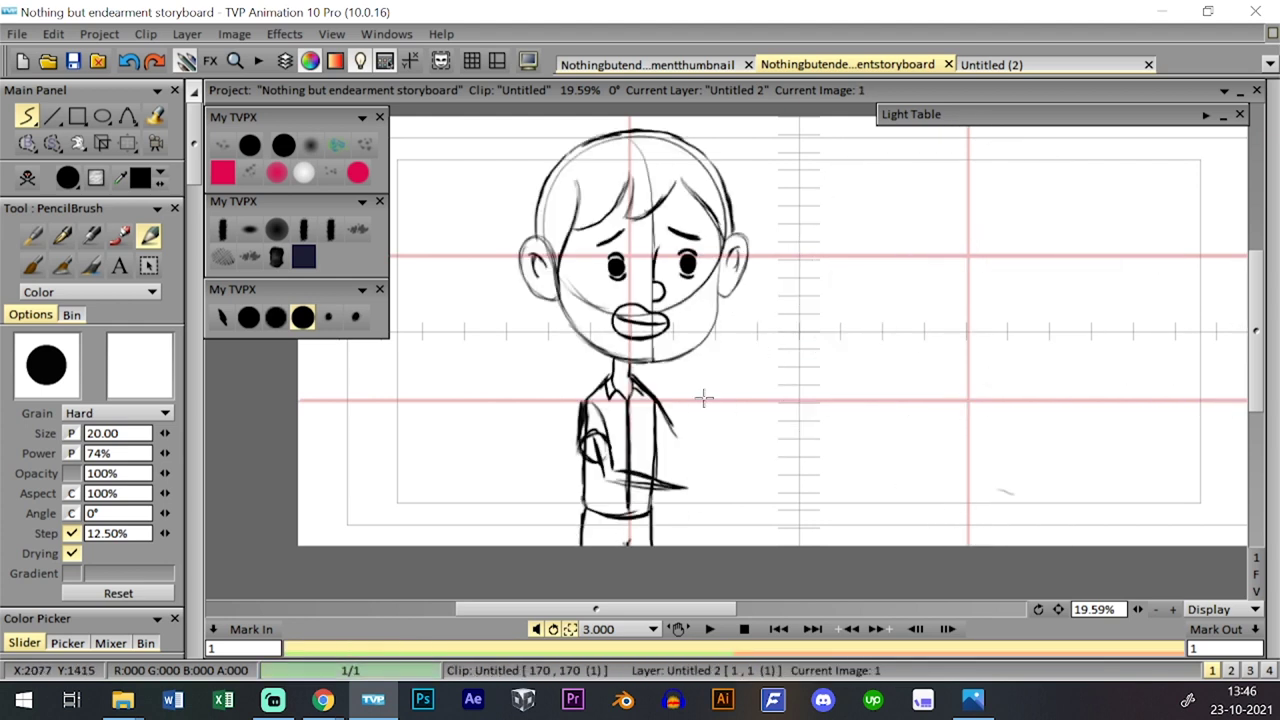
pyautogui.hotkey('ctrl', 'z')
pyautogui.hotkey('ctrl', 'z')
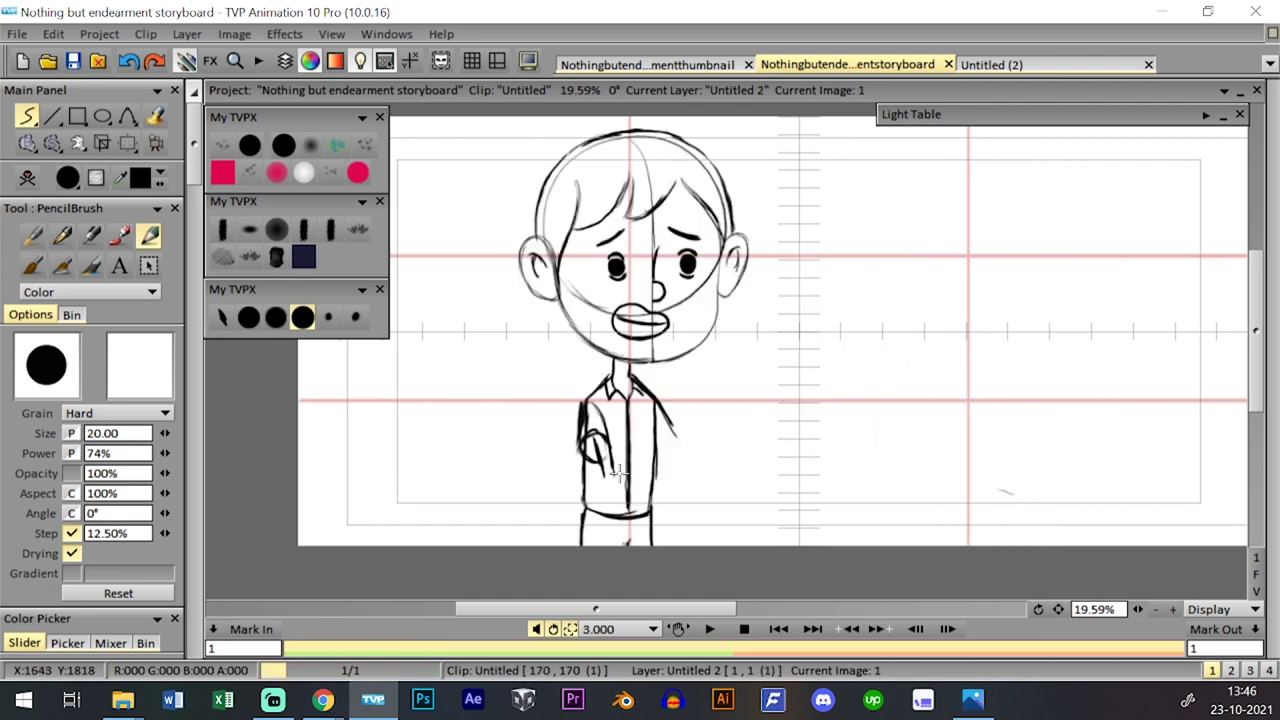
# - Sketch the hand, forearm curve and finger details over the lower torso
pyautogui.moveTo(612, 468)
pyautogui.mouseDown()
pyautogui.moveTo(697, 526)
pyautogui.moveTo(665, 498)
pyautogui.mouseUp()
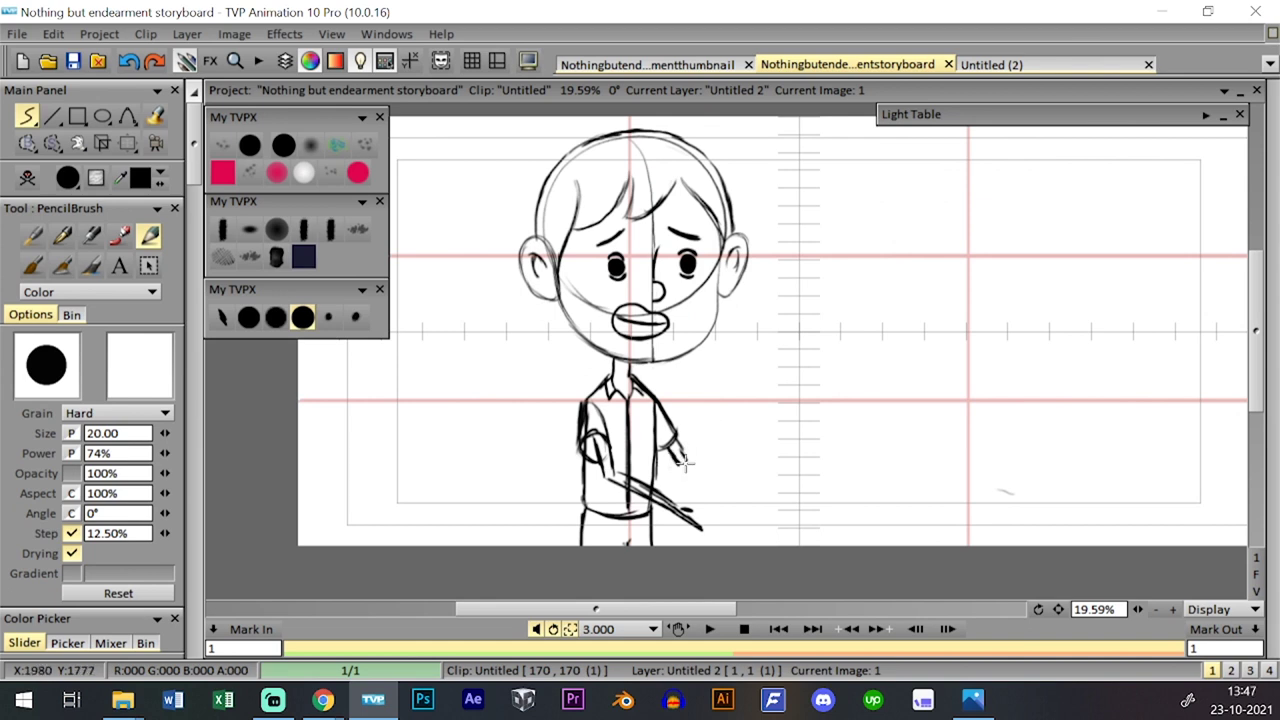
pyautogui.moveTo(680, 459); pyautogui.dragTo(652, 481)
pyautogui.moveTo(630, 486); pyautogui.dragTo(645, 487)
pyautogui.moveTo(650, 489); pyautogui.dragTo(668, 481)
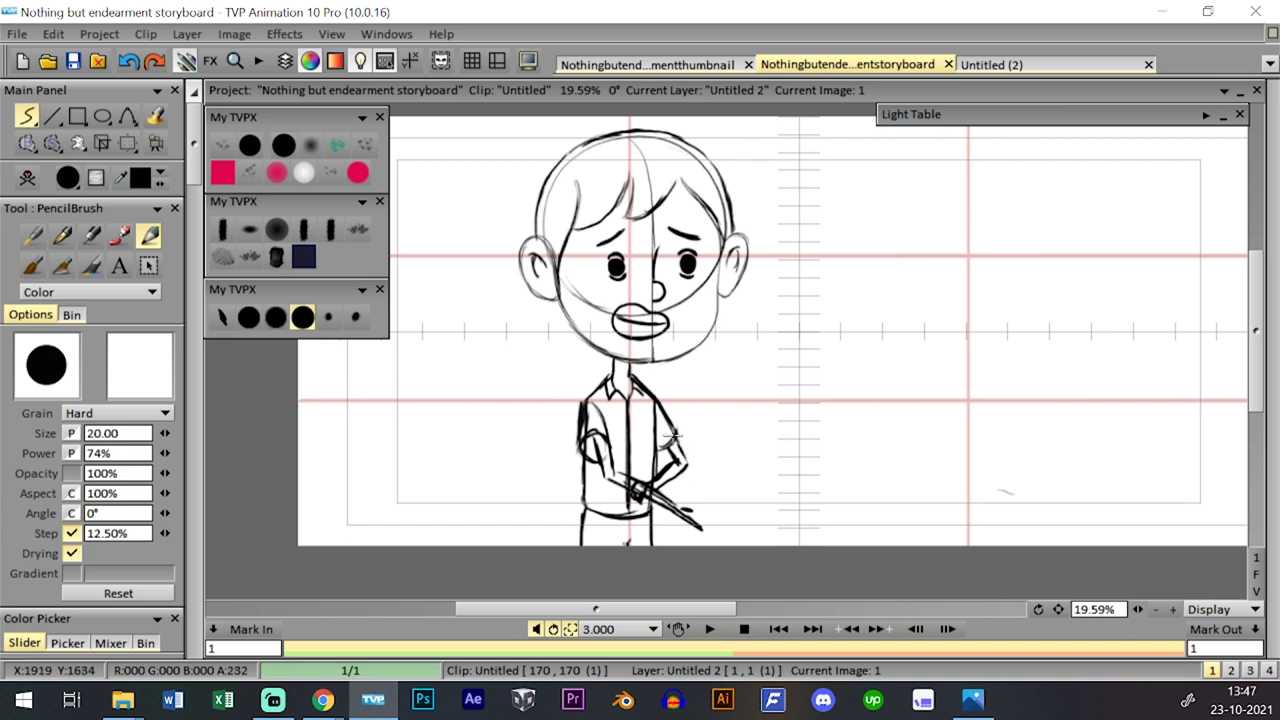
# - Compare with the girl panel, then zoom in on the face and darken the chin line
pyautogui.press('pageup')
pyautogui.press('pagedown')
pyautogui.press('pageup')
pyautogui.press('pagedown')
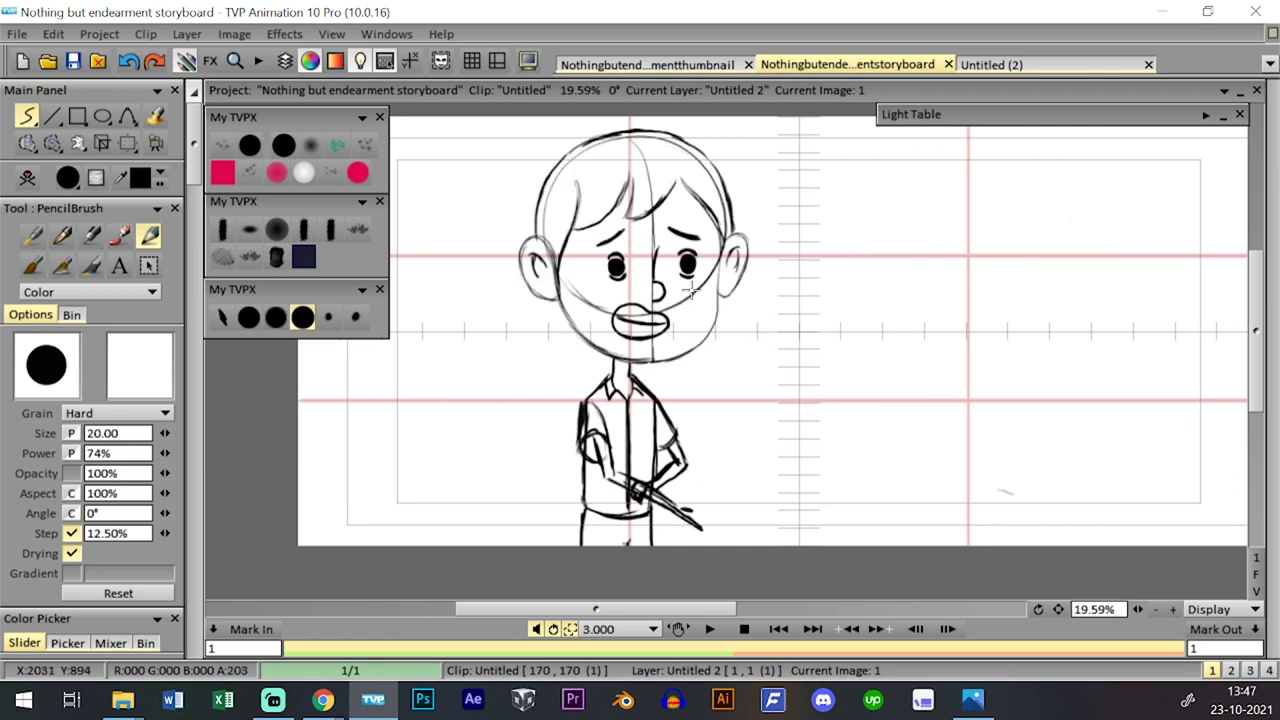
pyautogui.moveTo(1141, 611); pyautogui.dragTo(1160, 611)
pyautogui.moveTo(699, 324); pyautogui.dragTo(761, 384)
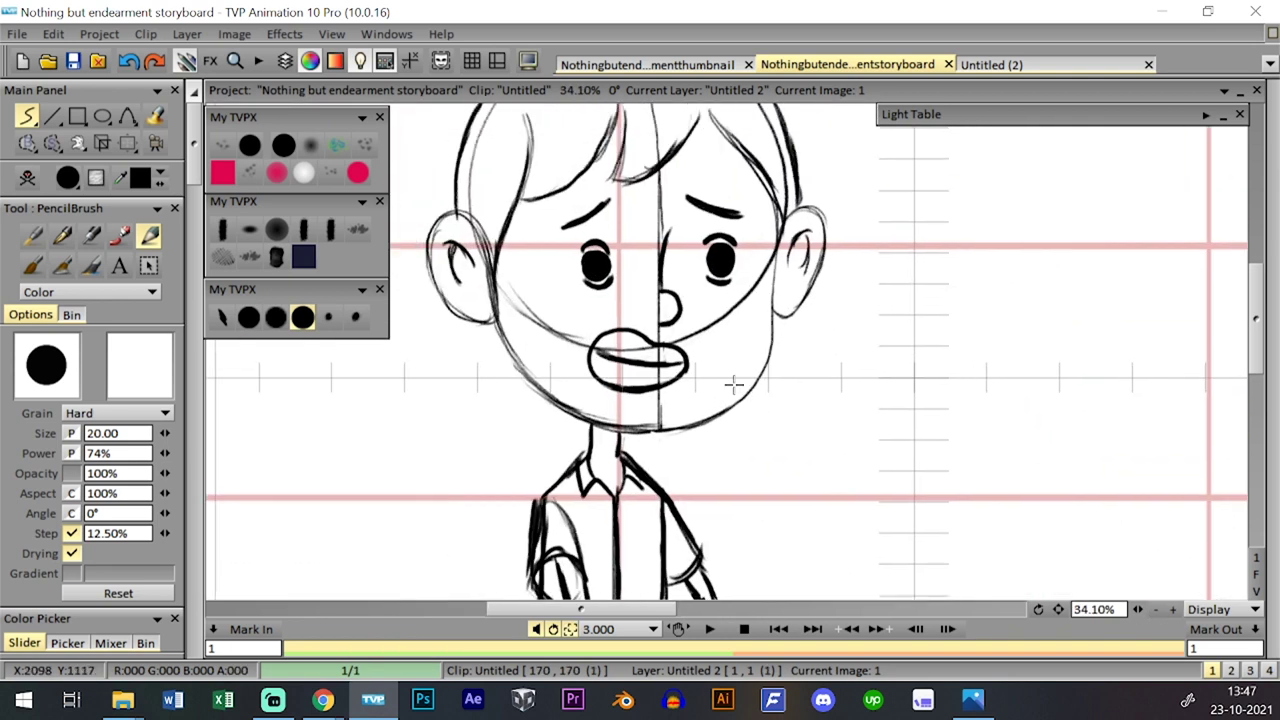
pyautogui.moveTo(676, 426)
pyautogui.mouseDown()
pyautogui.moveTo(758, 378)
pyautogui.moveTo(778, 238)
pyautogui.mouseUp()
# - Darken the cheek line beside the ear, zoom back out and save the storyboard
pyautogui.moveTo(1138, 609); pyautogui.dragTo(1079, 575)
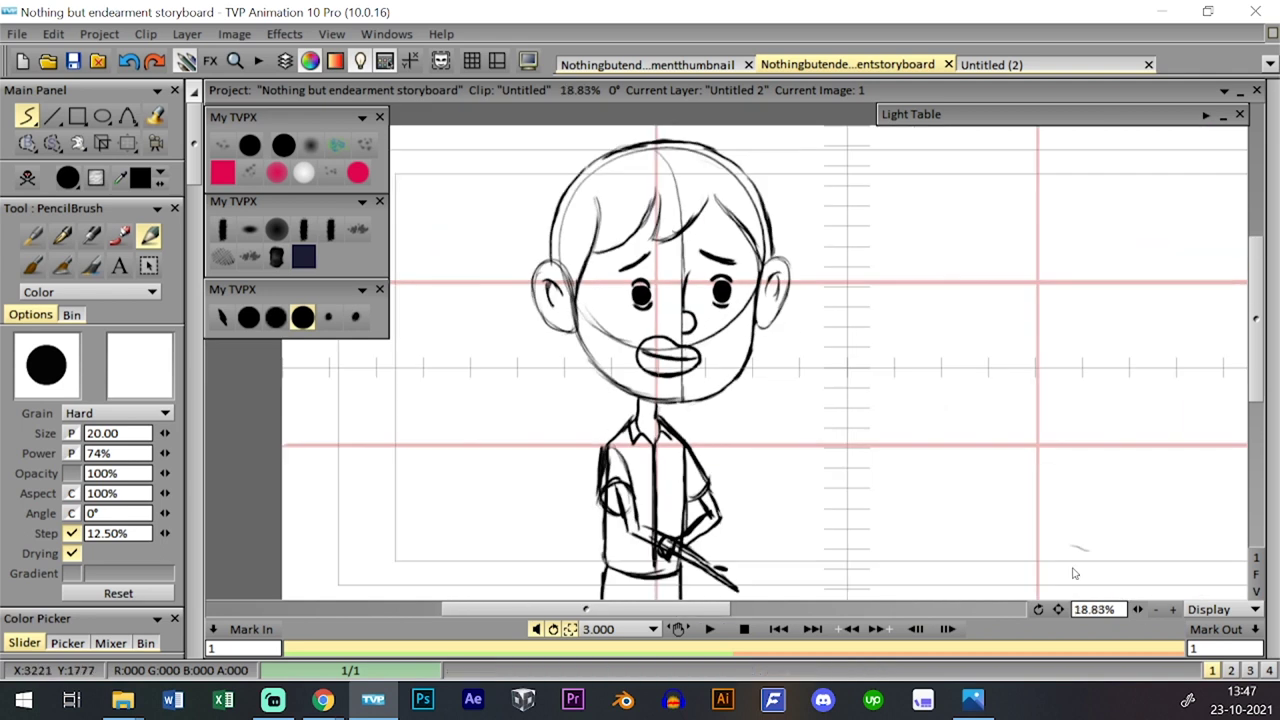
pyautogui.scroll(-2, 1078, 574)
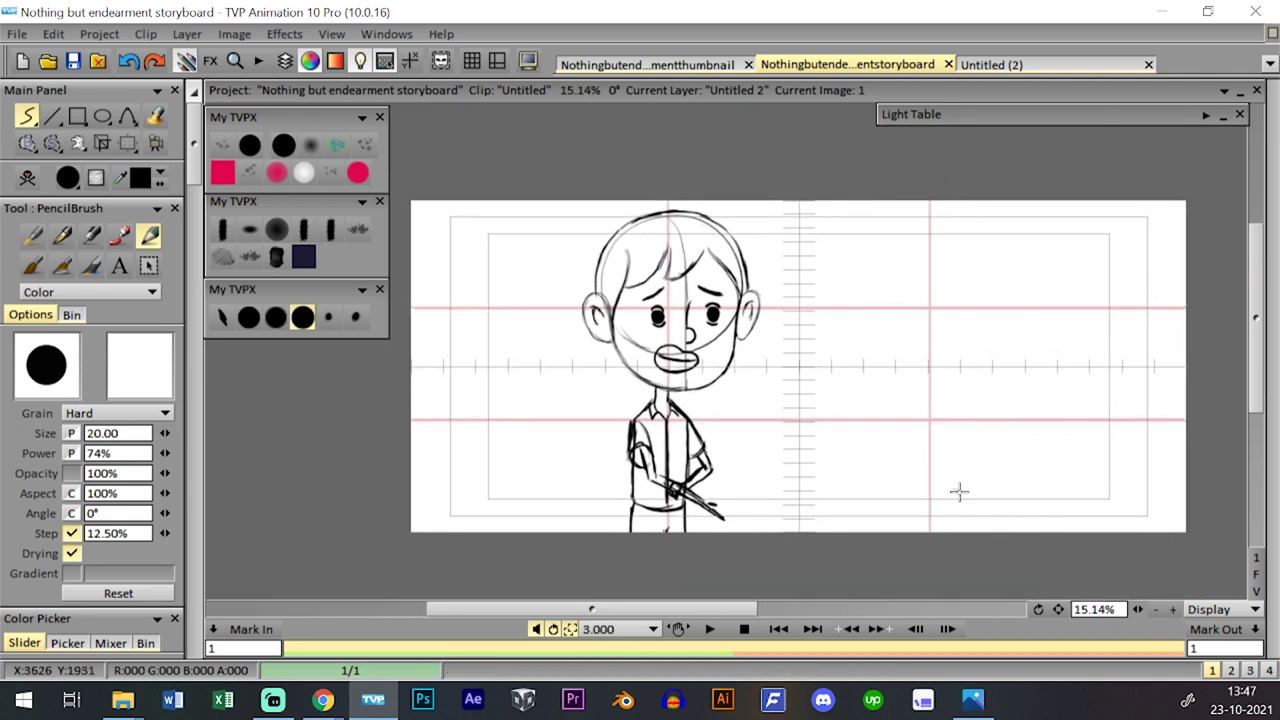
pyautogui.hotkey('ctrl', 's')
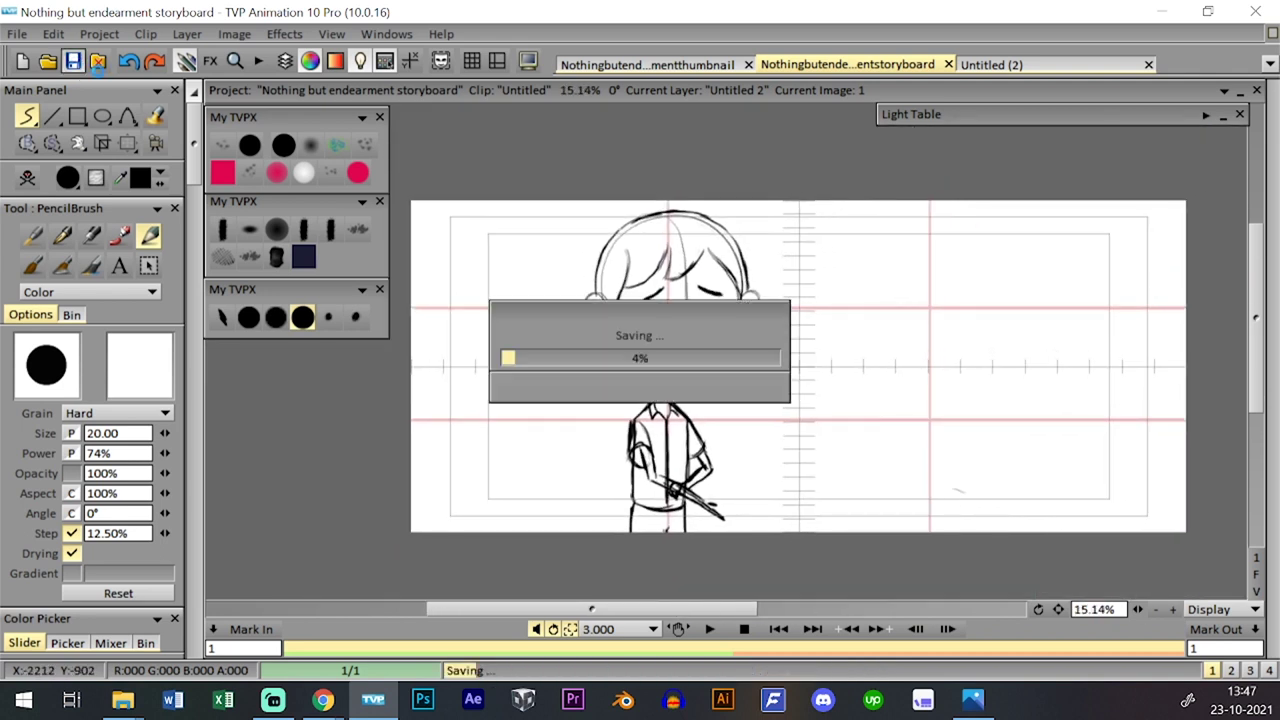
pyautogui.press('Tab')
pyautogui.press('Tab')
pyautogui.press('Tab')
pyautogui.press('Tab')
pyautogui.press('Tab')
pyautogui.press('Tab')
pyautogui.press('Tab')
pyautogui.press('Tab')
pyautogui.press('Tab')
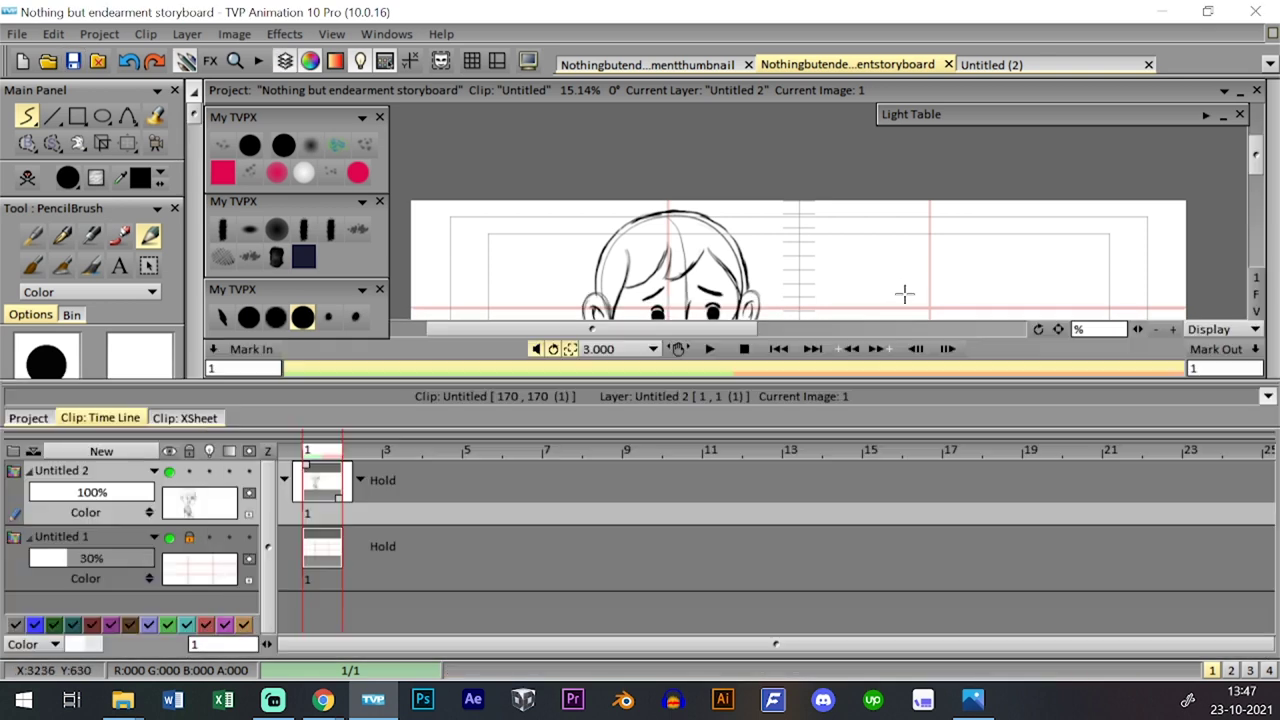
pyautogui.press('Tab')
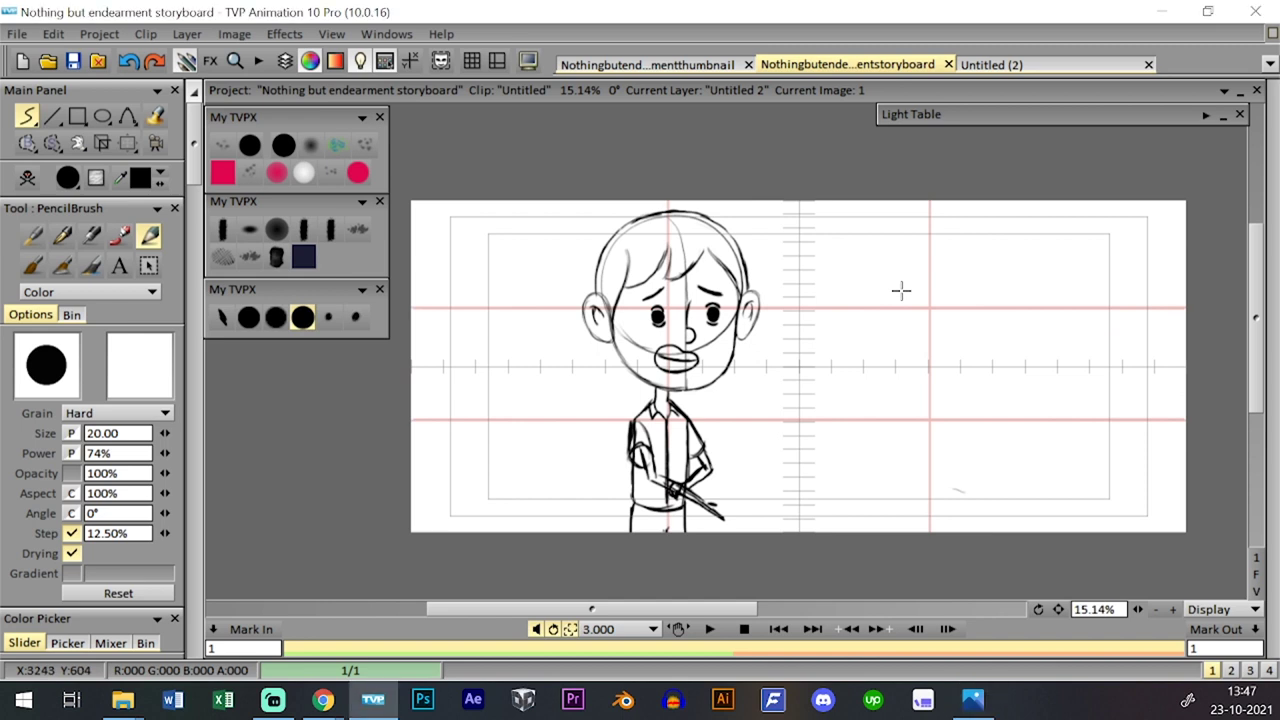
pyautogui.press('Tab')
pyautogui.press('Tab')
pyautogui.press('Tab')
pyautogui.press('Tab')
pyautogui.press('Tab')
pyautogui.press('Tab')
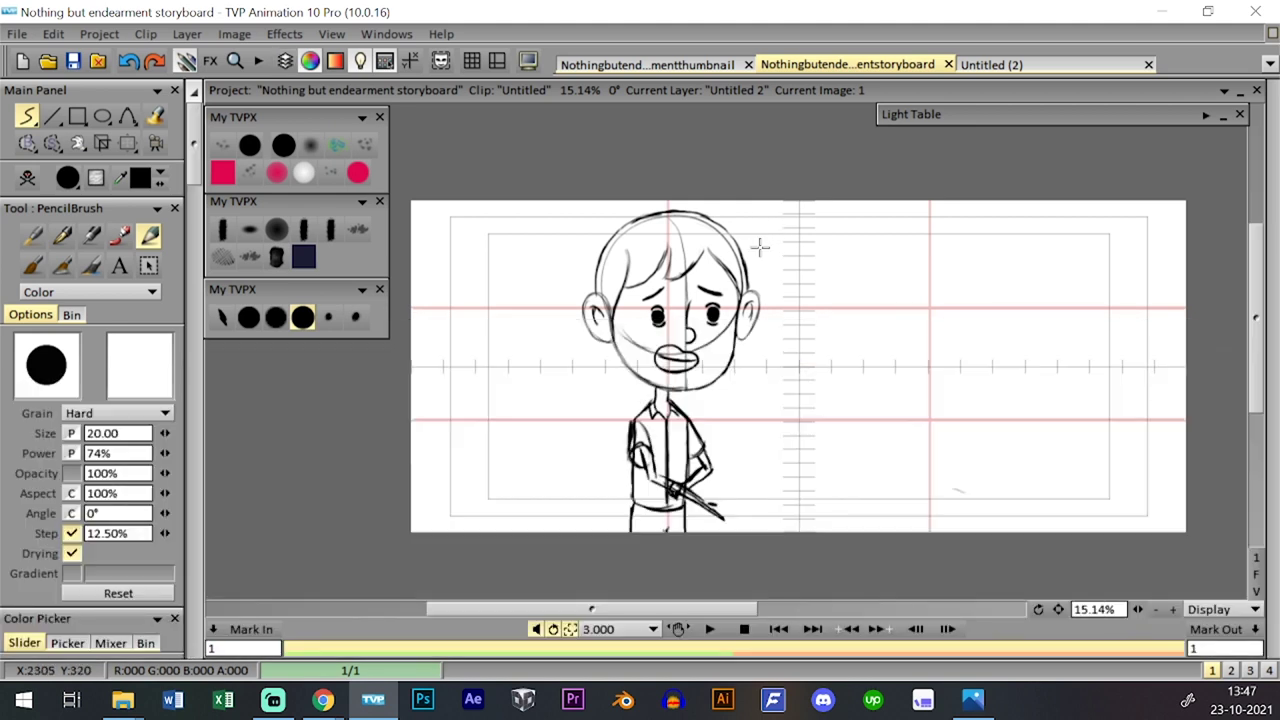
# - Tighten the camera frame to 56.27% around the boy, pick a smaller brush, and save
pyautogui.click(155, 143)
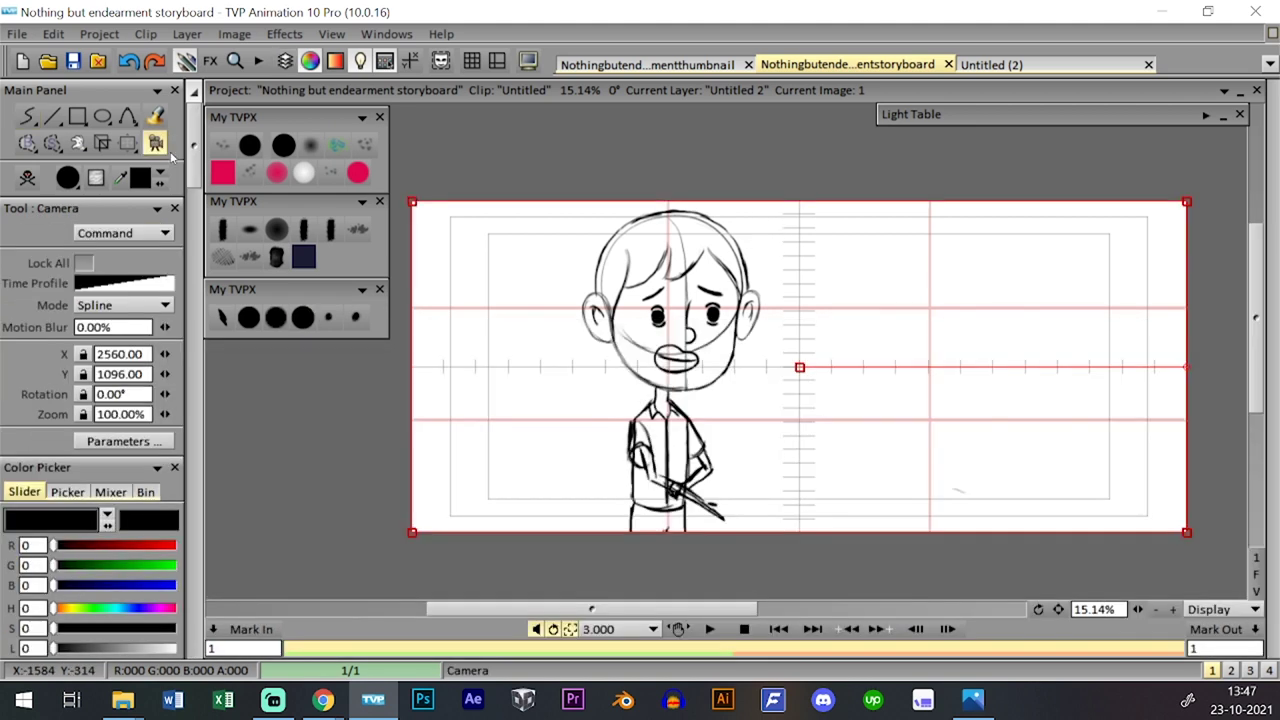
pyautogui.moveTo(1191, 532); pyautogui.dragTo(886, 334)
pyautogui.moveTo(901, 394); pyautogui.dragTo(909, 397)
pyautogui.click(711, 629)
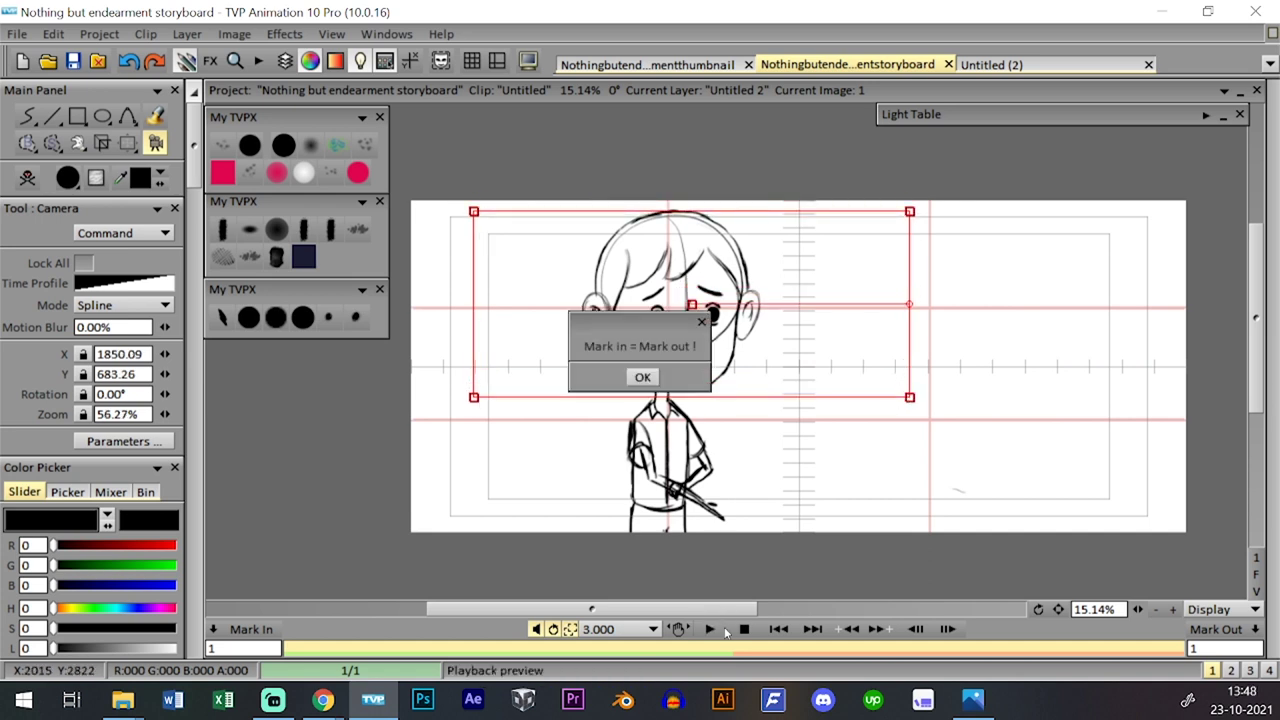
pyautogui.click(643, 378)
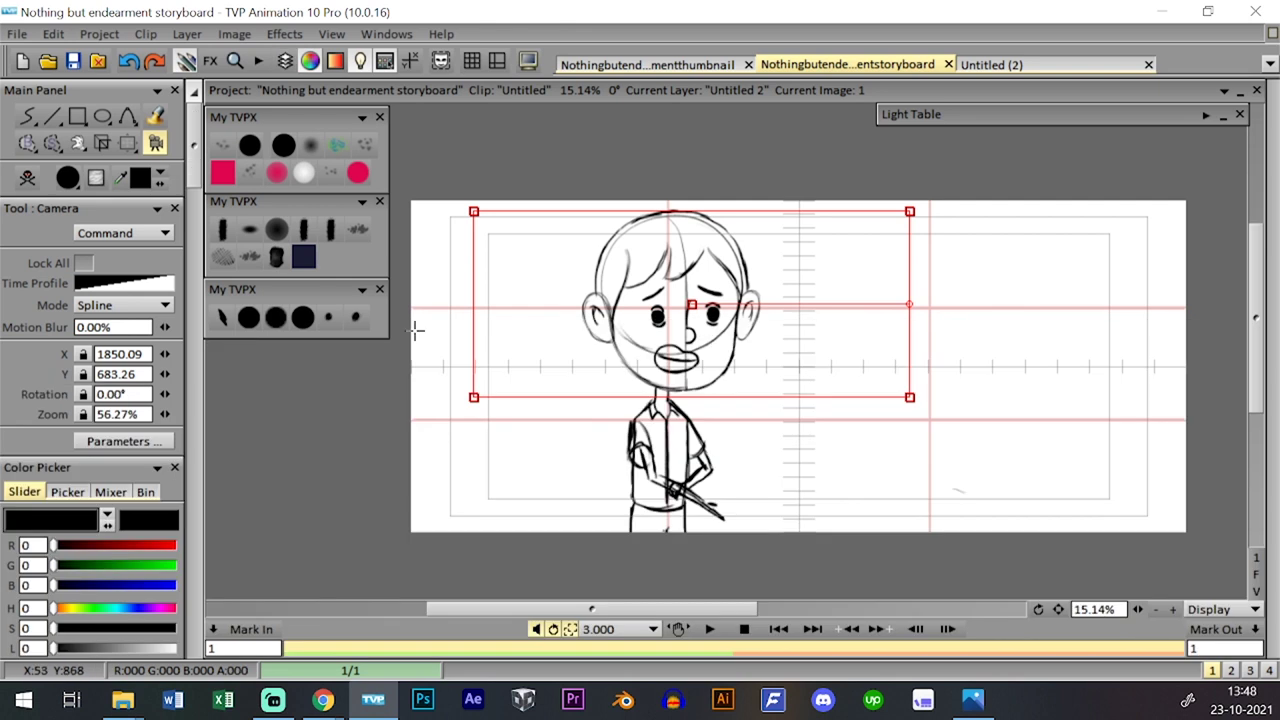
pyautogui.click(248, 317)
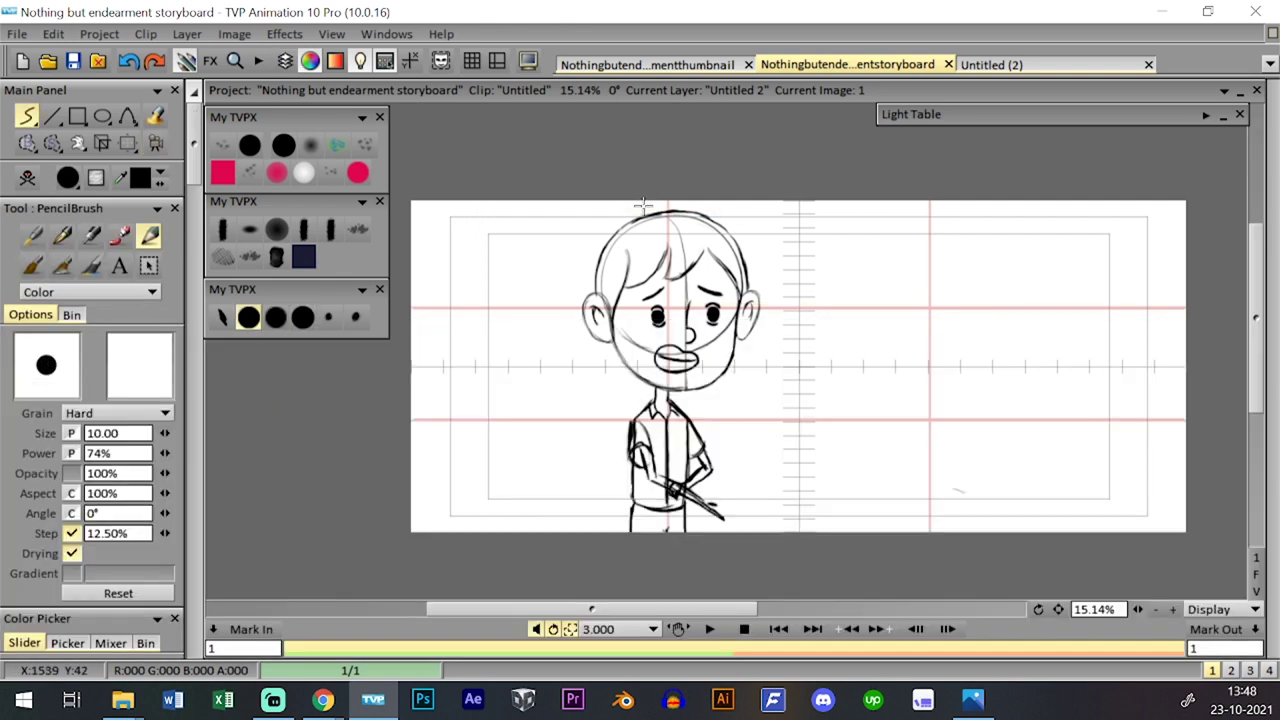
pyautogui.click(73, 60)
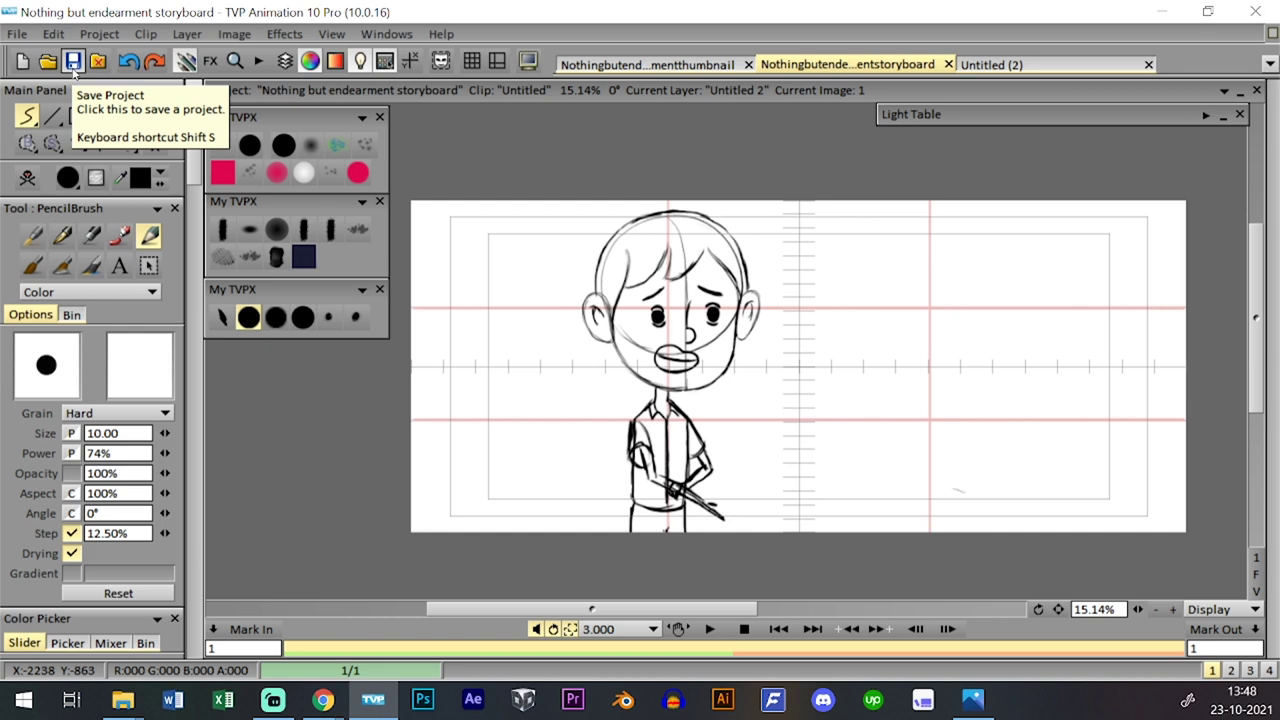
# - Switch between the storyboard and thumbnail projects, toggling the timeline panel
pyautogui.click(647, 64)
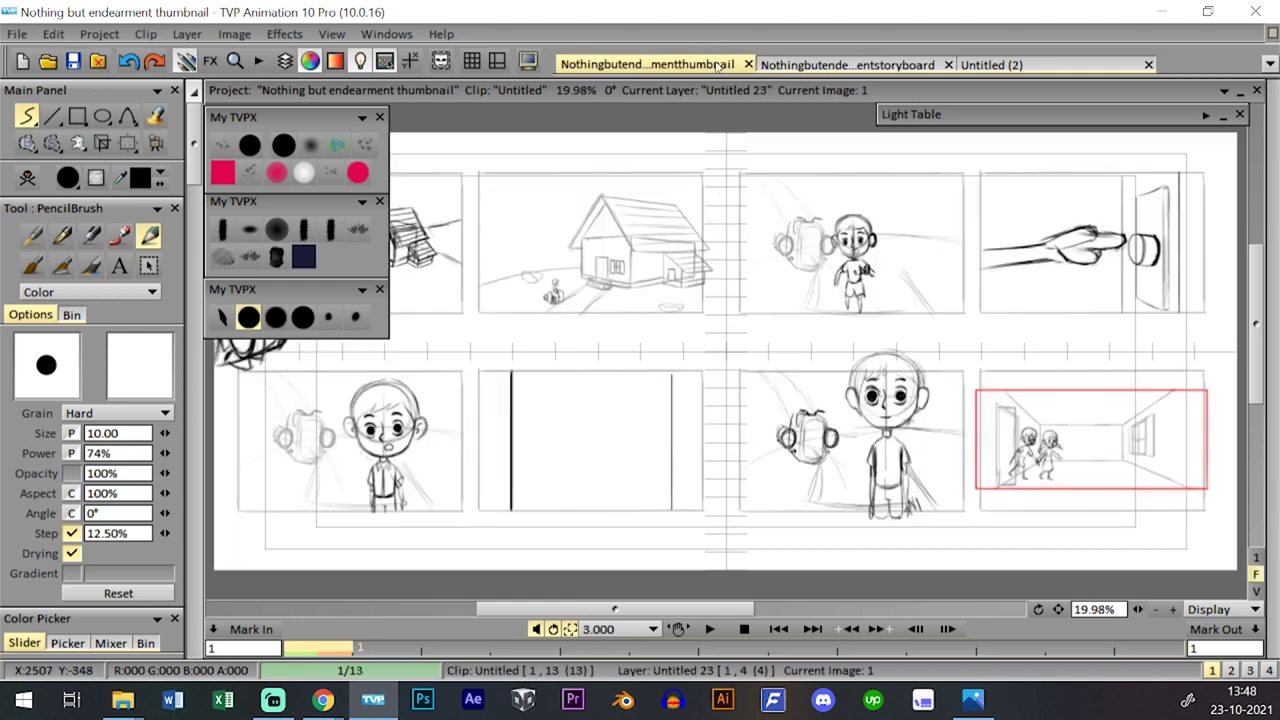
pyautogui.click(840, 64)
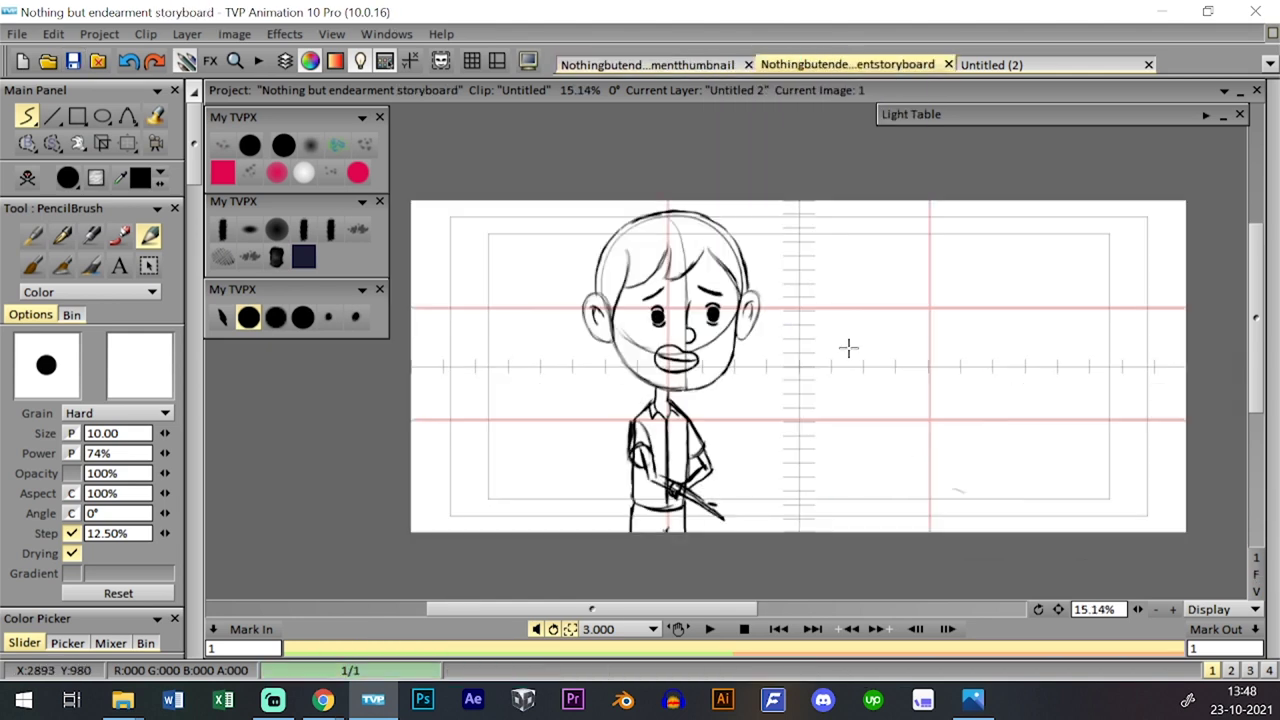
pyautogui.press('l')
pyautogui.press('l')
pyautogui.press('l')
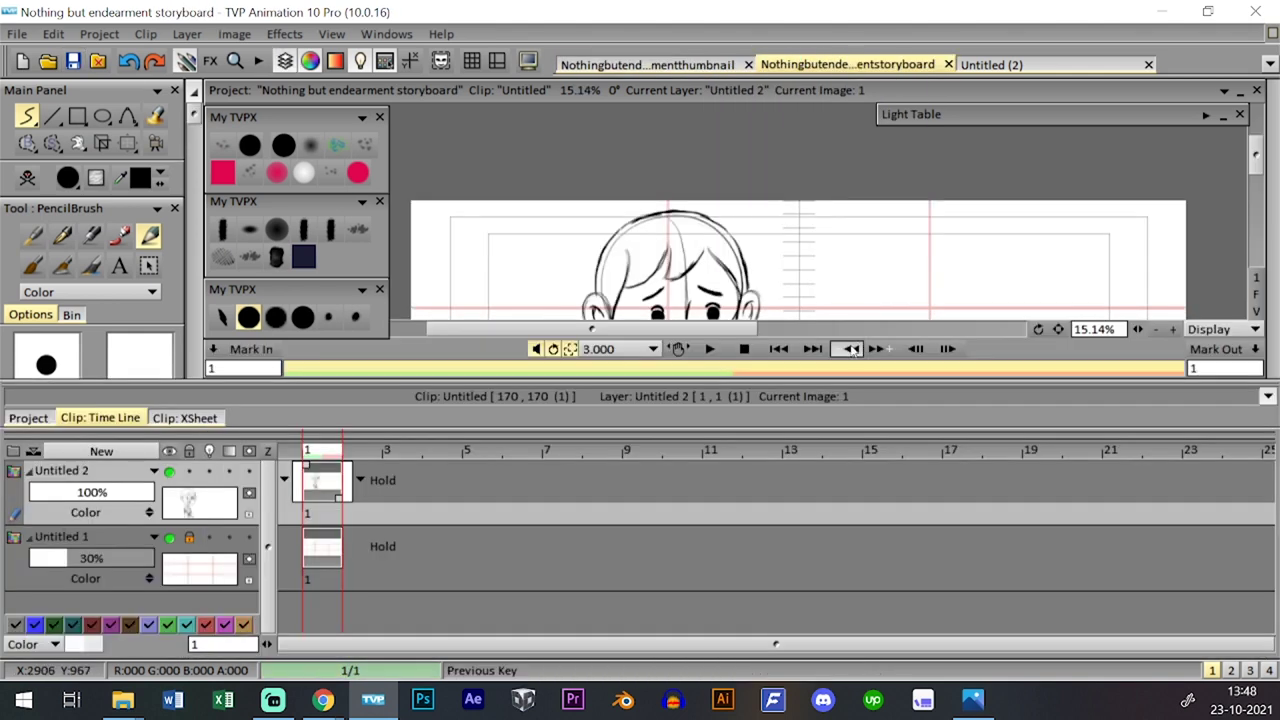
pyautogui.press('l')
pyautogui.press('l')
pyautogui.press('l')
pyautogui.press('l')
pyautogui.press('l')
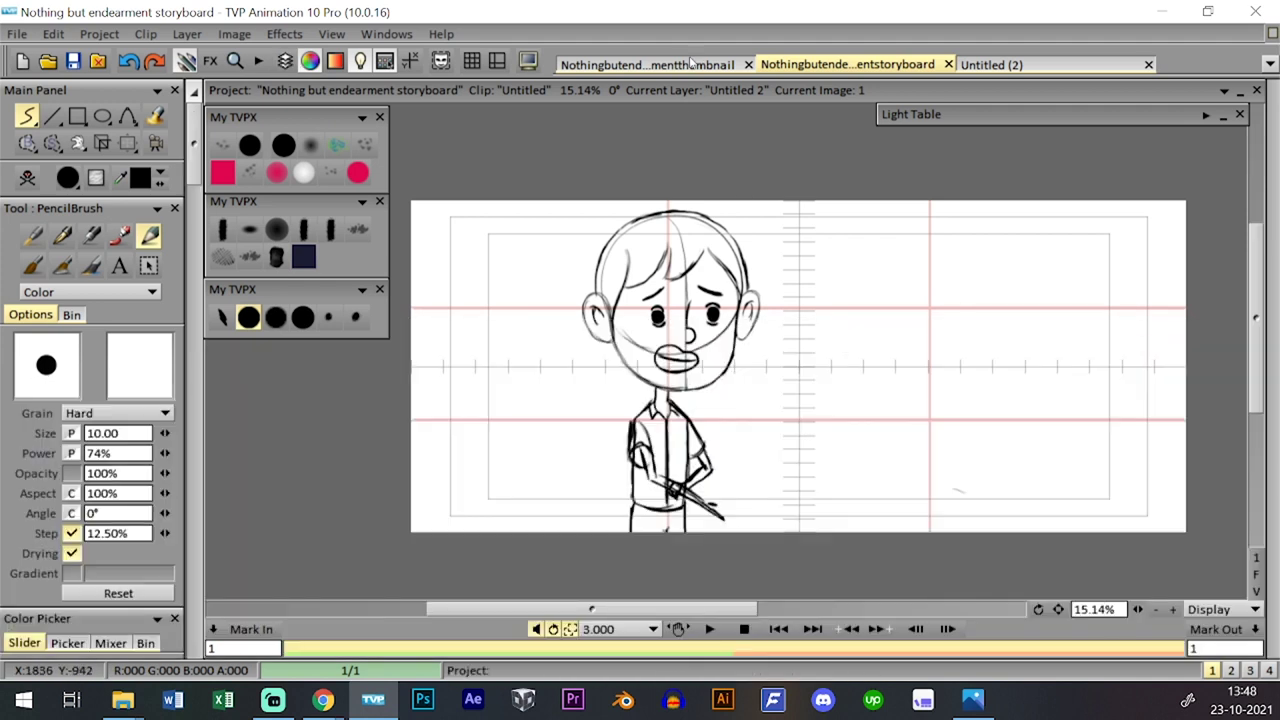
pyautogui.click(647, 64)
pyautogui.press('l')
pyautogui.press('l')
pyautogui.press('l')
pyautogui.press('pagedown')
pyautogui.press('l')
pyautogui.press('0')
# - Zoom in on the boy thumbnail sketches and flip through their layers
pyautogui.press('pagedown')
pyautogui.moveTo(910, 381); pyautogui.dragTo(967, 349)
pyautogui.click(1173, 609)
pyautogui.click(1173, 609)
pyautogui.moveTo(1226, 563); pyautogui.dragTo(1238, 560)
pyautogui.moveTo(749, 457); pyautogui.dragTo(891, 330)
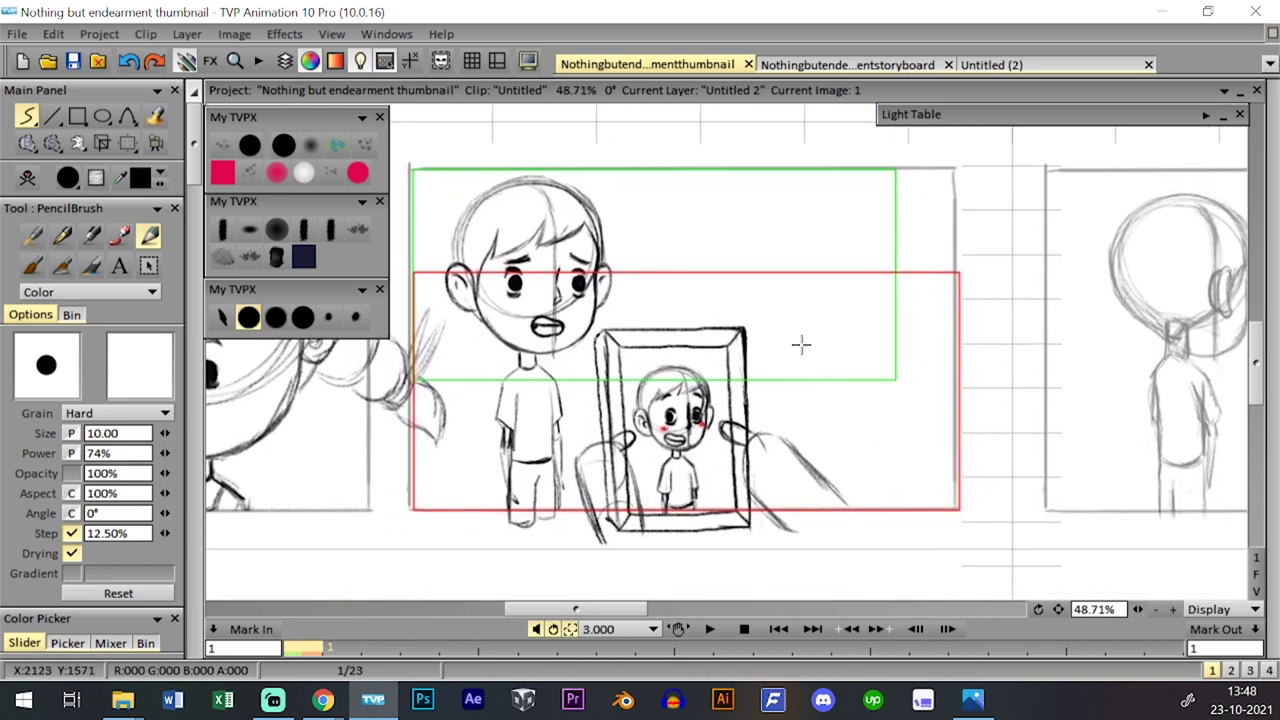
pyautogui.press('0')
pyautogui.press('0')
pyautogui.press('0')
pyautogui.press('0')
pyautogui.press('0')
pyautogui.press('0')
pyautogui.press('0')
pyautogui.press('0')
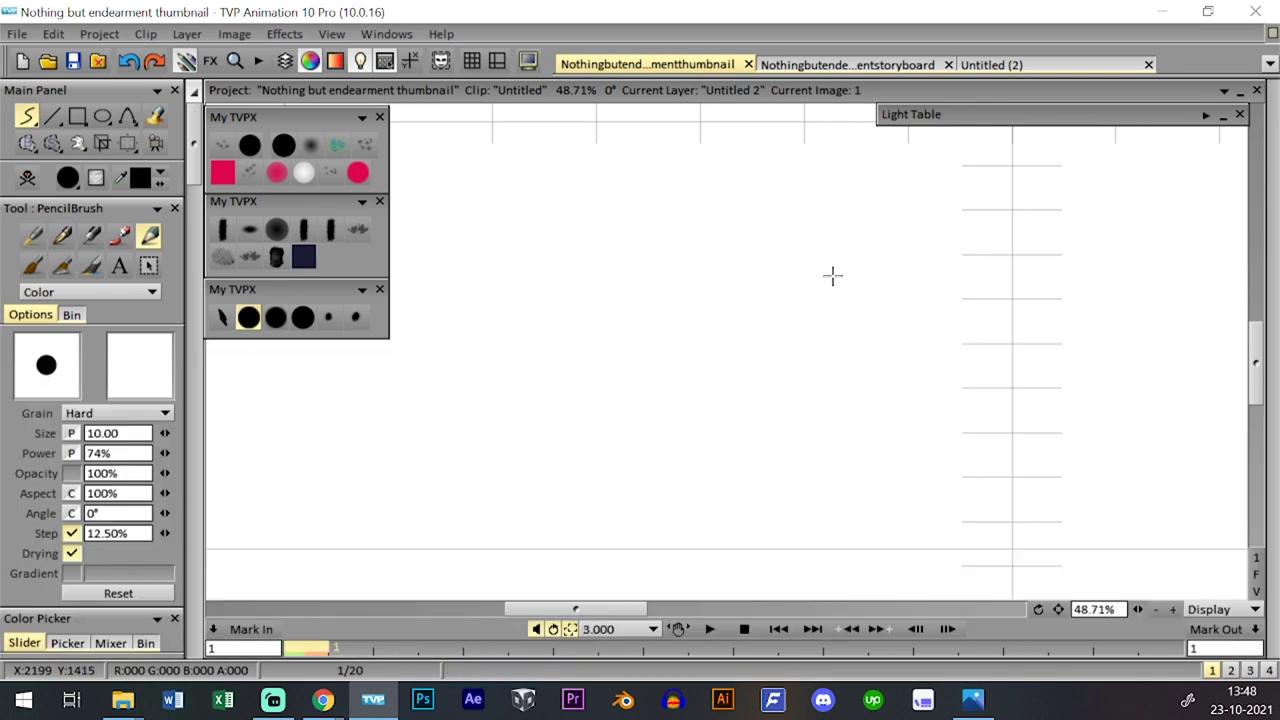
pyautogui.press('pagedown')
pyautogui.press('pageup')
pyautogui.press('pageup')
pyautogui.press('pageup')
pyautogui.press('pagedown')
pyautogui.press('0')
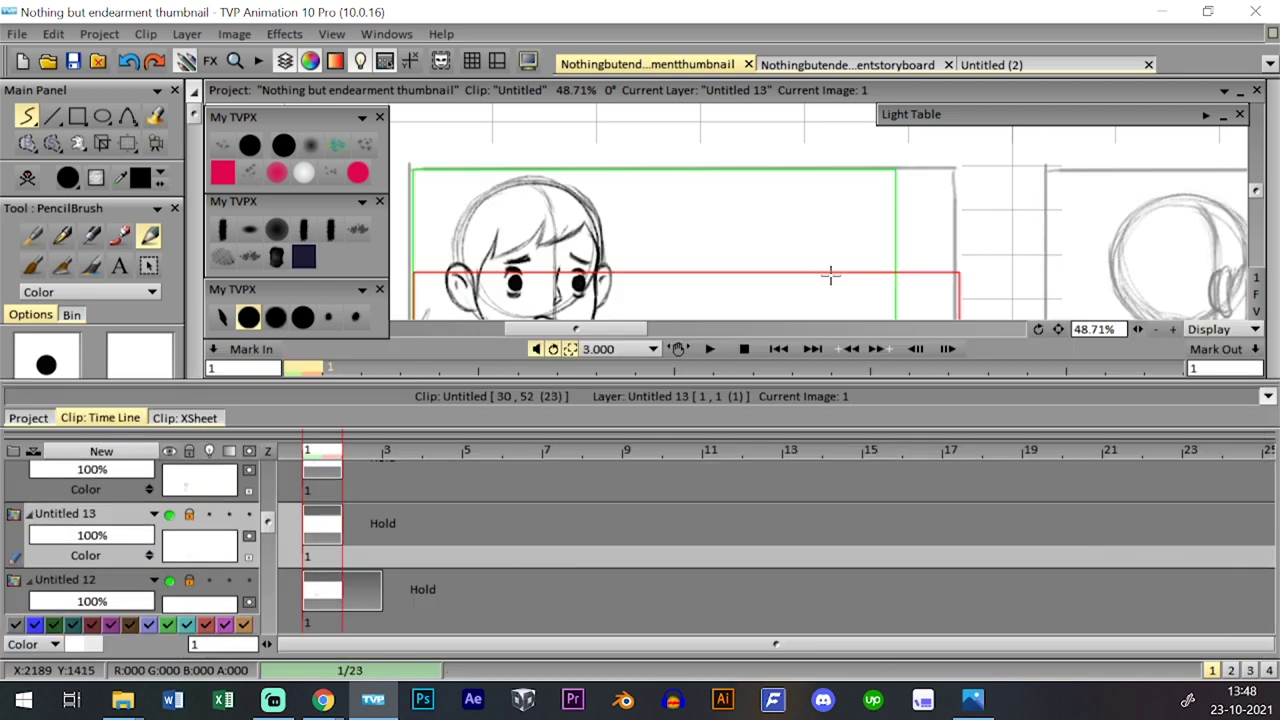
# - In Untitled (2), add a new layer and paste the copied sketch, deleting the extra frame
pyautogui.click(990, 64)
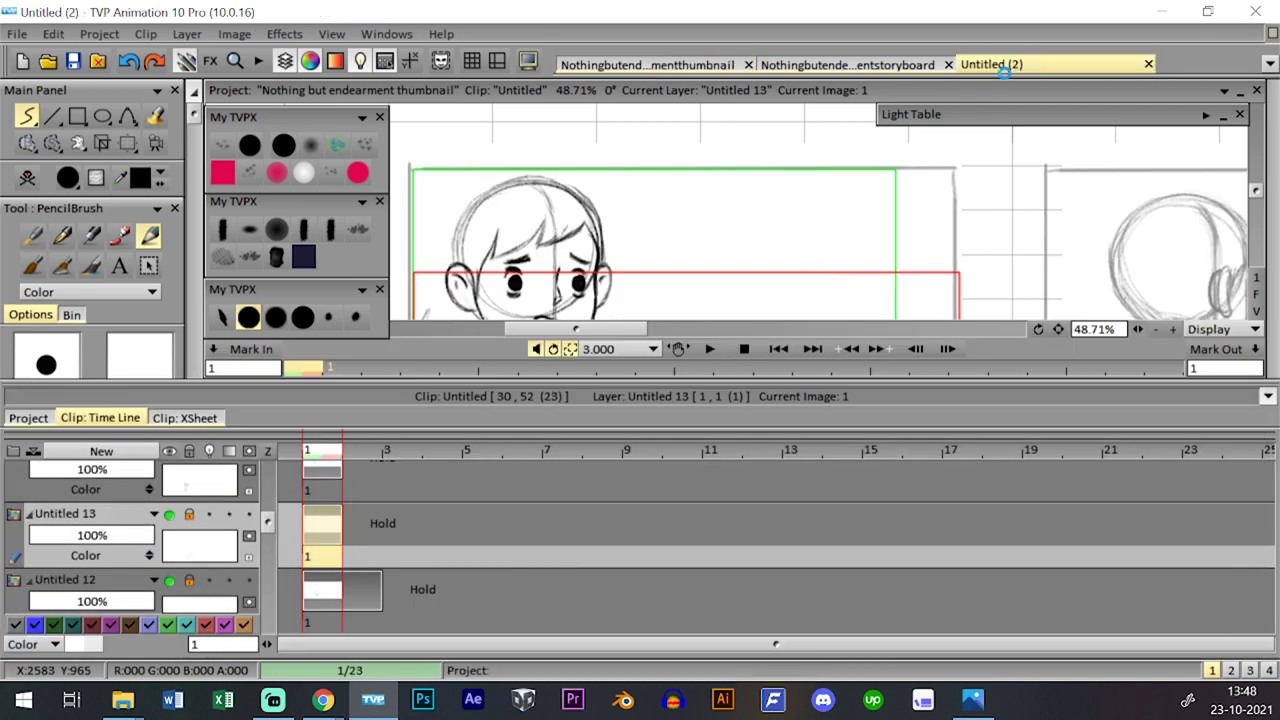
pyautogui.press('Return')
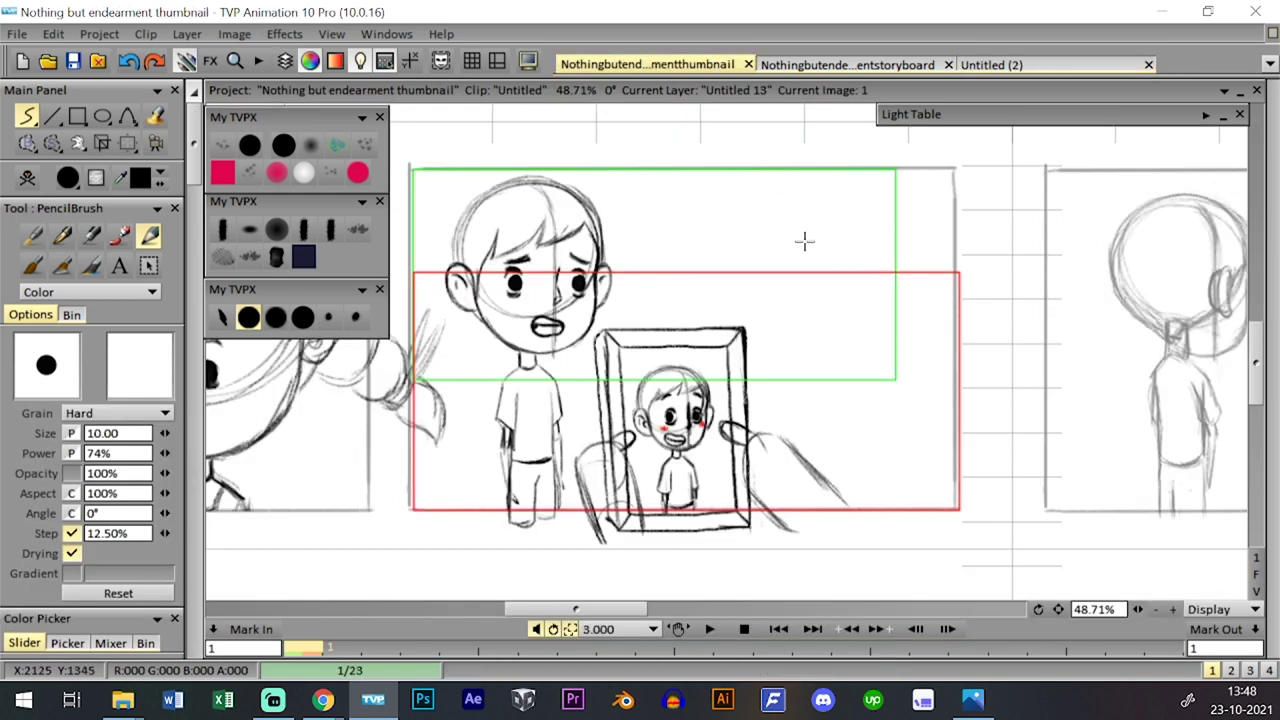
pyautogui.press('0')
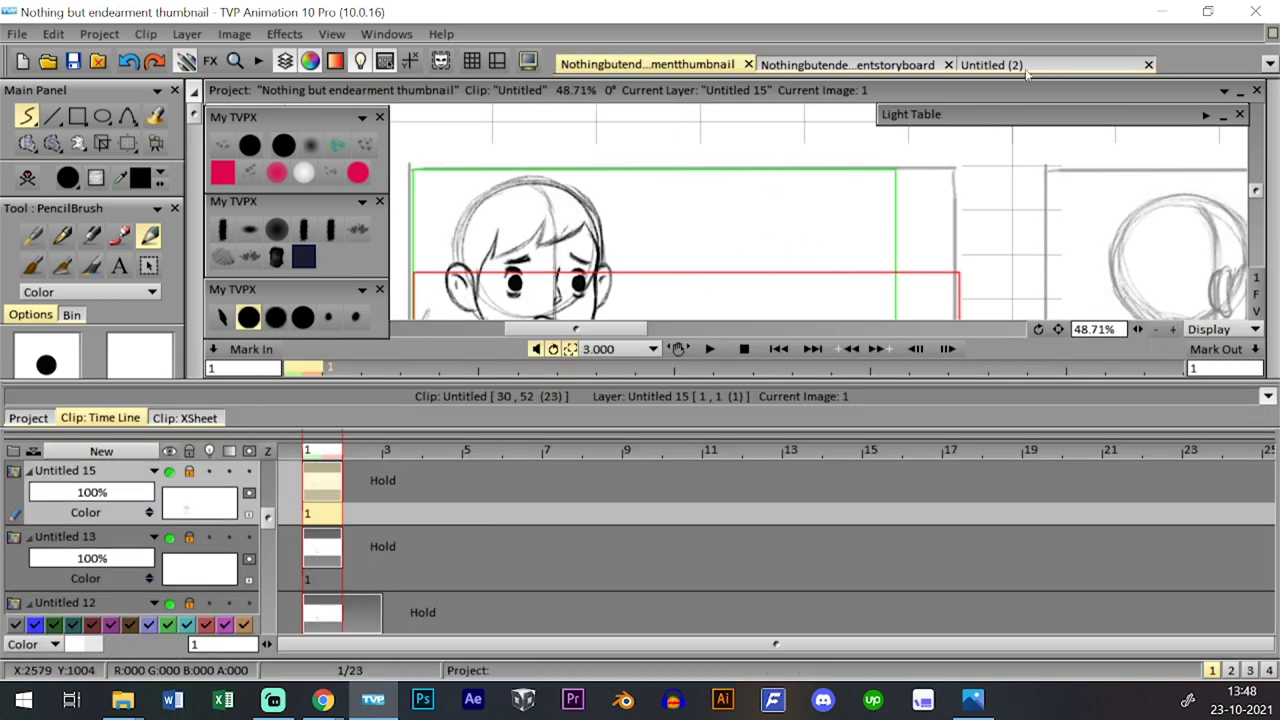
pyautogui.click(1035, 66)
pyautogui.click(140, 452)
pyautogui.click(676, 452)
pyautogui.hotkey('ctrl', 'v')
pyautogui.click(362, 512)
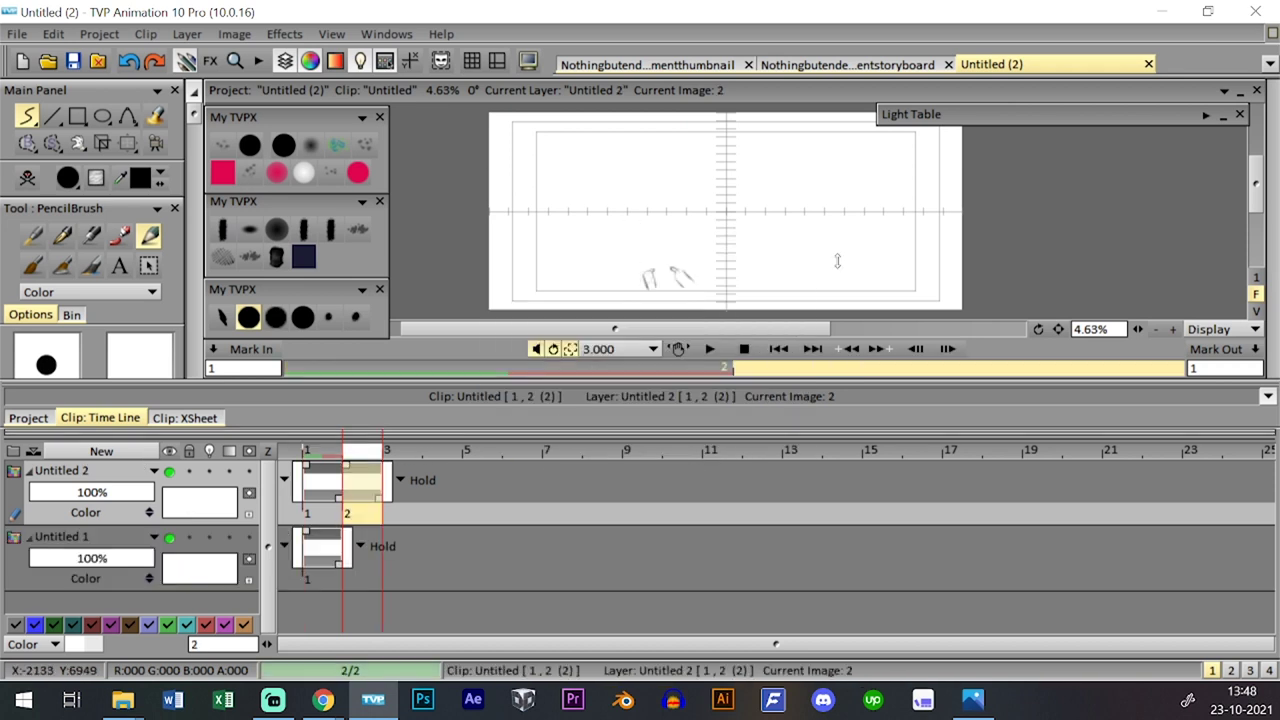
pyautogui.press('Delete')
pyautogui.press('Tab')
# - Back in the thumbnail project, move down to layer Untitled 12 and copy its drawing
pyautogui.click(683, 64)
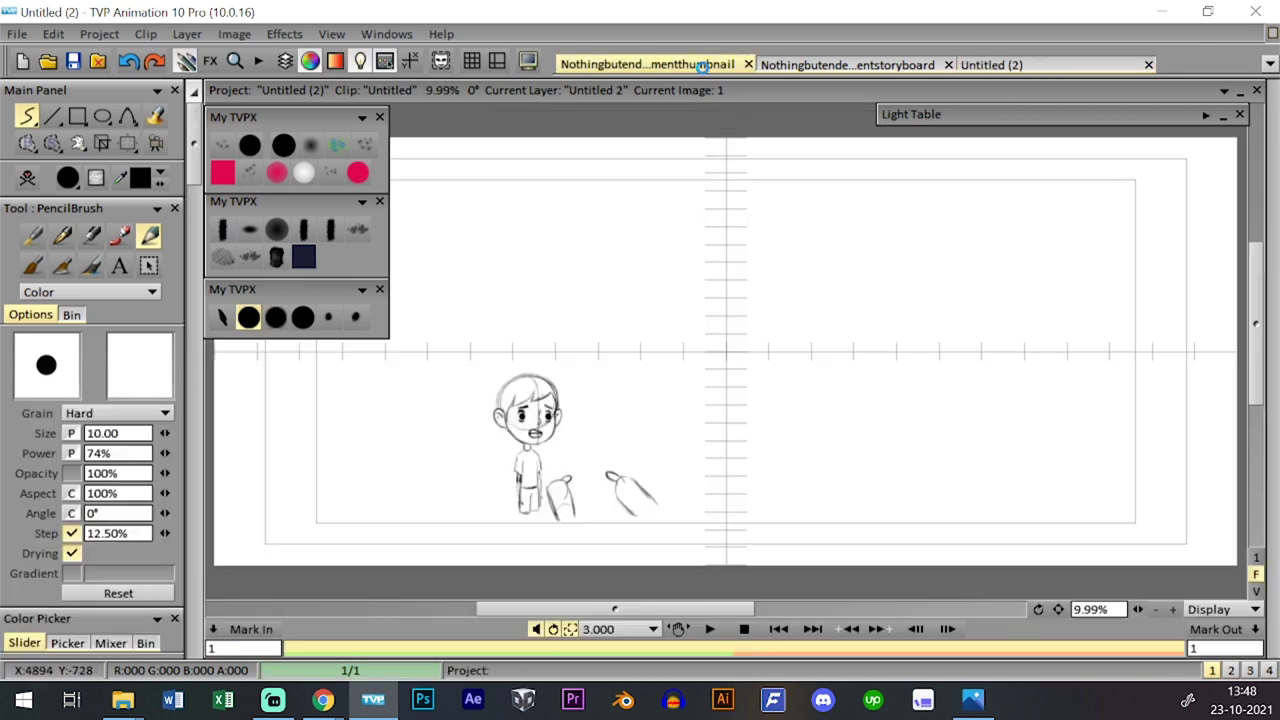
pyautogui.press('Tab')
pyautogui.press('d')
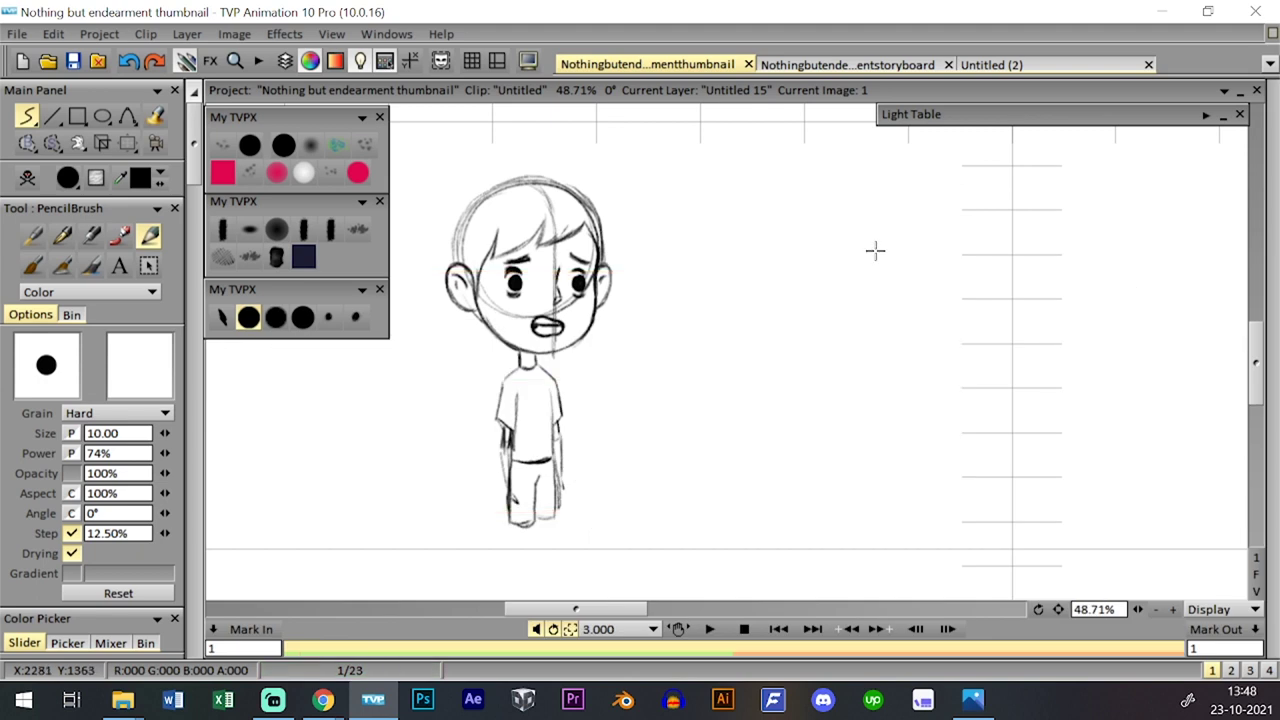
pyautogui.press('Tab')
pyautogui.press('Down')
pyautogui.press('Tab')
pyautogui.press('Down')
pyautogui.press('0')
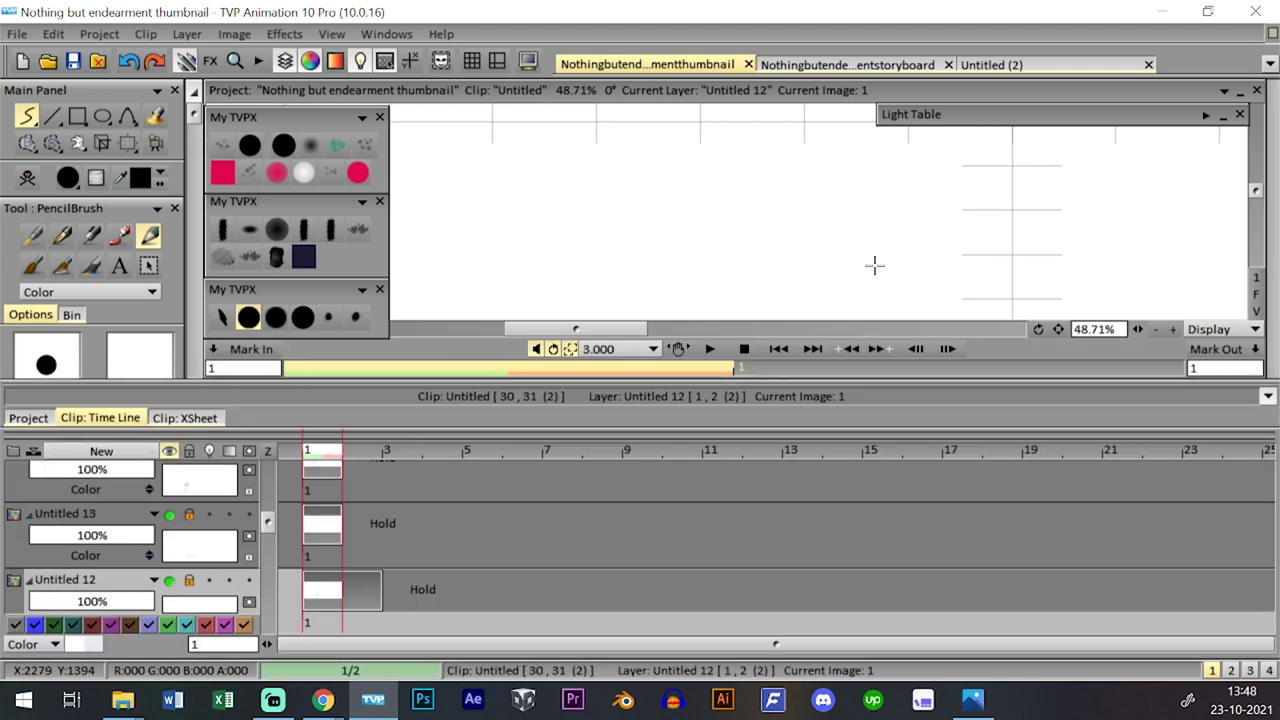
pyautogui.hotkey('ctrl', 'c')
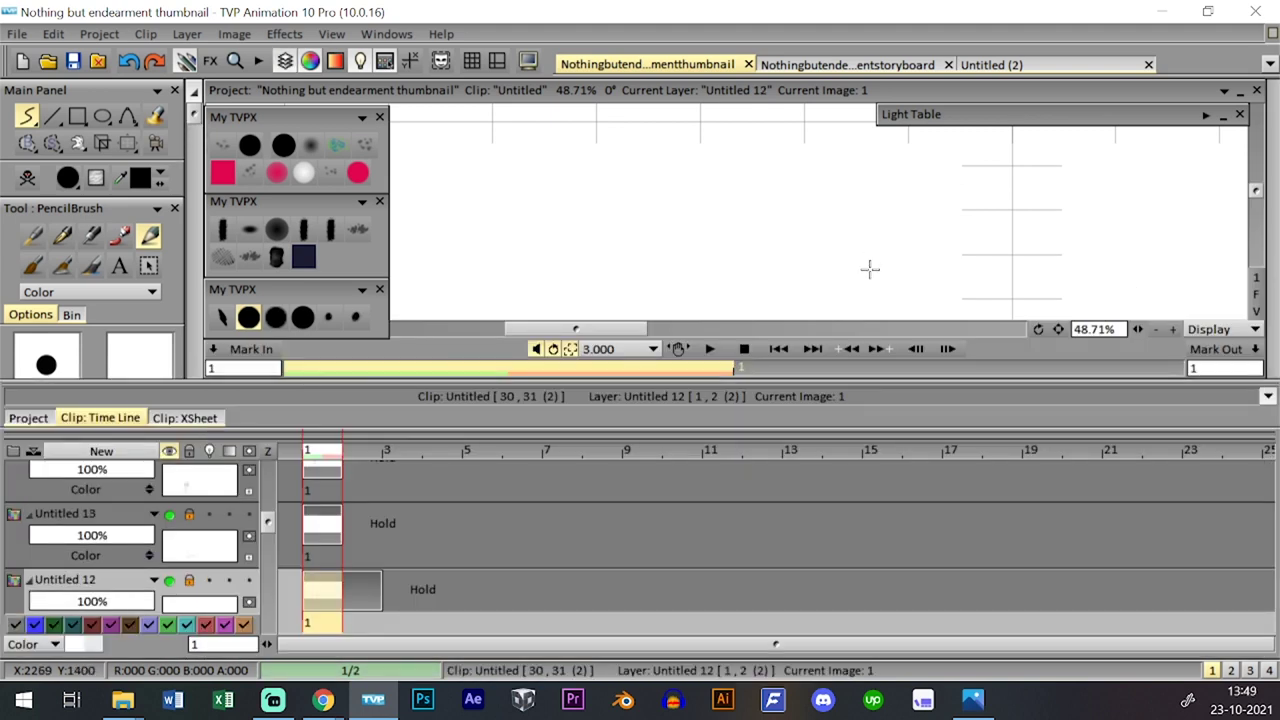
# - Paste the picture-frame drawing into Untitled (2) and merge it into layer Untitled 1
pyautogui.press('d')
pyautogui.click(1020, 65)
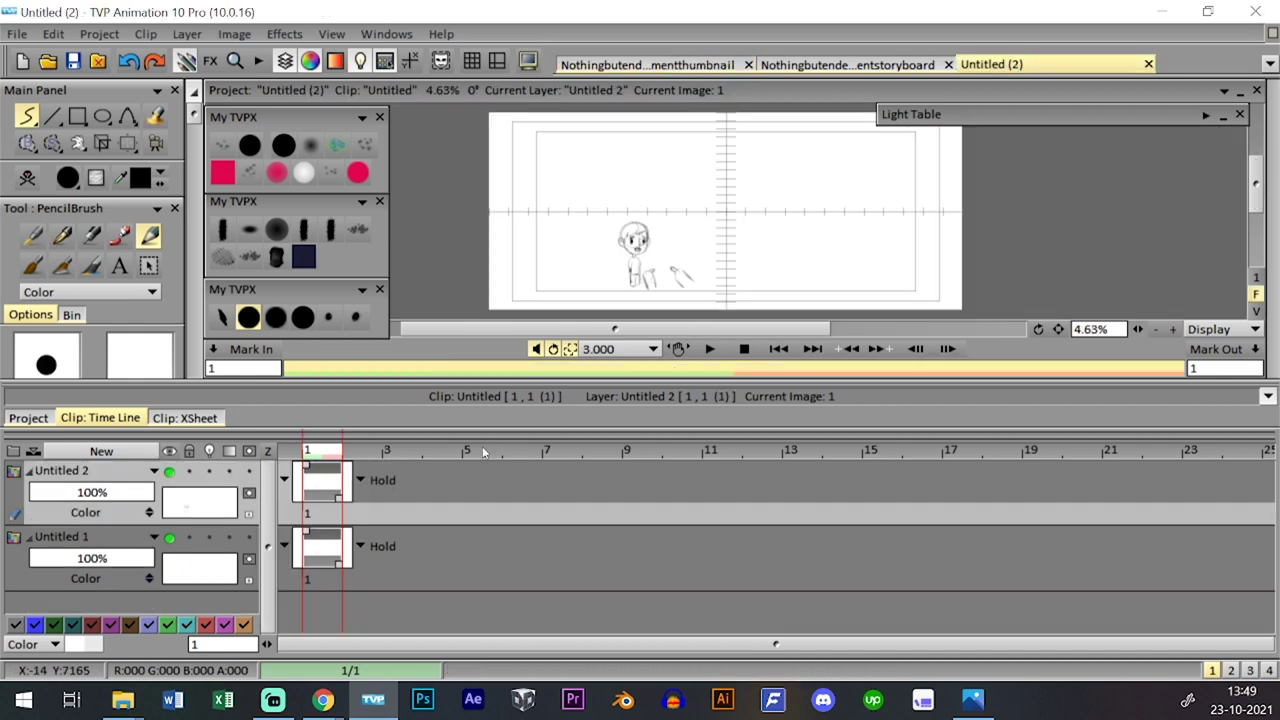
pyautogui.hotkey('ctrl', 'v')
pyautogui.press('Right')
pyautogui.press('Delete')
pyautogui.press('Tab')
pyautogui.press('Tab')
pyautogui.click(119, 538)
pyautogui.moveTo(119, 538); pyautogui.dragTo(120, 541)
pyautogui.click(623, 396)
pyautogui.press('Tab')
pyautogui.press('Tab')
pyautogui.press('Tab')
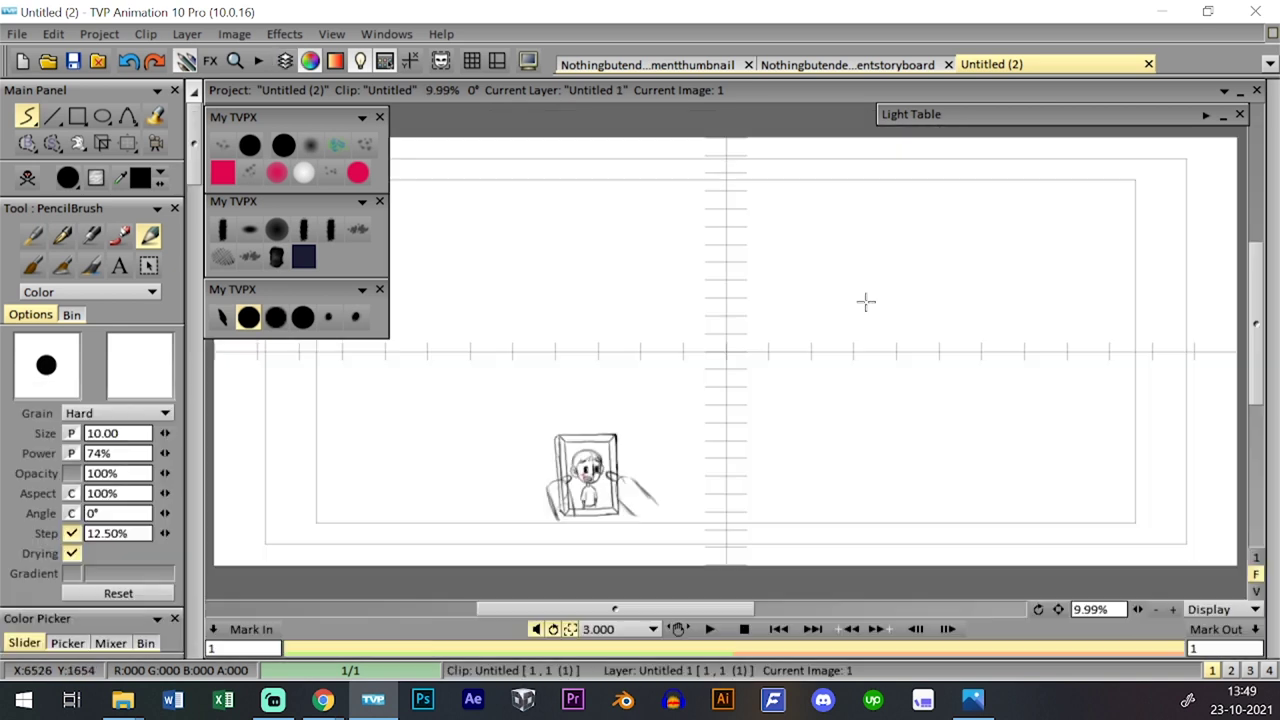
# - Enlarge the picture-frame sketch to about 312%, move it up, apply, and return to the storyboard
pyautogui.rightClick(127, 143)
pyautogui.click(190, 168)
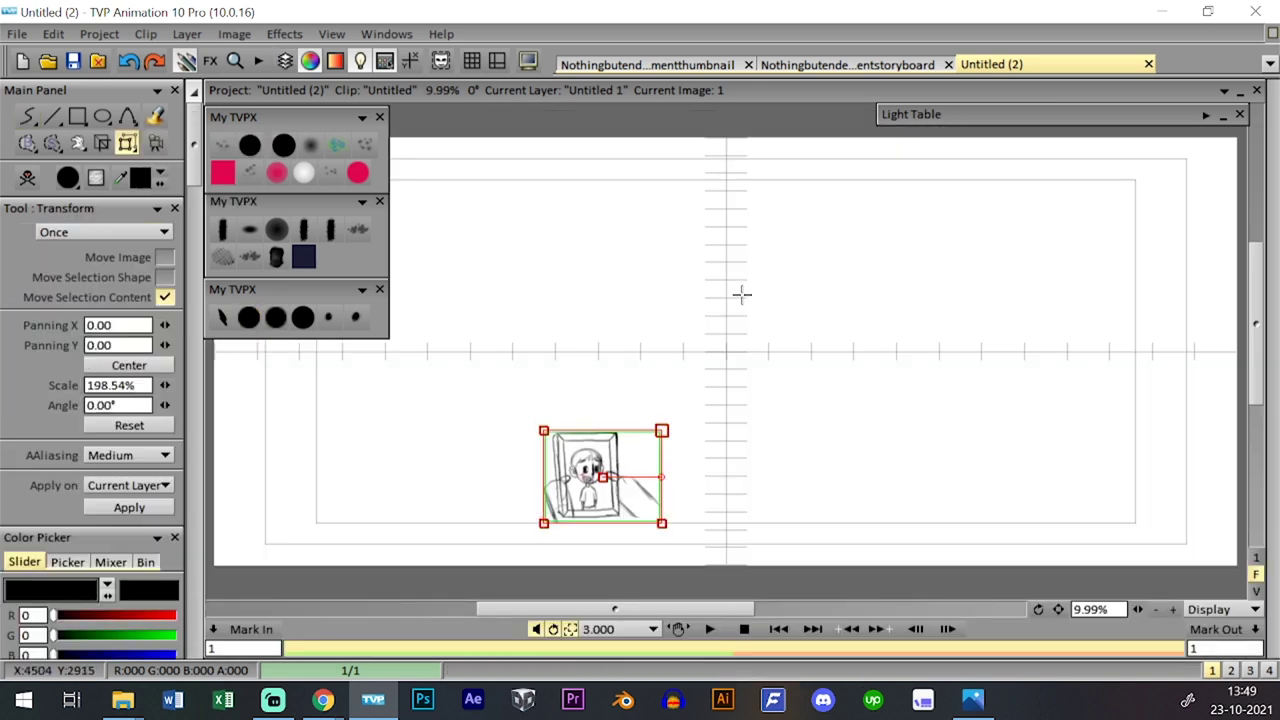
pyautogui.moveTo(740, 297); pyautogui.dragTo(750, 292)
pyautogui.moveTo(701, 392); pyautogui.dragTo(718, 299)
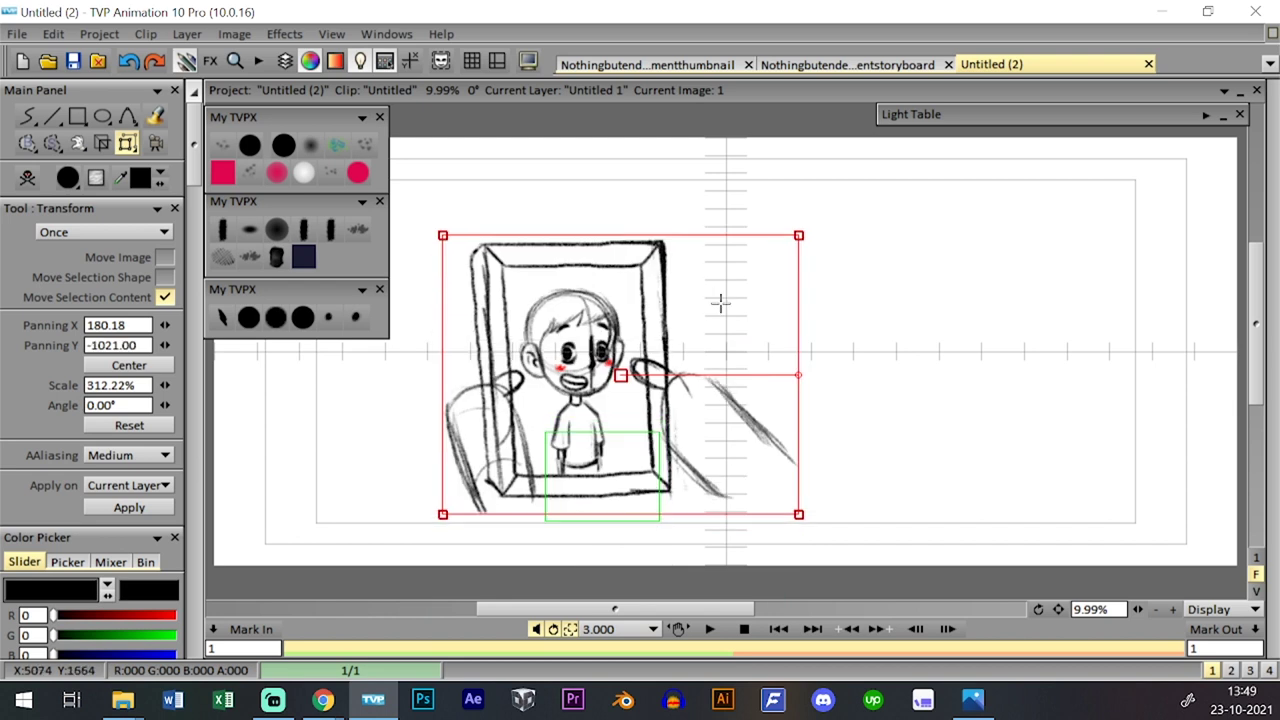
pyautogui.press('Return')
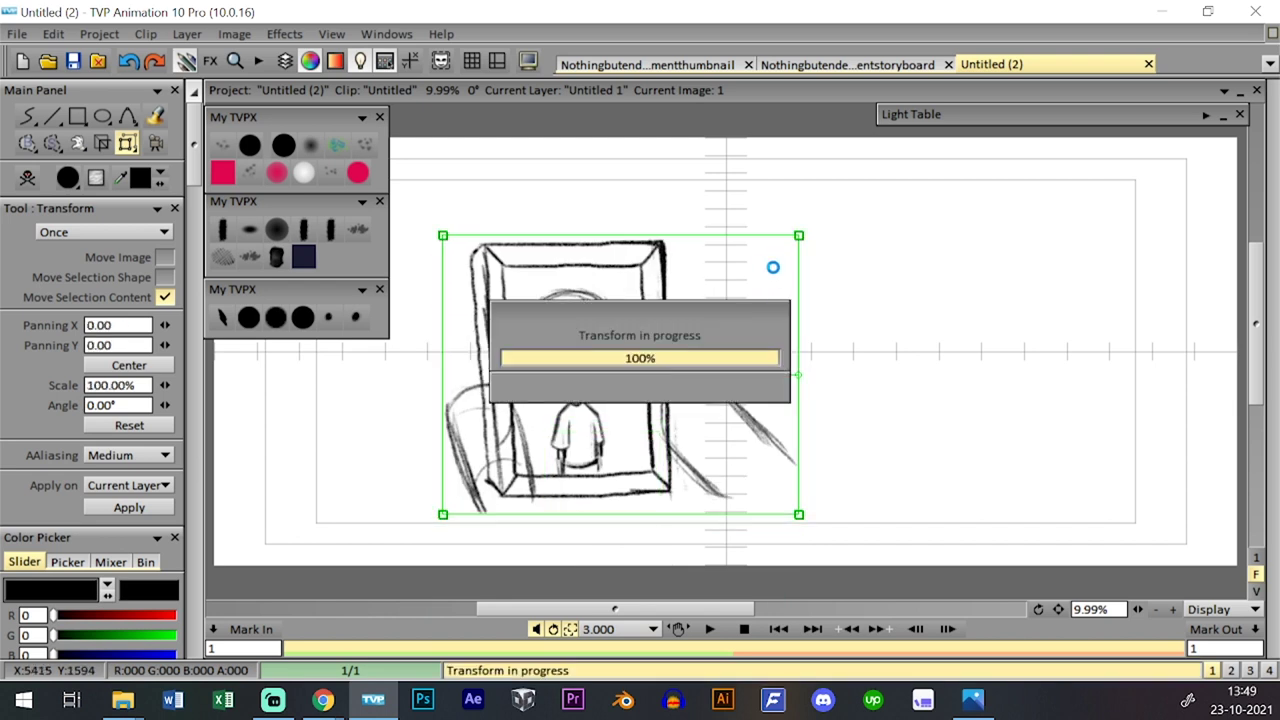
pyautogui.press('Tab')
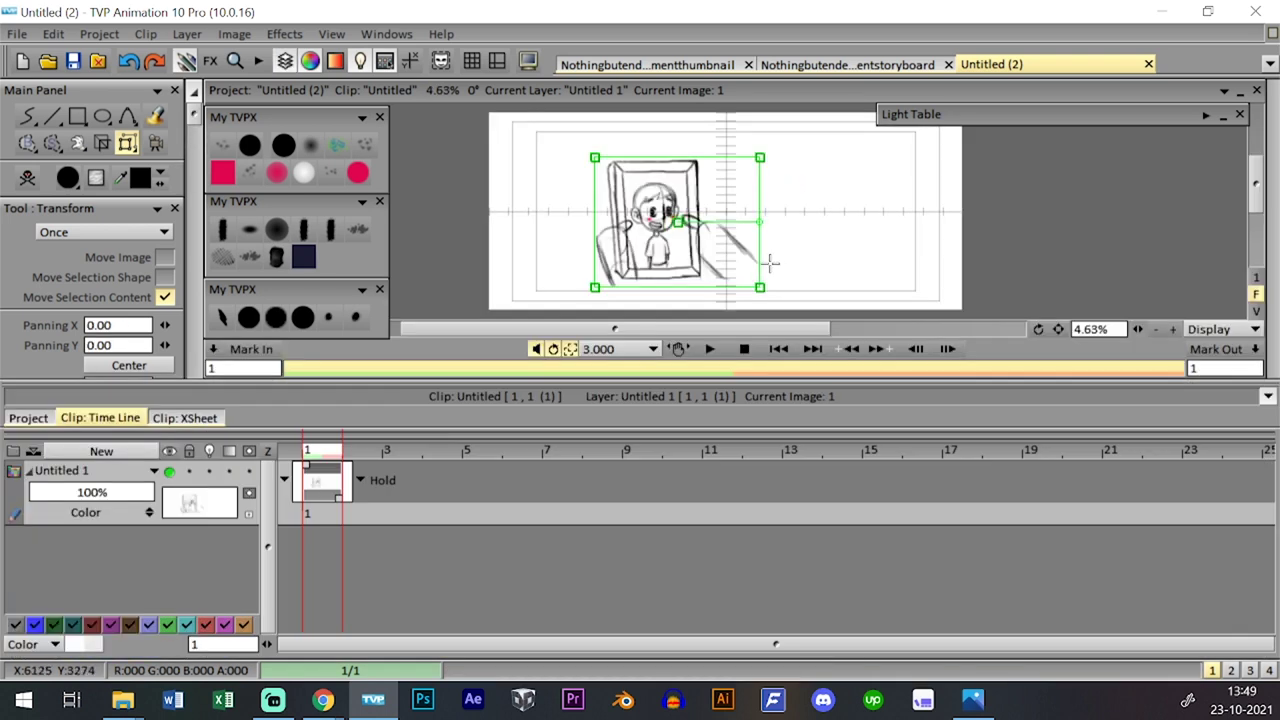
pyautogui.click(840, 64)
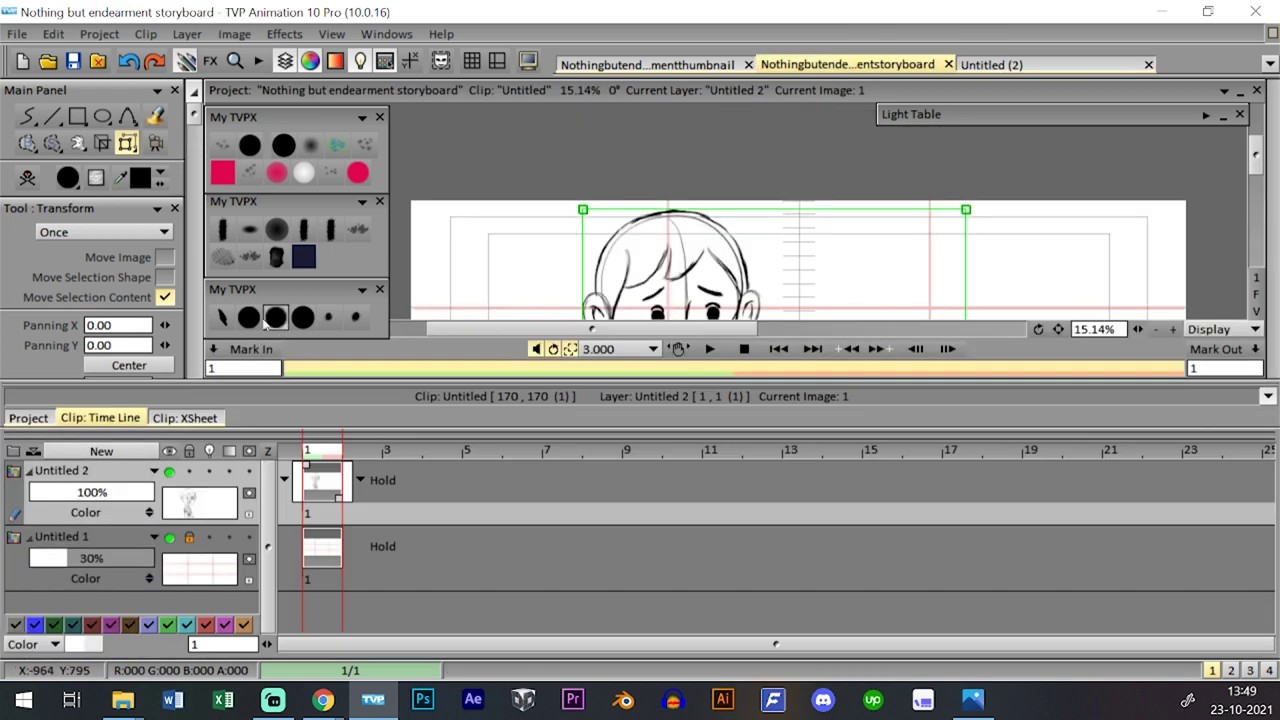
# - Add a new layer Untitled 3 in the storyboard and paste the picture-frame sketch onto it
pyautogui.click(275, 318)
pyautogui.click(101, 451)
pyautogui.click(679, 458)
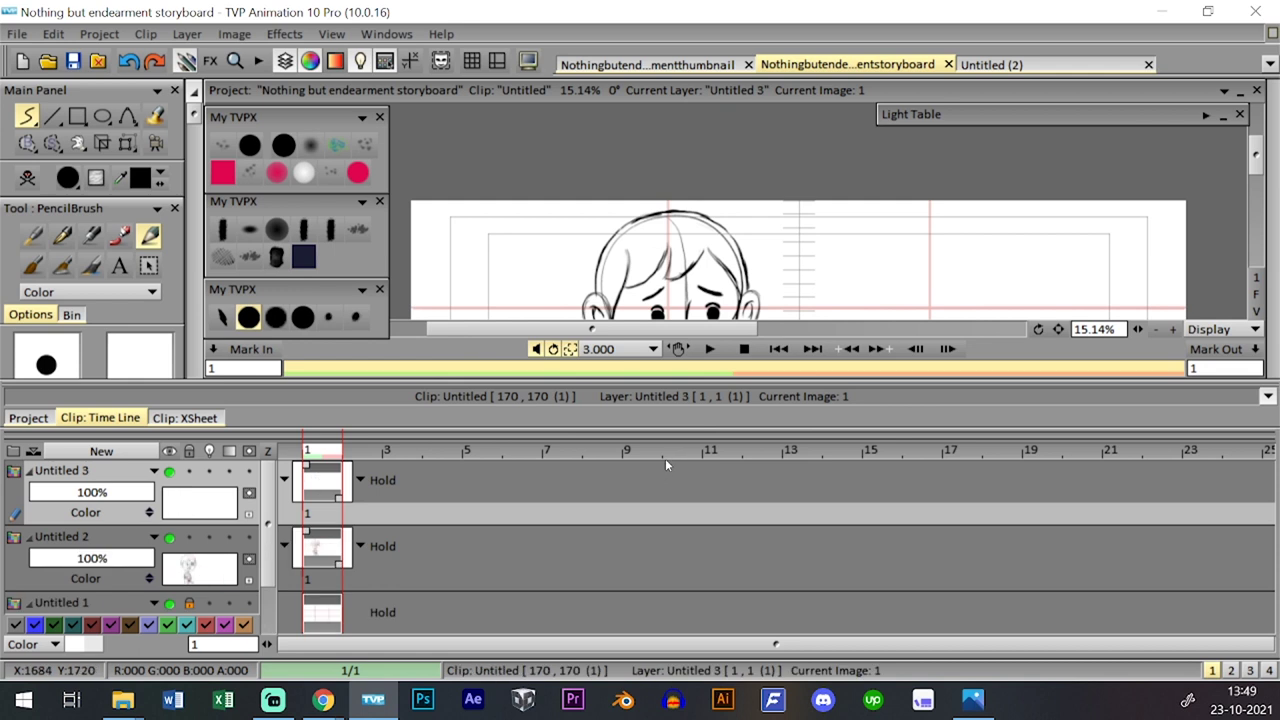
pyautogui.press('Return')
pyautogui.hotkey('ctrl', 'z')
pyautogui.hotkey('ctrl', 'z')
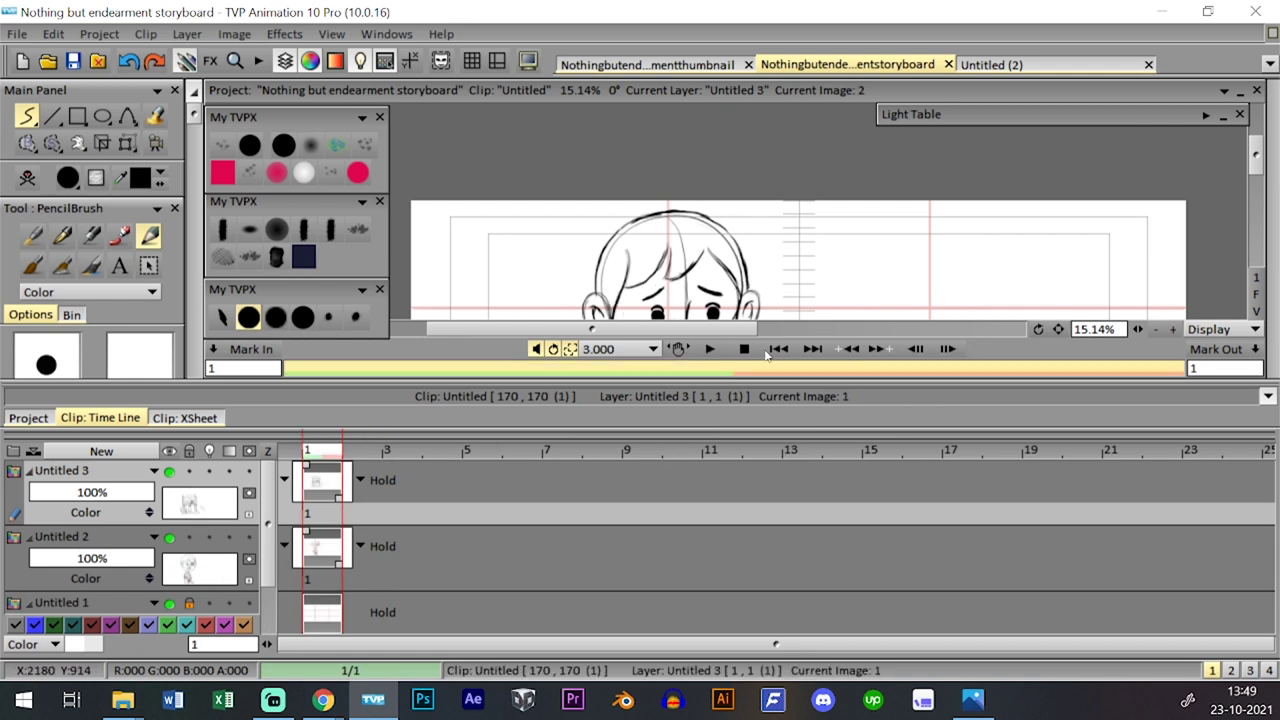
pyautogui.press('Tab')
pyautogui.press('Tab')
pyautogui.press('Tab')
# - Scale the sketch down to about 76% and place it at the lower right beside the boy
pyautogui.click(130, 144)
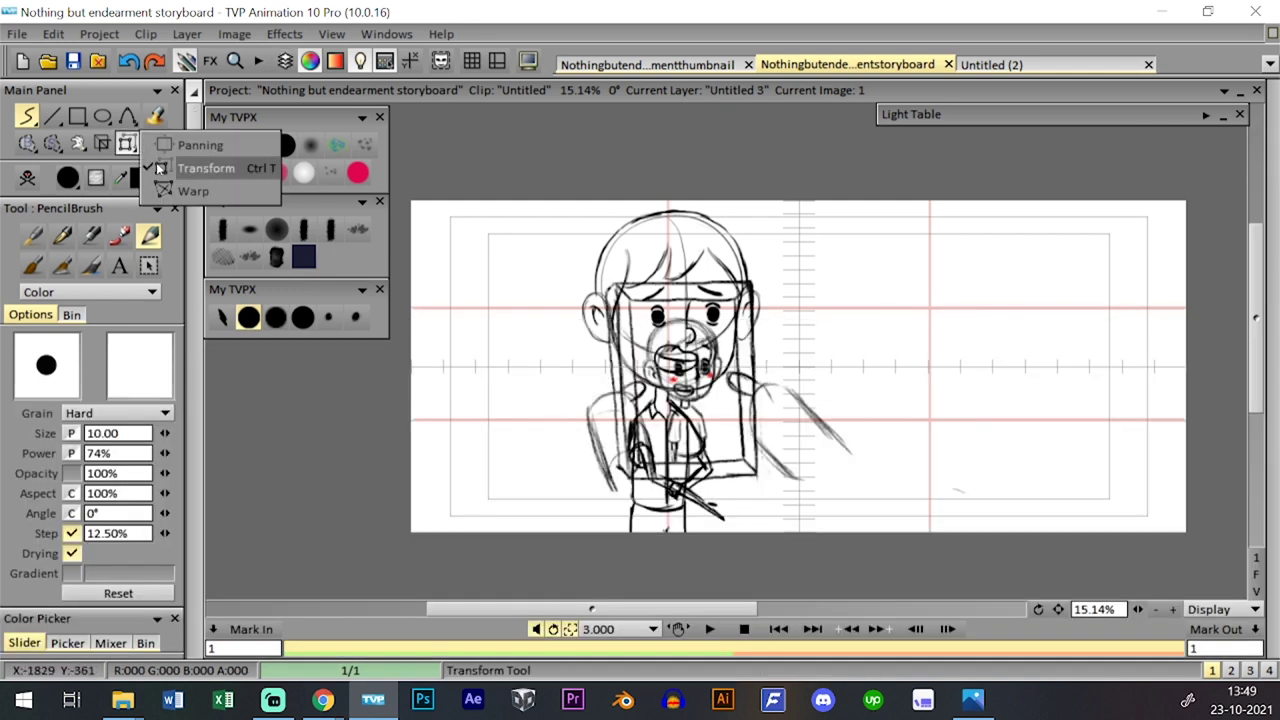
pyautogui.click(162, 168)
pyautogui.moveTo(855, 275)
pyautogui.mouseDown()
pyautogui.moveTo(954, 320)
pyautogui.moveTo(900, 386)
pyautogui.moveTo(892, 425)
pyautogui.moveTo(947, 429)
pyautogui.mouseUp()
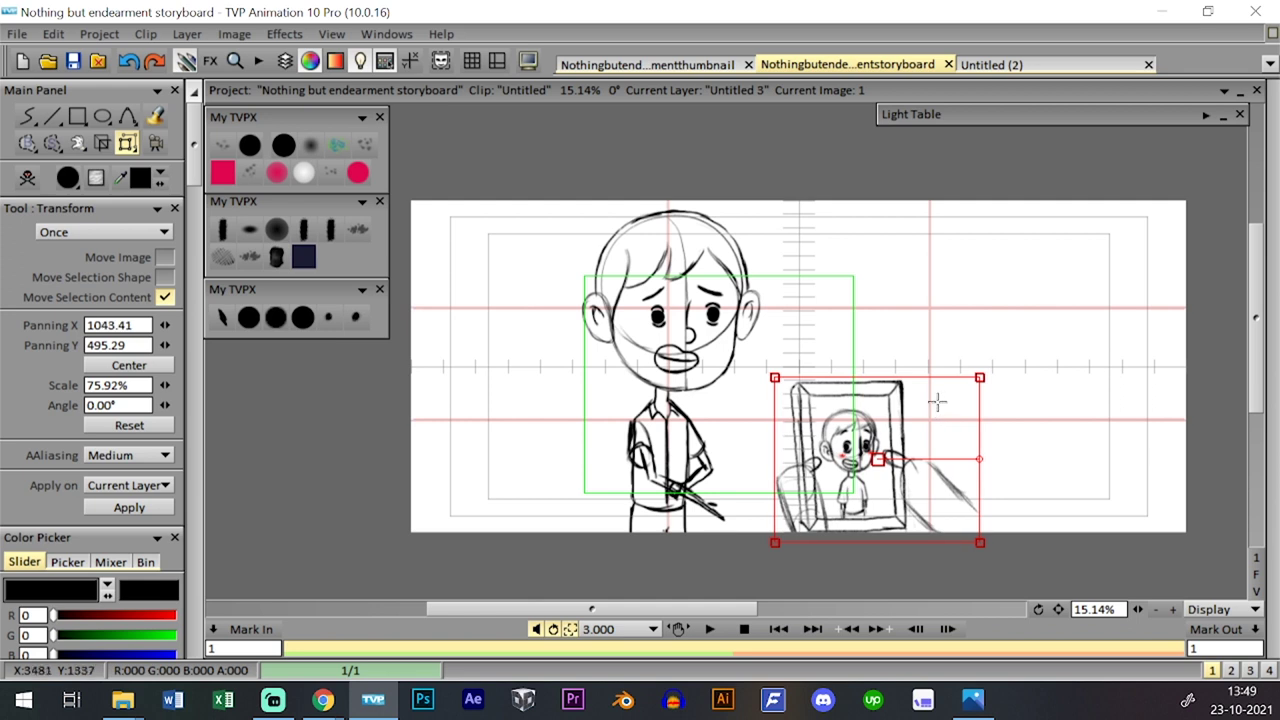
pyautogui.press('Return')
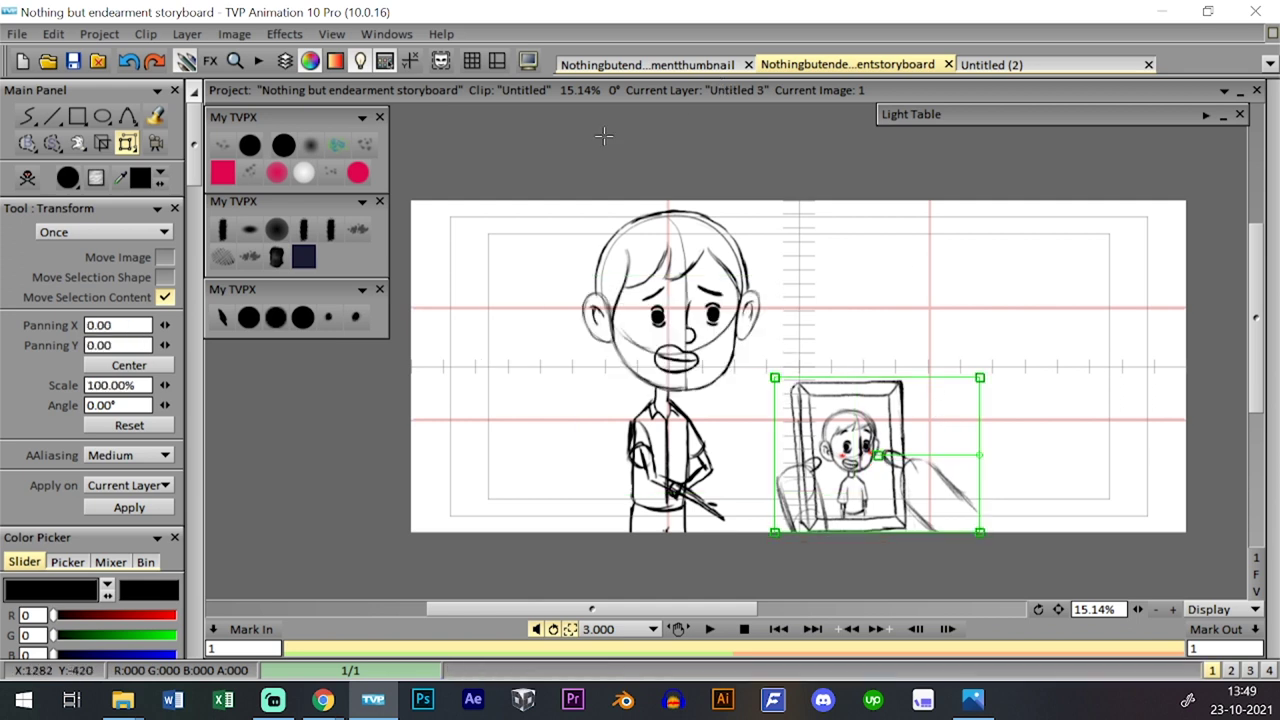
# - Pick a pencil preset, glance at the thumbnail project, then select the camera tool
pyautogui.click(249, 318)
pyautogui.click(698, 66)
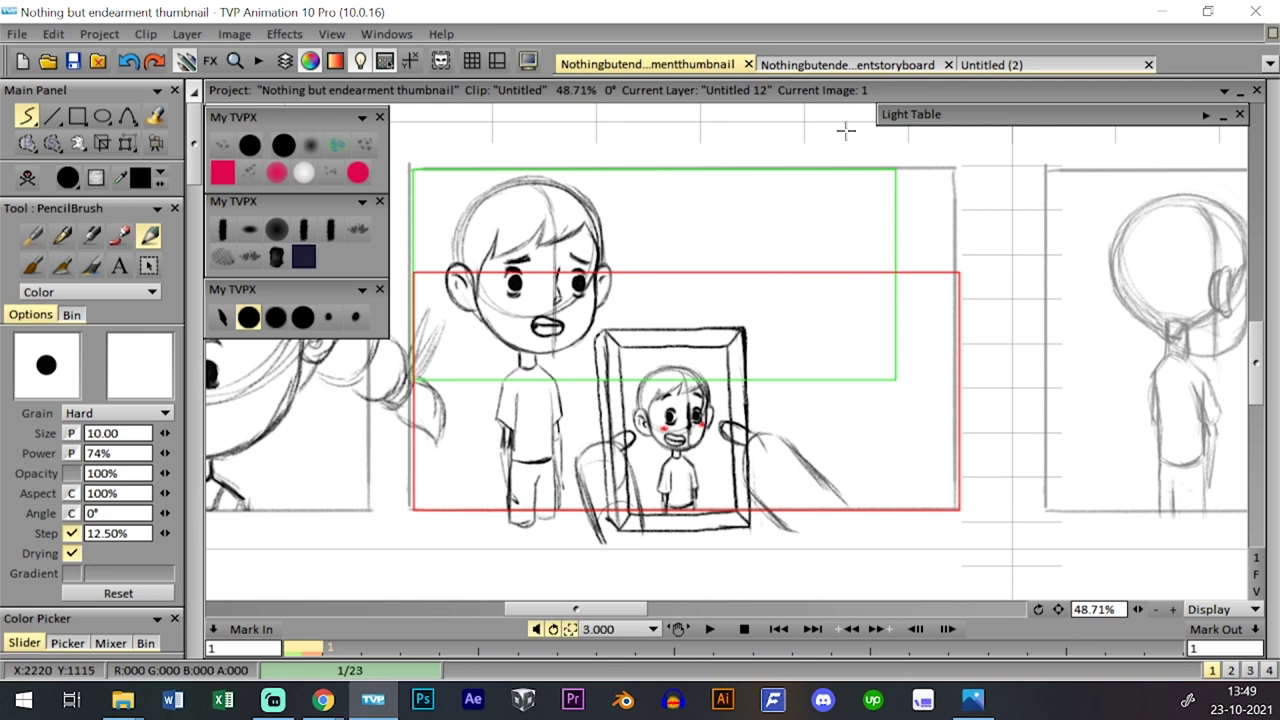
pyautogui.click(847, 65)
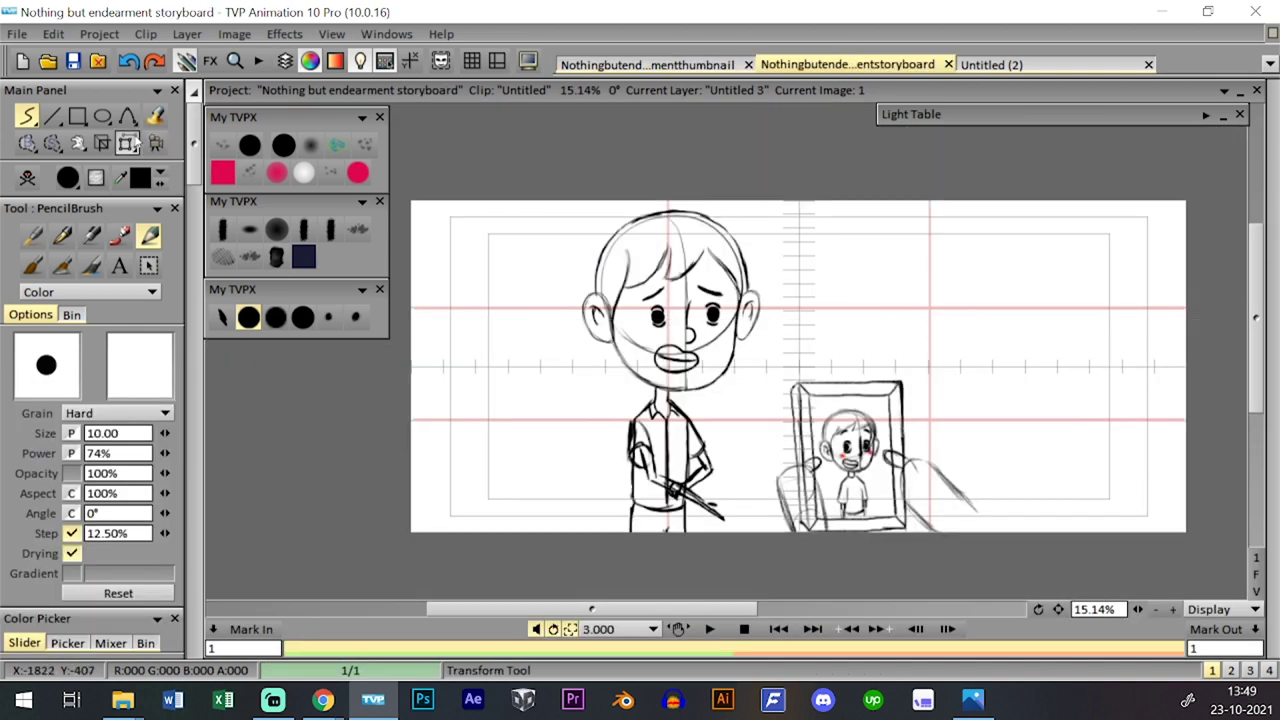
pyautogui.click(128, 143)
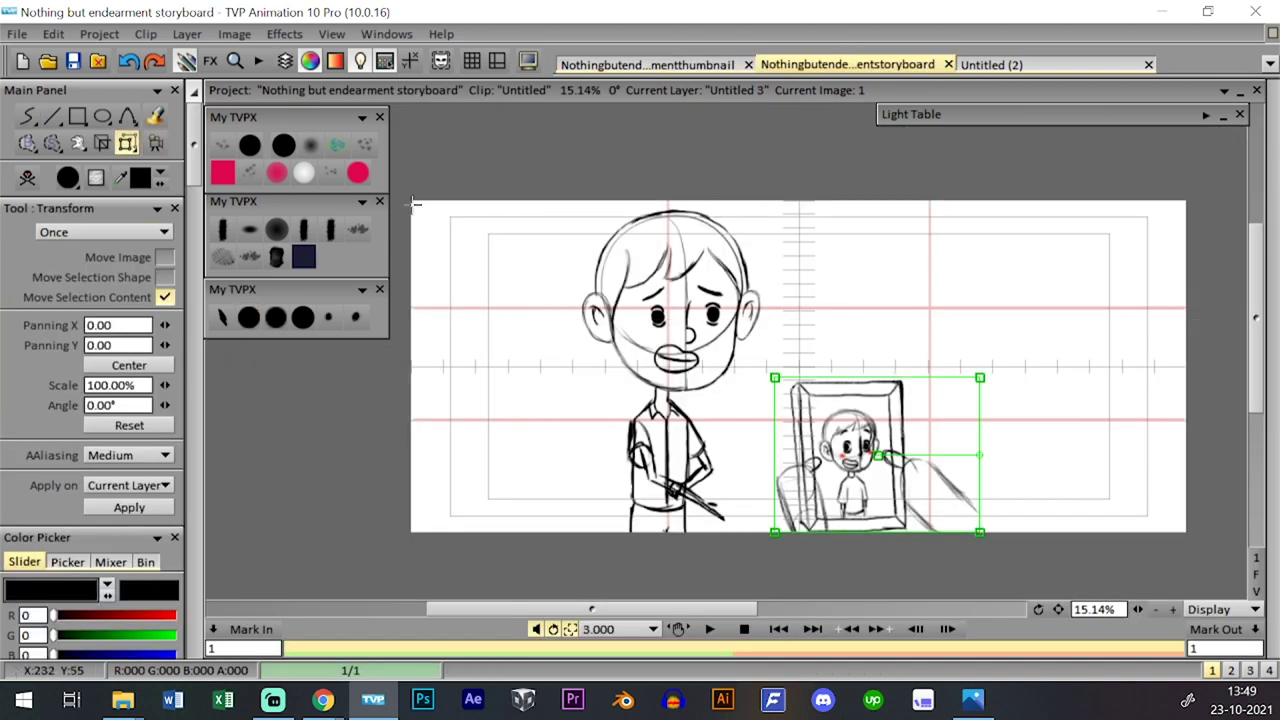
pyautogui.click(156, 143)
# - Set two camera key frames, enlarging and repositioning the second for a push-in toward the boy
pyautogui.moveTo(909, 397); pyautogui.dragTo(923, 404)
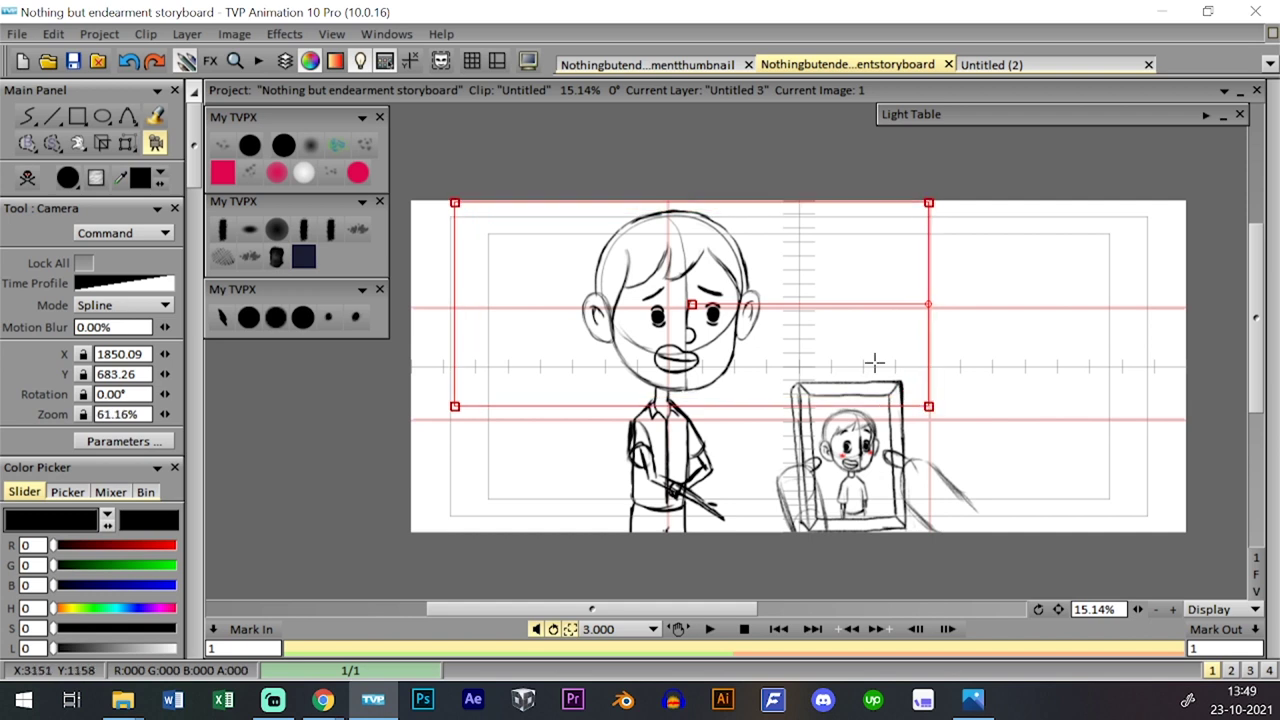
pyautogui.moveTo(702, 302); pyautogui.dragTo(727, 311)
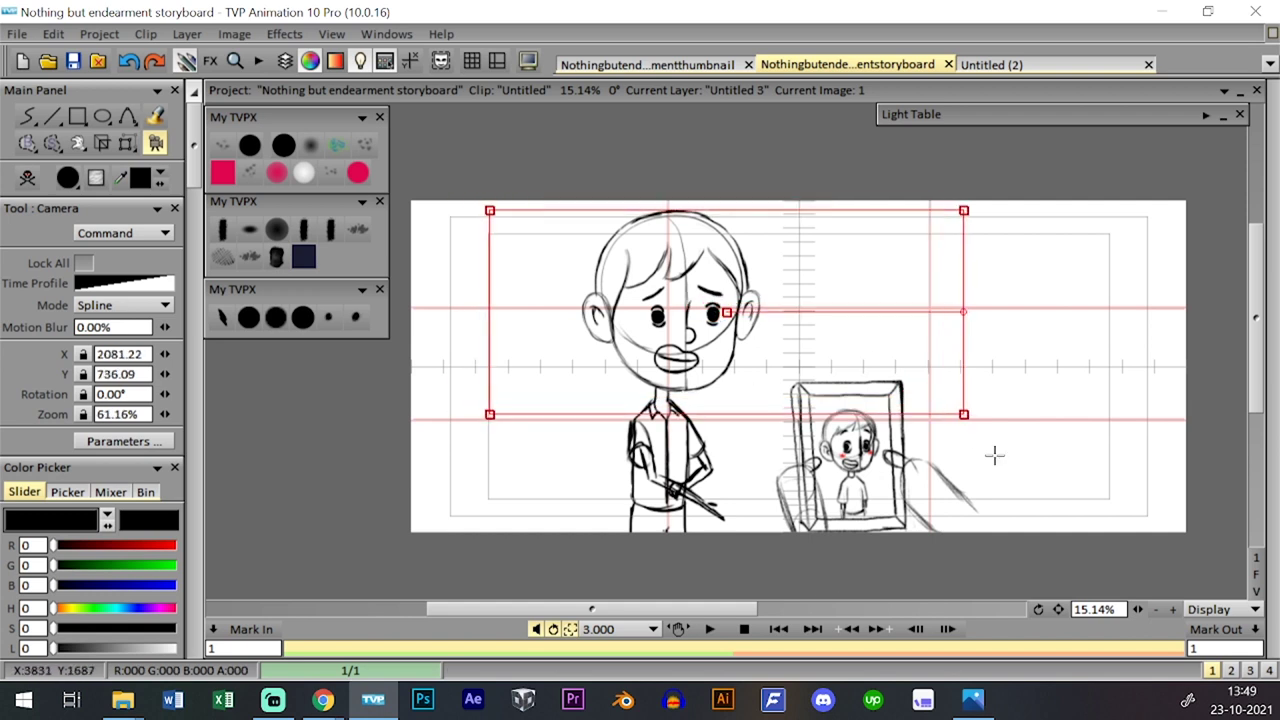
pyautogui.moveTo(1022, 467); pyautogui.dragTo(943, 429)
pyautogui.moveTo(706, 328); pyautogui.dragTo(643, 269)
pyautogui.moveTo(944, 427); pyautogui.dragTo(839, 376)
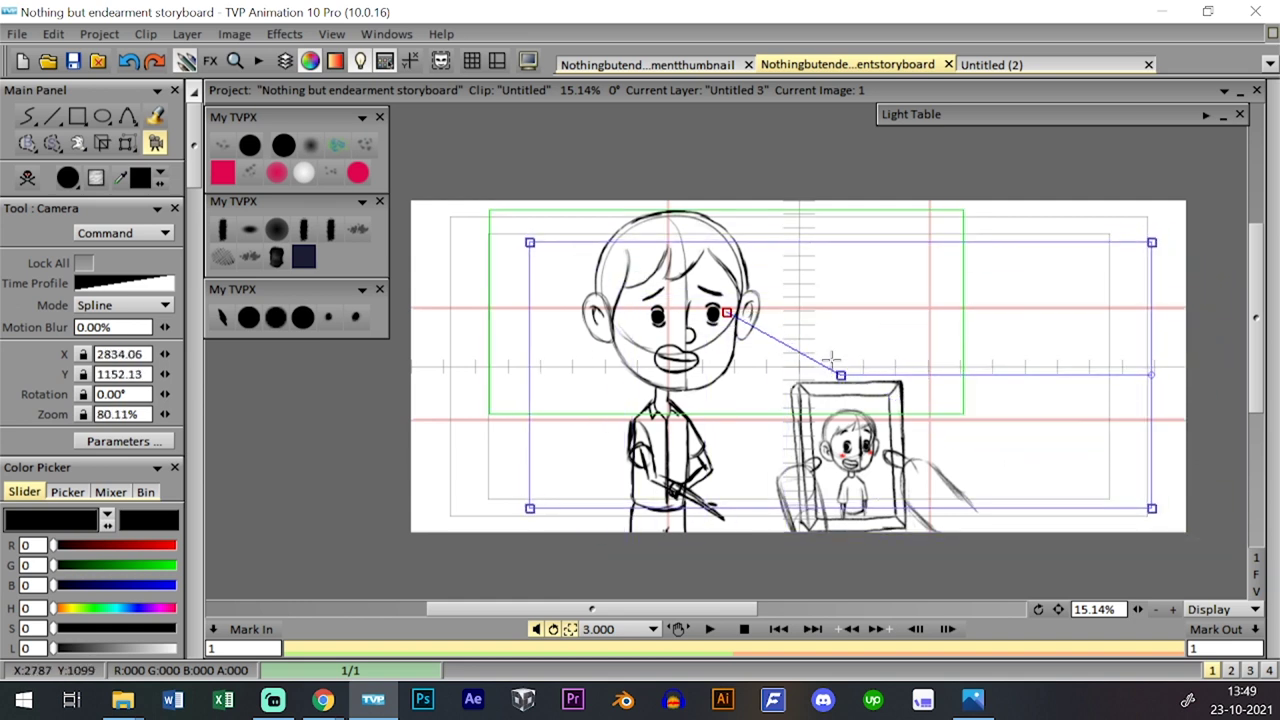
pyautogui.moveTo(528, 241); pyautogui.dragTo(489, 225)
pyautogui.moveTo(840, 375); pyautogui.dragTo(828, 376)
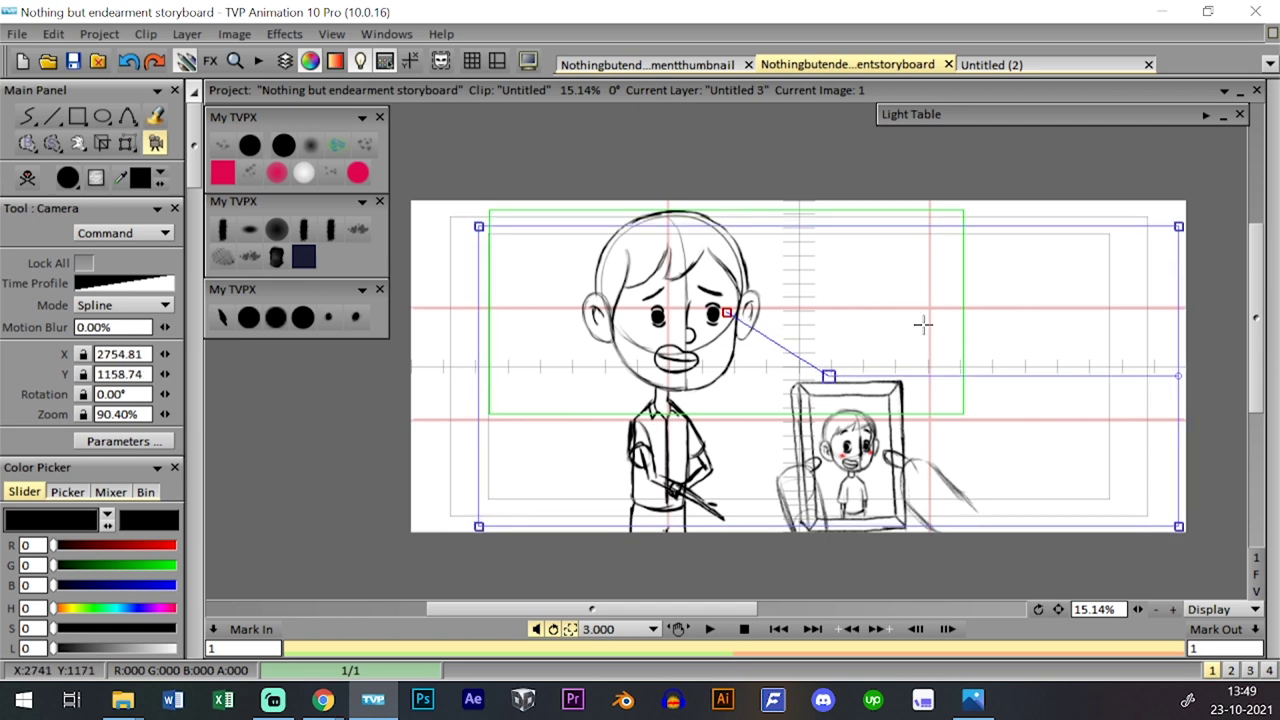
# - Clear the Mark in = Mark out warning and extend Untitled 3 to frame 10
pyautogui.click(712, 629)
pyautogui.click(645, 377)
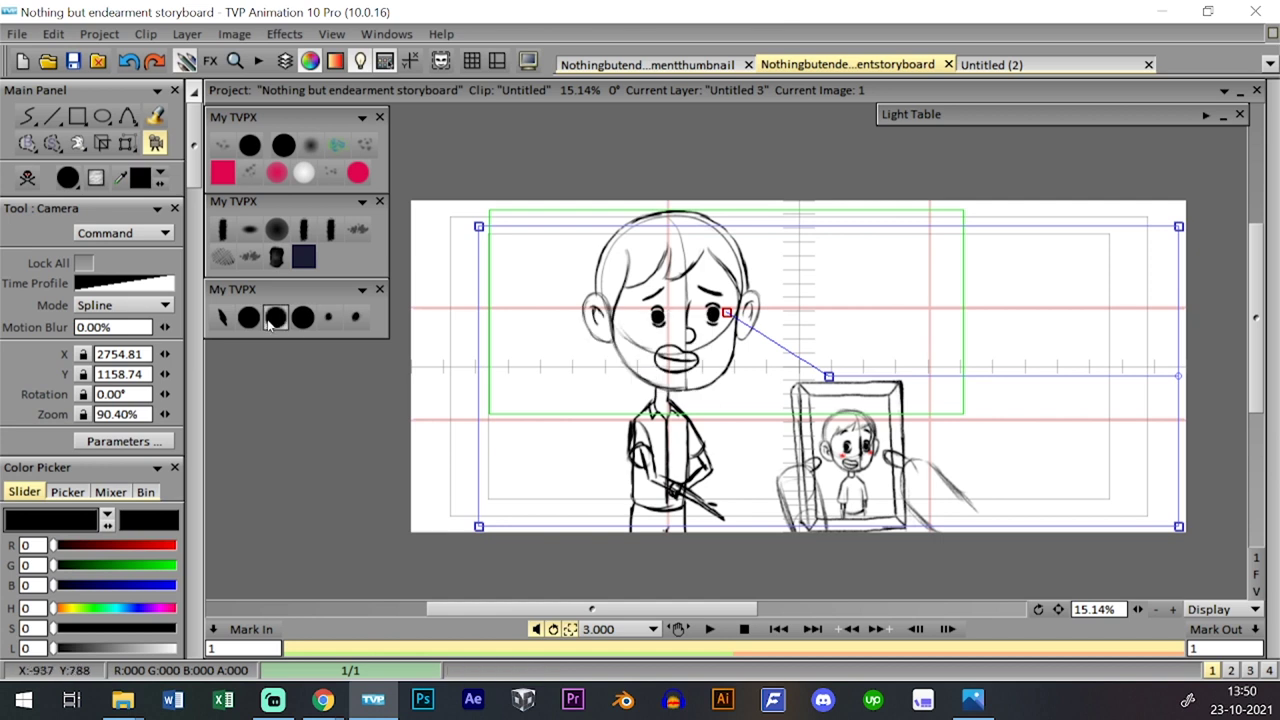
pyautogui.click(250, 318)
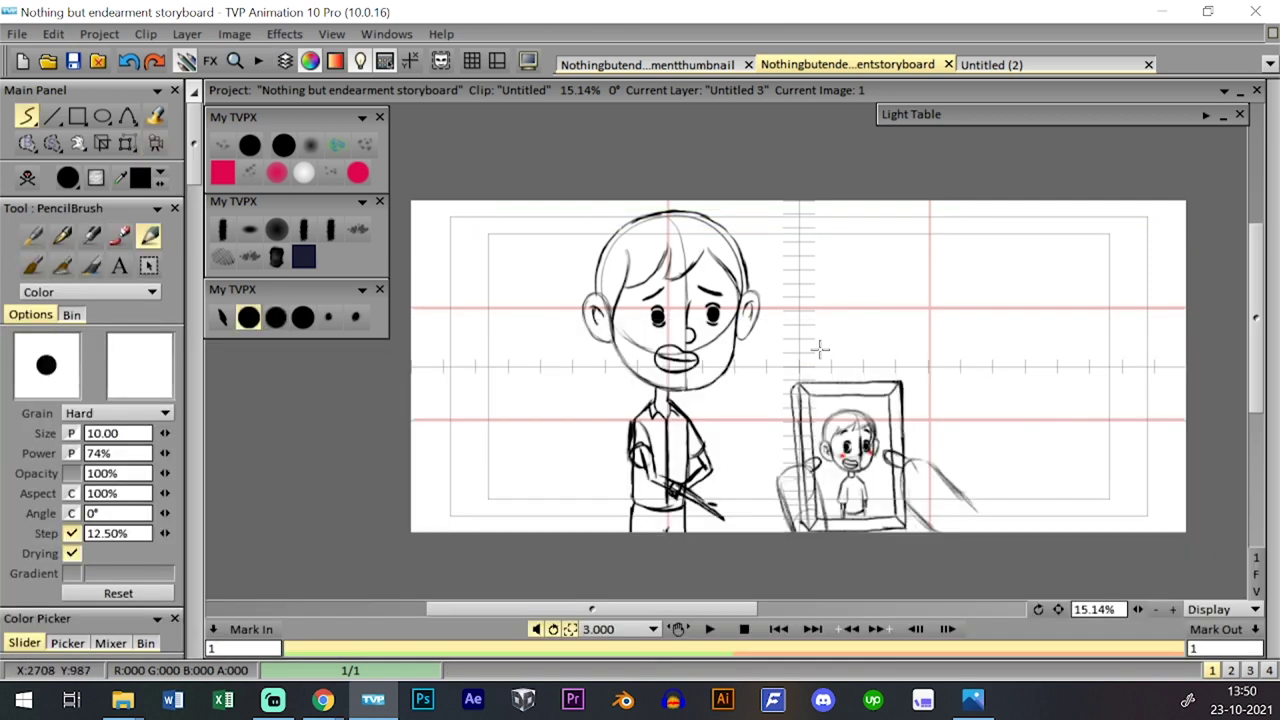
pyautogui.click(712, 629)
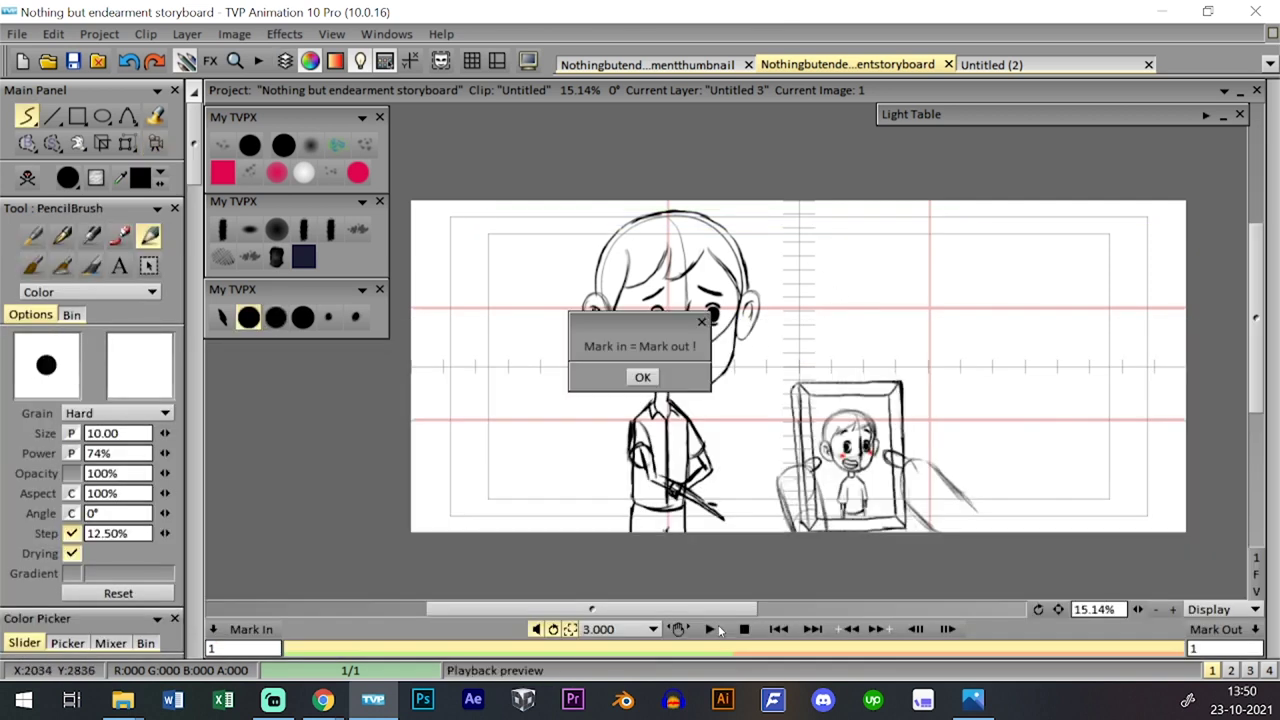
pyautogui.click(643, 377)
pyautogui.moveTo(340, 490); pyautogui.dragTo(706, 490)
# - Play back the 10-image camera move, then return to image 1
pyautogui.press('l')
pyautogui.press('l')
pyautogui.press('l')
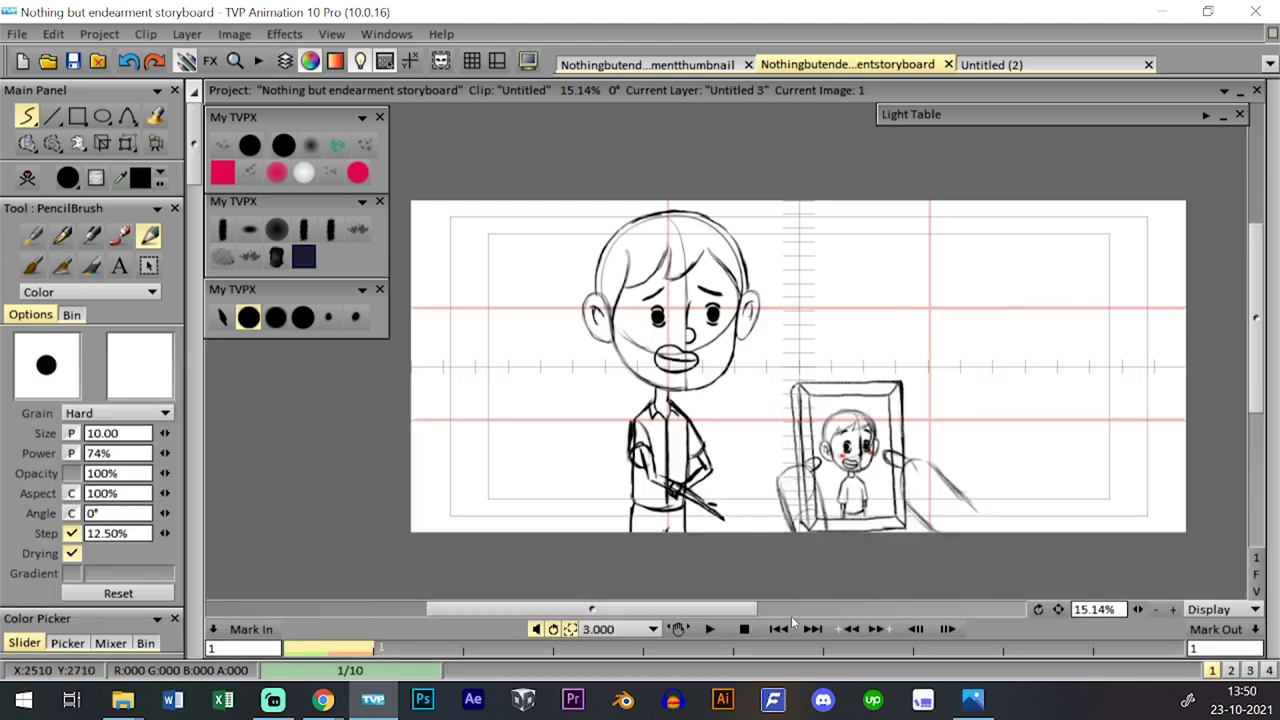
pyautogui.click(716, 629)
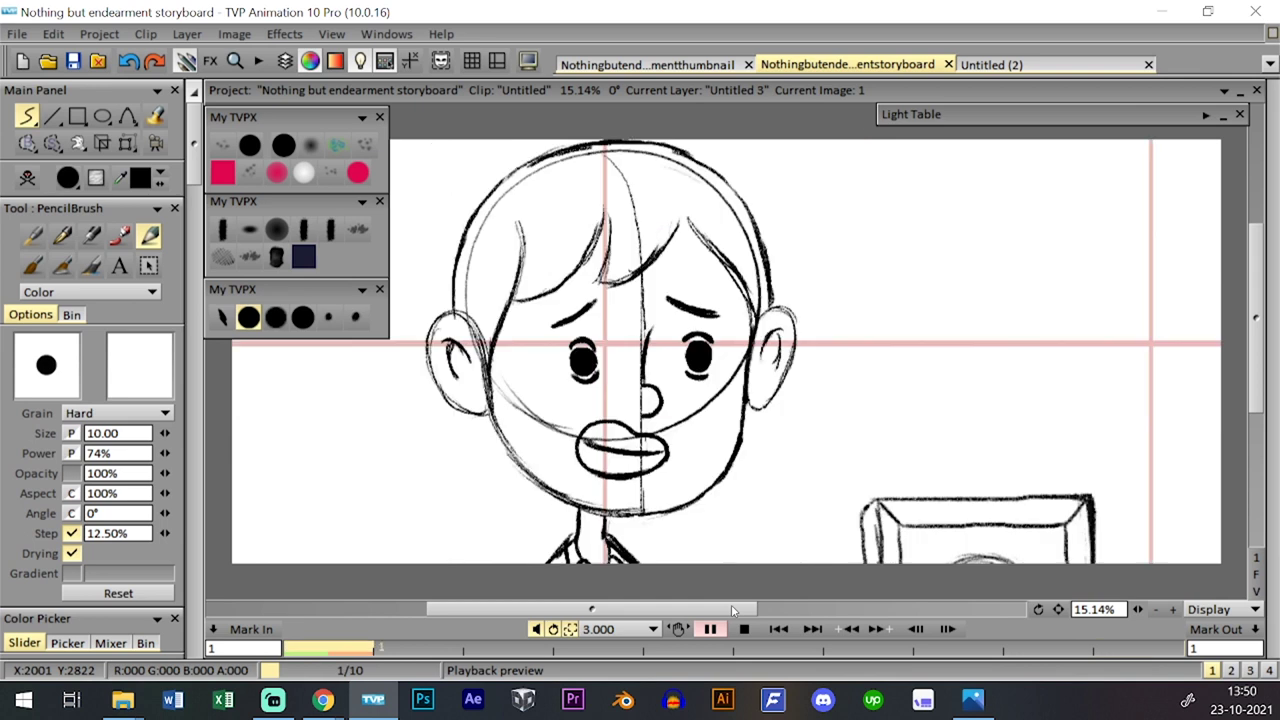
pyautogui.click(771, 579)
pyautogui.press('l')
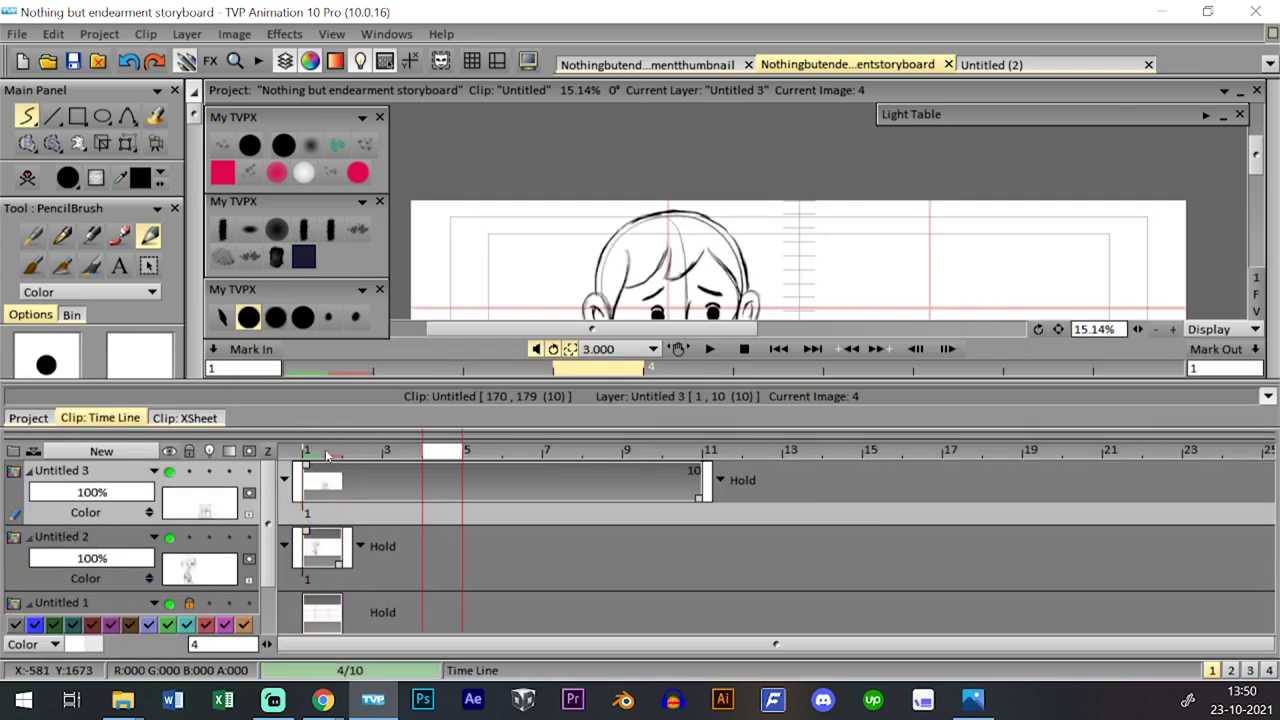
pyautogui.click(322, 459)
pyautogui.press('l')
pyautogui.press('l')
pyautogui.press('l')
pyautogui.press('l')
pyautogui.press('l')
pyautogui.press('l')
pyautogui.press('l')
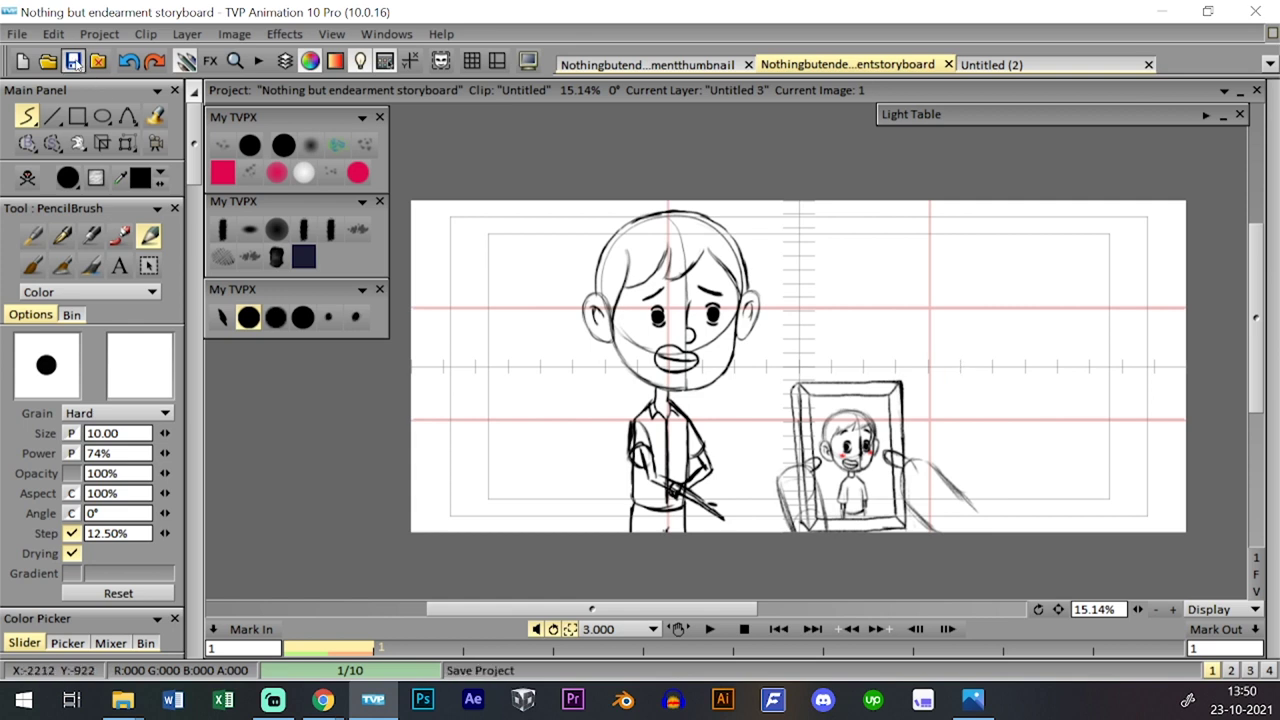
# - Save the storyboard project and compare it with the thumbnail project
pyautogui.click(73, 61)
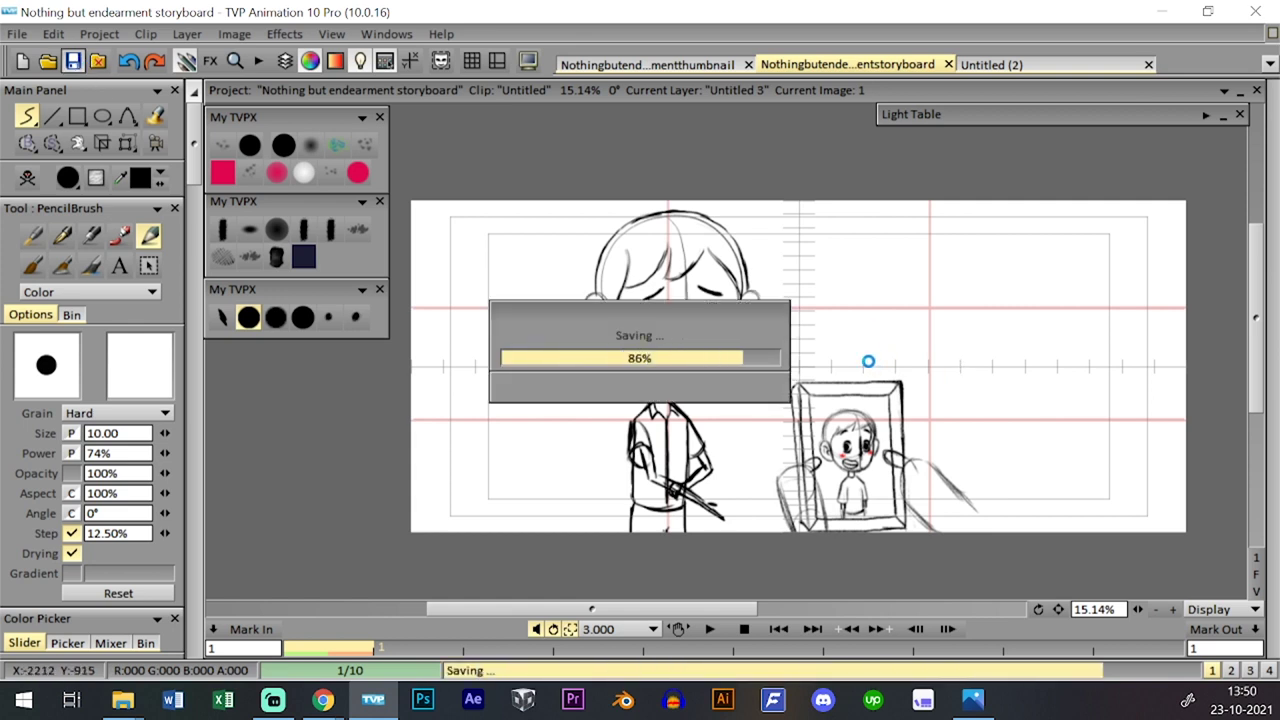
pyautogui.click(731, 63)
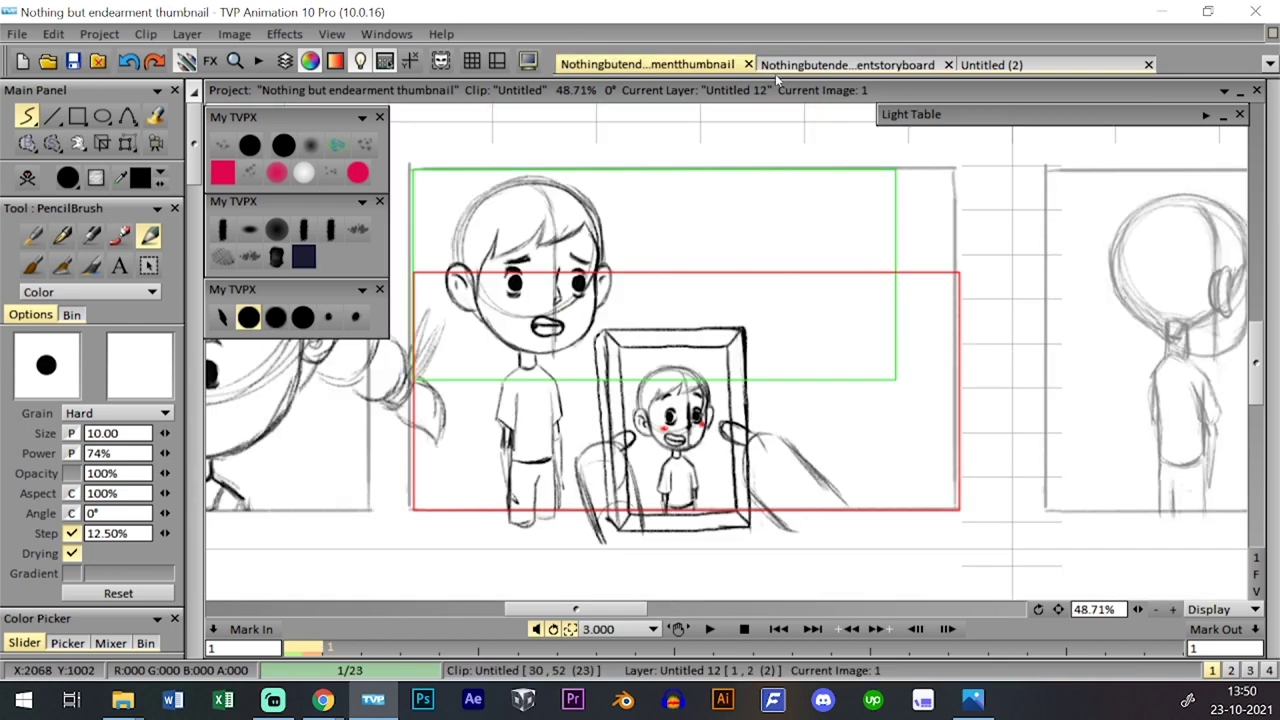
pyautogui.click(800, 65)
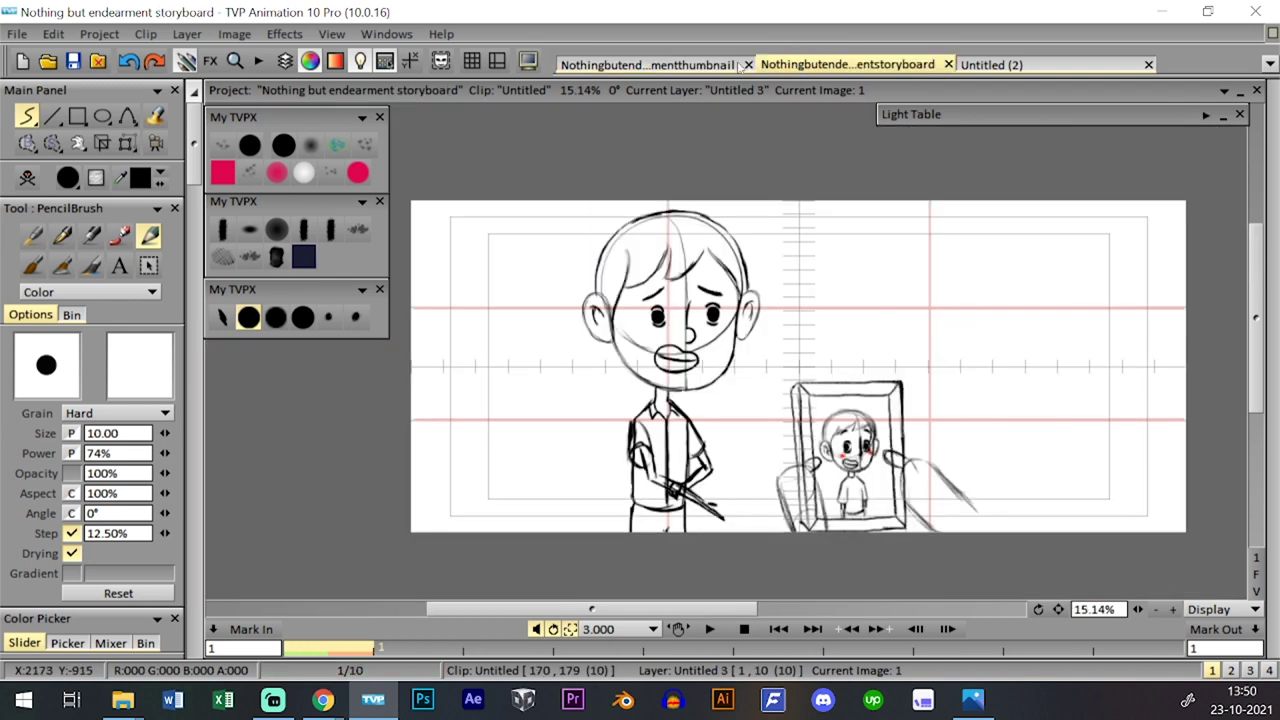
pyautogui.click(738, 64)
pyautogui.click(801, 63)
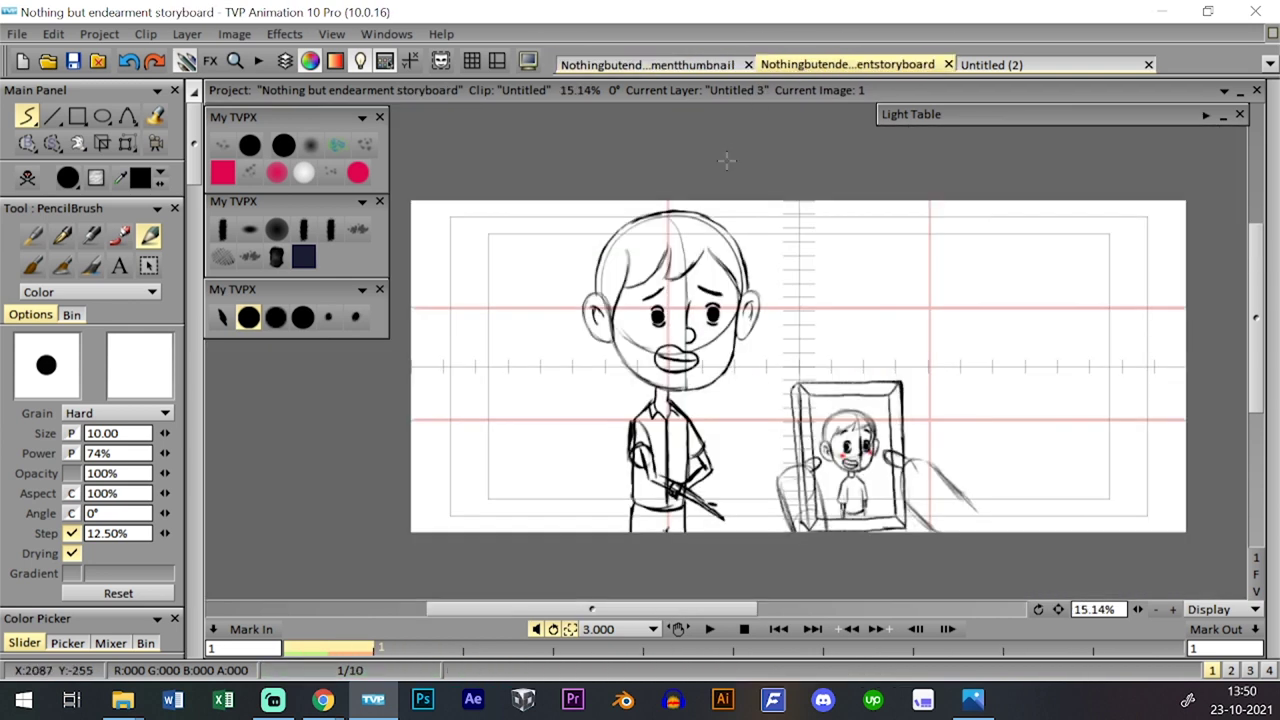
pyautogui.press('Tab')
pyautogui.press('Tab')
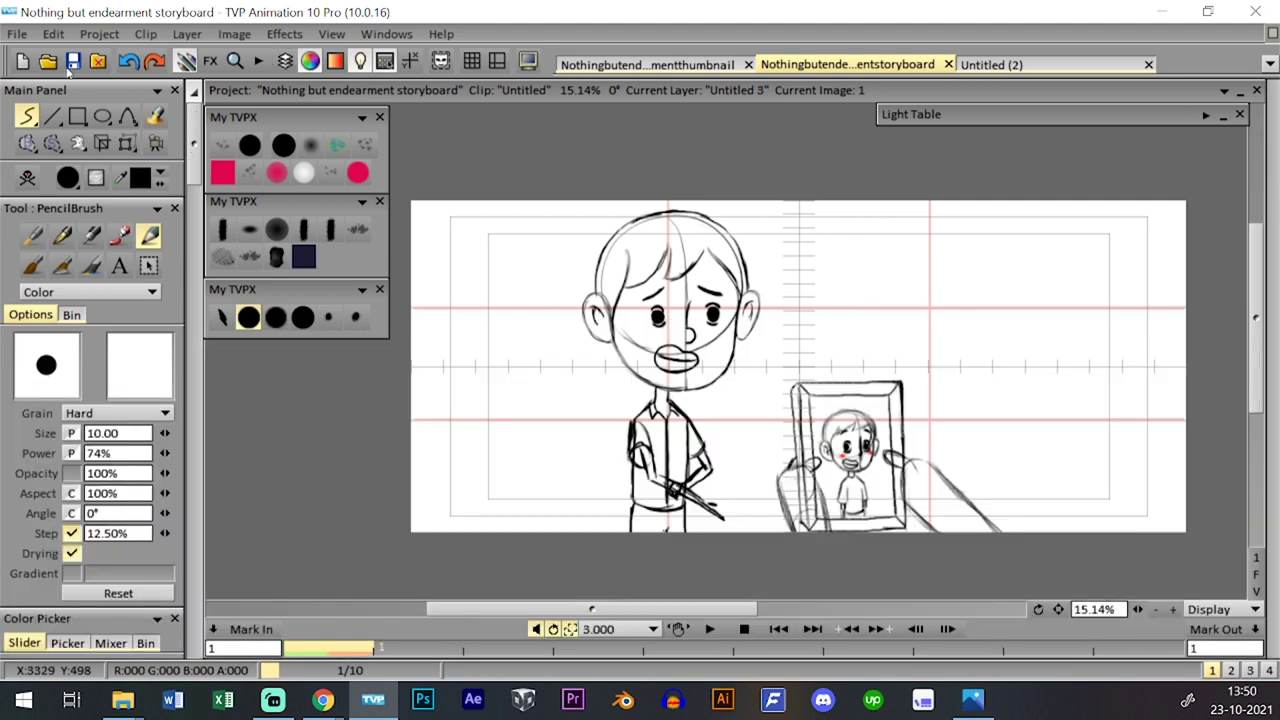
# - Preview the camera move's playback and time profile, return to the pencil brush, and save again
pyautogui.click(73, 62)
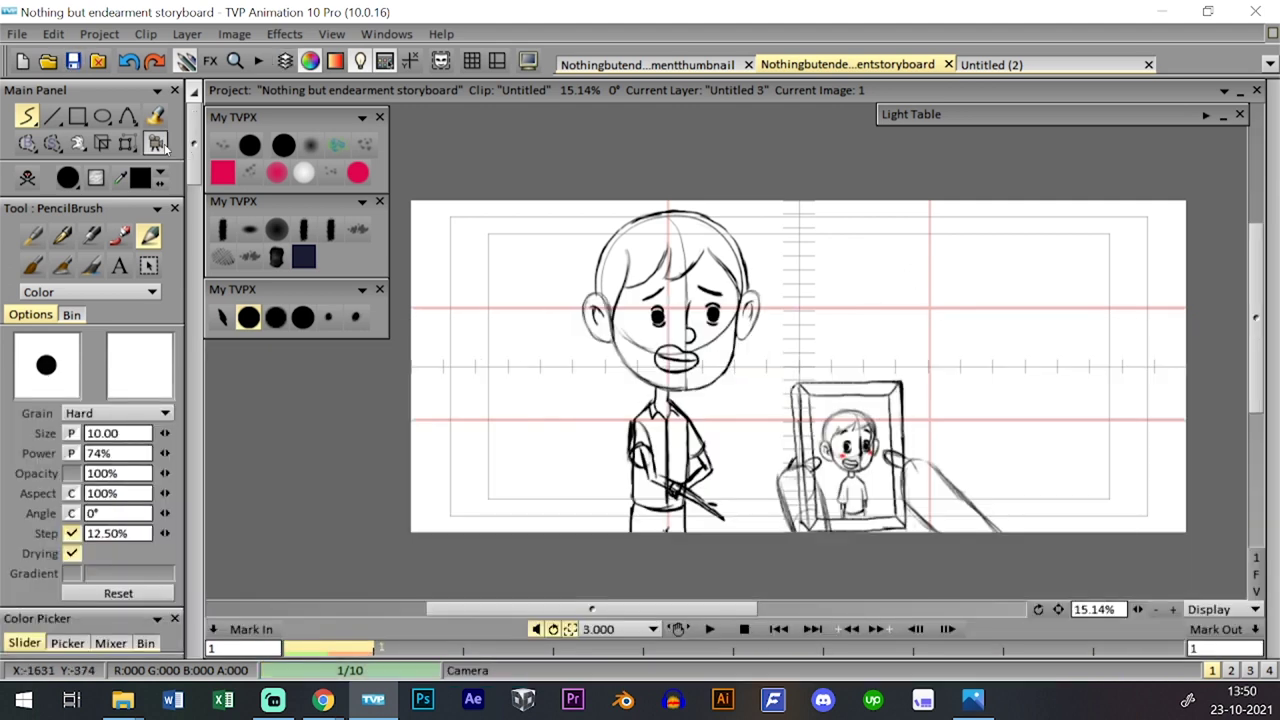
pyautogui.click(155, 143)
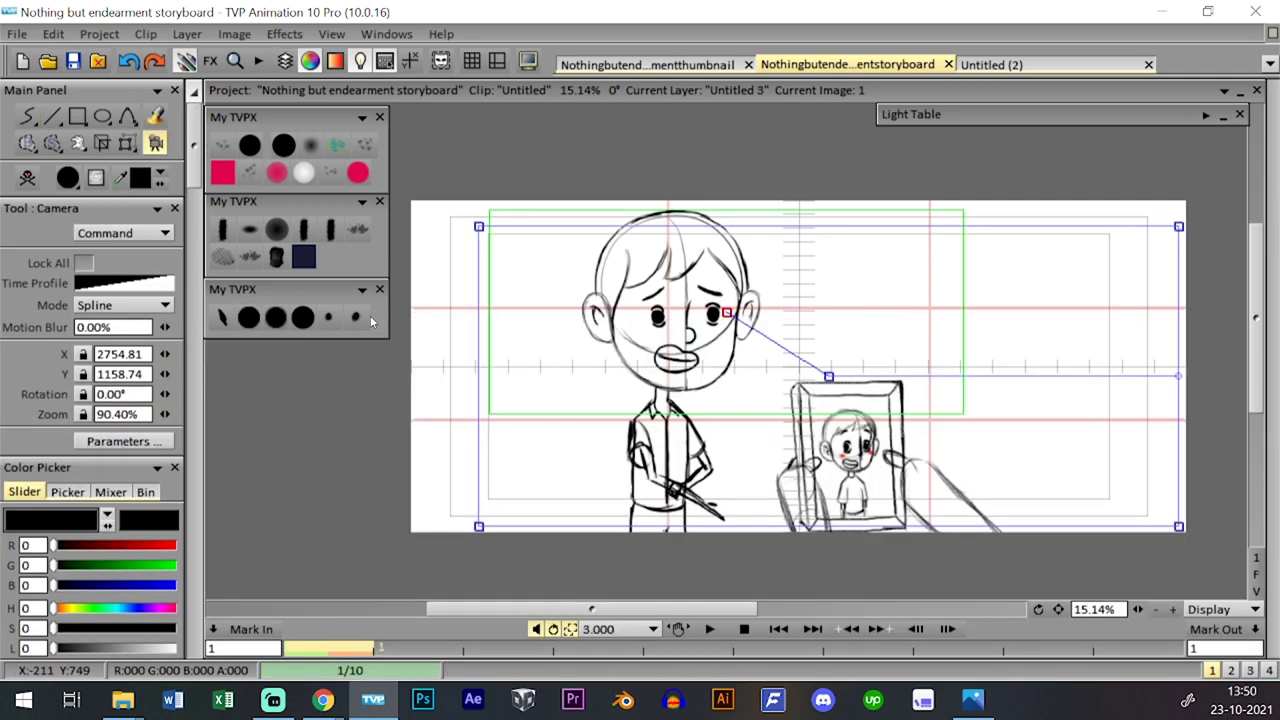
pyautogui.click(156, 283)
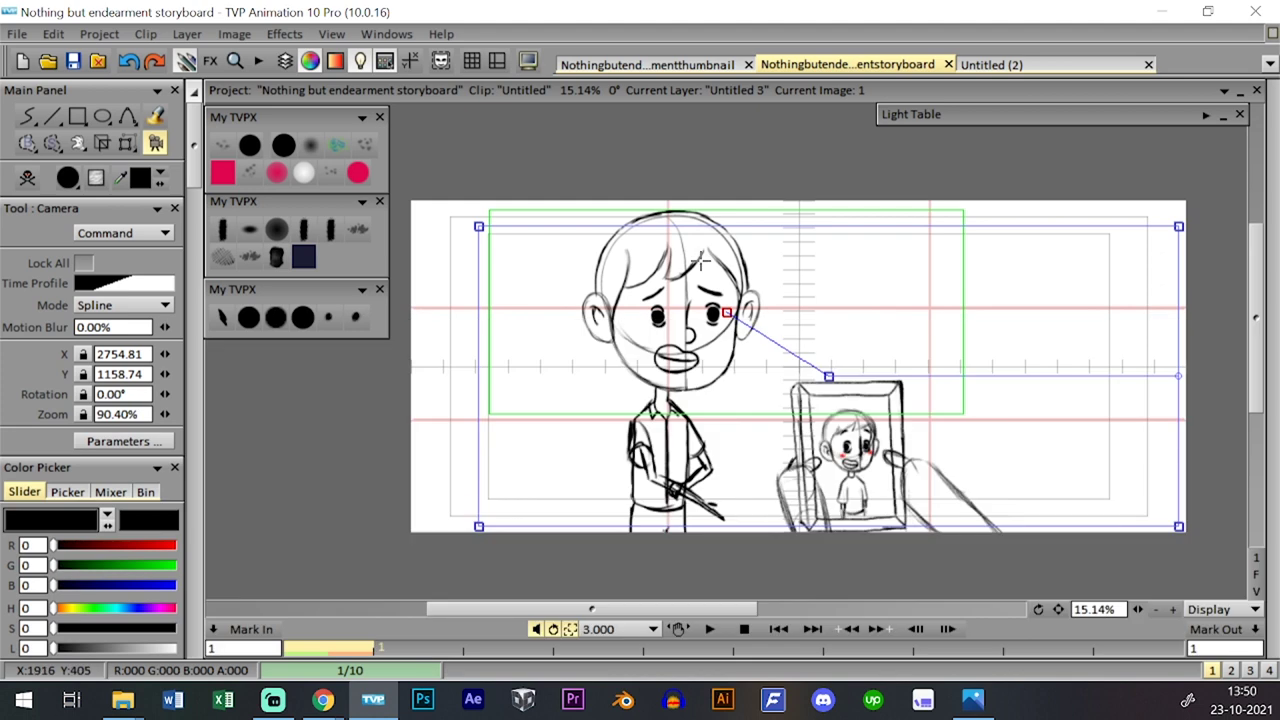
pyautogui.click(709, 628)
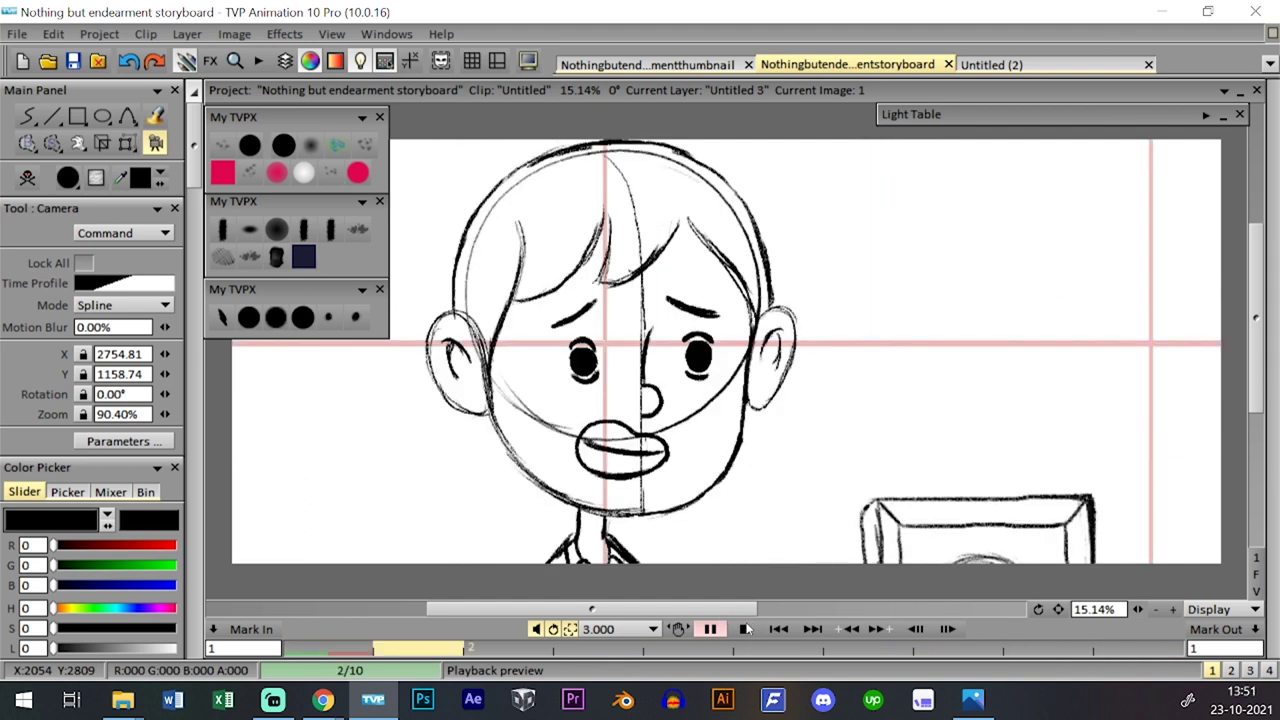
pyautogui.click(746, 628)
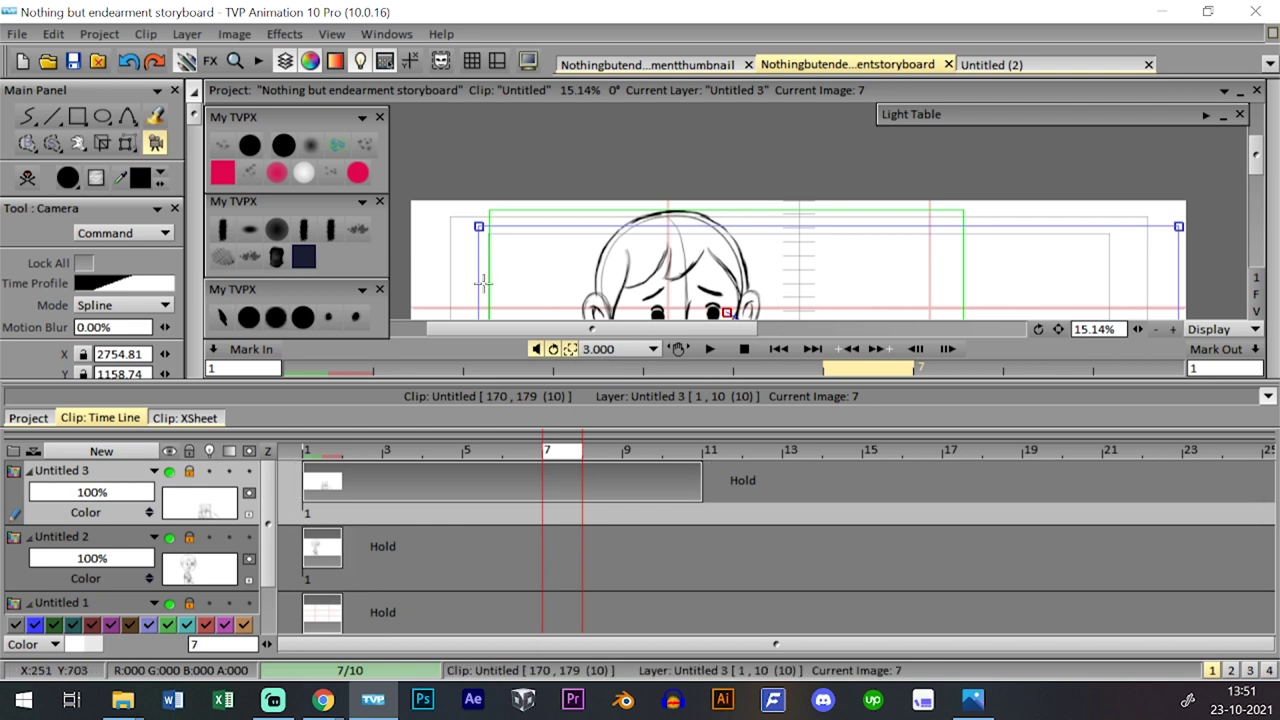
pyautogui.click(285, 61)
pyautogui.click(250, 317)
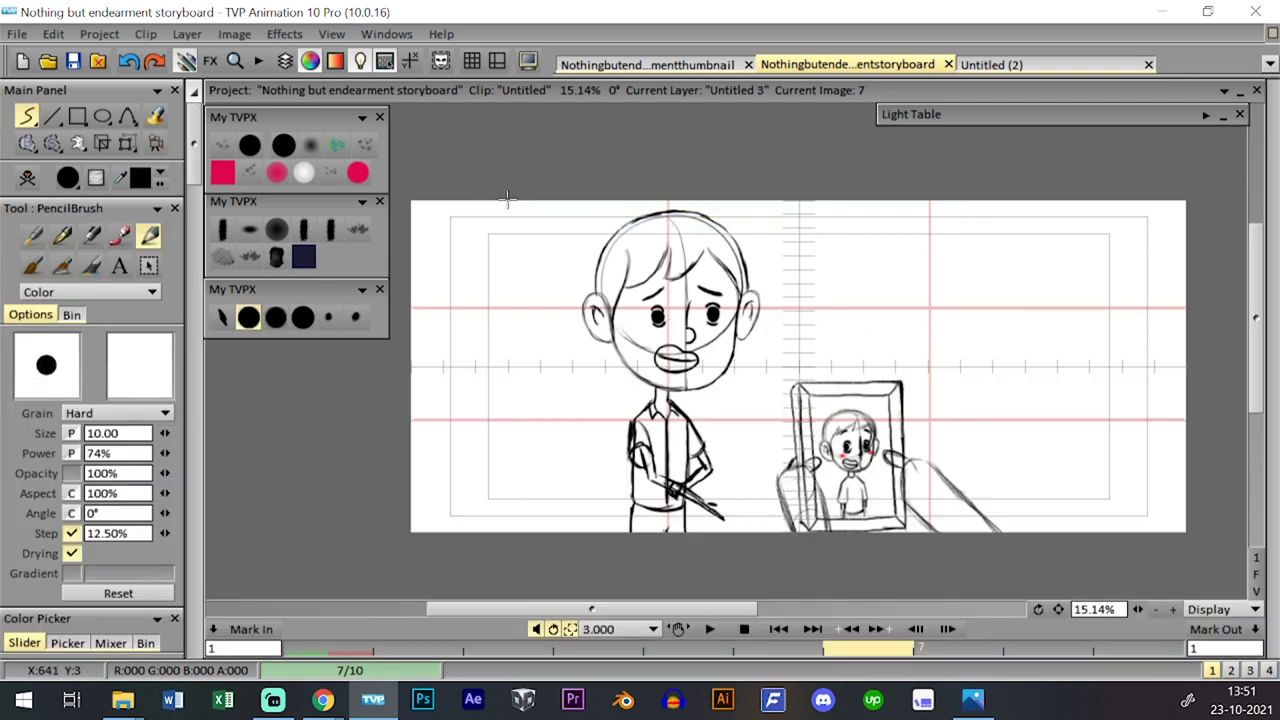
pyautogui.click(73, 61)
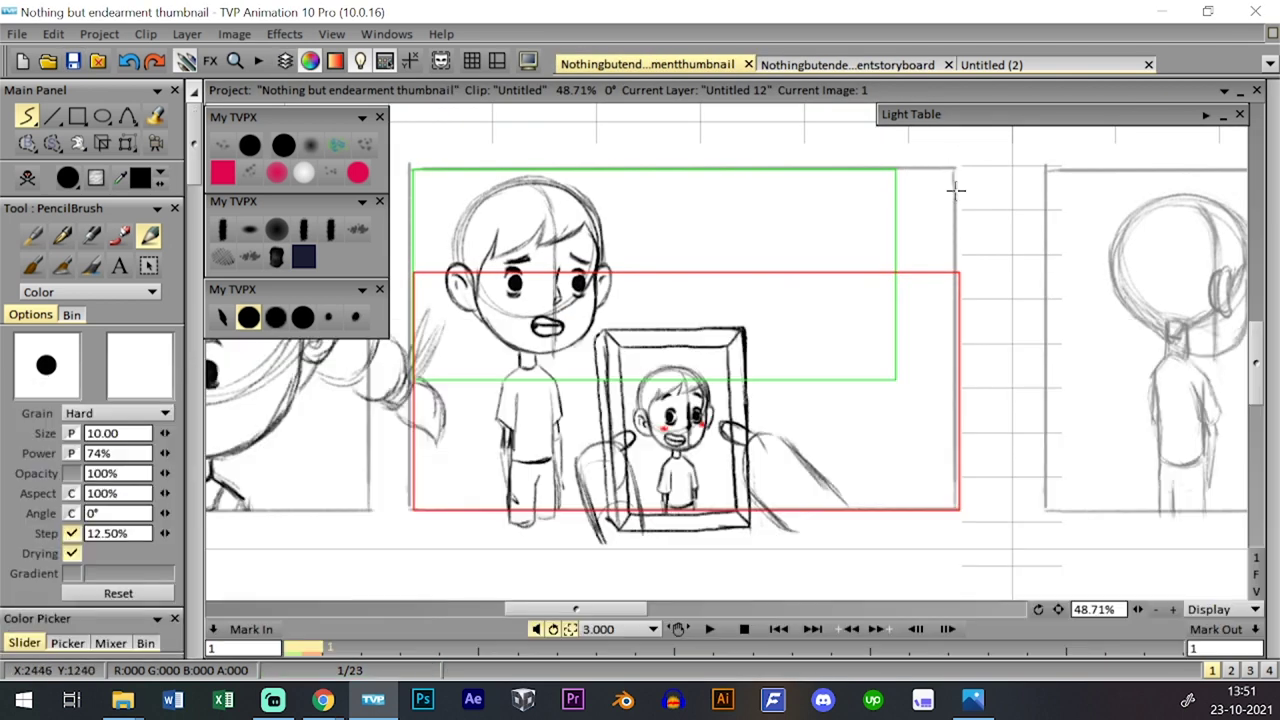
# - Step through the girl's thumbnail animation and select all Untitled 17 images for copying
pyautogui.moveTo(1058, 609); pyautogui.dragTo(498, 589)
pyautogui.press('Tab')
pyautogui.press('Tab')
pyautogui.press('Tab')
pyautogui.press('Tab')
pyautogui.press('Tab')
pyautogui.press('Tab')
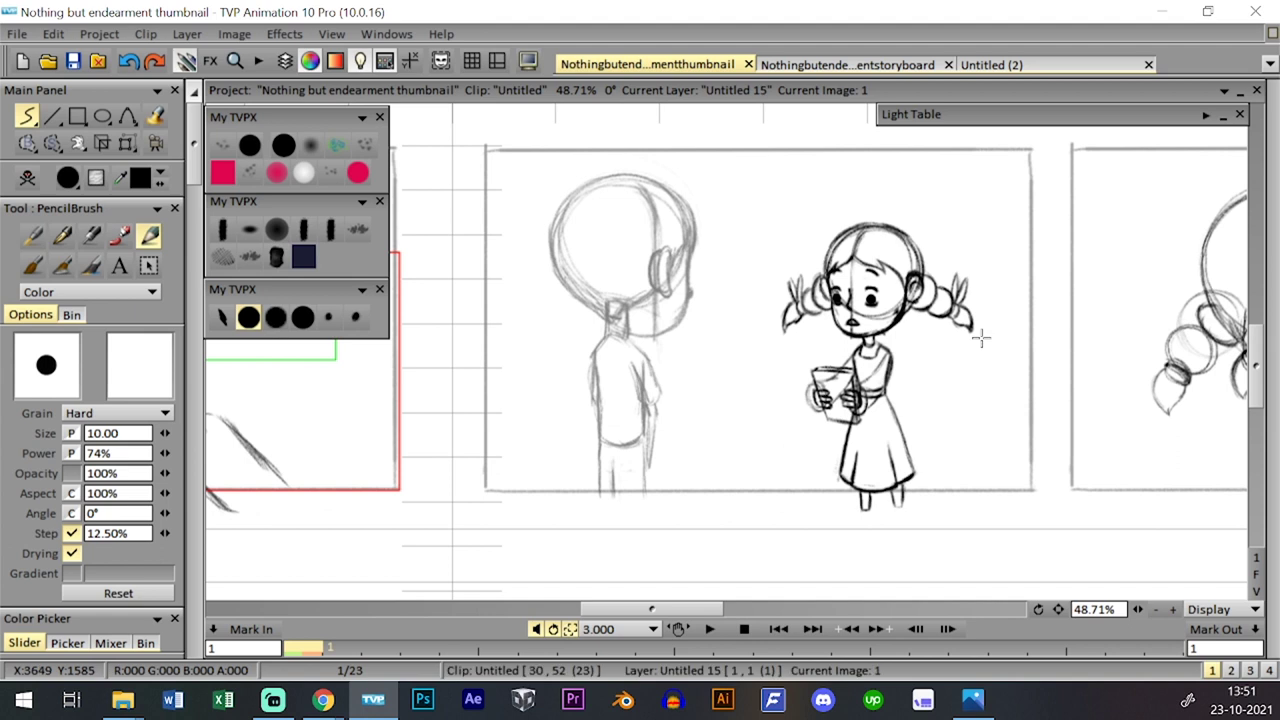
pyautogui.press('Tab')
pyautogui.press('Tab')
pyautogui.press('Right')
pyautogui.press('Right')
pyautogui.press('Right')
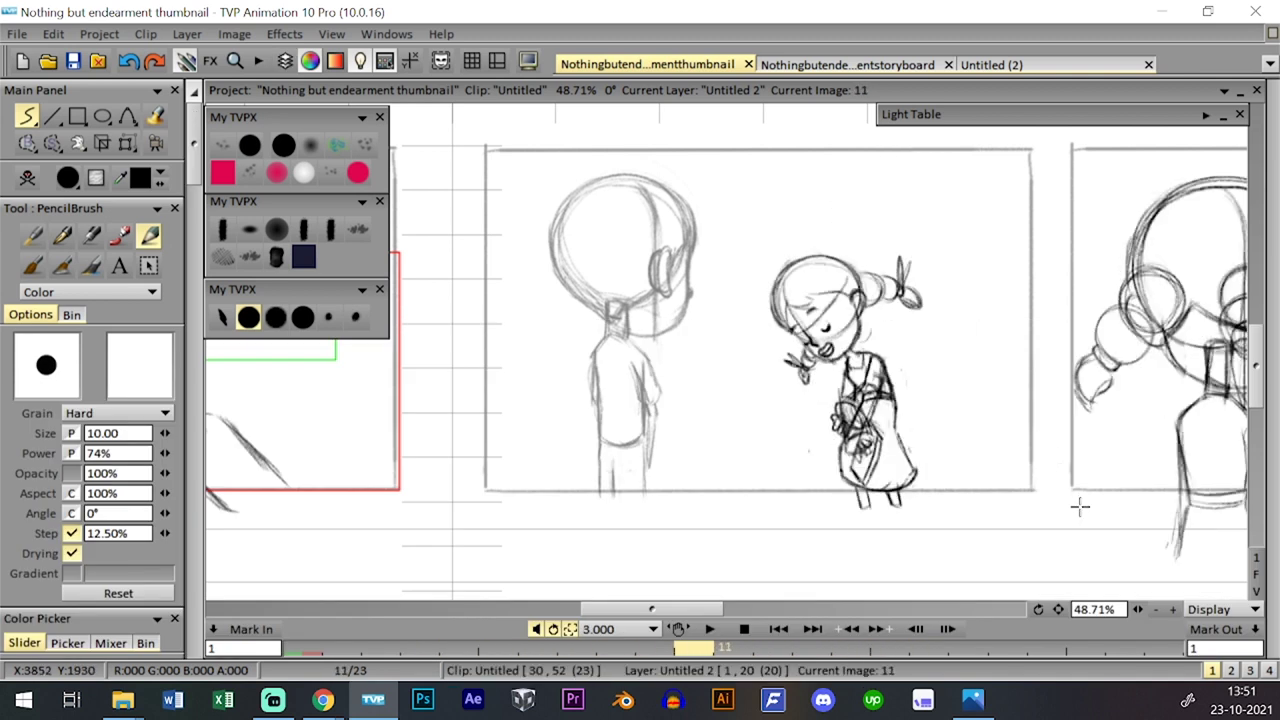
pyautogui.press('Tab')
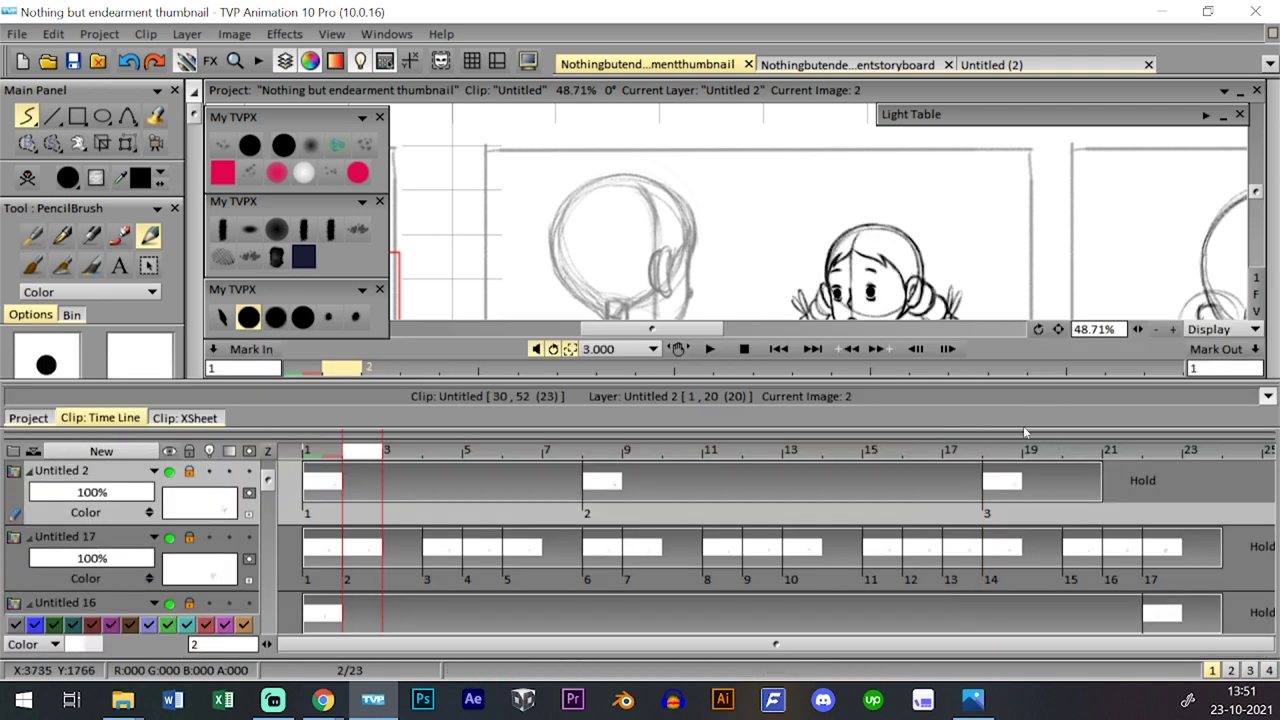
pyautogui.click(363, 582)
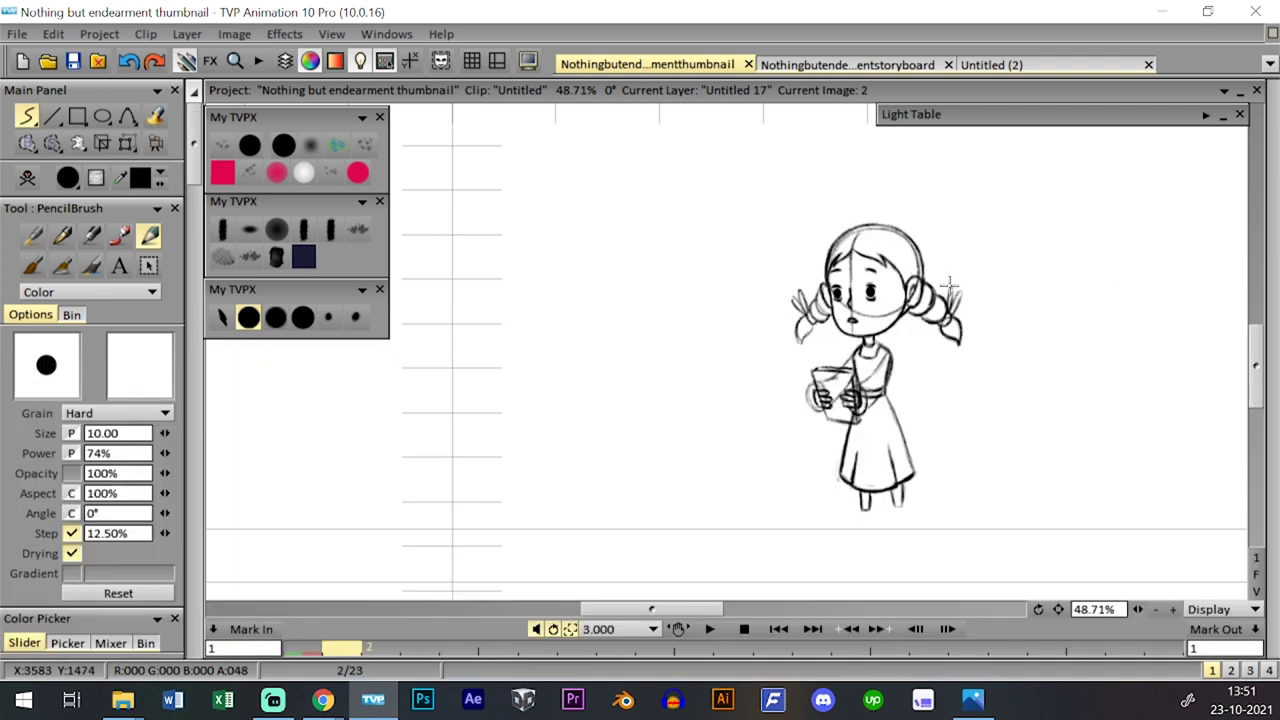
pyautogui.press('Tab')
pyautogui.click(355, 566)
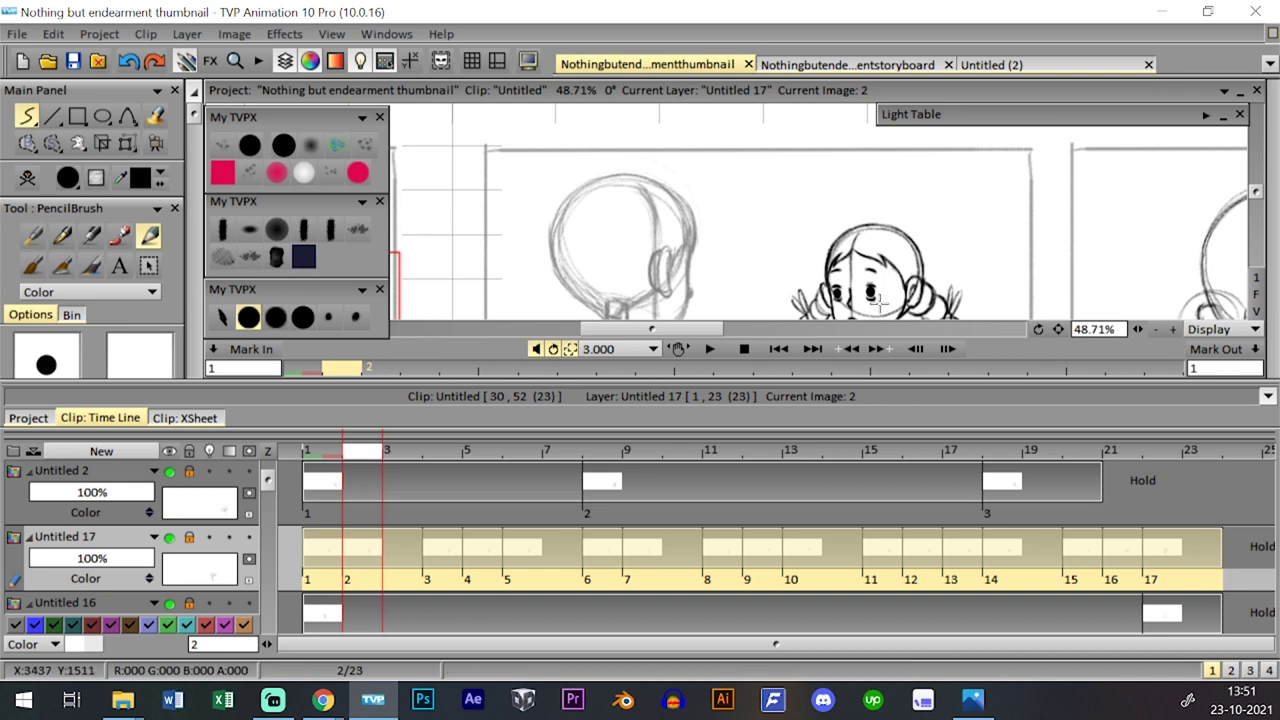
pyautogui.click(847, 64)
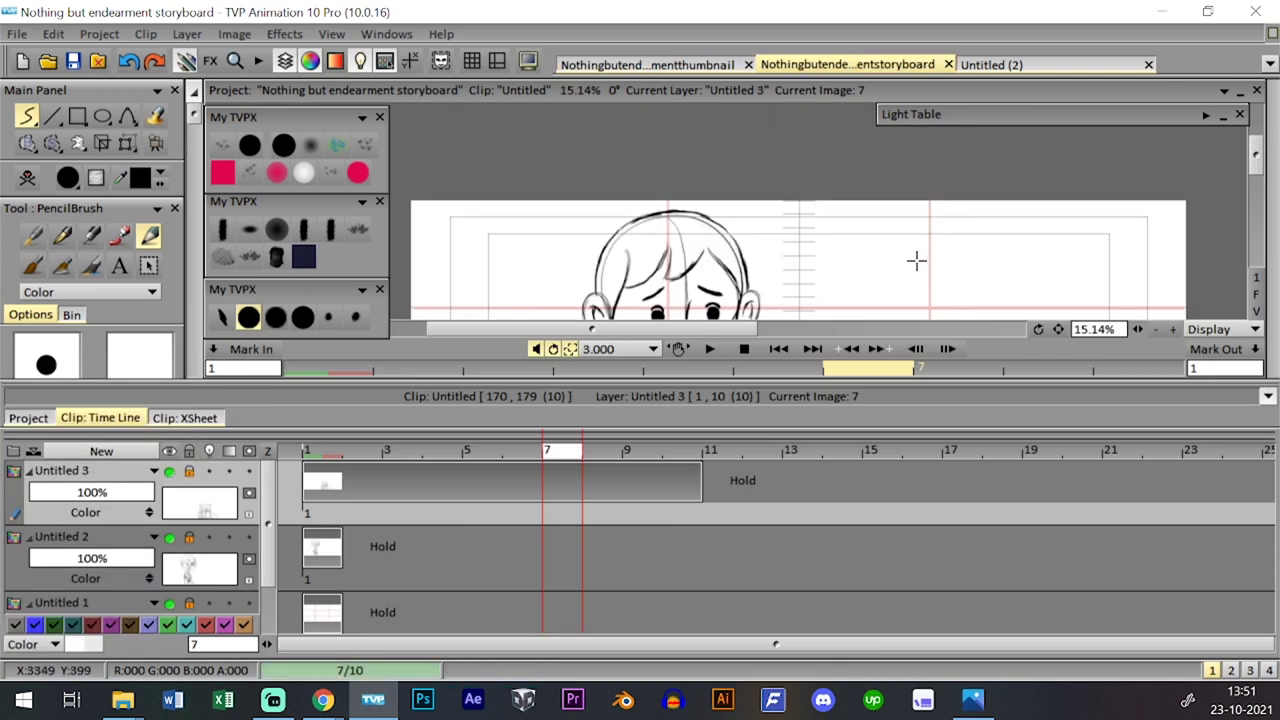
# - Paste the girl's animation into Untitled 2 of the next empty clip and delete the extra last image
pyautogui.click(28, 418)
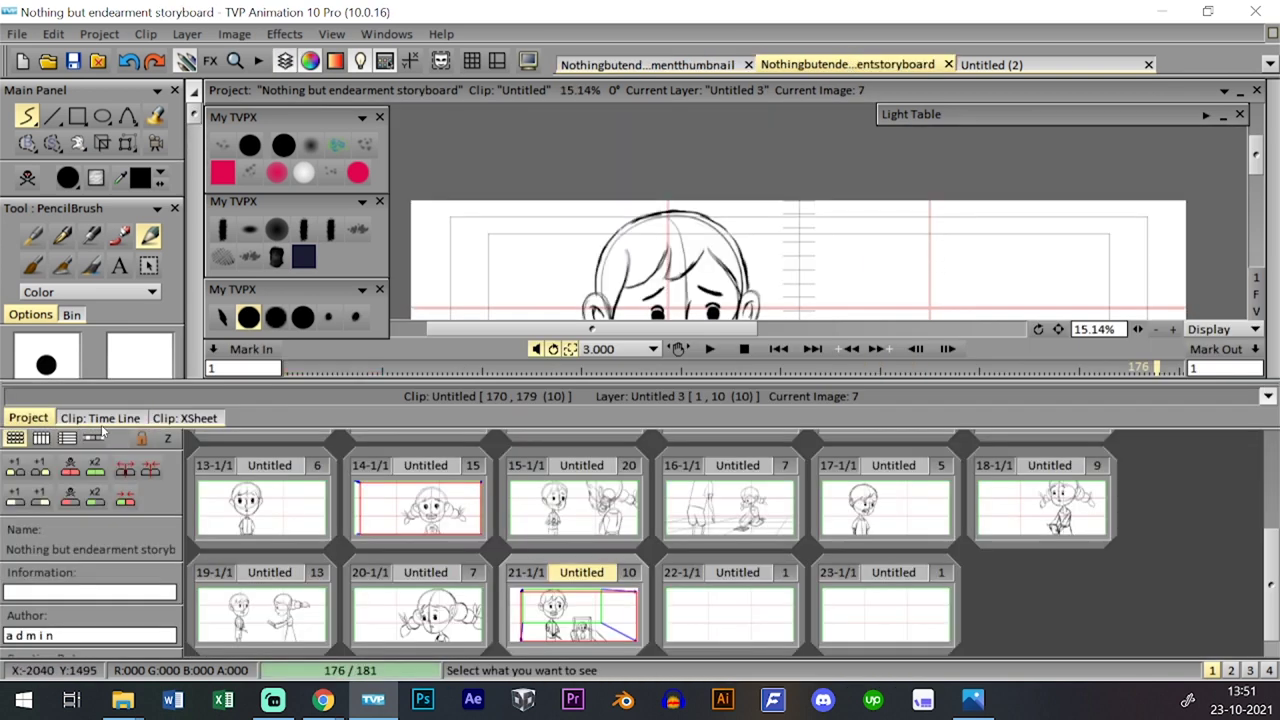
pyautogui.click(718, 596)
pyautogui.click(118, 417)
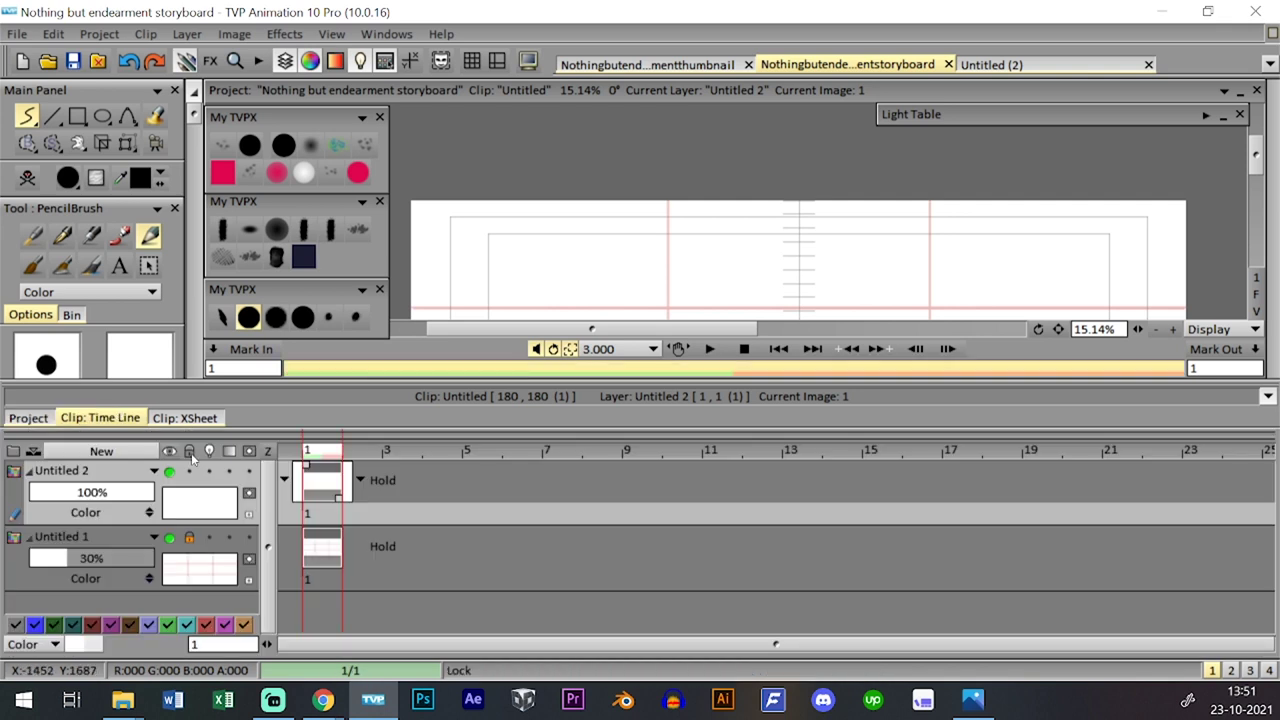
pyautogui.hotkey('ctrl', 'v')
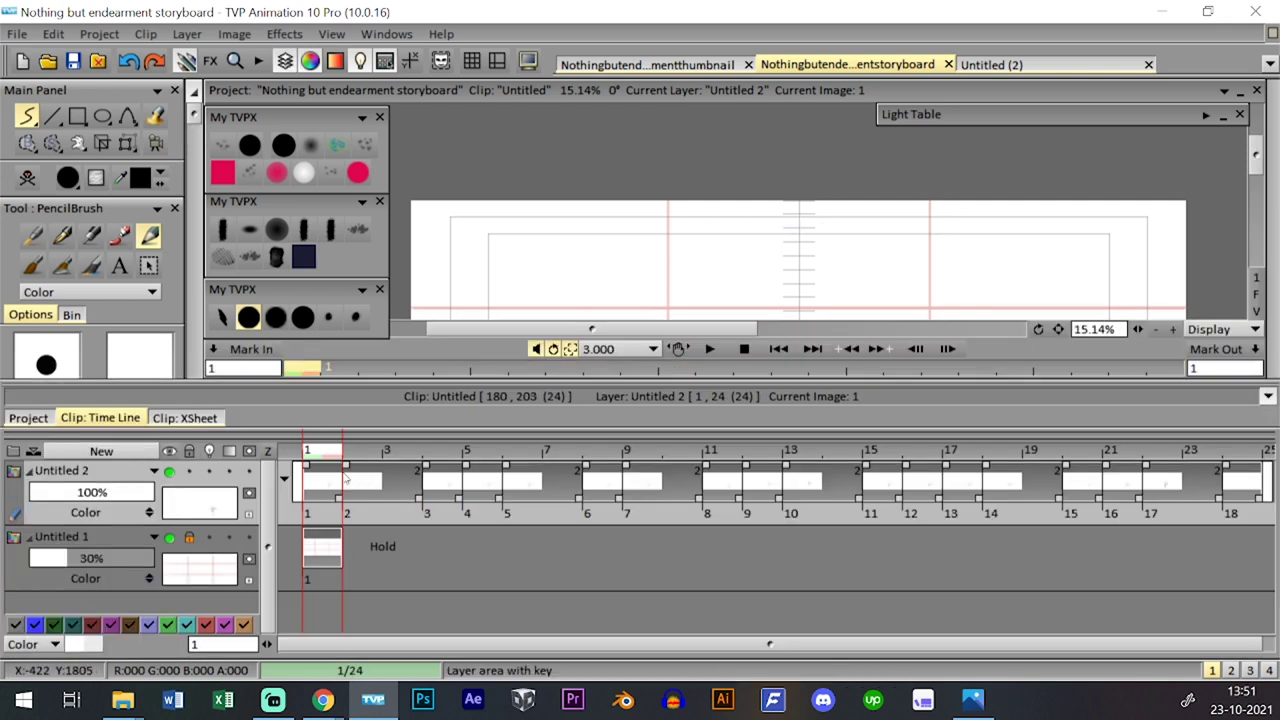
pyautogui.click(1230, 450)
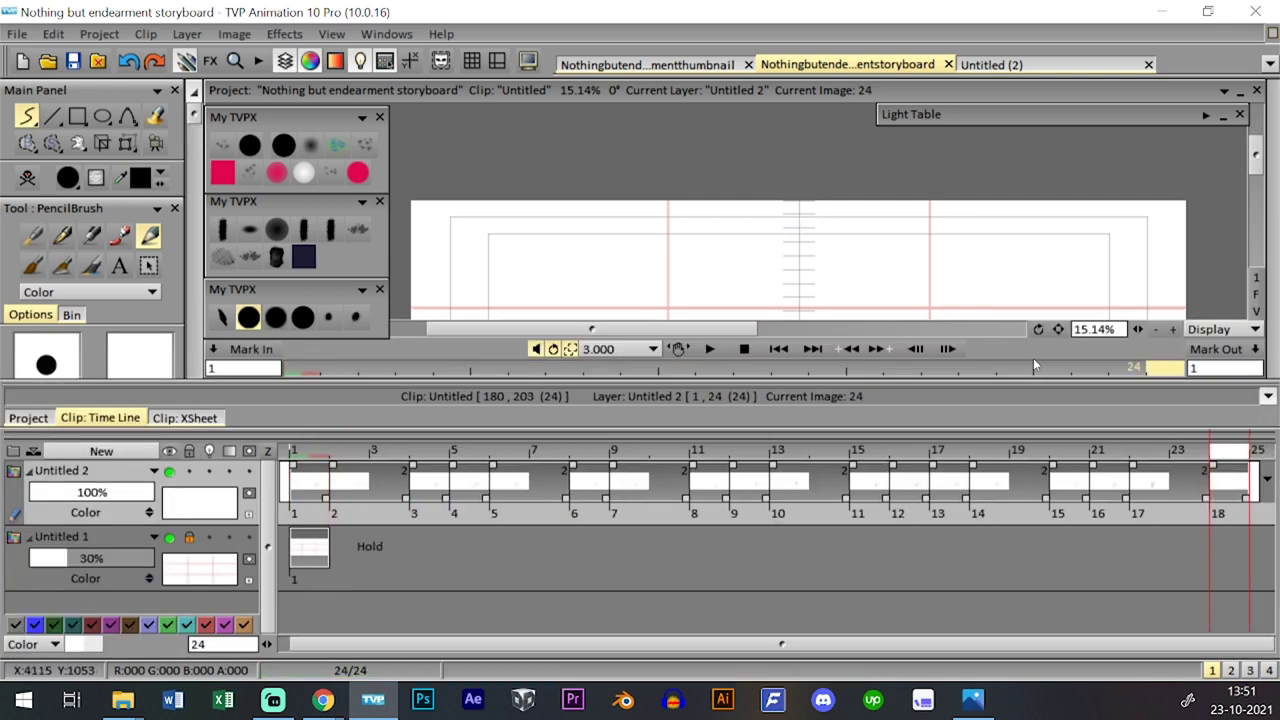
pyautogui.press('Delete')
# - Go to image 22 and set the Transform tool to transform layer content
pyautogui.click(1142, 510)
pyautogui.press('Tab')
pyautogui.press('Tab')
pyautogui.press('Tab')
pyautogui.press('Tab')
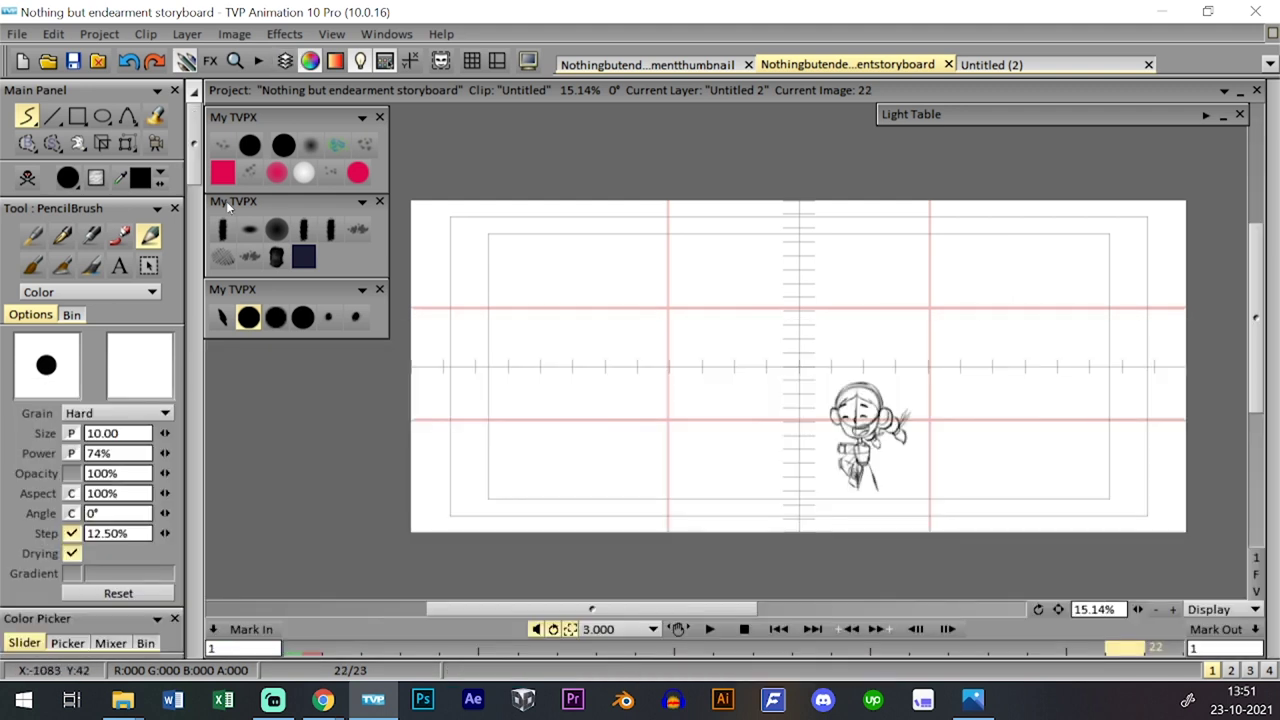
pyautogui.click(127, 143)
pyautogui.click(150, 163)
pyautogui.press('Tab')
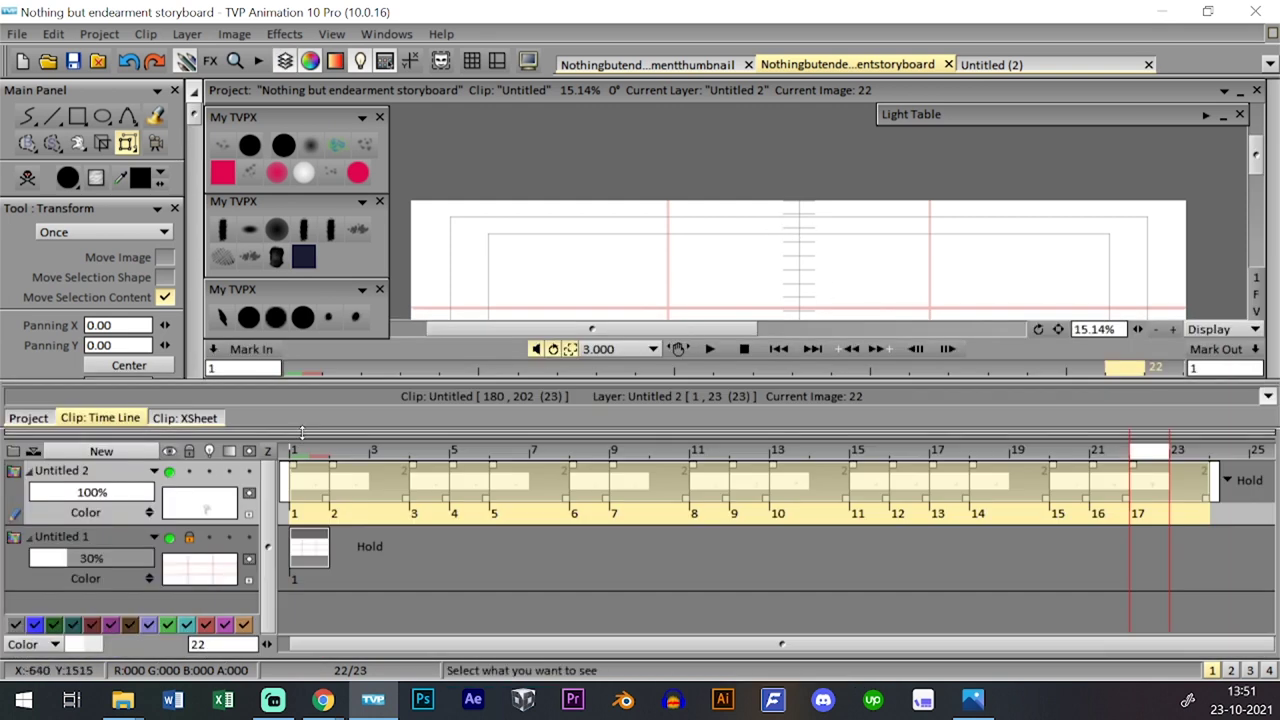
# - Select all Untitled 2 images and make a first scale-up of the girl
pyautogui.click(331, 487)
pyautogui.doubleClick(324, 484)
pyautogui.press('Tab')
pyautogui.moveTo(969, 382); pyautogui.dragTo(991, 256)
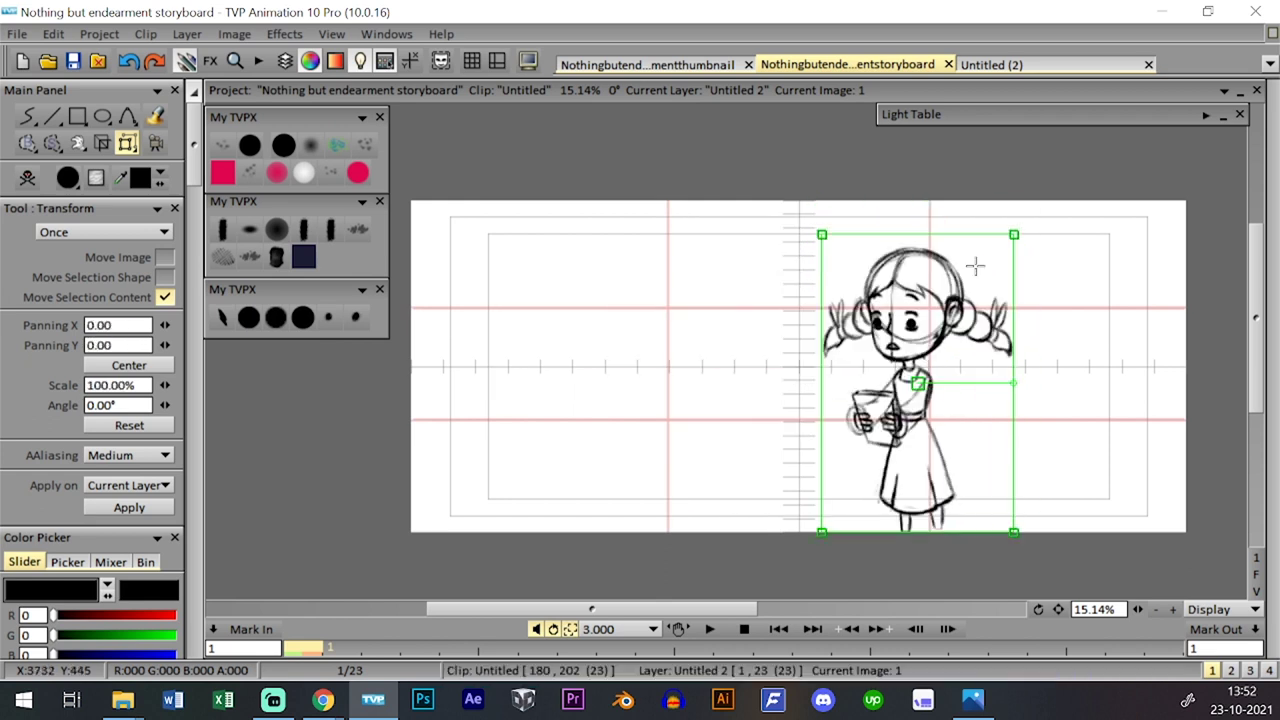
pyautogui.press('Up')
pyautogui.press('Down')
# - Compare the girl's thumbnail frames against storyboard images 7 through 14
pyautogui.click(705, 66)
pyautogui.press('Up')
pyautogui.press('Down')
pyautogui.press('Right')
pyautogui.press('Right')
pyautogui.press('Right')
pyautogui.press('Right')
pyautogui.press('Right')
pyautogui.press('Right')
pyautogui.press('Right')
pyautogui.press('Right')
pyautogui.press('Right')
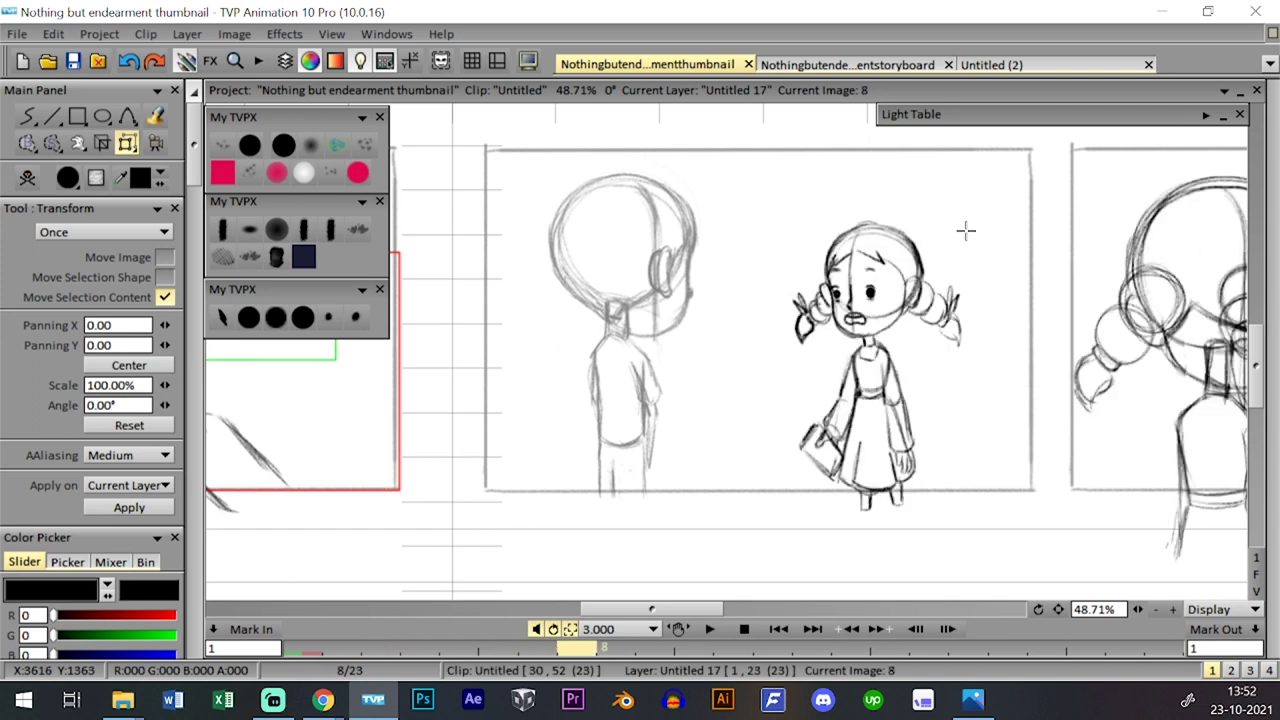
pyautogui.hotkey('ctrl', 'Tab')
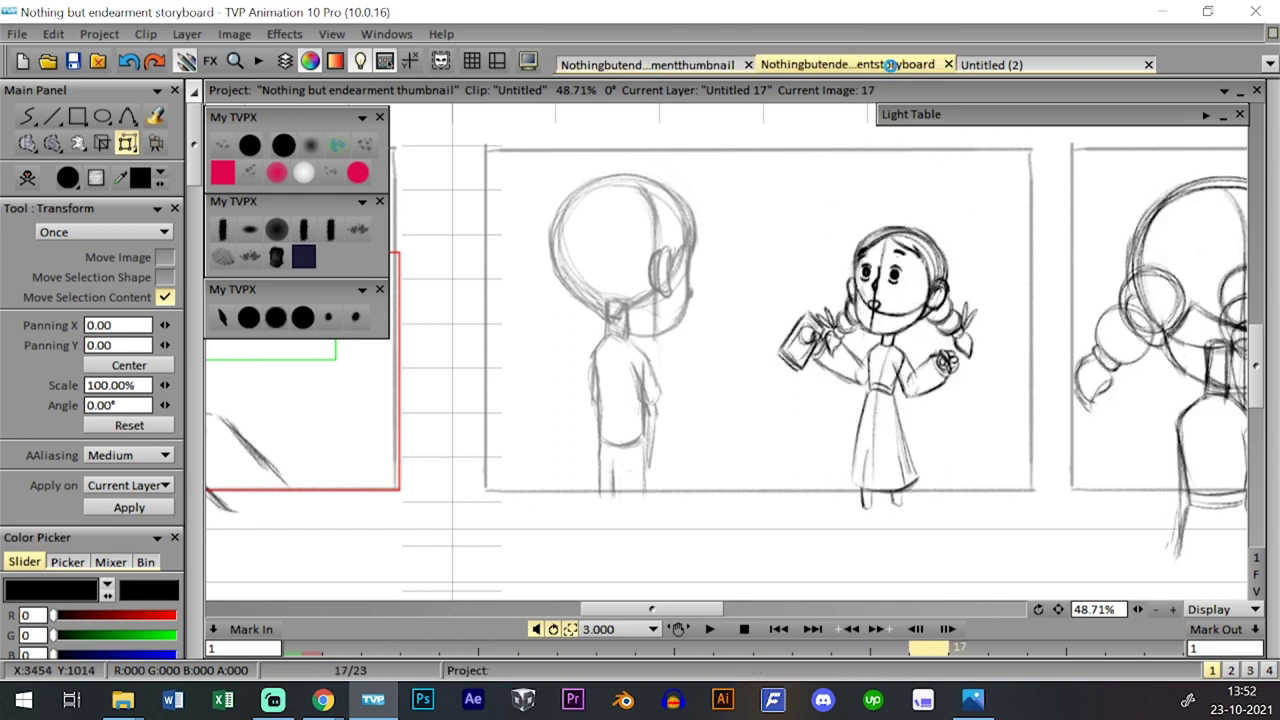
pyautogui.click(557, 441)
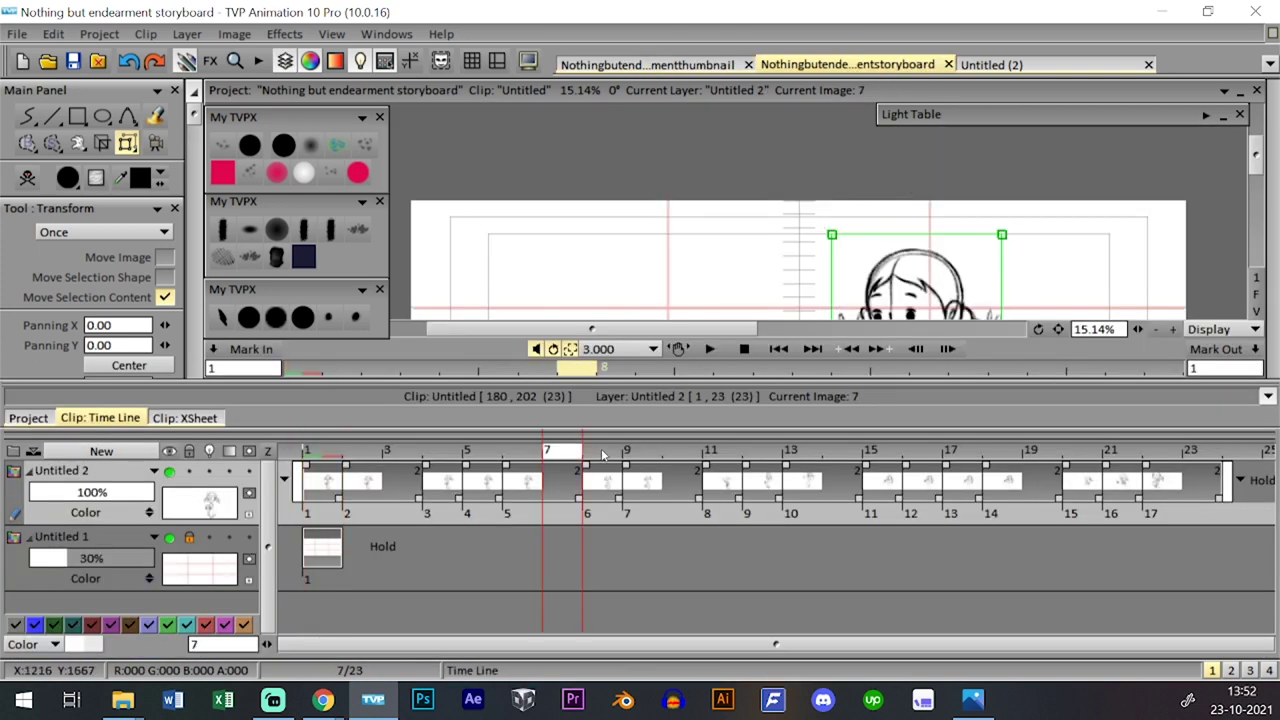
pyautogui.click(602, 453)
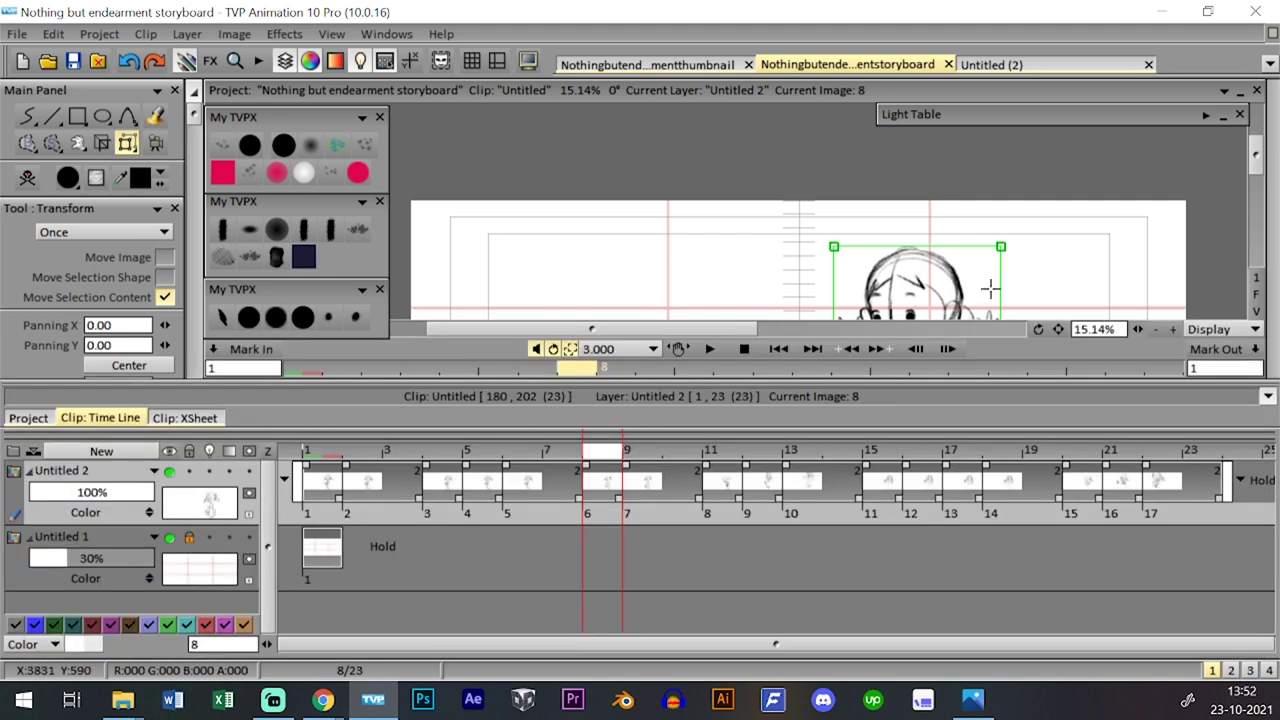
pyautogui.press('Home')
pyautogui.press('Delete')
pyautogui.click(641, 453)
pyautogui.click(722, 453)
pyautogui.press('Tab')
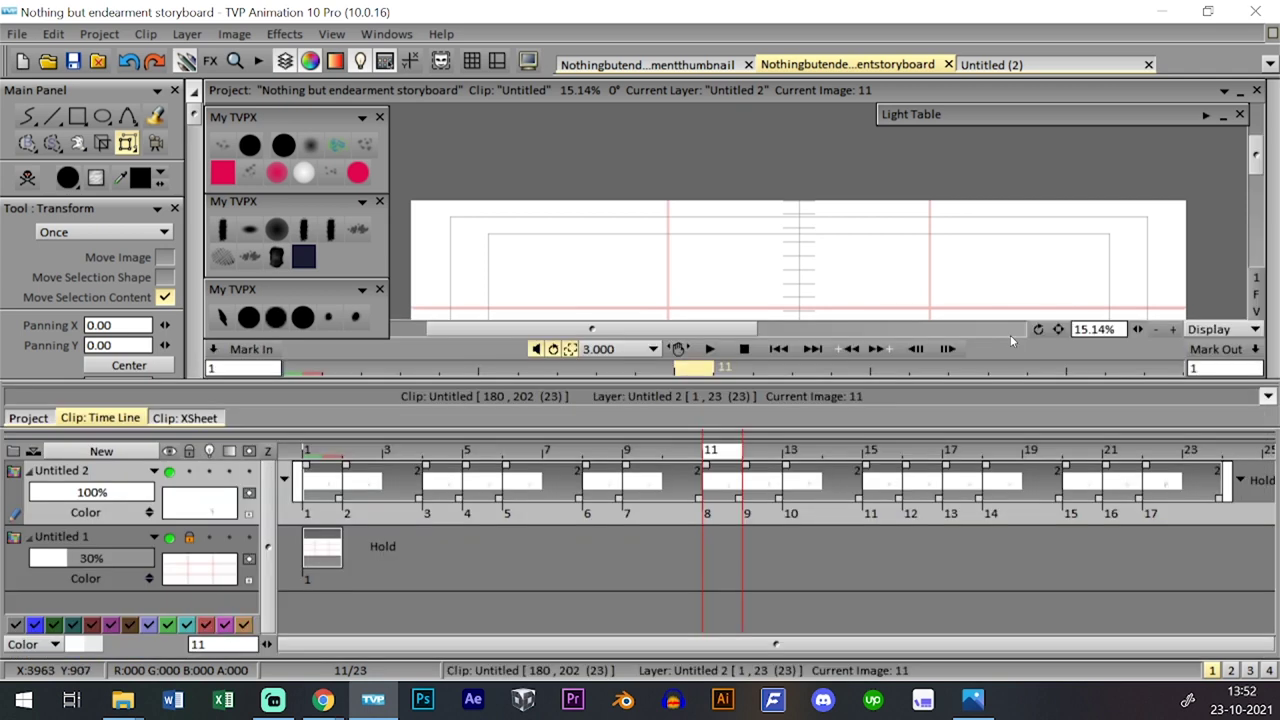
pyautogui.press('Right')
pyautogui.press('Right')
pyautogui.press('Right')
pyautogui.press('Tab')
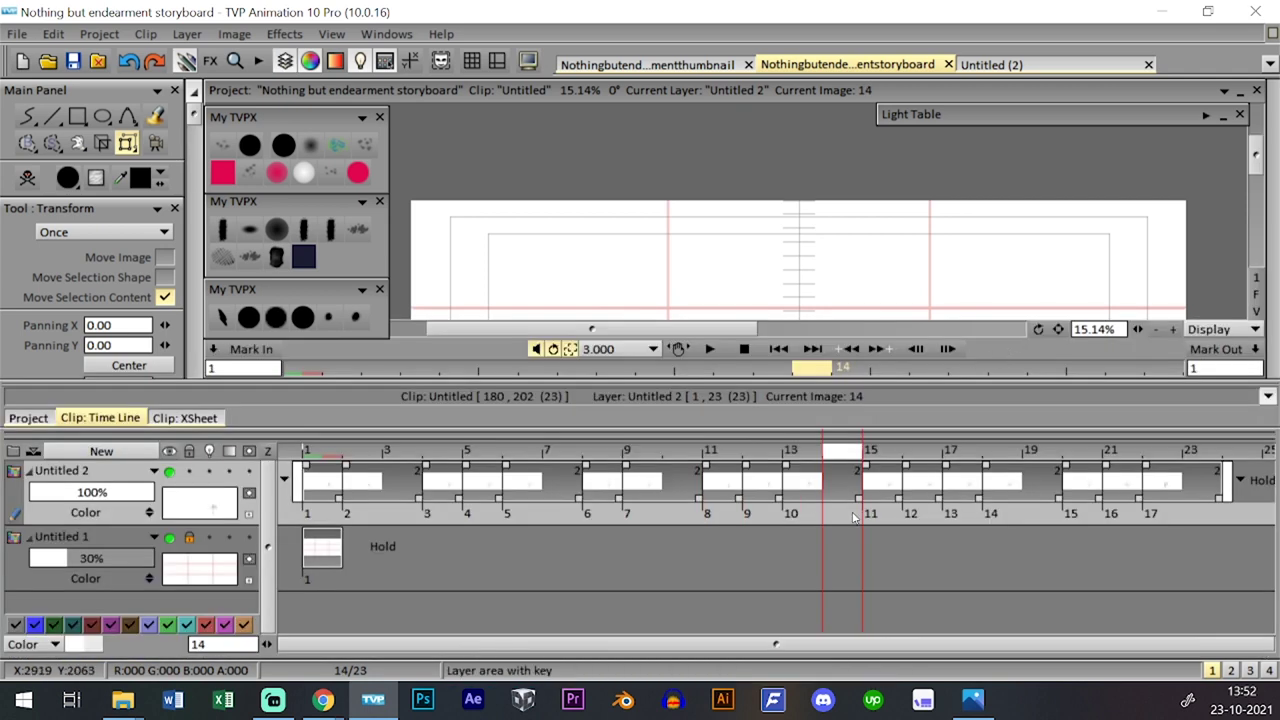
# - Enlarge all Untitled 2 girl drawings to about 230%, nudge them up-right, and apply
pyautogui.click(852, 507)
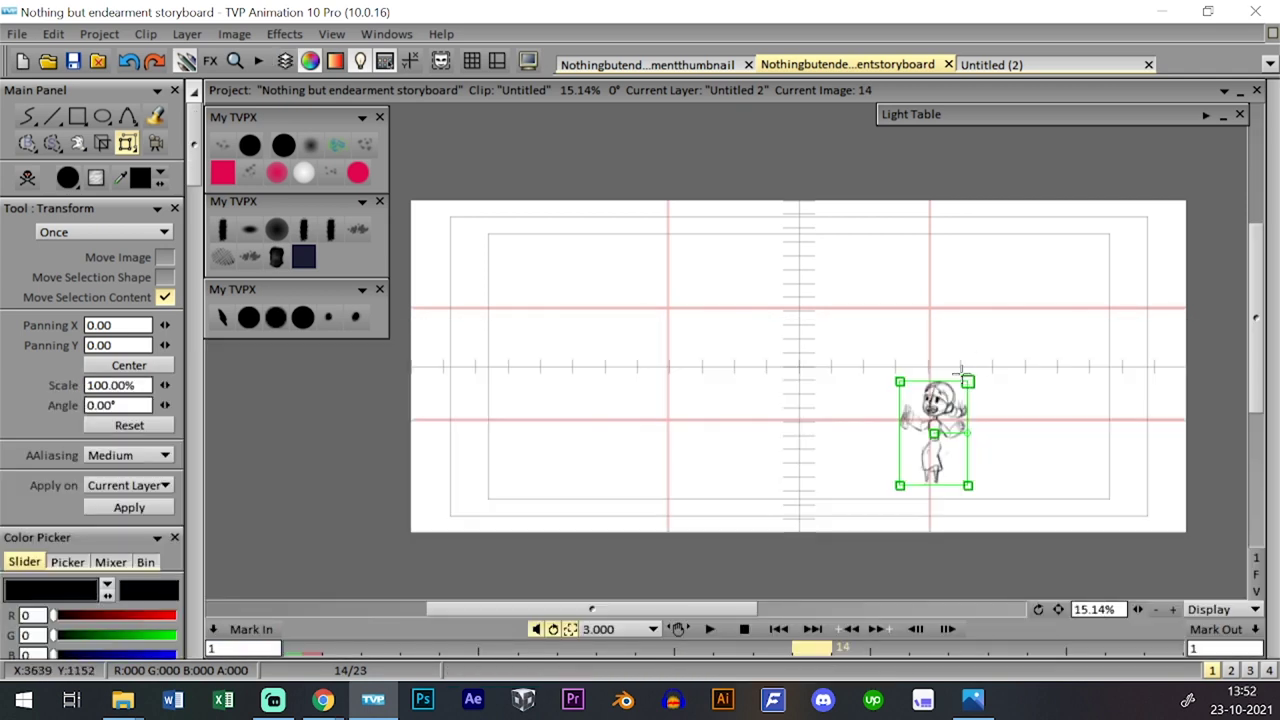
pyautogui.moveTo(967, 383); pyautogui.dragTo(1026, 243)
pyautogui.moveTo(998, 298); pyautogui.dragTo(1001, 296)
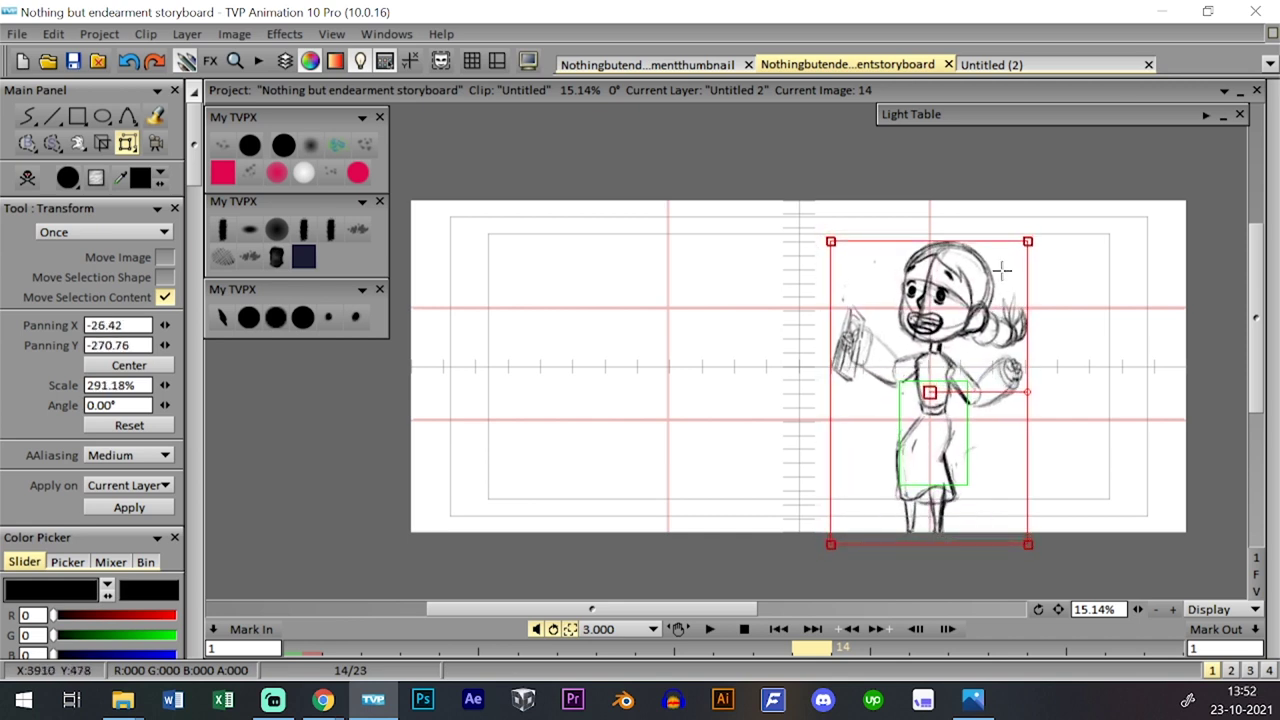
pyautogui.press('Return')
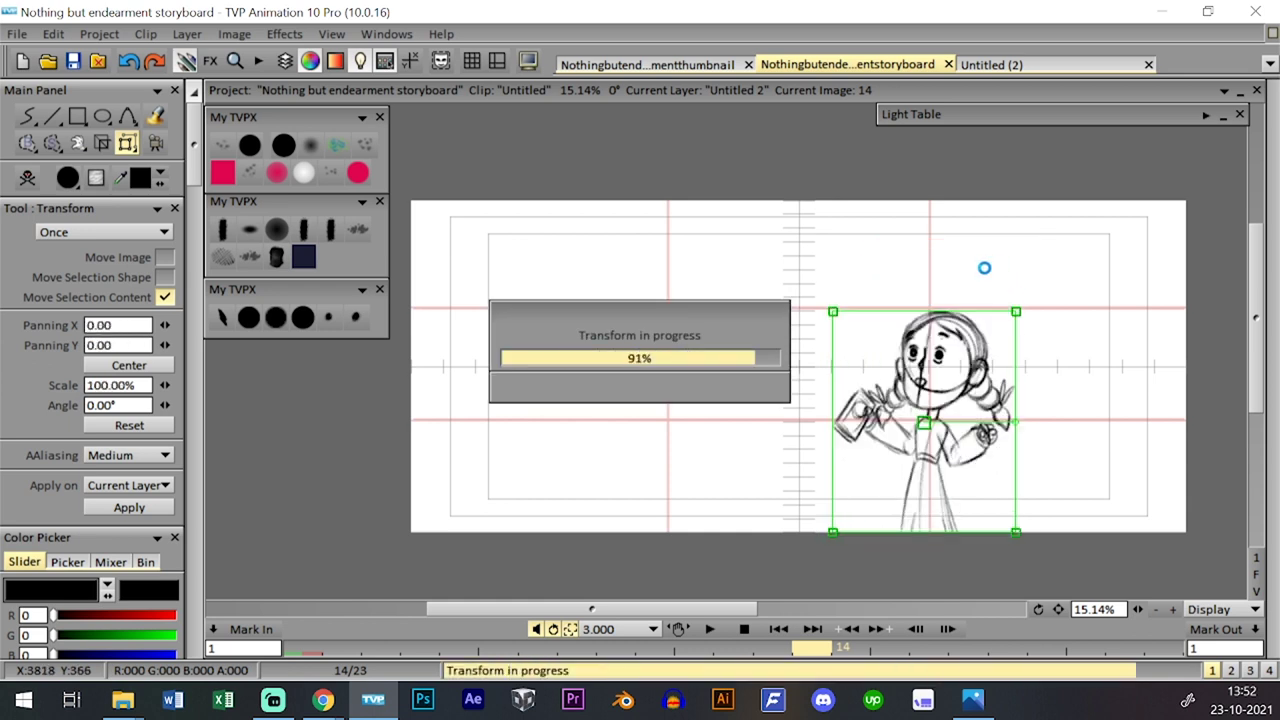
pyautogui.click(274, 319)
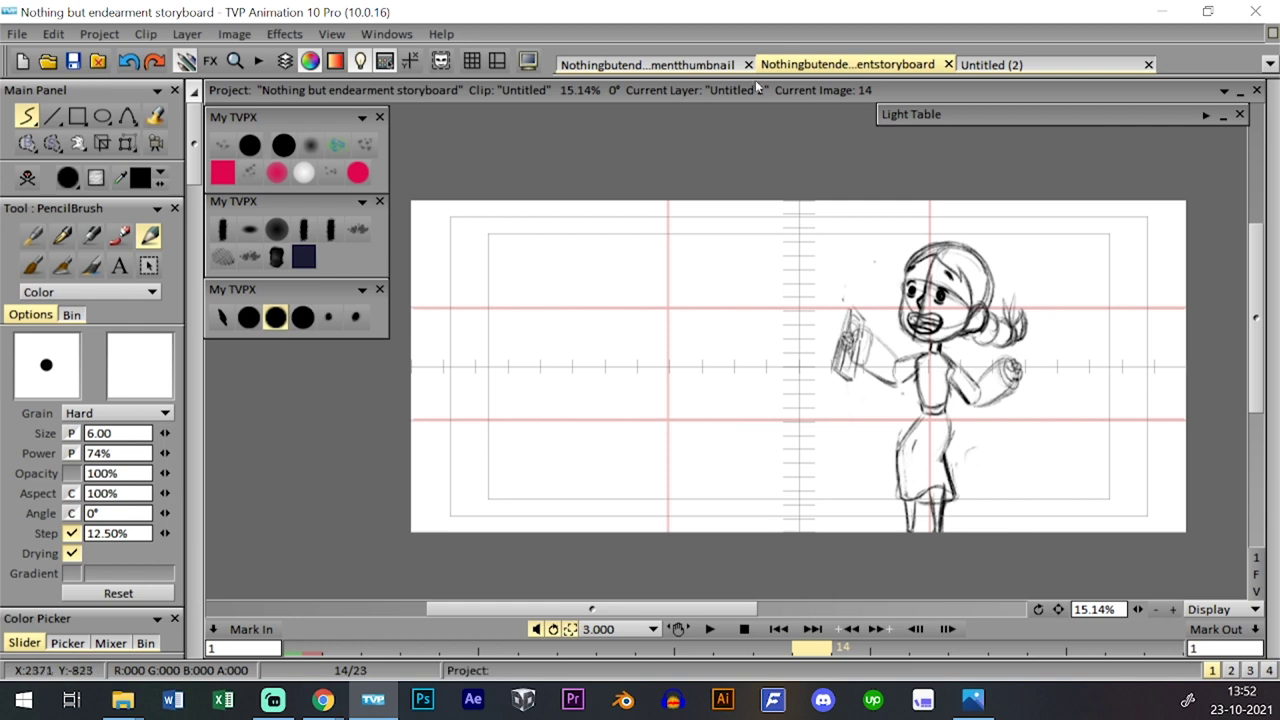
# - After checking the thumbnail, rescale the girl to about 234% and apply
pyautogui.click(647, 64)
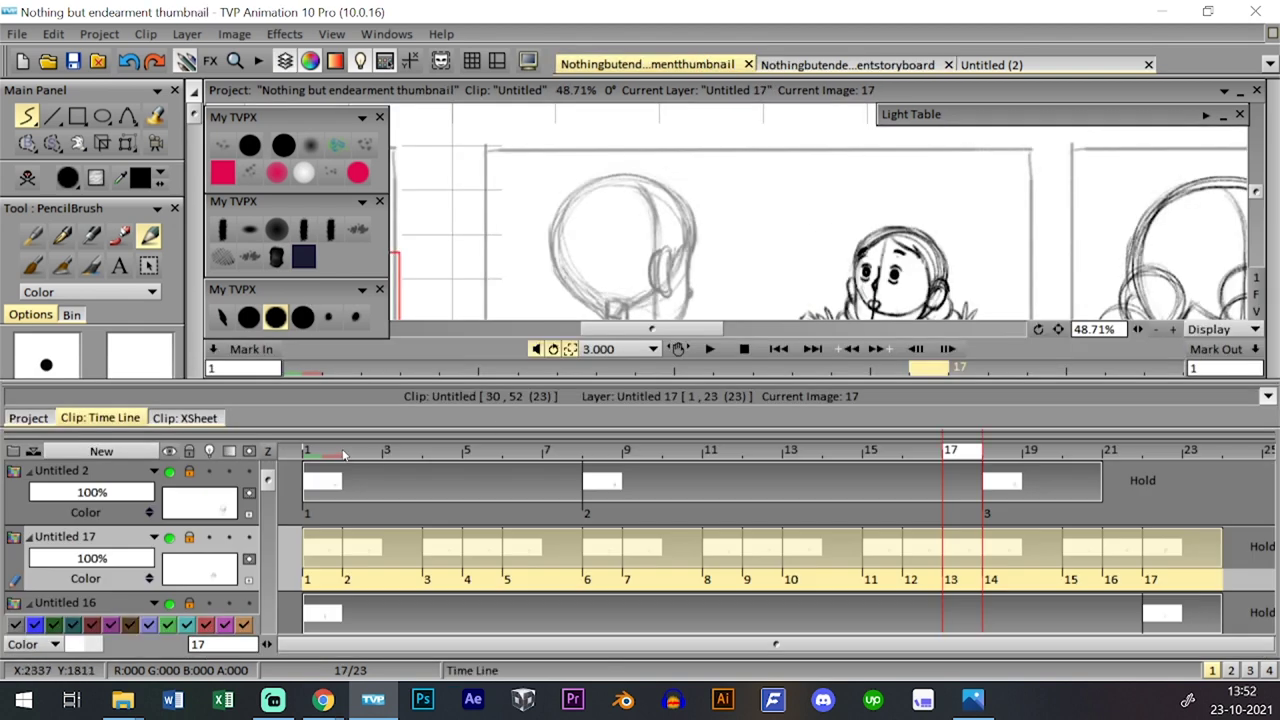
pyautogui.click(333, 453)
pyautogui.press('Tab')
pyautogui.press('Tab')
pyautogui.press('Tab')
pyautogui.press('Tab')
pyautogui.press('Tab')
pyautogui.press('Tab')
pyautogui.press('Tab')
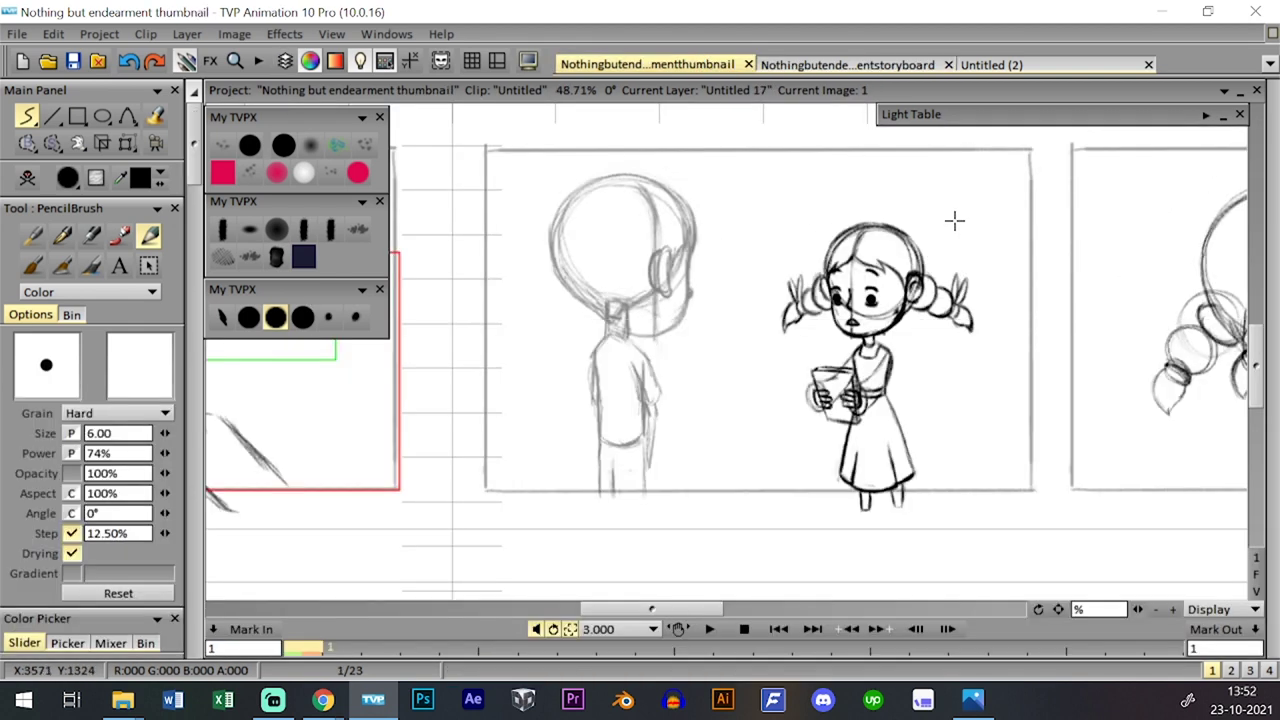
pyautogui.click(910, 65)
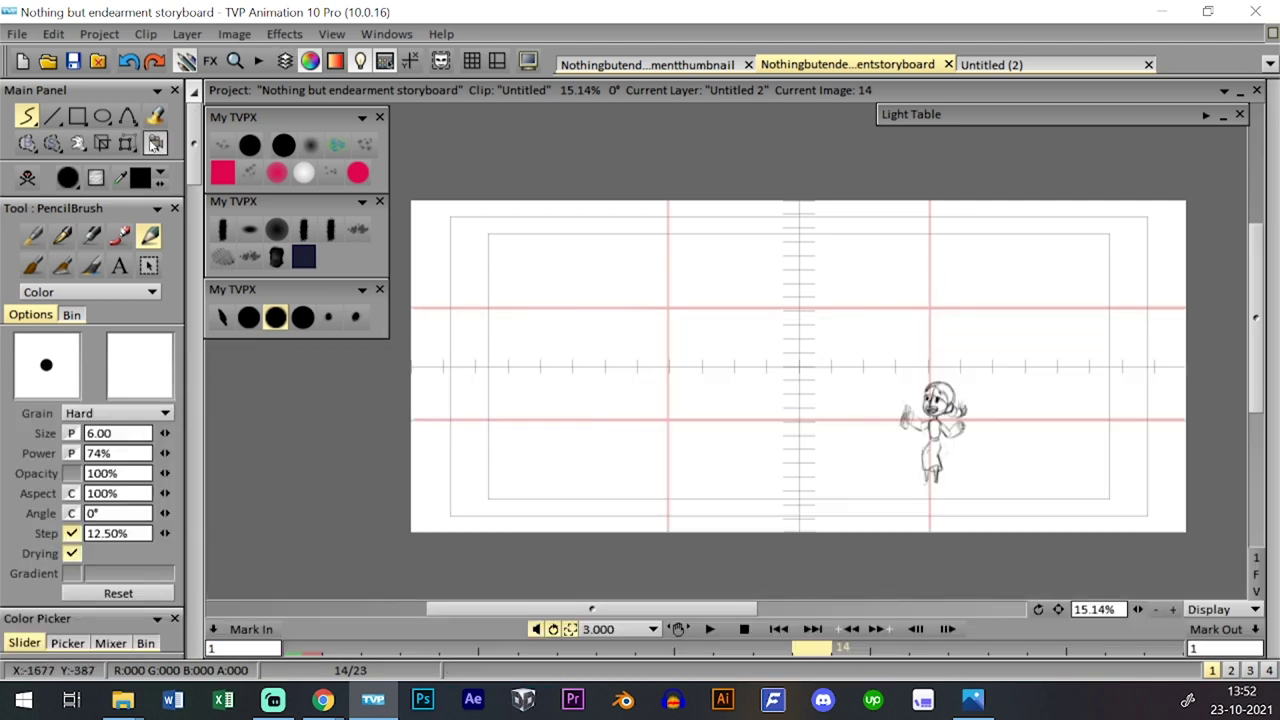
pyautogui.click(127, 143)
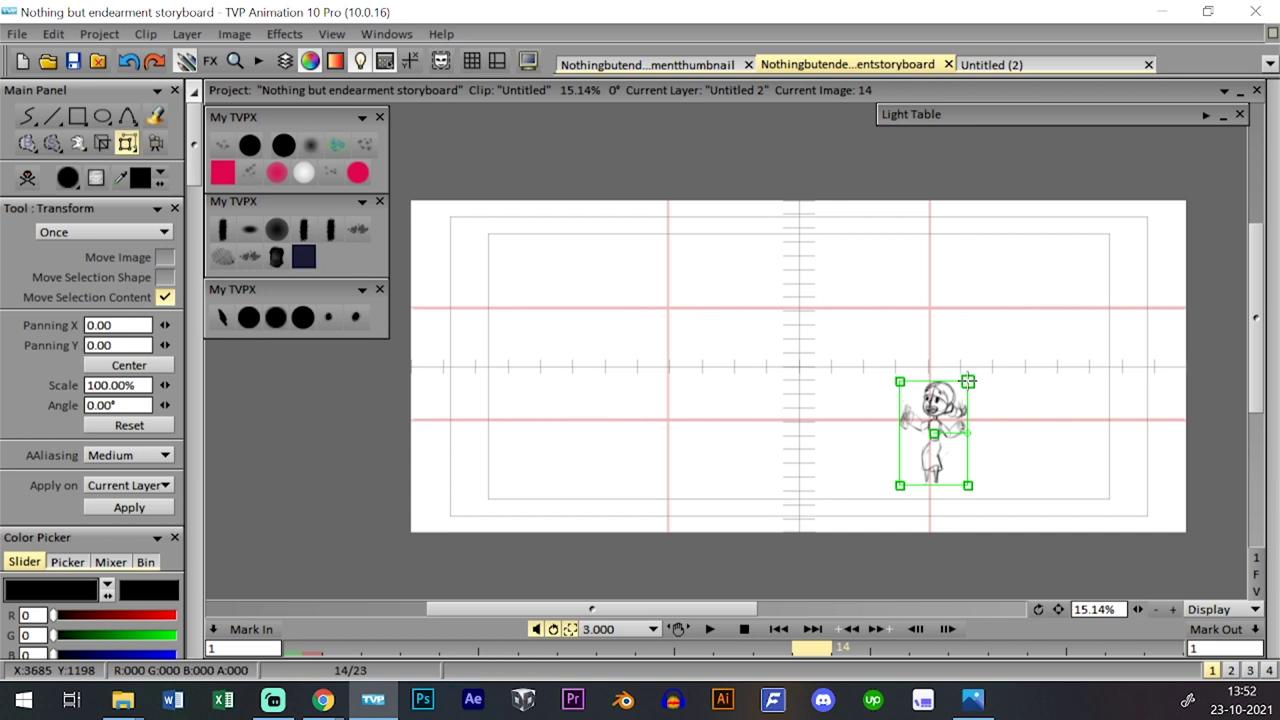
pyautogui.moveTo(975, 345); pyautogui.dragTo(982, 318)
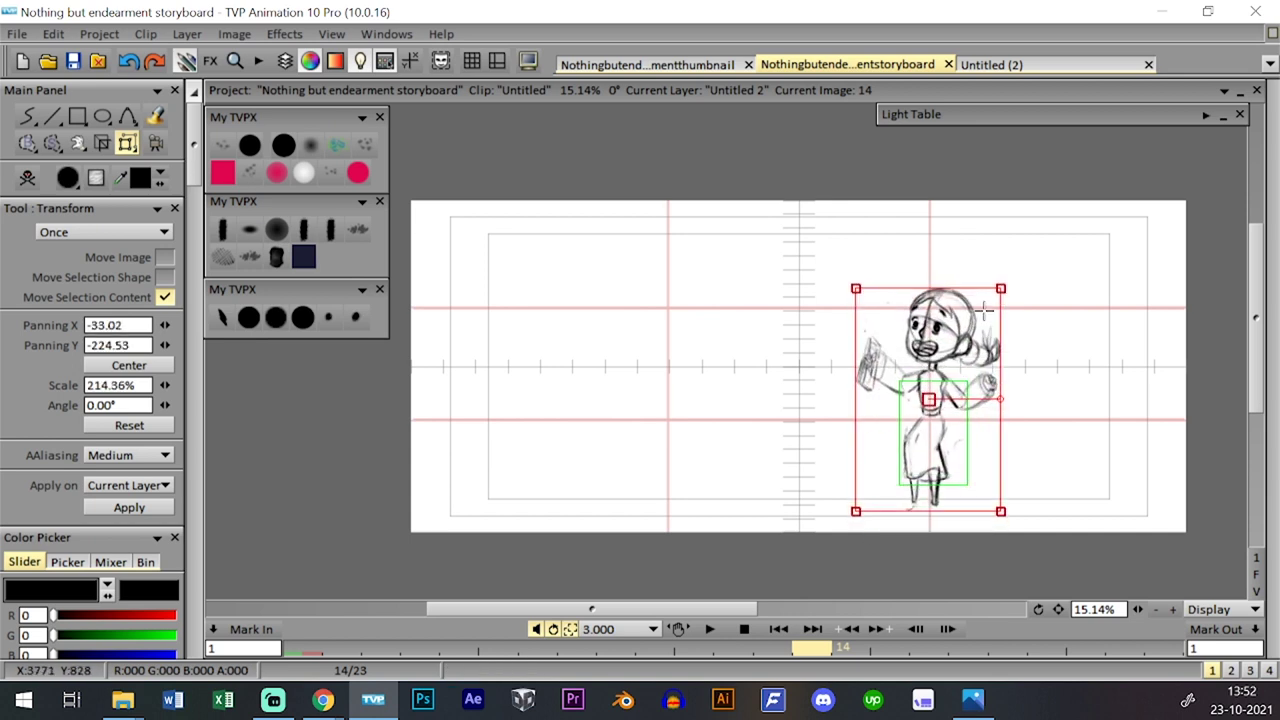
pyautogui.moveTo(1010, 274); pyautogui.dragTo(1013, 272)
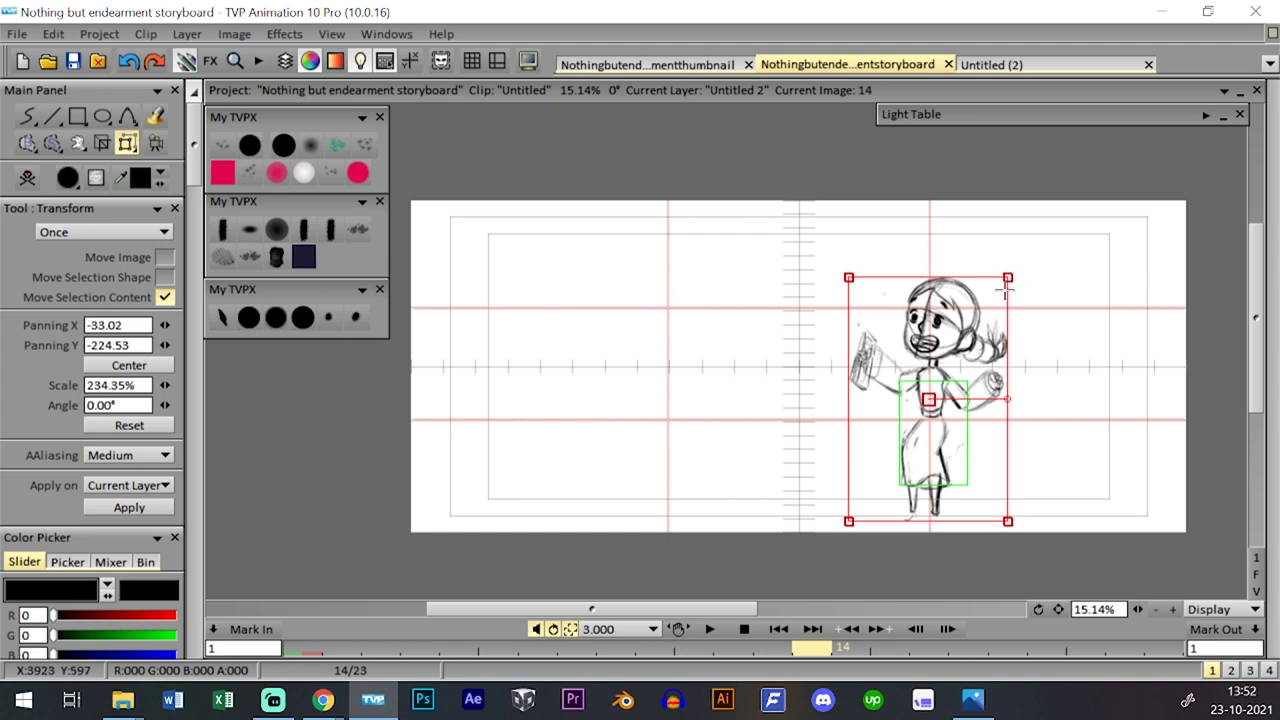
pyautogui.press('Return')
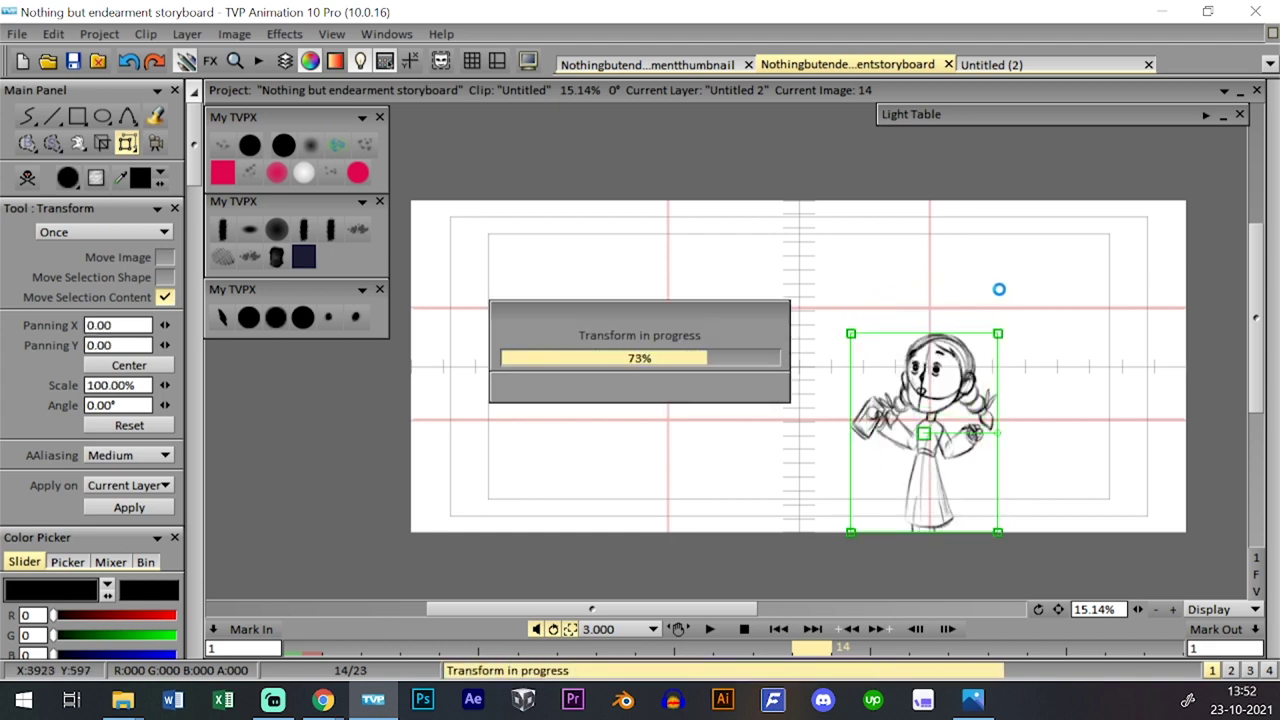
# - Step through images in both projects to check the rescaled girl against the thumbnail
pyautogui.press('Escape')
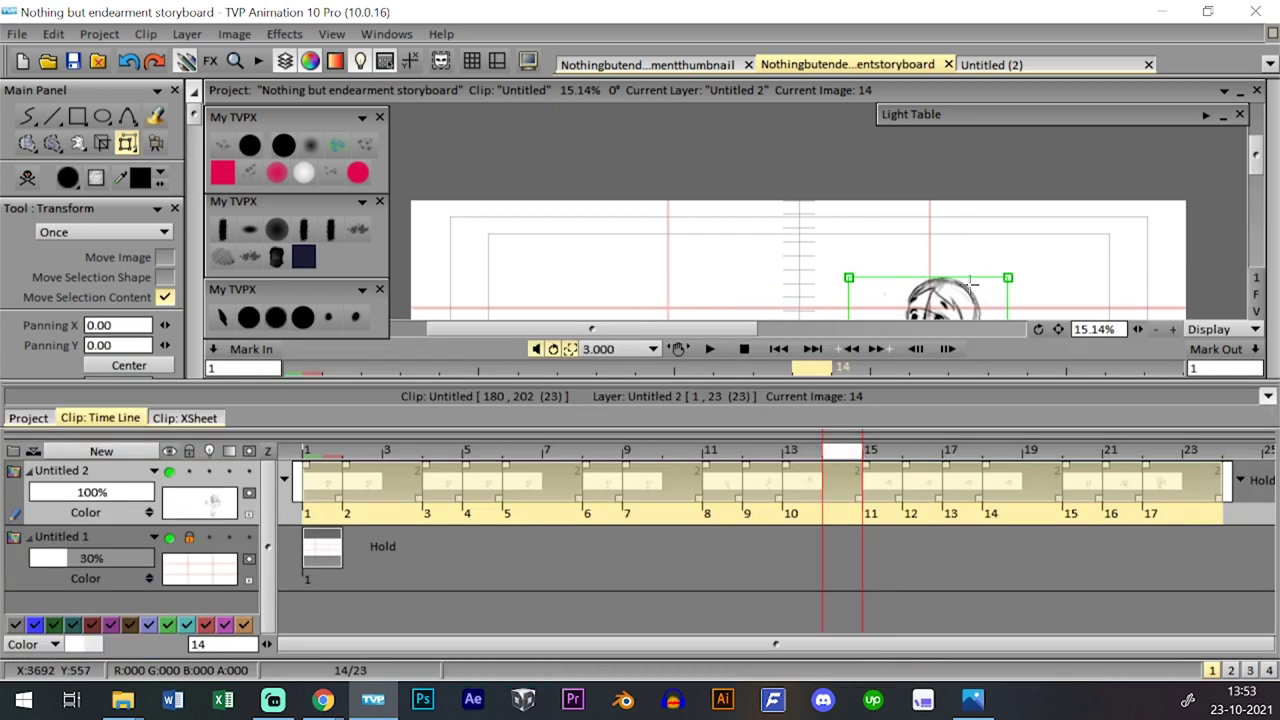
pyautogui.click(322, 482)
pyautogui.press('Escape')
pyautogui.press('Escape')
pyautogui.press('Escape')
pyautogui.press('Right')
pyautogui.press('Right')
pyautogui.click(708, 64)
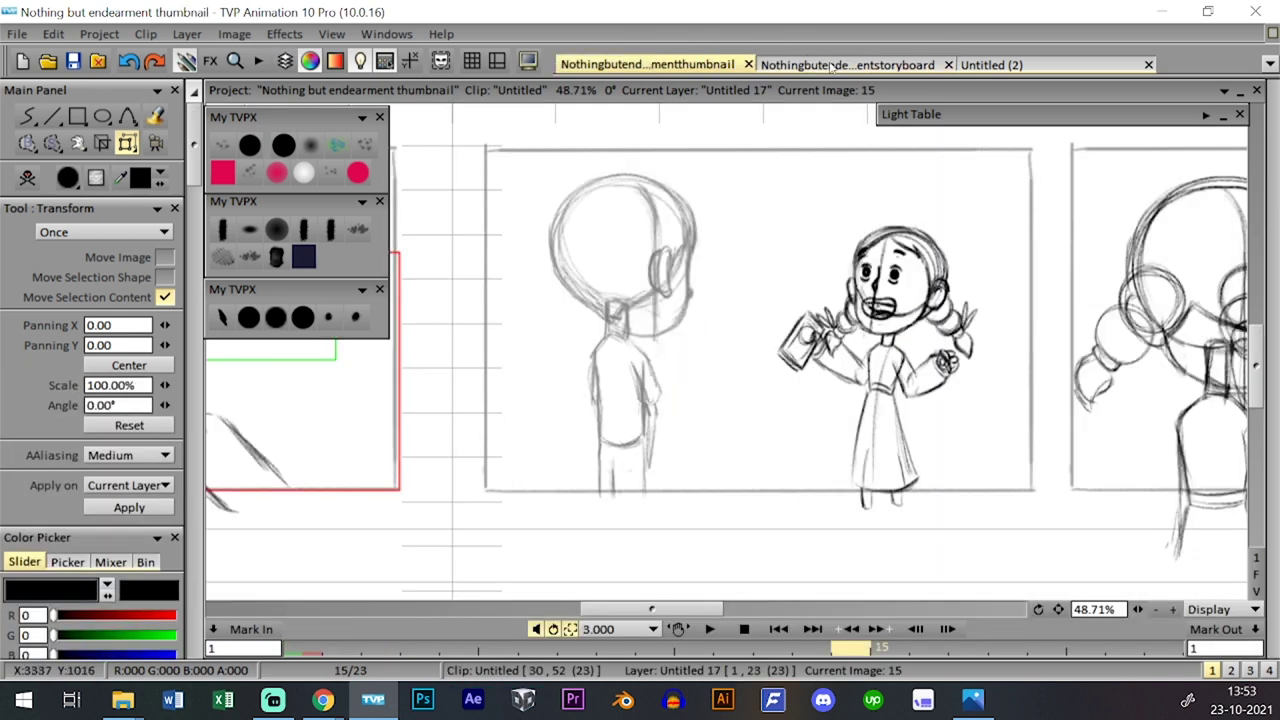
pyautogui.press('Tab')
pyautogui.press('Home')
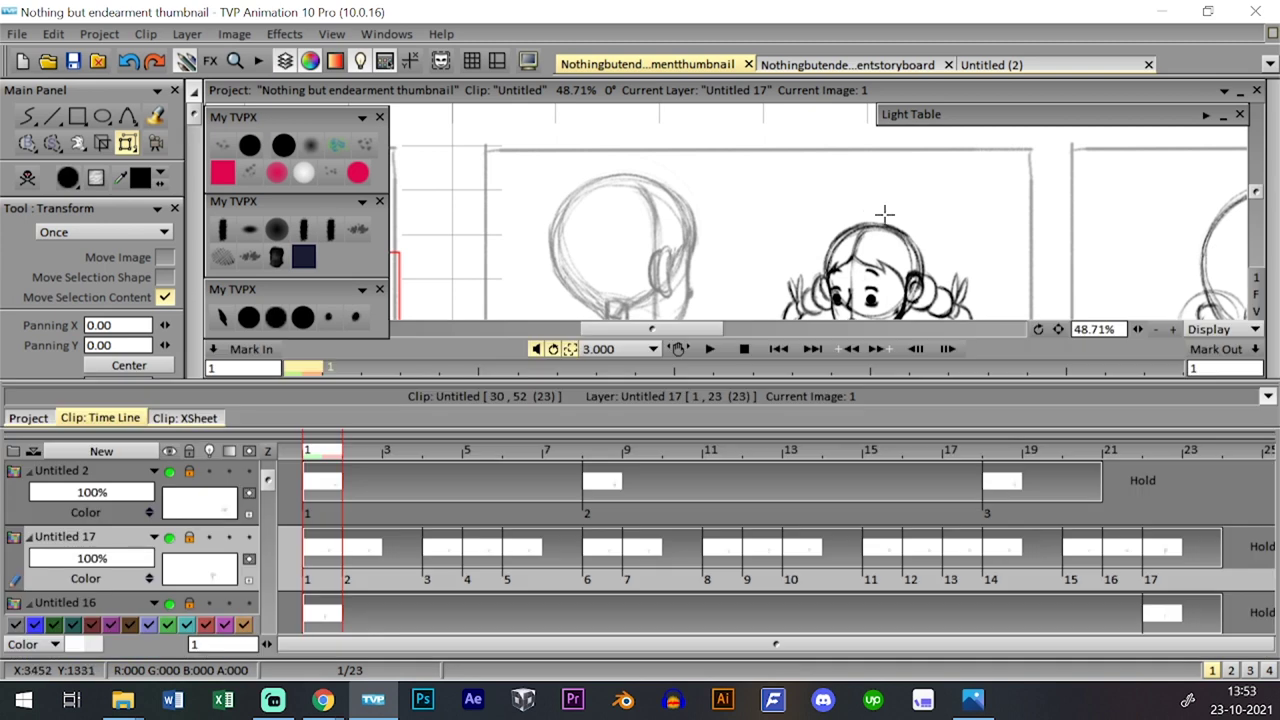
pyautogui.press('Tab')
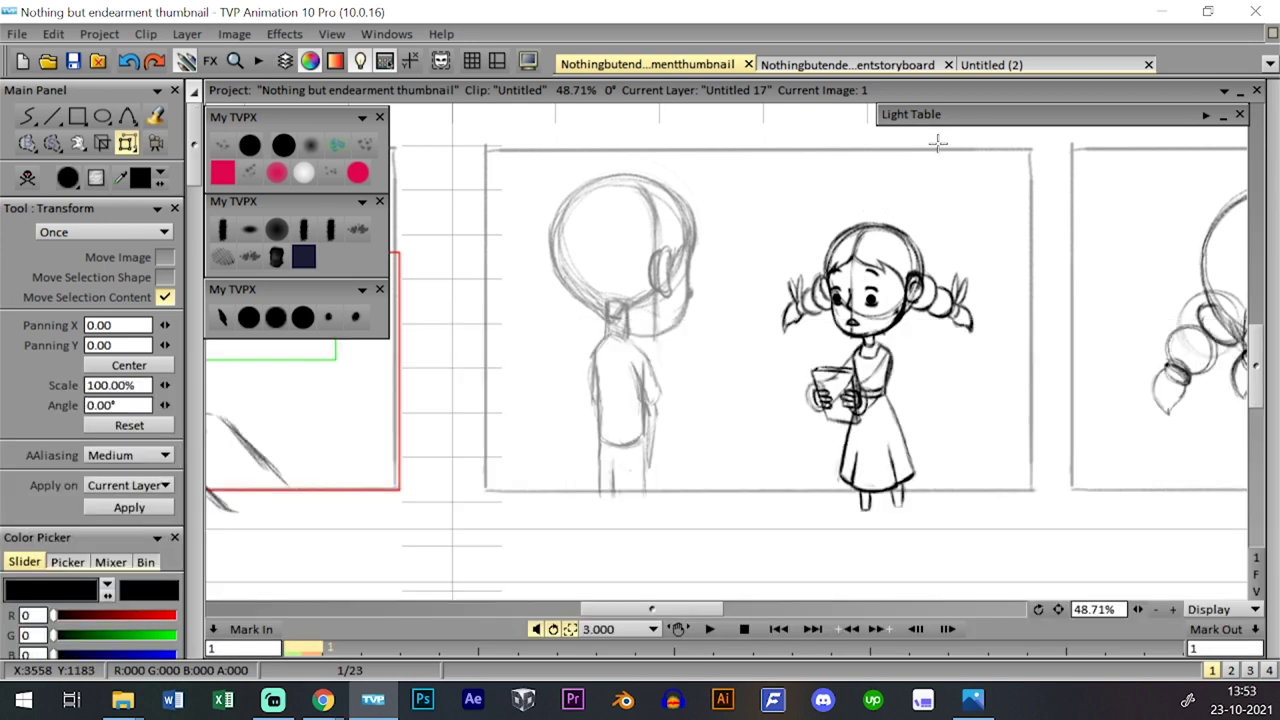
pyautogui.press('Right')
pyautogui.press('Right')
pyautogui.press('Right')
pyautogui.press('Right')
pyautogui.press('Right')
pyautogui.press('Right')
pyautogui.press('Right')
pyautogui.press('Right')
pyautogui.press('Right')
pyautogui.press('Right')
pyautogui.press('Right')
pyautogui.press('Right')
pyautogui.press('Right')
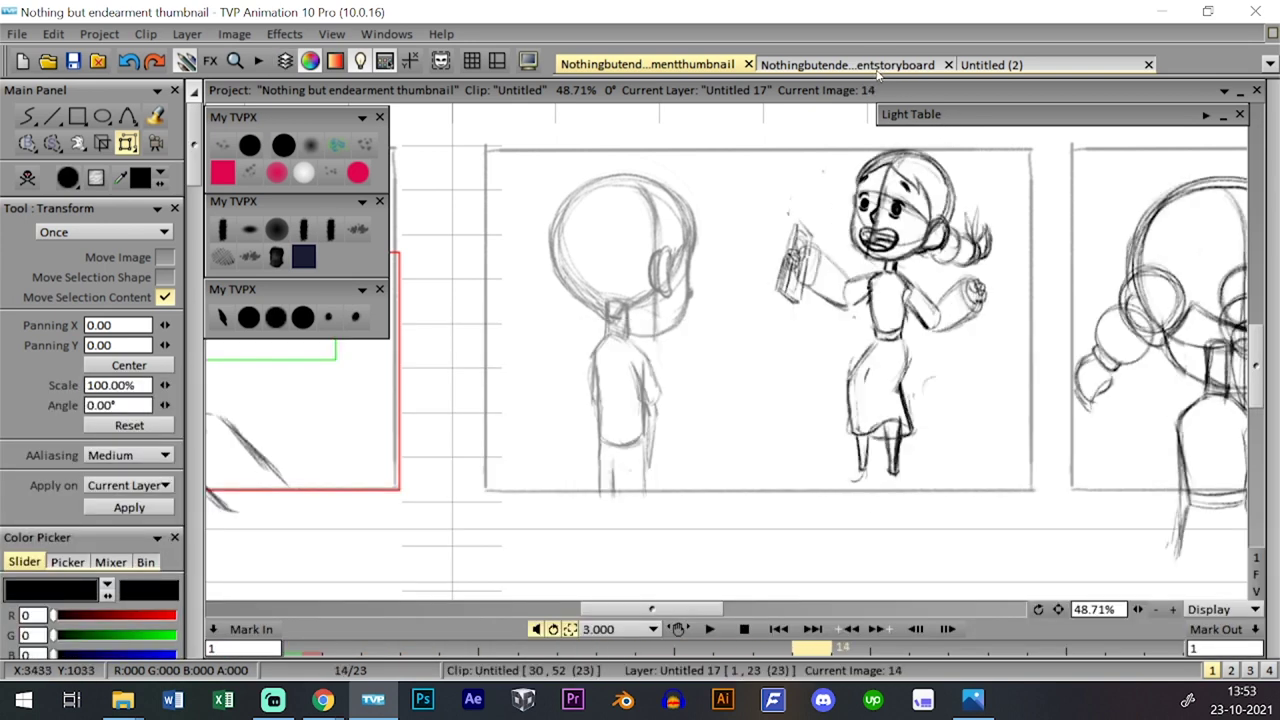
pyautogui.click(876, 66)
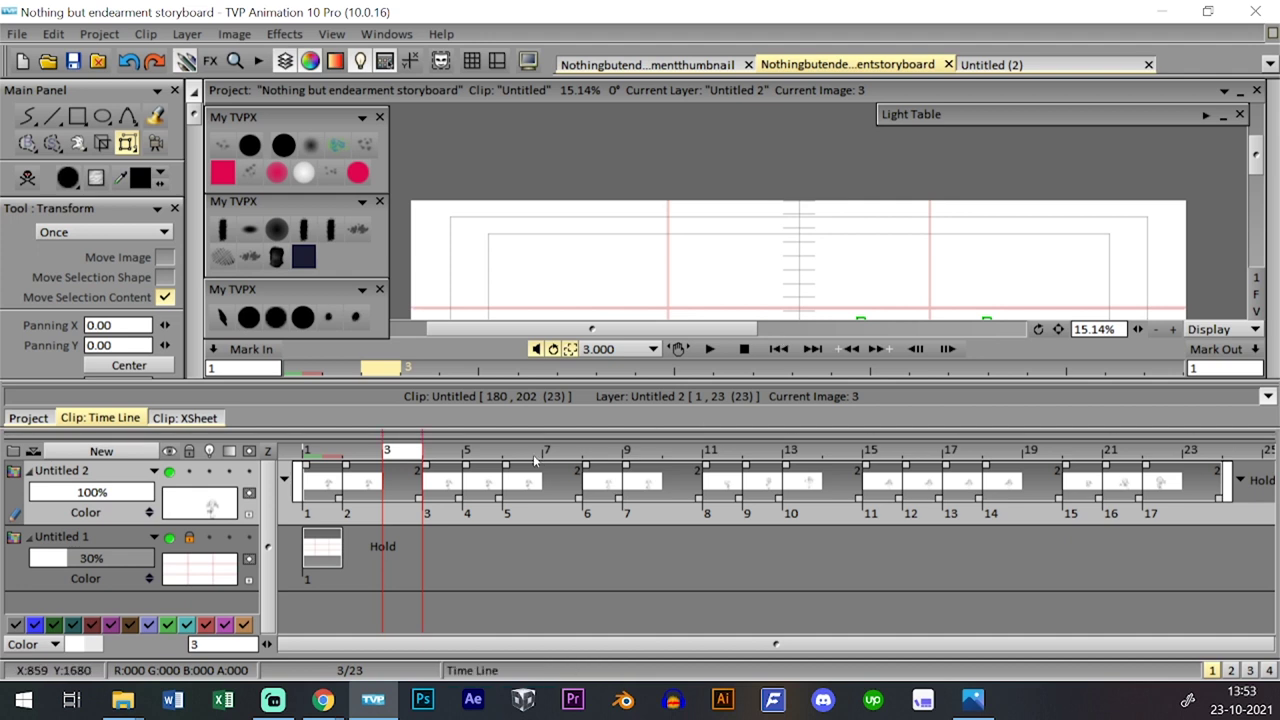
# - Scale up all Untitled 2 images, apply, then undo the enlargement
pyautogui.click(541, 458)
pyautogui.press('Tab')
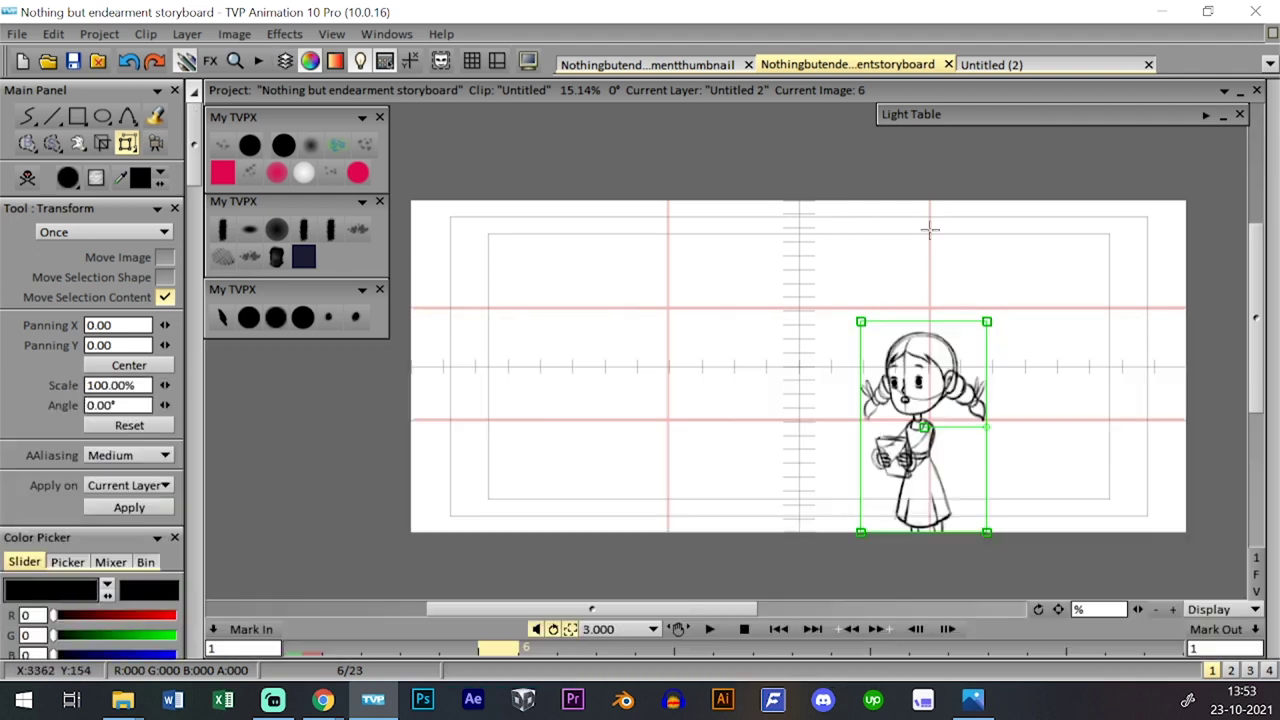
pyautogui.press('Left')
pyautogui.press('Left')
pyautogui.press('Left')
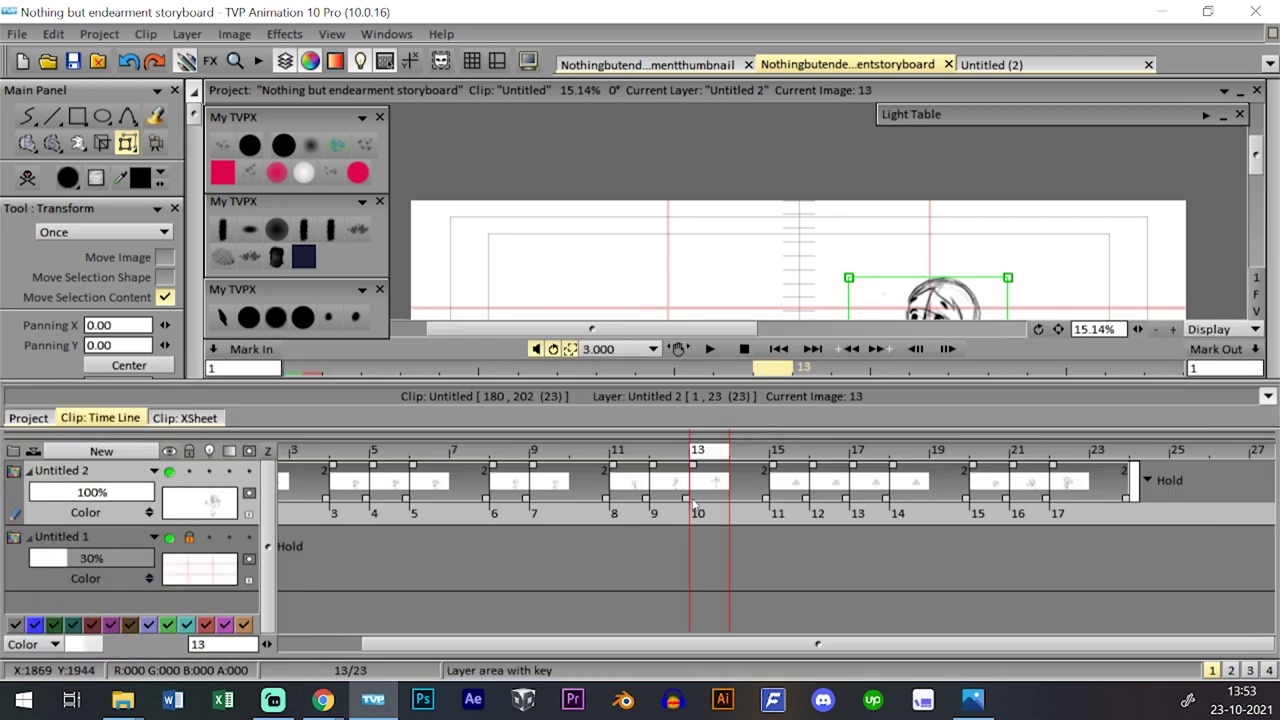
pyautogui.click(700, 513)
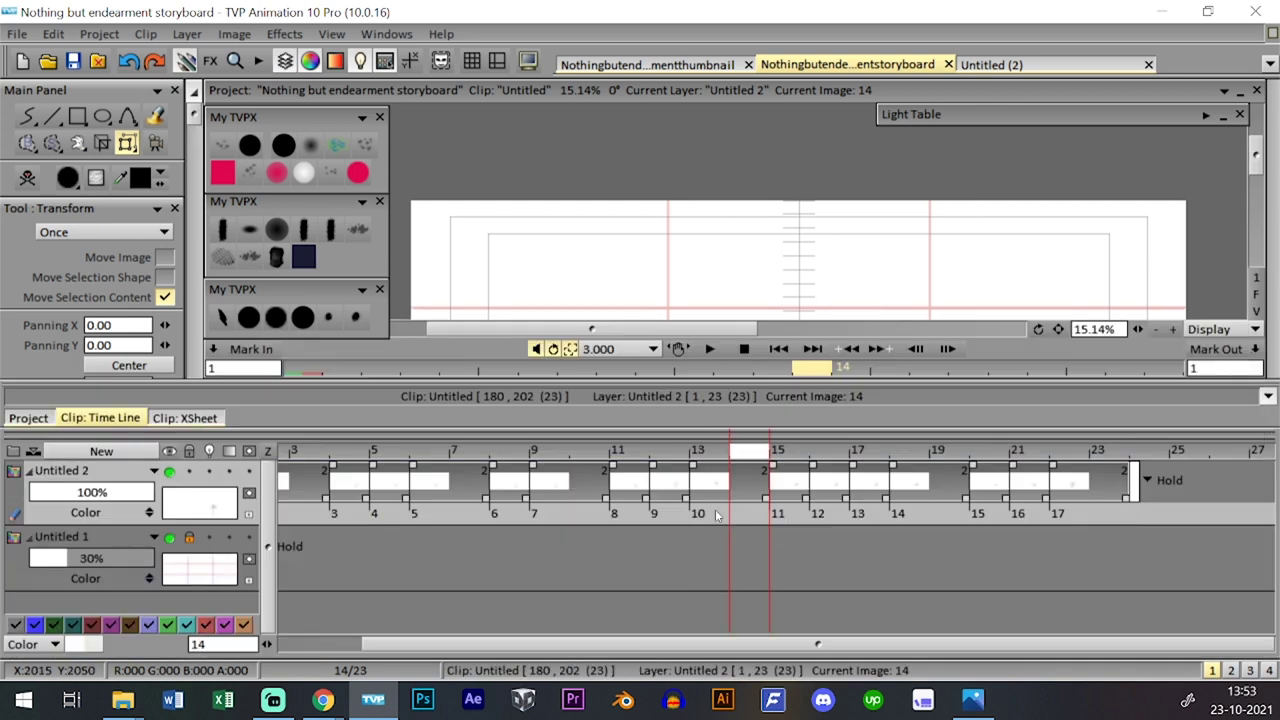
pyautogui.click(713, 456)
pyautogui.click(719, 513)
pyautogui.press('Tab')
pyautogui.moveTo(968, 381)
pyautogui.mouseDown()
pyautogui.moveTo(1000, 320)
pyautogui.moveTo(990, 288)
pyautogui.moveTo(988, 302)
pyautogui.mouseUp()
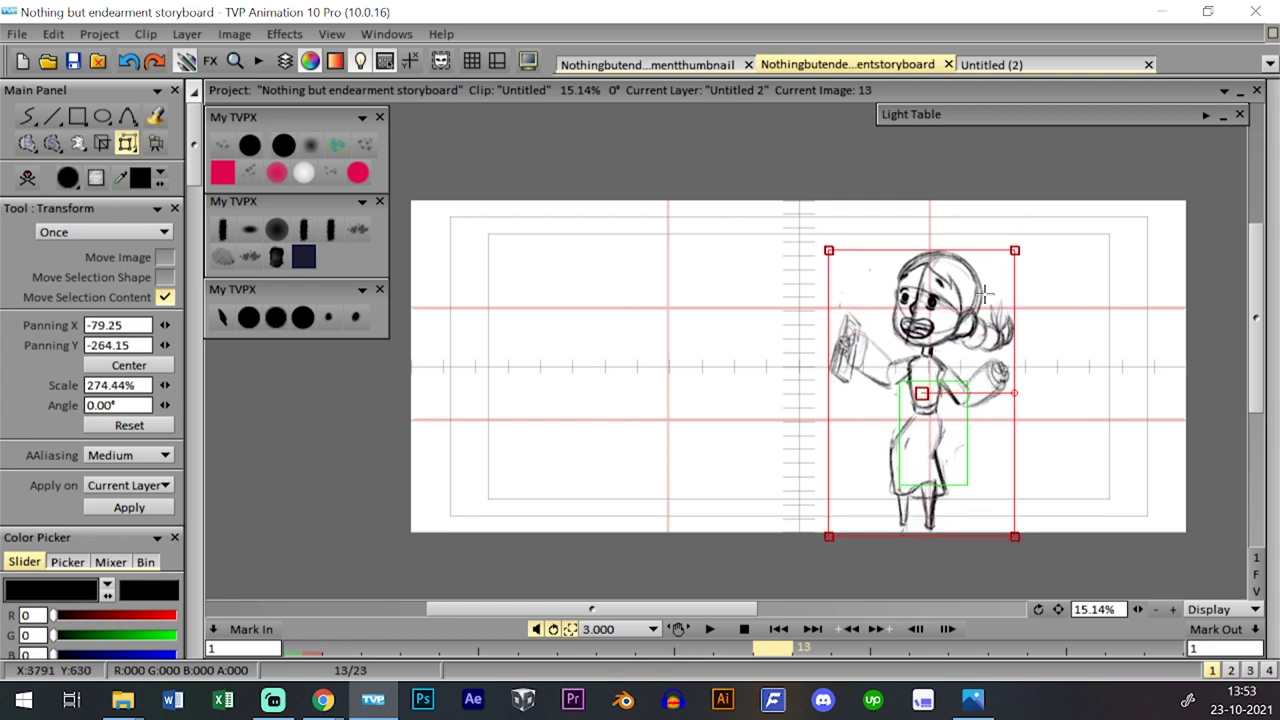
pyautogui.press('Return')
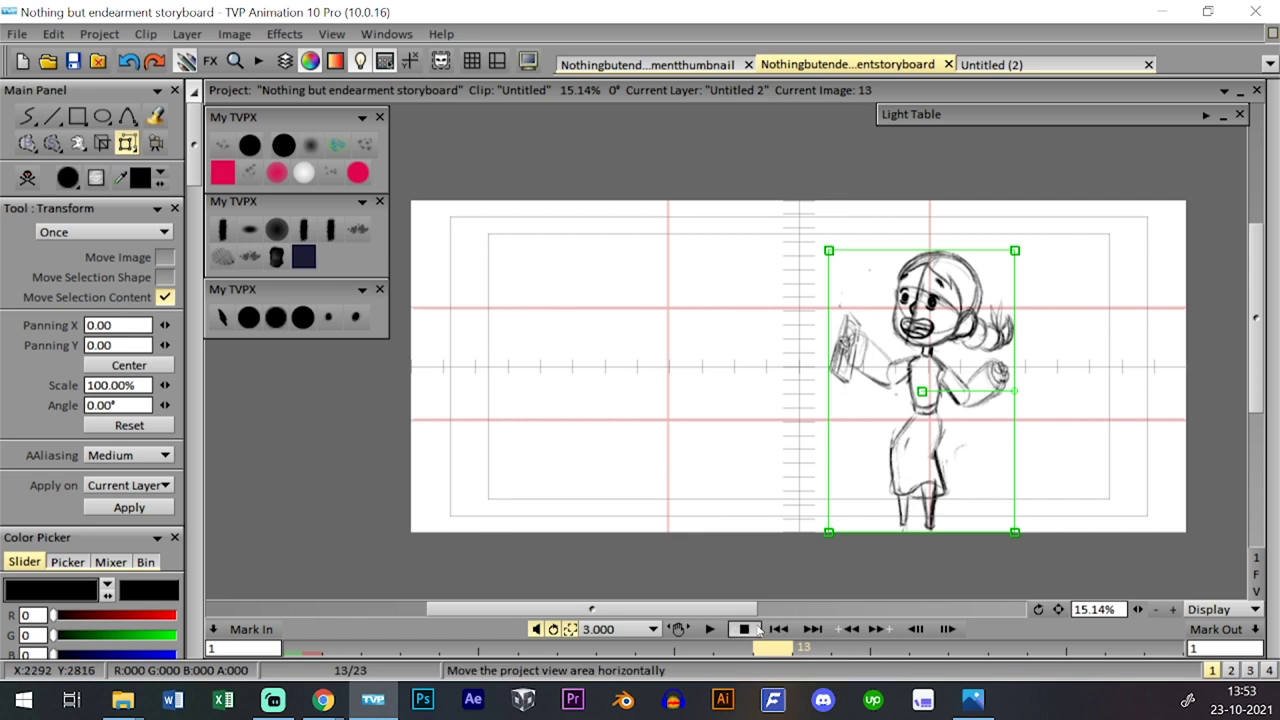
pyautogui.hotkey('ctrl', 'z')
# - From image 1, scale the whole Untitled 2 layer to 330%, move it up, and apply
pyautogui.press('Tab')
pyautogui.moveTo(335, 456); pyautogui.dragTo(276, 448)
pyautogui.press('Tab')
pyautogui.press('Tab')
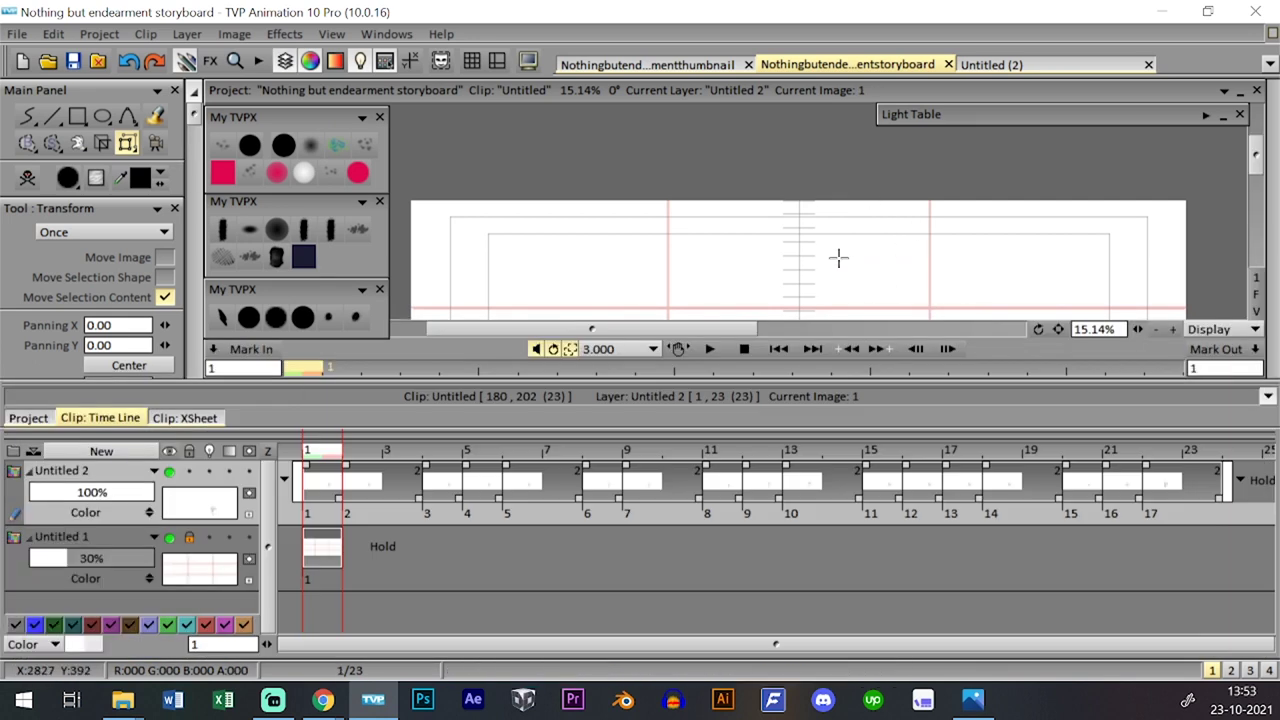
pyautogui.doubleClick(323, 522)
pyautogui.press('Tab')
pyautogui.moveTo(963, 396)
pyautogui.mouseDown()
pyautogui.moveTo(1023, 267)
pyautogui.moveTo(1042, 272)
pyautogui.mouseUp()
pyautogui.moveTo(993, 336)
pyautogui.mouseDown()
pyautogui.moveTo(996, 298)
pyautogui.moveTo(1048, 216)
pyautogui.moveTo(1042, 225)
pyautogui.mouseUp()
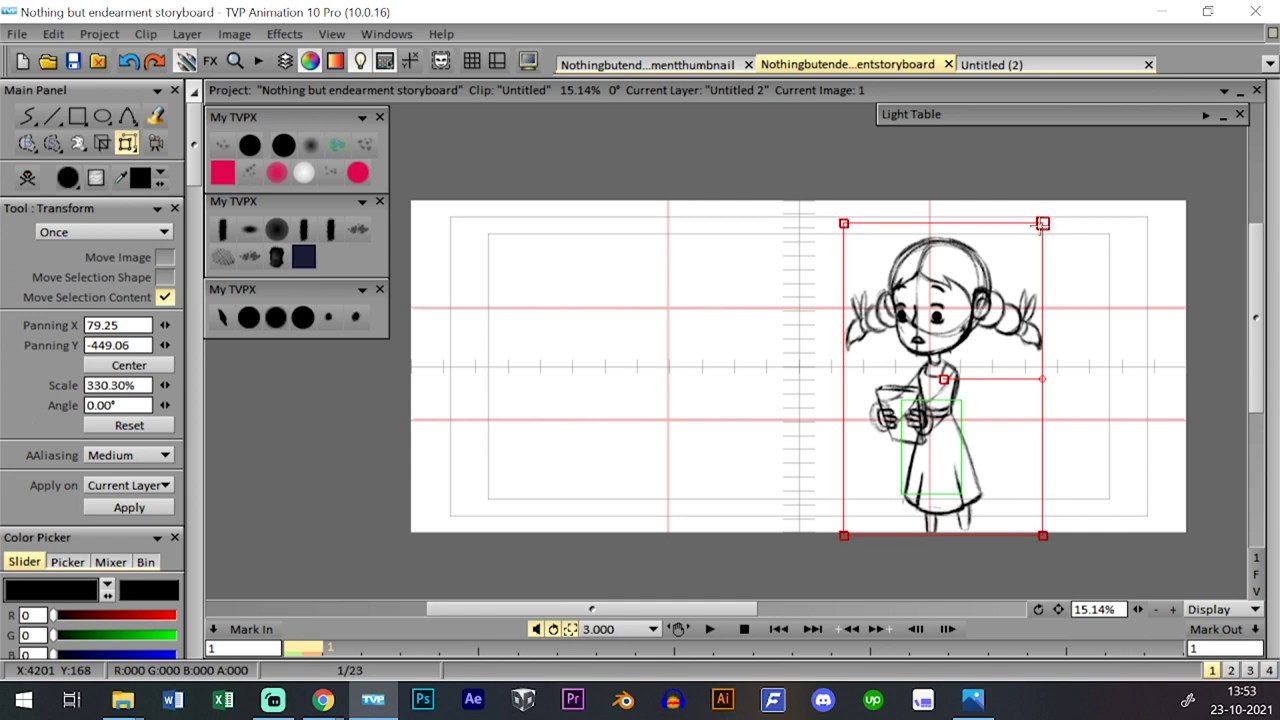
pyautogui.moveTo(994, 294); pyautogui.dragTo(992, 297)
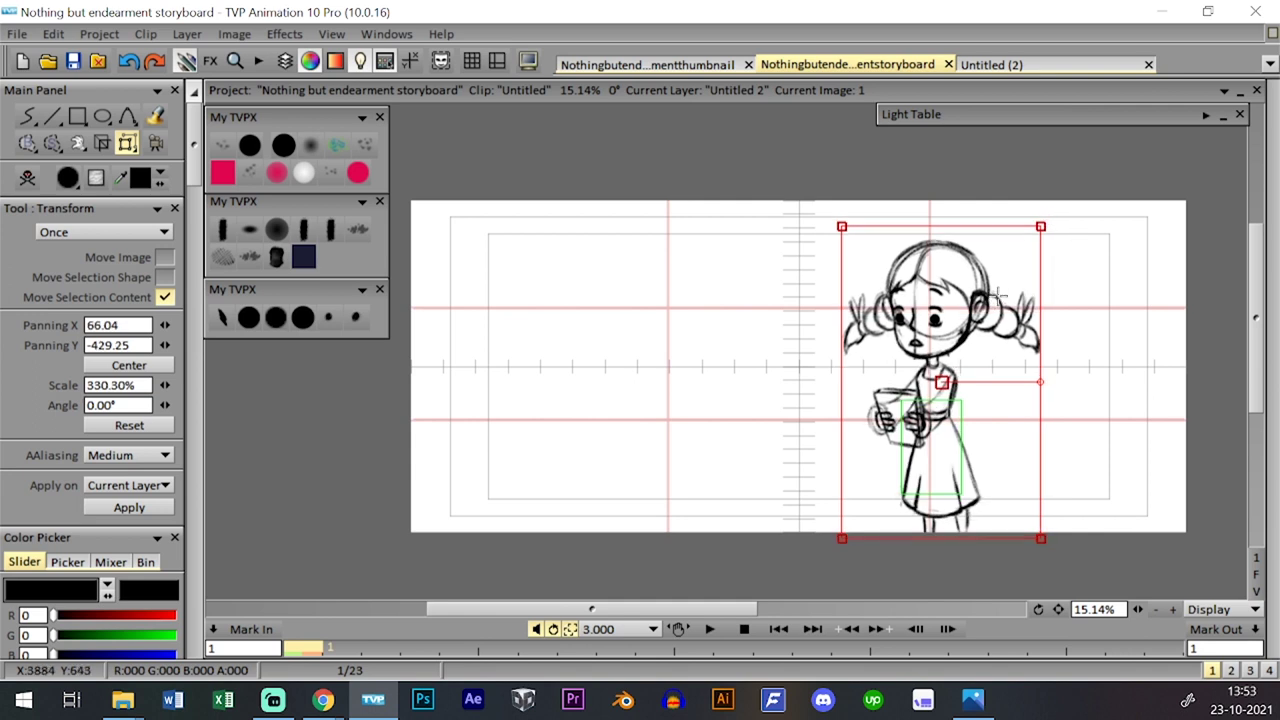
pyautogui.press('Return')
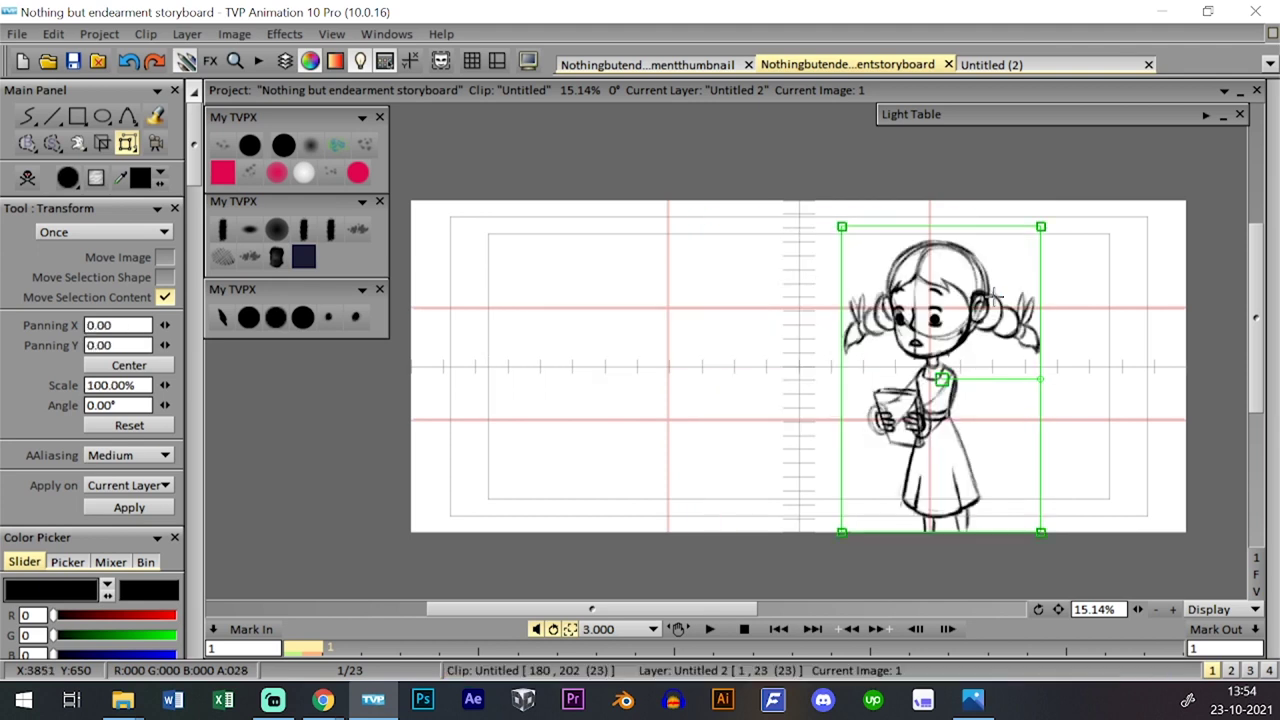
pyautogui.press('Tab')
pyautogui.click(1187, 452)
pyautogui.press('t')
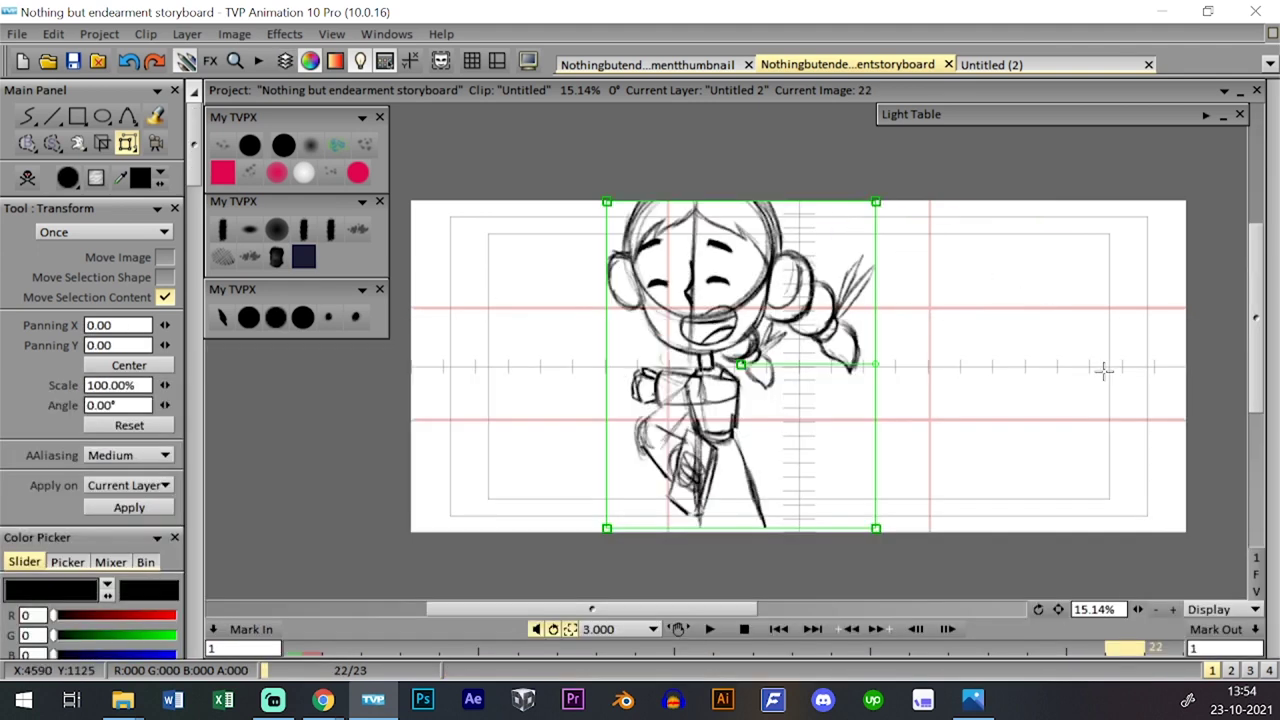
pyautogui.click(328, 316)
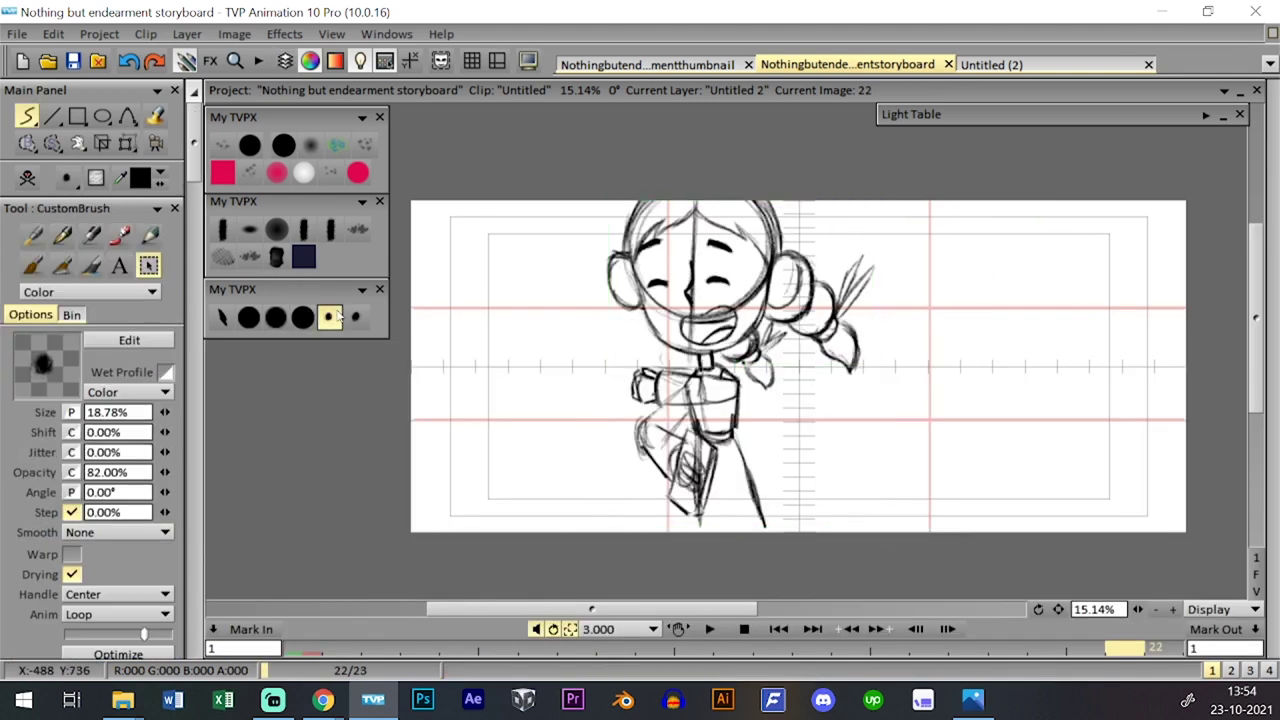
pyautogui.click(647, 64)
pyautogui.press('t')
pyautogui.moveTo(1008, 451); pyautogui.dragTo(1146, 433)
pyautogui.press('t')
pyautogui.press('t')
pyautogui.press('t')
pyautogui.click(829, 65)
pyautogui.press('t')
pyautogui.press('t')
pyautogui.press('t')
pyautogui.press('t')
pyautogui.press('t')
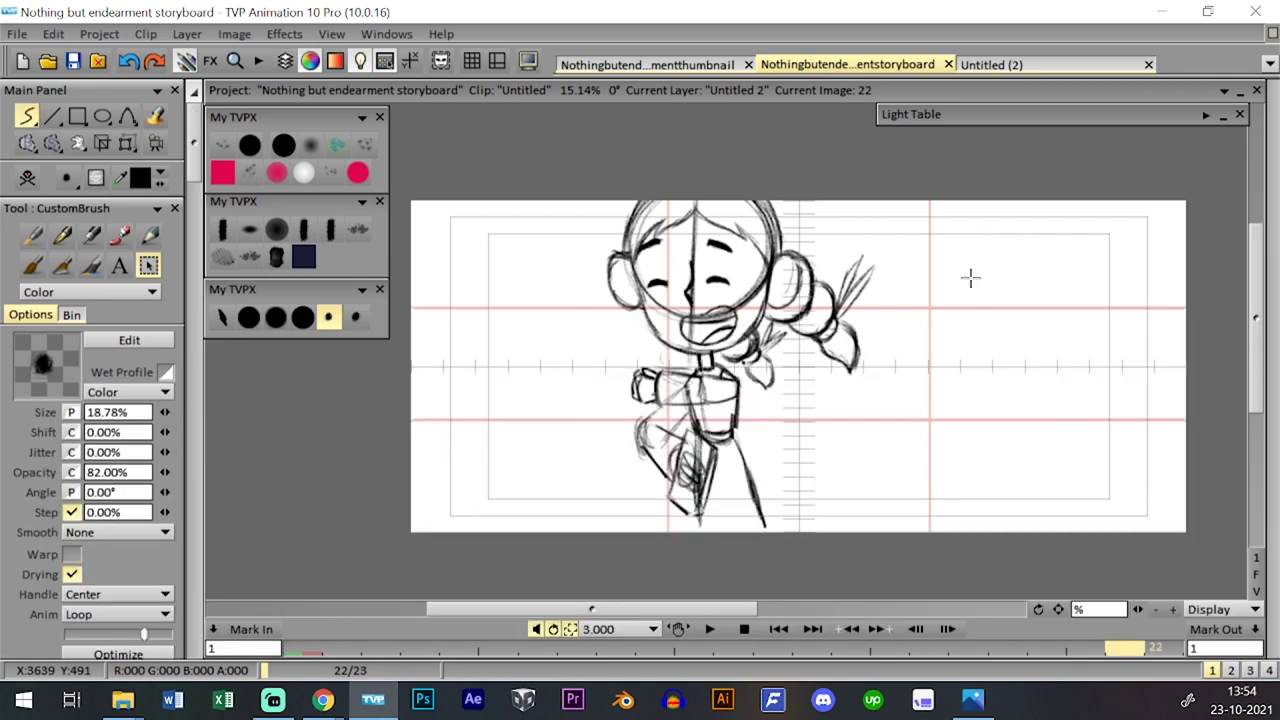
pyautogui.press('t')
pyautogui.press('Left')
pyautogui.press('Left')
pyautogui.press('Left')
pyautogui.press('Left')
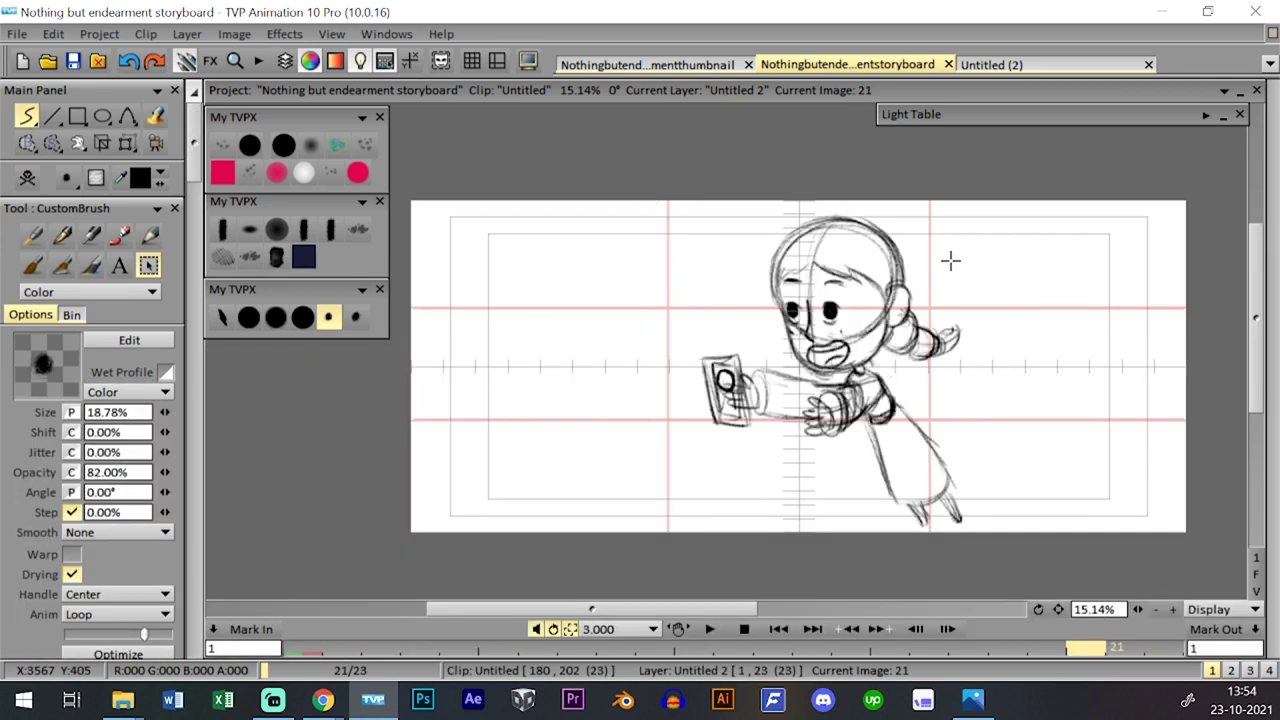
pyautogui.press('Right')
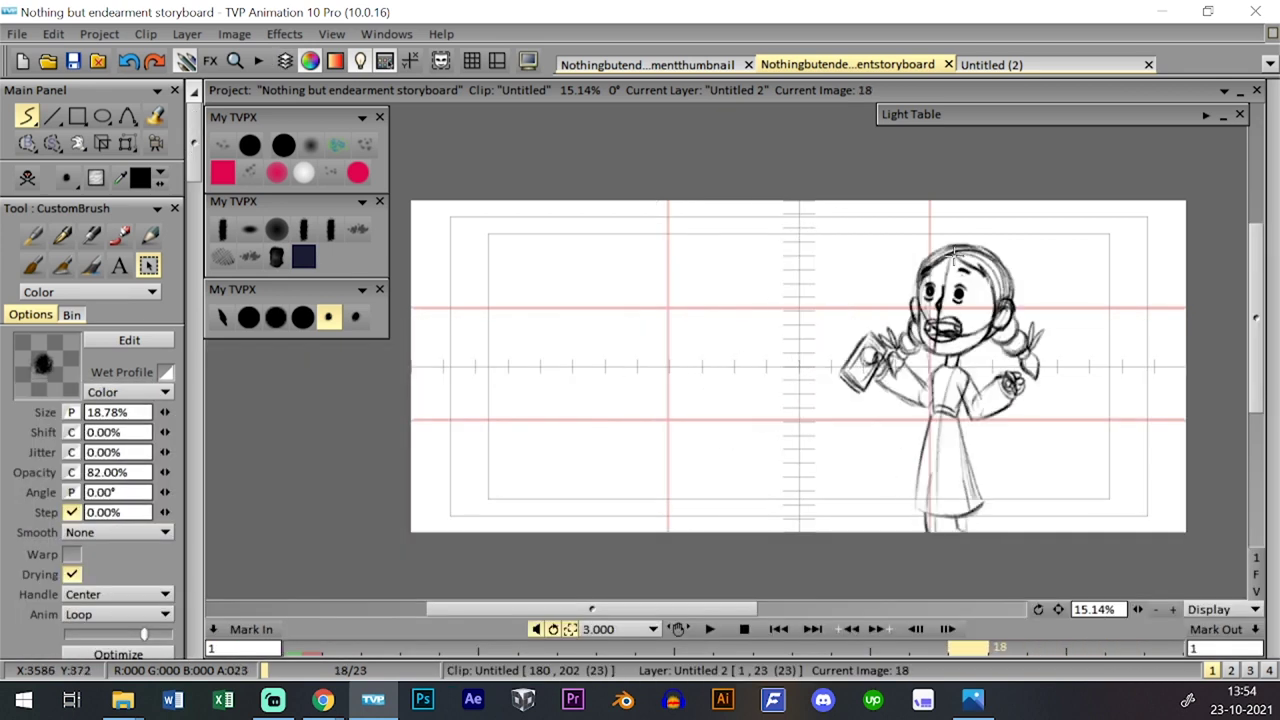
pyautogui.press('Left')
pyautogui.press('Left')
pyautogui.press('Left')
pyautogui.press('Left')
pyautogui.press('Left')
pyautogui.press('Left')
pyautogui.press('Left')
pyautogui.press('Left')
pyautogui.press('Left')
pyautogui.press('Left')
pyautogui.press('Left')
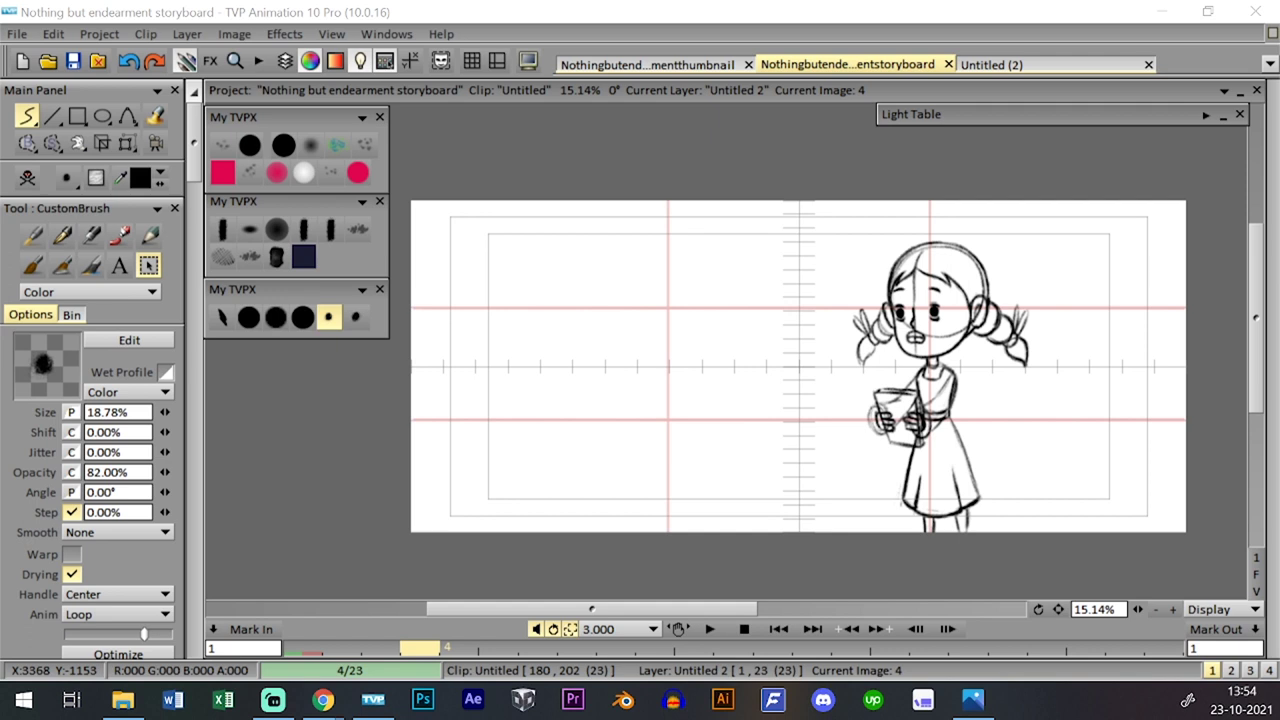
pyautogui.click(655, 65)
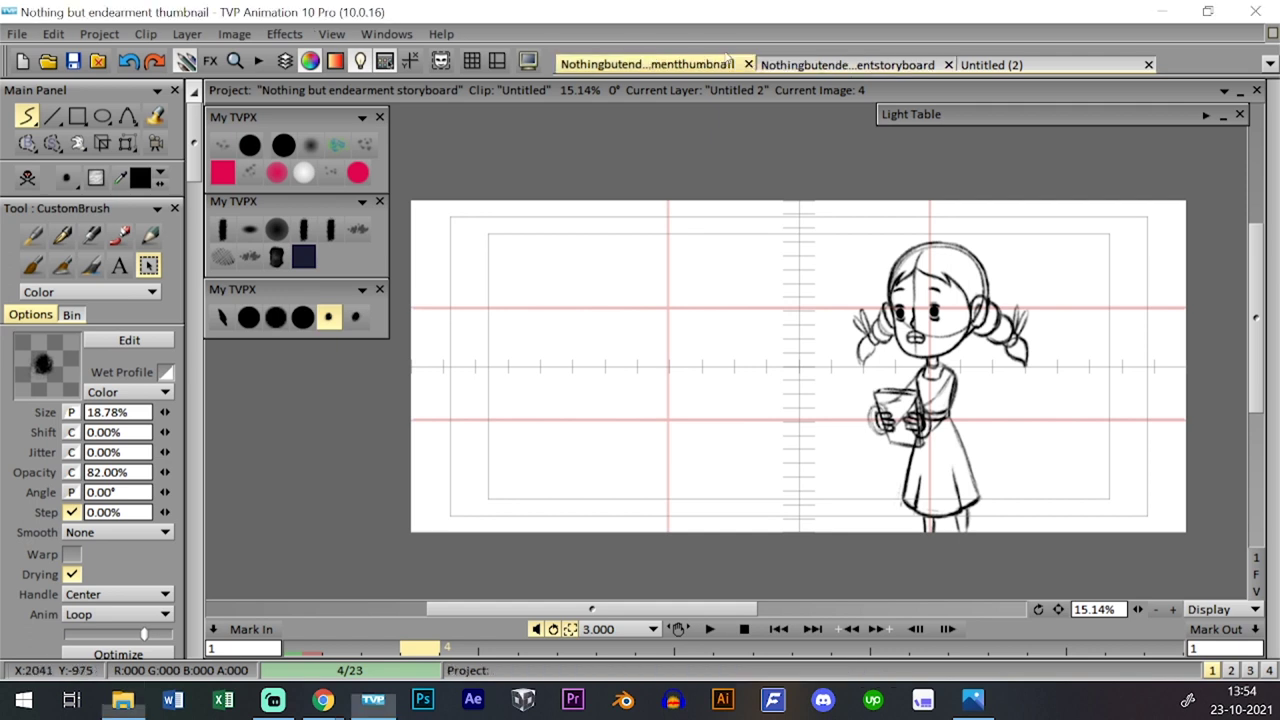
pyautogui.click(850, 65)
pyautogui.press('l')
pyautogui.moveTo(505, 462); pyautogui.dragTo(882, 458)
pyautogui.press('l')
pyautogui.press('l')
pyautogui.press('l')
pyautogui.press('l')
pyautogui.press('l')
pyautogui.press('l')
pyautogui.press('l')
pyautogui.press('l')
pyautogui.press('l')
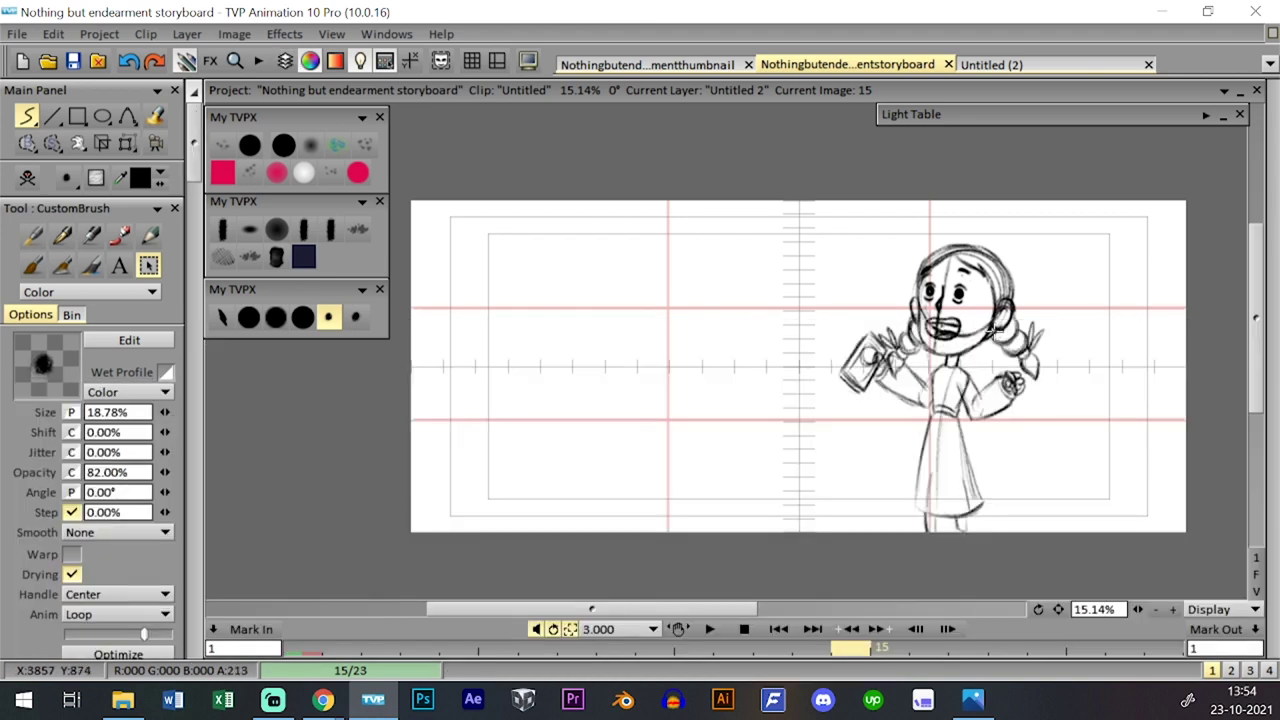
pyautogui.press('Left')
pyautogui.press('Left')
pyautogui.press('Left')
pyautogui.press('Left')
pyautogui.press('Left')
pyautogui.press('Left')
pyautogui.press('Left')
pyautogui.press('Left')
pyautogui.press('Left')
pyautogui.press('Left')
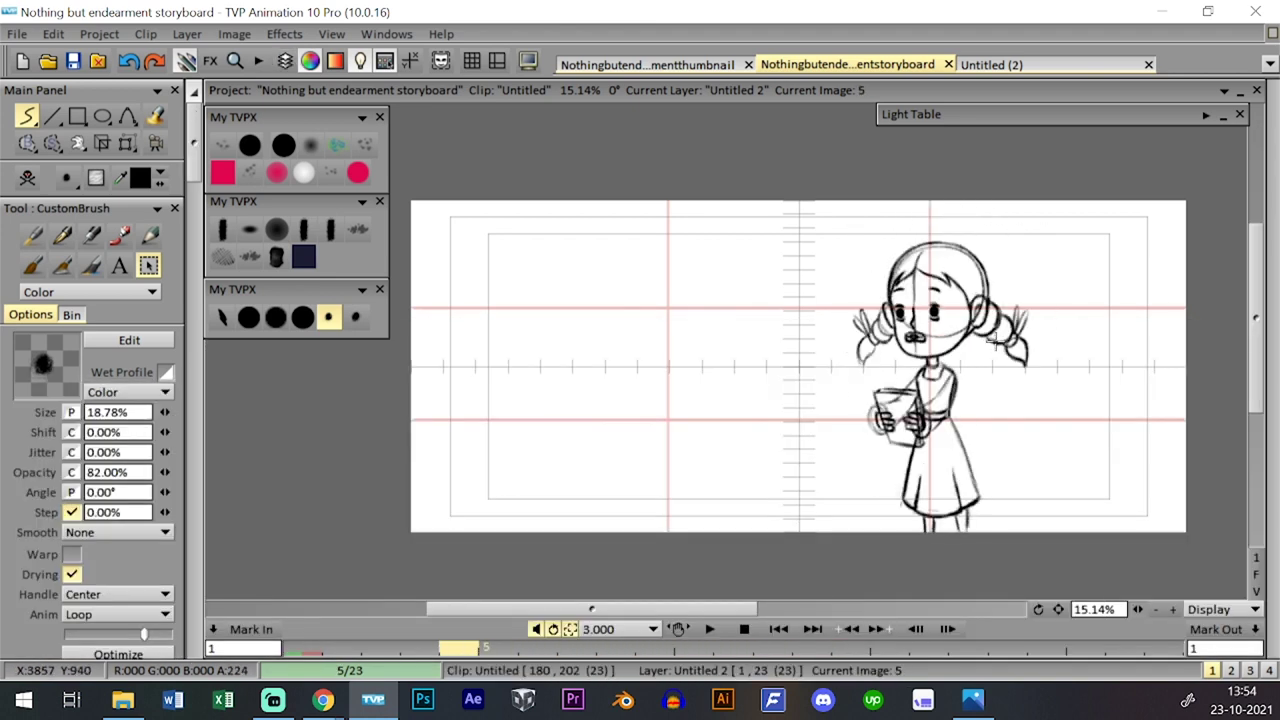
pyautogui.press('Right')
pyautogui.press('Right')
pyautogui.press('Right')
pyautogui.press('Right')
pyautogui.press('Right')
pyautogui.press('Right')
pyautogui.press('Right')
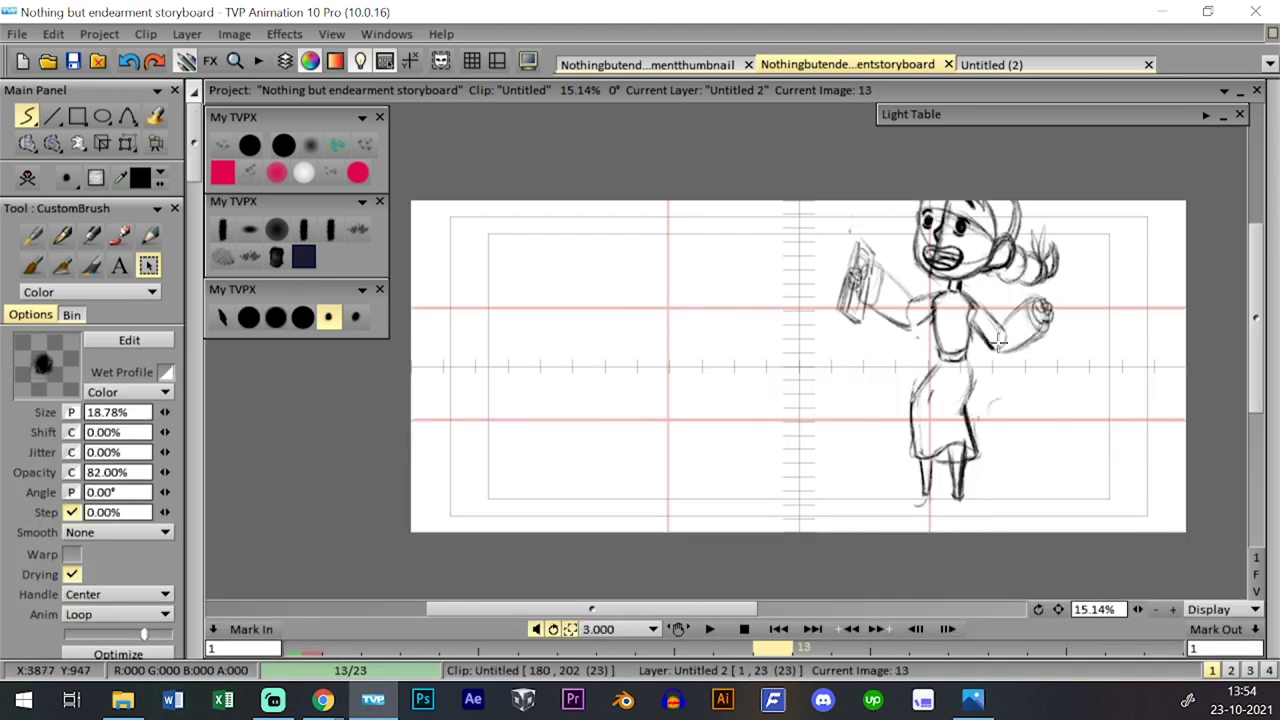
pyautogui.press('Right')
pyautogui.press('Right')
pyautogui.press('Right')
pyautogui.press('Right')
pyautogui.press('Right')
pyautogui.press('Right')
pyautogui.press('Right')
pyautogui.press('Right')
pyautogui.press('Right')
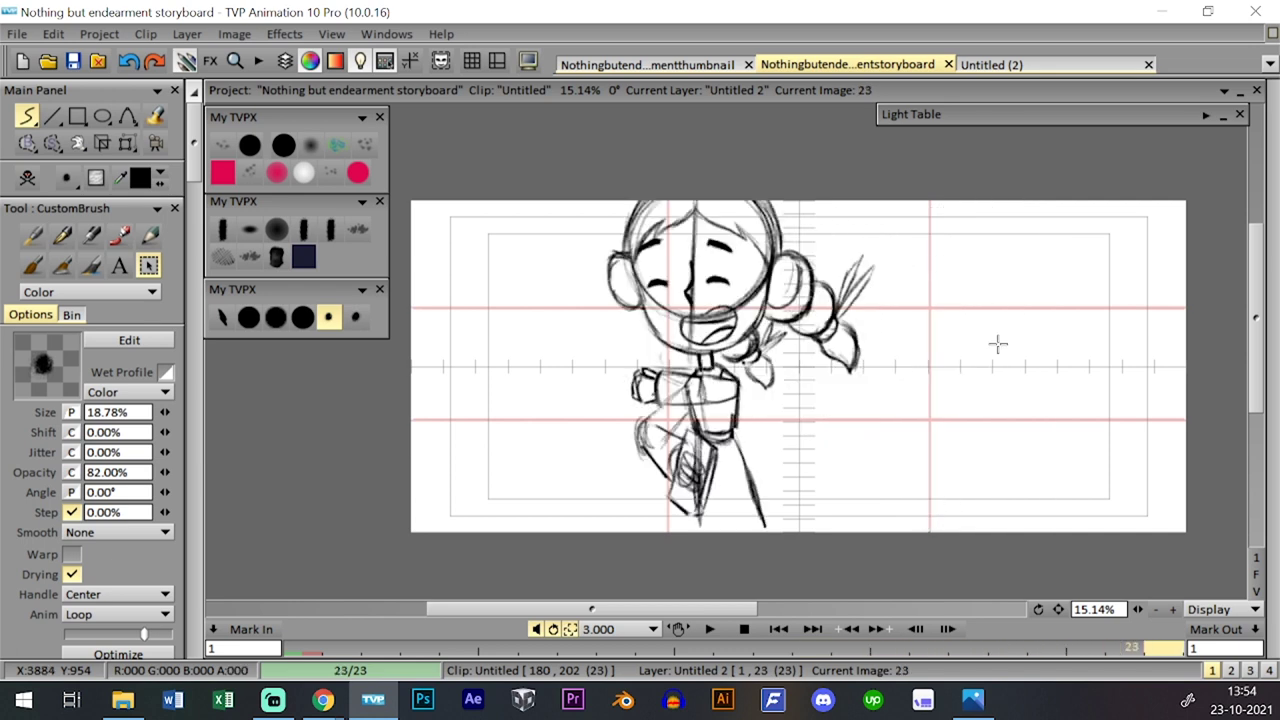
pyautogui.press('l')
pyautogui.press('Right')
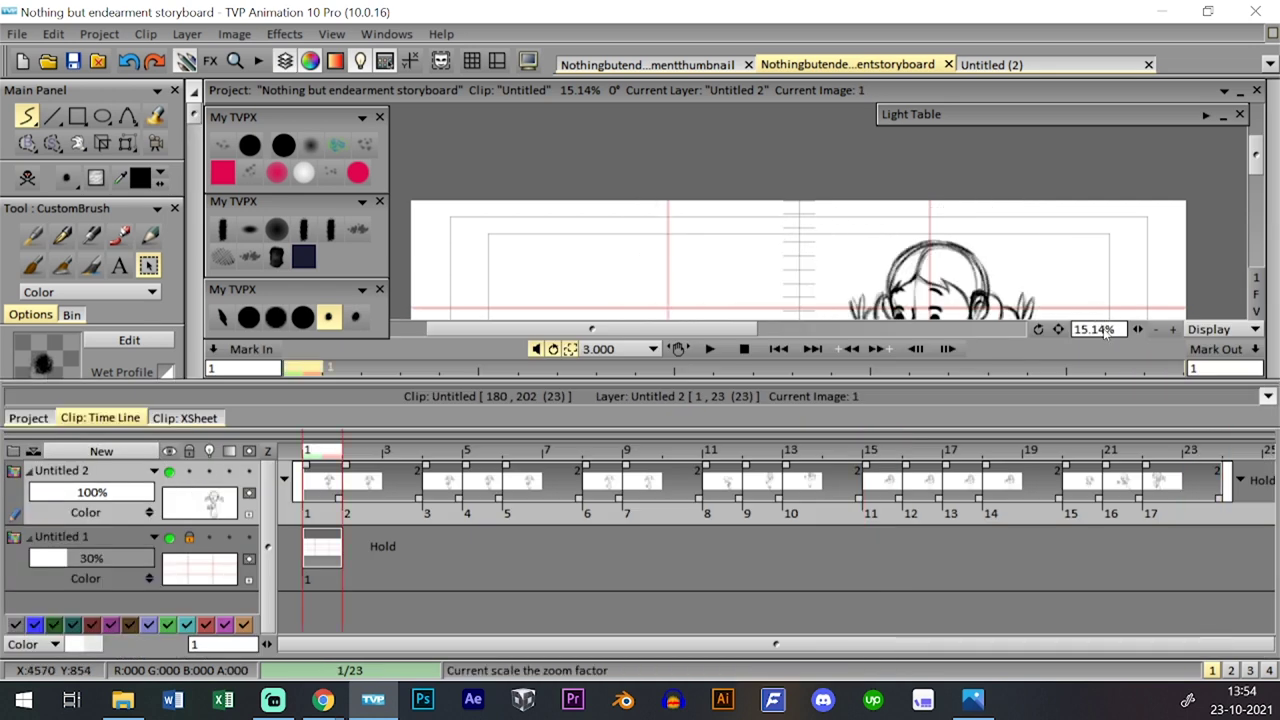
# - Scale the selected Untitled 2 frames to about 297%, shift them right, and apply
pyautogui.doubleClick(1161, 483)
pyautogui.press('l')
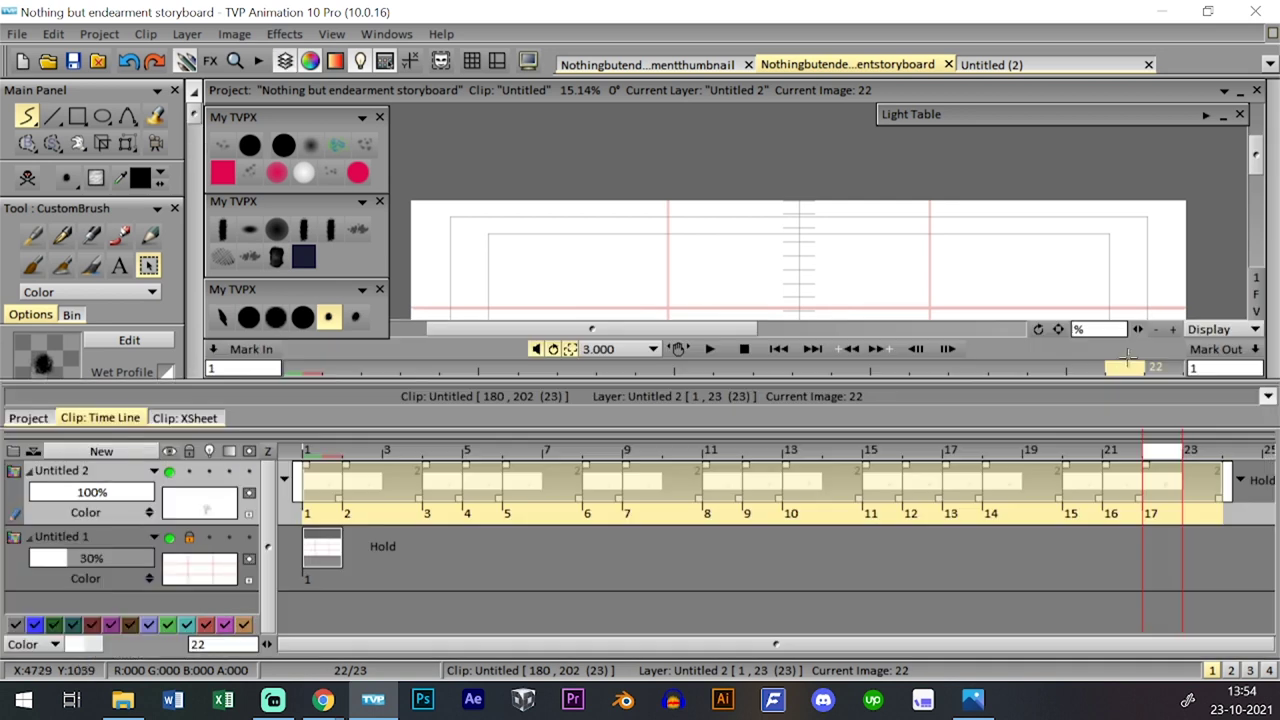
pyautogui.click(127, 143)
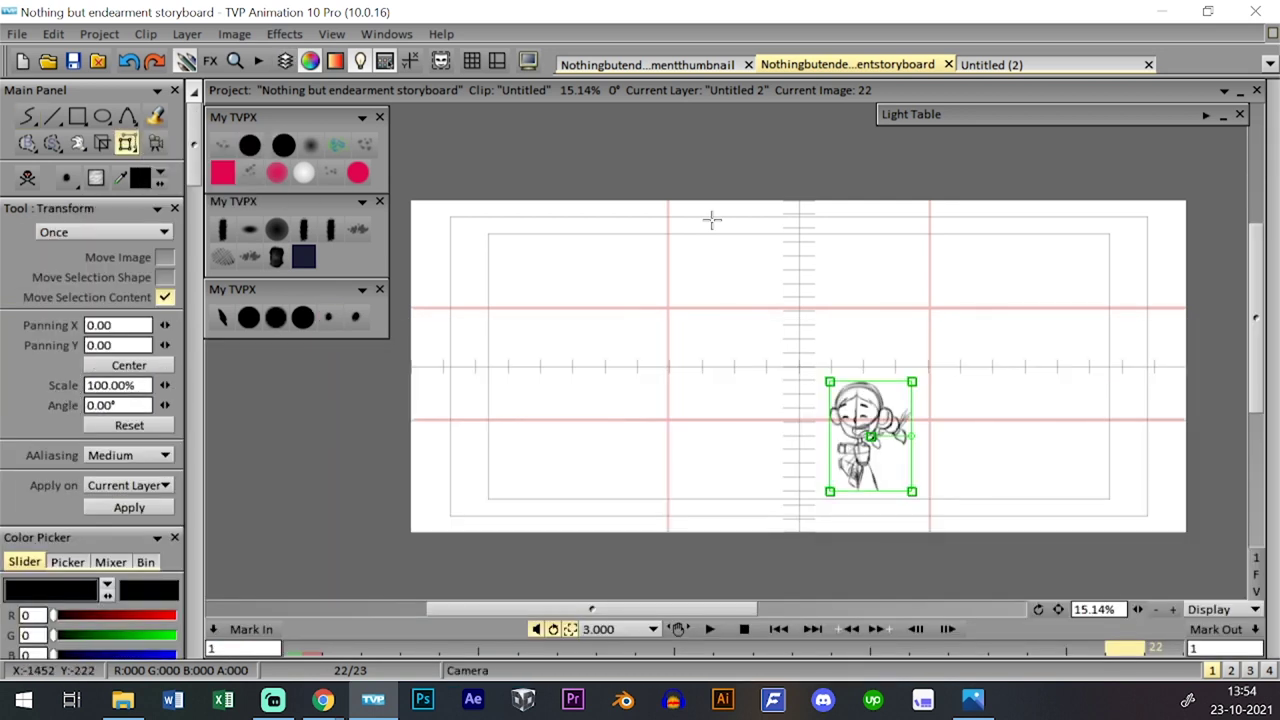
pyautogui.moveTo(917, 372); pyautogui.dragTo(816, 203)
pyautogui.moveTo(754, 300); pyautogui.dragTo(768, 313)
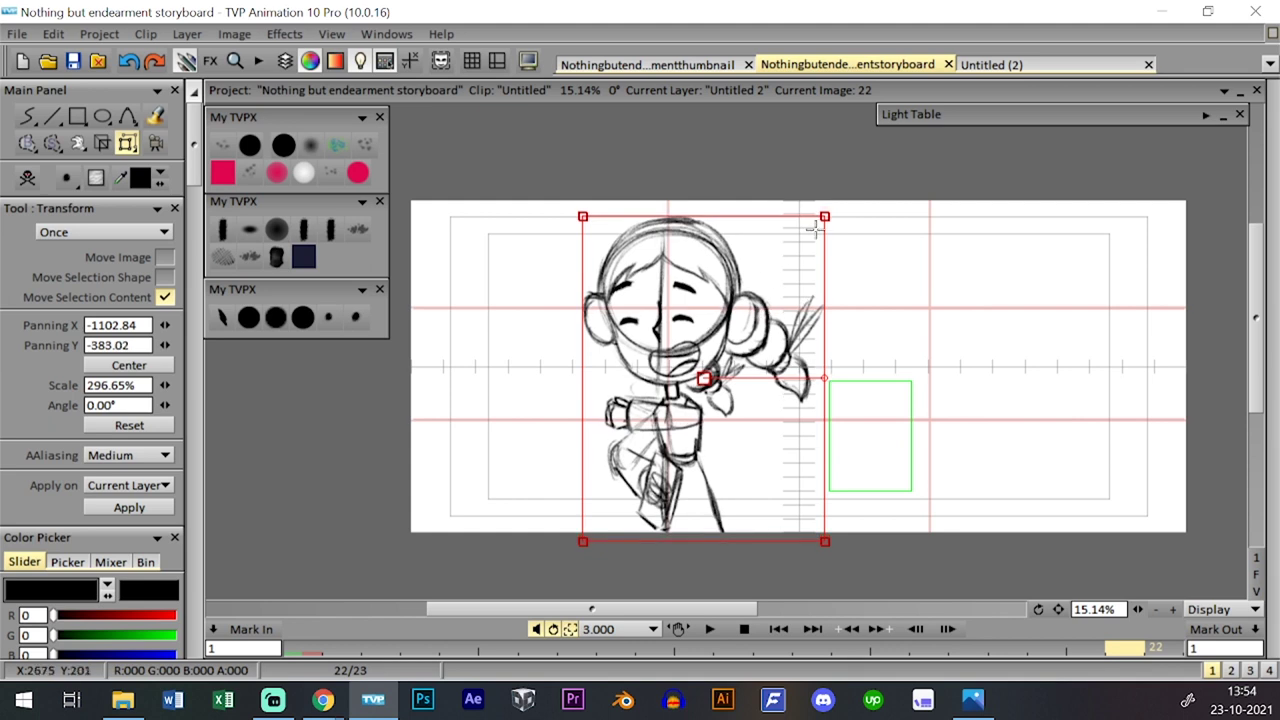
pyautogui.moveTo(803, 269); pyautogui.dragTo(820, 289)
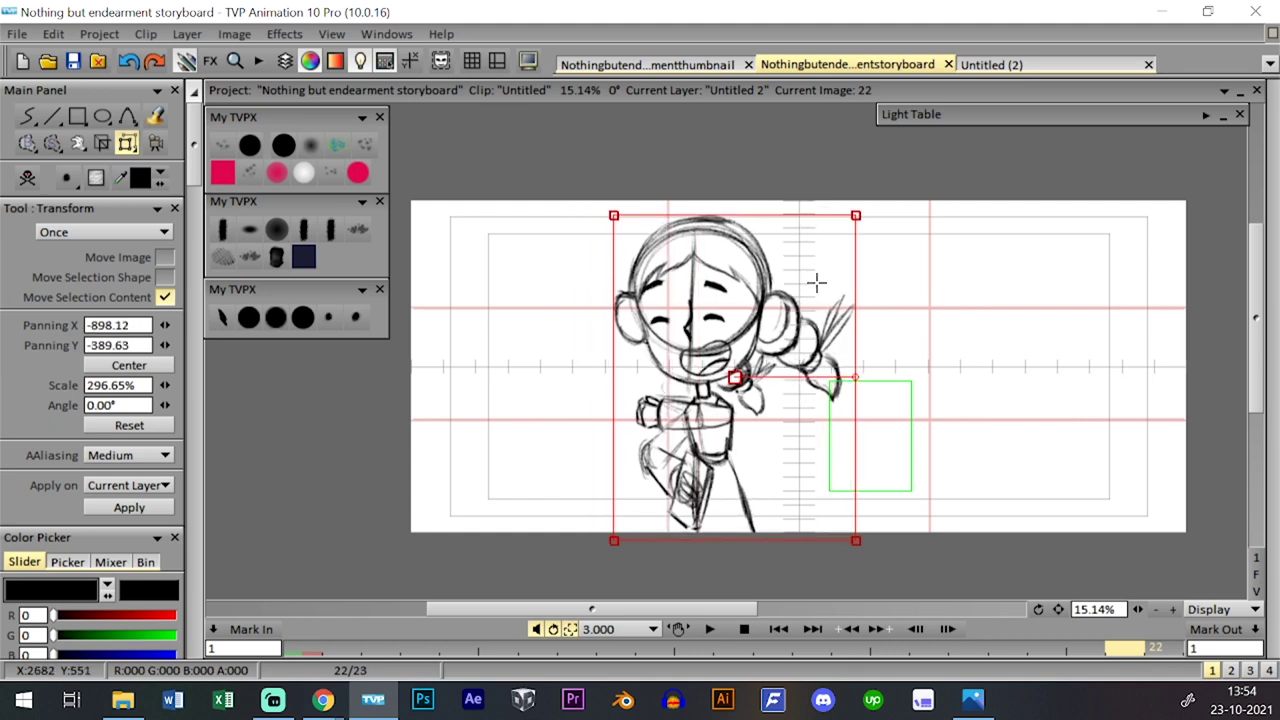
pyautogui.press('Return')
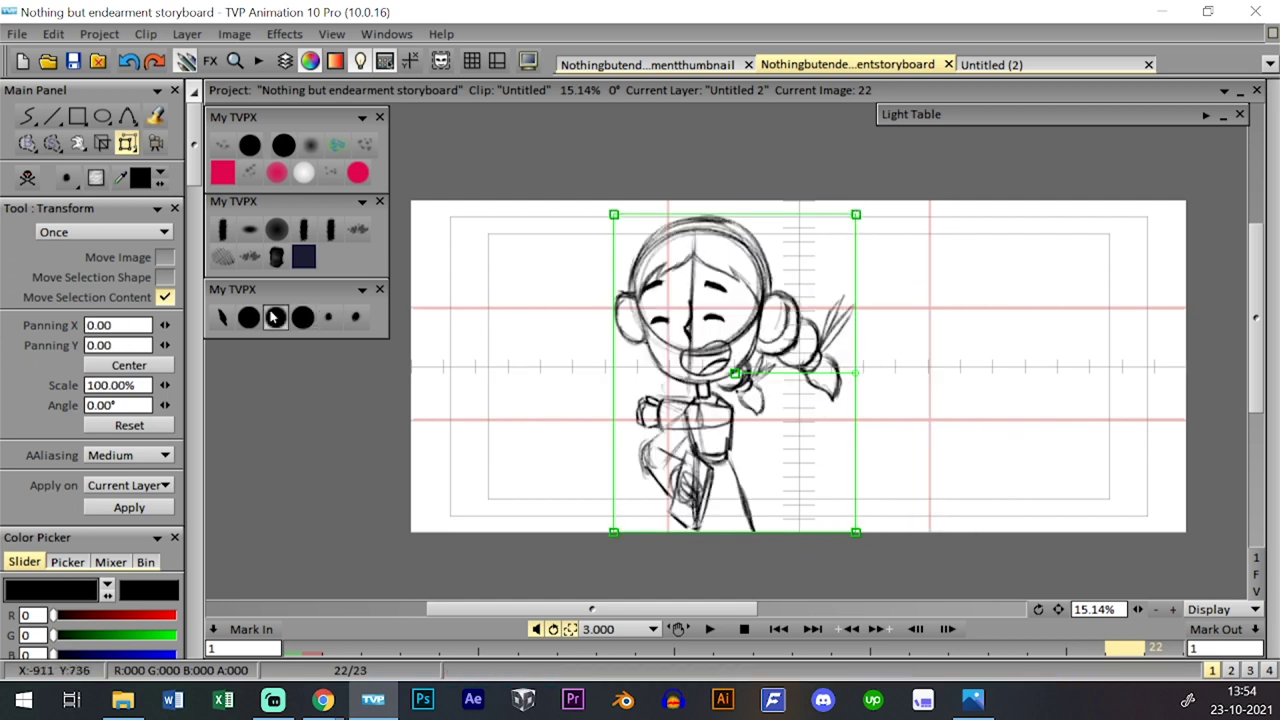
pyautogui.click(249, 317)
# - Review images 9 to 21, then select images 1 through 16 of Untitled 2
pyautogui.press('Tab')
pyautogui.press('Tab')
pyautogui.press('Tab')
pyautogui.press('Tab')
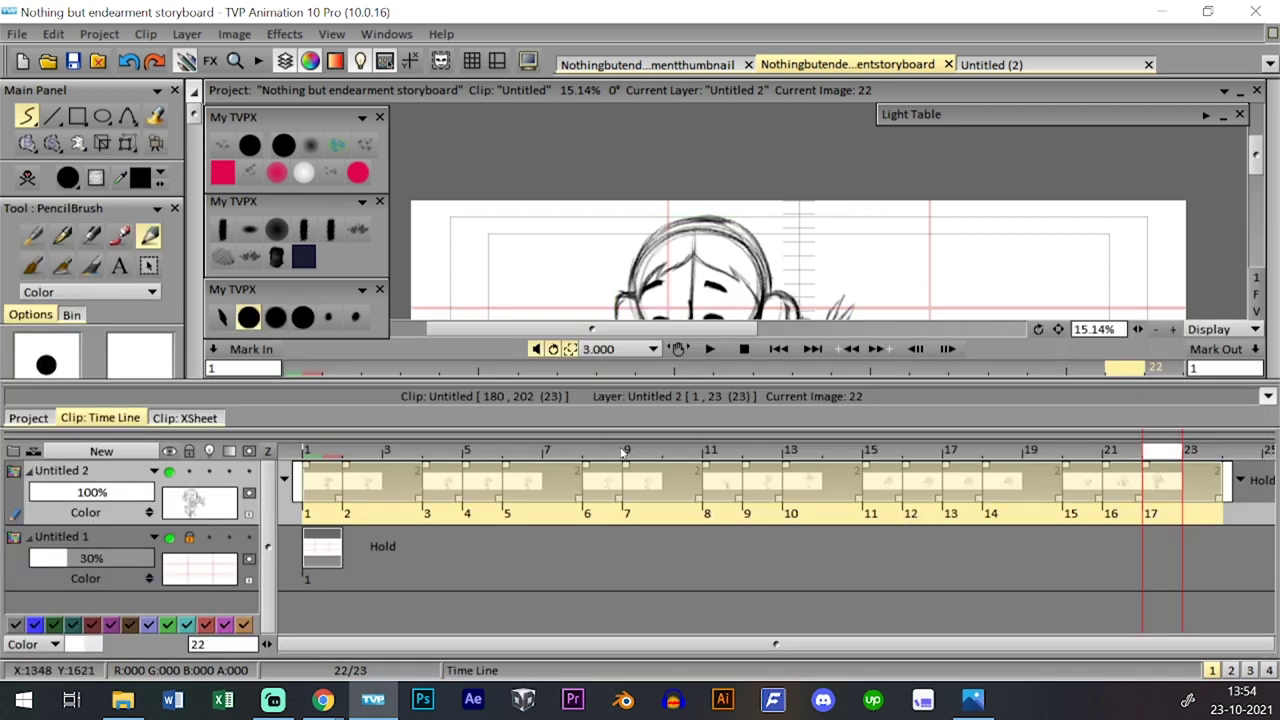
pyautogui.click(622, 453)
pyautogui.press('Tab')
pyautogui.press('Left')
pyautogui.press('Left')
pyautogui.press('Left')
pyautogui.press('Left')
pyautogui.press('Left')
pyautogui.press('Left')
pyautogui.press('Left')
pyautogui.press('Left')
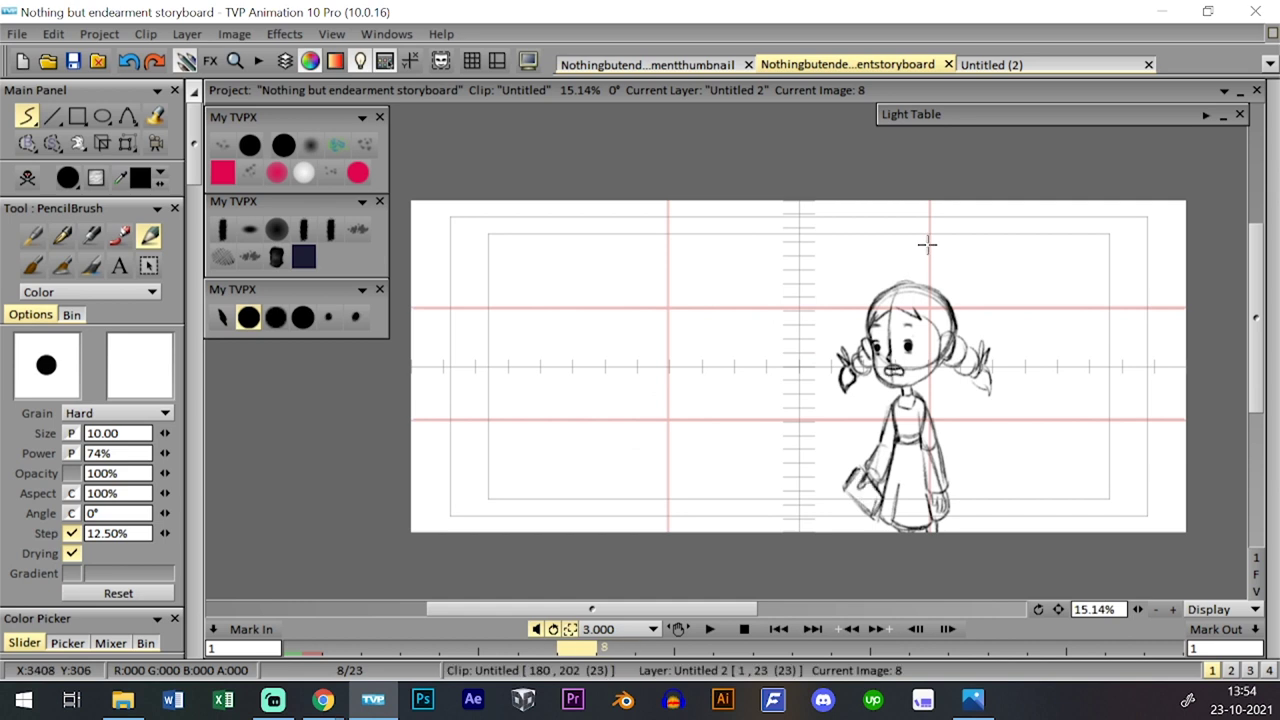
pyautogui.press('Right')
pyautogui.press('Right')
pyautogui.press('Right')
pyautogui.press('Right')
pyautogui.press('Right')
pyautogui.press('Right')
pyautogui.press('Right')
pyautogui.press('Right')
pyautogui.press('Right')
pyautogui.press('Right')
pyautogui.press('Right')
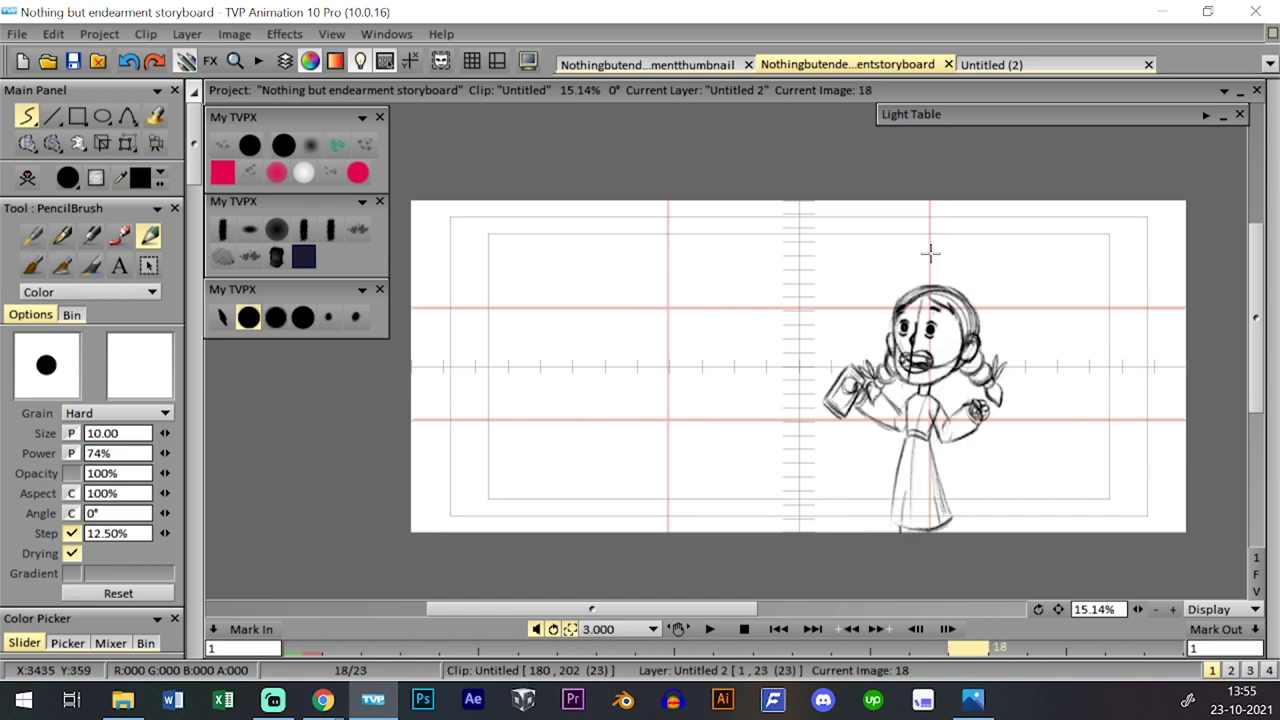
pyautogui.press('Right')
pyautogui.press('Right')
pyautogui.press('Right')
pyautogui.hotkey('shift', 't')
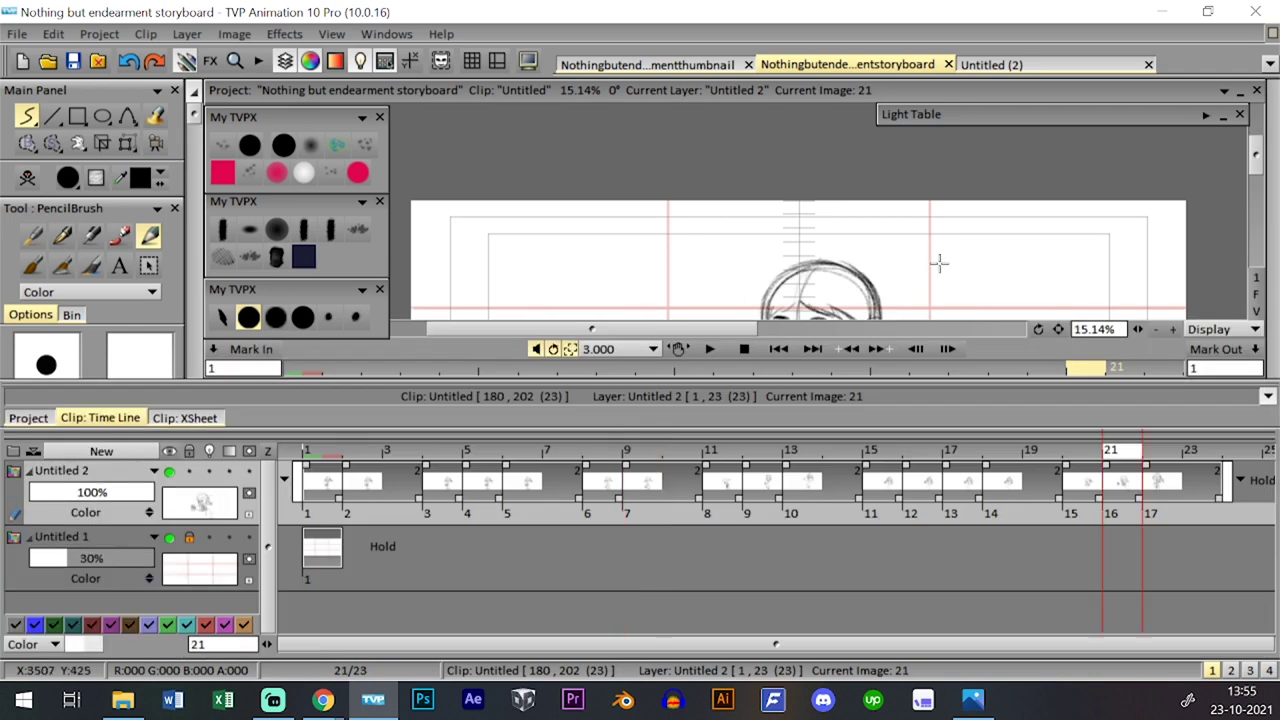
pyautogui.moveTo(1090, 515); pyautogui.dragTo(310, 500)
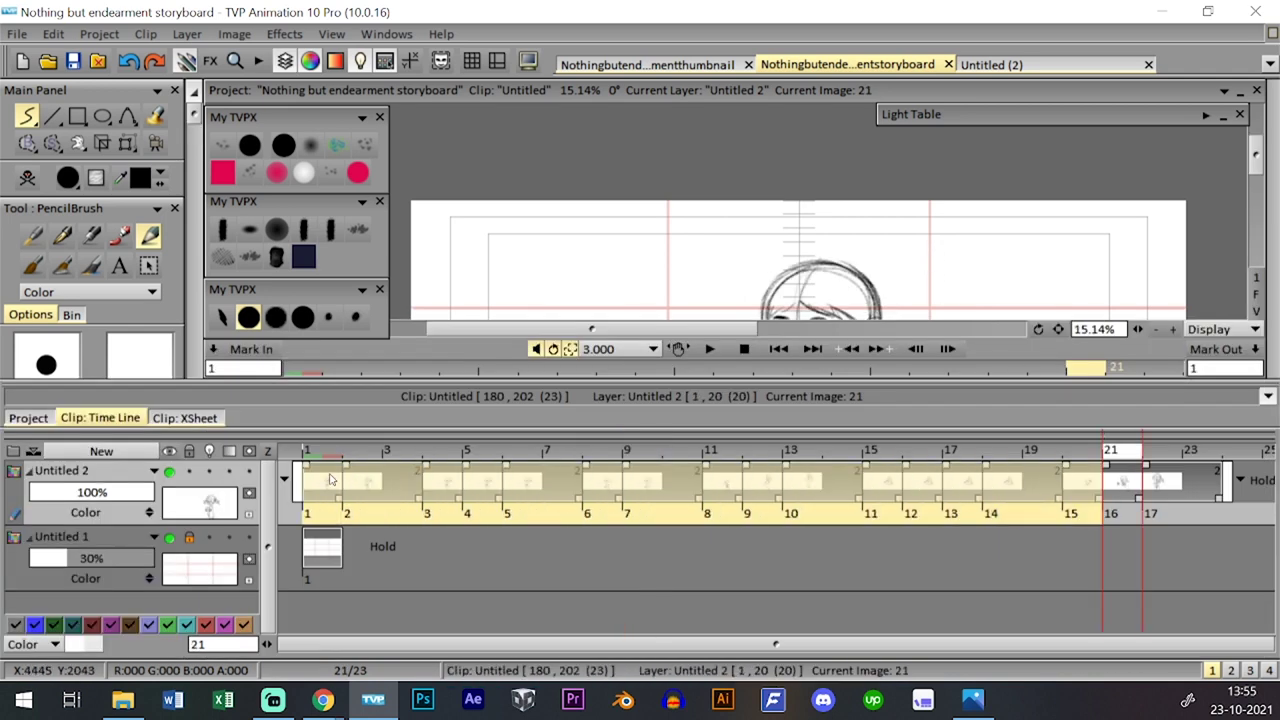
pyautogui.hotkey('shift', 't')
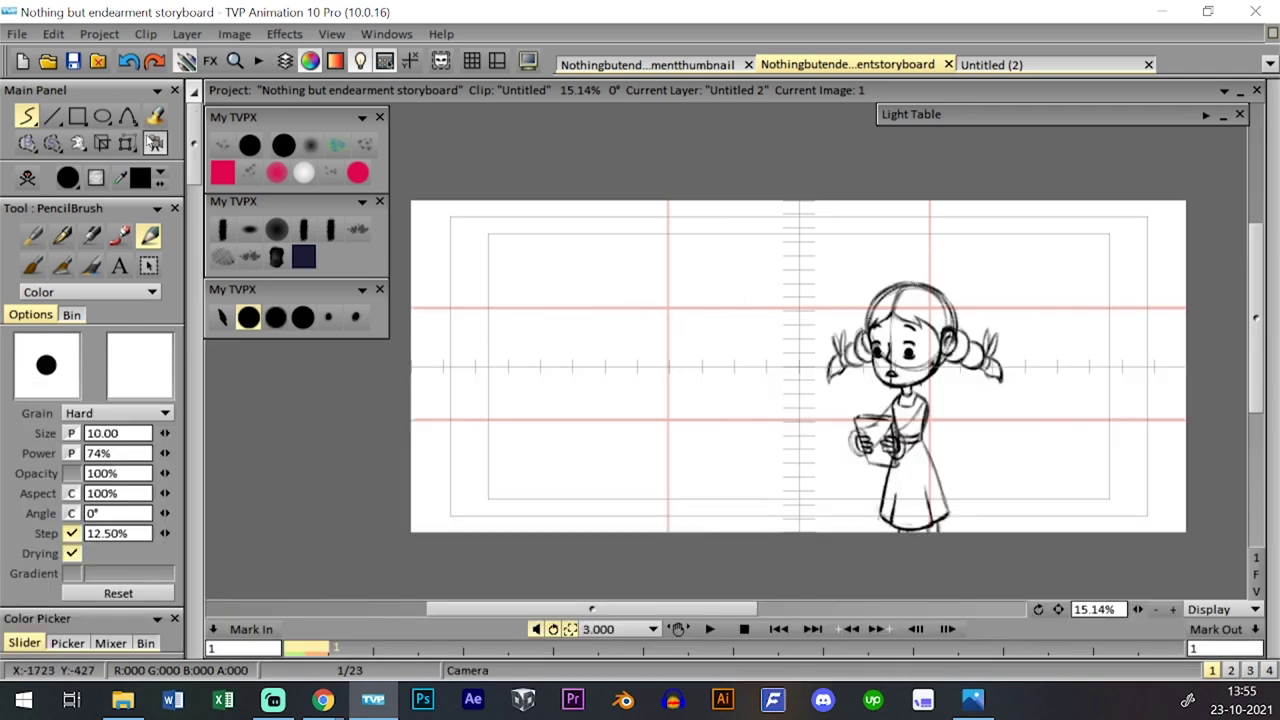
# - Enlarge the girl drawing to about 119% and move it up within the panel
pyautogui.click(128, 143)
pyautogui.moveTo(1003, 268); pyautogui.dragTo(1021, 243)
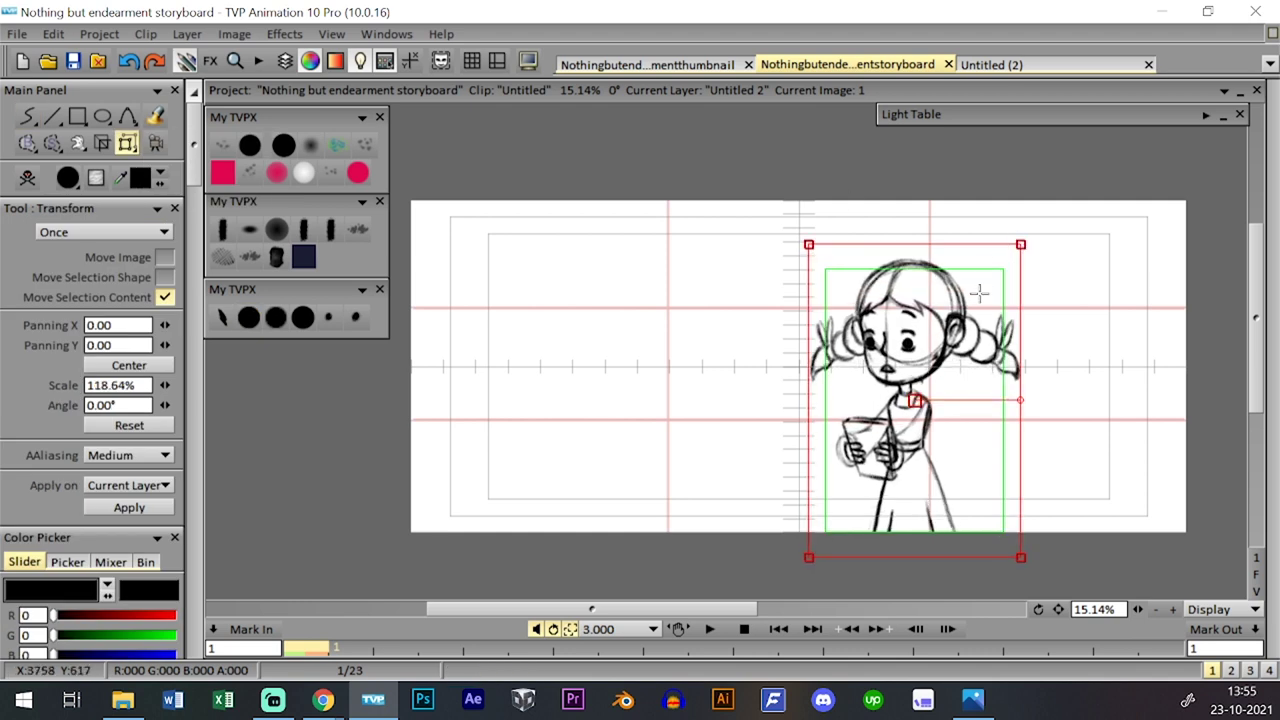
pyautogui.moveTo(982, 288); pyautogui.dragTo(980, 258)
pyautogui.press('Return')
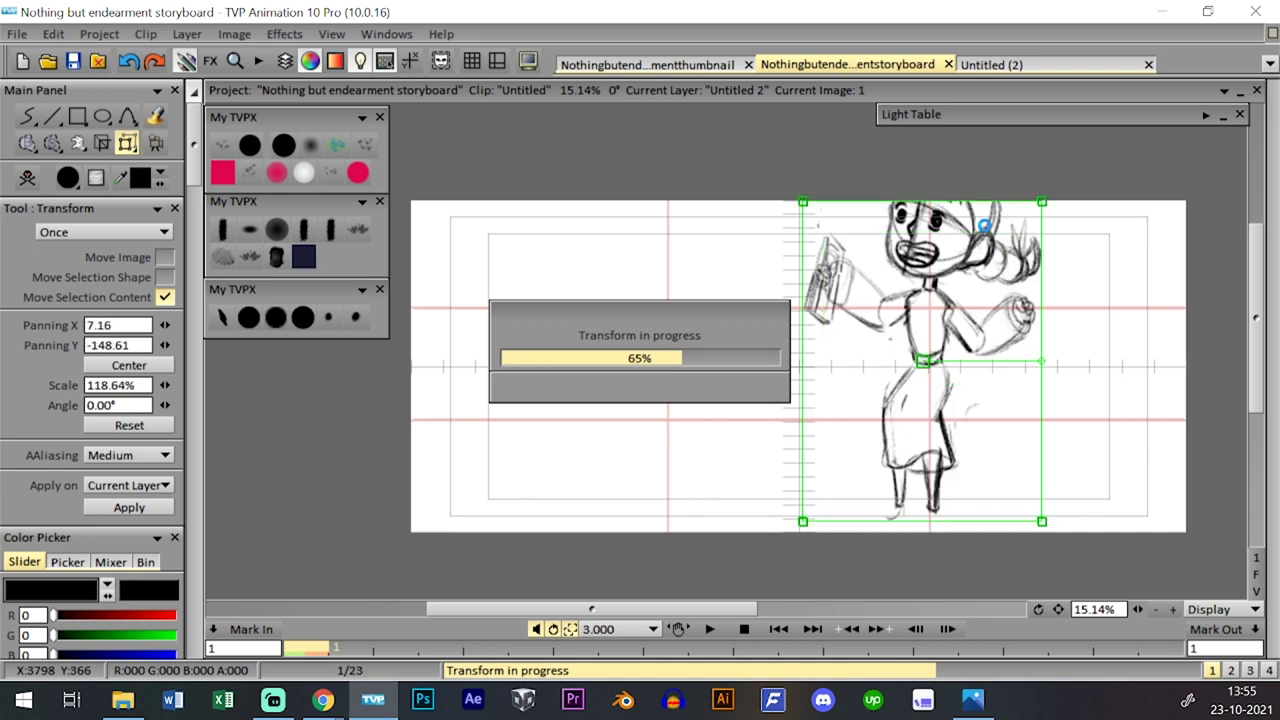
# - Review the first frames and compare the girl drawing with the previous panel's boy drawing
pyautogui.press('Tab')
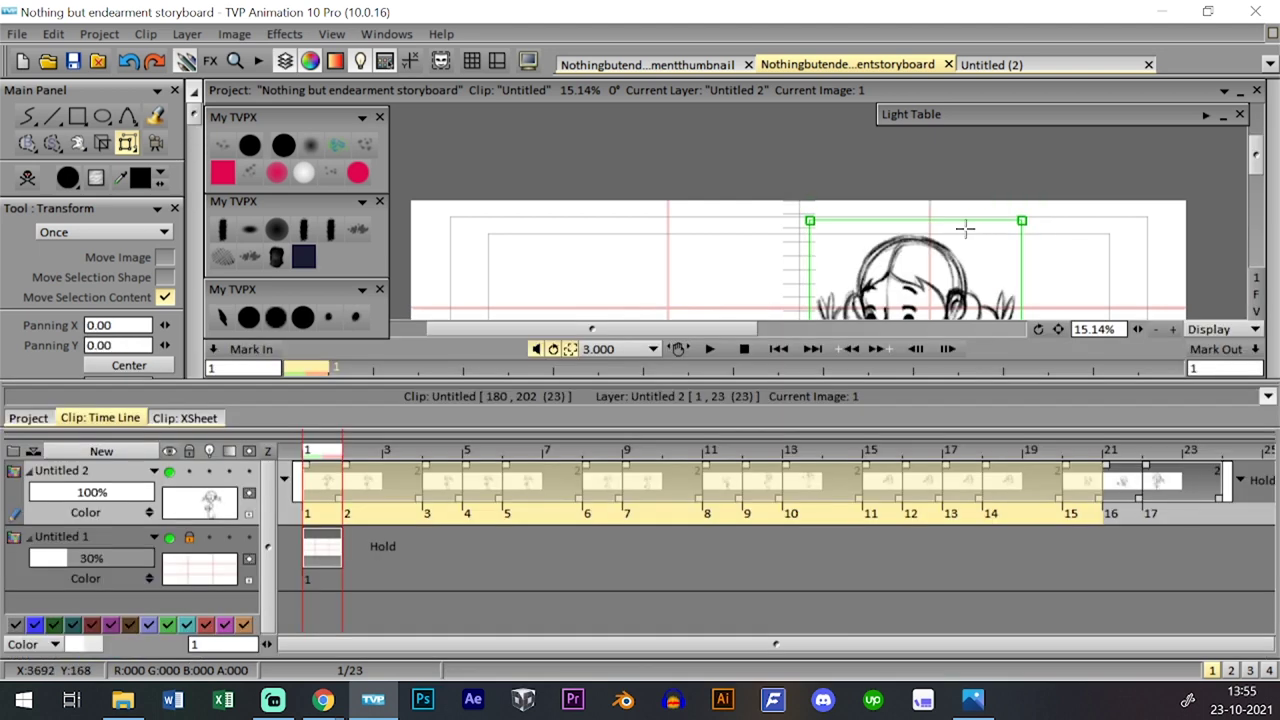
pyautogui.click(347, 450)
pyautogui.press('Left')
pyautogui.press('Tab')
pyautogui.press('Right')
pyautogui.press('Right')
pyautogui.press('Right')
pyautogui.press('Right')
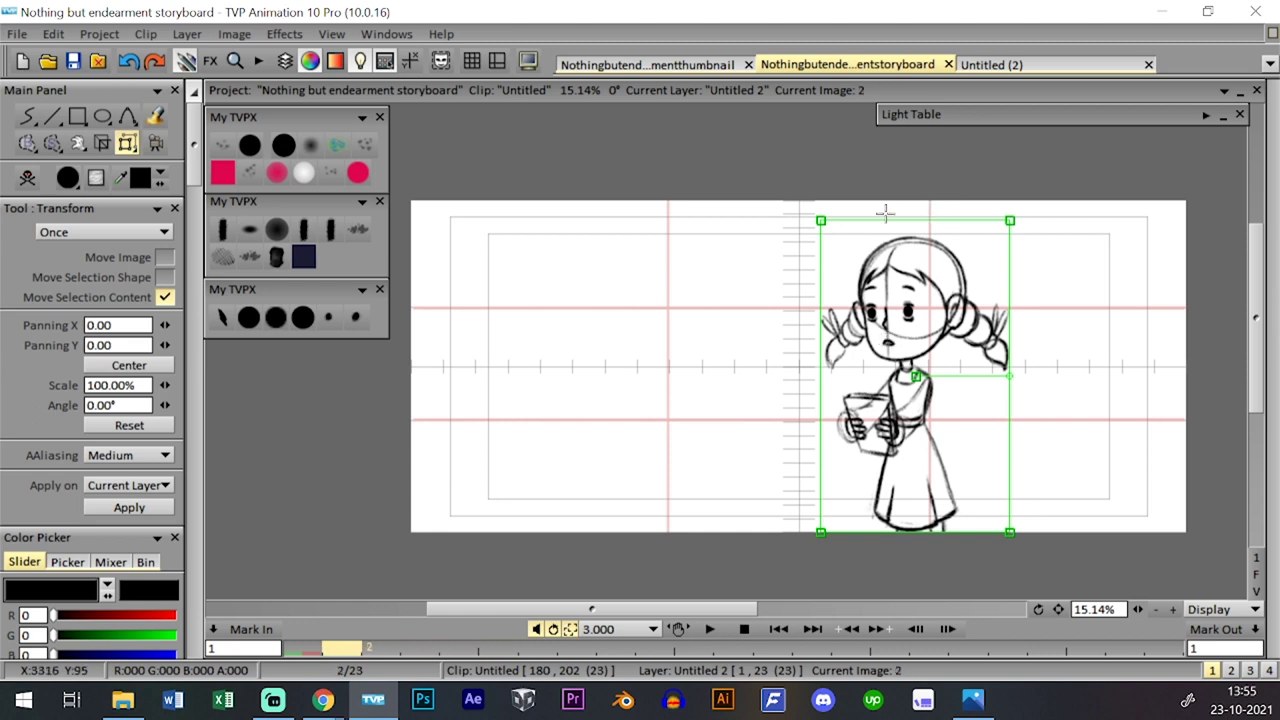
pyautogui.press('Left')
pyautogui.click(248, 317)
pyautogui.press('Tab')
pyautogui.press('Tab')
pyautogui.press('Left')
pyautogui.press('Left')
pyautogui.press('Left')
pyautogui.press('Left')
pyautogui.press('Left')
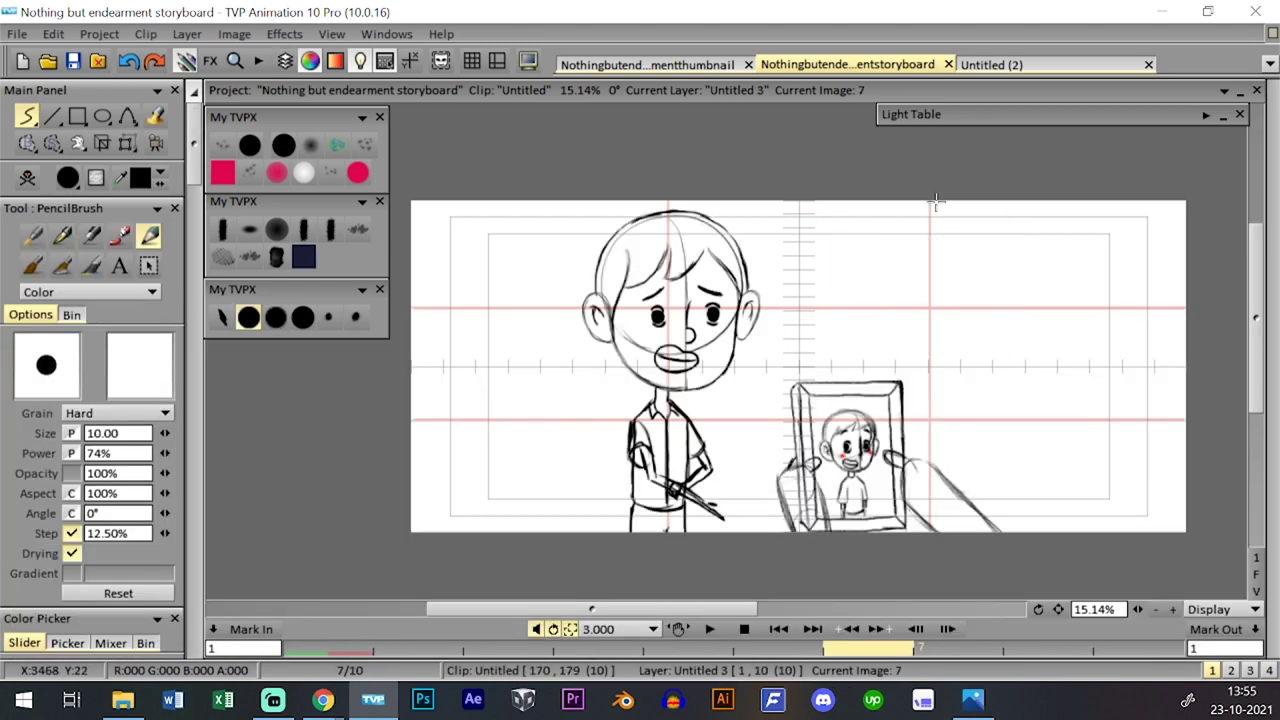
pyautogui.press('pagedown')
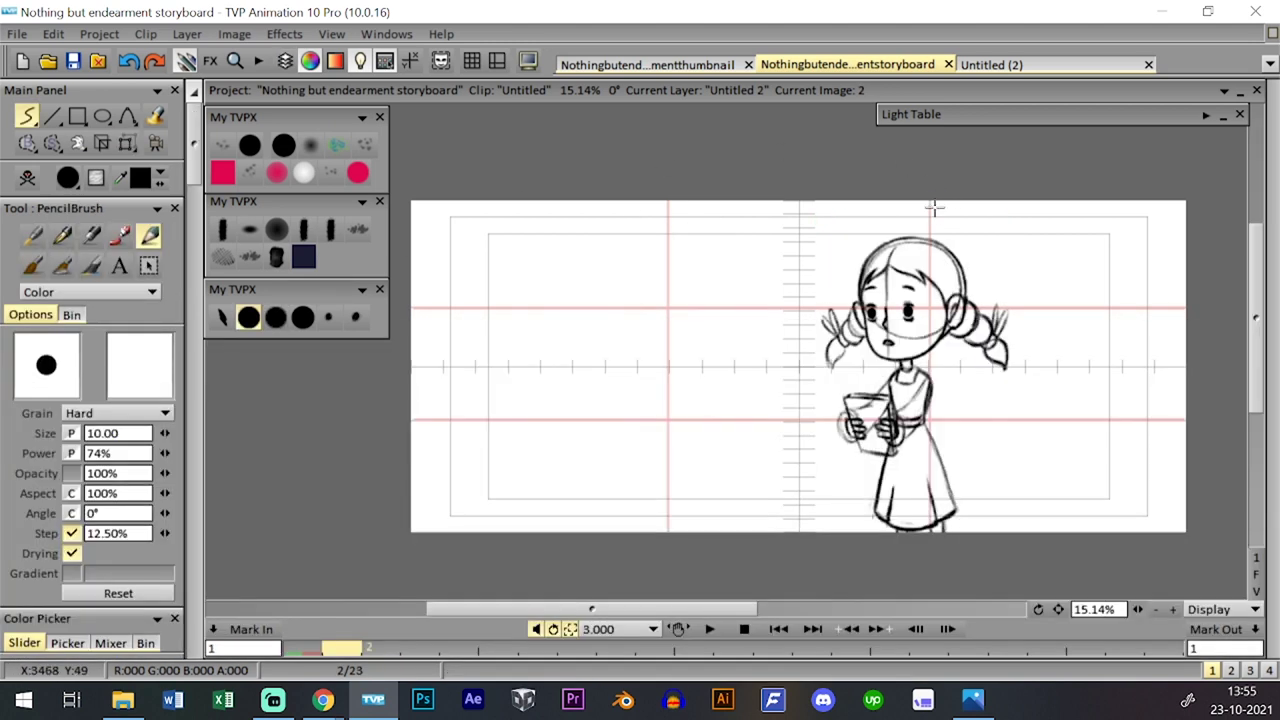
pyautogui.press('pageup')
pyautogui.press('pagedown')
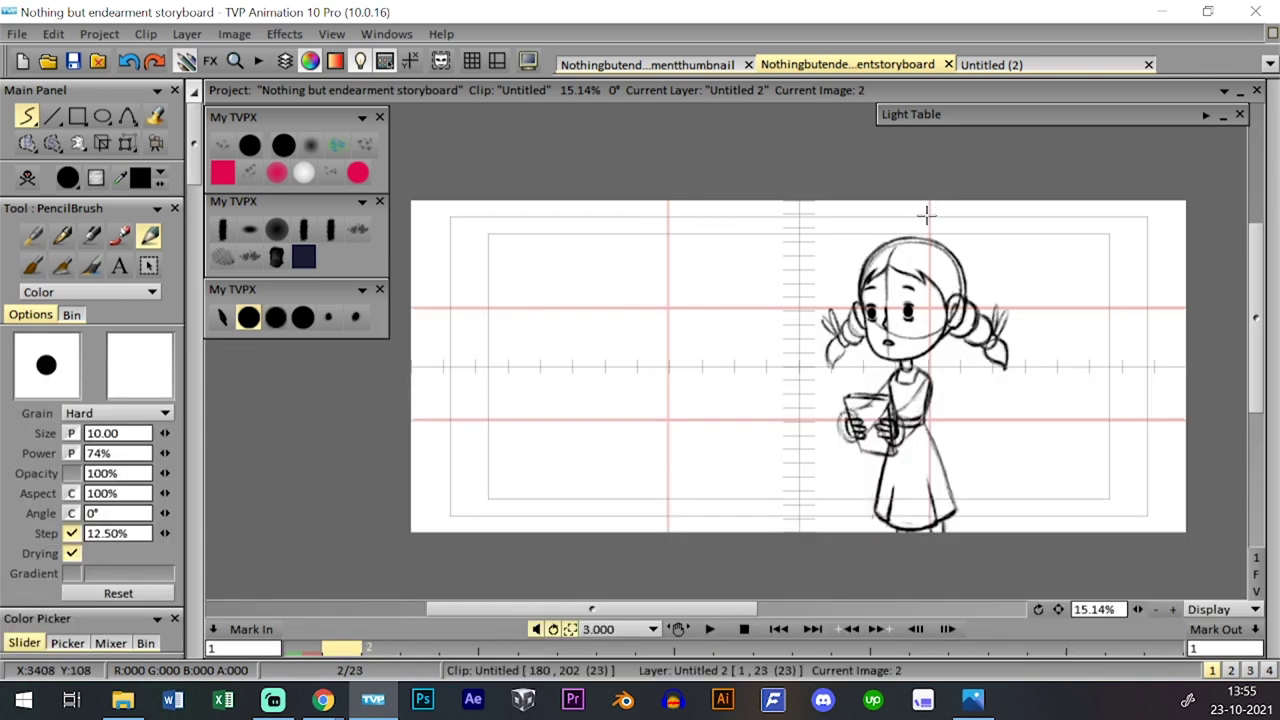
# - Step frame by frame through the girl's animation from image 8 up to image 22
pyautogui.press('Left')
pyautogui.press('Left')
pyautogui.press('Right')
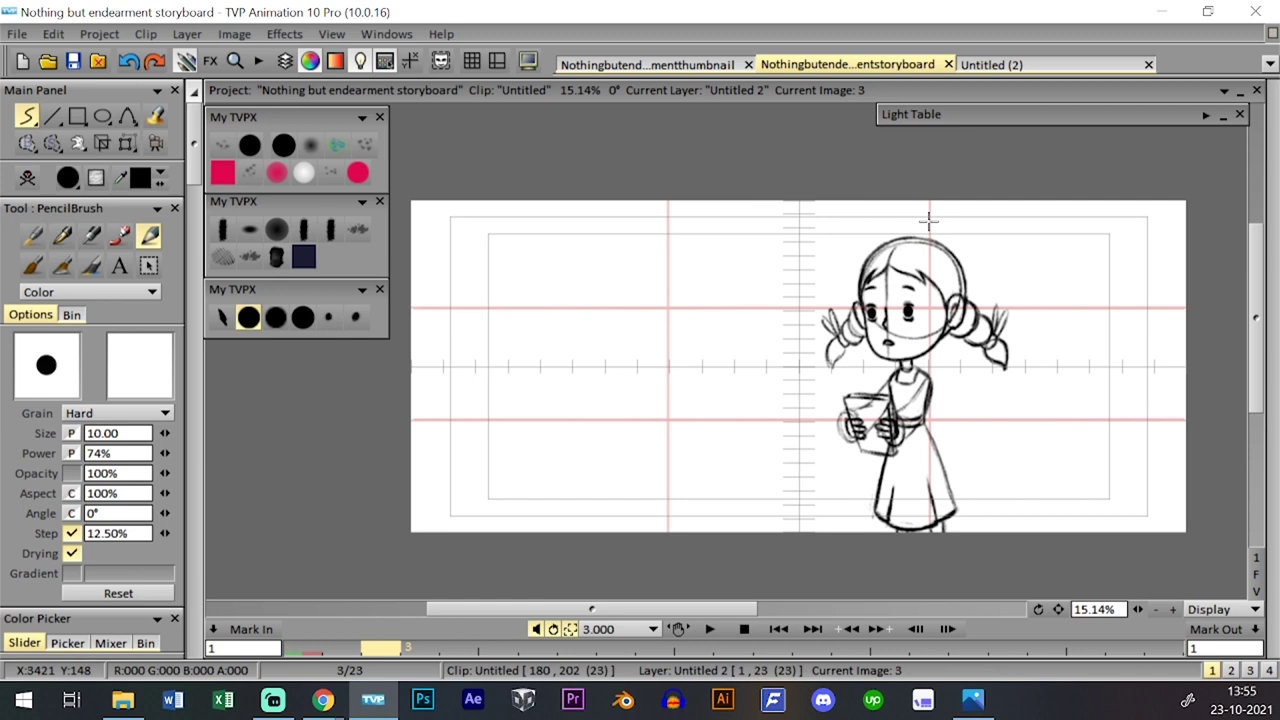
pyautogui.press('Right')
pyautogui.press('Right')
pyautogui.press('Right')
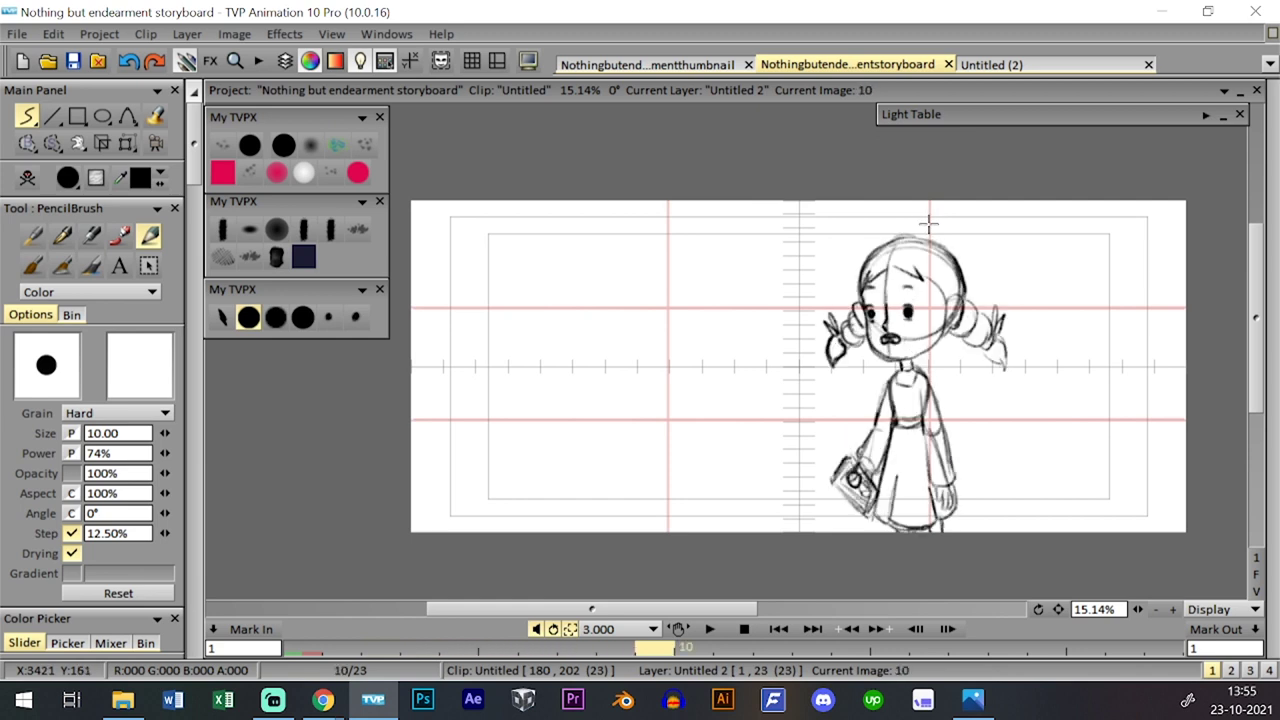
pyautogui.press('Left')
pyautogui.press('Right')
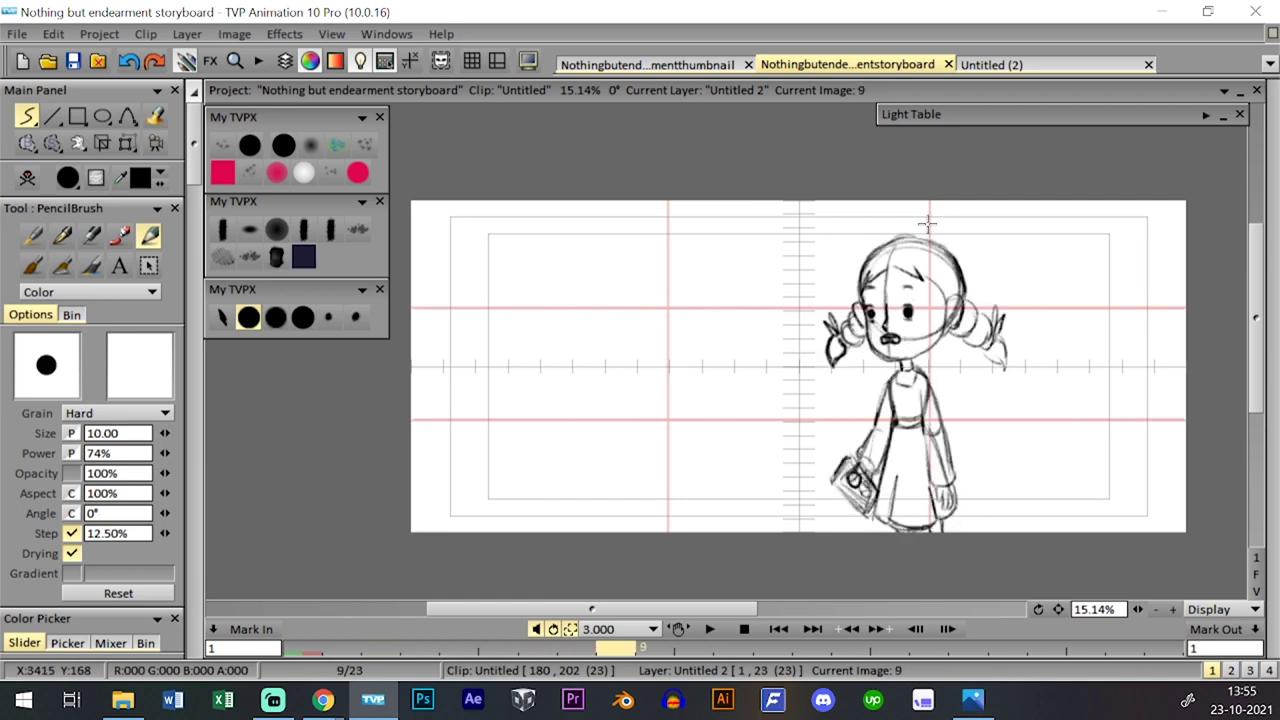
pyautogui.press('Right')
pyautogui.press('Right')
pyautogui.press('Right')
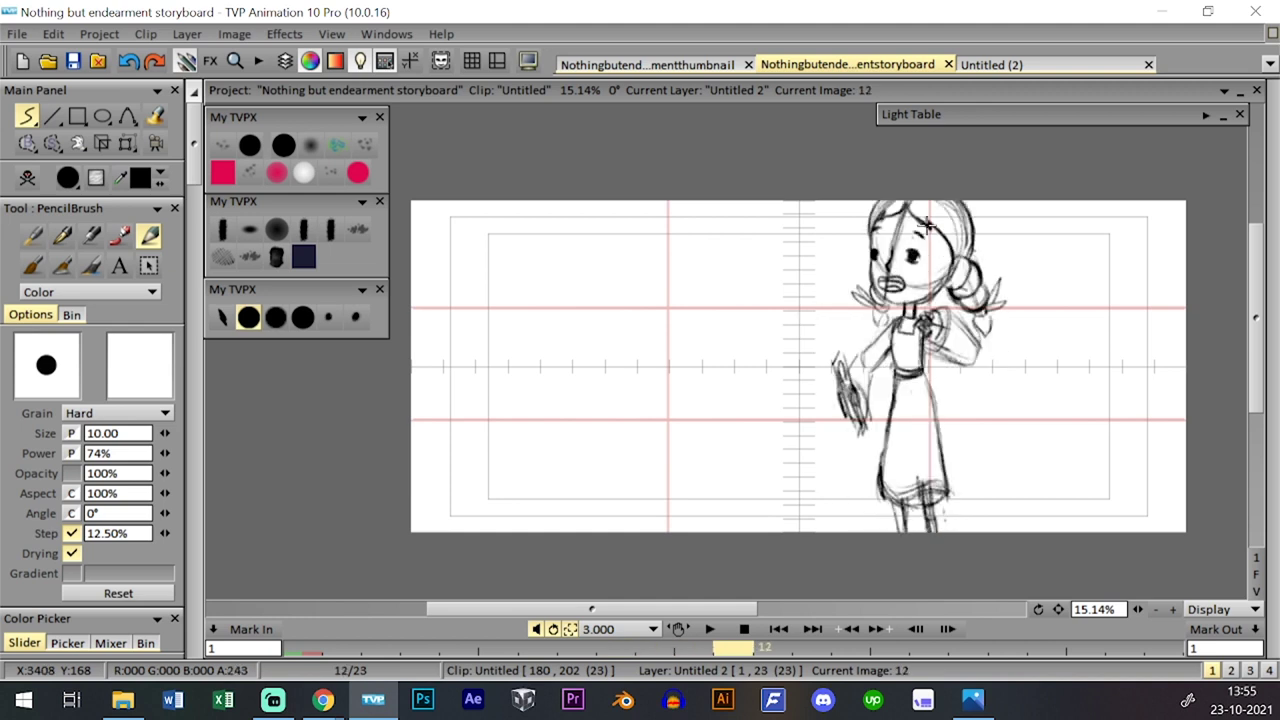
pyautogui.press('Left')
pyautogui.press('Right')
pyautogui.press('Right')
pyautogui.press('Right')
pyautogui.press('Left')
pyautogui.press('Left')
pyautogui.press('Left')
pyautogui.press('Left')
pyautogui.press('Right')
pyautogui.press('Right')
pyautogui.press('Right')
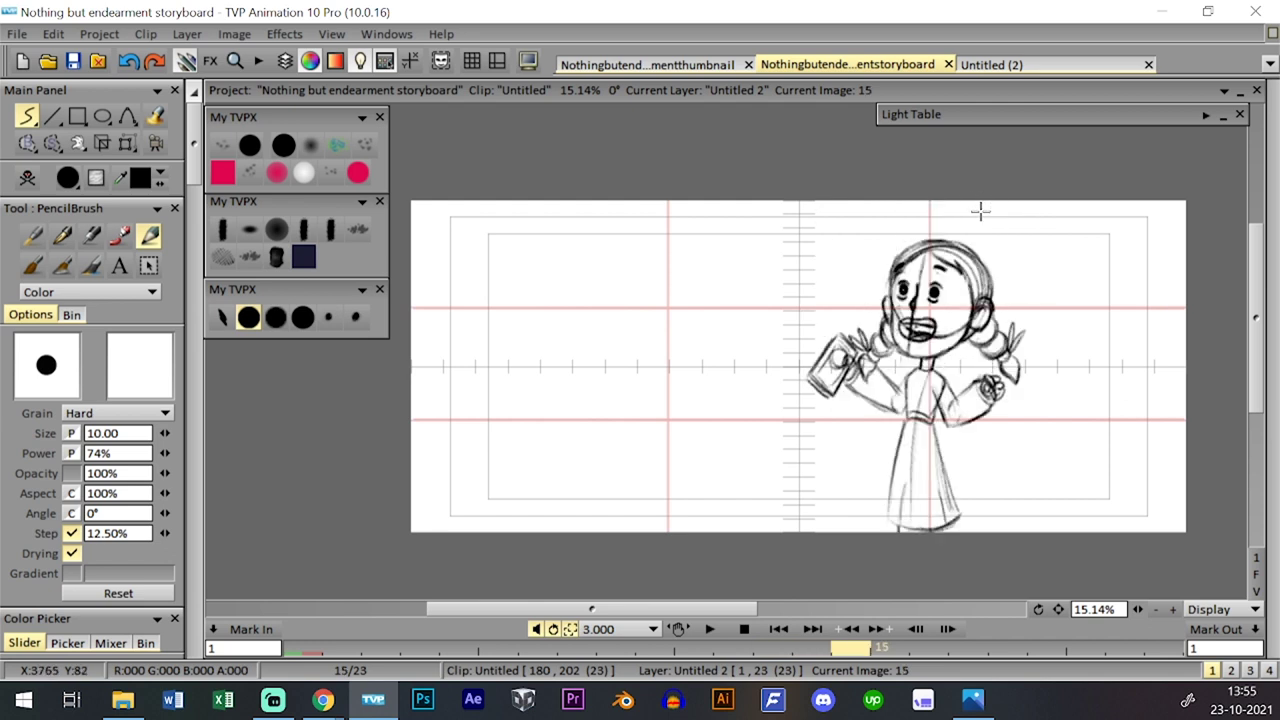
pyautogui.press('Right')
pyautogui.press('Right')
pyautogui.press('Right')
pyautogui.press('Right')
pyautogui.press('Left')
pyautogui.press('Left')
pyautogui.press('Right')
pyautogui.press('Right')
pyautogui.press('Right')
pyautogui.press('Left')
pyautogui.press('Left')
pyautogui.press('Left')
pyautogui.press('Right')
pyautogui.press('Right')
pyautogui.press('Left')
# - Select image instances 15 and 16 in the timeline, then settle on image 21
pyautogui.press('Right')
pyautogui.press('Tab')
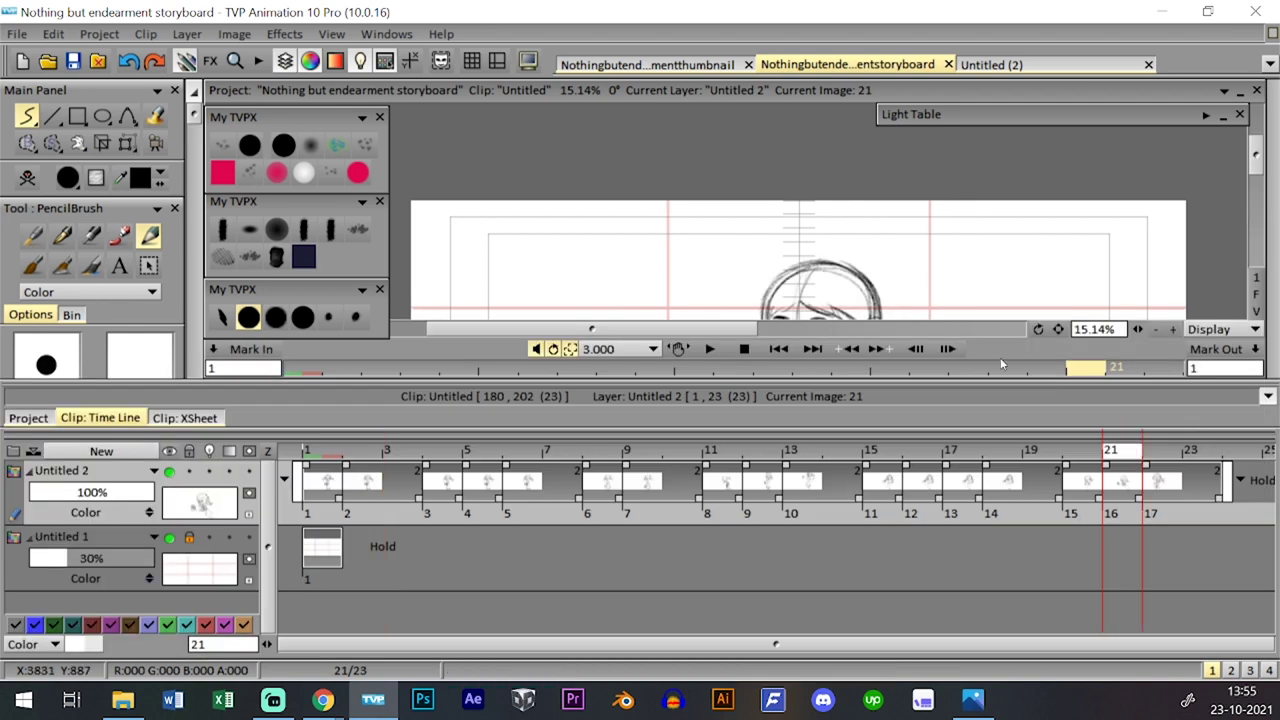
pyautogui.moveTo(1088, 514); pyautogui.dragTo(1116, 514)
pyautogui.press('Left')
pyautogui.press('Tab')
pyautogui.press('Tab')
pyautogui.press('Tab')
pyautogui.press('Left')
pyautogui.press('Right')
pyautogui.press('Right')
pyautogui.press('Right')
pyautogui.press('Left')
pyautogui.hotkey('ctrl', 't')
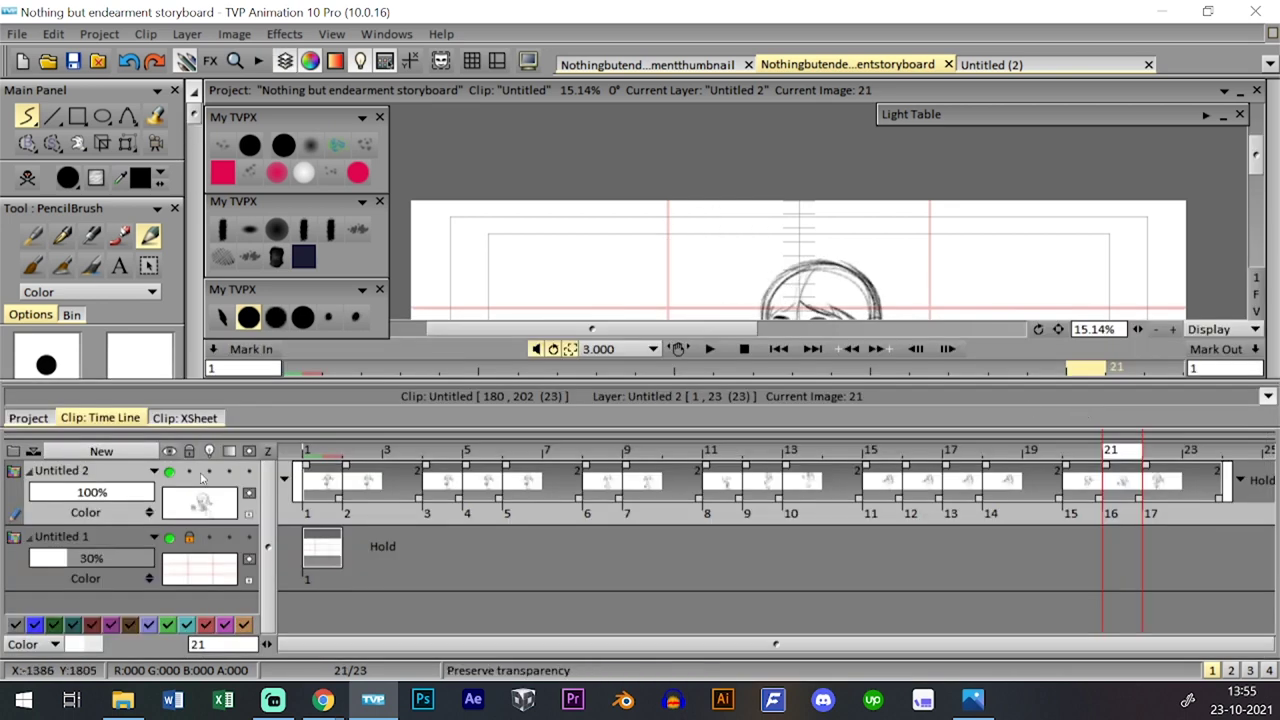
pyautogui.hotkey('ctrl', 't')
# - Scale up the image 21 drawing to fit the storyboard panel
pyautogui.click(127, 145)
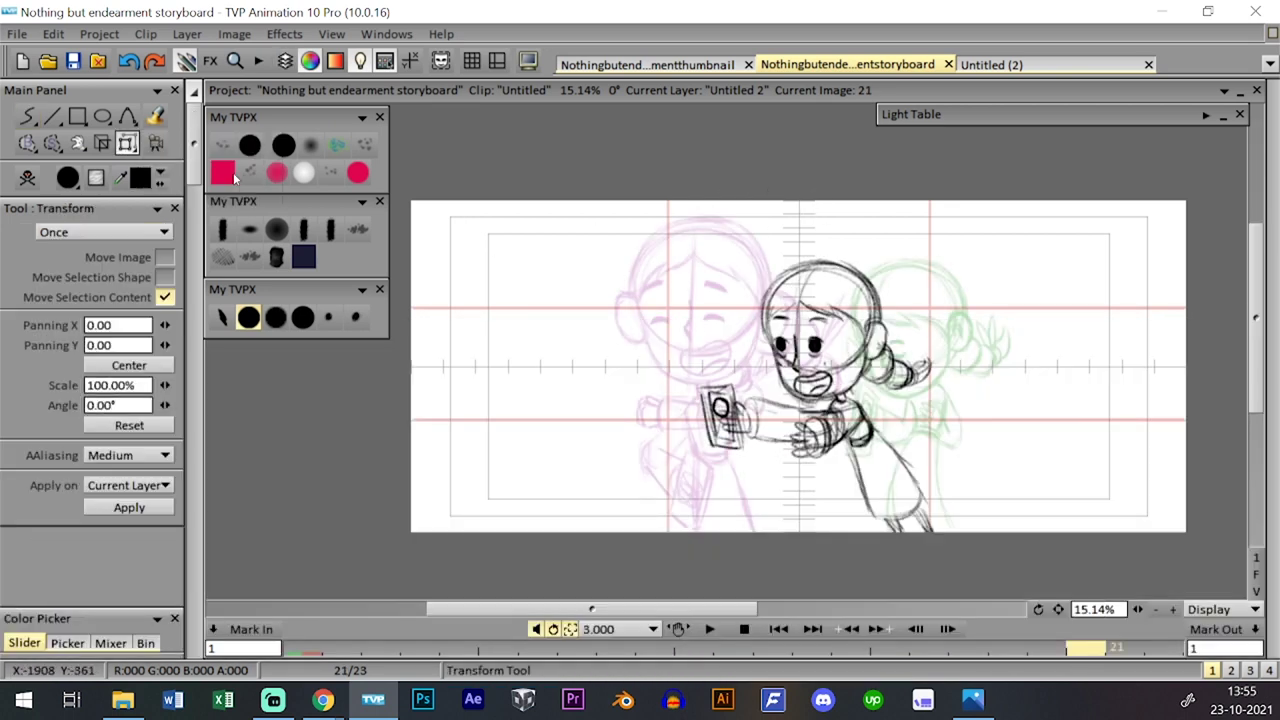
pyautogui.moveTo(936, 260)
pyautogui.mouseDown()
pyautogui.moveTo(946, 248)
pyautogui.moveTo(882, 248)
pyautogui.moveTo(946, 224)
pyautogui.mouseUp()
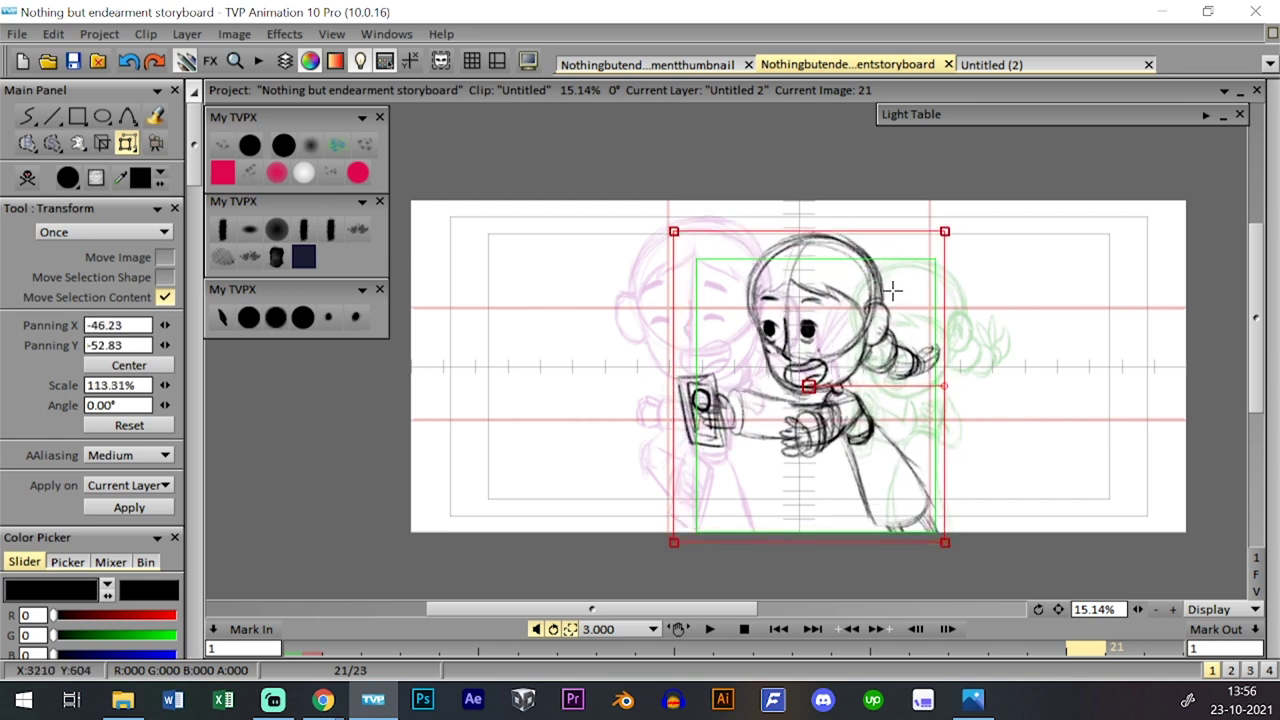
pyautogui.press('Return')
# - Preview the playback, save the storyboard, and bring up the thumbnail project
pyautogui.hotkey('ctrl', 't')
pyautogui.press('Tab')
pyautogui.press('Tab')
pyautogui.press('Tab')
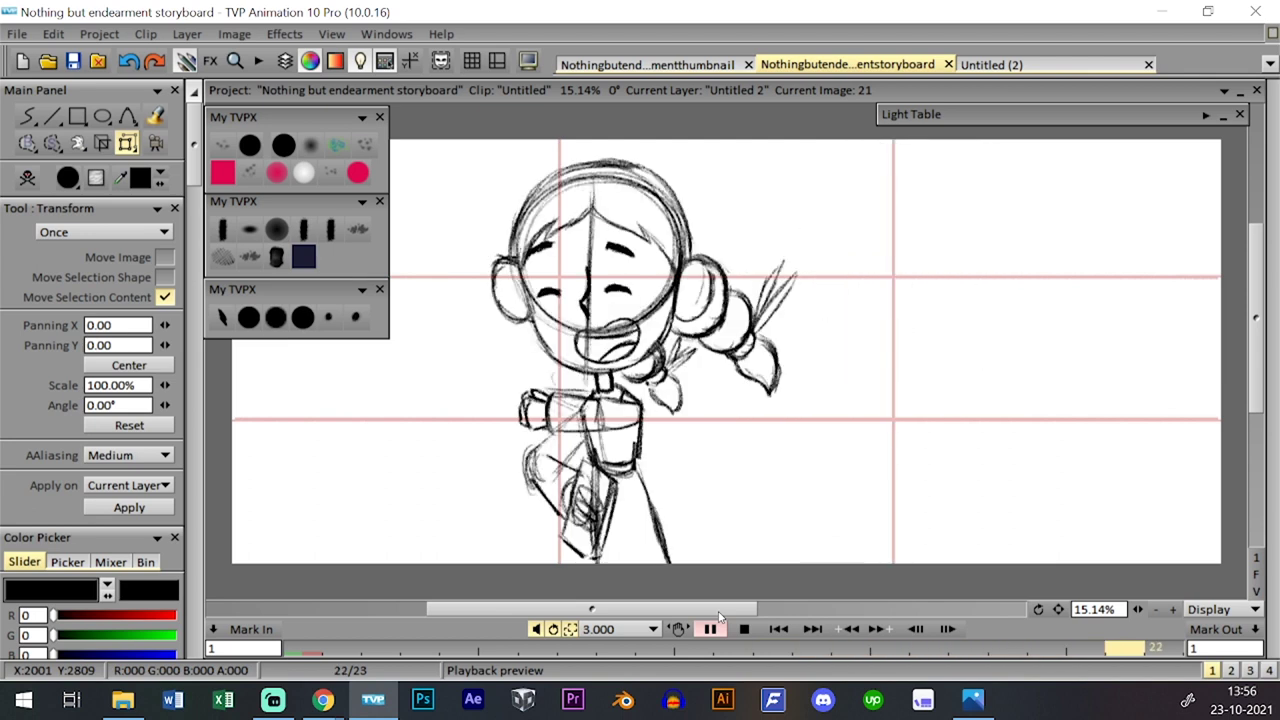
pyautogui.click(743, 628)
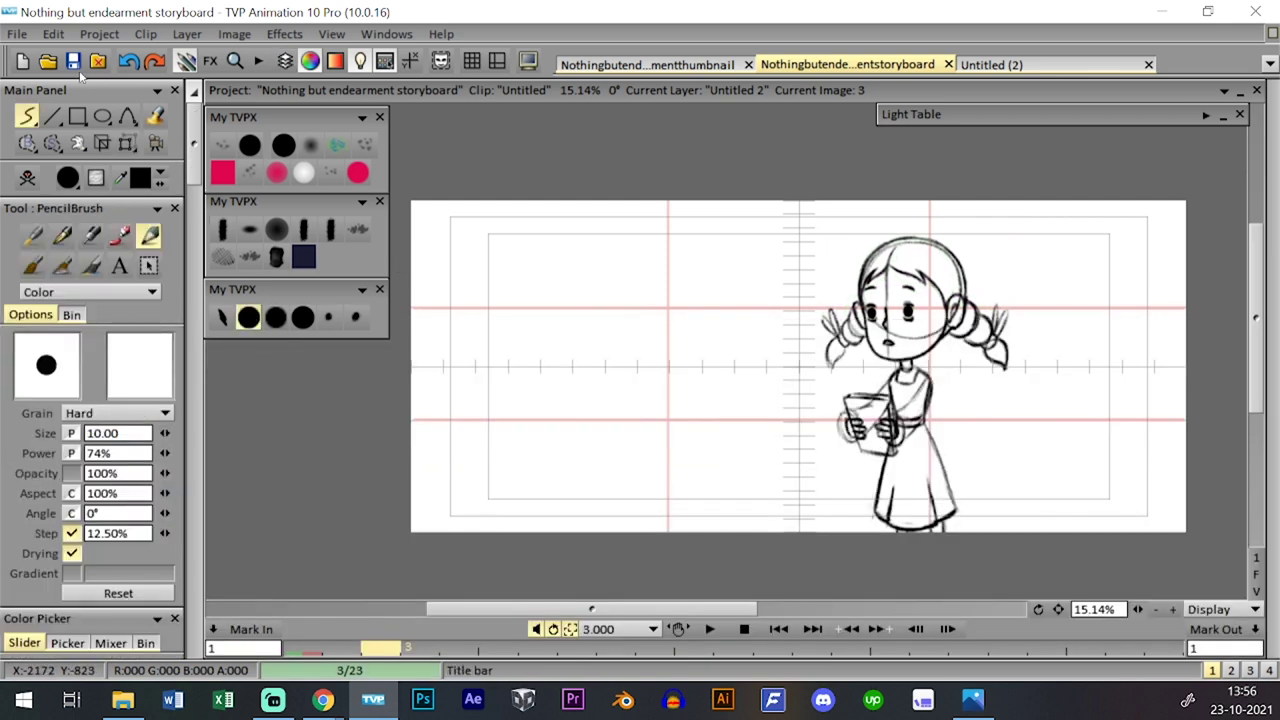
pyautogui.click(72, 61)
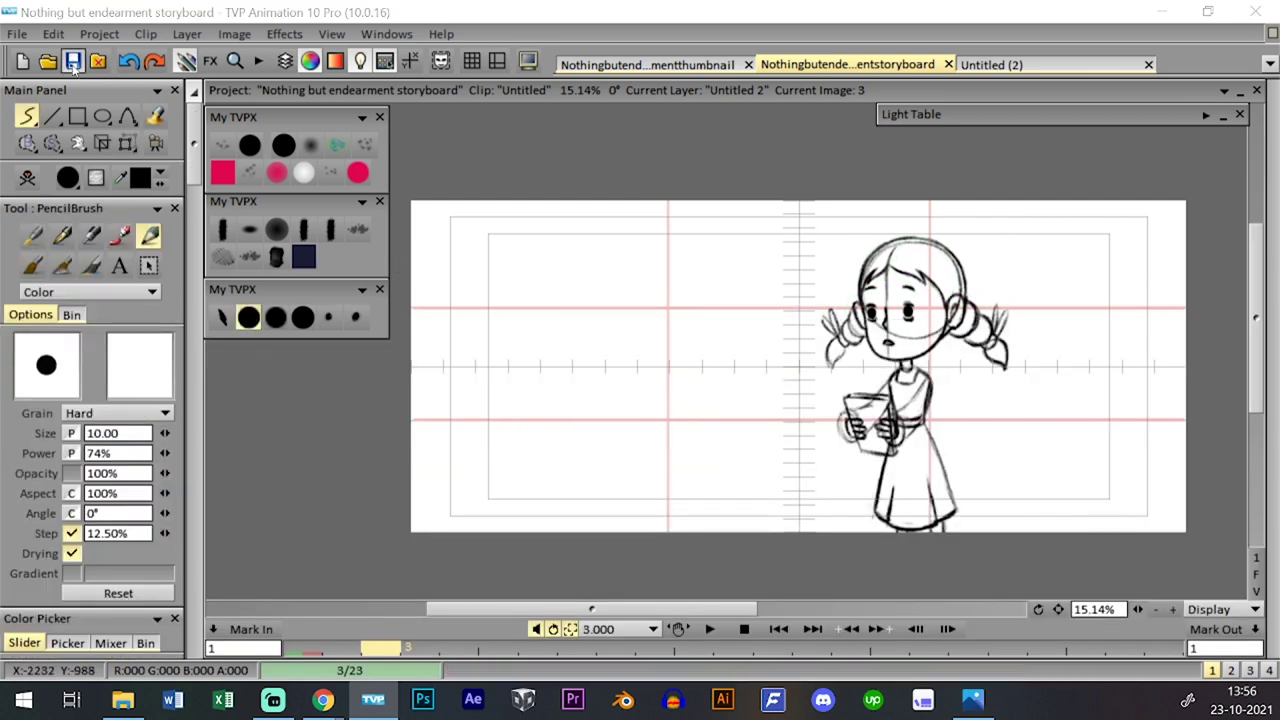
pyautogui.click(706, 70)
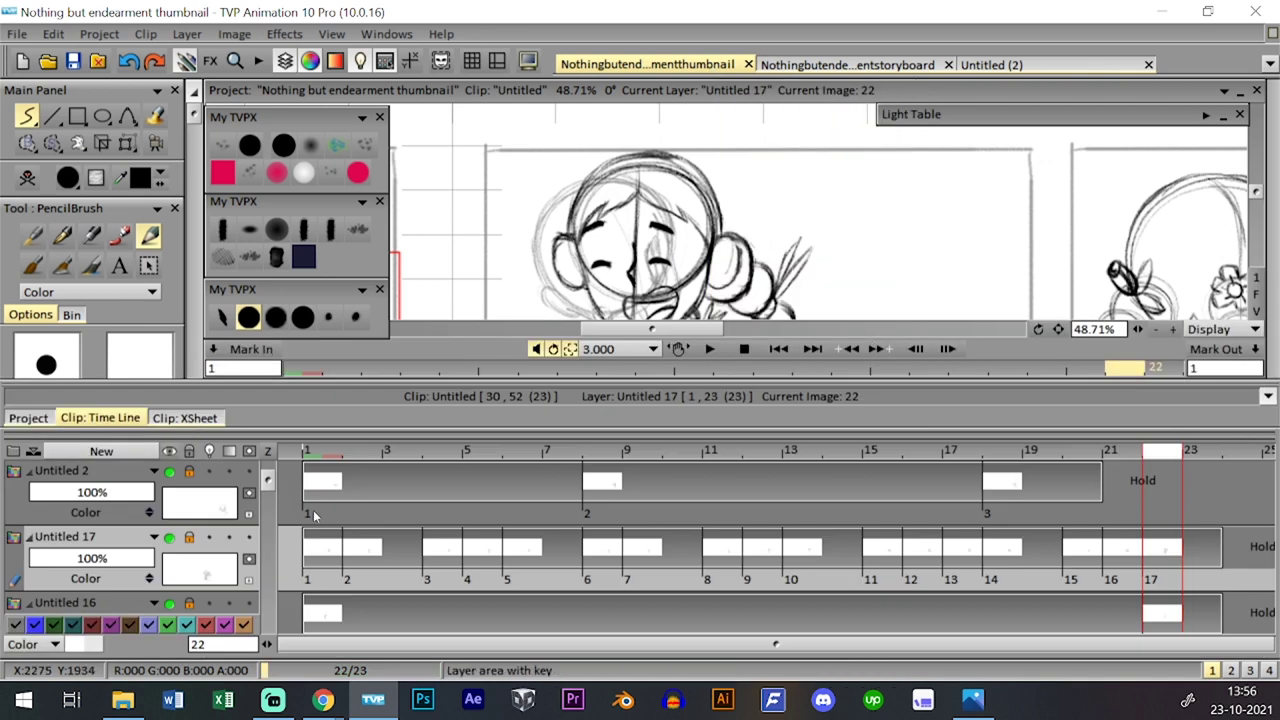
# - Copy the thumbnail layer's images and paste them into a new storyboard layer, Untitled 3
pyautogui.click(313, 515)
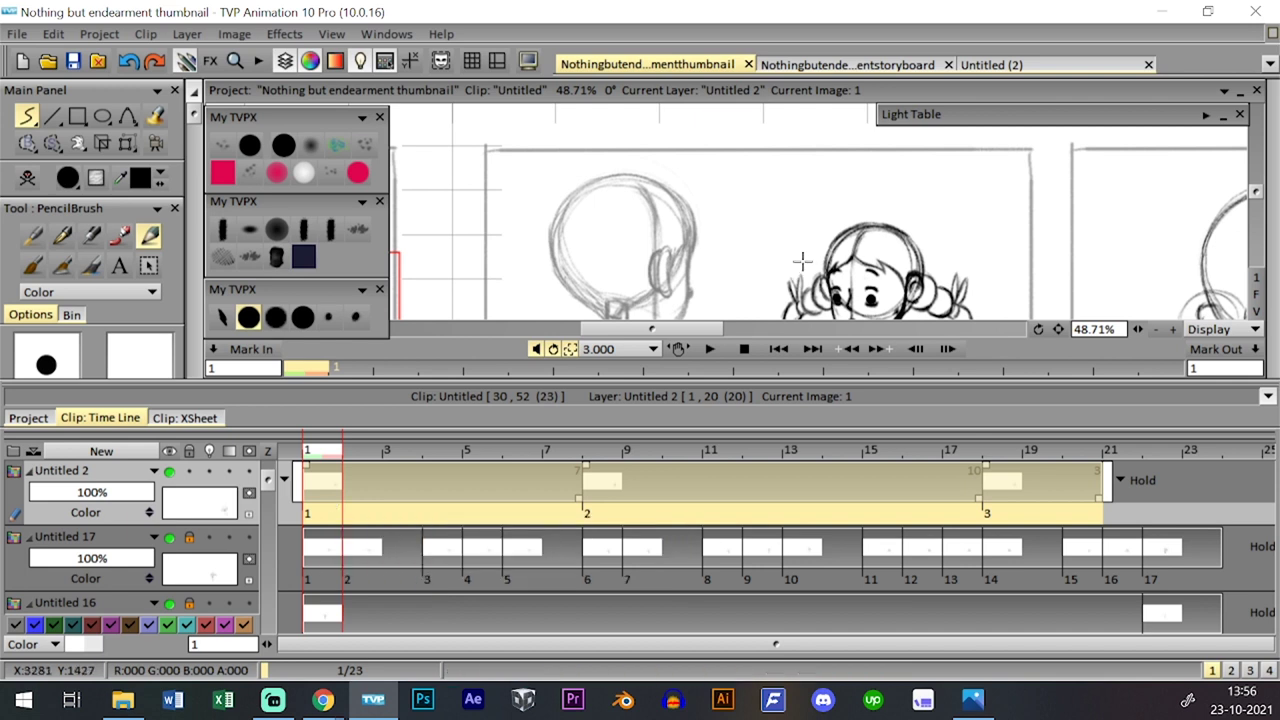
pyautogui.click(809, 70)
pyautogui.press('Tab')
pyautogui.press('Tab')
pyautogui.click(318, 451)
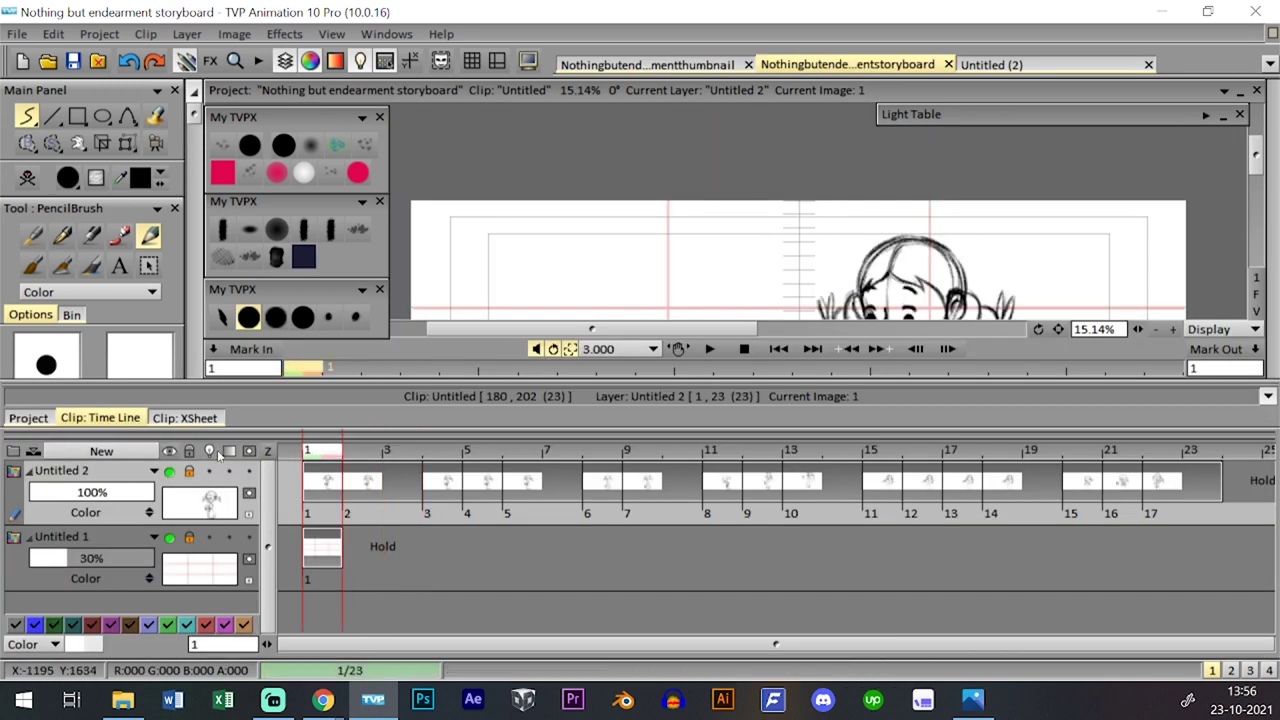
pyautogui.click(101, 451)
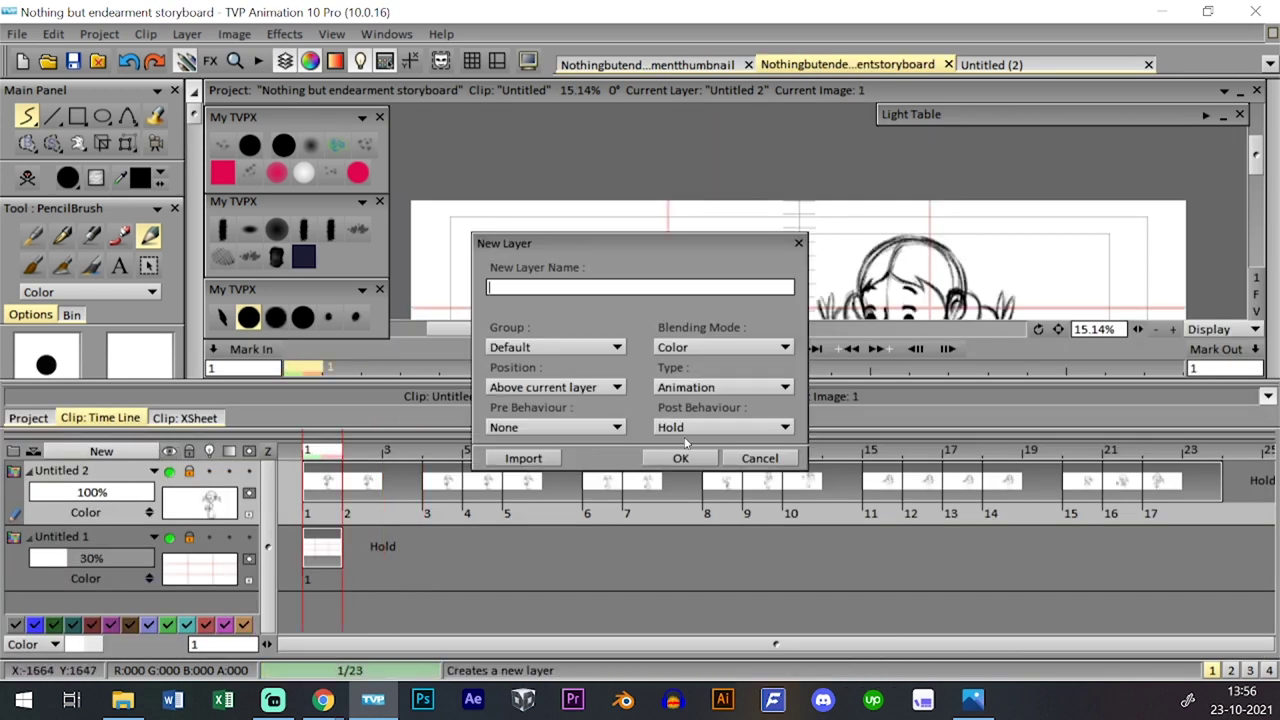
pyautogui.click(678, 457)
pyautogui.hotkey('ctrl', 'v')
# - Delete the extra image at frame 21 and check images 16 to 20
pyautogui.click(1124, 452)
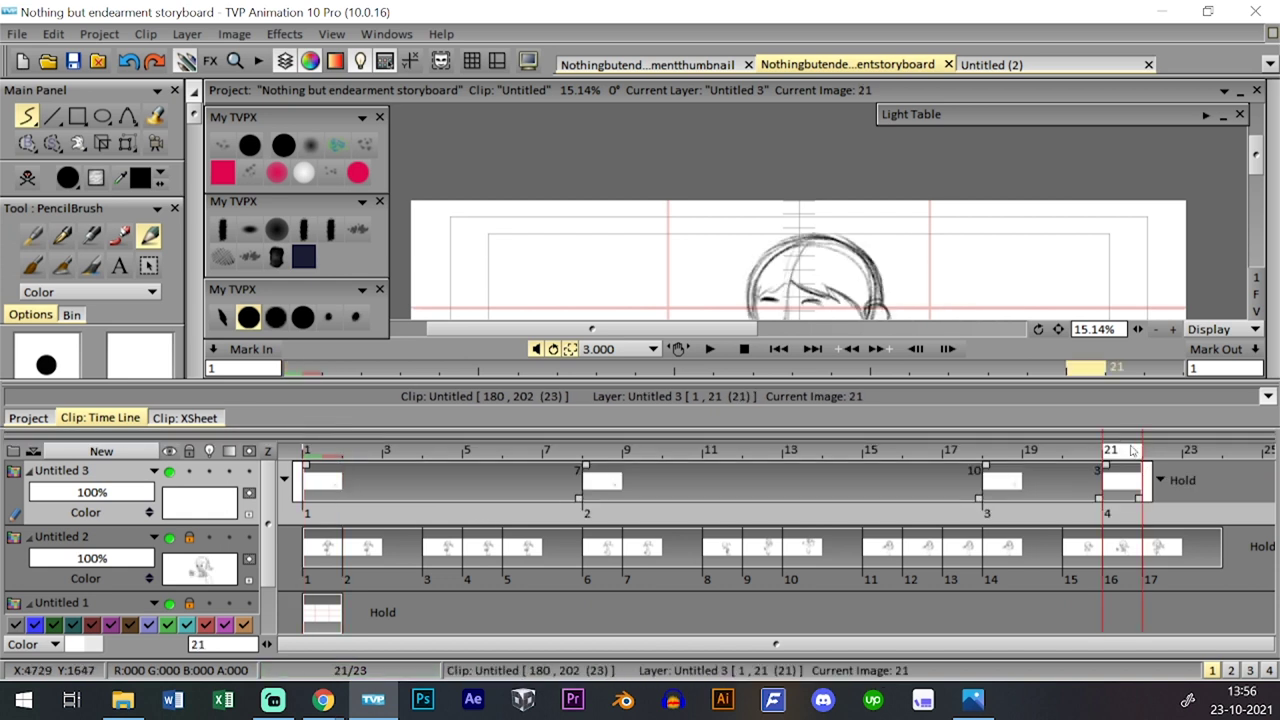
pyautogui.press('Delete')
pyautogui.press('l')
pyautogui.press('l')
pyautogui.press('l')
pyautogui.press('l')
pyautogui.press('l')
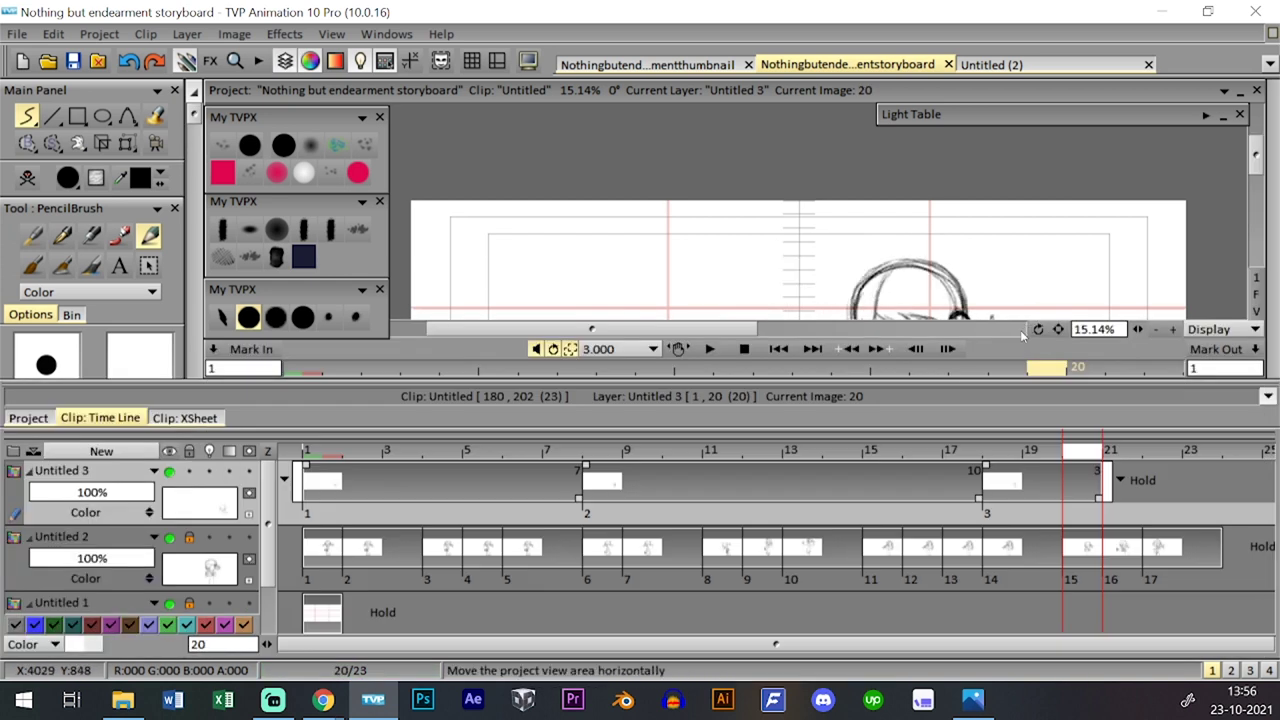
pyautogui.hotkey('shift', 'Tab')
pyautogui.press('Left')
pyautogui.press('Left')
pyautogui.press('Left')
pyautogui.press('Left')
pyautogui.hotkey('shift', 'Tab')
pyautogui.press('Right')
pyautogui.press('Right')
pyautogui.press('Right')
pyautogui.press('Right')
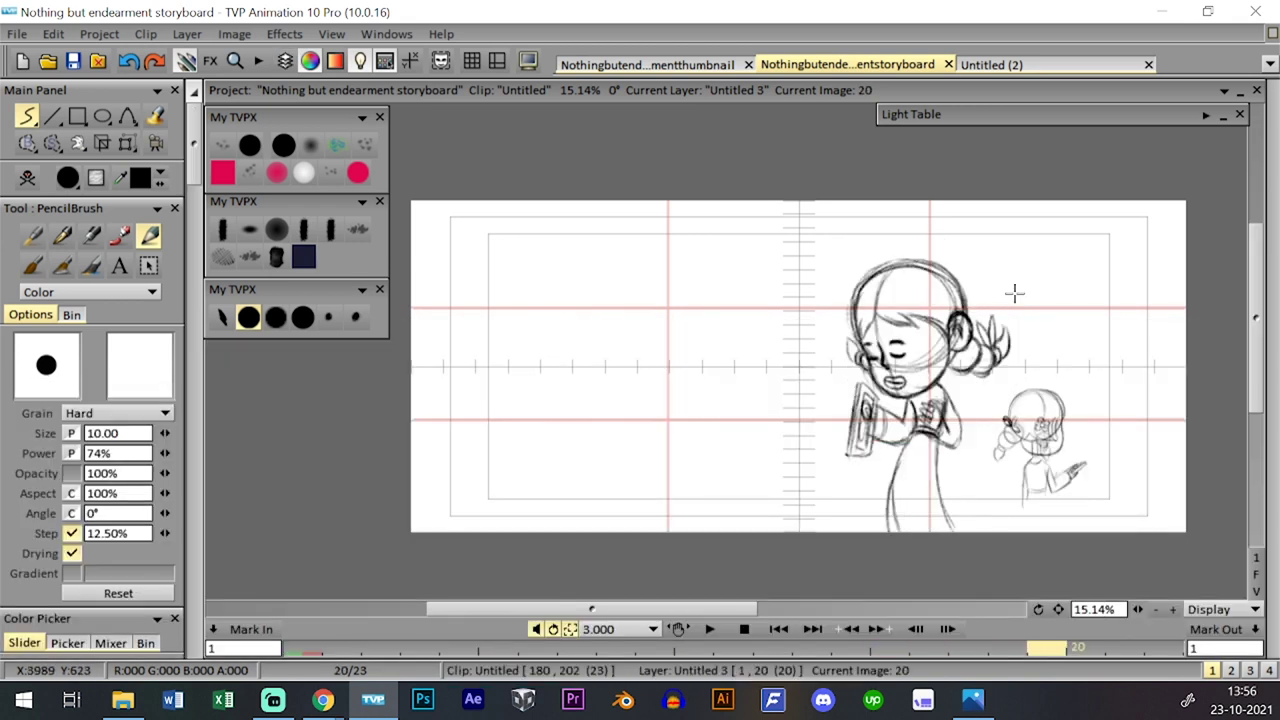
# - Select the Untitled 16 layer's images in the thumbnail project, then return to the storyboard
pyautogui.hotkey('ctrl', 'Tab')
pyautogui.hotkey('shift', 'Tab')
pyautogui.hotkey('shift', 'Tab')
pyautogui.press('Right')
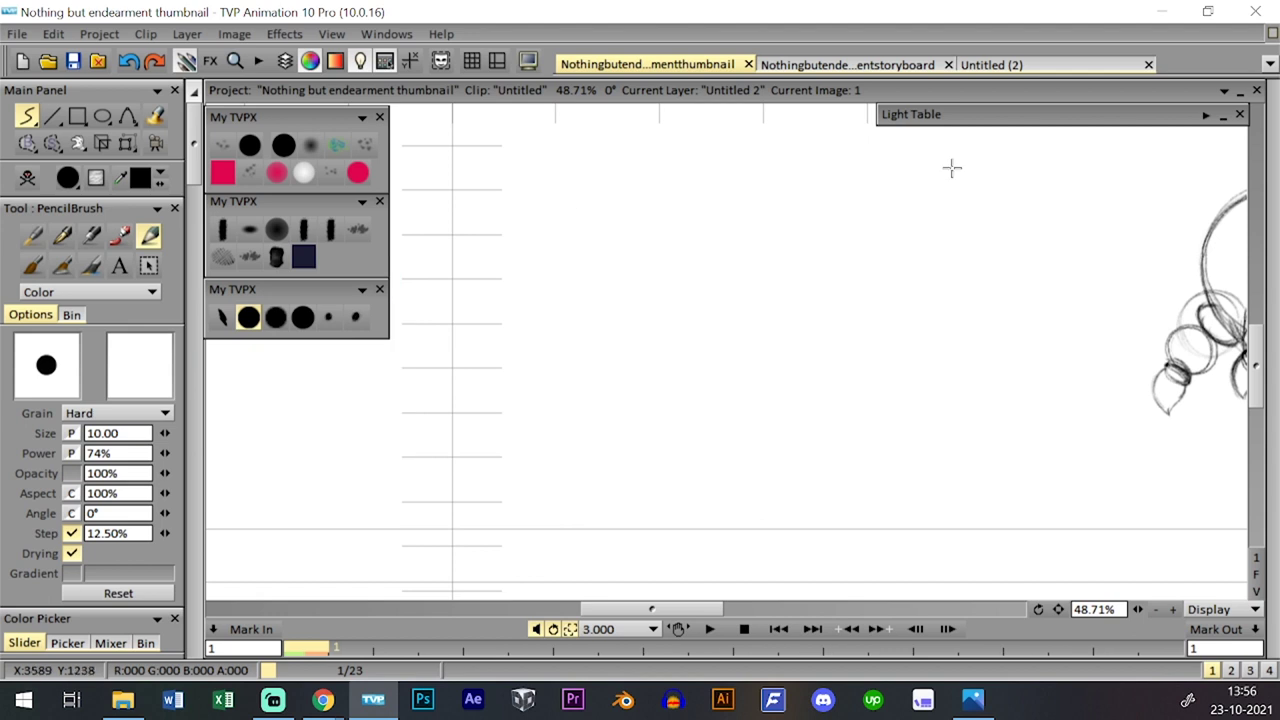
pyautogui.press('Down')
pyautogui.press('Down')
pyautogui.hotkey('shift', 'Tab')
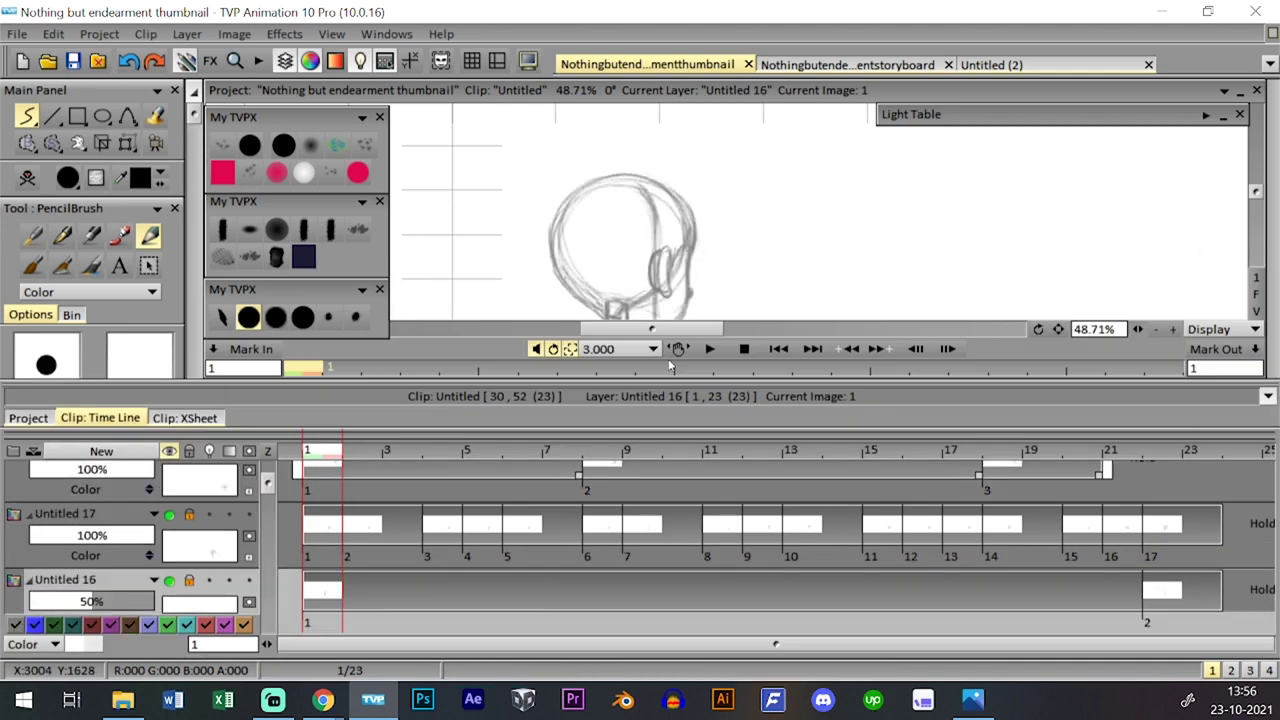
pyautogui.click(325, 615)
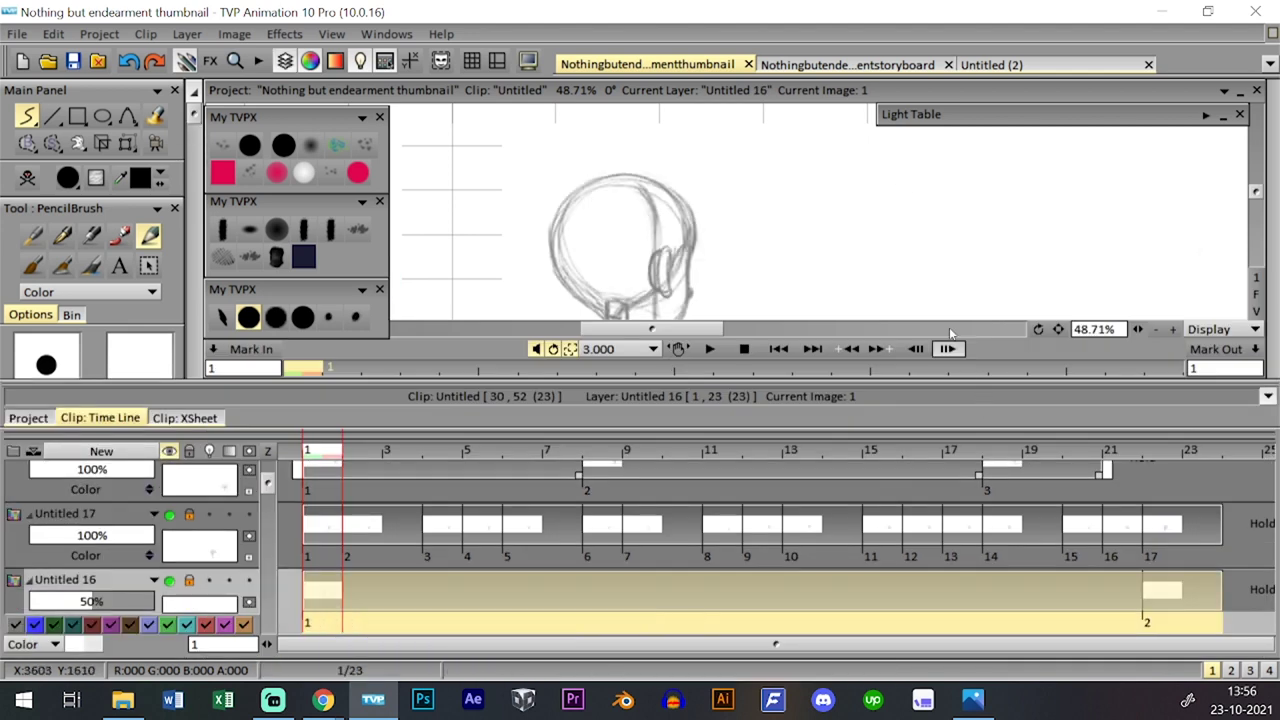
pyautogui.click(905, 65)
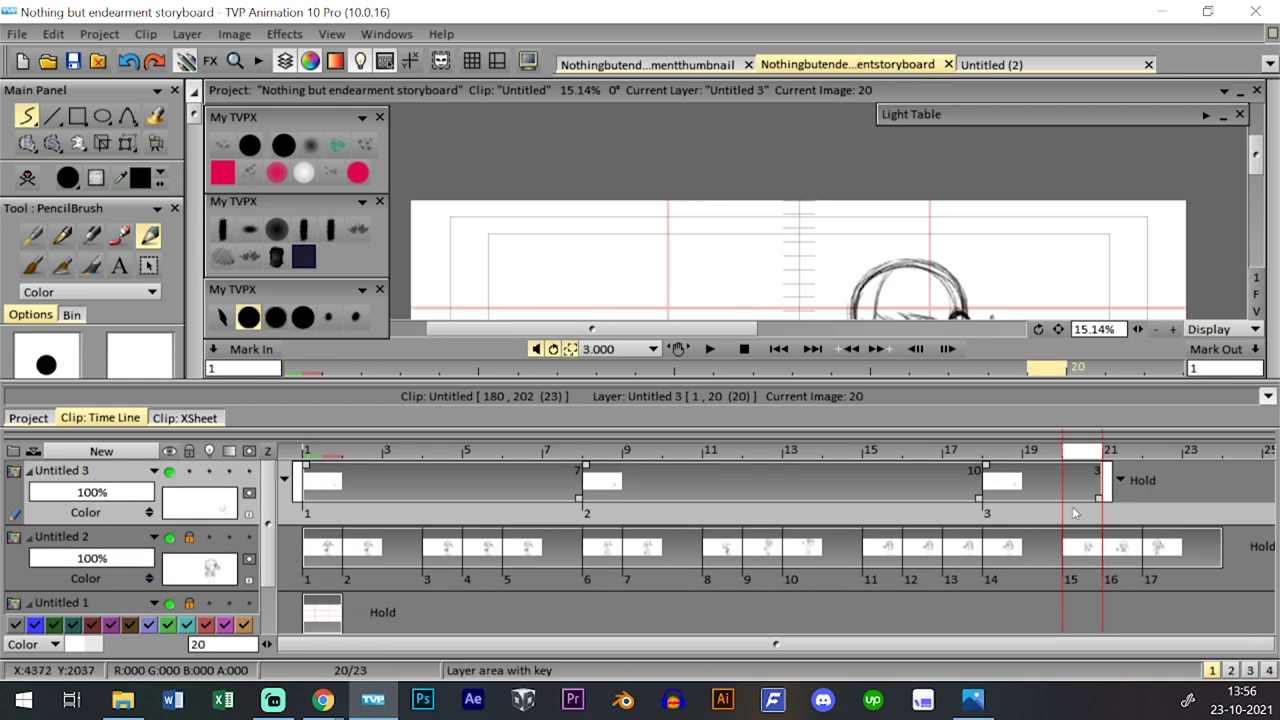
# - Retime Untitled 3's instances so its second drawing starts at image 22
pyautogui.moveTo(988, 466); pyautogui.dragTo(309, 450)
pyautogui.moveTo(1099, 498); pyautogui.dragTo(308, 466)
pyautogui.click(363, 451)
pyautogui.hotkey('ctrl', 'z')
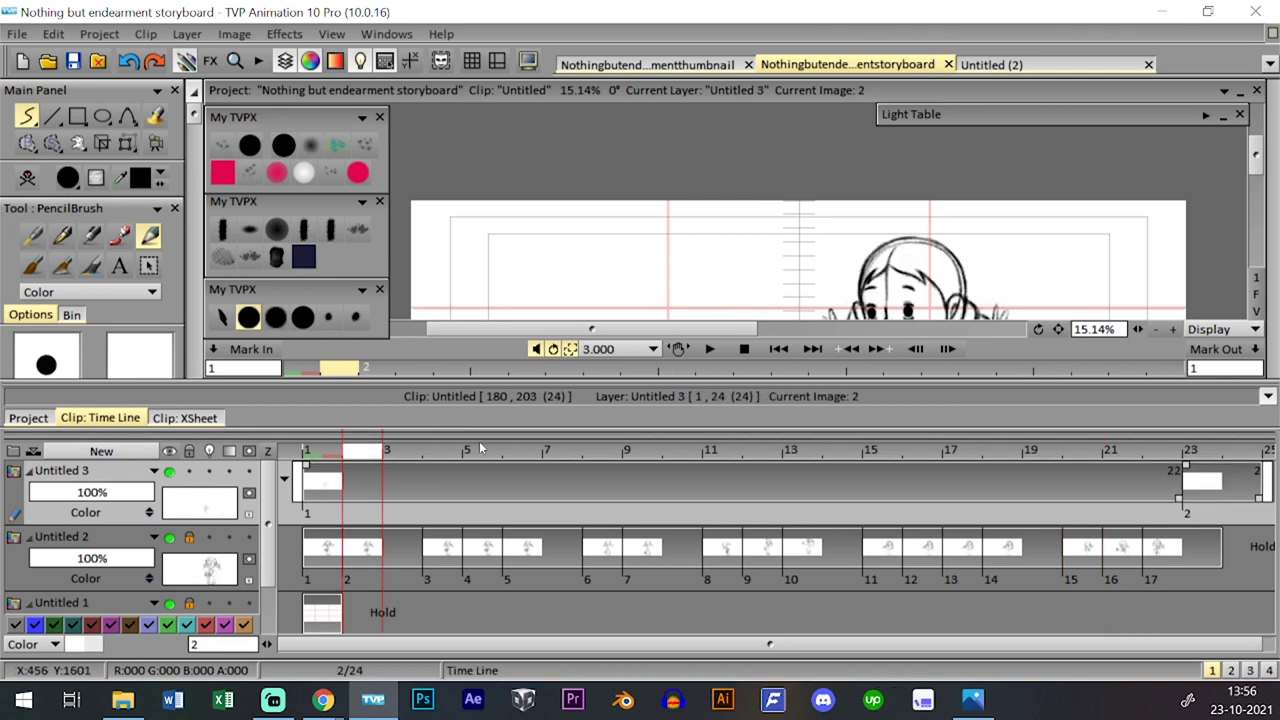
pyautogui.moveTo(1180, 497); pyautogui.dragTo(1140, 497)
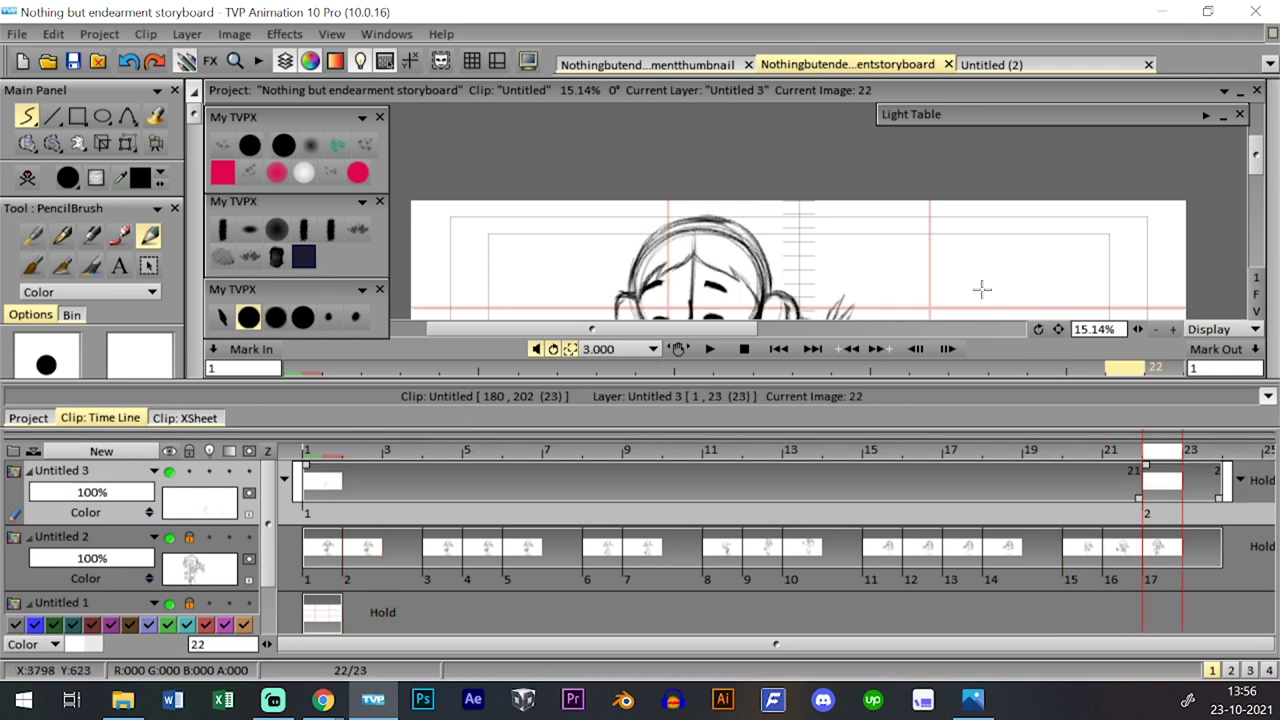
pyautogui.press('Tab')
pyautogui.press('Tab')
pyautogui.press('Tab')
pyautogui.press('Left')
pyautogui.press('Right')
pyautogui.press('Left')
pyautogui.press('Left')
pyautogui.press('Right')
pyautogui.press('Right')
pyautogui.hotkey('shift', 't')
pyautogui.hotkey('shift', 't')
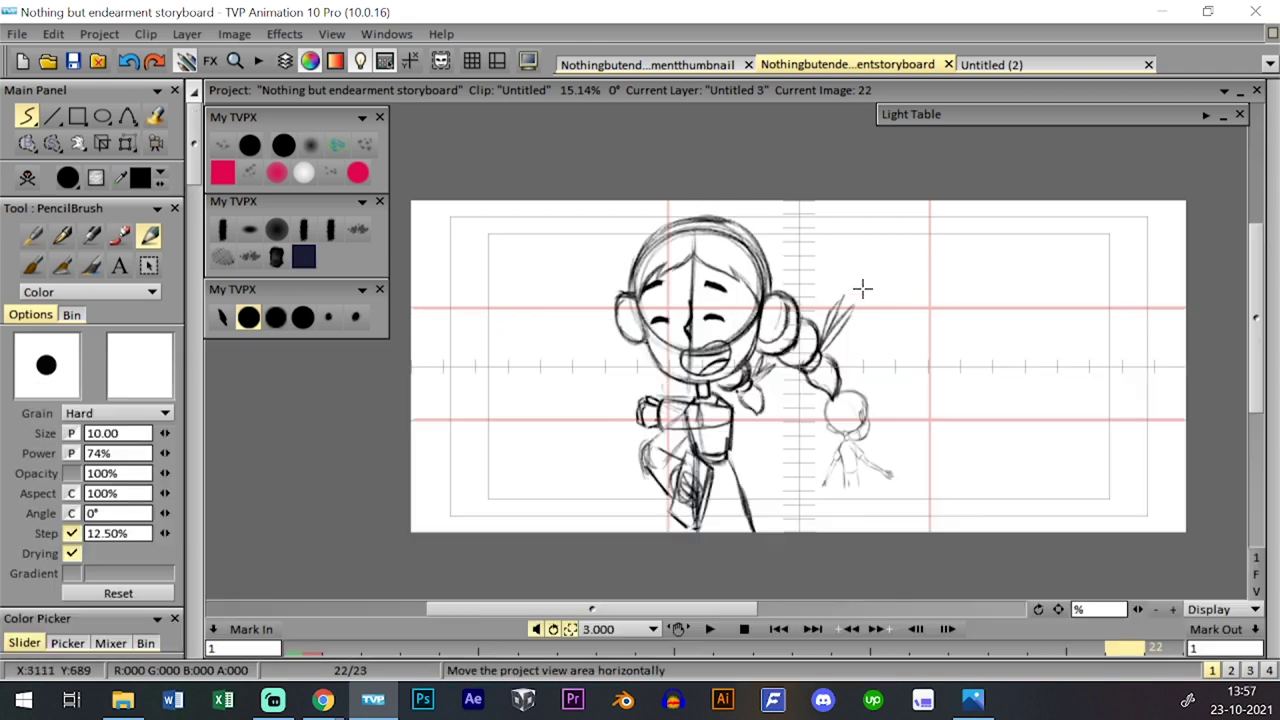
# - Scale the small Untitled 3 sketch to about 342% and place it over the girl
pyautogui.click(127, 143)
pyautogui.click(174, 168)
pyautogui.moveTo(893, 489)
pyautogui.mouseDown()
pyautogui.moveTo(945, 557)
pyautogui.moveTo(722, 473)
pyautogui.moveTo(787, 521)
pyautogui.mouseUp()
pyautogui.moveTo(721, 432); pyautogui.dragTo(781, 447)
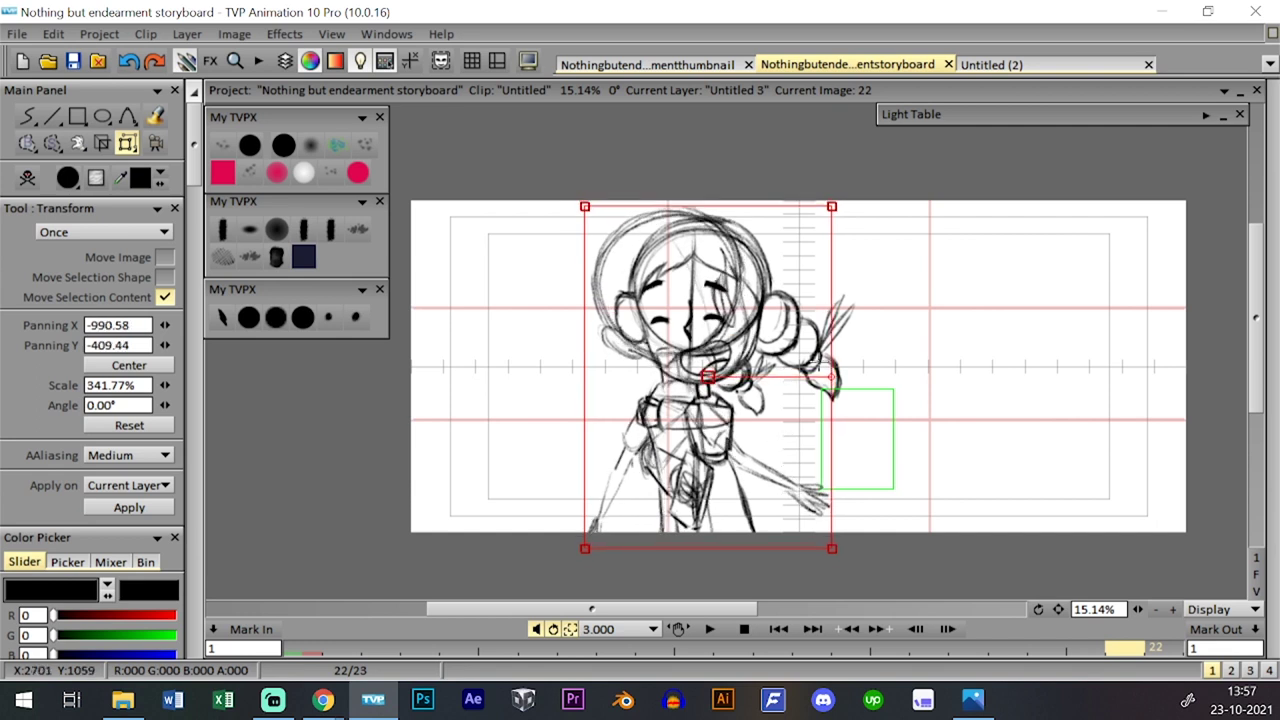
pyautogui.moveTo(787, 365)
pyautogui.mouseDown()
pyautogui.moveTo(789, 352)
pyautogui.moveTo(799, 364)
pyautogui.mouseUp()
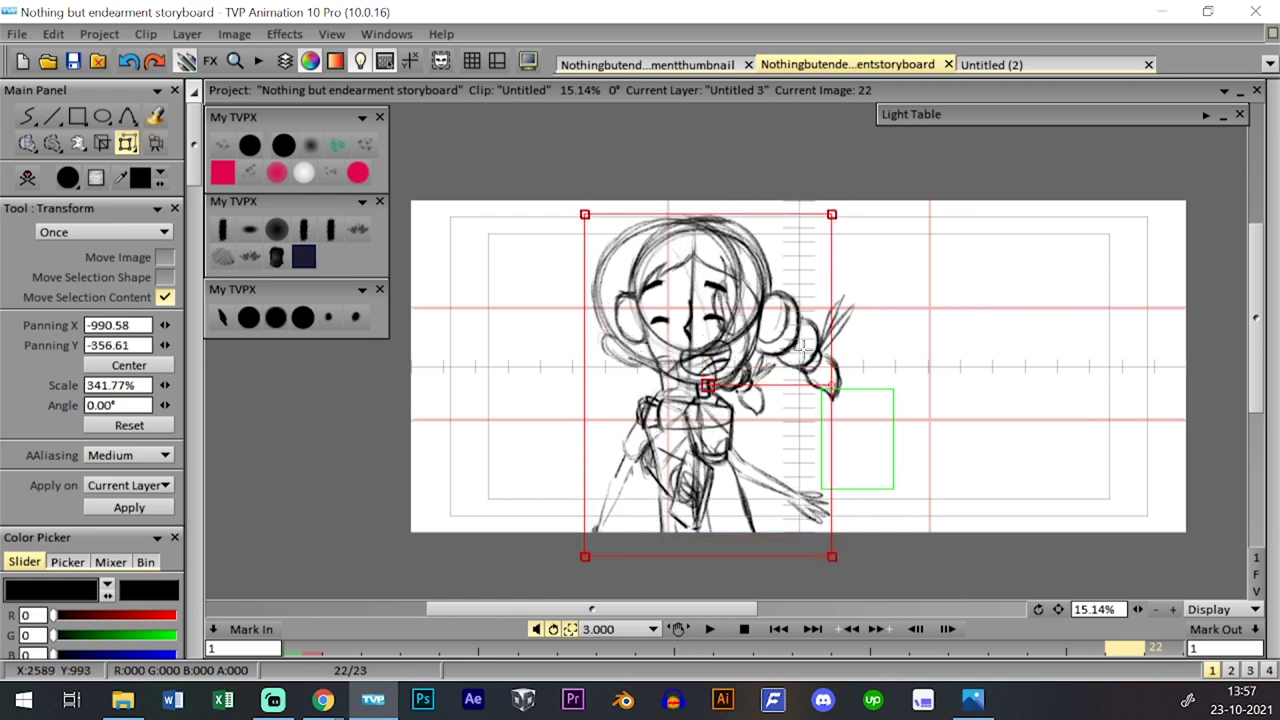
pyautogui.press('Return')
# - Pick the 6-size pencil brush and lower Untitled 2's opacity to 58%
pyautogui.click(276, 317)
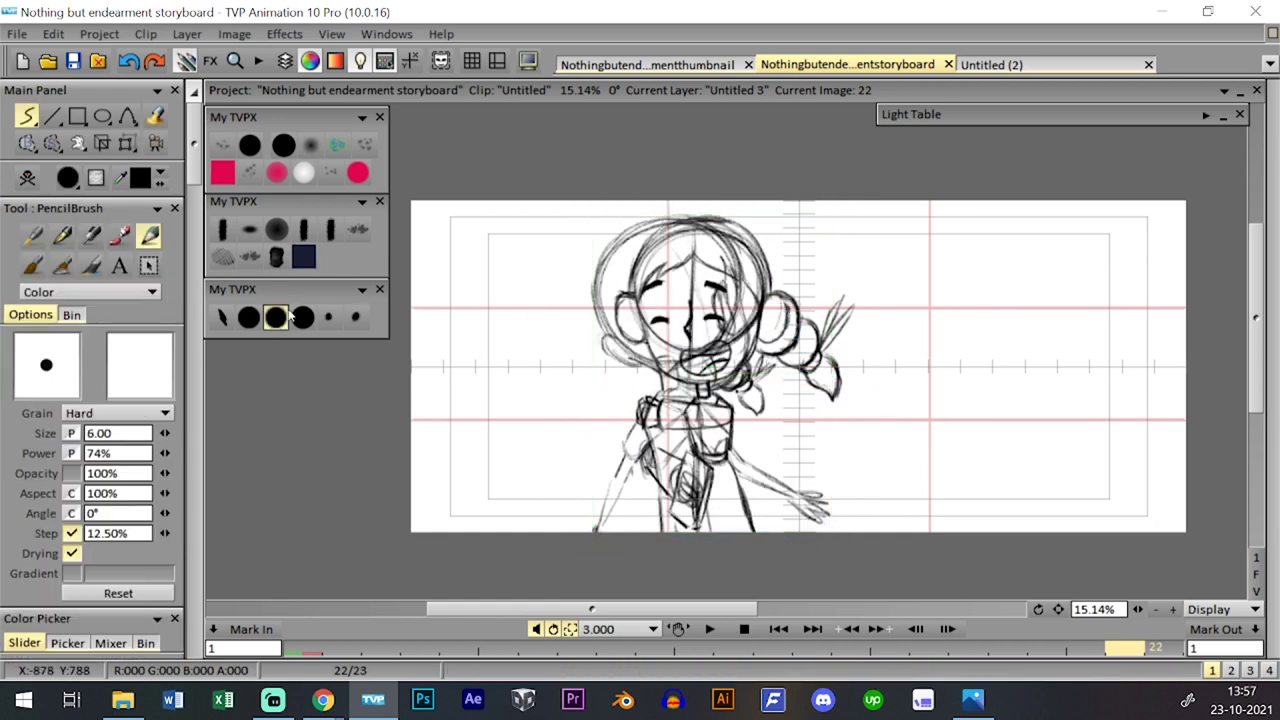
pyautogui.press('Tab')
pyautogui.click(102, 558)
# - Step through the clip from frame 1 up to image 22
pyautogui.click(319, 452)
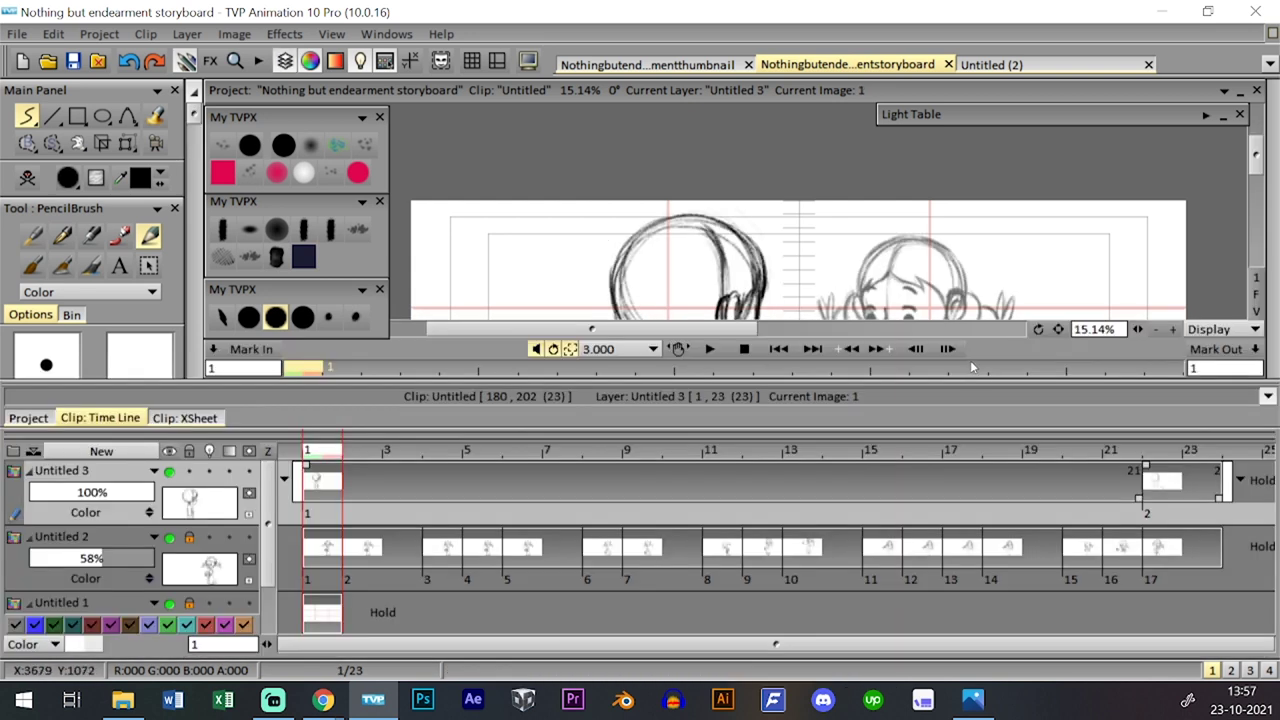
pyautogui.hotkey('ctrl', 't')
pyautogui.hotkey('ctrl', 't')
pyautogui.hotkey('ctrl', 't')
pyautogui.hotkey('ctrl', 't')
pyautogui.hotkey('ctrl', 't')
pyautogui.press('Return')
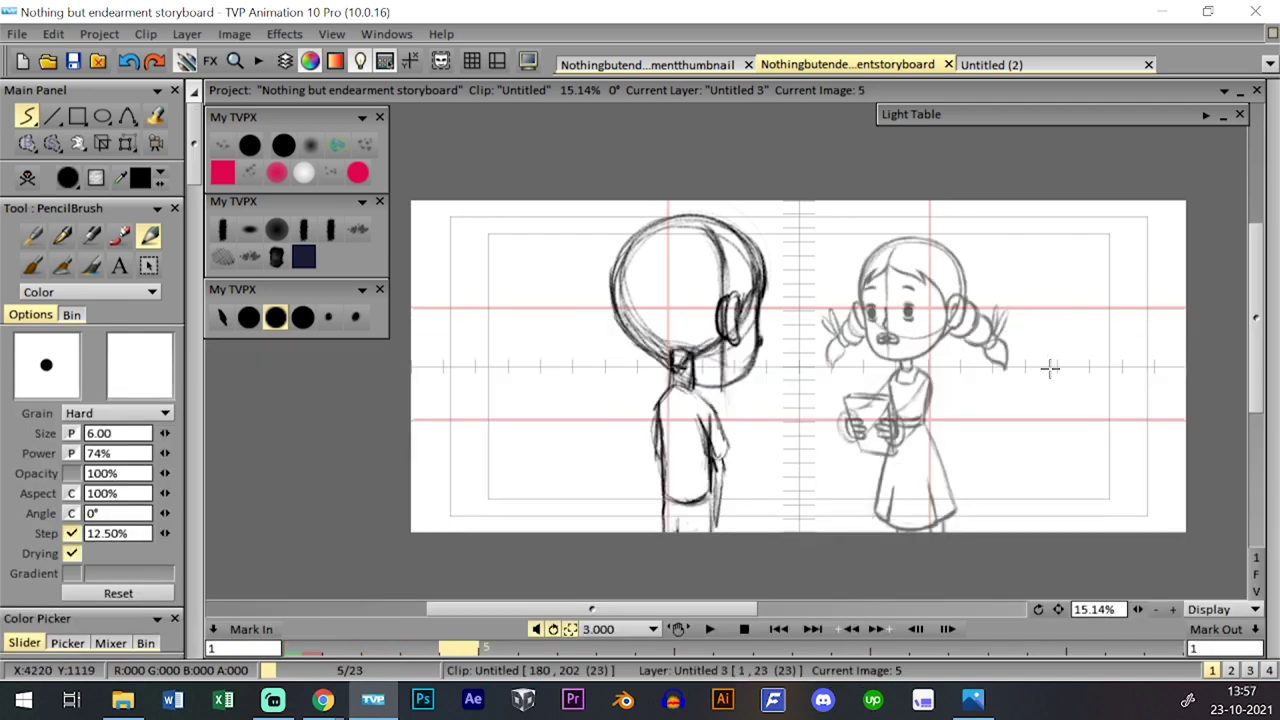
pyautogui.press('Left')
pyautogui.press('Left')
pyautogui.press('Left')
pyautogui.press('Left')
pyautogui.press('Right')
pyautogui.press('Right')
pyautogui.press('Right')
pyautogui.press('Right')
pyautogui.press('Right')
pyautogui.press('Right')
pyautogui.press('Right')
pyautogui.press('Right')
pyautogui.press('Right')
pyautogui.press('Right')
pyautogui.press('Right')
pyautogui.press('Right')
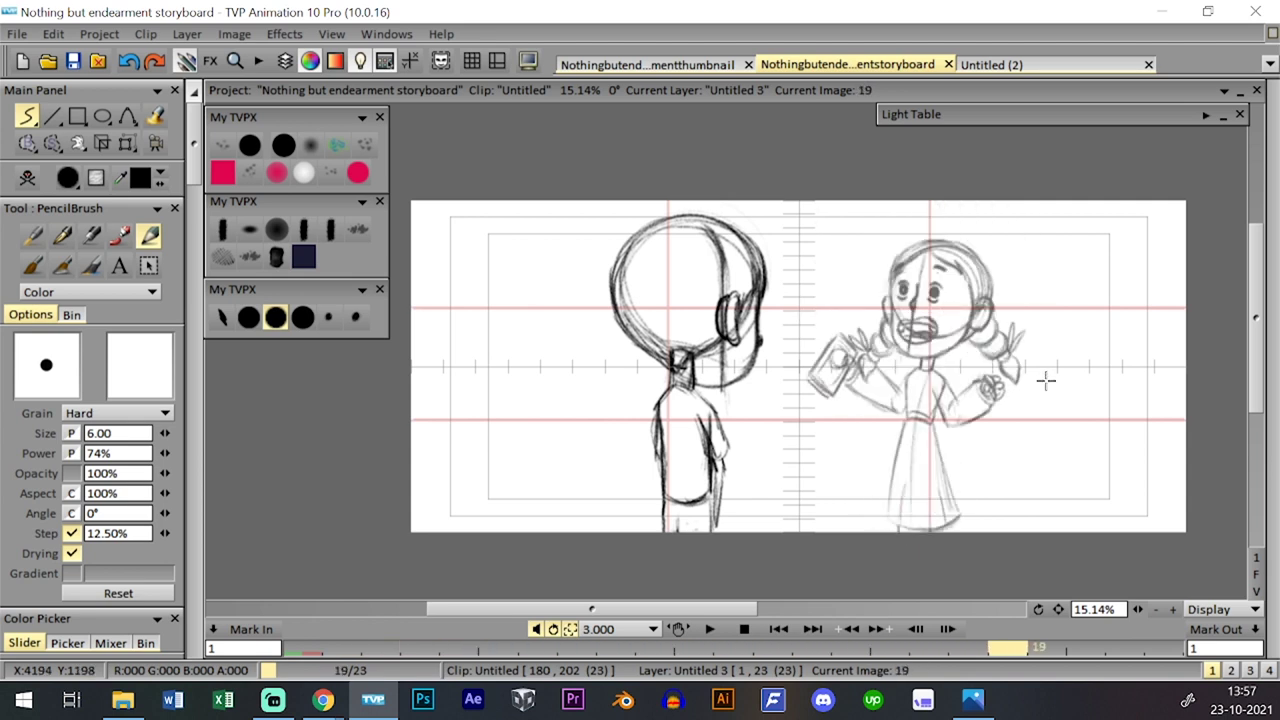
pyautogui.press('Right')
pyautogui.press('Right')
pyautogui.press('Right')
pyautogui.press('Left')
pyautogui.press('Left')
pyautogui.press('Right')
pyautogui.press('Right')
pyautogui.press('Left')
pyautogui.press('Left')
pyautogui.press('Right')
pyautogui.press('Right')
# - Flip between images 21 and 22 to compare the poses
pyautogui.press('Right')
pyautogui.press('Left')
pyautogui.press('Left')
pyautogui.press('Right')
pyautogui.press('Right')
pyautogui.press('Left')
pyautogui.press('Left')
pyautogui.press('Right')
pyautogui.press('Left')
pyautogui.press('Right')
pyautogui.press('Left')
pyautogui.press('Right')
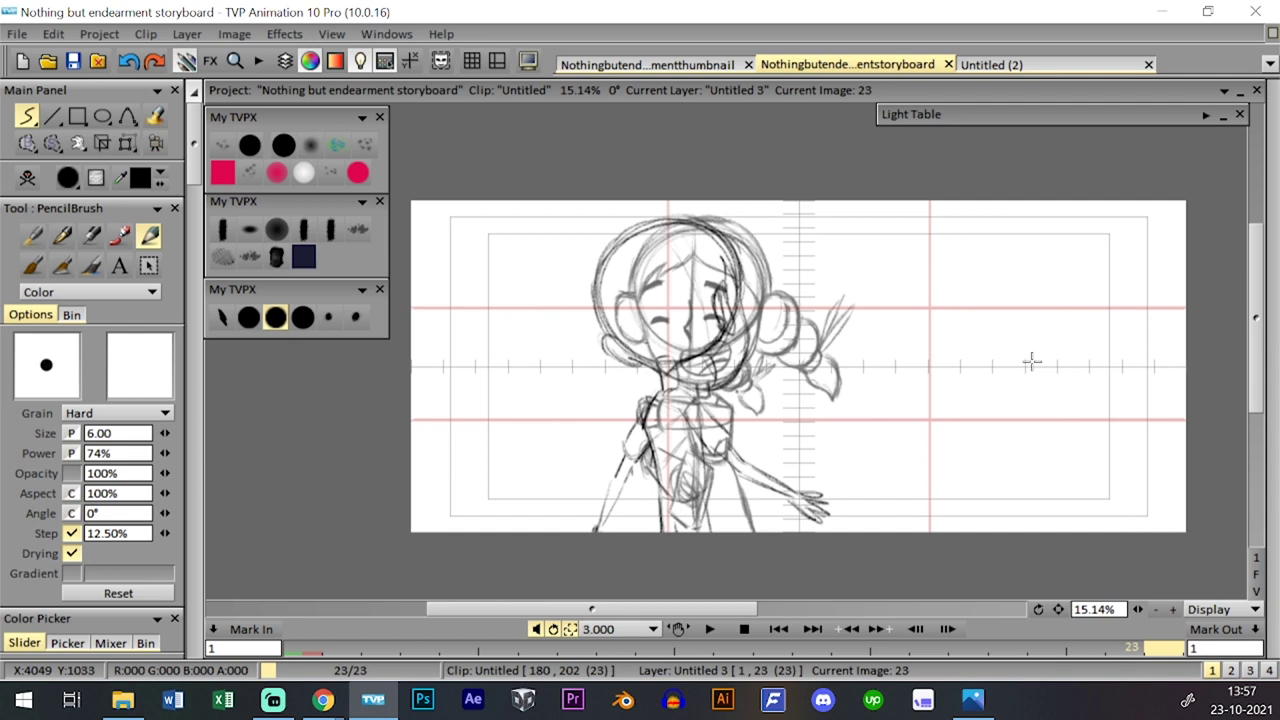
pyautogui.press('Left')
pyautogui.press('Left')
pyautogui.press('Right')
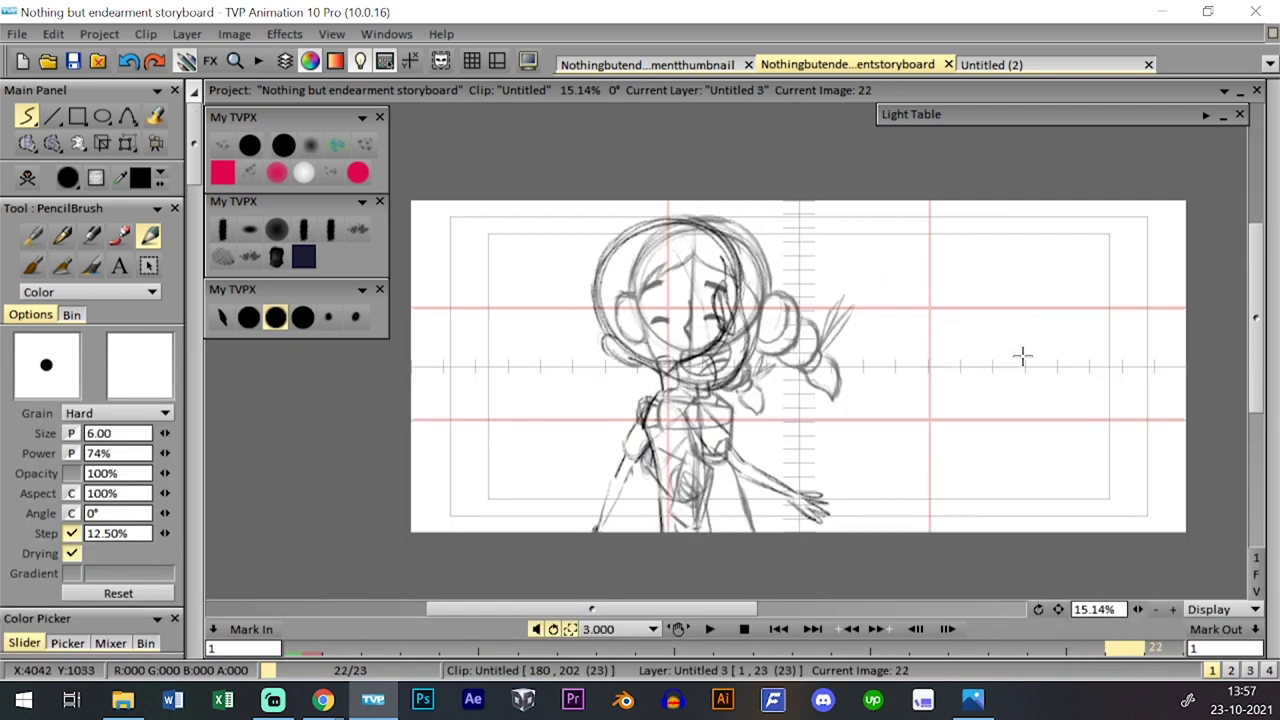
# - Save the storyboard, restore Untitled 2 to full opacity, and preview playback from image 22
pyautogui.hotkey('ctrl', 's')
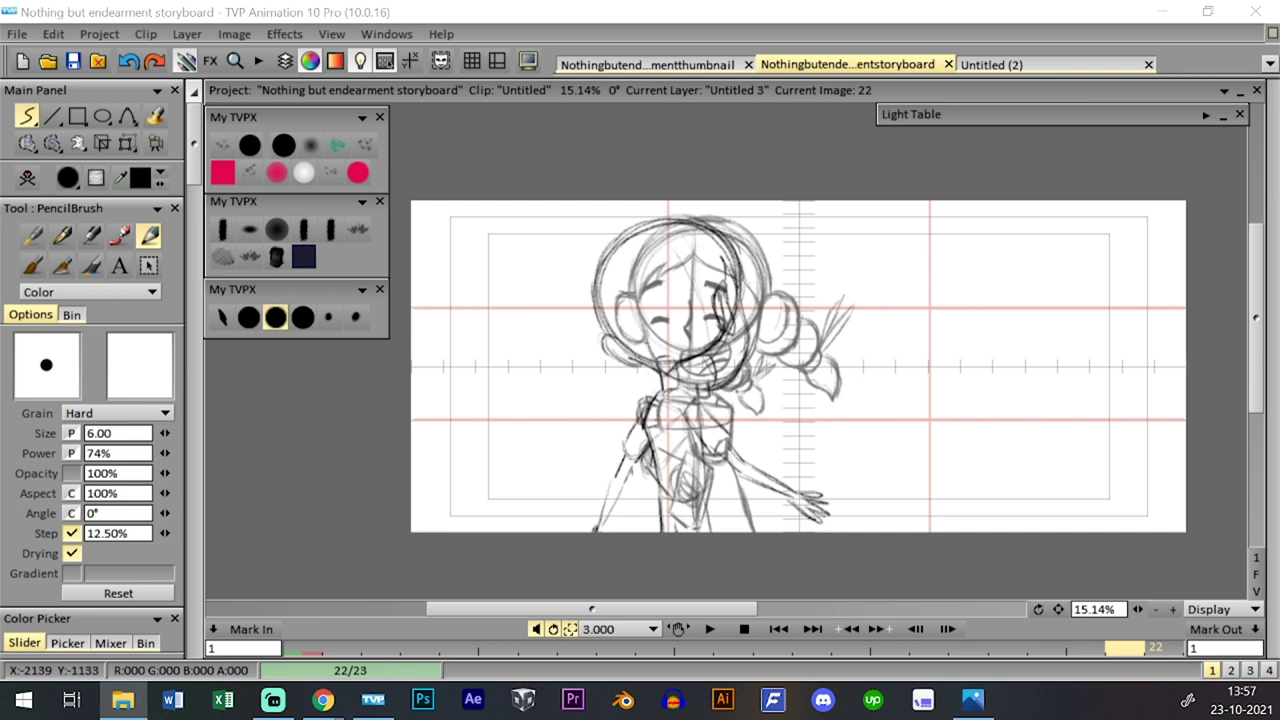
pyautogui.click(710, 629)
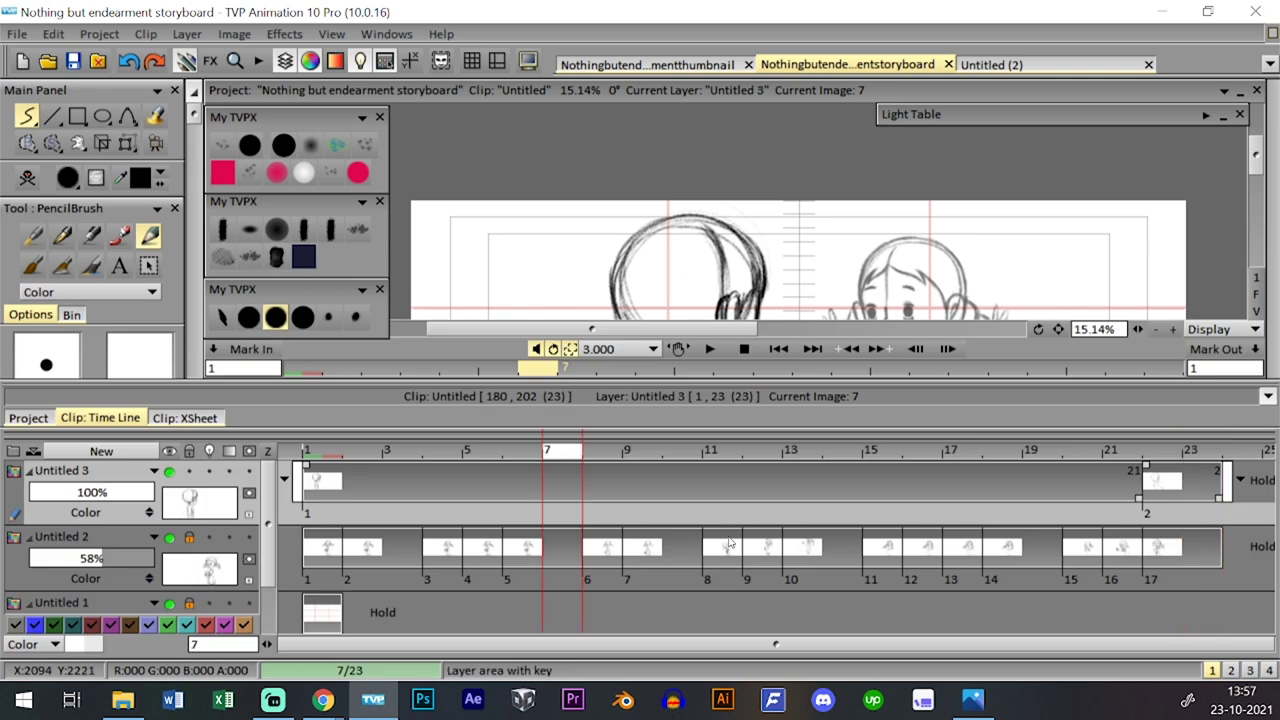
pyautogui.click(153, 557)
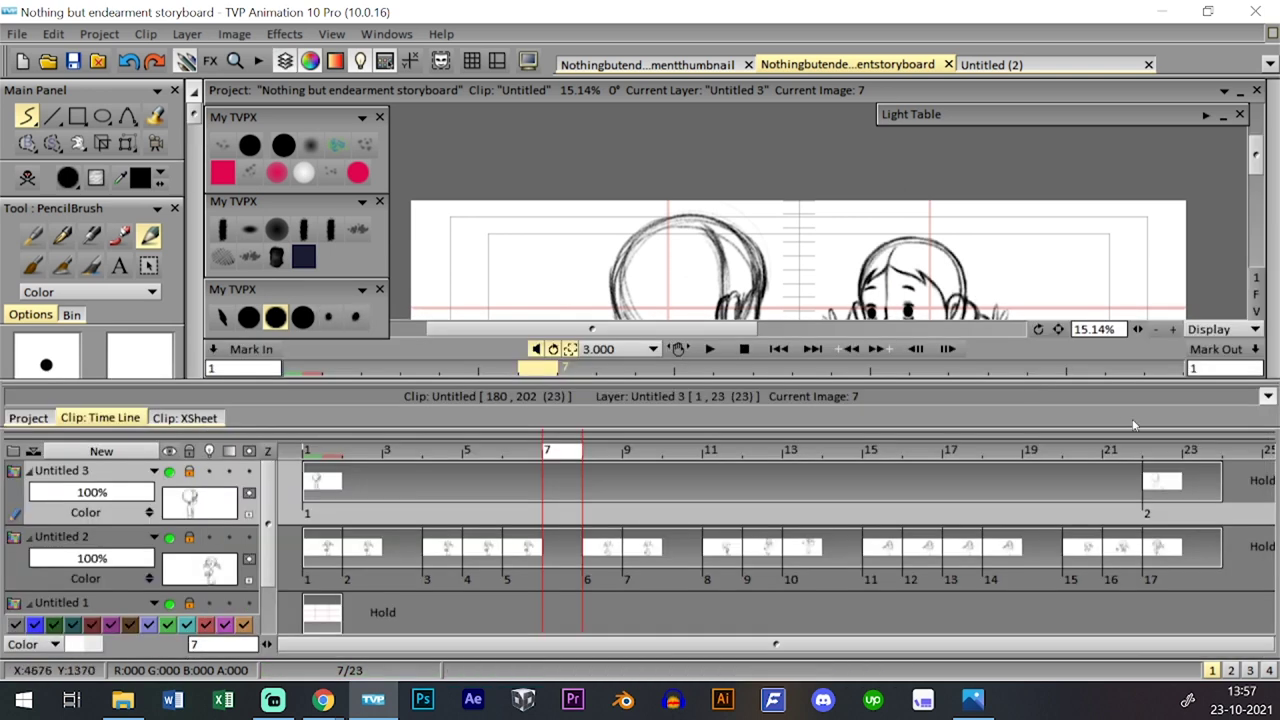
pyautogui.click(1151, 452)
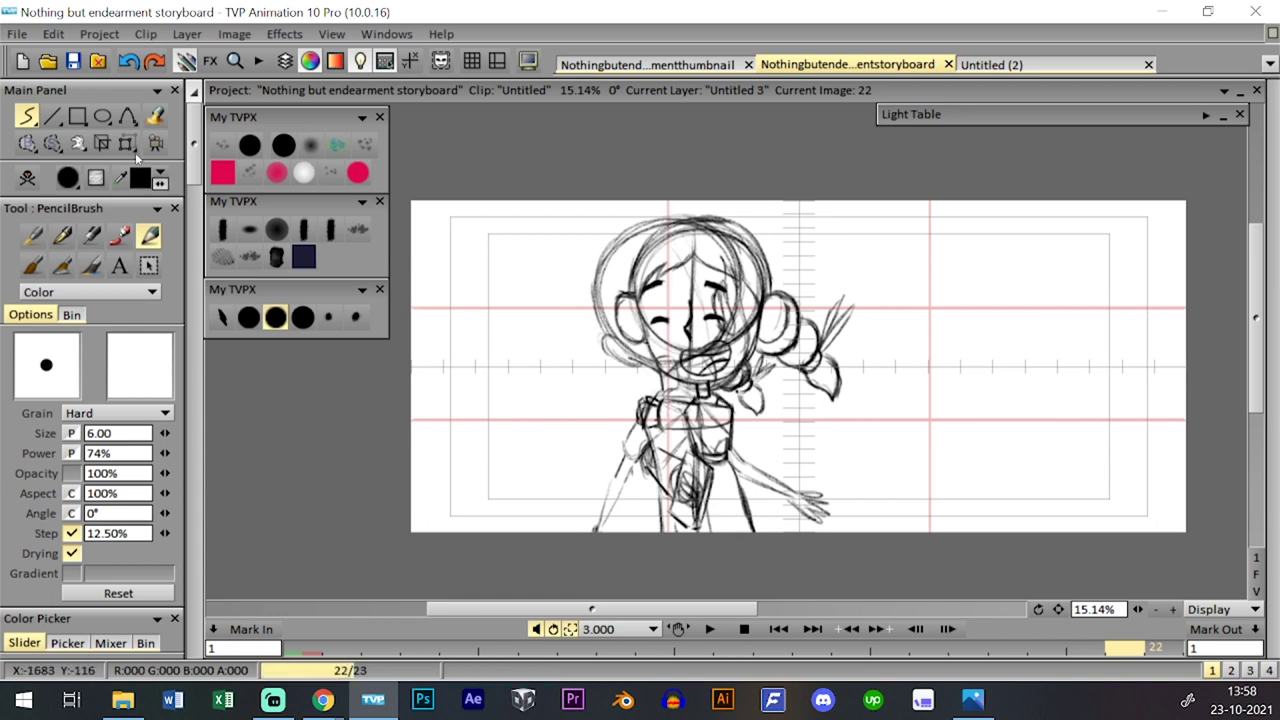
pyautogui.click(73, 61)
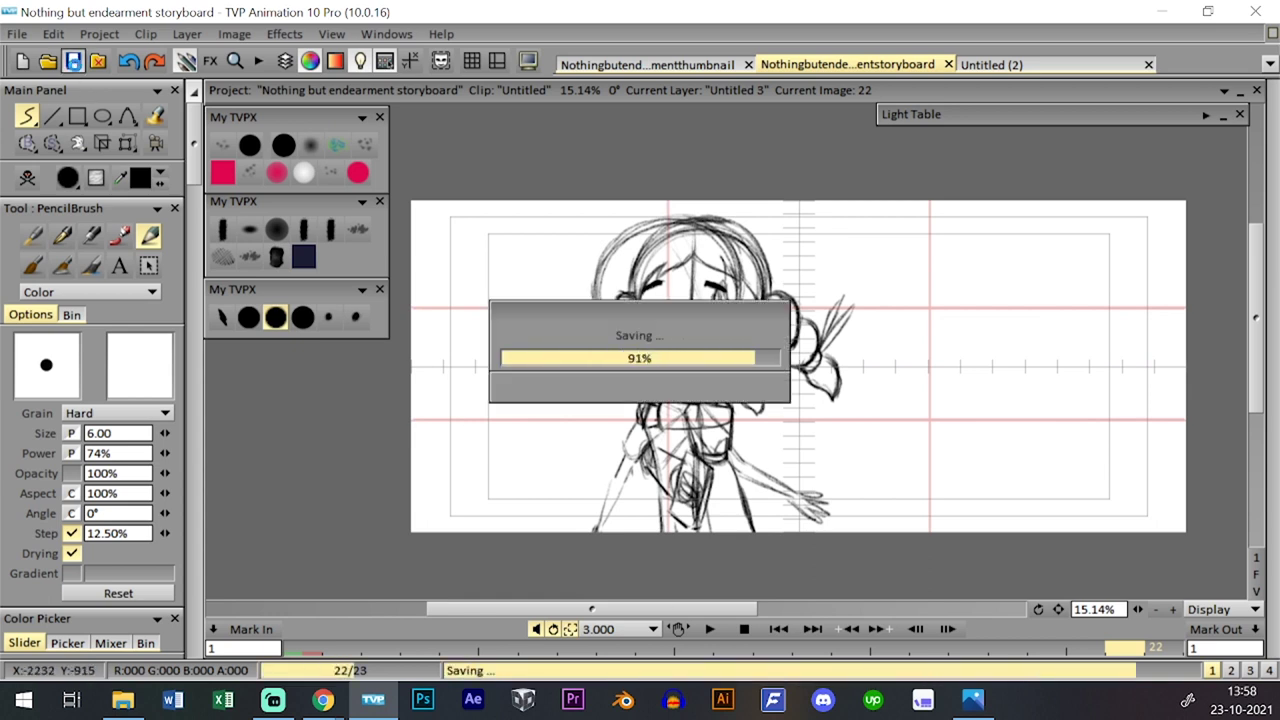
pyautogui.click(709, 629)
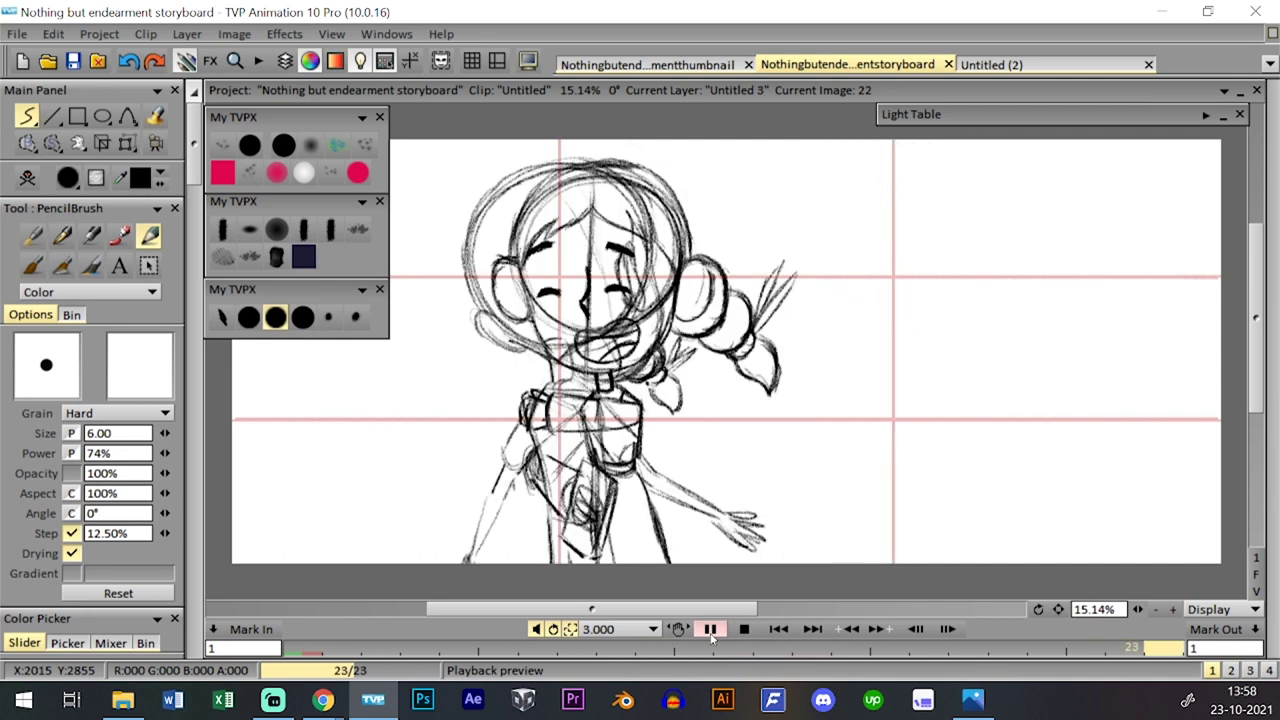
pyautogui.press('Return')
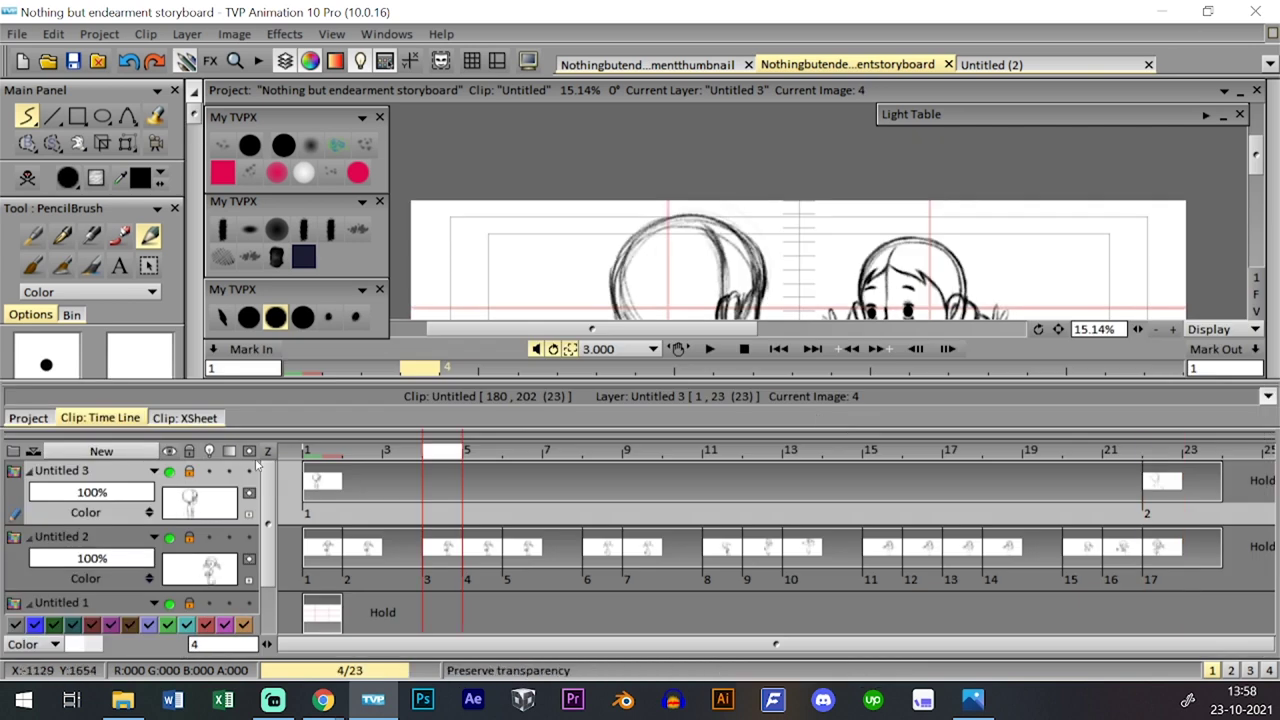
pyautogui.click(316, 452)
# - Open the timeline of blank storyboard clip 23
pyautogui.click(38, 418)
pyautogui.click(872, 588)
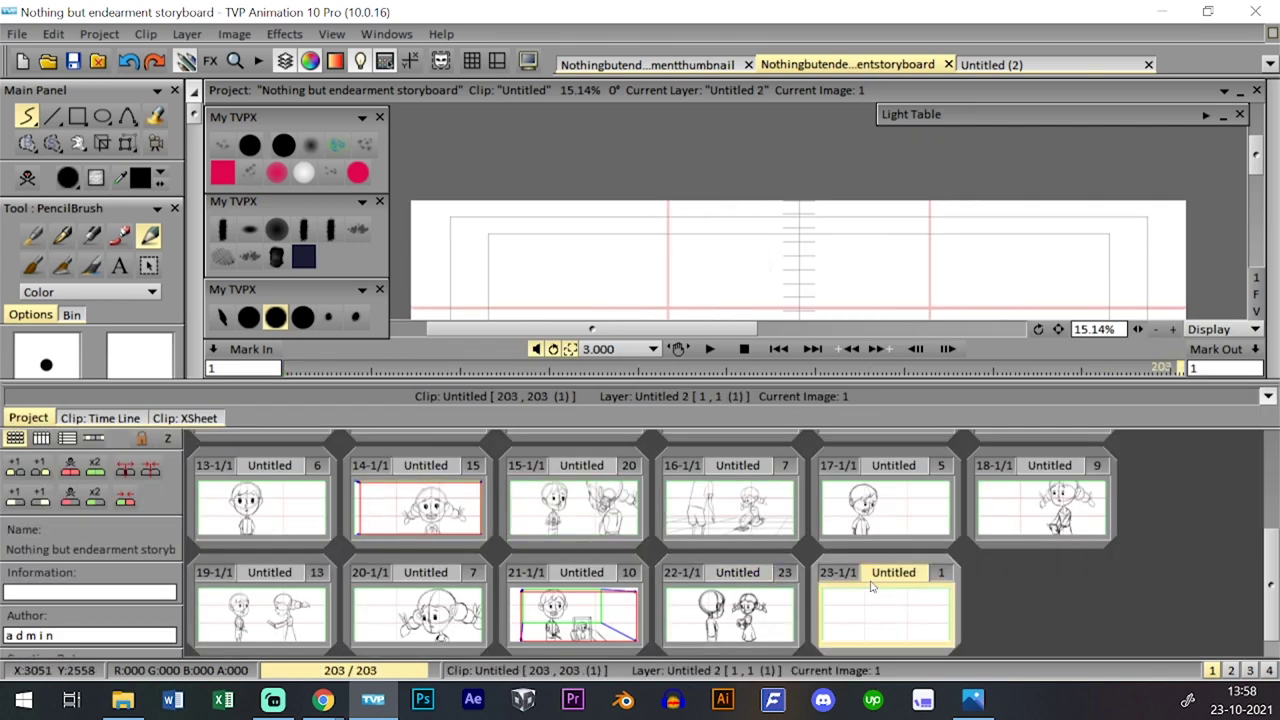
pyautogui.click(132, 418)
pyautogui.press('Return')
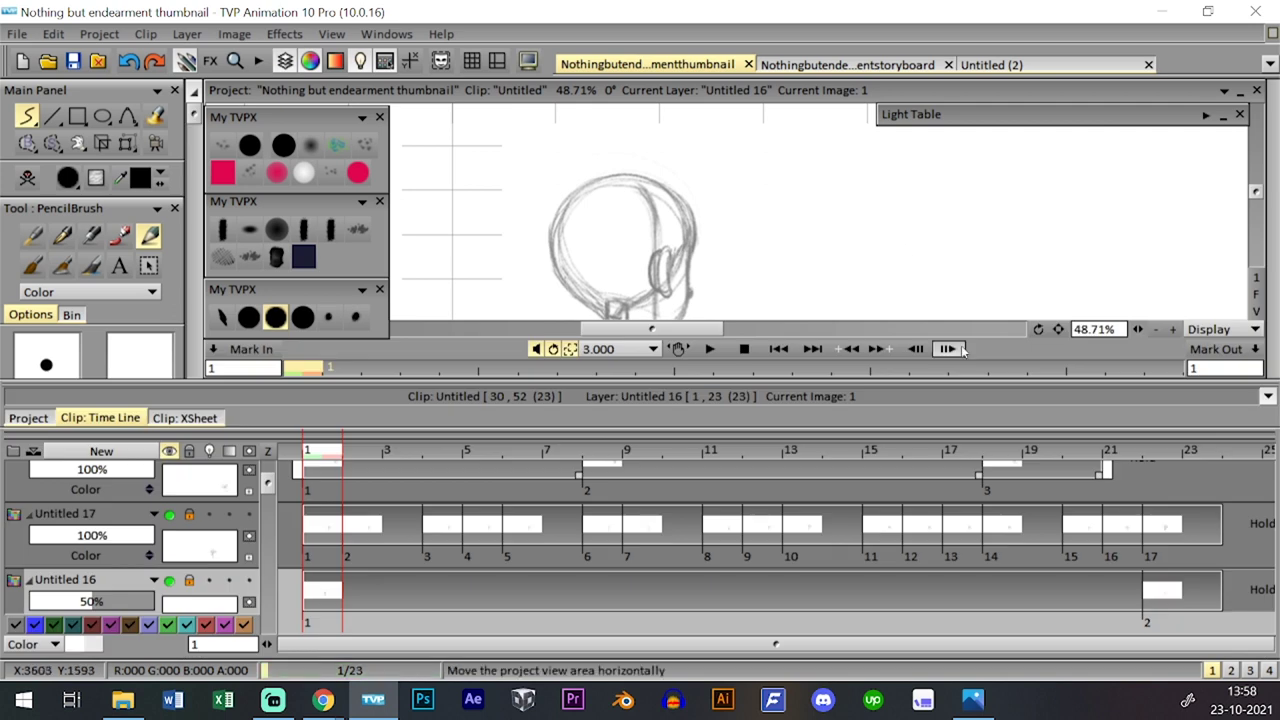
# - Make Untitled 2 the current layer and select all its images to copy
pyautogui.click(327, 490)
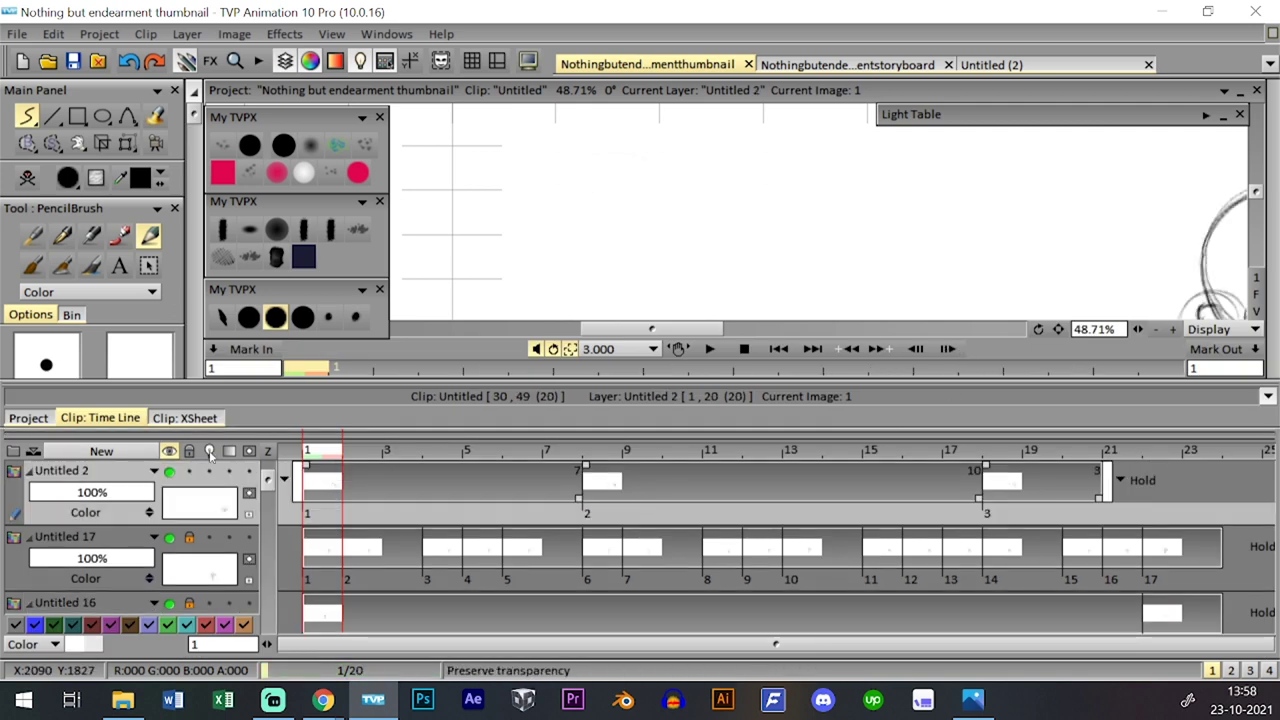
pyautogui.click(170, 451)
pyautogui.scroll(-3, 977, 485)
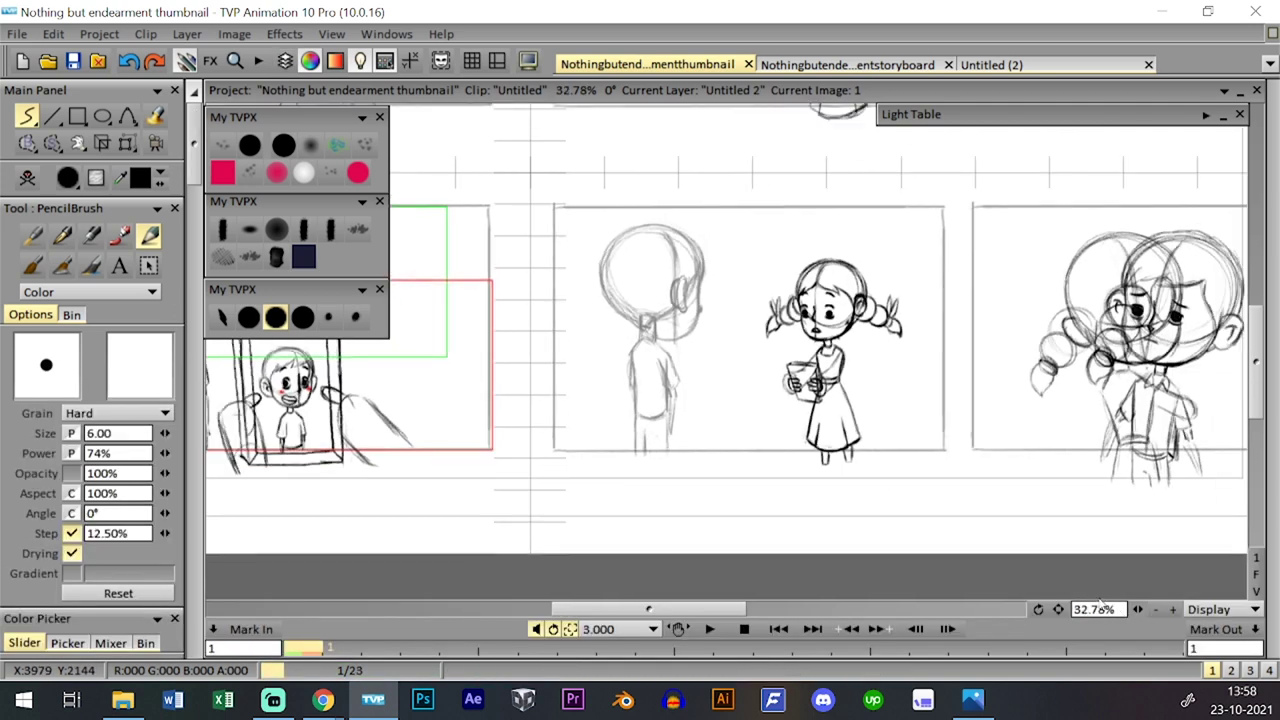
pyautogui.press('space')
pyautogui.press('space')
pyautogui.press('space')
pyautogui.press('space')
pyautogui.press('space')
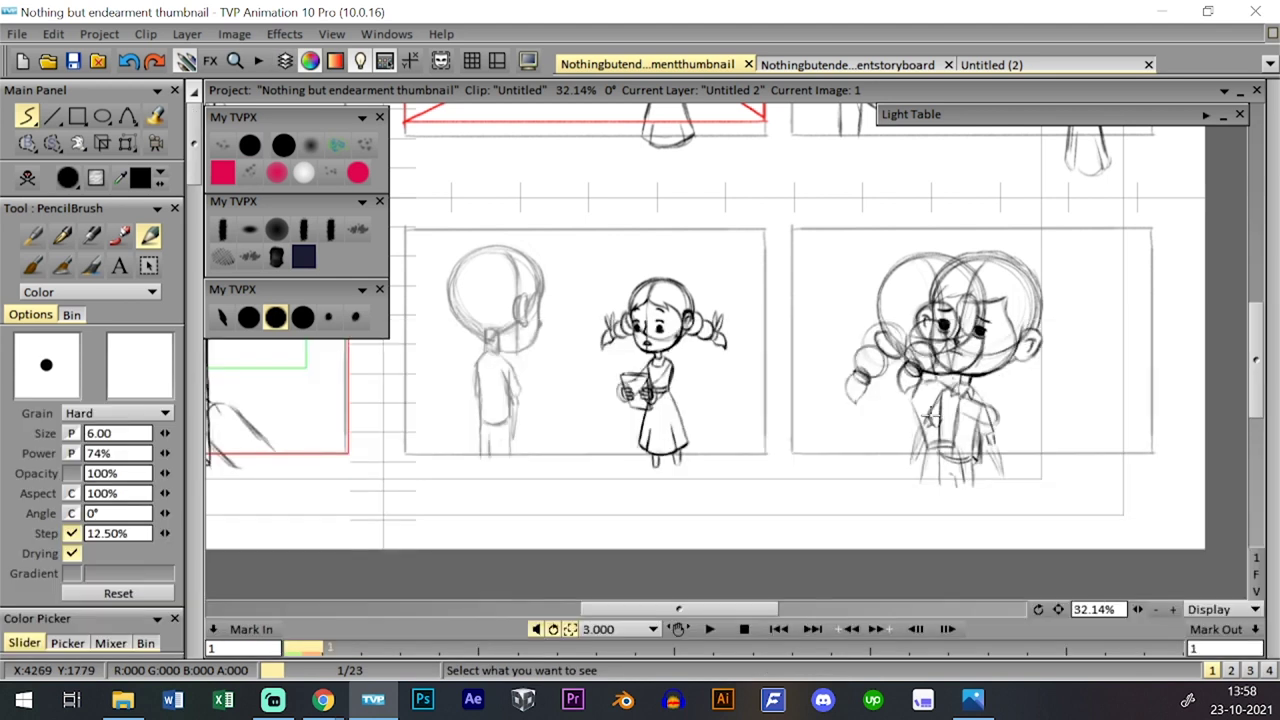
pyautogui.press('d')
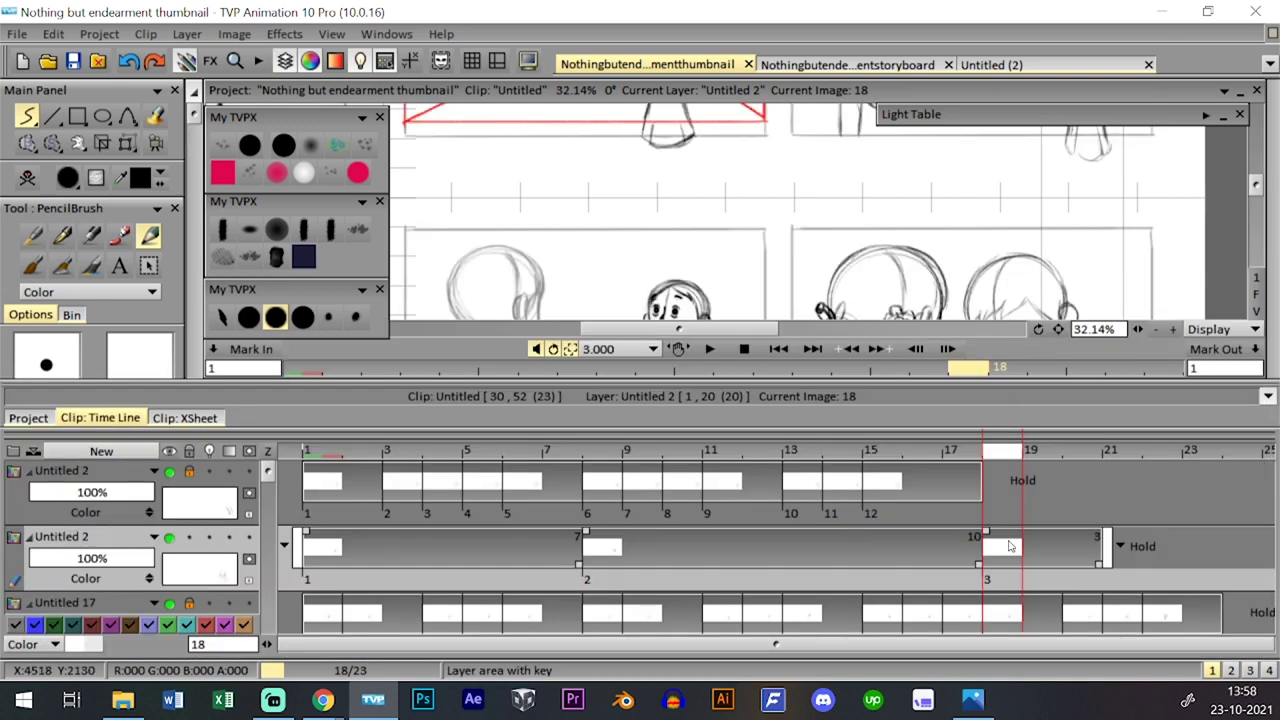
pyautogui.click(1012, 583)
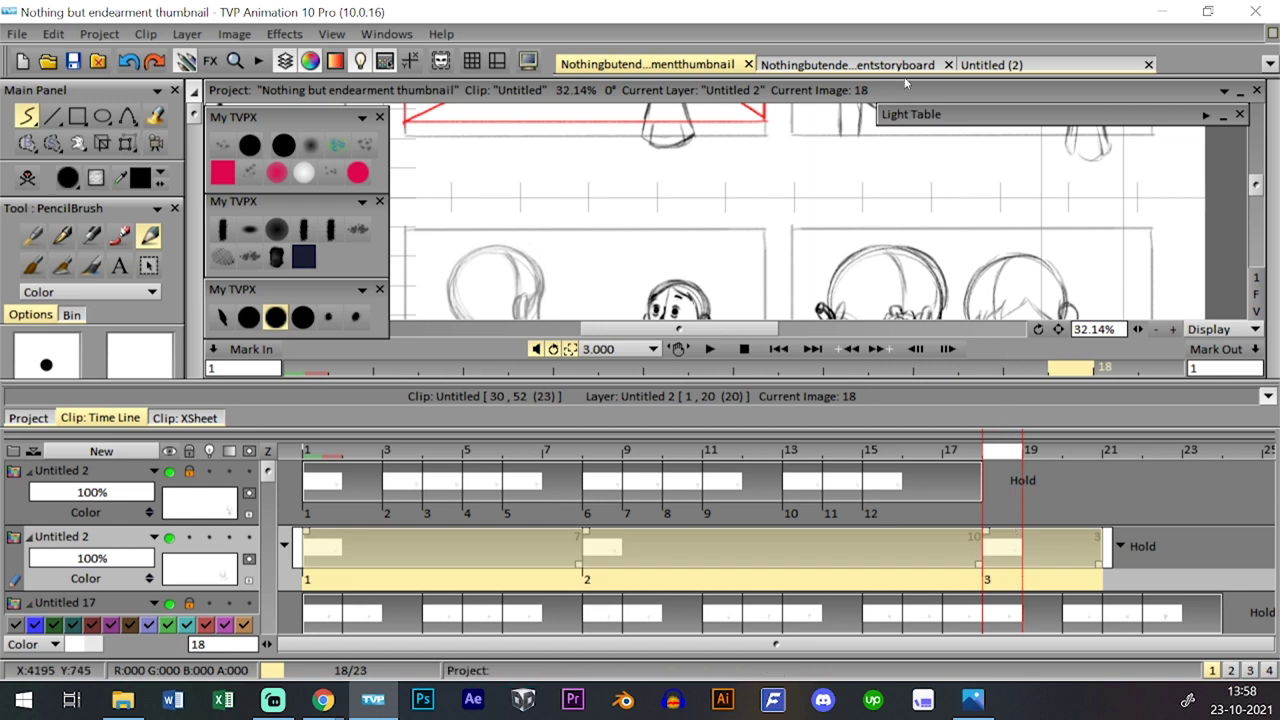
# - Paste the images into clip 23's Untitled 2 and delete the extra fourth image at frame 21
pyautogui.click(890, 65)
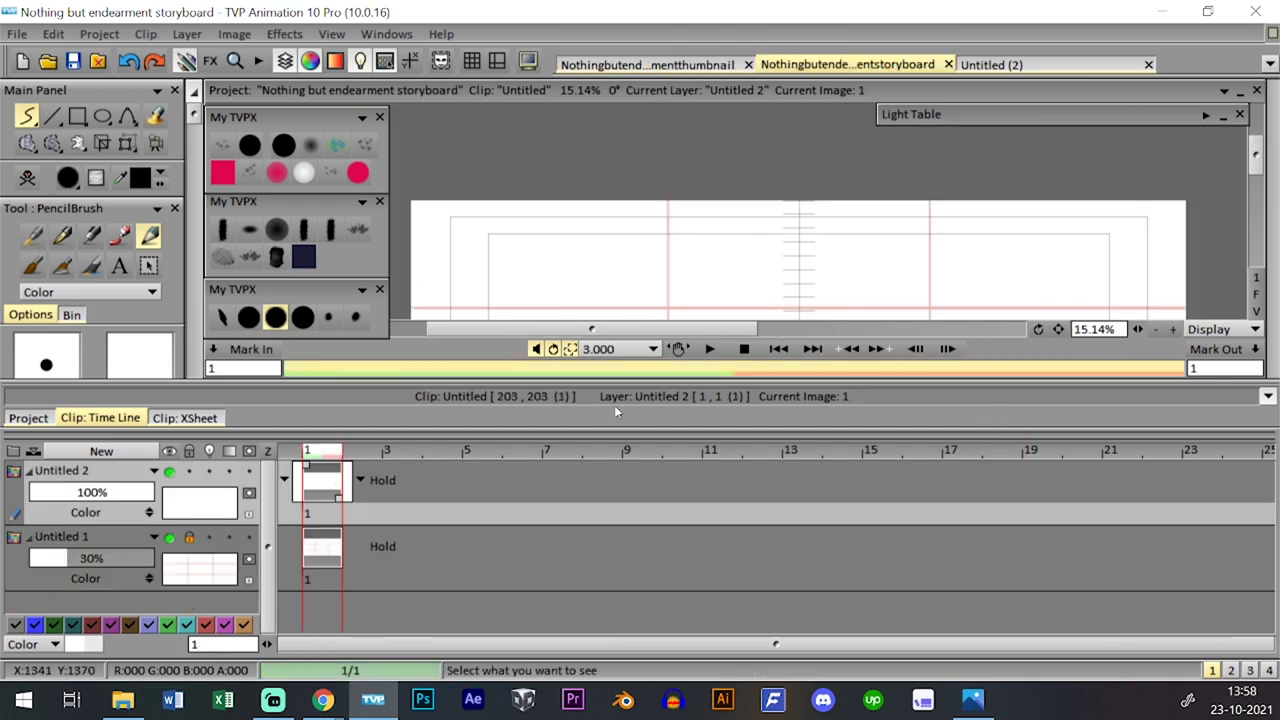
pyautogui.hotkey('ctrl', 'v')
pyautogui.click(1107, 461)
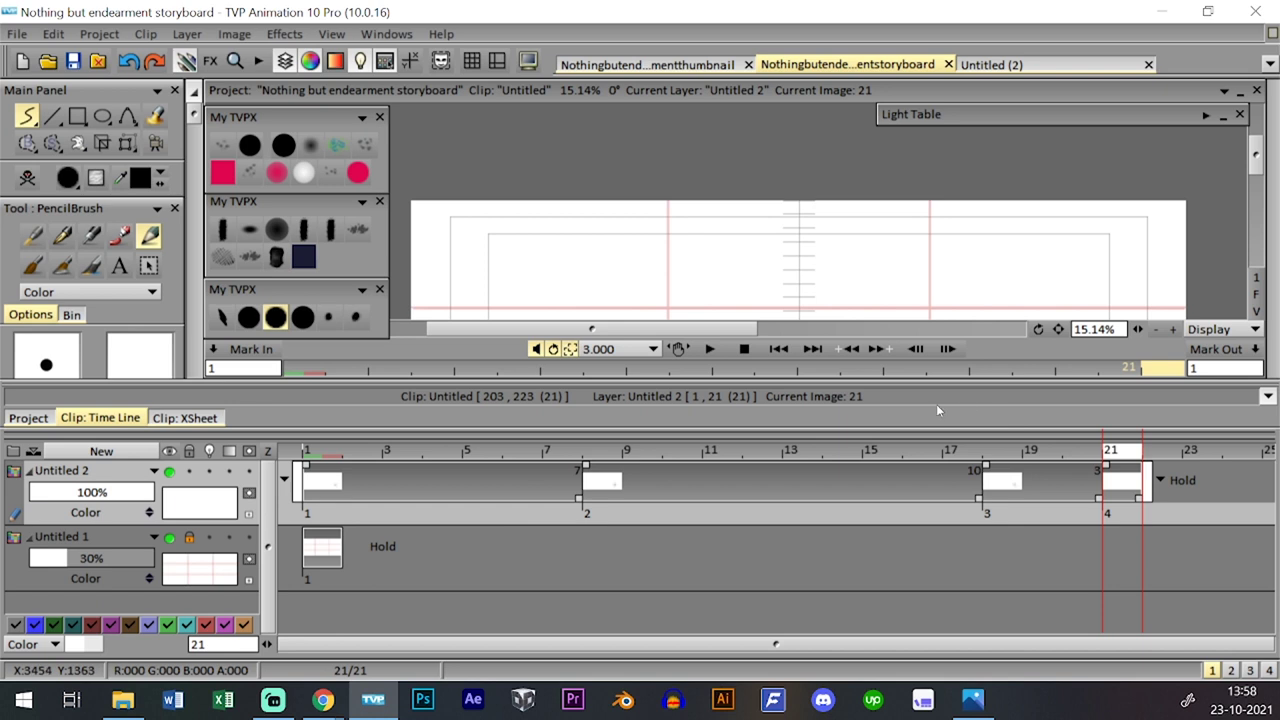
pyautogui.click(1121, 482)
pyautogui.press('Delete')
# - Enlarge the boy drawing on all images to about 285%, placed in the panel's left third
pyautogui.click(1004, 455)
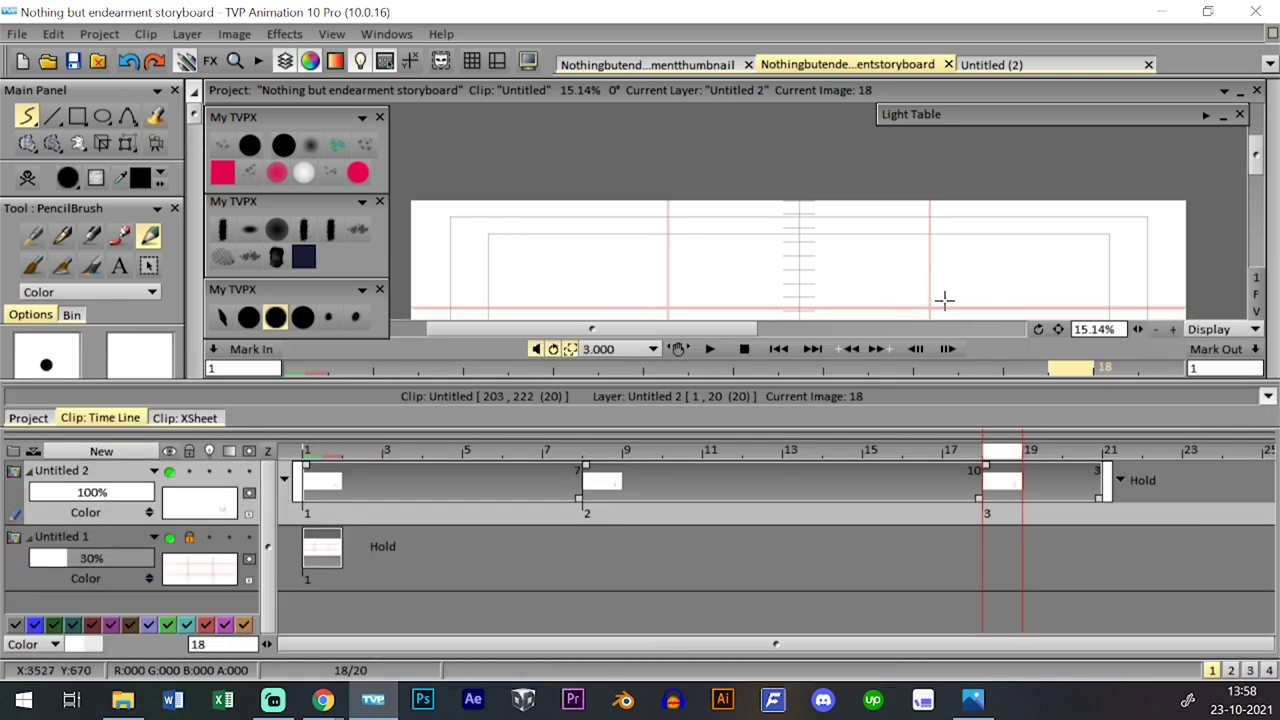
pyautogui.click(1012, 517)
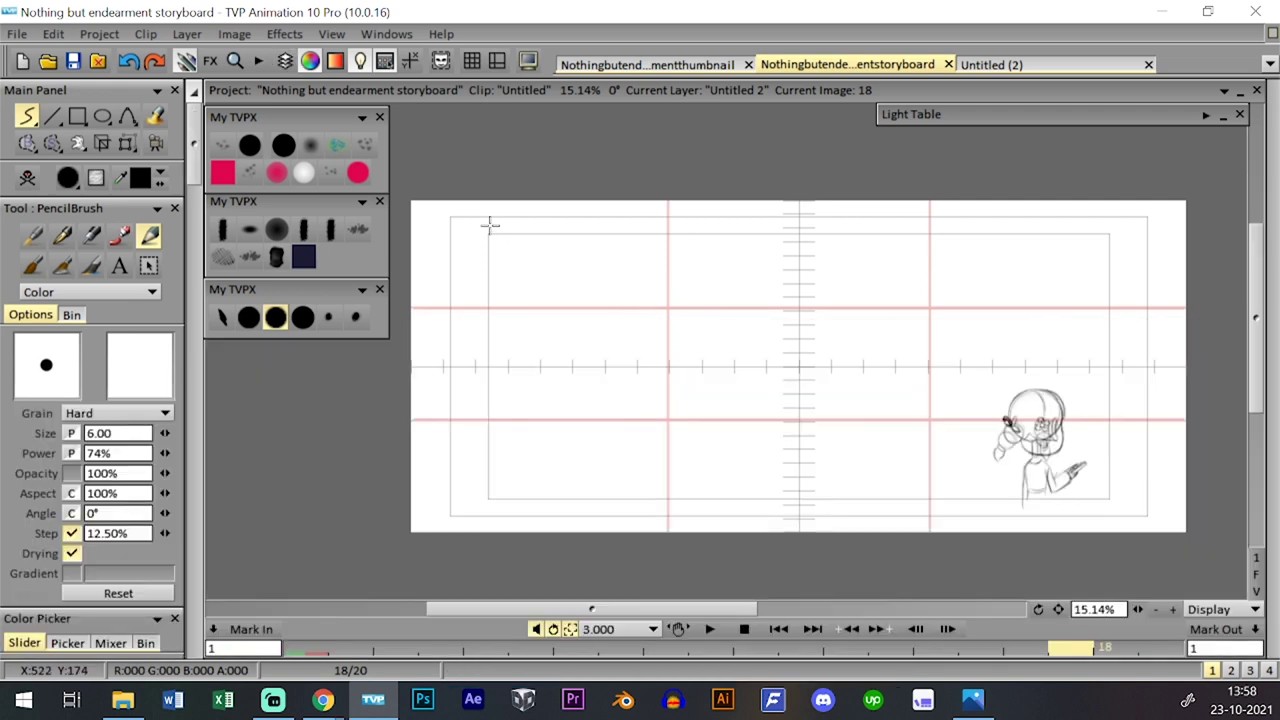
pyautogui.click(127, 143)
pyautogui.click(170, 168)
pyautogui.moveTo(1090, 388); pyautogui.dragTo(1142, 322)
pyautogui.moveTo(1087, 359); pyautogui.dragTo(717, 308)
pyautogui.moveTo(768, 271); pyautogui.dragTo(795, 210)
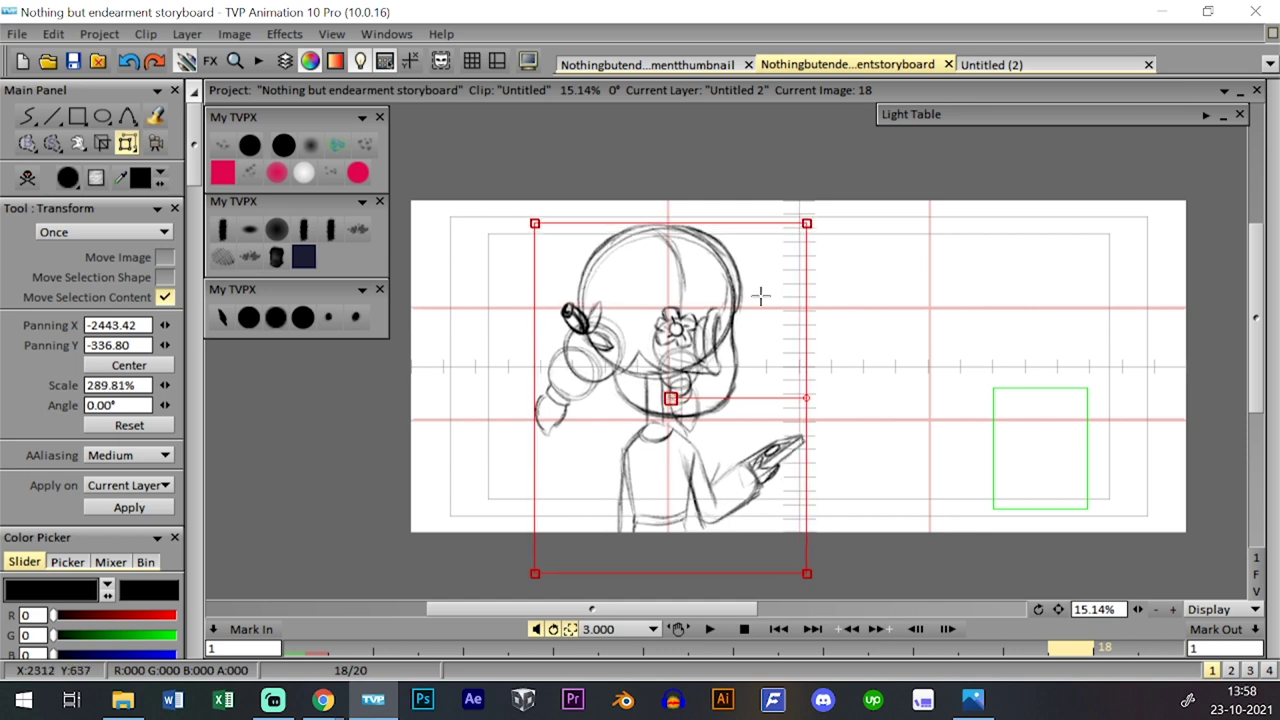
pyautogui.press('Return')
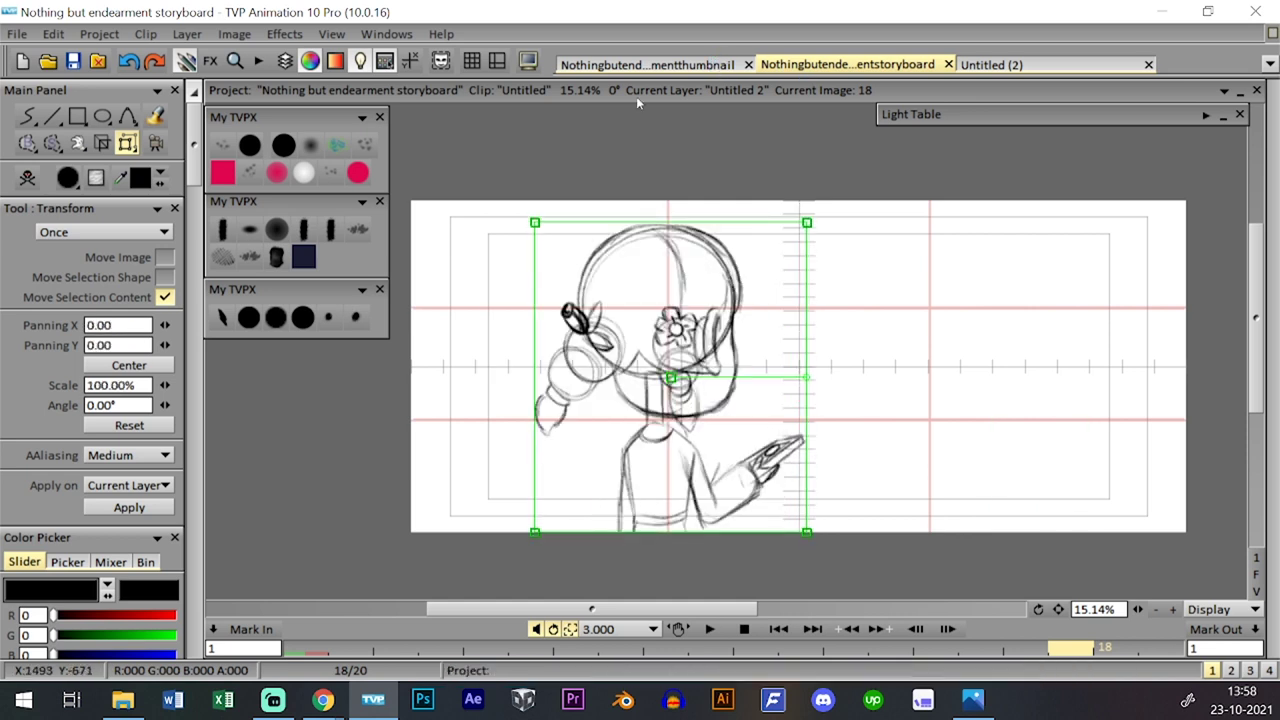
# - Switch back to the pencil brush and return to the thumbnail project with its timeline shown
pyautogui.click(276, 317)
pyautogui.click(656, 65)
pyautogui.press('Tab')
pyautogui.press('Tab')
pyautogui.press('Tab')
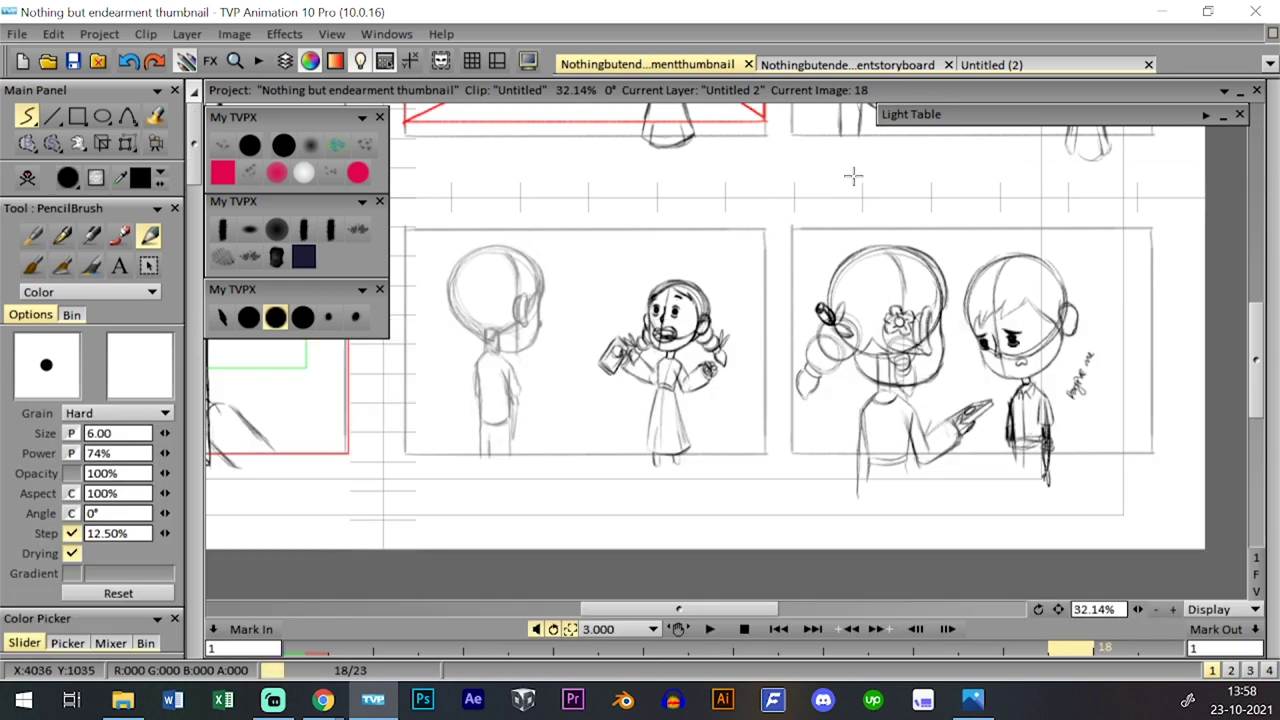
# - Paste the top Untitled 2 layer's images into a new storyboard layer, Untitled 3
pyautogui.click(880, 490)
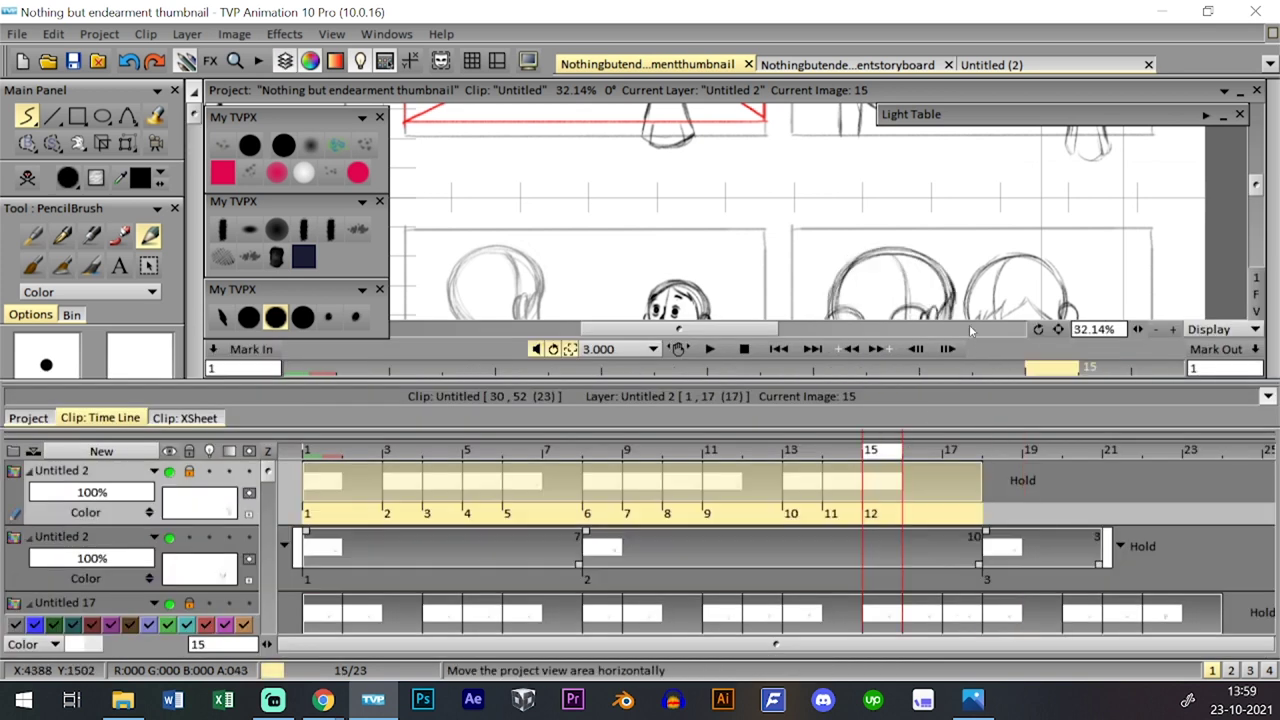
pyautogui.click(847, 64)
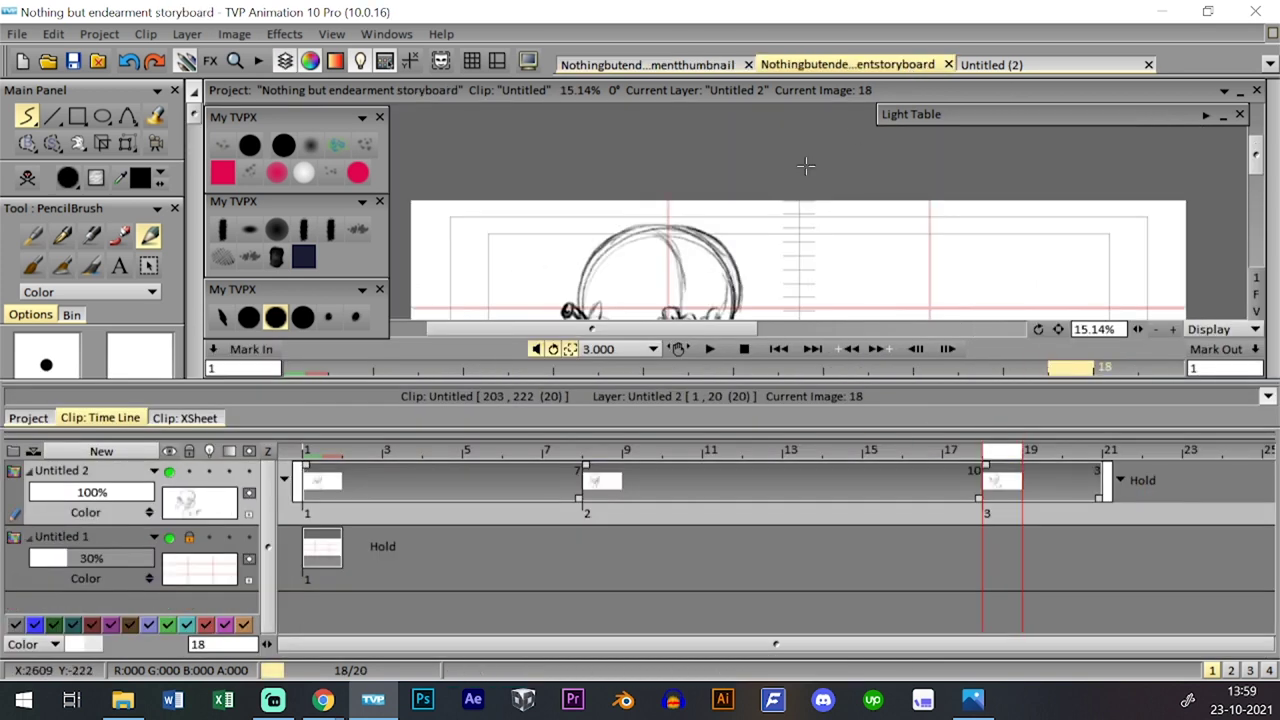
pyautogui.click(101, 451)
pyautogui.click(668, 458)
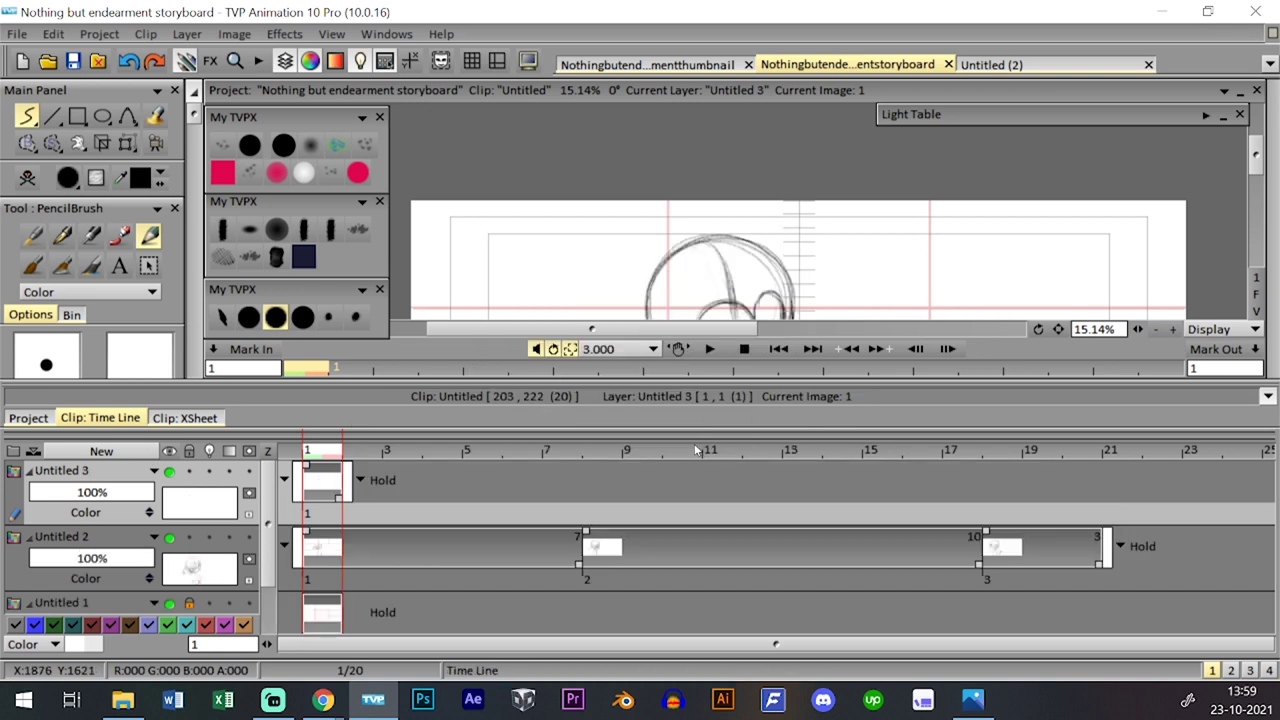
pyautogui.hotkey('ctrl', 'v')
# - Delete the extra image at frame 18 and set Transform to act on the layer content
pyautogui.click(1010, 455)
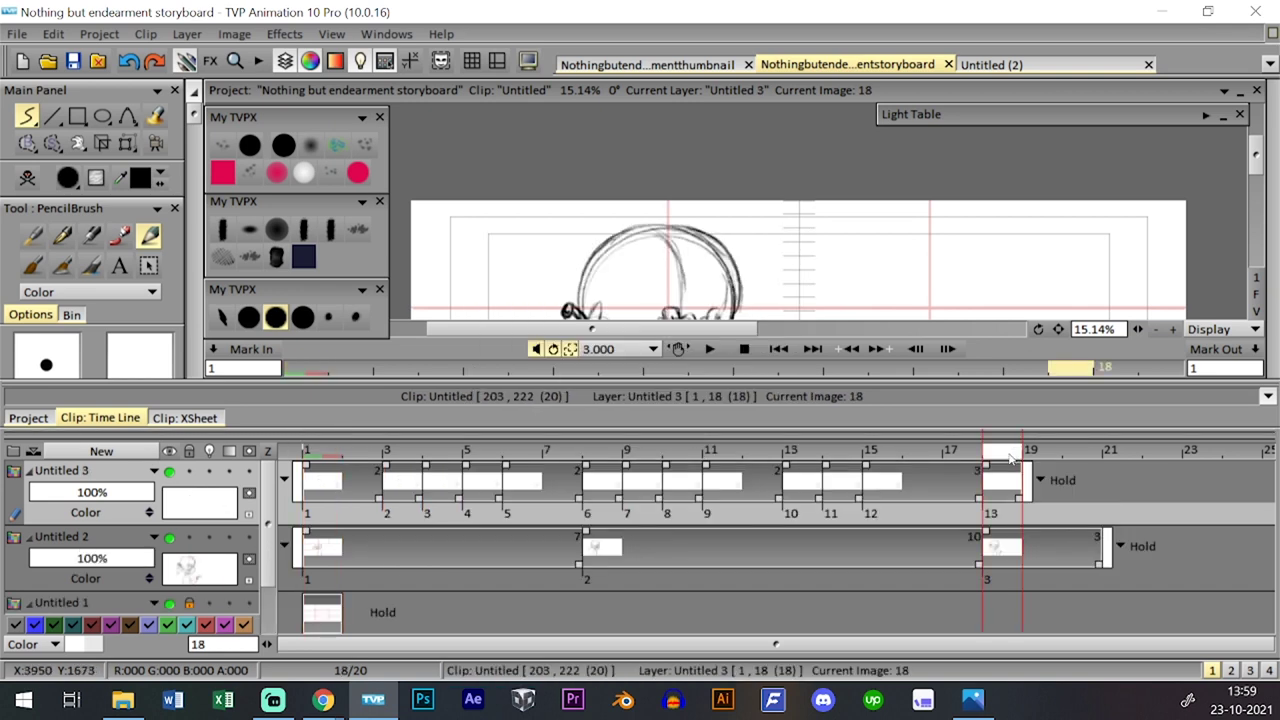
pyautogui.press('Delete')
pyautogui.doubleClick(960, 494)
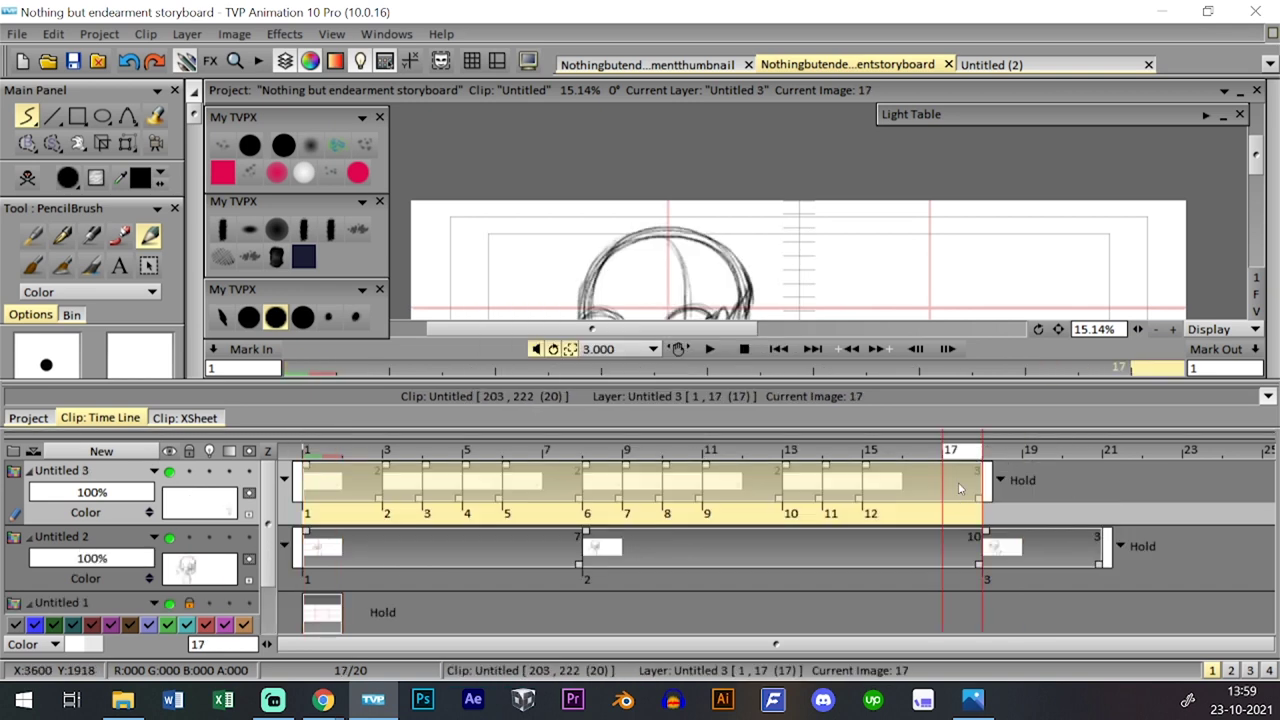
pyautogui.press('l')
pyautogui.hotkey('ctrl', 't')
pyautogui.hotkey('ctrl', 't')
pyautogui.hotkey('ctrl', 't')
pyautogui.hotkey('ctrl', 't')
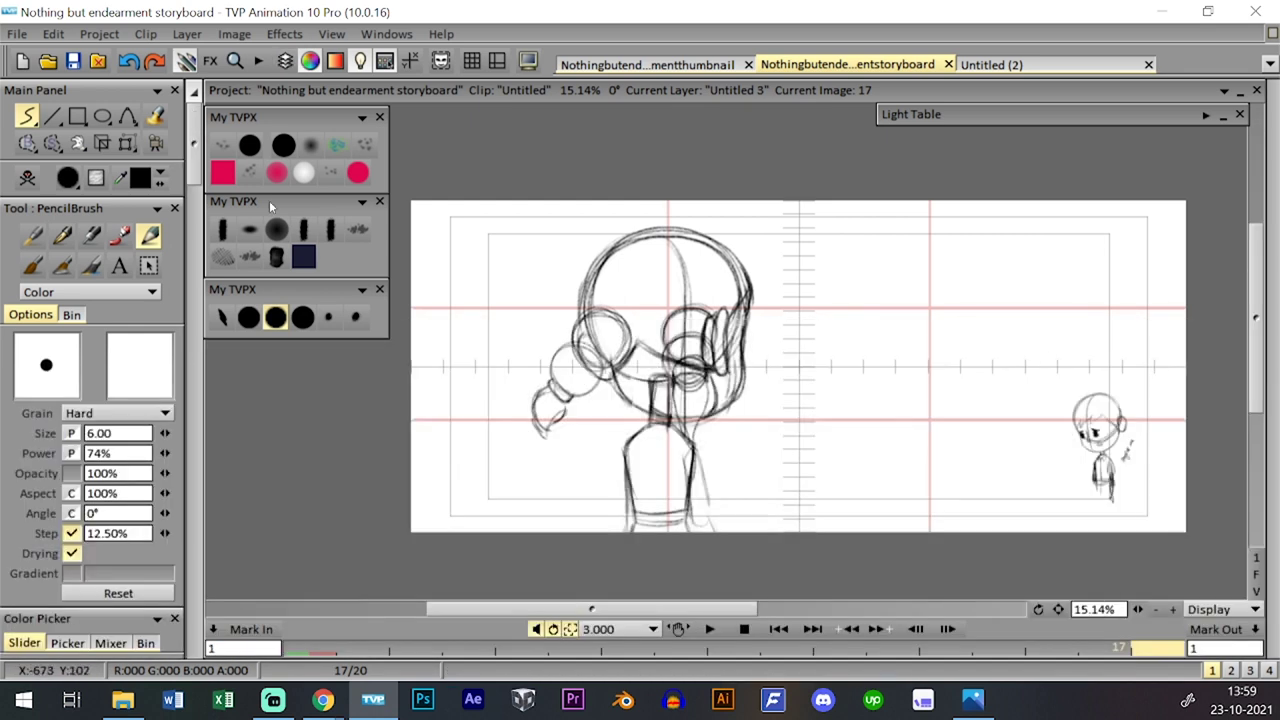
pyautogui.click(127, 144)
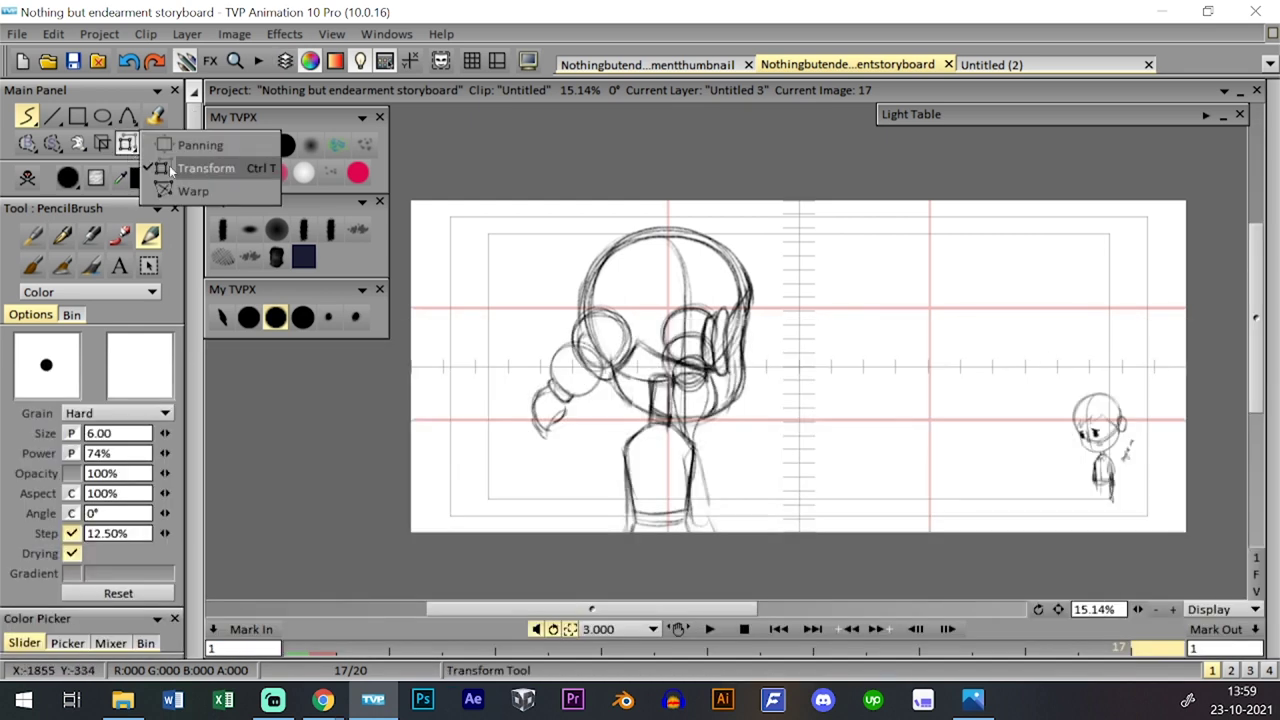
pyautogui.click(200, 168)
# - Scale the second character across all Untitled 3 images to about 272% and position it in the panel
pyautogui.press('l')
pyautogui.click(322, 451)
pyautogui.press('l')
pyautogui.press('l')
pyautogui.doubleClick(329, 518)
pyautogui.press('l')
pyautogui.moveTo(1112, 391)
pyautogui.mouseDown()
pyautogui.moveTo(1158, 318)
pyautogui.moveTo(887, 284)
pyautogui.moveTo(838, 298)
pyautogui.moveTo(871, 229)
pyautogui.mouseUp()
pyautogui.moveTo(821, 325); pyautogui.dragTo(844, 311)
pyautogui.moveTo(884, 211)
pyautogui.mouseDown()
pyautogui.moveTo(868, 214)
pyautogui.moveTo(863, 244)
pyautogui.moveTo(864, 226)
pyautogui.mouseUp()
pyautogui.moveTo(805, 363); pyautogui.dragTo(817, 370)
pyautogui.press('Return')
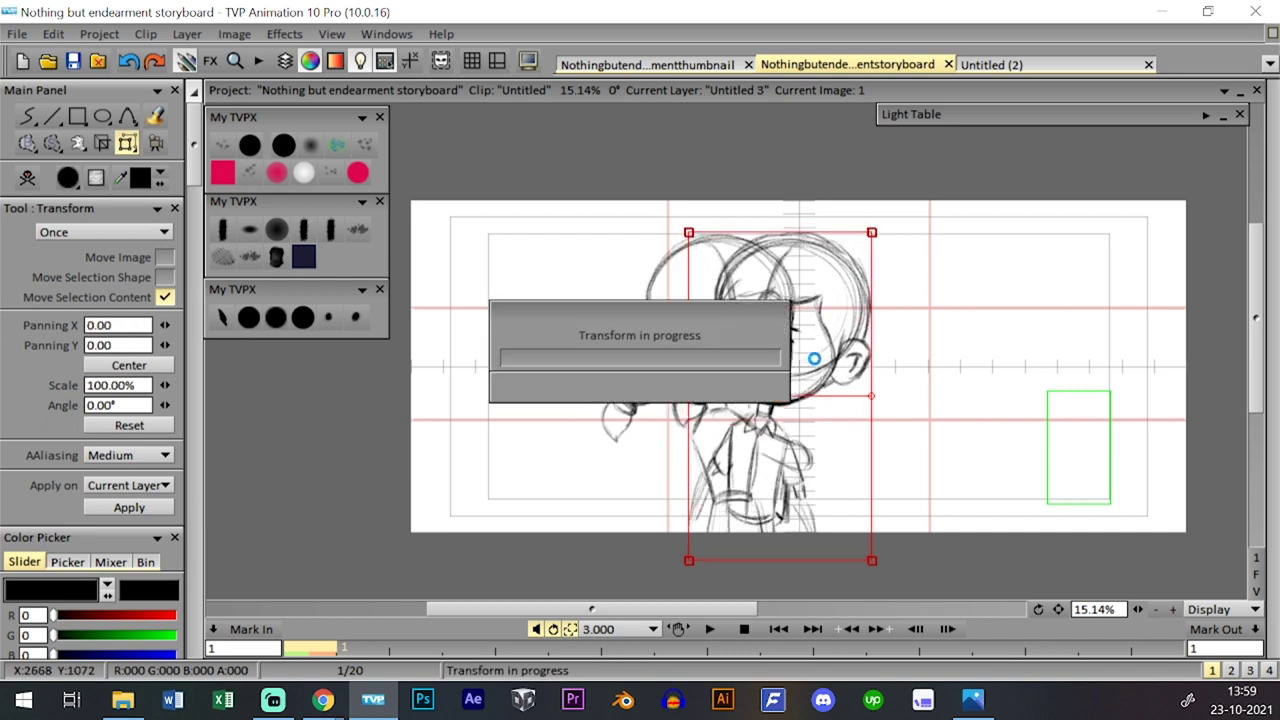
# - Return to the thumbnail project and go to image 3
pyautogui.click(706, 64)
pyautogui.press('Tab')
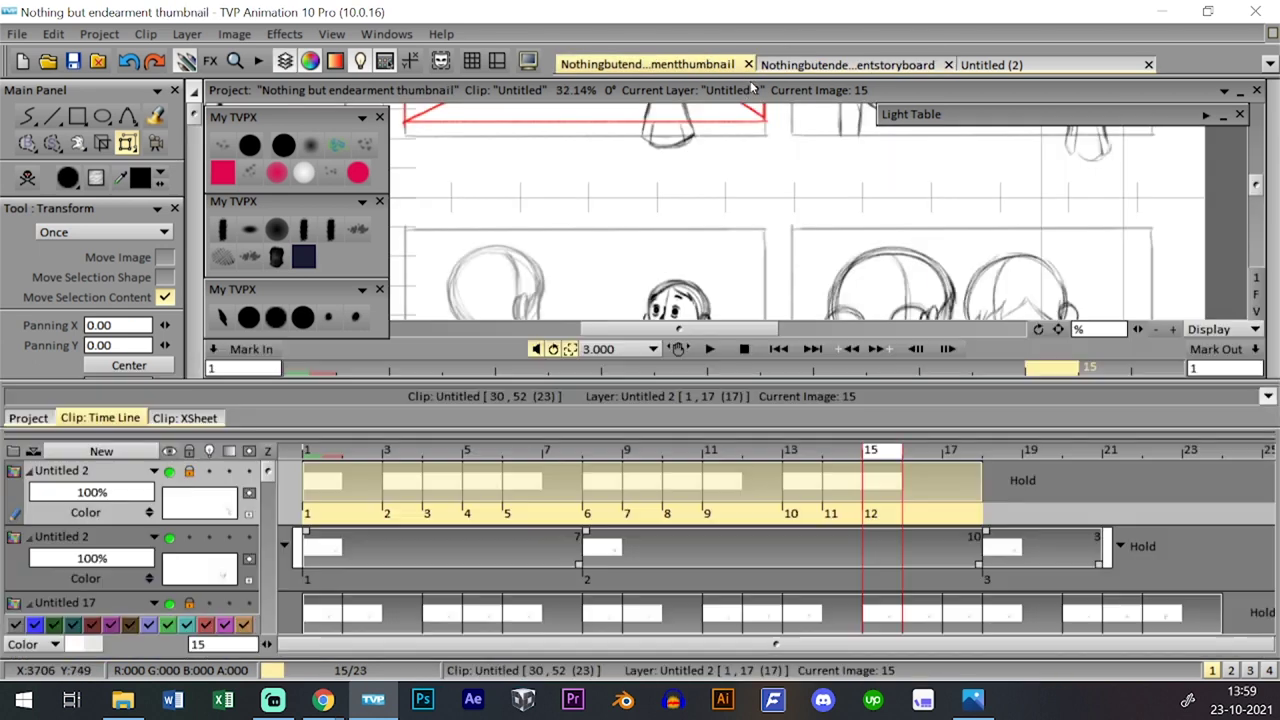
pyautogui.click(402, 478)
pyautogui.press('Tab')
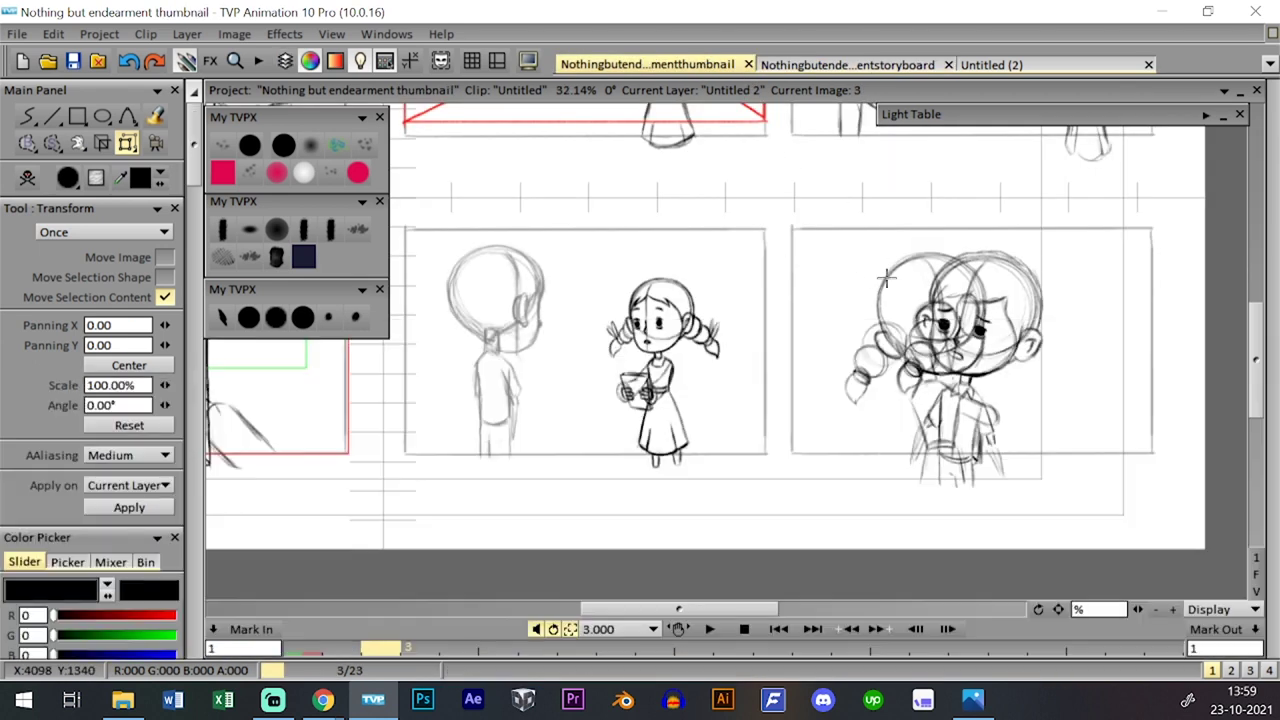
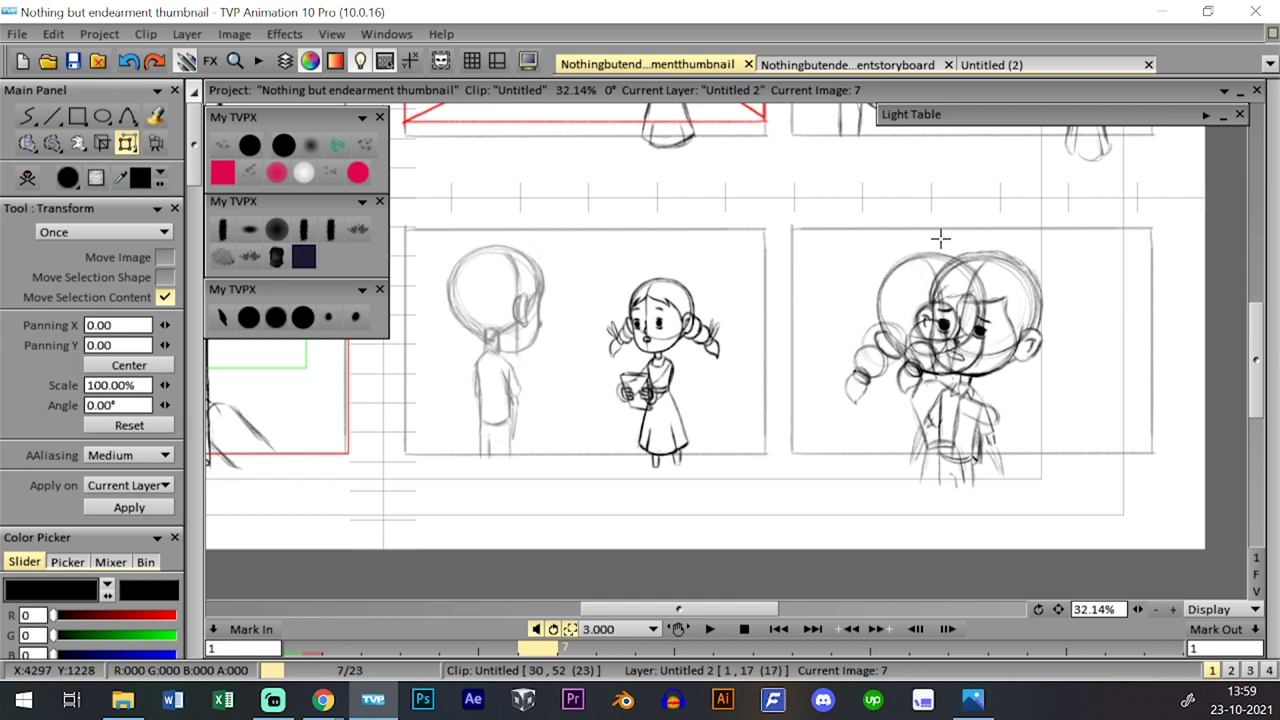
# - In the storyboard, move the boy drawings on Untitled 3 right of the girl and apply
pyautogui.click(885, 64)
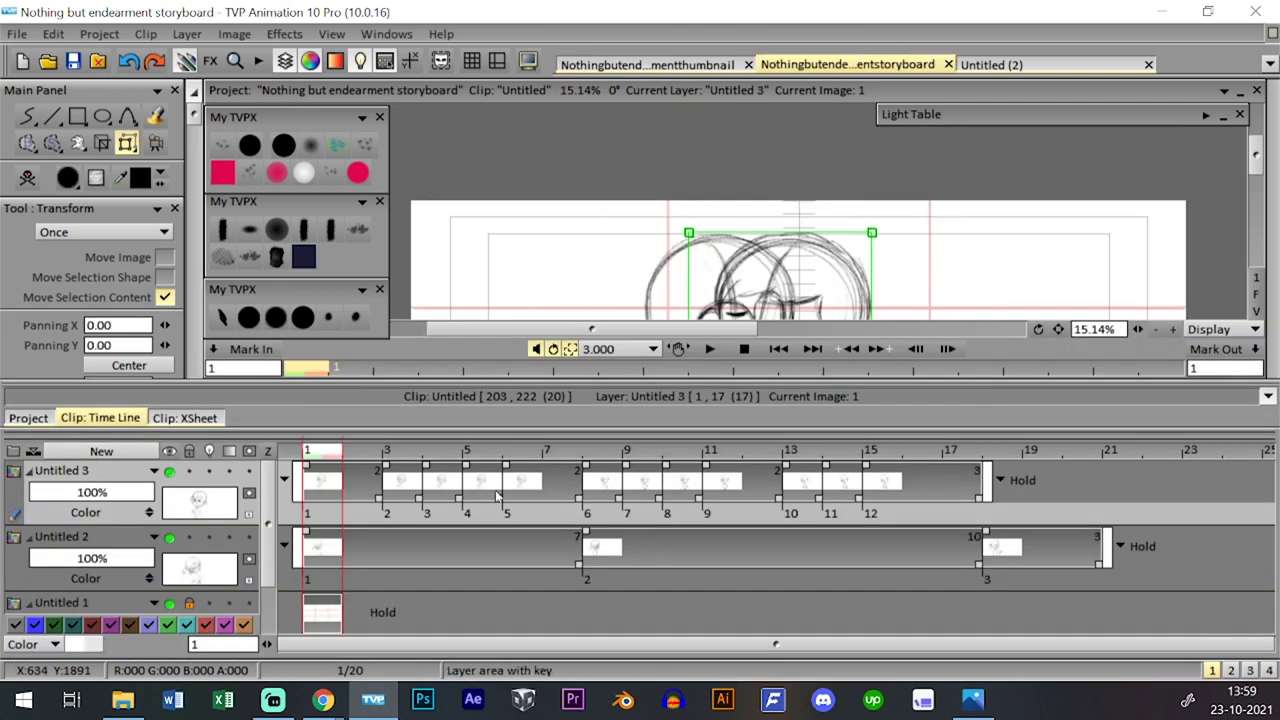
pyautogui.click(343, 516)
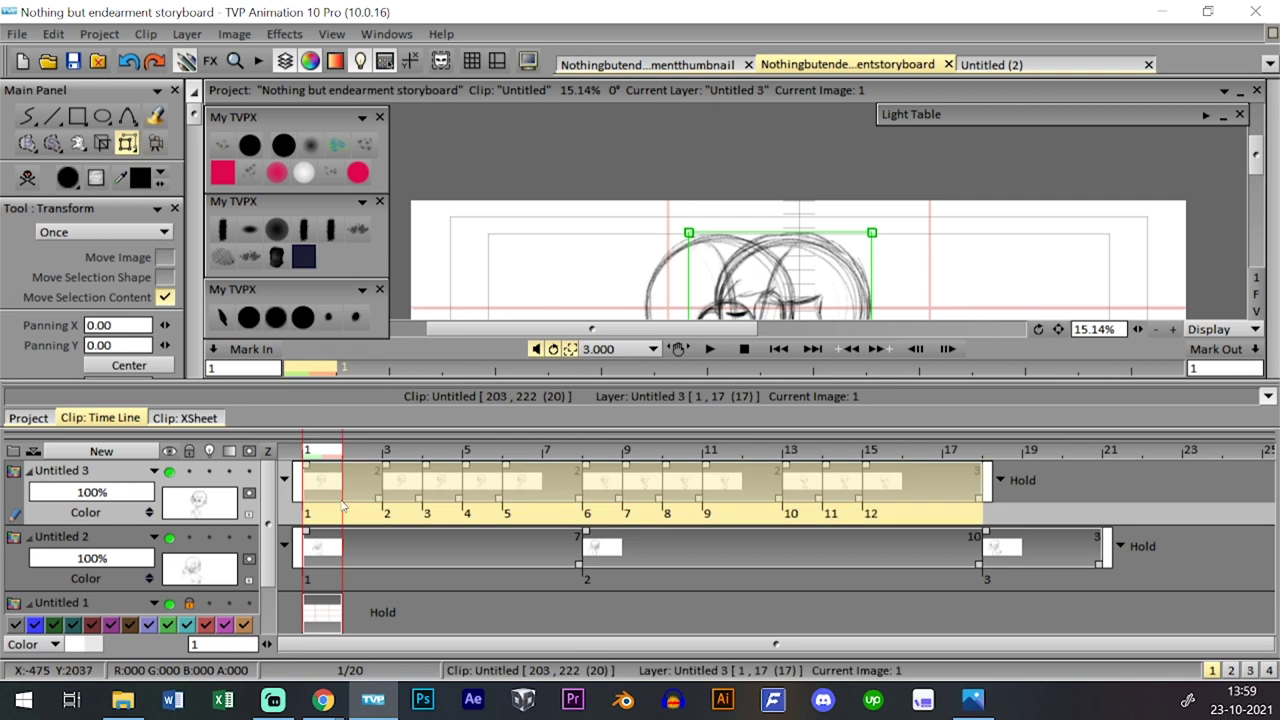
pyautogui.press('Tab')
pyautogui.moveTo(827, 315); pyautogui.dragTo(836, 311)
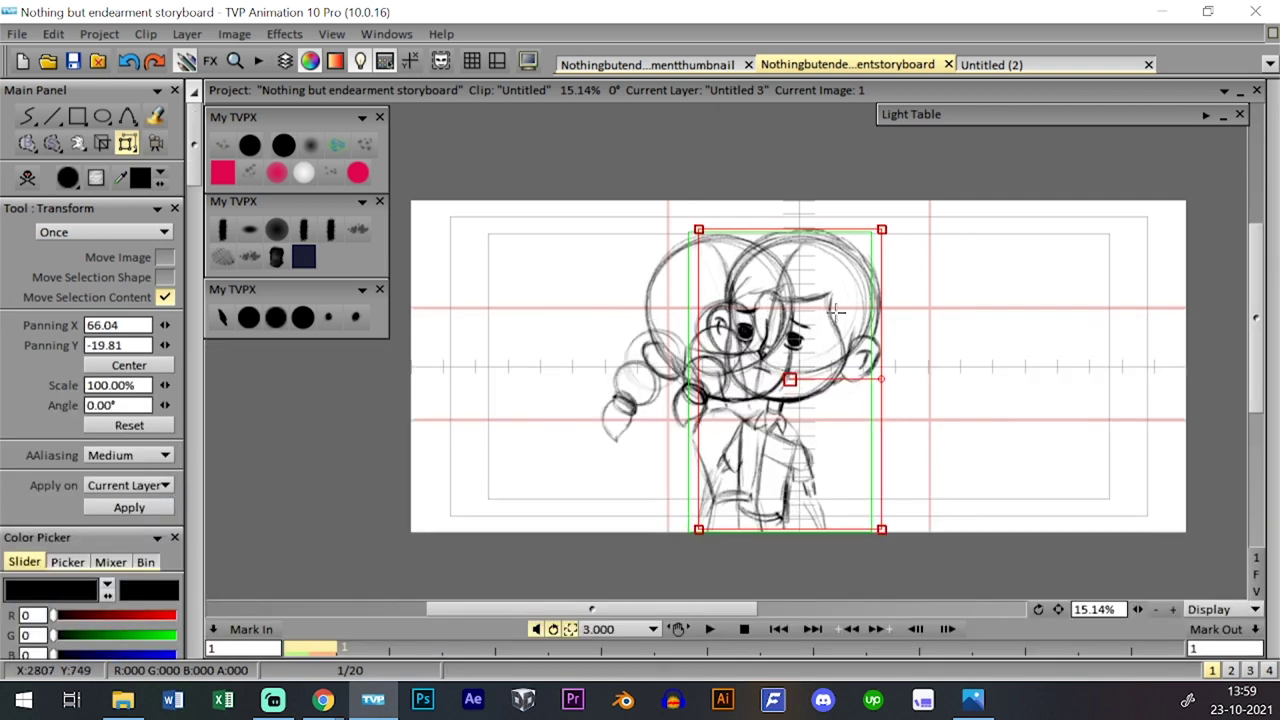
pyautogui.press('Return')
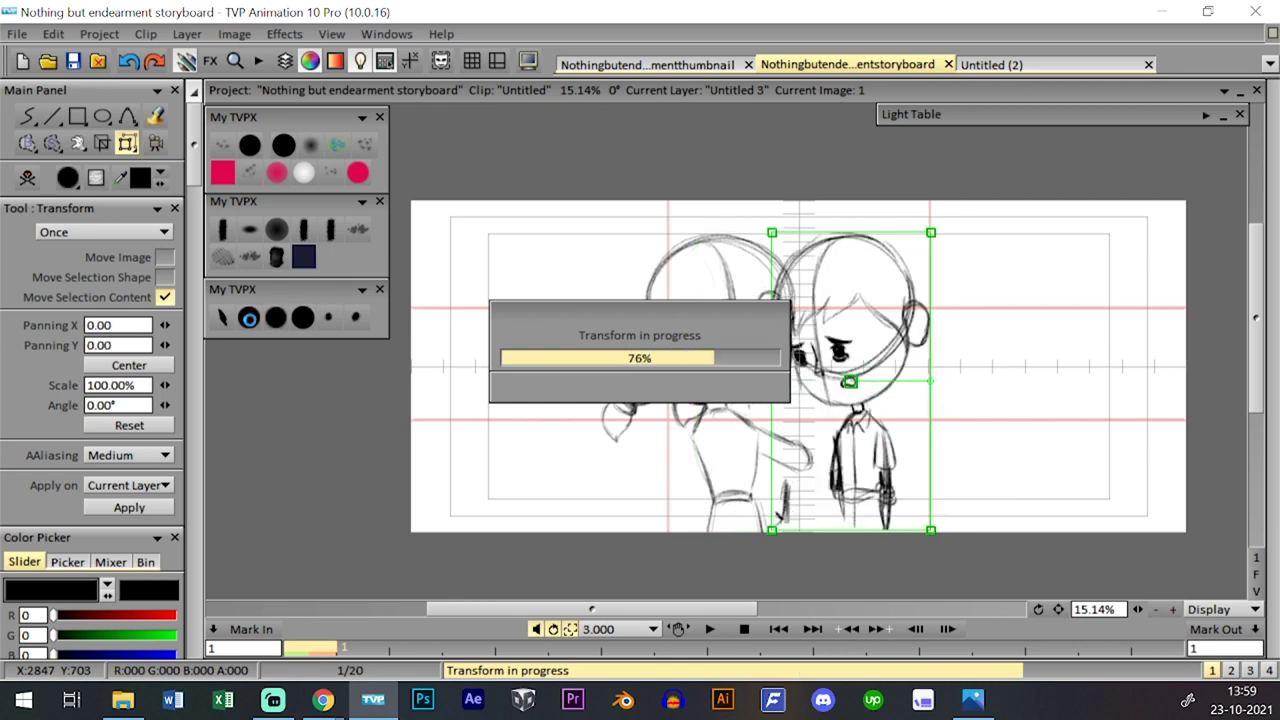
# - Return to the pencil brush, check frame 8, then go back to the thumbnail project
pyautogui.click(249, 317)
pyautogui.press('Tab')
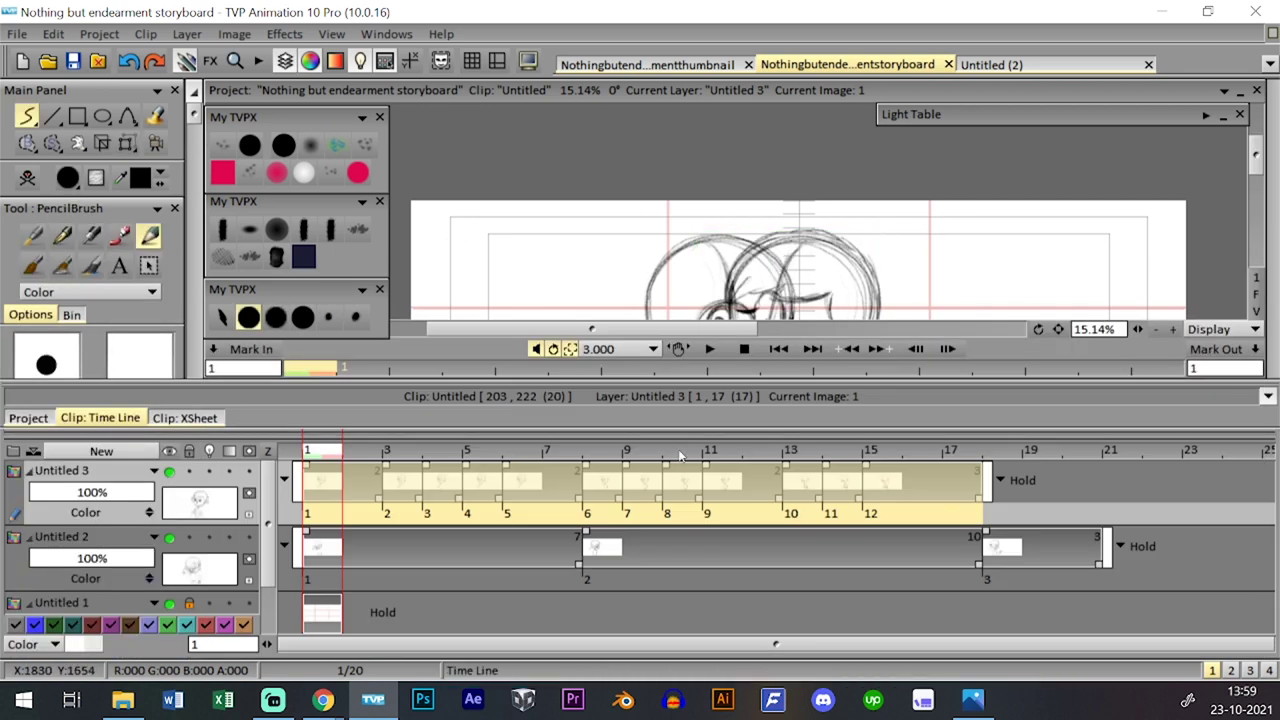
pyautogui.click(604, 453)
pyautogui.press('Tab')
pyautogui.press('Tab')
pyautogui.press('Tab')
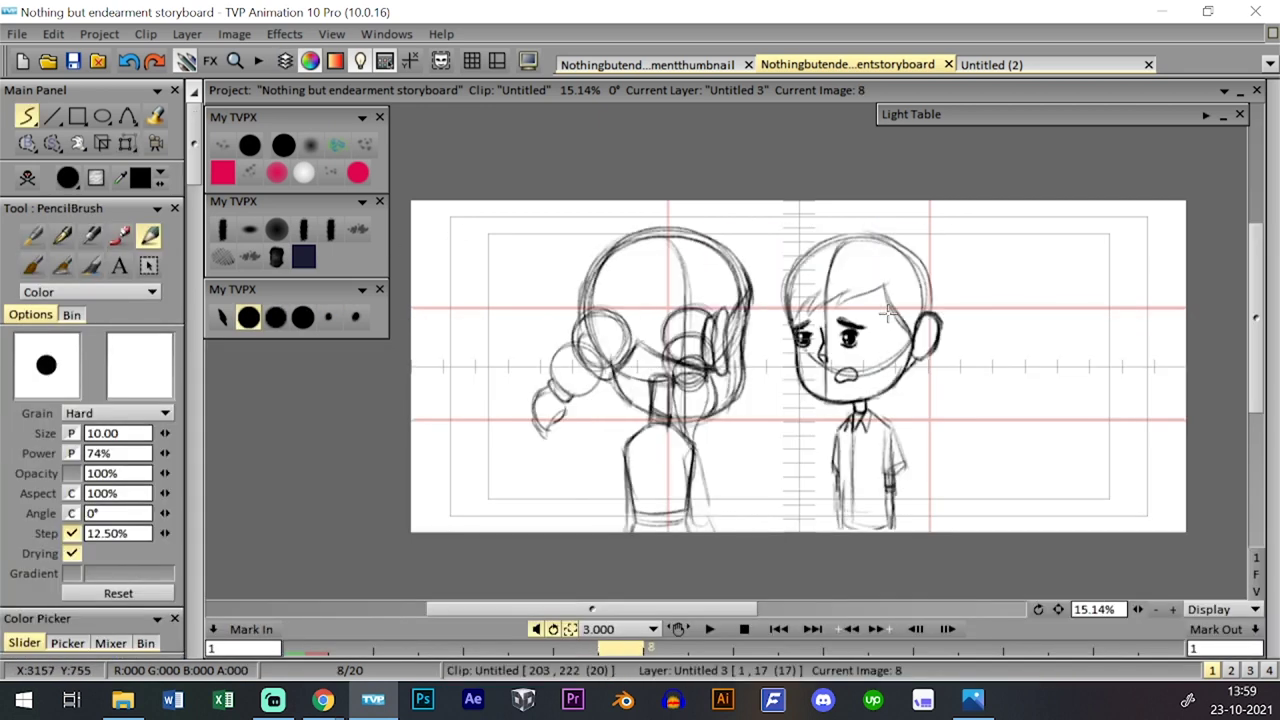
pyautogui.press('Left')
pyautogui.press('Right')
pyautogui.click(690, 65)
pyautogui.press('Tab')
pyautogui.press('Tab')
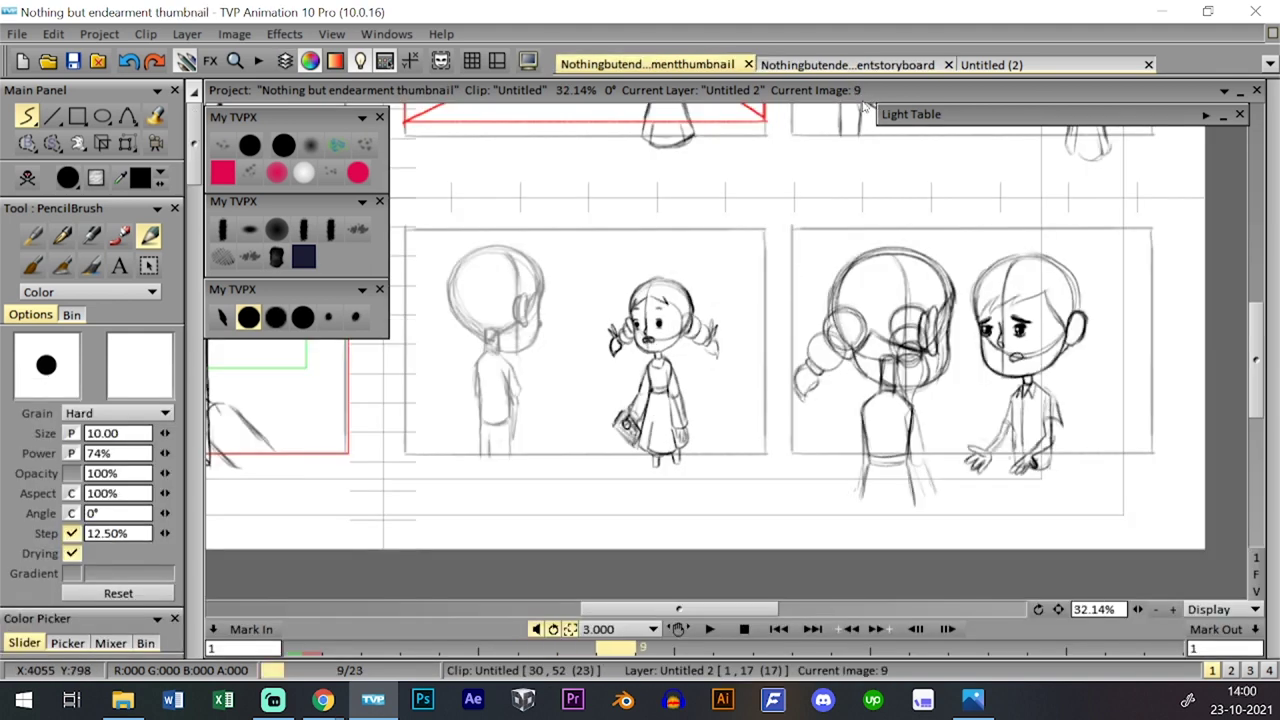
# - Go back to the storyboard project and save it
pyautogui.hotkey('ctrl', 'Tab')
pyautogui.press('Tab')
pyautogui.press('Left')
pyautogui.press('Left')
pyautogui.press('Tab')
pyautogui.press('Tab')
pyautogui.press('Tab')
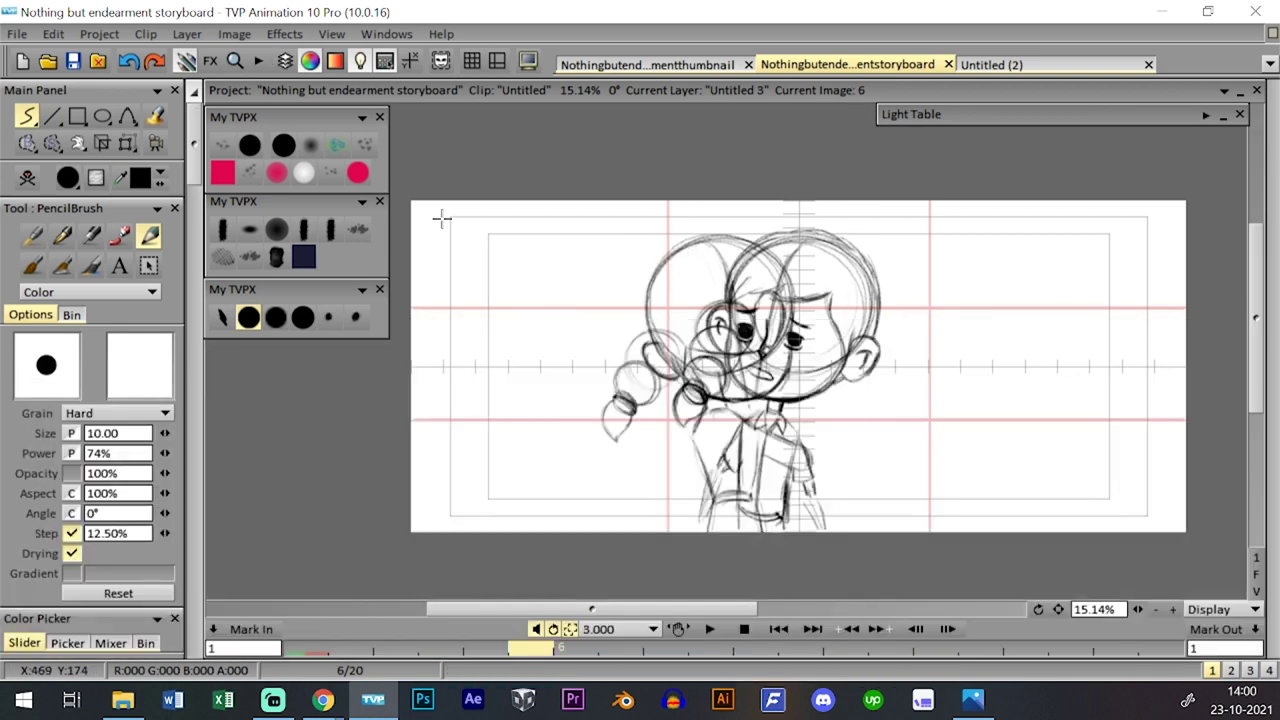
pyautogui.click(72, 61)
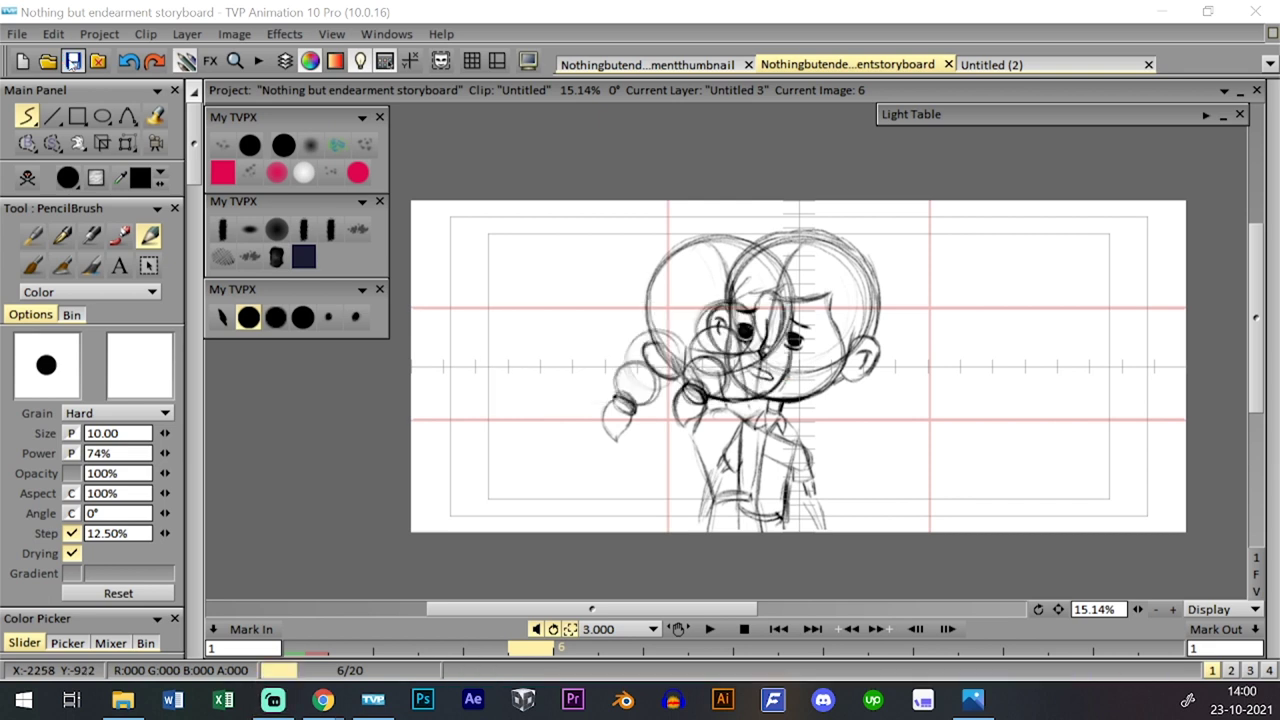
# - Preview the clip's playback twice, stopping at frame 13, and save after each run
pyautogui.click(709, 629)
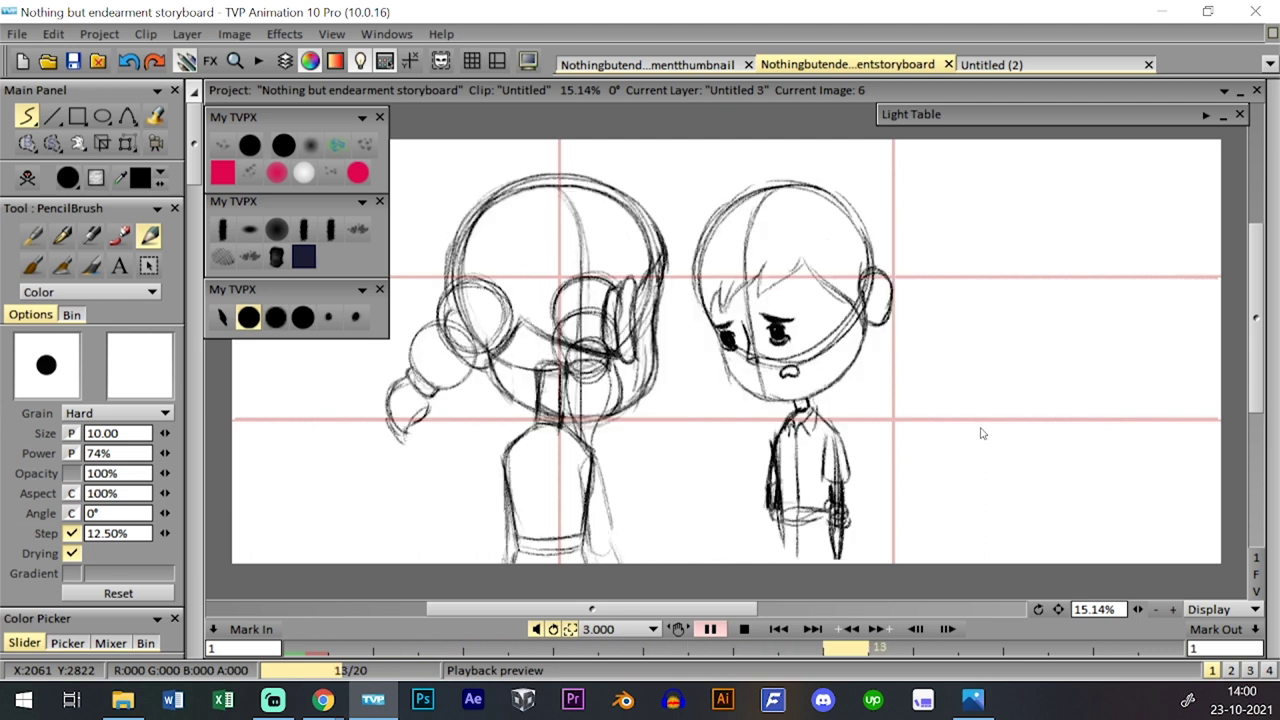
pyautogui.click(743, 628)
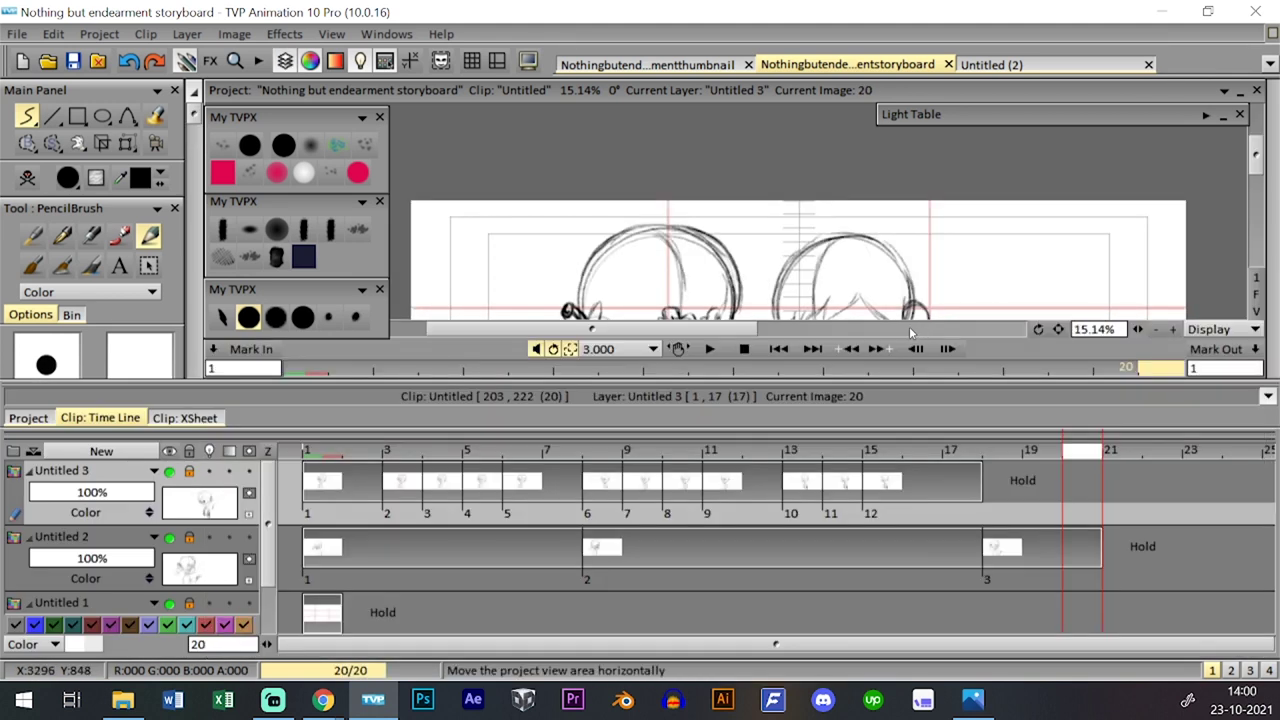
pyautogui.press('space')
pyautogui.press('space')
pyautogui.press('space')
pyautogui.click(73, 61)
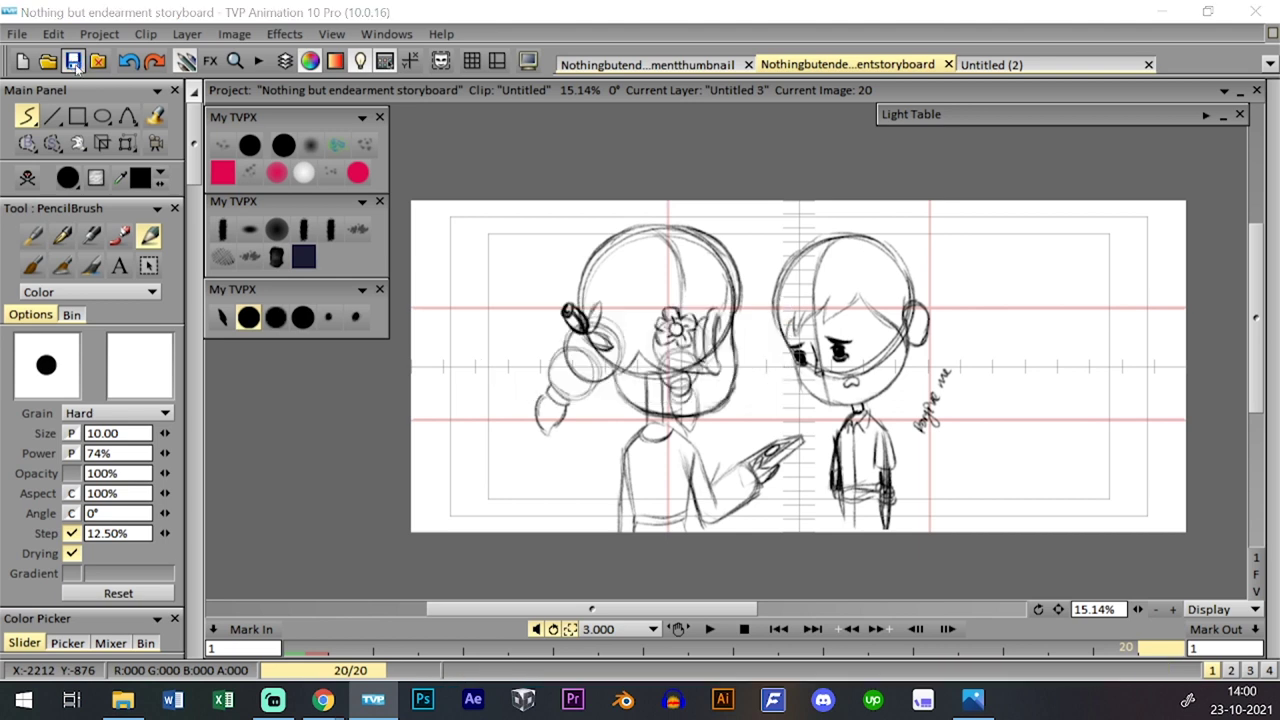
pyautogui.click(710, 629)
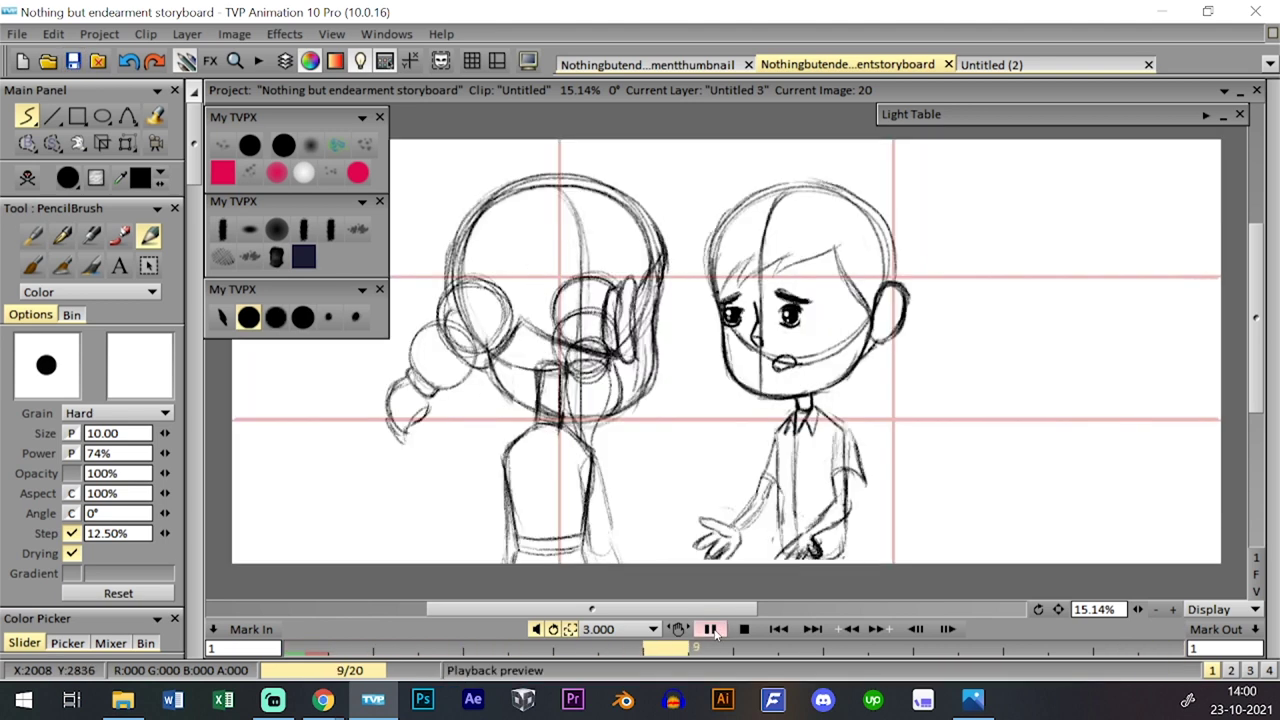
pyautogui.click(742, 629)
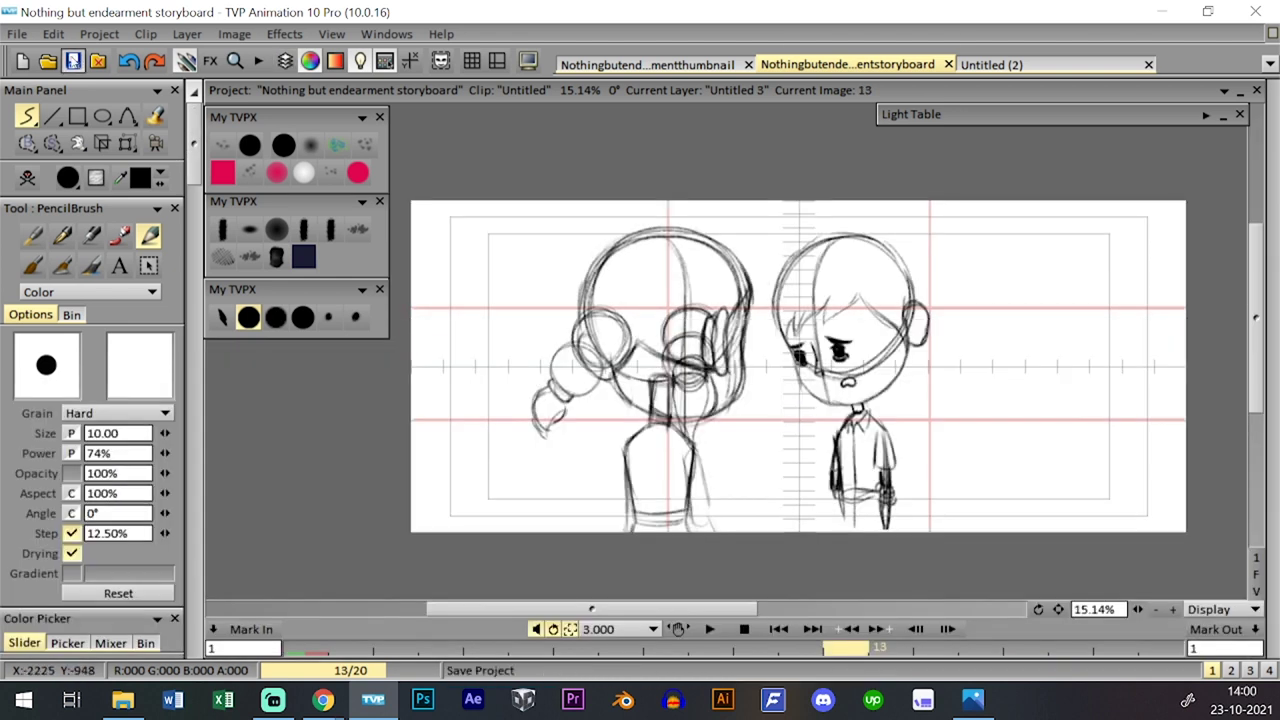
pyautogui.click(73, 61)
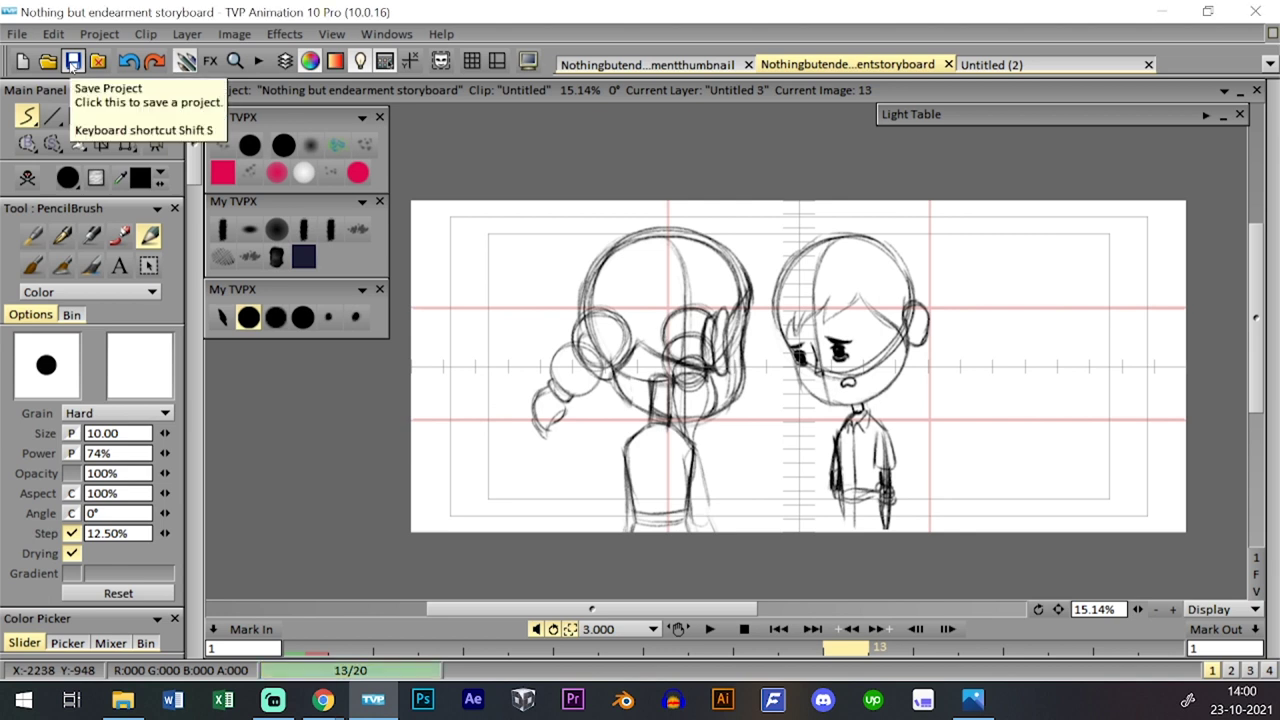
# - Scrub the storyboard frames from frame 1, the previous clip, and frame 22
pyautogui.press('l')
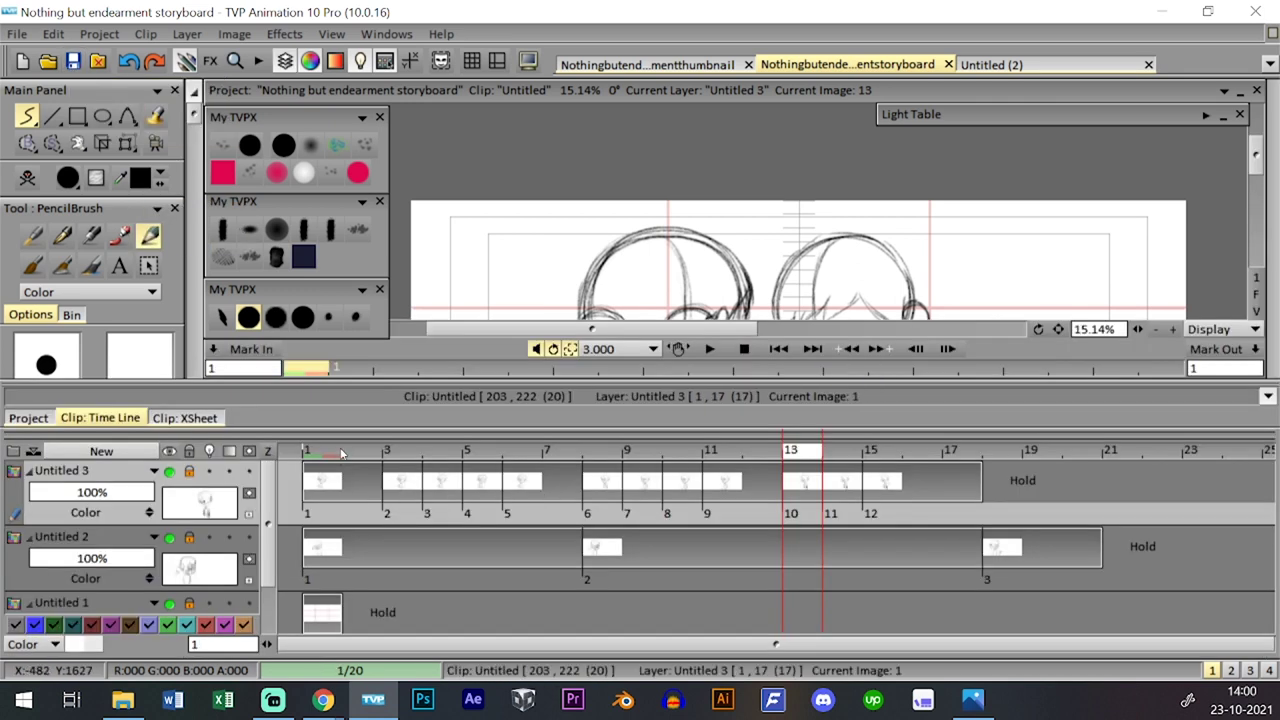
pyautogui.click(338, 452)
pyautogui.press('l')
pyautogui.press('l')
pyautogui.press('l')
pyautogui.press('Right')
pyautogui.press('Right')
pyautogui.press('Right')
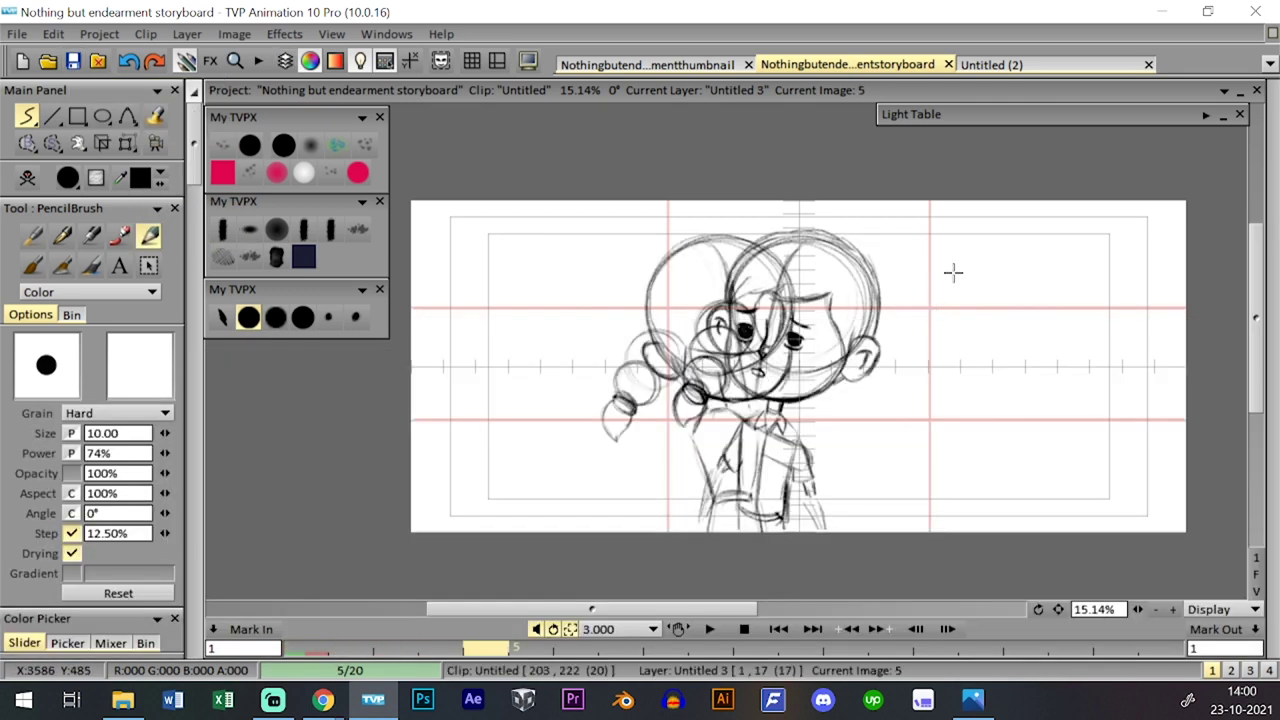
pyautogui.press('l')
pyautogui.press('l')
pyautogui.press('l')
pyautogui.press('l')
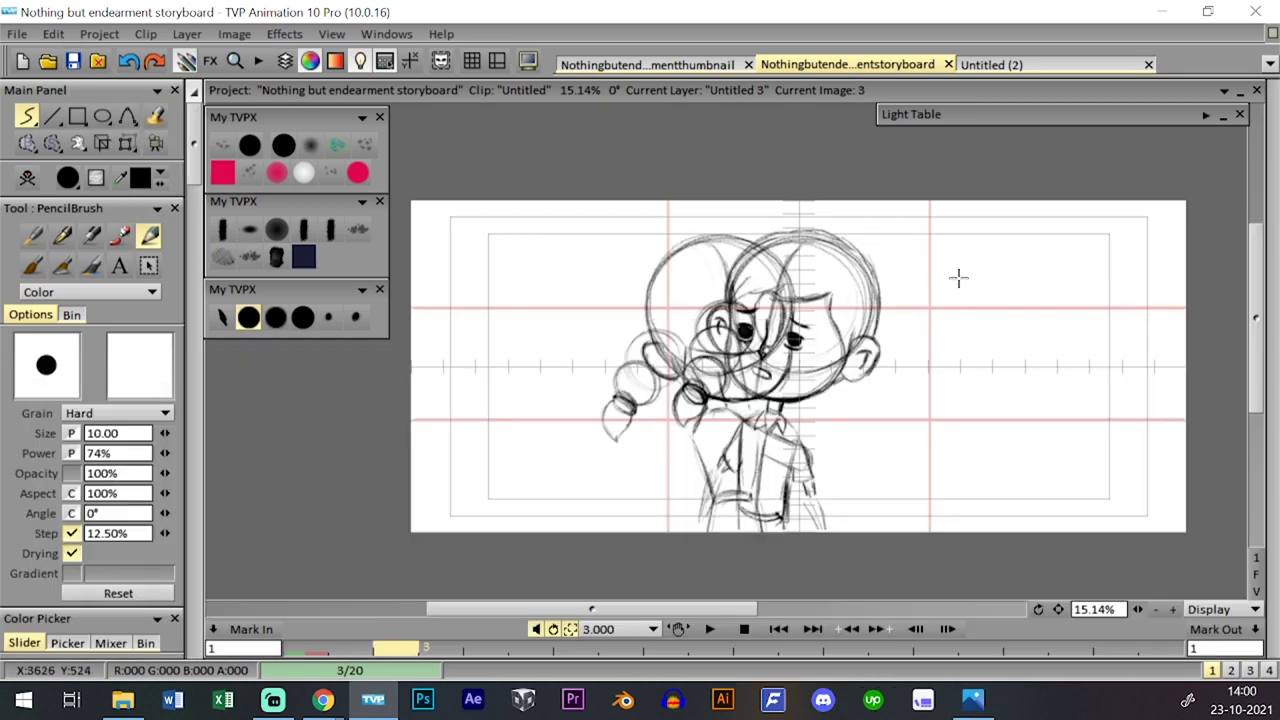
pyautogui.press('pageup')
pyautogui.press('l')
pyautogui.hotkey('ctrl', 't')
pyautogui.hotkey('ctrl', 't')
pyautogui.click(1163, 450)
pyautogui.hotkey('ctrl', 't')
pyautogui.hotkey('ctrl', 't')
pyautogui.hotkey('ctrl', 't')
pyautogui.hotkey('ctrl', 't')
pyautogui.hotkey('ctrl', 't')
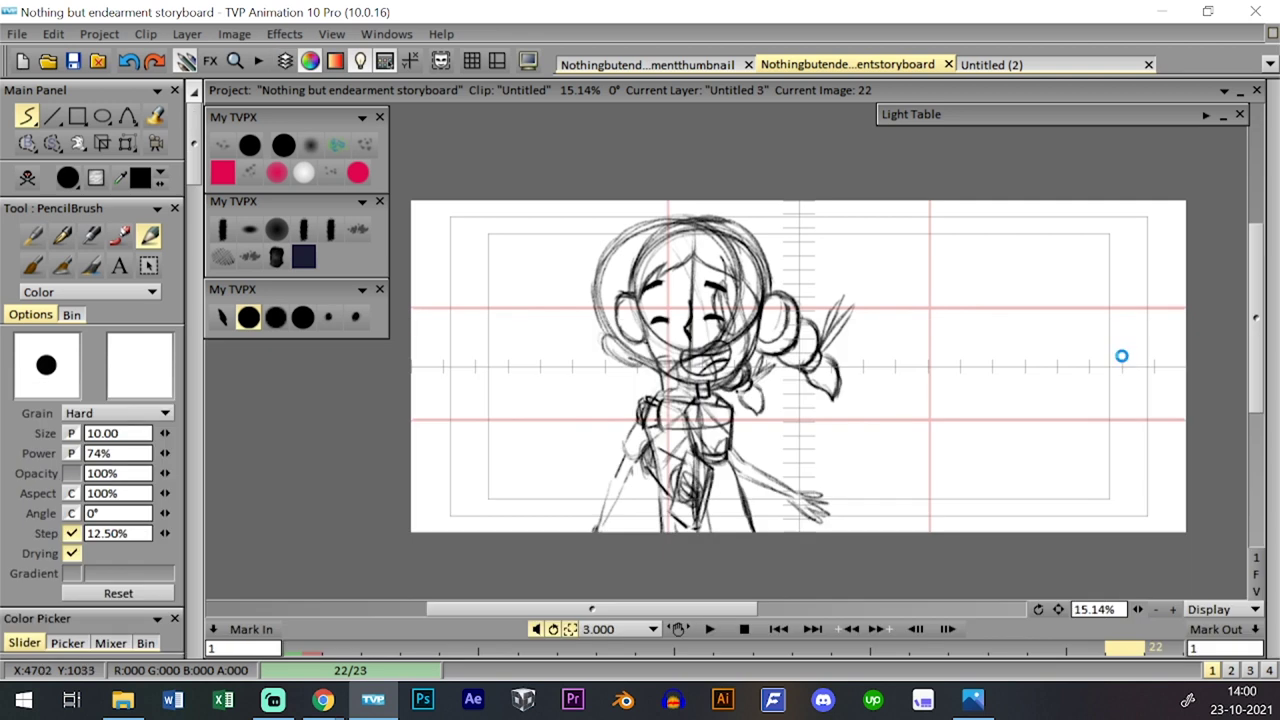
# - Step between the next and previous clips, then save the storyboard project
pyautogui.press('pagedown')
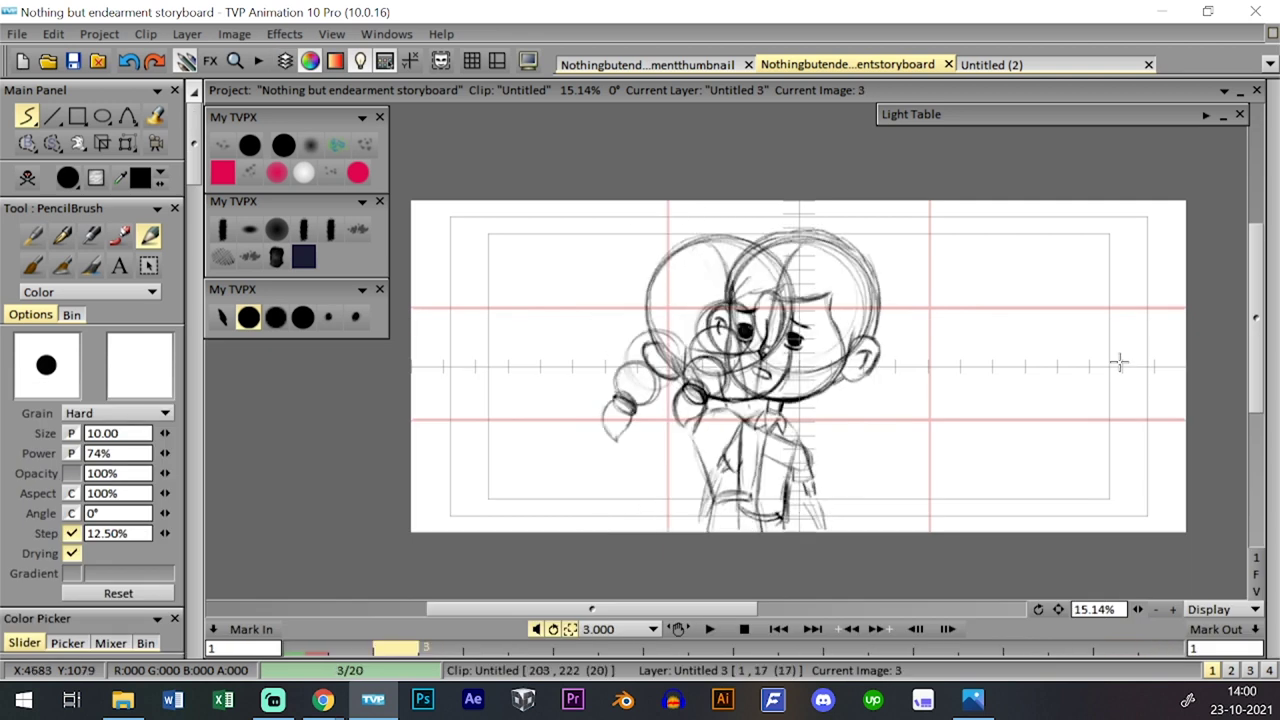
pyautogui.press('pageup')
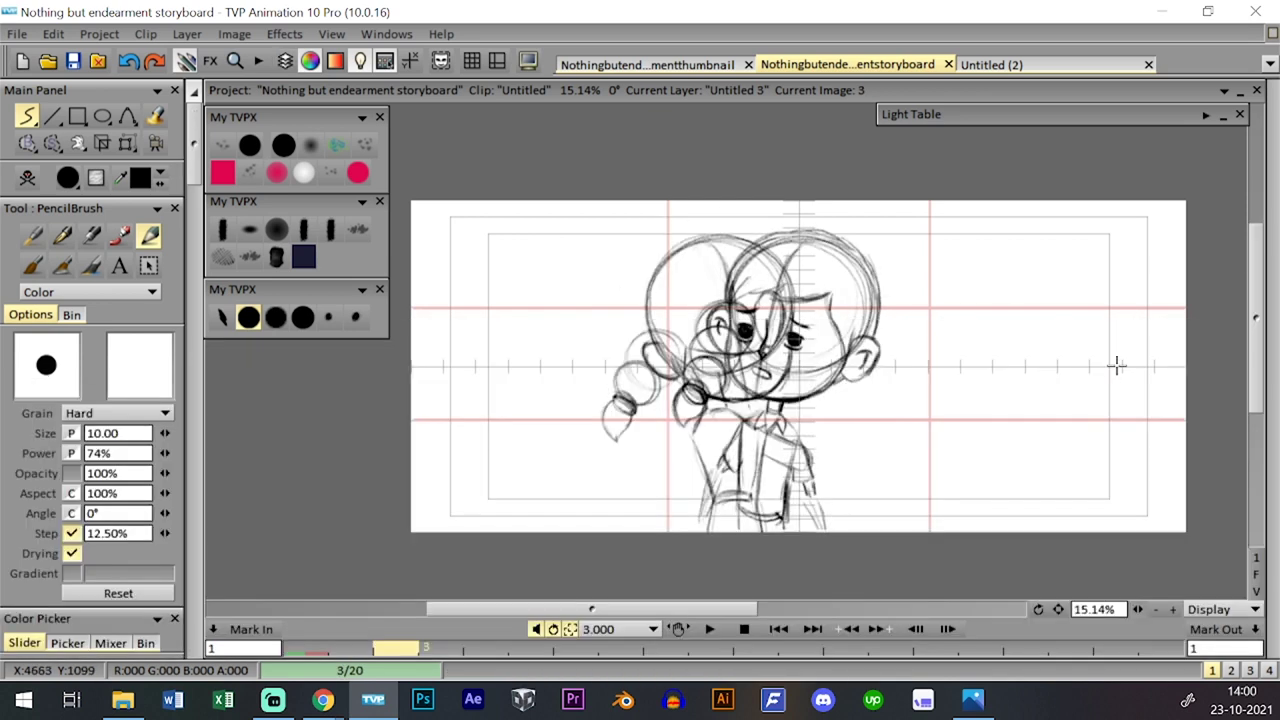
pyautogui.press('Tab')
pyautogui.press('Tab')
pyautogui.press('Tab')
pyautogui.press('Tab')
pyautogui.click(73, 61)
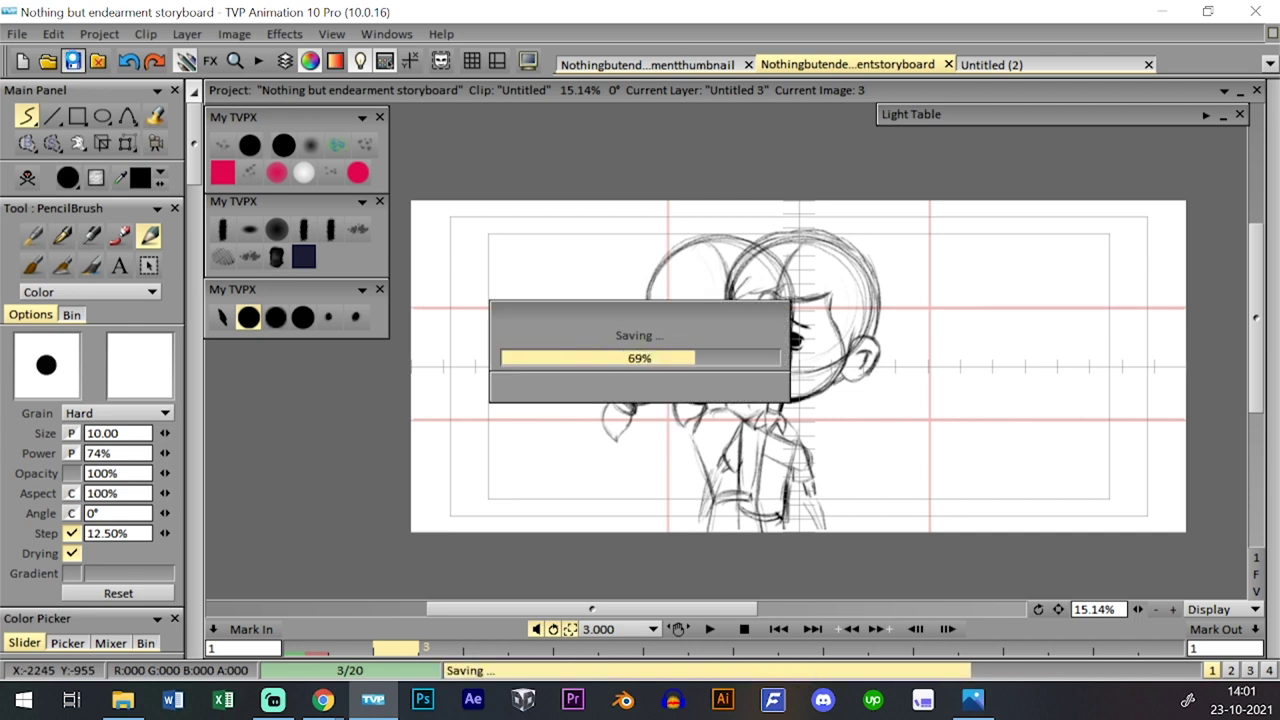
pyautogui.press('Tab')
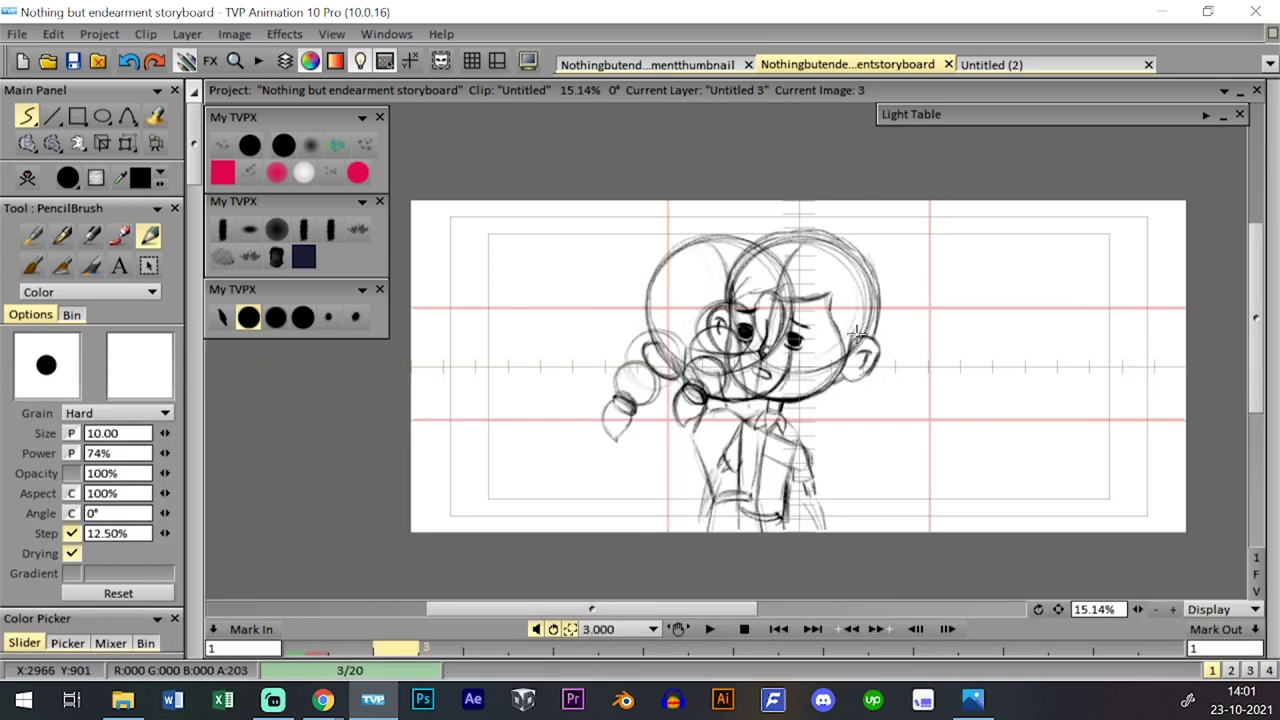
# - Step through frames 5 to 10, comparing the drawings around frame 9 with the hand
pyautogui.press('Right')
pyautogui.press('Right')
pyautogui.press('Right')
pyautogui.press('Right')
pyautogui.press('Right')
pyautogui.press('Left')
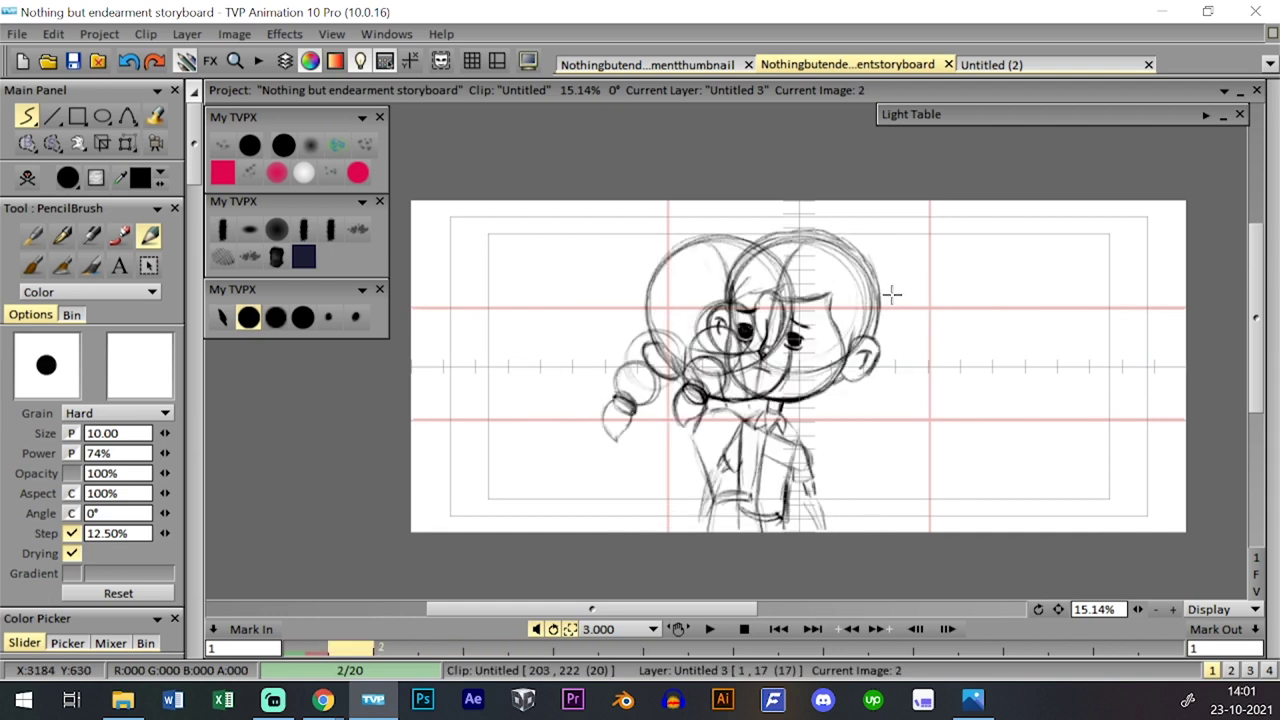
pyautogui.press('Right')
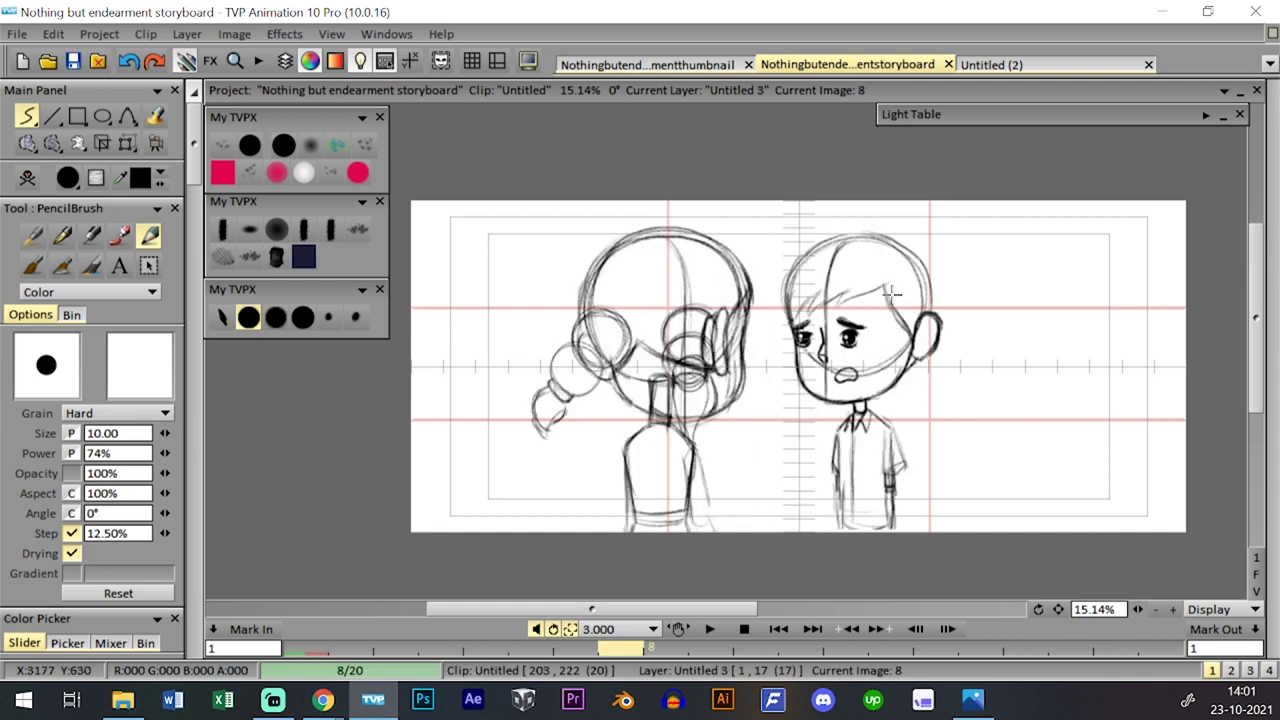
pyautogui.press('Right')
pyautogui.press('Right')
pyautogui.press('Right')
pyautogui.press('Left')
pyautogui.press('Left')
pyautogui.press('Left')
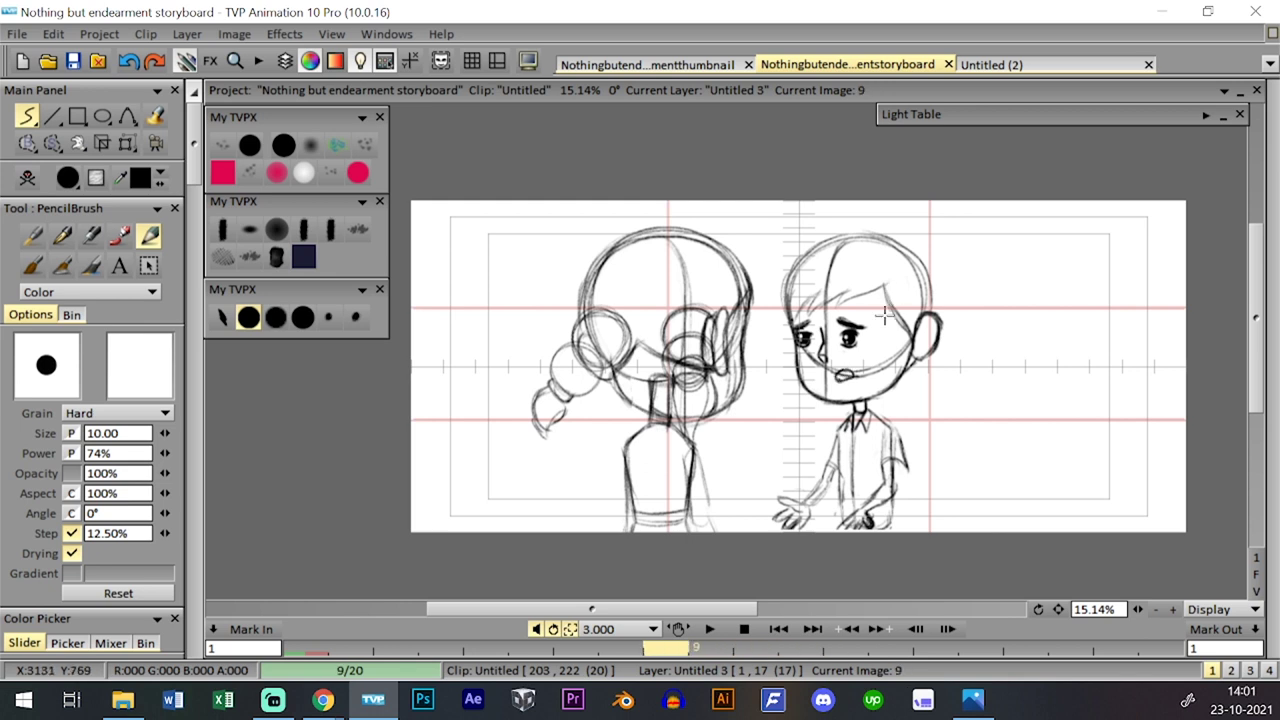
pyautogui.press('Left')
pyautogui.press('Left')
pyautogui.press('Left')
pyautogui.press('Right')
pyautogui.press('Right')
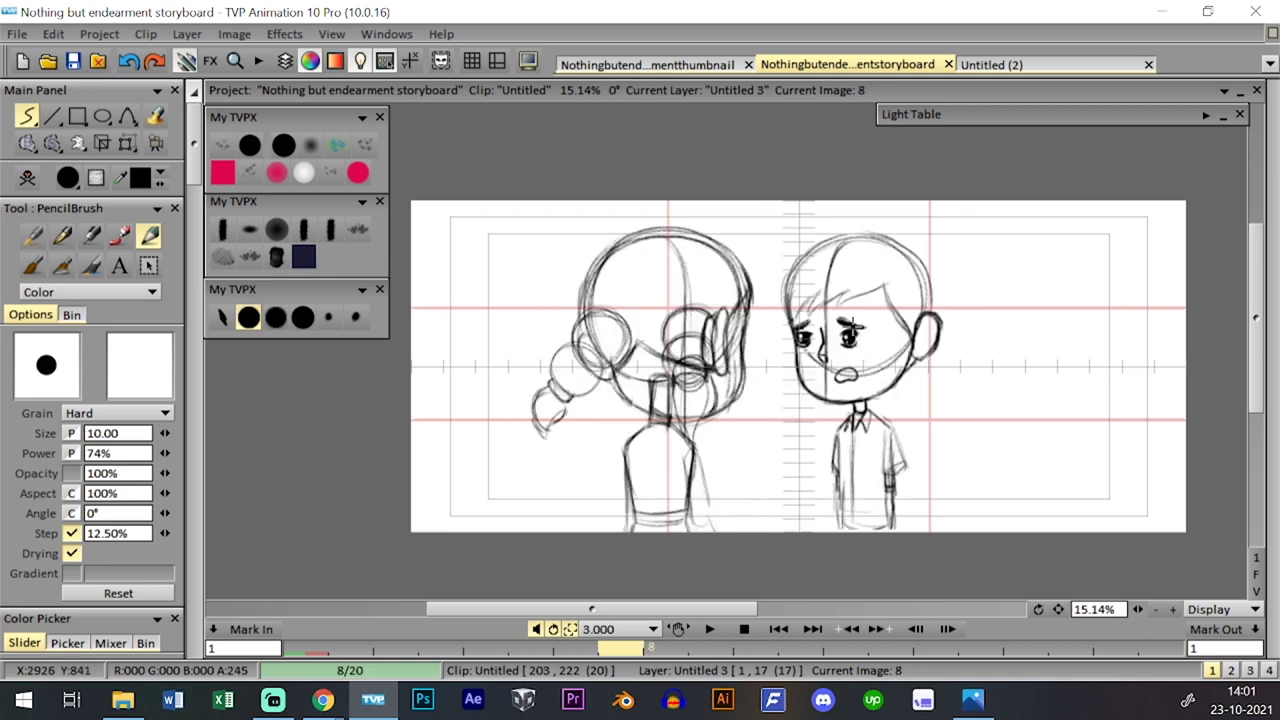
pyautogui.press('Right')
pyautogui.press('Left')
pyautogui.press('Left')
pyautogui.press('Right')
pyautogui.press('Right')
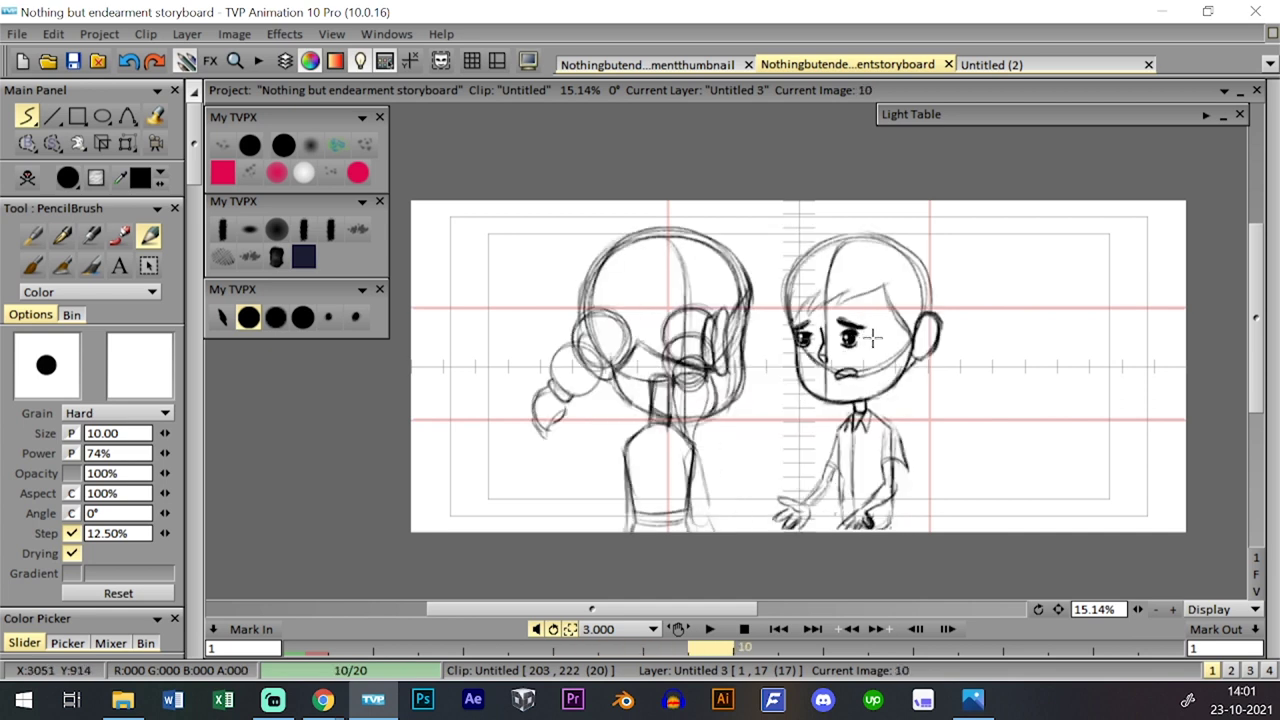
pyautogui.press('Left')
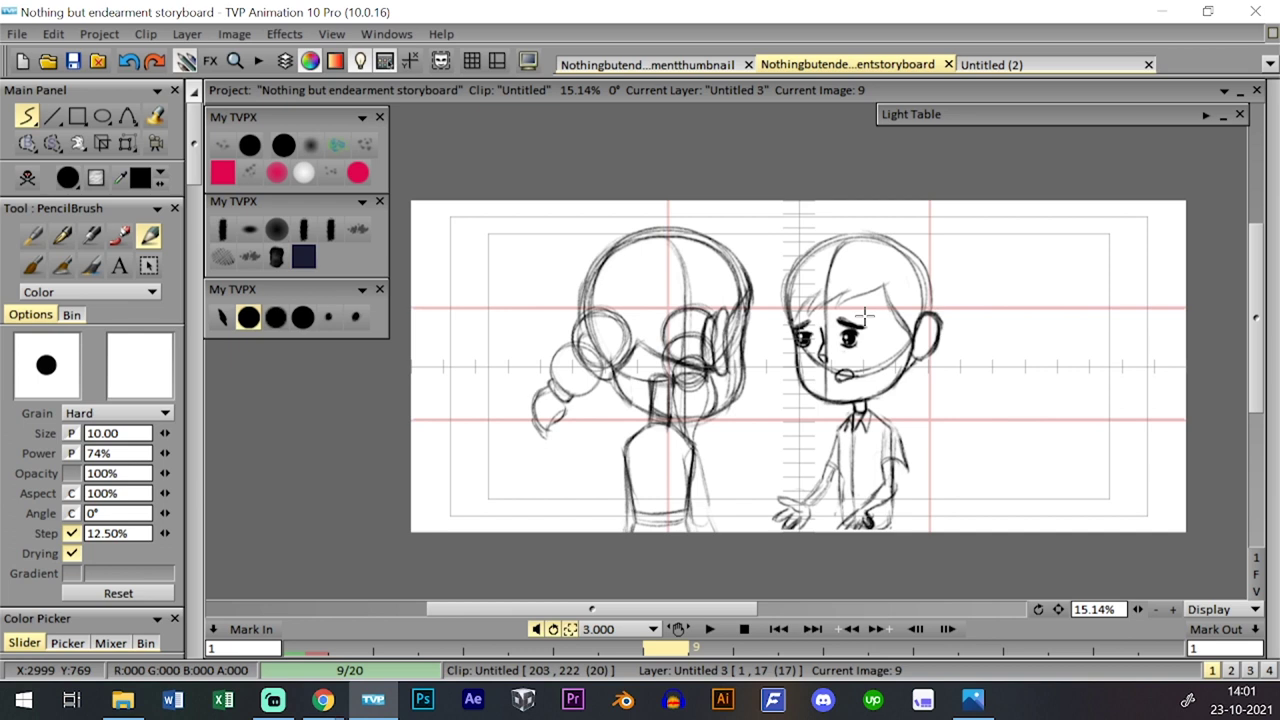
pyautogui.press('Left')
pyautogui.press('Left')
pyautogui.press('Left')
pyautogui.press('Right')
pyautogui.press('Right')
pyautogui.press('Right')
# - Flip through the boy's drawings on images 11 to 16 to compare them
pyautogui.press('Left')
pyautogui.press('Right')
pyautogui.press('Right')
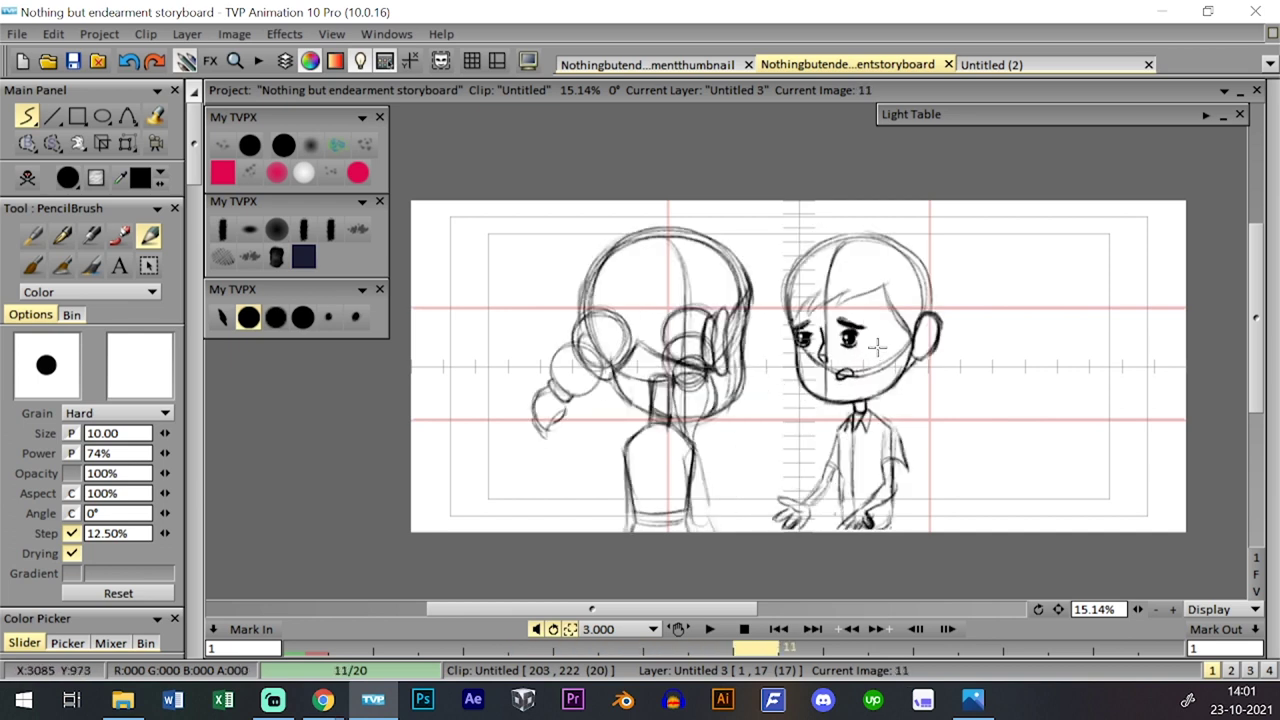
pyautogui.press('Left')
pyautogui.press('Left')
pyautogui.press('Left')
pyautogui.press('Right')
pyautogui.press('Right')
pyautogui.press('Right')
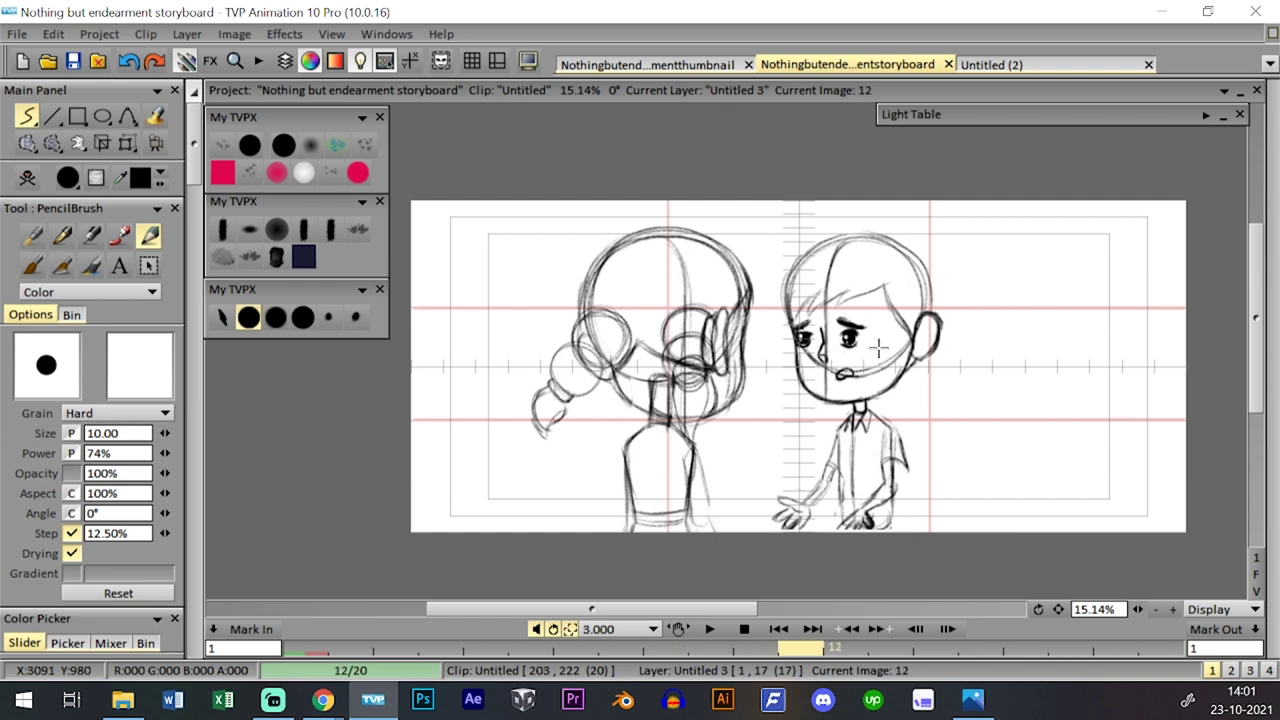
pyautogui.press('Right')
pyautogui.press('Right')
pyautogui.press('Right')
pyautogui.press('Left')
pyautogui.press('Left')
pyautogui.press('Left')
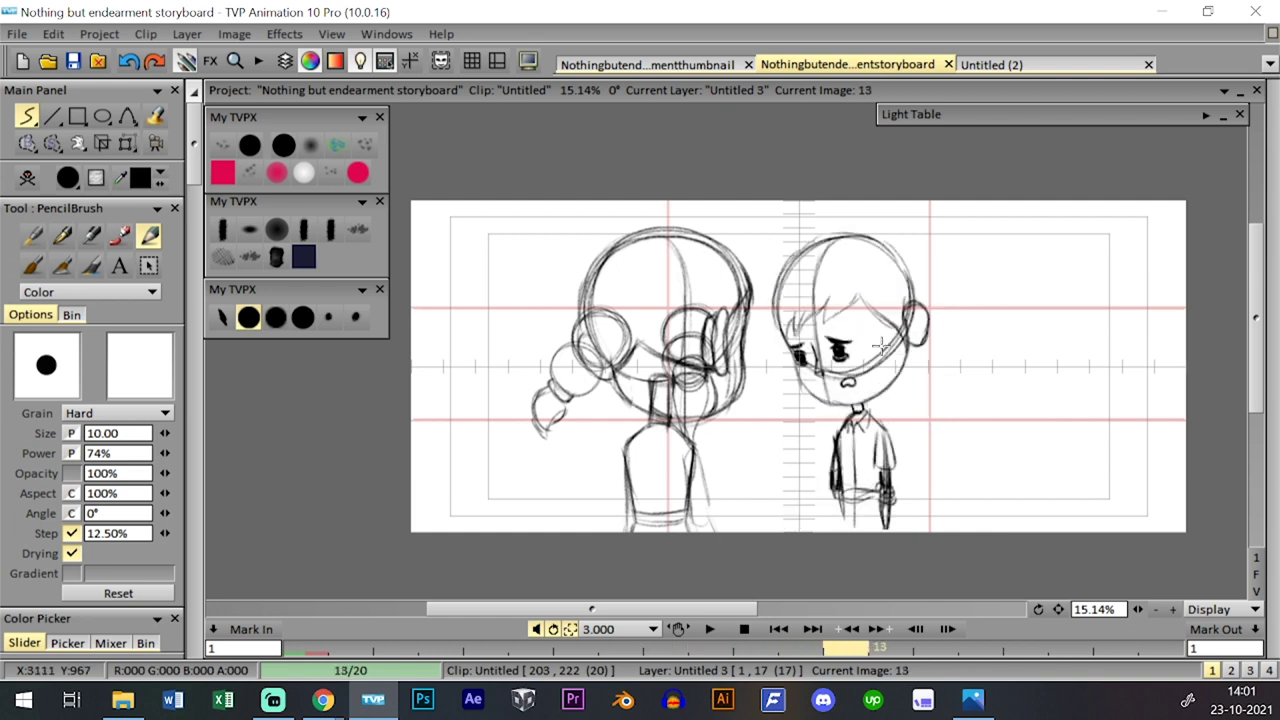
pyautogui.press('Left')
pyautogui.press('Left')
pyautogui.press('Left')
pyautogui.press('Right')
pyautogui.press('Right')
pyautogui.press('Right')
pyautogui.press('Left')
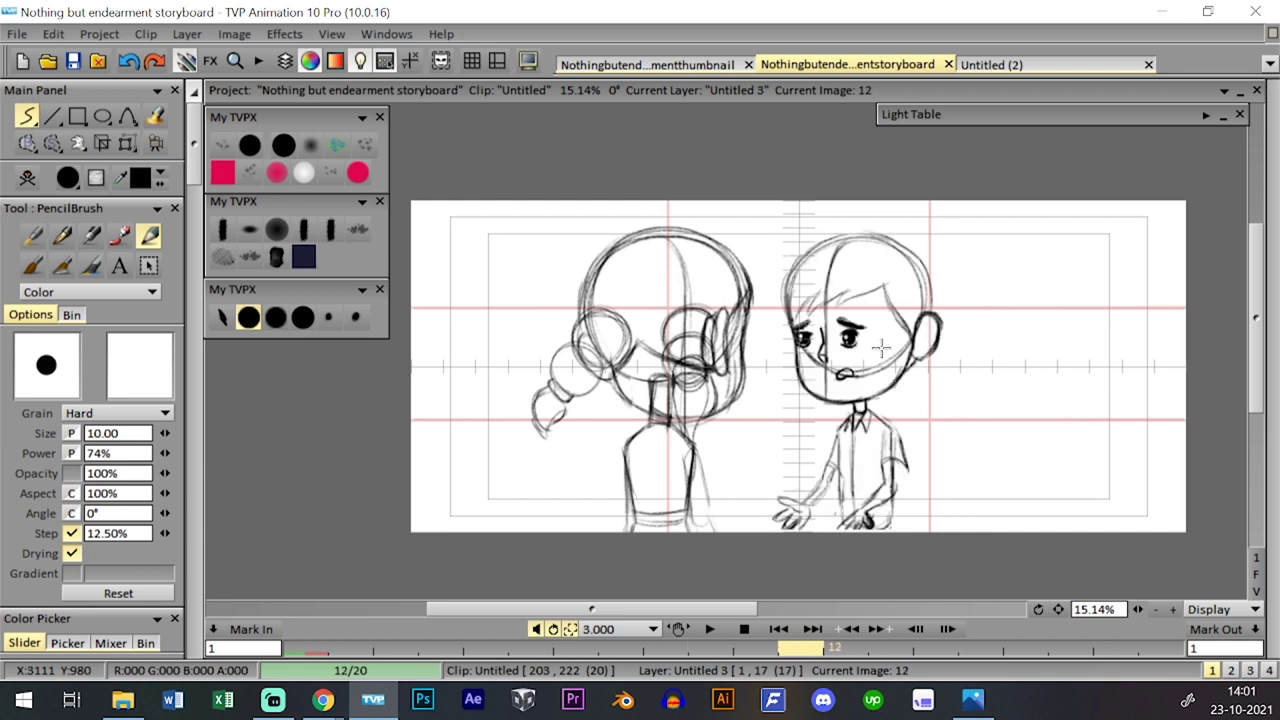
pyautogui.press('Right')
pyautogui.press('Right')
pyautogui.press('Right')
pyautogui.press('Right')
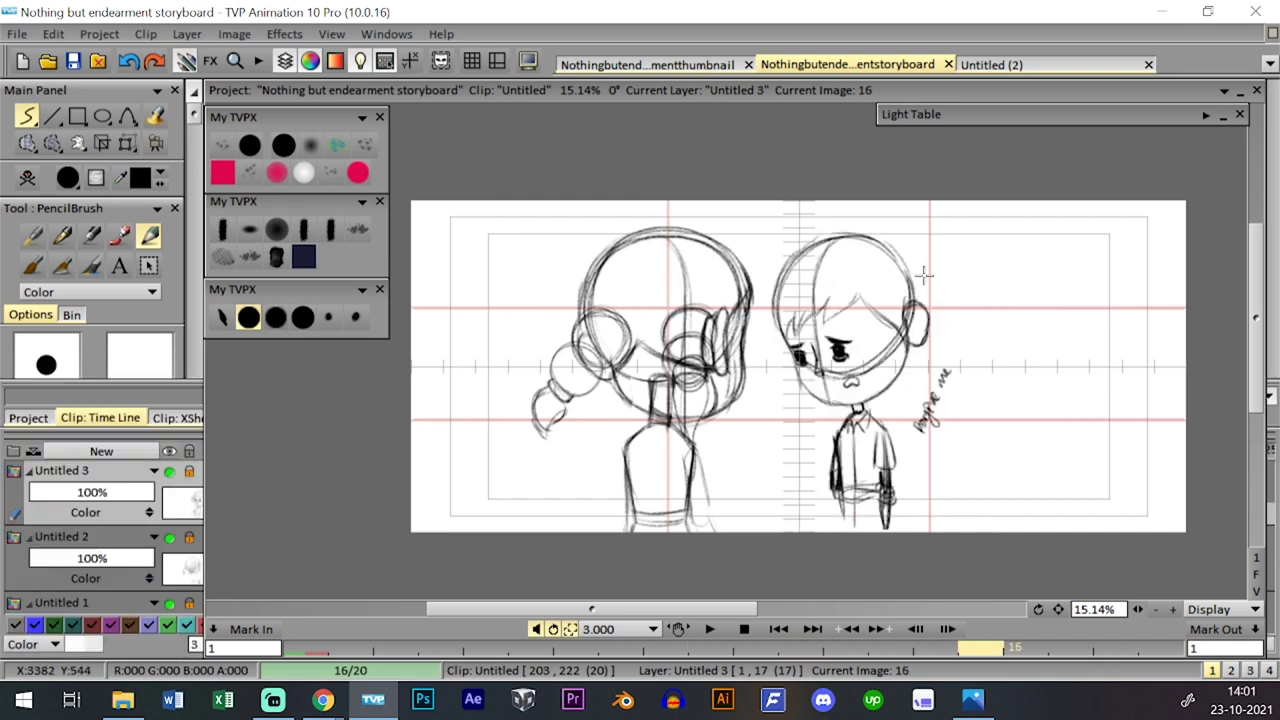
# - Compare the girl's drawings on images 17 and 18, then save the storyboard
pyautogui.press('Tab')
pyautogui.press('Tab')
pyautogui.press('Tab')
pyautogui.press('Right')
pyautogui.press('Right')
pyautogui.press('Tab')
pyautogui.press('Tab')
pyautogui.press('Tab')
pyautogui.press('Tab')
pyautogui.press('Tab')
pyautogui.press('Left')
pyautogui.press('Right')
pyautogui.press('Left')
pyautogui.press('Right')
pyautogui.press('Left')
pyautogui.press('Right')
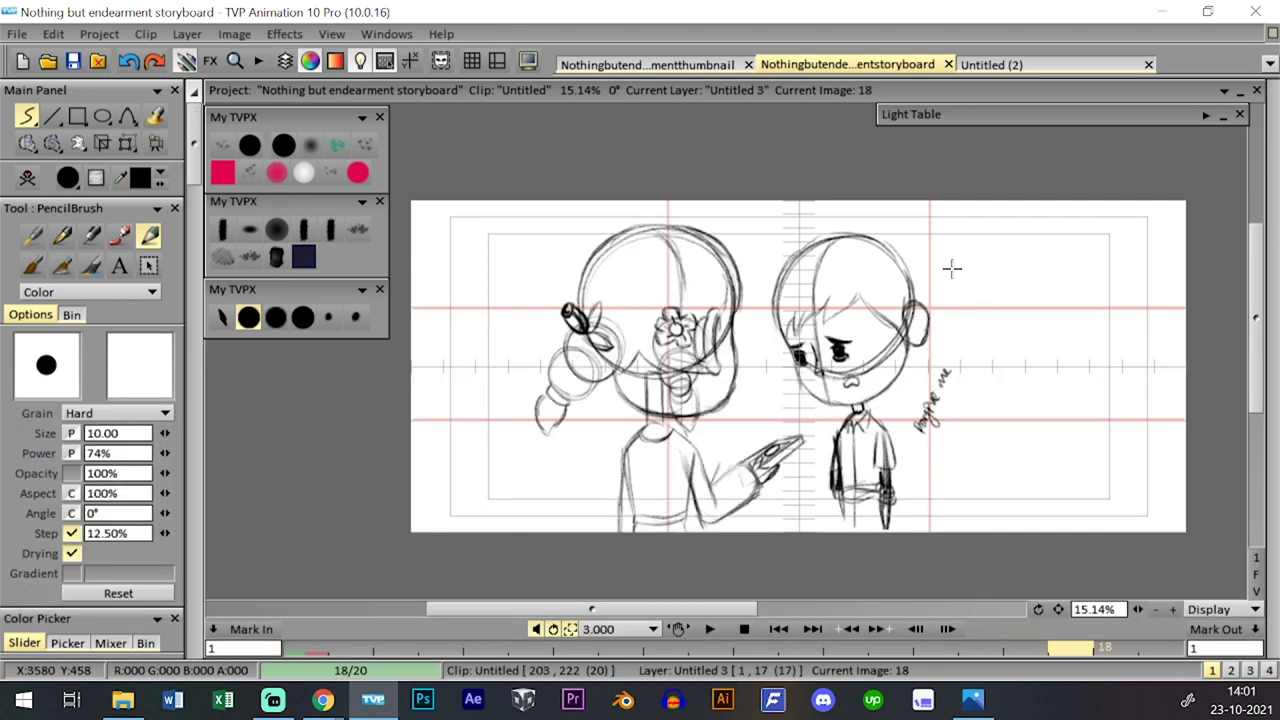
pyautogui.click(73, 61)
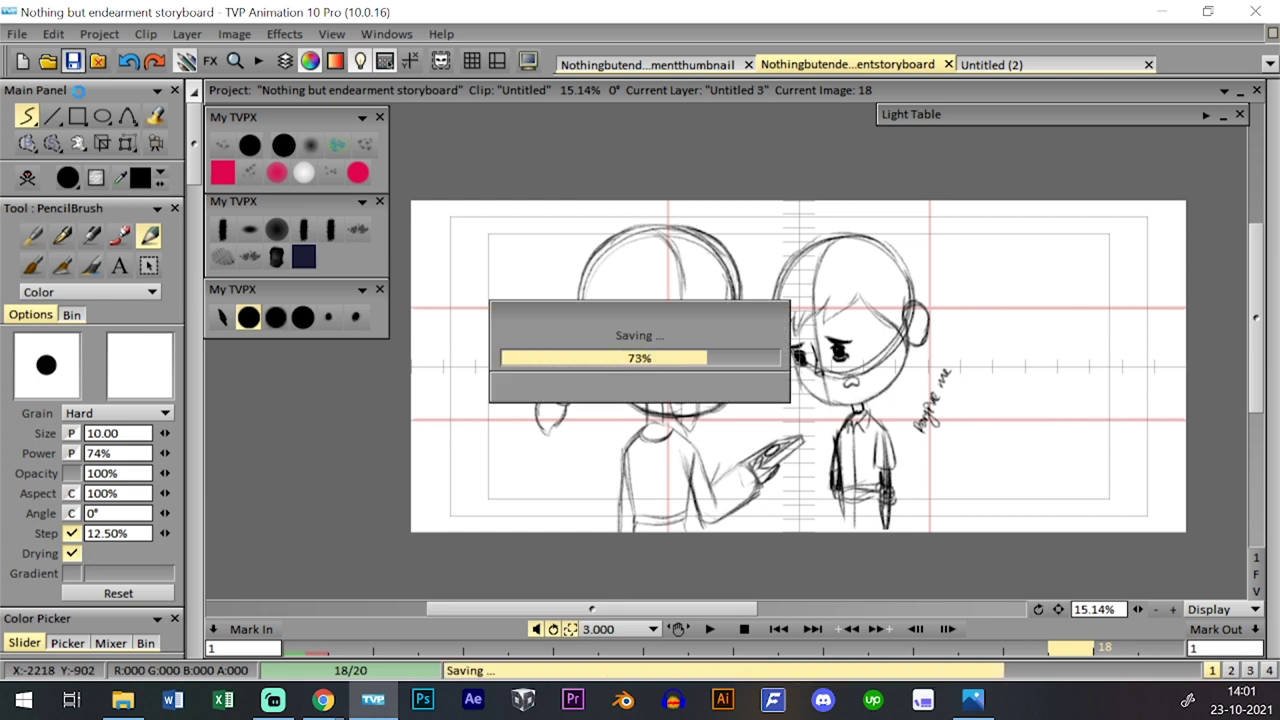
# - Recheck the arm on images 17 and 18, save, and switch to the thumbnail project
pyautogui.click(662, 65)
pyautogui.click(825, 65)
pyautogui.press('Tab')
pyautogui.press('Tab')
pyautogui.press('Tab')
pyautogui.press('Tab')
pyautogui.press('Tab')
pyautogui.press('Tab')
pyautogui.press('Left')
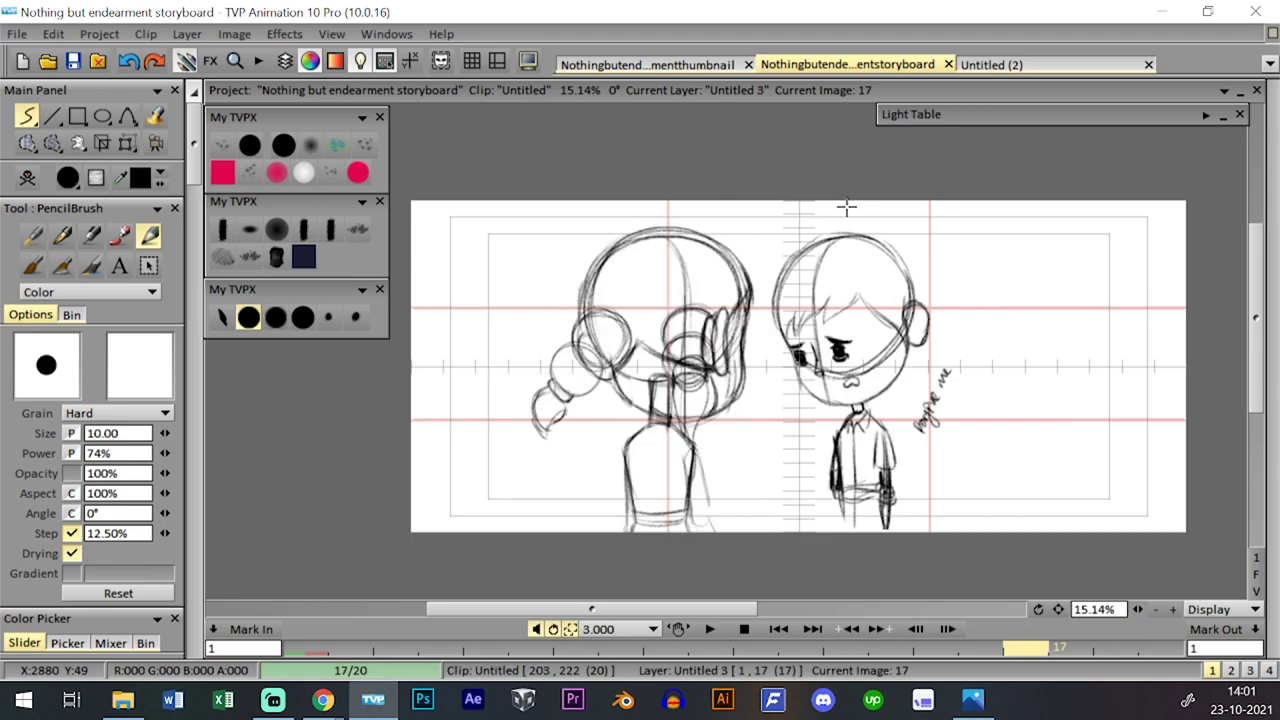
pyautogui.press('Right')
pyautogui.press('Left')
pyautogui.press('Right')
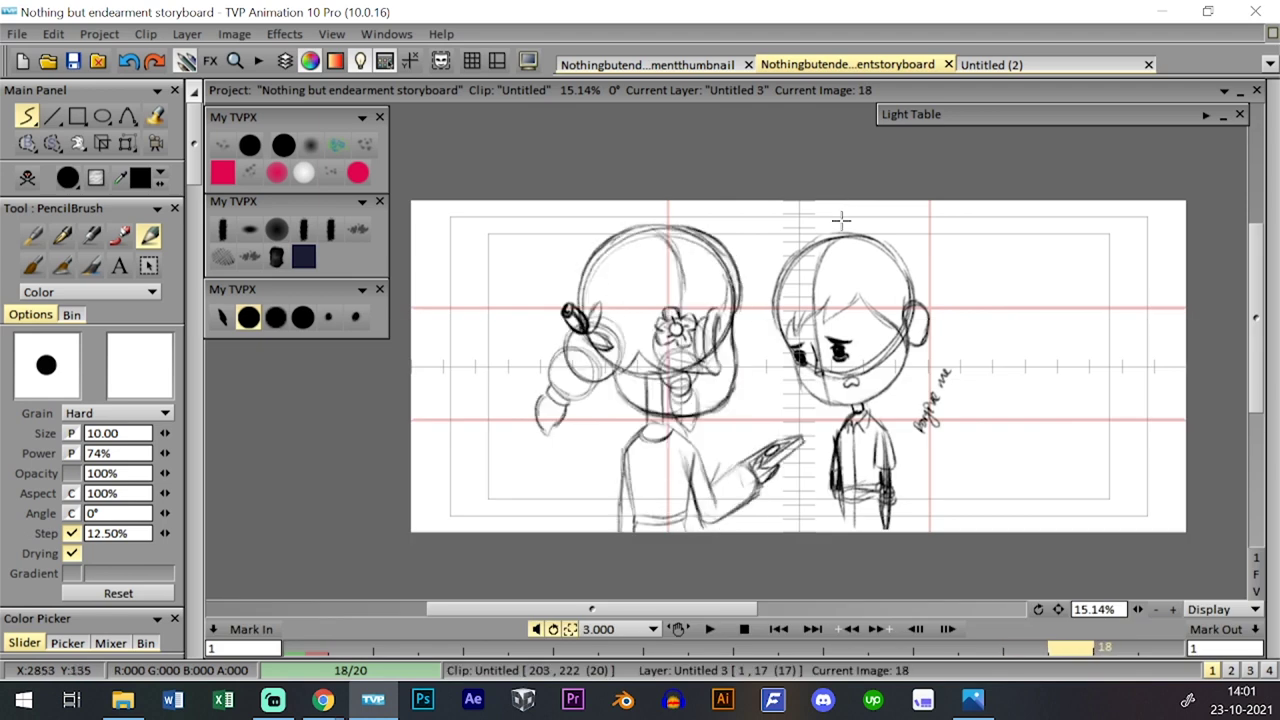
pyautogui.click(73, 61)
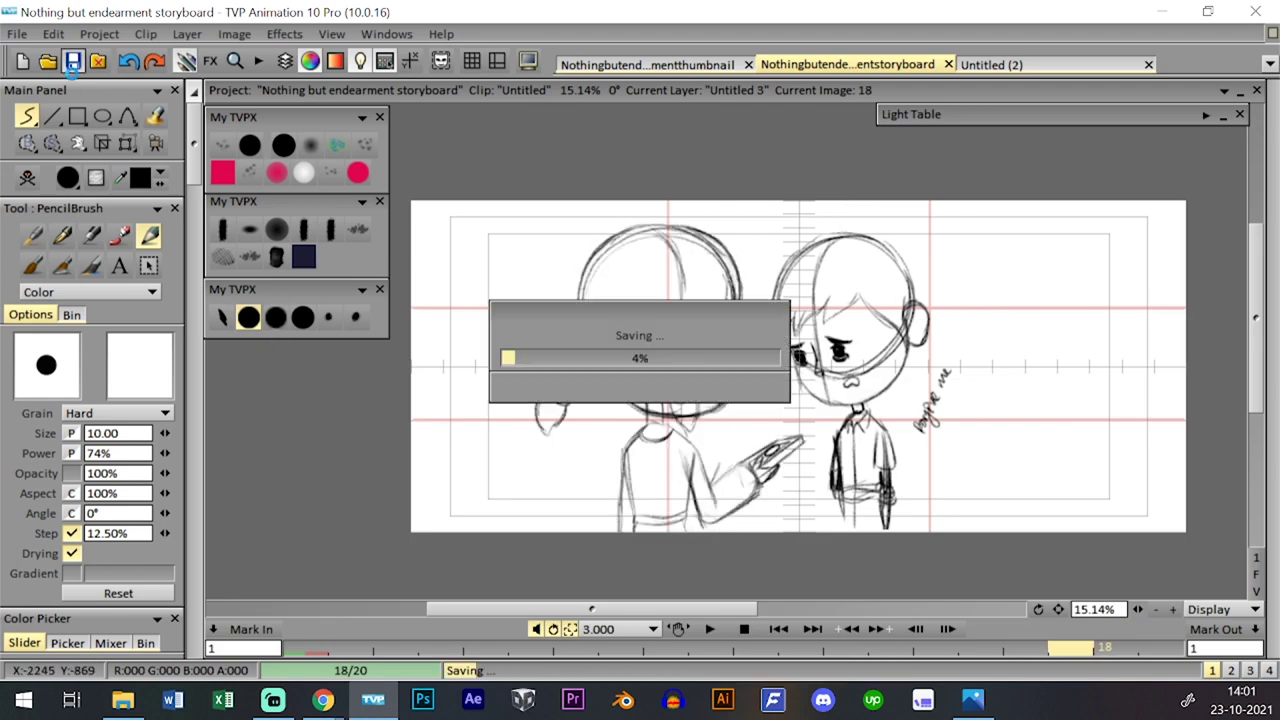
pyautogui.click(697, 64)
pyautogui.press('Tab')
pyautogui.press('Tab')
pyautogui.press('Tab')
pyautogui.press('Tab')
pyautogui.press('Tab')
pyautogui.press('Tab')
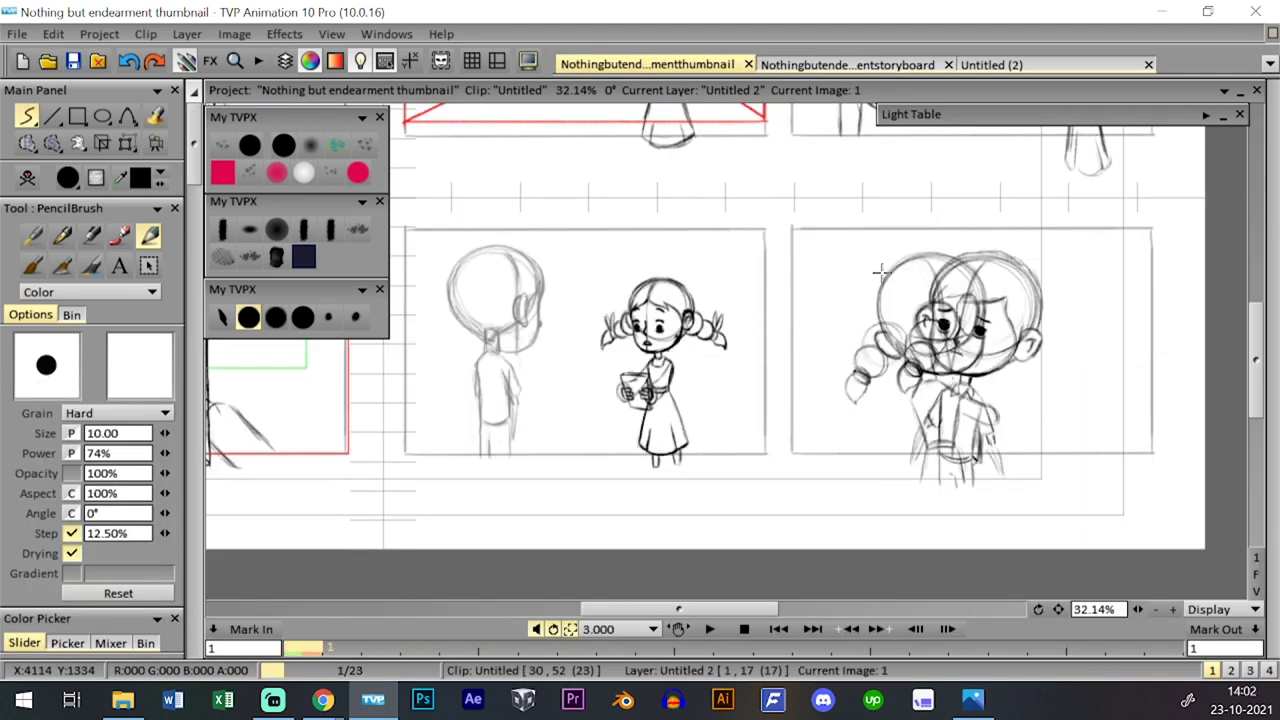
# - Zoom out on the thumbnail page and browse to the eight-panel thumbnail clip
pyautogui.press('Tab')
pyautogui.press('Tab')
pyautogui.press('Tab')
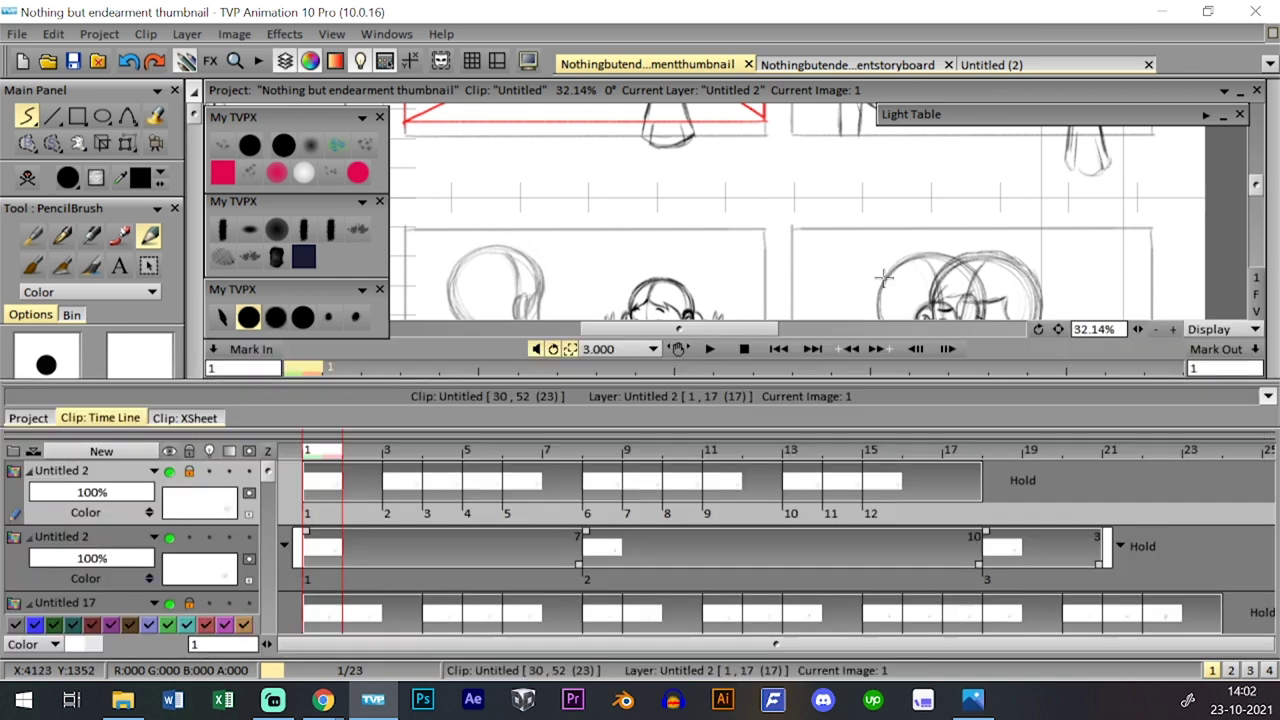
pyautogui.press('Right')
pyautogui.press('Right')
pyautogui.press('Right')
pyautogui.press('Right')
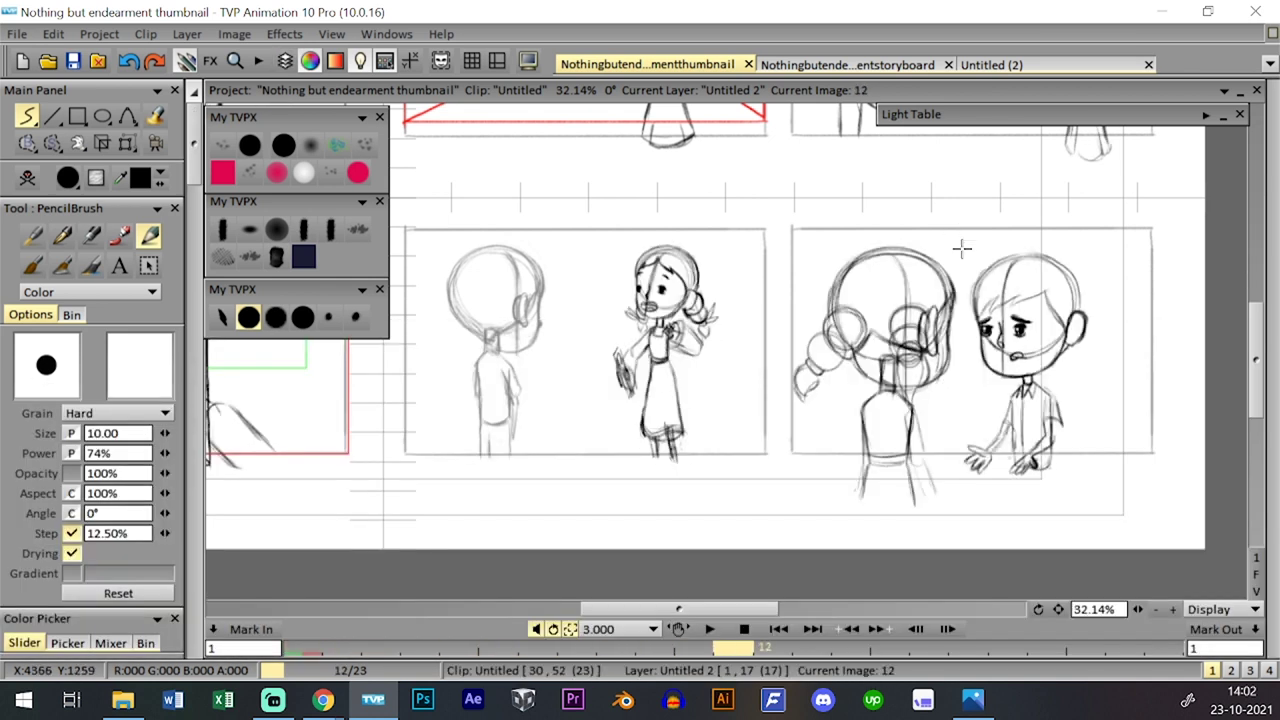
pyautogui.scroll(-3, 1061, 579)
pyautogui.scroll(-1, 1063, 579)
pyautogui.moveTo(821, 254); pyautogui.dragTo(949, 354)
pyautogui.press('pagedown')
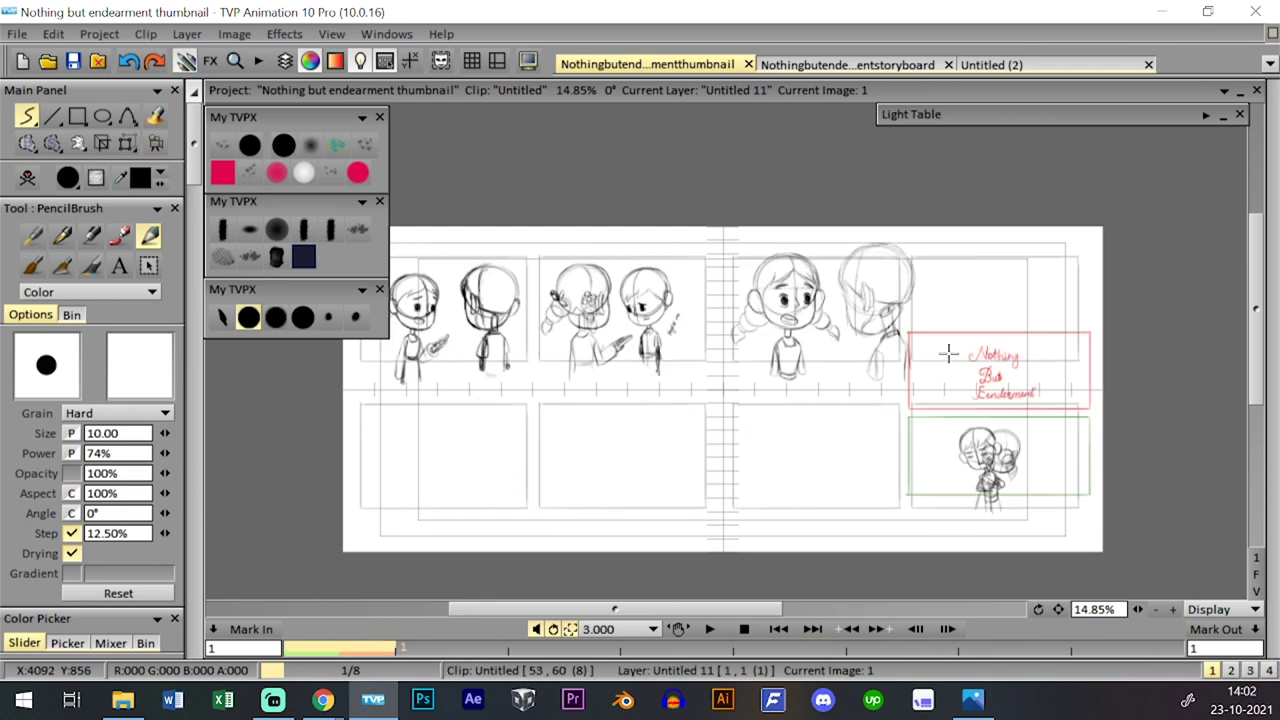
pyautogui.press('Tab')
pyautogui.press('Tab')
pyautogui.press('Tab')
pyautogui.press('Tab')
pyautogui.press('Tab')
pyautogui.press('Tab')
pyautogui.press('pagedown')
pyautogui.press('pagedown')
pyautogui.press('pagedown')
pyautogui.press('pagedown')
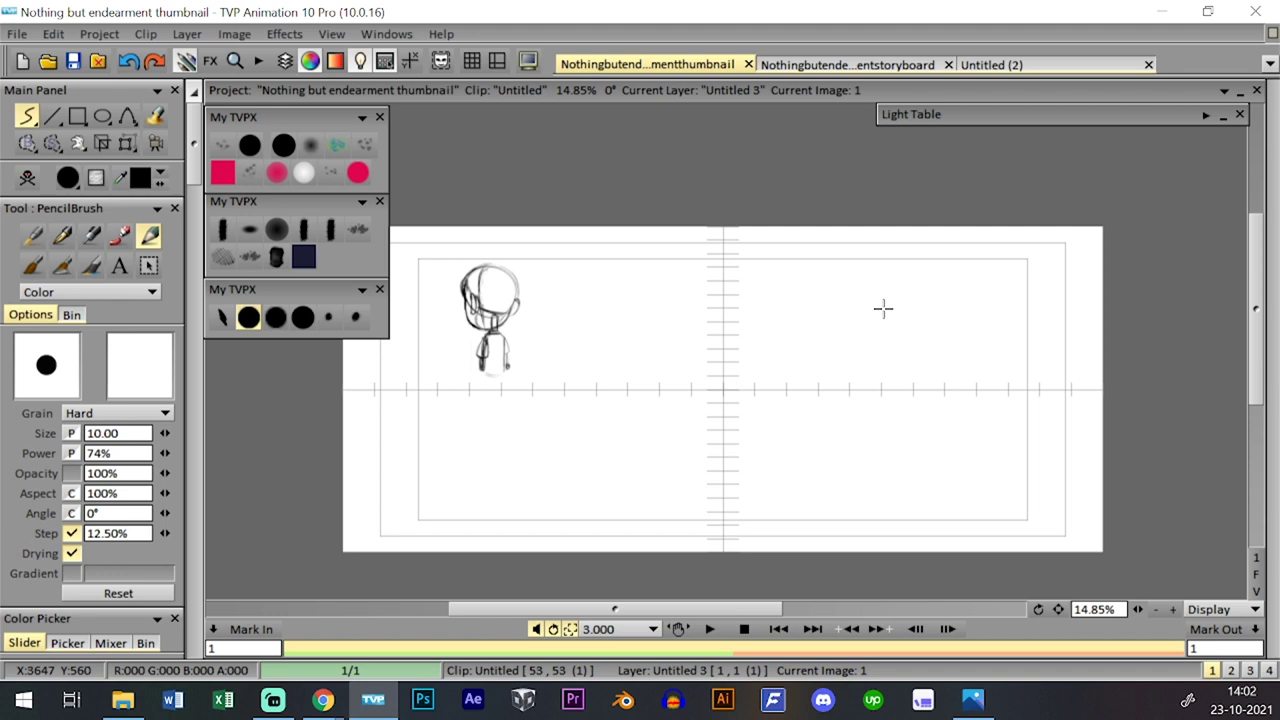
pyautogui.press('pageup')
pyautogui.press('Tab')
# - In the storyboard, zoom on the characters' heads, select Untitled 2, and scrub back through shot 22
pyautogui.press('Tab')
pyautogui.click(912, 65)
pyautogui.moveTo(1000, 491); pyautogui.dragTo(999, 464)
pyautogui.moveTo(854, 409); pyautogui.dragTo(855, 347)
pyautogui.press('Tab')
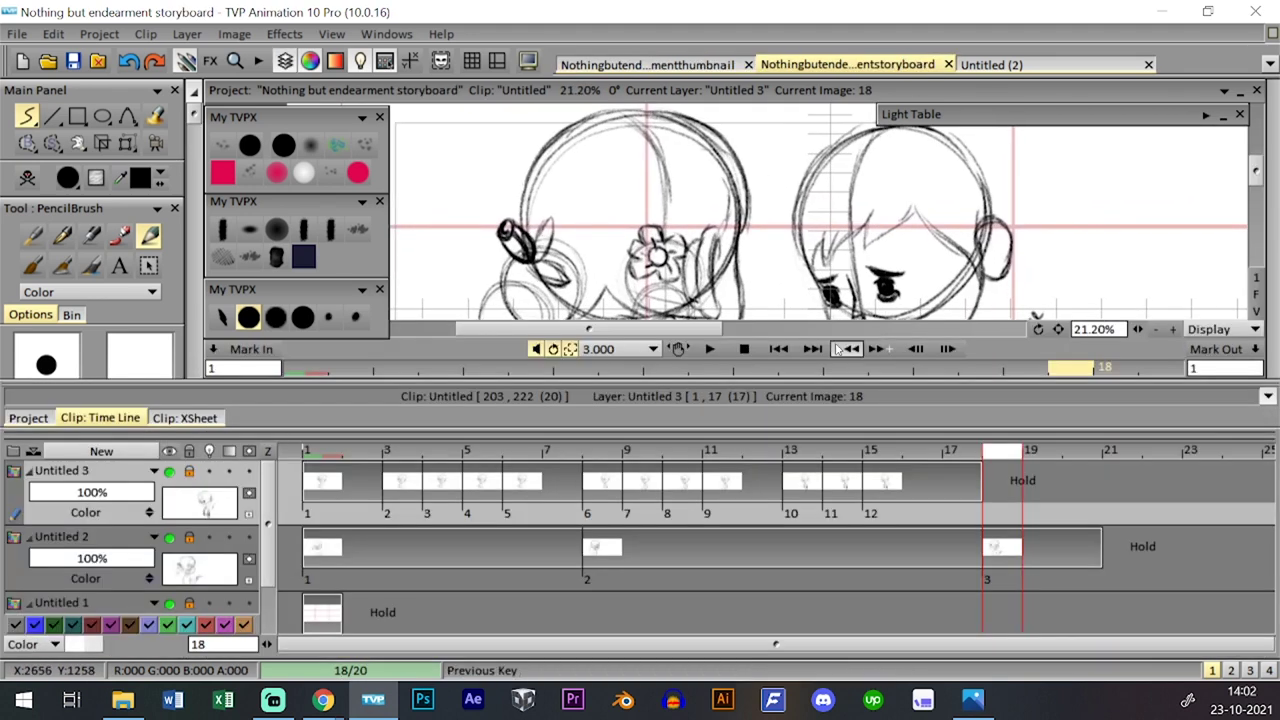
pyautogui.click(1000, 553)
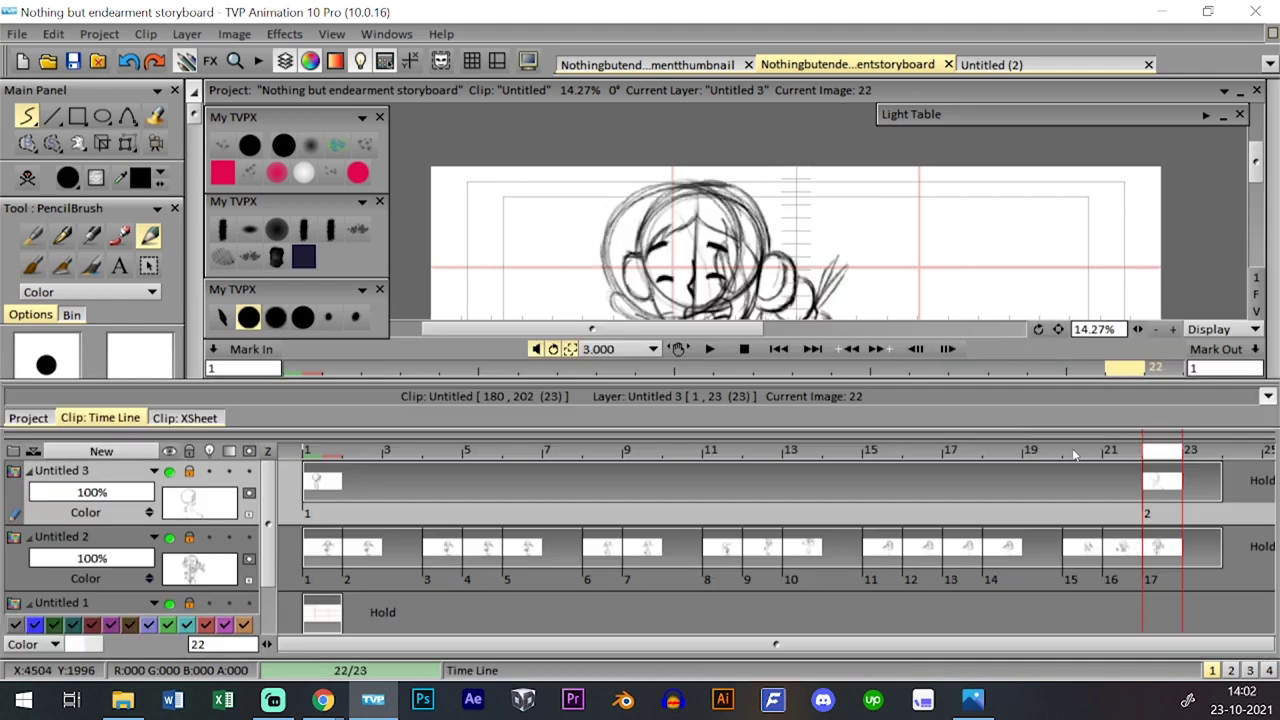
pyautogui.moveTo(1150, 452); pyautogui.dragTo(346, 468)
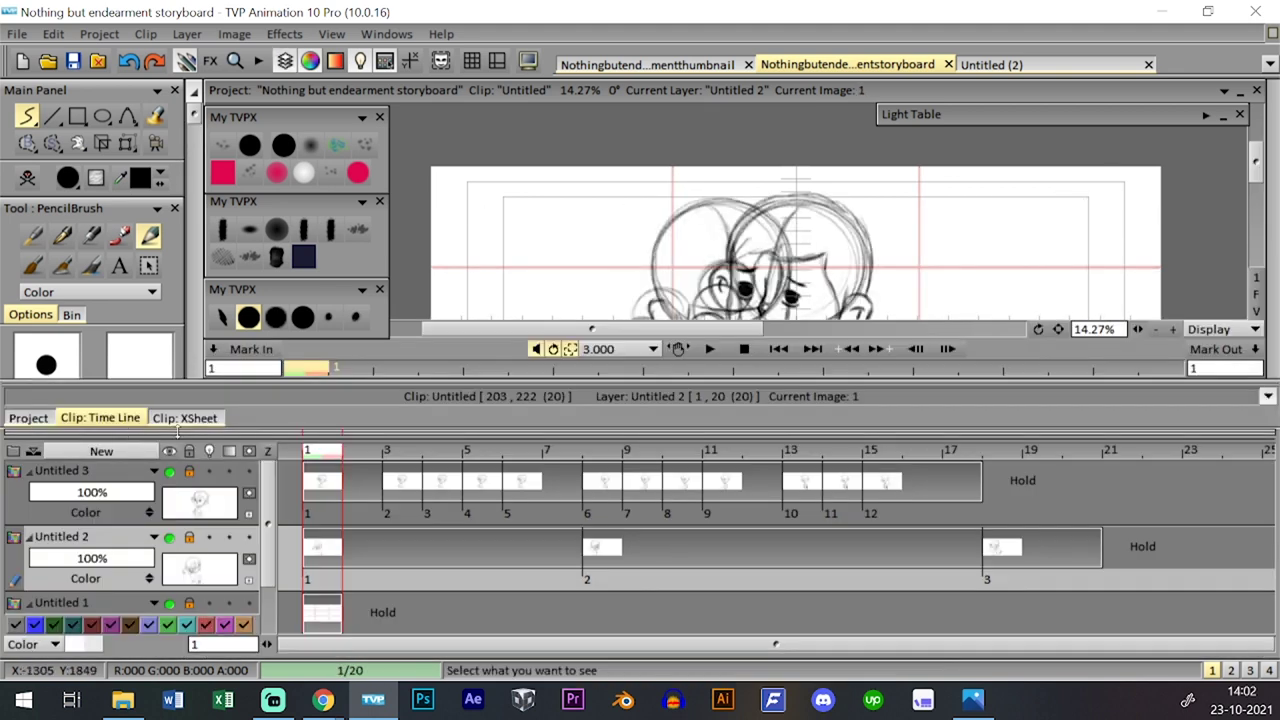
# - Add a new empty clip after shot 23 and select its Untitled 1 guide layer
pyautogui.click(48, 418)
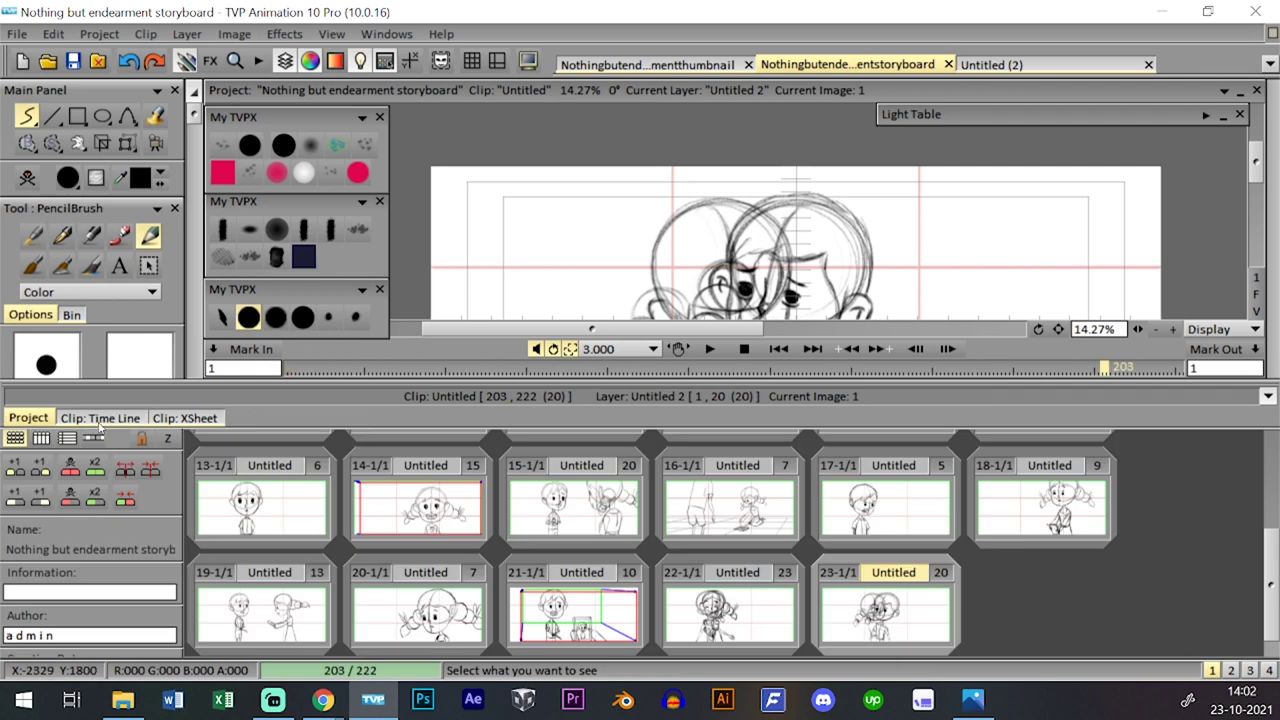
pyautogui.click(922, 612)
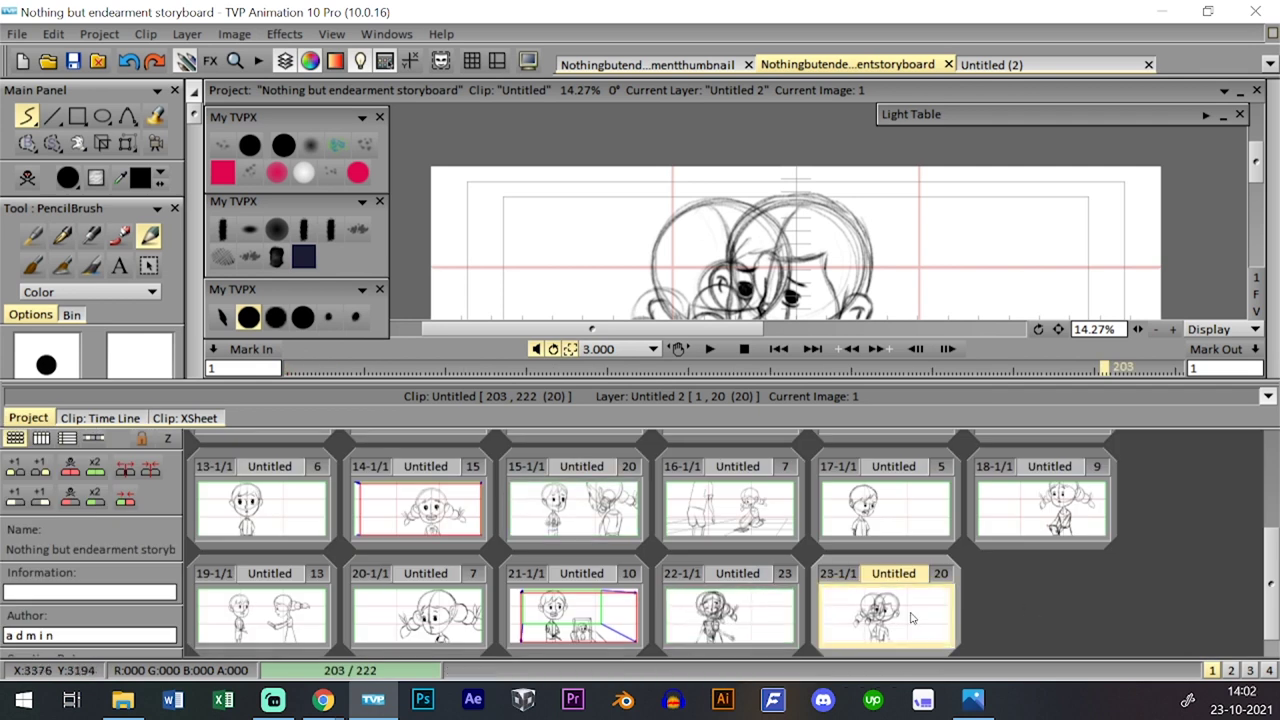
pyautogui.doubleClick(1045, 601)
pyautogui.click(935, 607)
pyautogui.click(100, 418)
pyautogui.moveTo(266, 540); pyautogui.dragTo(266, 584)
pyautogui.click(325, 596)
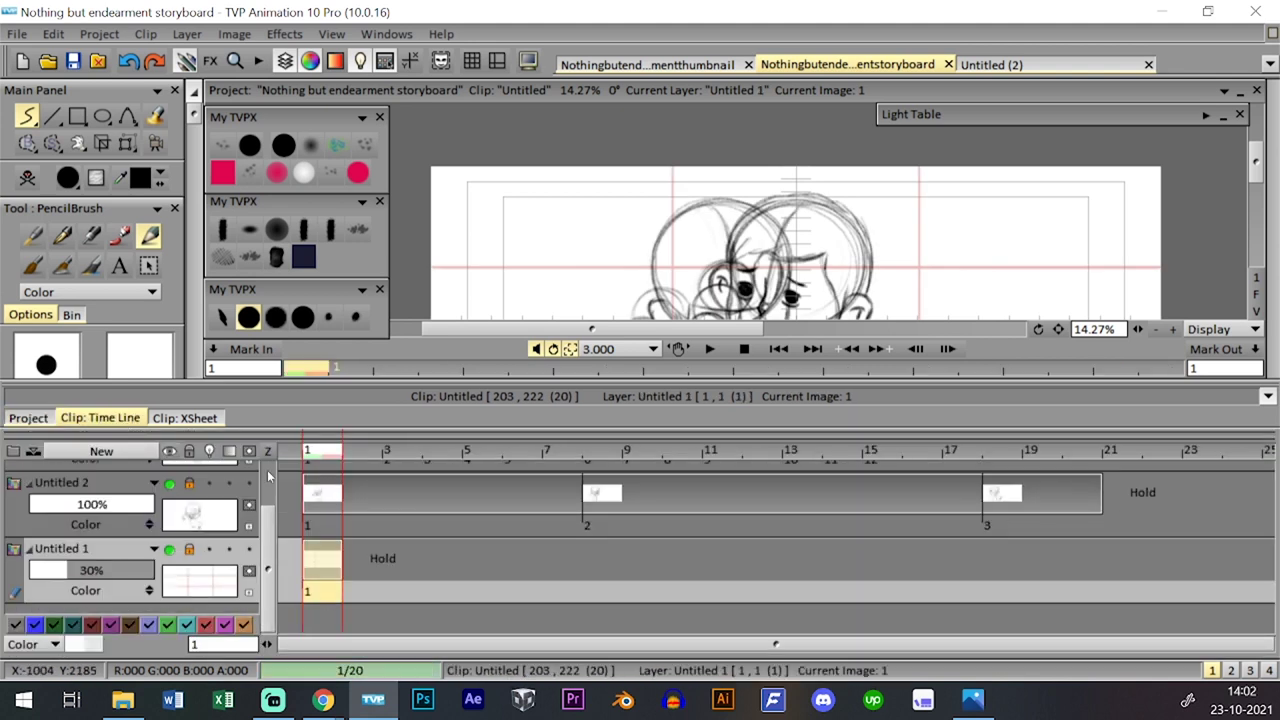
# - Open the new clip 24 and set its guide layer opacity to 30%
pyautogui.click(28, 418)
pyautogui.doubleClick(1012, 590)
pyautogui.click(100, 418)
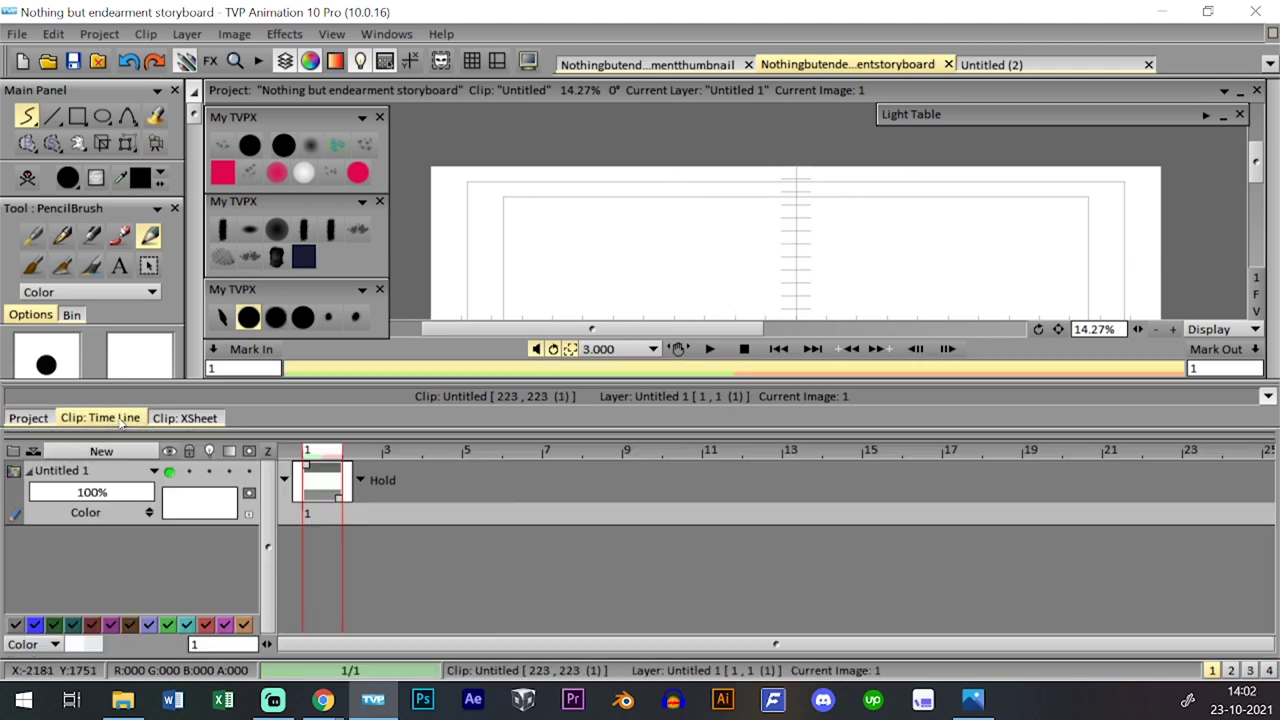
pyautogui.click(371, 449)
pyautogui.hotkey('ctrl', 'z')
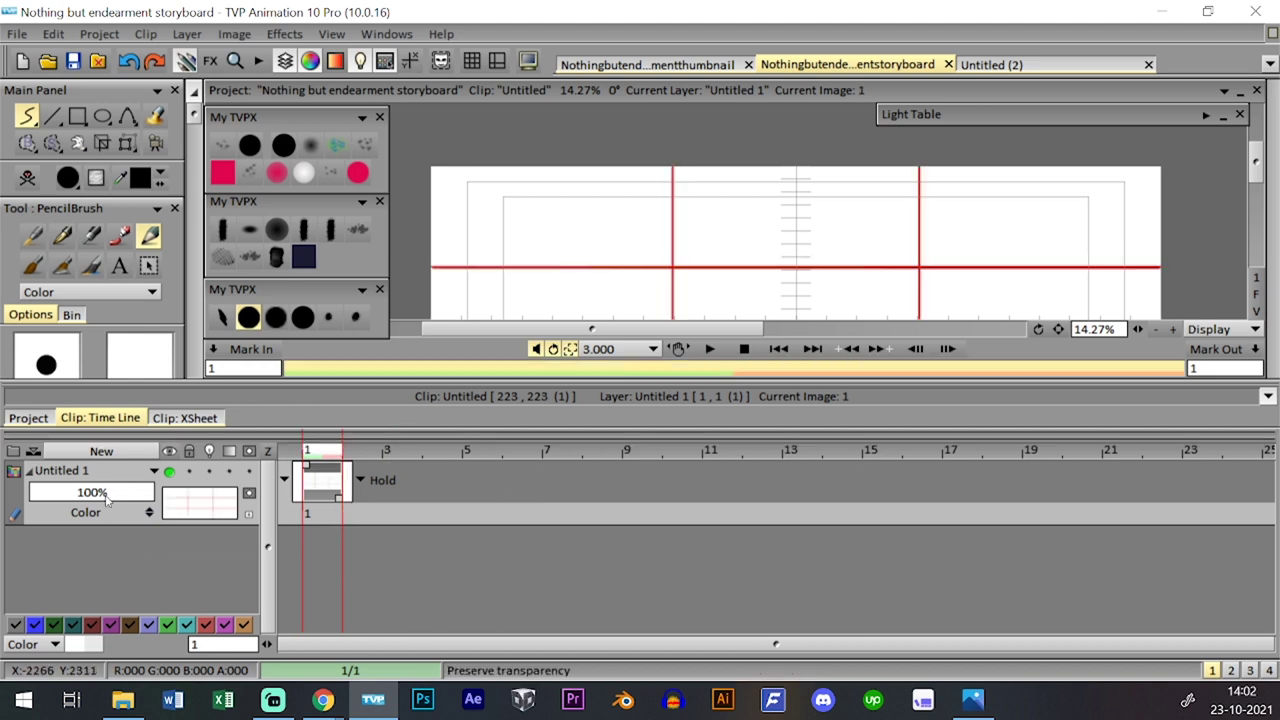
pyautogui.doubleClick(108, 493)
pyautogui.write('30')
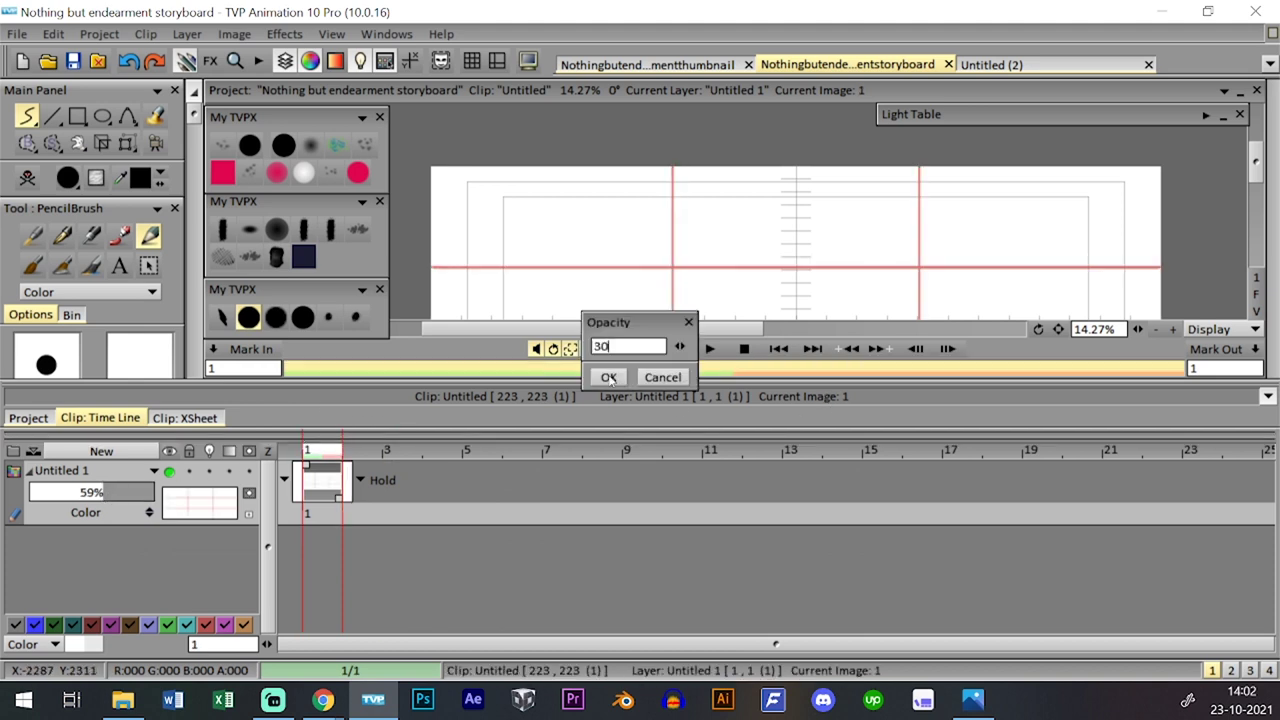
pyautogui.press('Return')
# - Check the clip thumbnails and save the storyboard project with Ctrl+S
pyautogui.click(28, 418)
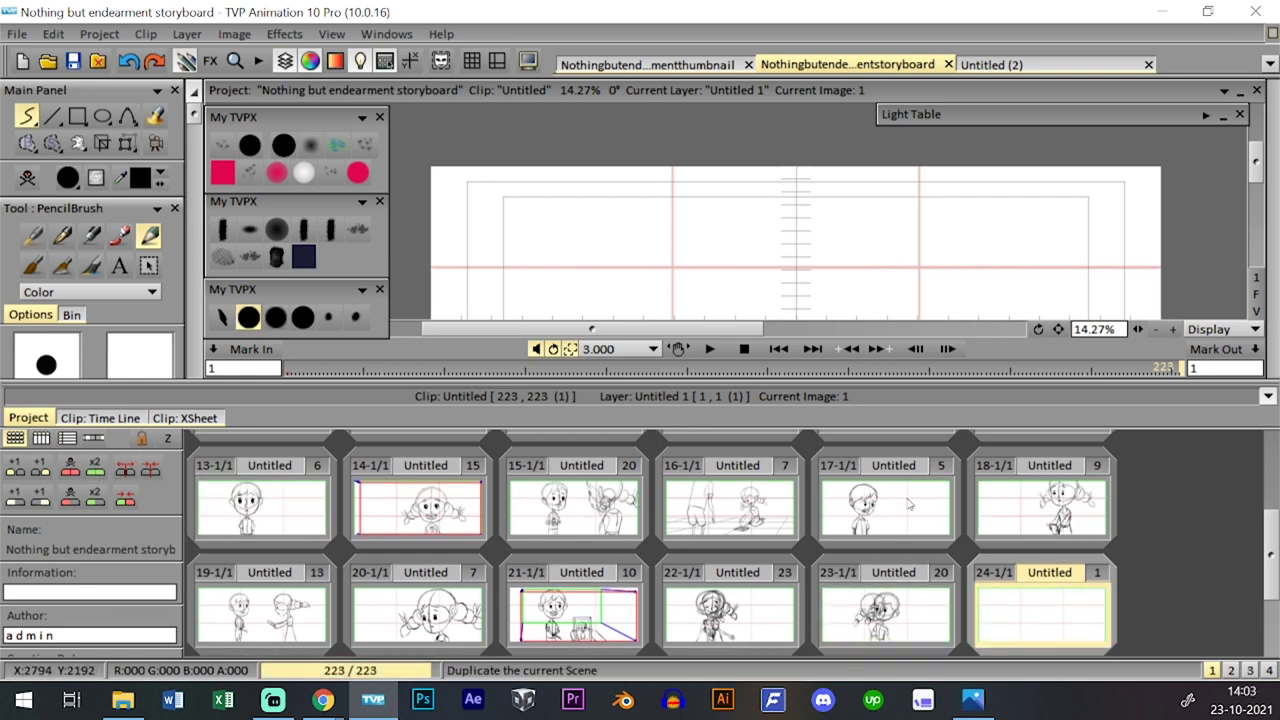
pyautogui.moveTo(1270, 550); pyautogui.dragTo(1265, 603)
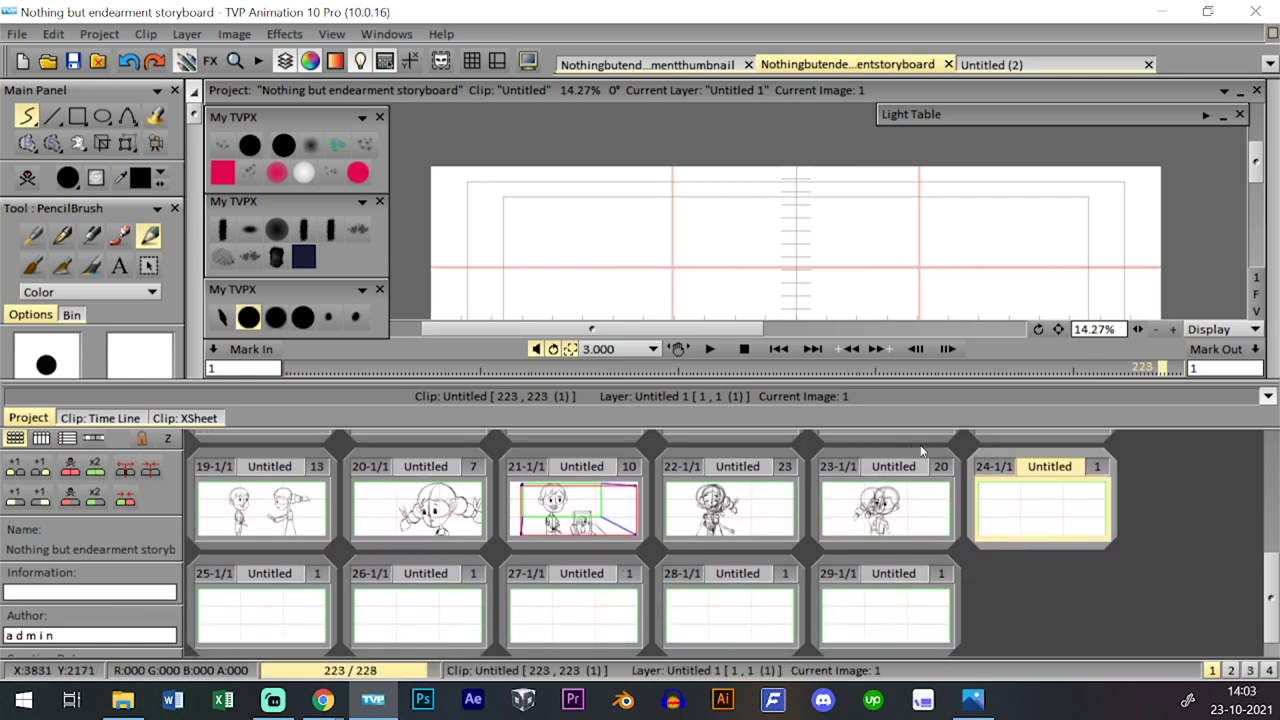
pyautogui.click(98, 417)
pyautogui.press('Tab')
pyautogui.press('Tab')
pyautogui.press('Tab')
pyautogui.click(73, 61)
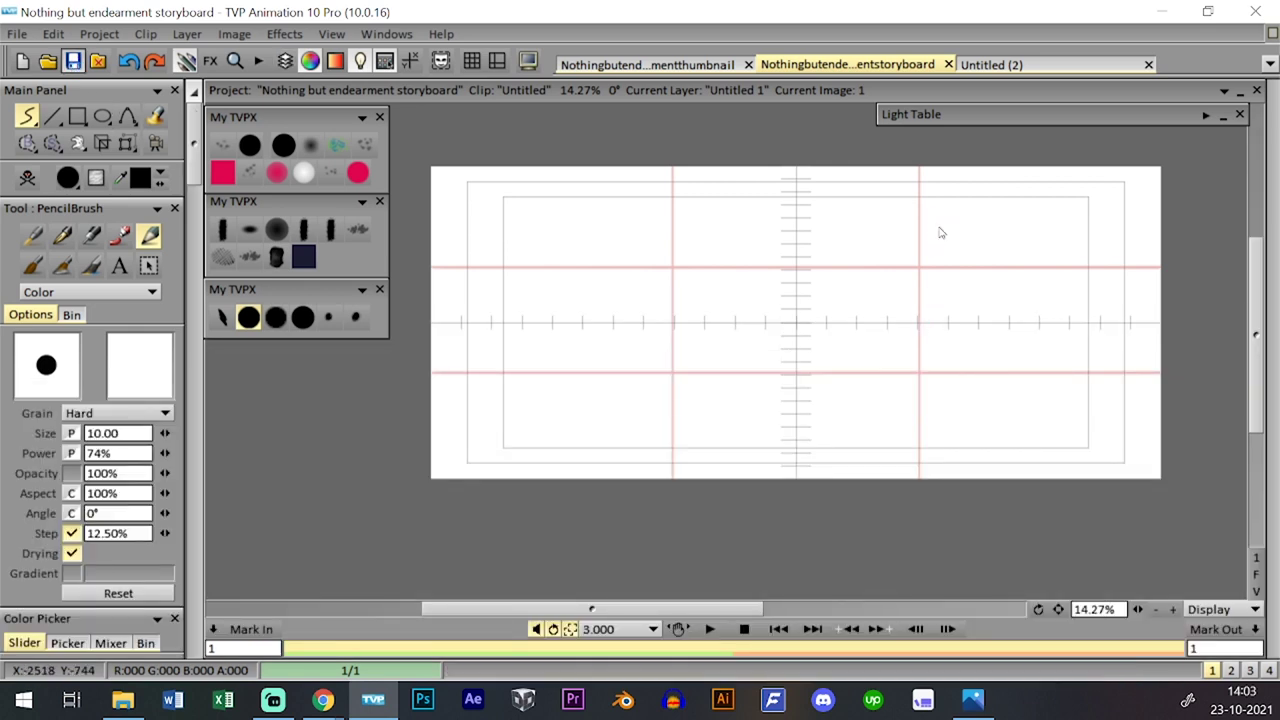
pyautogui.hotkey('ctrl', 's')
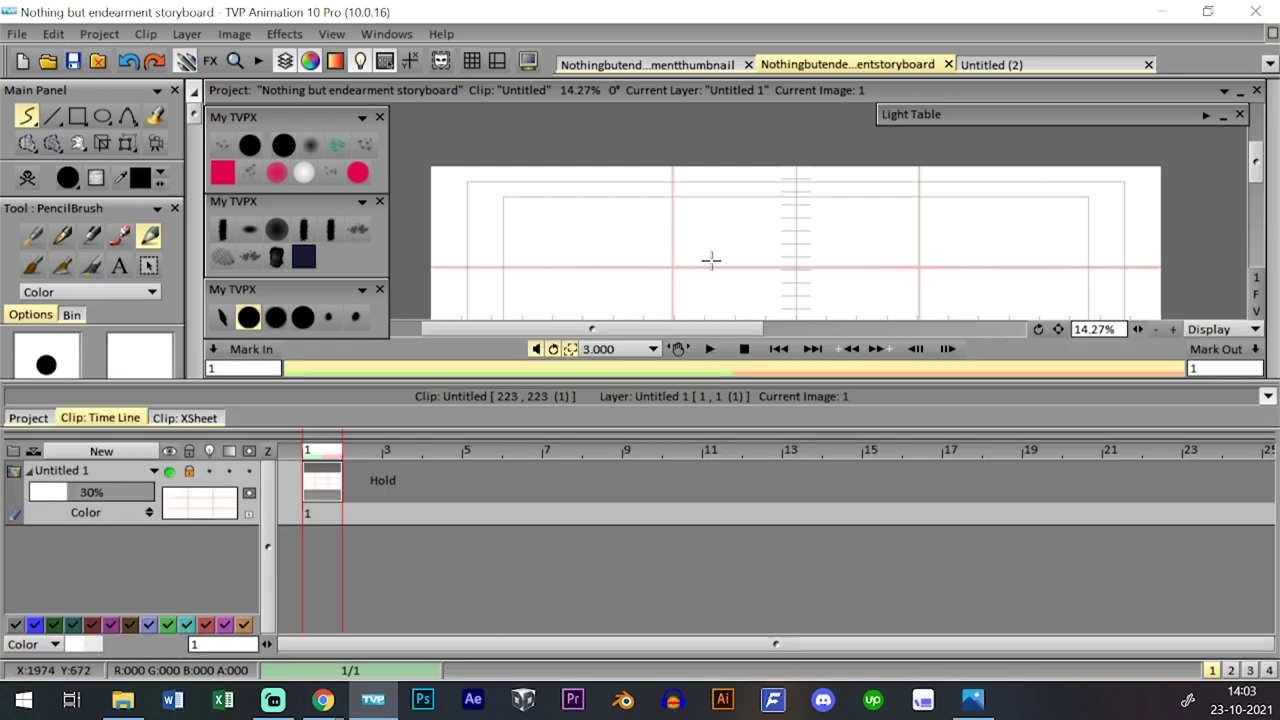
# - Make clip 23 the current clip in the clip list and show its layers
pyautogui.click(29, 418)
pyautogui.click(904, 514)
pyautogui.click(741, 494)
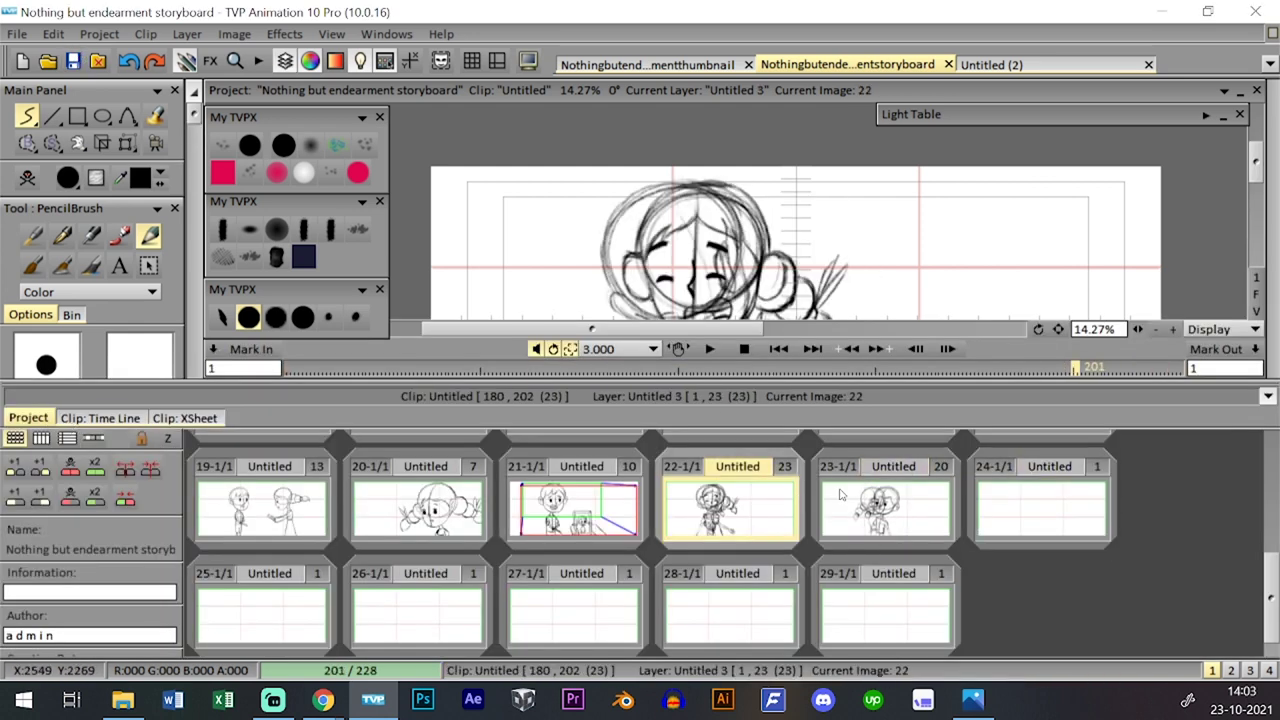
pyautogui.click(888, 508)
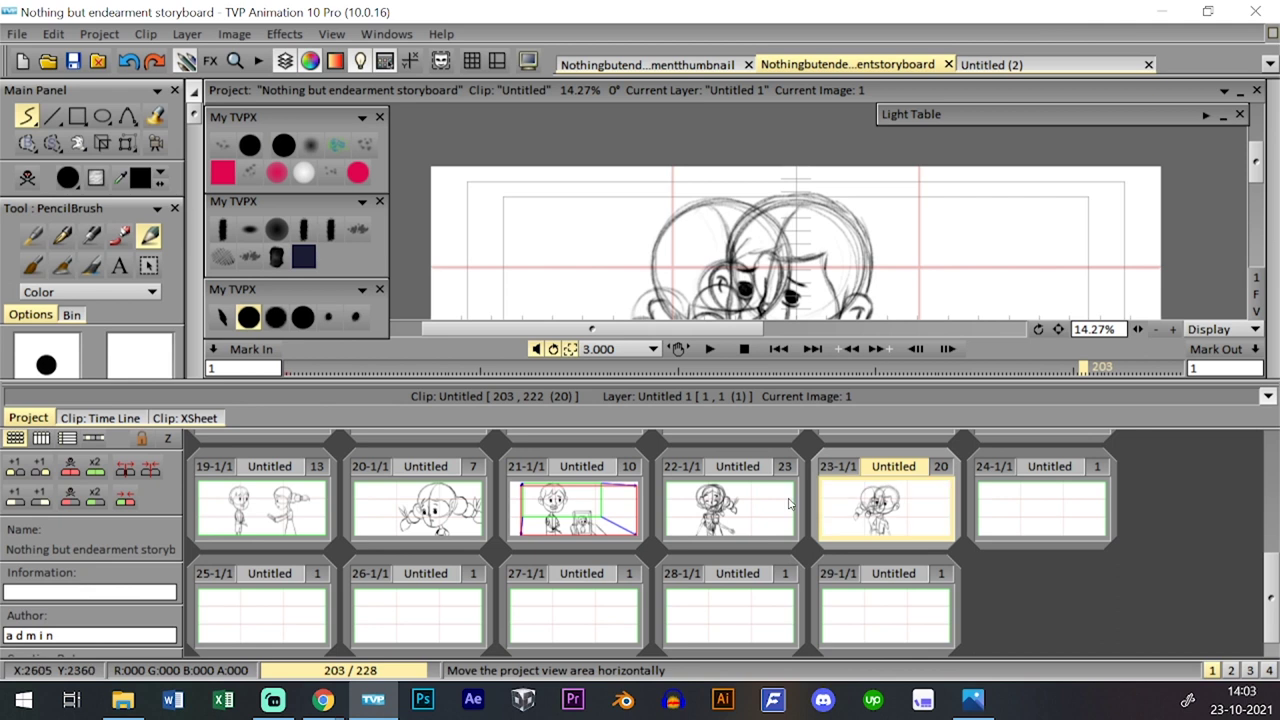
pyautogui.click(765, 500)
pyautogui.click(877, 484)
pyautogui.click(113, 418)
# - Flip through clip 23's drawings between images 6 and 18, then save the storyboard
pyautogui.press('space')
pyautogui.press('space')
pyautogui.press('space')
pyautogui.press('Right')
pyautogui.press('Right')
pyautogui.press('Right')
pyautogui.press('Right')
pyautogui.press('Right')
pyautogui.press('Right')
pyautogui.press('Right')
pyautogui.press('Left')
pyautogui.press('Left')
pyautogui.press('Right')
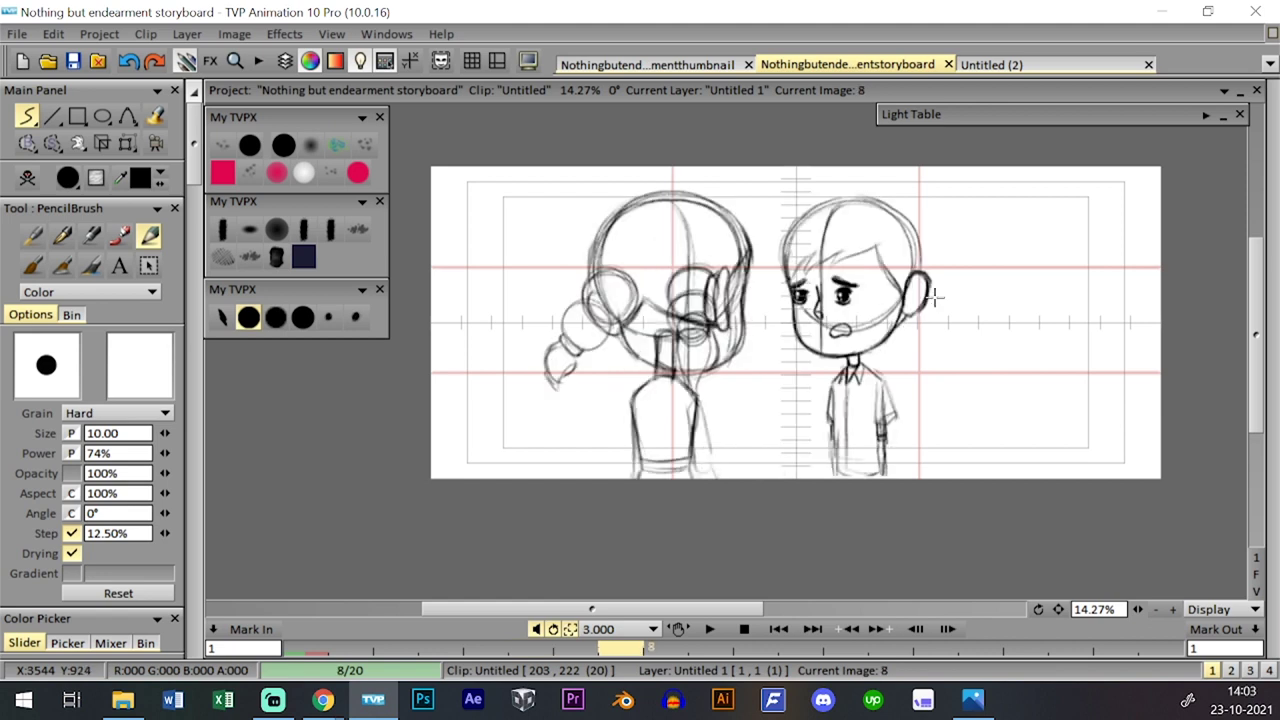
pyautogui.press('Left')
pyautogui.press('Right')
pyautogui.press('Left')
pyautogui.press('Right')
pyautogui.press('Right')
pyautogui.press('Right')
pyautogui.press('Right')
pyautogui.press('Right')
pyautogui.press('Right')
pyautogui.press('Right')
pyautogui.press('Right')
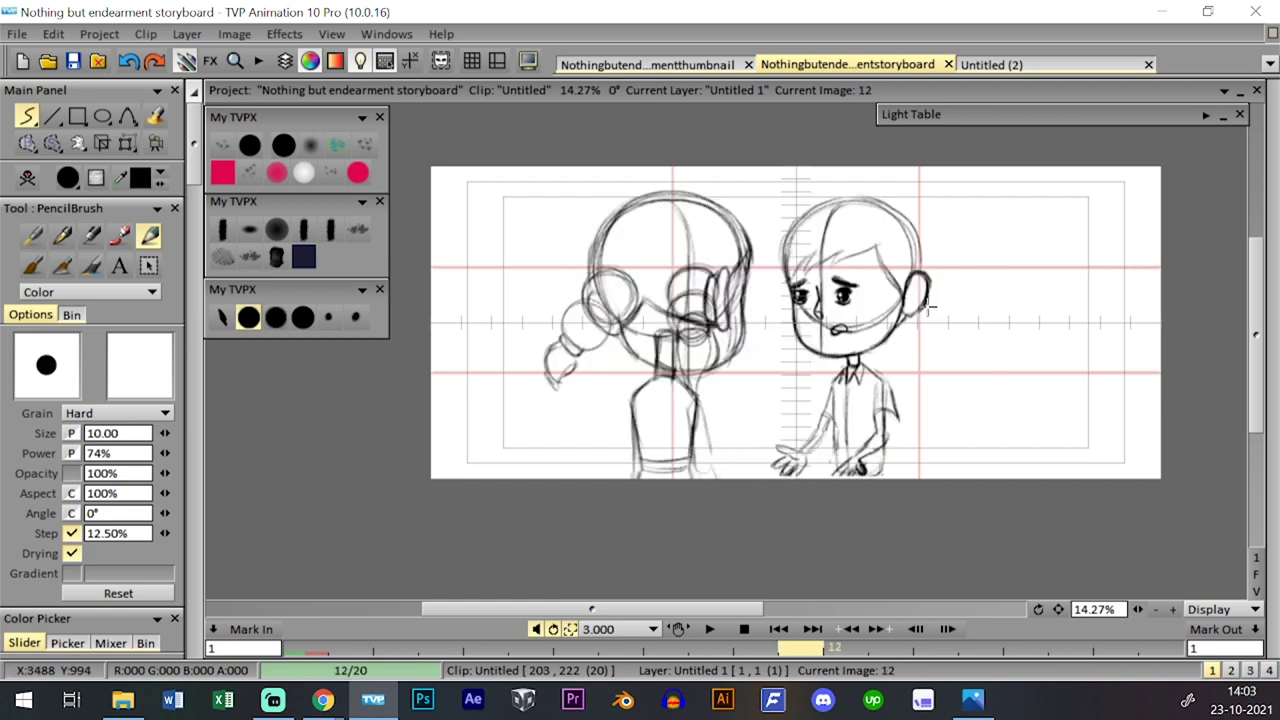
pyautogui.press('Tab')
pyautogui.press('Tab')
pyautogui.press('Right')
pyautogui.press('Right')
pyautogui.press('Right')
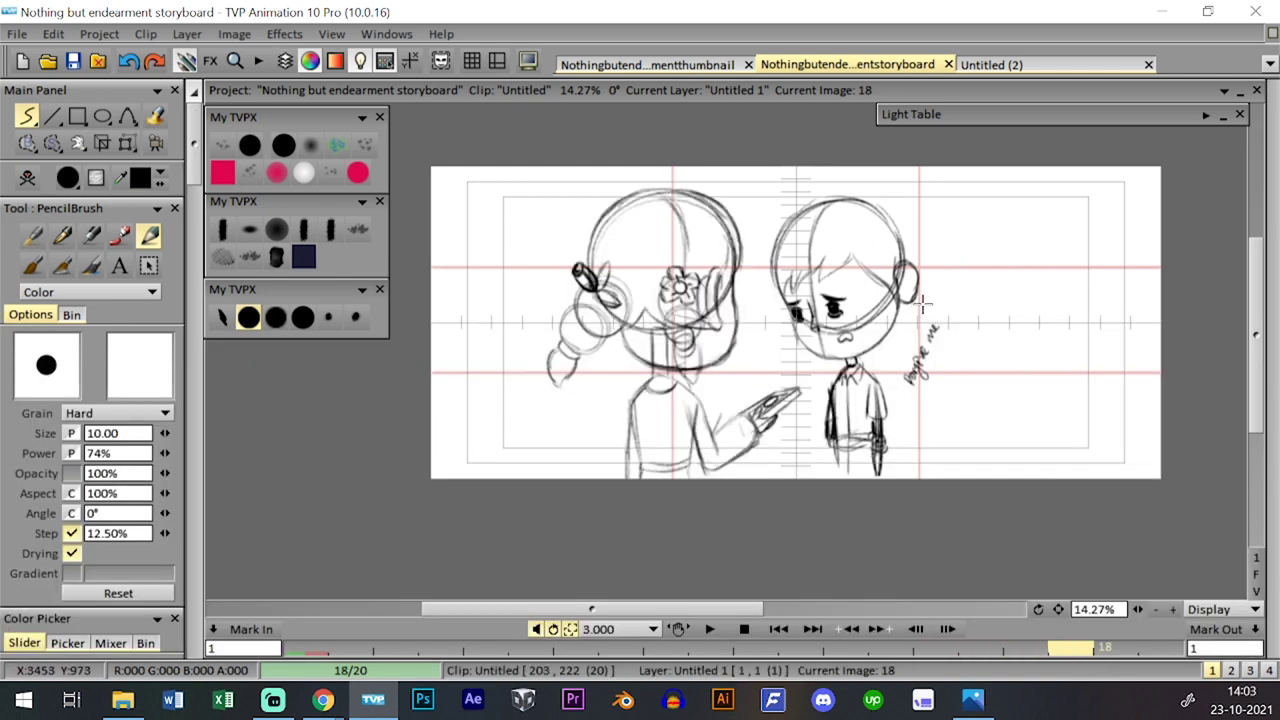
pyautogui.press('Left')
pyautogui.press('Left')
pyautogui.press('Right')
pyautogui.press('Right')
pyautogui.press('Right')
pyautogui.press('Left')
pyautogui.press('Left')
pyautogui.press('Left')
pyautogui.press('Left')
pyautogui.press('Left')
pyautogui.press('Left')
pyautogui.press('Left')
pyautogui.press('Left')
pyautogui.press('Left')
pyautogui.press('Left')
pyautogui.press('Left')
pyautogui.press('Left')
pyautogui.press('Left')
pyautogui.press('Left')
pyautogui.press('Left')
pyautogui.press('Left')
pyautogui.press('Right')
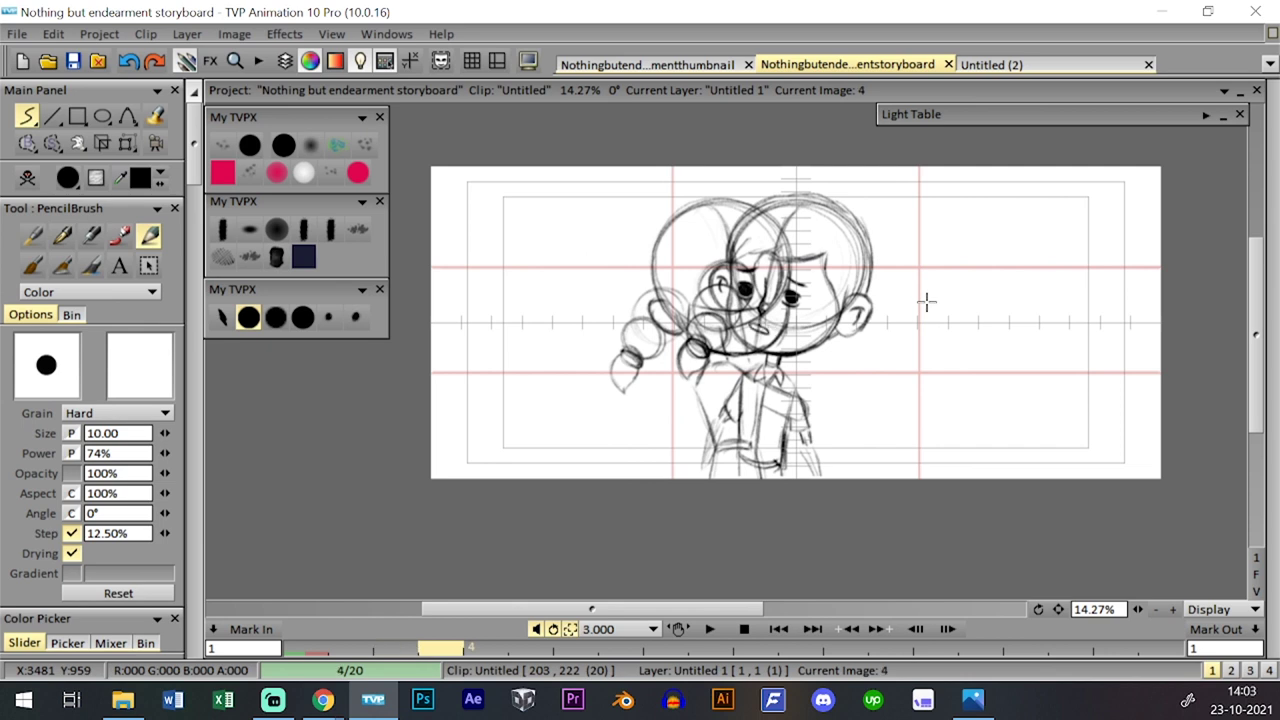
pyautogui.press('Right')
pyautogui.press('Right')
pyautogui.press('Right')
pyautogui.press('Right')
pyautogui.press('Left')
pyautogui.press('Left')
pyautogui.press('Left')
pyautogui.press('Left')
pyautogui.press('Left')
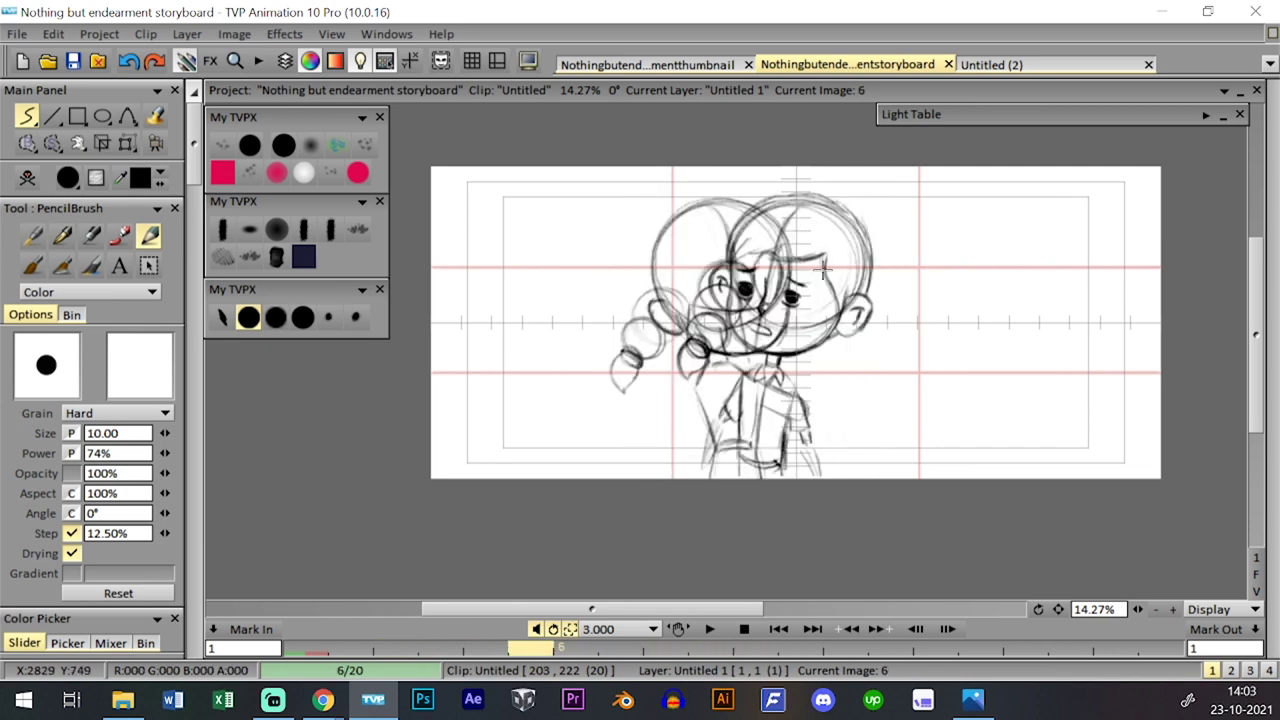
pyautogui.press('Right')
pyautogui.press('Right')
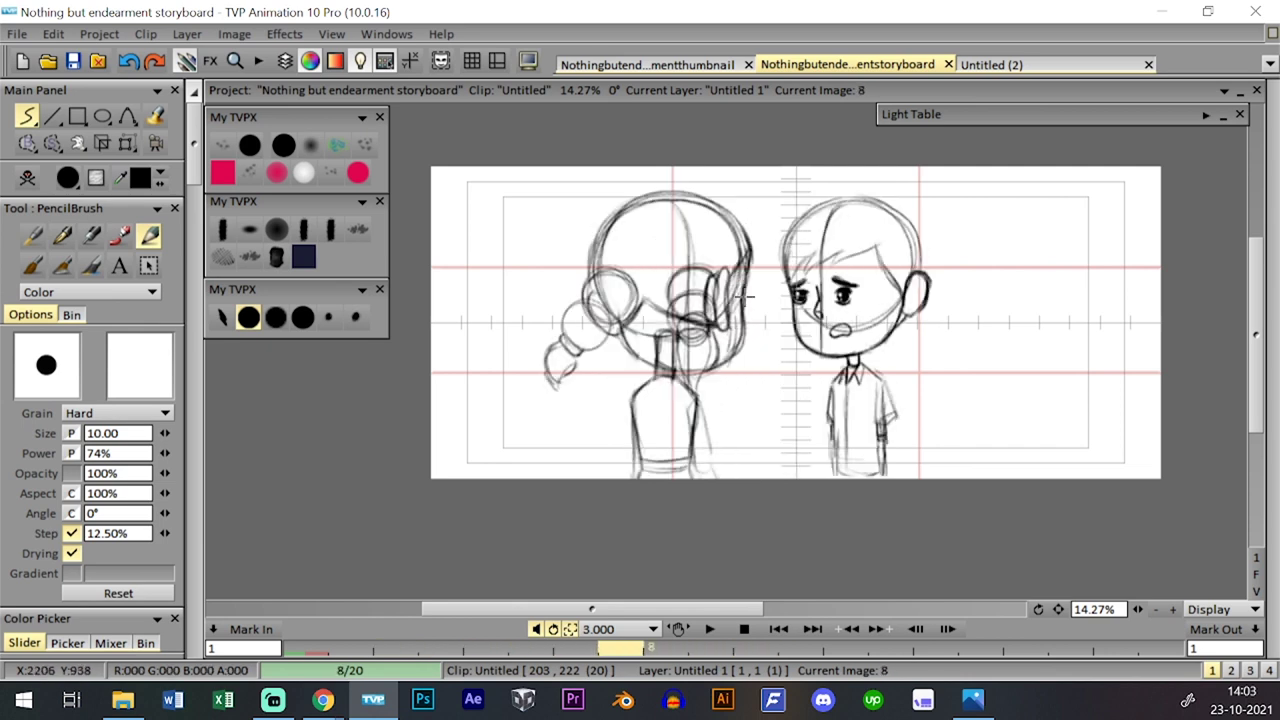
pyautogui.press('Right')
pyautogui.press('Right')
pyautogui.press('Right')
pyautogui.press('Right')
pyautogui.press('Right')
pyautogui.press('Right')
pyautogui.press('Left')
pyautogui.press('Left')
pyautogui.press('Left')
pyautogui.press('Right')
pyautogui.press('Right')
pyautogui.press('Right')
pyautogui.press('Right')
pyautogui.press('Right')
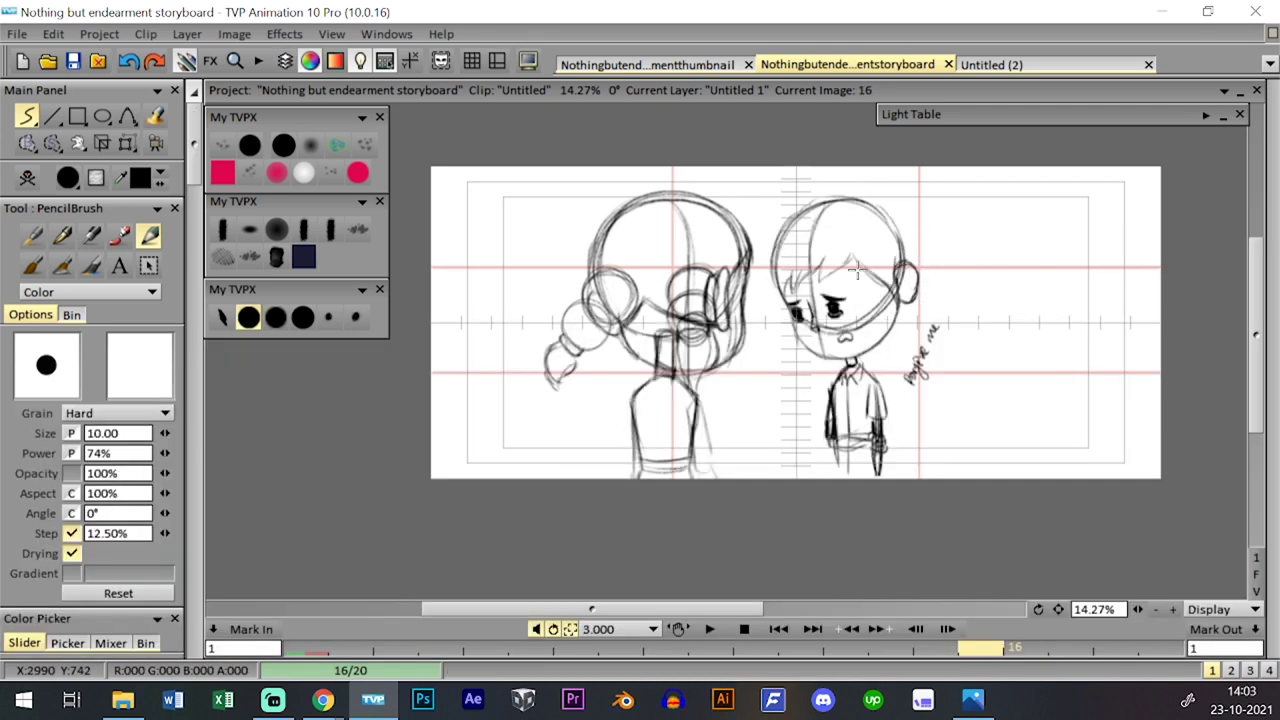
pyautogui.click(74, 60)
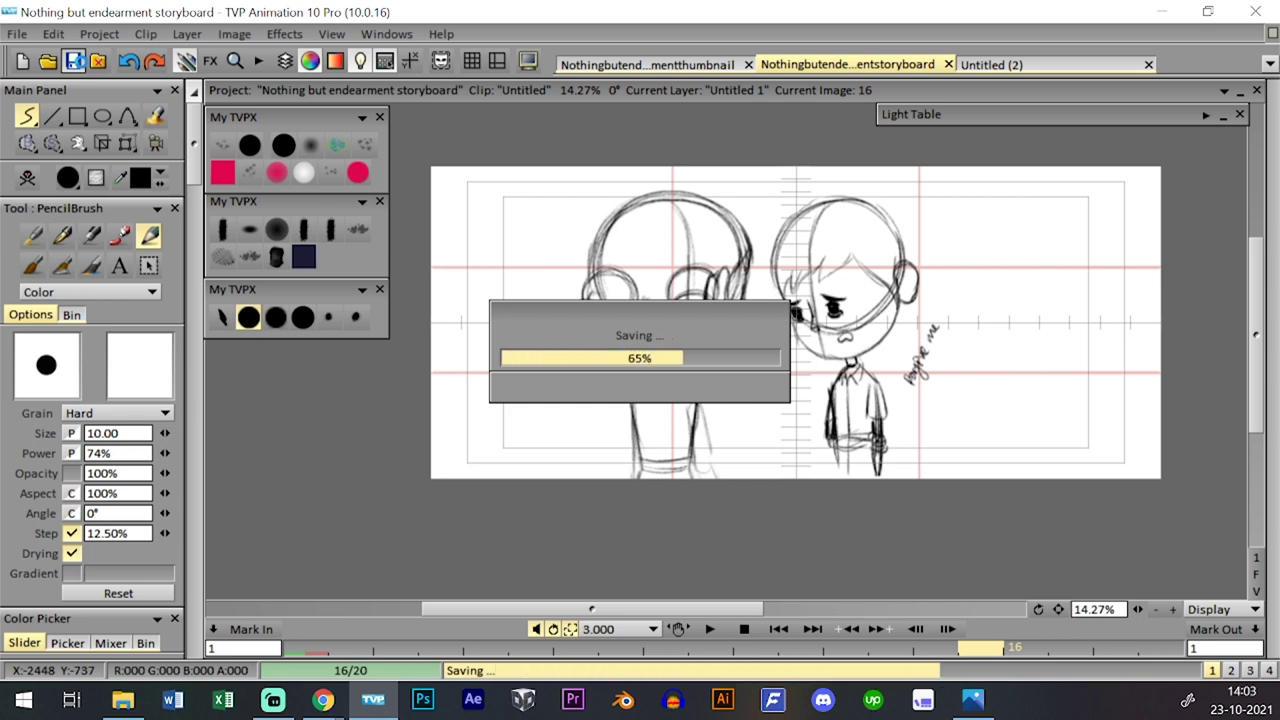
# - Make clip 24 current, recheck clip 23's drawing, and return to the clip list
pyautogui.press('Tab')
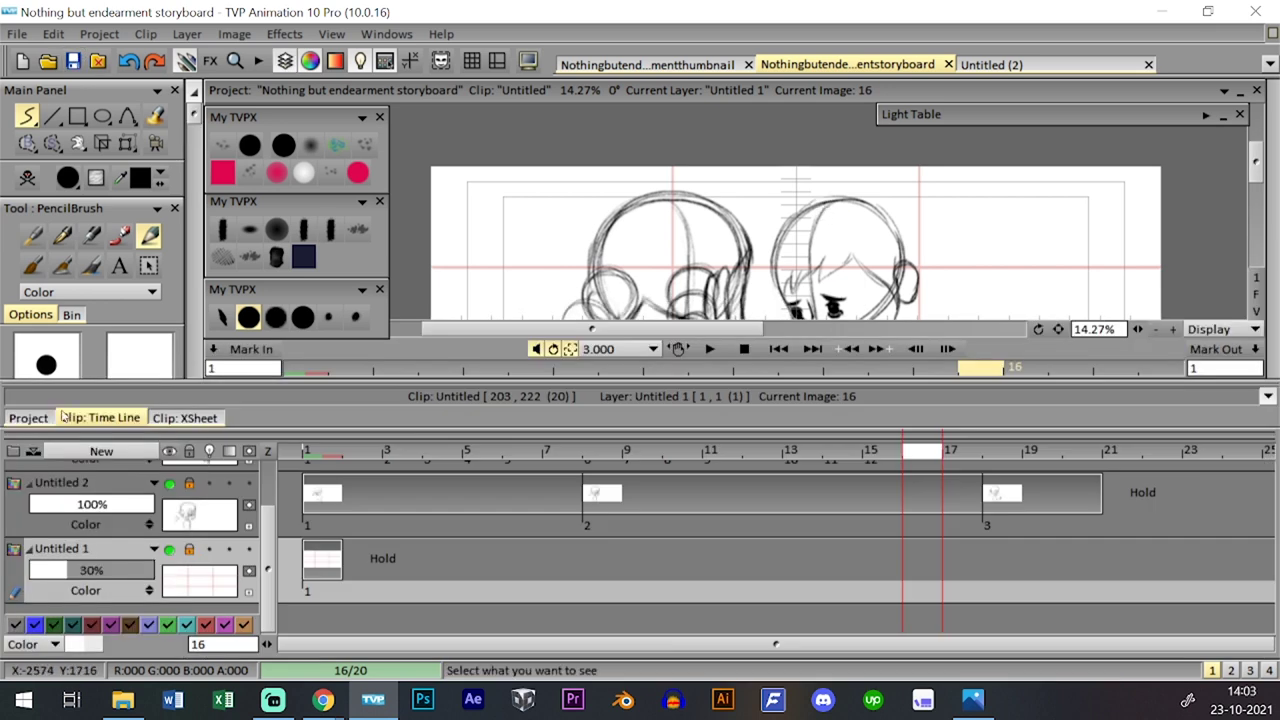
pyautogui.click(48, 418)
pyautogui.click(996, 503)
pyautogui.click(925, 502)
pyautogui.click(997, 500)
pyautogui.click(106, 420)
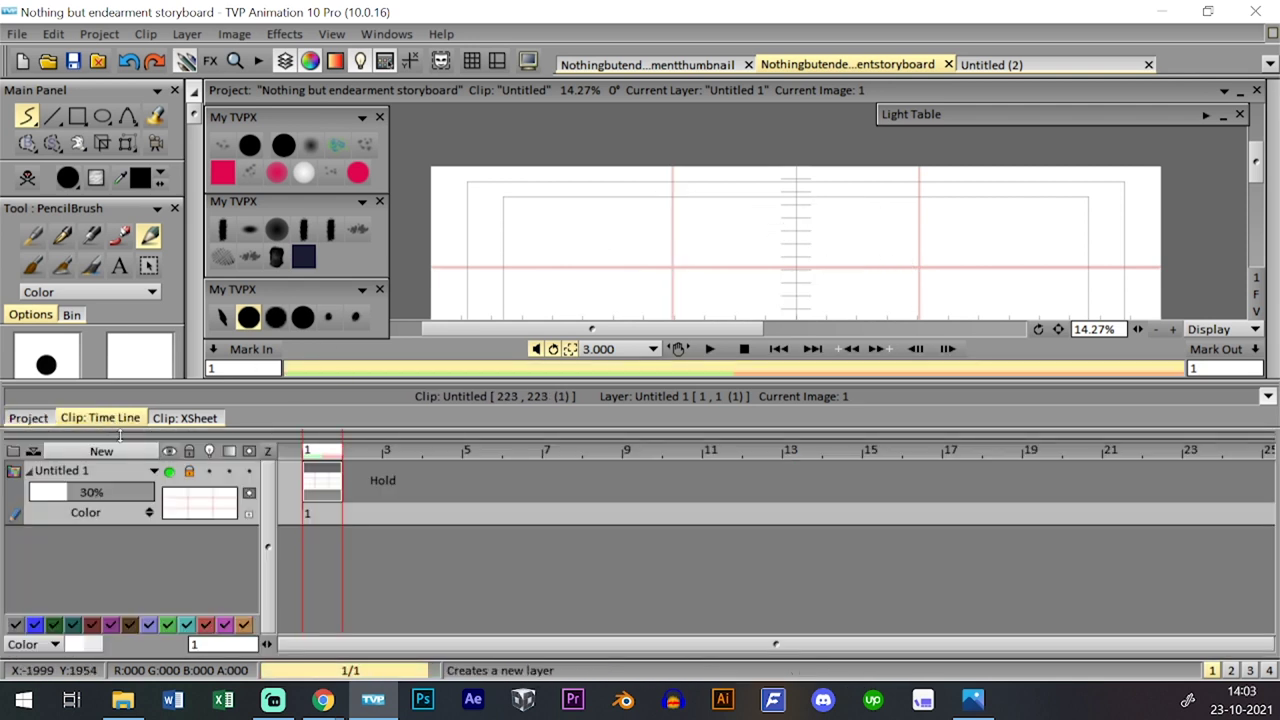
pyautogui.click(38, 419)
pyautogui.click(868, 492)
pyautogui.click(112, 419)
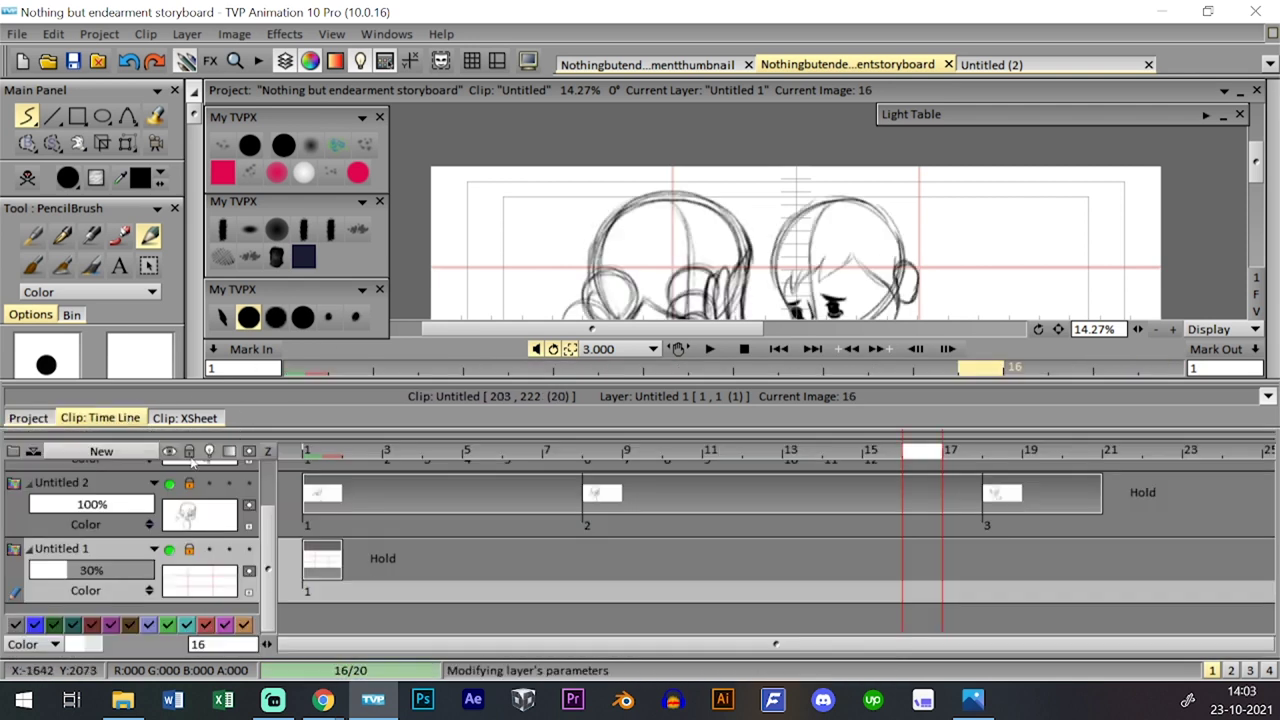
pyautogui.click(28, 418)
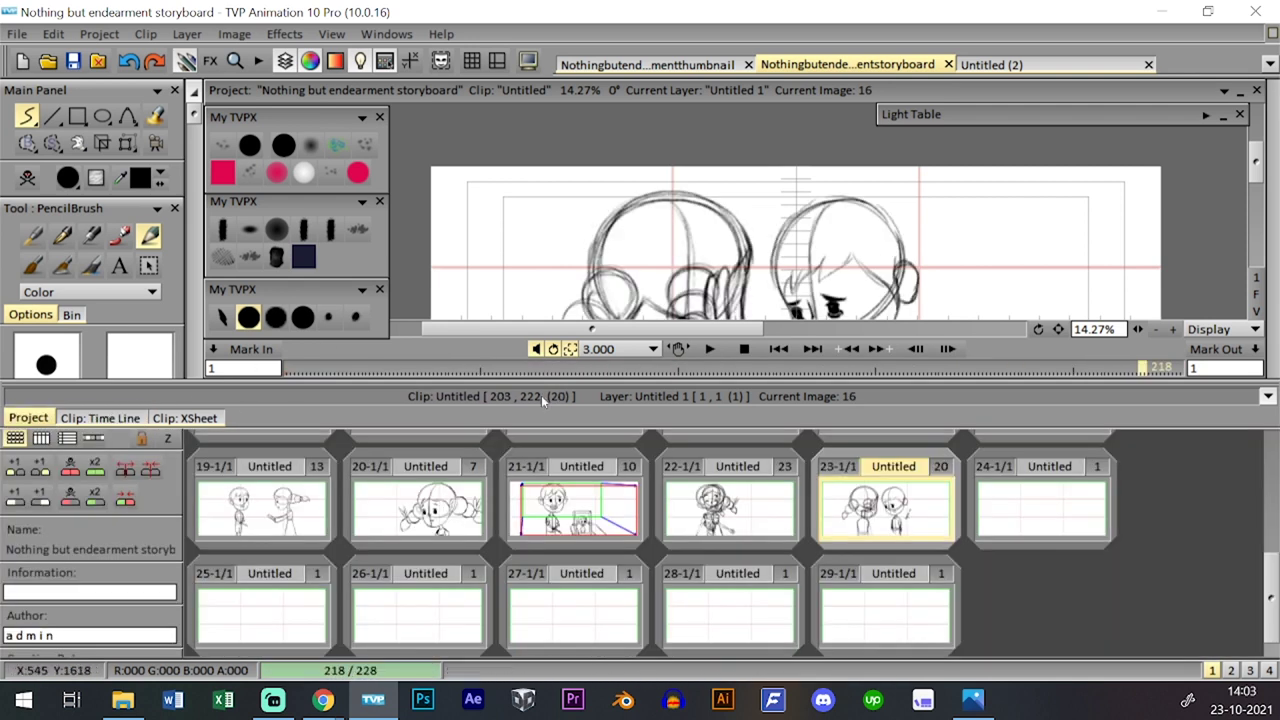
# - Add layer Untitled 2 to clip 24, save the storyboard, and show the thumbnail project
pyautogui.doubleClick(1007, 512)
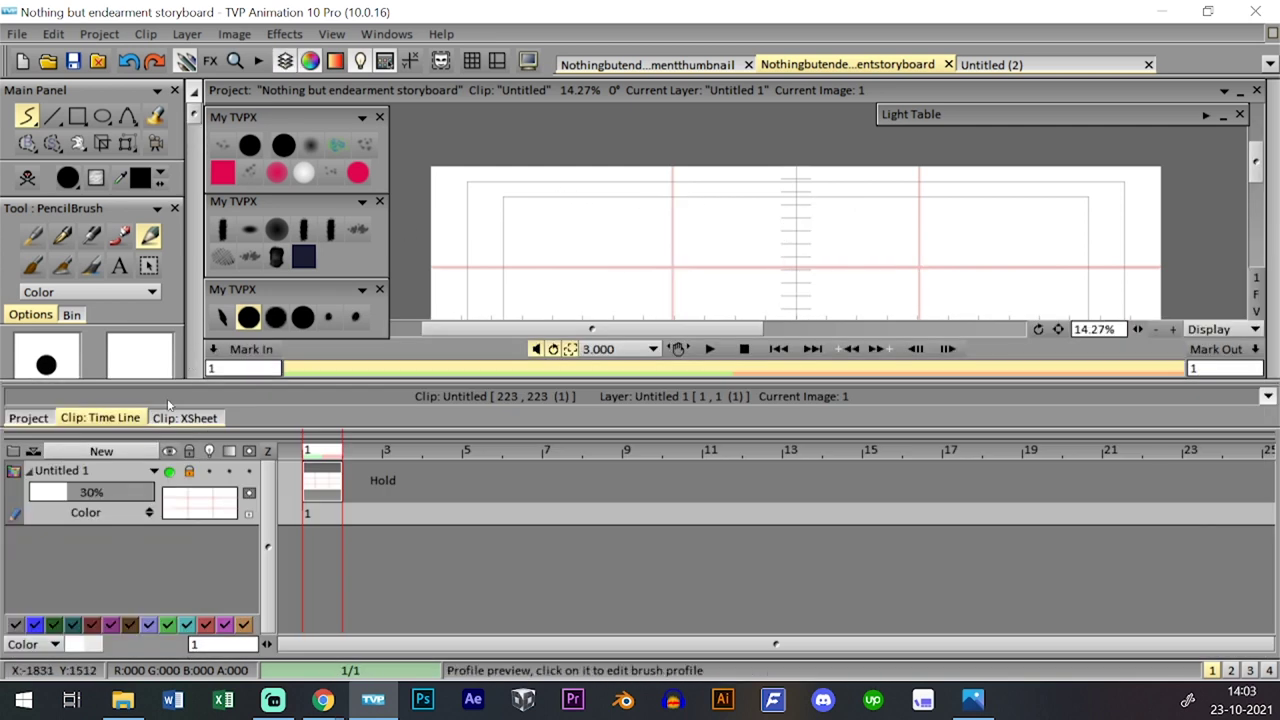
pyautogui.click(158, 451)
pyautogui.click(684, 458)
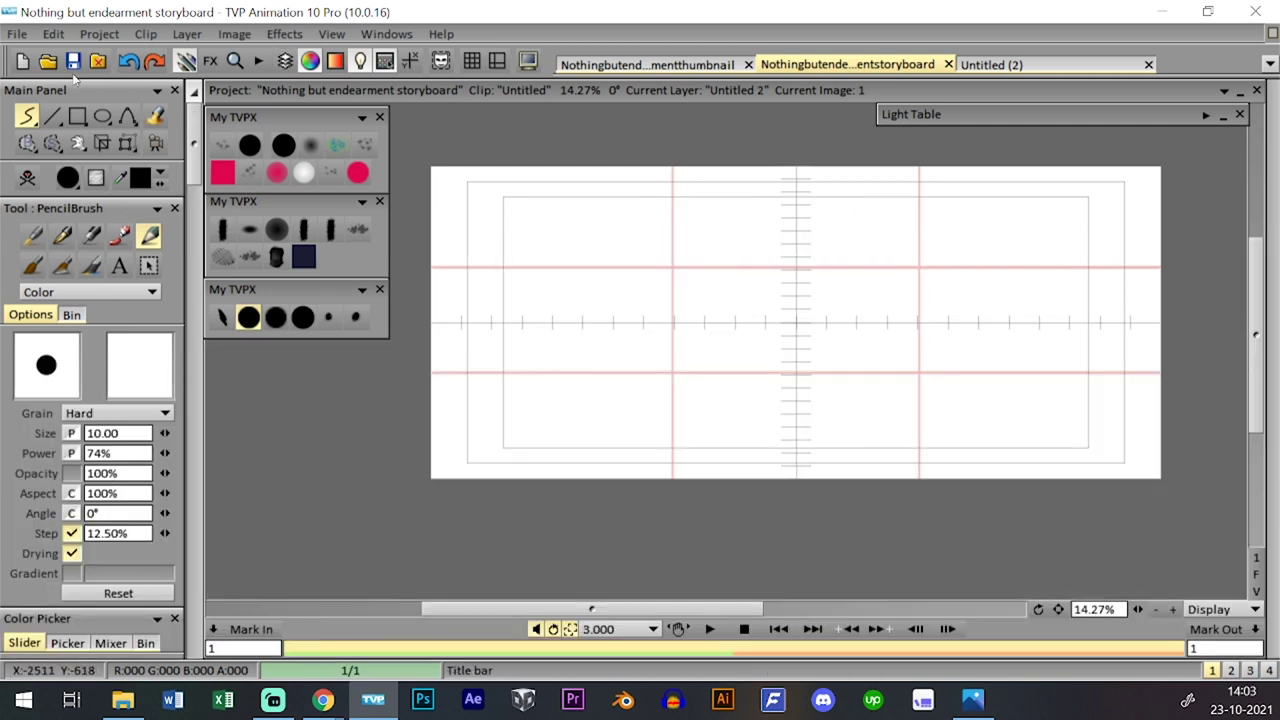
pyautogui.click(73, 61)
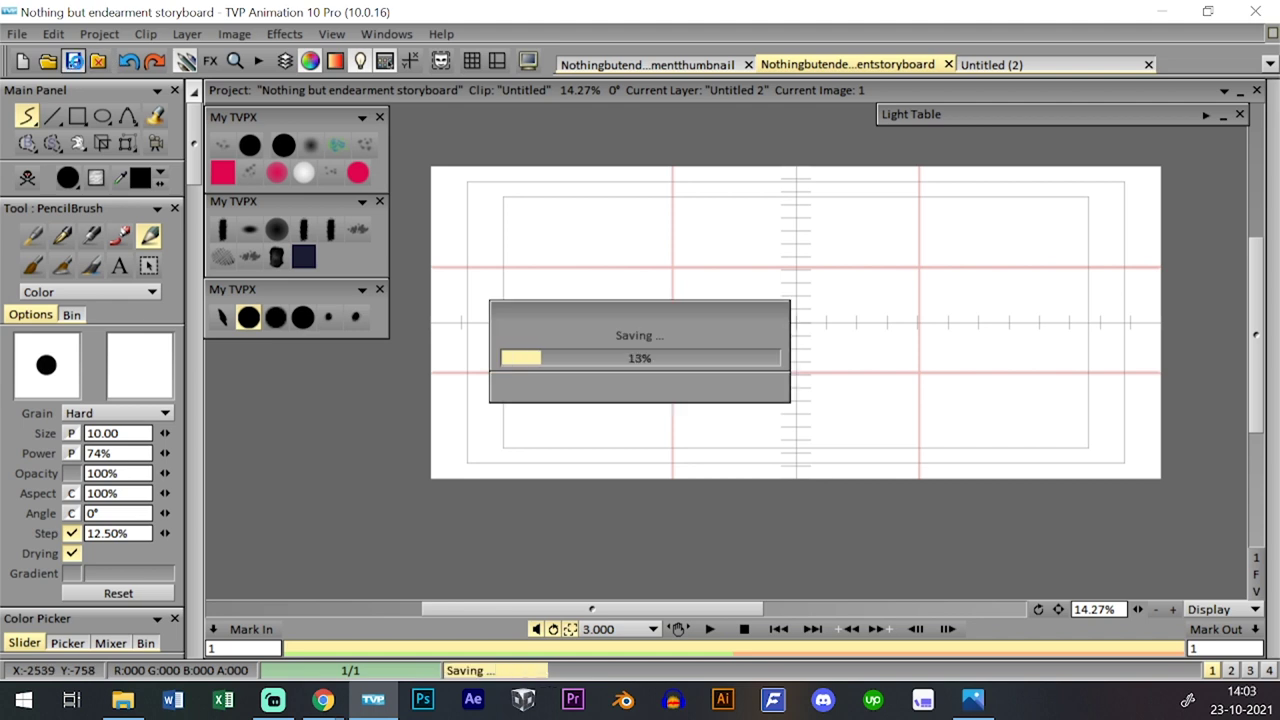
pyautogui.click(724, 62)
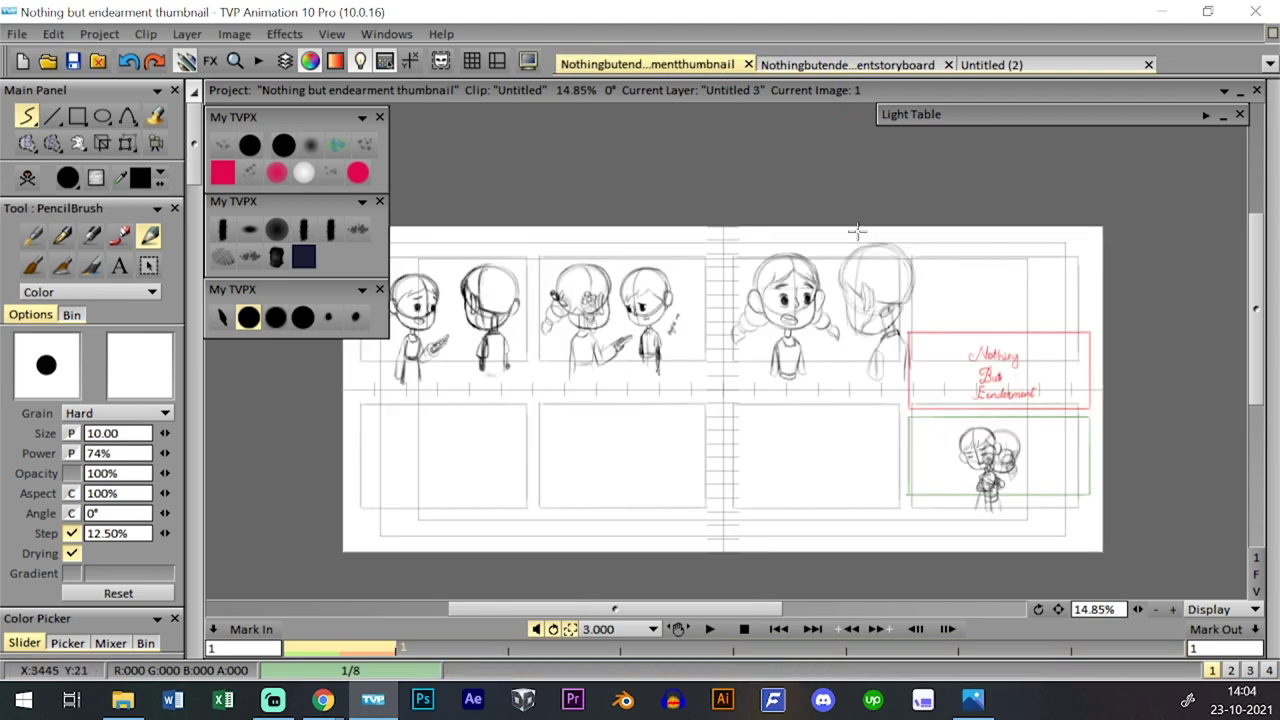
# - Show the thumbnail project's layers and switch between the figure sketch layers
pyautogui.press('l')
pyautogui.click(170, 451)
pyautogui.press('l')
pyautogui.press('l')
pyautogui.press('l')
pyautogui.press('Down')
pyautogui.press('Up')
pyautogui.press('Up')
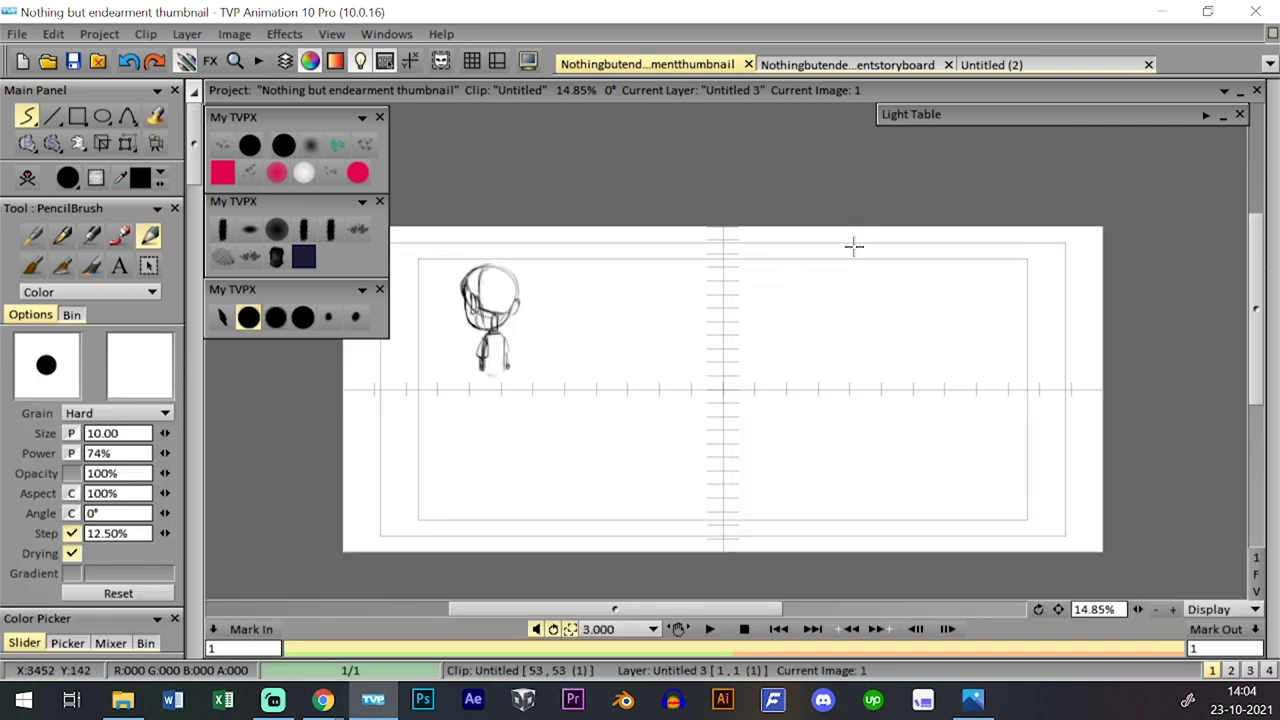
pyautogui.press('Down')
pyautogui.press('Up')
pyautogui.press('Down')
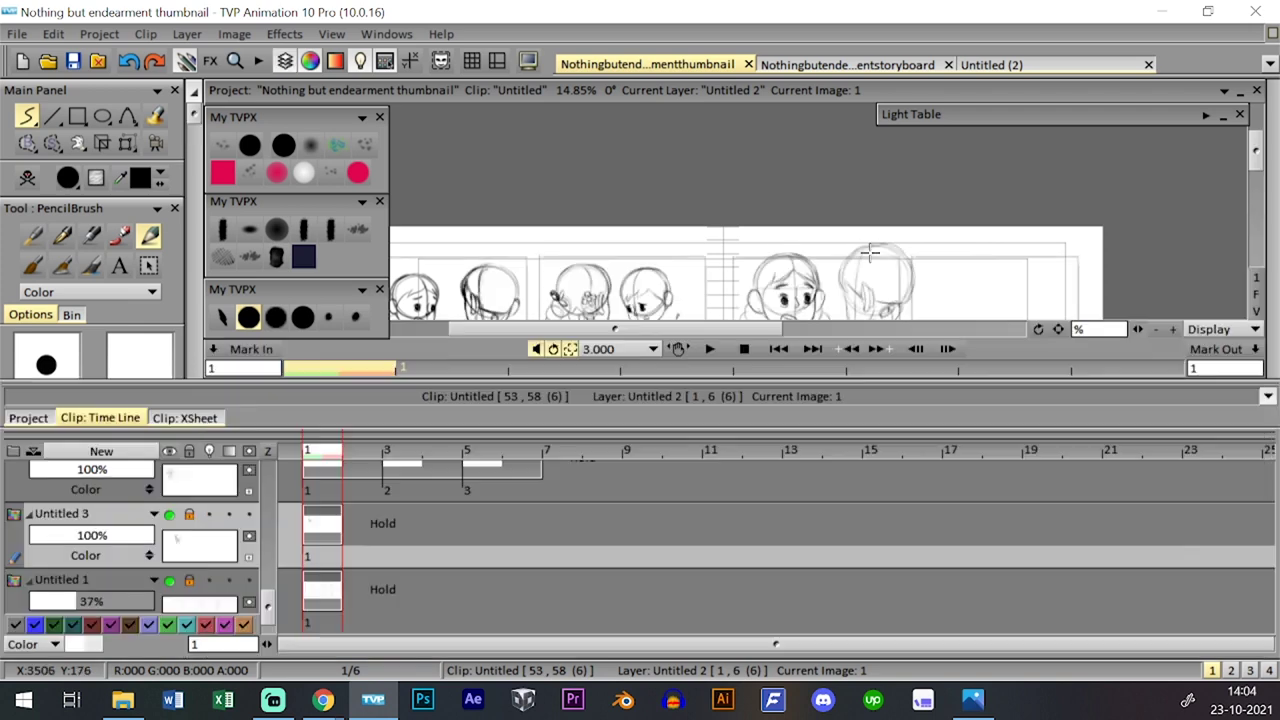
# - Go to the 23-image clip, zoom in on the girl-and-boy panel at image 18, and save
pyautogui.press('pageup')
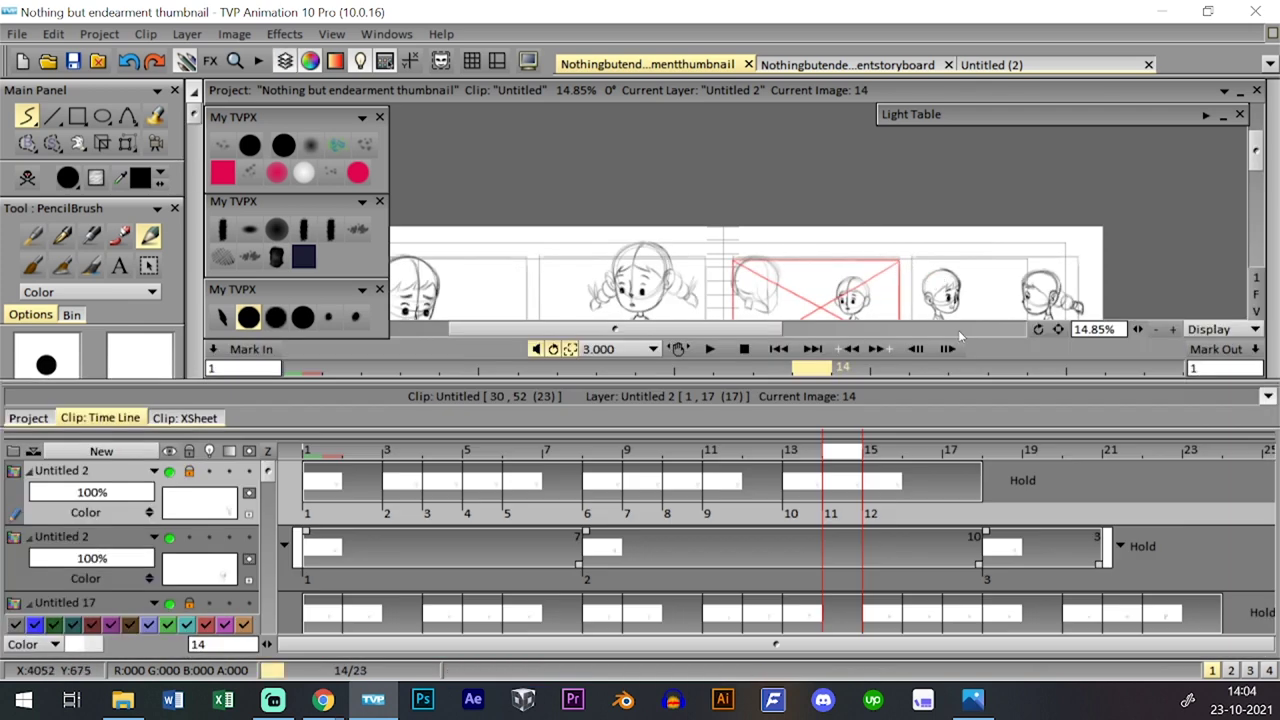
pyautogui.press('Right')
pyautogui.press('Right')
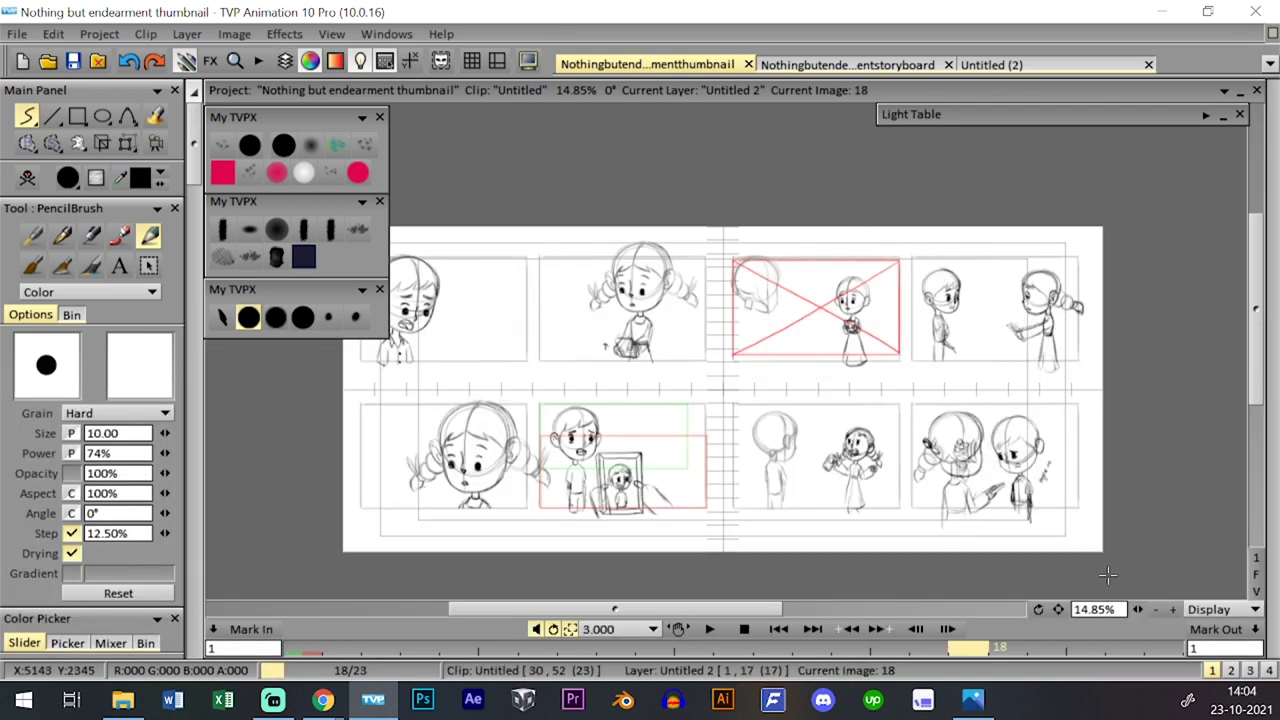
pyautogui.moveTo(1136, 610); pyautogui.dragTo(1152, 609)
pyautogui.moveTo(1059, 608); pyautogui.dragTo(885, 551)
pyautogui.press('Left')
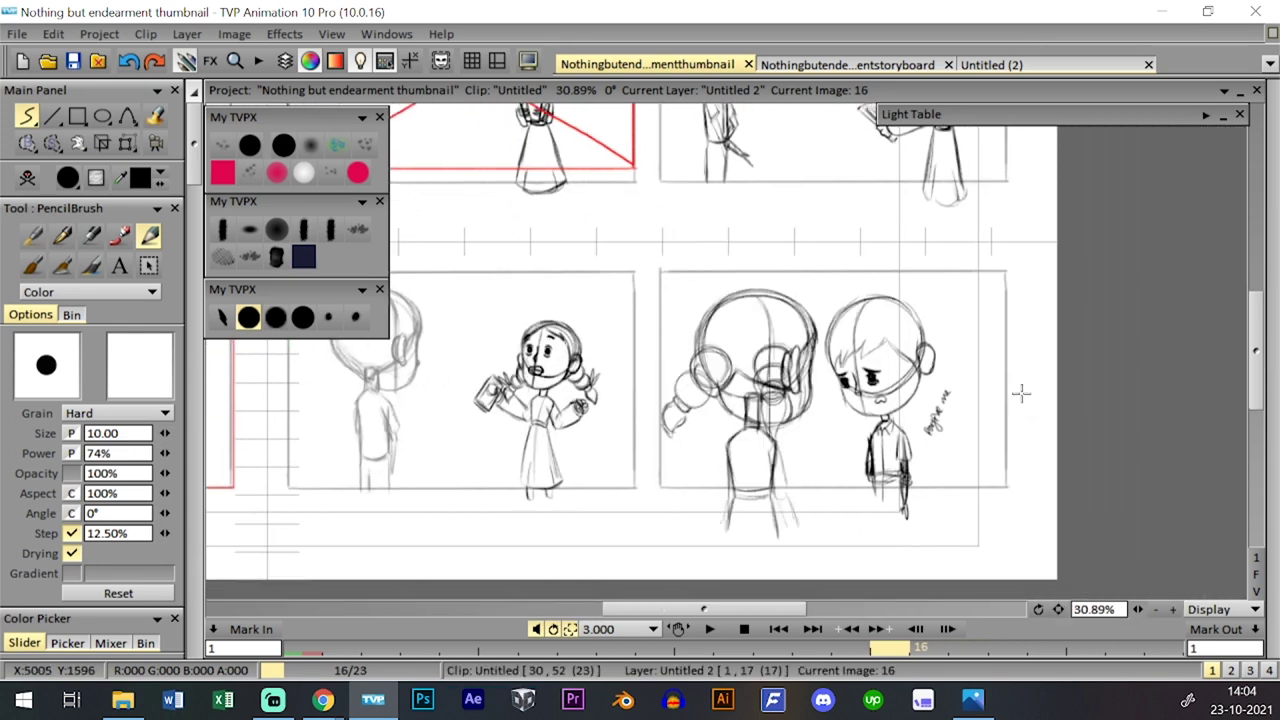
pyautogui.press('Left')
pyautogui.press('Right')
pyautogui.press('Right')
pyautogui.press('Left')
pyautogui.press('Right')
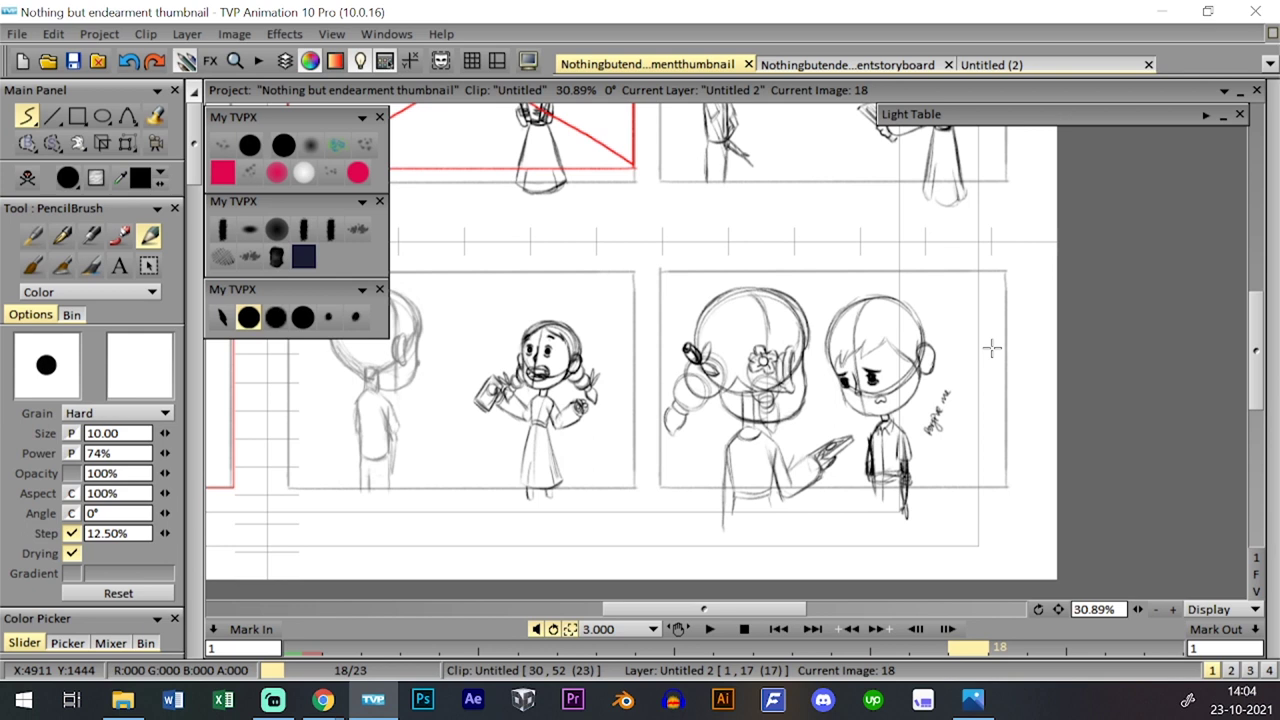
pyautogui.press('Tab')
pyautogui.press('Tab')
pyautogui.press('Tab')
pyautogui.press('Tab')
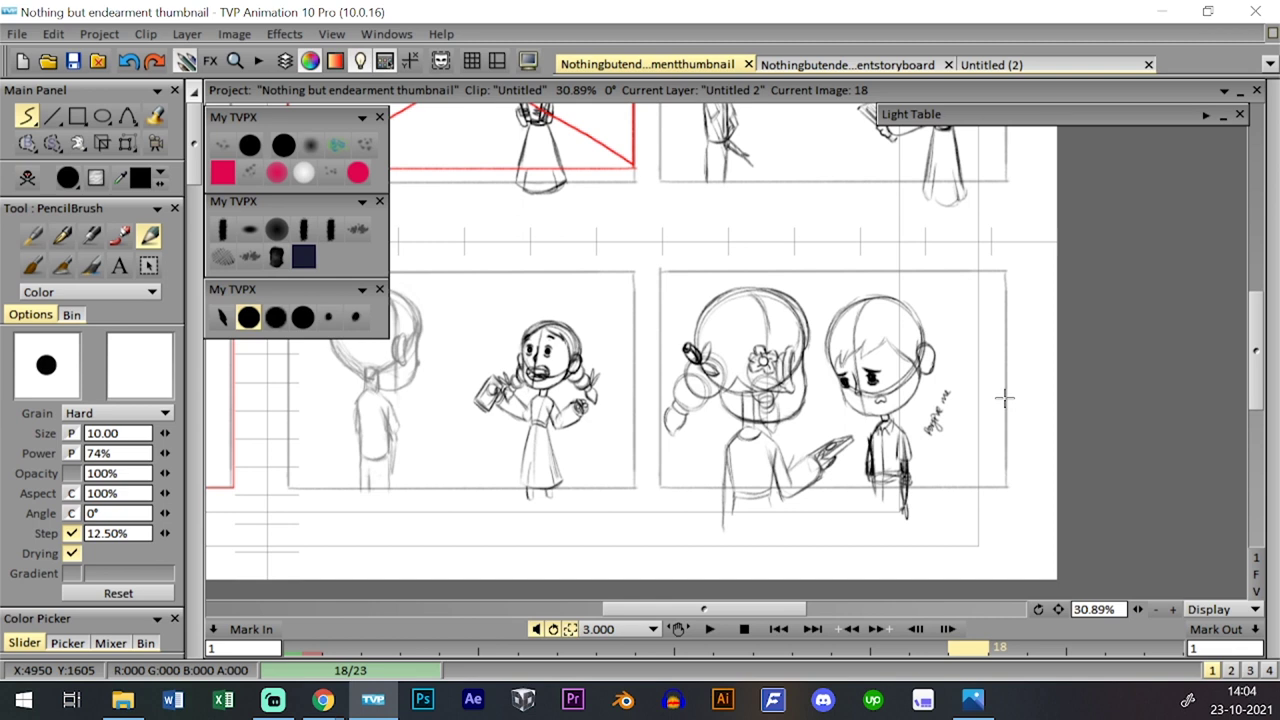
pyautogui.click(74, 63)
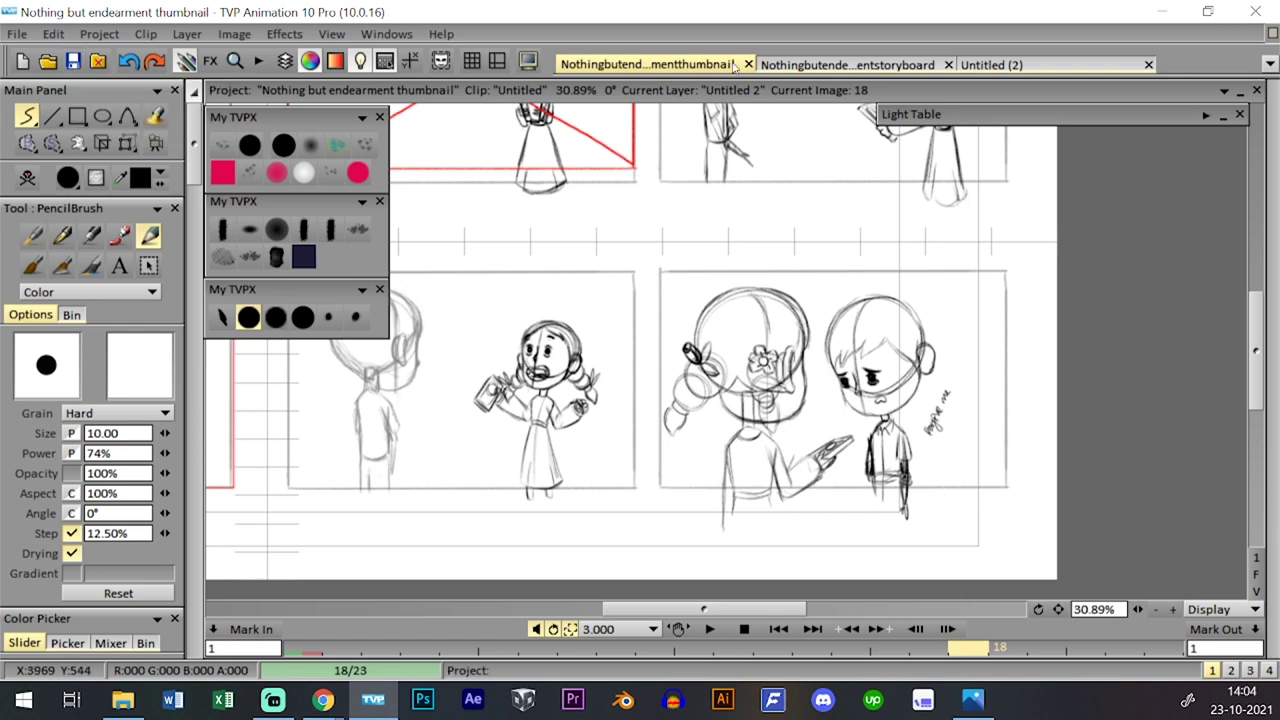
# - Check the storyboard's clip list around images 218 to 223
pyautogui.click(849, 66)
pyautogui.click(690, 66)
pyautogui.click(285, 62)
pyautogui.click(30, 418)
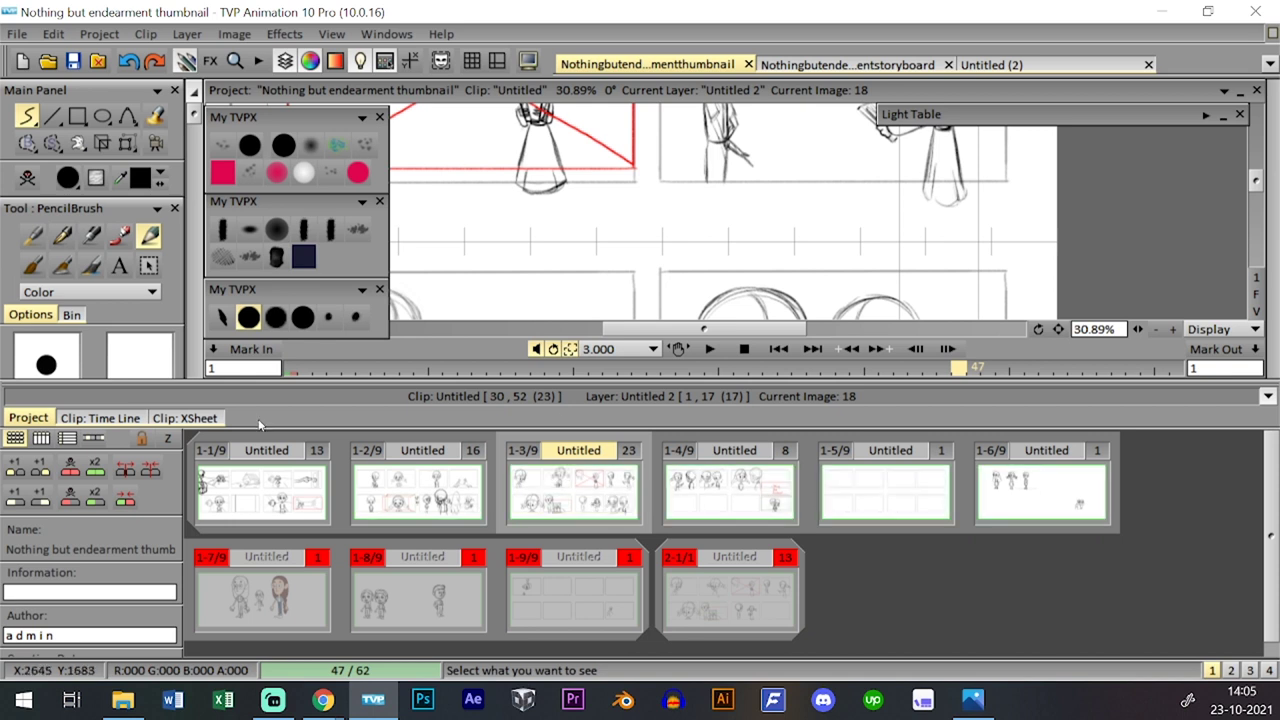
pyautogui.click(100, 418)
pyautogui.click(847, 64)
pyautogui.click(40, 419)
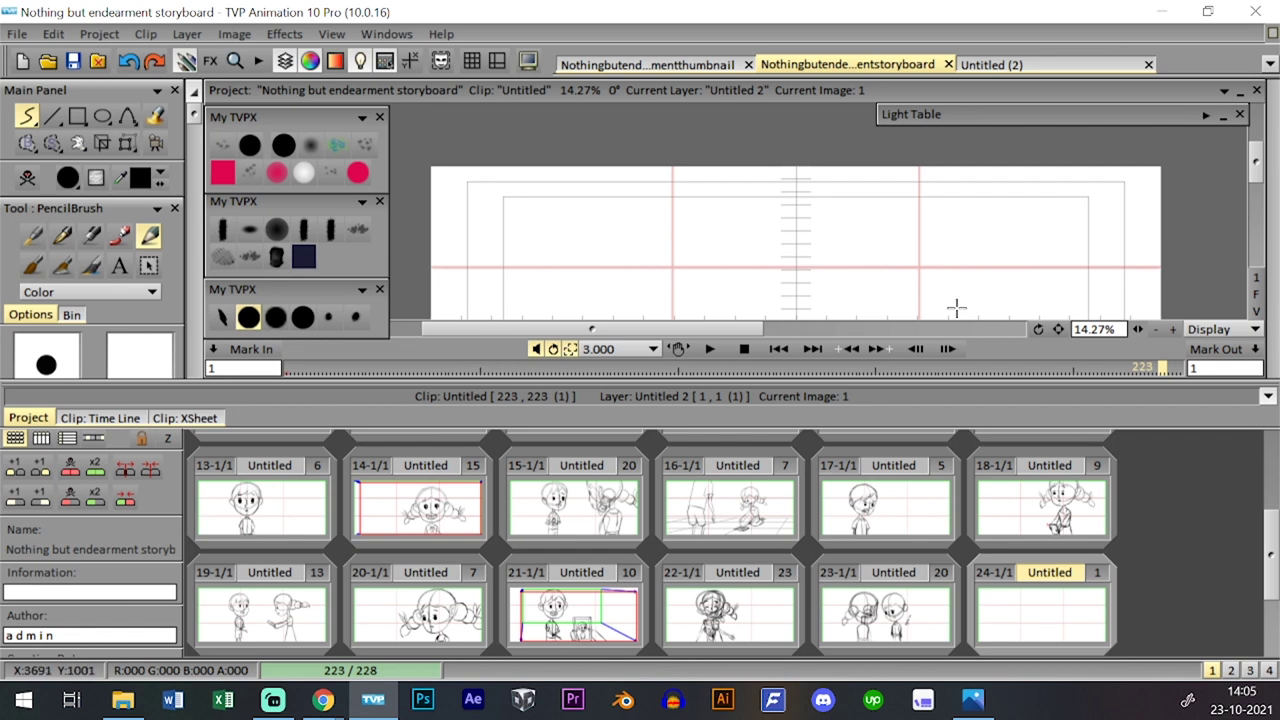
pyautogui.press('pageup')
pyautogui.press('Tab')
pyautogui.press('Tab')
pyautogui.press('Tab')
pyautogui.press('pagedown')
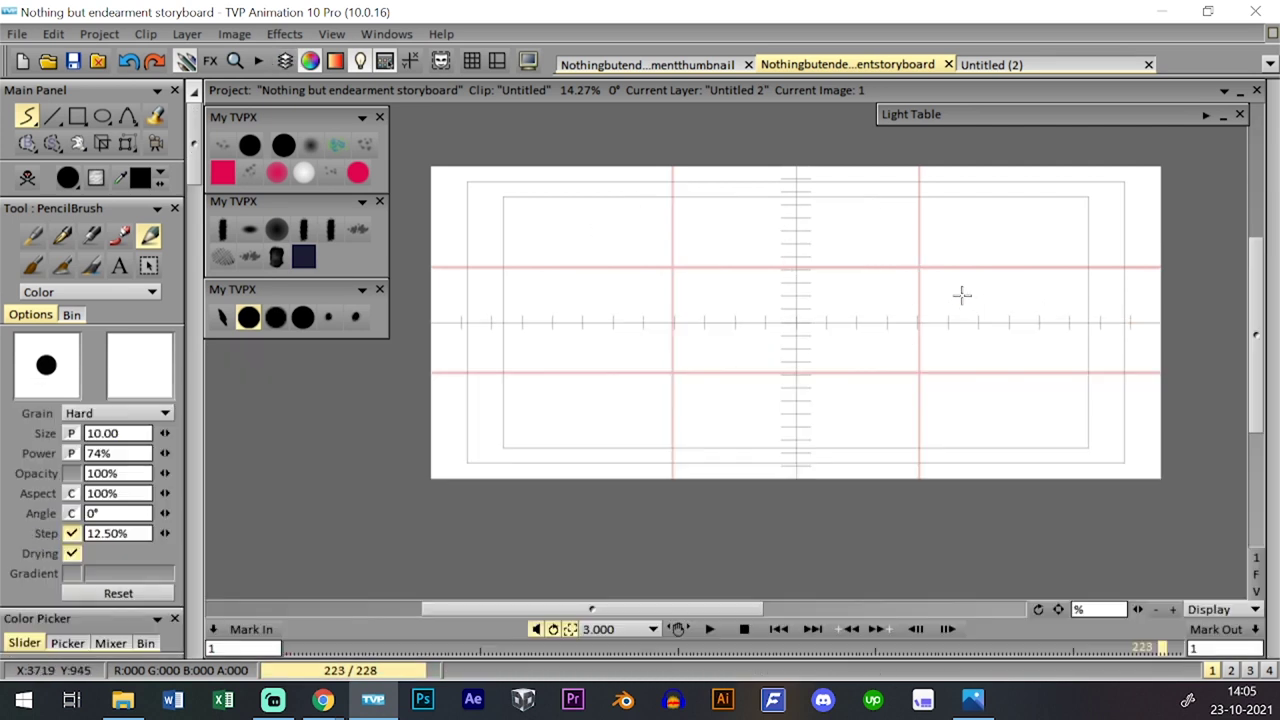
# - In the thumbnail project, bring the first row of sketches into view and show all sketch layers
pyautogui.click(719, 63)
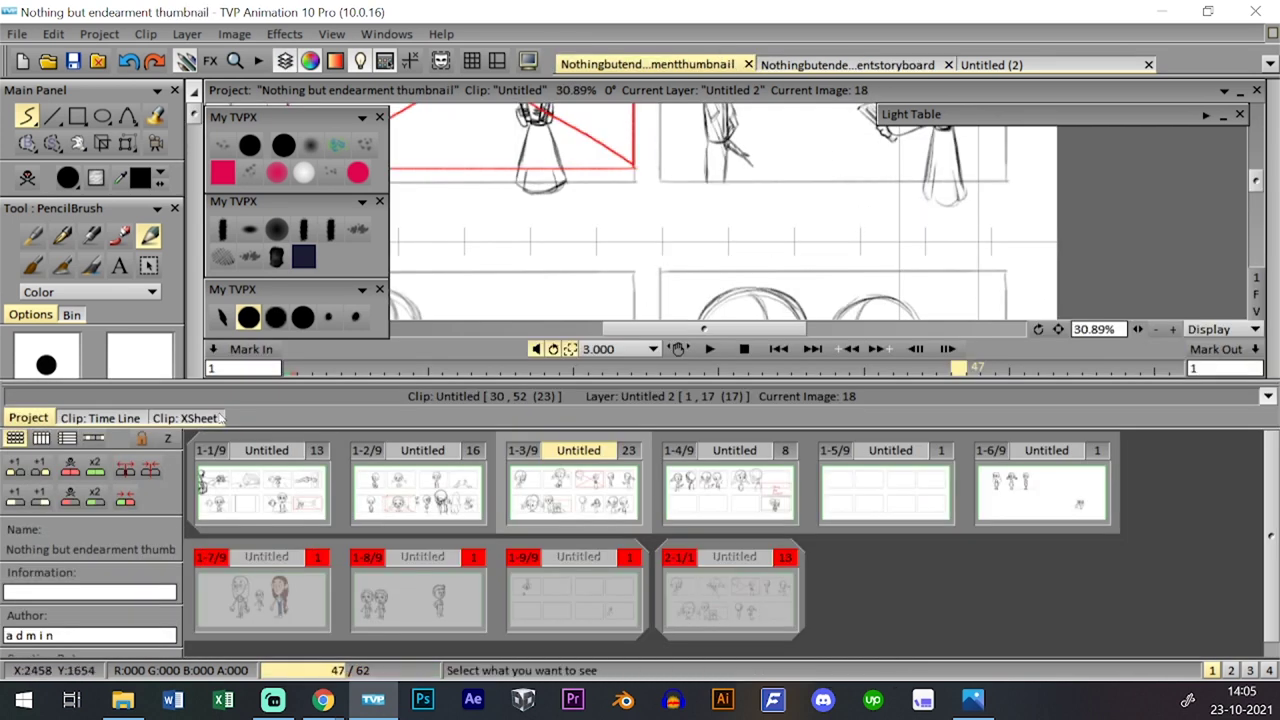
pyautogui.click(140, 419)
pyautogui.press('Tab')
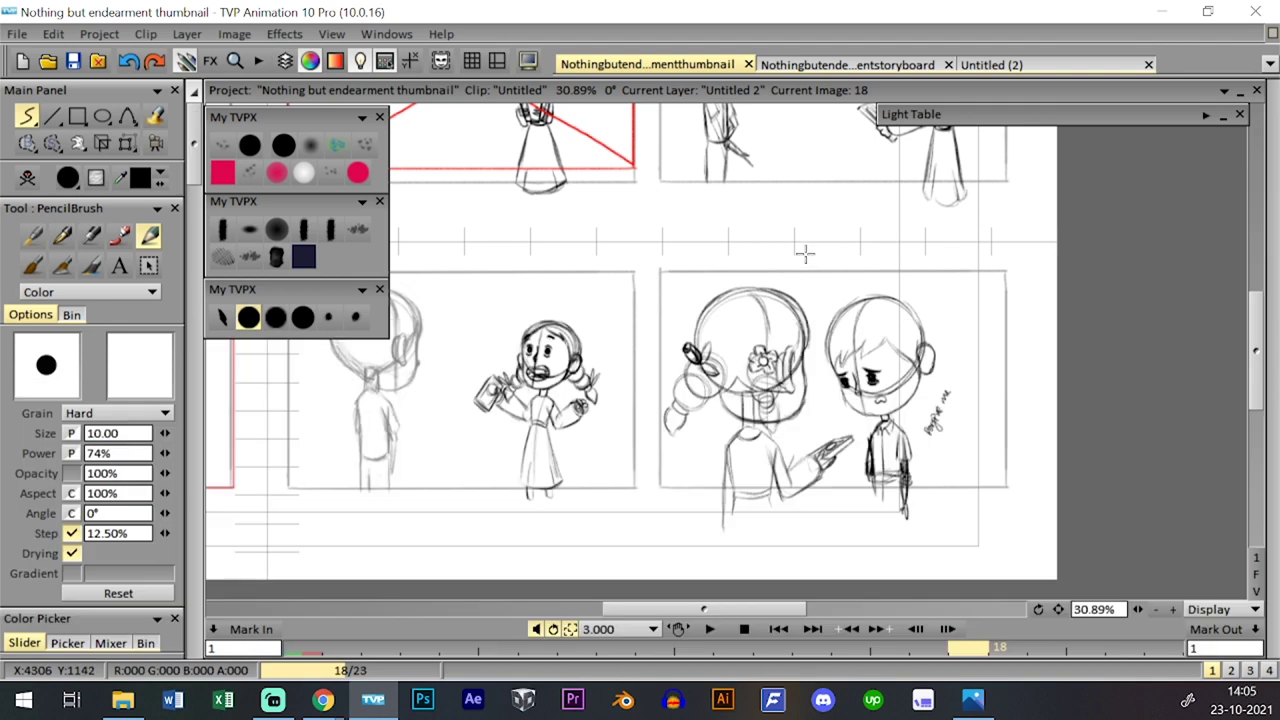
pyautogui.moveTo(571, 246); pyautogui.dragTo(794, 406)
pyautogui.moveTo(578, 333); pyautogui.dragTo(970, 436)
pyautogui.moveTo(820, 439); pyautogui.dragTo(1062, 447)
pyautogui.press('Tab')
pyautogui.press('Tab')
pyautogui.press('Tab')
pyautogui.press('Tab')
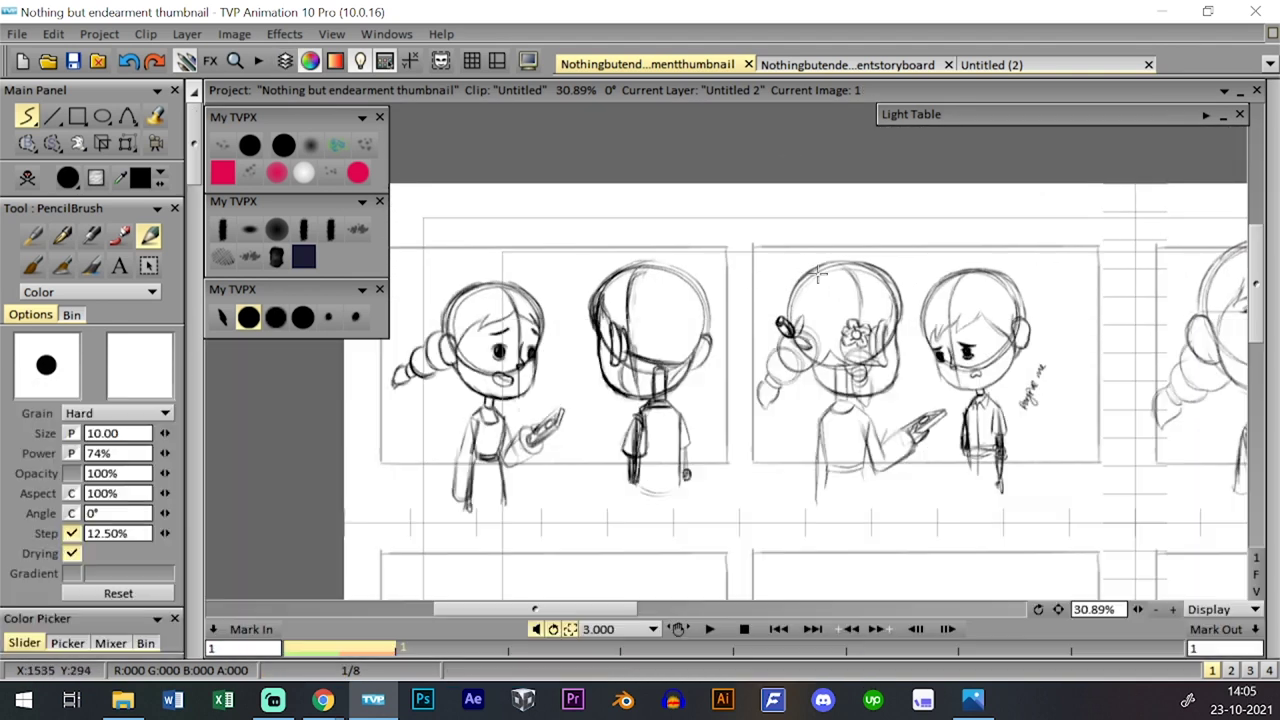
pyautogui.press('Delete')
pyautogui.press('pagedown')
pyautogui.press('pagedown')
pyautogui.press('pageup')
pyautogui.press('pageup')
pyautogui.press('pageup')
pyautogui.press('pagedown')
pyautogui.press('pagedown')
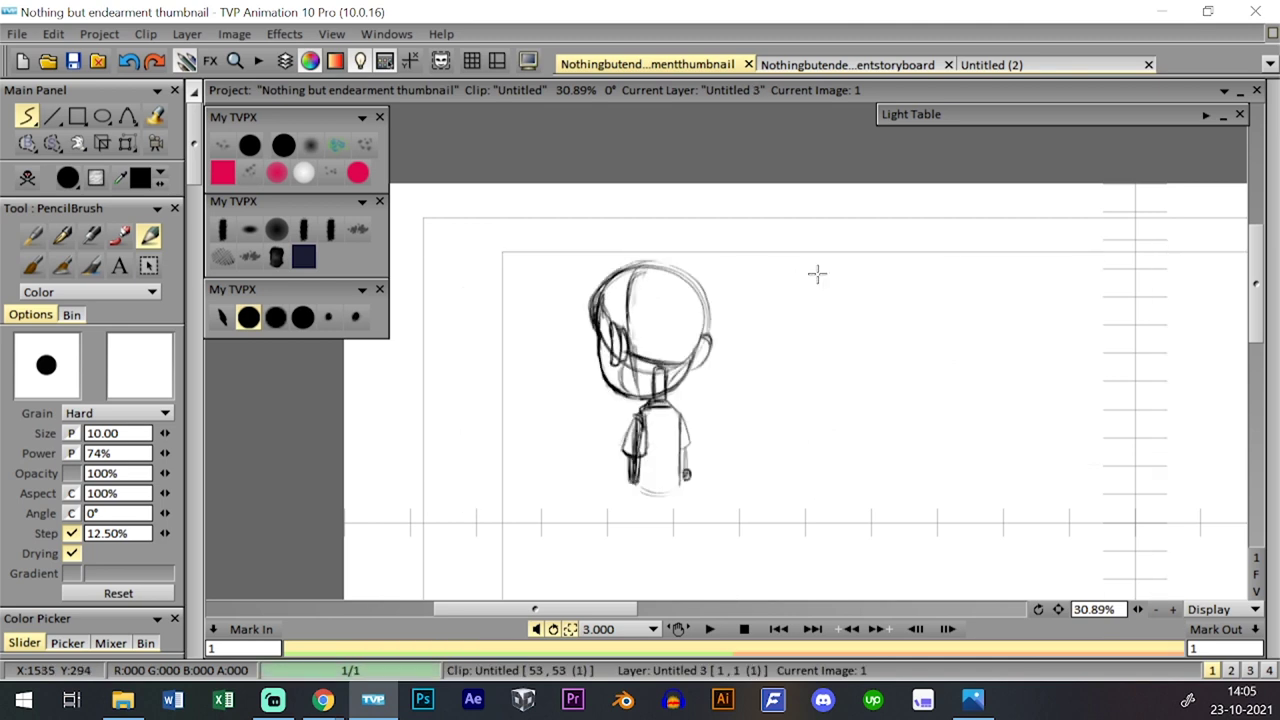
pyautogui.press('Tab')
pyautogui.press('v')
pyautogui.press('Tab')
pyautogui.press('Tab')
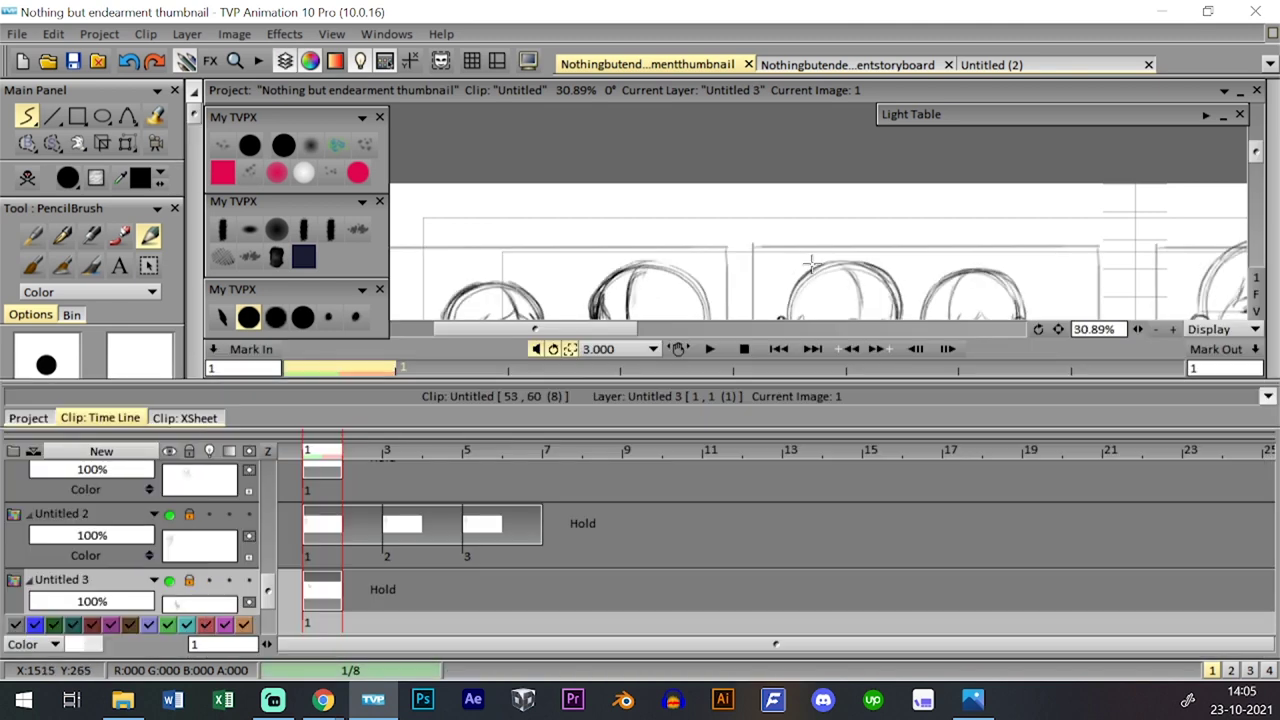
# - Paste the back-view boy sketch into the storyboard clip and delete the extra blank image 2
pyautogui.hotkey('ctrl', 'c')
pyautogui.click(927, 64)
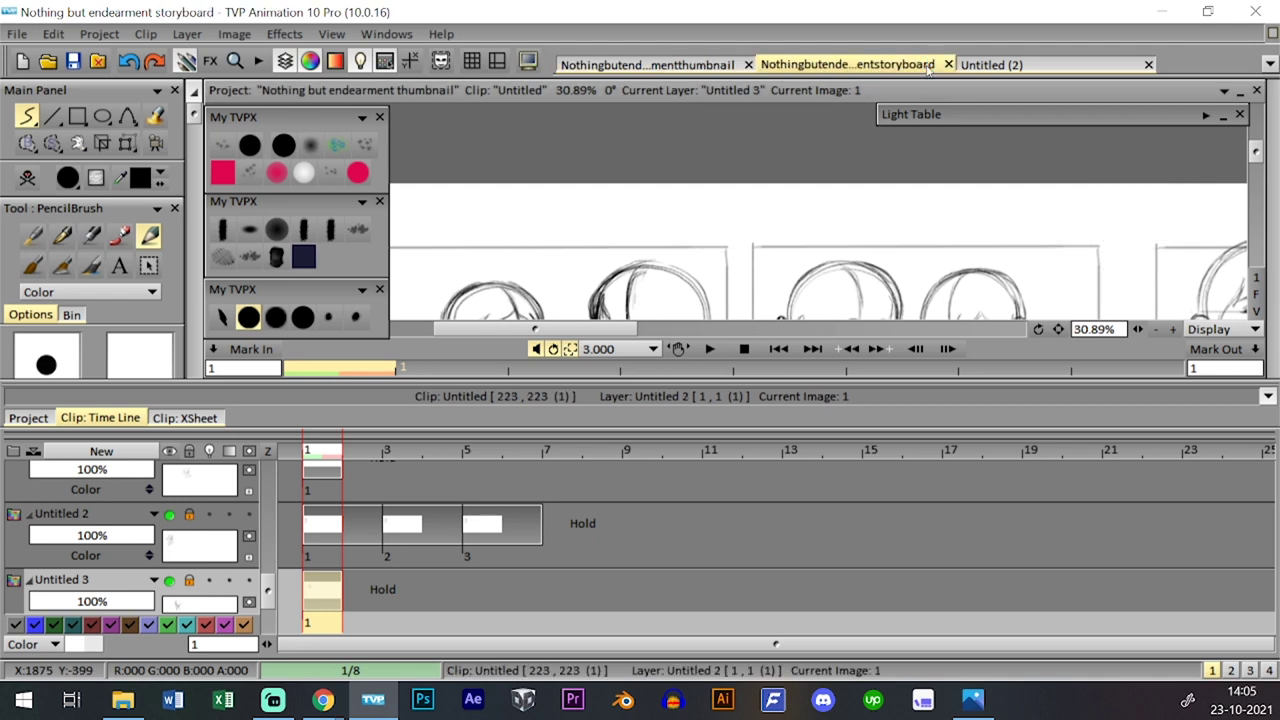
pyautogui.hotkey('ctrl', 'v')
pyautogui.press('Right')
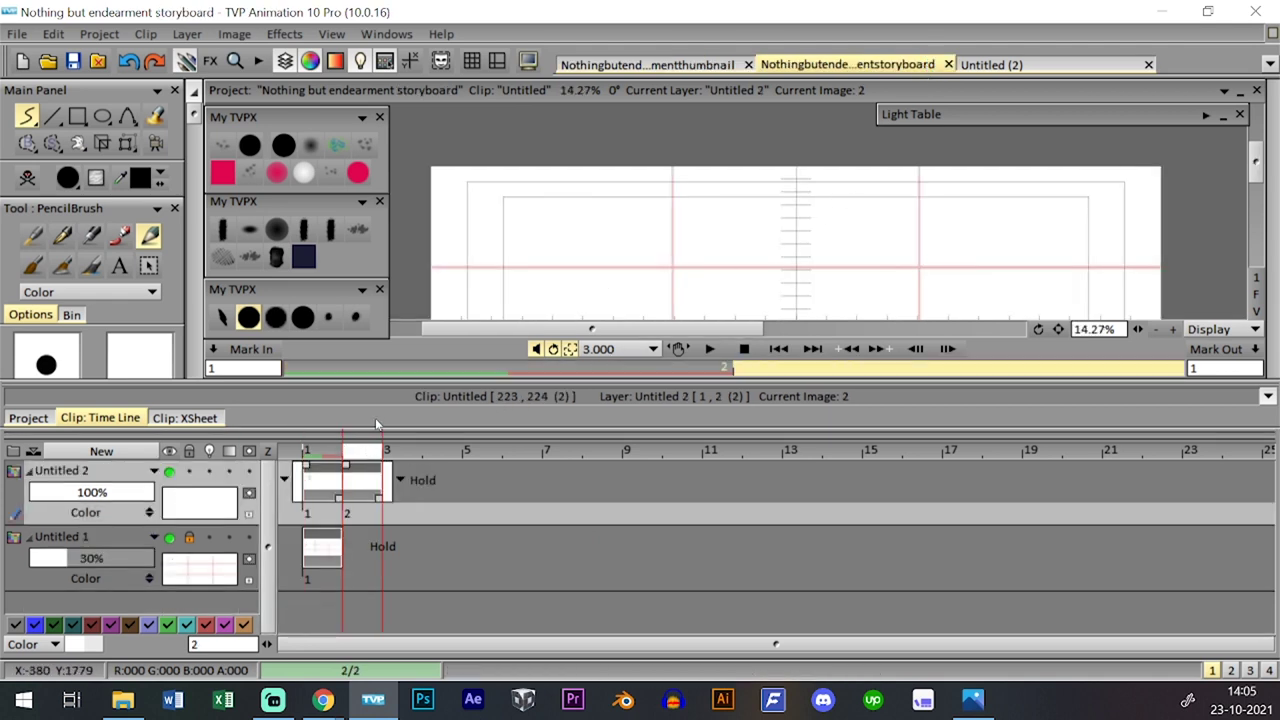
pyautogui.click(363, 509)
pyautogui.press('Delete')
# - Paste all of Untitled 2's girl images into new layer Untitled 3, deleting the extra image 7
pyautogui.click(111, 457)
pyautogui.click(680, 458)
pyautogui.hotkey('ctrl', 'Tab')
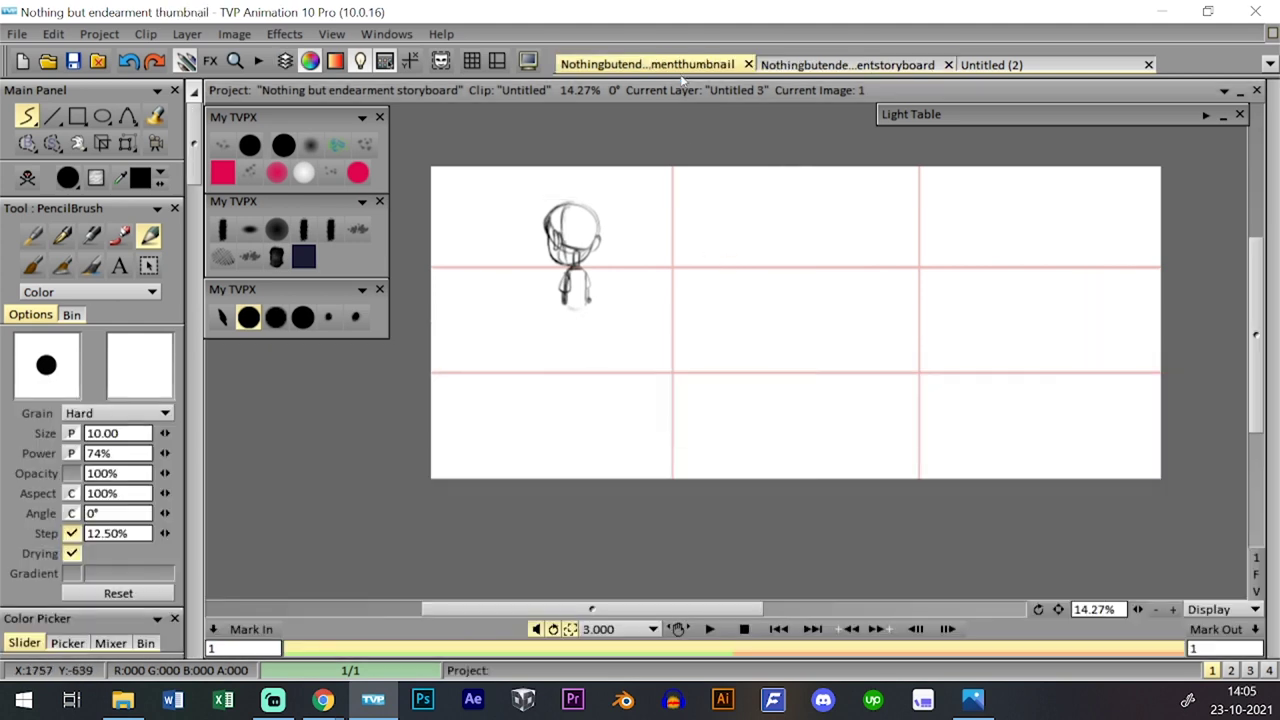
pyautogui.click(322, 558)
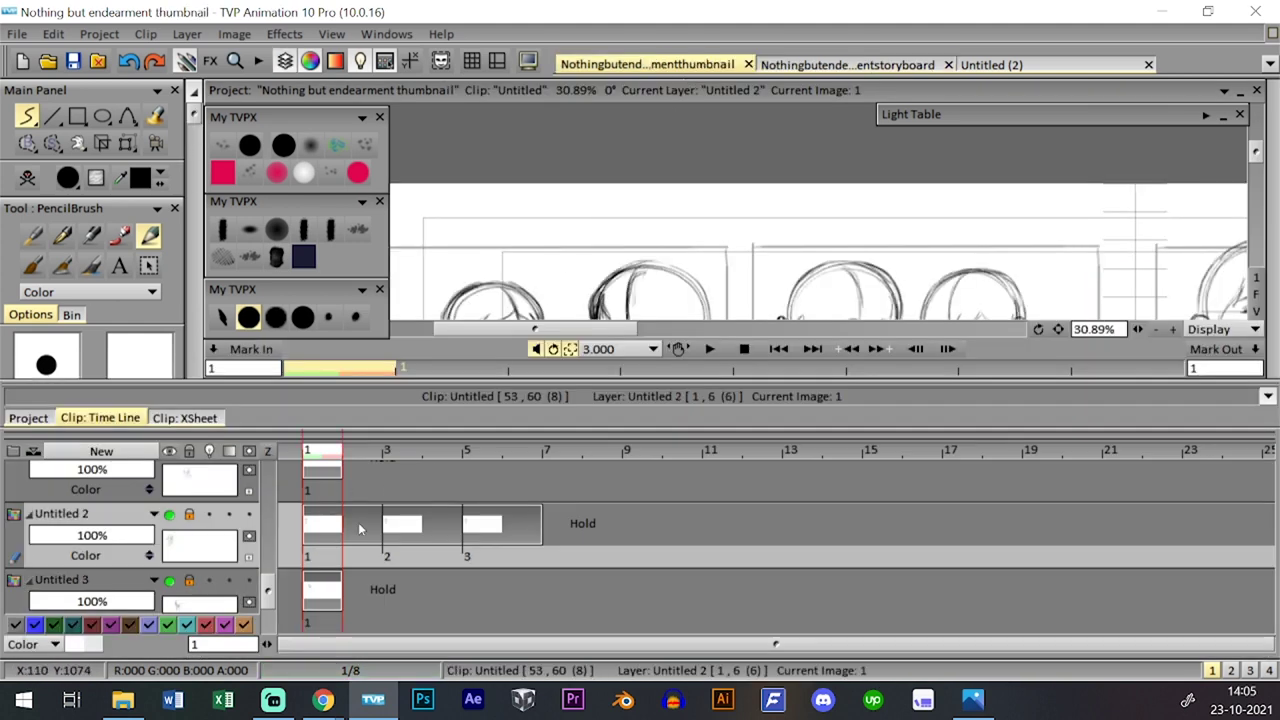
pyautogui.doubleClick(324, 556)
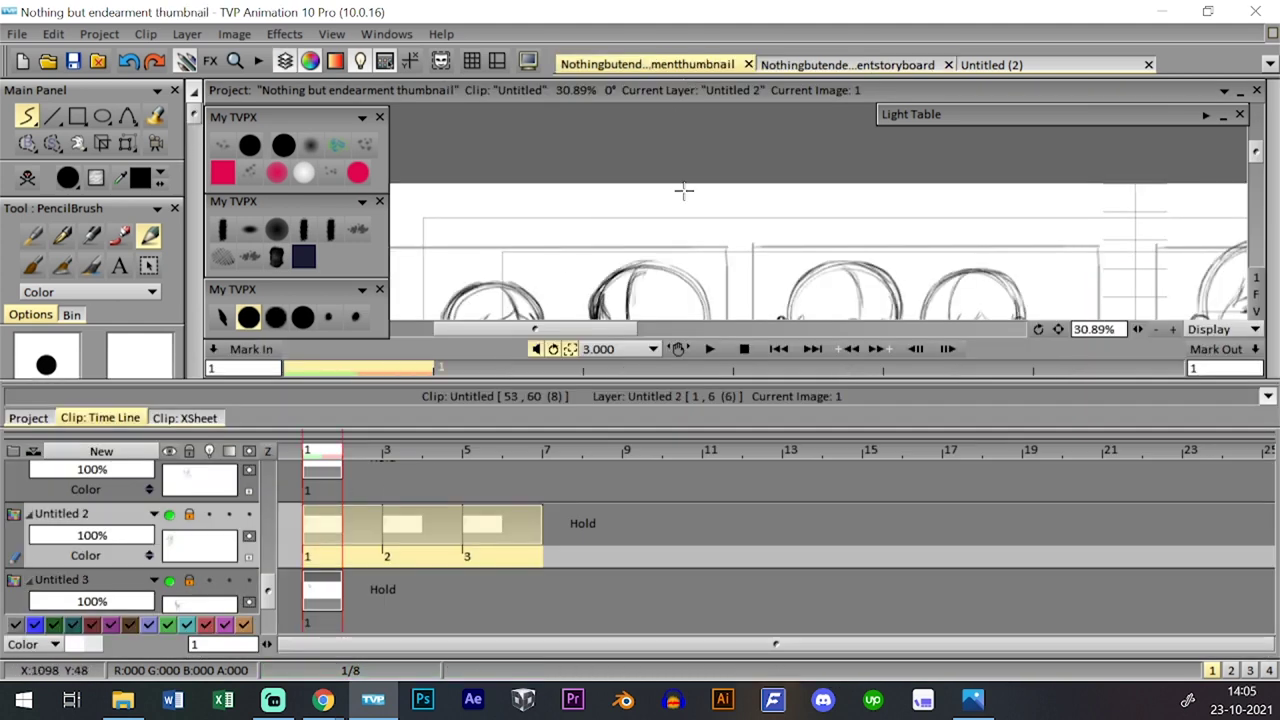
pyautogui.hotkey('ctrl', 'Tab')
pyautogui.hotkey('ctrl', 'v')
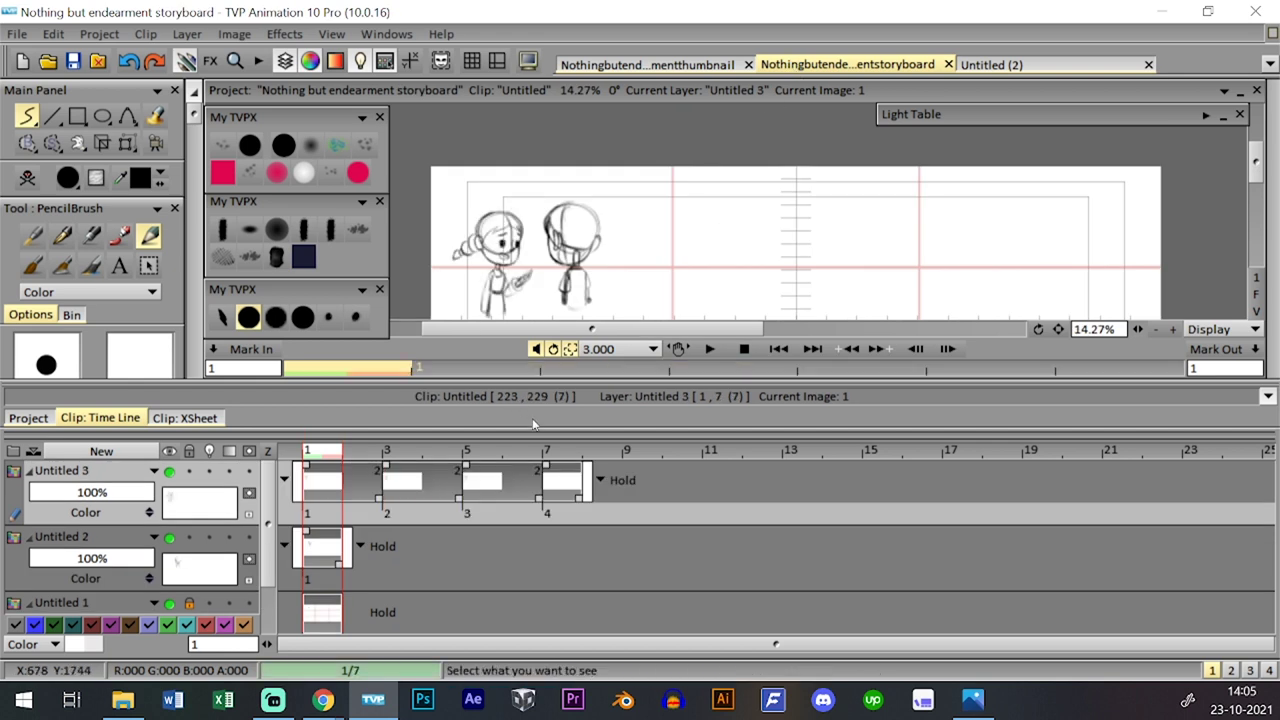
pyautogui.press('End')
pyautogui.press('Delete')
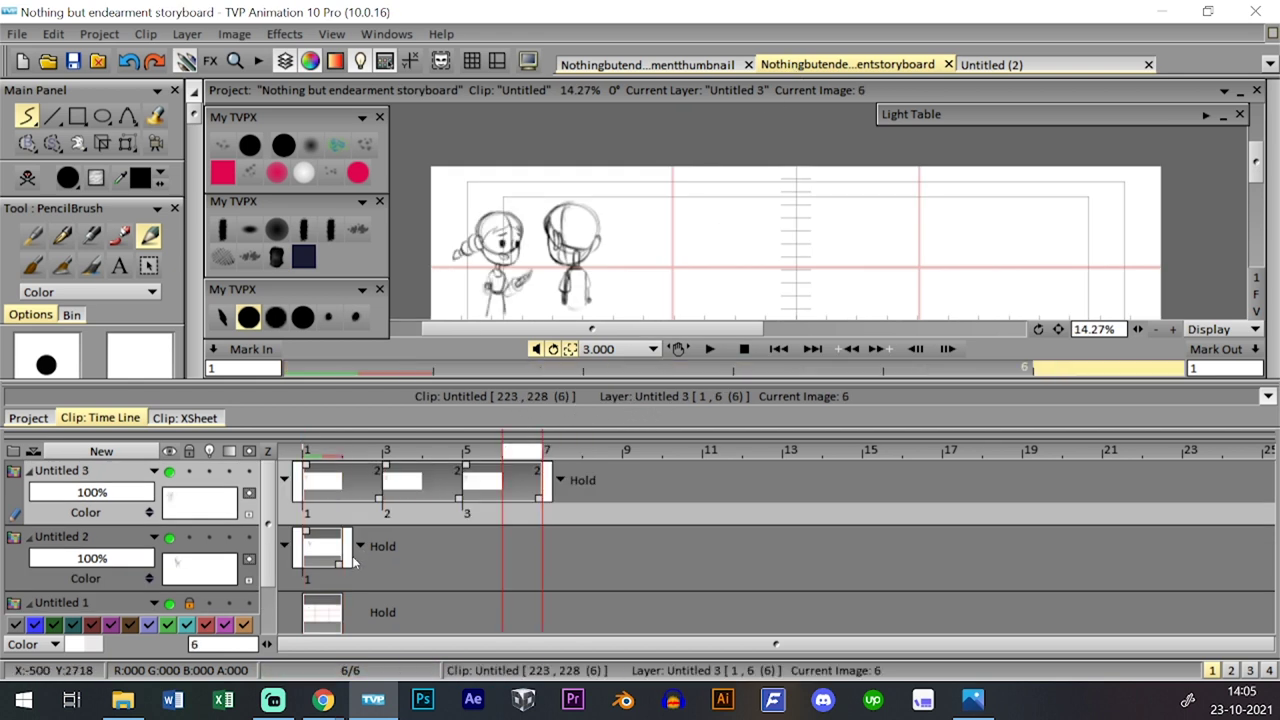
pyautogui.click(334, 547)
# - Scale the back-view boy drawing to about 288% in the shot's right half and apply
pyautogui.press('l')
pyautogui.click(128, 144)
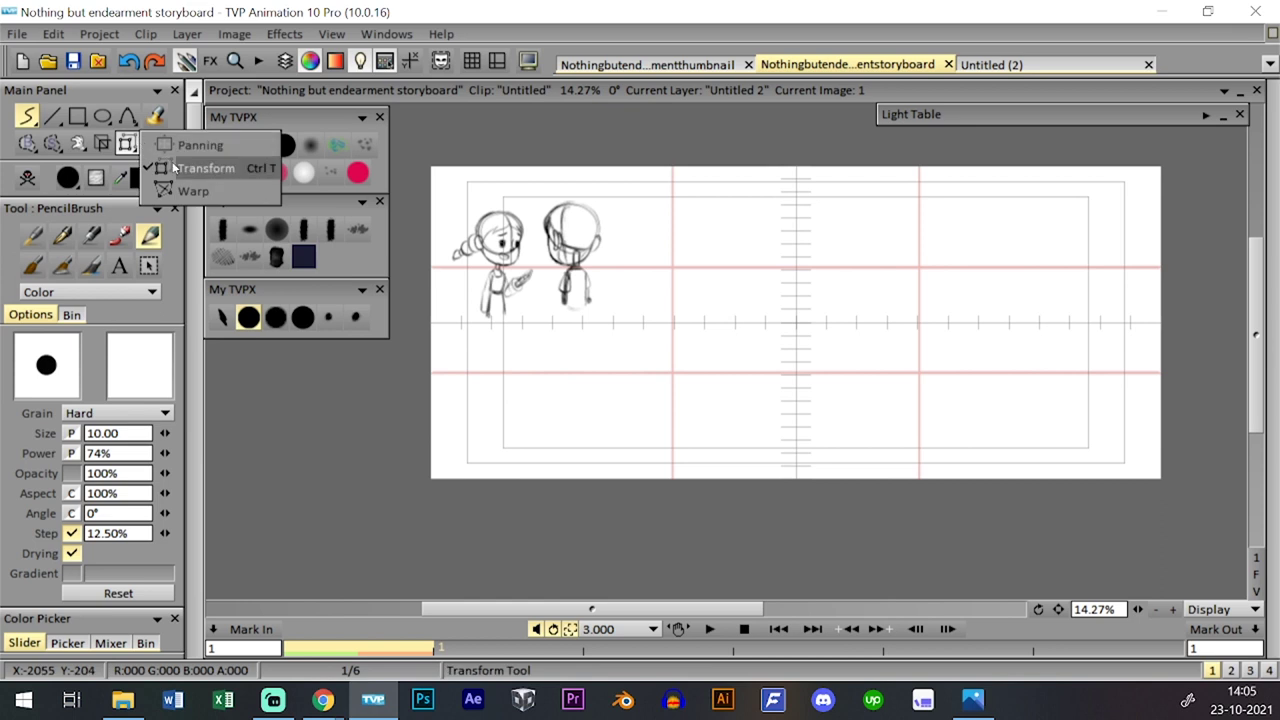
pyautogui.click(172, 168)
pyautogui.moveTo(602, 311)
pyautogui.mouseDown()
pyautogui.moveTo(663, 349)
pyautogui.moveTo(677, 398)
pyautogui.mouseUp()
pyautogui.moveTo(630, 285)
pyautogui.mouseDown()
pyautogui.moveTo(951, 371)
pyautogui.moveTo(952, 358)
pyautogui.mouseUp()
pyautogui.moveTo(980, 175); pyautogui.dragTo(971, 190)
pyautogui.moveTo(946, 285)
pyautogui.mouseDown()
pyautogui.moveTo(960, 286)
pyautogui.moveTo(946, 289)
pyautogui.mouseUp()
pyautogui.moveTo(971, 212); pyautogui.dragTo(983, 183)
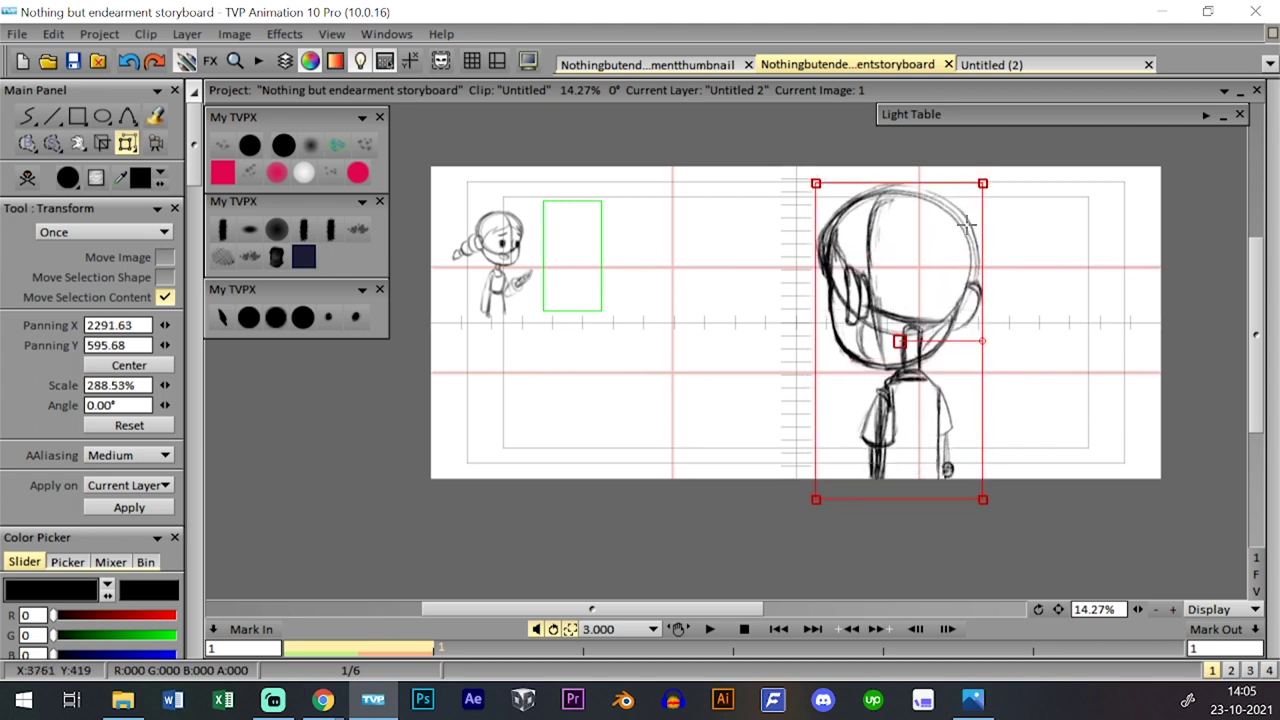
pyautogui.press('Return')
# - Scale the girl drawing on Untitled 3 to about 183% in the left half and apply
pyautogui.press('l')
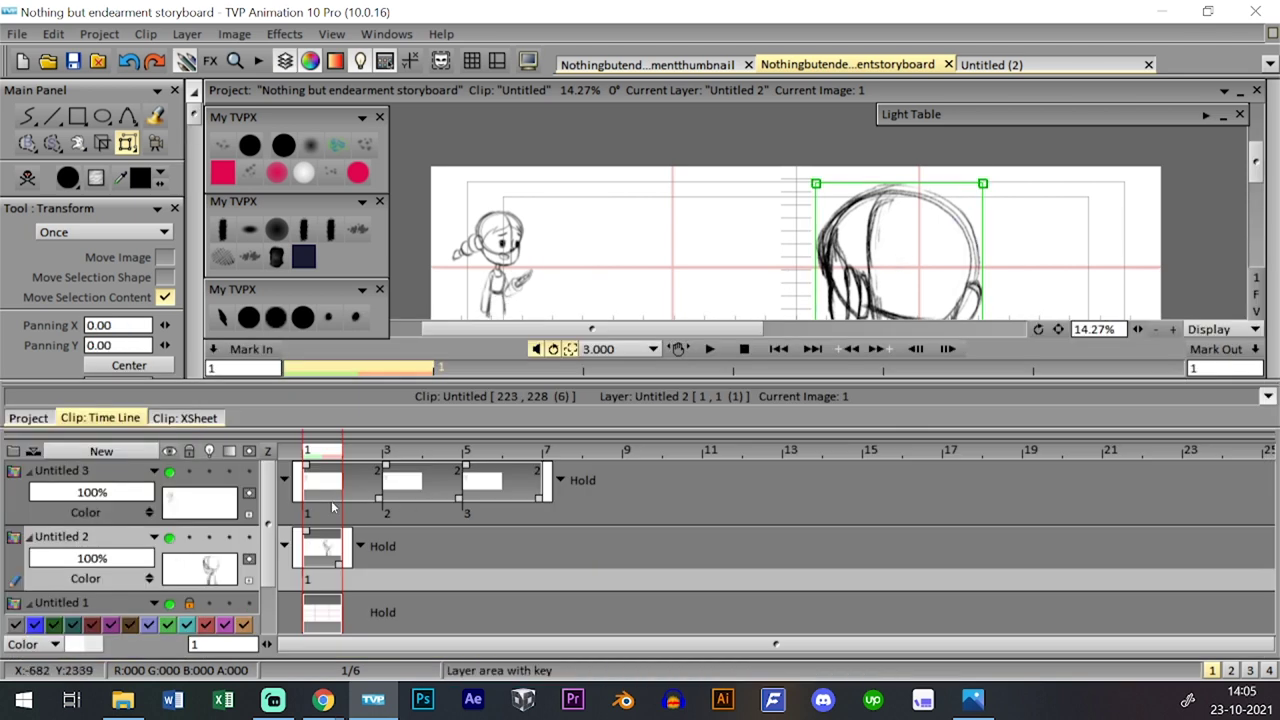
pyautogui.click(340, 503)
pyautogui.press('0')
pyautogui.press('0')
pyautogui.click(325, 517)
pyautogui.press('0')
pyautogui.press('0')
pyautogui.press('0')
pyautogui.moveTo(533, 212); pyautogui.dragTo(566, 167)
pyautogui.moveTo(565, 254); pyautogui.dragTo(733, 243)
pyautogui.press('Return')
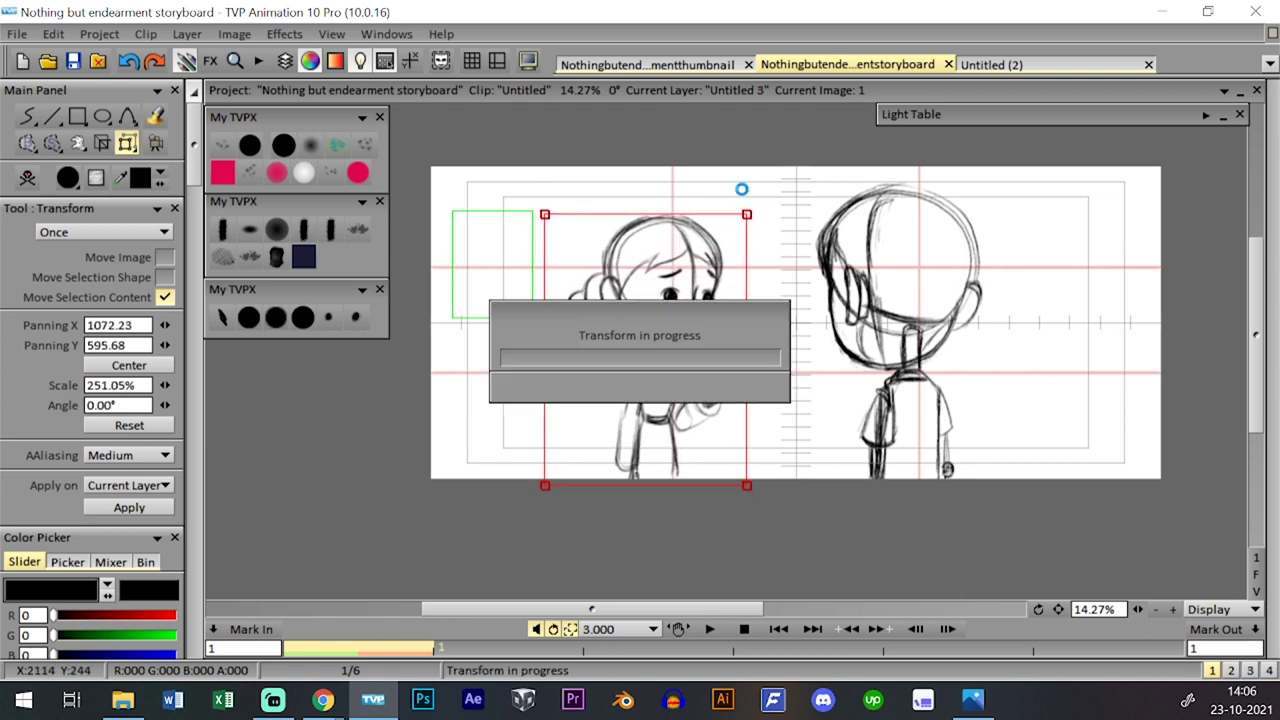
# - Step through the girl's images 3 to 5 and save the storyboard
pyautogui.press('l')
pyautogui.press('l')
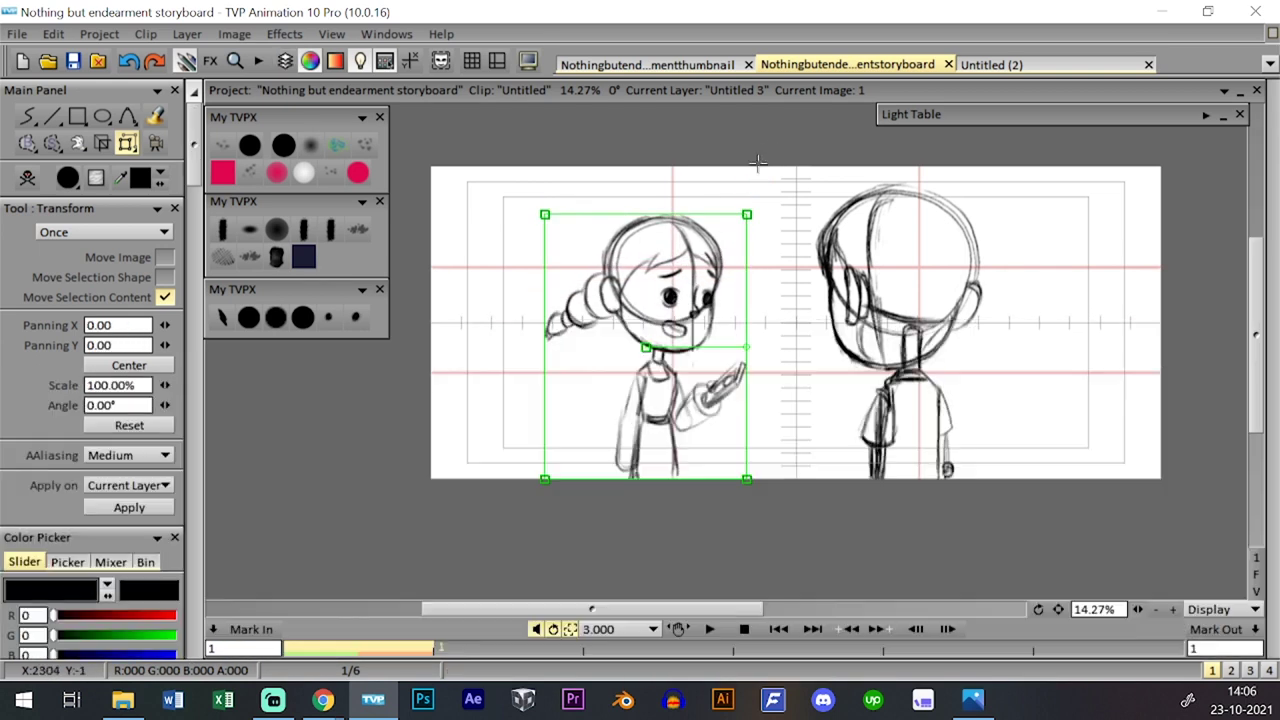
pyautogui.press('pageup')
pyautogui.press('l')
pyautogui.press('l')
pyautogui.press('pagedown')
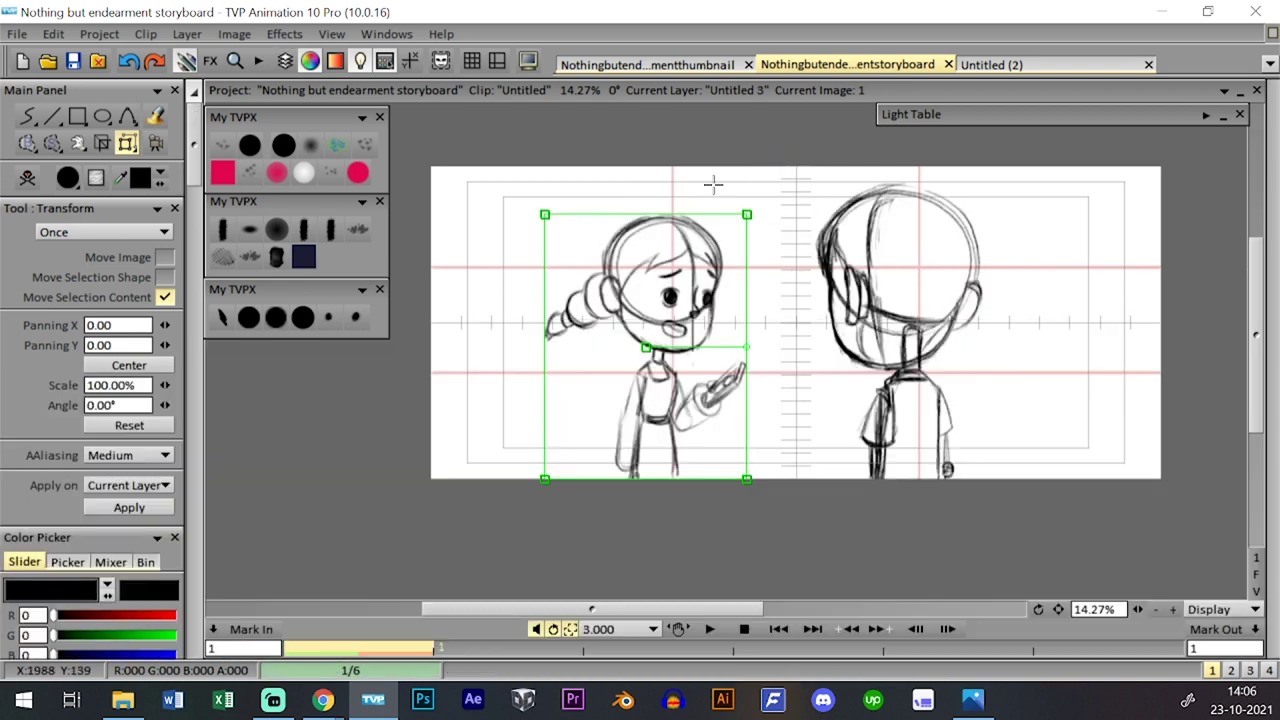
pyautogui.press('b')
pyautogui.hotkey('ctrl', 't')
pyautogui.press('Right')
pyautogui.press('Right')
pyautogui.press('Right')
pyautogui.press('Right')
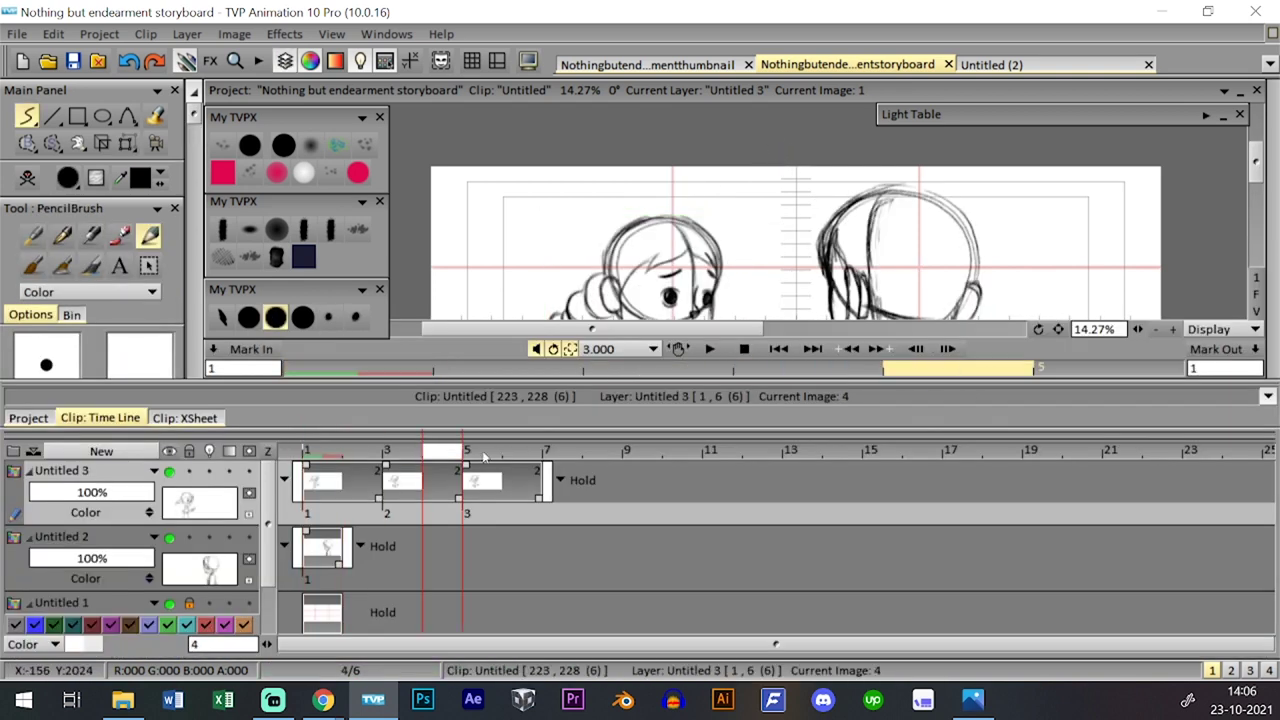
pyautogui.press('l')
pyautogui.press('l')
pyautogui.press('l')
pyautogui.press('Left')
pyautogui.press('Left')
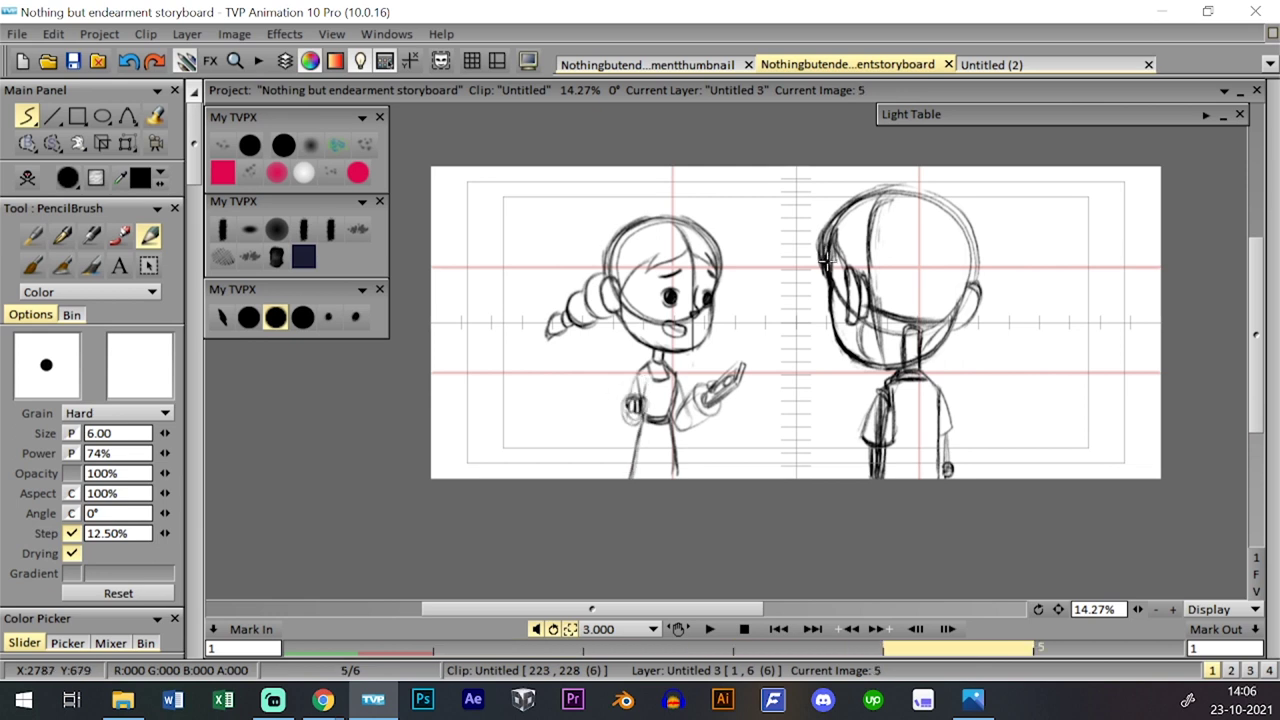
pyautogui.press('Right')
pyautogui.press('Right')
pyautogui.hotkey('ctrl', 't')
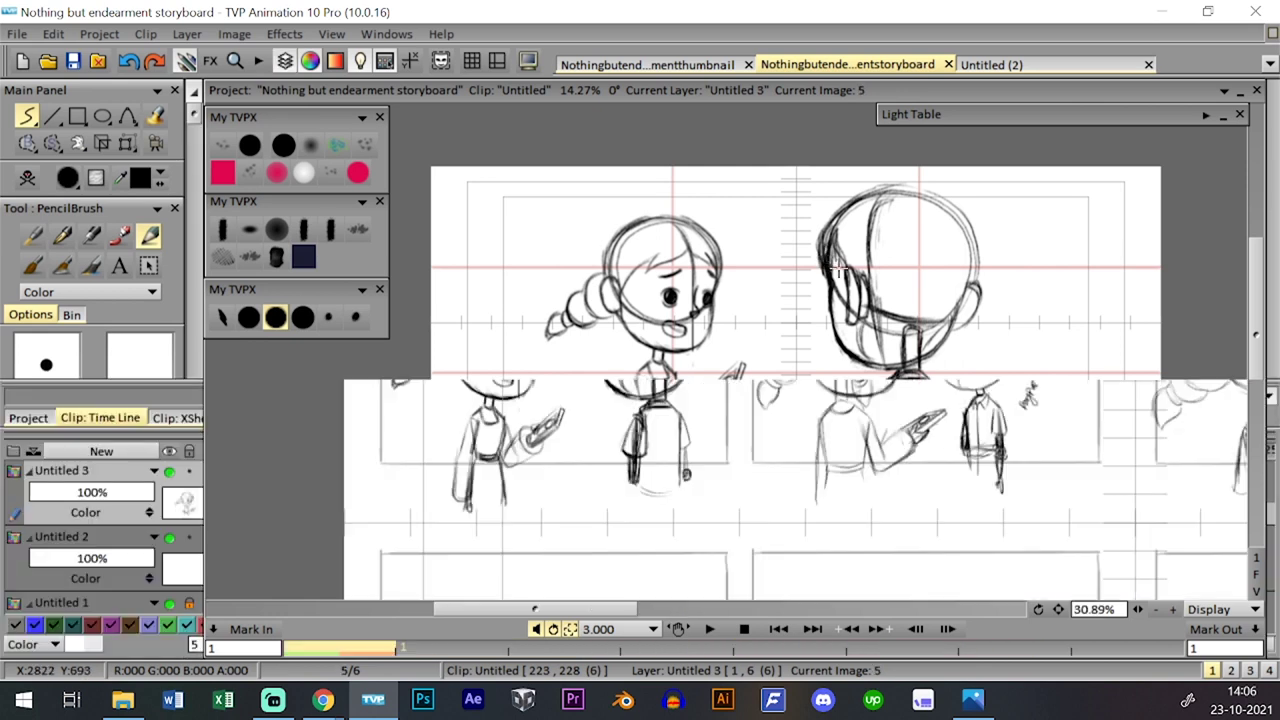
pyautogui.hotkey('ctrl', 't')
pyautogui.click(73, 61)
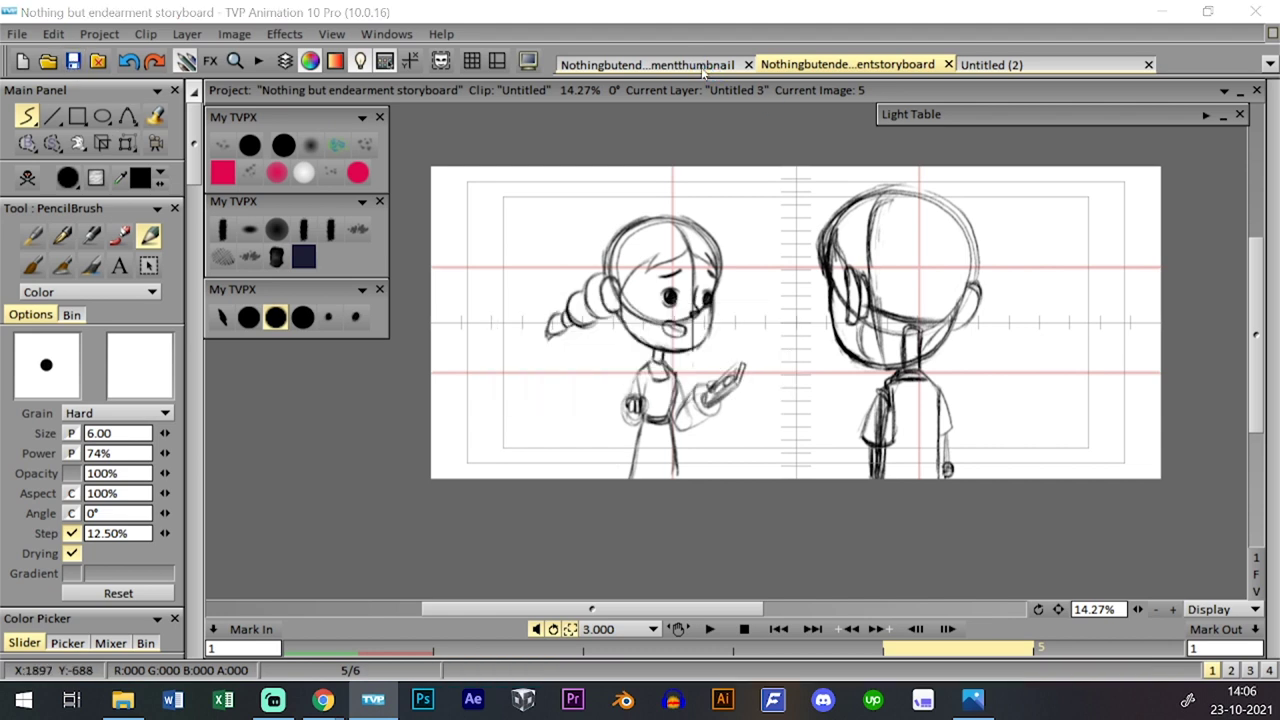
# - Browse the thumbnail project's images in the timeline, panning the thumbnail sheet
pyautogui.click(705, 68)
pyautogui.hotkey('ctrl', 't')
pyautogui.hotkey('ctrl', 't')
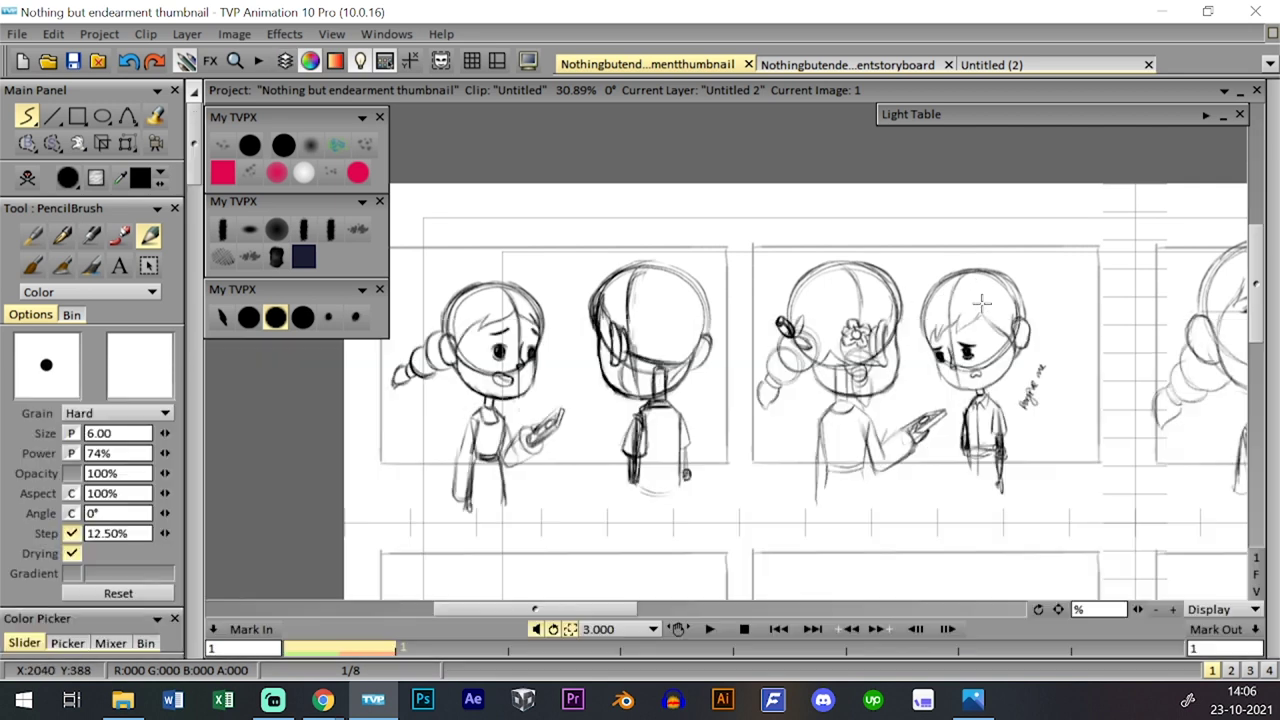
pyautogui.moveTo(1058, 609); pyautogui.dragTo(914, 553)
pyautogui.press('Right')
pyautogui.press('Right')
pyautogui.press('Right')
pyautogui.press('Right')
pyautogui.press('Left')
pyautogui.press('Left')
pyautogui.press('Left')
pyautogui.press('Left')
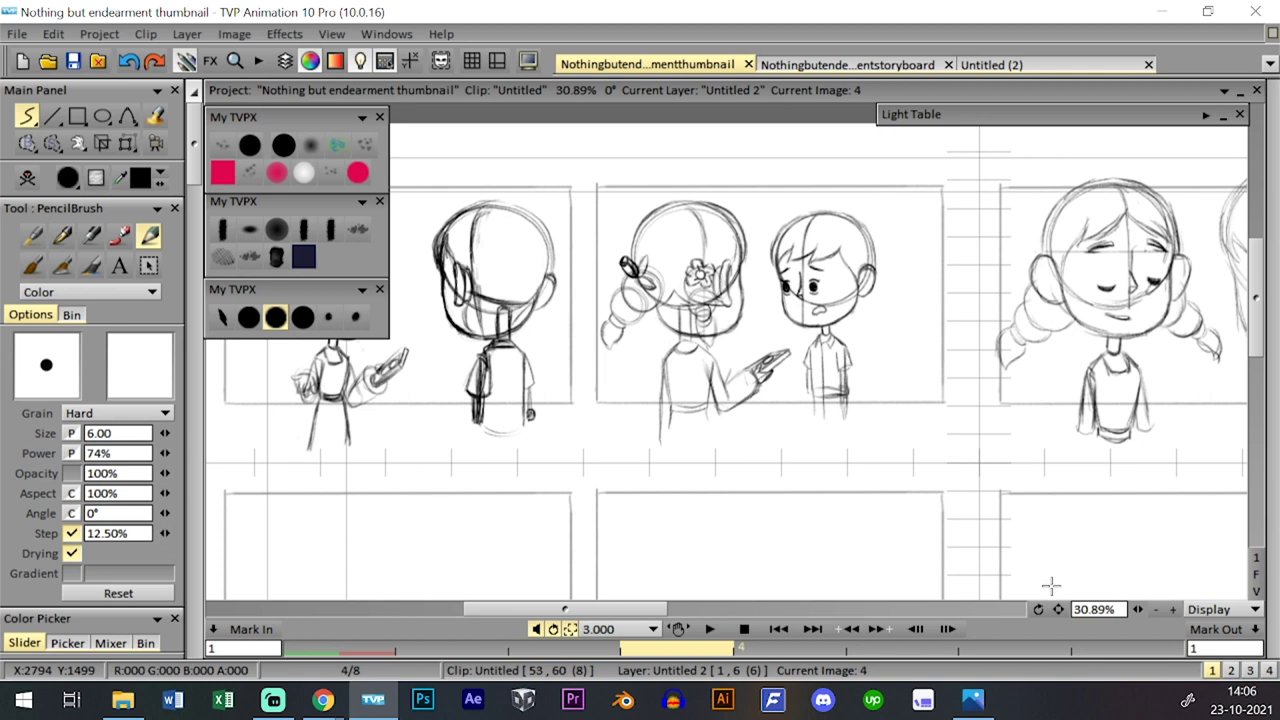
# - In the storyboard project, open empty clip 28 from the clip grid
pyautogui.click(847, 64)
pyautogui.press('Tab')
pyautogui.click(209, 452)
pyautogui.click(199, 455)
pyautogui.click(28, 418)
pyautogui.scroll(-2, 1266, 547)
pyautogui.doubleClick(685, 580)
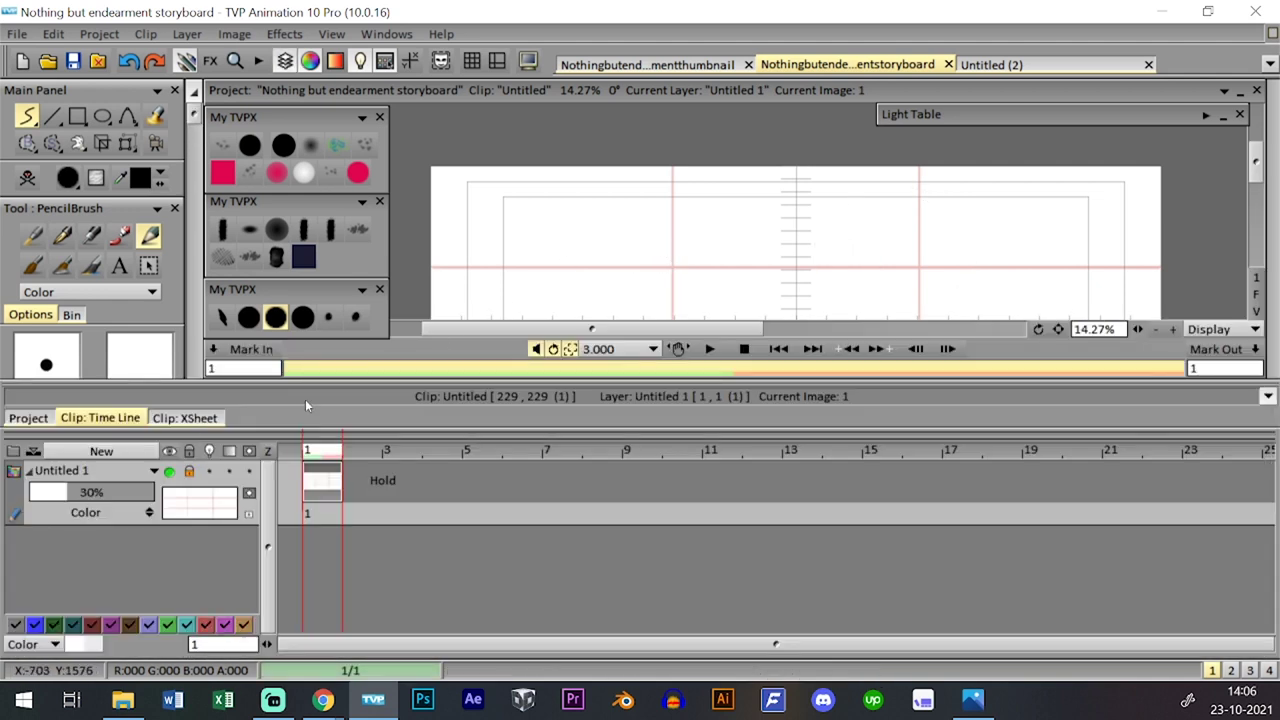
# - Add layer Untitled 2 to clip 28 and save the storyboard project
pyautogui.click(101, 451)
pyautogui.click(680, 457)
pyautogui.press('Tab')
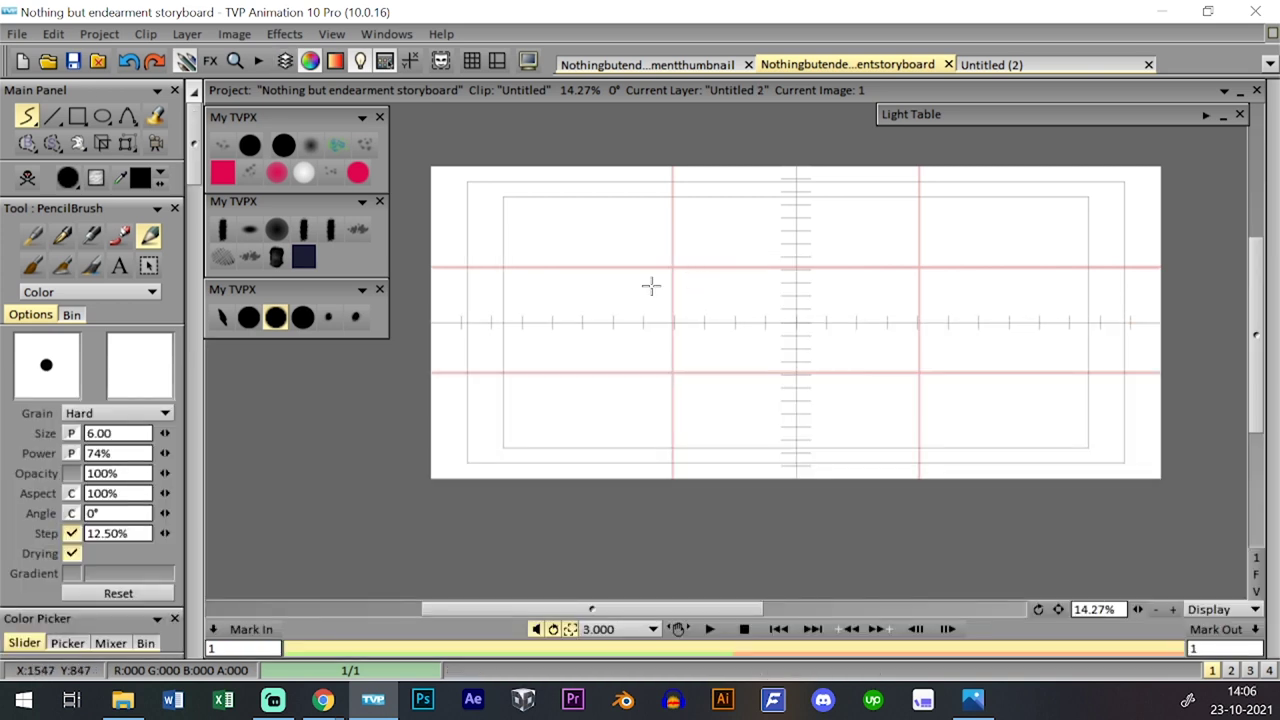
pyautogui.click(73, 61)
# - Find the flower-haired girl thumbnail in the thumbnail project, then return to the storyboard
pyautogui.click(697, 64)
pyautogui.press('Tab')
pyautogui.press('Tab')
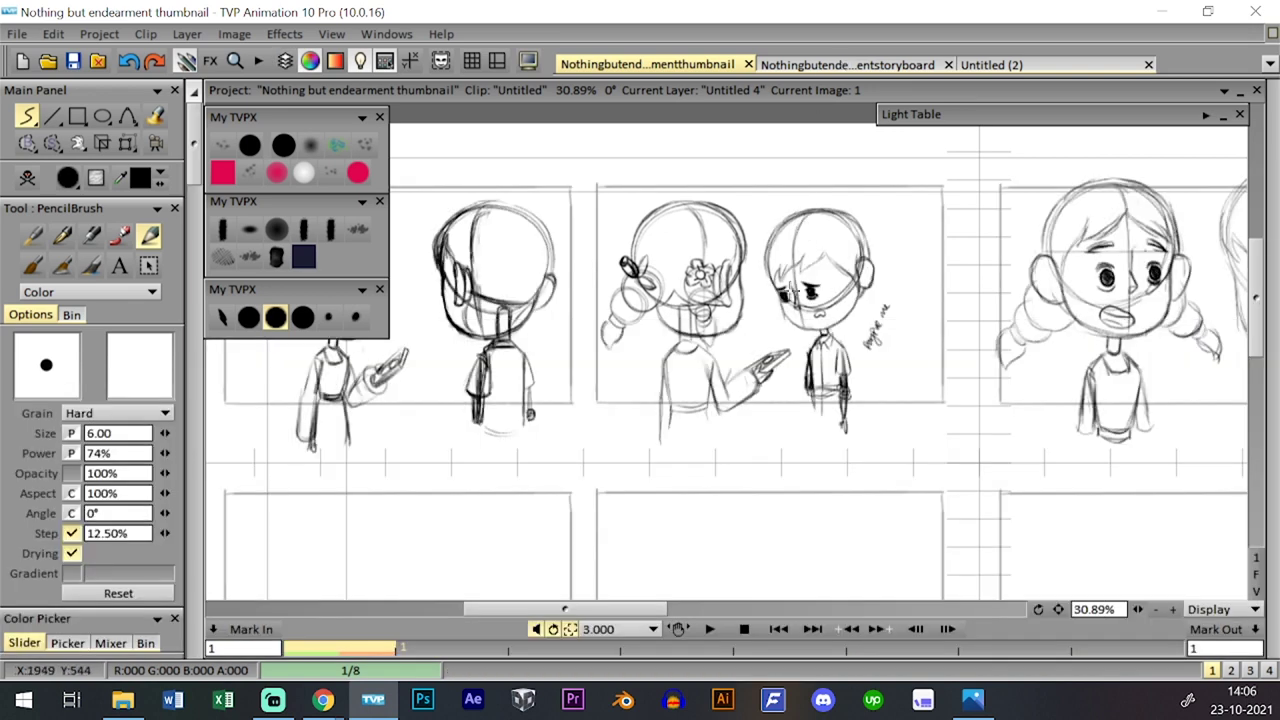
pyautogui.moveTo(790, 292); pyautogui.dragTo(804, 289)
pyautogui.press('space')
pyautogui.press('space')
pyautogui.press('Right')
pyautogui.press('Right')
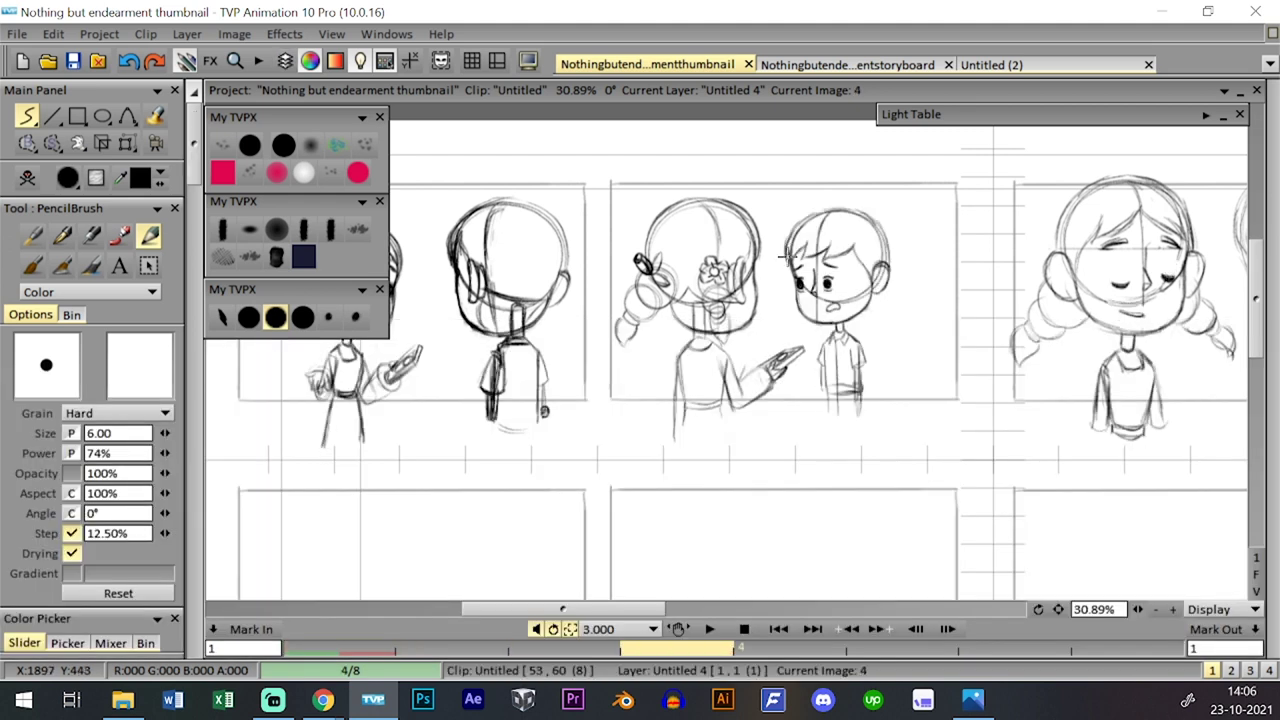
pyautogui.click(817, 64)
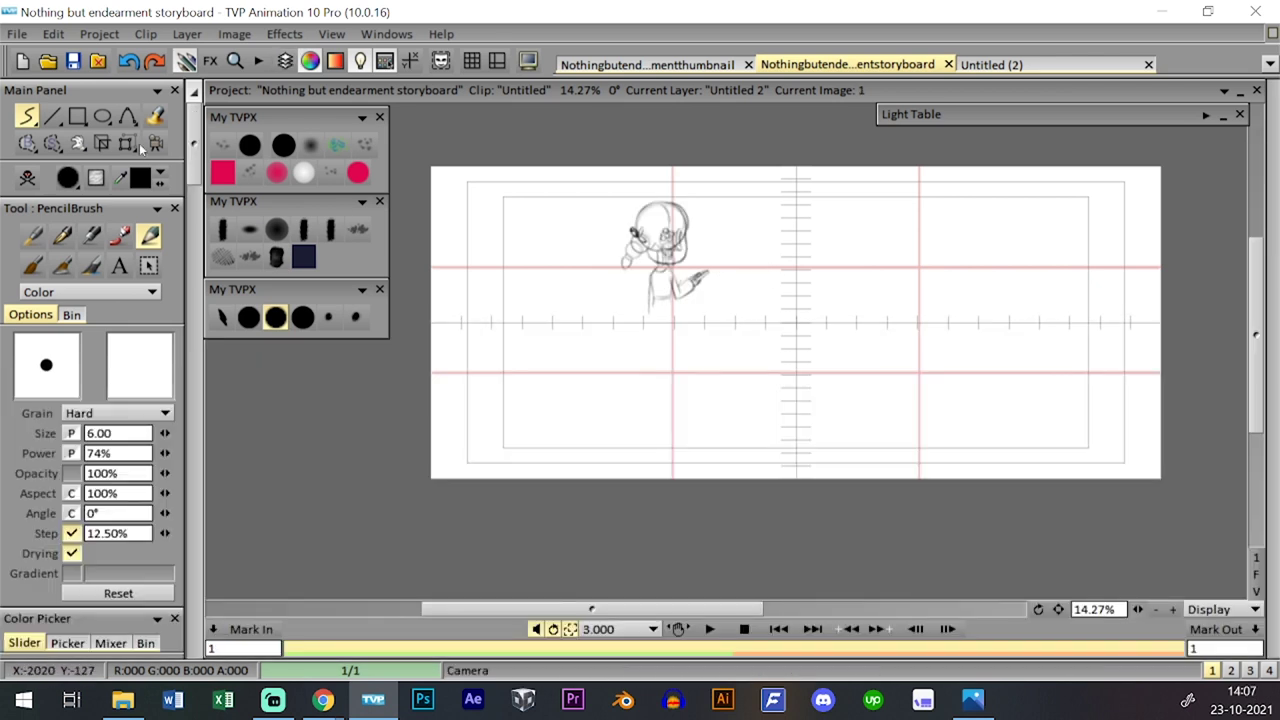
# - Enlarge the pasted girl sketch to about 192%, apply it, and review neighbouring clips
pyautogui.click(127, 143)
pyautogui.moveTo(714, 203)
pyautogui.mouseDown()
pyautogui.moveTo(722, 177)
pyautogui.moveTo(723, 240)
pyautogui.moveTo(743, 223)
pyautogui.moveTo(734, 256)
pyautogui.mouseUp()
pyautogui.press('Return')
pyautogui.press('Left')
pyautogui.press('Left')
pyautogui.press('Left')
pyautogui.press('Left')
pyautogui.press('Left')
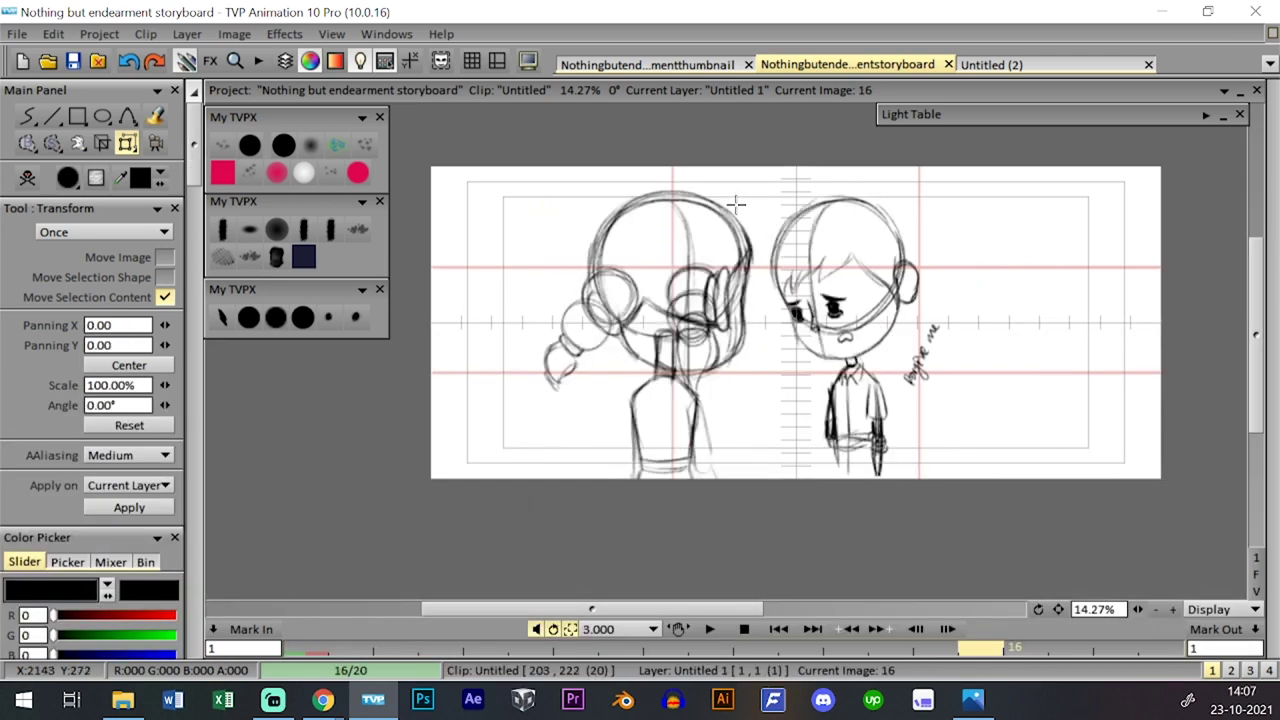
pyautogui.press('pagedown')
pyautogui.press('pagedown')
pyautogui.press('pageup')
pyautogui.press('pageup')
pyautogui.press('l')
pyautogui.press('l')
pyautogui.press('pagedown')
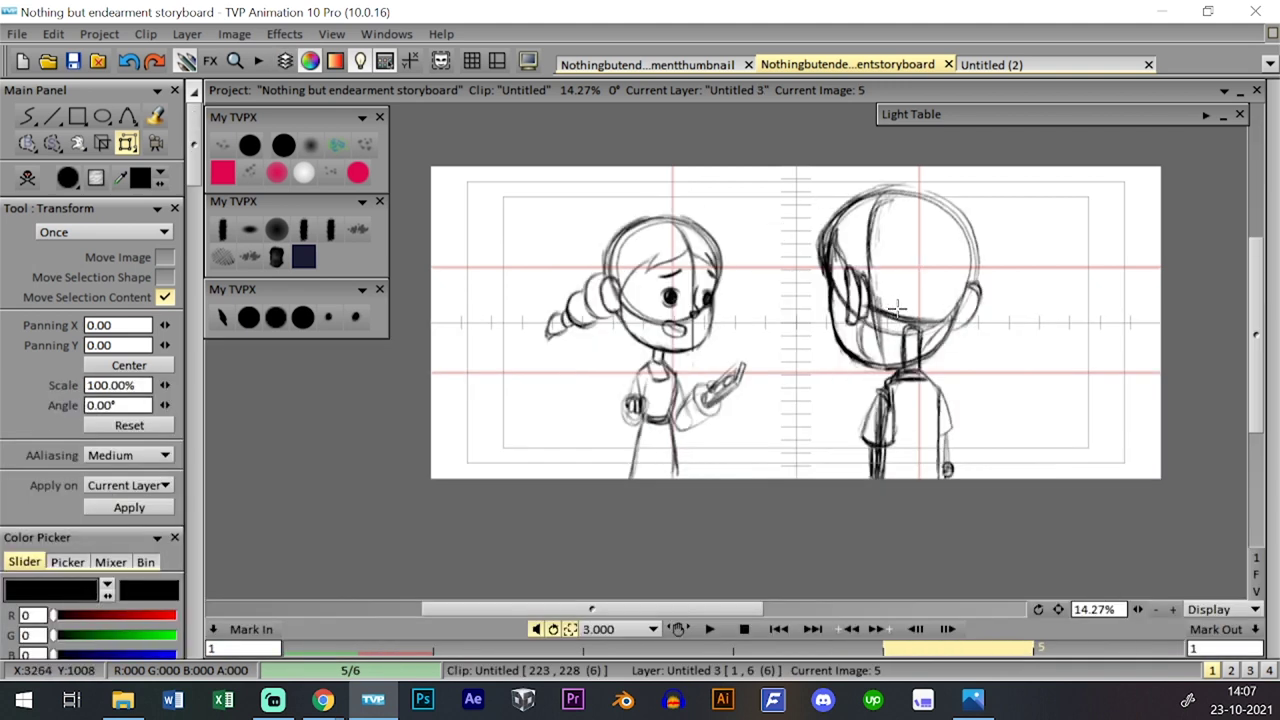
pyautogui.press('l')
# - Paste the close-up girl drawing as image 2 of Untitled 2 and turn on the light table
pyautogui.click(483, 496)
pyautogui.hotkey('ctrl', 'c')
pyautogui.press('pagedown')
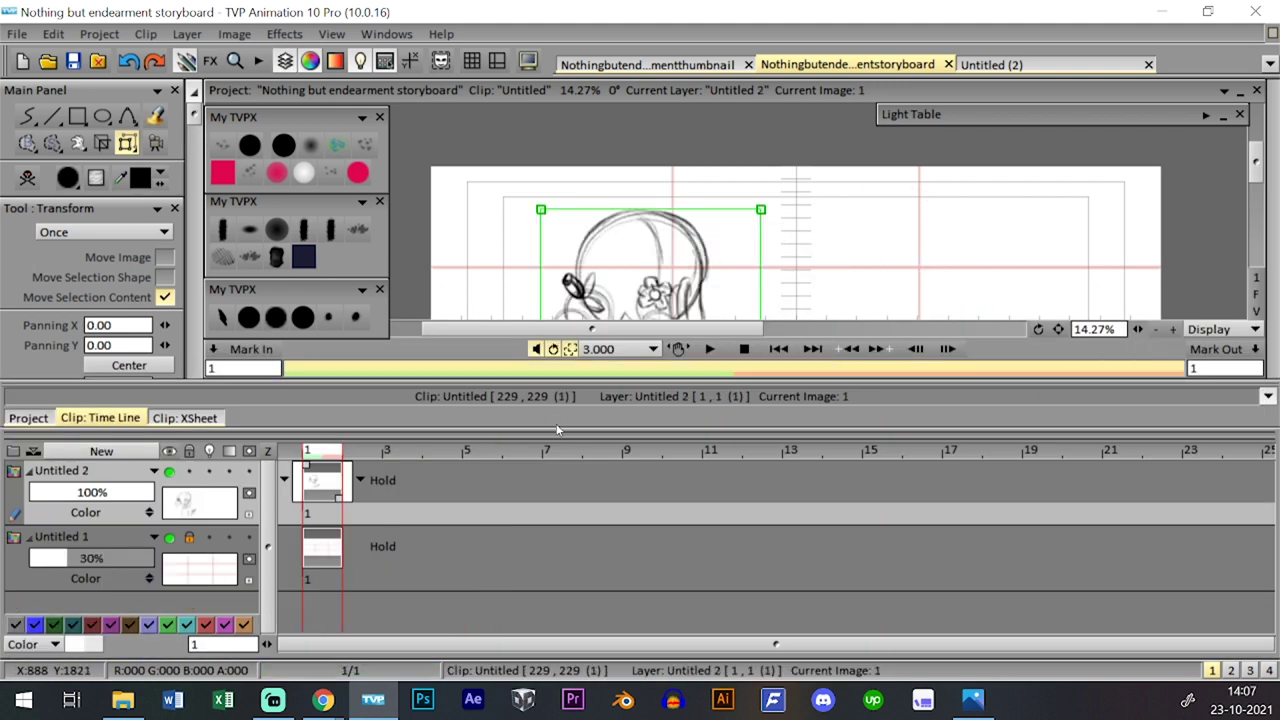
pyautogui.hotkey('ctrl', 'v')
pyautogui.press('l')
pyautogui.press('l')
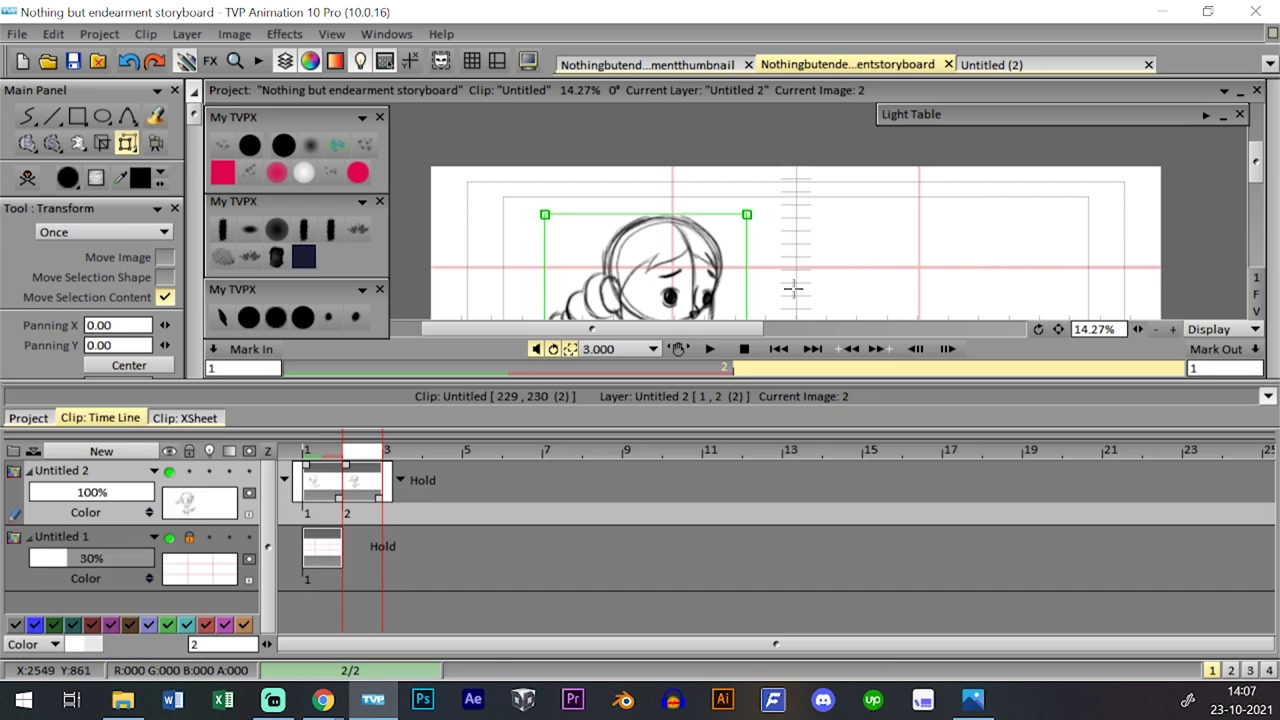
pyautogui.click(209, 471)
pyautogui.press('l')
pyautogui.press('l')
pyautogui.click(322, 487)
pyautogui.press('l')
pyautogui.press('l')
pyautogui.press('l')
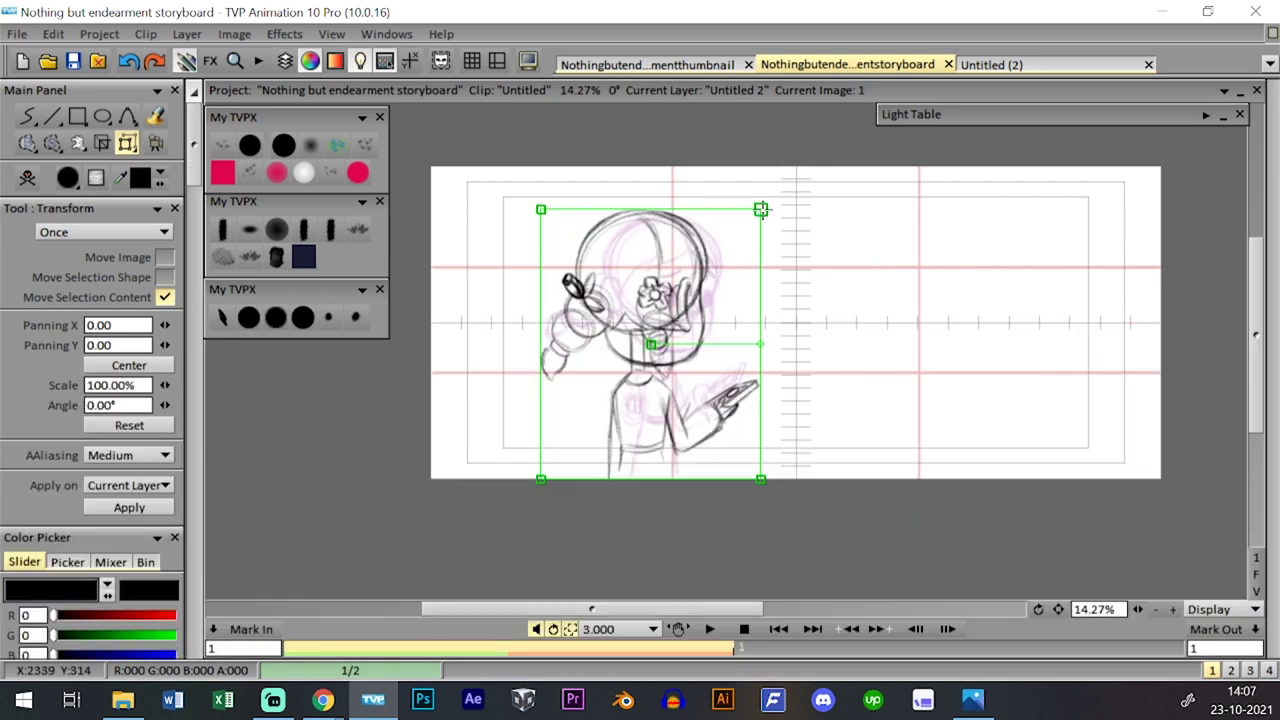
# - Shrink the first girl sketch to about 92% left of centre, apply, and save the project
pyautogui.moveTo(711, 274); pyautogui.dragTo(744, 275)
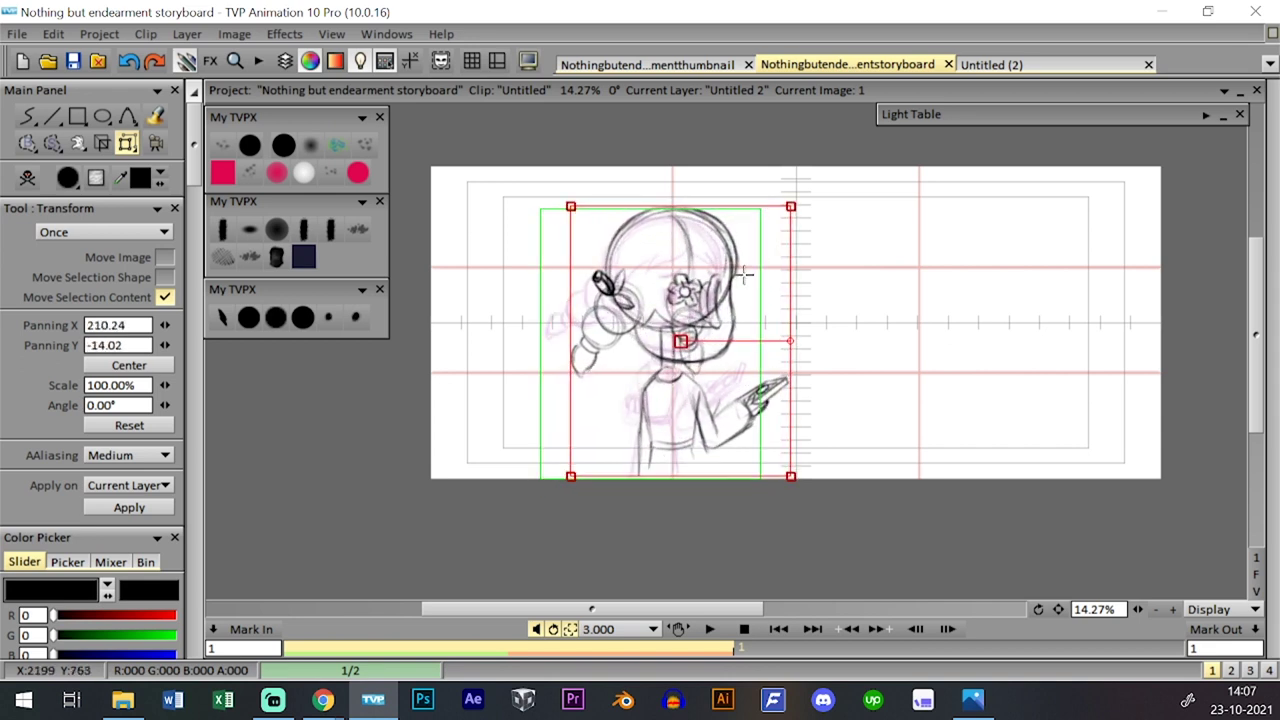
pyautogui.moveTo(791, 205); pyautogui.dragTo(782, 211)
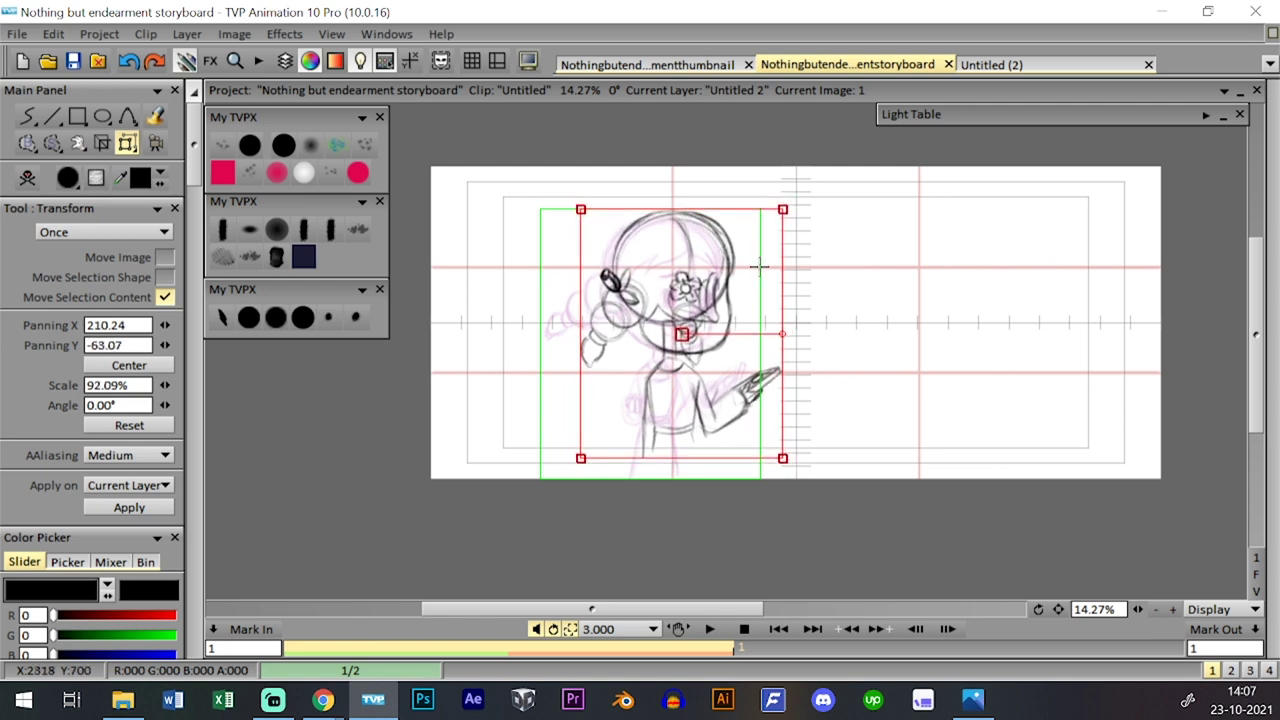
pyautogui.press('Return')
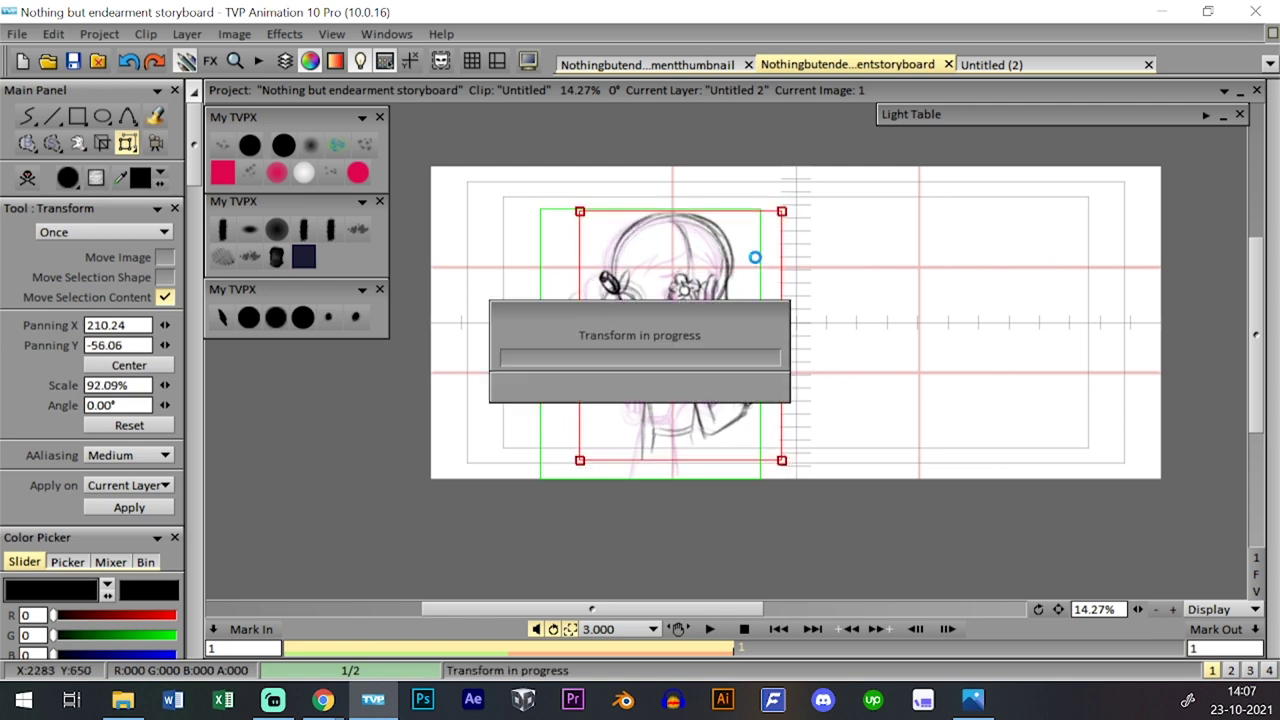
pyautogui.click(249, 317)
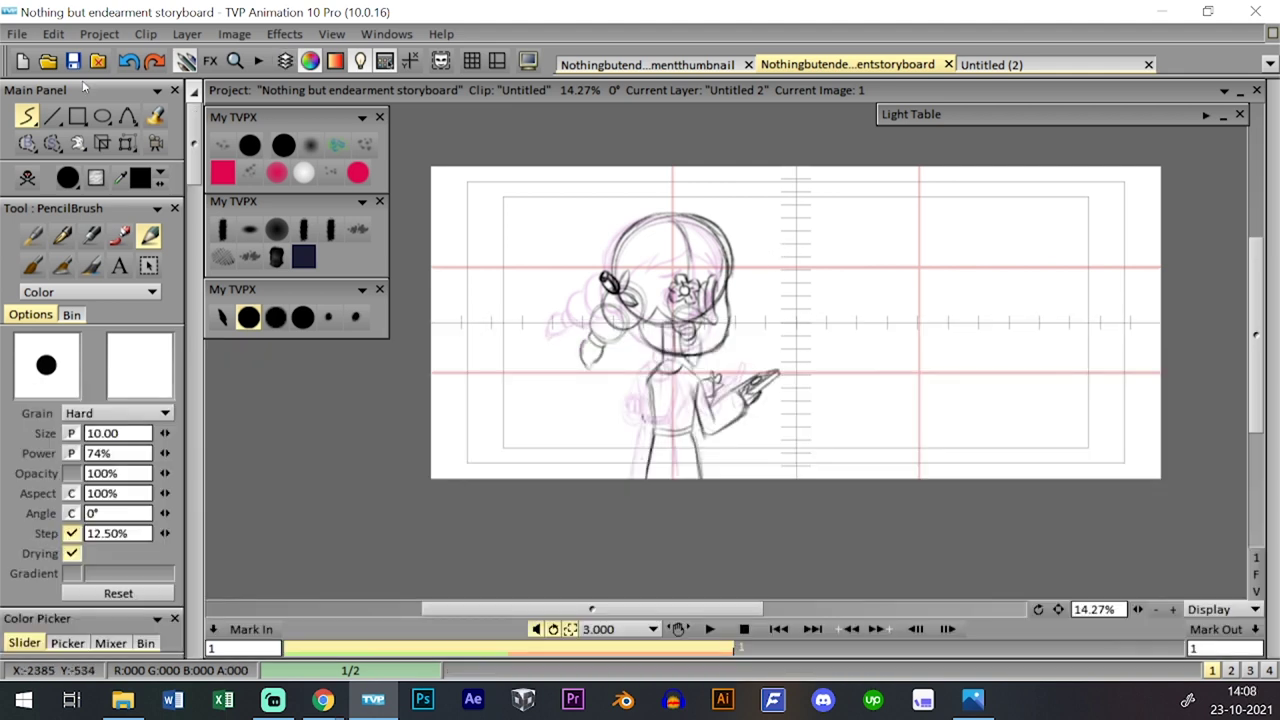
pyautogui.click(73, 61)
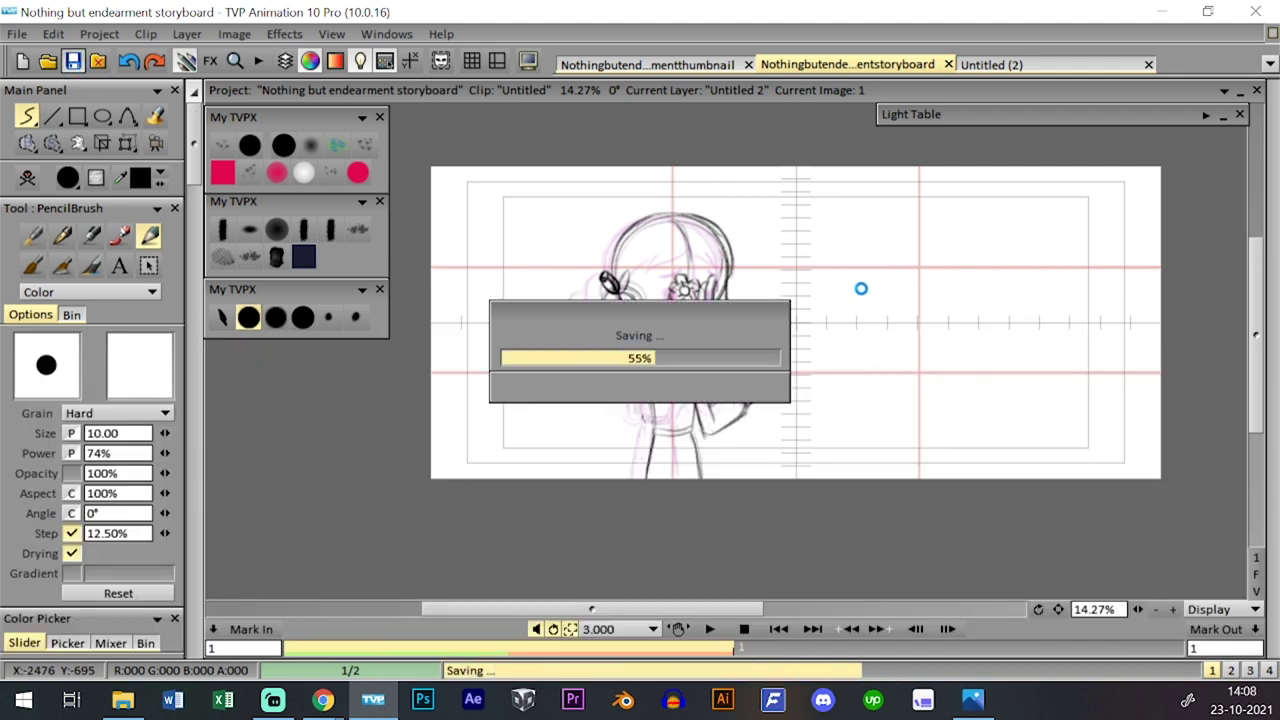
# - Turn off Untitled 2's light table and undo an accidental exposure shift on image 2
pyautogui.press('Tab')
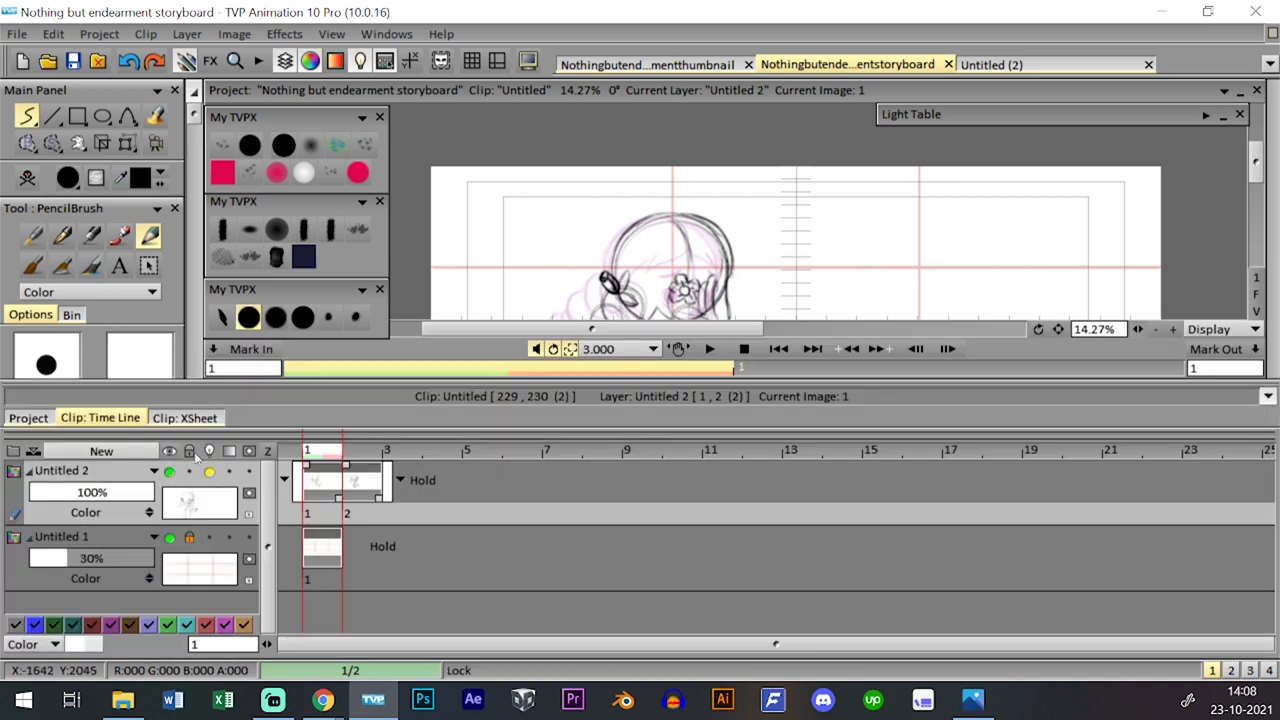
pyautogui.click(209, 471)
pyautogui.press('Tab')
pyautogui.press('Tab')
pyautogui.press('Tab')
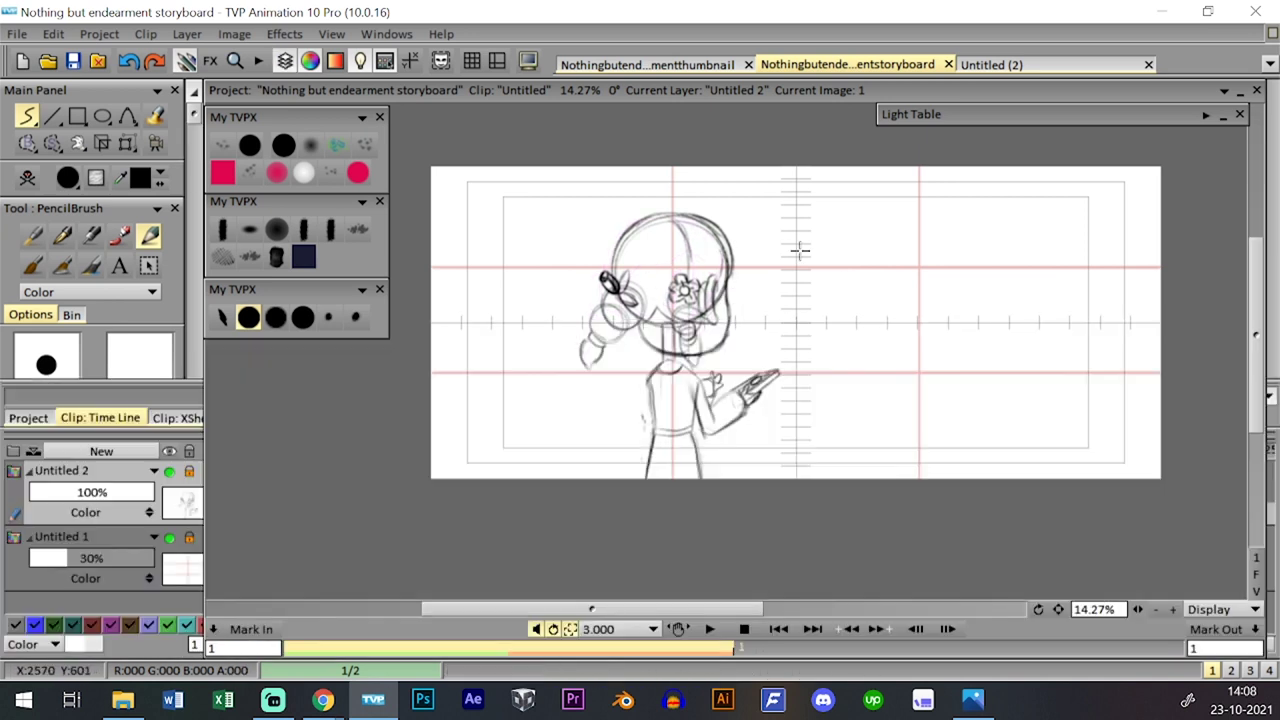
pyautogui.press('Right')
pyautogui.press('Right')
pyautogui.press('l')
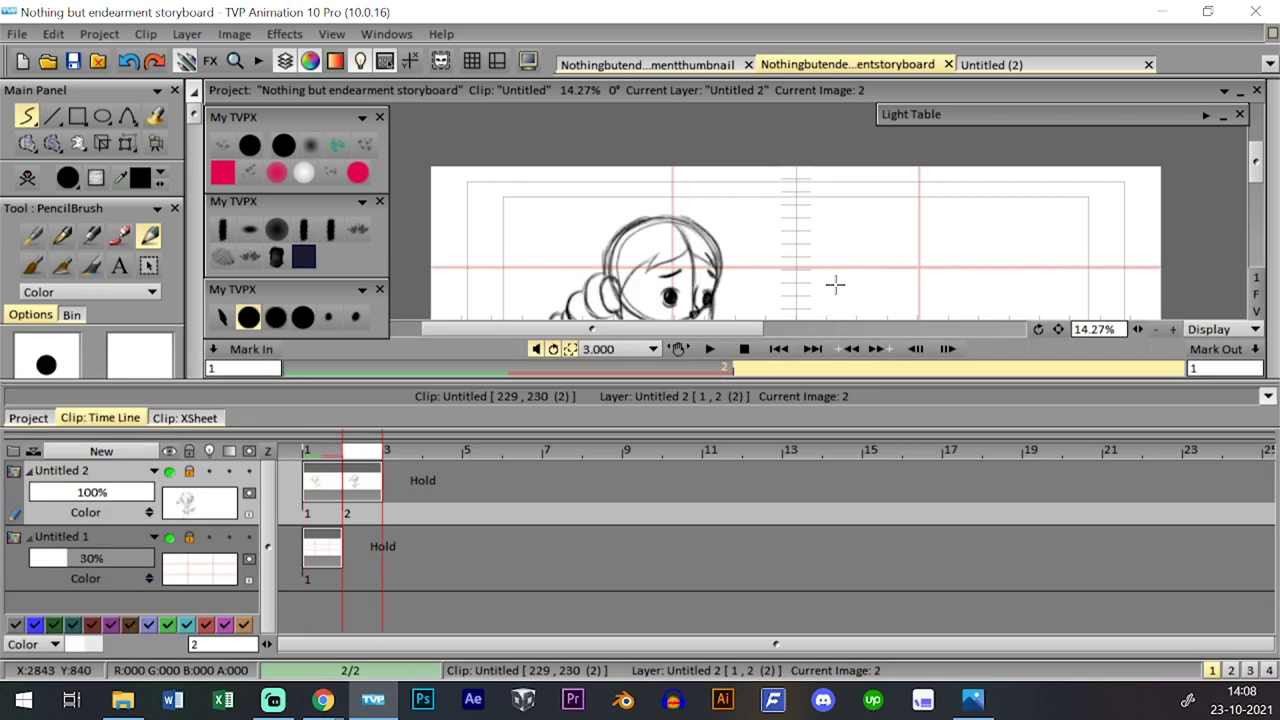
pyautogui.moveTo(341, 496)
pyautogui.mouseDown()
pyautogui.moveTo(394, 480)
pyautogui.moveTo(305, 470)
pyautogui.mouseUp()
pyautogui.hotkey('ctrl', 'z')
pyautogui.press('Tab')
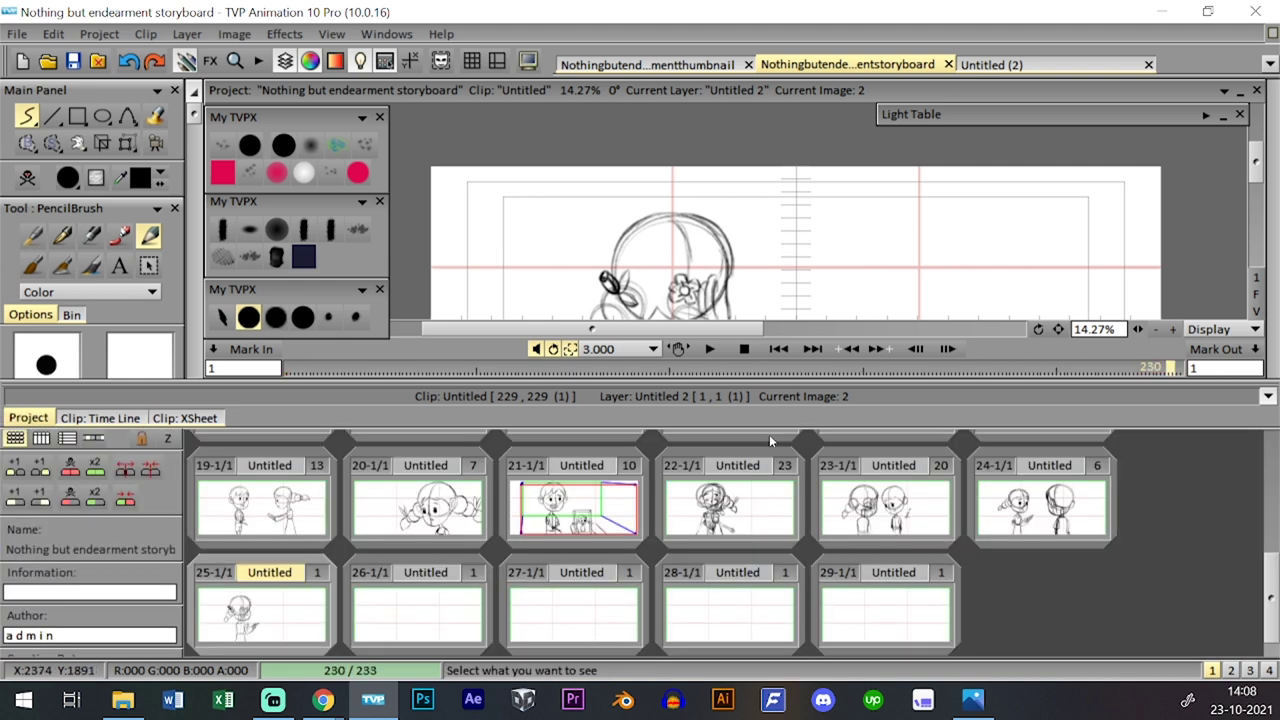
# - In the thumbnail project, select images 1–4 of layer Untitled 5 for copying
pyautogui.click(715, 66)
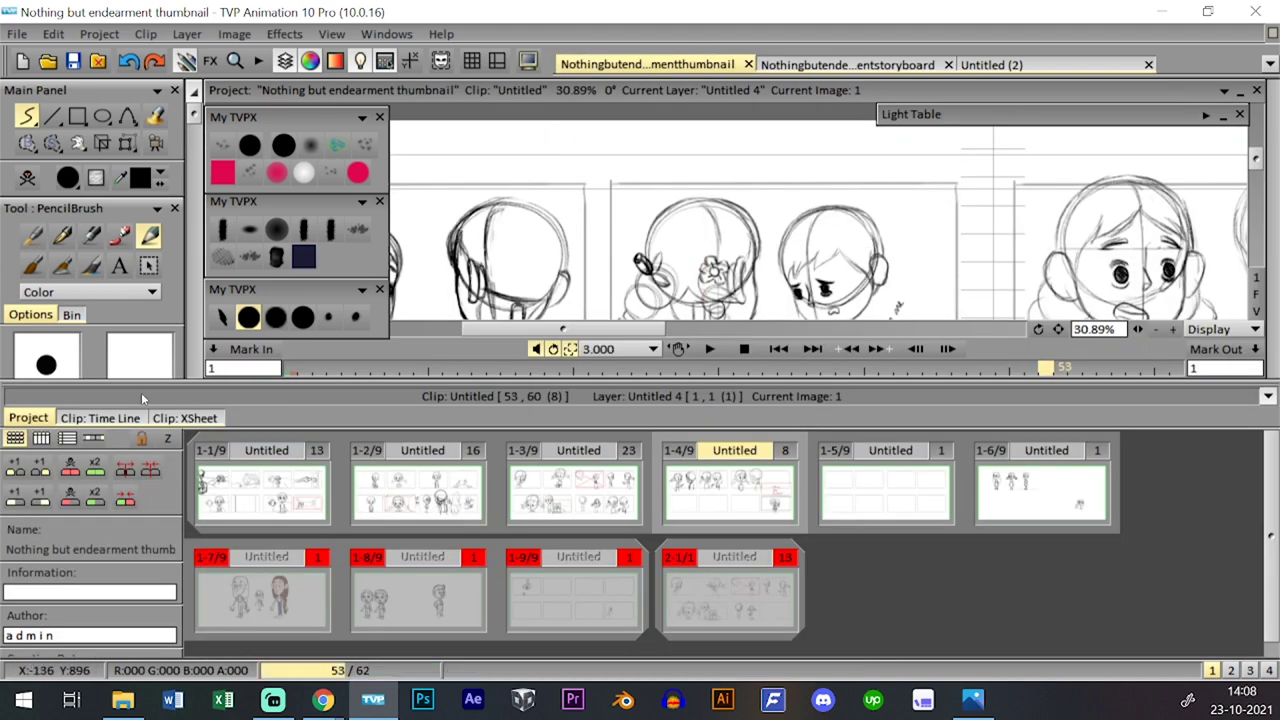
pyautogui.click(102, 418)
pyautogui.press('Tab')
pyautogui.press('Tab')
pyautogui.press('Tab')
pyautogui.press('Tab')
pyautogui.press('Tab')
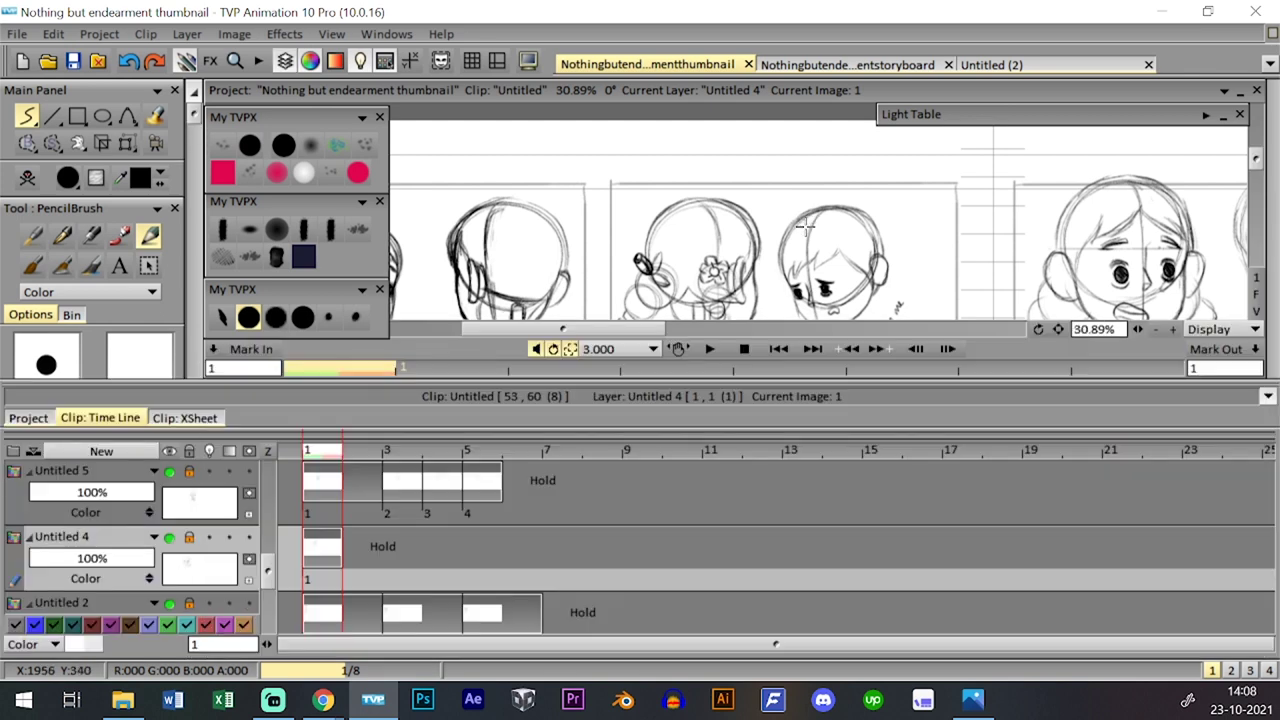
pyautogui.press('j')
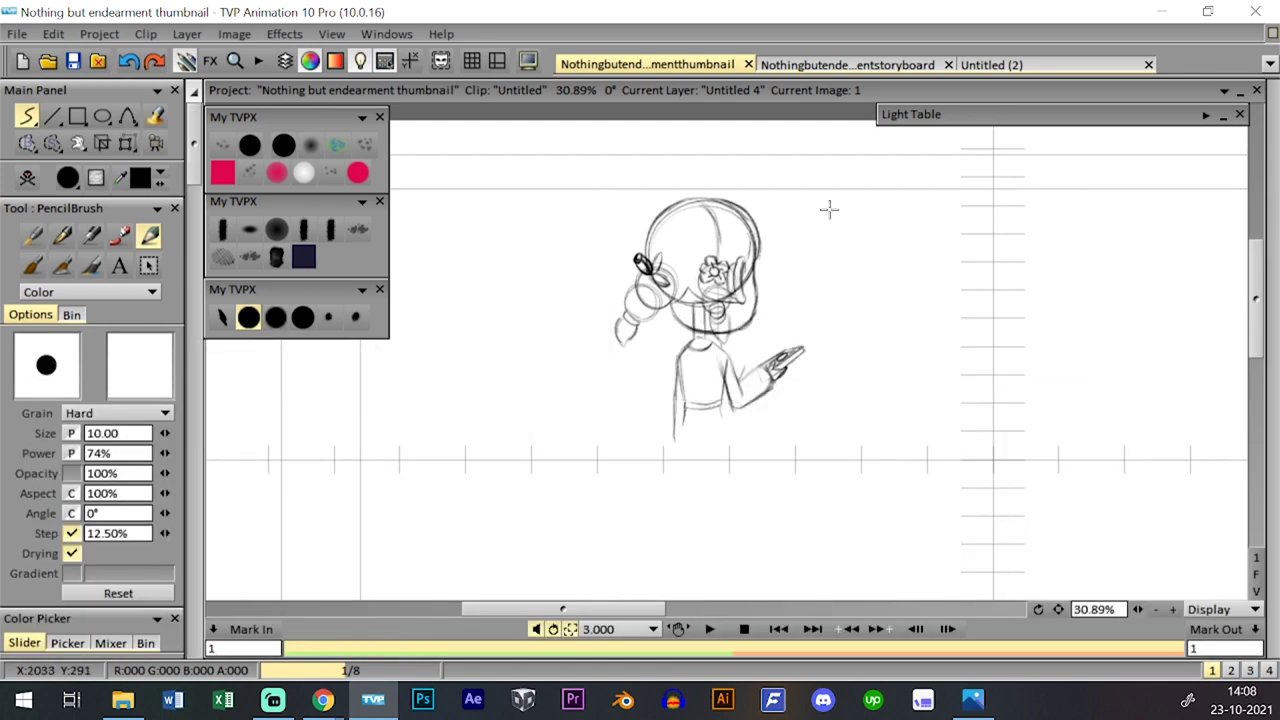
pyautogui.press('Tab')
pyautogui.press('Up')
pyautogui.press('Tab')
pyautogui.press('Tab')
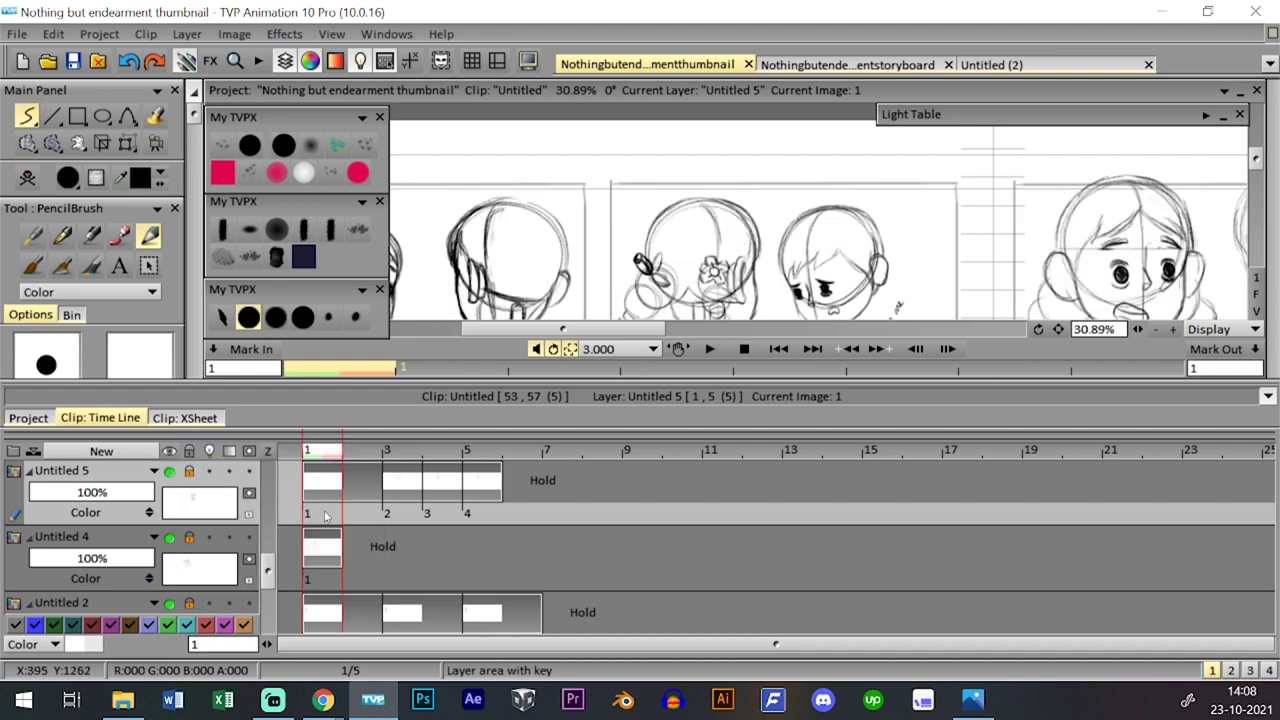
pyautogui.click(328, 500)
# - Paste the thumbnail images into new storyboard layer Untitled 3, deleting the extra last image
pyautogui.click(847, 64)
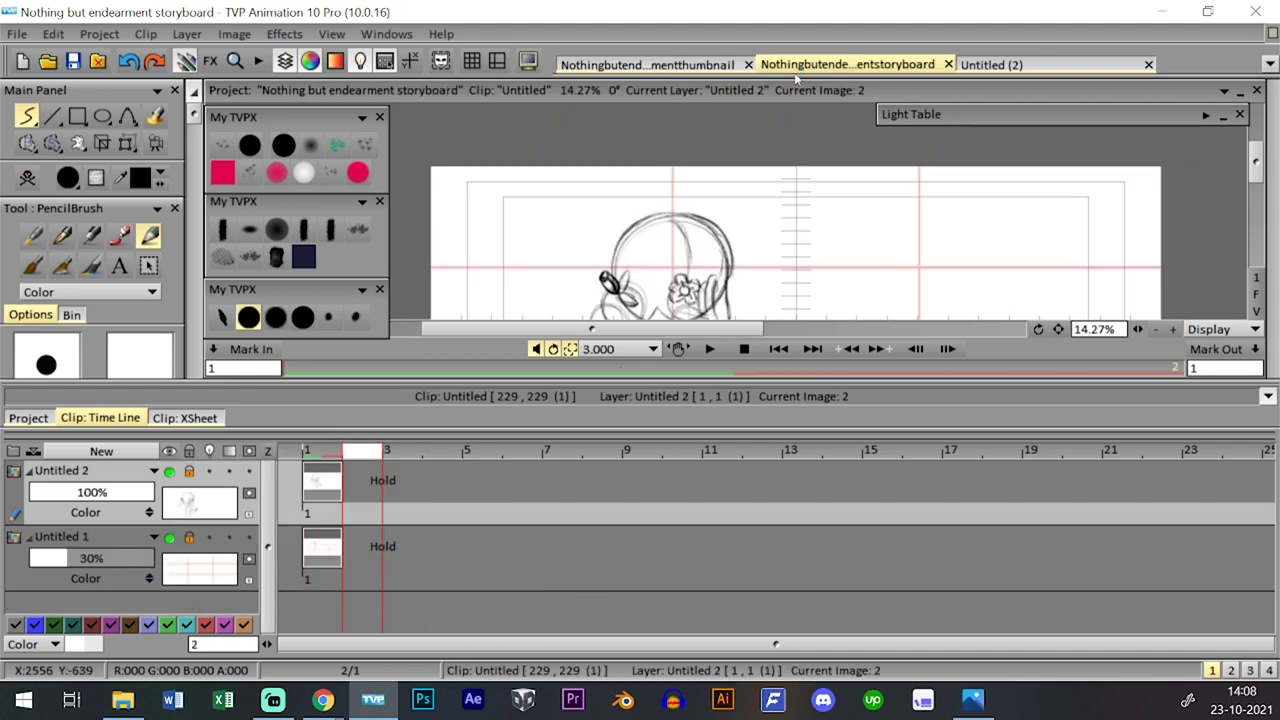
pyautogui.click(140, 451)
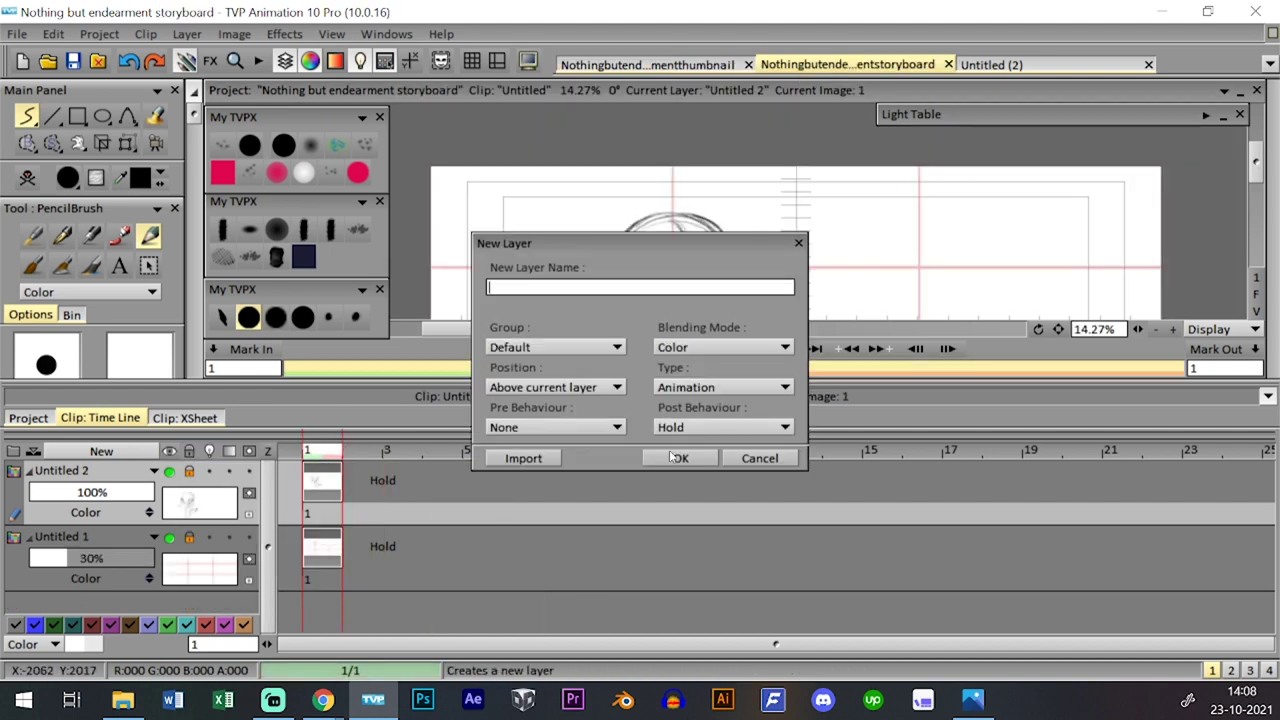
pyautogui.click(668, 463)
pyautogui.hotkey('ctrl', 'v')
pyautogui.click(812, 349)
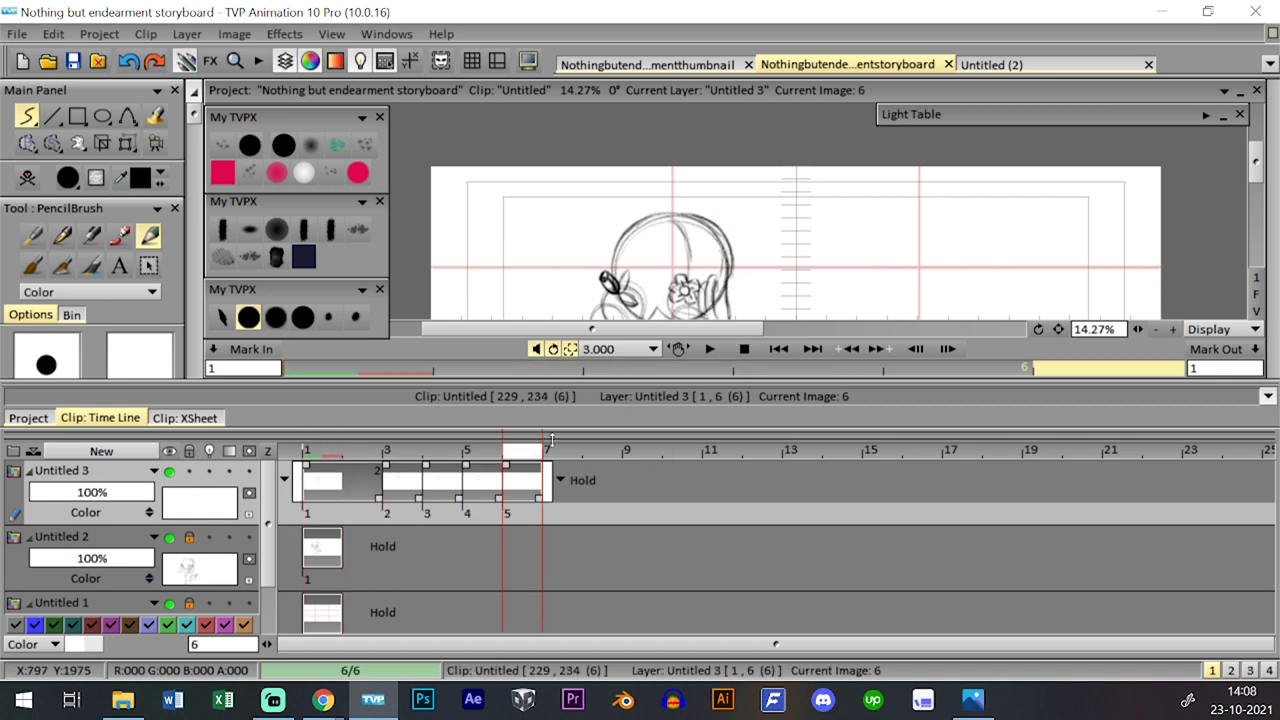
pyautogui.press('Delete')
pyautogui.doubleClick(335, 506)
pyautogui.press('Tab')
pyautogui.press('Tab')
pyautogui.press('Tab')
# - Enlarge the boy sketch to about 277% and place it right of the girl
pyautogui.click(127, 143)
pyautogui.moveTo(752, 204)
pyautogui.mouseDown()
pyautogui.moveTo(772, 163)
pyautogui.moveTo(924, 302)
pyautogui.mouseUp()
pyautogui.moveTo(927, 252); pyautogui.dragTo(956, 209)
pyautogui.moveTo(917, 275)
pyautogui.mouseDown()
pyautogui.moveTo(886, 278)
pyautogui.moveTo(923, 217)
pyautogui.moveTo(912, 252)
pyautogui.moveTo(915, 241)
pyautogui.mouseUp()
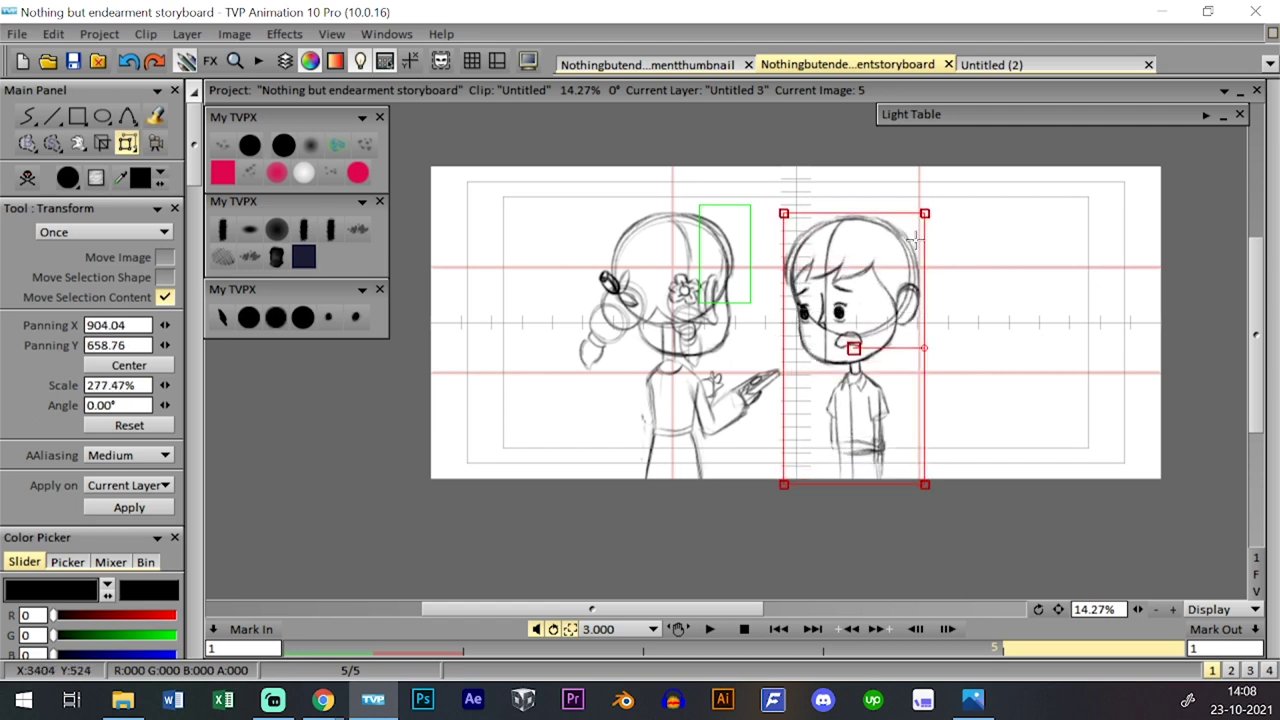
pyautogui.press('Return')
pyautogui.press('Tab')
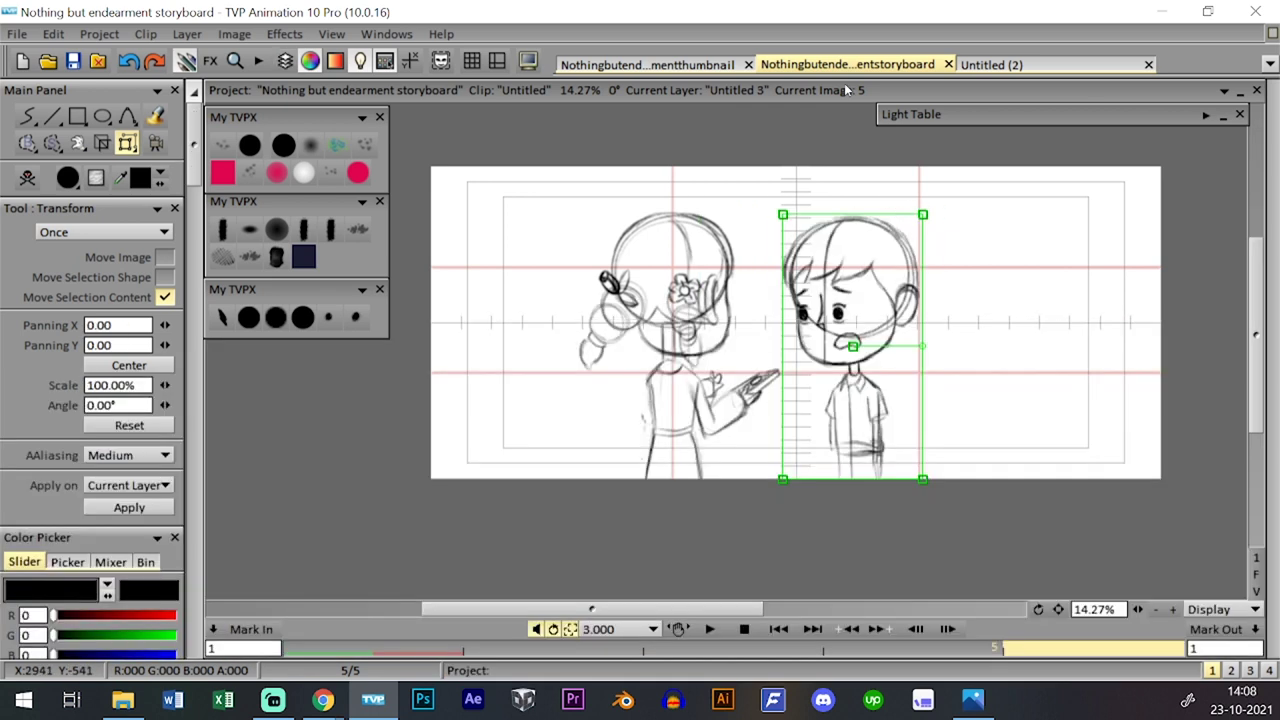
pyautogui.click(728, 66)
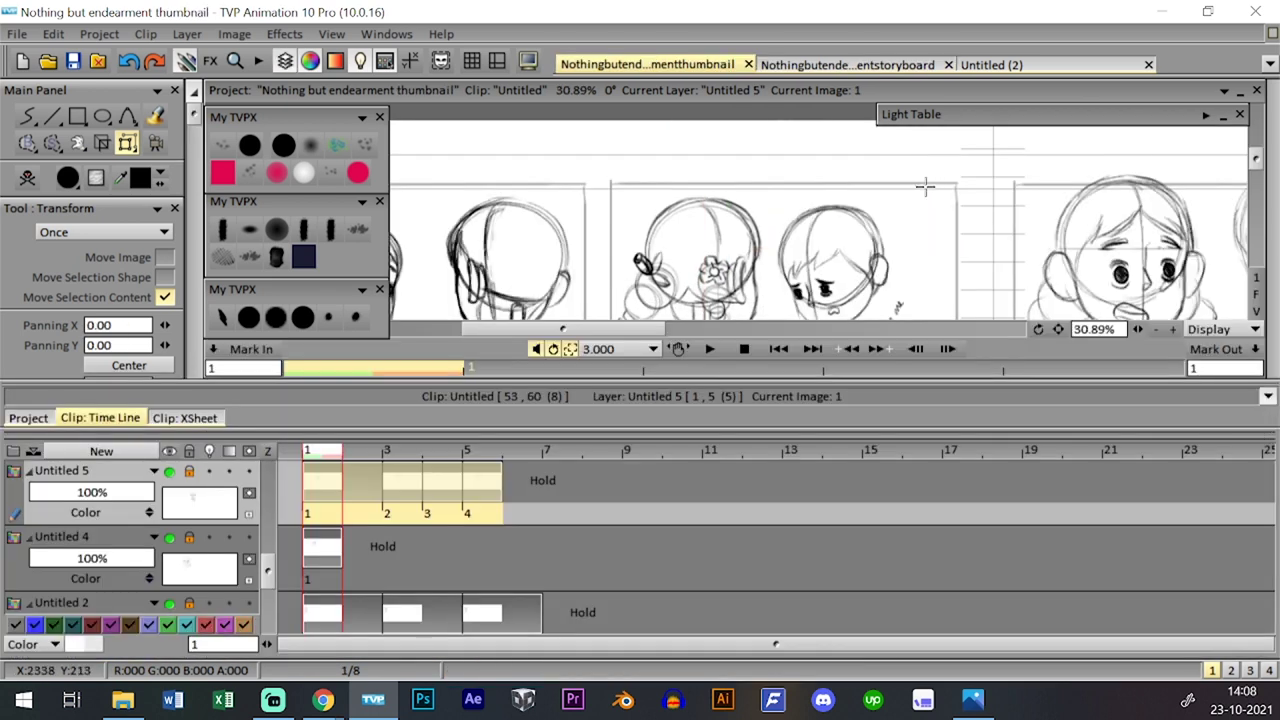
# - Enlarge the girl drawing on Untitled 2 slightly and apply the transform
pyautogui.press('Right')
pyautogui.press('Left')
pyautogui.press('Left')
pyautogui.press('Left')
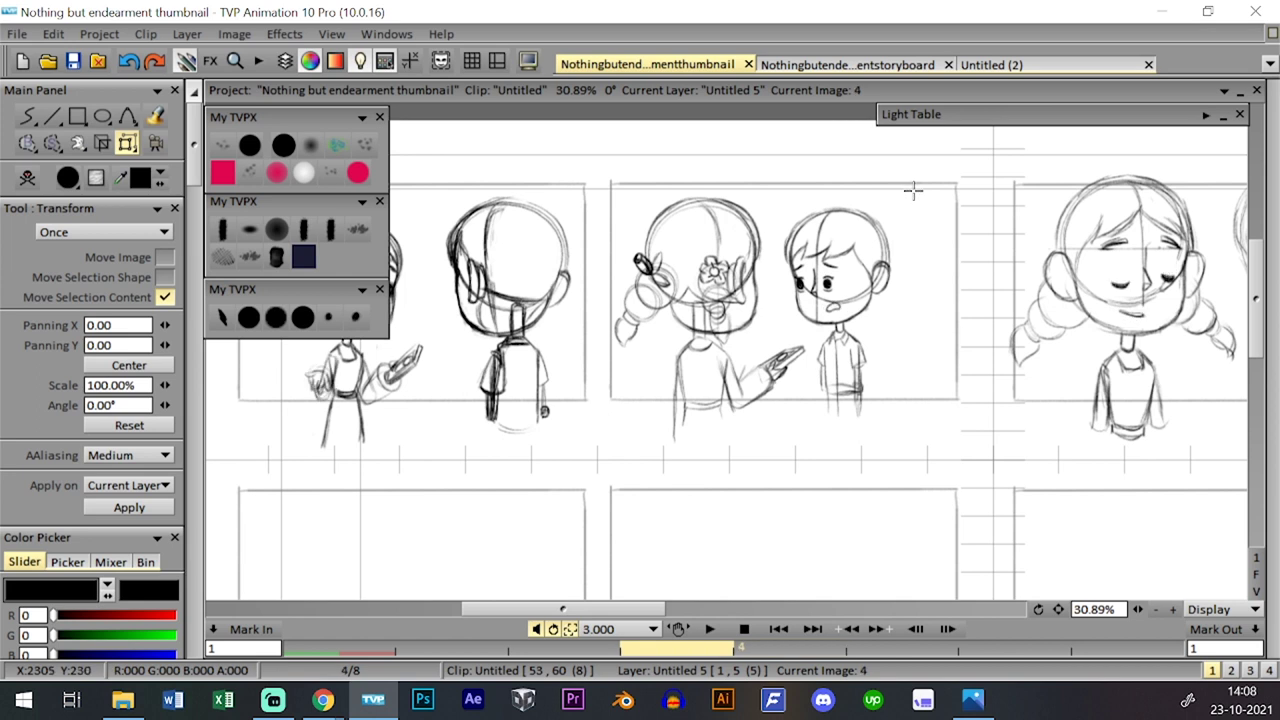
pyautogui.click(847, 65)
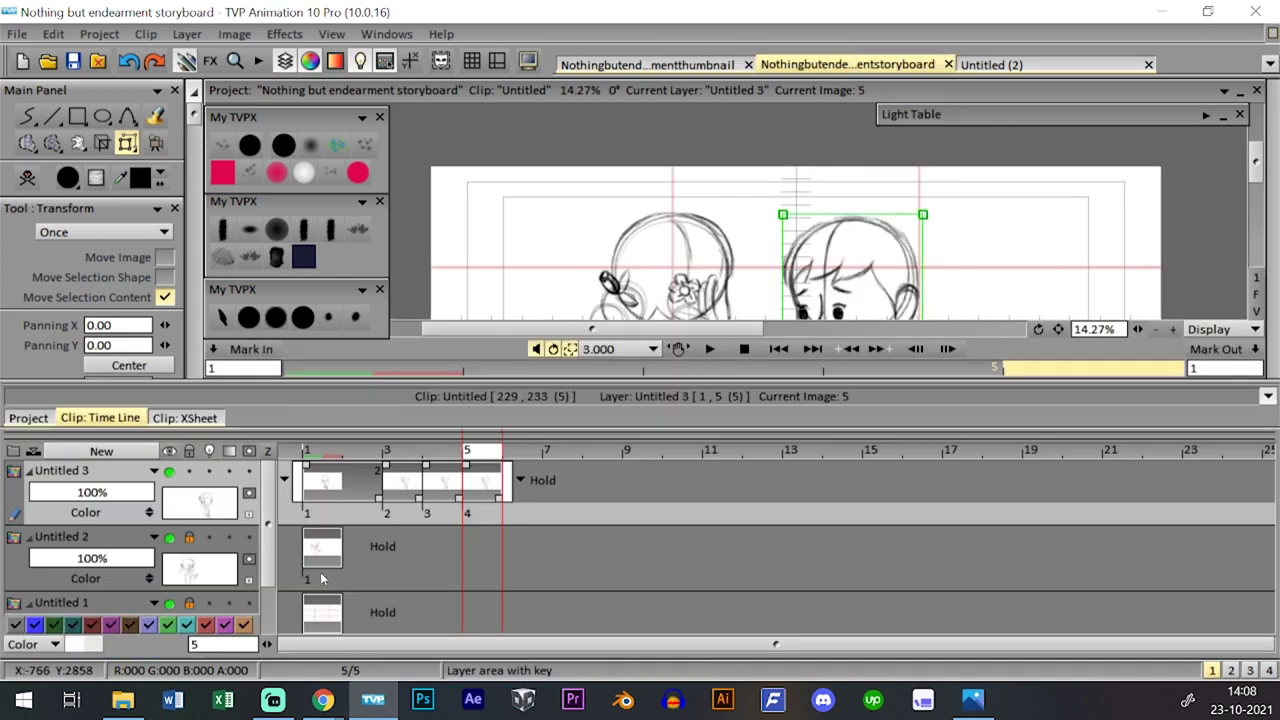
pyautogui.click(320, 572)
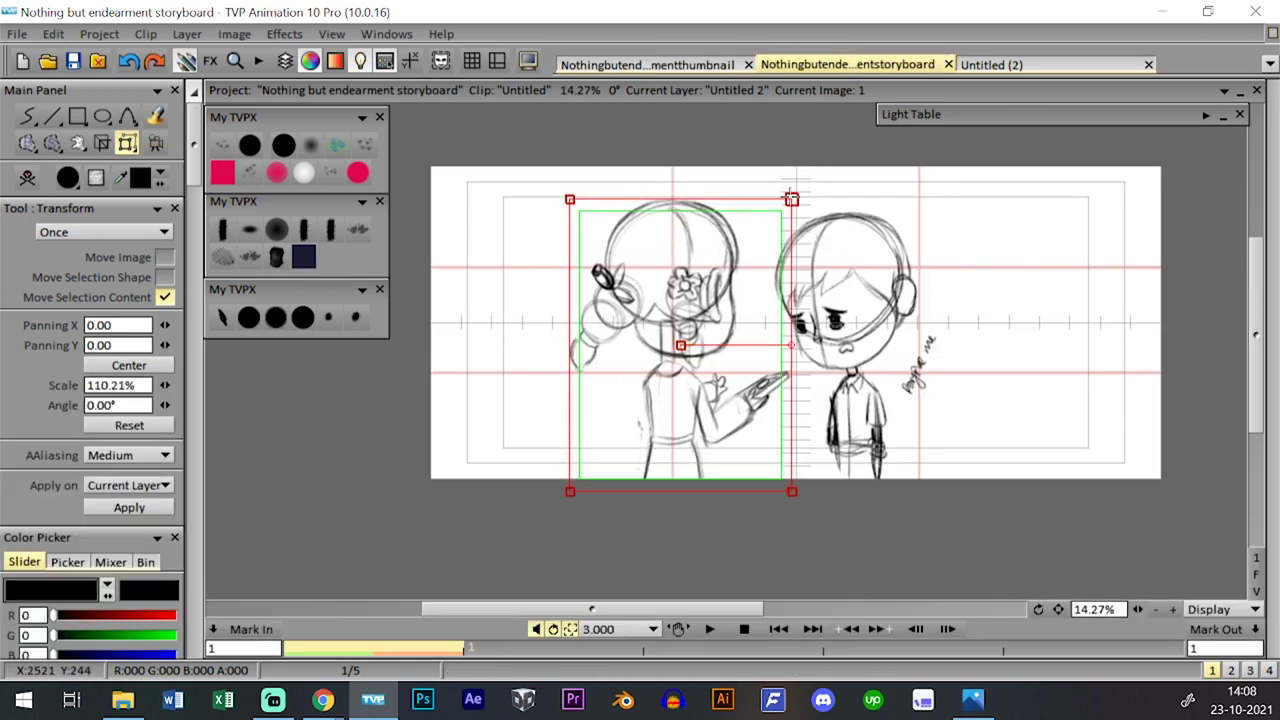
pyautogui.moveTo(791, 198); pyautogui.dragTo(770, 207)
pyautogui.press('Return')
# - Step through neighbouring storyboard clips and images to compare their drawings
pyautogui.press('Tab')
pyautogui.press('Left')
pyautogui.press('Left')
pyautogui.press('Tab')
pyautogui.press('pagedown')
pyautogui.press('pageup')
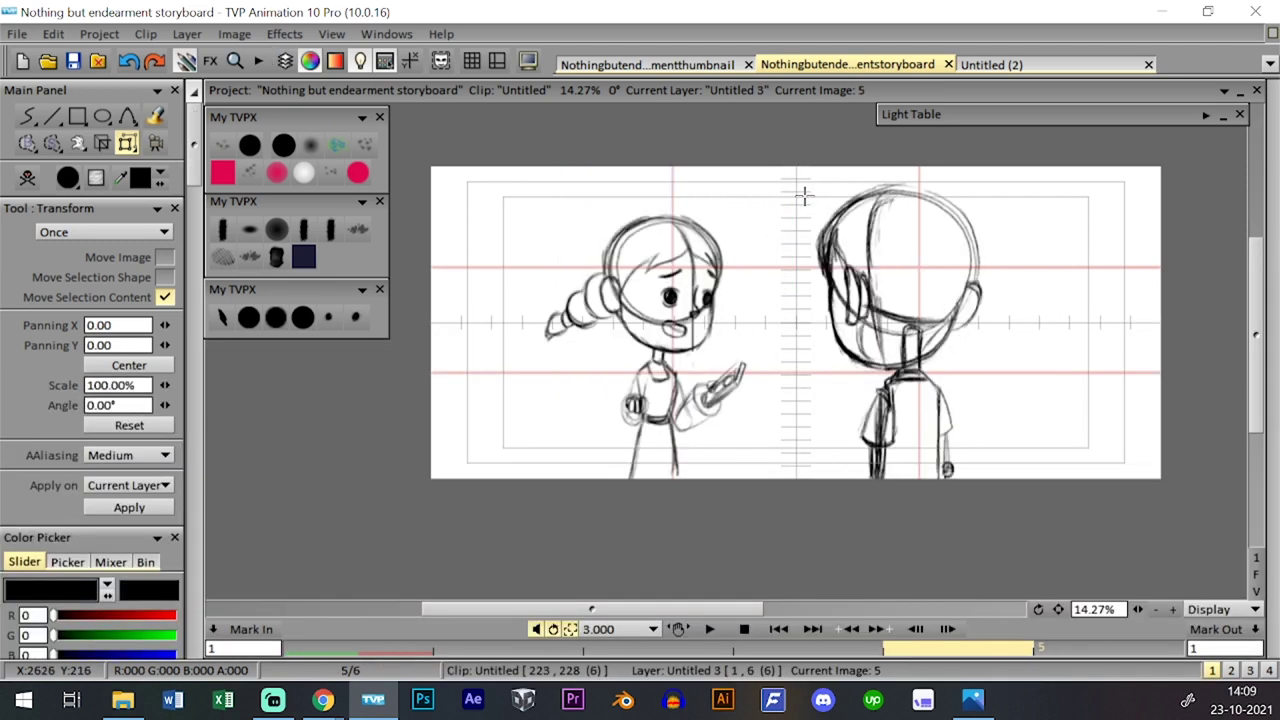
pyautogui.press('pagedown')
pyautogui.press('Tab')
pyautogui.press('Tab')
pyautogui.press('Tab')
pyautogui.press('Tab')
pyautogui.press('Right')
pyautogui.press('Right')
pyautogui.press('Right')
pyautogui.press('Tab')
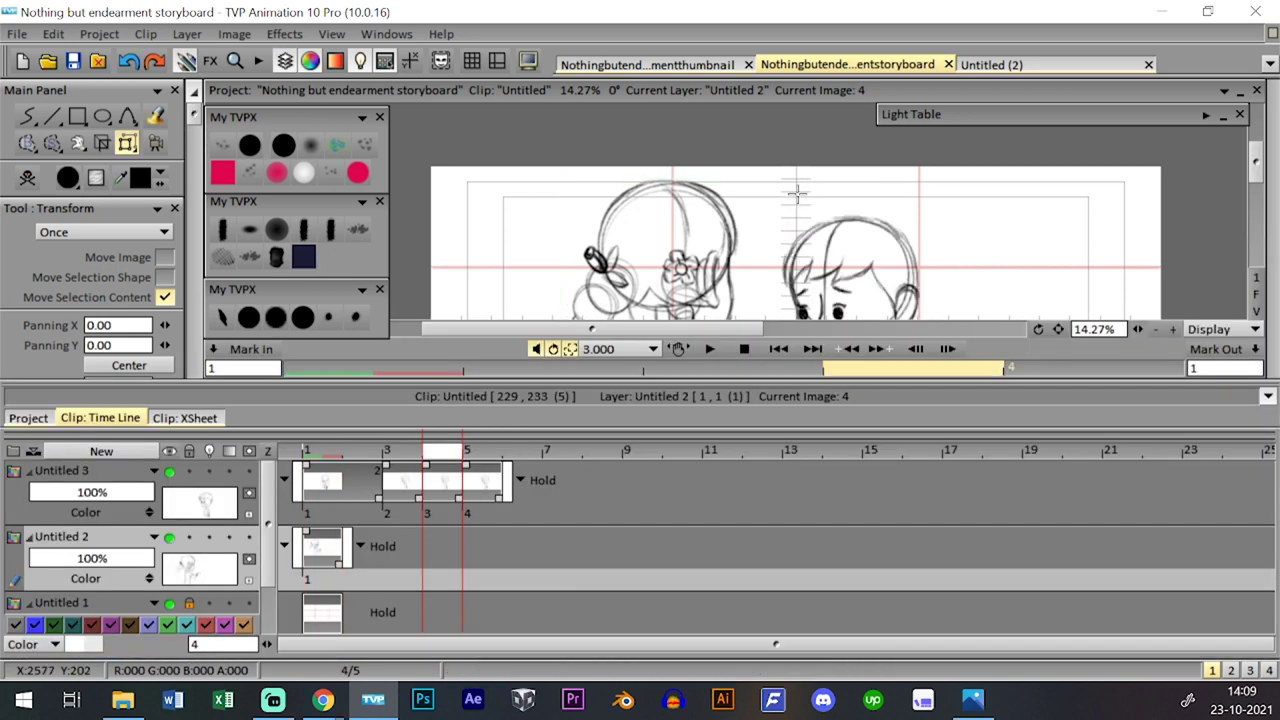
# - Select all five images of layer Untitled 3
pyautogui.click(330, 513)
pyautogui.click(476, 515)
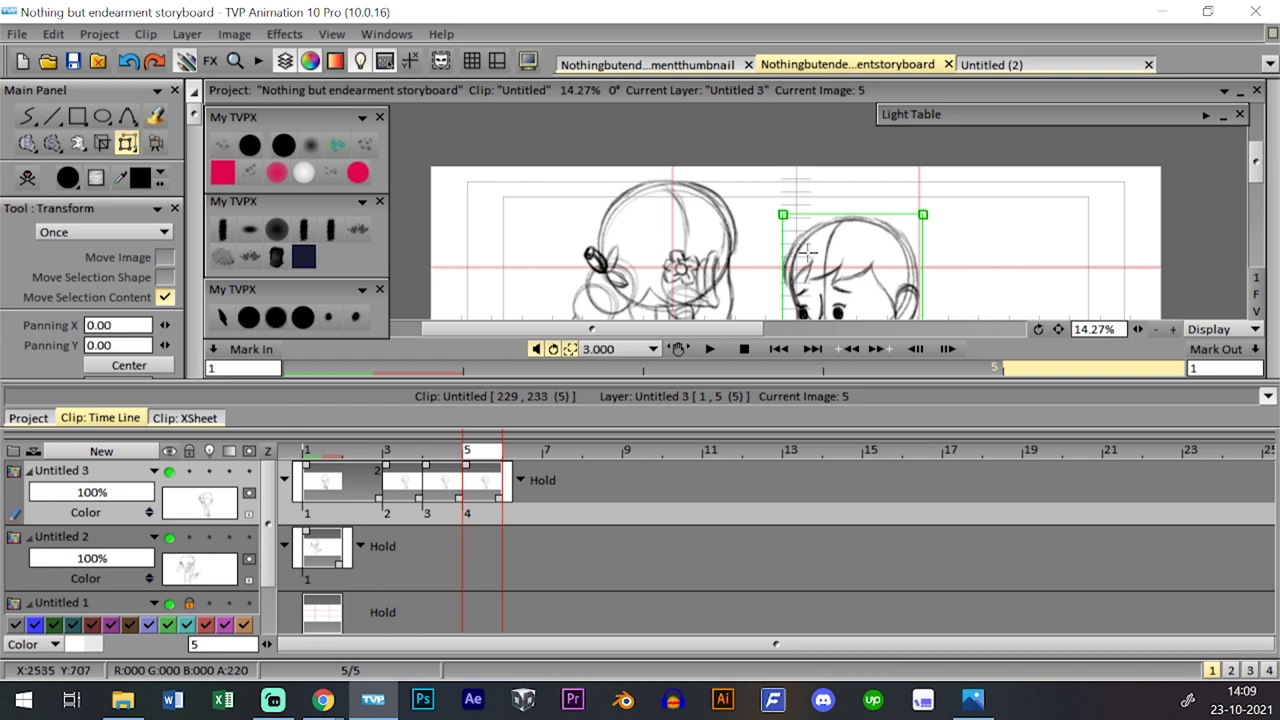
pyautogui.doubleClick(490, 519)
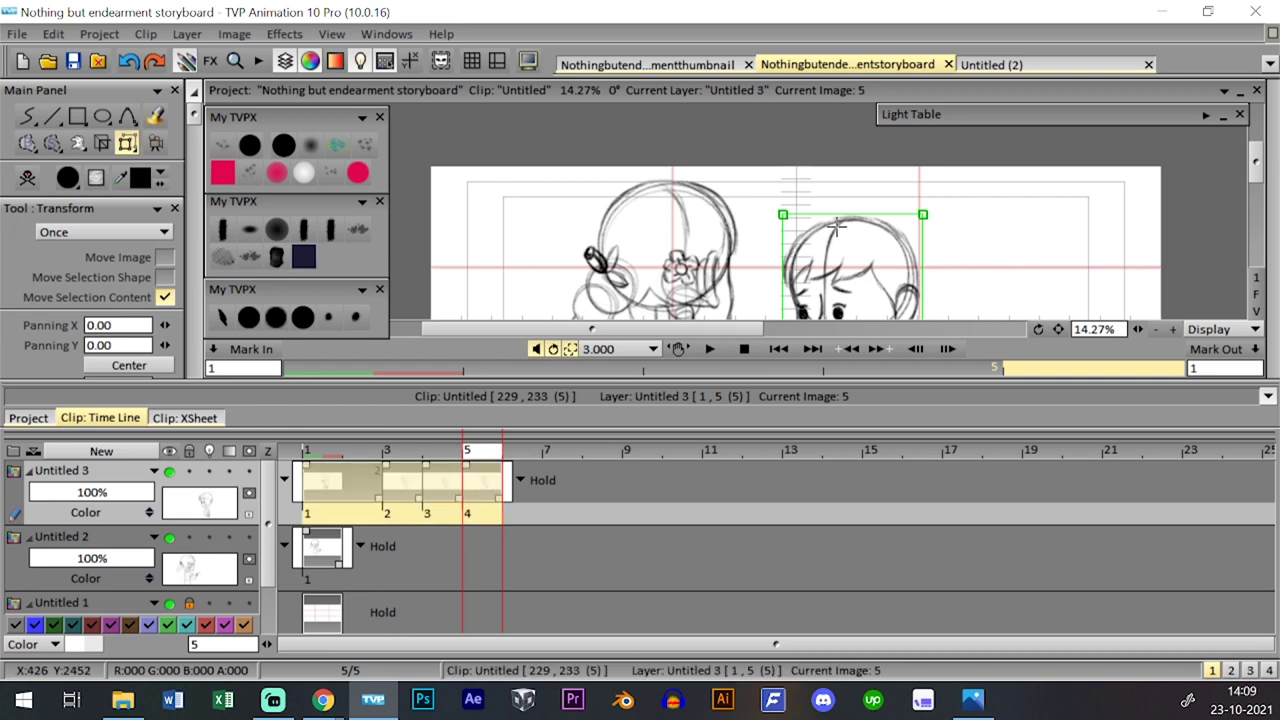
pyautogui.press('Tab')
# - Rescale the boy sketch to about 99% and nudge it up, right, then down
pyautogui.moveTo(923, 214); pyautogui.dragTo(929, 203)
pyautogui.moveTo(915, 246); pyautogui.dragTo(927, 239)
pyautogui.moveTo(941, 196); pyautogui.dragTo(935, 208)
pyautogui.moveTo(903, 254); pyautogui.dragTo(897, 254)
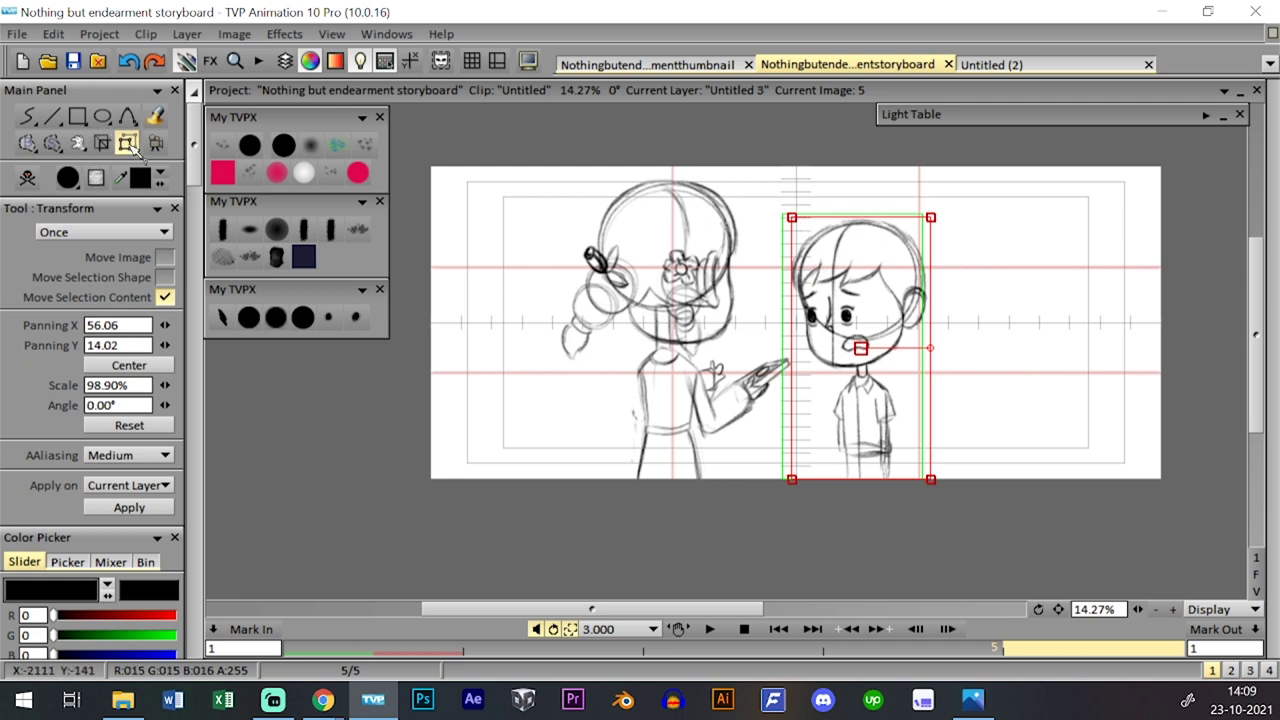
pyautogui.click(661, 234)
pyautogui.press('Tab')
pyautogui.press('Tab')
pyautogui.press('Tab')
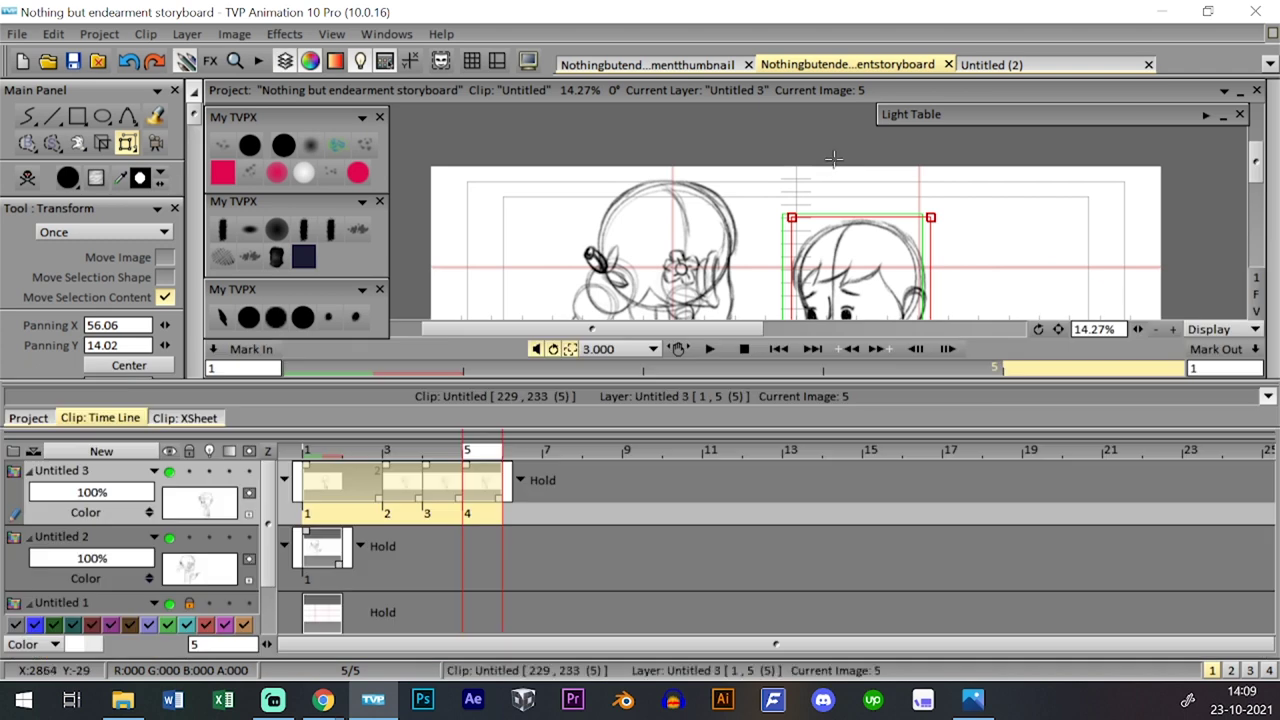
pyautogui.press('Return')
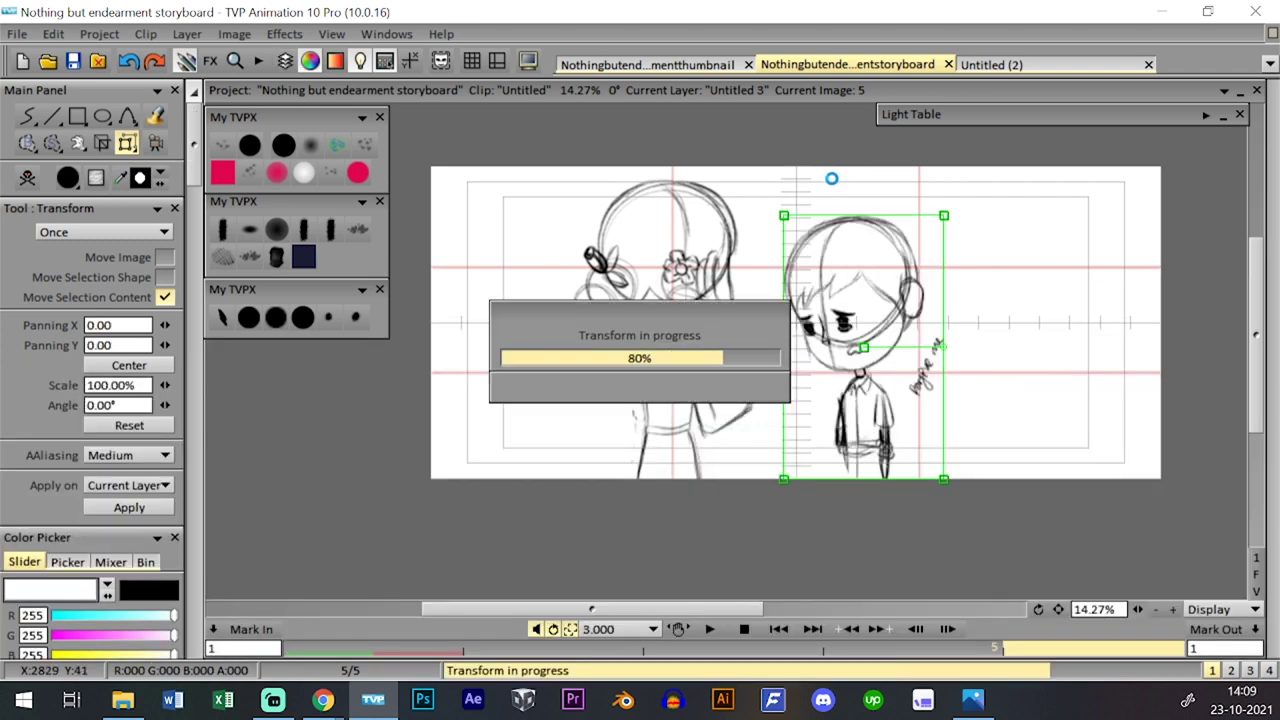
# - Undo that transform and rescale the boy sketch to about 104% instead
pyautogui.hotkey('ctrl', 'z')
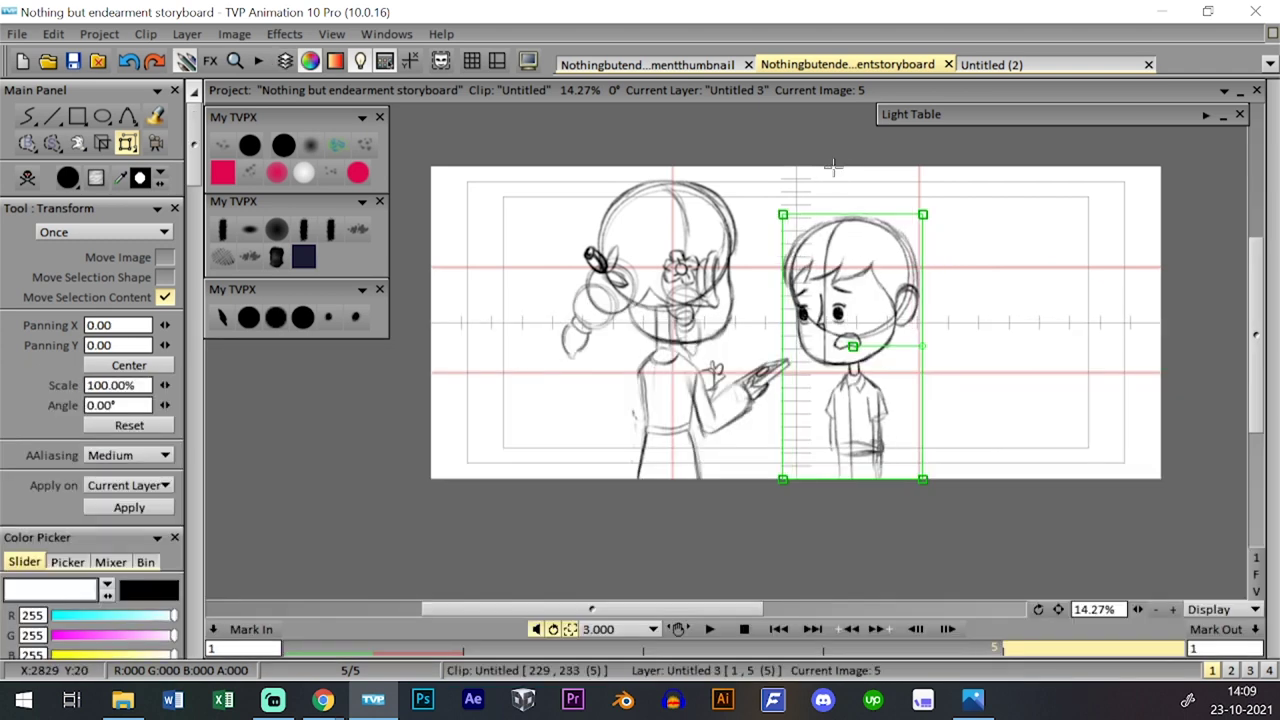
pyautogui.press('Tab')
pyautogui.press('Tab')
pyautogui.press('Tab')
pyautogui.press('Tab')
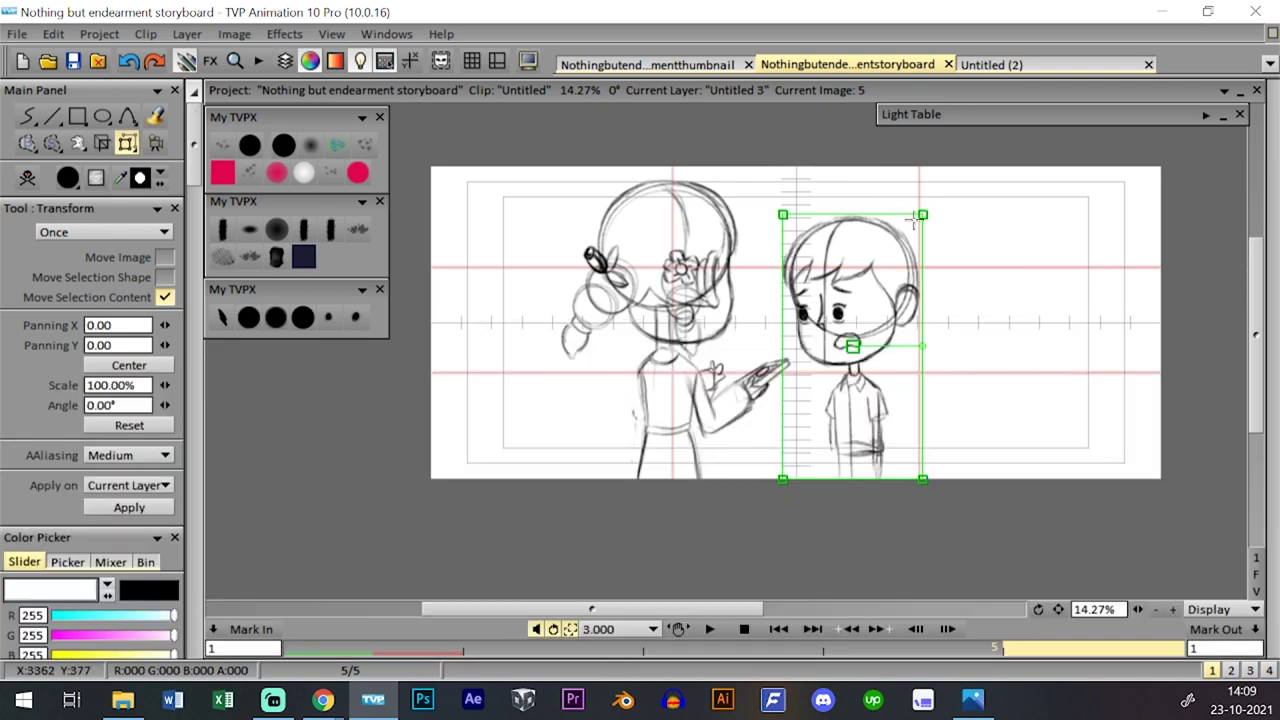
pyautogui.moveTo(922, 214); pyautogui.dragTo(911, 227)
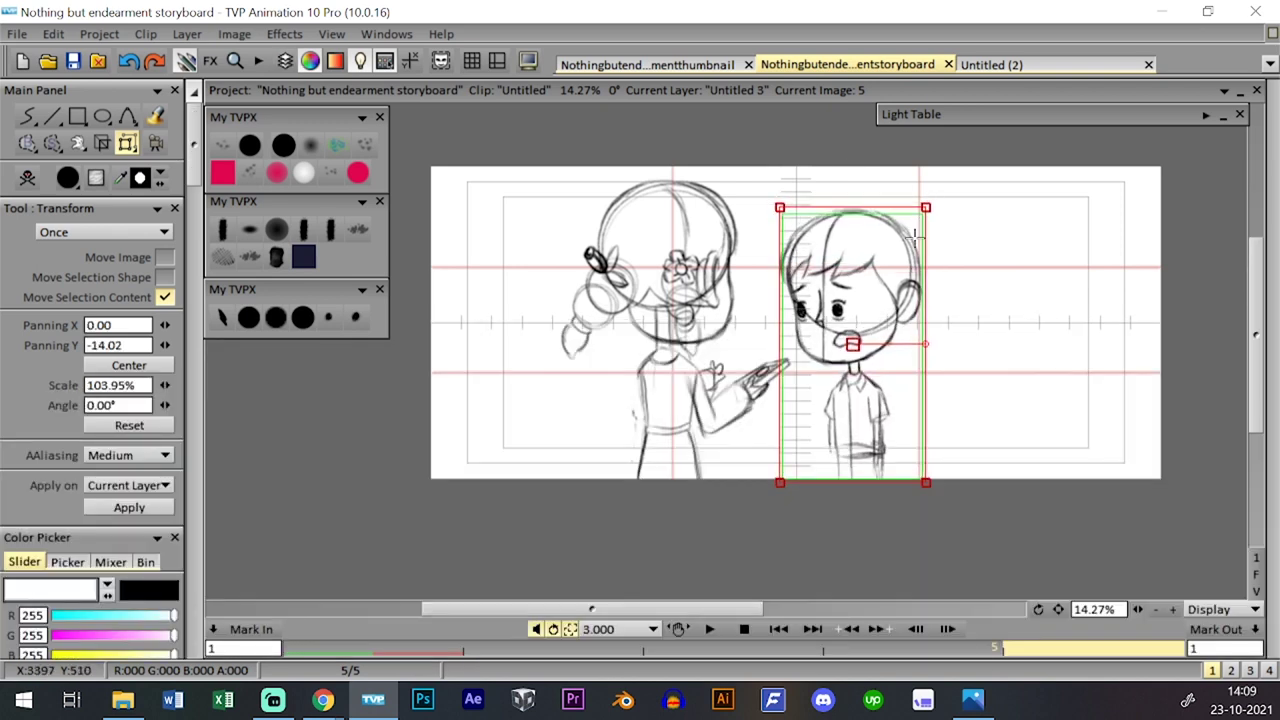
pyautogui.press('Return')
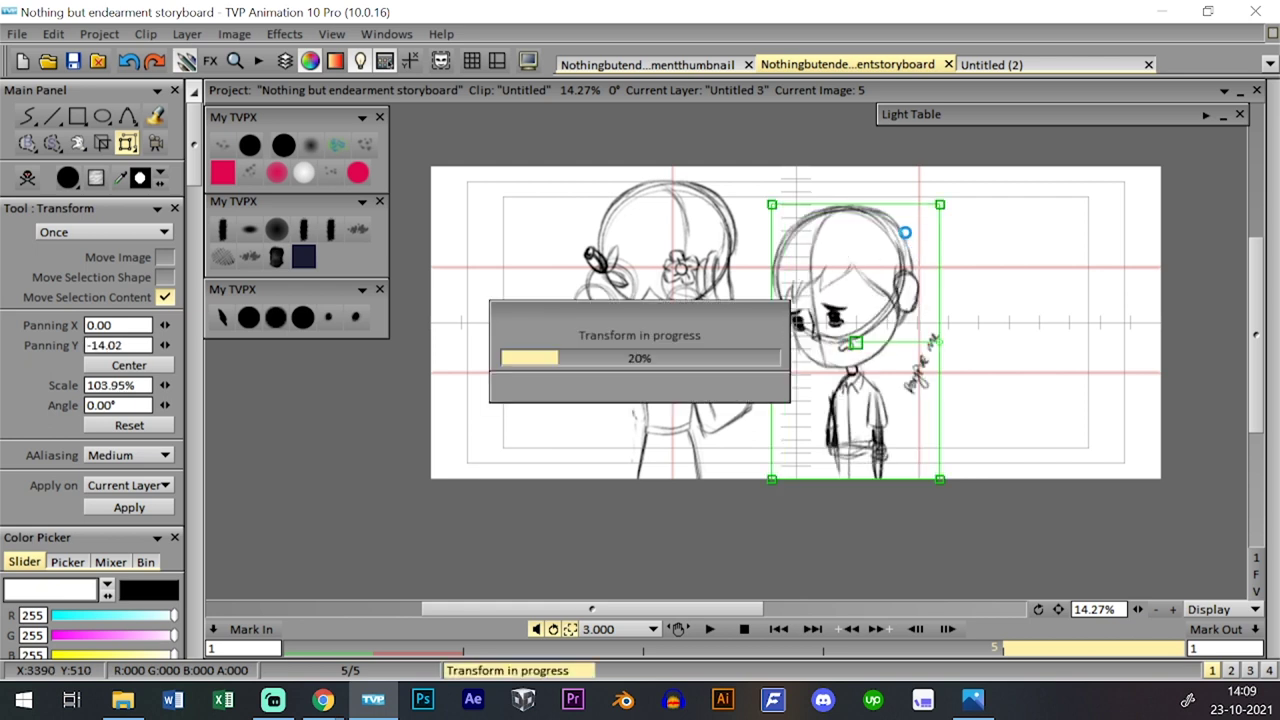
# - Back in the storyboard project, undo a stray girl-sketch nudge and make layer Untitled 3 current
pyautogui.click(248, 317)
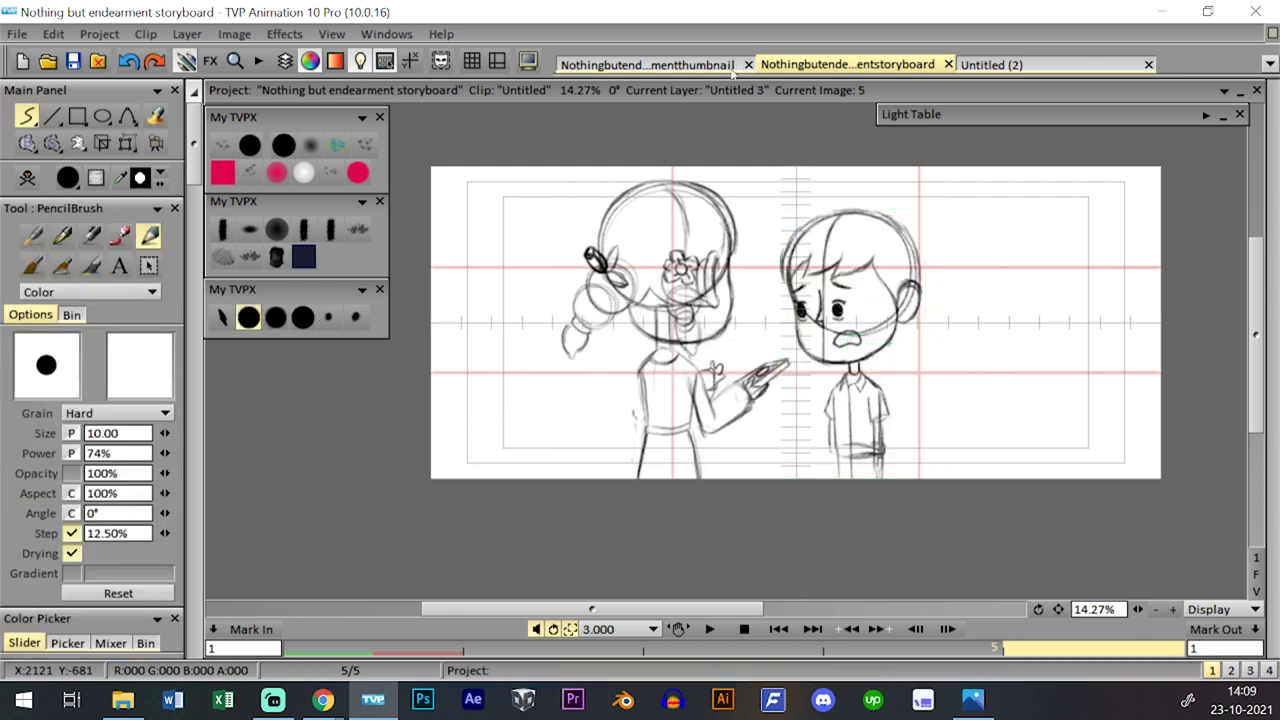
pyautogui.click(647, 64)
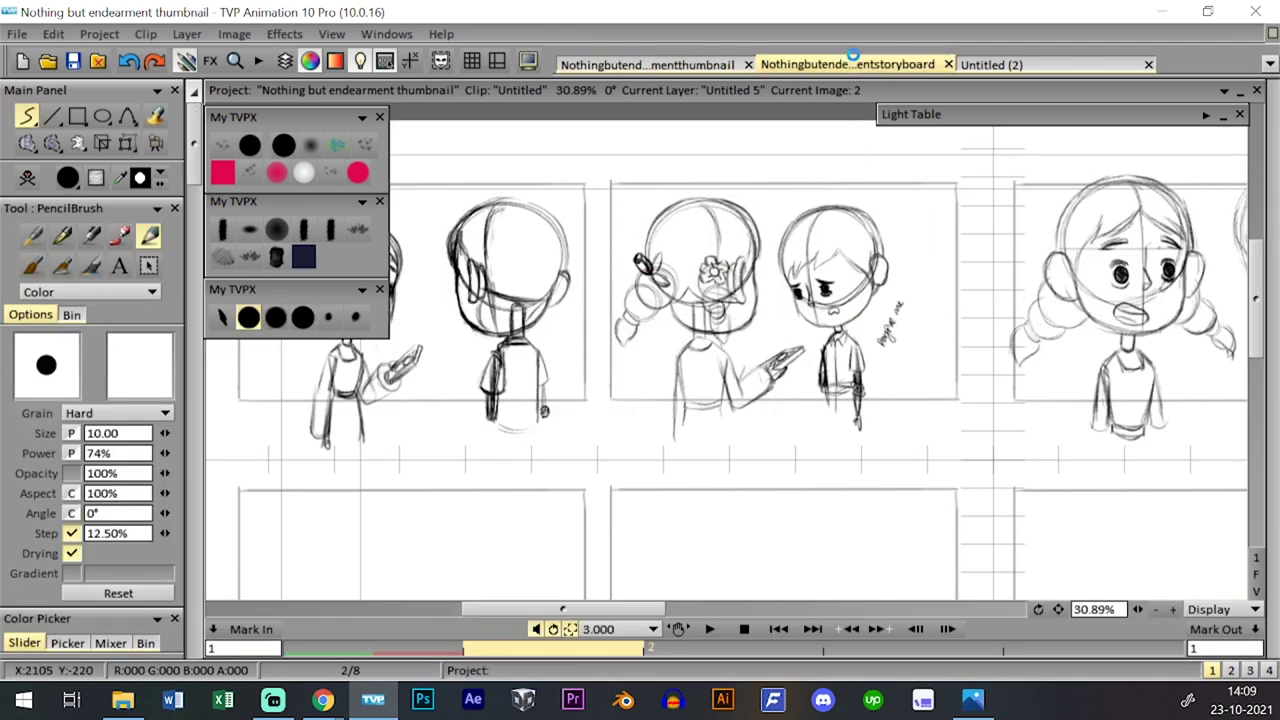
pyautogui.click(849, 63)
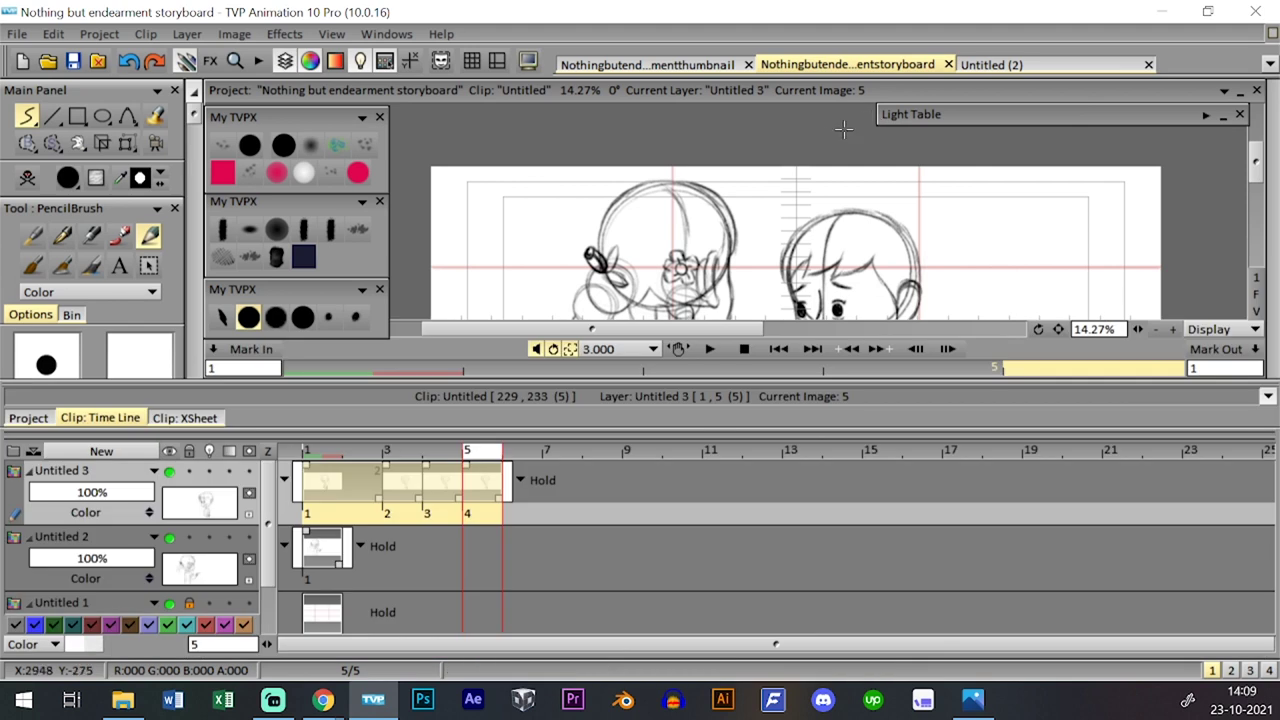
pyautogui.click(316, 581)
pyautogui.press('Down')
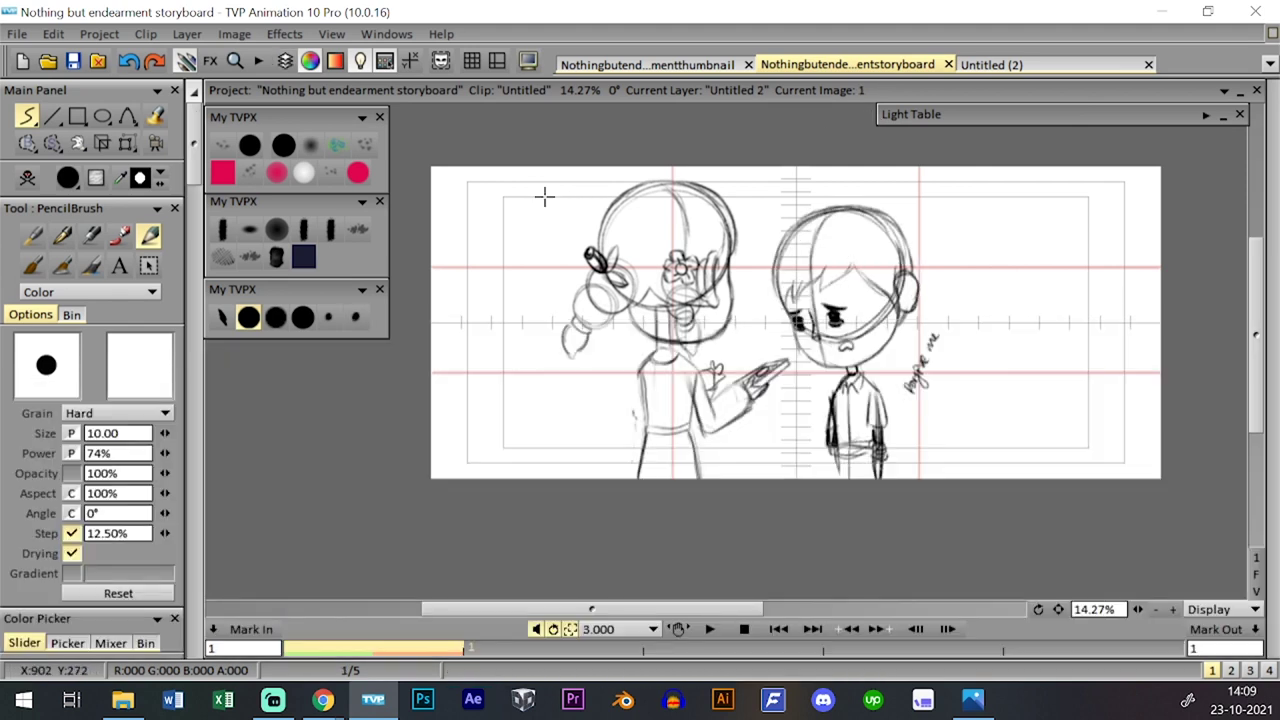
pyautogui.click(129, 145)
pyautogui.moveTo(710, 205); pyautogui.dragTo(713, 217)
pyautogui.hotkey('ctrl', 'z')
pyautogui.press('Down')
pyautogui.click(336, 507)
pyautogui.press('Down')
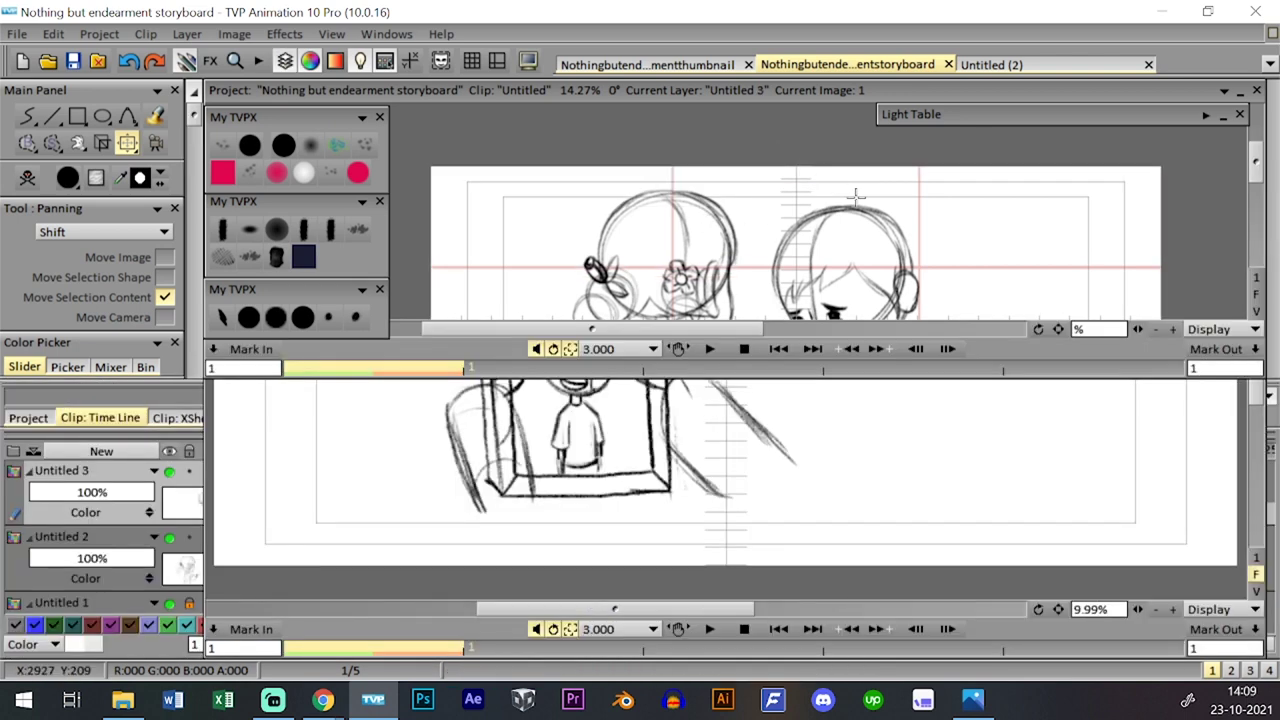
pyautogui.press('Down')
pyautogui.press('Down')
# - Flip through the boy's images, erase the scribbled note with the eraser, and save the storyboard
pyautogui.click(275, 317)
pyautogui.press('Right')
pyautogui.press('Right')
pyautogui.press('Right')
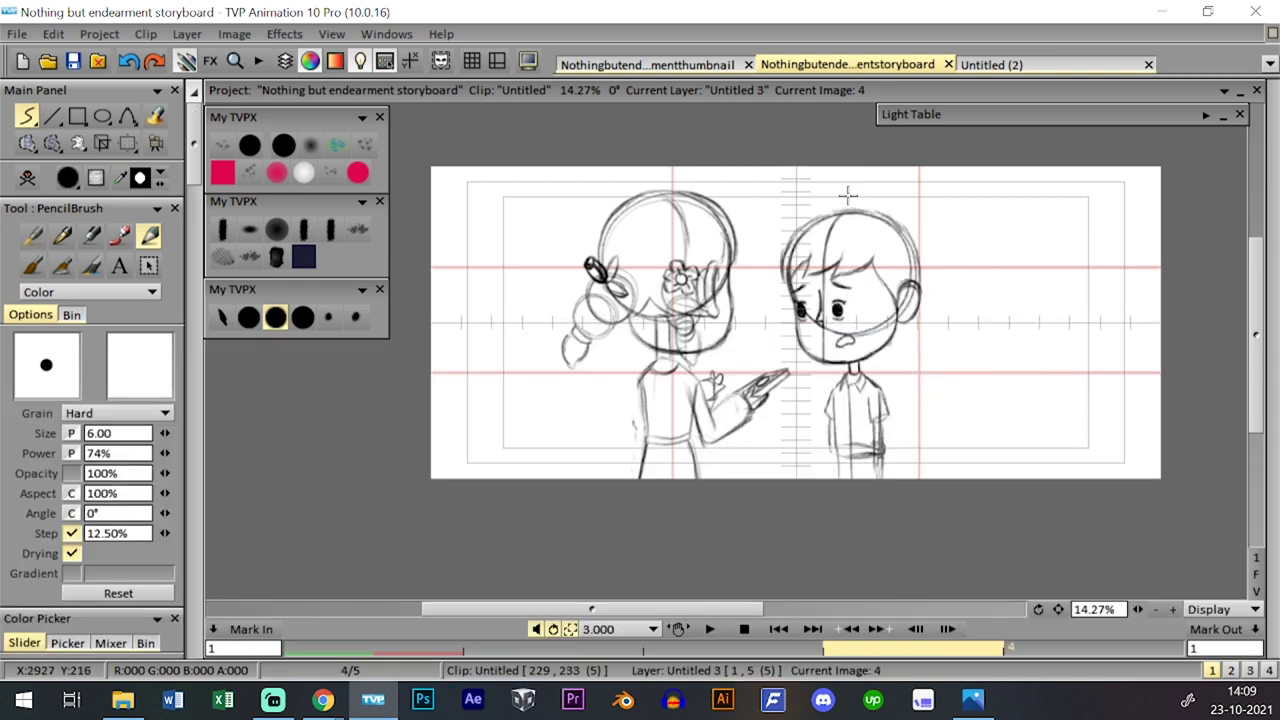
pyautogui.press('Left')
pyautogui.press('Left')
pyautogui.press('Right')
pyautogui.press('Right')
pyautogui.press('Right')
pyautogui.press('Down')
pyautogui.press('Left')
pyautogui.press('Left')
pyautogui.press('Down')
pyautogui.press('Left')
pyautogui.press('Right')
pyautogui.press('Left')
pyautogui.press('Down')
pyautogui.press('Left')
pyautogui.click(283, 146)
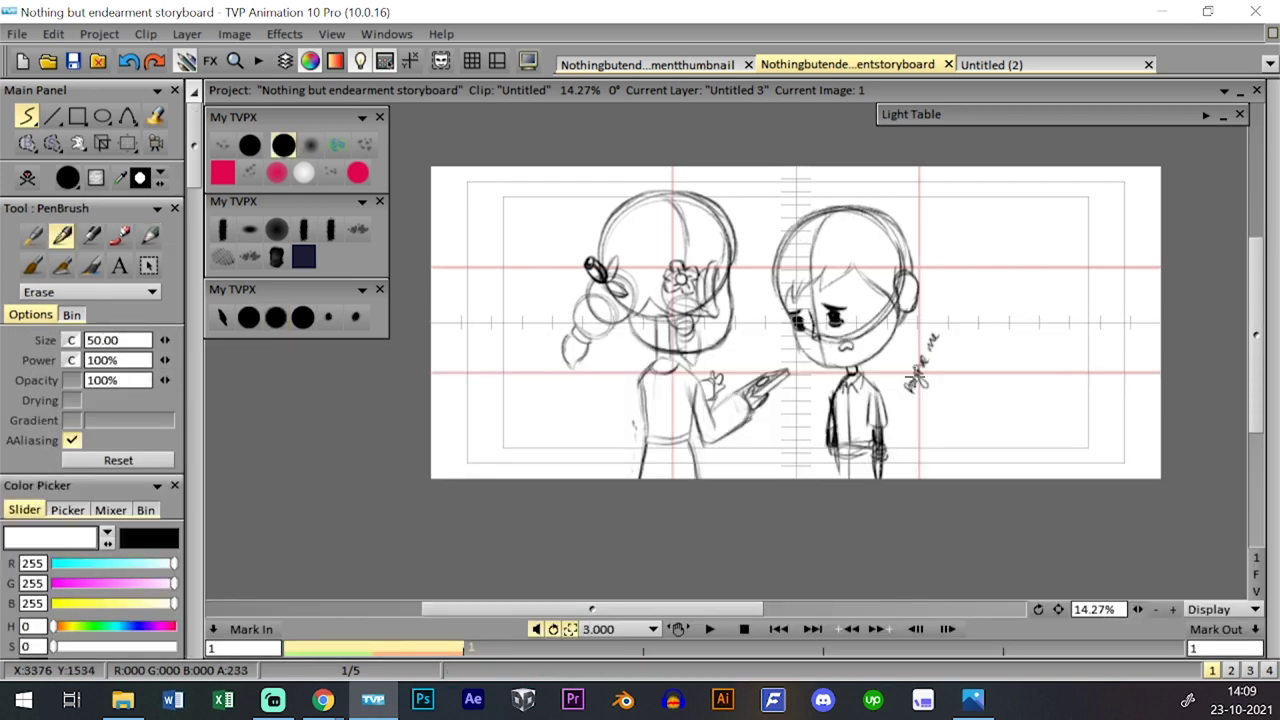
pyautogui.click(275, 318)
pyautogui.press('Down')
pyautogui.press('Down')
pyautogui.press('Down')
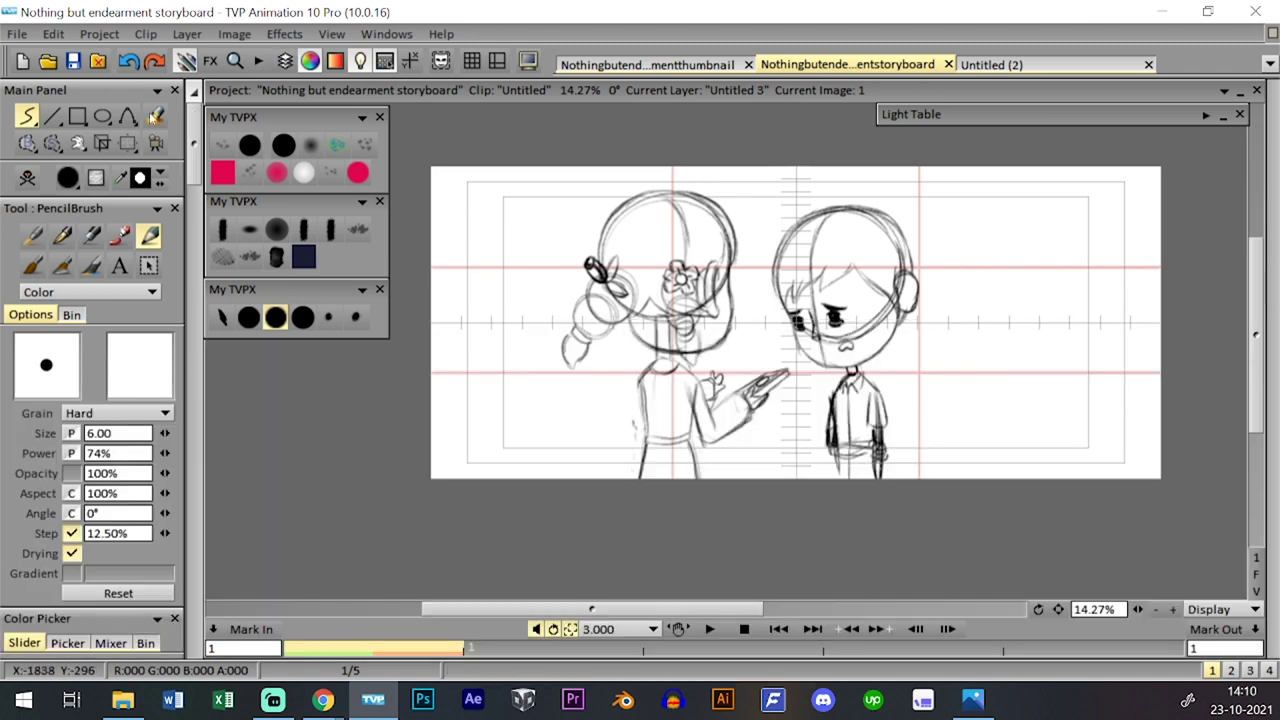
pyautogui.click(72, 61)
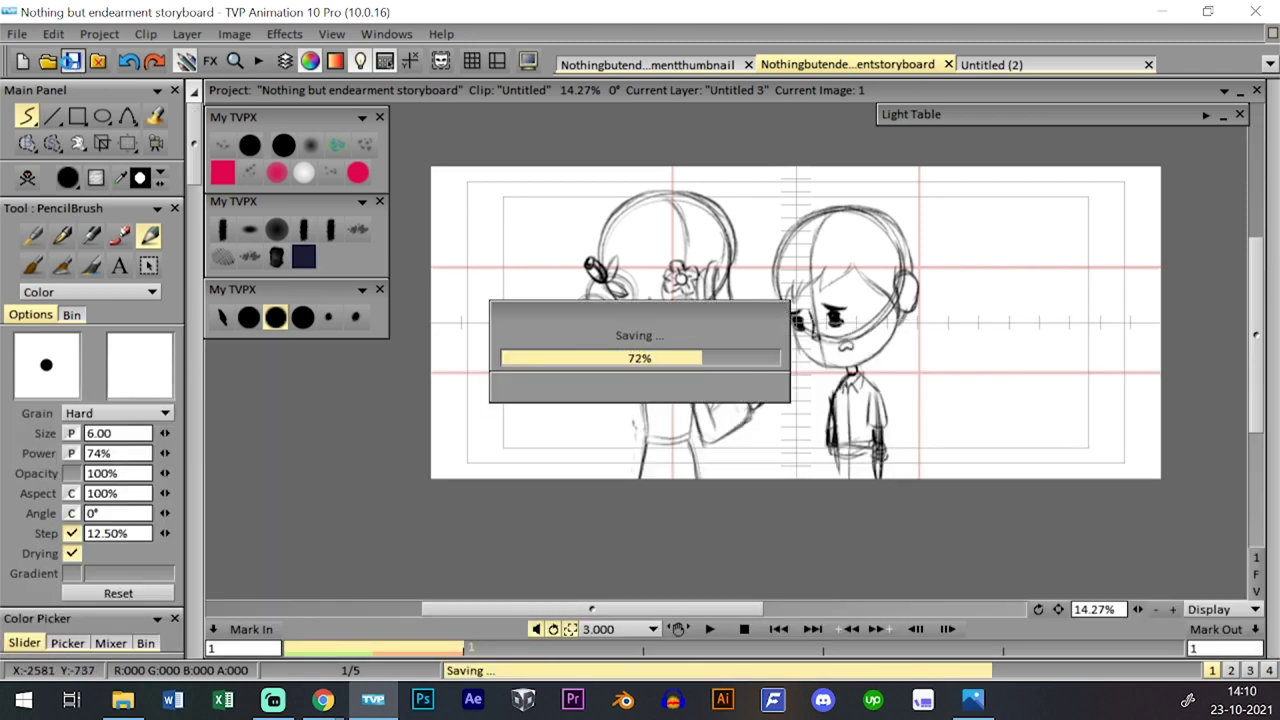
# - Open empty clip 26 from the clip overview, add layer Untitled 2, and save again
pyautogui.press('Down')
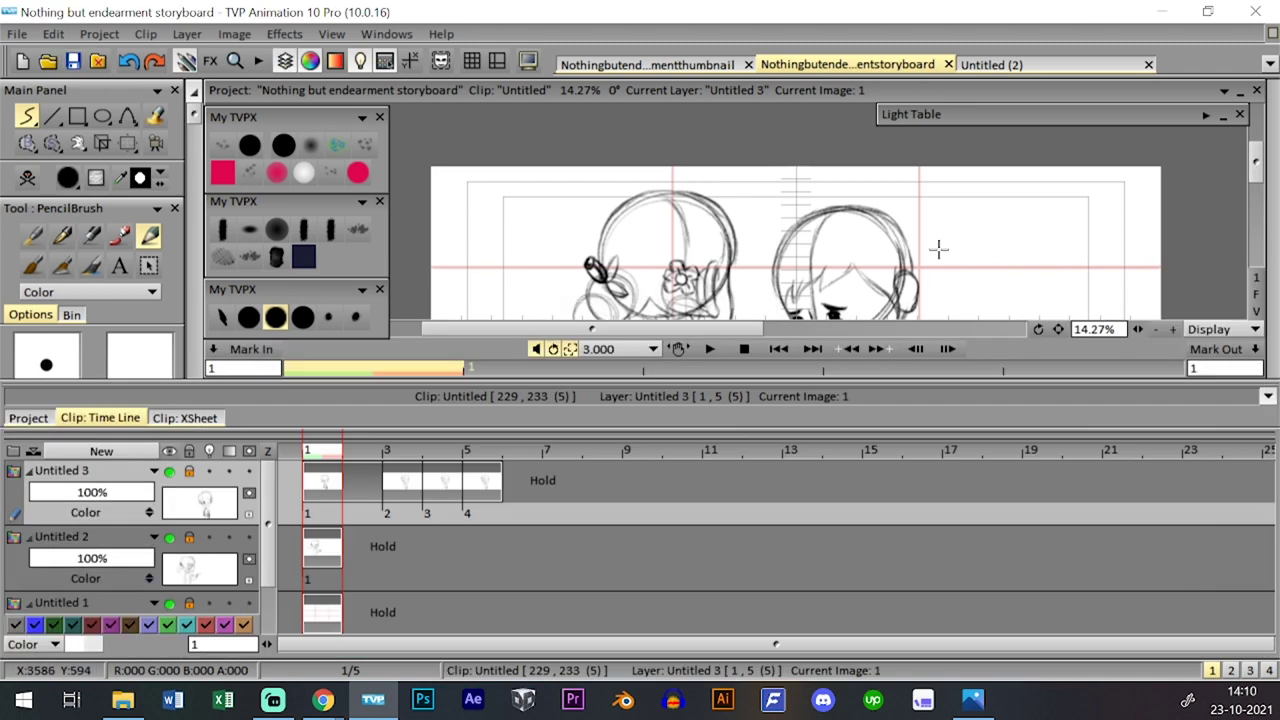
pyautogui.click(28, 418)
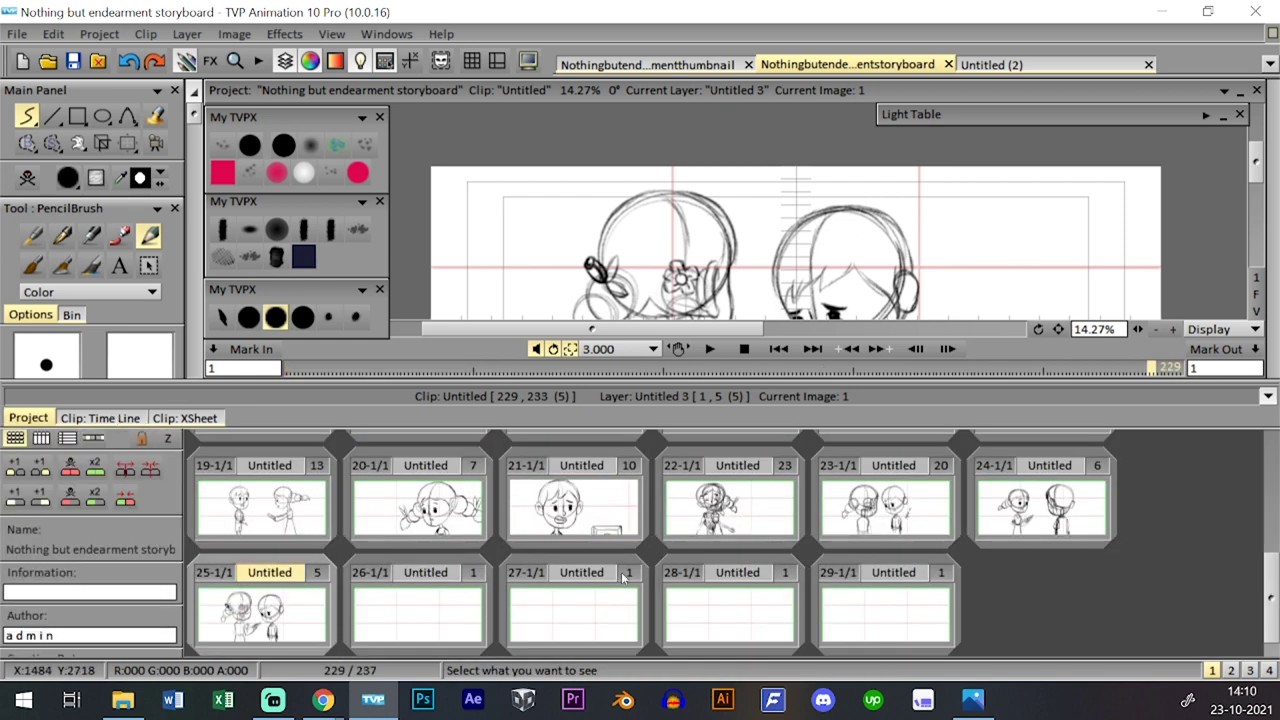
pyautogui.doubleClick(418, 600)
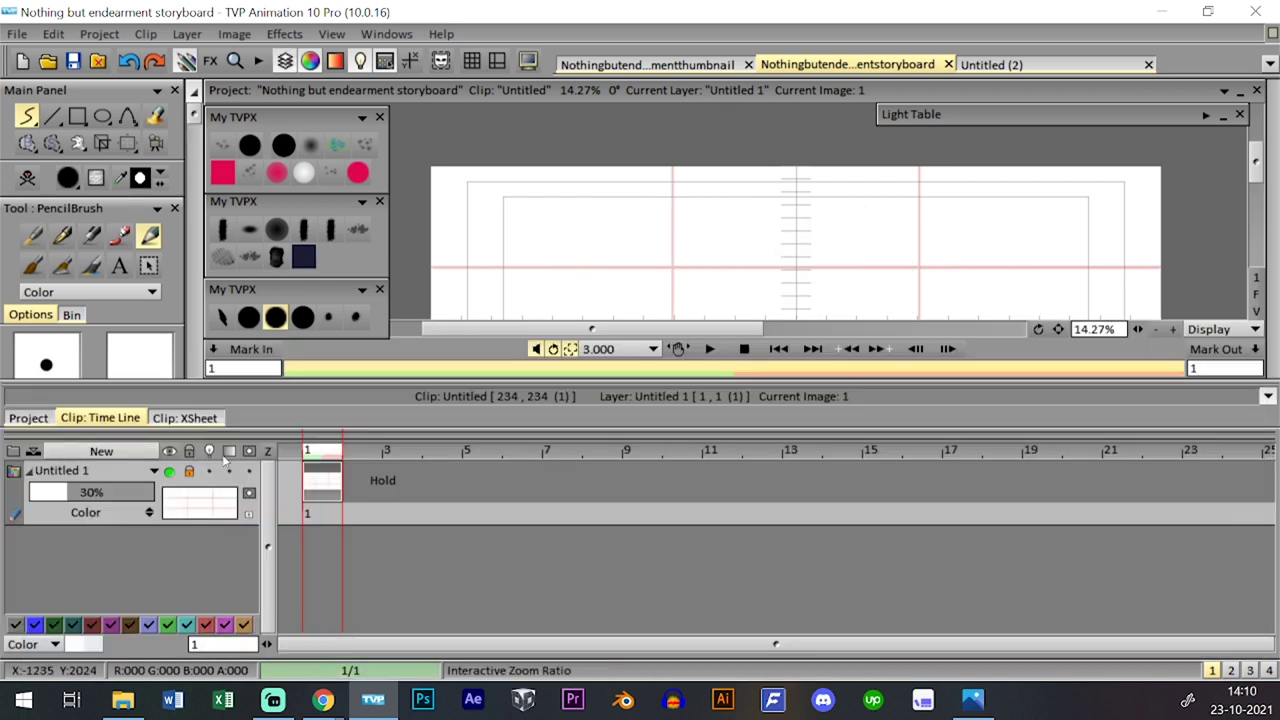
pyautogui.click(110, 452)
pyautogui.click(672, 462)
pyautogui.click(192, 450)
pyautogui.press('Down')
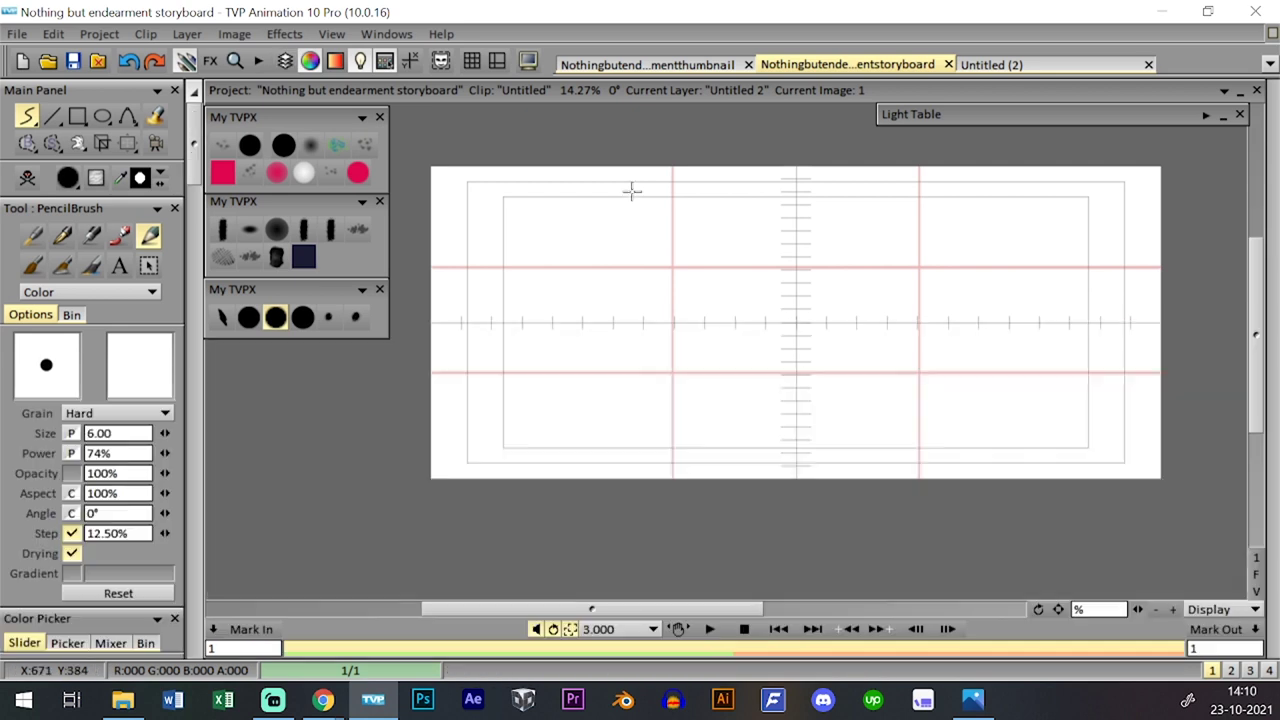
pyautogui.click(74, 61)
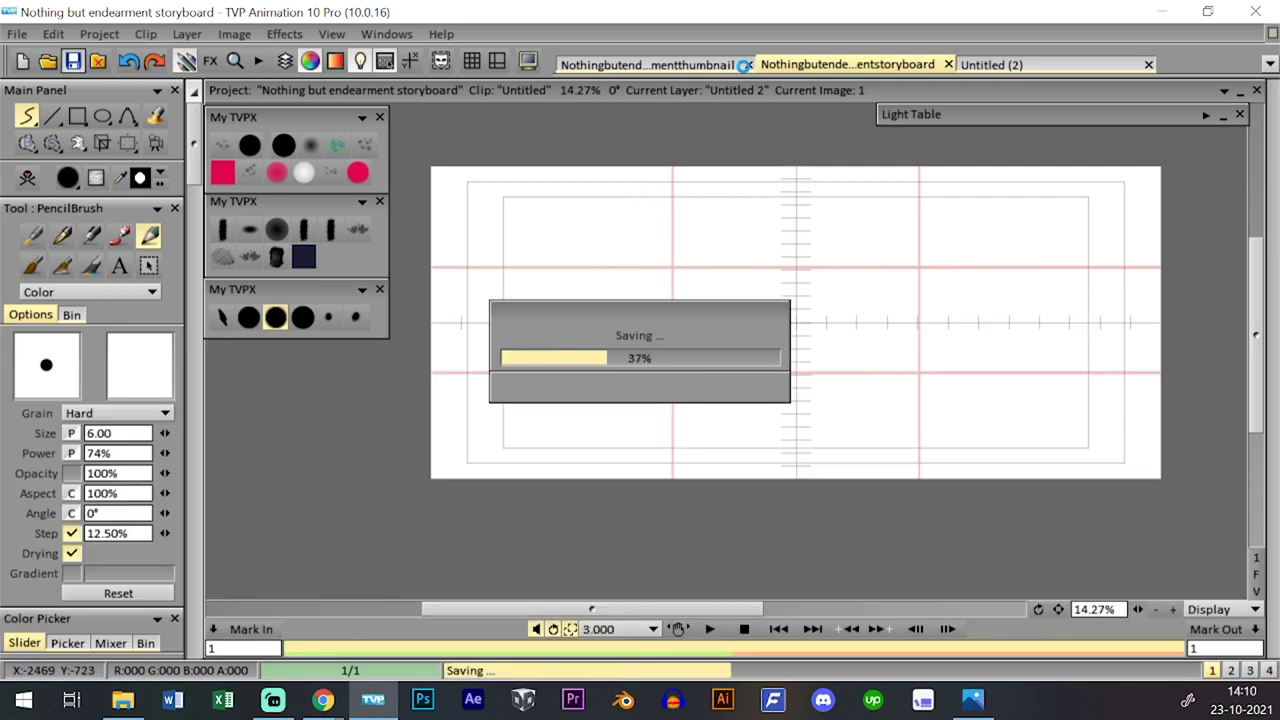
# - Browse the thumbnail project's sketches and select all images of layer Untitled 7
pyautogui.click(718, 65)
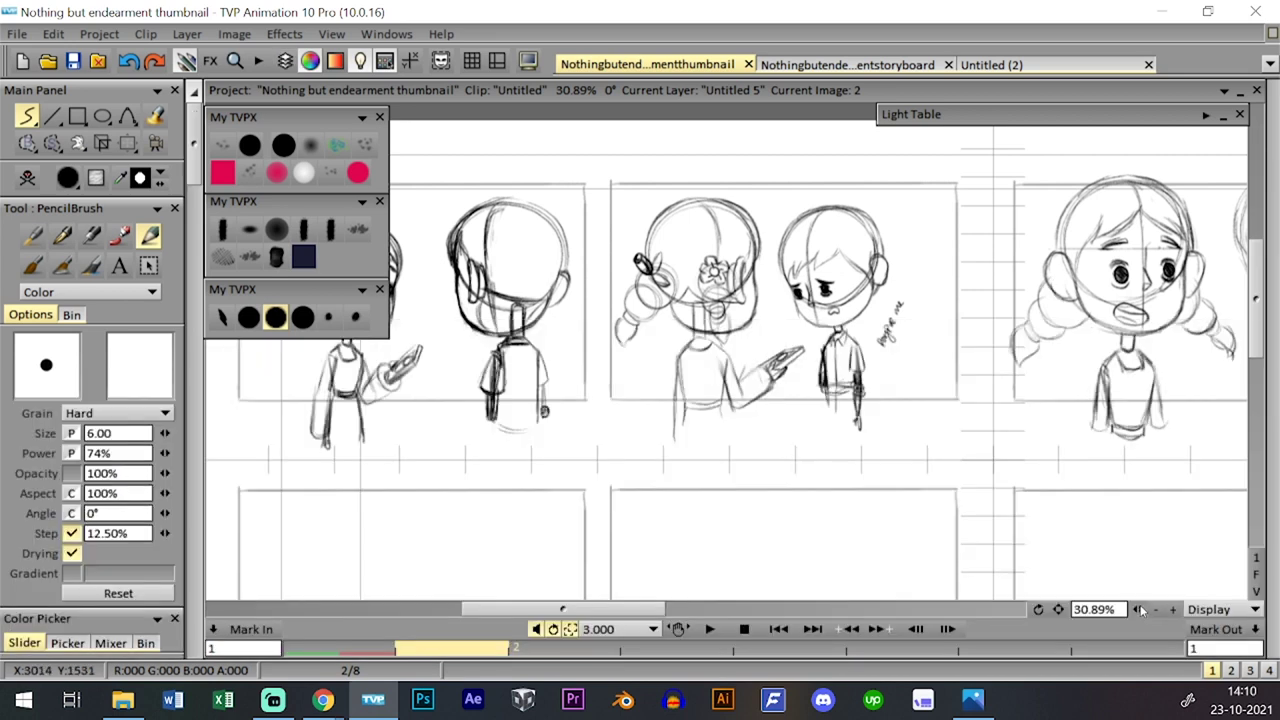
pyautogui.moveTo(1138, 609); pyautogui.dragTo(1130, 609)
pyautogui.moveTo(1126, 350); pyautogui.dragTo(966, 354)
pyautogui.press('Tab')
pyautogui.press('Tab')
pyautogui.press('Tab')
pyautogui.press('Tab')
pyautogui.press('Right')
pyautogui.press('Right')
pyautogui.press('Right')
pyautogui.press('Left')
pyautogui.press('Left')
pyautogui.press('Left')
pyautogui.press('Left')
pyautogui.press('Tab')
pyautogui.hotkey('ctrl', 't')
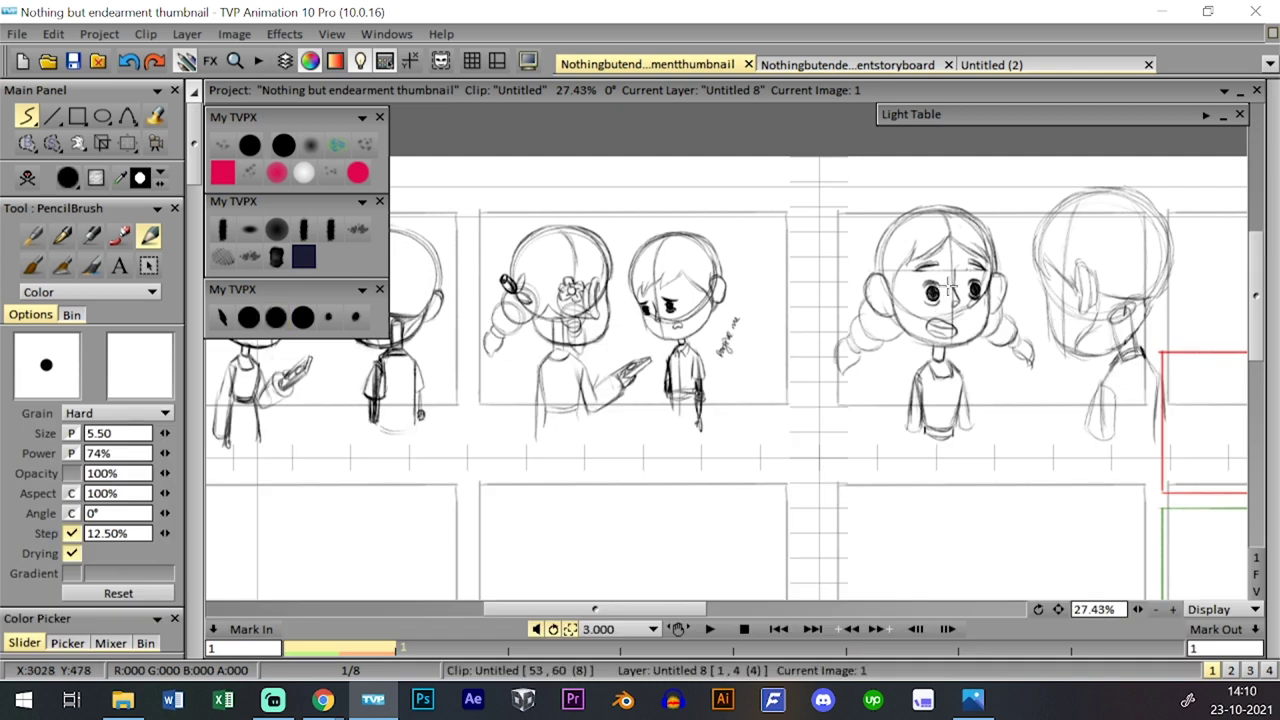
pyautogui.hotkey('ctrl', 't')
pyautogui.hotkey('ctrl', 't')
pyautogui.press('pagedown')
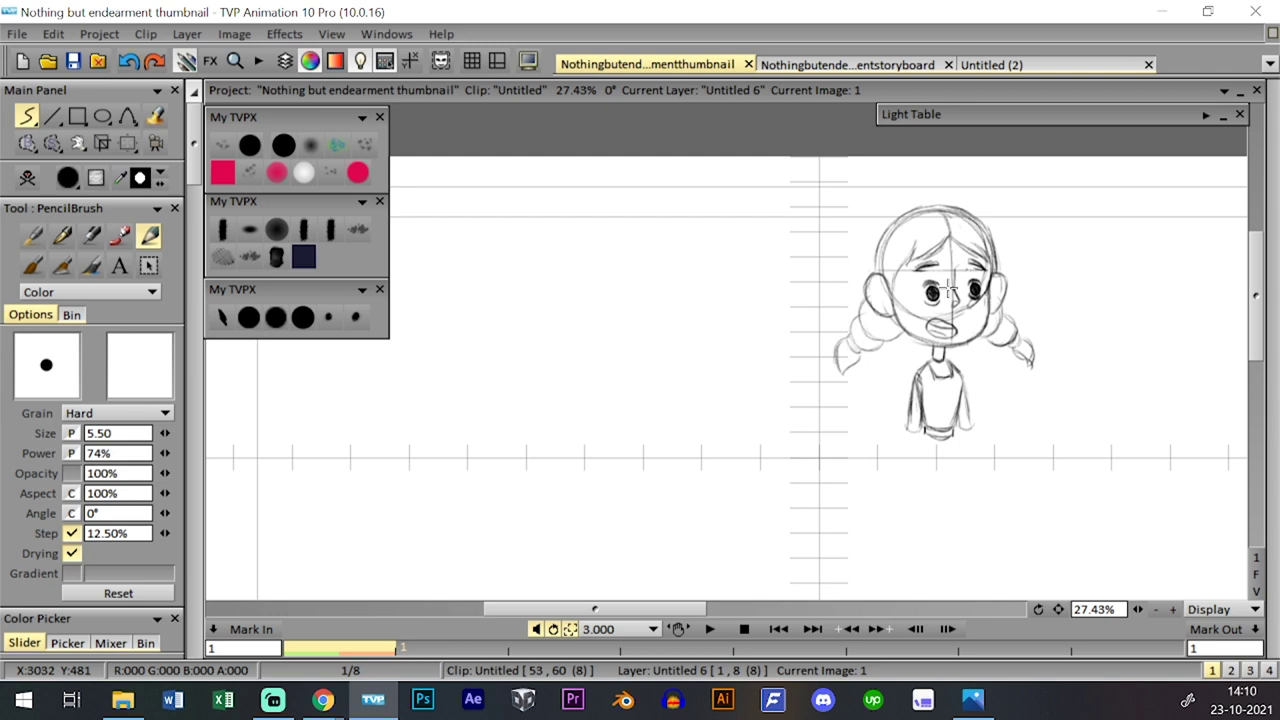
pyautogui.hotkey('ctrl', 't')
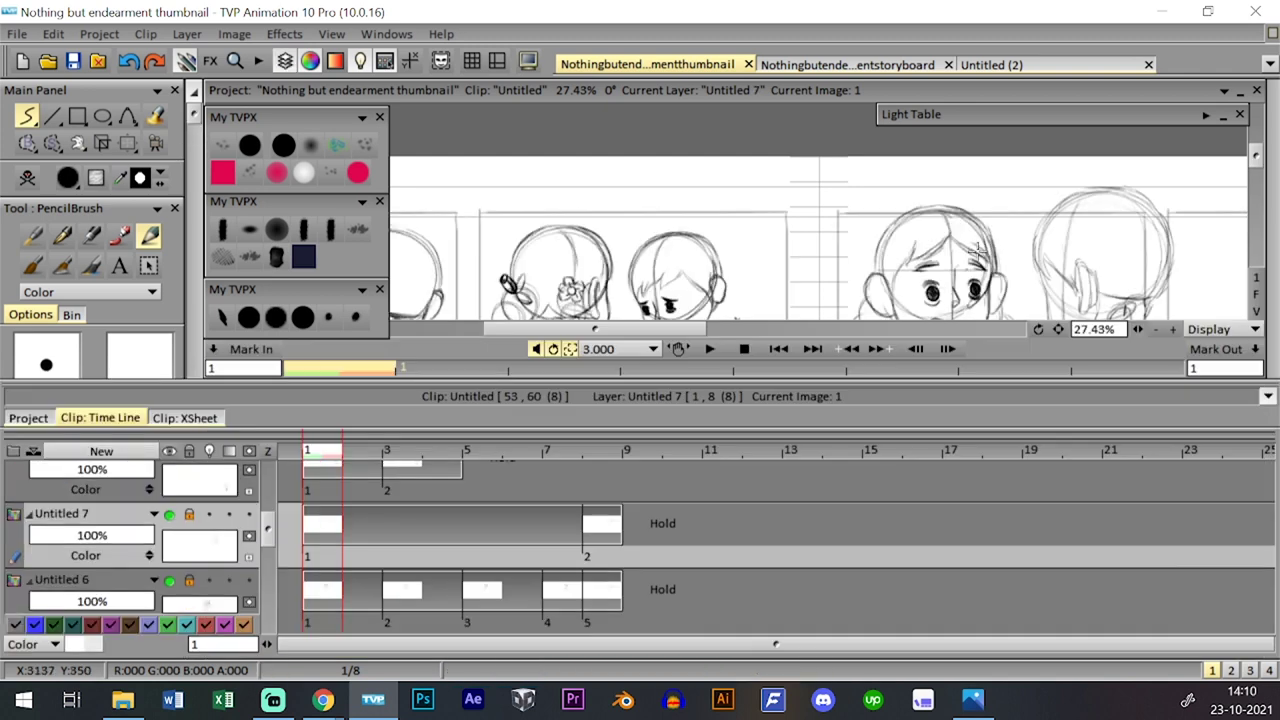
pyautogui.click(602, 449)
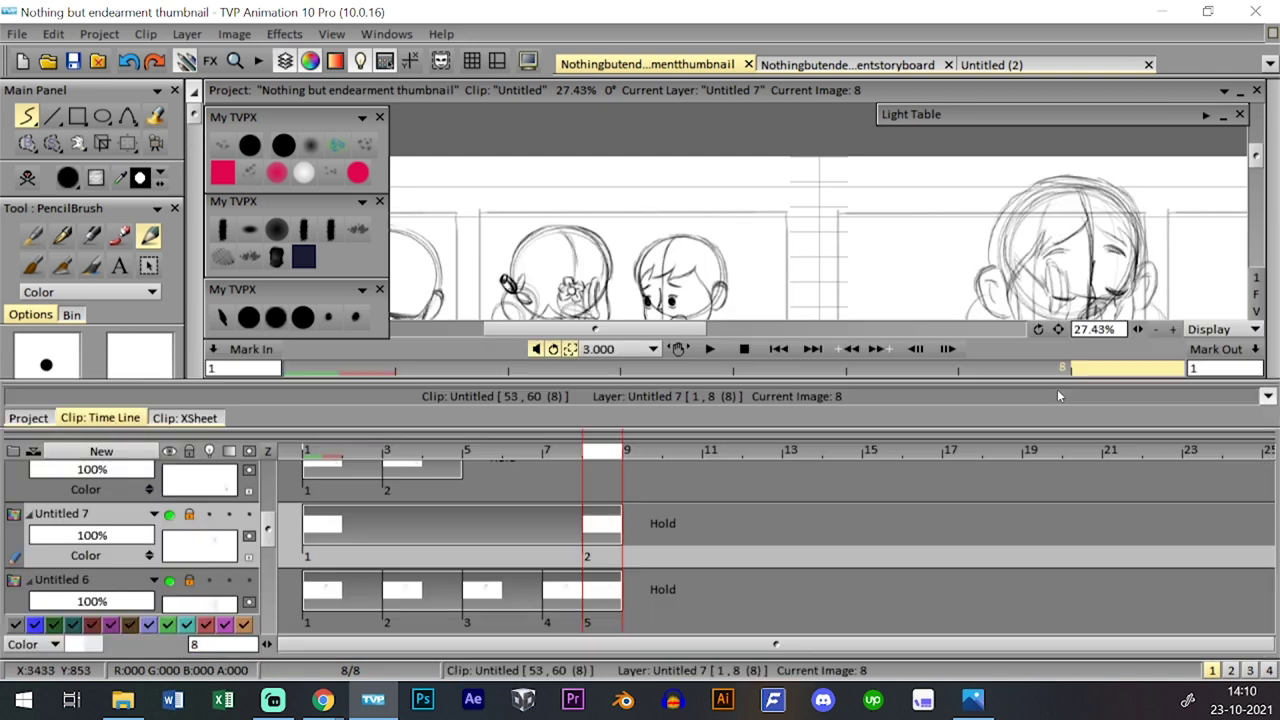
pyautogui.click(572, 537)
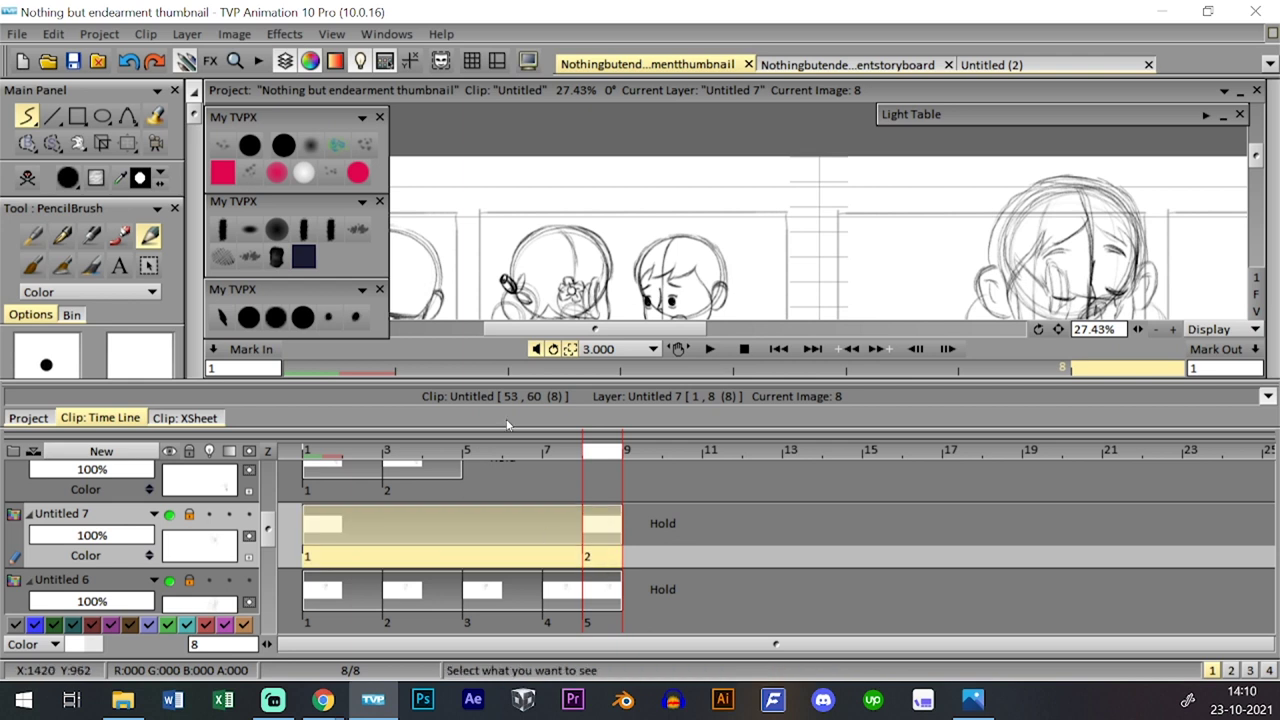
# - In the storyboard, enlarge the head sketch, move it down-left, and apply the transform
pyautogui.click(847, 64)
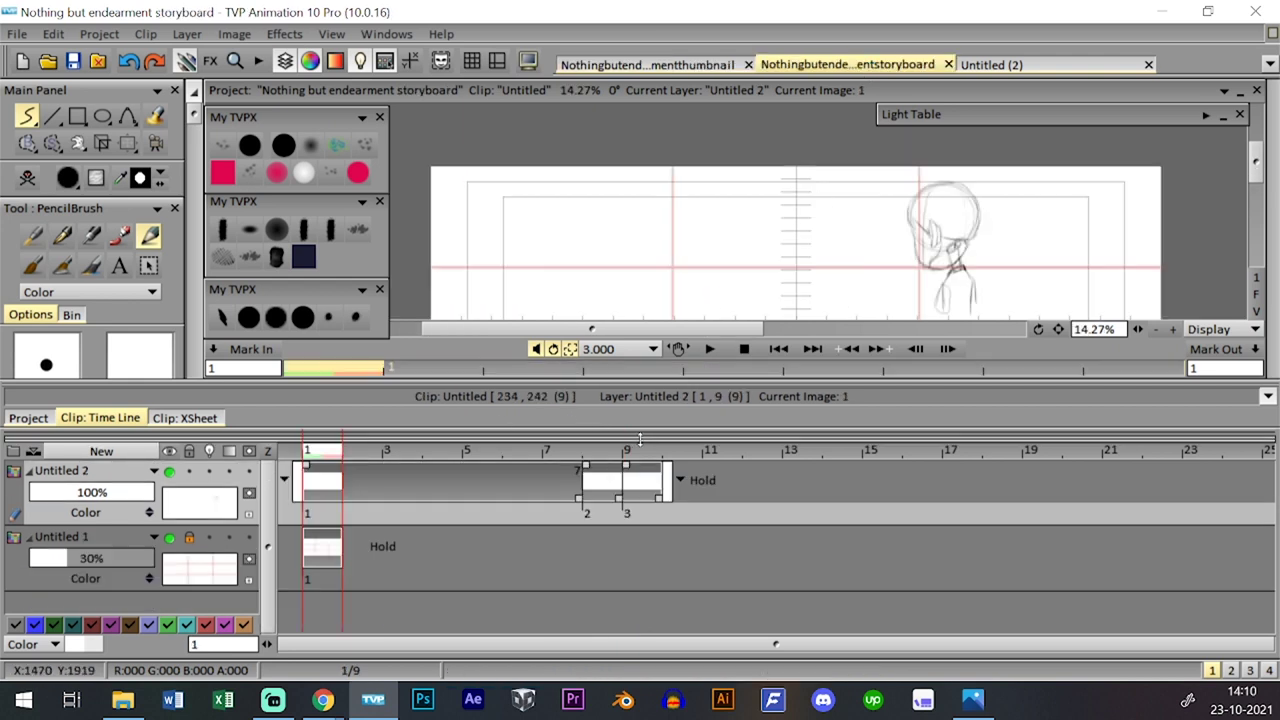
pyautogui.click(314, 449)
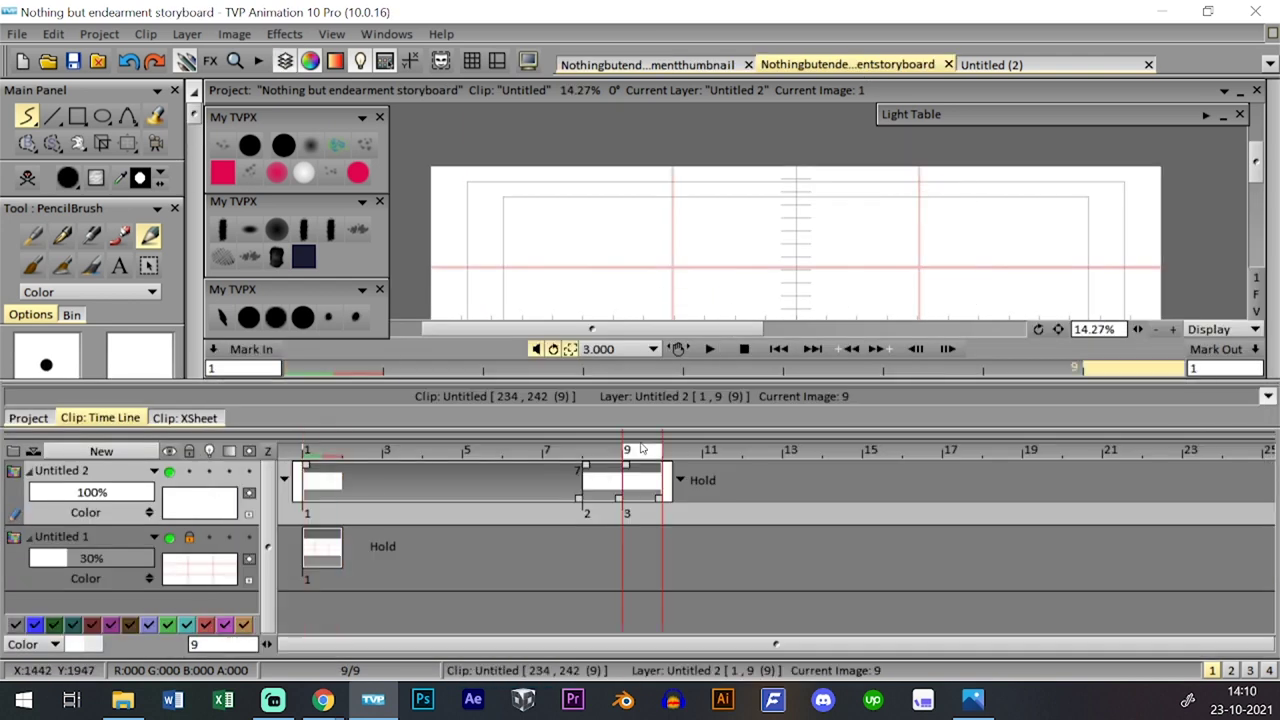
pyautogui.click(640, 448)
pyautogui.press('l')
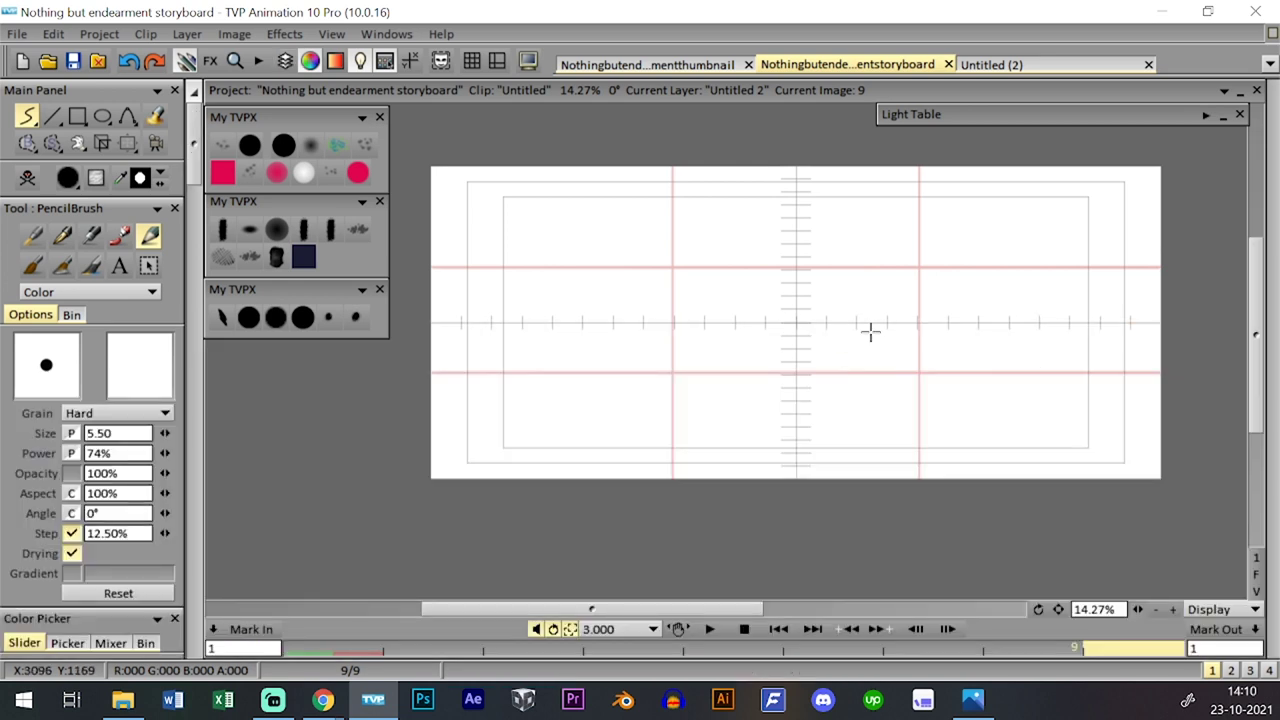
pyautogui.press('Left')
pyautogui.press('l')
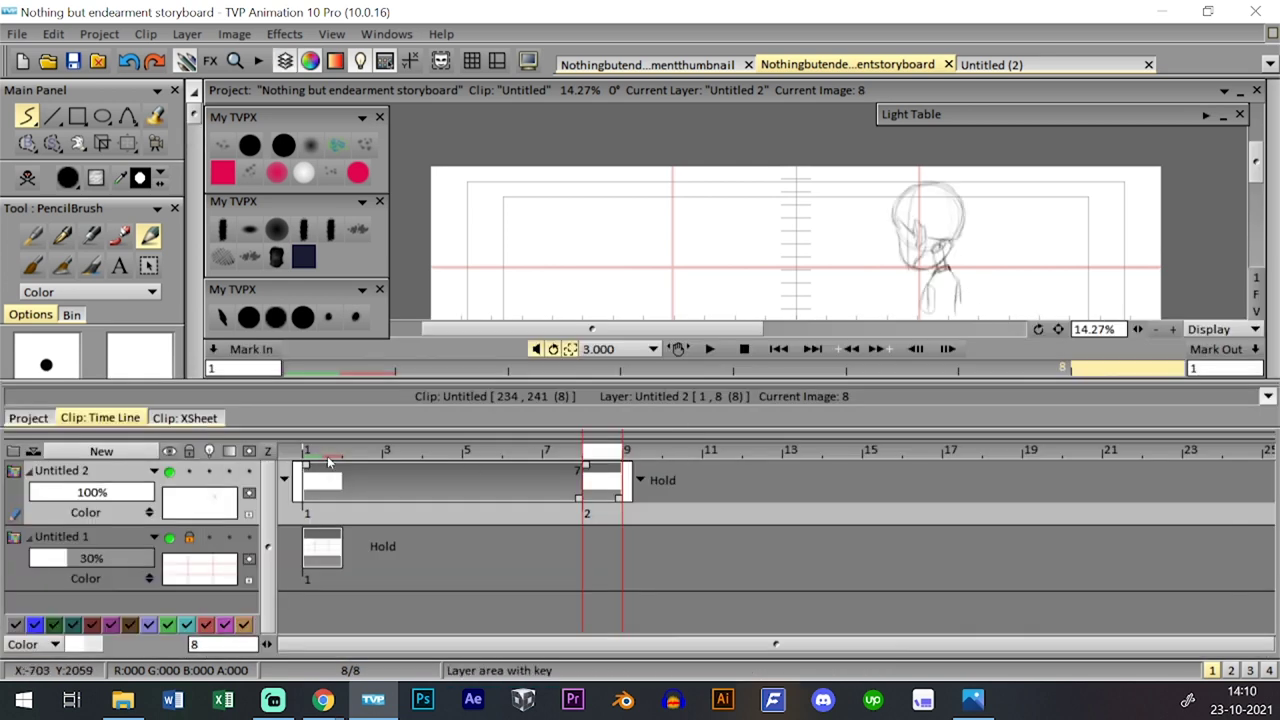
pyautogui.click(331, 458)
pyautogui.press('l')
pyautogui.press('l')
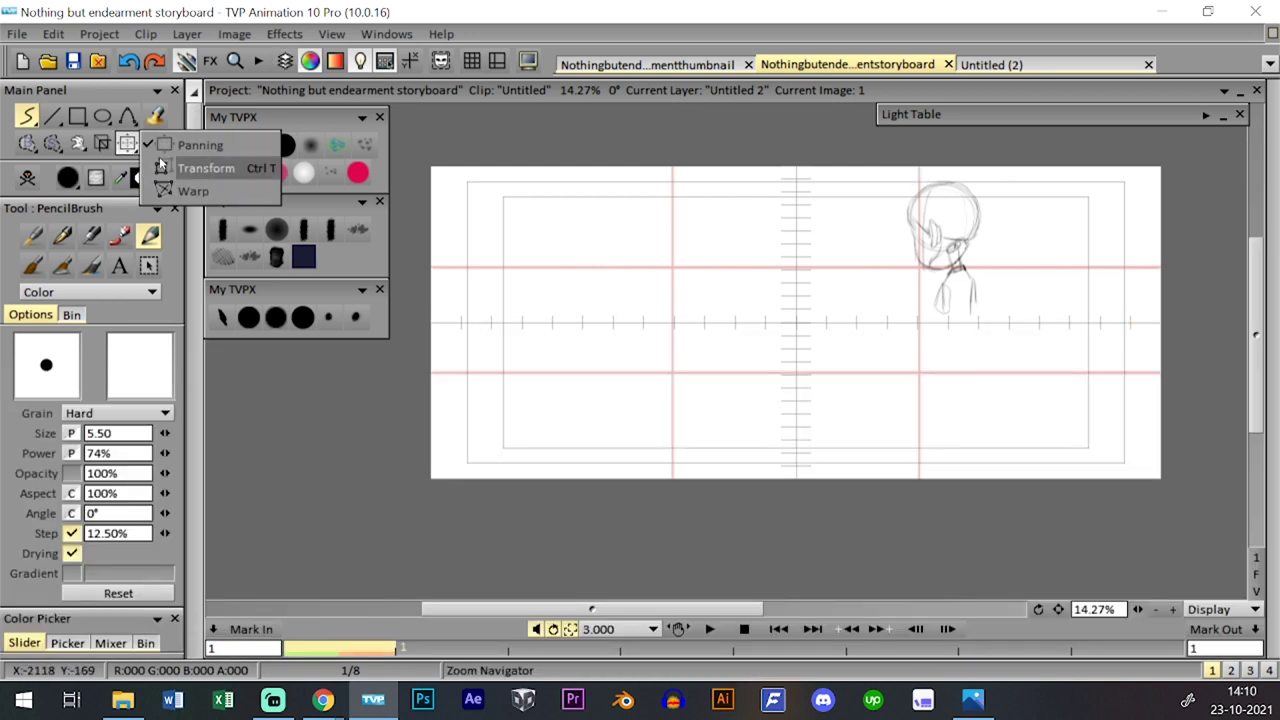
pyautogui.click(127, 143)
pyautogui.moveTo(988, 321)
pyautogui.mouseDown()
pyautogui.moveTo(1032, 402)
pyautogui.moveTo(965, 388)
pyautogui.mouseUp()
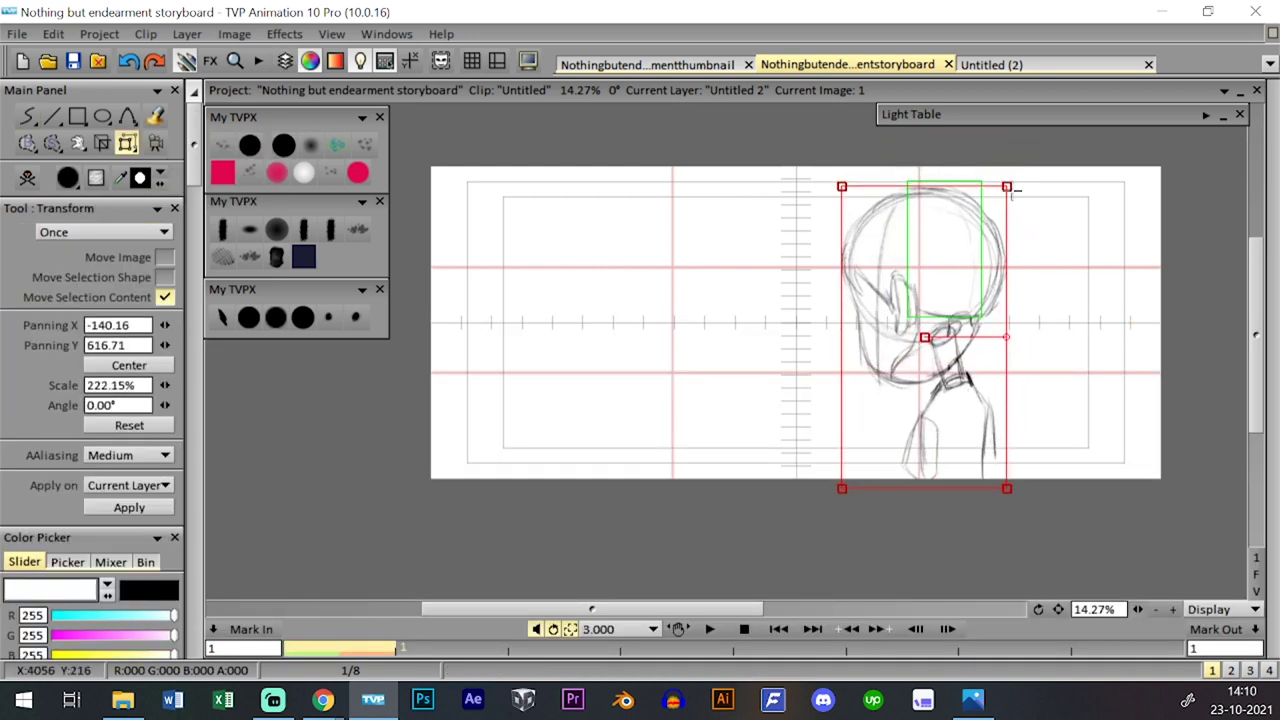
pyautogui.press('Return')
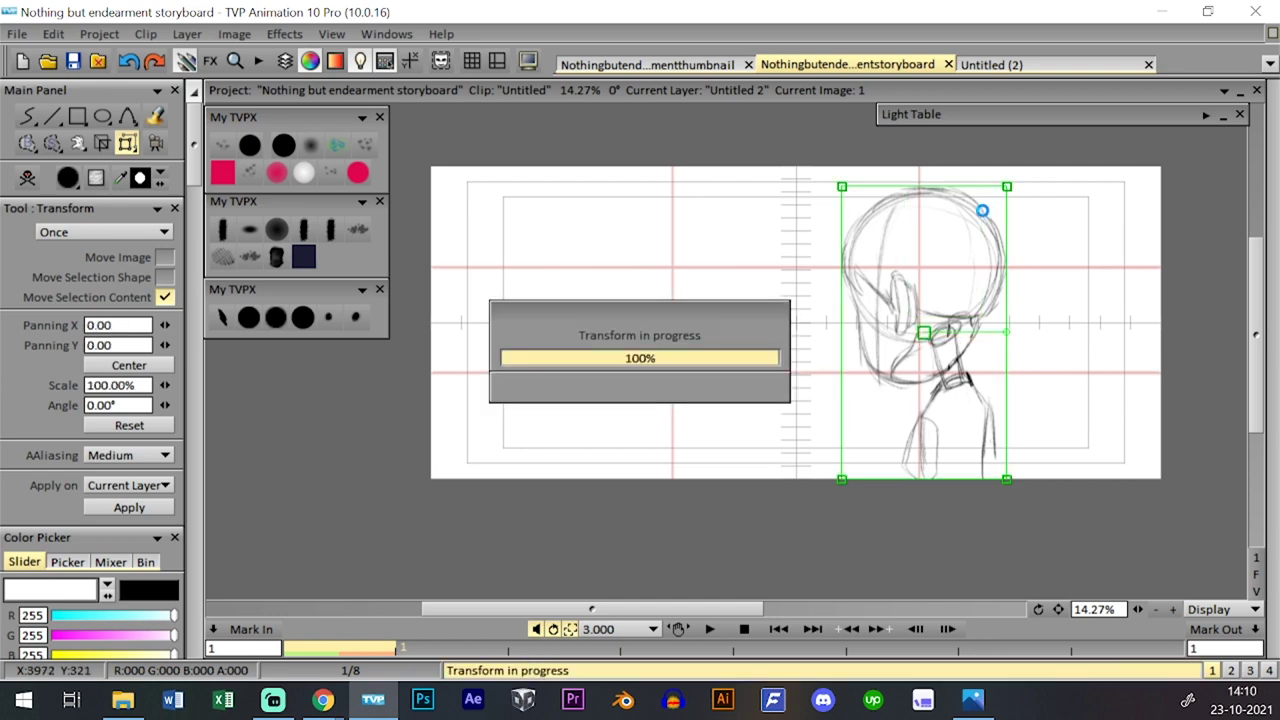
# - Add a new storyboard layer, Untitled 3
pyautogui.press('l')
pyautogui.click(145, 452)
pyautogui.click(680, 457)
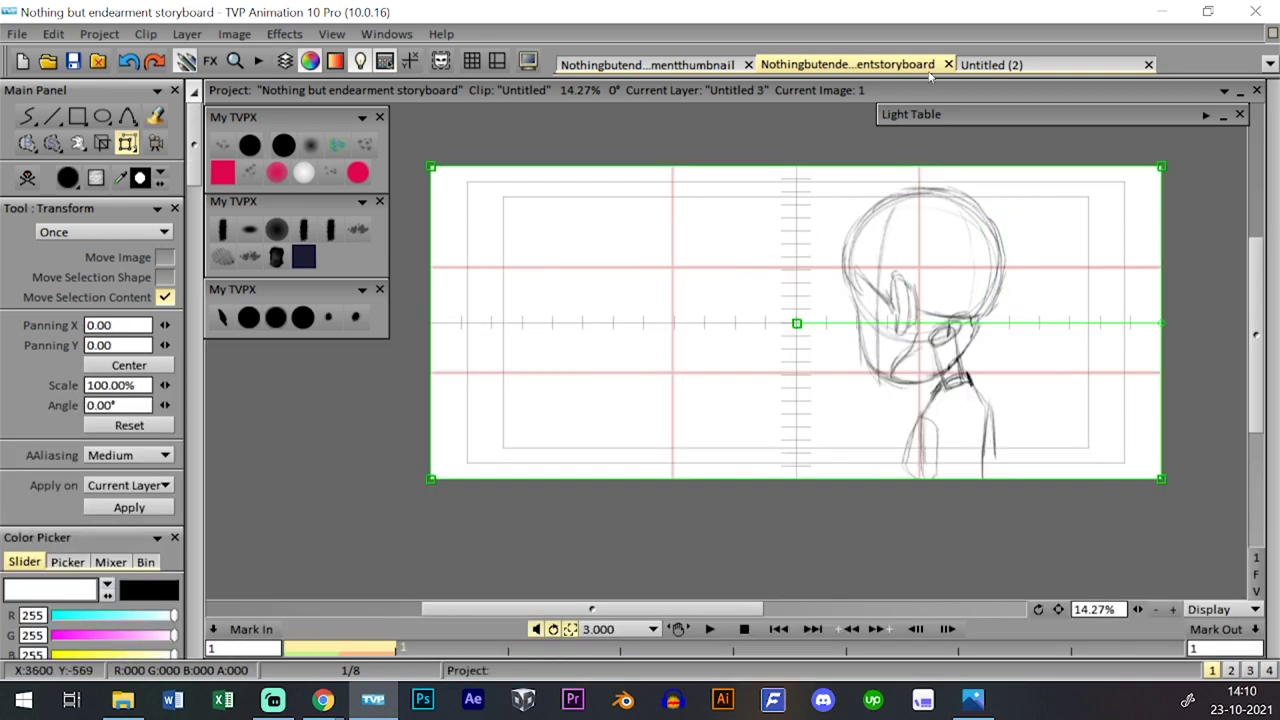
# - In the thumbnail project, select all image cells of the girl-sketch layer Untitled 6
pyautogui.click(700, 66)
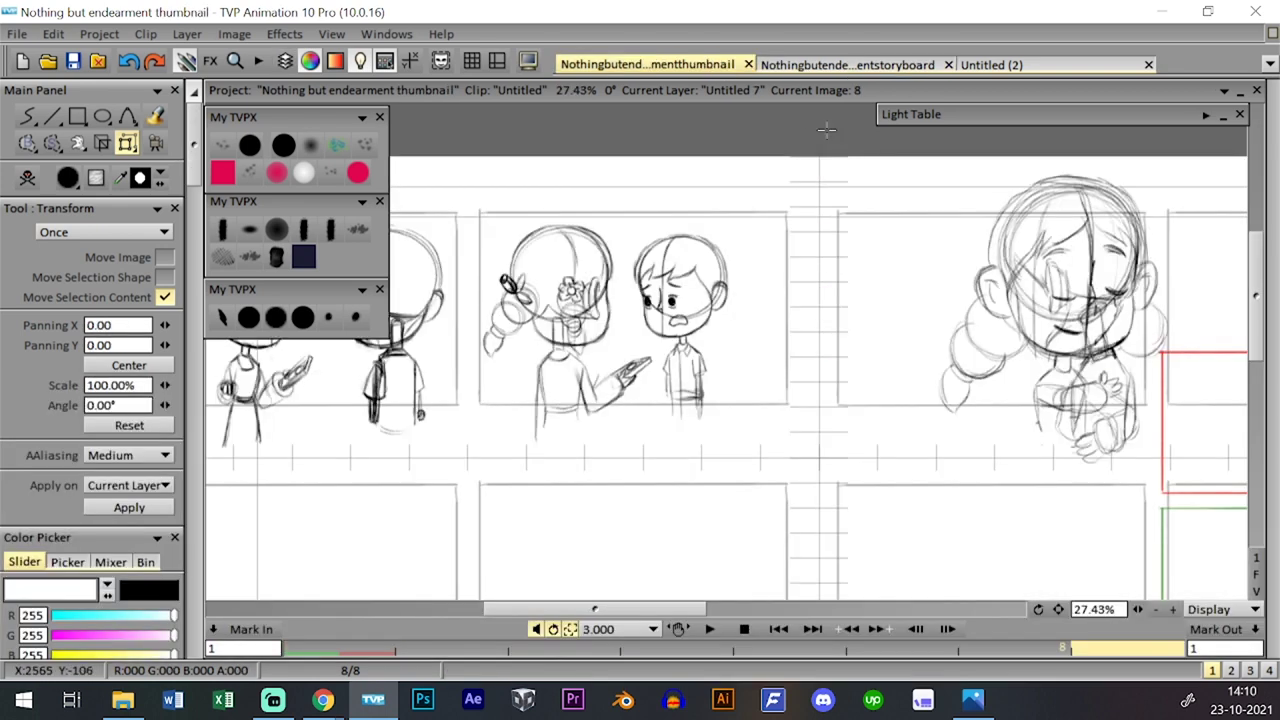
pyautogui.click(342, 488)
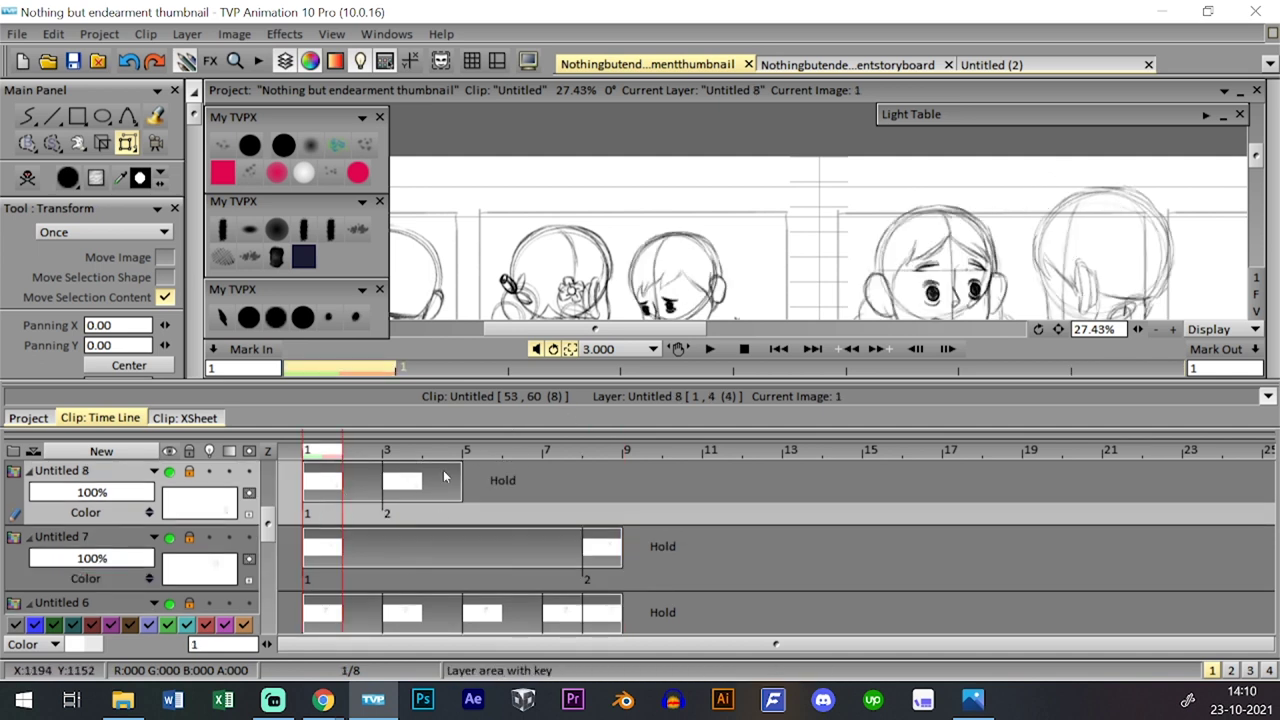
pyautogui.click(390, 455)
pyautogui.press('Tab')
pyautogui.press('Tab')
pyautogui.press('Tab')
pyautogui.press('Tab')
pyautogui.press('Tab')
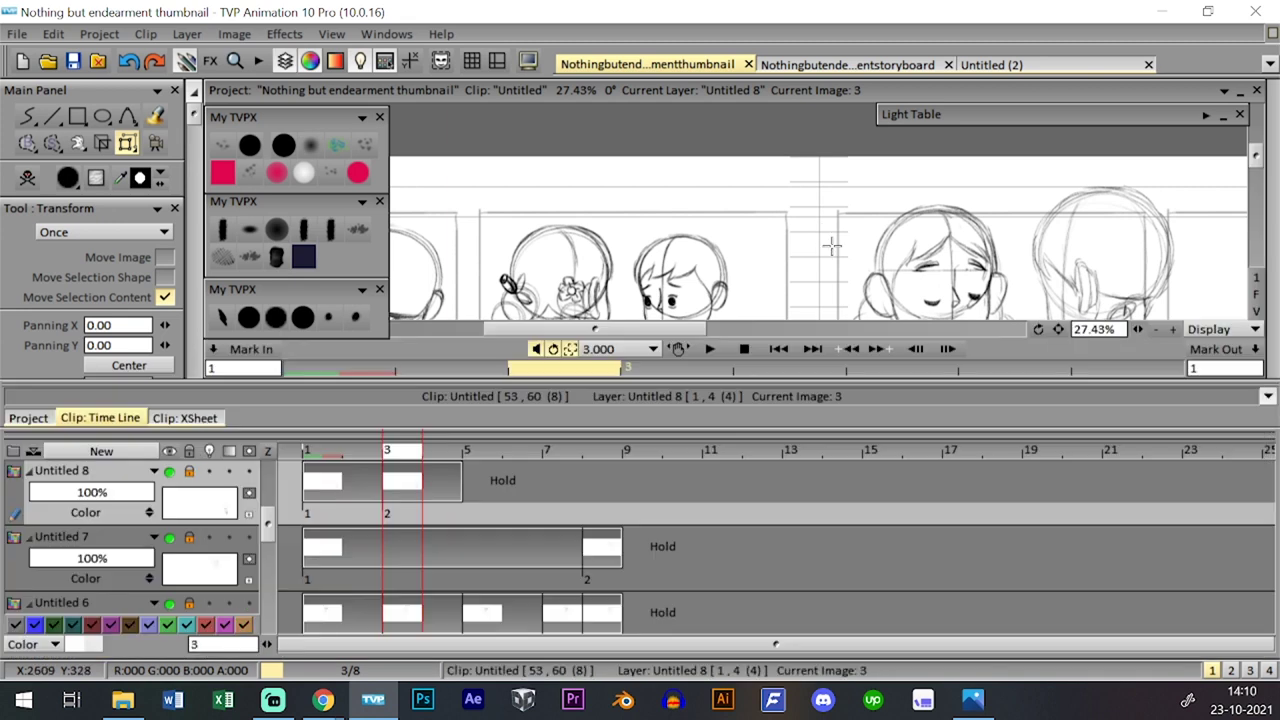
pyautogui.press('Left')
pyautogui.press('Right')
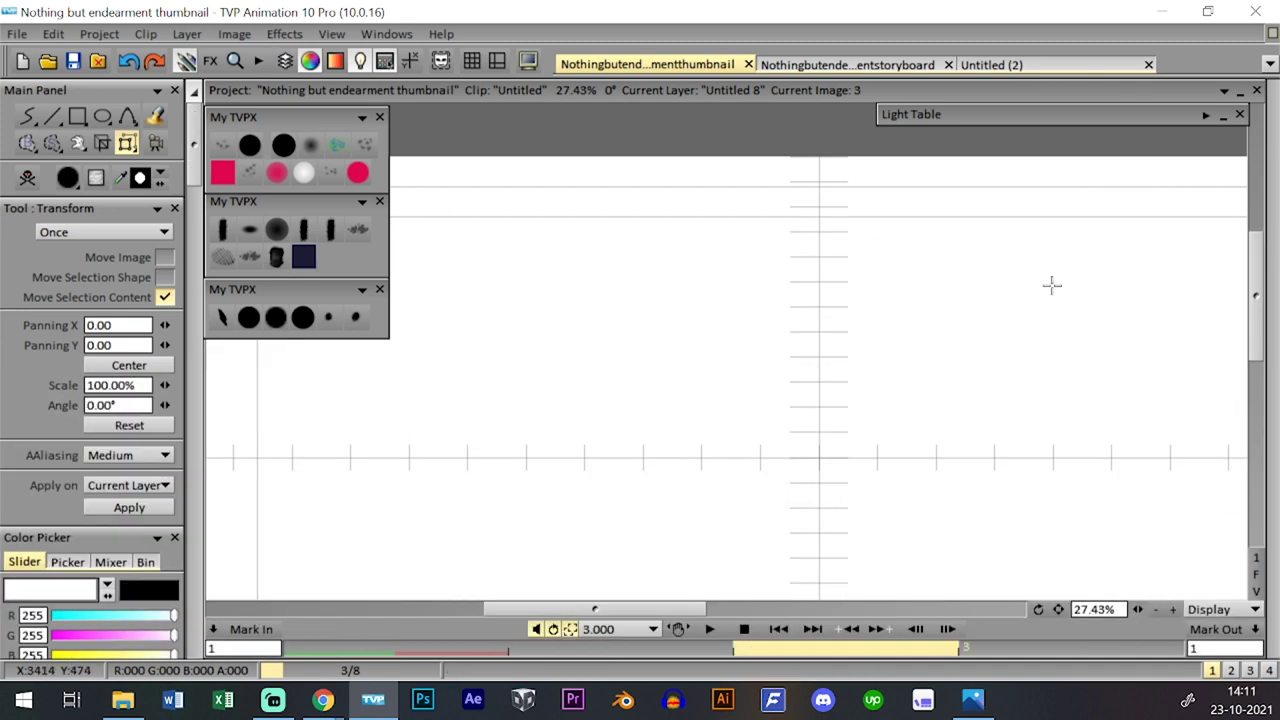
pyautogui.press('Right')
pyautogui.press('Right')
pyautogui.press('Right')
pyautogui.press('Right')
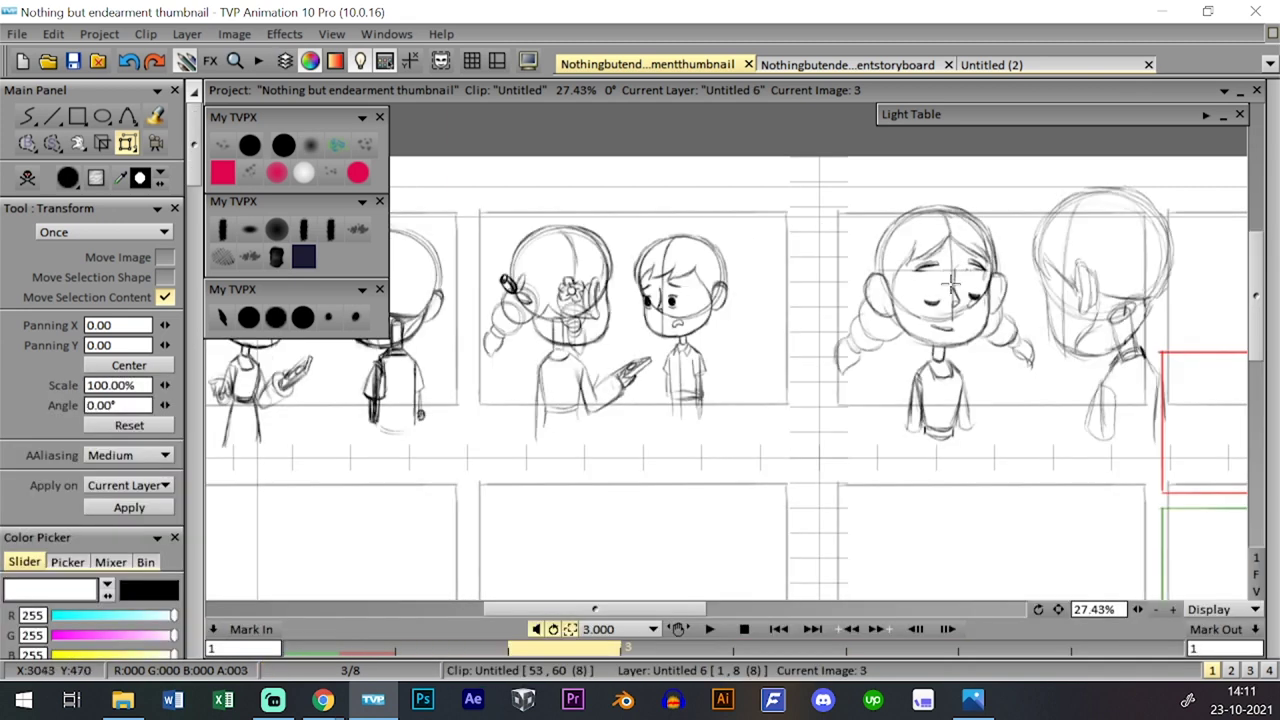
pyautogui.press('Tab')
pyautogui.click(416, 622)
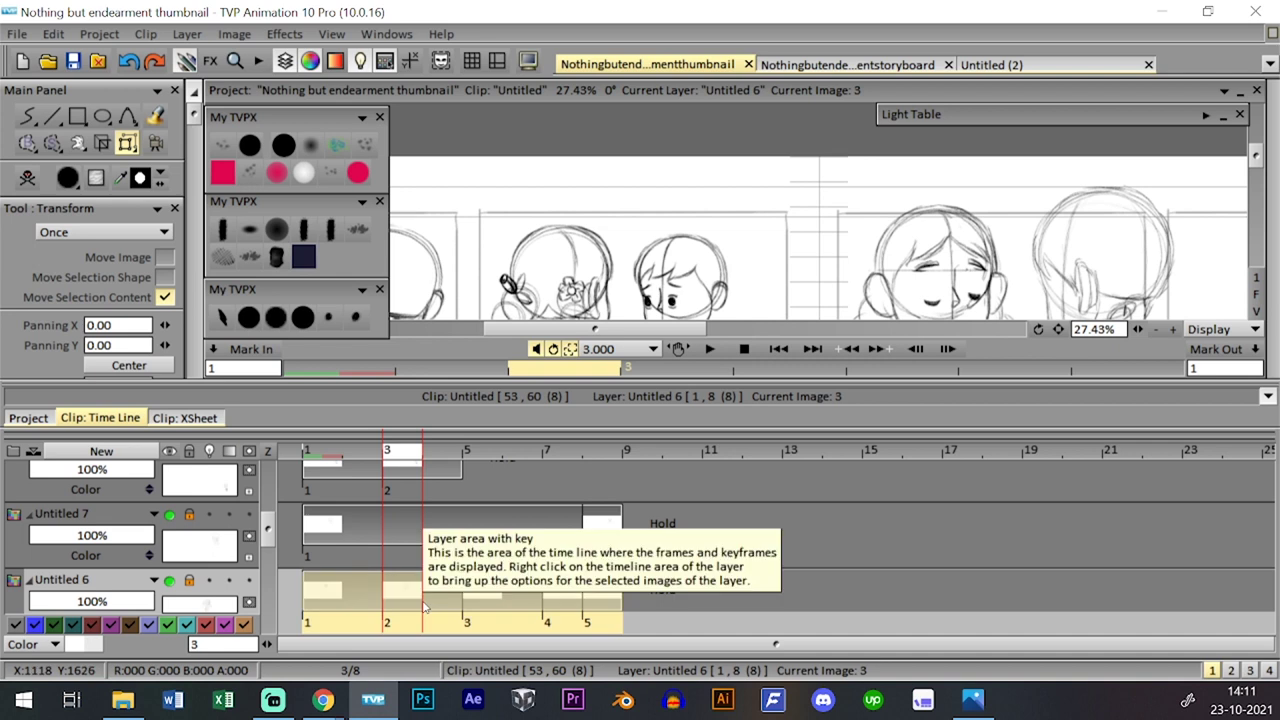
# - Paste the girl sketches into storyboard layer Untitled 3, removing the extra ninth image
pyautogui.click(787, 65)
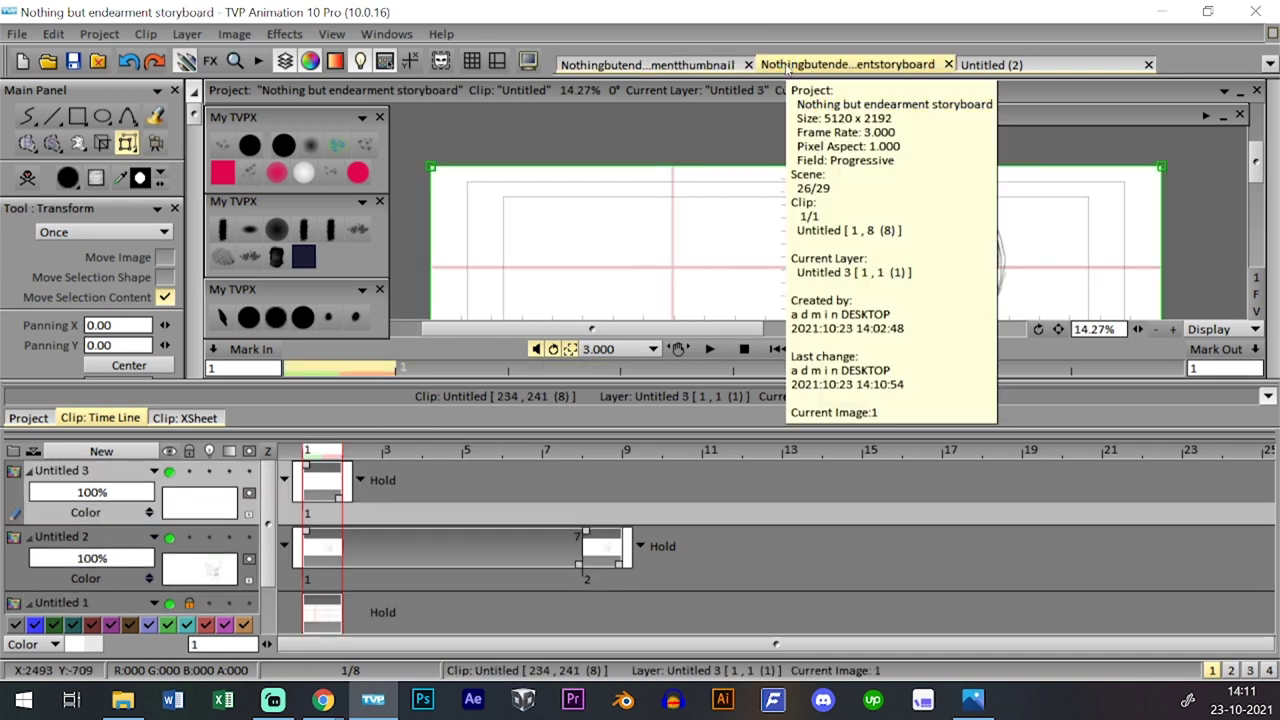
pyautogui.hotkey('ctrl', 'v')
pyautogui.click(645, 451)
pyautogui.hotkey('ctrl', 'z')
pyautogui.click(779, 381)
pyautogui.click(779, 655)
pyautogui.click(618, 502)
# - Scale the pasted girl sketch to about 220% and position it inside the panel
pyautogui.press('Tab')
pyautogui.press('Tab')
pyautogui.press('Tab')
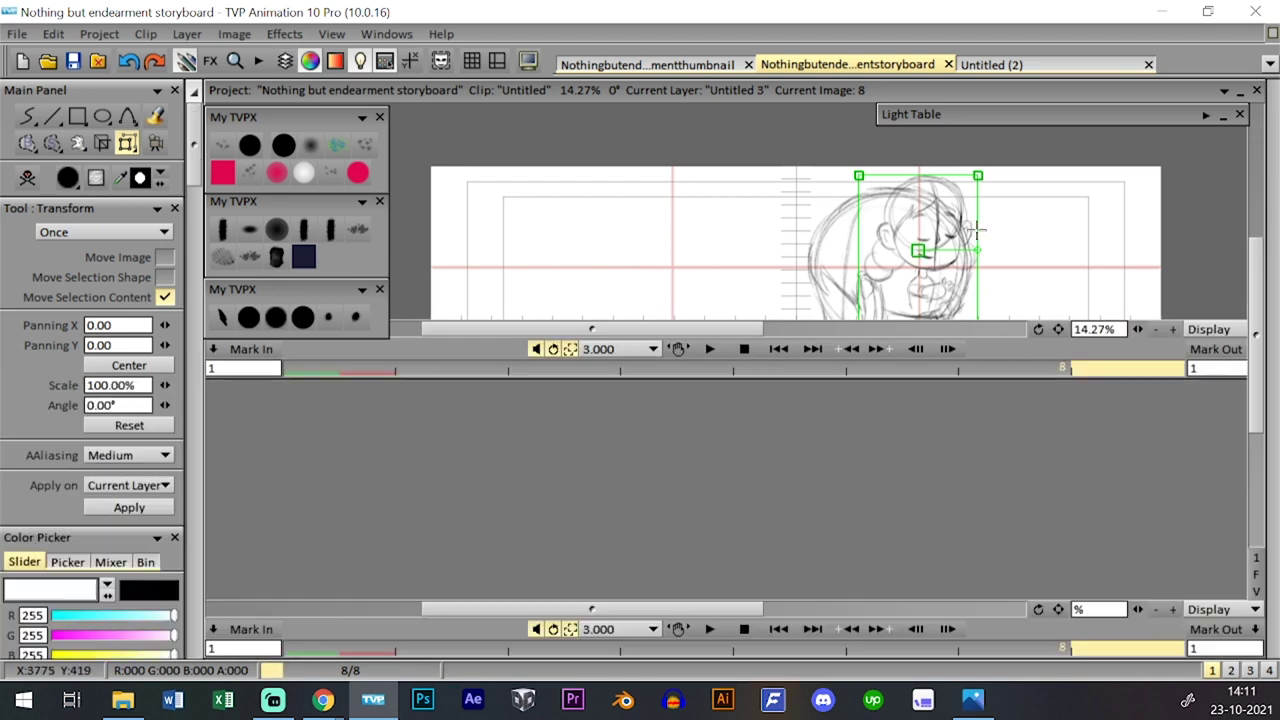
pyautogui.moveTo(858, 325); pyautogui.dragTo(818, 375)
pyautogui.moveTo(912, 308); pyautogui.dragTo(797, 417)
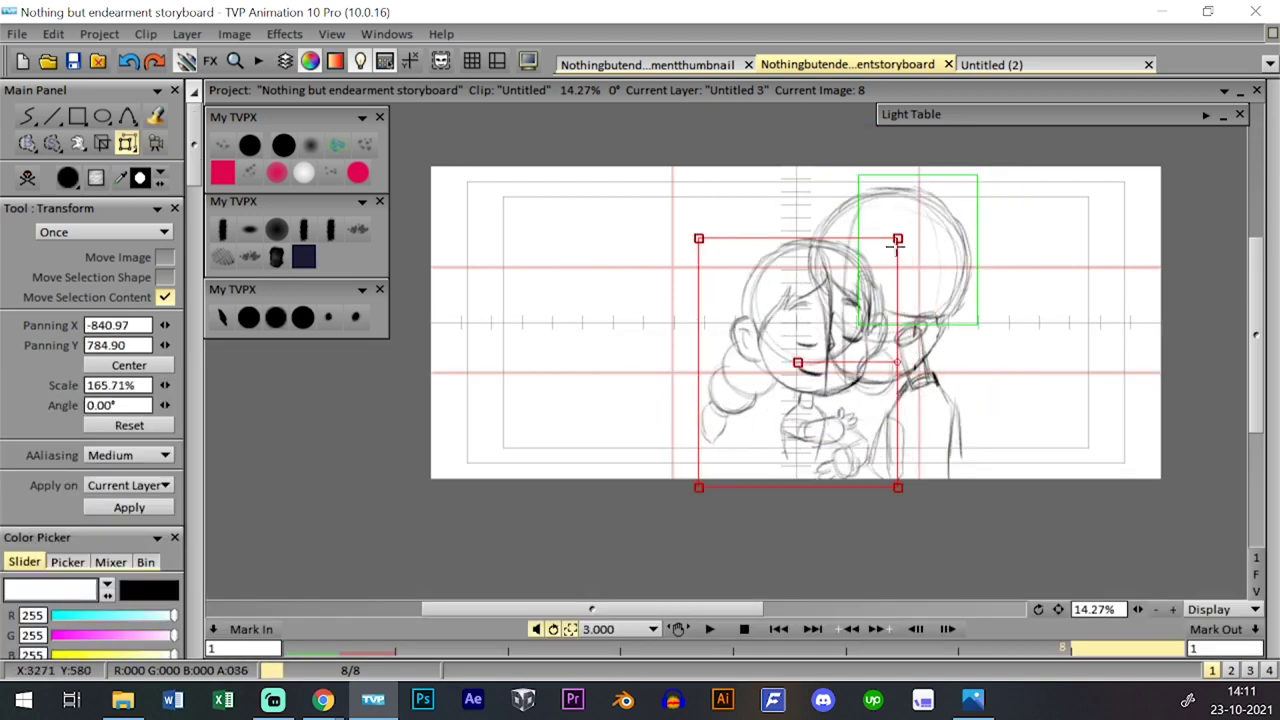
pyautogui.moveTo(898, 240); pyautogui.dragTo(922, 208)
pyautogui.moveTo(904, 286)
pyautogui.mouseDown()
pyautogui.moveTo(917, 257)
pyautogui.moveTo(943, 248)
pyautogui.moveTo(938, 262)
pyautogui.moveTo(948, 246)
pyautogui.mouseUp()
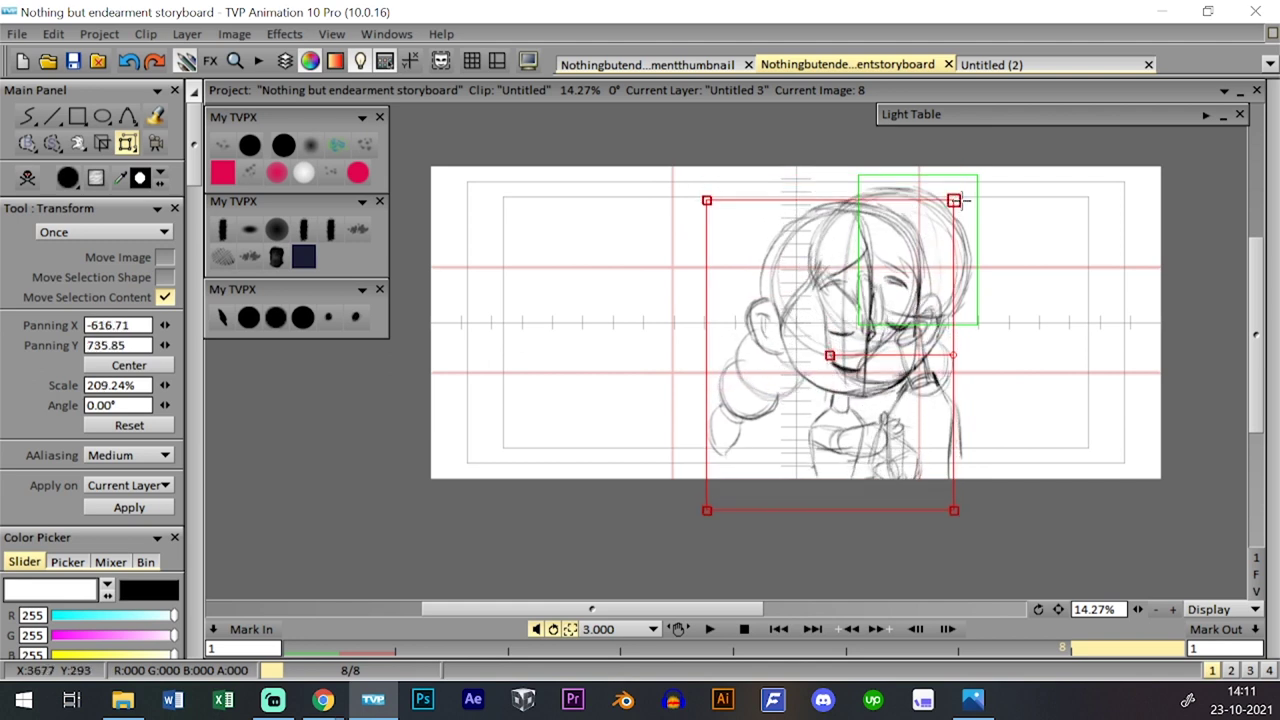
pyautogui.moveTo(954, 200); pyautogui.dragTo(968, 182)
pyautogui.moveTo(961, 492)
pyautogui.mouseDown()
pyautogui.moveTo(952, 505)
pyautogui.moveTo(977, 423)
pyautogui.mouseUp()
pyautogui.moveTo(885, 399); pyautogui.dragTo(935, 348)
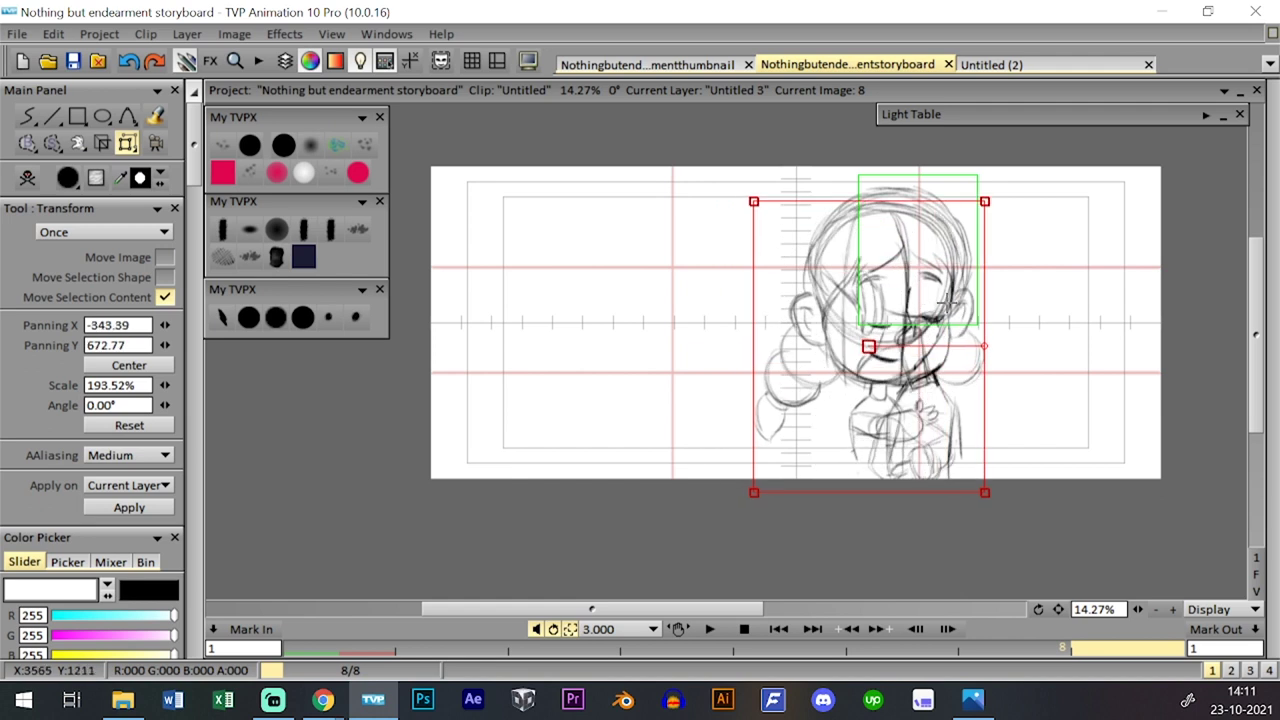
pyautogui.moveTo(988, 188); pyautogui.dragTo(1001, 180)
pyautogui.moveTo(957, 322); pyautogui.dragTo(945, 318)
pyautogui.moveTo(979, 258)
pyautogui.mouseDown()
pyautogui.moveTo(857, 256)
pyautogui.moveTo(920, 256)
pyautogui.mouseUp()
pyautogui.moveTo(932, 266); pyautogui.dragTo(935, 273)
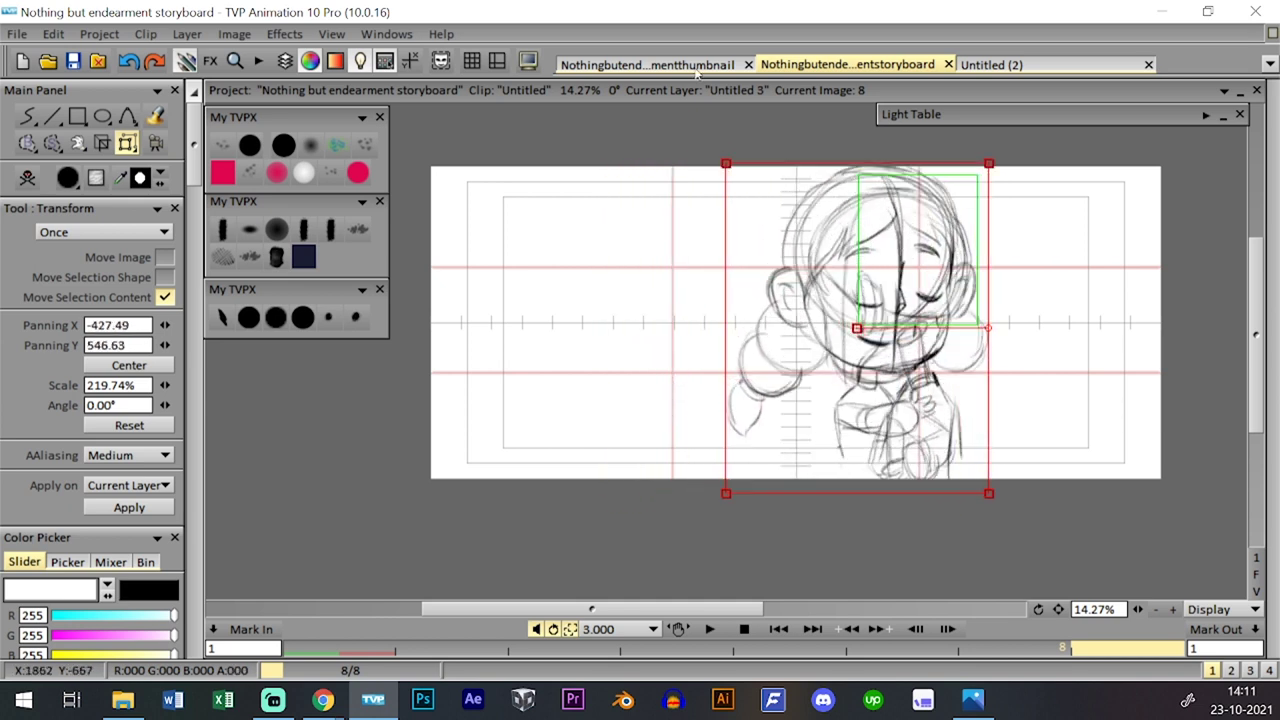
# - Return to the thumbnail project at image 8
pyautogui.click(712, 65)
pyautogui.press('Tab')
pyautogui.click(1135, 368)
pyautogui.press('Tab')
pyautogui.press('Tab')
pyautogui.press('Tab')
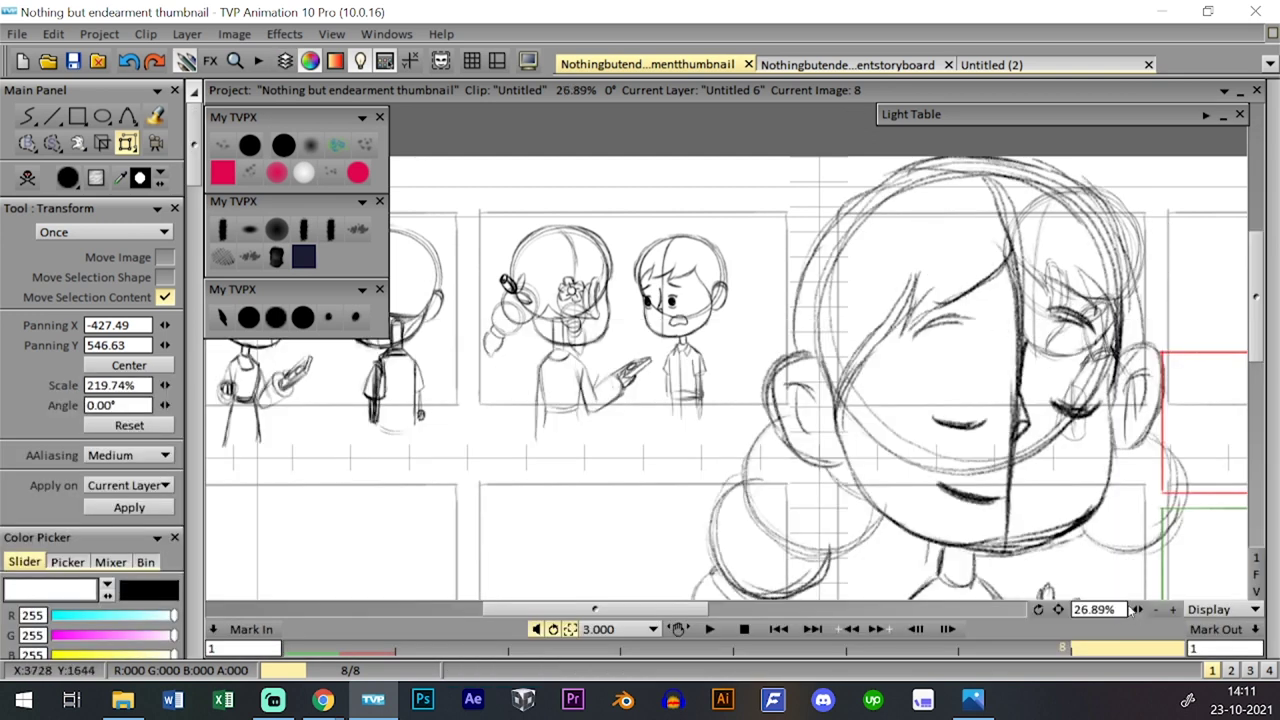
# - Zoom out over the thumbnail sheet, step to image 8, then bring the storyboard project forward
pyautogui.moveTo(1138, 611); pyautogui.dragTo(1064, 579)
pyautogui.press('Tab')
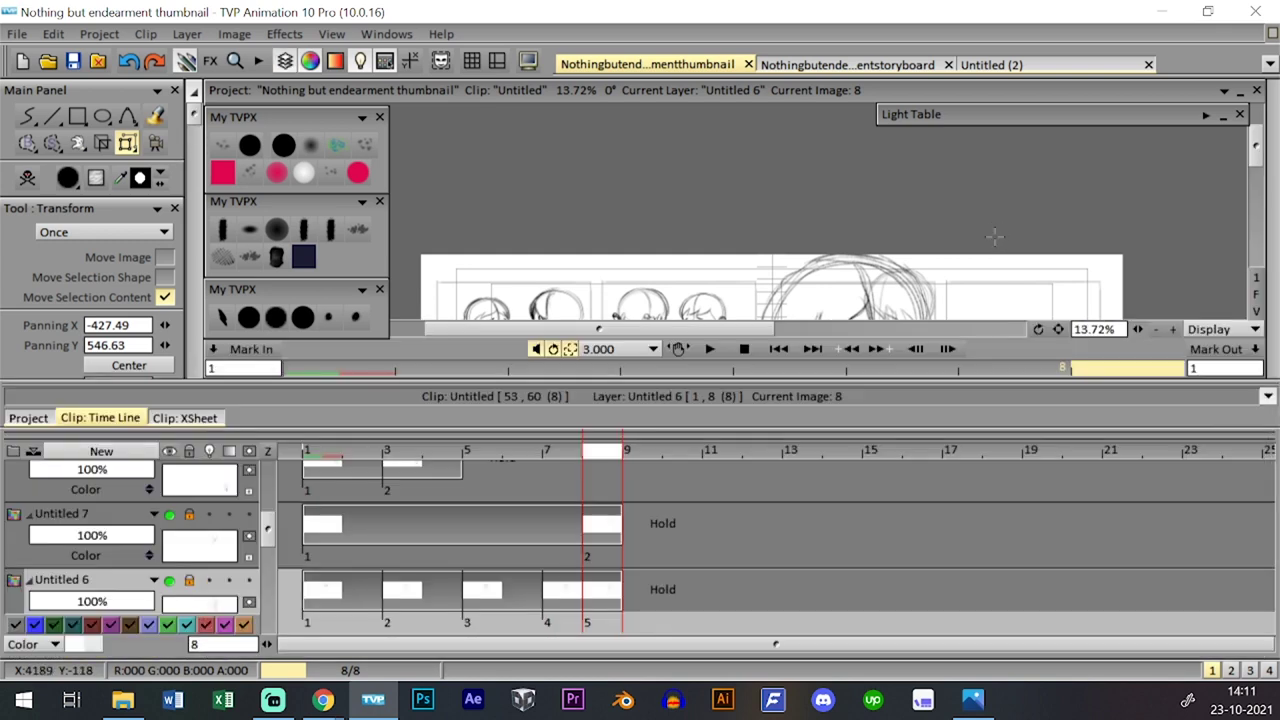
pyautogui.moveTo(278, 521)
pyautogui.mouseDown()
pyautogui.moveTo(268, 609)
pyautogui.moveTo(269, 544)
pyautogui.mouseUp()
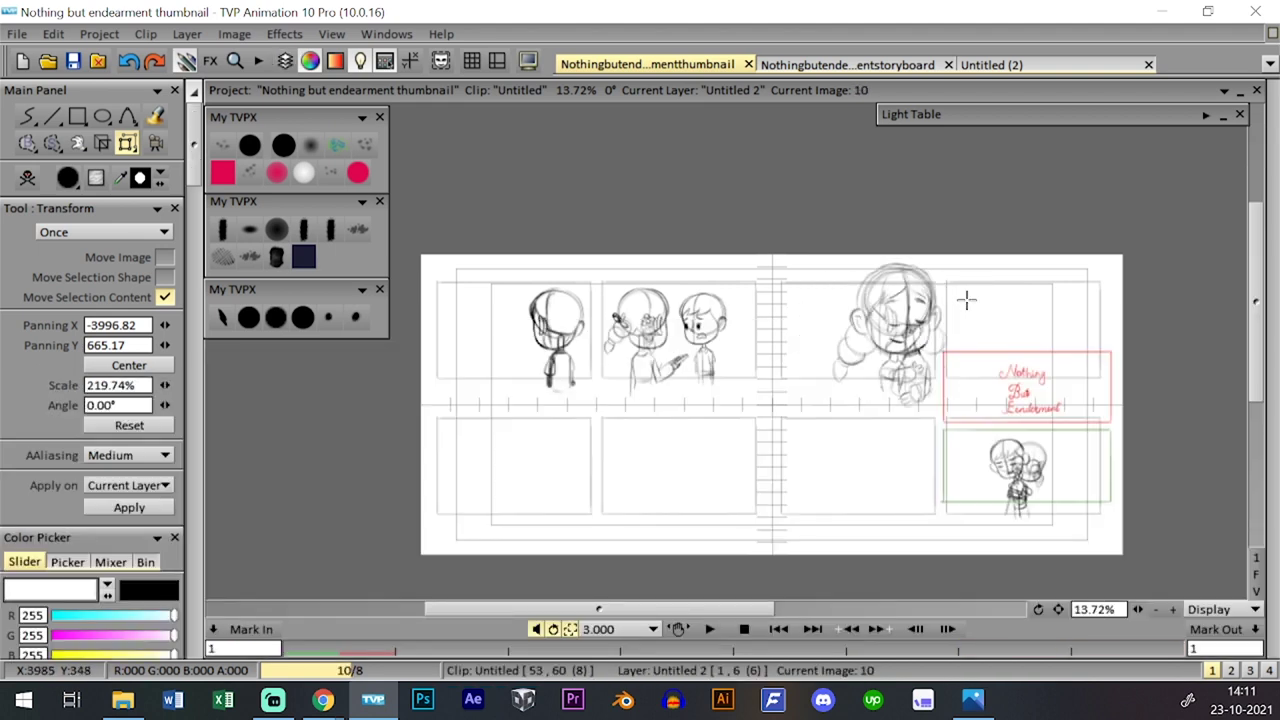
pyautogui.press('Left')
pyautogui.press('Left')
pyautogui.press('Left')
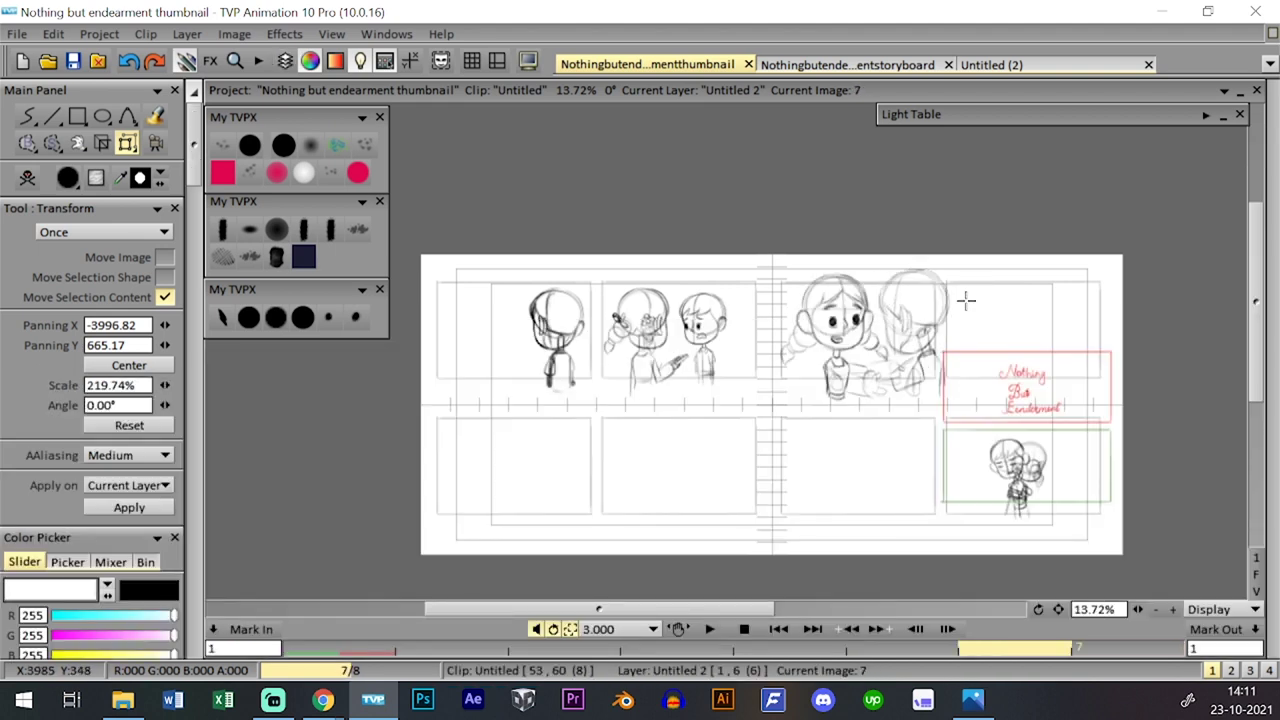
pyautogui.press('Right')
pyautogui.click(886, 63)
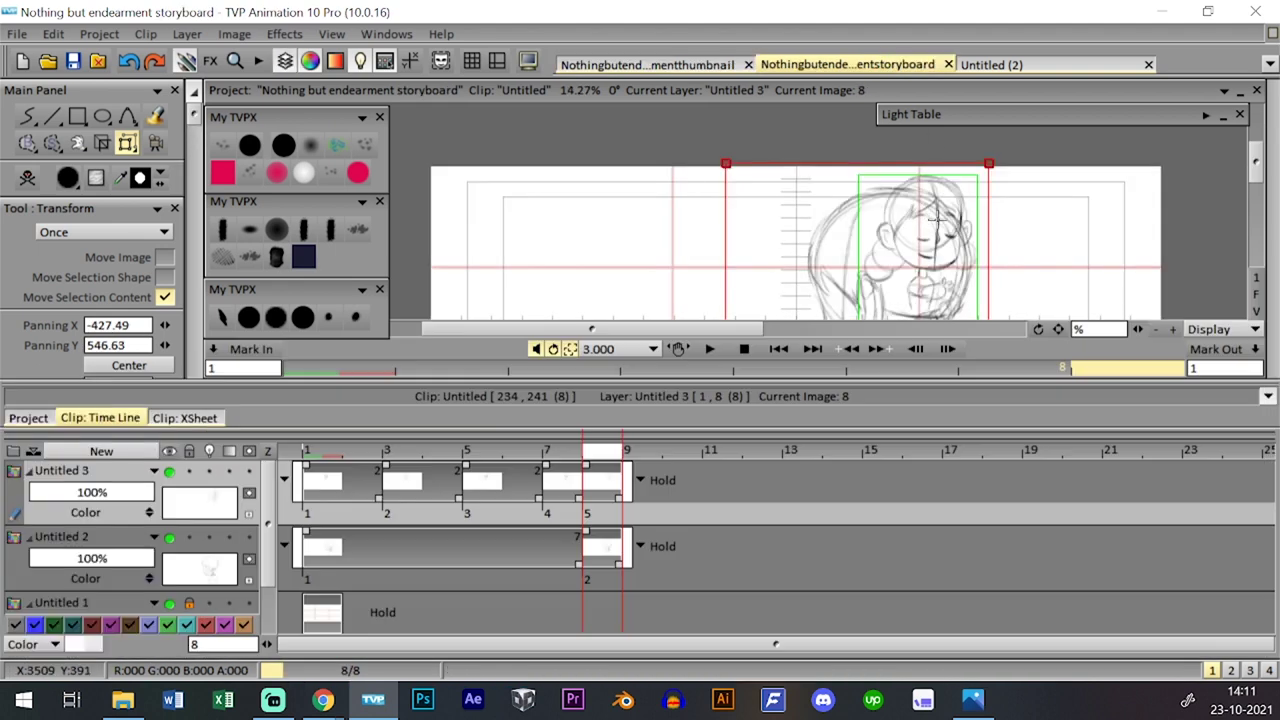
# - Rescale the girl sketch to 199%, place it right of the panel's centre, and apply
pyautogui.press('Tab')
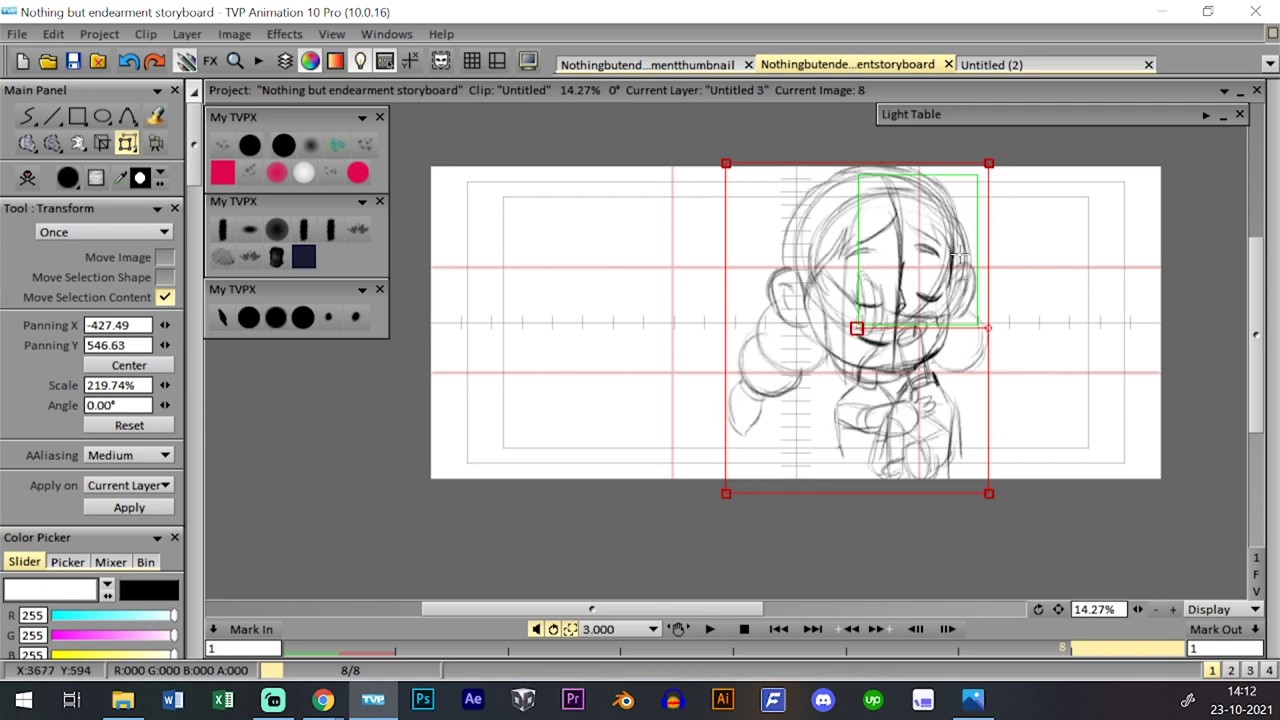
pyautogui.moveTo(989, 163); pyautogui.dragTo(994, 156)
pyautogui.moveTo(954, 288); pyautogui.dragTo(970, 292)
pyautogui.moveTo(990, 196); pyautogui.dragTo(942, 209)
pyautogui.moveTo(910, 278)
pyautogui.mouseDown()
pyautogui.moveTo(954, 295)
pyautogui.moveTo(990, 288)
pyautogui.moveTo(946, 272)
pyautogui.moveTo(957, 258)
pyautogui.mouseUp()
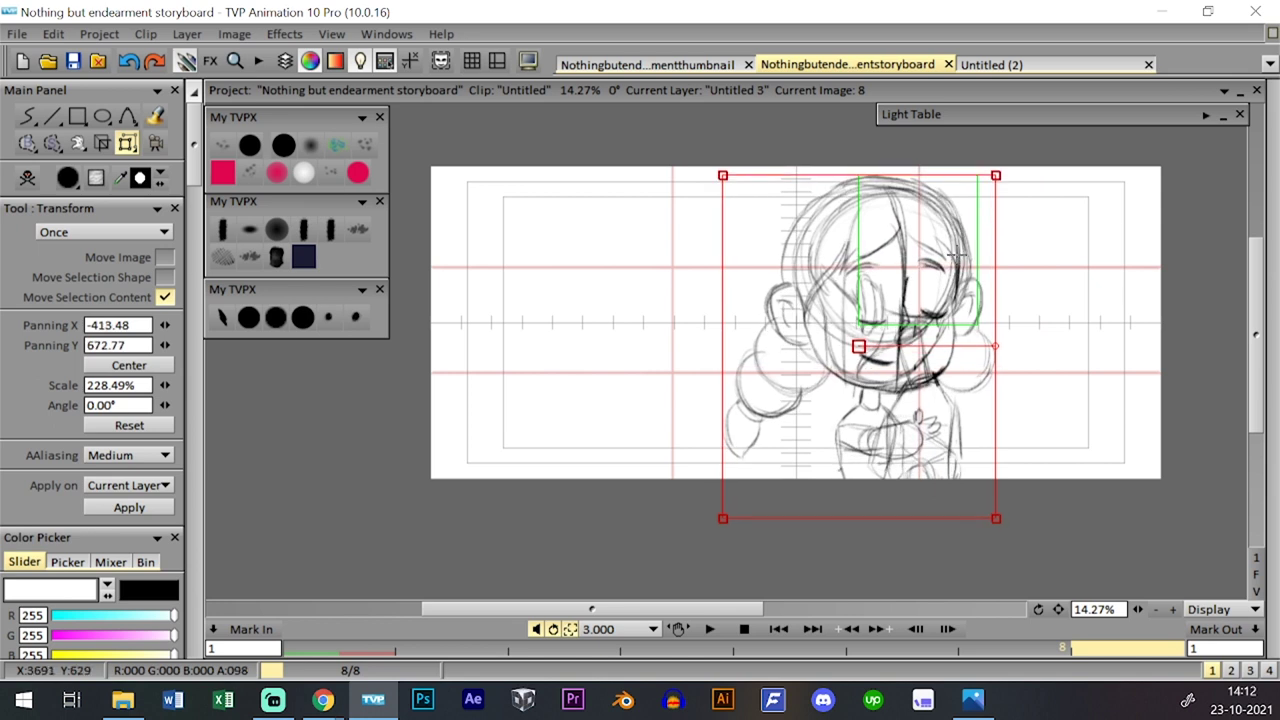
pyautogui.moveTo(957, 258)
pyautogui.mouseDown()
pyautogui.moveTo(942, 259)
pyautogui.moveTo(983, 265)
pyautogui.moveTo(952, 260)
pyautogui.mouseUp()
pyautogui.moveTo(990, 161)
pyautogui.mouseDown()
pyautogui.moveTo(972, 184)
pyautogui.moveTo(978, 229)
pyautogui.mouseUp()
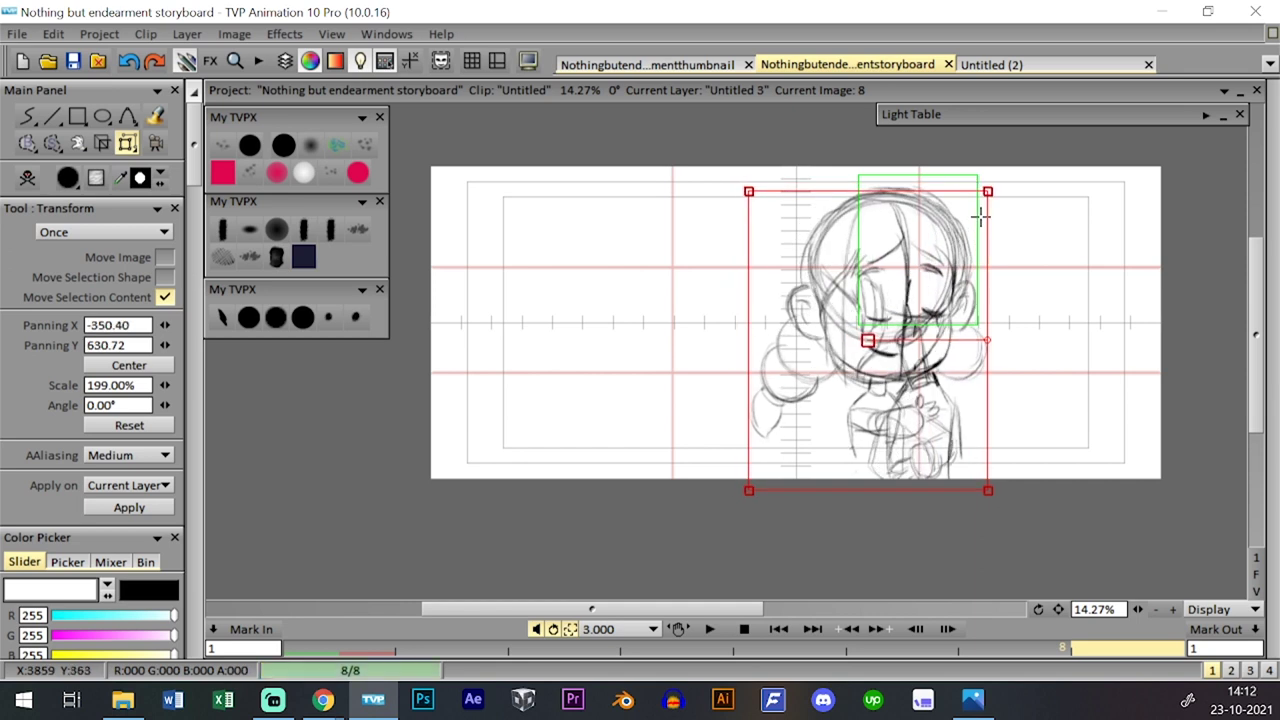
pyautogui.press('Return')
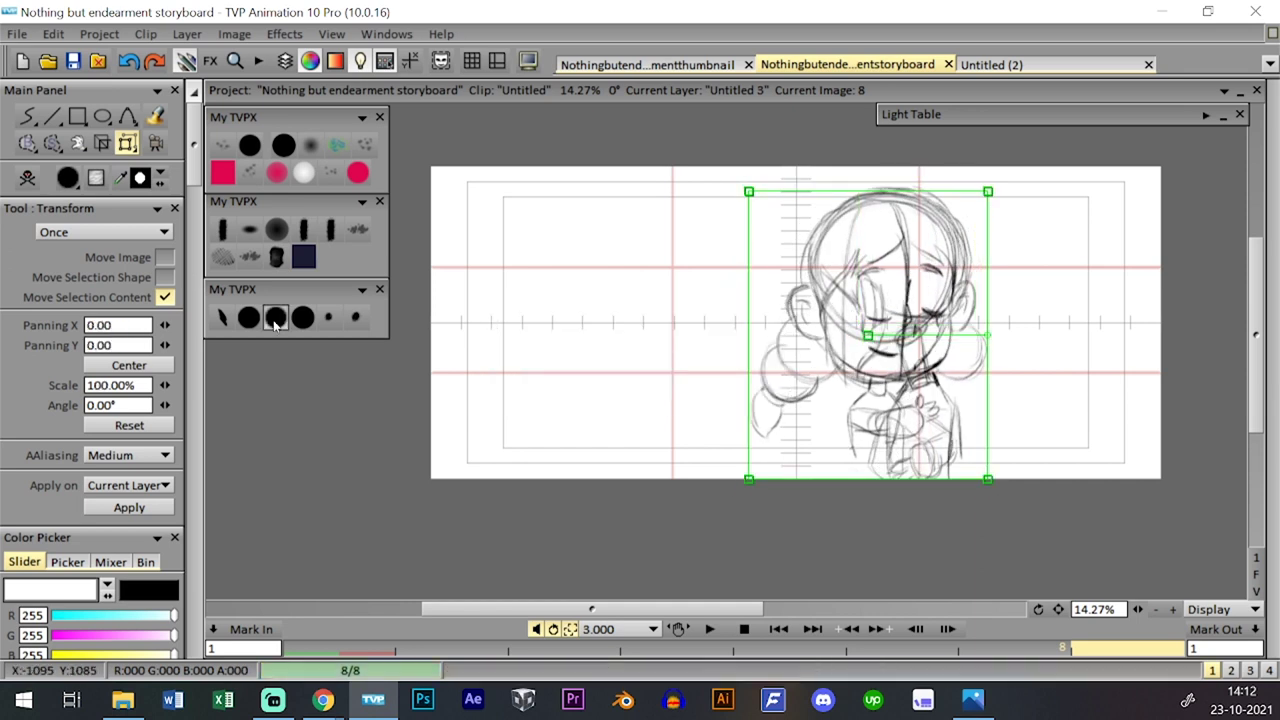
pyautogui.click(249, 317)
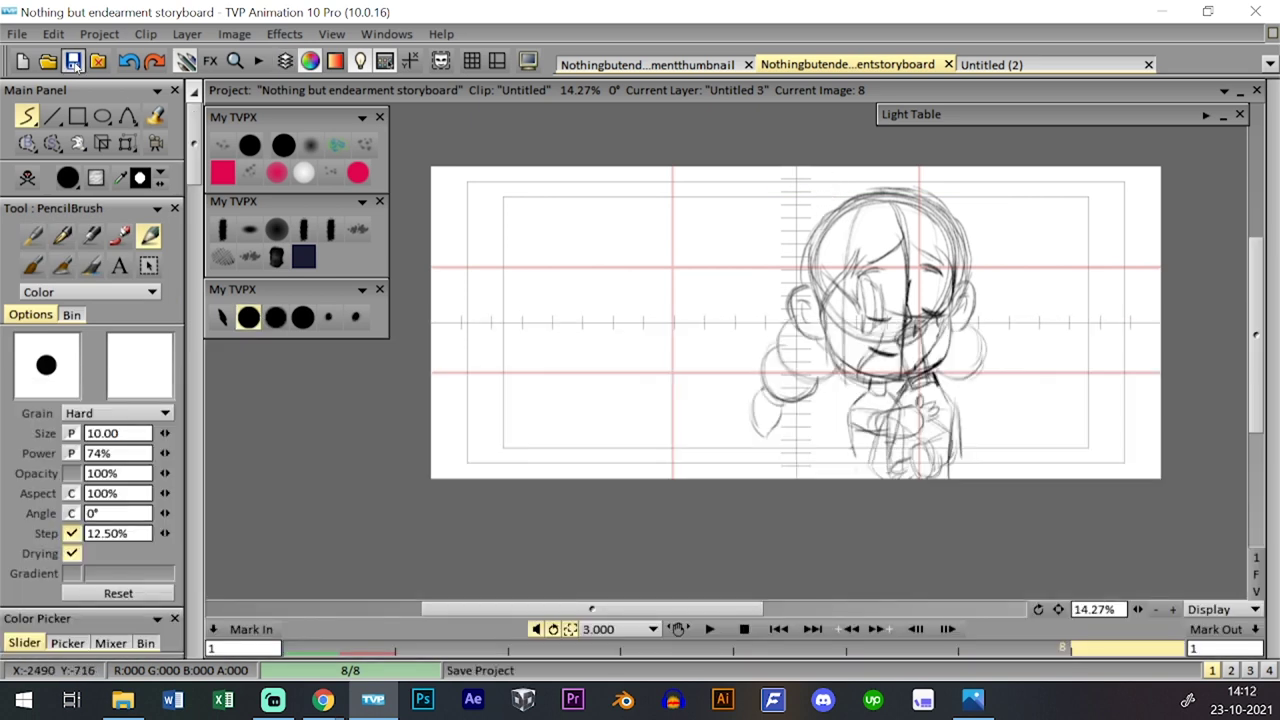
# - Save the storyboard, play back its frames, and make layer Untitled 2 current
pyautogui.click(75, 62)
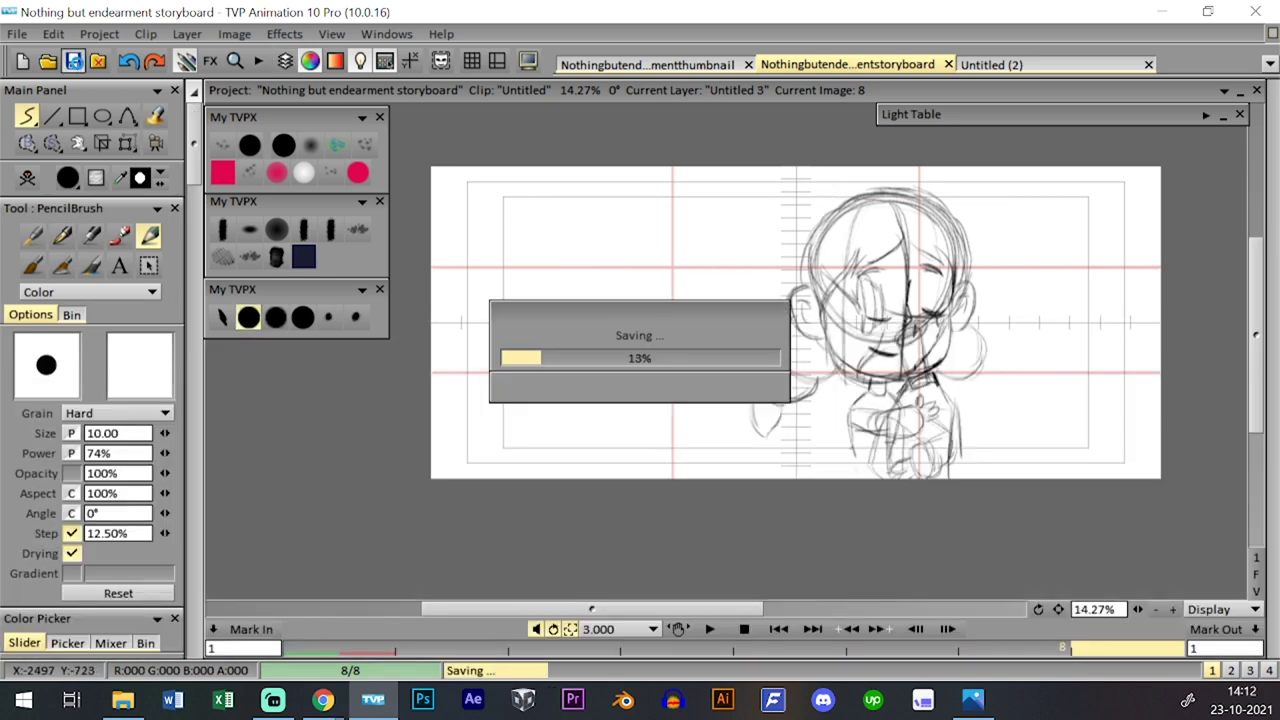
pyautogui.click(719, 629)
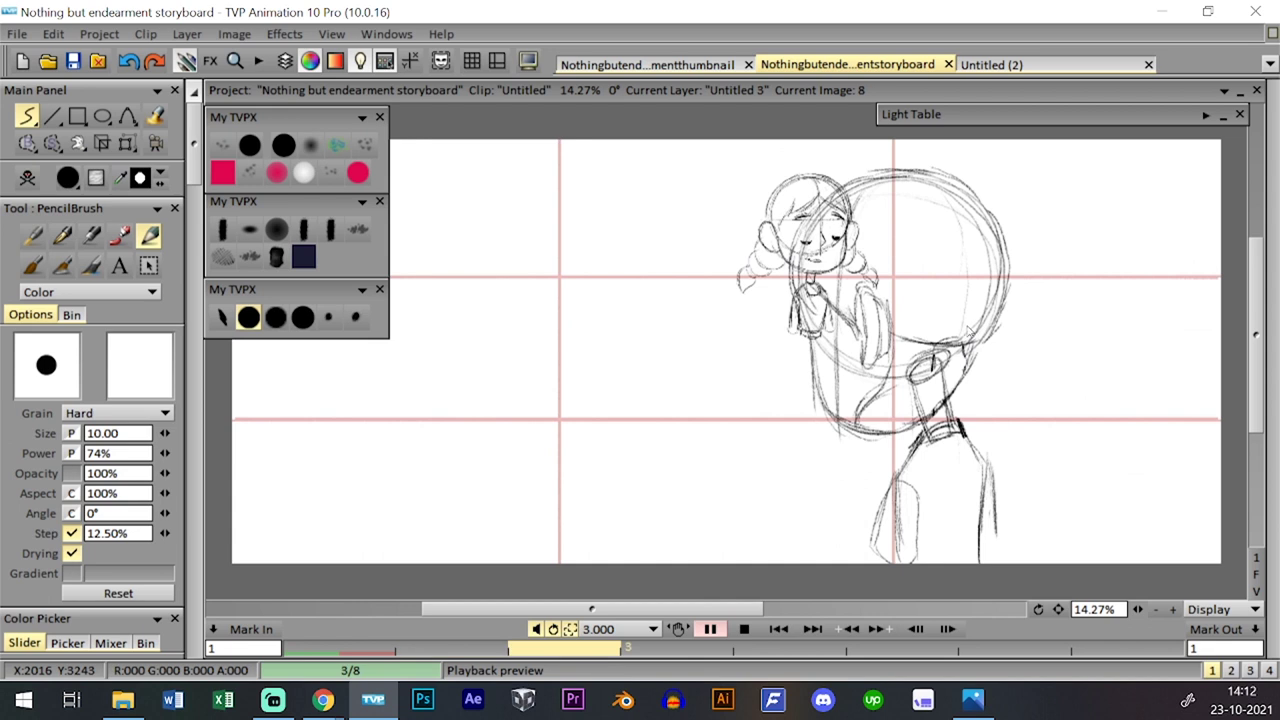
pyautogui.click(744, 630)
pyautogui.press('l')
pyautogui.click(323, 578)
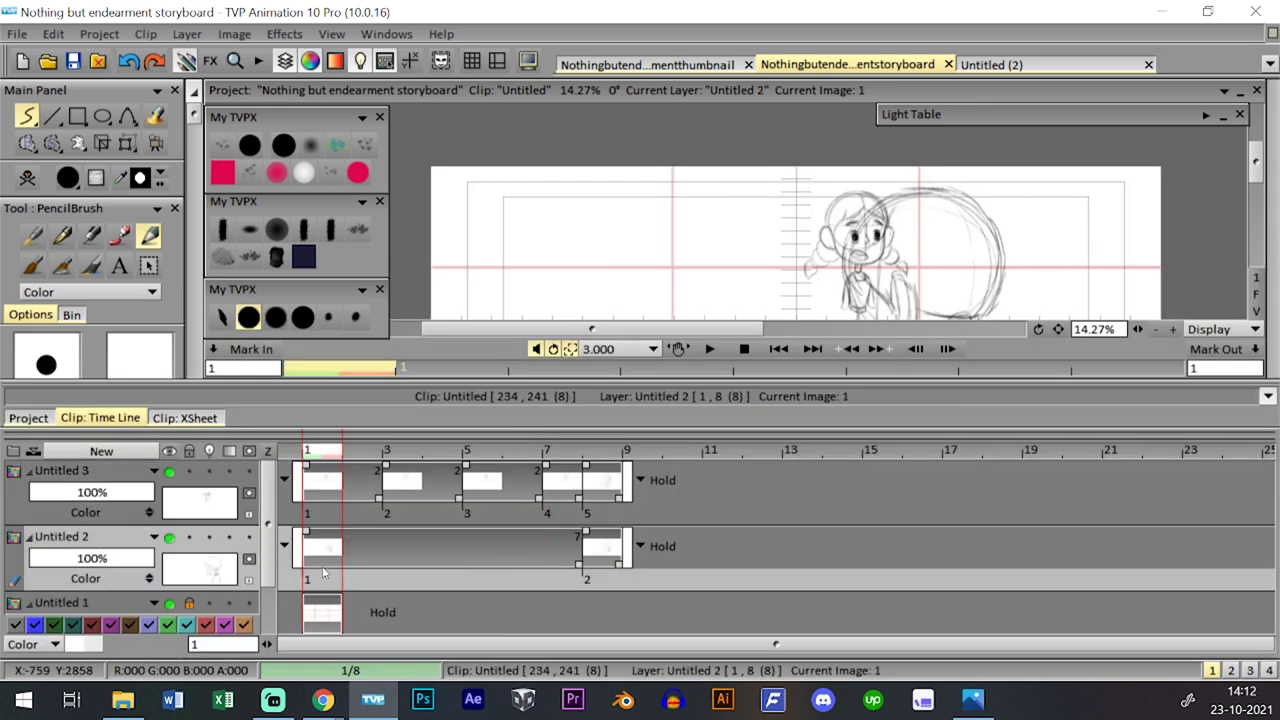
pyautogui.press('l')
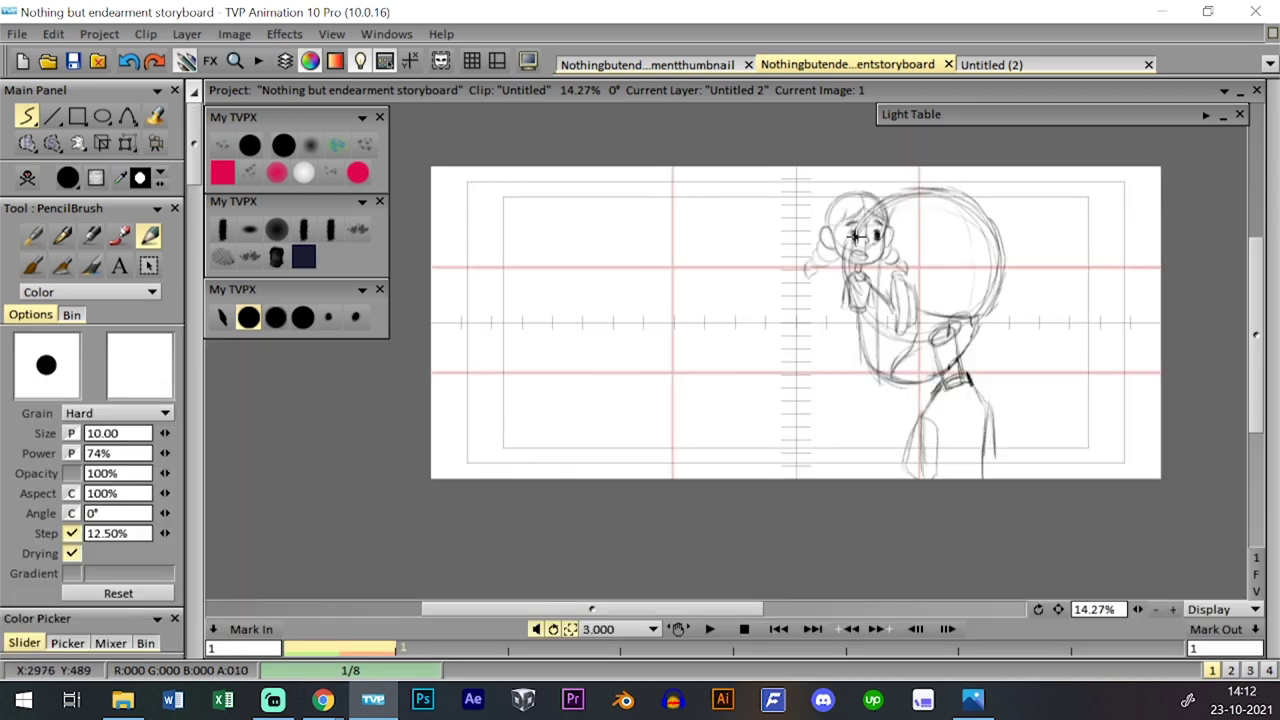
pyautogui.press('l')
# - Go to image 8 of layer Untitled 3 and select its head drawing
pyautogui.click(569, 508)
pyautogui.press('l')
pyautogui.press('Tab')
pyautogui.press('Tab')
pyautogui.press('Tab')
pyautogui.press('Tab')
pyautogui.press('Tab')
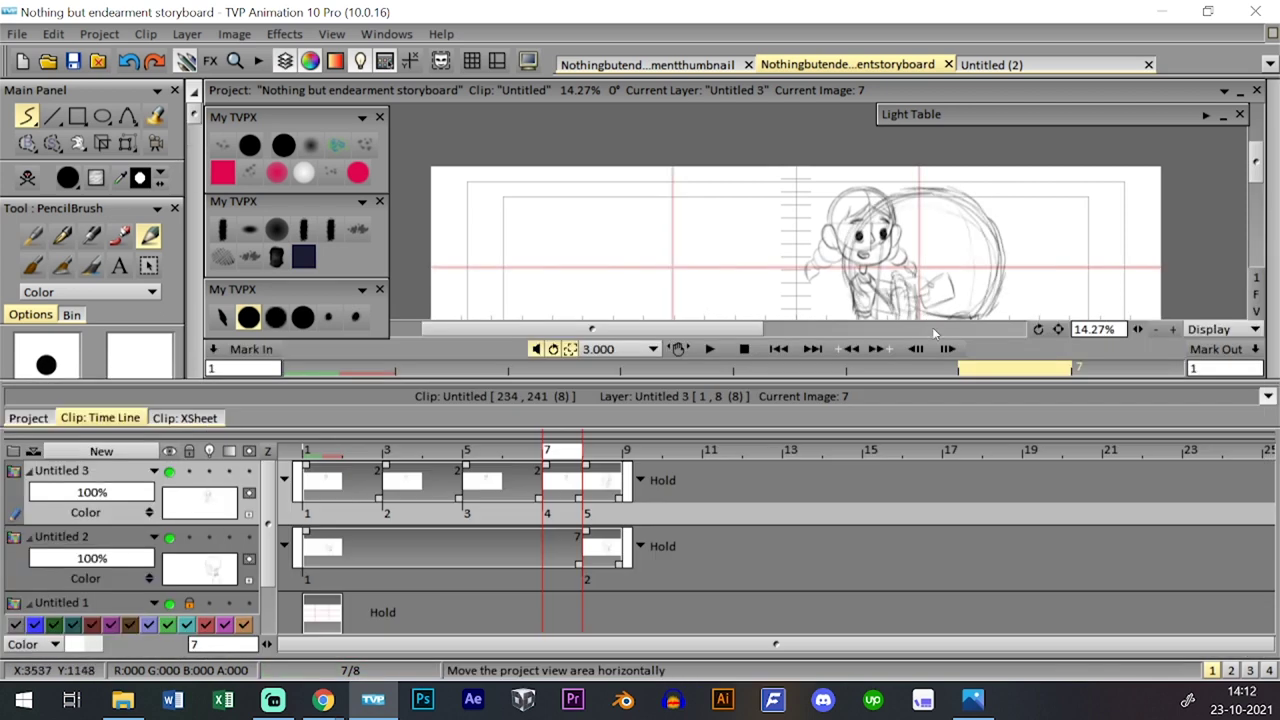
pyautogui.press('Right')
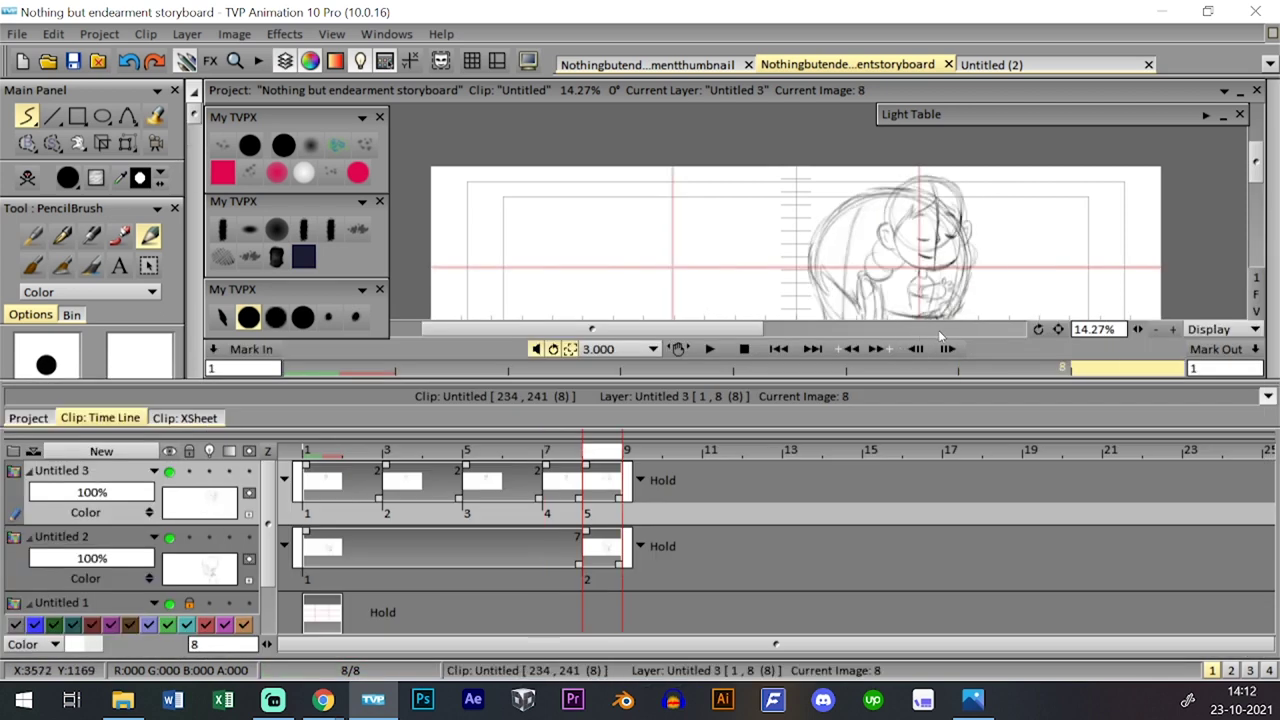
pyautogui.press('Tab')
pyautogui.press('Tab')
pyautogui.doubleClick(608, 512)
pyautogui.press('Tab')
pyautogui.press('Tab')
pyautogui.press('Tab')
pyautogui.press('Tab')
pyautogui.press('Left')
pyautogui.press('Tab')
pyautogui.press('Tab')
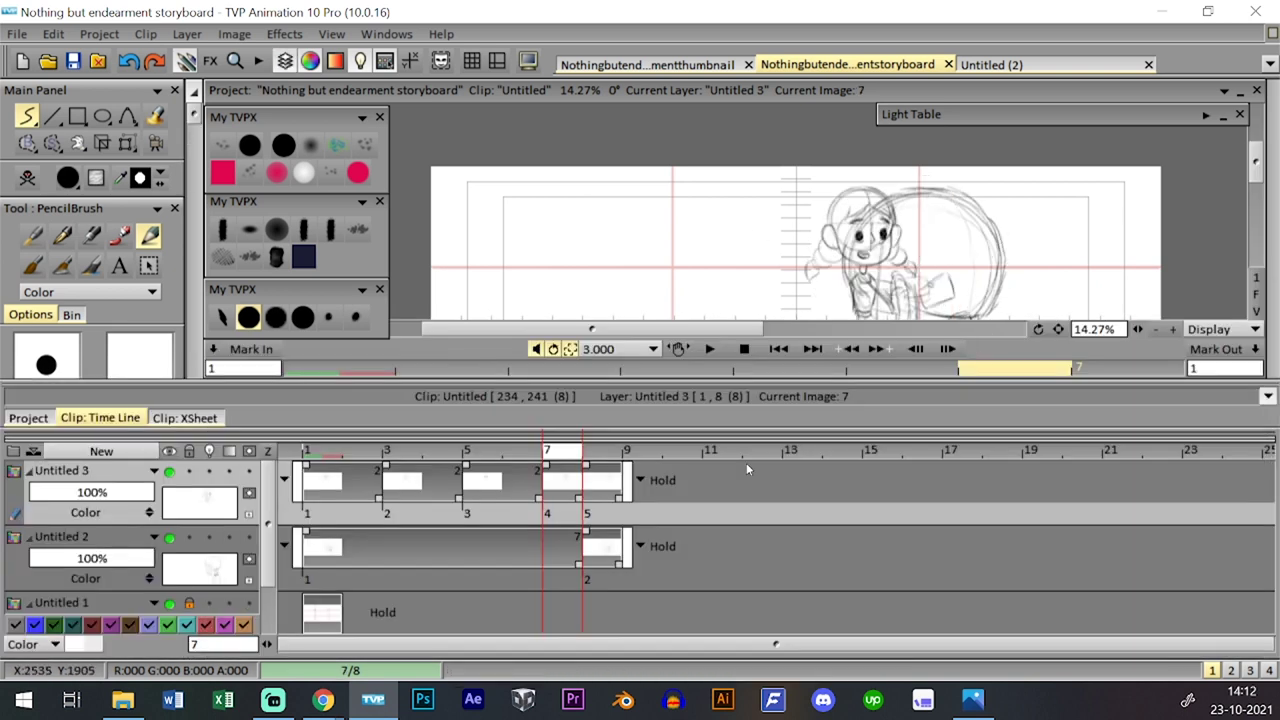
pyautogui.press('Right')
pyautogui.click(597, 525)
pyautogui.press('Tab')
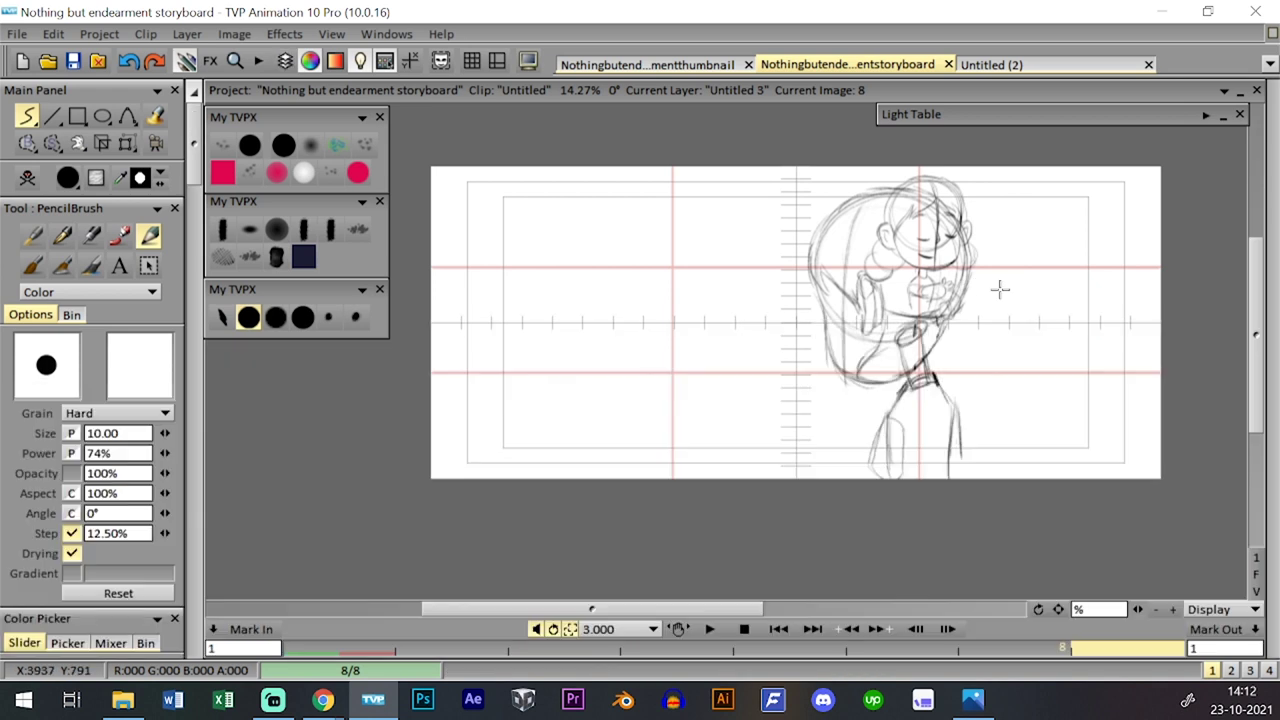
# - Scale the head drawing to about 209% and move it to the panel's right side
pyautogui.click(135, 144)
pyautogui.moveTo(979, 327); pyautogui.dragTo(869, 435)
pyautogui.moveTo(937, 219); pyautogui.dragTo(947, 205)
pyautogui.moveTo(930, 340)
pyautogui.mouseDown()
pyautogui.moveTo(973, 317)
pyautogui.moveTo(933, 313)
pyautogui.mouseUp()
pyautogui.moveTo(918, 402); pyautogui.dragTo(958, 417)
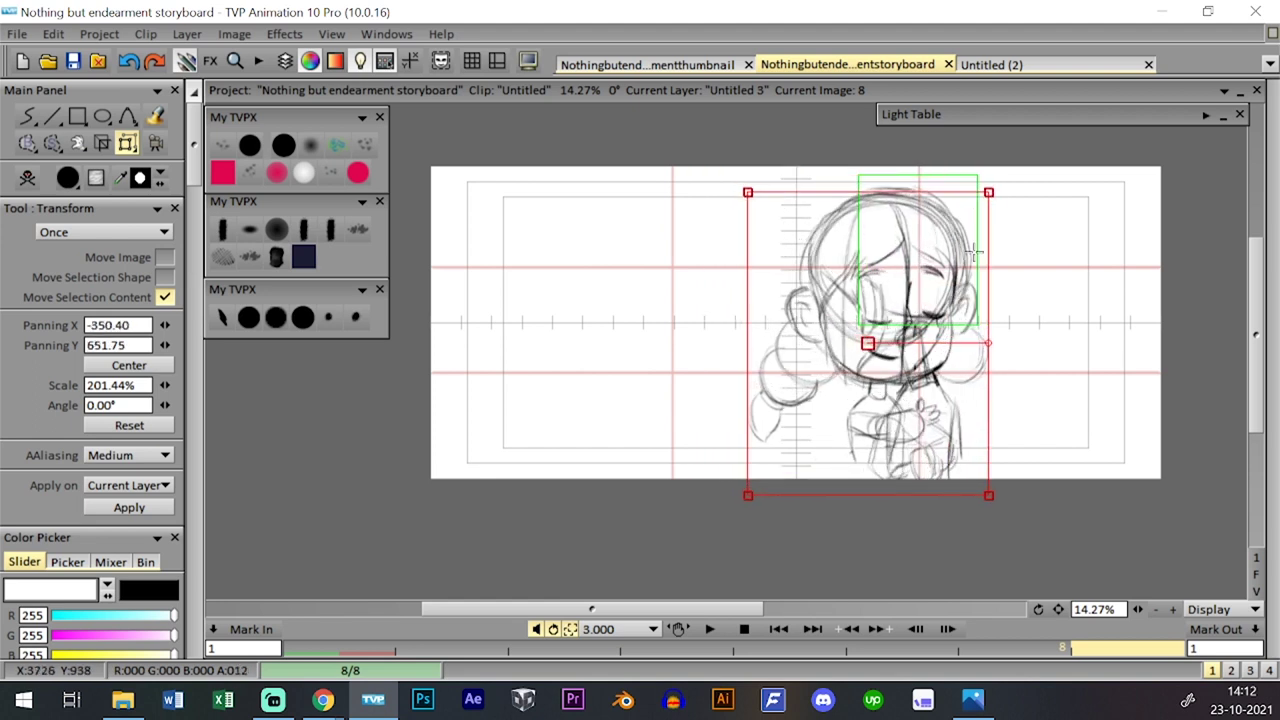
pyautogui.moveTo(988, 192); pyautogui.dragTo(990, 186)
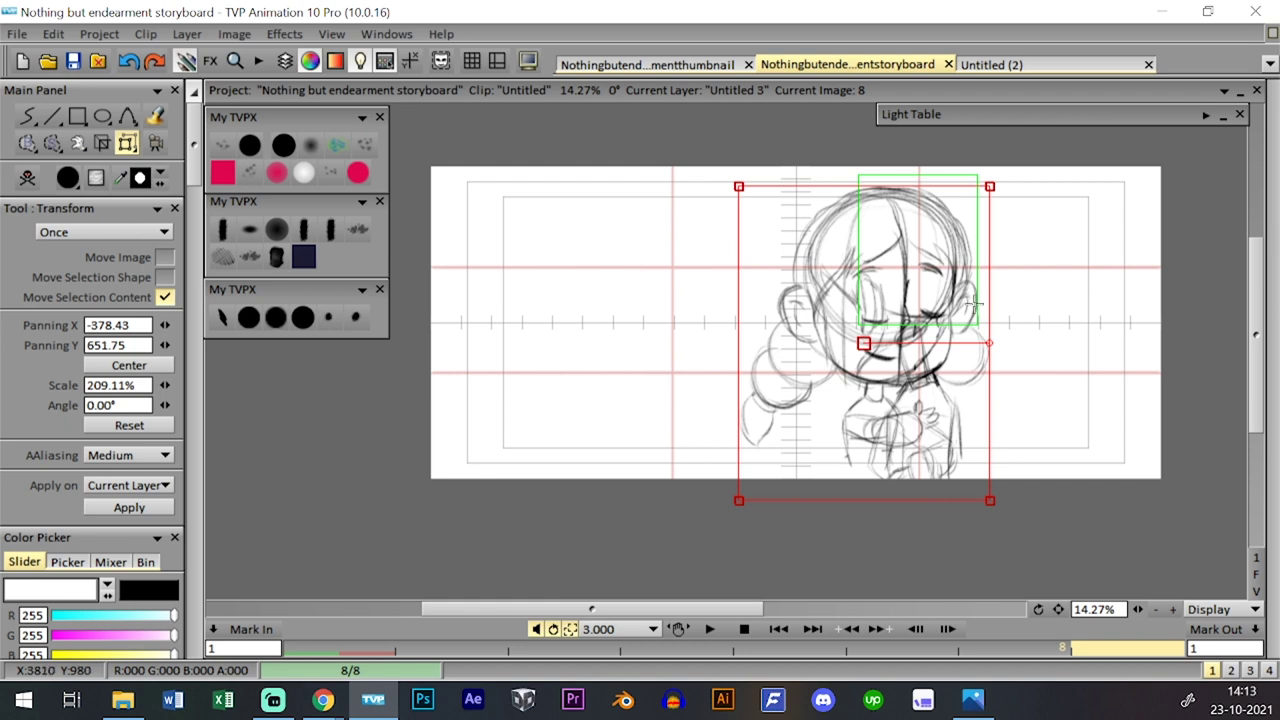
pyautogui.moveTo(970, 303); pyautogui.dragTo(977, 308)
pyautogui.hotkey('ctrl', 'z')
# - Preview the enlarged drawing and apply the transform
pyautogui.press('Return')
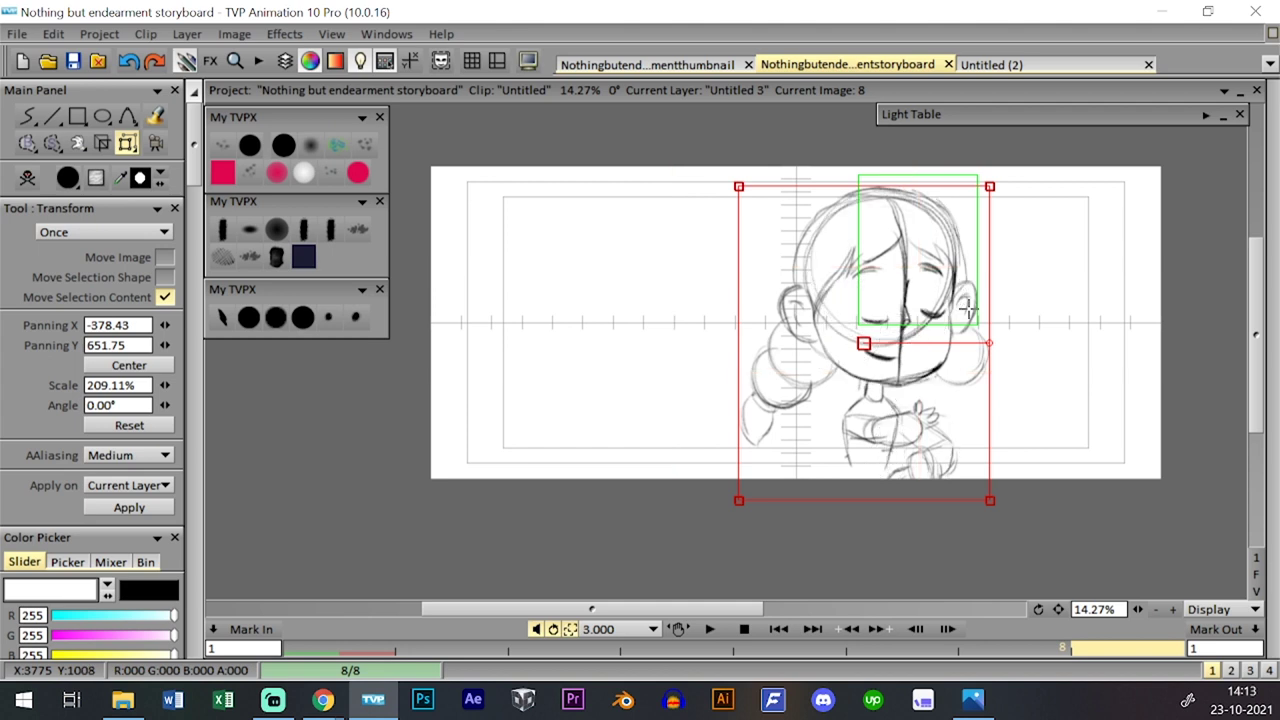
pyautogui.press('Return')
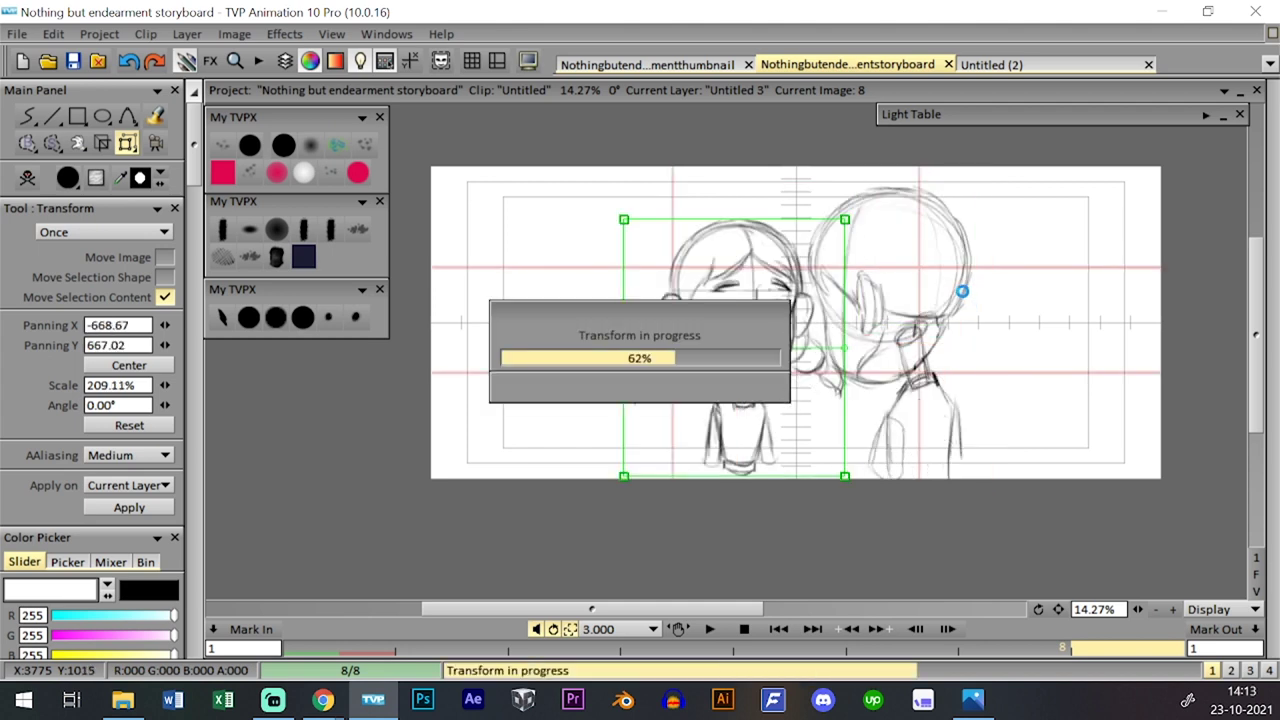
pyautogui.press('Tab')
pyautogui.press('Tab')
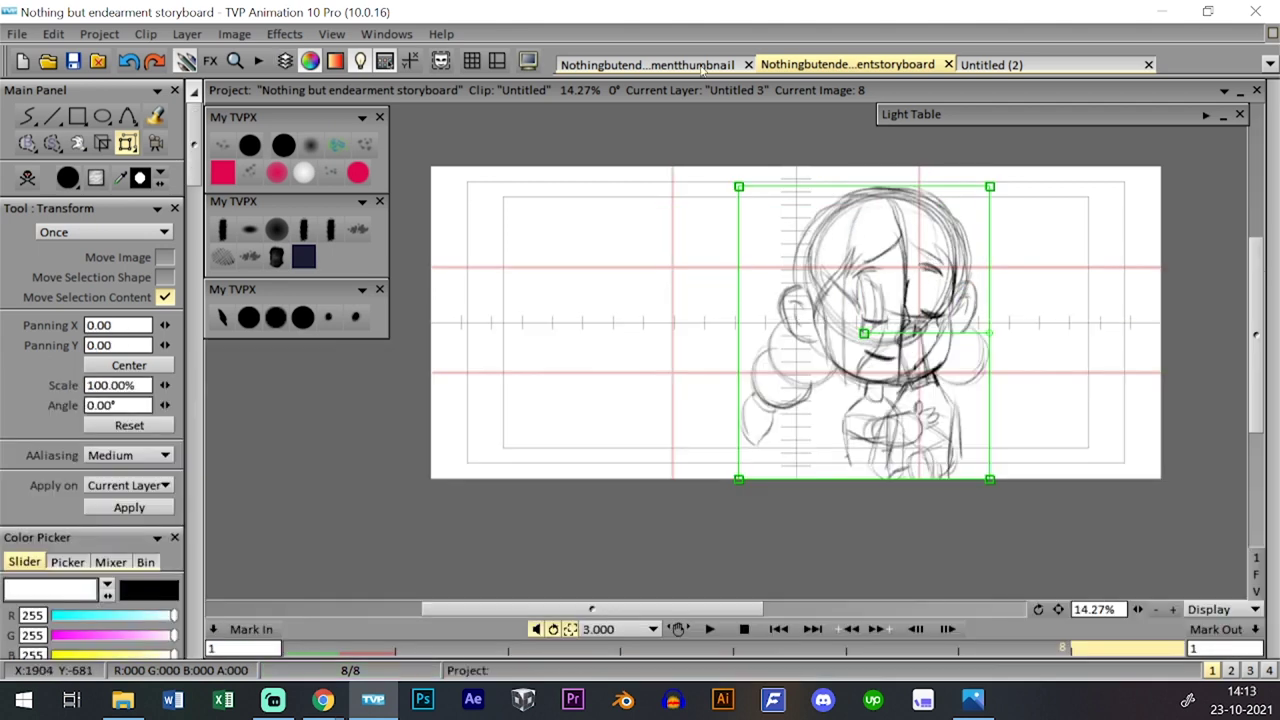
pyautogui.click(708, 68)
# - Compare the storyboard and thumbnail projects, stepping through images 4 to 8 for reference
pyautogui.press('Tab')
pyautogui.press('Tab')
pyautogui.press('Tab')
pyautogui.press('Tab')
pyautogui.press('Tab')
pyautogui.press('Left')
pyautogui.press('Left')
pyautogui.press('Left')
pyautogui.press('Left')
pyautogui.press('Tab')
pyautogui.press('Tab')
pyautogui.hotkey('ctrl', 't')
pyautogui.hotkey('ctrl', 'Tab')
pyautogui.hotkey('ctrl', 't')
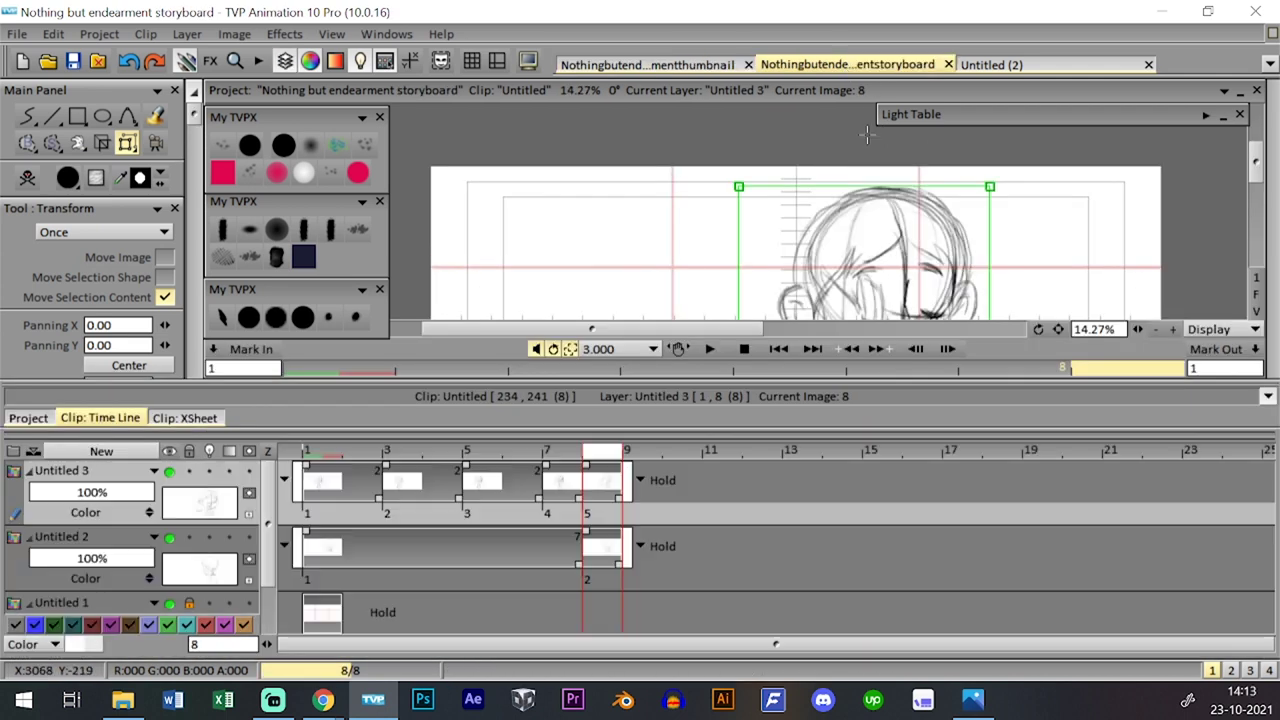
pyautogui.press('Tab')
pyautogui.press('Left')
pyautogui.press('Left')
pyautogui.press('Left')
pyautogui.press('Left')
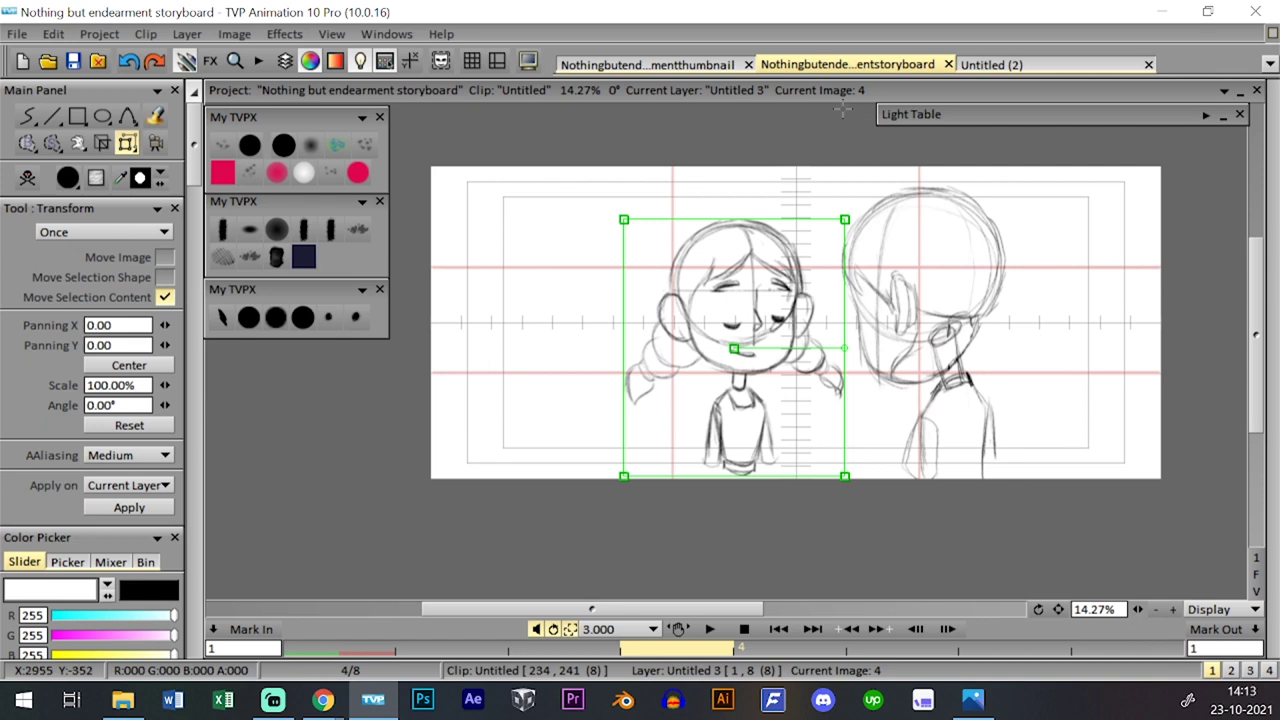
pyautogui.click(729, 66)
pyautogui.press('Tab')
pyautogui.press('Tab')
pyautogui.press('Right')
pyautogui.press('Right')
pyautogui.press('Right')
pyautogui.press('Right')
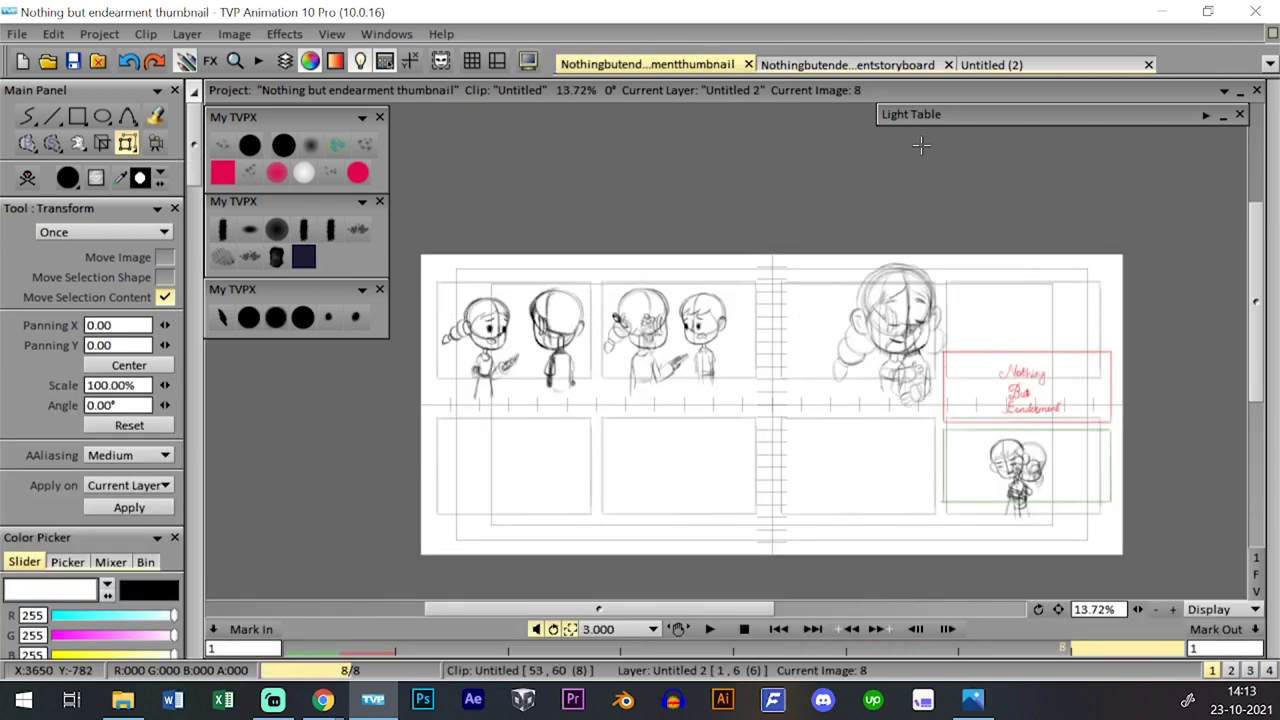
pyautogui.press('Left')
pyautogui.press('Right')
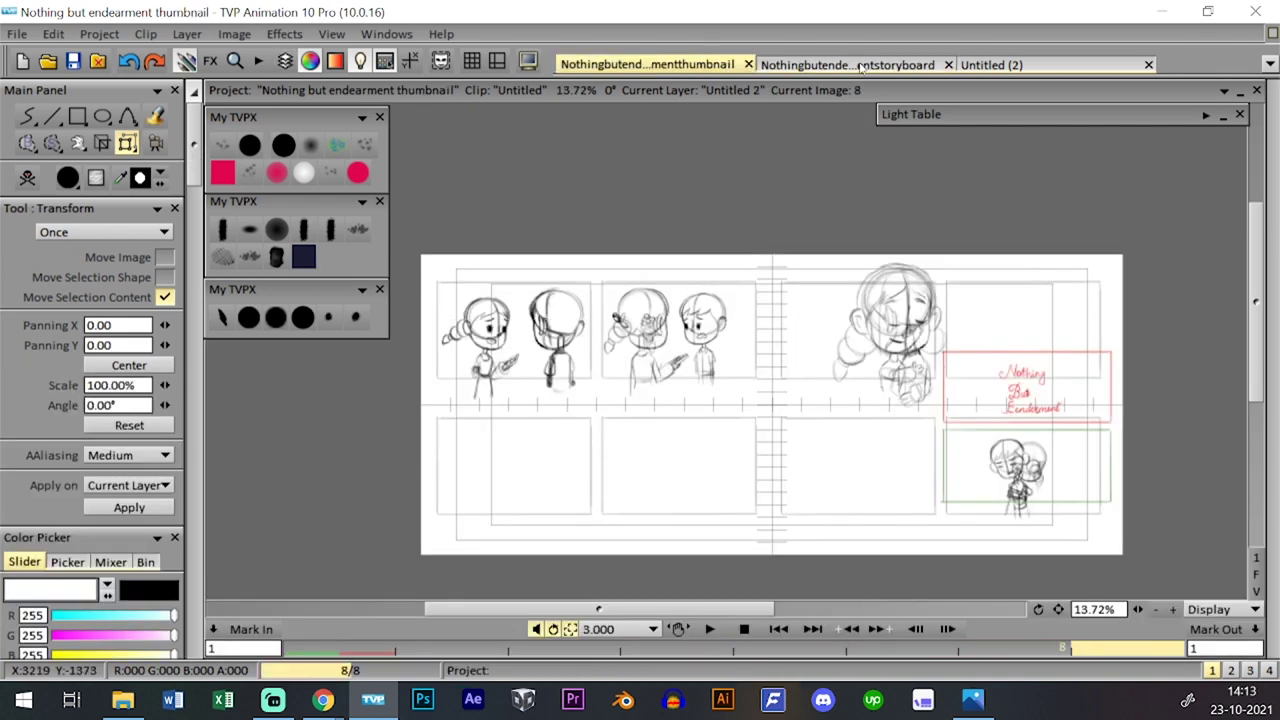
pyautogui.hotkey('ctrl', 't')
# - Step through the storyboard images and pick a pencil brush preset
pyautogui.click(866, 64)
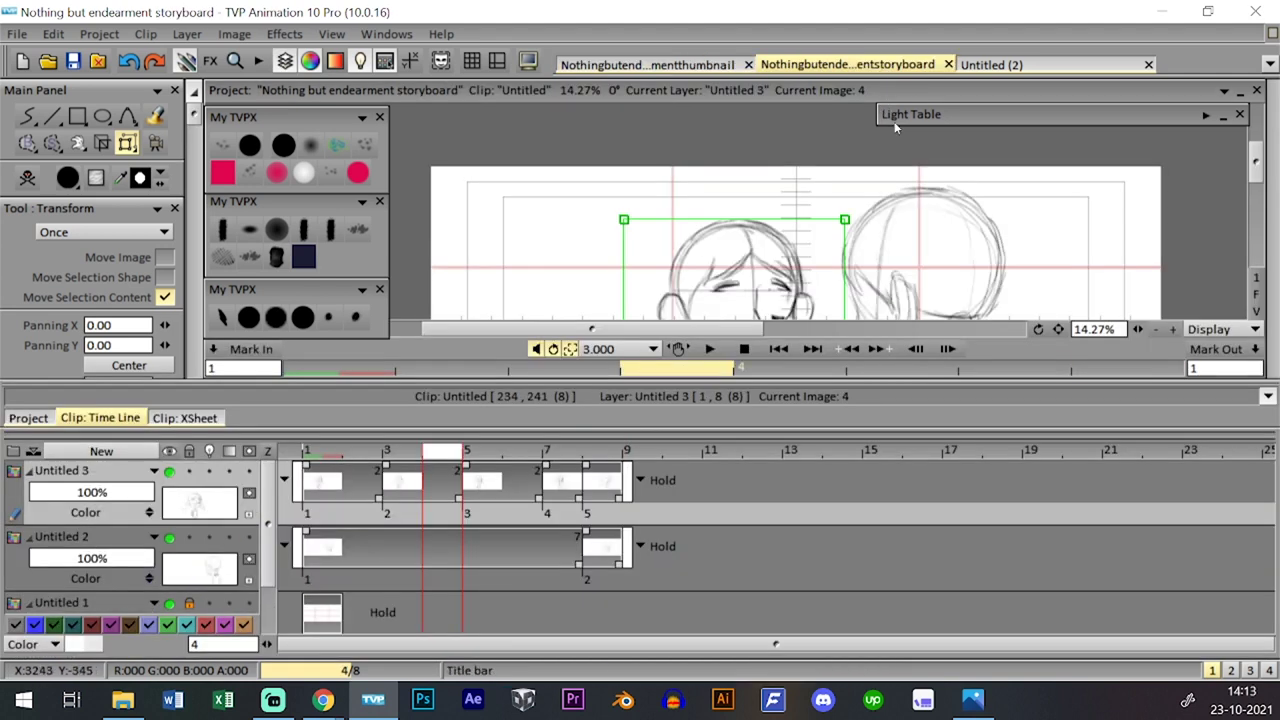
pyautogui.hotkey('ctrl', 't')
pyautogui.press('Right')
pyautogui.press('Right')
pyautogui.press('Right')
pyautogui.press('Right')
pyautogui.press('Left')
pyautogui.press('Left')
pyautogui.press('Left')
pyautogui.press('Left')
pyautogui.press('Left')
pyautogui.press('Left')
pyautogui.press('Left')
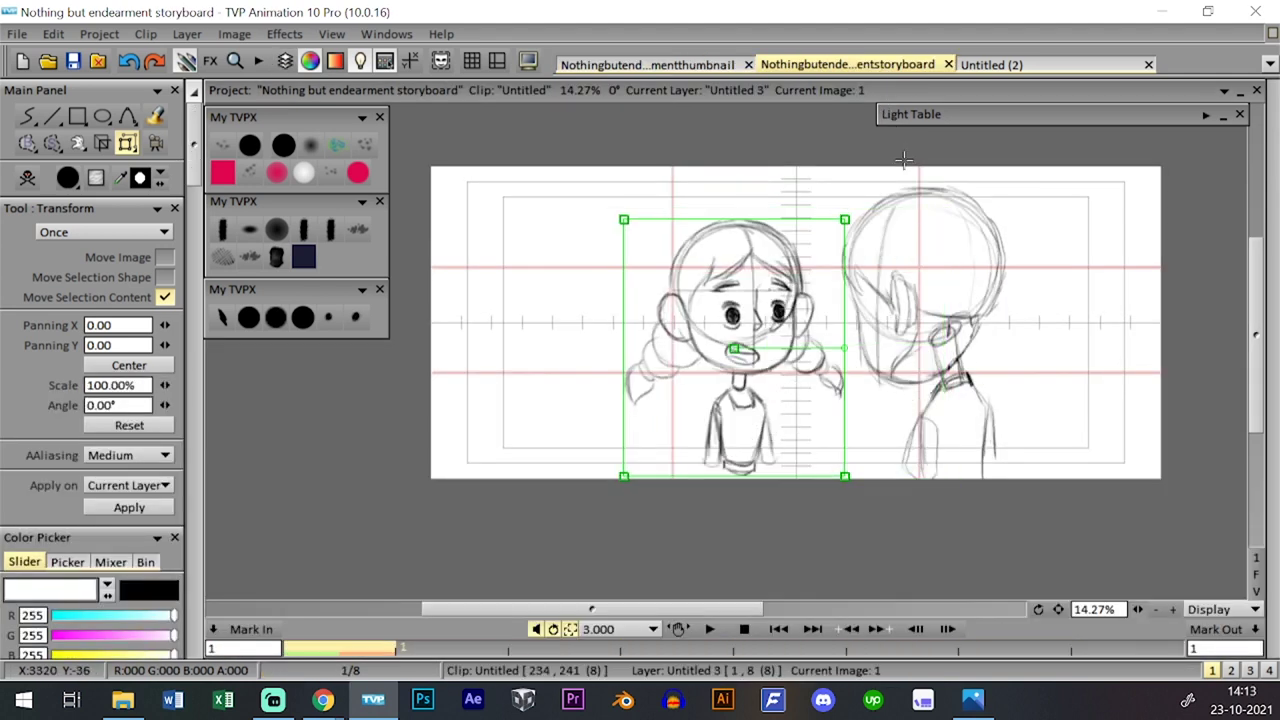
pyautogui.hotkey('ctrl', 't')
pyautogui.hotkey('ctrl', 't')
pyautogui.press('Right')
pyautogui.press('Right')
pyautogui.press('Right')
pyautogui.press('Right')
pyautogui.press('Right')
pyautogui.press('Right')
pyautogui.press('Left')
pyautogui.press('Left')
pyautogui.press('Left')
pyautogui.press('Left')
pyautogui.press('Left')
pyautogui.press('Right')
pyautogui.press('Right')
pyautogui.press('Right')
pyautogui.press('Right')
pyautogui.press('Right')
pyautogui.press('Right')
pyautogui.press('Right')
pyautogui.press('Left')
pyautogui.press('Left')
pyautogui.press('Left')
pyautogui.press('Right')
pyautogui.press('Right')
pyautogui.press('Right')
pyautogui.press('Down')
pyautogui.press('Down')
pyautogui.press('Down')
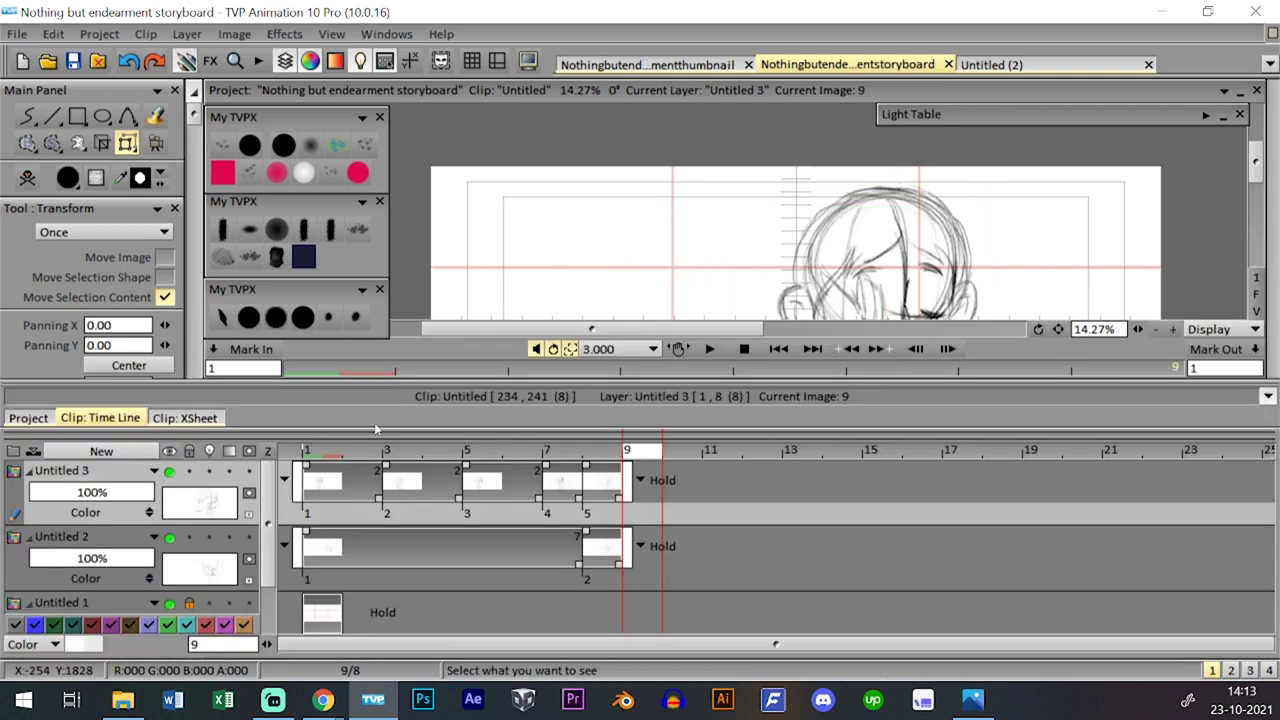
pyautogui.click(249, 317)
pyautogui.hotkey('ctrl', 't')
pyautogui.hotkey('ctrl', 't')
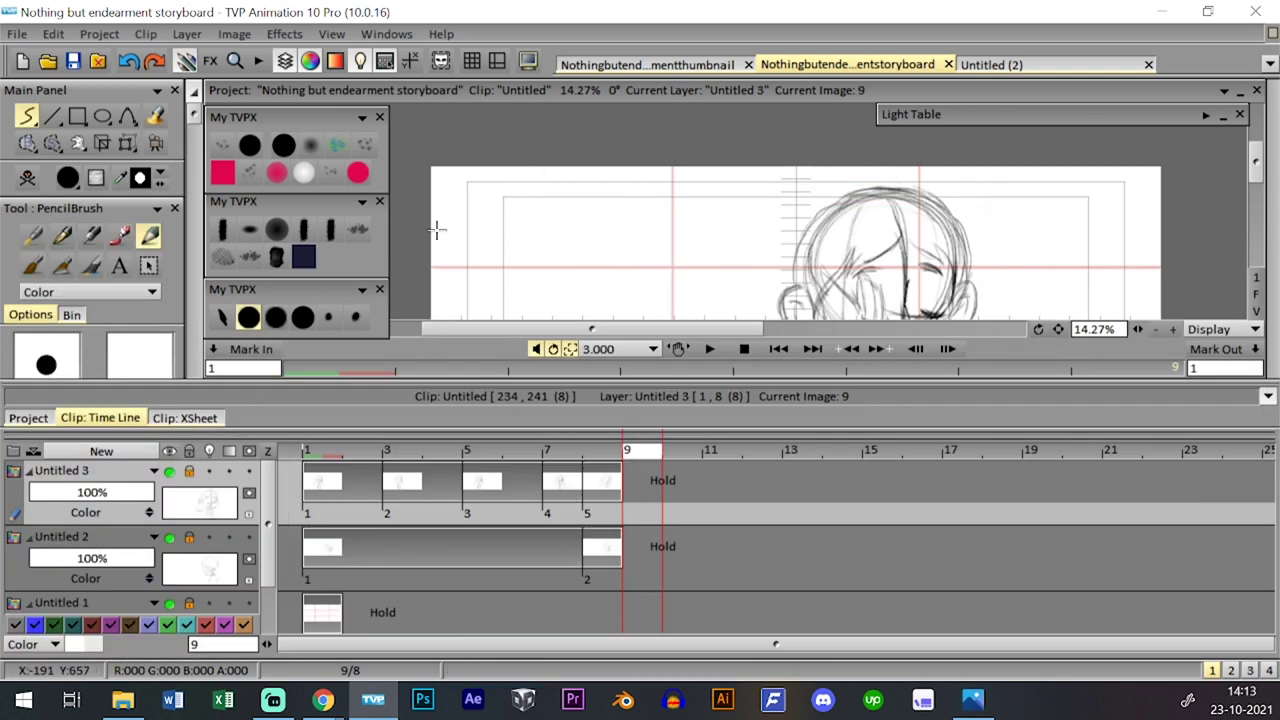
pyautogui.hotkey('ctrl', 't')
# - Save the storyboard and add layer Untitled 2 to the next empty clip, 27
pyautogui.click(72, 61)
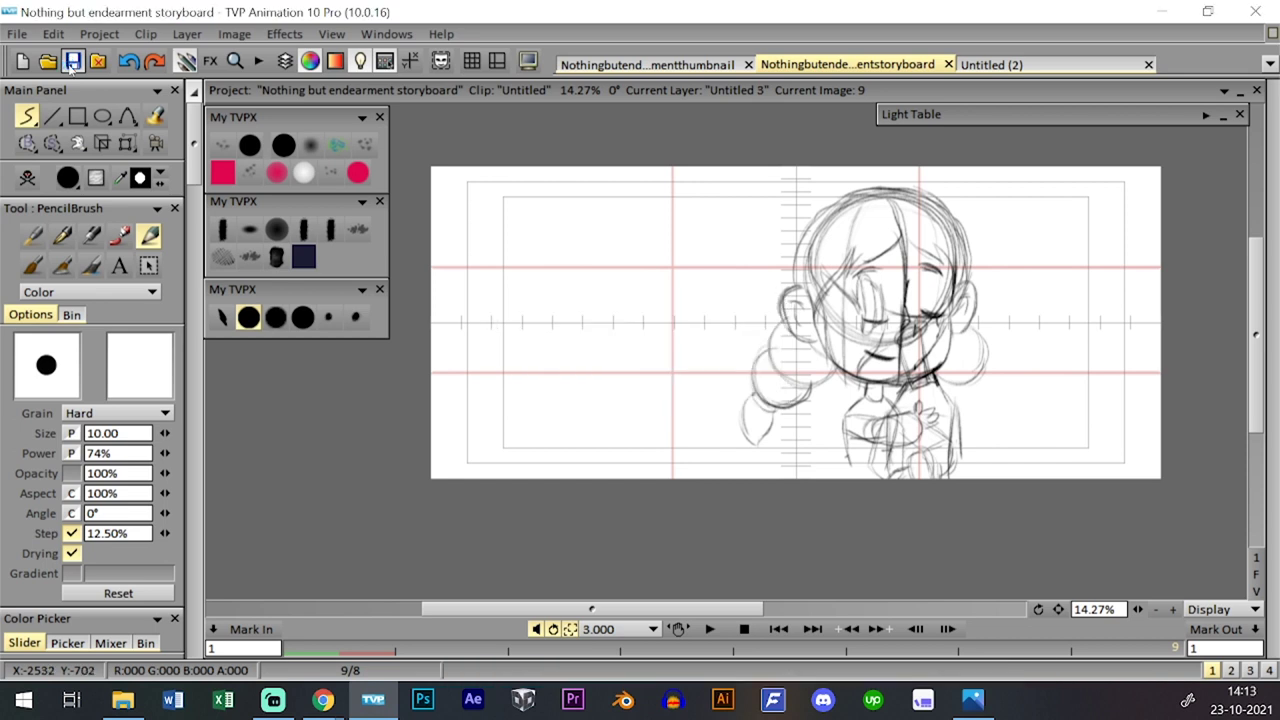
pyautogui.click(648, 65)
pyautogui.click(848, 65)
pyautogui.click(285, 61)
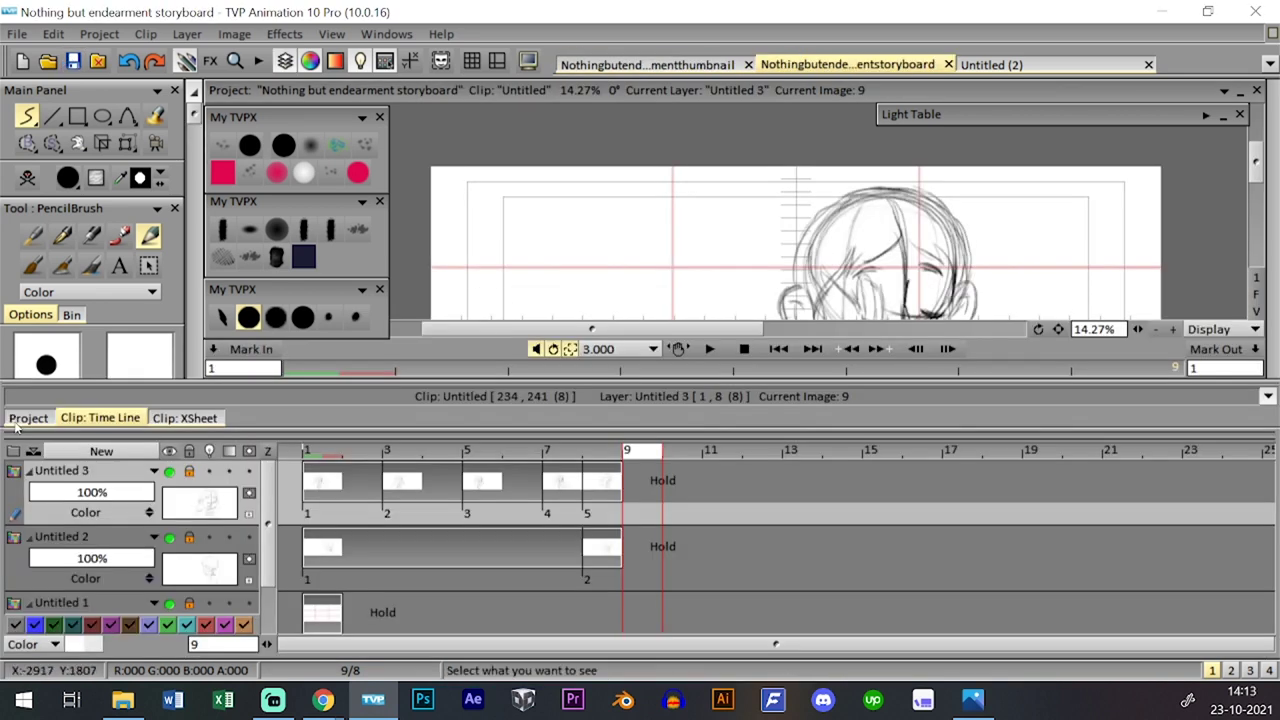
pyautogui.click(20, 418)
pyautogui.click(563, 604)
pyautogui.click(140, 418)
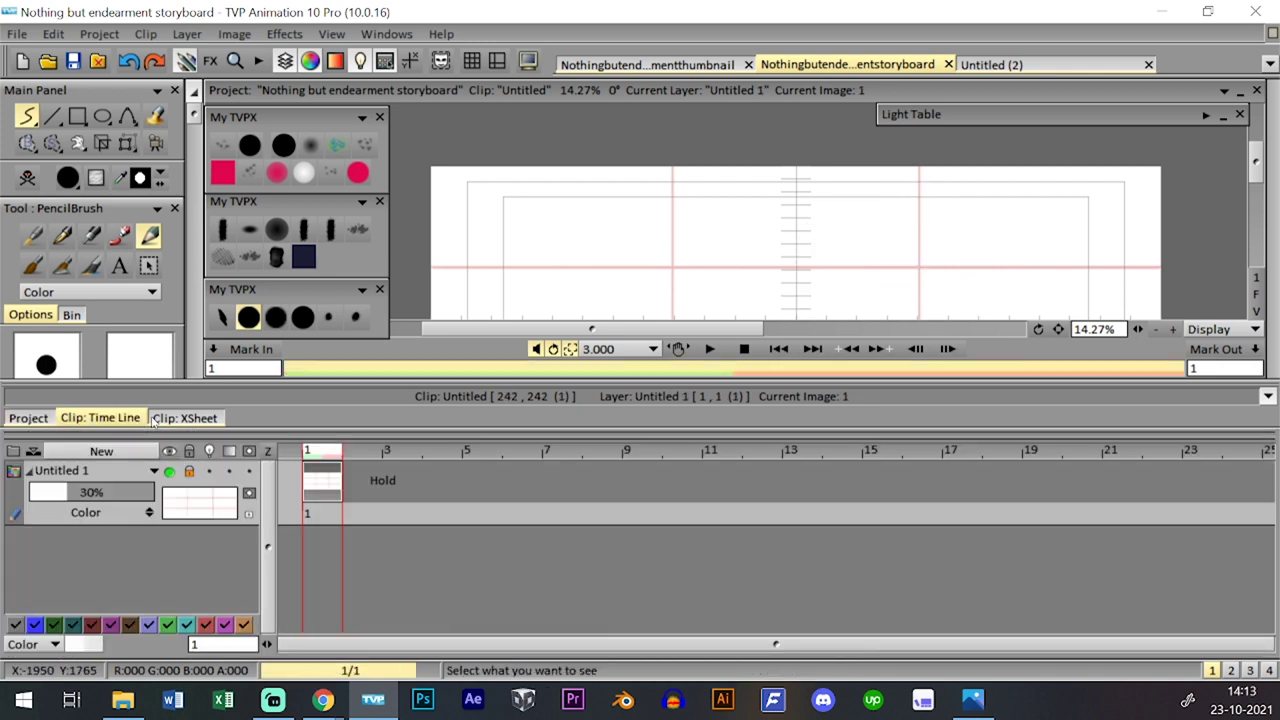
pyautogui.click(28, 418)
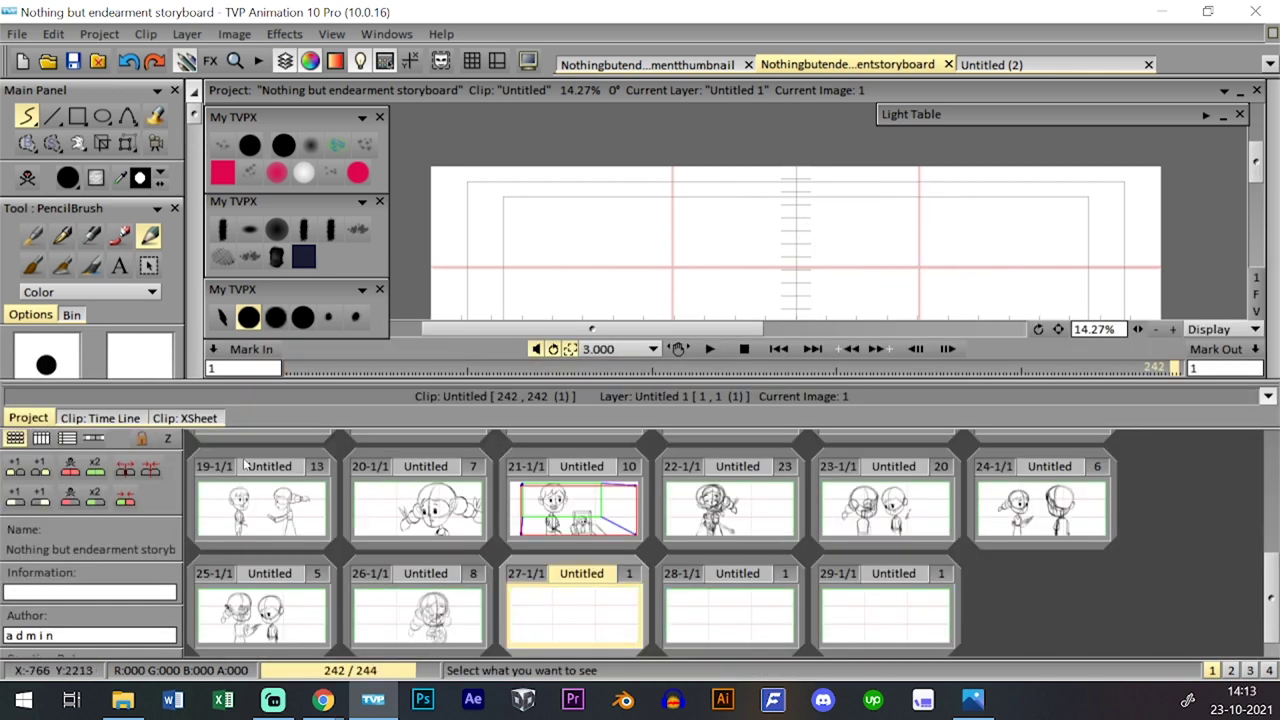
pyautogui.click(100, 418)
pyautogui.click(101, 451)
pyautogui.click(660, 458)
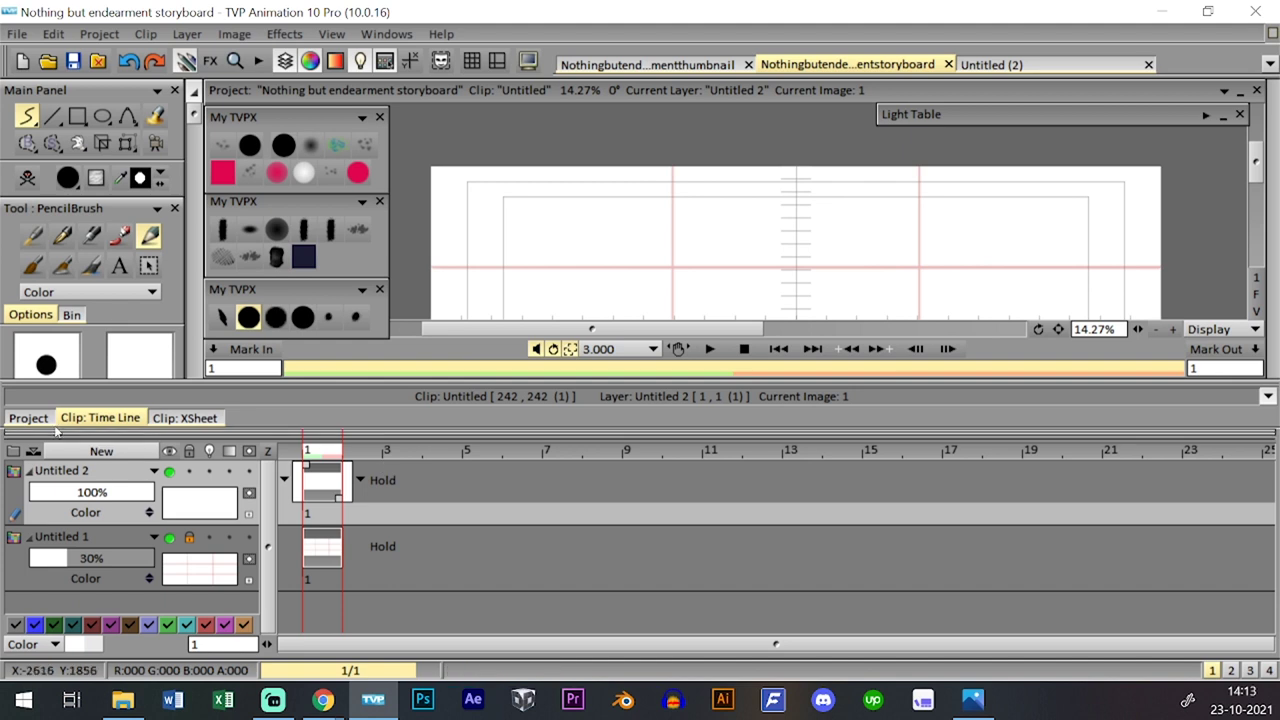
# - Save the storyboard again and bring up the thumbnail project
pyautogui.click(28, 418)
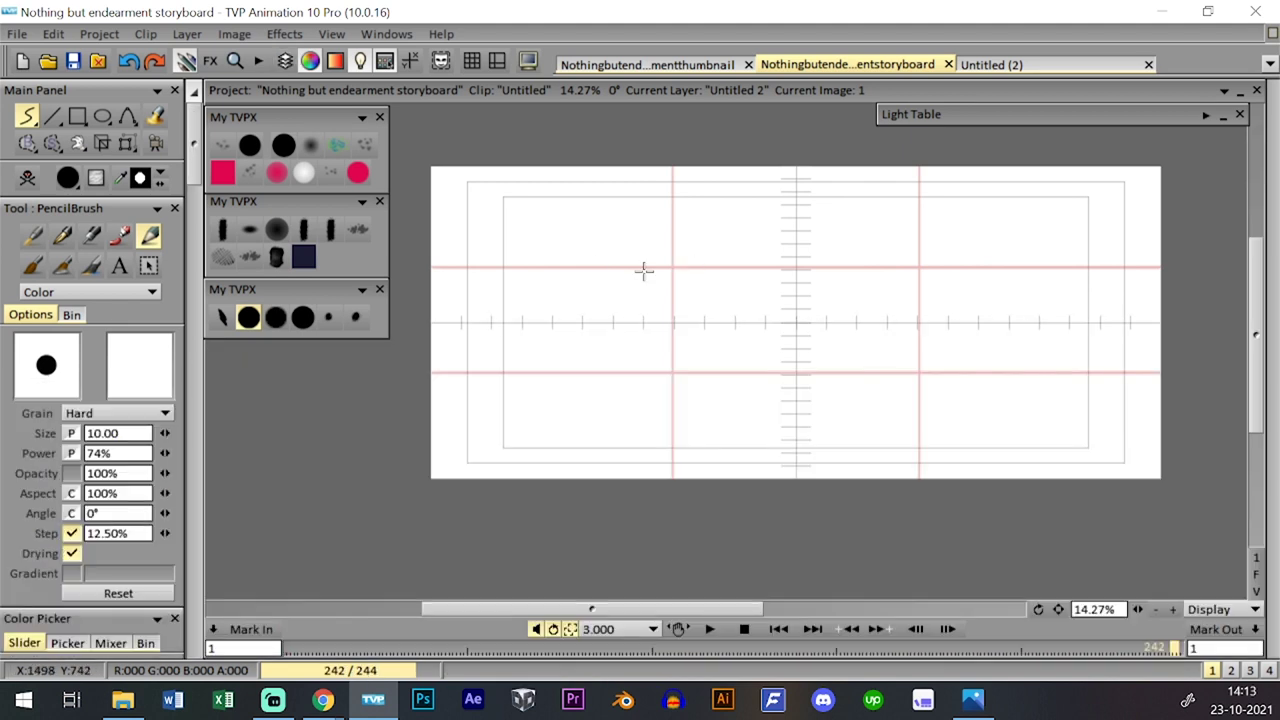
pyautogui.click(72, 60)
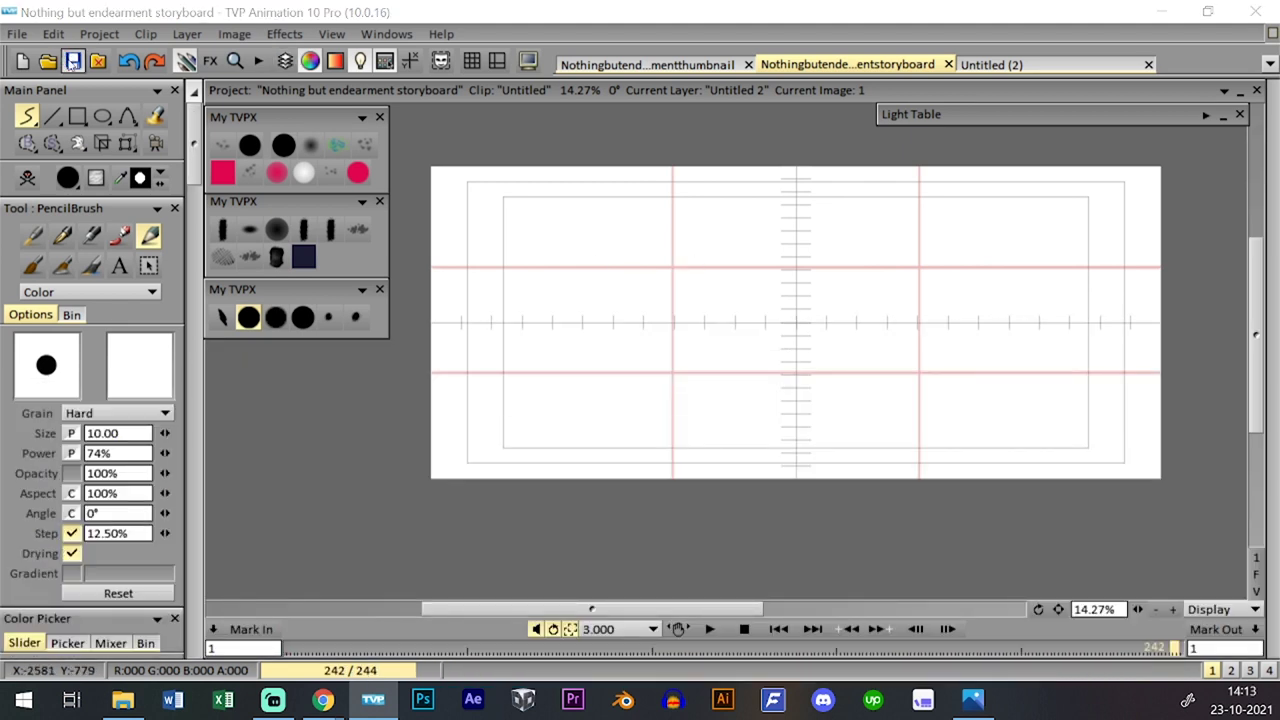
pyautogui.click(660, 65)
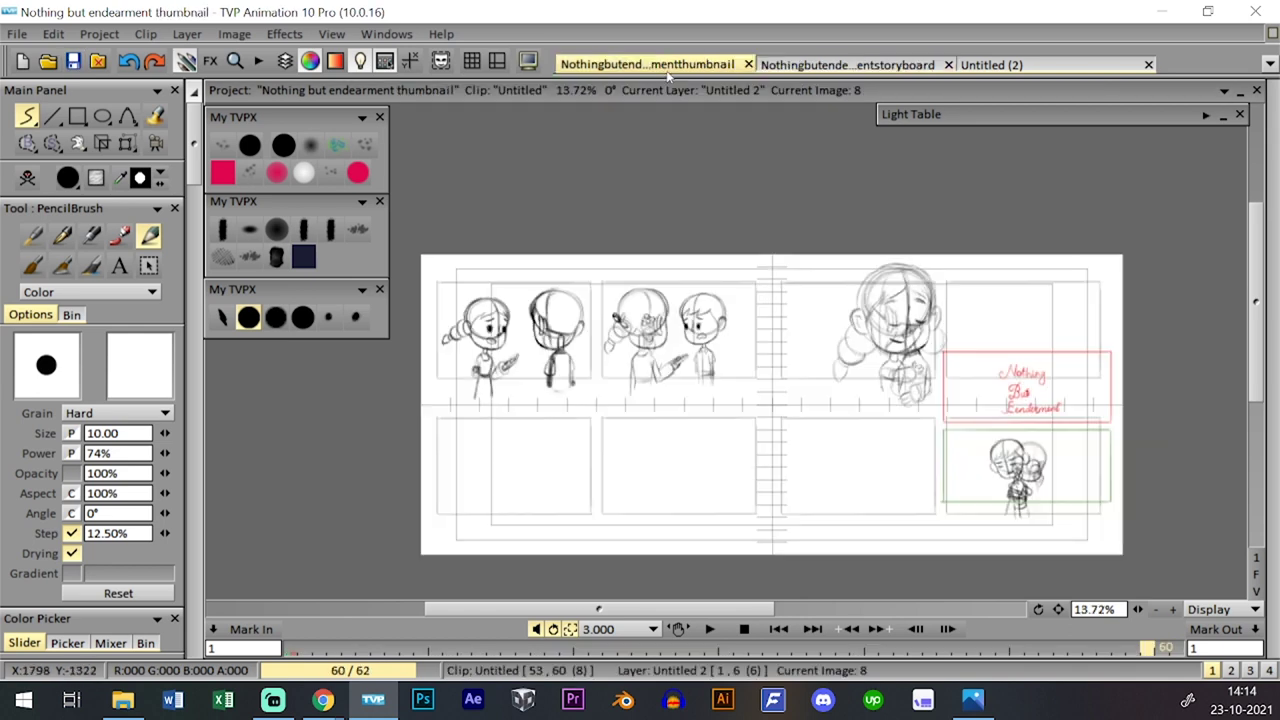
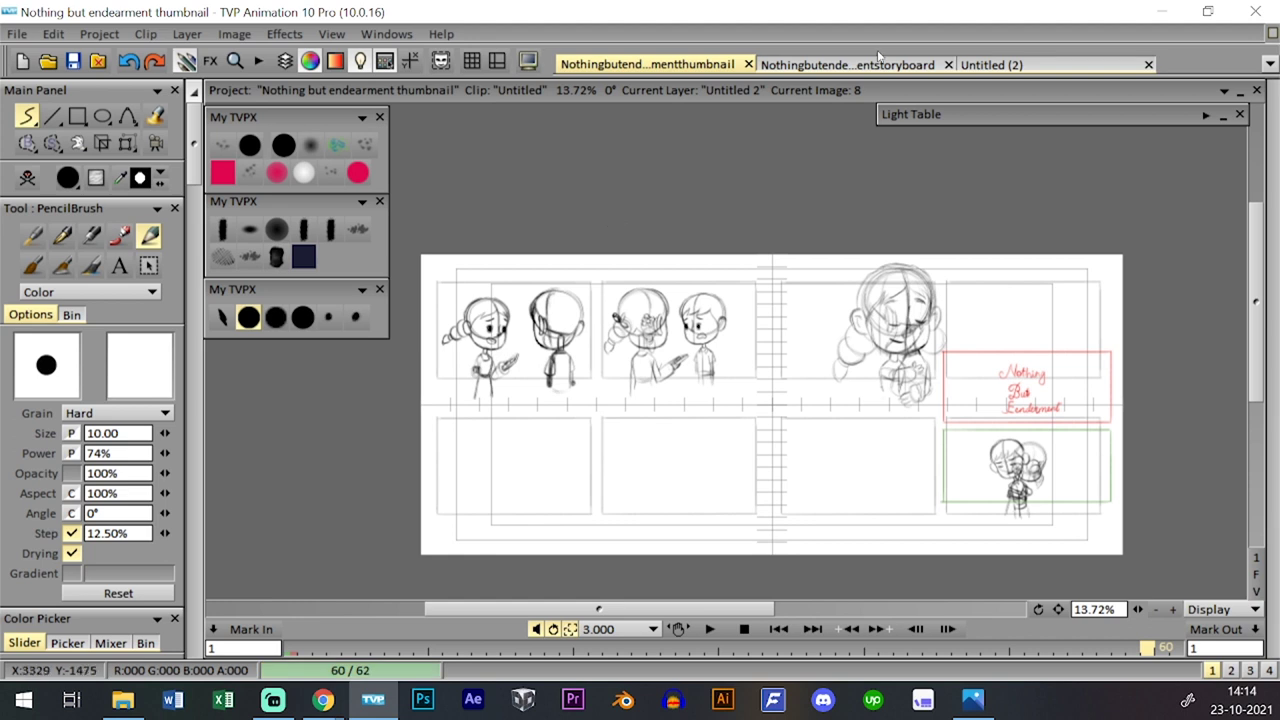
# - Open the thumbnail's character sketch clip and zoom in on the title and character panels
pyautogui.click(847, 64)
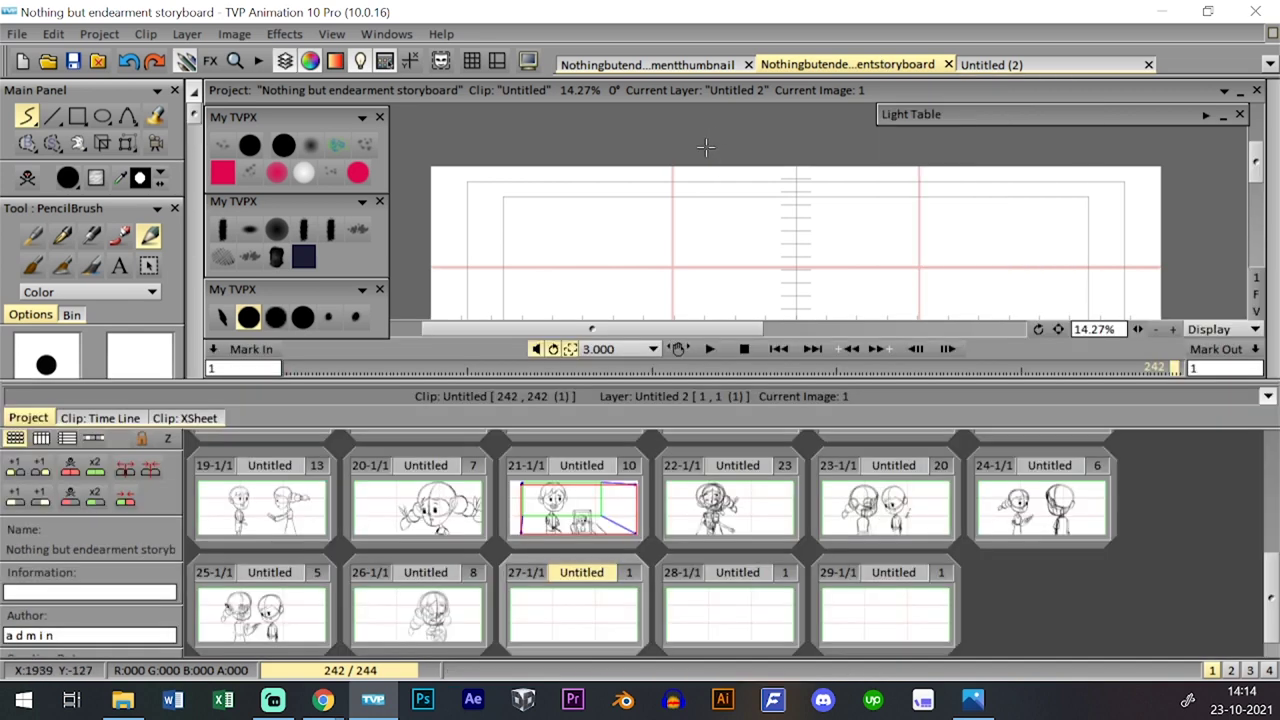
pyautogui.click(690, 65)
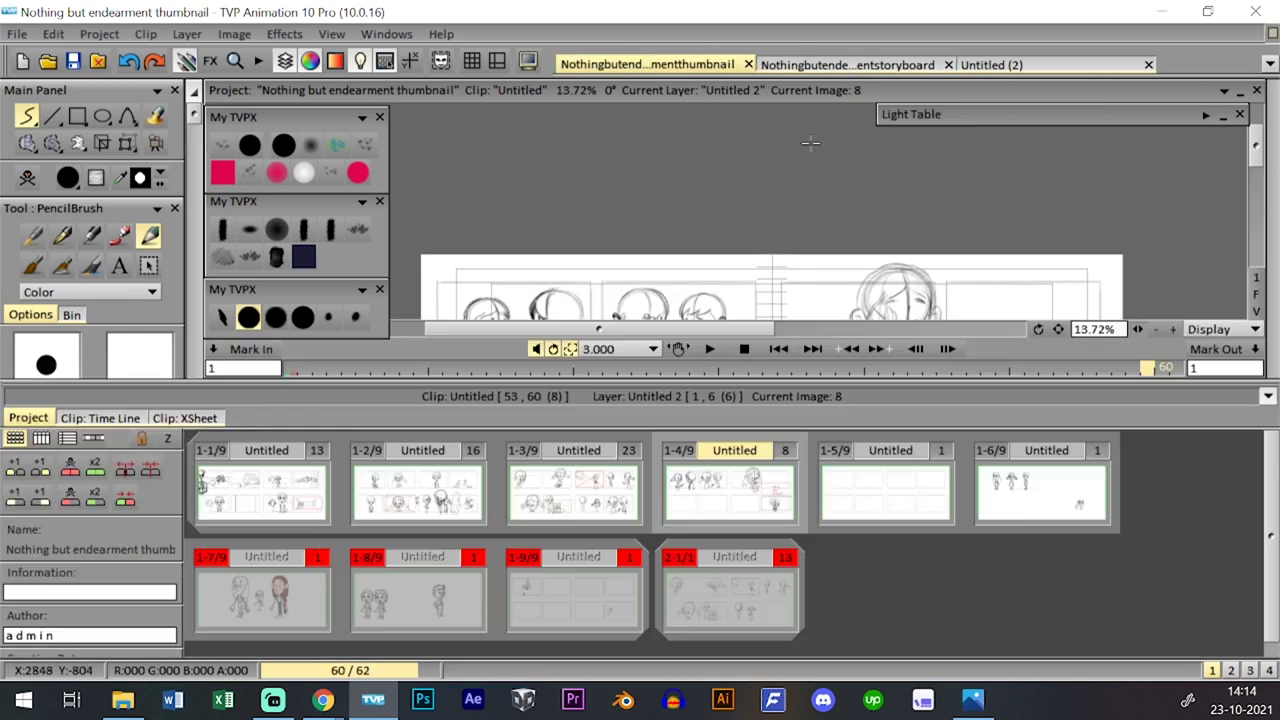
pyautogui.doubleClick(743, 502)
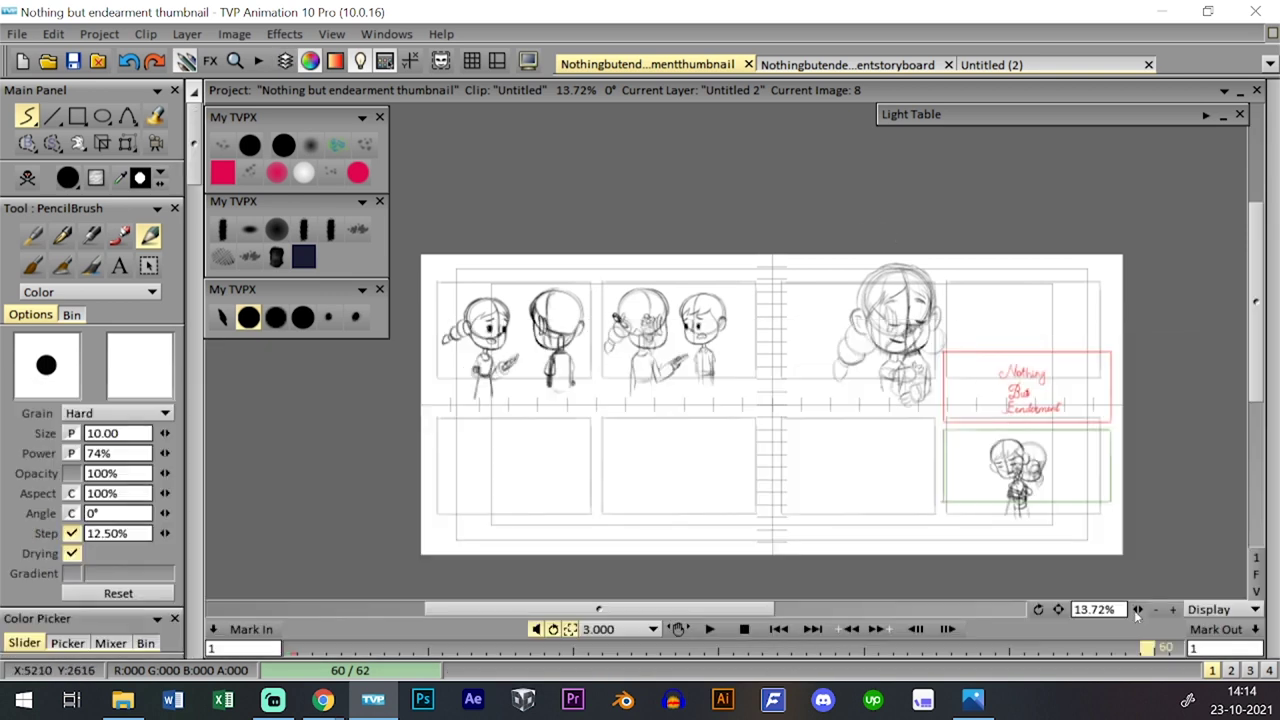
pyautogui.moveTo(1138, 612); pyautogui.dragTo(629, 352)
pyautogui.press('l')
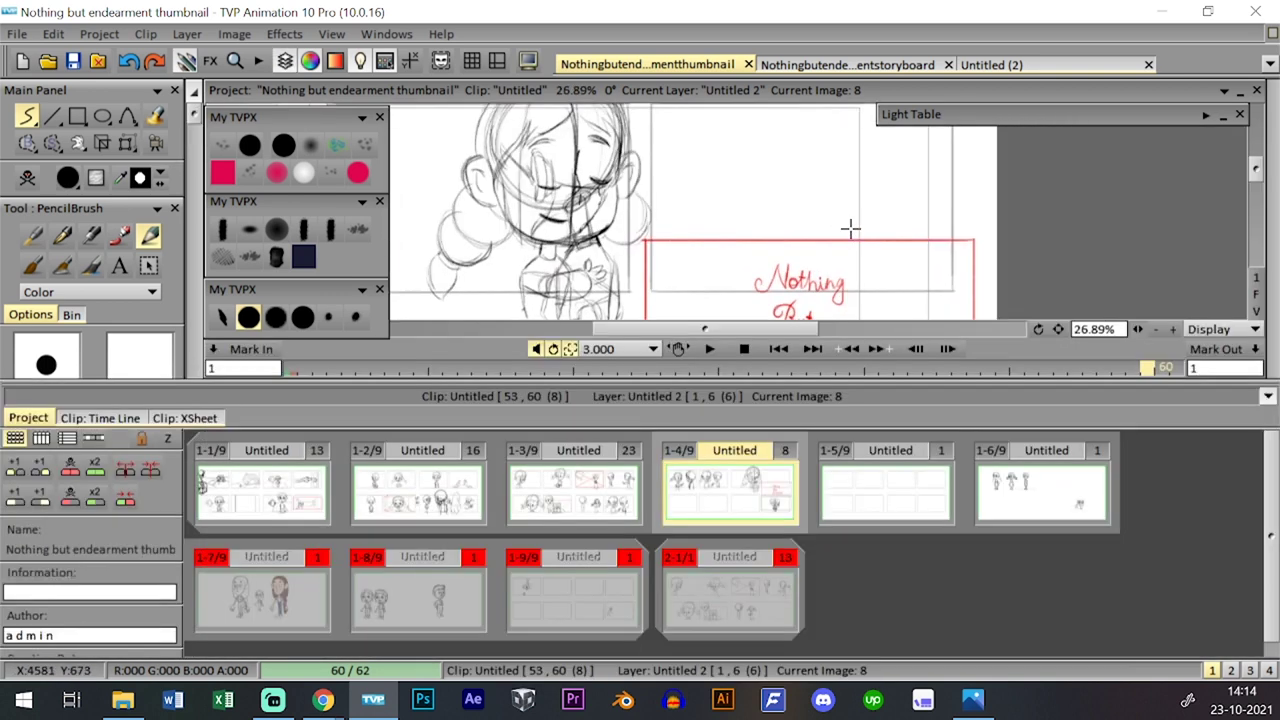
pyautogui.press('l')
# - Glance at the storyboard, then return to the thumbnail and show its clip timeline
pyautogui.click(871, 62)
pyautogui.press('l')
pyautogui.press('l')
pyautogui.press('l')
pyautogui.press('l')
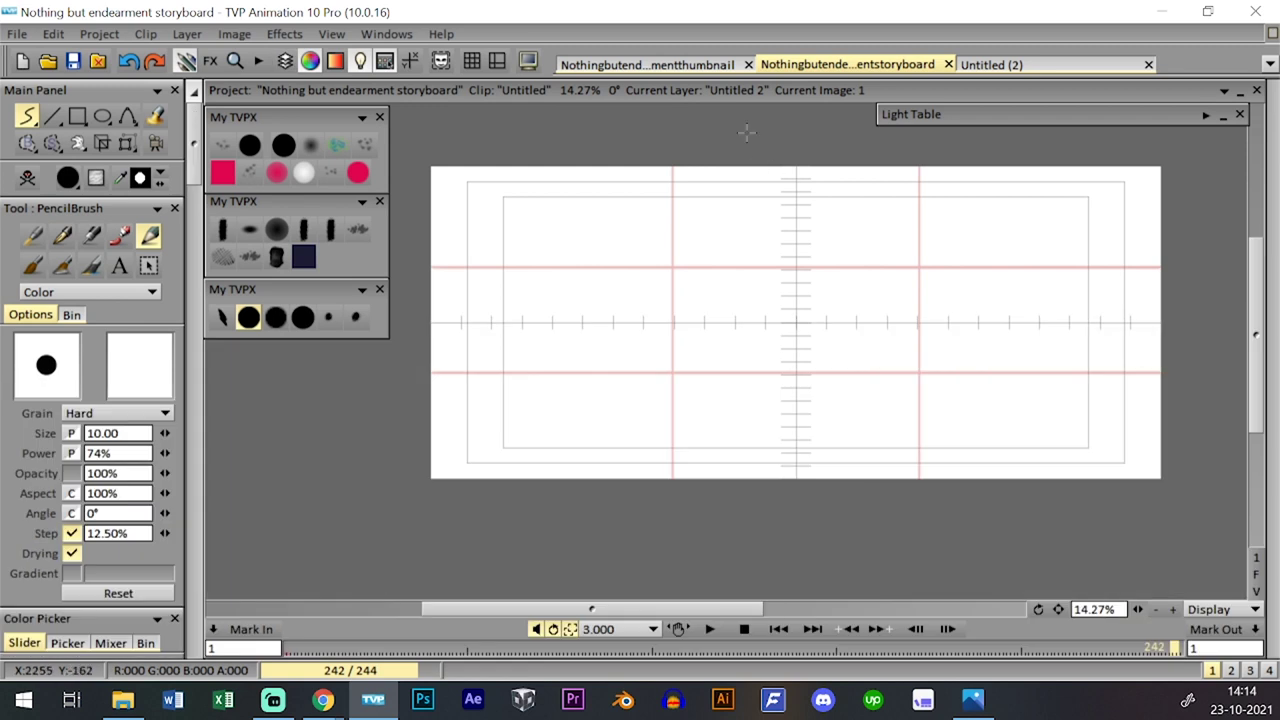
pyautogui.click(710, 65)
pyautogui.click(118, 418)
pyautogui.press('Tab')
pyautogui.press('Tab')
pyautogui.press('Tab')
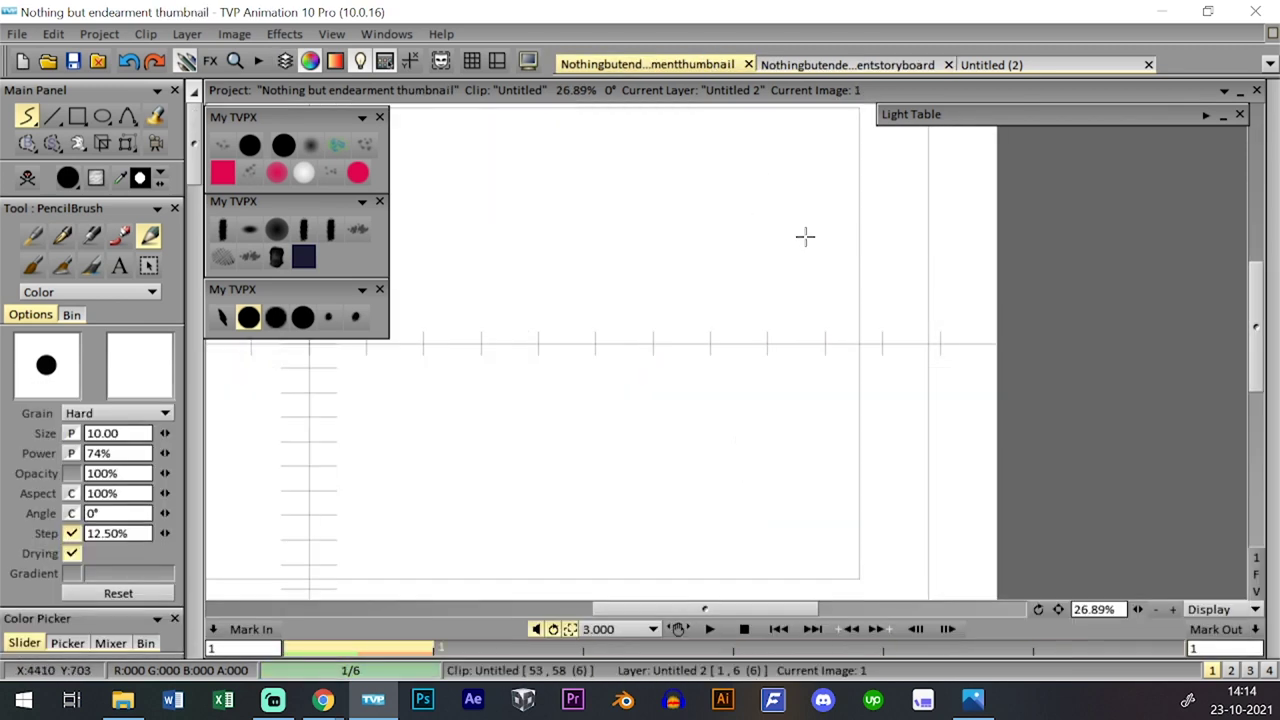
pyautogui.press('Up')
# - Step through the thumbnail's sketch layers up to Untitled 8, zooming out to the whole page
pyautogui.press('Tab')
pyautogui.press('Down')
pyautogui.press('Down')
pyautogui.press('Up')
pyautogui.press('Up')
pyautogui.press('Up')
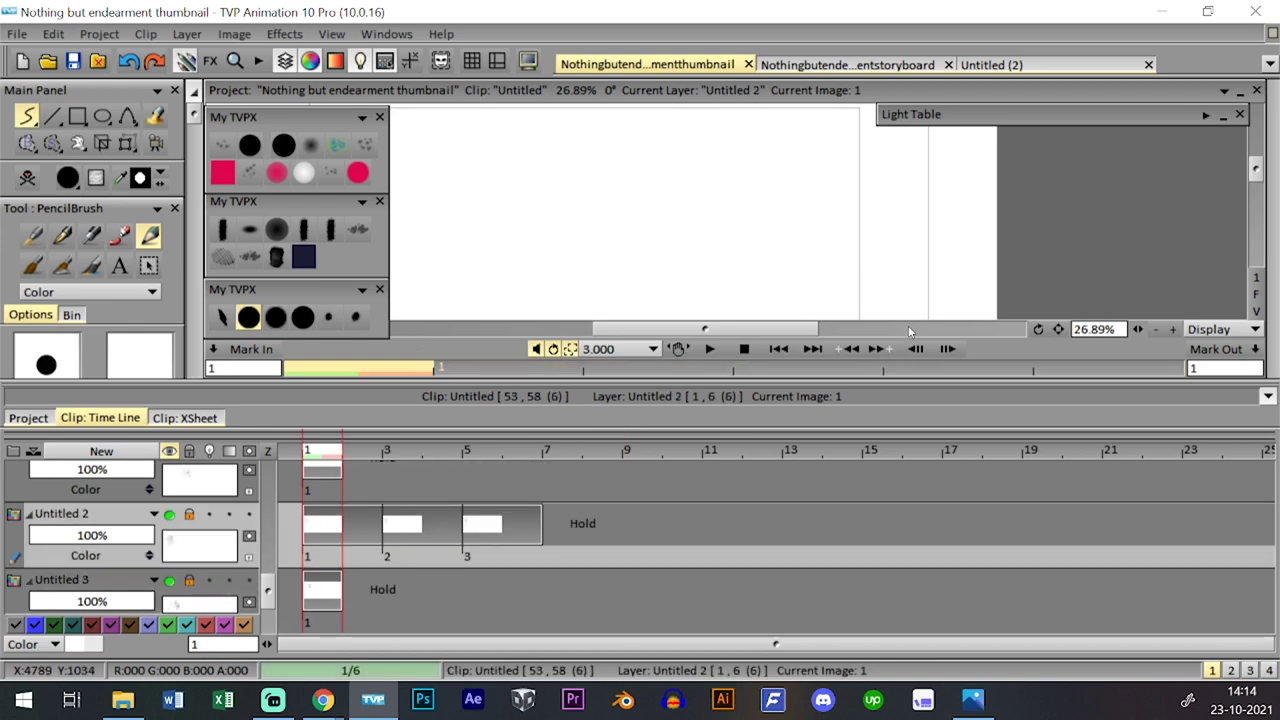
pyautogui.press('Tab')
pyautogui.press('Up')
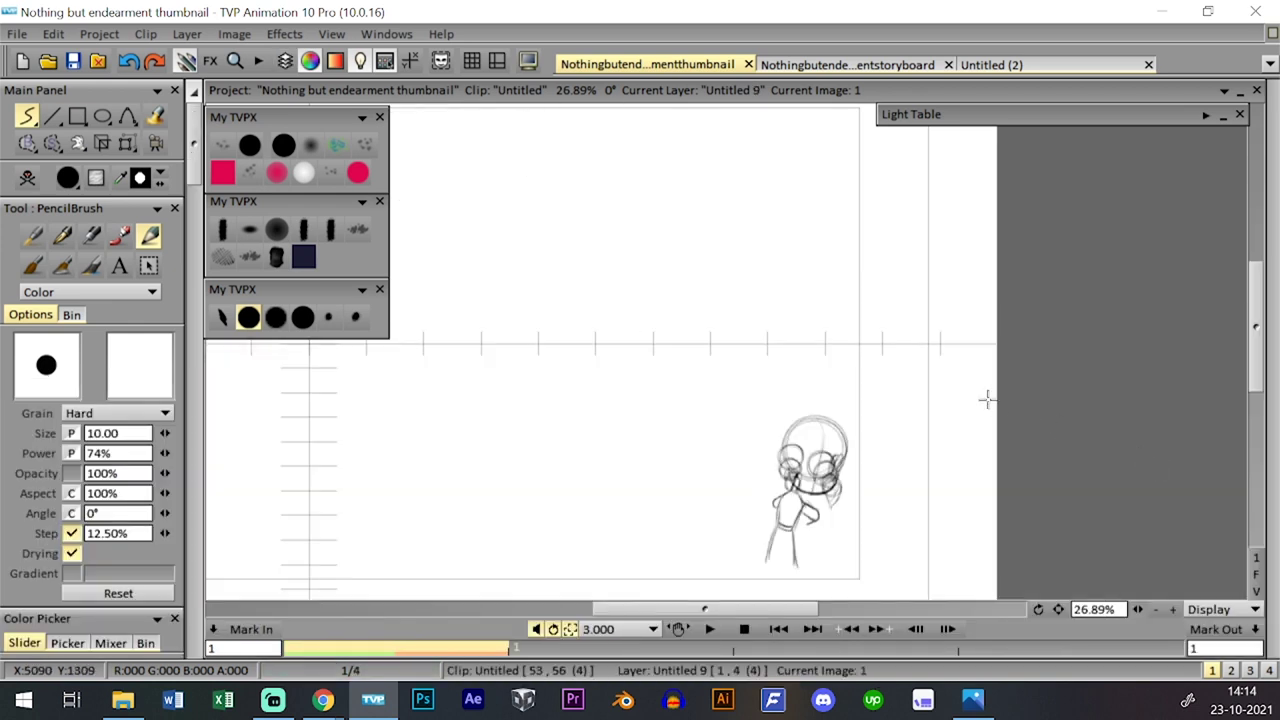
pyautogui.press('Tab')
pyautogui.press('Tab')
pyautogui.press('Down')
pyautogui.press('Down')
pyautogui.moveTo(1138, 609); pyautogui.dragTo(1070, 617)
# - Move to layer Untitled 10, step through its images and return to the first image
pyautogui.press('Up')
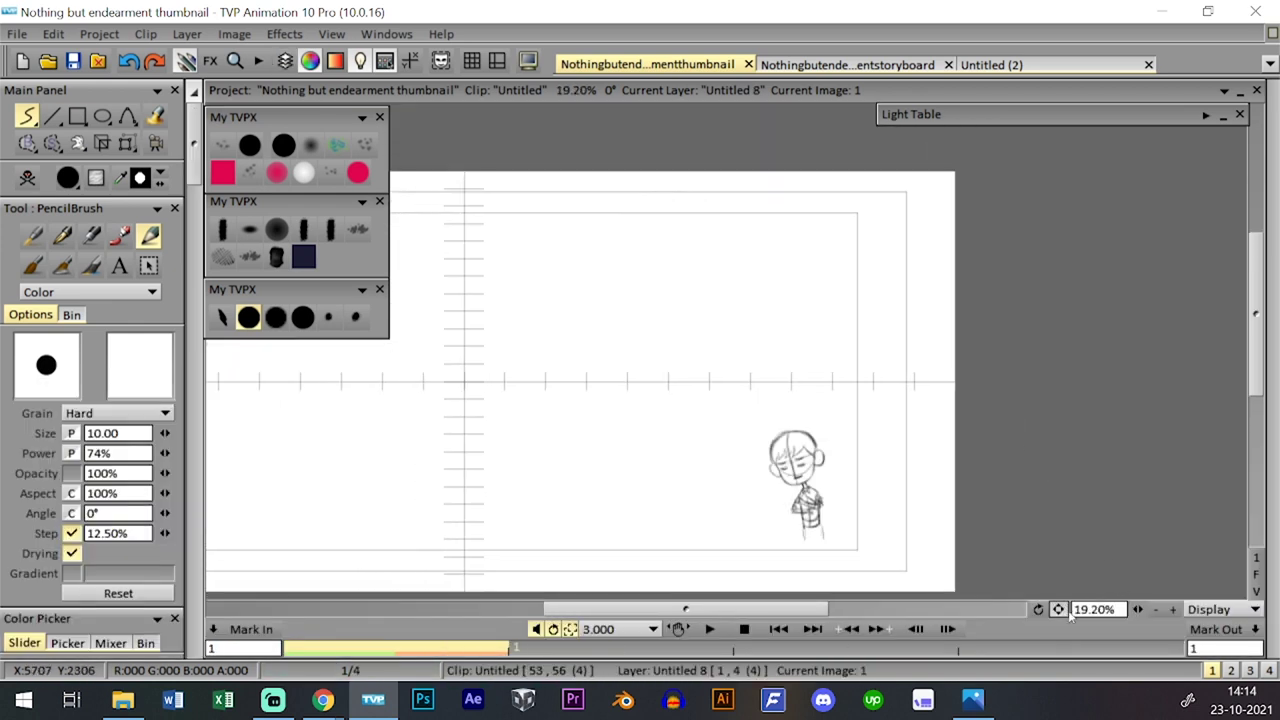
pyautogui.press('Up')
pyautogui.press('Up')
pyautogui.press('Tab')
pyautogui.press('Tab')
pyautogui.press('Tab')
pyautogui.press('Tab')
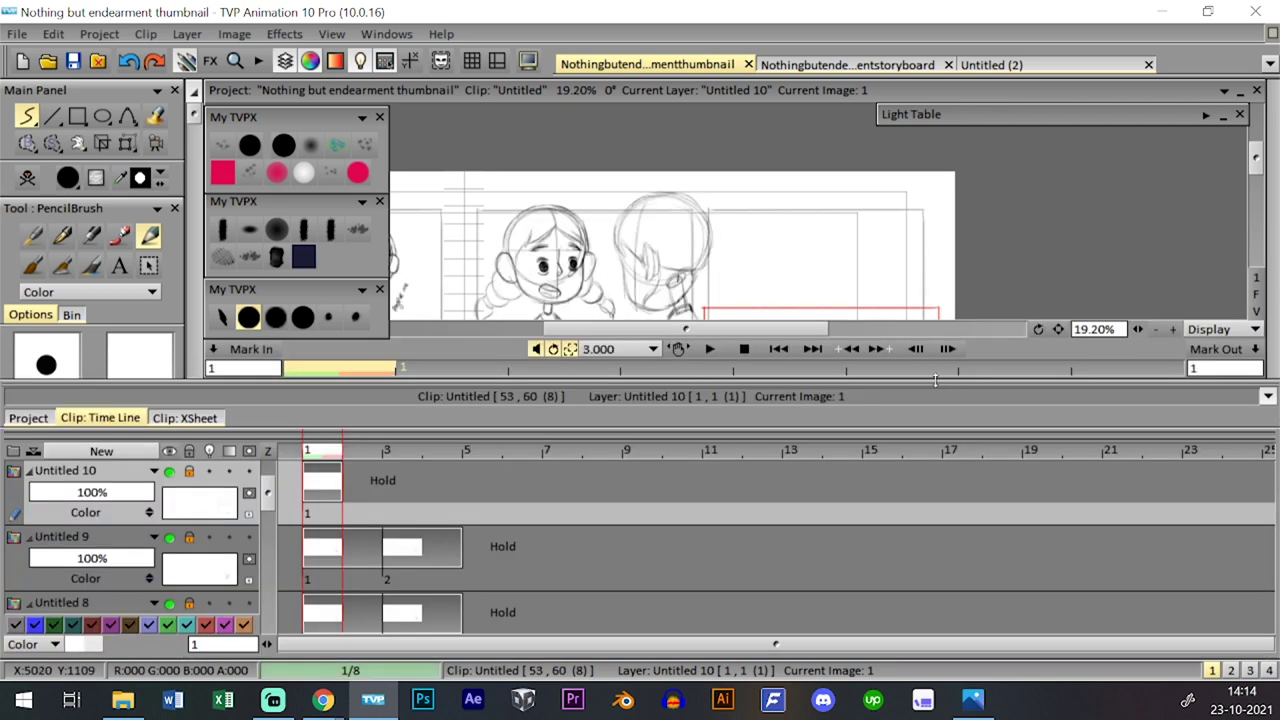
pyautogui.press('Right')
pyautogui.press('Right')
pyautogui.press('Right')
pyautogui.press('Right')
pyautogui.press('Right')
pyautogui.press('Right')
pyautogui.press('Right')
pyautogui.press('Right')
pyautogui.press('Right')
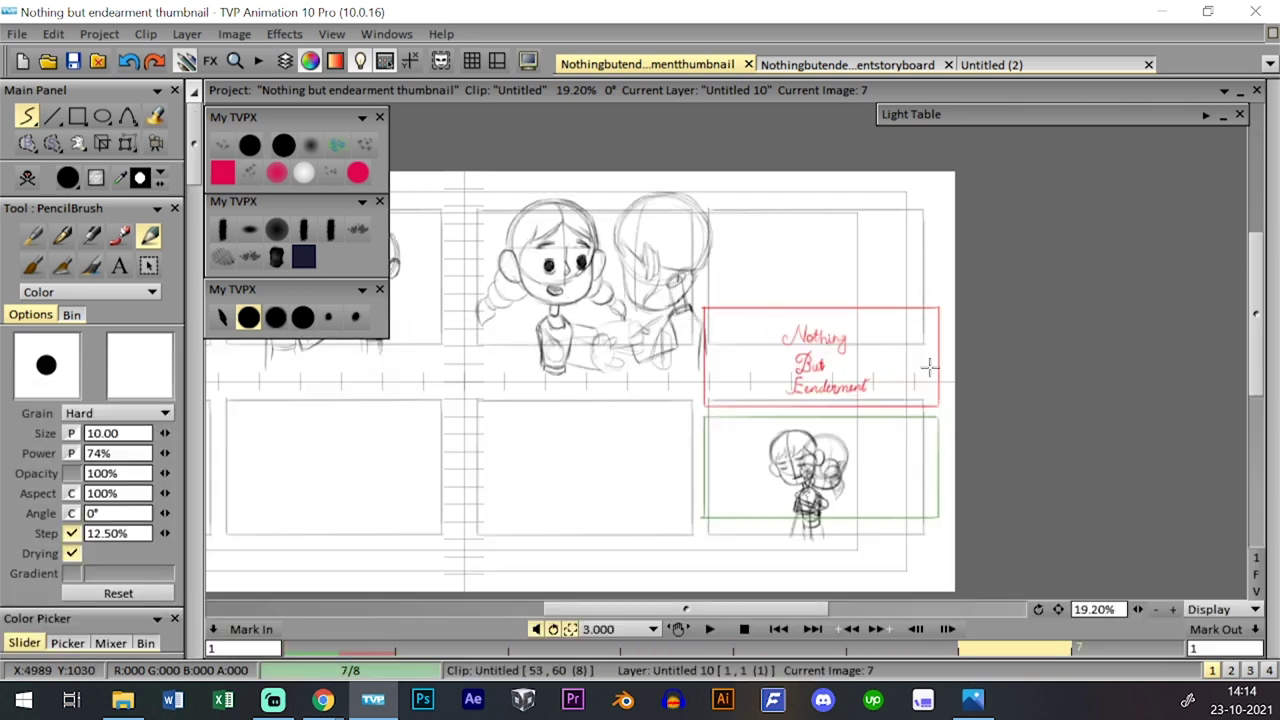
pyautogui.press('Home')
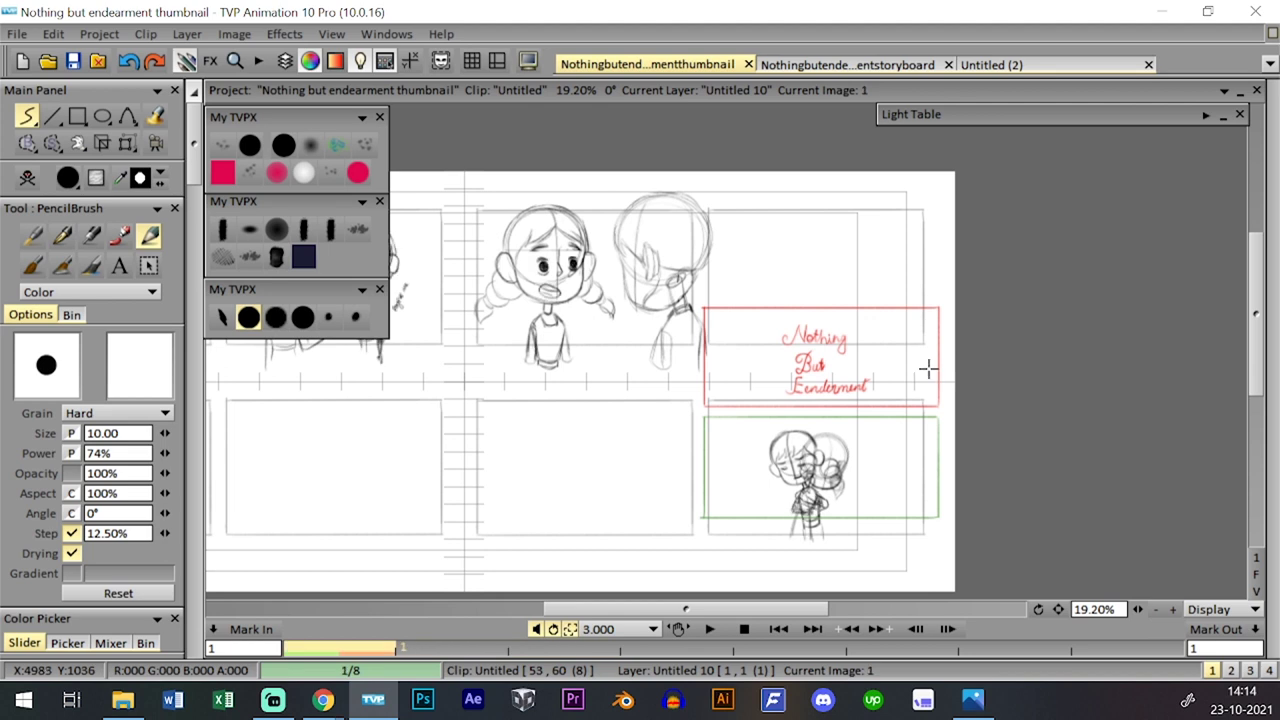
# - Switch through layer Untitled 8 to Untitled 9 and copy its frame 1
pyautogui.press('Tab')
pyautogui.press('Down')
pyautogui.press('Down')
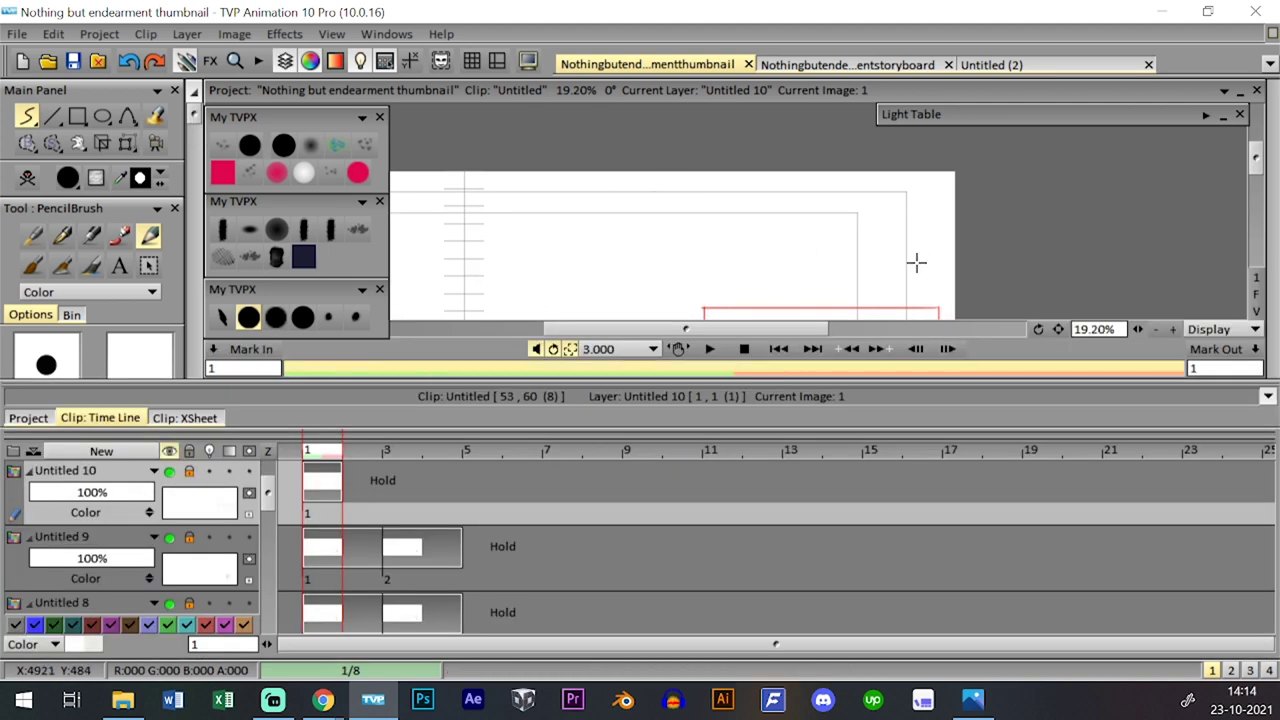
pyautogui.press('Tab')
pyautogui.press('Up')
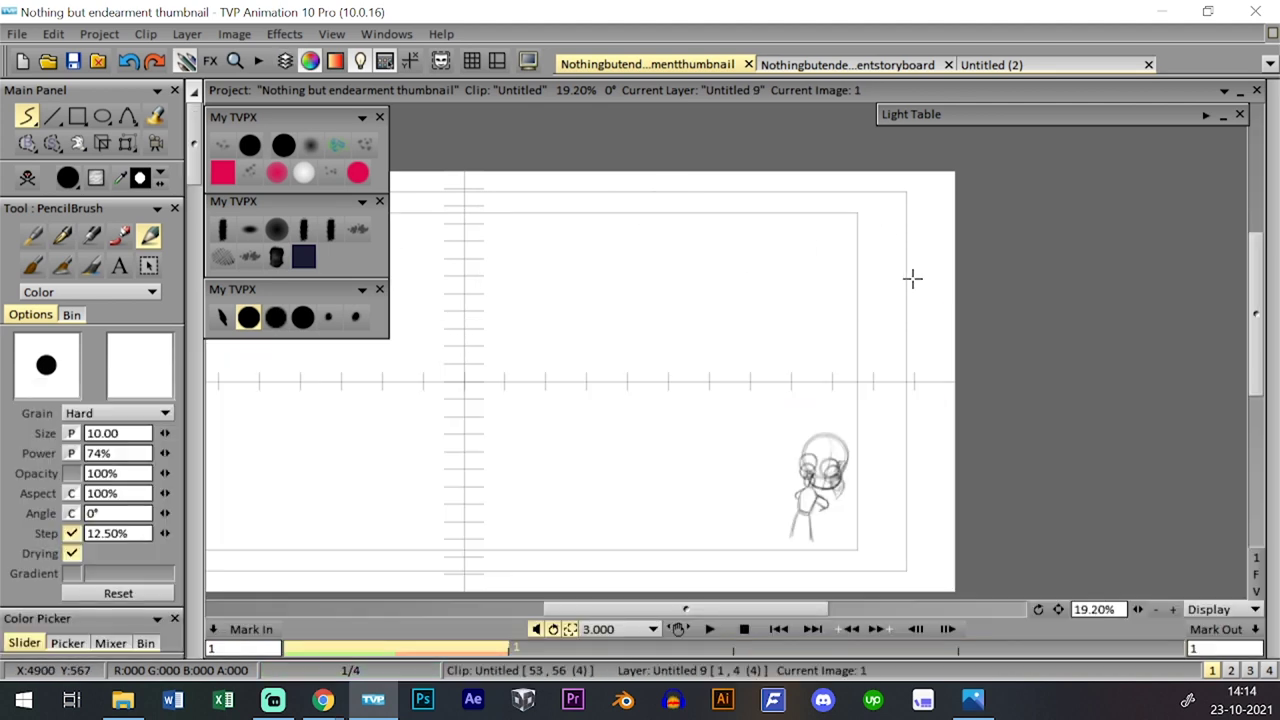
pyautogui.press('Tab')
pyautogui.hotkey('ctrl', 'c')
# - Check the storyboard, then select both frames of Untitled 9 in the thumbnail
pyautogui.click(848, 65)
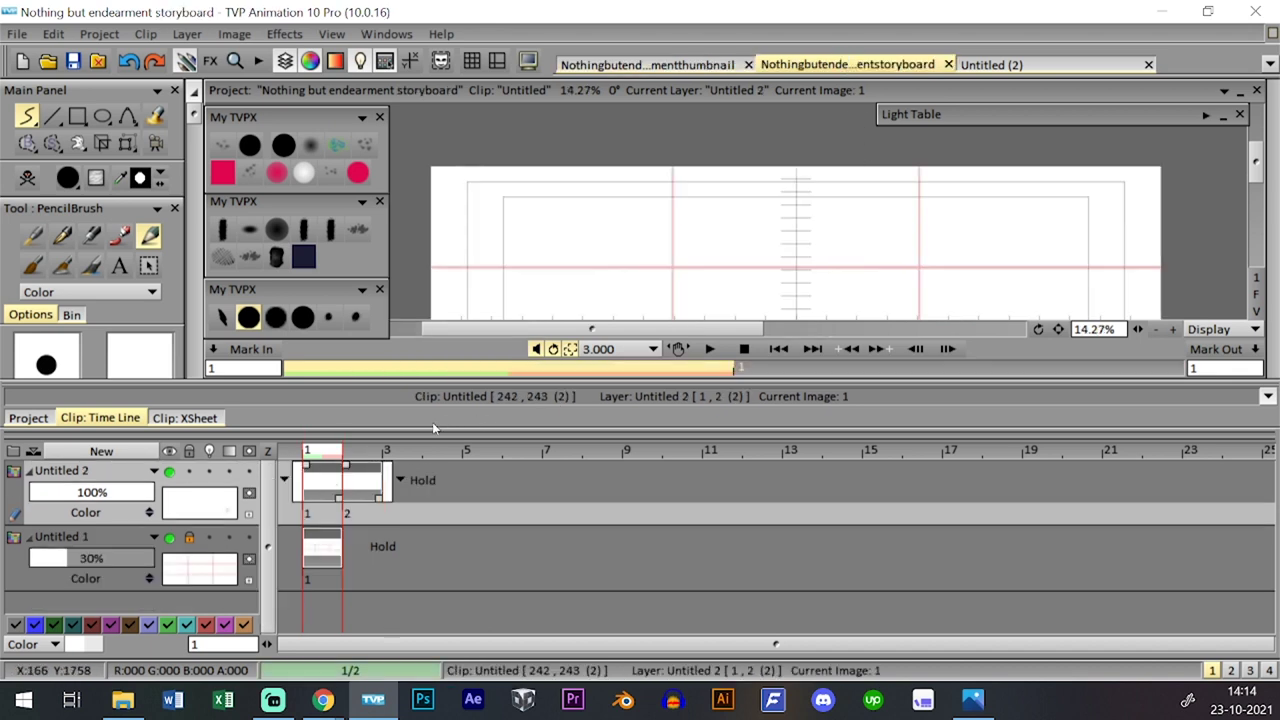
pyautogui.hotkey('ctrl', 'Tab')
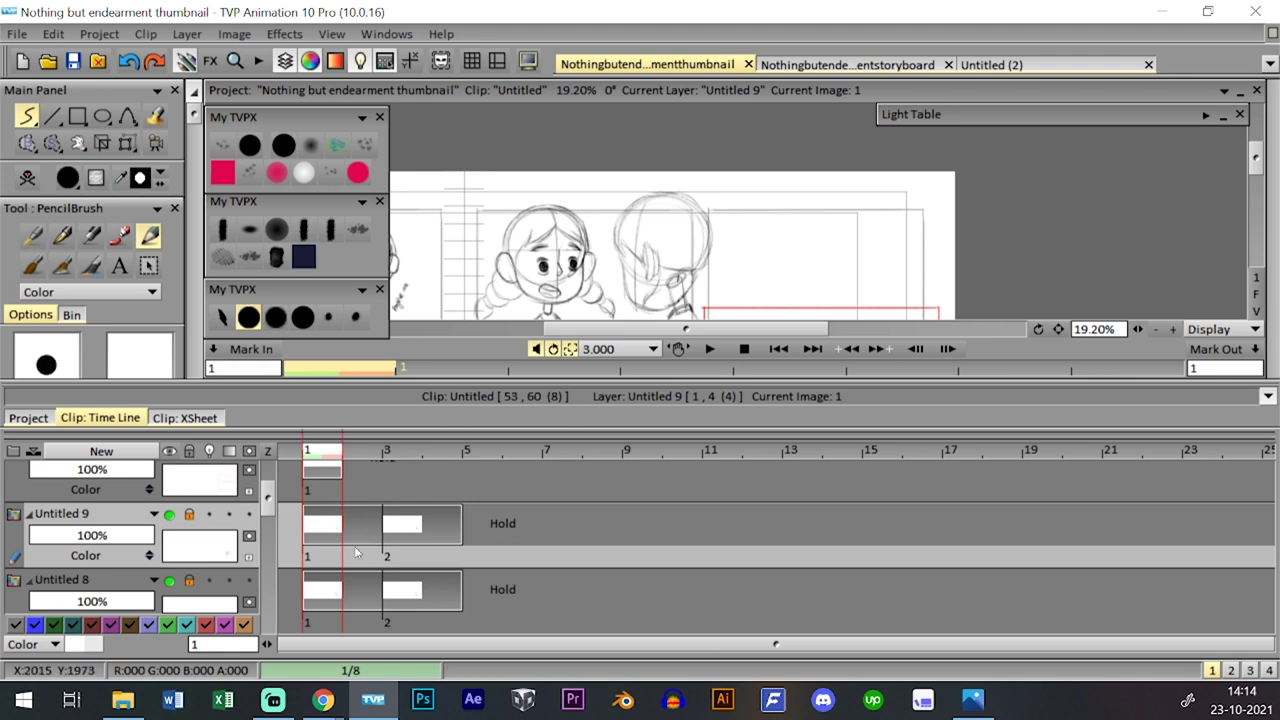
pyautogui.click(338, 556)
# - Paste the copied sketch frames into Untitled 2 and delete the leftover fifth frame
pyautogui.hotkey('ctrl', 'Tab')
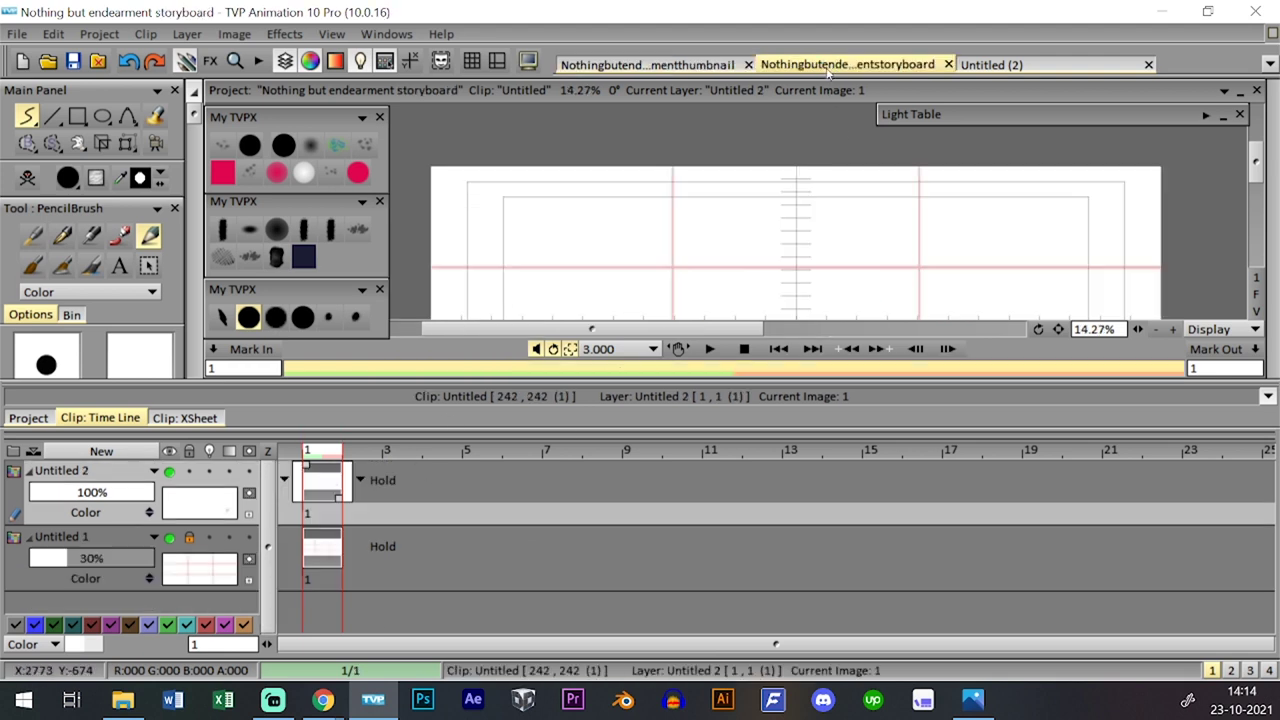
pyautogui.hotkey('ctrl', 'v')
pyautogui.click(482, 513)
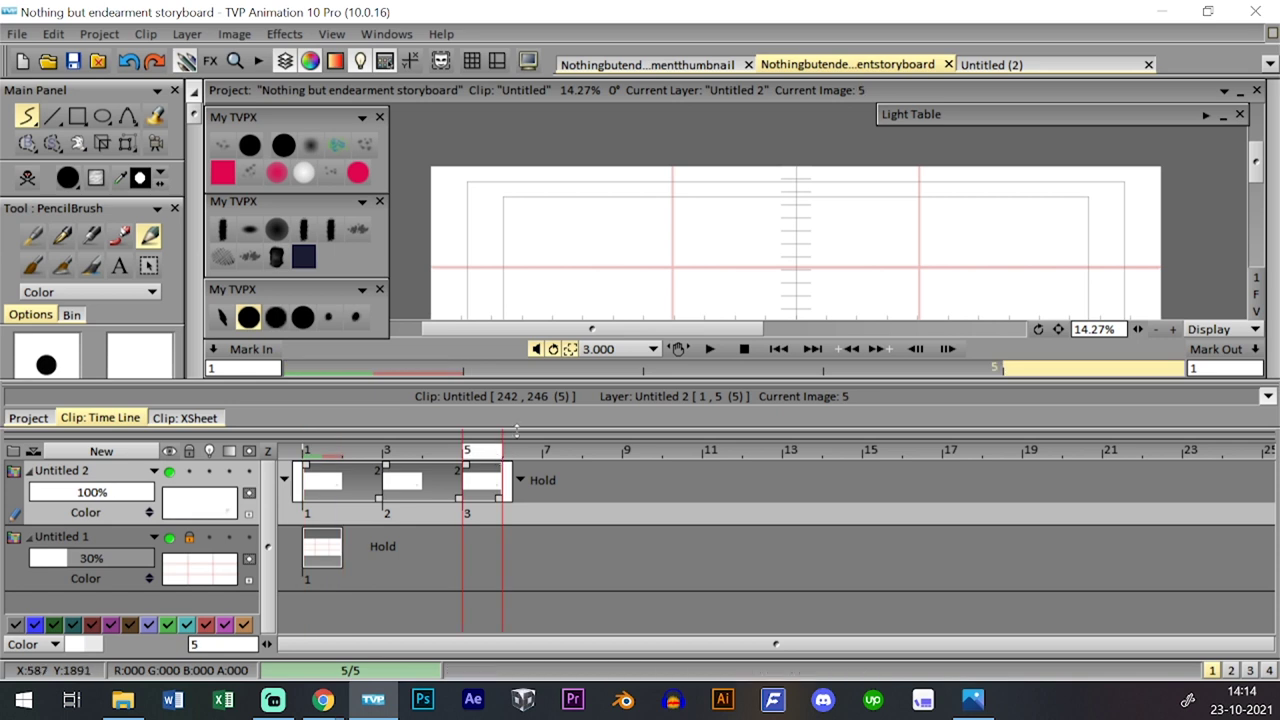
pyautogui.press('Delete')
# - Select both frames of layer Untitled 8 in the thumbnail project
pyautogui.click(722, 69)
pyautogui.click(333, 618)
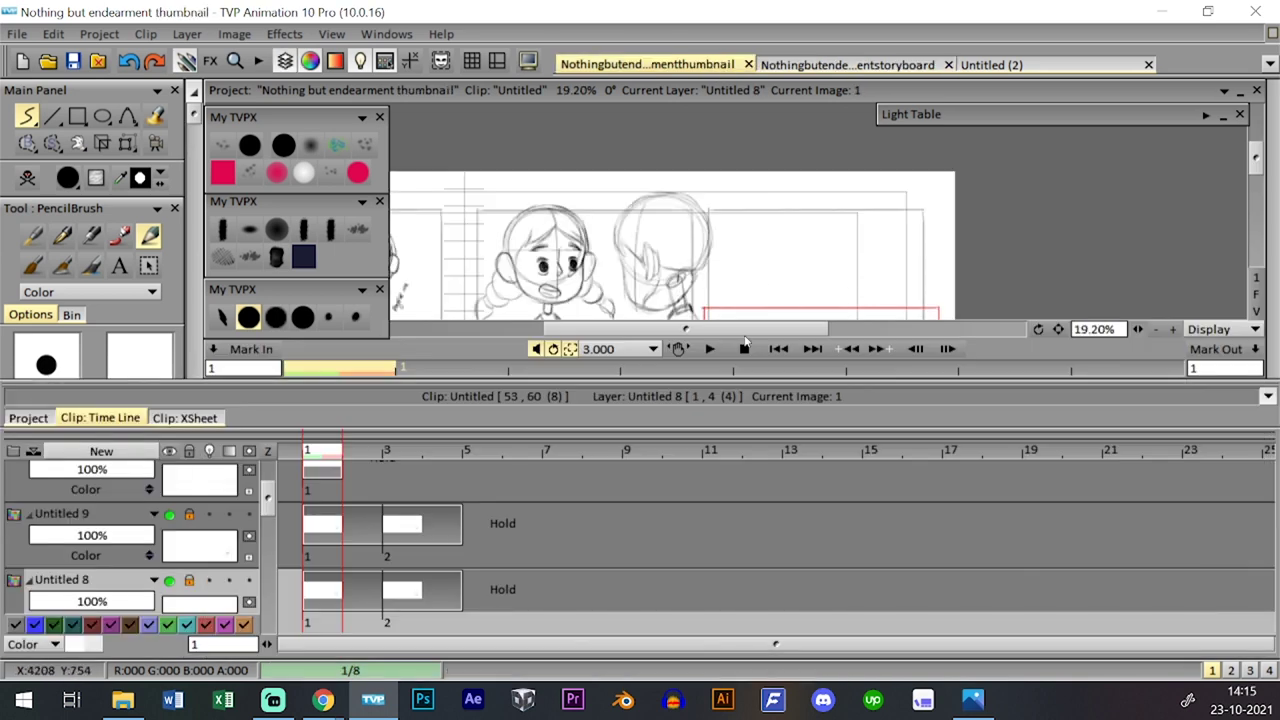
pyautogui.click(326, 622)
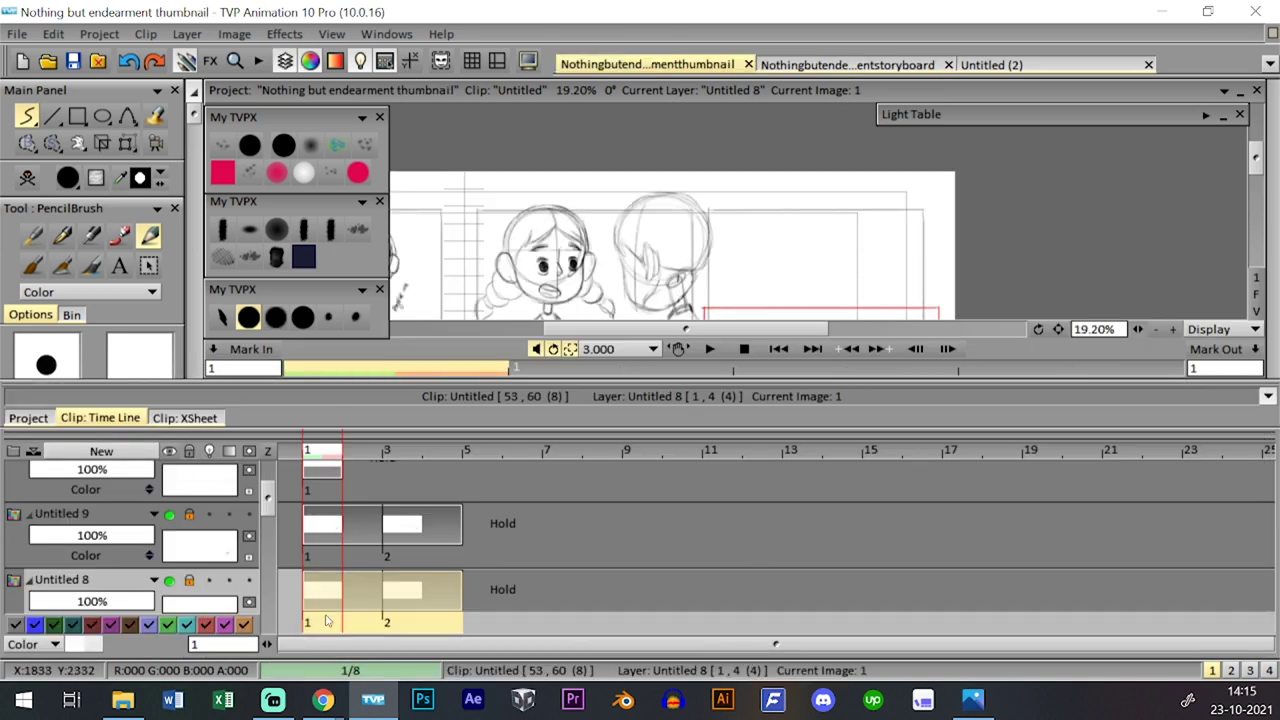
# - Add layer Untitled 3, paste Untitled 8's frames into it and delete the extra fifth frame
pyautogui.click(800, 67)
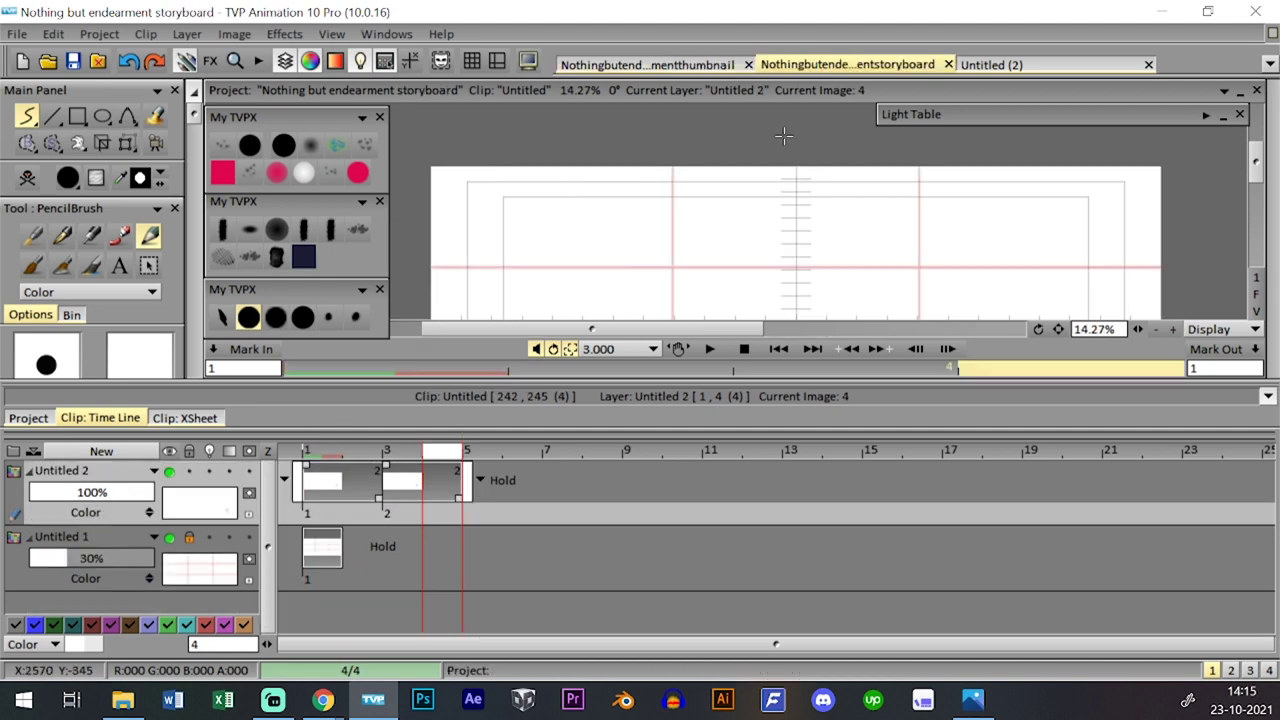
pyautogui.click(316, 449)
pyautogui.click(135, 452)
pyautogui.click(682, 458)
pyautogui.hotkey('ctrl', 'v')
pyautogui.click(482, 482)
pyautogui.press('Delete')
# - On image 3, enlarge Untitled 3's character to about 211% and centre it in the panel
pyautogui.press('Tab')
pyautogui.press('Tab')
pyautogui.click(391, 460)
pyautogui.press('Tab')
pyautogui.press('Tab')
pyautogui.doubleClick(417, 514)
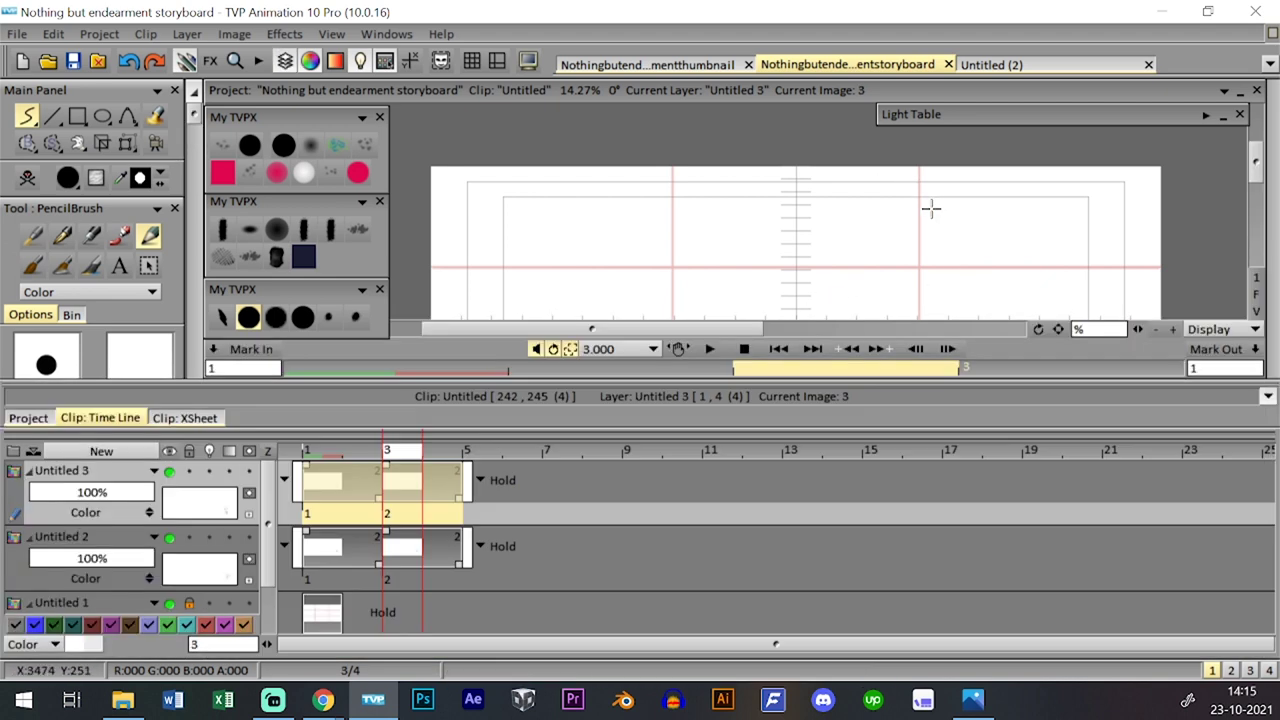
pyautogui.press('Tab')
pyautogui.click(128, 143)
pyautogui.moveTo(1065, 359); pyautogui.dragTo(1097, 310)
pyautogui.moveTo(1056, 339)
pyautogui.mouseDown()
pyautogui.moveTo(843, 321)
pyautogui.moveTo(862, 296)
pyautogui.moveTo(852, 309)
pyautogui.mouseUp()
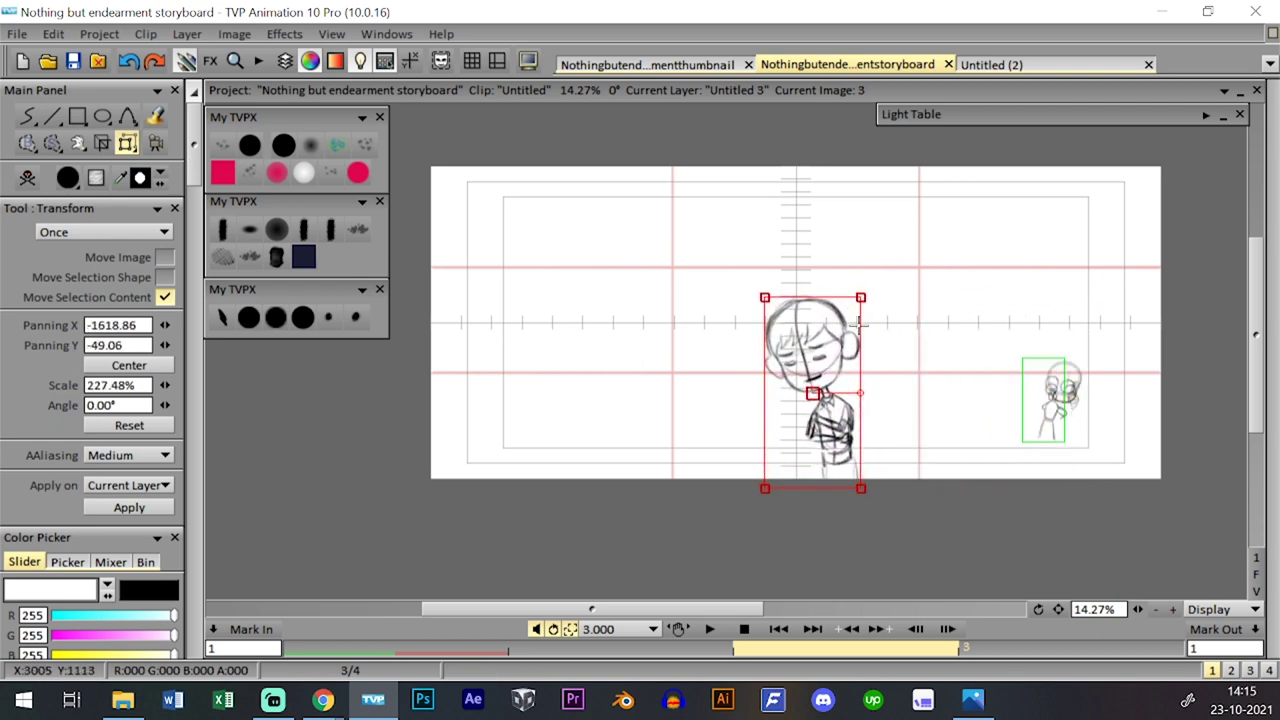
pyautogui.press('Return')
# - Enlarge Untitled 2's small character to about 222% and move it into place
pyautogui.press('space')
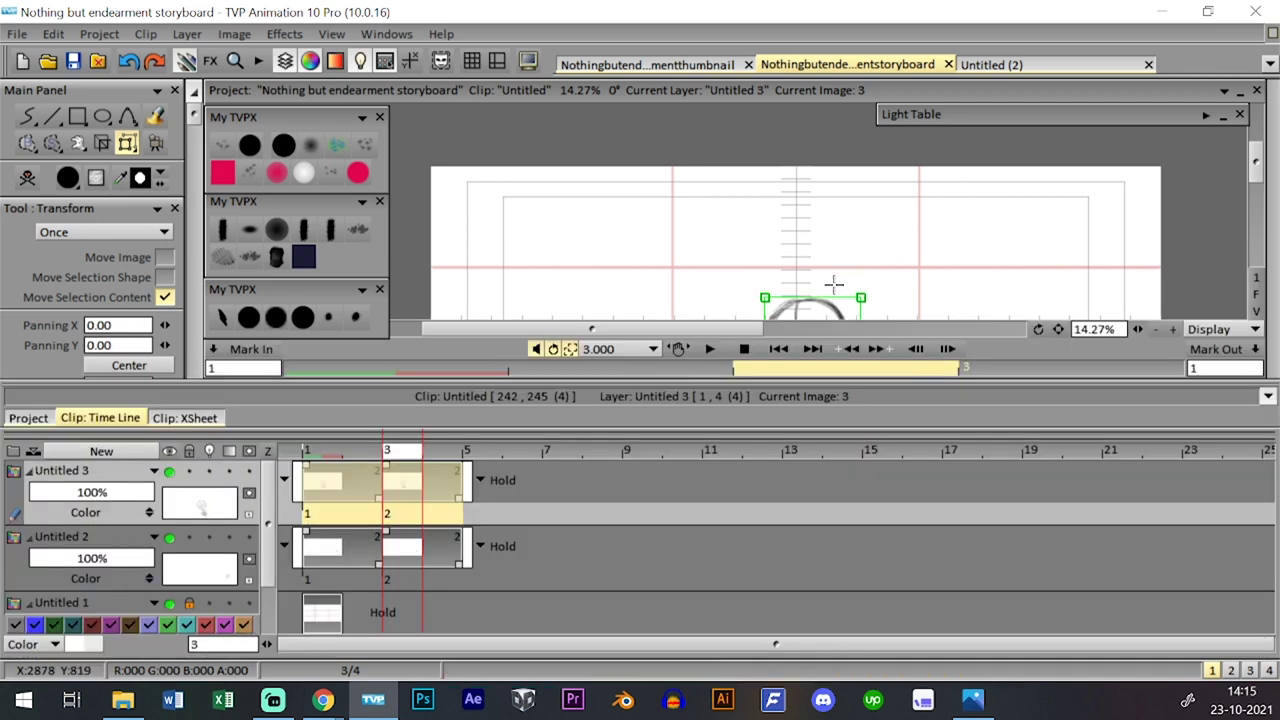
pyautogui.click(390, 585)
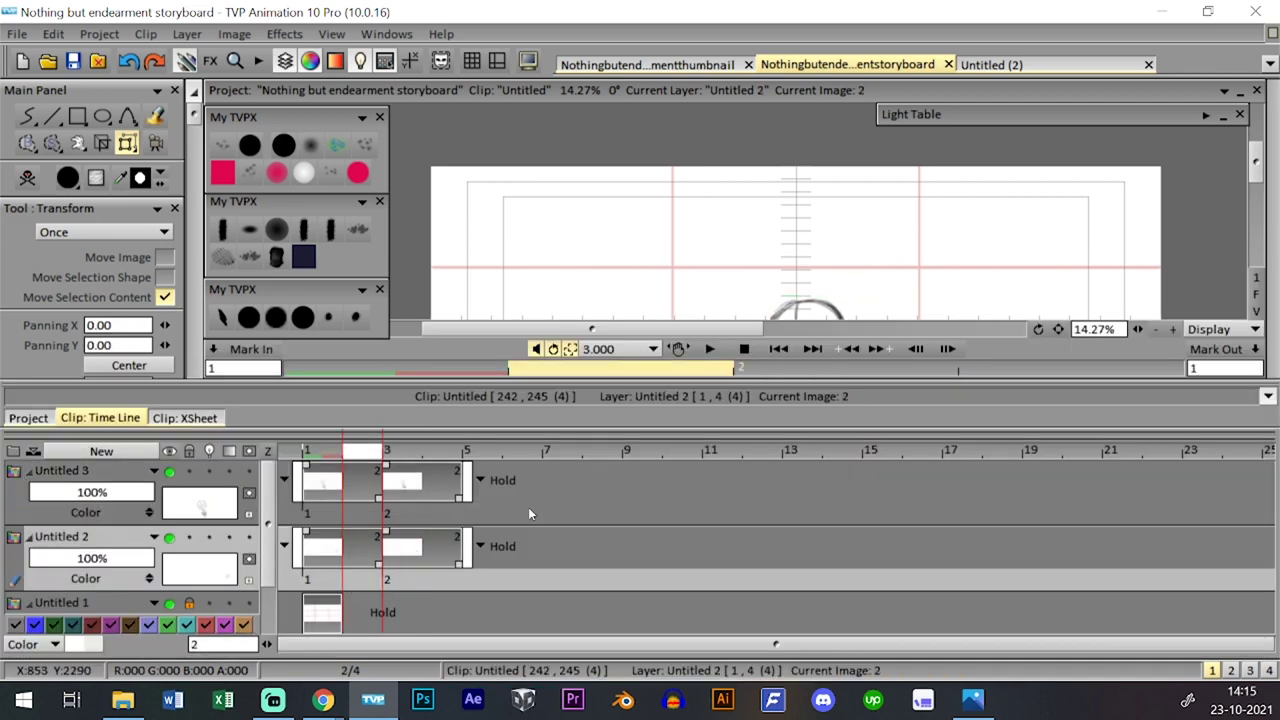
pyautogui.click(350, 560)
pyautogui.hotkey('ctrl', 't')
pyautogui.moveTo(1093, 360); pyautogui.dragTo(1108, 310)
pyautogui.moveTo(1080, 395); pyautogui.dragTo(812, 399)
# - Apply the Untitled 2 transform and return to the pencil brush
pyautogui.scroll(3, 960, 390)
pyautogui.press('Return')
pyautogui.press('l')
pyautogui.press('l')
pyautogui.click(276, 317)
pyautogui.press('l')
pyautogui.press('l')
pyautogui.press('l')
pyautogui.press('l')
# - Flip between images 2 and 3 to compare the character placement
pyautogui.press('Left')
pyautogui.press('Right')
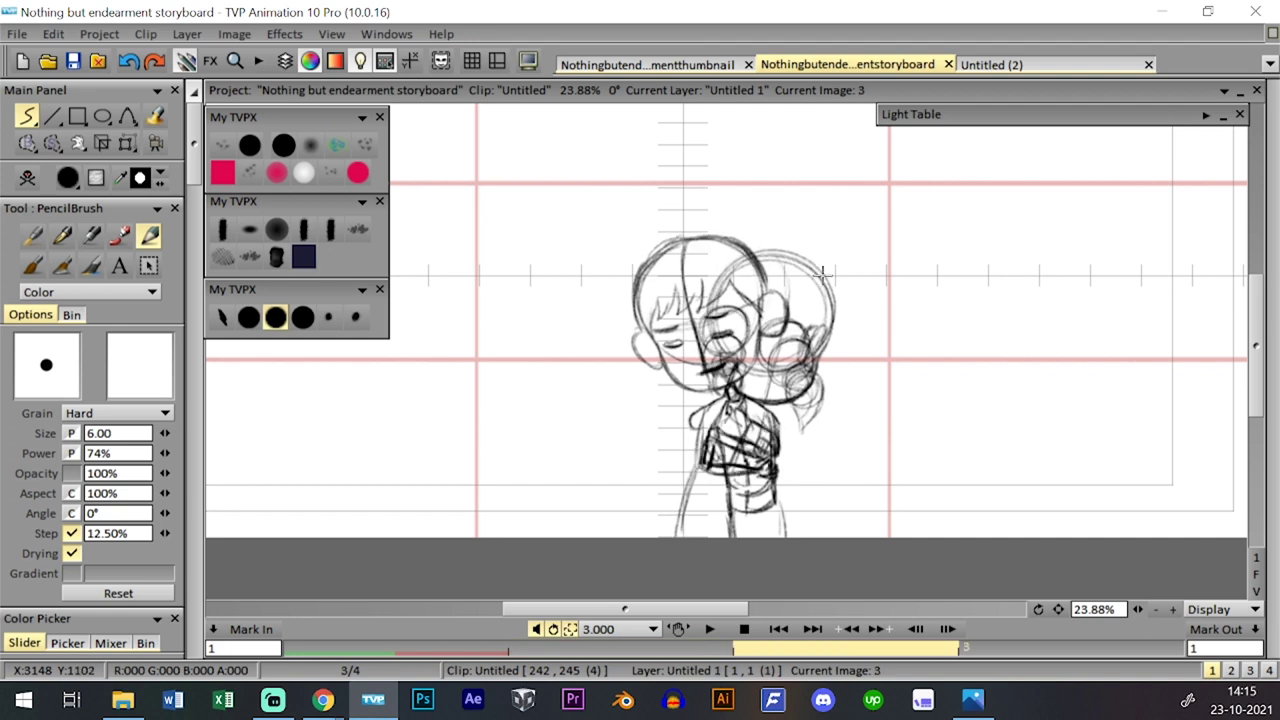
pyautogui.press('Left')
pyautogui.press('Right')
pyautogui.press('Left')
pyautogui.press('Right')
# - Zoom the thumbnail to 44% on the green-framed hugging panel
pyautogui.click(731, 64)
pyautogui.hotkey('ctrl', 't')
pyautogui.hotkey('ctrl', 't')
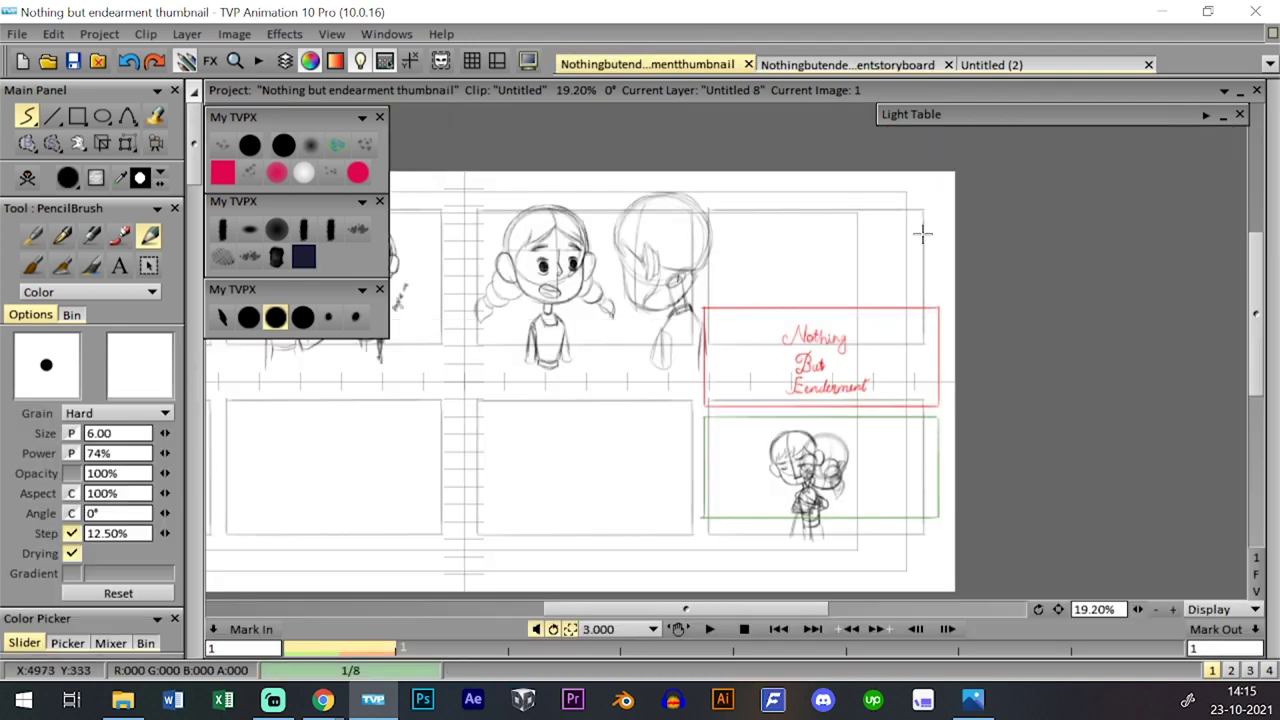
pyautogui.click(843, 64)
pyautogui.hotkey('ctrl', 't')
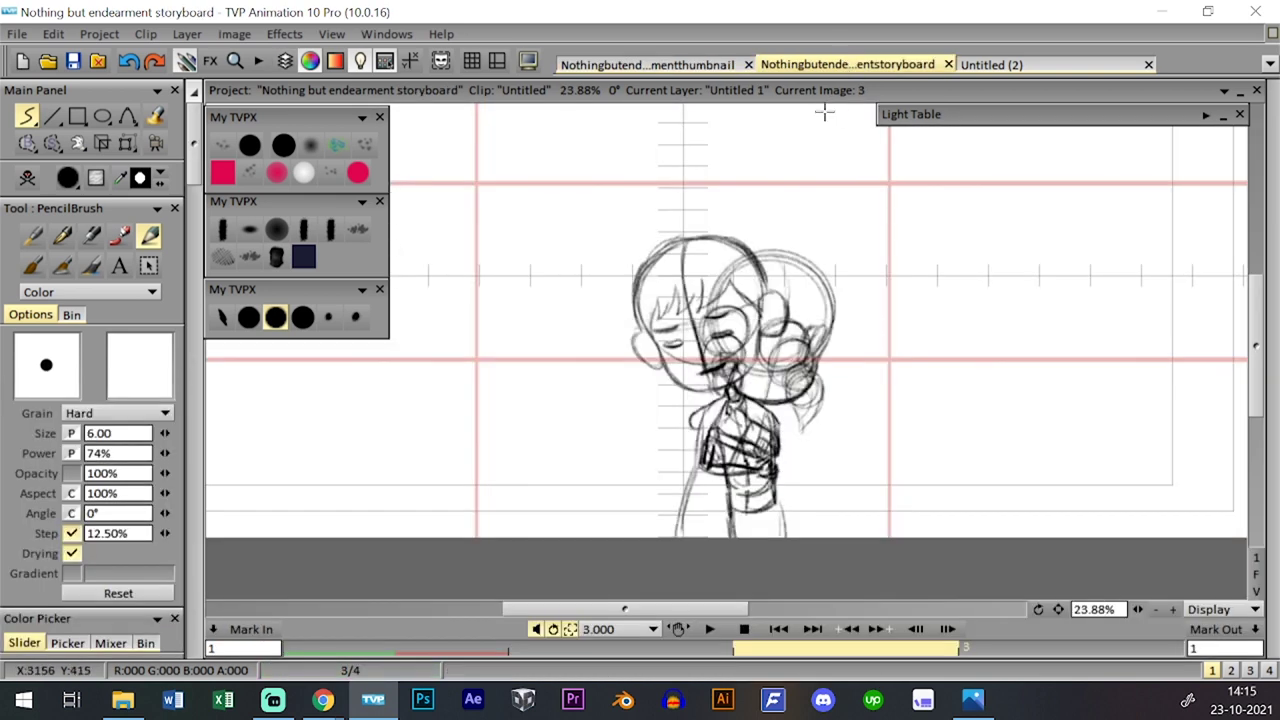
pyautogui.click(707, 61)
pyautogui.moveTo(1138, 609); pyautogui.dragTo(1206, 566)
pyautogui.moveTo(1053, 515)
pyautogui.mouseDown()
pyautogui.moveTo(843, 343)
pyautogui.moveTo(846, 309)
pyautogui.mouseUp()
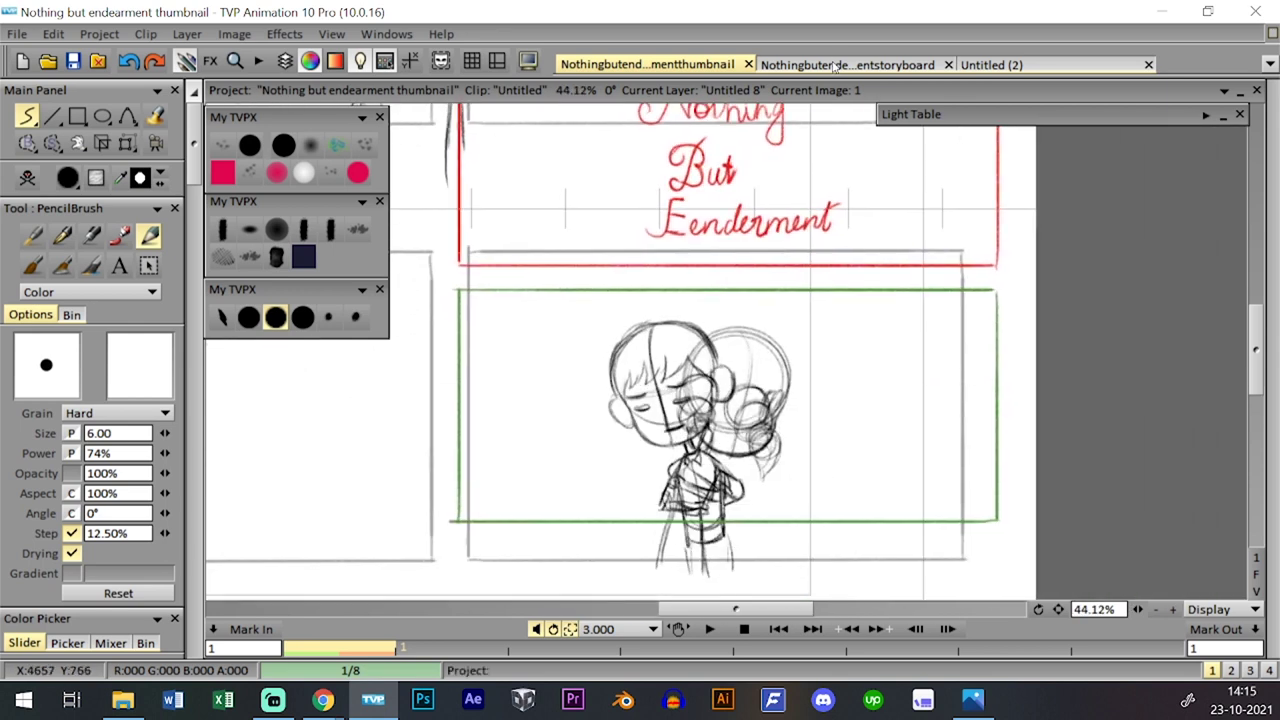
# - Compare storyboard image 3 against the thumbnail's hugging panel, ending on the storyboard
pyautogui.click(835, 64)
pyautogui.hotkey('ctrl', 't')
pyautogui.hotkey('ctrl', 't')
pyautogui.hotkey('ctrl', 't')
pyautogui.hotkey('ctrl', 't')
pyautogui.press('Left')
pyautogui.press('Left')
pyautogui.press('Right')
pyautogui.press('Right')
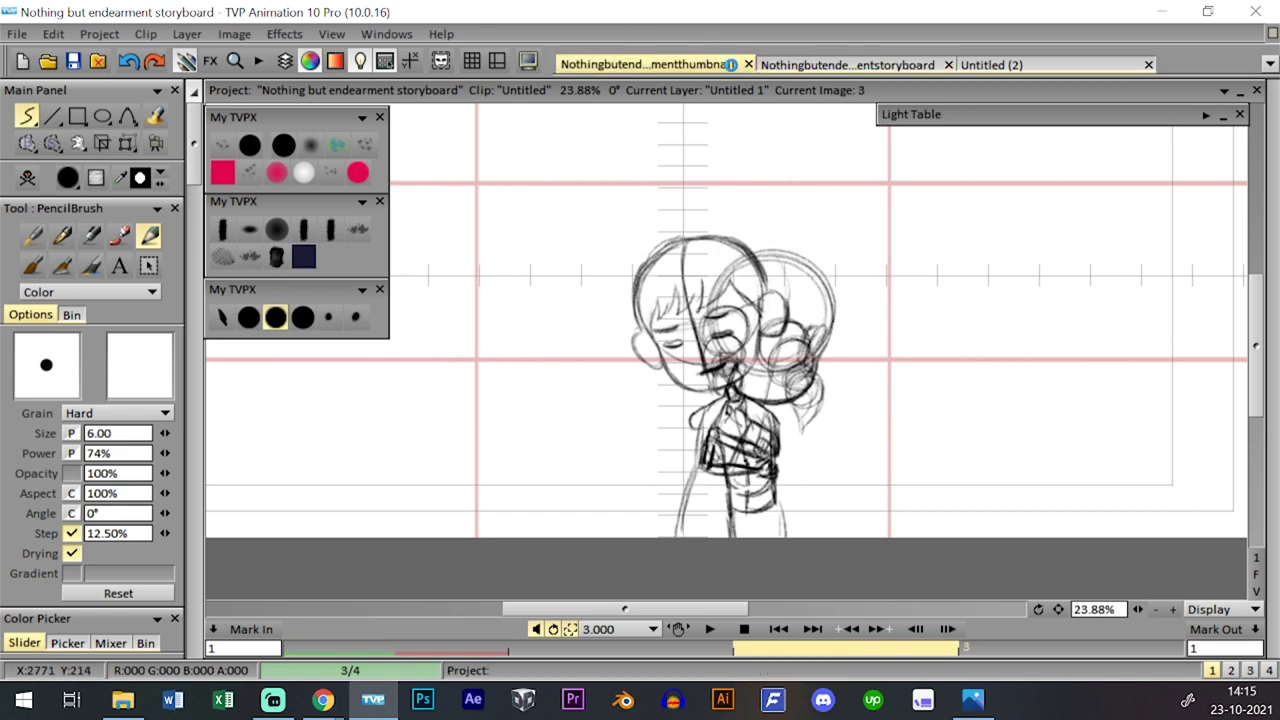
pyautogui.click(735, 65)
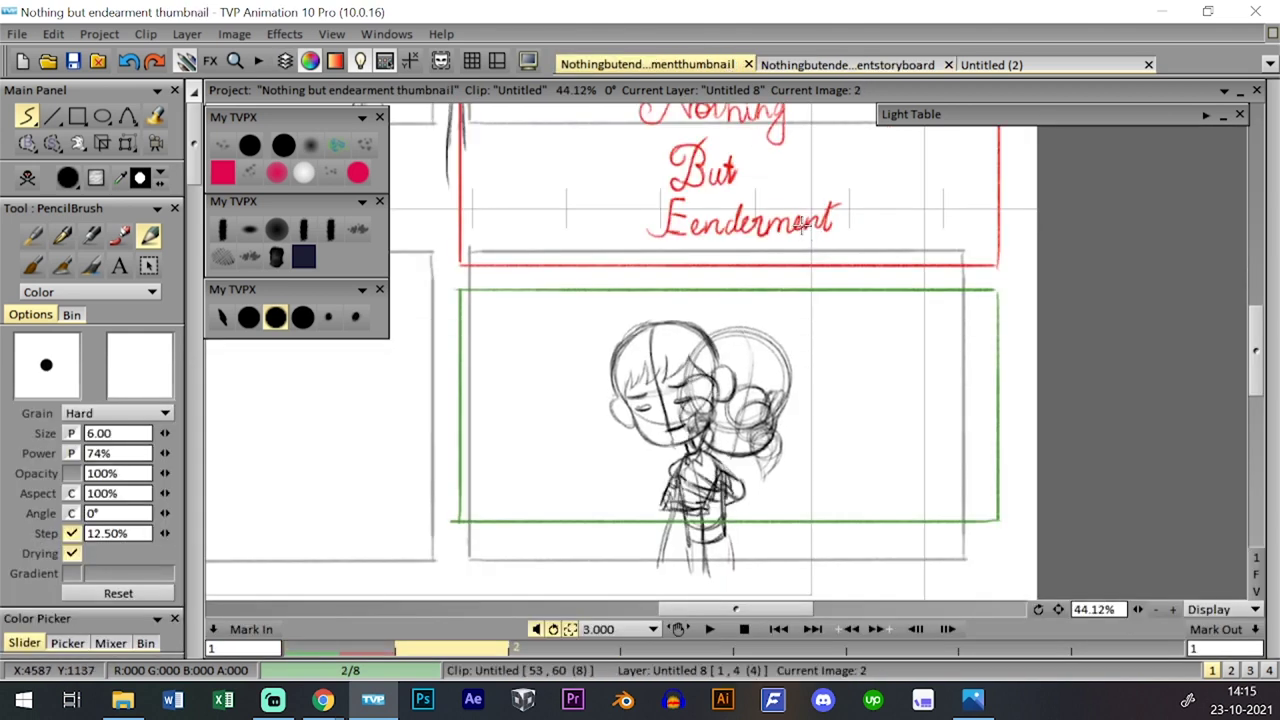
pyautogui.click(855, 64)
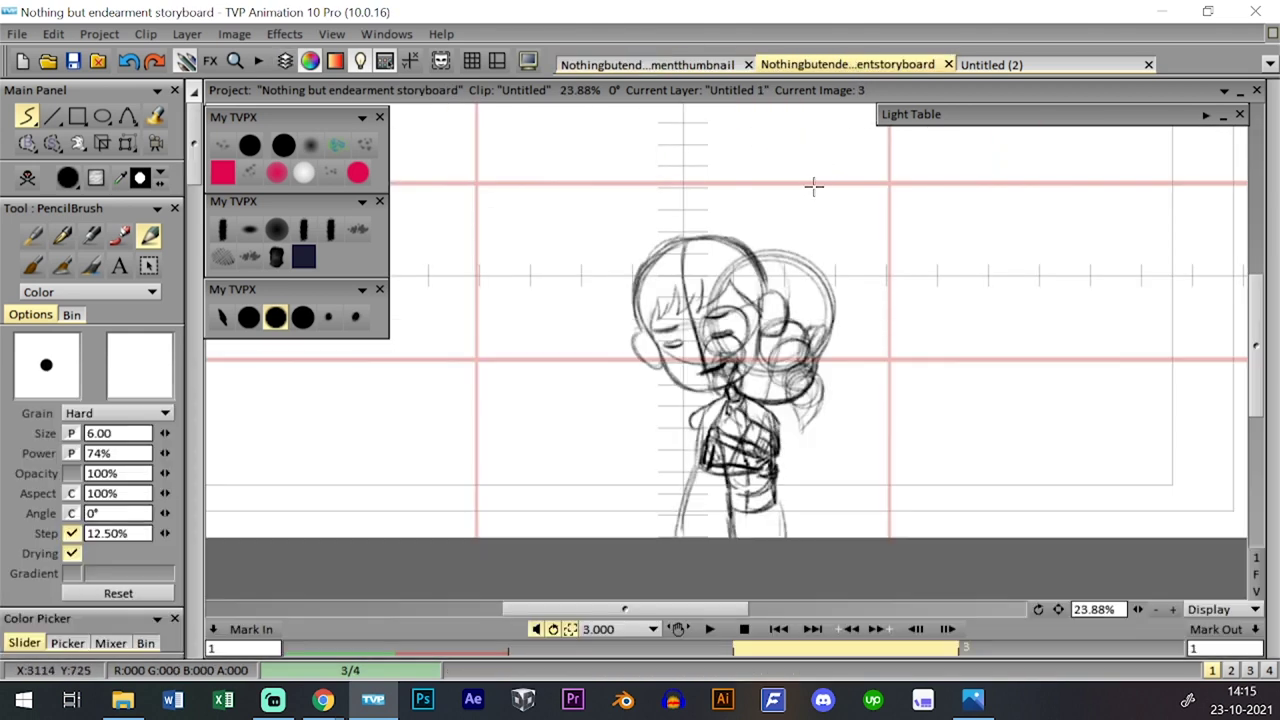
pyautogui.click(698, 64)
pyautogui.click(800, 68)
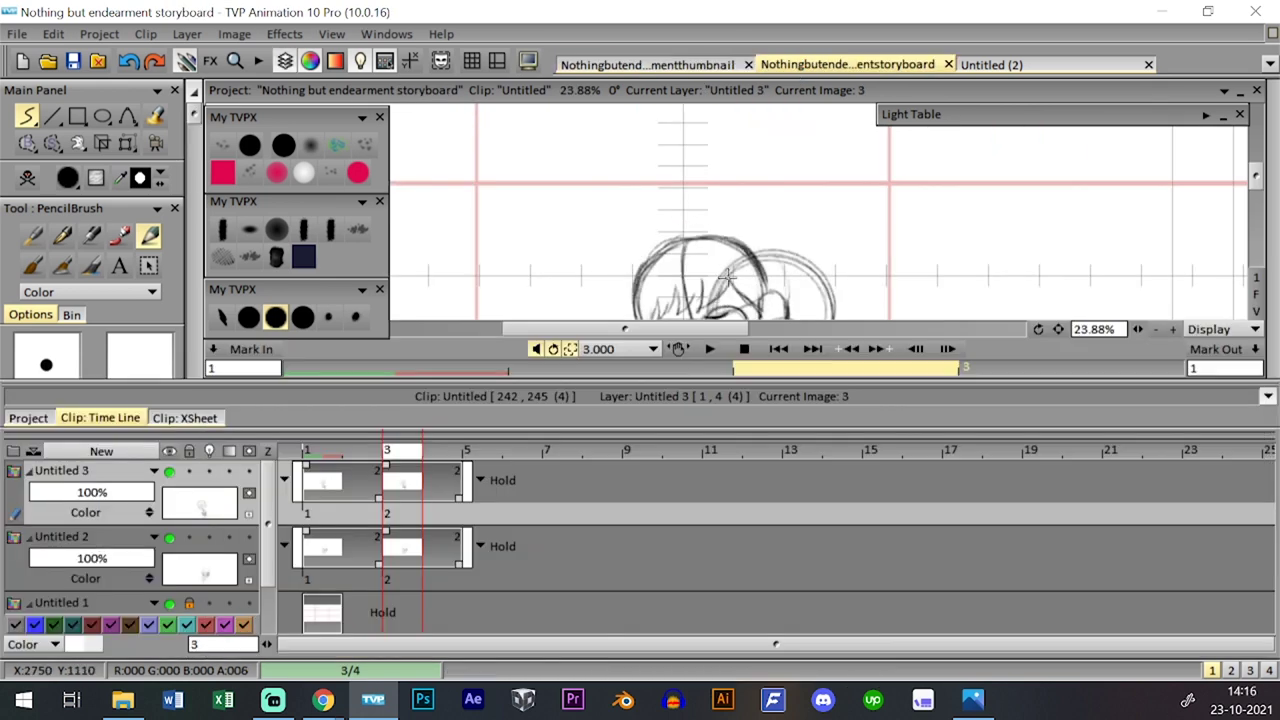
# - Move layer Untitled 2 above Untitled 3 in the timeline
pyautogui.press('Down')
pyautogui.press('Tab')
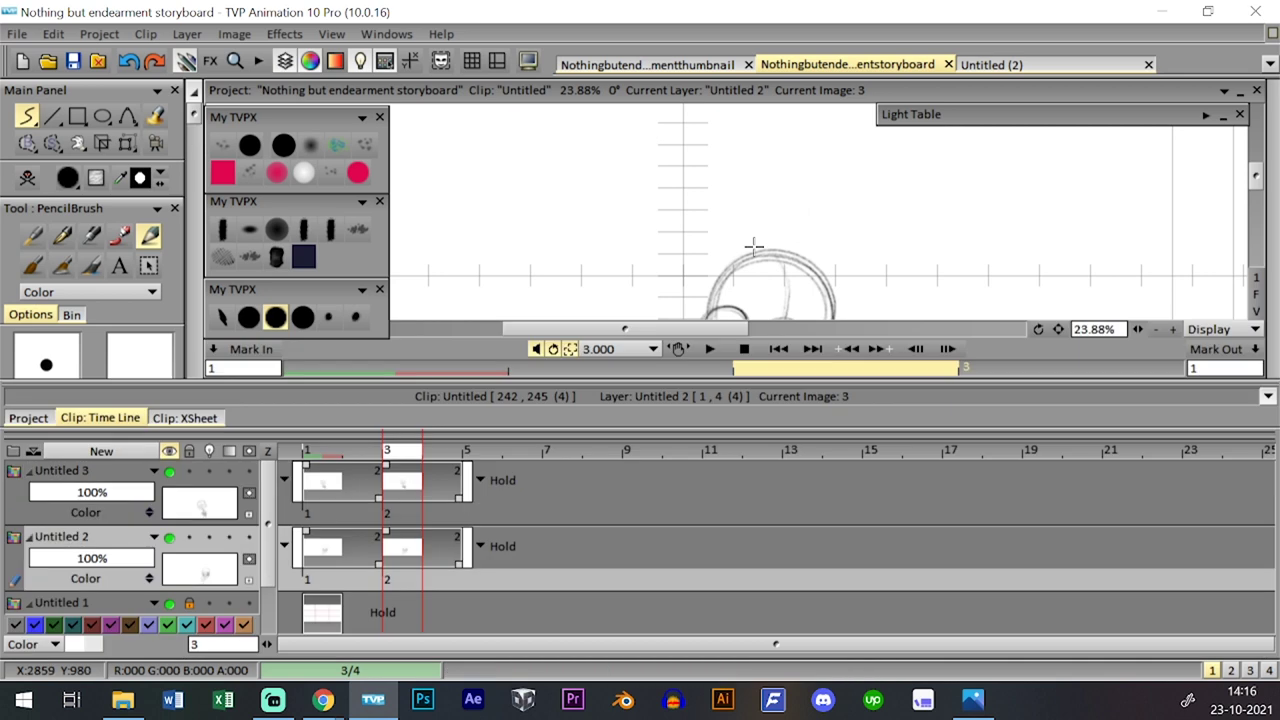
pyautogui.moveTo(118, 547); pyautogui.dragTo(150, 466)
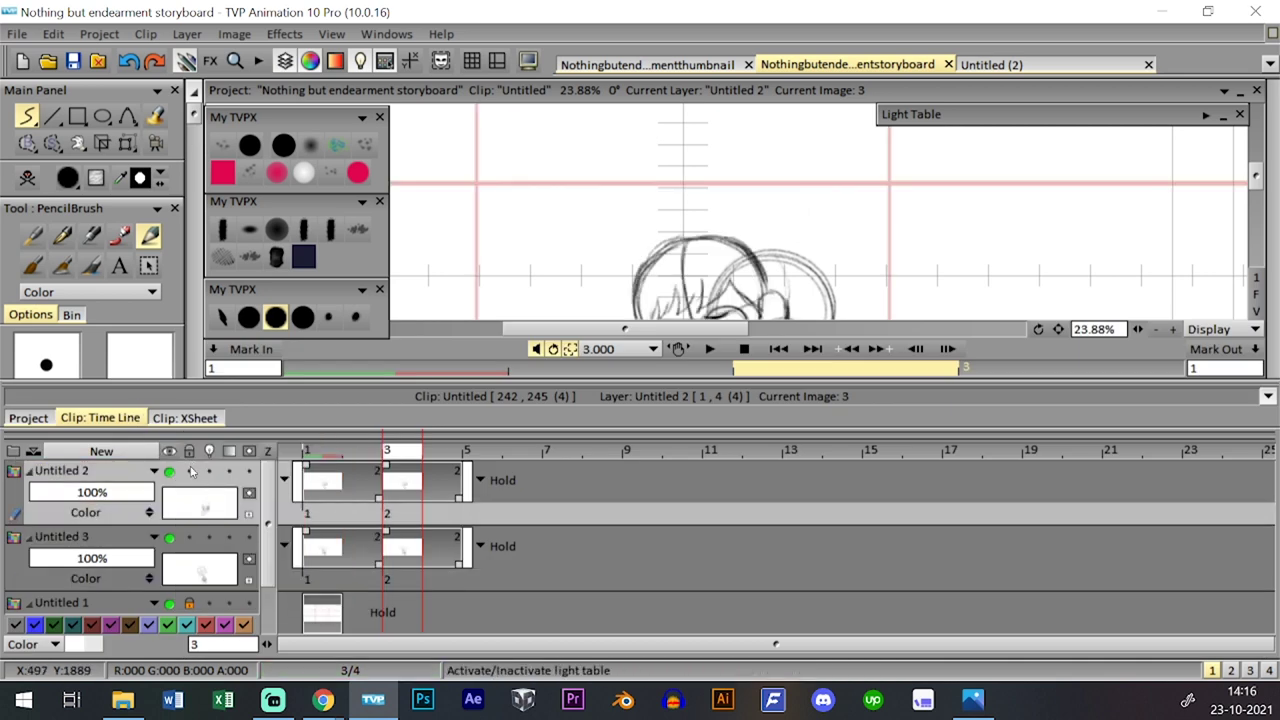
pyautogui.press('Tab')
# - Scale Untitled 2's character drawing up to about 106% with the Transform tool
pyautogui.press('Tab')
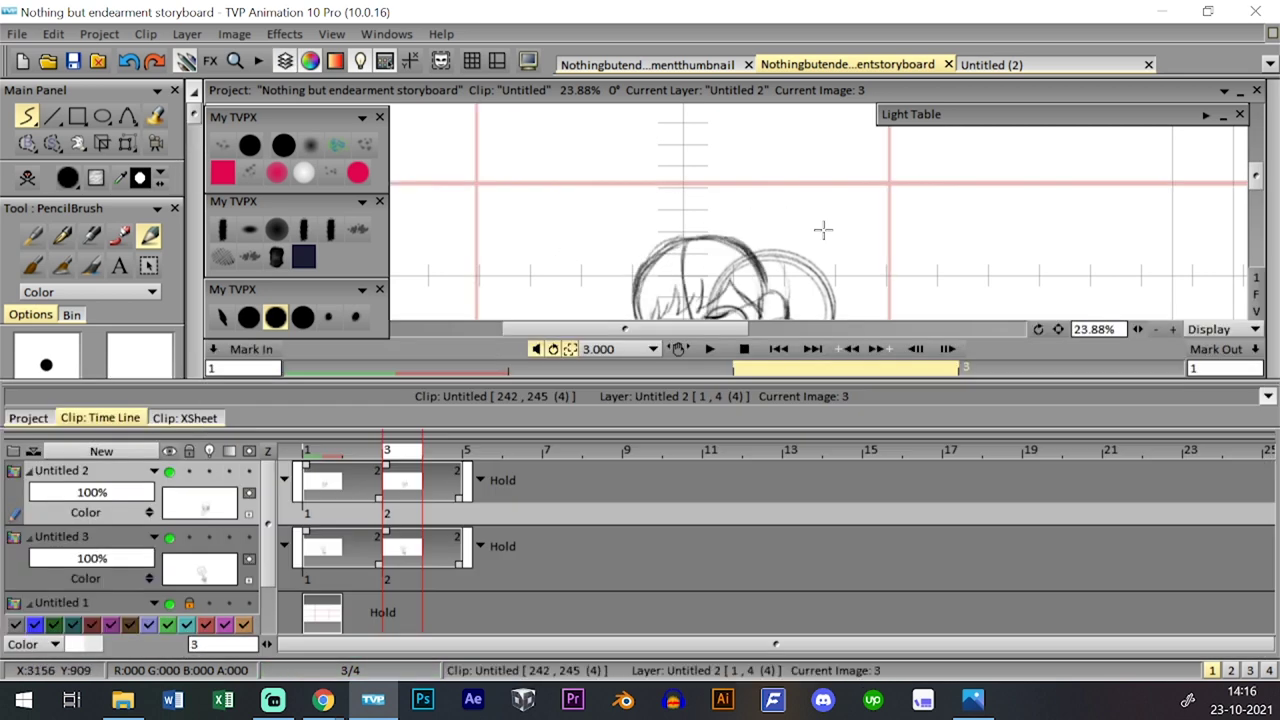
pyautogui.doubleClick(412, 521)
pyautogui.press('Tab')
pyautogui.click(128, 144)
pyautogui.click(160, 168)
pyautogui.moveTo(838, 244); pyautogui.dragTo(845, 280)
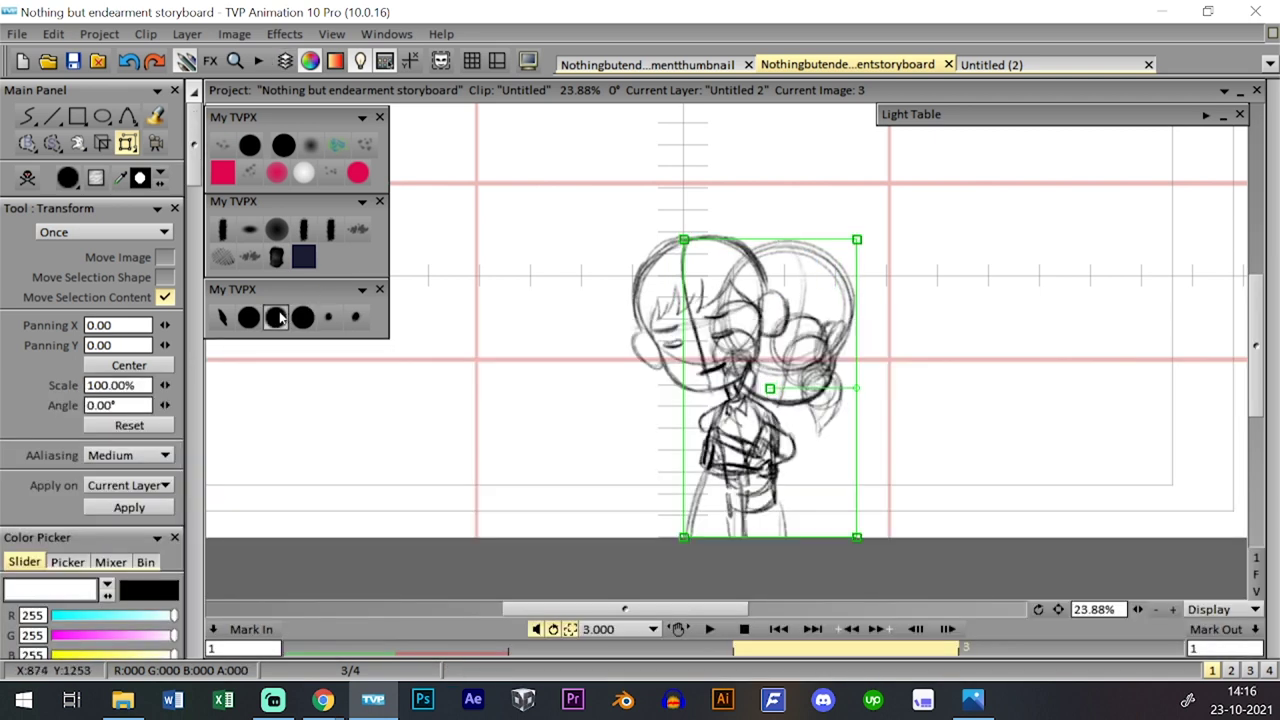
pyautogui.click(281, 317)
# - Play and stop a preview of the clip, then return to the first image
pyautogui.press('Escape')
pyautogui.press('Escape')
pyautogui.click(720, 627)
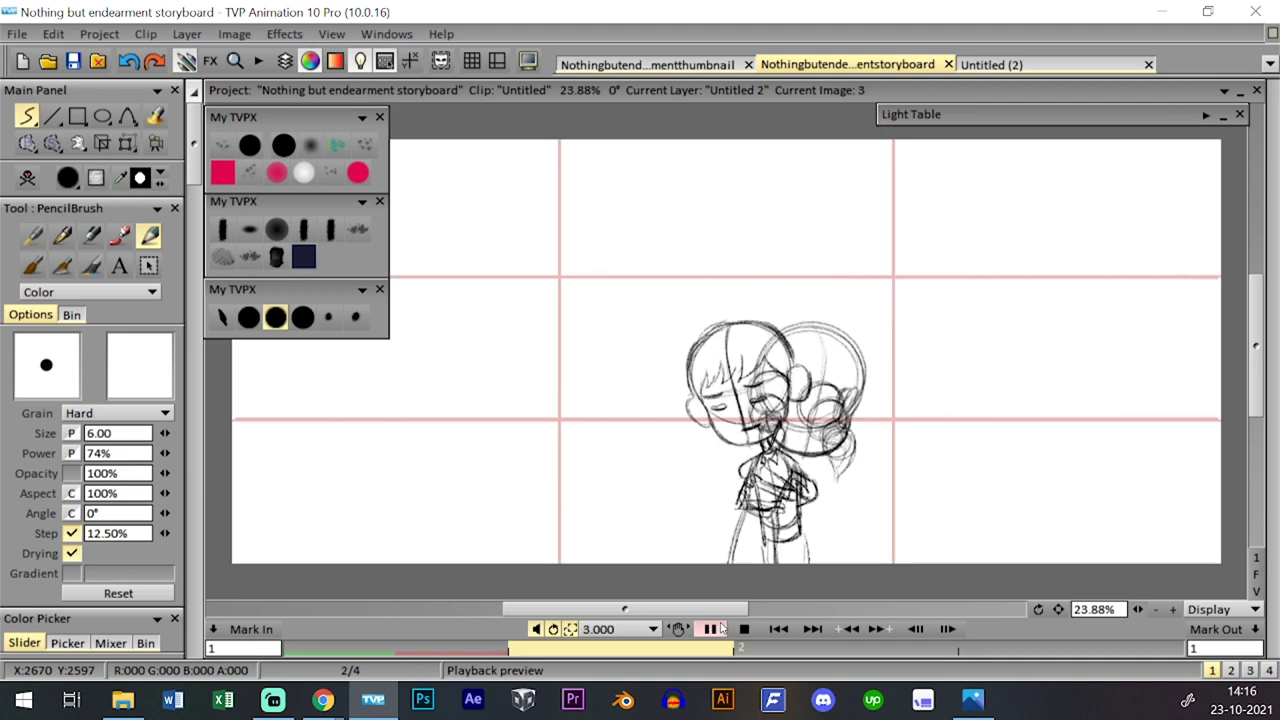
pyautogui.click(710, 628)
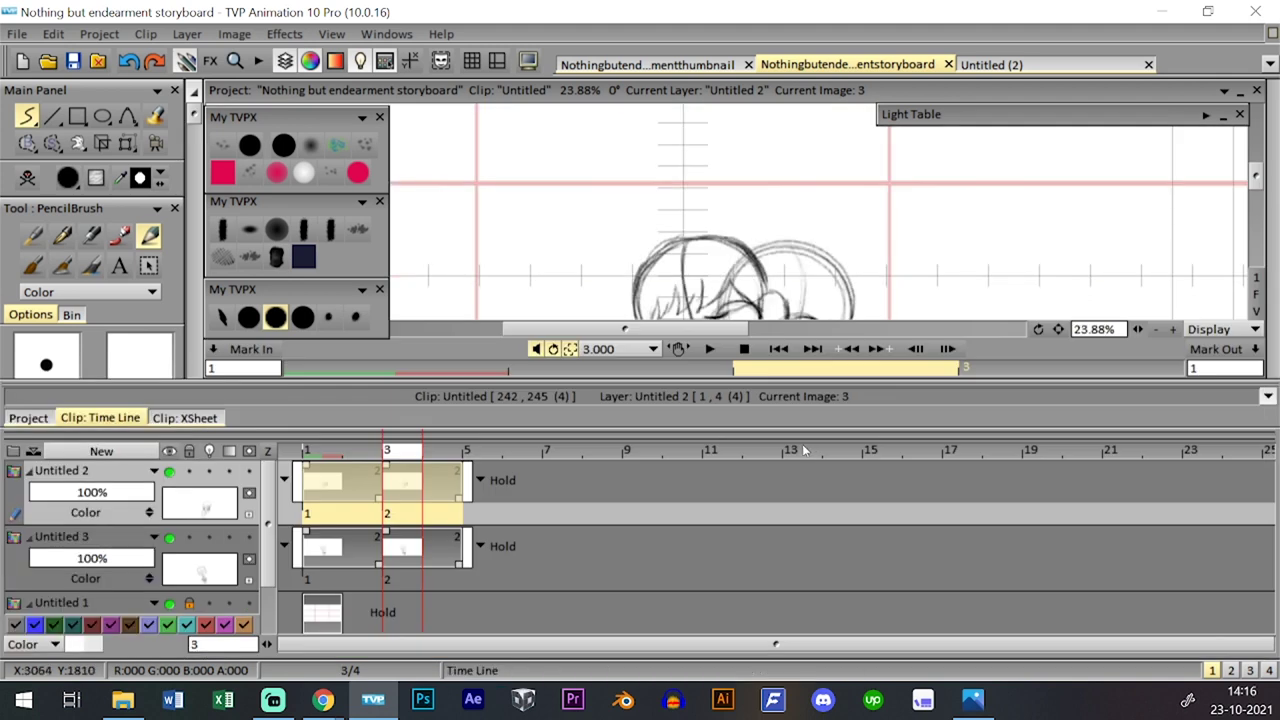
pyautogui.moveTo(444, 453); pyautogui.dragTo(315, 451)
# - Add layer Untitled 4 and save the storyboard project
pyautogui.click(104, 451)
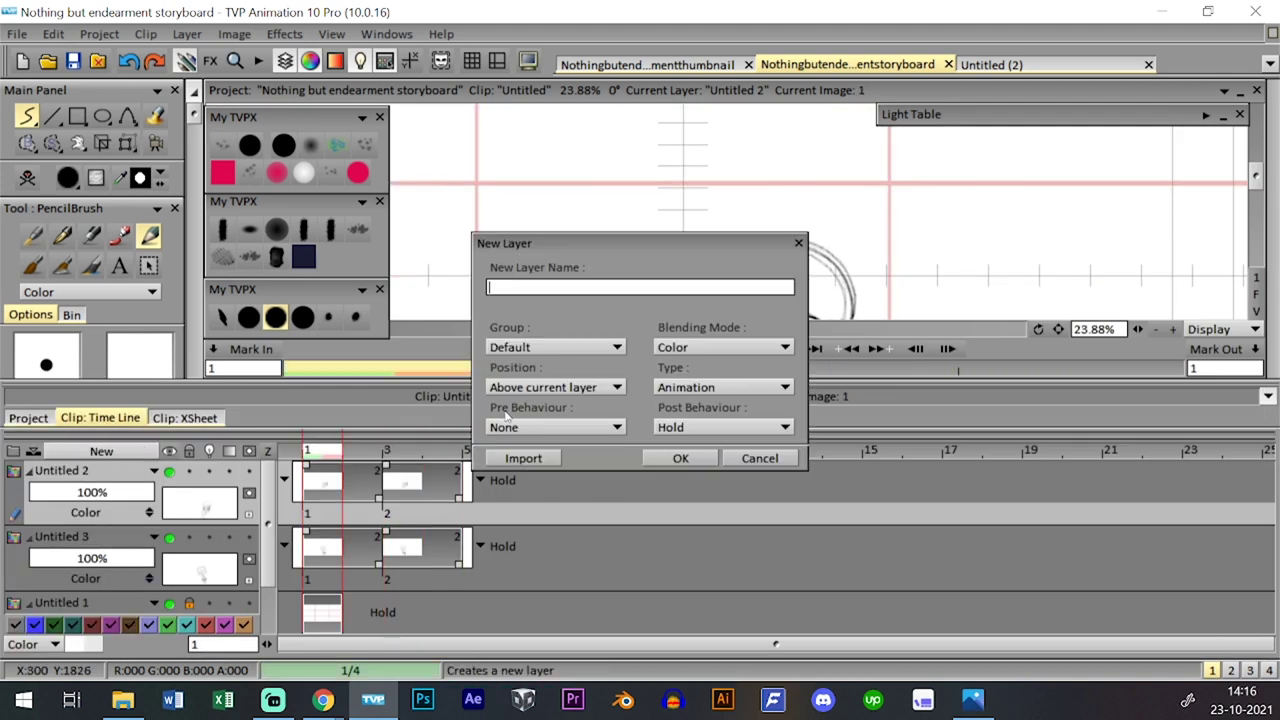
pyautogui.click(676, 459)
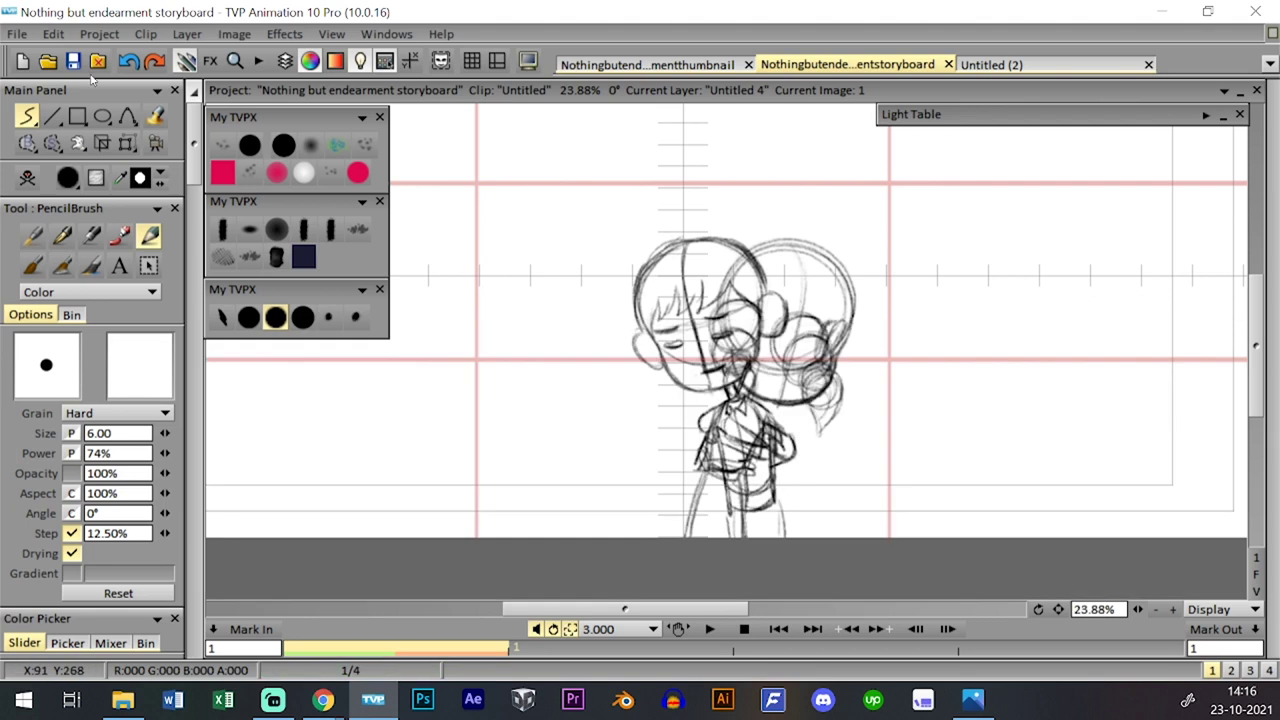
pyautogui.click(73, 61)
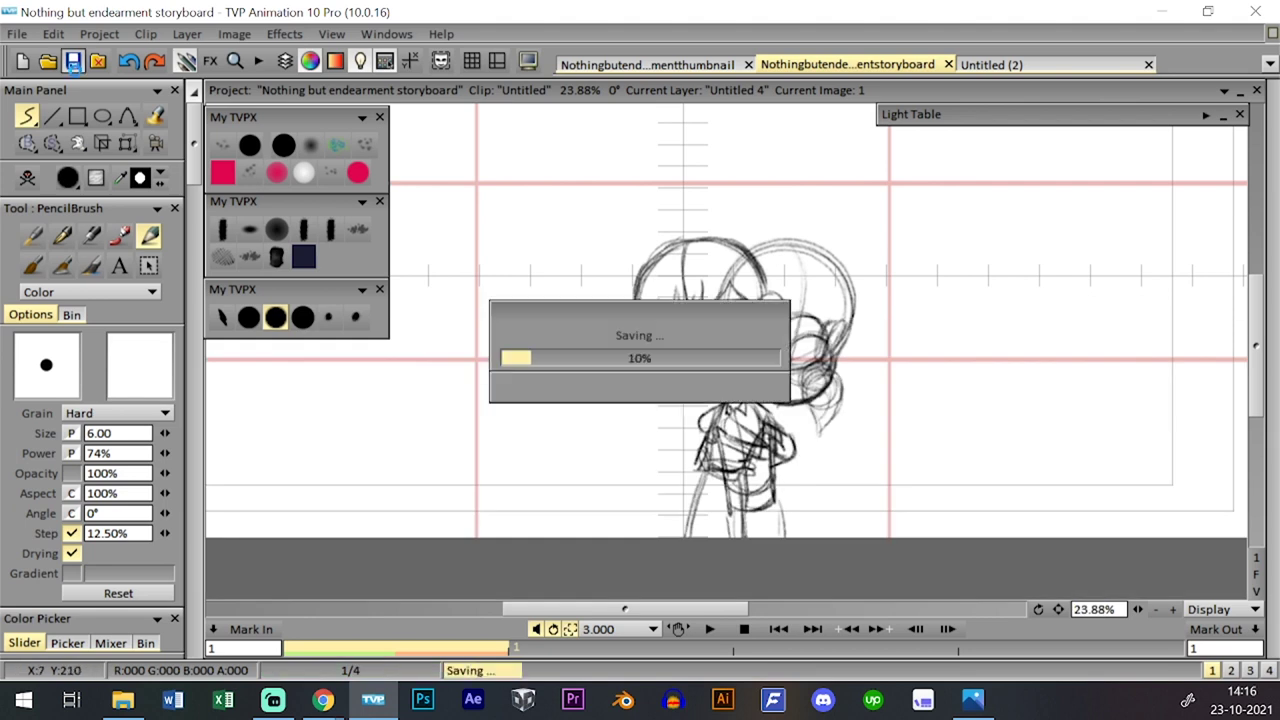
# - Bring in the thumbnail's red title and extend its image to about 12 frames
pyautogui.click(721, 66)
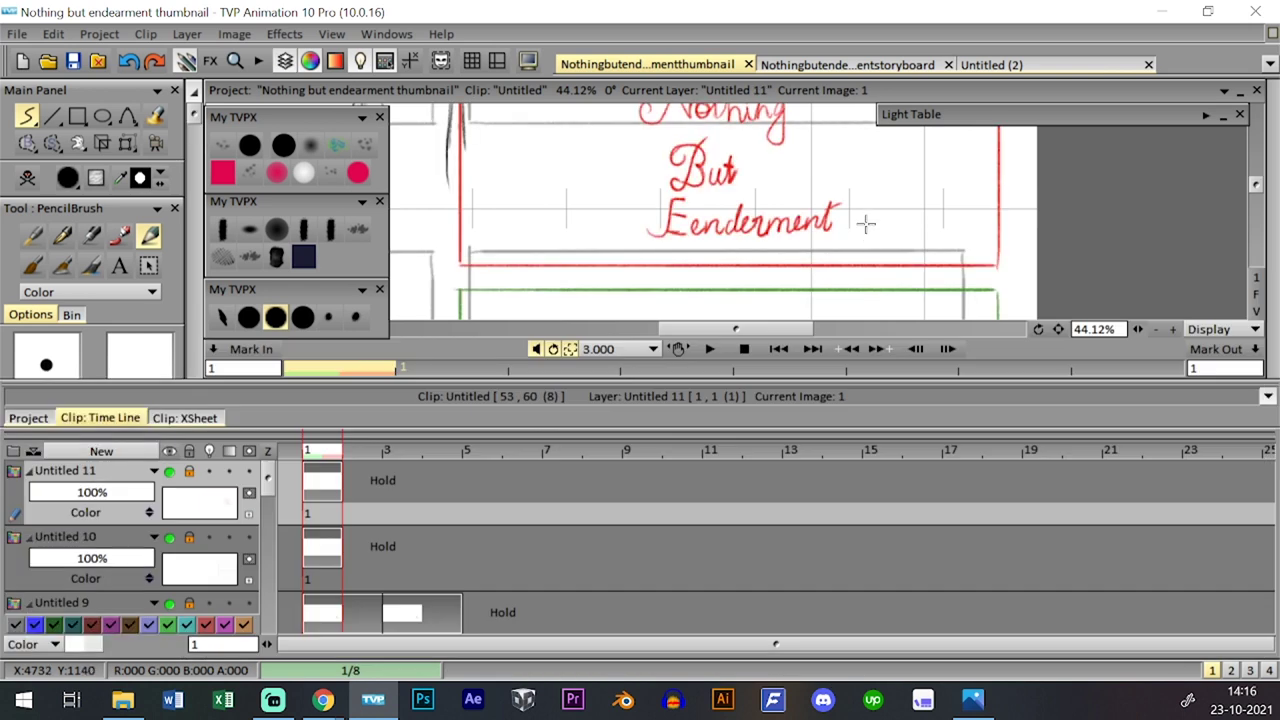
pyautogui.click(847, 64)
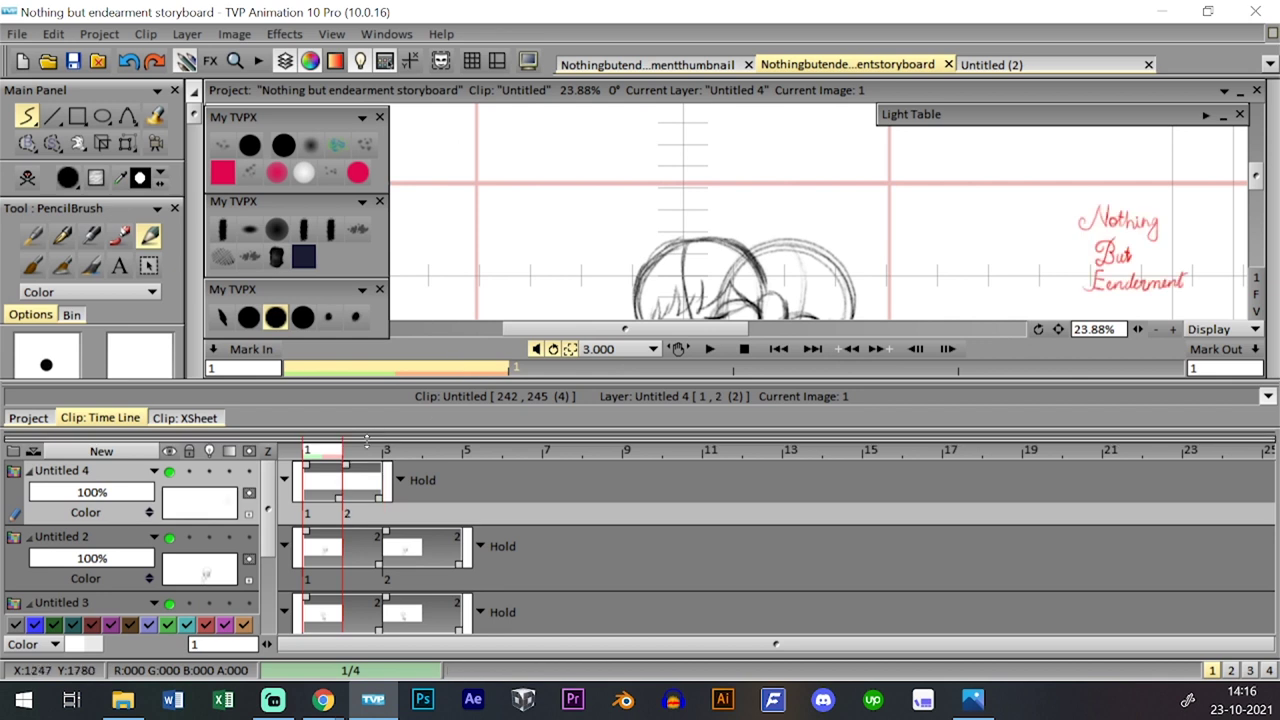
pyautogui.hotkey('ctrl', 'z')
pyautogui.moveTo(338, 498); pyautogui.dragTo(773, 462)
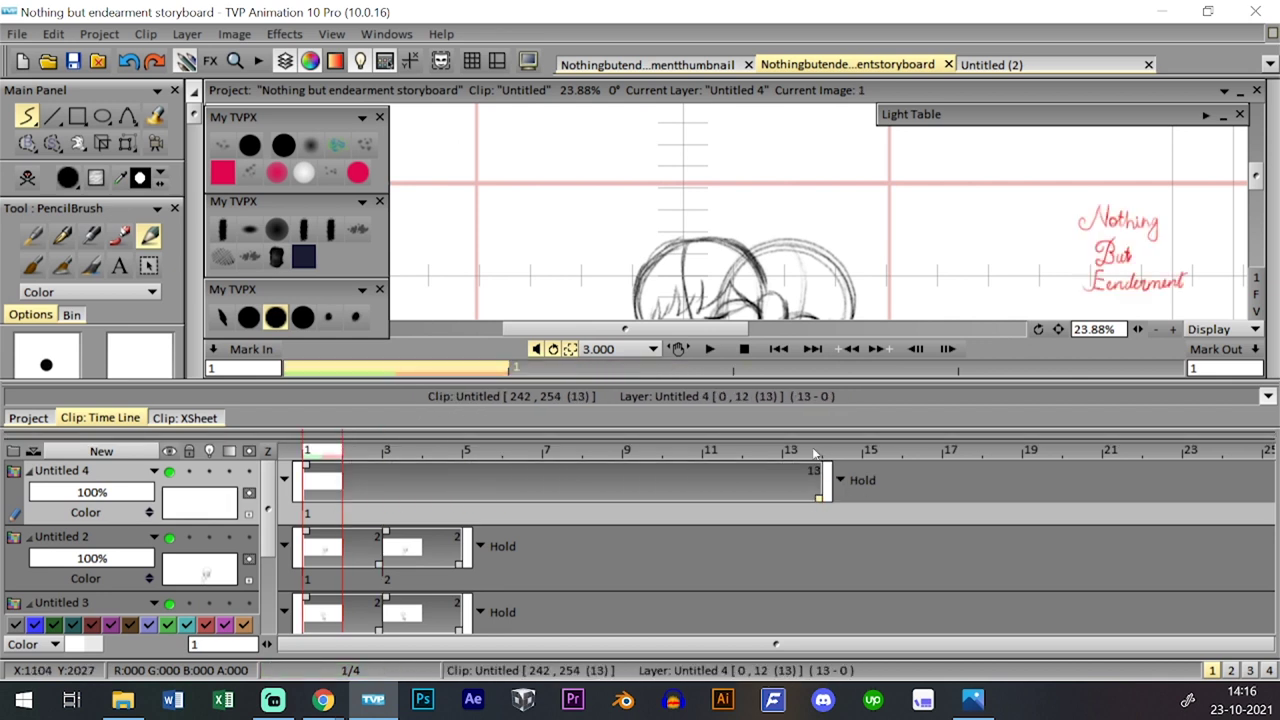
# - Scale the red title to about 184% and move it to the top centre
pyautogui.press('l')
pyautogui.moveTo(1138, 609); pyautogui.dragTo(1073, 605)
pyautogui.moveTo(958, 480); pyautogui.dragTo(956, 486)
pyautogui.click(127, 144)
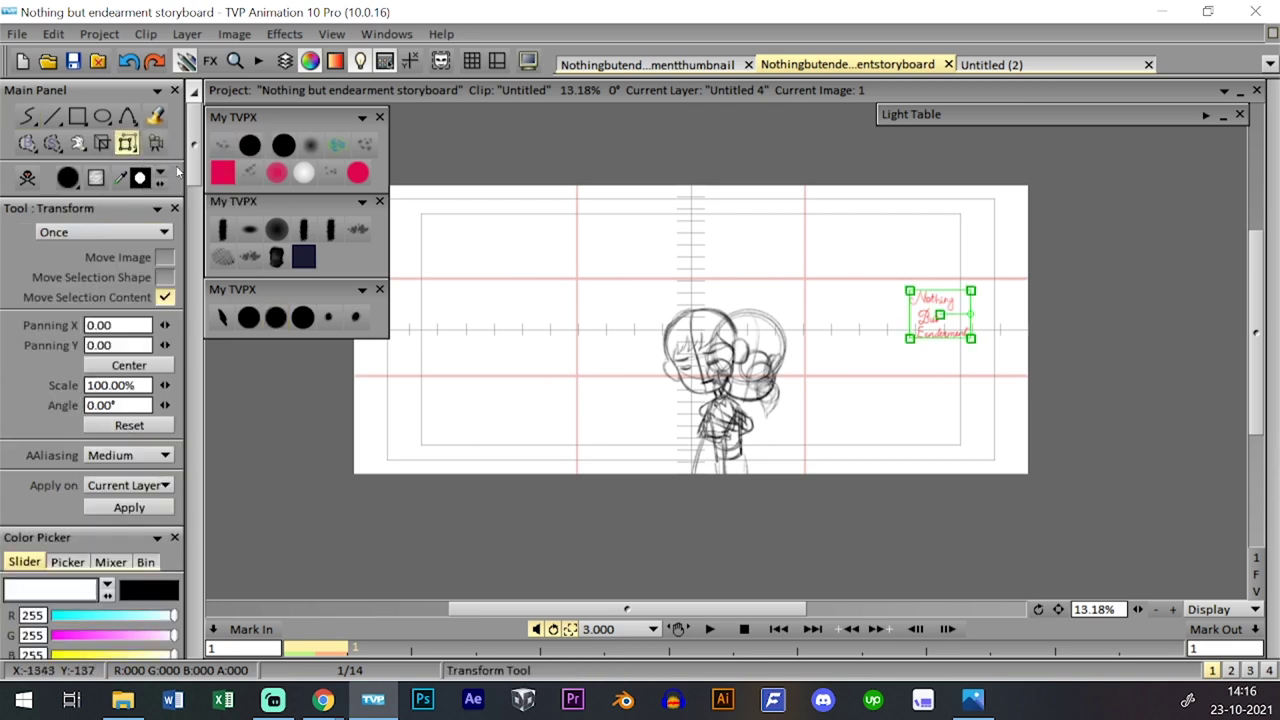
pyautogui.moveTo(970, 290); pyautogui.dragTo(991, 261)
pyautogui.moveTo(895, 275); pyautogui.dragTo(767, 207)
pyautogui.press('Return')
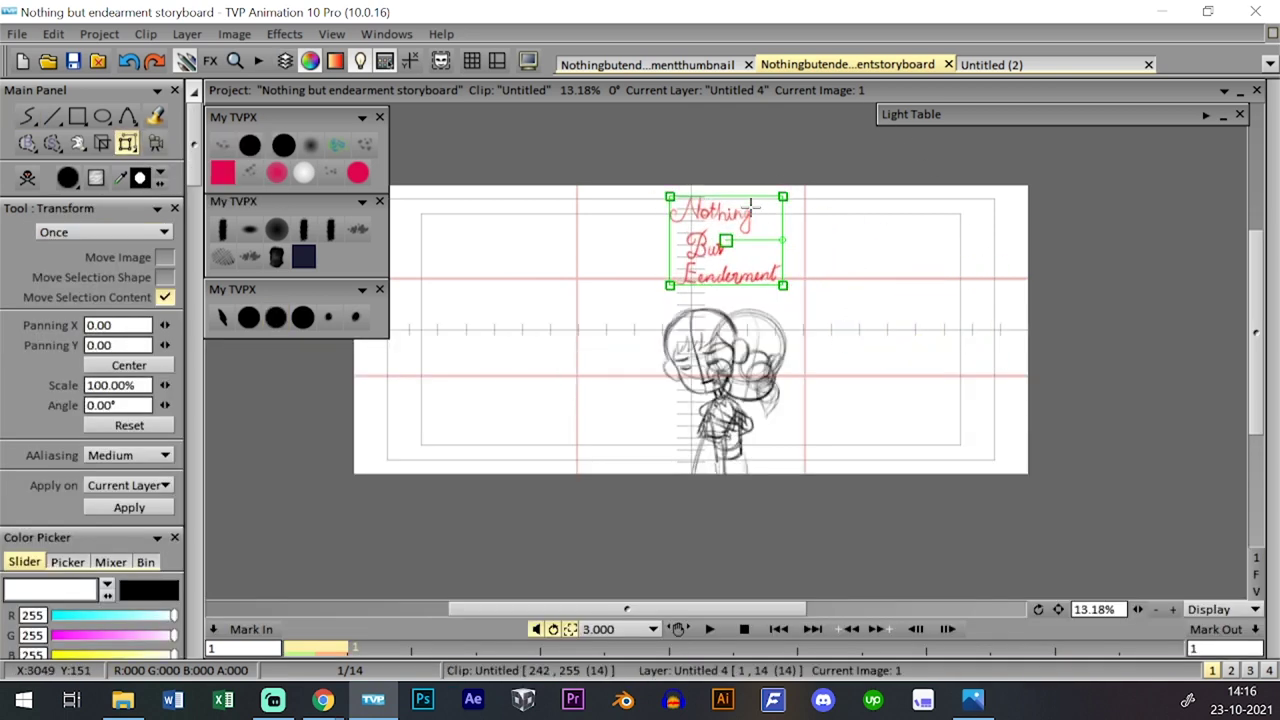
# - Shift the title layer so it starts at frame 7
pyautogui.press('Tab')
pyautogui.moveTo(325, 455); pyautogui.dragTo(560, 457)
pyautogui.moveTo(297, 474); pyautogui.dragTo(523, 473)
pyautogui.click(275, 317)
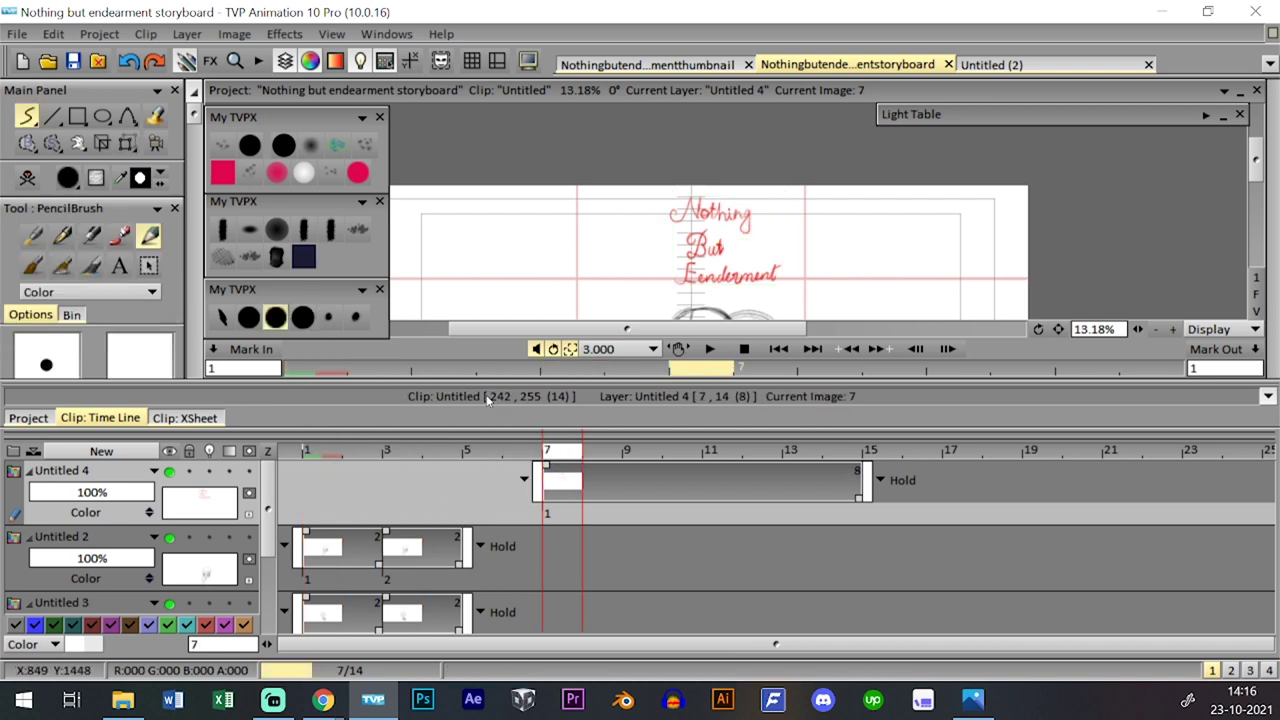
# - Add layer Untitled 5 starting at frame 5, lower its opacity and place it below Untitled 4
pyautogui.click(565, 484)
pyautogui.click(165, 452)
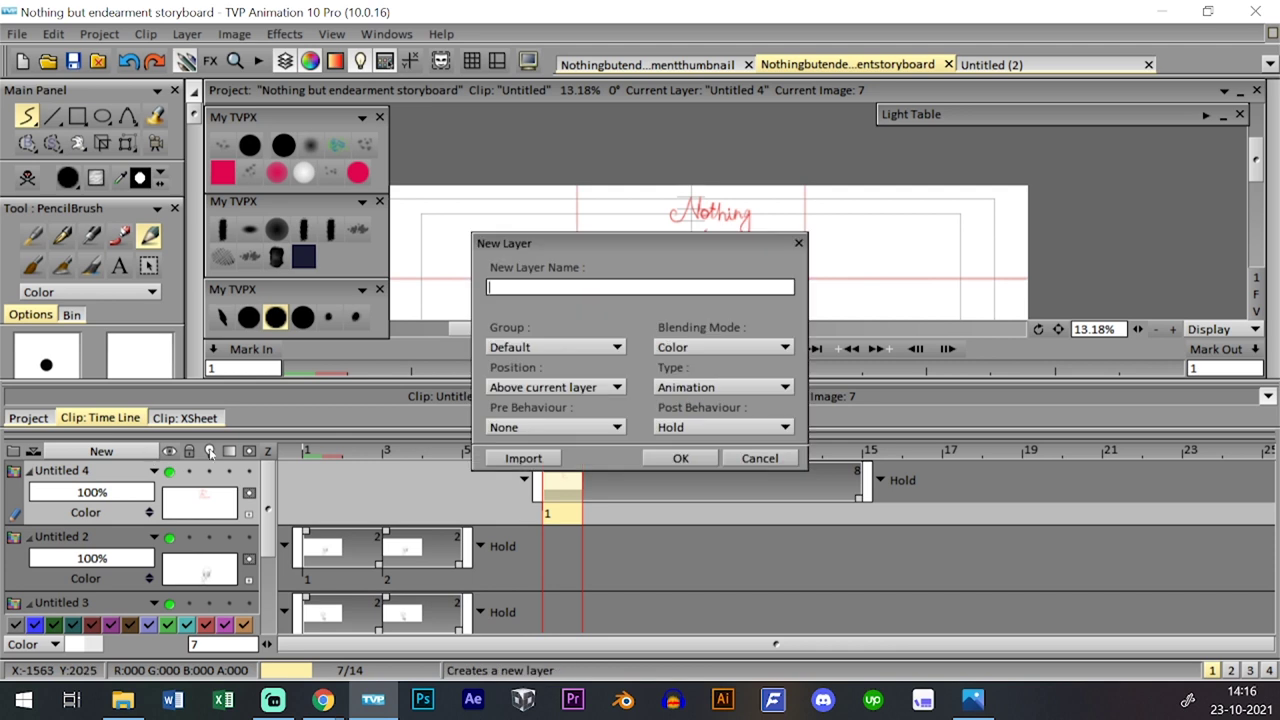
pyautogui.click(680, 458)
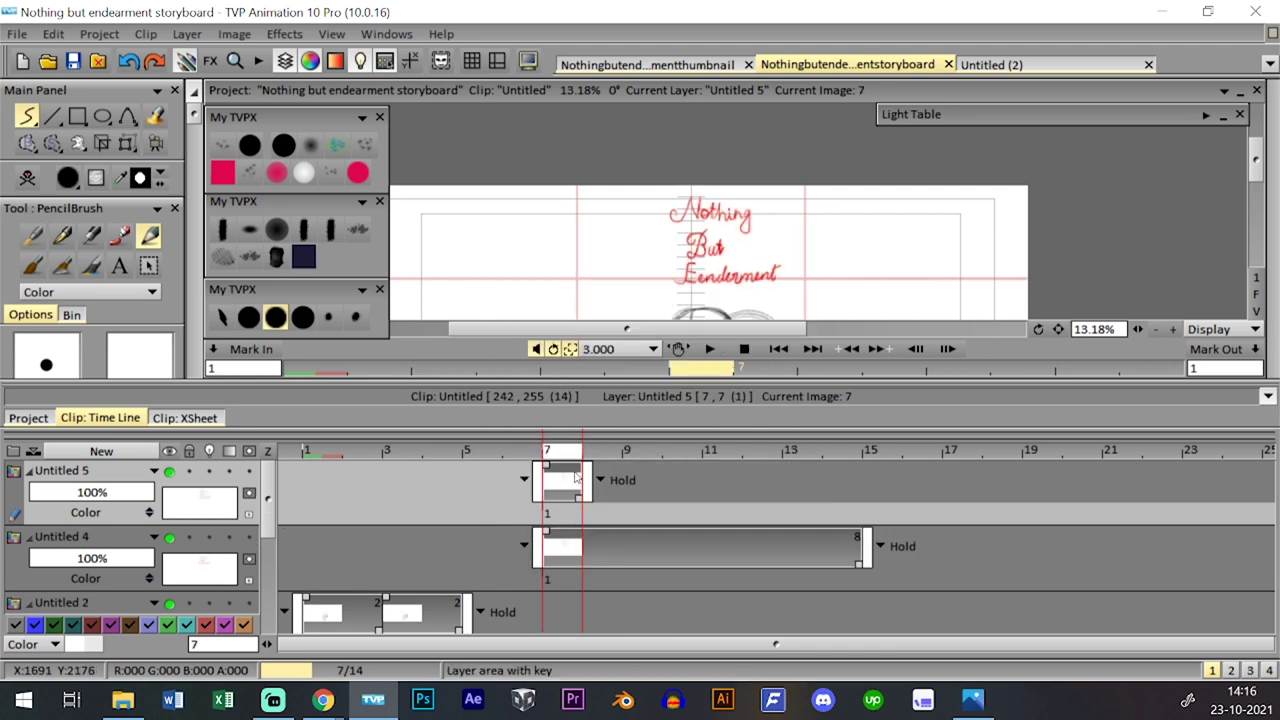
pyautogui.moveTo(585, 482); pyautogui.dragTo(507, 482)
pyautogui.click(486, 482)
pyautogui.click(76, 493)
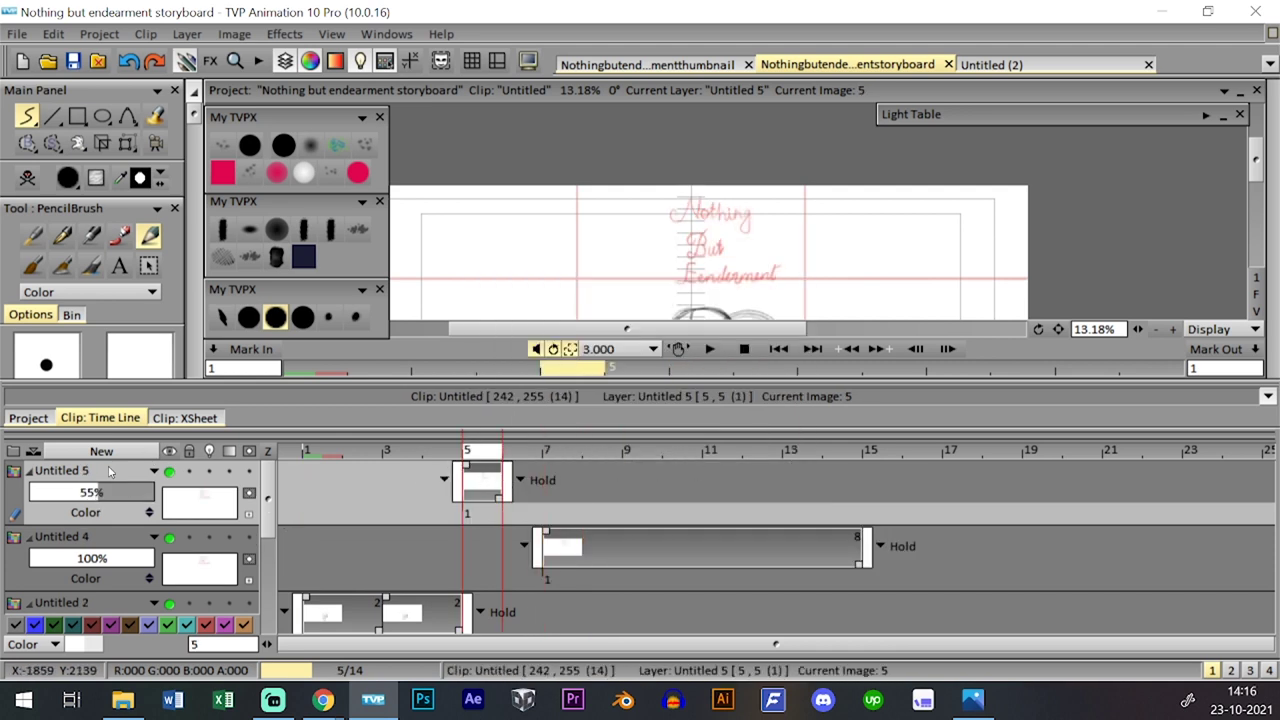
pyautogui.moveTo(120, 590); pyautogui.dragTo(121, 590)
# - Add layer Untitled 6 below Untitled 5 with reduced opacity
pyautogui.click(127, 453)
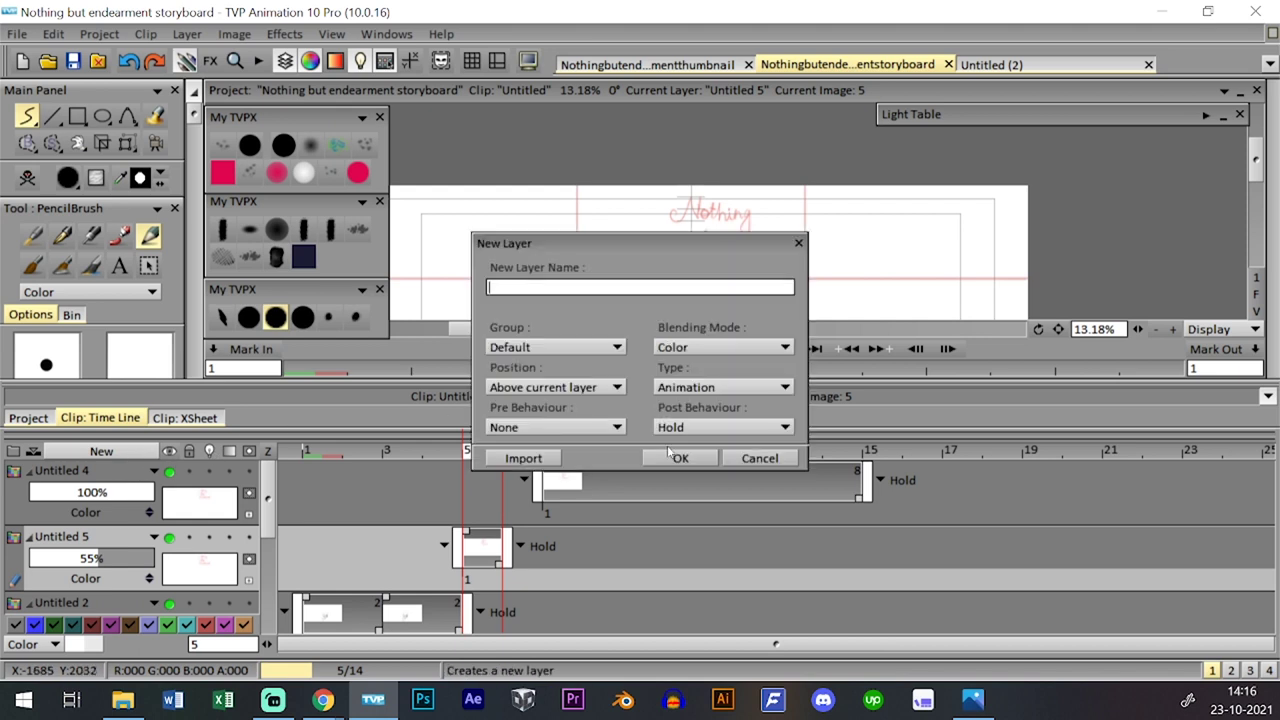
pyautogui.click(680, 458)
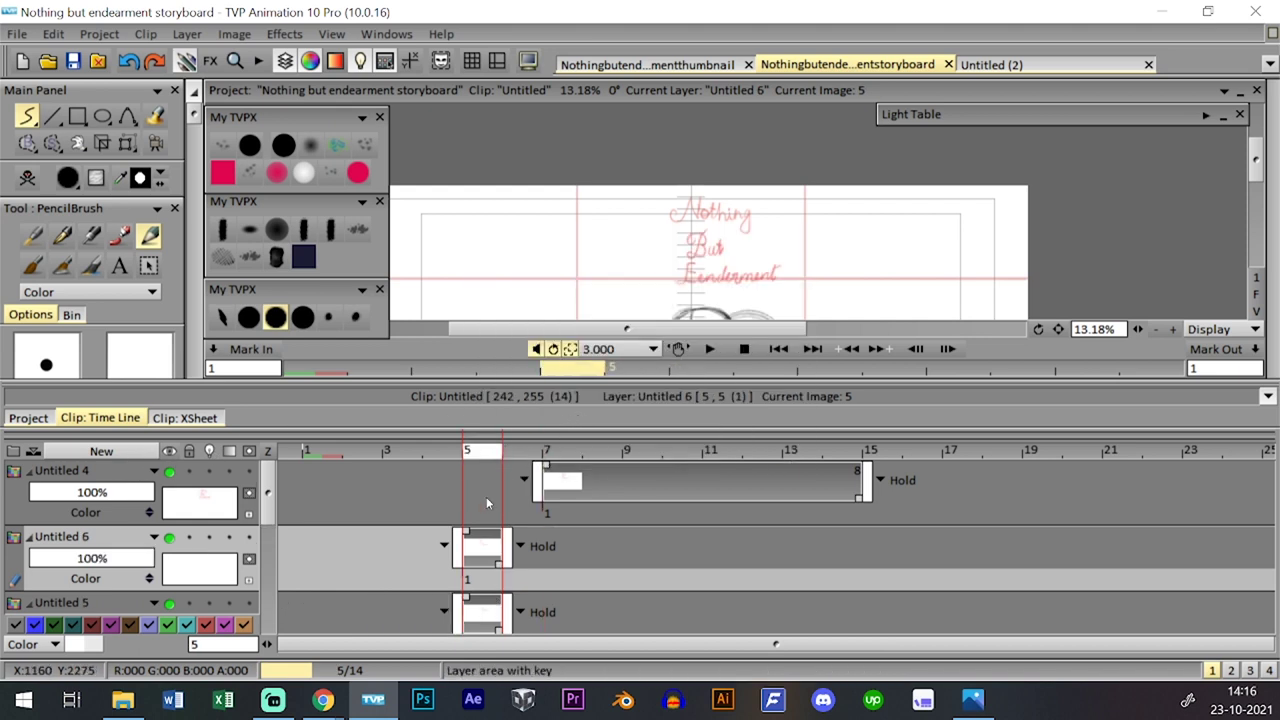
pyautogui.moveTo(112, 537); pyautogui.dragTo(152, 586)
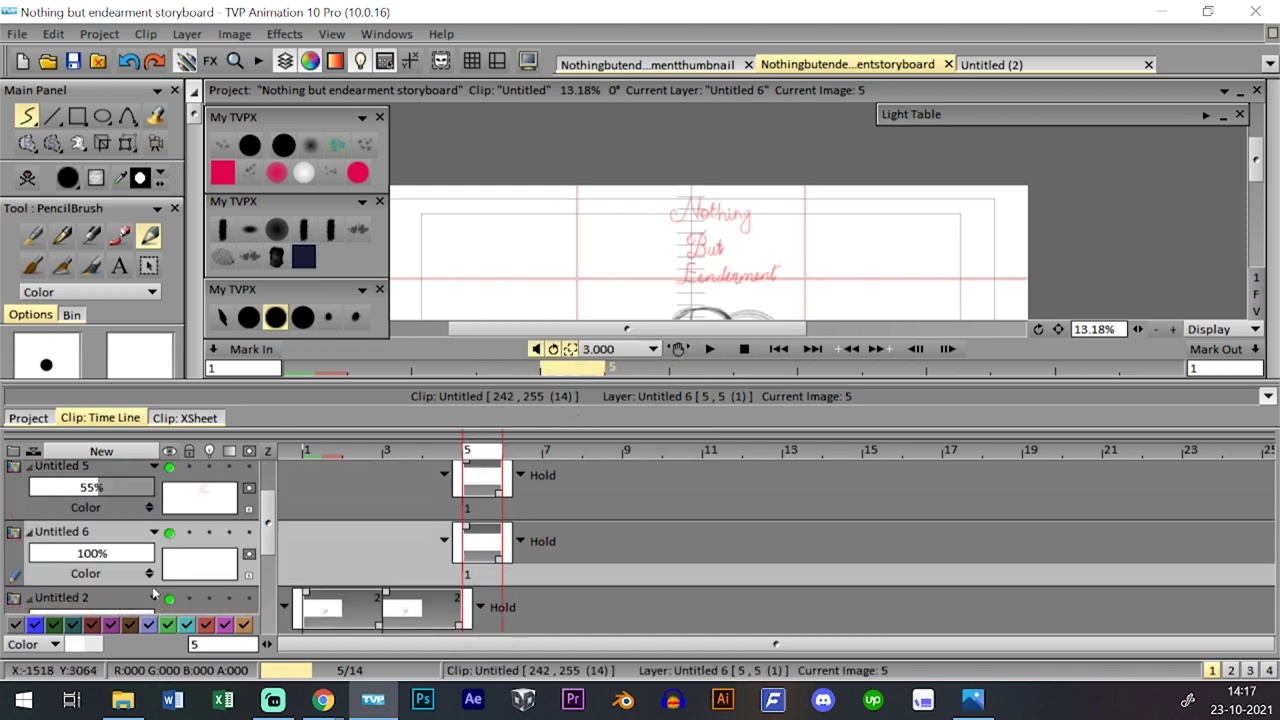
pyautogui.click(66, 556)
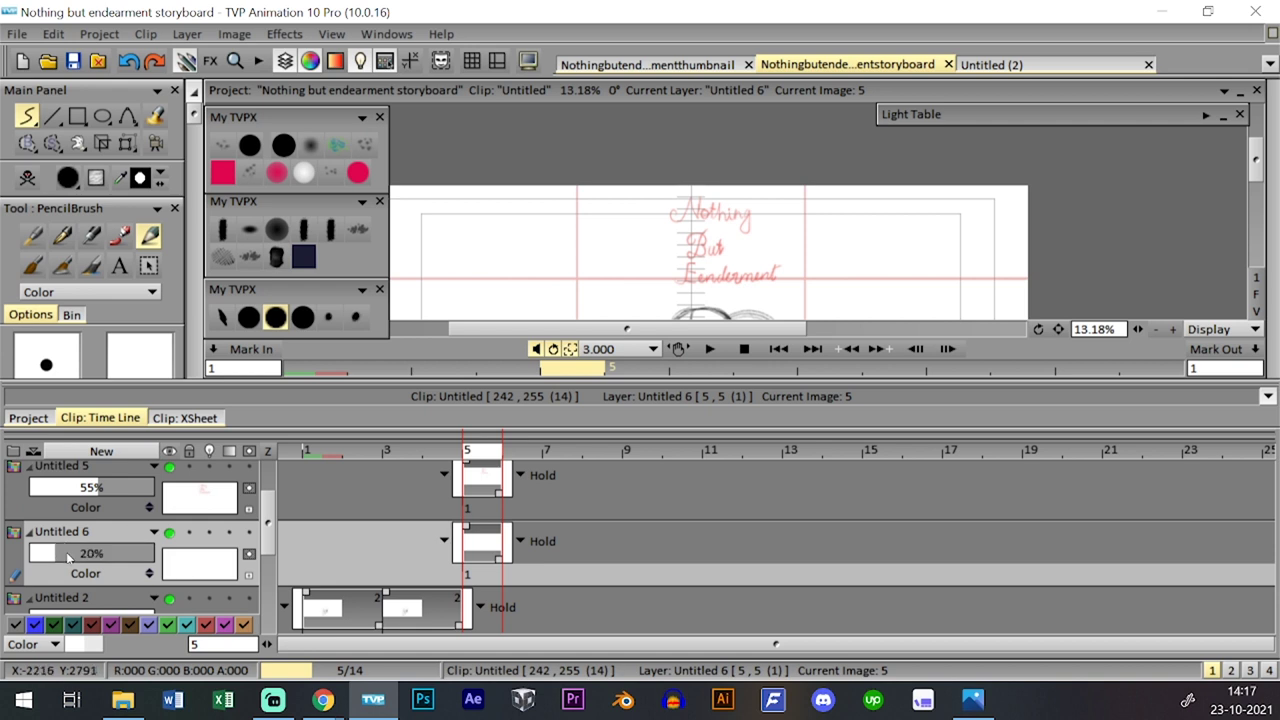
# - Lengthen the second drawings of Untitled 3 and Untitled 2 to 6 frames so both hold through frame 8
pyautogui.moveTo(268, 521); pyautogui.dragTo(269, 497)
pyautogui.moveTo(483, 536); pyautogui.dragTo(540, 534)
pyautogui.scroll(-2, 280, 520)
pyautogui.moveTo(459, 599); pyautogui.dragTo(619, 600)
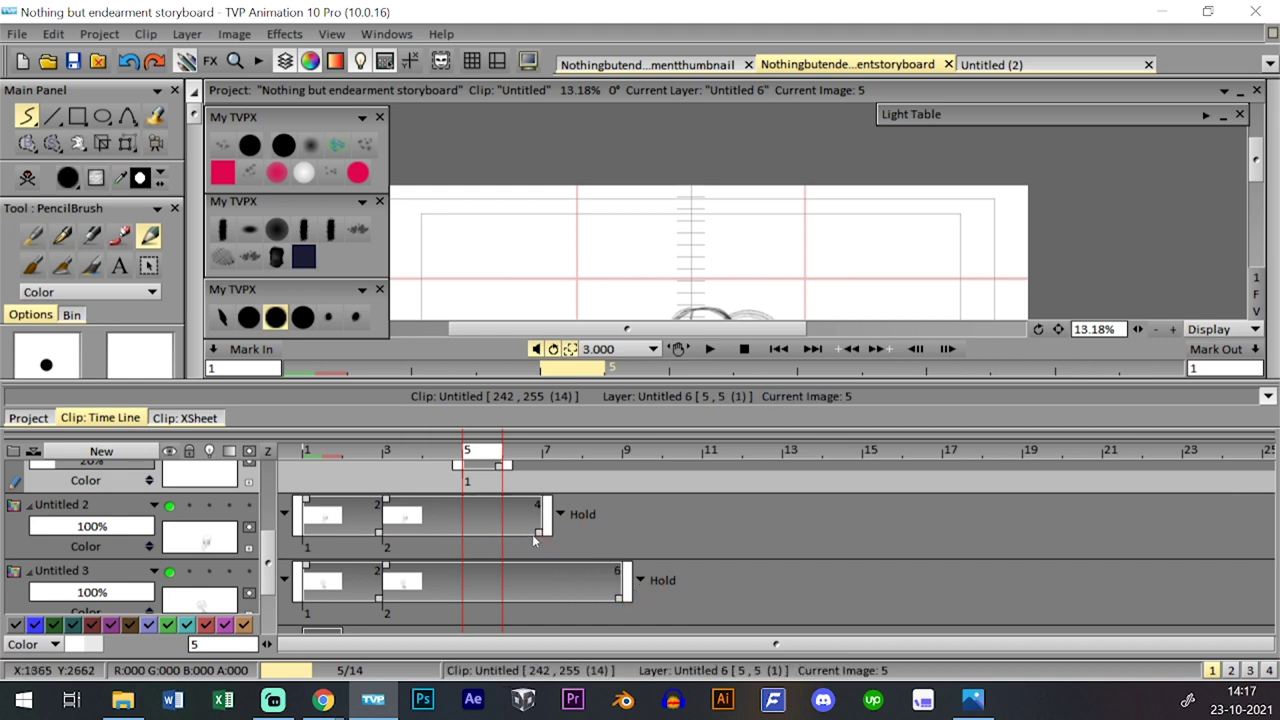
pyautogui.moveTo(535, 533); pyautogui.dragTo(621, 531)
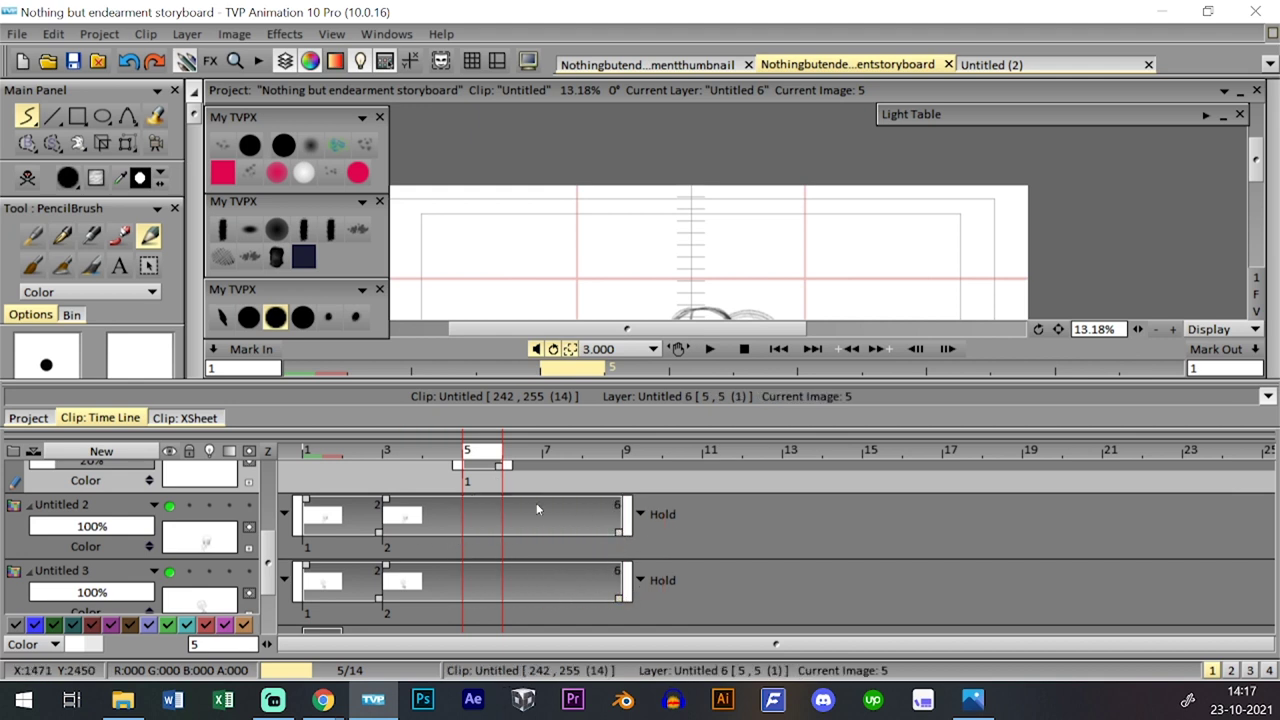
pyautogui.scroll(1, 557, 515)
pyautogui.moveTo(488, 545); pyautogui.dragTo(643, 551)
# - Move Untitled 6 to frame 9 and title layer Untitled 4 to frames 11–18
pyautogui.moveTo(518, 477); pyautogui.dragTo(674, 493)
pyautogui.moveTo(630, 546); pyautogui.dragTo(697, 549)
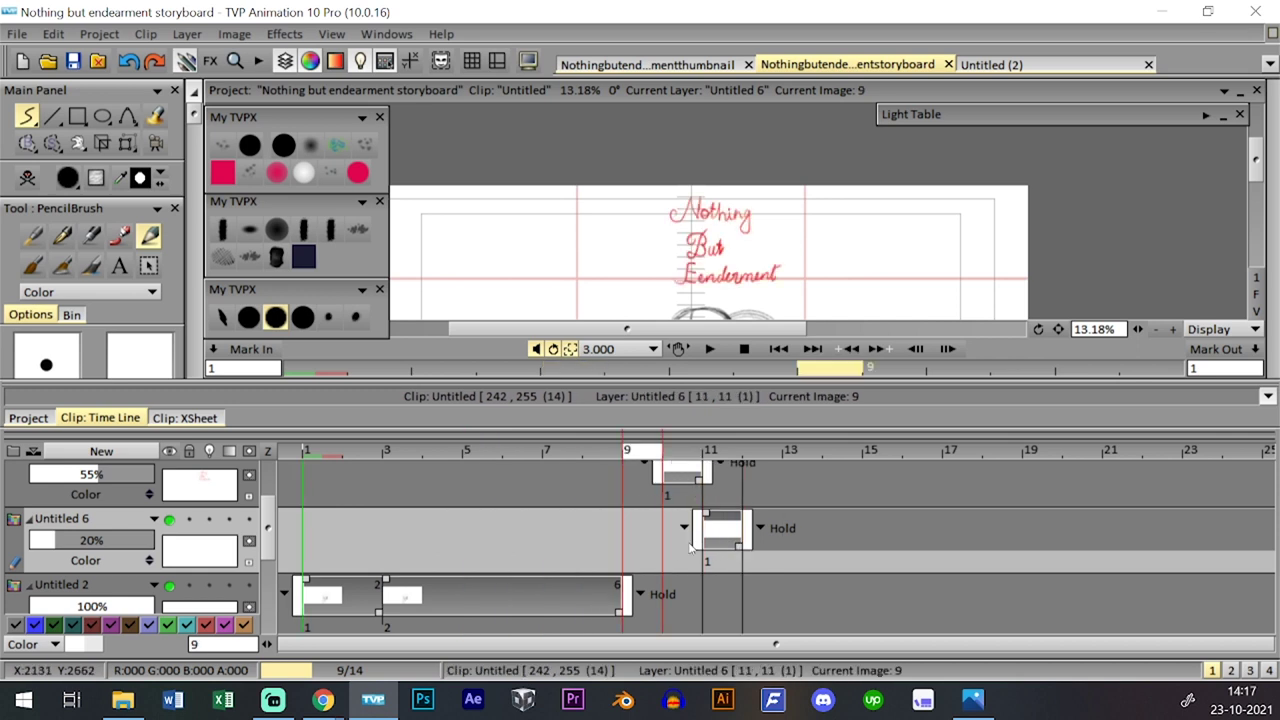
pyautogui.hotkey('ctrl', 'z')
pyautogui.moveTo(682, 479); pyautogui.dragTo(718, 484)
pyautogui.moveTo(660, 537); pyautogui.dragTo(620, 537)
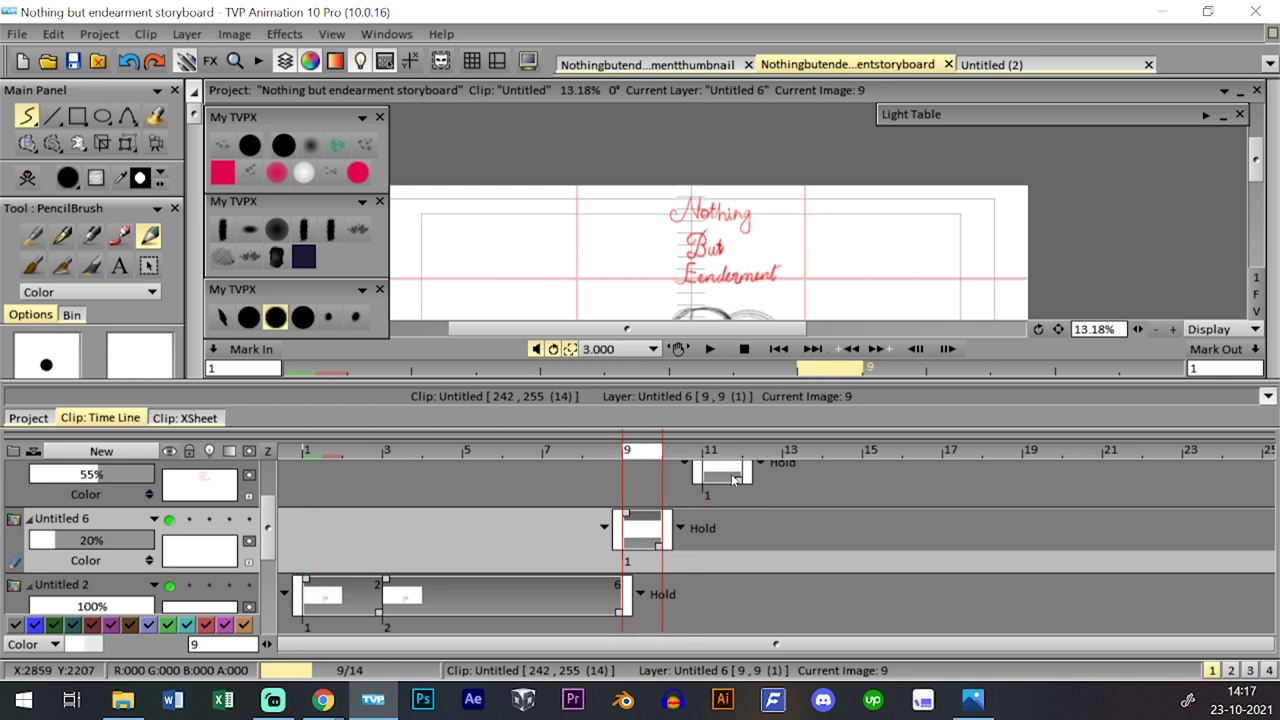
pyautogui.scroll(1, 630, 520)
pyautogui.moveTo(680, 484); pyautogui.dragTo(840, 482)
pyautogui.click(155, 143)
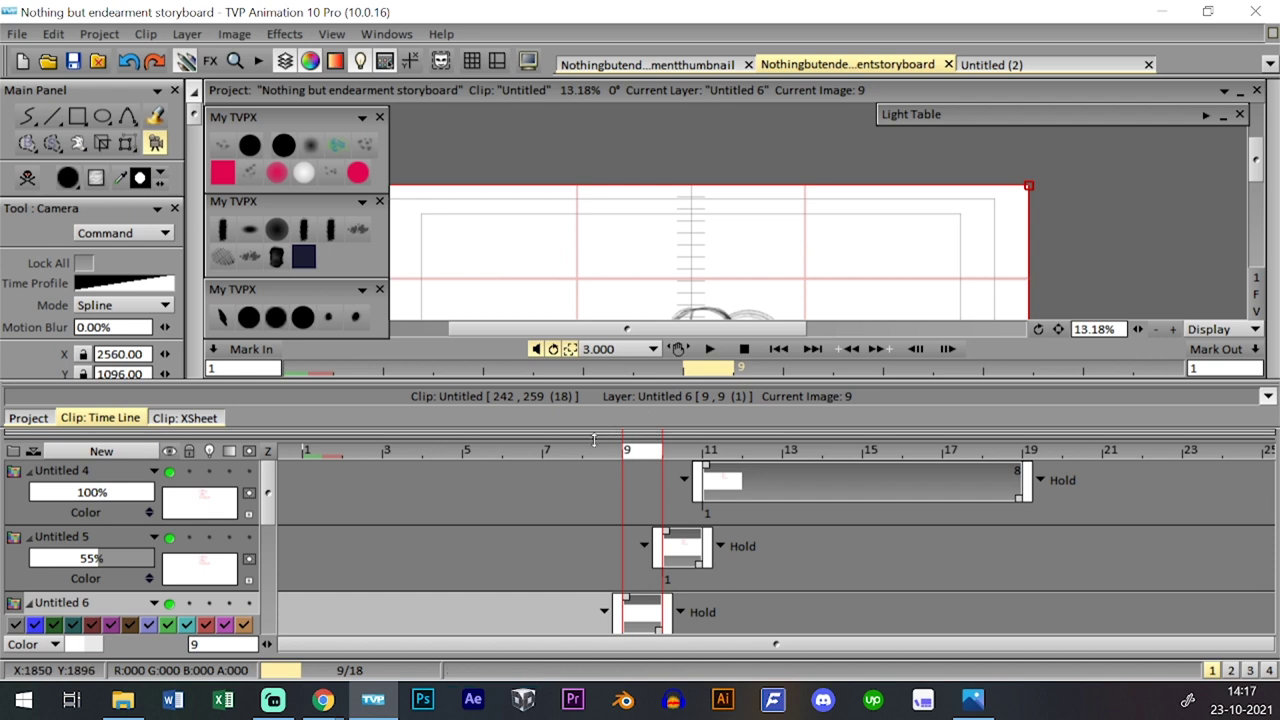
# - Edit the camera Time Profile so the move speeds up late, checking frames 7–9 and previewing
pyautogui.click(603, 451)
pyautogui.click(157, 290)
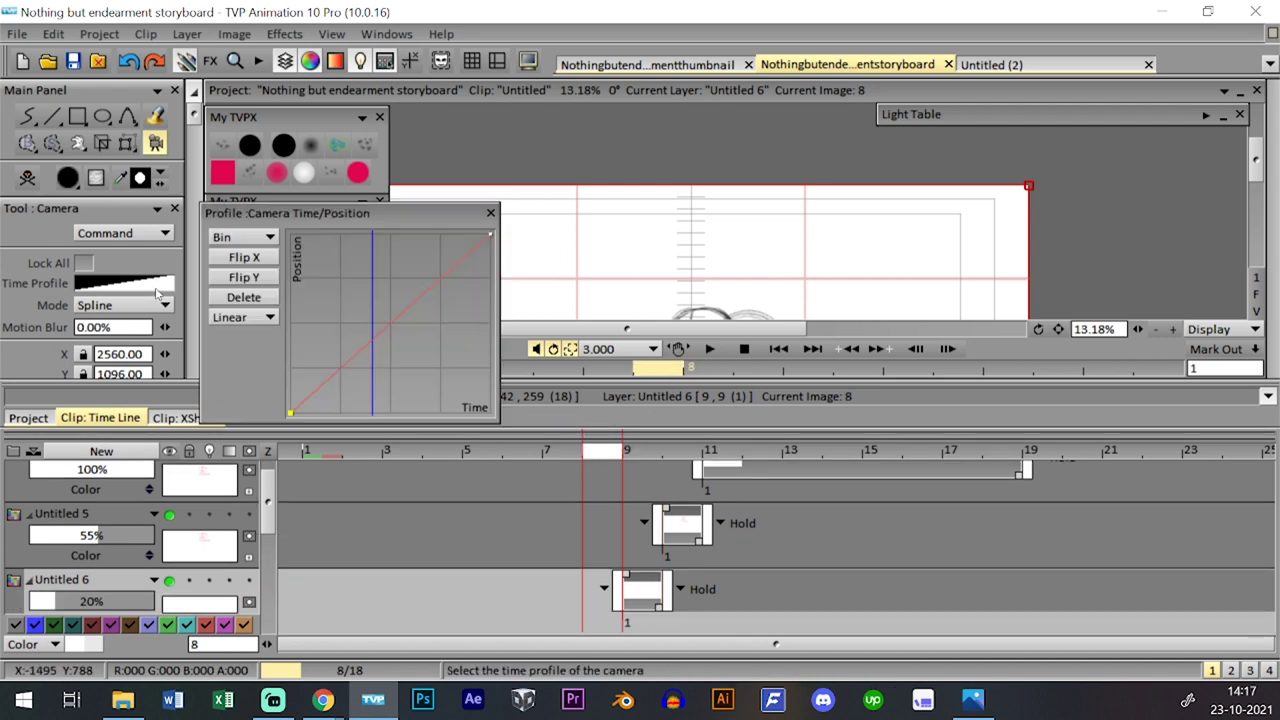
pyautogui.scroll(-3, 408, 556)
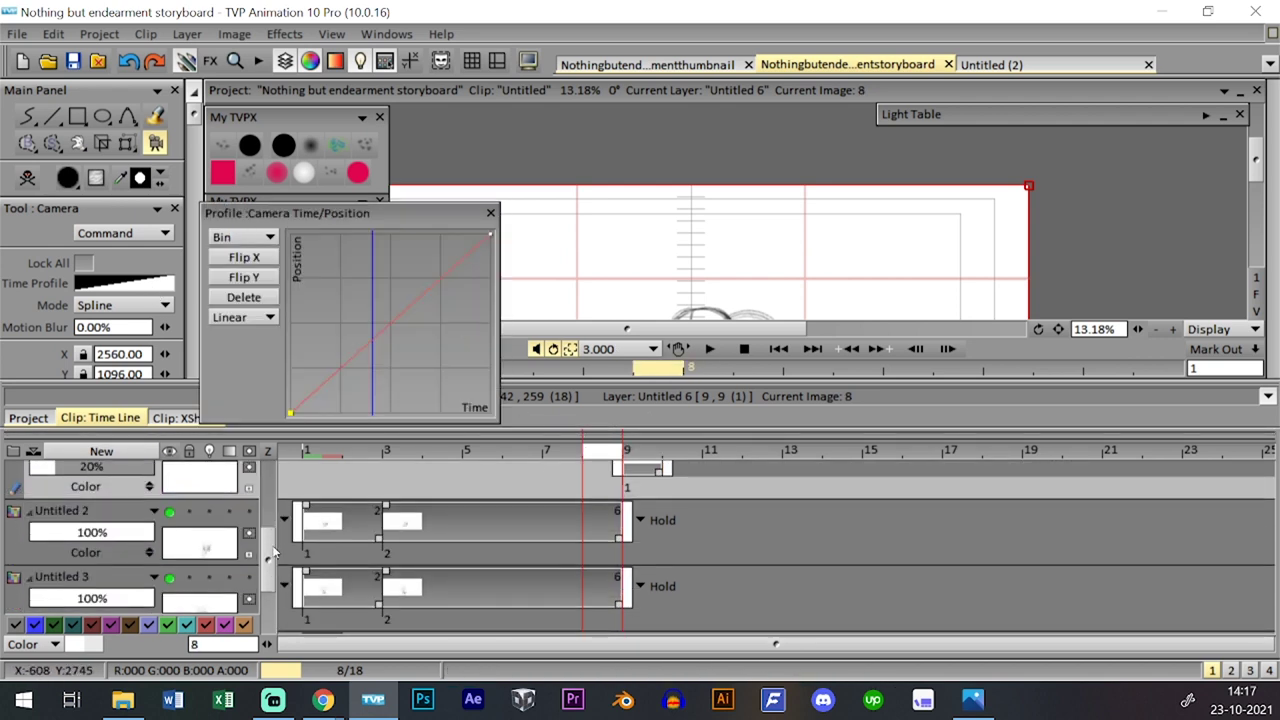
pyautogui.click(553, 455)
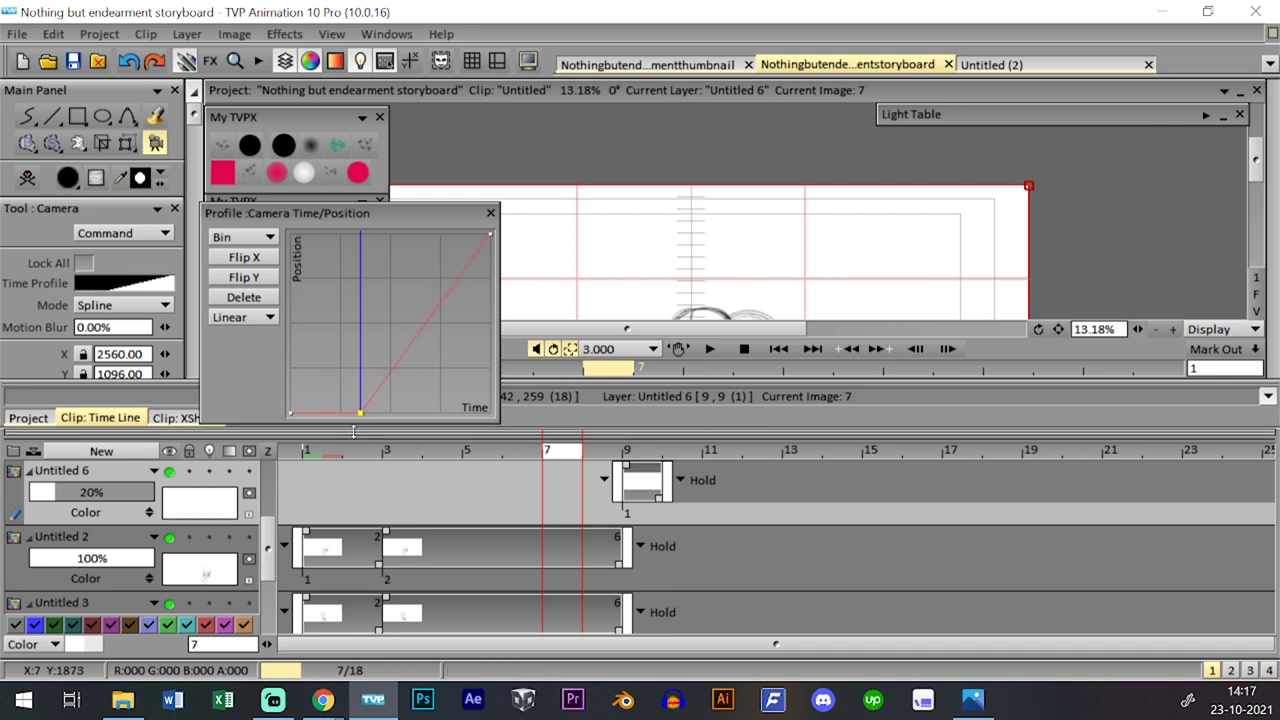
pyautogui.click(387, 373)
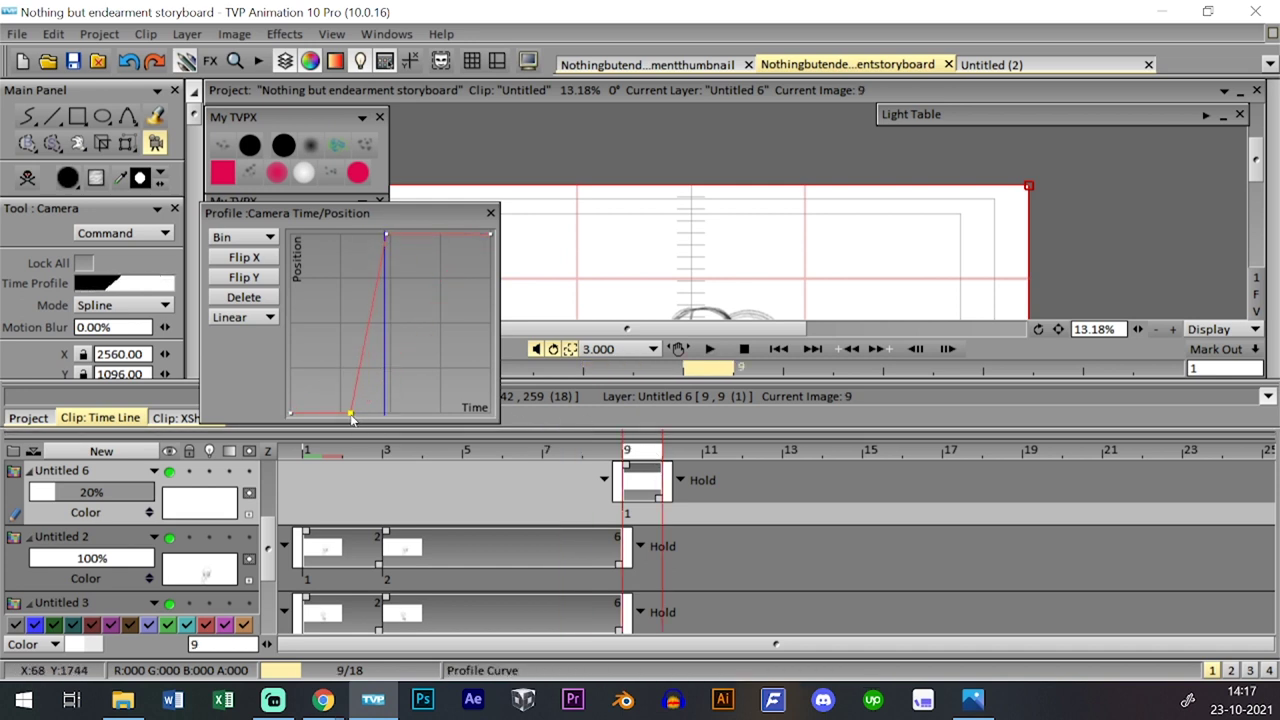
pyautogui.click(491, 214)
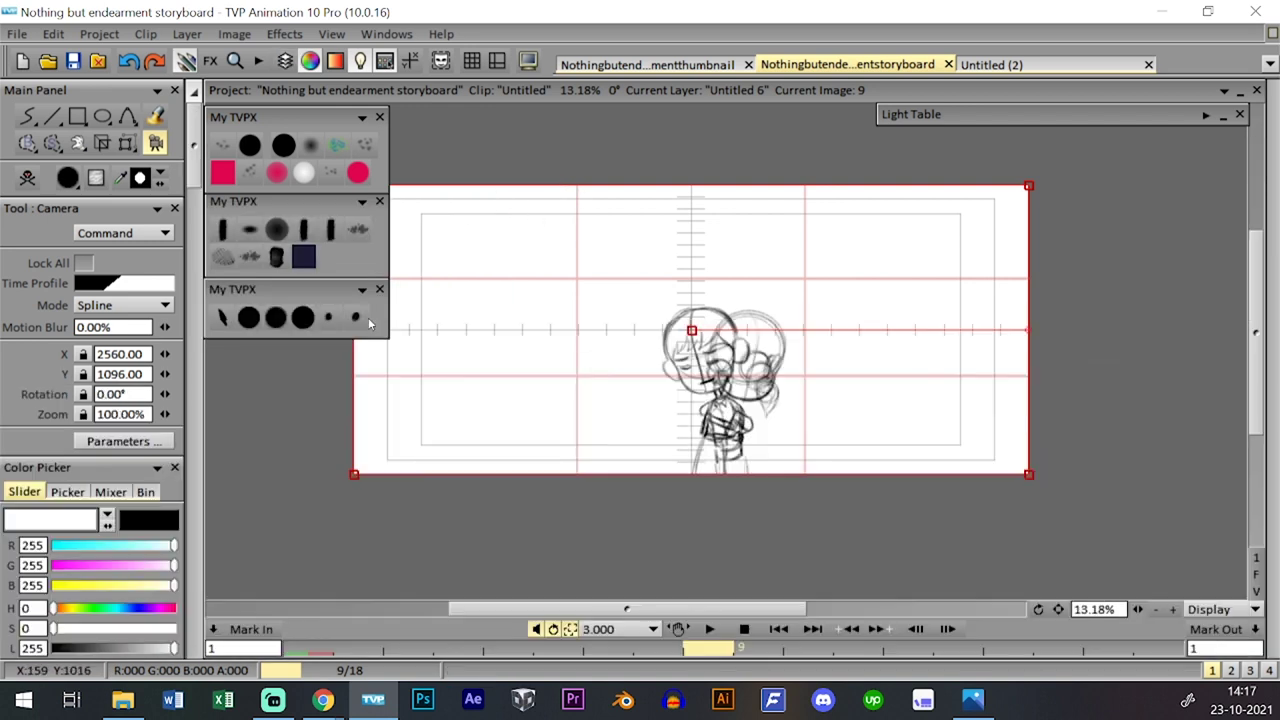
pyautogui.click(275, 317)
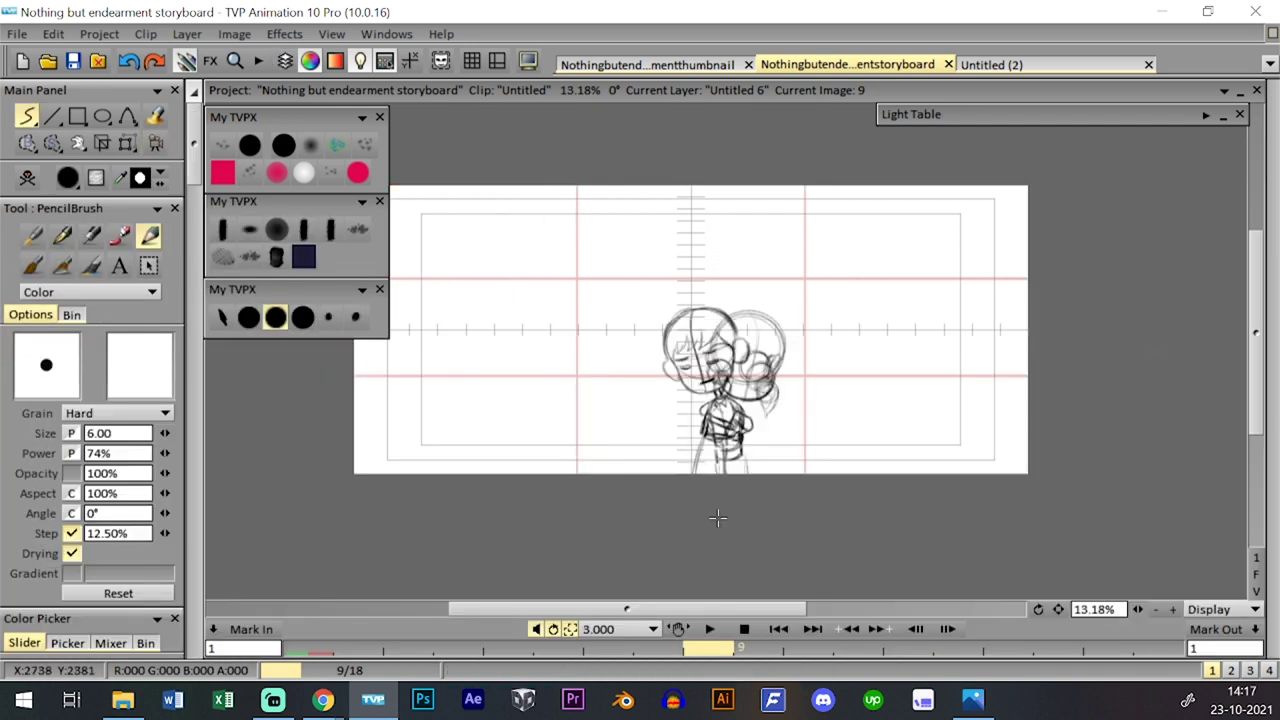
pyautogui.click(718, 629)
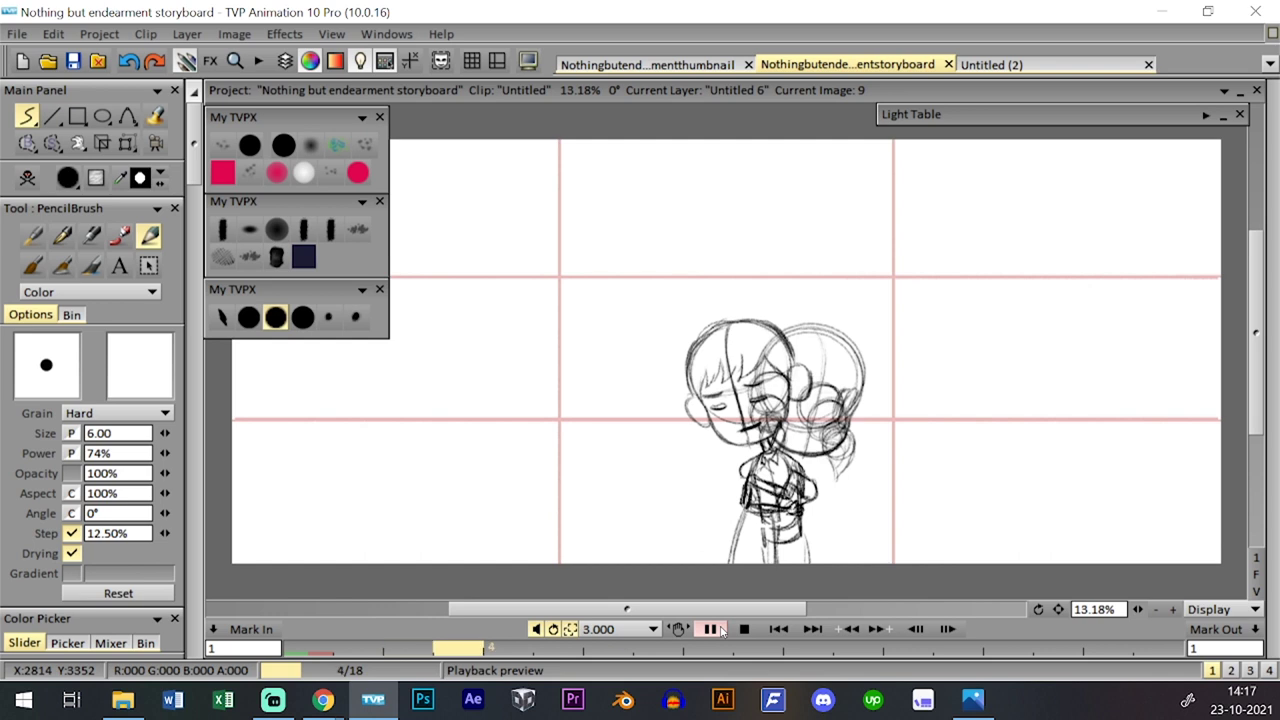
pyautogui.press('space')
pyautogui.press('space')
pyautogui.press('space')
pyautogui.press('space')
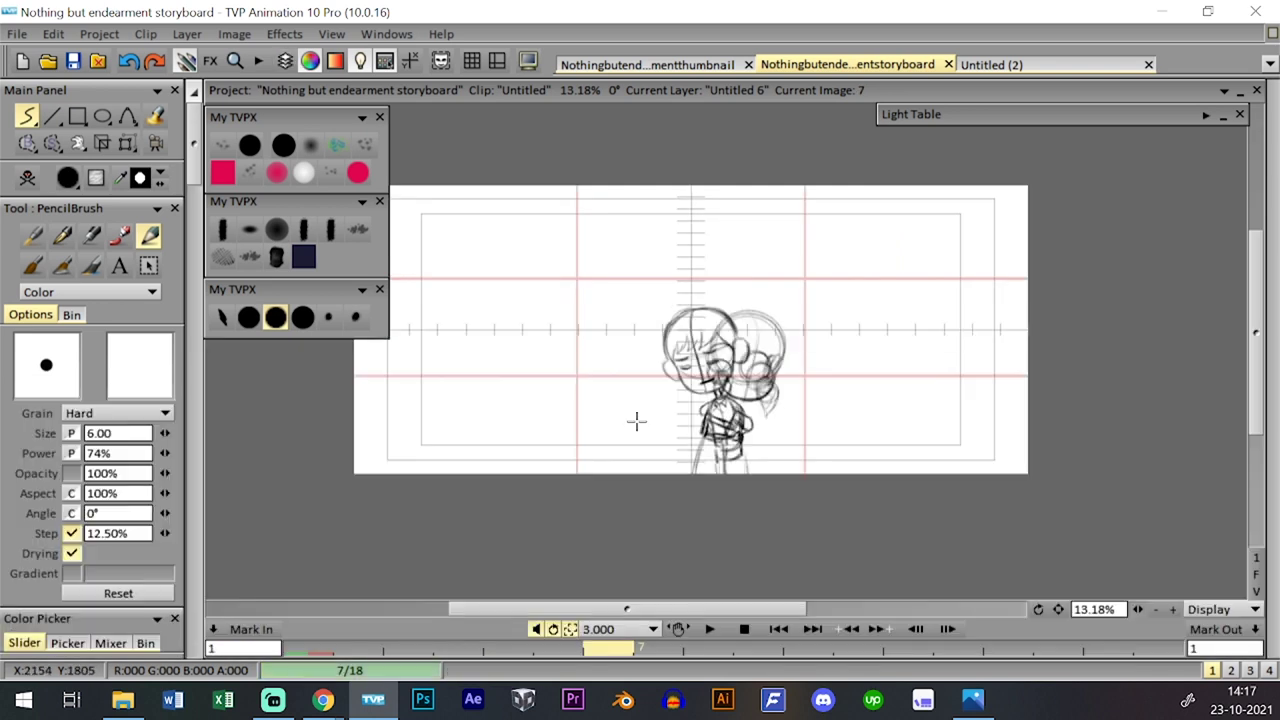
# - Resize the camera frame to 56.25% and position it over the character
pyautogui.click(156, 144)
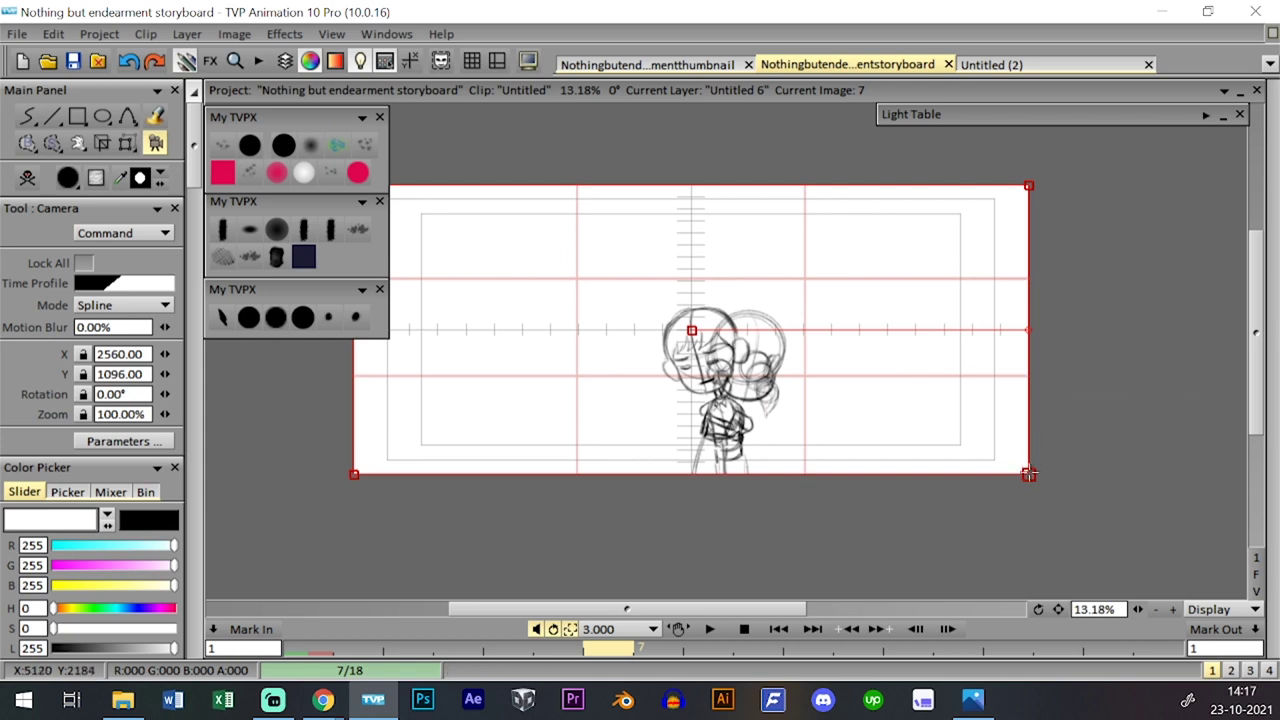
pyautogui.moveTo(1030, 474); pyautogui.dragTo(859, 368)
pyautogui.moveTo(696, 338); pyautogui.dragTo(719, 377)
pyautogui.moveTo(895, 303); pyautogui.dragTo(912, 295)
pyautogui.moveTo(722, 376); pyautogui.dragTo(727, 388)
pyautogui.press('Tab')
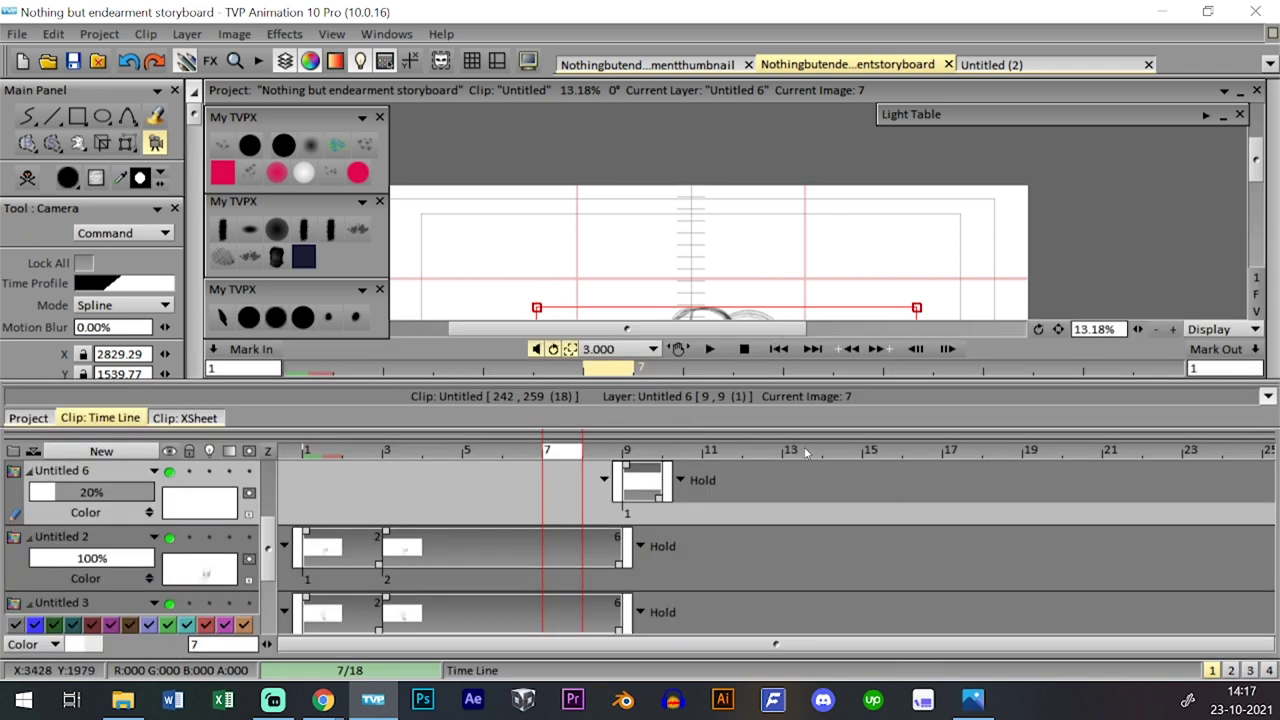
# - Set a second camera position over the red title at frame 14 and preview the pan
pyautogui.click(720, 258)
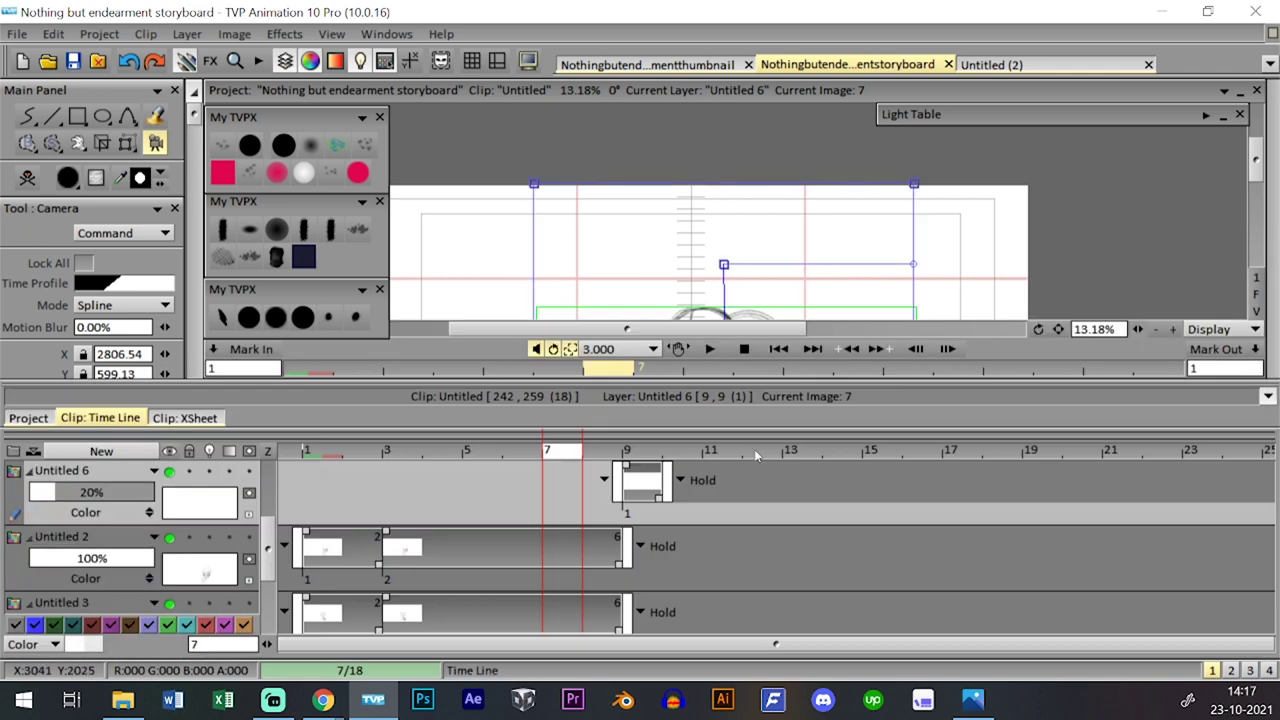
pyautogui.click(830, 450)
pyautogui.hotkey('ctrl', 't')
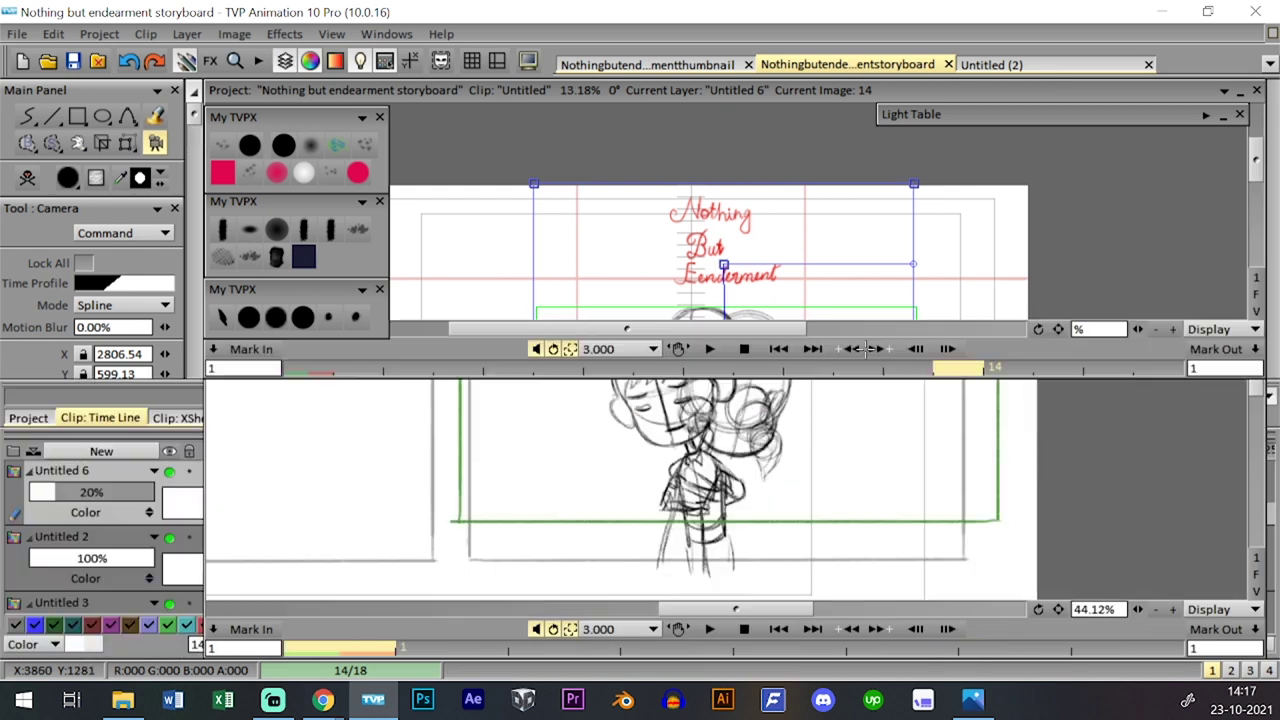
pyautogui.moveTo(726, 266); pyautogui.dragTo(726, 268)
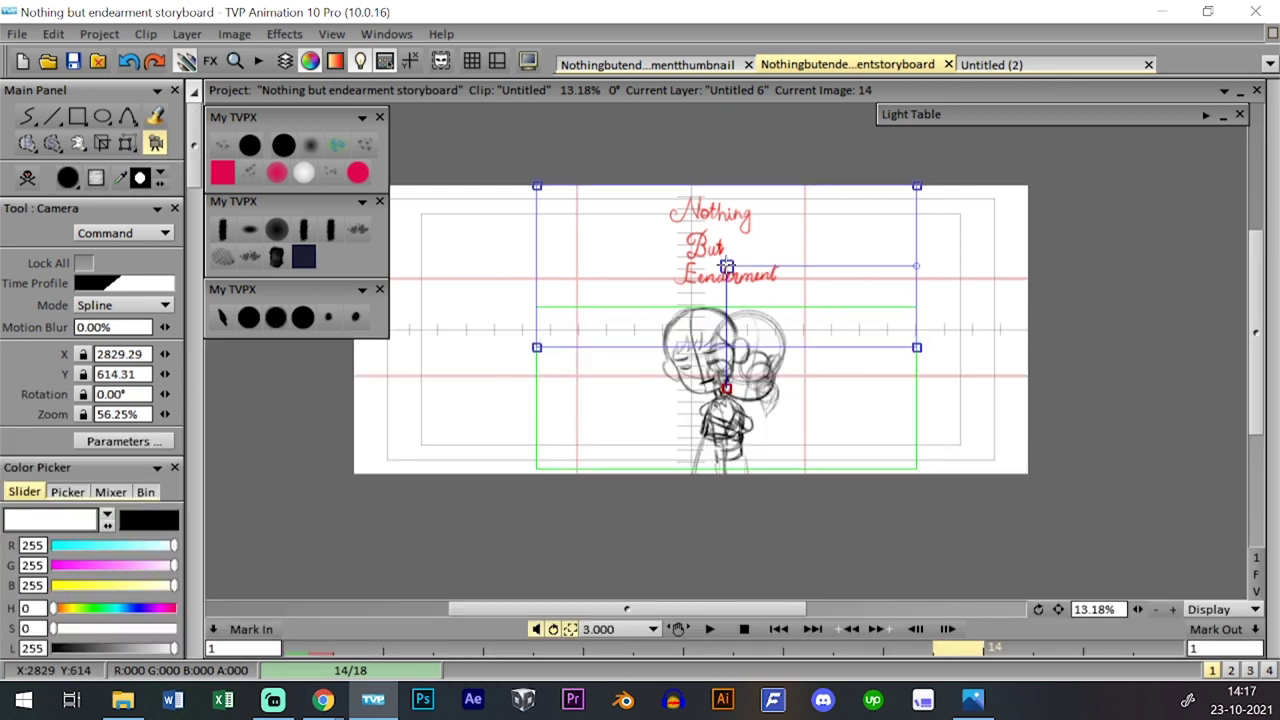
pyautogui.click(716, 629)
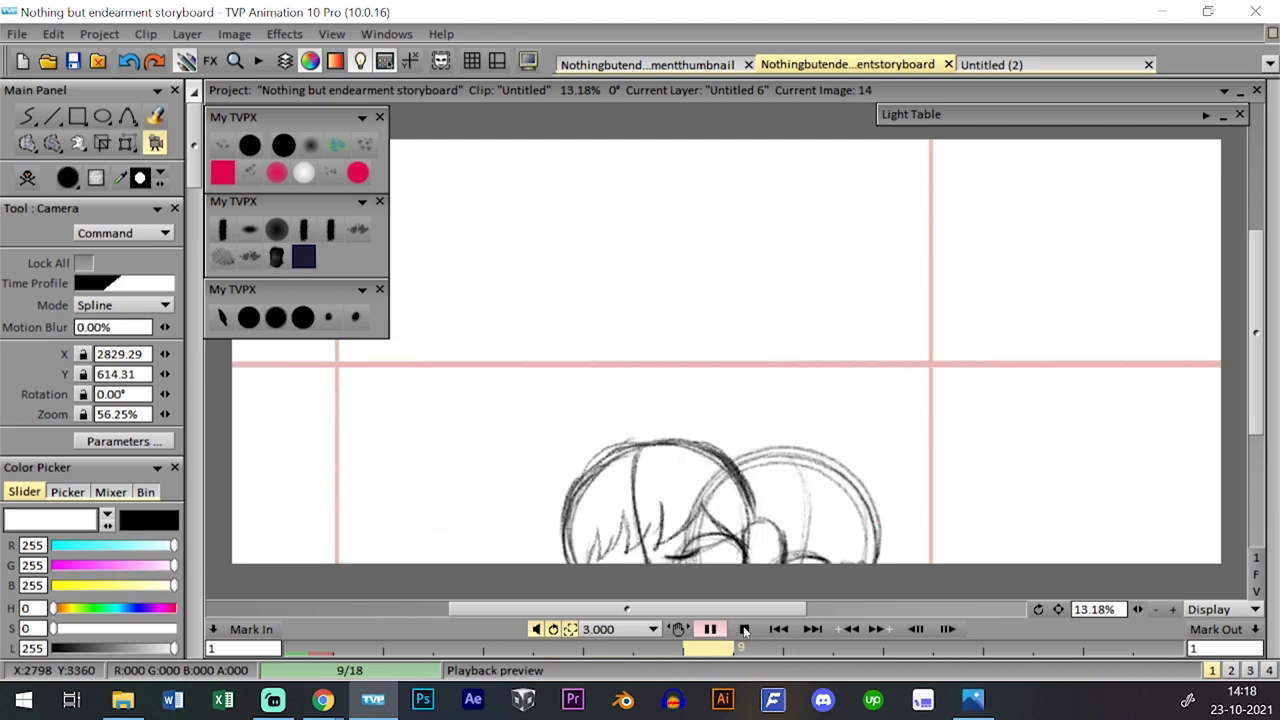
pyautogui.click(744, 629)
pyautogui.hotkey('ctrl', 't')
pyautogui.press('Escape')
pyautogui.click(716, 629)
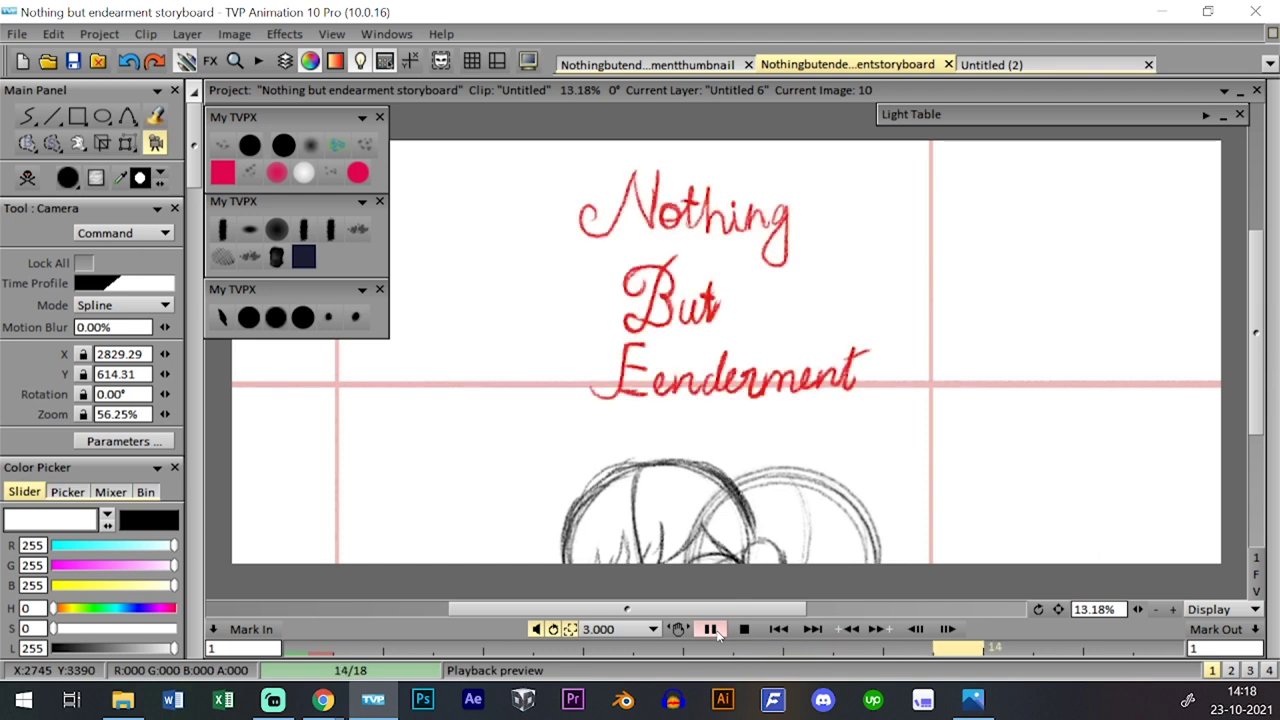
pyautogui.click(717, 634)
pyautogui.press('Tab')
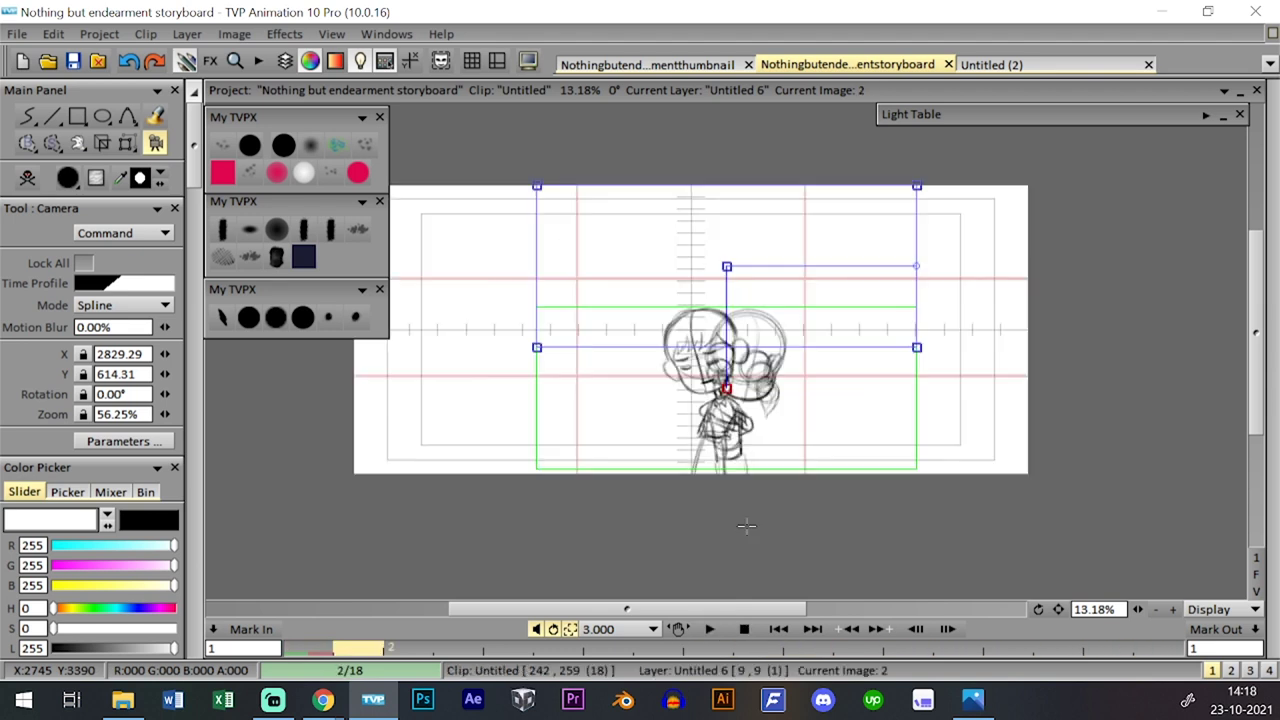
# - Open the project storyboard overview and browse clips 21, 24 and 25–27
pyautogui.press('Tab')
pyautogui.click(249, 317)
pyautogui.press('Tab')
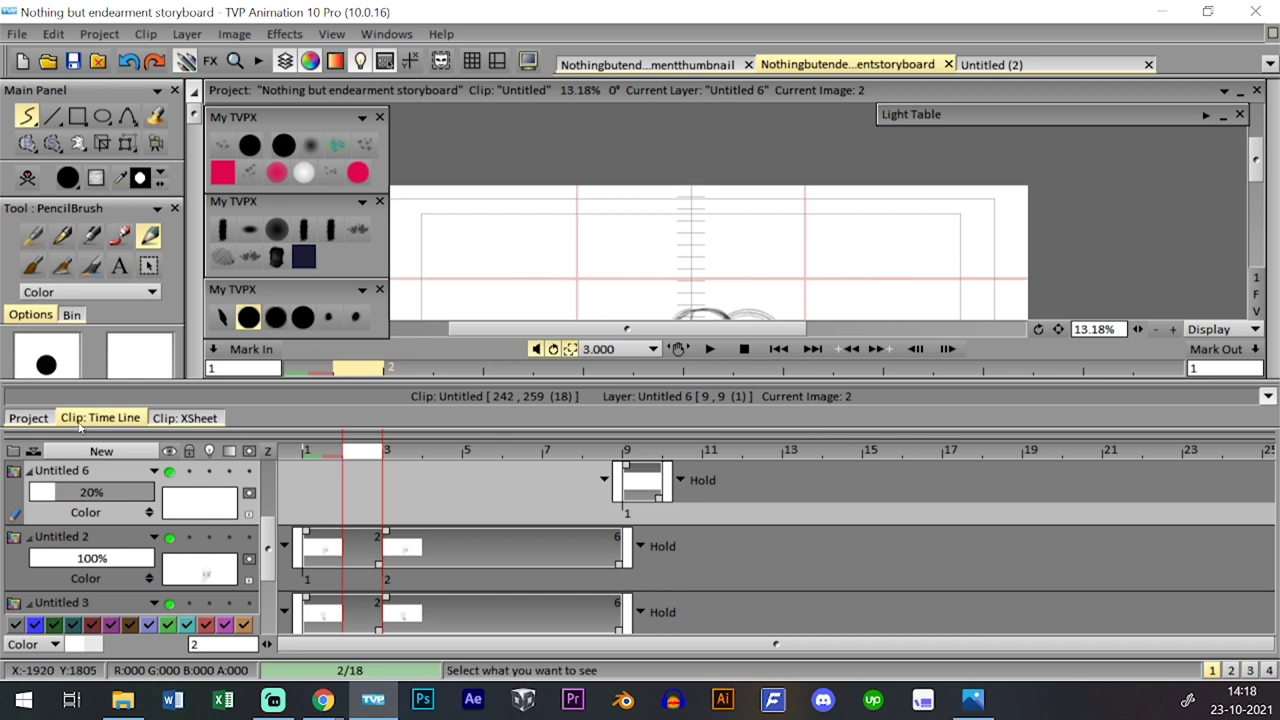
pyautogui.click(29, 418)
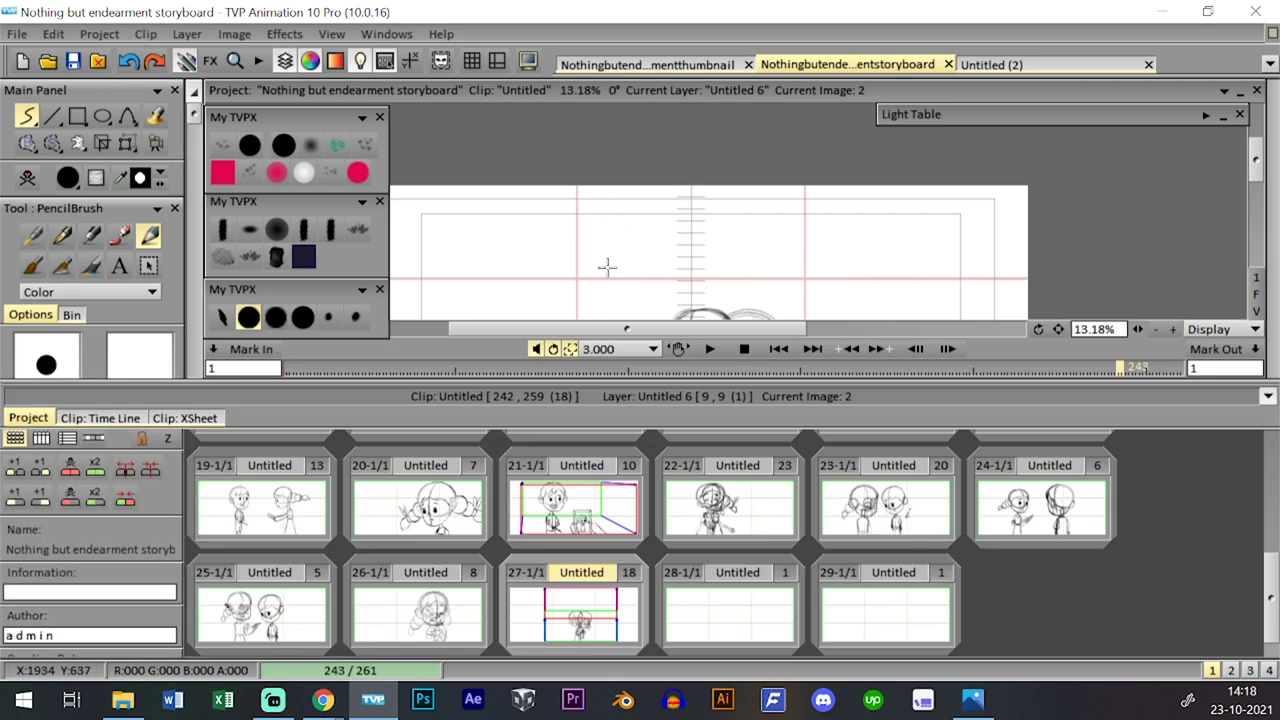
pyautogui.click(615, 505)
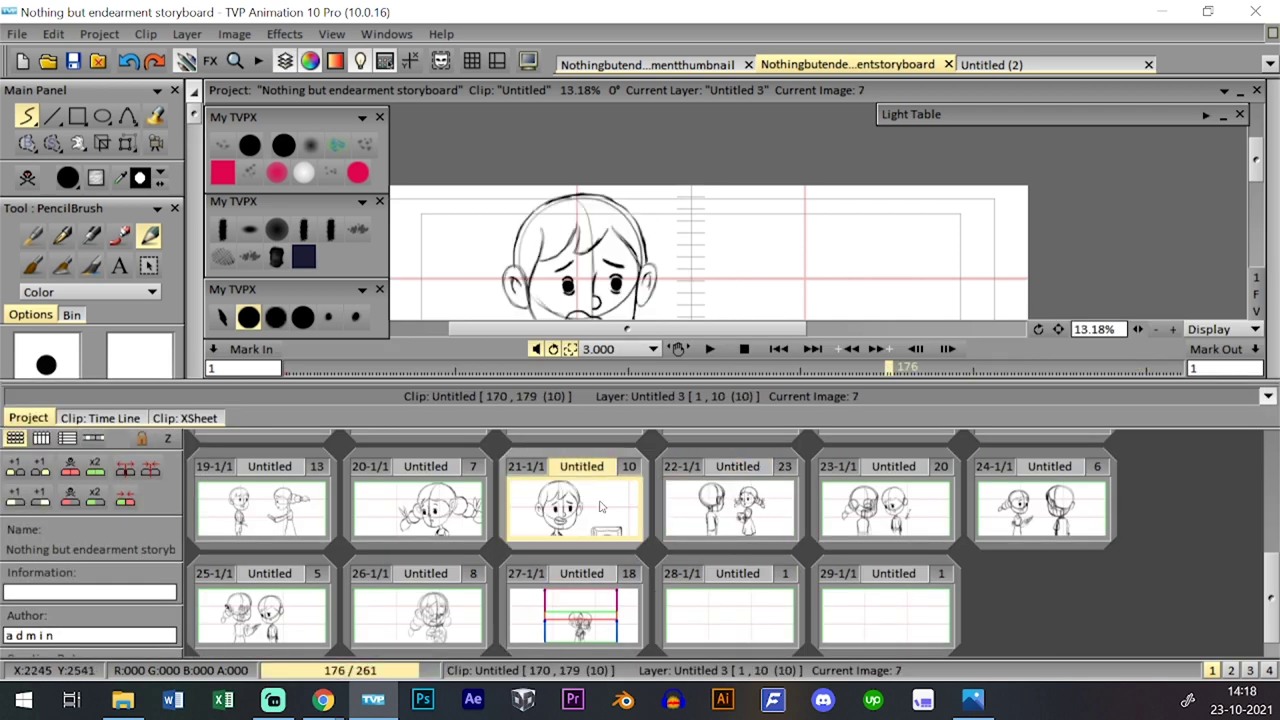
pyautogui.click(975, 511)
pyautogui.click(565, 613)
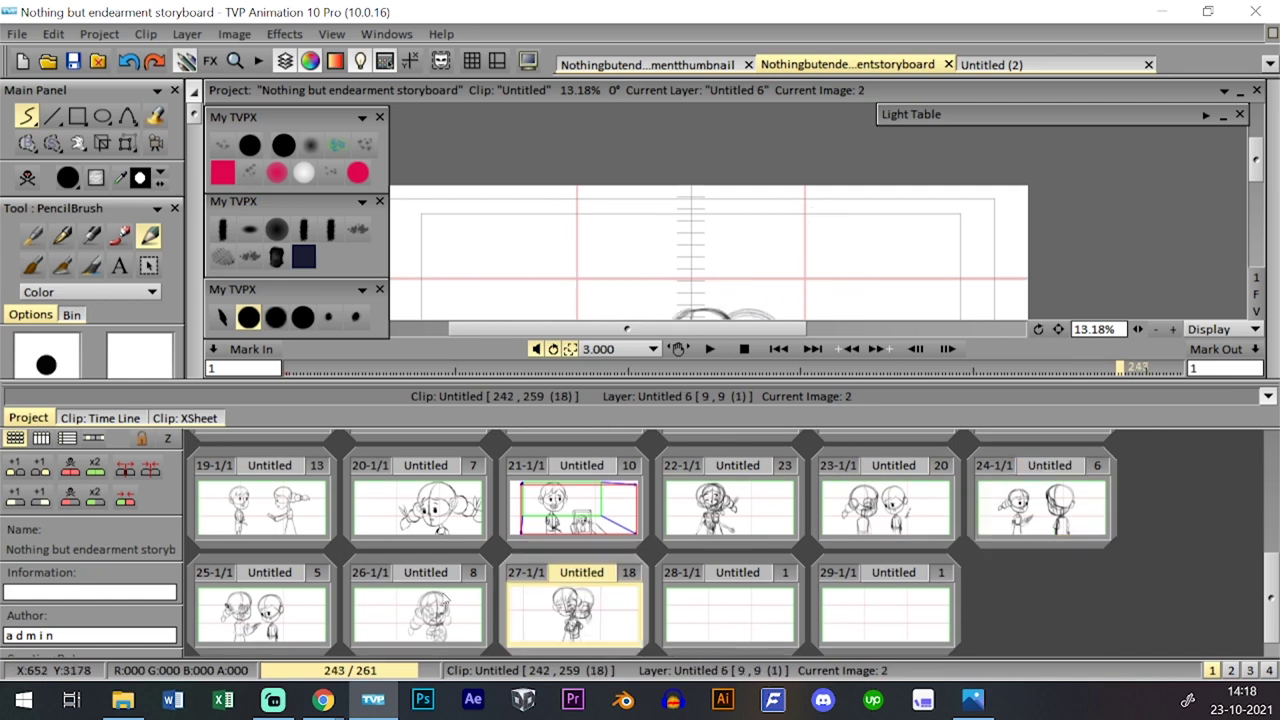
pyautogui.click(415, 613)
pyautogui.click(231, 610)
pyautogui.moveTo(1269, 592)
pyautogui.mouseDown()
pyautogui.moveTo(1267, 486)
pyautogui.moveTo(1261, 557)
pyautogui.moveTo(1252, 514)
pyautogui.moveTo(1272, 562)
pyautogui.moveTo(1248, 590)
pyautogui.mouseUp()
# - Save the storyboard, step back to clip 21 and return to its clip timeline
pyautogui.click(73, 61)
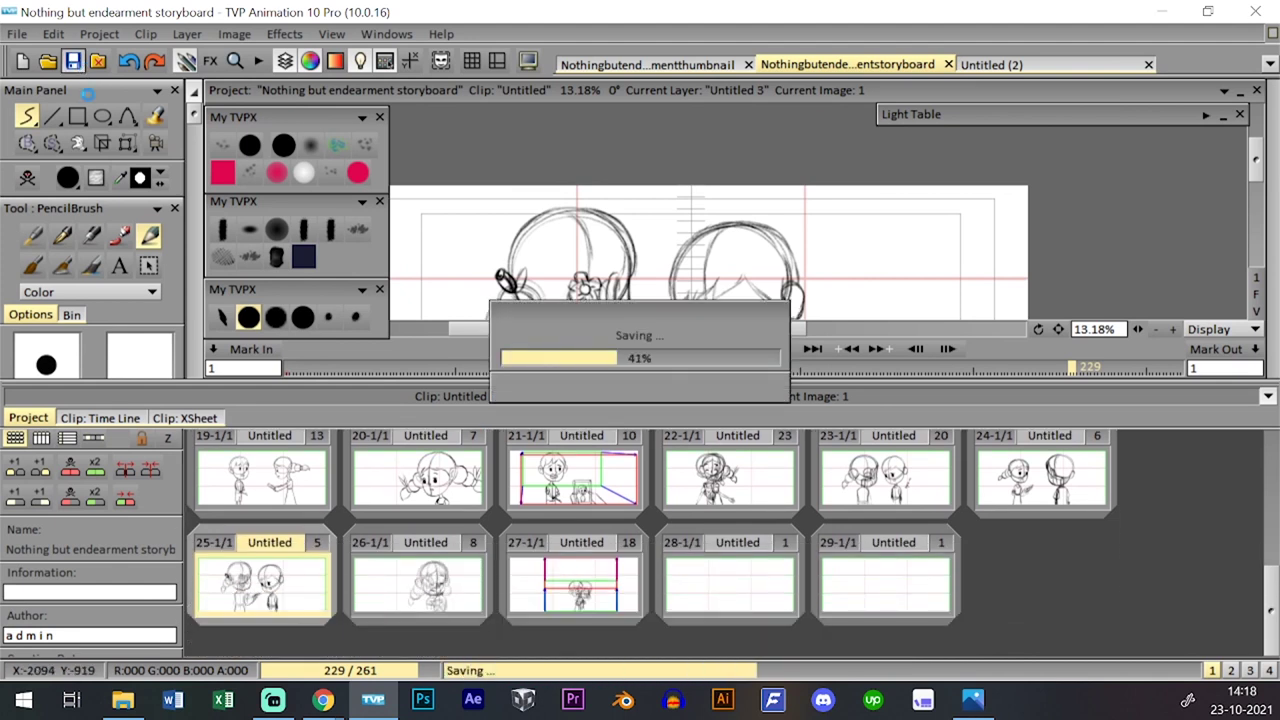
pyautogui.moveTo(921, 505); pyautogui.dragTo(588, 498)
pyautogui.click(132, 419)
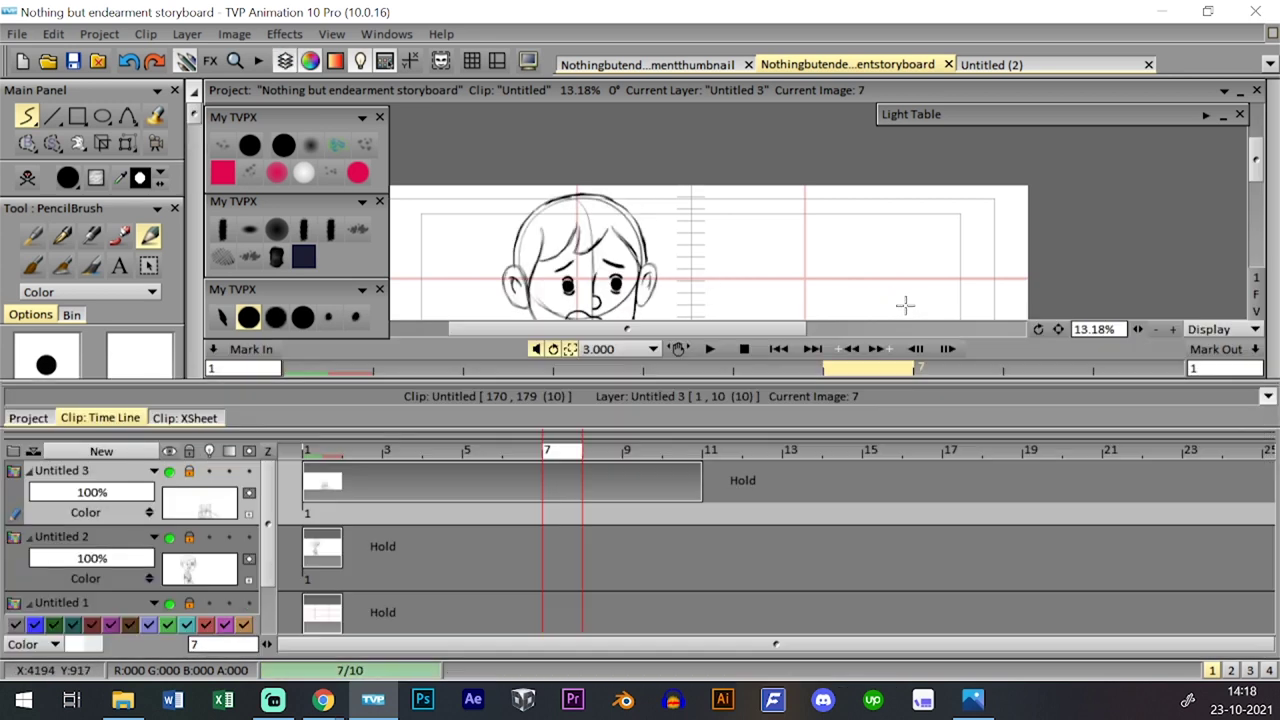
# - Move to the next clip and scrub through its images on the layer timeline
pyautogui.press('l')
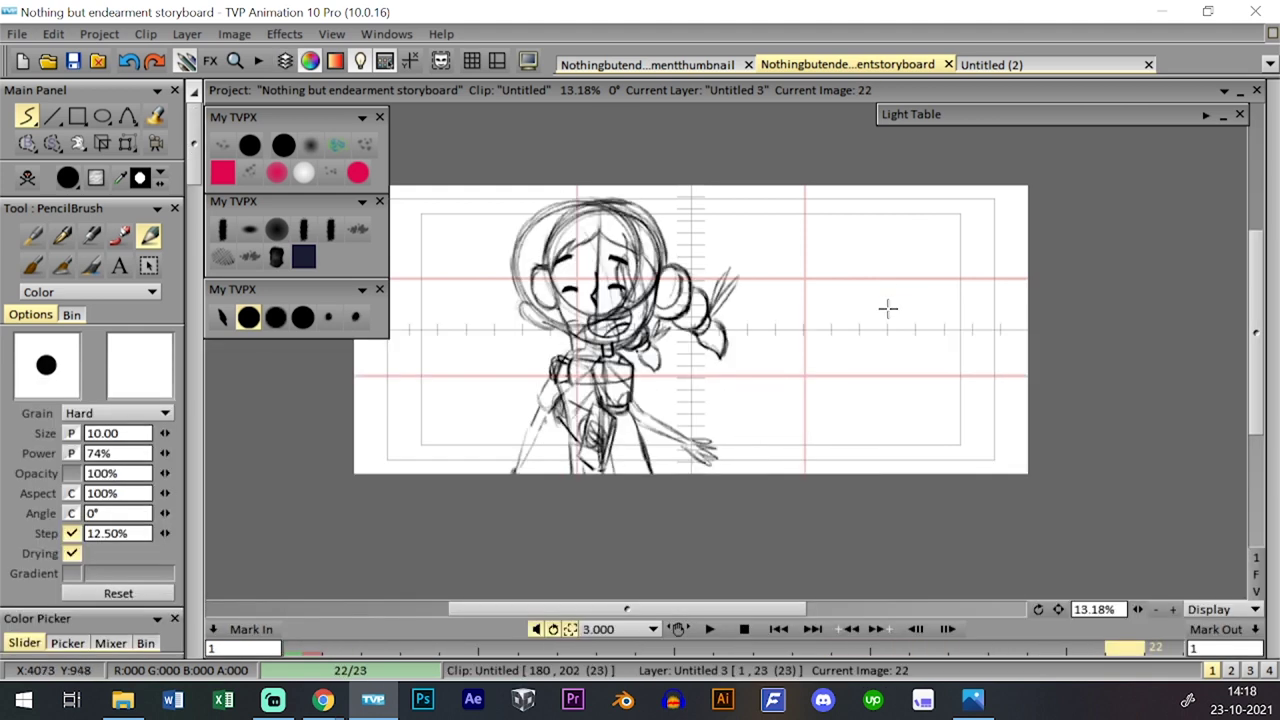
pyautogui.press('Tab')
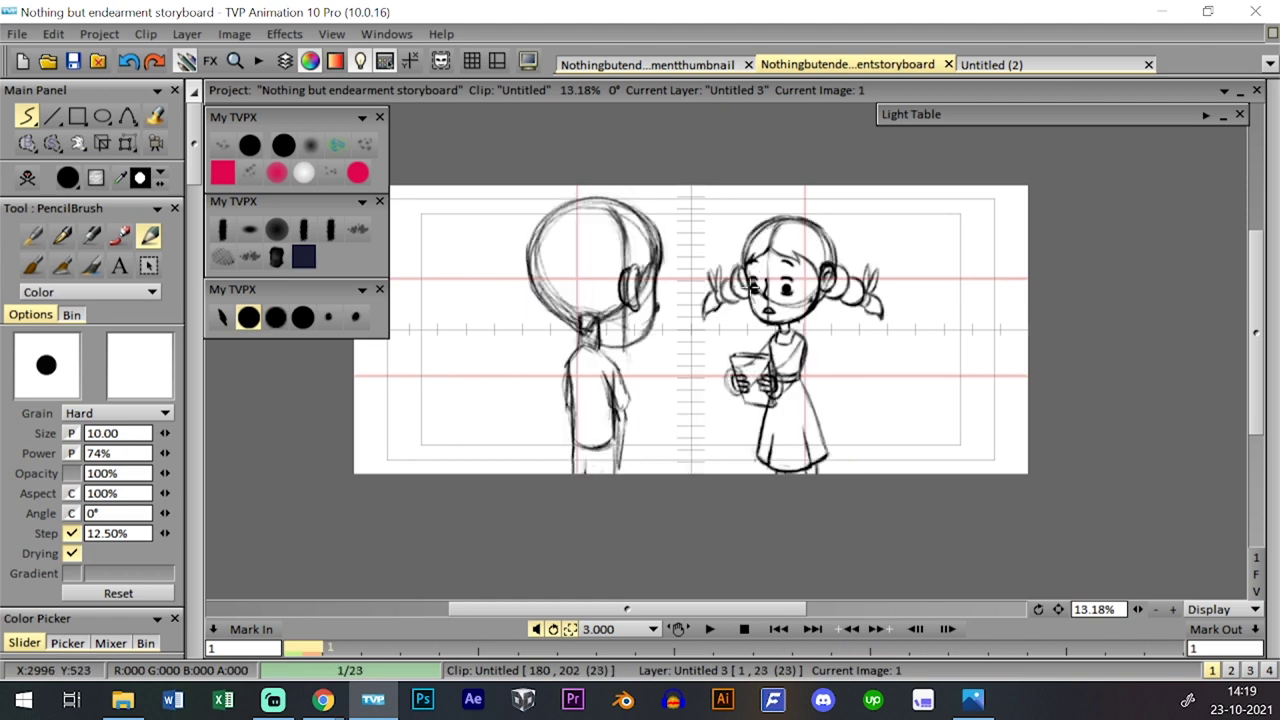
pyautogui.press('l')
pyautogui.moveTo(1126, 453)
pyautogui.mouseDown()
pyautogui.moveTo(1148, 456)
pyautogui.moveTo(1053, 432)
pyautogui.moveTo(752, 437)
pyautogui.moveTo(351, 481)
pyautogui.mouseUp()
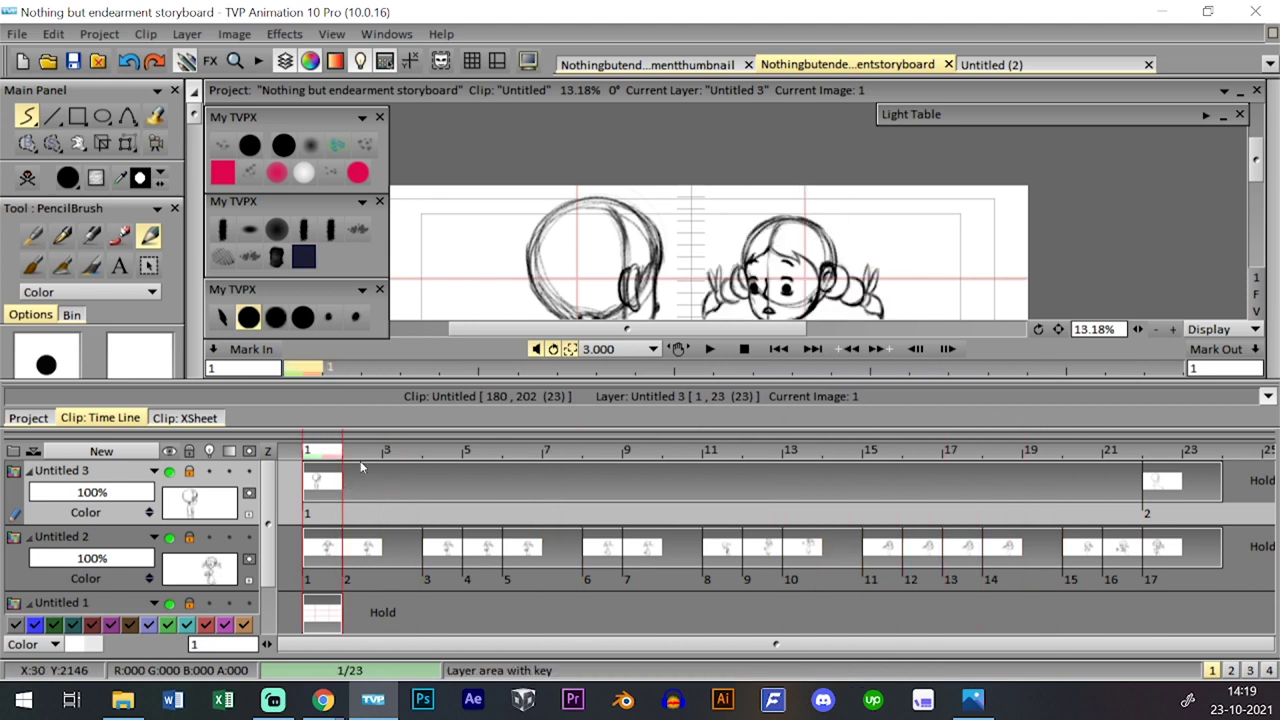
pyautogui.press('l')
pyautogui.press('l')
pyautogui.press('l')
# - Zoom in on the two characters and step through the girl's reaction to image 10
pyautogui.moveTo(1137, 609); pyautogui.dragTo(1160, 609)
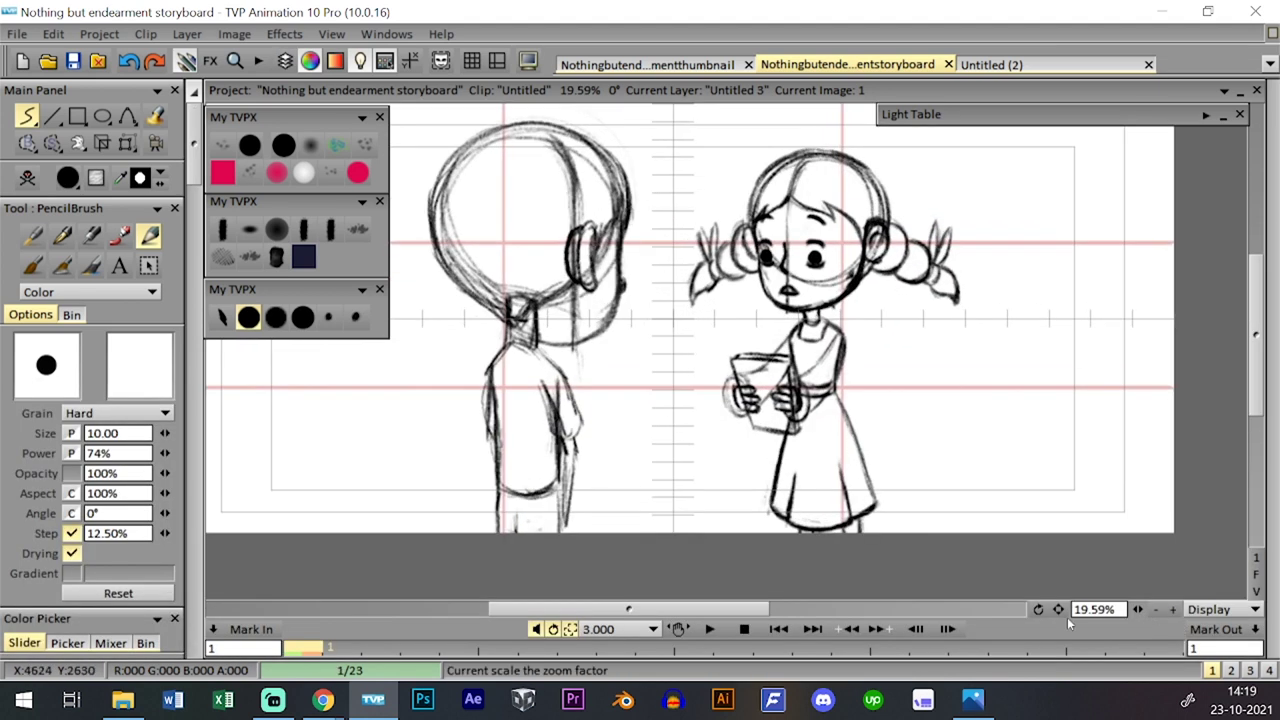
pyautogui.moveTo(715, 609); pyautogui.dragTo(749, 609)
pyautogui.press('l')
pyautogui.press('l')
pyautogui.press('Right')
pyautogui.press('Right')
pyautogui.press('Right')
pyautogui.press('Right')
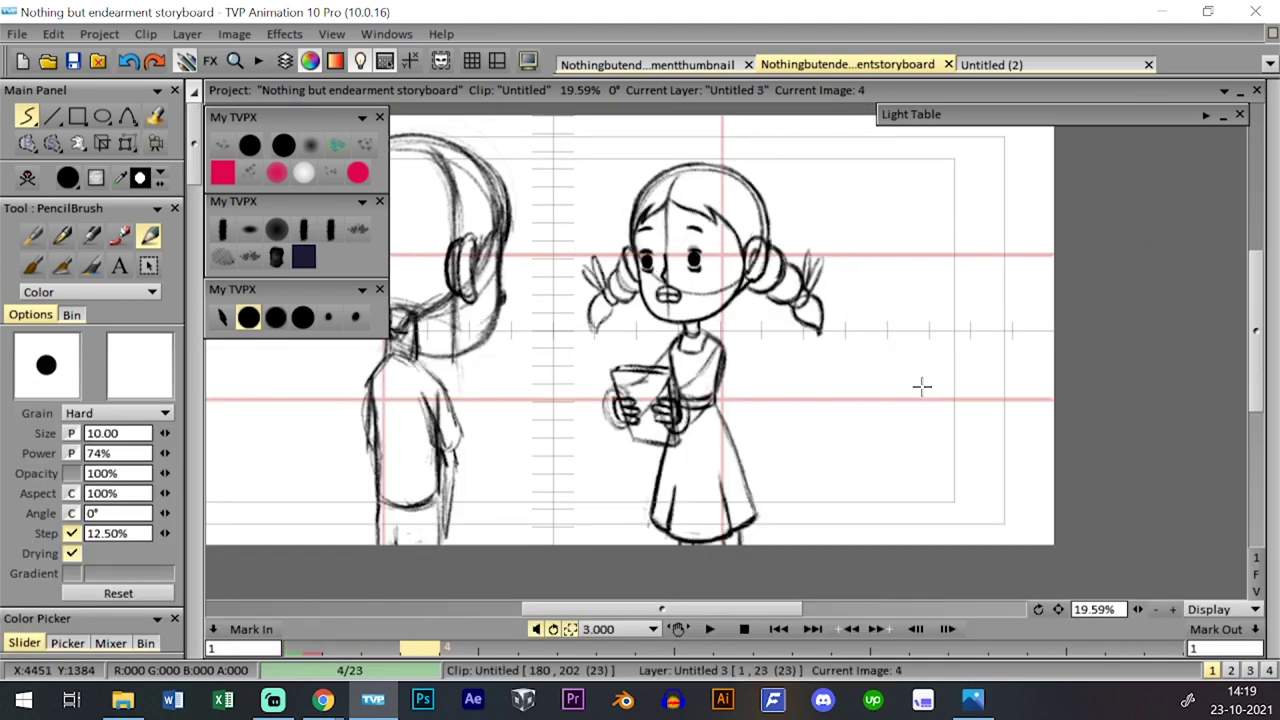
pyautogui.press('Left')
pyautogui.press('Left')
pyautogui.press('Left')
pyautogui.press('Right')
pyautogui.press('Right')
pyautogui.press('Right')
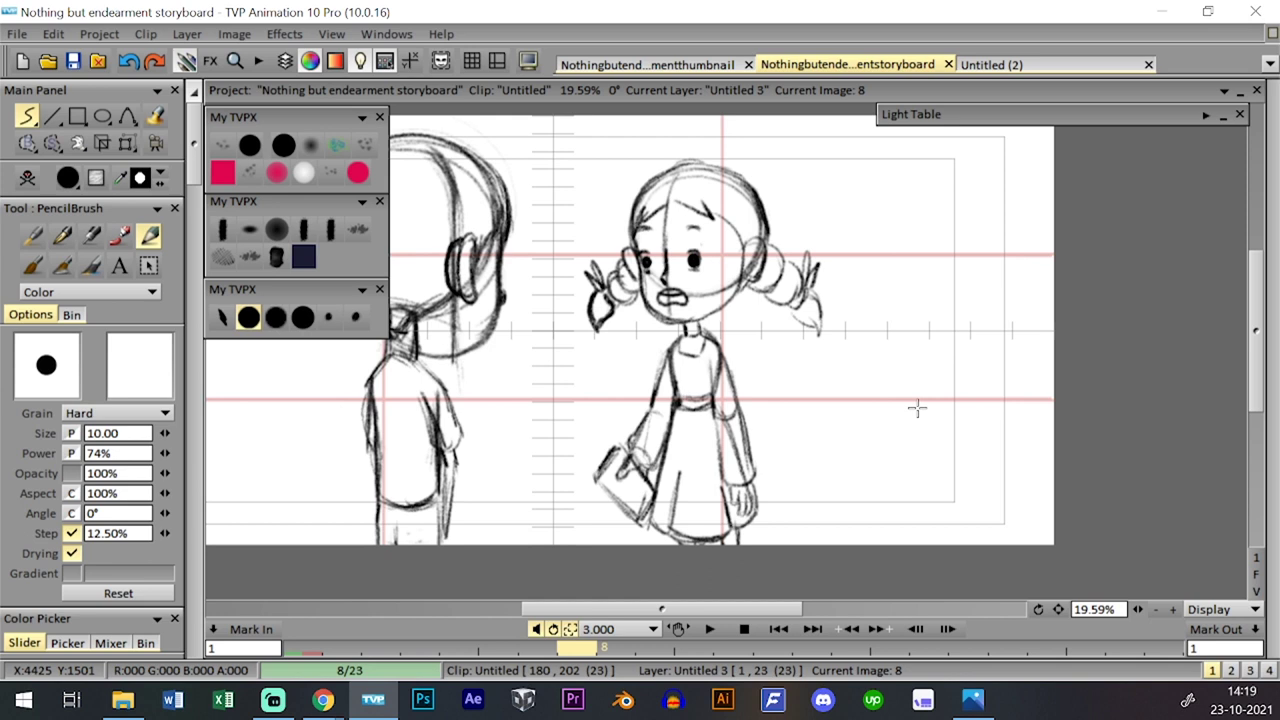
pyautogui.press('Right')
pyautogui.press('Right')
pyautogui.press('Right')
pyautogui.press('Right')
pyautogui.press('Left')
pyautogui.press('Left')
# - Flip between the girl standing and bowing to check the bow timing, ending at image 11
pyautogui.scroll(-1, 1054, 586)
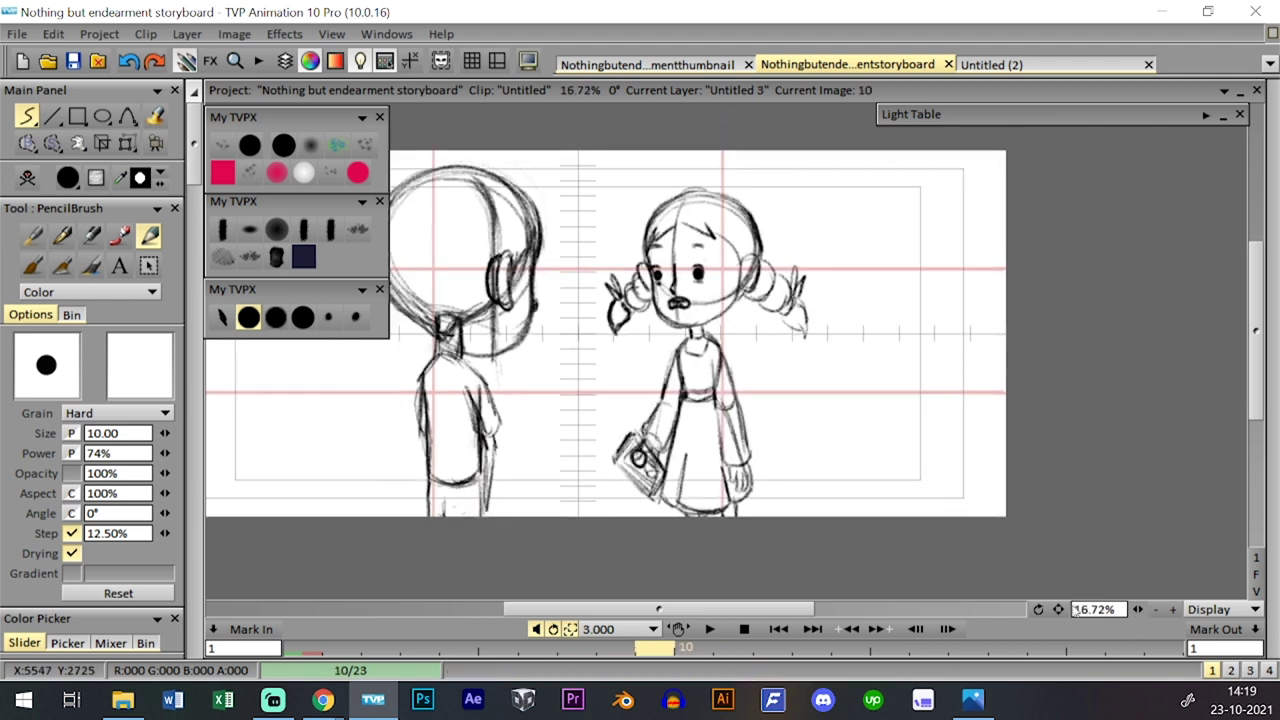
pyautogui.press('Right')
pyautogui.press('Left')
pyautogui.press('Right')
pyautogui.press('Right')
pyautogui.press('Left')
pyautogui.press('Left')
pyautogui.press('Right')
pyautogui.press('Right')
pyautogui.press('Right')
pyautogui.press('Right')
pyautogui.press('Left')
pyautogui.press('Left')
pyautogui.press('Left')
pyautogui.press('Left')
pyautogui.press('Right')
pyautogui.press('Left')
pyautogui.press('Right')
pyautogui.press('Left')
pyautogui.press('Right')
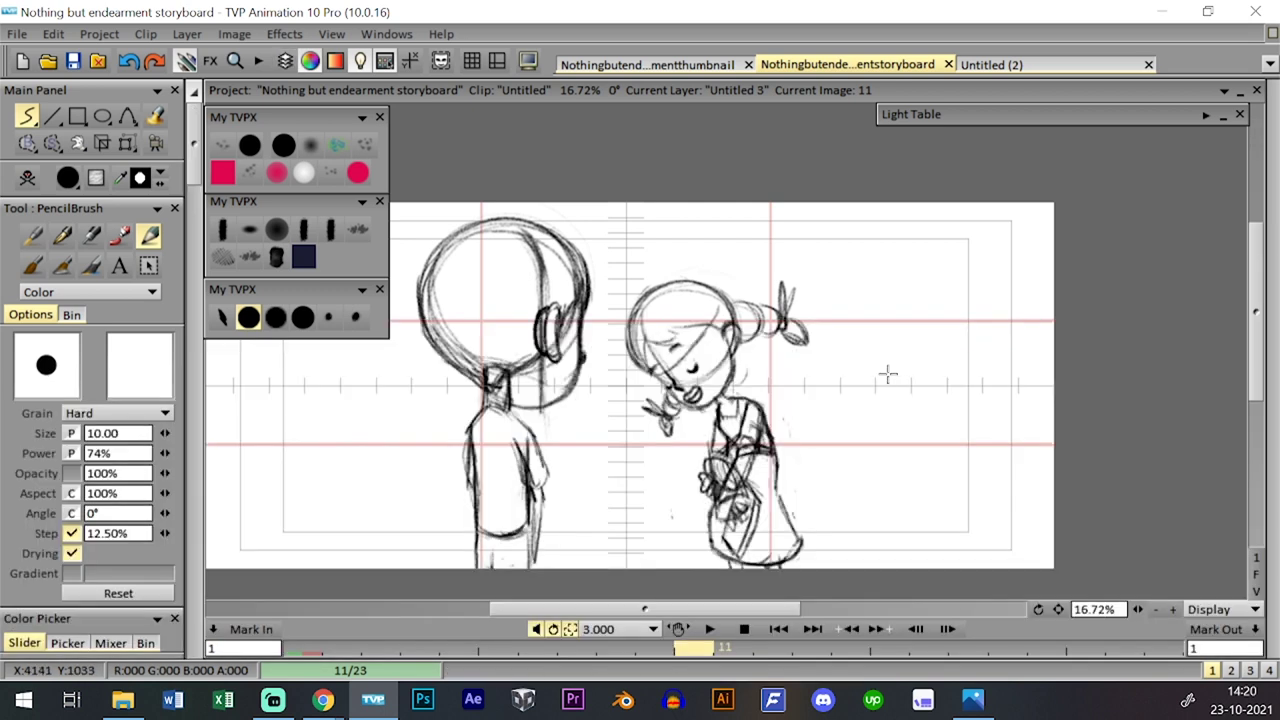
# - Step back and forth through images 16–21, comparing the girl holding out the book with the hug
pyautogui.press('Right')
pyautogui.press('Right')
pyautogui.press('Right')
pyautogui.press('Right')
pyautogui.press('Right')
pyautogui.press('Right')
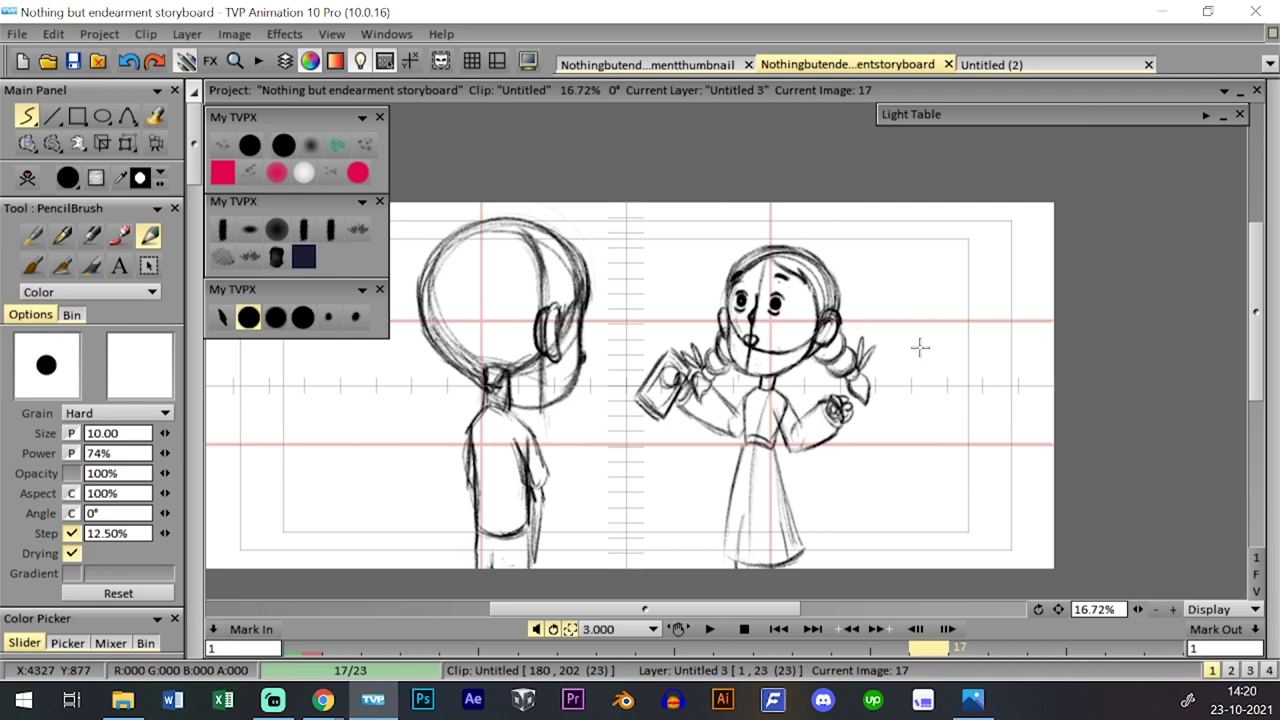
pyautogui.press('Left')
pyautogui.press('Left')
pyautogui.press('Left')
pyautogui.press('Left')
pyautogui.press('Left')
pyautogui.press('Right')
pyautogui.press('Right')
pyautogui.press('Right')
pyautogui.press('Right')
pyautogui.press('Right')
pyautogui.press('Right')
pyautogui.press('Right')
pyautogui.press('Right')
pyautogui.press('Right')
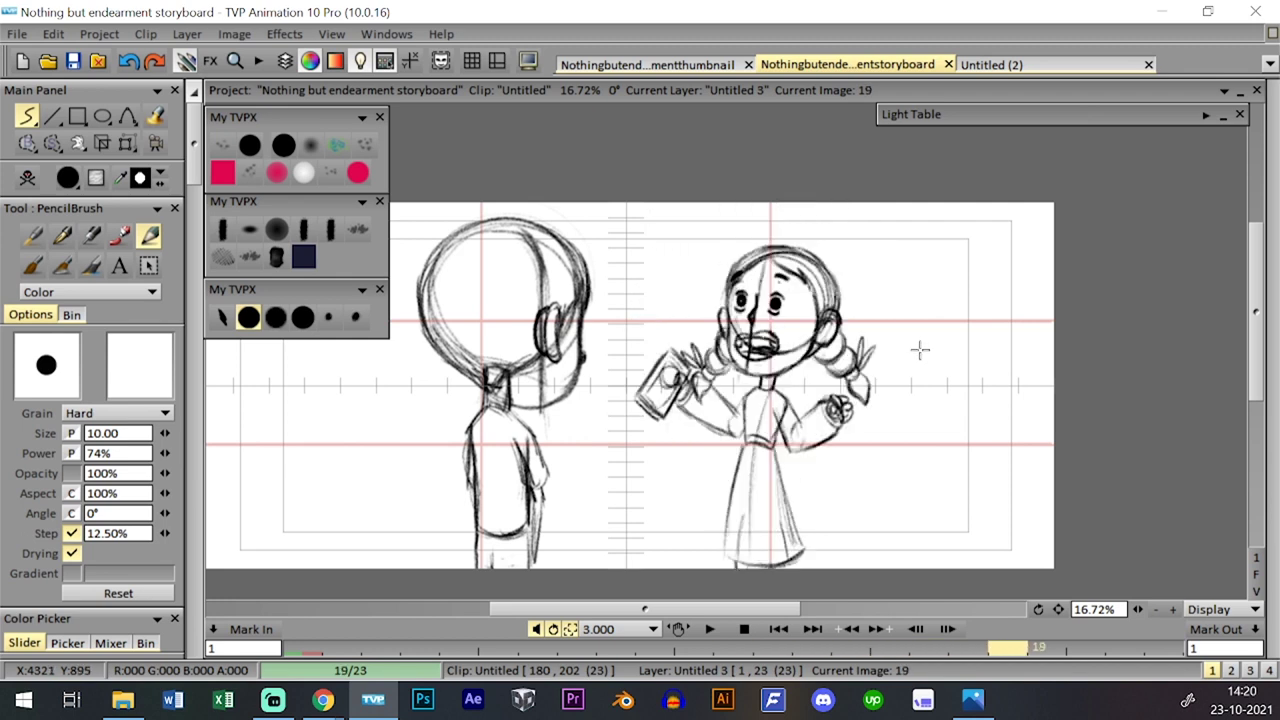
pyautogui.press('Left')
pyautogui.press('Left')
pyautogui.press('Right')
pyautogui.press('Left')
pyautogui.press('Right')
pyautogui.press('Left')
pyautogui.press('Right')
pyautogui.press('Right')
pyautogui.press('Left')
pyautogui.press('Left')
pyautogui.press('Right')
pyautogui.press('Right')
pyautogui.press('Left')
pyautogui.press('Left')
pyautogui.press('Right')
pyautogui.press('Left')
pyautogui.press('Right')
pyautogui.press('Right')
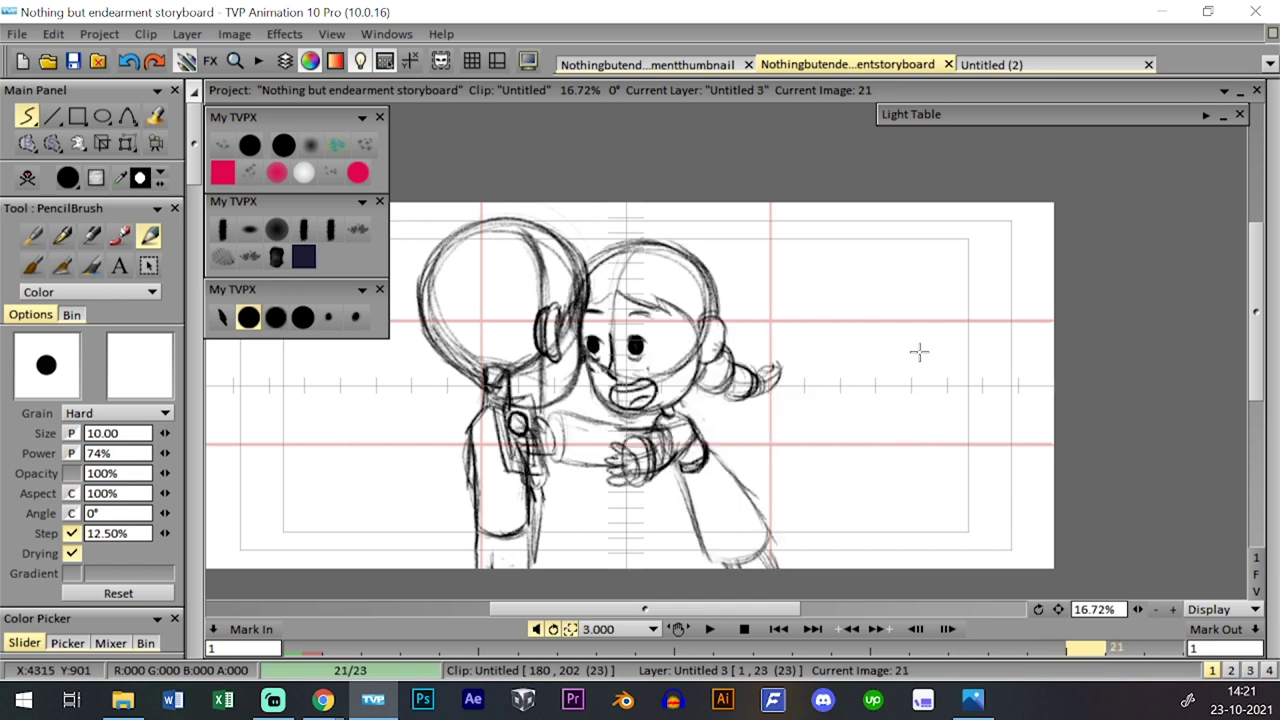
pyautogui.press('Left')
pyautogui.press('Left')
pyautogui.press('Right')
pyautogui.press('Left')
pyautogui.press('Right')
pyautogui.press('Left')
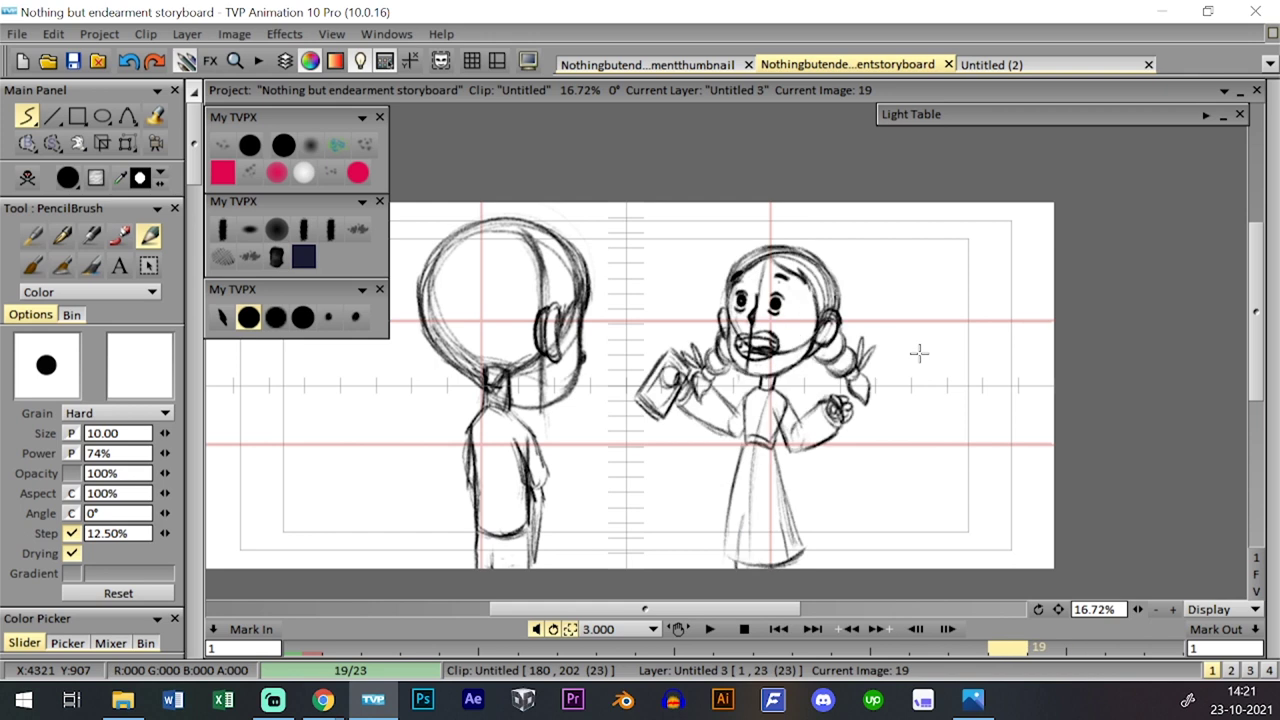
pyautogui.press('Right')
pyautogui.press('Right')
pyautogui.press('Right')
pyautogui.press('Right')
# - Flip between the boy-and-girl clip and the previous clip's last image, settling on the girl laughing
pyautogui.press('Up')
pyautogui.press('Down')
pyautogui.press('Up')
pyautogui.press('Down')
pyautogui.press('Up')
pyautogui.press('Down')
pyautogui.press('Up')
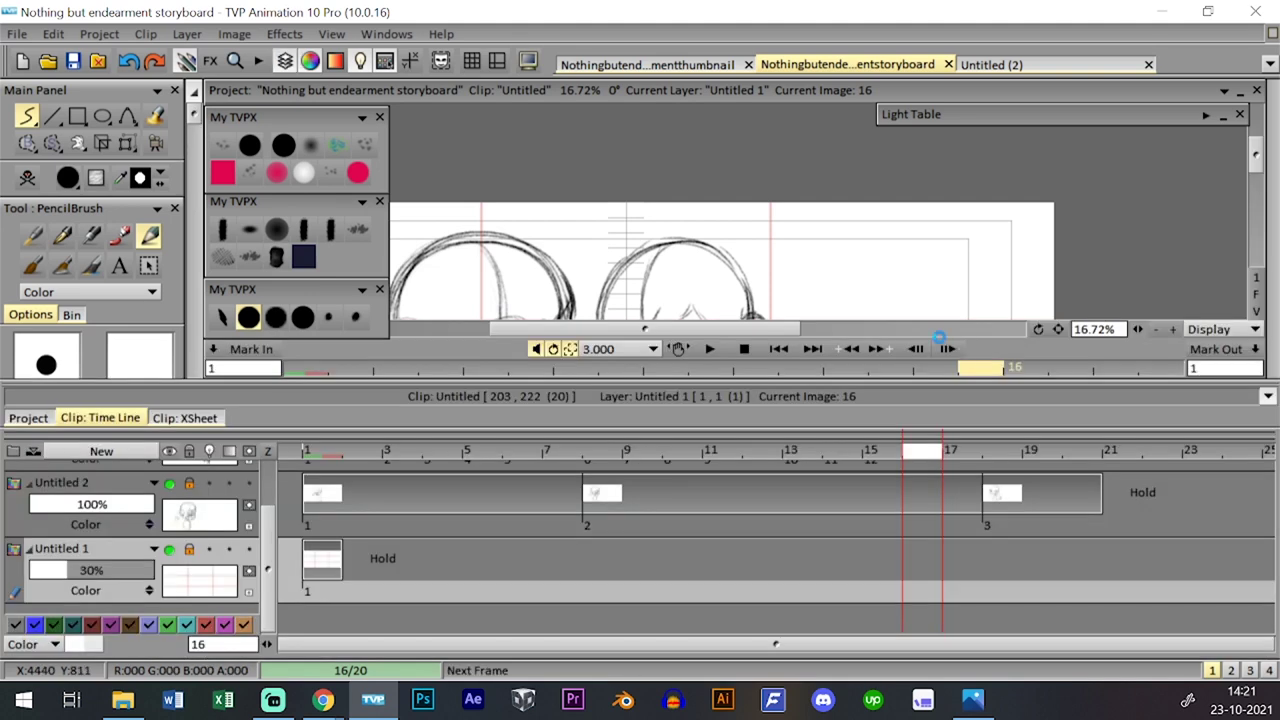
pyautogui.press('Down')
pyautogui.press('Down')
pyautogui.press('Down')
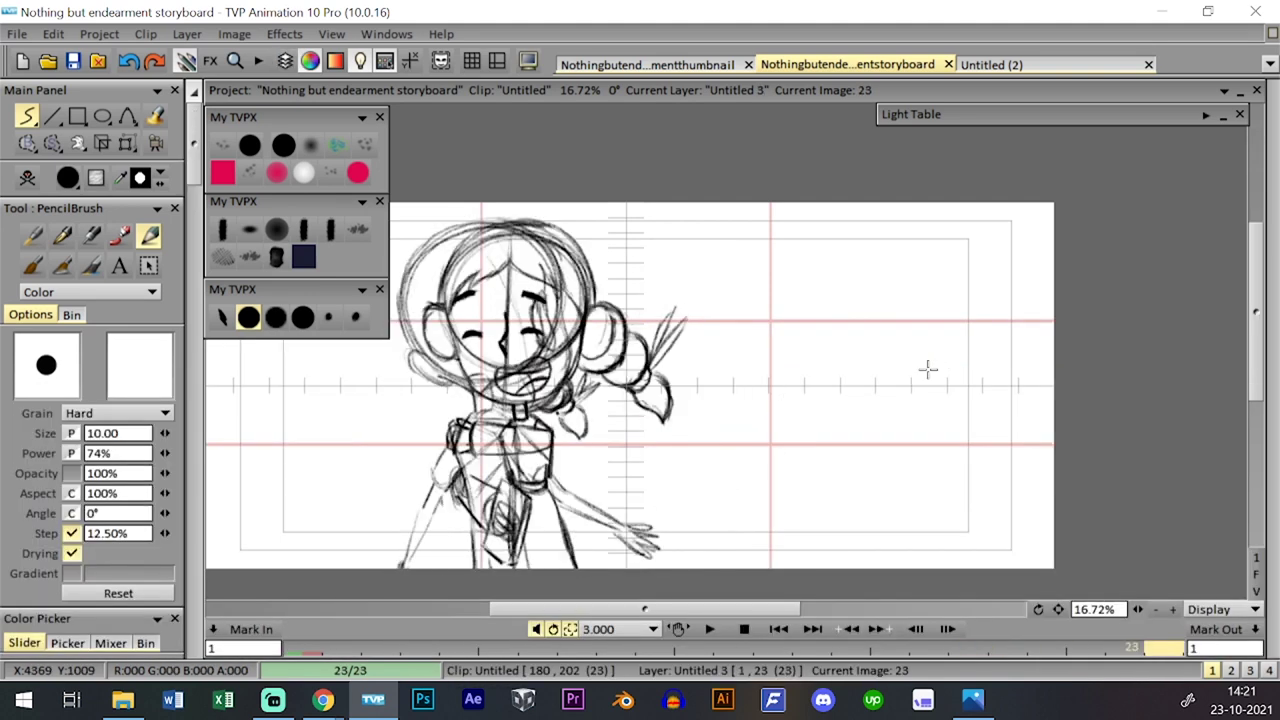
pyautogui.press('Up')
pyautogui.press('Up')
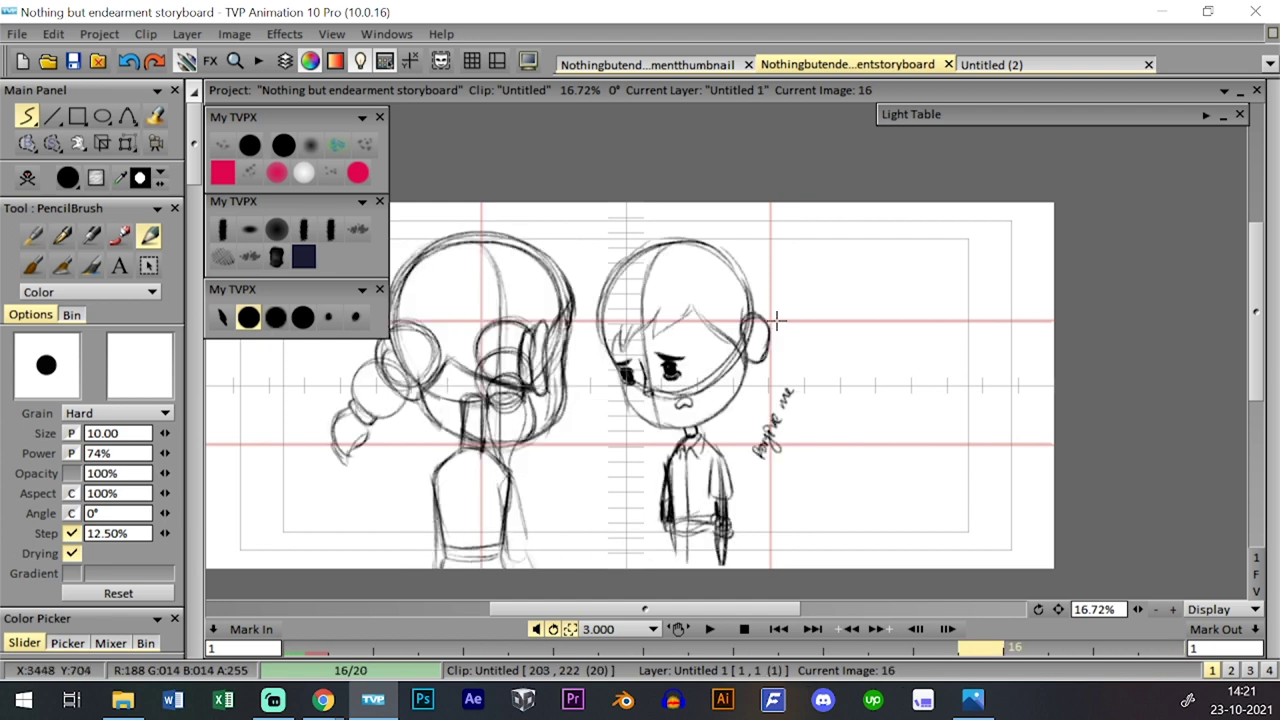
pyautogui.press('Down')
pyautogui.press('Down')
# - Page through the following clips with the Time Line toggled, stepping through the girl-and-boy clip
pyautogui.press('pagedown')
pyautogui.press('Tab')
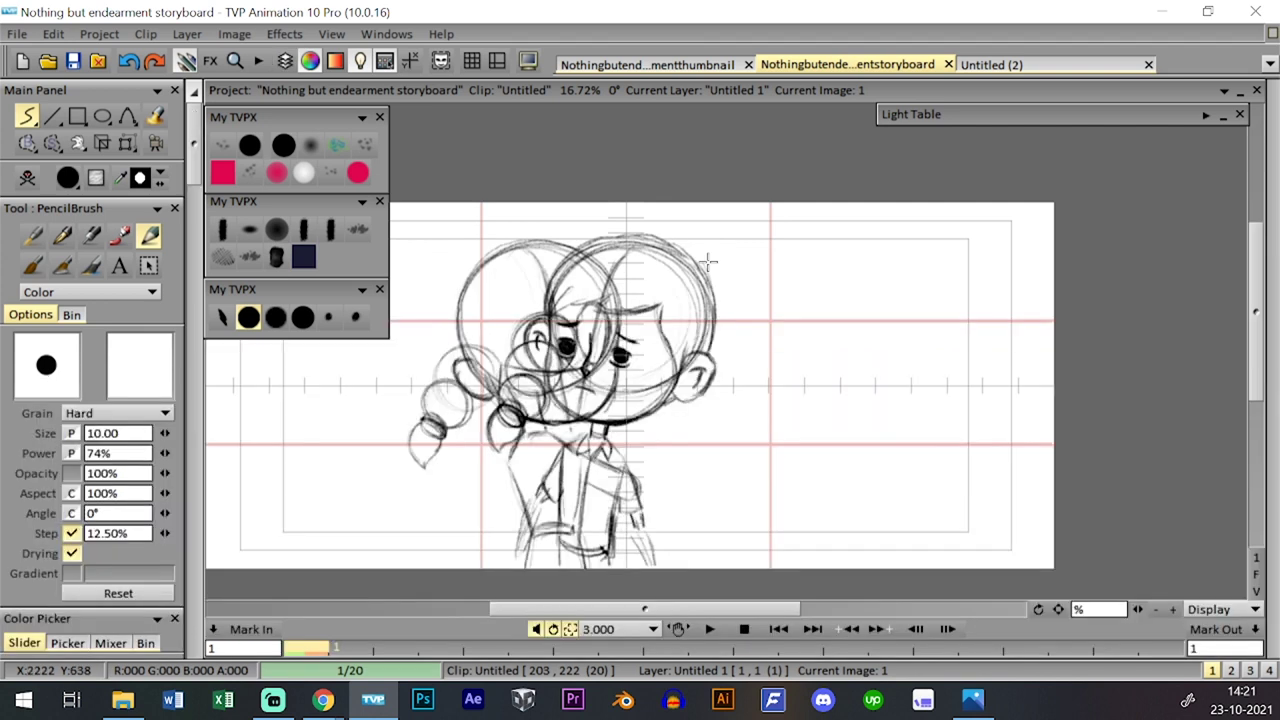
pyautogui.press('Down')
pyautogui.press('Down')
pyautogui.press('Up')
pyautogui.press('Up')
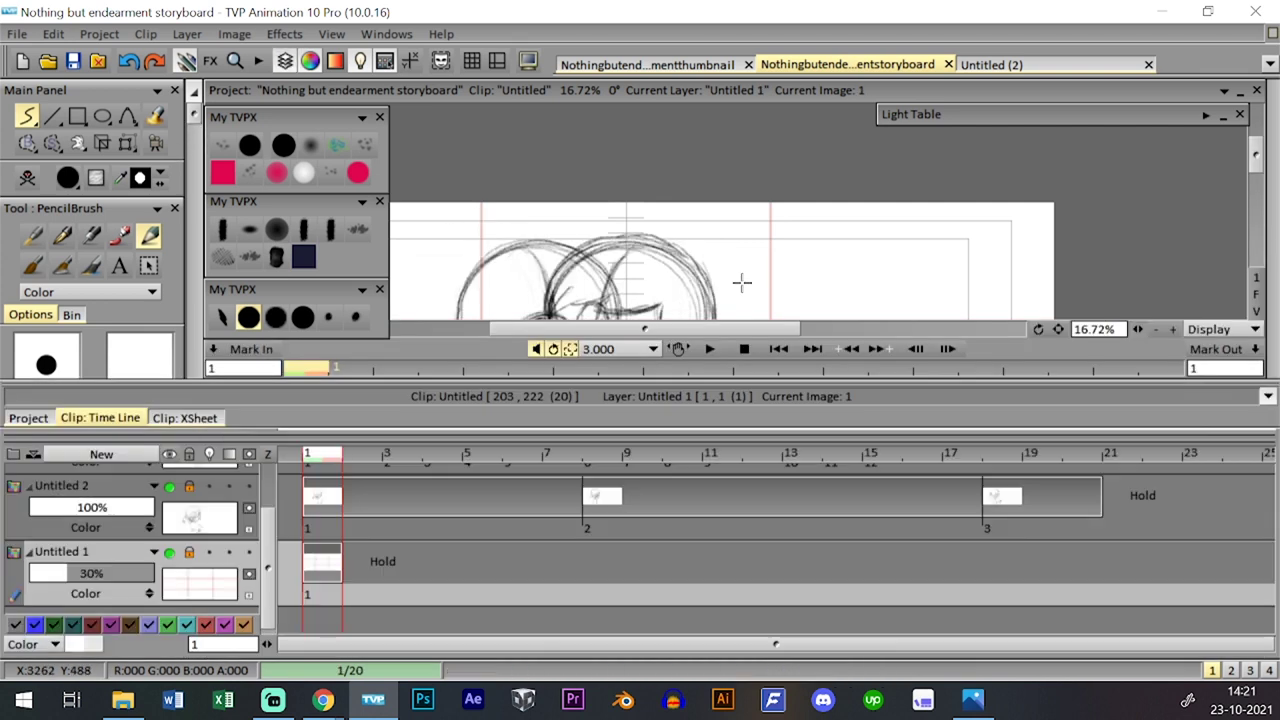
pyautogui.press('pagedown')
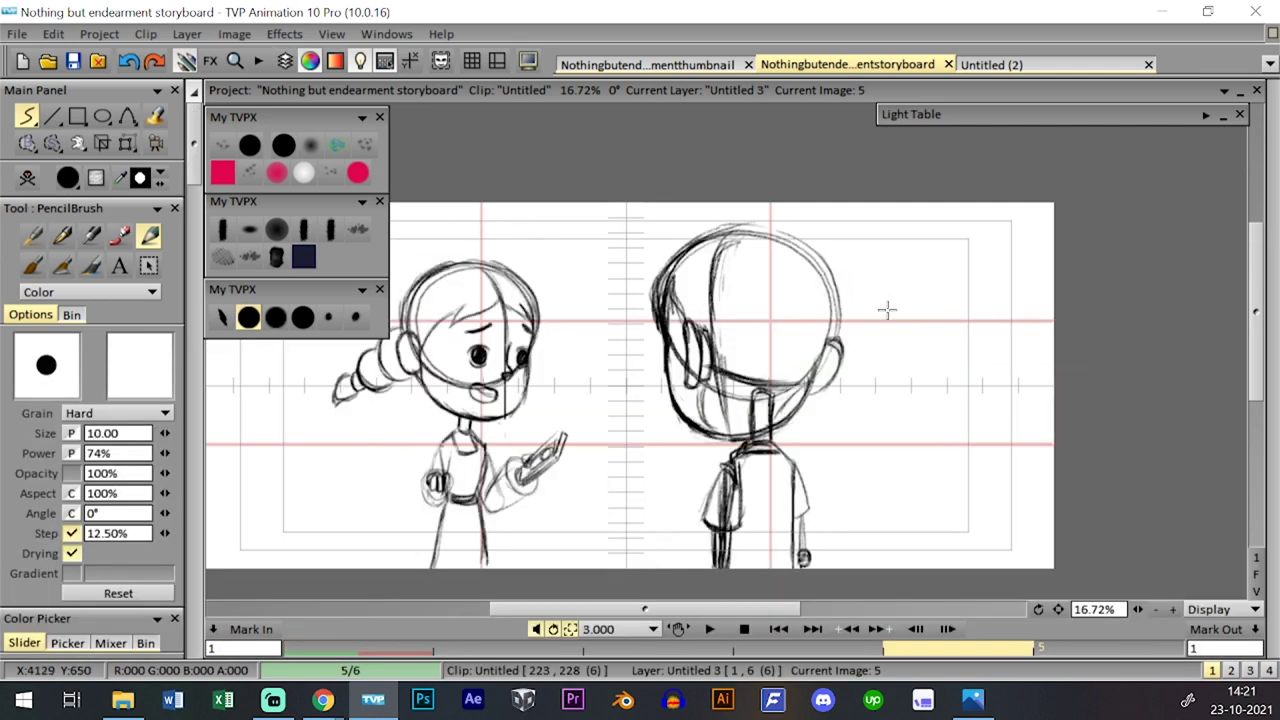
pyautogui.press('pageup')
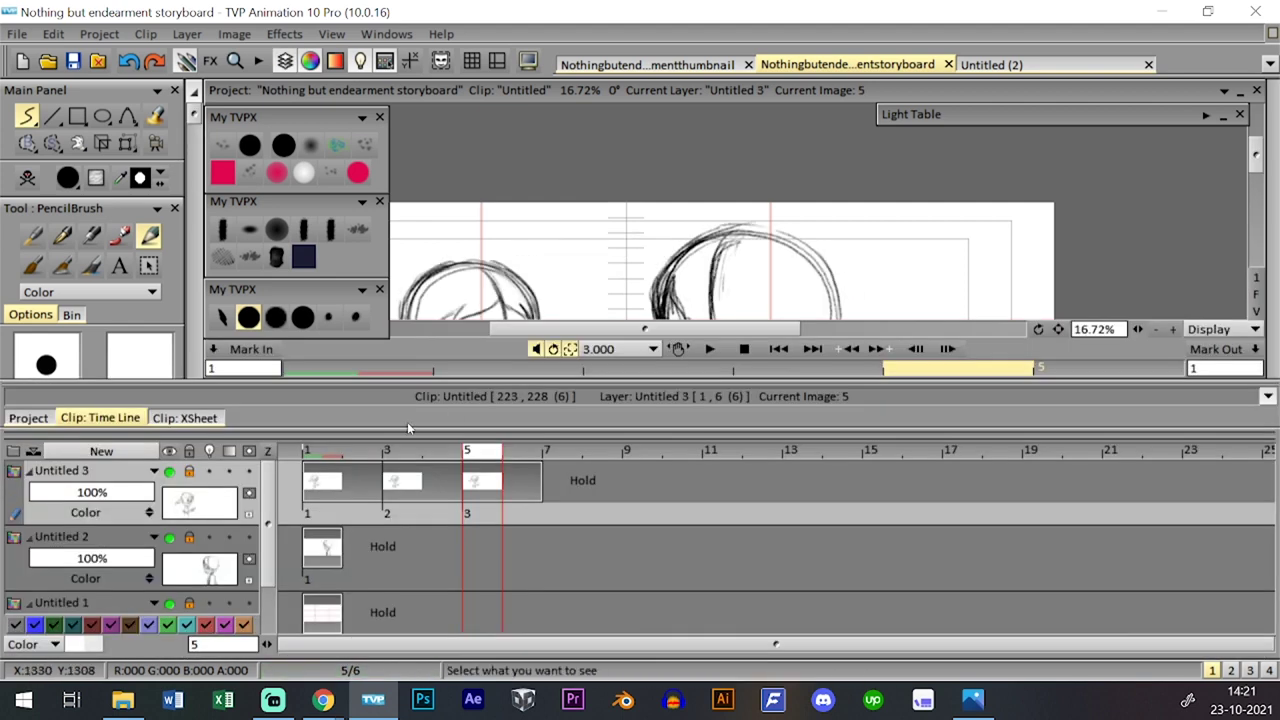
pyautogui.press('Left')
pyautogui.press('Left')
pyautogui.press('Left')
pyautogui.press('l')
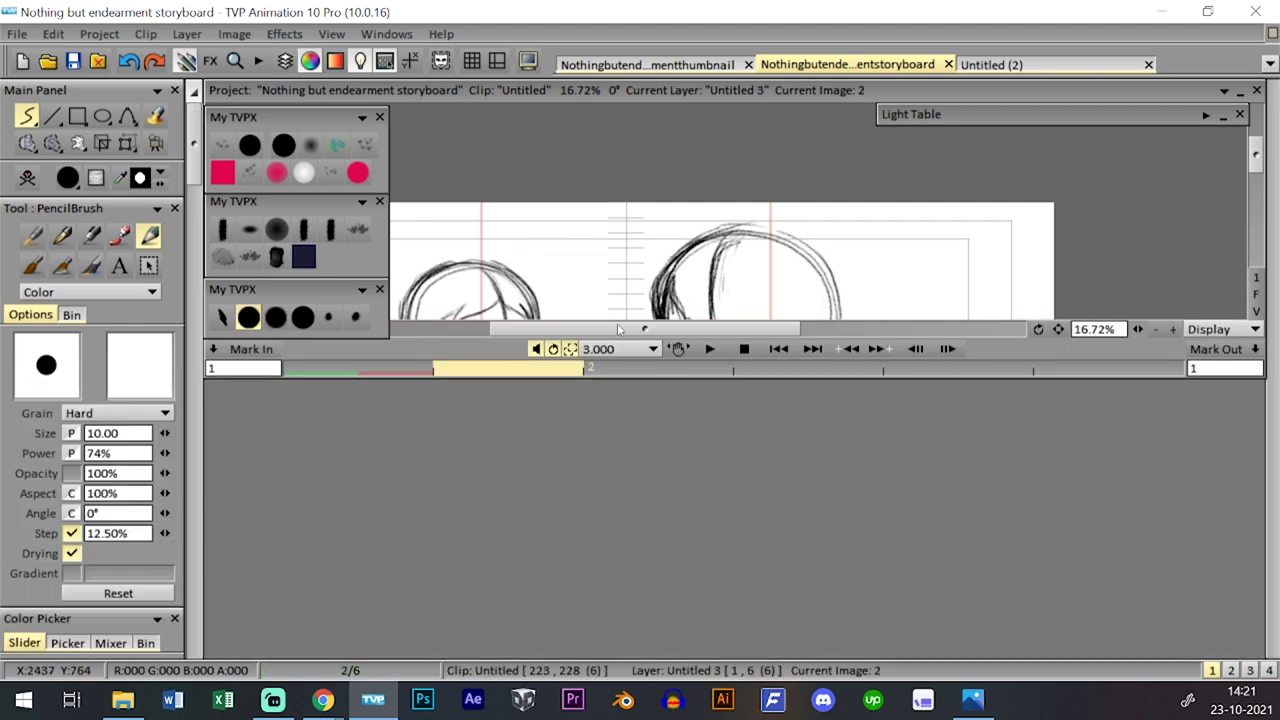
pyautogui.press('Right')
pyautogui.press('Right')
pyautogui.press('Right')
pyautogui.press('Right')
pyautogui.press('Right')
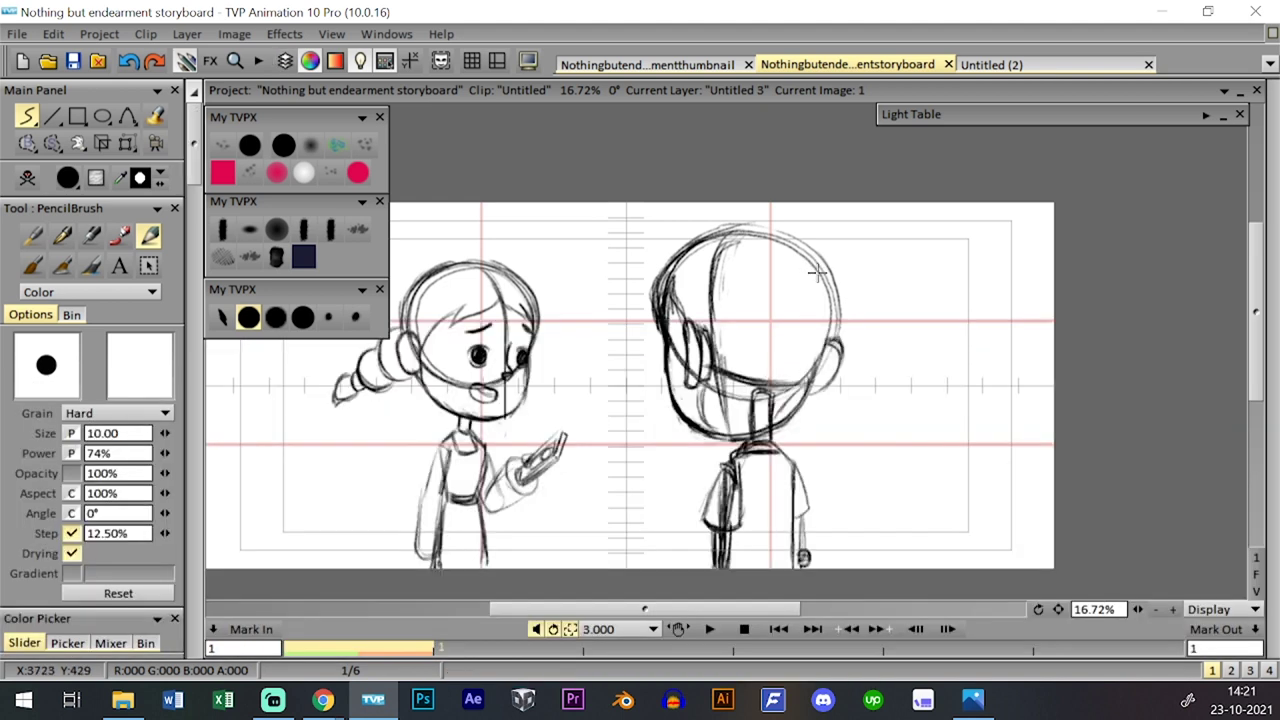
pyautogui.press('Left')
pyautogui.press('Right')
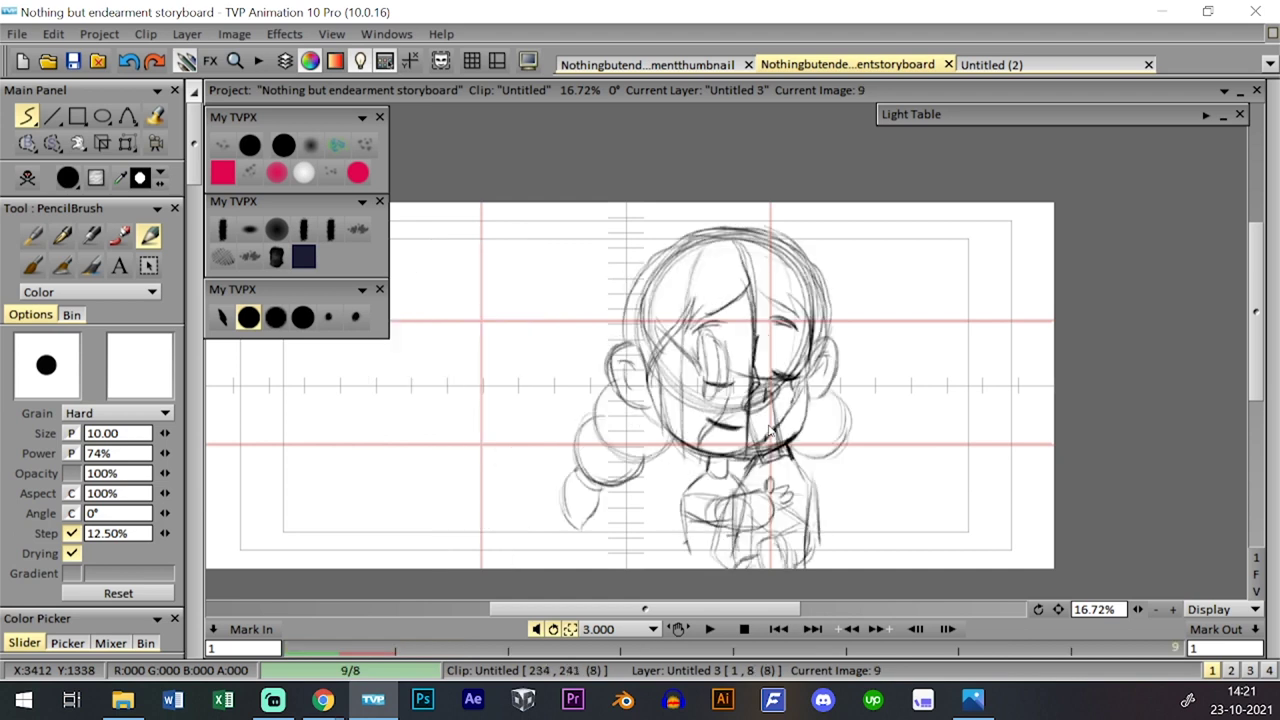
# - Play the 18-image hug clip and step through its first images with the Time Line hidden
pyautogui.press('pageup')
pyautogui.press('l')
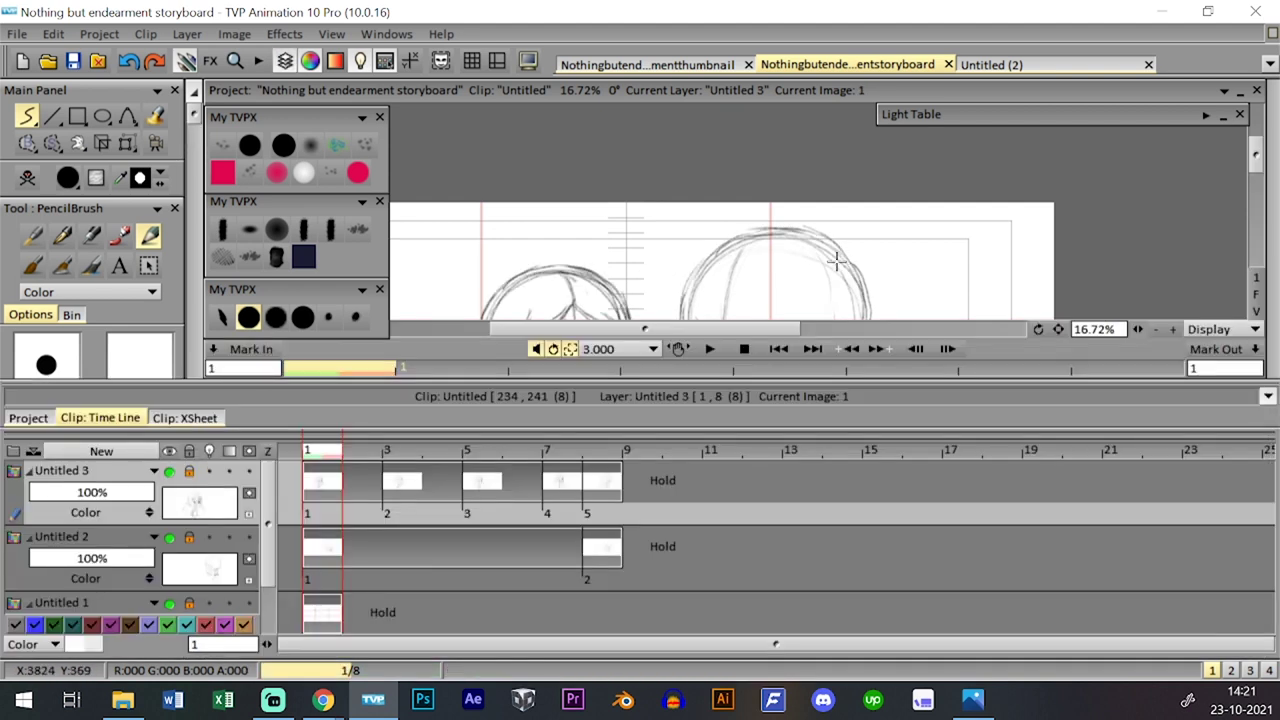
pyautogui.hotkey('ctrl', 't')
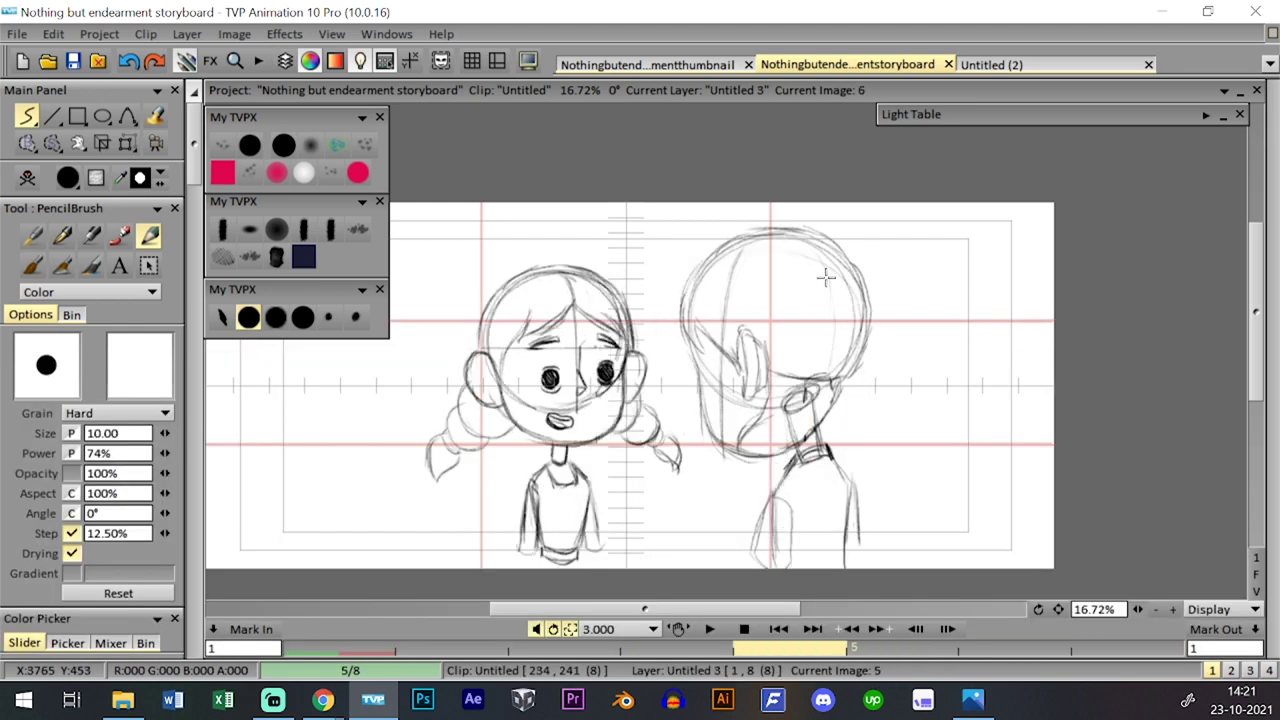
pyautogui.hotkey('ctrl', 't')
pyautogui.hotkey('ctrl', 't')
pyautogui.press('Up')
pyautogui.press('Down')
pyautogui.press('Up')
pyautogui.press('Down')
pyautogui.press('Right')
pyautogui.press('Right')
pyautogui.press('Left')
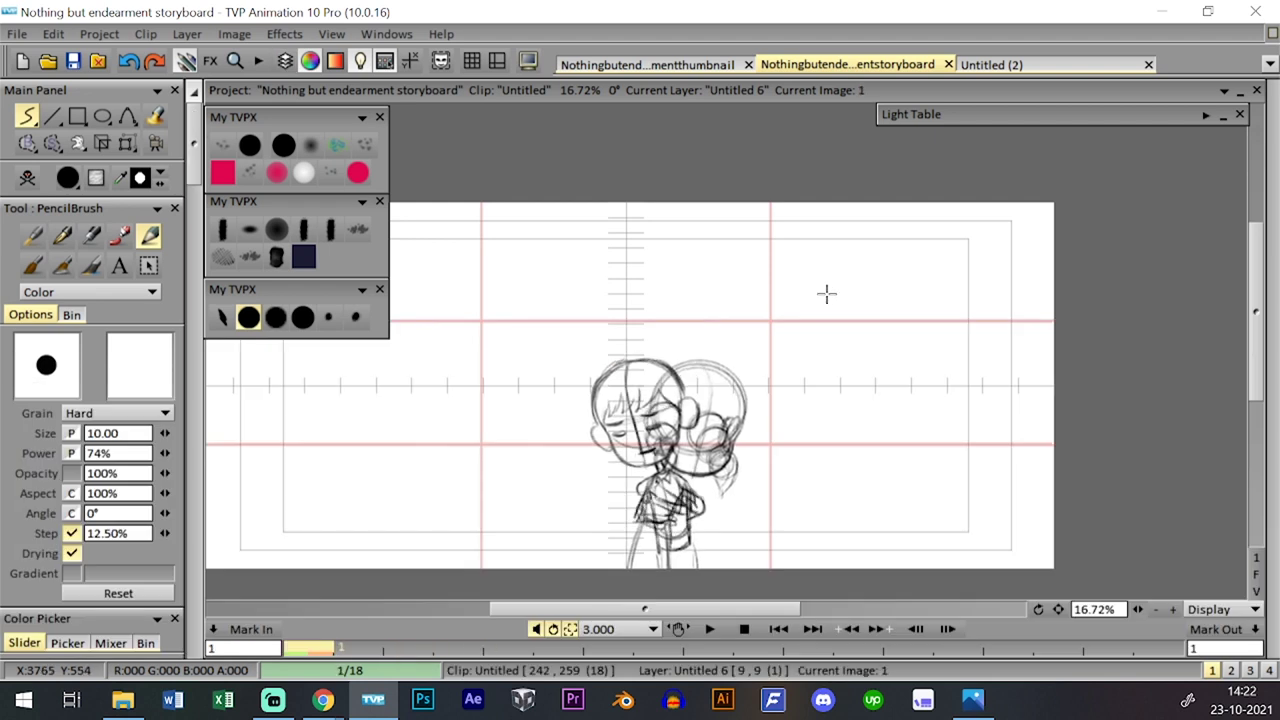
# - Jump to the clip's last image and auto-fit the whole drawing into the view
pyautogui.scroll(2, 824, 292)
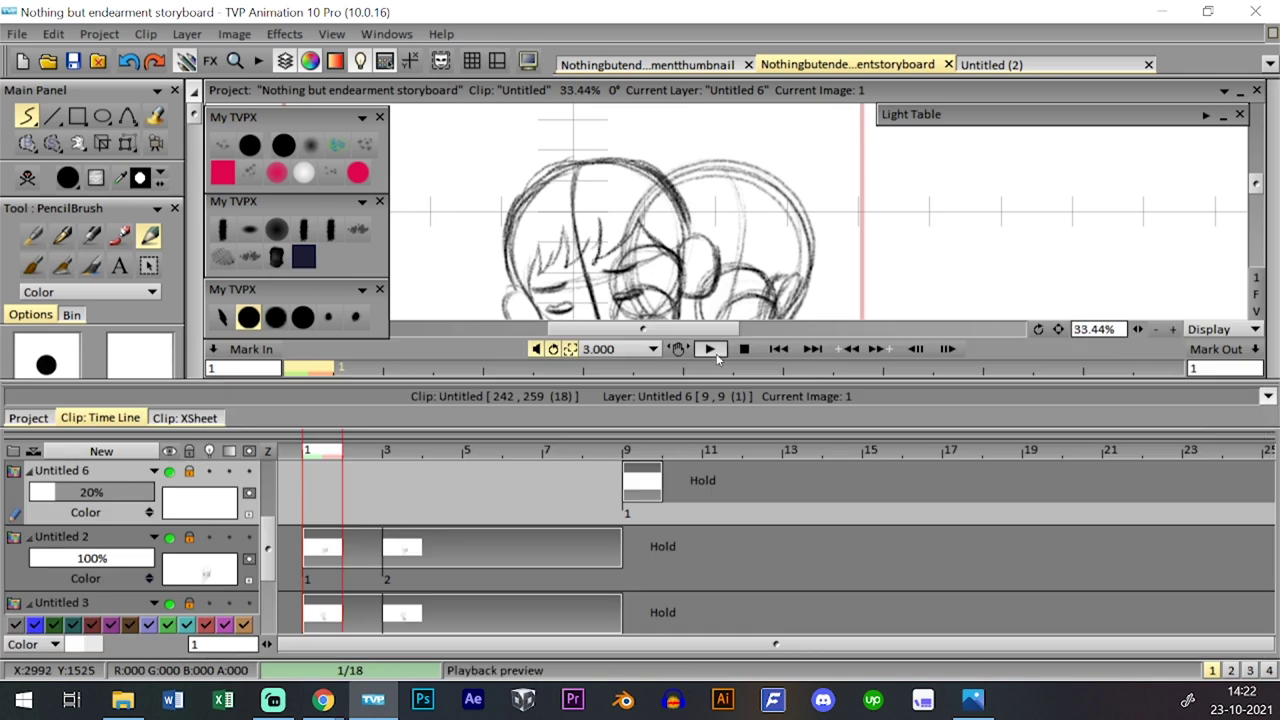
pyautogui.click(812, 349)
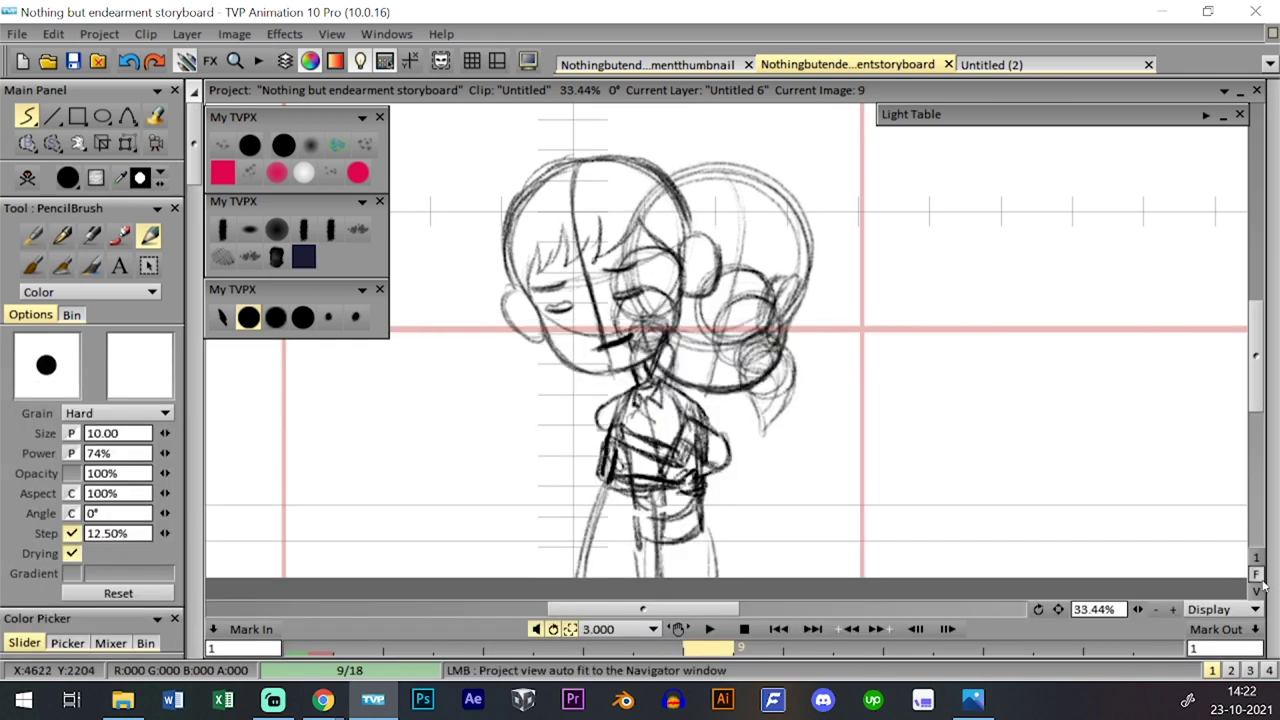
pyautogui.click(1256, 574)
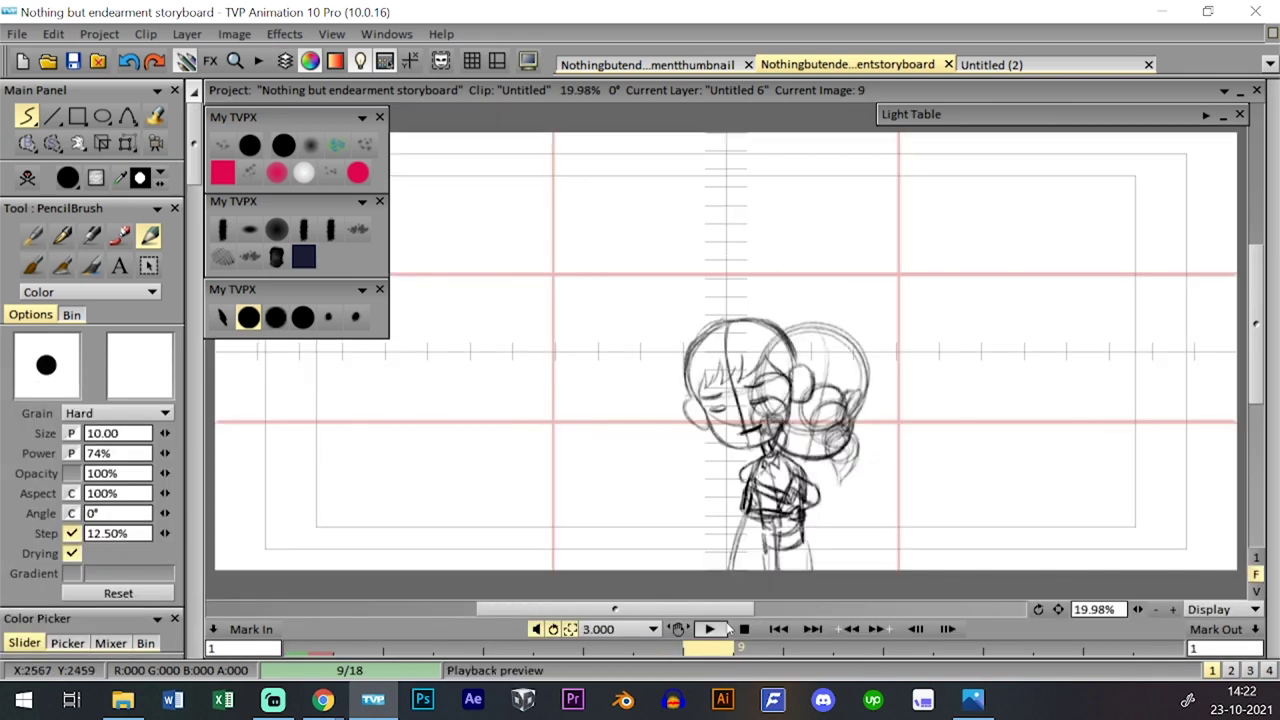
pyautogui.press('space')
# - Save the storyboard project and show Clip: Time Line beneath the reduced canvas
pyautogui.click(73, 61)
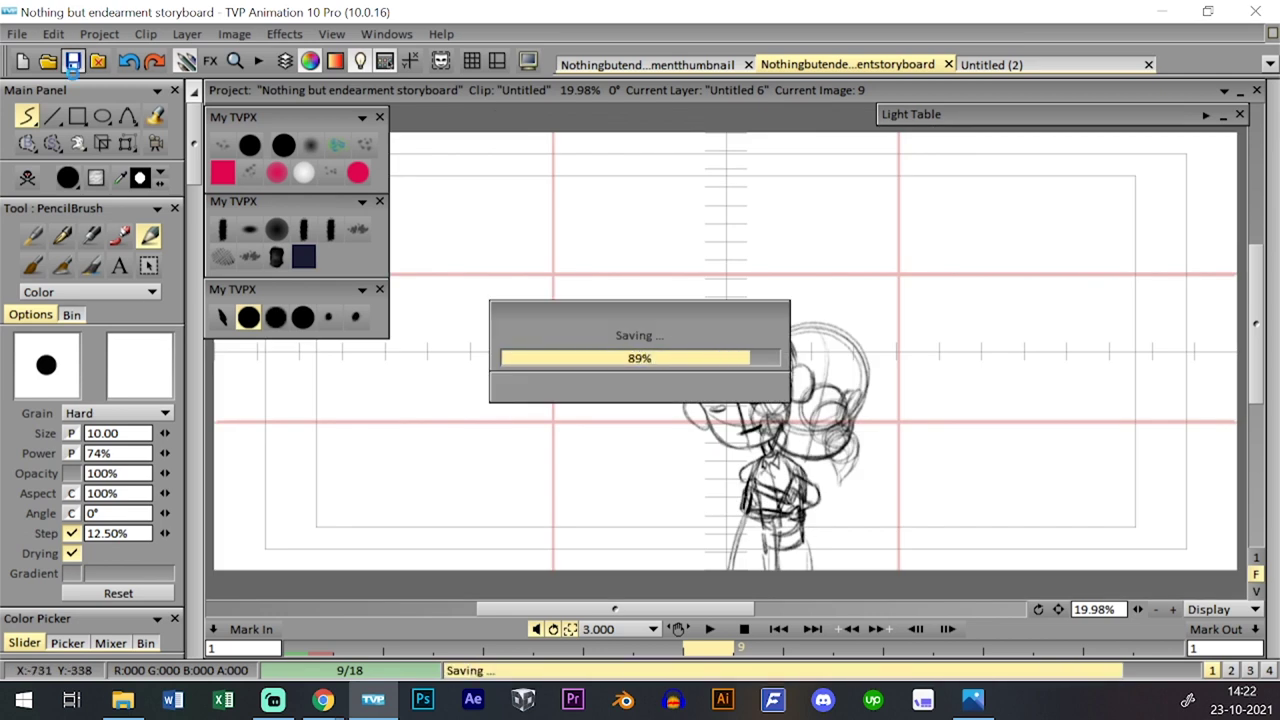
pyautogui.press('space')
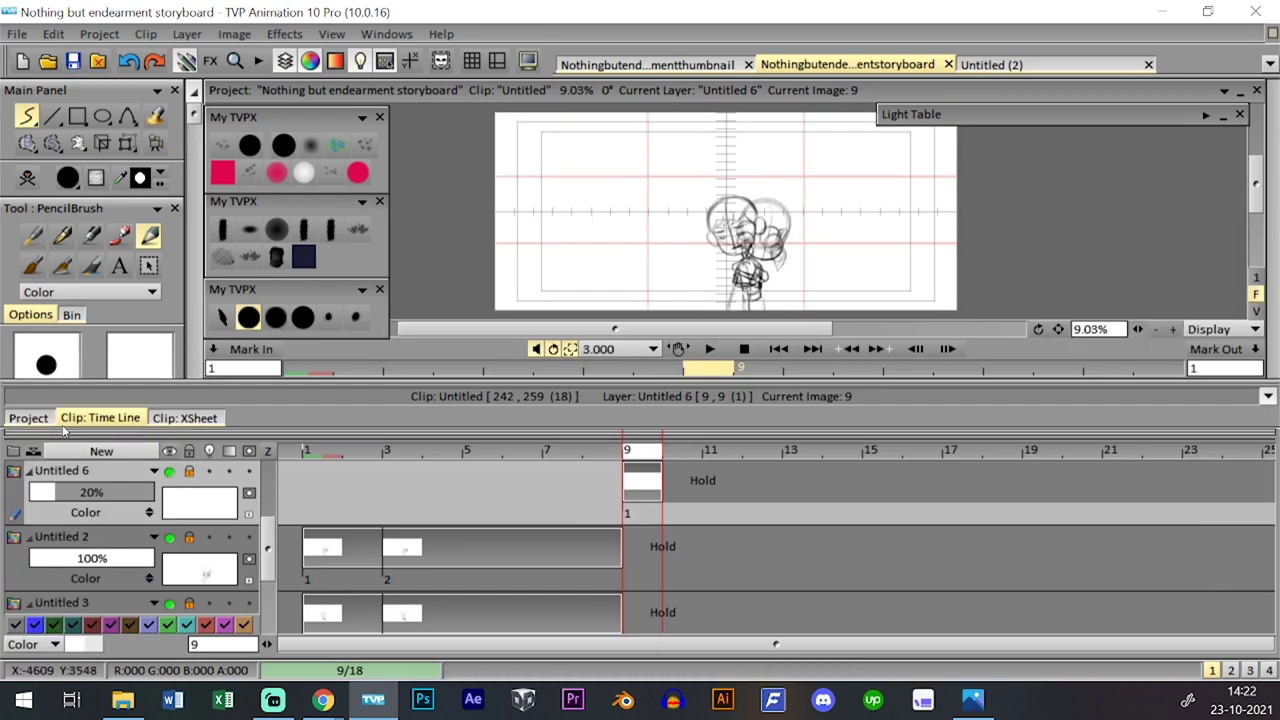
pyautogui.click(28, 418)
pyautogui.press('space')
pyautogui.press('space')
# - Start the playback preview of the full 261-image storyboard from the beginning
pyautogui.click(711, 629)
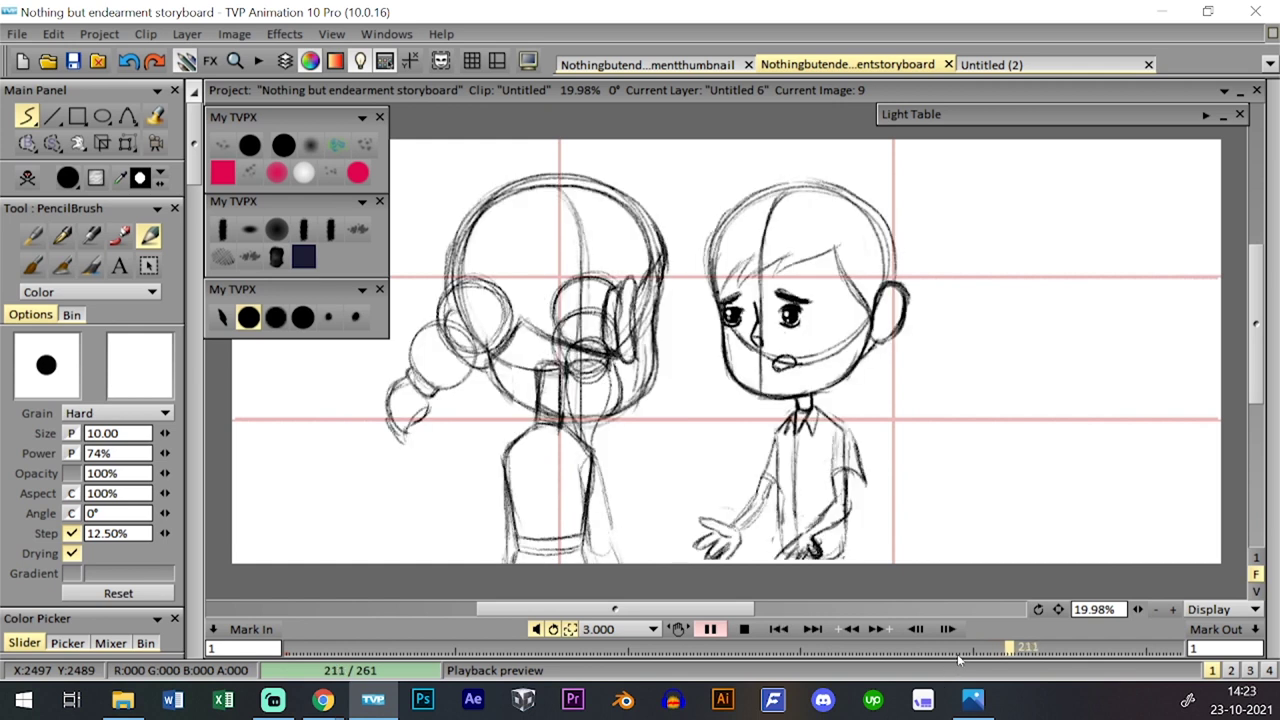
# - Jump playback back to images 192, 190, 189 and 184, then let it run to image 259
pyautogui.click(948, 652)
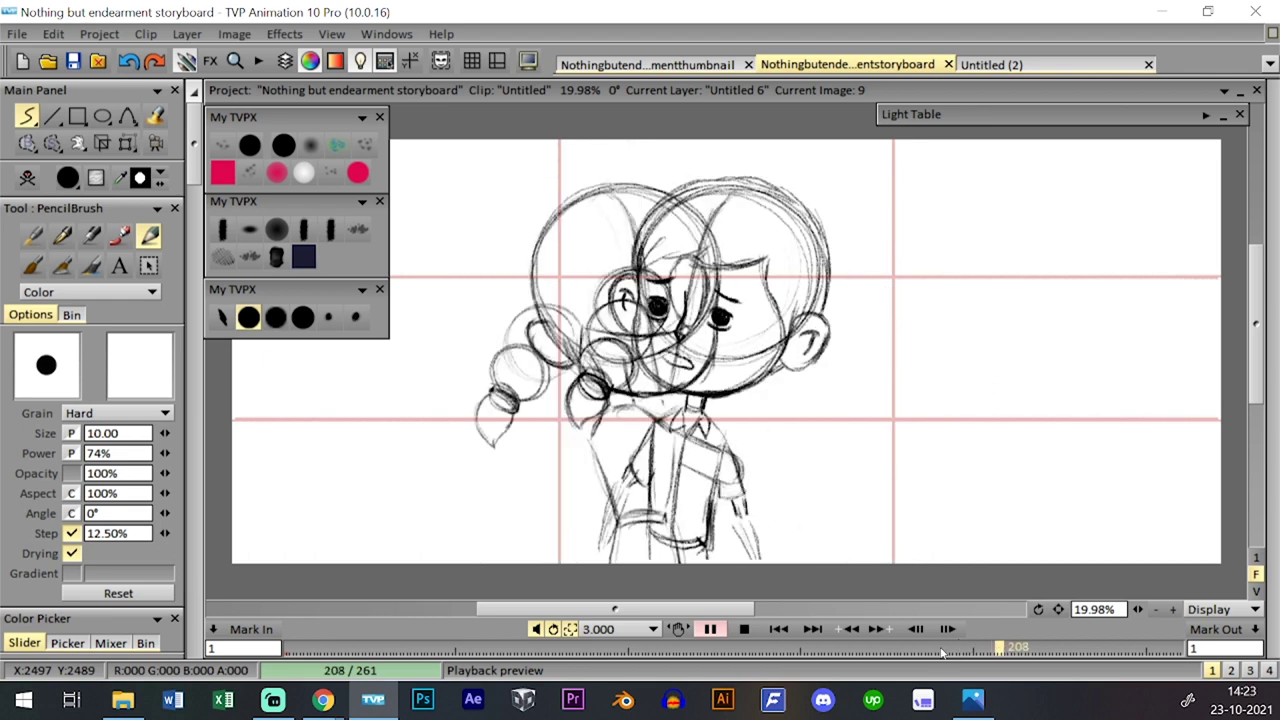
pyautogui.click(943, 648)
pyautogui.click(934, 648)
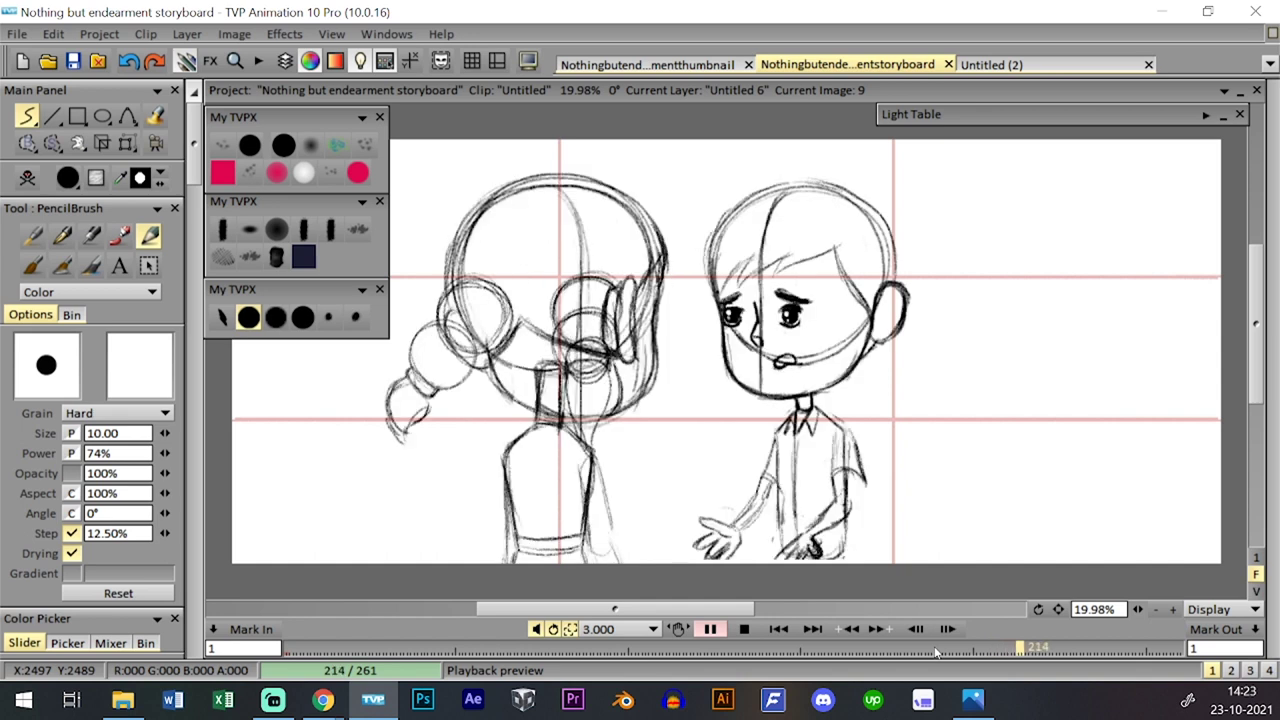
pyautogui.click(915, 648)
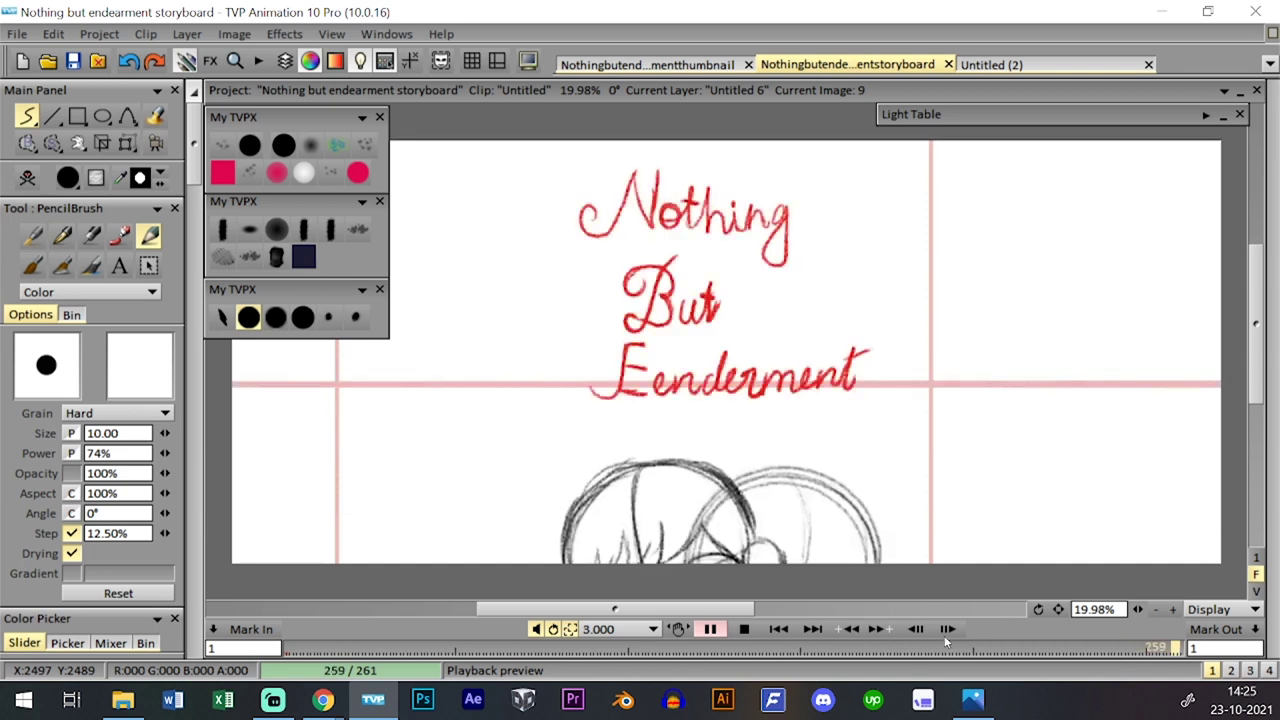
pyautogui.click(900, 650)
# - Stop playback, open panel 22's Time Line, and undo a trial layer-length change
pyautogui.click(934, 649)
pyautogui.click(711, 629)
pyautogui.hotkey('ctrl', 'shift', 't')
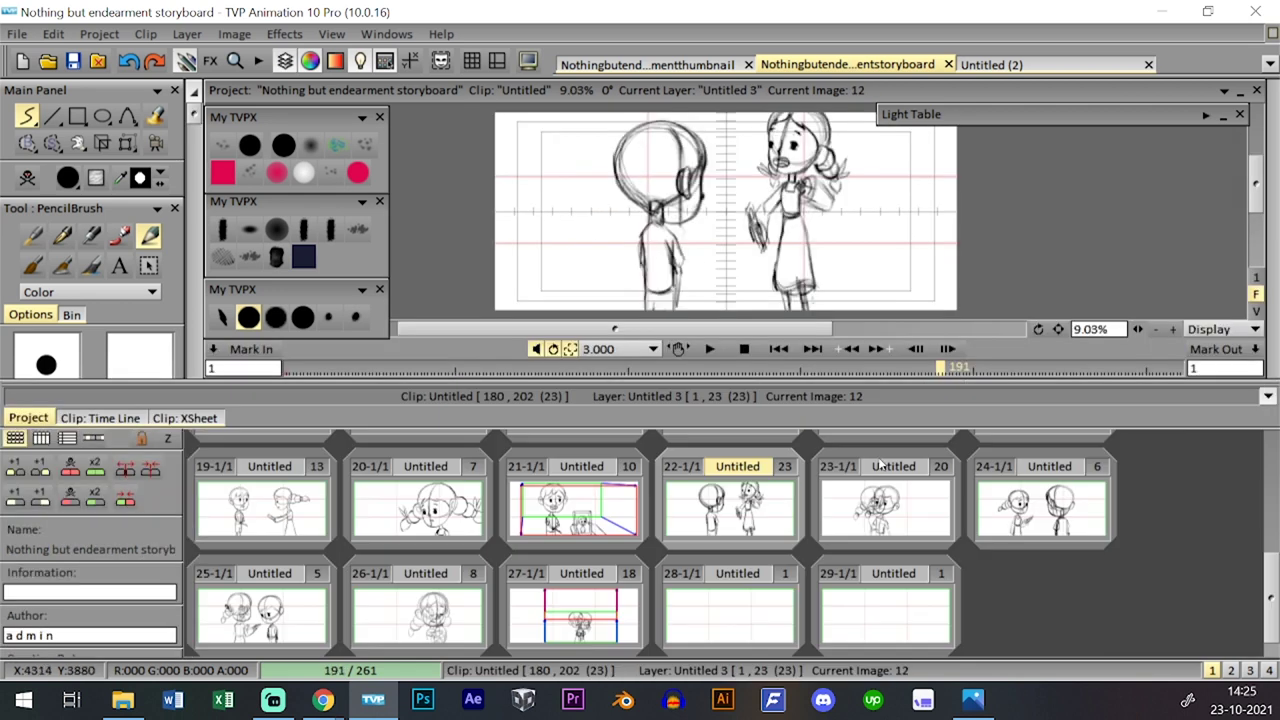
pyautogui.doubleClick(750, 498)
pyautogui.moveTo(770, 460)
pyautogui.mouseDown()
pyautogui.moveTo(1232, 455)
pyautogui.moveTo(1057, 455)
pyautogui.moveTo(1177, 455)
pyautogui.mouseUp()
pyautogui.moveTo(1207, 502); pyautogui.dragTo(1247, 503)
pyautogui.click(690, 438)
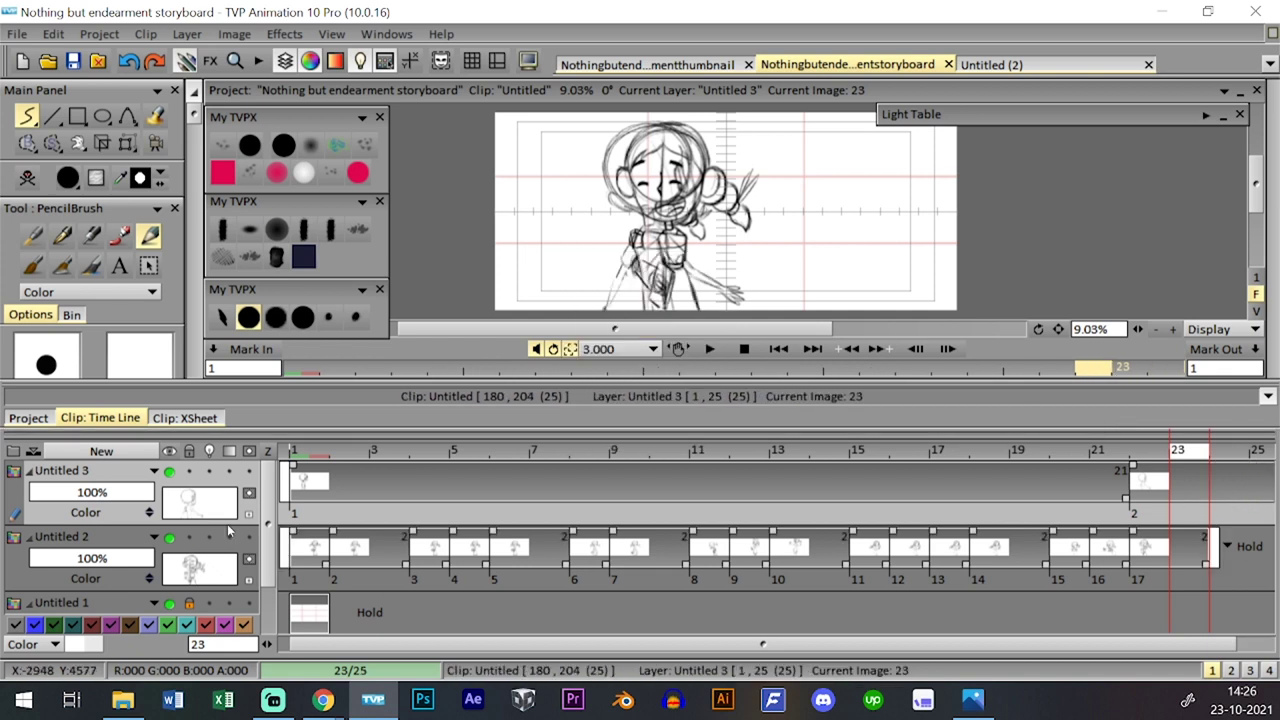
pyautogui.moveTo(1208, 546); pyautogui.dragTo(1153, 566)
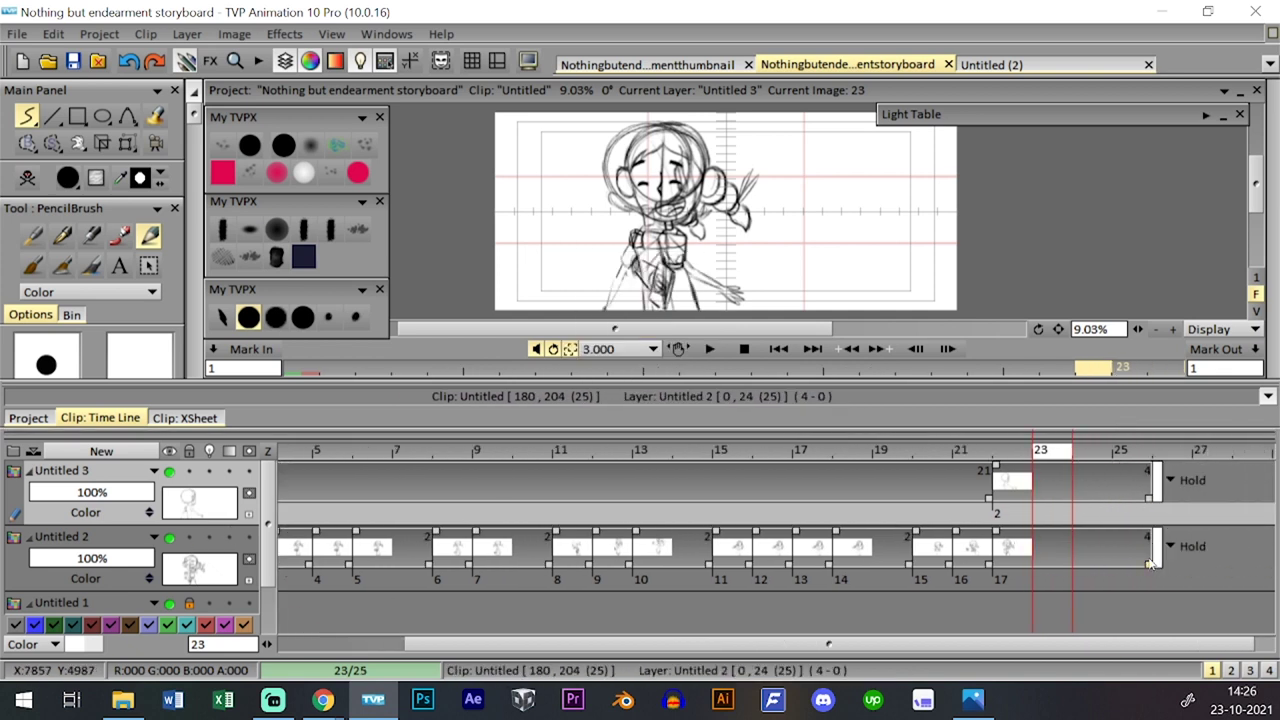
pyautogui.click(29, 418)
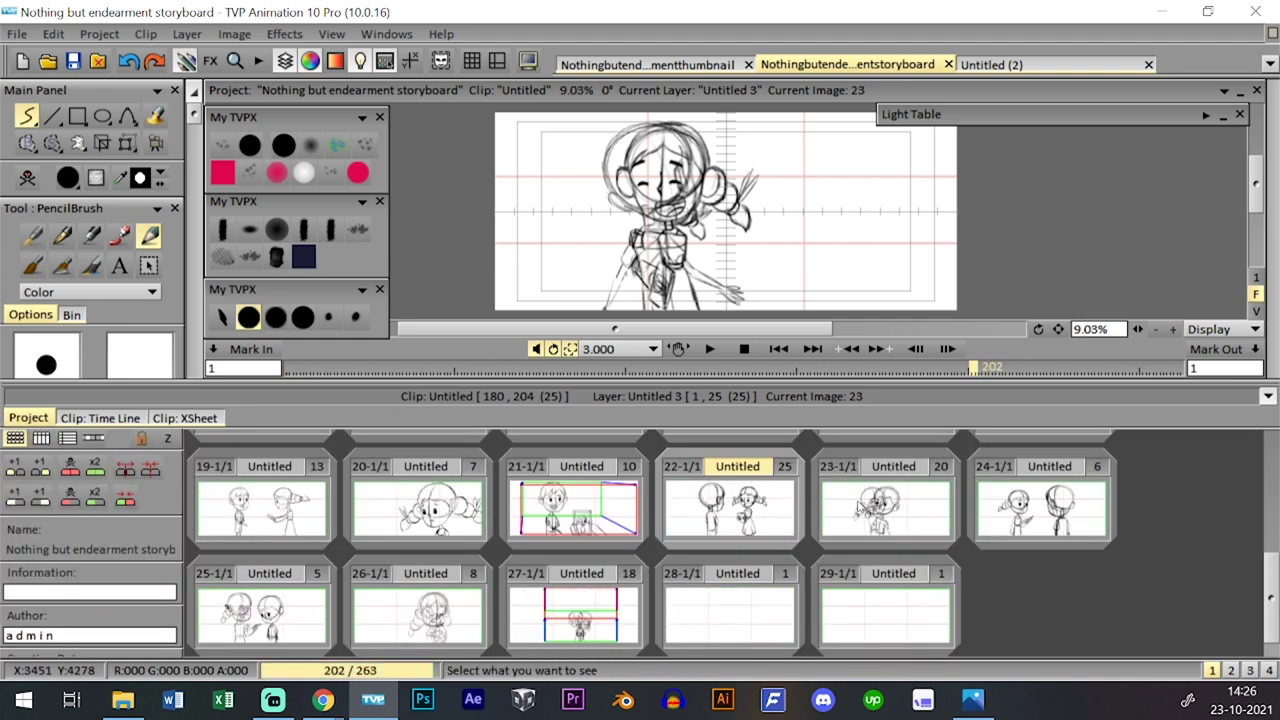
# - Open clip 23's Time Line under the canvas
pyautogui.click(872, 510)
pyautogui.click(101, 418)
pyautogui.click(660, 393)
pyautogui.press('l')
pyautogui.press('l')
pyautogui.press('l')
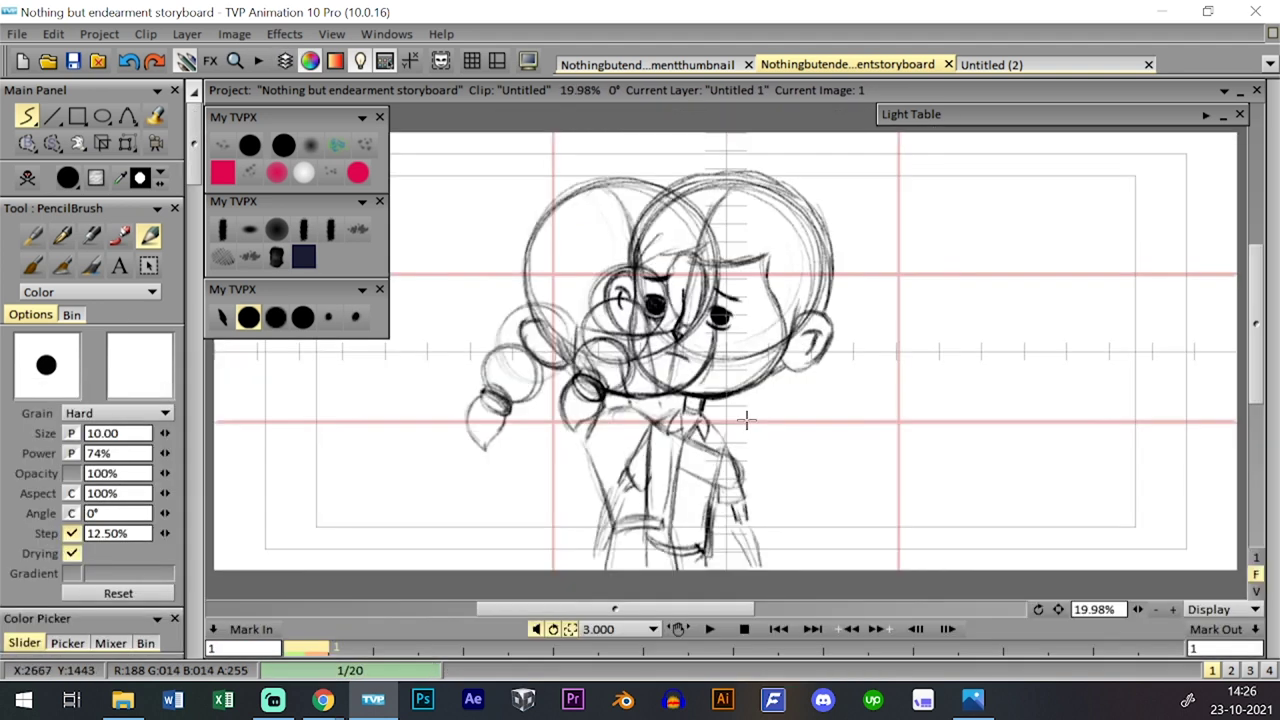
pyautogui.moveTo(268, 553); pyautogui.dragTo(329, 423)
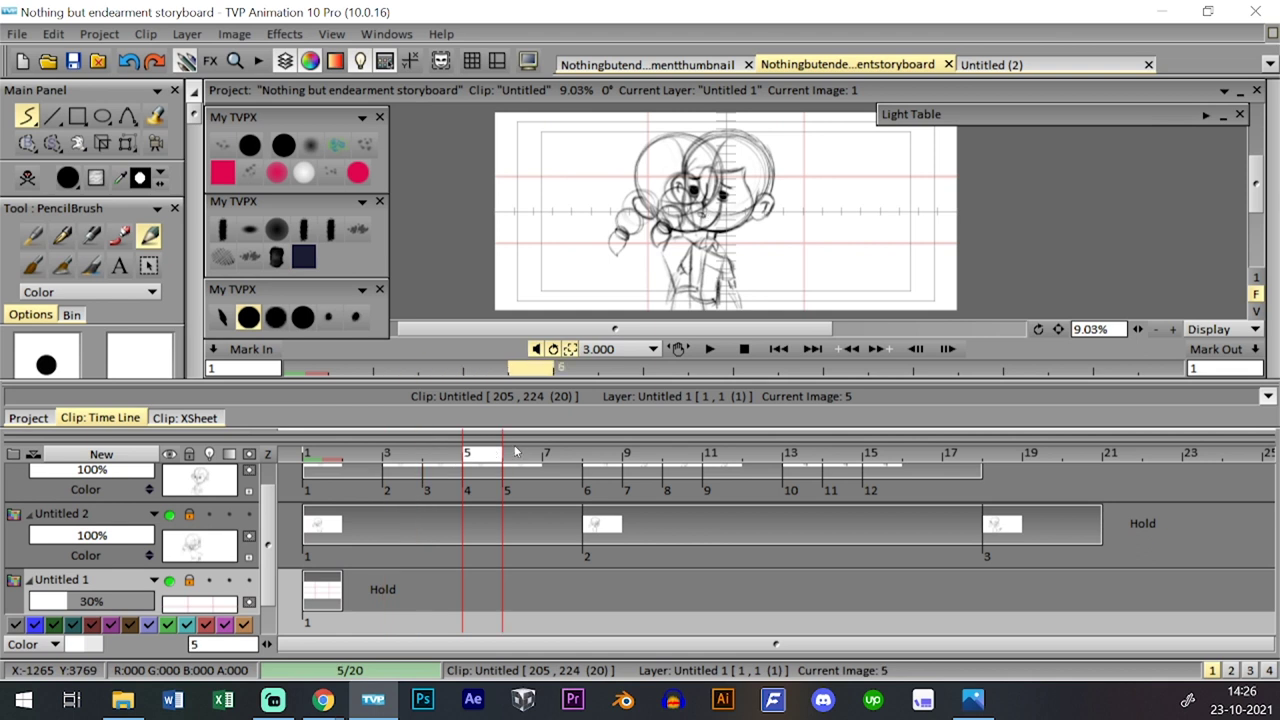
pyautogui.scroll(-1, 262, 512)
pyautogui.scroll(1, 262, 512)
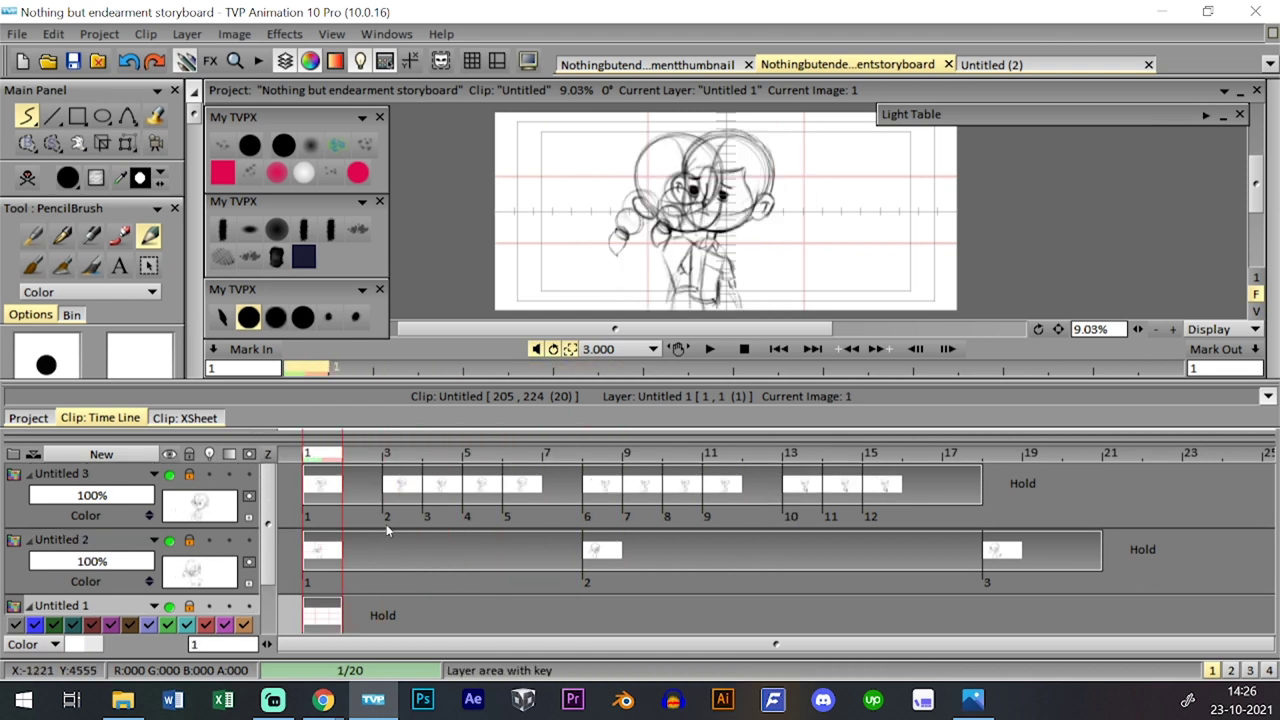
# - Hold image 1 two frames longer on Untitled 3 and Untitled 2, making the clip 22 frames
pyautogui.click(405, 483)
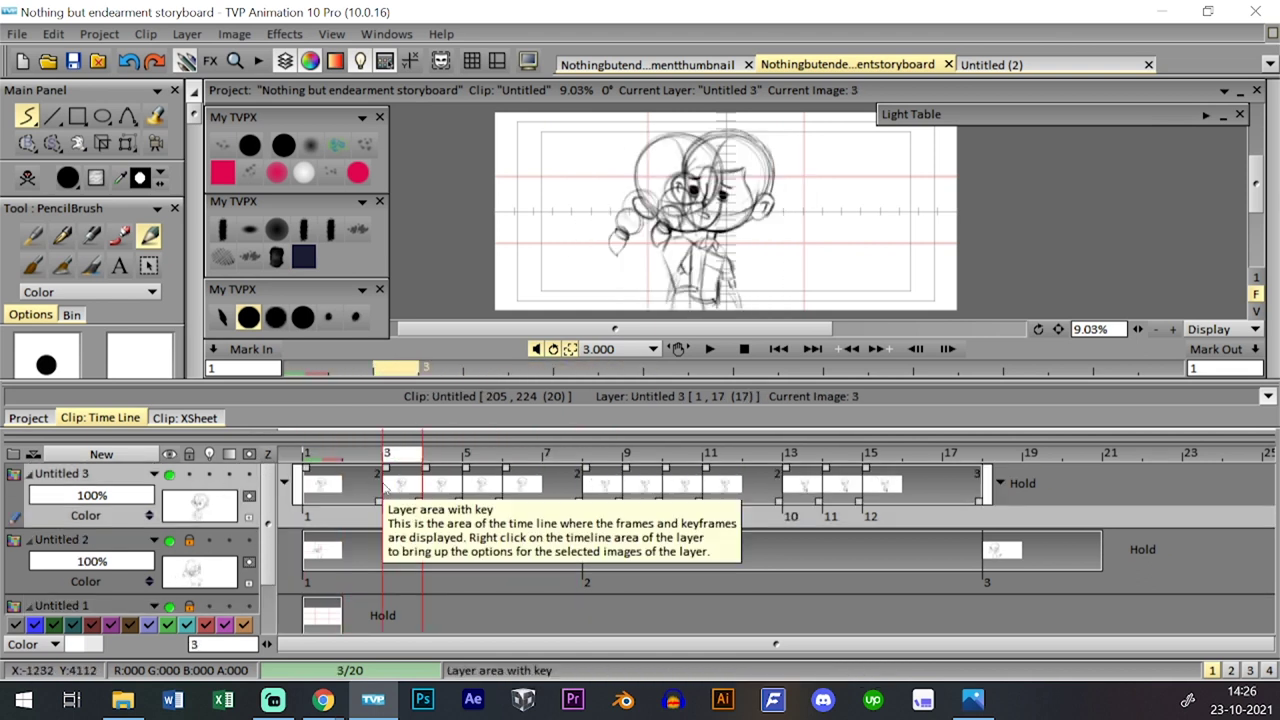
pyautogui.moveTo(381, 503); pyautogui.dragTo(463, 503)
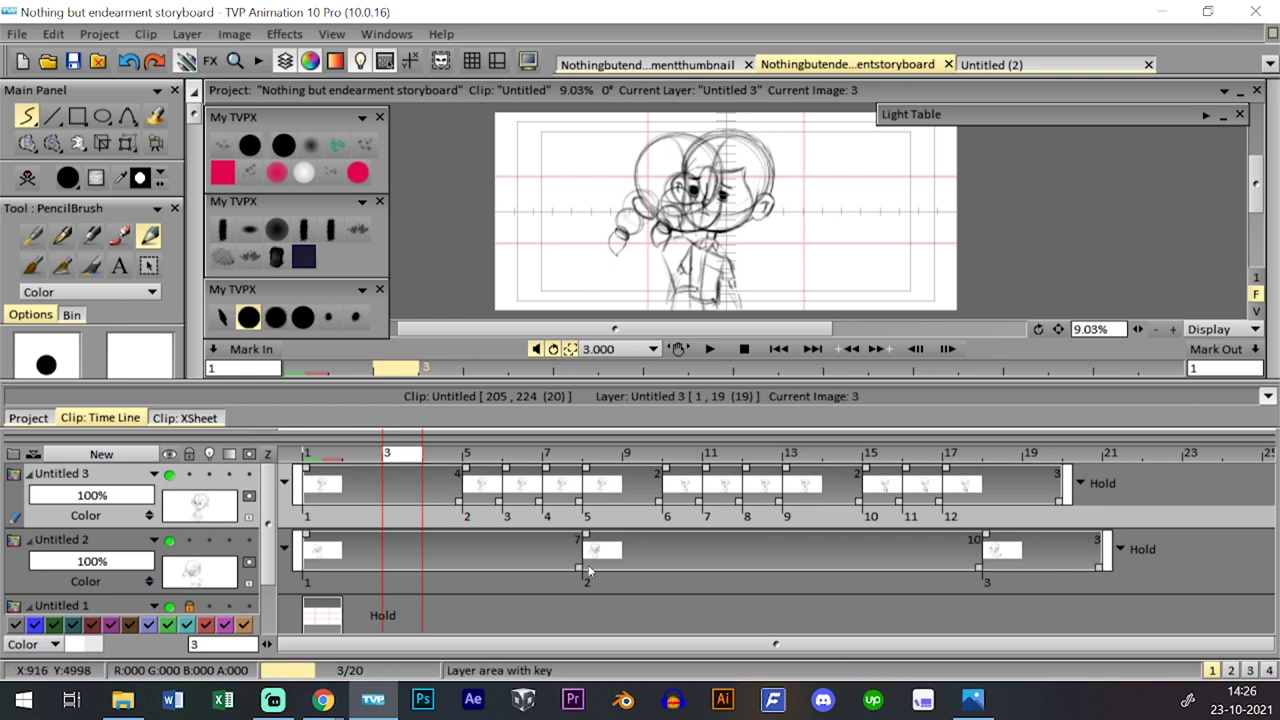
pyautogui.moveTo(578, 567); pyautogui.dragTo(659, 567)
pyautogui.moveTo(957, 453); pyautogui.dragTo(1108, 453)
# - Save the retimed storyboard project
pyautogui.press('Tab')
pyautogui.press('Tab')
pyautogui.press('Tab')
pyautogui.press('Tab')
pyautogui.press('Tab')
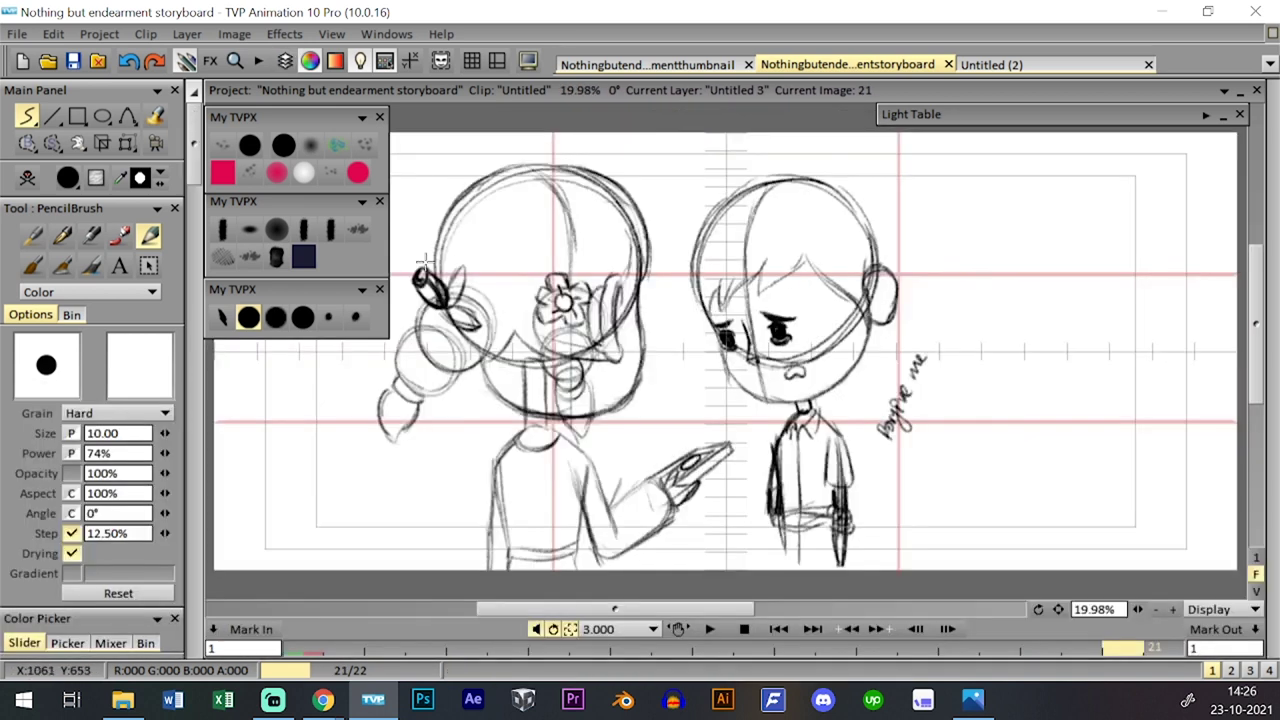
pyautogui.click(328, 317)
pyautogui.click(73, 61)
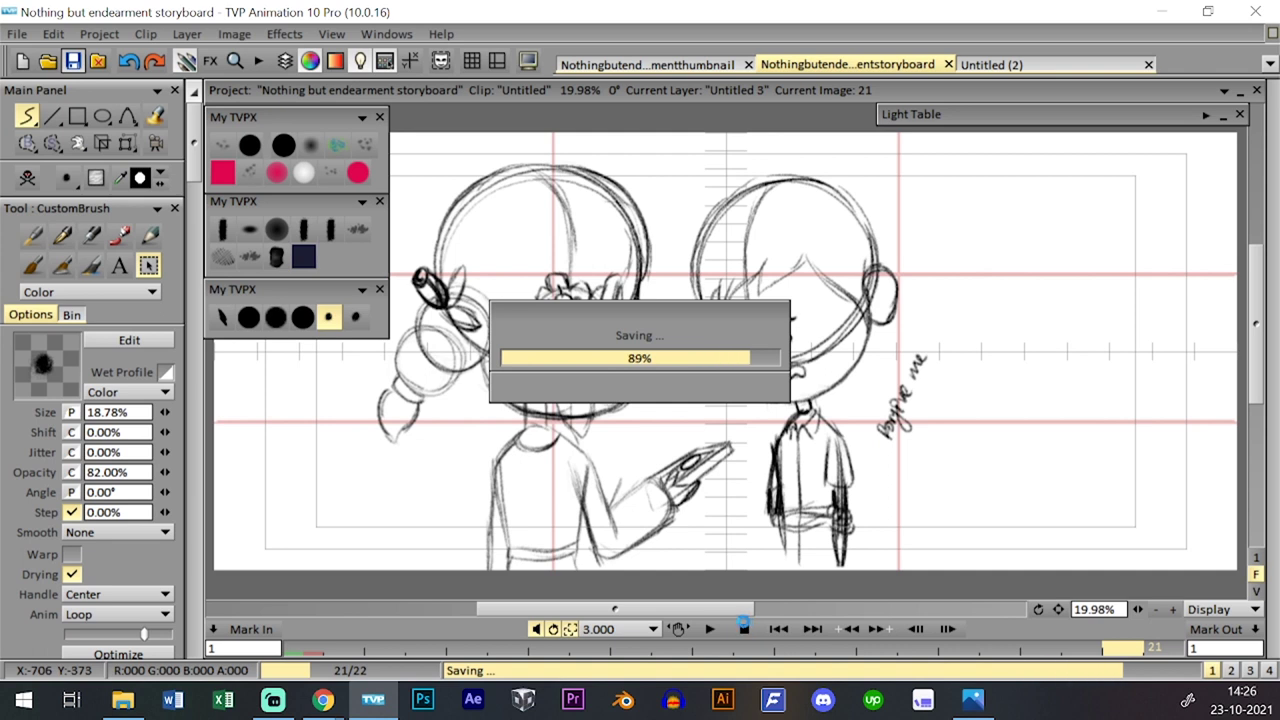
# - Play the 265-image storyboard from image 1, jump ahead to about image 150, then save again
pyautogui.hotkey('shift', 'Tab')
pyautogui.click(28, 418)
pyautogui.press('Tab')
pyautogui.press('Tab')
pyautogui.press('Tab')
pyautogui.click(710, 630)
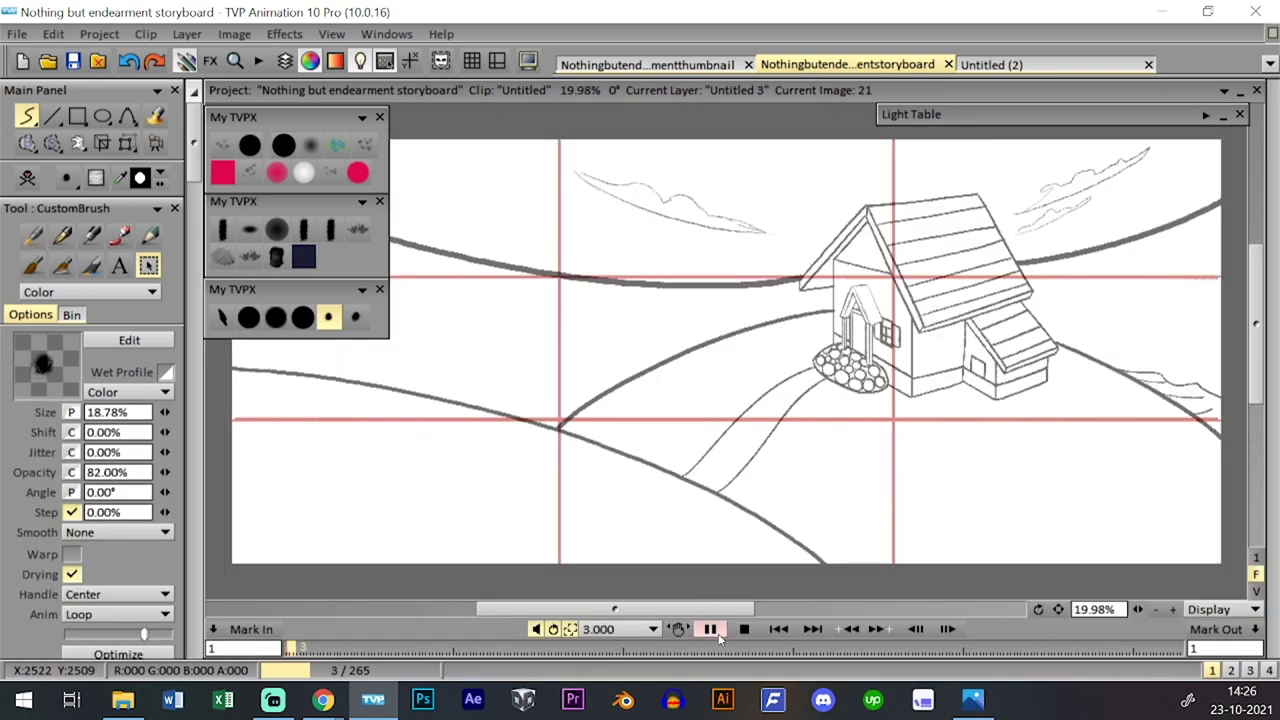
pyautogui.hotkey('shift', 'Tab')
pyautogui.press('Tab')
pyautogui.press('Tab')
pyautogui.press('Tab')
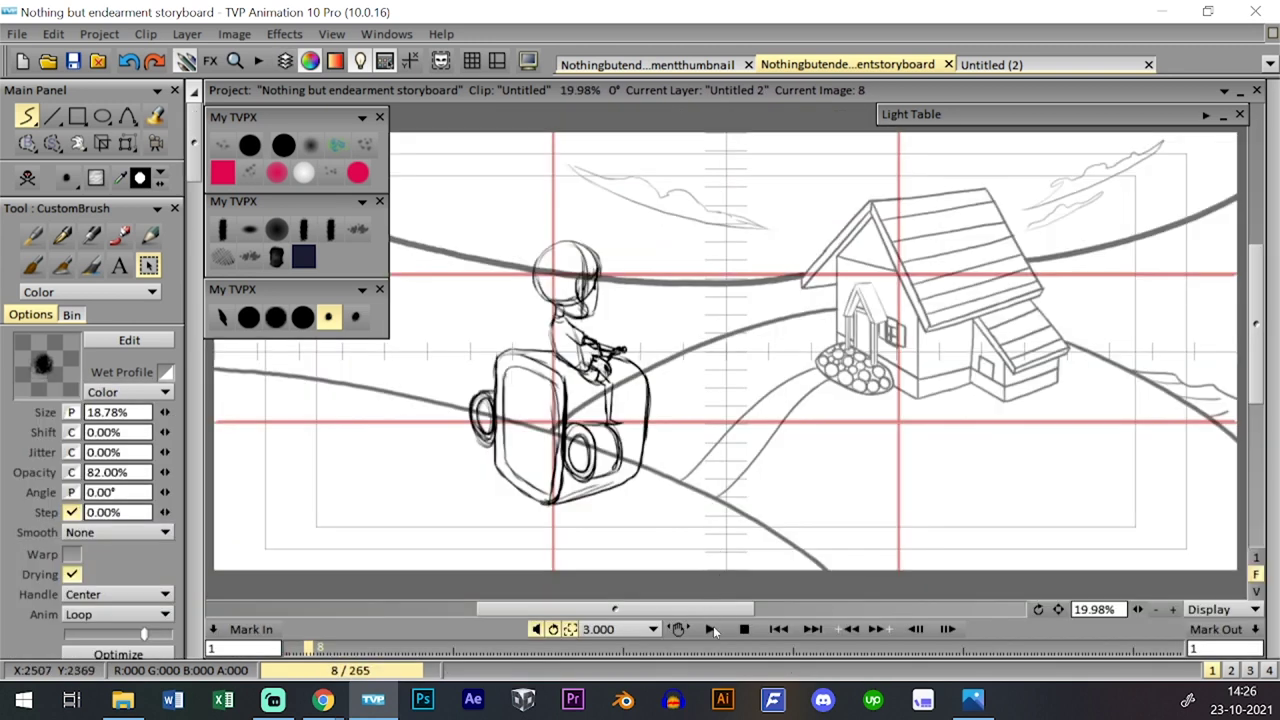
pyautogui.click(709, 629)
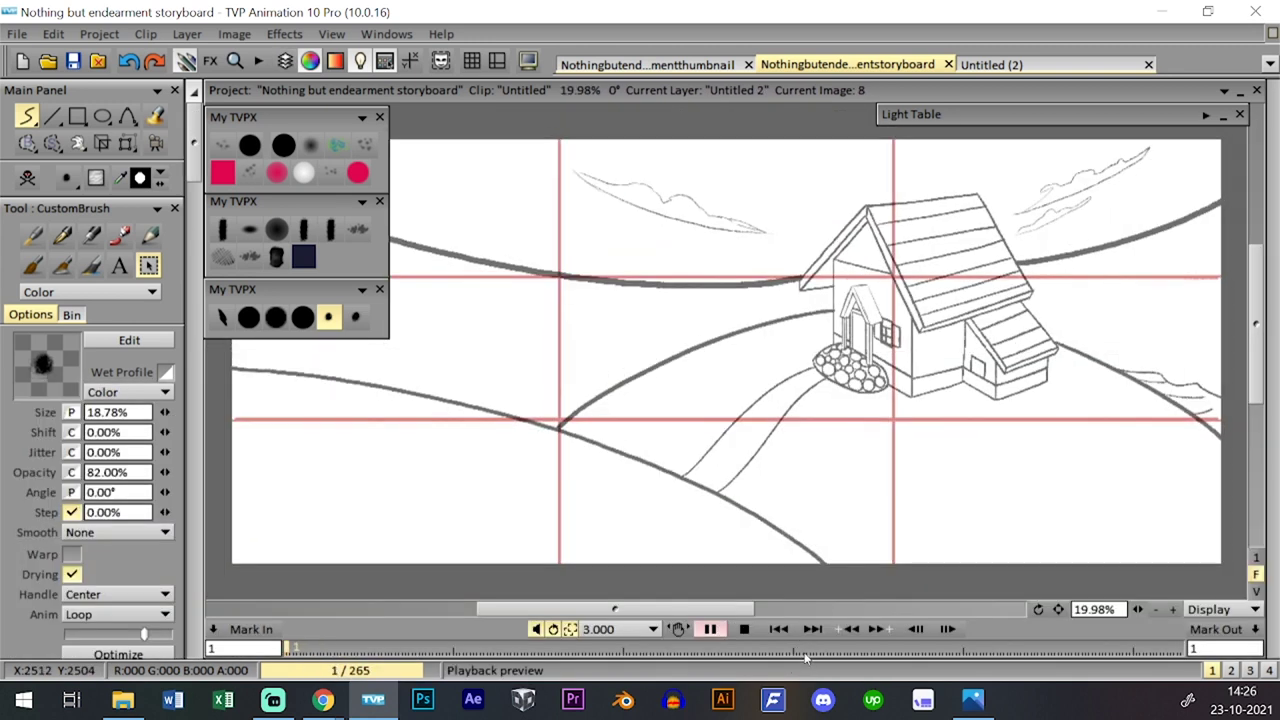
pyautogui.click(796, 649)
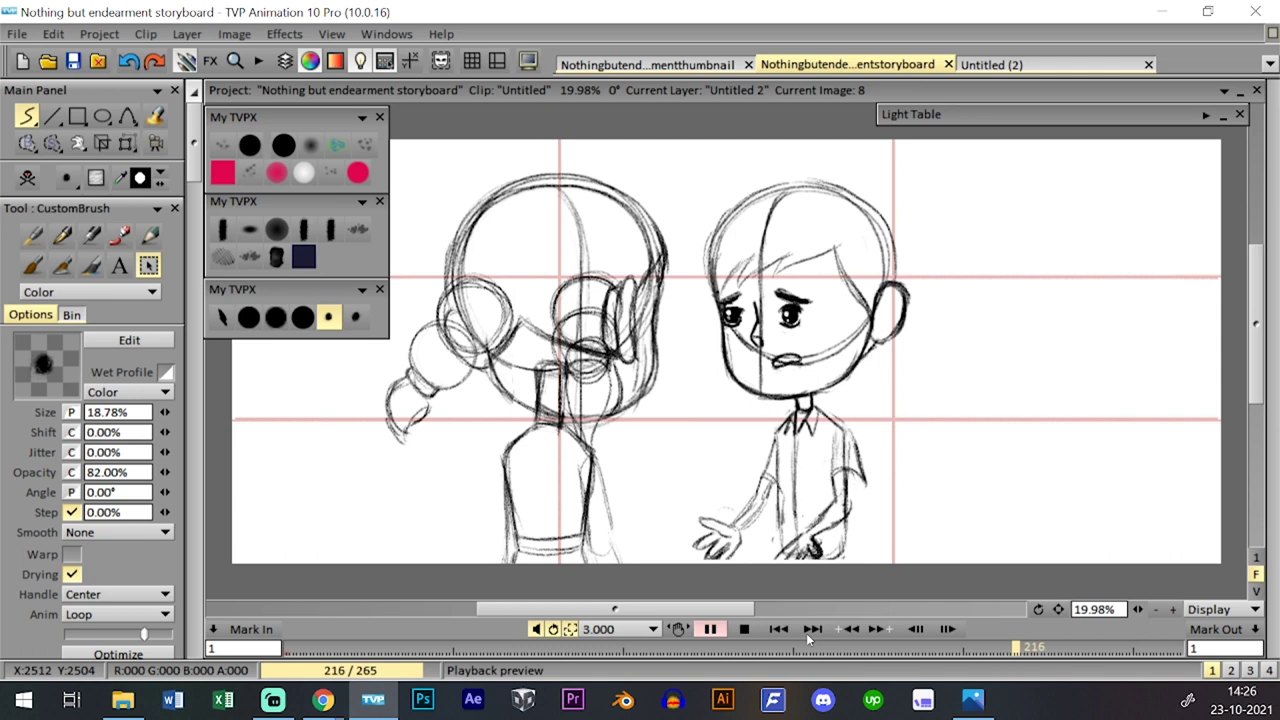
pyautogui.click(72, 61)
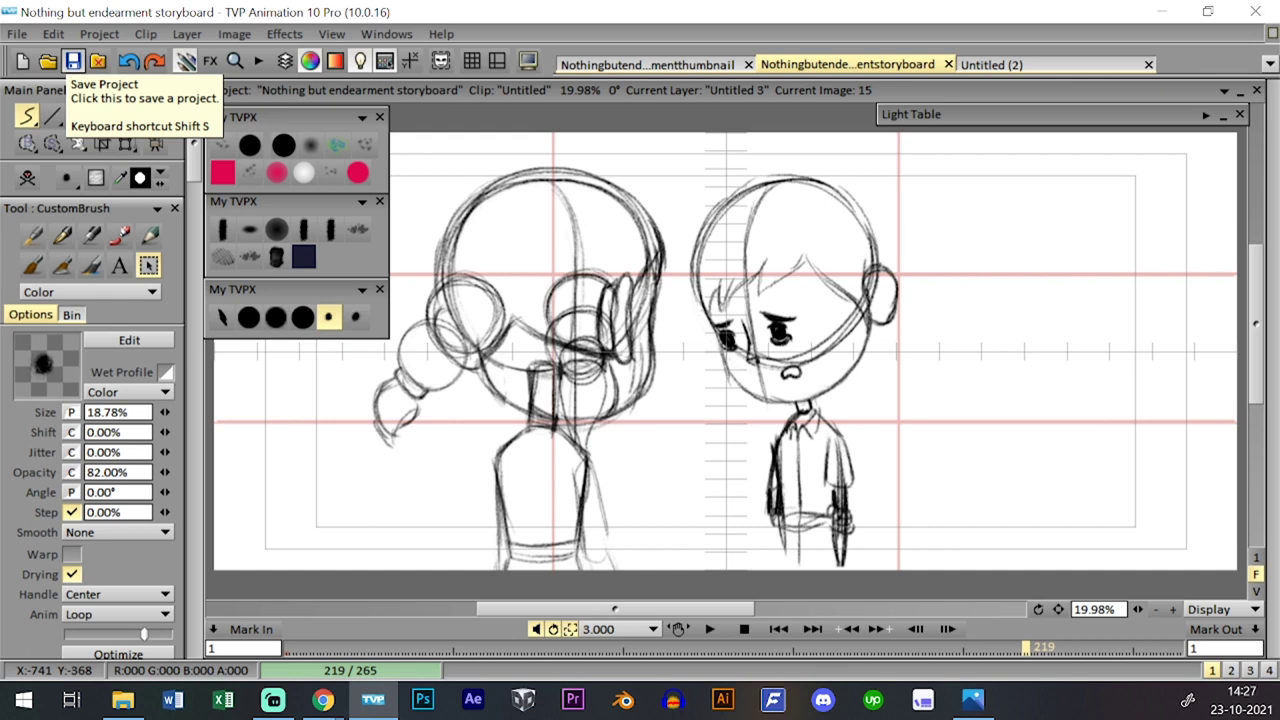
pyautogui.click(123, 700)
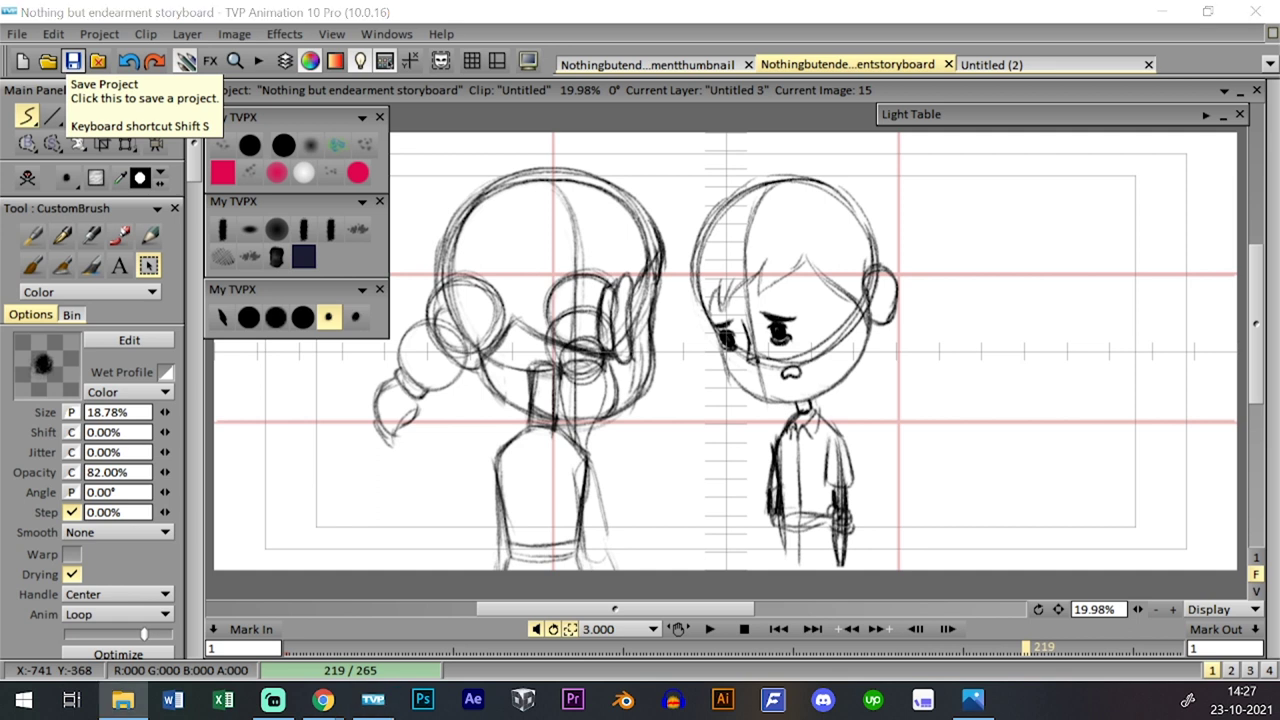